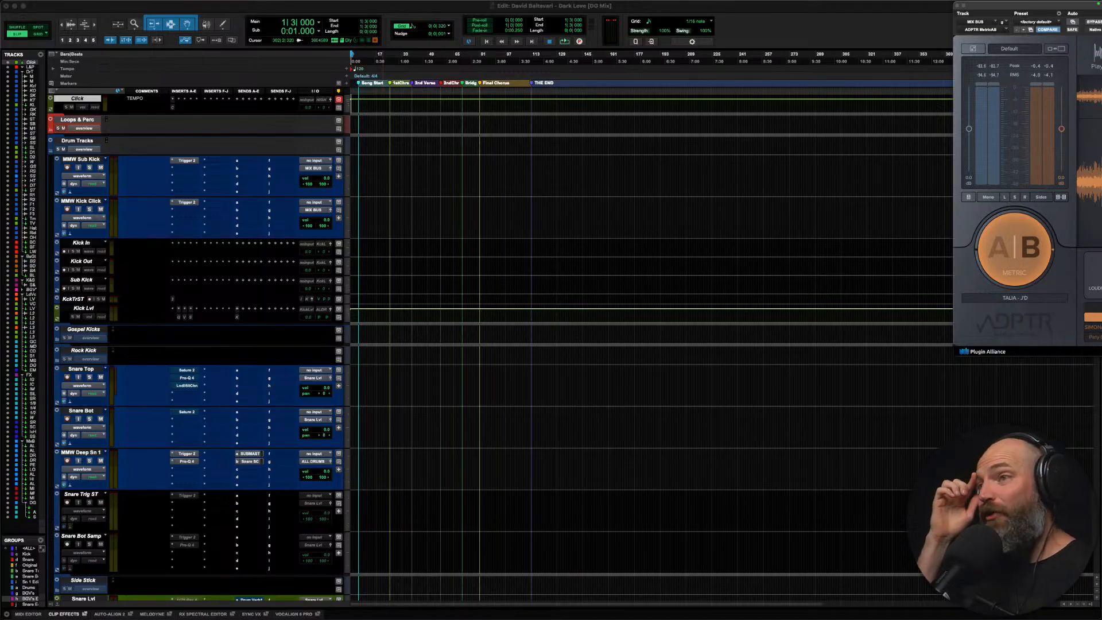
Step: Switch the Metric AB plug-in on the mix bus to its A source
click(754, 28)
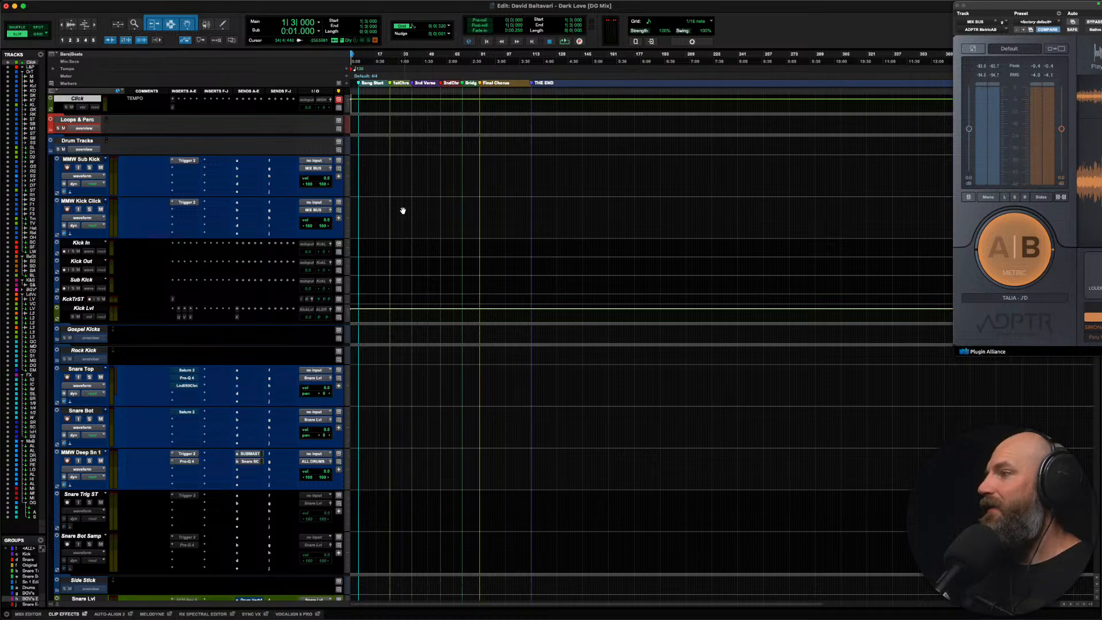
click(999, 249)
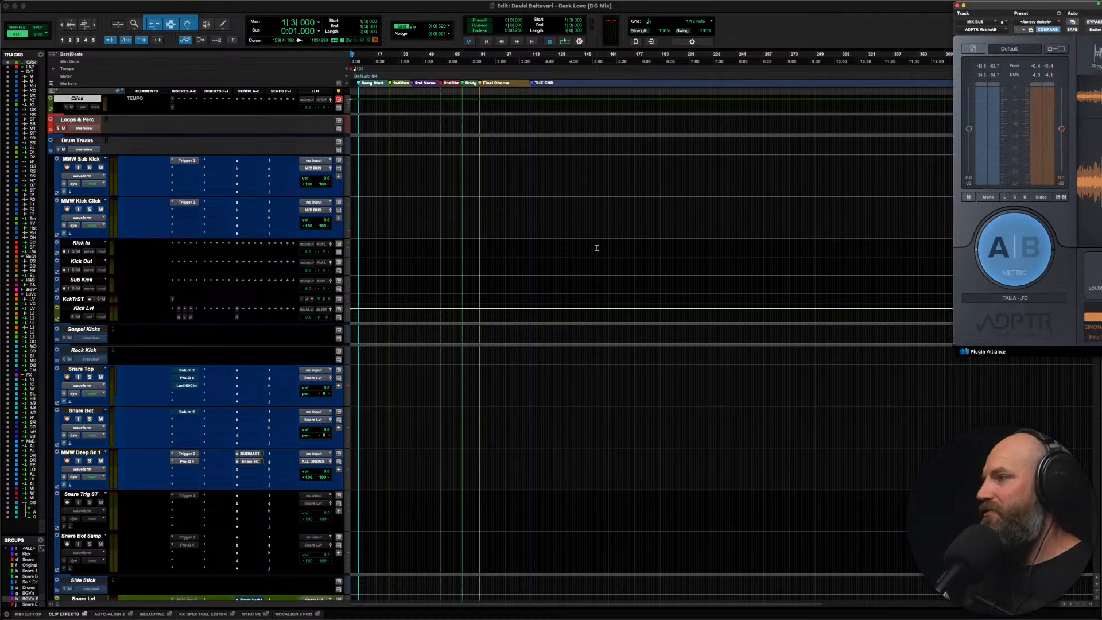
Step: Switch to Finder and close the 4K Video Downloader+ window
key(super+Tab)
key(super+Tab)
key(super+Tab)
key(super+Tab)
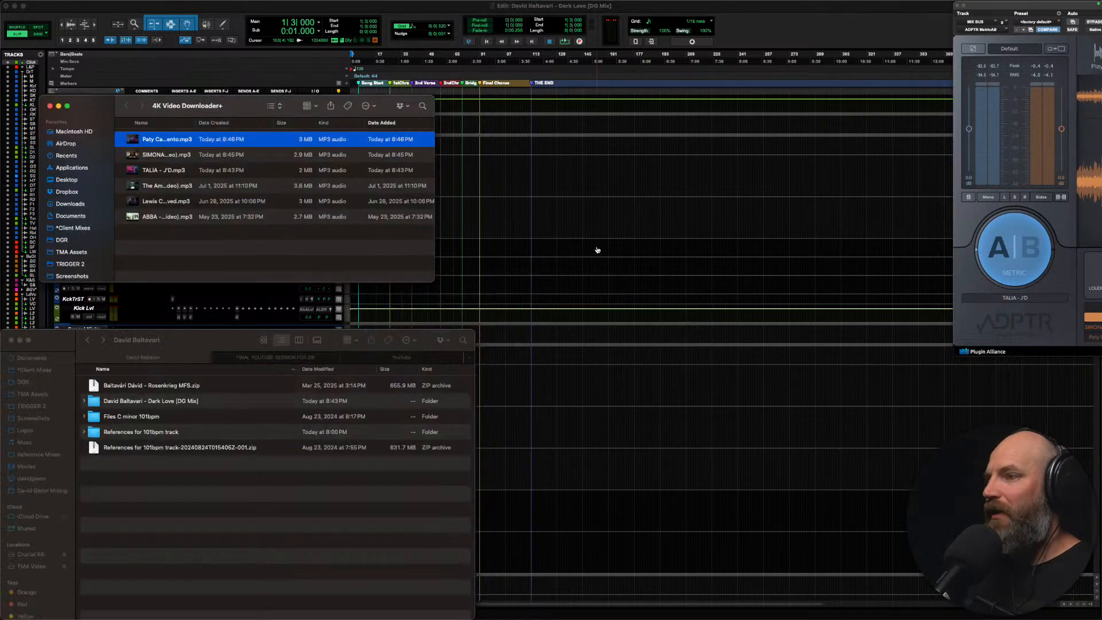
key(super+w)
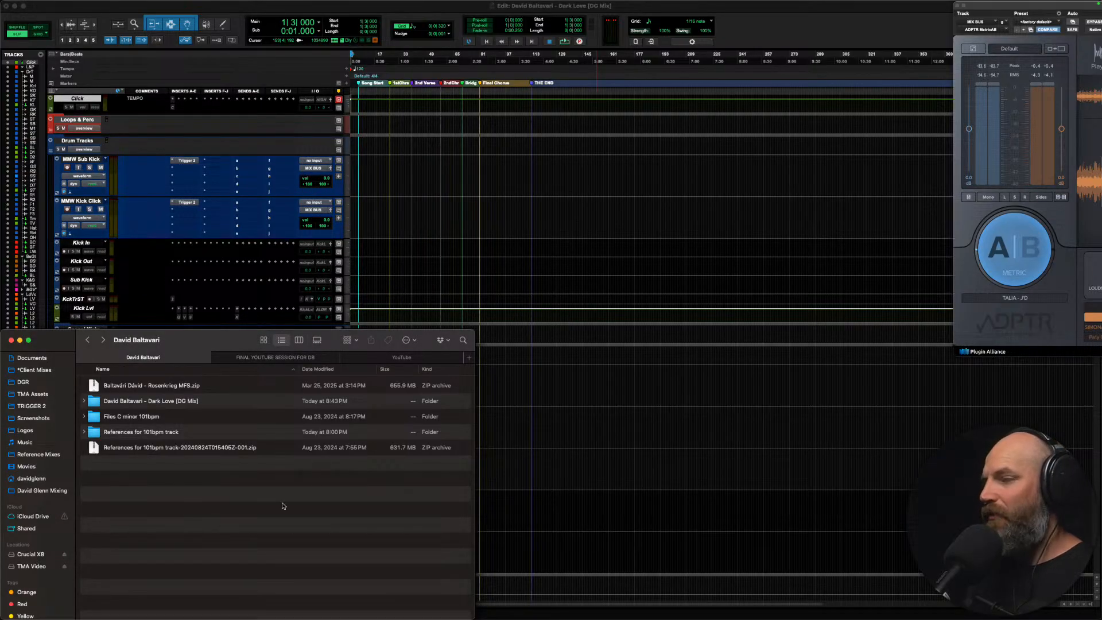
Step: Open the Dark Love [Client Files] folder inside the Dark Love [DG Mix] project folder
click(400, 358)
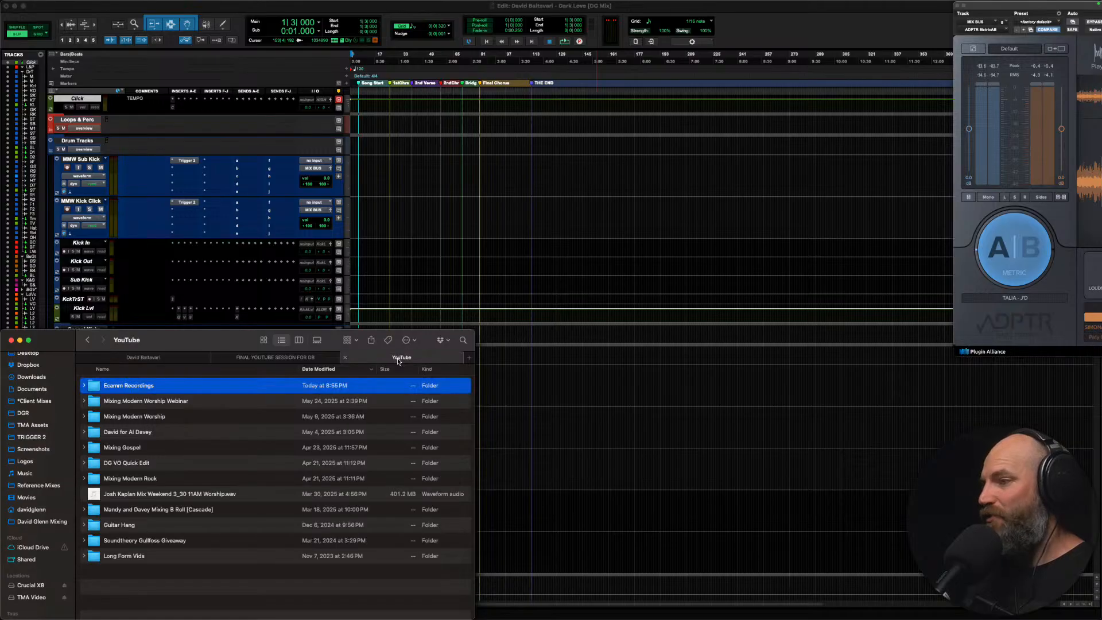
click(146, 357)
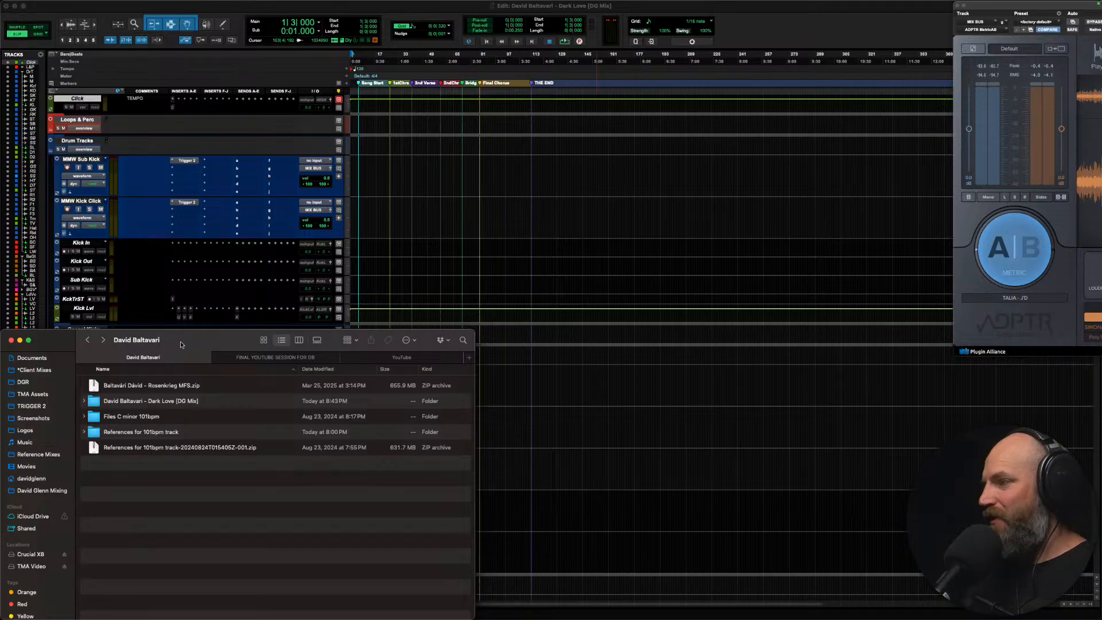
double_click(154, 402)
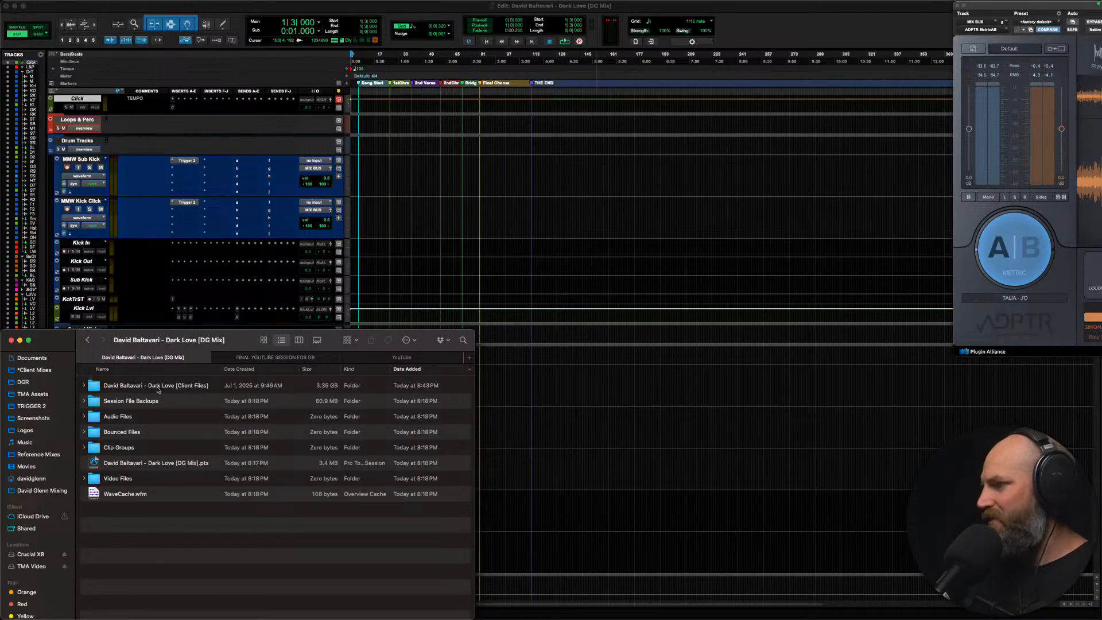
double_click(161, 386)
Step: Launch StereoMonoizer and load the "stems for webinar darklove 65bpm" folder into its file list
mouse_move(281, 618)
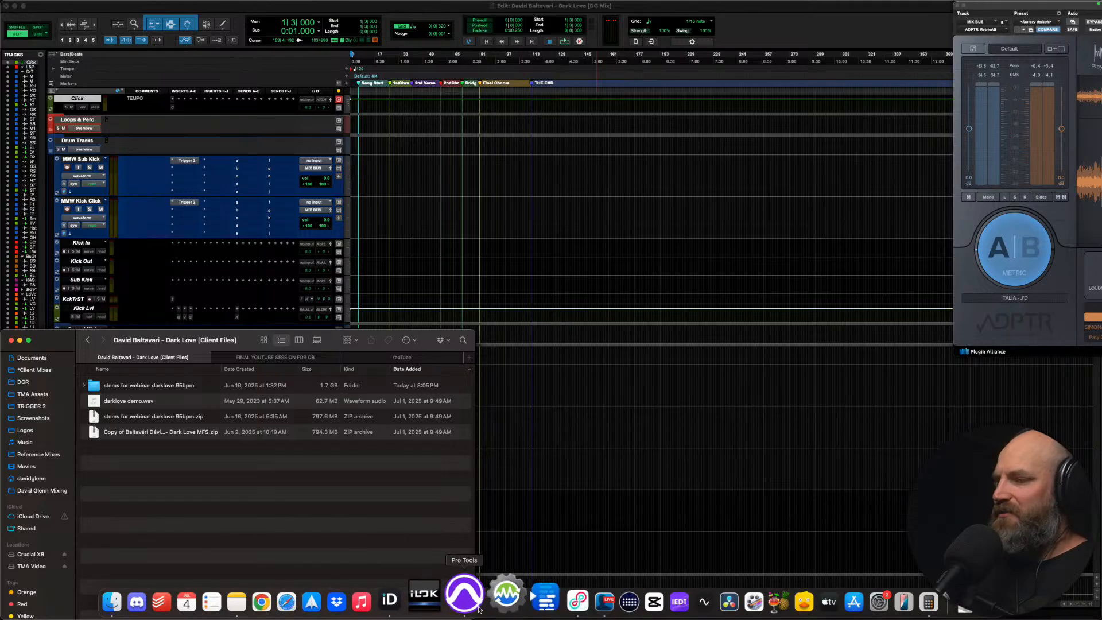
click(497, 595)
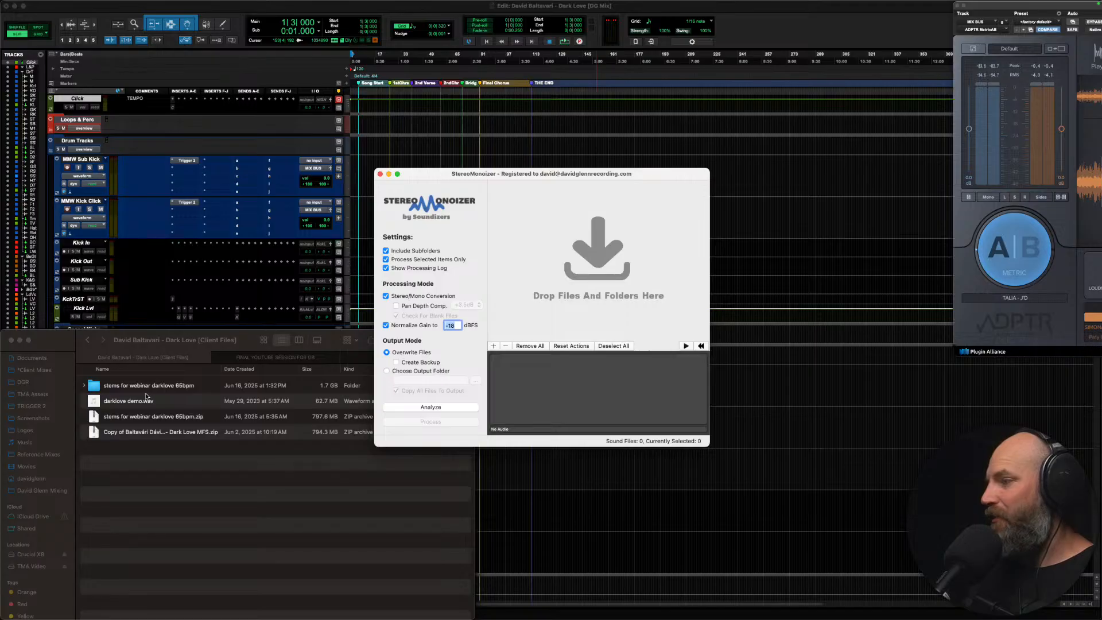
double_click(121, 388)
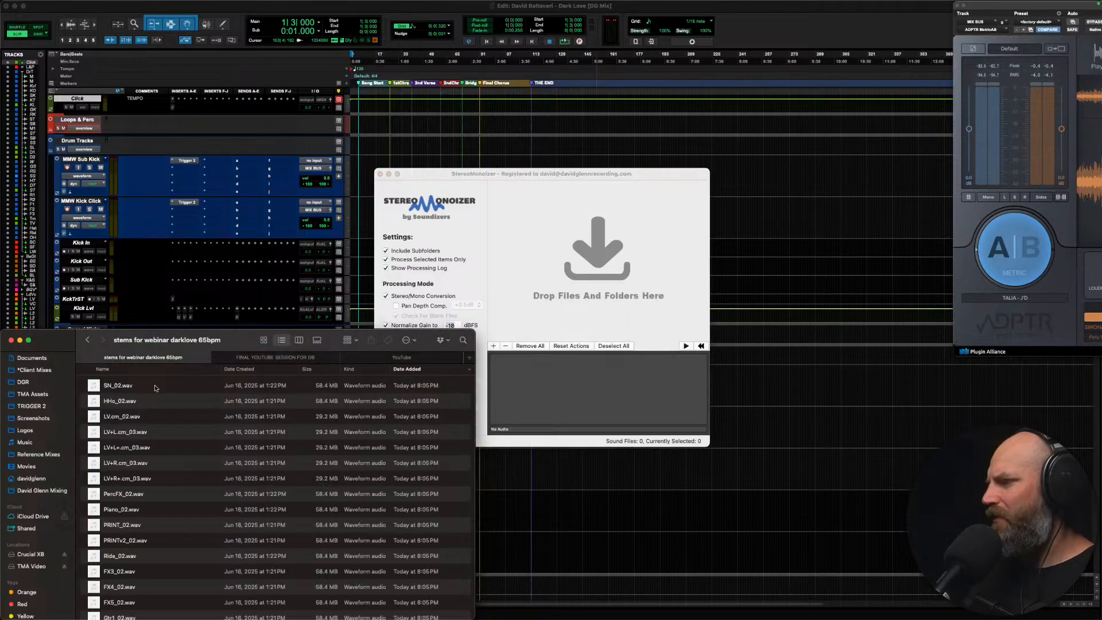
key(super+a)
key(super+Up)
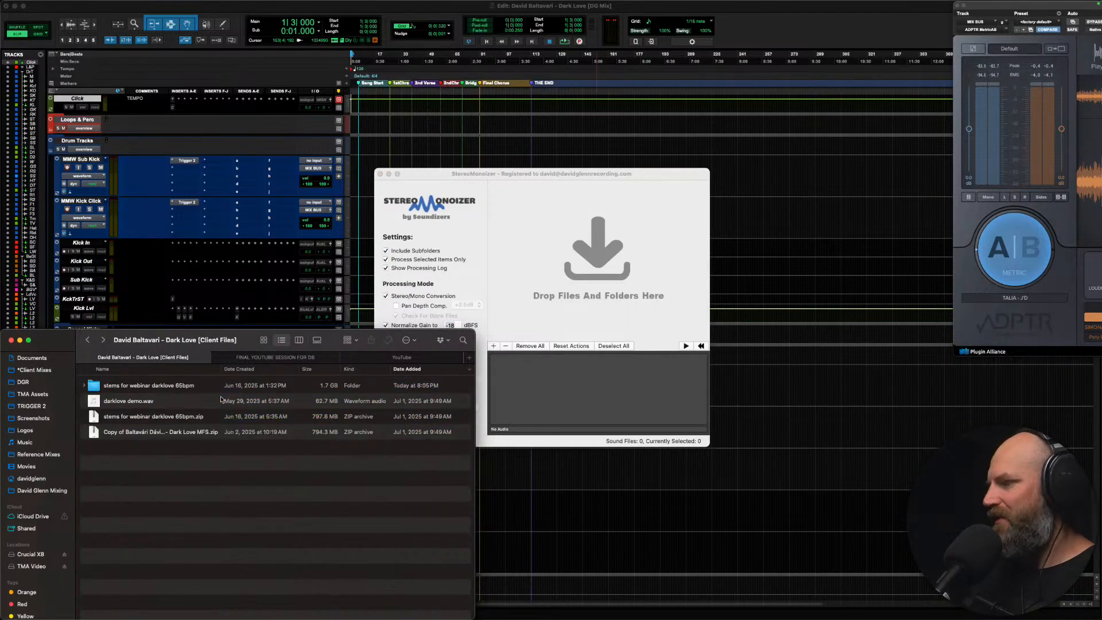
drag(169, 385, 588, 344)
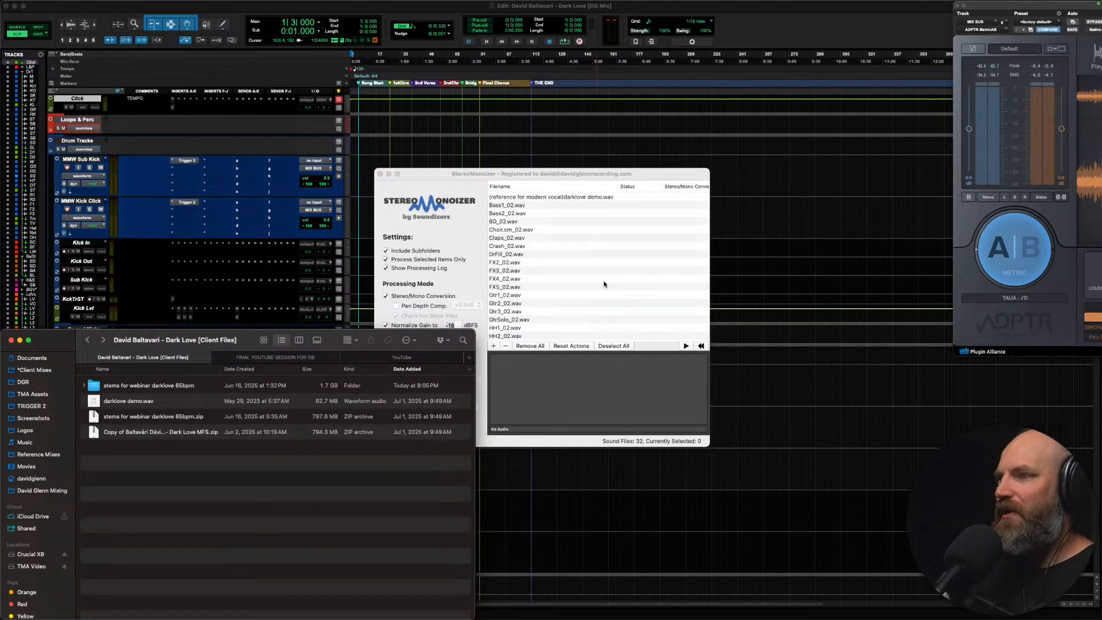
Step: Analyze and process the loaded stems with stereo/mono conversion and -18 dBFS gain normalization, and close the processing log
click(477, 171)
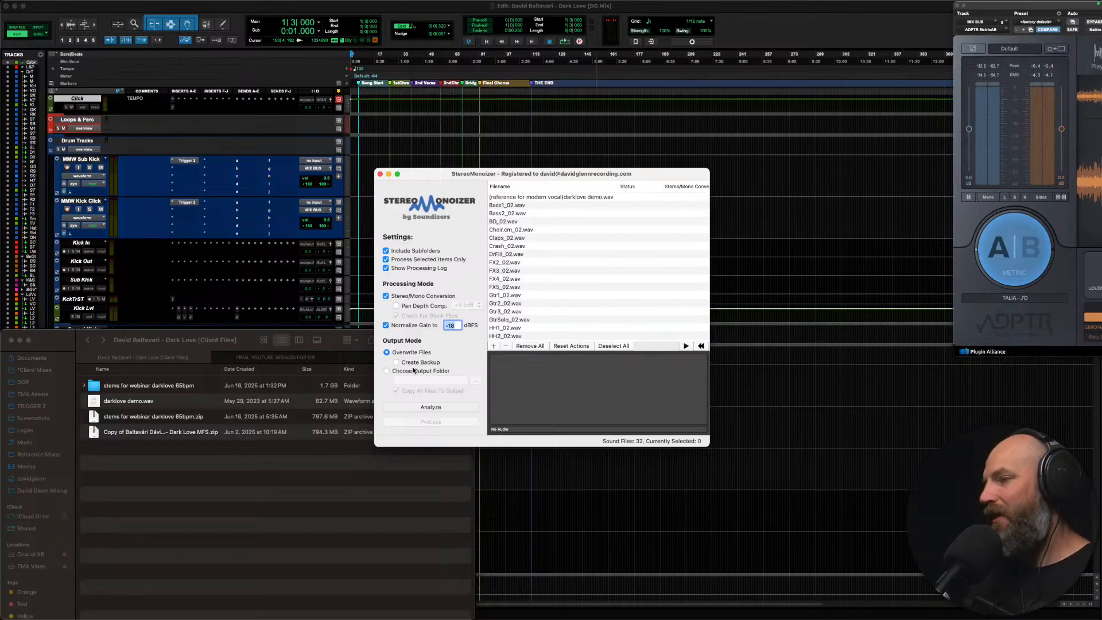
click(437, 409)
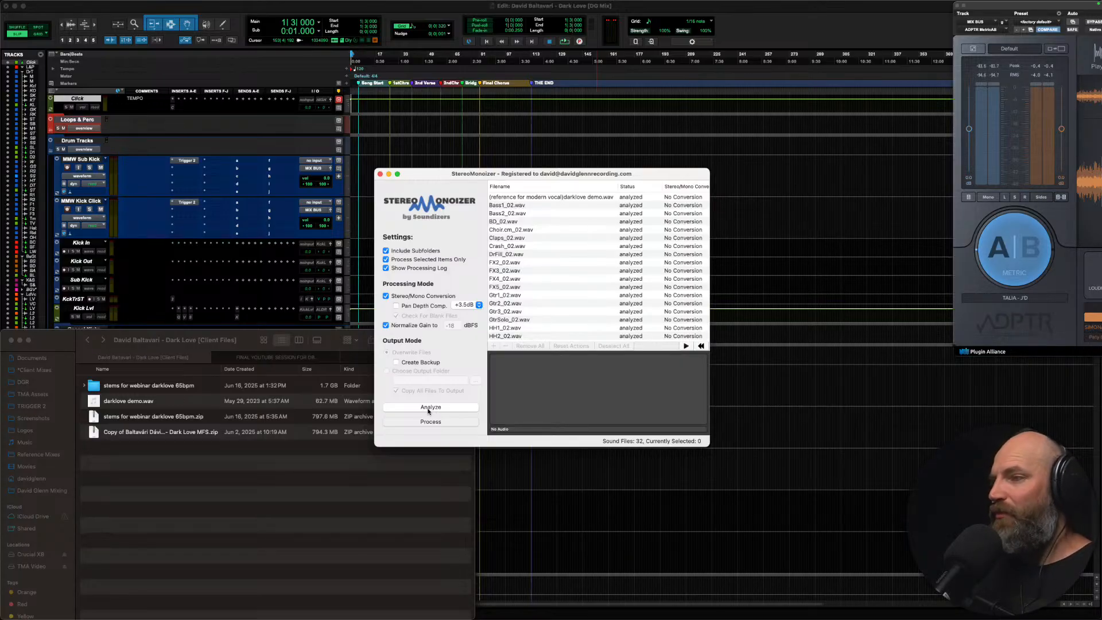
click(431, 422)
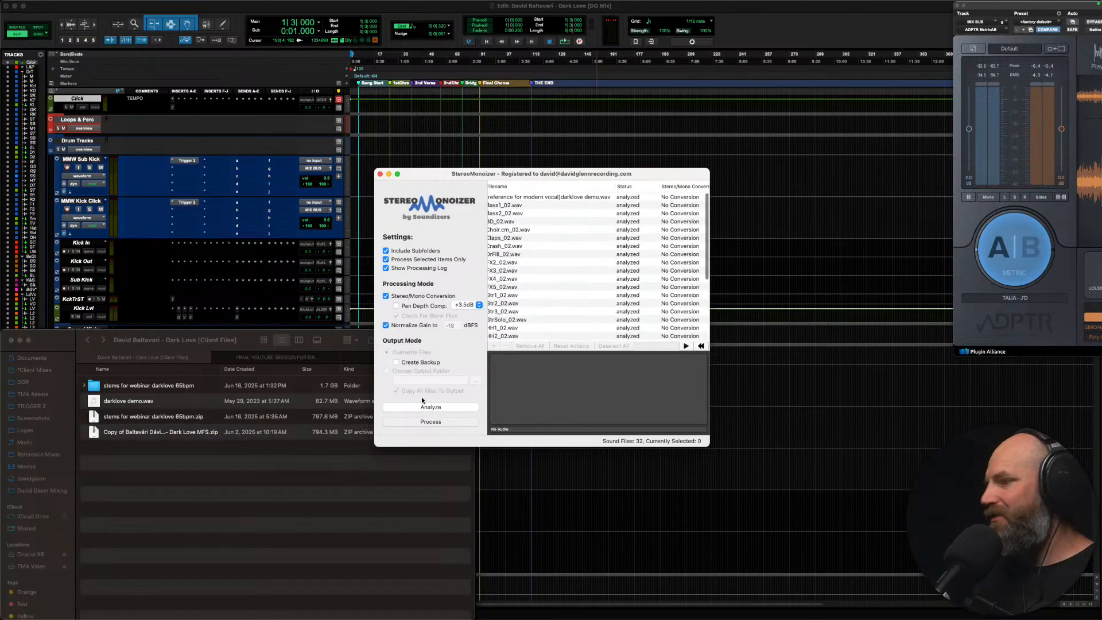
click(428, 423)
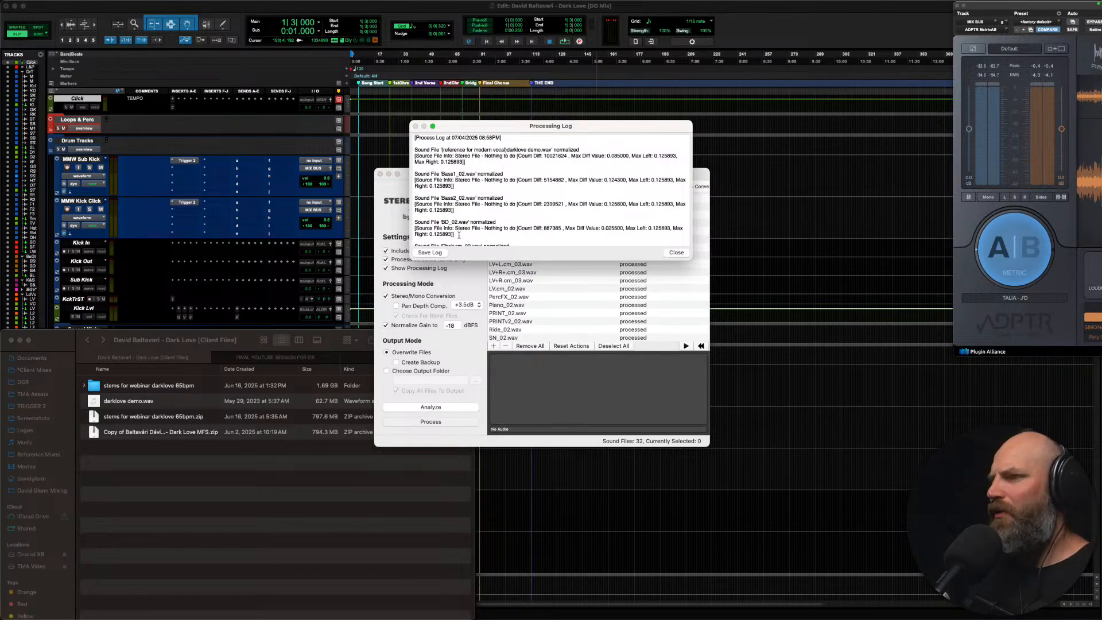
click(676, 252)
Step: Import all processed WAV files from the "stems for webinar darklove 65bpm" folder into the Pro Tools session as new tracks
click(313, 330)
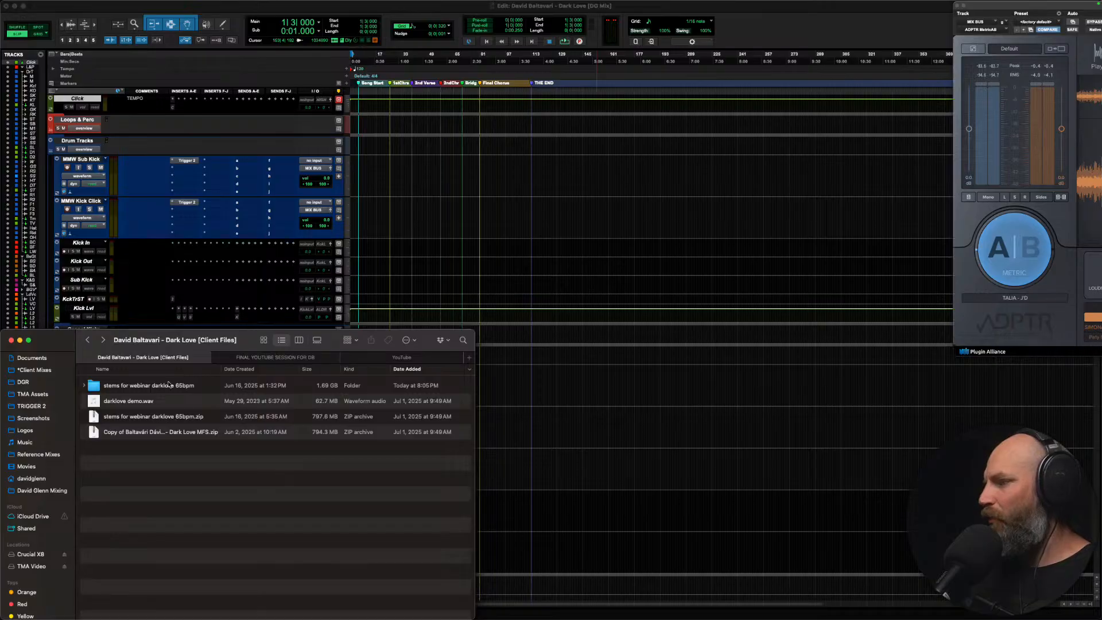
double_click(129, 387)
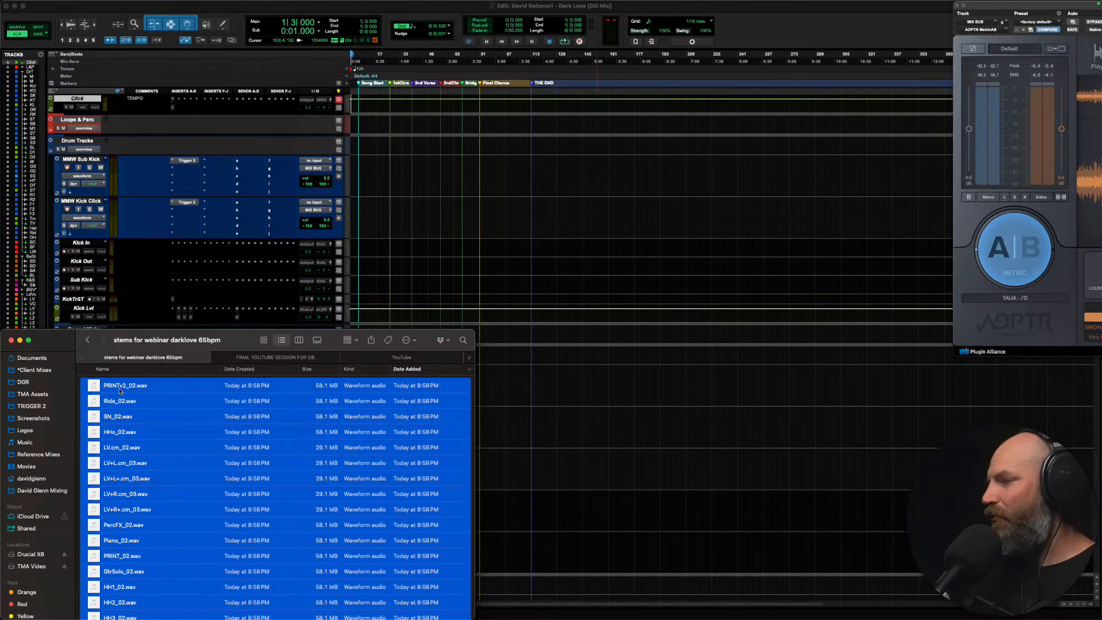
drag(115, 388, 34, 172)
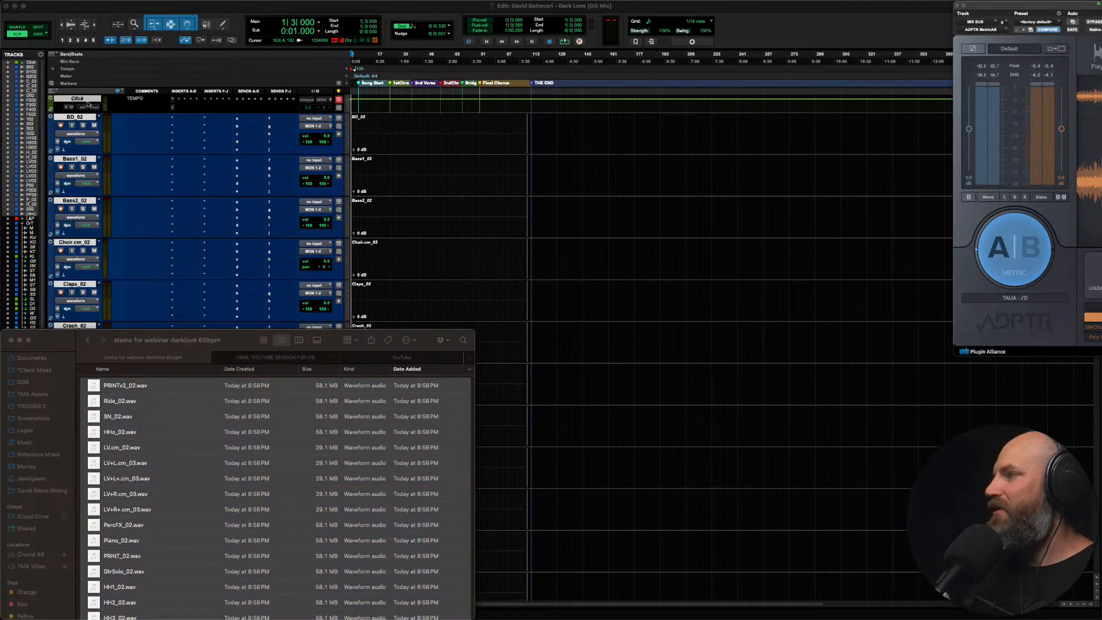
Step: Select the imported tracks from BD_02 through the modern vocal reference demo and reduce their track height
click(71, 102)
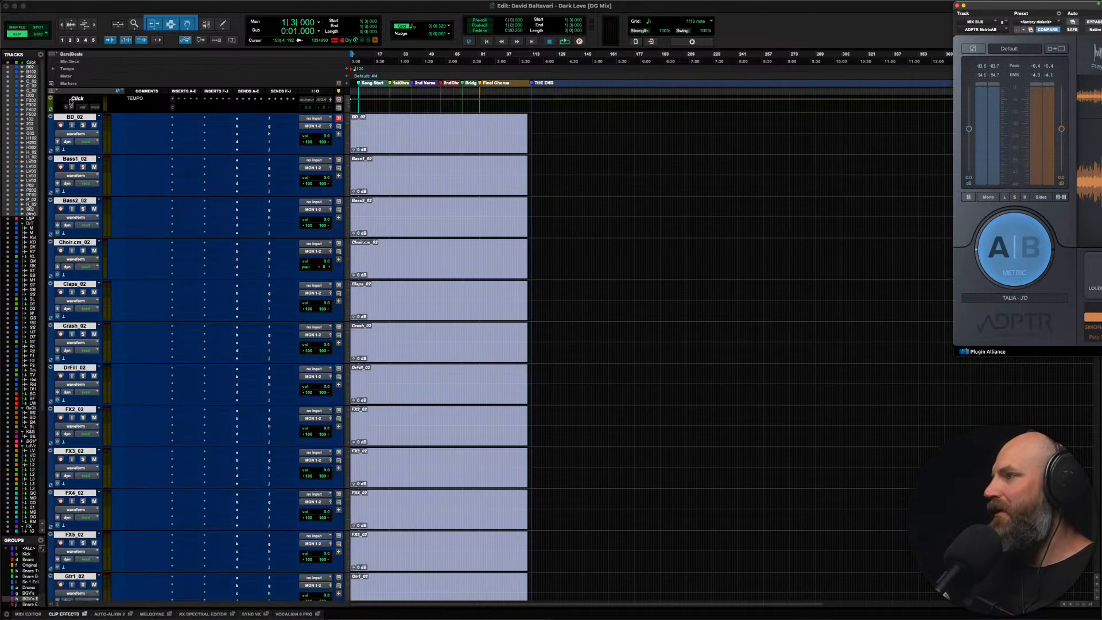
click(71, 101)
scroll(134, 279, down, 10)
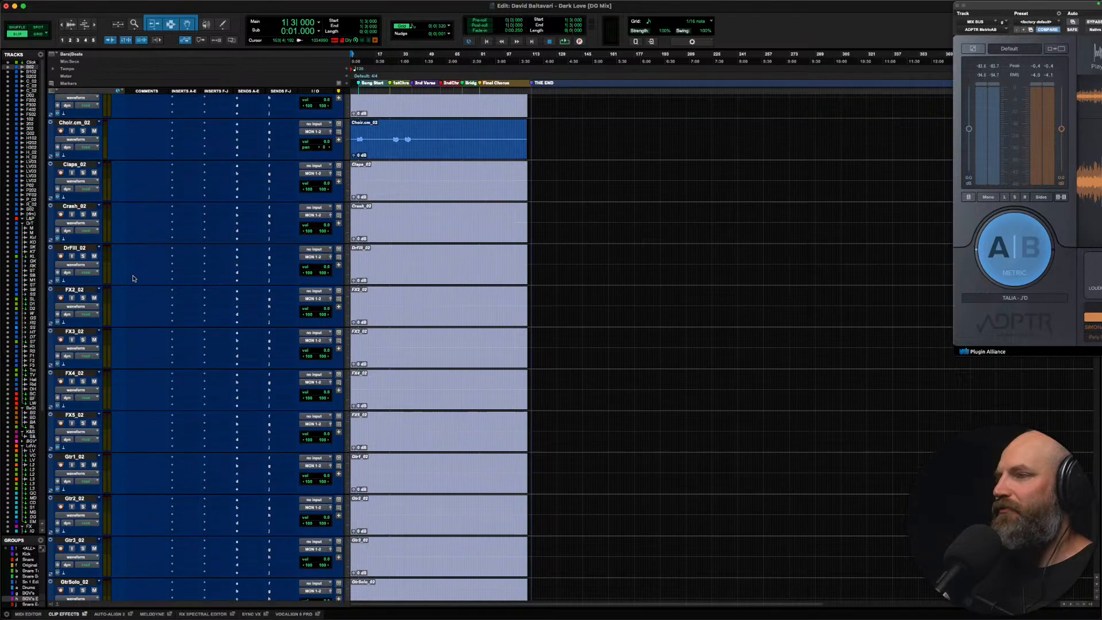
scroll(133, 278, down, 7)
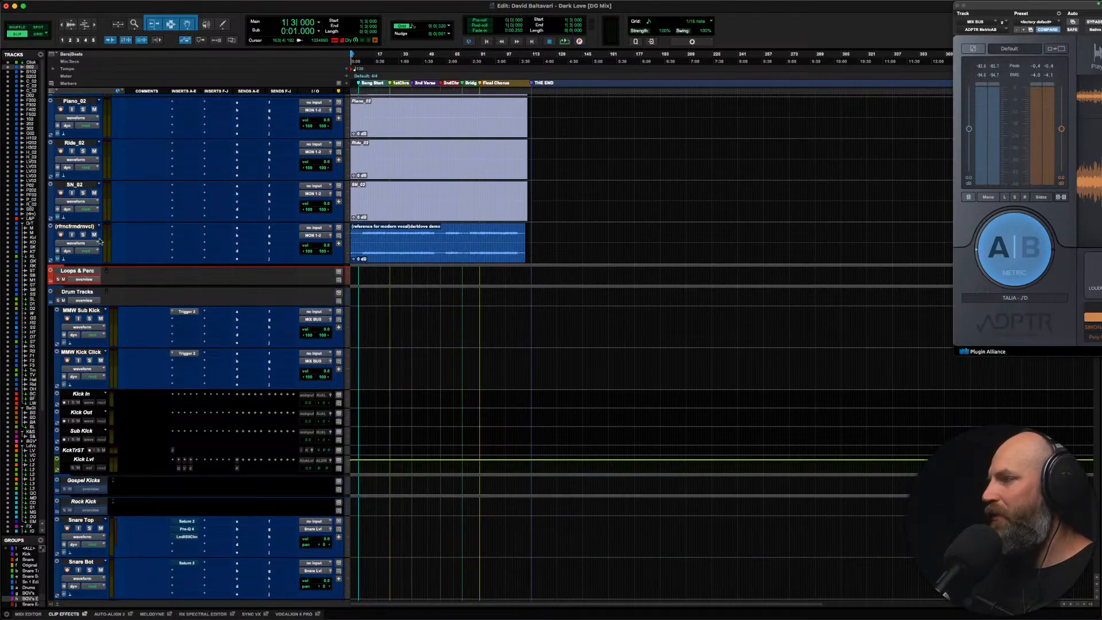
shift+click(73, 226)
scroll(72, 227, down, 10)
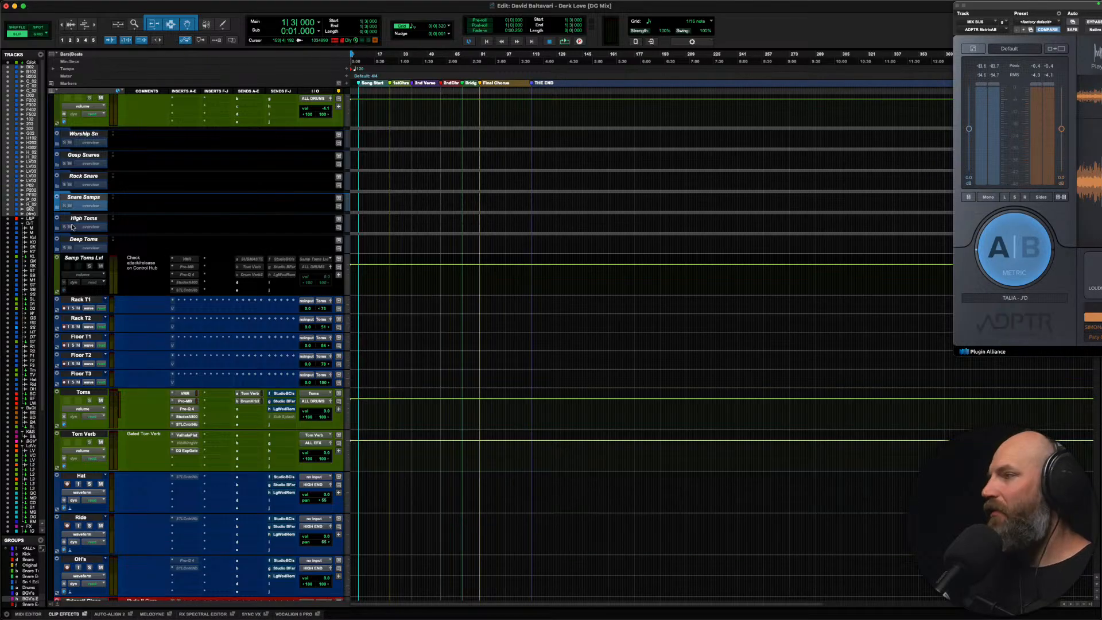
scroll(72, 227, up, 20)
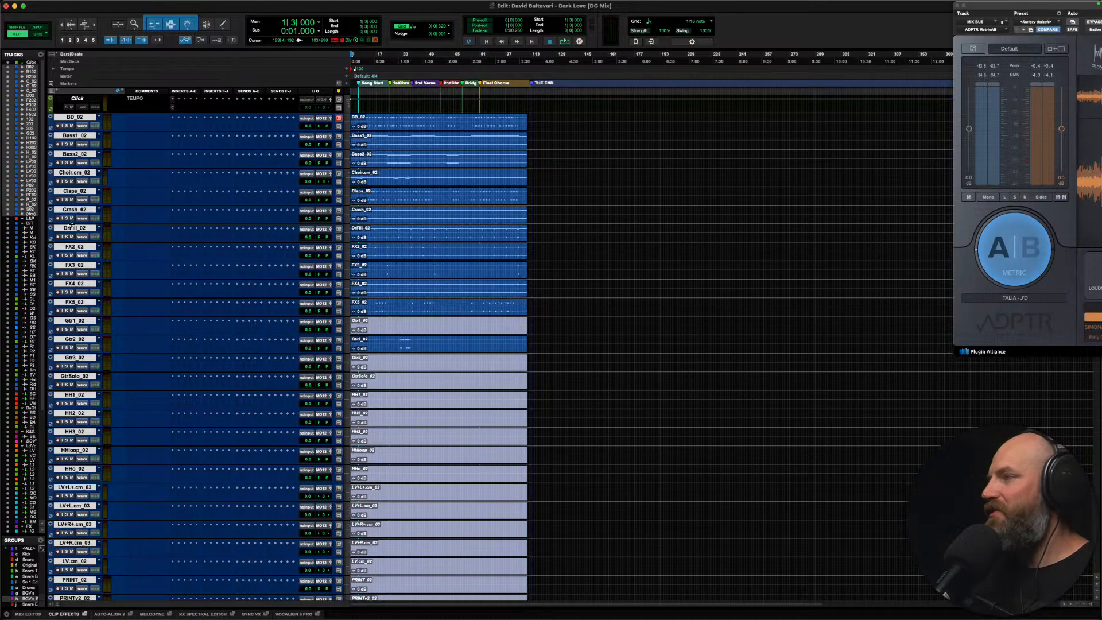
Step: Select only the BD_02 track, zoom in on the timeline and enlarge the waveforms of the imported clips
super+click(73, 116)
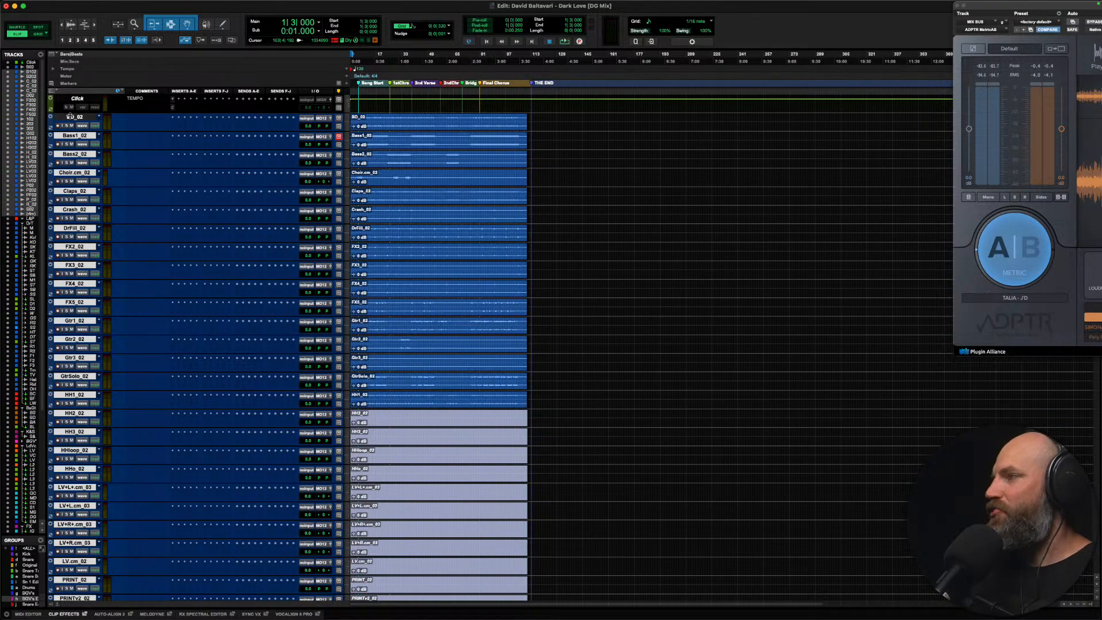
super+click(71, 117)
key(super+])
key(alt+super+])
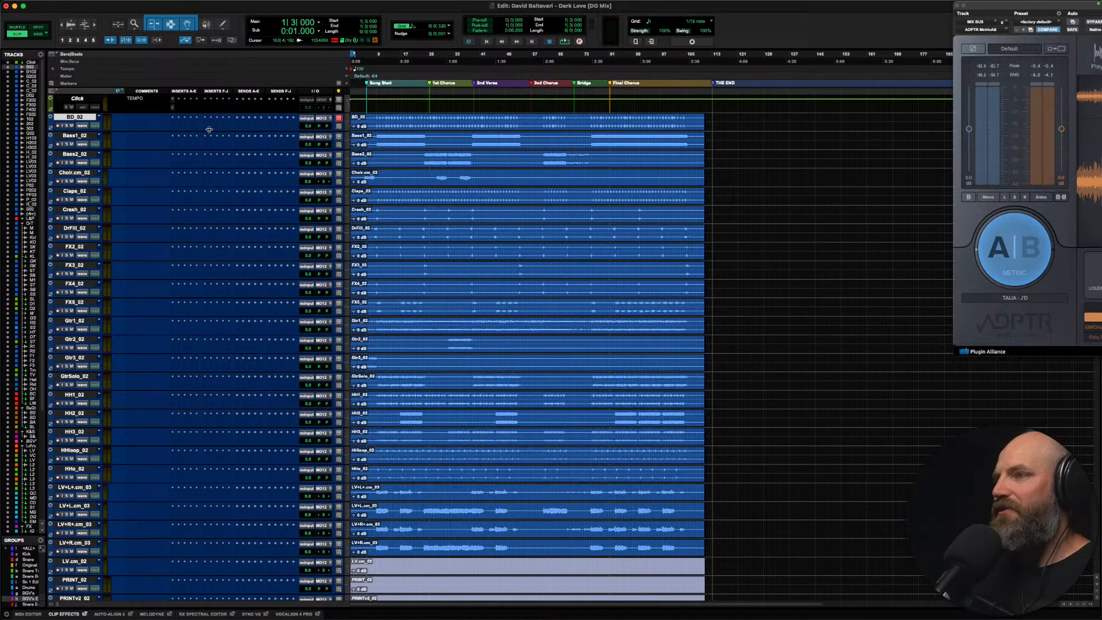
key(alt+super+])
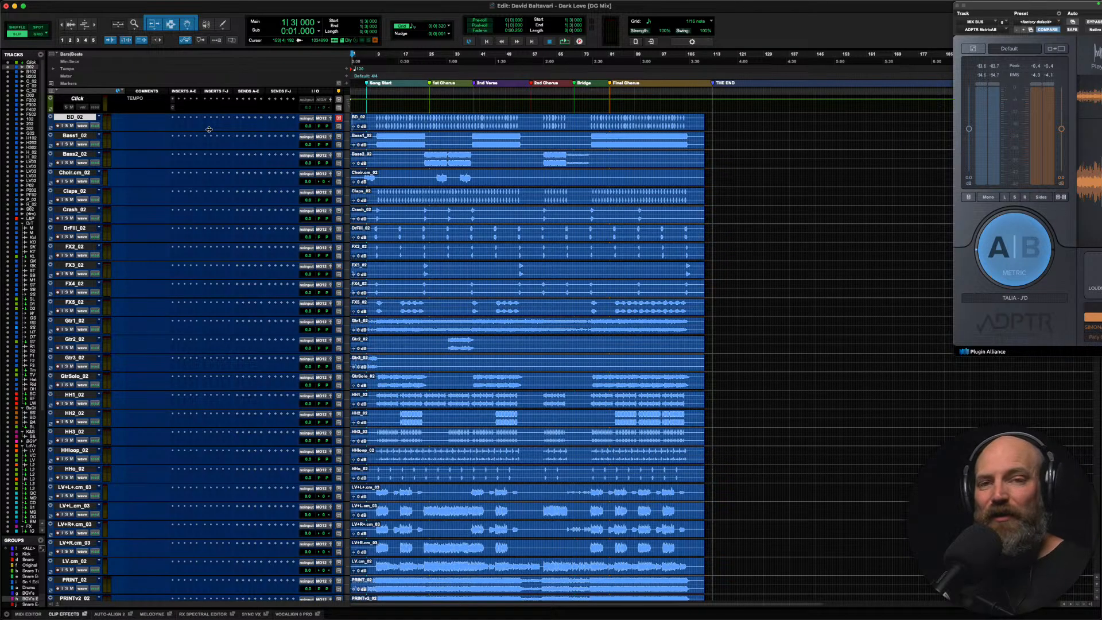
Step: Select the BD_02 track, jump to its next transient and briefly play back from there
click(77, 98)
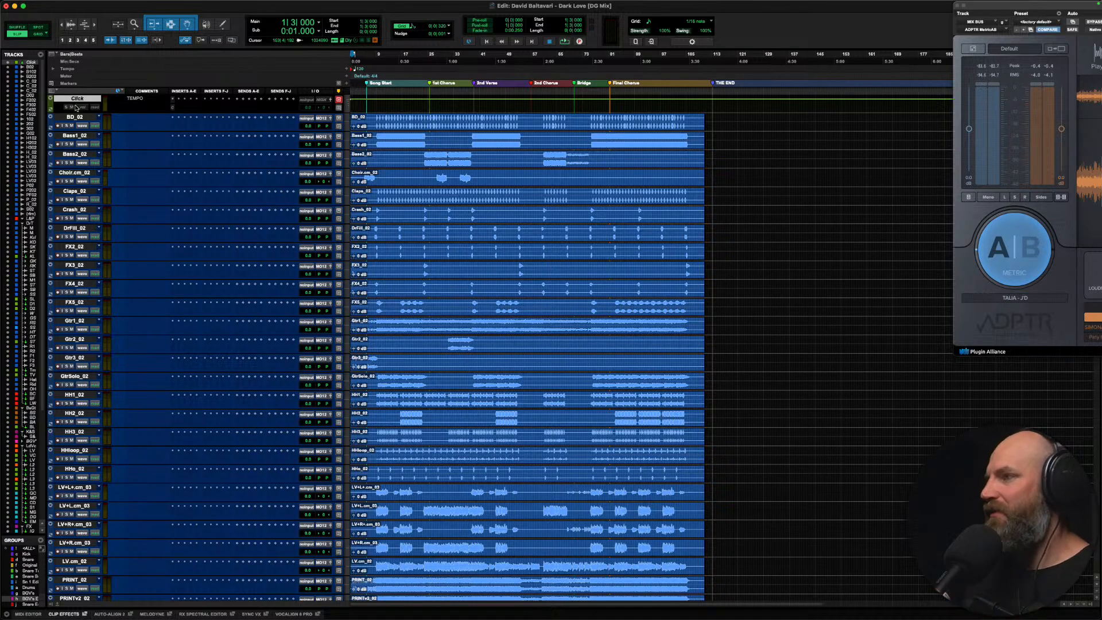
click(76, 107)
click(64, 100)
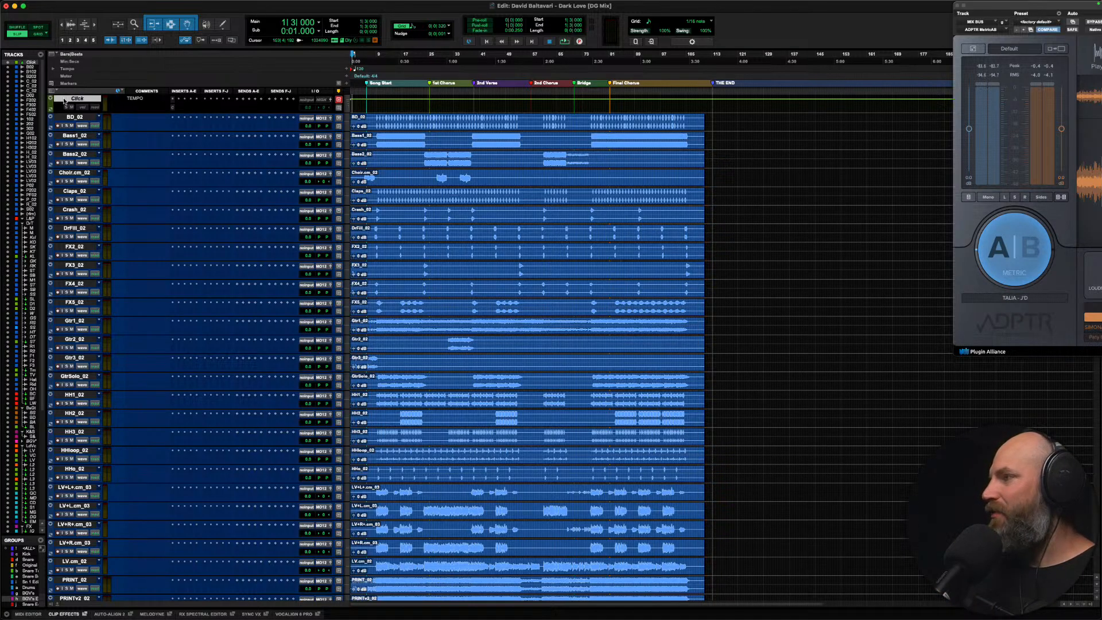
click(75, 117)
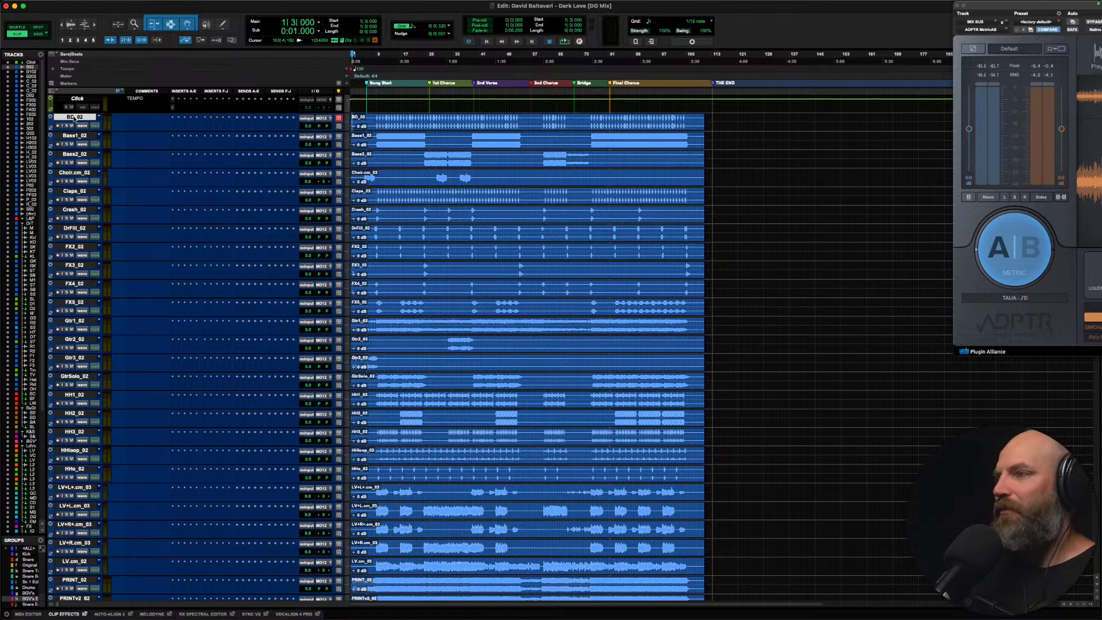
key(Tab)
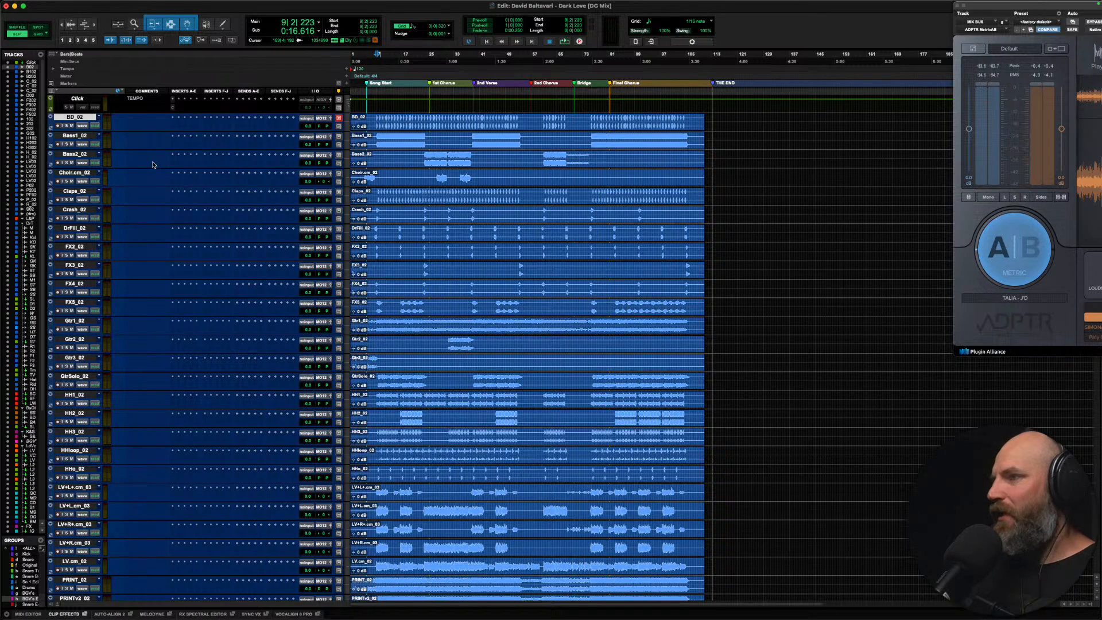
key(space)
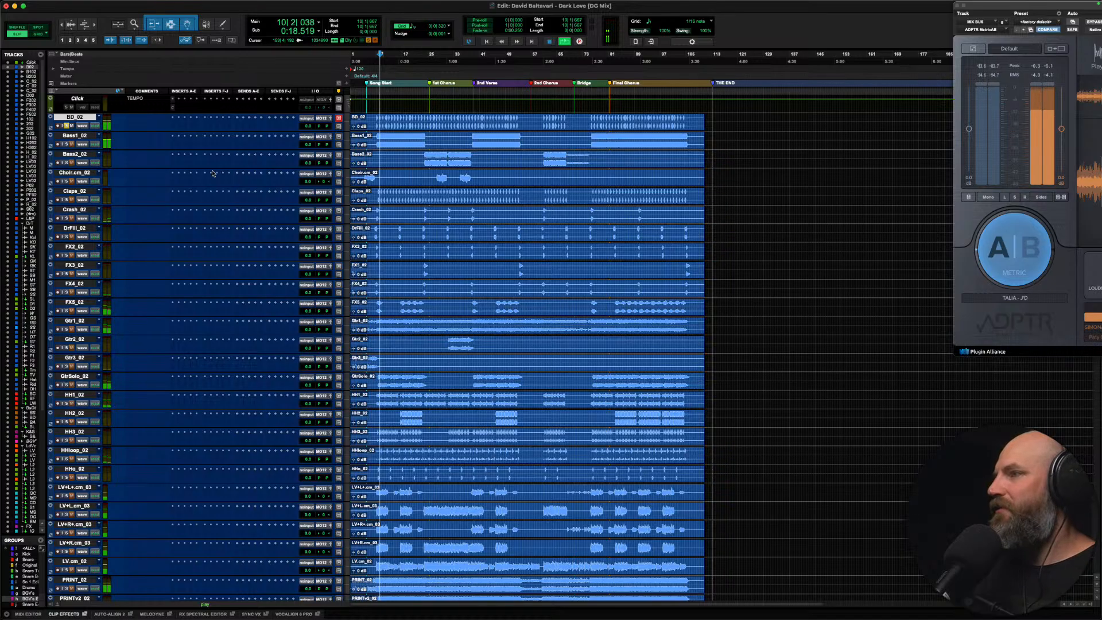
key(space)
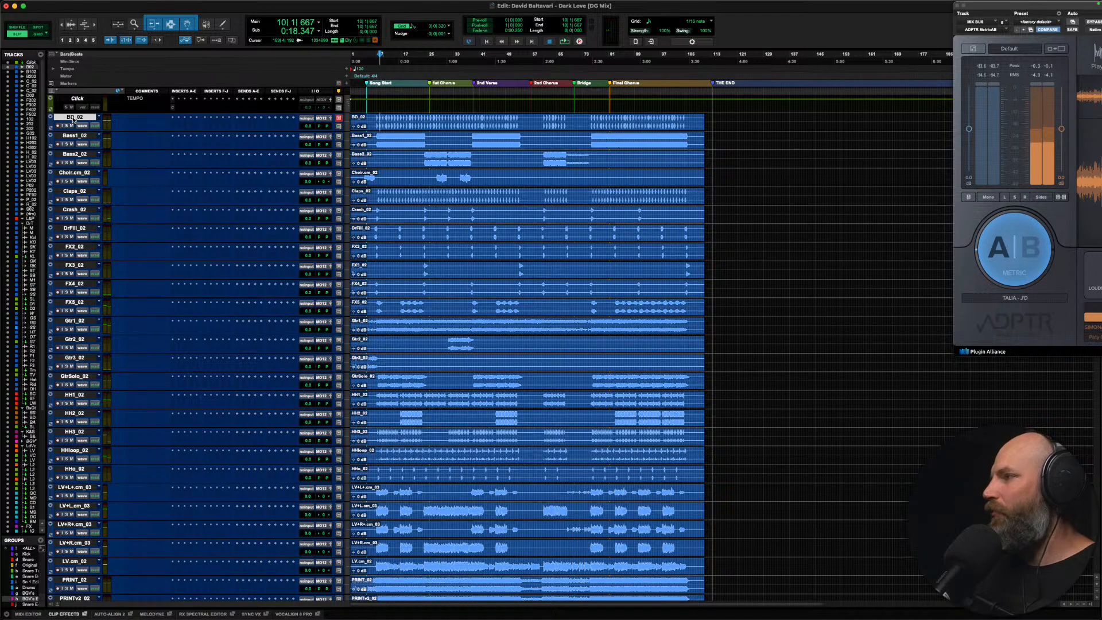
Step: Select all imported tracks and route their outputs together to the ALL MUSIC stereo bus
scroll(74, 120, down, 15)
scroll(329, 195, up, 15)
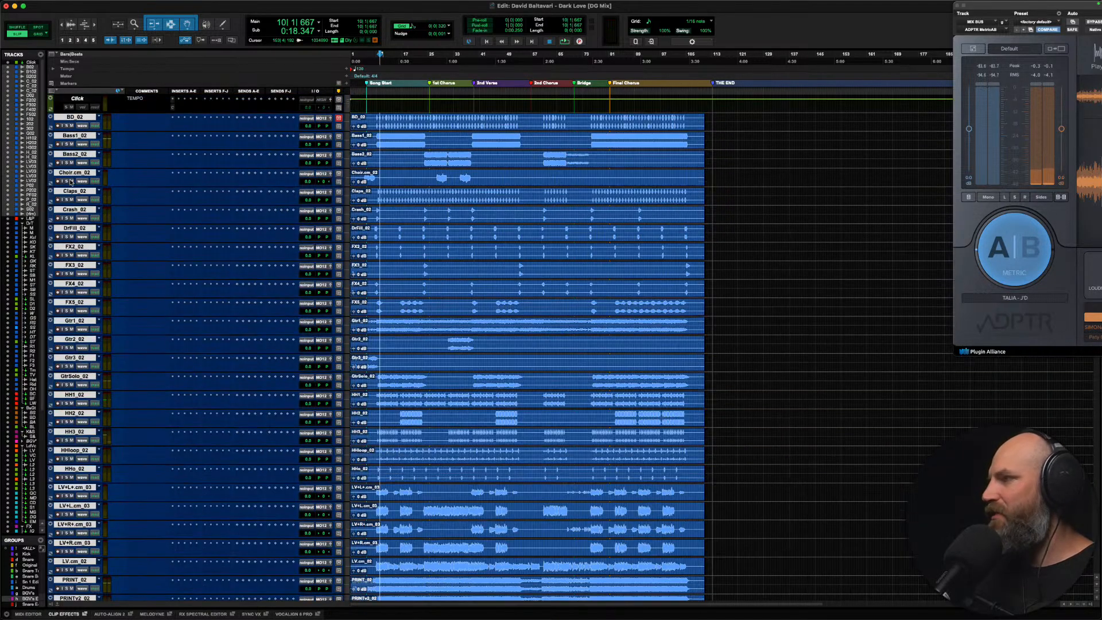
click(330, 211)
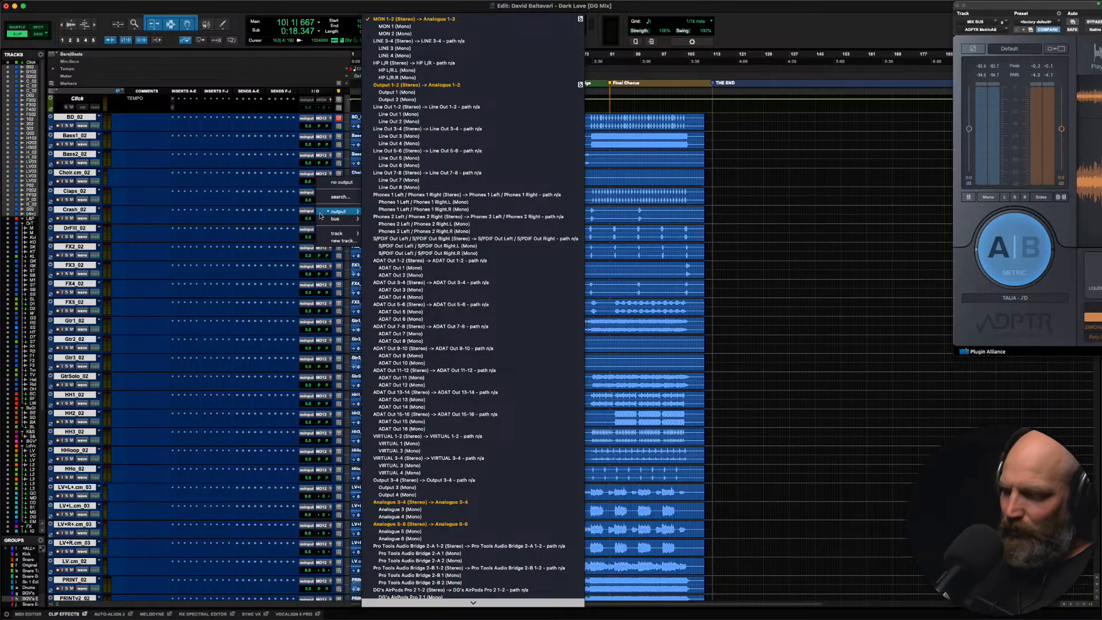
text(all music)
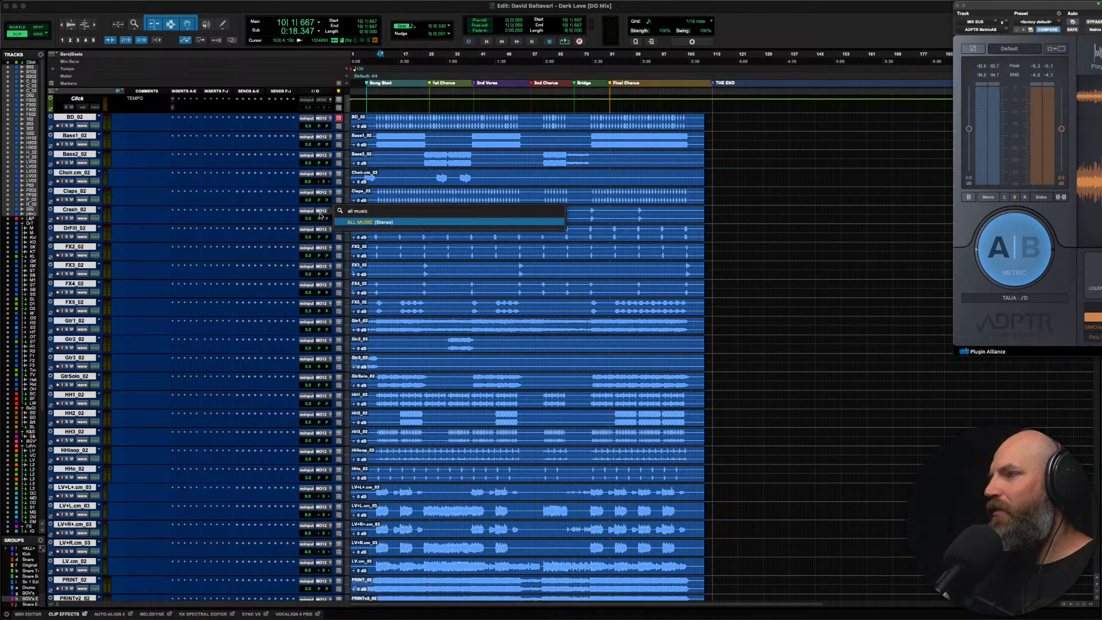
key(alt+Return)
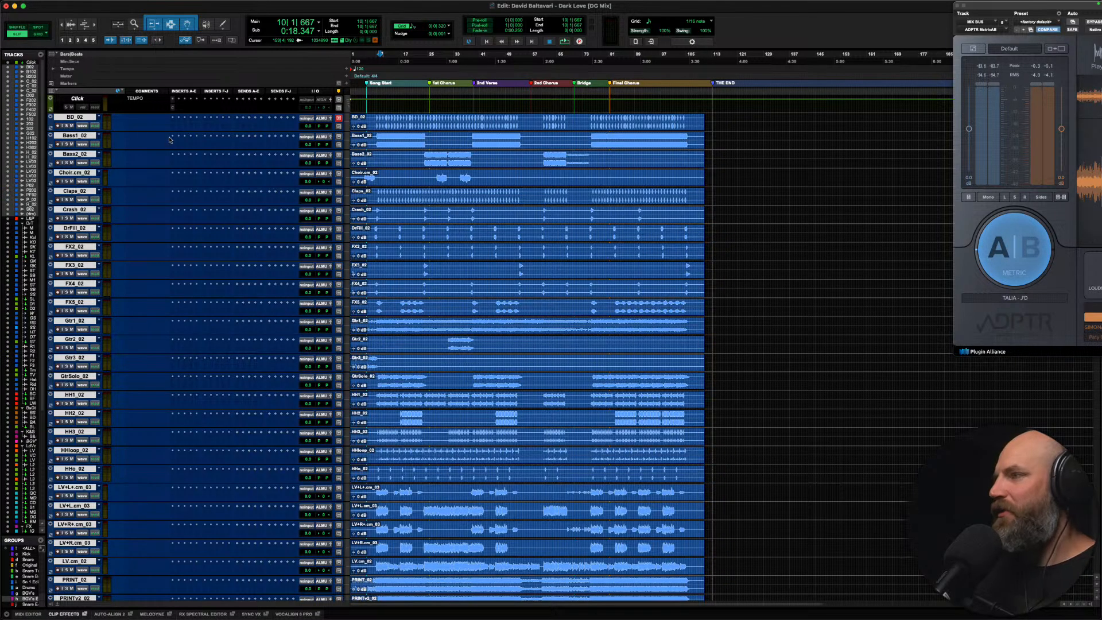
Step: Solo the BD_02 track and briefly play it back to check its new routing
click(79, 117)
click(67, 126)
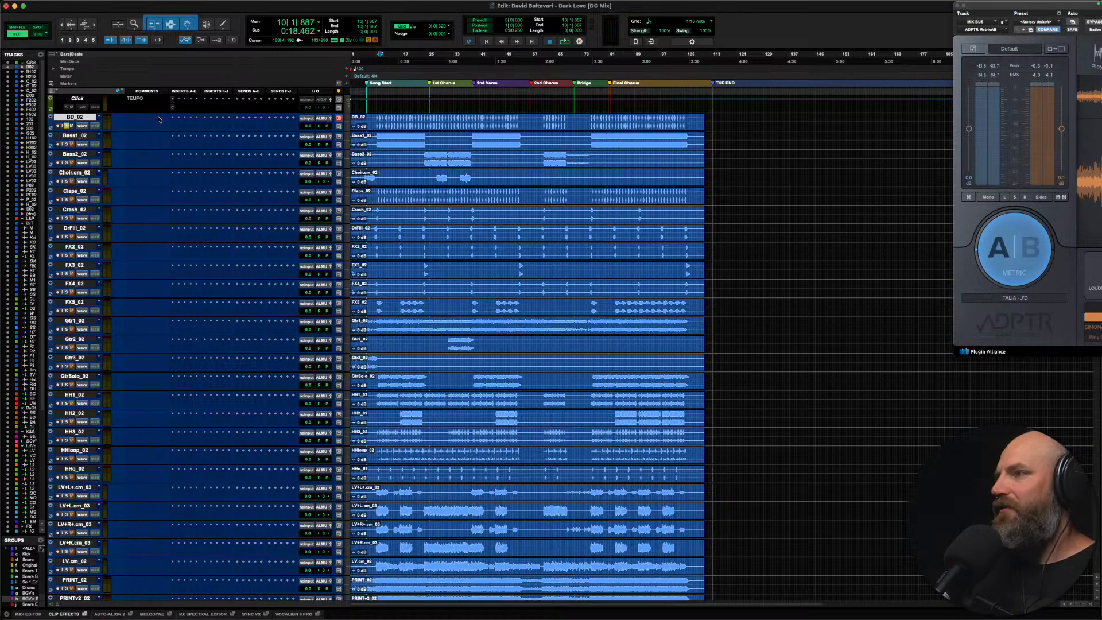
key(space)
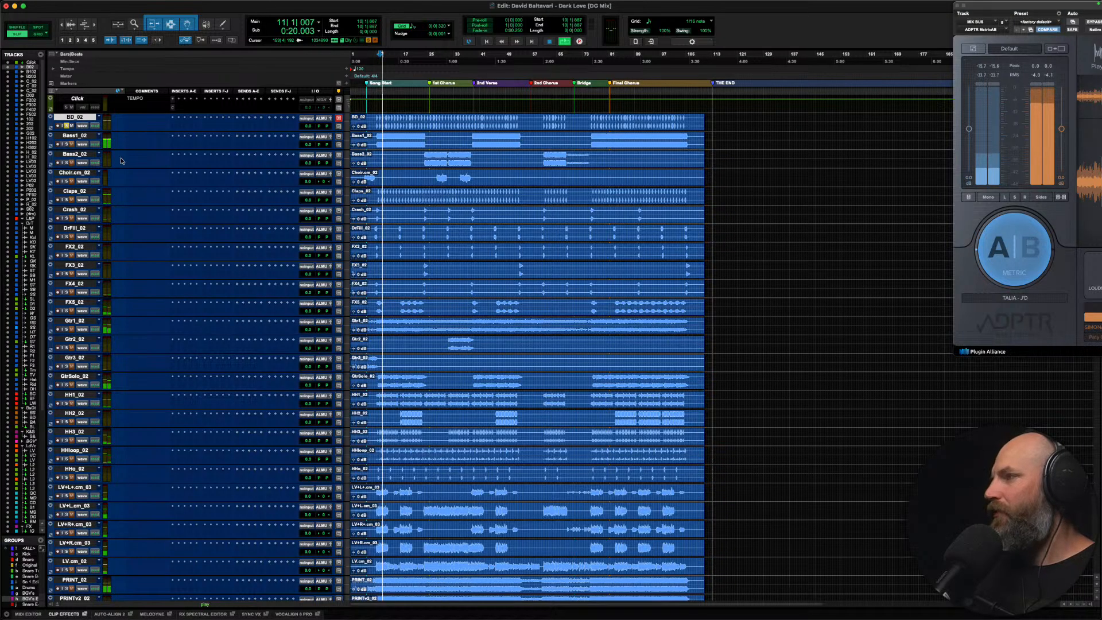
key(space)
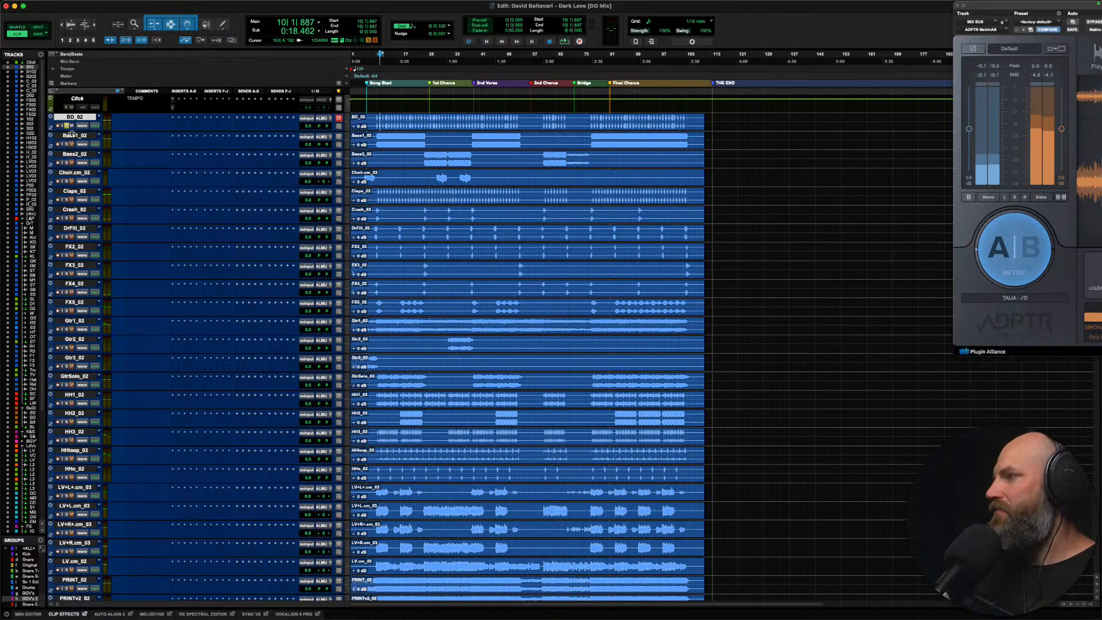
Step: Solo only the Bass1_02 track and play back a few bars of it
click(74, 136)
super+click(66, 144)
key(space)
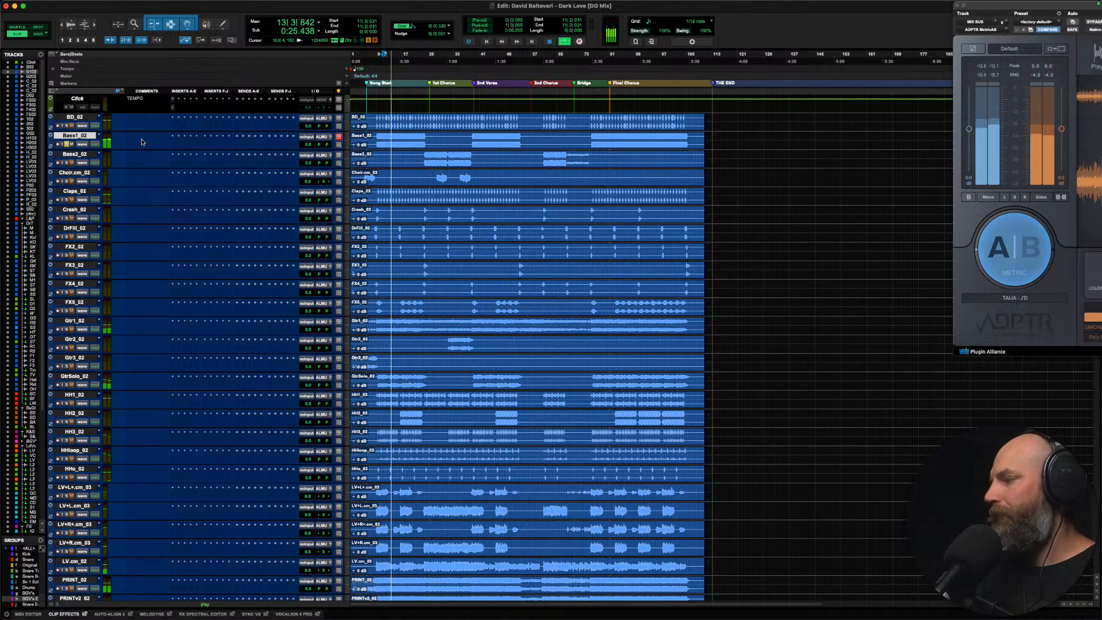
key(space)
Step: Move the Choir.cm_02 track below Crash_02
click(86, 154)
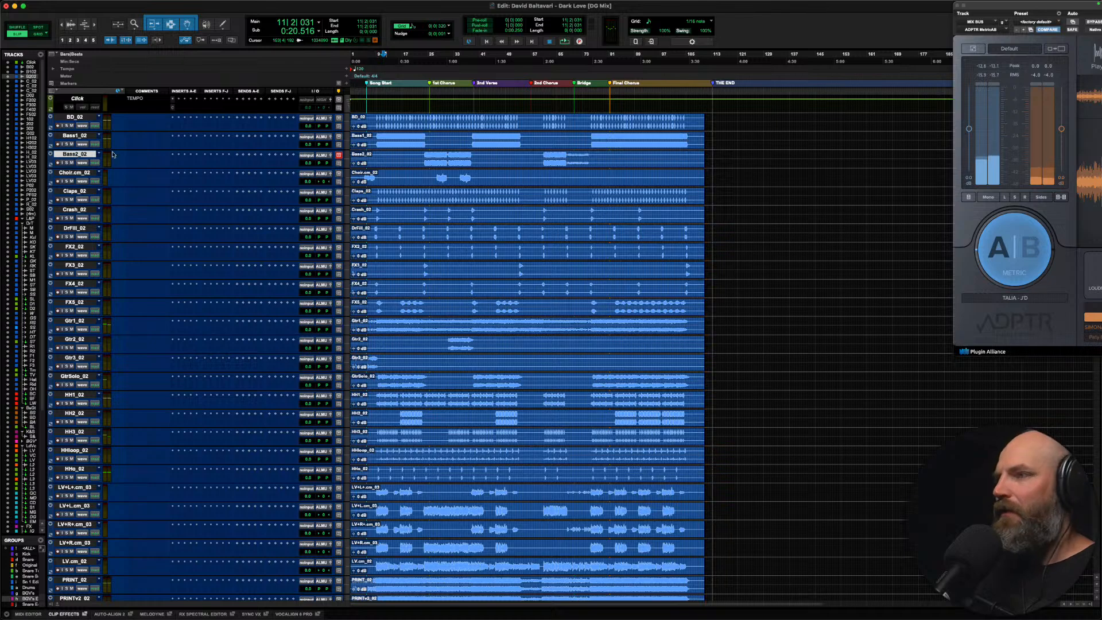
drag(86, 193, 72, 211)
click(68, 191)
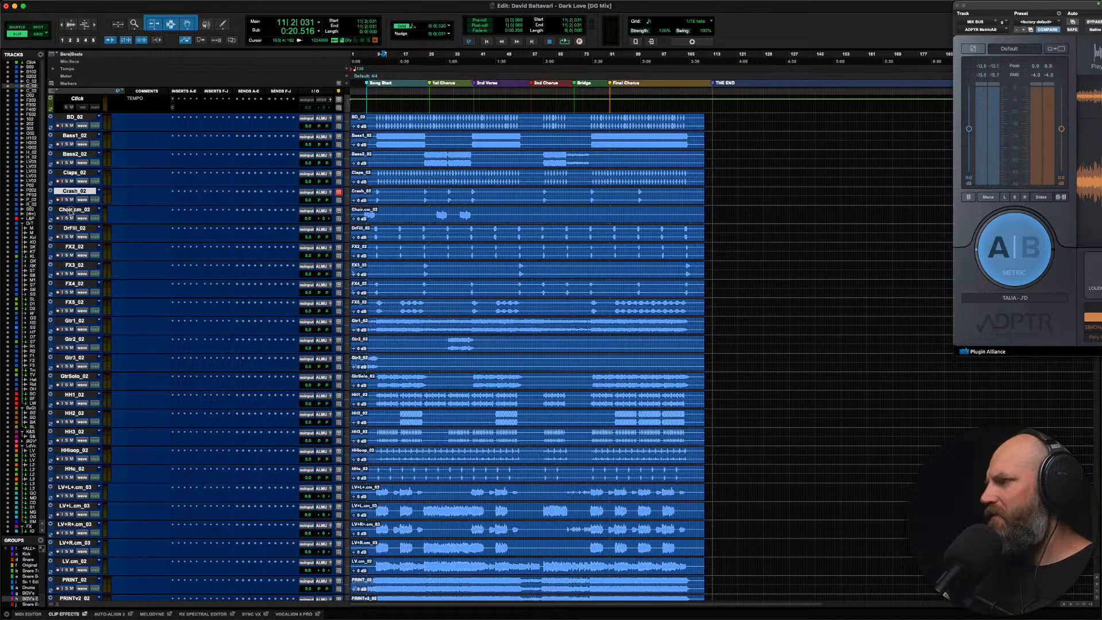
Step: Move Choir.cm_02 and the five LV vocal tracks to the end of the imported tracks, just above the Loops & Perc folder
click(71, 211)
scroll(111, 232, down, 1)
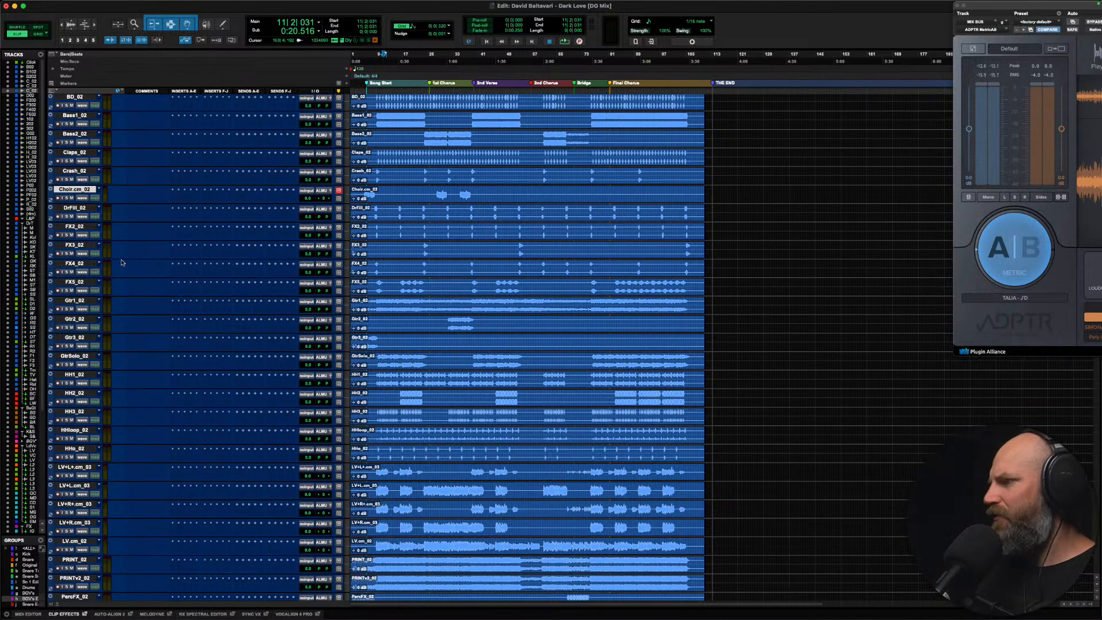
scroll(122, 262, down, 5)
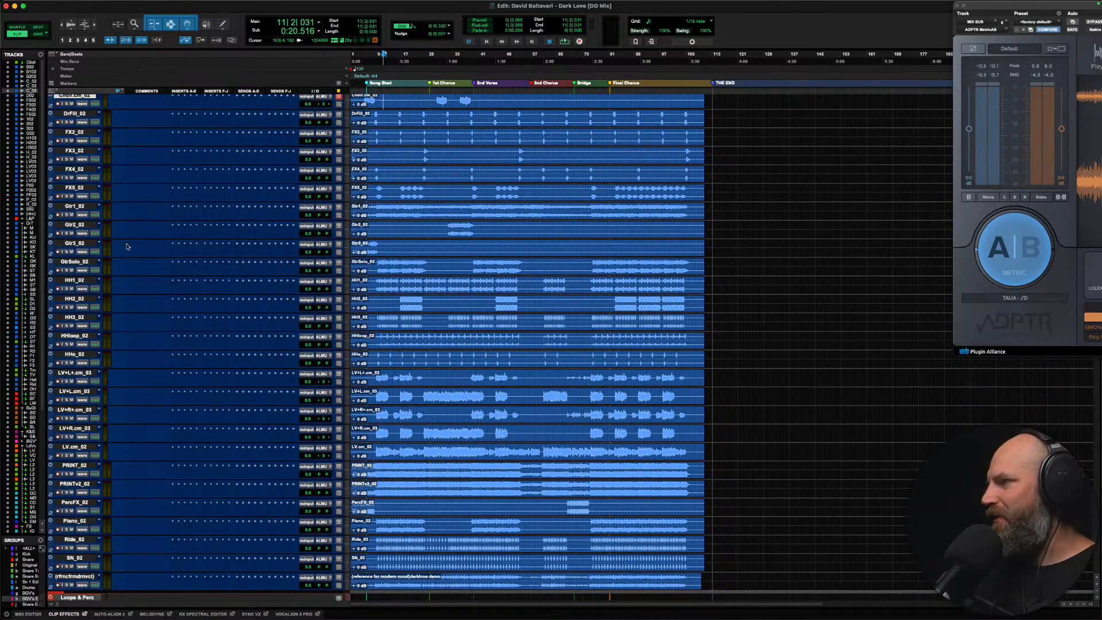
scroll(127, 246, down, 2)
scroll(117, 209, down, 2)
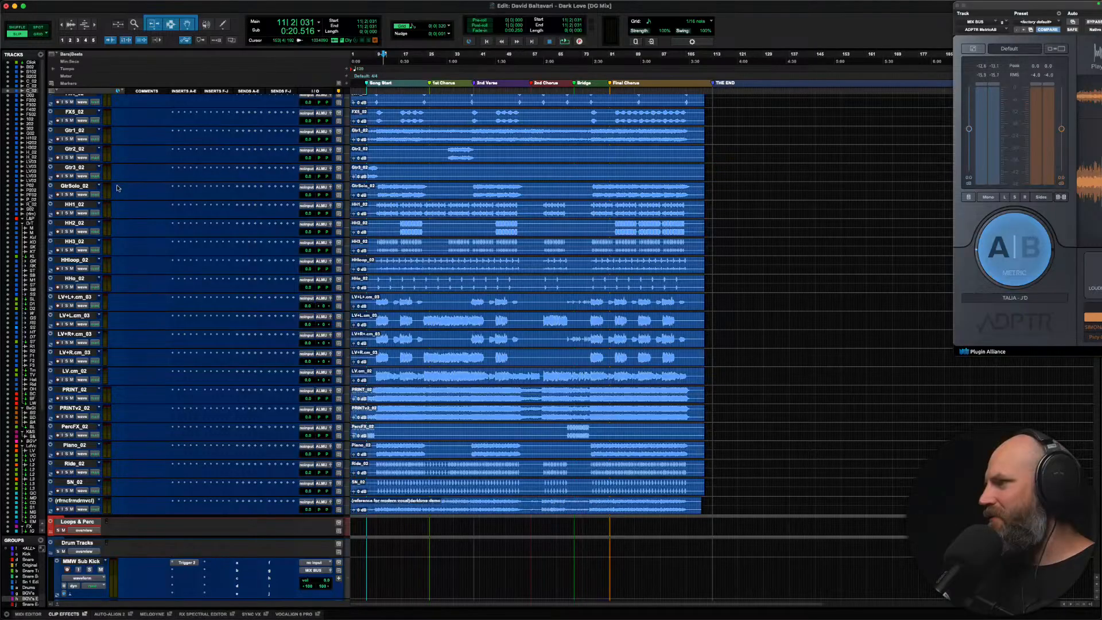
scroll(117, 188, up, 4)
scroll(124, 183, down, 2)
scroll(121, 249, down, 4)
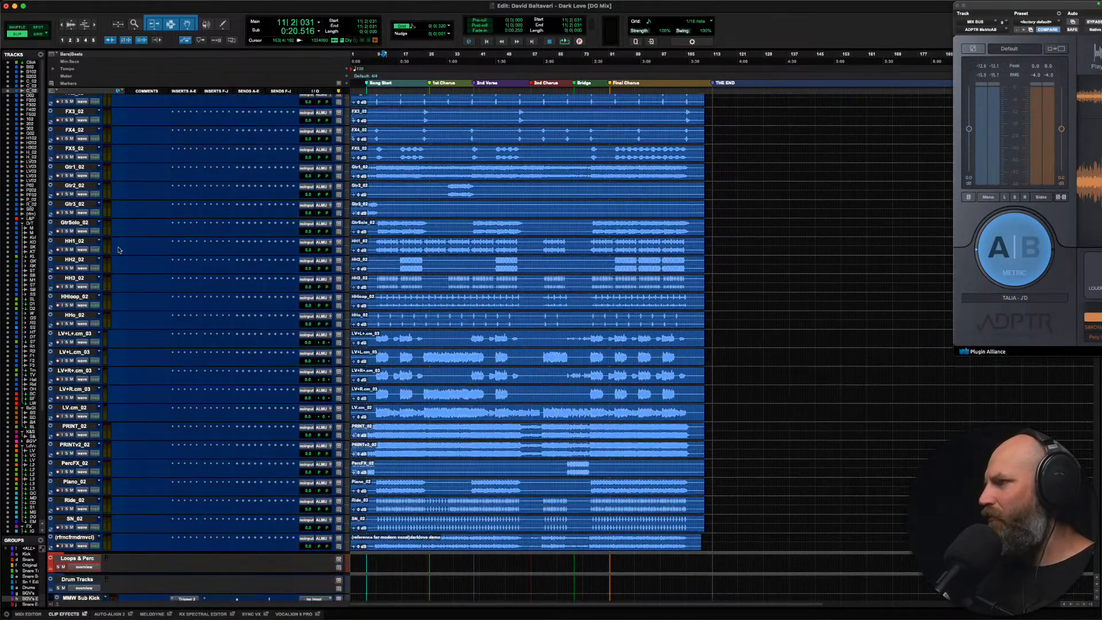
scroll(114, 253, down, 3)
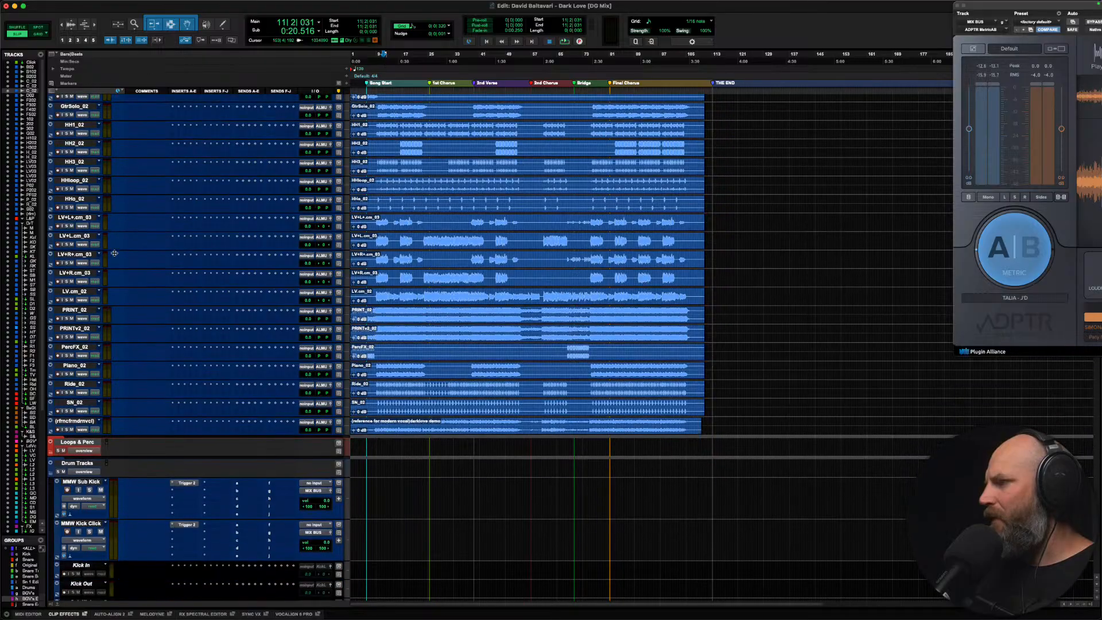
click(75, 217)
shift+click(71, 235)
shift+click(72, 254)
shift+click(71, 274)
shift+click(73, 292)
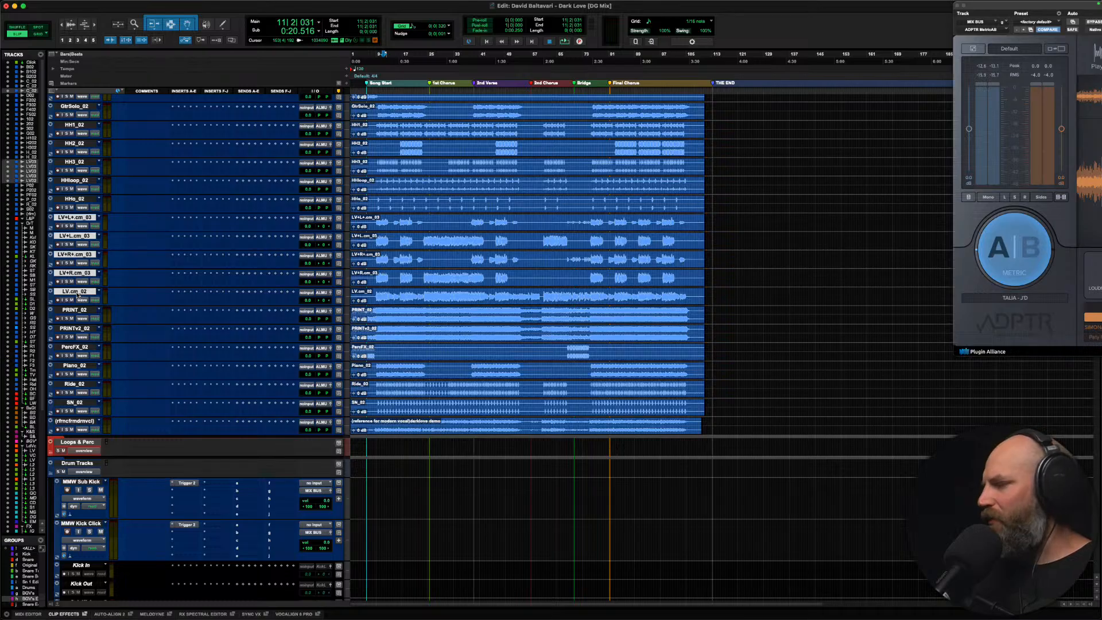
drag(63, 295, 85, 430)
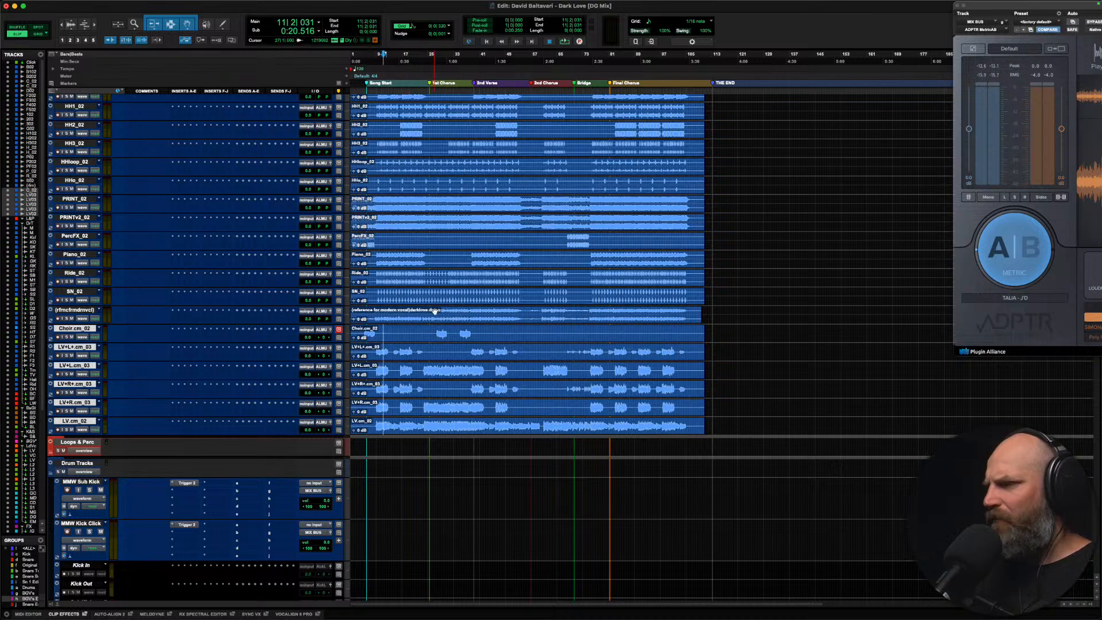
Step: Move the reference demo track above PRINT_02 and select it together with PRINT_02 and PRINTv2_02
click(436, 311)
drag(70, 310, 61, 199)
shift+click(81, 235)
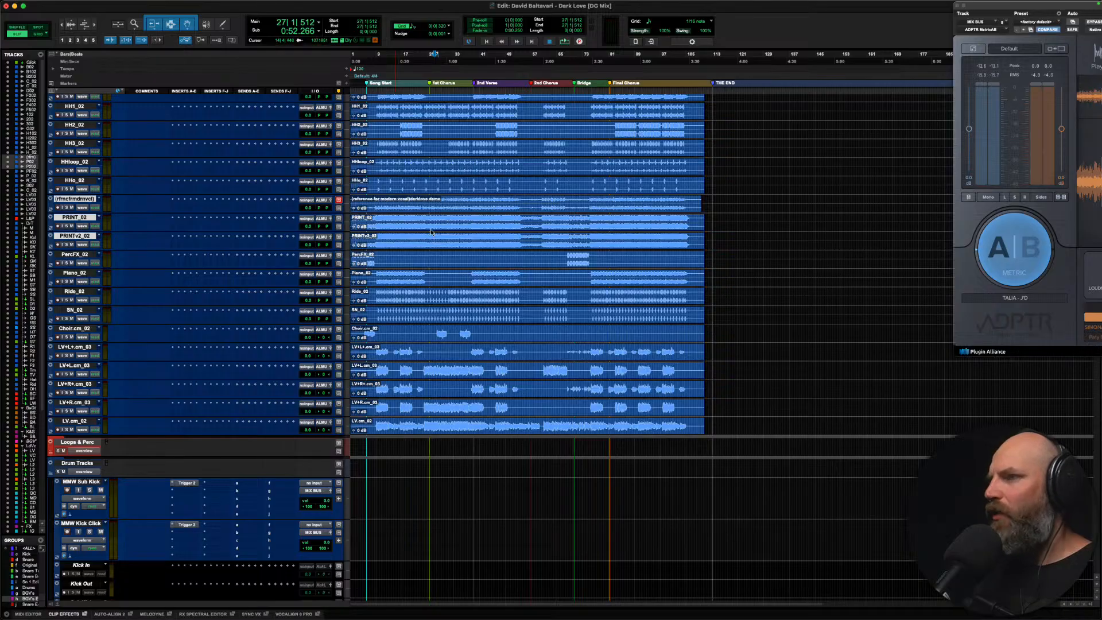
Step: Select the full clips on the reference, PRINT_02 and PRINTv2_02 tracks and start exporting them, with the session's Bounced Files folder as destination
click(417, 204)
drag(716, 203, 728, 236)
key(super+shift+k)
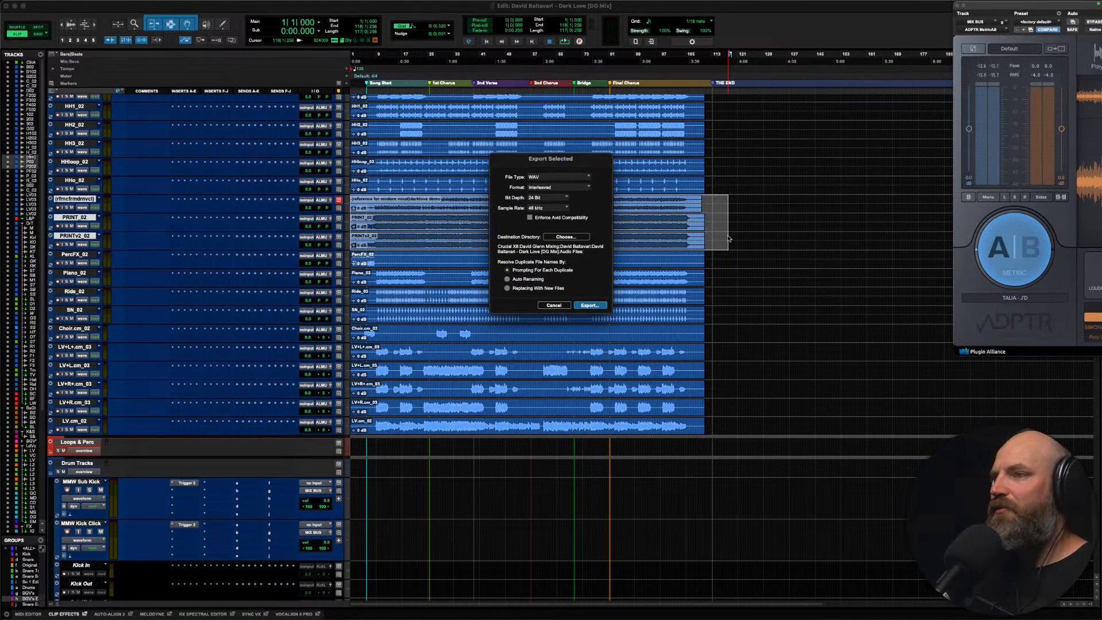
click(563, 238)
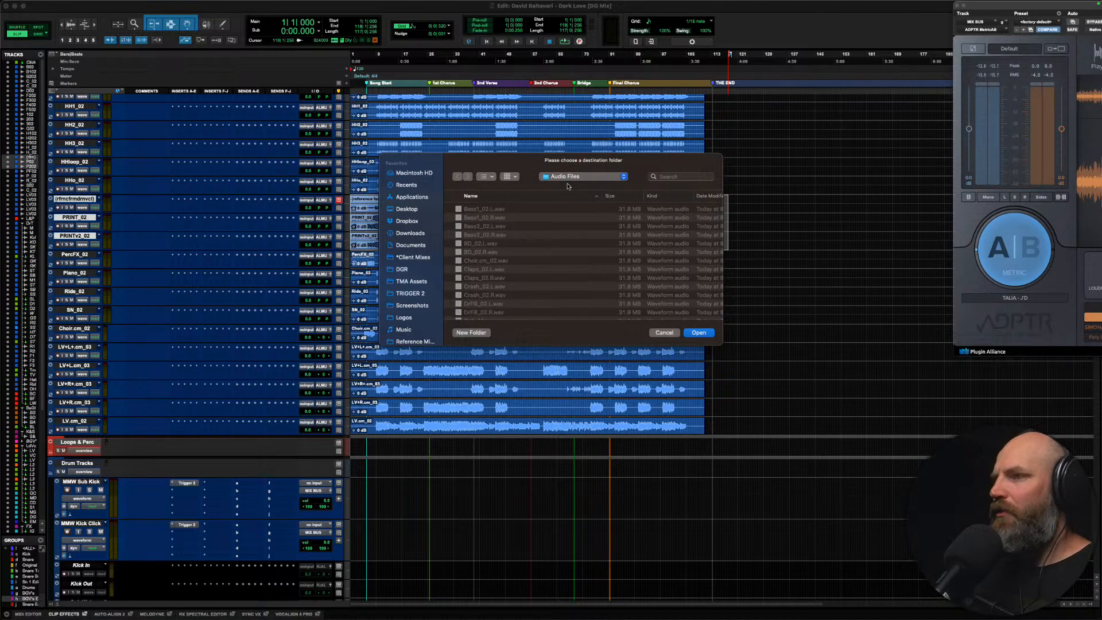
click(565, 177)
click(568, 194)
click(531, 218)
double_click(532, 218)
double_click(525, 219)
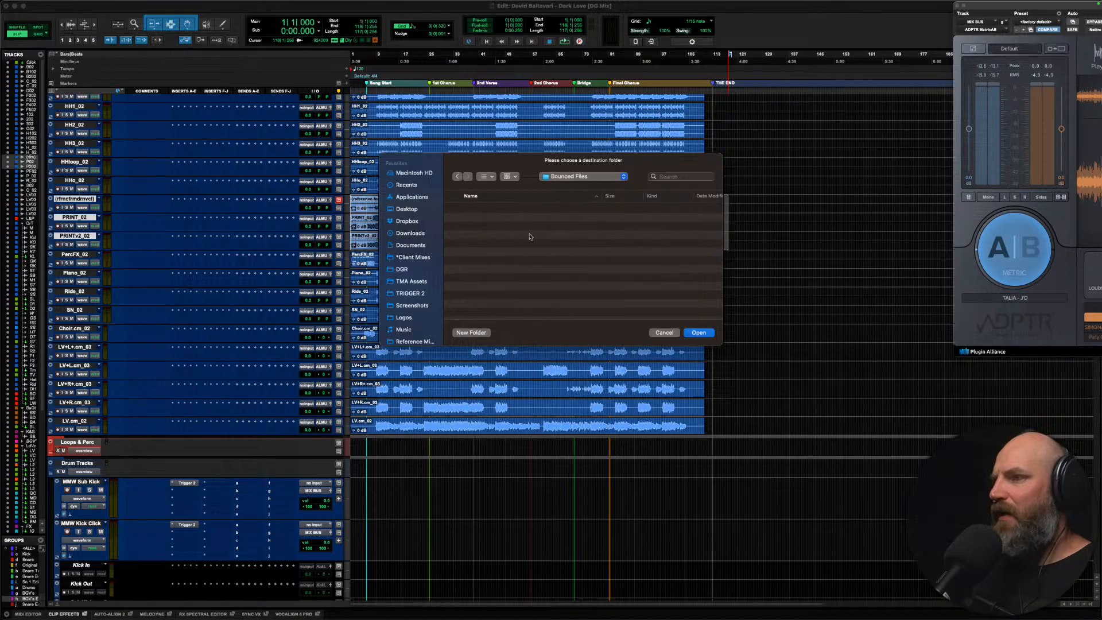
Step: Create a "Client Roughs" folder inside Bounced Files and export the selected clips into it
click(471, 333)
text(Clien)
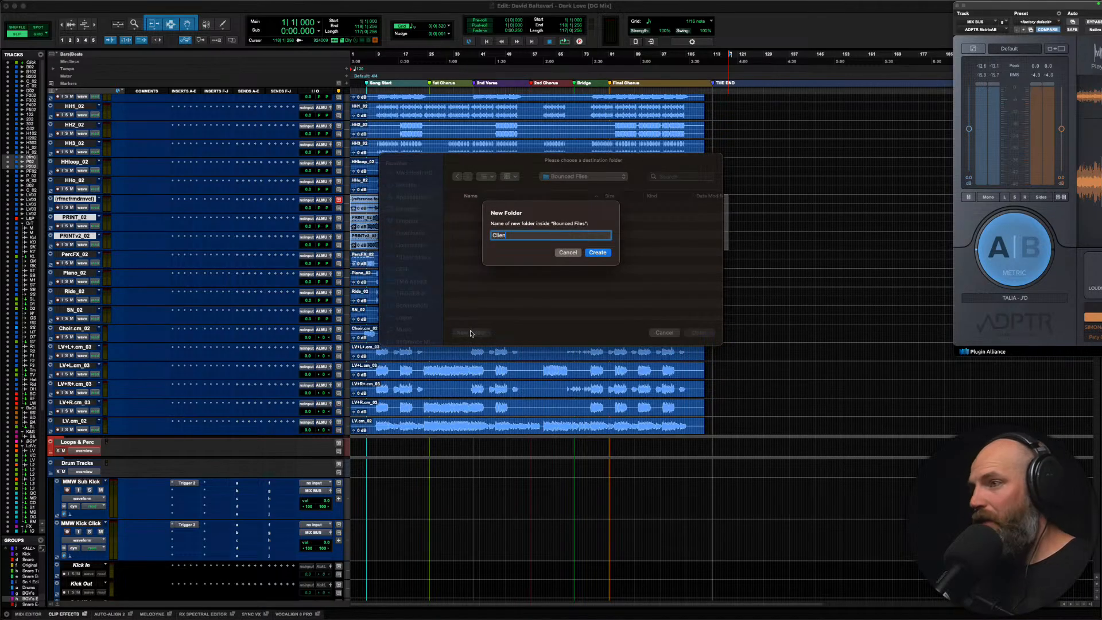
key(Return)
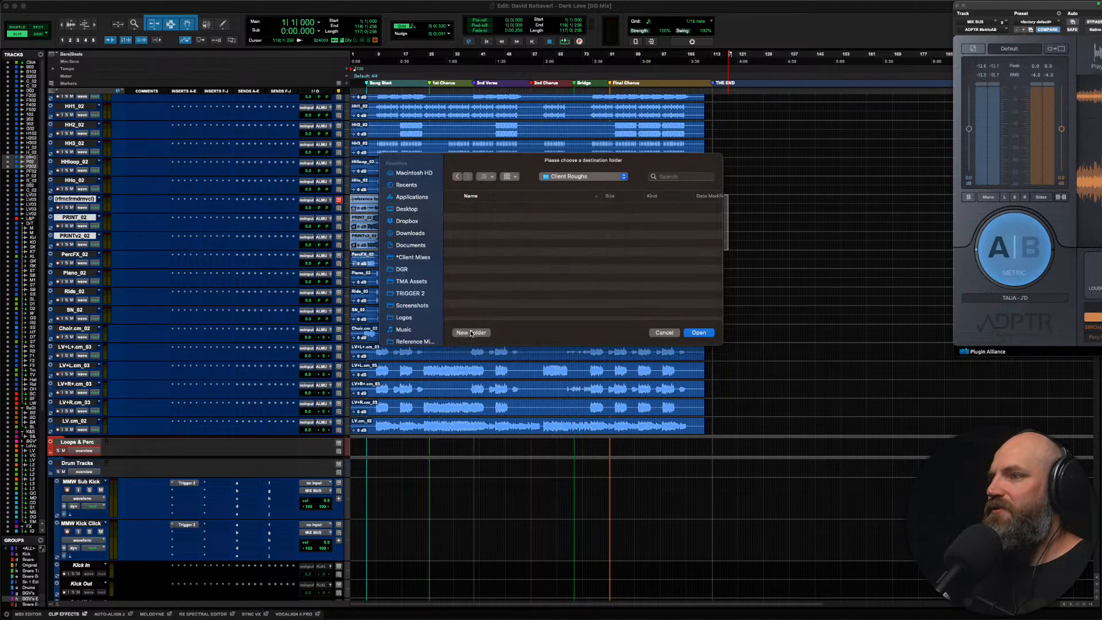
click(697, 332)
click(596, 311)
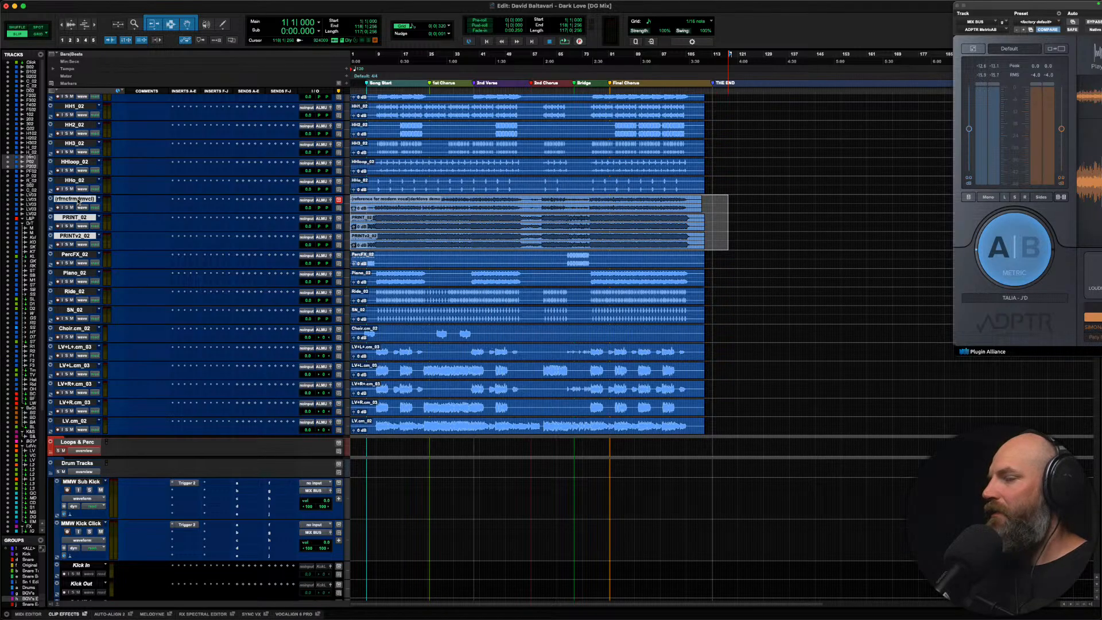
Step: Hide the reference demo, PRINT_02 and PRINTv2_02 tracks
right_click(79, 200)
click(86, 208)
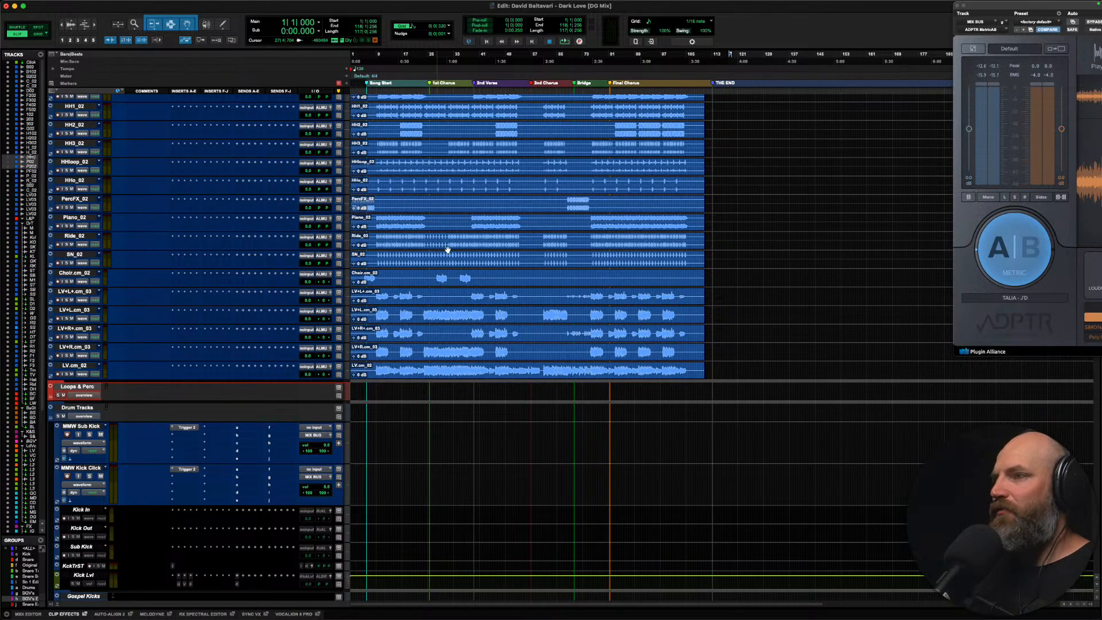
Step: Place the edit cursor near the start of the Piano_02 audio, and finally at the start of the BD_02 audio in bar 9
click(373, 221)
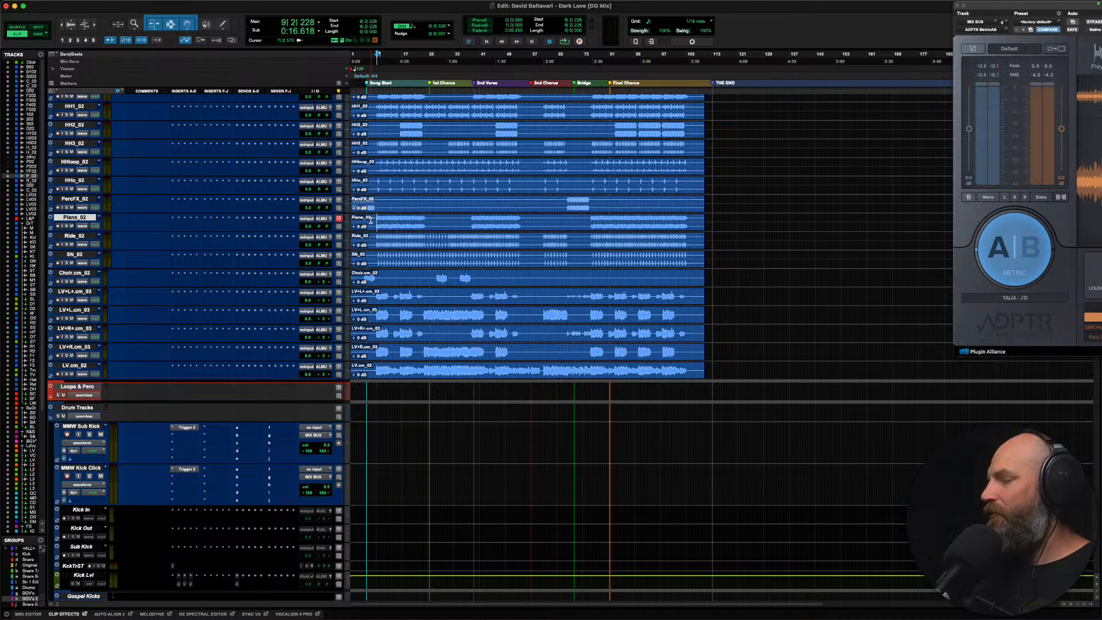
click(365, 221)
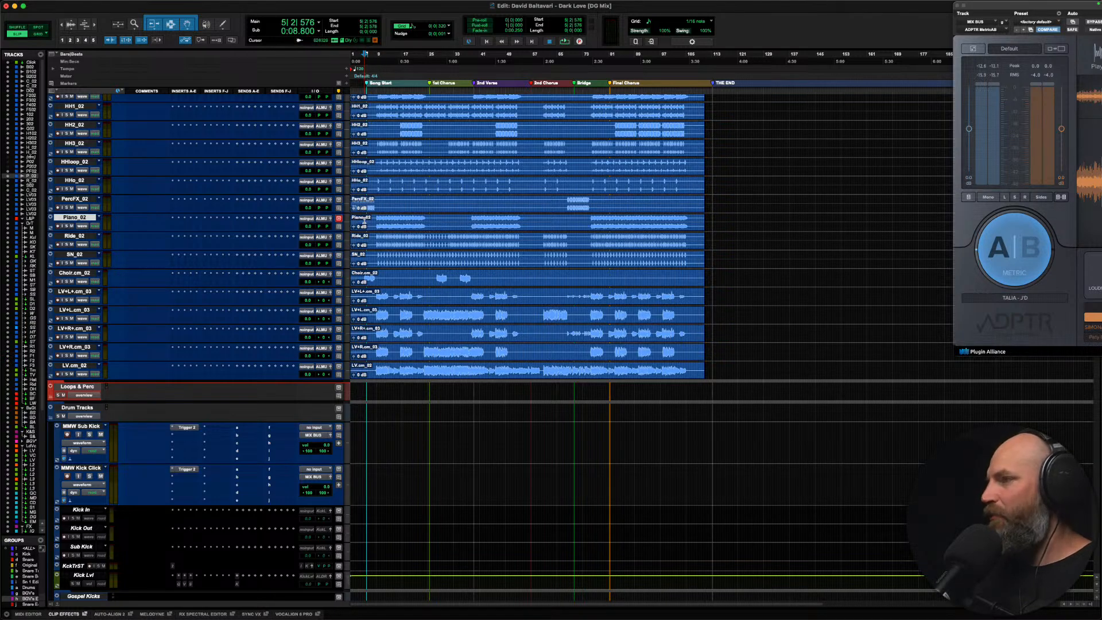
scroll(364, 221, up, 10)
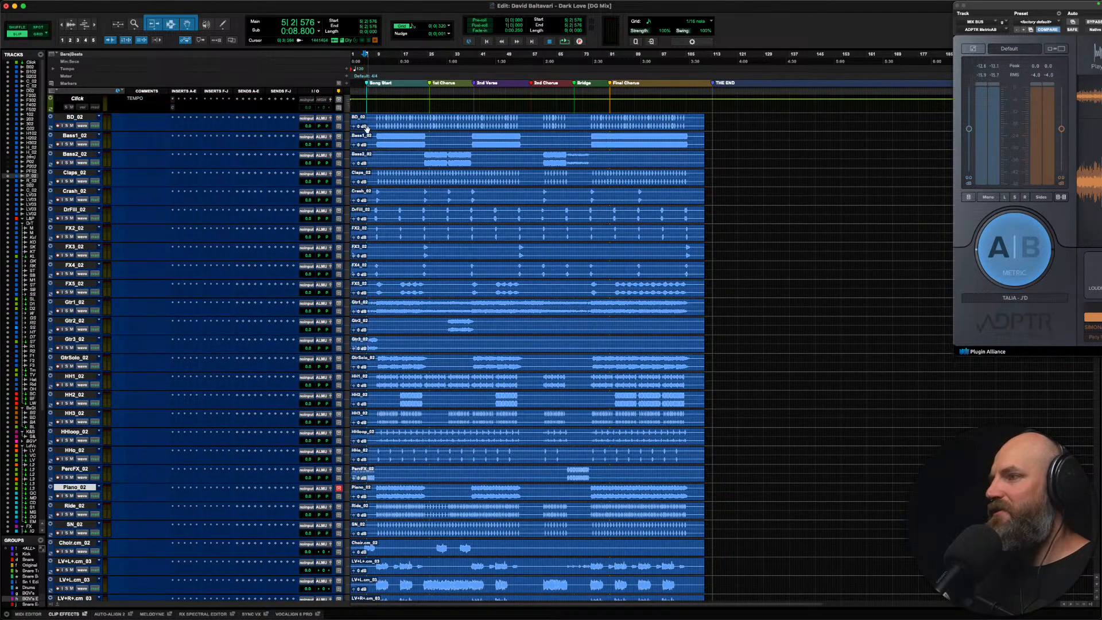
click(377, 121)
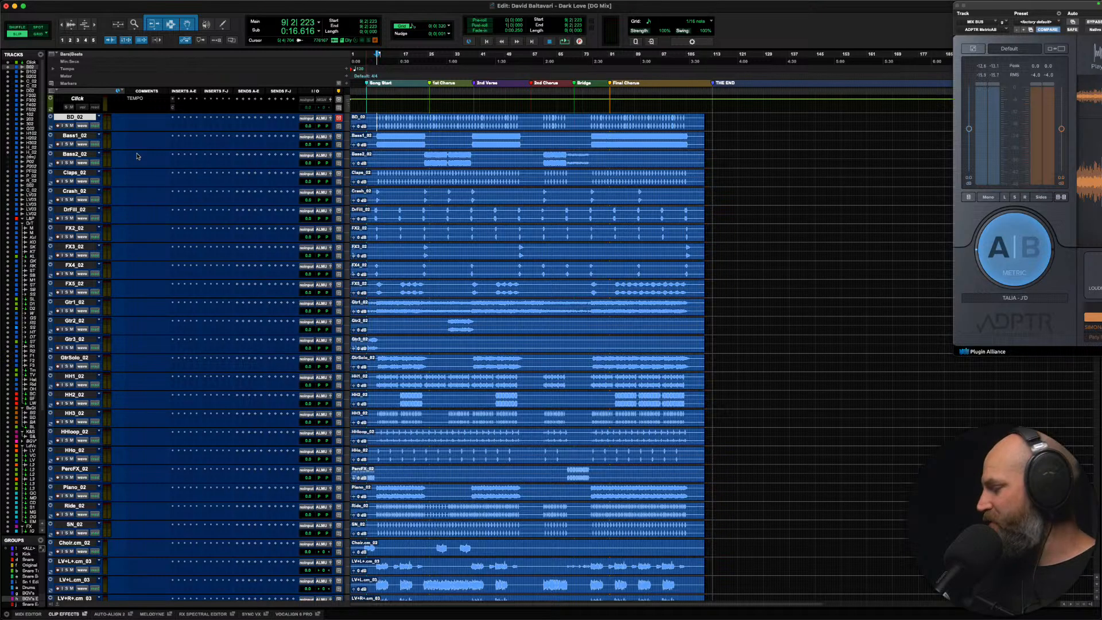
key(super+Tab)
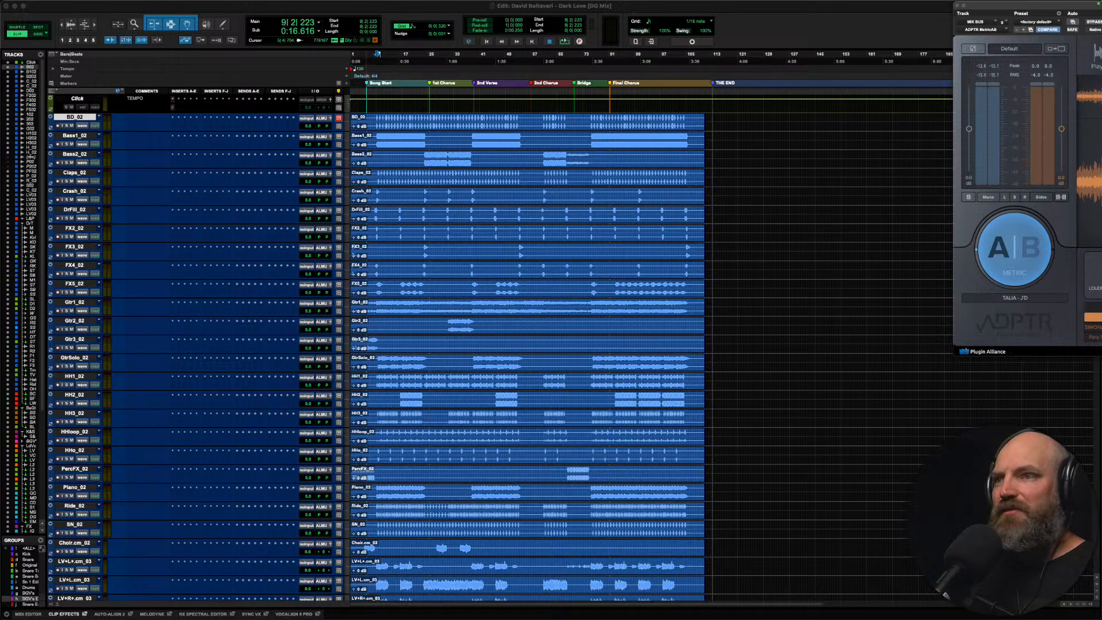
click(522, 302)
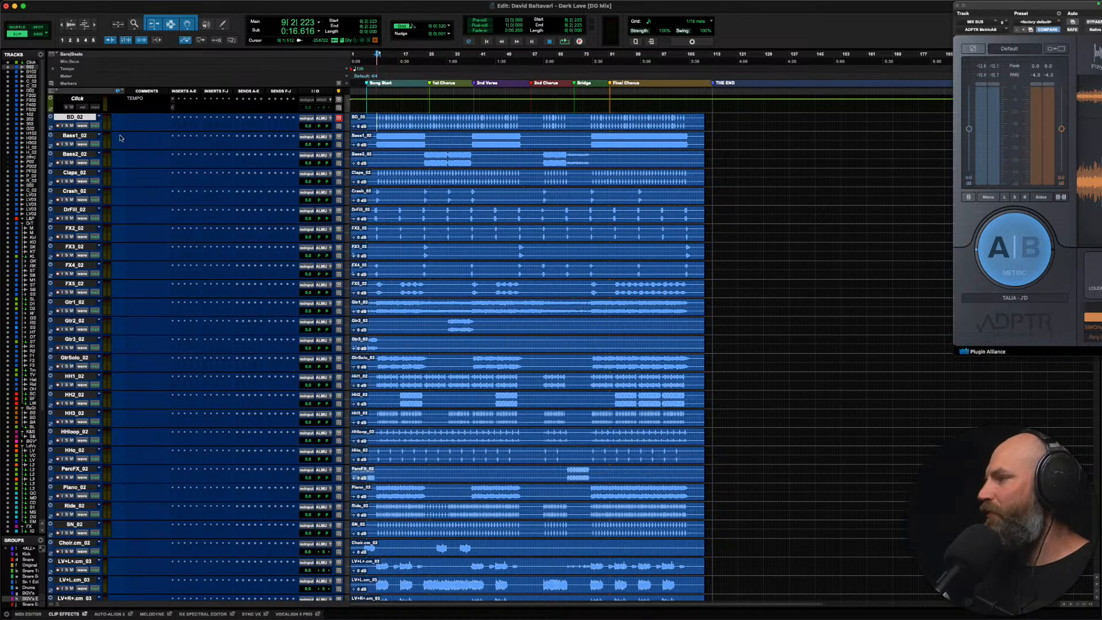
Step: Select the SN_02, Ride_02, PercFX_02, HHo_02, HHloop_02, HH3_02, HH2_02 and HH1_02 tracks together
scroll(134, 209, down, 5)
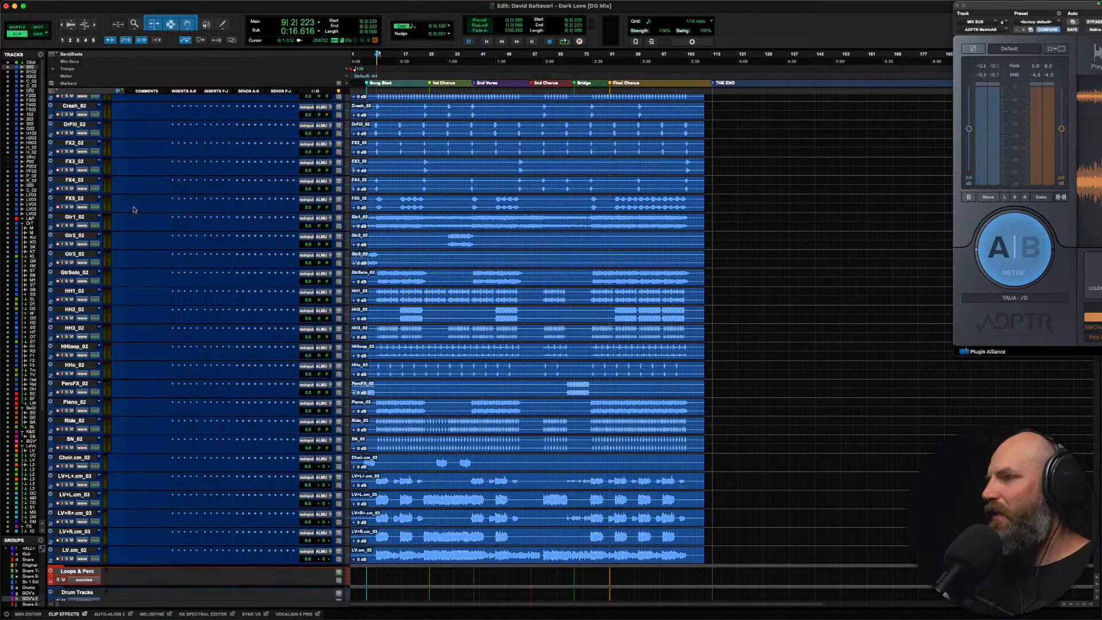
click(78, 218)
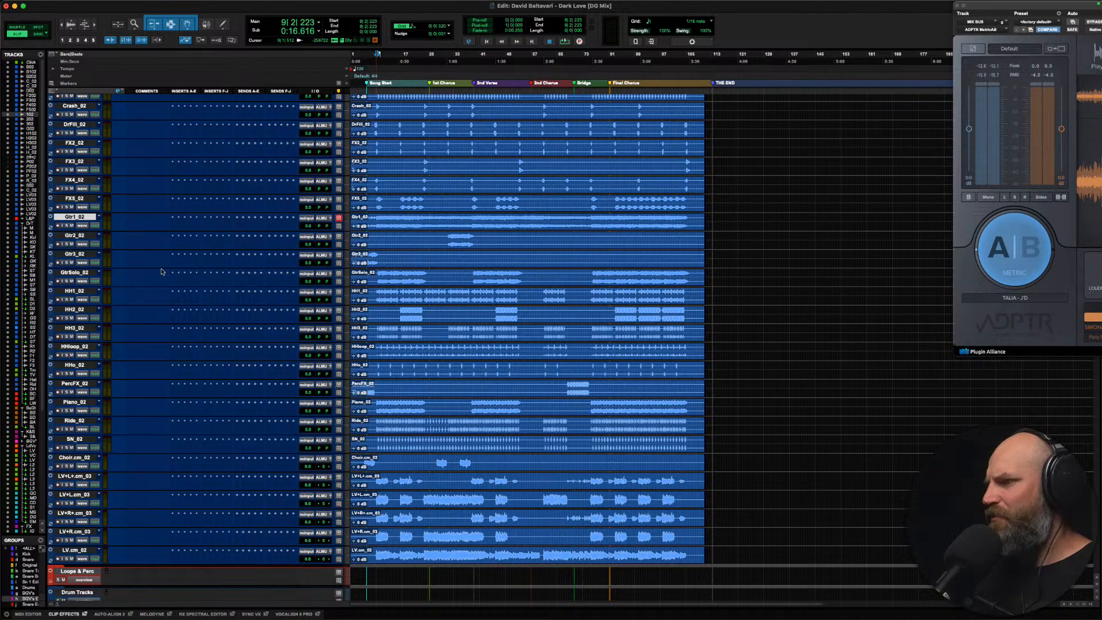
scroll(162, 271, down, 2)
scroll(155, 344, down, 1)
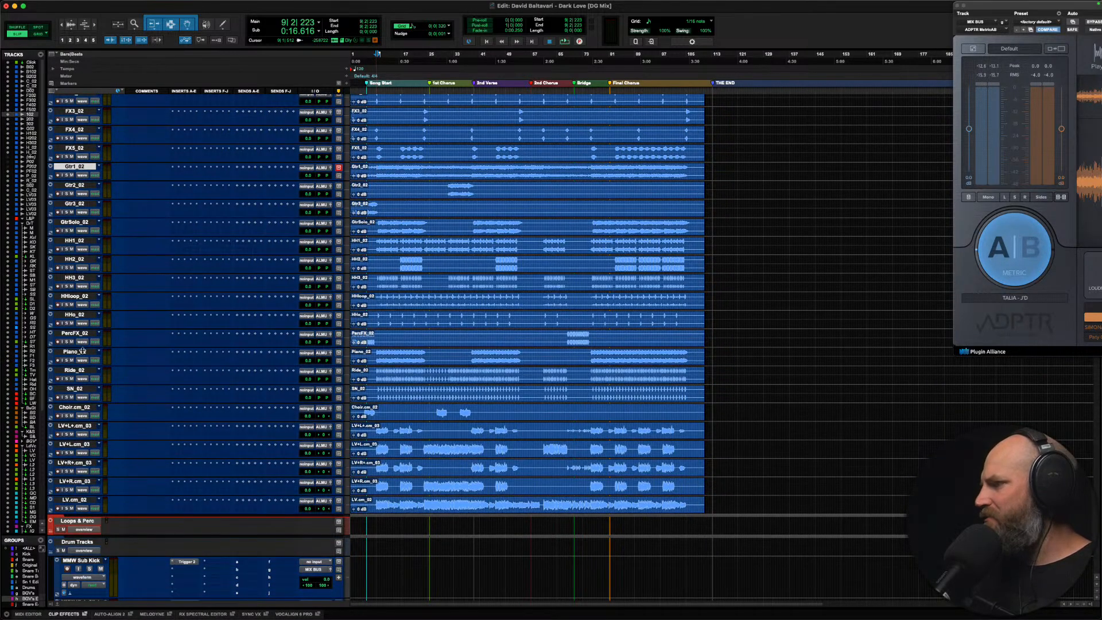
click(66, 370)
shift+click(74, 388)
scroll(126, 405, up, 4)
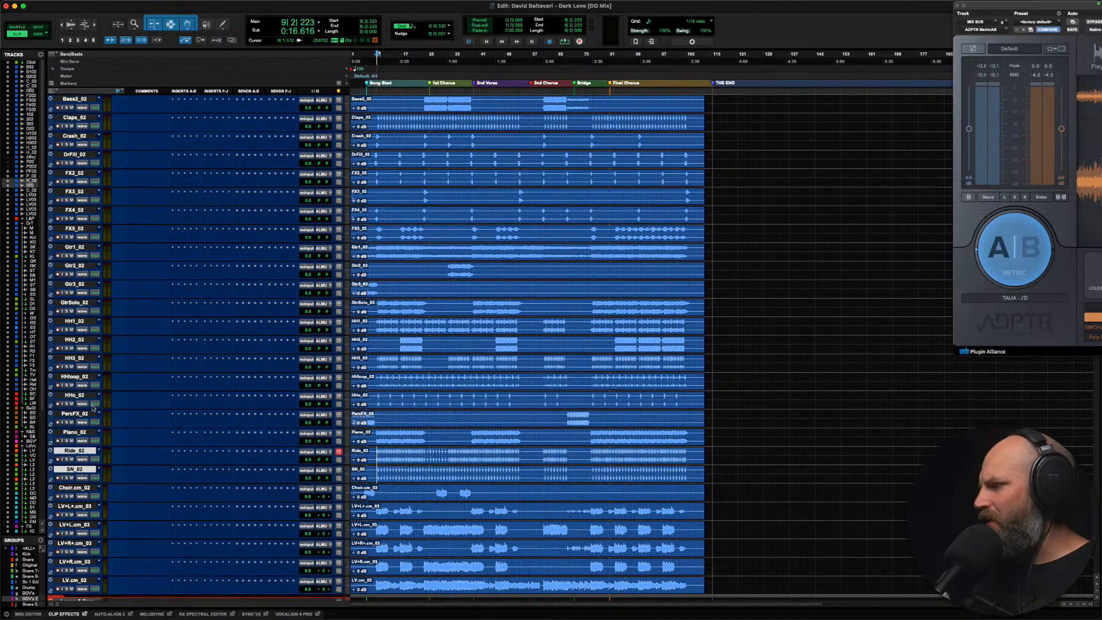
super+click(70, 395)
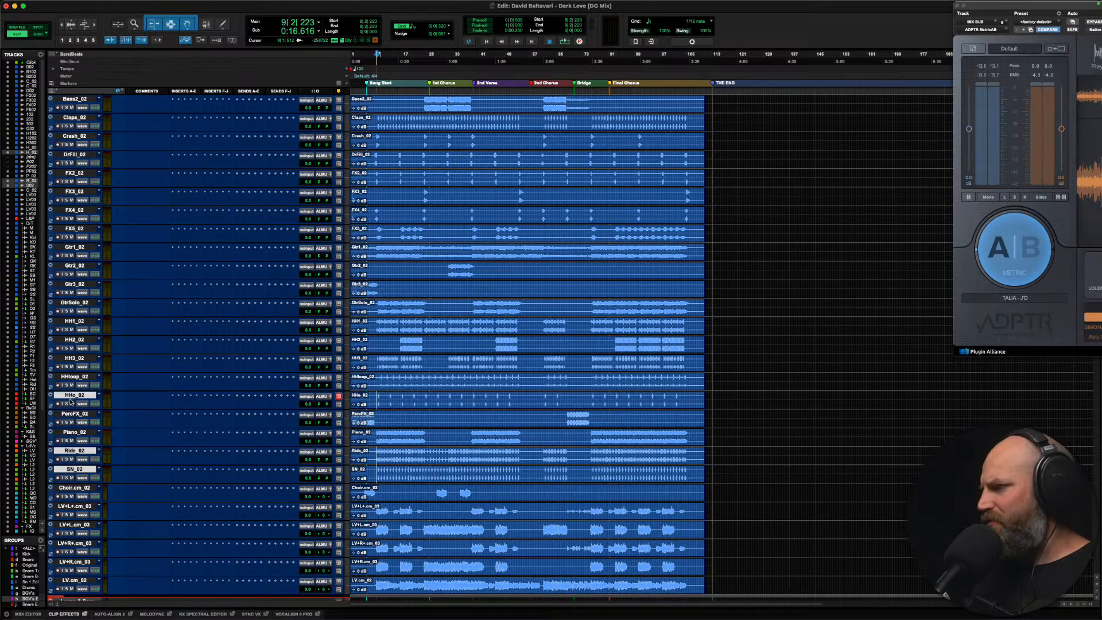
super+click(70, 414)
super+click(74, 377)
super+click(81, 360)
super+click(76, 340)
super+click(78, 323)
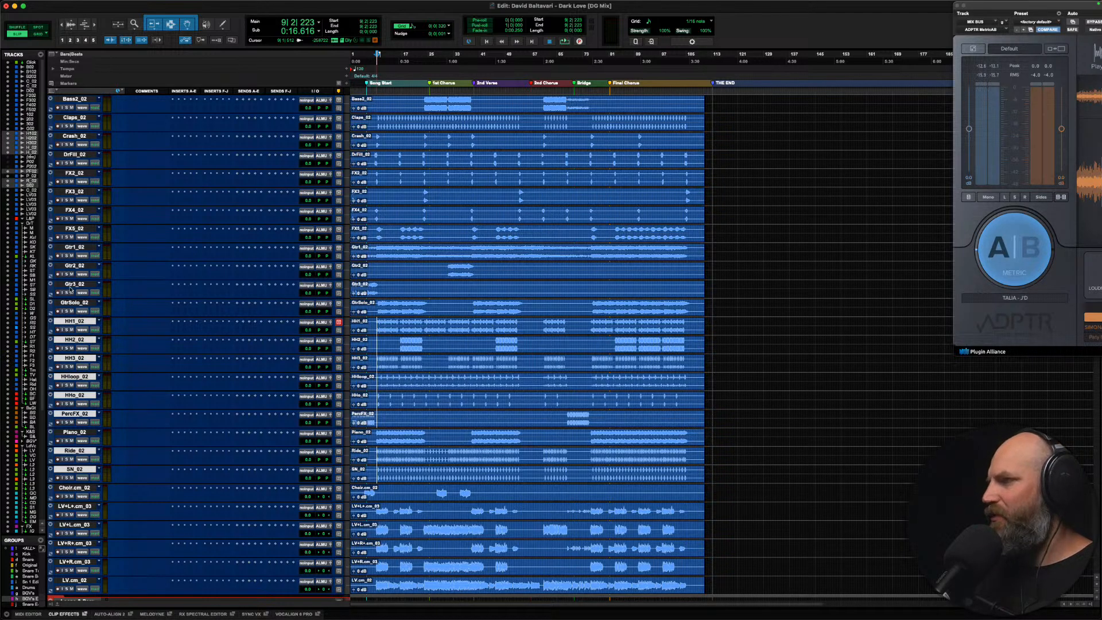
Step: Add FX2_02 to FX5_02, DrFill_02 and Crash_02 to the track selection and move the whole group directly below Bass2_02
scroll(80, 299, up, 3)
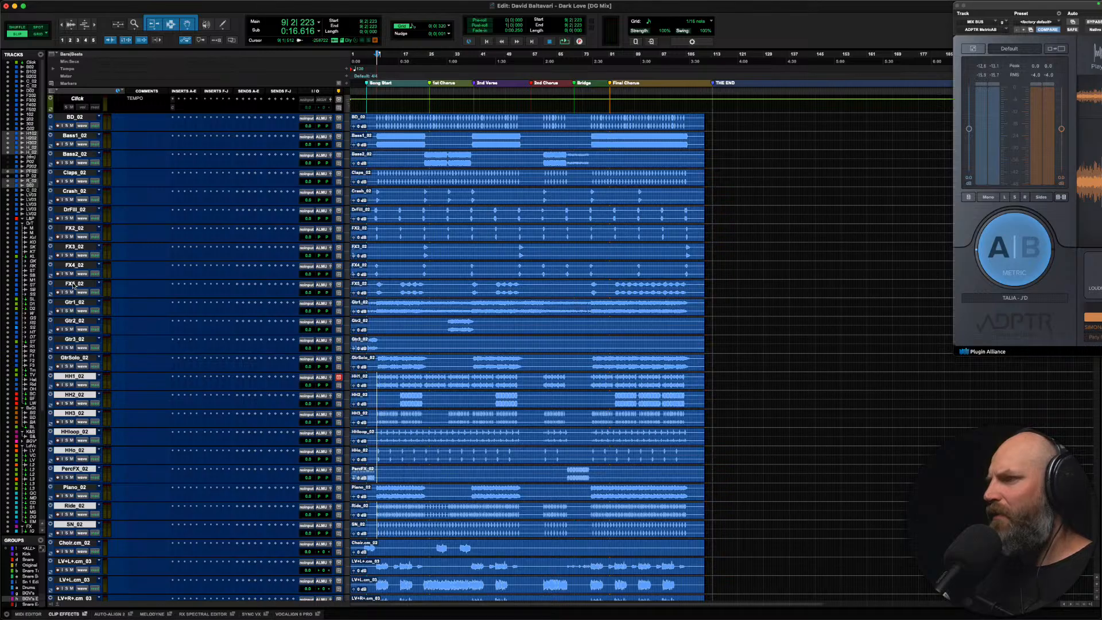
super+click(81, 283)
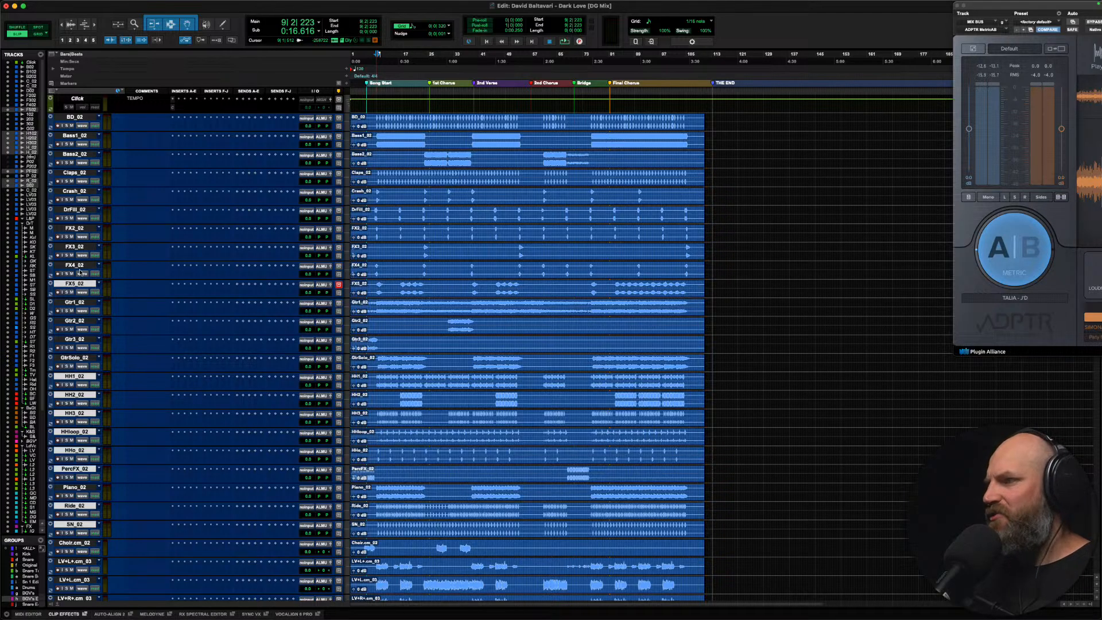
super+click(78, 265)
super+click(77, 248)
super+click(81, 228)
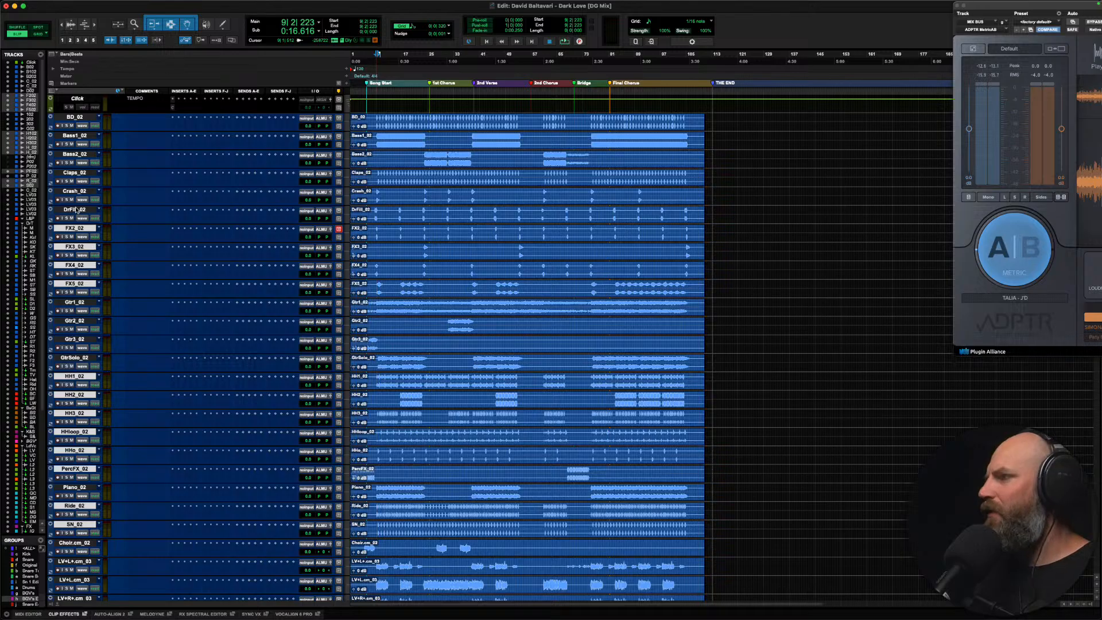
super+click(73, 210)
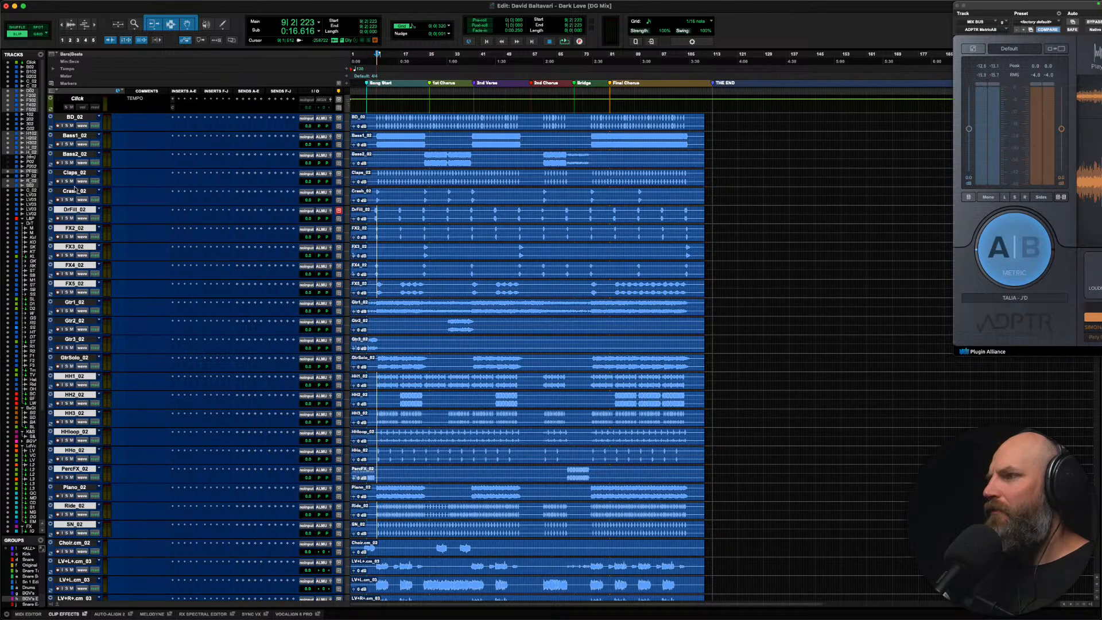
super+click(73, 192)
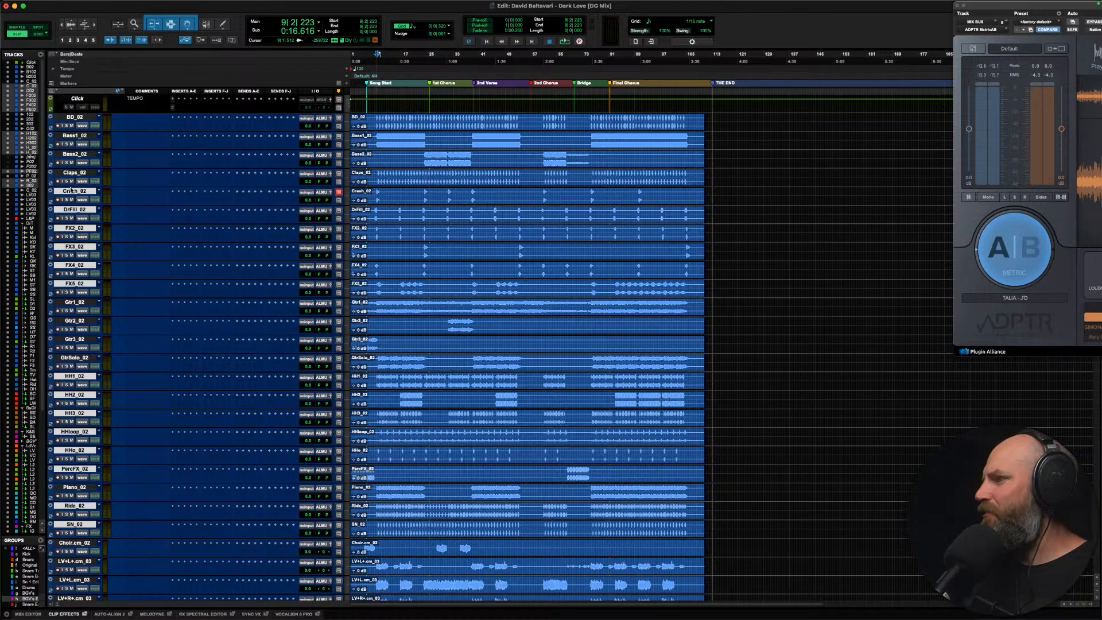
drag(71, 192, 56, 175)
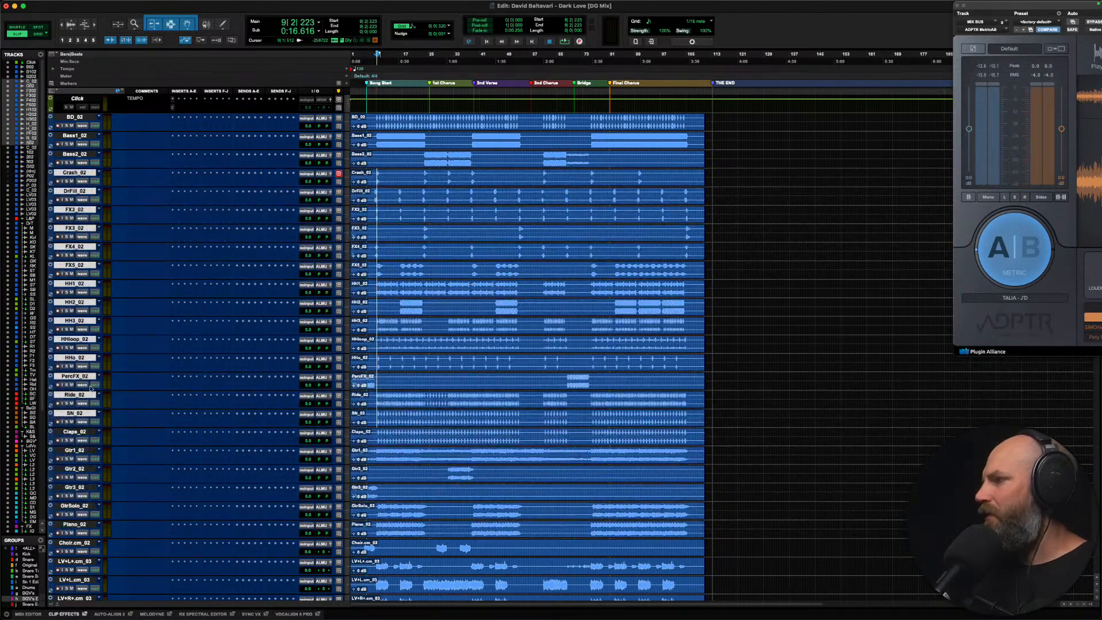
Step: Move SN_02 and Claps_02 directly below BD_02, and Bass1_02 and Bass2_02 directly below Ride_02
click(74, 431)
shift+click(73, 413)
drag(72, 413, 52, 141)
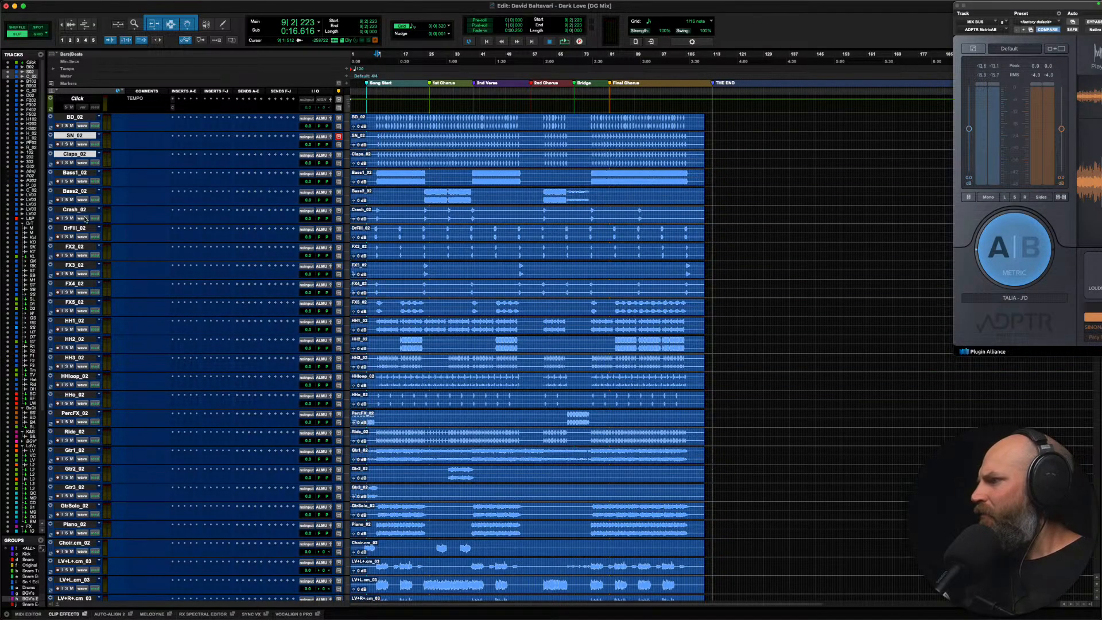
click(76, 172)
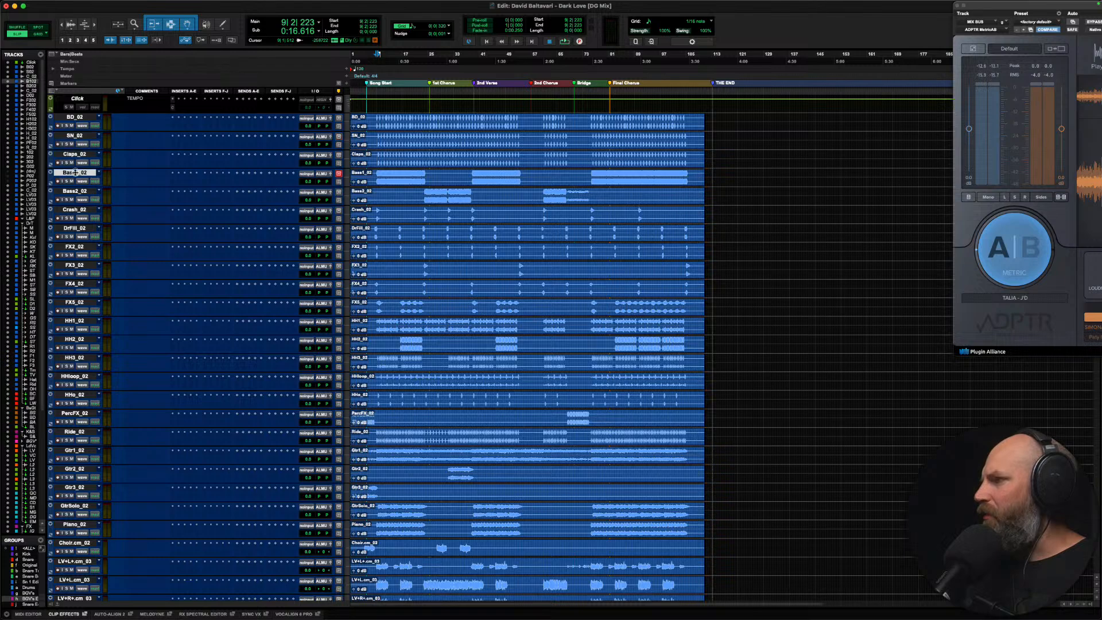
shift+click(73, 192)
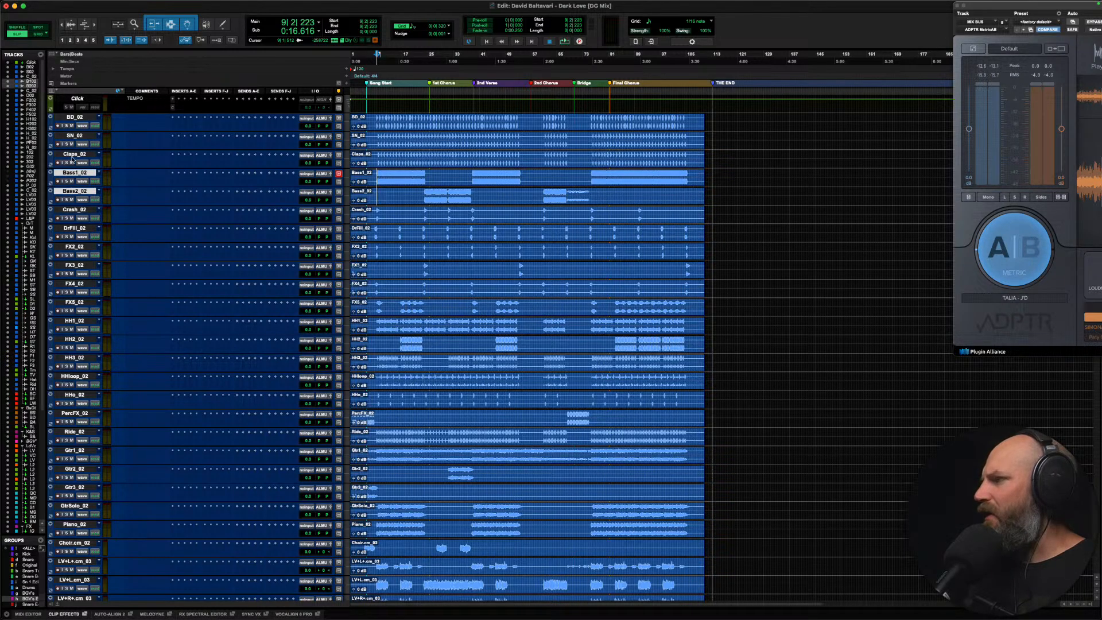
drag(73, 193, 24, 453)
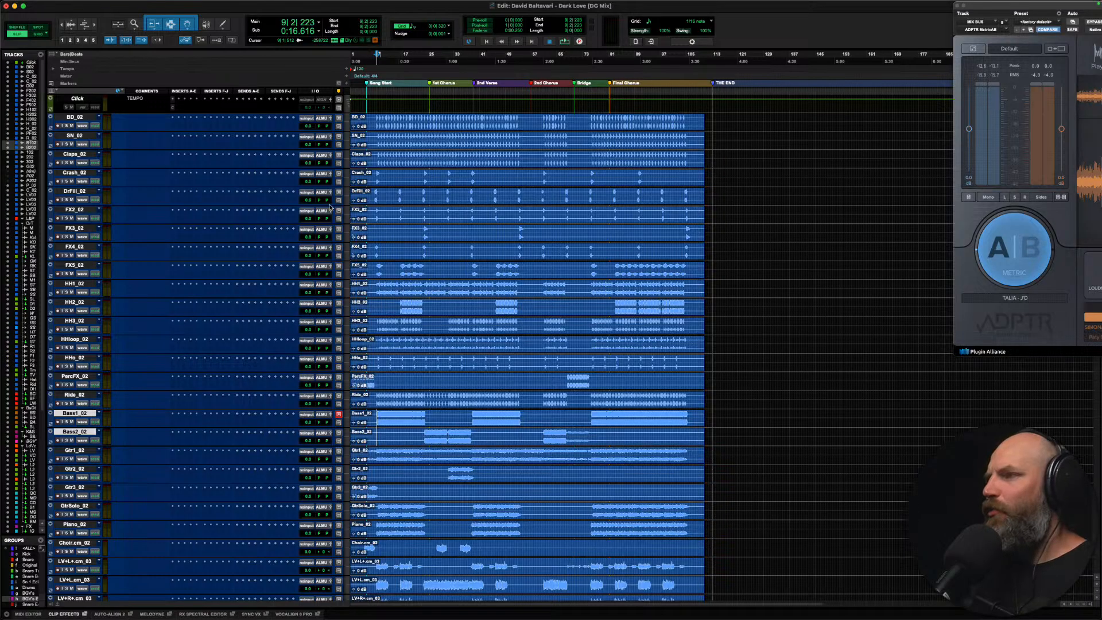
Step: Play the song from bar 9 and raise the BD_02 clip gain to +12.5 dB
click(365, 119)
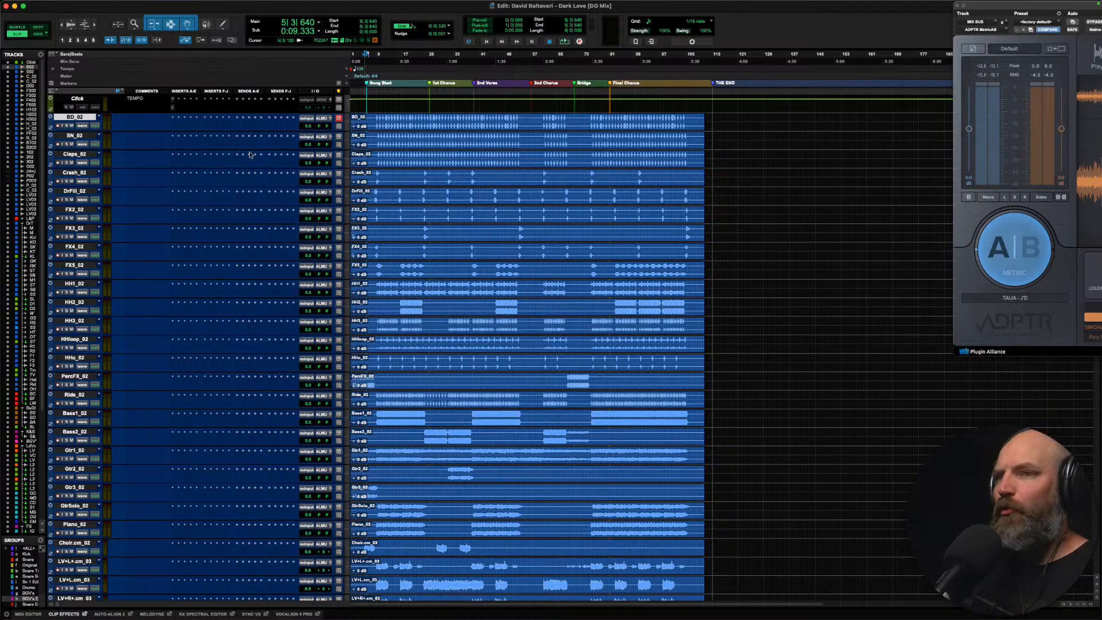
key(space)
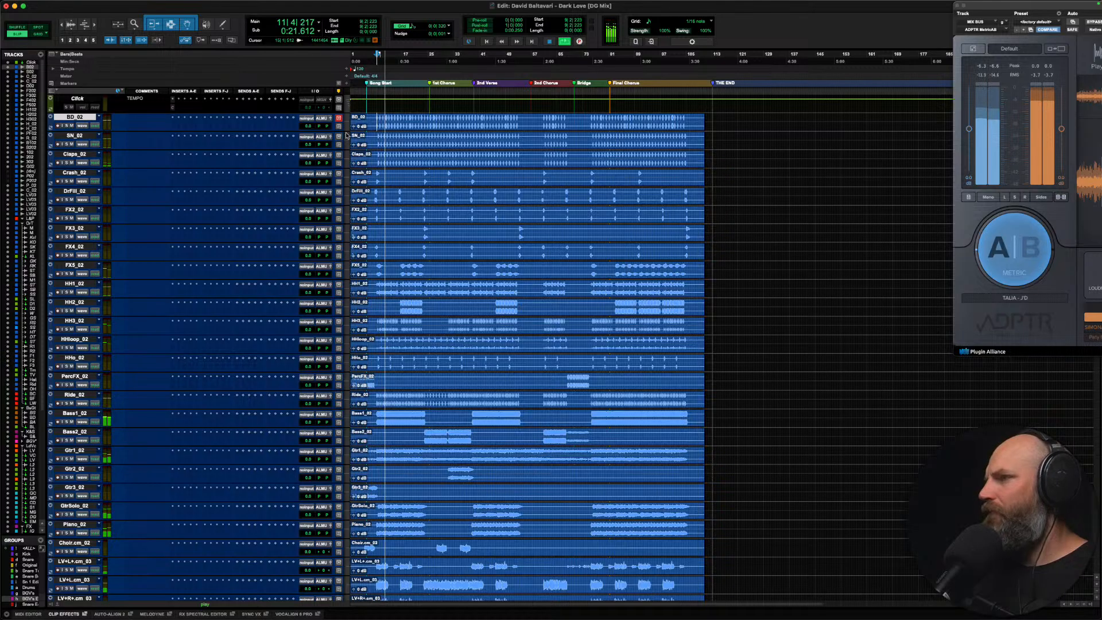
drag(353, 126, 229, 34)
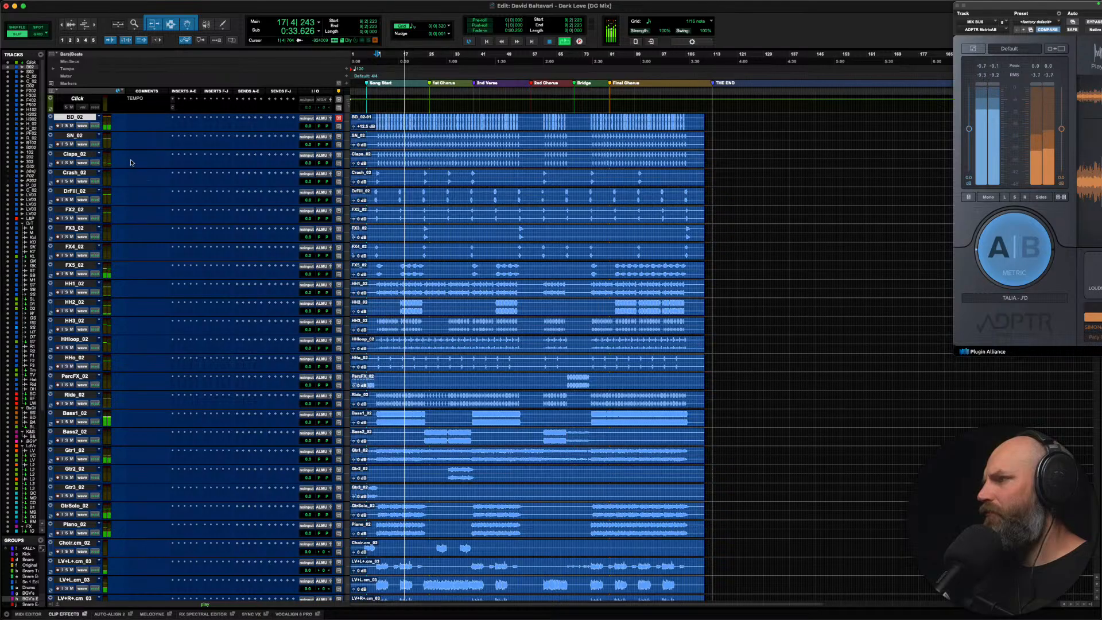
Step: Colour the Bass1_02 and Bass2_02 tracks orange
scroll(134, 235, down, 1)
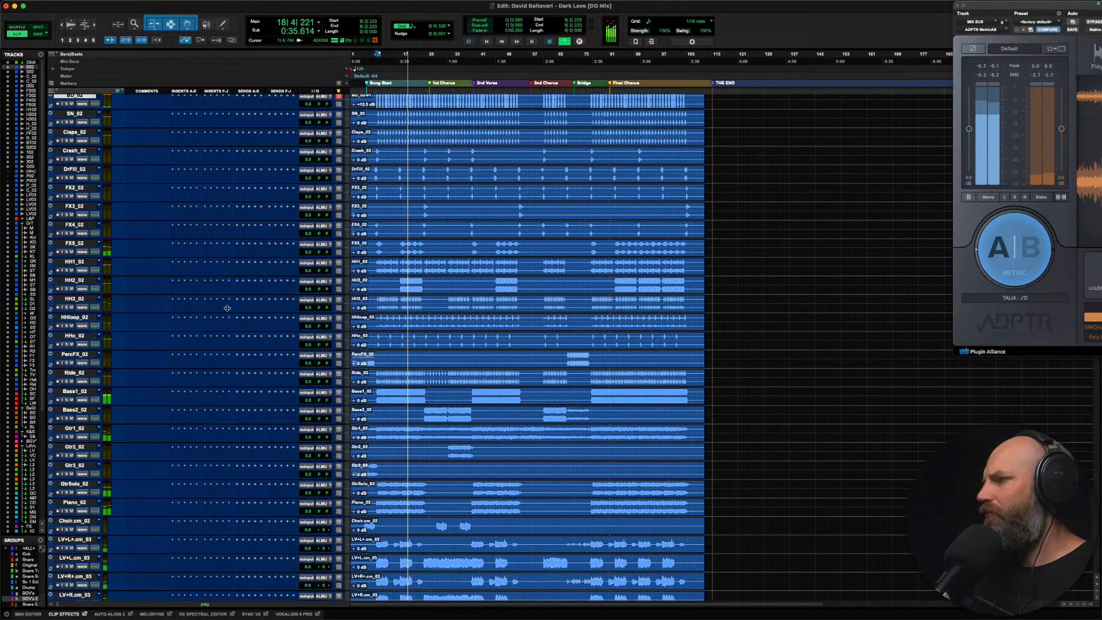
scroll(227, 308, up, 1)
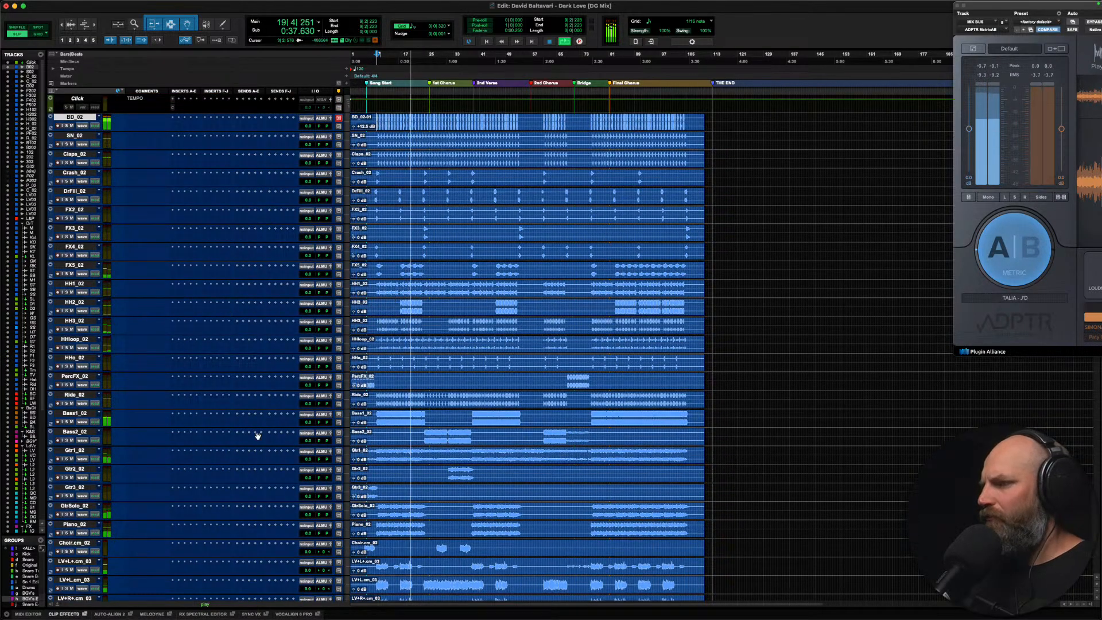
click(75, 412)
shift+click(74, 432)
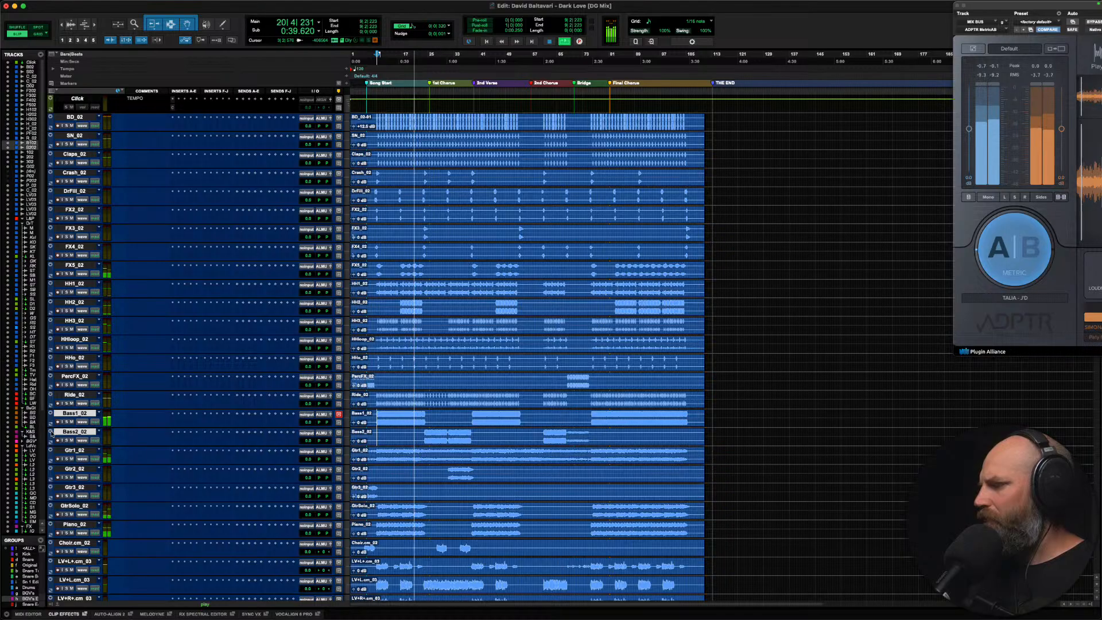
double_click(51, 441)
click(211, 469)
click(202, 470)
click(208, 470)
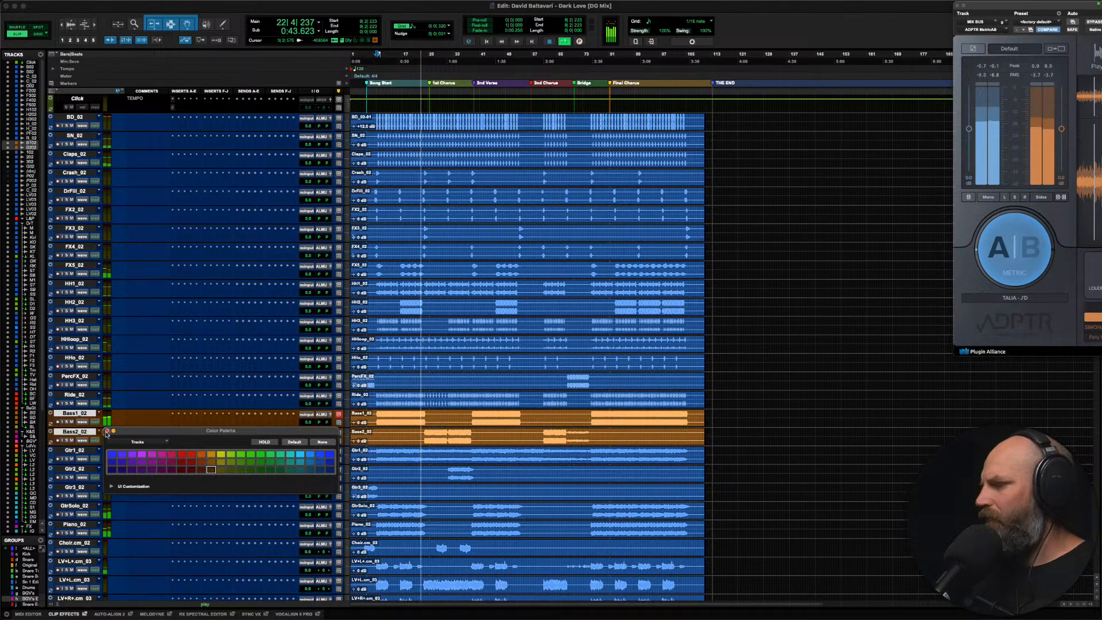
click(107, 430)
Step: Enlarge the two bass tracks and route both of their outputs to LOW END
key(ctrl+Up)
alt+shift+click(318, 425)
text(low e)
key(Return)
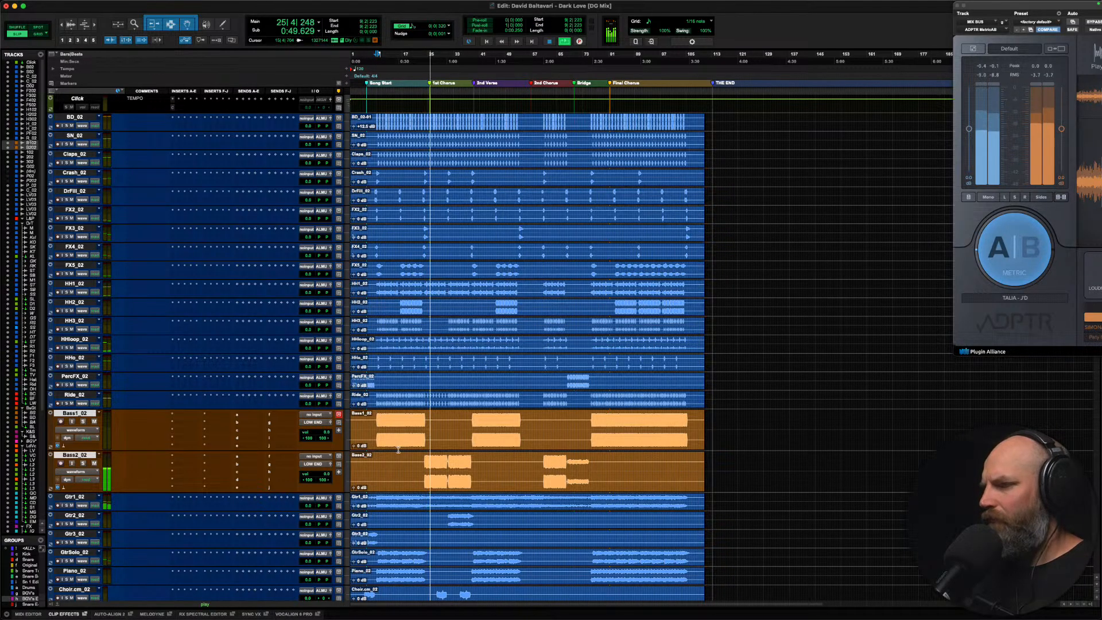
Step: Select the full clips on Bass1_02 and Bass2_02 and raise their clip gain to about +9.5 dB
double_click(436, 426)
drag(756, 423, 754, 461)
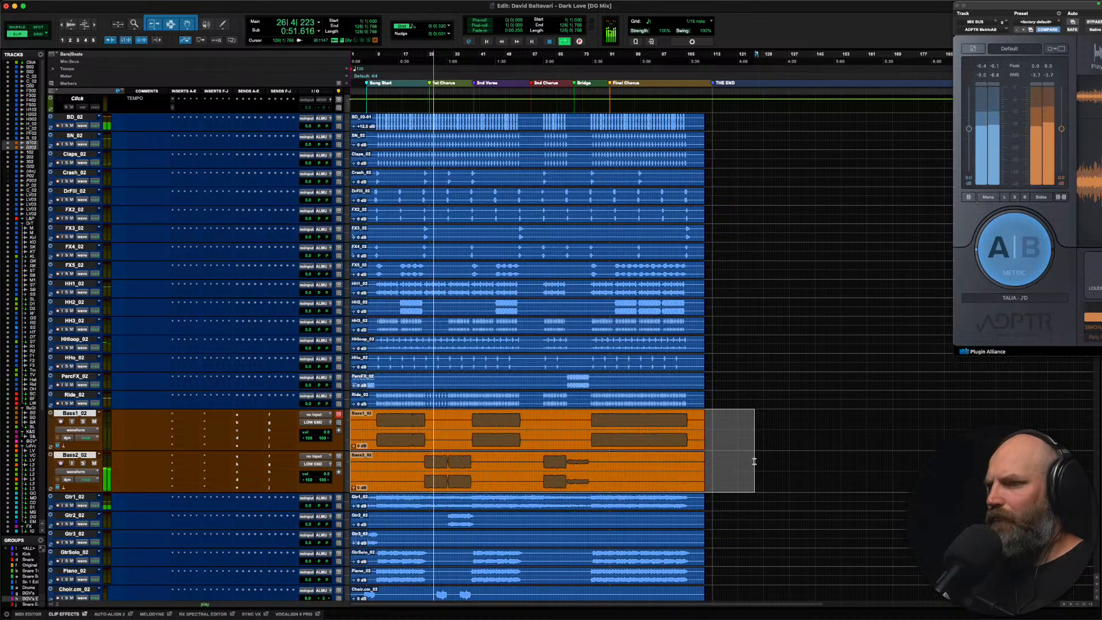
key(ctrl+shift+Up)
key(ctrl+shift+Up)
key(ctrl+shift+Up)
key(ctrl+shift+Up)
key(ctrl+shift+Up)
key(ctrl+shift+Up)
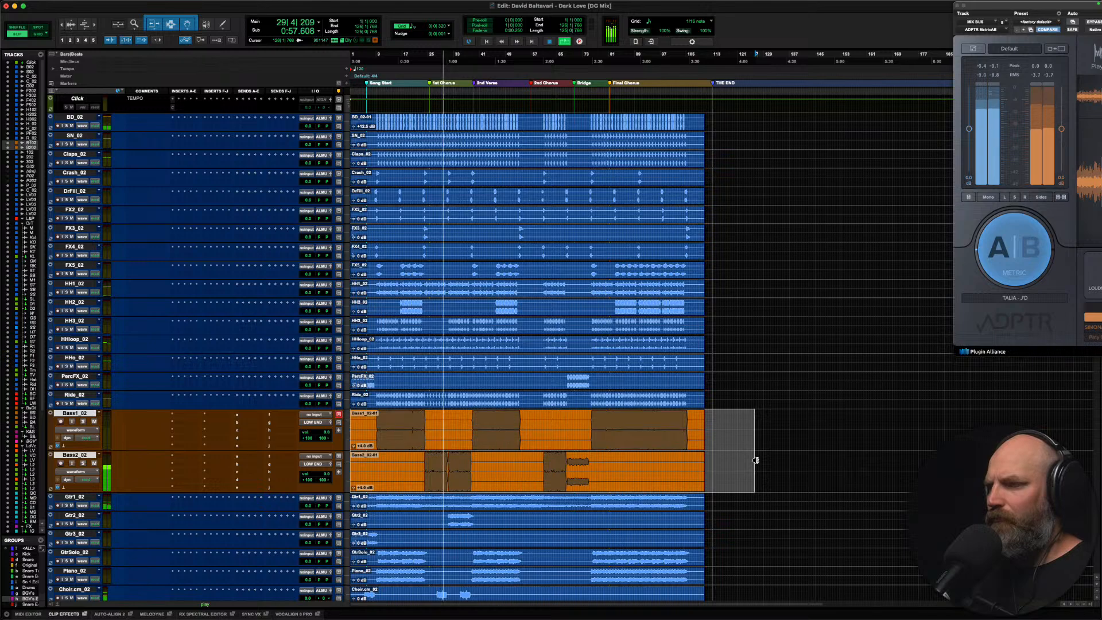
key(ctrl+shift+Up)
key(ctrl+shift+Up)
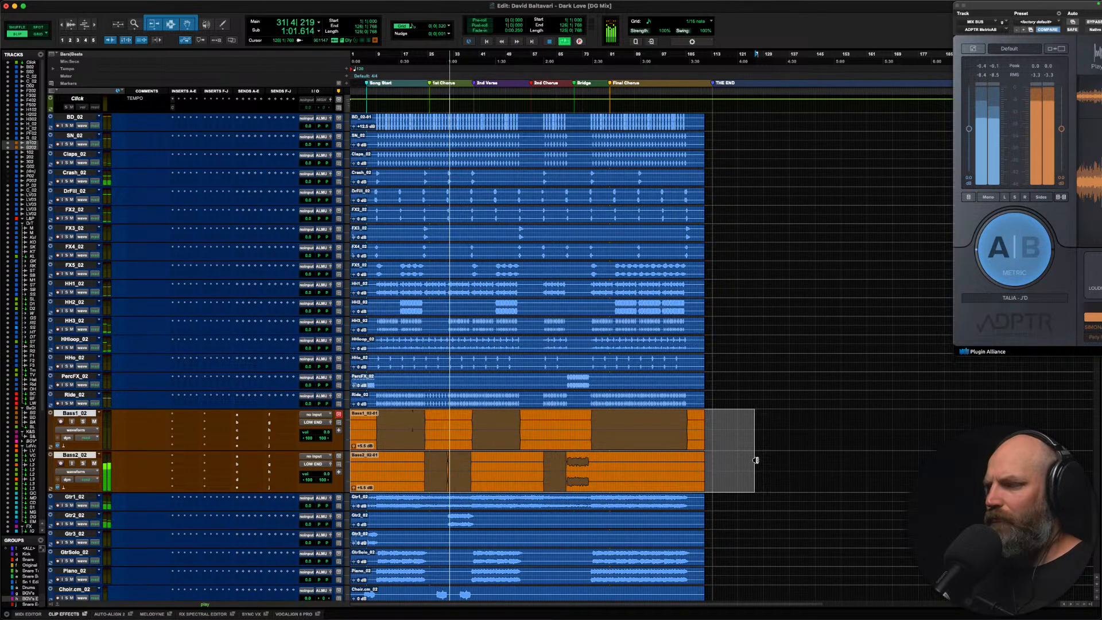
key(ctrl+shift+Up)
key(ctrl+shift+Up)
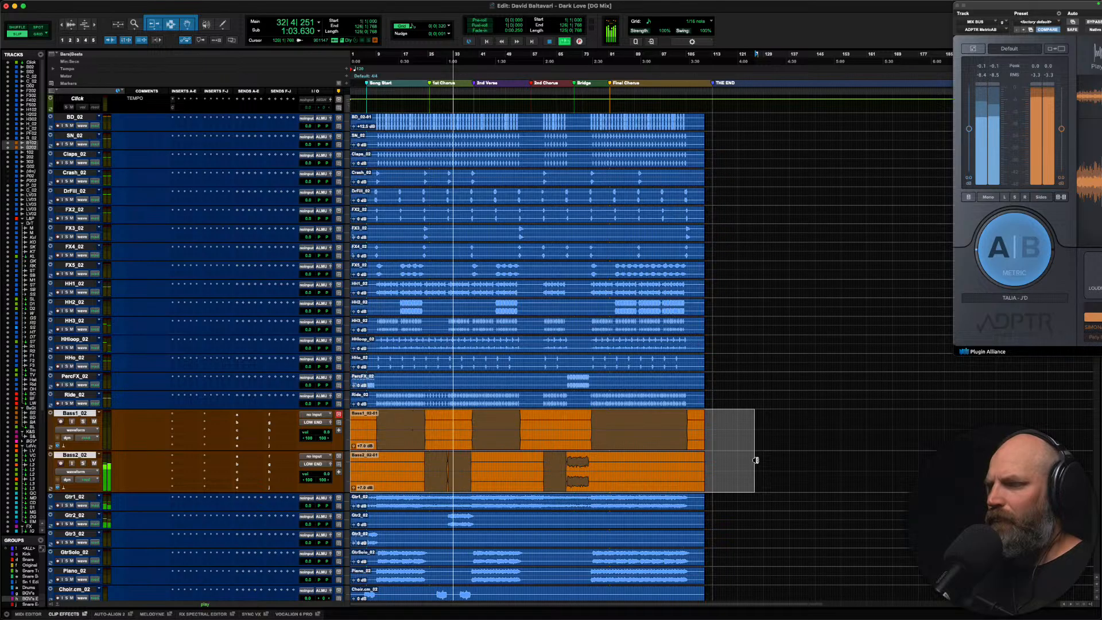
key(ctrl+shift+Up)
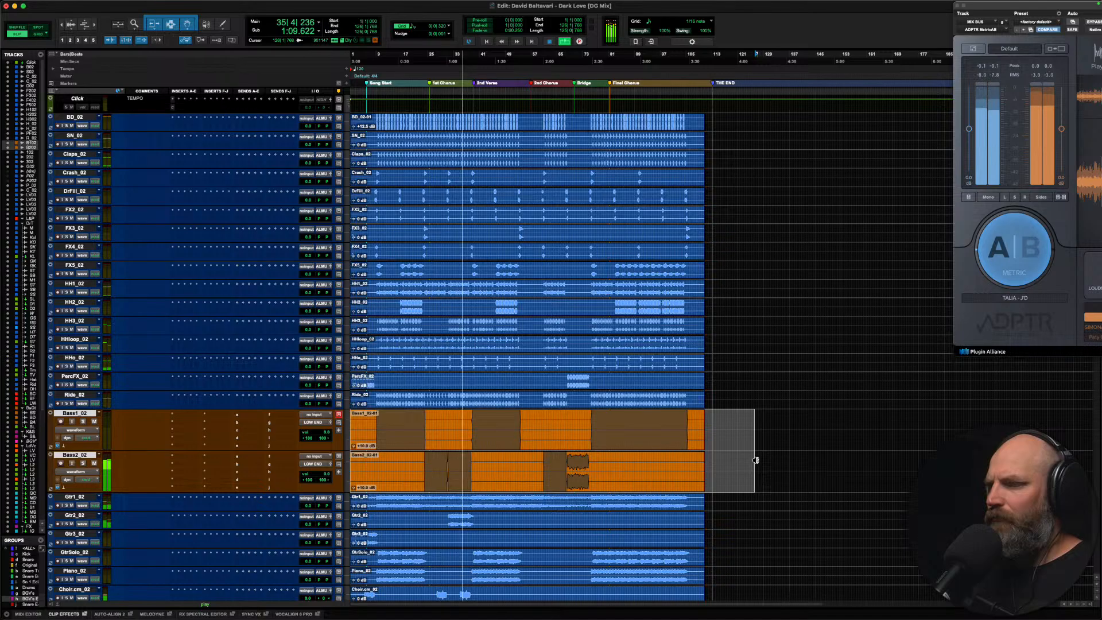
key(ctrl+shift+Down)
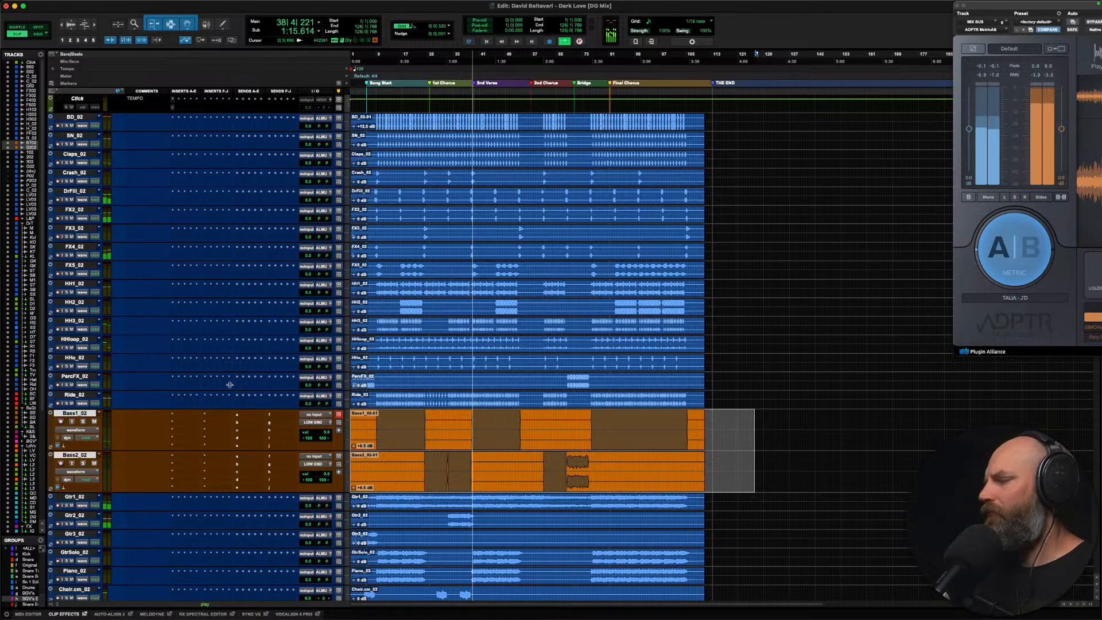
Step: Compare the mix against the reference in Metric AB, lower both bass clips' gain to +8.5 dB and stop playback
click(1003, 267)
click(983, 263)
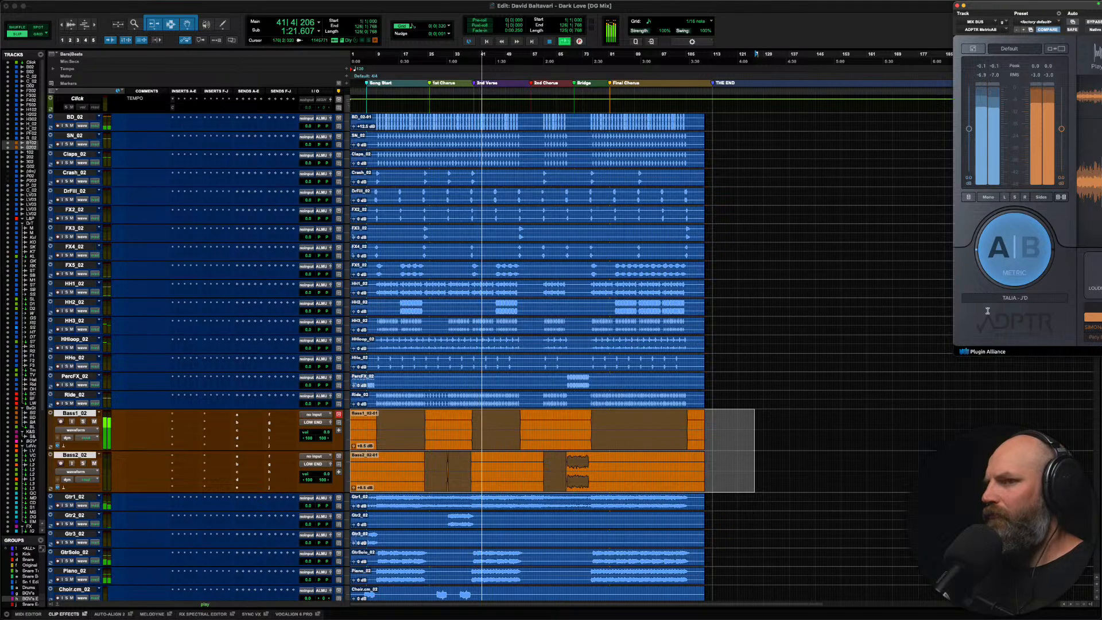
click(999, 276)
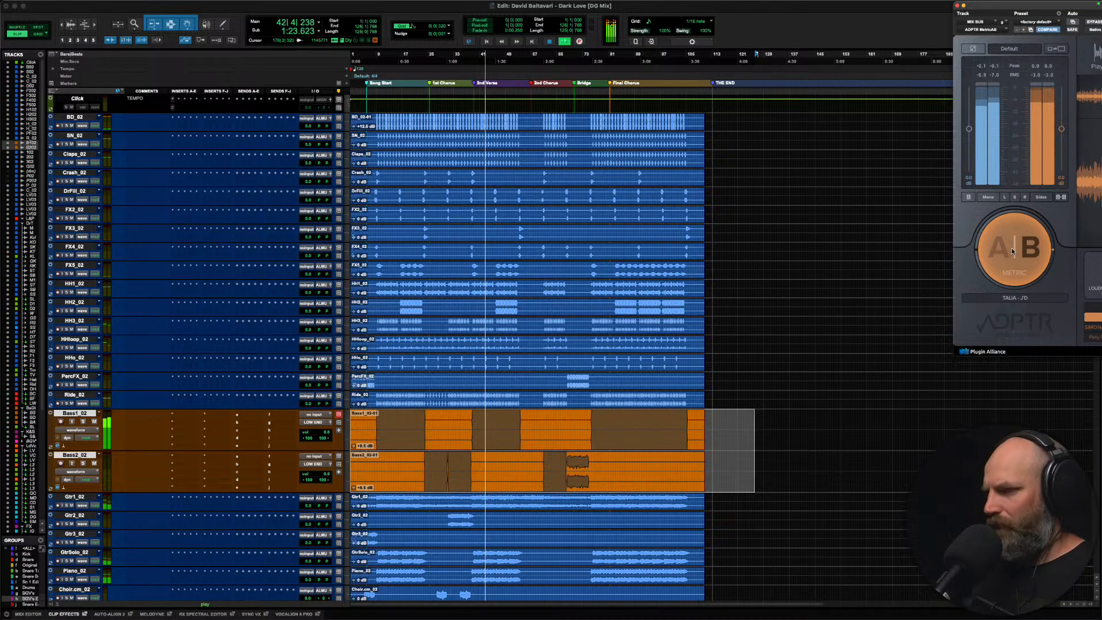
click(1012, 251)
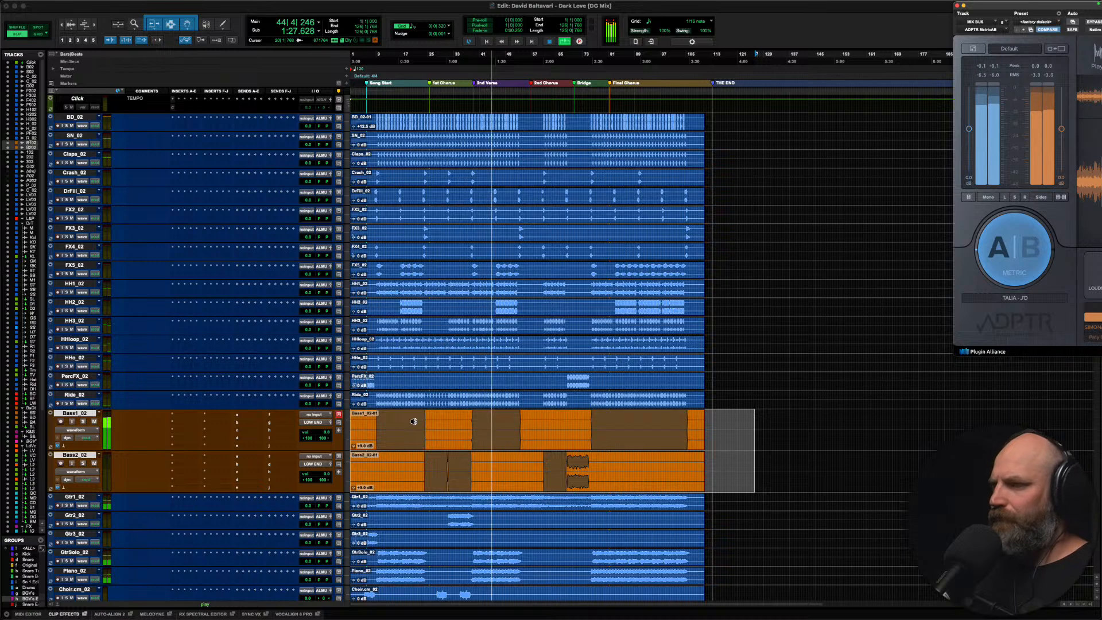
key(ctrl+shift+Down)
key(space)
Step: Insert FabFilter Pro-Q 4 on Bass1_02, solo the track and play it from its start
click(172, 415)
click(197, 394)
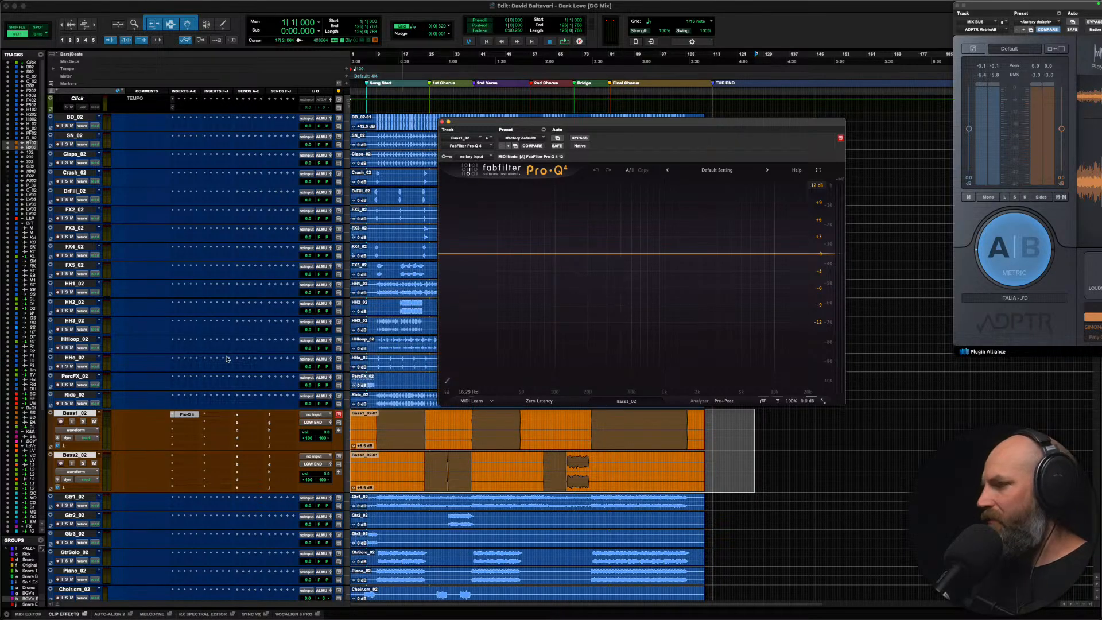
click(78, 417)
click(76, 416)
key(shift+s)
key(Down)
key(space)
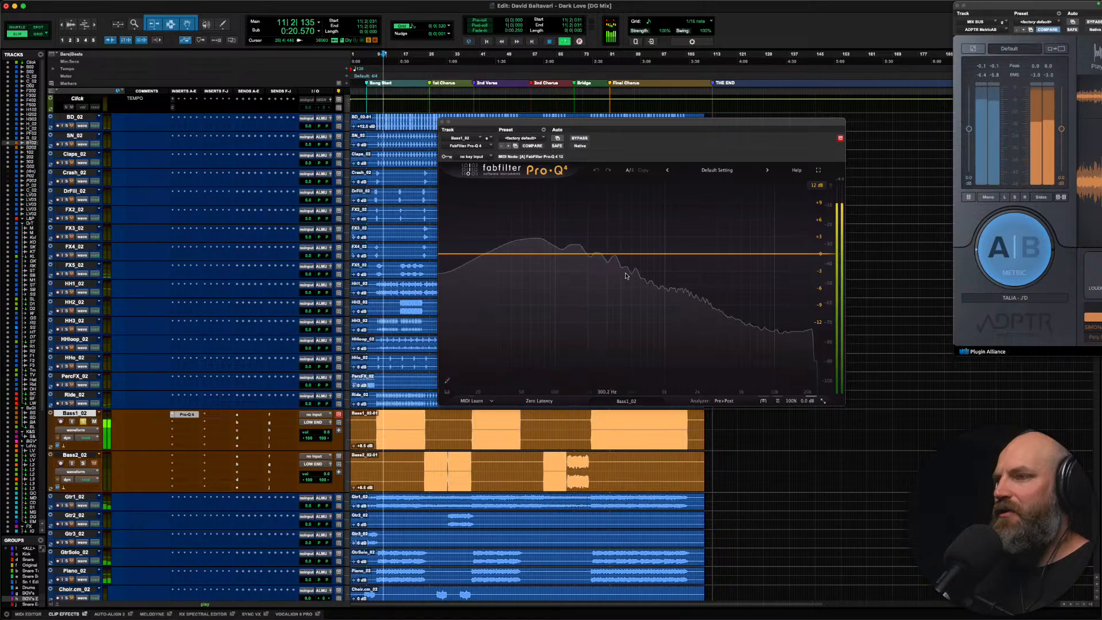
Step: Add three bell cuts in Pro-Q 4 at about 359 Hz (-9 dB), 540 Hz (-6.7 dB) and 81 Hz (-5.4 dB)
drag(595, 253, 610, 308)
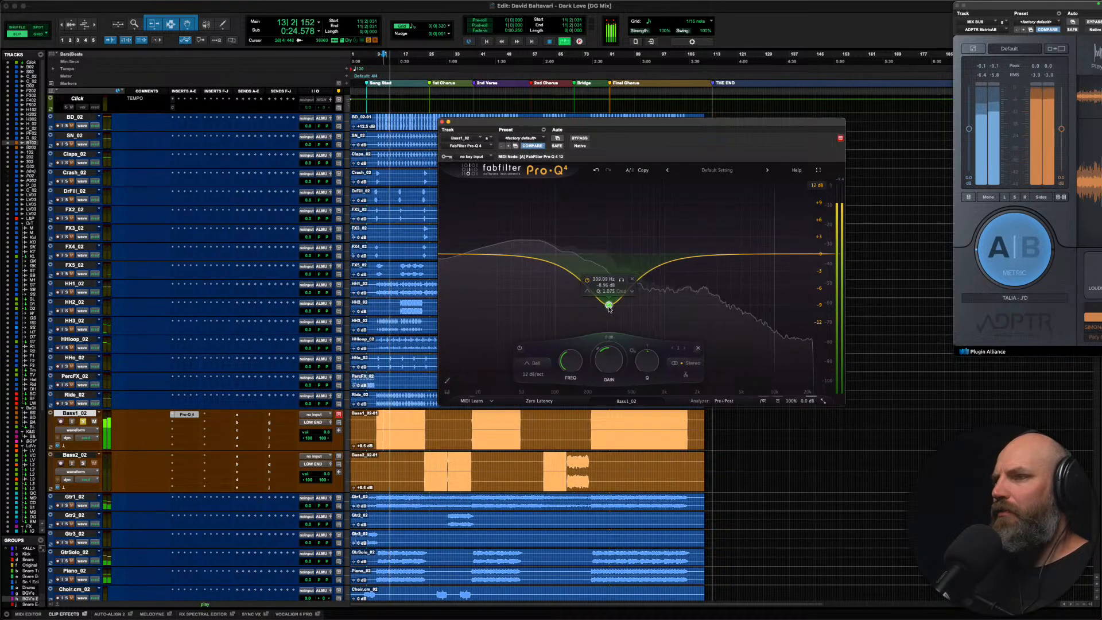
drag(679, 256, 635, 292)
click(555, 256)
drag(555, 256, 544, 283)
scroll(540, 281, up, 3)
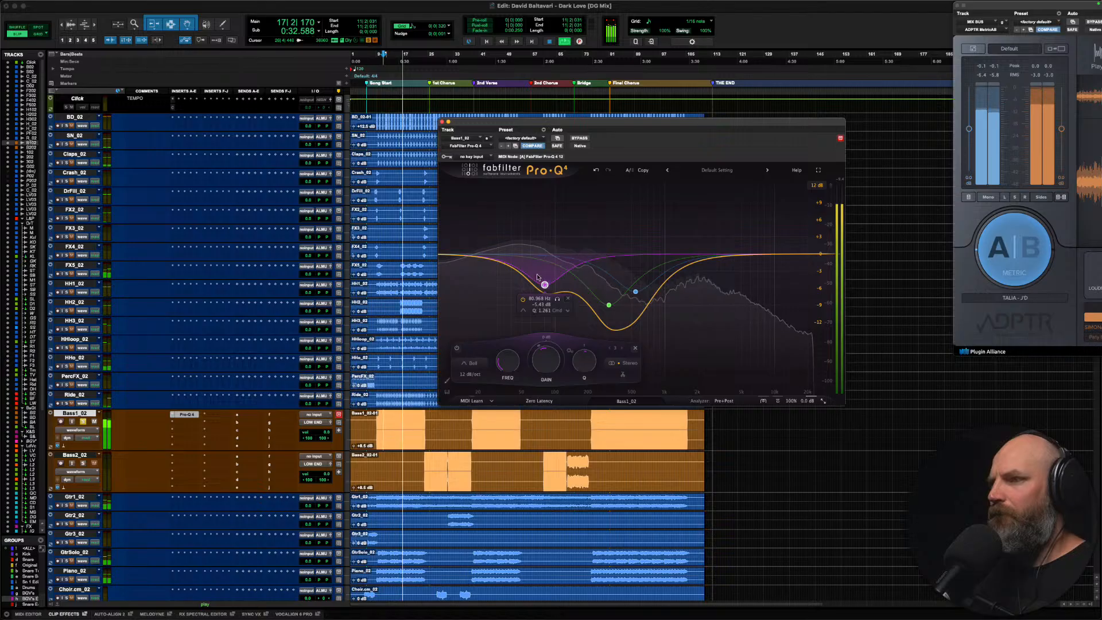
Step: Add a low-shelf boost near 40 Hz in Pro-Q 4 and replay Bass1_02 from its start
drag(475, 254, 502, 224)
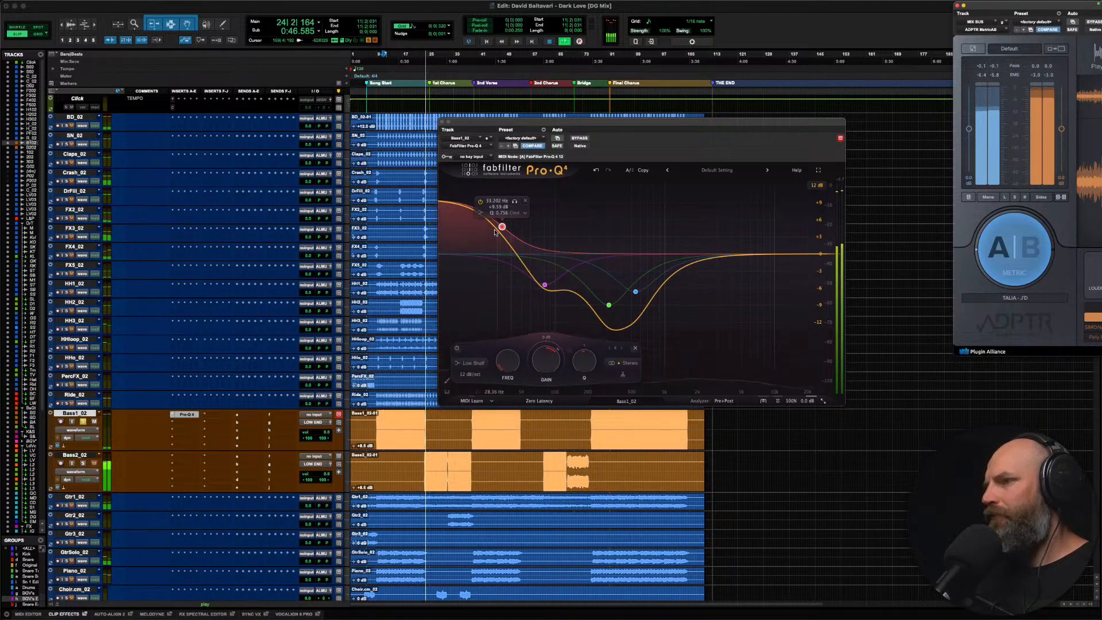
drag(507, 225, 514, 228)
key(space)
key(space)
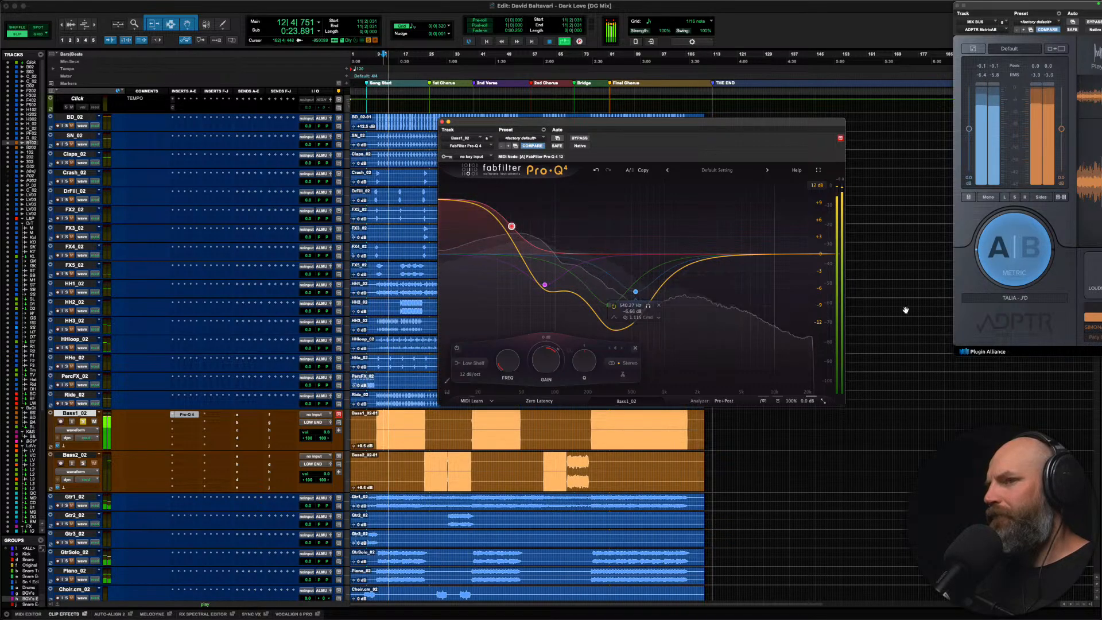
Step: Compare the mix with the reference in Metric AB, trim the low shelf to about +9 dB and close the EQ
click(1012, 247)
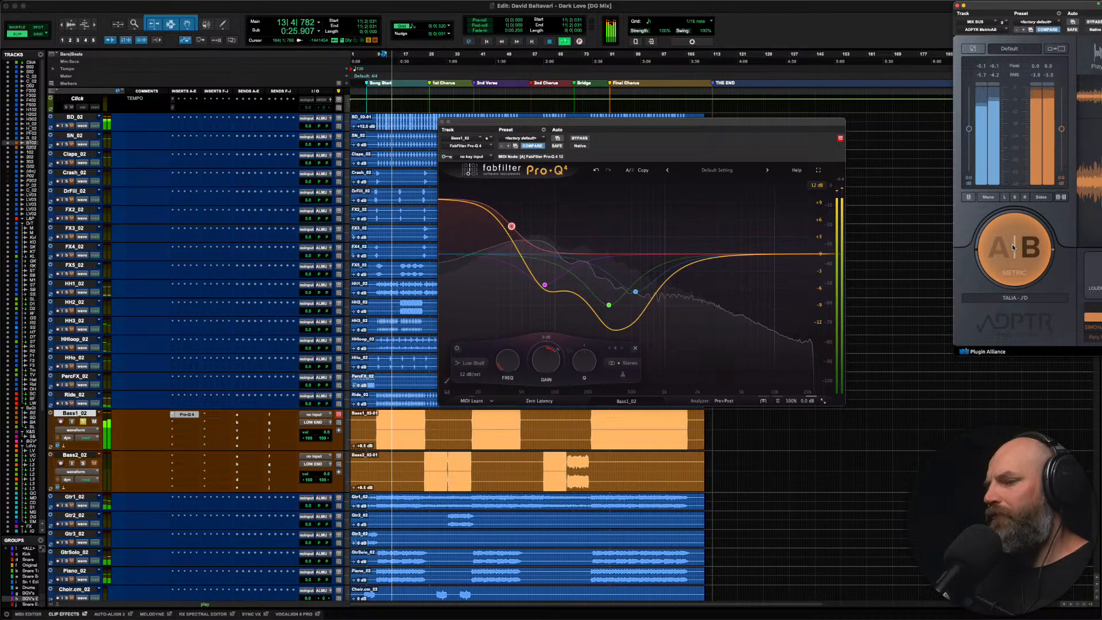
click(1013, 246)
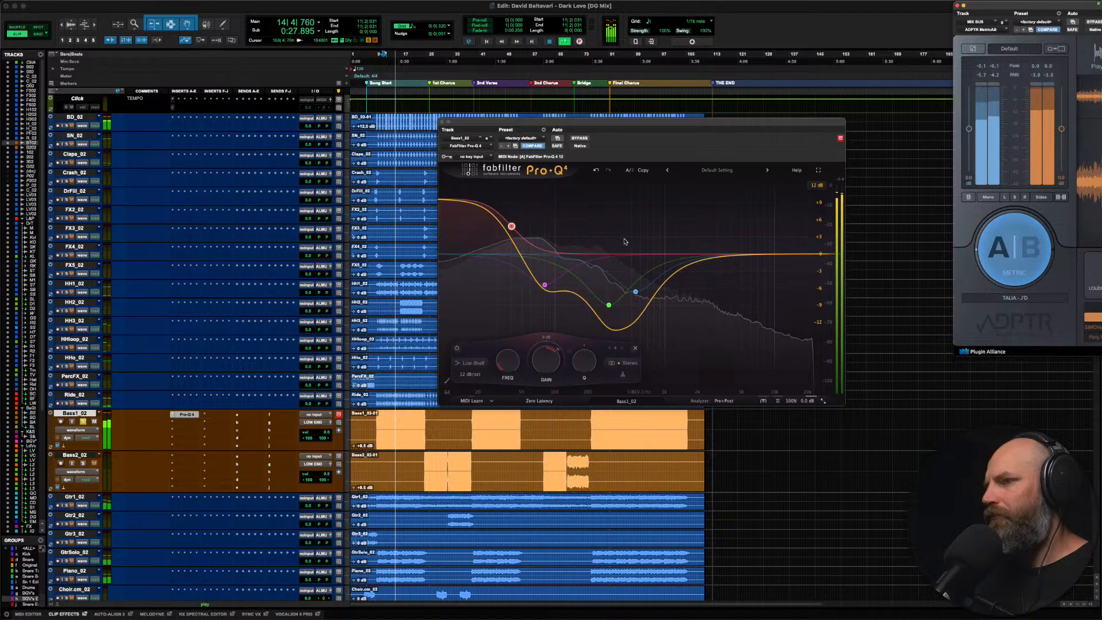
mouse_move(512, 228)
drag(513, 228, 513, 230)
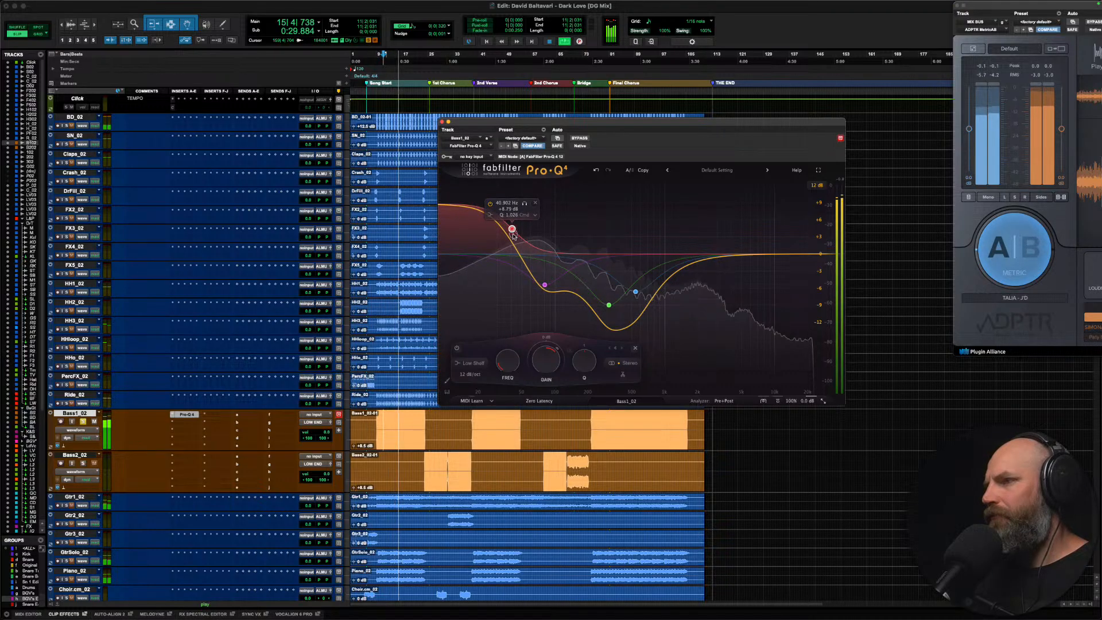
key(space)
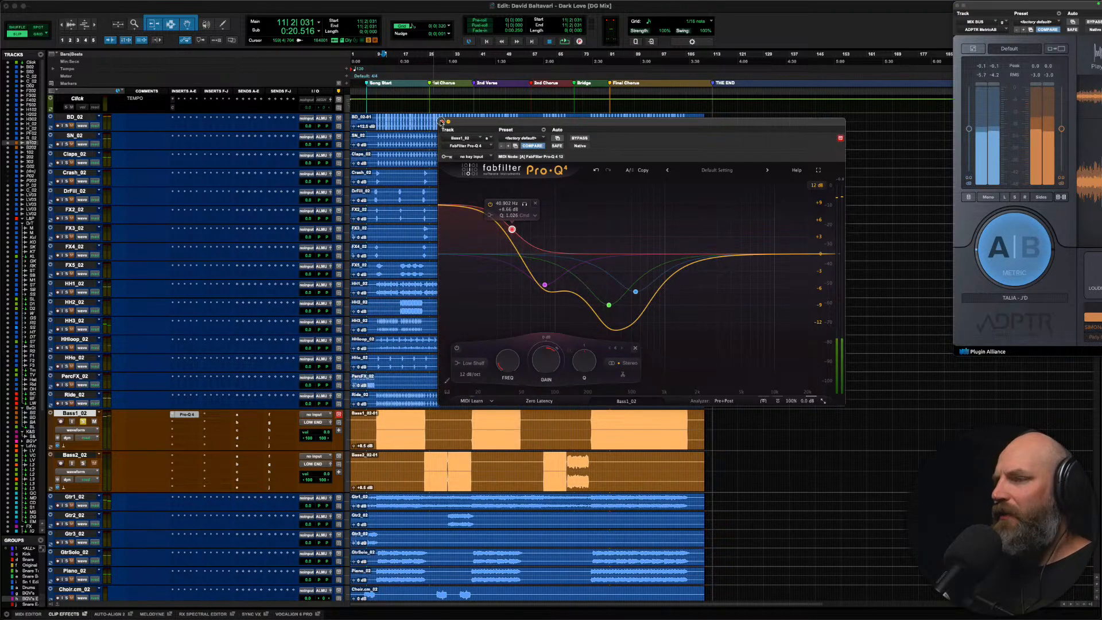
click(442, 122)
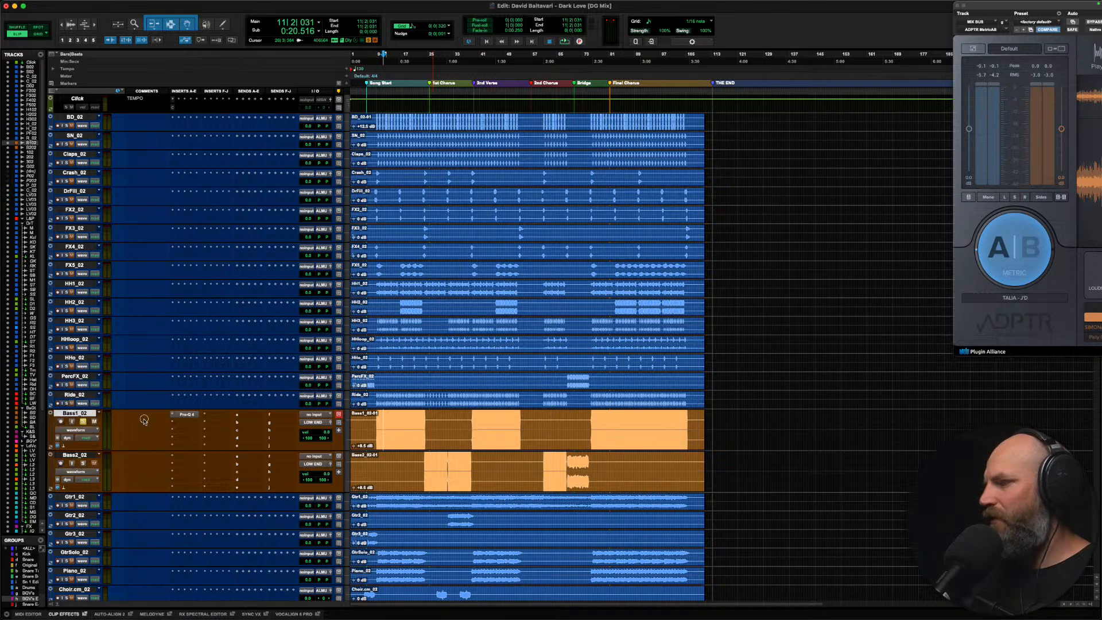
Step: Audition Bass2_02 from its first entry and Bass1_02 from its start
click(78, 455)
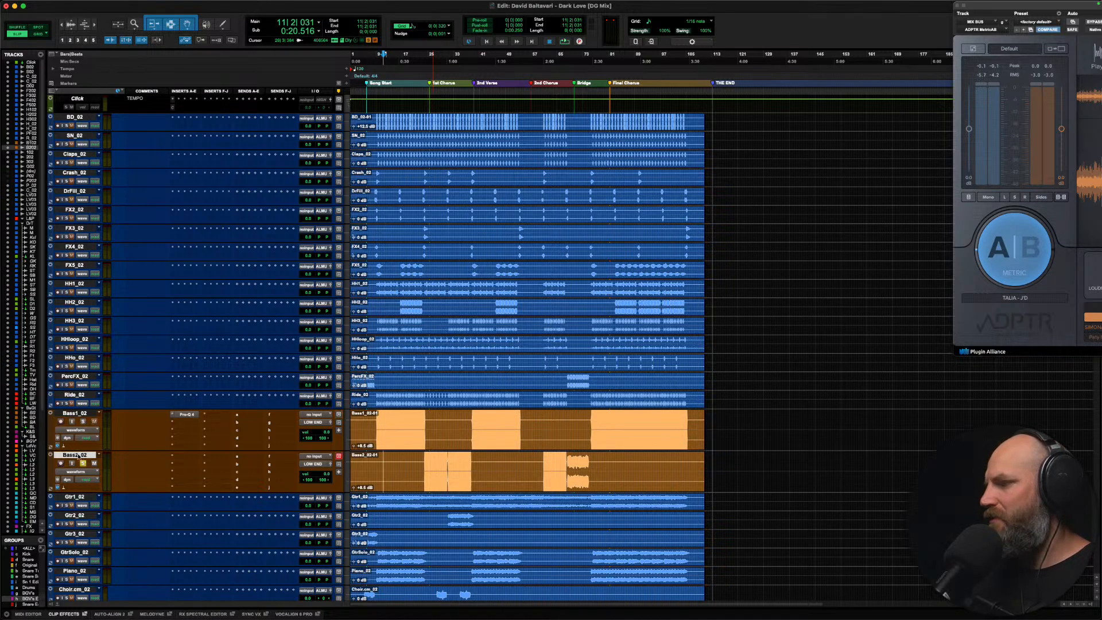
key(space)
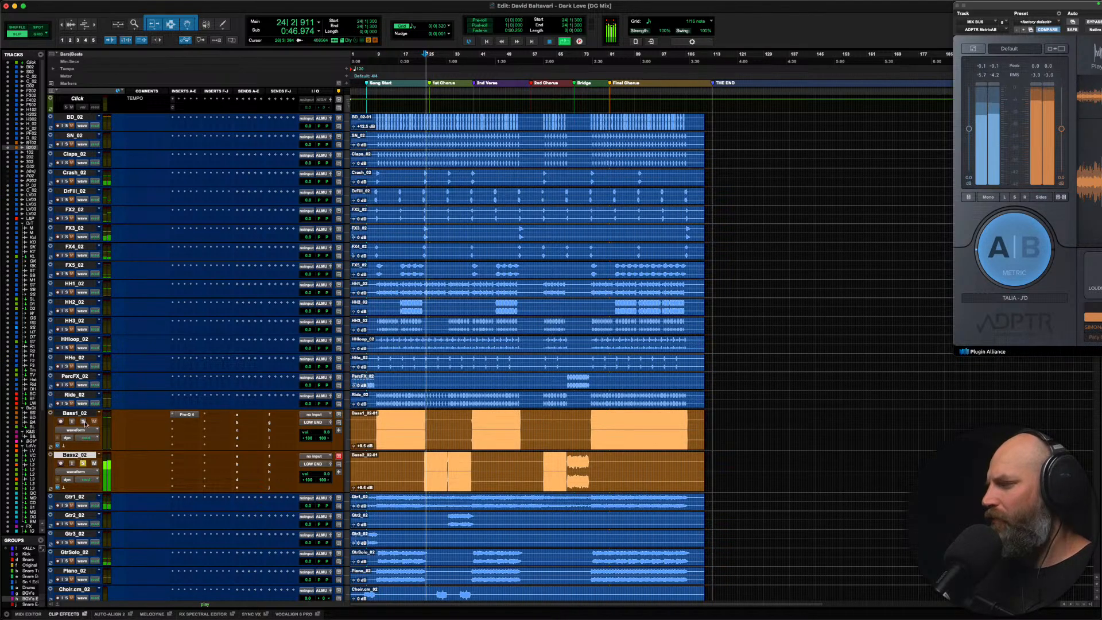
key(space)
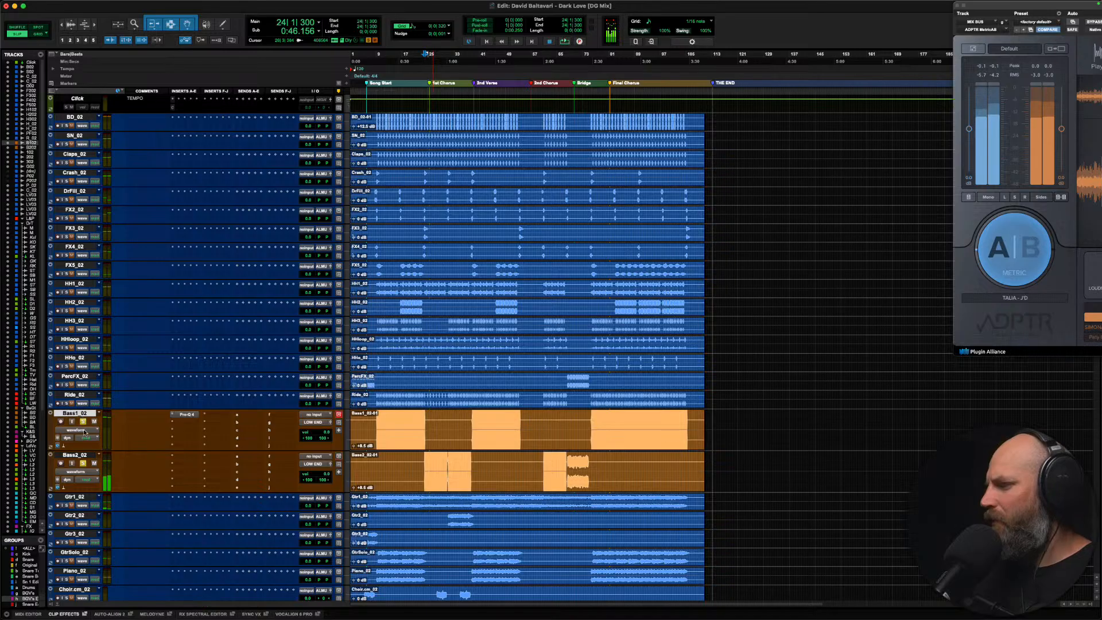
shift+click(82, 414)
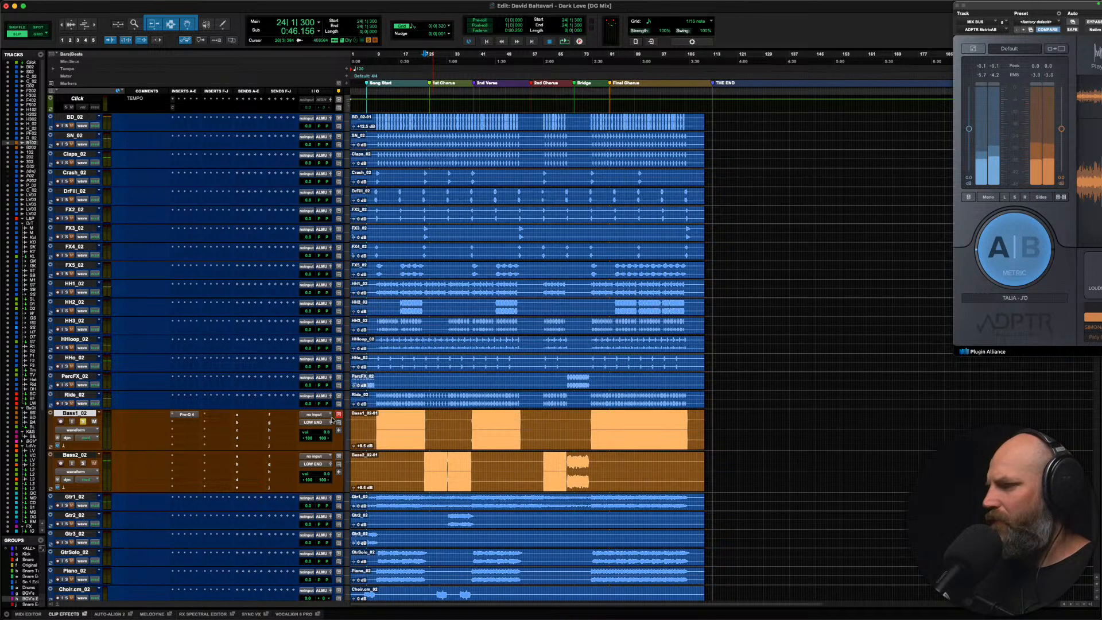
click(383, 428)
key(space)
key(space)
Step: Copy the Pro-Q 4 insert from Bass1_02 to Bass2_02 and audition Bass2_02 from its first entry
drag(186, 414, 190, 457)
click(85, 455)
click(83, 463)
key(space)
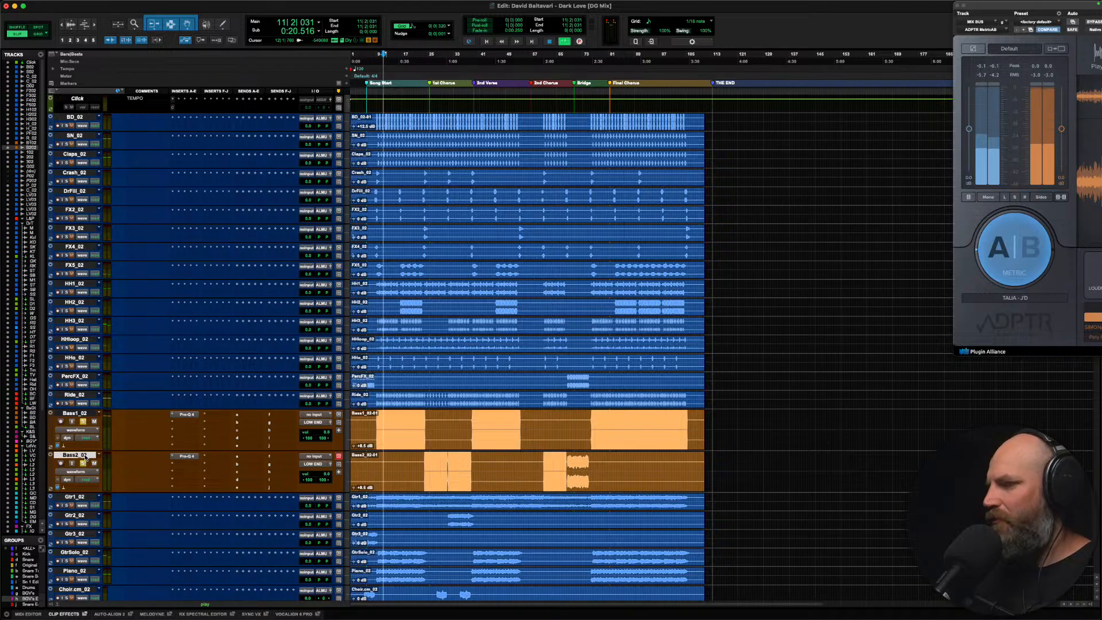
key(space)
click(405, 467)
key(Tab)
key(space)
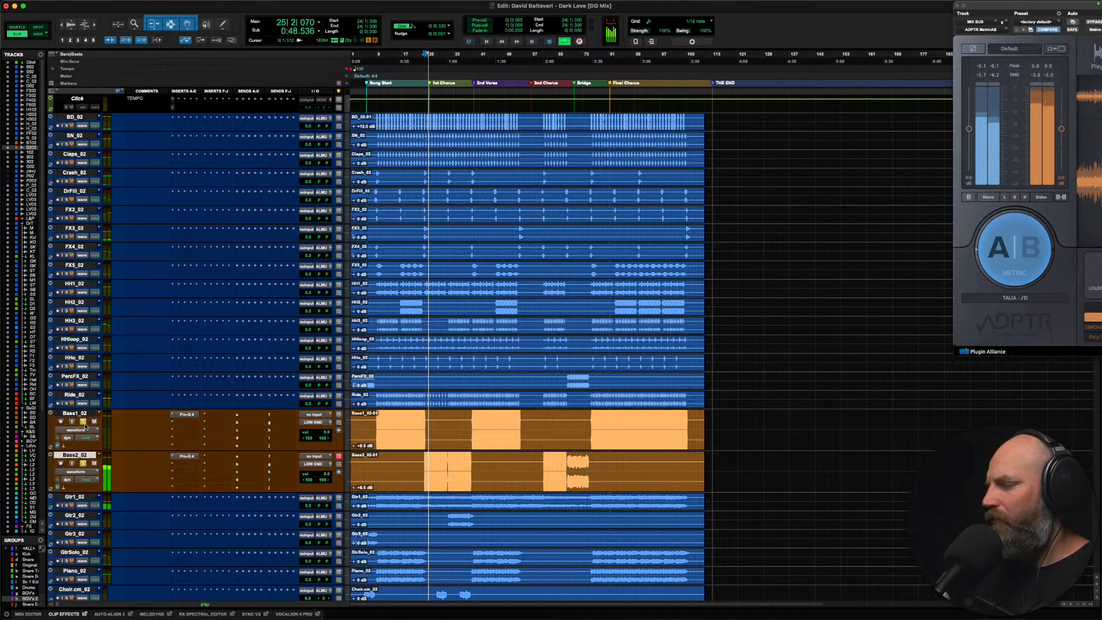
key(space)
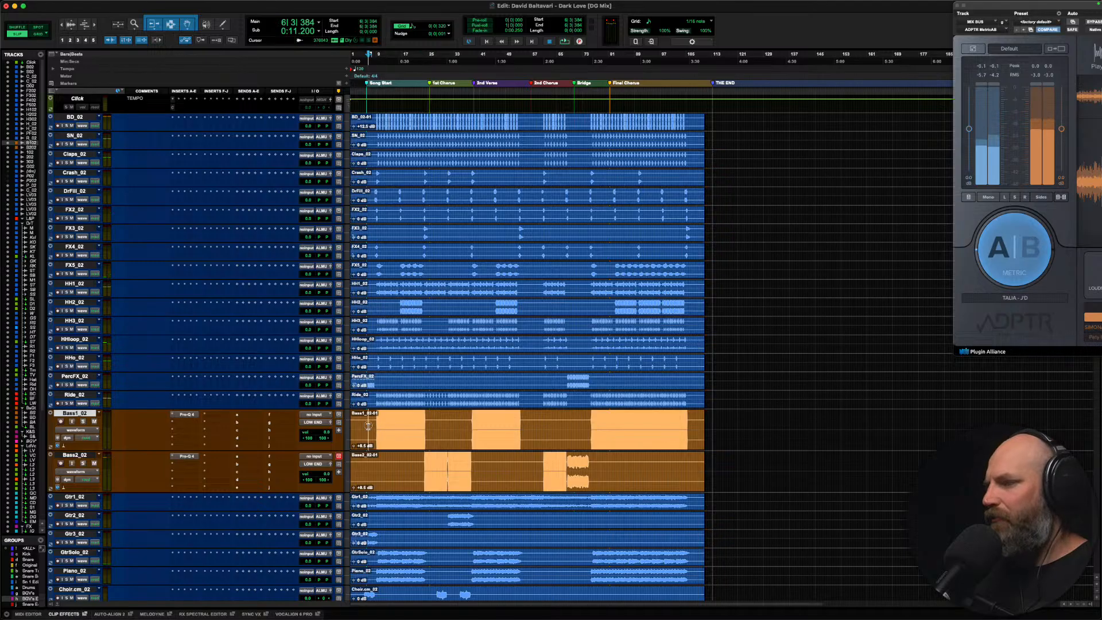
Step: Play from around the song start, move PercFX_02 above BD_02, colour it red and enlarge its track
click(368, 423)
key(space)
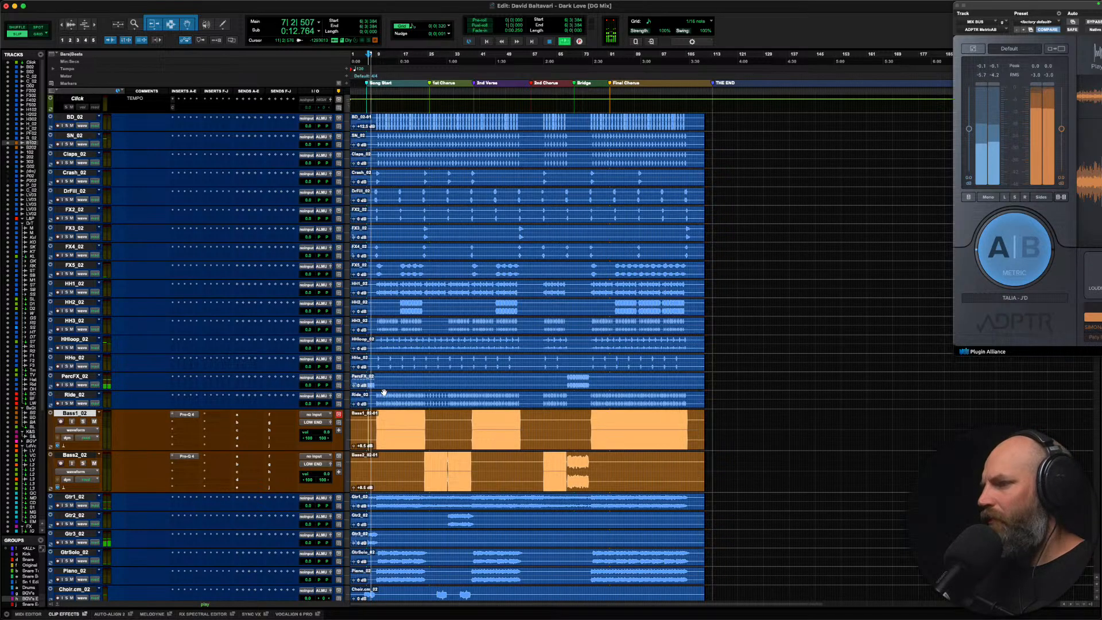
click(80, 377)
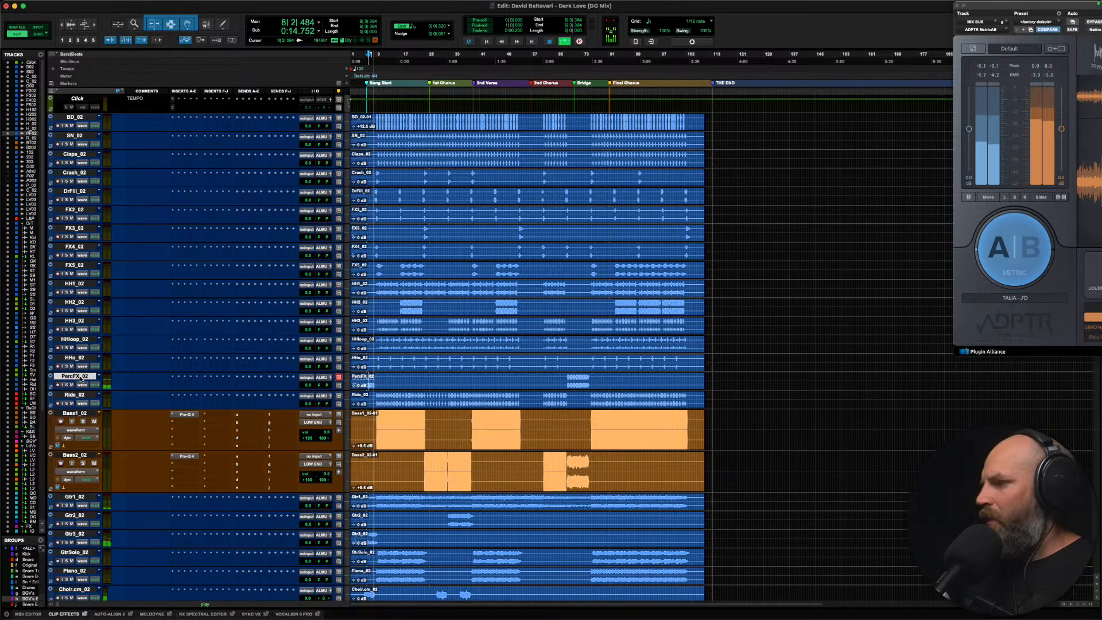
drag(82, 379, 43, 118)
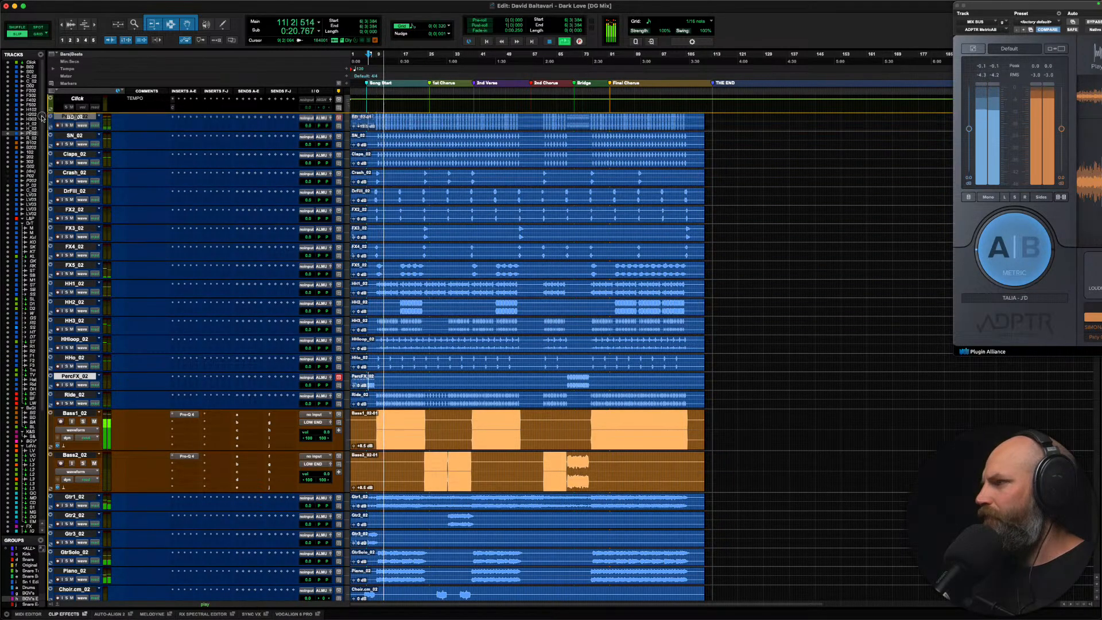
double_click(50, 121)
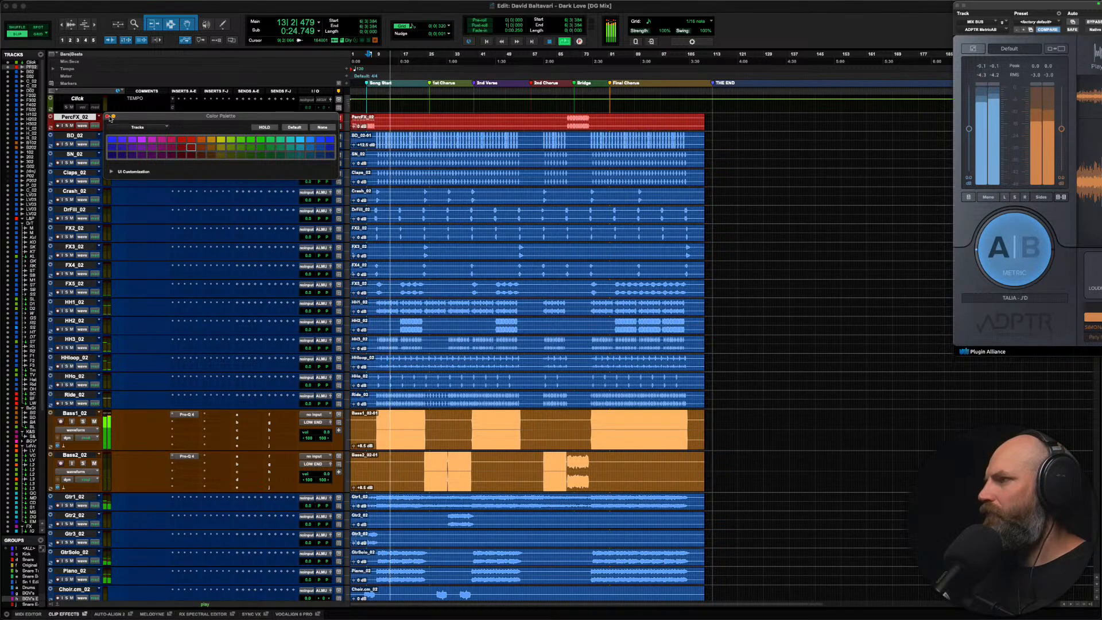
click(107, 116)
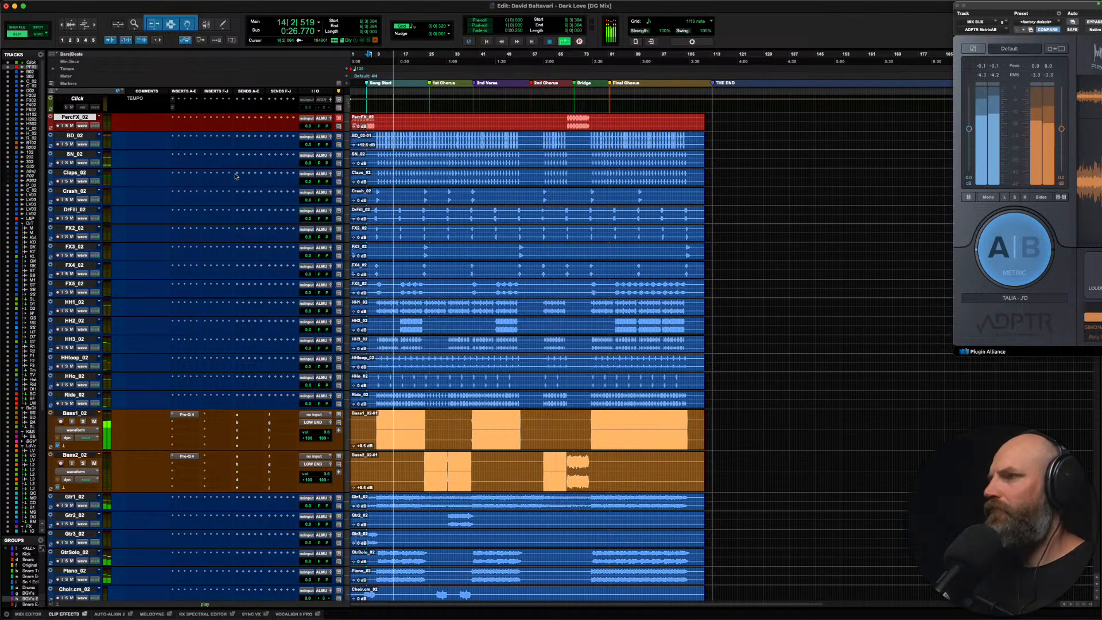
key(ctrl+Up)
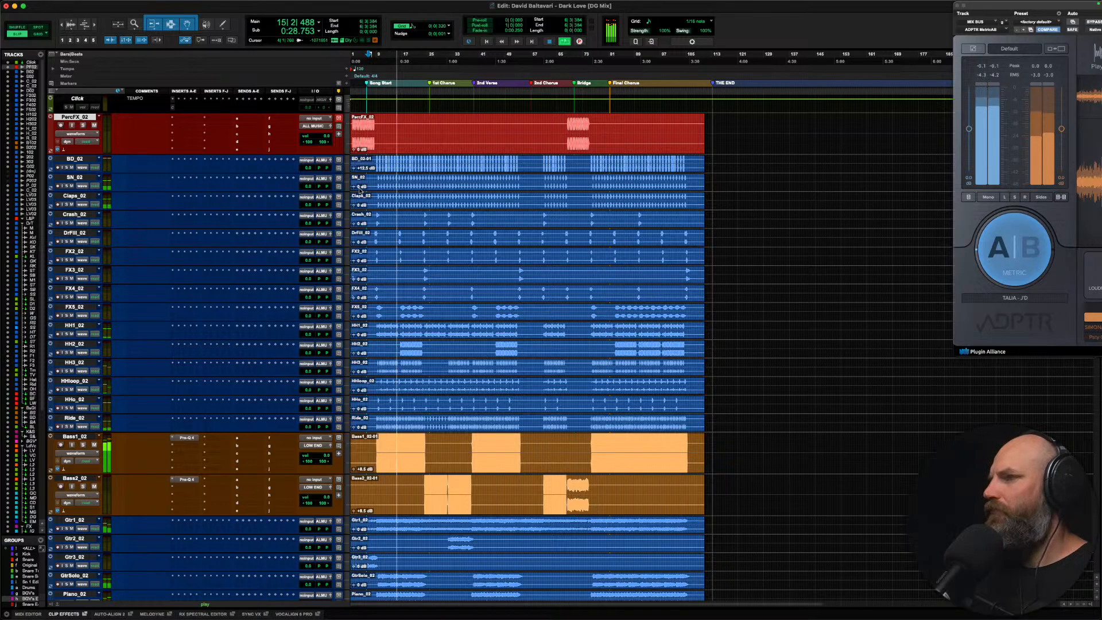
Step: Adjust the BD_02 clip gain slightly, enlarge the BD_02 track and stop playback
click(353, 168)
drag(329, 166, 325, 166)
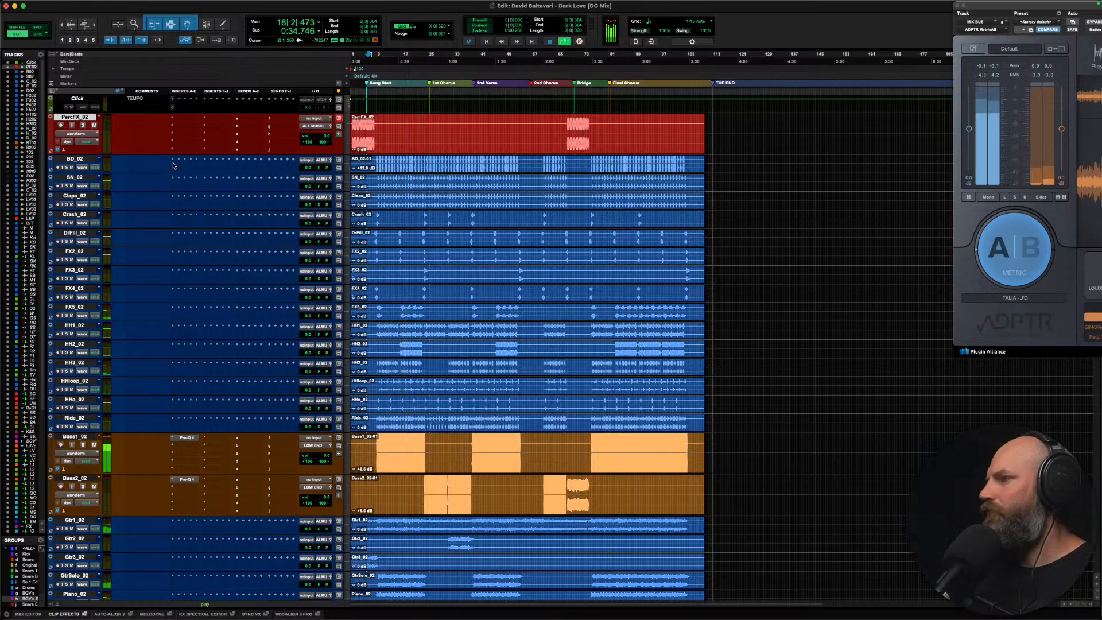
click(74, 159)
key(ctrl+Up)
key(space)
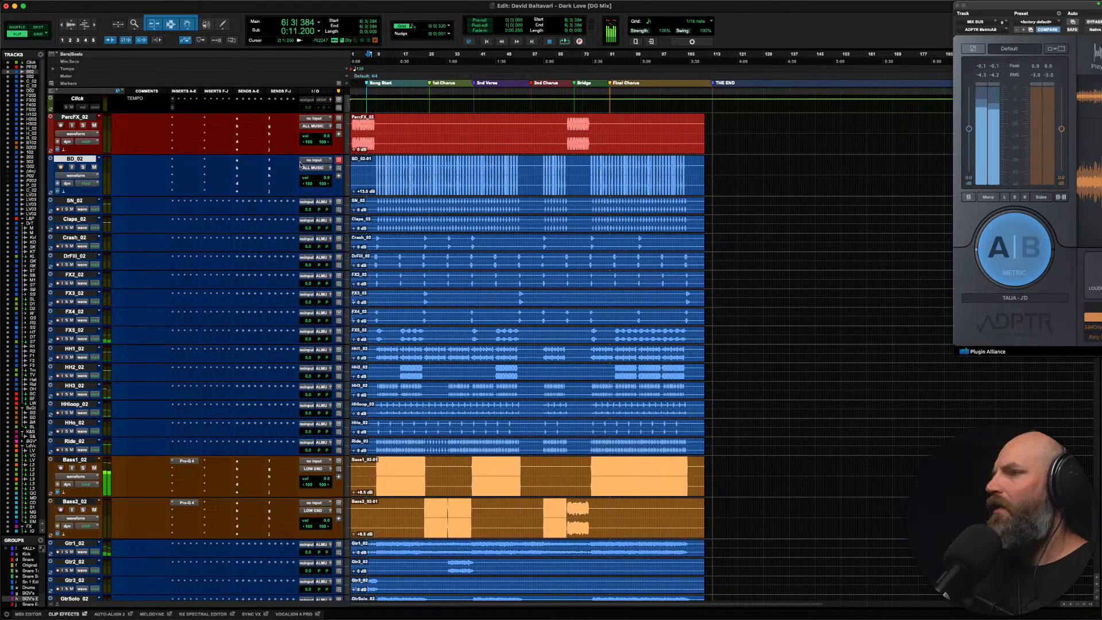
Step: Solo BD_02 and audition it from just before its first kick hit
click(374, 171)
scroll(374, 171, up, 5)
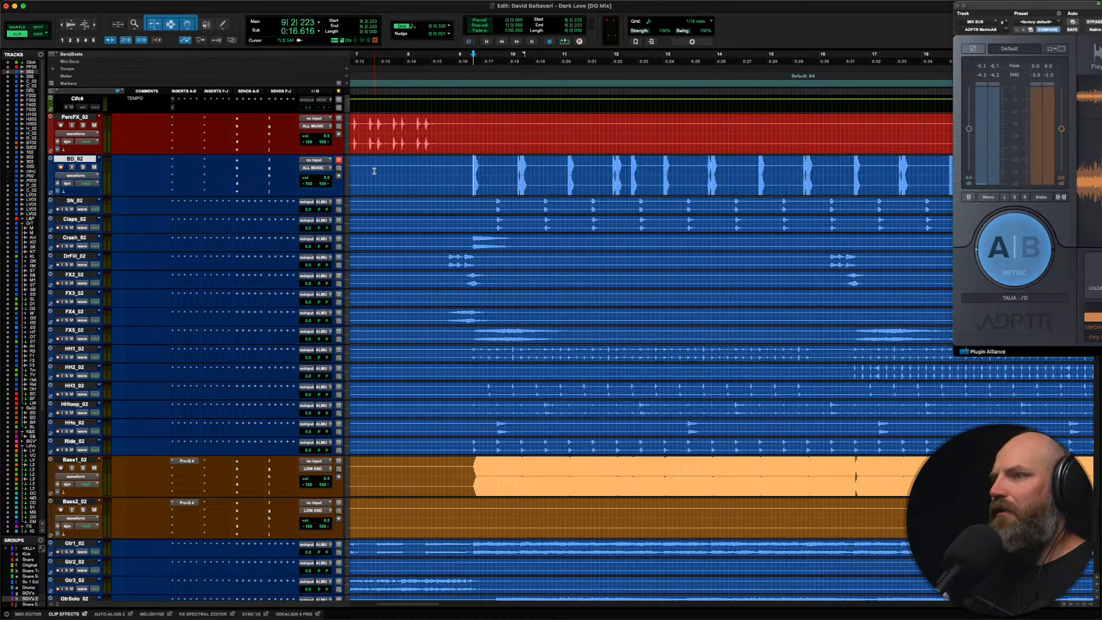
scroll(374, 171, right, 3)
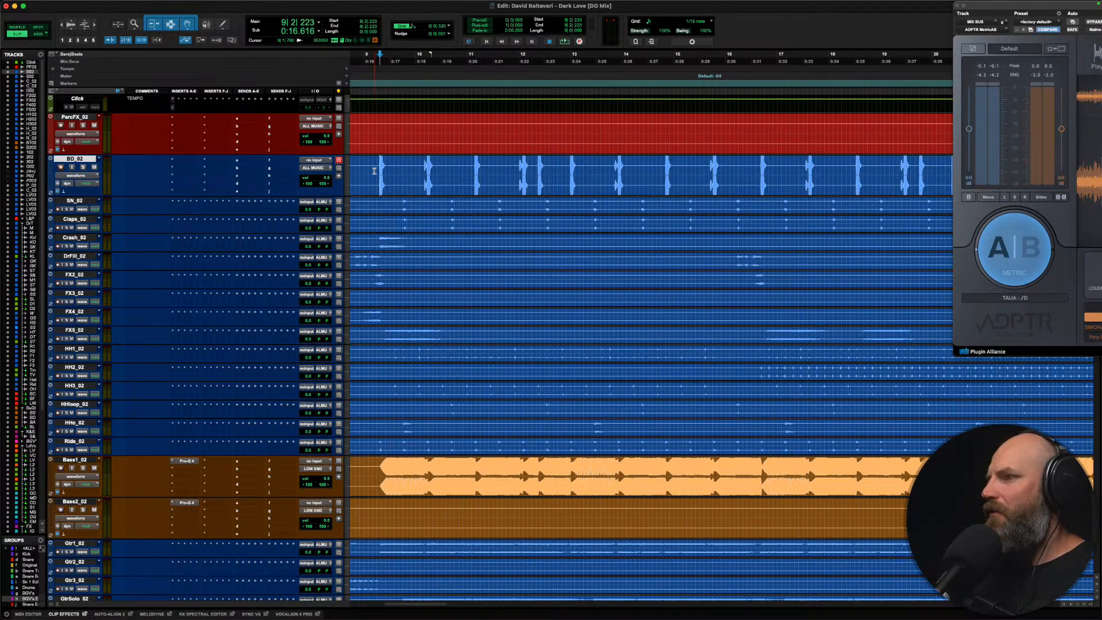
key(shift+s)
key(space)
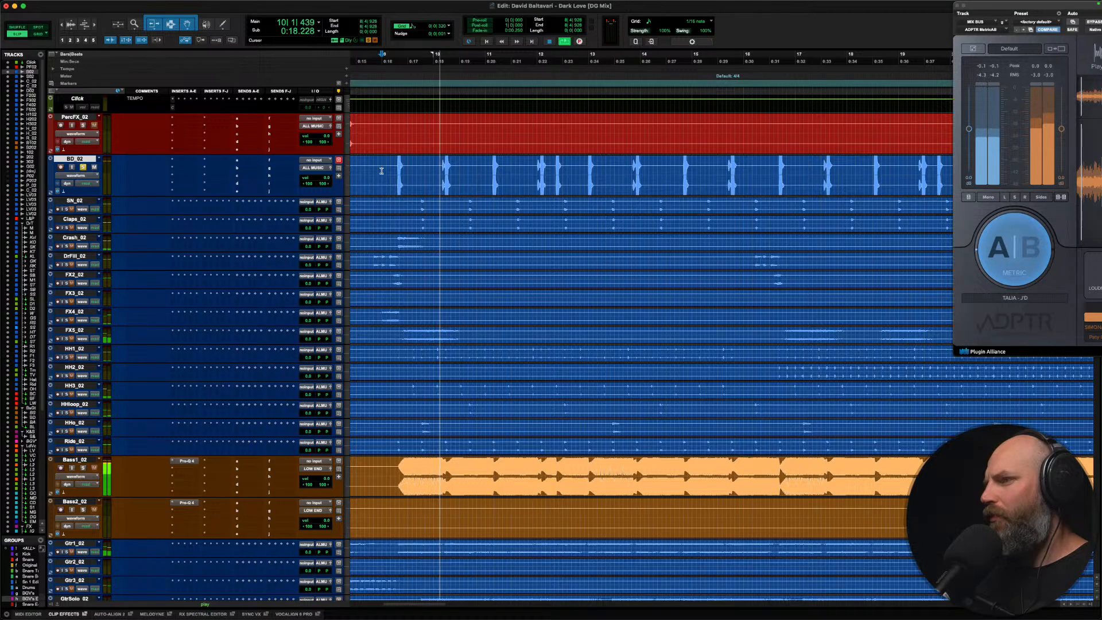
key(space)
Step: Select the quiet hit just before the main kick at bar 10 on BD_02 and audition it
click(420, 166)
key(Tab)
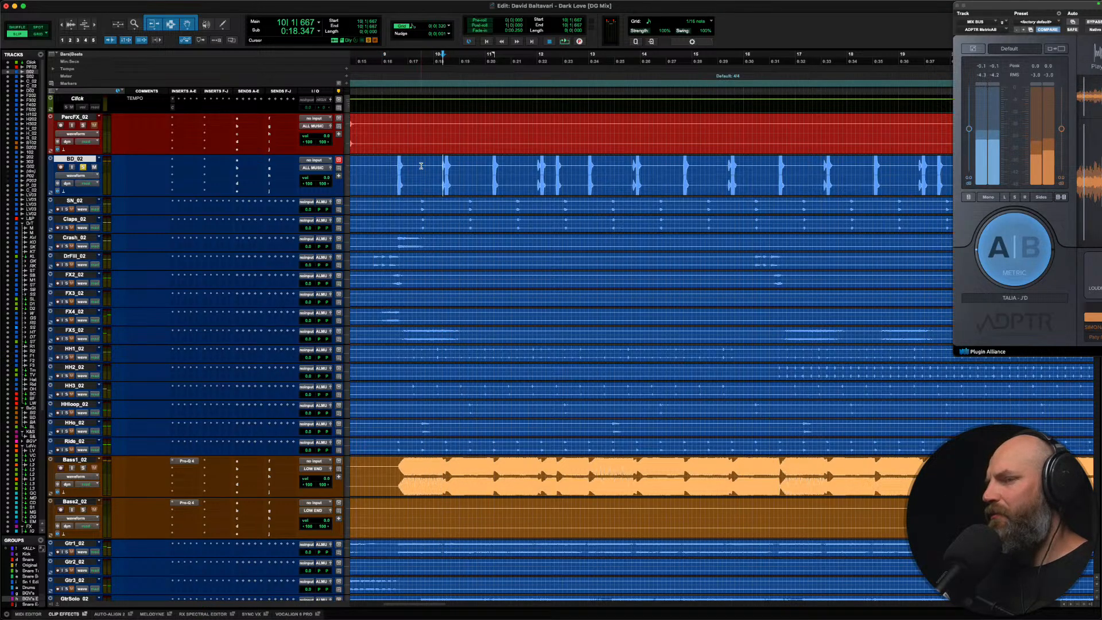
key(t)
key(t)
scroll(420, 166, right, 4)
key(shift+Tab)
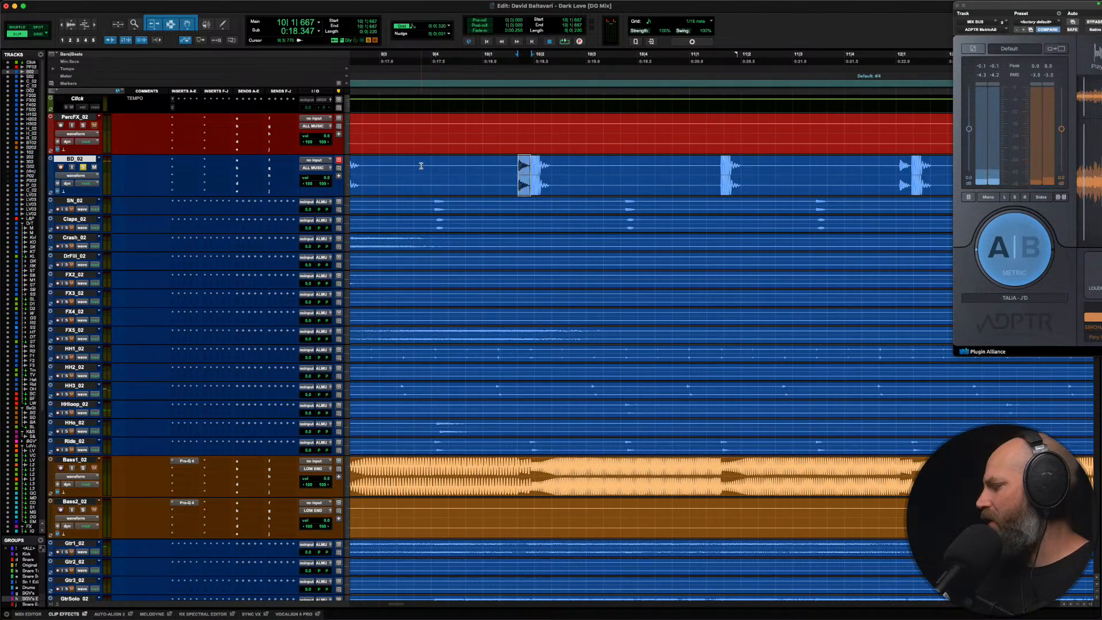
key(space)
click(463, 168)
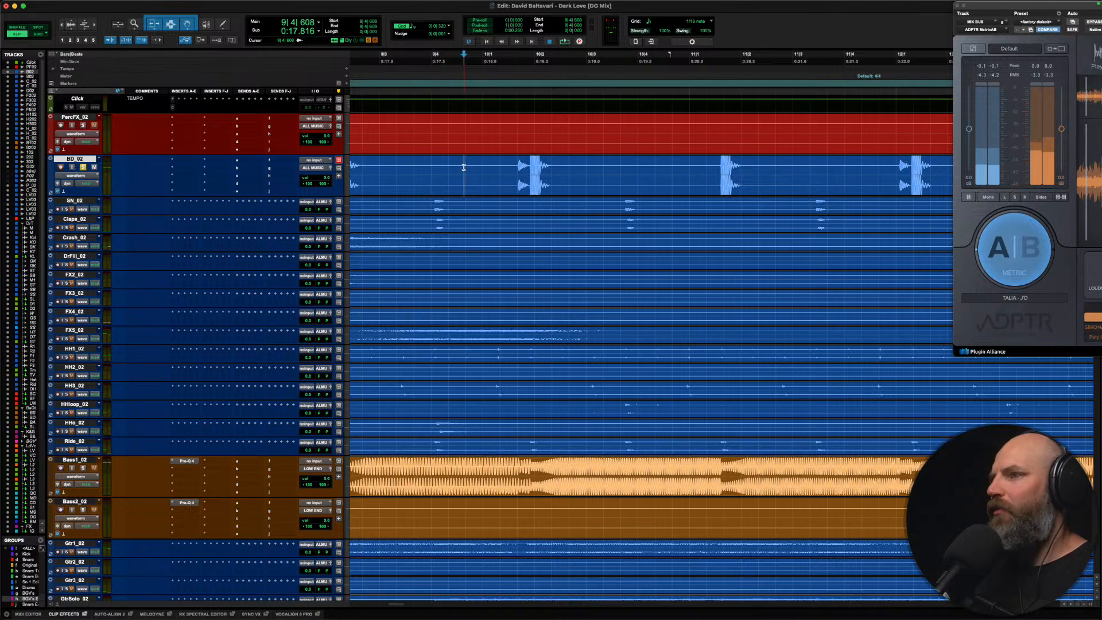
Step: Reduce the displayed waveform height, replay from just before the first kick hit and take BD_02 out of solo
key(alt+super+bracketleft)
key(r)
key(r)
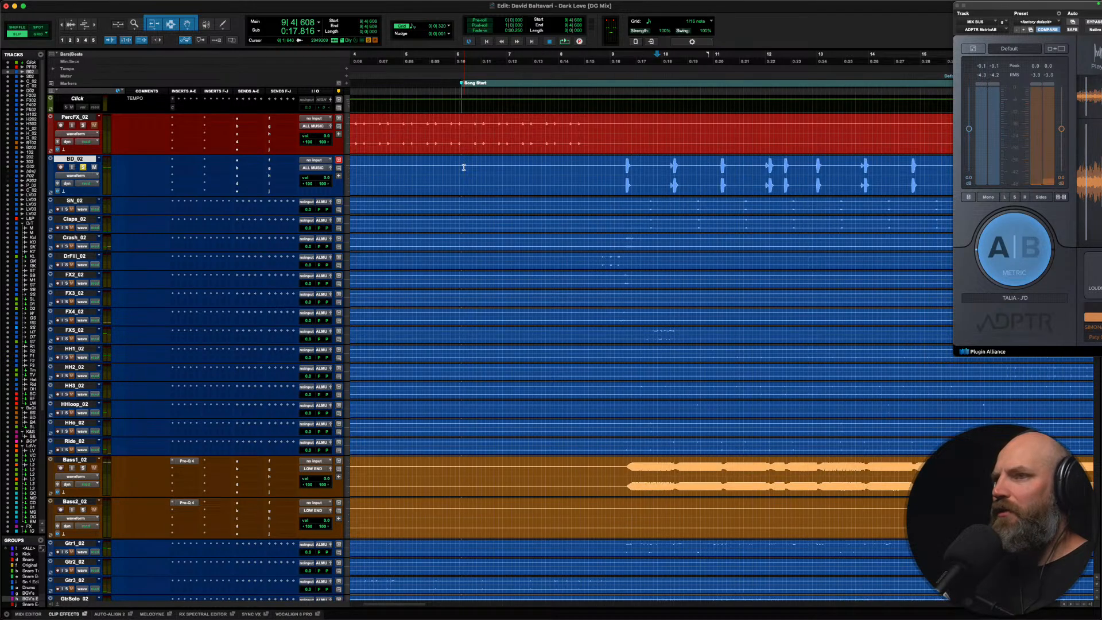
scroll(464, 168, right, 3)
key(space)
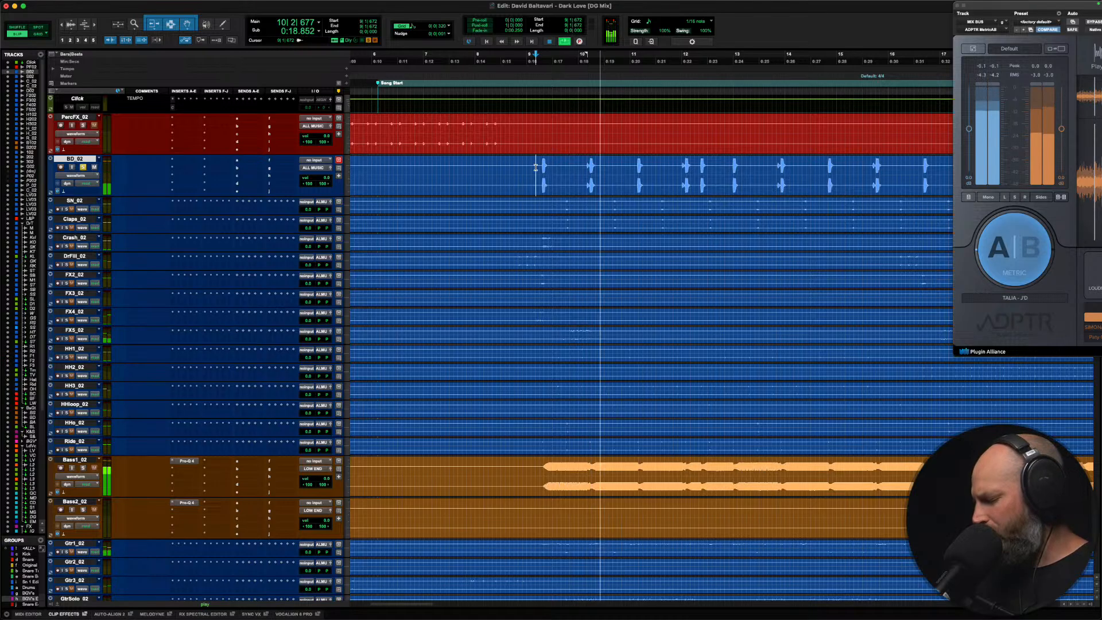
key(space)
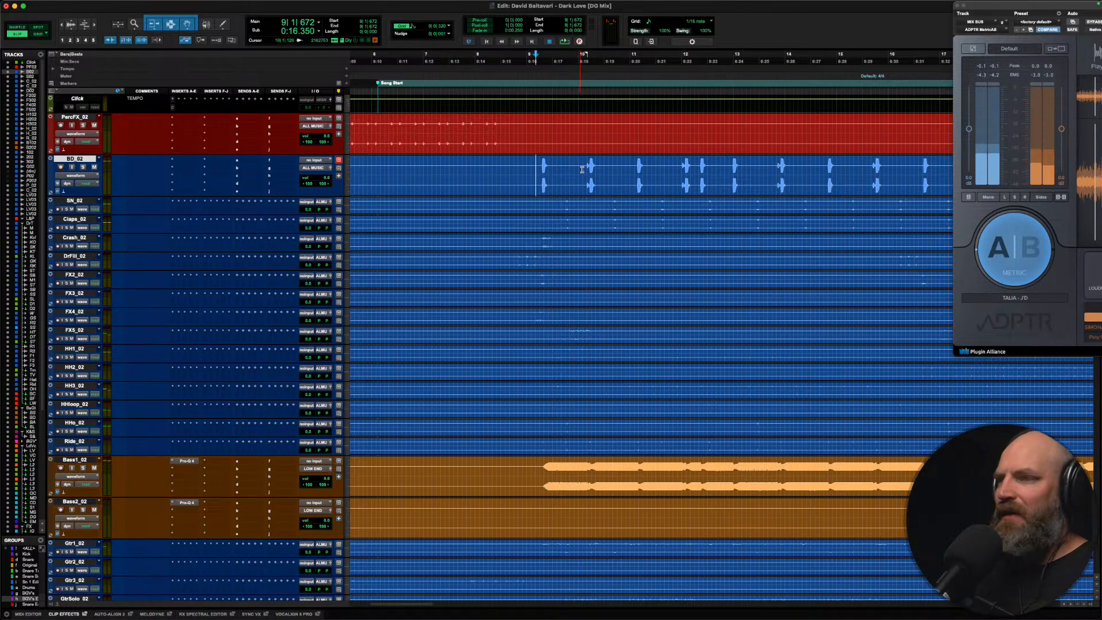
click(576, 170)
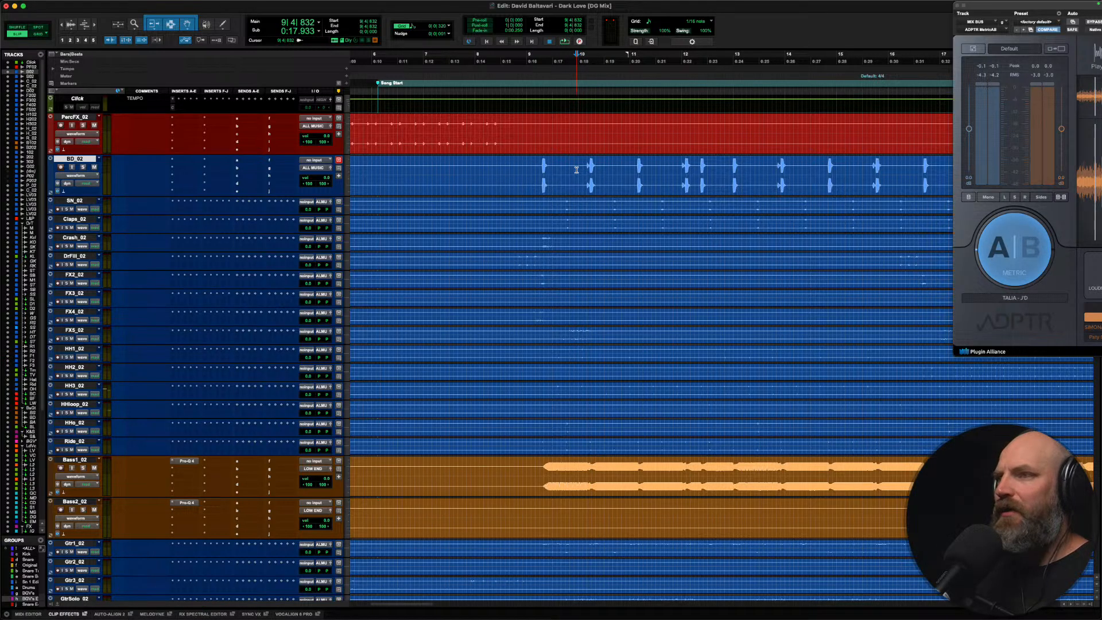
scroll(576, 170, right, 5)
scroll(576, 170, left, 2)
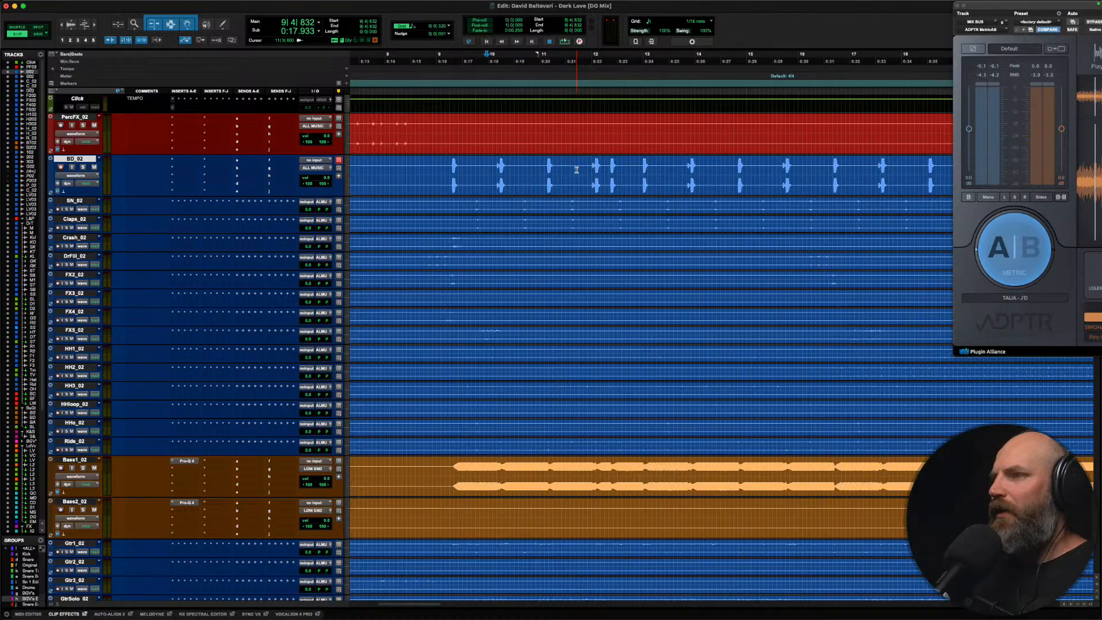
Step: Place the playback start exactly on the first kick hit of BD_02, near bar 9, and audition it
key(Tab)
click(491, 168)
scroll(491, 168, left, 5)
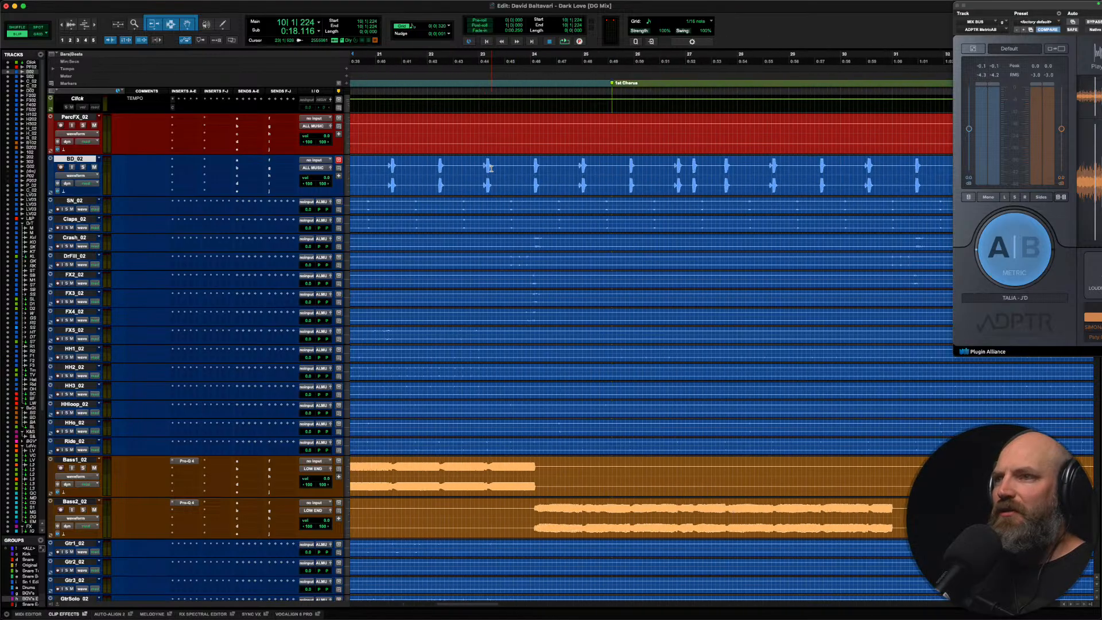
scroll(491, 168, right, 5)
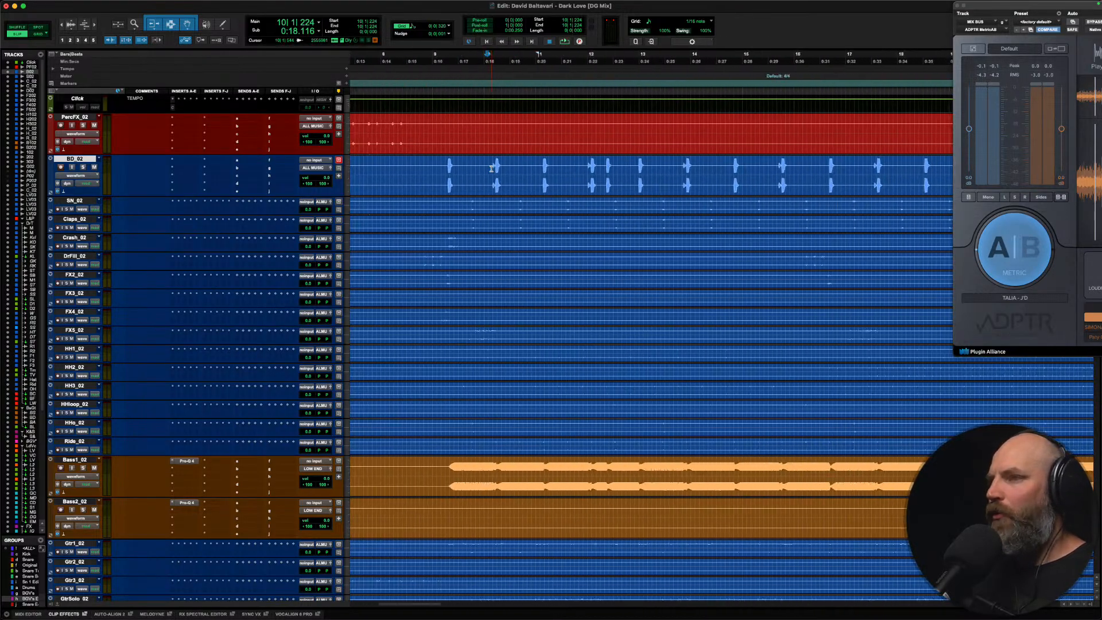
click(427, 168)
key(Tab)
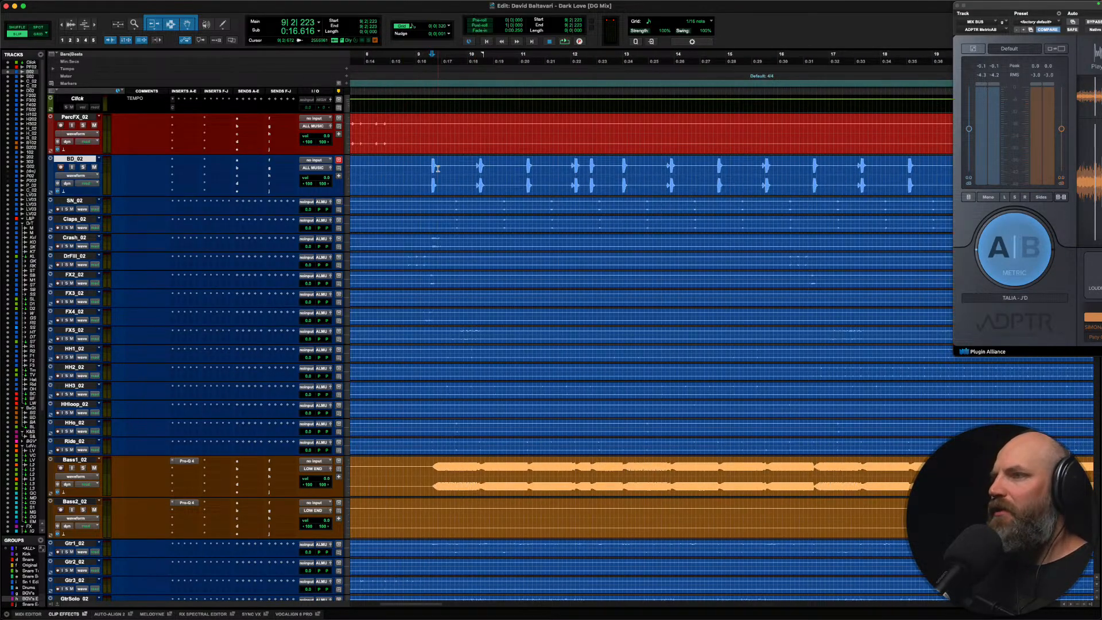
key(space)
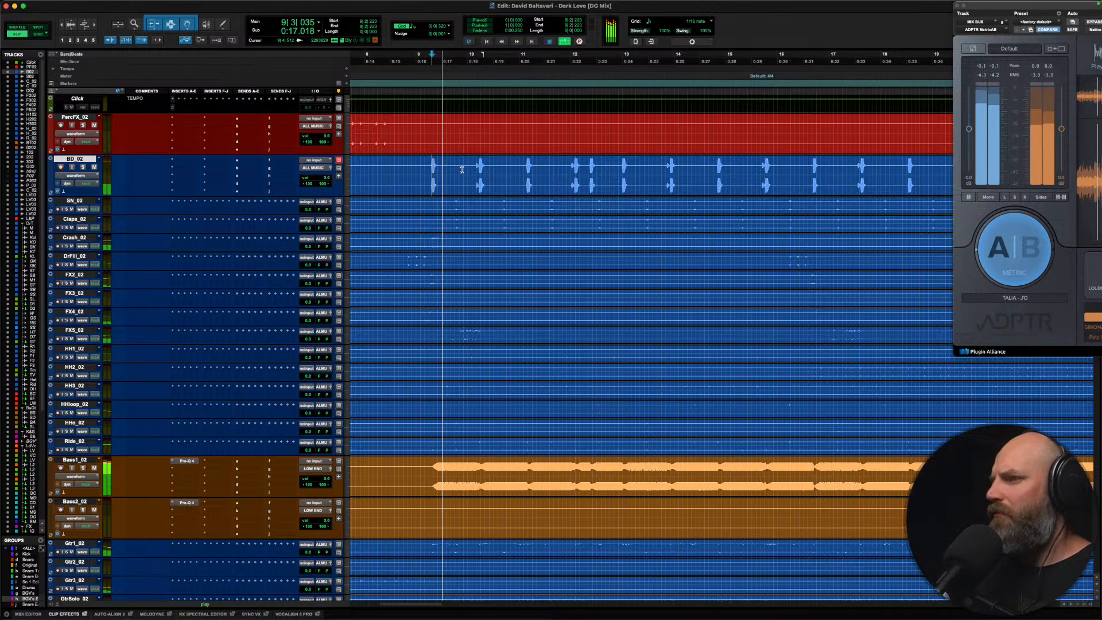
key(space)
Step: Solo BD_02 and audition its kick hits around bars 11 and 12
click(505, 170)
key(Tab)
key(space)
key(space)
click(541, 171)
key(Tab)
key(space)
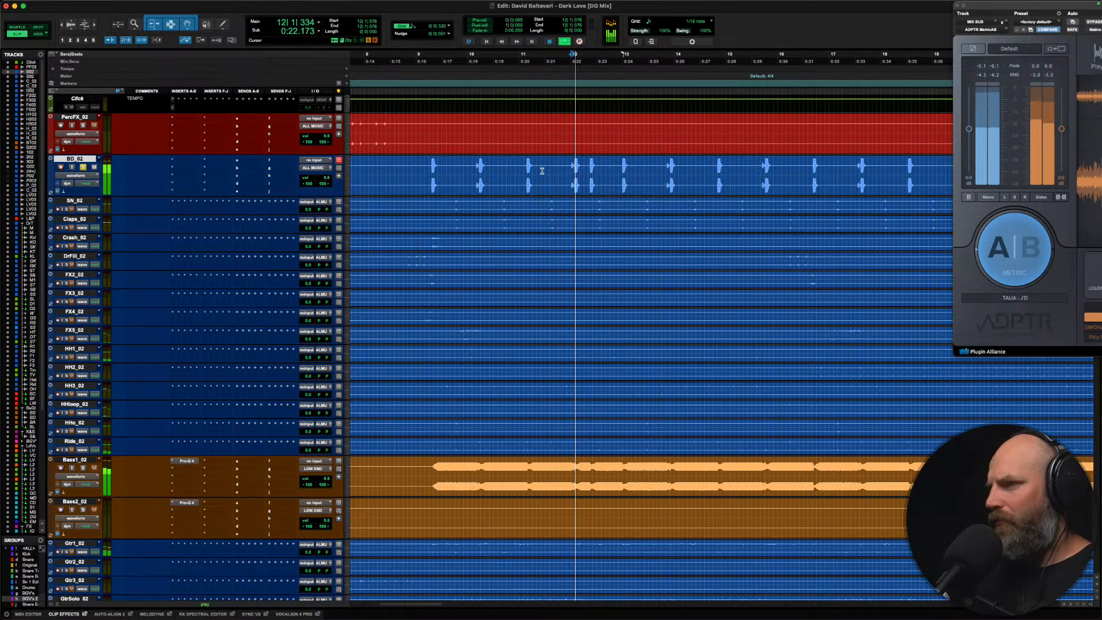
key(space)
Step: Audition the BD_02 kick hits from bar 13 up to the one just before bar 14
click(625, 170)
key(space)
key(space)
key(Tab)
key(space)
key(space)
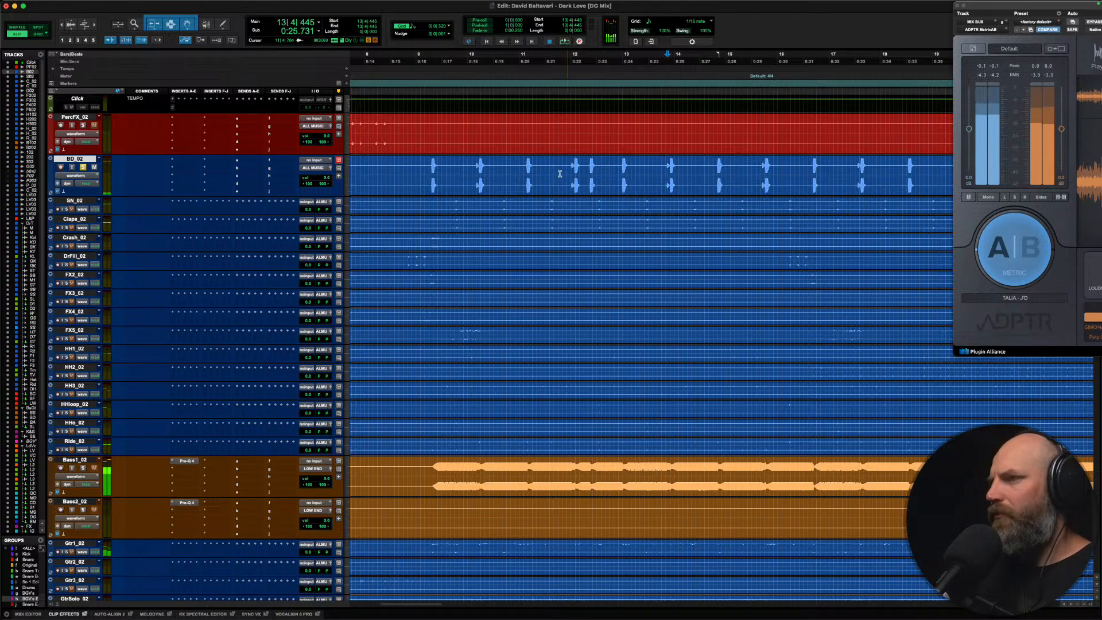
Step: Audition the first BD_02 kick hit, separate it into its own clip and name it DB Dark Love Kick 1
click(418, 170)
key(Tab)
key(space)
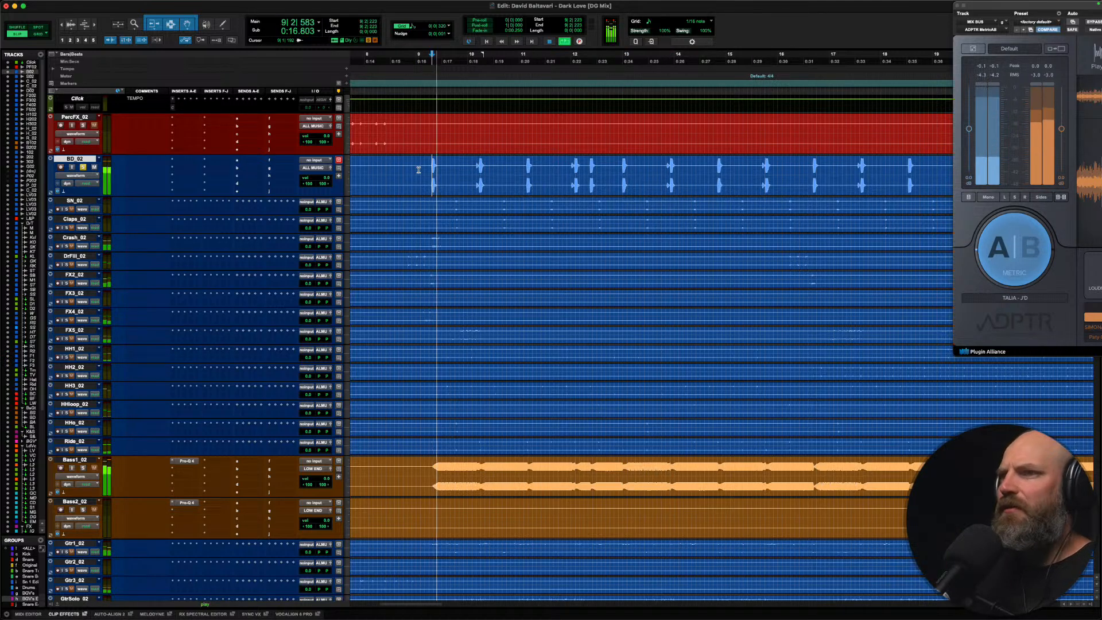
key(space)
drag(453, 171, 444, 171)
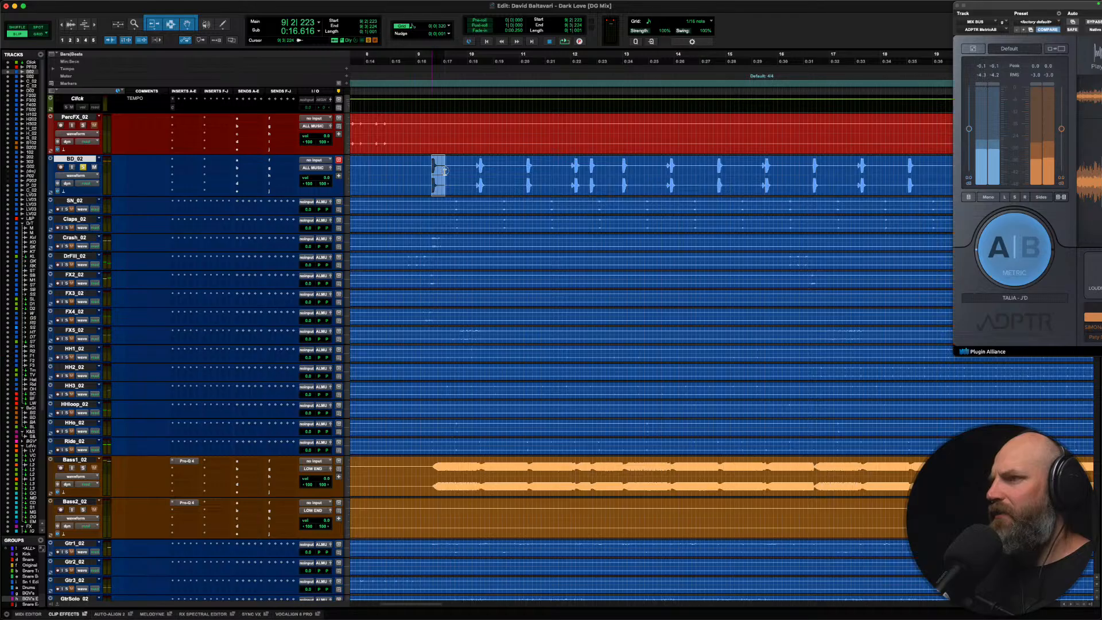
key(super+e)
double_click(438, 185)
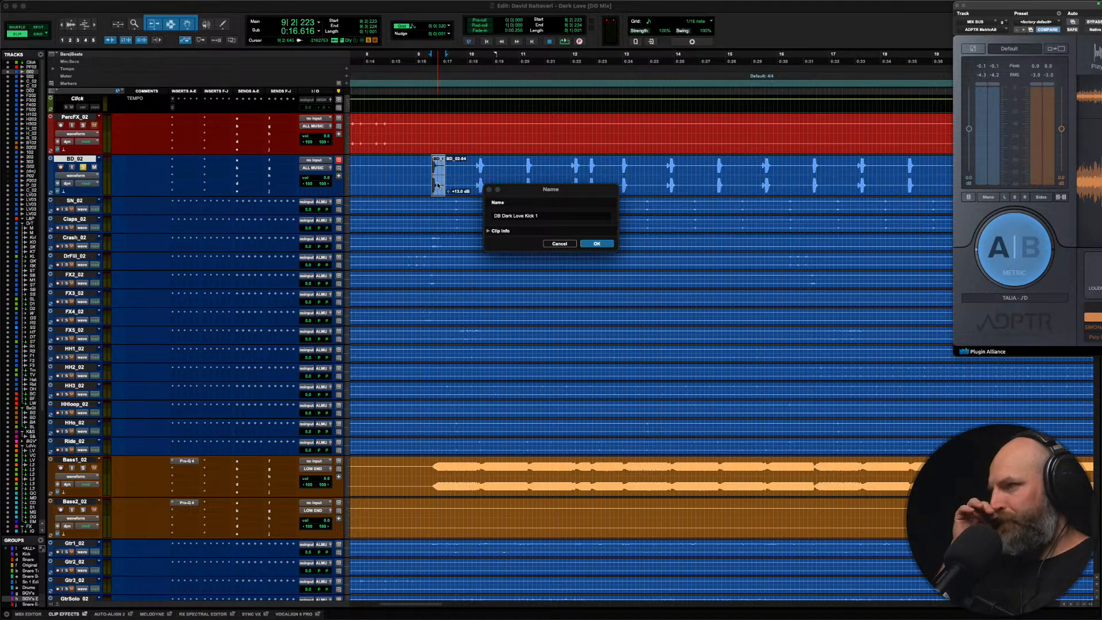
key(Return)
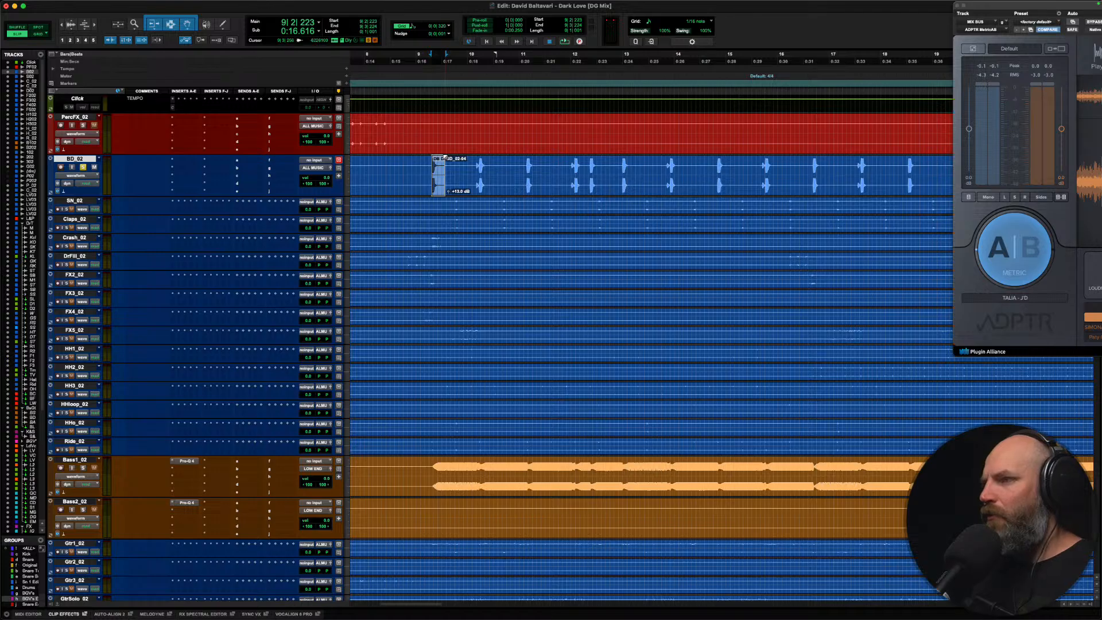
Step: Examine the DB Dark Love Kick 1 clip up close and audition it on its own
key(t)
key(t)
key(t)
scroll(445, 155, right, 5)
click(486, 173)
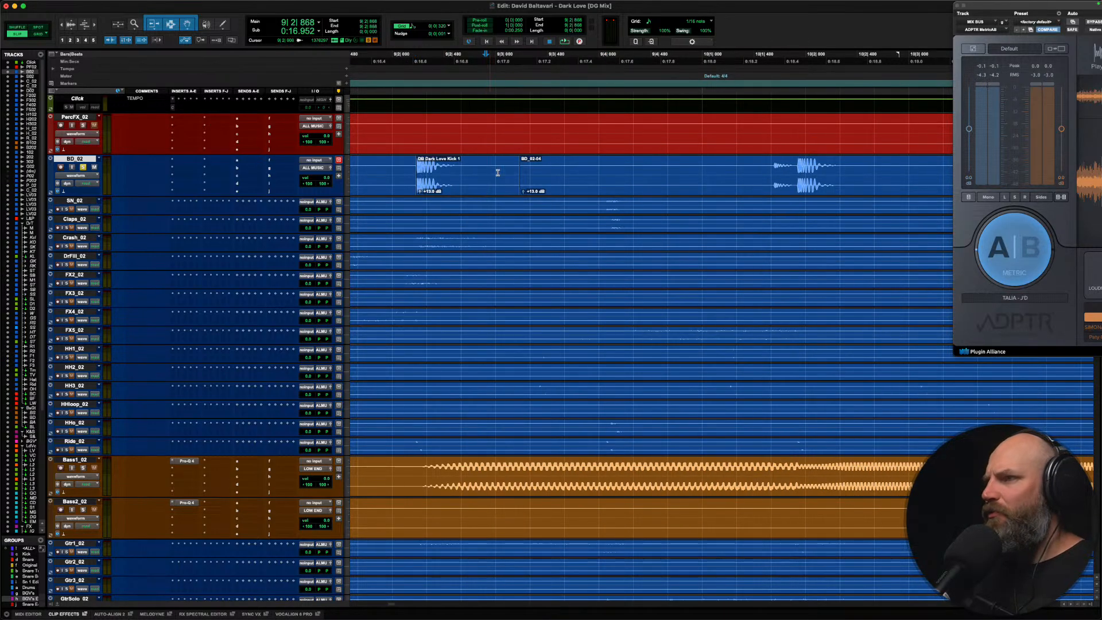
click(386, 166)
double_click(434, 166)
key(space)
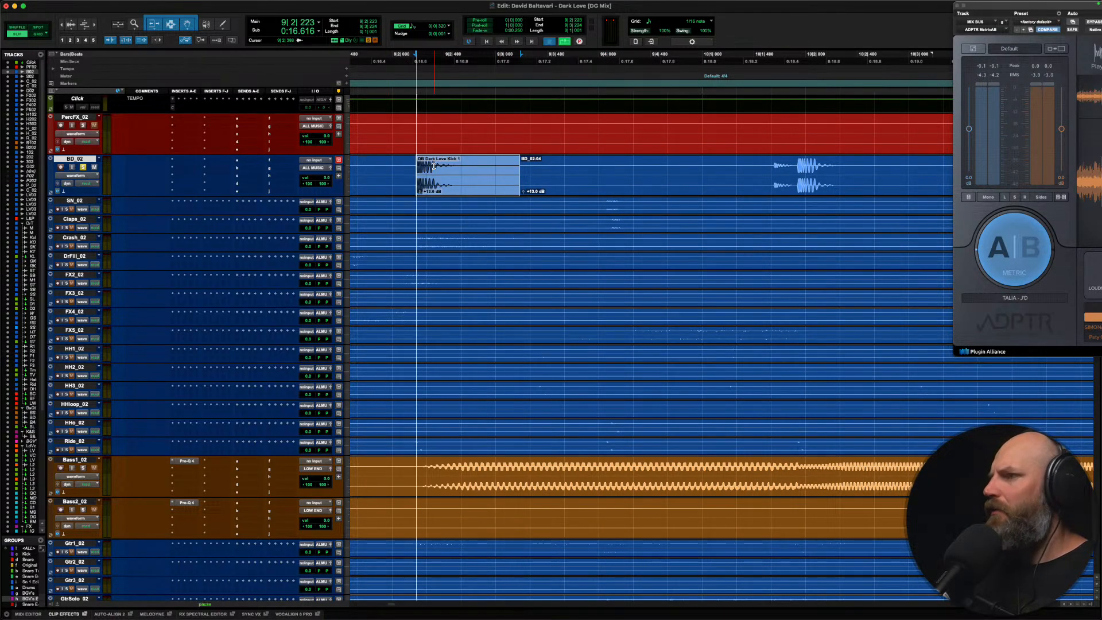
key(space)
Step: Trim the tail of the DB Dark Love Kick 1 clip, add a fade-out over its end and audition it
click(500, 179)
key(s)
drag(495, 159, 457, 165)
click(377, 166)
key(space)
key(space)
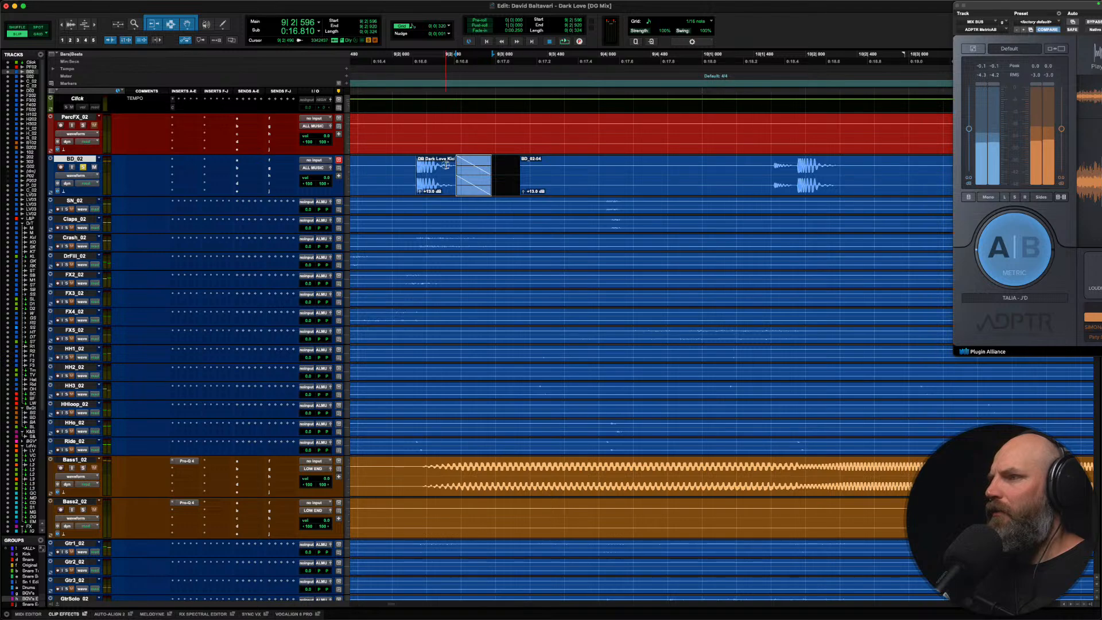
Step: Audition the faded kick clip with the selection extended past its fade-out into the empty gap
double_click(442, 166)
shift+click(495, 167)
key(space)
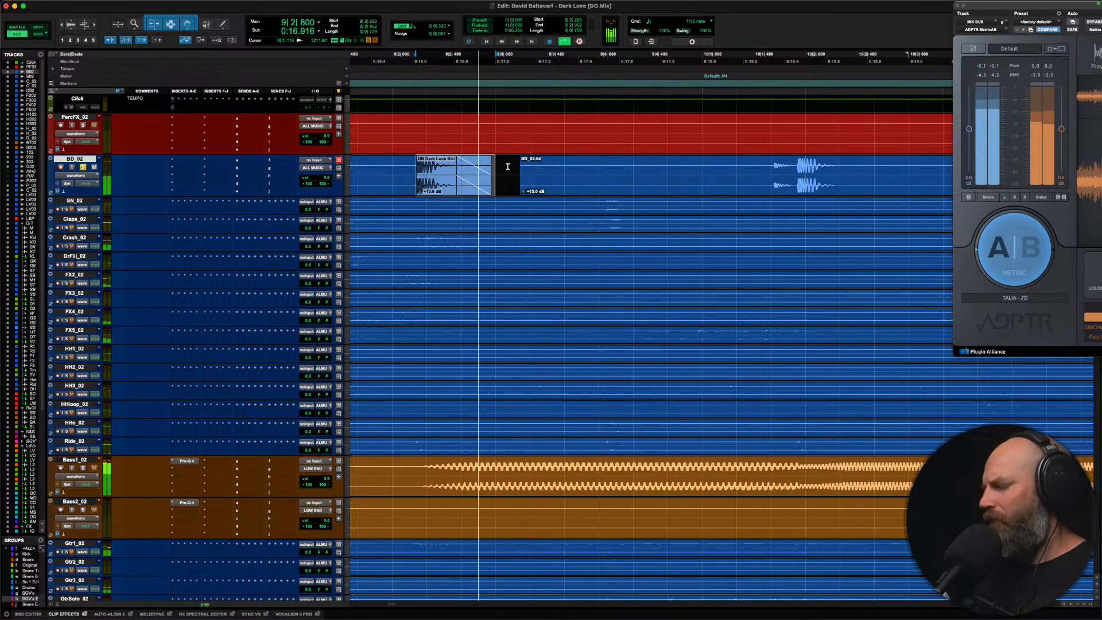
key(space)
shift+click(515, 166)
key(space)
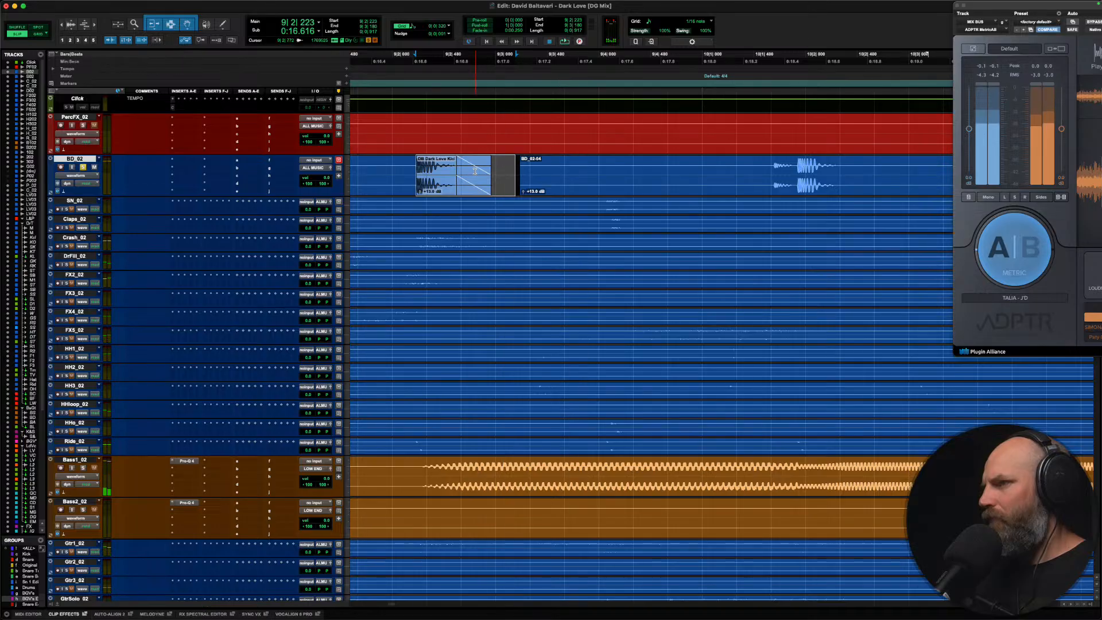
Step: Shorten the kick clip so that it fades out right after the main hit, and audition it
click(380, 160)
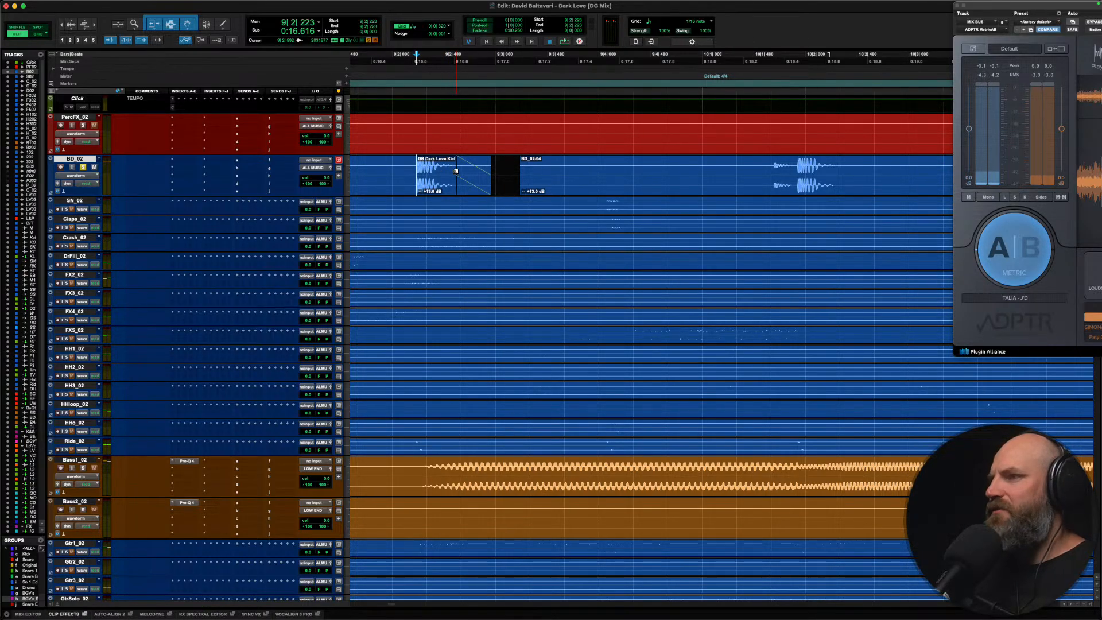
mouse_move(458, 171)
mouse_down()
mouse_move(425, 168)
mouse_move(450, 168)
mouse_up()
click(362, 166)
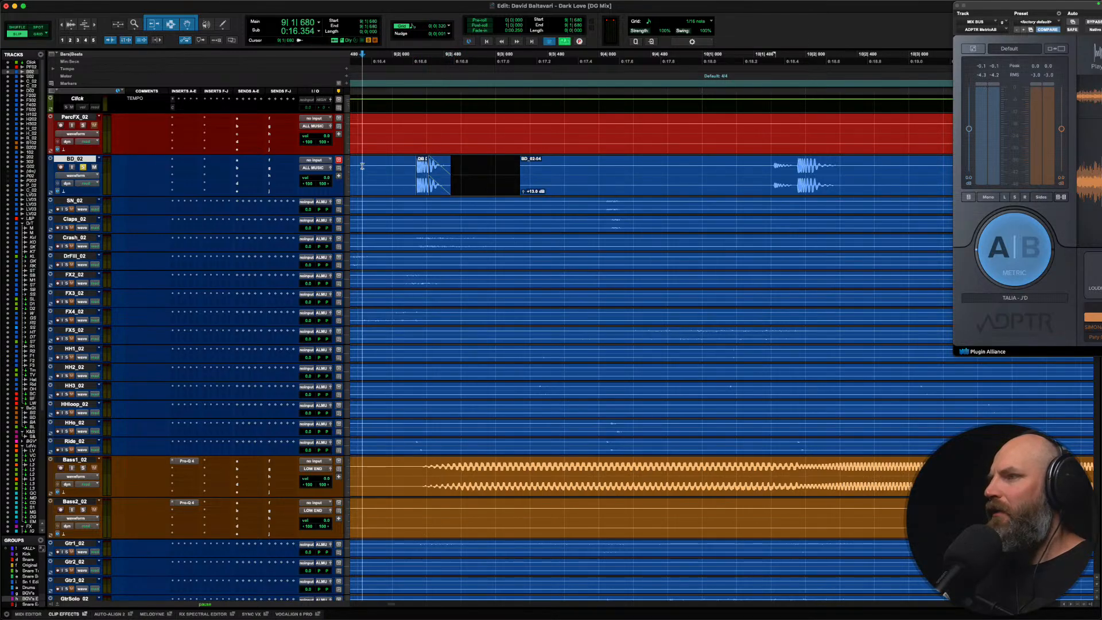
key(space)
key(space)
Step: Move the start of the kick clip's fade-out slightly later and audition the result repeatedly
click(425, 169)
drag(426, 169, 437, 169)
click(374, 171)
key(space)
key(space)
key(space)
key(space)
Step: Extend the kick clip so its fade-out begins after the waveform has decayed, and audition it
drag(436, 172, 458, 172)
click(387, 169)
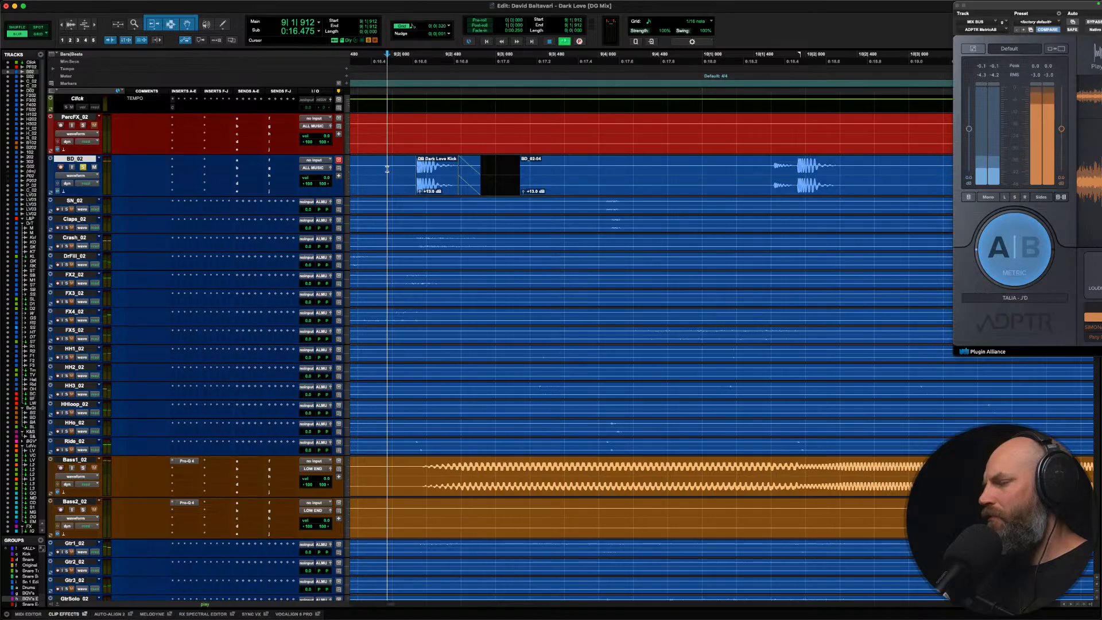
key(space)
key(space)
Step: Consolidate the faded kick into a new clip and name both clip and disk file DB Dark Love Kick 1
click(436, 183)
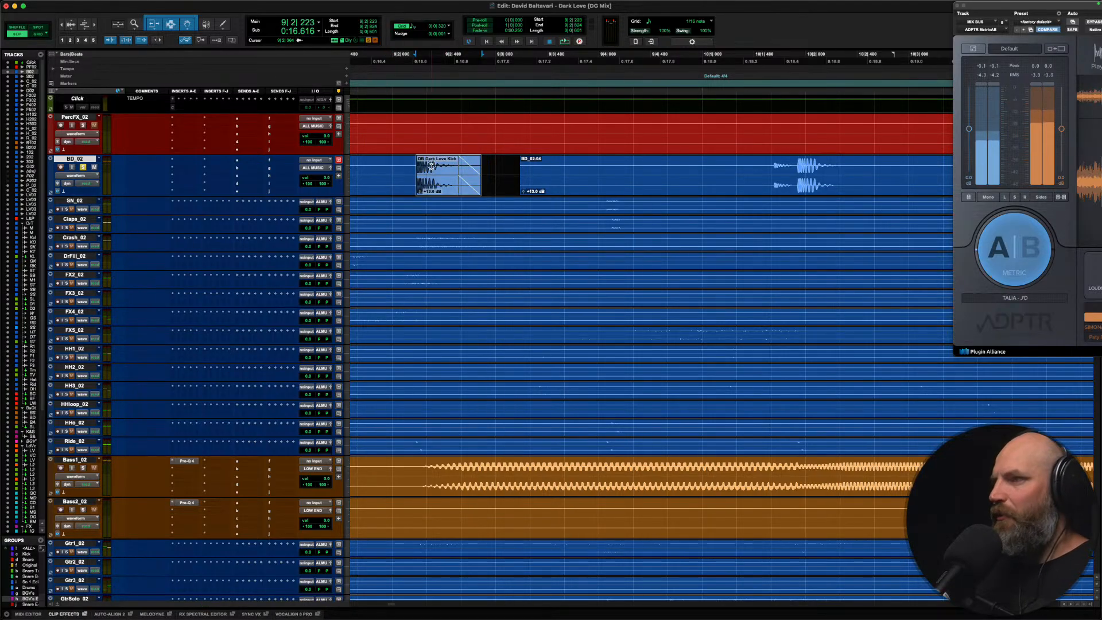
key(alt+shift+3)
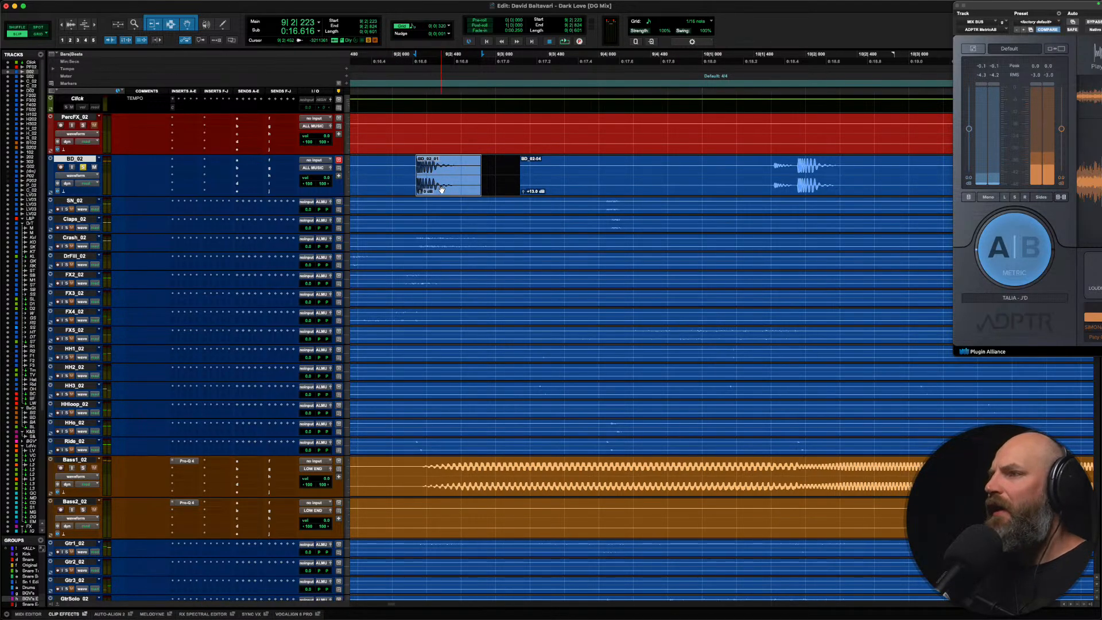
double_click(449, 190)
text(DB Dark Love Kick 1)
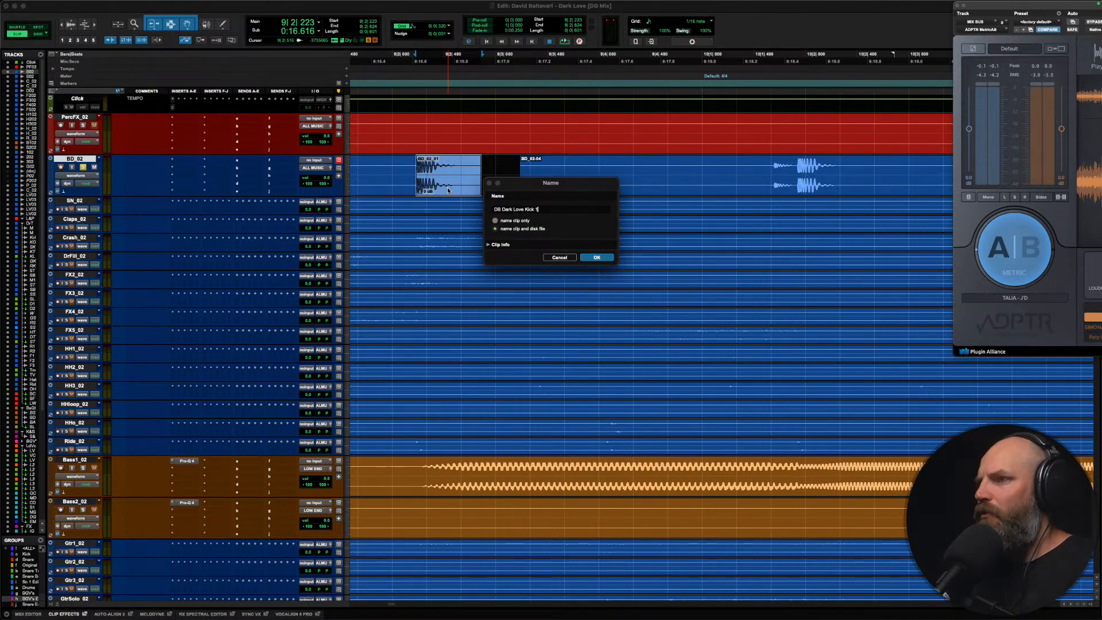
key(Return)
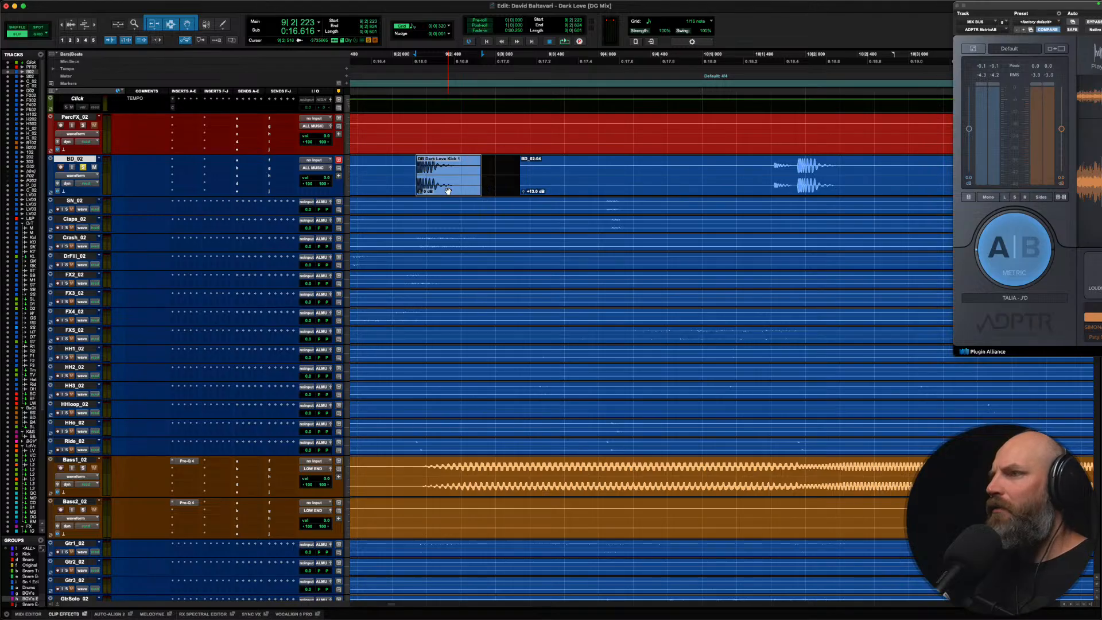
Step: Set up an export of the kick clip as an interleaved WAV at 32 Bit Float
key(super+shift+k)
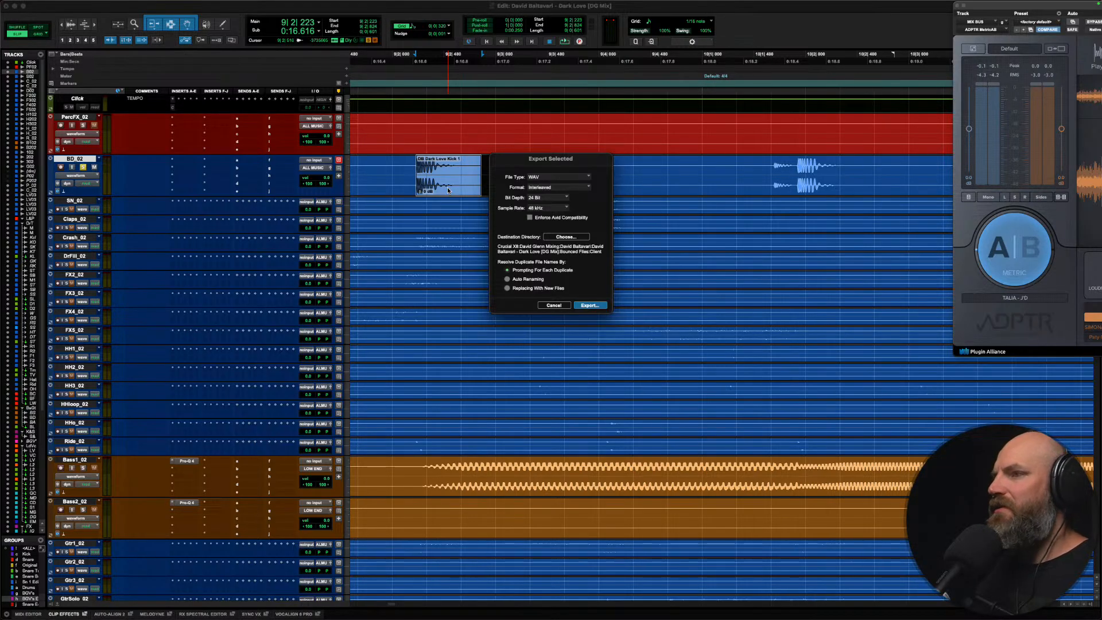
click(545, 197)
click(538, 207)
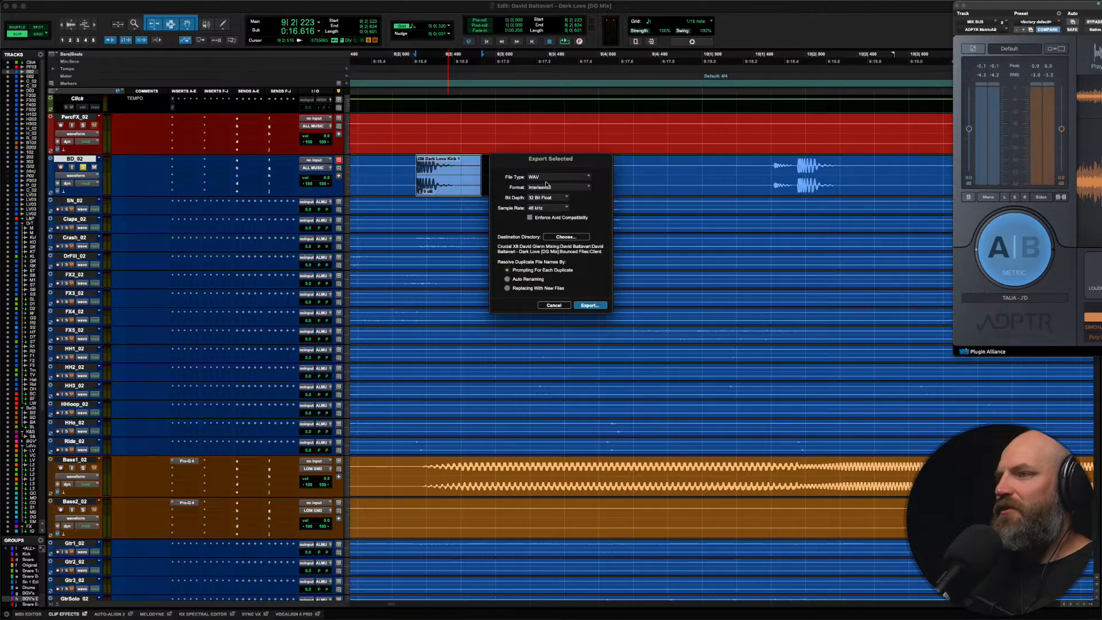
Step: Create a Drum Samples folder inside the Dark Love [DG Mix] session folder and export the kick clip into it
click(565, 236)
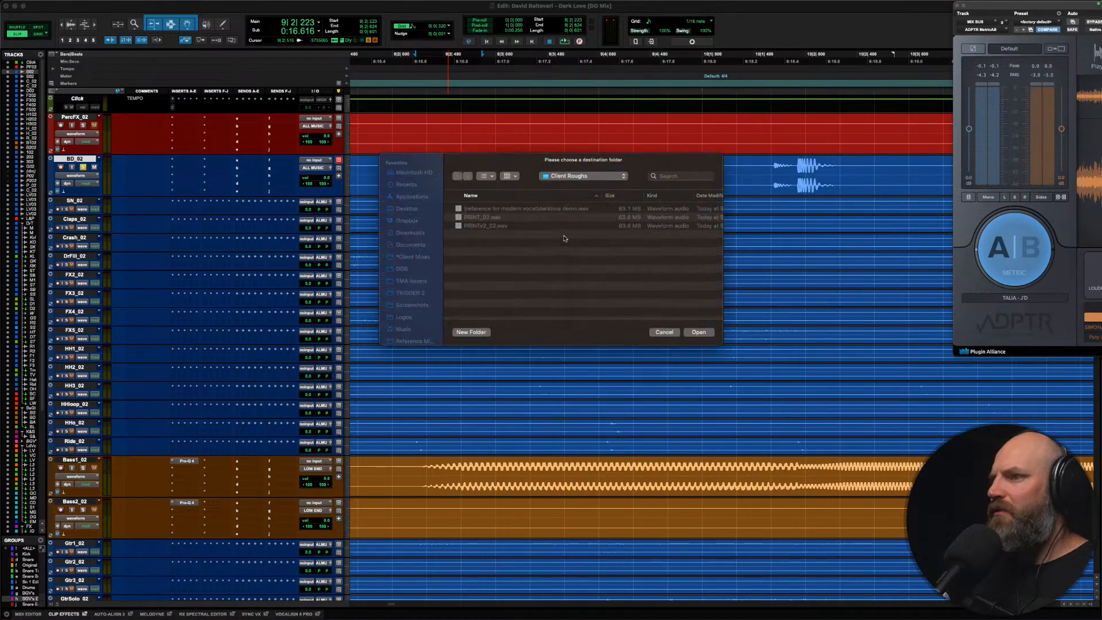
click(551, 177)
click(554, 185)
click(561, 178)
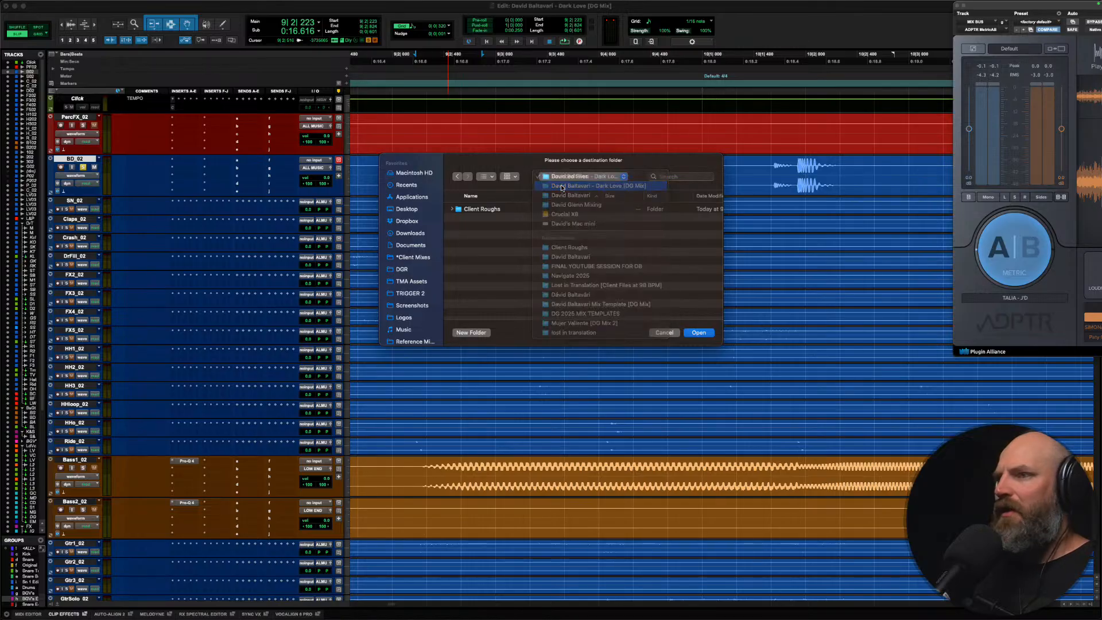
click(565, 186)
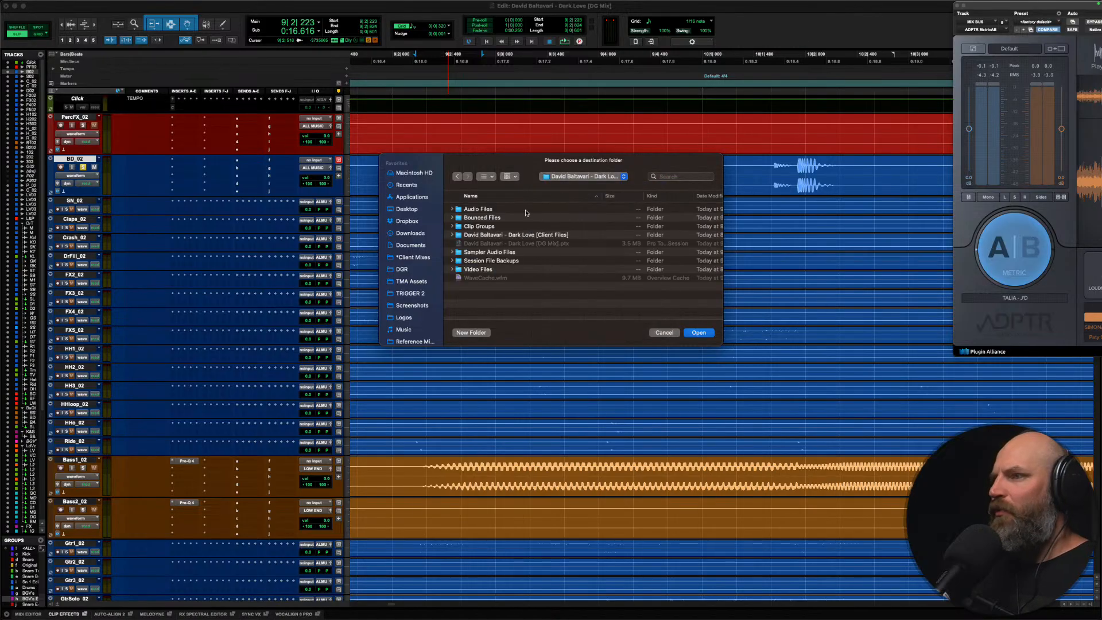
click(470, 332)
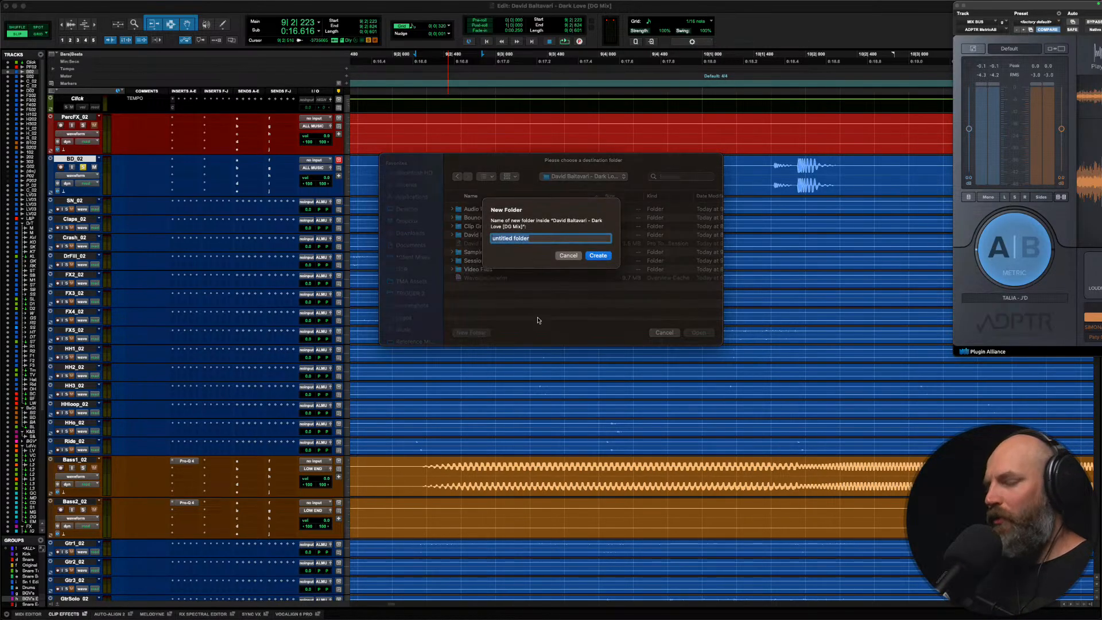
text(Drum Sample)
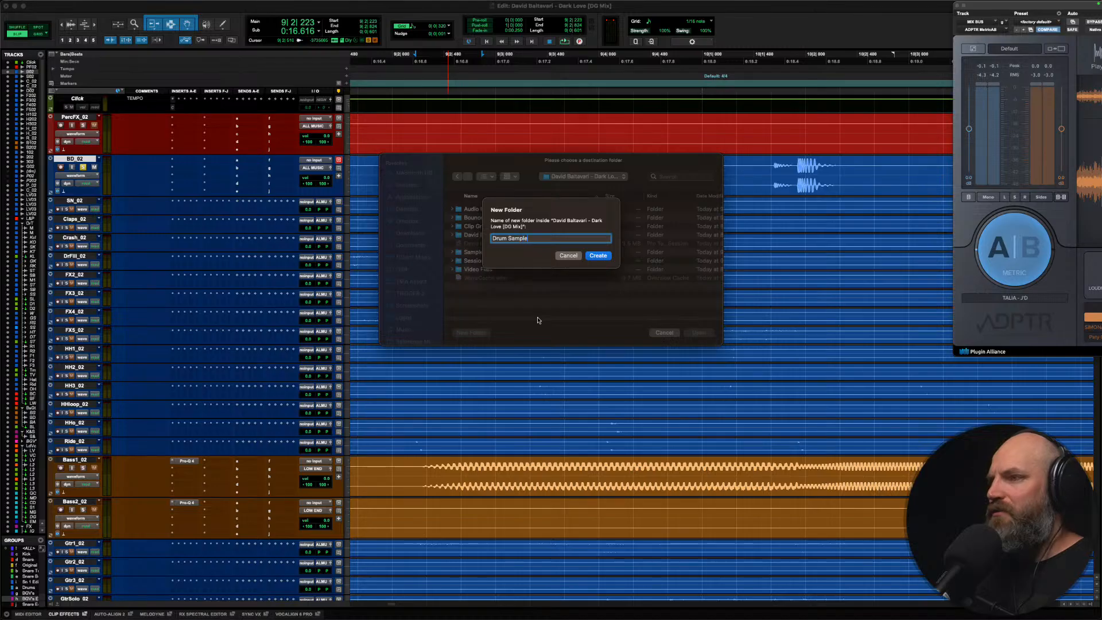
text(s)
key(Return)
click(699, 333)
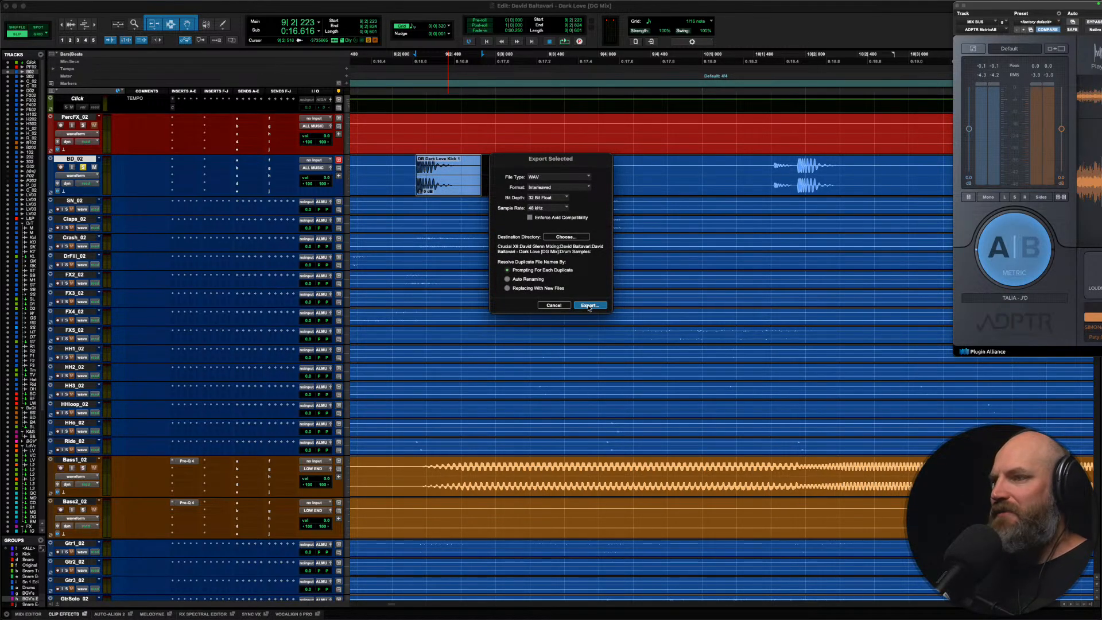
click(588, 306)
Step: Extend the remaining BD_02 clip back to the session start so it replaces the cut-out kick and the gap
scroll(504, 173, down, 5)
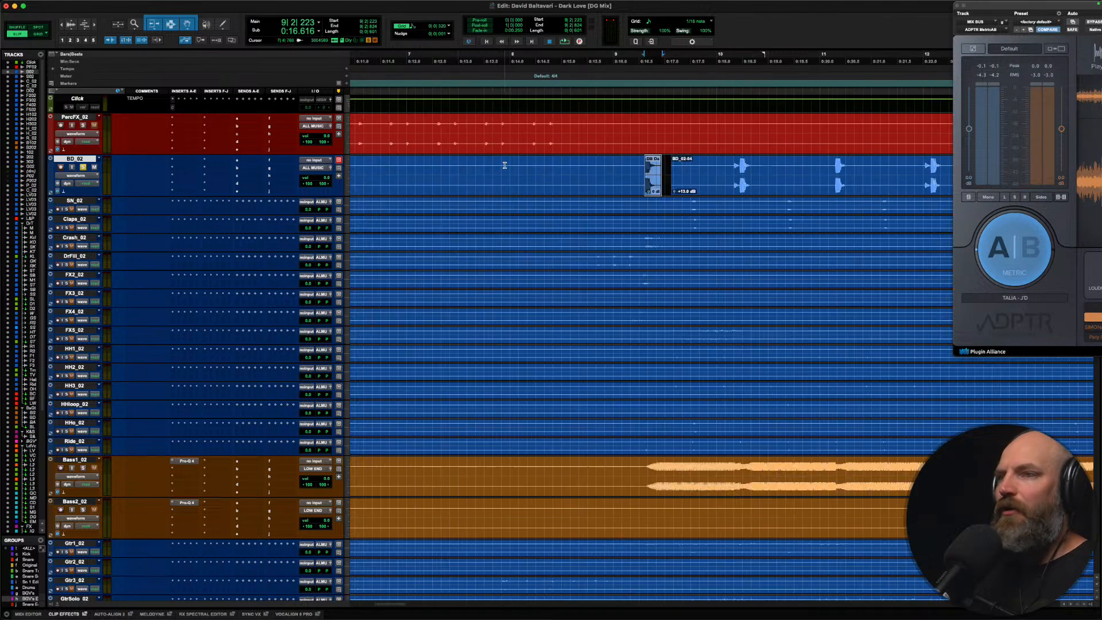
right_click(505, 173)
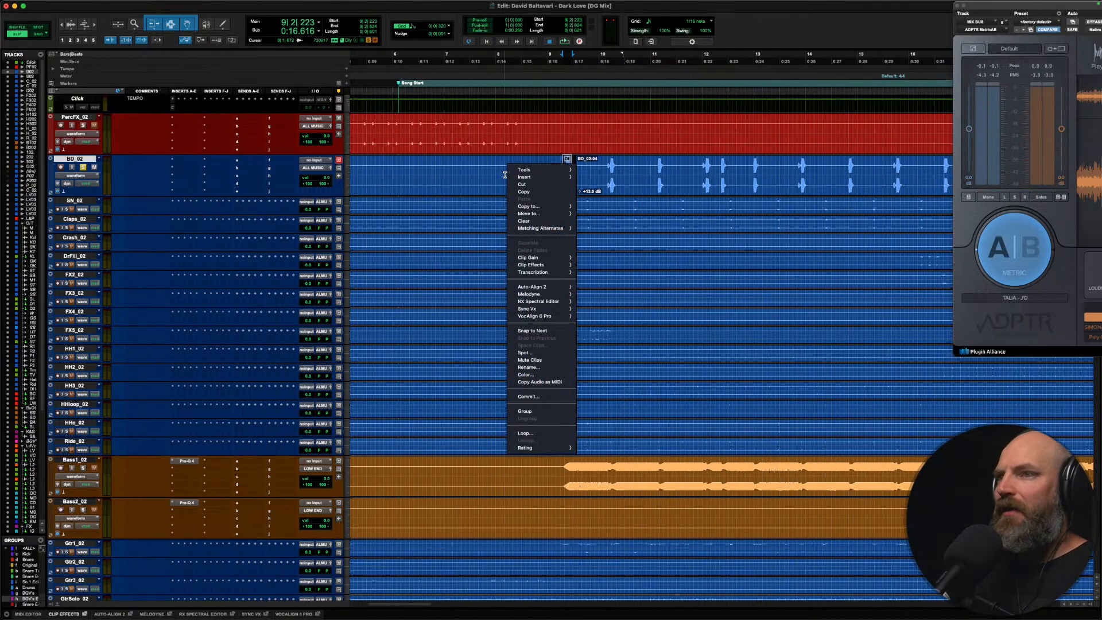
click(593, 169)
scroll(544, 170, down, 3)
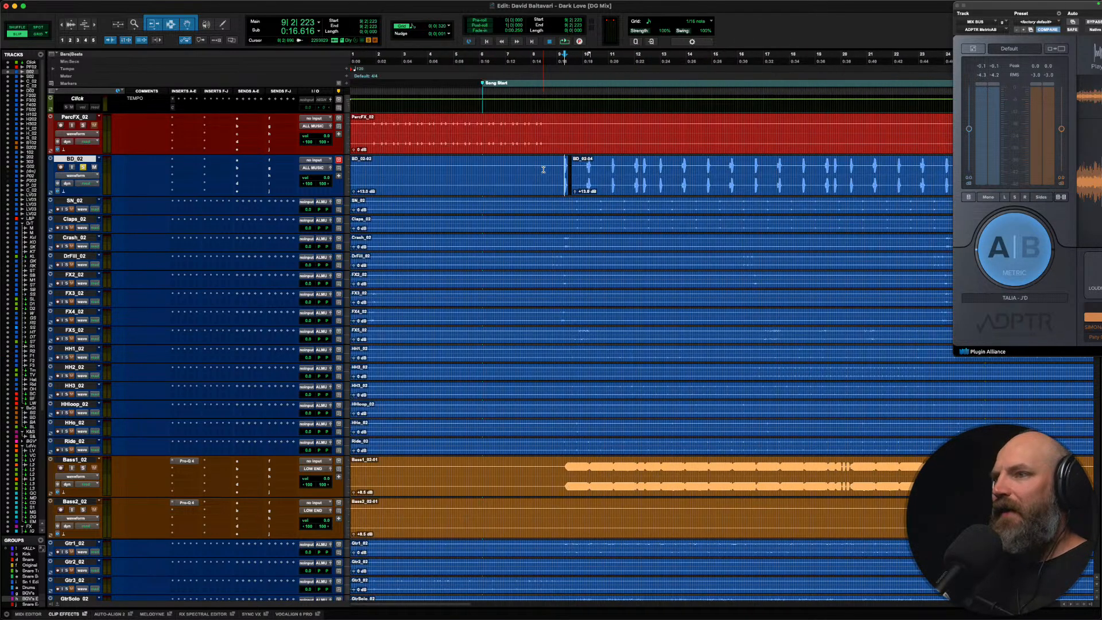
scroll(543, 169, right, 2)
drag(527, 169, 130, 169)
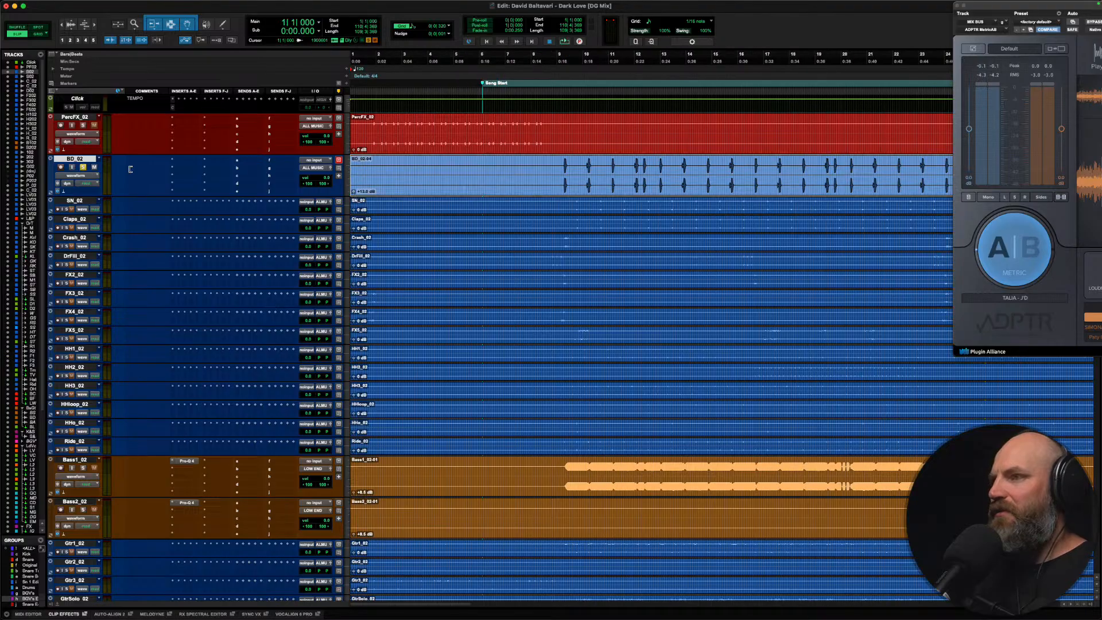
Step: Insert a stereo Trigger 2 plugin in the first insert slot of the BD_02 track
click(172, 162)
text(trigg)
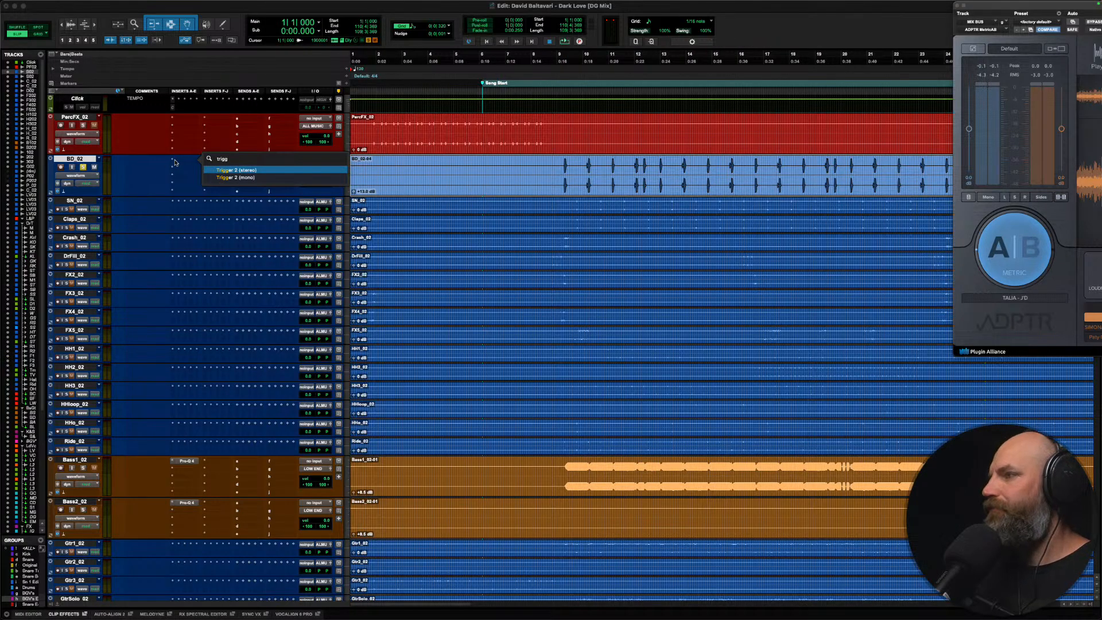
key(Return)
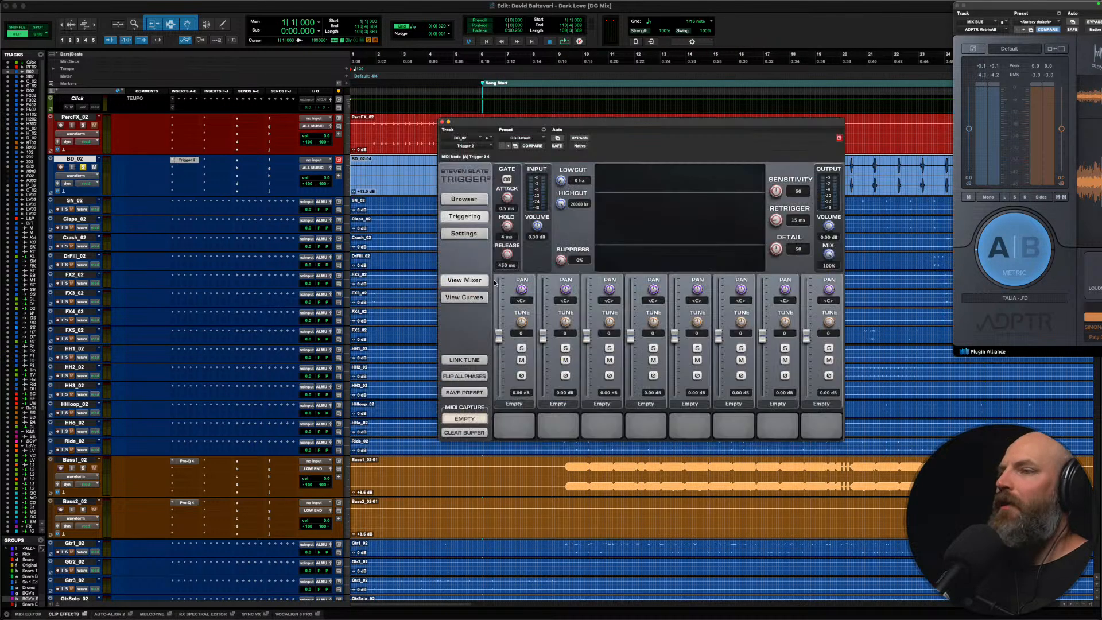
Step: Switch to Finder and open the Drum Samples folder inside the Dark Love [DG Mix] session folder
key(super+Tab)
key(super+Tab)
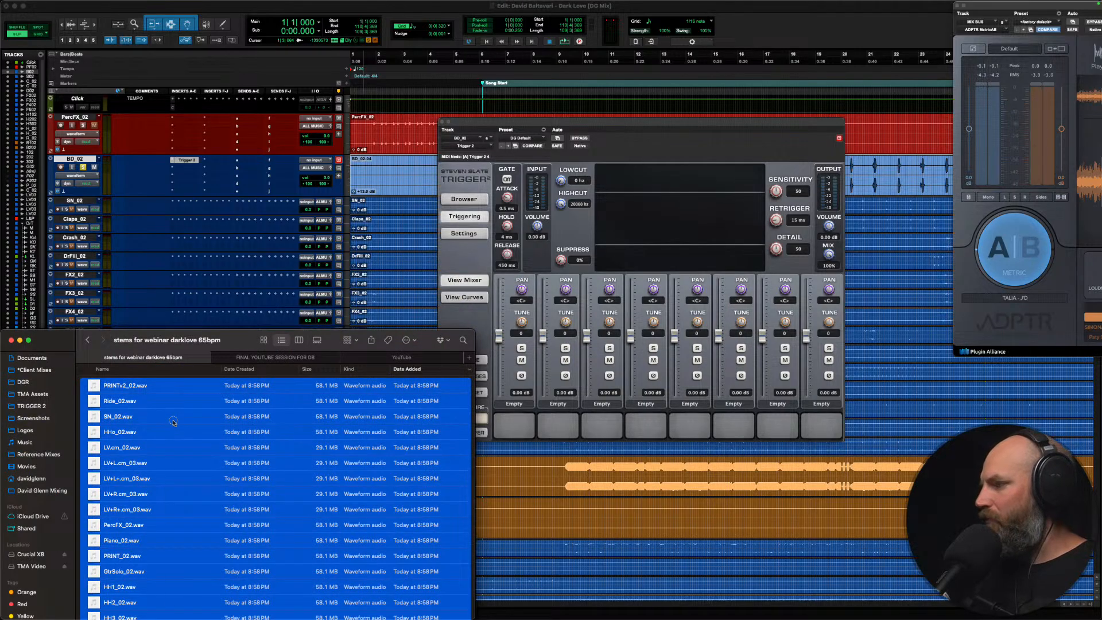
right_click(173, 422)
click(155, 366)
right_click(152, 410)
click(139, 412)
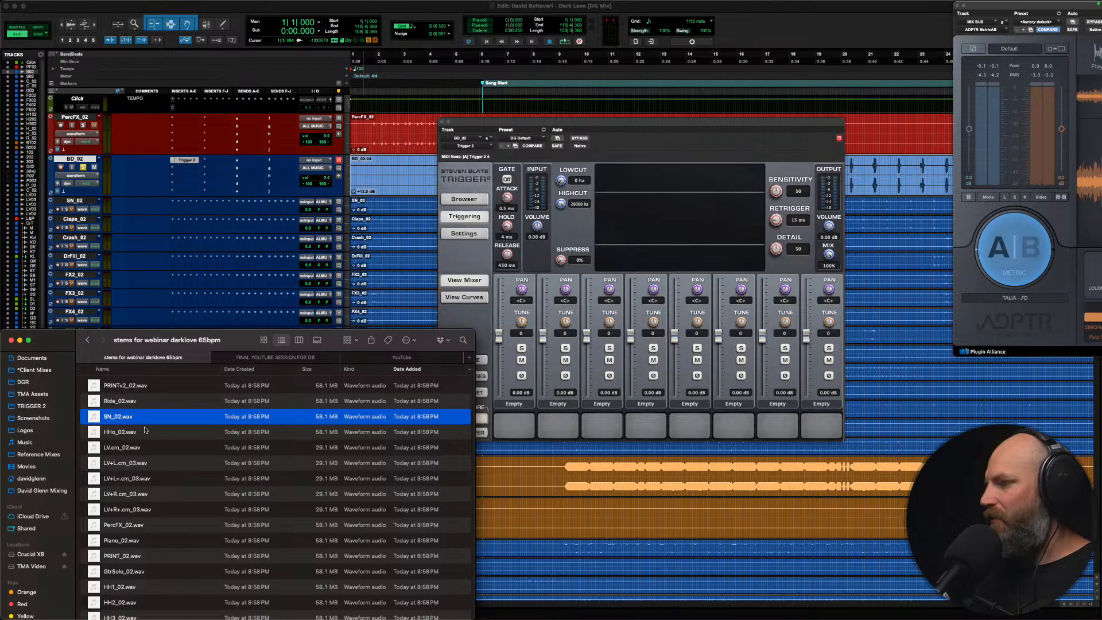
key(super+[)
key(super+[)
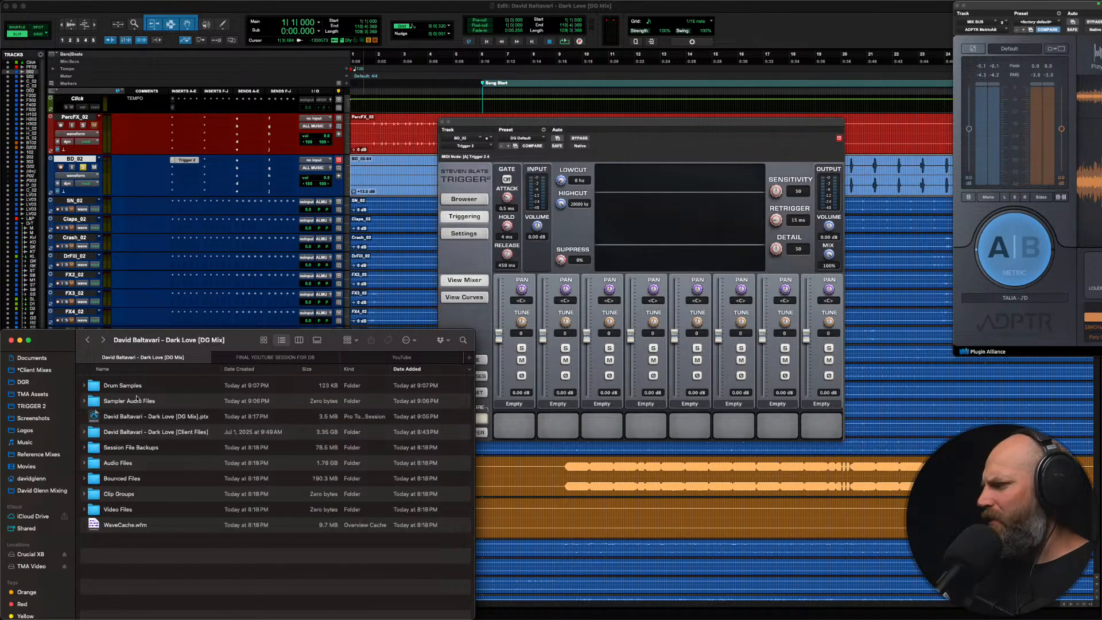
double_click(126, 392)
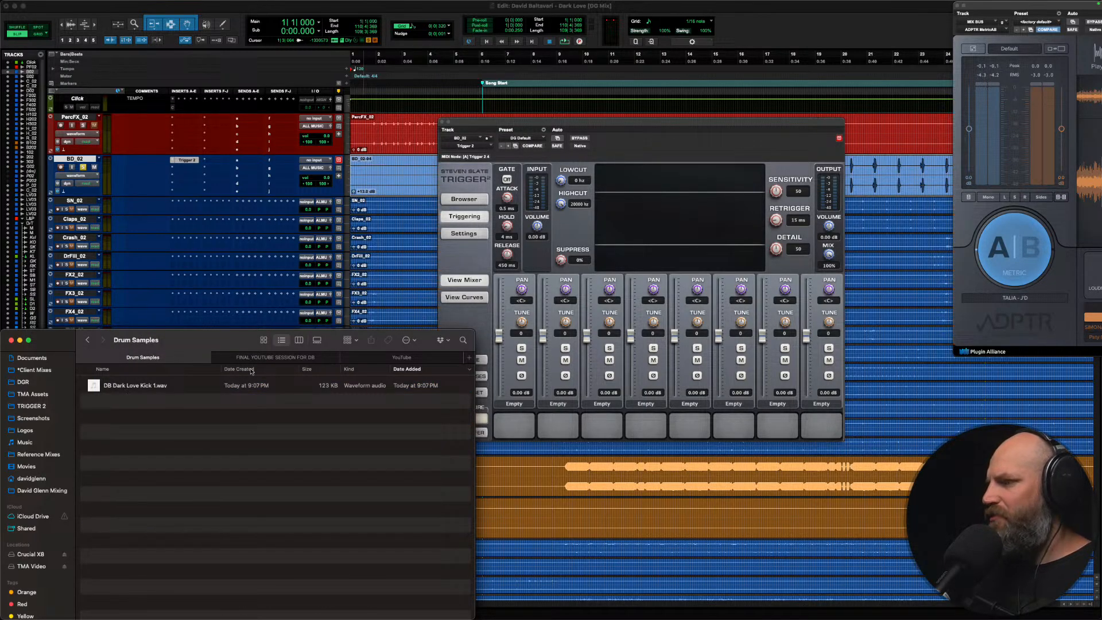
Step: Open the DGR folder inside the TRIGGER 2 sample library alongside the Drum Samples folder
click(402, 357)
click(55, 404)
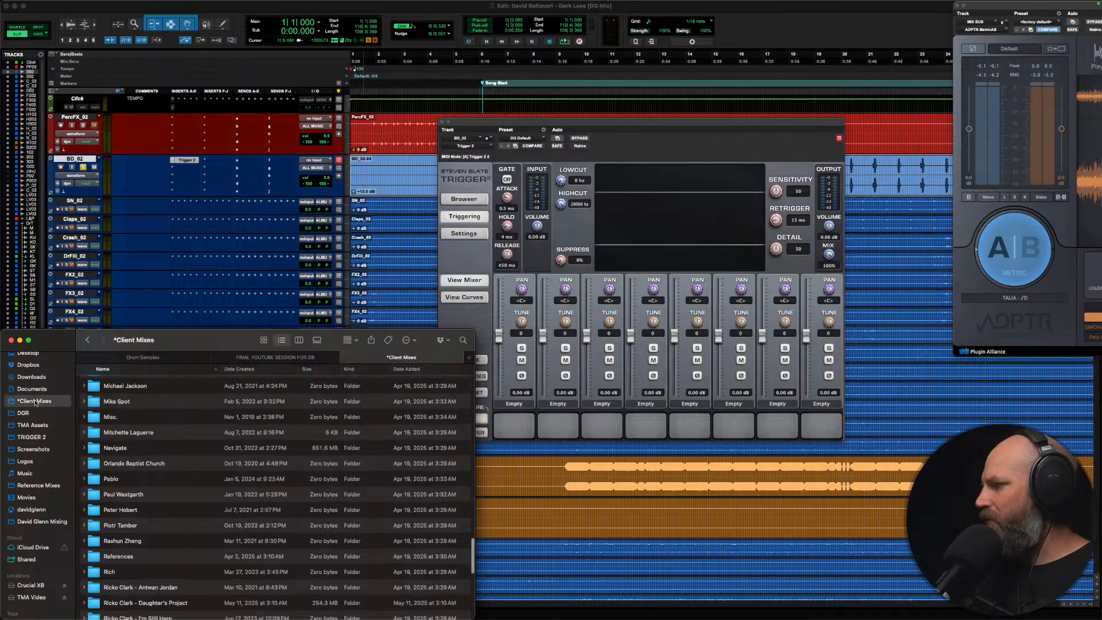
click(34, 437)
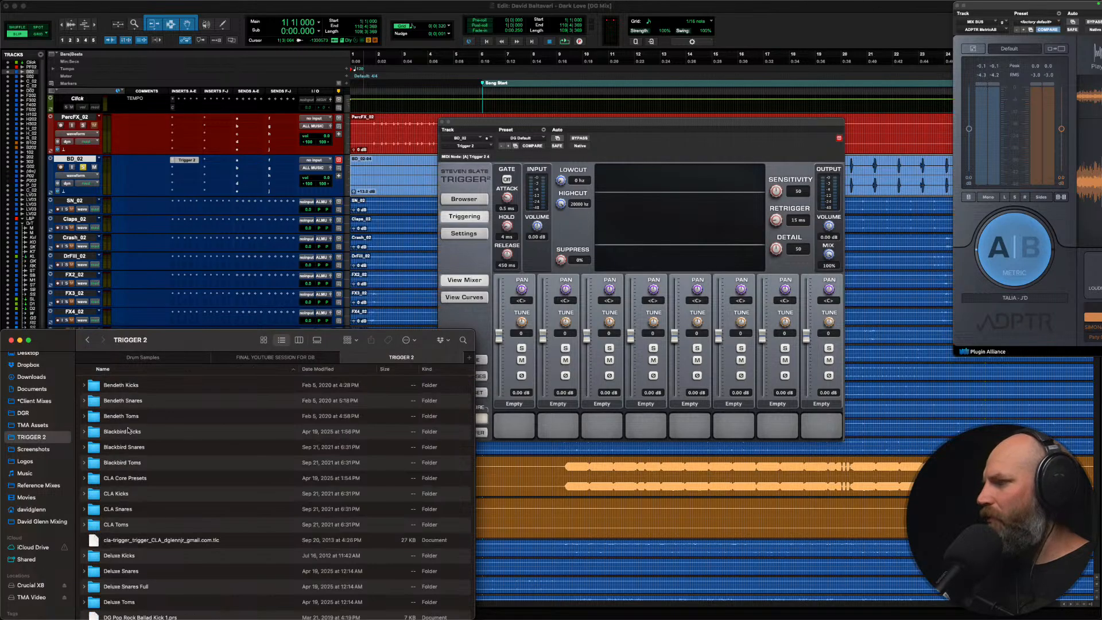
scroll(120, 406, down, 10)
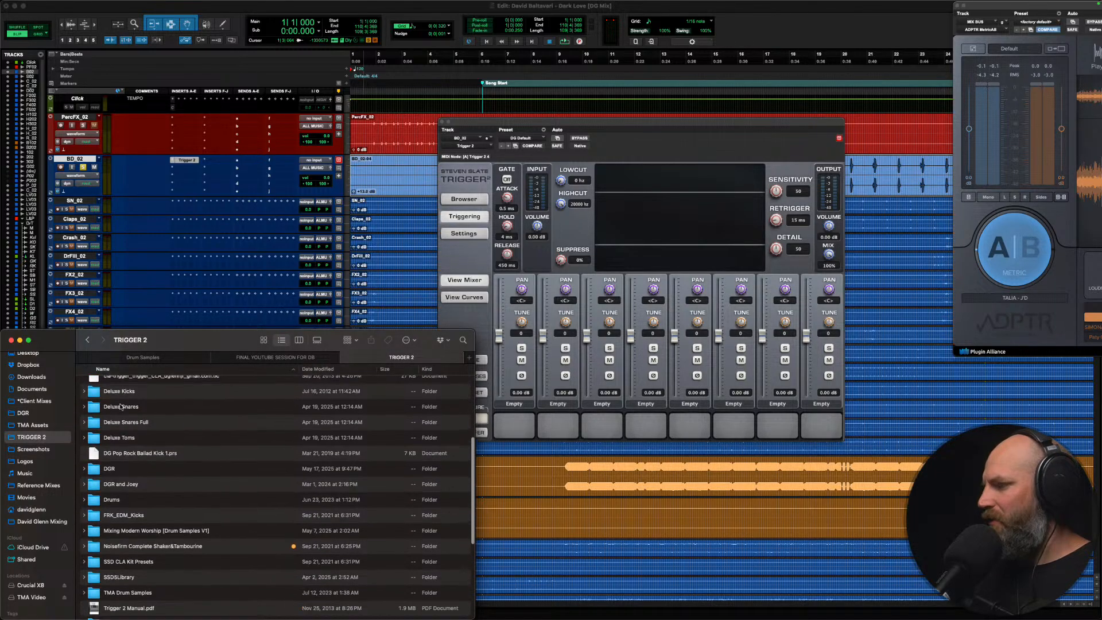
double_click(111, 468)
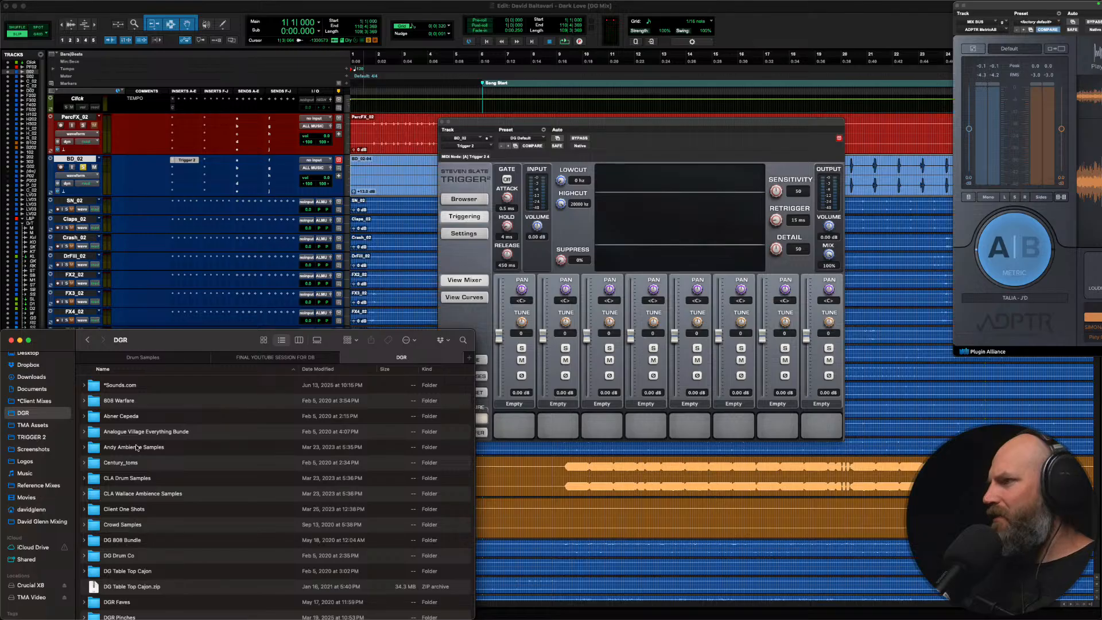
Step: Create a new folder named Client Samples inside the DGR folder
scroll(145, 479, down, 5)
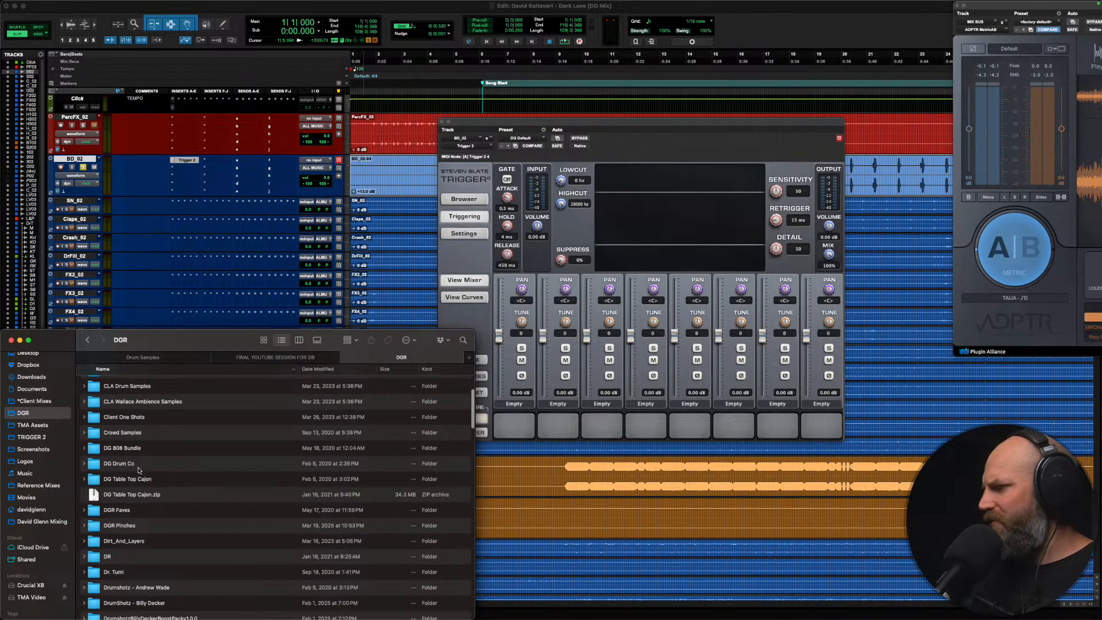
scroll(141, 474, down, 3)
scroll(138, 470, down, 1)
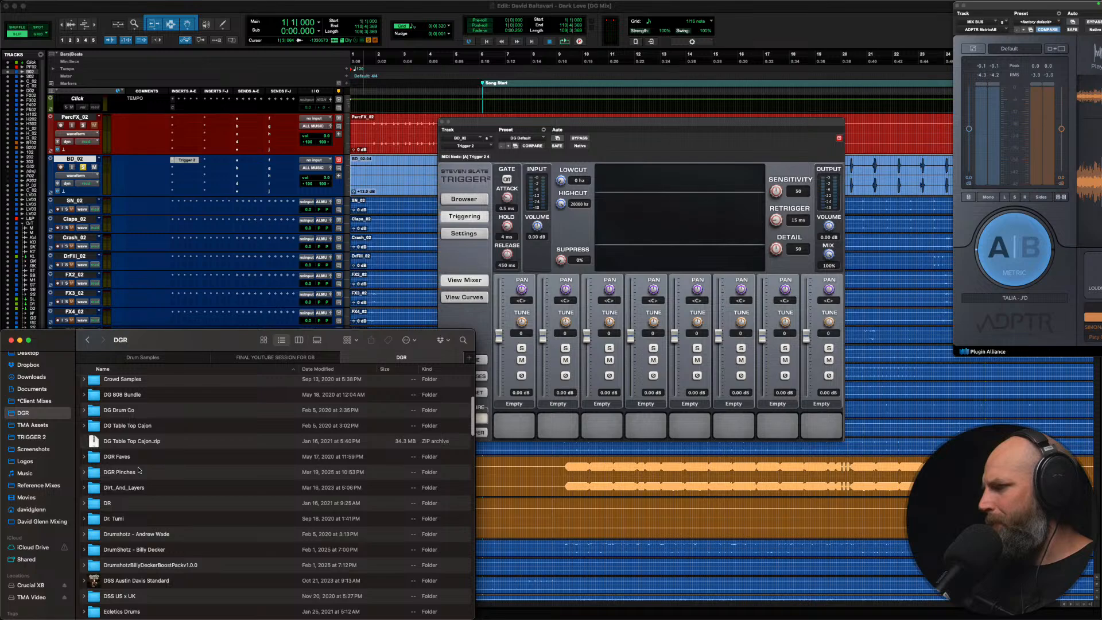
key(shift+super+n)
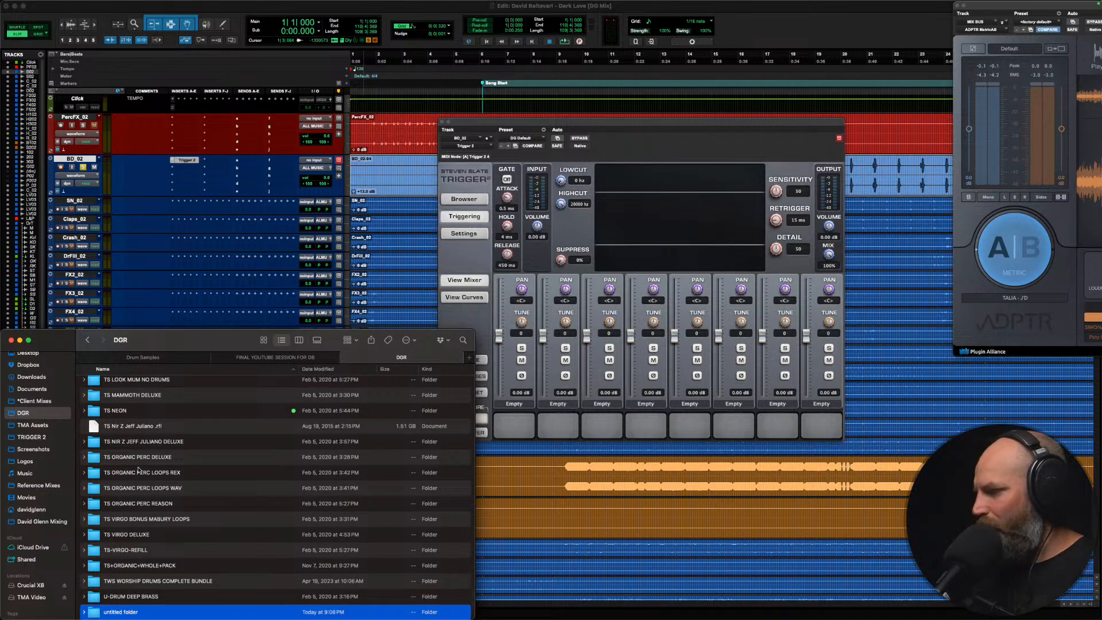
scroll(125, 612, down, 1)
click(119, 606)
text(Clie)
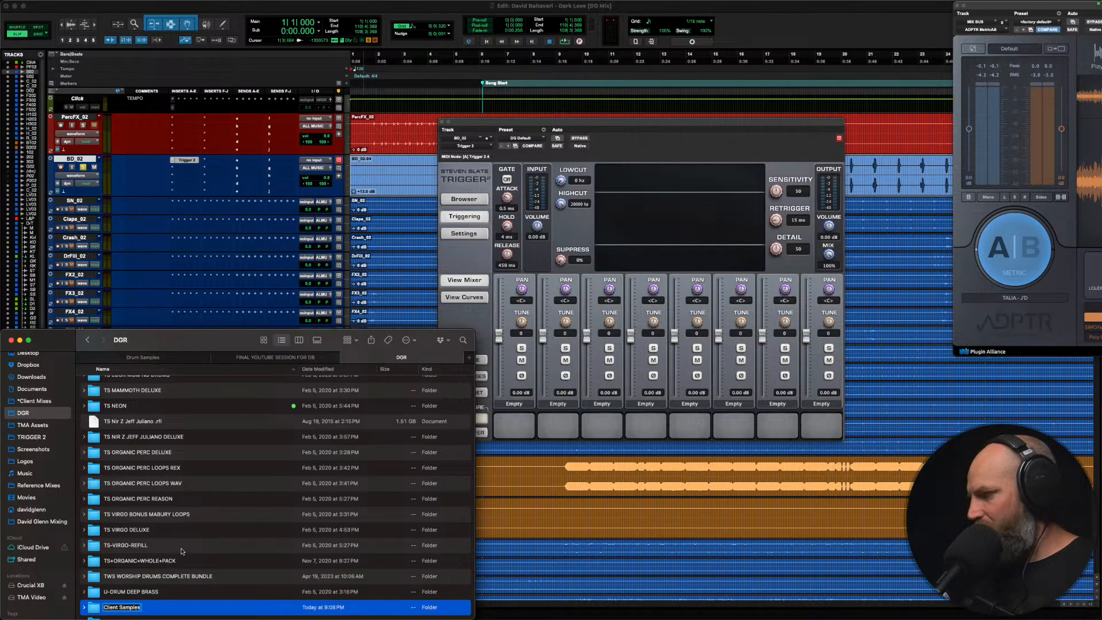
text(nt Samples)
scroll(182, 551, up, 15)
scroll(181, 550, up, 10)
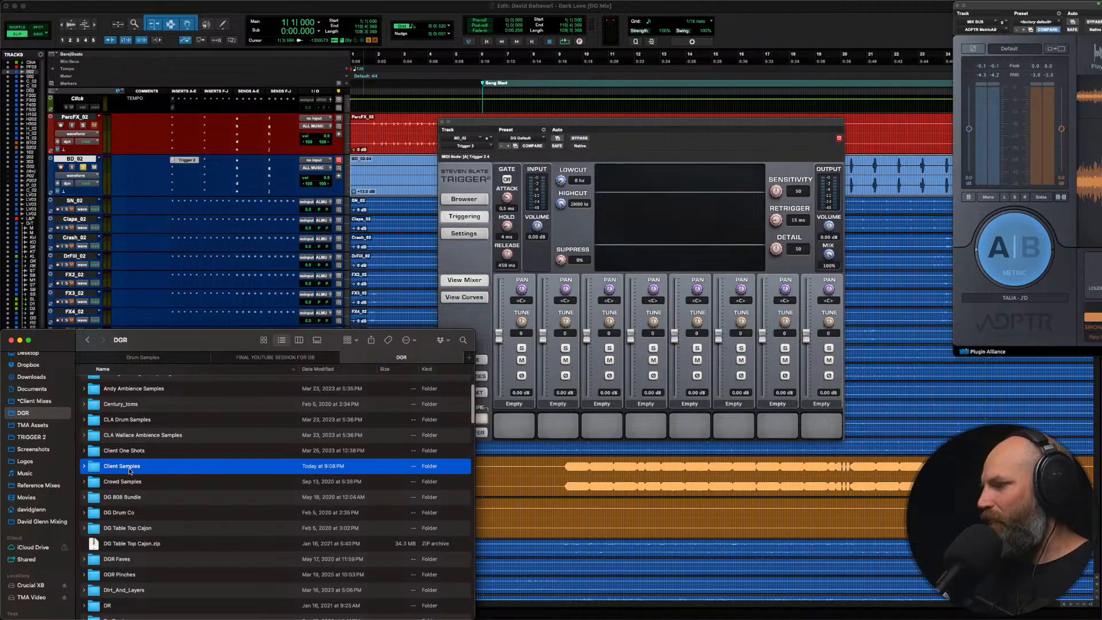
Step: Put DB Dark Love Kick 1.wav from the Drum Samples folder into the new Client Samples folder
double_click(122, 466)
key(ctrl+shift+Tab)
key(ctrl+shift+Tab)
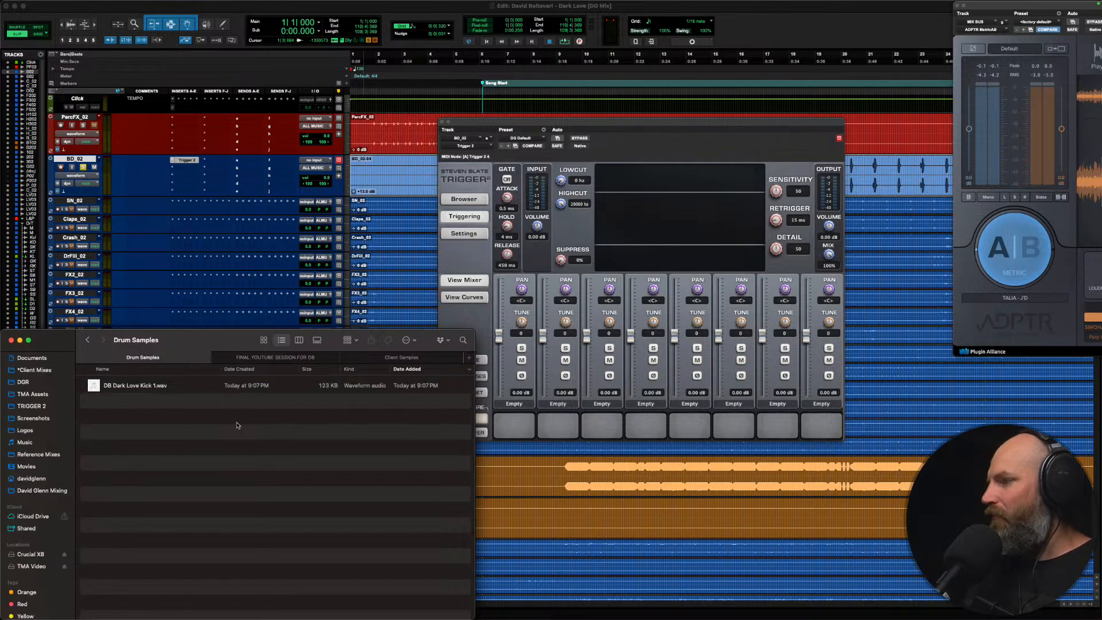
drag(136, 386, 401, 358)
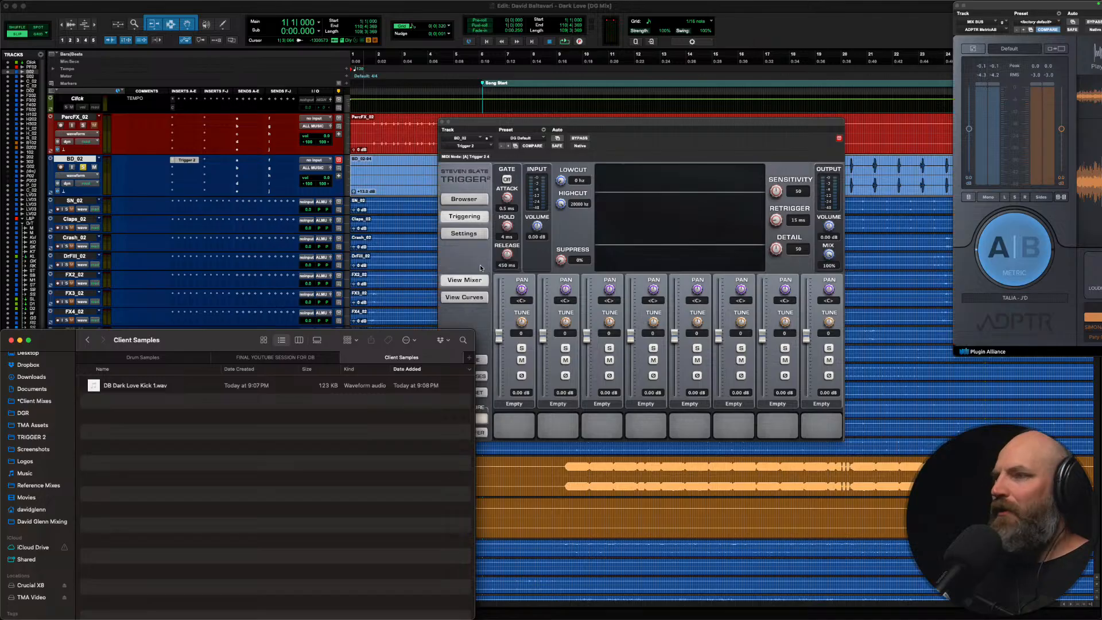
Step: Load DB Dark Love Kick 1.wav from TRIGGER 2 > DGR > Client Samples into Trigger 2's first sample slot and return to the triggering view
click(466, 198)
double_click(530, 178)
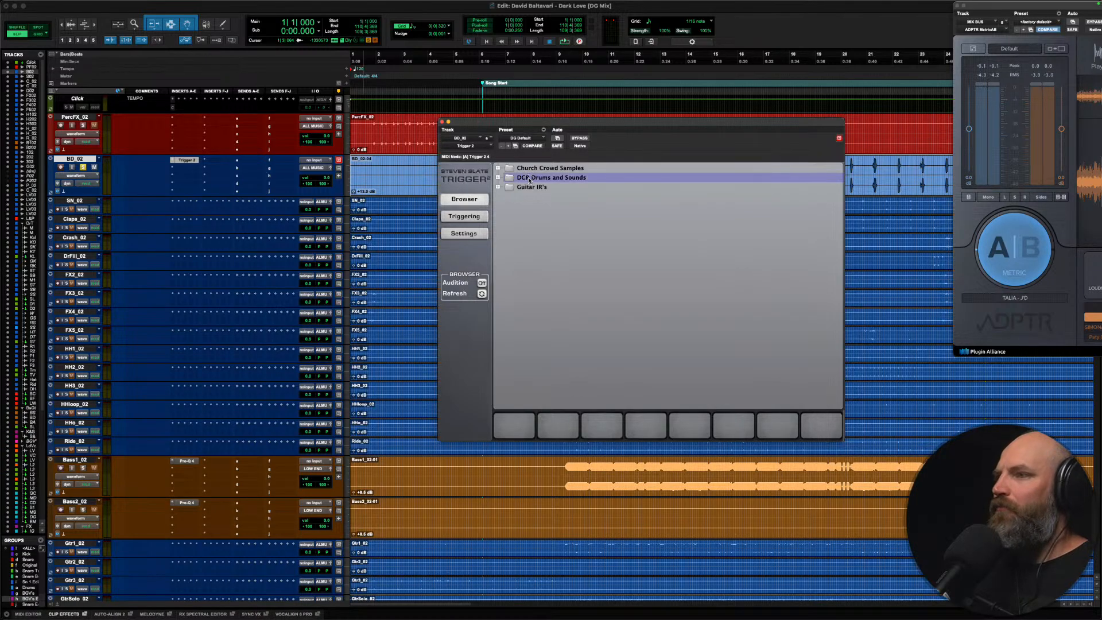
double_click(565, 187)
double_click(553, 205)
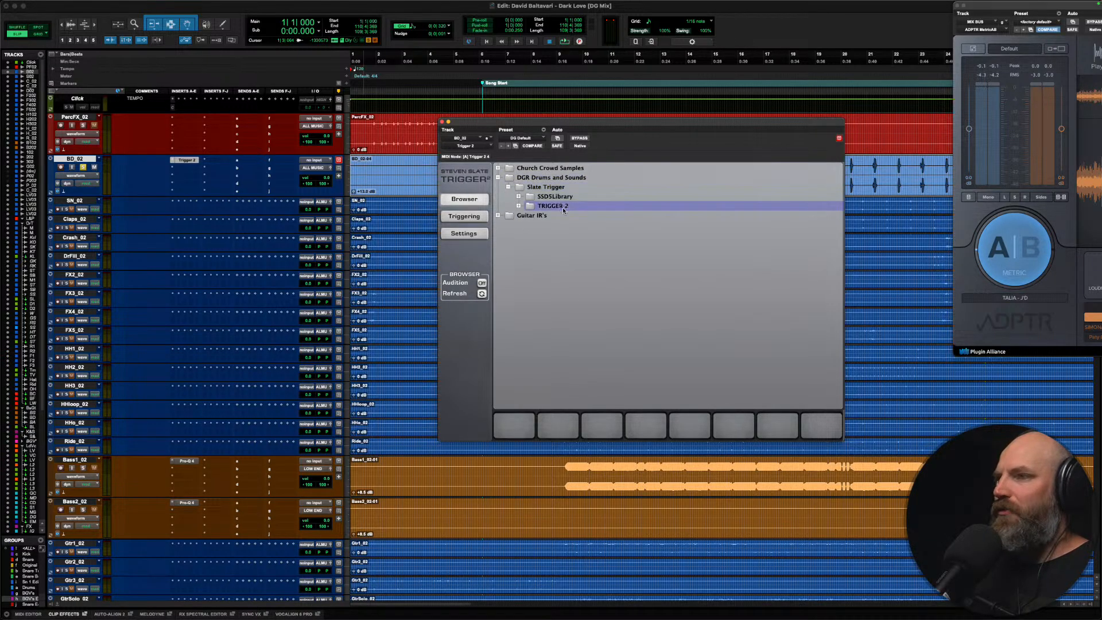
scroll(559, 302, down, 3)
double_click(555, 299)
scroll(574, 302, down, 3)
double_click(580, 275)
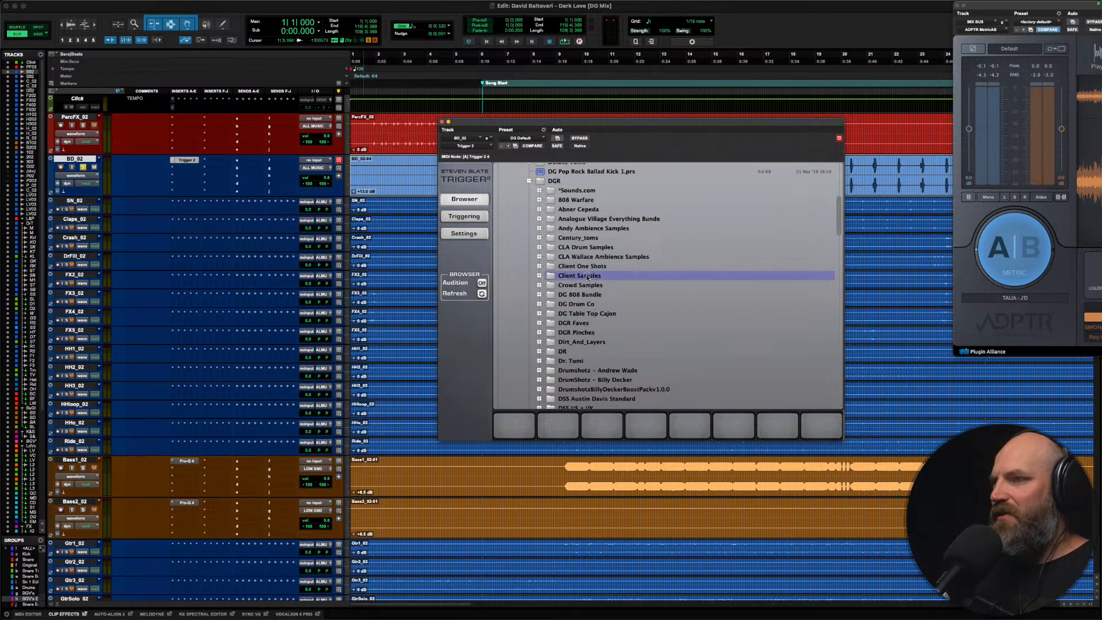
drag(591, 285, 513, 424)
click(464, 216)
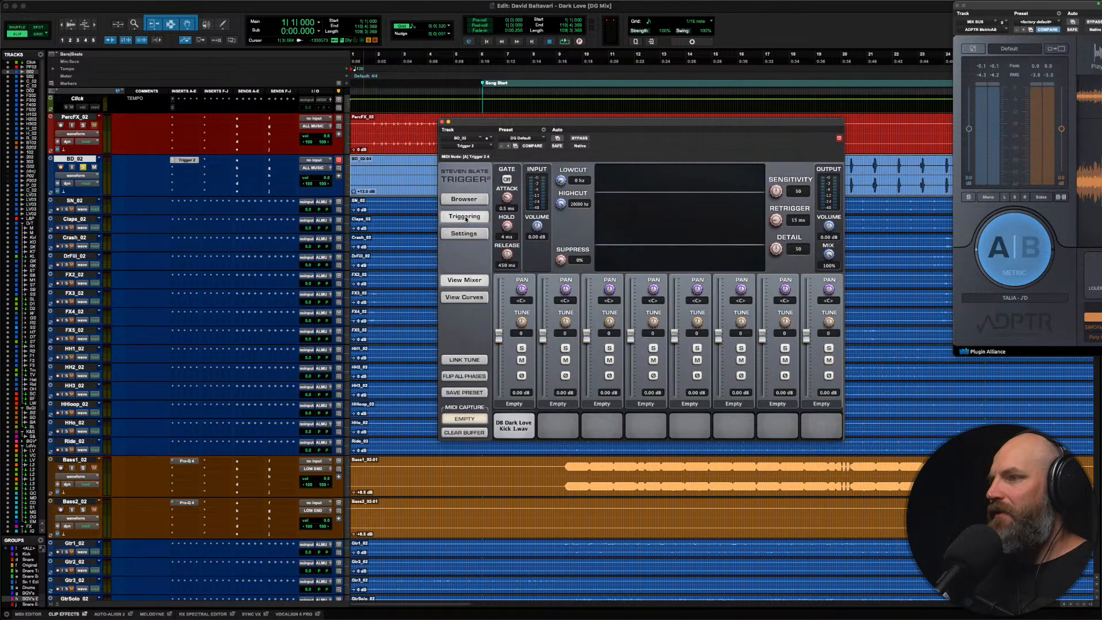
Step: Play the BD_02 kick through Trigger 2 to check its incoming level, keeping the clip's waveform uncovered
click(401, 169)
key(space)
key(space)
drag(610, 125, 667, 228)
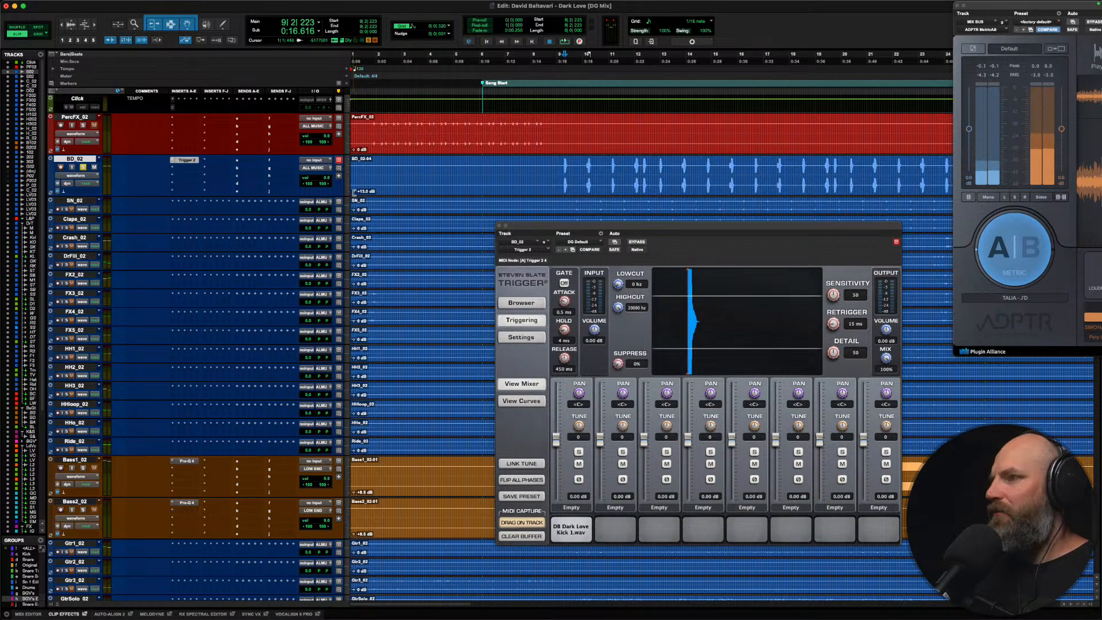
Step: Reset the BD_02 clip gain to 0 dB and play the kick through Trigger 2
alt+click(353, 192)
key(space)
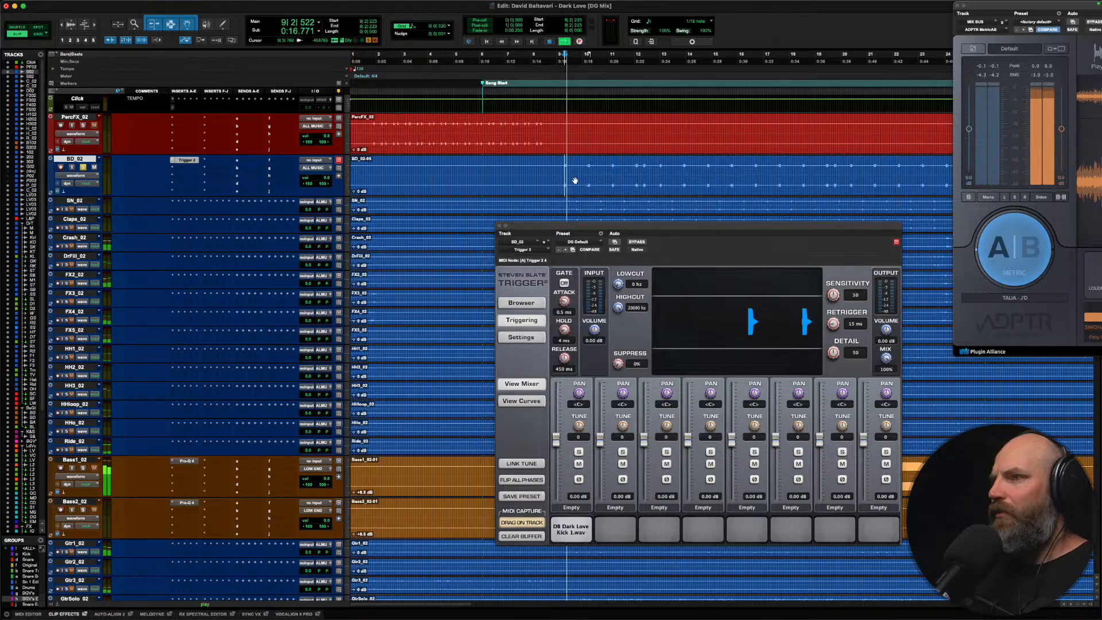
key(space)
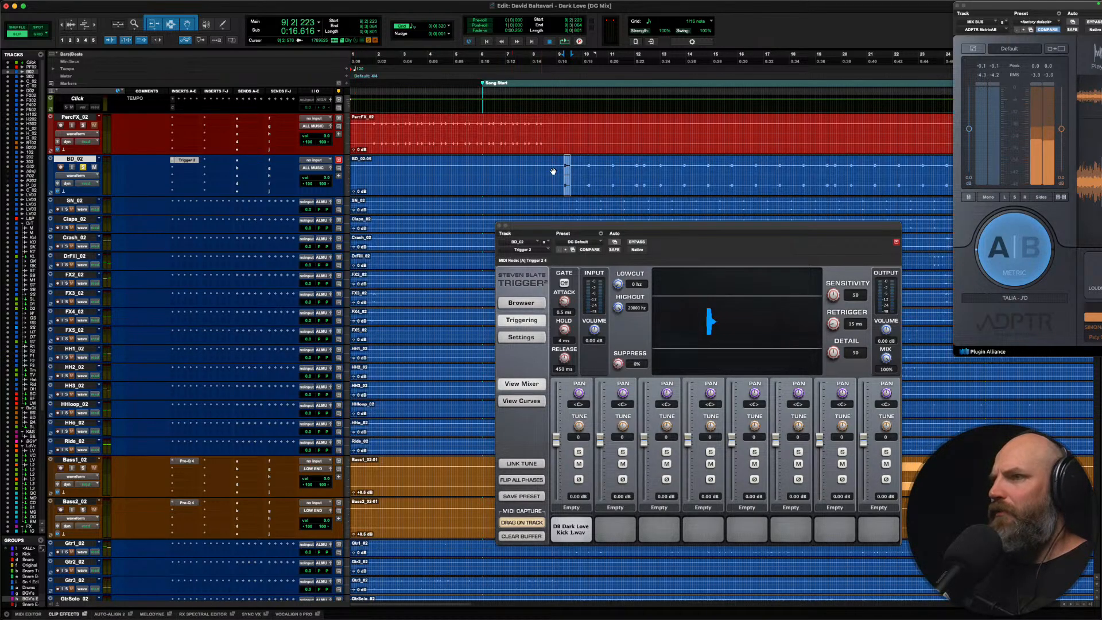
Step: Extend the selection around the first BD_02 kick and raise the clip gain to +11.6 dB during looped playback
shift+click(574, 170)
key(space)
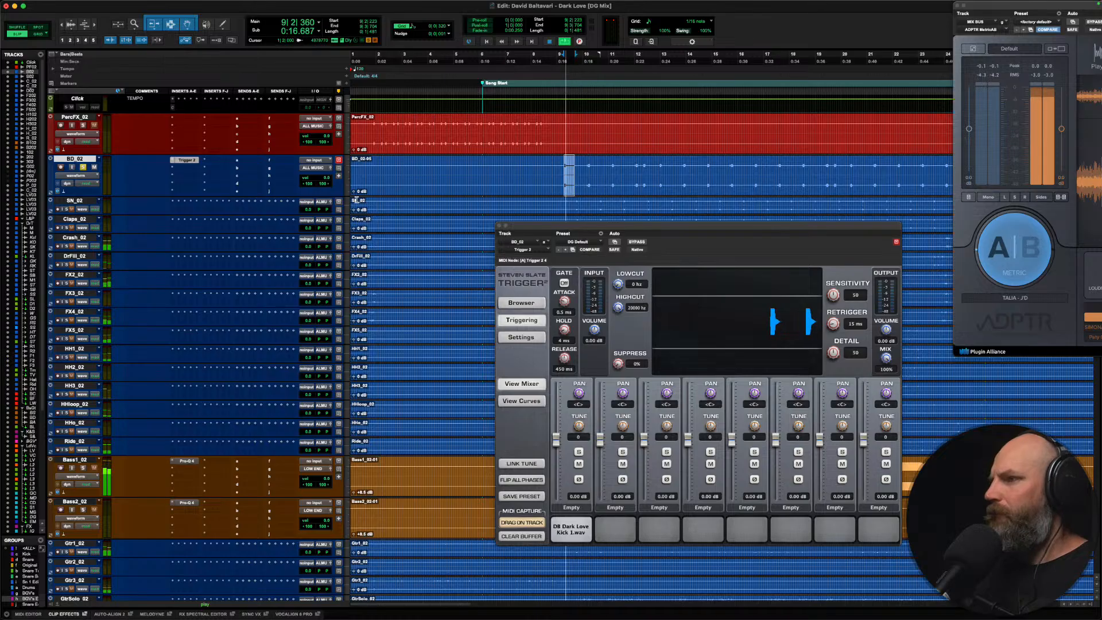
drag(354, 192, 337, 185)
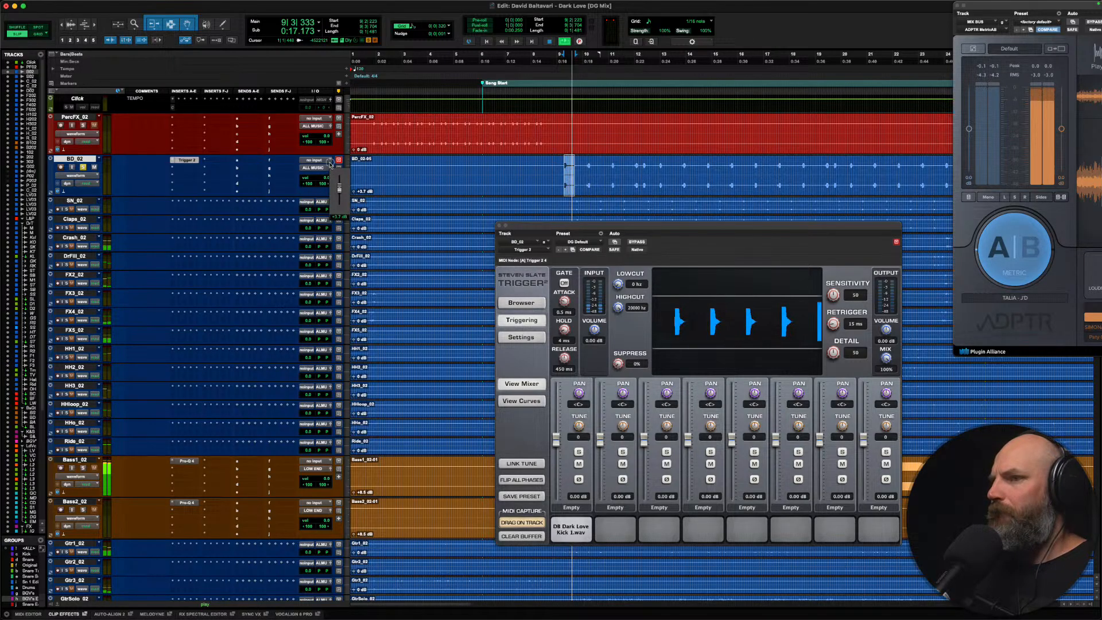
drag(312, 134, 289, 103)
key(space)
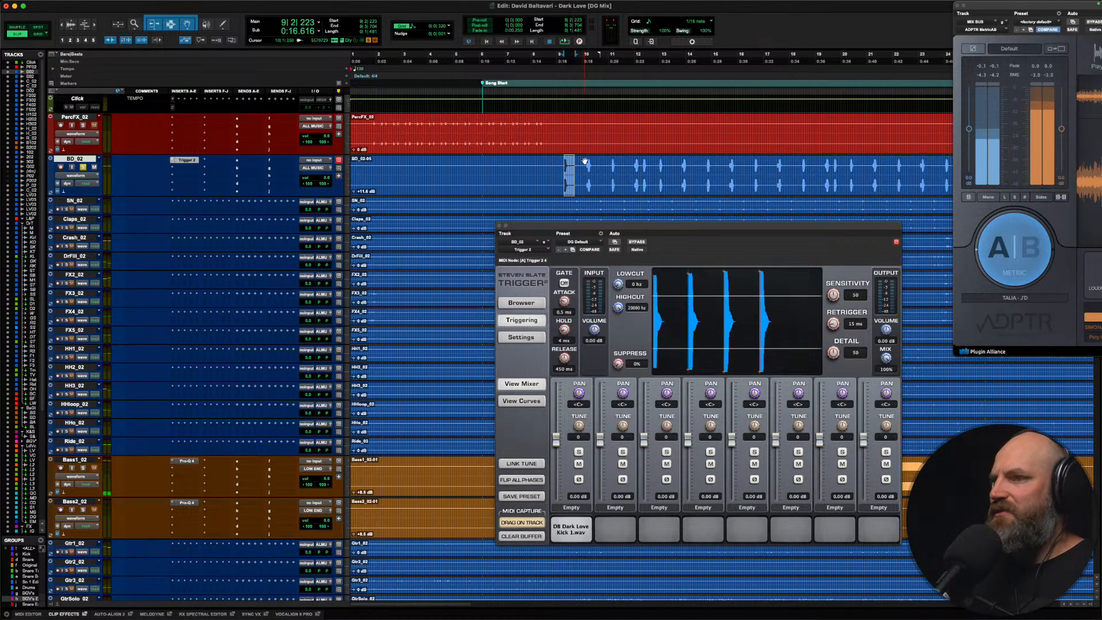
Step: Select the quiet and loud kick hits just after bar 10 on BD_02 and play them as a loop through Trigger 2
drag(745, 227, 680, 210)
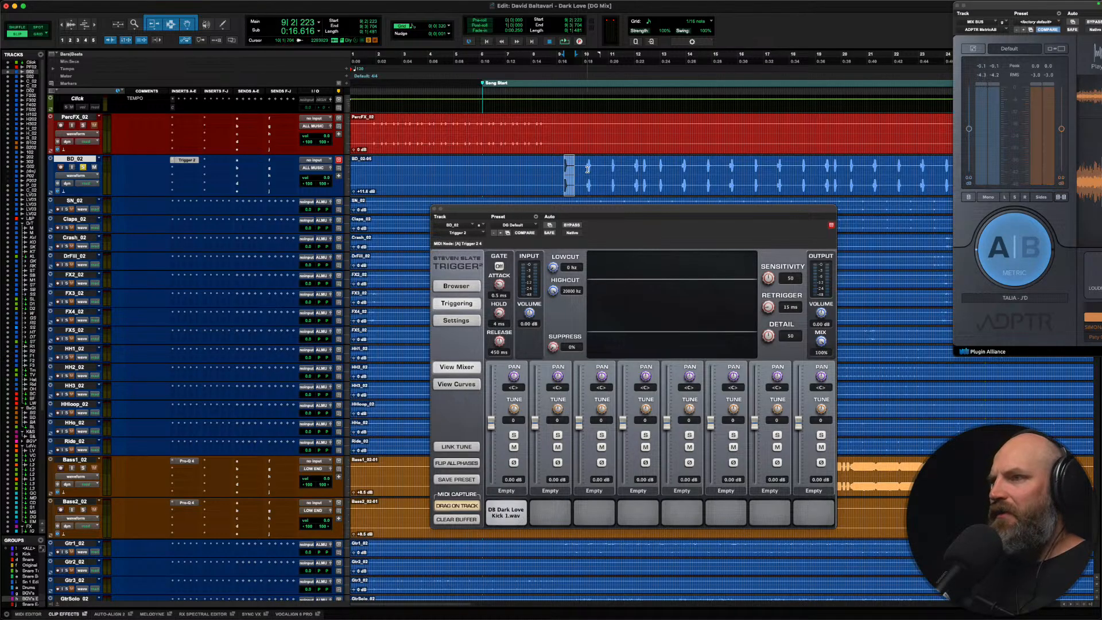
key(t)
key(t)
key(t)
key(t)
scroll(580, 170, right, 5)
drag(473, 174, 603, 179)
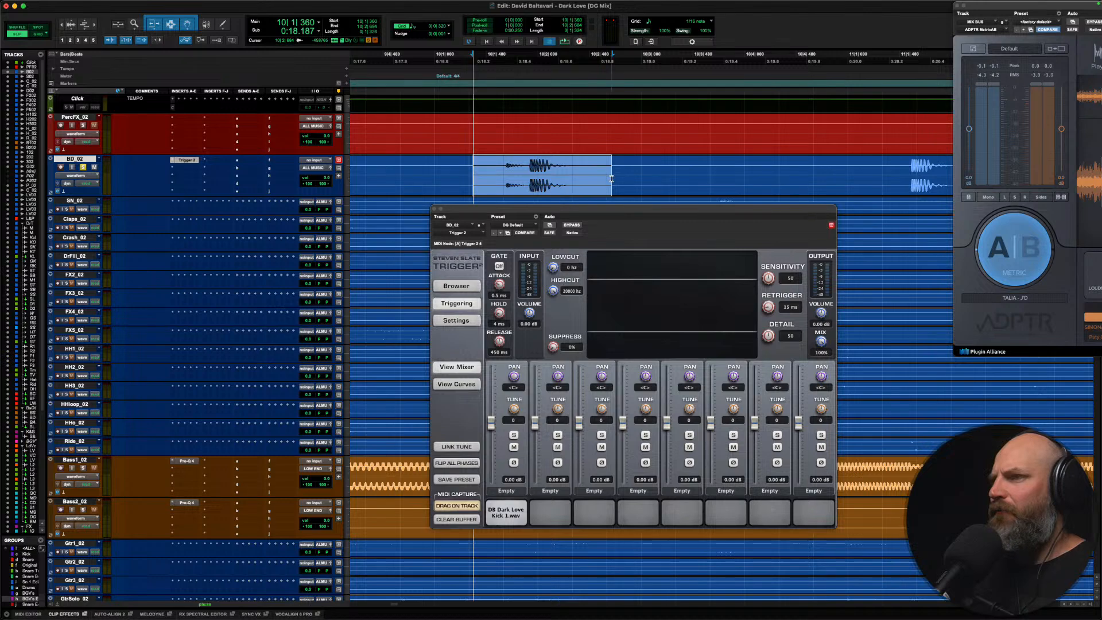
key(space)
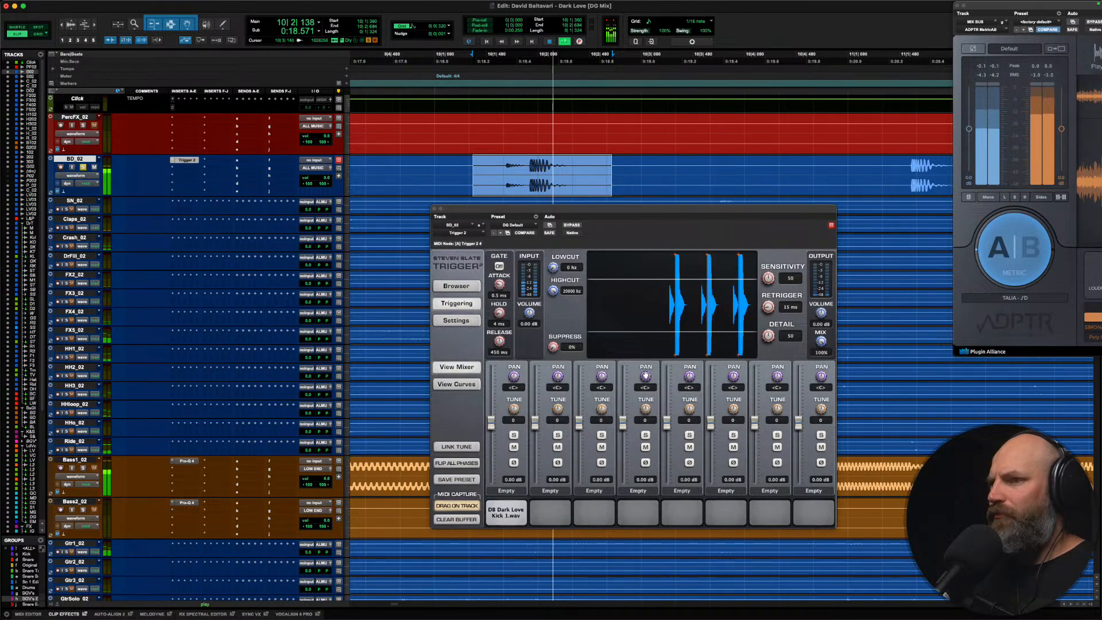
Step: Set Trigger 2's Detail to 19 and Retrigger to 55 ms, and audition the looped kick hits with these settings
drag(768, 336, 755, 373)
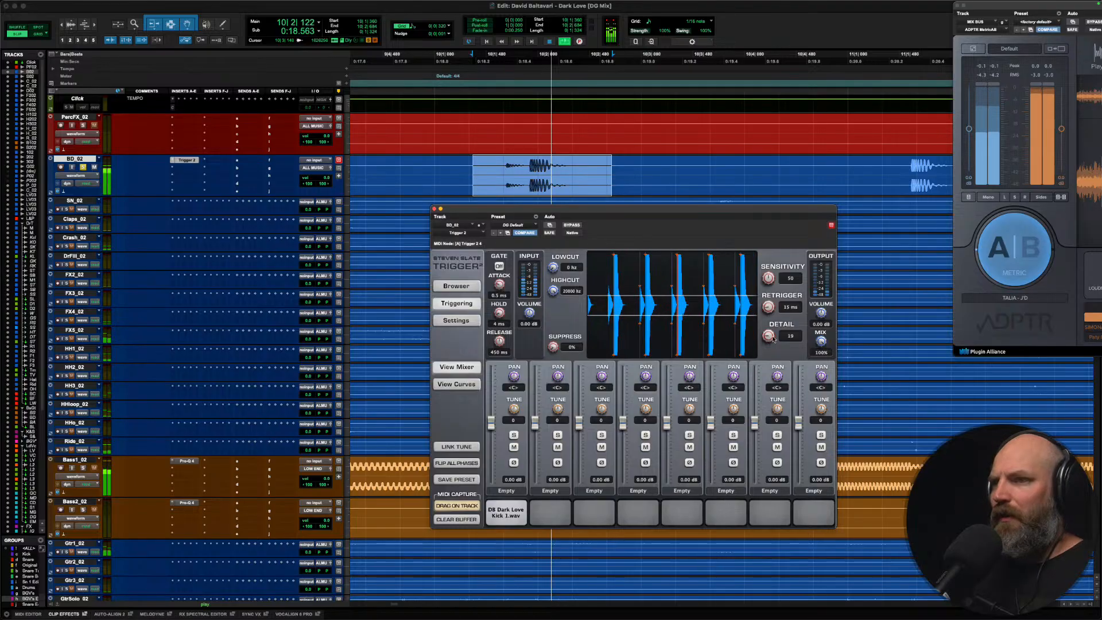
drag(768, 307, 767, 263)
key(space)
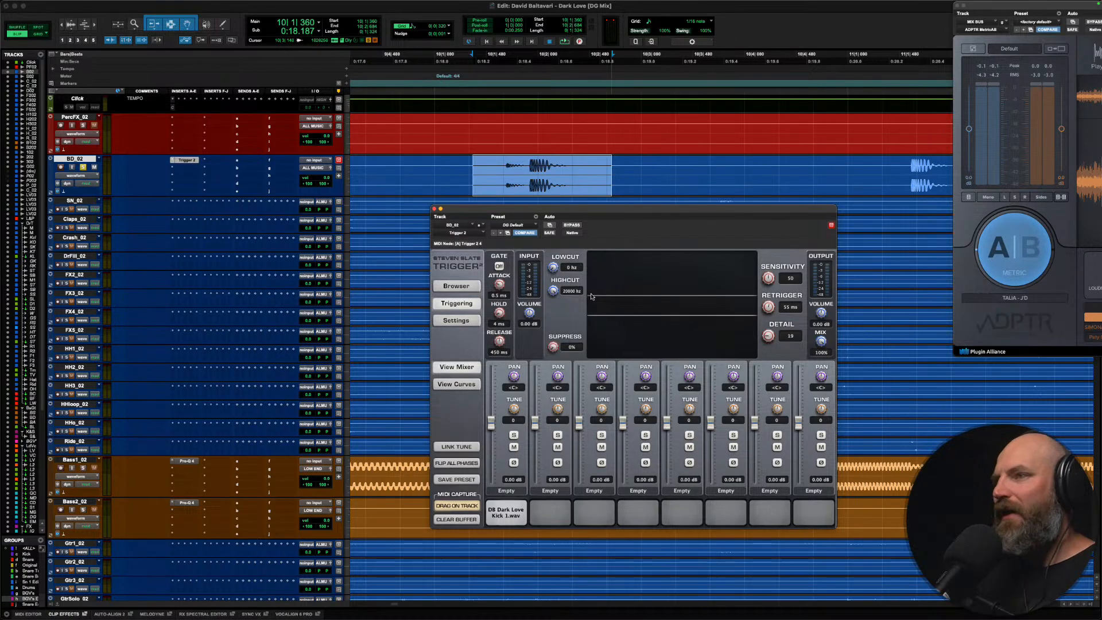
drag(614, 209, 552, 212)
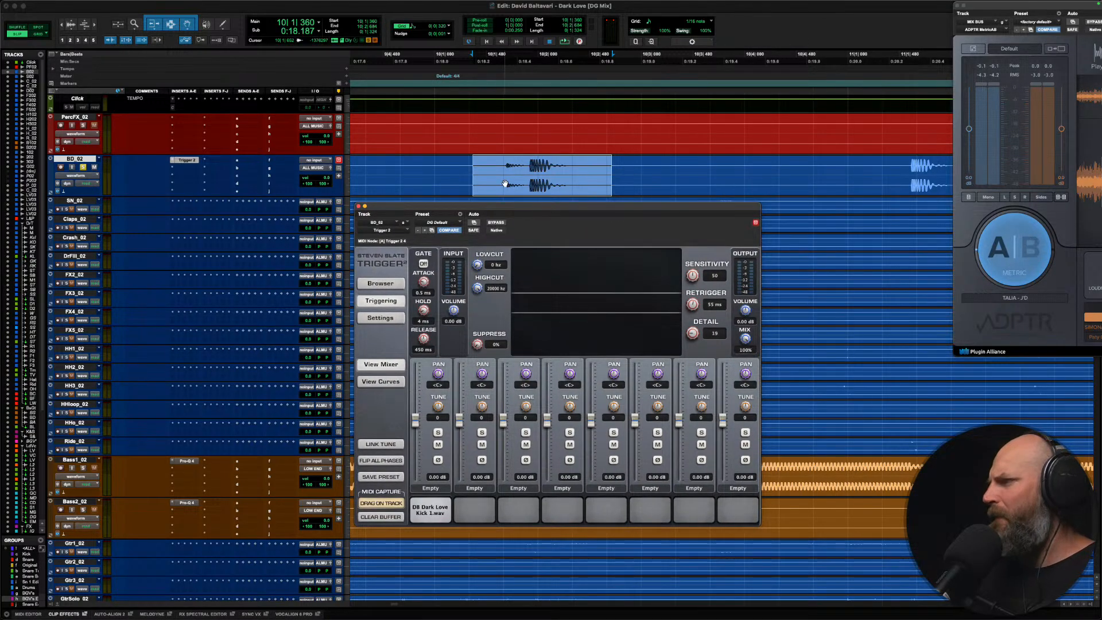
key(space)
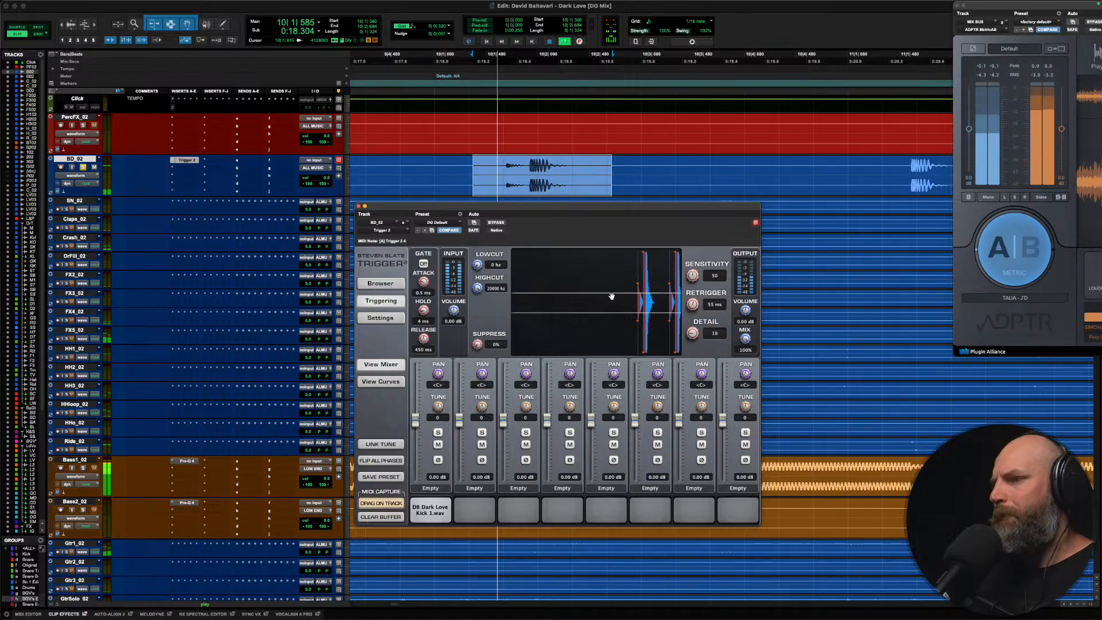
key(space)
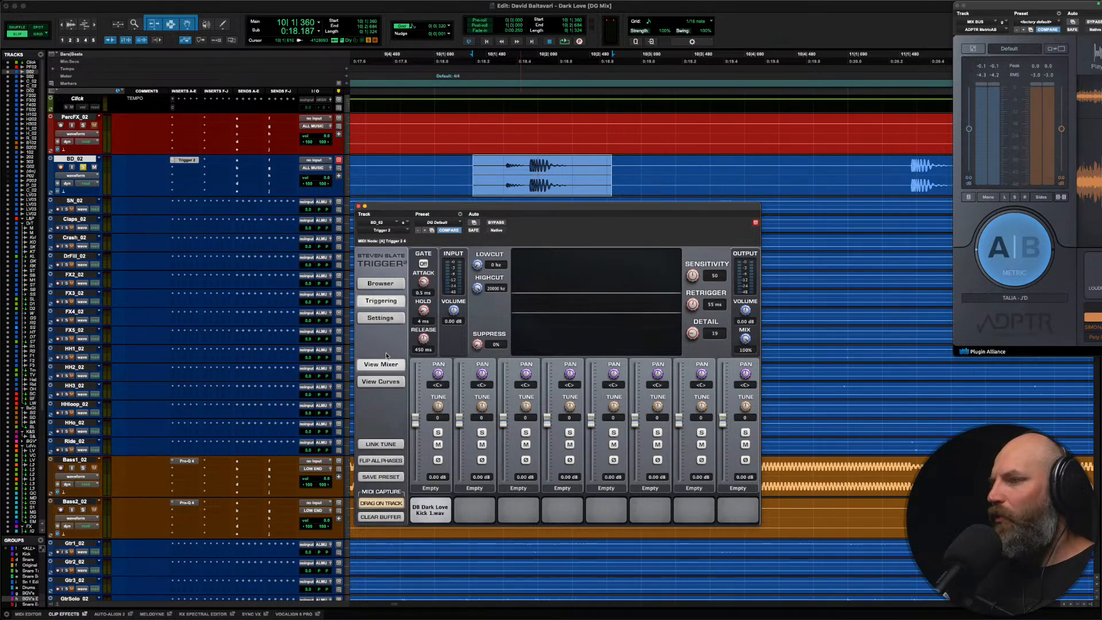
Step: Reduce the dynamics amount of the first sample slot in Trigger 2's curve view and audition the looped kick
click(379, 382)
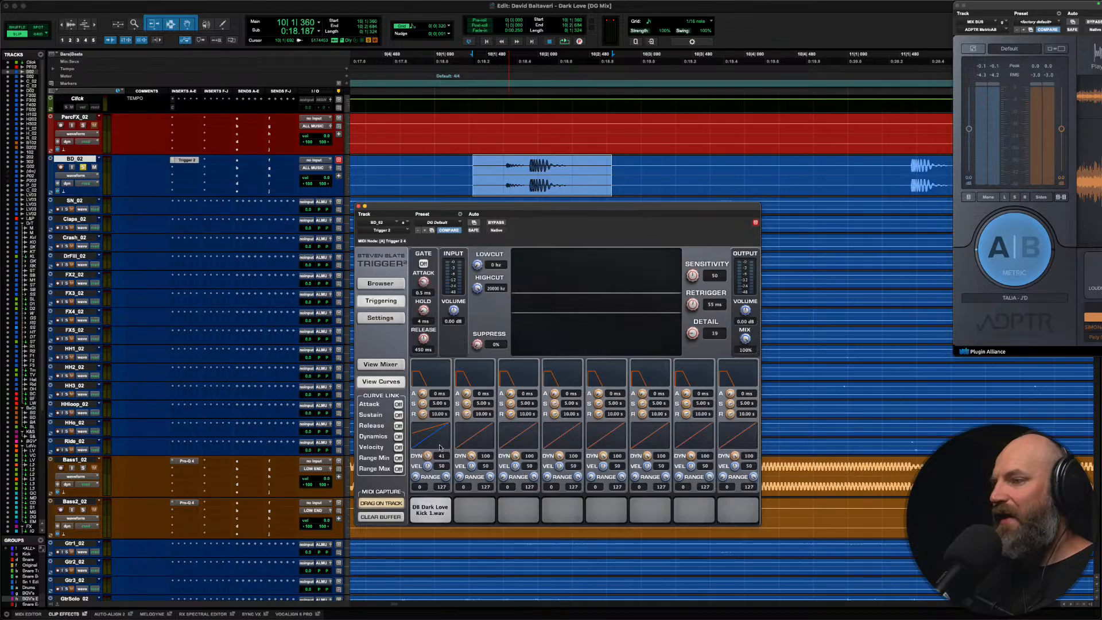
key(space)
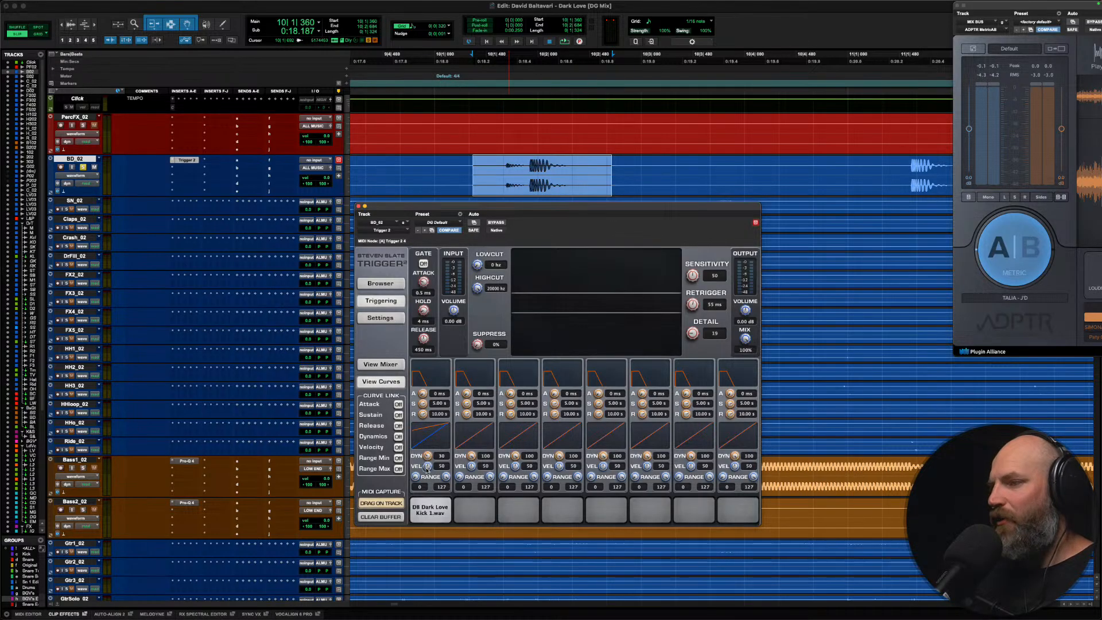
key(space)
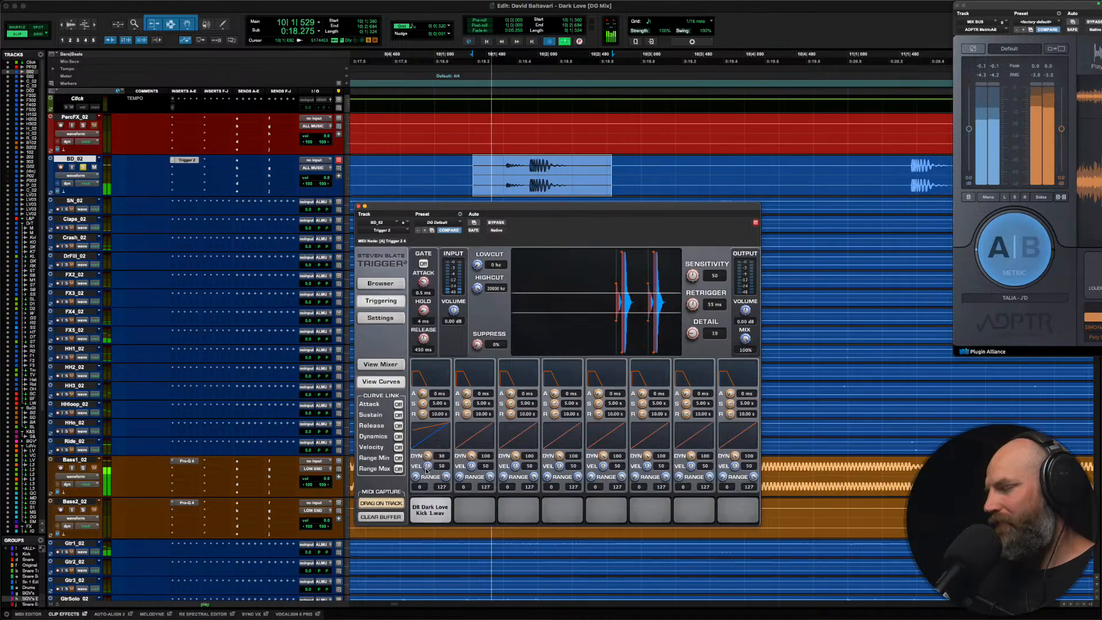
key(space)
Step: Unsolo BD_02, play the loop in the full mix and raise Trigger 2's output volume to about 10 dB
click(82, 168)
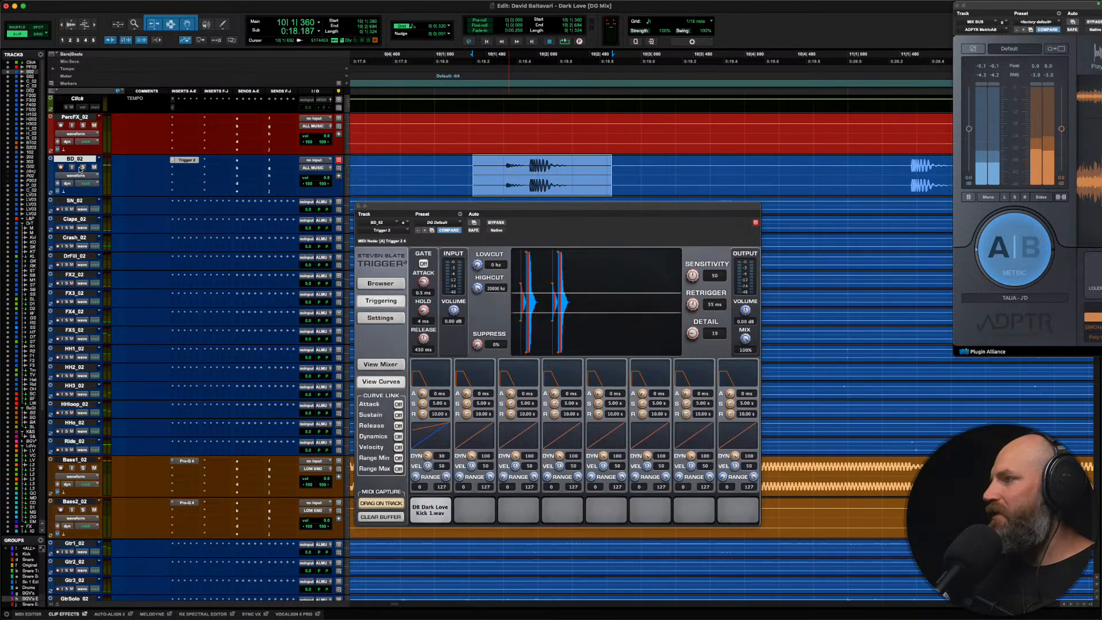
key(space)
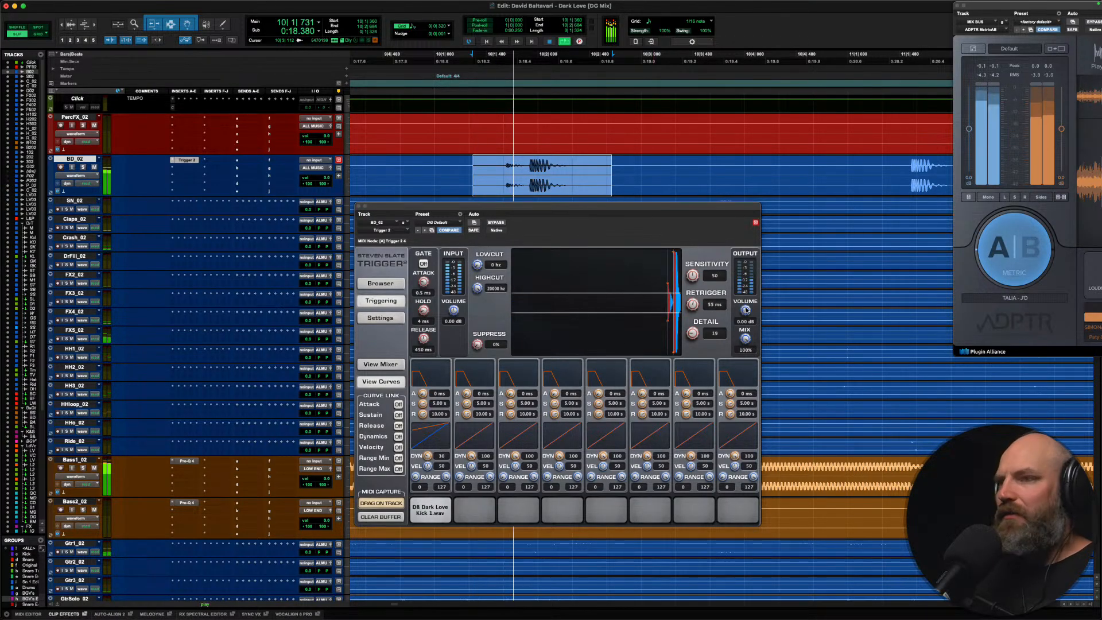
mouse_move(746, 310)
mouse_down()
mouse_move(745, 264)
mouse_move(740, 276)
mouse_up()
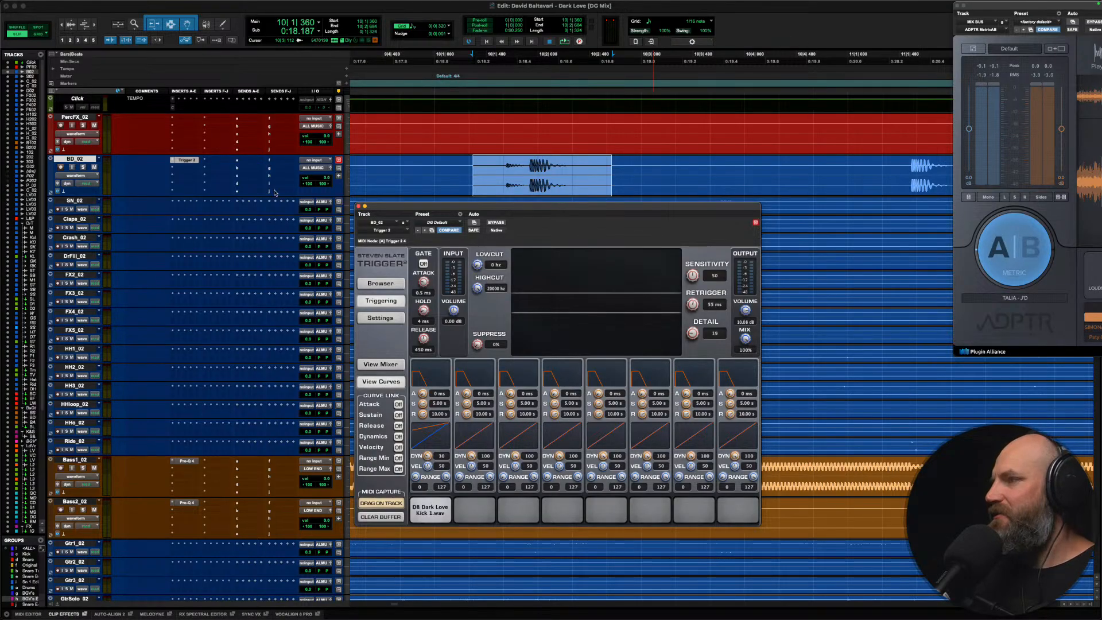
Step: Route the BD_02 output to ALL DRUMS, play the loop through it and close Trigger 2
click(313, 170)
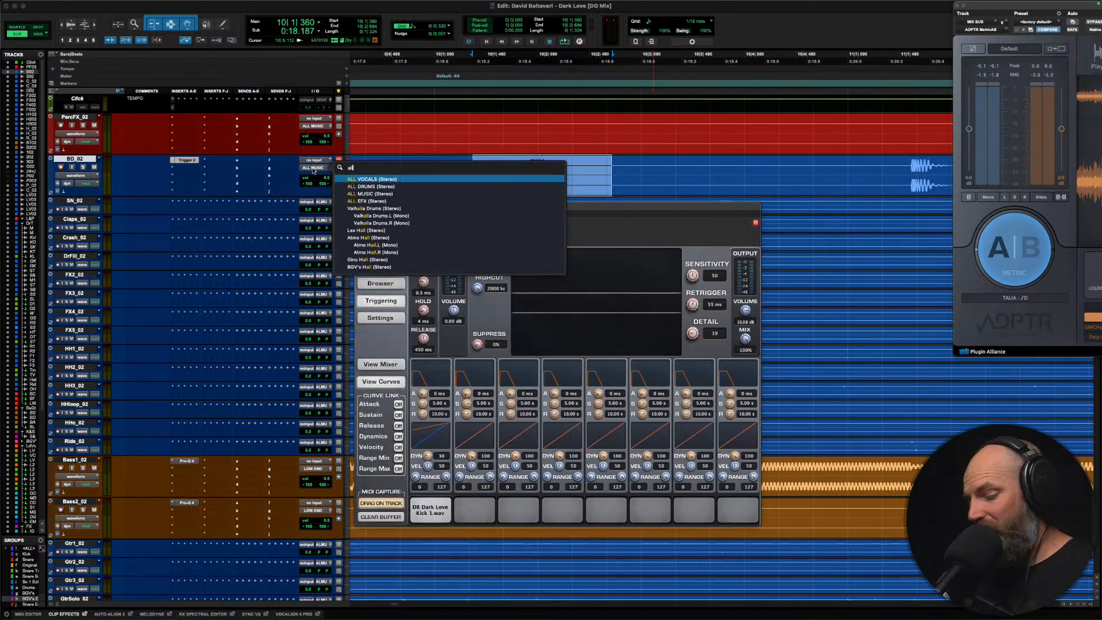
click(367, 167)
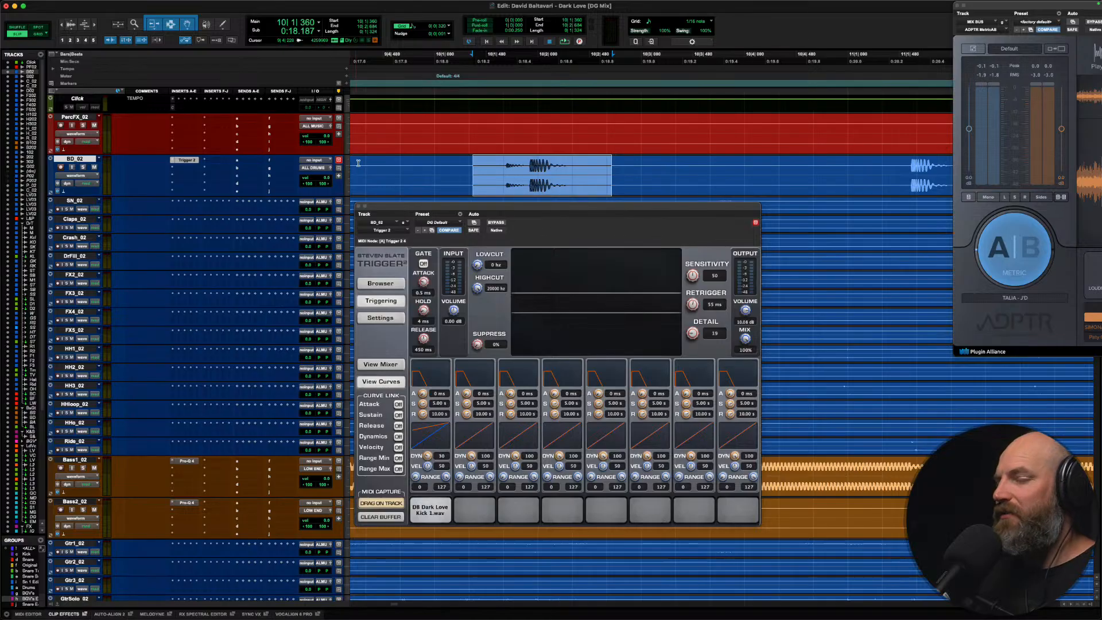
key(space)
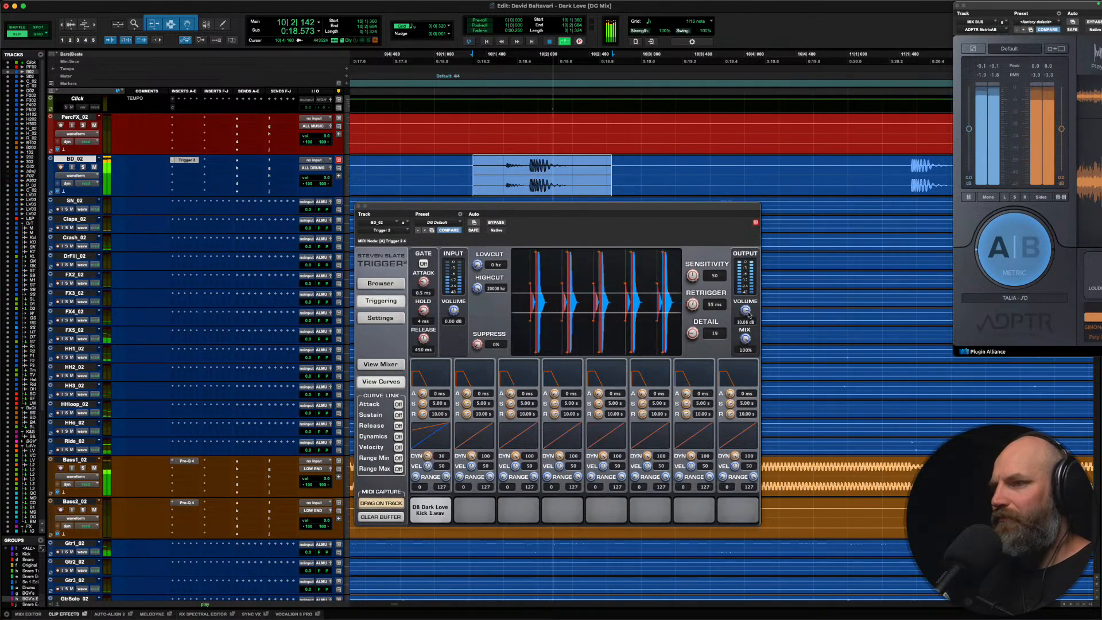
click(359, 206)
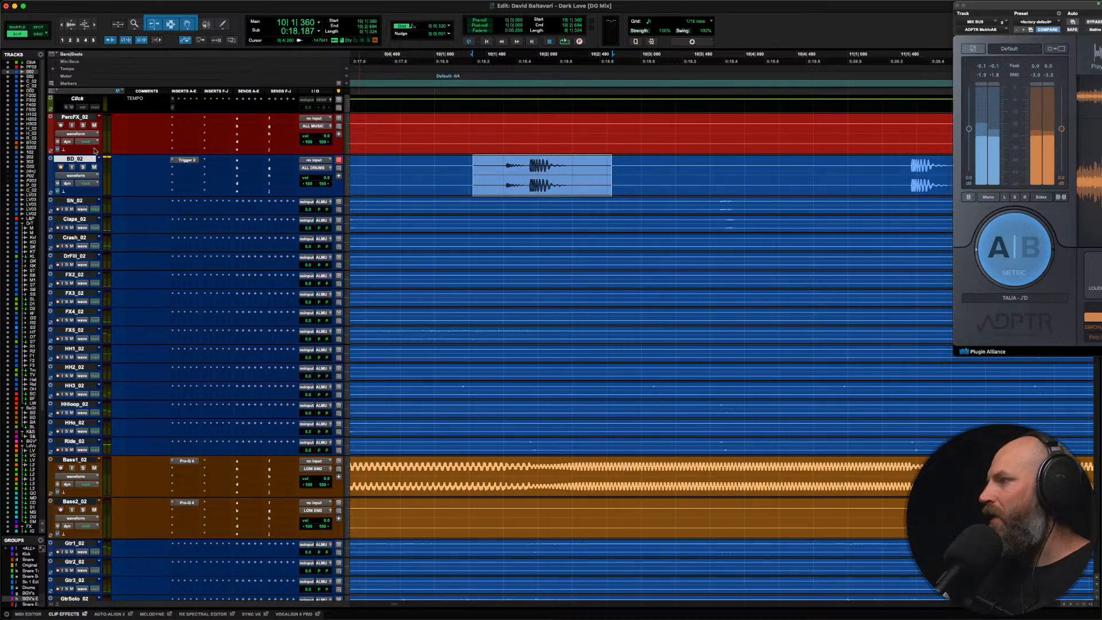
Step: Play the full mix from bar 8, just before the first BD_02 hits, to check the triggered kick
key(r)
key(r)
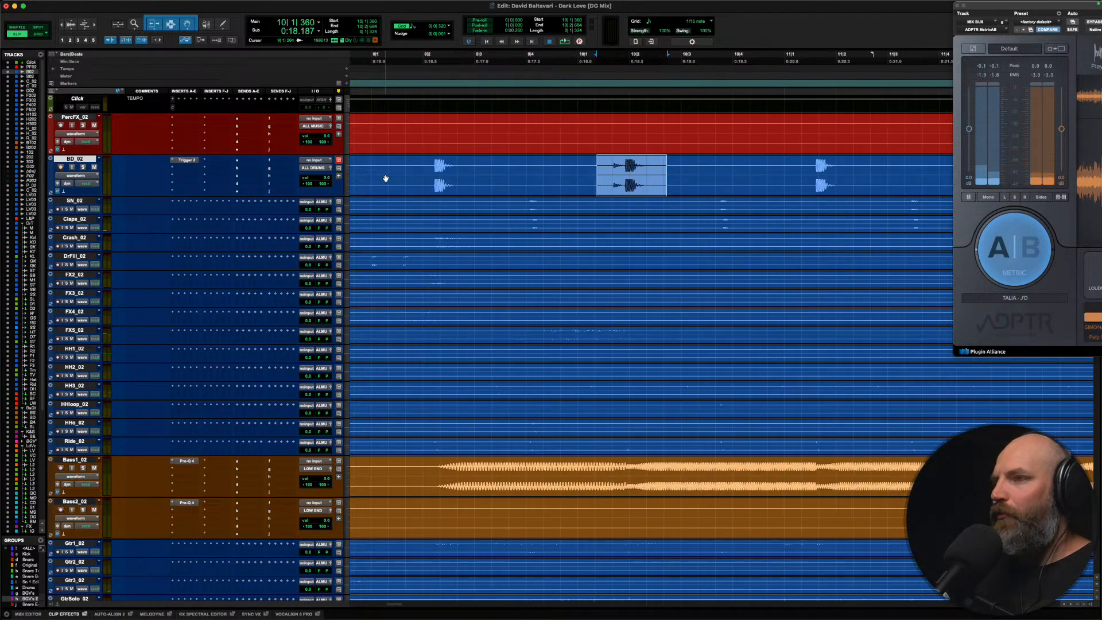
key(r)
key(r)
key(r)
key(r)
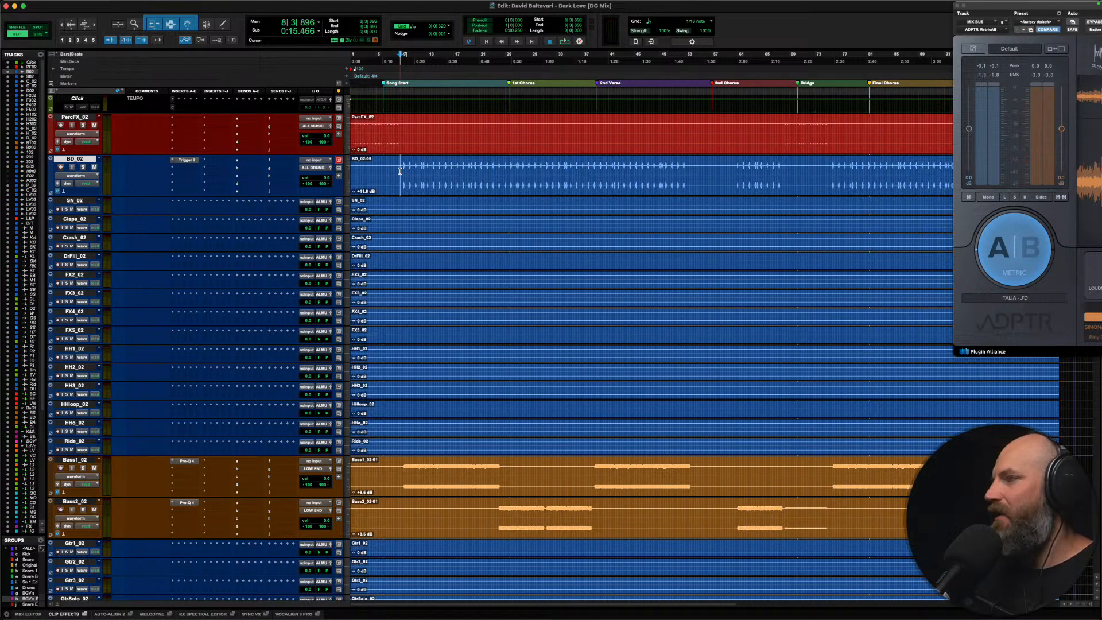
key(space)
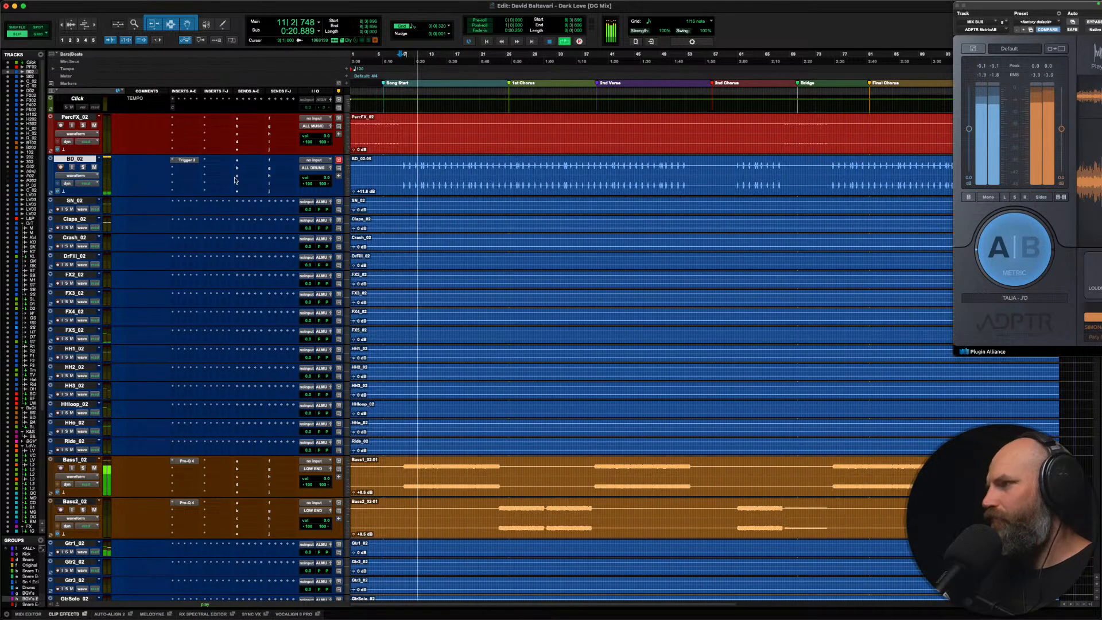
key(space)
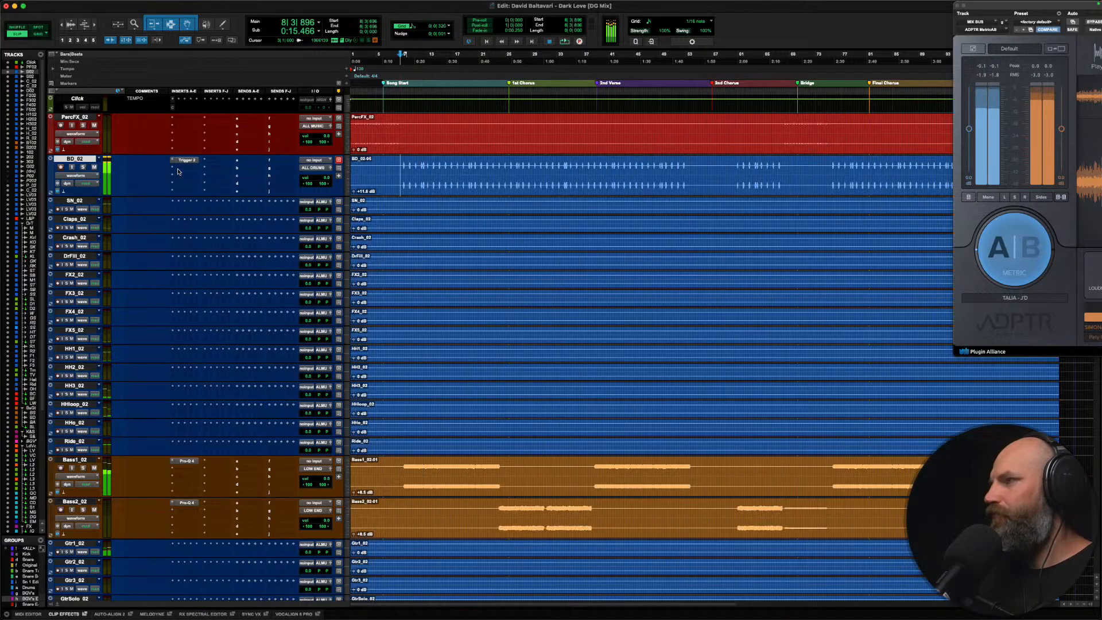
Step: Insert FabFilter Pro-Q 4 after Trigger 2 on BD_02 and boost about 3 dB around 41 Hz during playback
click(178, 171)
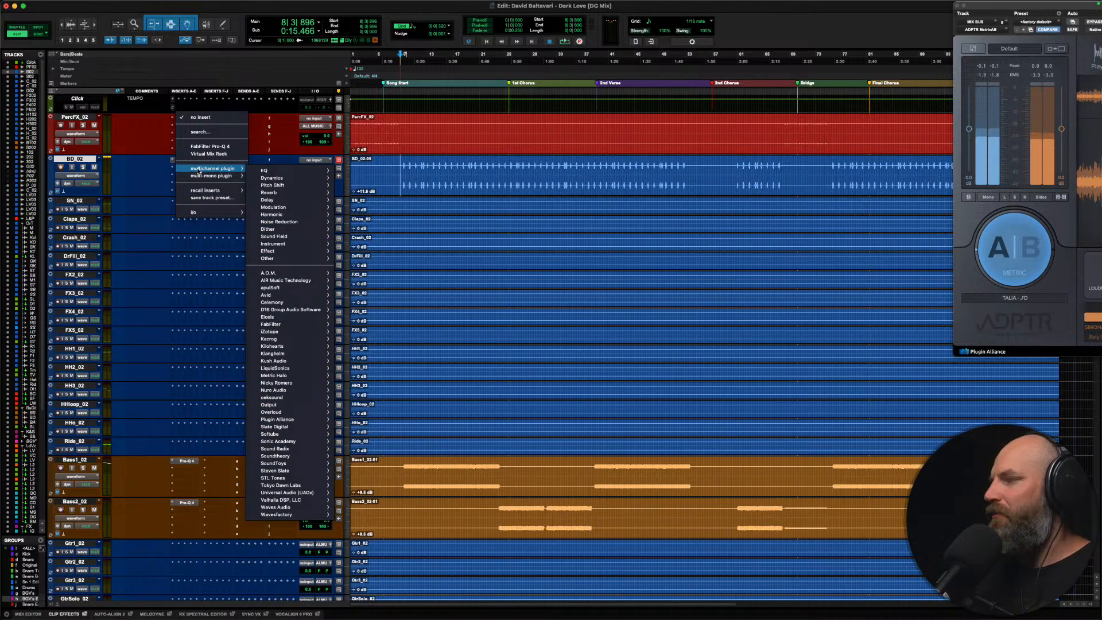
click(209, 147)
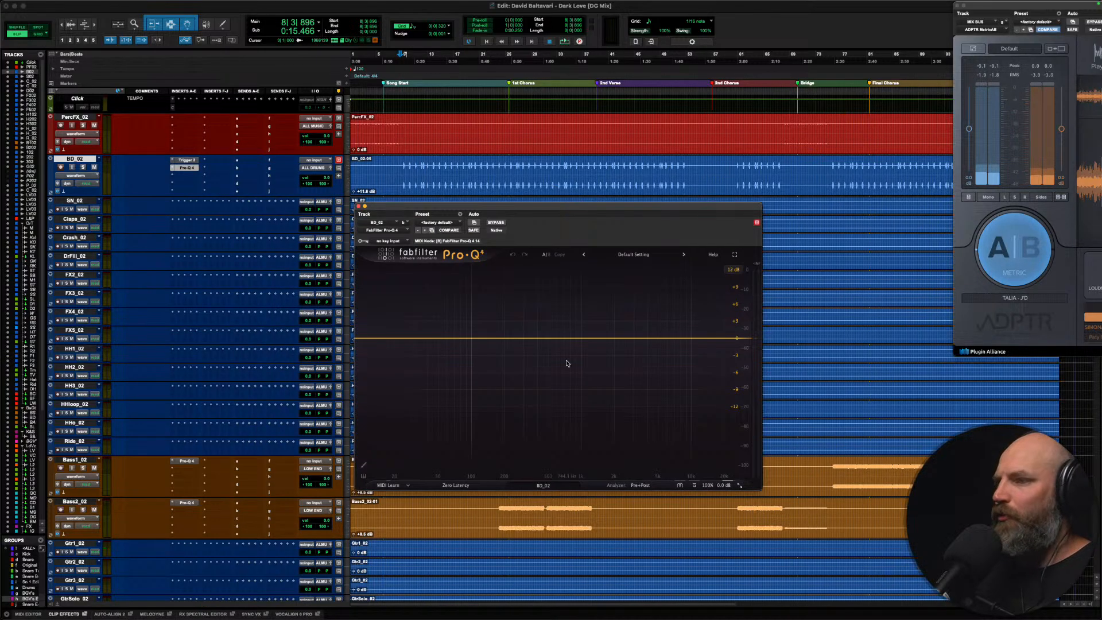
key(space)
mouse_move(434, 338)
mouse_down()
mouse_move(417, 337)
mouse_move(427, 304)
mouse_move(429, 321)
mouse_up()
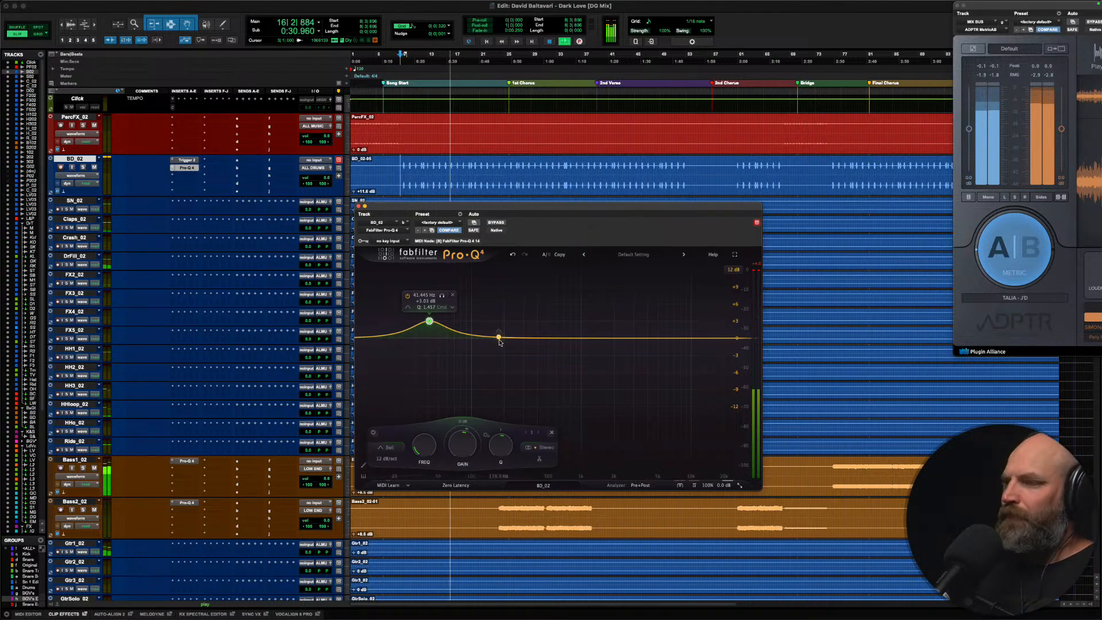
drag(493, 339, 489, 386)
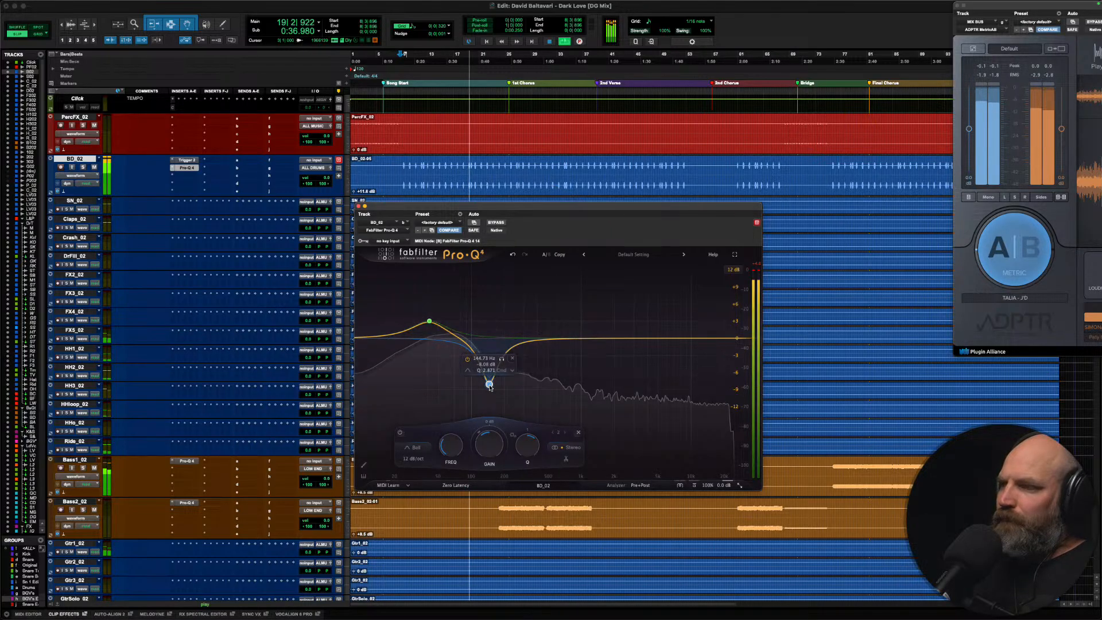
right_click(489, 385)
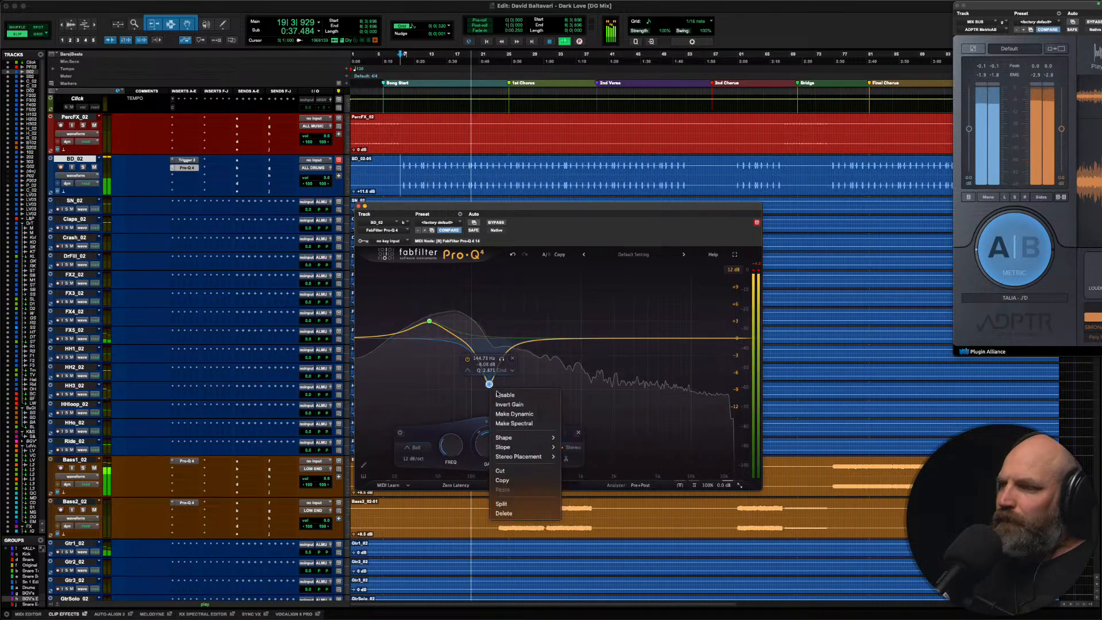
click(513, 513)
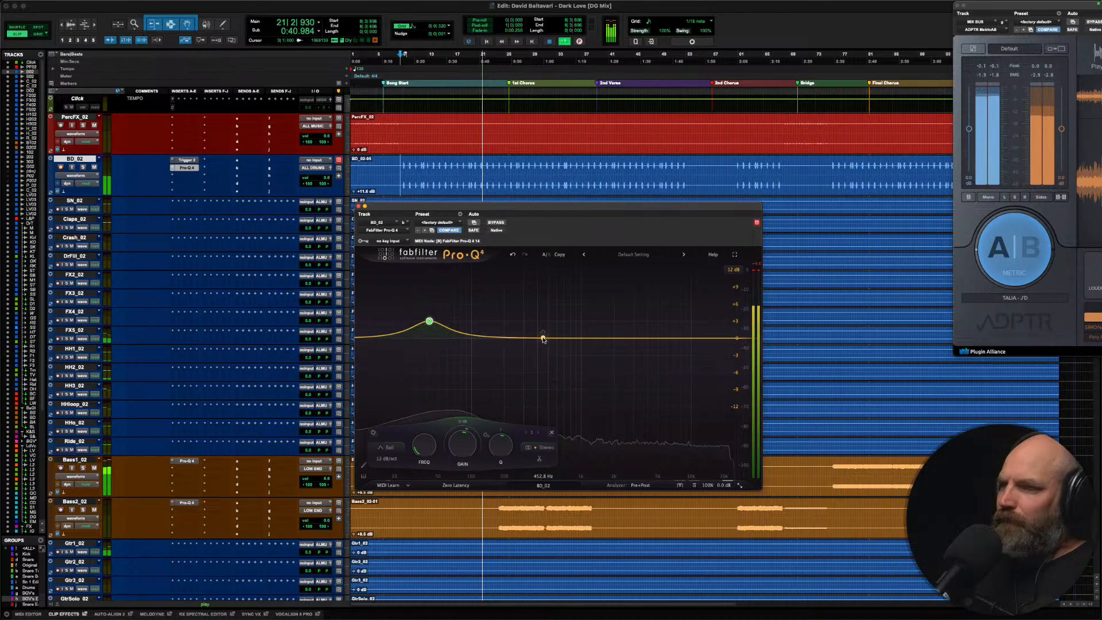
Step: Close the kick EQ, select the SN_02 track and raise its clip gain to about +13 dB during playback
click(357, 205)
key(space)
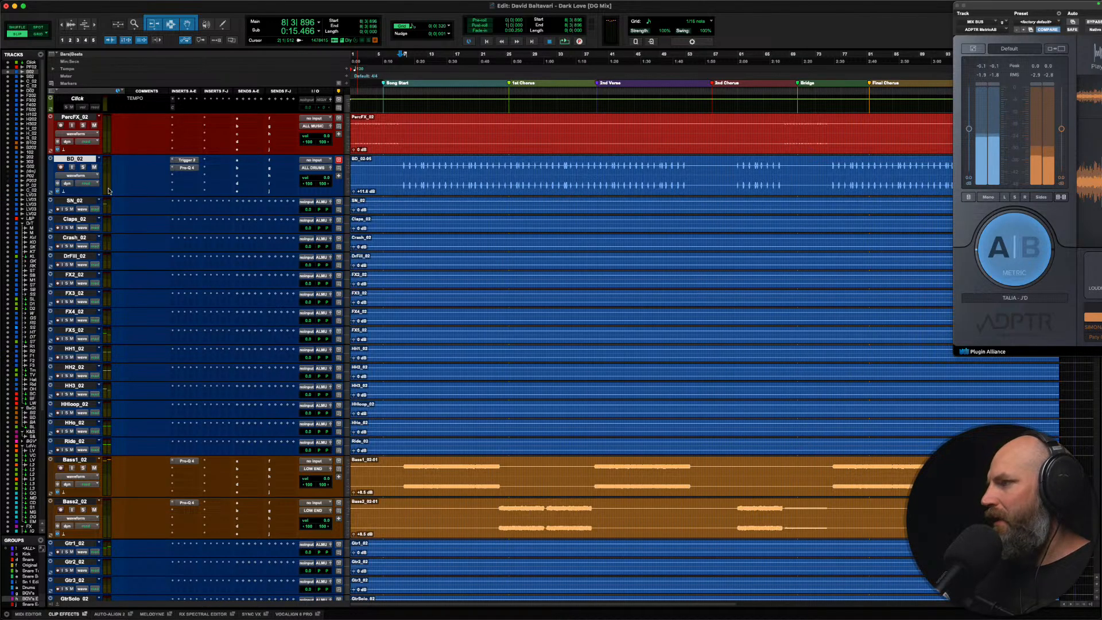
click(72, 200)
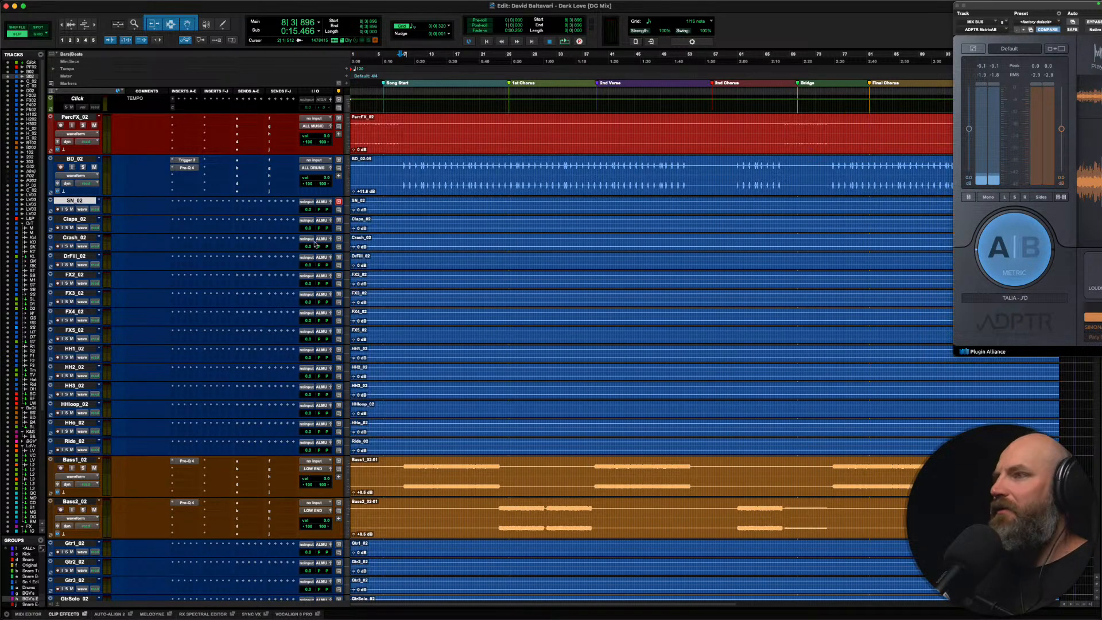
key(super+alt+])
key(super+alt+])
key(super+alt+])
key(super+alt+])
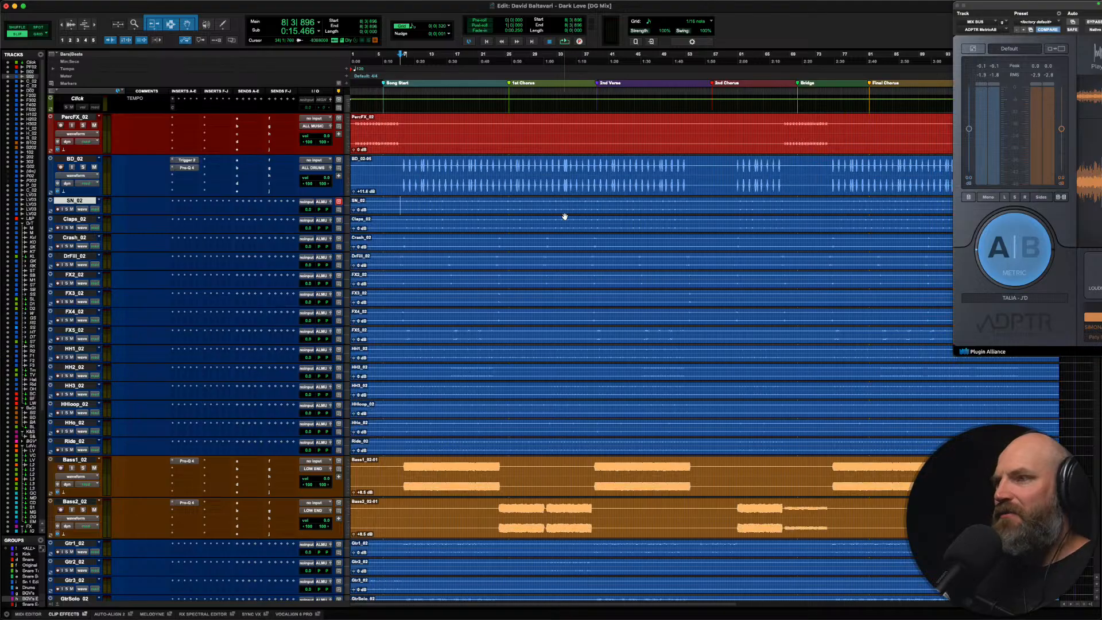
key(r)
key(super+alt+[)
key(super+alt+[)
key(super+alt+[)
key(super+alt+[)
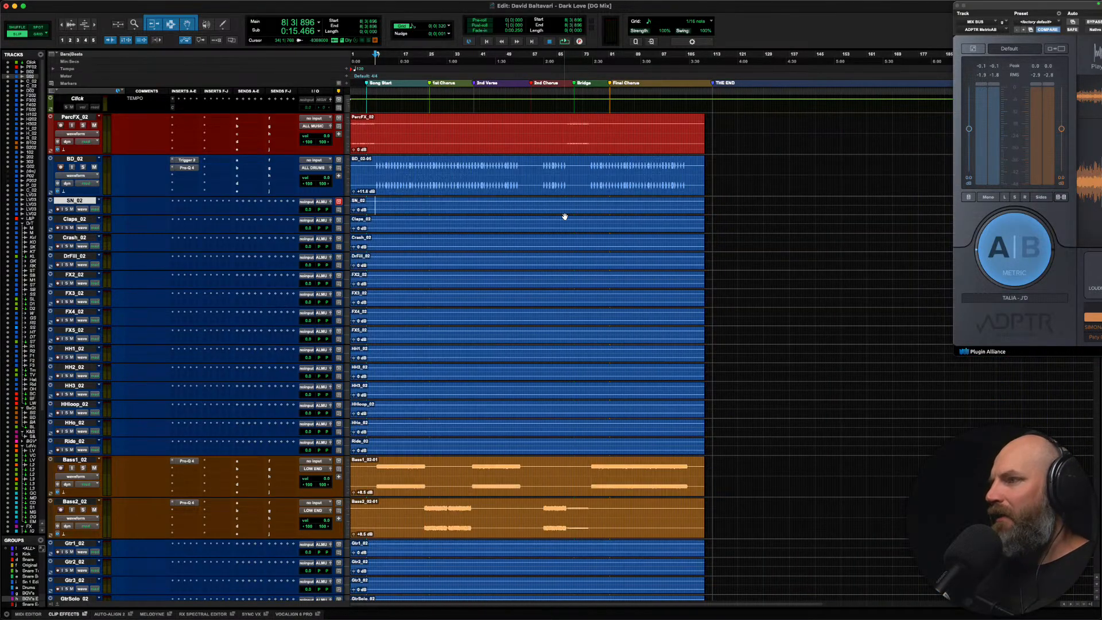
key(space)
drag(354, 210, 278, 119)
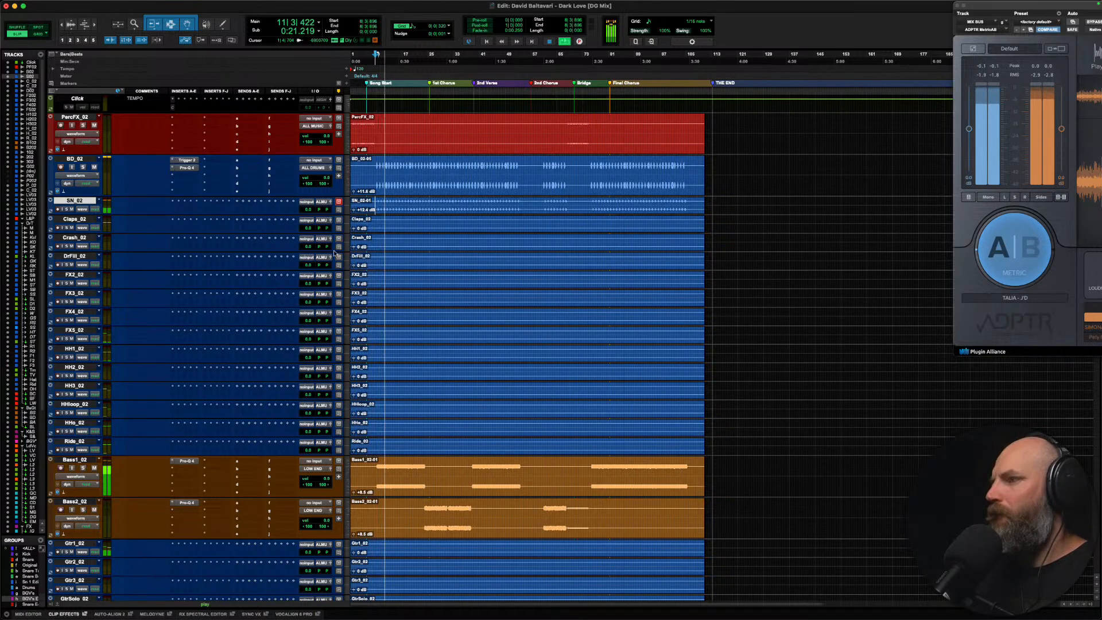
Step: Insert FabFilter Pro-Q 4 on SN_02, cut about 6 dB around 5.45 kHz and boost about 2.6 dB around 10.9 kHz
click(176, 203)
click(203, 180)
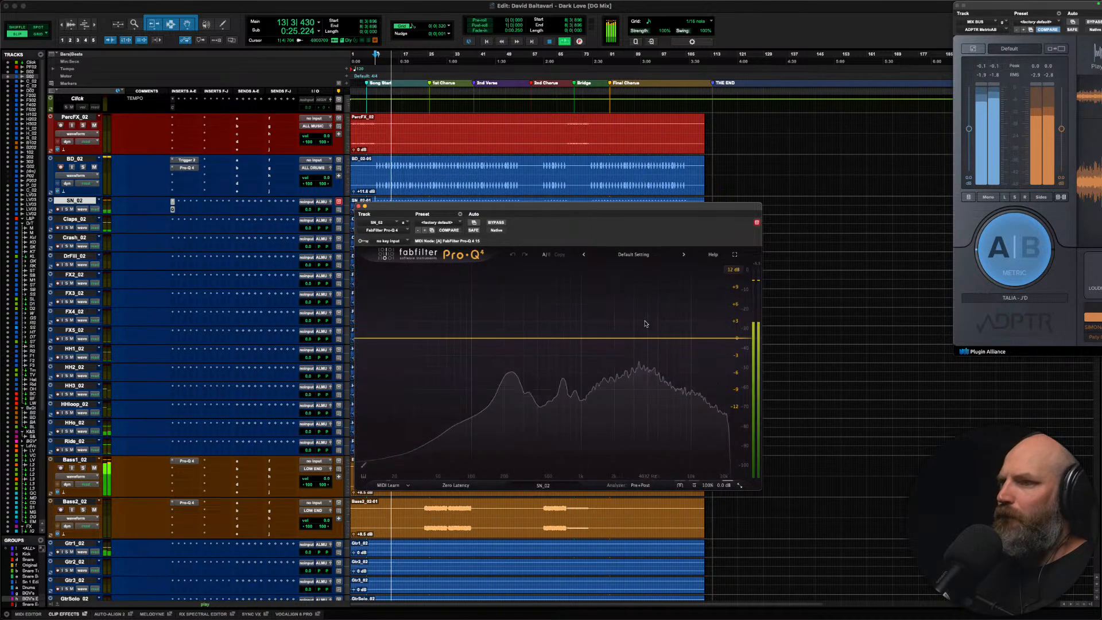
click(635, 346)
drag(634, 347, 640, 373)
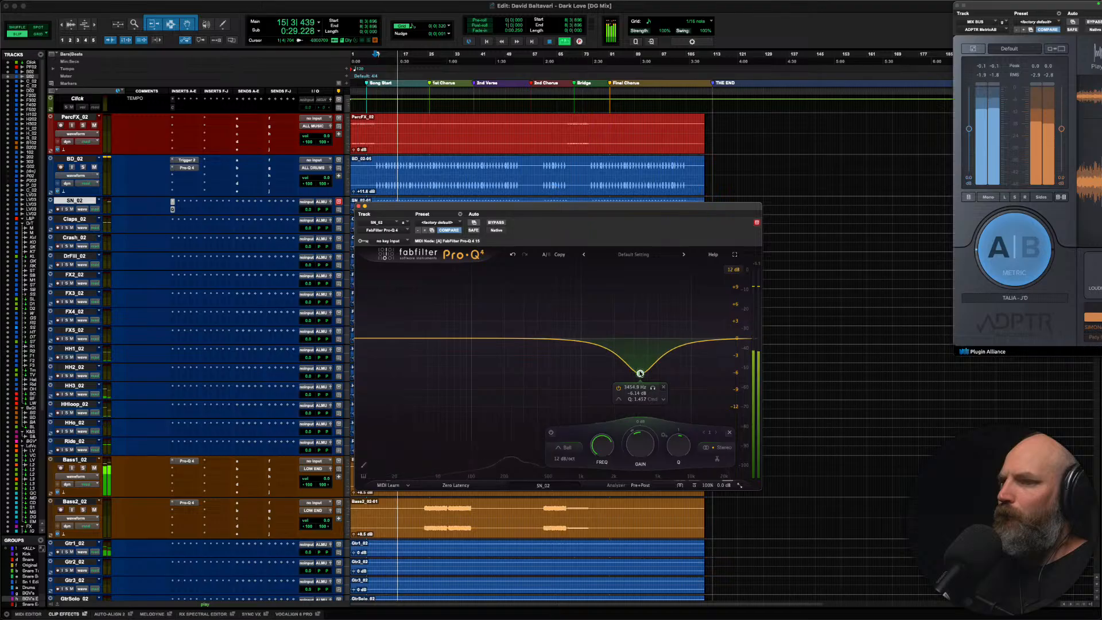
drag(652, 336, 695, 323)
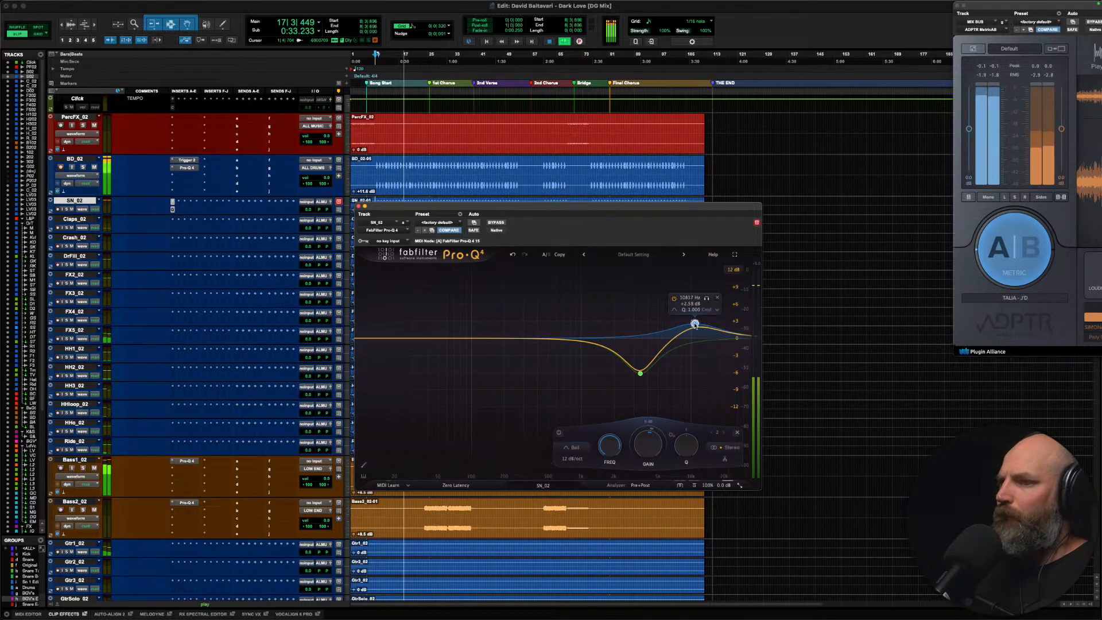
Step: Add a dynamic band at about 227 Hz with 0 dB gain, a Q of about 2 and about 3 dB of upward dynamic range
click(509, 338)
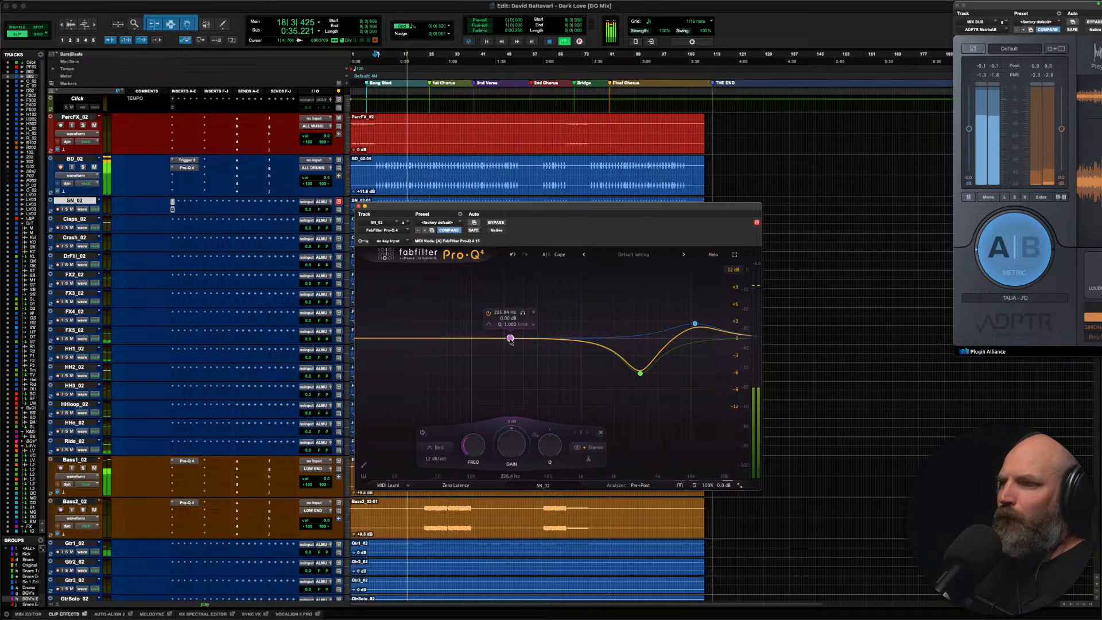
right_click(510, 338)
click(534, 367)
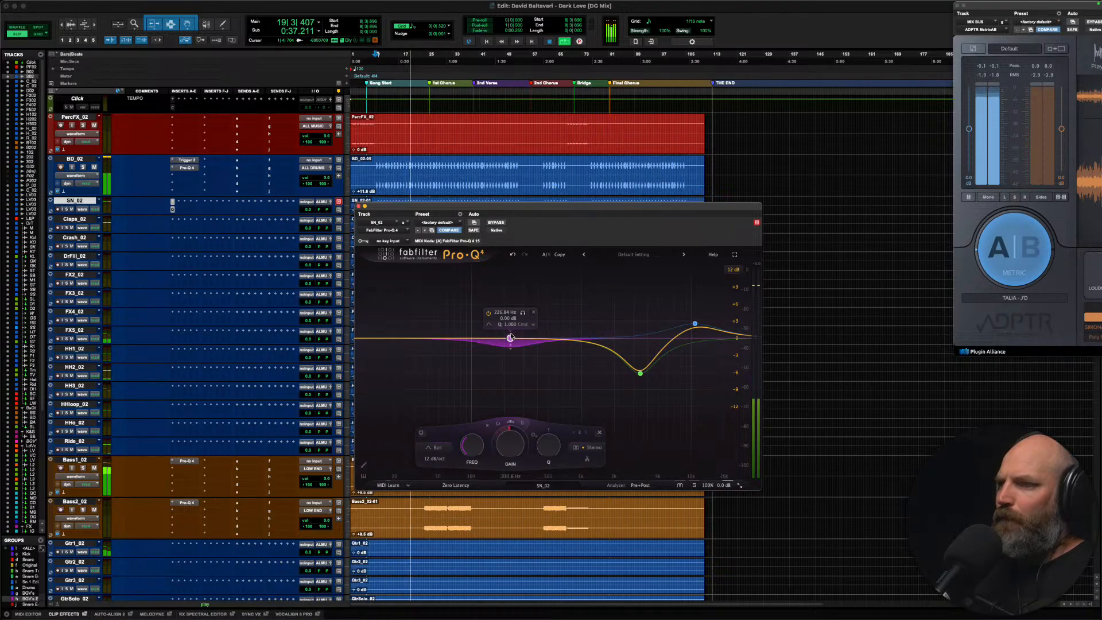
drag(510, 348, 511, 305)
scroll(510, 305, up, 4)
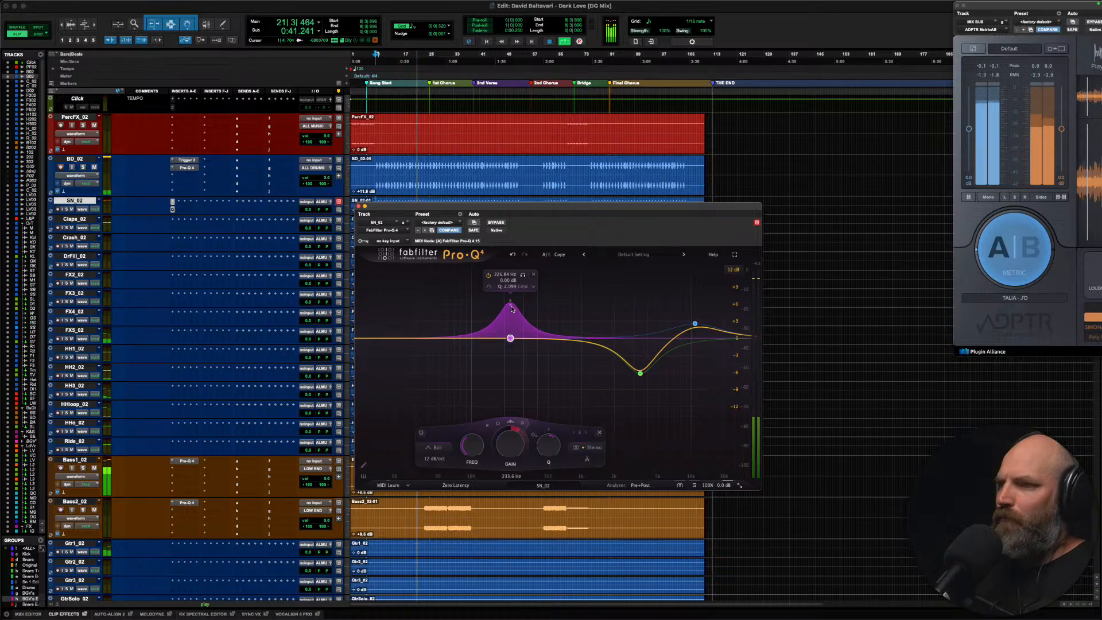
drag(511, 305, 510, 322)
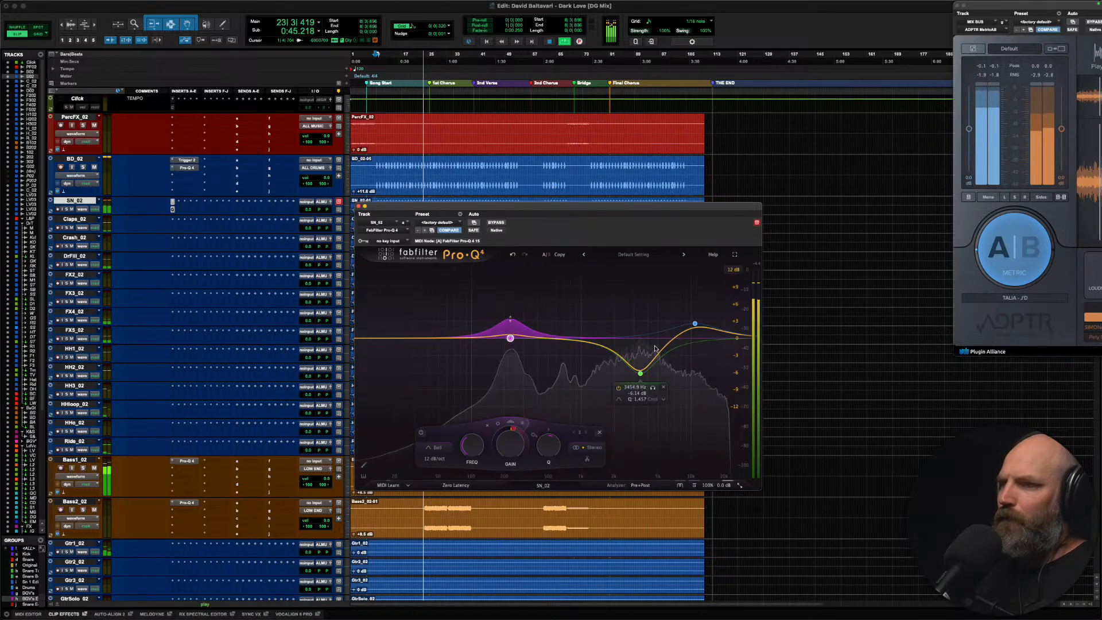
Step: Ease the snare's upper-mid cut to about 2.5 dB, raise the EQ output level to about +1 dB and close it
mouse_move(639, 373)
mouse_down()
mouse_move(643, 338)
mouse_move(640, 352)
mouse_up()
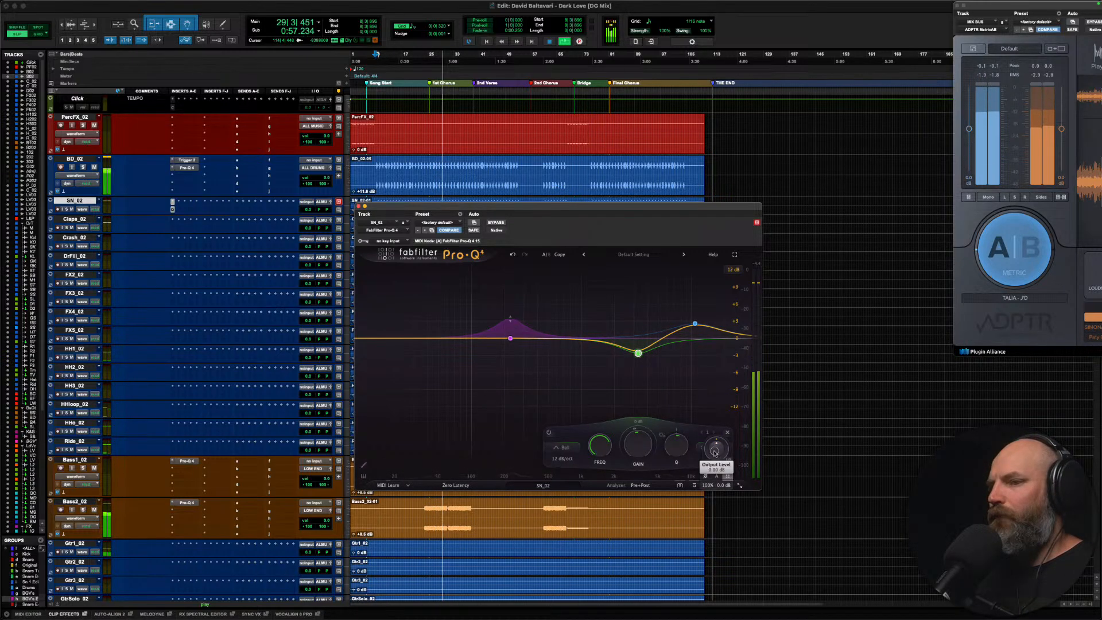
drag(715, 446, 716, 439)
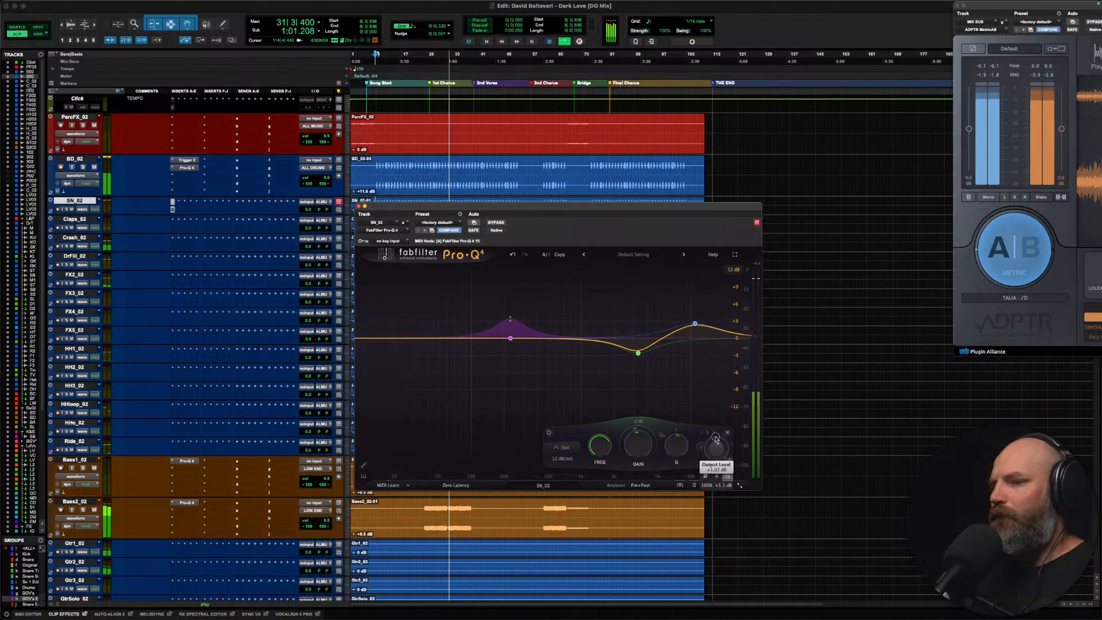
key(space)
click(360, 206)
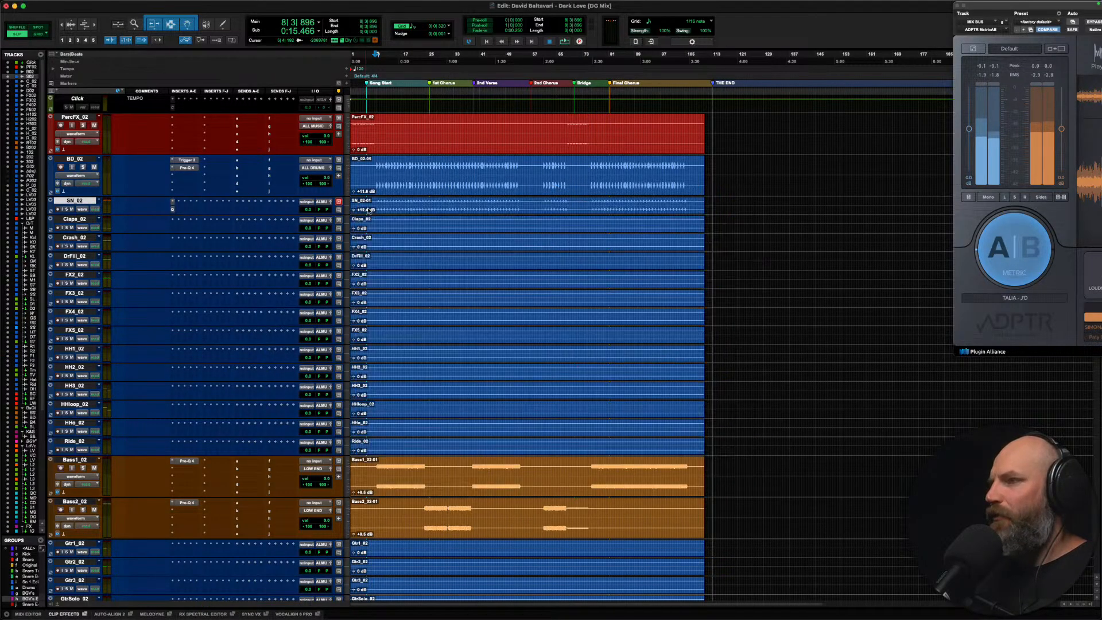
Step: Raise the Claps_02 clip gain to about +8.1 dB during playback
click(379, 228)
key(space)
drag(354, 228, 286, 160)
key(space)
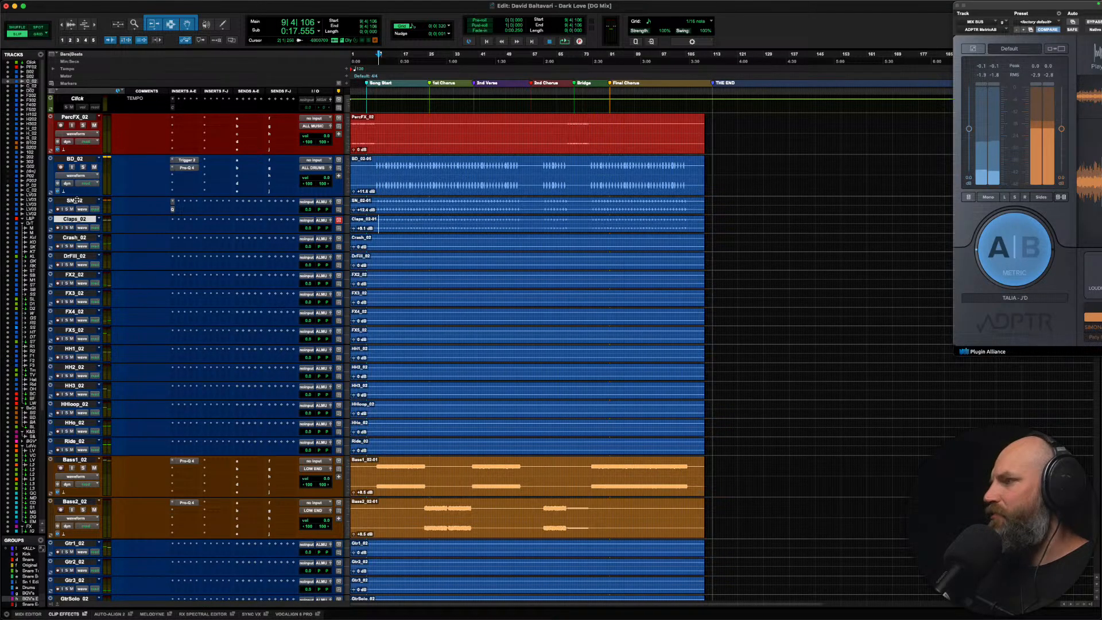
Step: Solo BD_02, SN_02 and Claps_02 together for playback and reset the Claps_02 clip gain to 0 dB
click(77, 201)
shift+click(75, 221)
shift+click(76, 159)
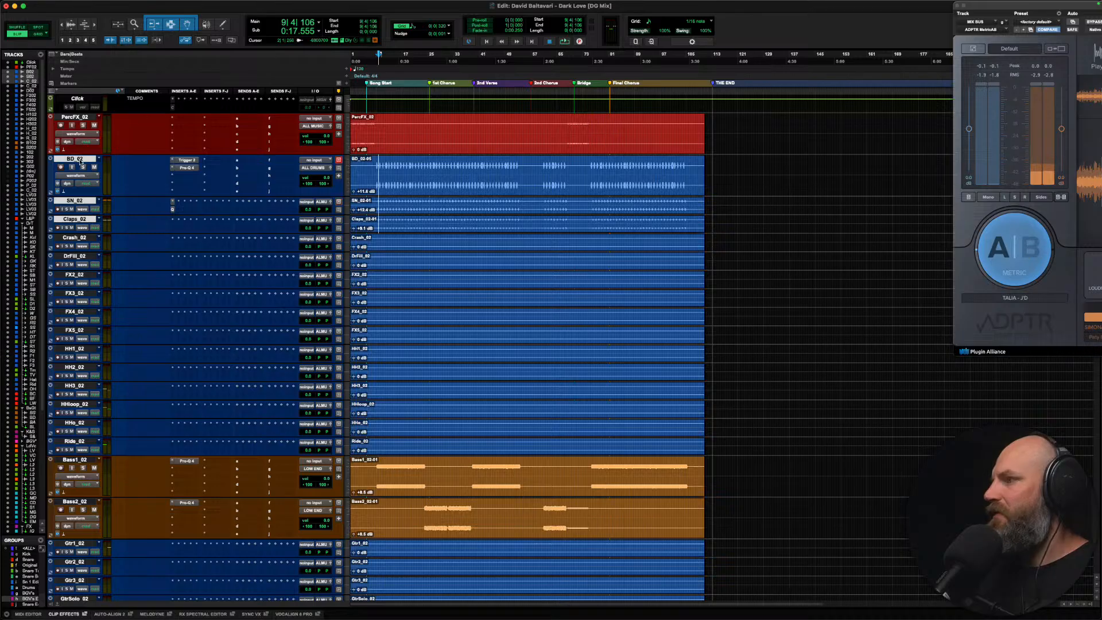
key(shift+s)
key(space)
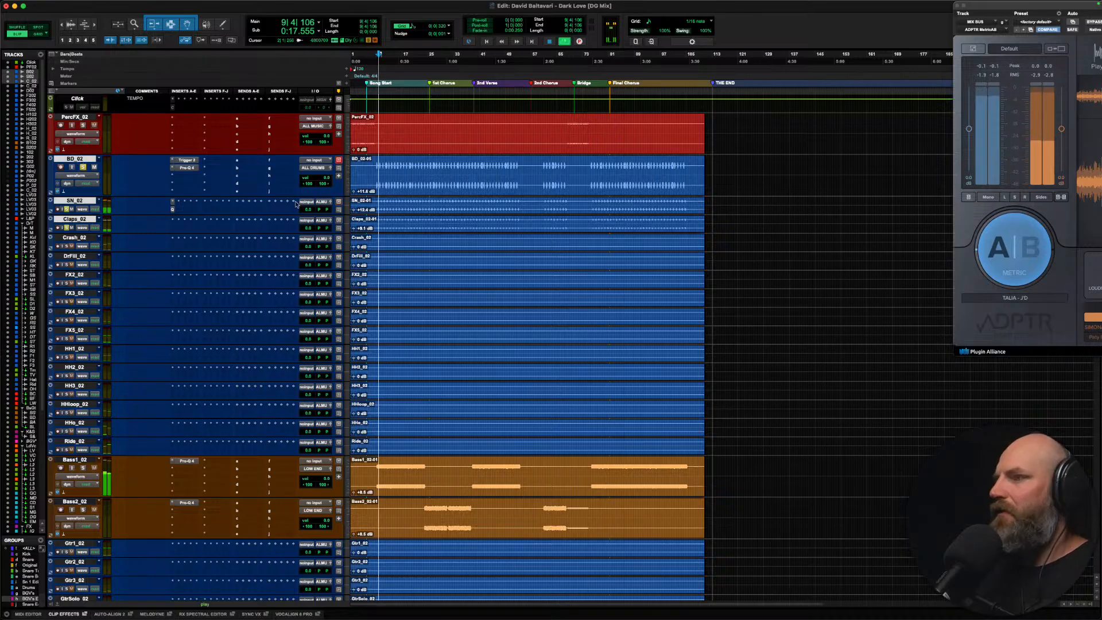
alt+click(354, 228)
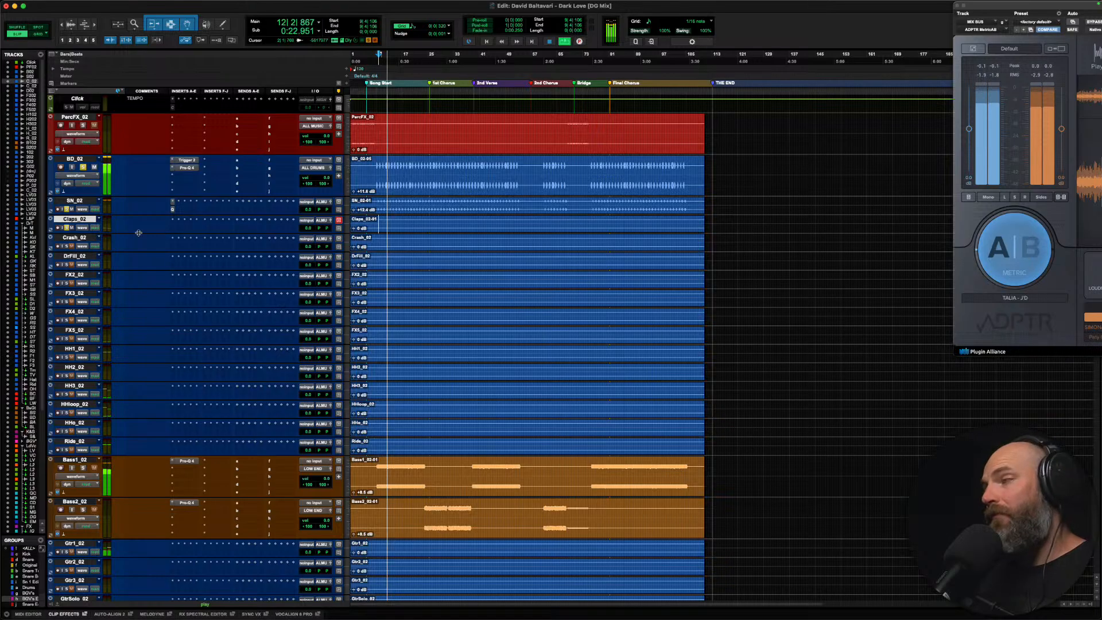
key(space)
Step: Compare the waveforms of the drum tracks at several vertical waveform zoom levels
key(super+alt+bracketright)
key(super+alt+bracketright)
key(super+alt+bracketright)
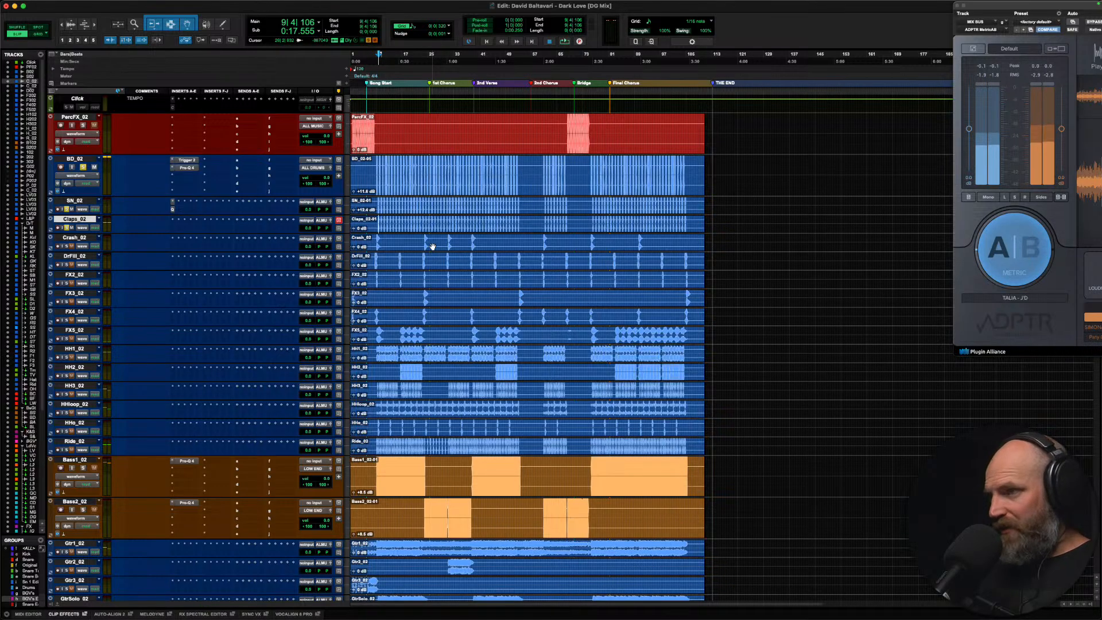
key(super+alt+bracketleft)
key(super+alt+bracketleft)
key(super+alt+bracketright)
key(super+alt+bracketleft)
key(super+alt+bracketright)
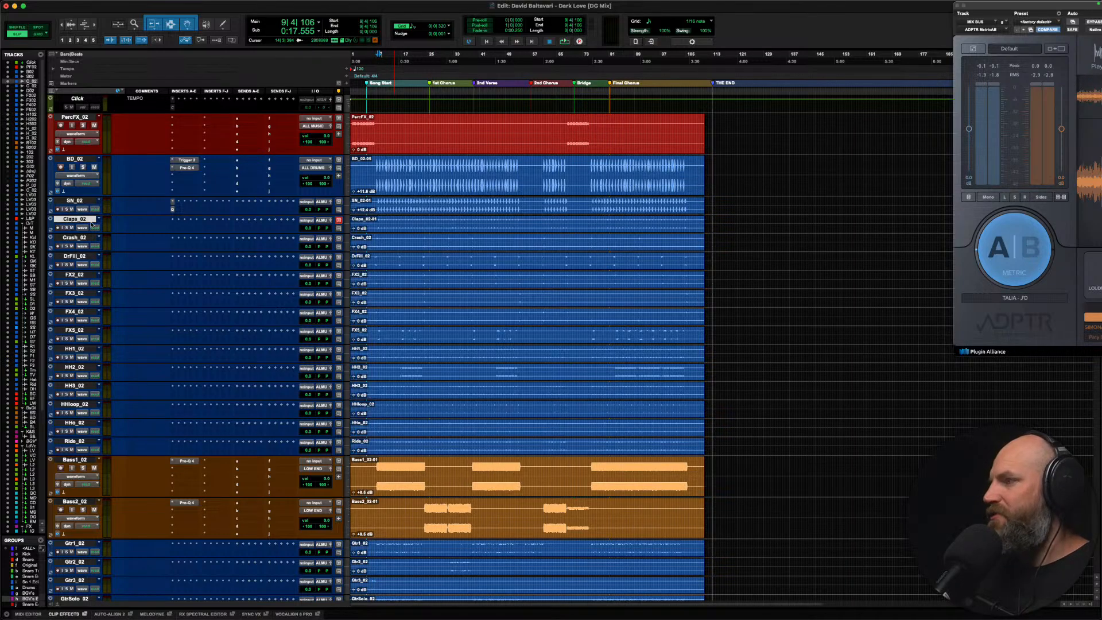
Step: Add a send from Crash_02 to Ice House (Stereo), set its level to 0.0 dB and audition the crash
click(75, 238)
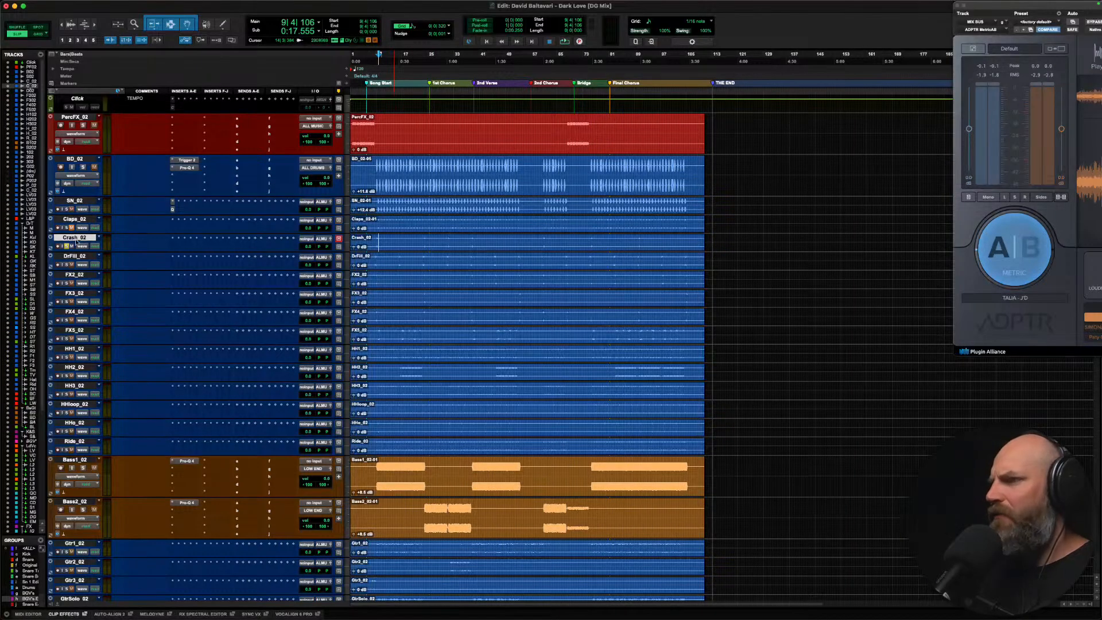
key(space)
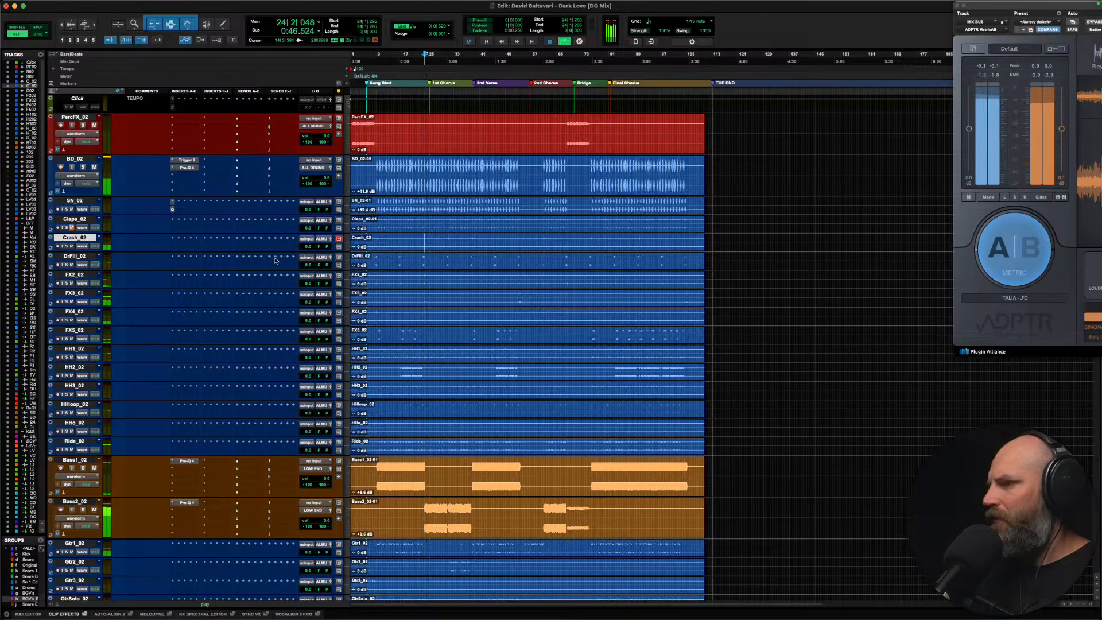
click(238, 240)
text(ice)
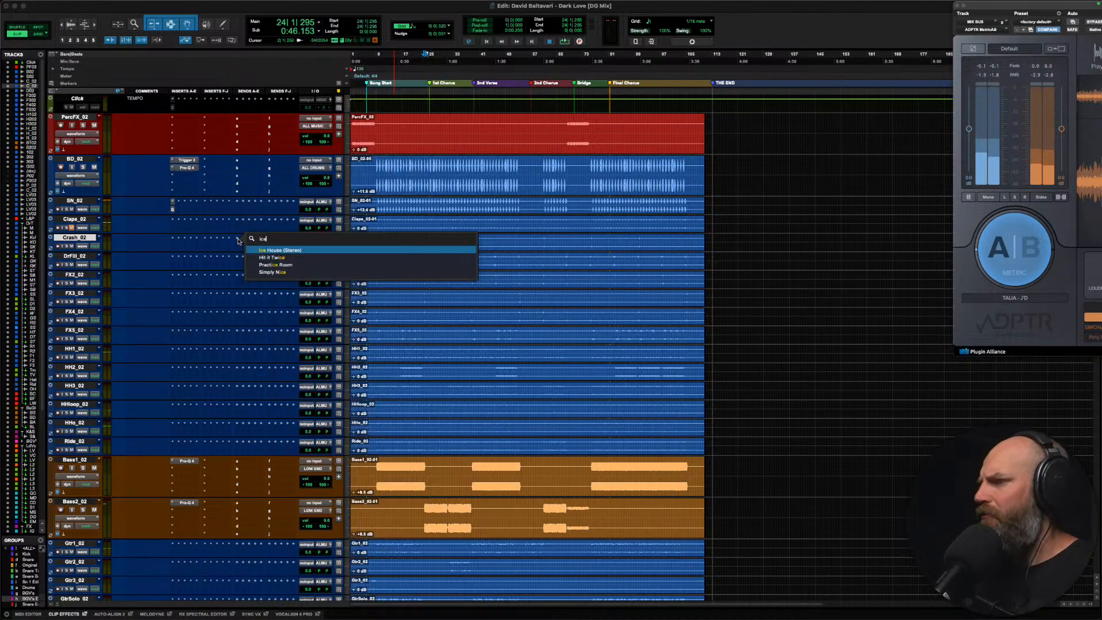
key(Return)
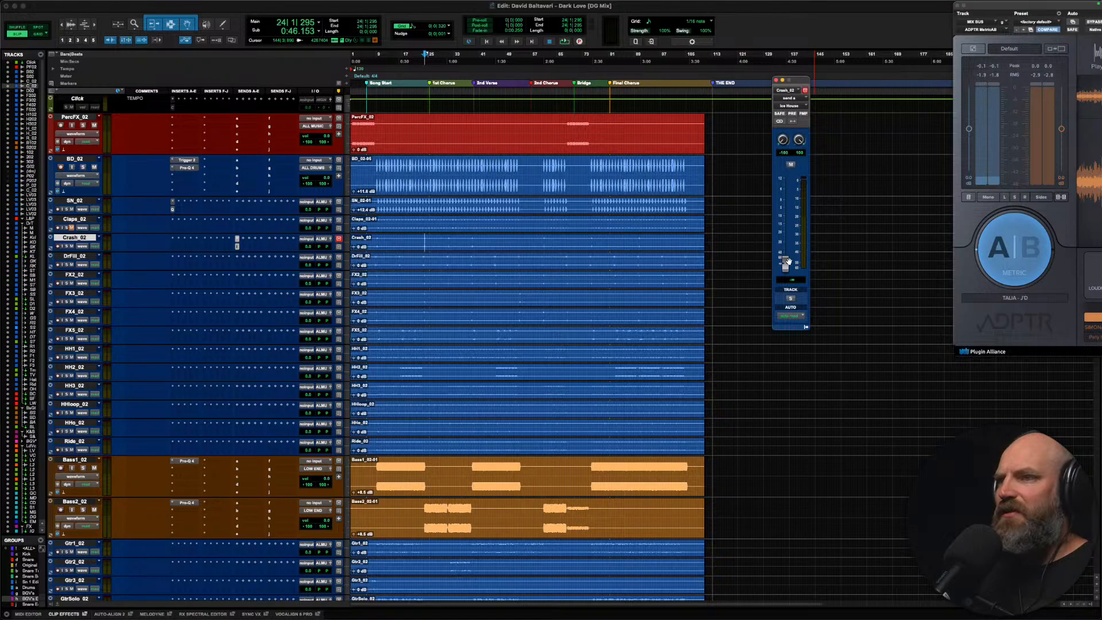
key(space)
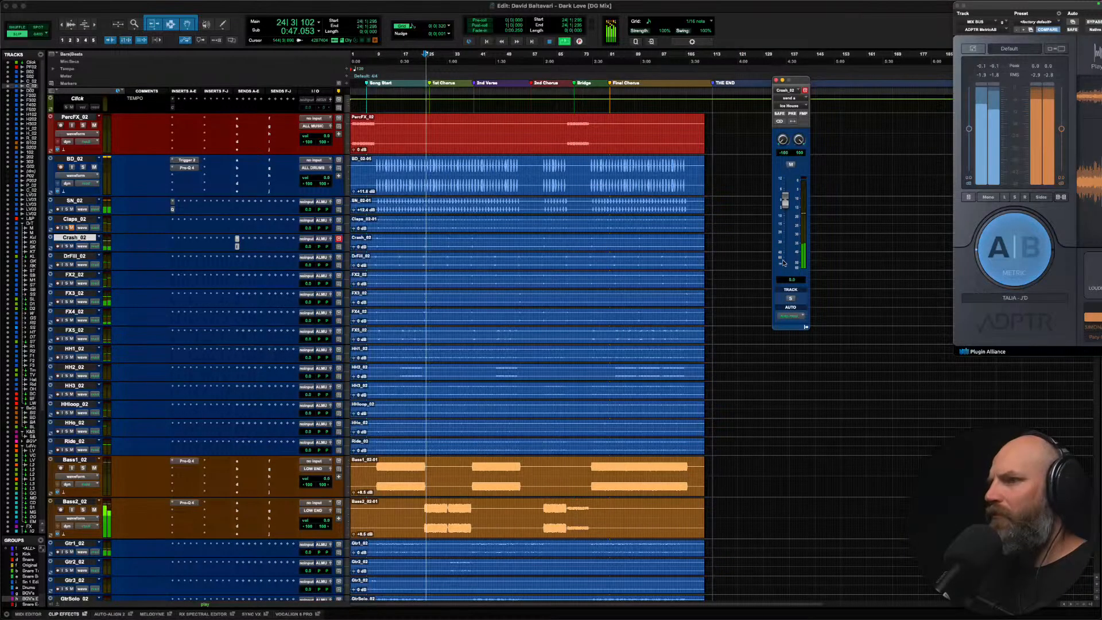
key(space)
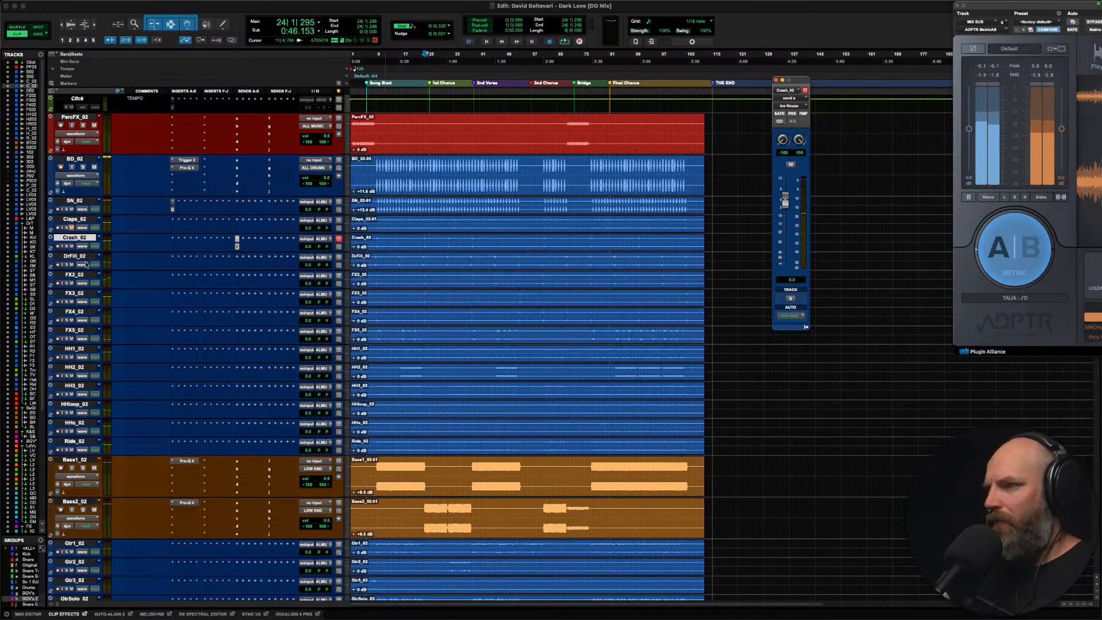
Step: Enlarge the Crash_02 and DrFill_02 track heights, auditioning the drum fill track briefly
key(ctrl+Up)
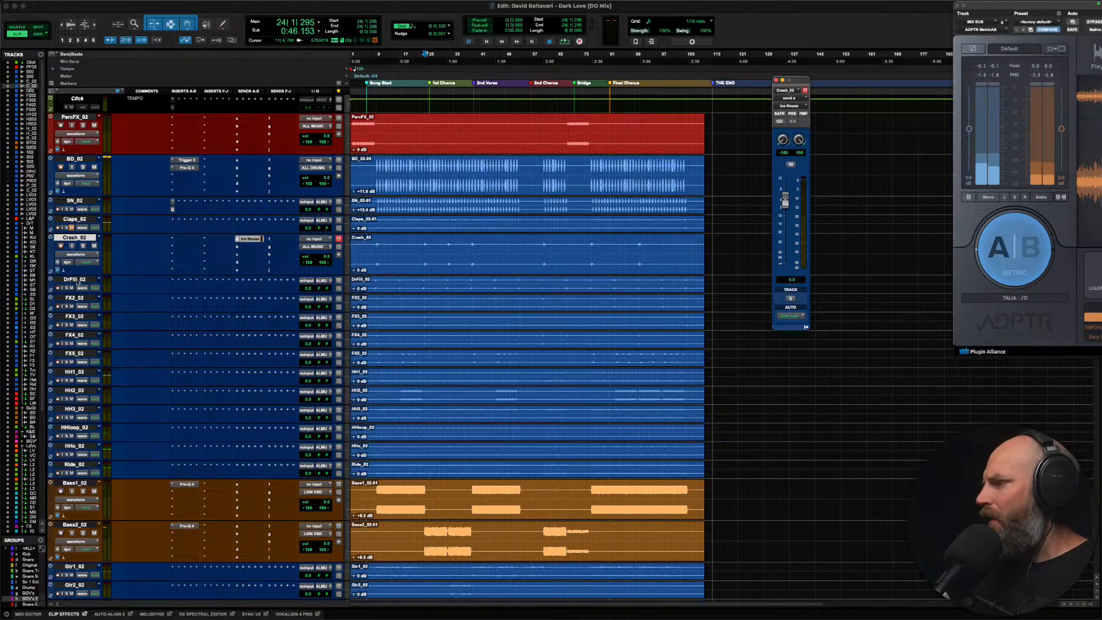
click(76, 280)
key(space)
key(space)
key(ctrl+Up)
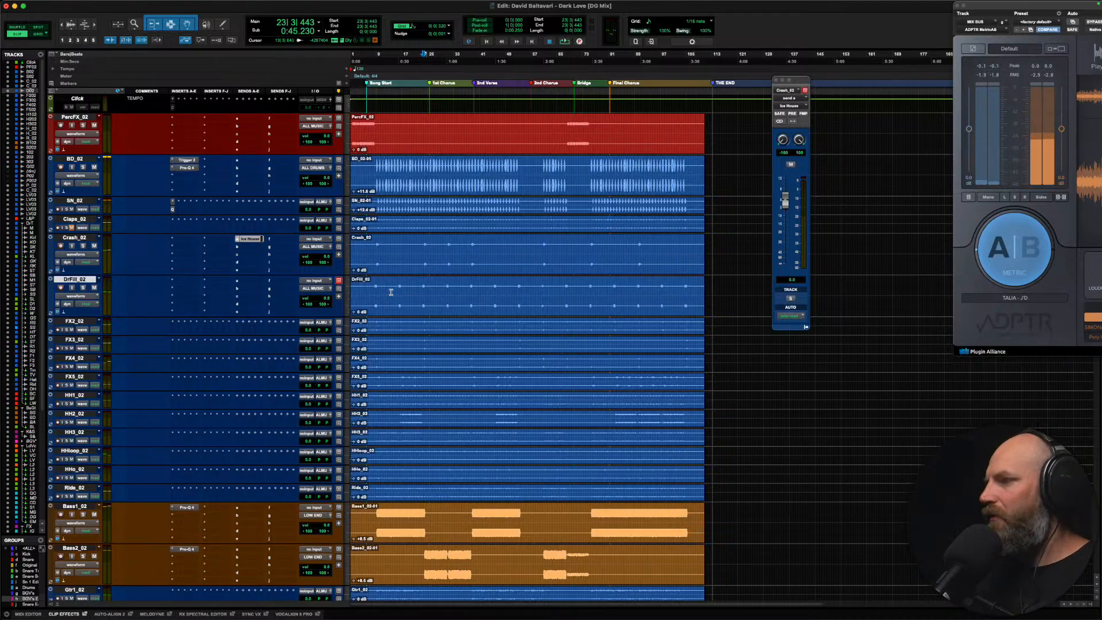
Step: Select the DrFill_02 passage leading into the 1st Chorus and play it back
shift+click(430, 290)
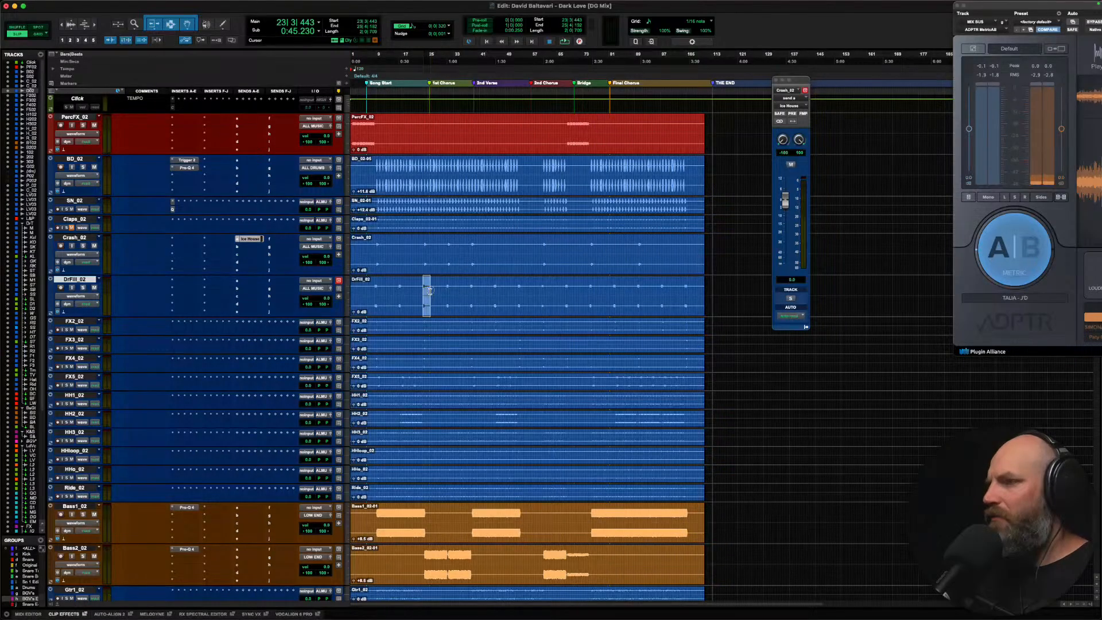
key(t)
key(t)
key(t)
key(t)
key(t)
shift+click(689, 292)
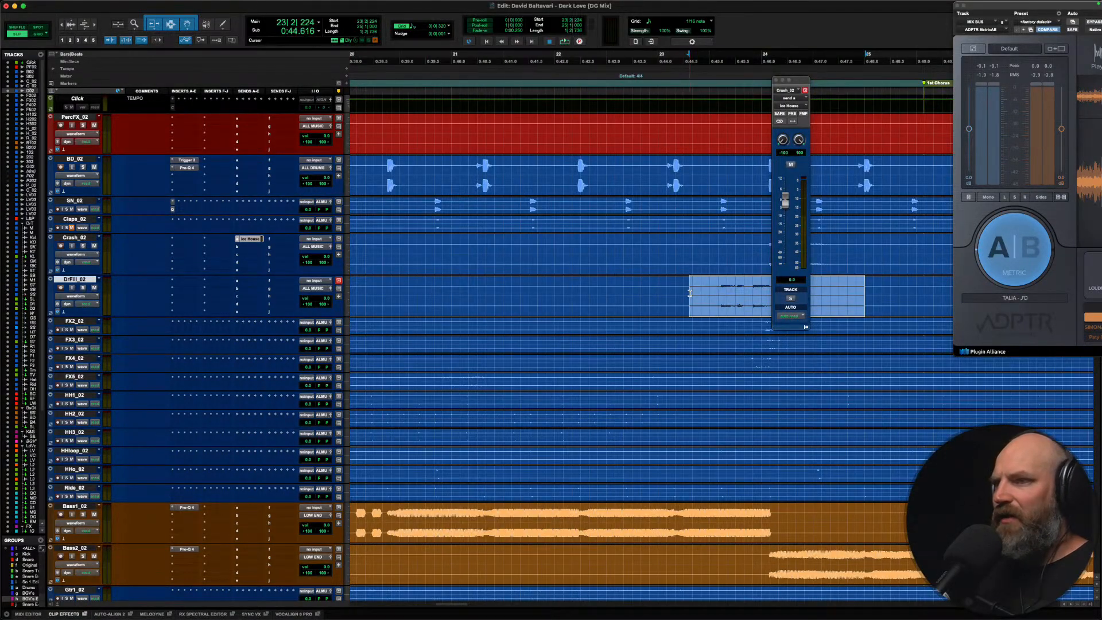
shift+click(669, 289)
key(space)
key(r)
shift+click(685, 288)
key(space)
key(space)
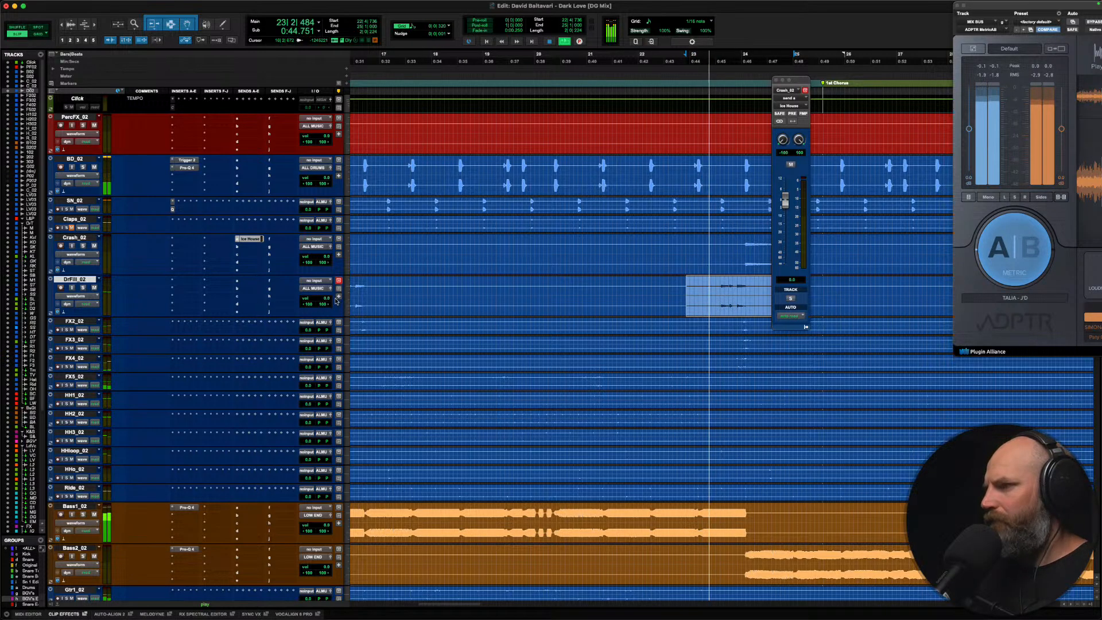
Step: Raise the DrFill_02 clip gain to about +8.5 dB during playback
key(r)
key(r)
key(r)
key(r)
key(r)
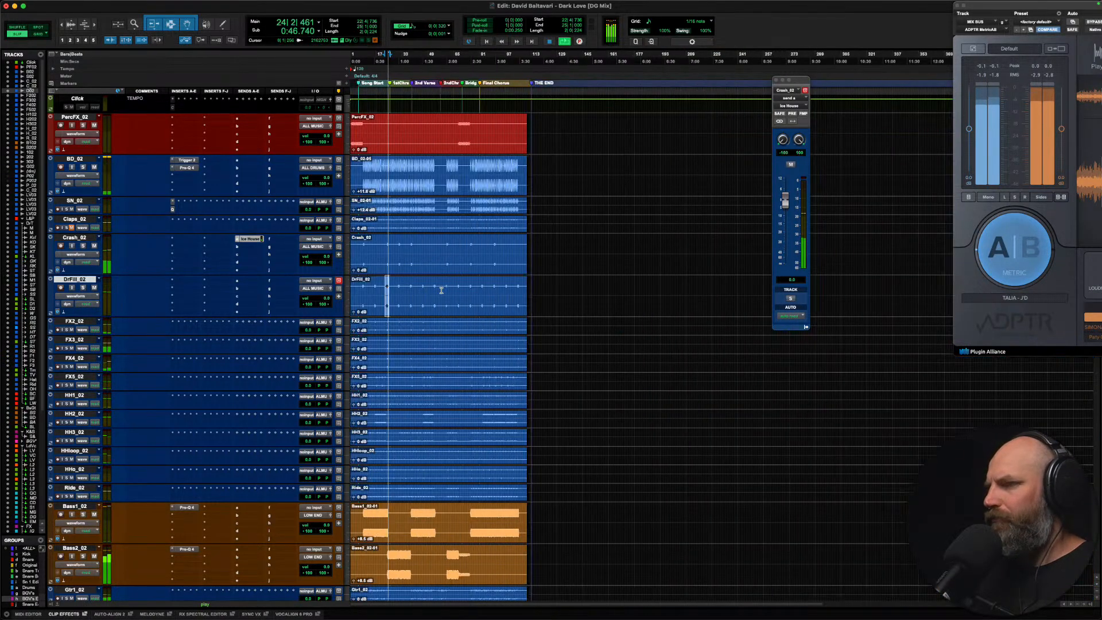
drag(353, 315, 288, 252)
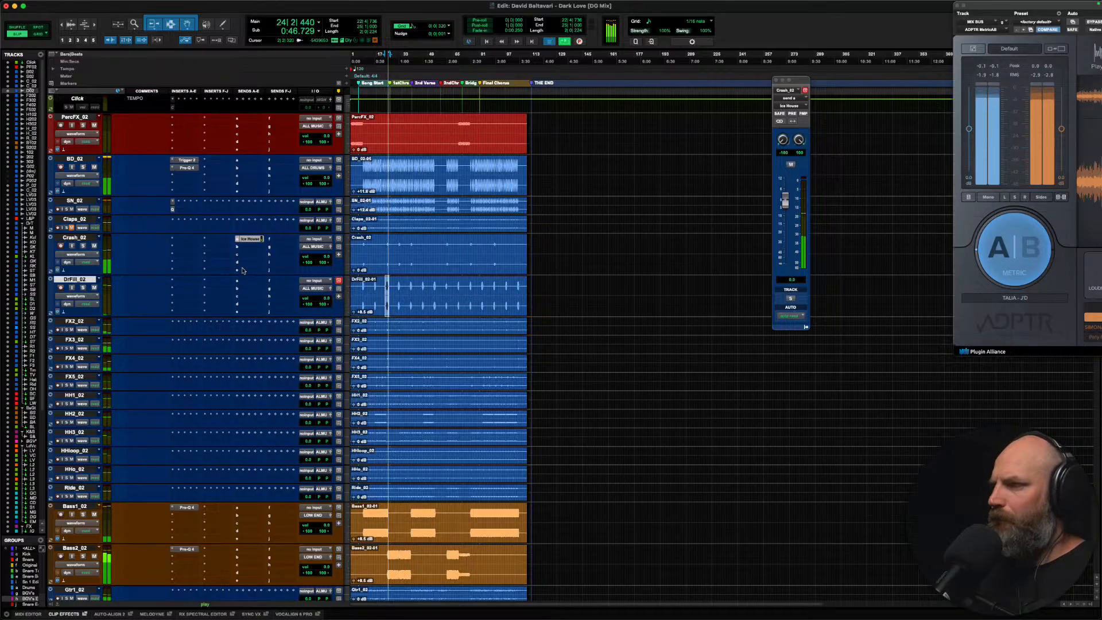
key(space)
Step: Insert the CLA-76 stereo compressor on DrFill_02 and turn up its release and attack controls, auditioning the fill
click(172, 280)
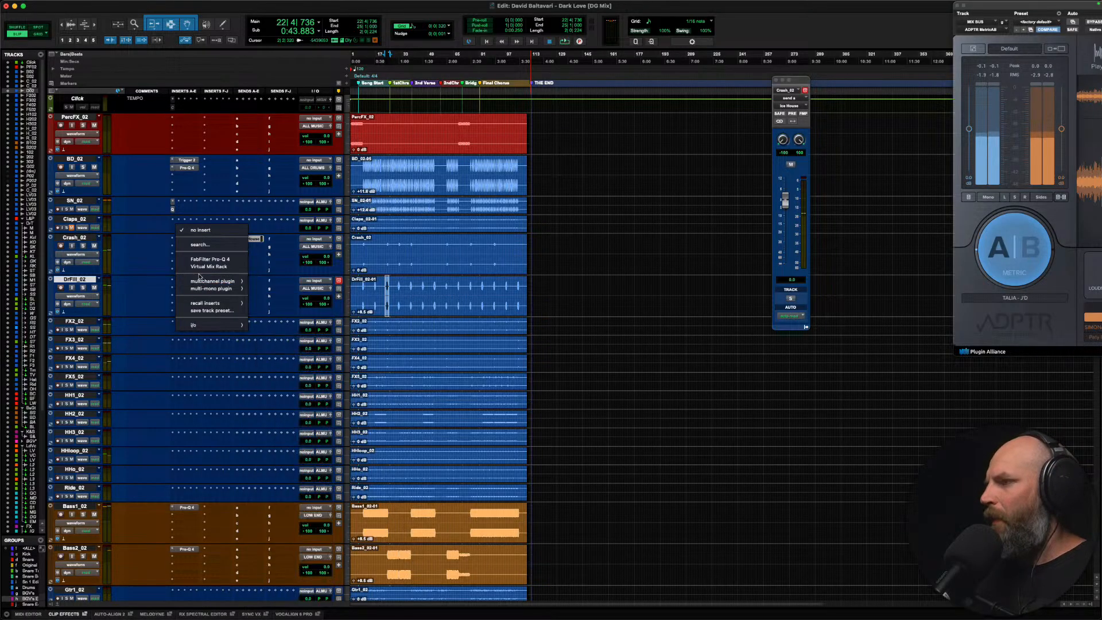
mouse_move(289, 272)
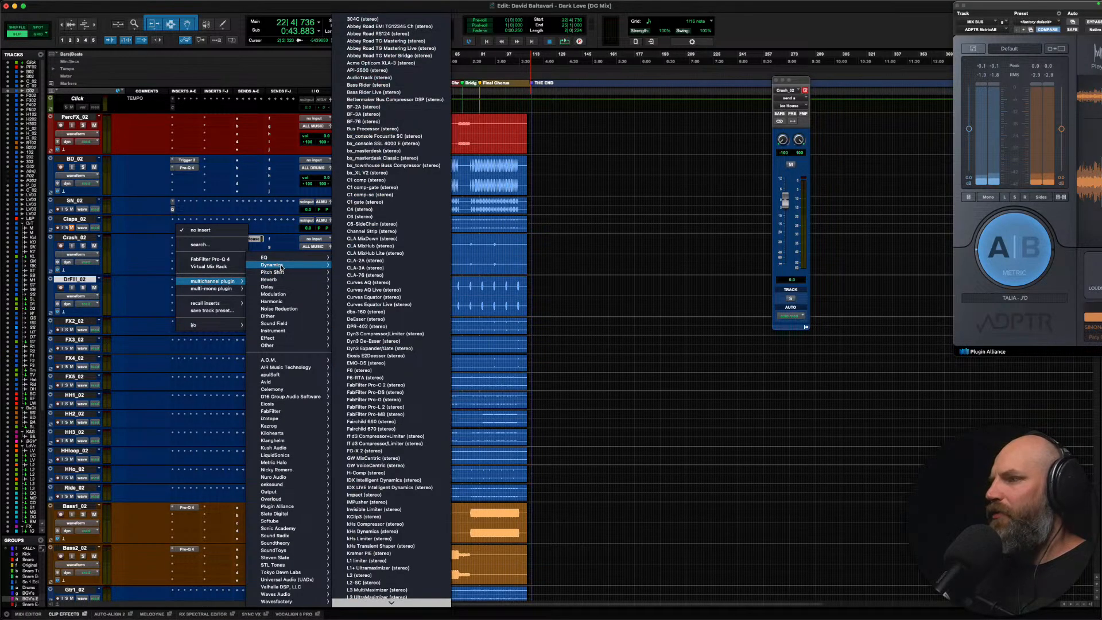
click(390, 275)
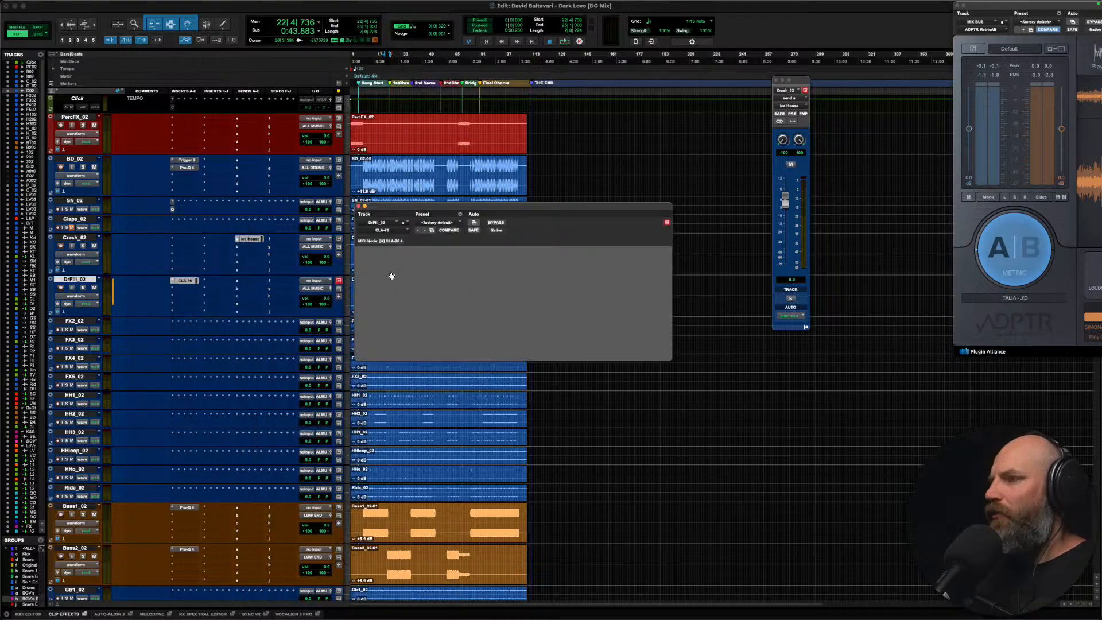
drag(520, 207, 583, 167)
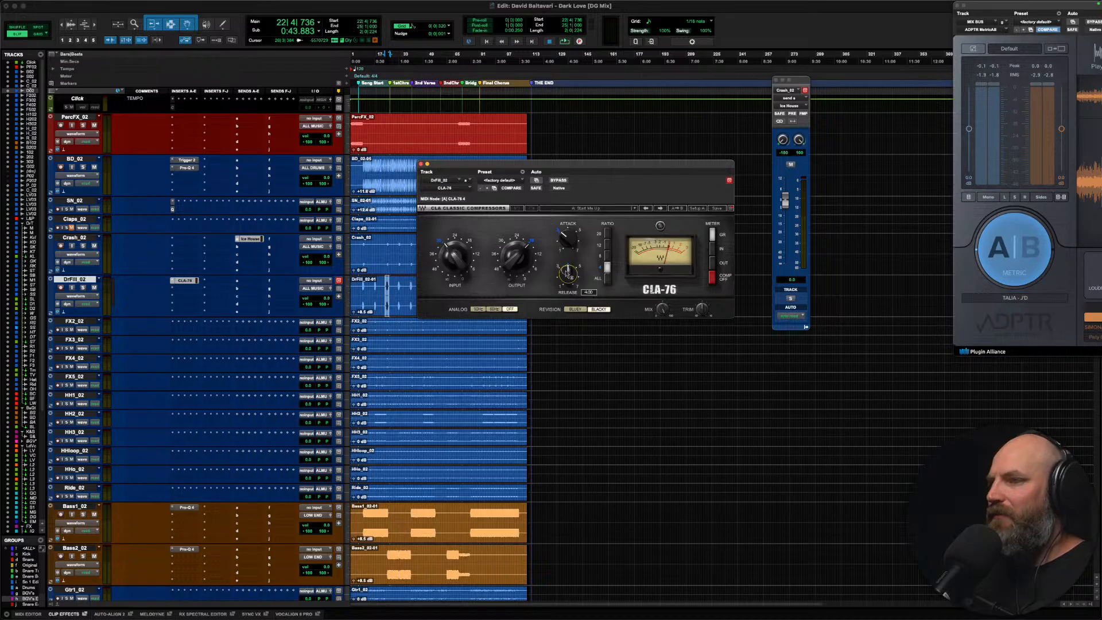
key(space)
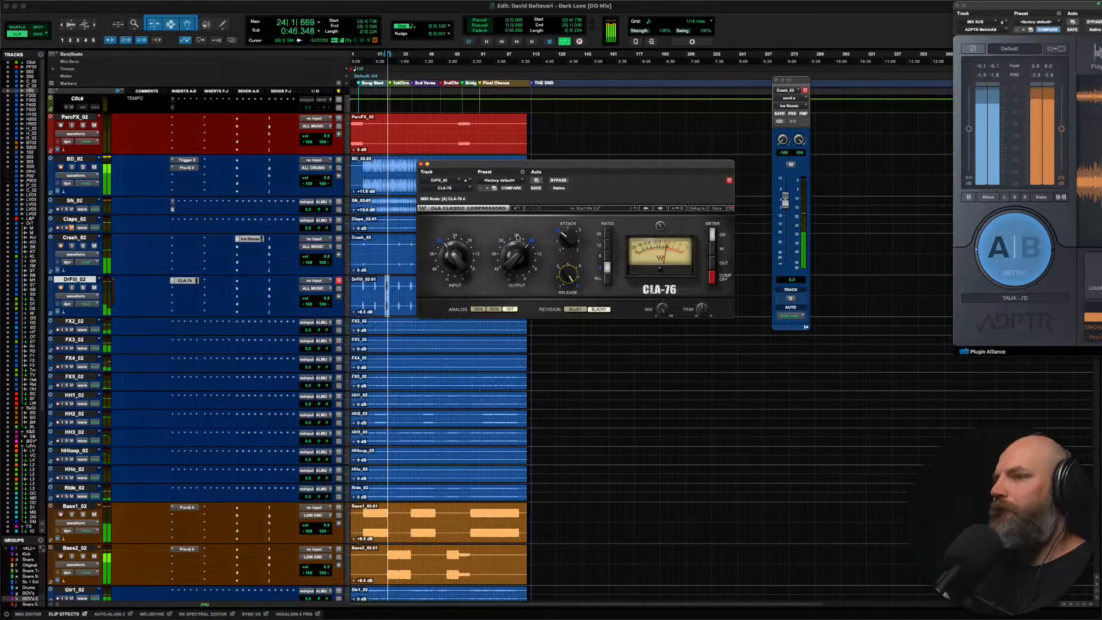
key(space)
drag(569, 239, 571, 165)
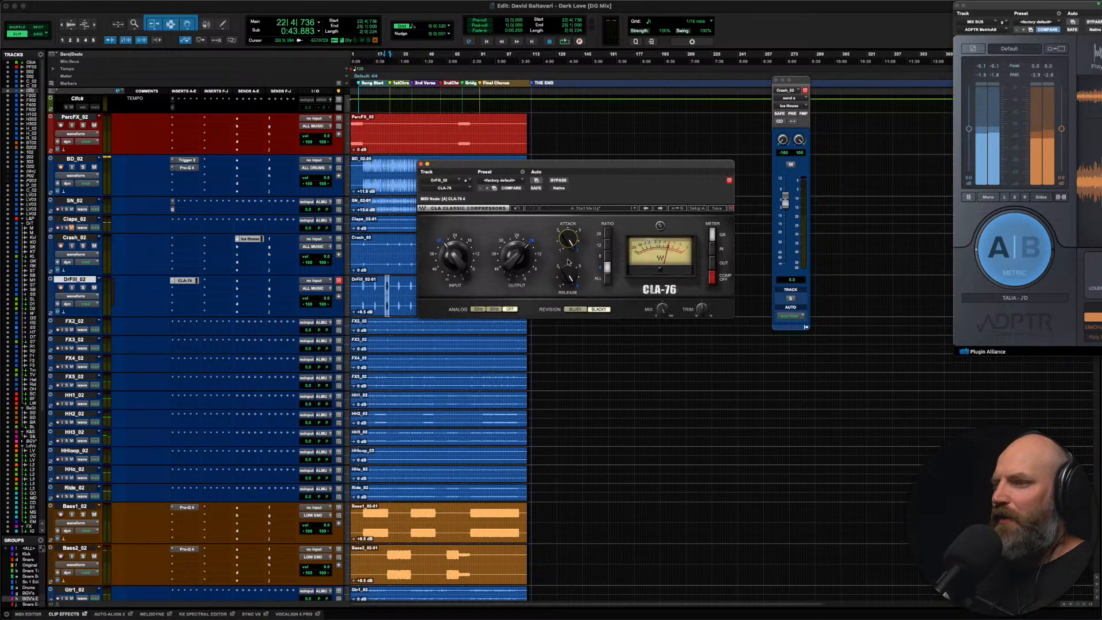
key(space)
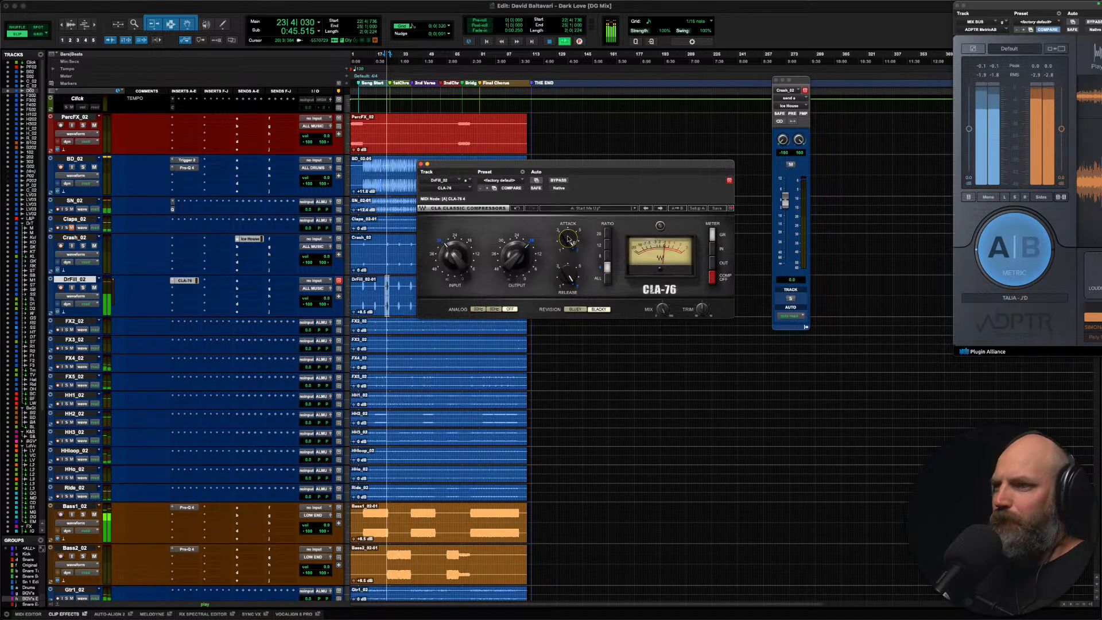
key(space)
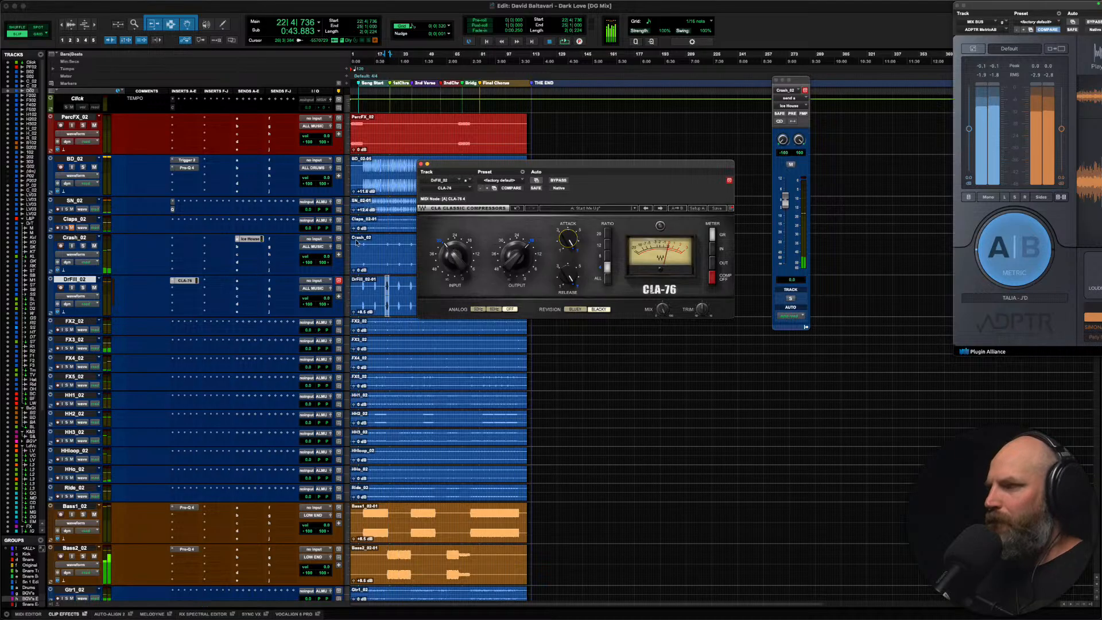
Step: Insert FabFilter Pro-Q 4 after the compressor on DrFill_02, cut about 5 dB in the upper mids, audition and close it
click(179, 289)
click(202, 266)
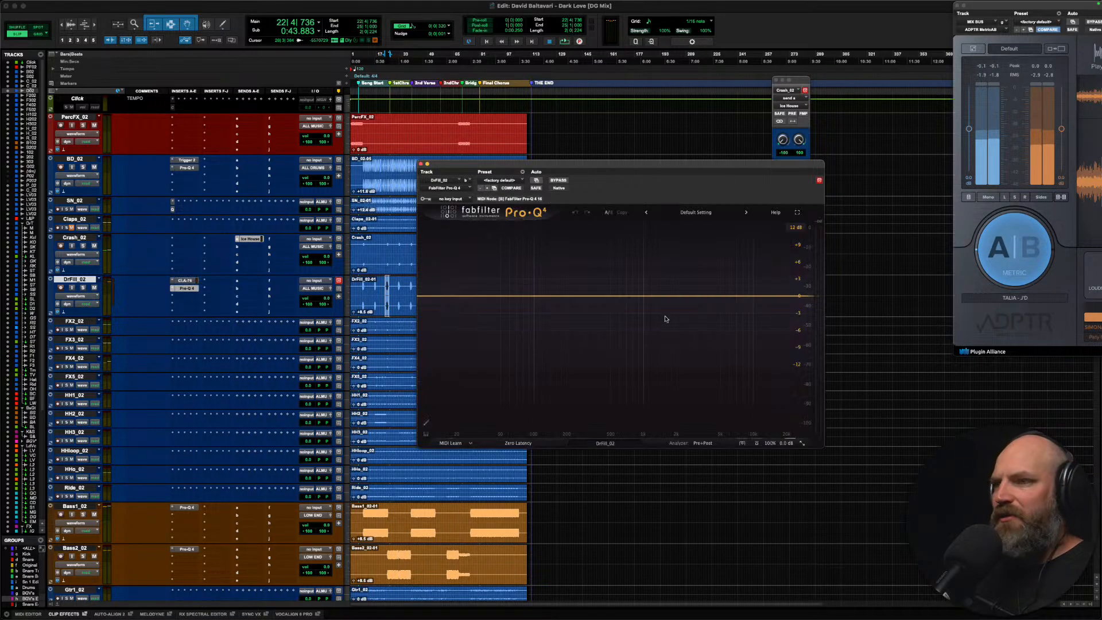
drag(702, 300, 695, 326)
key(space)
key(space)
key(super+w)
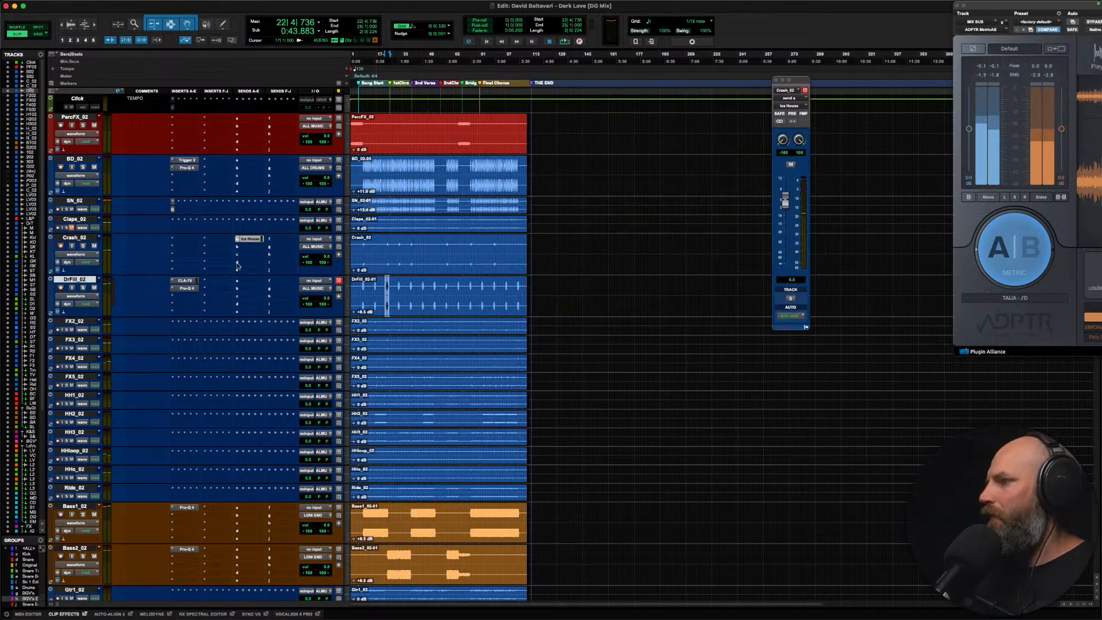
click(238, 281)
click(173, 298)
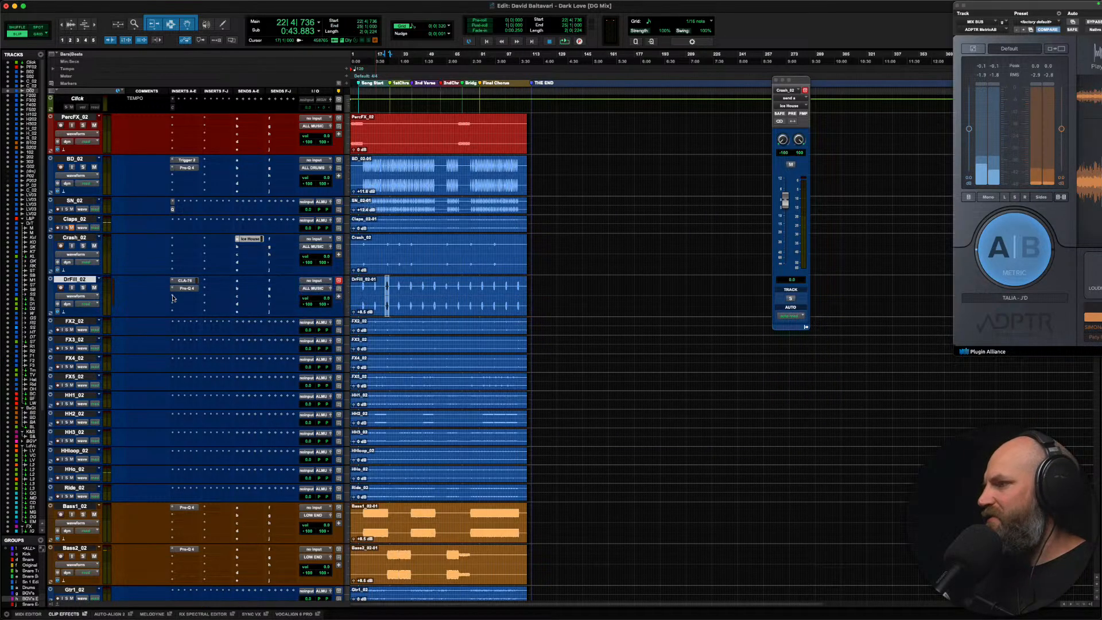
Step: Solo FX2_02 for a short playback and enlarge the waveform display of all tracks
scroll(121, 323, down, 2)
click(80, 300)
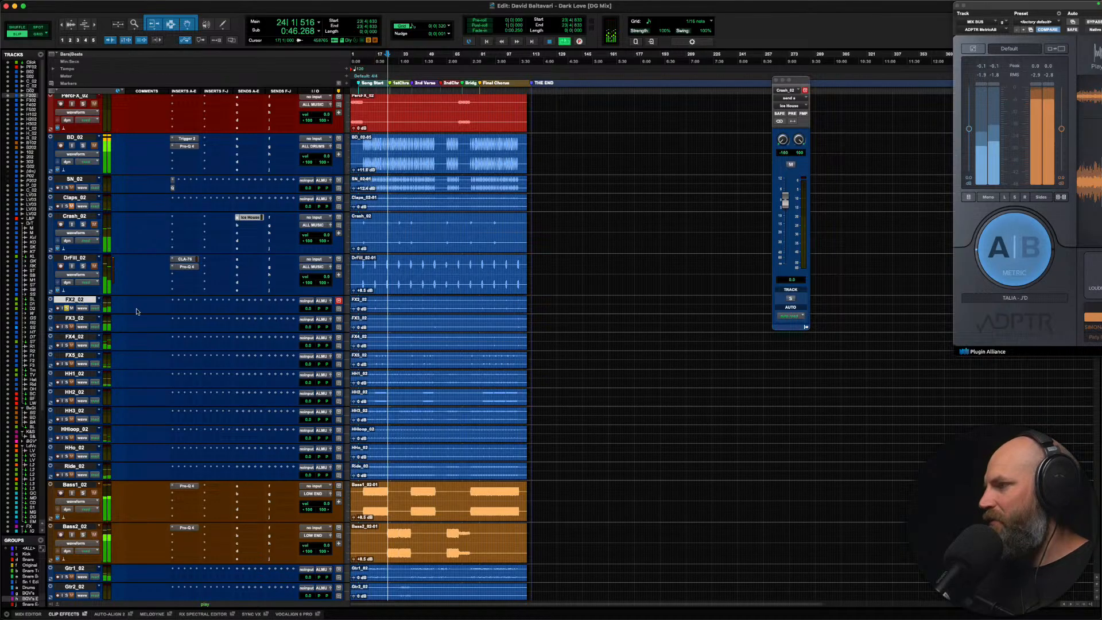
scroll(201, 279, down, 4)
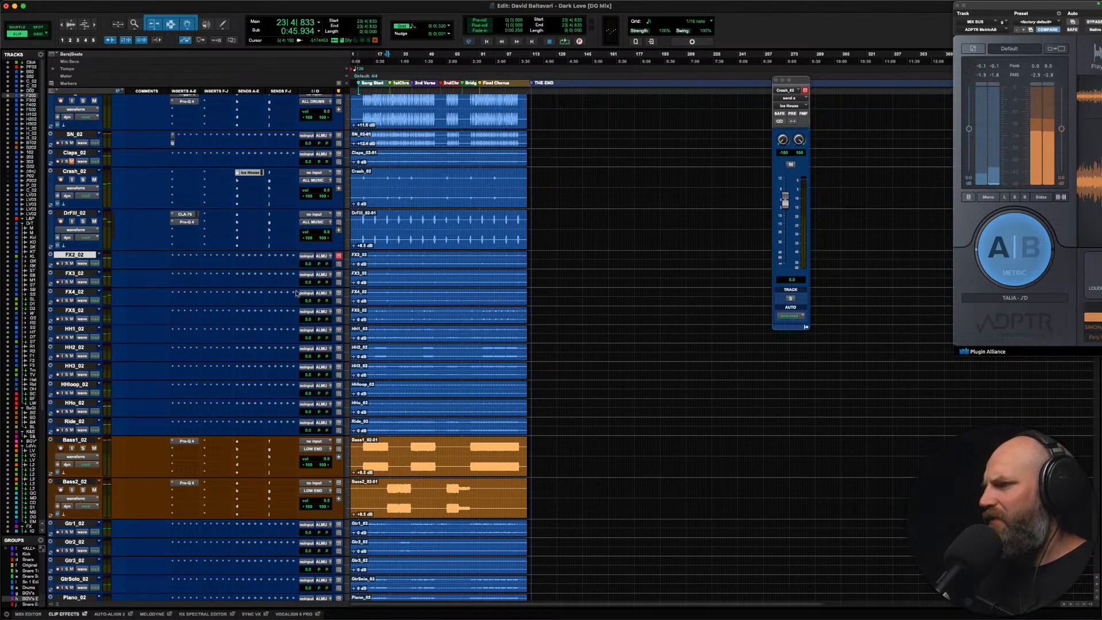
scroll(296, 293, down, 2)
key(super+alt+bracketright)
key(super+alt+bracketright)
key(super+alt+bracketright)
key(super+alt+bracketright)
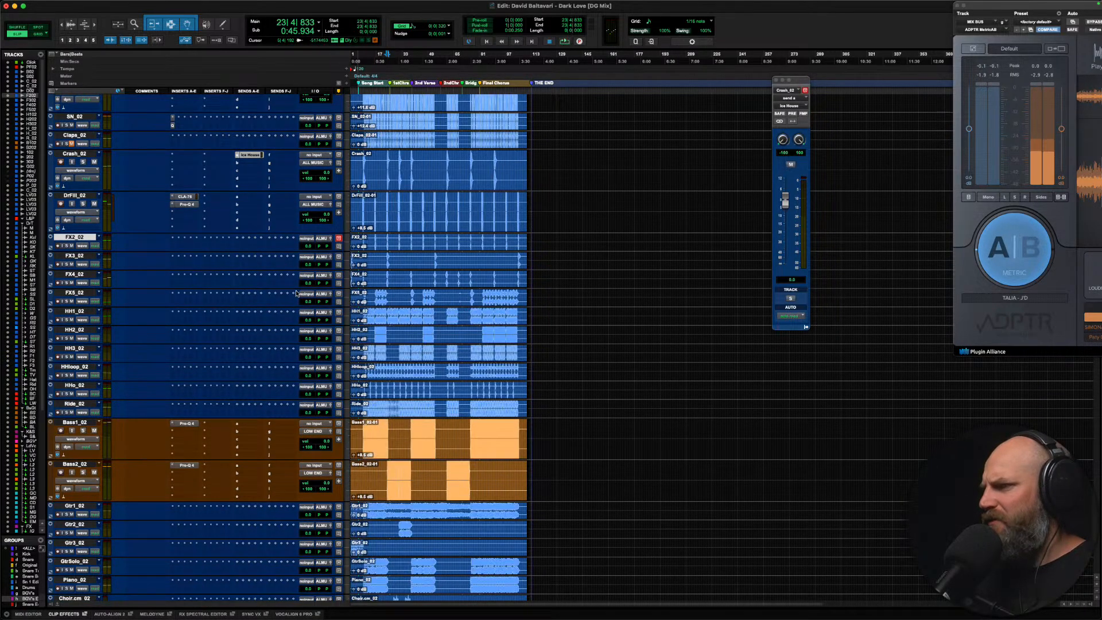
Step: Play from about bar 9 and solo HH1_02, HH2_02, HH3_02 and HHloop_02 one after another to audition the hi-hats
click(367, 313)
key(space)
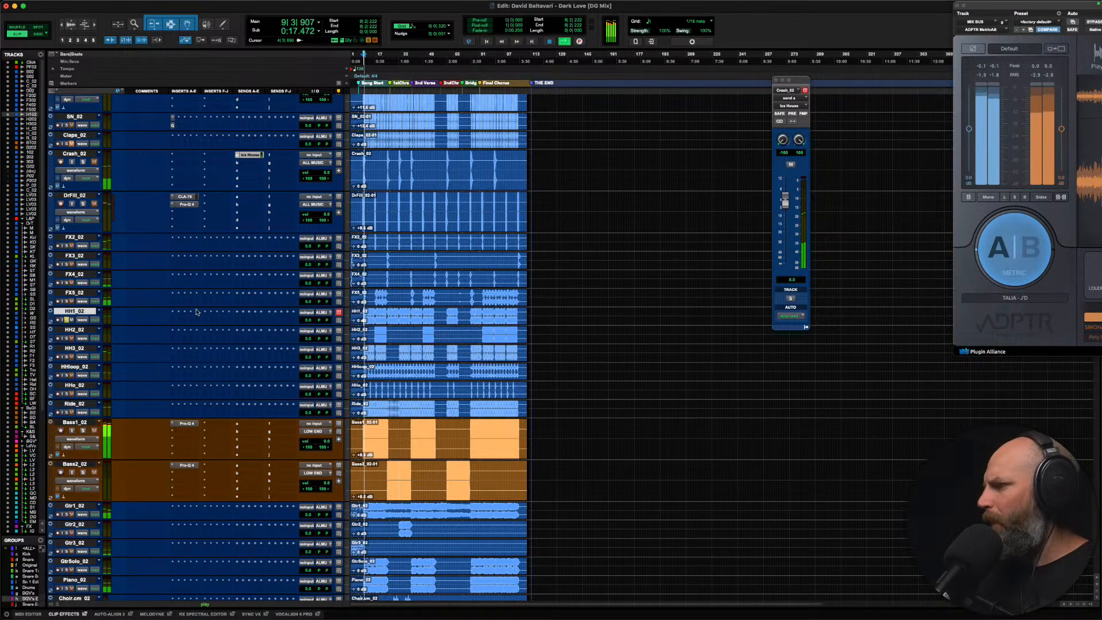
click(80, 330)
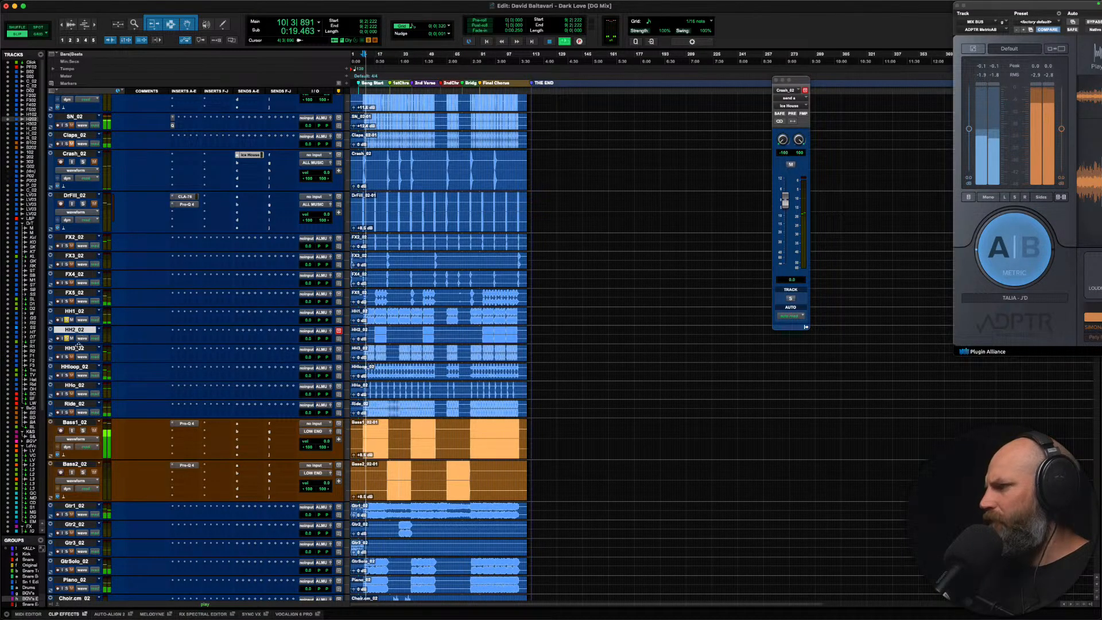
click(77, 347)
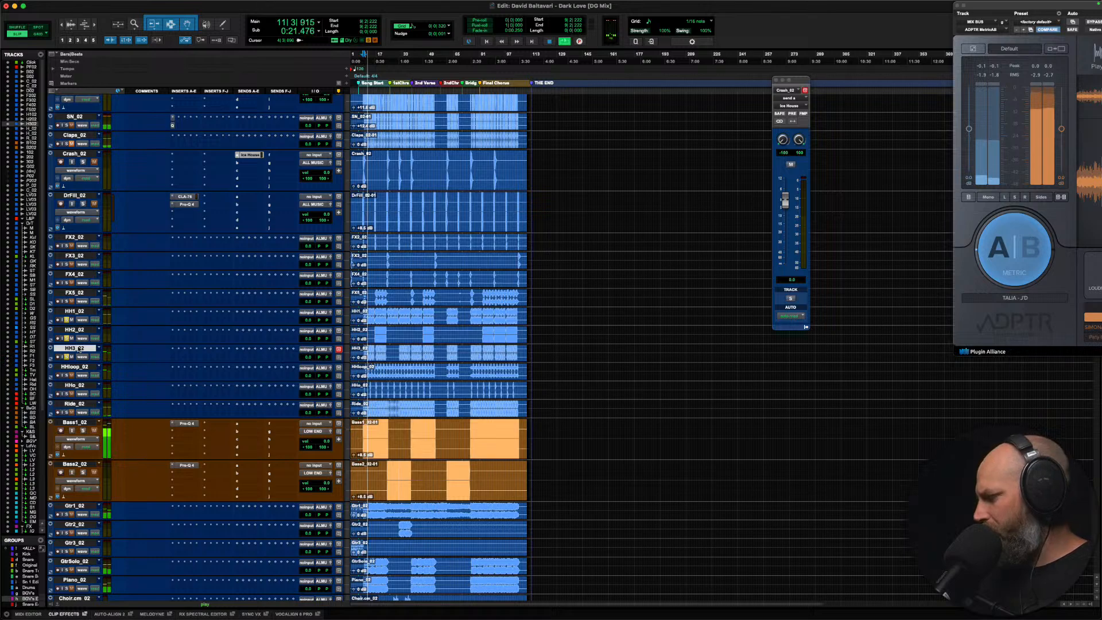
click(78, 368)
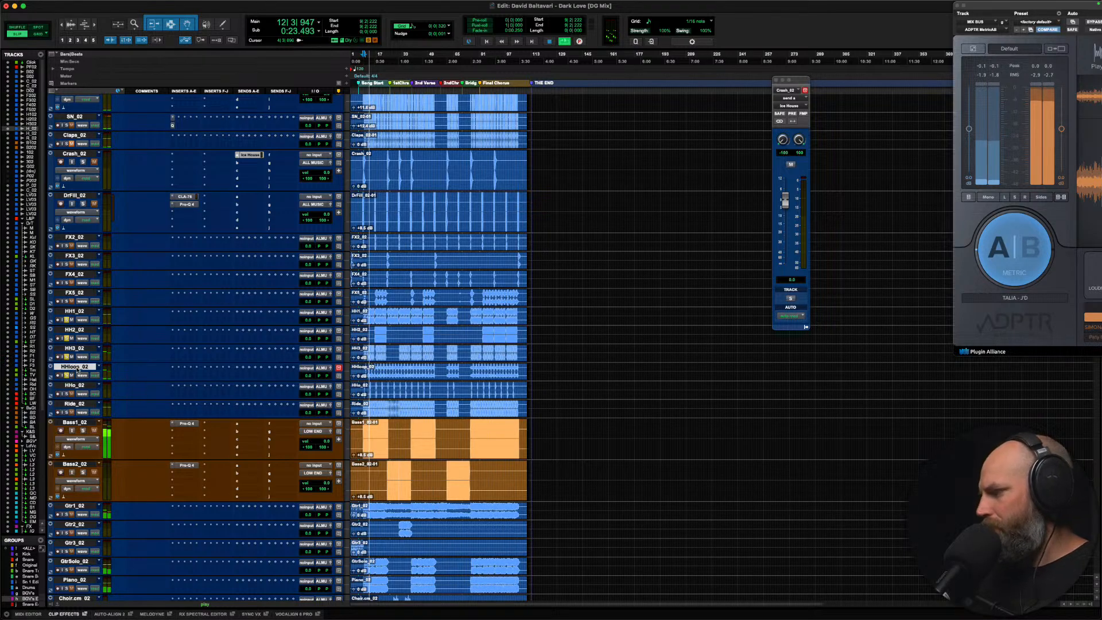
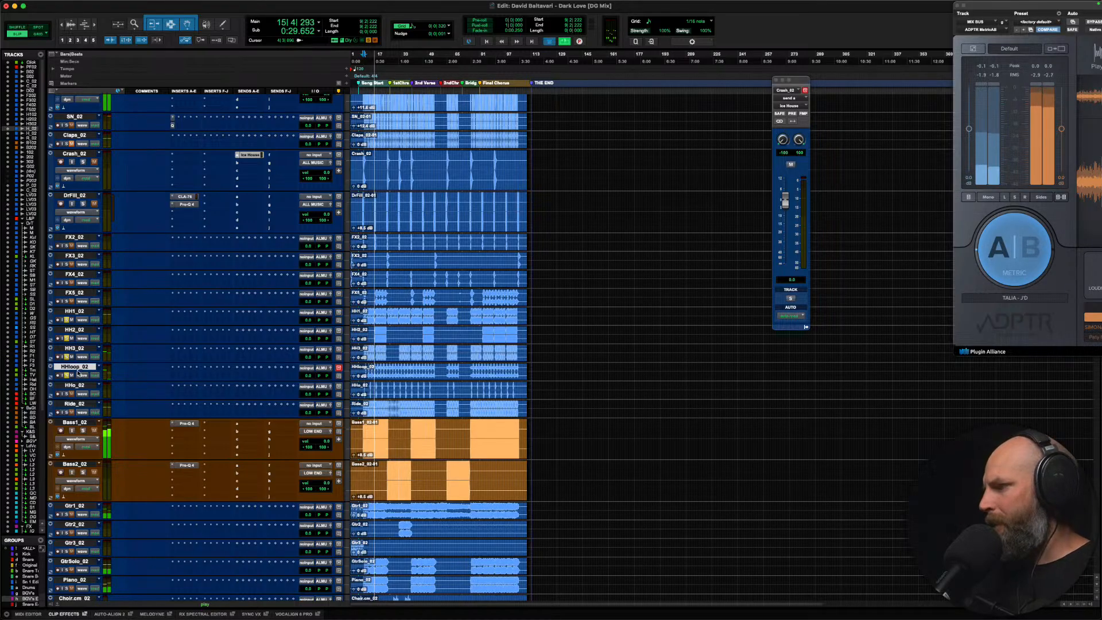
key(space)
Step: Audition HHo_02 and Ride_02 from about bar 9 together with the soloed hi-hats, checking the panning of Ride_02
click(76, 313)
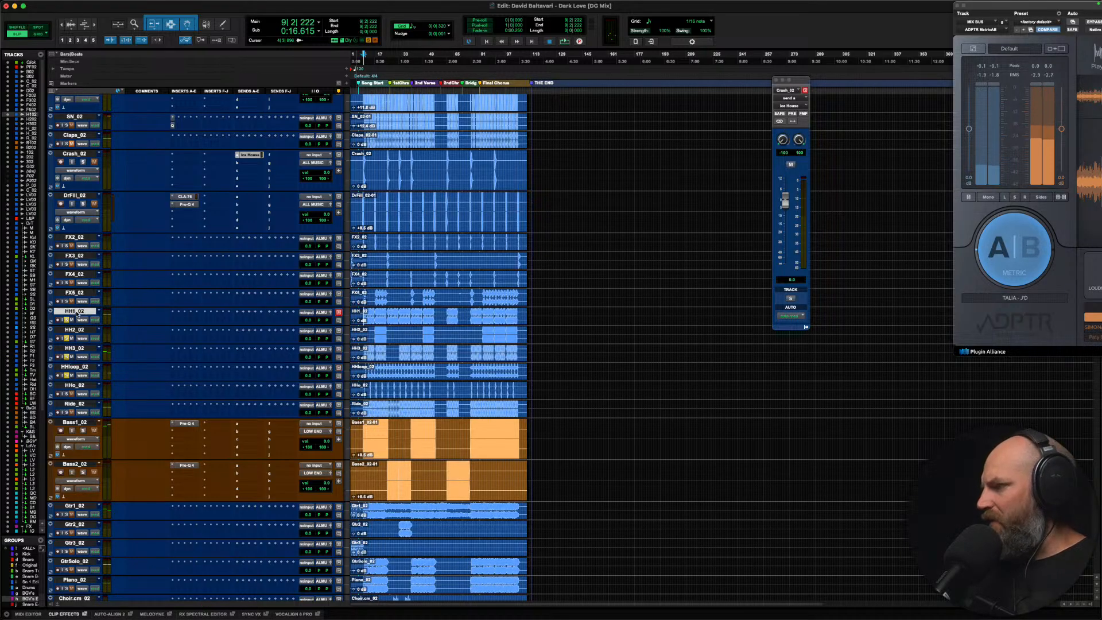
shift+click(75, 366)
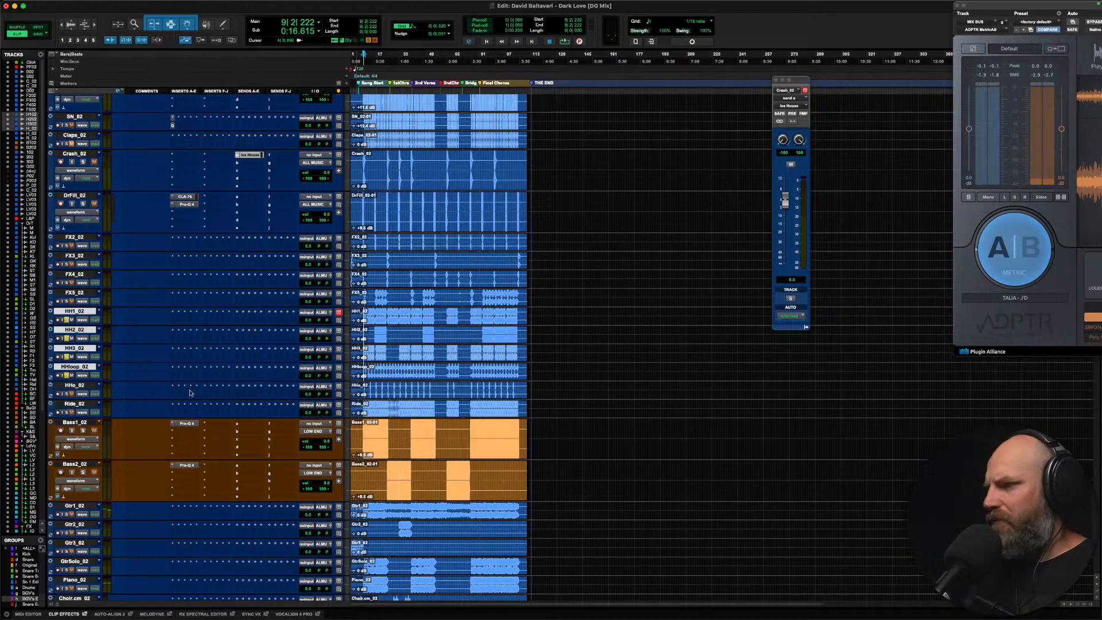
click(361, 390)
key(space)
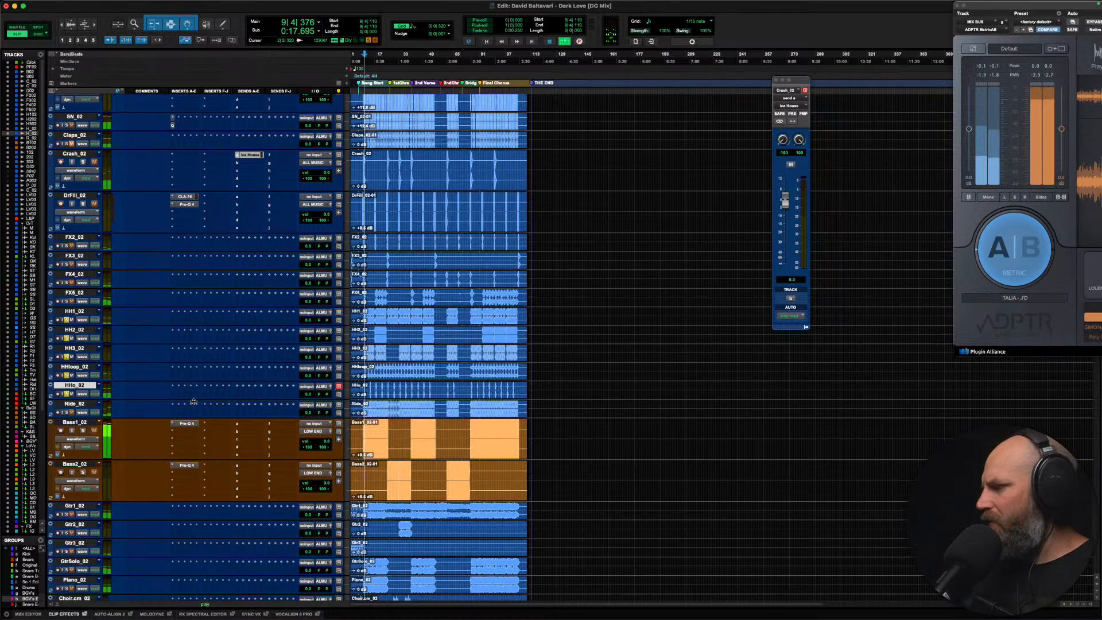
key(space)
click(70, 405)
key(space)
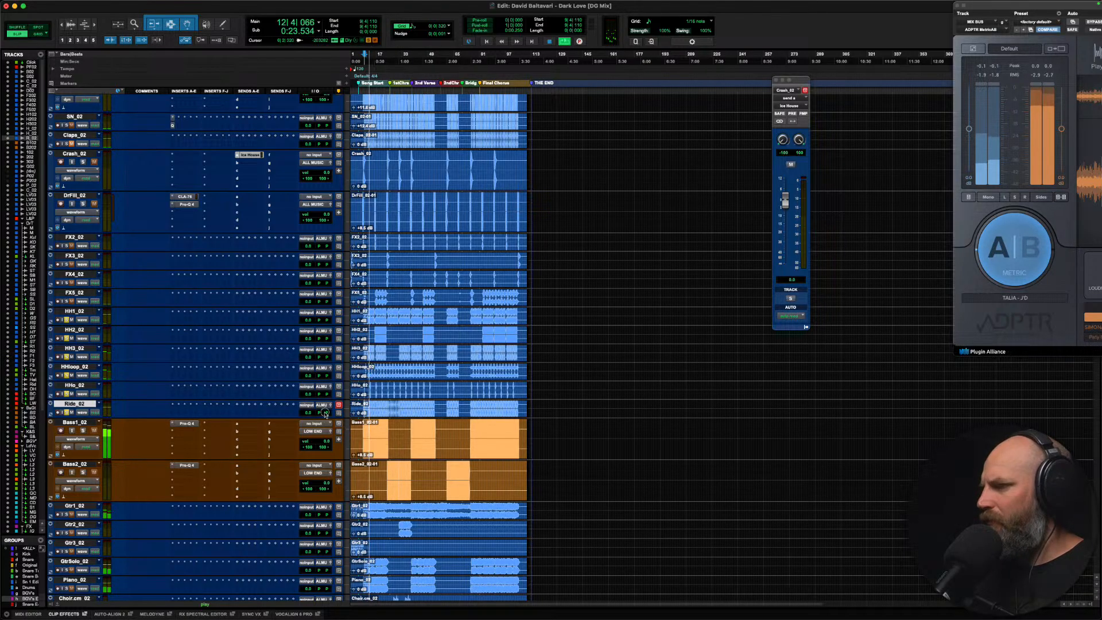
drag(325, 415, 327, 413)
key(space)
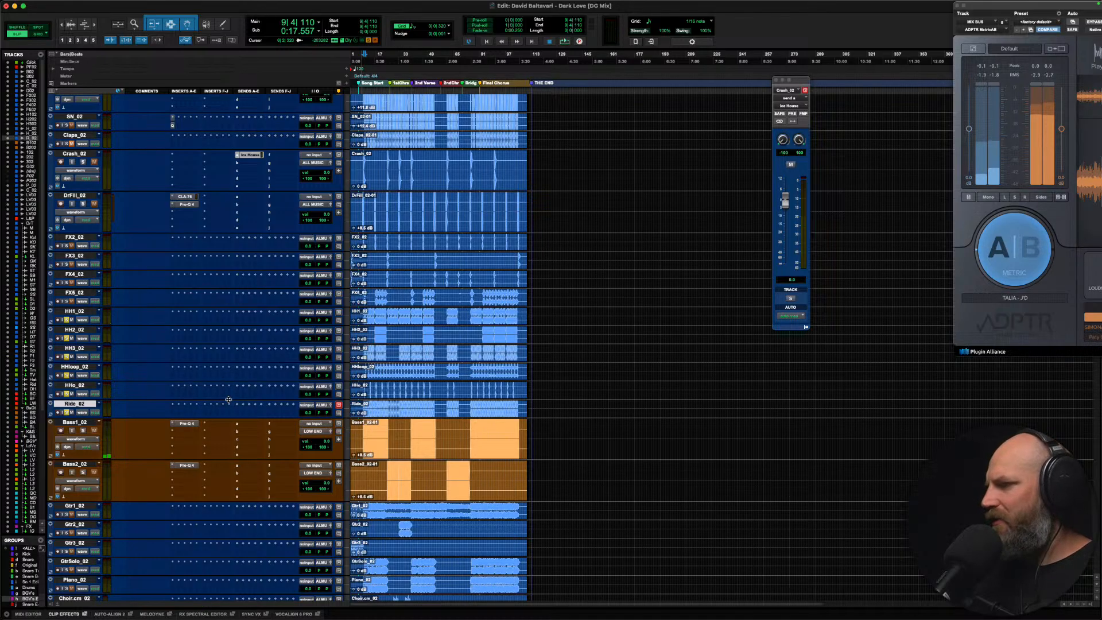
Step: Replay HHo_02 from bar 9, check its panning, and clear its solo for a short playback
click(358, 388)
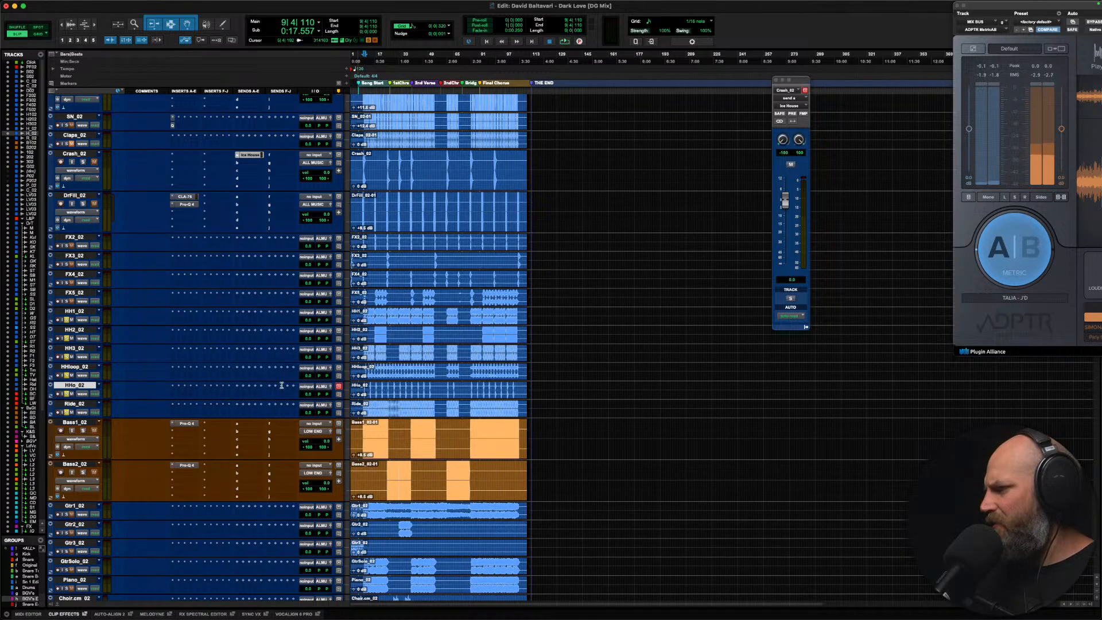
key(space)
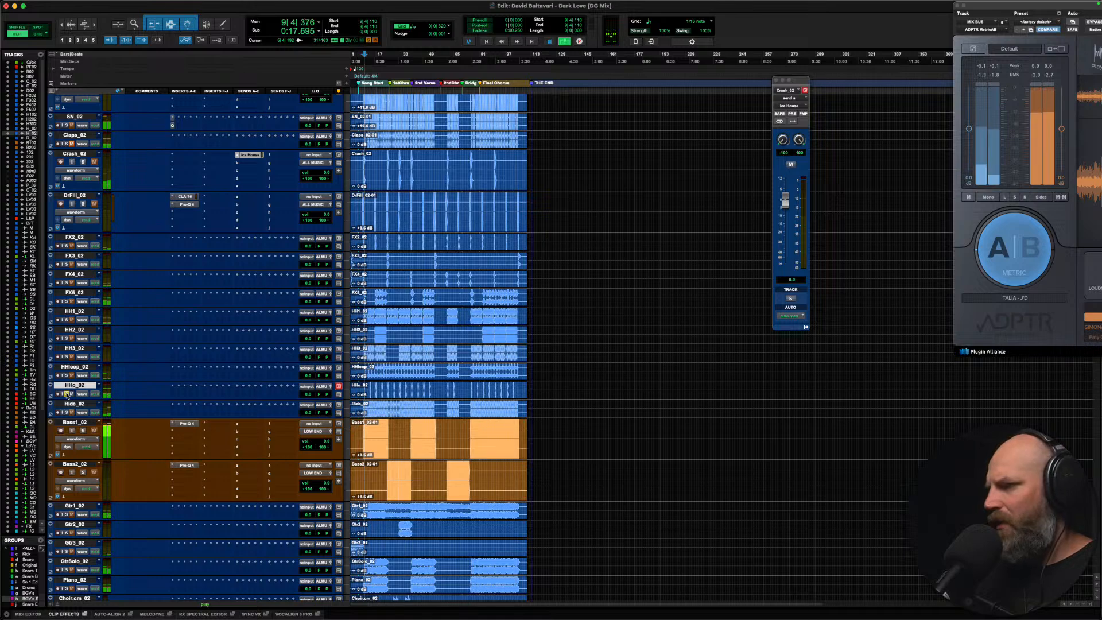
key(space)
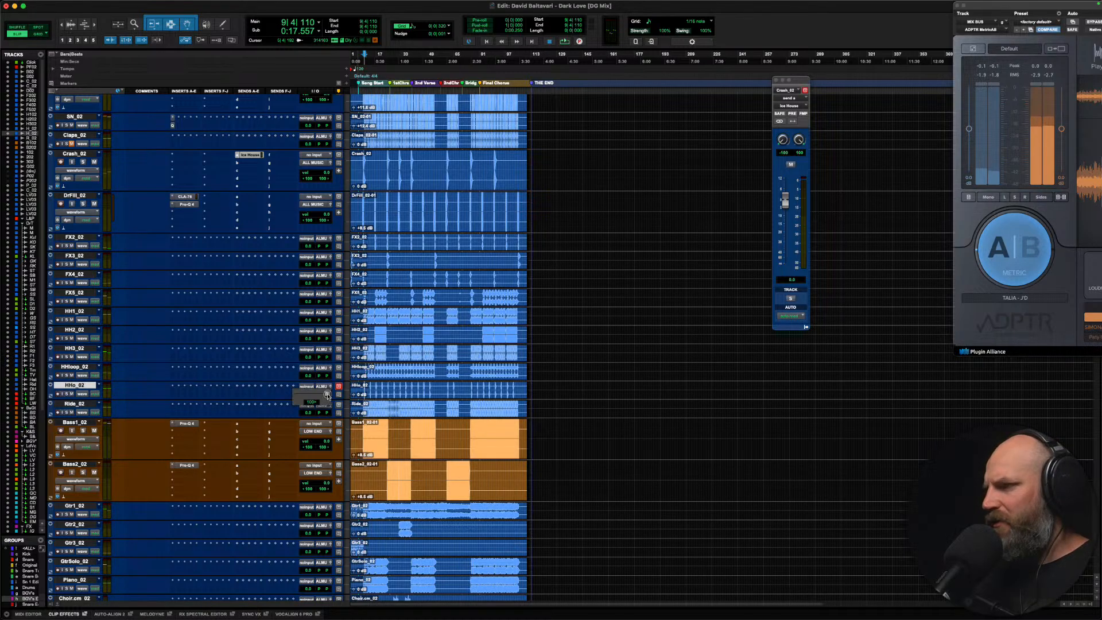
key(shift+s)
key(space)
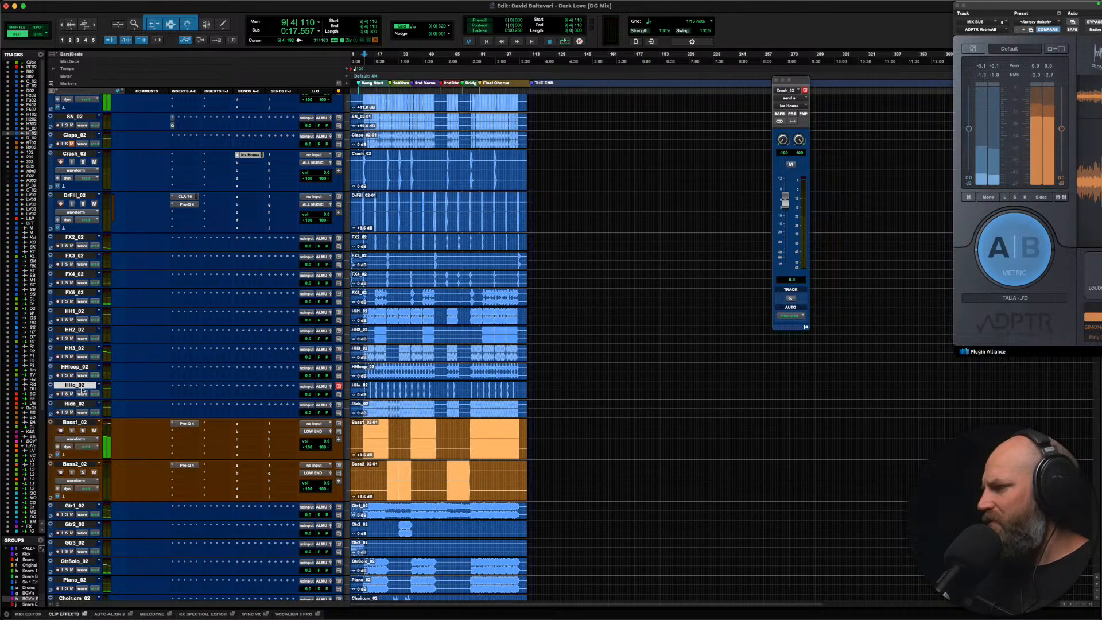
key(space)
Step: Solo HHloop_02 and HH3_02 in turn for short playbacks and clear their solos
click(77, 368)
key(shift+s)
key(space)
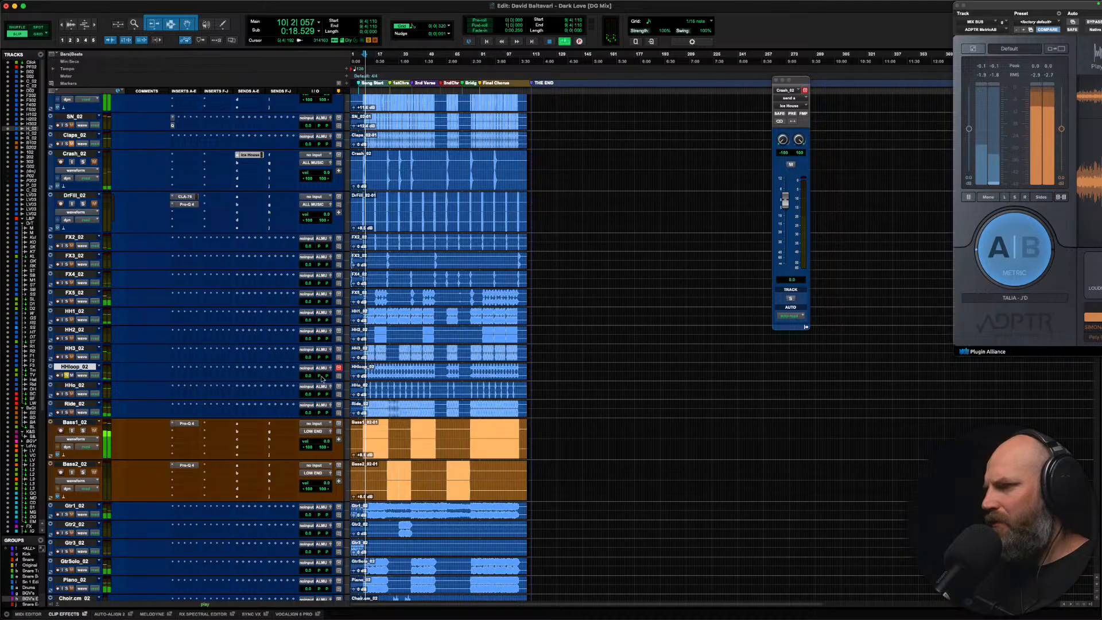
click(75, 348)
key(space)
key(shift+s)
key(space)
key(shift+s)
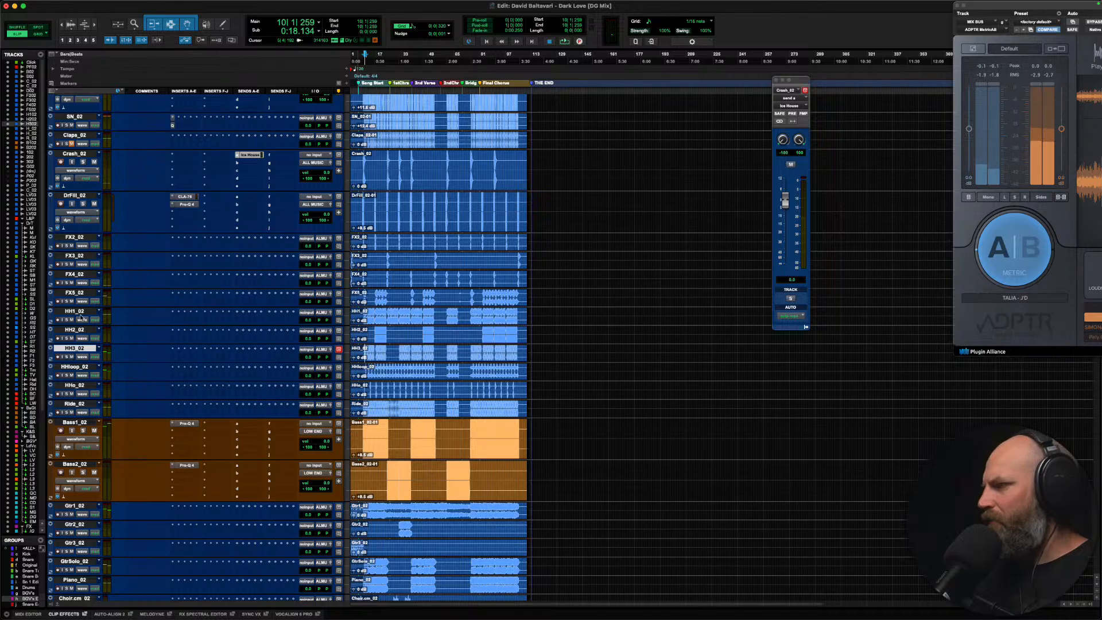
Step: Select the clips from HH1_02 through Ride_02 during playback and raise their clip gain to +4.0 dB
click(76, 312)
key(space)
click(400, 321)
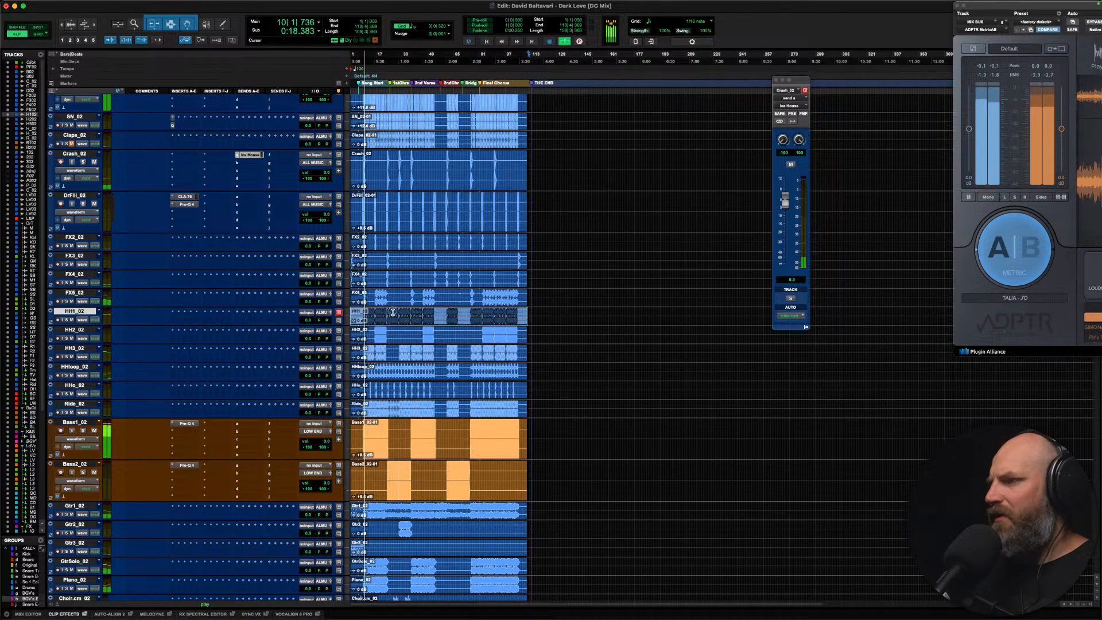
drag(547, 322, 575, 402)
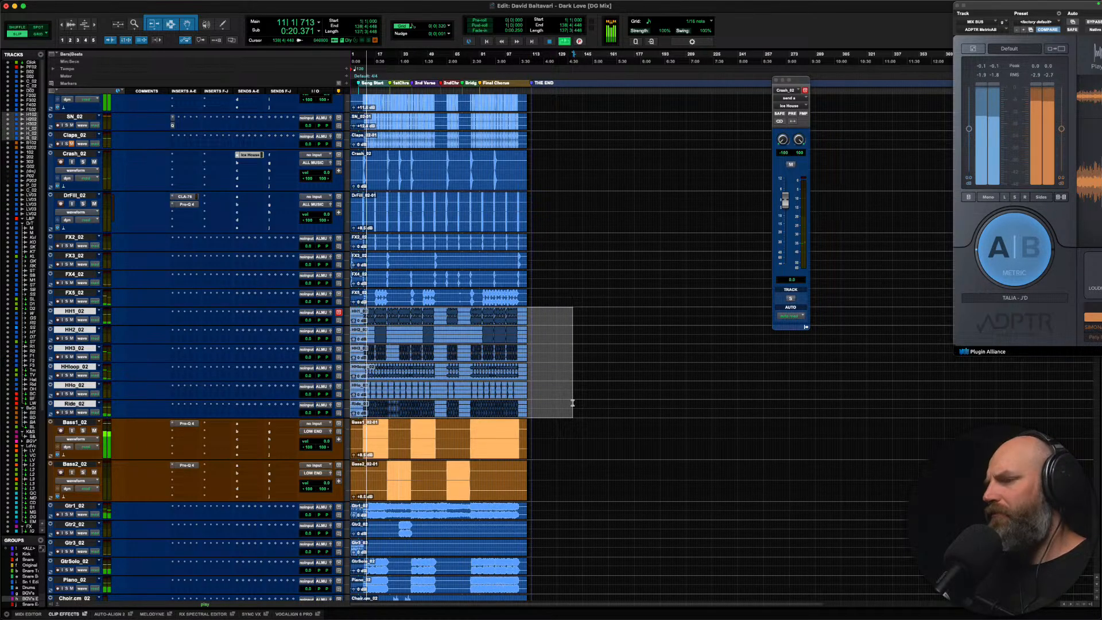
key(ctrl+shift+Up)
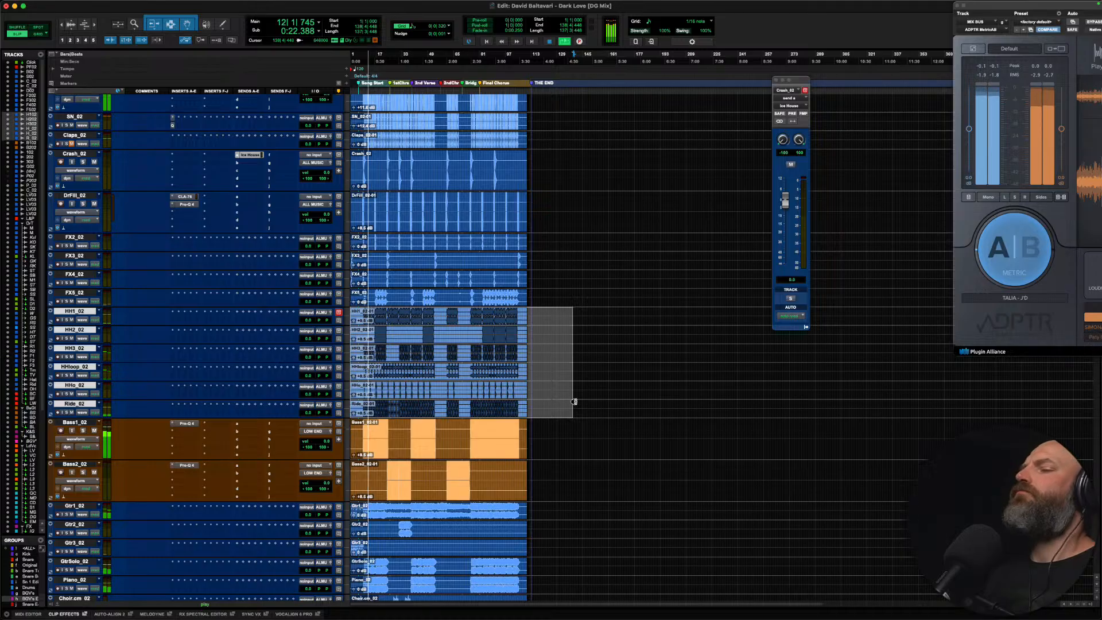
key(ctrl+shift+Up)
key(ctrl+shift+Up)
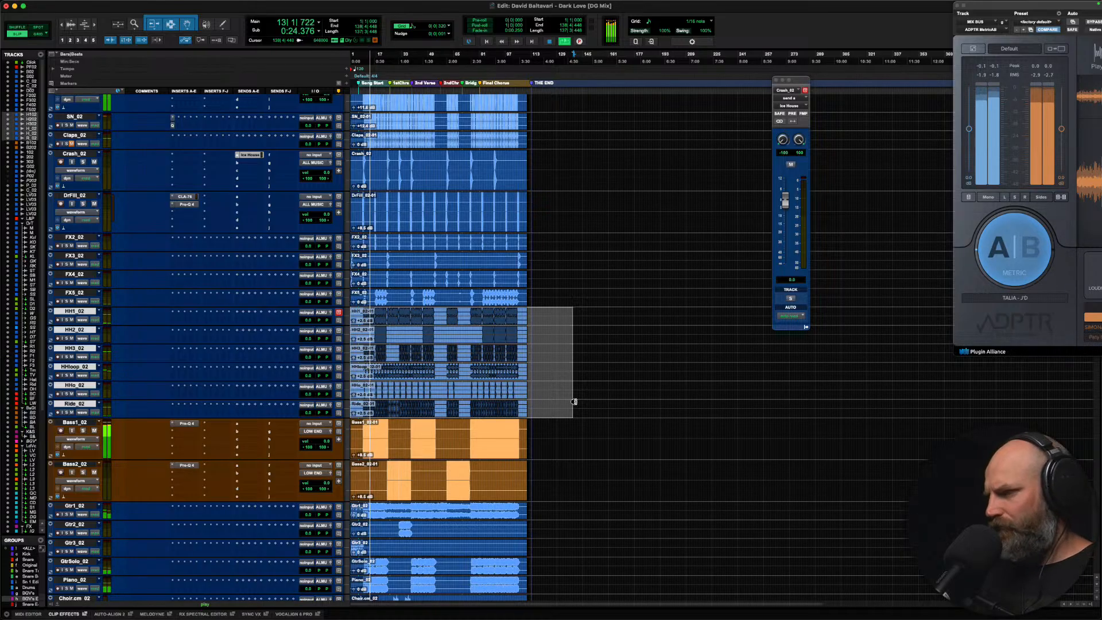
key(ctrl+shift+Up)
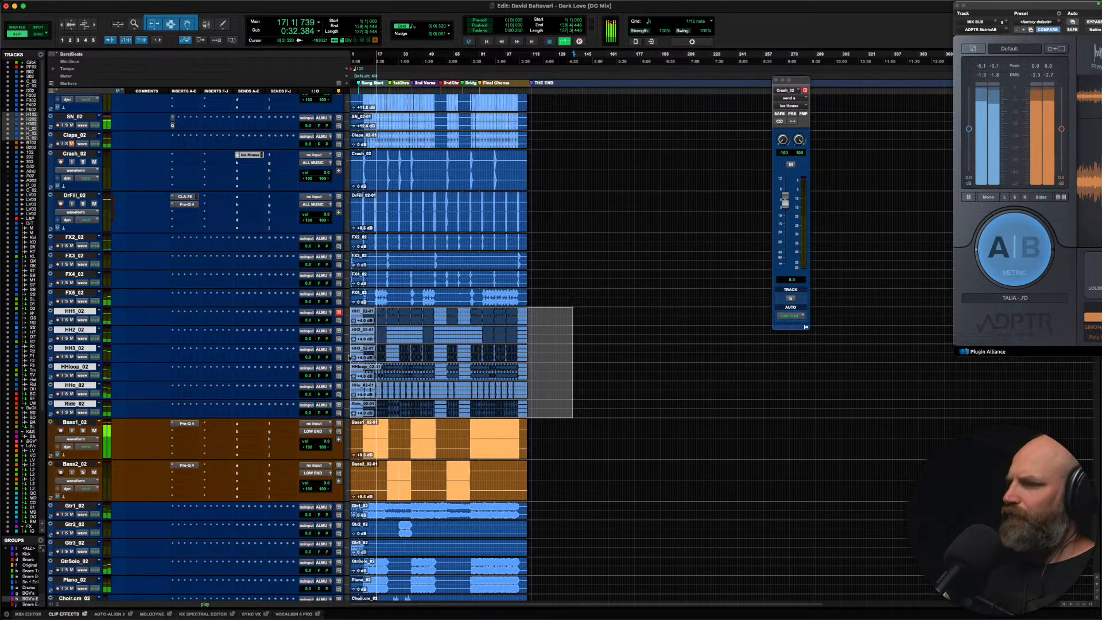
Step: Raise the output level of Pro-Q 4 on DrFill_02 to about +4 dB and close the equalizer
scroll(224, 344, up, 5)
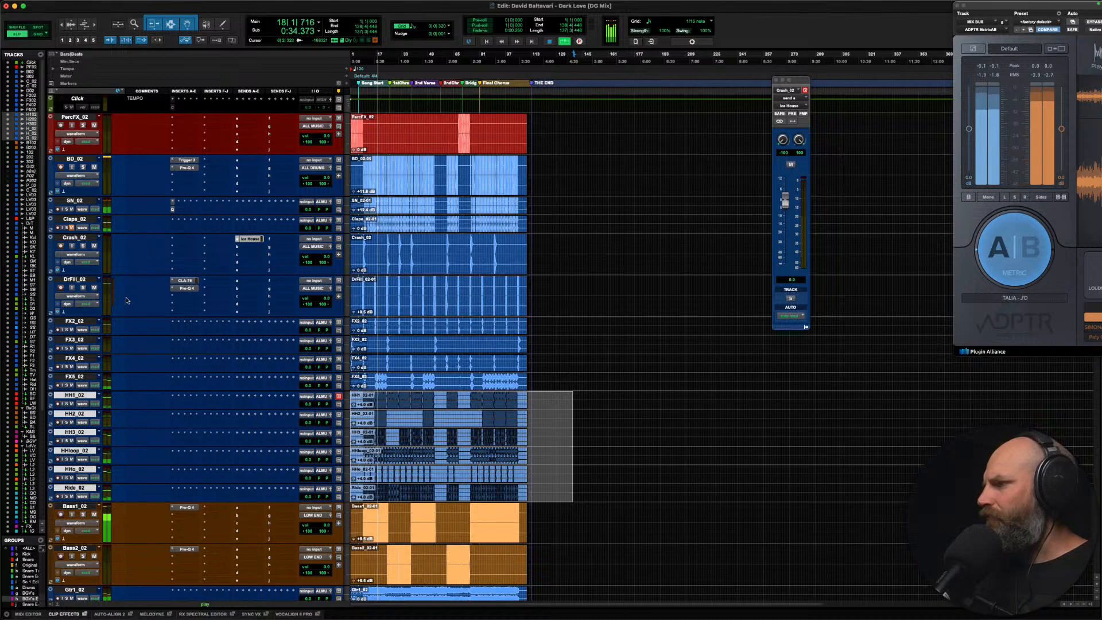
click(186, 287)
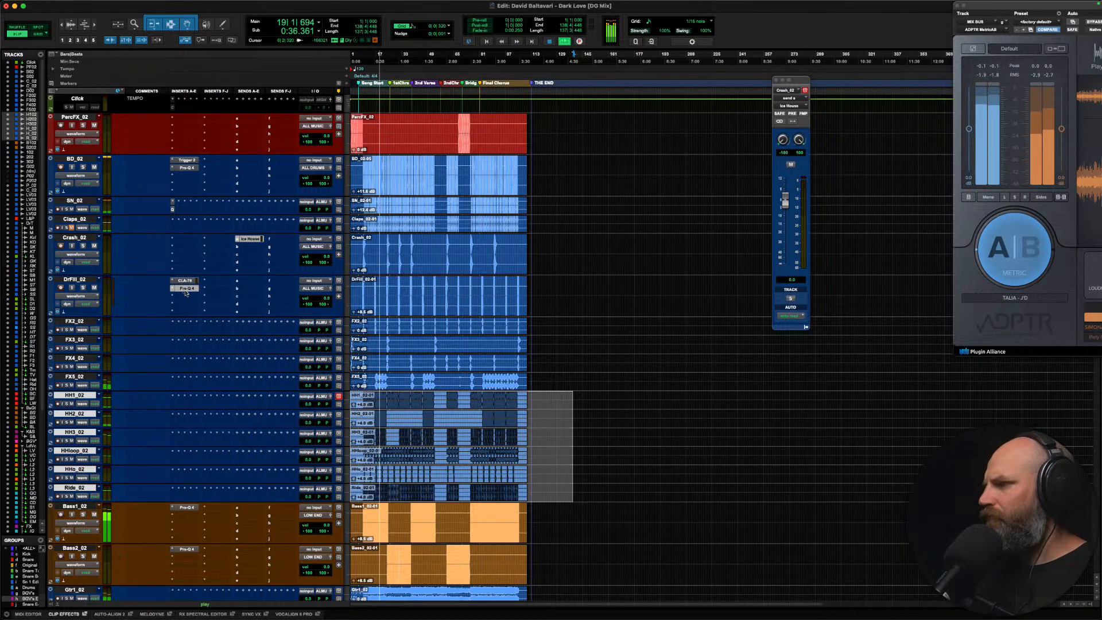
mouse_move(785, 442)
drag(774, 409, 774, 376)
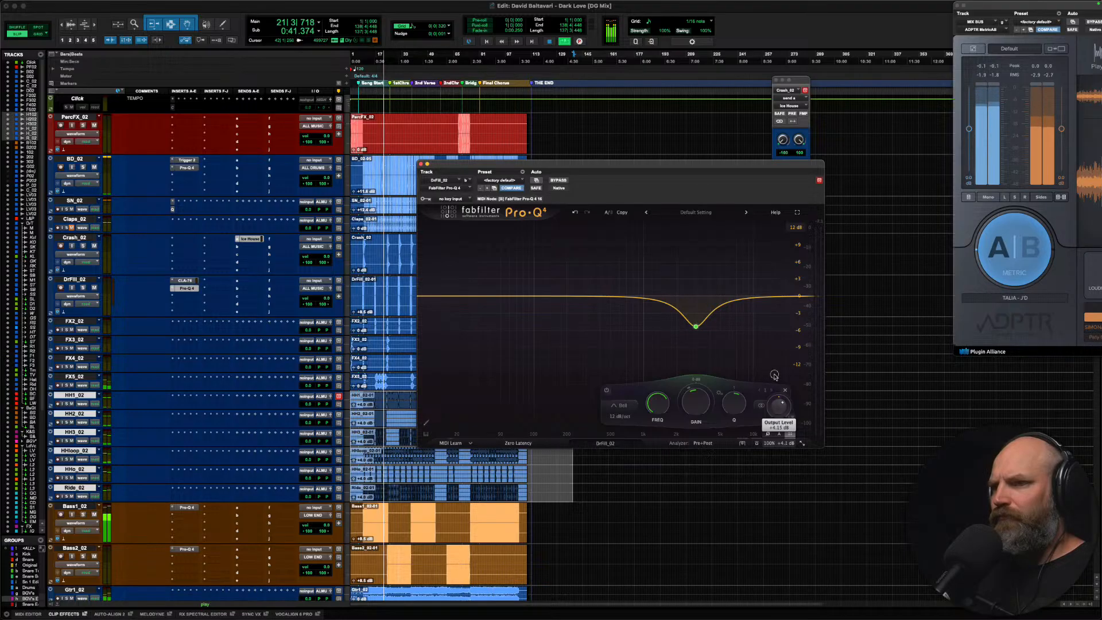
click(421, 165)
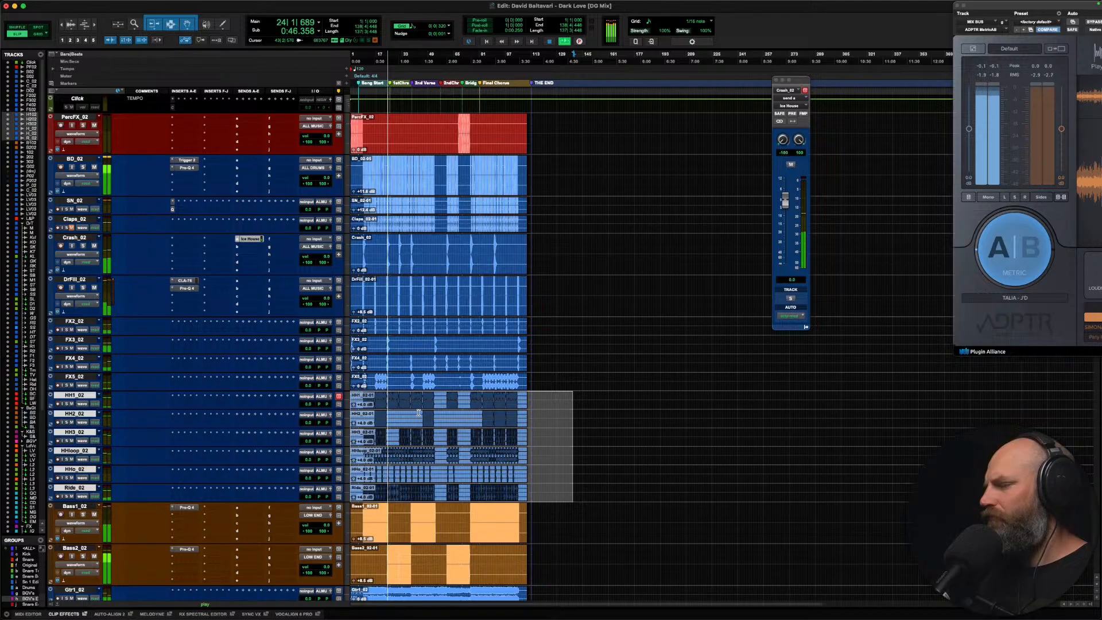
Step: Switch Metric AB to the reference track and play it from the song start and from about bar 48
key(space)
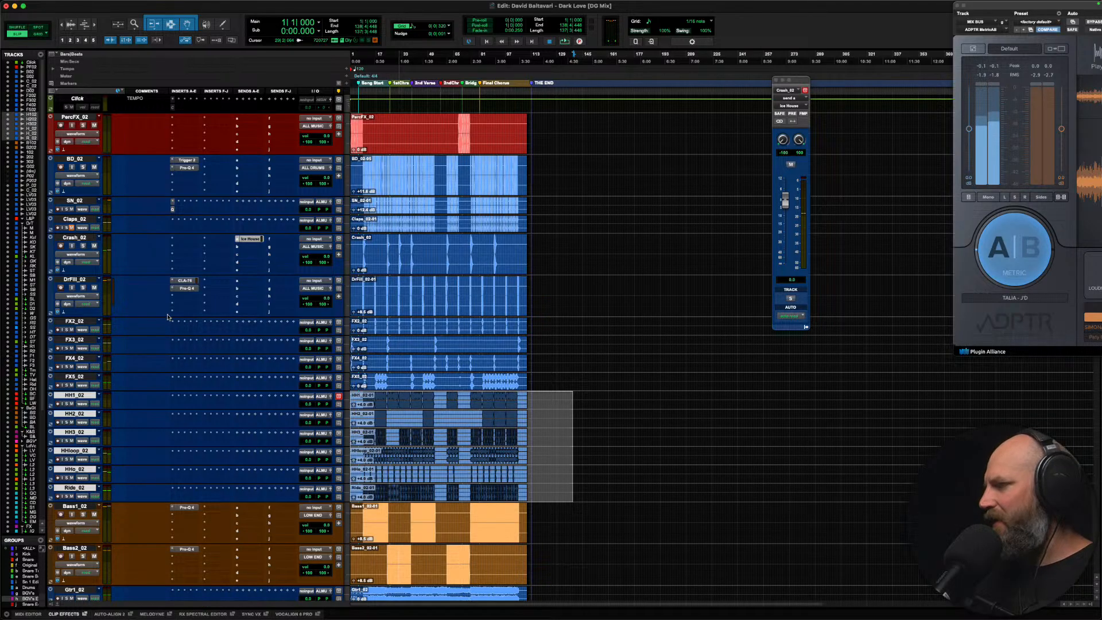
scroll(167, 314, down, 1)
scroll(167, 315, down, 2)
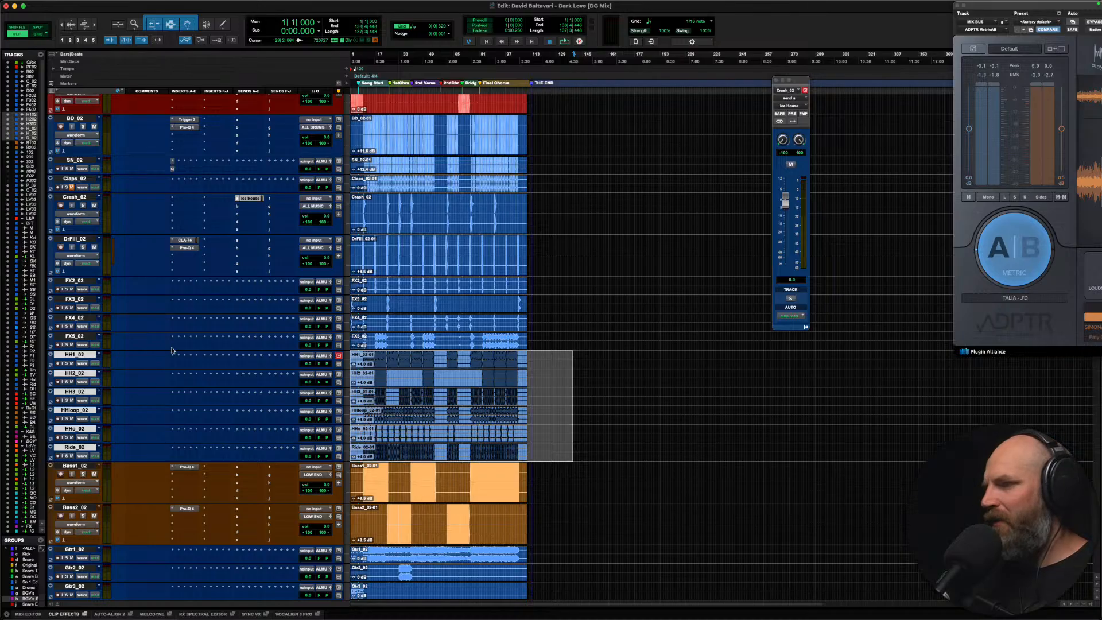
click(1013, 239)
key(space)
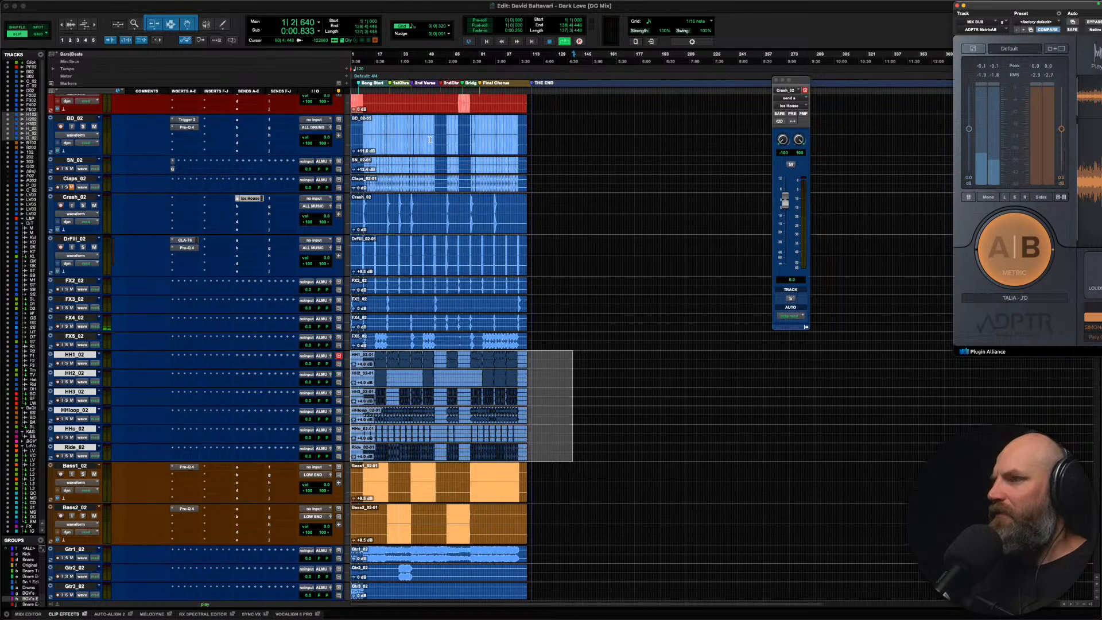
click(430, 139)
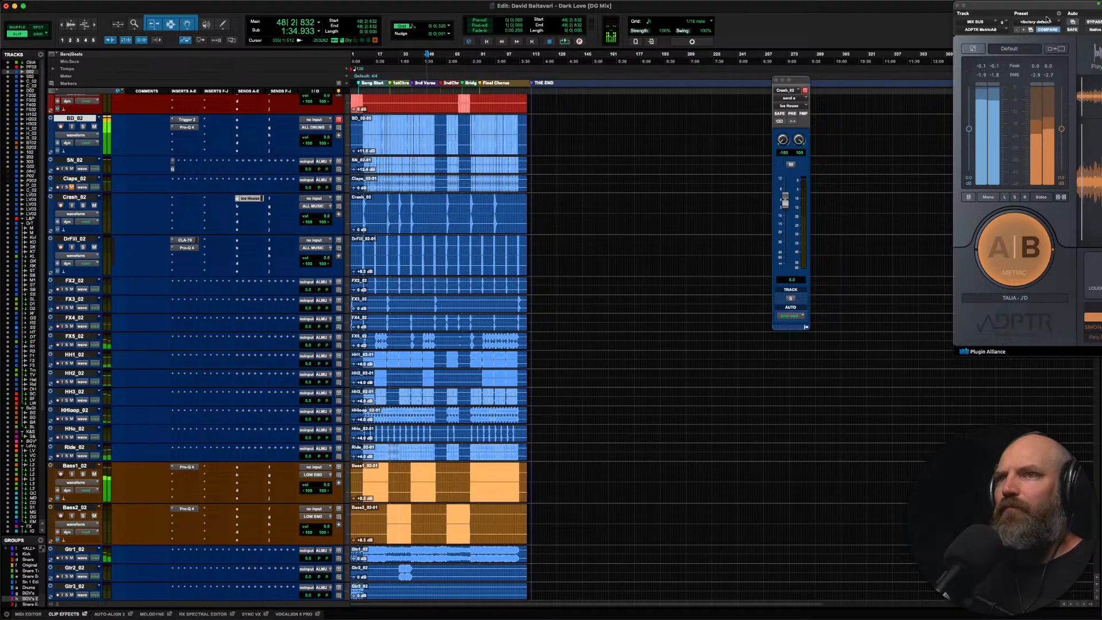
Step: Set the Metric AB playback mode to Sync and move its window back to the edge of the workspace
click(1056, 48)
click(818, 387)
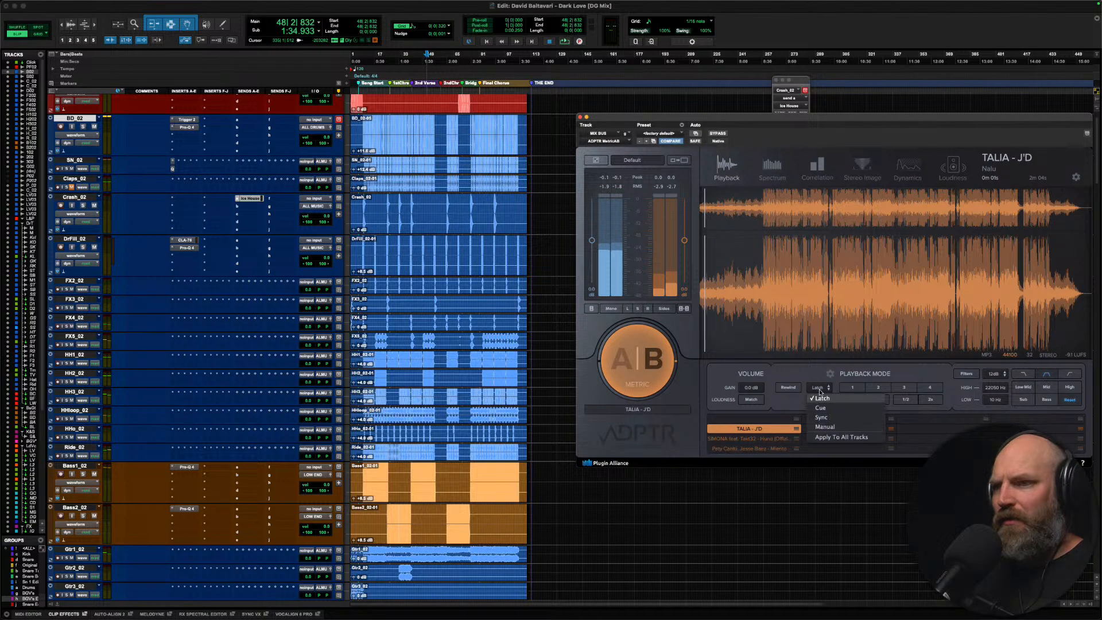
click(820, 417)
drag(628, 127, 1009, 15)
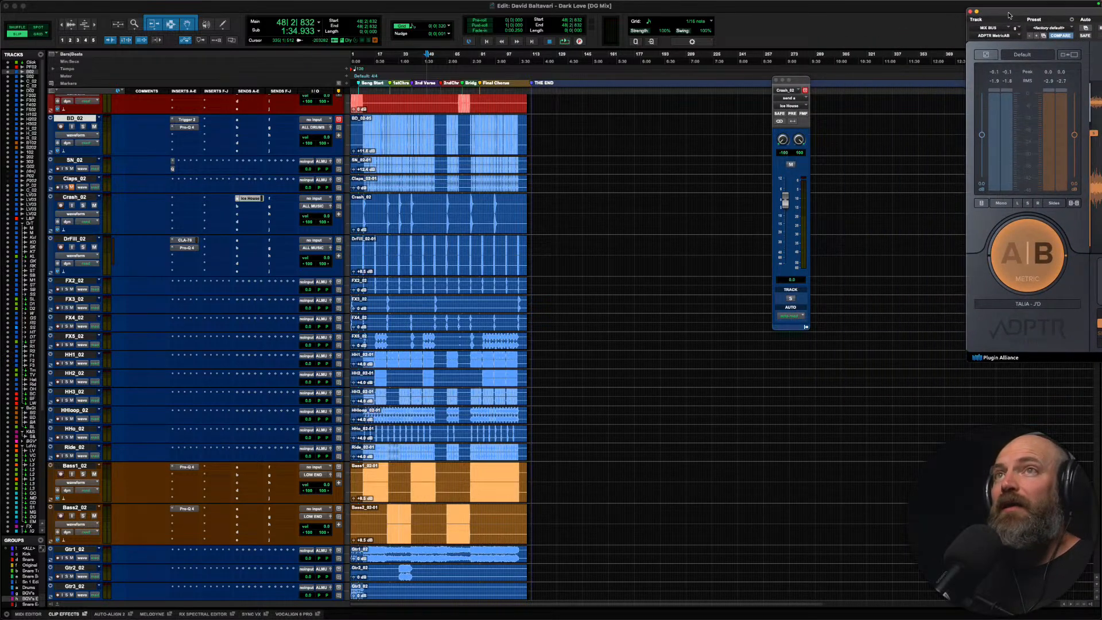
Step: Compare the synced reference with the mix from bar 48, return Metric AB to the mix and audition about bar 35
key(space)
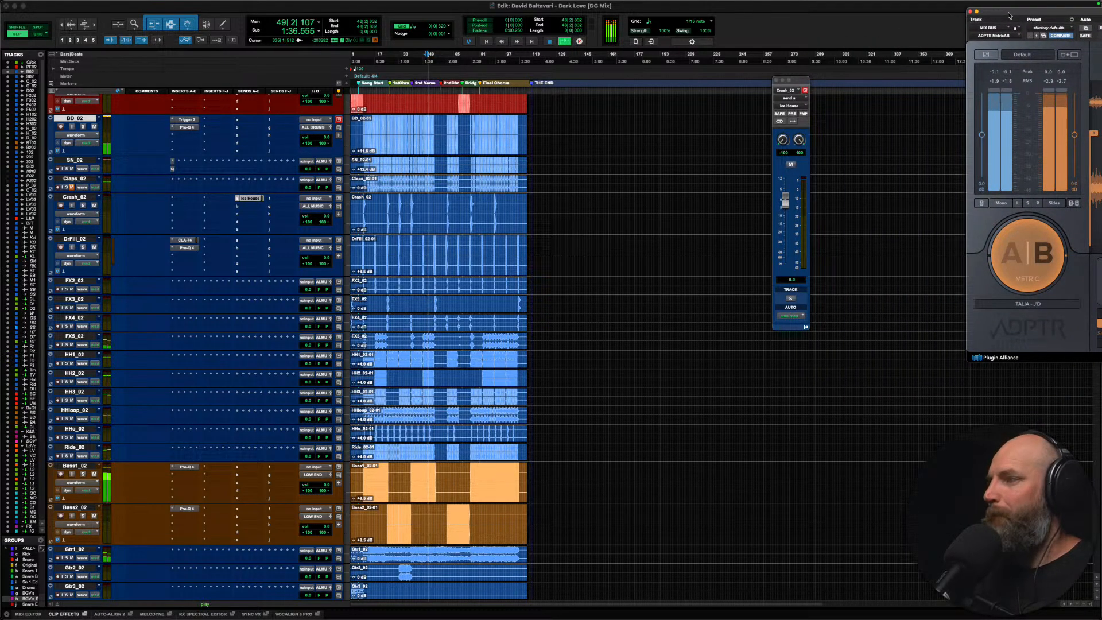
click(1024, 258)
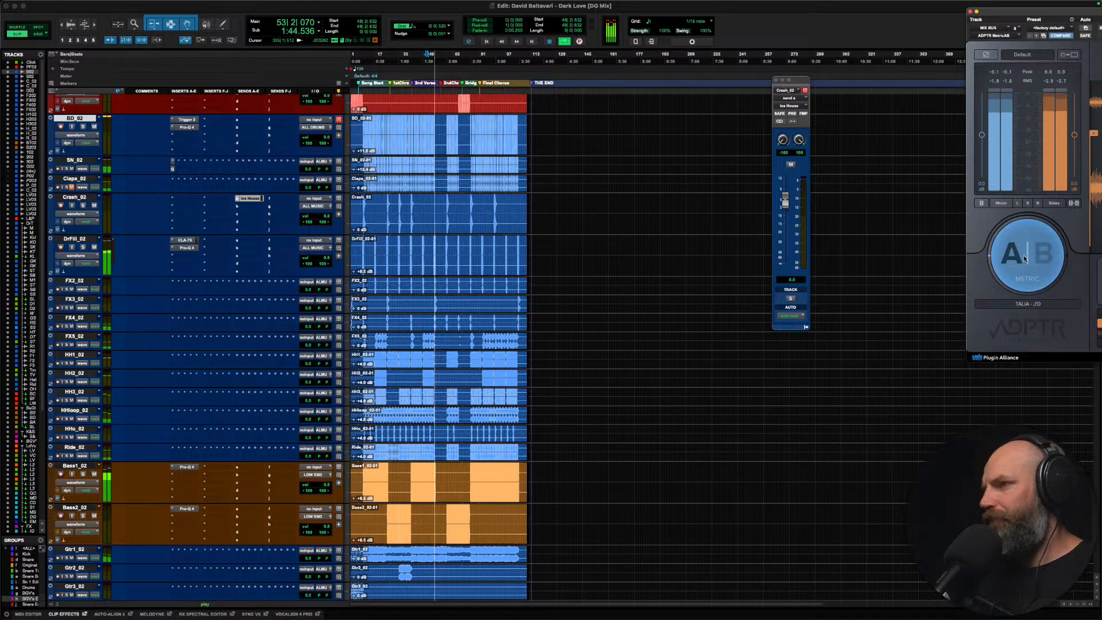
click(406, 125)
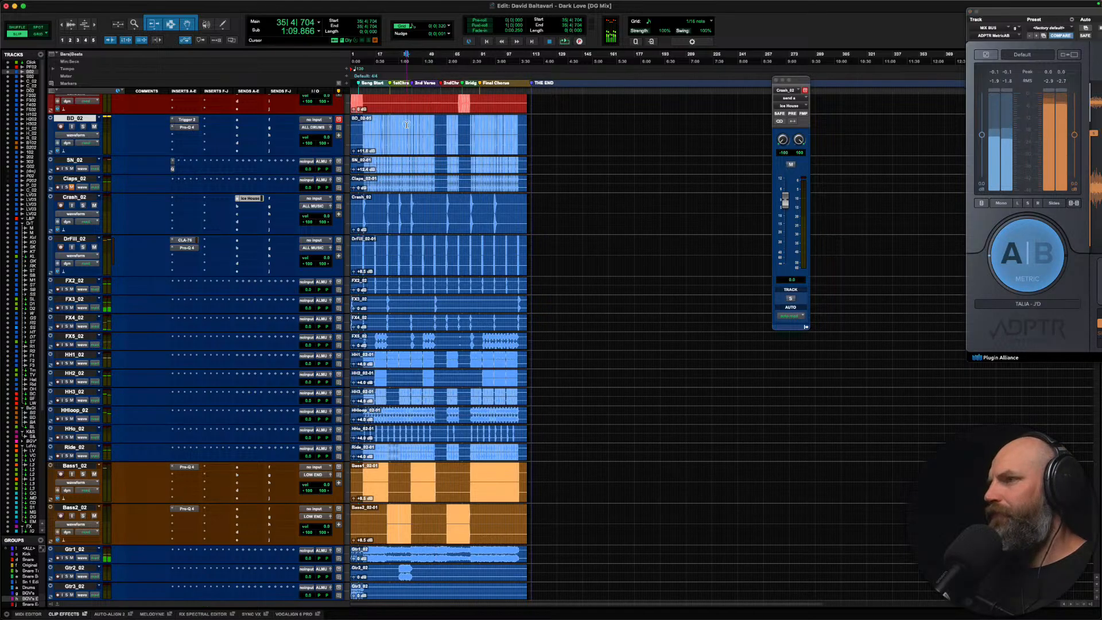
key(space)
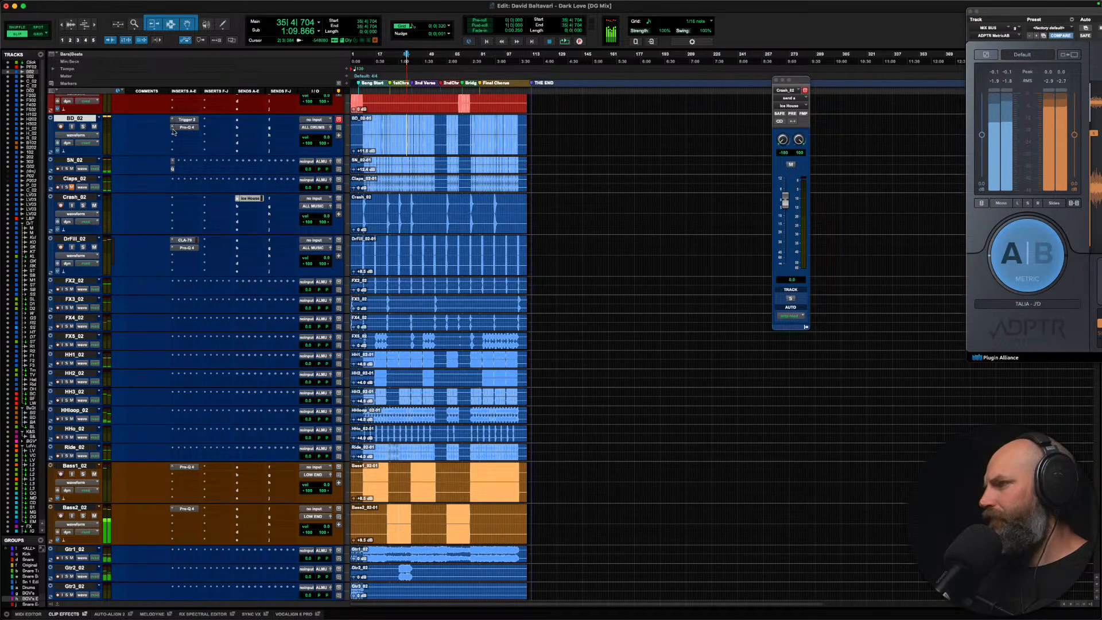
Step: Solo BD_02 and shorten the first kick sample in its Trigger 2 to 0.07 s sustain and 0.11 s release
click(186, 120)
click(82, 126)
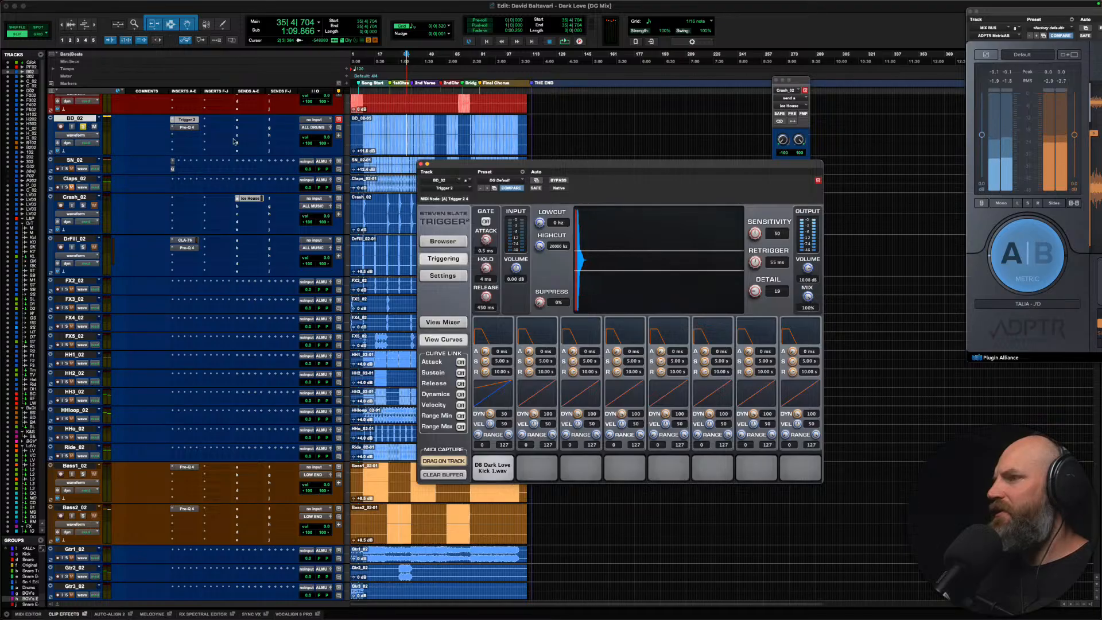
key(space)
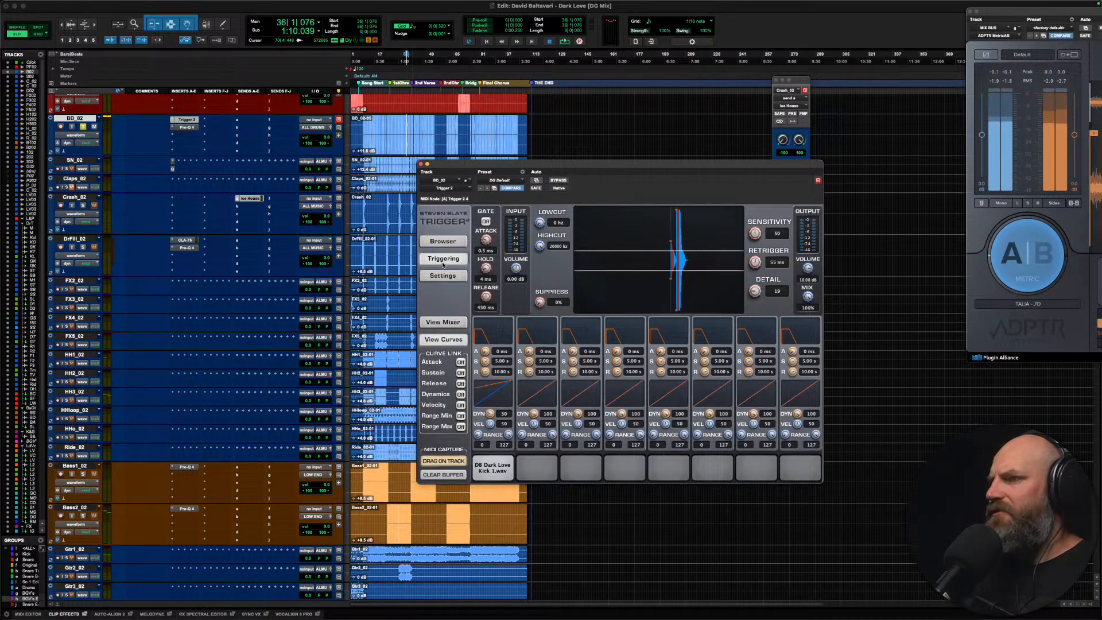
key(space)
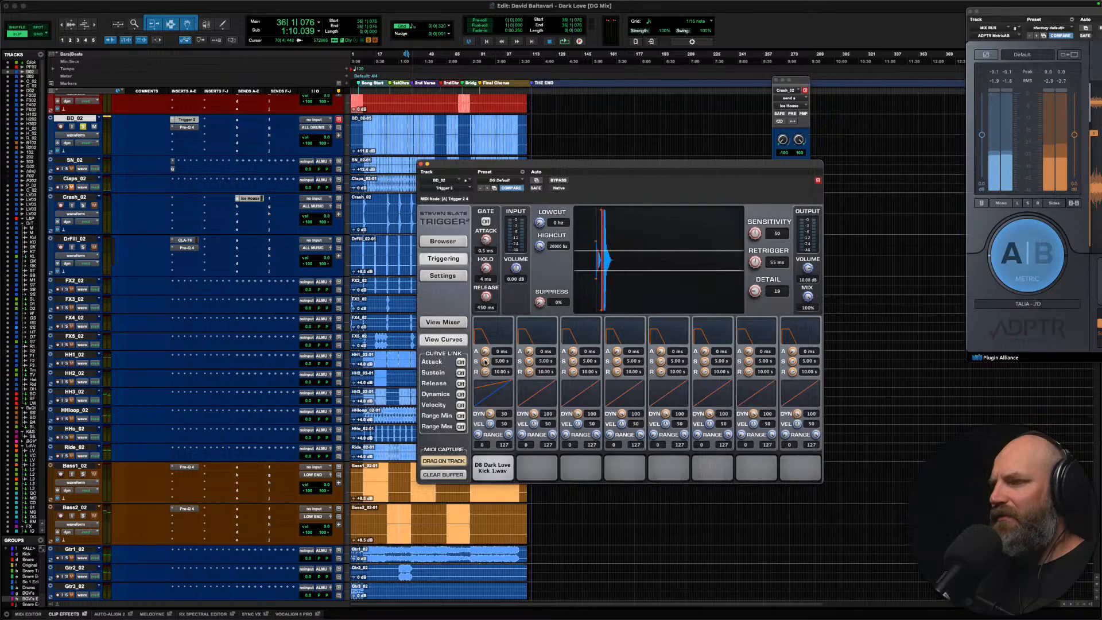
drag(485, 361, 473, 425)
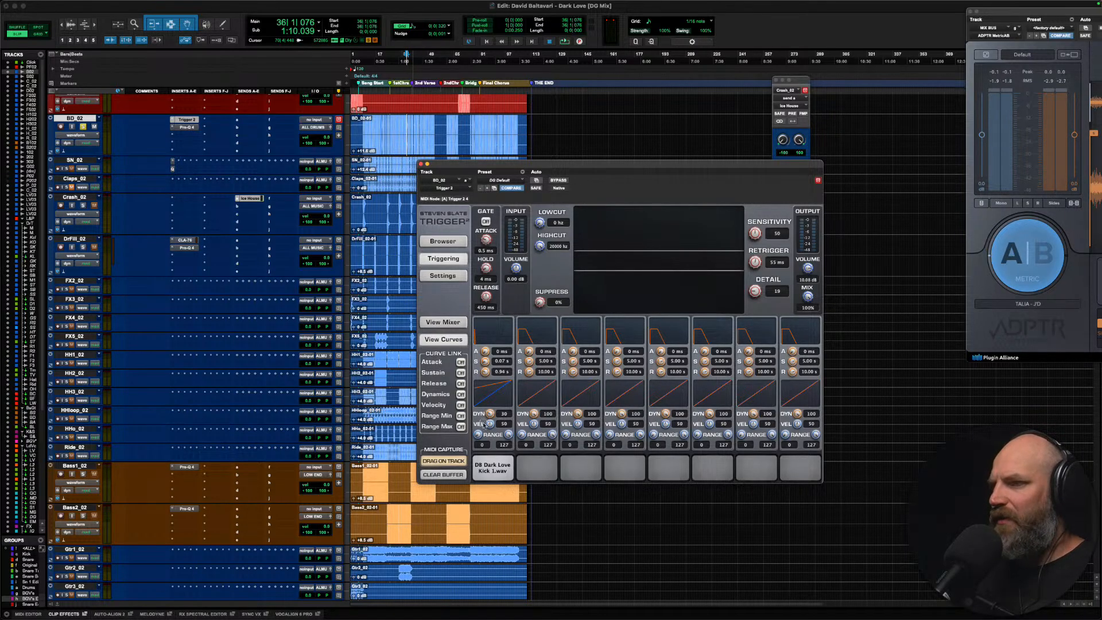
key(space)
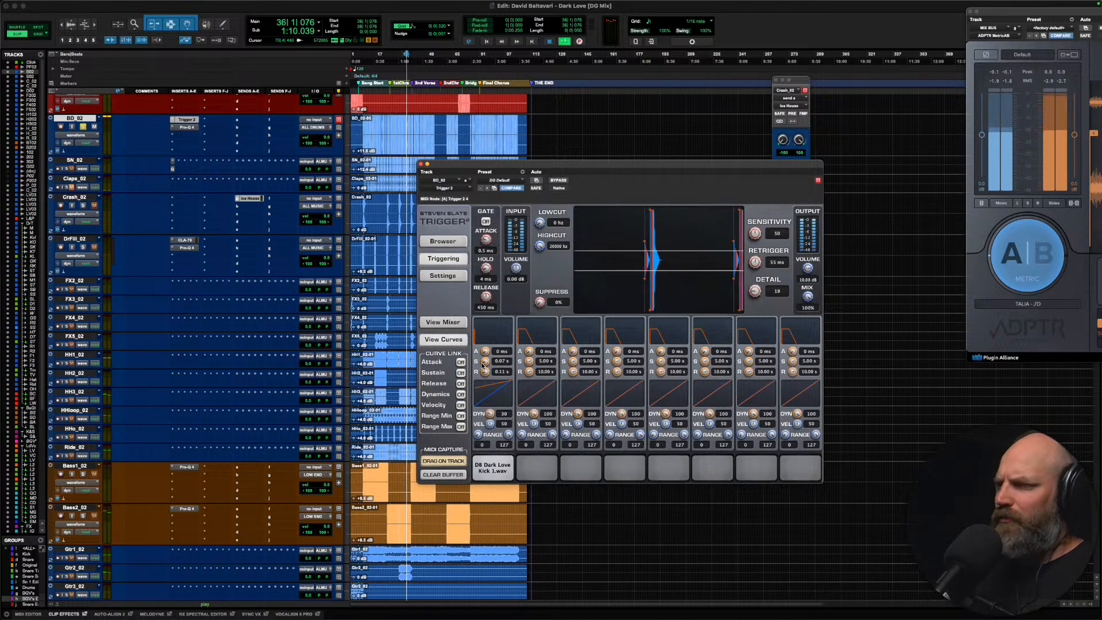
Step: Load DB Dark Love Kick 1.wav from Client Samples into the second slot of Trigger 2 on BD_02
click(442, 245)
scroll(560, 364, down, 5)
scroll(559, 365, down, 3)
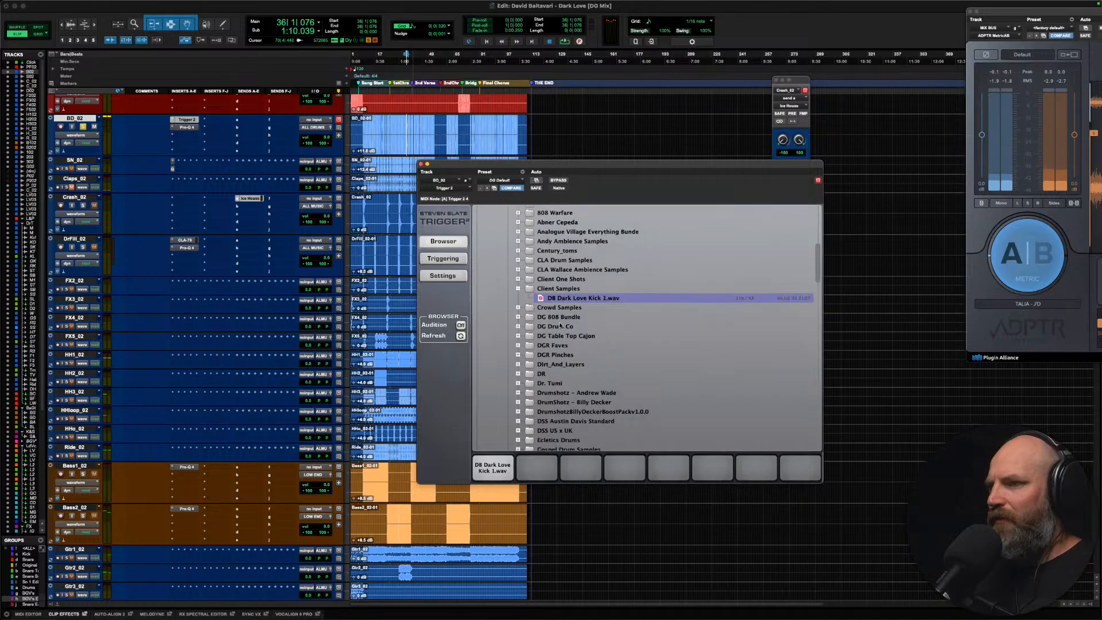
drag(565, 298, 536, 466)
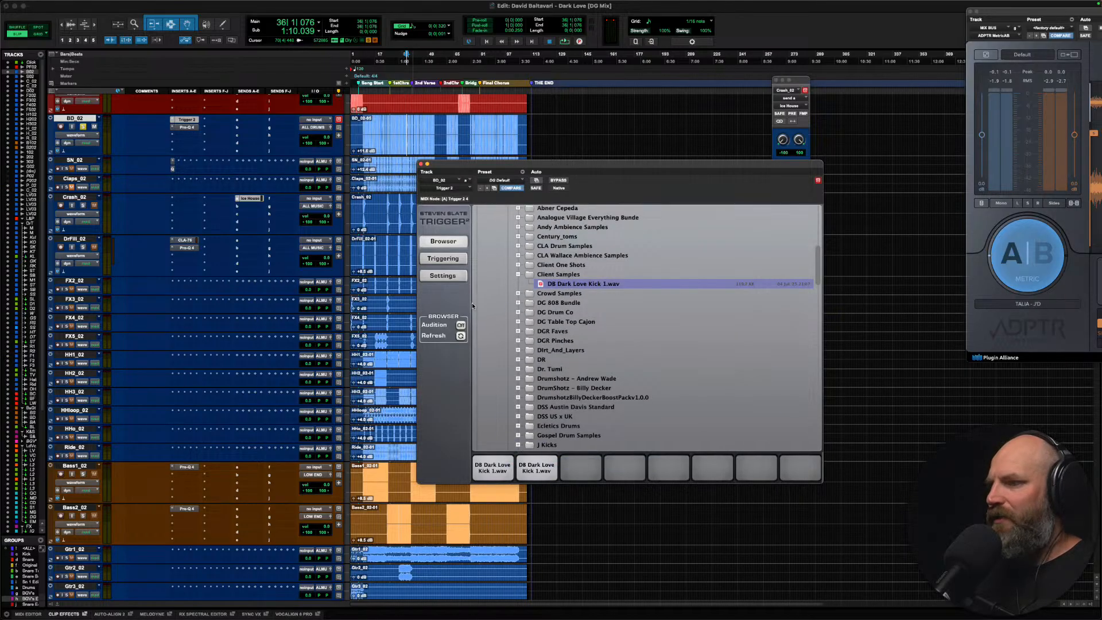
Step: Audition both kick slots against each other and trim the first slot to 0.06 s sustain and 0.09 s release
click(443, 259)
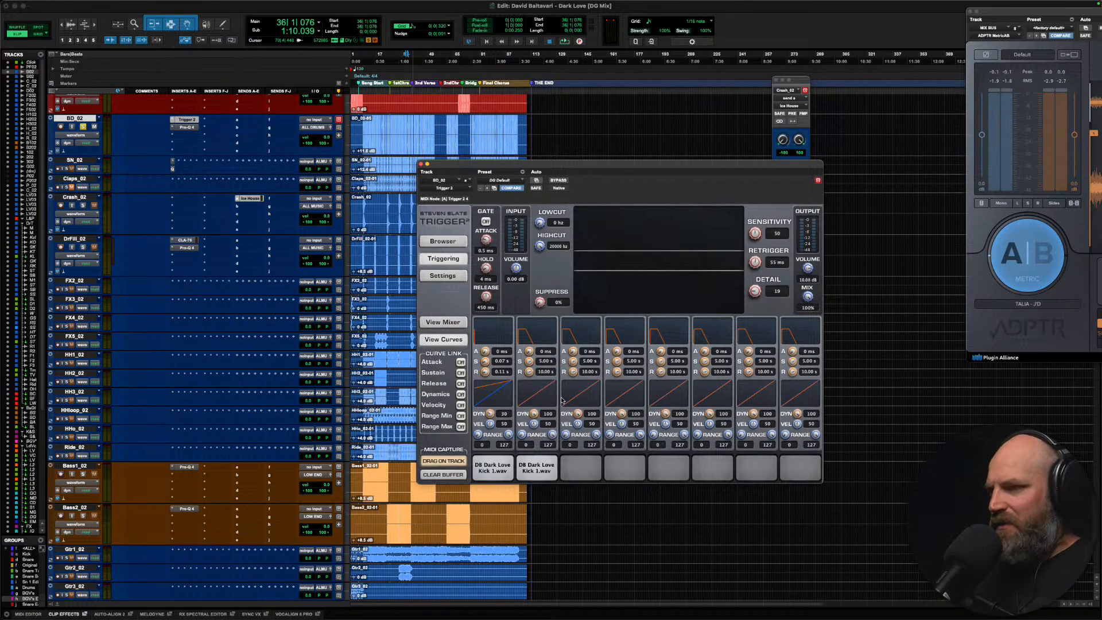
click(537, 462)
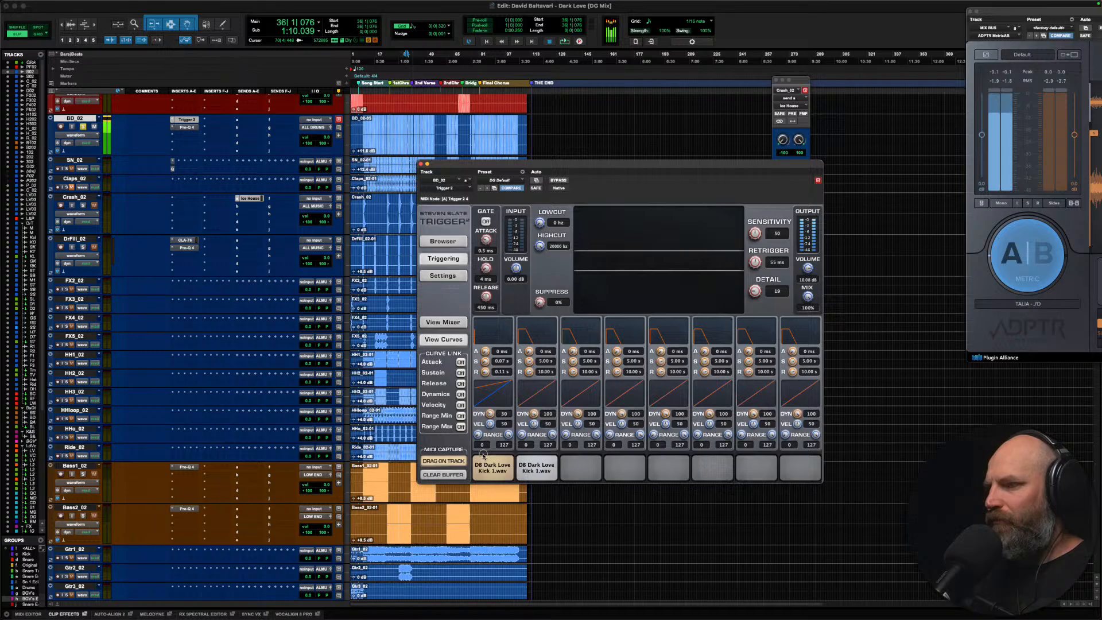
click(504, 461)
click(529, 461)
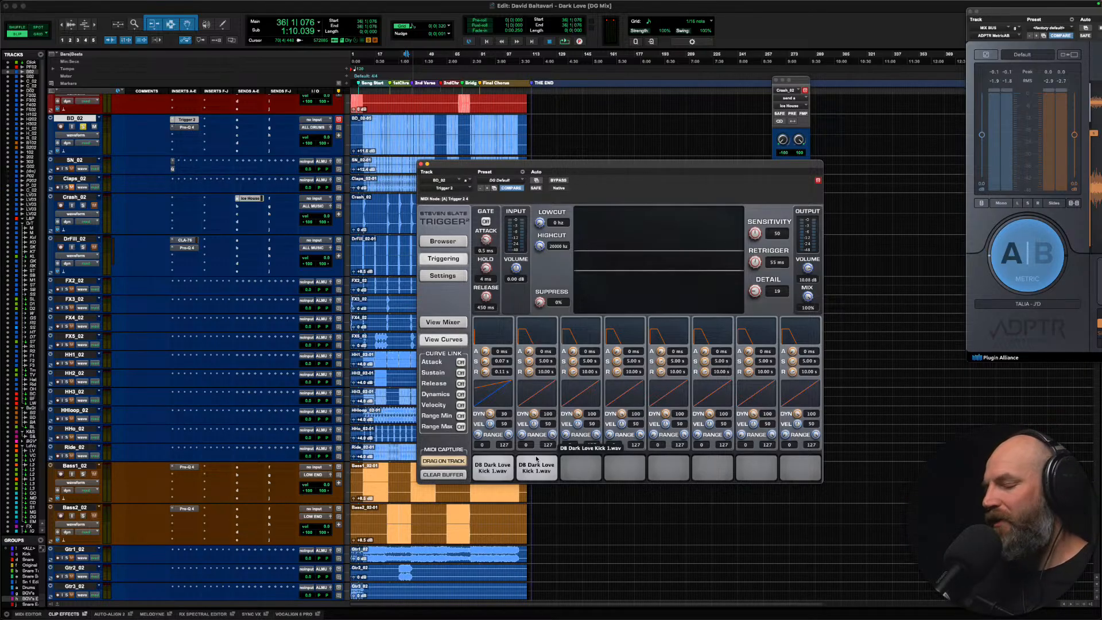
click(494, 456)
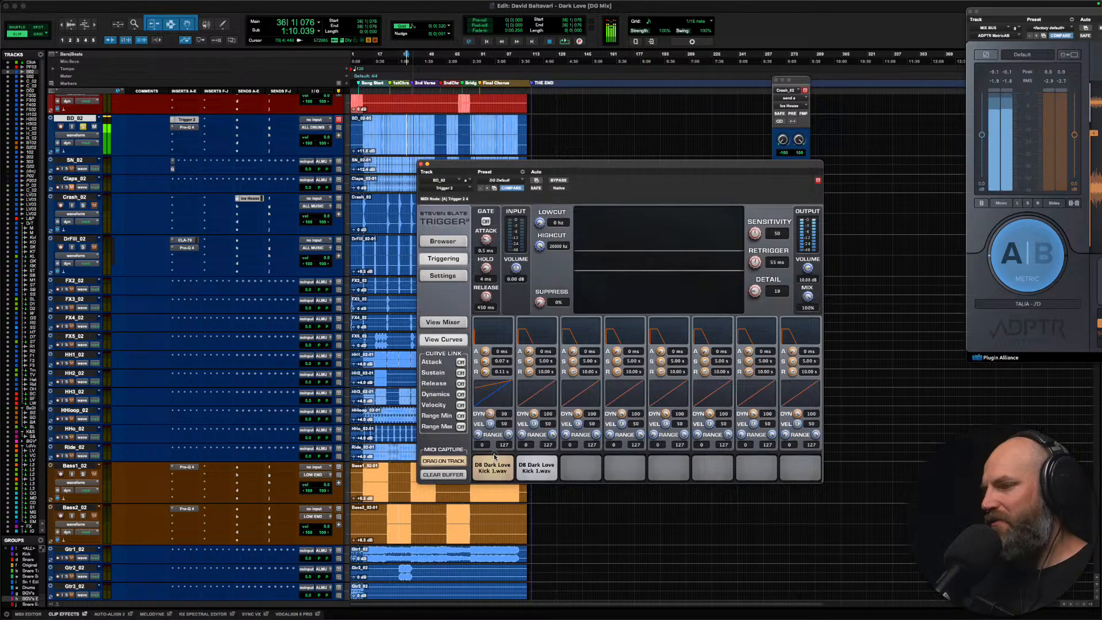
click(533, 461)
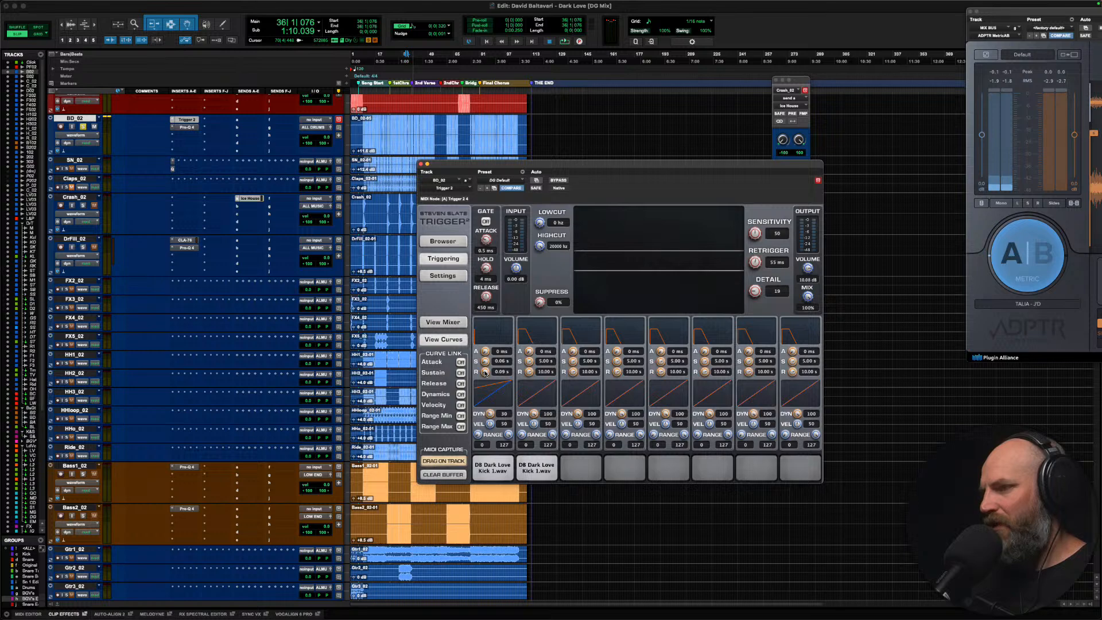
Step: Compare the two kick slots in the Trigger 2 mixer during playback and leave the second slot muted
key(space)
click(443, 322)
drag(521, 378, 522, 429)
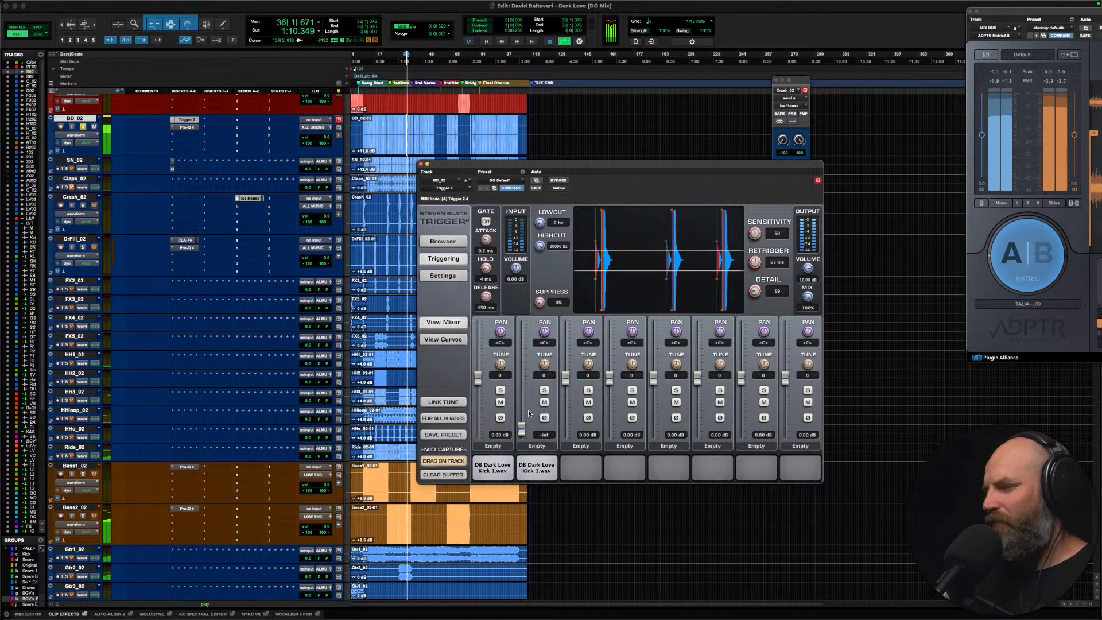
alt+click(521, 429)
click(501, 403)
click(503, 404)
click(543, 404)
click(544, 403)
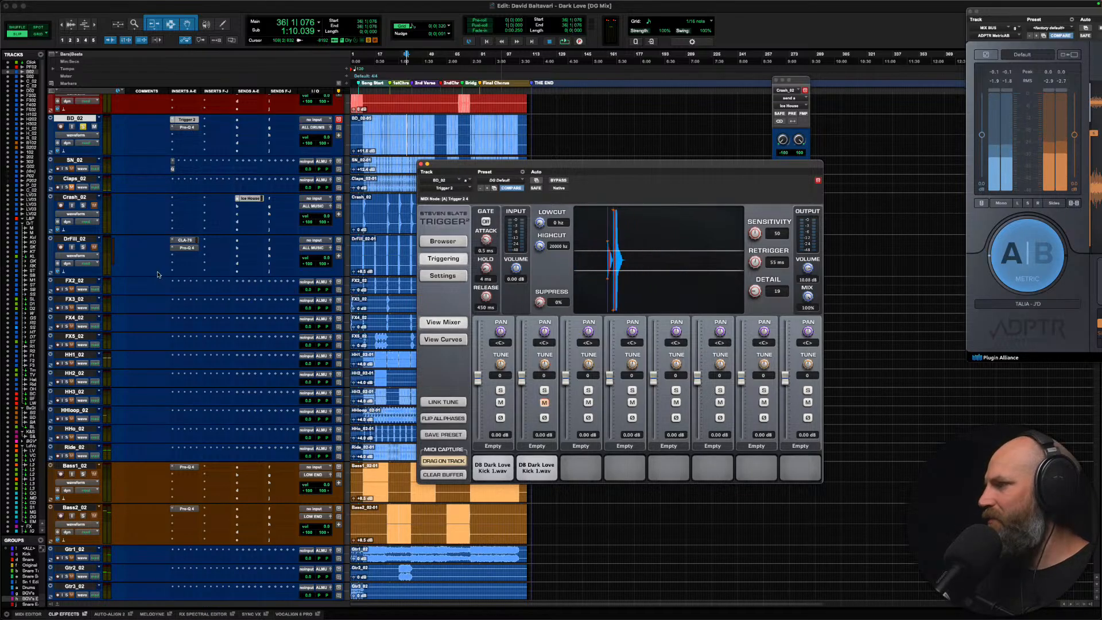
Step: Audition the unsoloed BD_02 kick in the full mix from bar 36 and mute its first Trigger 2 slot
click(82, 127)
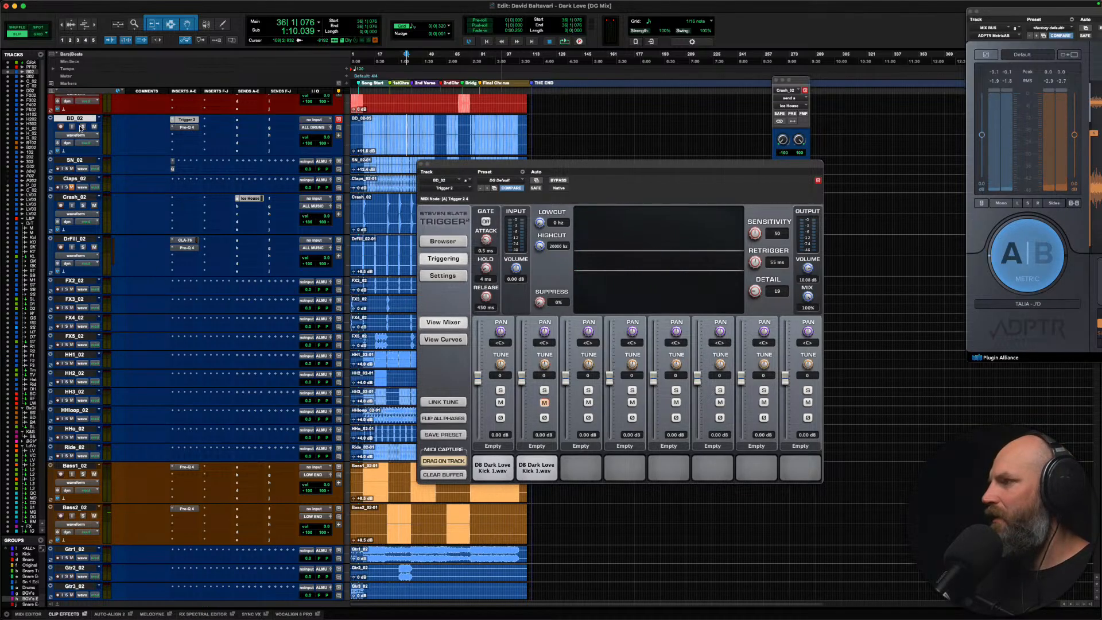
key(space)
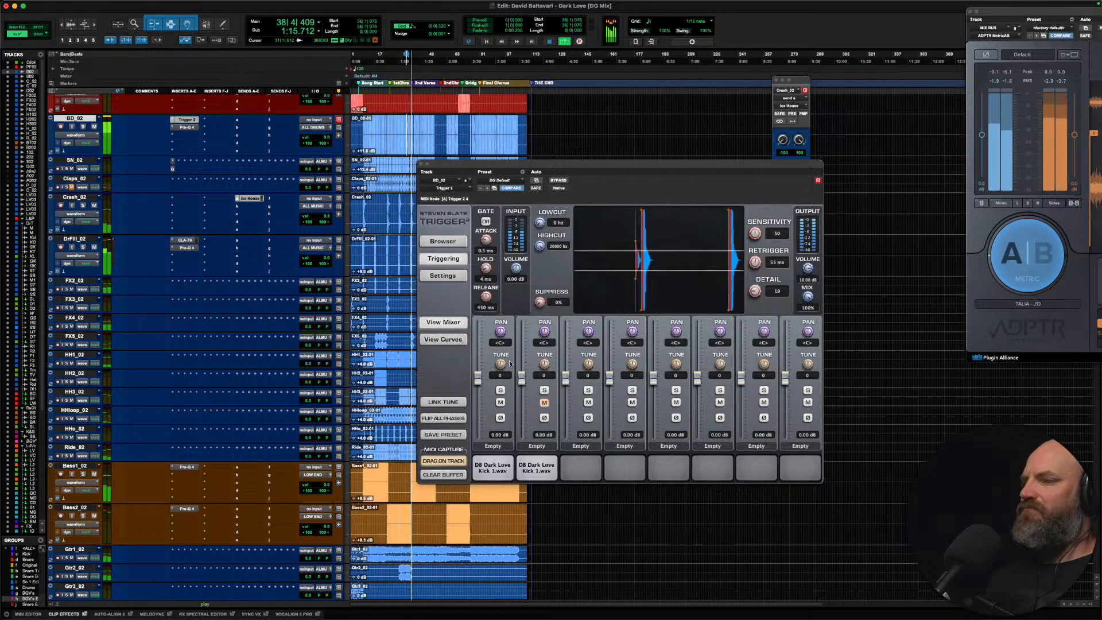
key(space)
click(500, 403)
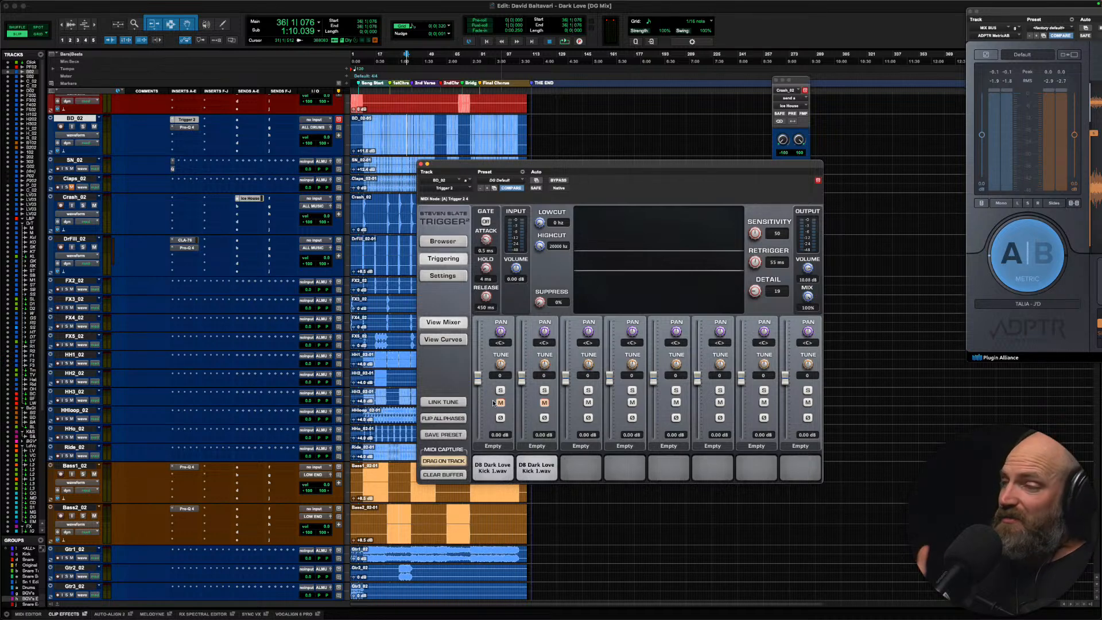
Step: Duplicate the BD_02 track once without its playlists, keeping automation, inserts, sends, markers and group assignments
right_click(90, 118)
click(110, 297)
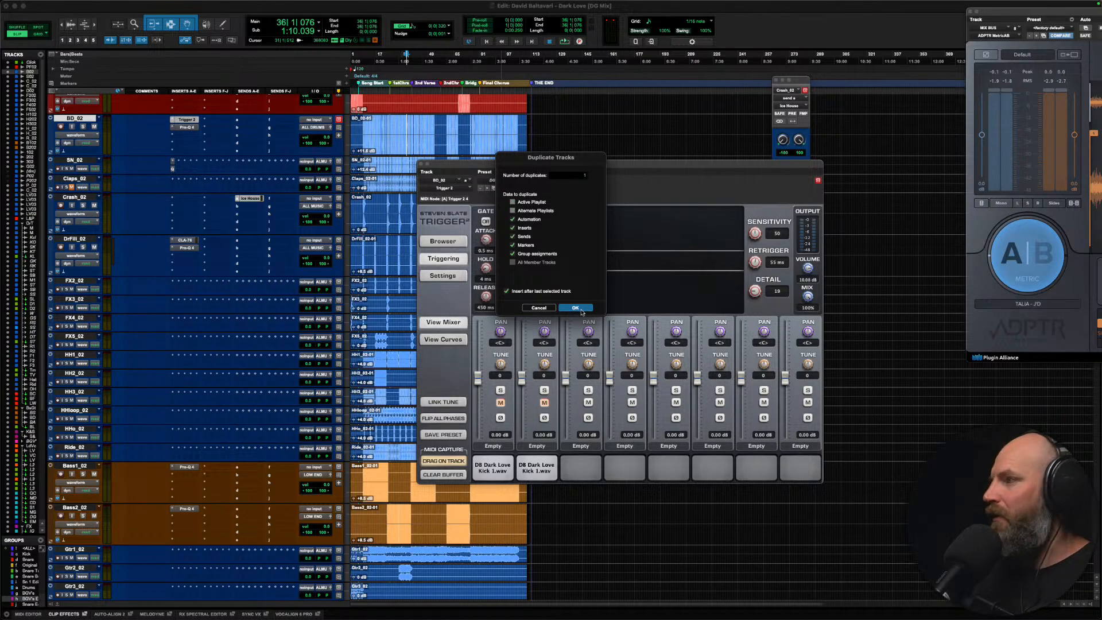
key(Return)
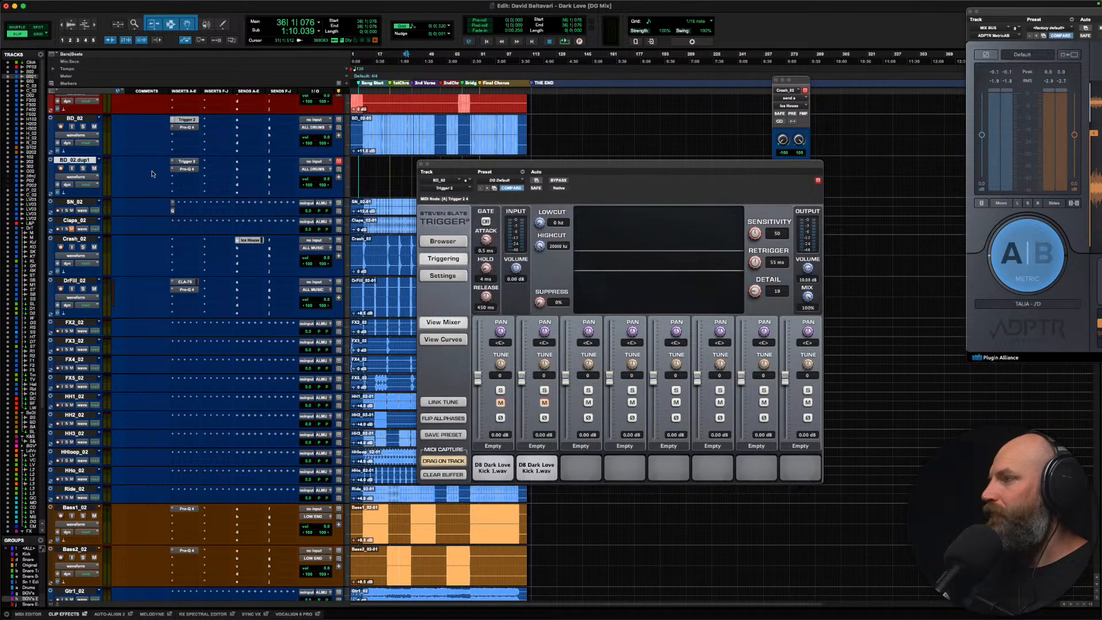
Step: Rename the BD_02 track as Tight Kick and its duplicate as Loose Kick
double_click(74, 119)
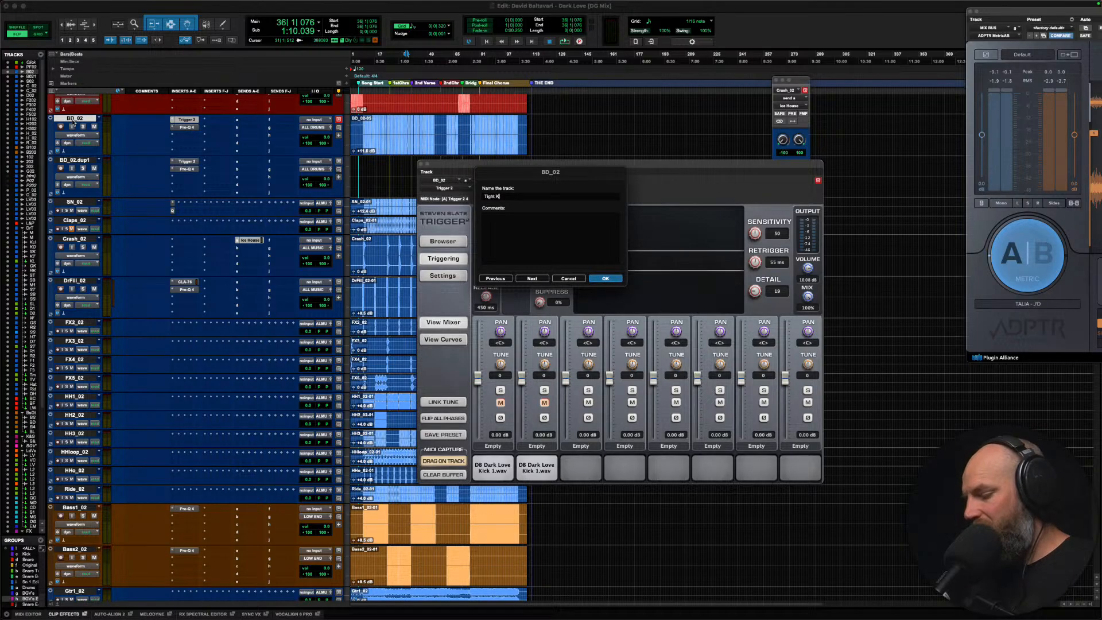
text(Tight Kick)
key(super+Right)
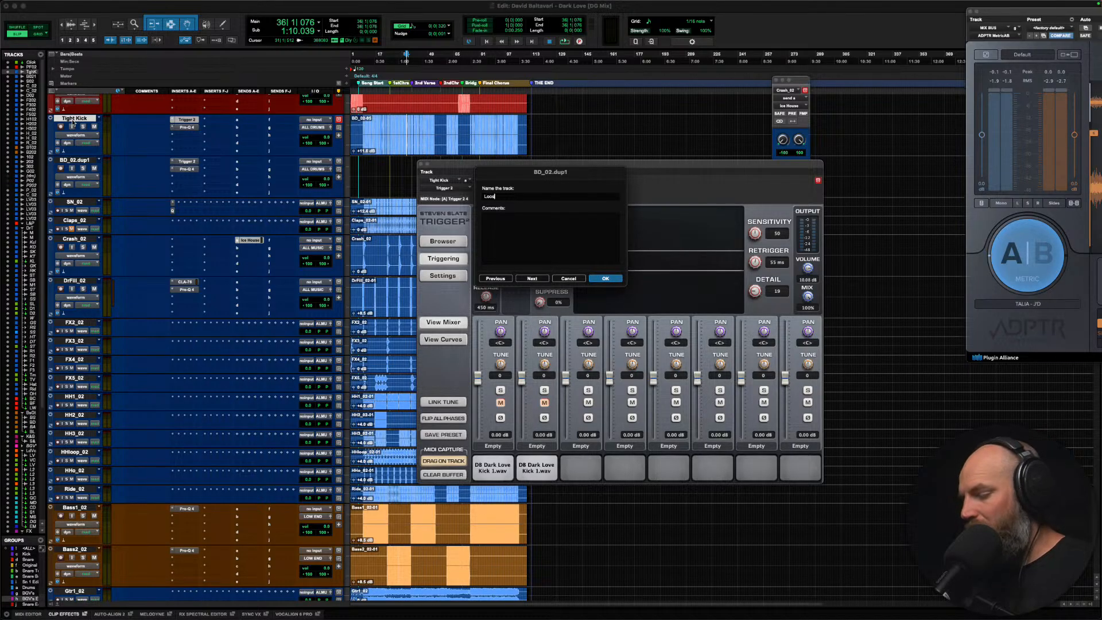
key(Return)
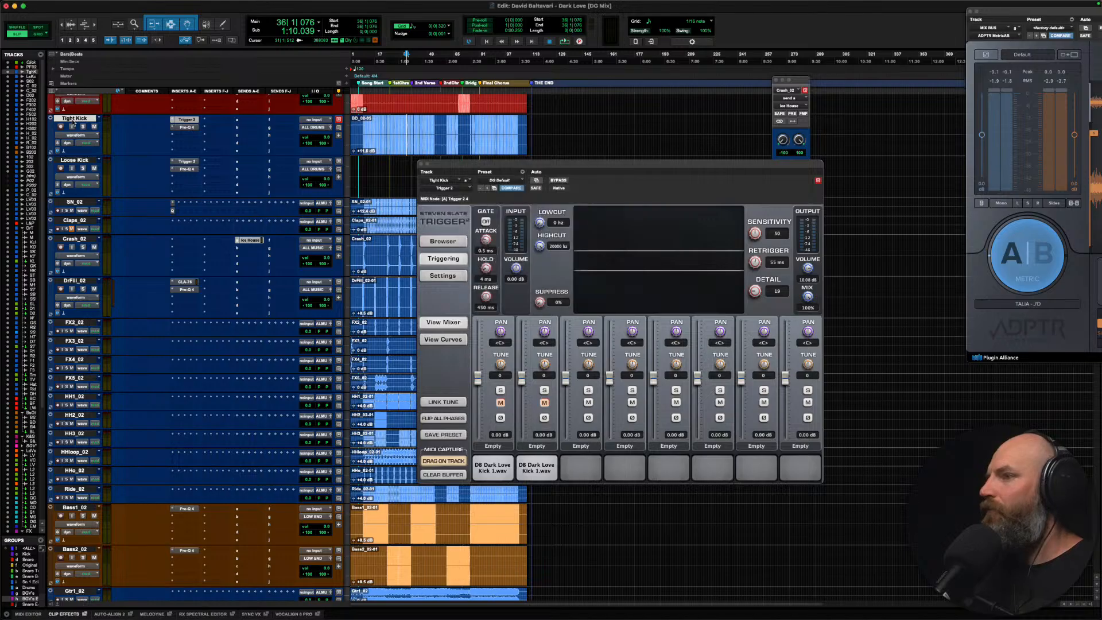
Step: In the Trigger 2 on Loose Kick, unmute the second kick slot and clear the first slot
right_click(187, 161)
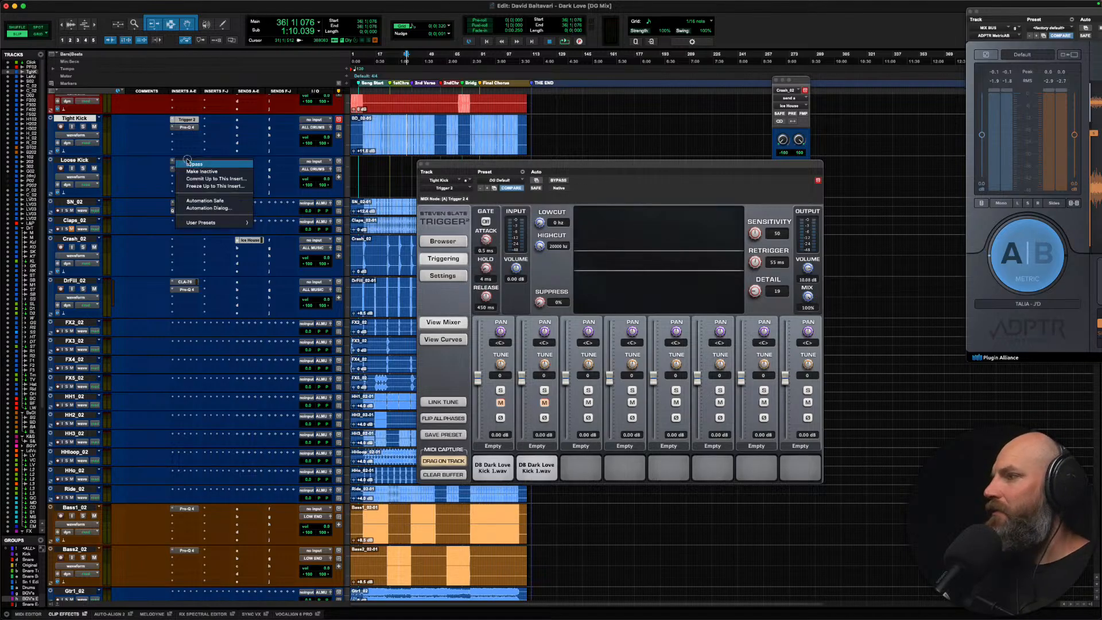
click(152, 164)
click(180, 164)
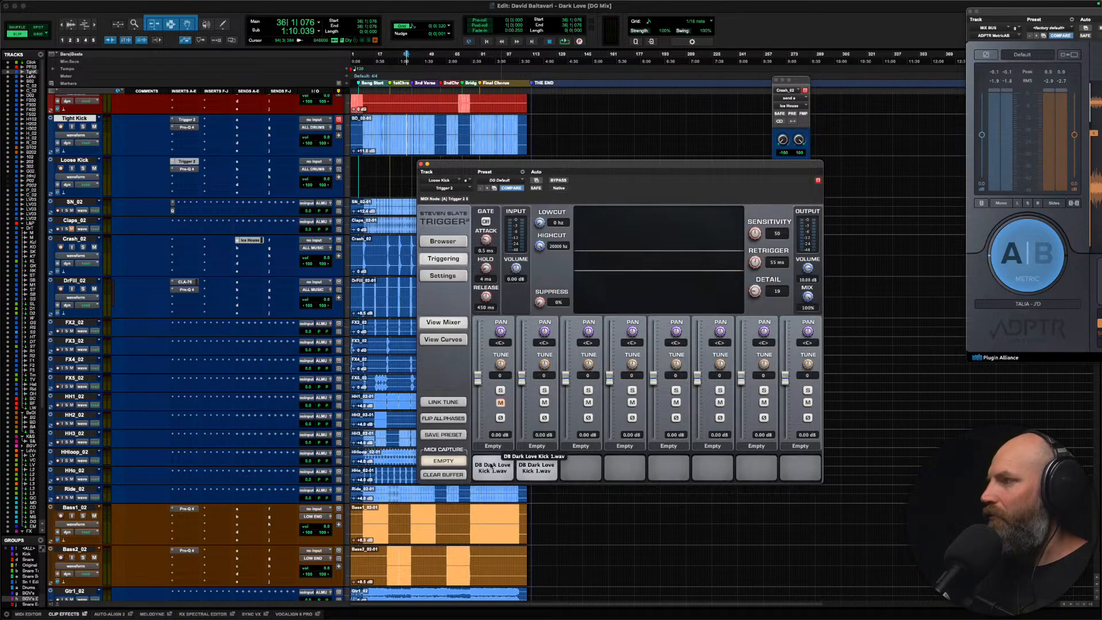
click(491, 465)
click(584, 358)
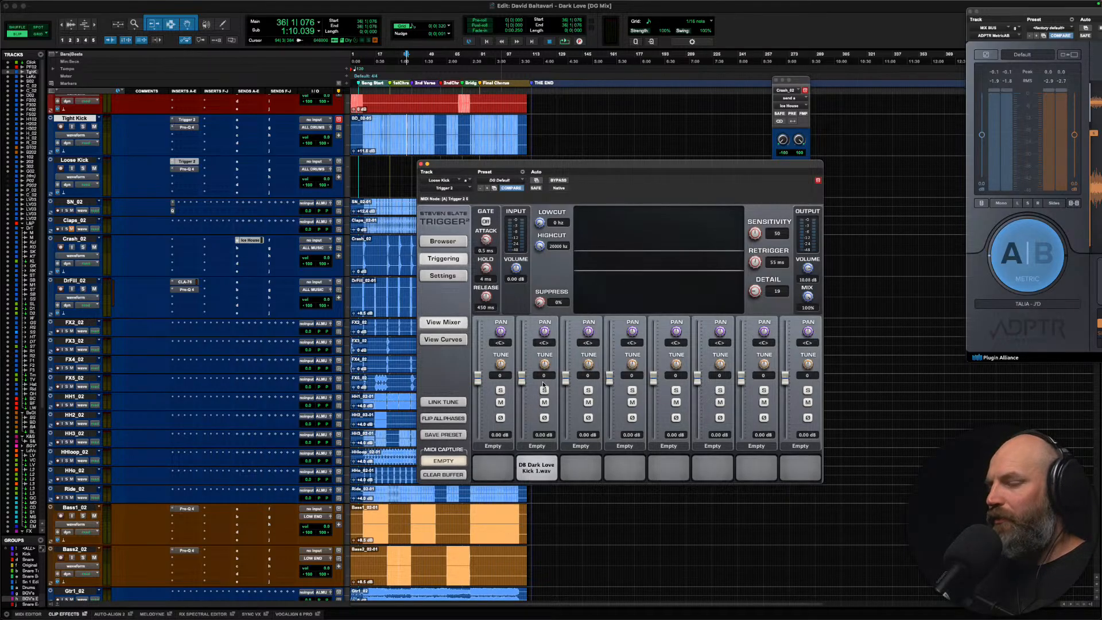
Step: Check the Trigger 2 curves on Tight Kick and match the dynamics of Loose Kick's second slot to them
click(443, 339)
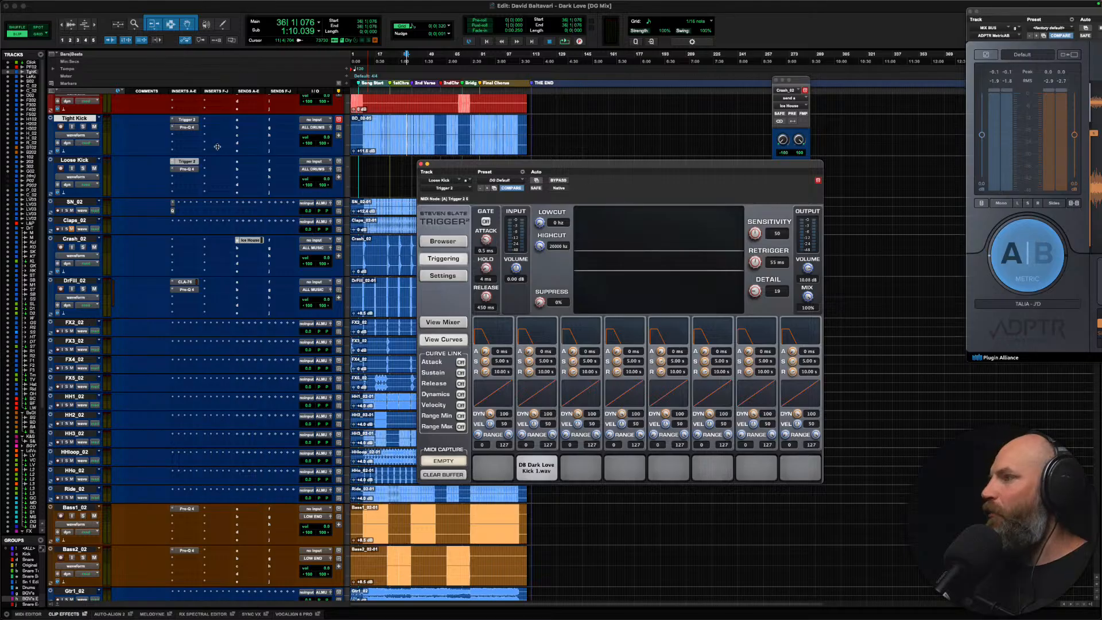
click(188, 119)
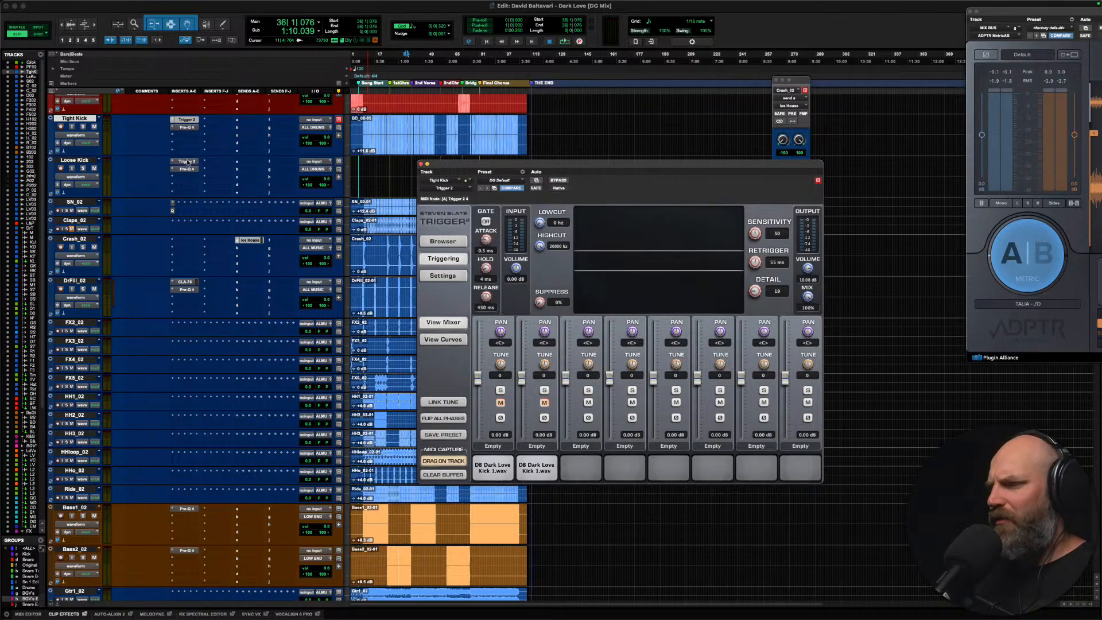
click(443, 339)
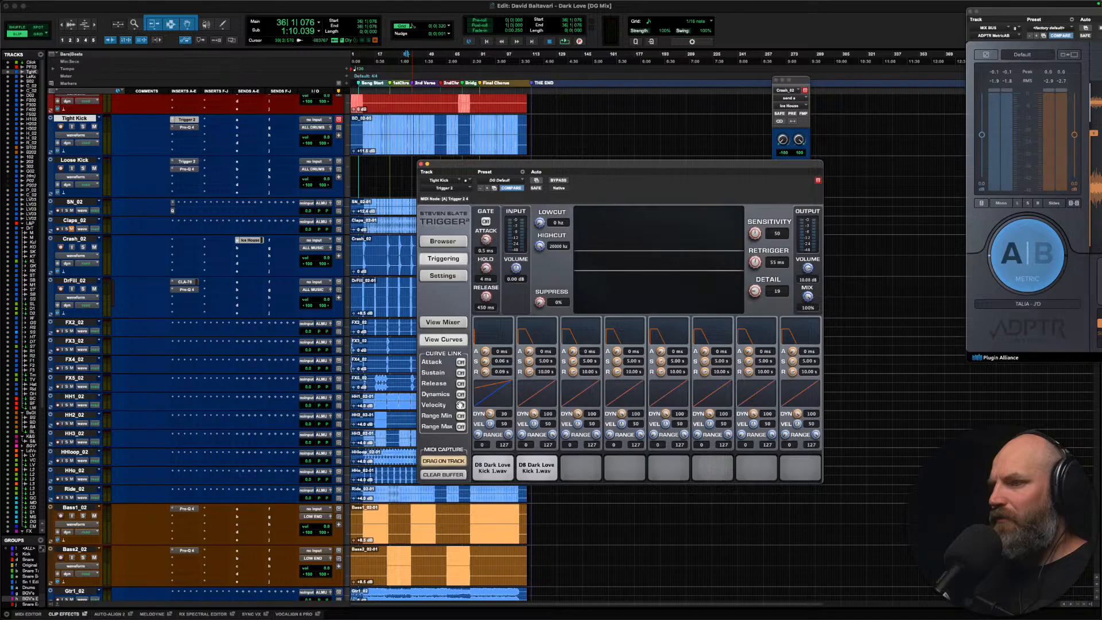
click(186, 161)
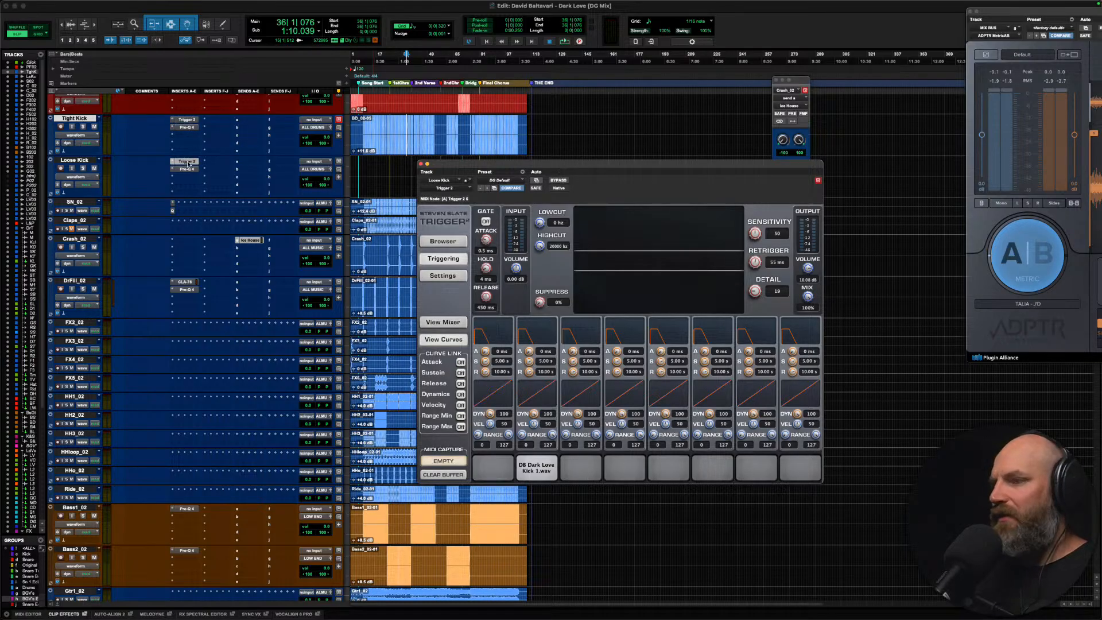
drag(532, 417, 529, 451)
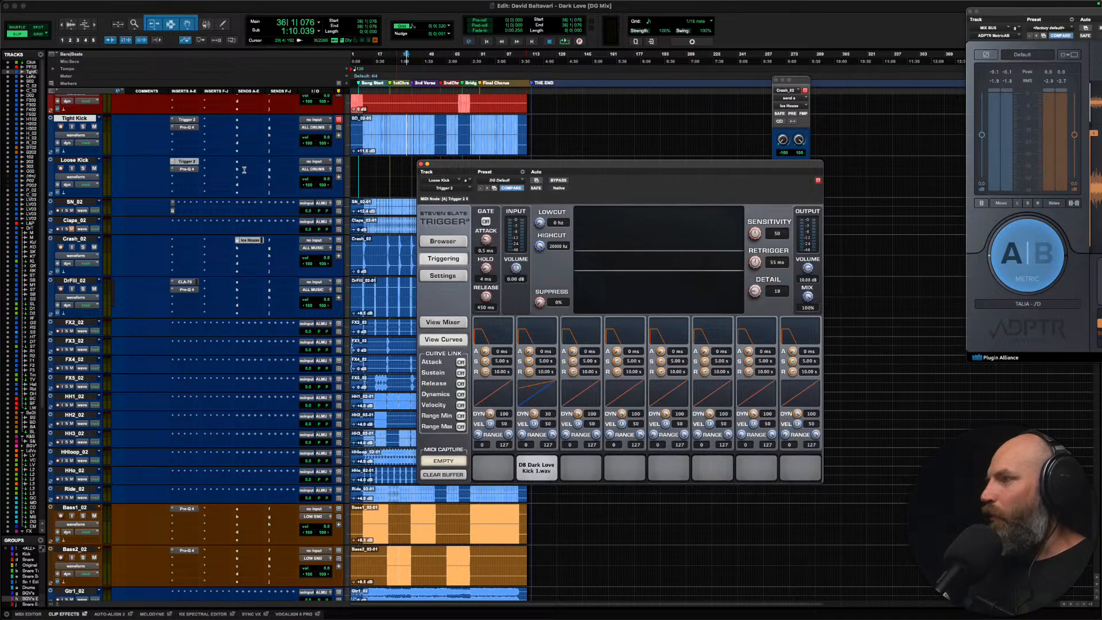
Step: Place the edit cursor at bar 9 on the Tight Kick track, where the kick part begins
click(362, 126)
key(Tab)
key(t)
key(t)
key(t)
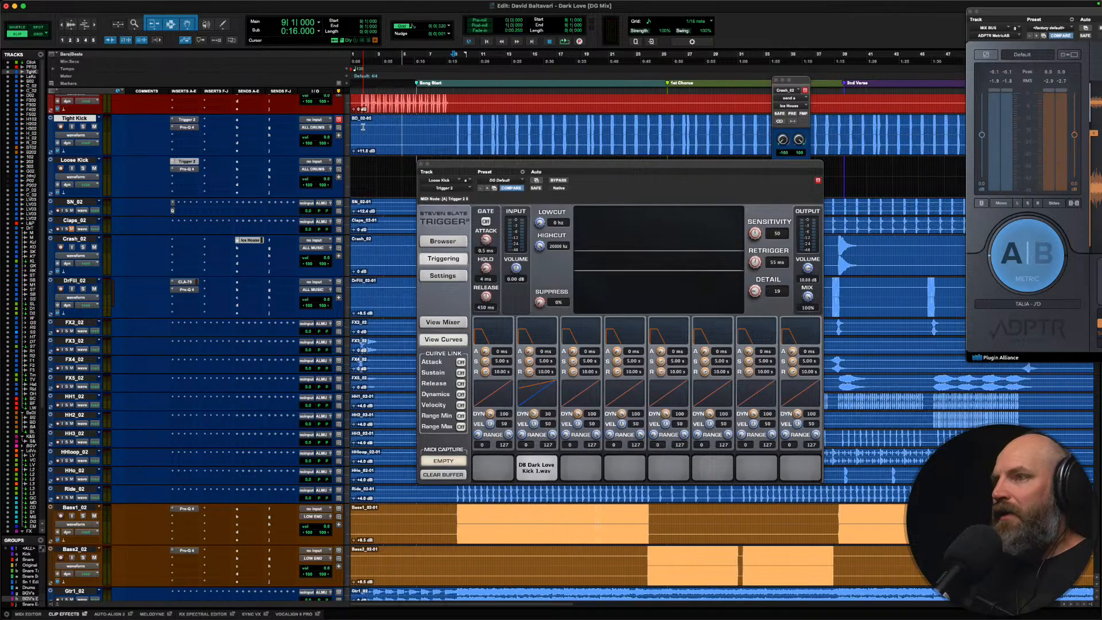
Step: In the Trigger 2 on Tight Kick, clear the second slot and unmute the first kick sample
click(186, 120)
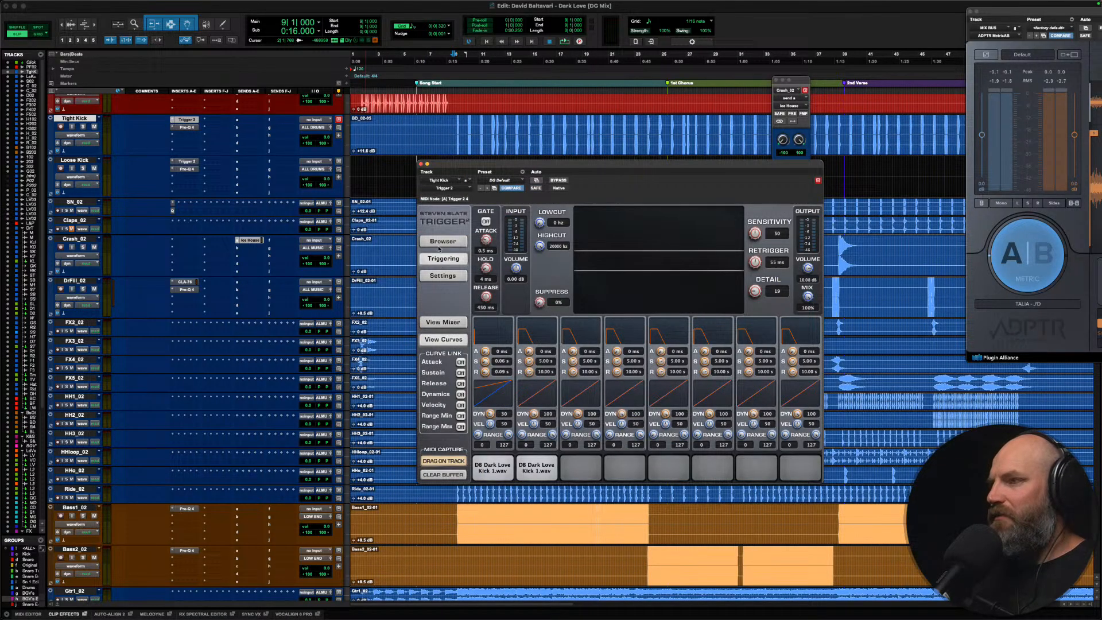
click(447, 324)
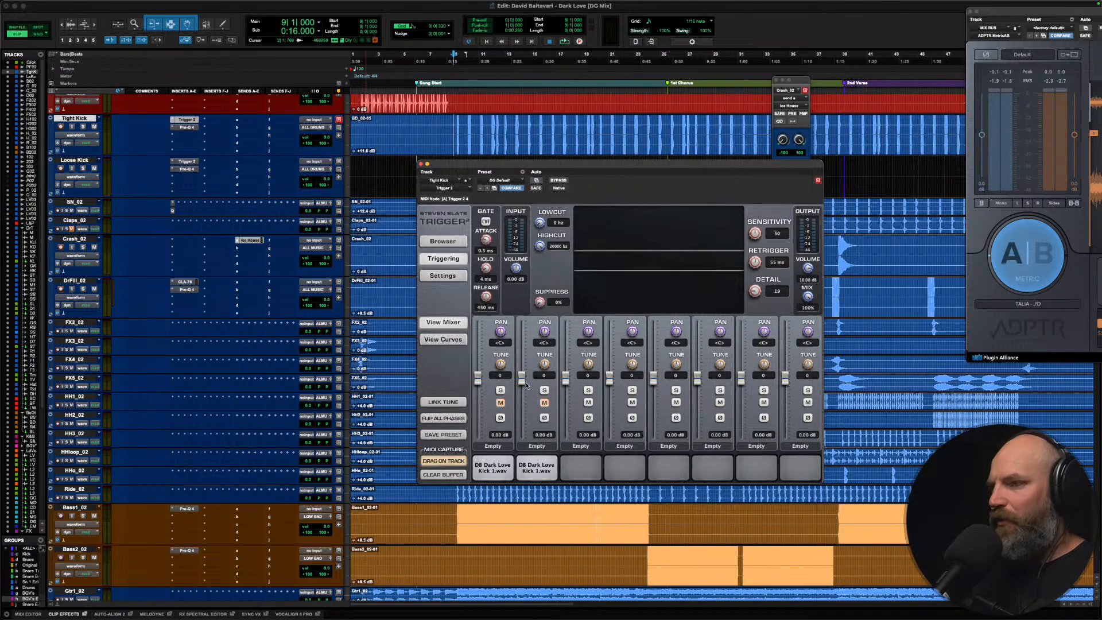
right_click(534, 471)
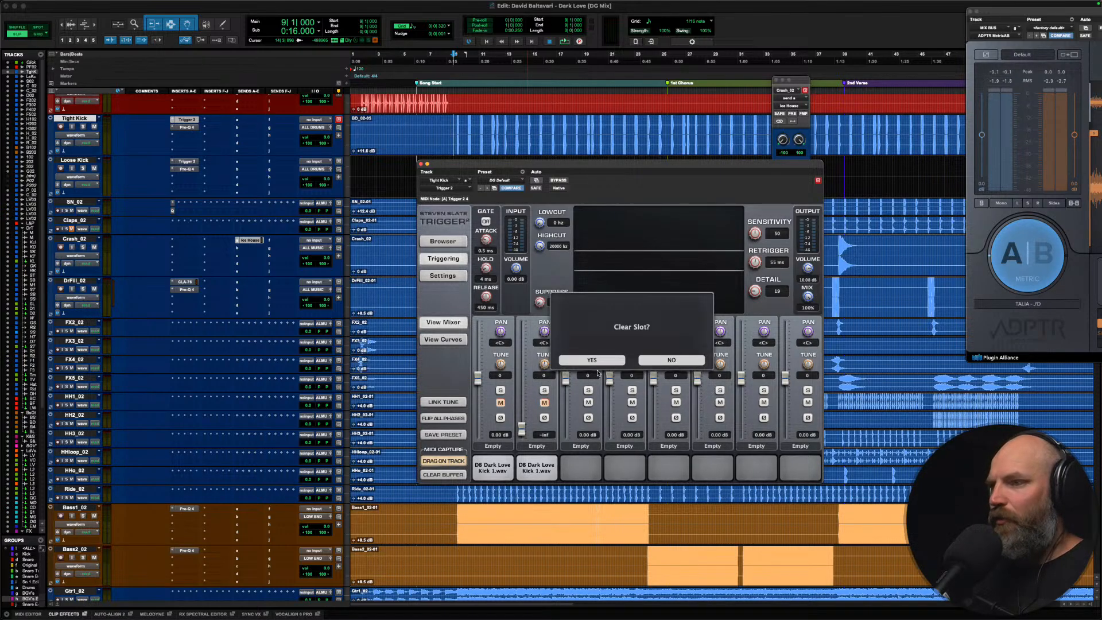
click(590, 360)
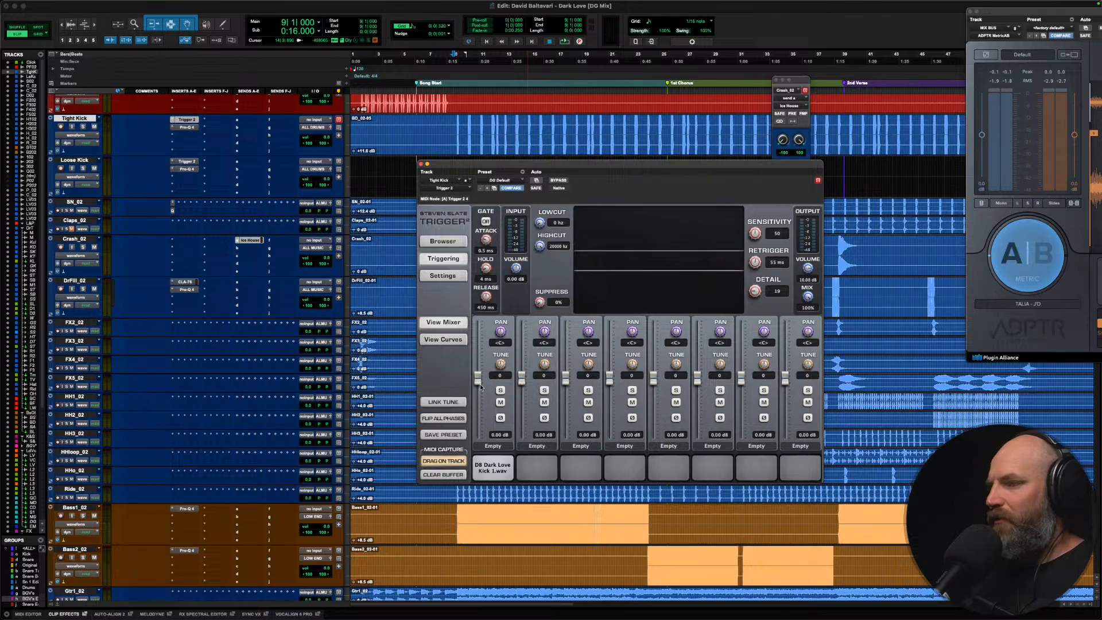
Step: Place the edit cursor at bar 31 on the Bass1_02 track, within the first chorus, and play the mix from there
click(186, 168)
click(186, 170)
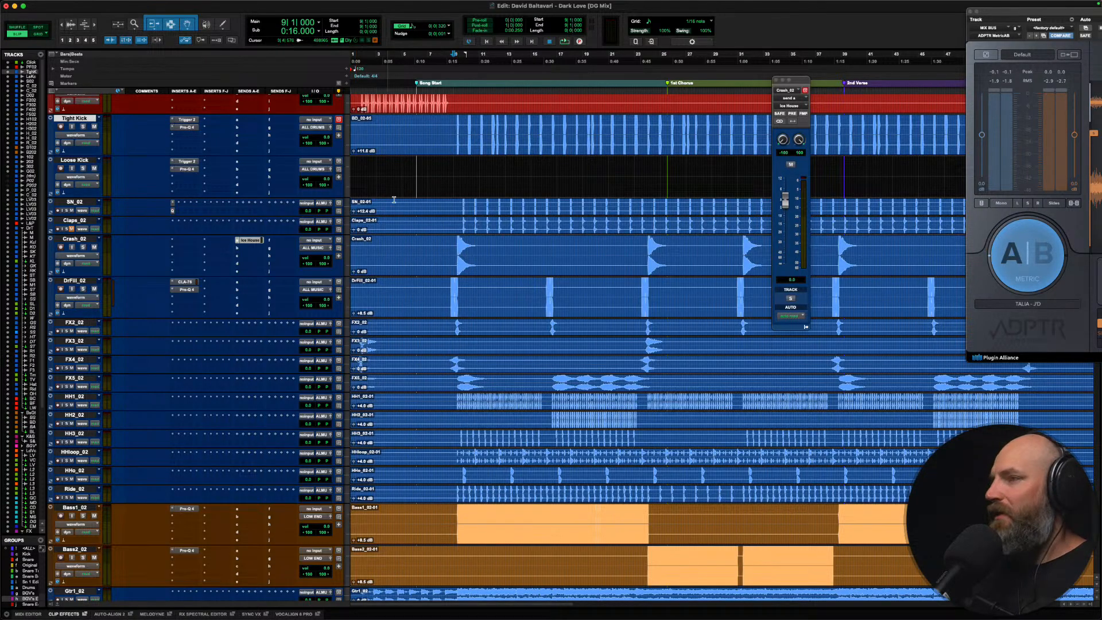
key(t)
scroll(450, 127, right, 1)
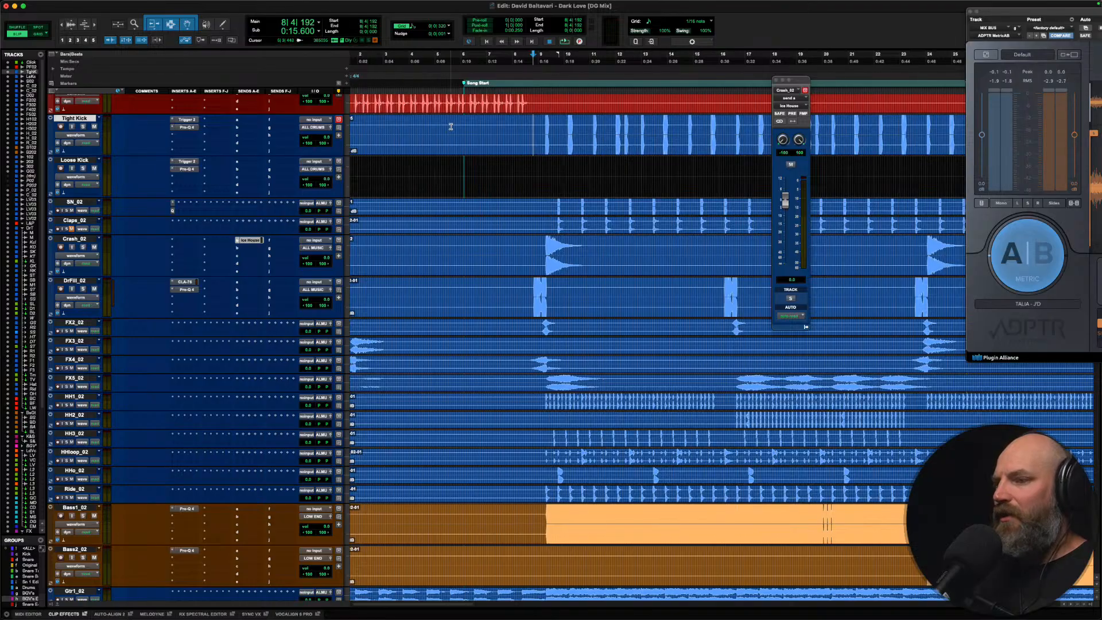
key(r)
scroll(450, 127, right, 1)
scroll(557, 332, down, 5)
scroll(557, 333, up, 3)
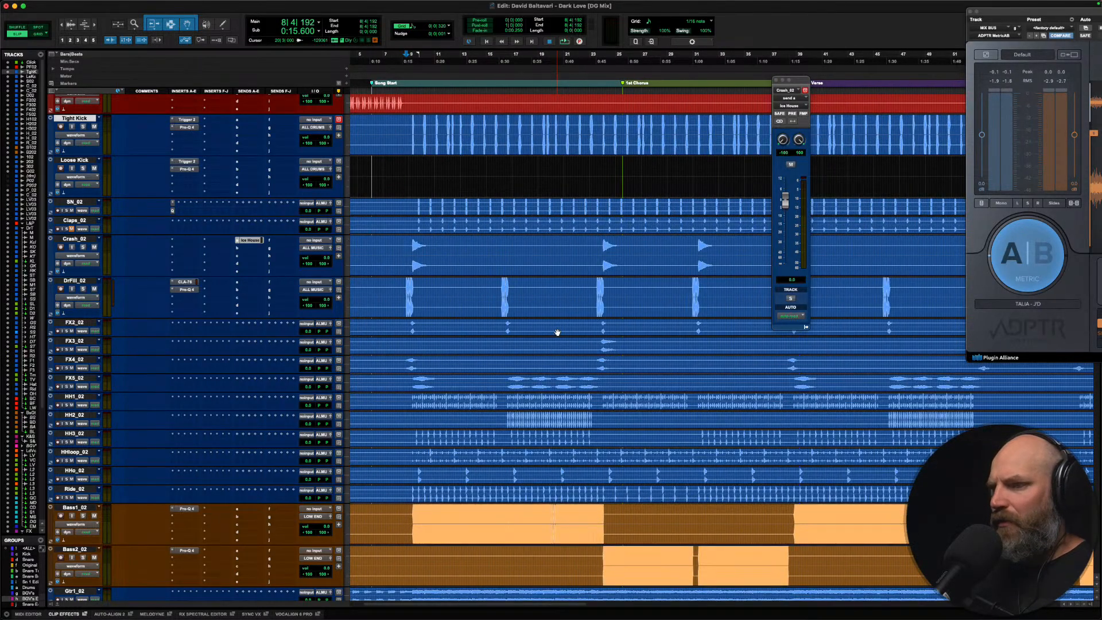
scroll(557, 332, right, 3)
click(579, 517)
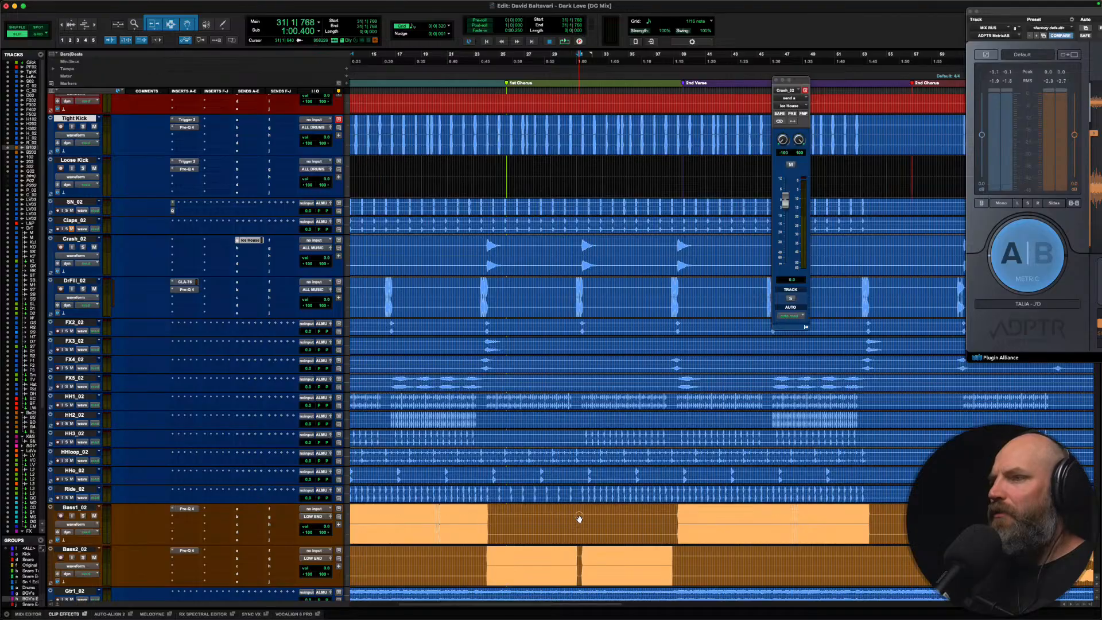
key(t)
key(space)
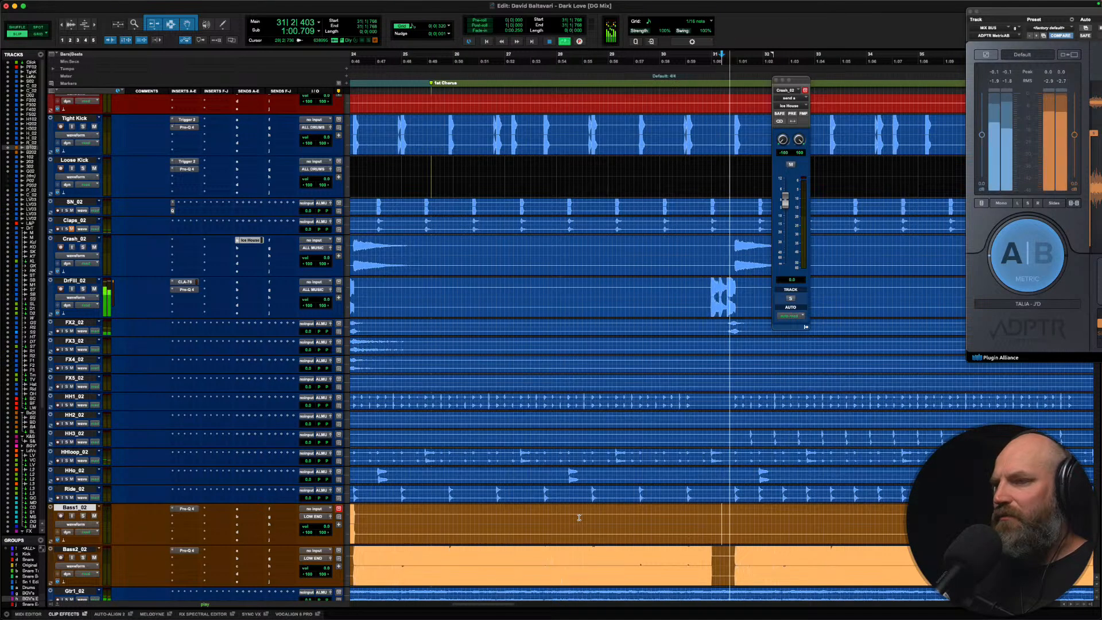
key(r)
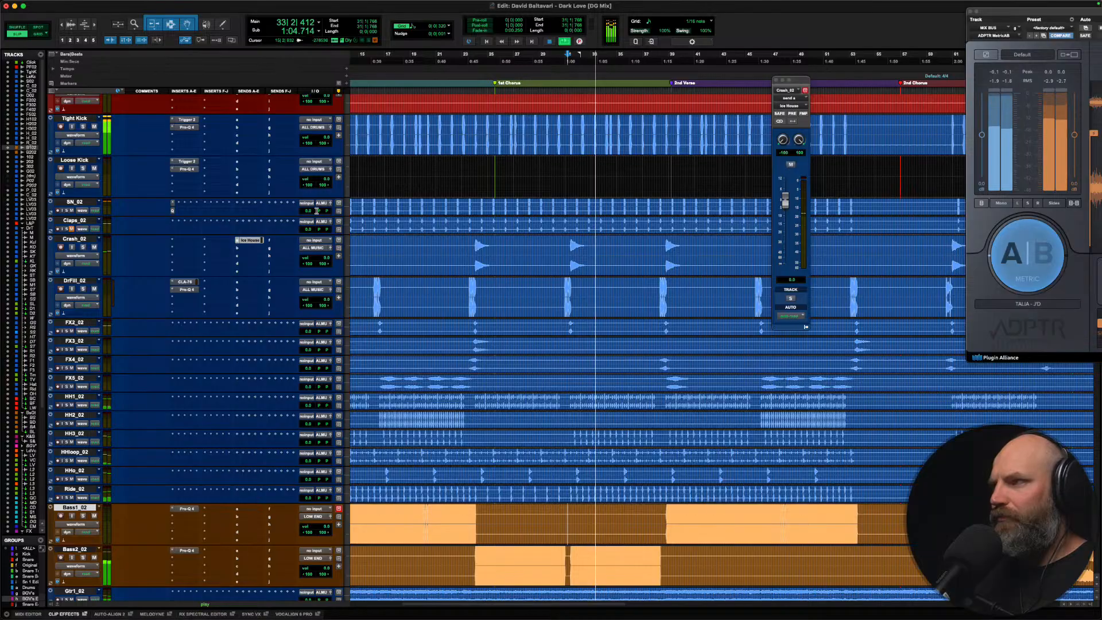
Step: In the Pro-Q 4 on Tight Kick, move the low boost to about 35 Hz at +5.5 dB and add a gentler bell boost just above it
click(187, 127)
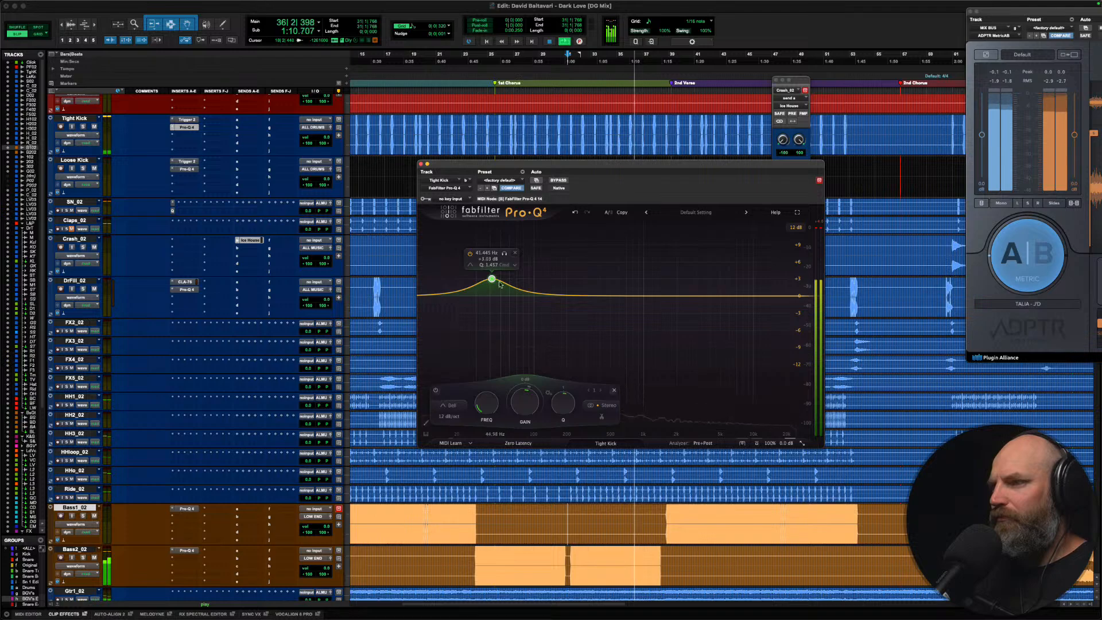
drag(492, 279, 483, 264)
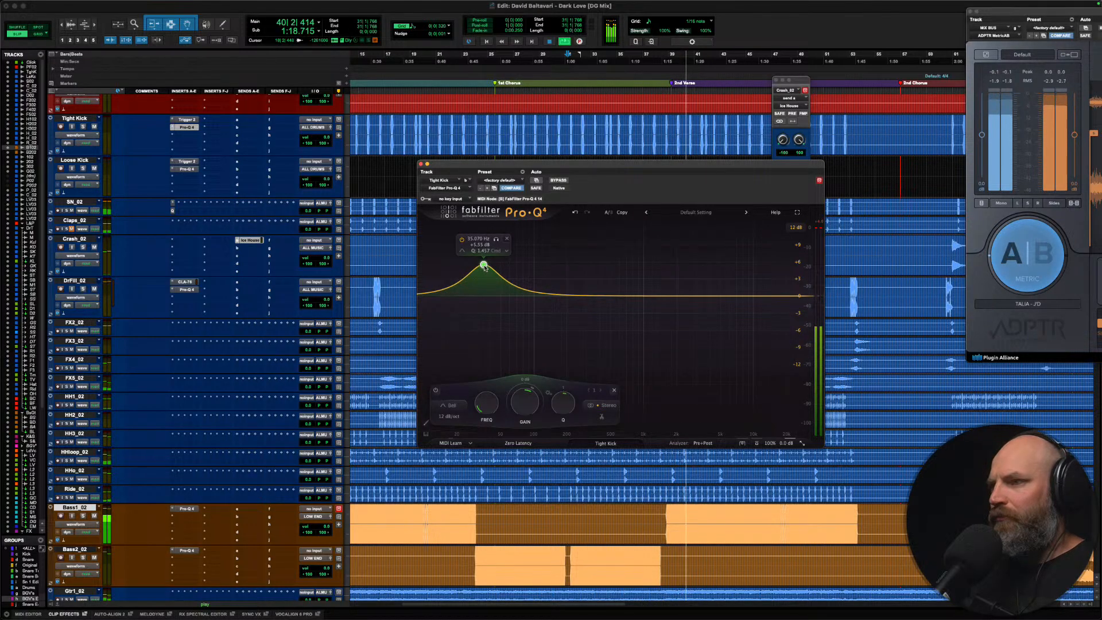
double_click(503, 276)
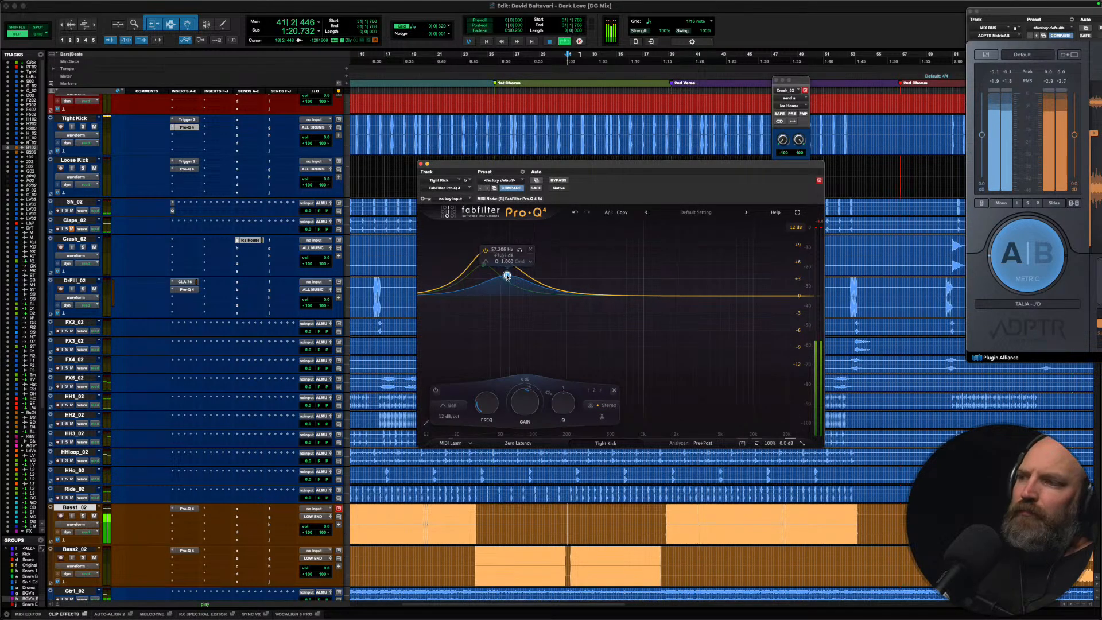
drag(504, 275, 500, 286)
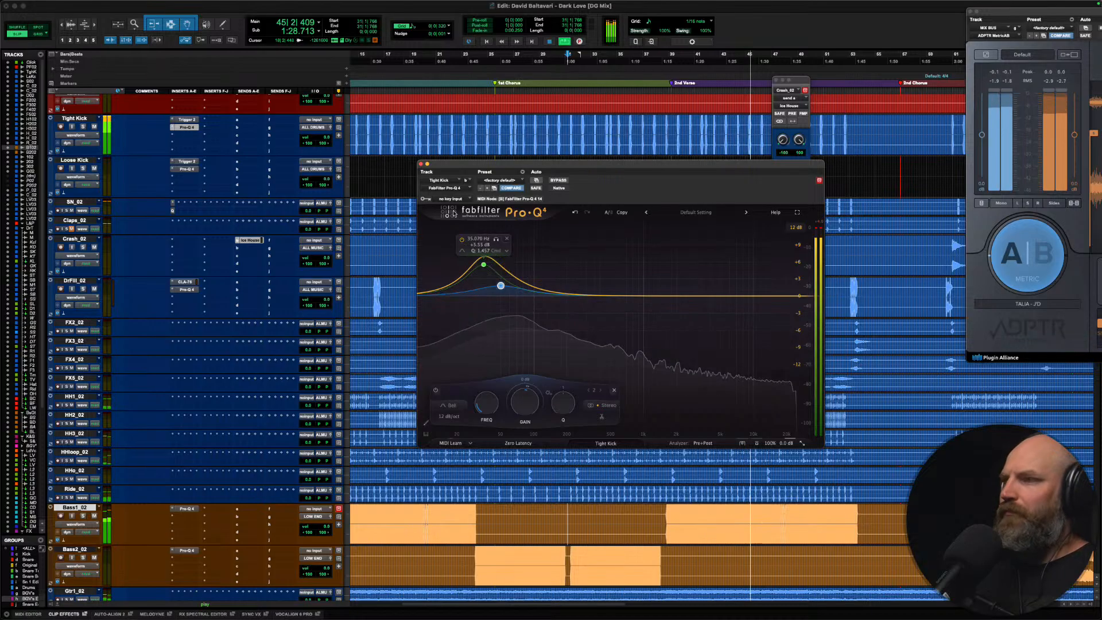
Step: Stop playback and close the equalizer window of the Tight Kick track
key(space)
click(421, 165)
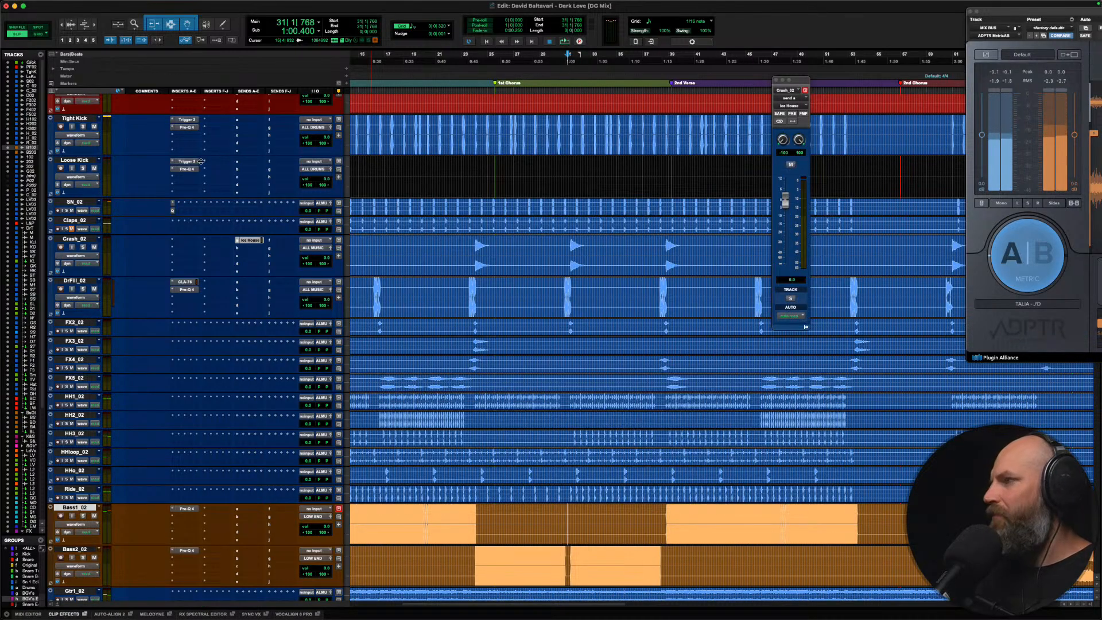
Step: Examine the drum, bass and music clips across the whole arrangement, from the verses and choruses through the bridge to the end
key(r)
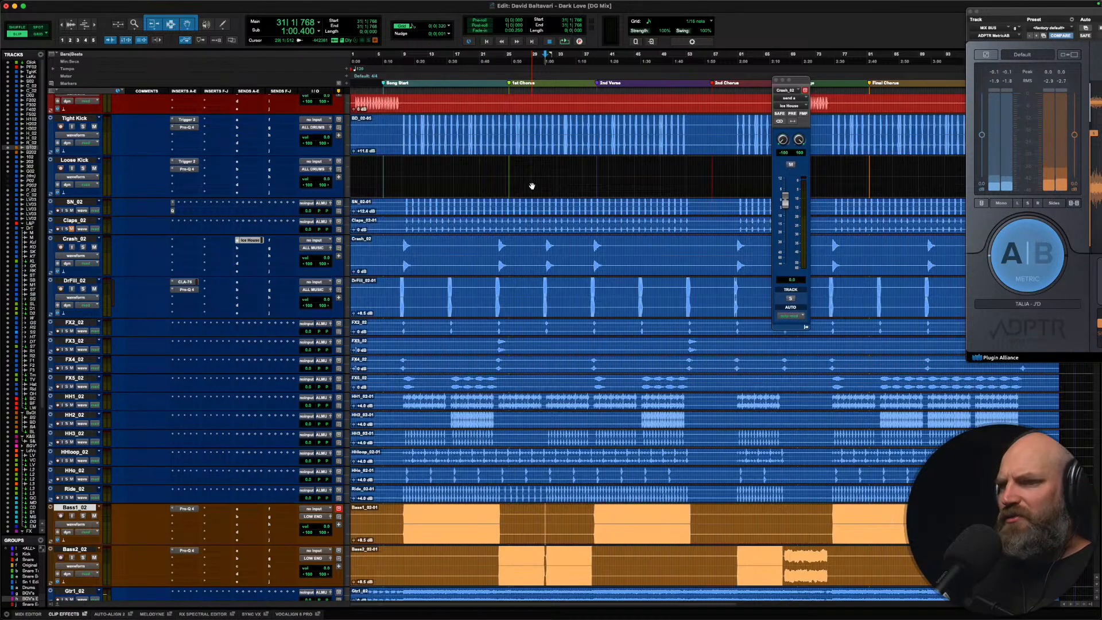
scroll(545, 234, right, 3)
key(t)
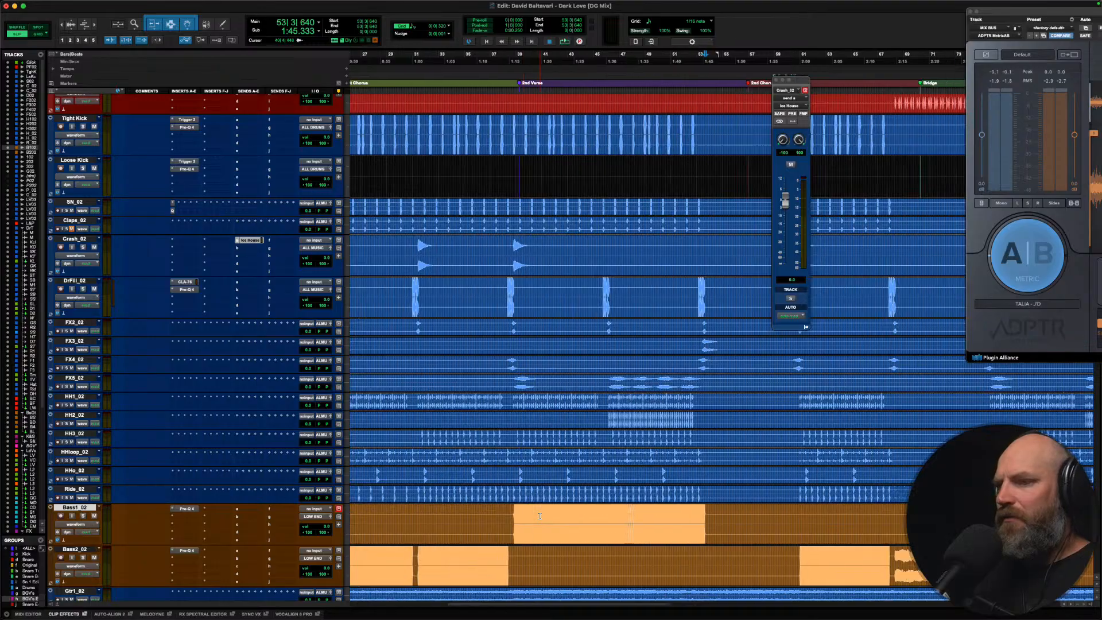
scroll(540, 515, right, 3)
scroll(527, 321, right, 3)
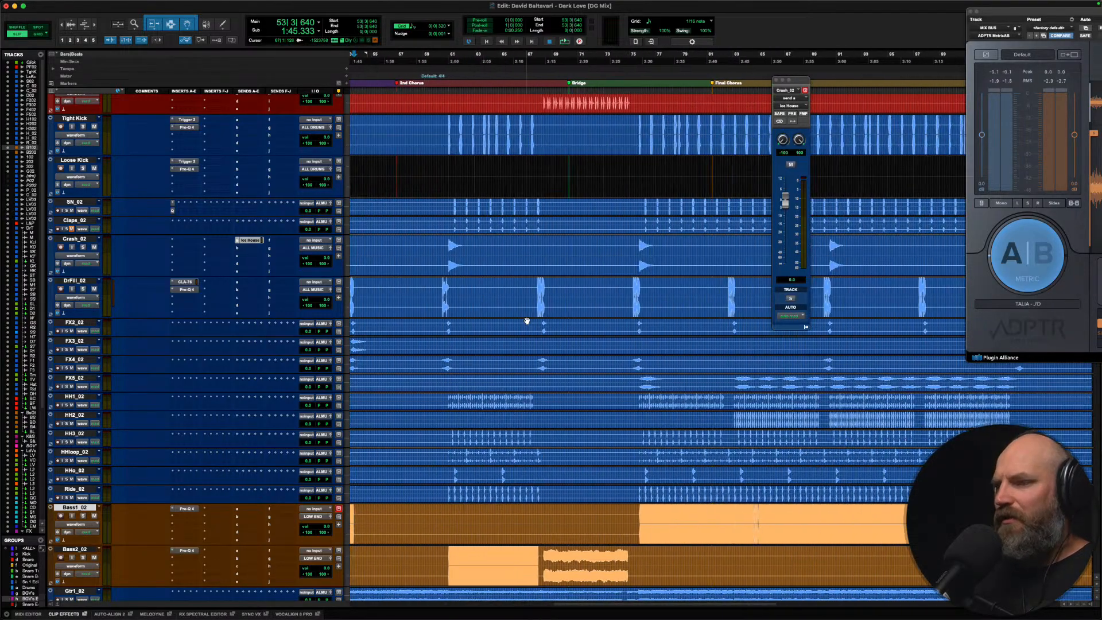
scroll(500, 329, right, 5)
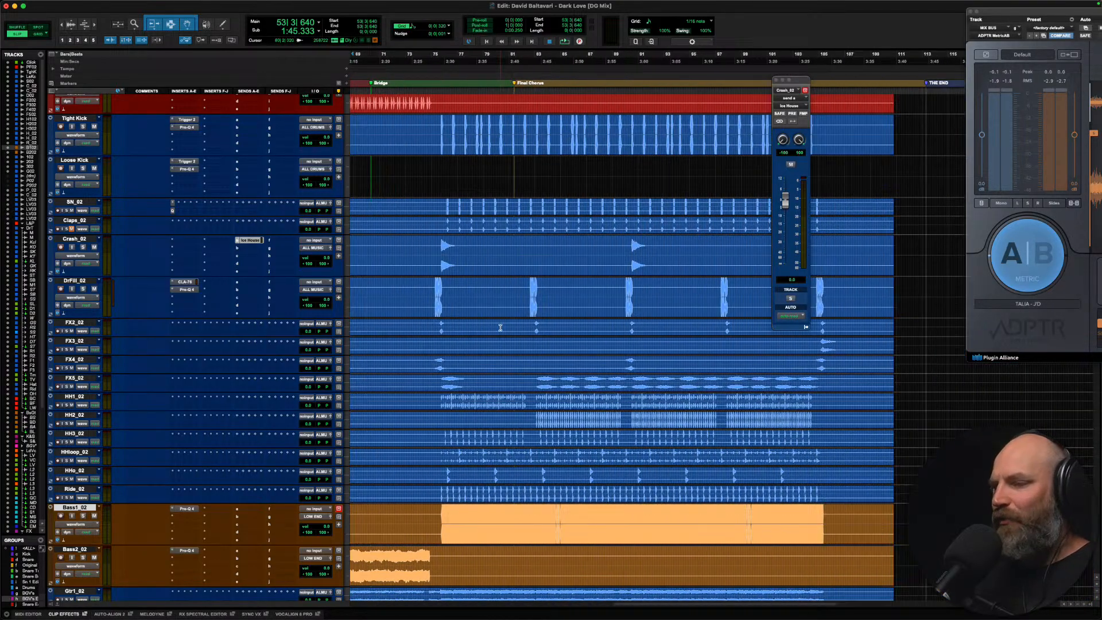
key(super+alt+bracketleft)
key(super+alt+bracketleft)
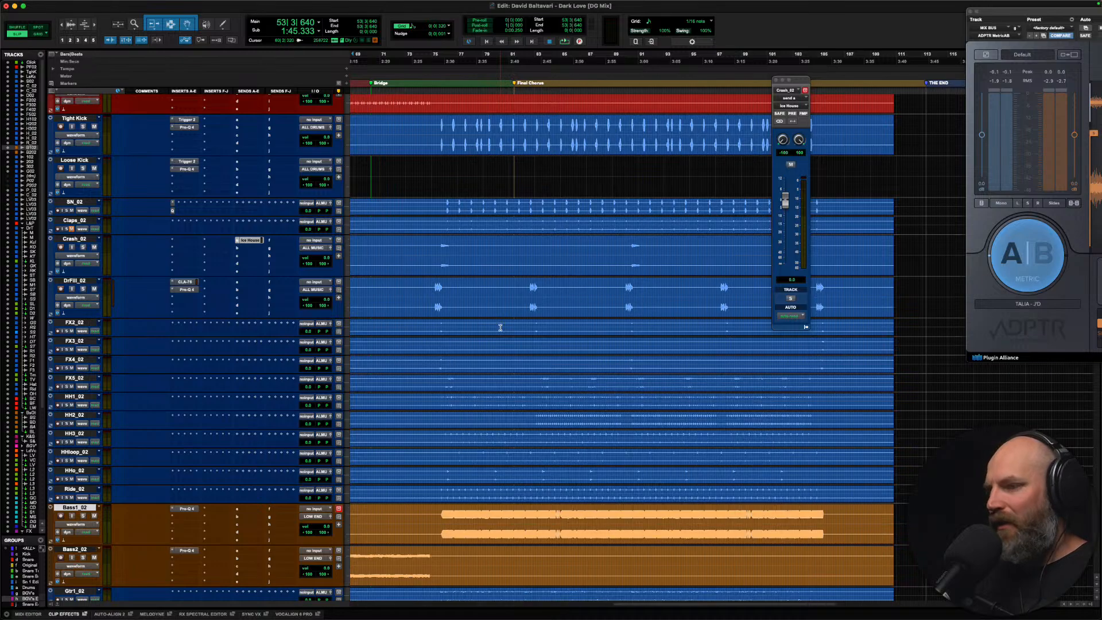
key(super+alt+bracketright)
key(super+alt+bracketright)
scroll(501, 327, right, 3)
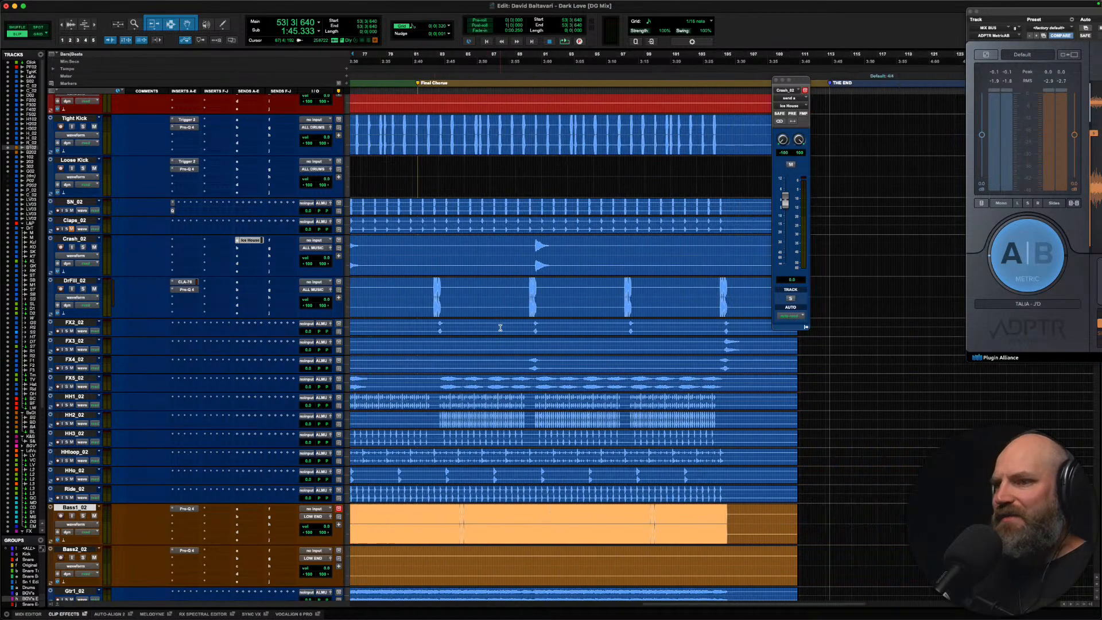
scroll(500, 327, down, 3)
scroll(501, 327, down, 2)
scroll(500, 327, left, 15)
scroll(500, 328, up, 5)
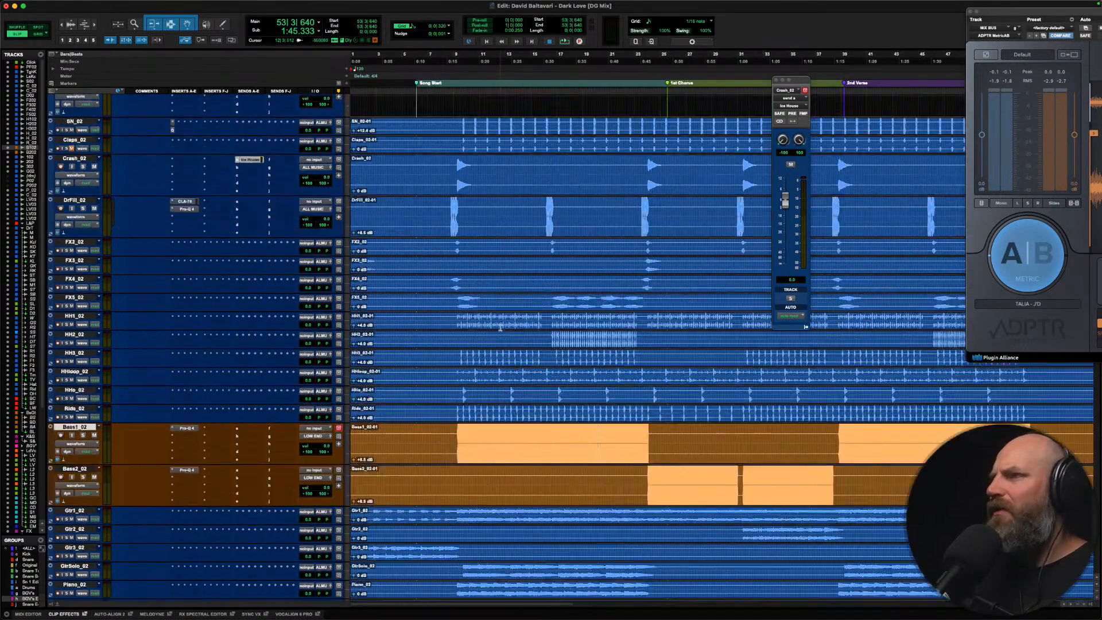
Step: Play the mix from the full drum entry at bar 9 into the following fill, and stop playback
click(454, 173)
key(space)
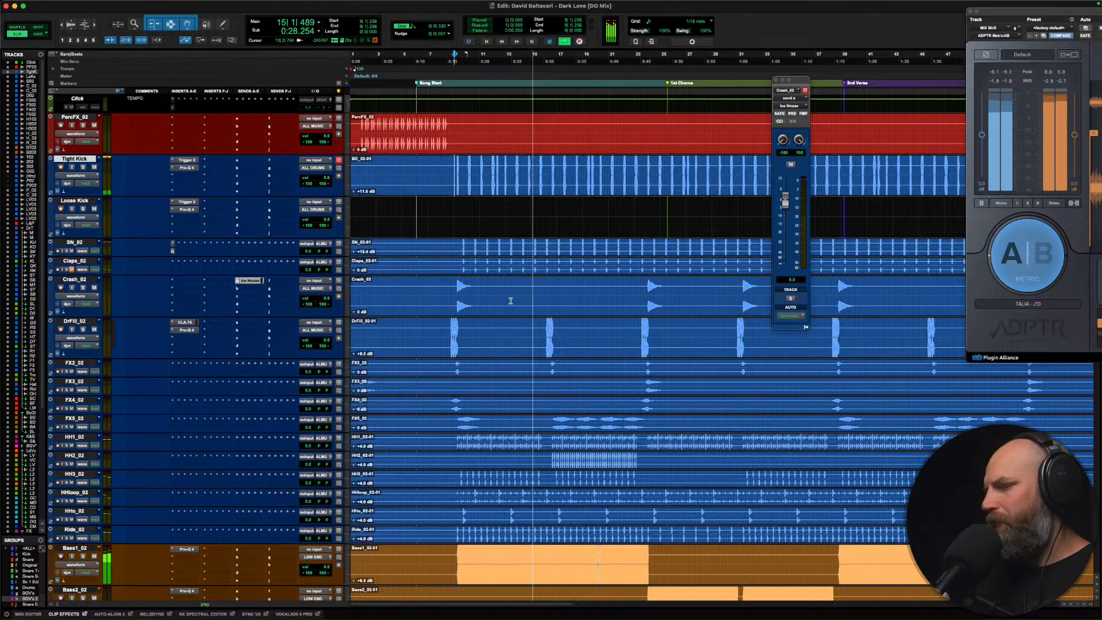
scroll(511, 302, right, 3)
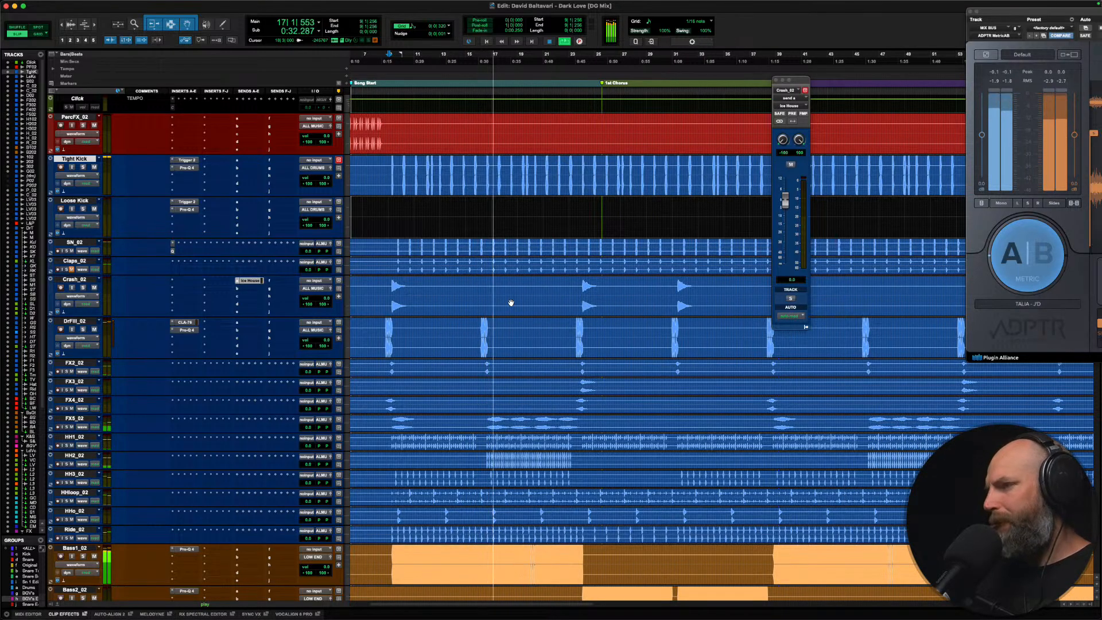
key(space)
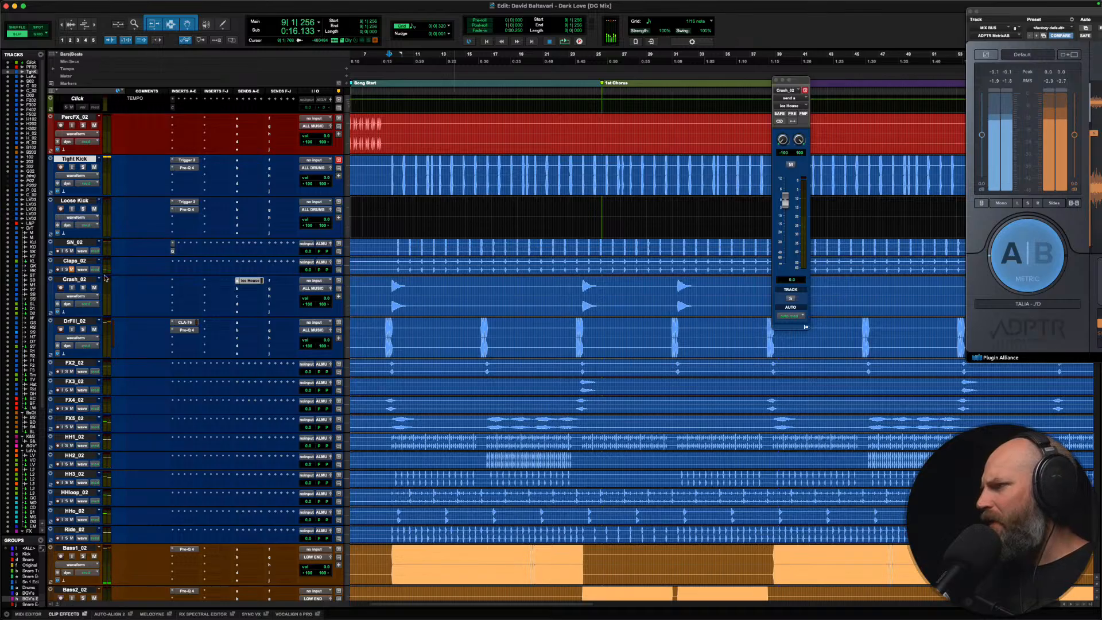
Step: Solo the DrFill_02 track and place the playback start at the fill in bar 16
click(82, 329)
click(464, 325)
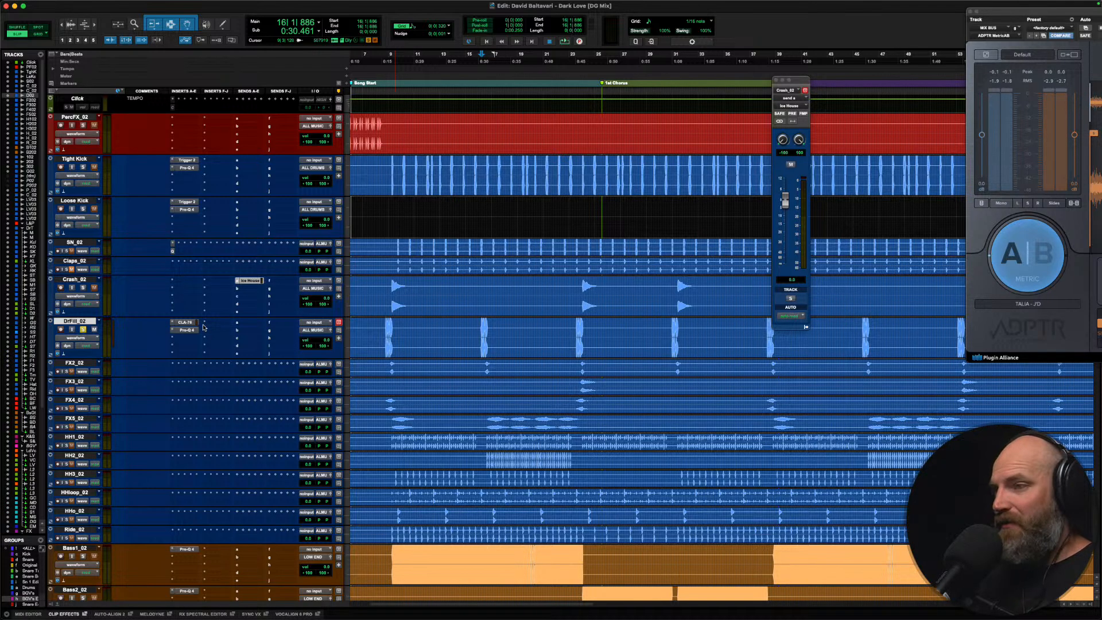
click(175, 342)
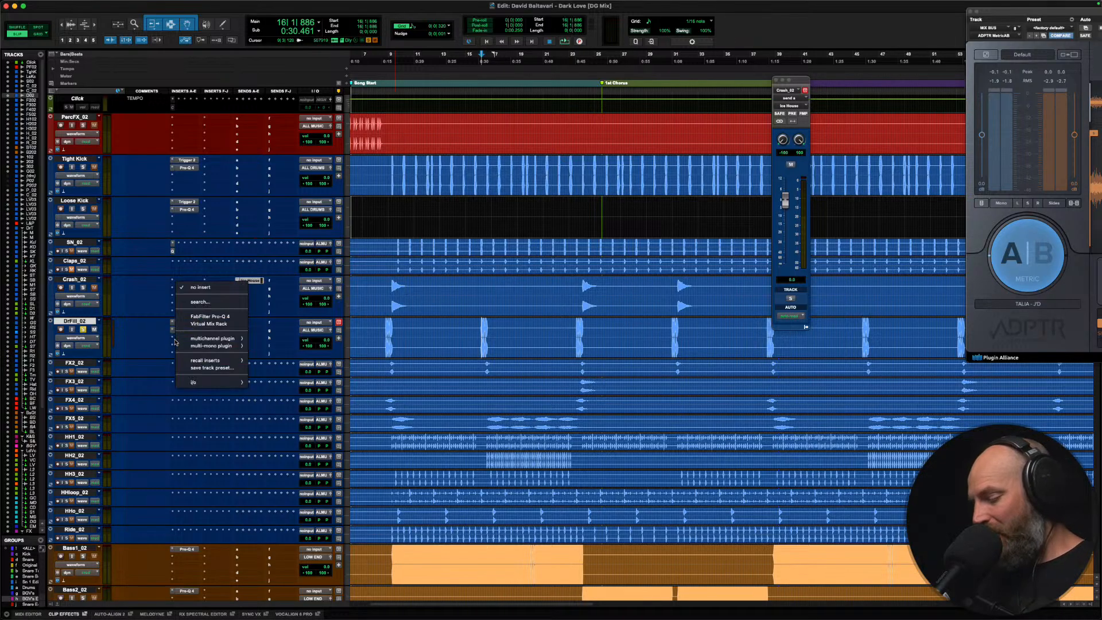
text(nov)
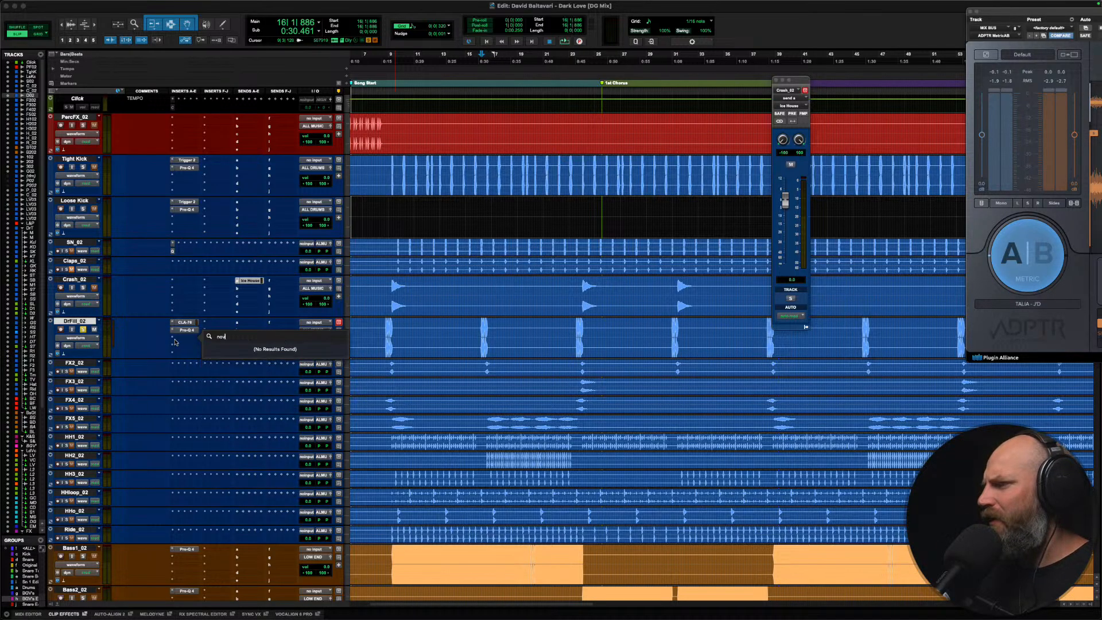
key(BackSpace)
key(BackSpace)
key(BackSpace)
key(Escape)
click(177, 341)
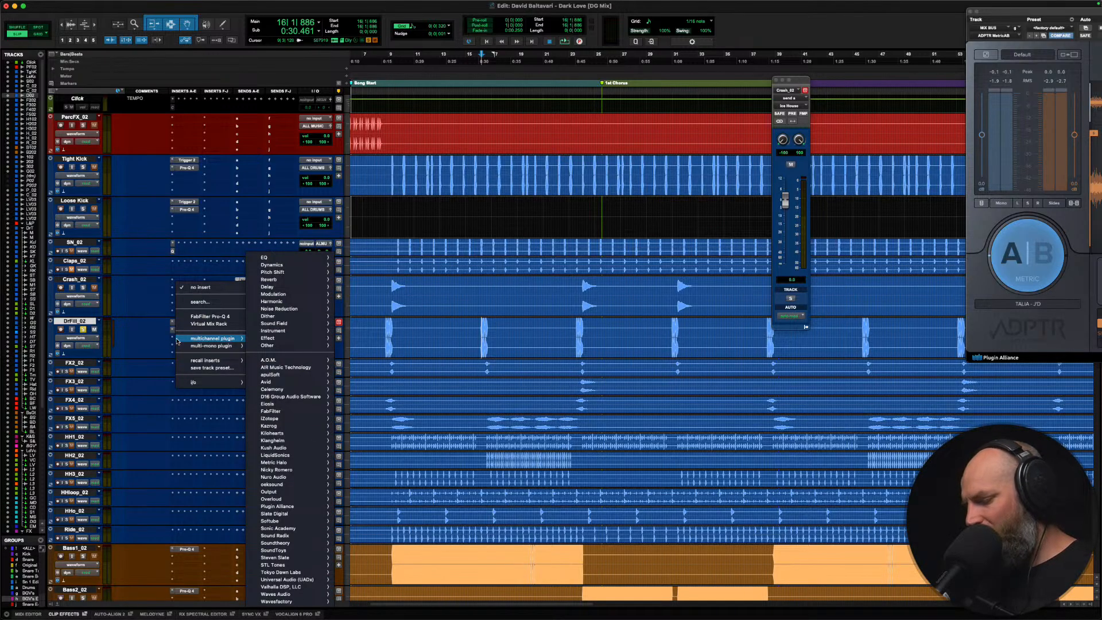
text(trd)
key(BackSpace)
key(BackSpace)
text(d)
key(Return)
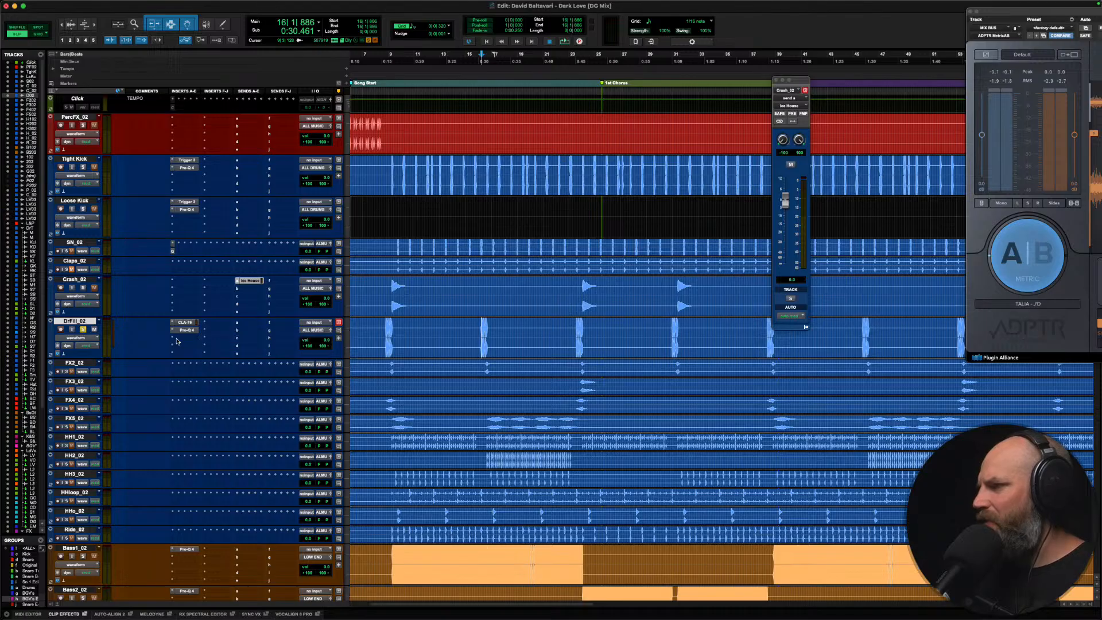
Step: Insert the stereo AudioTrack dynamics plug-in in the third insert slot of DrFill_02
click(177, 341)
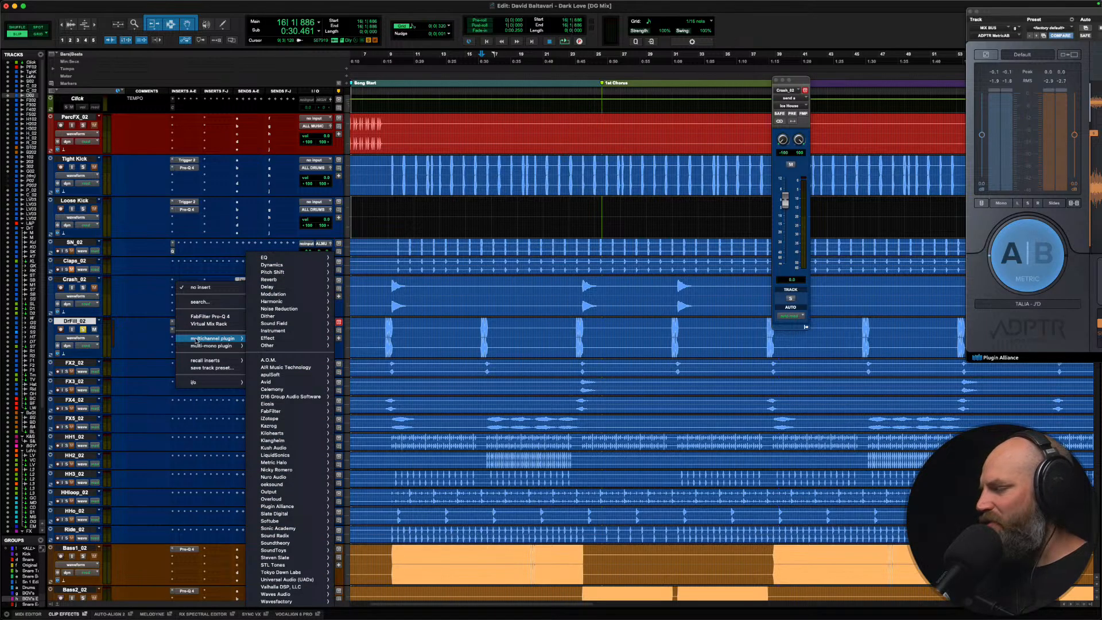
mouse_move(286, 267)
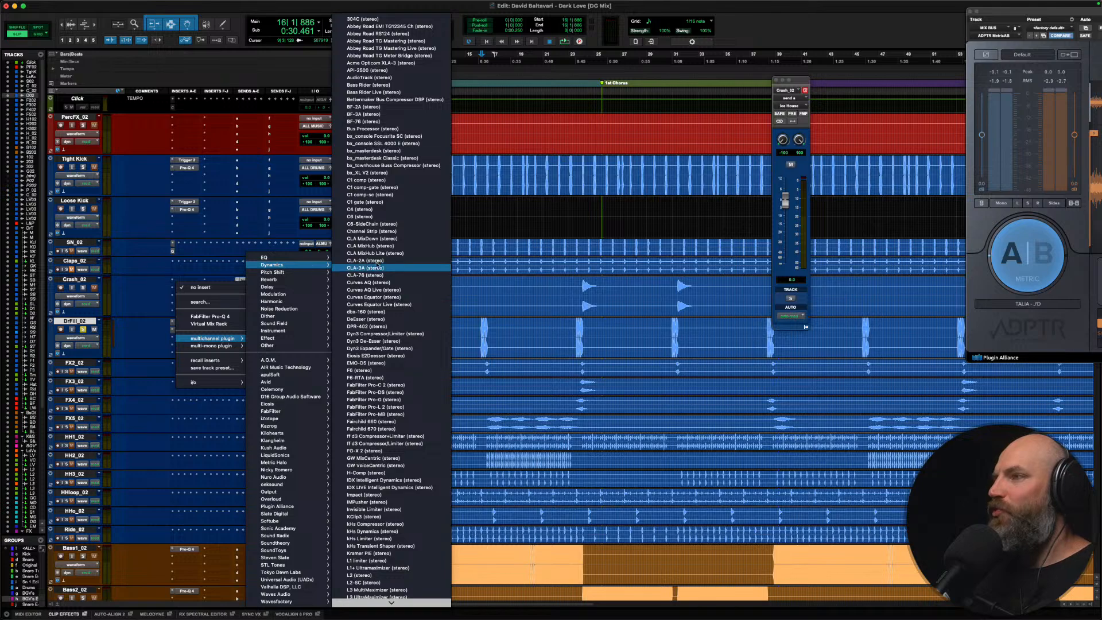
click(395, 77)
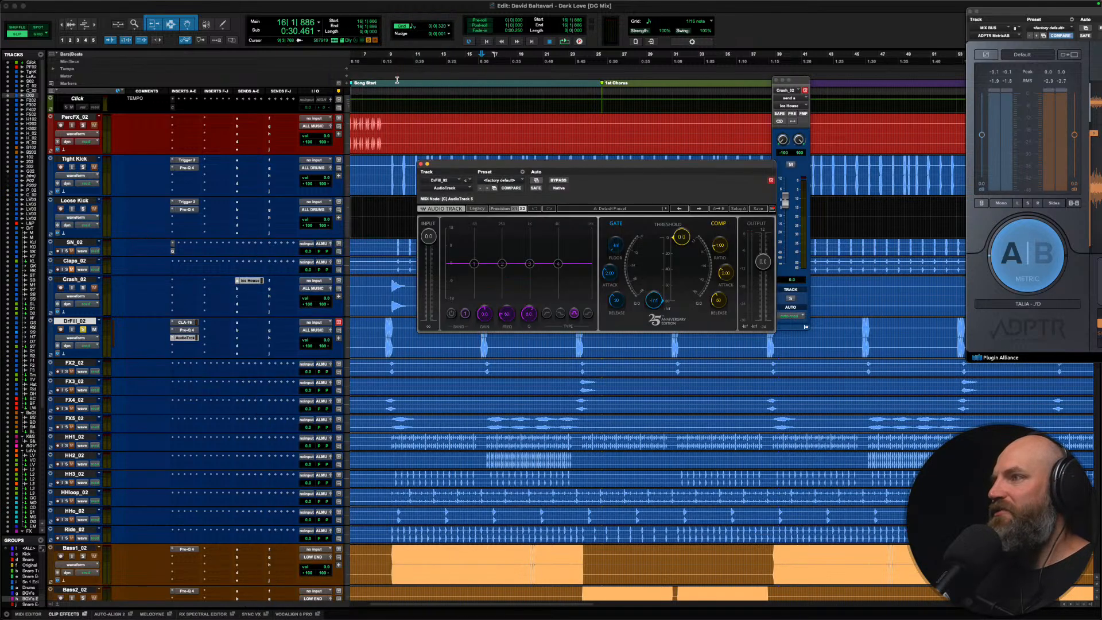
Step: Replace AudioTrack on DrFill_02 with the stereo Lindell 50 Channel plug-in
click(175, 339)
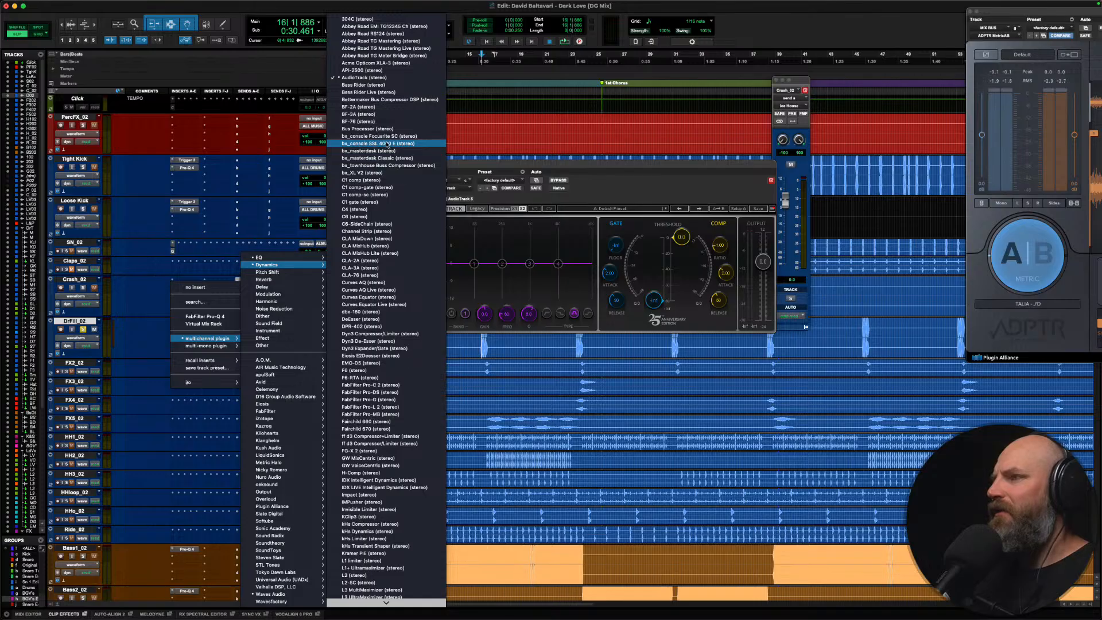
click(133, 337)
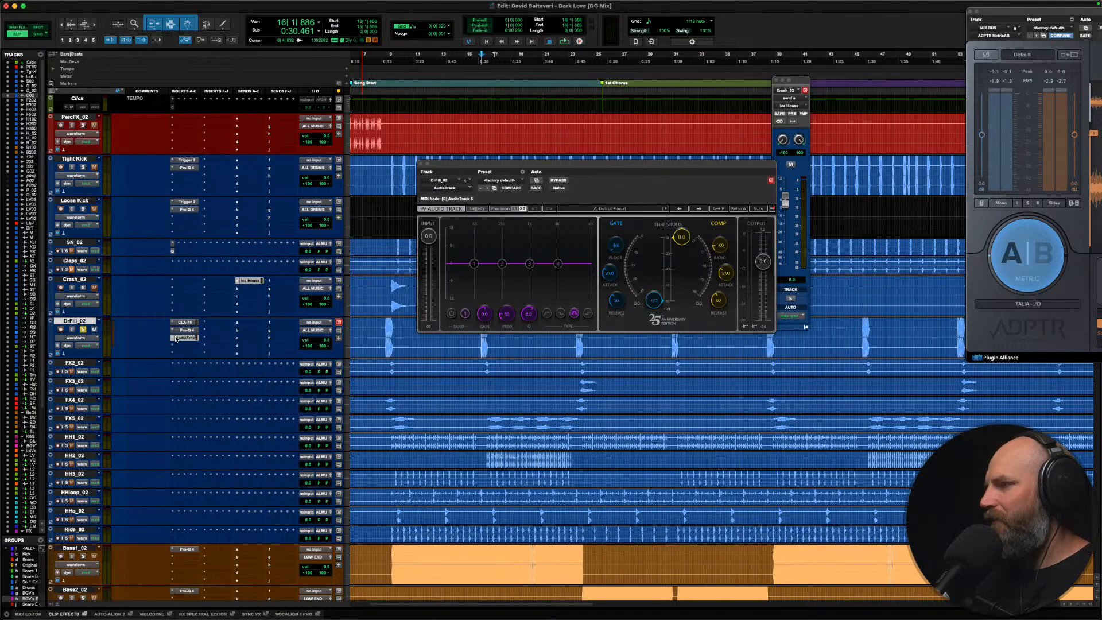
click(171, 341)
text(linde)
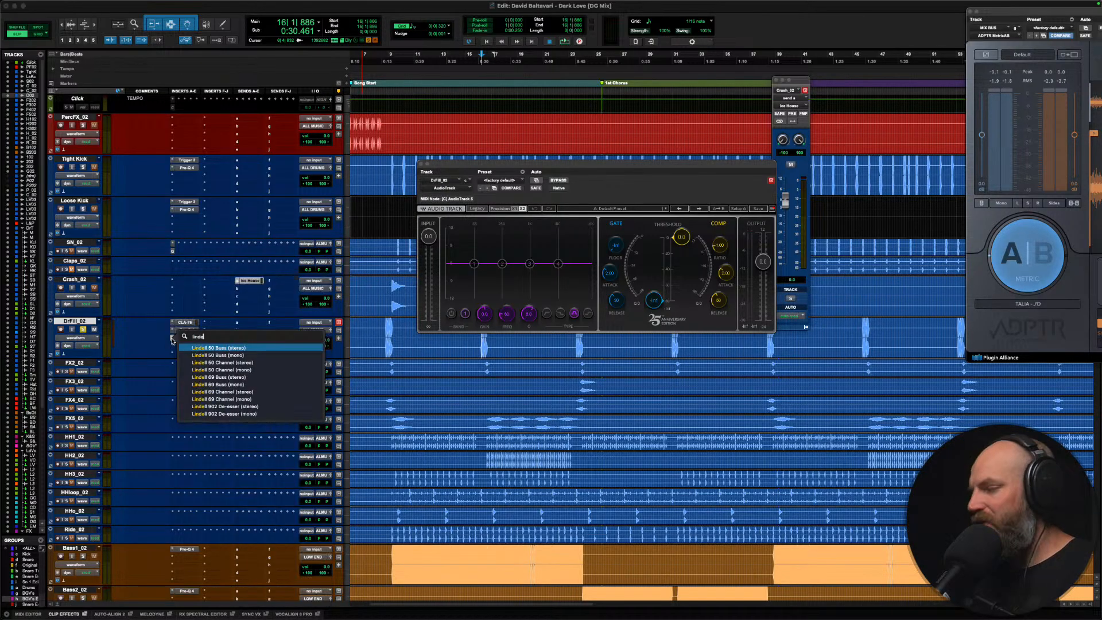
key(Down)
key(Down)
key(Return)
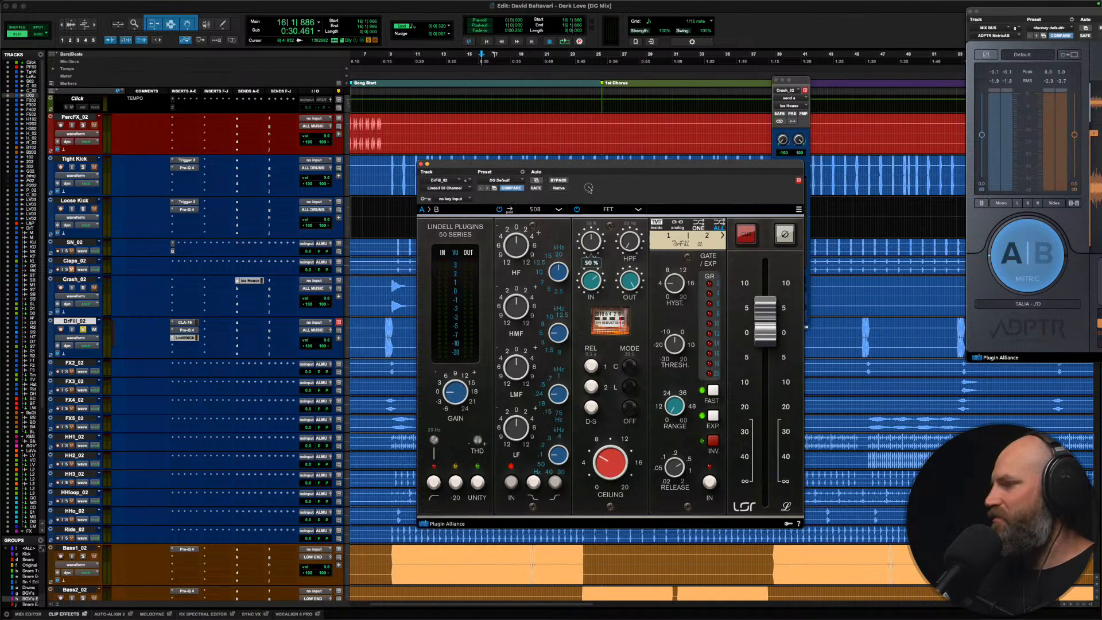
Step: While playing the fill, set the Lindell compressor's mix to 100 %, its ceiling to 4 and its output to 8.60
key(space)
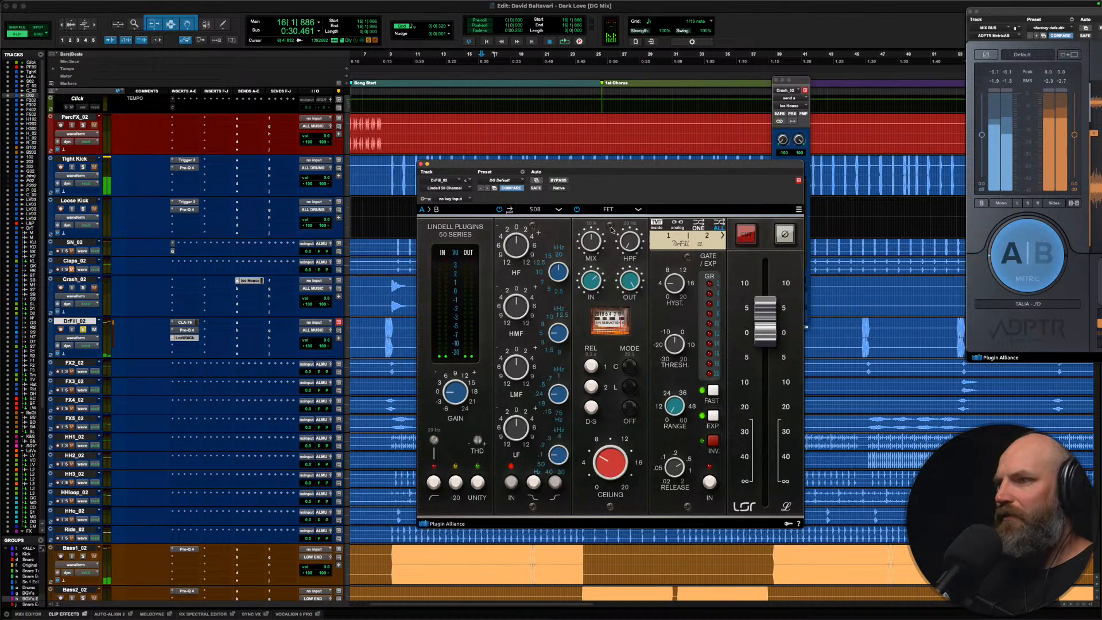
mouse_move(592, 242)
drag(590, 195, 591, 186)
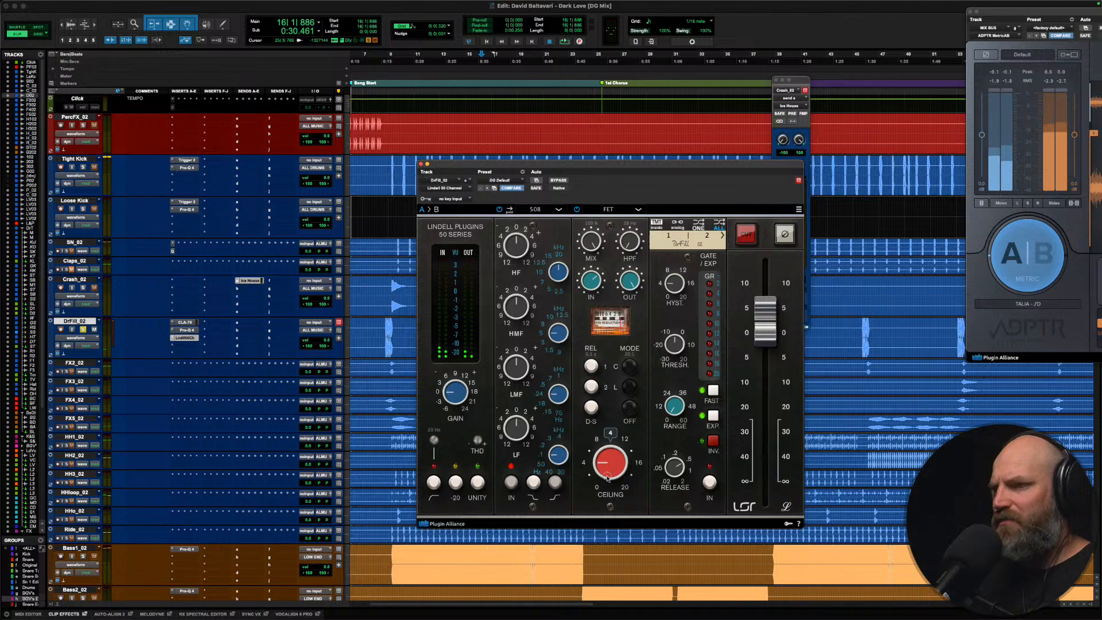
key(space)
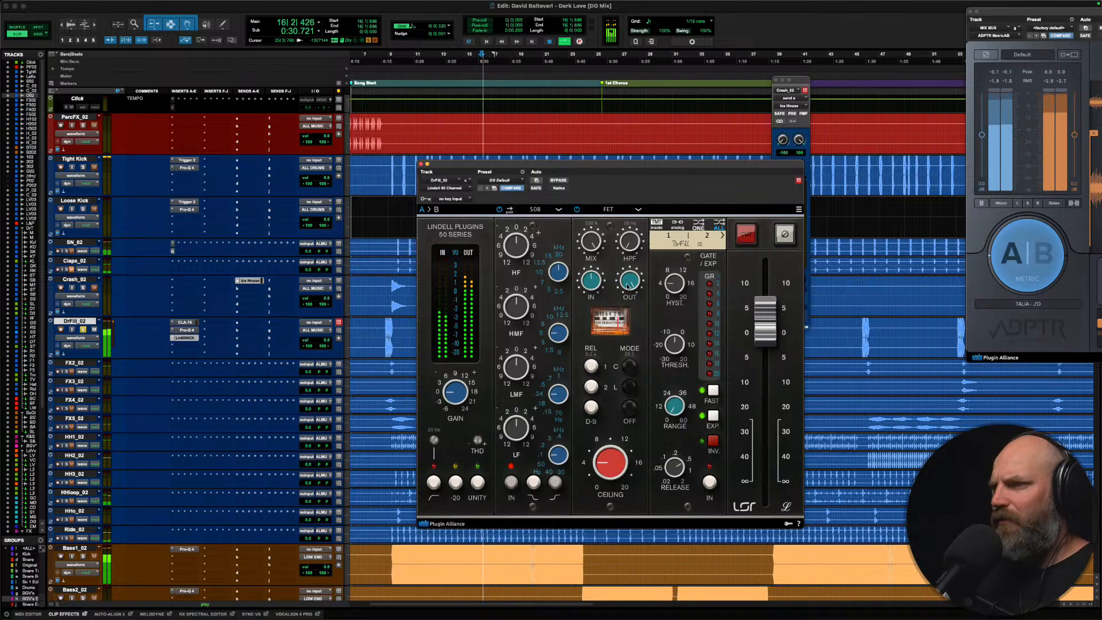
key(space)
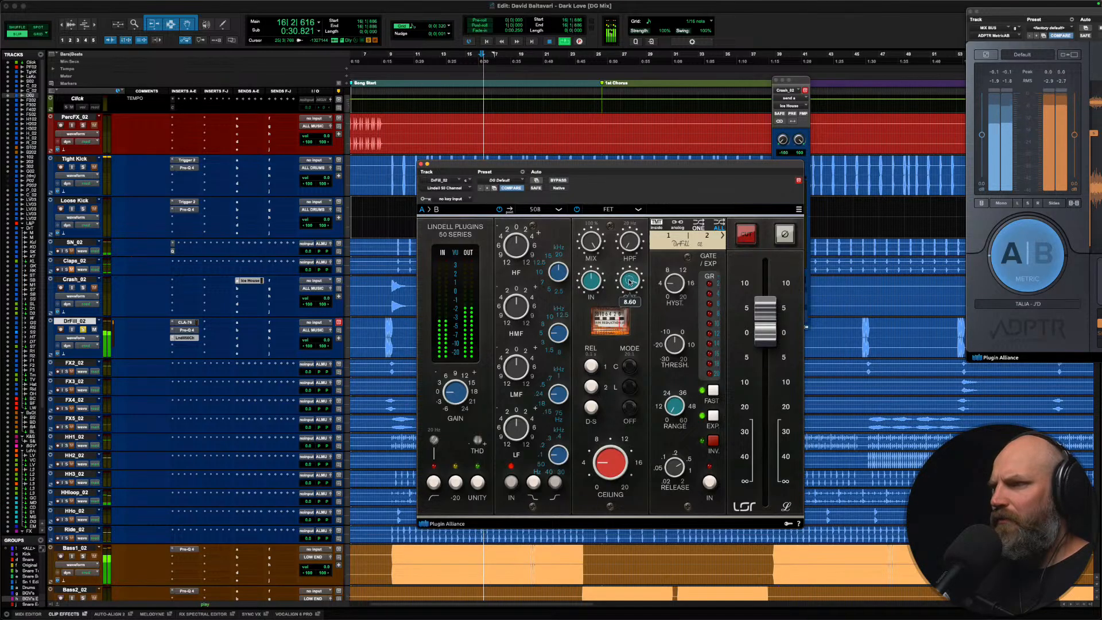
key(space)
Step: Compare the drum fill in playback with the Lindell 50 Channel bypassed and active
click(558, 181)
key(space)
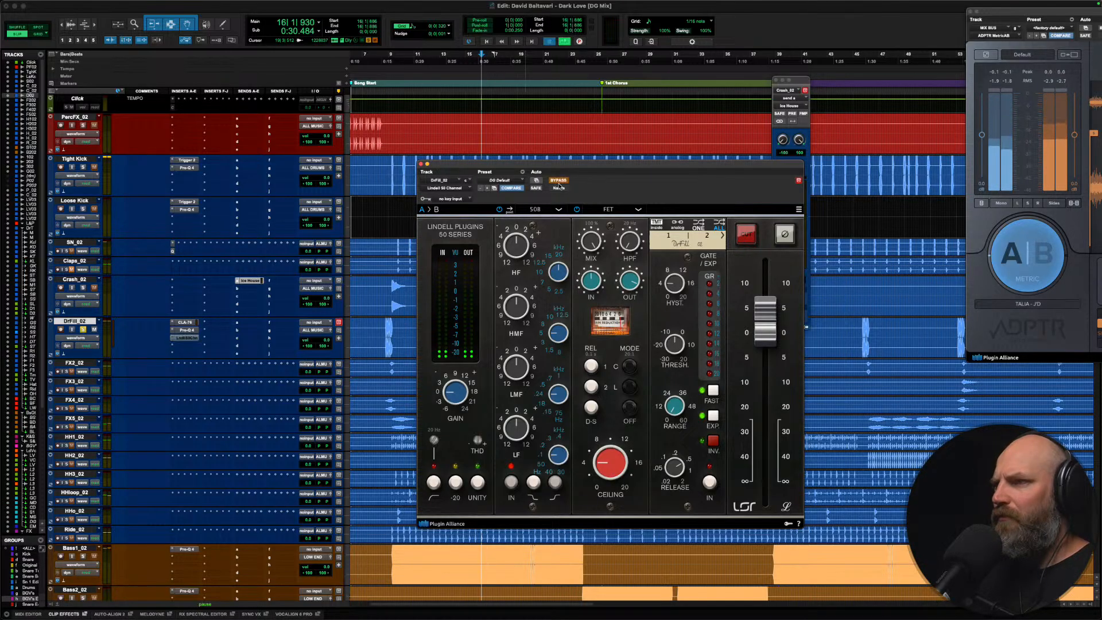
click(558, 181)
key(space)
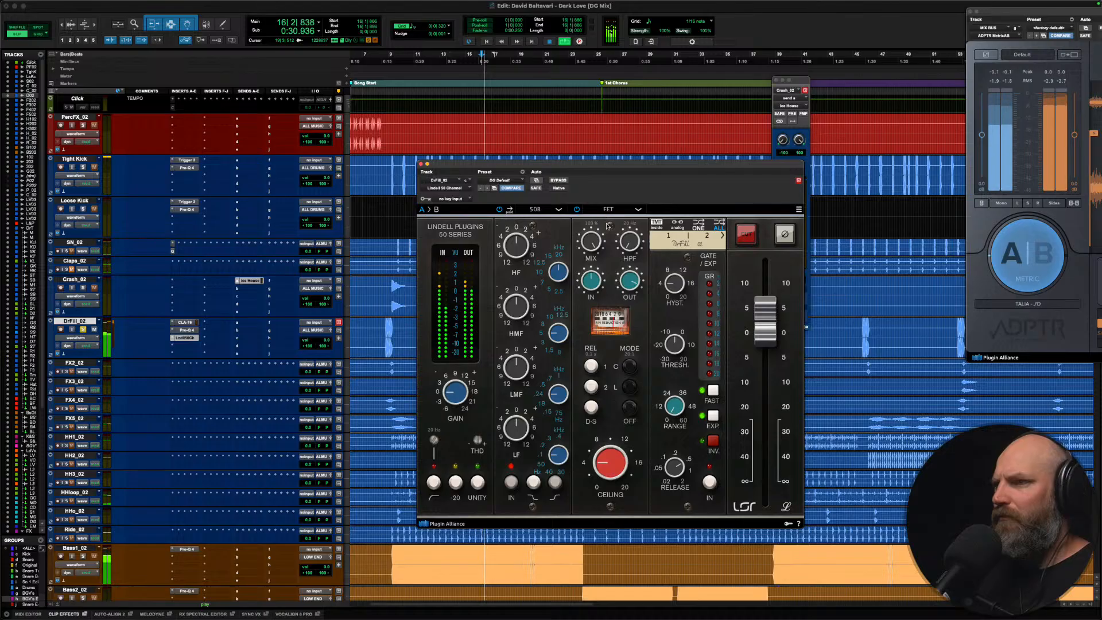
key(space)
key(space)
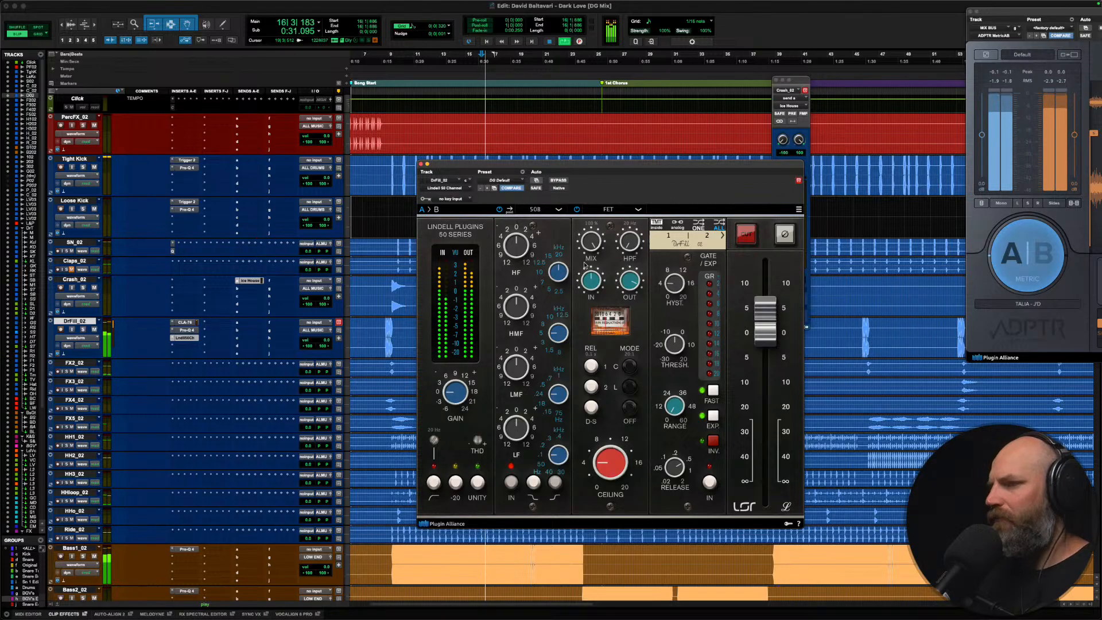
key(space)
Step: Play from bar 15, set the Lindell 50 Channel's fader to 0.63 dB, stop playback and close the plug-in window
key(KP_1)
key(KP_1)
key(space)
drag(770, 337, 768, 343)
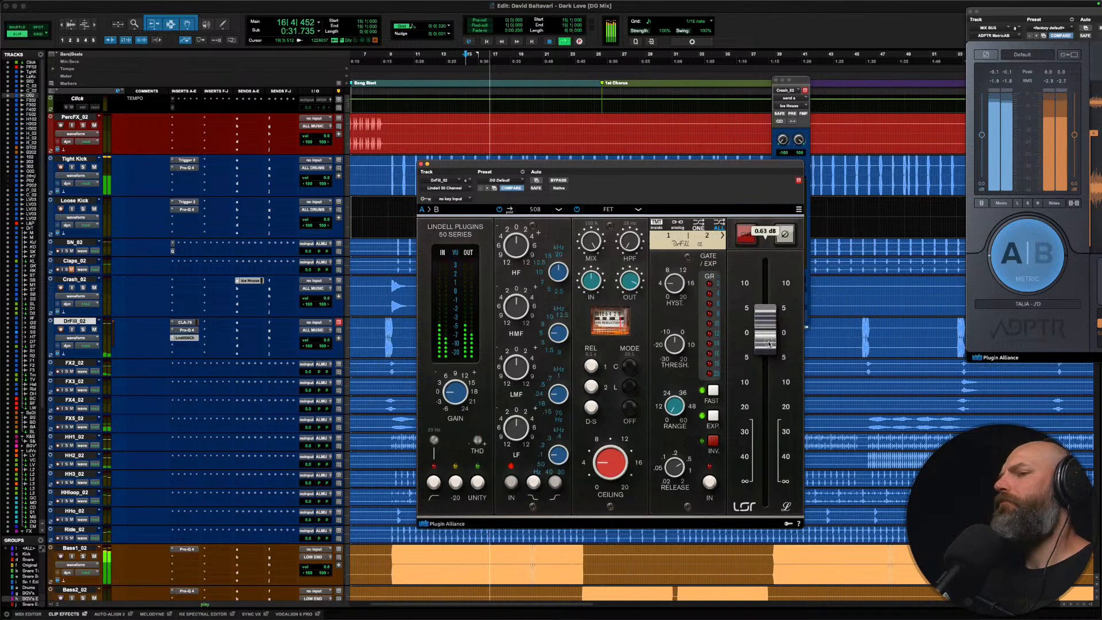
key(space)
click(421, 164)
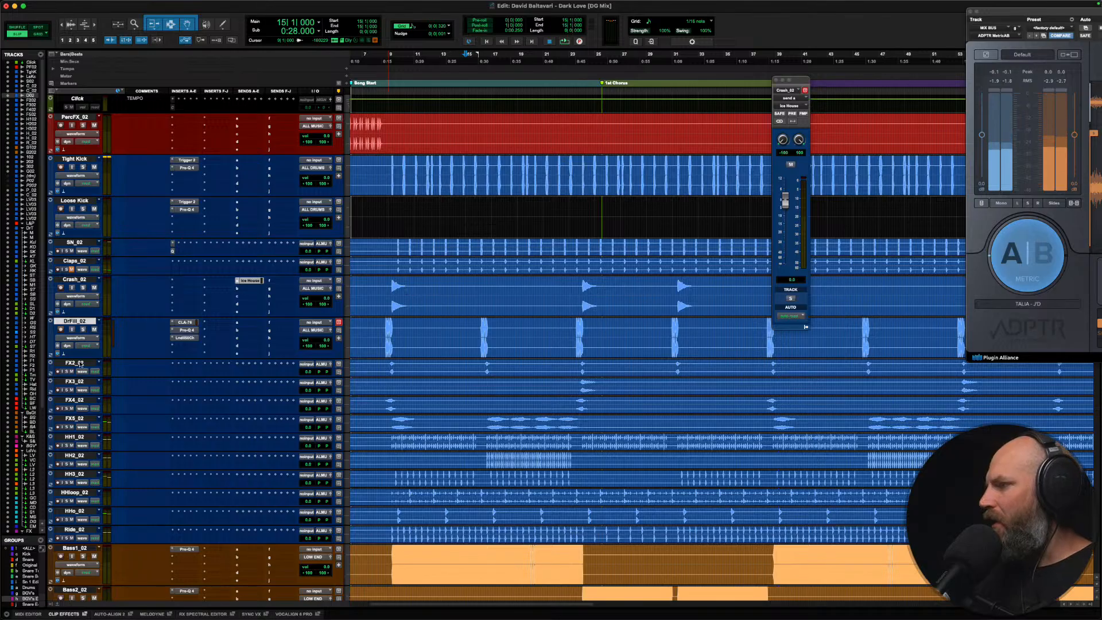
Step: Play the arrangement from just before bar 9 and again from bar 23, listening to the drum fill in the full mix
click(75, 363)
scroll(452, 337, left, 3)
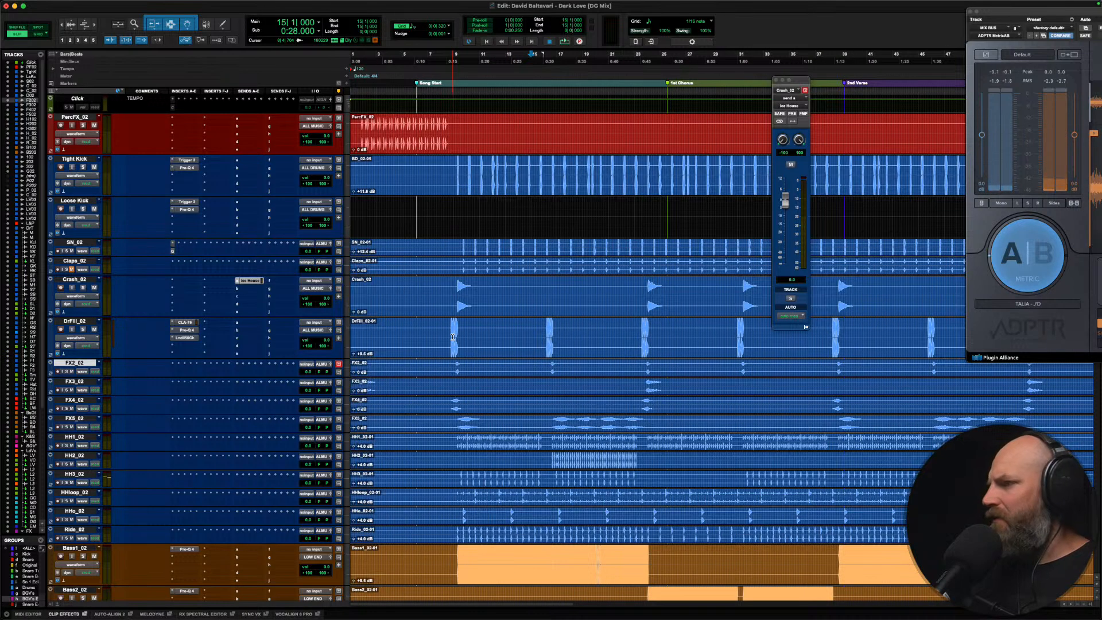
click(444, 255)
key(space)
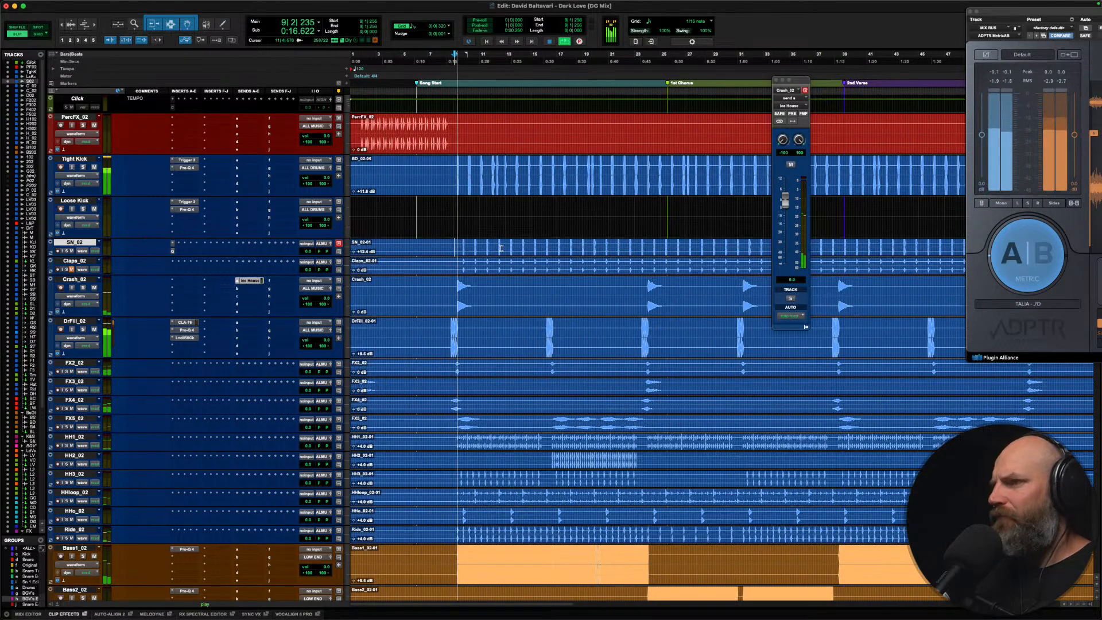
key(super+bracketleft)
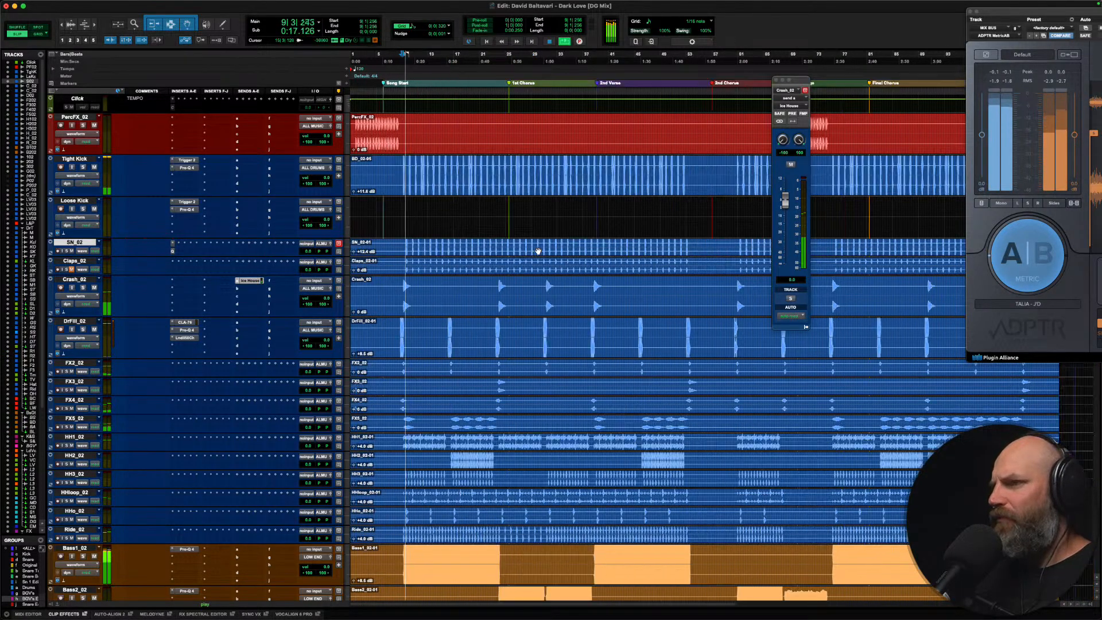
click(494, 245)
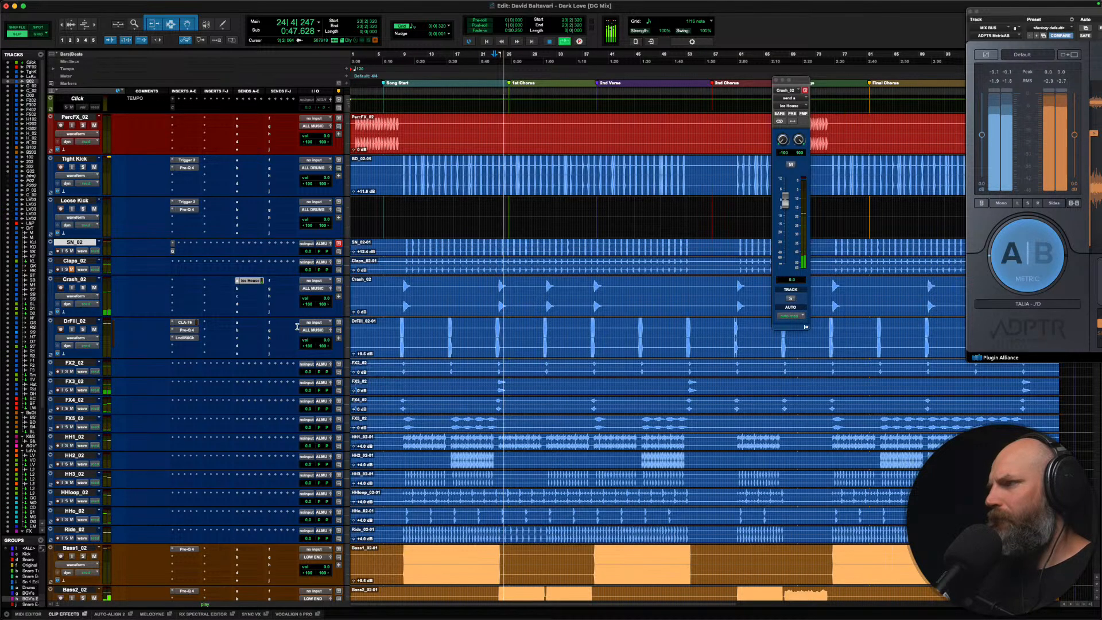
key(space)
Step: While playing from bar 23, adjust the level trims of the Virtual Mixbuss module in MIX A's Virtual Mix Rack
scroll(297, 327, down, 15)
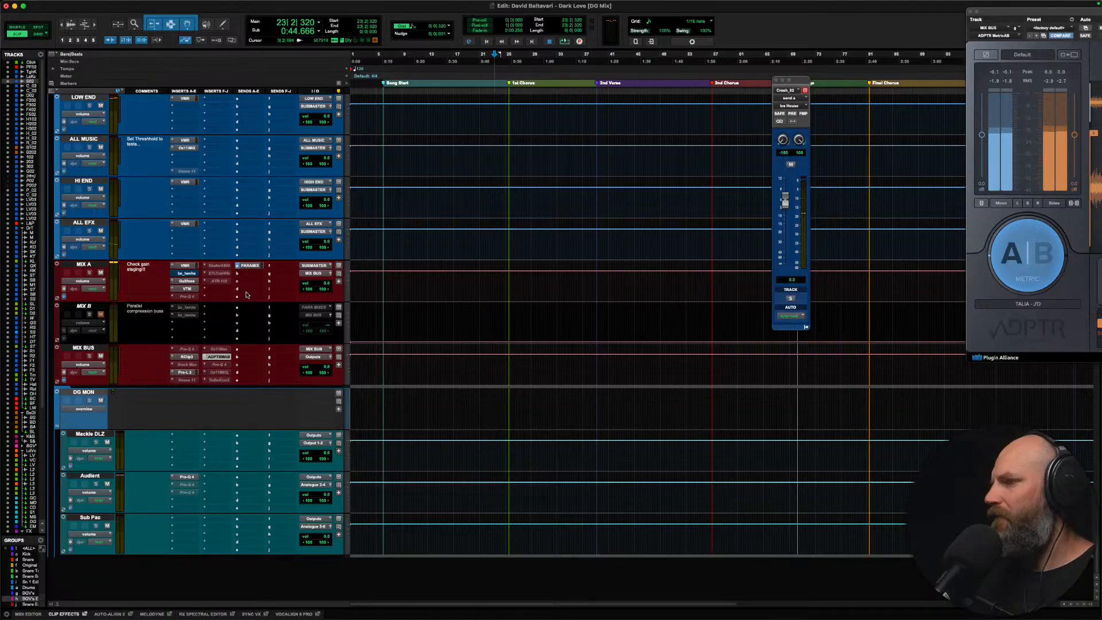
click(194, 269)
key(space)
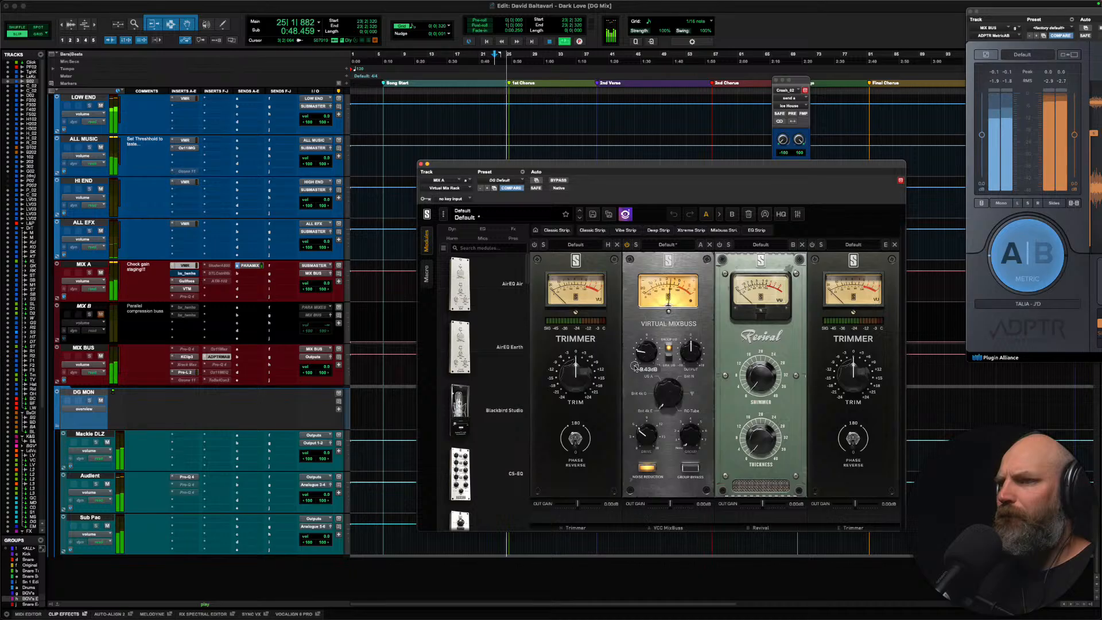
drag(633, 368, 633, 367)
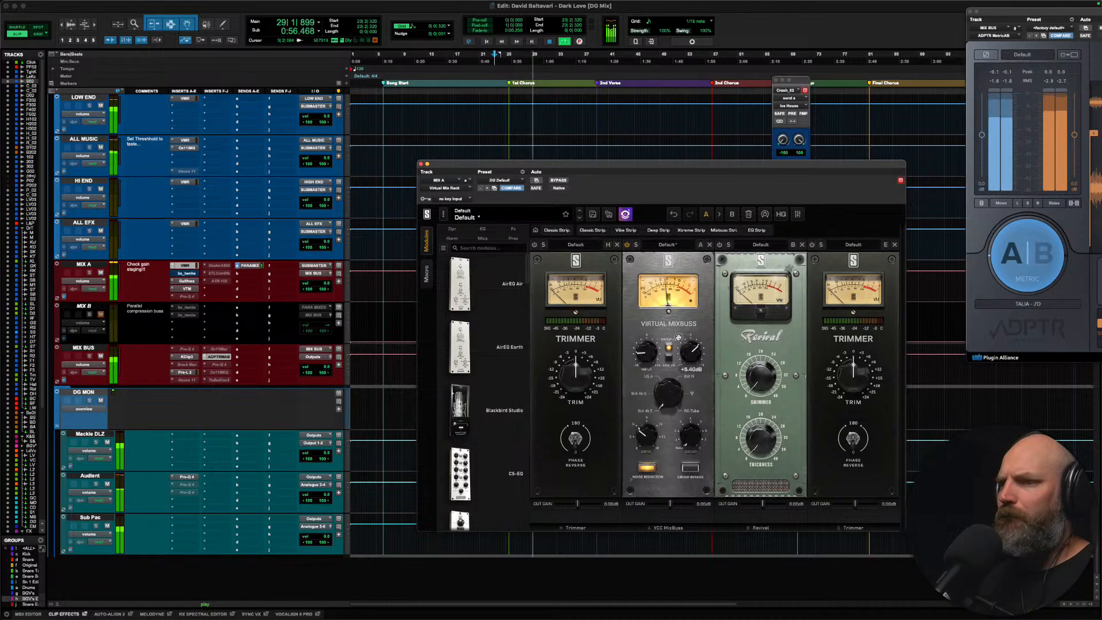
drag(678, 337, 679, 339)
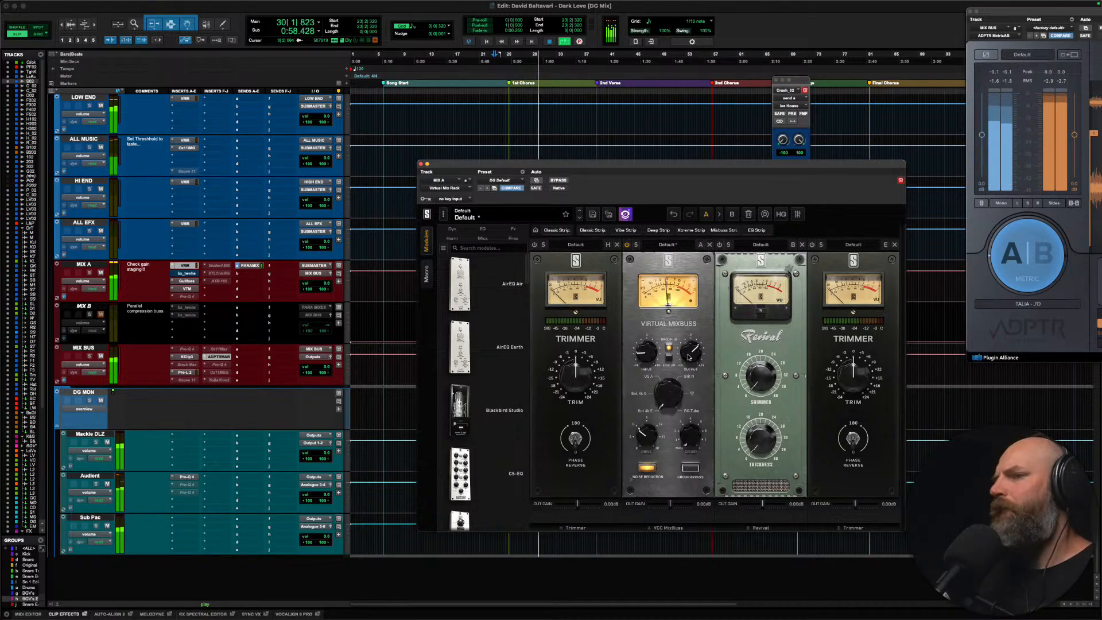
Step: Set the input of the KClip plug-in on MIX BUS to 2.5 dB, close its window and stop playback
click(188, 357)
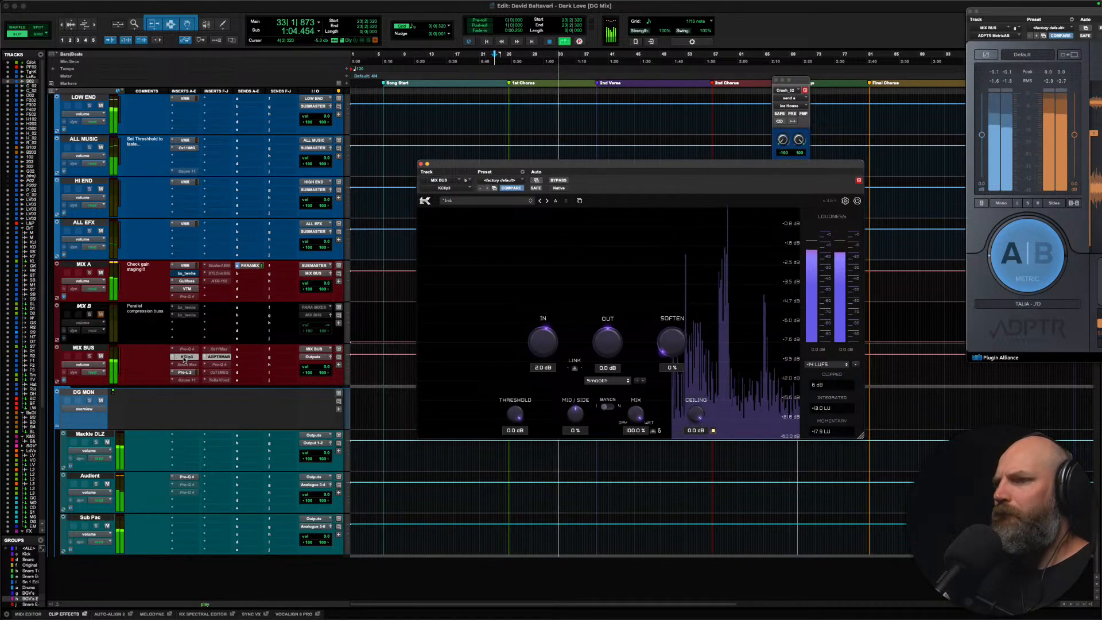
drag(527, 342, 532, 340)
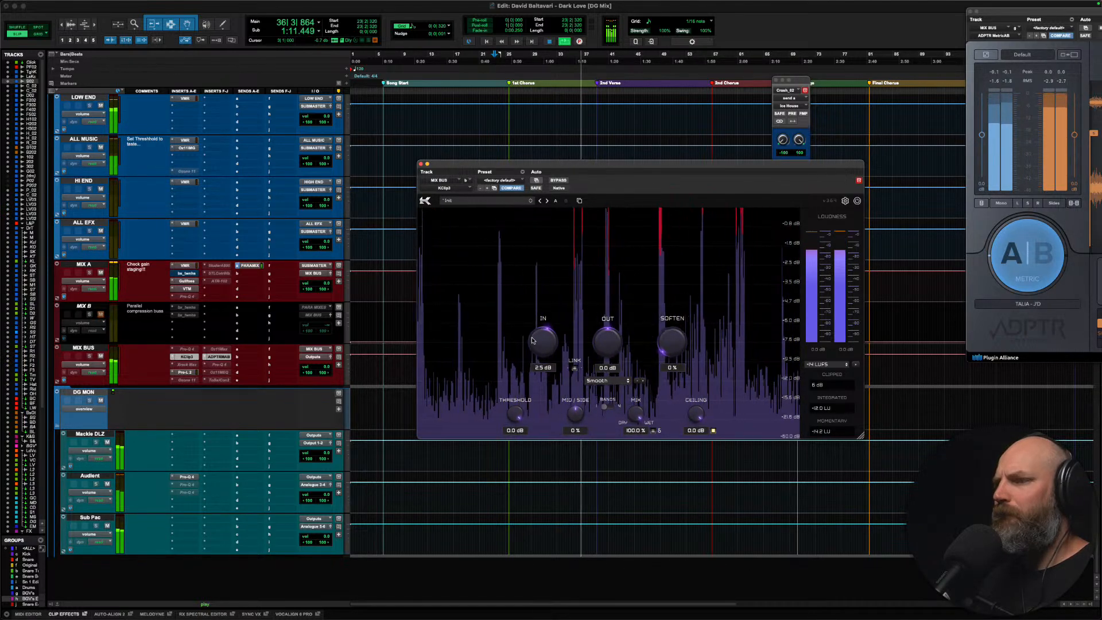
click(196, 356)
key(space)
Step: Check the Virtual Mix Rack and the subsequent insert plug-ins on MIX A, and play the mix from bar 23
click(184, 265)
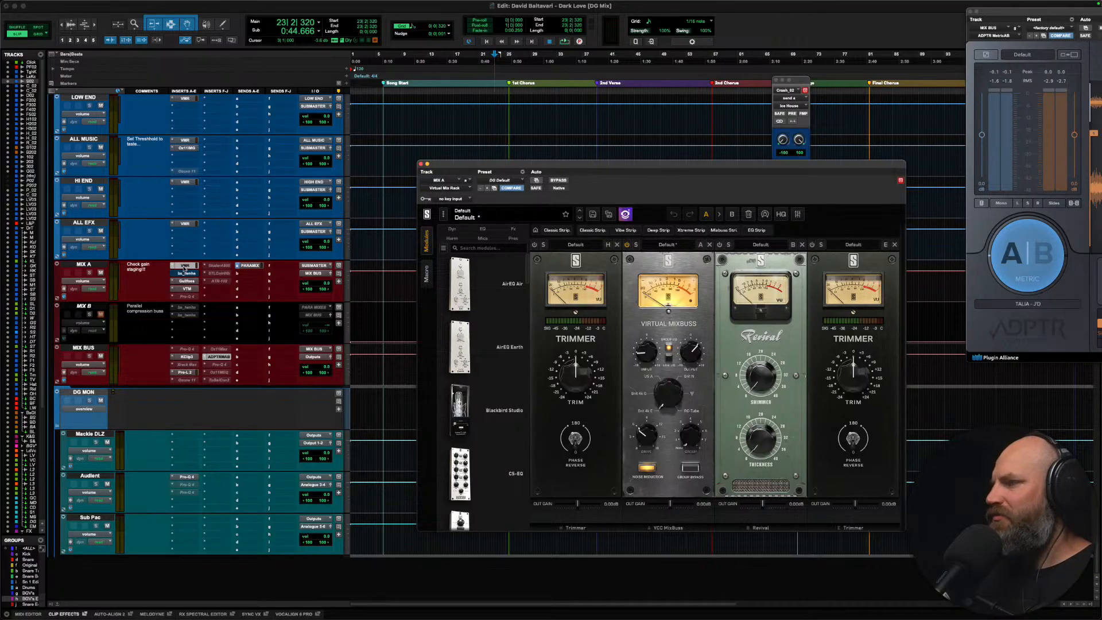
click(186, 281)
click(185, 285)
key(space)
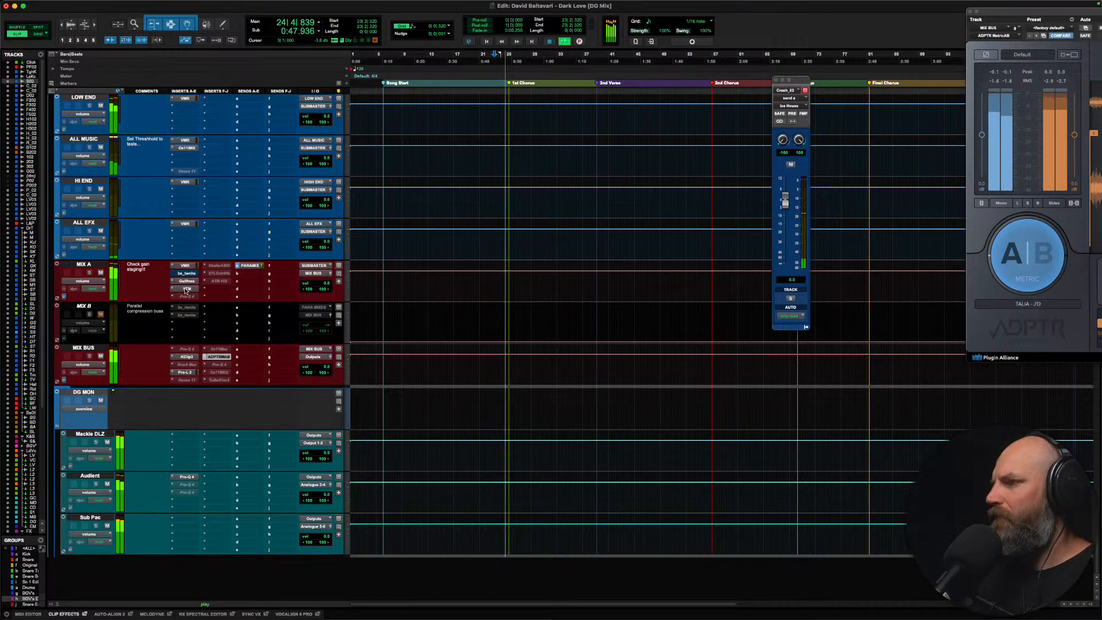
scroll(158, 289, up, 10)
scroll(158, 289, up, 15)
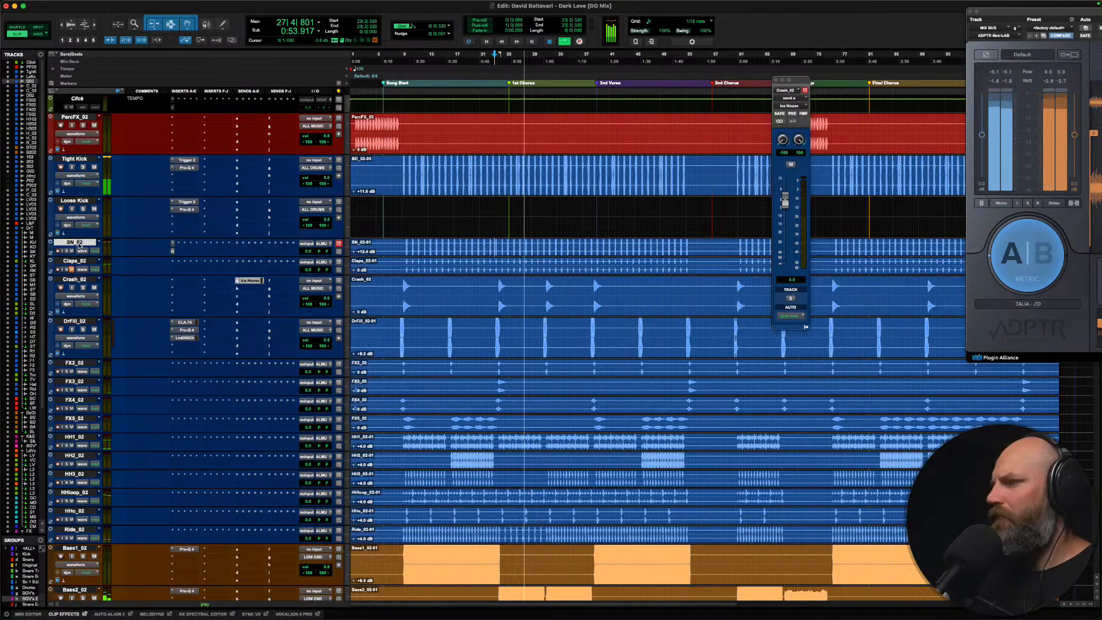
scroll(109, 258, down, 1)
scroll(118, 267, down, 1)
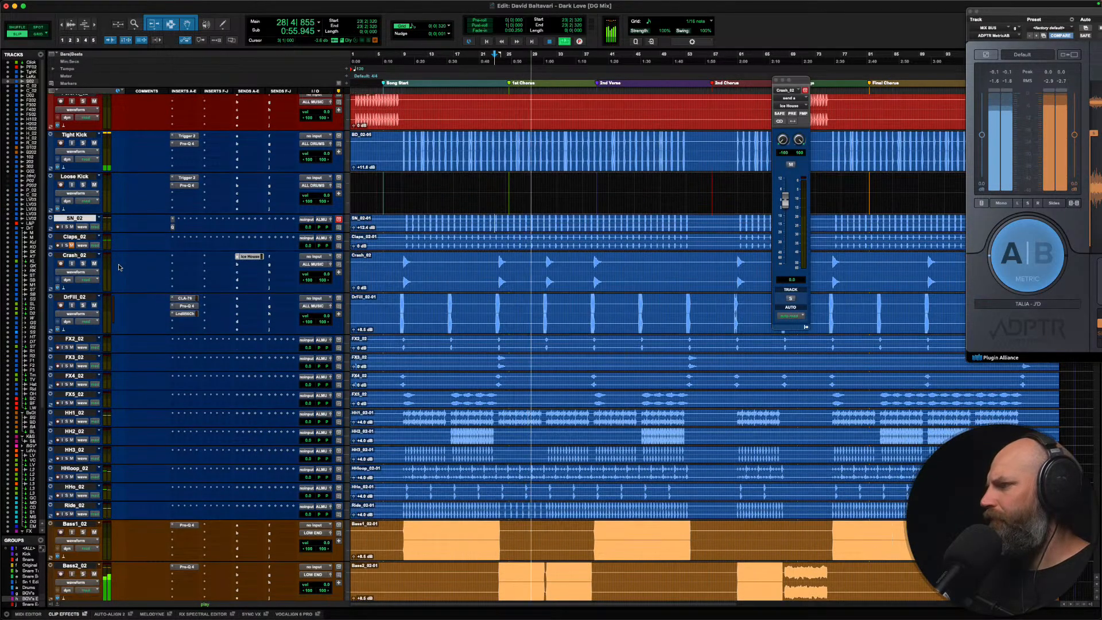
shift+click(75, 236)
scroll(121, 293, down, 1)
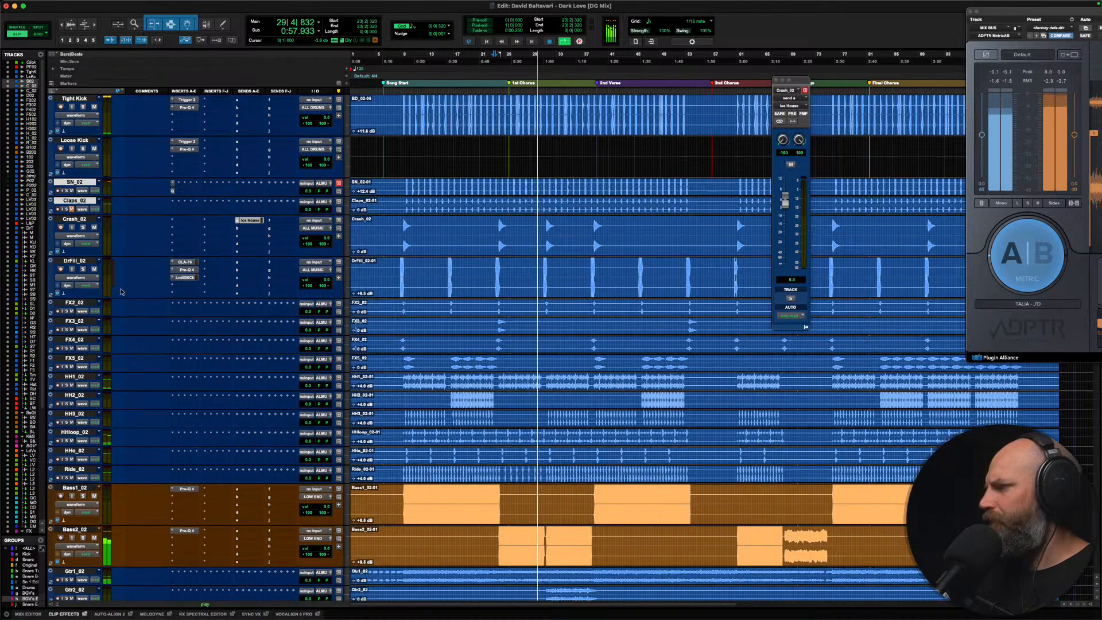
super+click(75, 260)
click(313, 269)
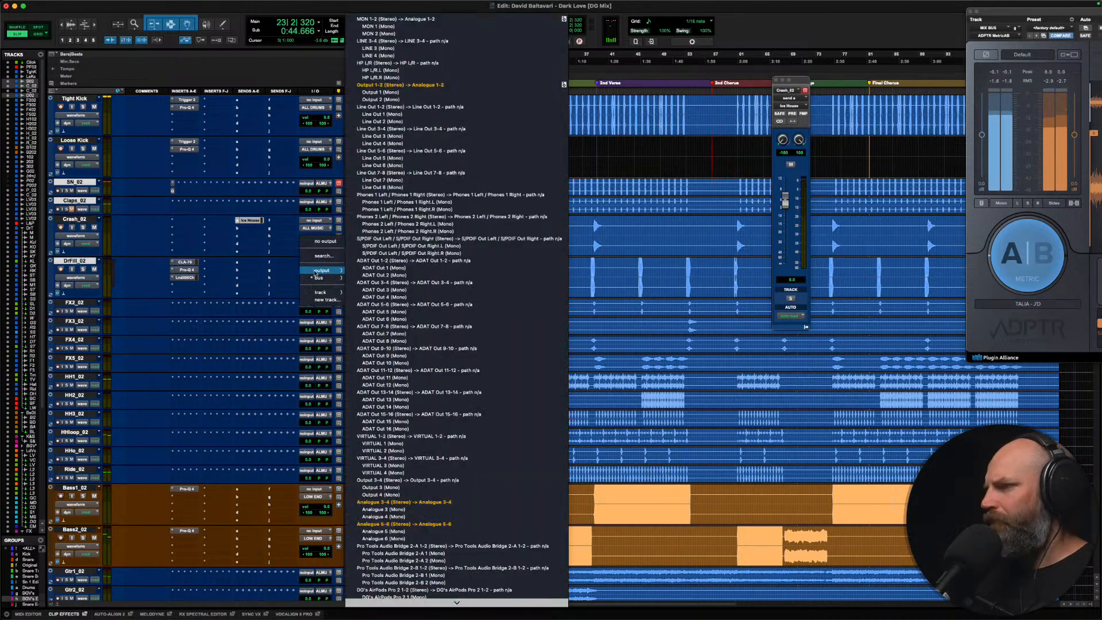
click(288, 272)
Step: Route the outputs of SN_02 and Claps_02 to the ALL DRUMS stereo bus
scroll(132, 246, up, 2)
click(78, 244)
click(322, 262)
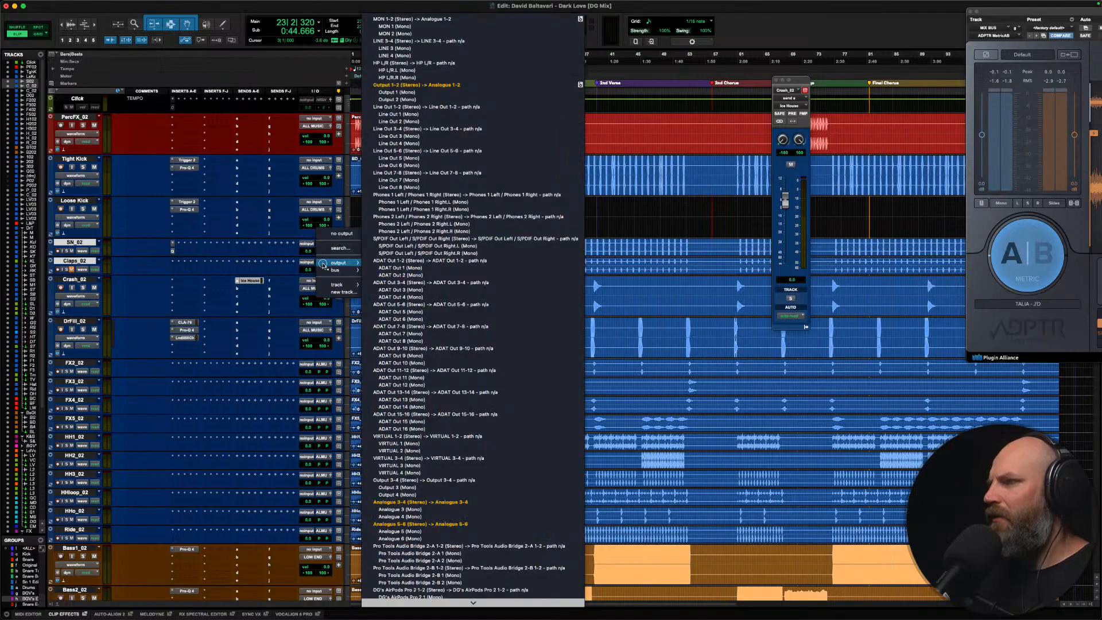
text(all drum)
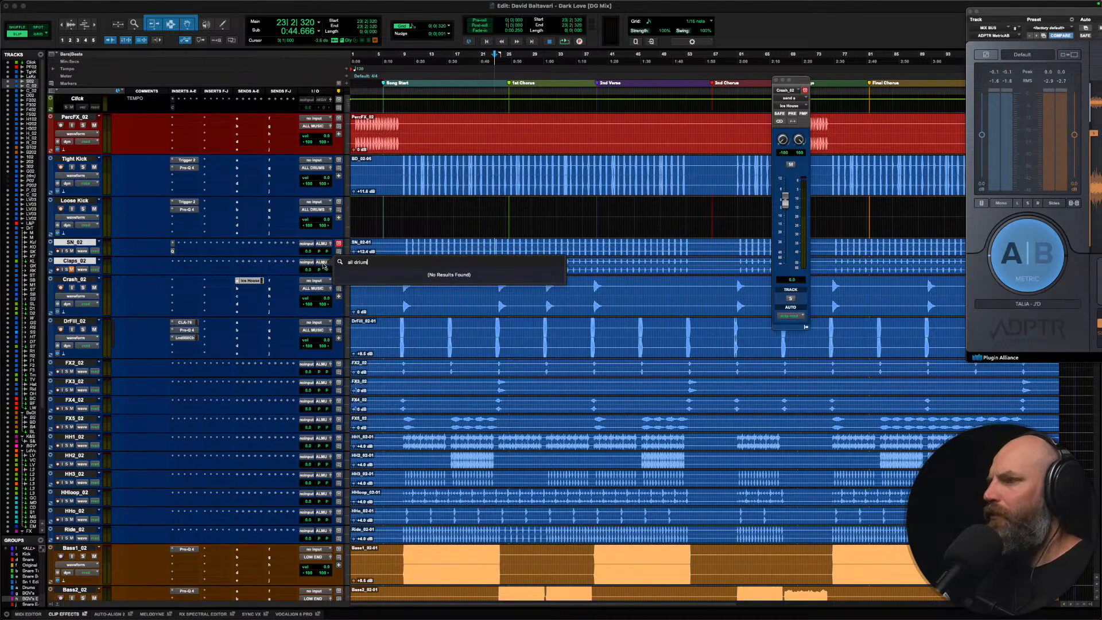
key(BackSpace)
key(BackSpace)
key(BackSpace)
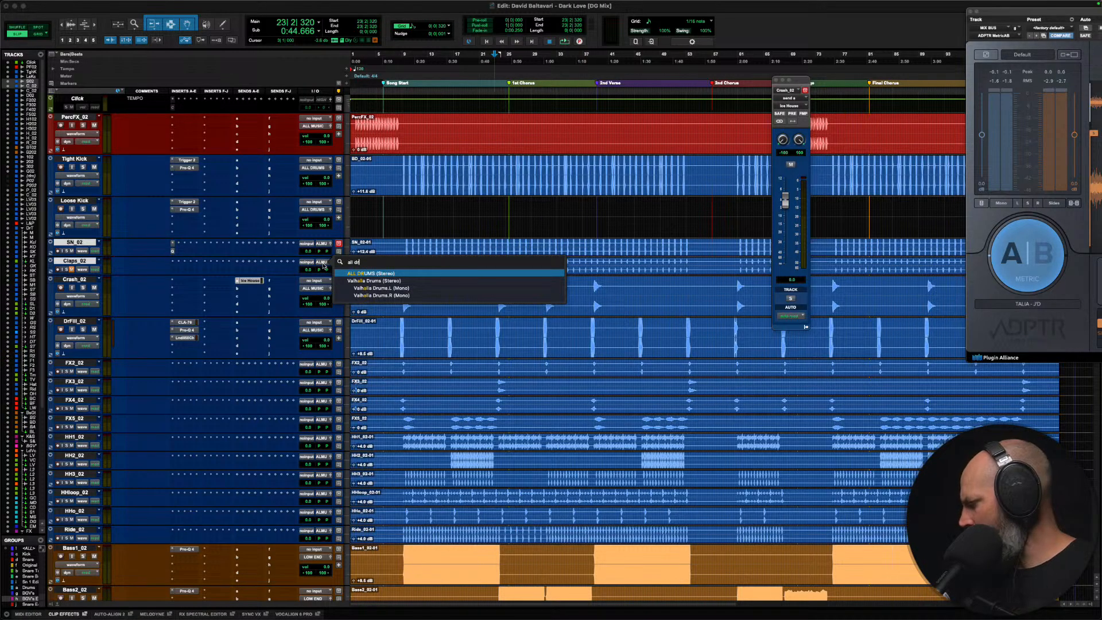
key(Return)
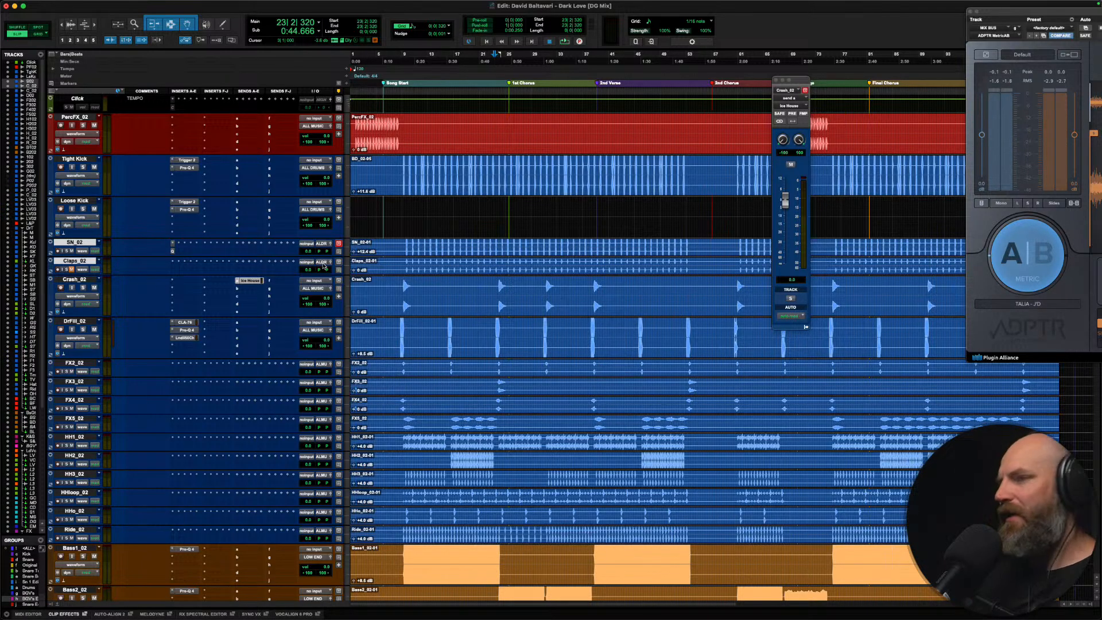
Step: Audition Crash_02 around bar 24 and DrFill_02 from bar 31, checking each soloed and within the full mix
click(74, 280)
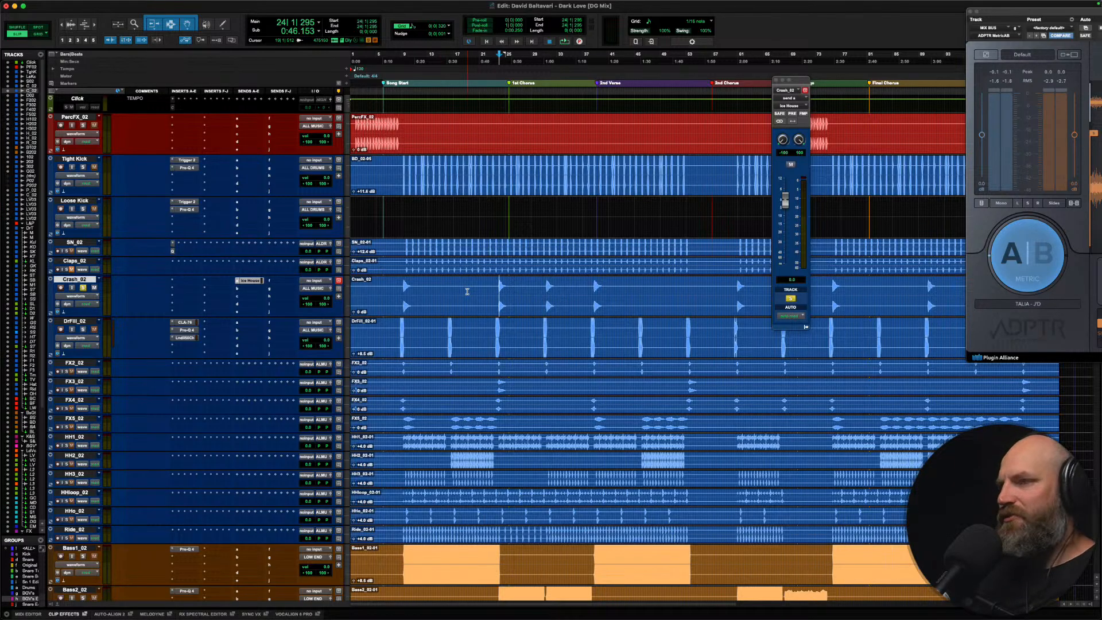
key(space)
key(space)
key(shift+s)
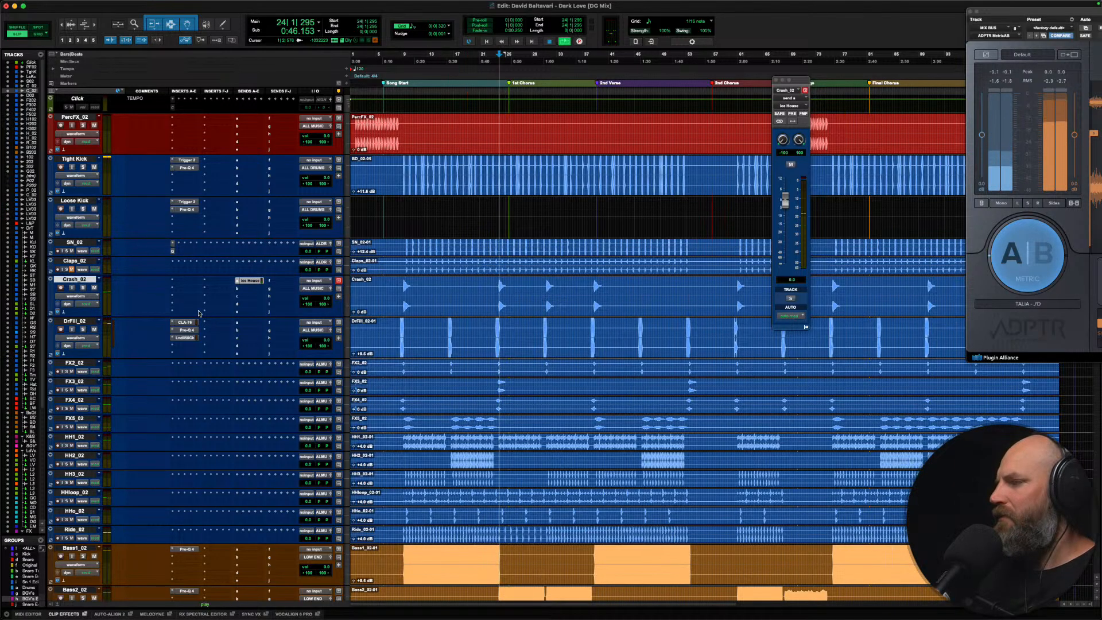
key(space)
click(74, 322)
key(shift+s)
key(space)
key(shift+s)
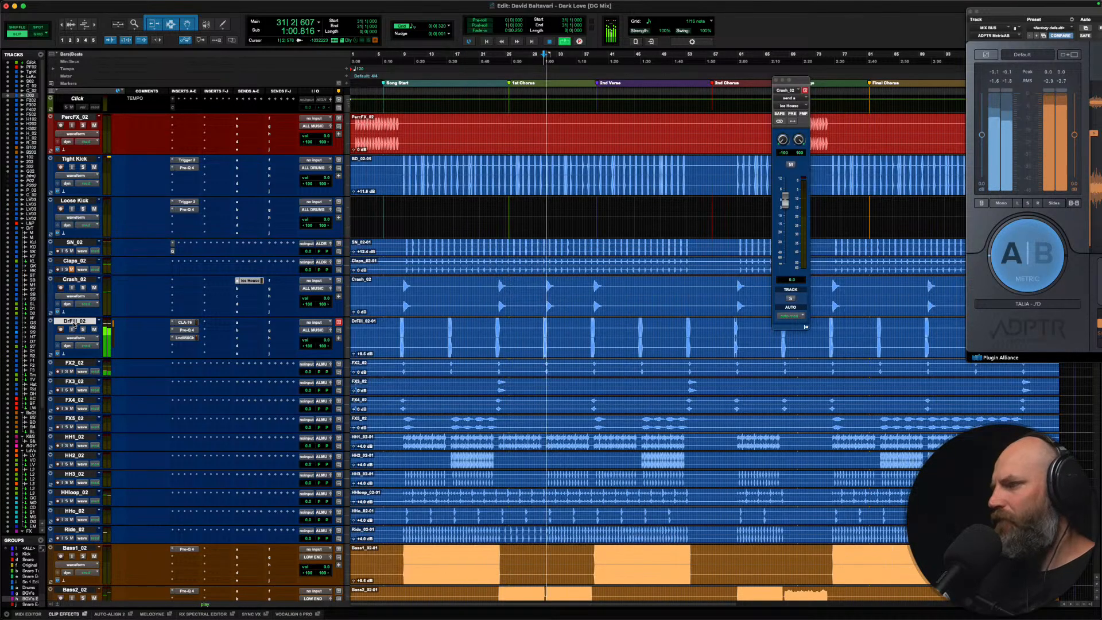
Step: Insert FabFilter Pro-Q 4 on DrFill_02 and add a wide cut of about -7.9 dB near 4.2 kHz, playing from bar 31
click(175, 349)
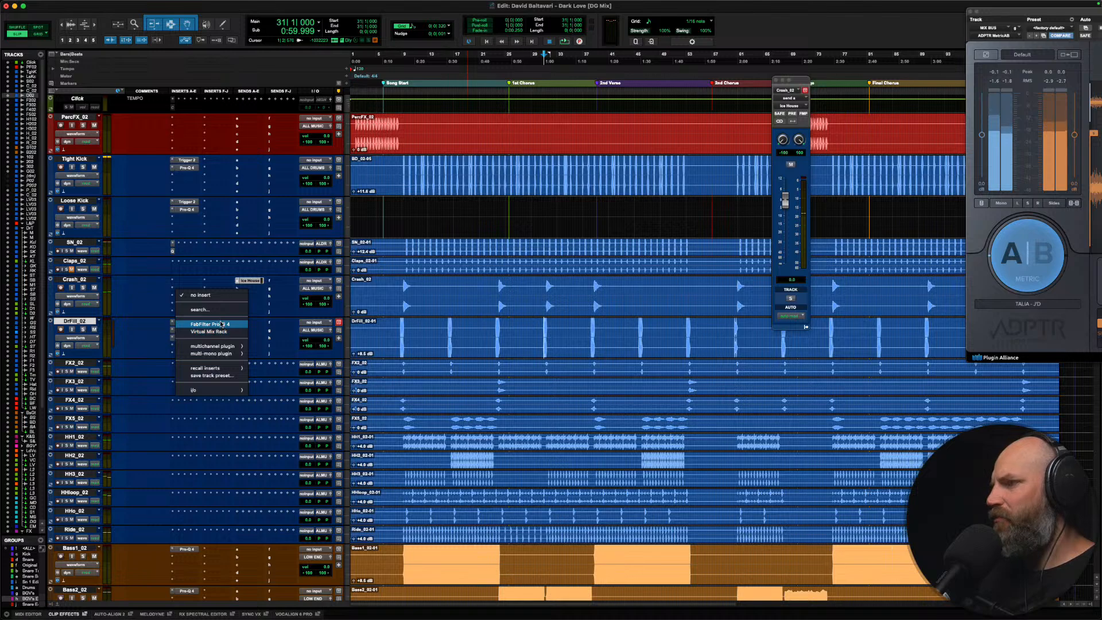
click(222, 324)
drag(703, 298, 714, 347)
key(space)
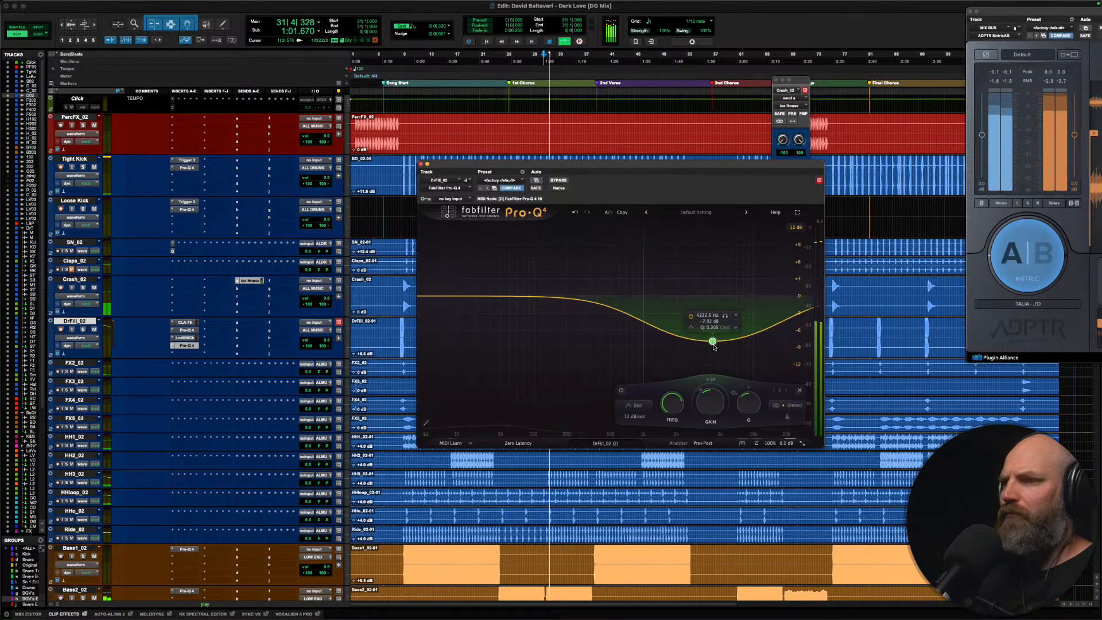
Step: Add a second Pro-Q 4 cut of about -7.1 dB near 8.2 kHz and compare the fill with the equalizer bypassed and active
key(space)
drag(746, 304, 799, 319)
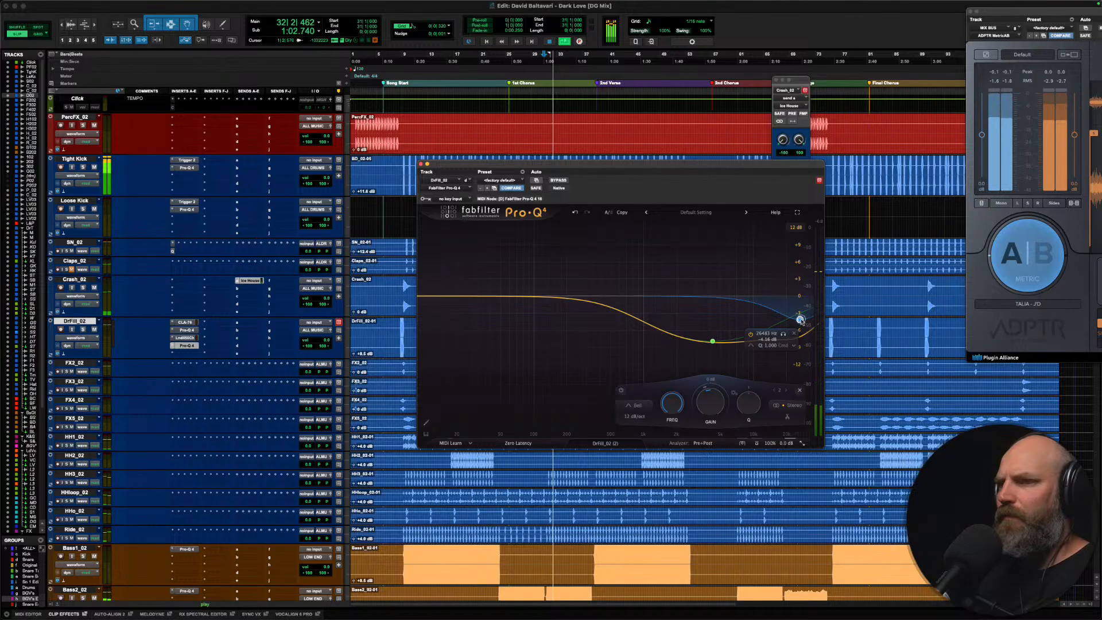
key(space)
mouse_move(753, 326)
mouse_down()
mouse_move(744, 362)
mouse_move(744, 335)
mouse_up()
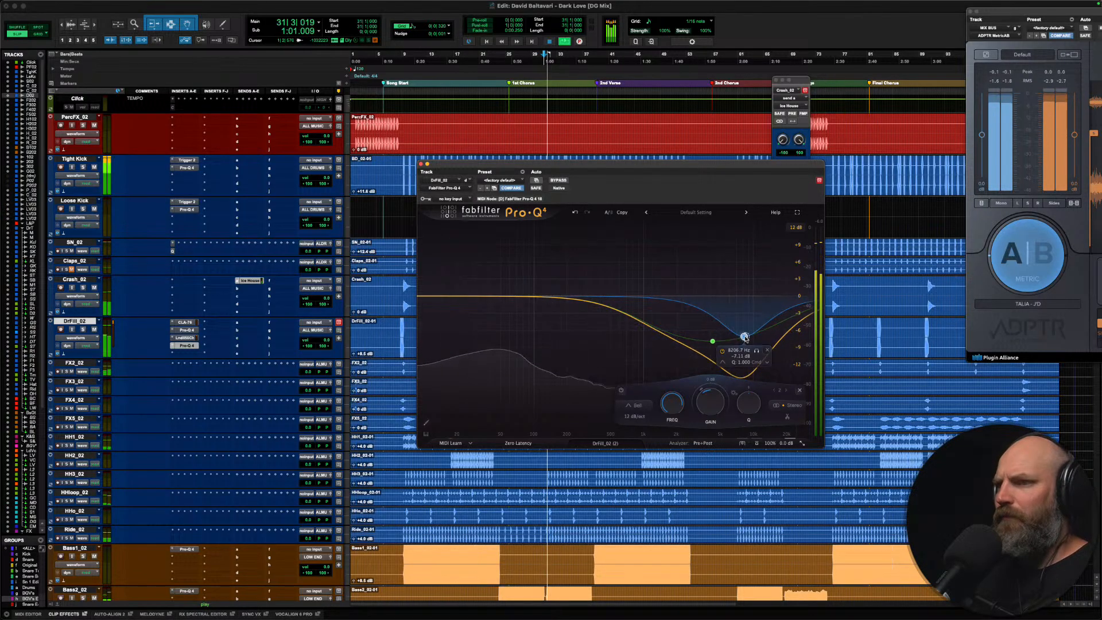
click(558, 180)
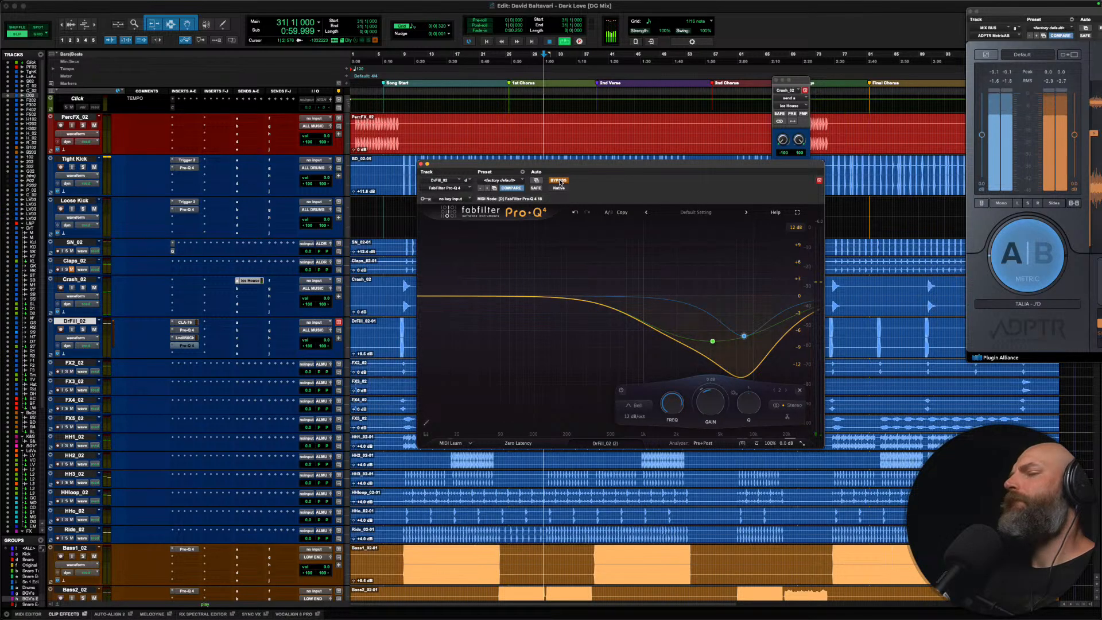
click(558, 180)
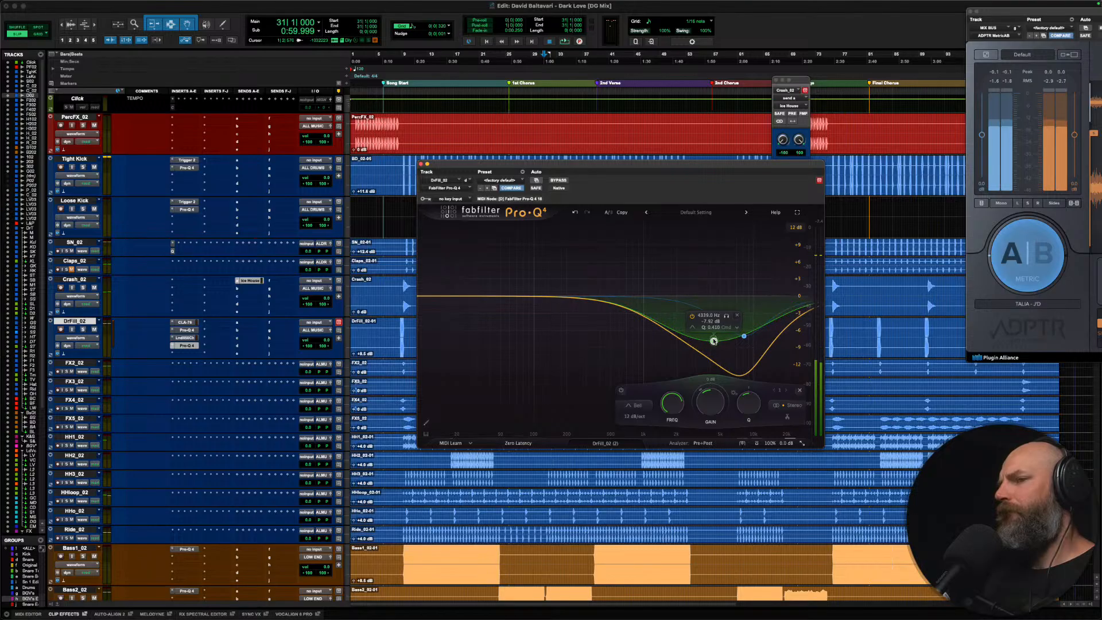
Step: While playing the fill from bar 31, reduce Pro-Q 4's overall gain scale below 100 % and close the plug-in window
key(space)
drag(771, 445, 770, 447)
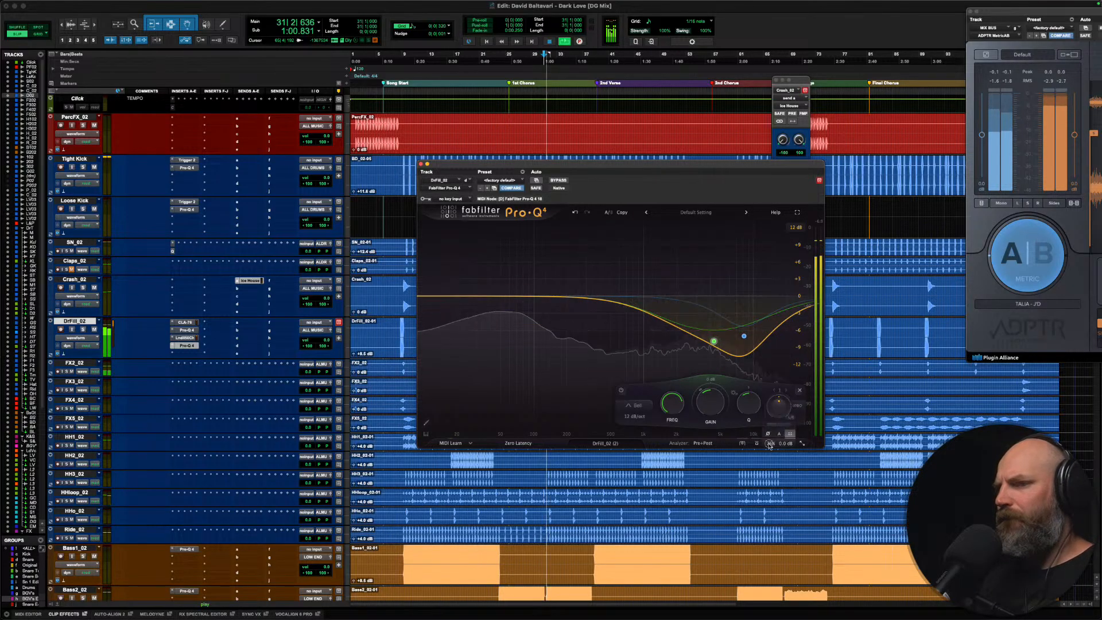
click(423, 164)
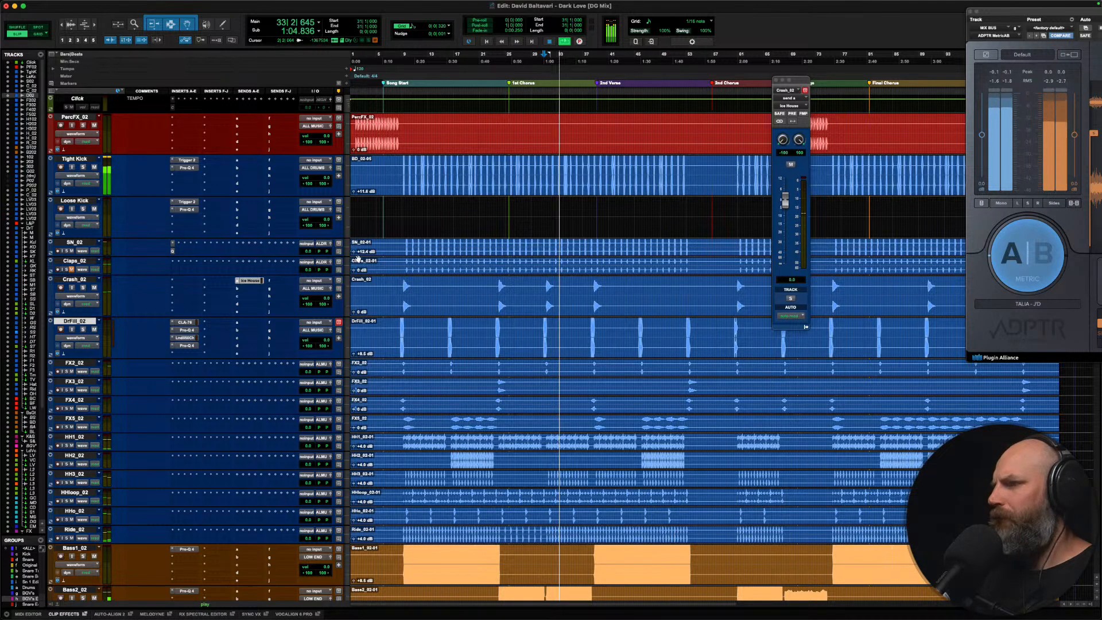
Step: Raise SN_02's clip gain to about +13.5 dB, stop playback and insert the stereo Trigger 2 plug-in on that track
drag(353, 252, 334, 242)
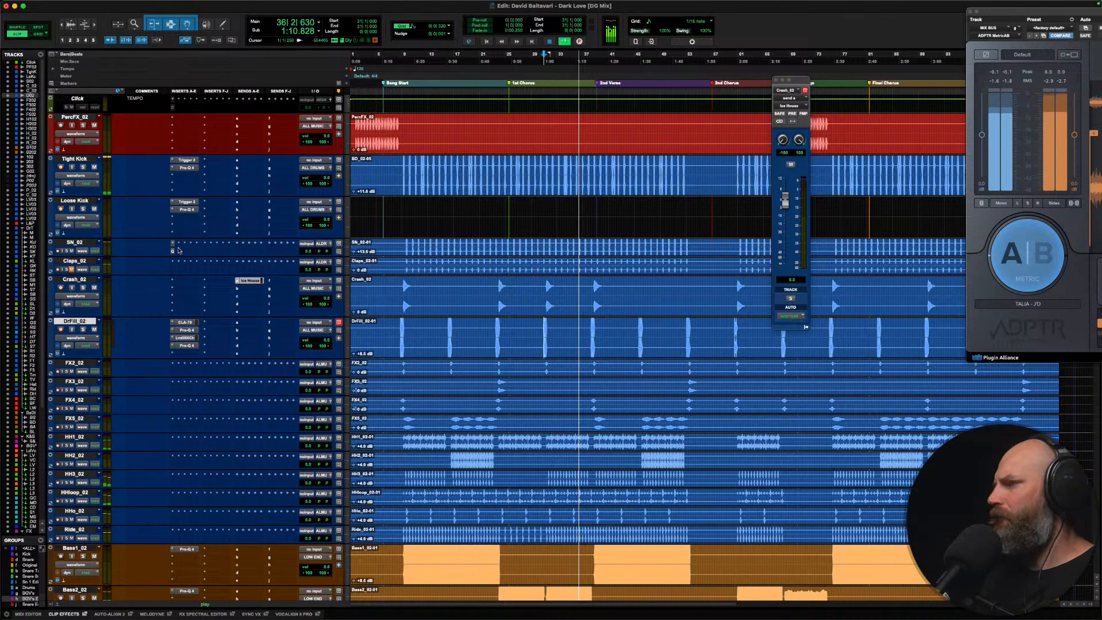
key(space)
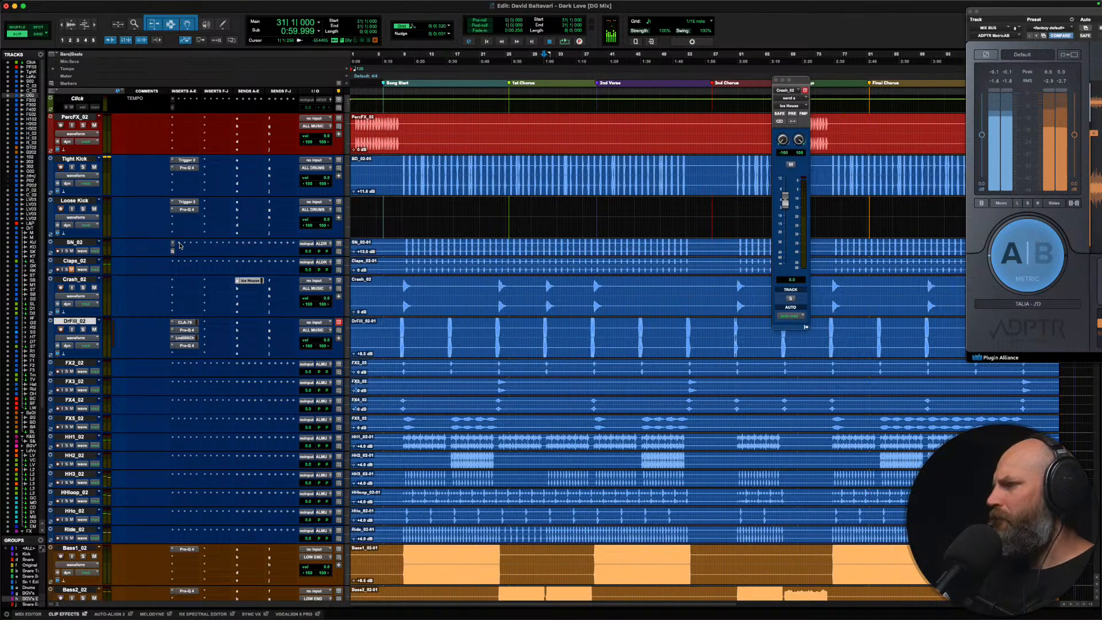
click(179, 246)
text(trigg)
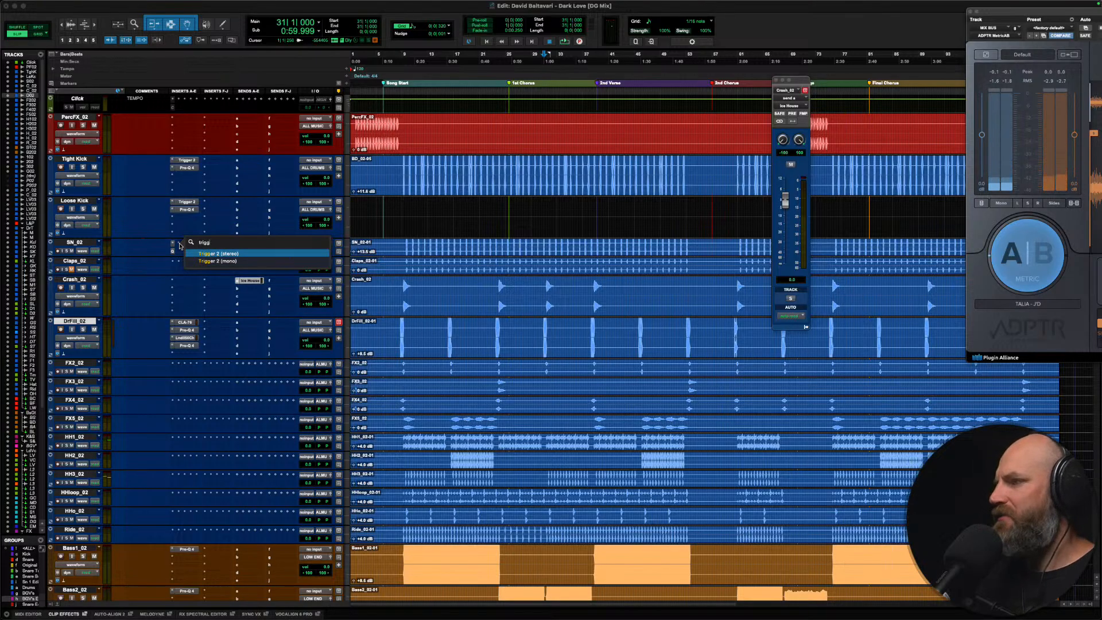
key(Return)
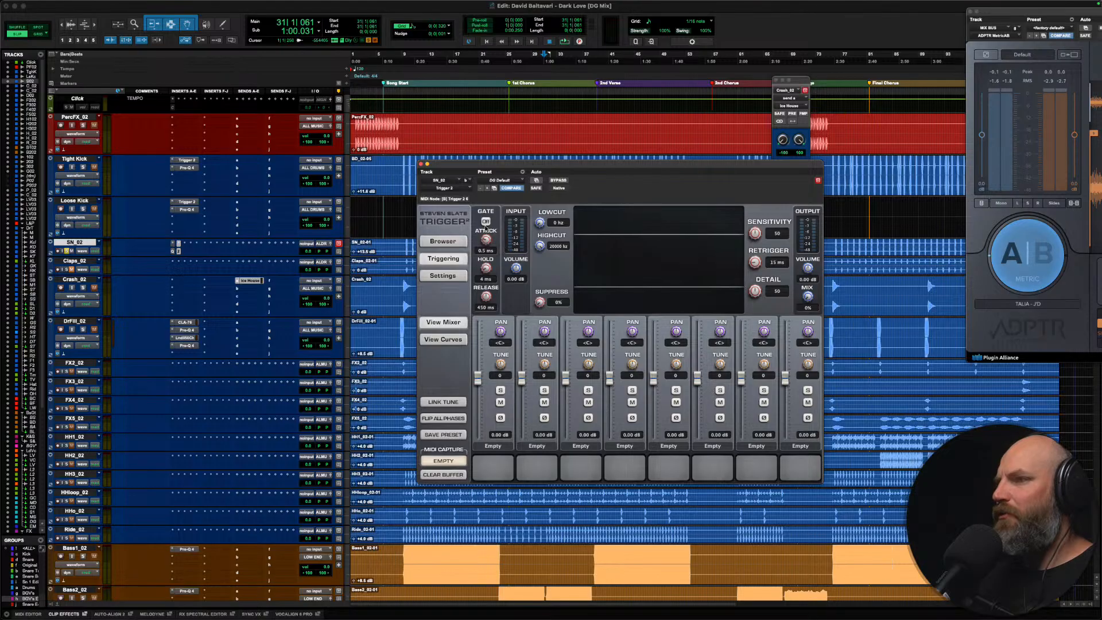
Step: Play from bar 31, compare SN_02 with Trigger 2 inactive and active, and close the plug-in window
key(space)
click(557, 180)
click(556, 180)
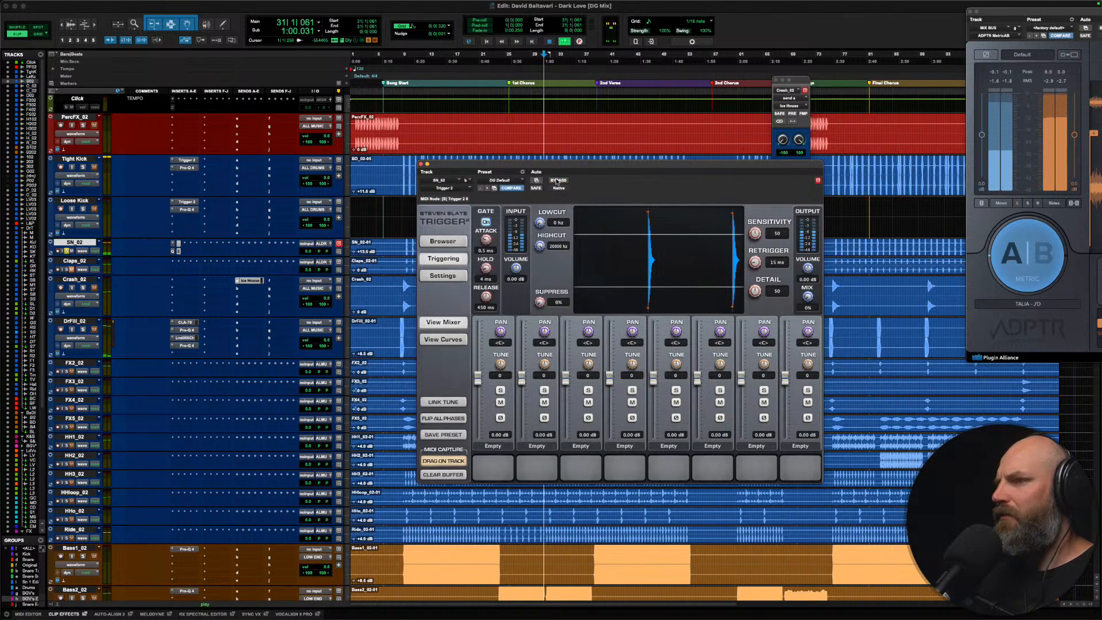
ctrl+super+click(177, 251)
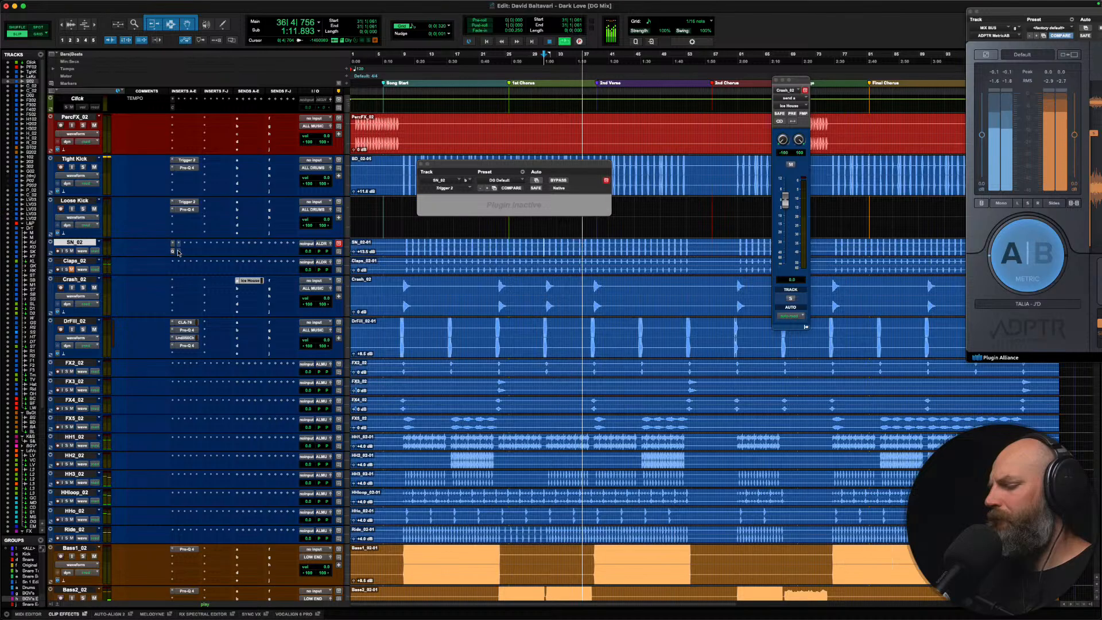
ctrl+super+click(178, 251)
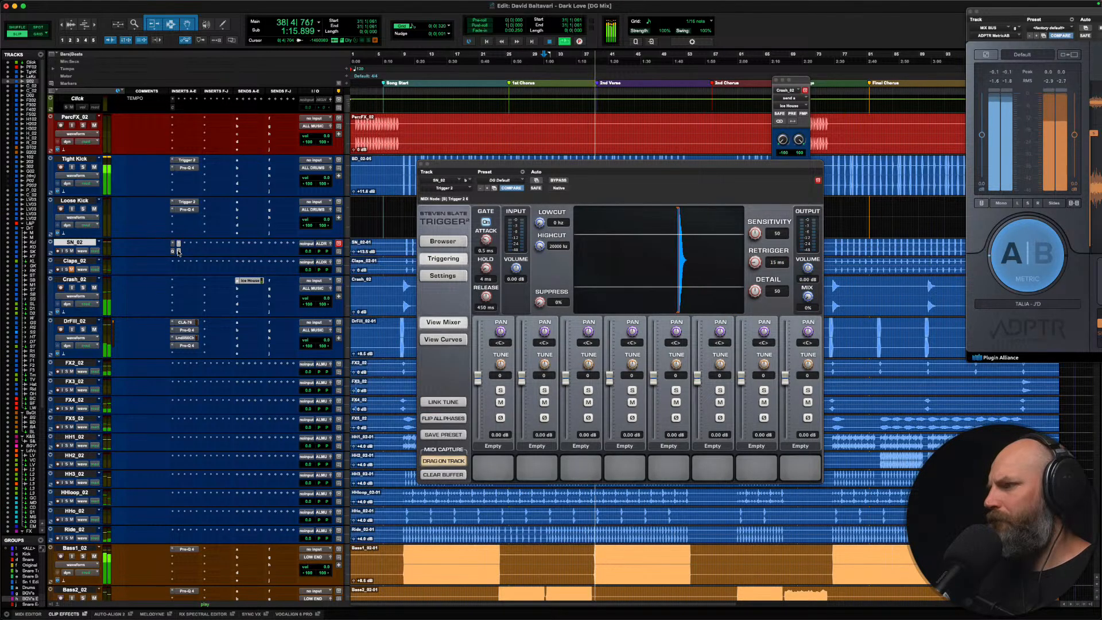
drag(807, 268, 807, 266)
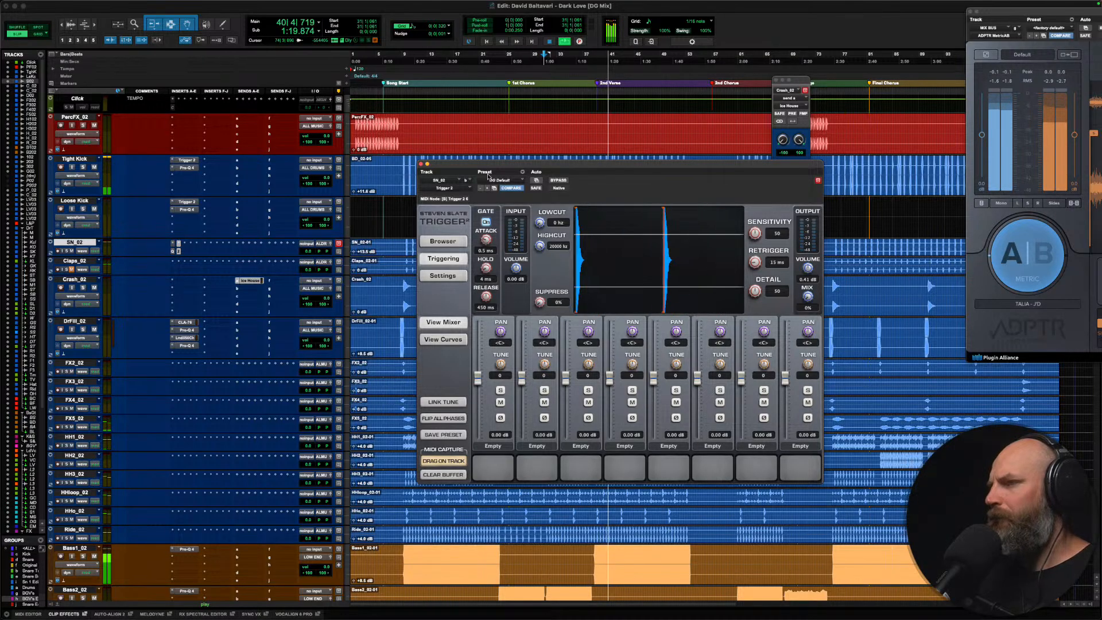
click(176, 251)
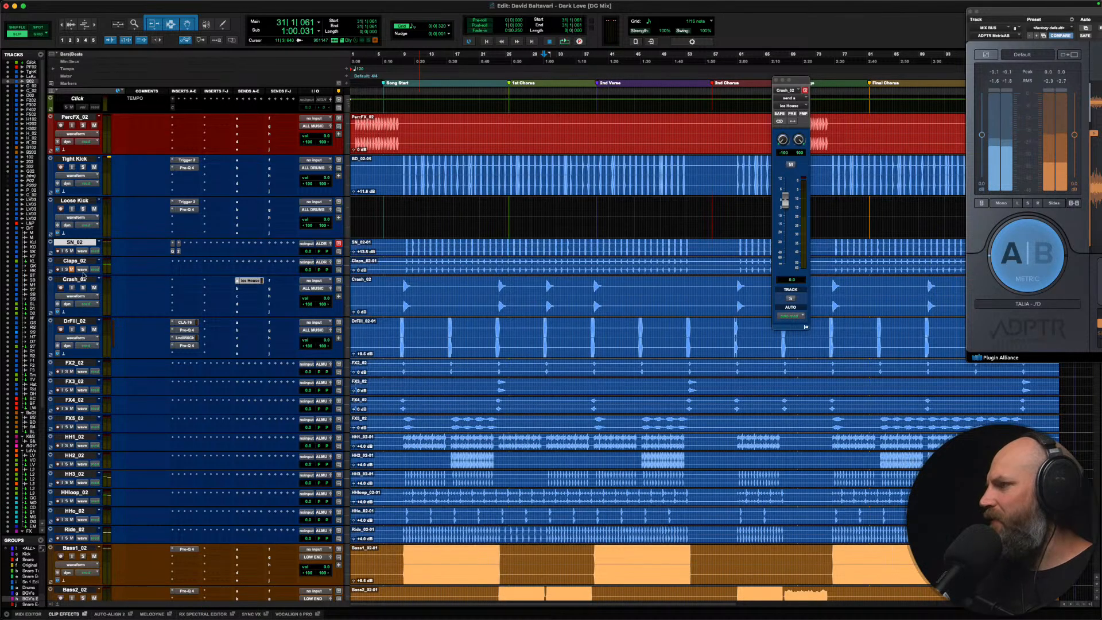
Step: Play the arrangement from about bar 8 to hear the first drum fill leading into bar 9
click(74, 279)
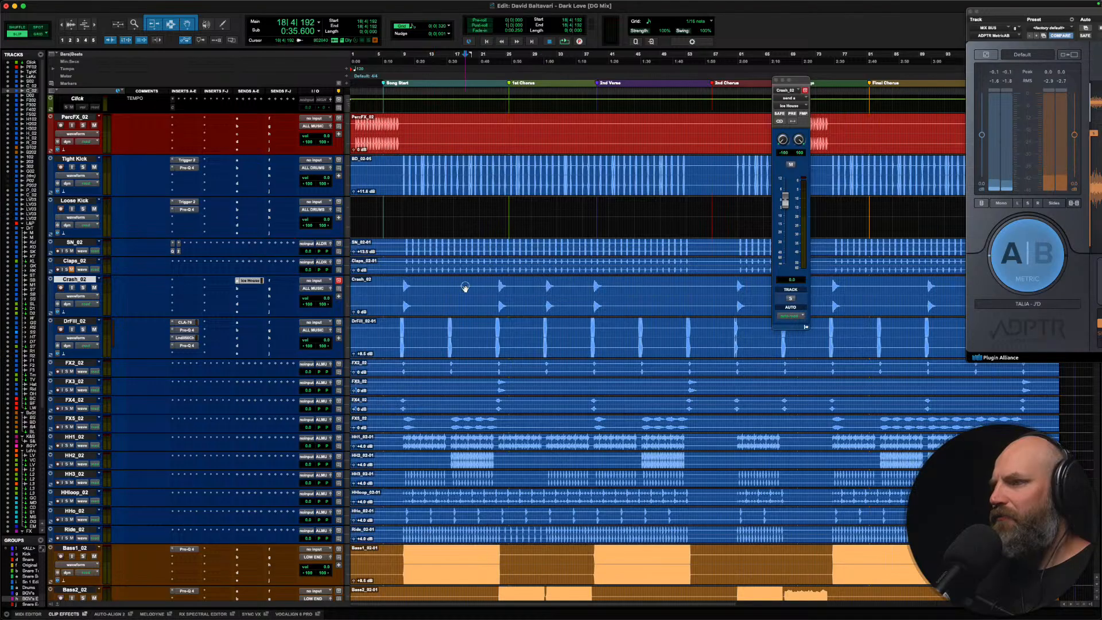
scroll(156, 343, down, 6)
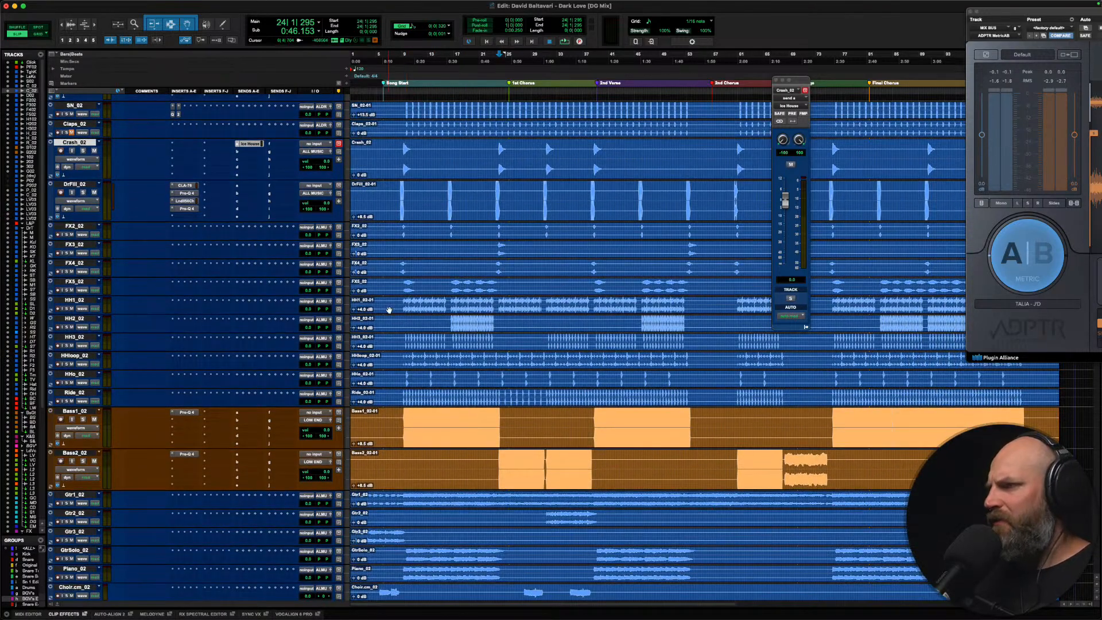
click(397, 304)
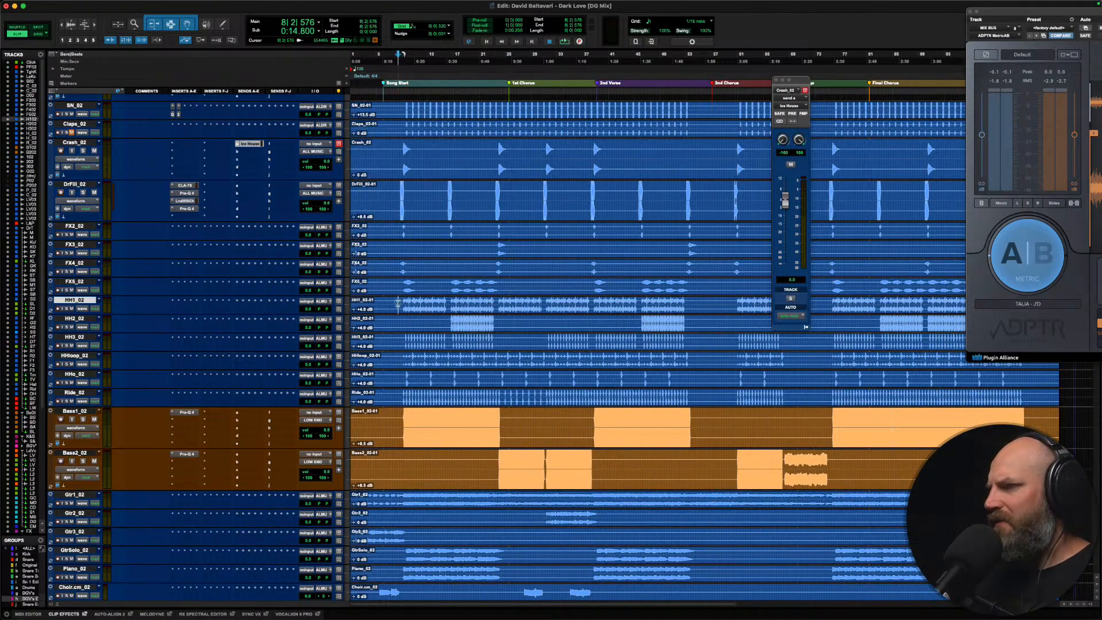
key(space)
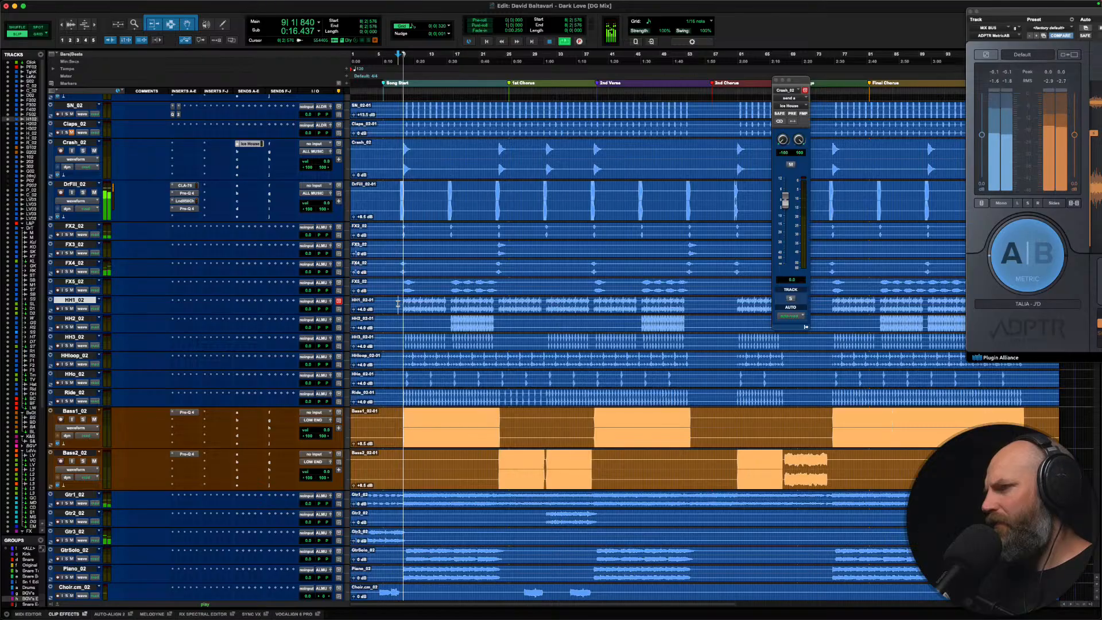
scroll(198, 284, up, 3)
key(space)
Step: Raise the output level of DrFill_02's last Pro-Q 4 to about +3.5 dB while playing the fill from bar 8
click(196, 282)
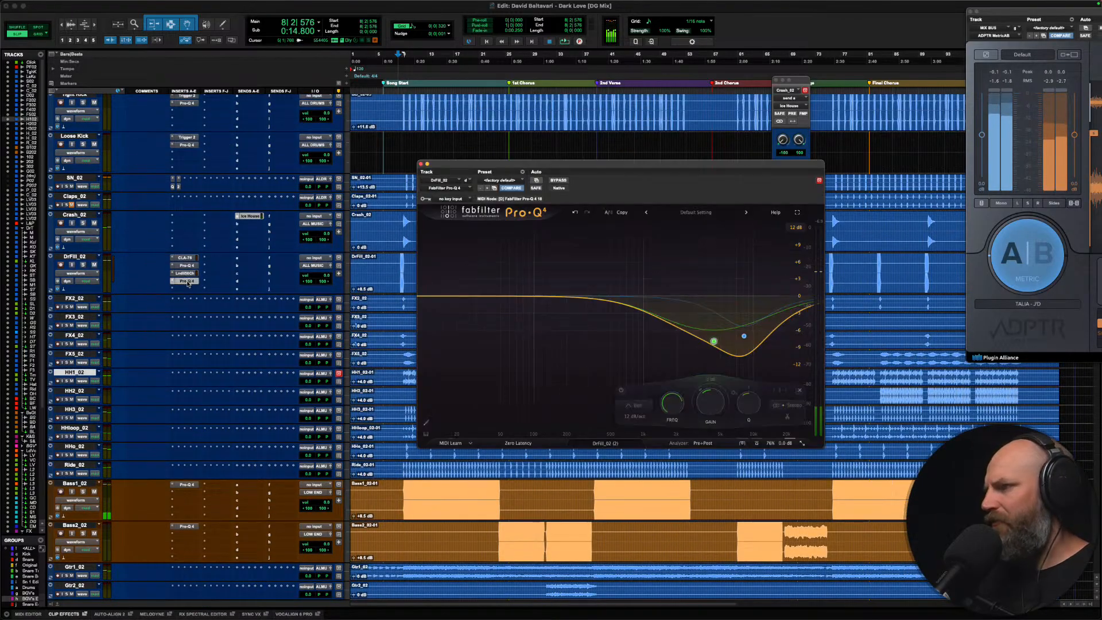
mouse_move(778, 443)
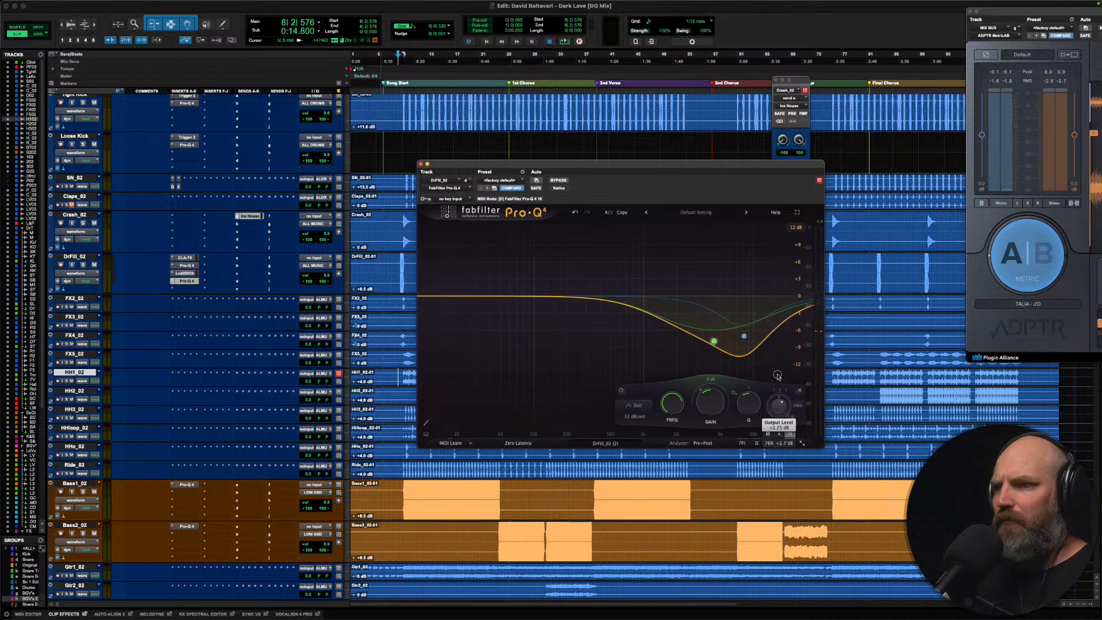
key(space)
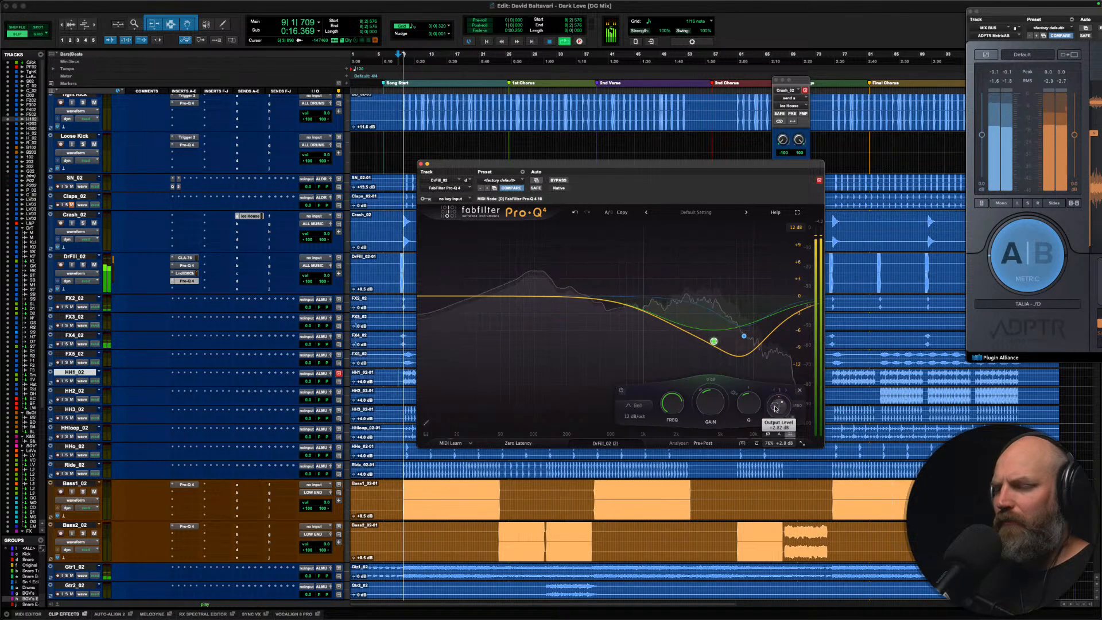
drag(775, 408, 775, 401)
key(space)
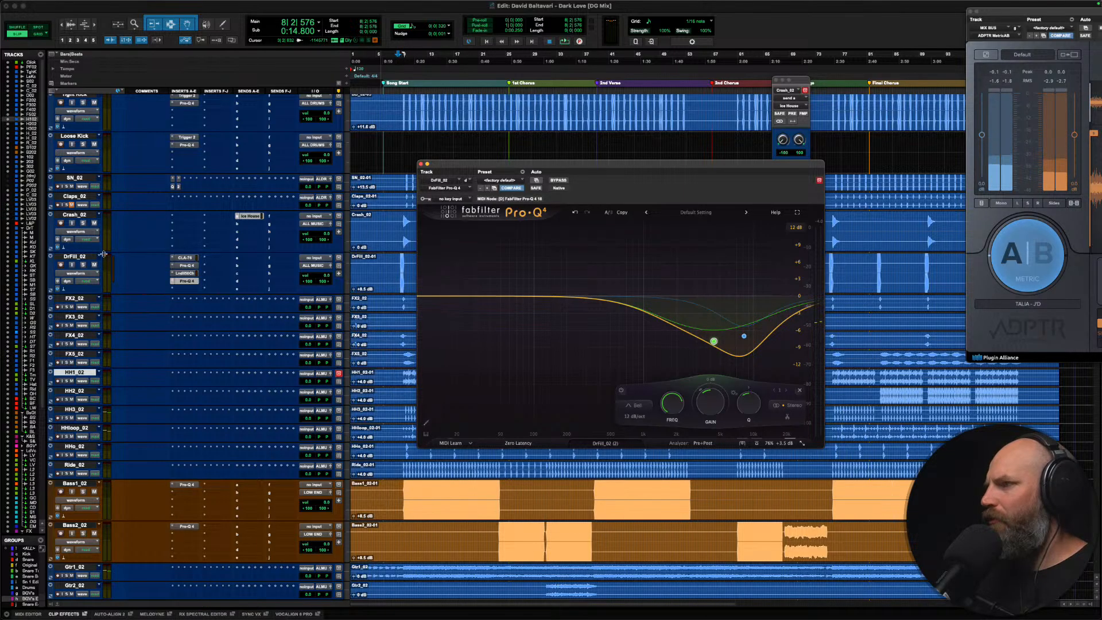
Step: Send DrFill_02 to a new stereo aux input track named Non-Lin Verb and route that track's output to the ALL EFX bus
click(82, 257)
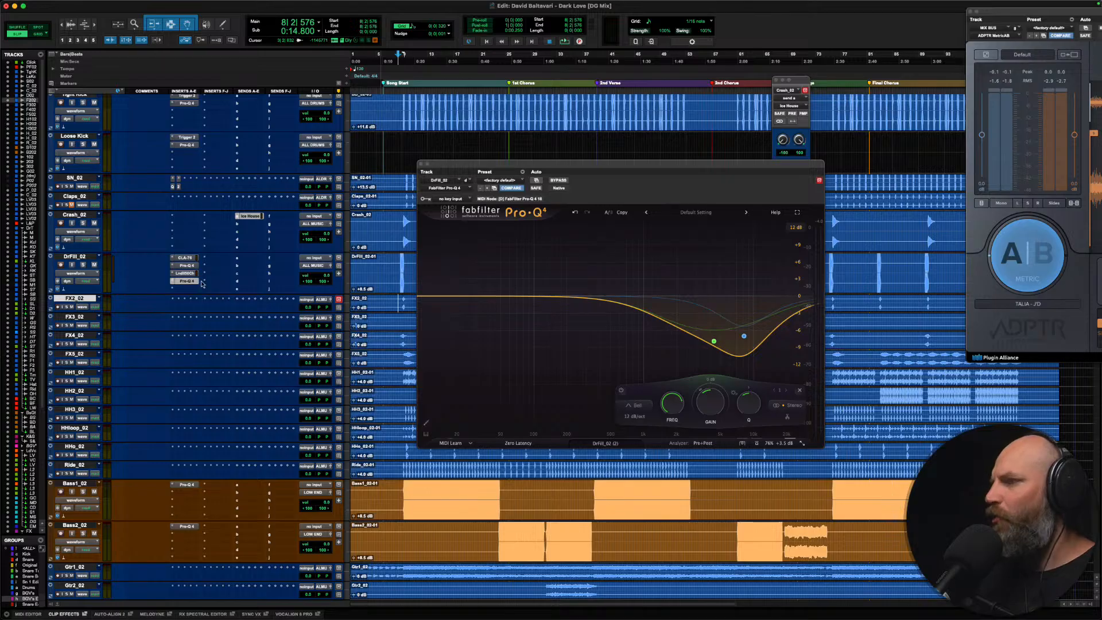
click(235, 260)
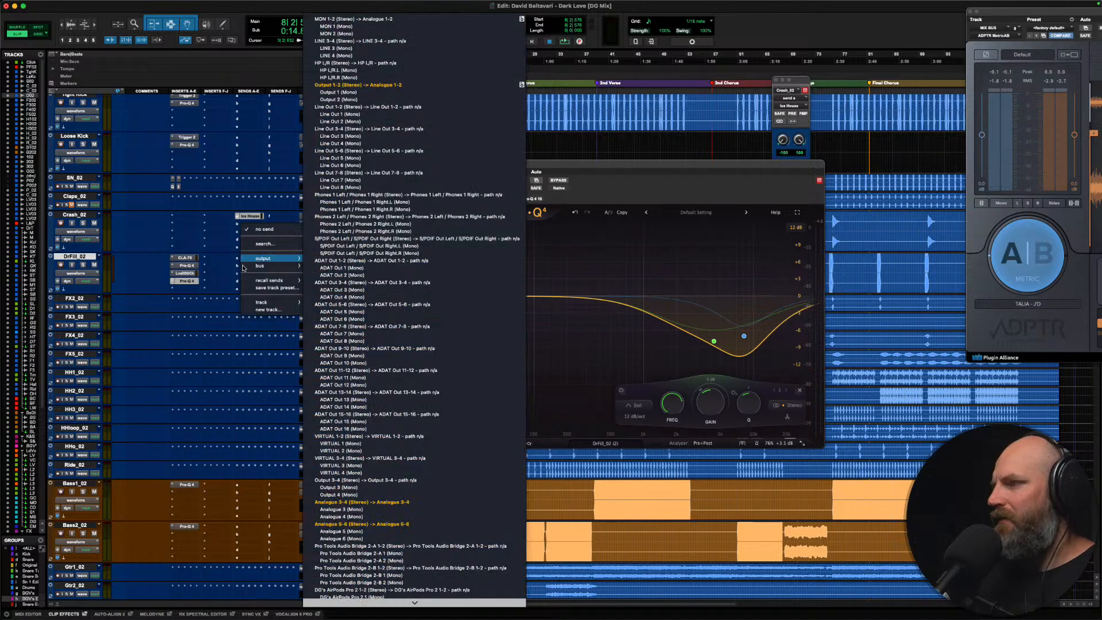
click(273, 316)
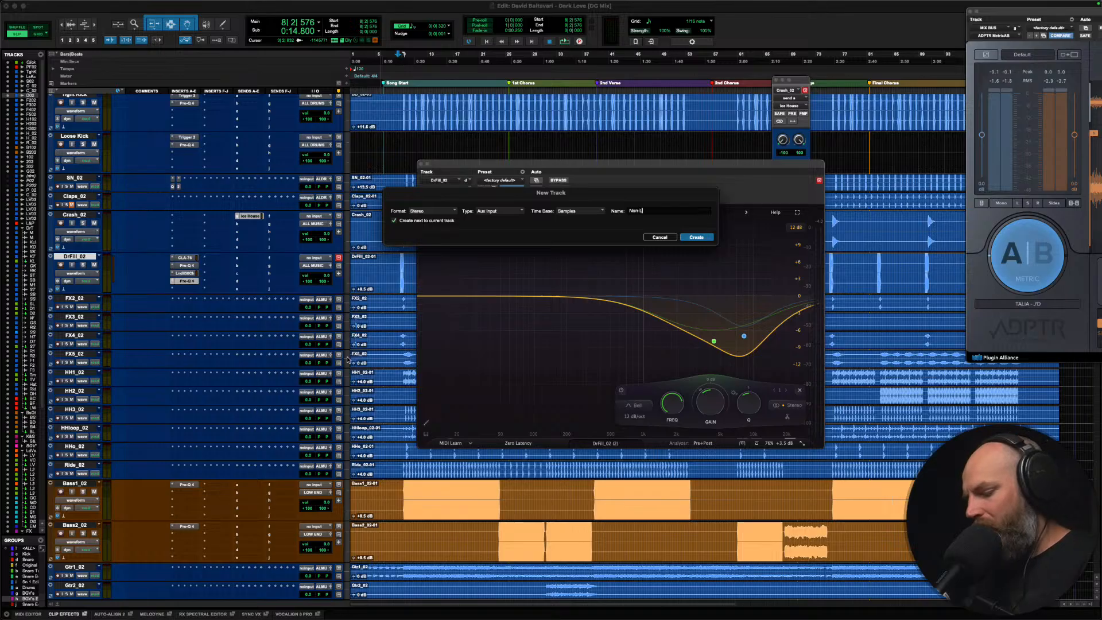
key(Return)
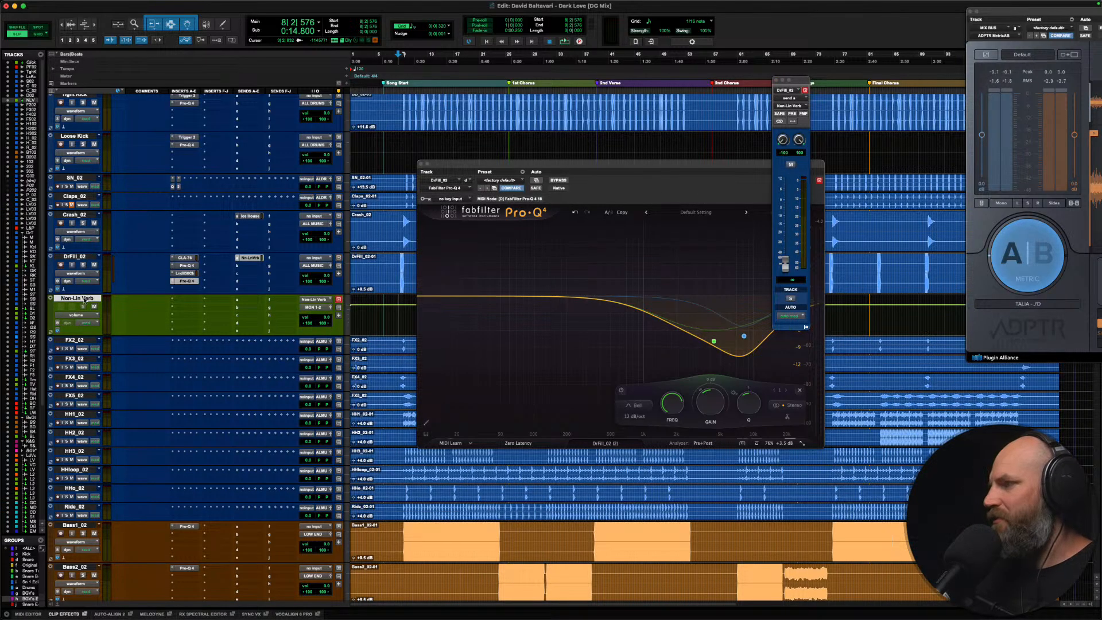
click(314, 307)
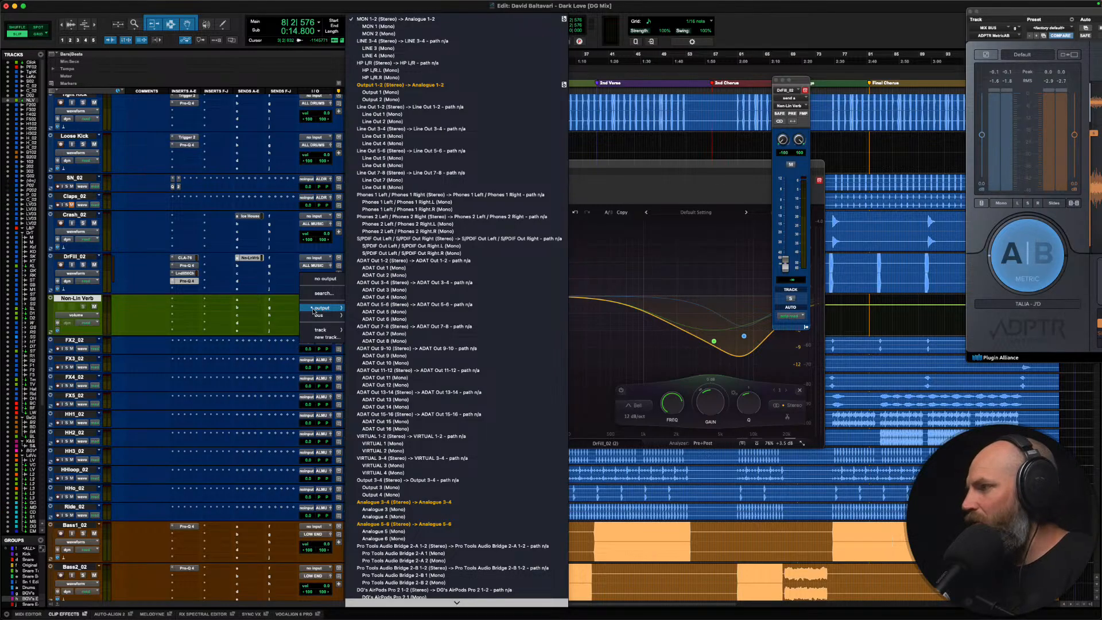
text(efx)
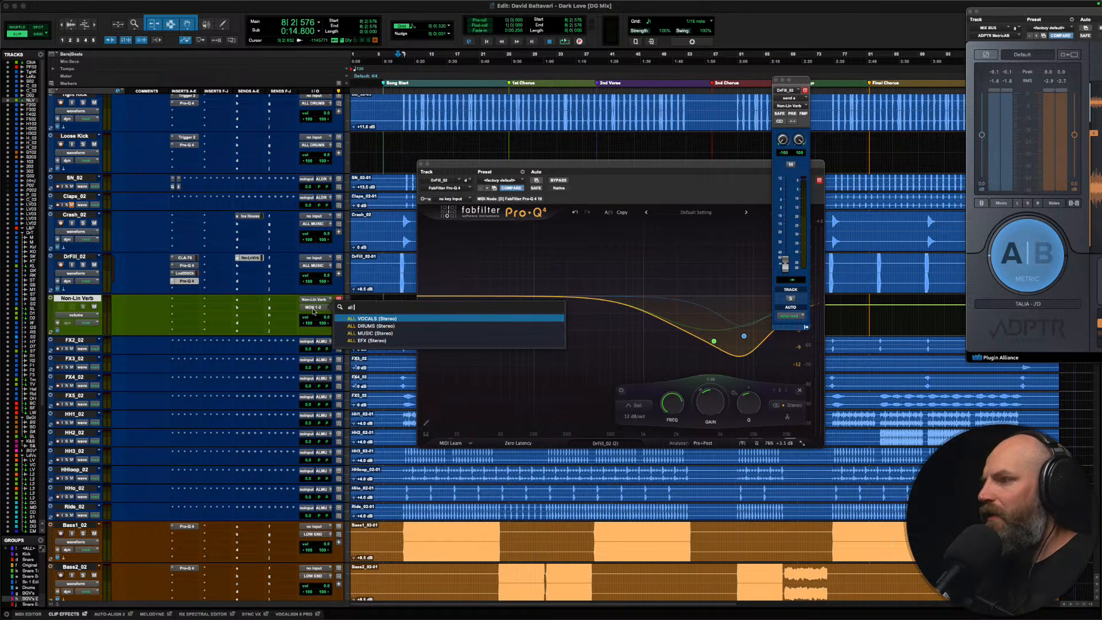
key(Return)
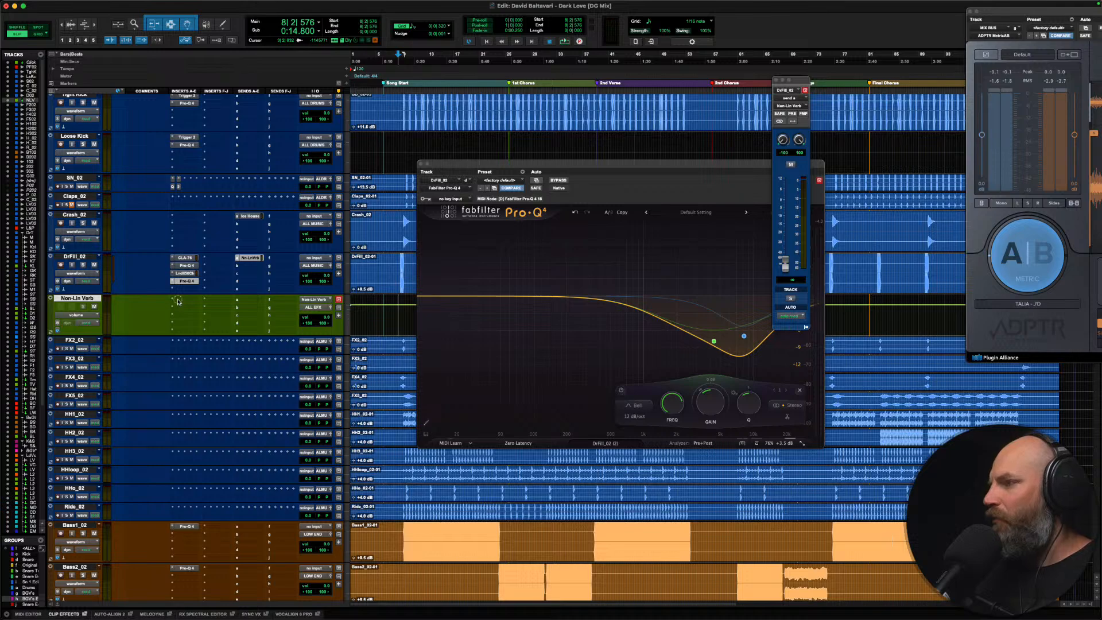
Step: Insert the stereo RVerb plug-in on the Non-Lin Verb track and set its reverb type to Non-Linear
click(178, 301)
mouse_move(196, 302)
mouse_move(289, 281)
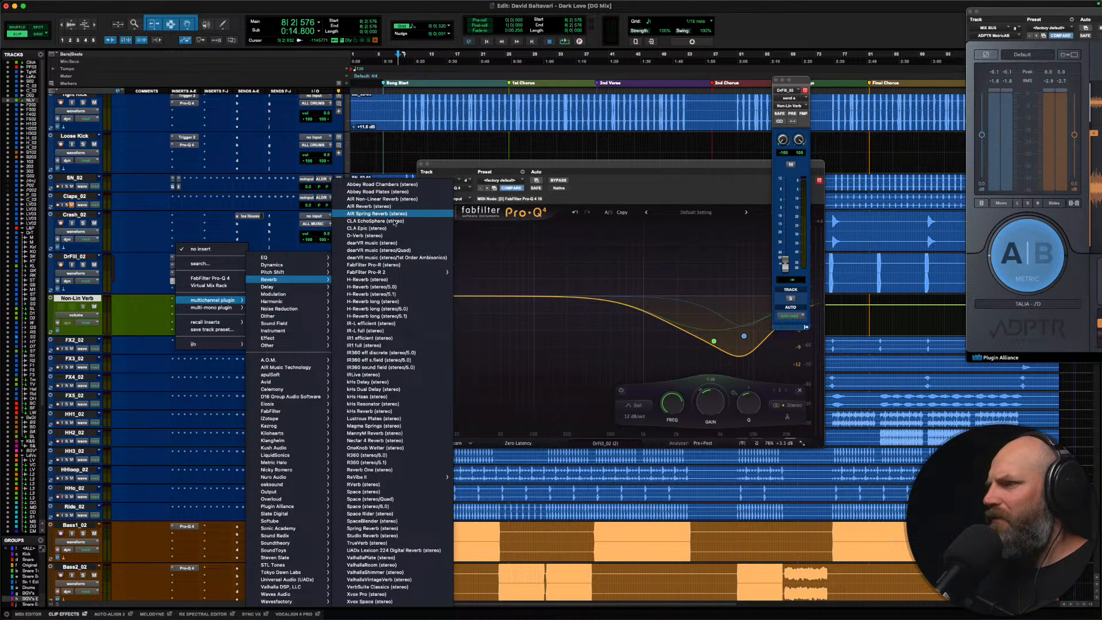
mouse_move(394, 274)
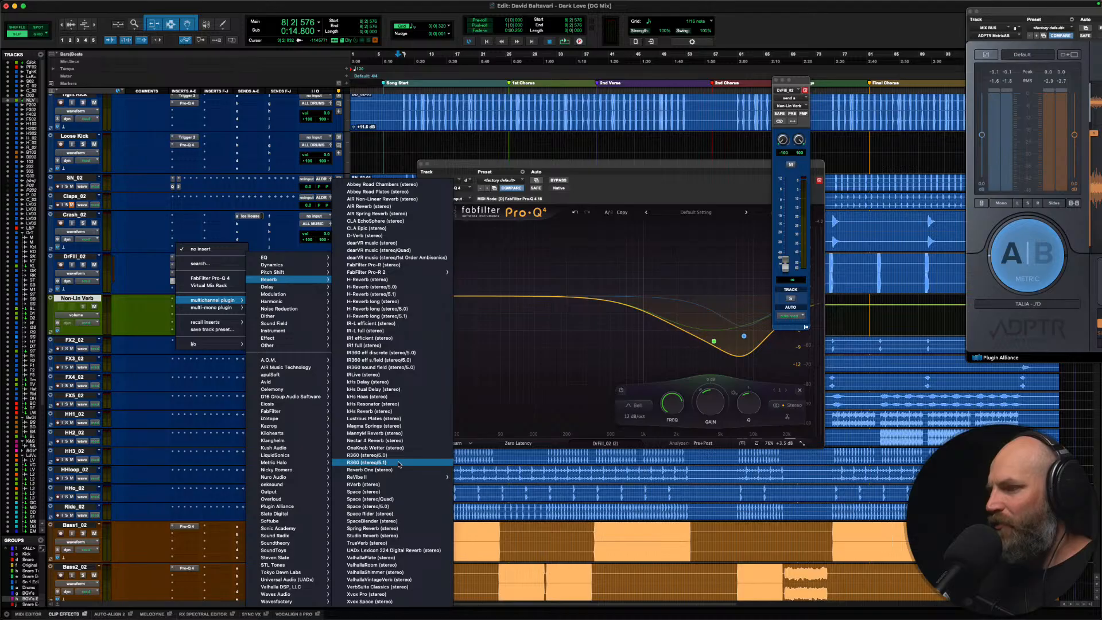
mouse_move(397, 477)
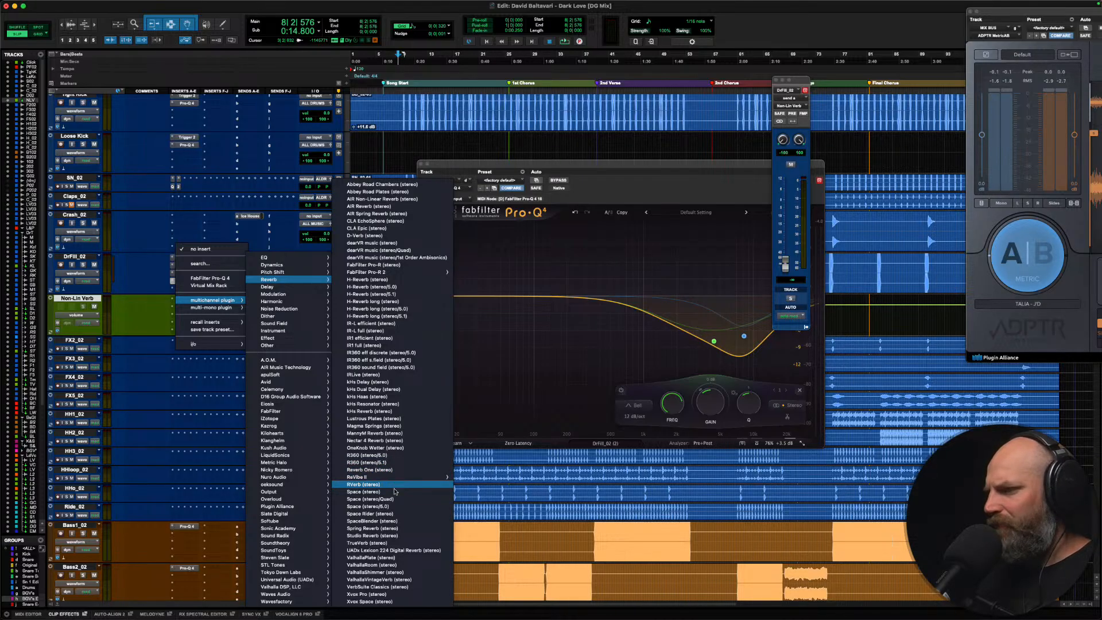
click(392, 485)
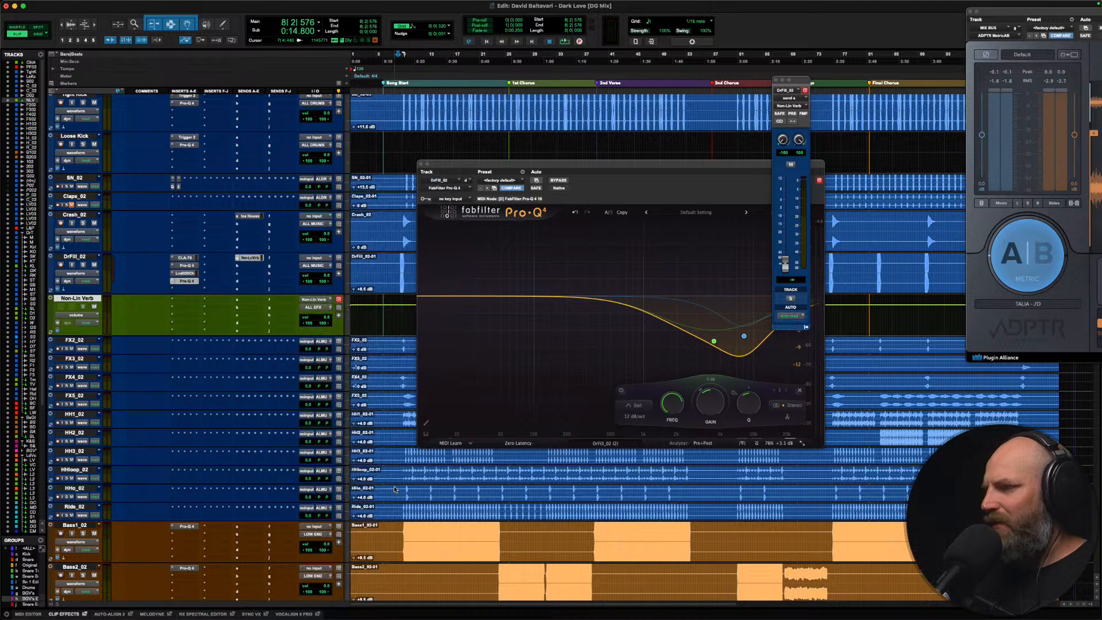
click(564, 222)
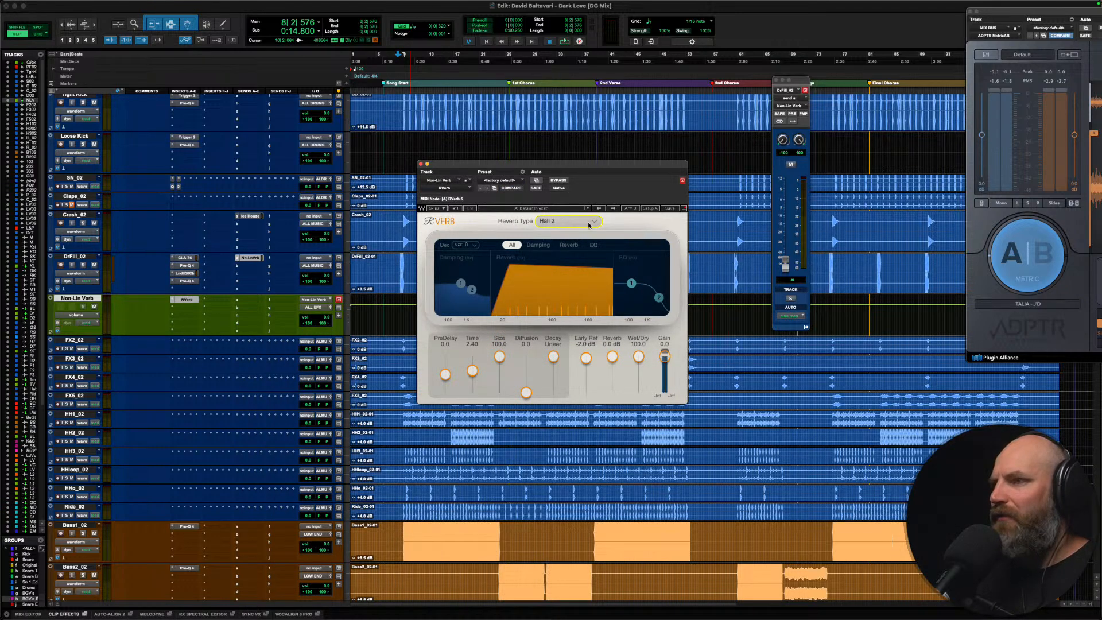
click(589, 224)
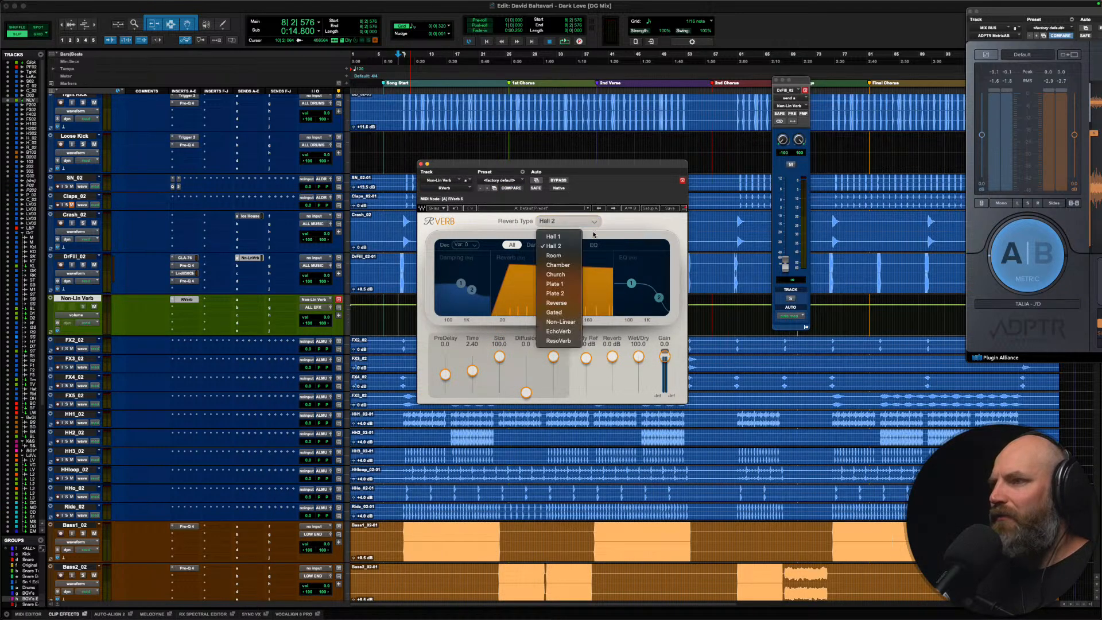
click(565, 323)
Step: Solo DrFill_02, select its fill just before bar 9, set the Non-Lin Verb send to 0.0 dB and play the selection
key(space)
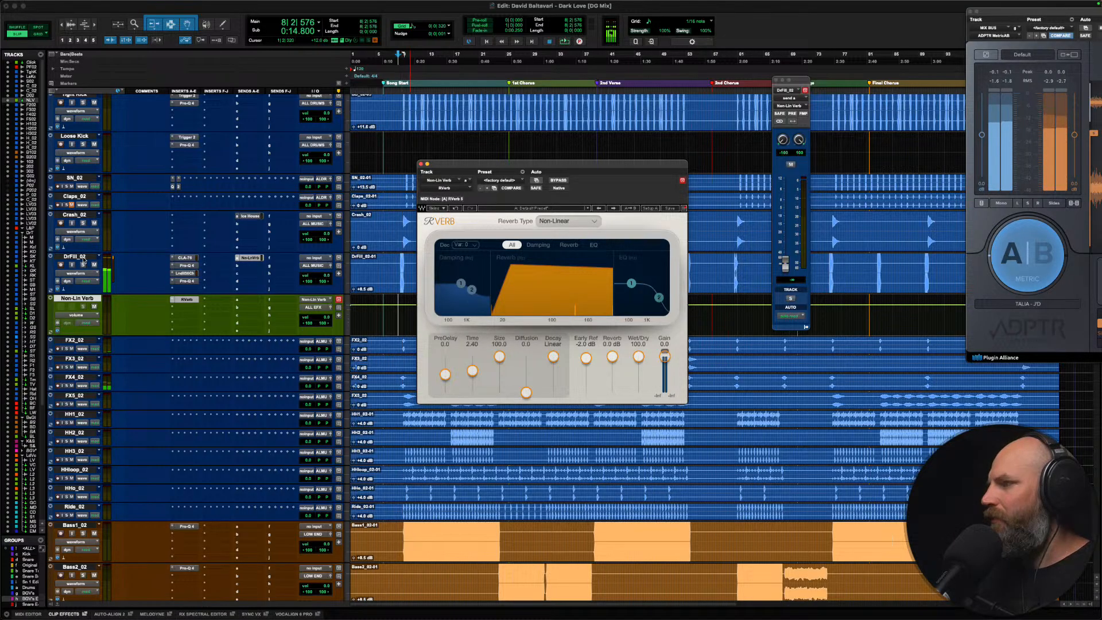
click(75, 256)
click(83, 264)
shift+click(407, 261)
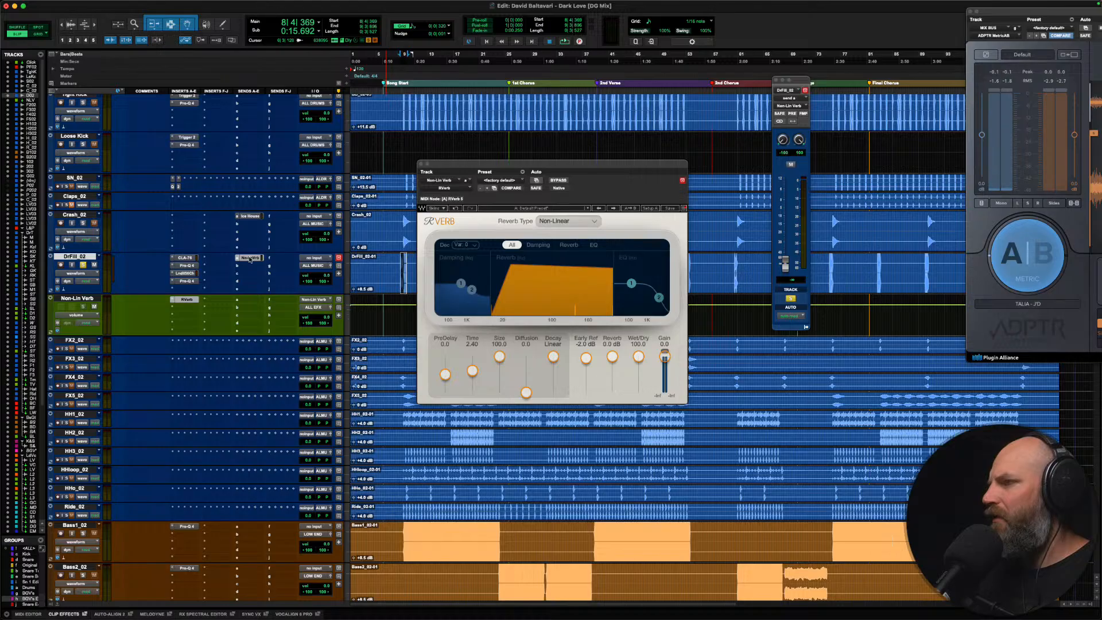
key(space)
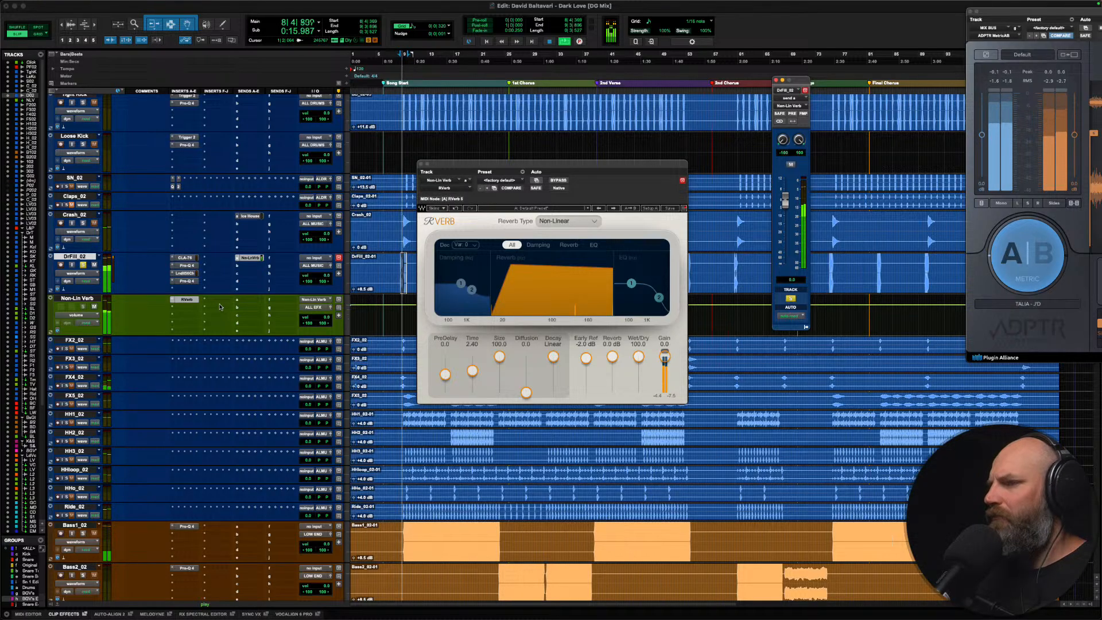
Step: While the fill plays, shorten RVerb's time to 0.65 and set pre-delay to -103.4 and reverb level to -10.4 dB
drag(471, 370, 447, 478)
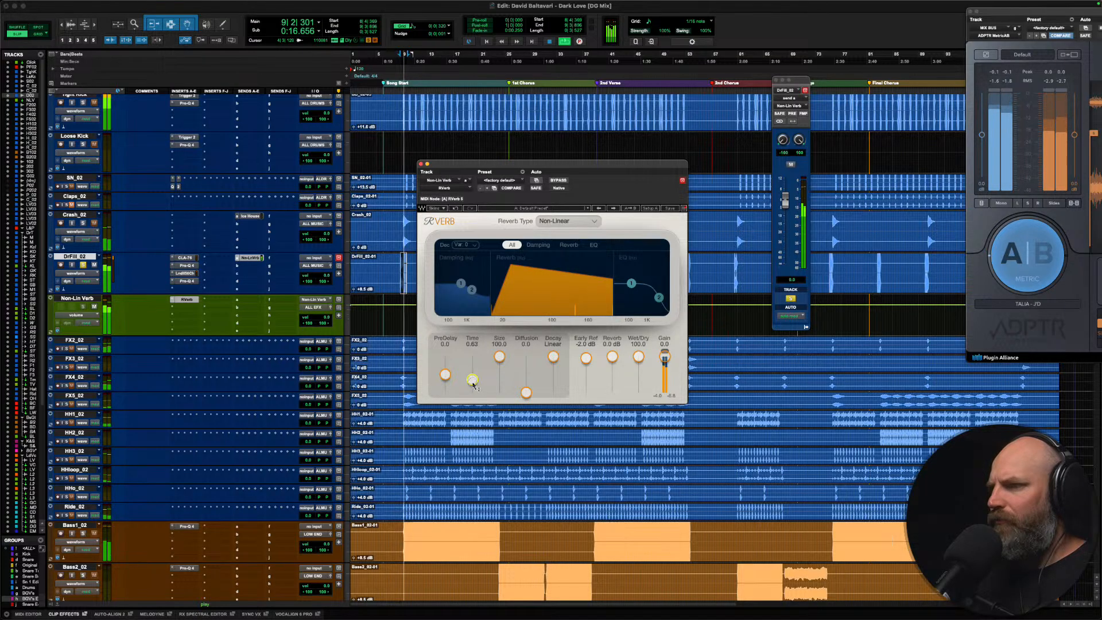
drag(471, 381, 473, 383)
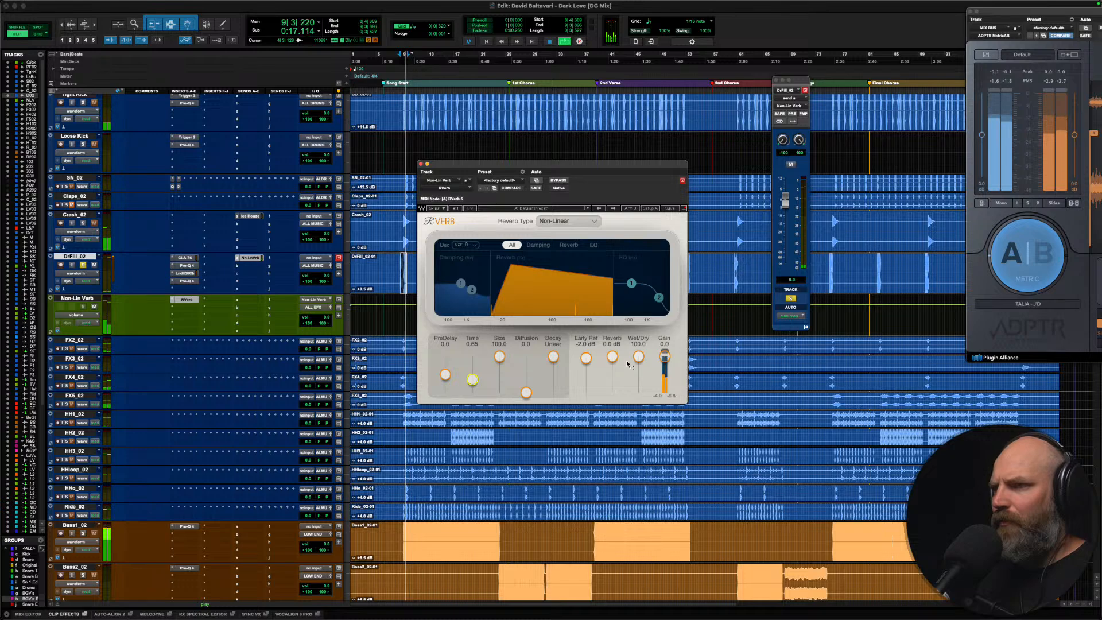
drag(574, 285, 492, 387)
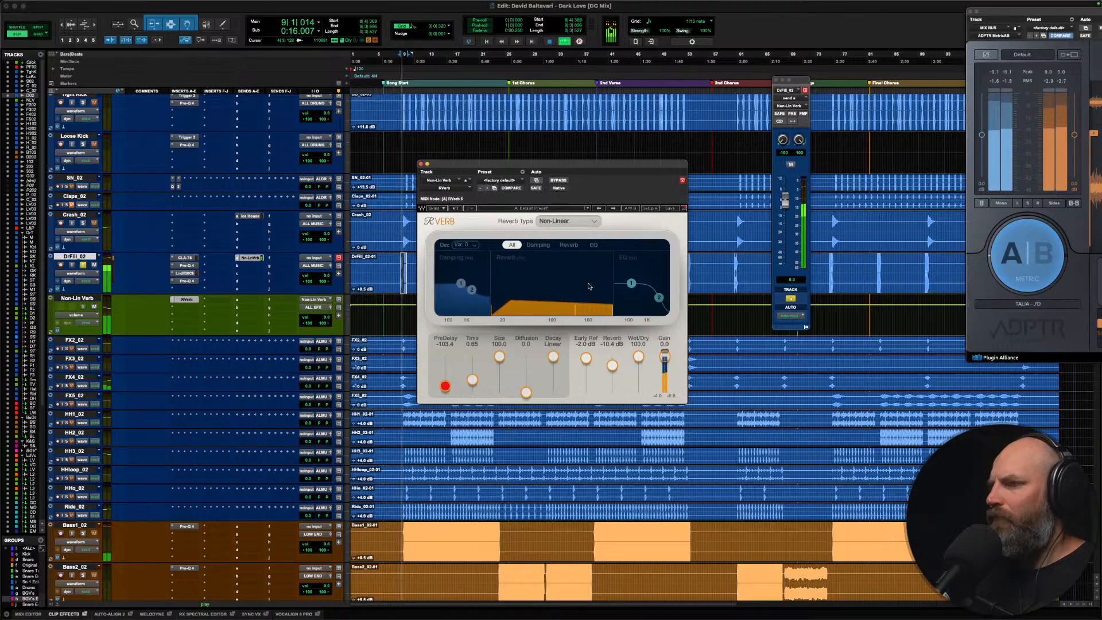
Step: Set RVerb's time to 0.50 and size to 38.8, comparing the fill with the Non-Lin Verb track muted and unmuted
drag(473, 379, 467, 405)
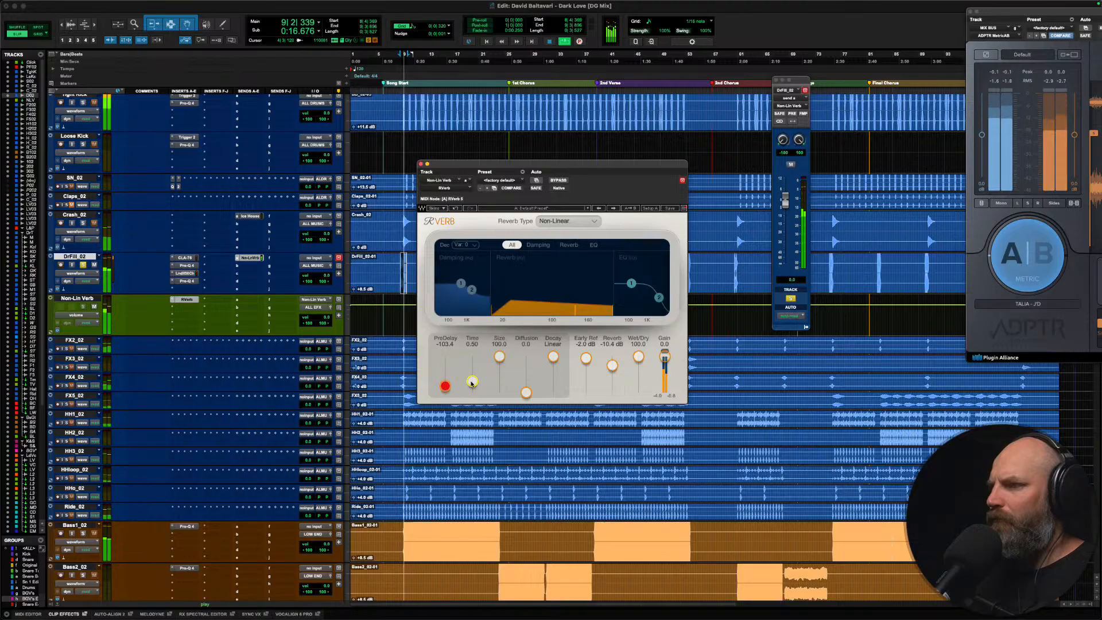
drag(499, 356, 488, 415)
drag(499, 362, 500, 381)
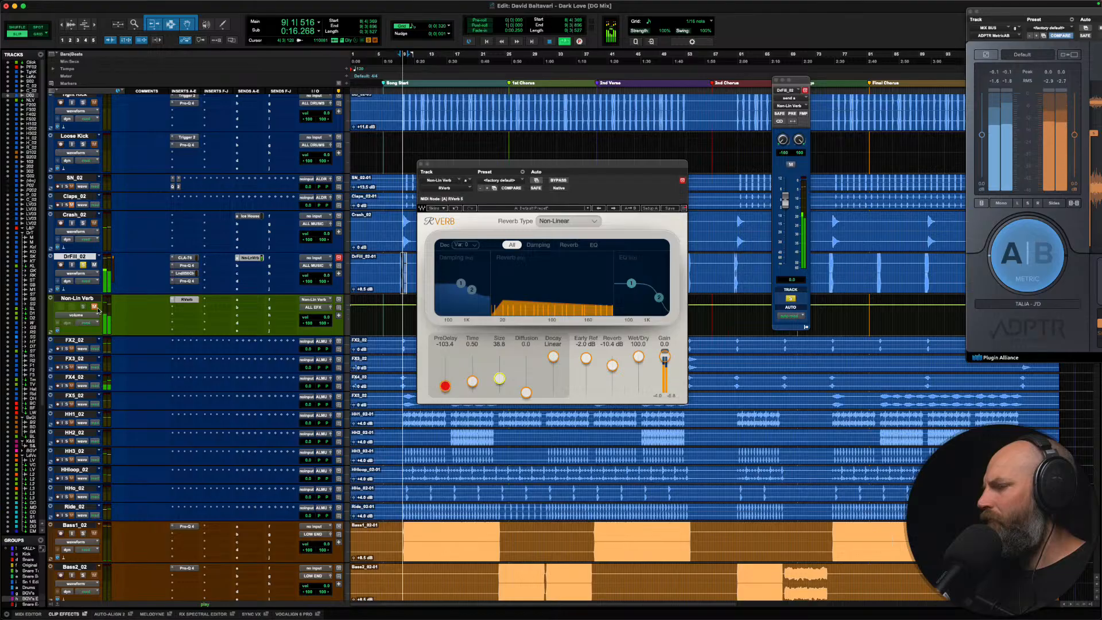
click(97, 308)
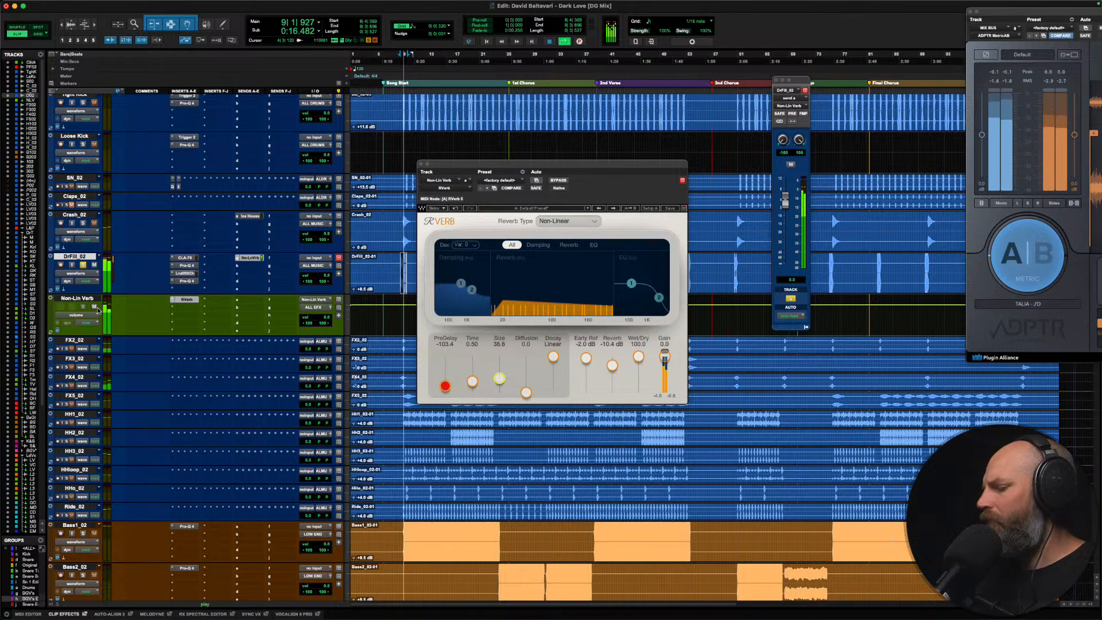
Step: Raise the Non-Lin Verb track's volume to +2.1 dB, then add and bring up a Sunset Chamber send on it
click(338, 316)
drag(784, 211, 785, 208)
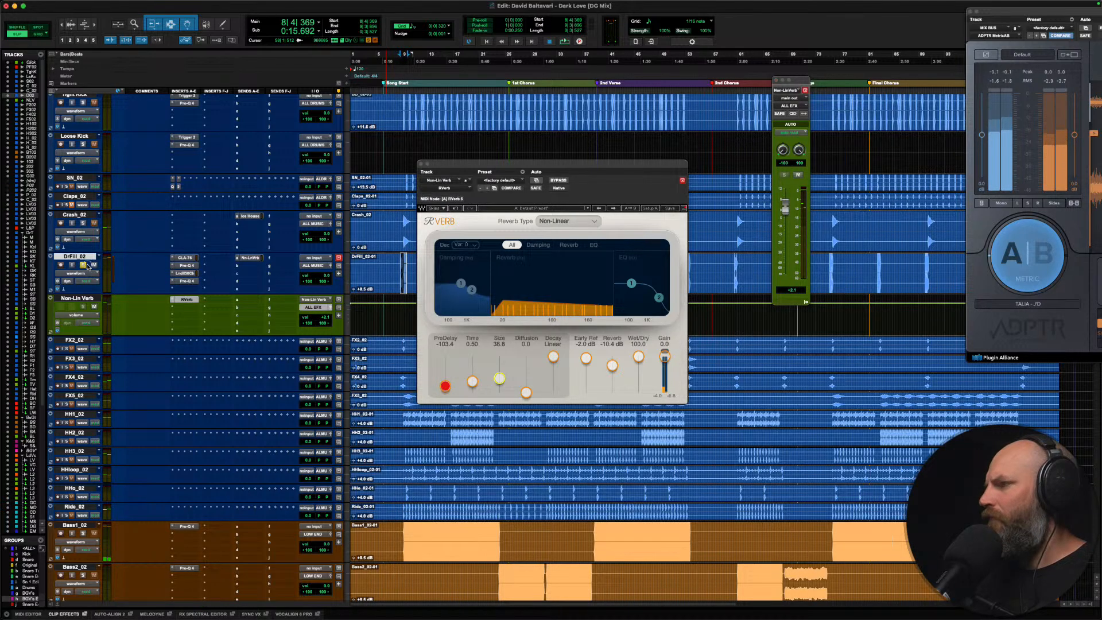
click(247, 303)
text(sunse)
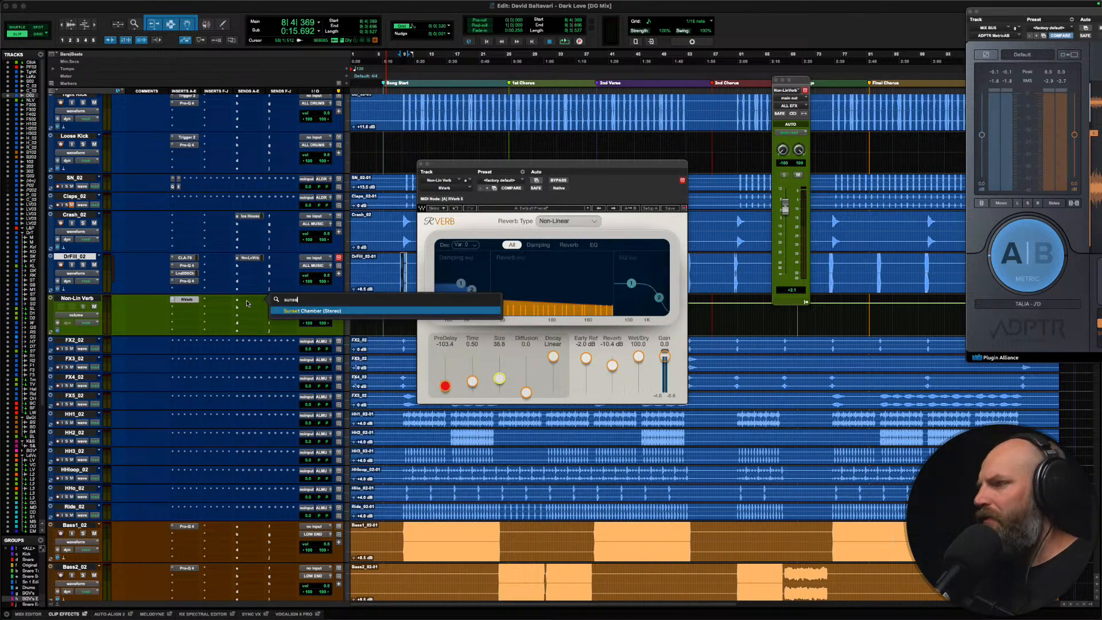
key(Return)
drag(785, 265, 786, 223)
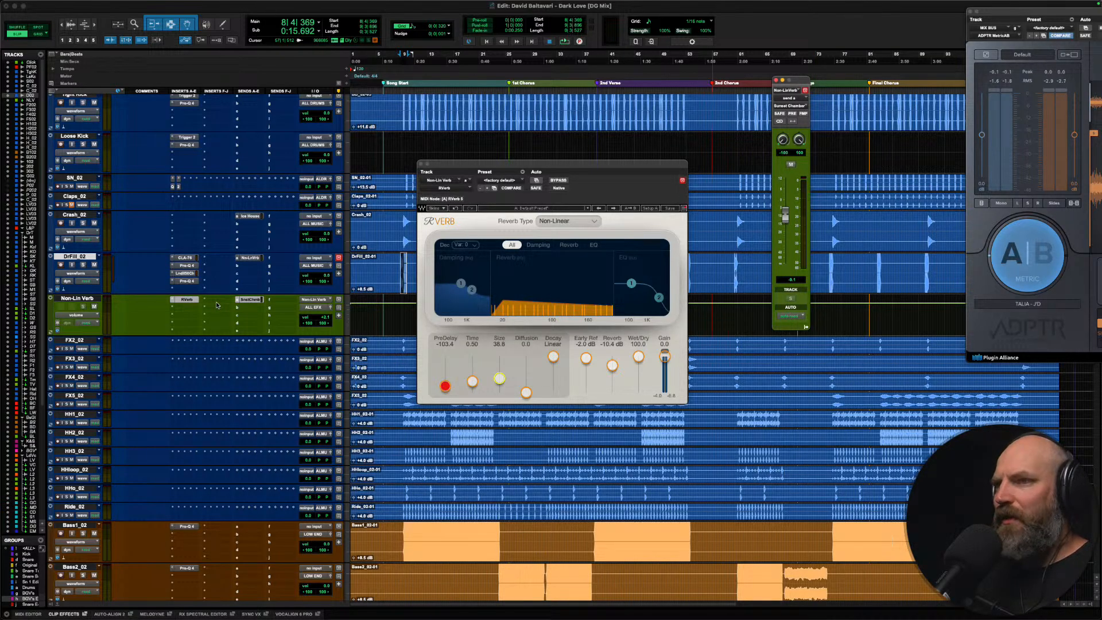
Step: Audition the drum fill with the Sunset Chamber send, close RVerb and take DrFill_02 out of solo
key(space)
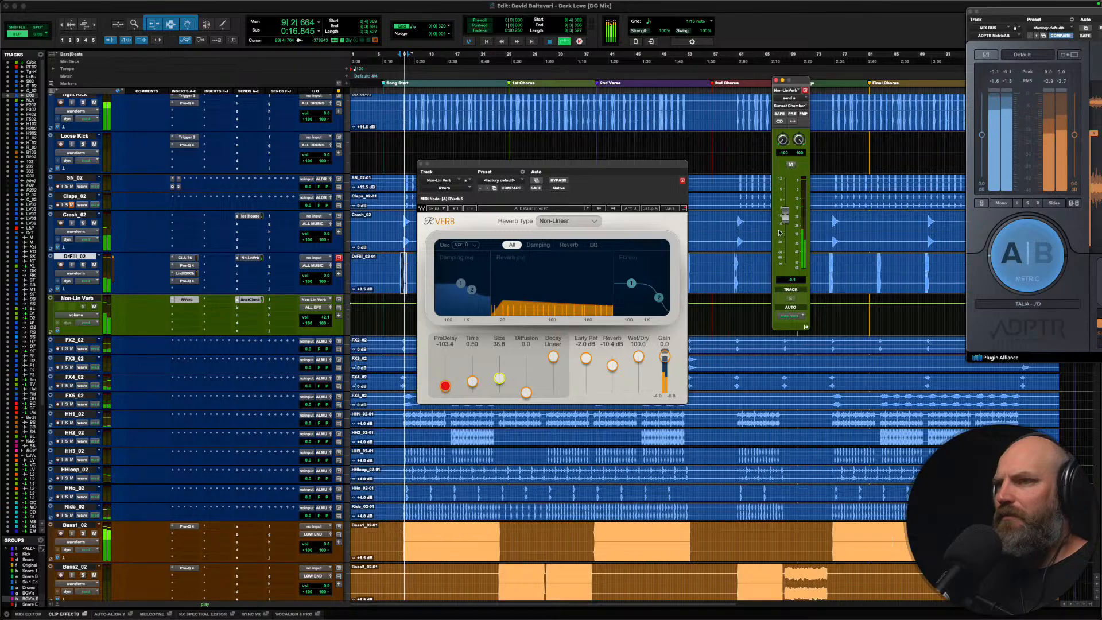
key(space)
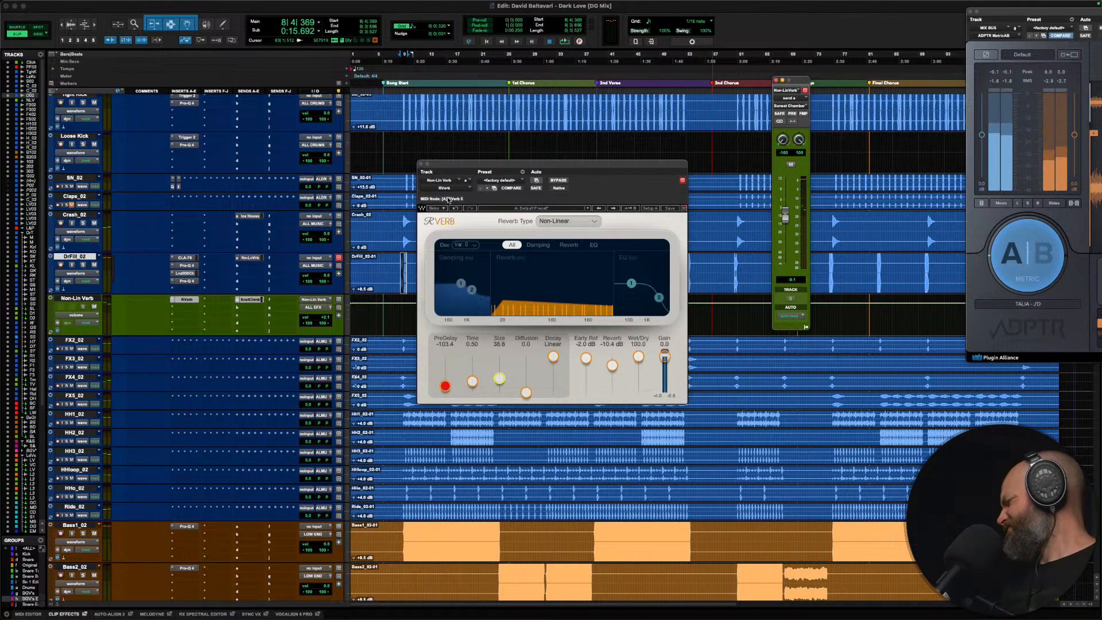
click(421, 164)
key(shift+s)
key(space)
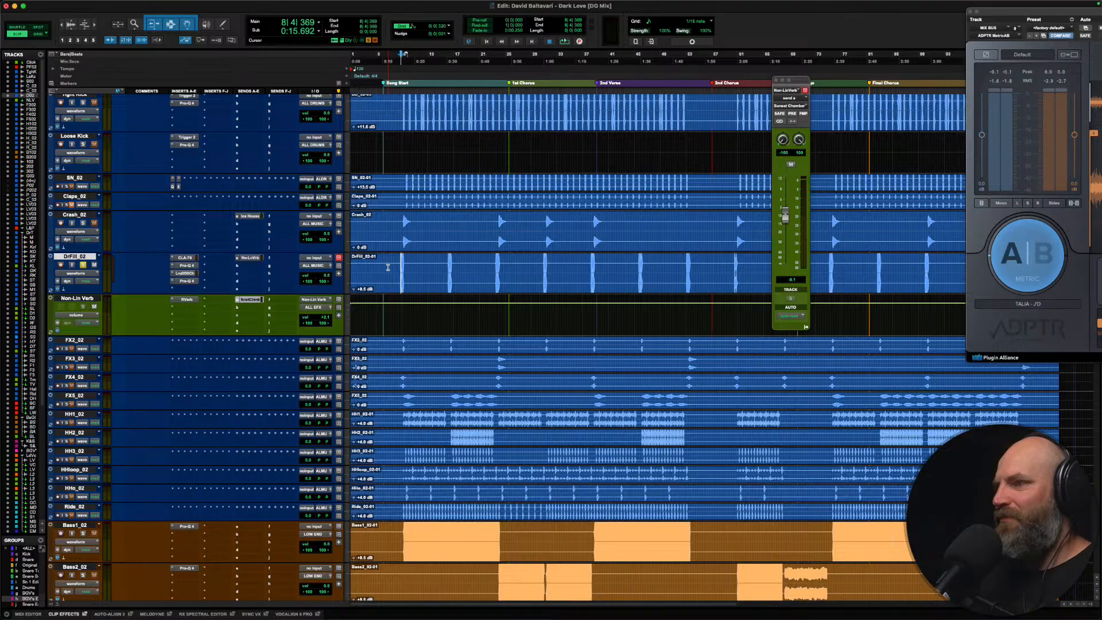
key(space)
Step: Play the arrangement from just before the Song Start marker to hear the FX2_02 part in context
scroll(136, 297, down, 3)
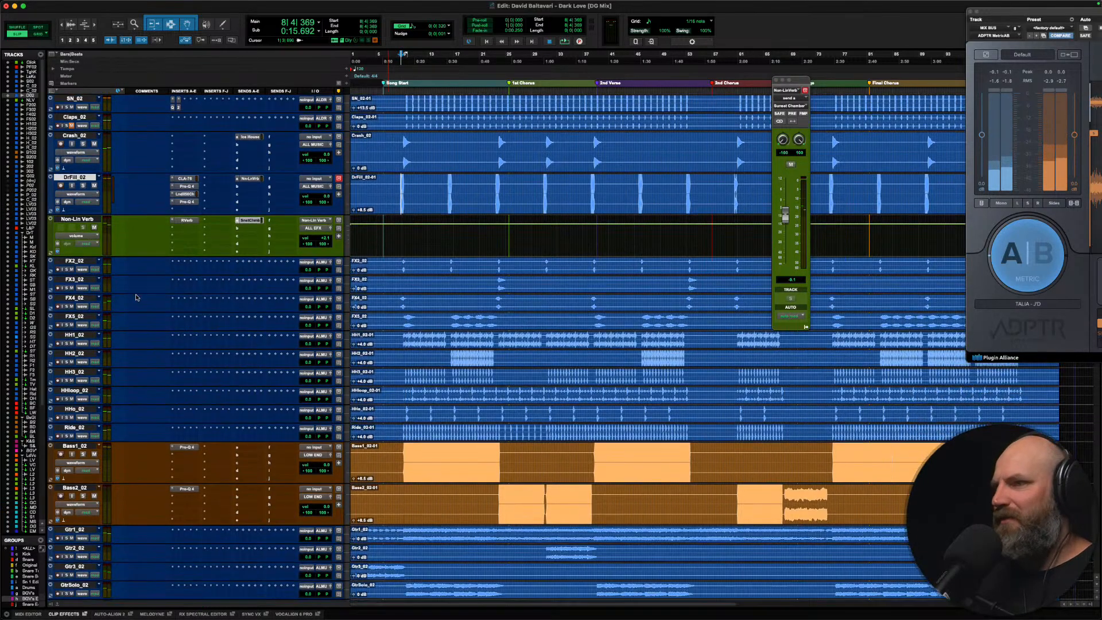
click(381, 263)
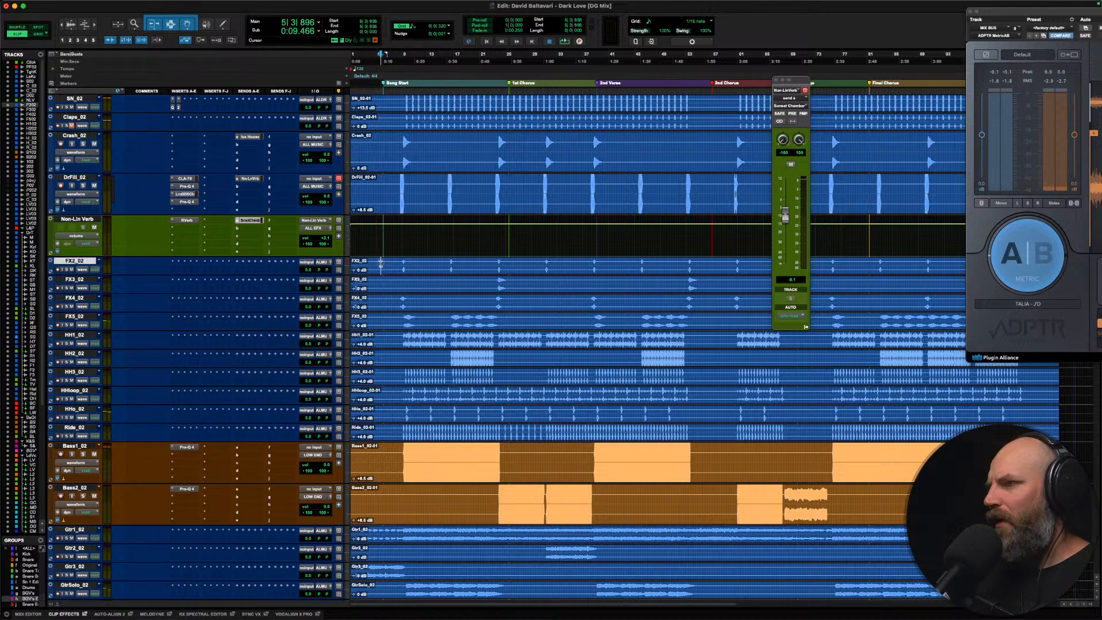
key(space)
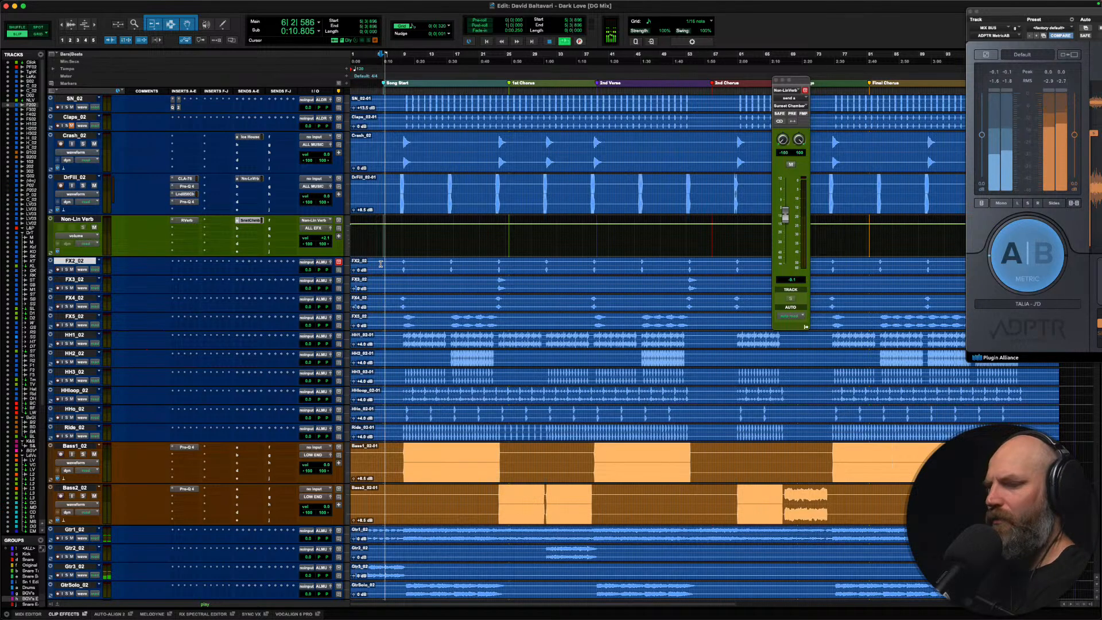
key(space)
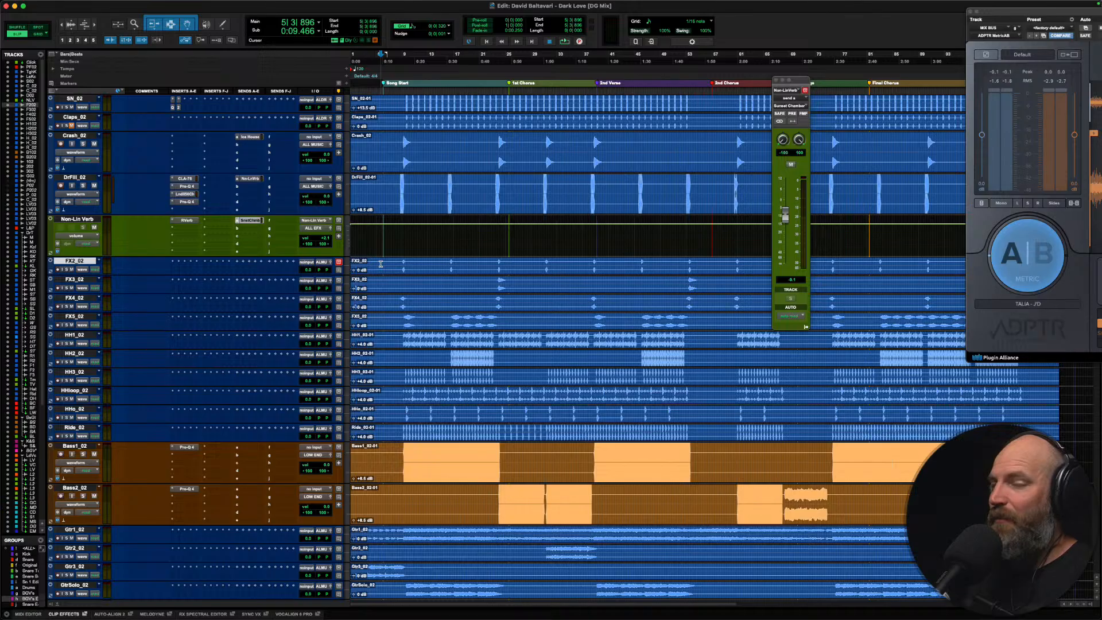
Step: On the Audient track's Pro-Q 4, add a band at about 350 Hz boosted about 5 dB and close the plug-in
scroll(380, 264, down, 15)
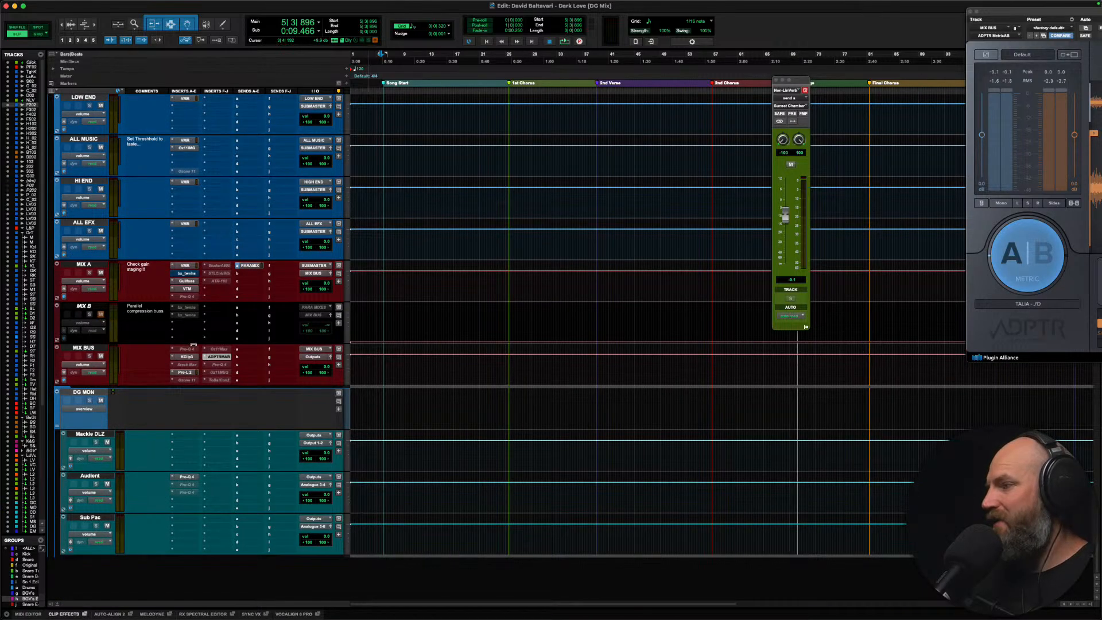
click(187, 478)
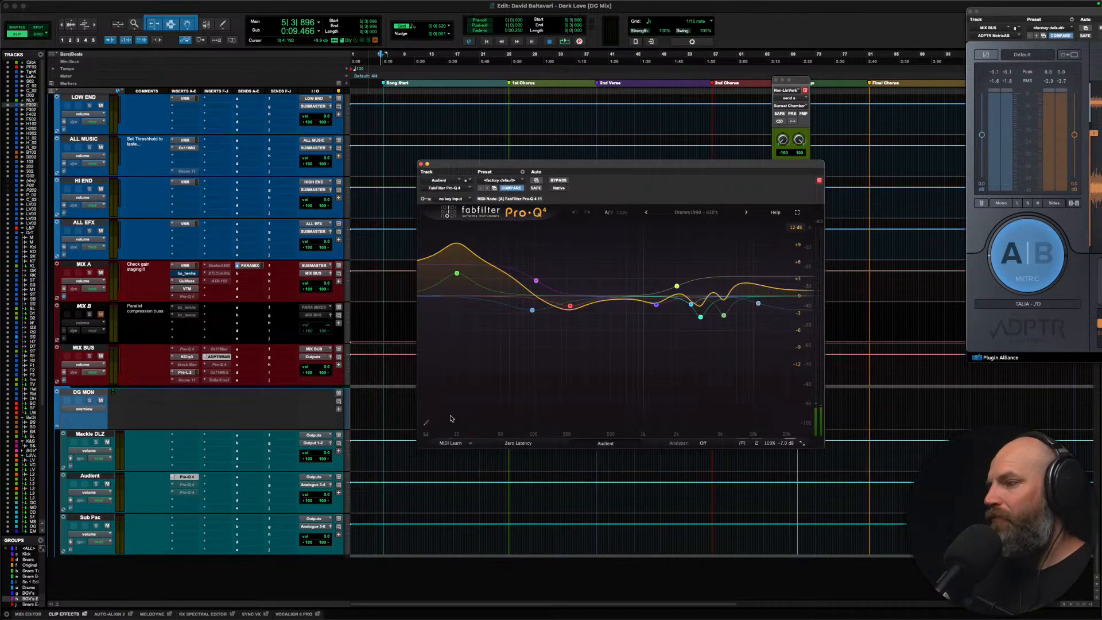
drag(602, 168, 549, 108)
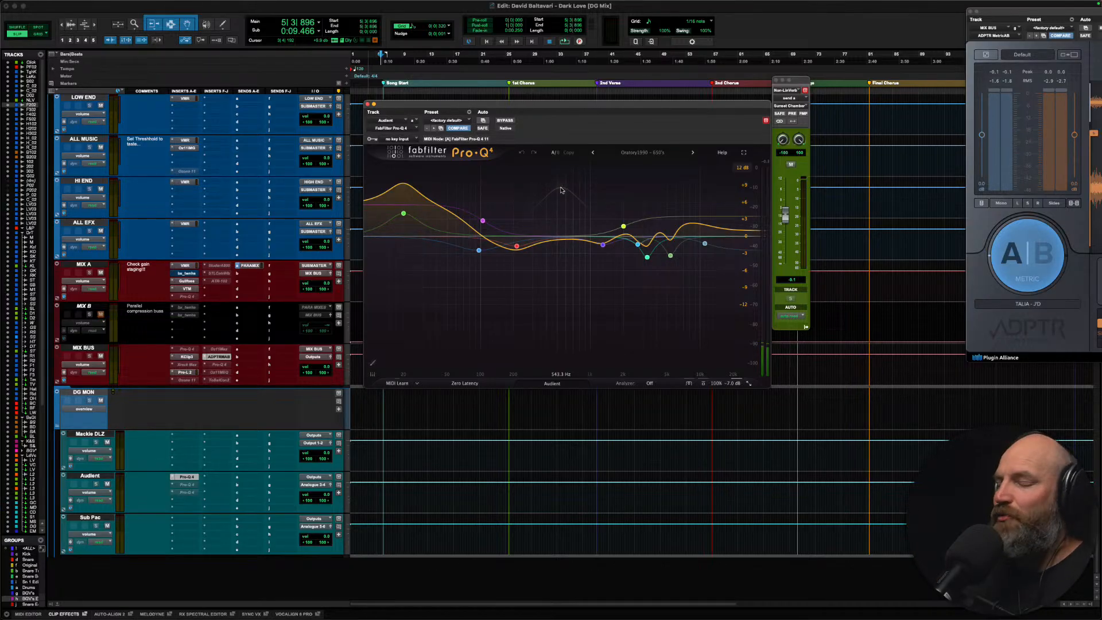
click(539, 210)
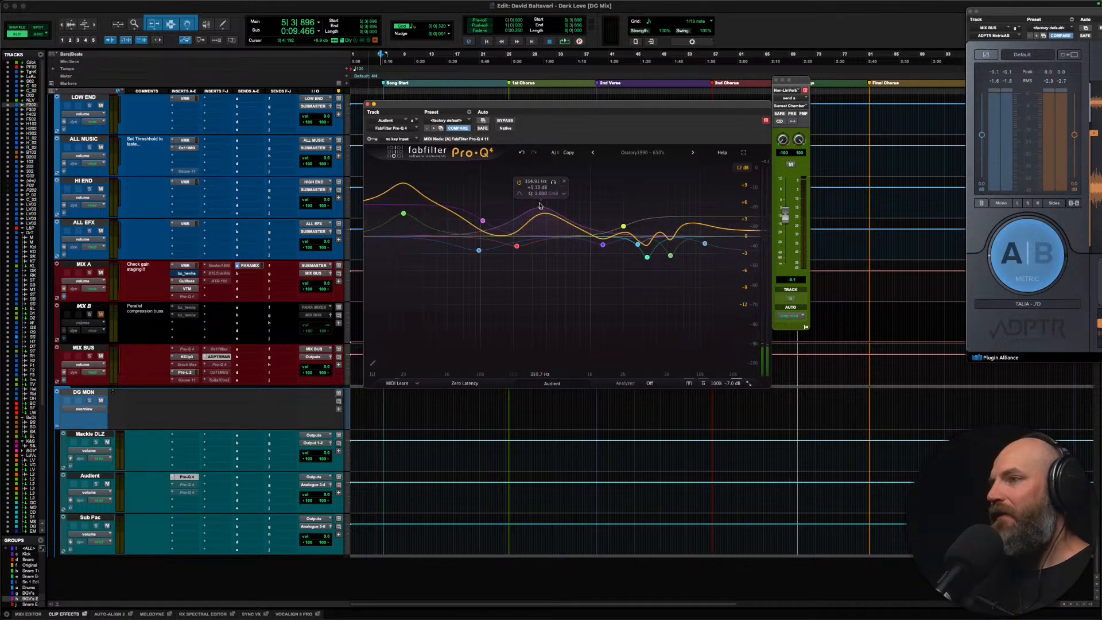
drag(542, 106, 541, 125)
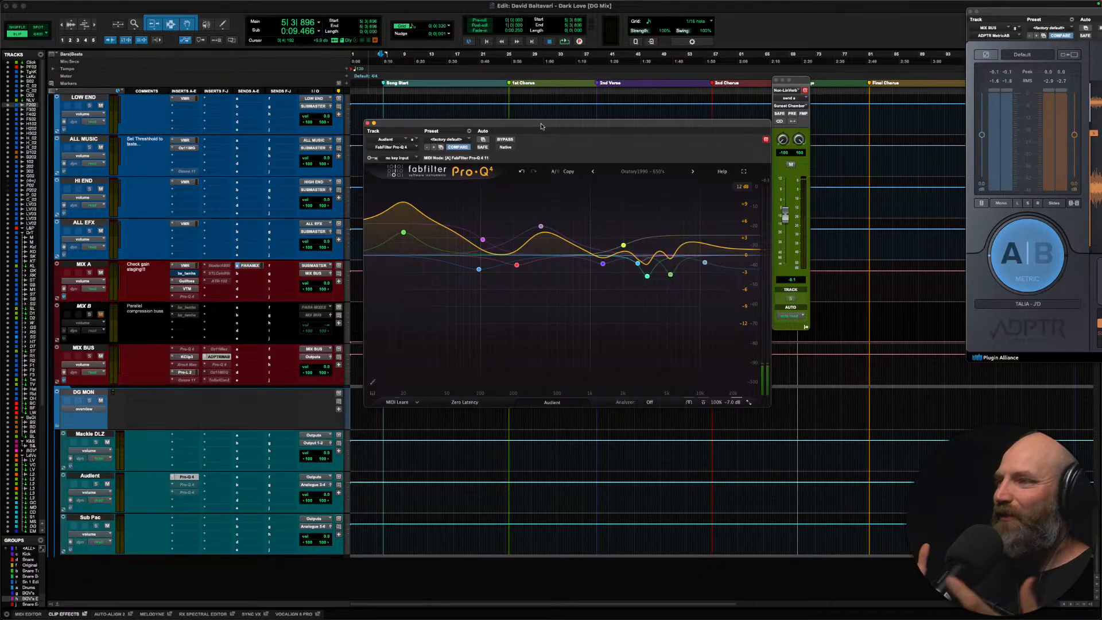
click(367, 123)
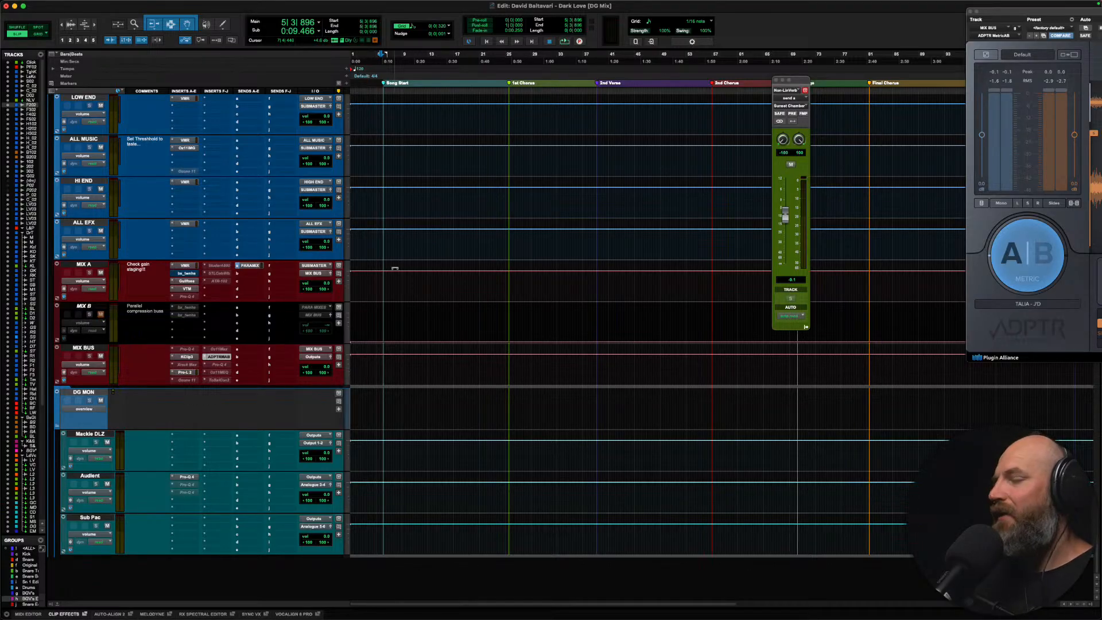
Step: Review the bus chain and the monitor correction curve in the Audient track's Pro-Q 4, then close the plug-in
scroll(368, 317, up, 5)
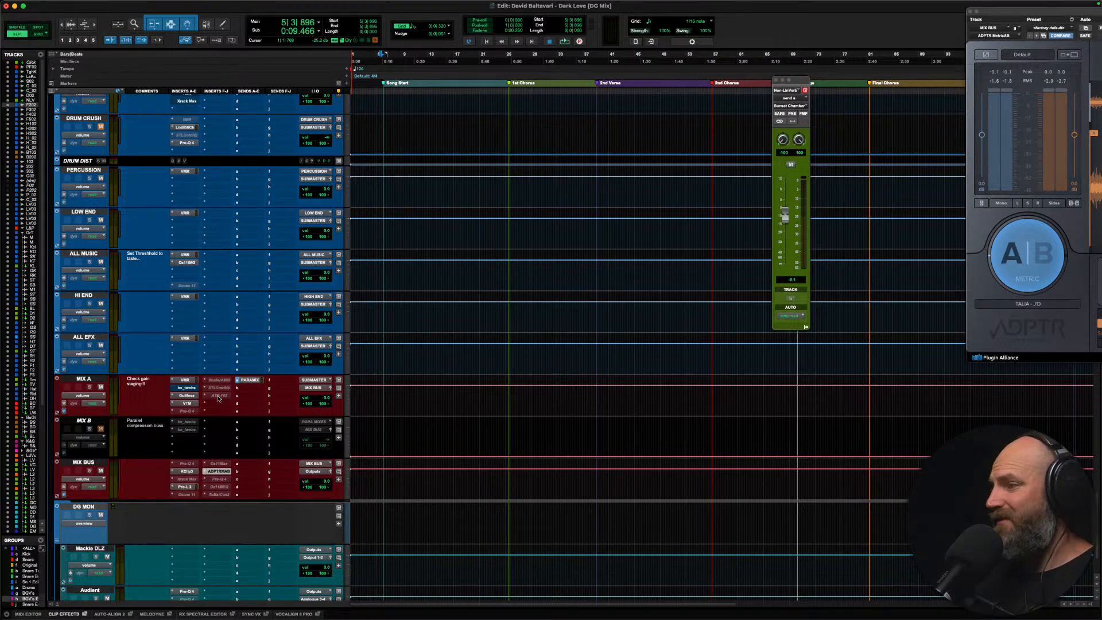
scroll(212, 404, down, 1)
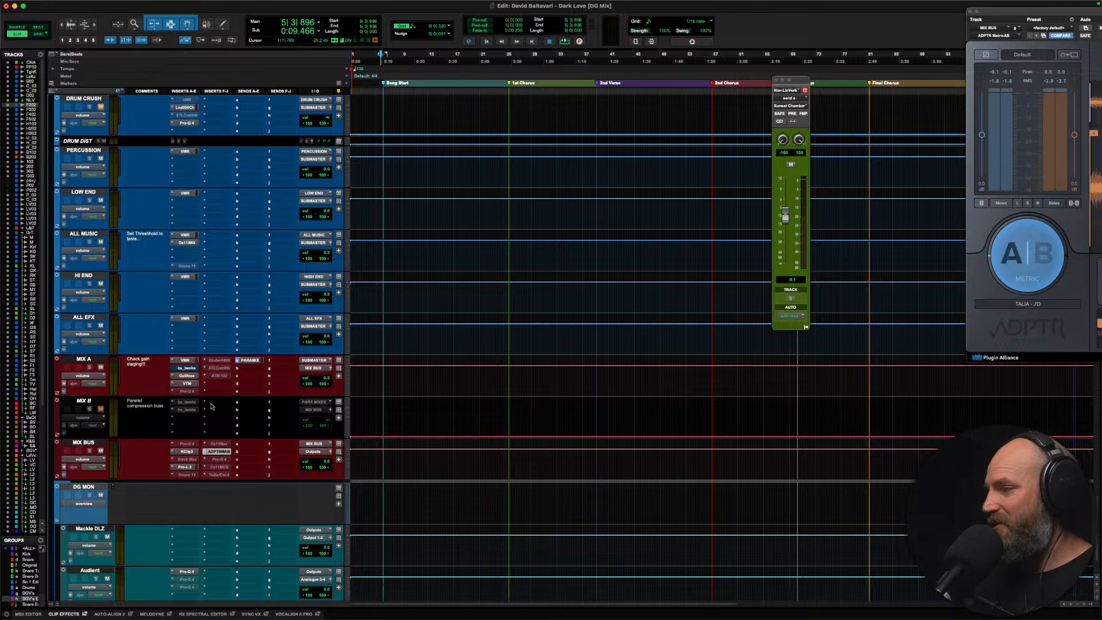
scroll(212, 417, down, 5)
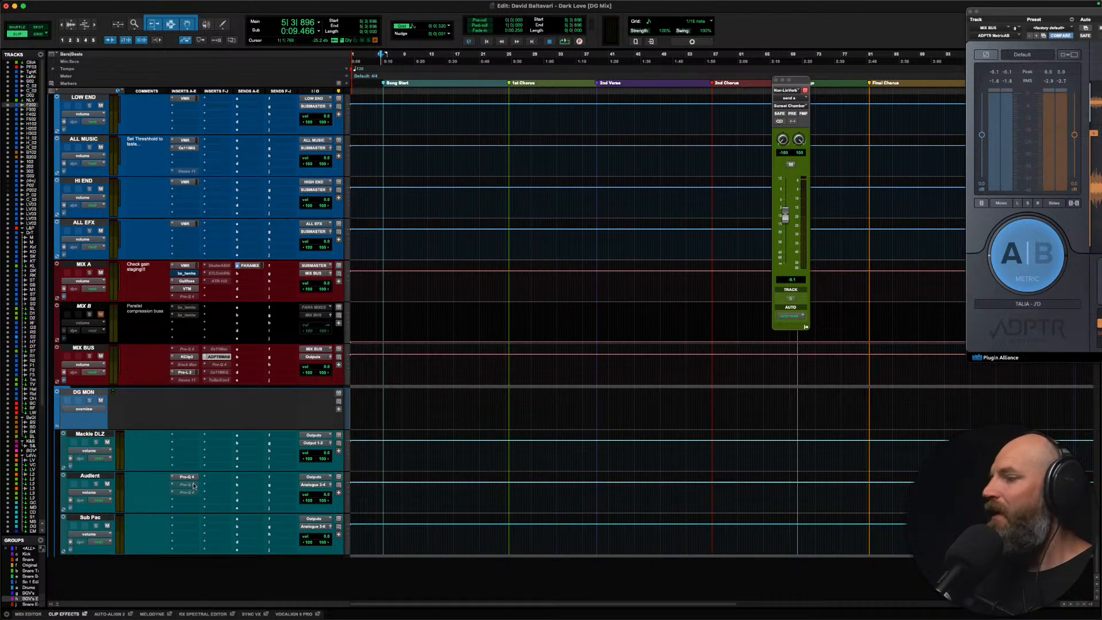
click(187, 476)
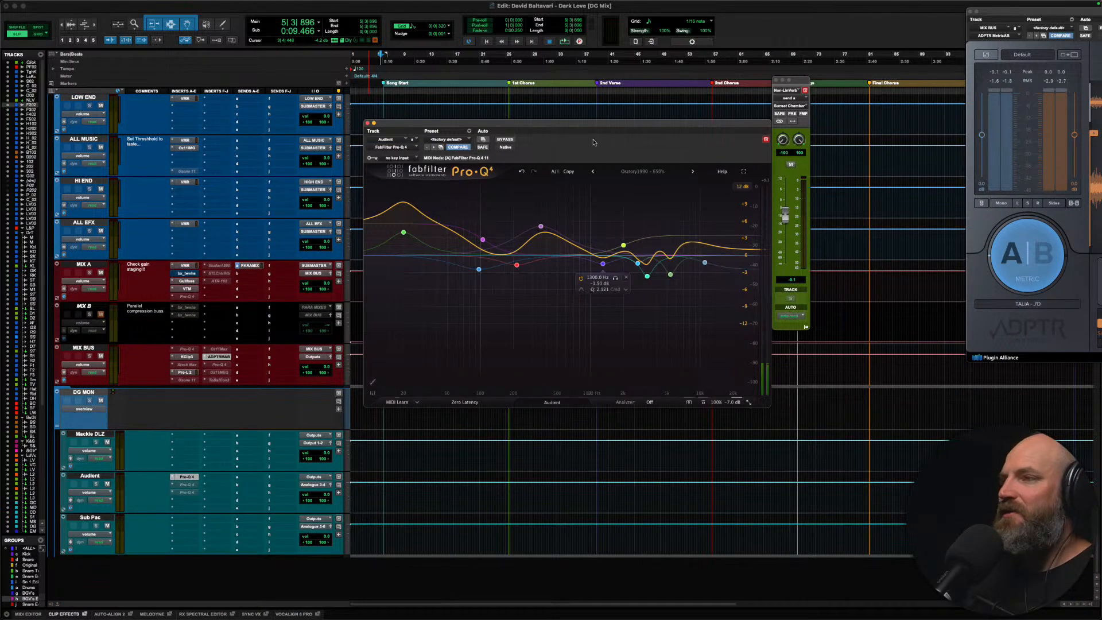
drag(579, 126, 543, 140)
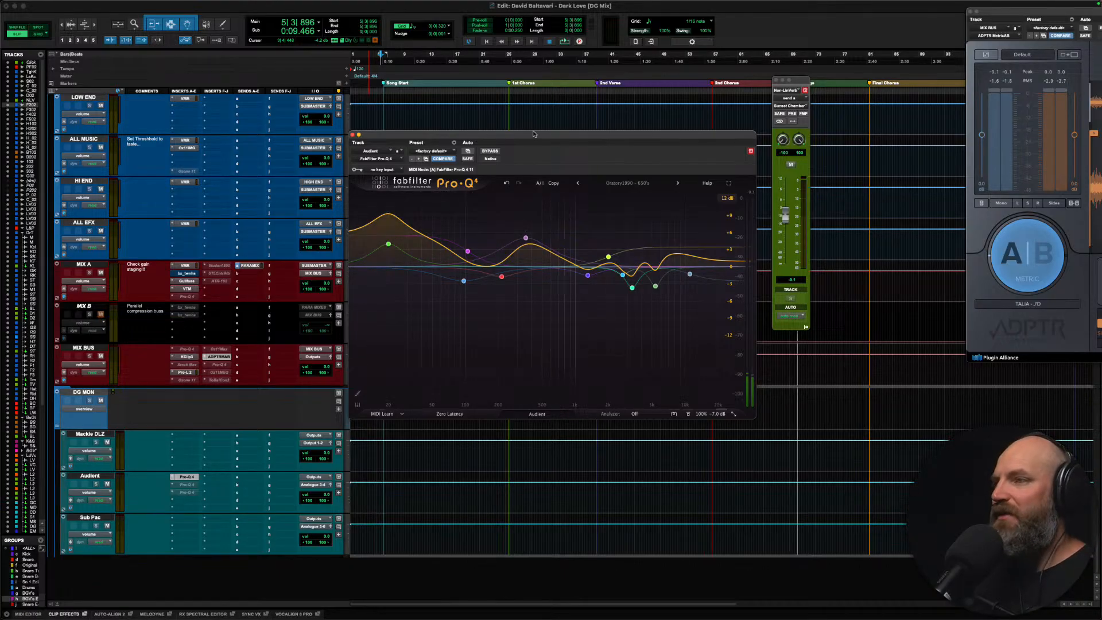
drag(533, 134, 545, 118)
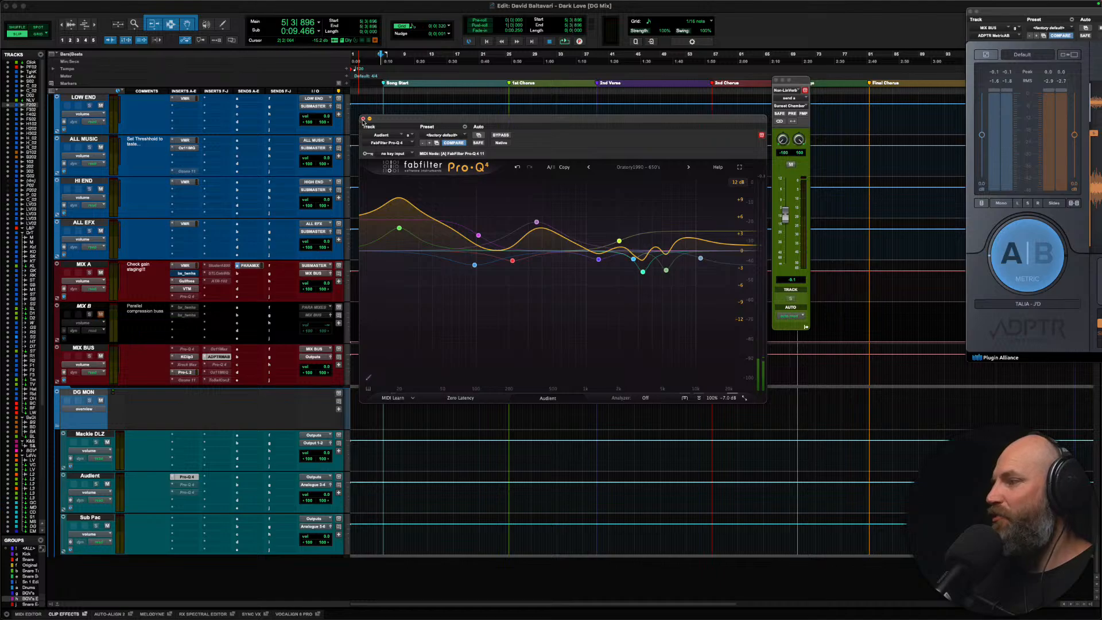
click(363, 119)
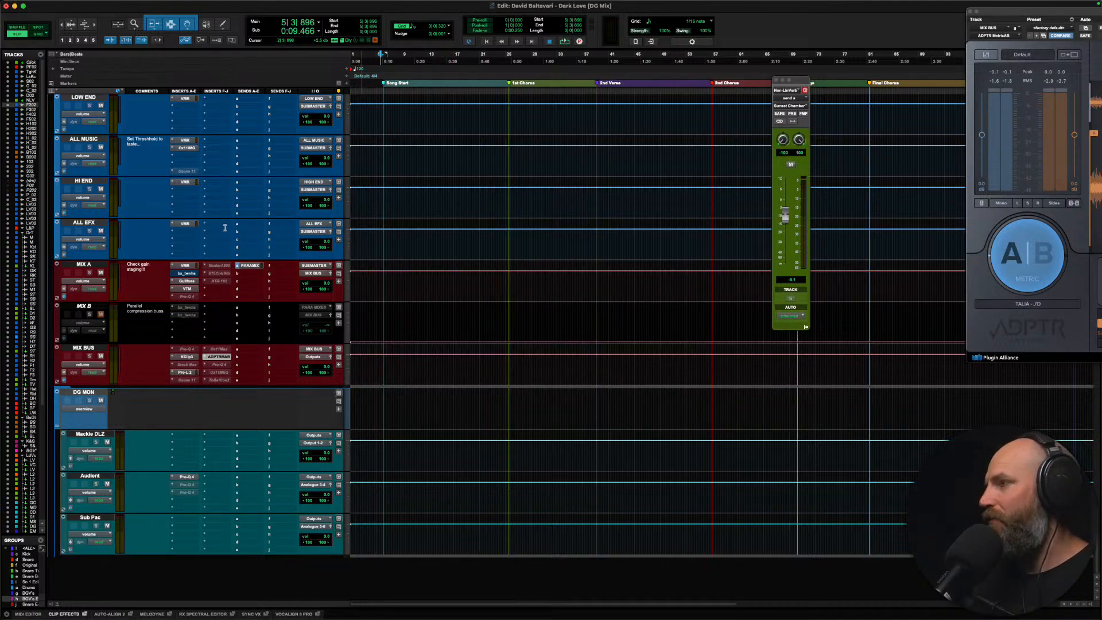
Step: Play the full mix from just before the Bass1_02 entrance and examine the kick tracks in close-up
scroll(416, 342, down, 20)
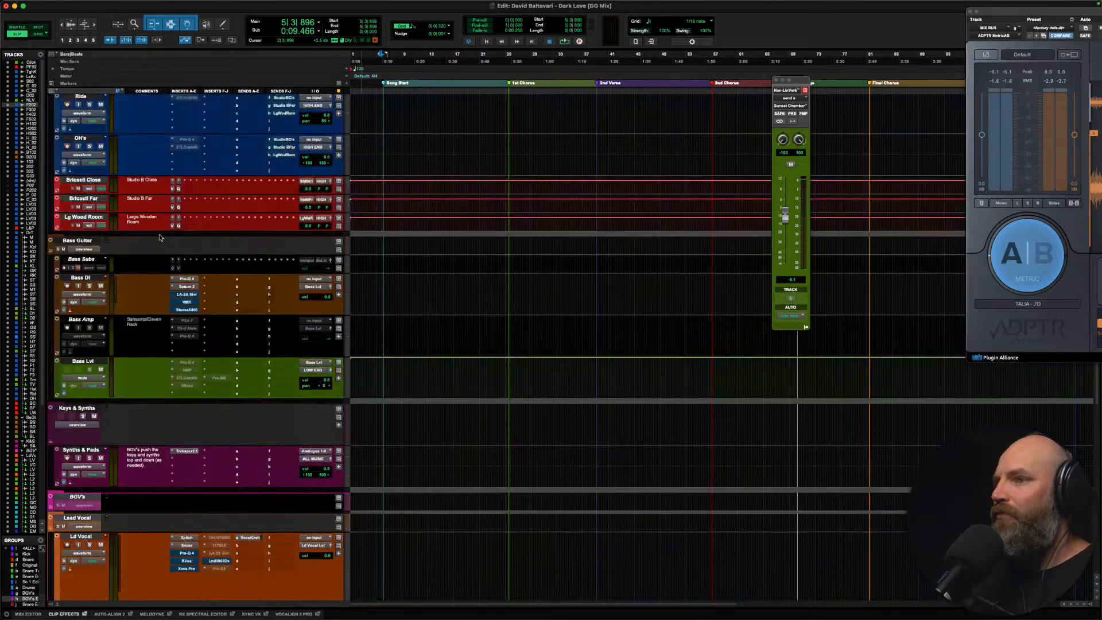
scroll(416, 342, up, 20)
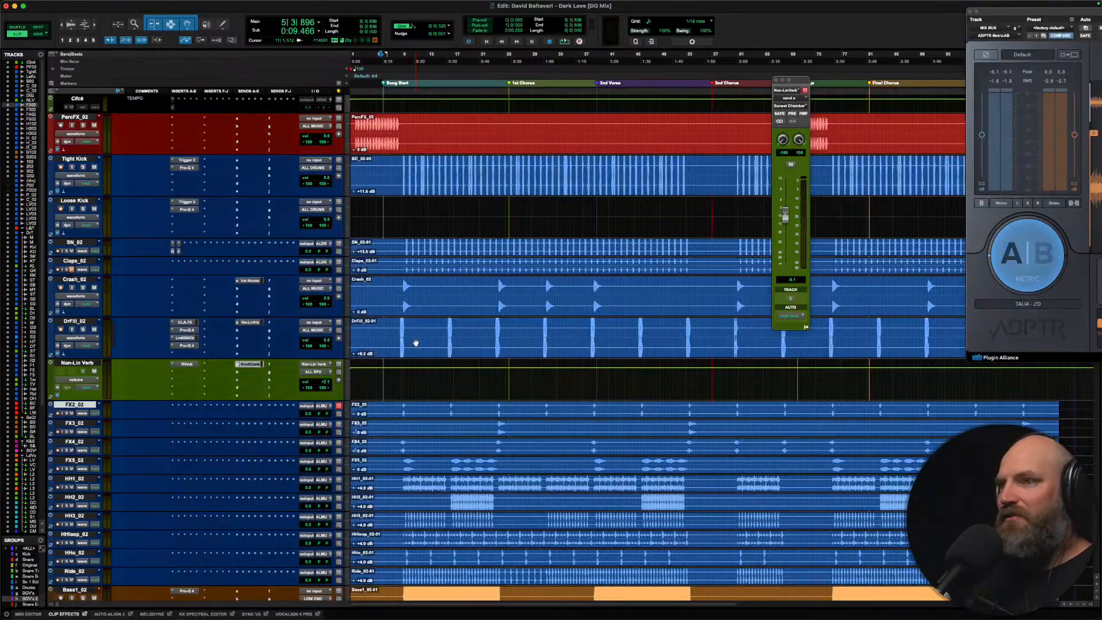
scroll(415, 343, down, 5)
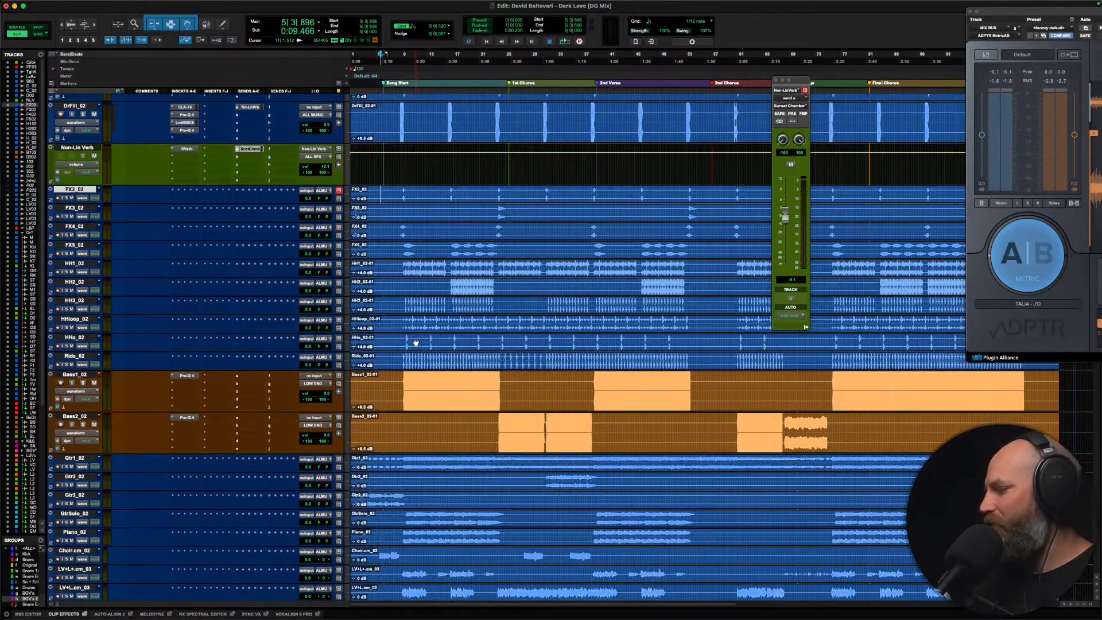
click(398, 382)
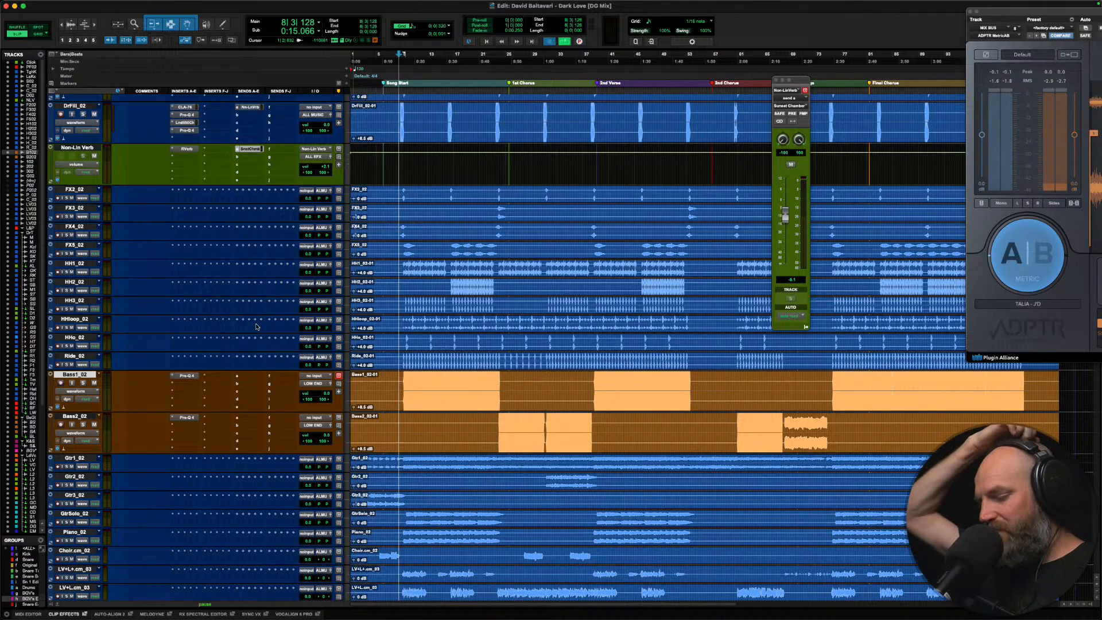
key(space)
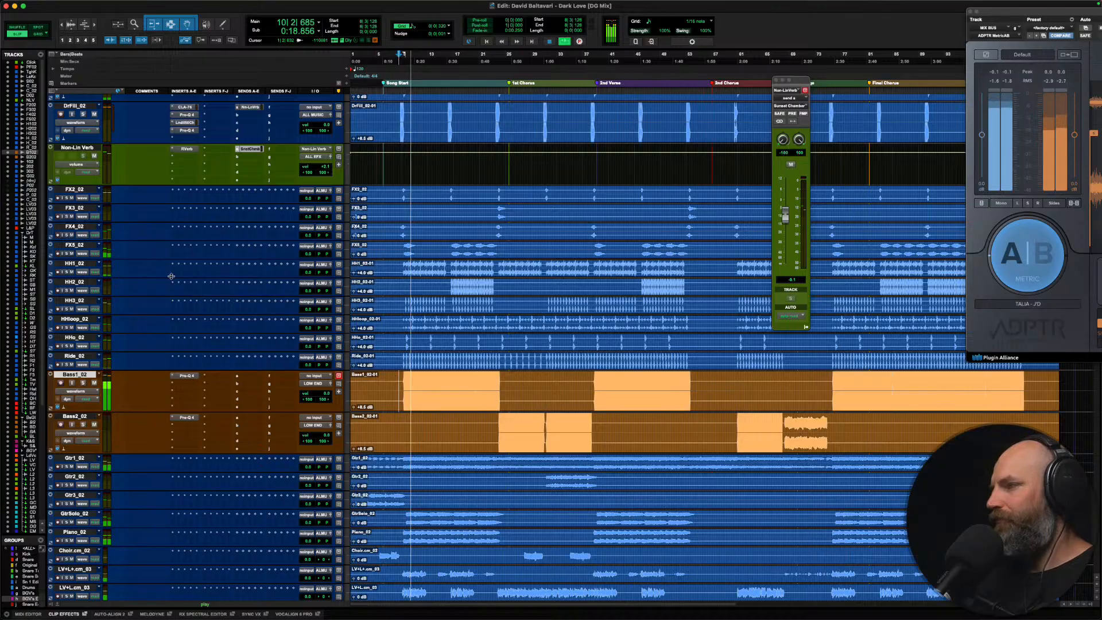
scroll(145, 270, up, 8)
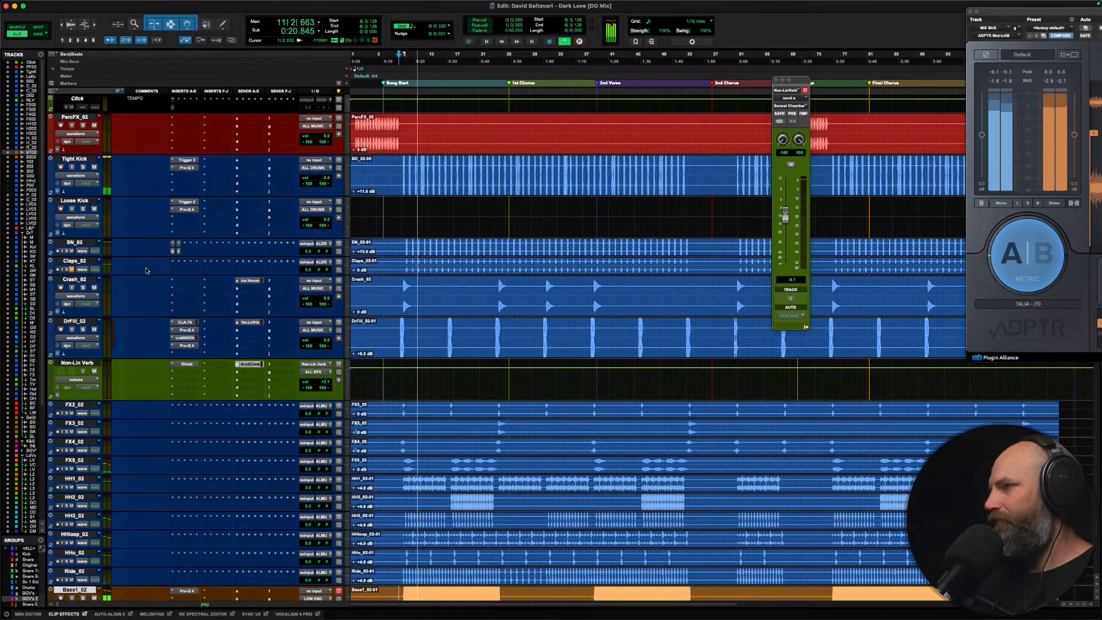
click(424, 213)
key(t)
key(t)
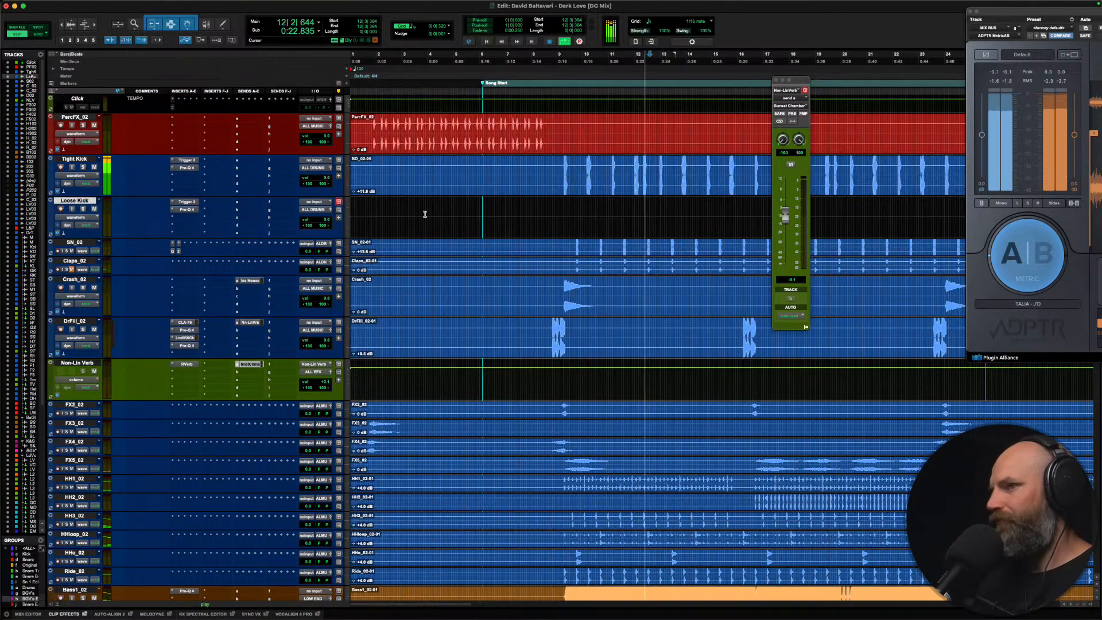
scroll(424, 214, right, 5)
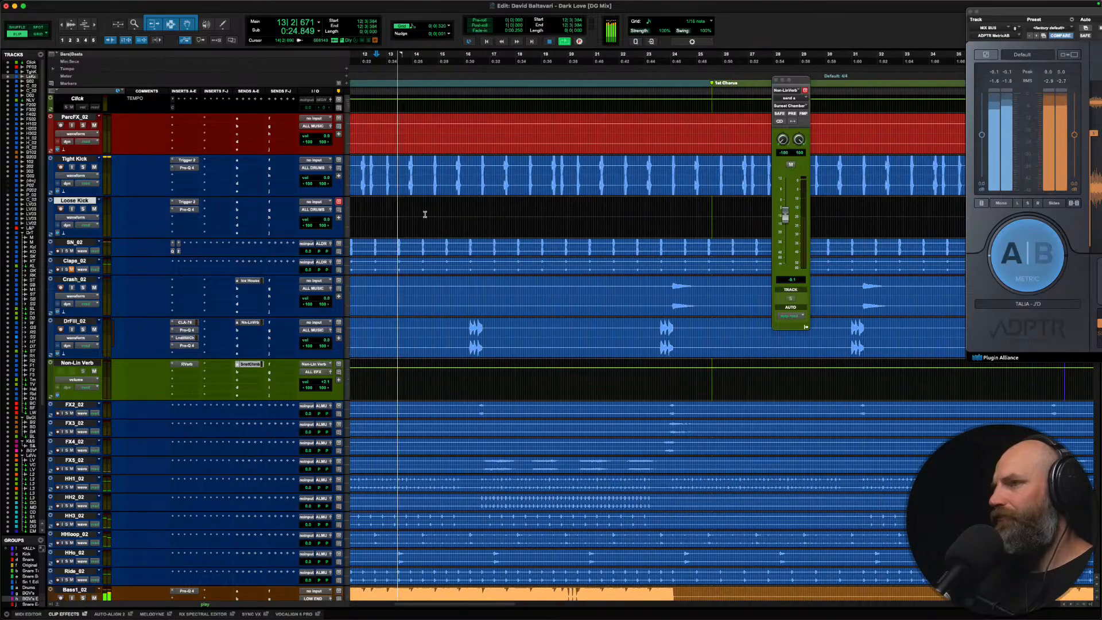
scroll(424, 214, left, 2)
key(space)
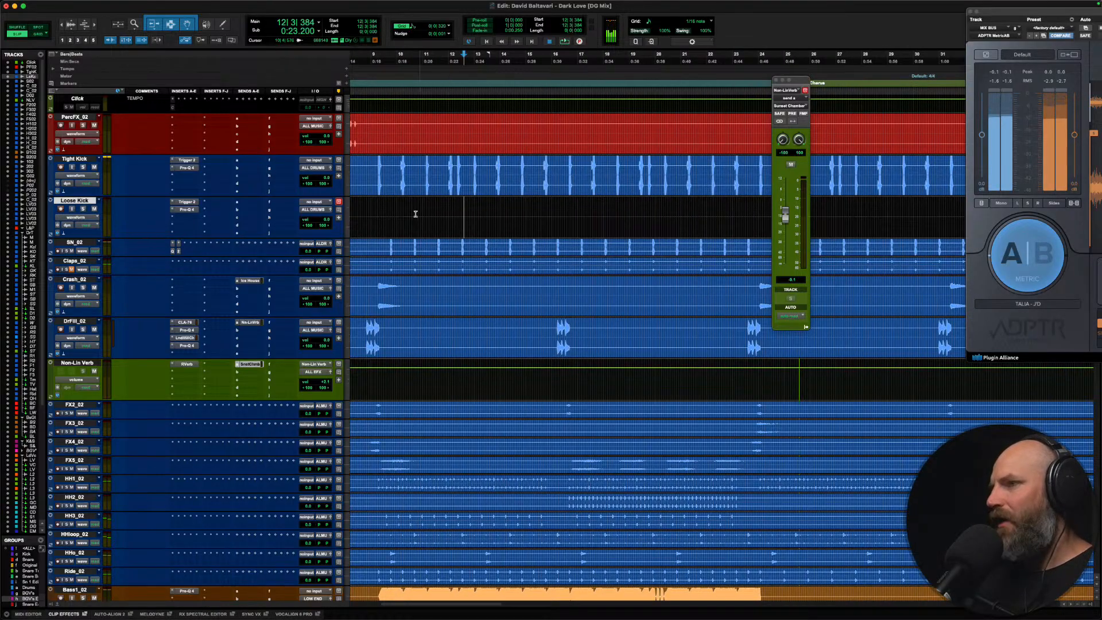
Step: Listen to the Tight Kick entrance at bar 9 and move its first hit to the Loose Kick track at the same position
click(416, 174)
key(space)
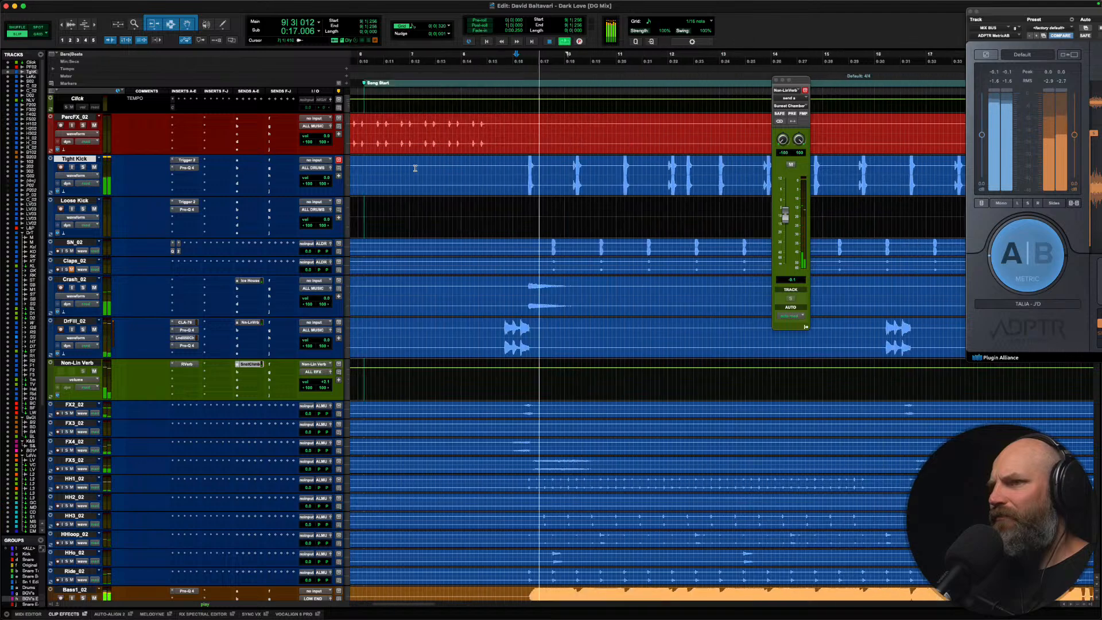
key(space)
key(space)
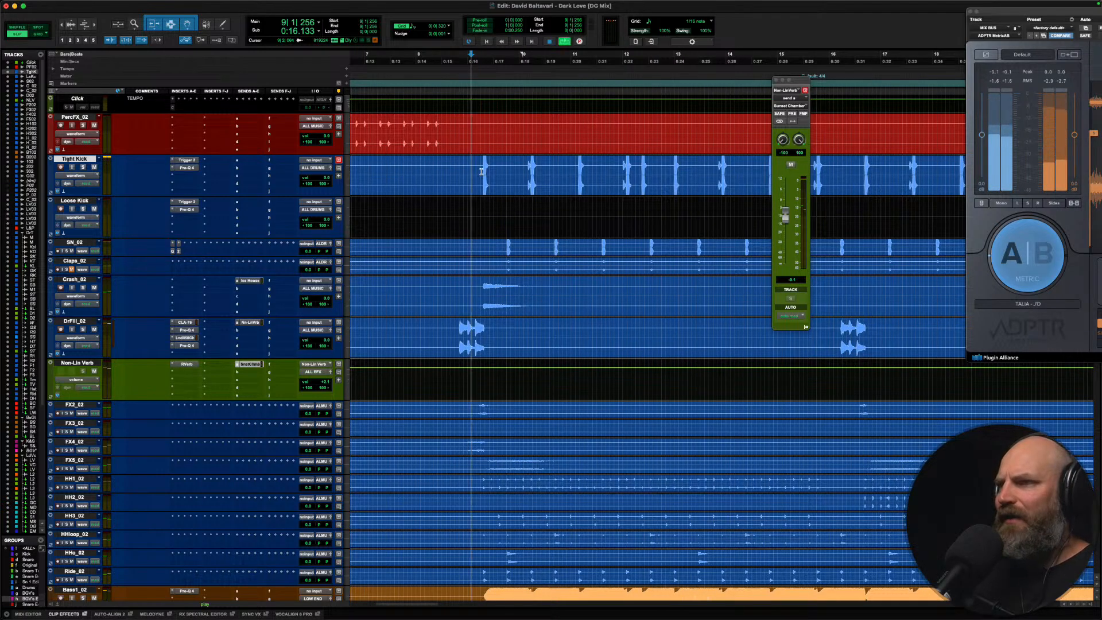
key(space)
drag(405, 175, 442, 221)
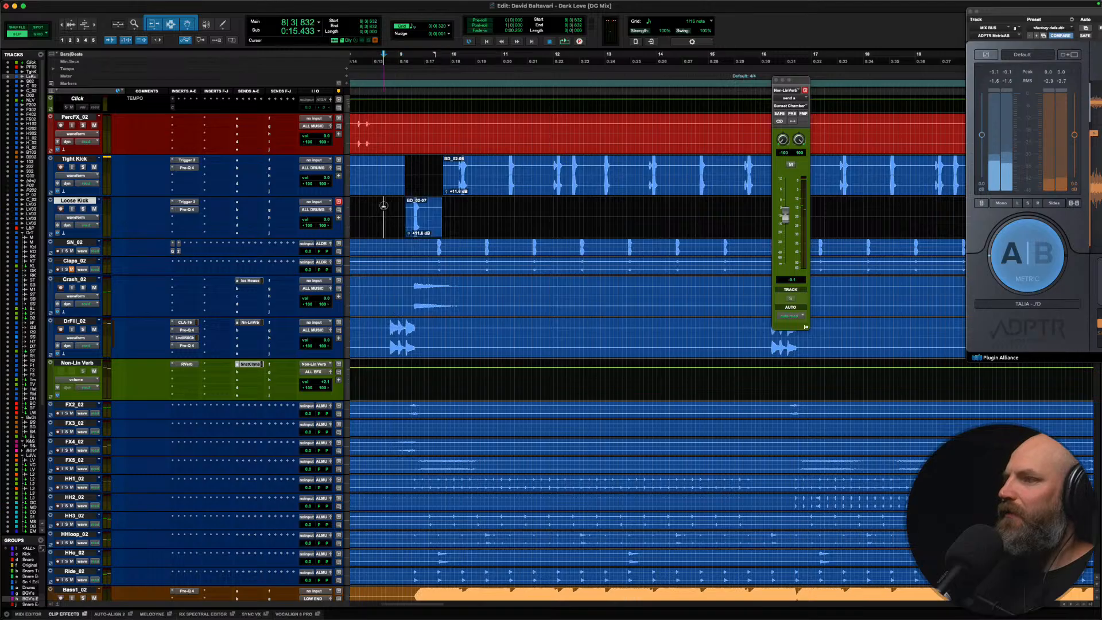
Step: Replay the kick entrance from just before bar 9 and undo the move of the first hit from Tight Kick to Loose Kick
key(space)
key(space)
key(space)
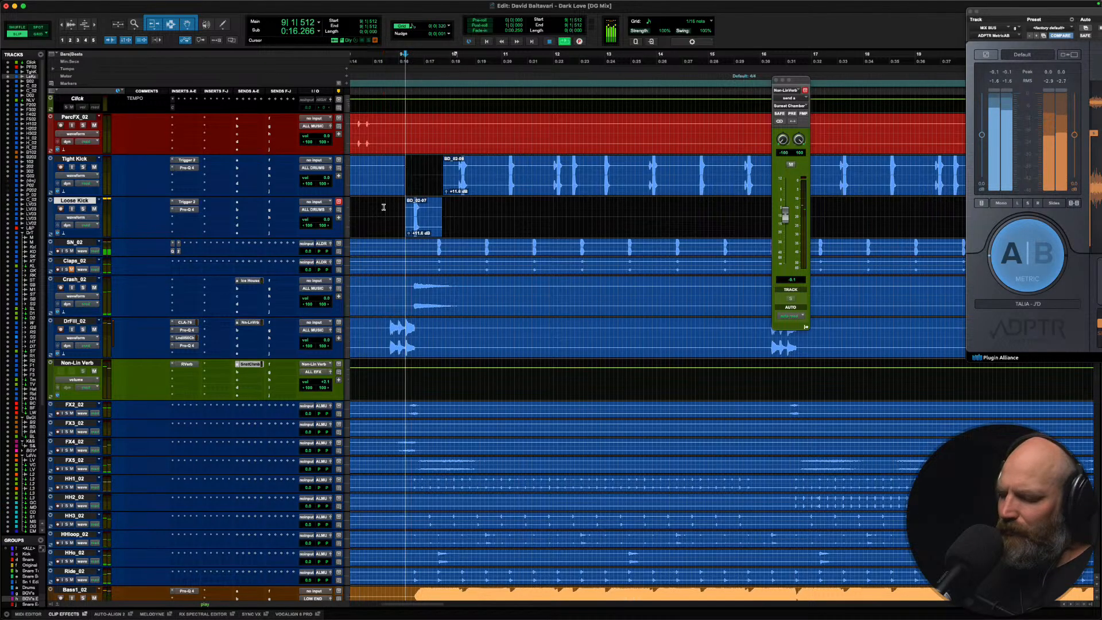
key(space)
key(space)
key(space)
key(super+z)
click(383, 206)
key(space)
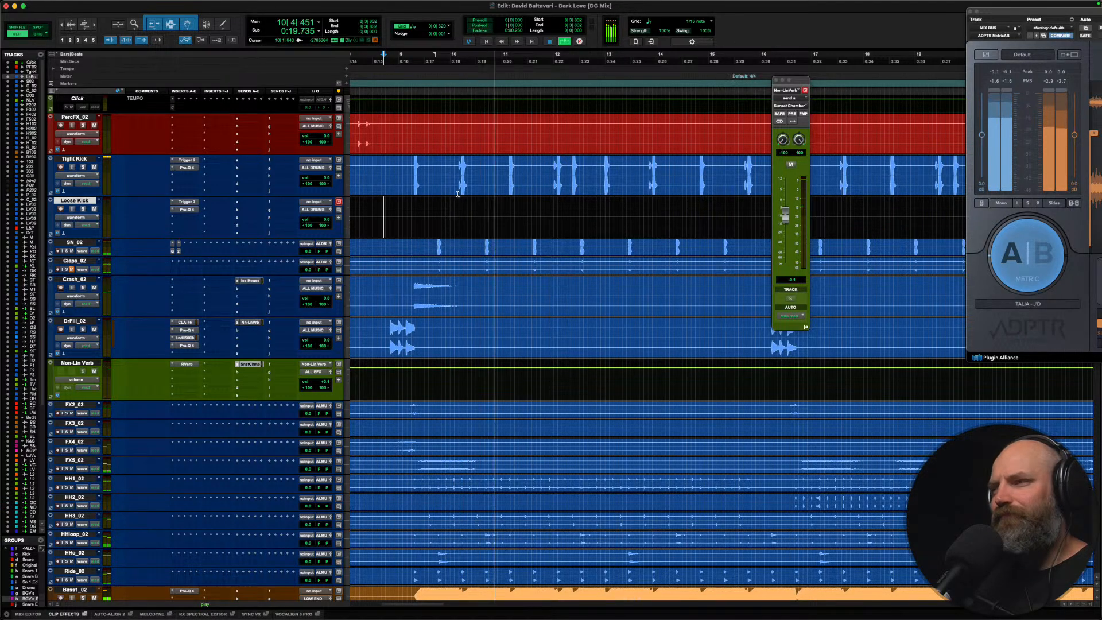
Step: Move the Tight Kick hit at 11|1|592 to the Loose Kick track at the same position
click(517, 171)
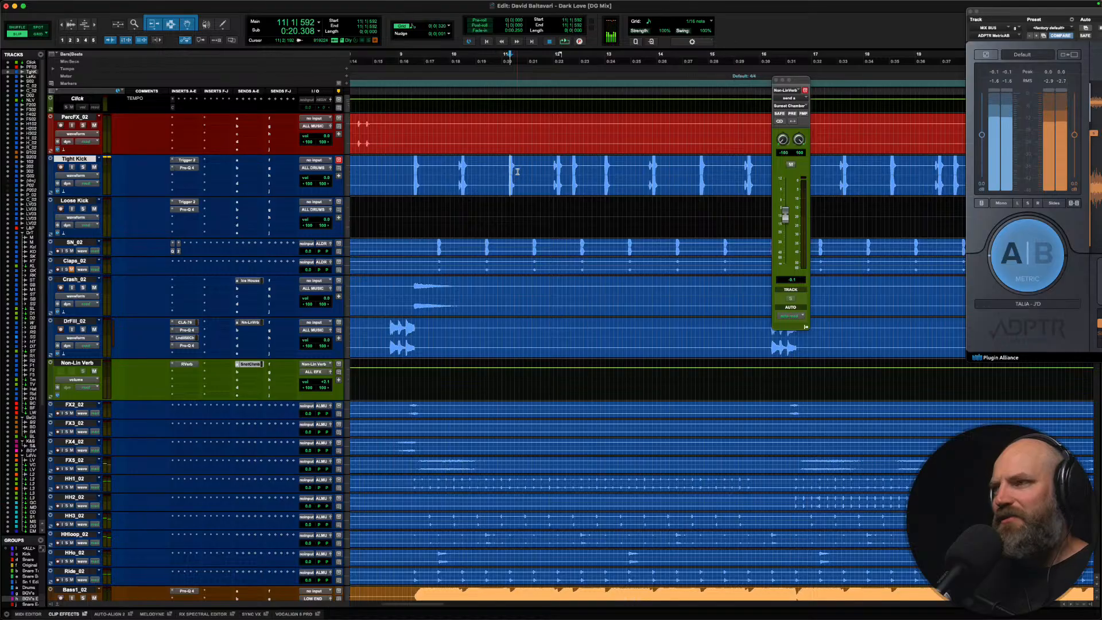
key(x)
key(semicolon)
key(v)
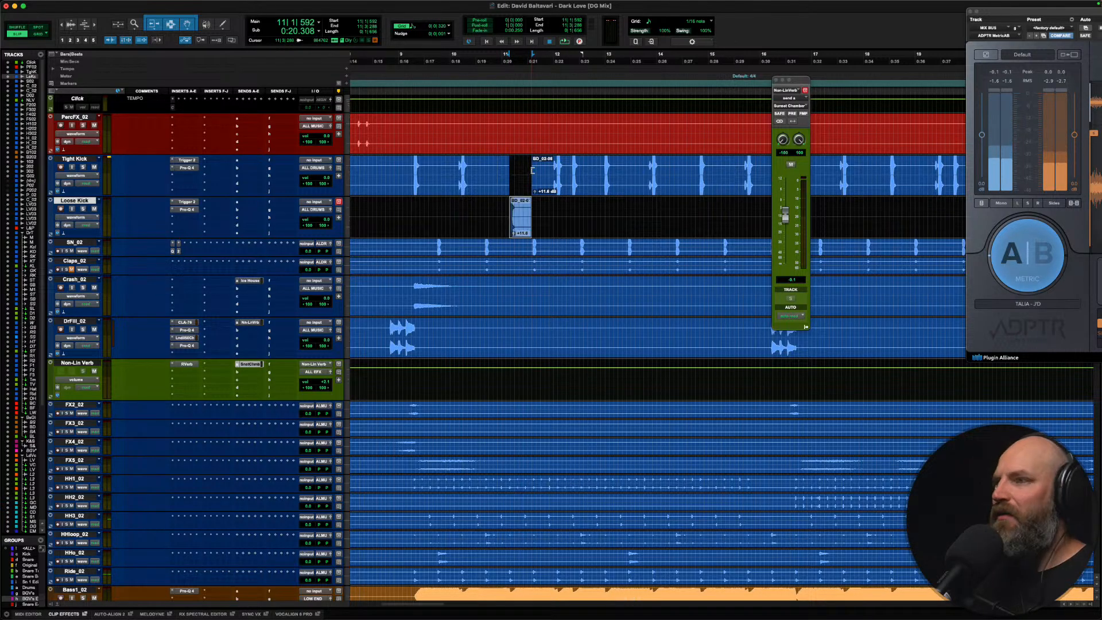
Step: Move the Tight Kick hit at 9|1|896 to the same position on Loose Kick and play from just before bar 9
drag(409, 172, 426, 167)
key(x)
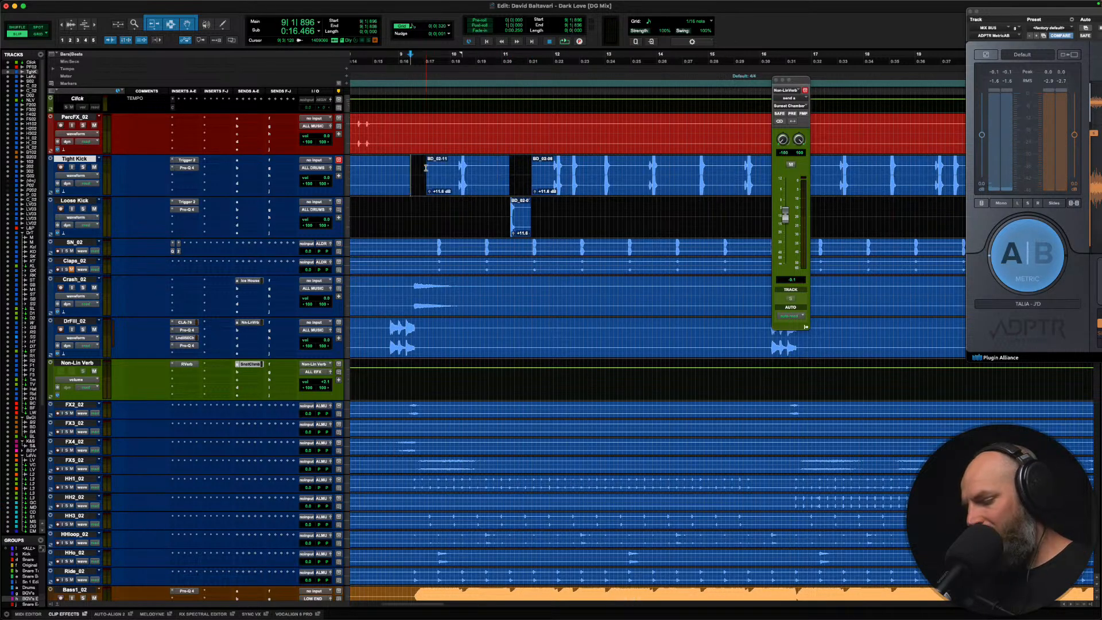
key(semicolon)
key(v)
click(390, 213)
key(space)
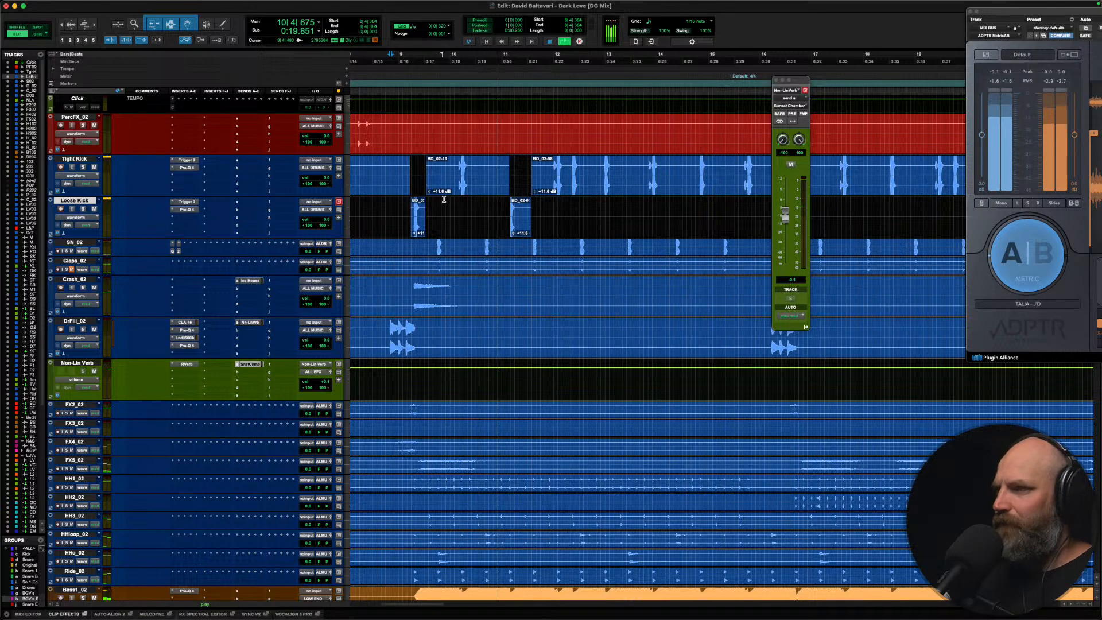
Step: Move the Tight Kick hit at 10|1|887 to the same position on Loose Kick and listen to the alternating kicks from before bar 9
key(space)
right_click(454, 169)
click(453, 169)
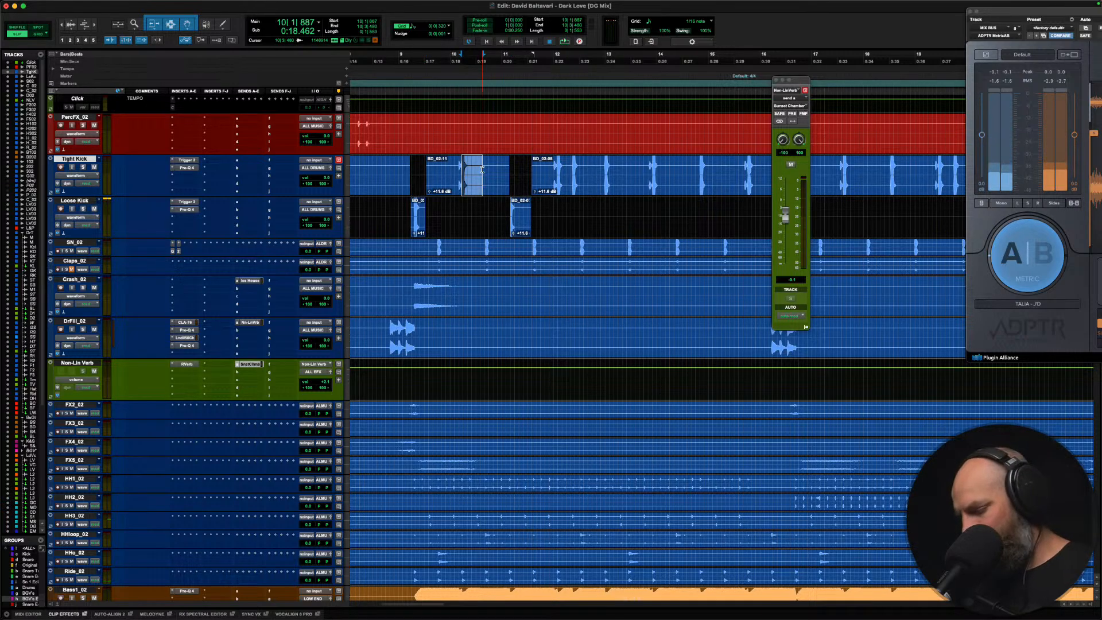
key(x)
key(semicolon)
key(v)
click(385, 210)
key(space)
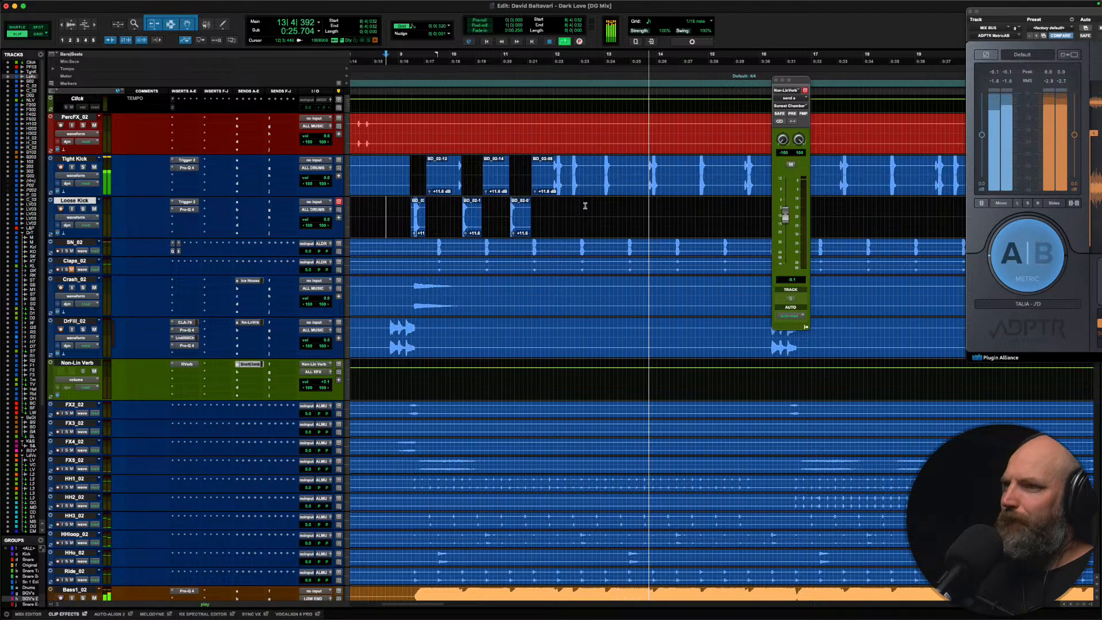
Step: Listen around bar 12 and move the three Tight Kick hits starting at 12|1|297 to Loose Kick at the same position
click(547, 170)
key(space)
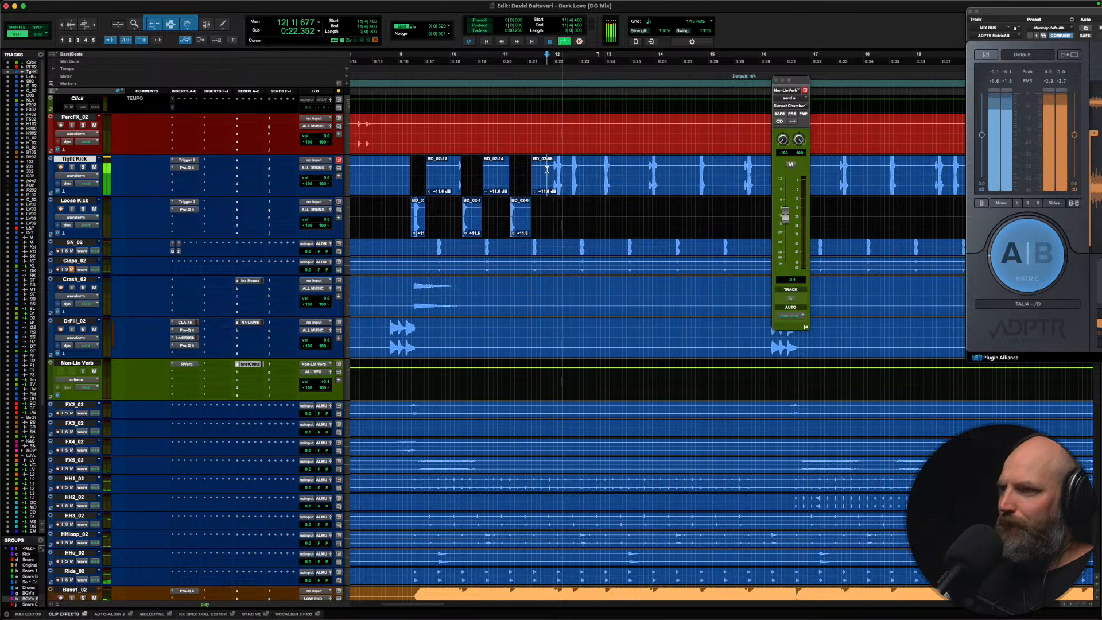
key(space)
key(space)
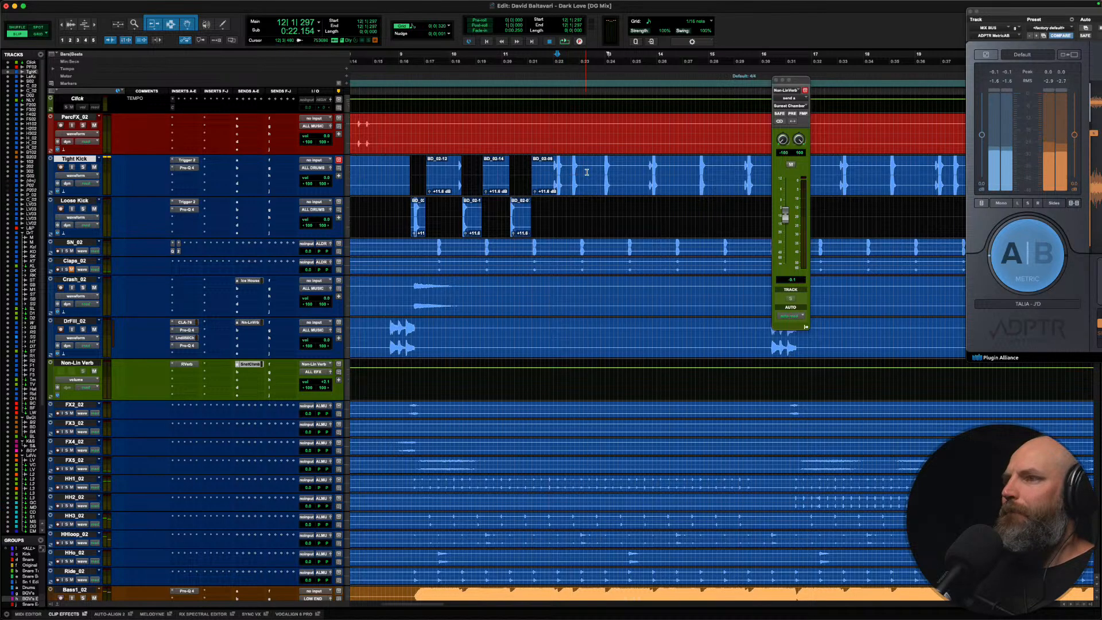
drag(586, 172, 618, 173)
key(x)
key(semicolon)
key(v)
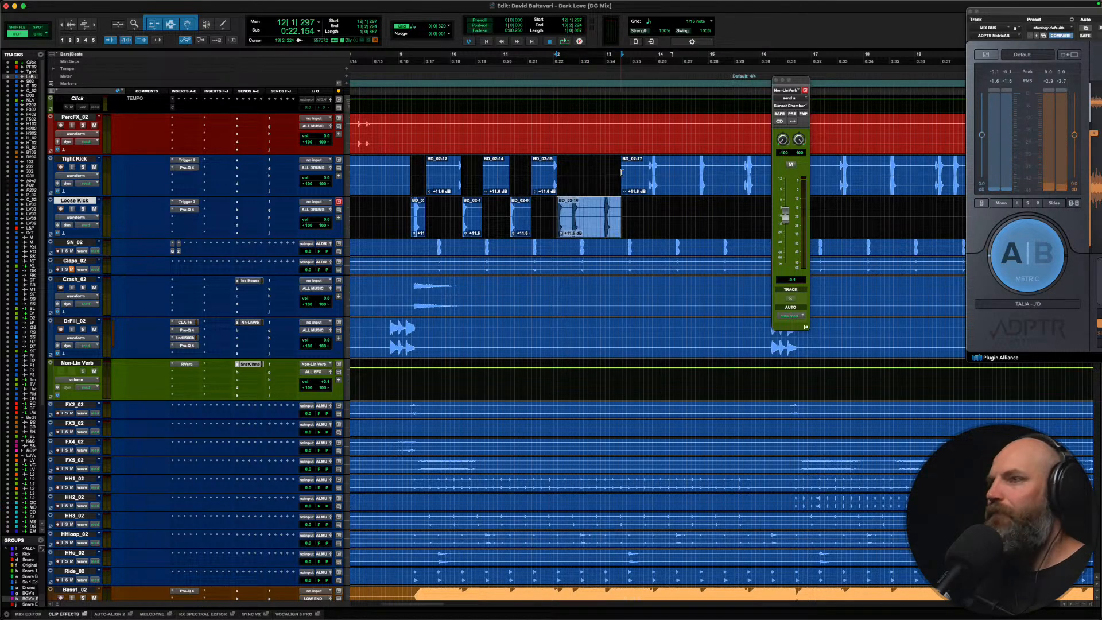
Step: Play from just before bar 9 and move the two Tight Kick hits starting at 13|4|646 to the same position on Loose Kick
click(395, 204)
key(space)
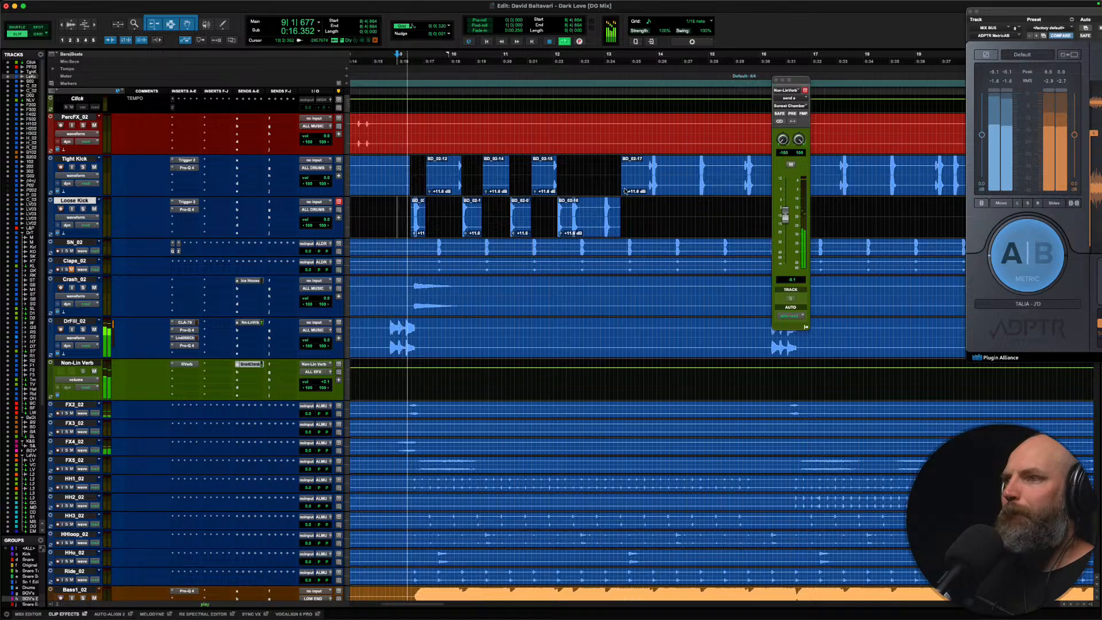
click(641, 170)
key(Tab)
drag(641, 170, 726, 170)
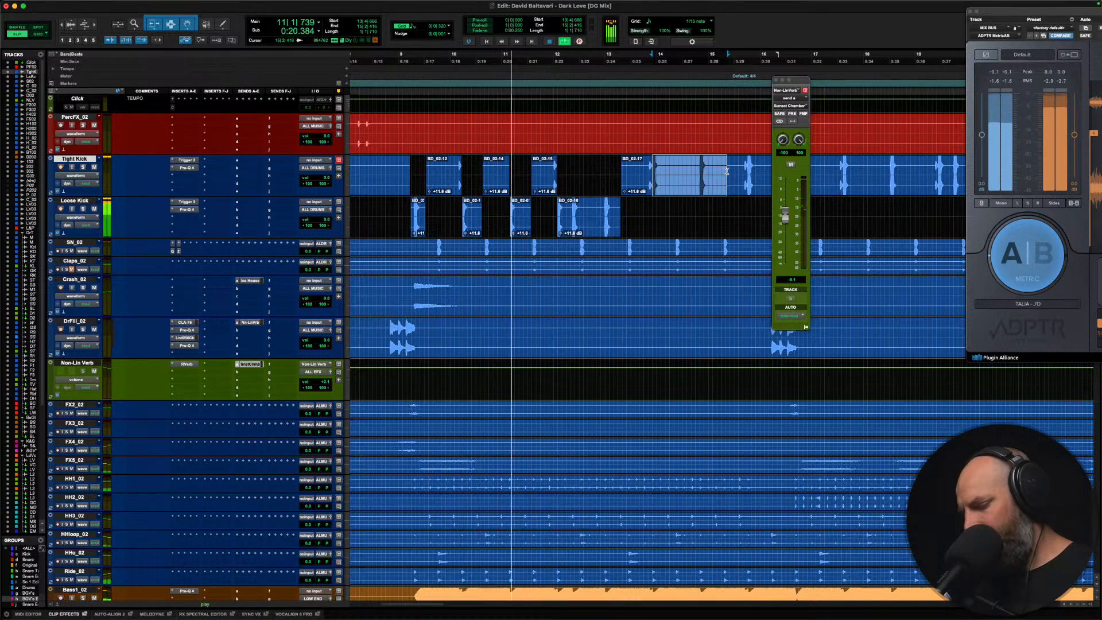
key(x)
key(semicolon)
key(v)
scroll(728, 170, right, 4)
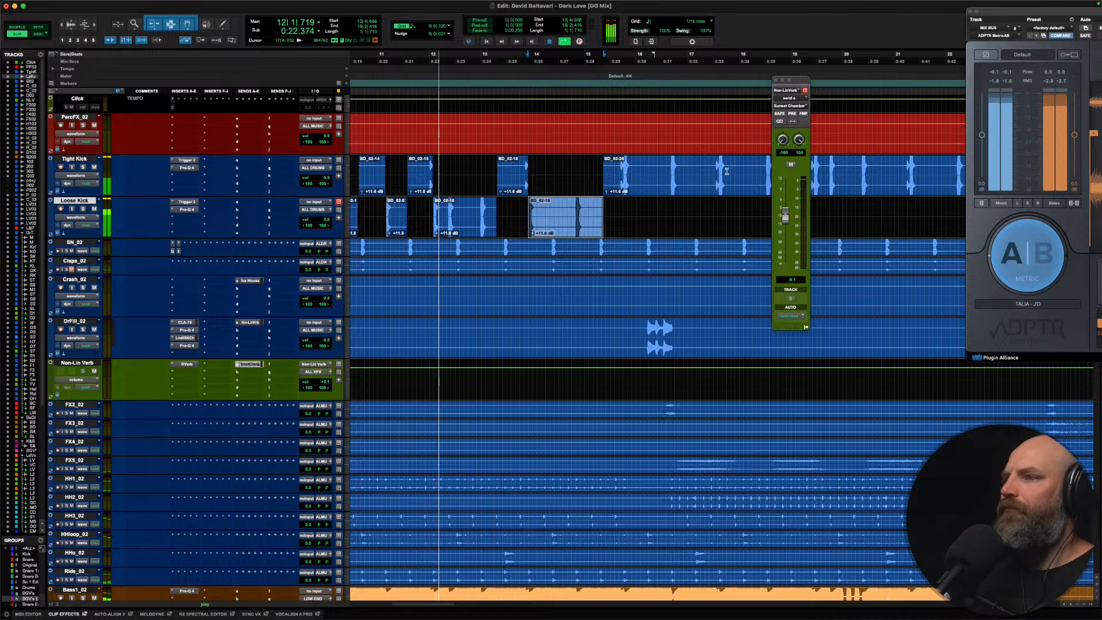
Step: Move the single Tight Kick hit at 15|4|075 to the Loose Kick track at the same position
scroll(657, 171, right, 2)
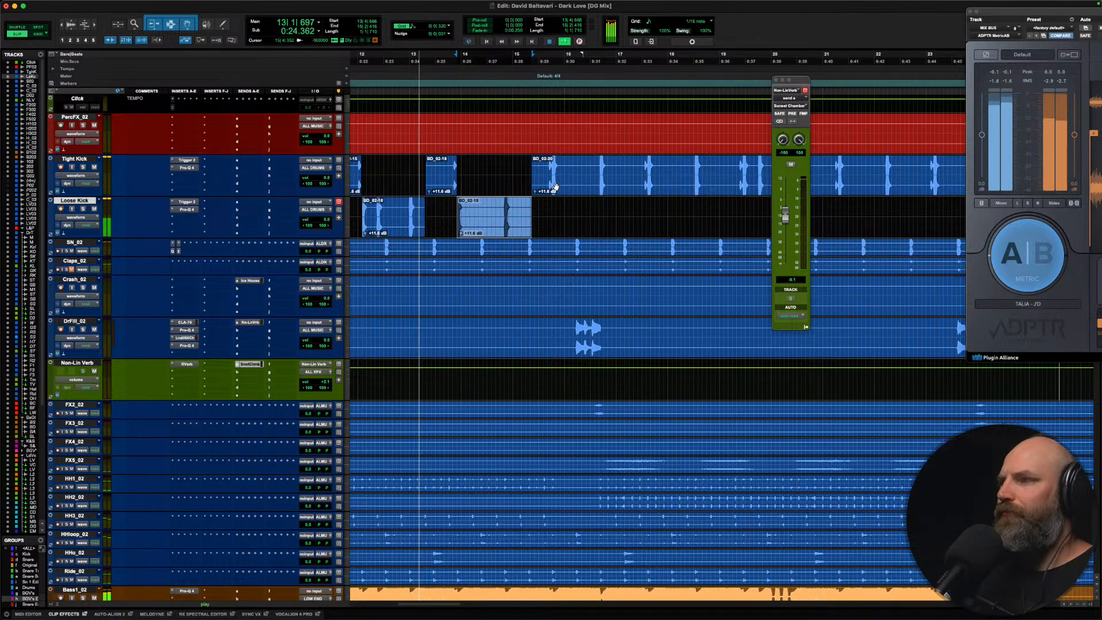
click(545, 204)
click(550, 168)
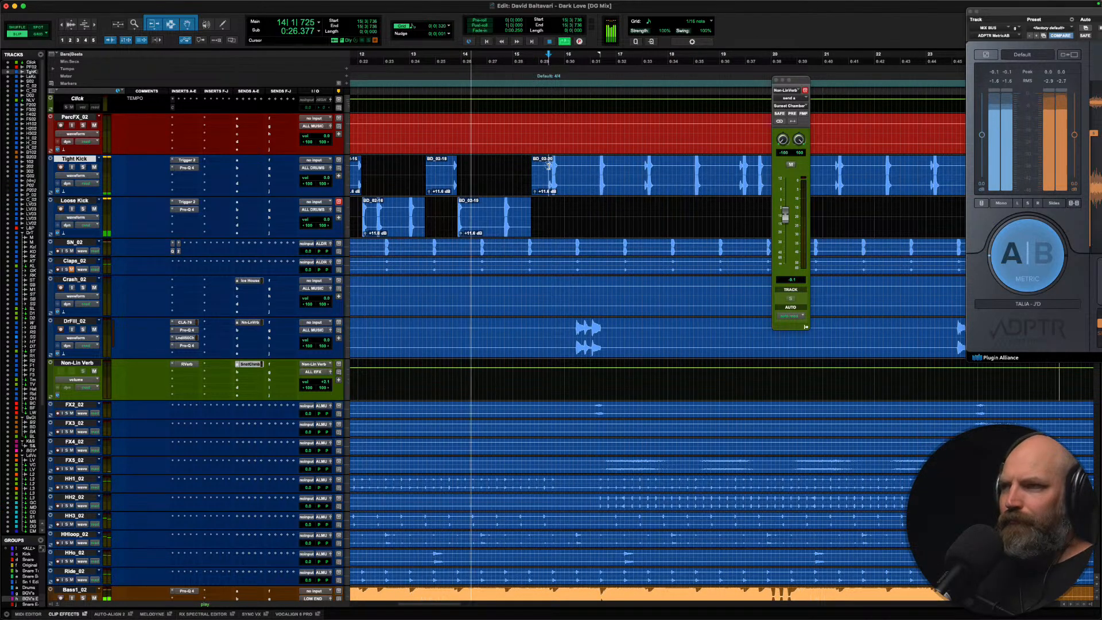
drag(552, 167, 572, 167)
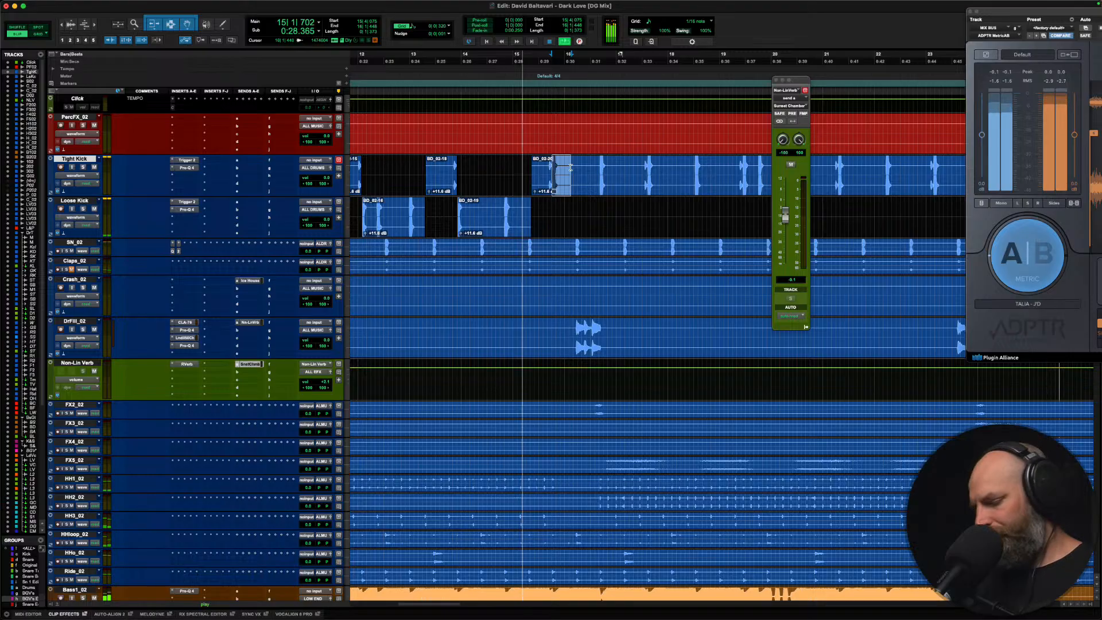
key(x)
key(semicolon)
key(v)
scroll(572, 167, right, 4)
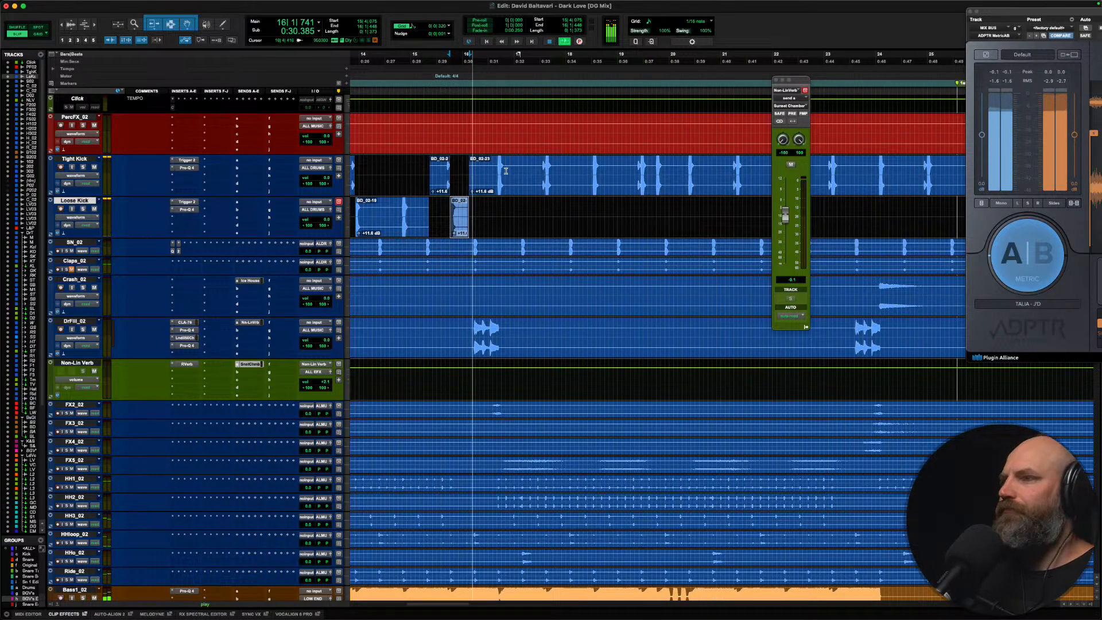
Step: Audition the hit at 15|4|075, trim the following Tight Kick clip's start to about 17|3 and extend the Loose Kick clip to match
click(440, 211)
key(space)
key(space)
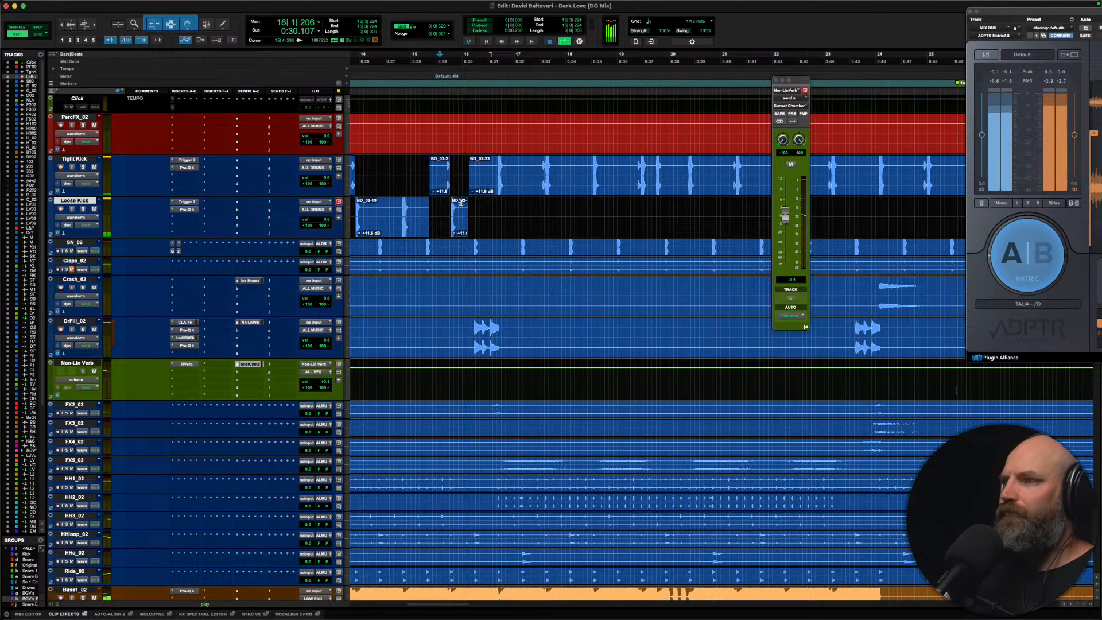
drag(464, 212, 467, 213)
key(space)
drag(470, 175, 539, 175)
drag(468, 221, 544, 218)
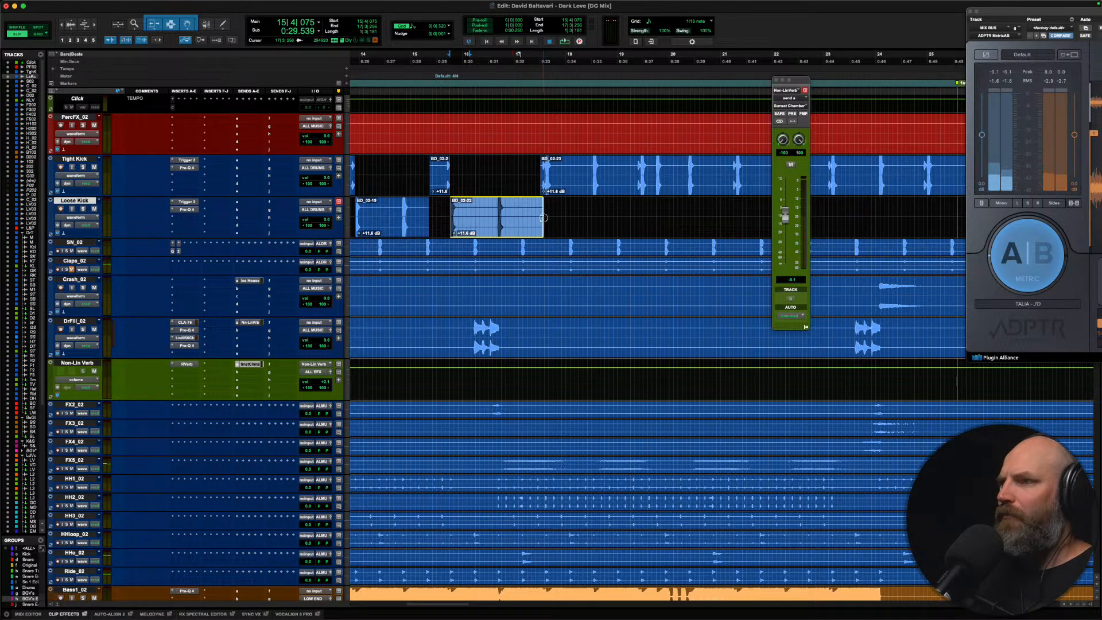
Step: Move the two Tight Kick hits starting at 17|3|444 to the Loose Kick track at the same position
click(536, 172)
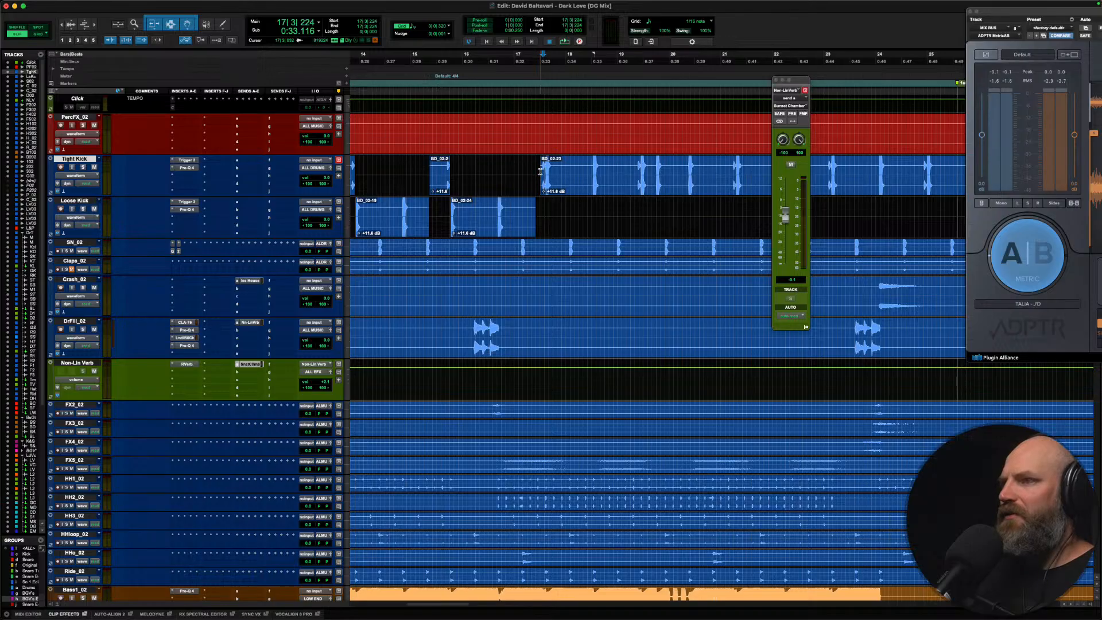
shift+click(568, 170)
drag(572, 170, 627, 170)
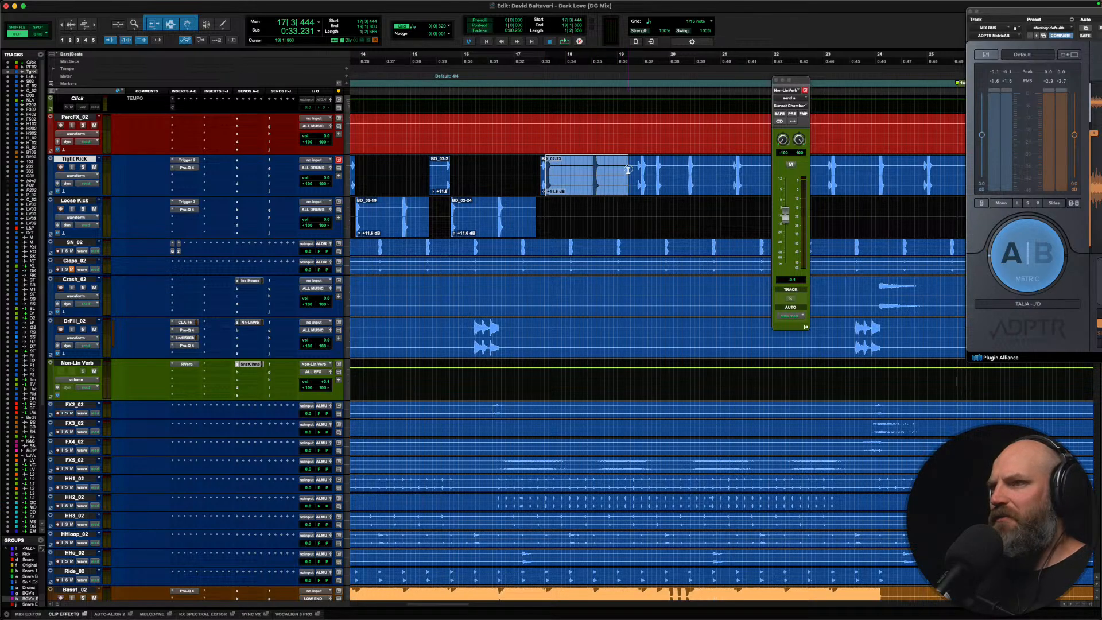
key(x)
key(semicolon)
key(v)
scroll(628, 170, right, 4)
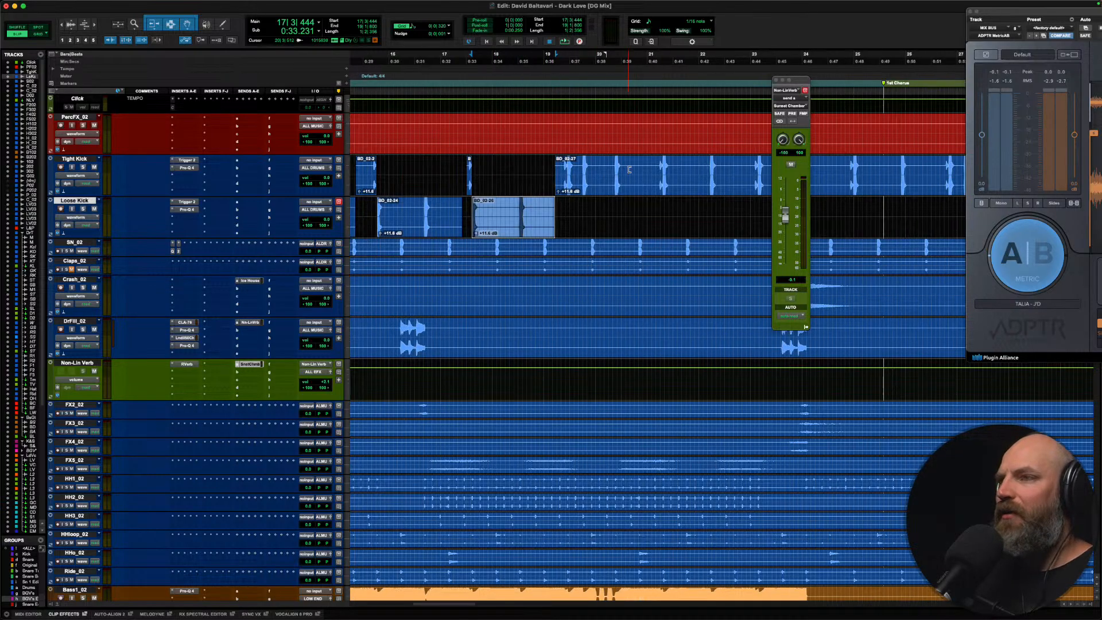
Step: Move the three Tight Kick hits from 19|2|814 up to about bar 21 to the same position on Loose Kick
click(480, 173)
key(Tab)
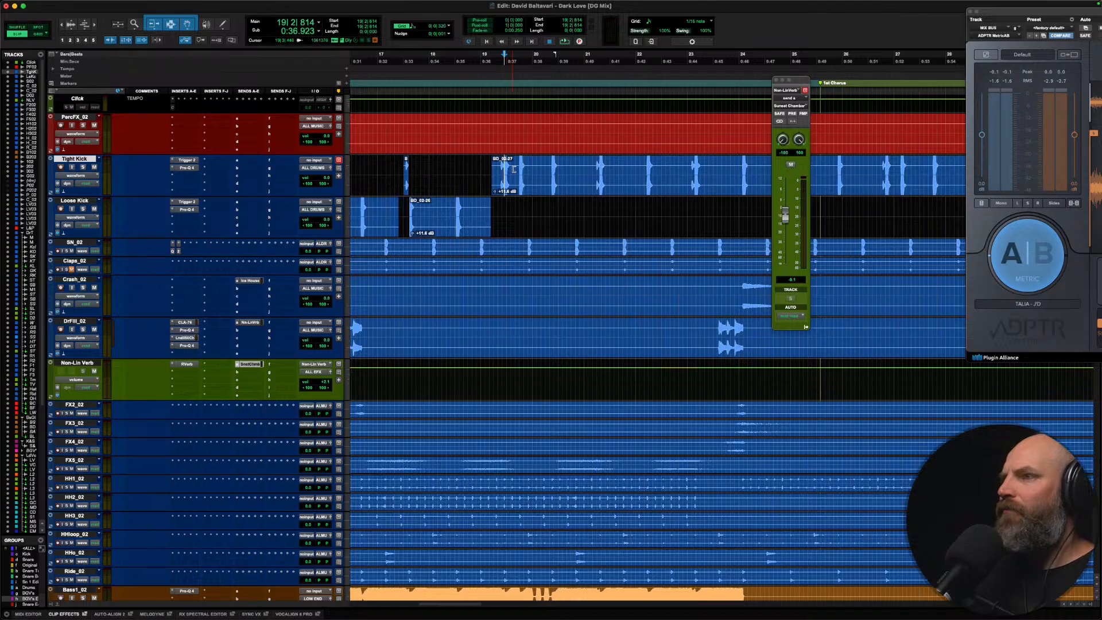
drag(530, 170, 575, 171)
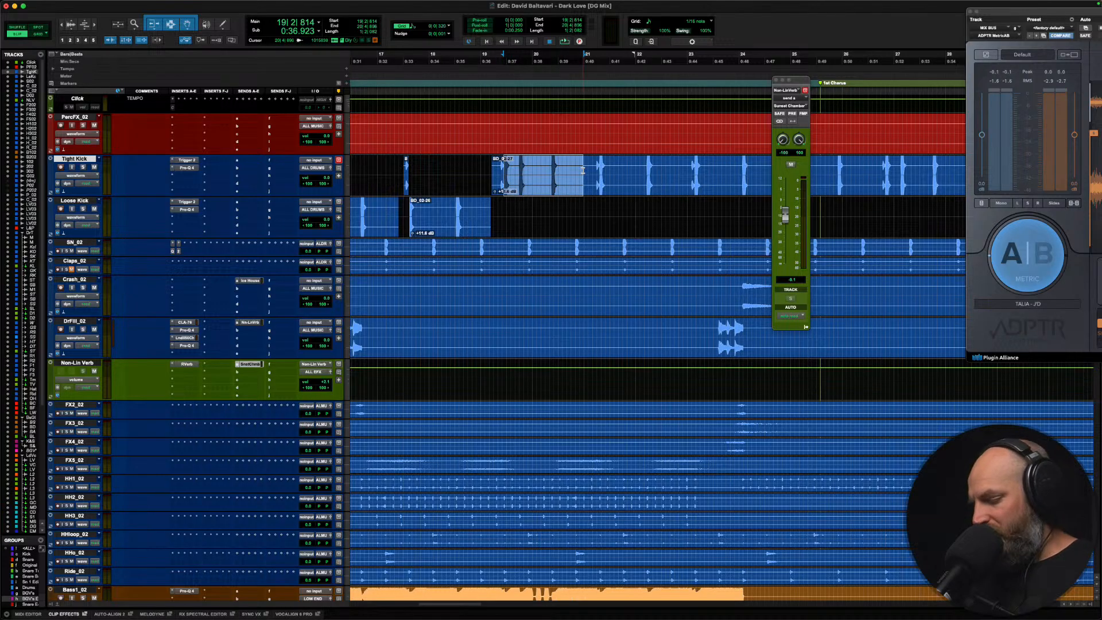
key(x)
key(semicolon)
key(v)
Step: Move the two Tight Kick hits starting at 21|2|223 to the Loose Kick track at the same position
click(583, 170)
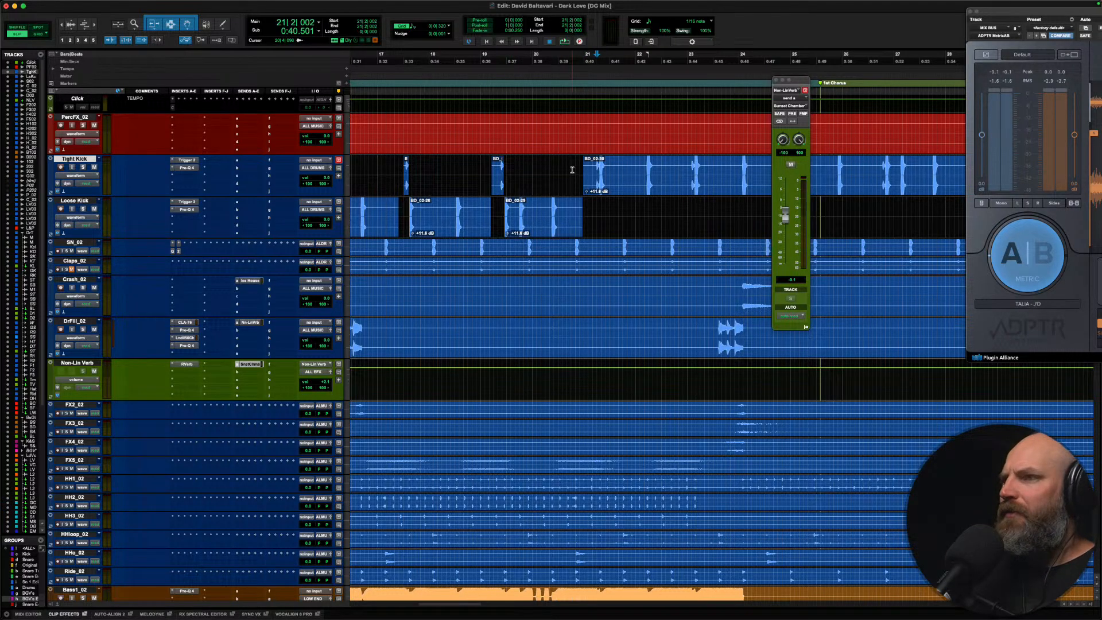
scroll(572, 169, right, 6)
drag(467, 168, 511, 170)
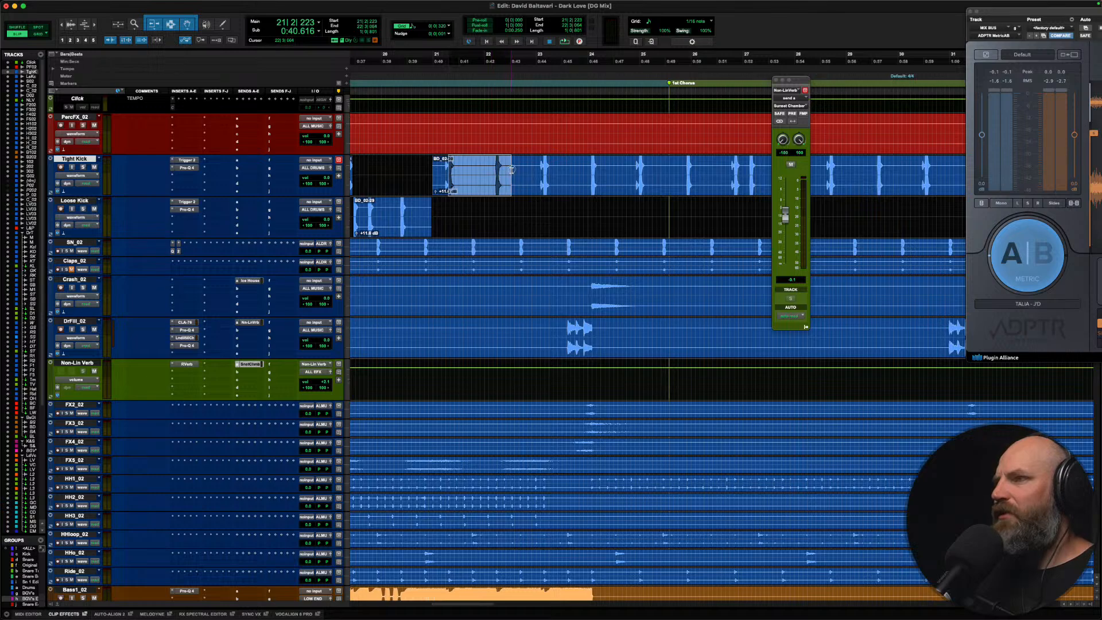
key(super+x)
key(semicolon)
key(super+v)
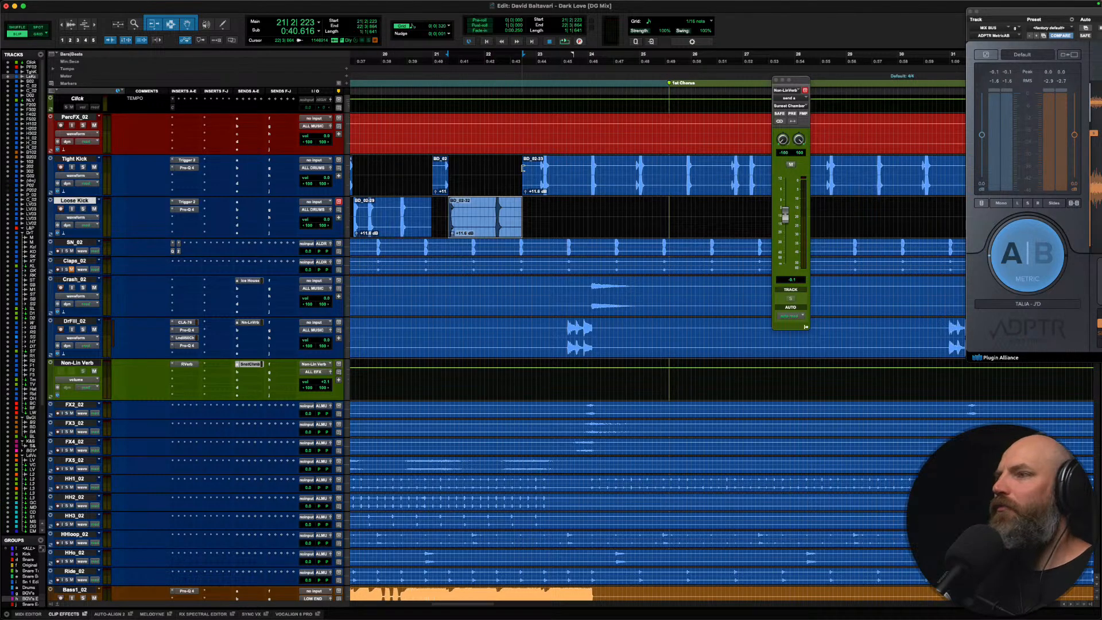
Step: Move the two Tight Kick hits starting at 23|1|592 to the Loose Kick track at the same position
click(540, 168)
drag(557, 169, 625, 172)
key(super+x)
key(semicolon)
key(super+v)
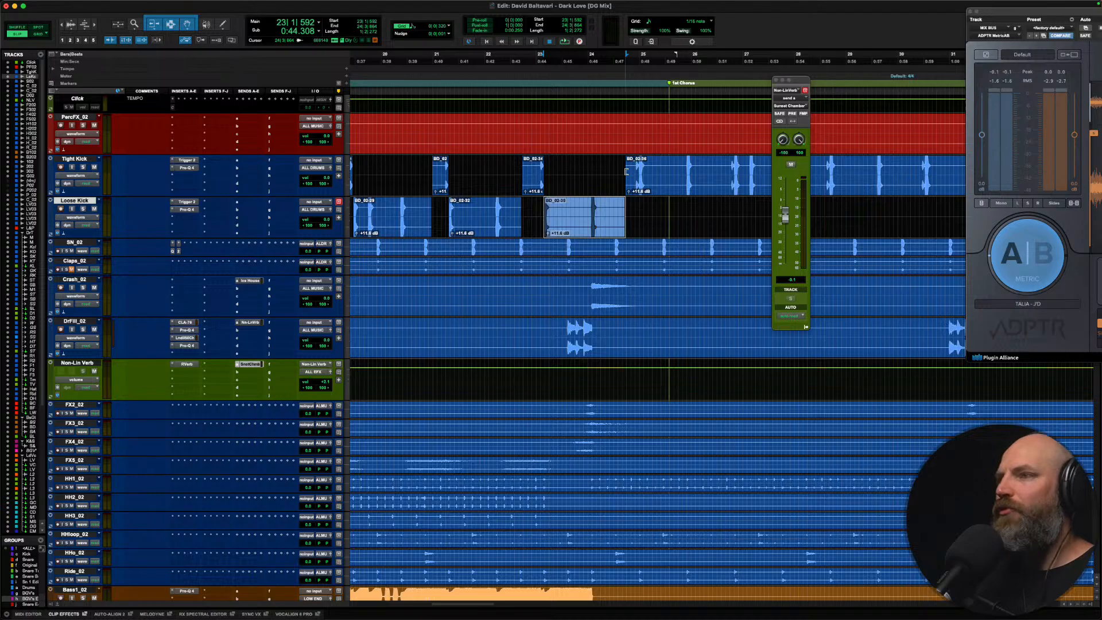
Step: Move the two Tight Kick hits around the 1st Chorus marker, starting at 25|1|001, to the same position on Loose Kick
scroll(620, 172, right, 5)
click(405, 170)
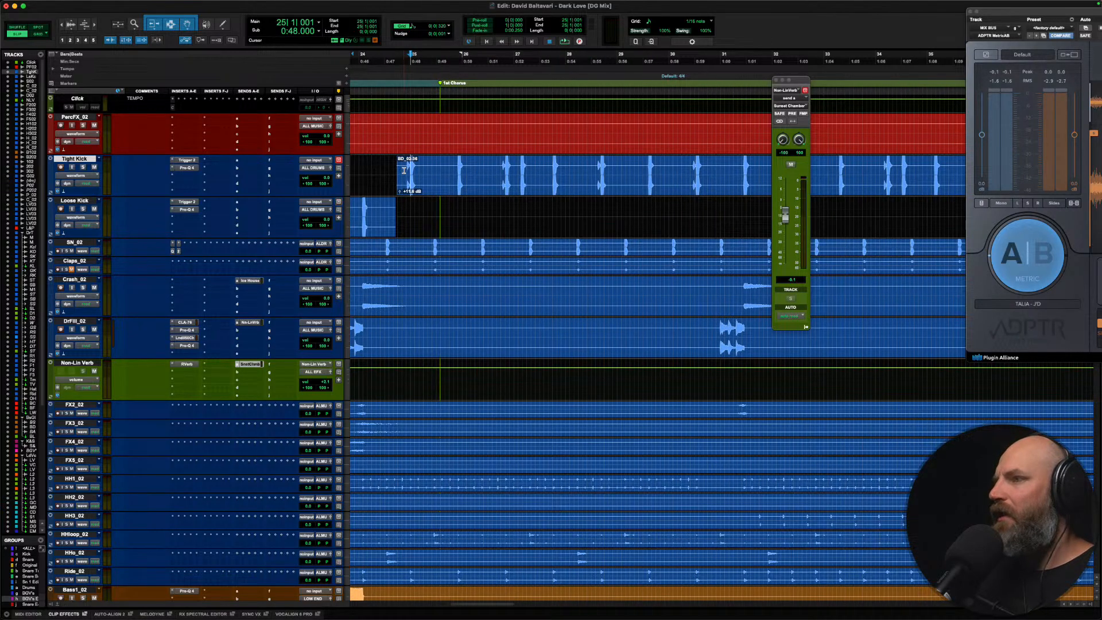
drag(424, 170, 477, 173)
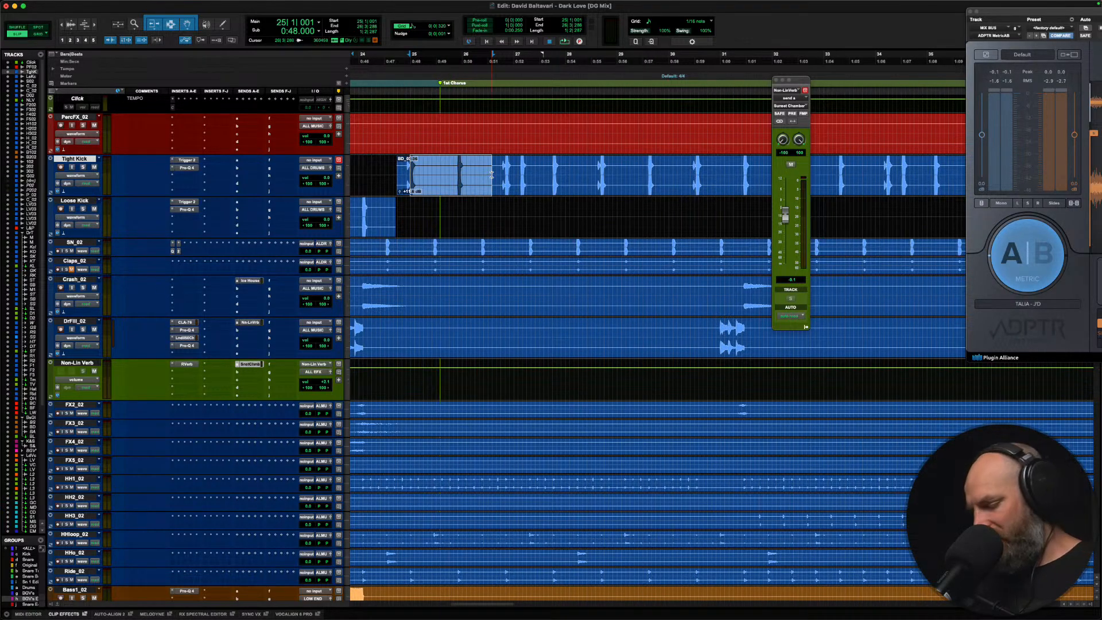
key(super+x)
key(semicolon)
key(super+v)
Step: Move the three Tight Kick hits starting at 26|4|370 to the same position on Loose Kick and leave that track selected
scroll(491, 174, right, 1)
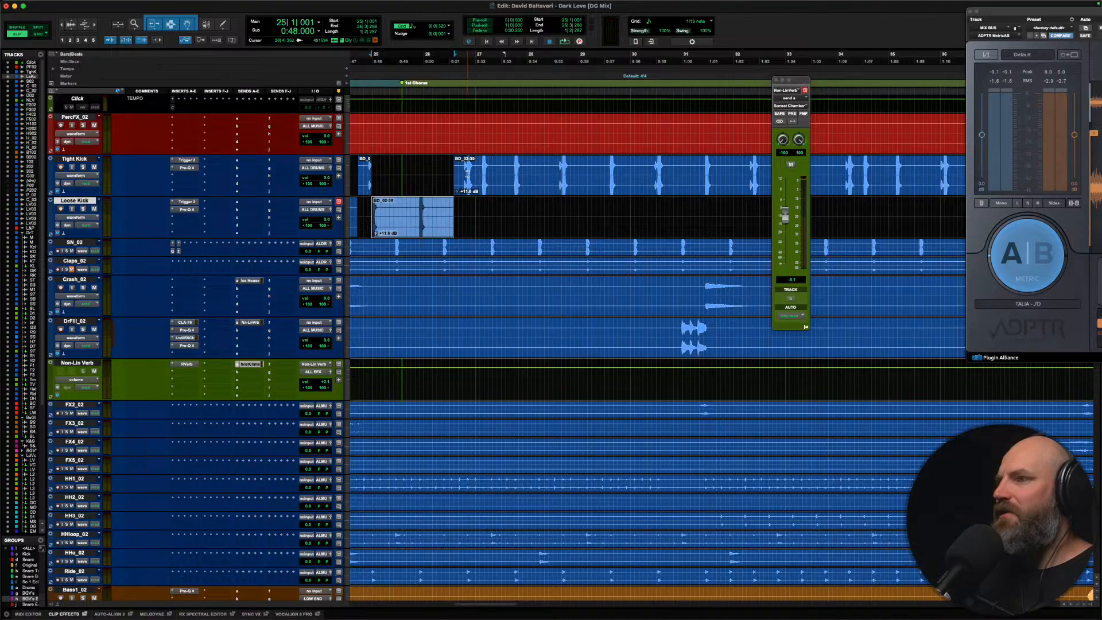
click(465, 173)
drag(468, 172, 541, 174)
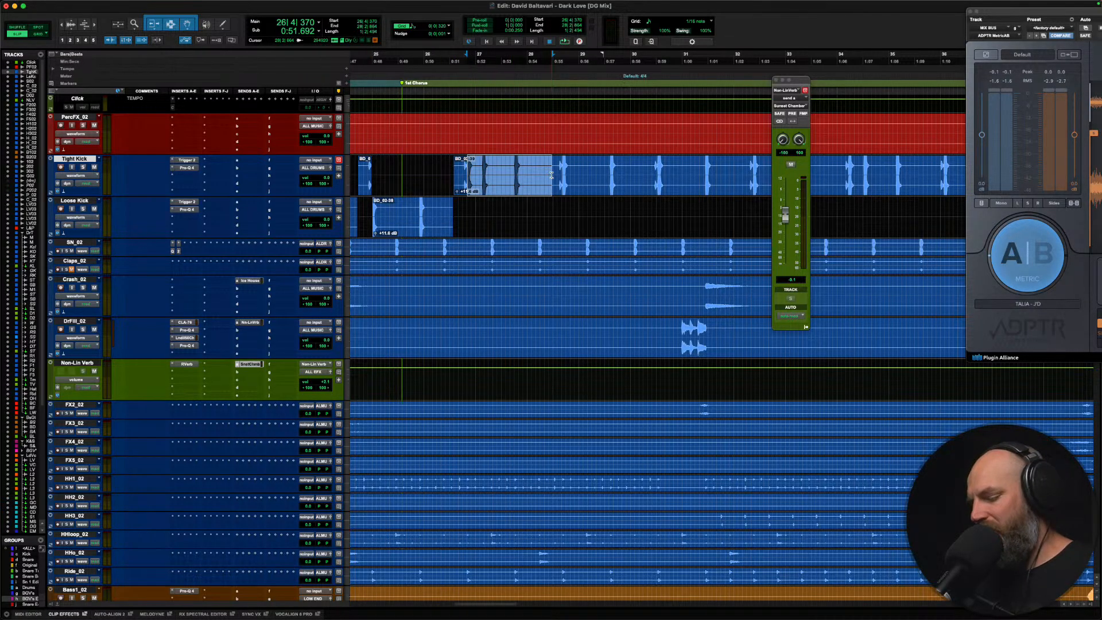
key(x)
key(semicolon)
key(v)
click(66, 160)
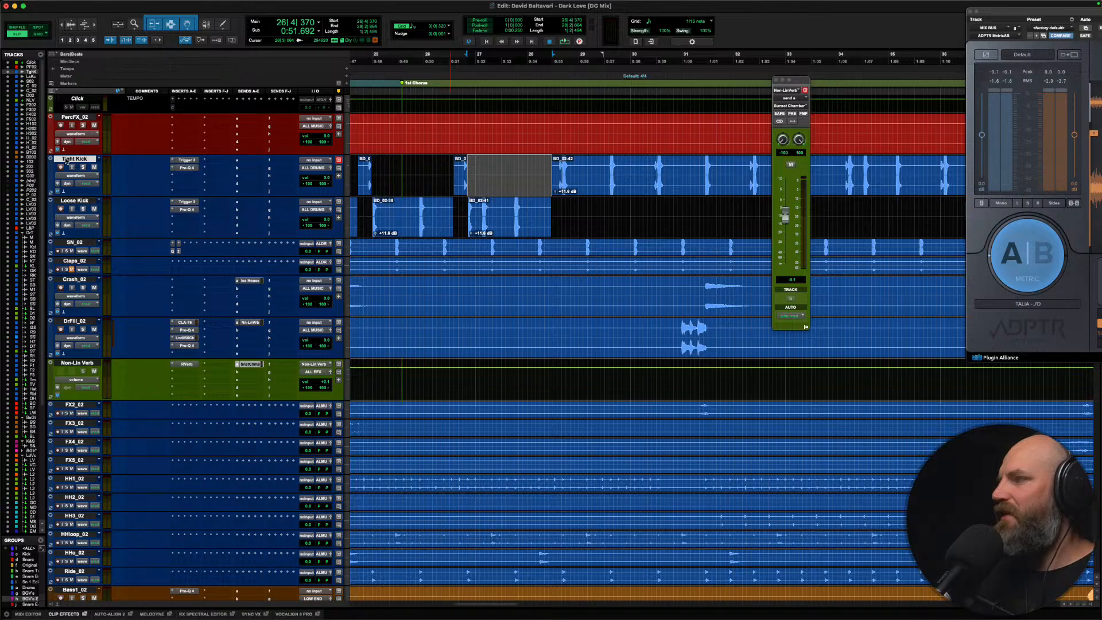
click(75, 200)
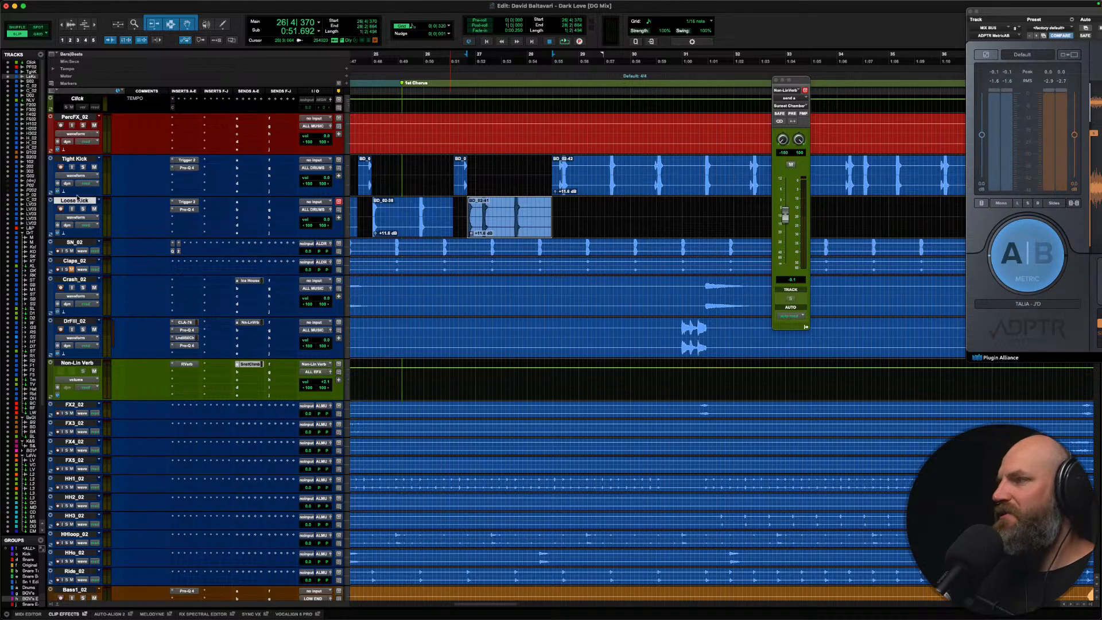
Step: Move the Tight Kick hits starting at 28|3|740 to the same position on Loose Kick
click(508, 171)
key(Tab)
drag(564, 169, 647, 170)
key(super+x)
key(semicolon)
key(super+v)
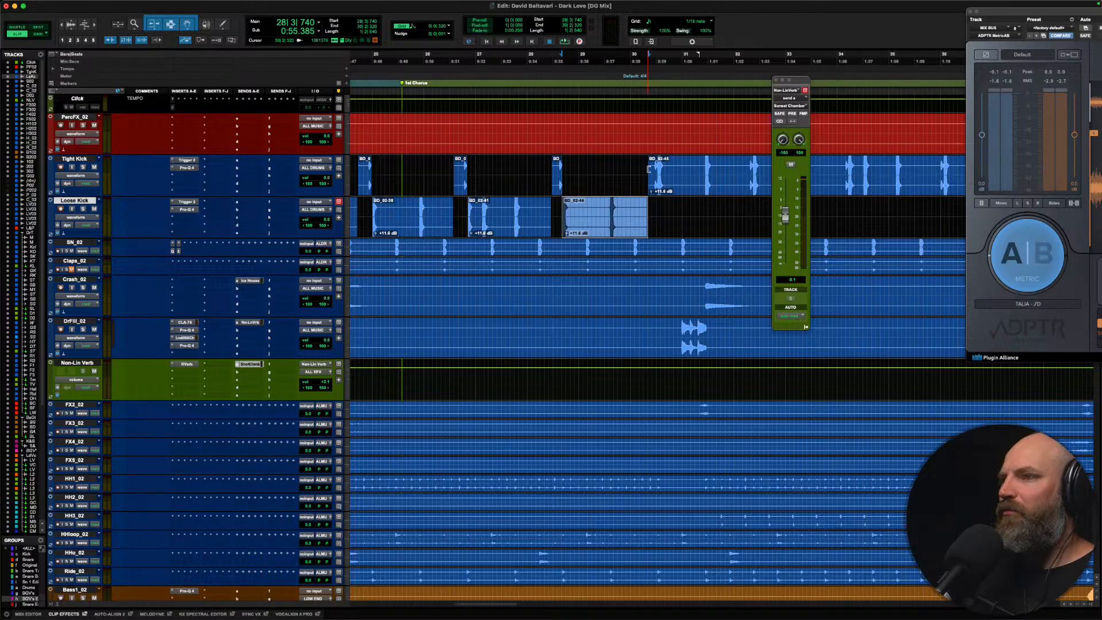
Step: Move the Tight Kick hits starting at 30|3|149 to the same position on Loose Kick
scroll(589, 170, right, 5)
click(457, 169)
drag(468, 170, 542, 170)
key(x)
key(semicolon)
key(v)
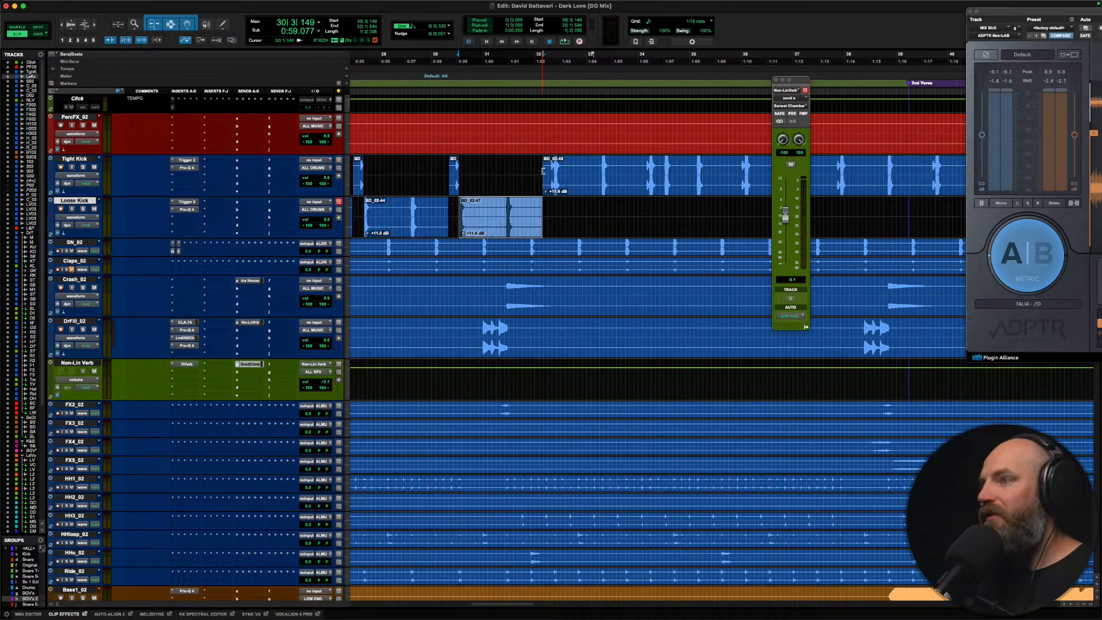
Step: Move the two Tight Kick hits starting at 32|2|518 to the same position on Loose Kick
scroll(542, 170, right, 3)
click(422, 172)
key(Tab)
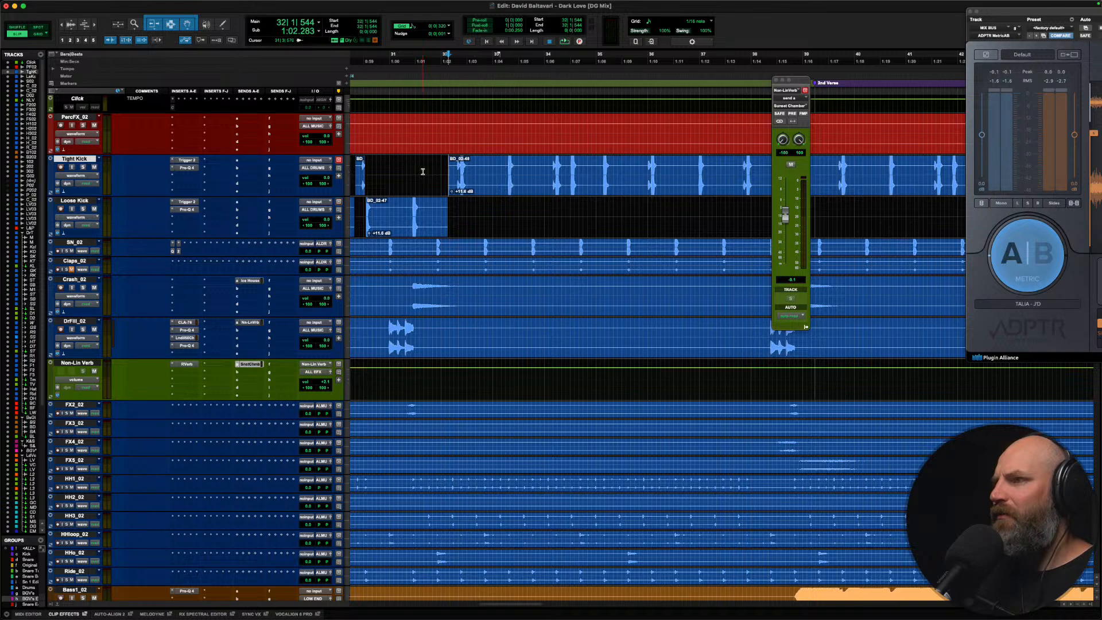
drag(492, 172, 536, 174)
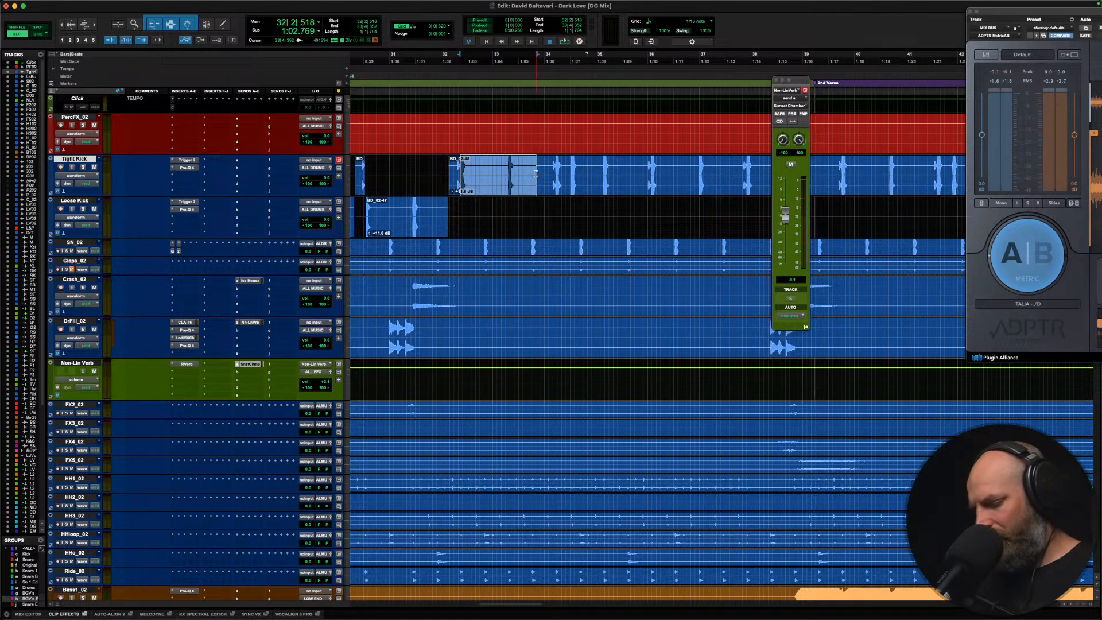
key(x)
key(semicolon)
key(v)
Step: Move the Tight Kick hits starting at 34|1|887 to the same position on Loose Kick
scroll(536, 173, right, 6)
click(366, 170)
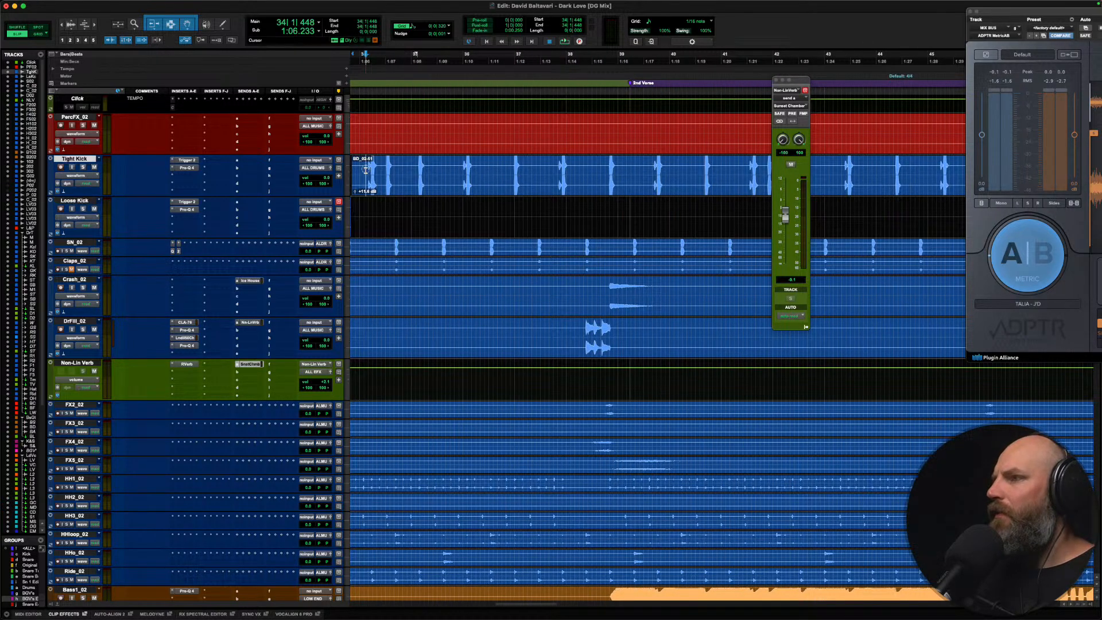
drag(373, 169, 451, 172)
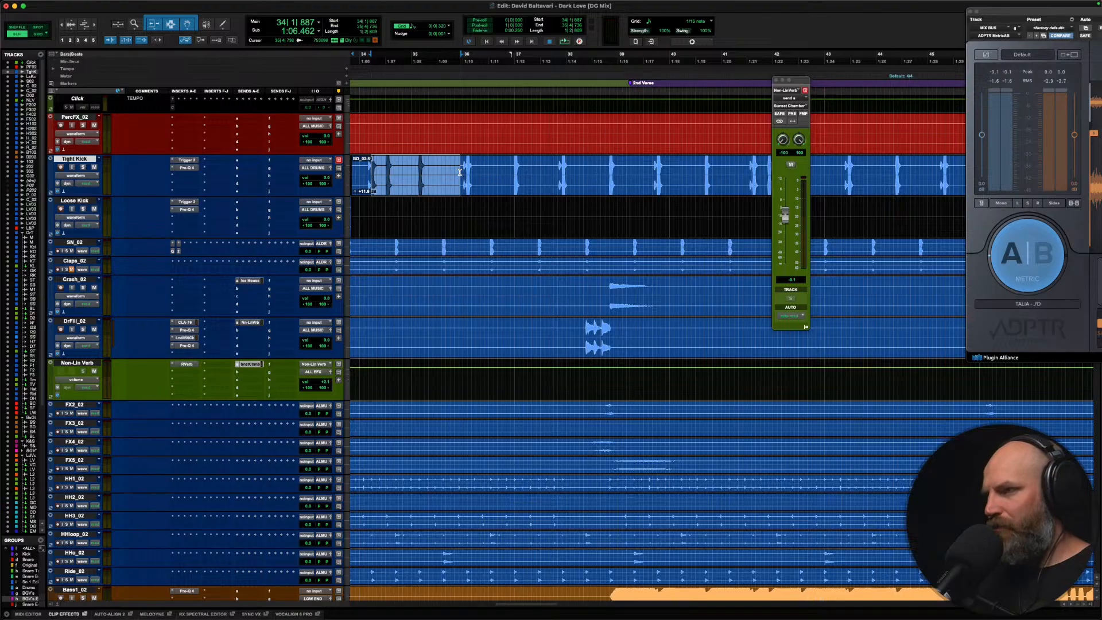
key(x)
key(semicolon)
key(v)
Step: Move the Tight Kick hits starting at 36|1|297 to the same position on Loose Kick
click(446, 167)
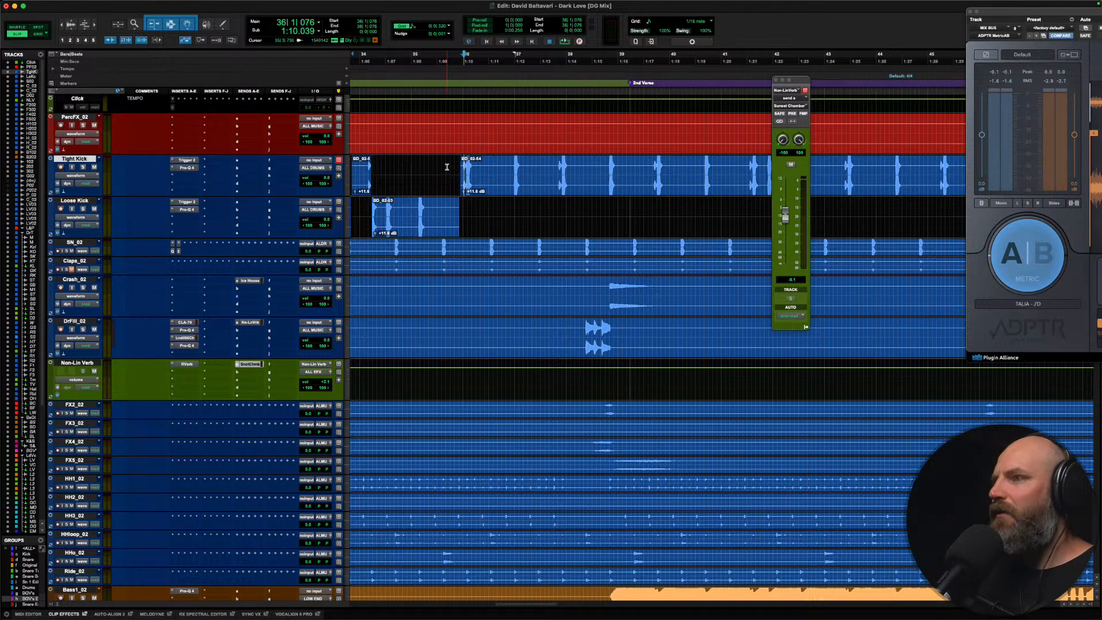
drag(470, 167, 549, 167)
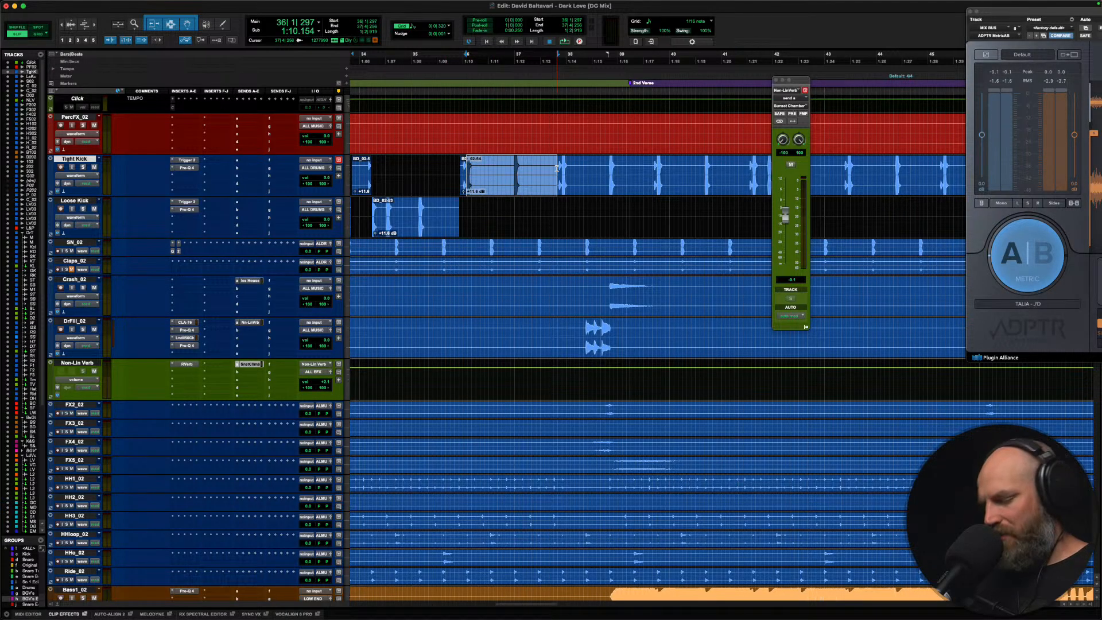
key(x)
key(semicolon)
key(v)
Step: Move the Tight Kick hits around the 2nd Verse marker to the same position on Loose Kick, leaving the preceding short hit
scroll(556, 168, right, 5)
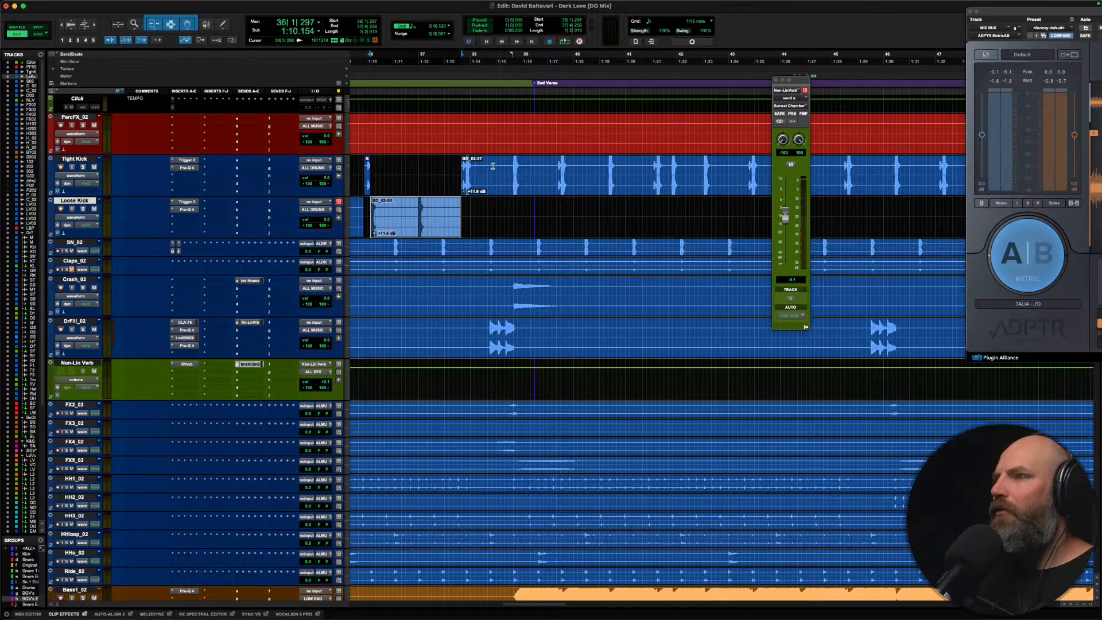
click(492, 167)
right_click(439, 167)
click(443, 168)
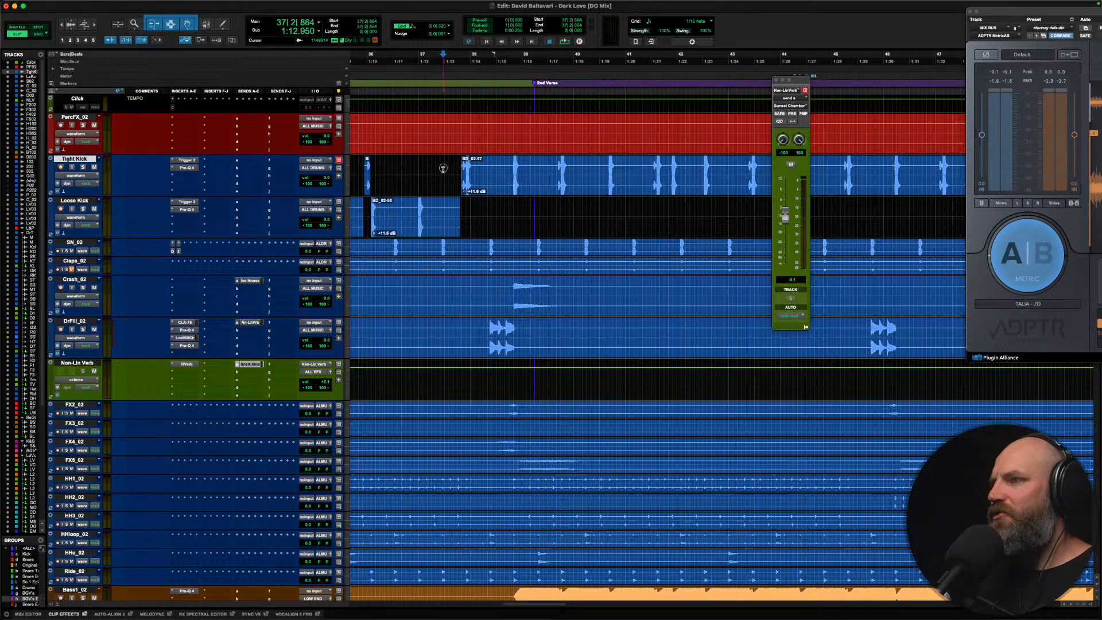
drag(521, 169, 651, 170)
key(x)
key(semicolon)
key(v)
Step: Move the Tight Kick hits starting at 39|4|075 to the same position on Loose Kick
click(537, 169)
key(Tab)
key(x)
key(semicolon)
key(v)
Step: Move the Tight Kick hits starting at 41|3|444 to the same position on Loose Kick
scroll(551, 170, right, 3)
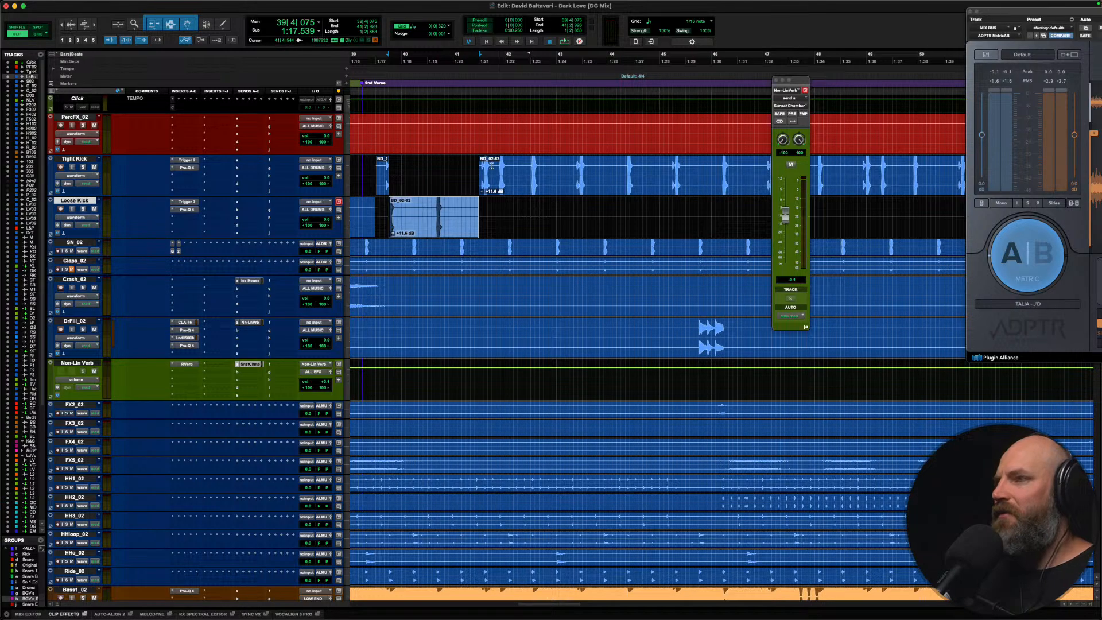
click(457, 170)
drag(485, 169, 565, 174)
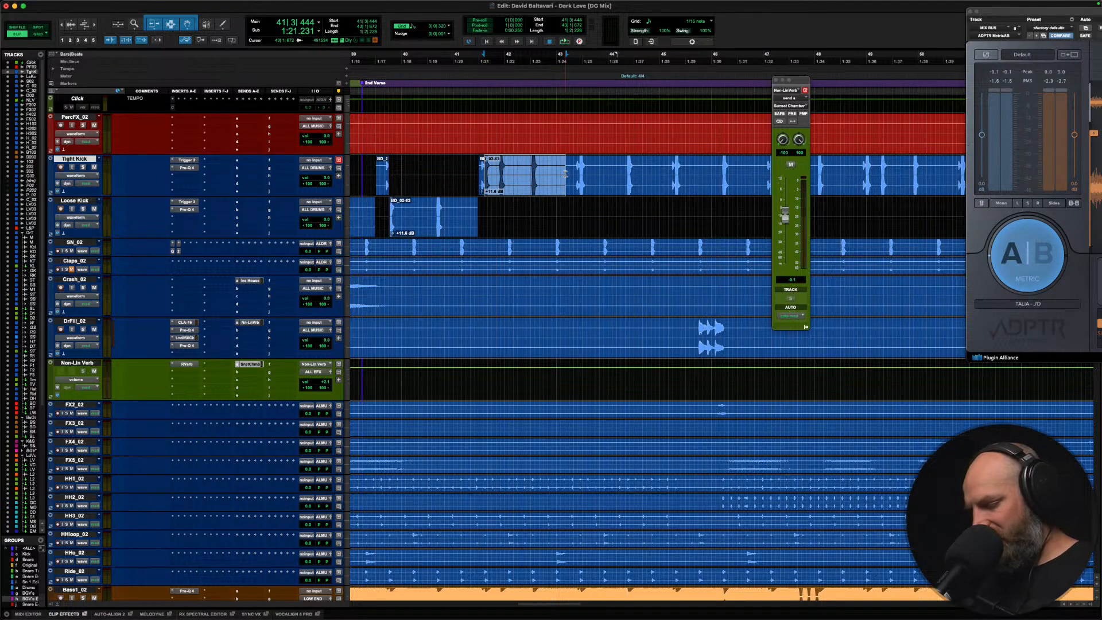
key(x)
key(semicolon)
key(v)
Step: Move the Tight Kick hits that follow the first hit in bar 43 to the same position on Loose Kick
click(562, 173)
scroll(557, 174, right, 2)
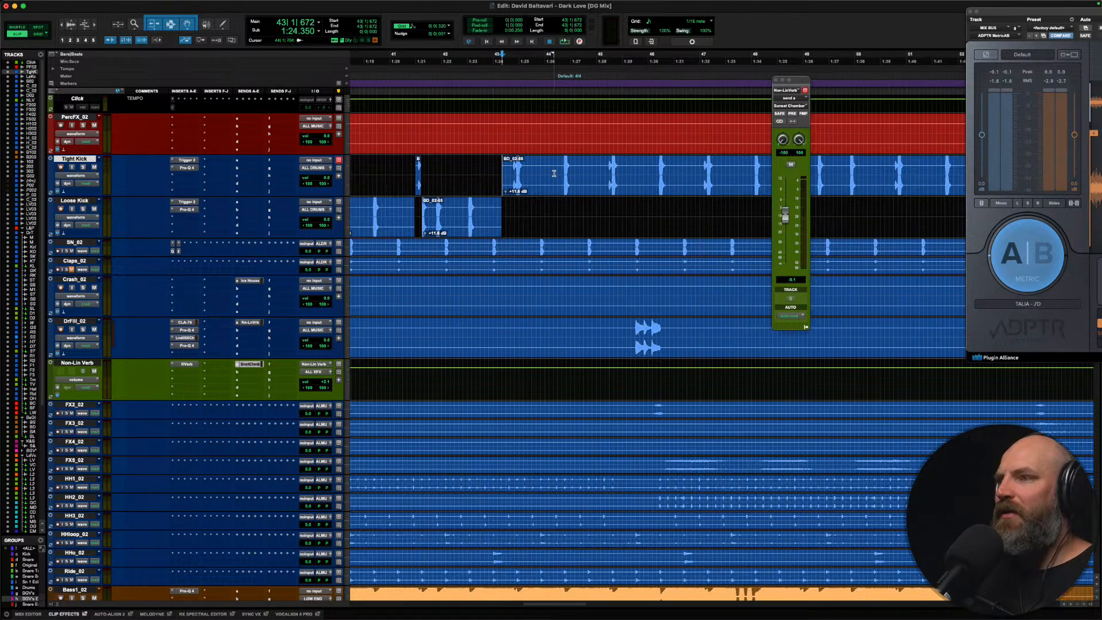
scroll(555, 173, right, 1)
key(Tab)
drag(483, 171, 589, 170)
key(x)
key(semicolon)
key(v)
Step: Move the two Tight Kick hits starting at 45|2|223 to the same position on Loose Kick
scroll(556, 171, right, 2)
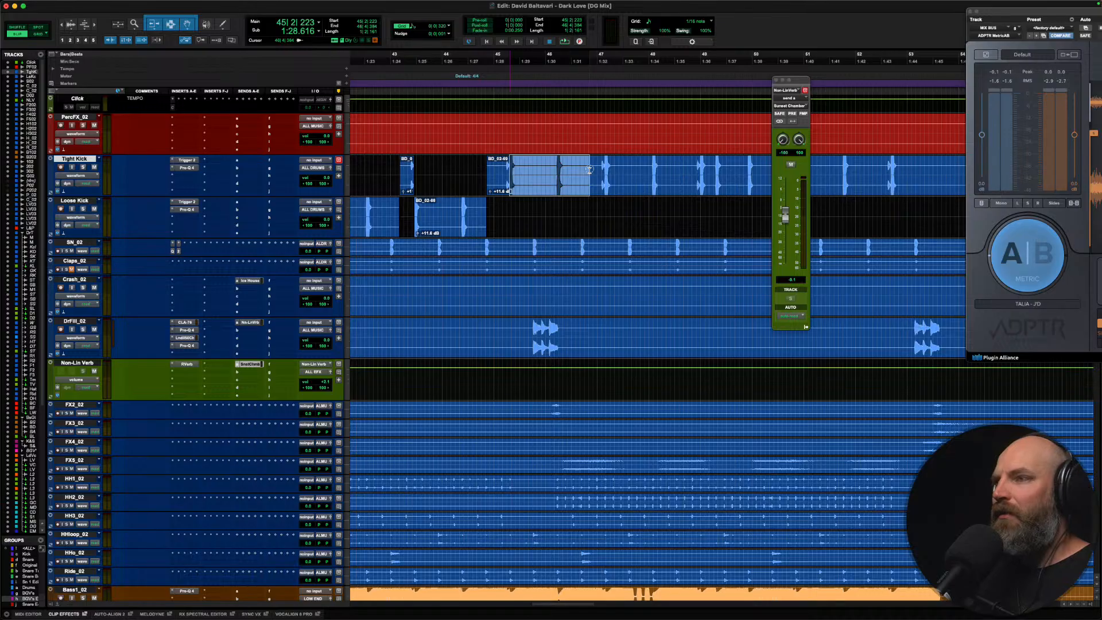
key(x)
key(semicolon)
key(v)
Step: Move the Tight Kick hits starting at 47|1|592 to the same position on Loose Kick
scroll(516, 166, right, 3)
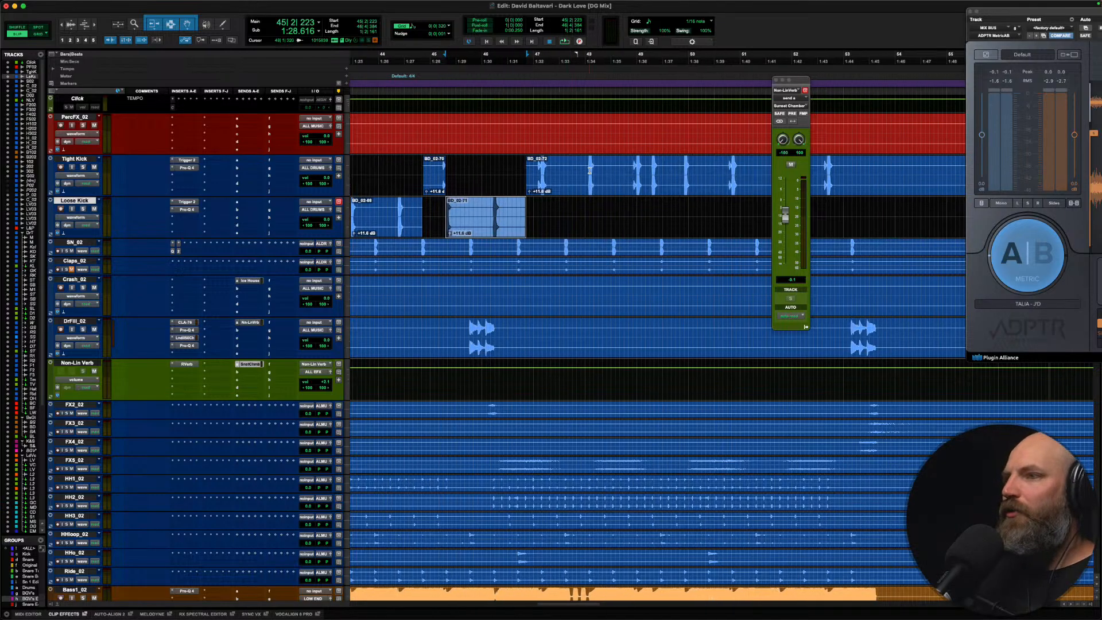
drag(516, 166, 606, 166)
key(x)
key(semicolon)
key(v)
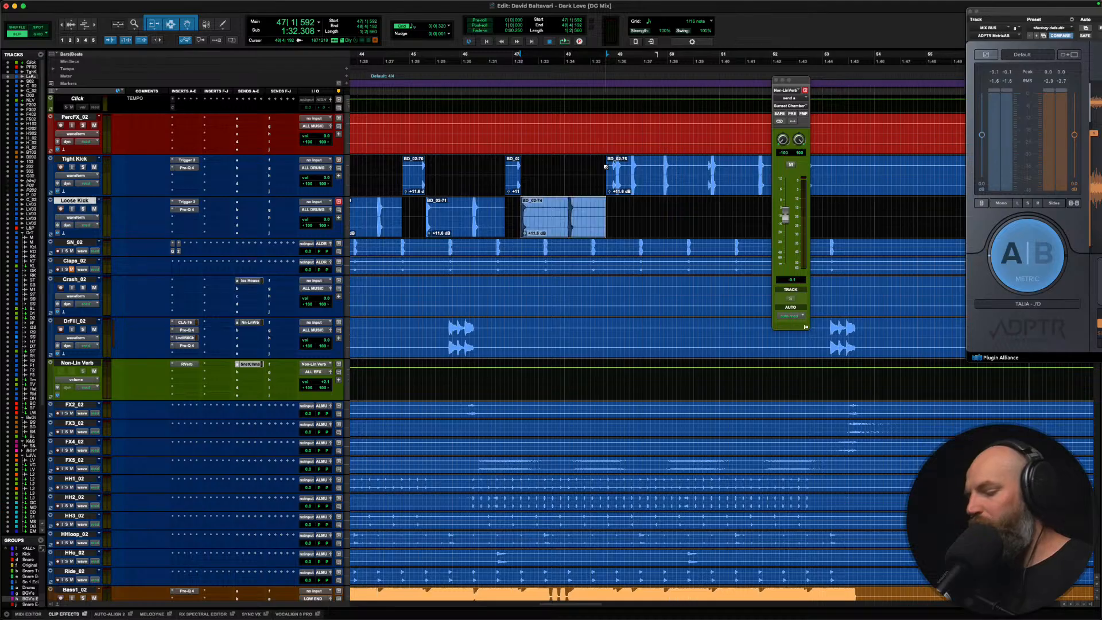
Step: Move the Tight Kick hits starting at 49|1|001 to the same position on Loose Kick
scroll(605, 167, right, 3)
click(522, 166)
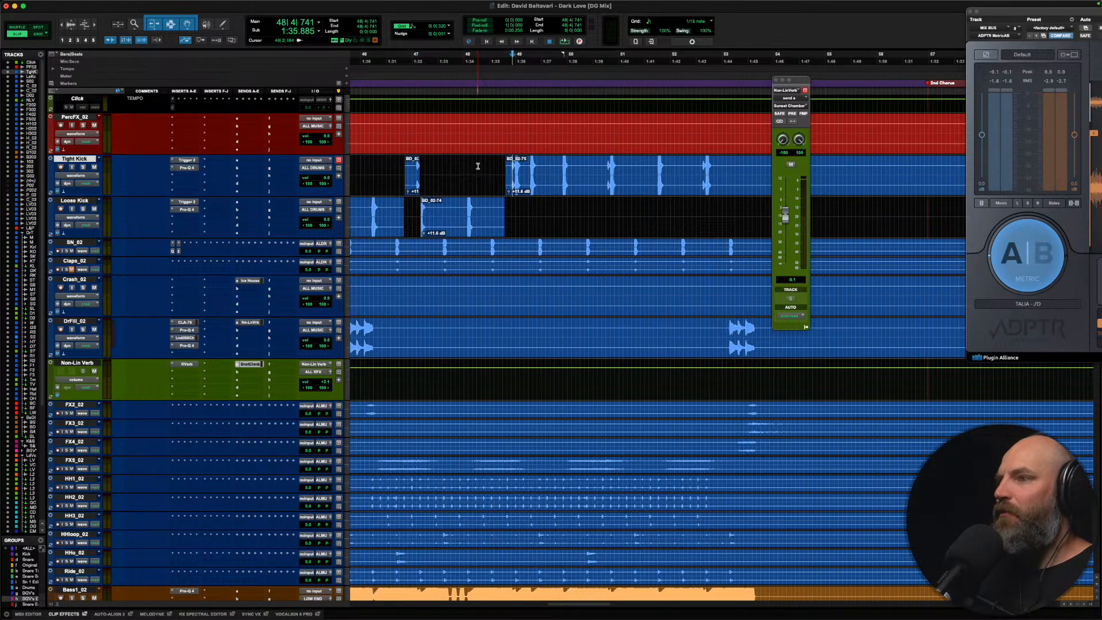
drag(524, 167, 593, 169)
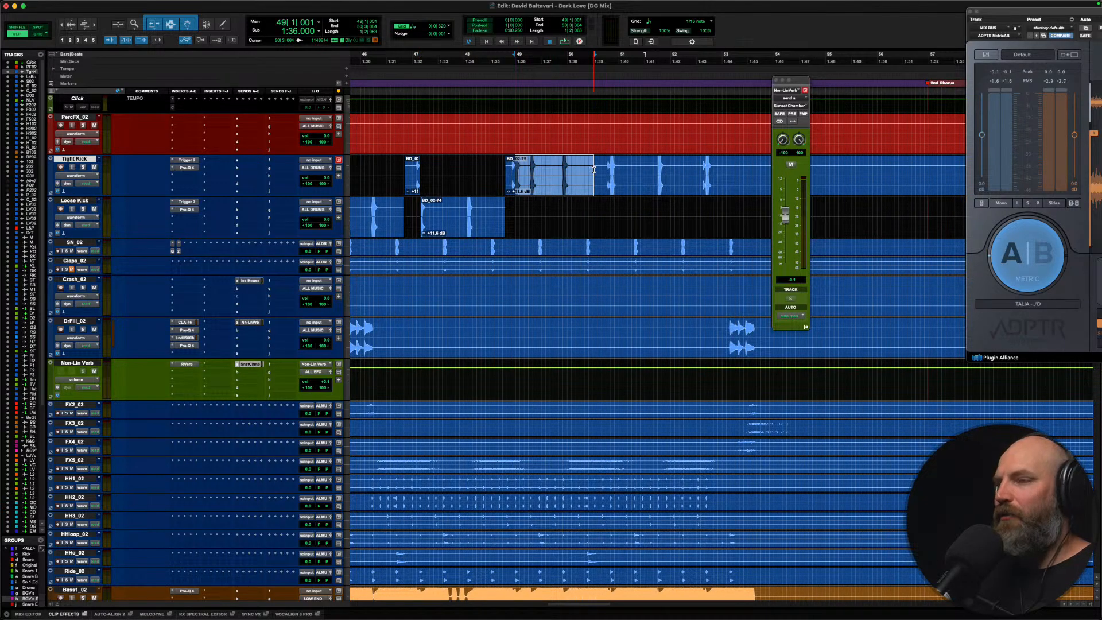
key(x)
key(semicolon)
key(v)
Step: Move the Tight Kick hits starting at 50|4|370 to the same position on Loose Kick
scroll(551, 170, right, 3)
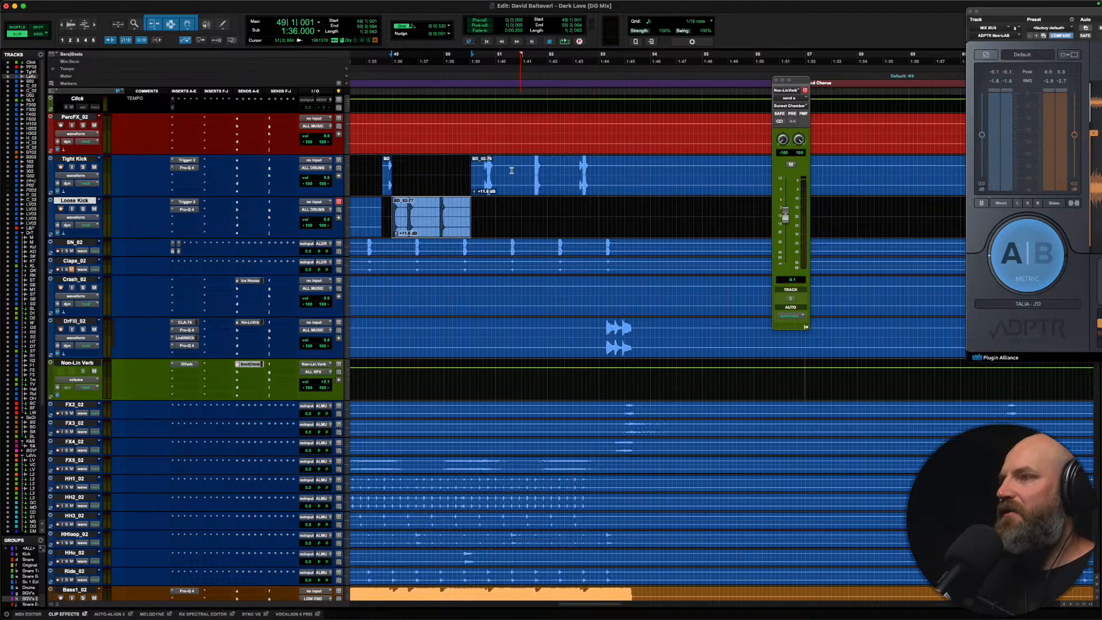
click(484, 172)
drag(506, 170, 568, 173)
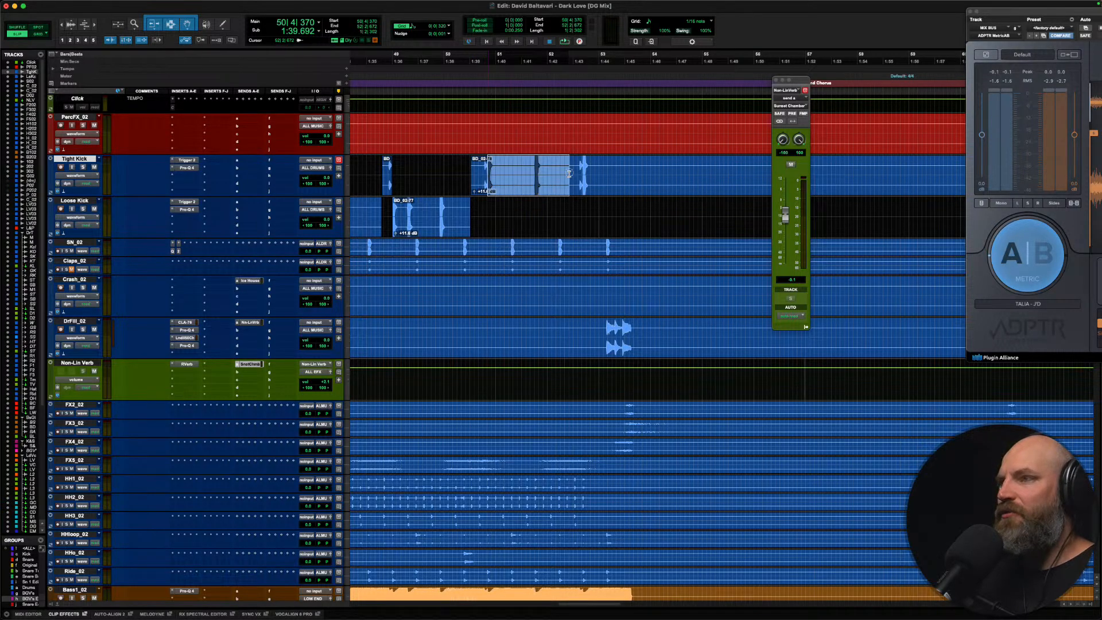
key(x)
key(semicolon)
key(v)
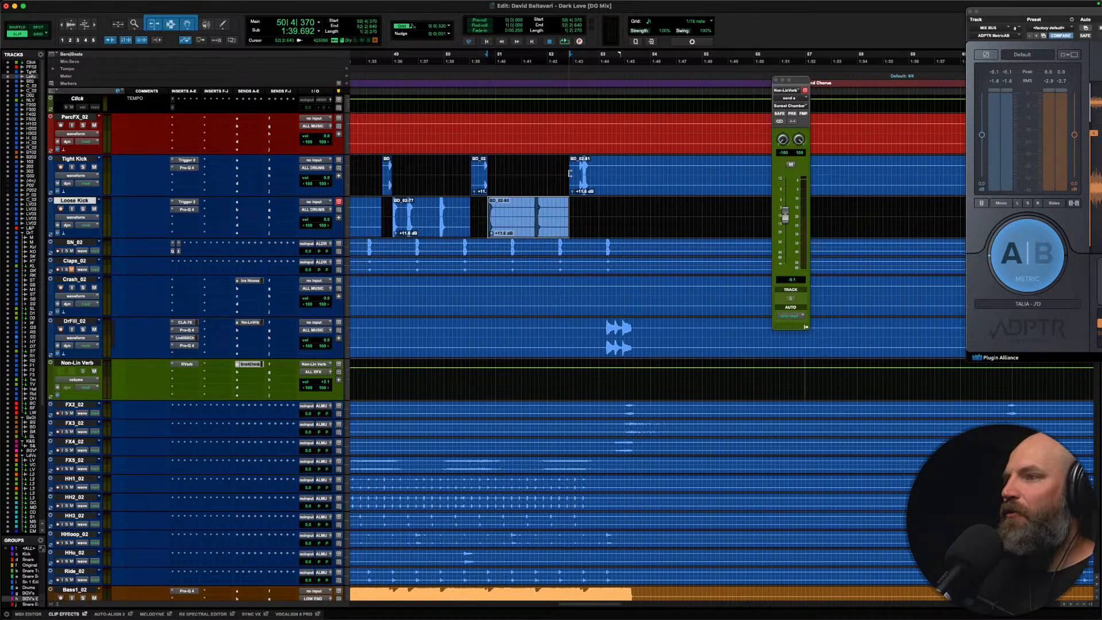
Step: Move the last Tight Kick section before the 2nd Chorus break, starting at 52|3|740, to the same position on Loose Kick
click(570, 172)
drag(582, 170, 619, 169)
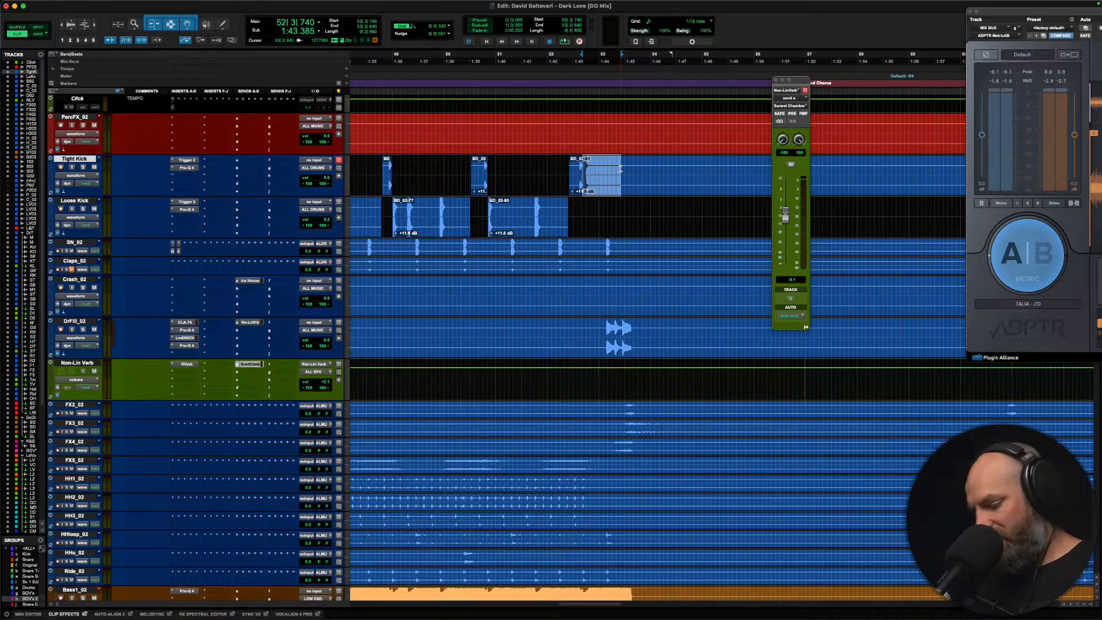
key(x)
key(semicolon)
key(v)
Step: Remove the silent Tight Kick stretch across the 2nd Chorus marker so the clip starts at 60|3|800
scroll(620, 169, right, 3)
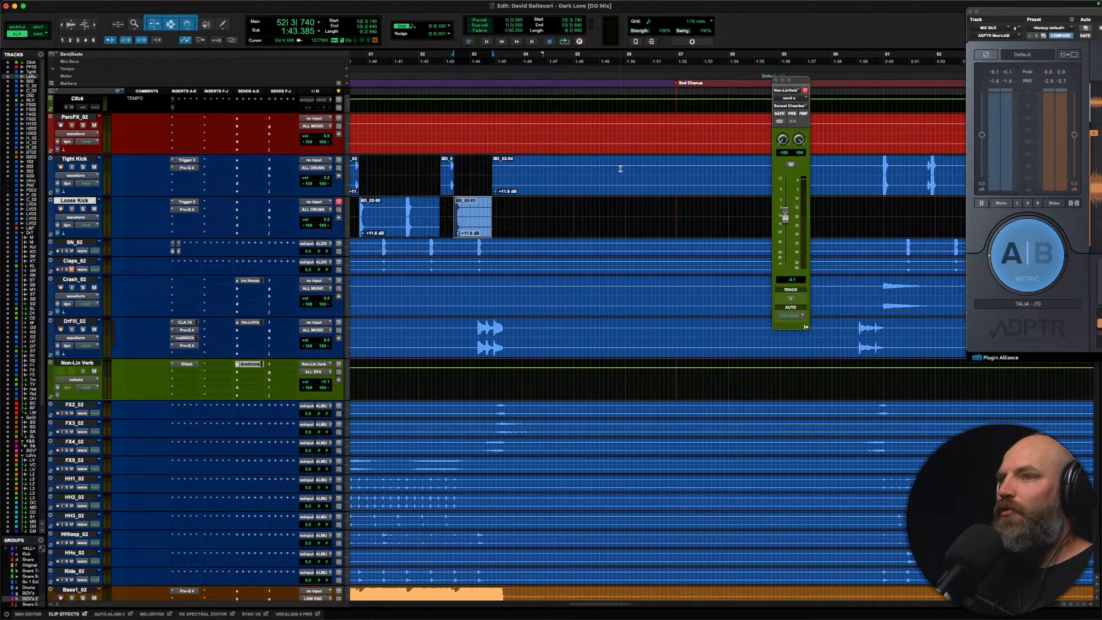
drag(493, 169, 869, 171)
scroll(868, 171, right, 5)
scroll(868, 170, right, 2)
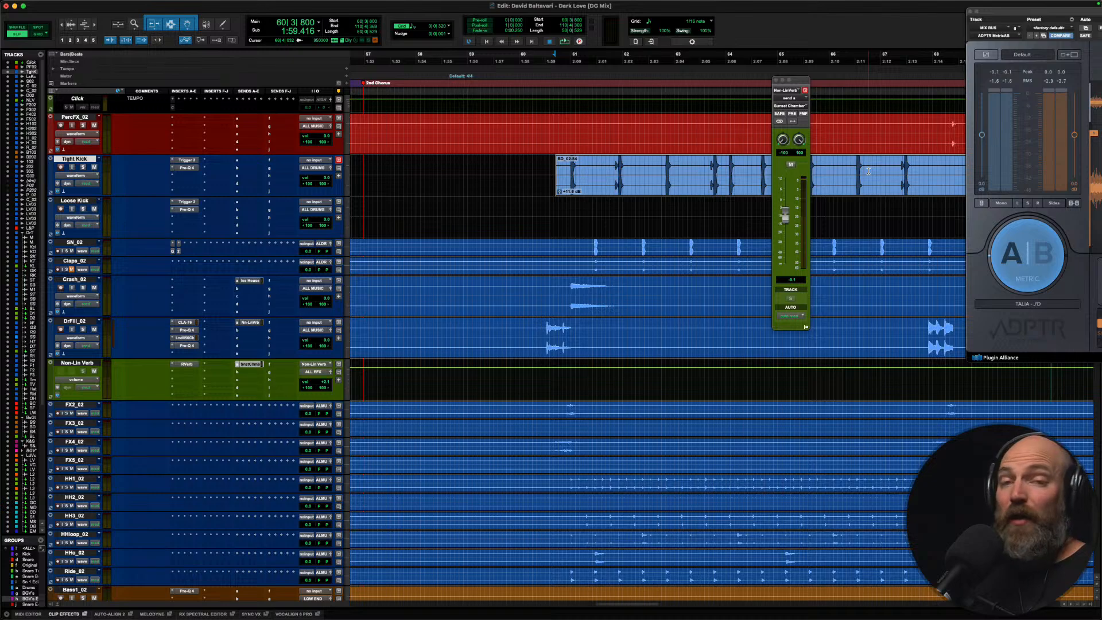
Step: Split the Tight Kick clip after its first hit and move that piece, starting at 60|3|800, to Loose Kick
click(607, 167)
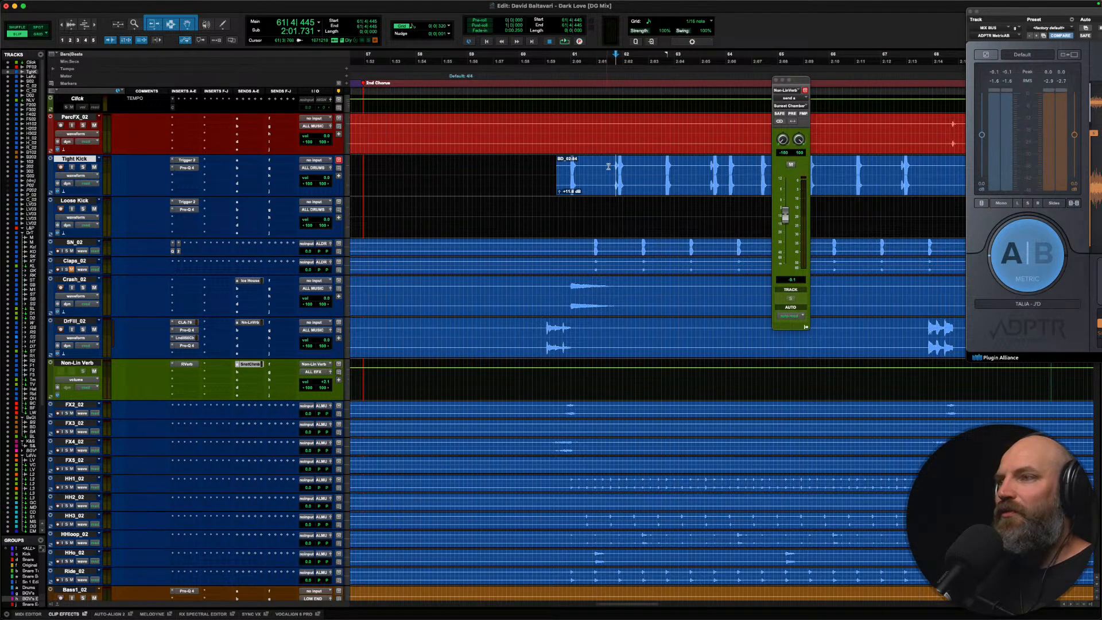
click(609, 167)
click(599, 168)
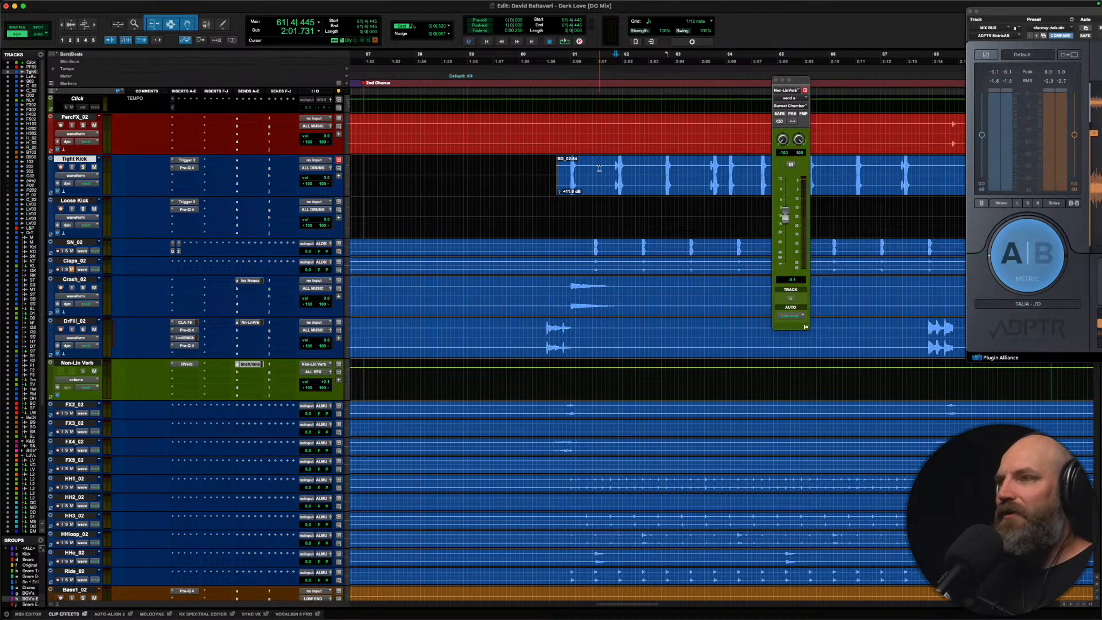
key(super+e)
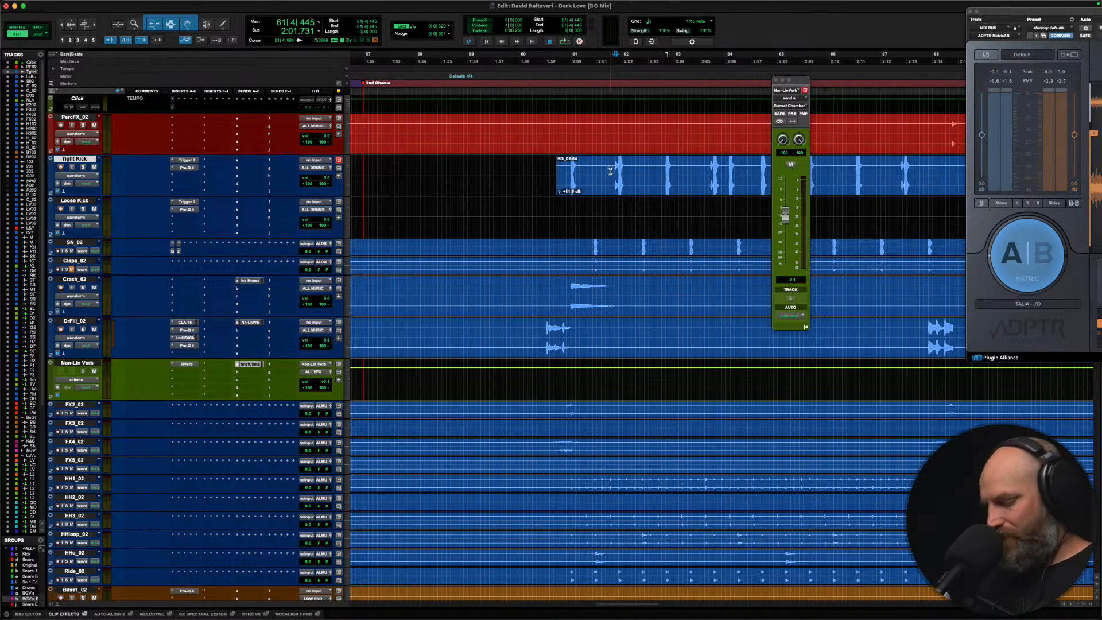
click(583, 178)
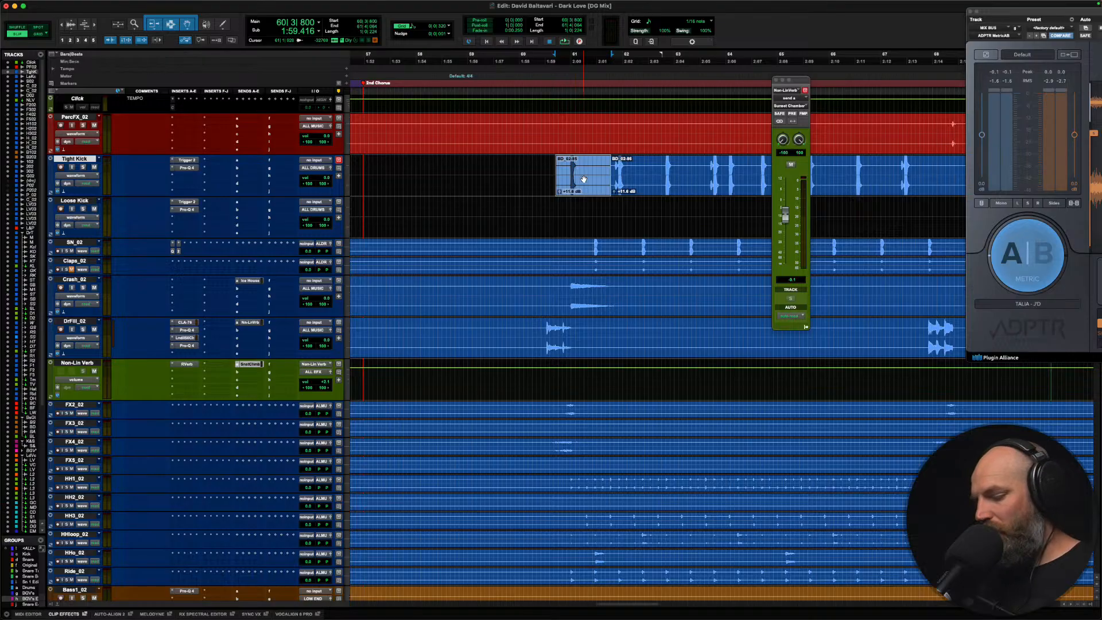
key(super+x)
key(semicolon)
key(super+v)
Step: Move two more groups of Tight Kick hits, starting in bar 61 and at 63|4|075, to the same positions on Loose Kick
scroll(581, 168, right, 5)
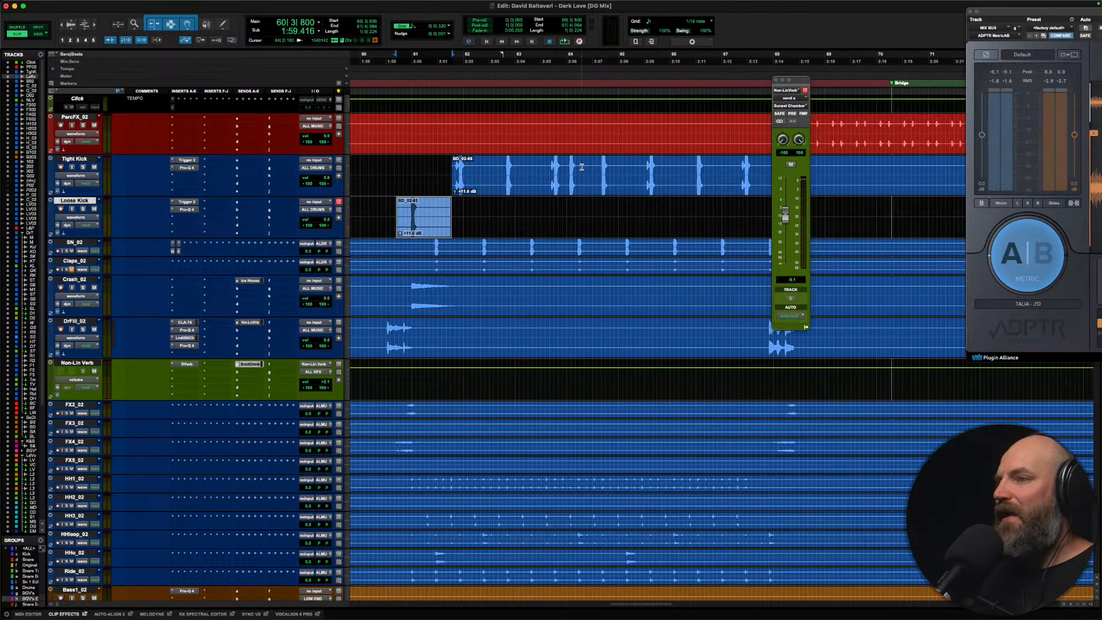
click(429, 167)
drag(459, 168, 637, 170)
key(super+x)
key(semicolon)
key(super+v)
key(super+x)
key(semicolon)
key(super+v)
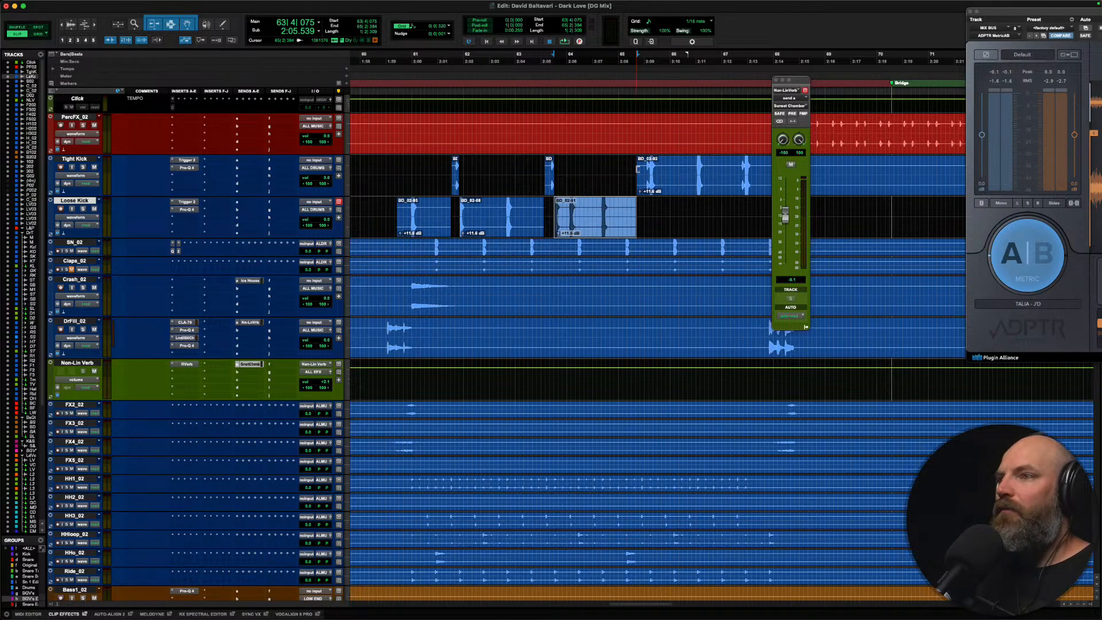
Step: Move the Tight Kick hits starting in bar 65 to the same position on Loose Kick
scroll(636, 169, right, 5)
click(432, 168)
key(Tab)
key(Tab)
drag(490, 169, 633, 167)
key(super+x)
key(semicolon)
key(super+v)
Step: Move the Tight Kick section starting at 67|2|814, just before the Bridge, to the same position on Loose Kick
click(536, 167)
key(Tab)
key(Tab)
key(Tab)
key(super+x)
key(semicolon)
key(super+v)
Step: Remove the silent Tight Kick stretch across the Bridge marker so the remaining clip starts at 75|3|128
key(r)
key(r)
key(r)
key(r)
key(r)
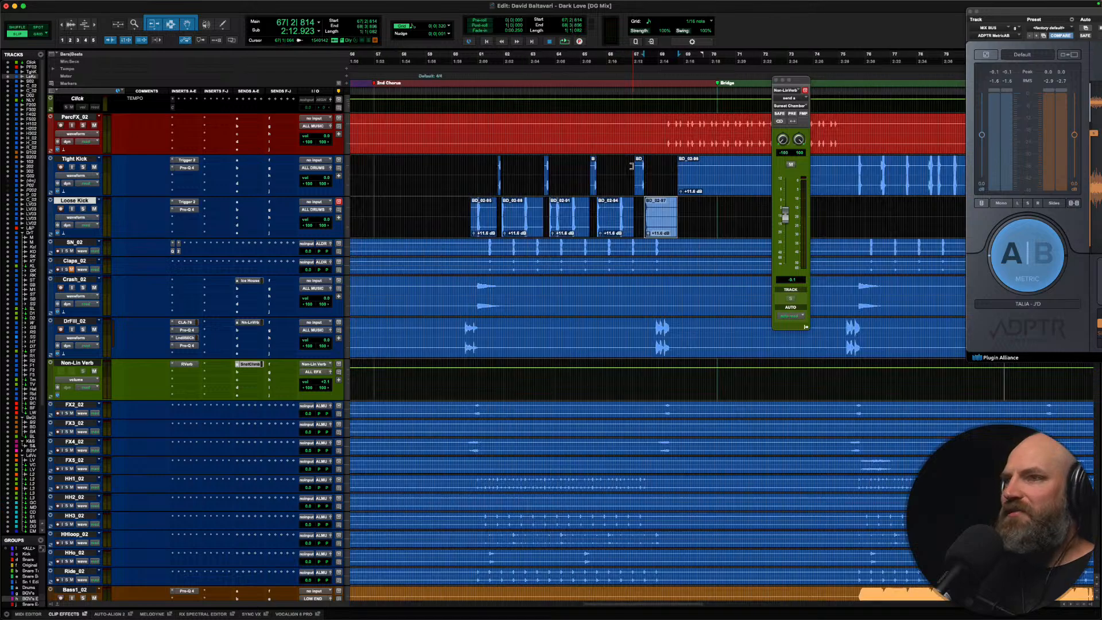
key(t)
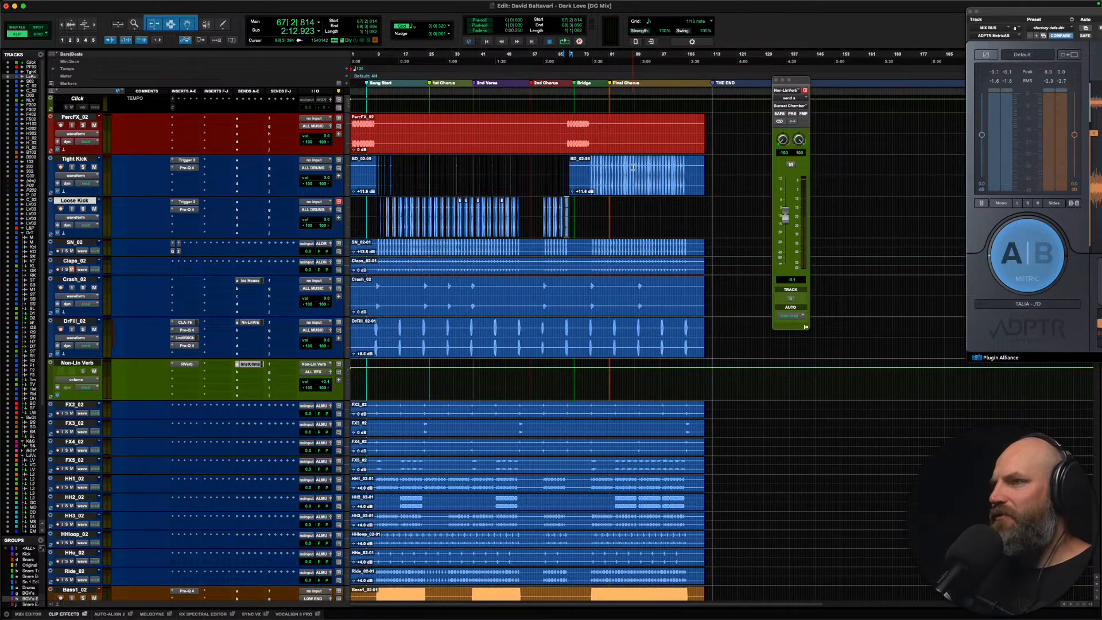
key(t)
key(t)
scroll(749, 168, right, 5)
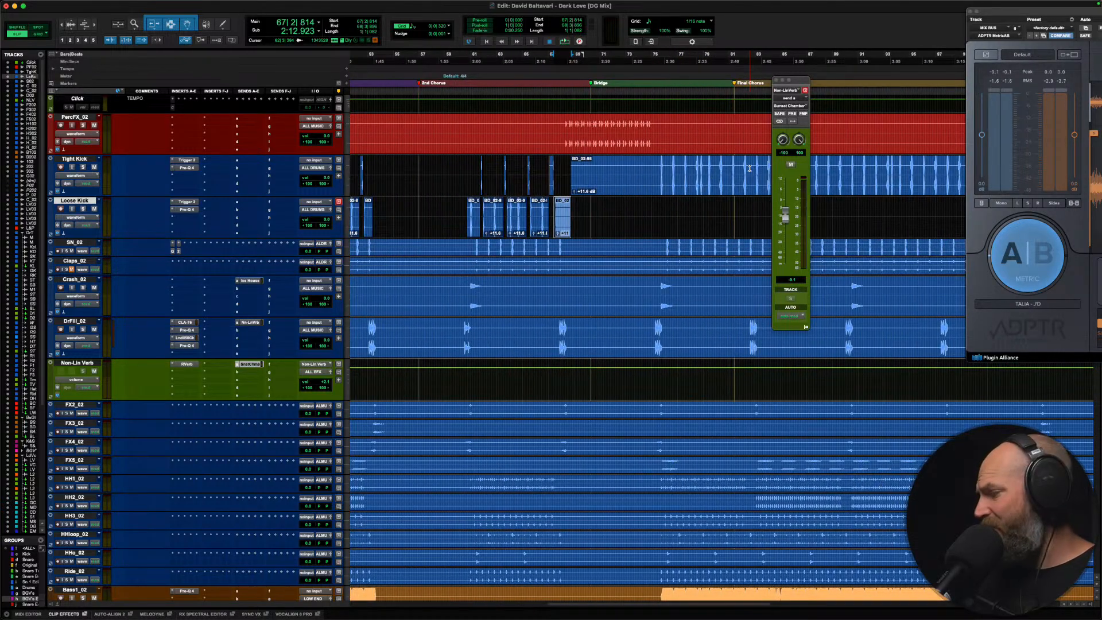
scroll(720, 168, right, 3)
drag(460, 172, 543, 175)
key(t)
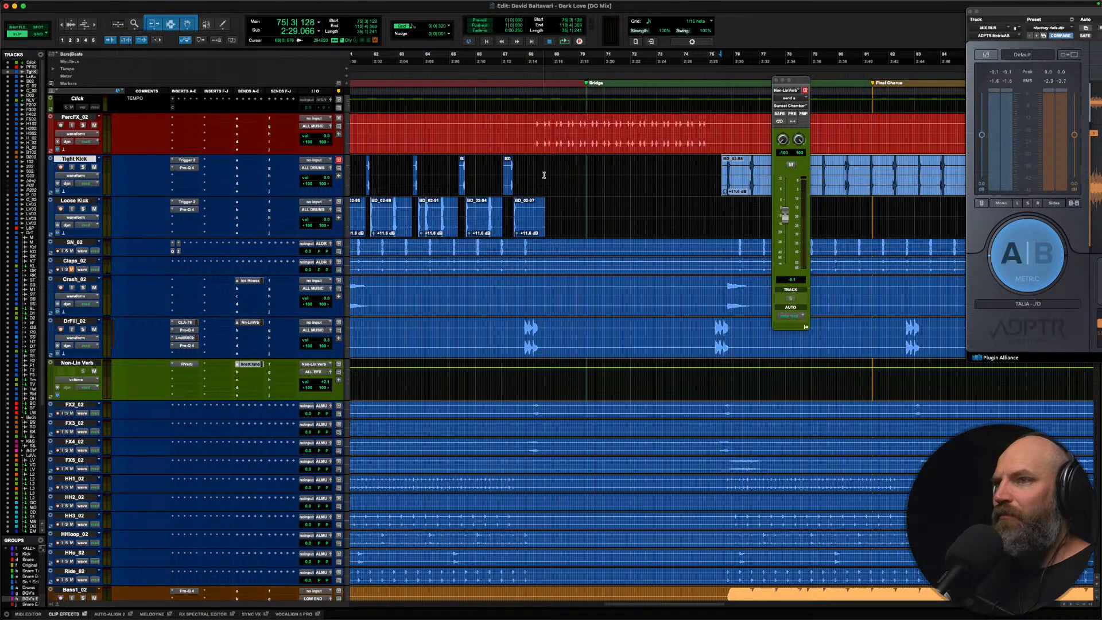
Step: Move the Tight Kick section starting at 75|3|128 to the same position on Loose Kick
scroll(544, 175, right, 3)
click(539, 168)
key(Tab)
key(Tab)
shift+click(581, 170)
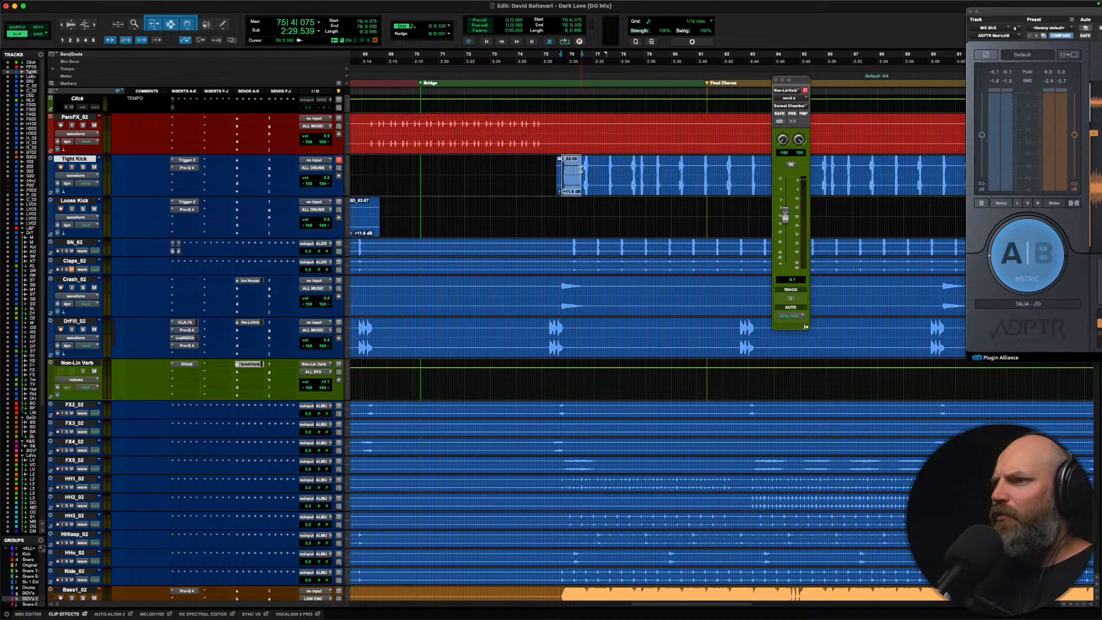
key(t)
click(413, 170)
key(Tab)
shift+click(494, 171)
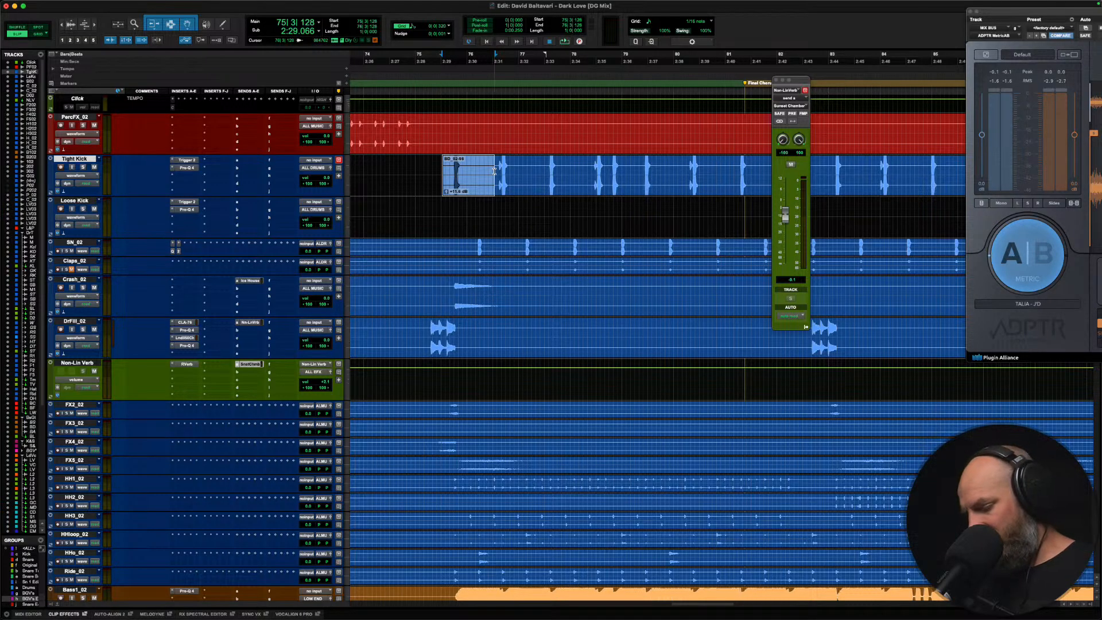
key(super+x)
key(semicolon)
key(super+v)
Step: Move the Tight Kick hits starting at 76|3|740 to the same position on Loose Kick
drag(501, 170, 588, 172)
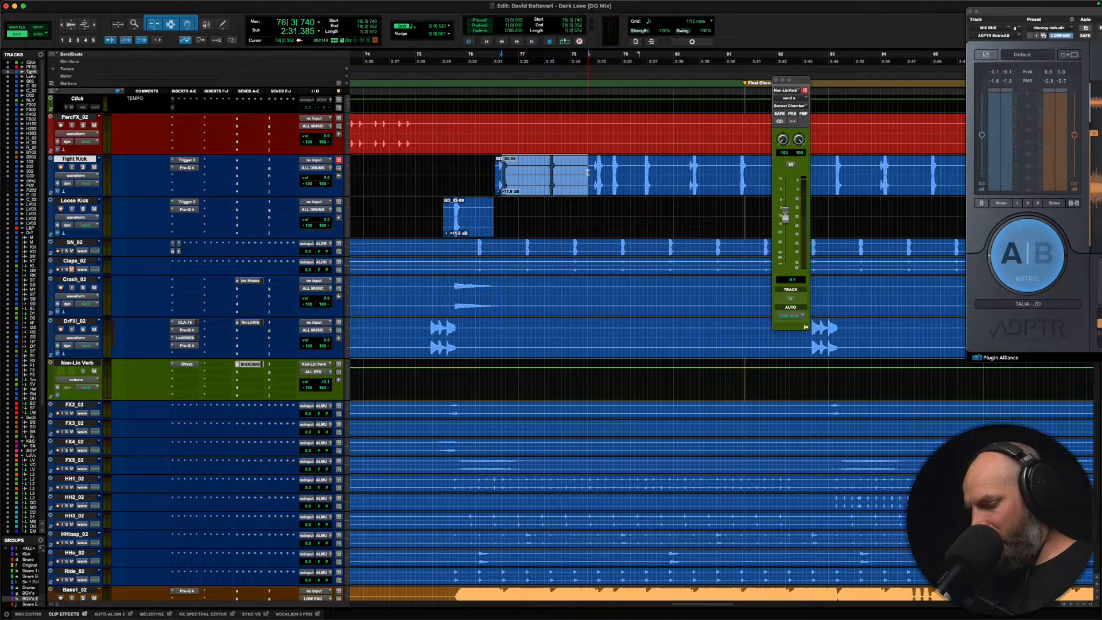
key(super+x)
key(semicolon)
key(super+v)
Step: Move the Tight Kick hits starting at 78|3|149, ahead of the Final Chorus, to the same position on Loose Kick
scroll(587, 173, right, 5)
click(436, 169)
key(Tab)
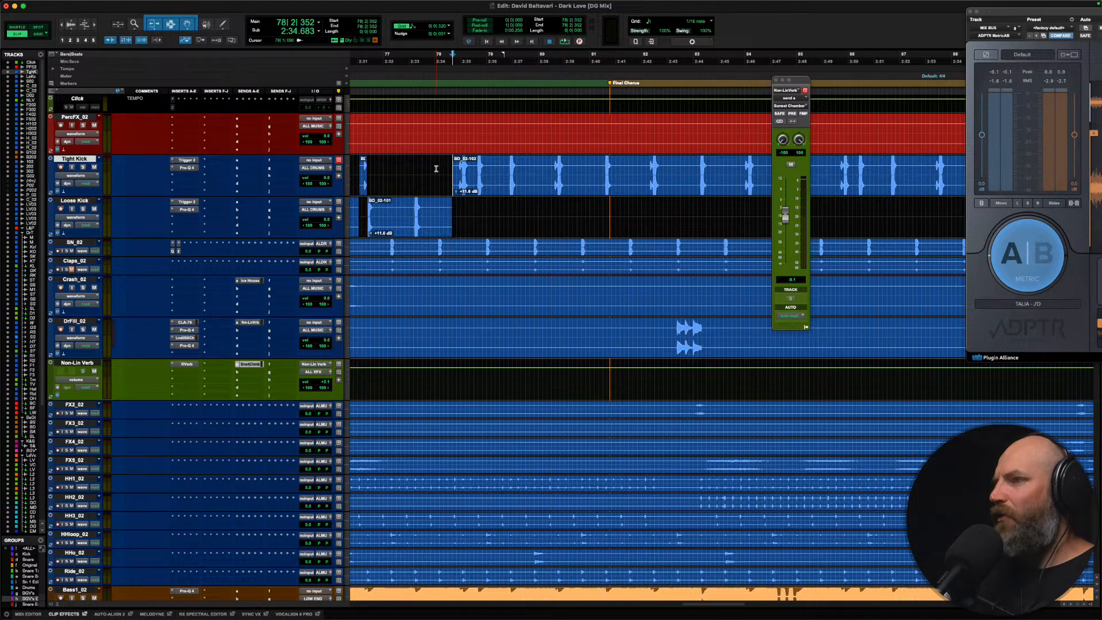
drag(461, 171, 550, 171)
key(super+x)
key(semicolon)
key(super+v)
Step: Move the Tight Kick hits starting at 80|2|518, across the Final Chorus marker, to the same position on Loose Kick
scroll(550, 171, right, 4)
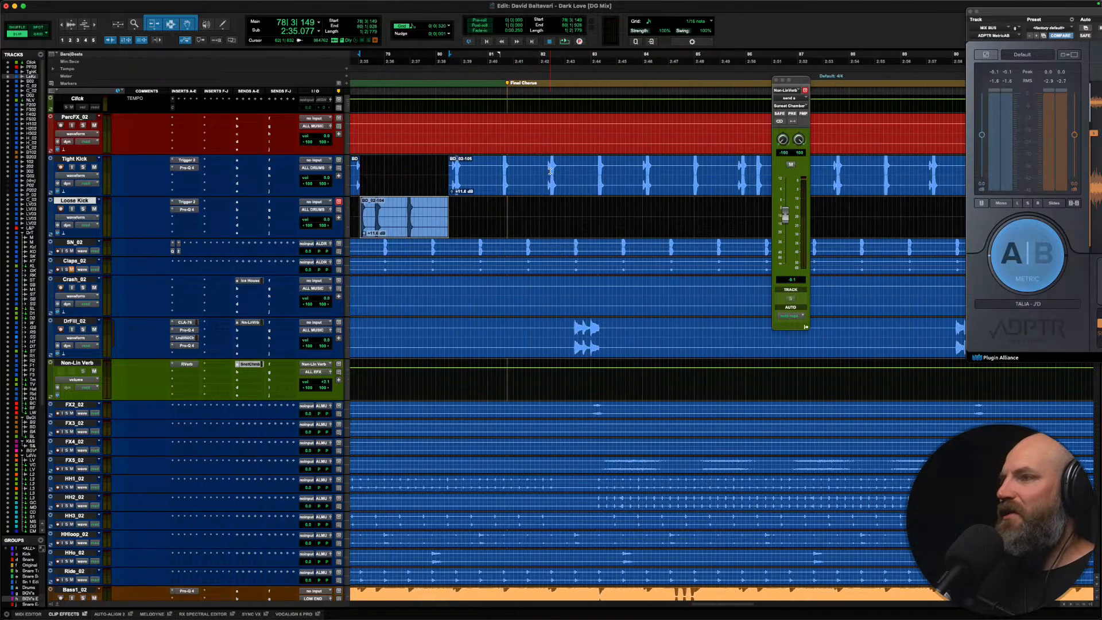
click(462, 168)
drag(456, 168, 537, 169)
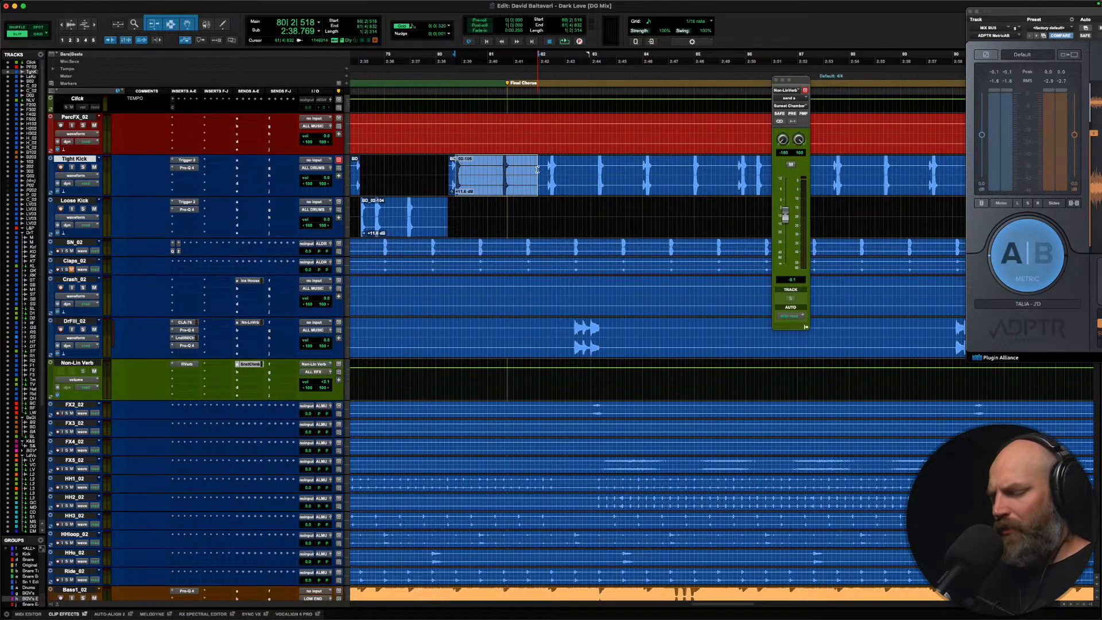
key(super+x)
key(semicolon)
key(super+v)
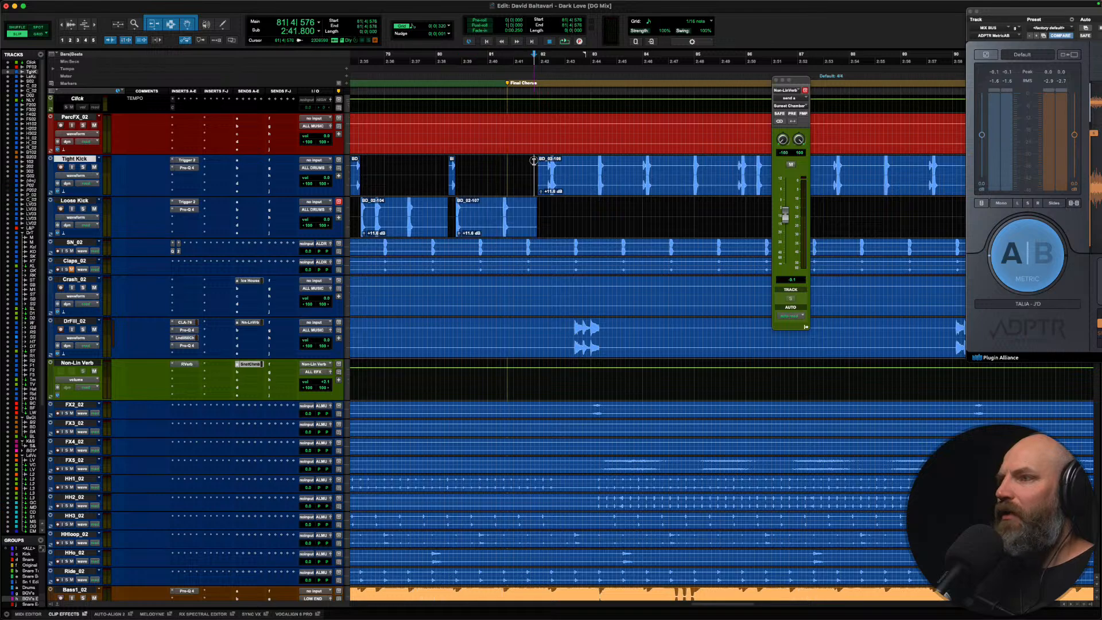
Step: Move the Tight Kick hits starting at 82|1|887 to the same position on Loose Kick
drag(552, 166, 631, 167)
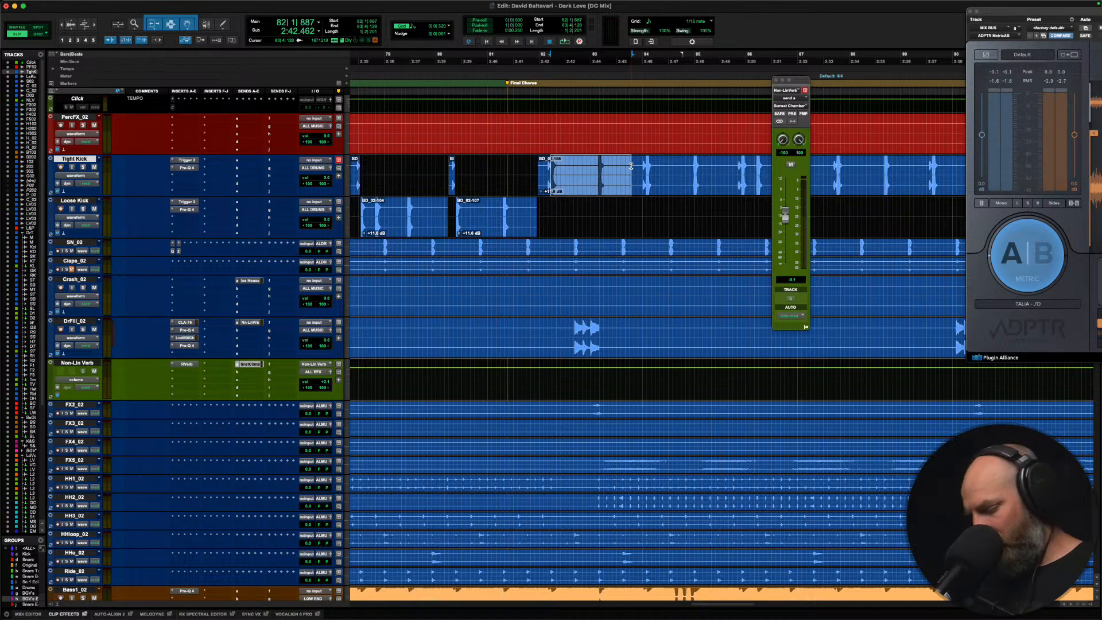
key(super+x)
key(semicolon)
key(super+v)
Step: Move the Tight Kick hits starting at 84|1|297 to the same position on Loose Kick
scroll(631, 167, right, 5)
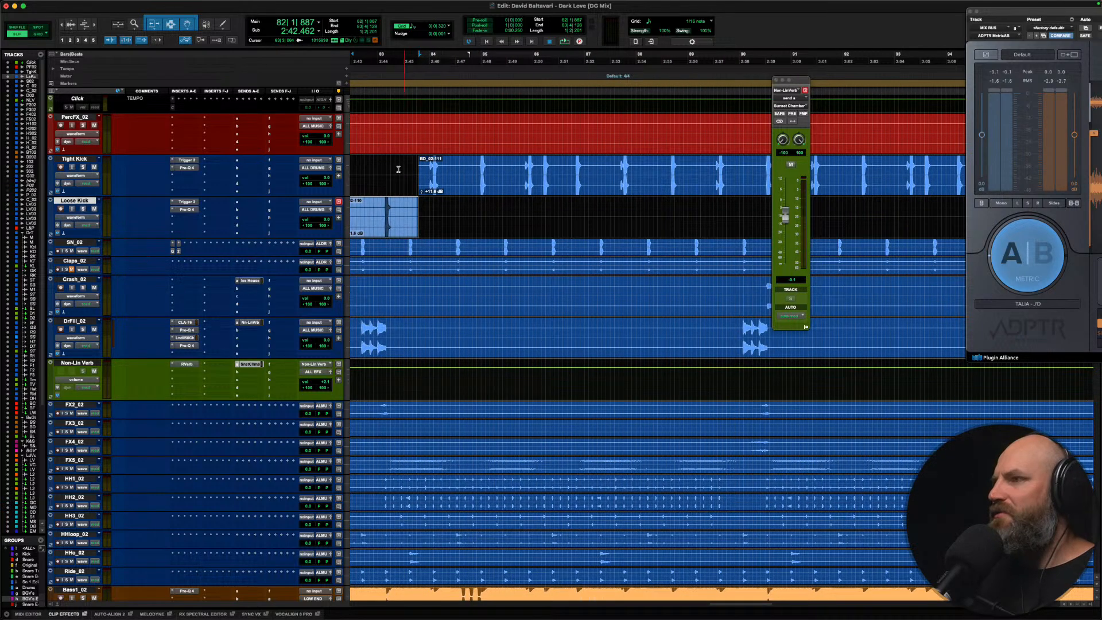
key(p)
key(Tab)
key(Tab)
key(Tab)
drag(449, 168, 522, 169)
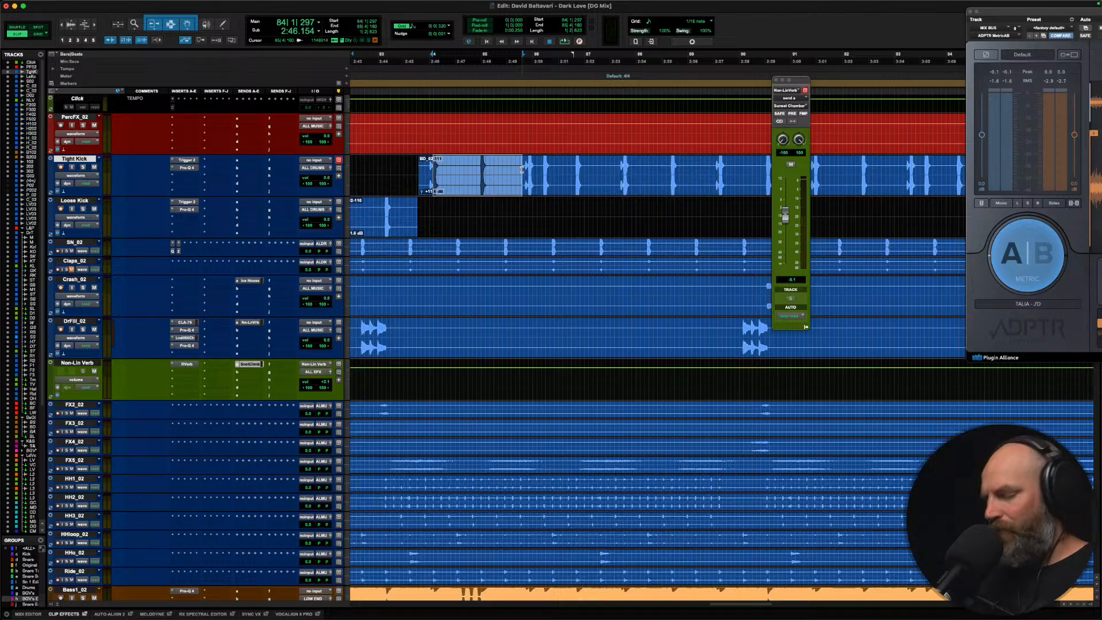
key(super+x)
key(semicolon)
key(super+v)
Step: Move the Tight Kick hits starting at 85|4|666 to the same position on Loose Kick
scroll(428, 164, right, 2)
key(p)
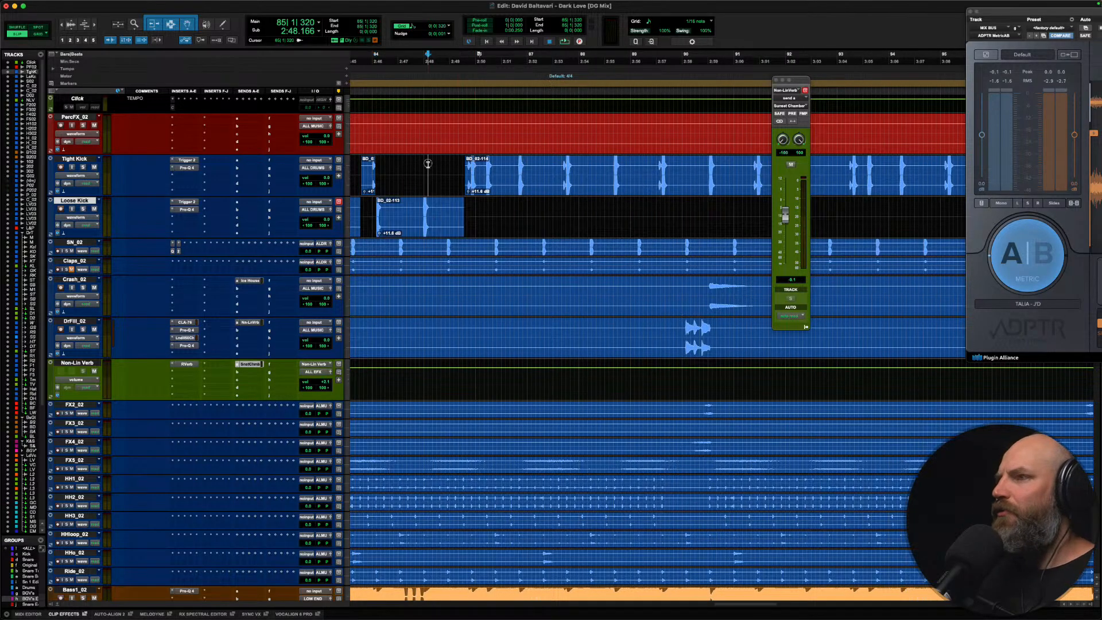
key(Tab)
drag(470, 168, 559, 171)
key(super+x)
key(semicolon)
key(super+v)
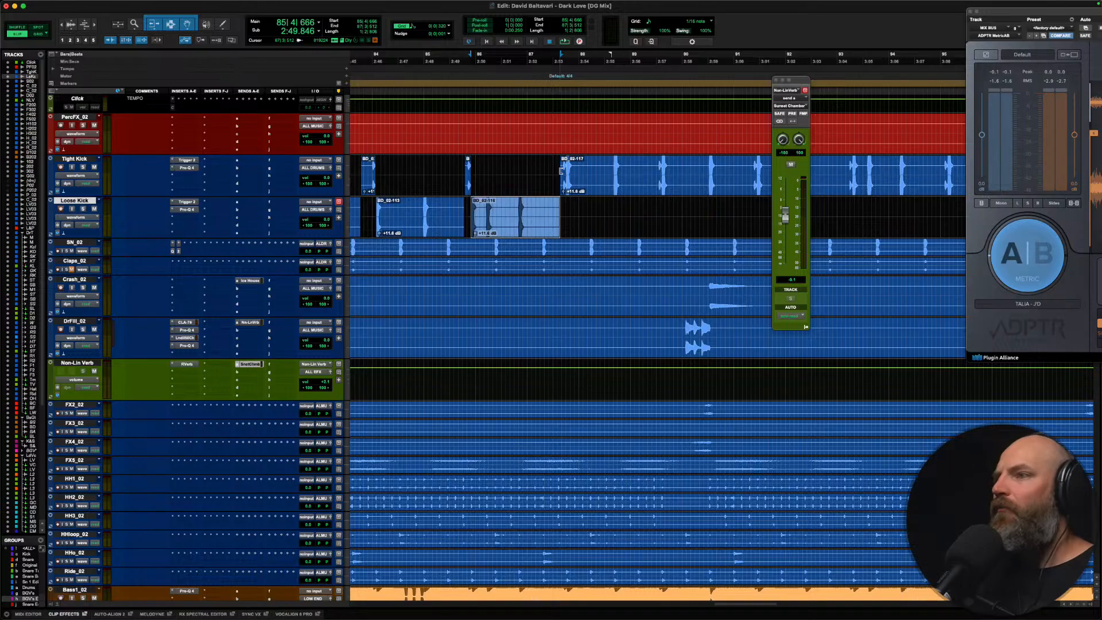
Step: Move the Tight Kick hits starting at 87|4|075 to the same position on Loose Kick
scroll(556, 171, right, 4)
key(p)
key(Tab)
drag(455, 169, 544, 169)
key(super+x)
key(semicolon)
key(super+v)
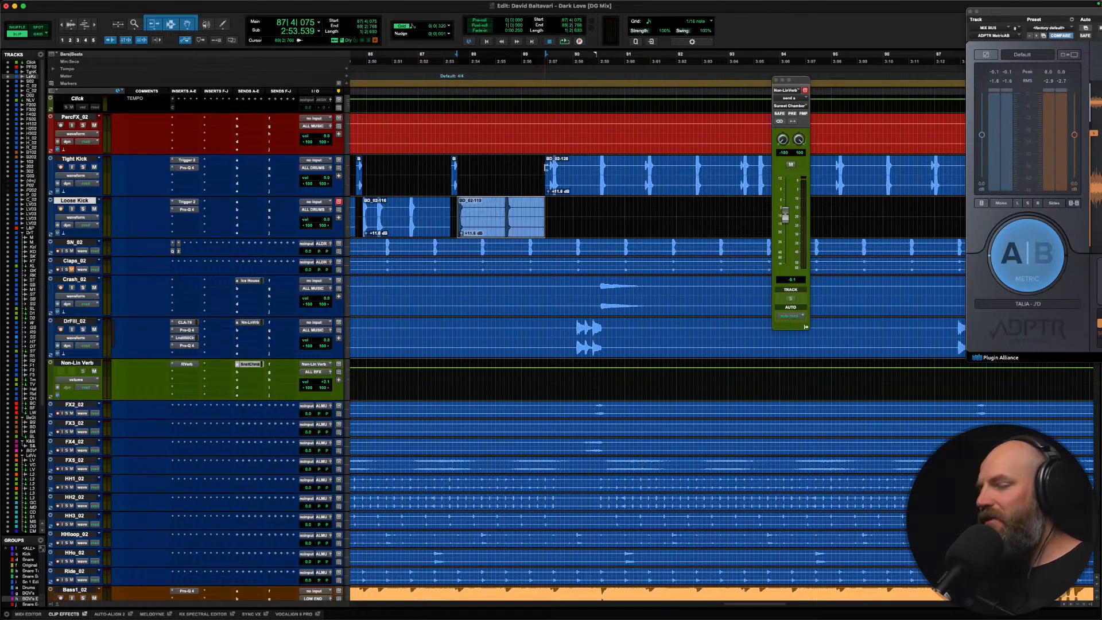
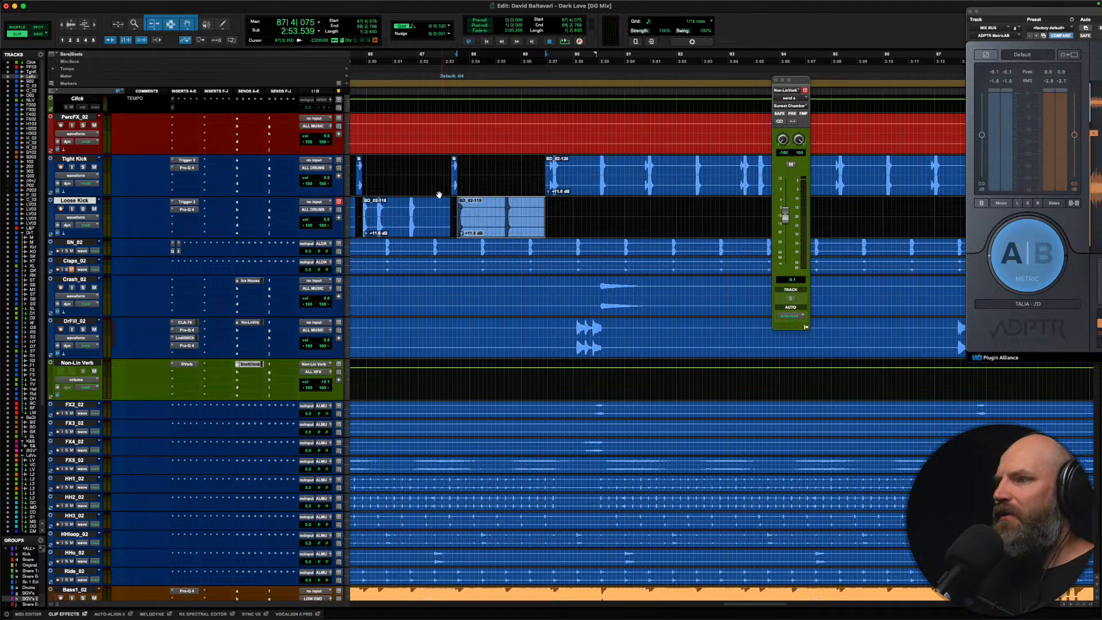
Step: Move the Tight Kick hits starting at 89|3|444 to the same position on Loose Kick
click(527, 167)
key(Tab)
key(Tab)
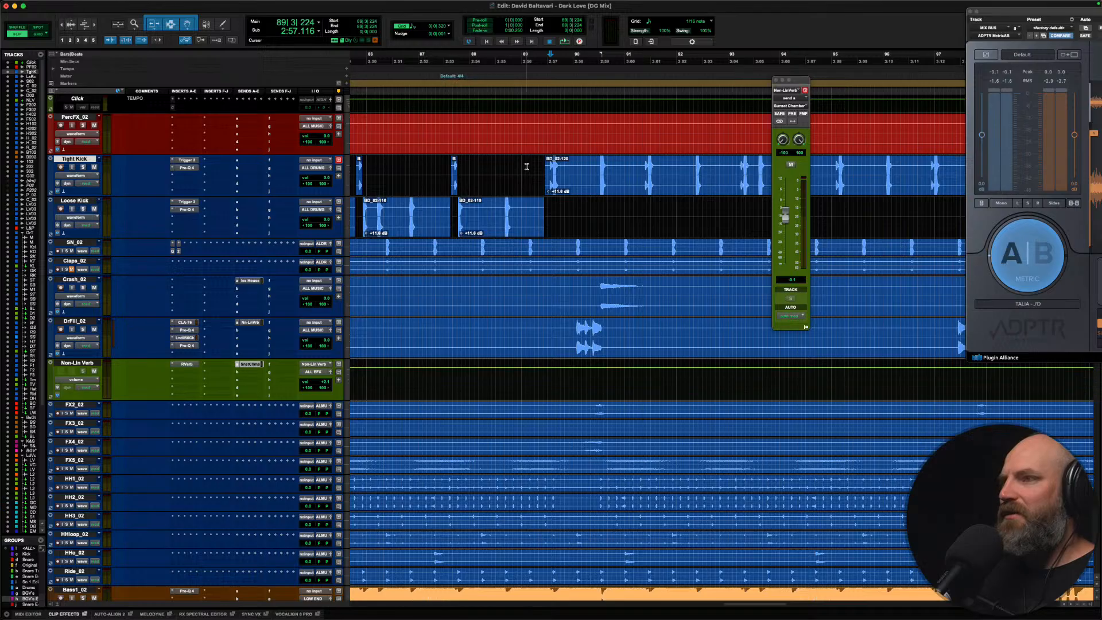
key(Tab)
drag(557, 167, 635, 167)
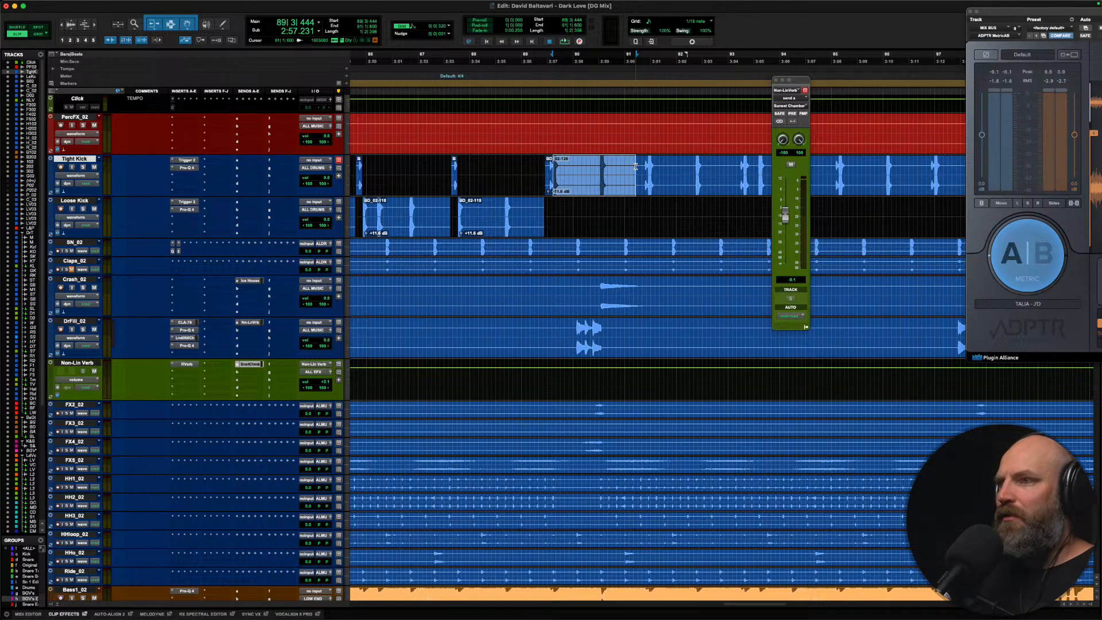
key(super+x)
key(semicolon)
key(super+v)
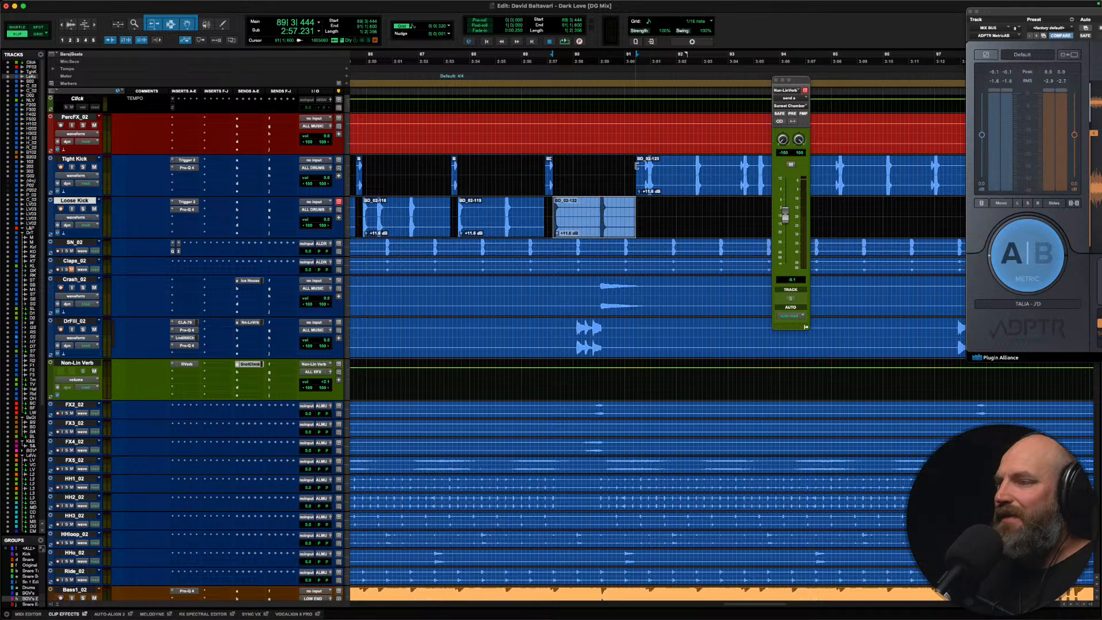
Step: Move the Tight Kick hits starting at 91|2|814 to the same position on Loose Kick
key(p)
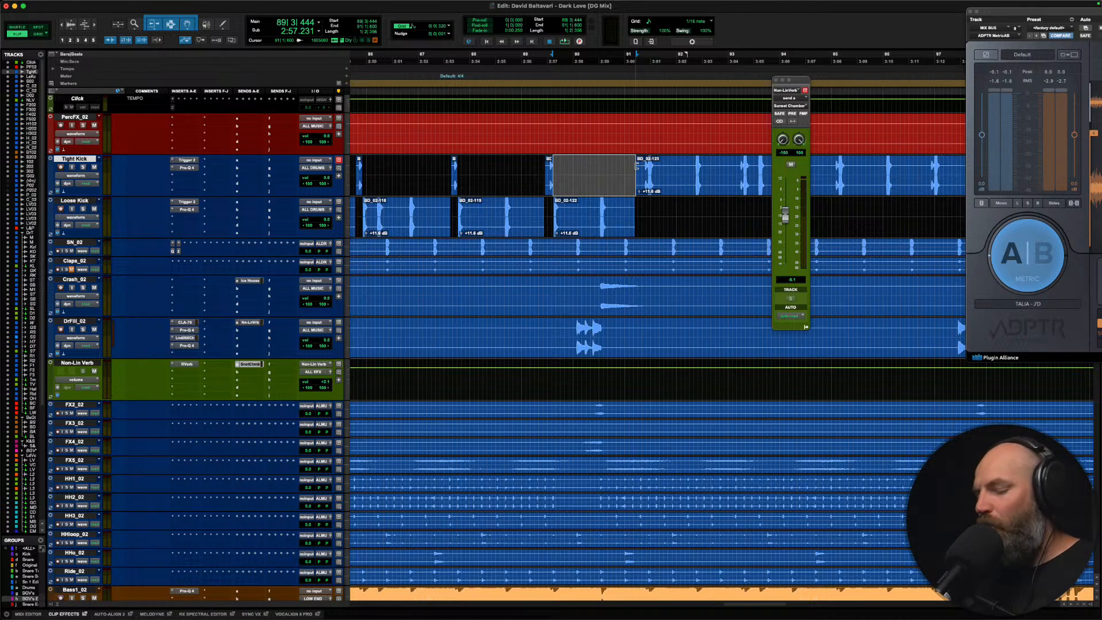
key(semicolon)
key(p)
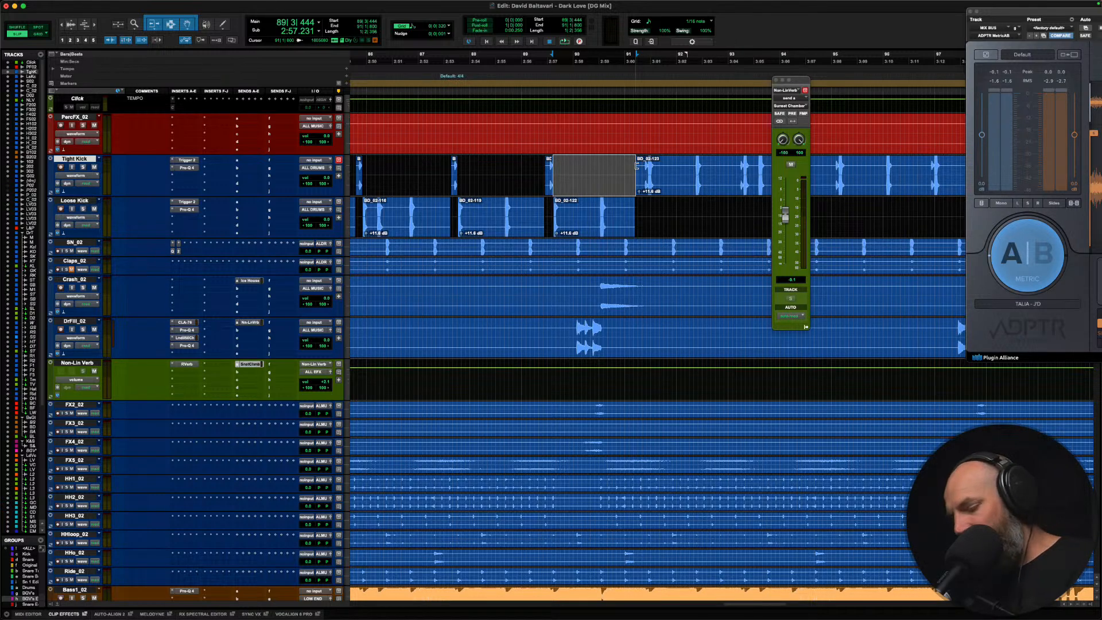
key(Tab)
key(alt+Tab)
key(alt+Tab)
key(alt+Tab)
key(Tab)
key(Tab)
key(Tab)
key(Tab)
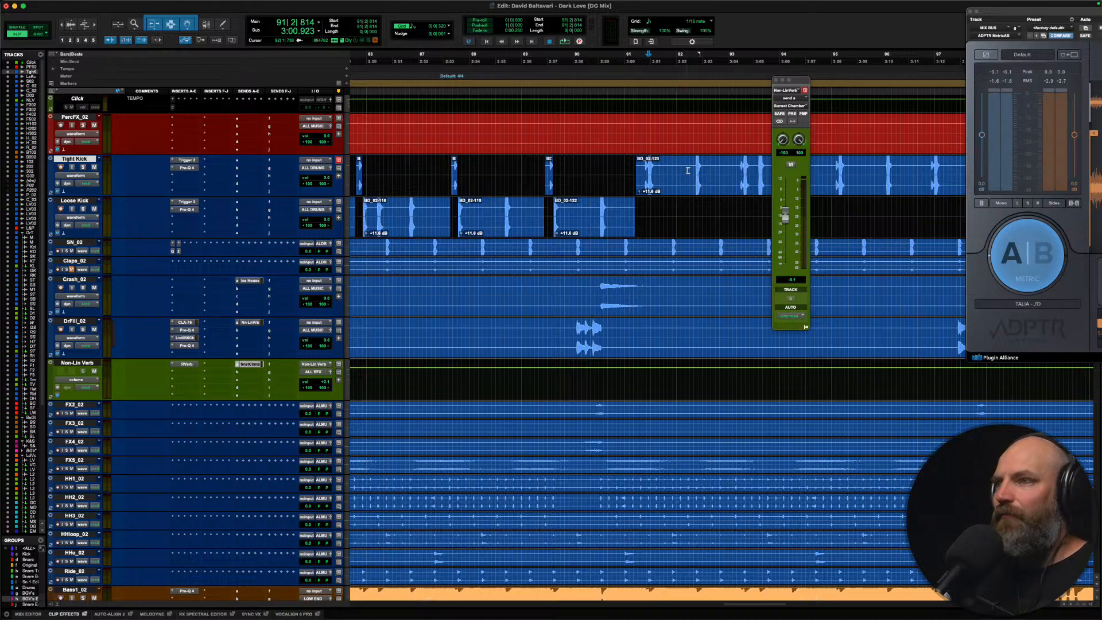
scroll(687, 170, right, 3)
shift+click(664, 170)
key(super+x)
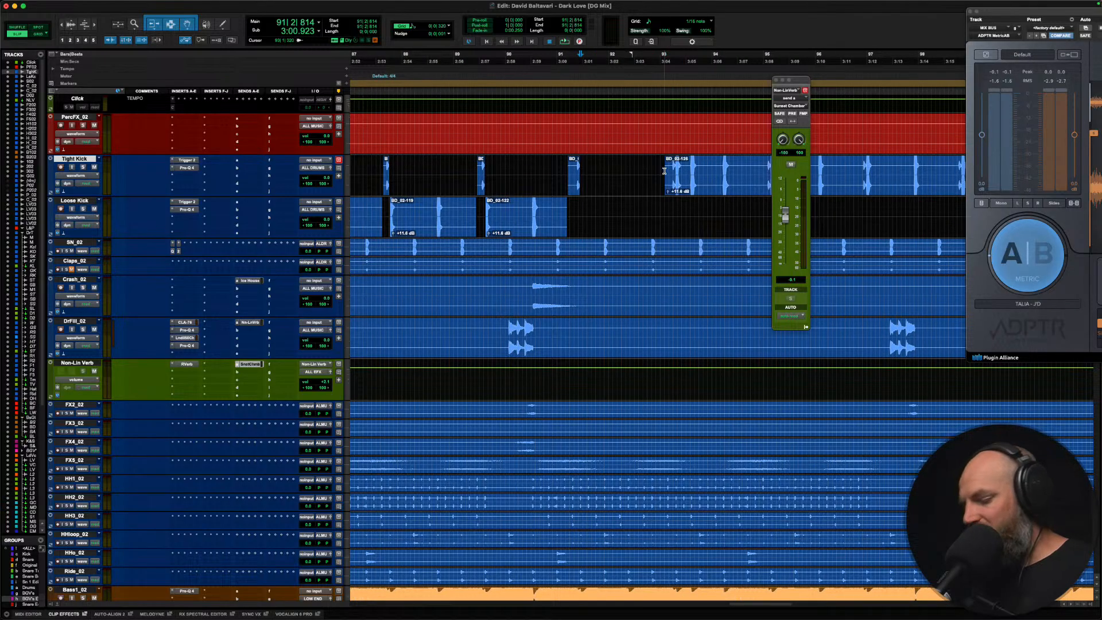
key(semicolon)
key(super+v)
Step: Move the Tight Kick hits starting at 93|2|223 to the same position on Loose Kick
key(p)
scroll(642, 168, right, 5)
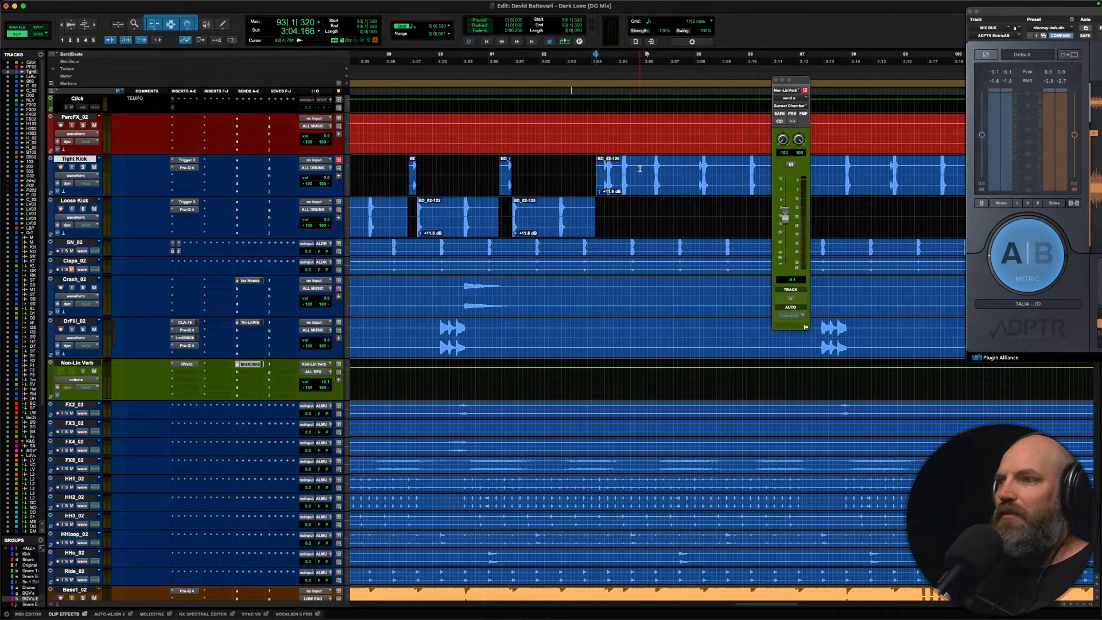
key(Tab)
drag(492, 168, 524, 169)
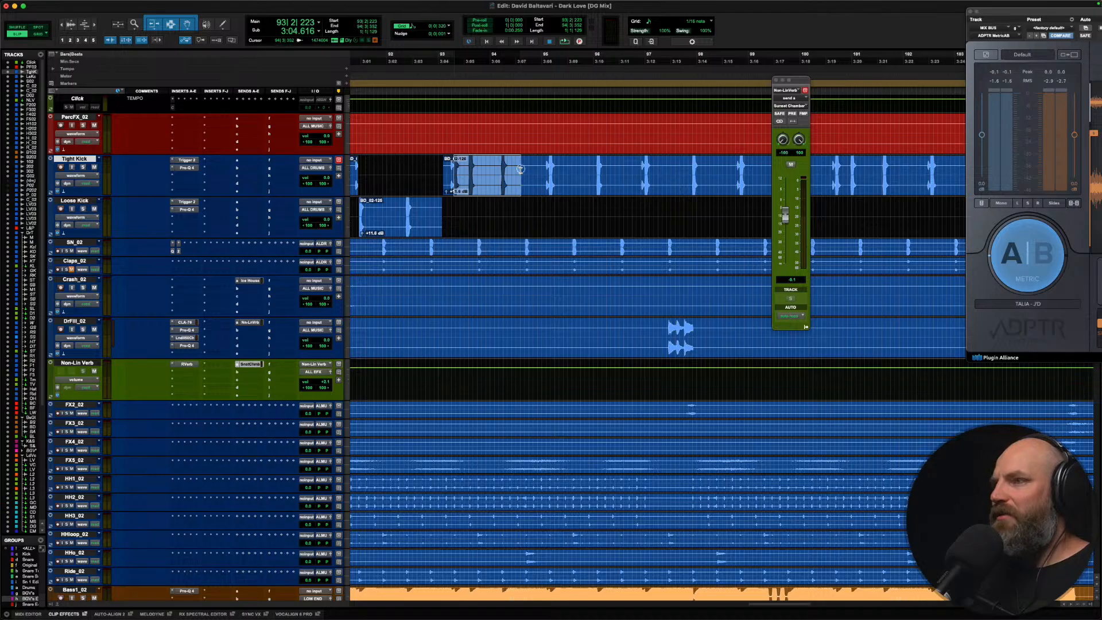
key(super+x)
key(semicolon)
key(super+v)
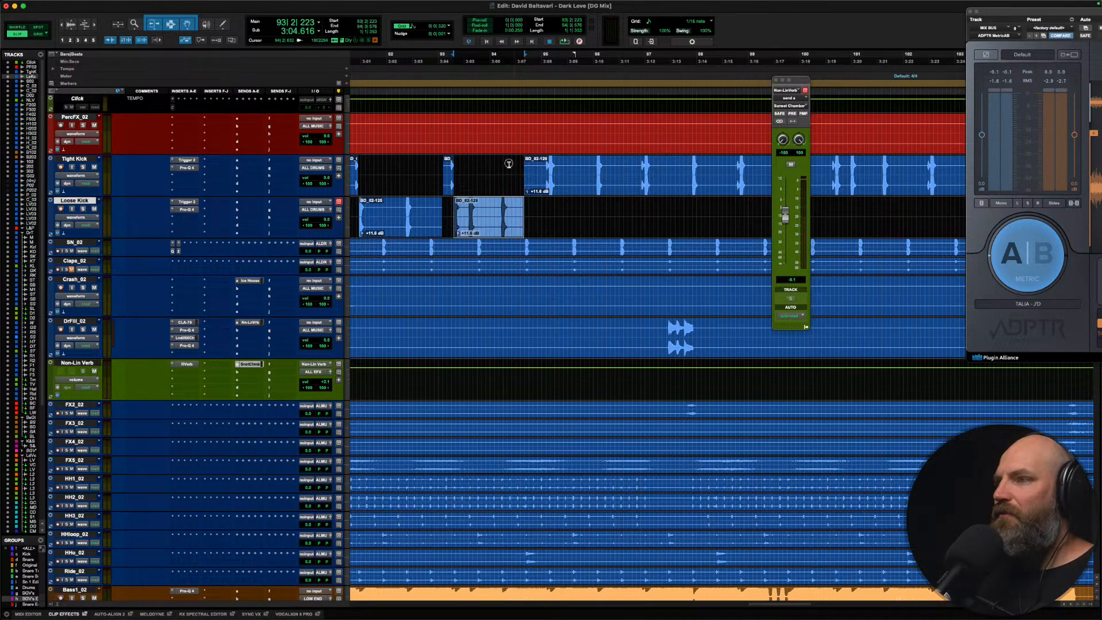
Step: Move the Tight Kick hits starting at 95|1|592 to the same position on Loose Kick
click(509, 165)
key(Tab)
key(Tab)
key(Tab)
drag(553, 167, 631, 169)
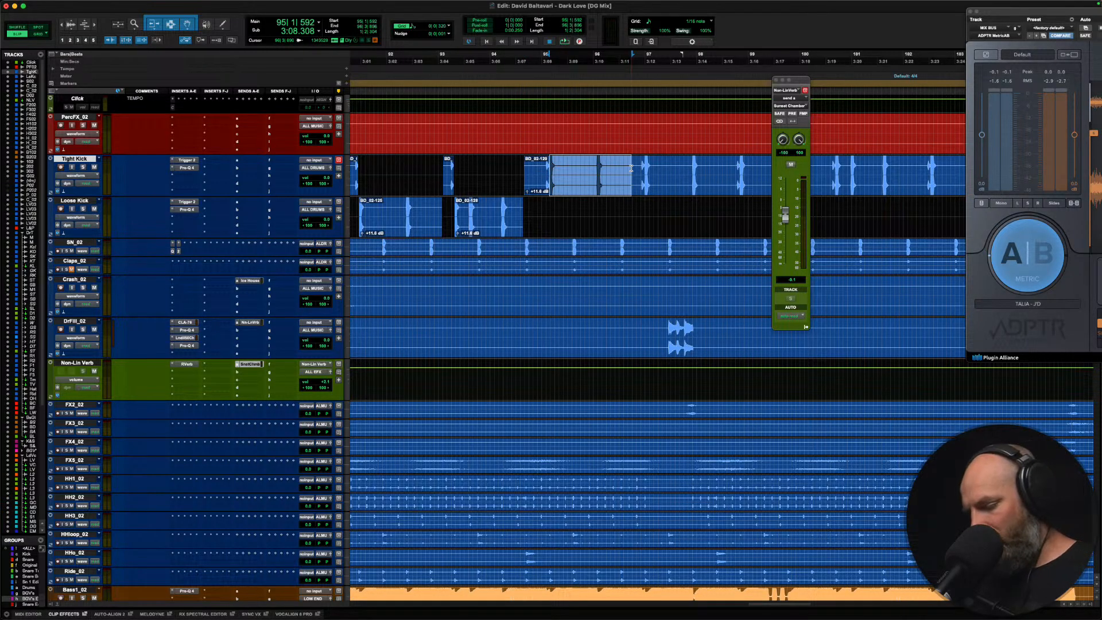
key(super+x)
key(semicolon)
key(super+v)
Step: Move the Tight Kick hits starting at 97|1|000 to the same position on Loose Kick
scroll(631, 168, right, 2)
drag(575, 168, 647, 167)
key(super+x)
key(semicolon)
key(super+v)
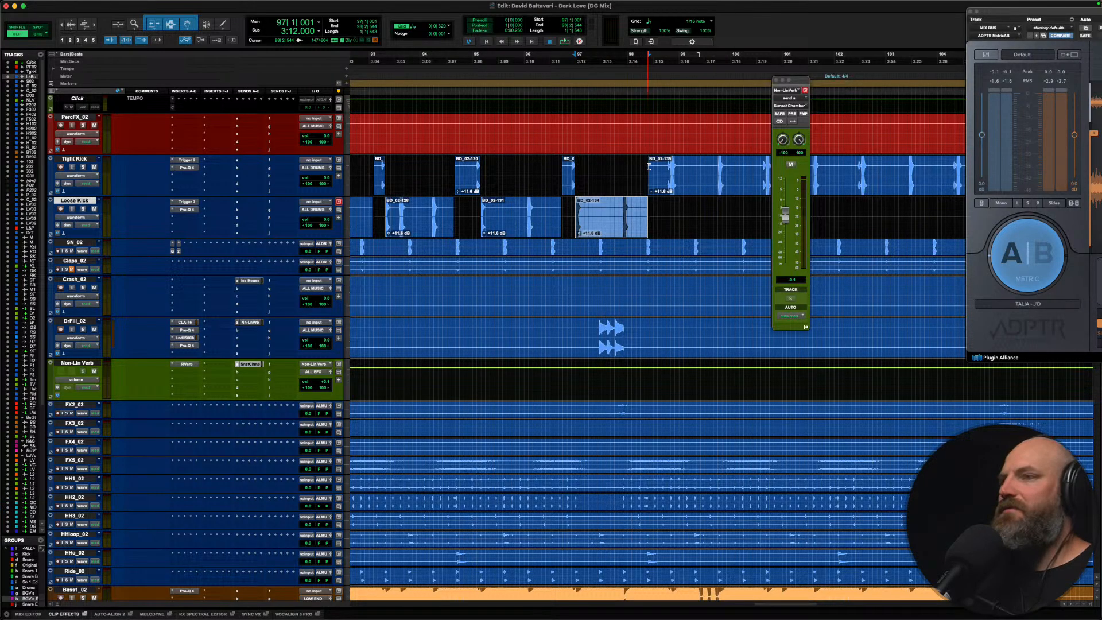
Step: Move the Tight Kick hits starting at 98|4|370 to the same position on Loose Kick
scroll(574, 168, right, 3)
click(566, 166)
drag(572, 166, 649, 167)
key(super+x)
key(semicolon)
key(super+v)
key(super+Tab)
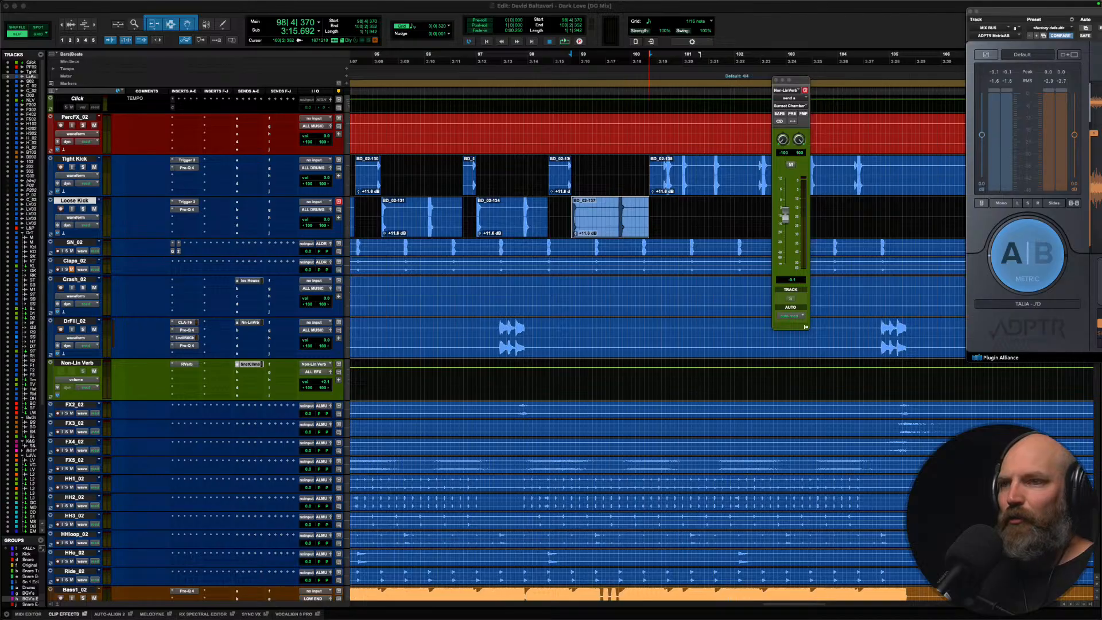
Step: Move the Tight Kick hits starting in bar 100 to the same position on Loose Kick
scroll(627, 214, right, 3)
click(468, 168)
key(Tab)
key(Tab)
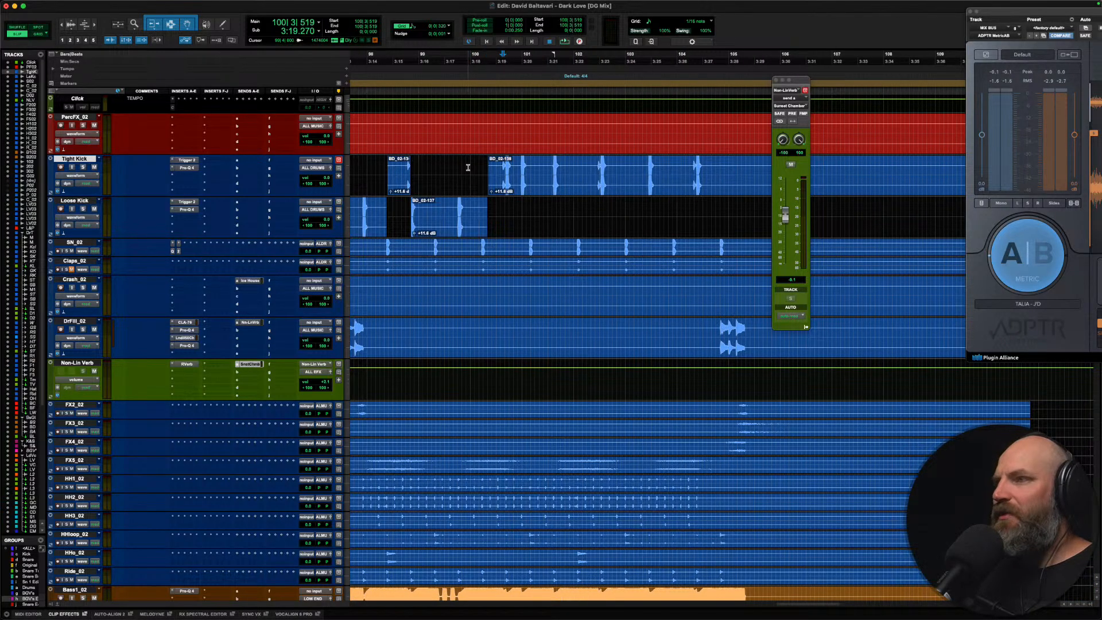
drag(505, 168, 586, 169)
key(x)
key(semicolon)
key(v)
Step: Move the Tight Kick hits starting at 102|3|149 to the same position on Loose Kick
click(586, 168)
key(Tab)
drag(629, 163, 681, 169)
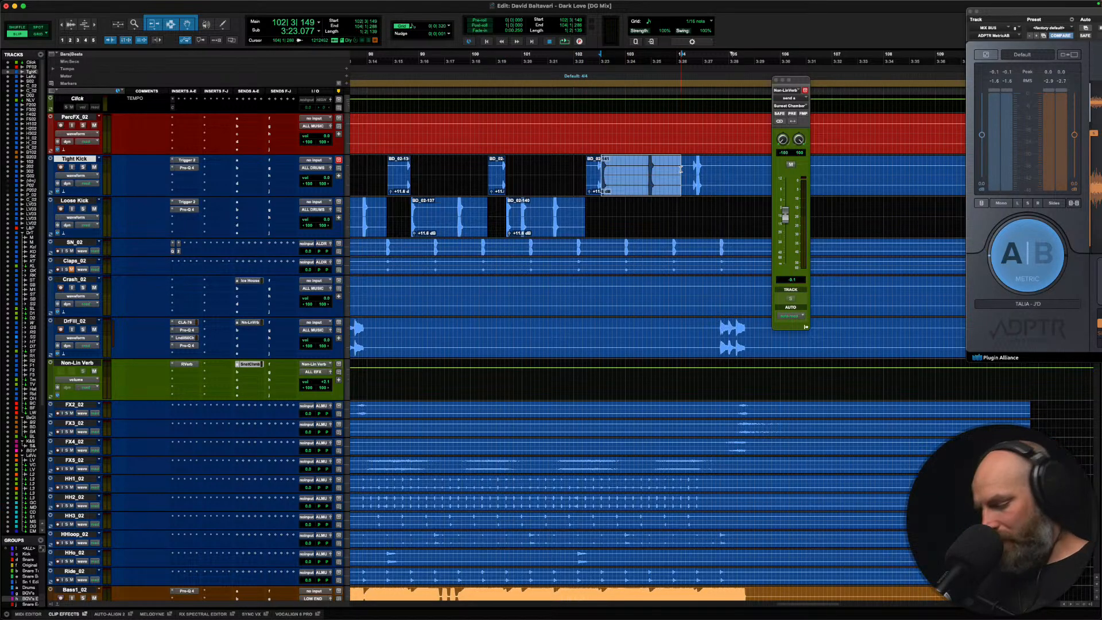
key(x)
key(semicolon)
key(v)
Step: Move the last Tight Kick section, in bar 104, to the same position on Loose Kick
click(681, 168)
key(Tab)
drag(710, 168, 747, 168)
key(x)
key(semicolon)
key(v)
Step: Delete the leftover silent Tight Kick clip after the song's last kick hit
scroll(747, 168, right, 5)
double_click(530, 170)
key(Delete)
Step: Return to the session start and delete the silent Tight Kick clip before the first kick hit
key(r)
key(r)
key(r)
key(Return)
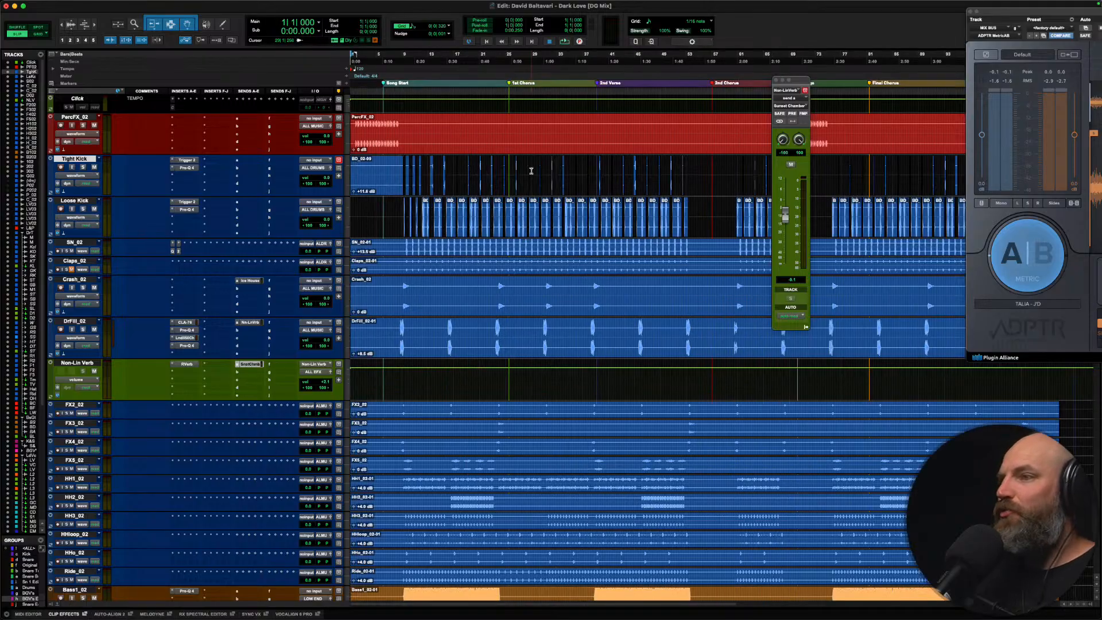
double_click(358, 171)
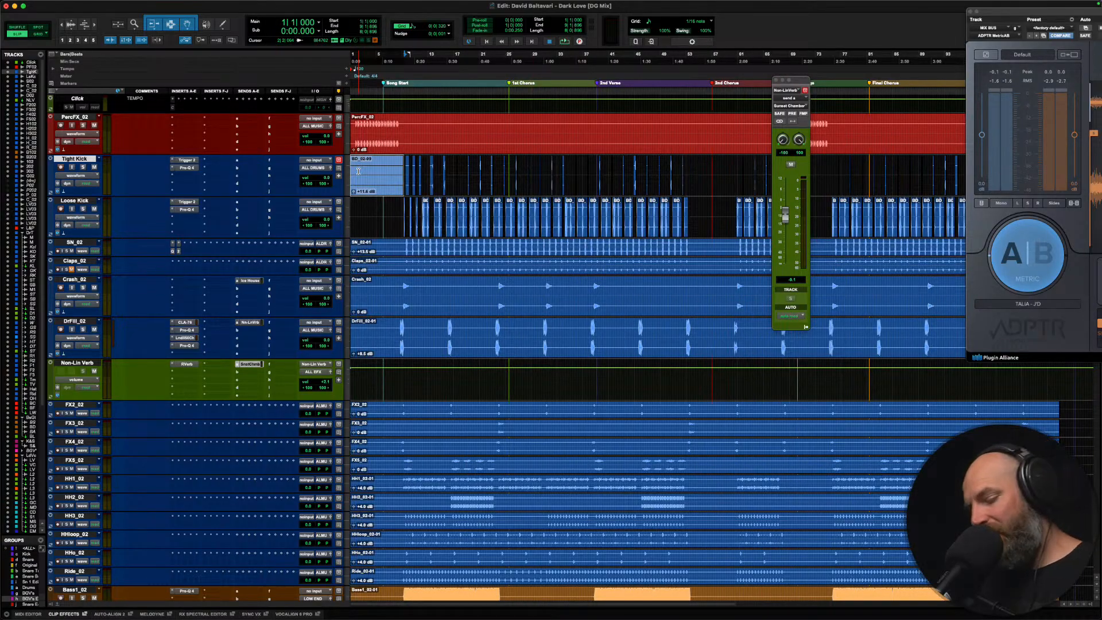
key(Delete)
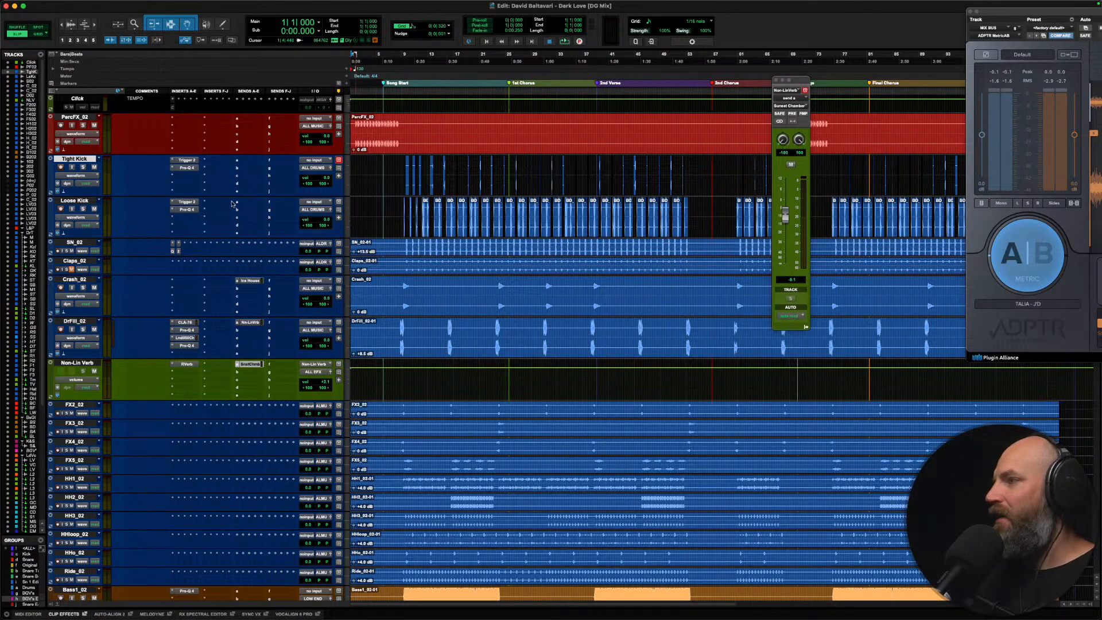
Step: Select the SN_02 track and move the Song Start marker to the very beginning of the session
scroll(212, 187, down, 2)
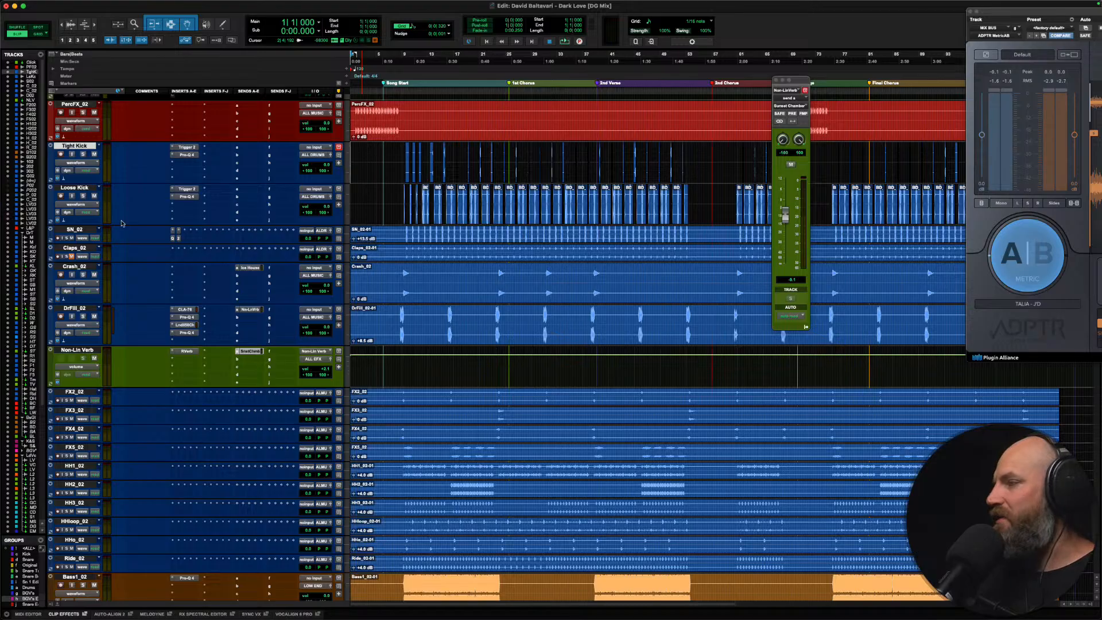
click(81, 230)
scroll(118, 267, down, 2)
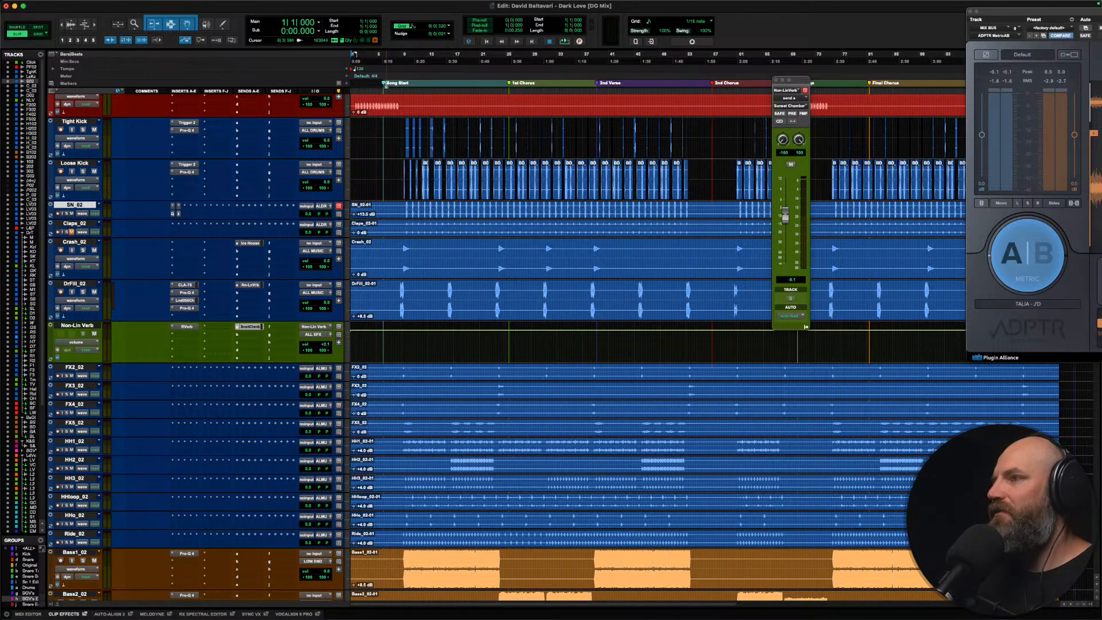
drag(384, 84, 327, 84)
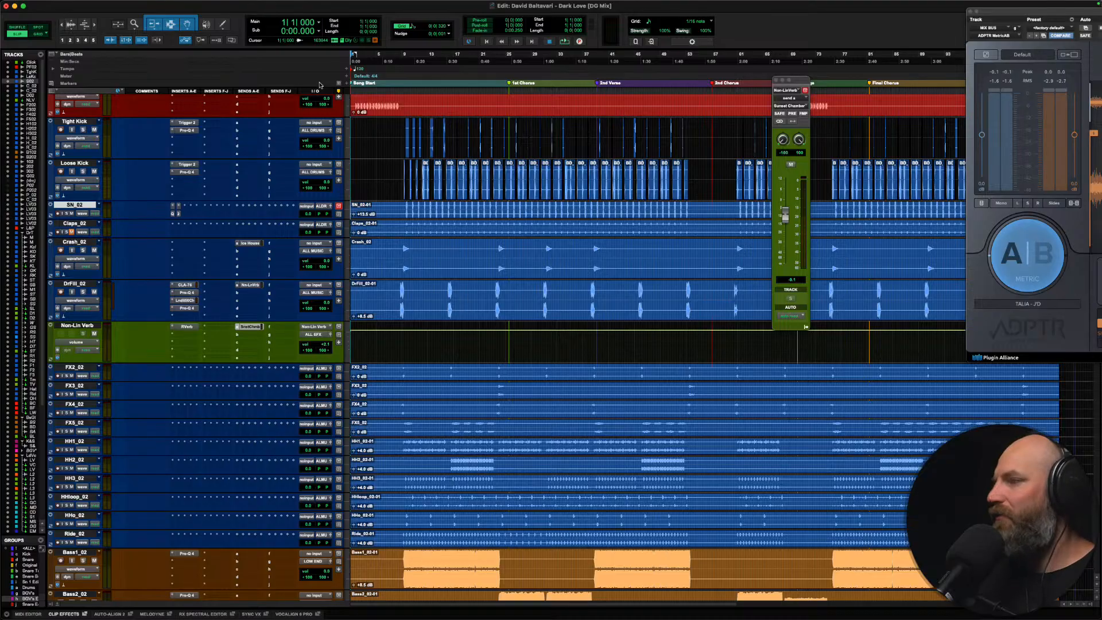
Step: Play the song from the start and enlarge the tracks Gtr1_02 through GtrSolo_02
key(space)
scroll(158, 361, down, 10)
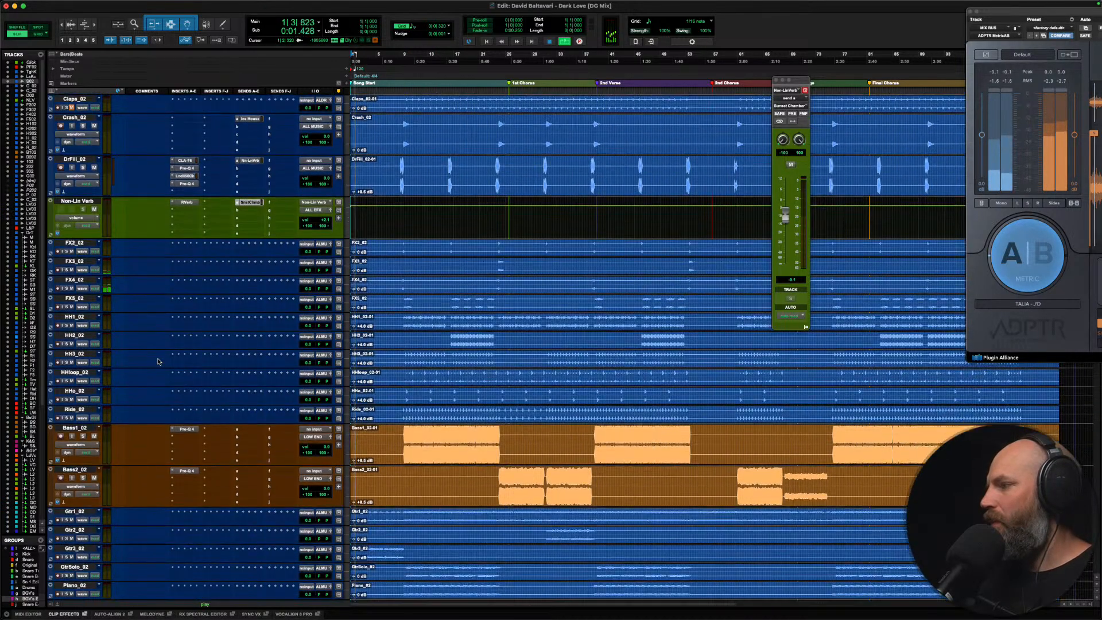
scroll(369, 306, down, 2)
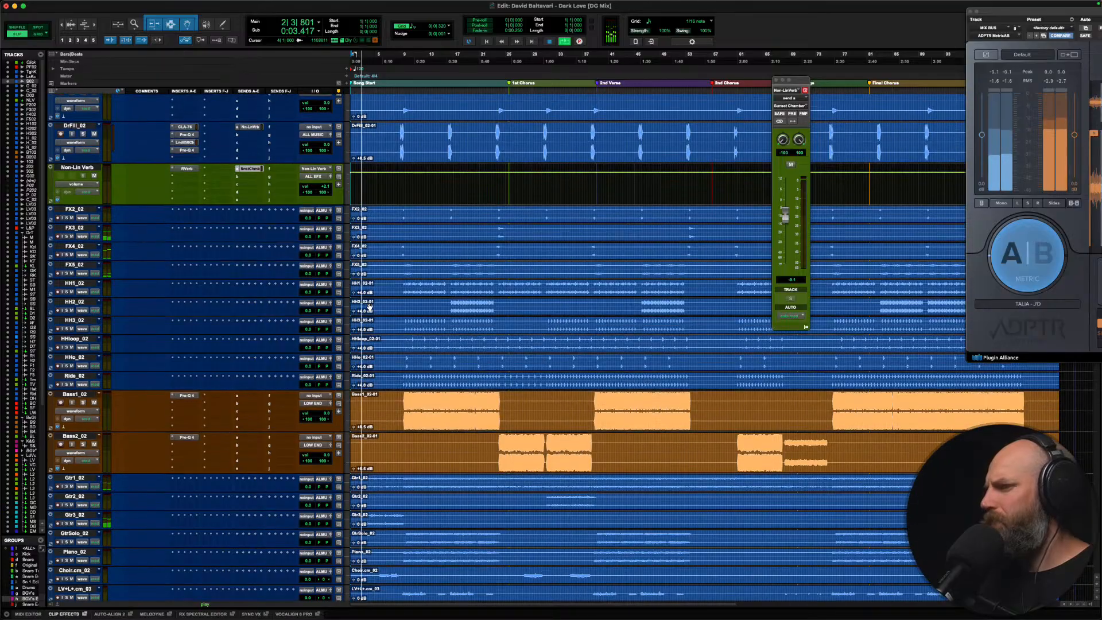
scroll(355, 307, down, 10)
click(68, 311)
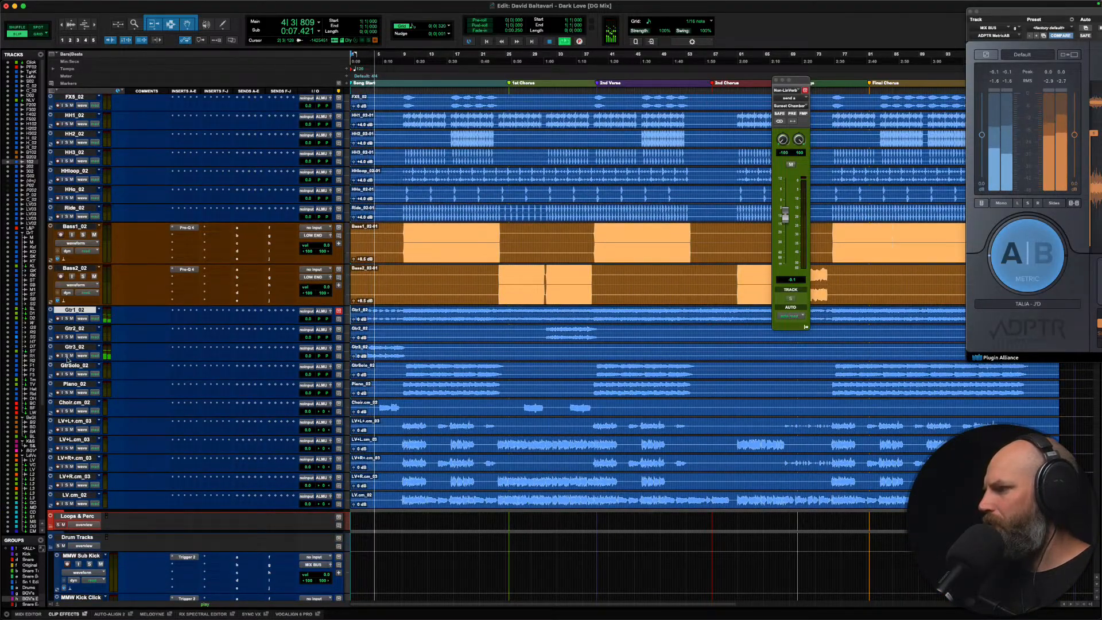
shift+click(73, 366)
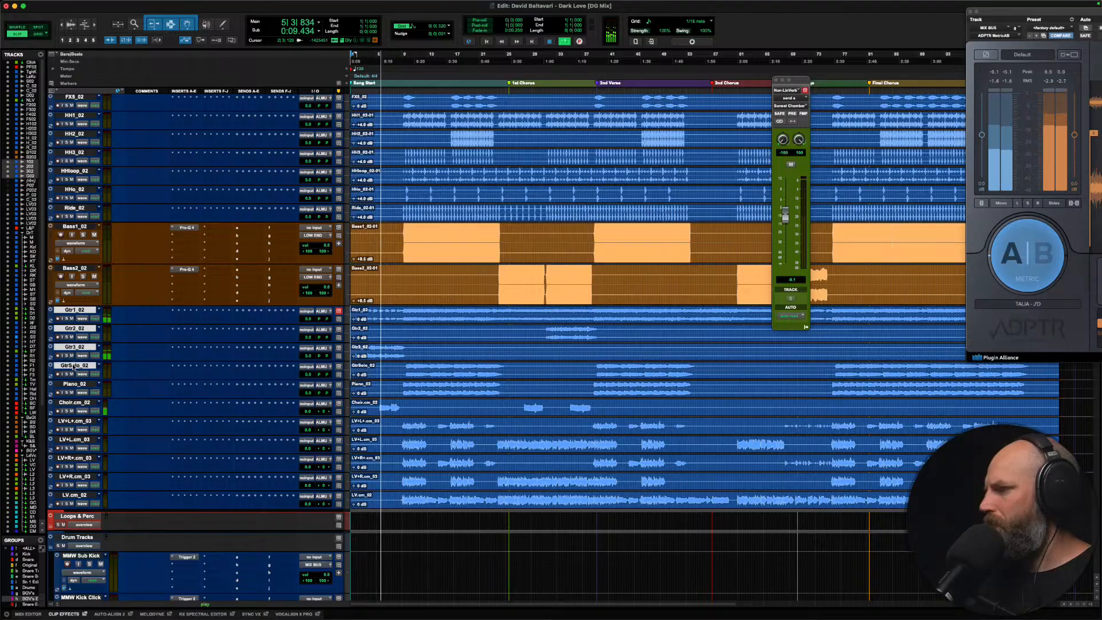
key(ctrl+Up)
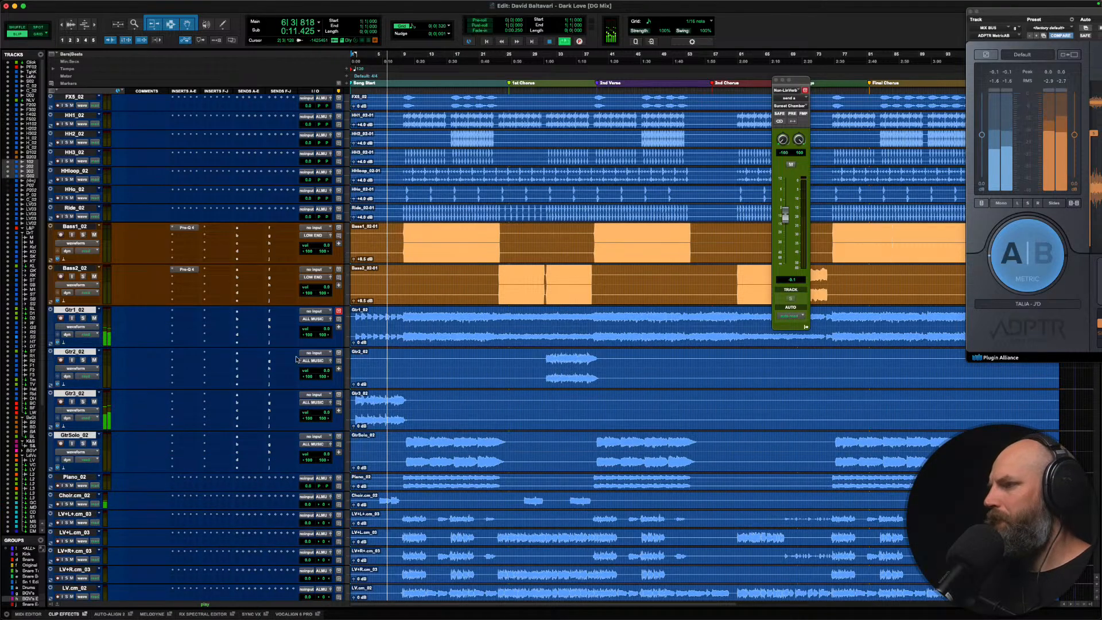
Step: Select all the clips on the four guitar tracks across the whole song and raise their clip gain to +4.0 dB
key(r)
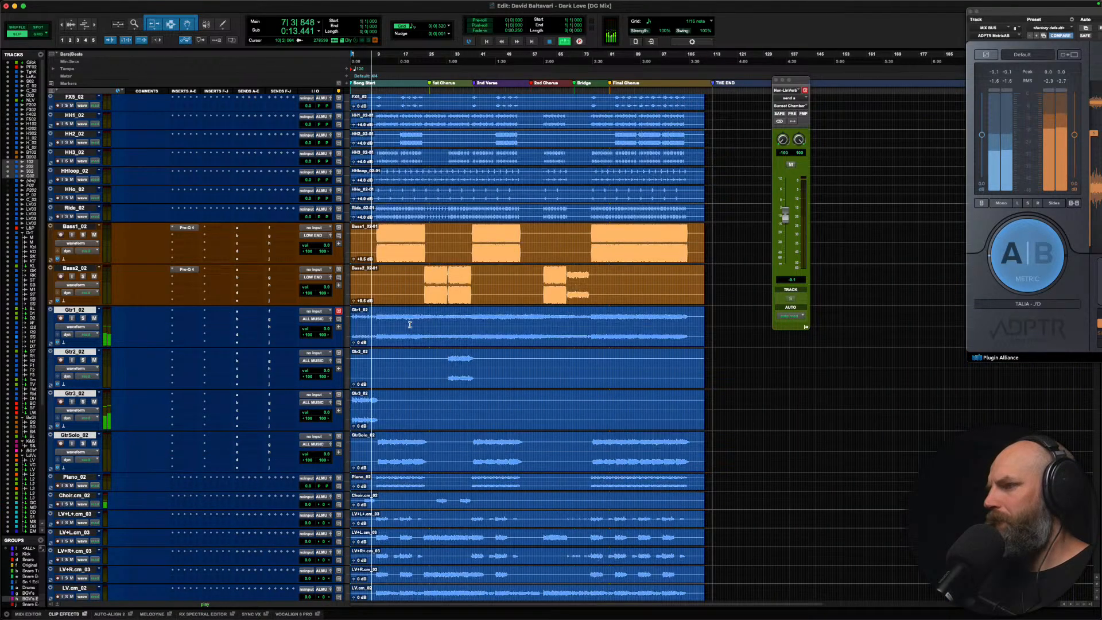
double_click(660, 336)
drag(723, 329, 729, 435)
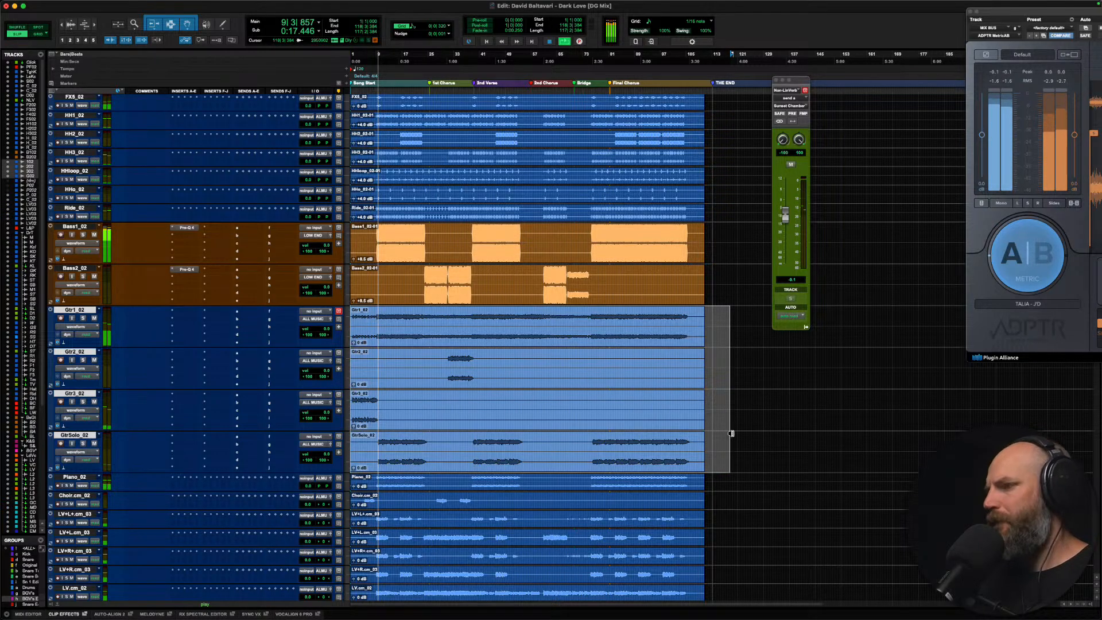
key(ctrl+shift+Up)
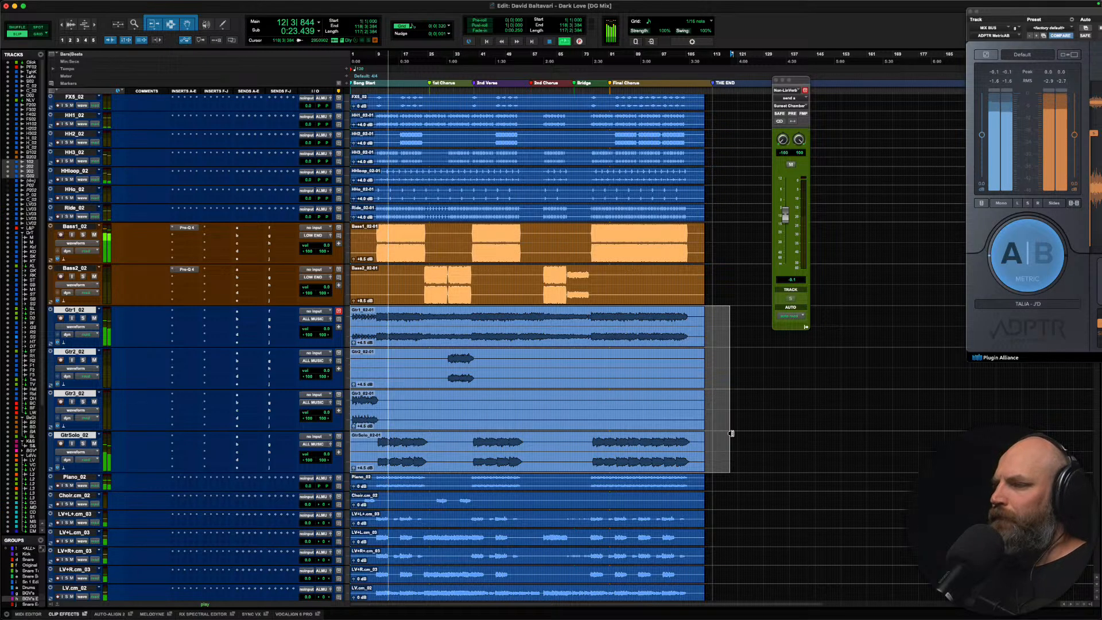
key(ctrl+shift+Down)
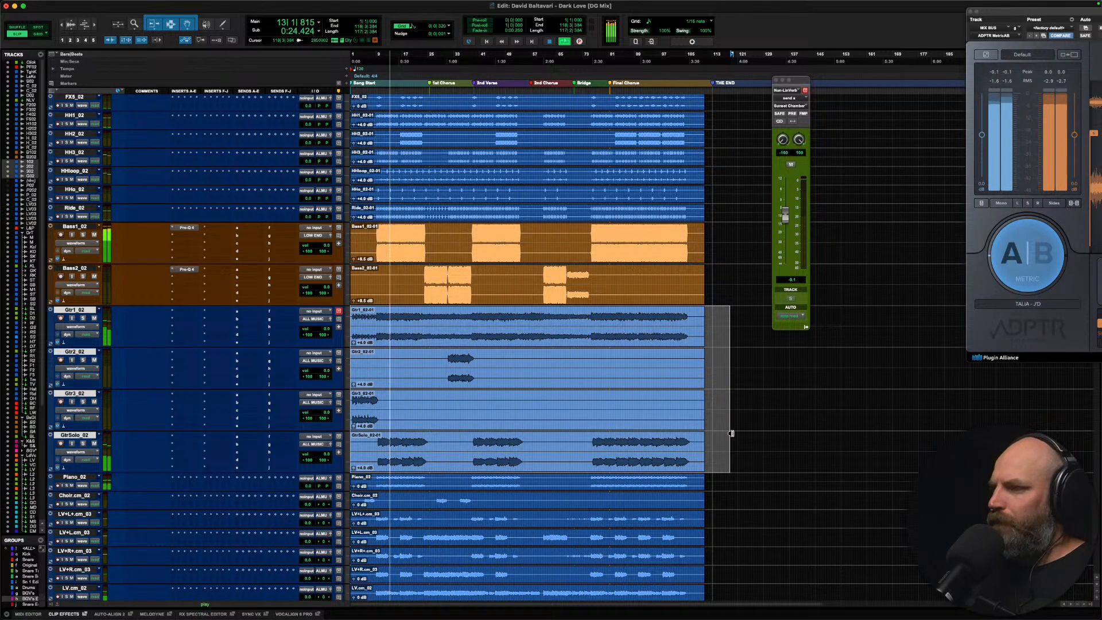
Step: Enlarge the Piano_02 track and raise the clip gain of its full-length clip
click(73, 436)
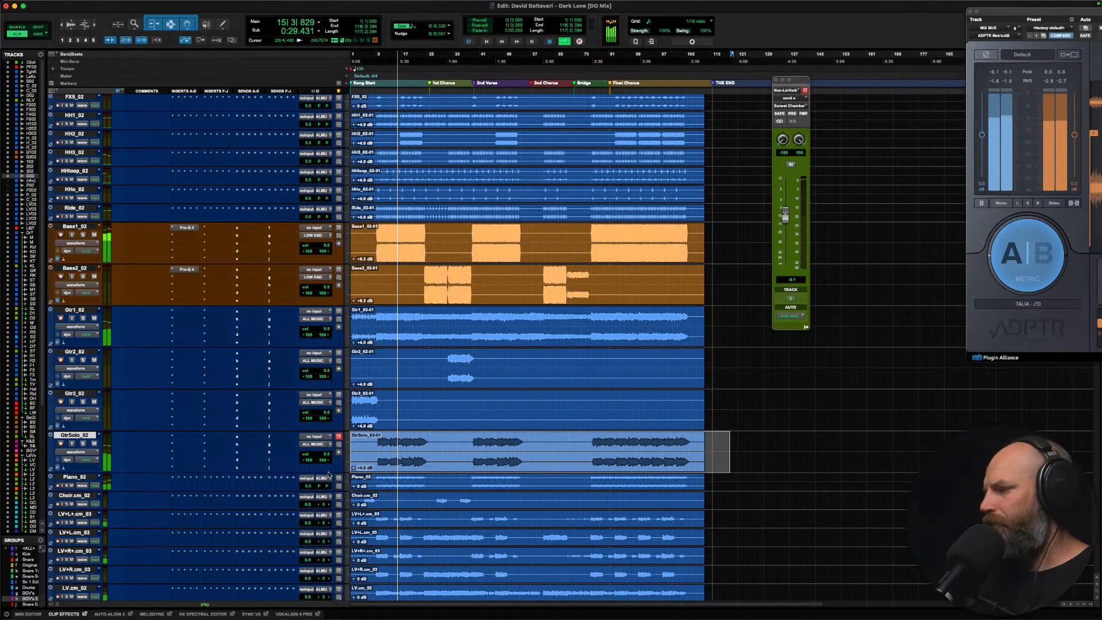
scroll(240, 460, down, 5)
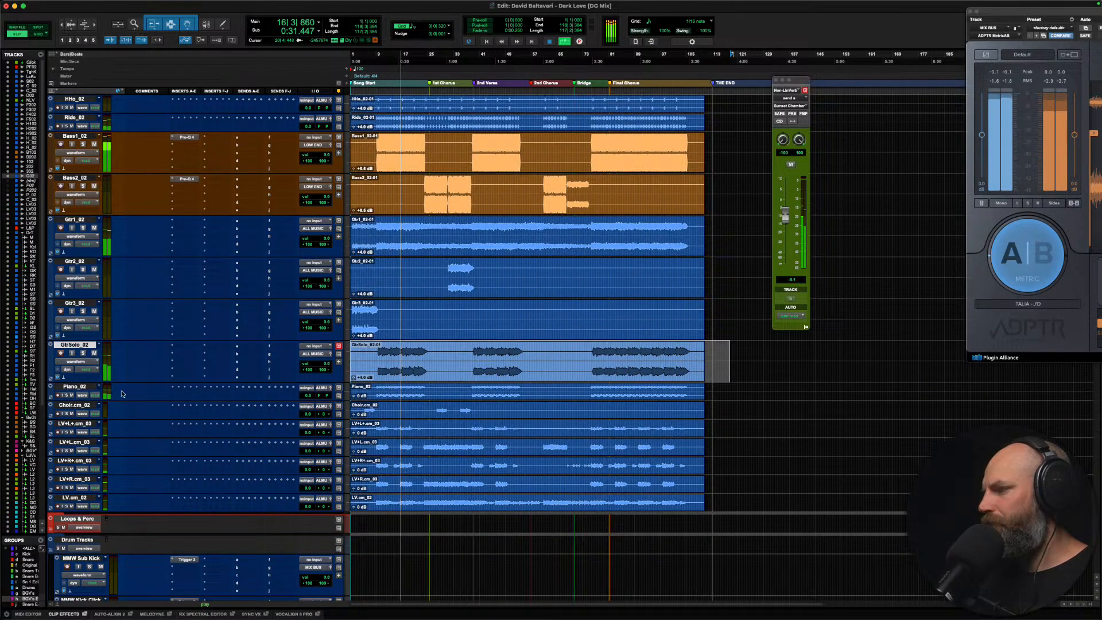
click(75, 387)
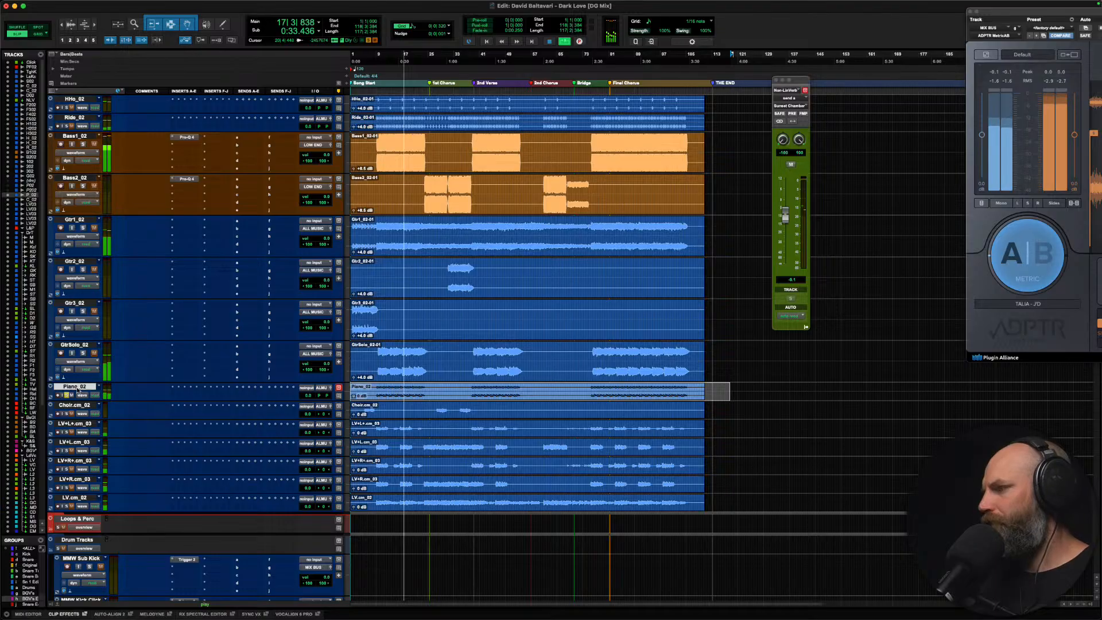
key(ctrl+Up)
key(shift+s)
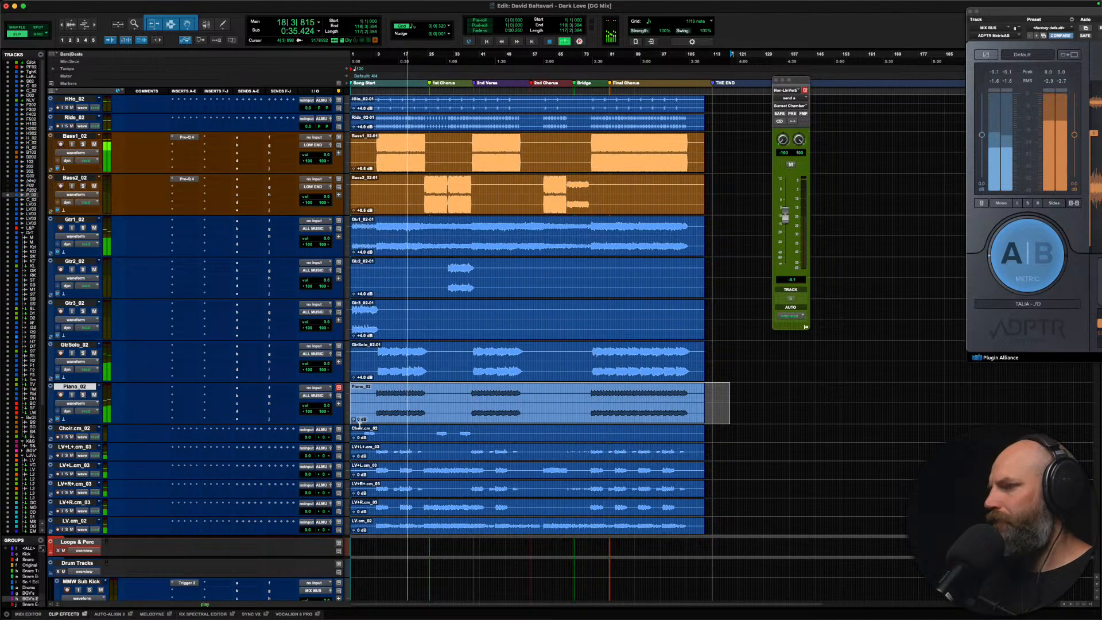
drag(354, 420, 298, 393)
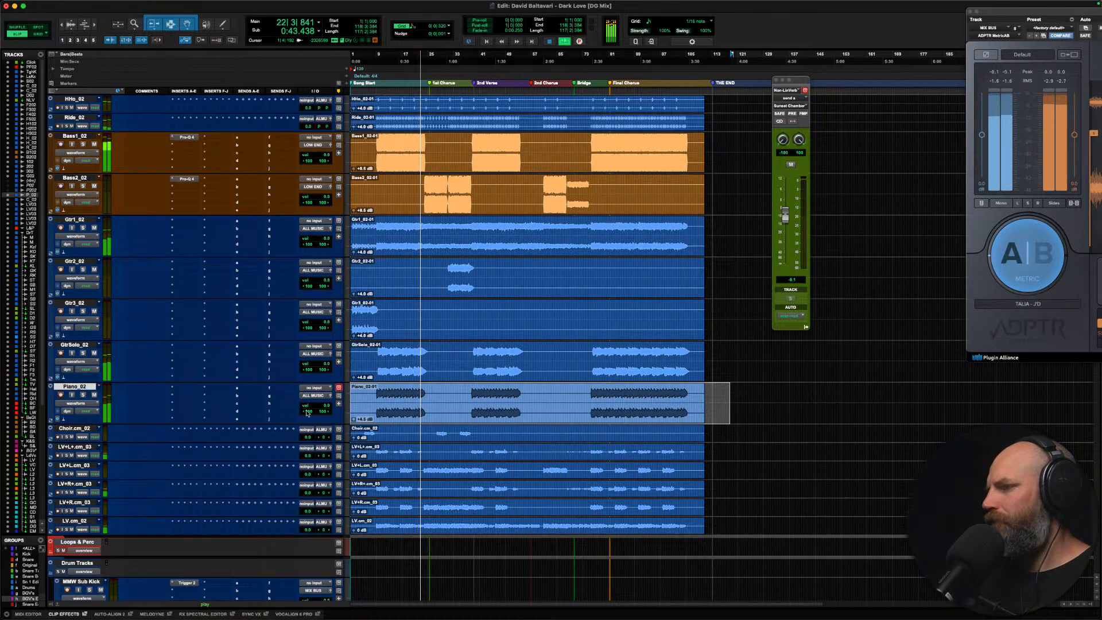
Step: Compare the mix with Piano_02 muted, restart playback, and set the piano's clip gain to +1.2 dB
click(94, 394)
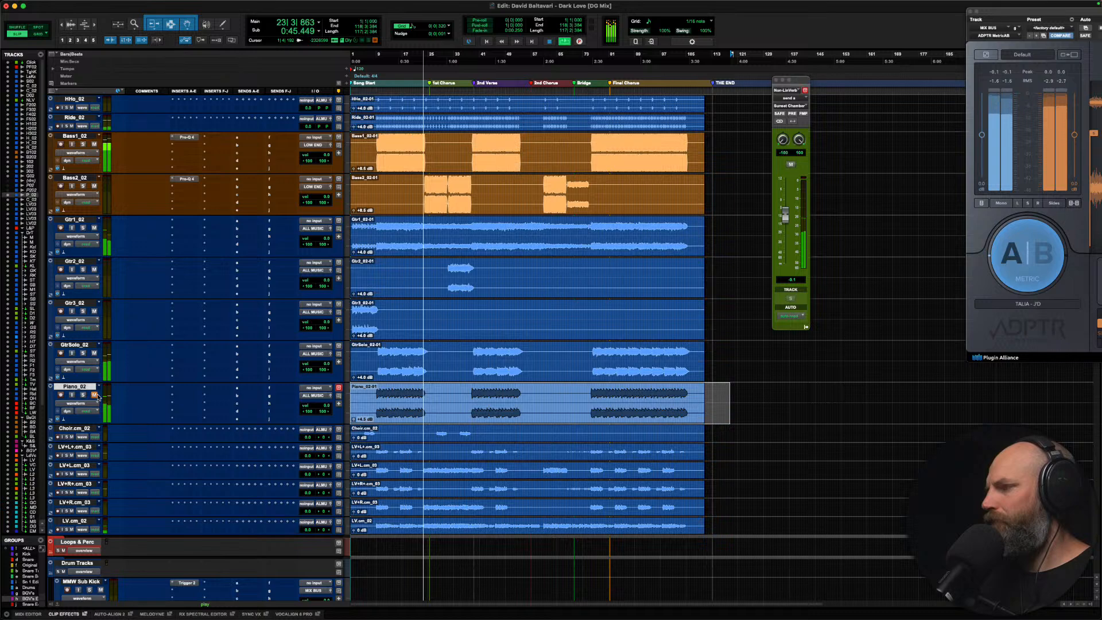
key(space)
key(space)
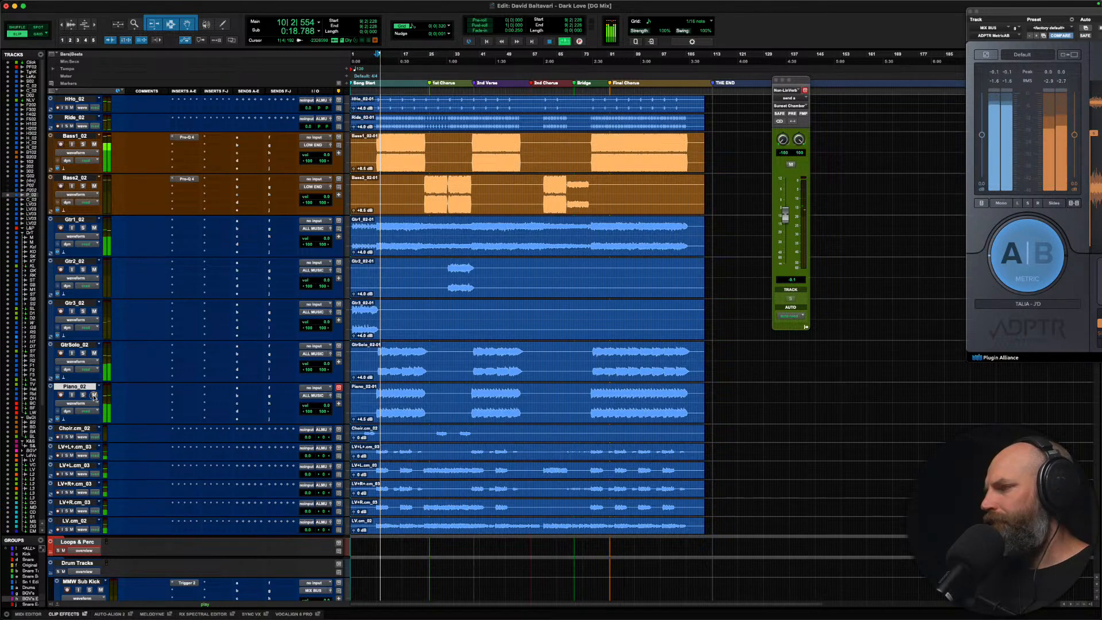
drag(353, 418, 341, 446)
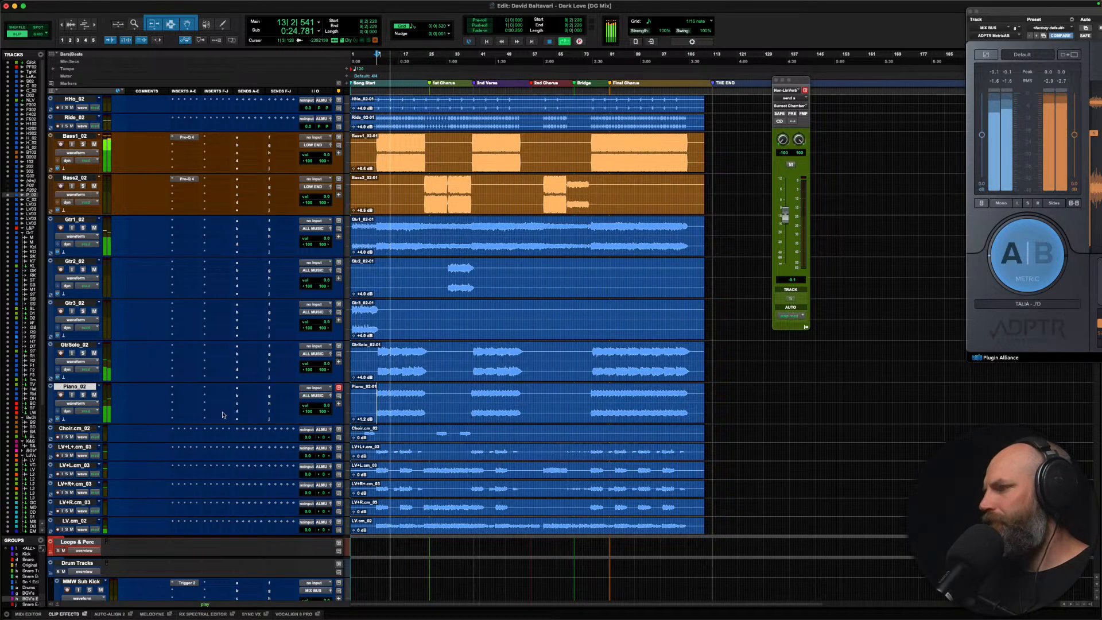
Step: Solo the piano together with the bass and insert a FabFilter Pro-Q 4 on Piano_02
click(83, 395)
click(84, 144)
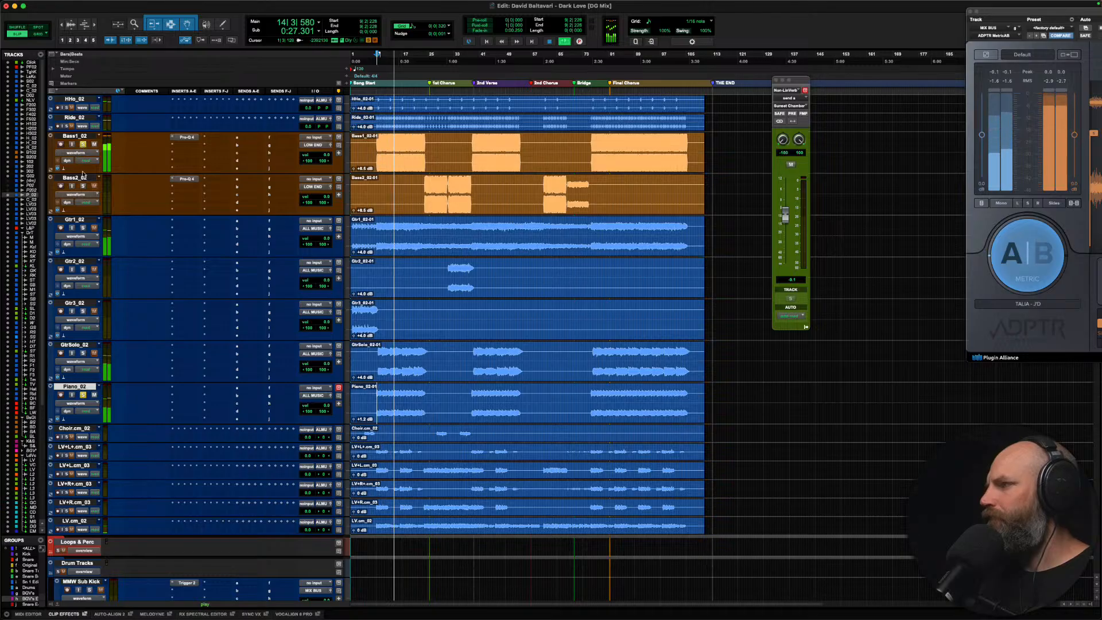
click(183, 394)
click(218, 367)
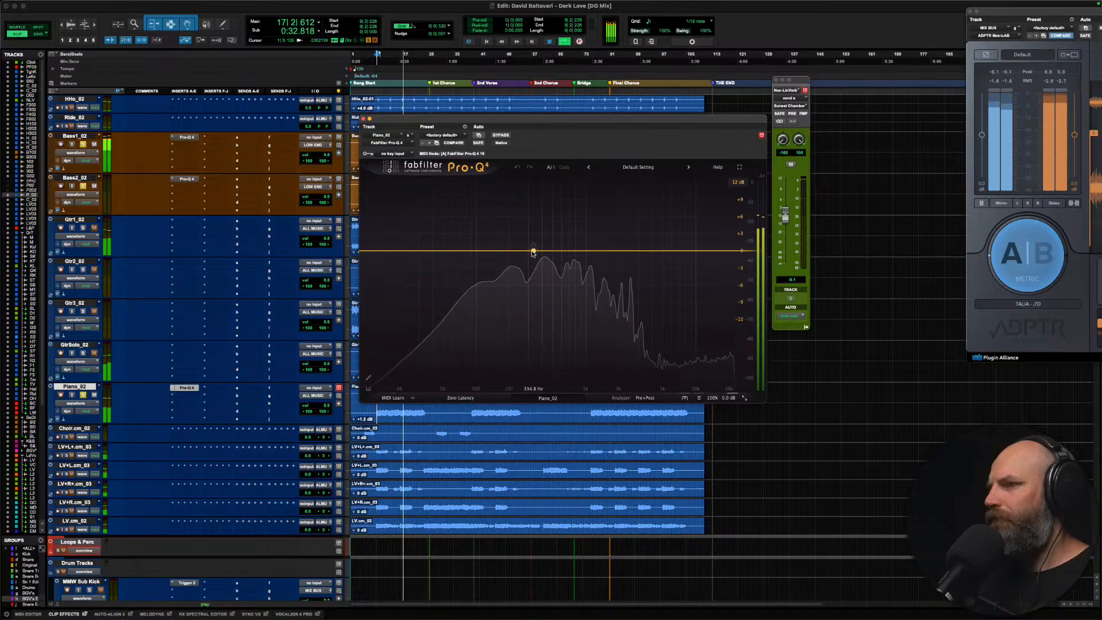
Step: Cut the piano by about 7 dB near 554 Hz and add a shallower bell cut in the upper mids
drag(513, 252, 558, 290)
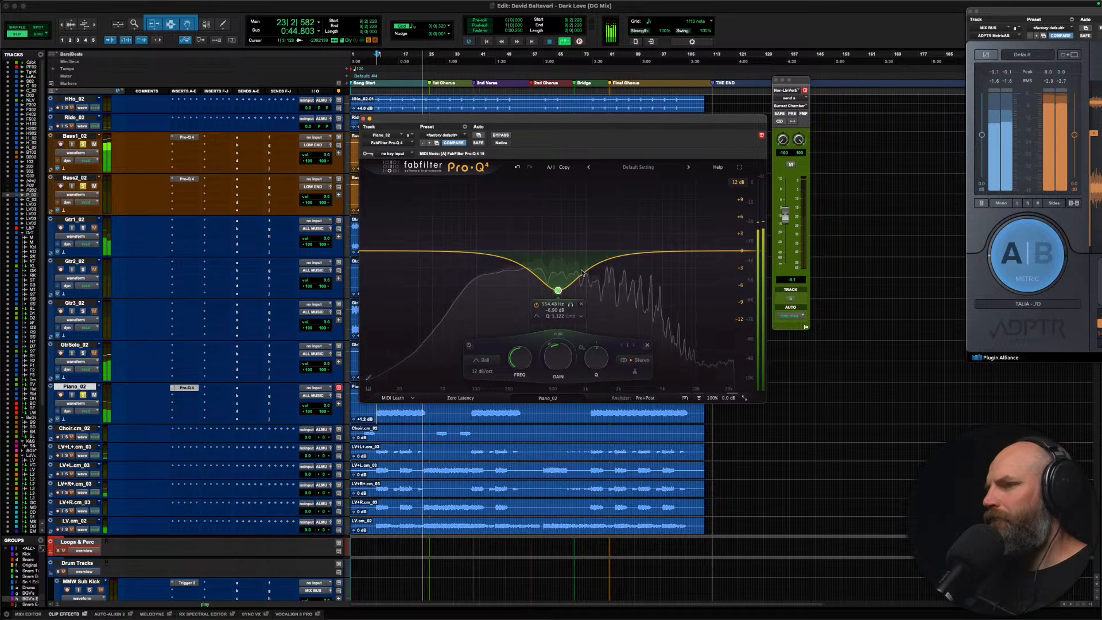
drag(617, 254, 598, 275)
key(space)
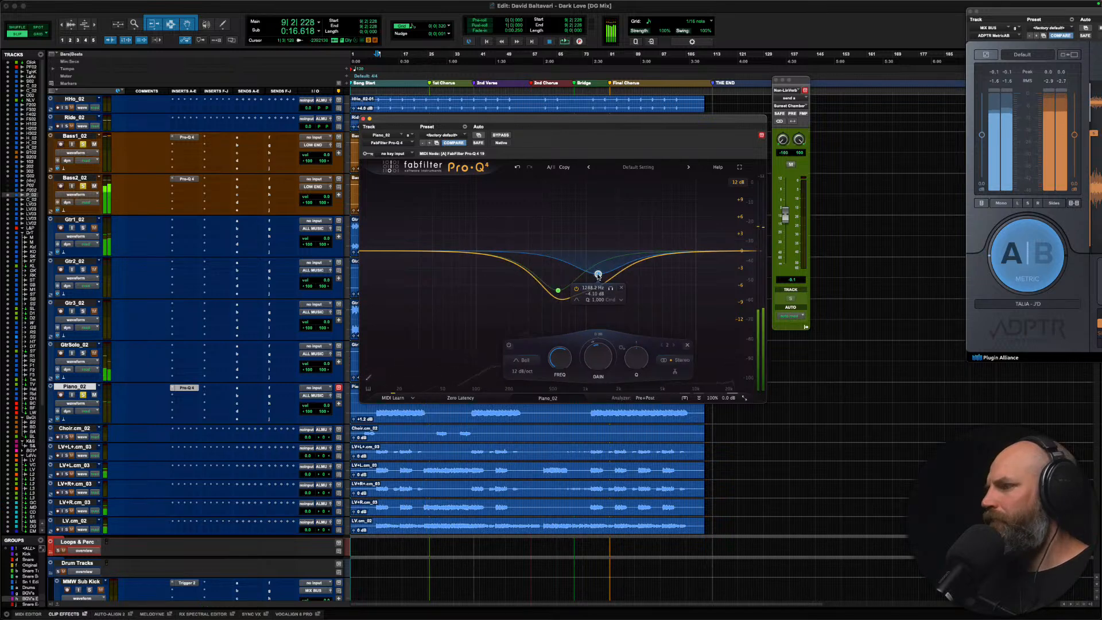
key(space)
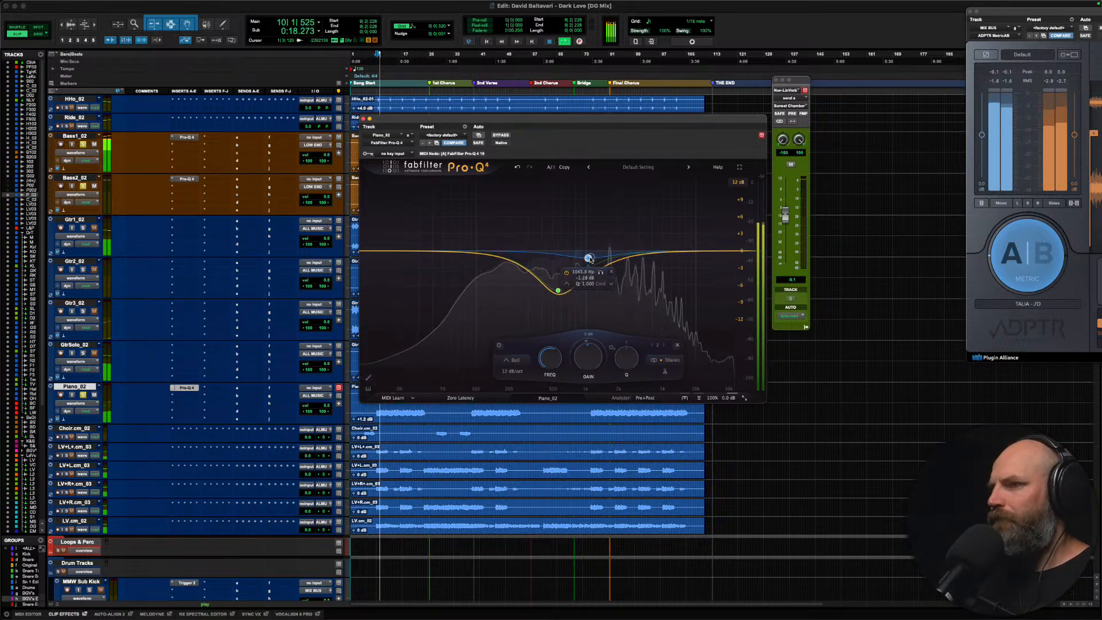
drag(586, 255, 636, 268)
Step: Raise the piano's Pro-Q 4 output level to +4.4 dB and compare the sound with the EQ bypassed
mouse_move(723, 400)
drag(716, 367, 716, 344)
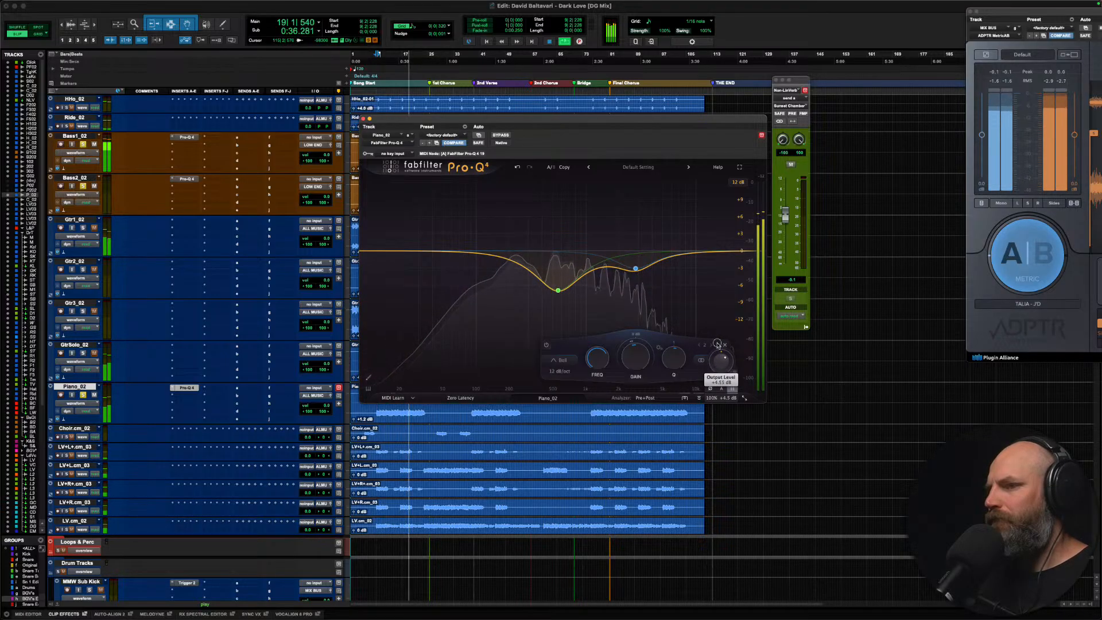
click(500, 135)
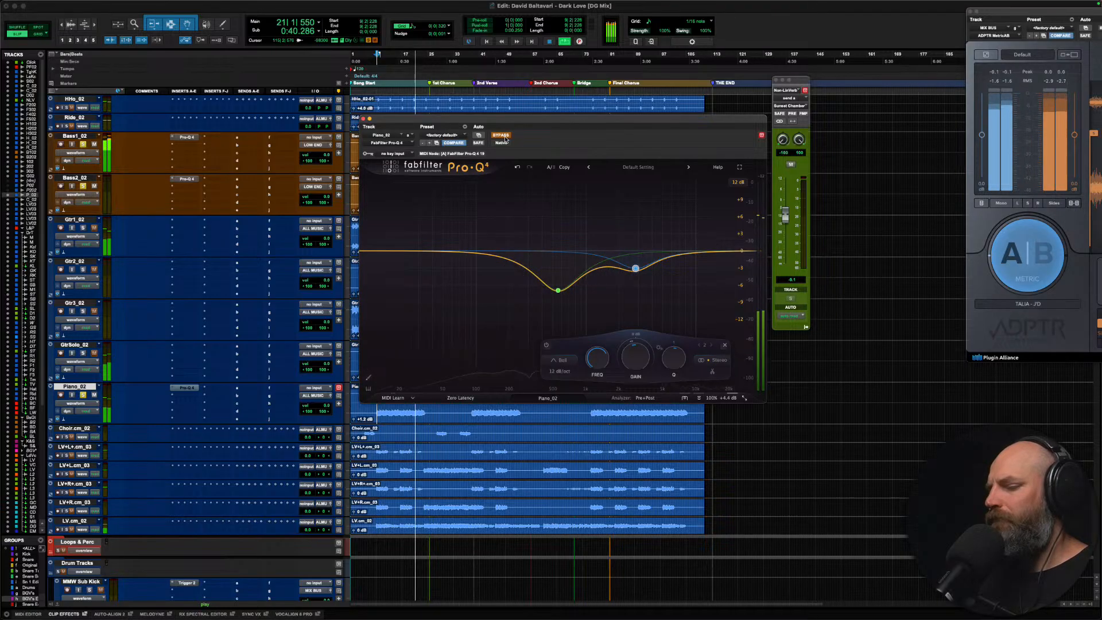
click(502, 135)
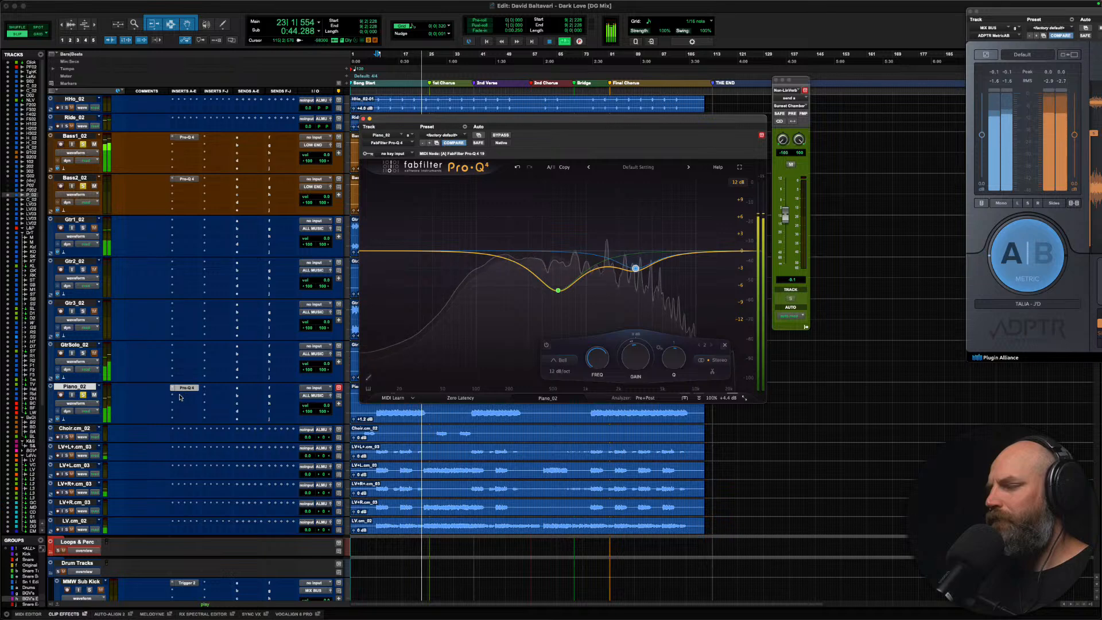
Step: Stop playback, insert a CLA-76 compressor after the Pro-Q 4 on Piano_02, and solo the piano
key(space)
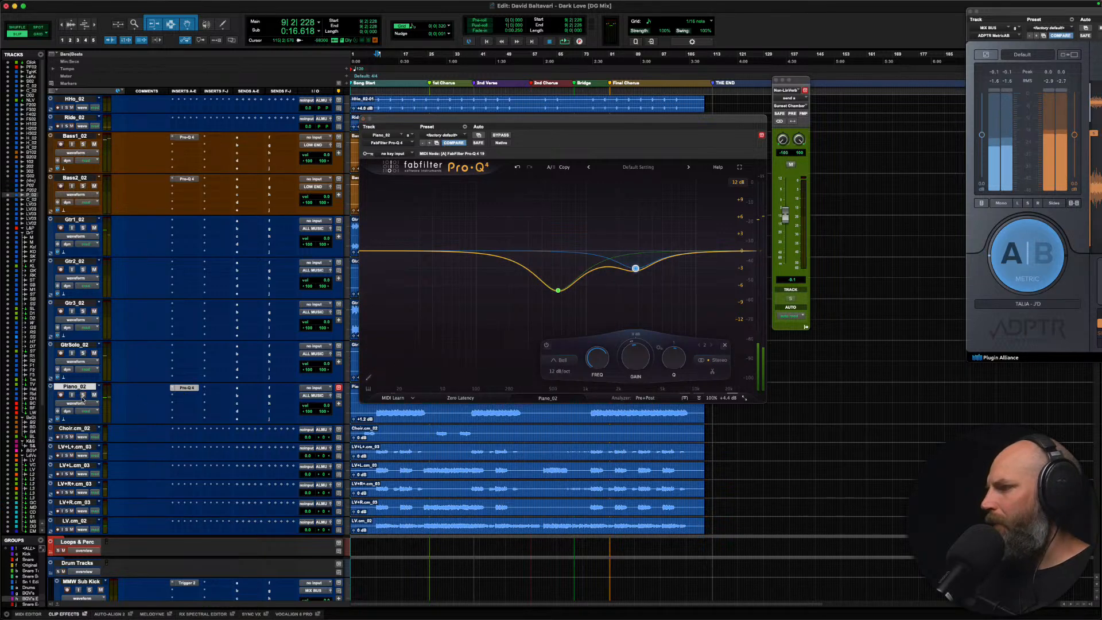
click(174, 397)
mouse_move(206, 396)
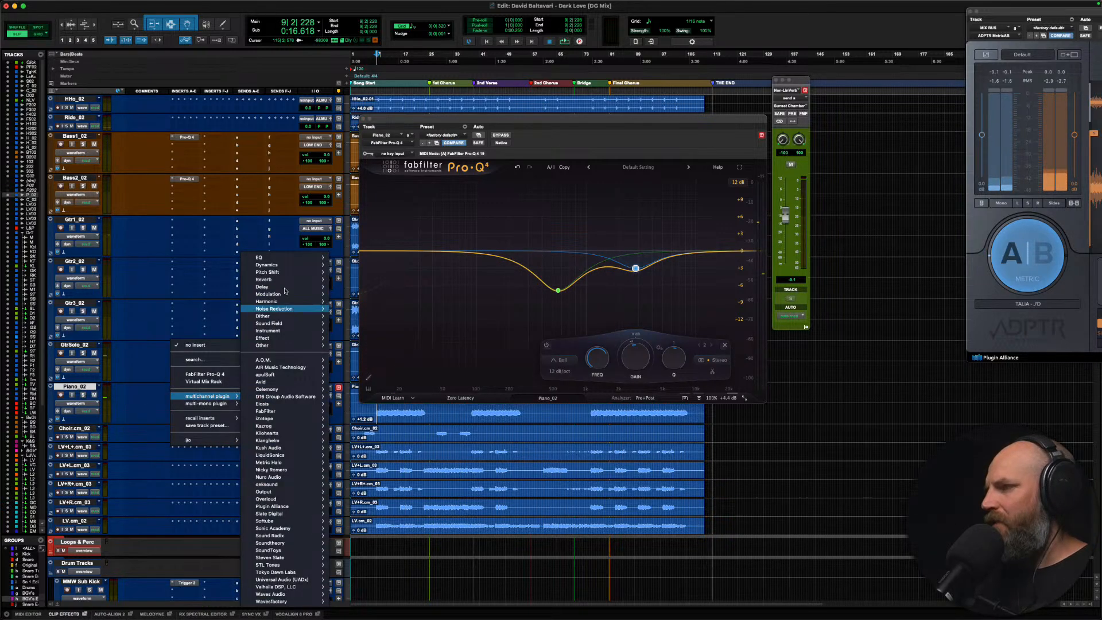
mouse_move(267, 264)
click(376, 275)
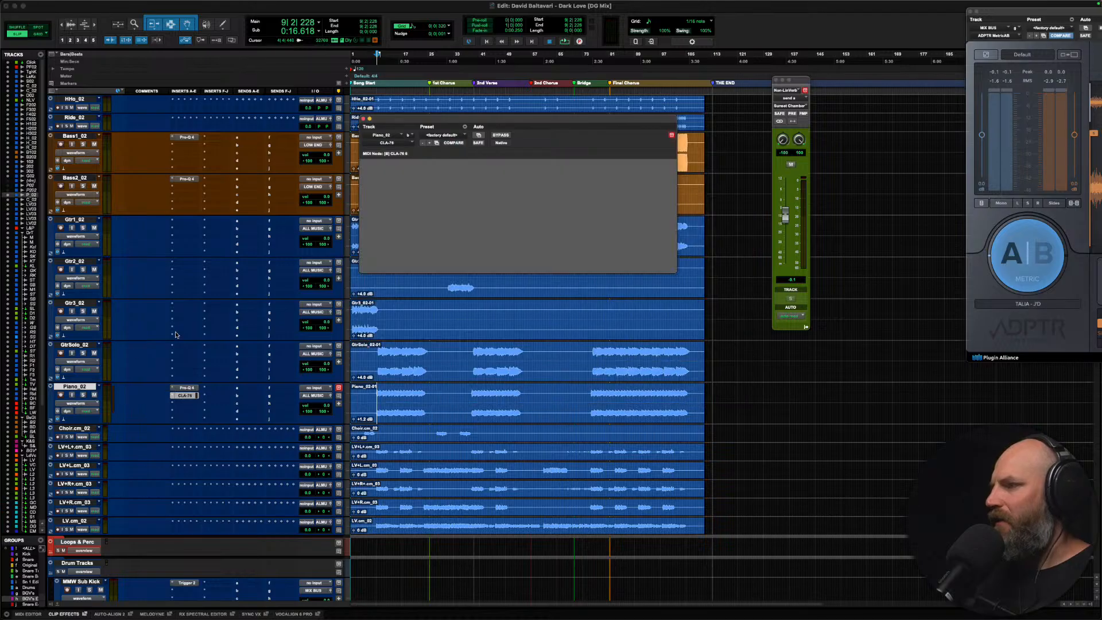
click(71, 388)
key(shift+s)
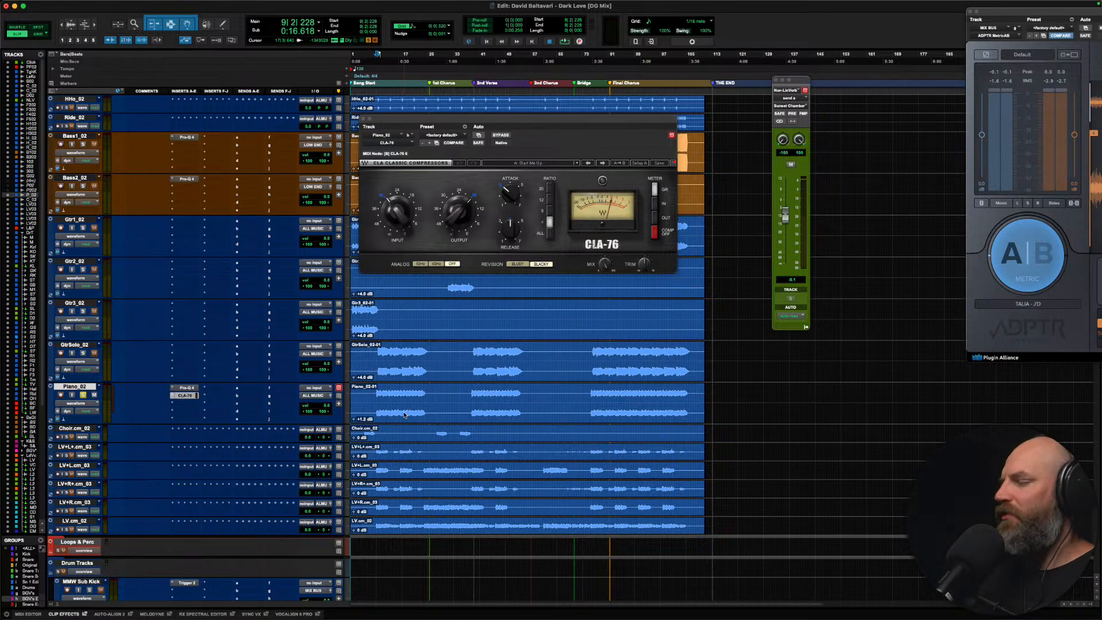
Step: Set the CLA-76's release to 7, adjust its attack, and drive its input harder with the output trimmed down during playback
drag(514, 192, 551, 225)
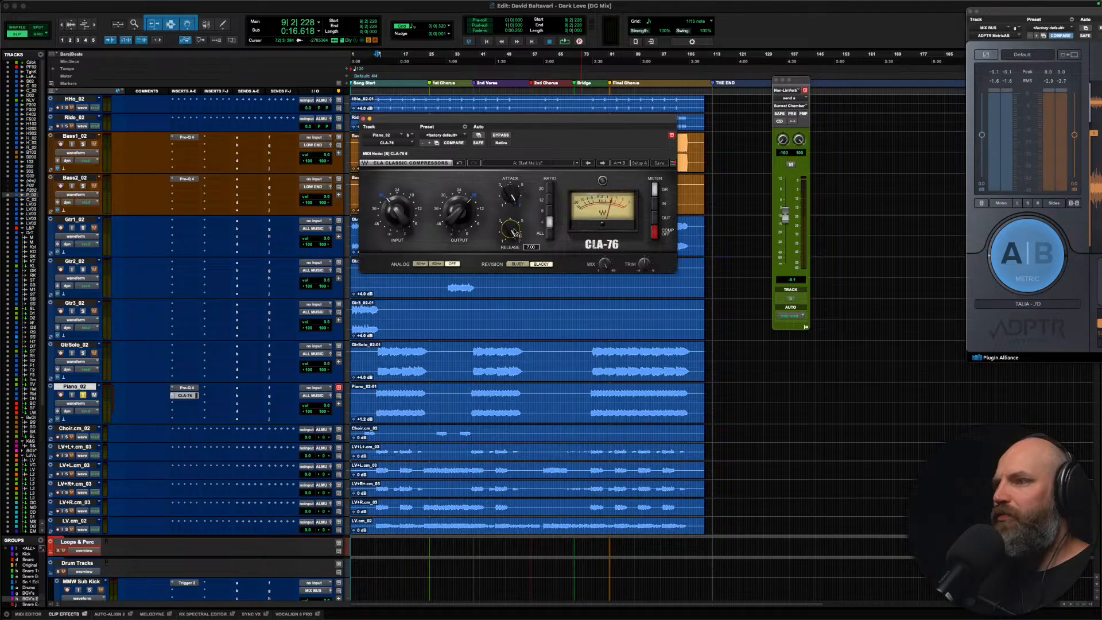
key(space)
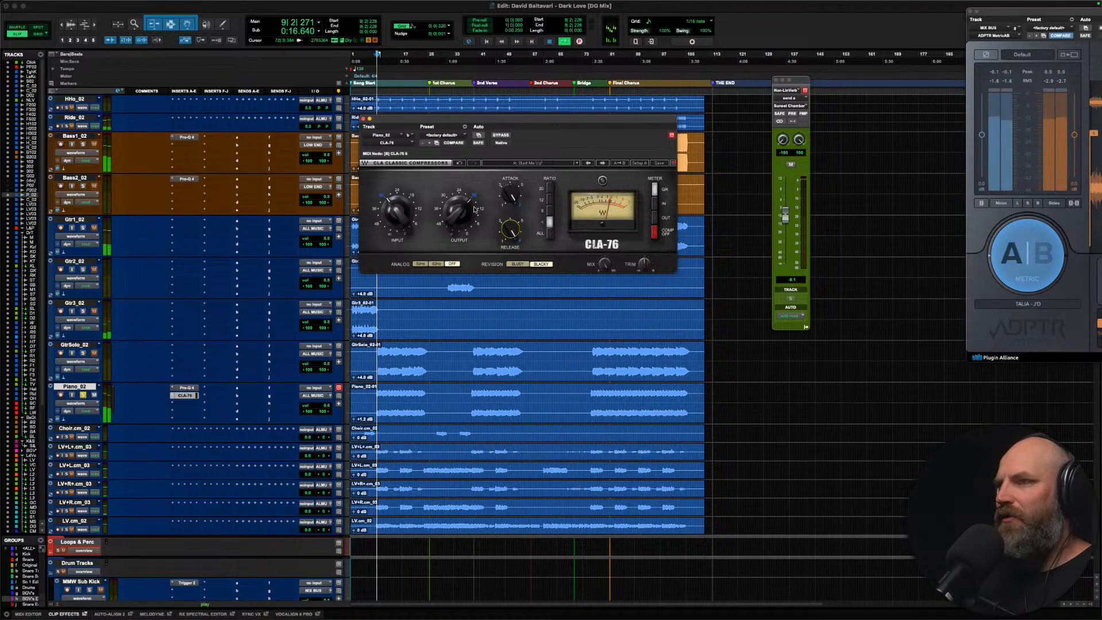
drag(395, 211, 393, 185)
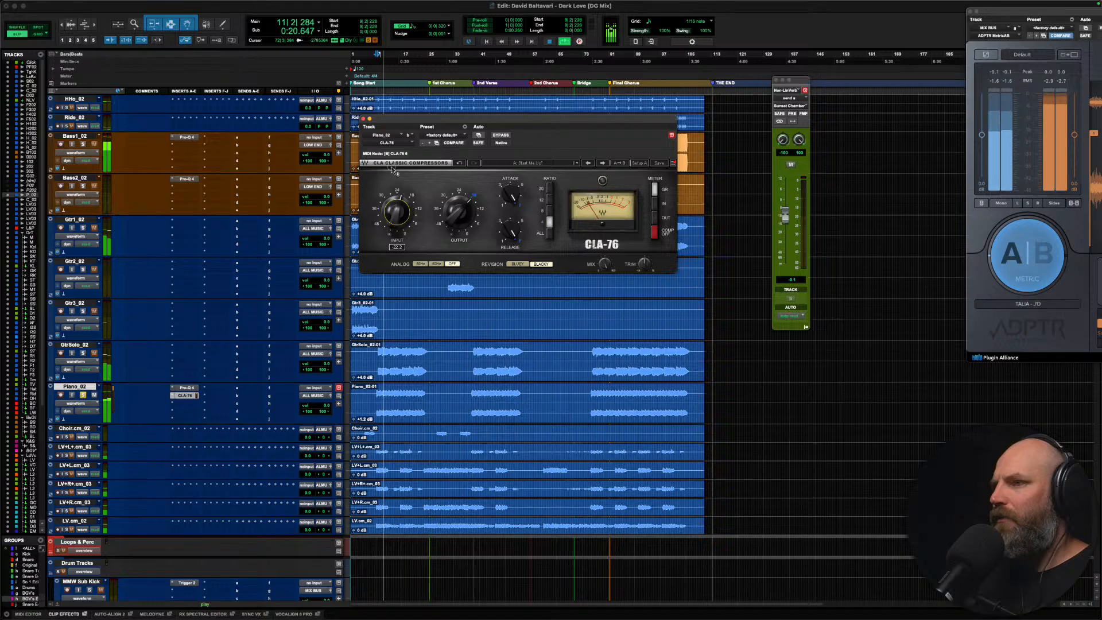
drag(441, 223, 461, 210)
key(space)
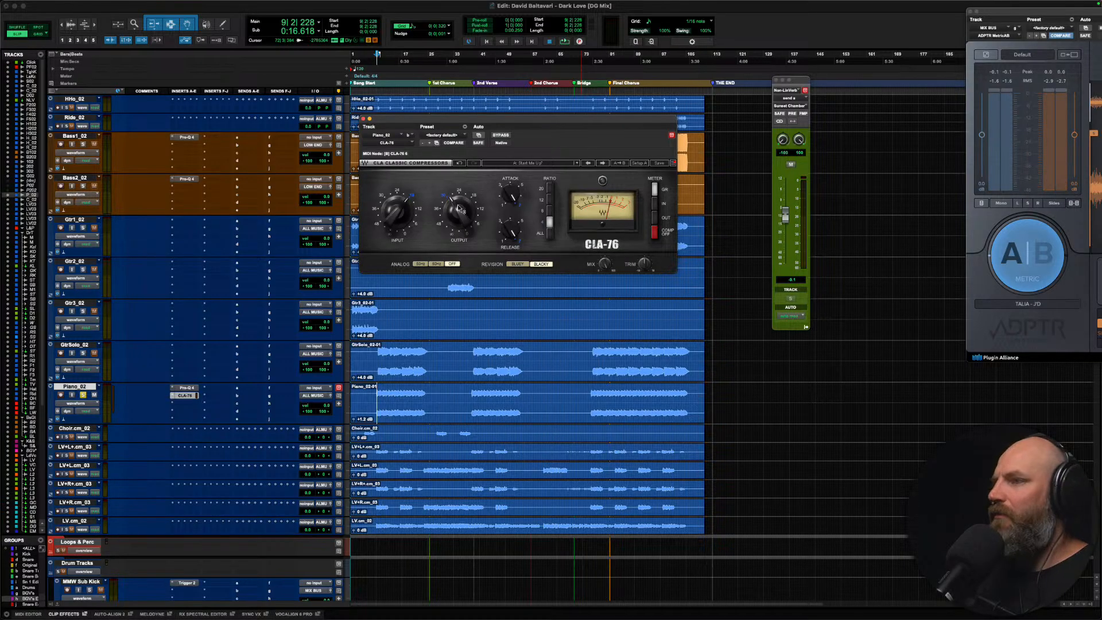
Step: Raise the CLA-76's output during playback to make up the level and compare the piano with the compressor bypassed
mouse_move(466, 212)
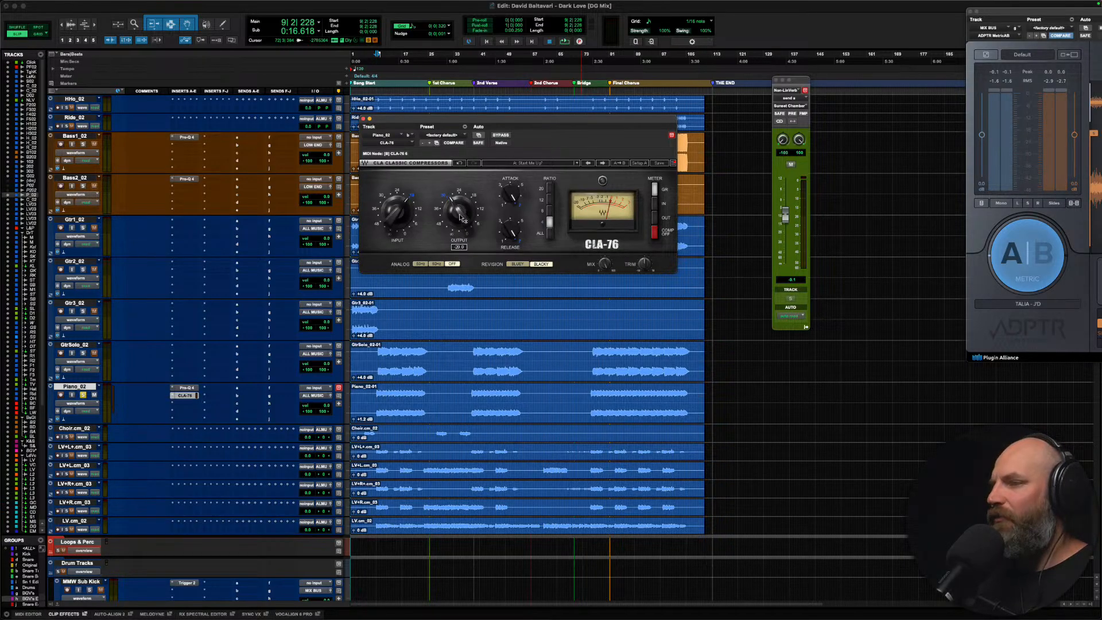
key(space)
drag(460, 215, 449, 149)
click(501, 135)
click(502, 136)
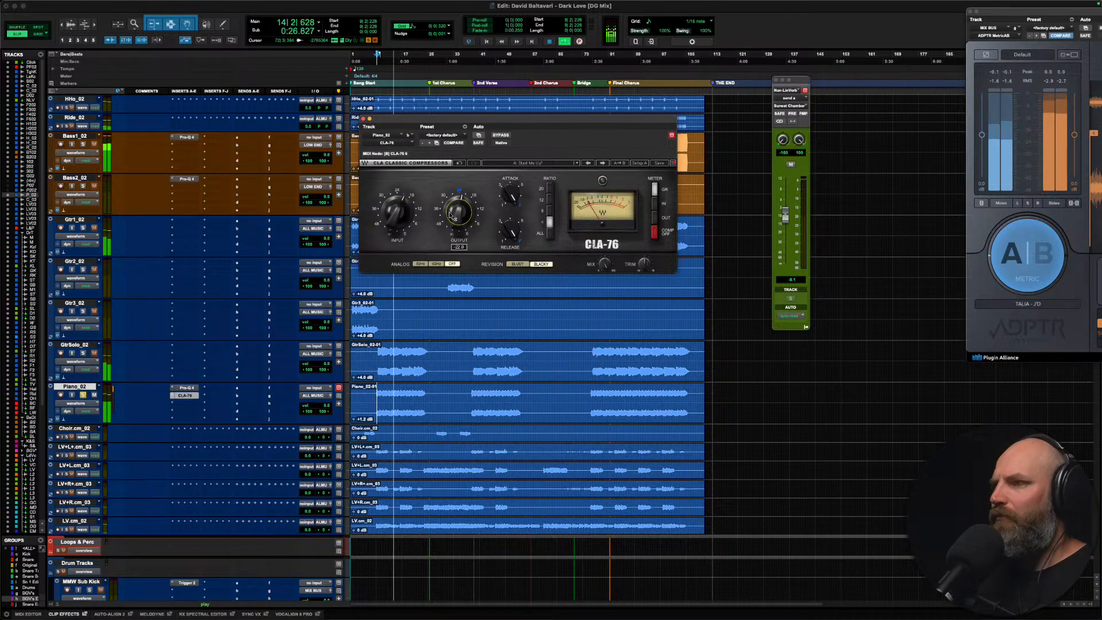
Step: Compare the CLA-76's Bluey and Blacky revisions on the piano during playback, returning to Blacky, and stop playback
click(517, 265)
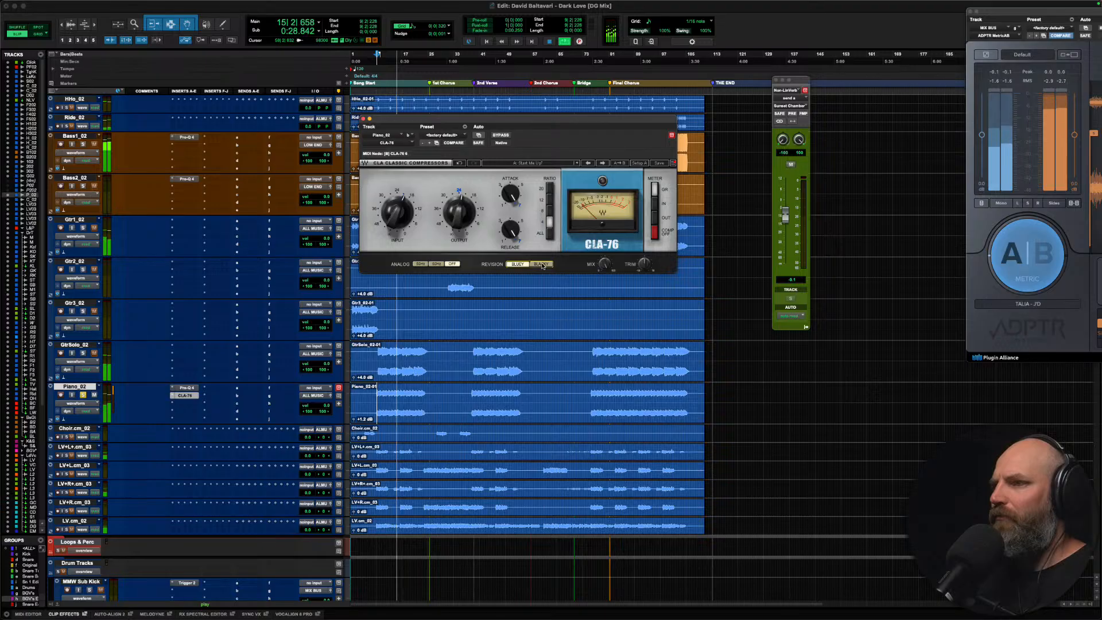
click(541, 264)
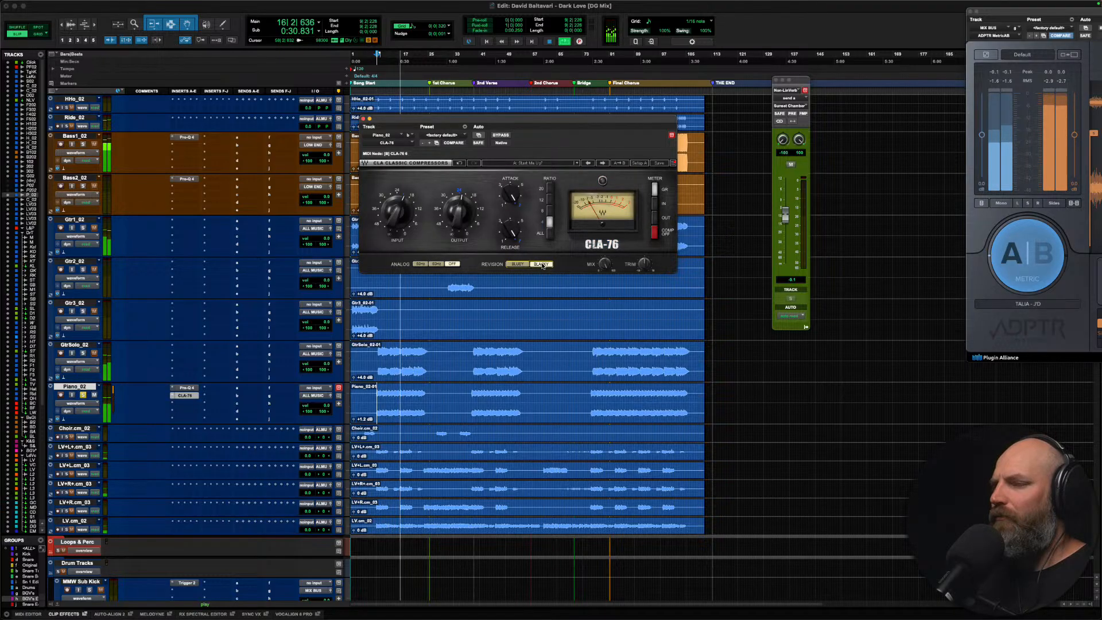
key(space)
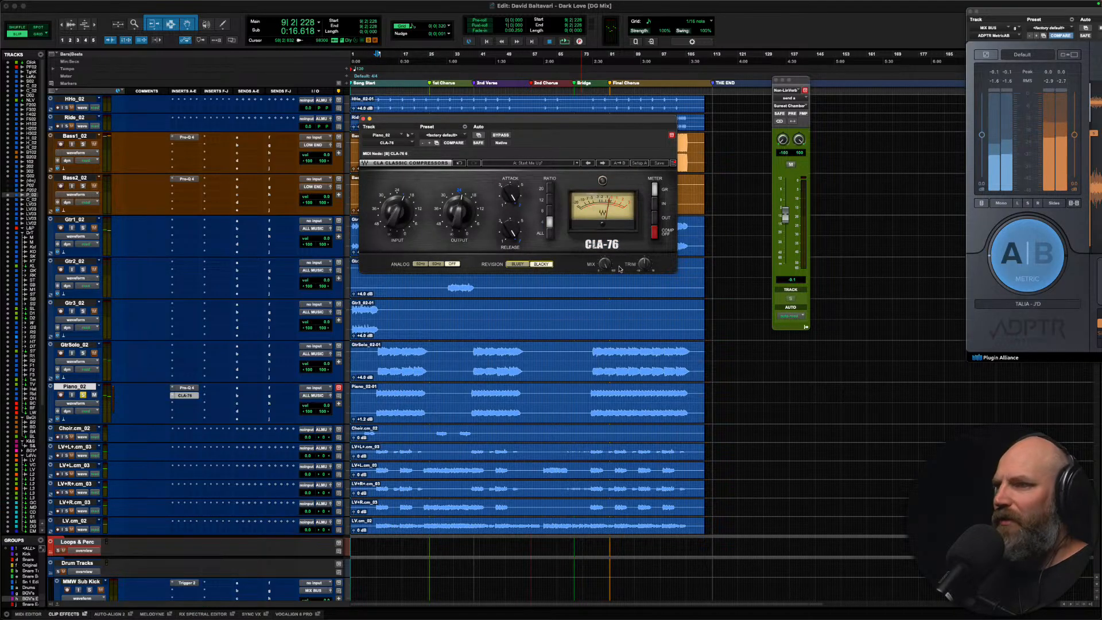
Step: Reduce the piano CLA-76's mix to about 71 during playback, stop playback, and close the compressor
key(space)
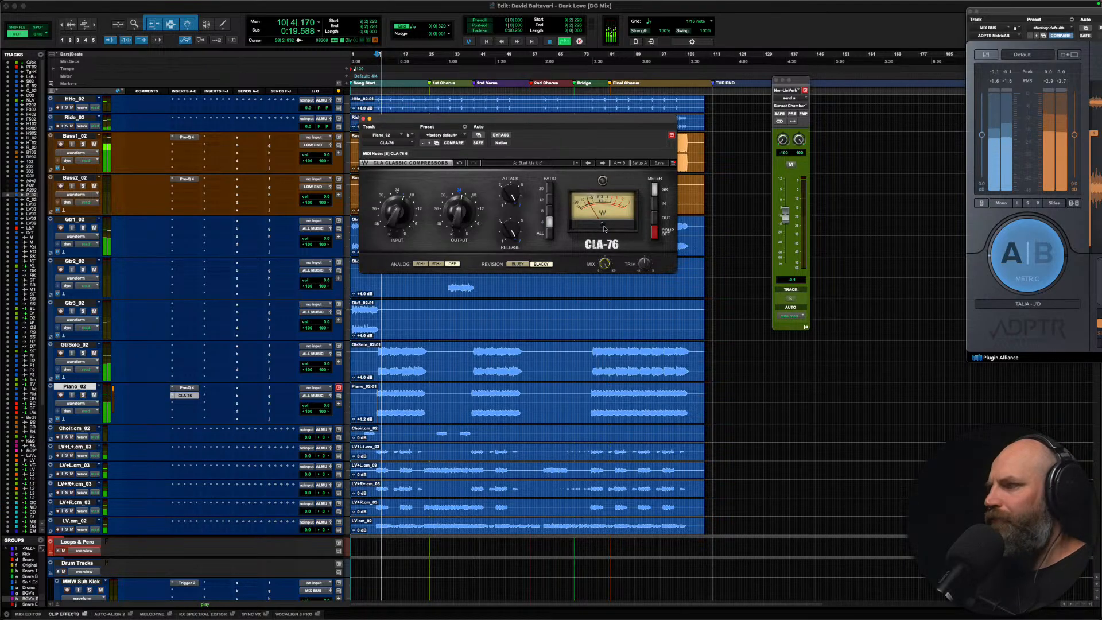
drag(602, 264, 583, 349)
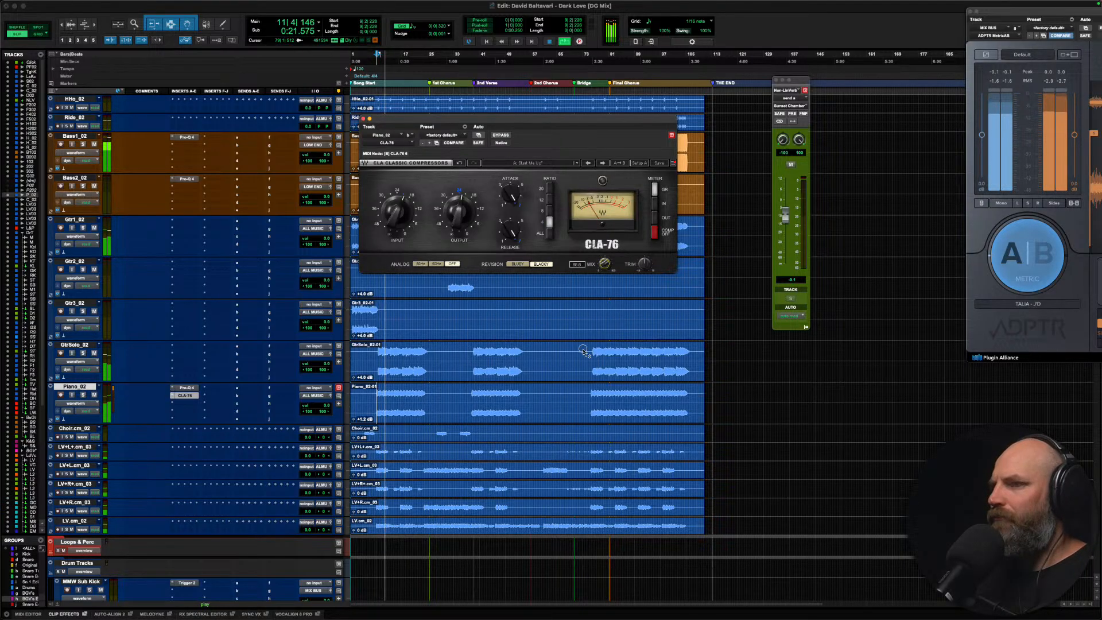
drag(602, 262, 606, 269)
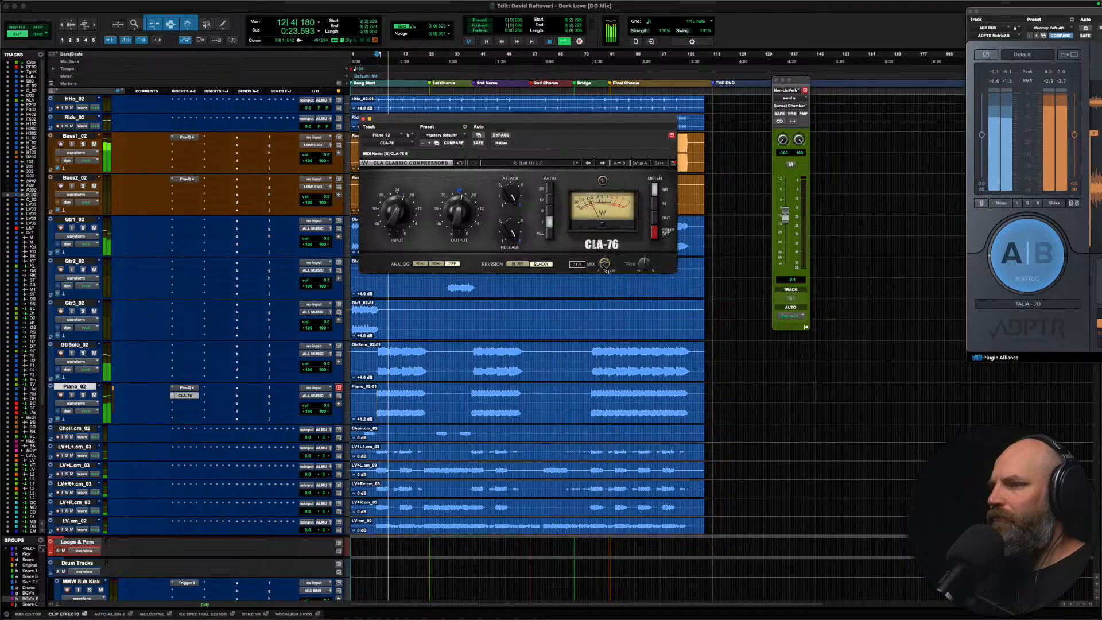
key(space)
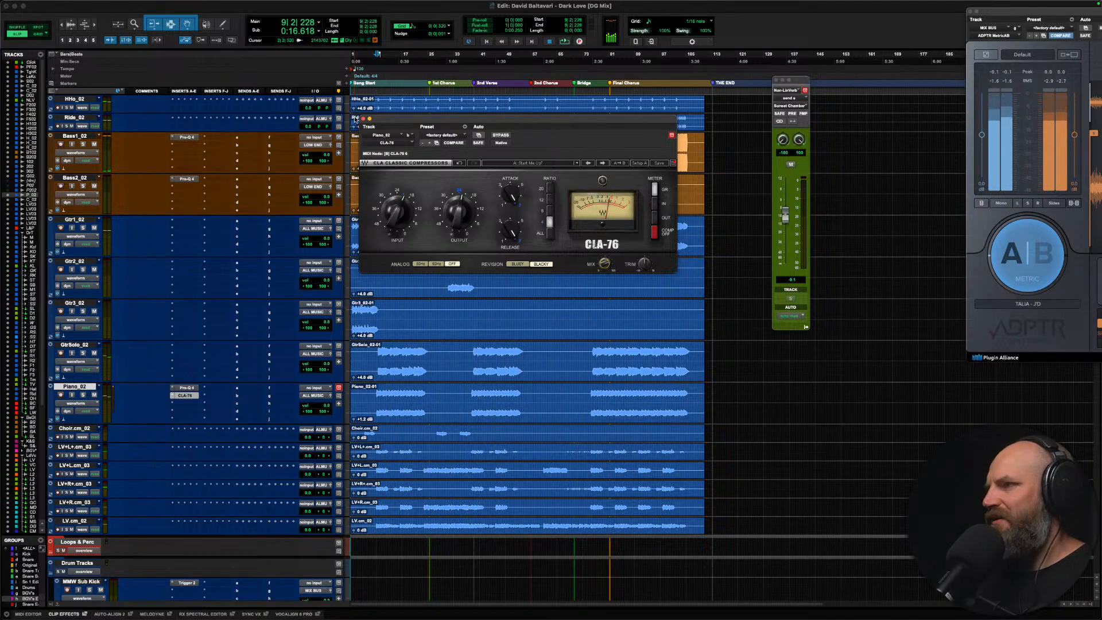
click(362, 119)
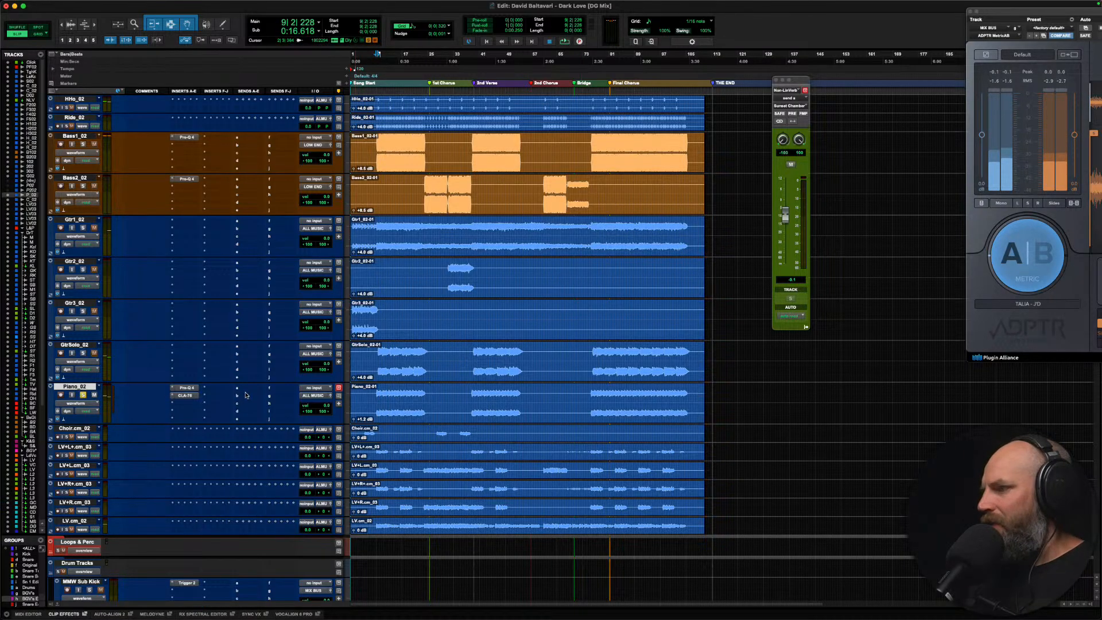
Step: Try a send from Piano_02 to Ice House, raising the send level during playback
key(shift+s)
click(237, 388)
mouse_move(243, 389)
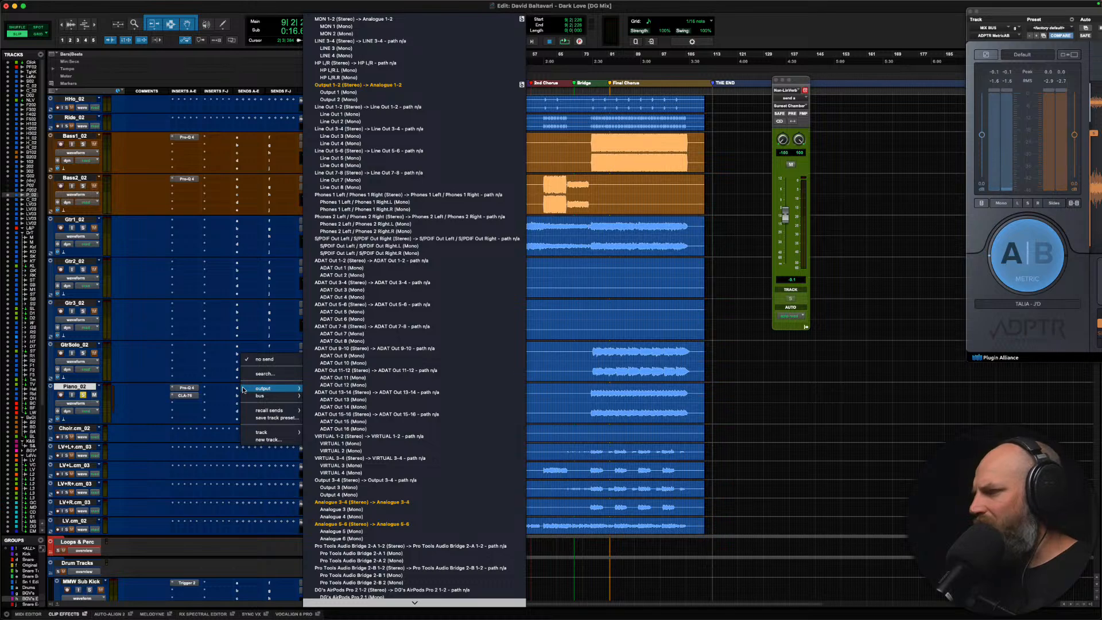
text(ice)
key(Return)
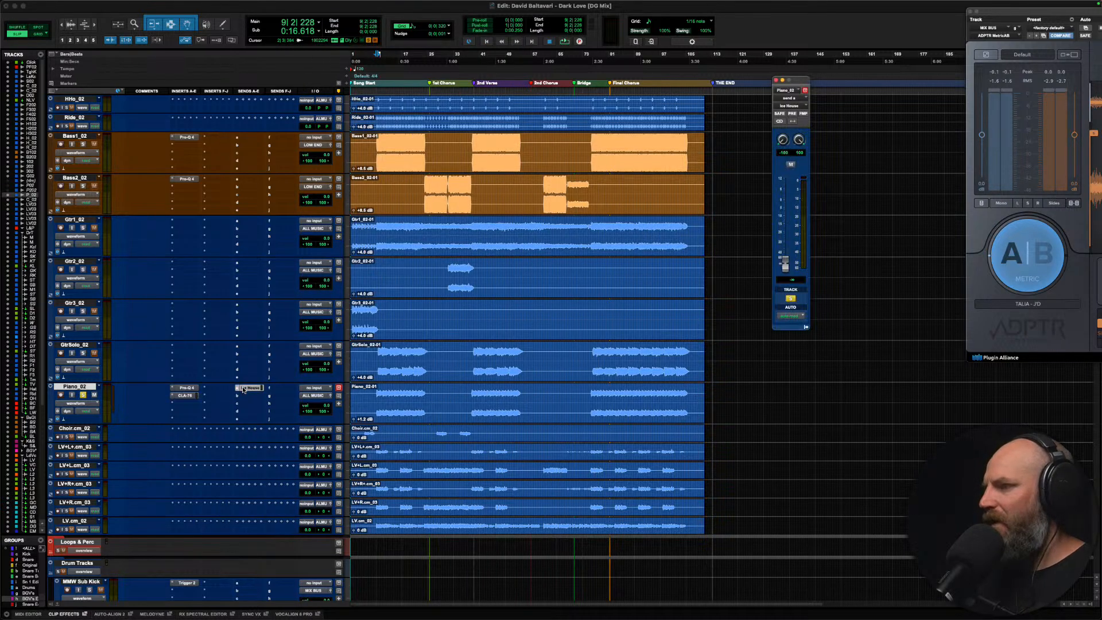
key(space)
drag(785, 265, 787, 219)
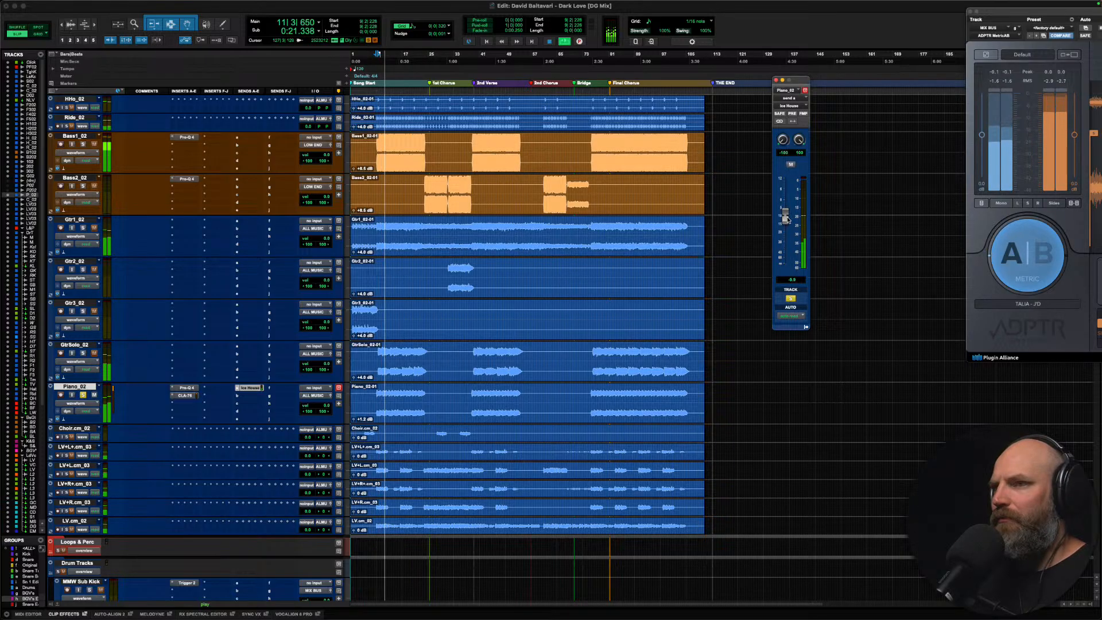
key(space)
Step: Try the piano's send on Sunset Chamber instead, auditioning different send levels and pulling the fader fully down
click(237, 388)
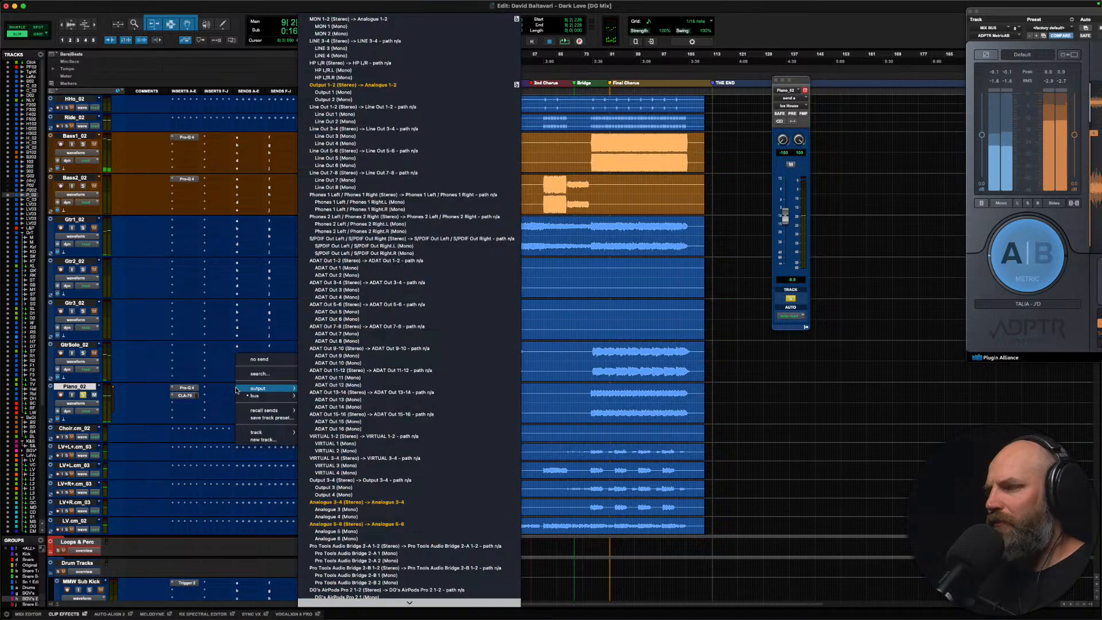
text(sunse)
key(Return)
key(space)
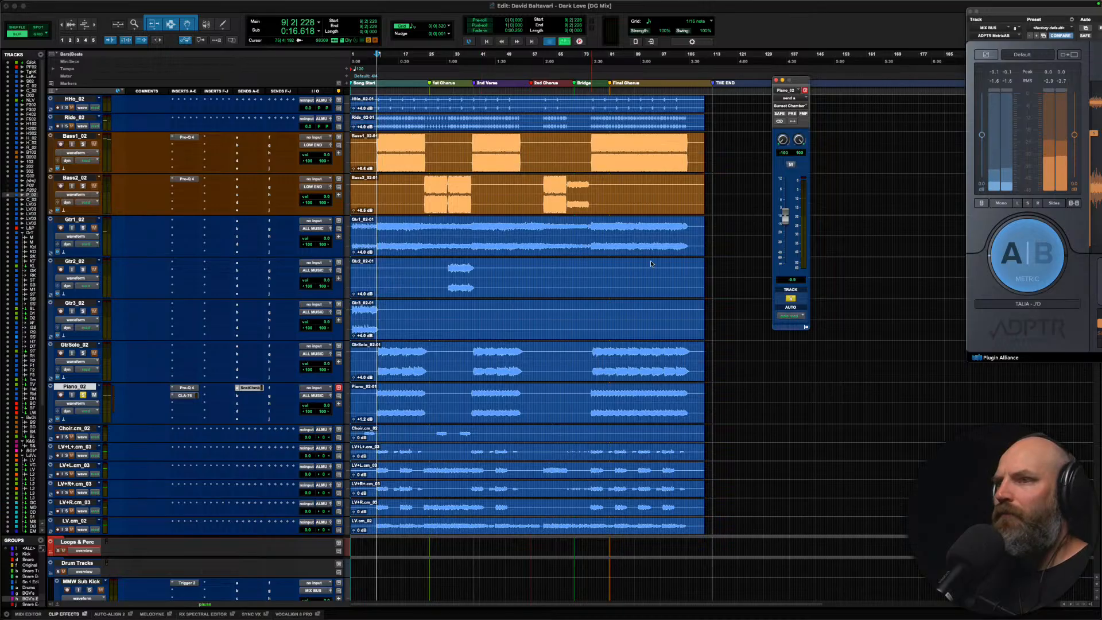
drag(785, 216, 785, 265)
drag(784, 204, 784, 262)
key(space)
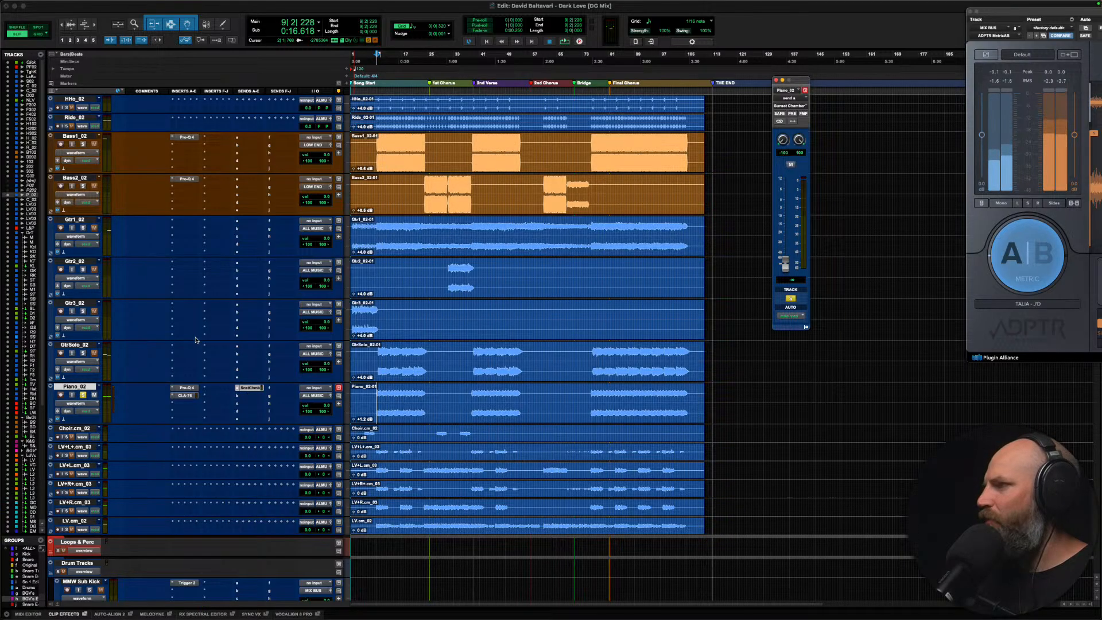
Step: Reassign the piano's first send to the stereo Non-Lin Verb bus and raise the send level during playback
scroll(195, 339, up, 15)
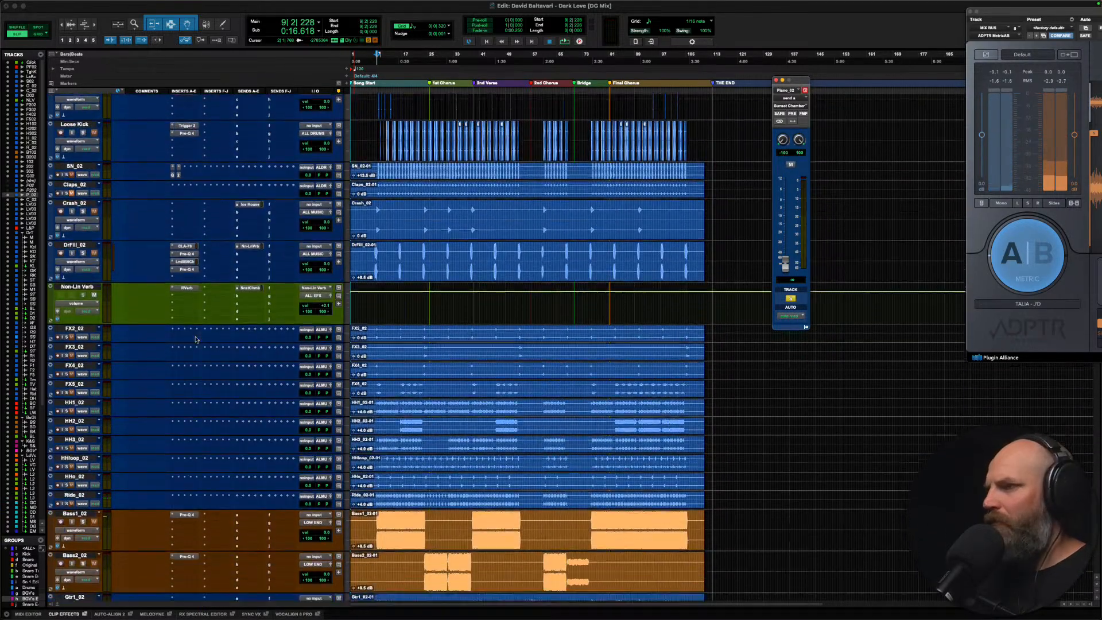
scroll(195, 339, down, 15)
click(238, 352)
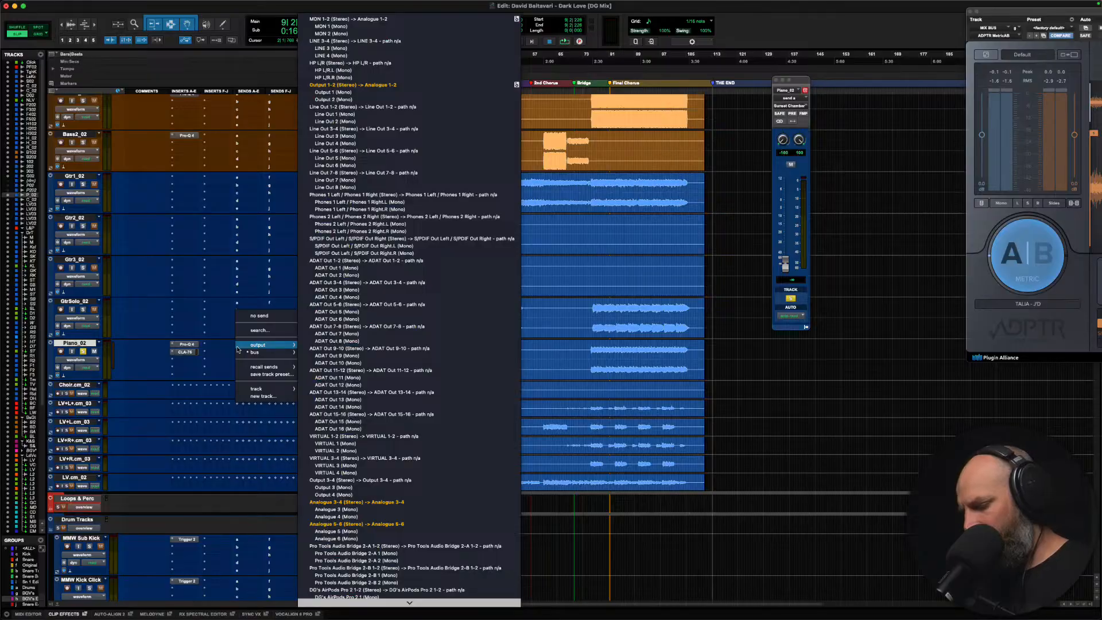
text(non)
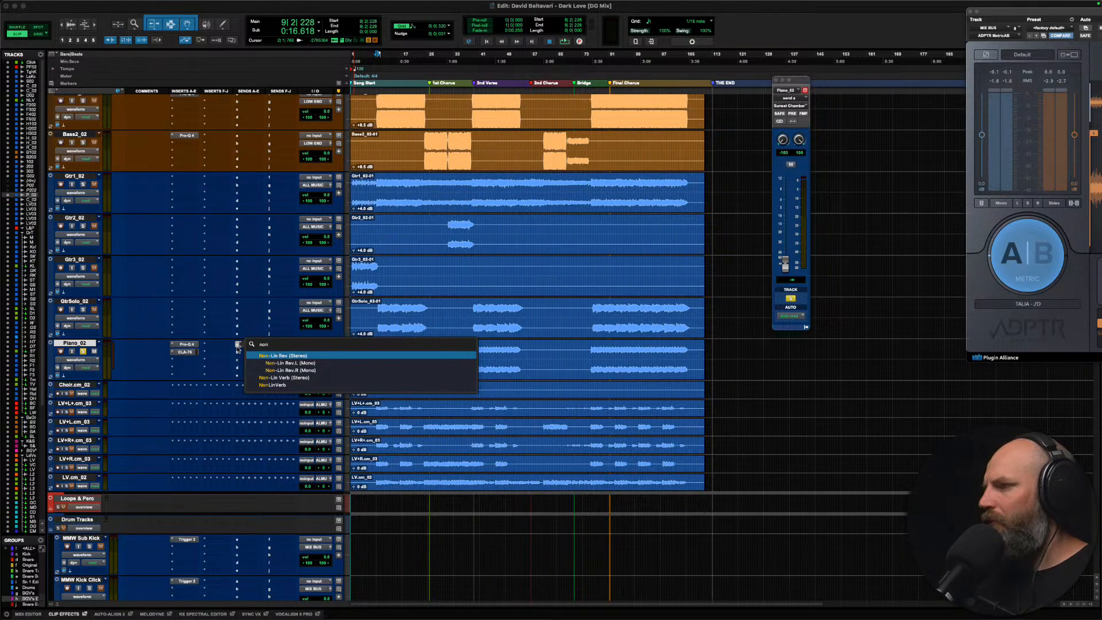
key(Down)
key(Down)
key(Down)
key(Return)
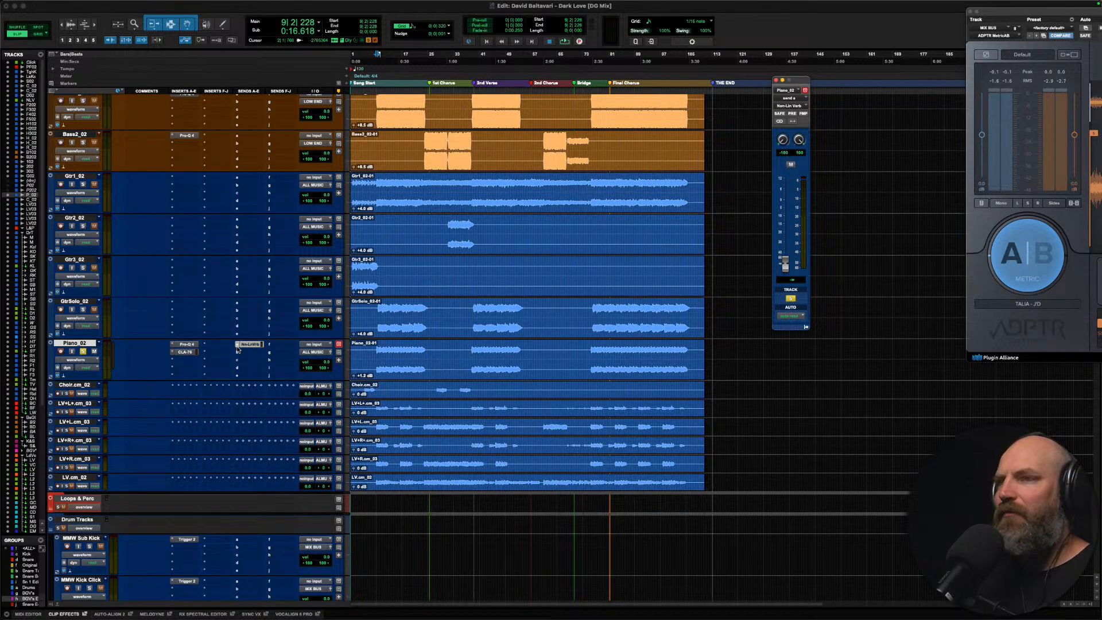
key(space)
drag(785, 264, 786, 214)
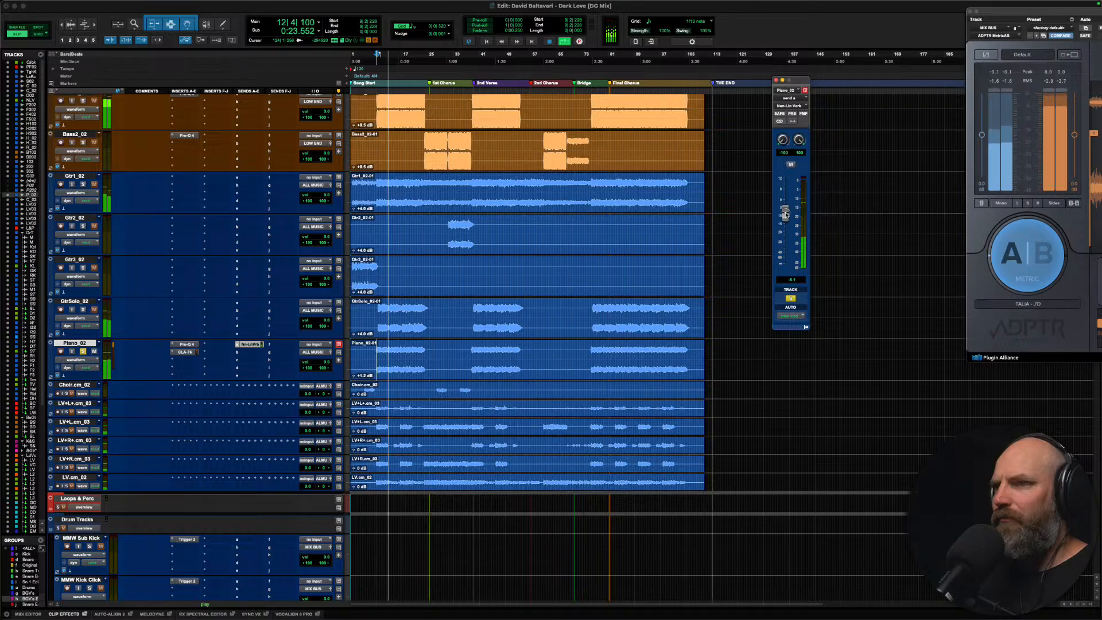
Step: Compare the piano with its Non-Lin Verb send muted and unmuted, and stop playback
click(790, 165)
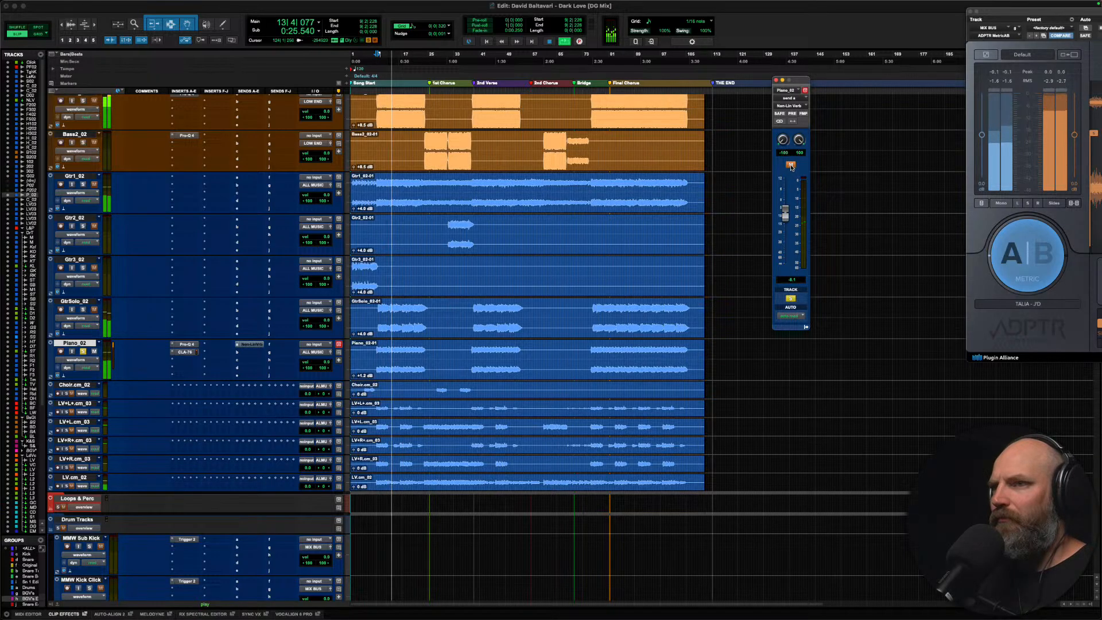
click(790, 164)
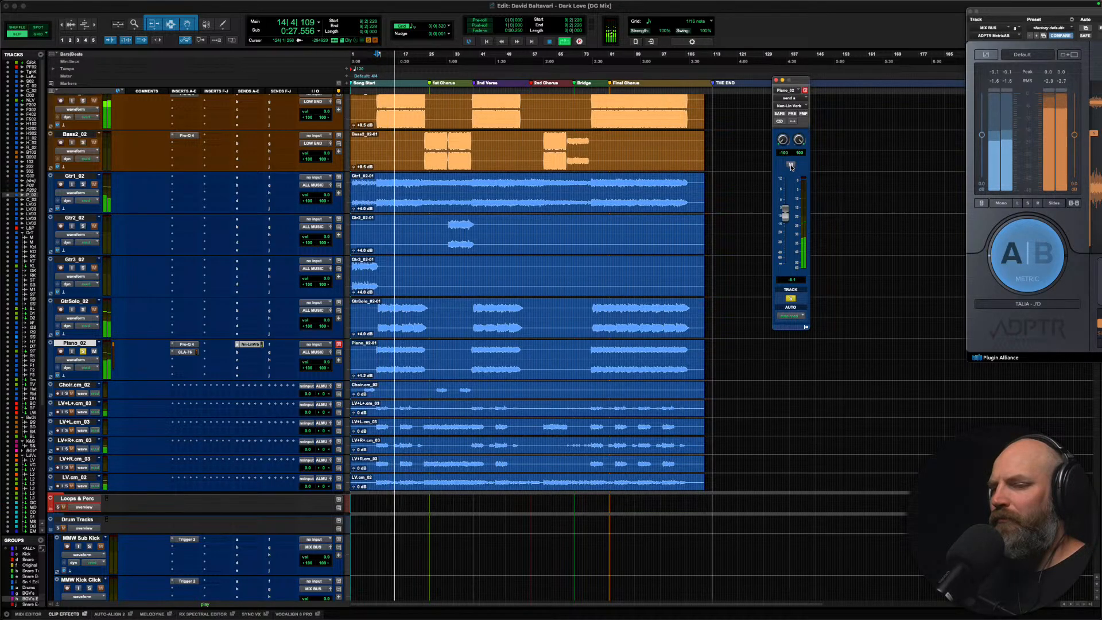
key(space)
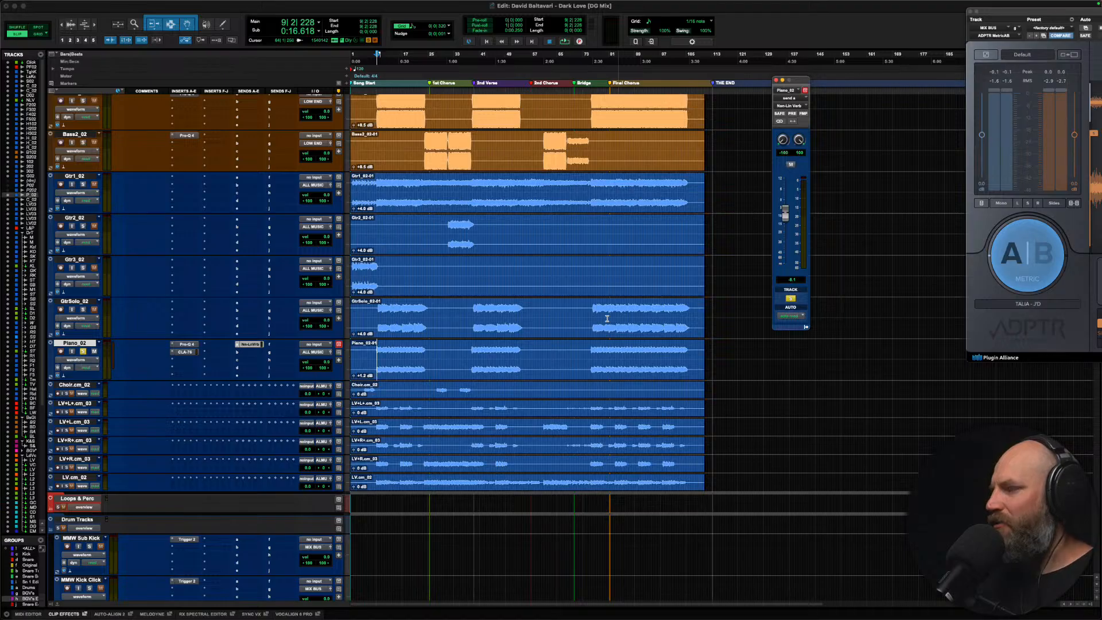
Step: Audition the piano with GtrSolo_02 and in the full mix from the end of the bridge, toggling their solos during playback
click(586, 316)
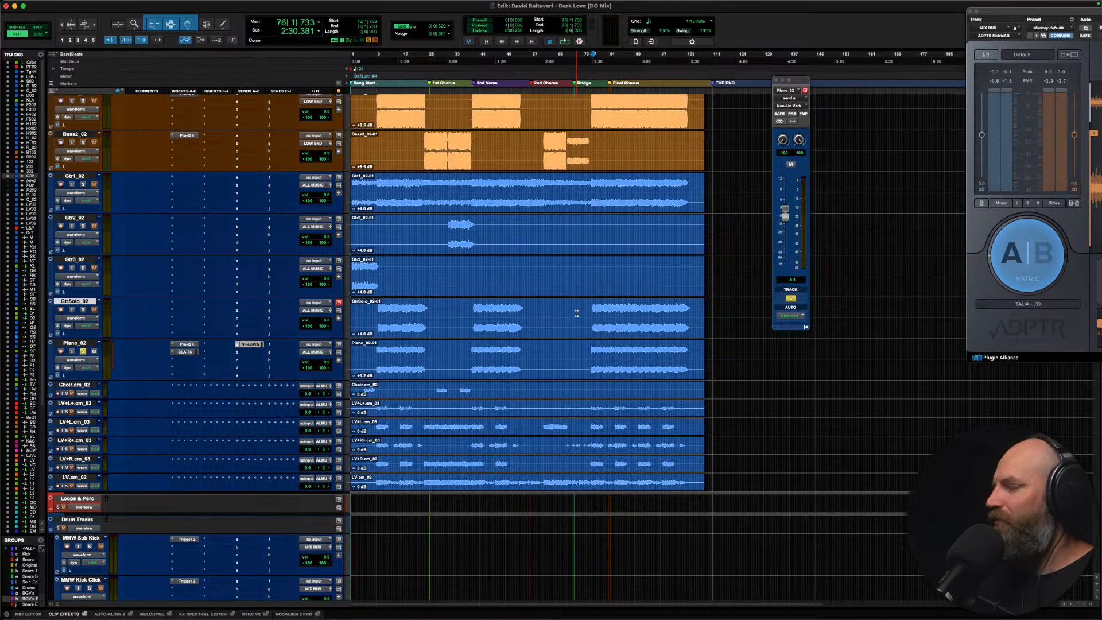
click(86, 343)
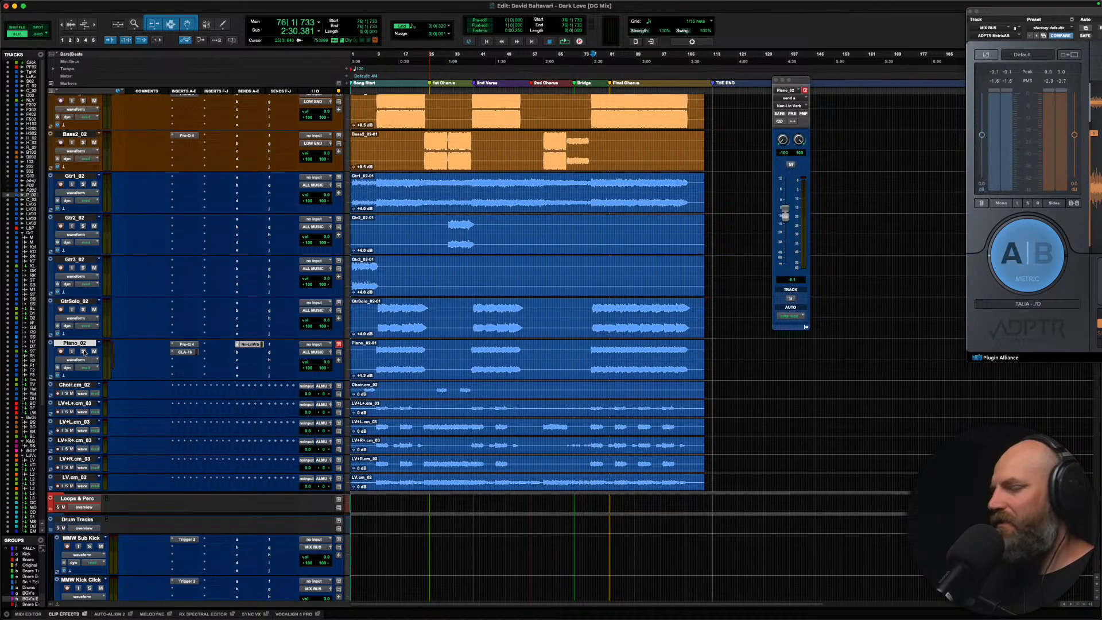
key(space)
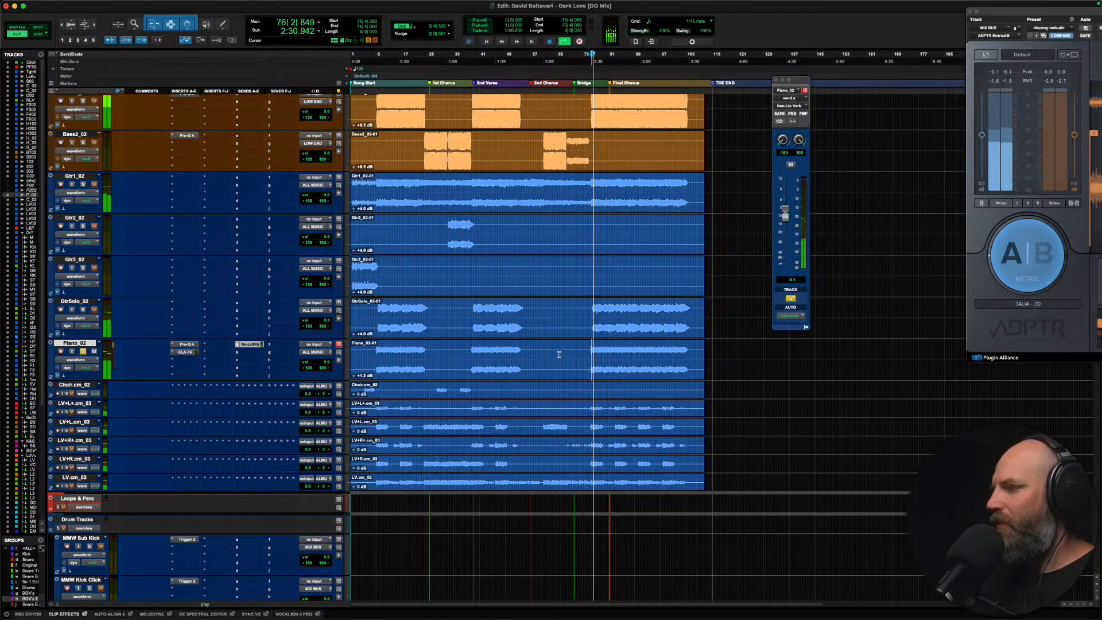
click(83, 310)
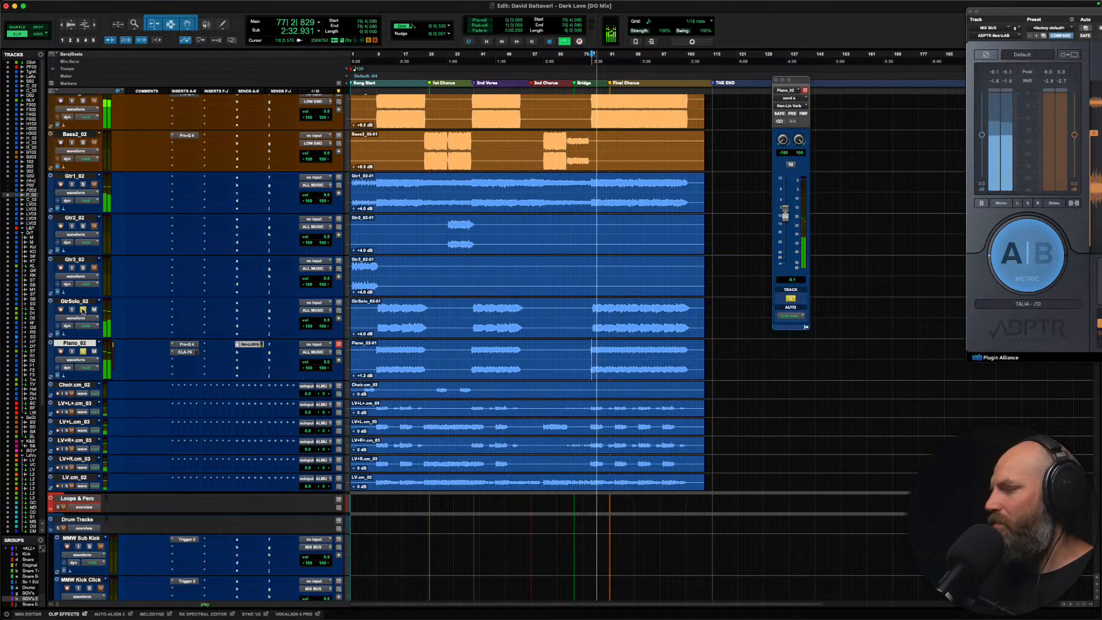
click(83, 351)
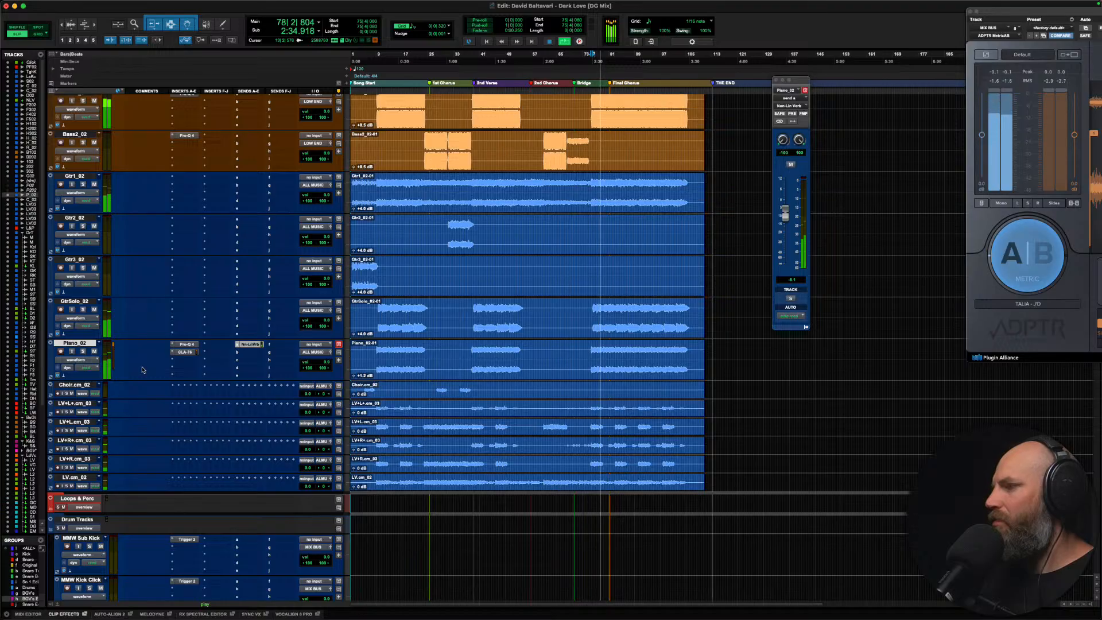
click(82, 351)
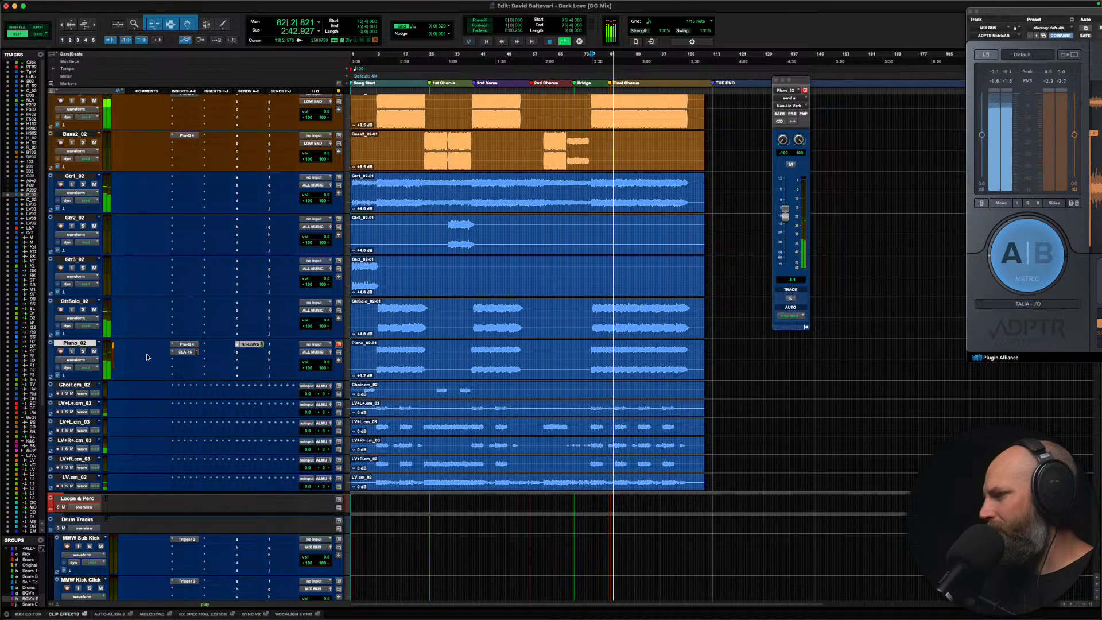
Step: Lower the Piano_02 track volume to about -2 dB in the full mix and stop playback
click(310, 362)
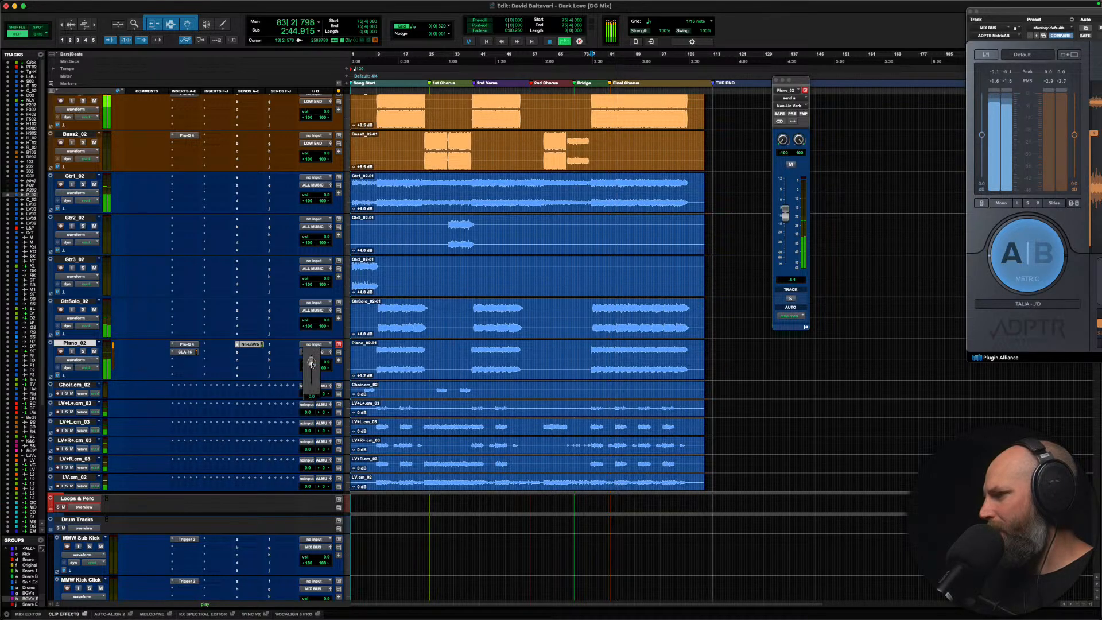
drag(291, 374, 301, 362)
key(space)
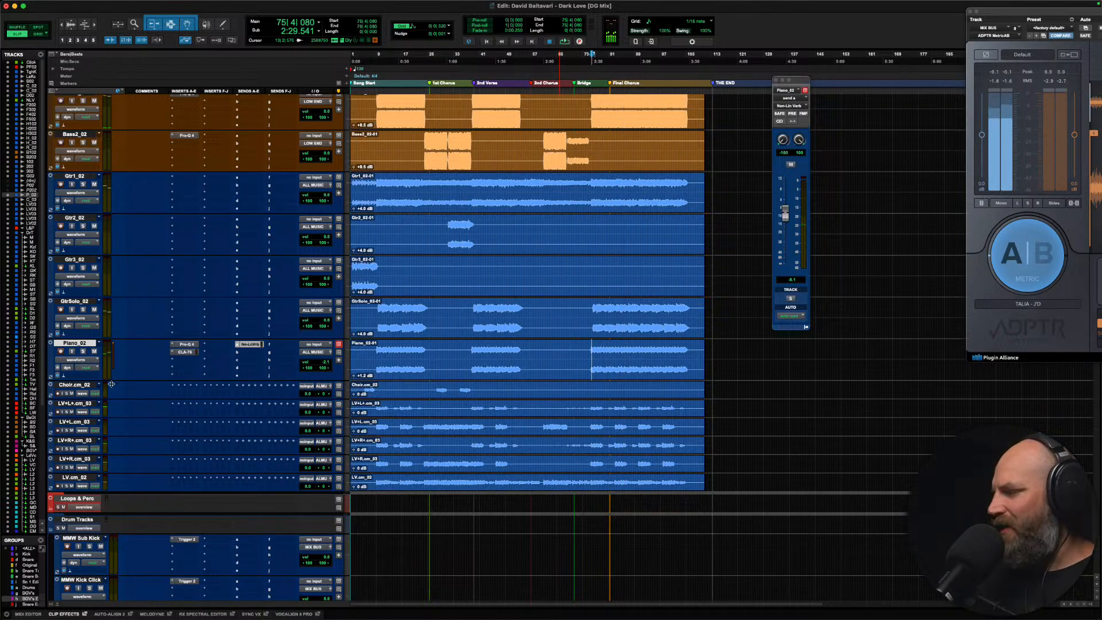
Step: Play from the 1st Chorus, select all Choir and LV clips across the song, and raise their clip gain to about +6 dB
click(75, 388)
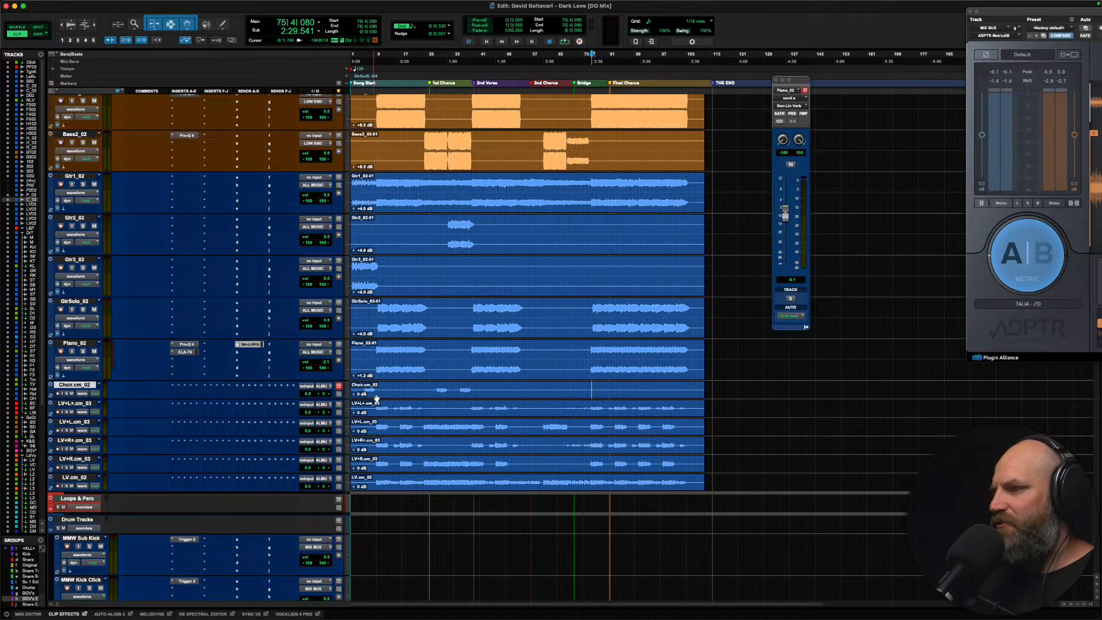
key(space)
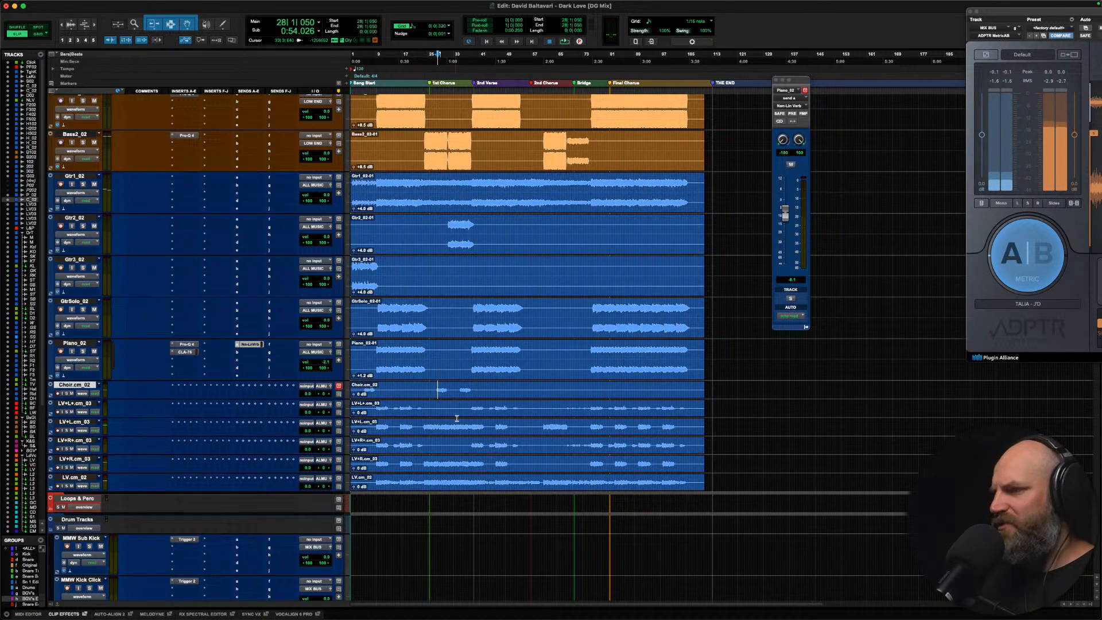
drag(385, 386, 733, 479)
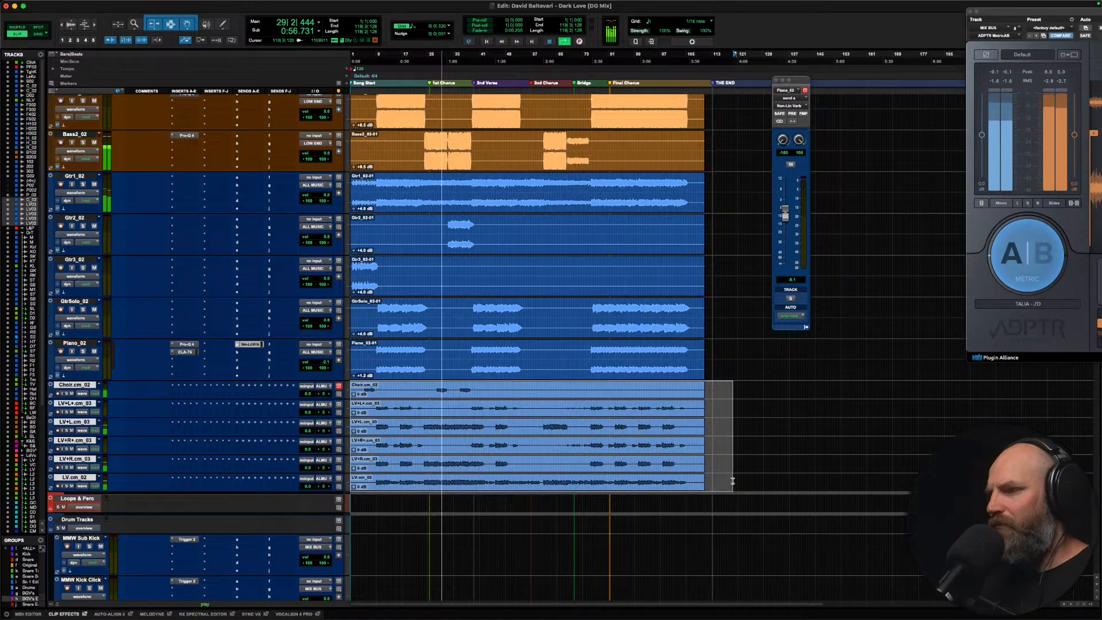
key(ctrl+shift+Up)
key(ctrl+shift+Up)
key(ctrl+shift+Up)
key(ctrl+shift+Up)
key(ctrl+shift+Up)
key(ctrl+shift+Up)
key(ctrl+shift+Up)
key(ctrl+shift+Up)
key(ctrl+shift+Up)
key(ctrl+shift+Up)
key(ctrl+shift+Up)
key(ctrl+shift+Up)
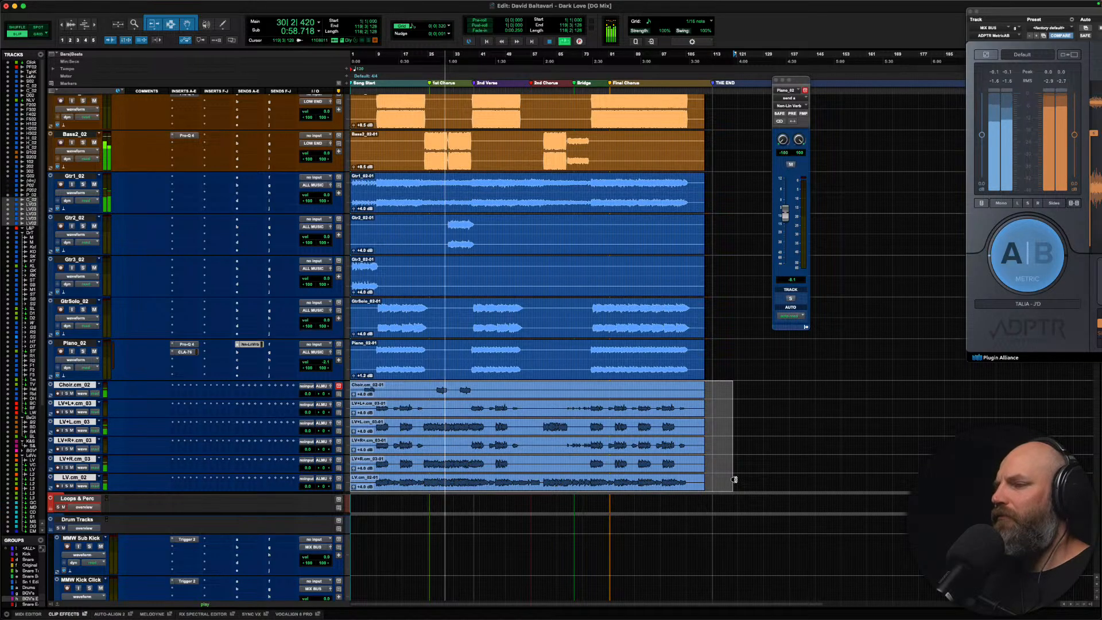
key(ctrl+shift+Up)
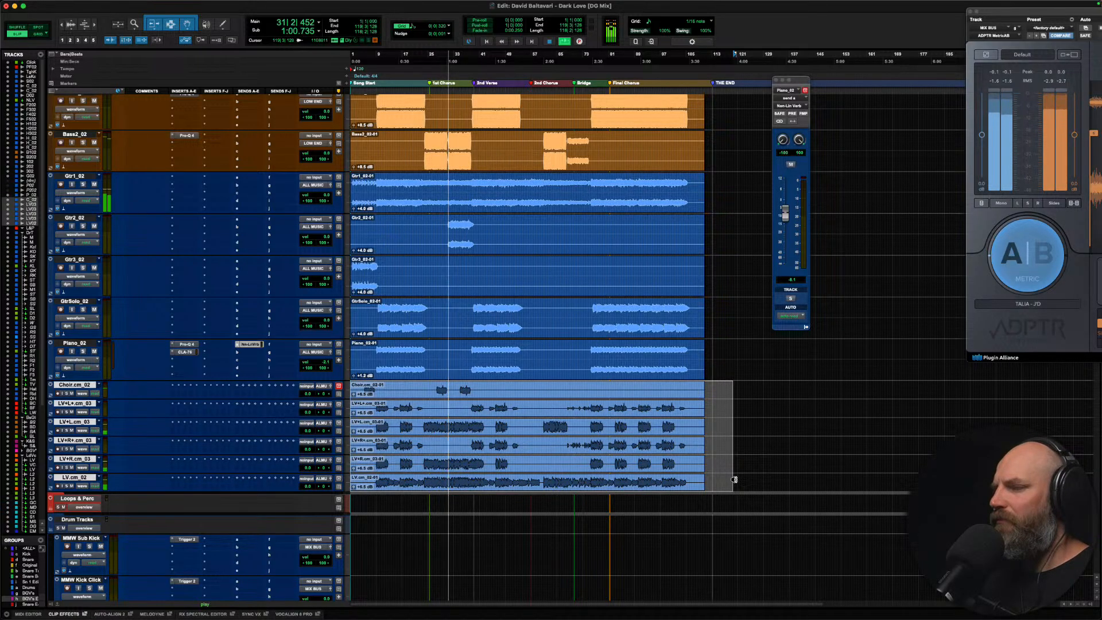
Step: Raise the clip gain of the selected Choir and LV clips to about +8 dB during playback
key(ctrl+shift+Up)
key(ctrl+shift+Up)
key(ctrl+shift+Up)
key(ctrl+shift+Up)
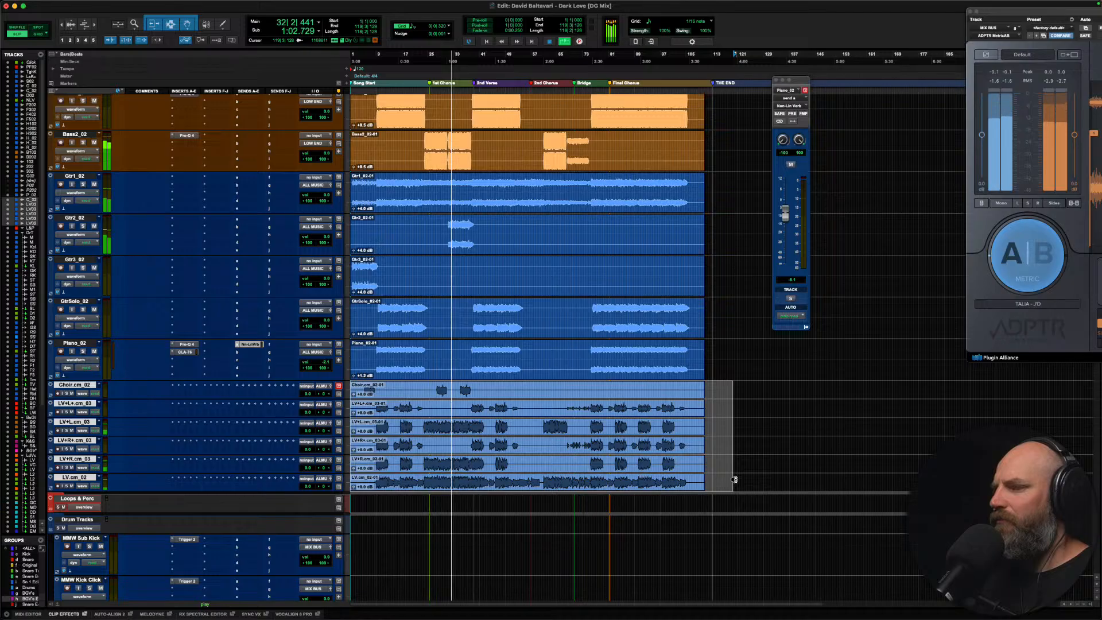
key(ctrl+shift+Down)
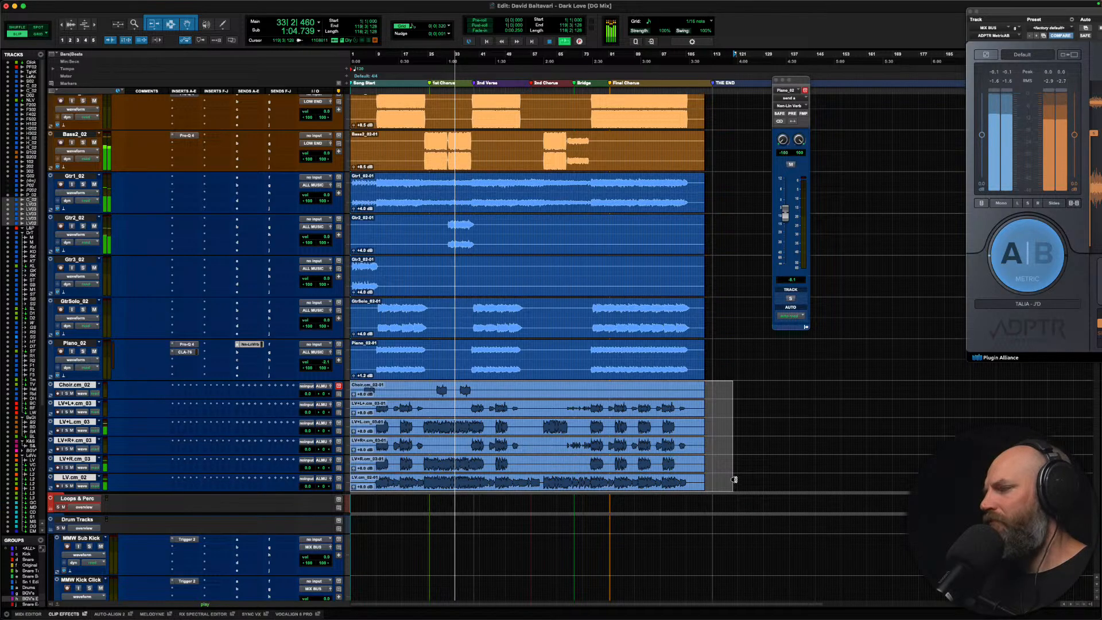
Step: Select the lead vocal track LV.cm_02, stop playback, and enlarge the track's height
click(83, 481)
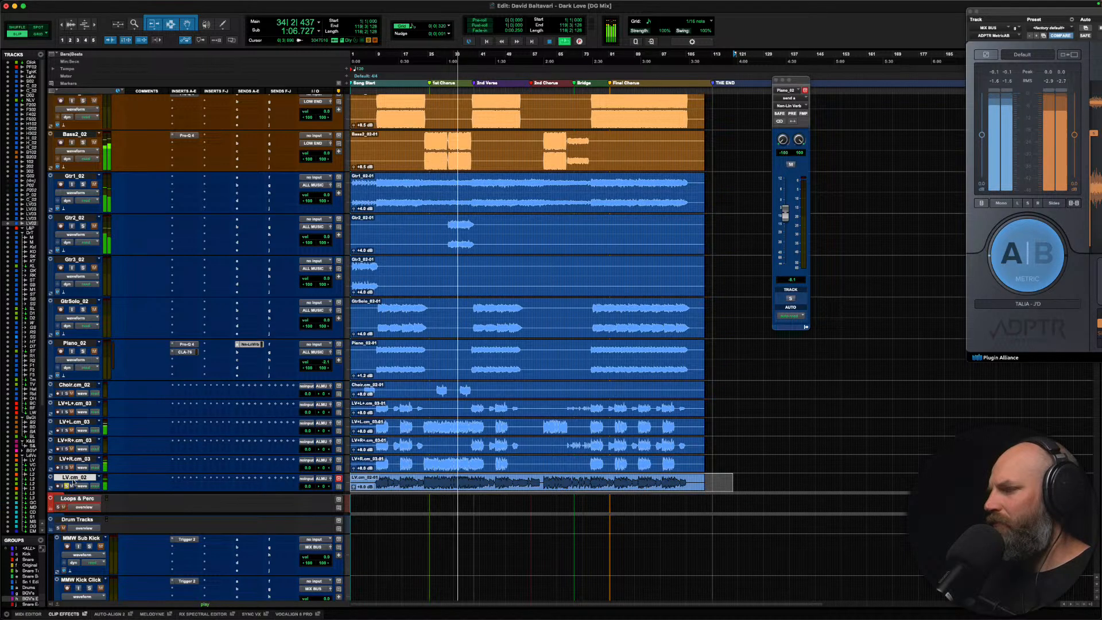
click(411, 481)
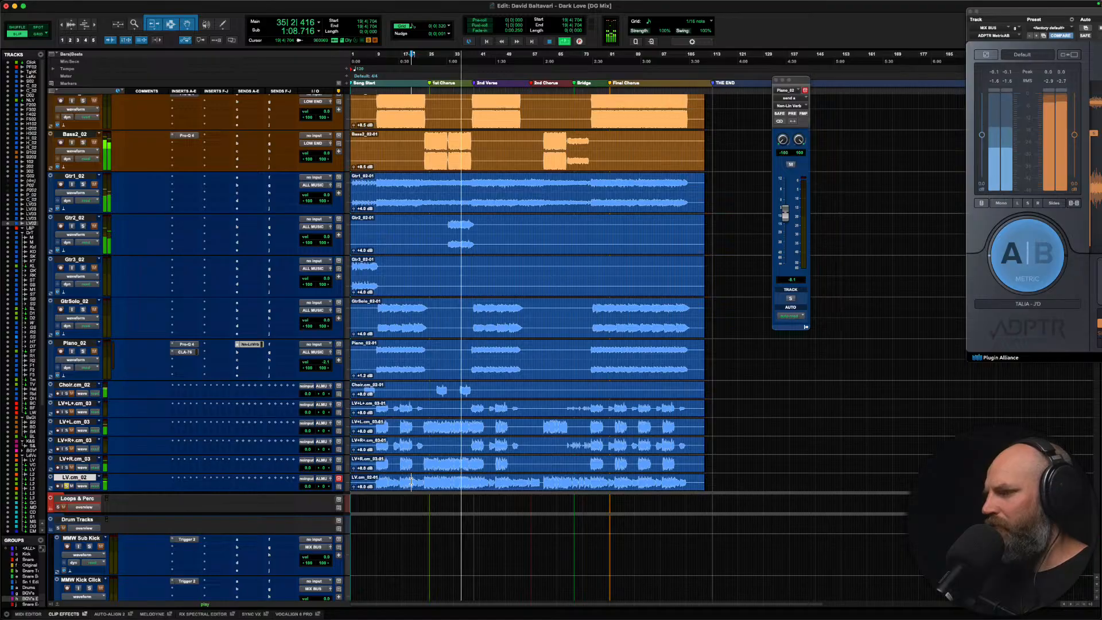
scroll(411, 481, down, 2)
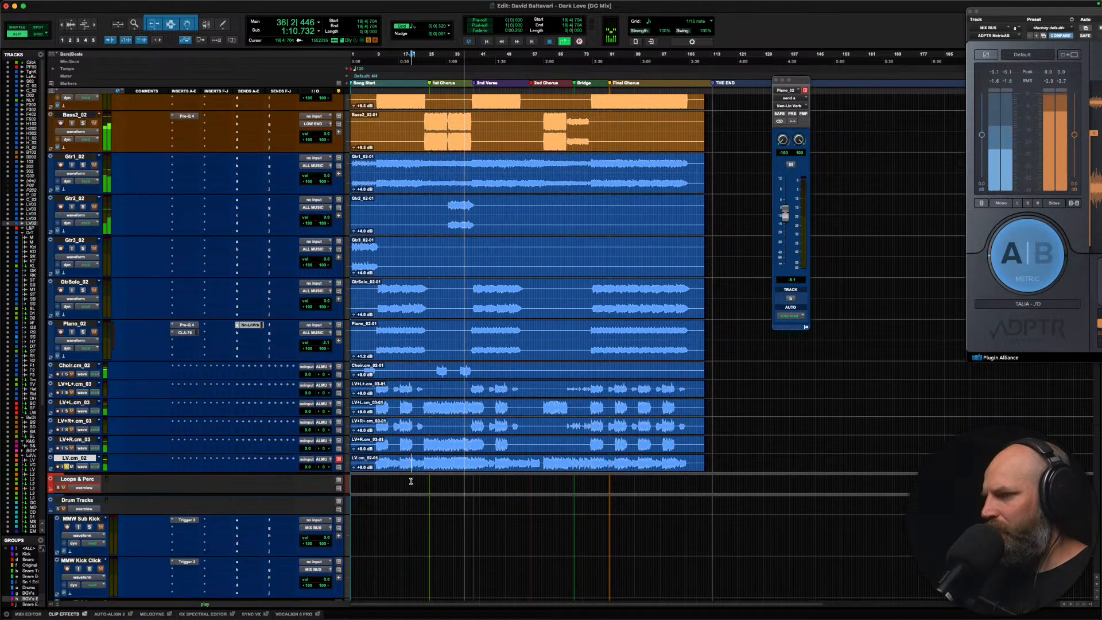
key(space)
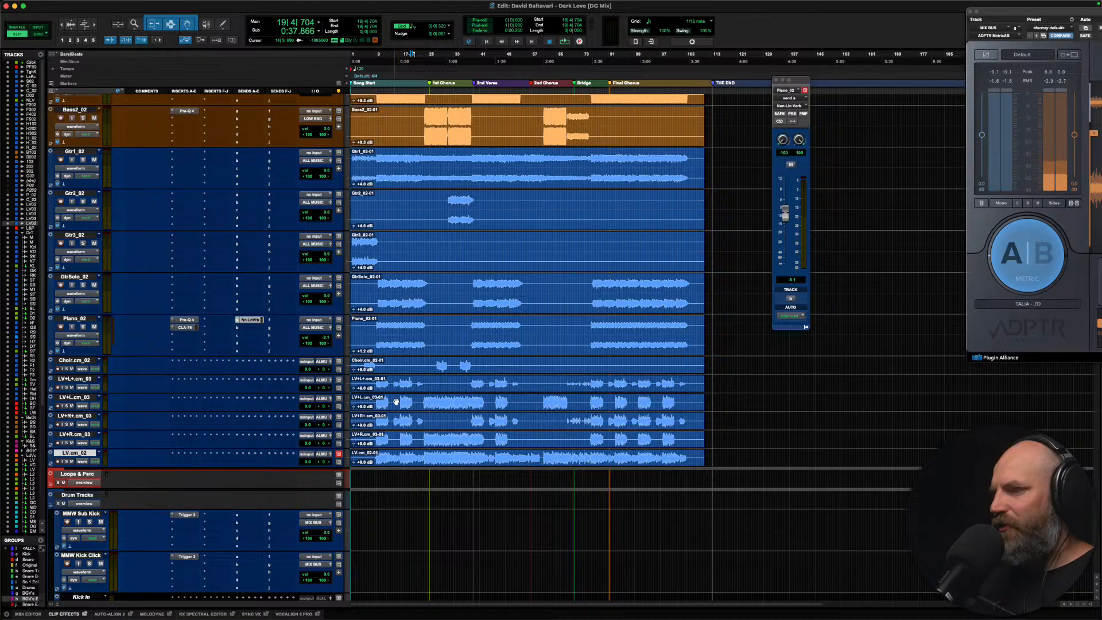
scroll(396, 398, down, 2)
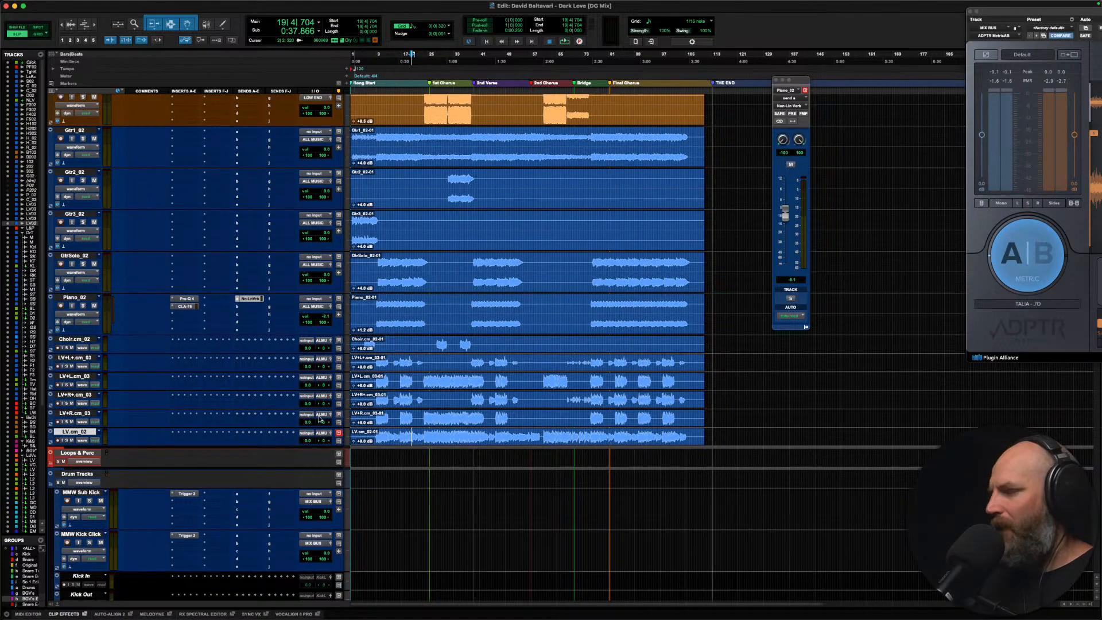
key(ctrl+Up)
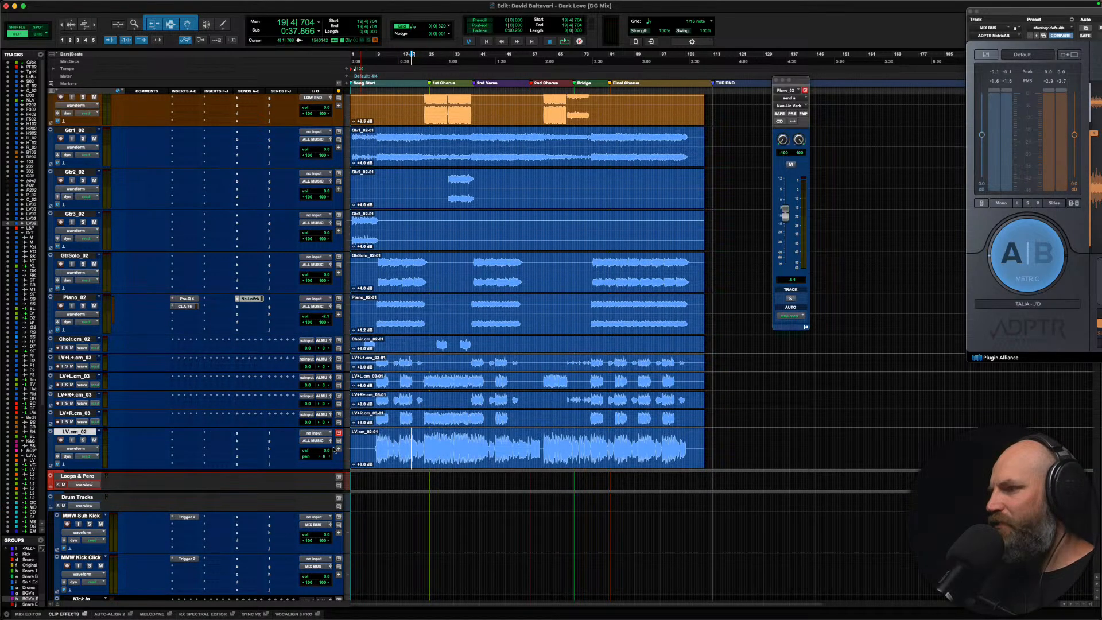
Step: Play the full mix from the lead vocal's entrance at bar 8 and stop playback
scroll(187, 430, up, 15)
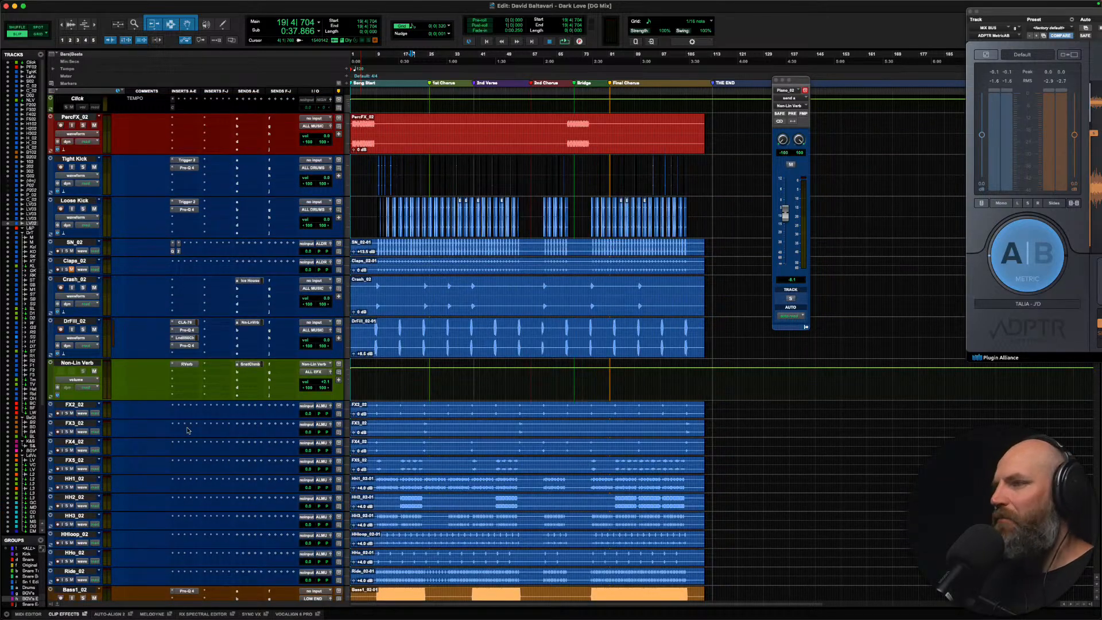
click(78, 160)
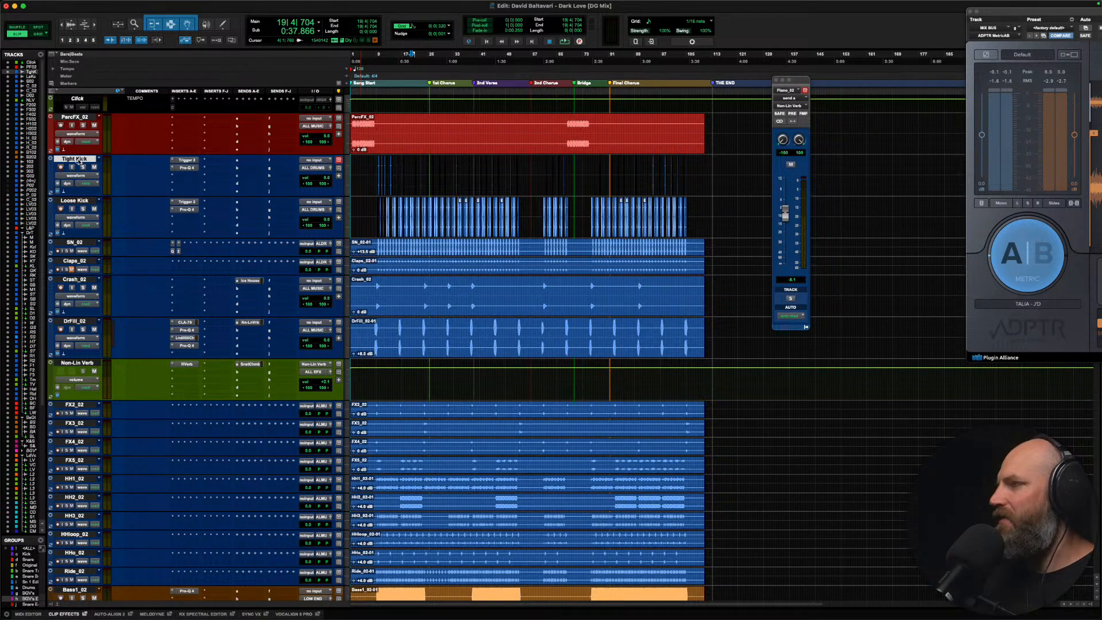
scroll(409, 396, down, 15)
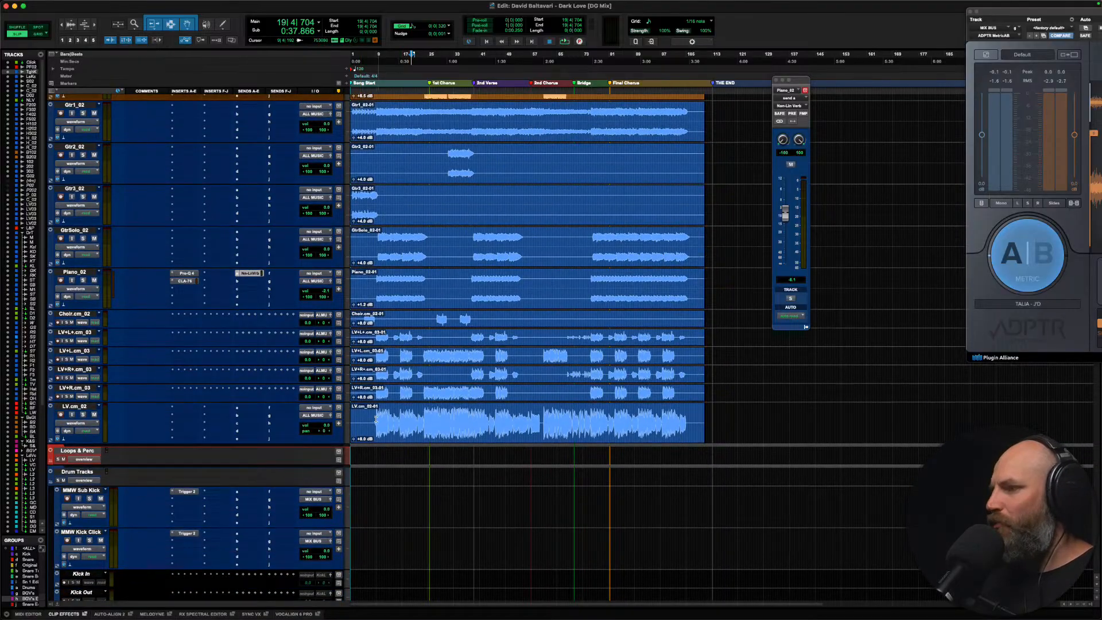
click(376, 419)
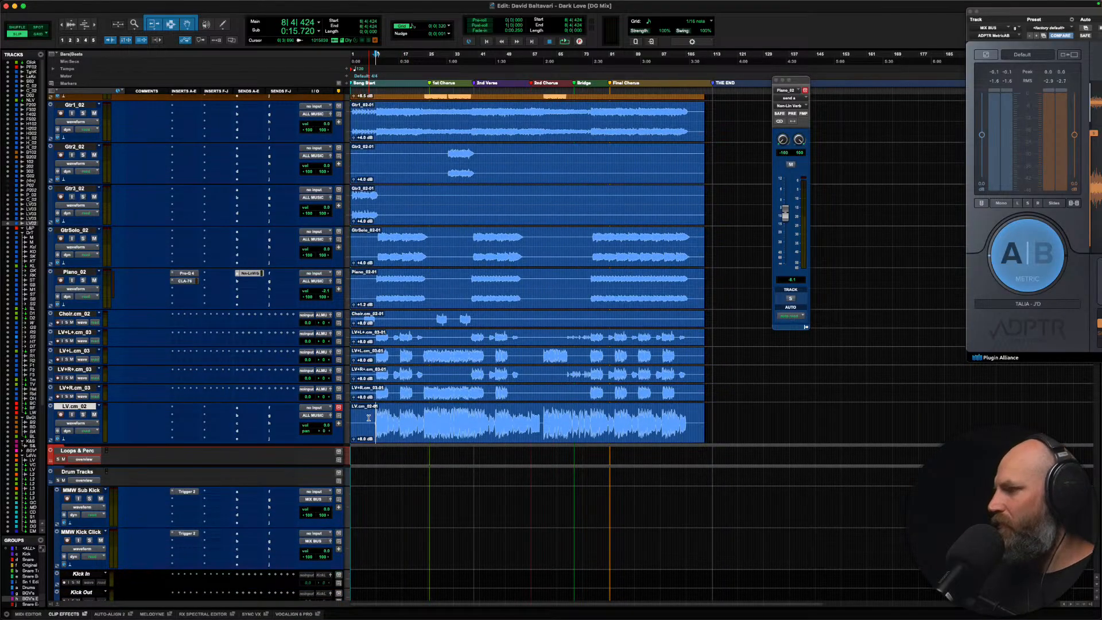
key(space)
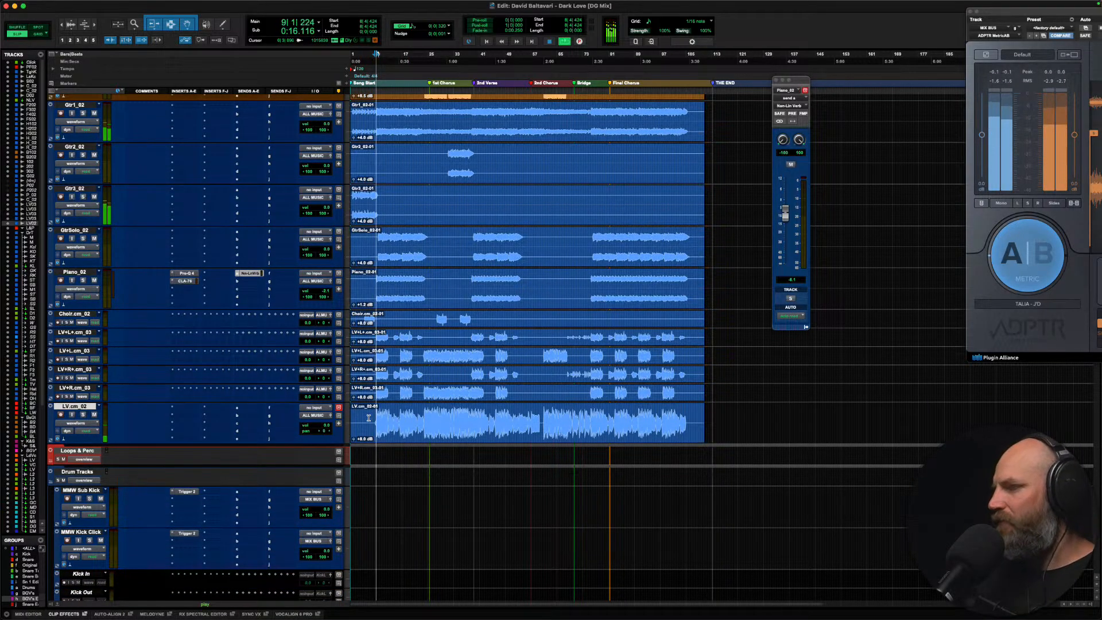
key(space)
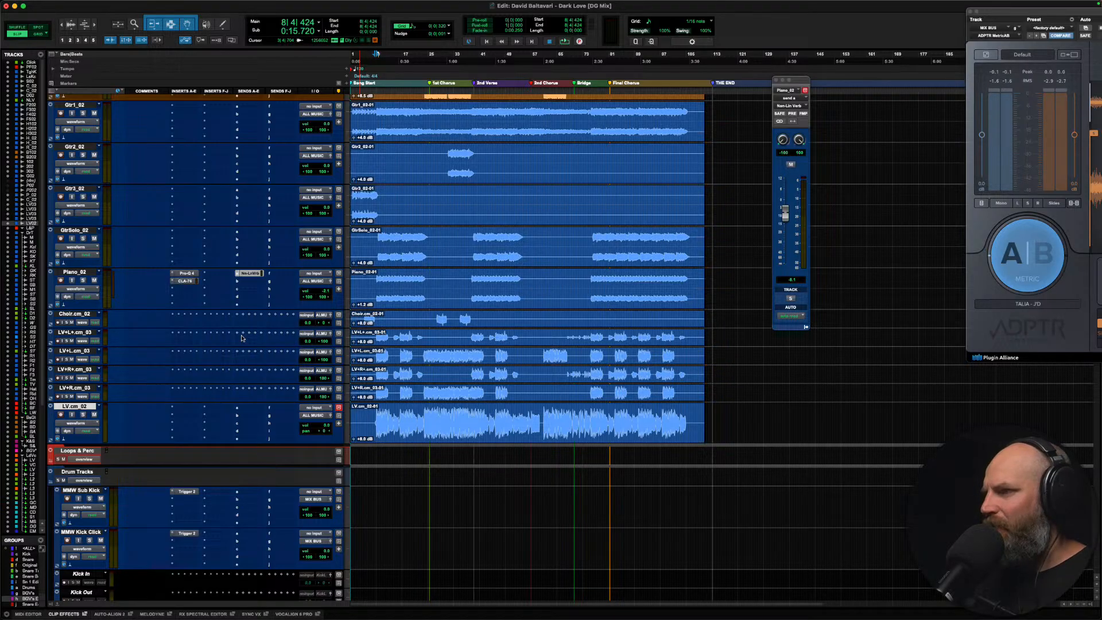
Step: Play from bar 8 again, select the four LV+L and LV+R double tracks, and solo them
key(space)
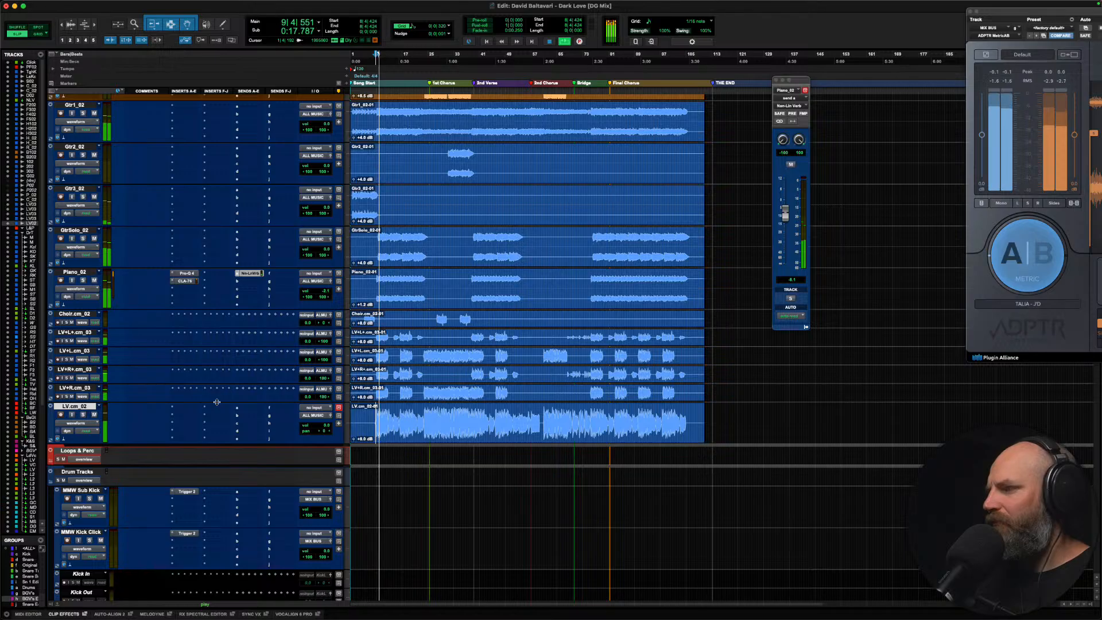
click(93, 387)
shift+click(87, 335)
key(shift+s)
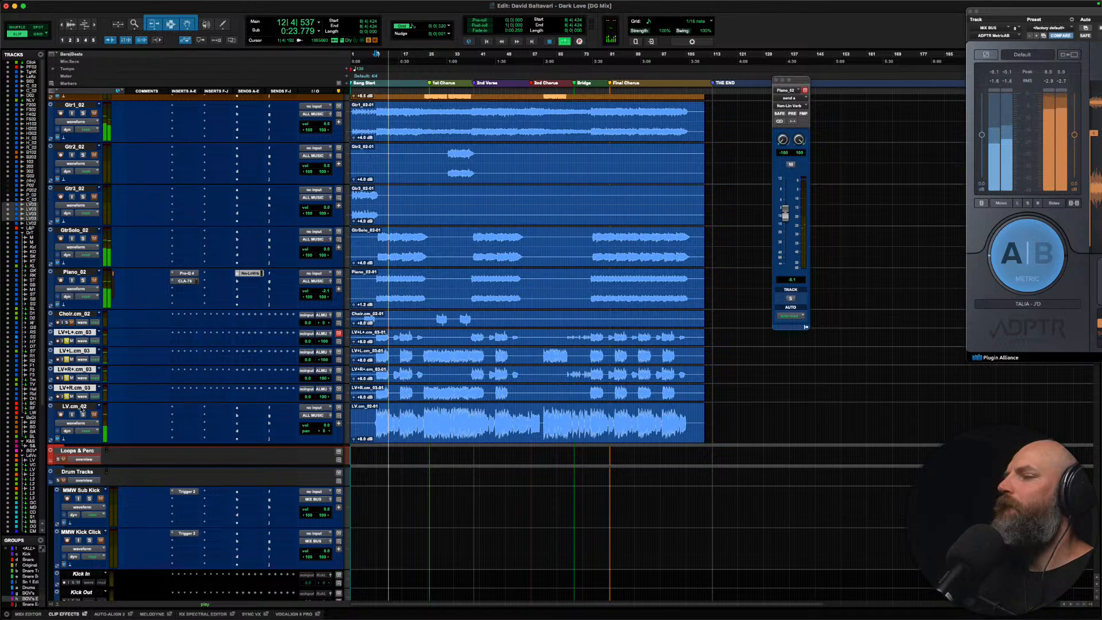
Step: Audition the lead vocal LV.cm_02 by restarting playback from bar 8, and select all Choir and LV tracks
click(86, 406)
scroll(85, 338, down, 5)
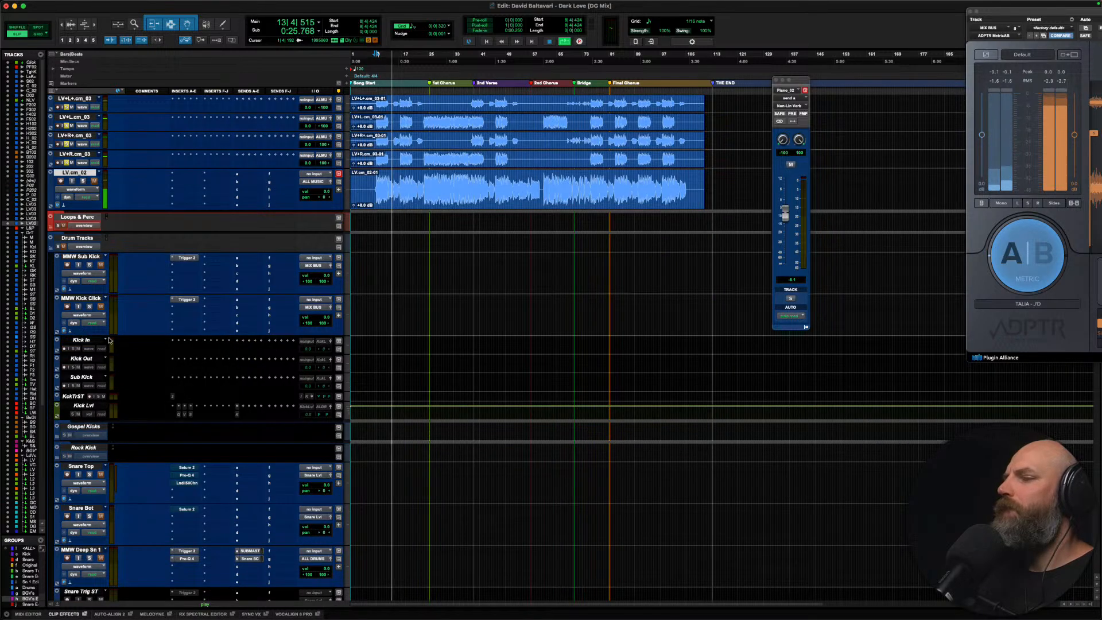
scroll(127, 371, up, 6)
key(space)
key(space)
shift+click(80, 356)
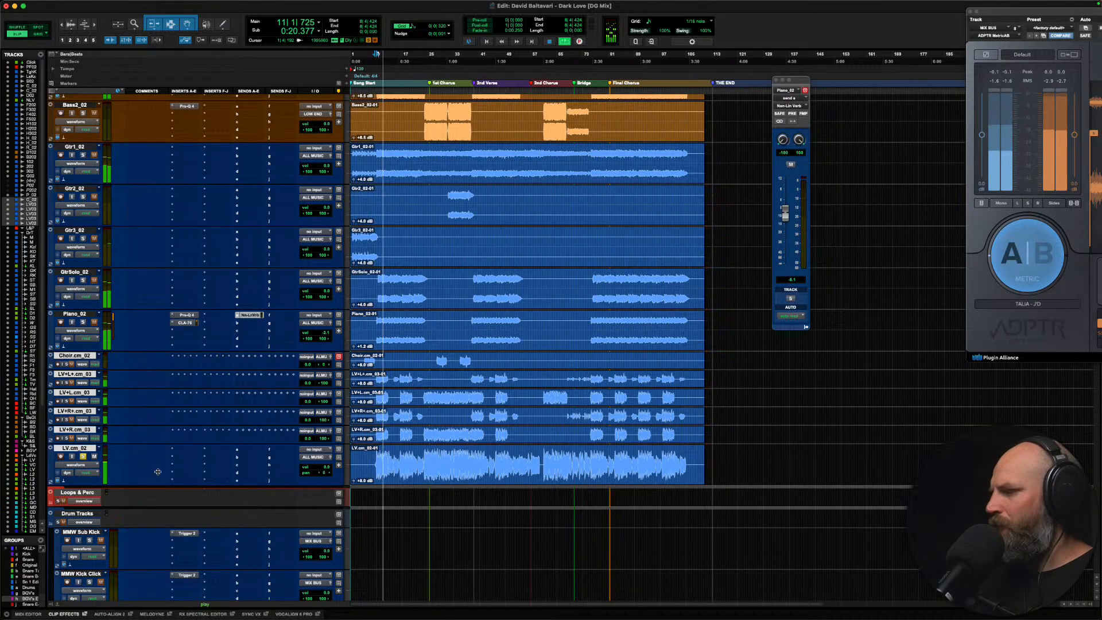
scroll(173, 396, down, 3)
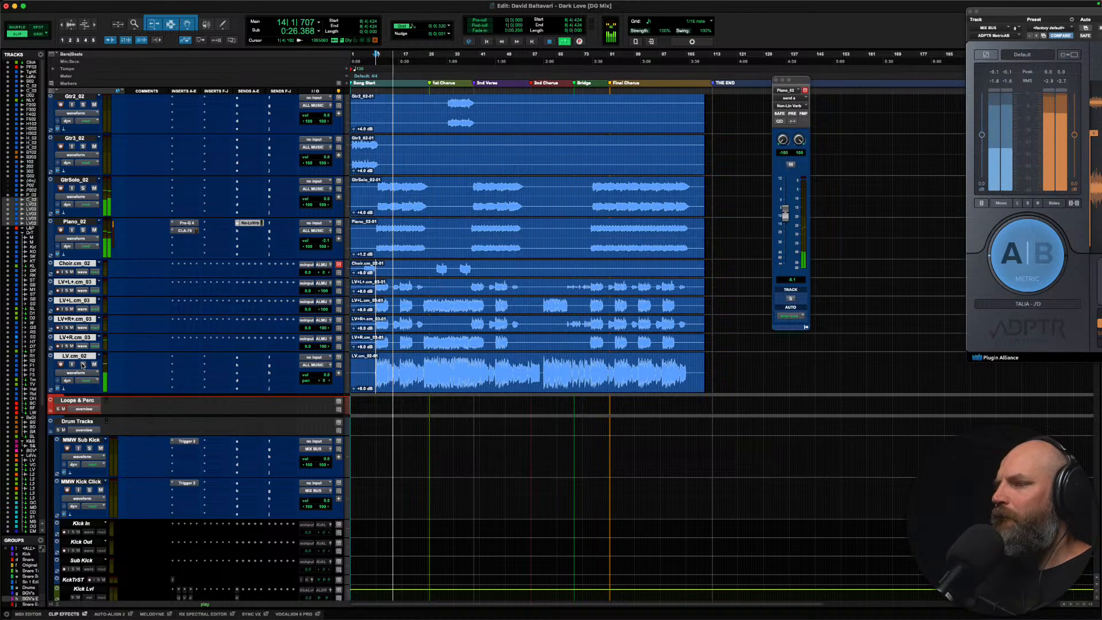
Step: Reduce the waveform display height, play from bar 19, and raise the LV.cm_02 clip gain to about +17.5 dB
click(389, 365)
key(ctrl+alt+super+bracketleft)
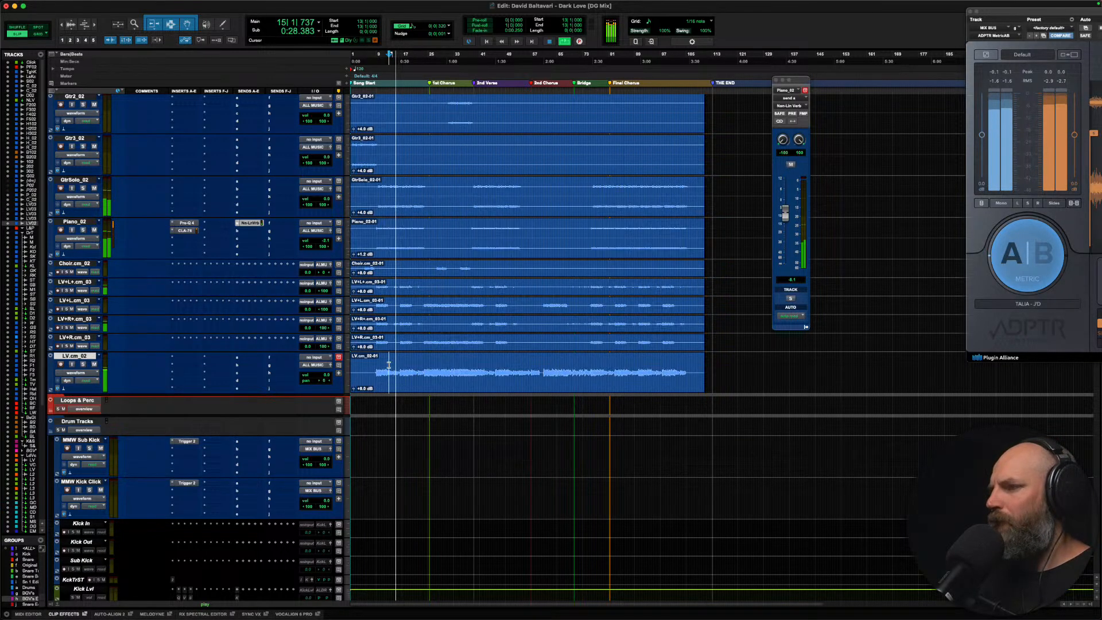
key(ctrl+alt+super+bracketright)
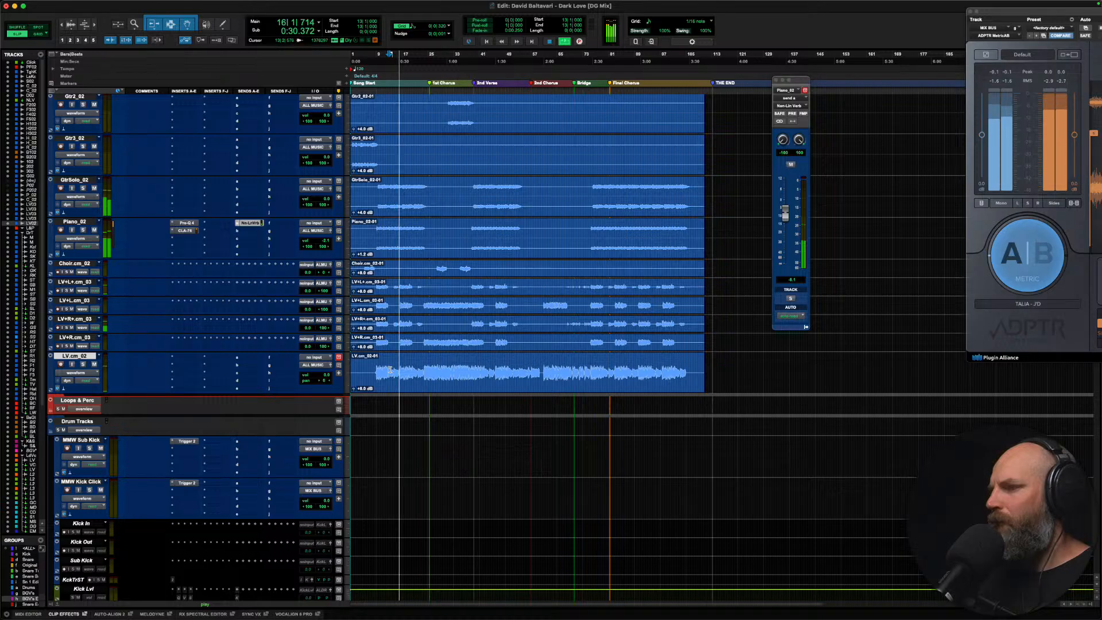
click(412, 365)
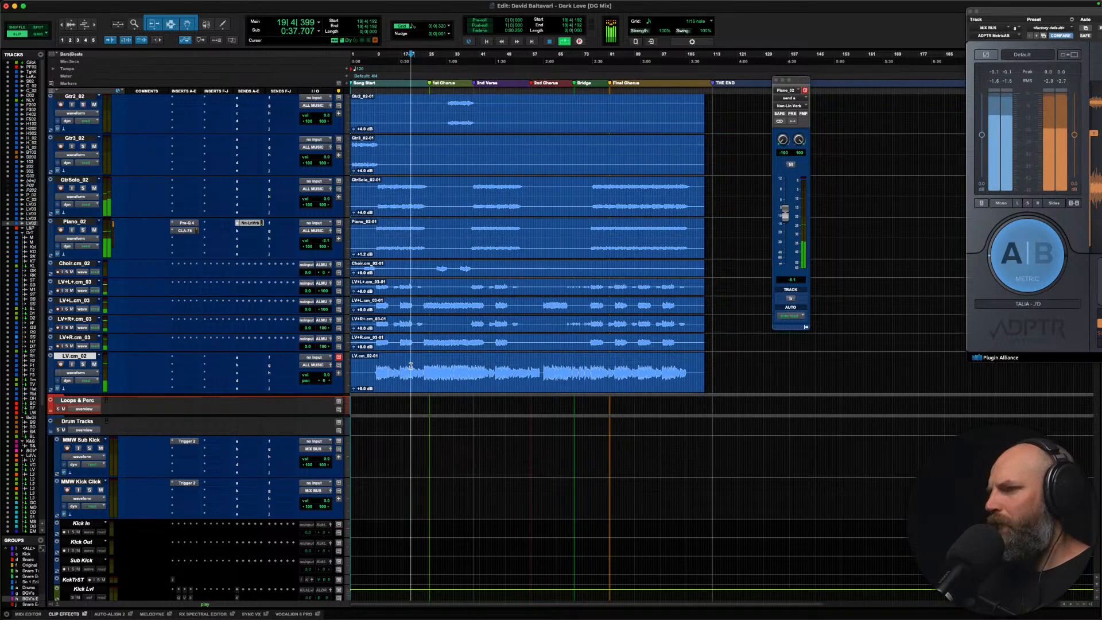
drag(353, 389, 296, 321)
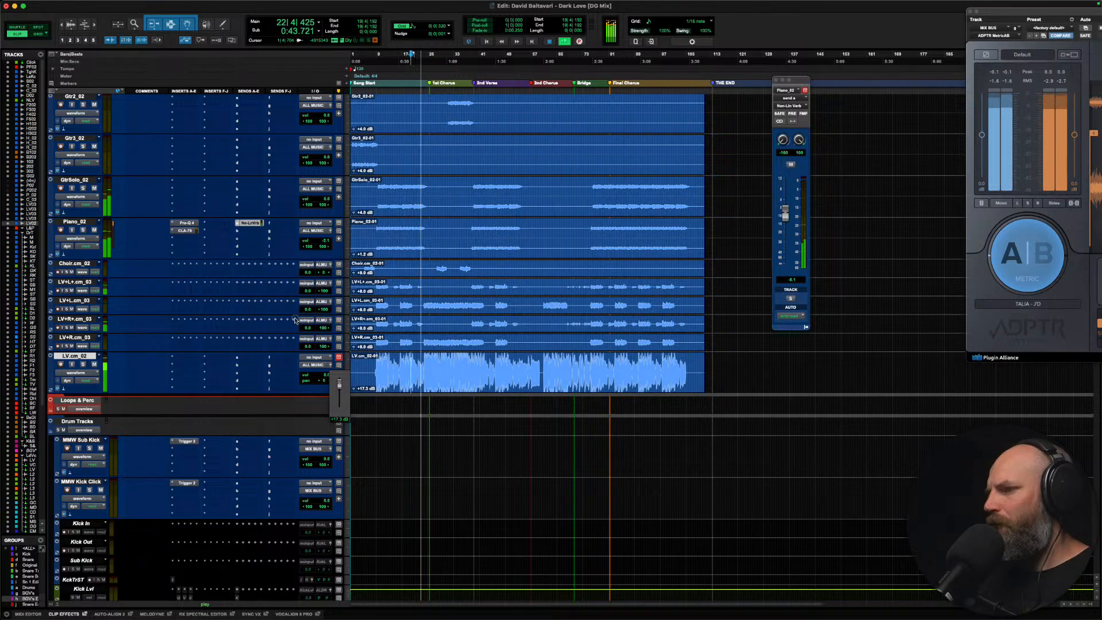
Step: Insert Pro-Q 4 on LV.cm_02 with a cut of about 3 dB near 240 Hz, and mute the Choir and LV double tracks
click(174, 357)
click(197, 336)
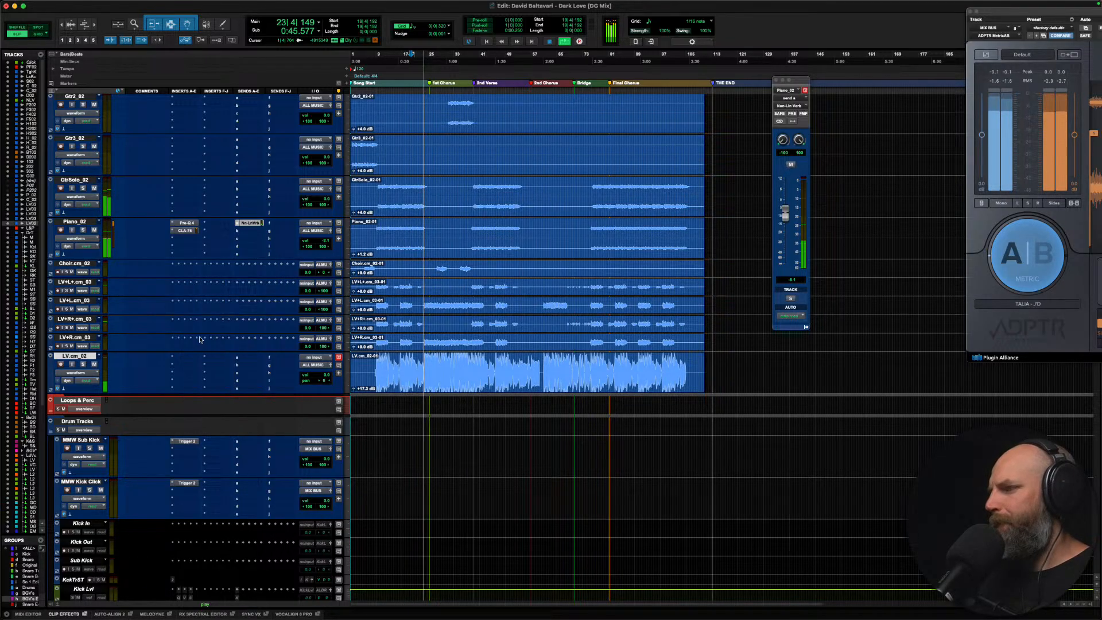
drag(532, 245, 520, 269)
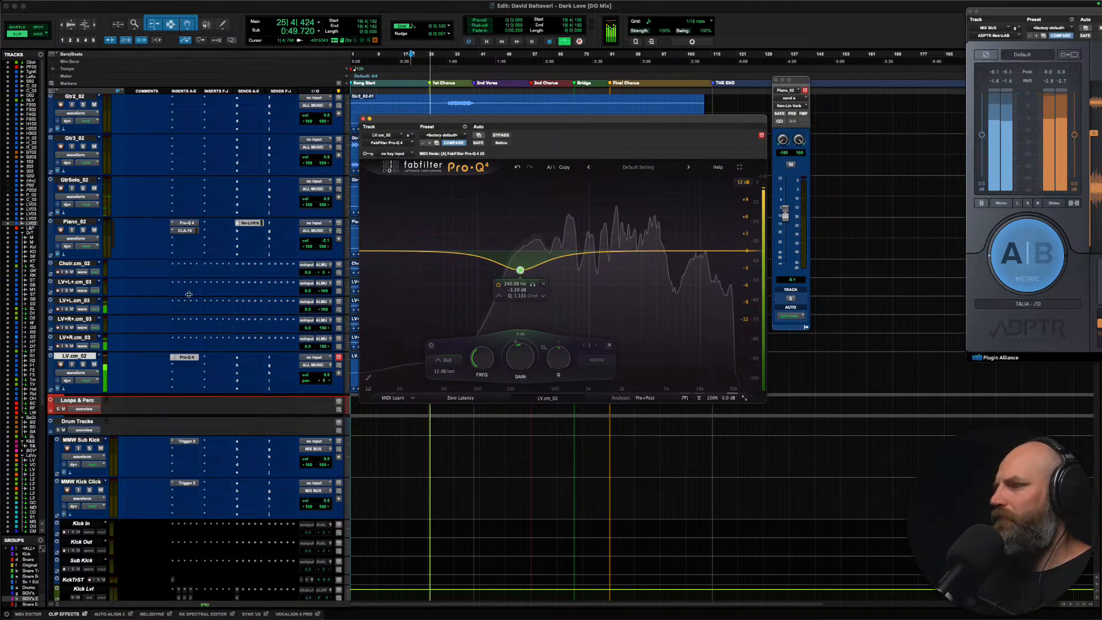
click(75, 336)
shift+click(76, 265)
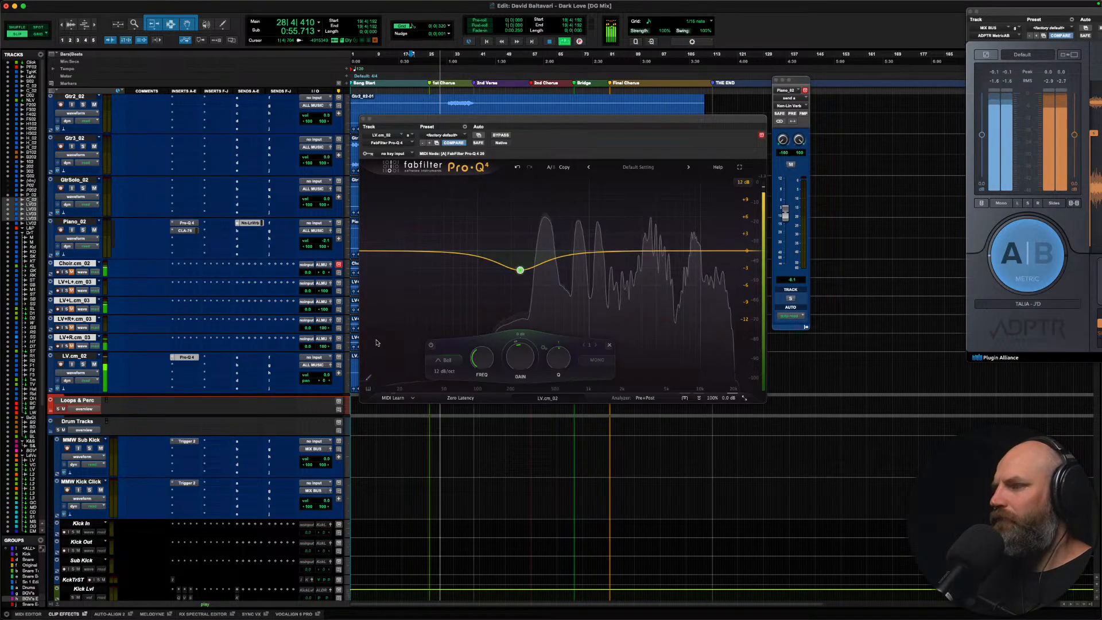
Step: Sweep for a resonance on the lead vocal EQ and add a dynamic cut of about 2.4 dB near 640 Hz
mouse_move(587, 252)
mouse_down()
mouse_move(566, 312)
mouse_move(588, 289)
mouse_move(581, 265)
mouse_up()
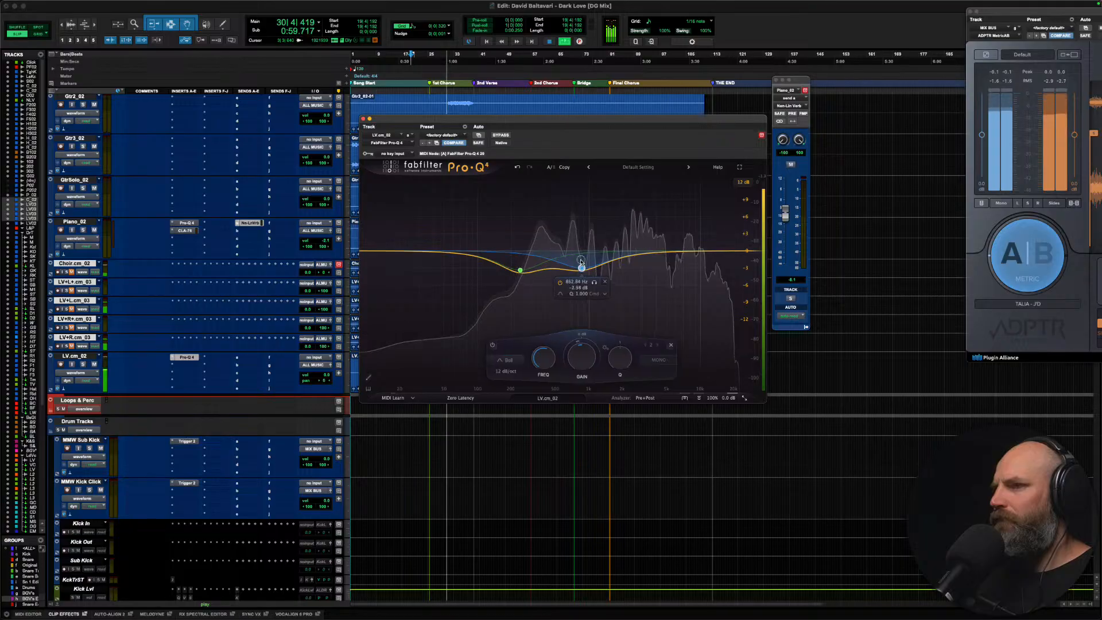
drag(581, 201, 573, 202)
scroll(572, 203, up, 4)
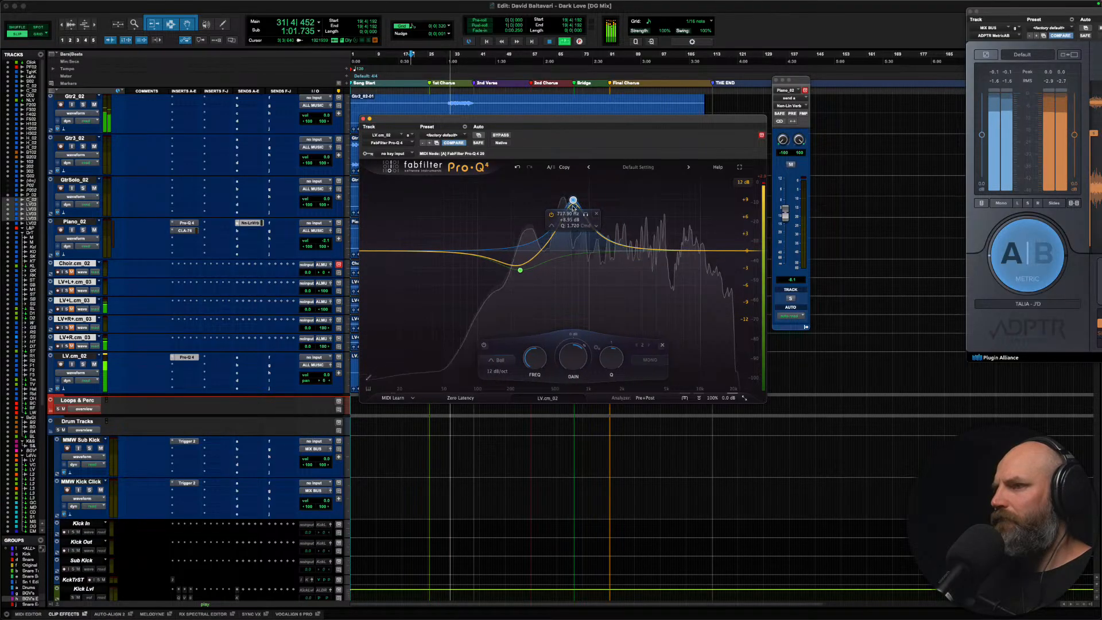
drag(570, 203, 569, 265)
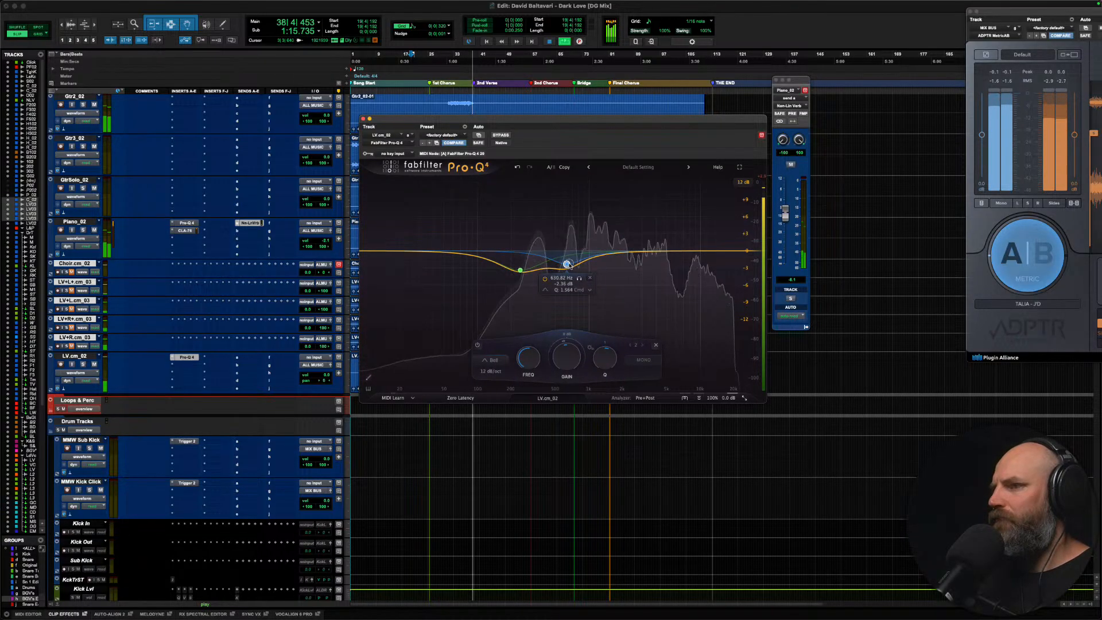
right_click(569, 265)
click(576, 292)
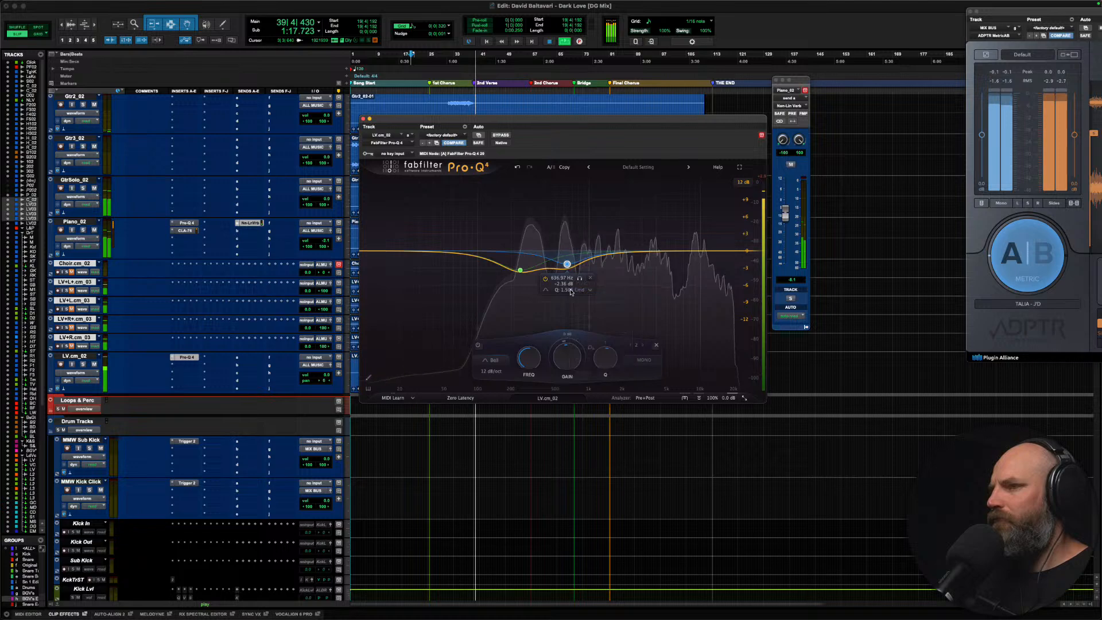
mouse_move(565, 274)
mouse_down()
mouse_move(564, 304)
mouse_move(565, 288)
mouse_up()
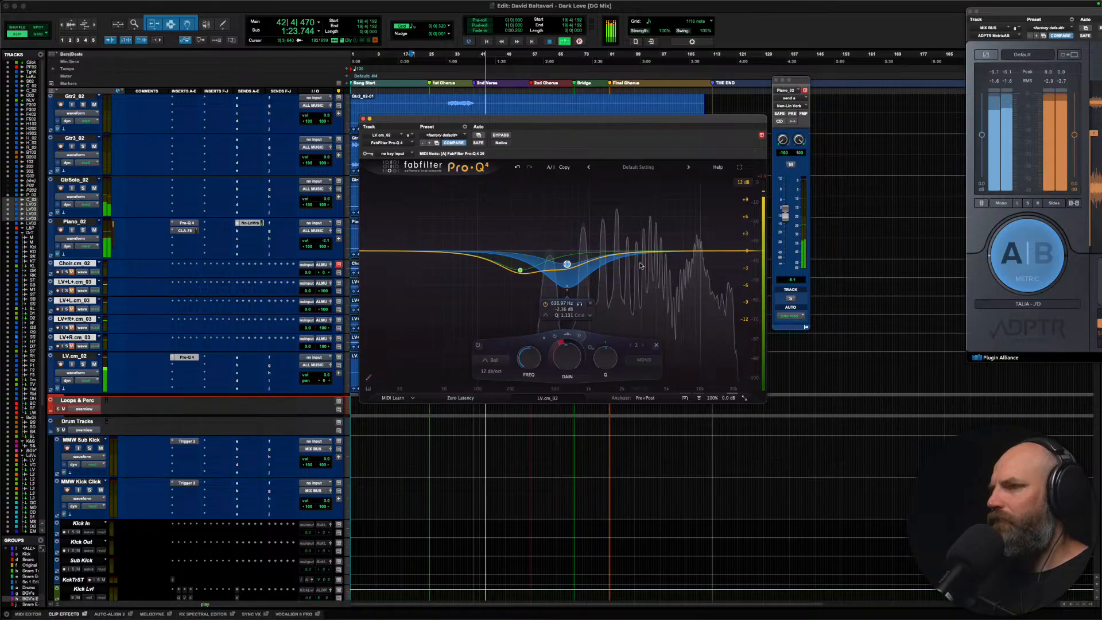
Step: Sweep a third lead vocal EQ band, restart playback, and settle it at a cut of about 3 dB near 1140 Hz
drag(596, 252, 599, 218)
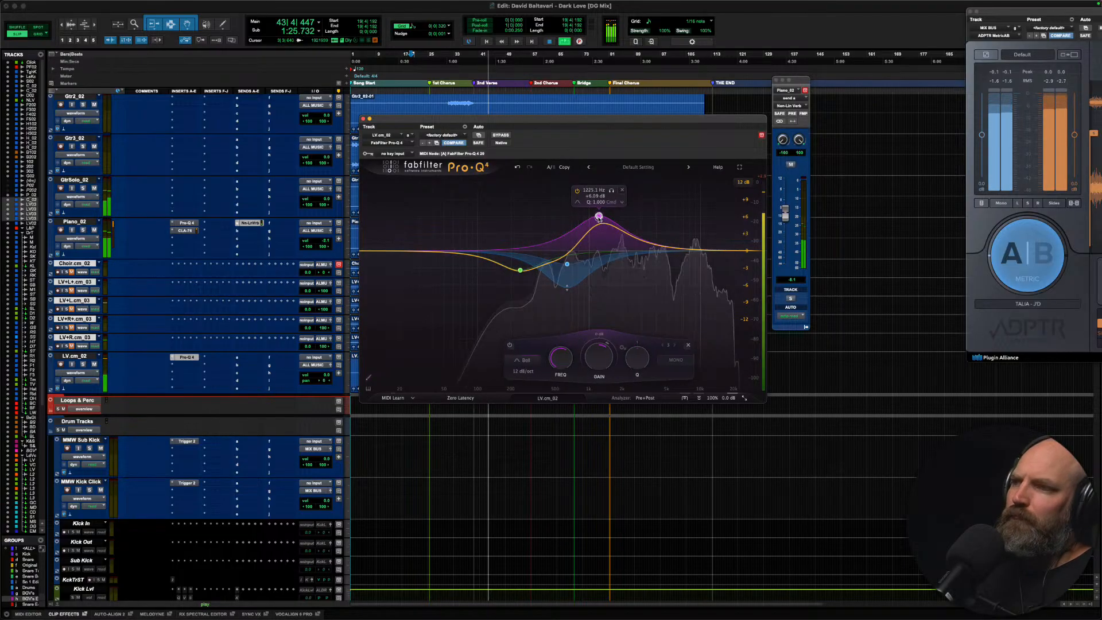
right_click(599, 253)
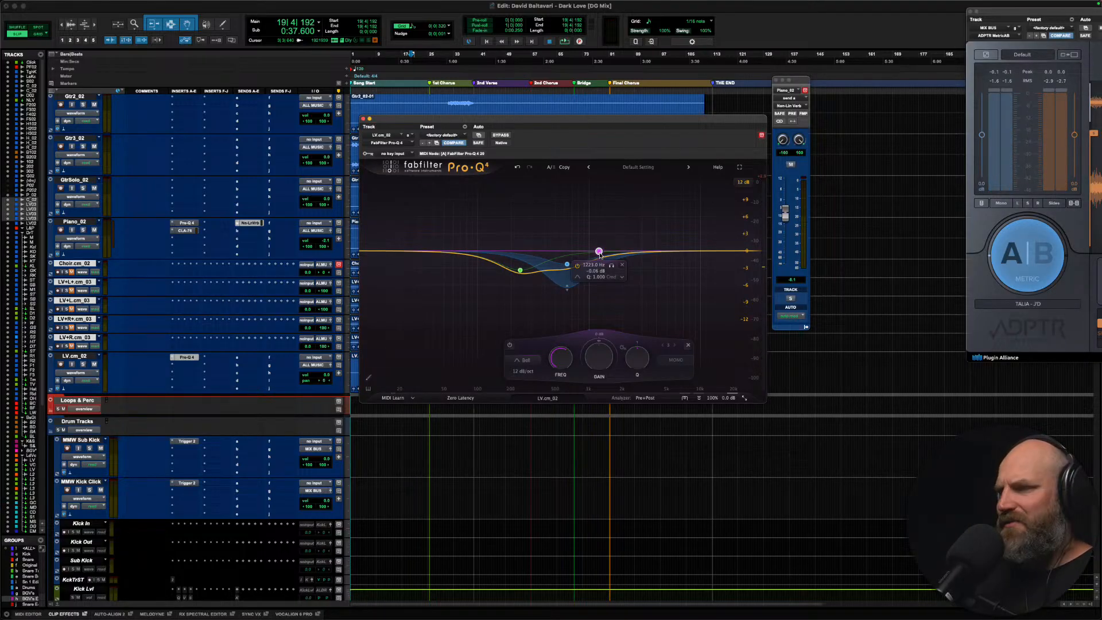
key(space)
mouse_move(600, 252)
mouse_down()
mouse_move(597, 210)
mouse_move(597, 245)
mouse_up()
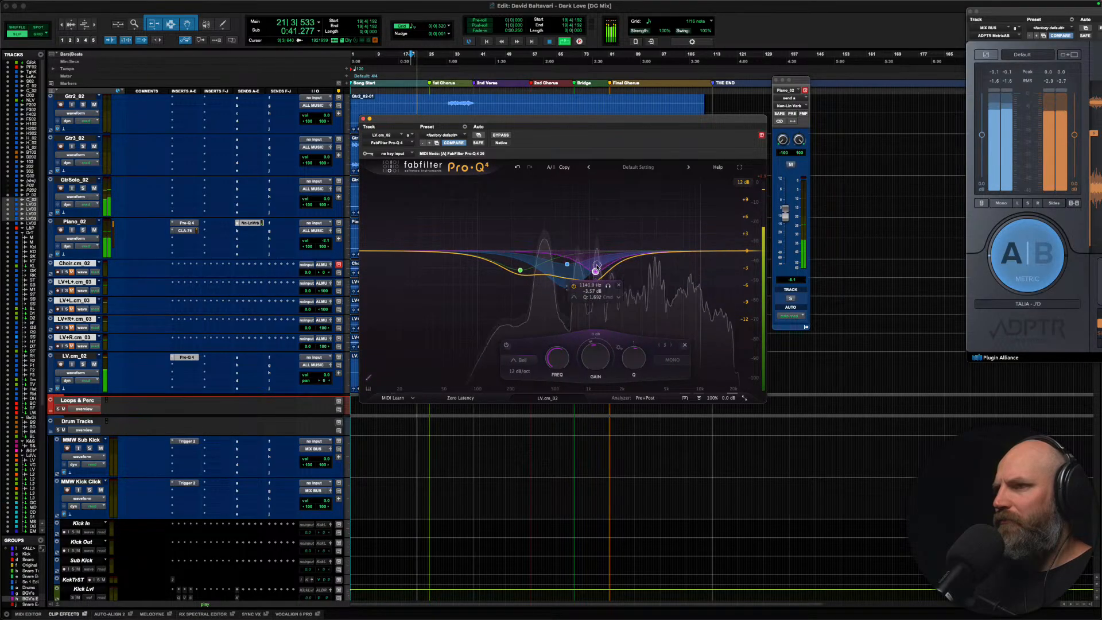
drag(593, 271, 596, 269)
scroll(596, 269, down, 2)
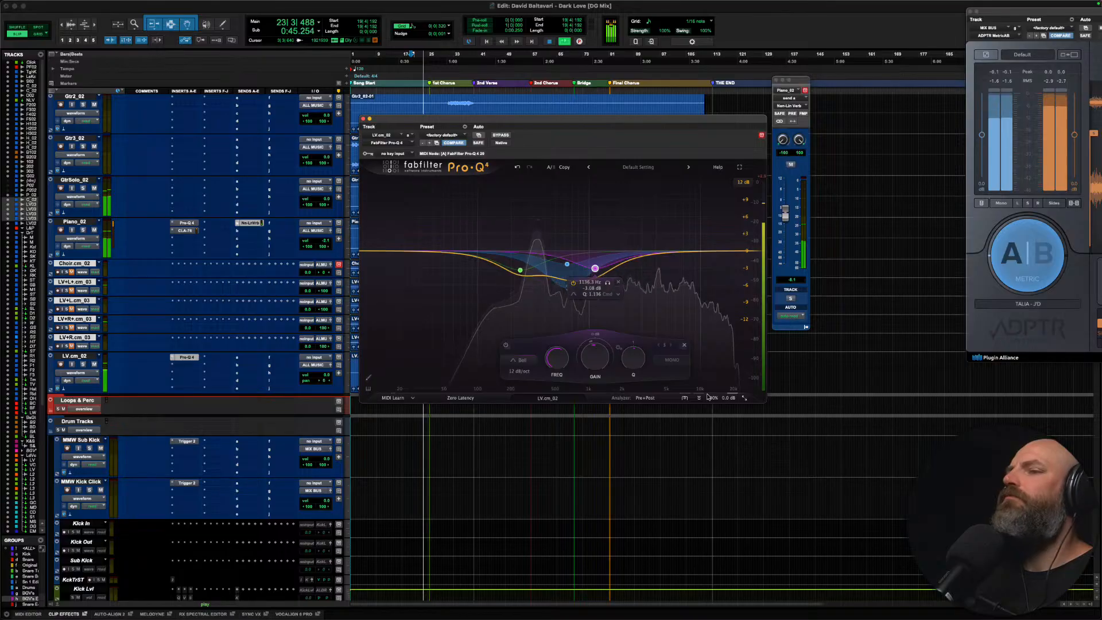
Step: Raise the lead vocal EQ's output level to about +2 dB and add a boost of about 4.2 dB near 15 kHz
mouse_move(723, 397)
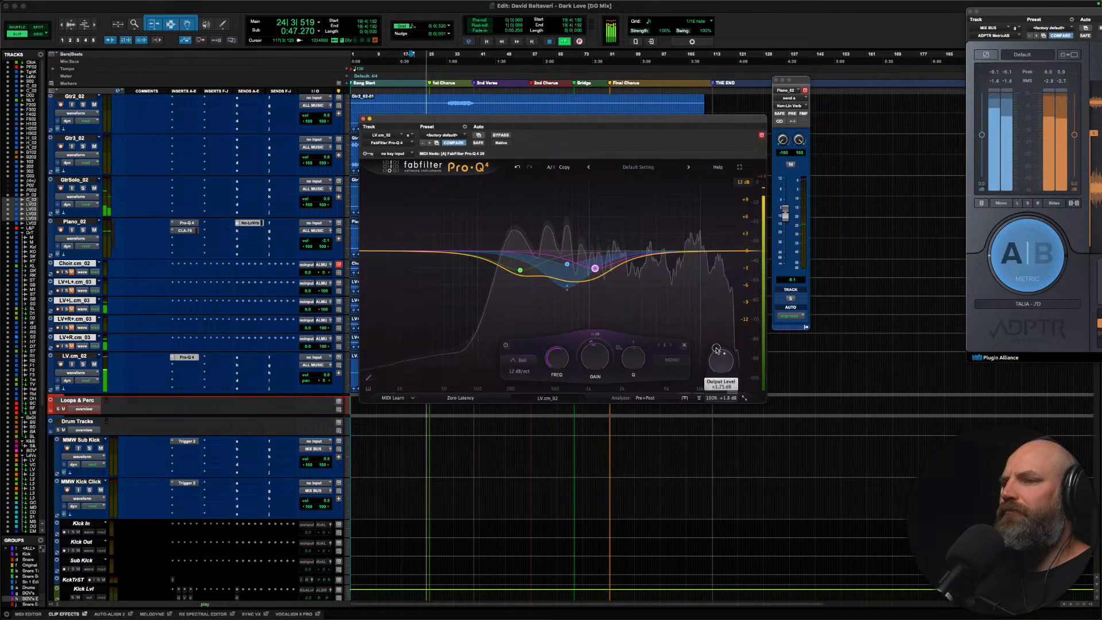
click(670, 253)
mouse_move(709, 229)
mouse_down()
mouse_move(717, 190)
mouse_move(705, 206)
mouse_move(712, 222)
mouse_move(729, 217)
mouse_move(722, 227)
mouse_up()
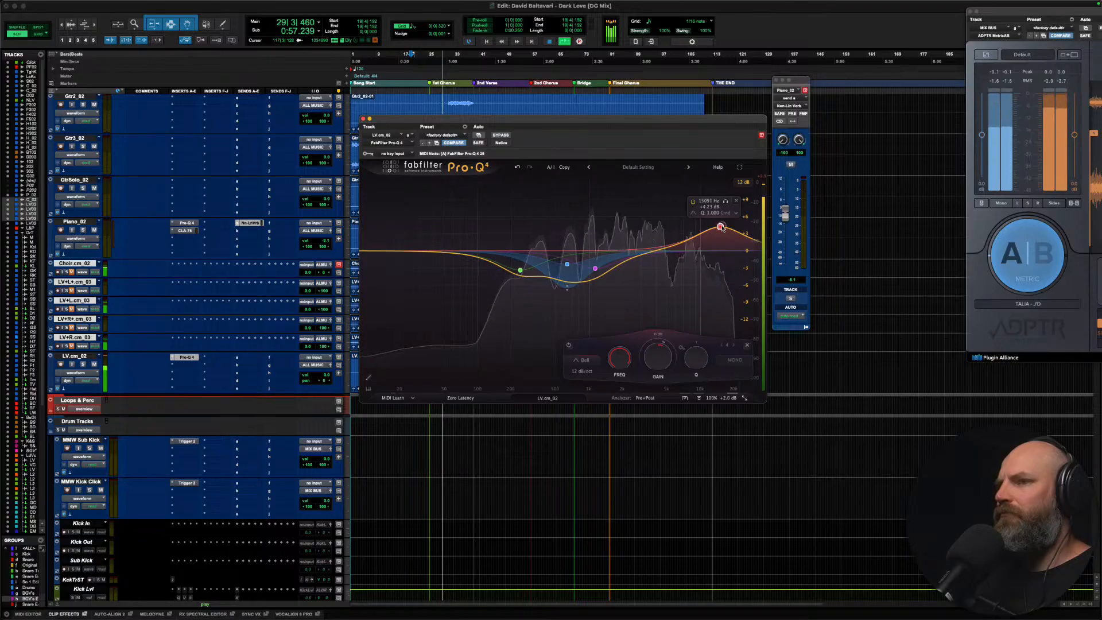
scroll(722, 226, up, 3)
Step: Add a slight cut above the 1140 Hz band and open the 15 kHz boost's options to make it dynamic
drag(651, 250, 621, 263)
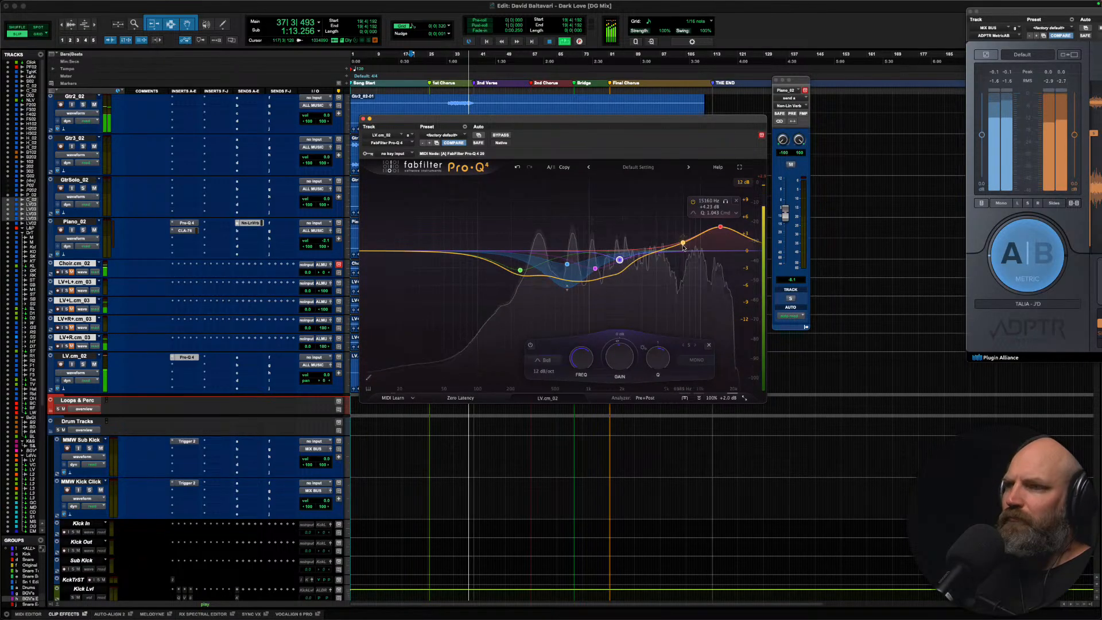
right_click(720, 228)
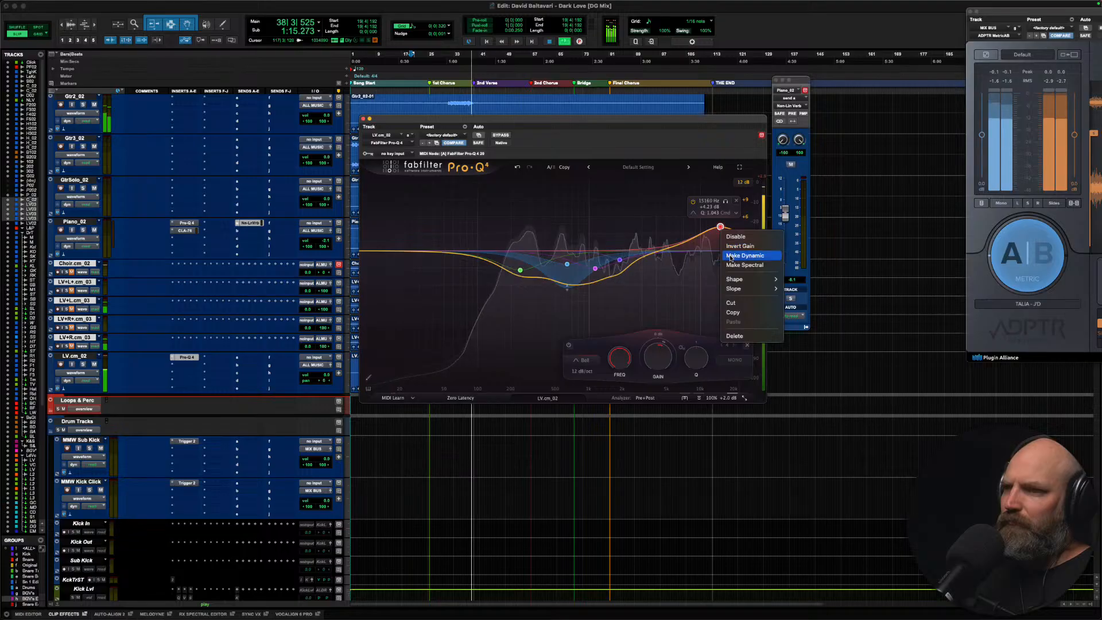
Step: Make the high-frequency boost dynamic, pull its dynamic range downward, and raise the equalizer's output level to about +2.6 dB
click(724, 258)
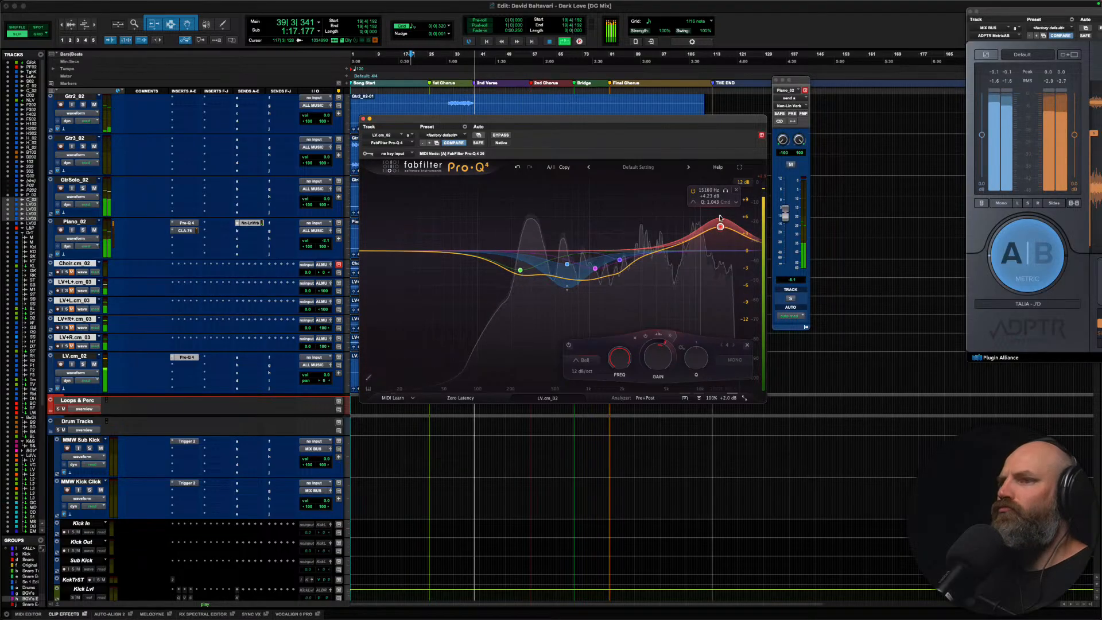
drag(720, 220, 721, 260)
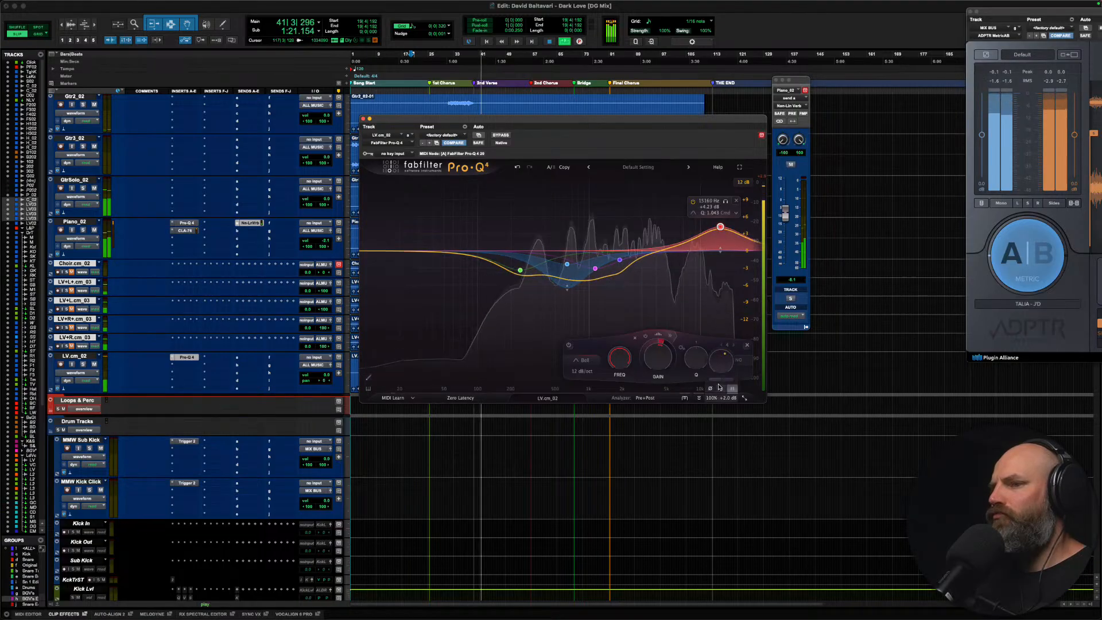
drag(722, 366, 722, 359)
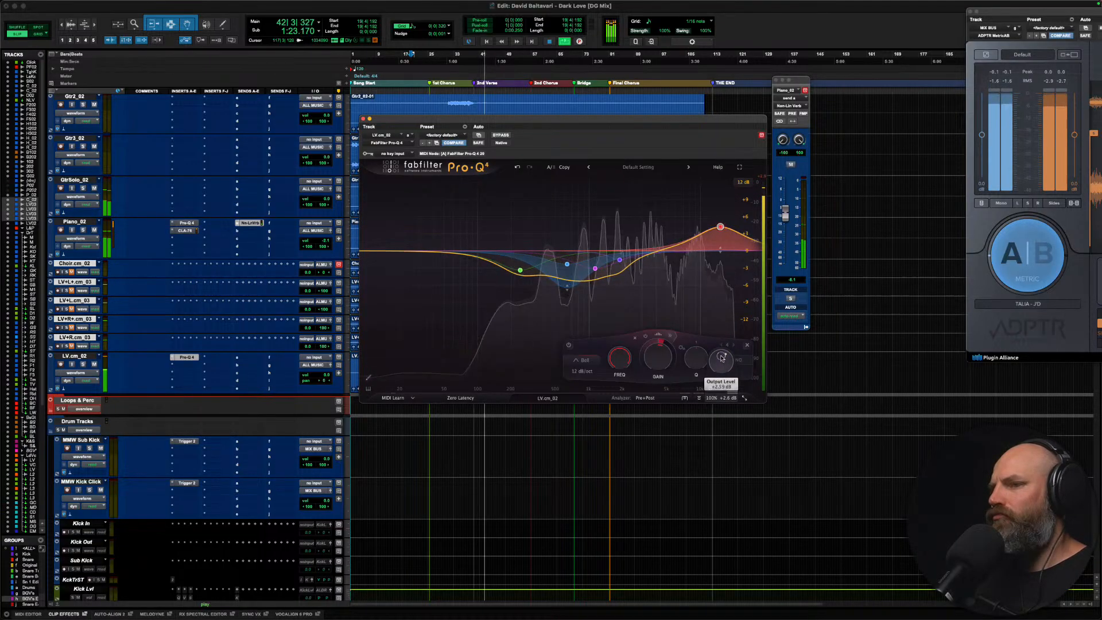
Step: Set the upper-mid cut to about 912 Hz, -1.76 dB and Q 1.72, and trim the output level to +2.5 dB
alt+click(595, 269)
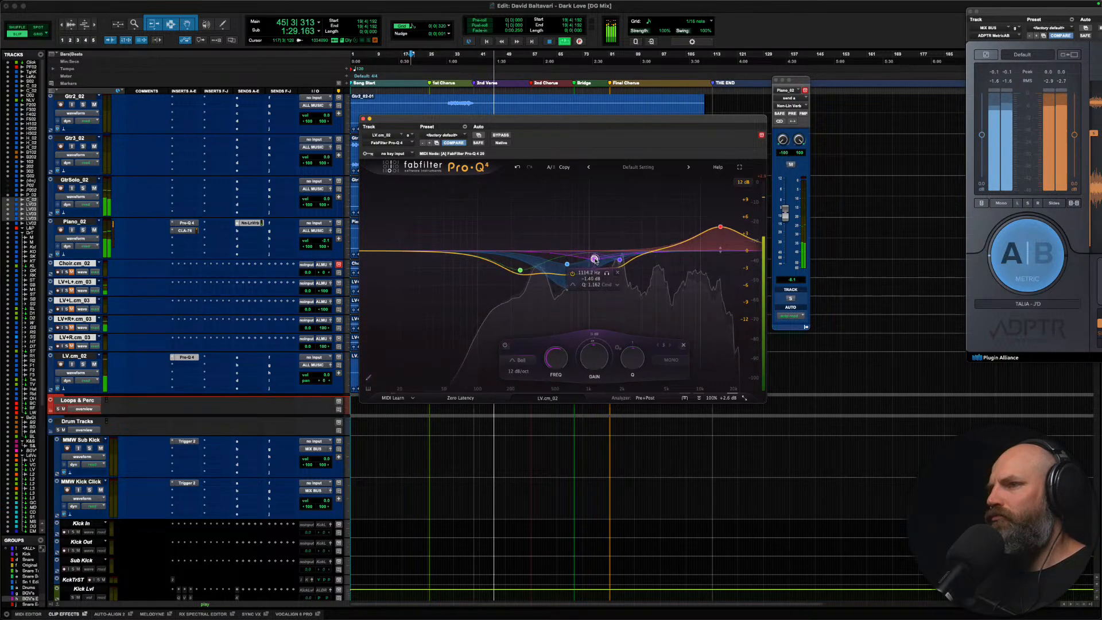
drag(596, 260, 588, 263)
scroll(588, 255, up, 2)
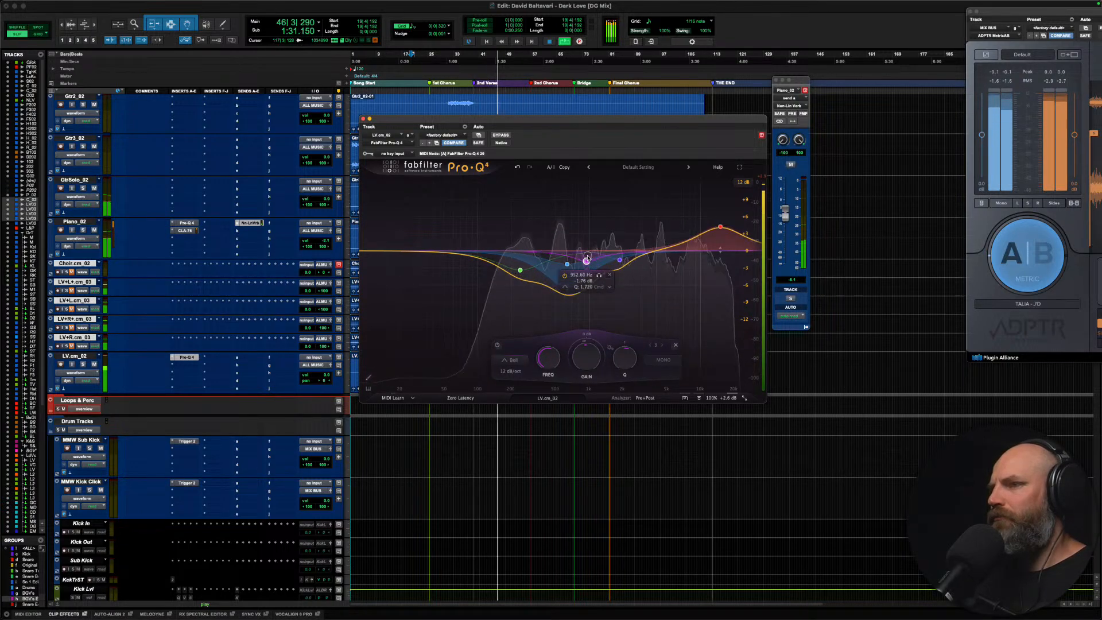
drag(586, 262, 584, 263)
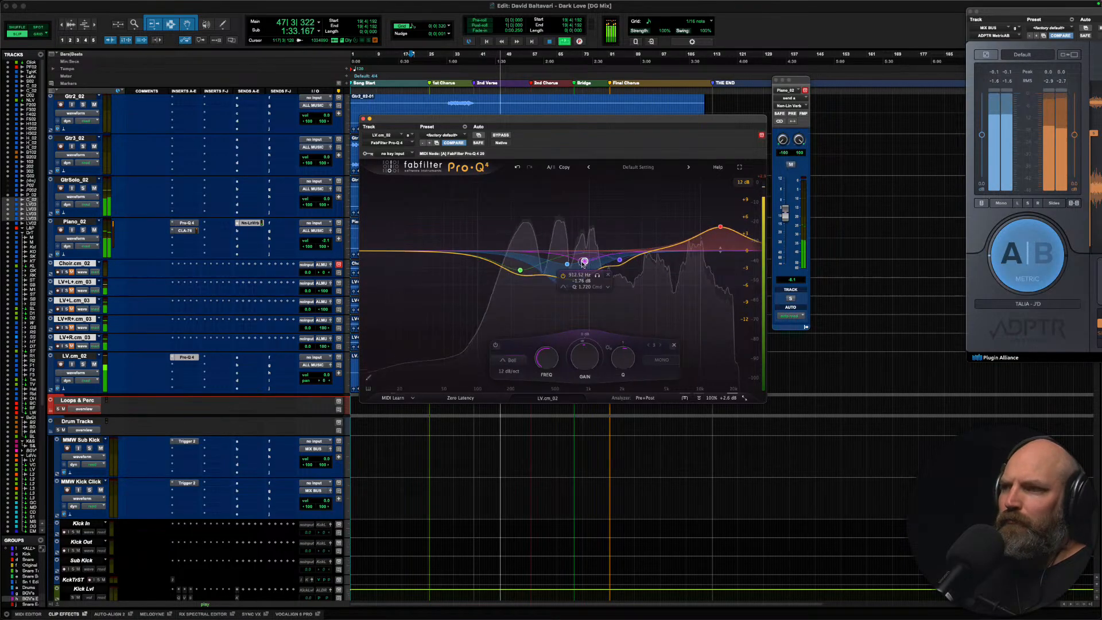
mouse_move(717, 366)
mouse_down()
mouse_move(717, 351)
mouse_move(716, 369)
mouse_up()
key(space)
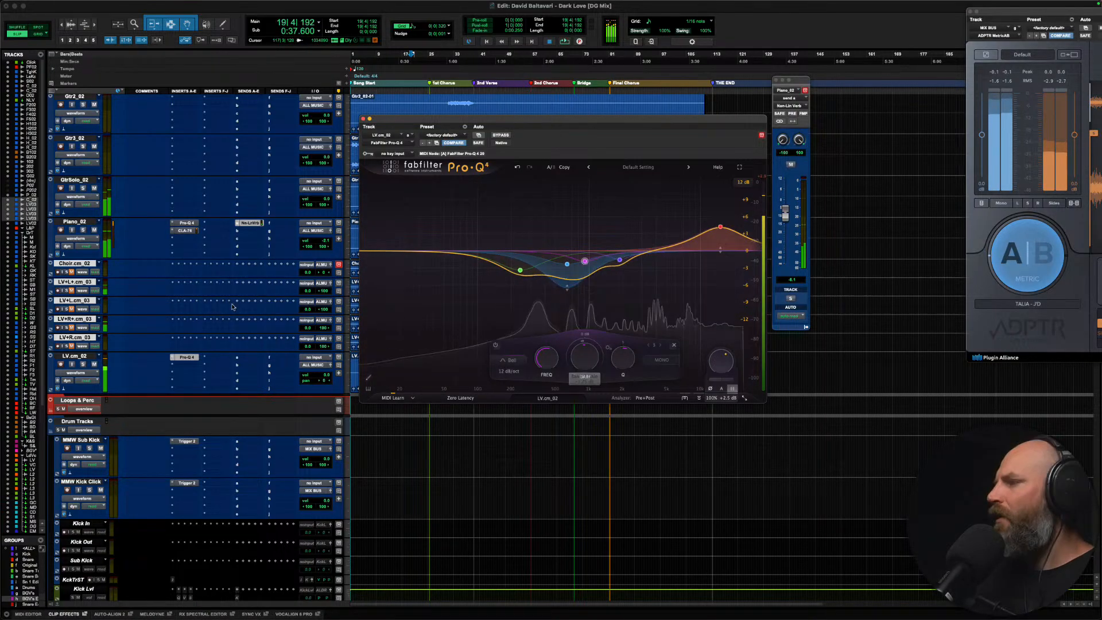
Step: Add a send from the LV.cm_02 track to the SUBMASTER bus and raise its level to about -14 dB during playback
click(75, 355)
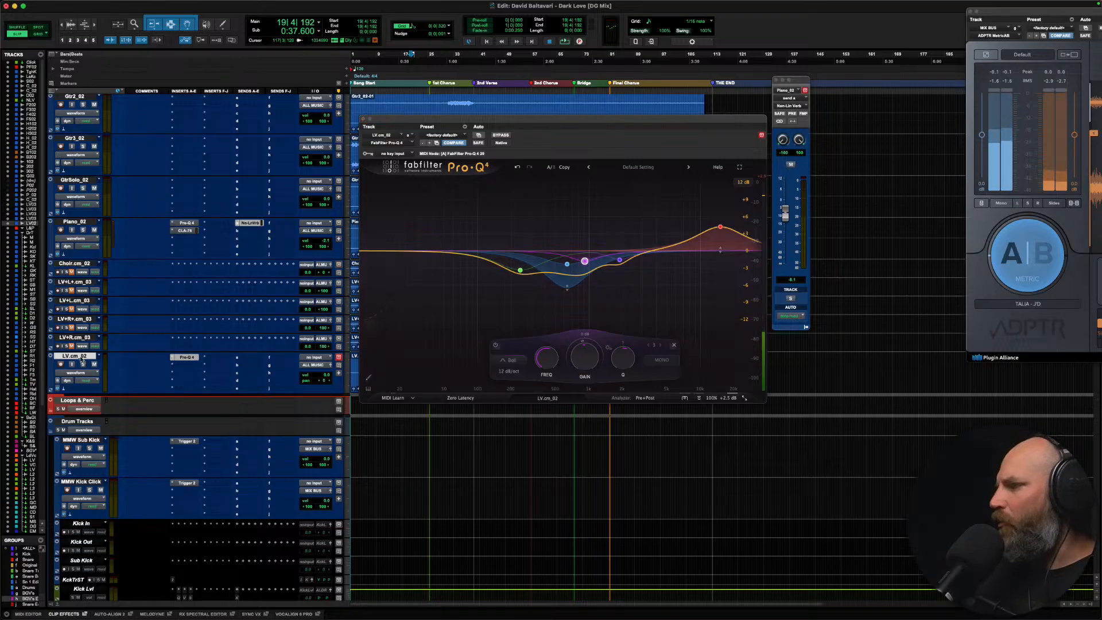
click(244, 359)
text(submas)
key(Return)
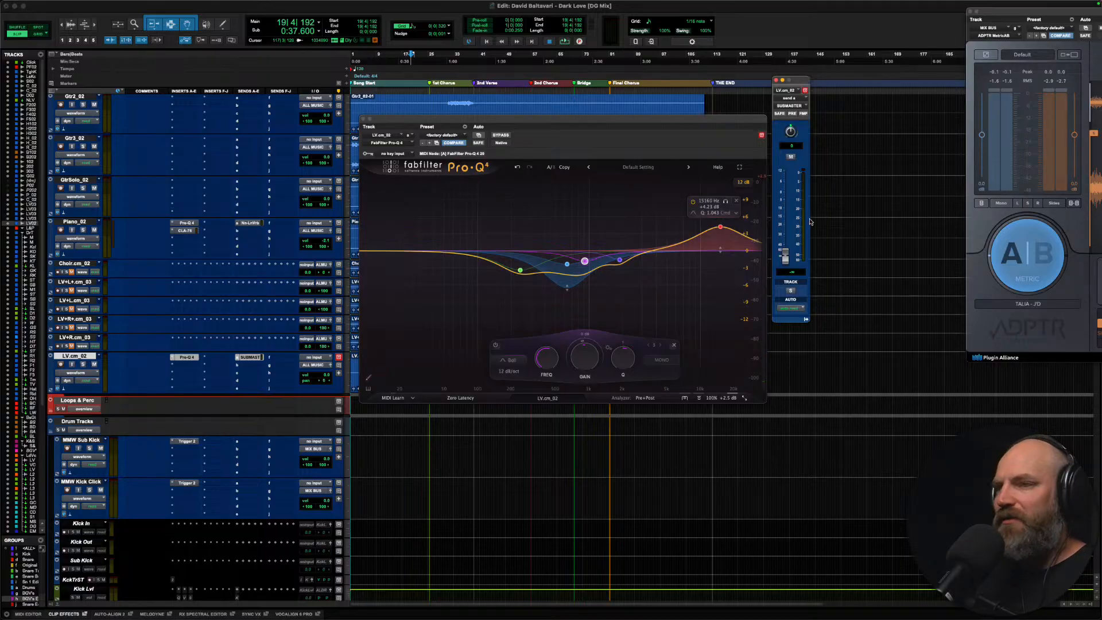
key(space)
drag(783, 253, 784, 219)
key(space)
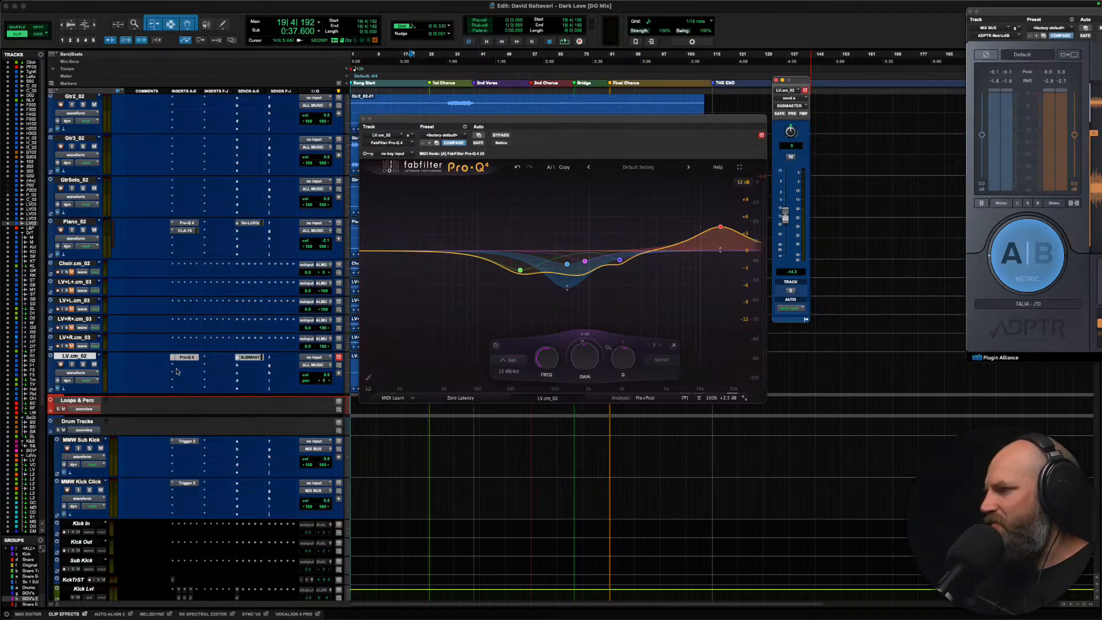
Step: Color the LV.cm_02 track magenta
click(241, 368)
mouse_move(249, 376)
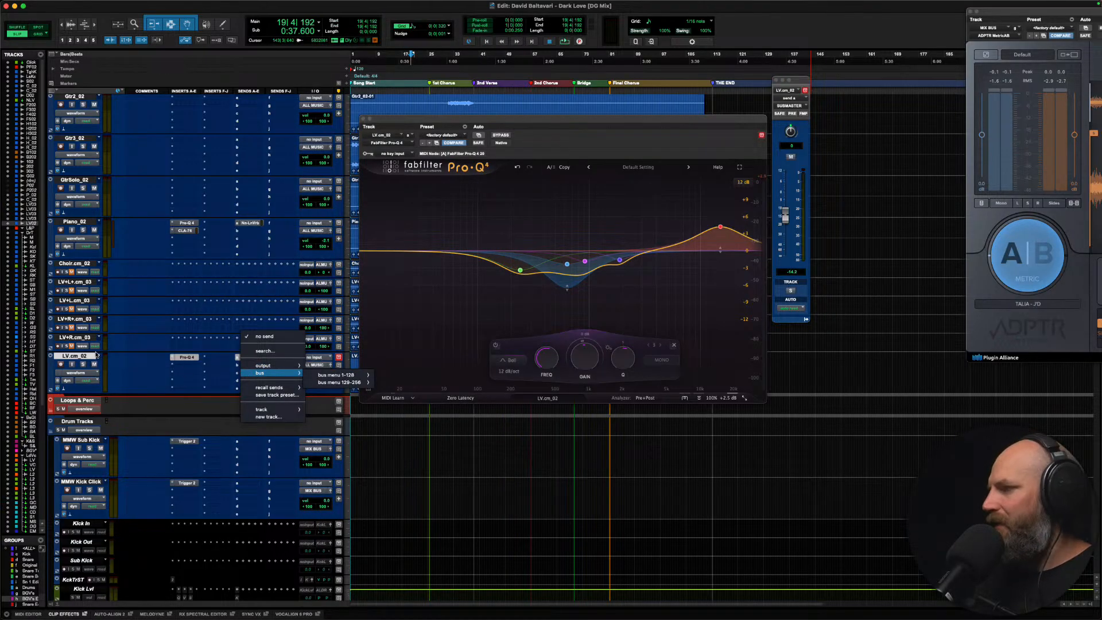
click(79, 354)
double_click(51, 366)
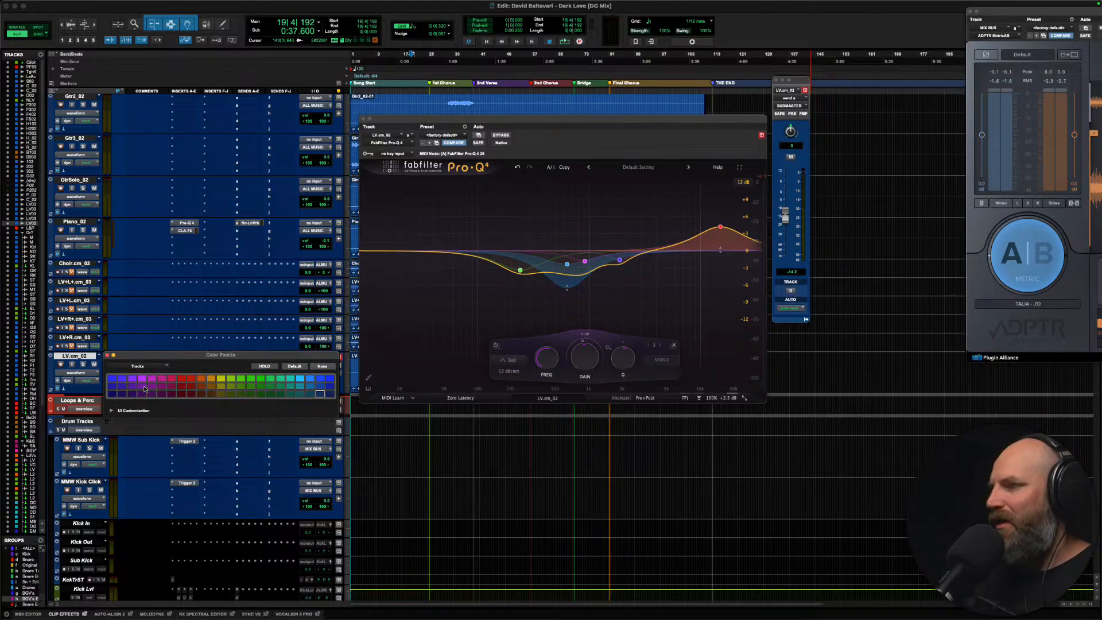
click(155, 382)
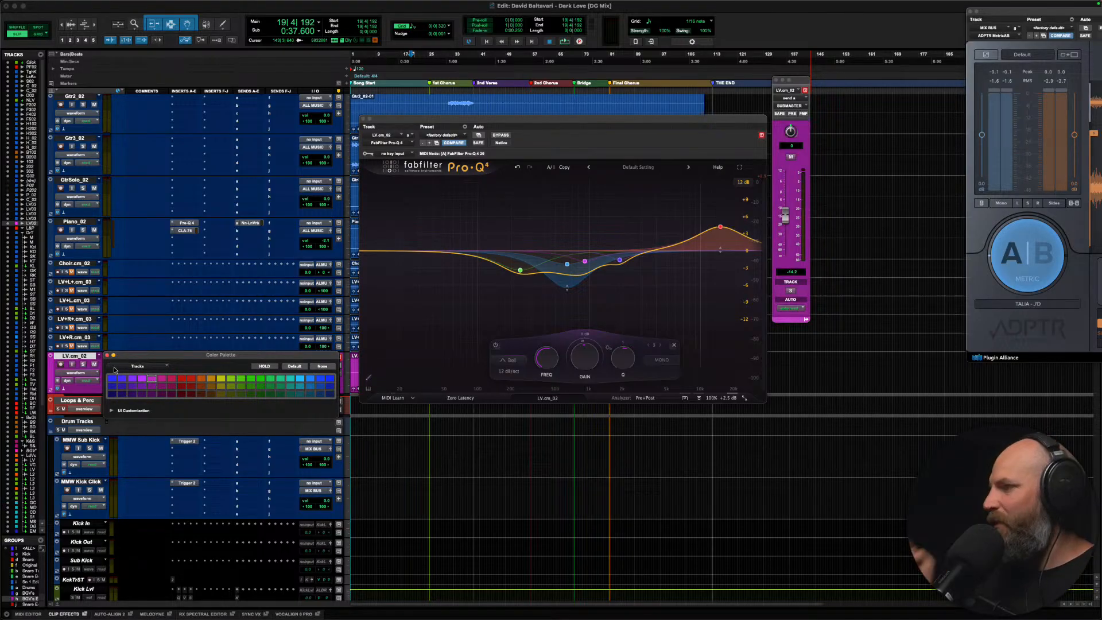
click(106, 355)
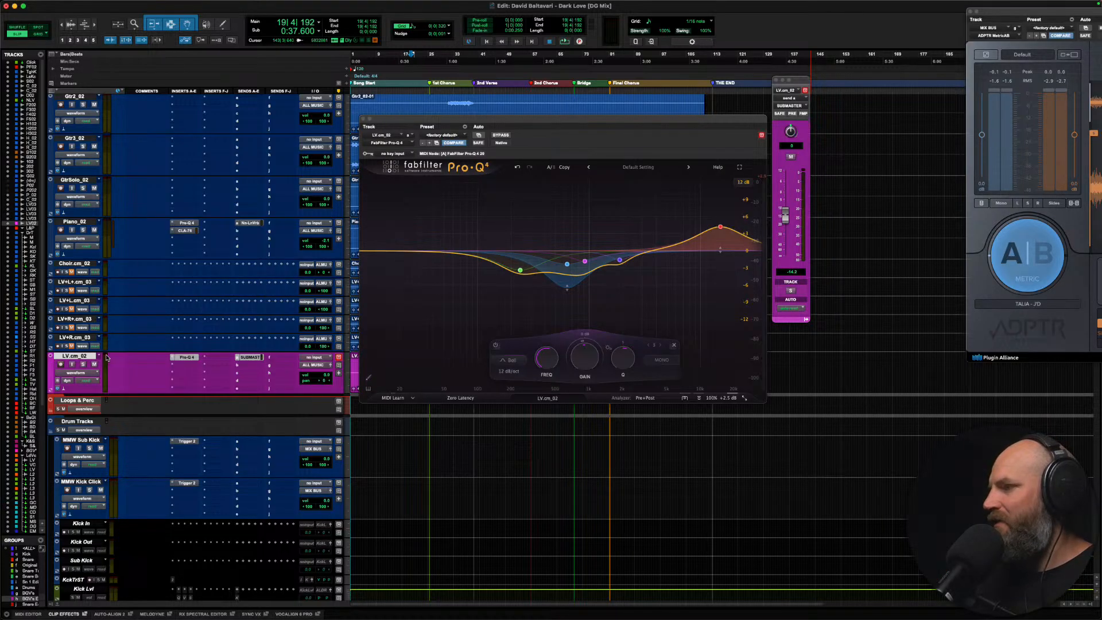
Step: Add a second send from the LV.cm_02 track to the PERCUSSION bus
click(239, 369)
mouse_move(267, 374)
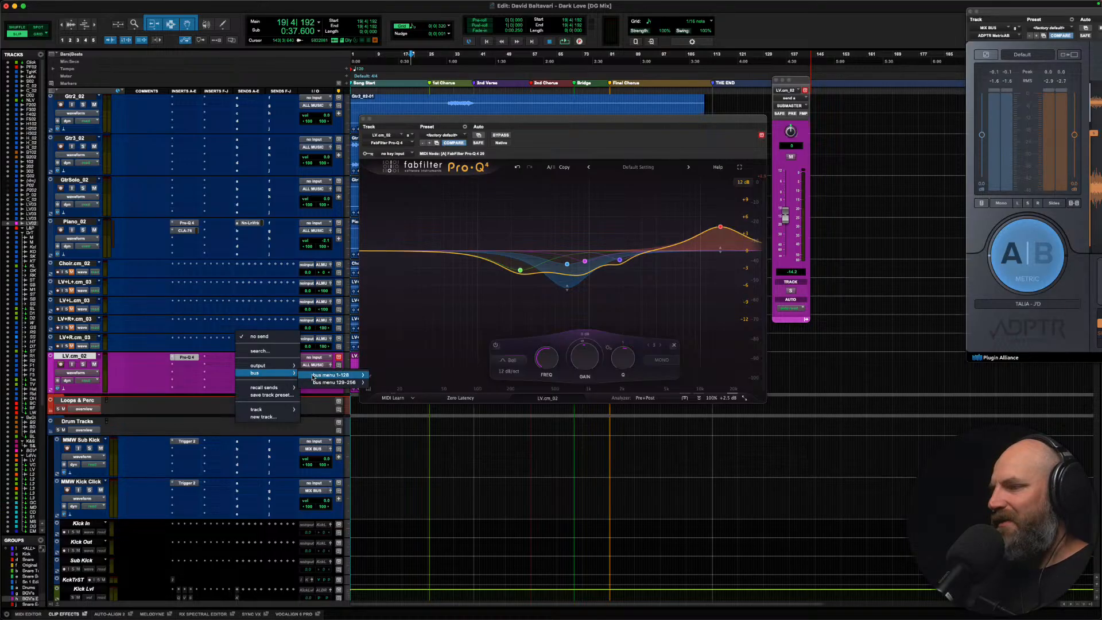
mouse_move(339, 376)
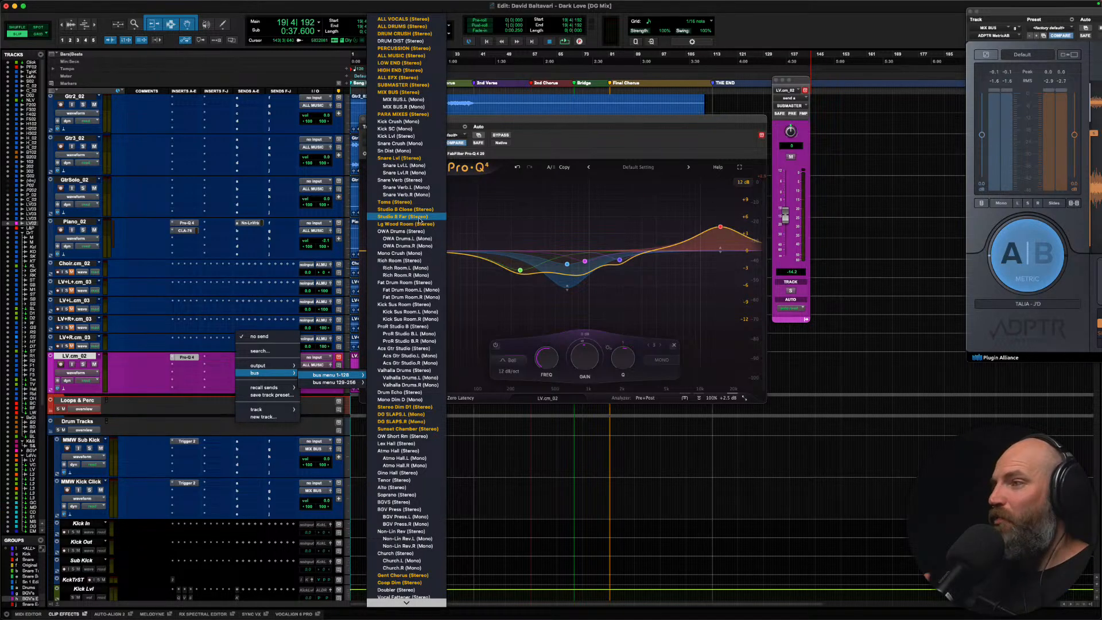
click(417, 49)
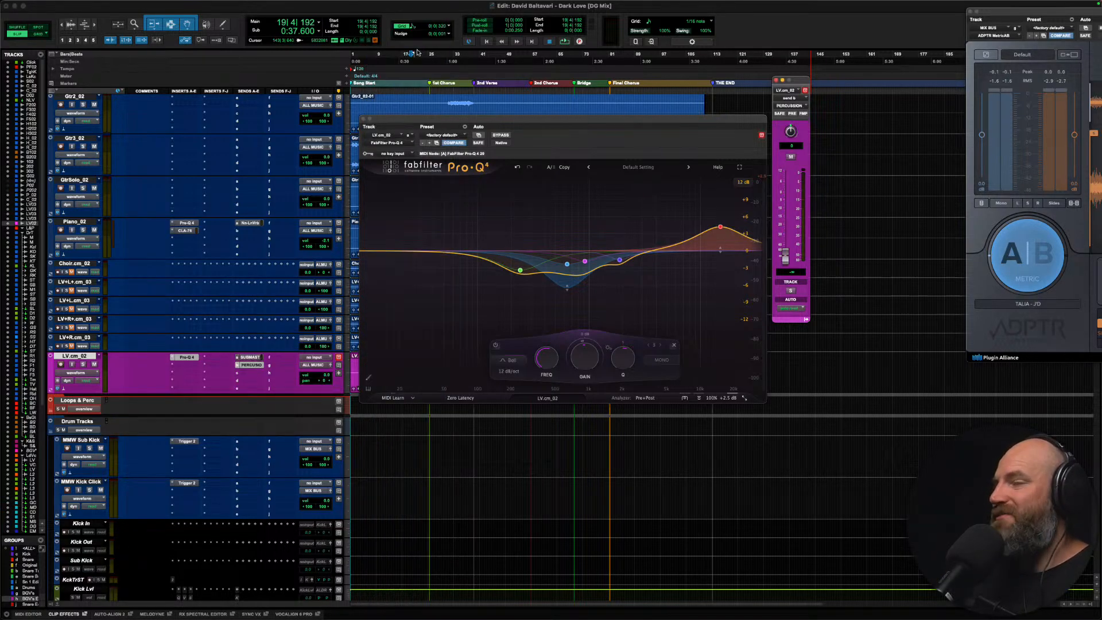
Step: Assign the LV.cm_02 track's second send to the Studio B Close bus and raise its level to about -15 dB during playback
click(238, 366)
mouse_move(336, 375)
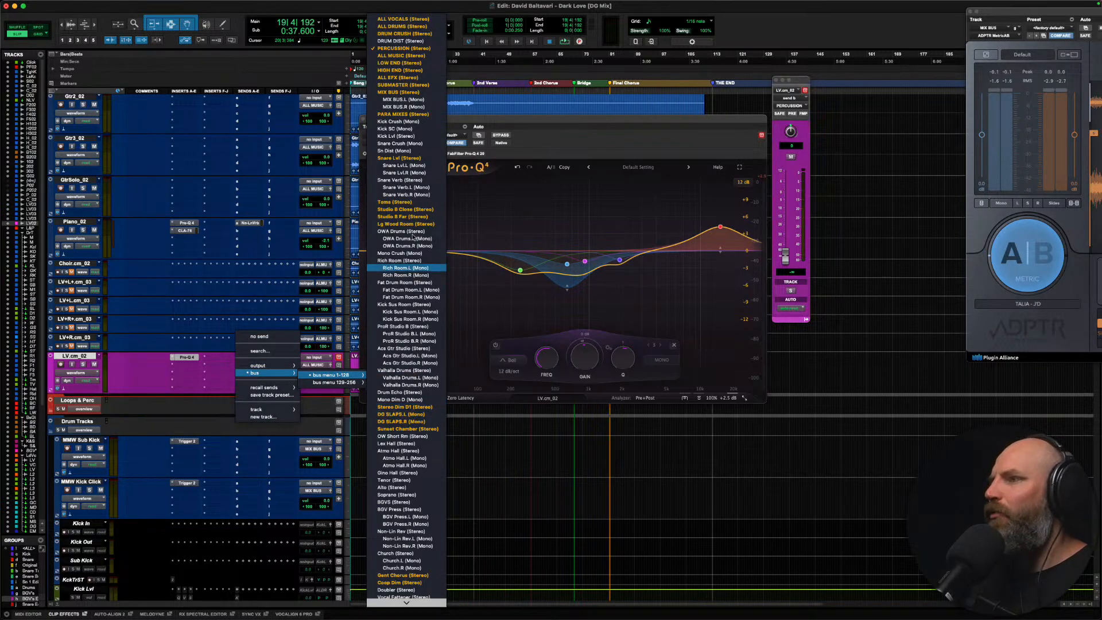
click(412, 210)
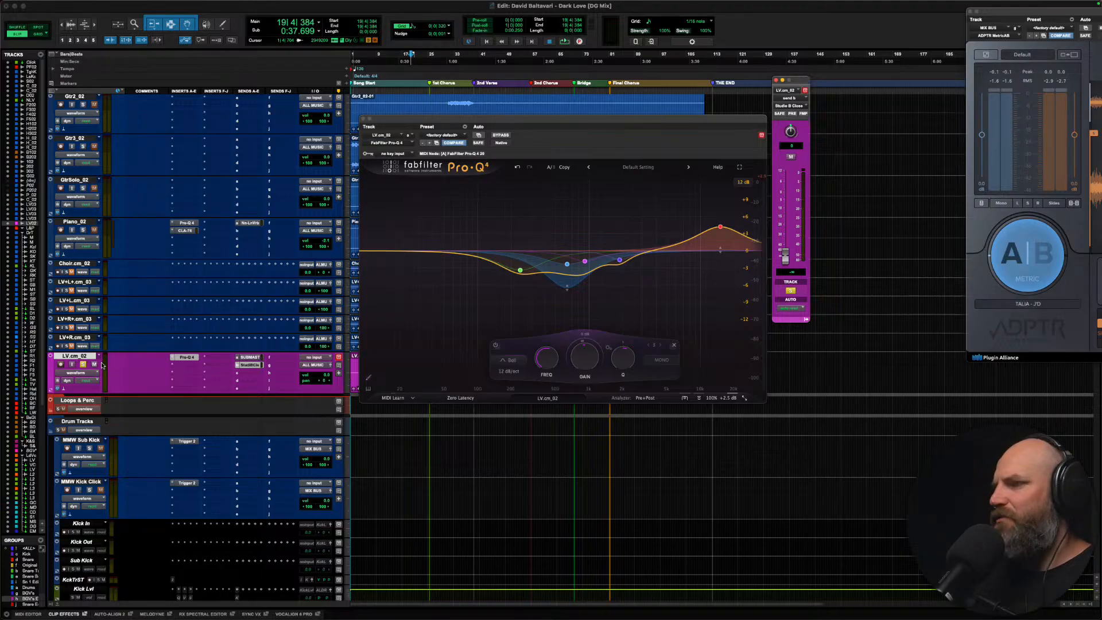
key(space)
drag(785, 255, 785, 218)
key(space)
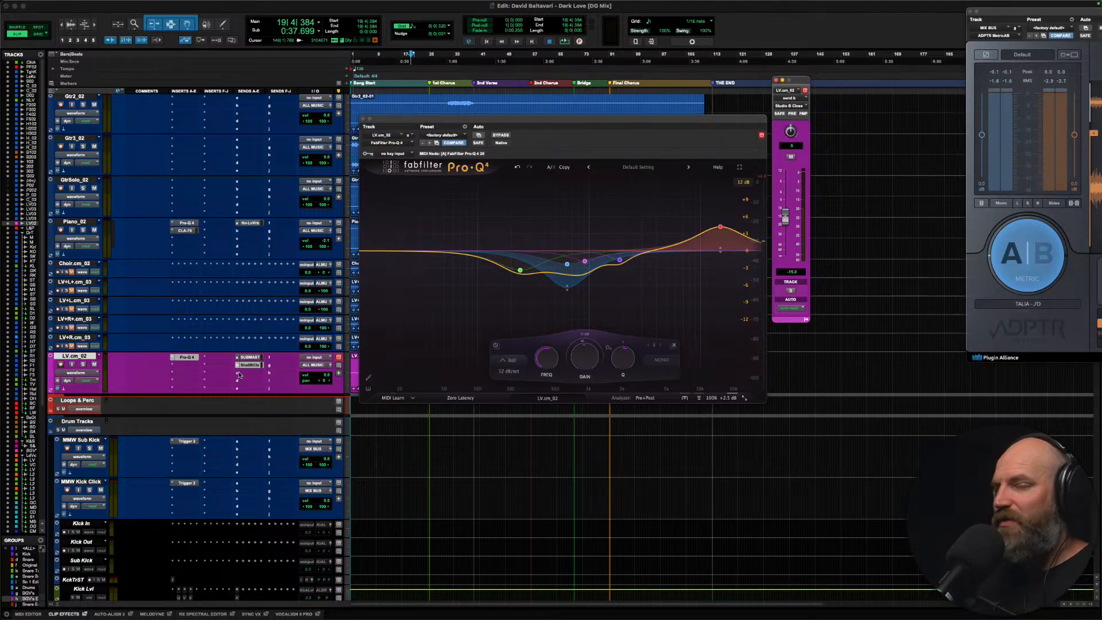
Step: Add a third send from the LV.cm_02 track to the Ice House bus and raise its level during playback
click(239, 375)
mouse_move(258, 381)
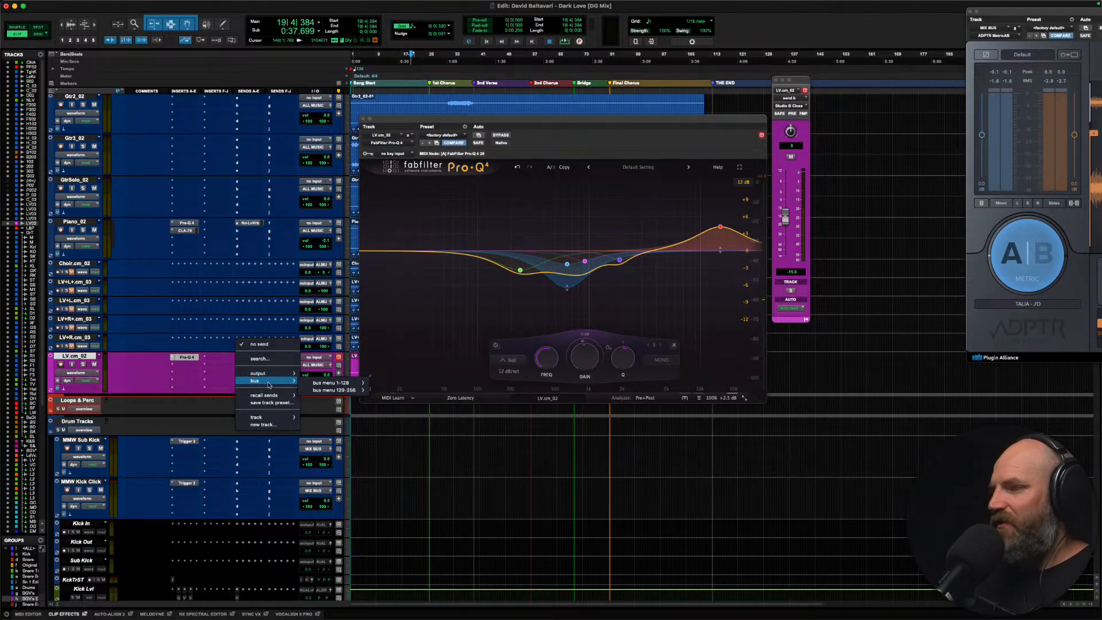
mouse_move(315, 383)
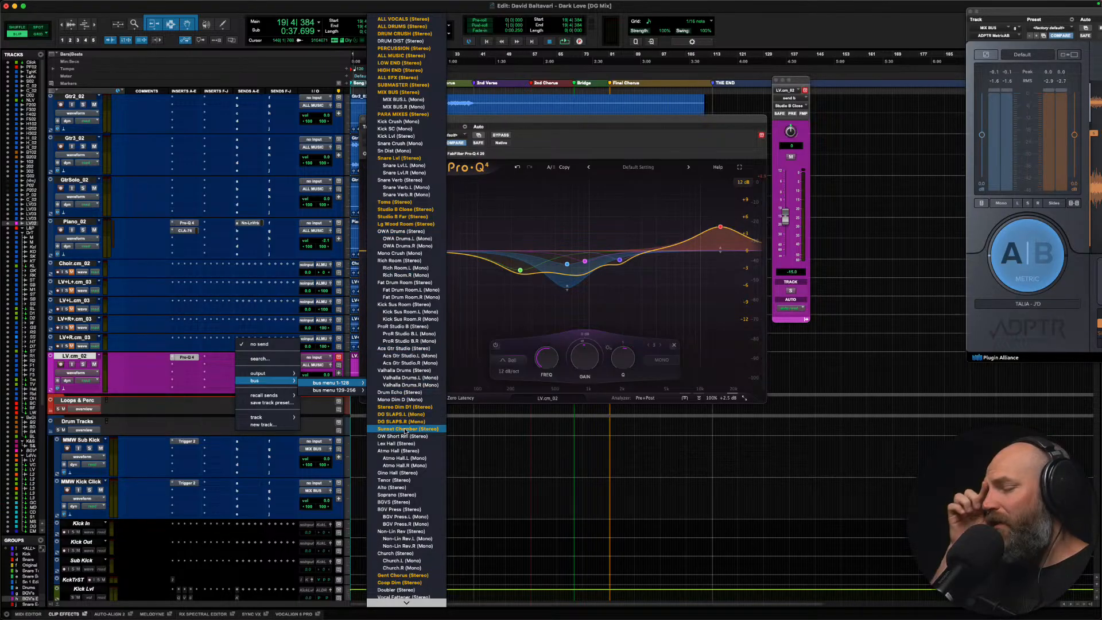
mouse_move(407, 603)
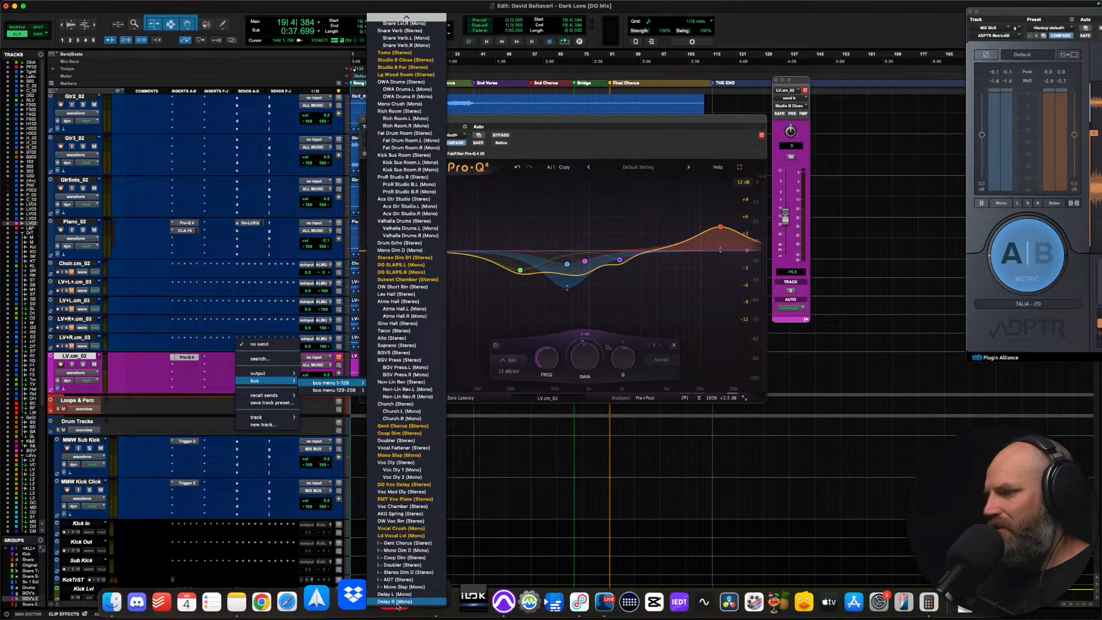
scroll(400, 320, up, 3)
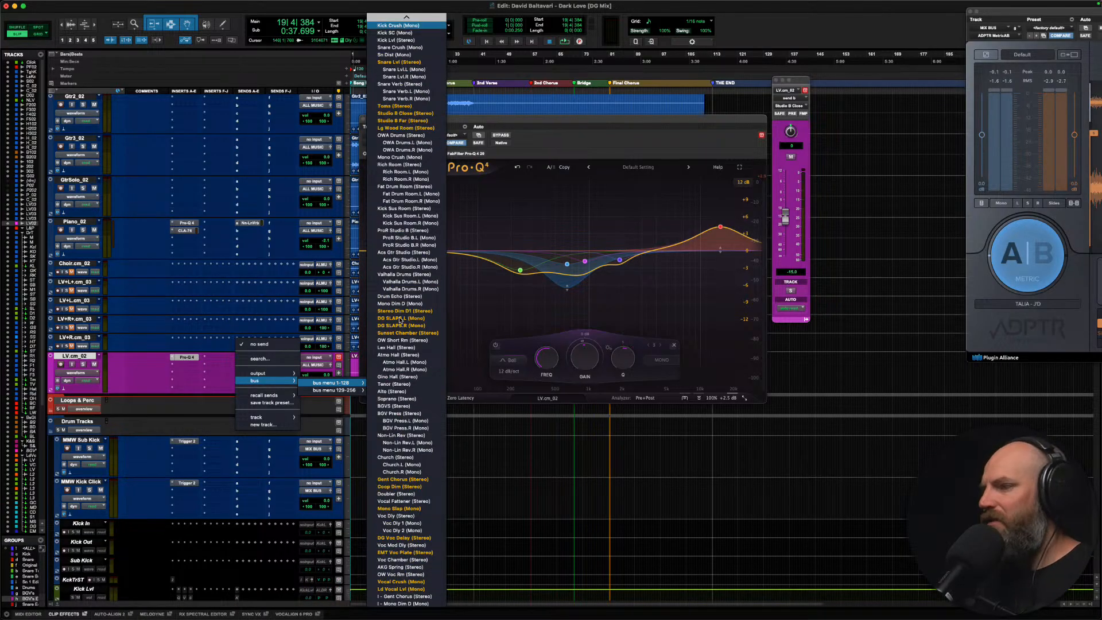
text(ice)
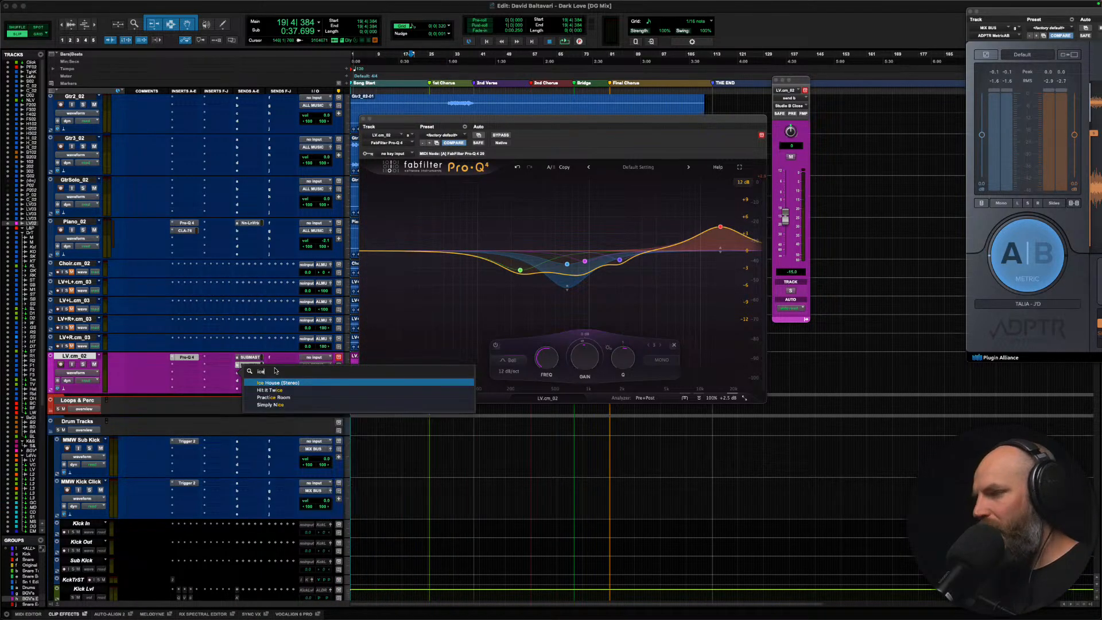
key(Return)
key(space)
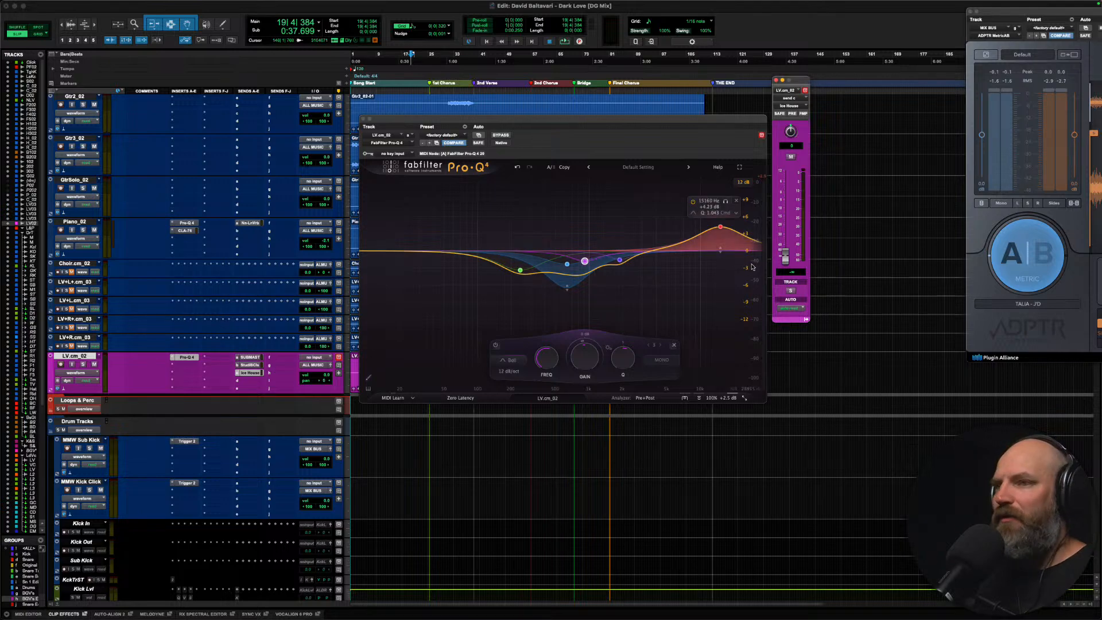
drag(784, 256, 791, 207)
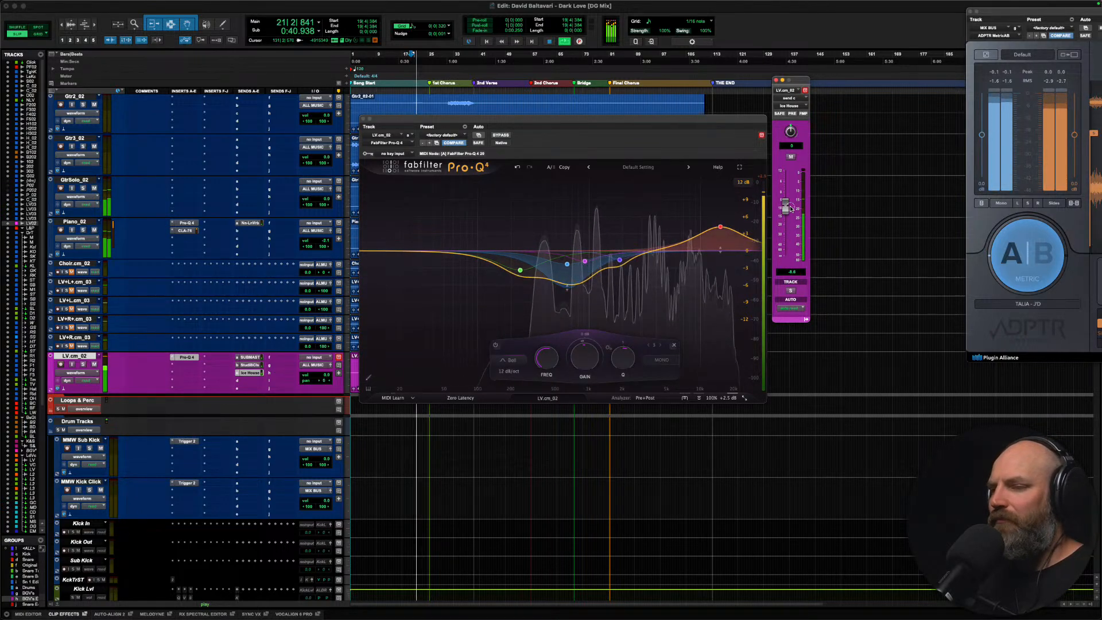
drag(788, 211, 785, 212)
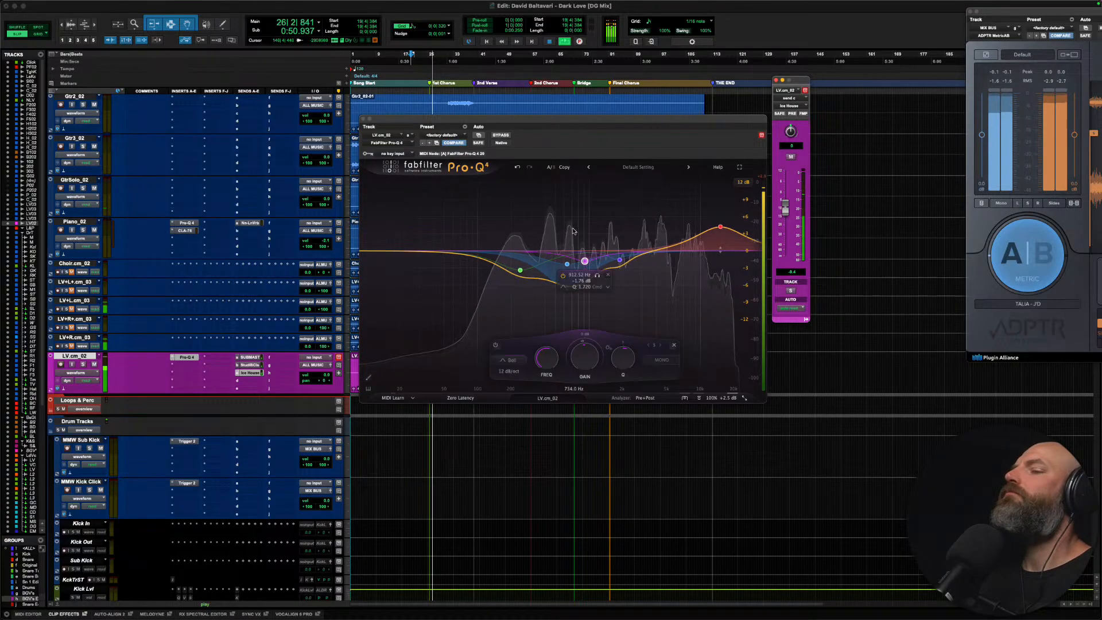
Step: Compare the mix against the reference in Metric AB, hiding and reopening the LV.cm_02 track's Pro-Q 4 equalizer
mouse_move(521, 265)
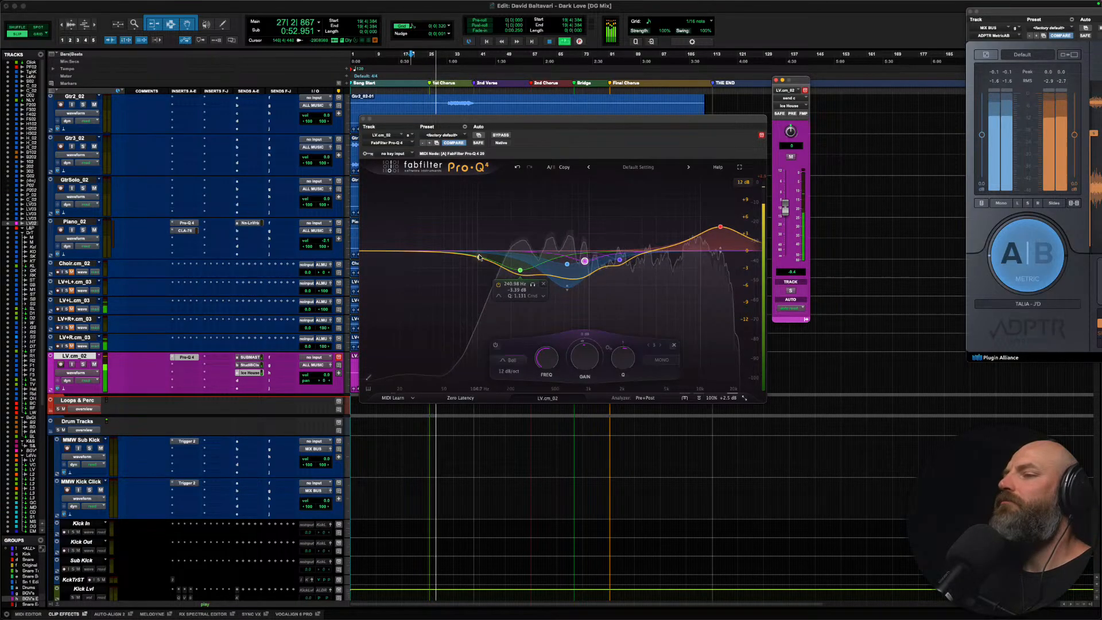
click(187, 357)
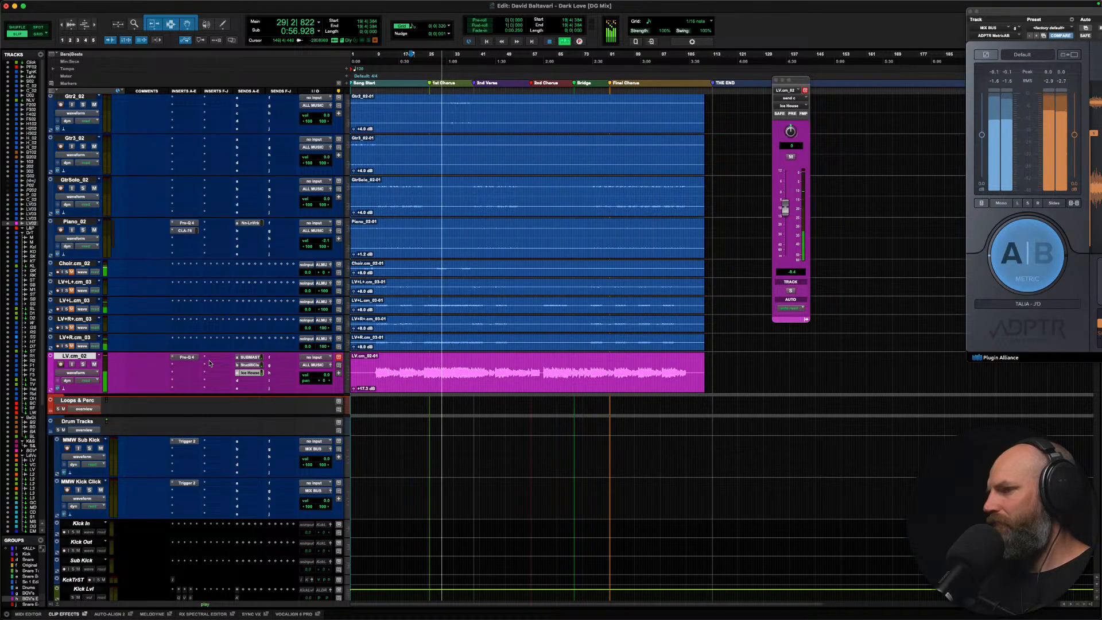
click(1024, 256)
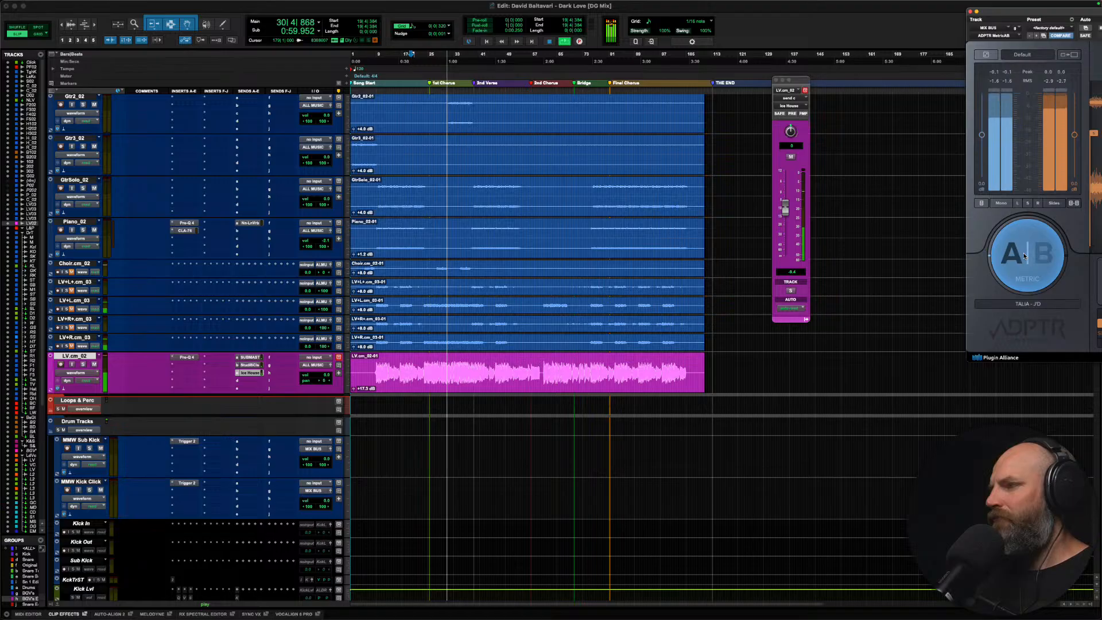
click(187, 357)
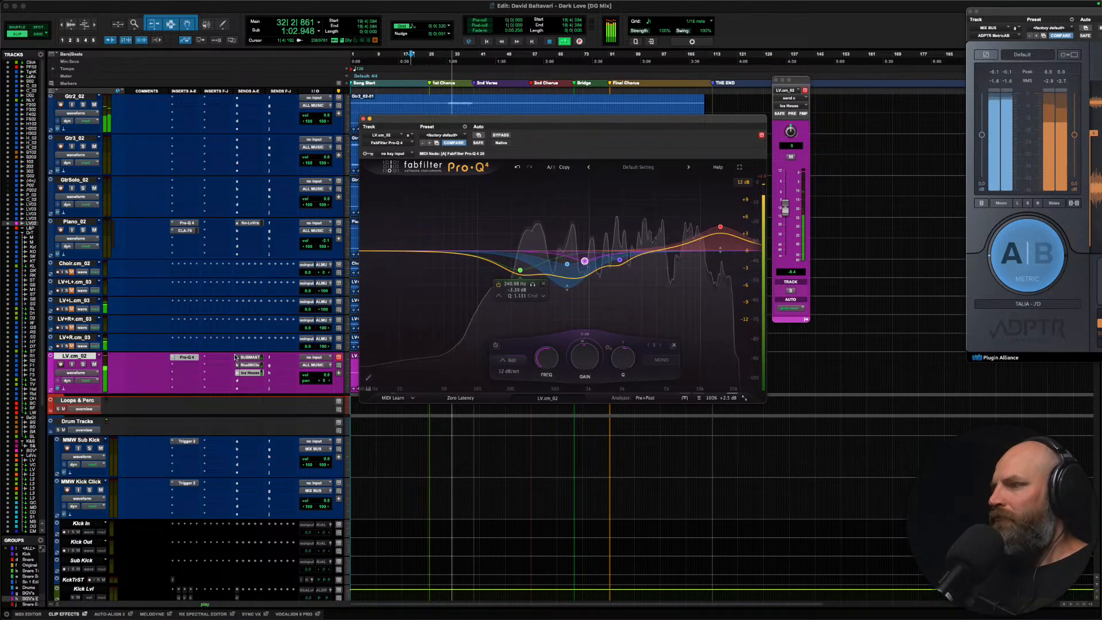
Step: Stop playback and insert a second FabFilter Pro-Q 4 on the LV.cm_02 track below the first one
click(174, 365)
click(176, 365)
click(180, 359)
key(space)
click(181, 360)
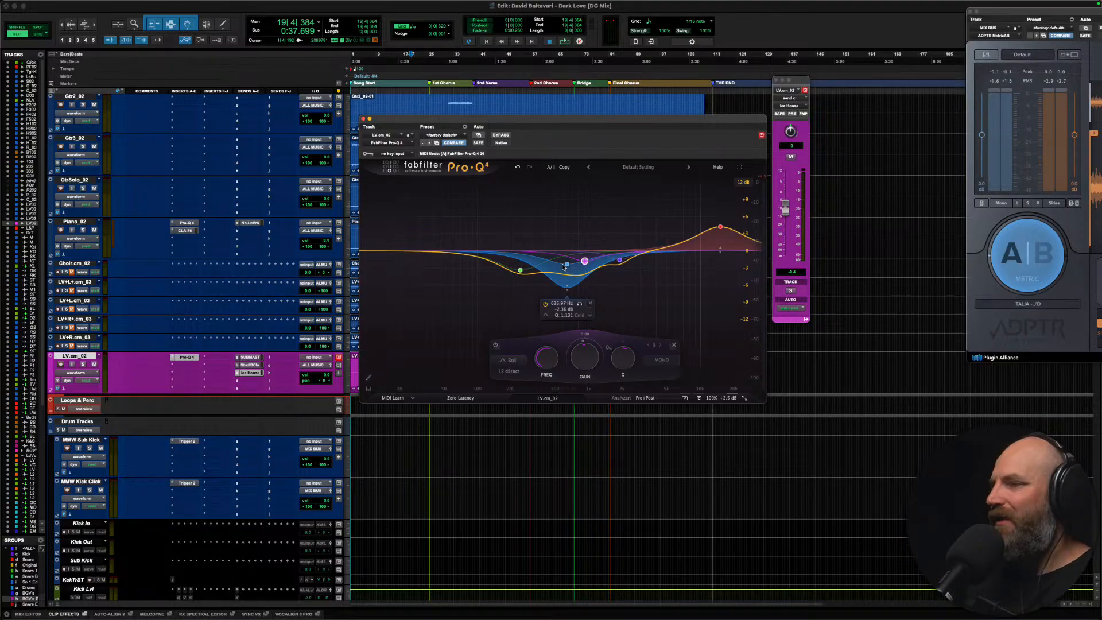
click(179, 365)
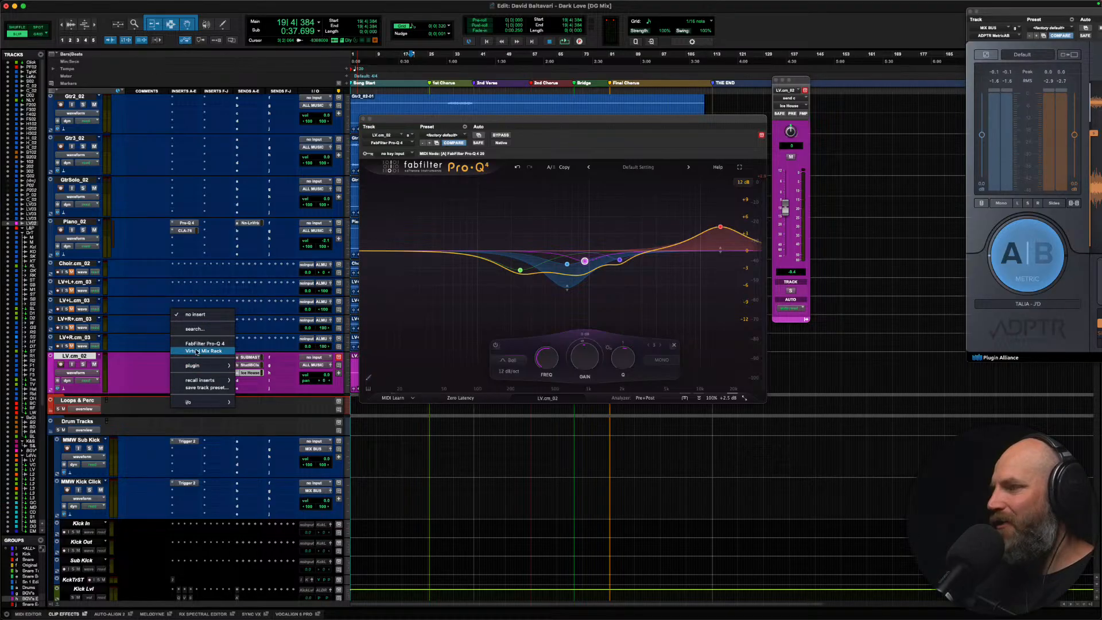
click(198, 345)
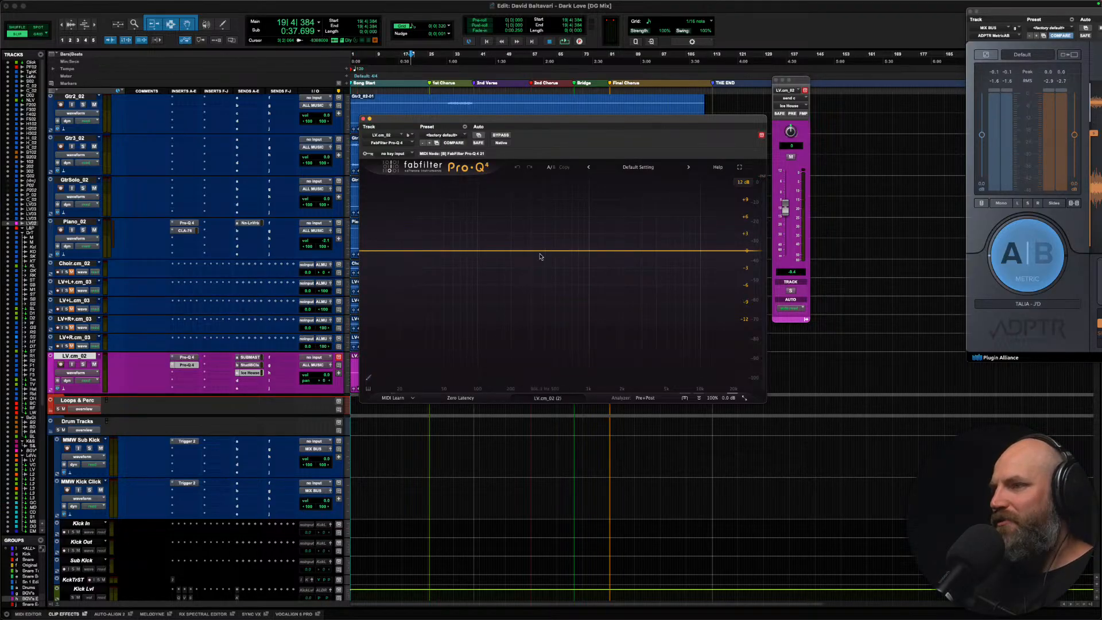
Step: Add a bell band to the second Pro-Q 4, sweep it during playback and settle it at about 294 Hz with nearly flat gain
key(space)
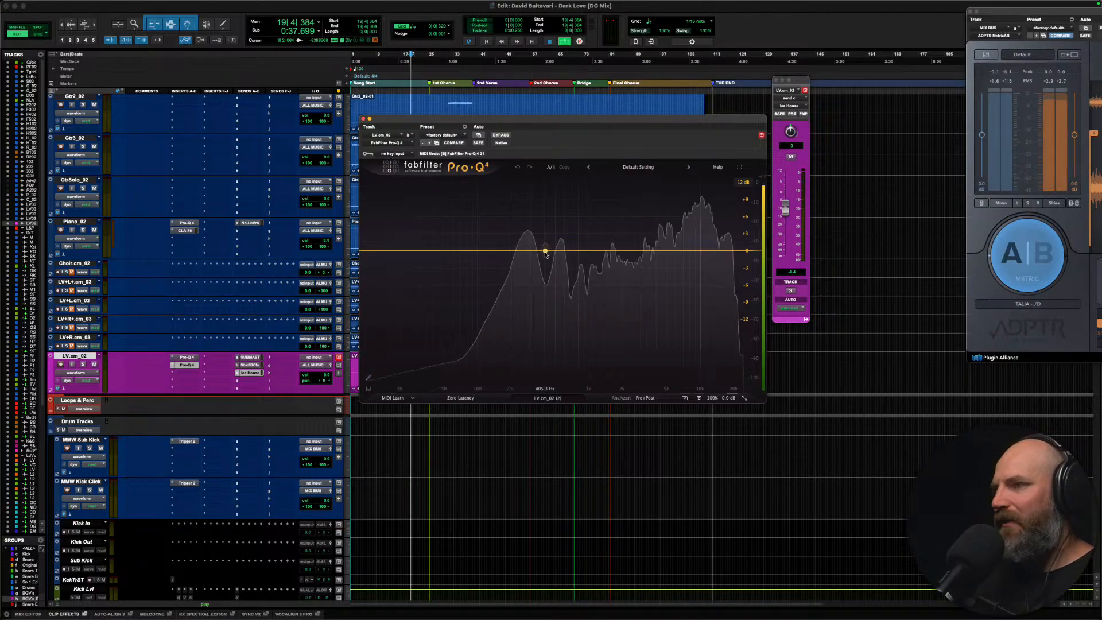
mouse_move(545, 251)
mouse_down()
mouse_move(542, 230)
mouse_move(548, 245)
mouse_up()
key(space)
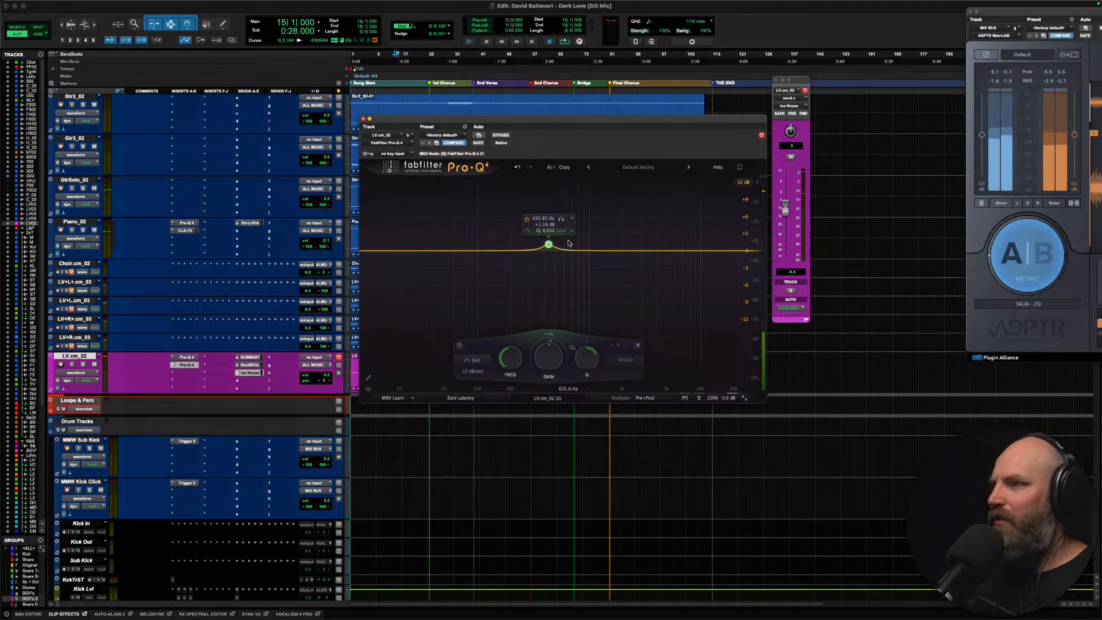
key(space)
drag(549, 246, 541, 191)
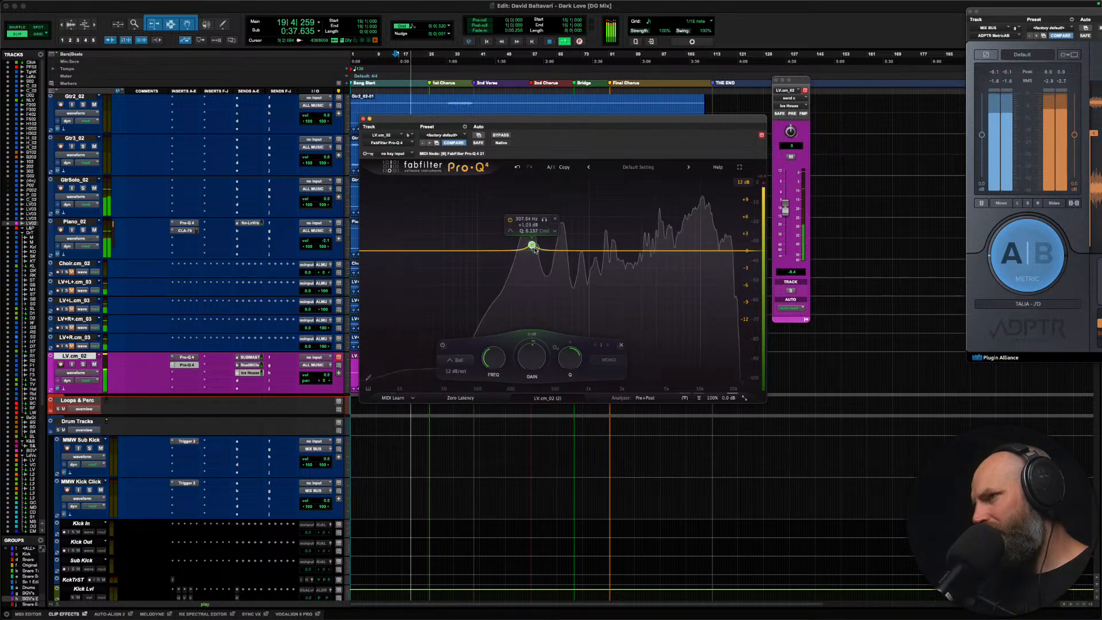
scroll(534, 244, down, 5)
key(space)
drag(533, 243, 531, 251)
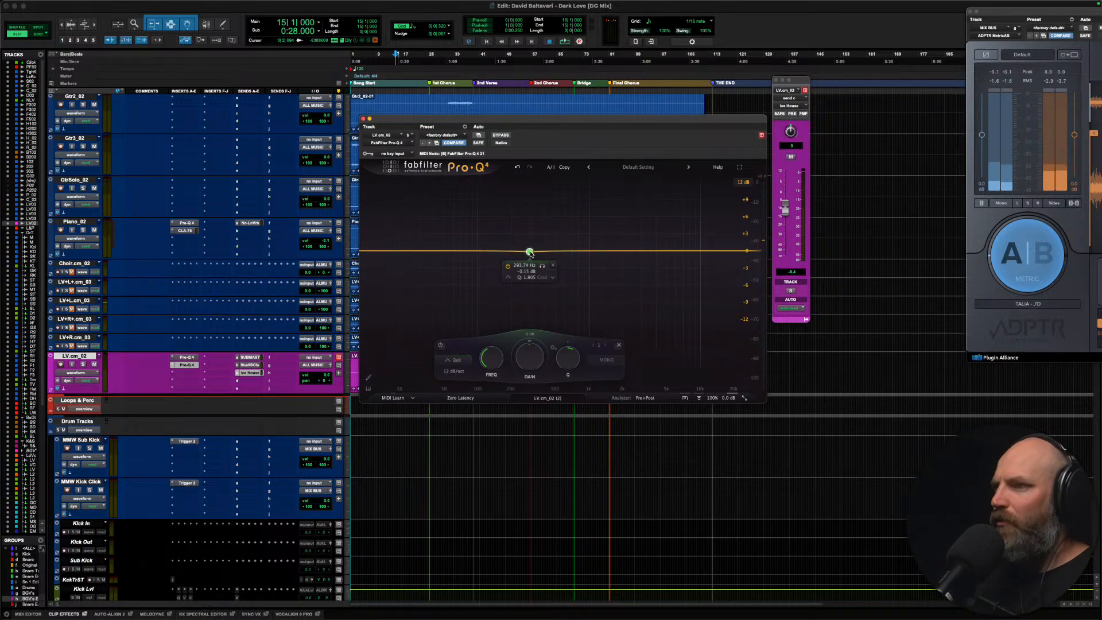
Step: Make the band dynamic with downward gain reduction, tuning it during playback to about 295 Hz with a Q near 1.33
right_click(530, 252)
click(542, 280)
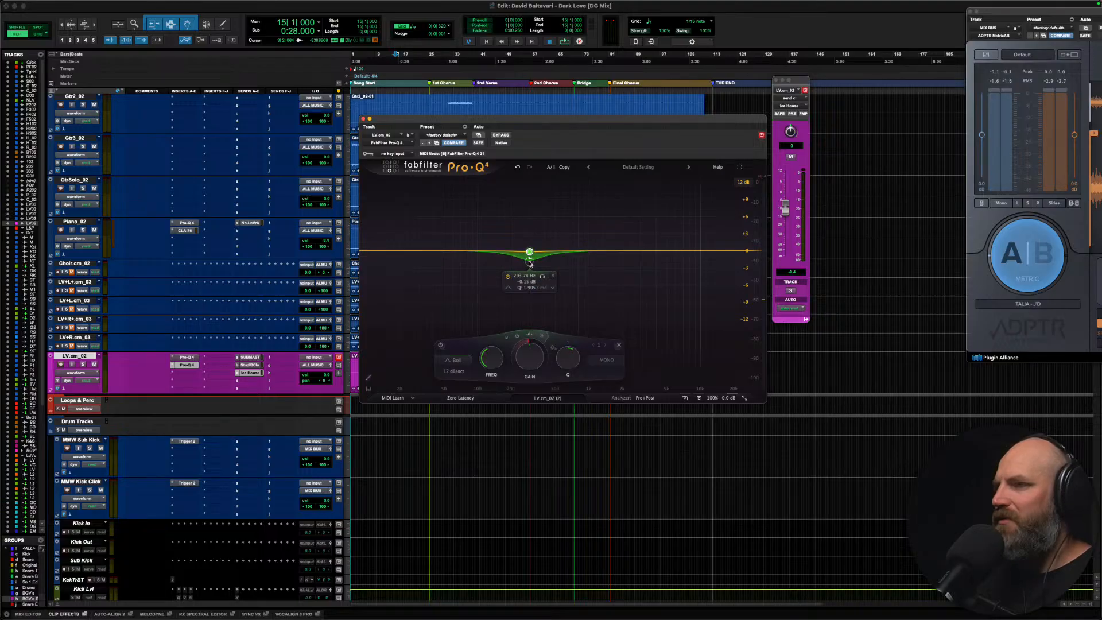
key(space)
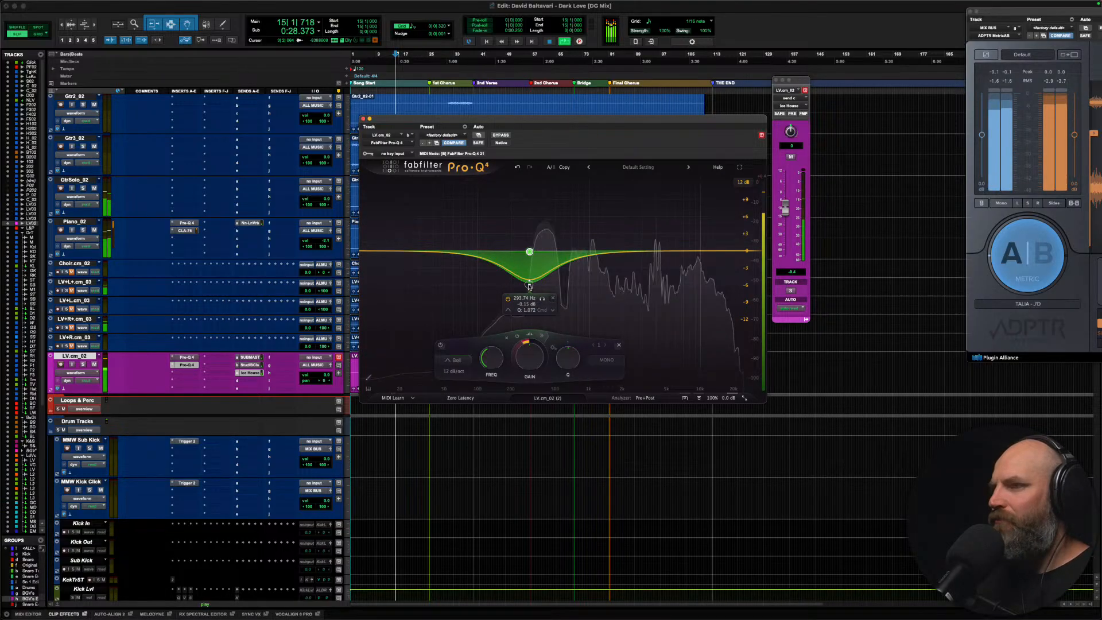
scroll(529, 281, down, 1)
scroll(530, 279, up, 1)
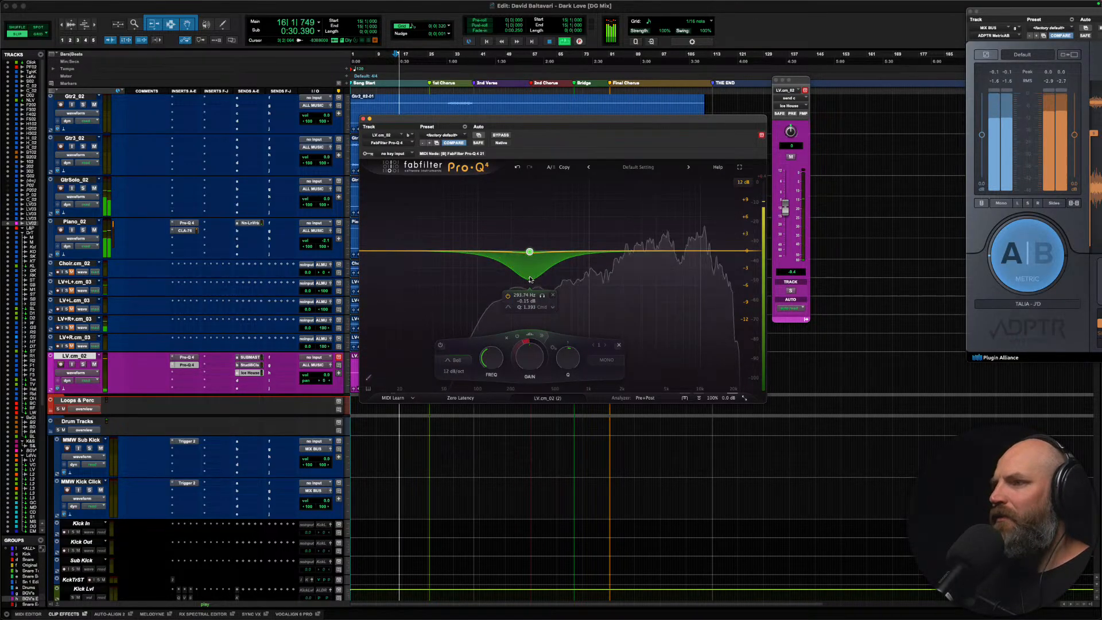
drag(530, 253, 530, 253)
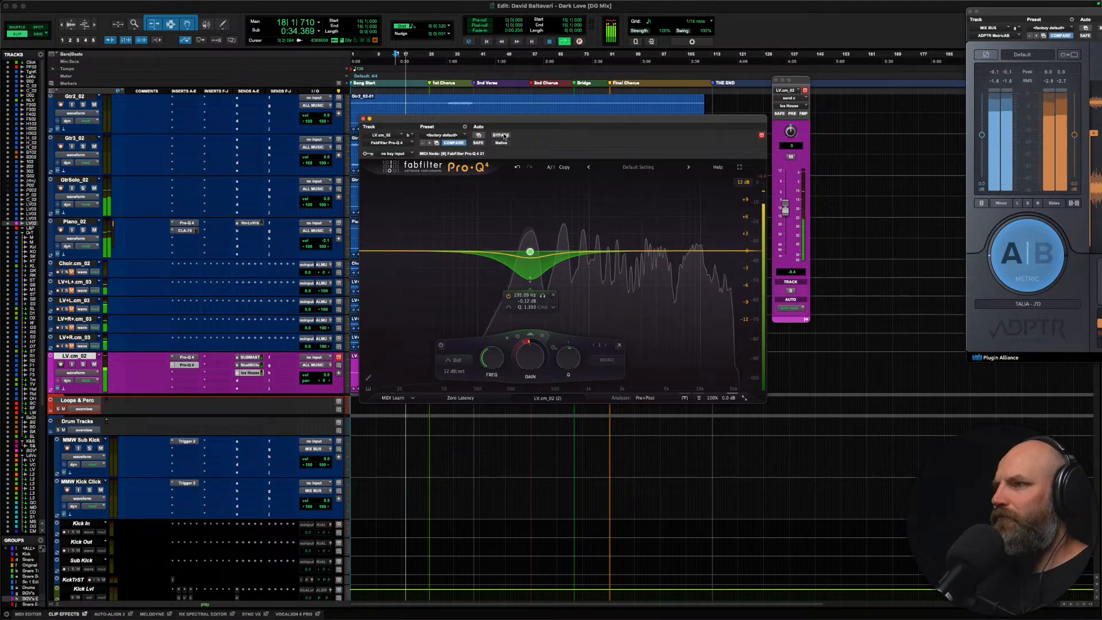
Step: Compare the mix against the reference in Metric AB and stop playback
click(1020, 264)
click(1020, 264)
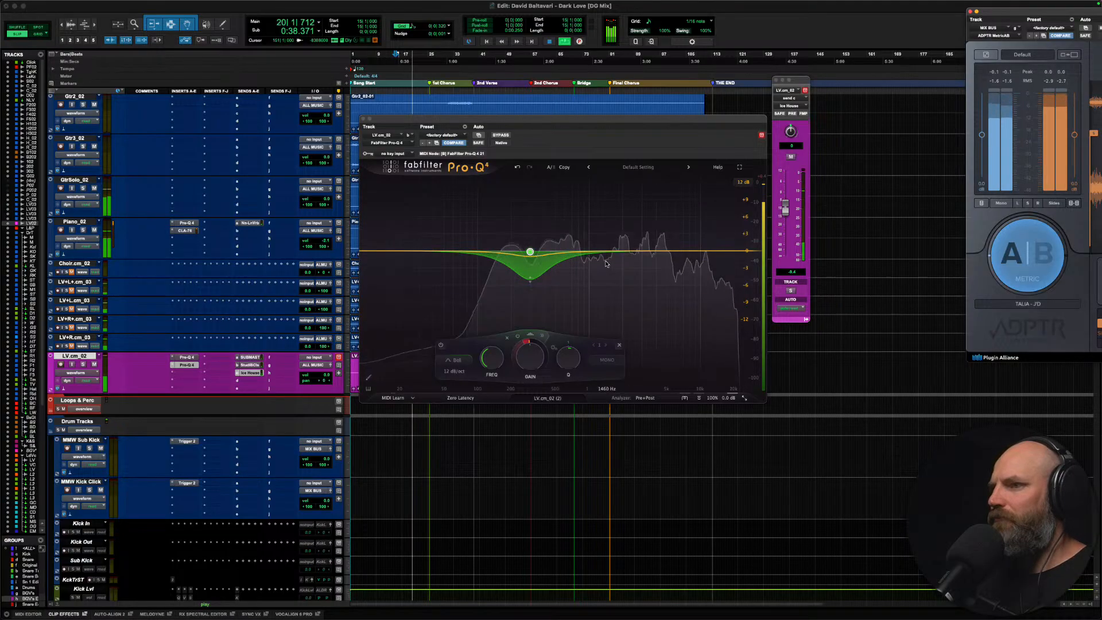
key(space)
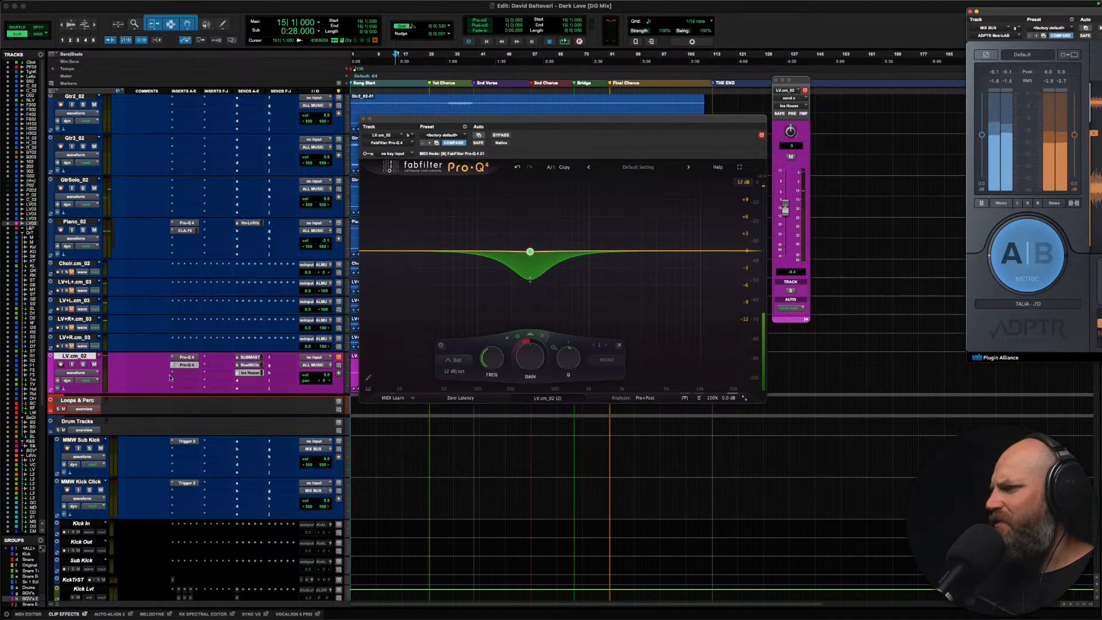
Step: Insert the Lindell 902 De-esser on the LV.cm_02 track below the second Pro-Q 4
click(175, 374)
text(lind)
key(Down)
key(Down)
key(Down)
key(Down)
key(Return)
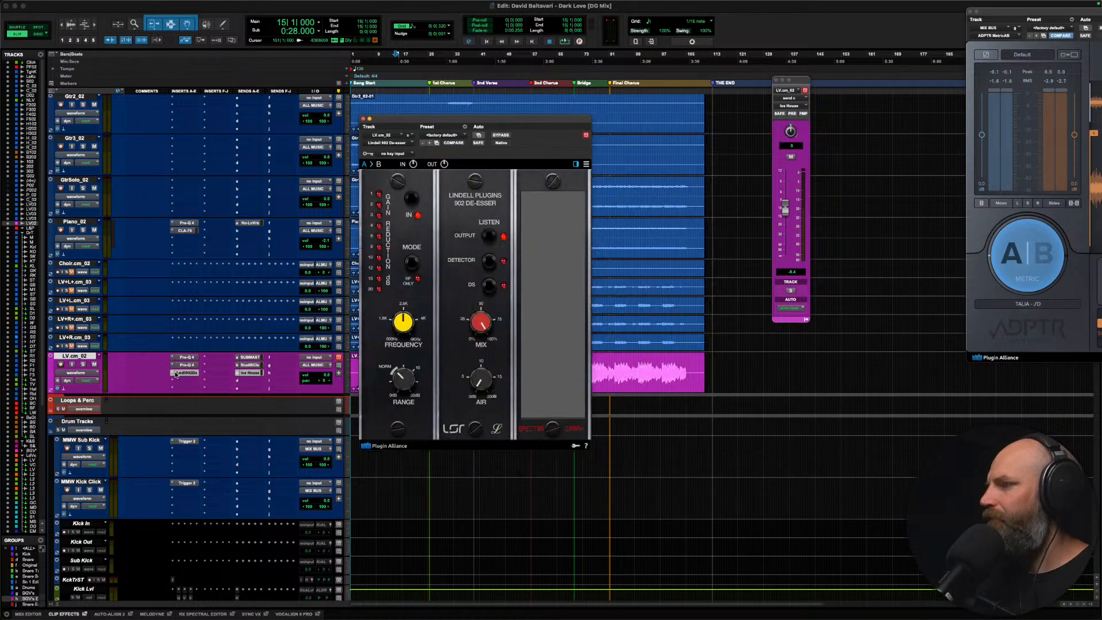
Step: Adjust the Lindell 902 De-esser's frequency during playback and close its window
key(space)
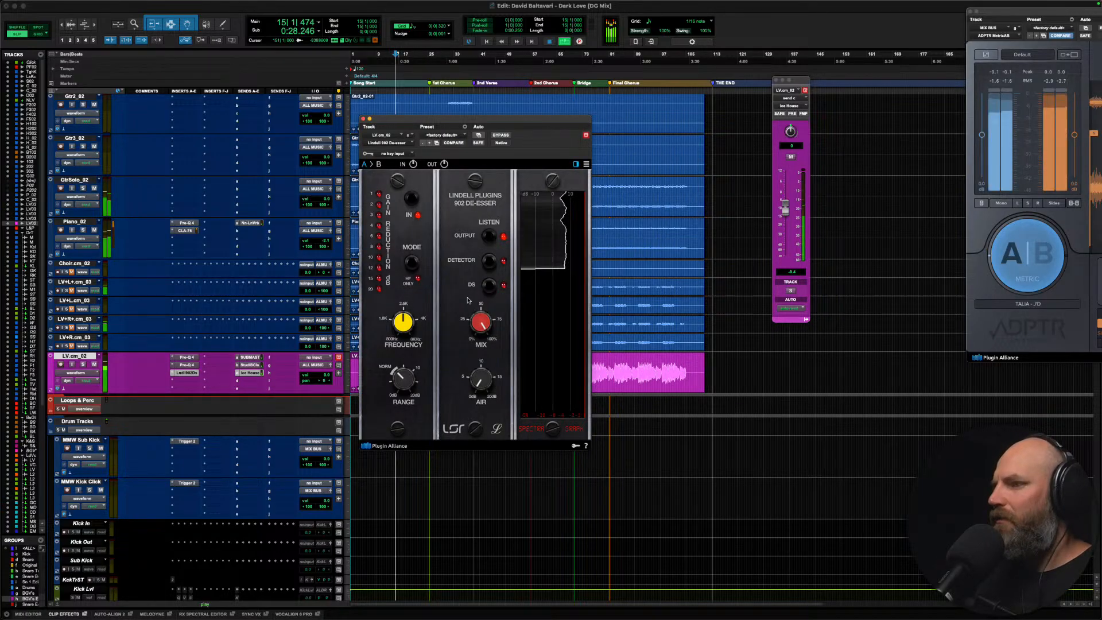
mouse_move(406, 320)
mouse_move(406, 320)
mouse_down()
mouse_move(404, 293)
mouse_move(394, 309)
mouse_up()
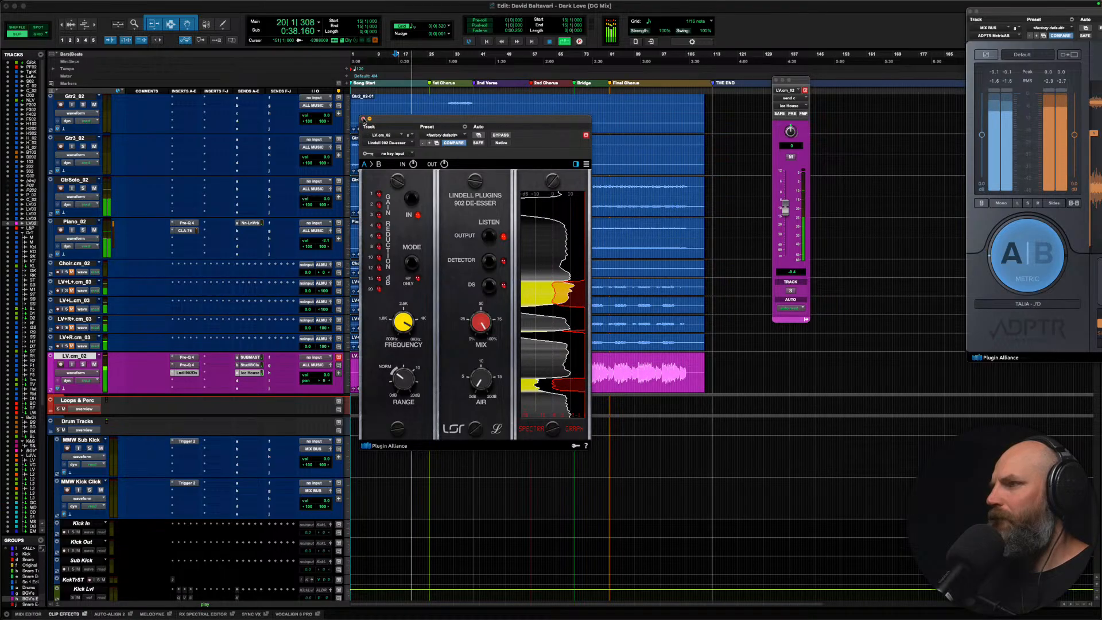
click(363, 118)
Step: Raise the LV.cm_02 track's SUBMASTER send to about -11 dB and compare the mix against the reference in Metric AB
click(249, 357)
drag(785, 217, 787, 212)
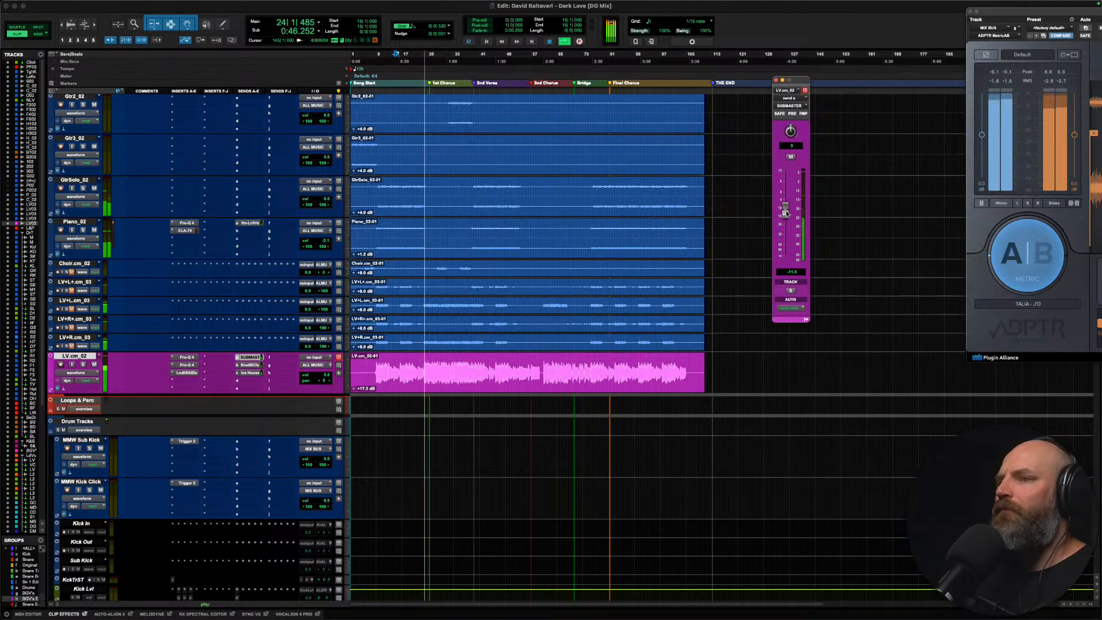
click(997, 259)
click(998, 259)
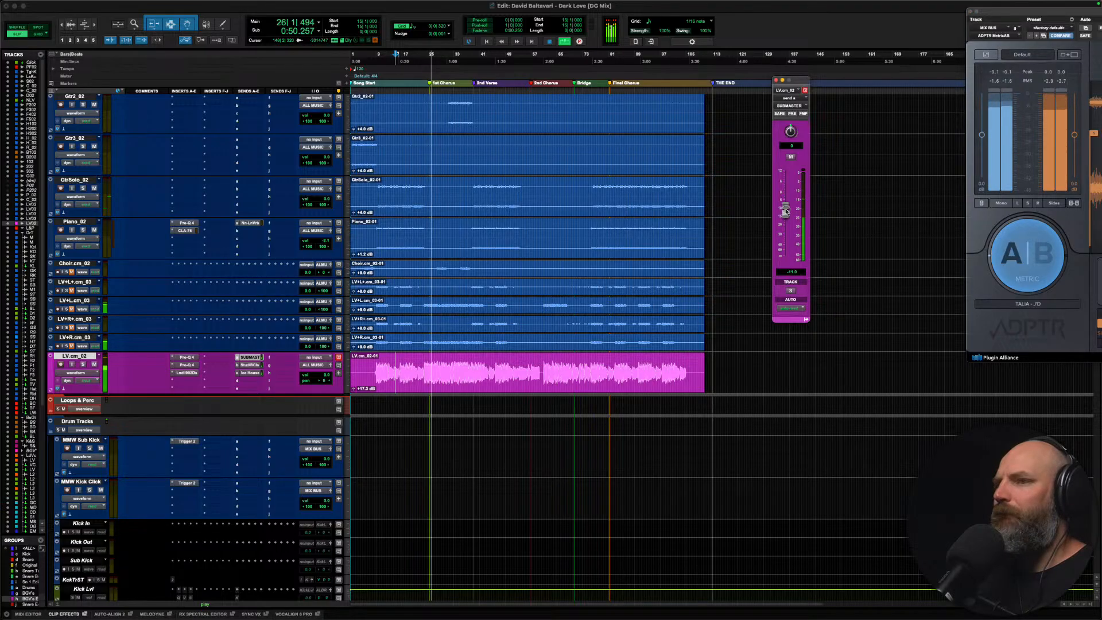
Step: Add two cuts in the second Pro-Q 4, one around 2244 Hz at -2 dB, raise its output about 1.1 dB, and stop playback
click(186, 365)
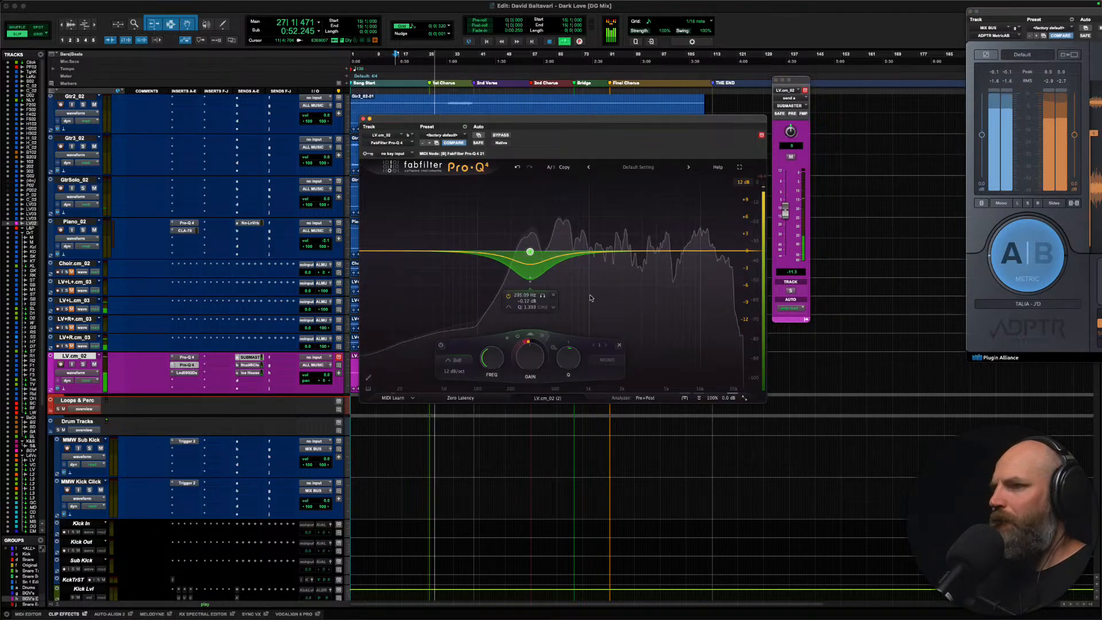
drag(576, 250, 629, 262)
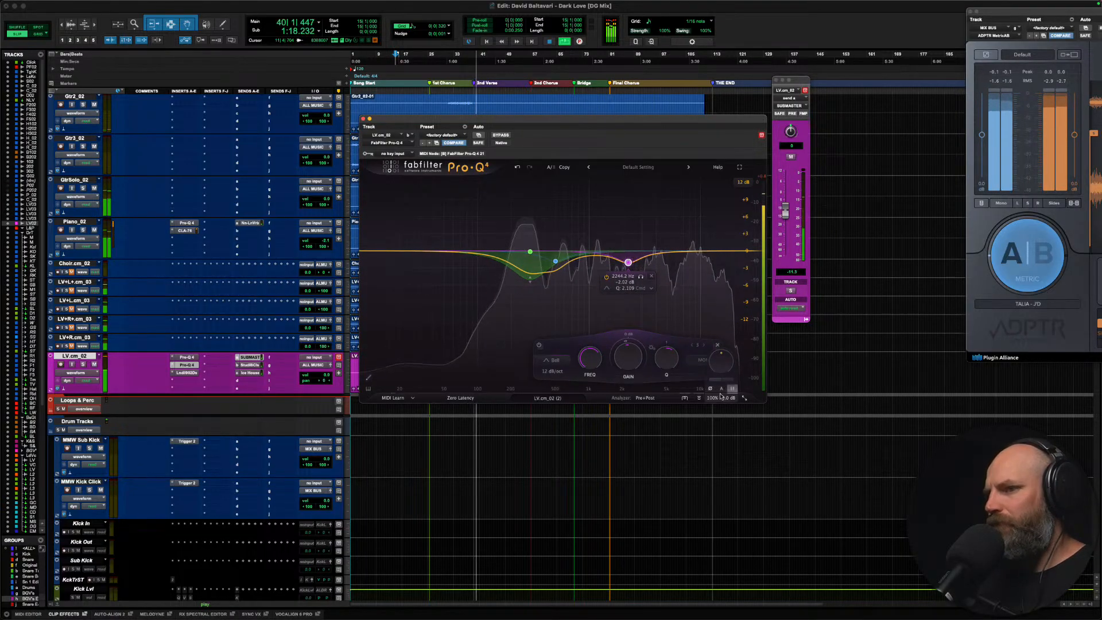
drag(717, 360, 717, 346)
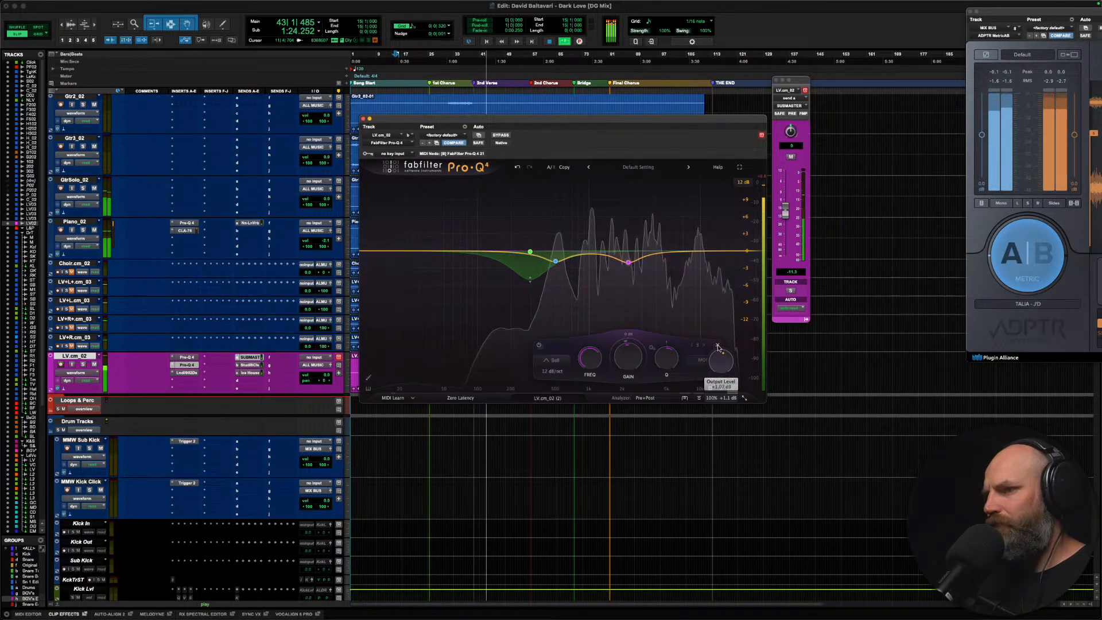
click(363, 119)
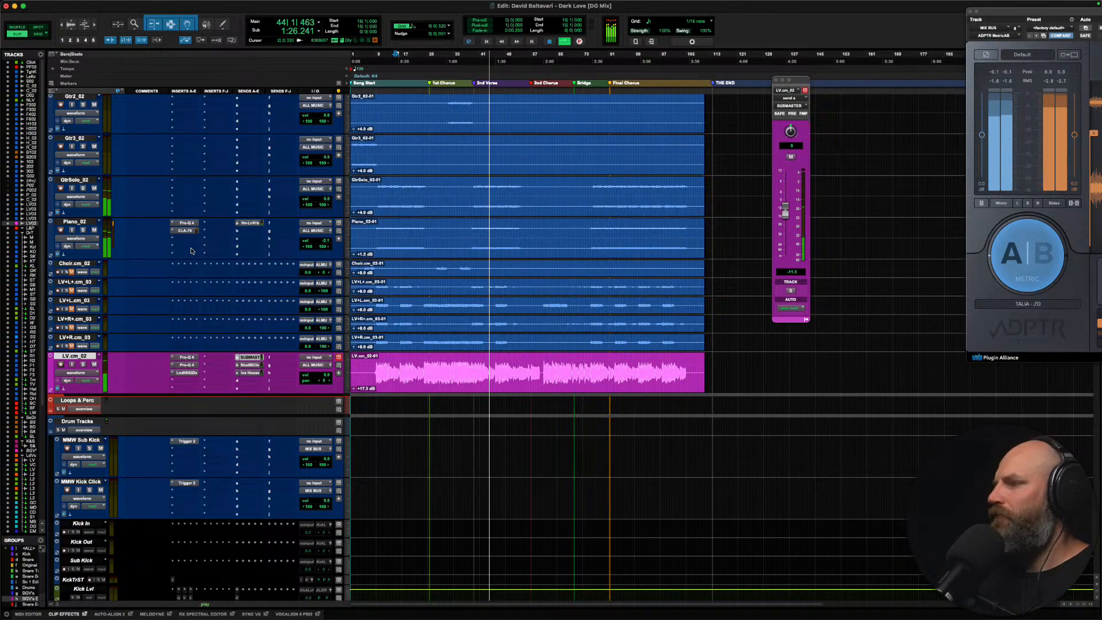
key(space)
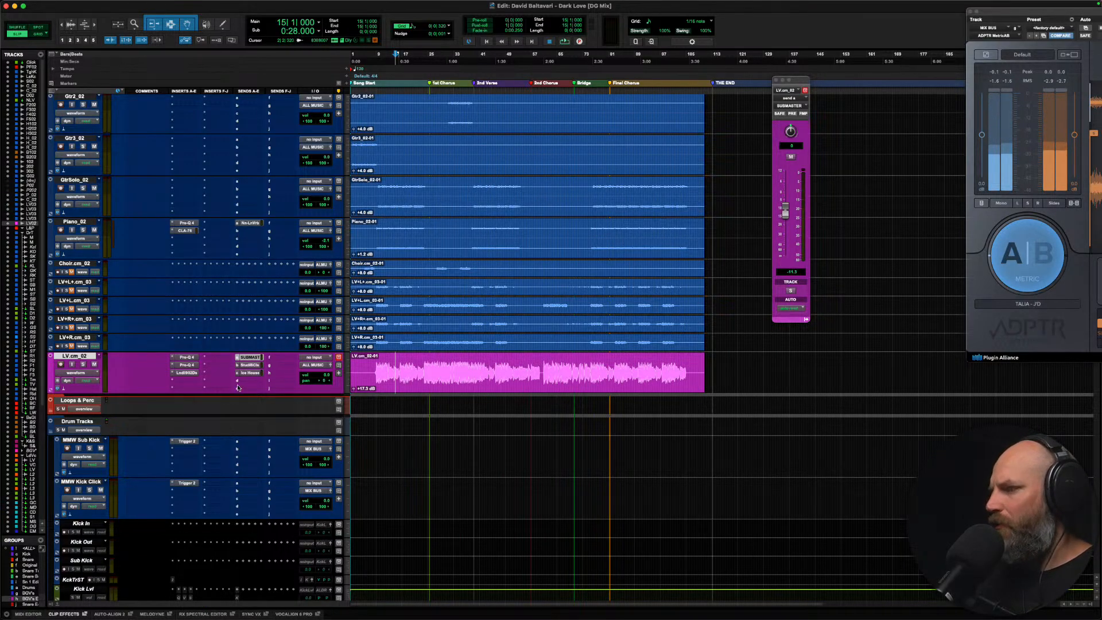
Step: Assign the LV.cm_02 track's fourth send to the Coop Dim bus and raise its level during playback
click(270, 390)
mouse_move(275, 388)
mouse_move(321, 392)
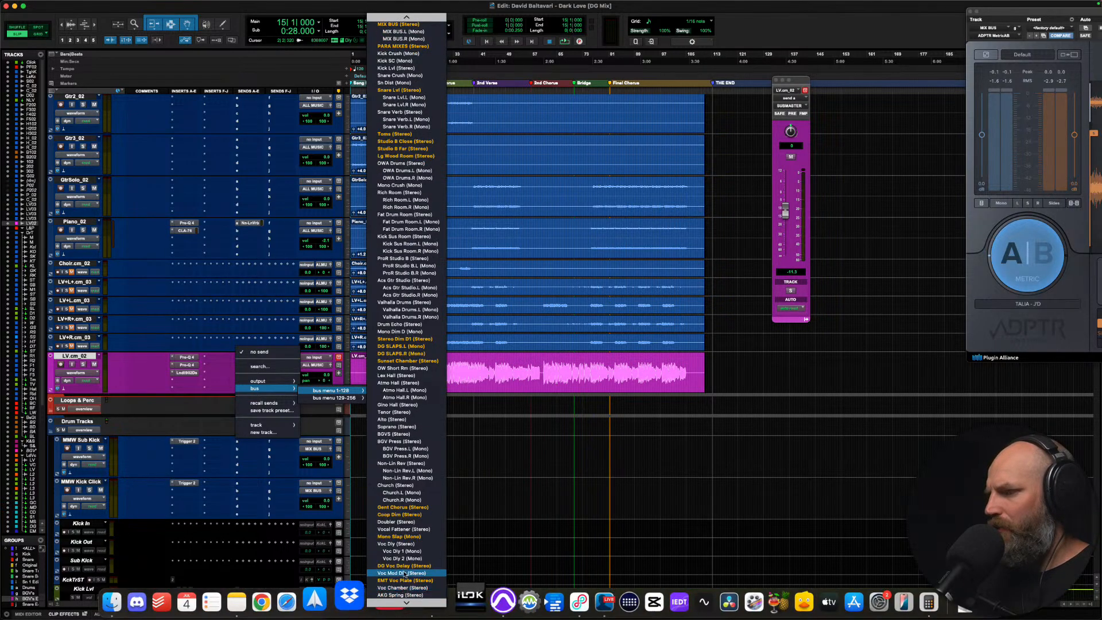
click(401, 514)
key(space)
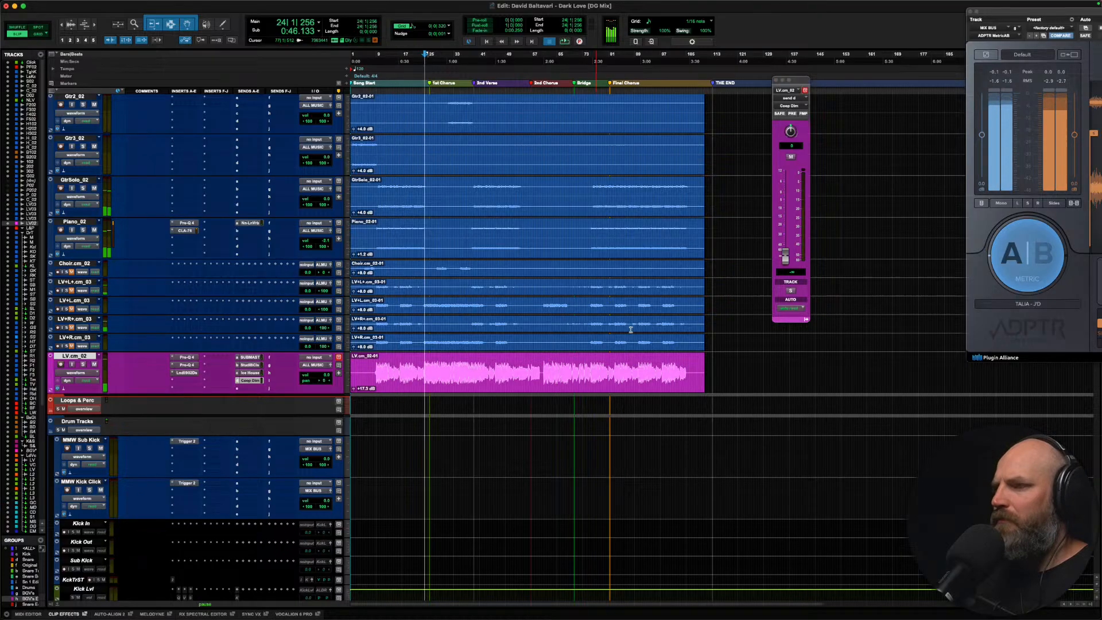
drag(785, 256, 782, 209)
Step: Lower the Coop Dim send to about -13.7 dB while comparing the vocal with the send muted and unmuted
click(790, 158)
click(791, 157)
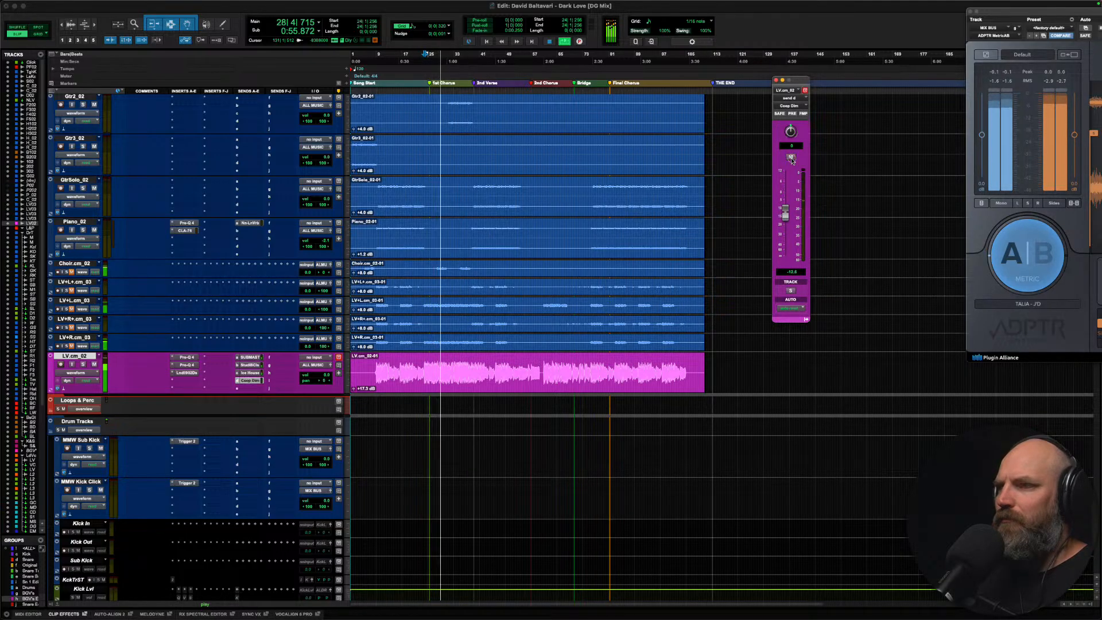
drag(784, 216, 785, 218)
click(790, 158)
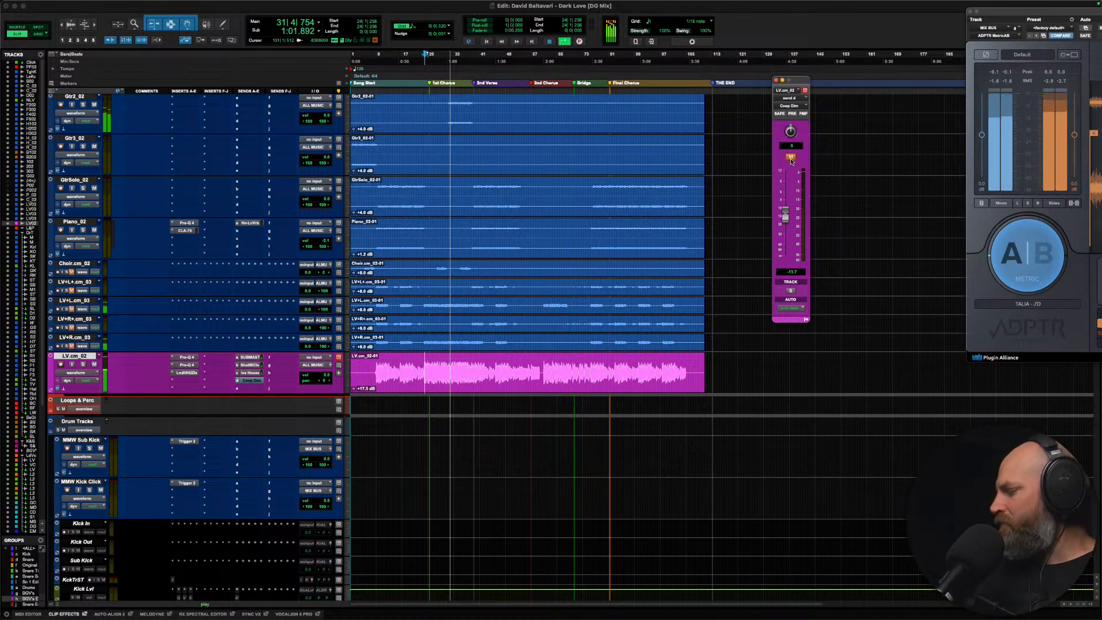
click(791, 157)
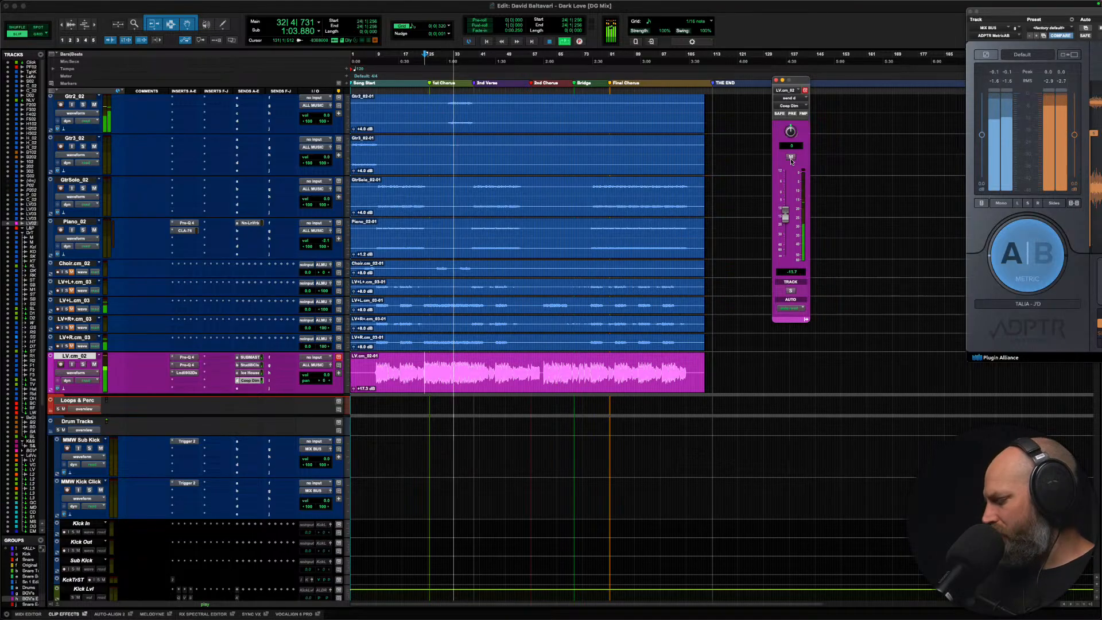
click(790, 157)
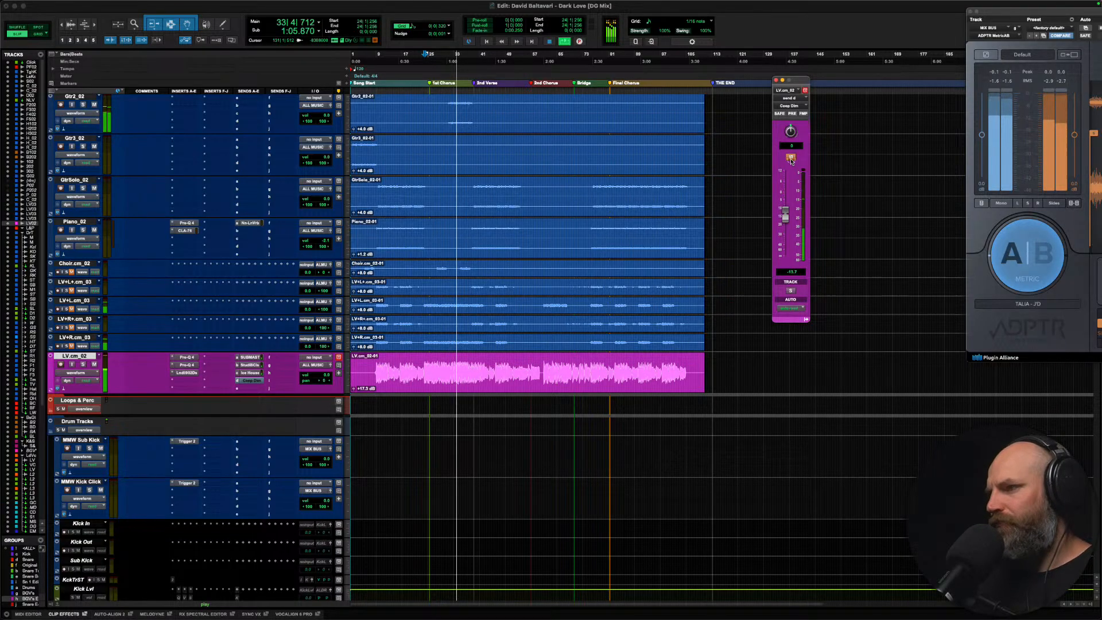
click(790, 158)
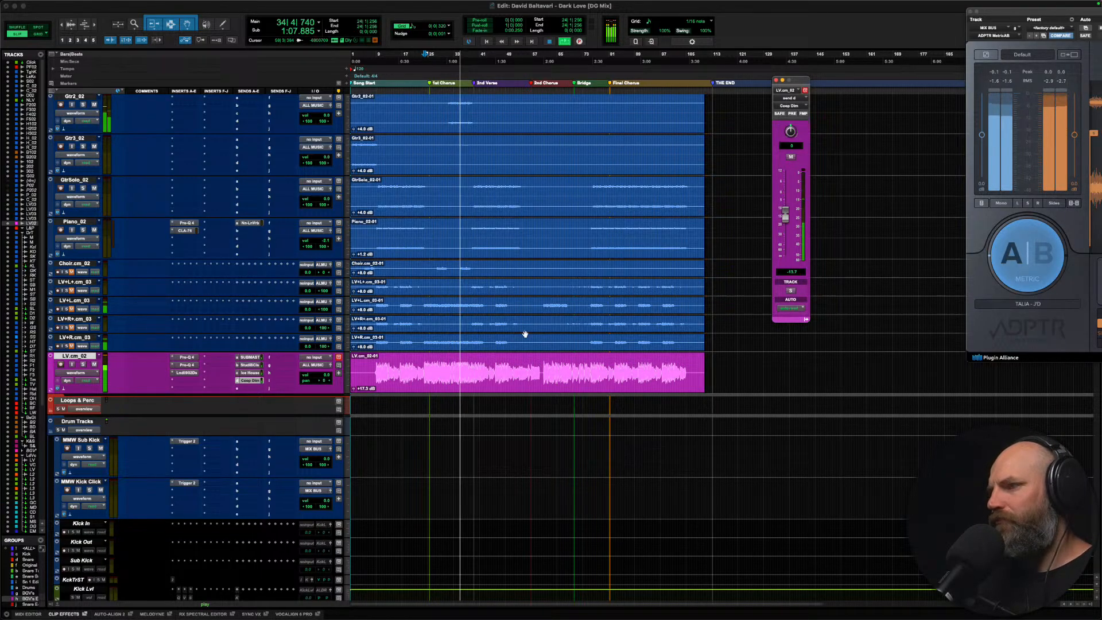
Step: Mute the fourth send, reassign it to the Gent Chorus bus and set its level to about -12.1 dB during playback
ctrl+super+click(250, 380)
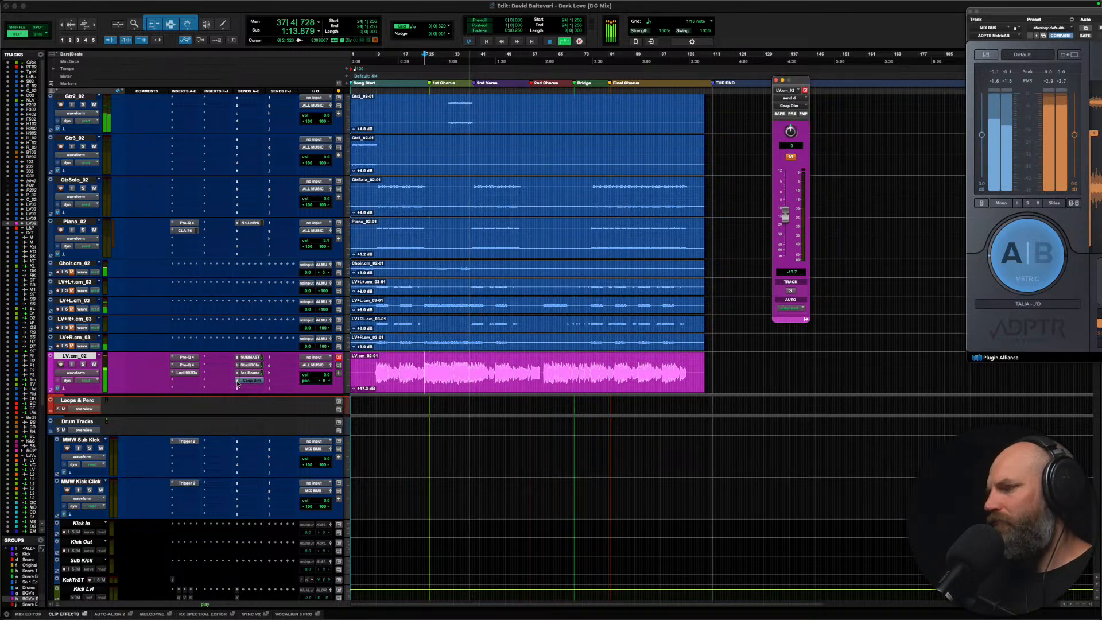
click(237, 382)
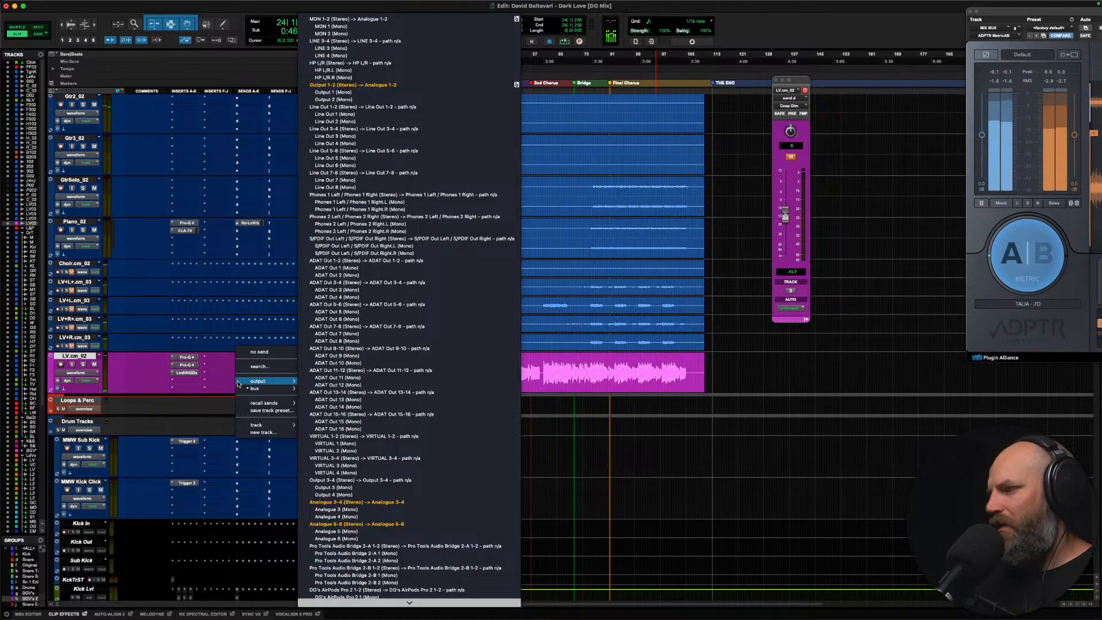
mouse_move(255, 388)
mouse_move(336, 390)
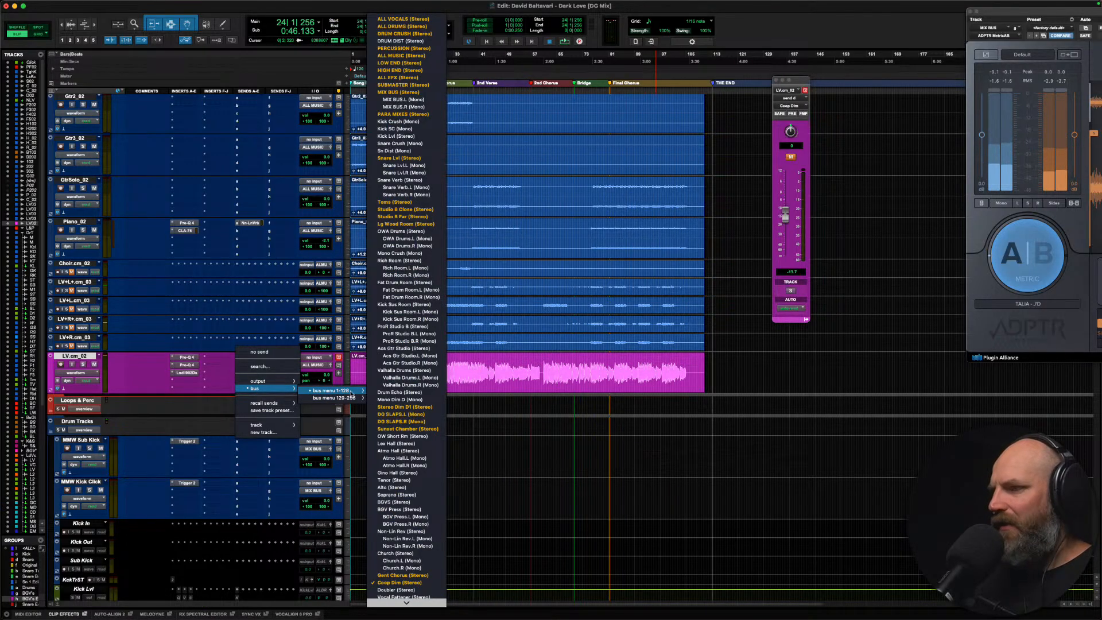
click(407, 575)
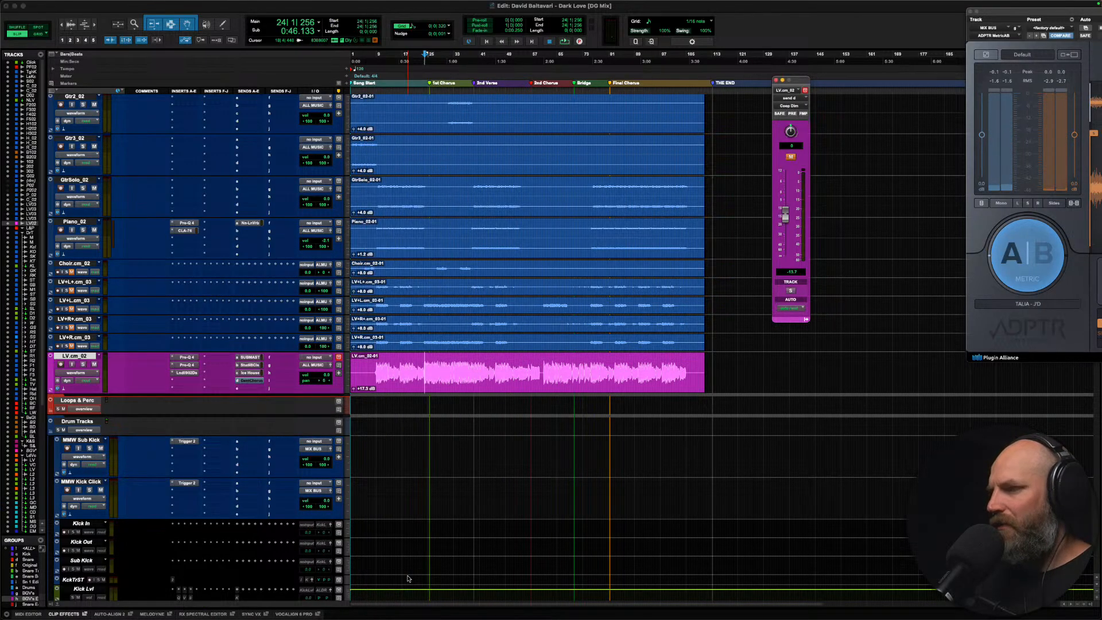
key(space)
mouse_move(785, 213)
mouse_down()
mouse_move(788, 194)
mouse_move(786, 212)
mouse_up()
Step: Compare the Gent Chorus send muted and unmuted, lower it to about -14 dB, and make the send inactive after stopping playback
click(791, 156)
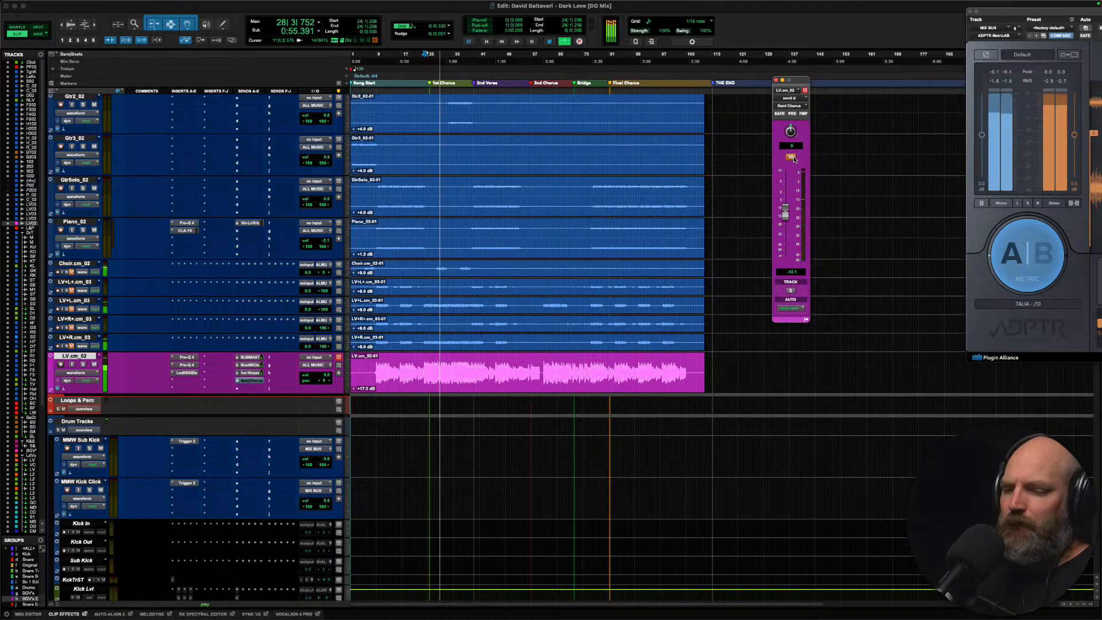
click(793, 158)
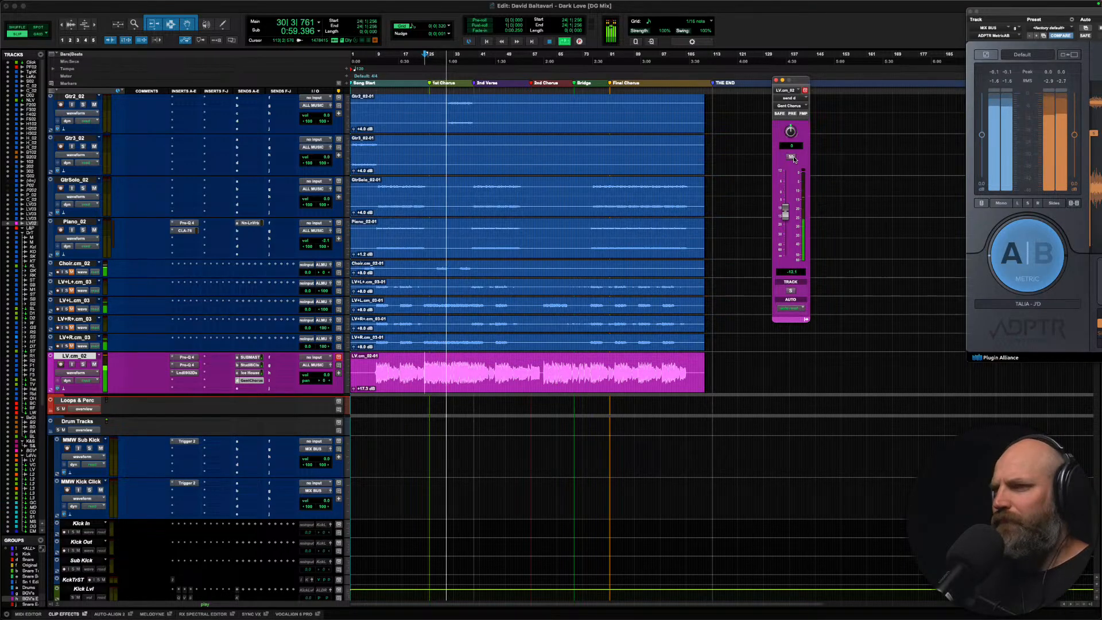
drag(785, 211, 784, 217)
click(791, 158)
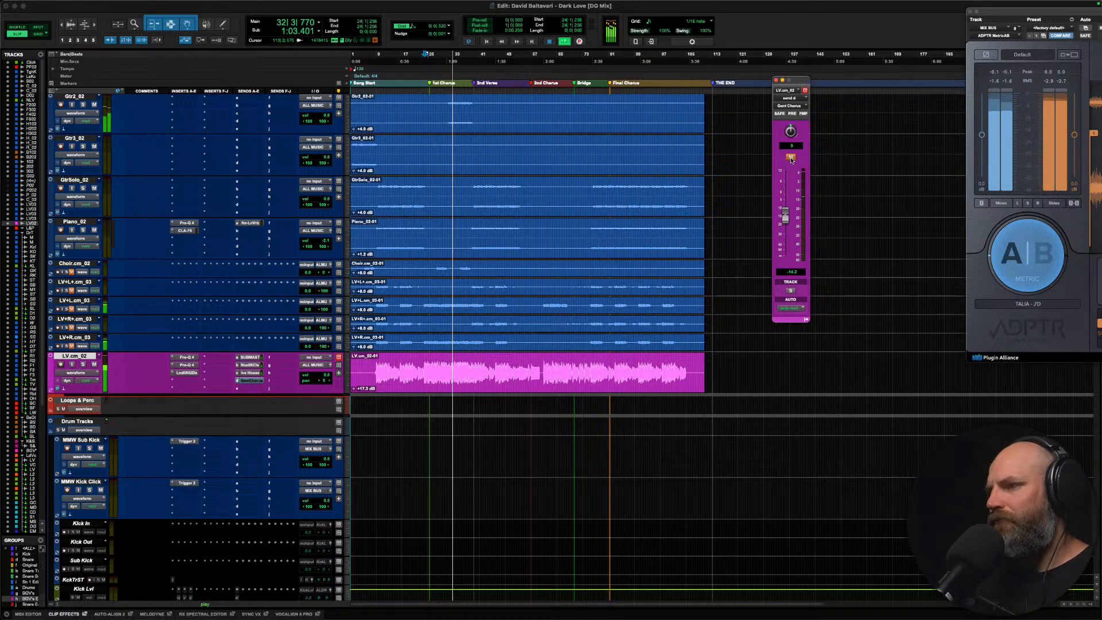
key(space)
ctrl+super+click(251, 380)
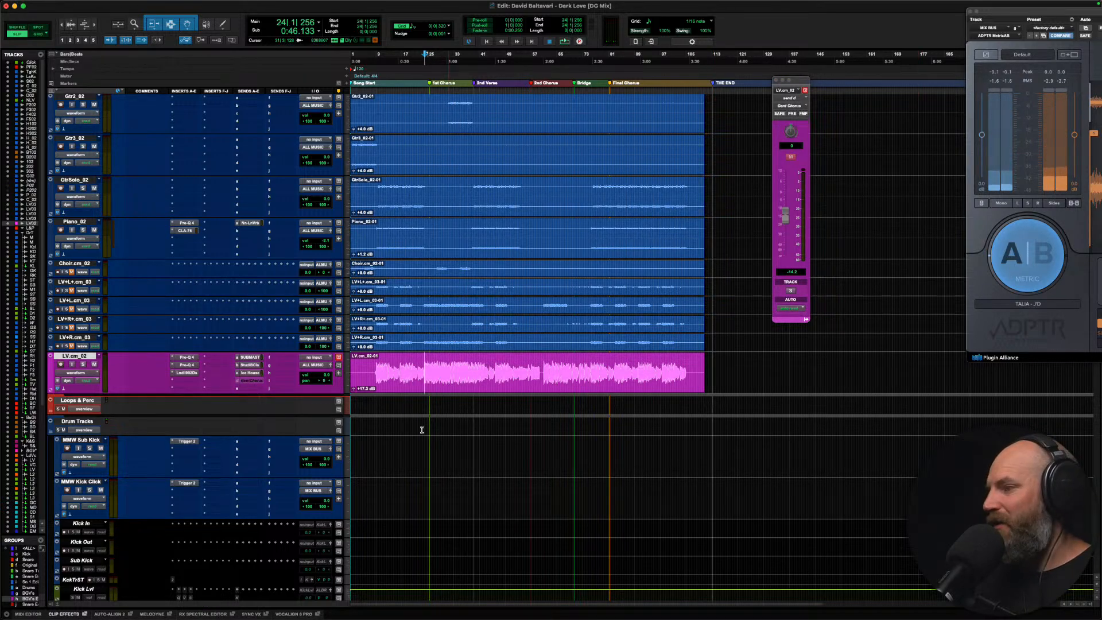
Step: Compare the mix with the TALIA - J'D reference track in Metric AB from the chorus during playback
click(1026, 256)
key(space)
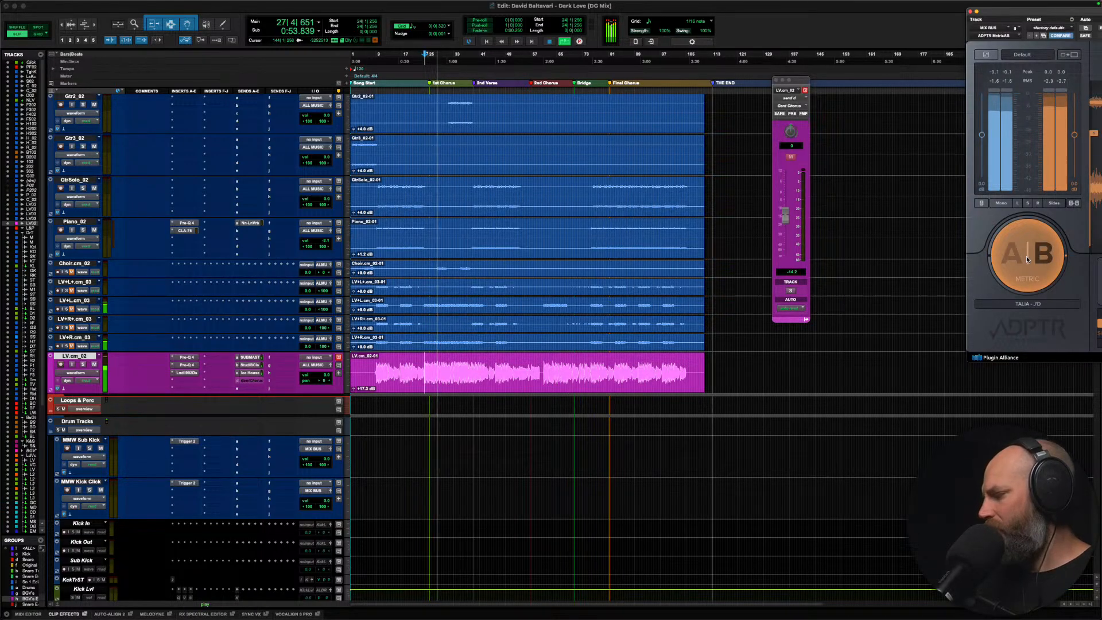
click(1026, 259)
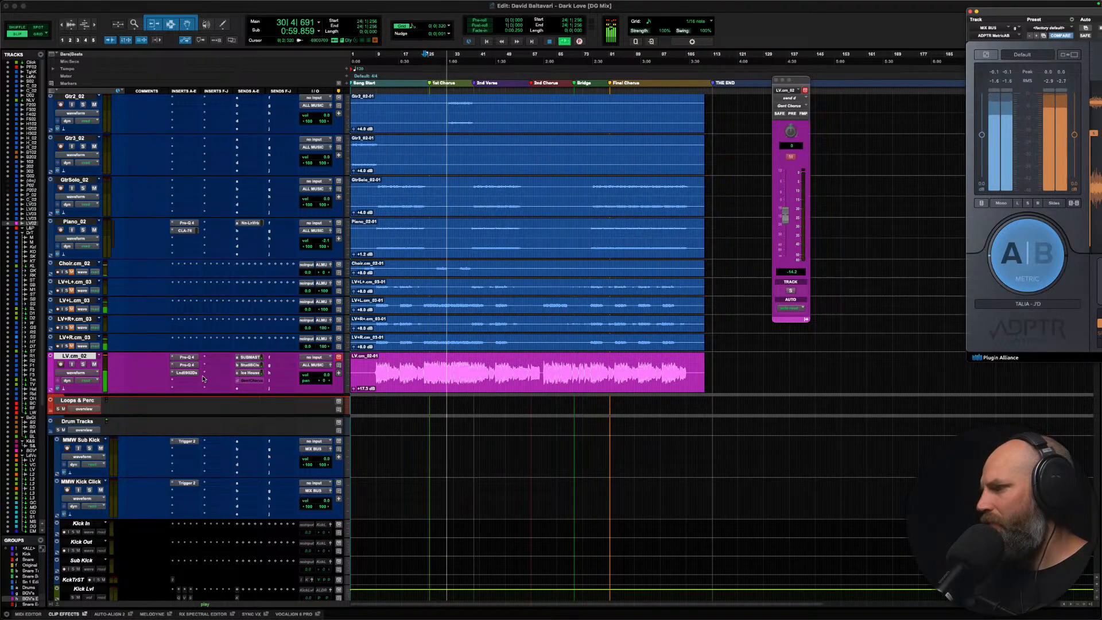
Step: Add a cut of about 2.9 dB near 560 Hz in LV.cm_02's second Pro-Q 4 and set its output level to about +2 dB
click(186, 364)
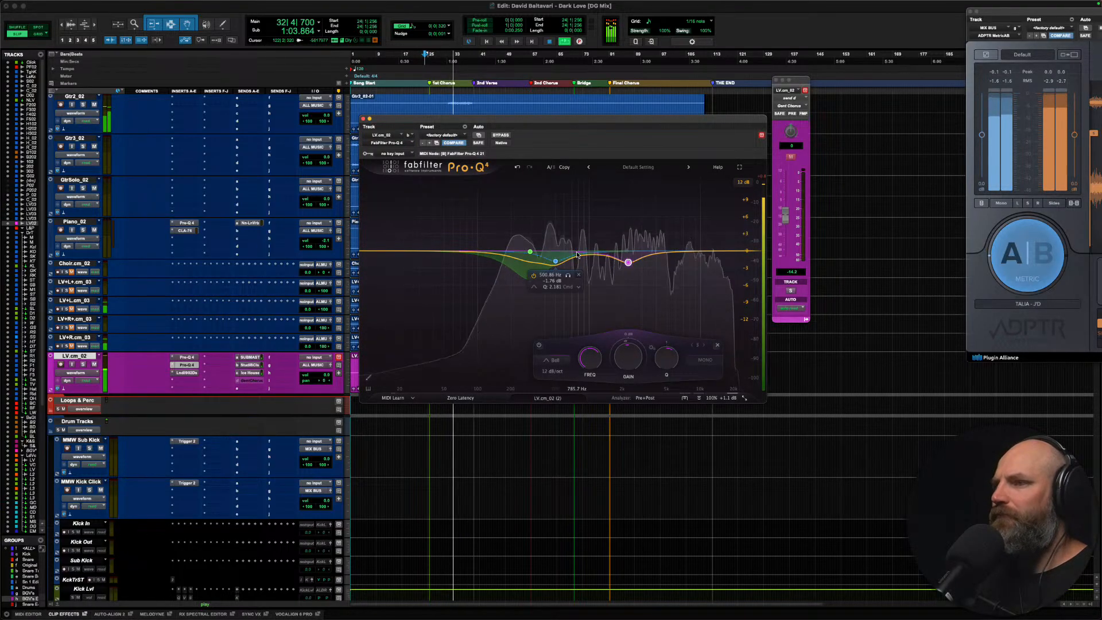
click(563, 266)
mouse_move(563, 266)
mouse_down()
mouse_move(562, 278)
mouse_move(561, 225)
mouse_move(561, 289)
mouse_move(562, 273)
mouse_up()
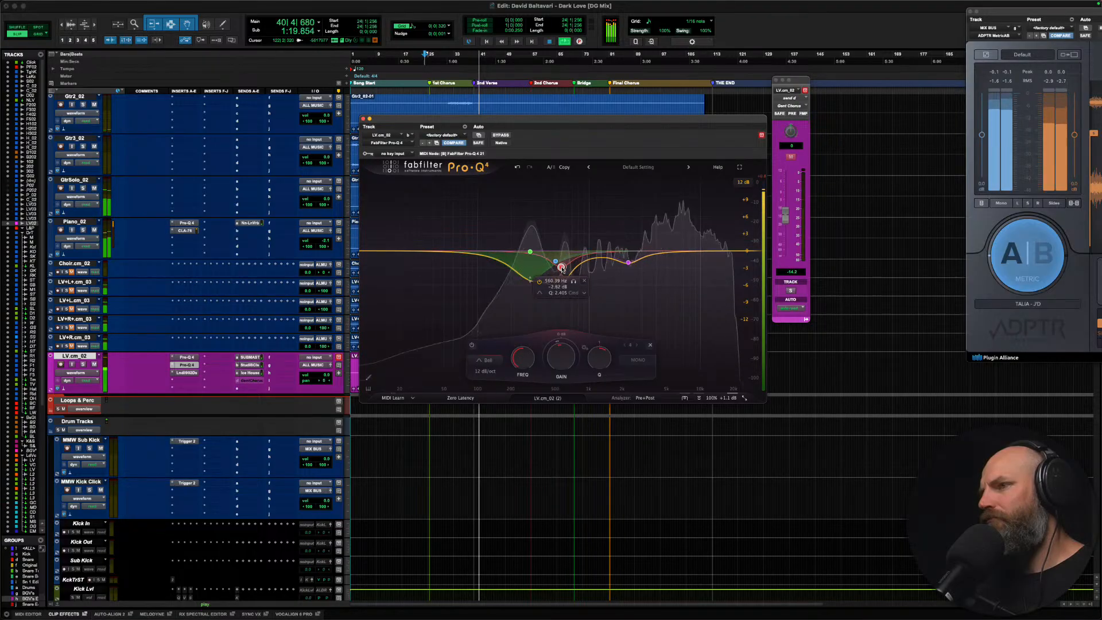
mouse_move(724, 395)
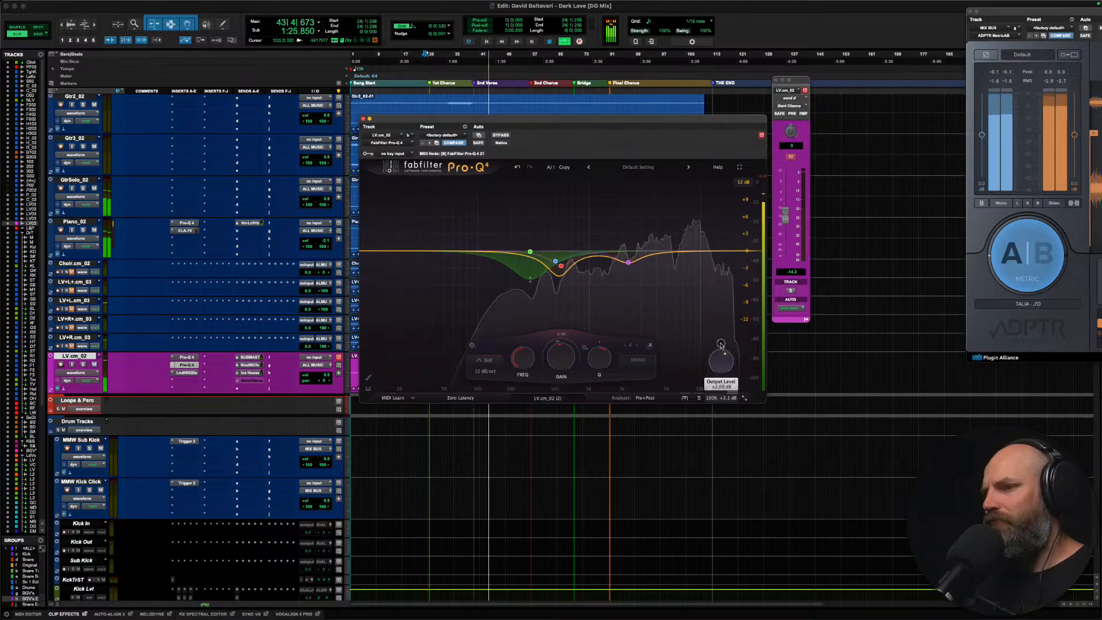
drag(721, 340, 721, 347)
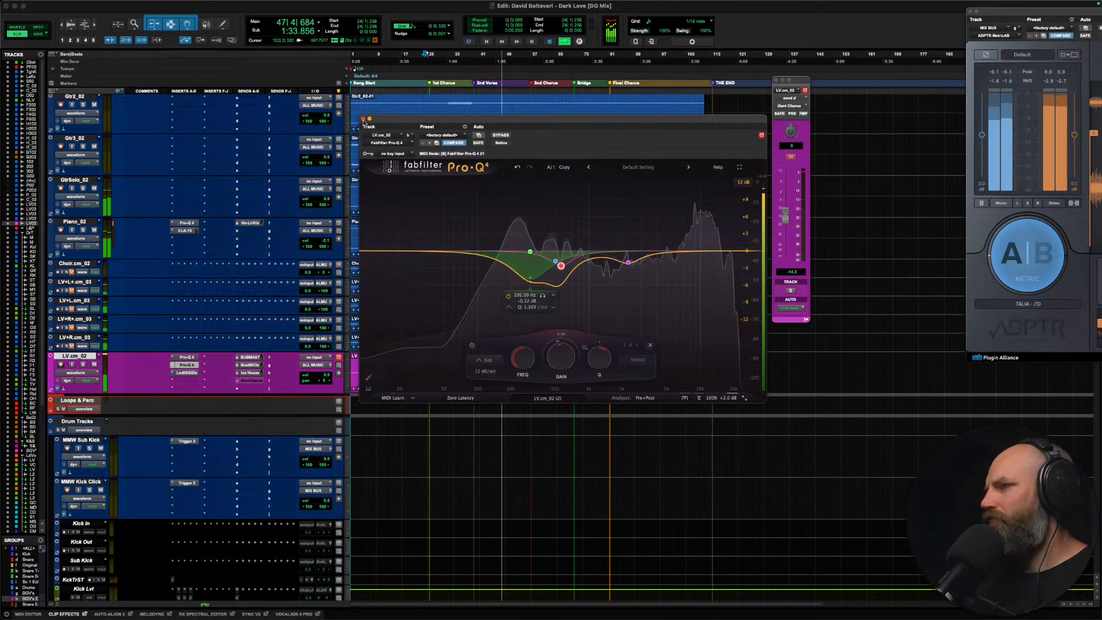
click(362, 120)
scroll(232, 246, down, 3)
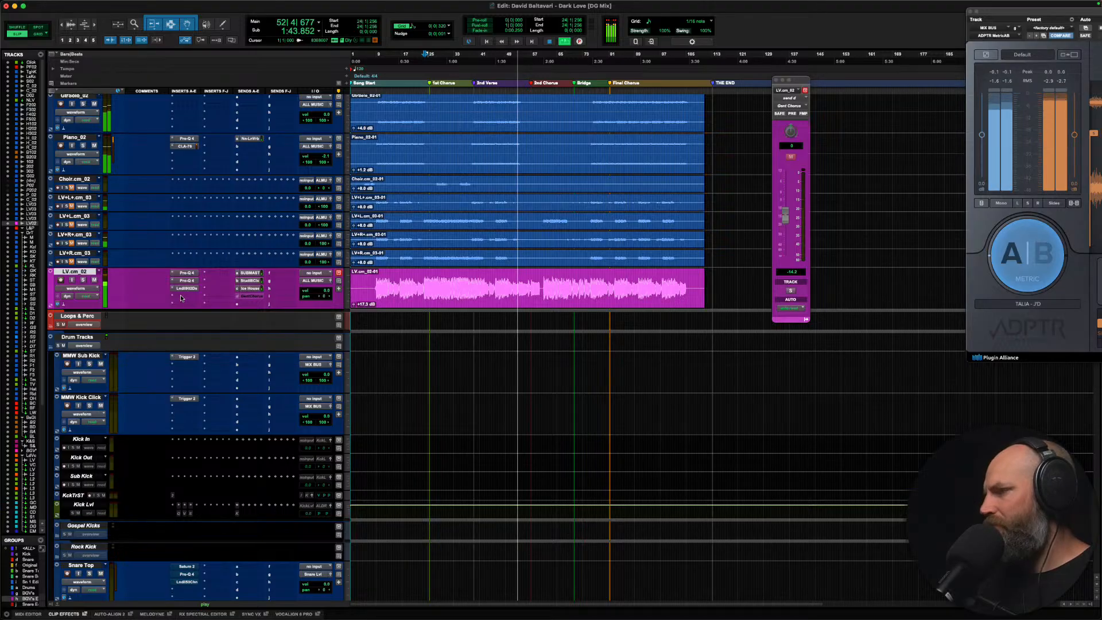
key(space)
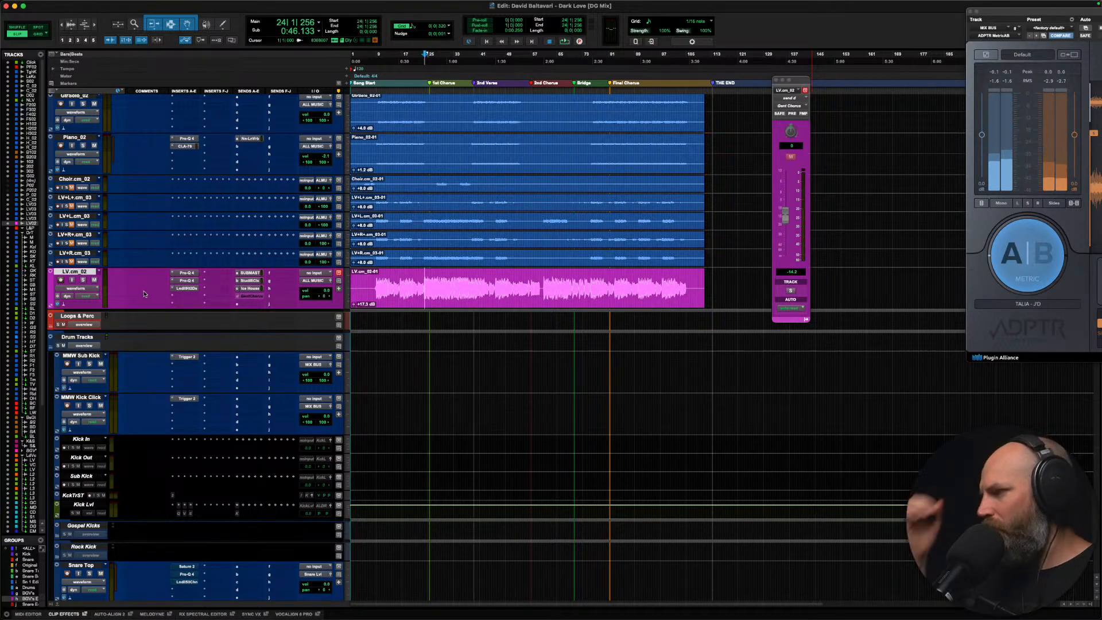
Step: Select the Choir.cm_02 track and move the Metric AB window so that its full display can be seen
scroll(144, 294, up, 3)
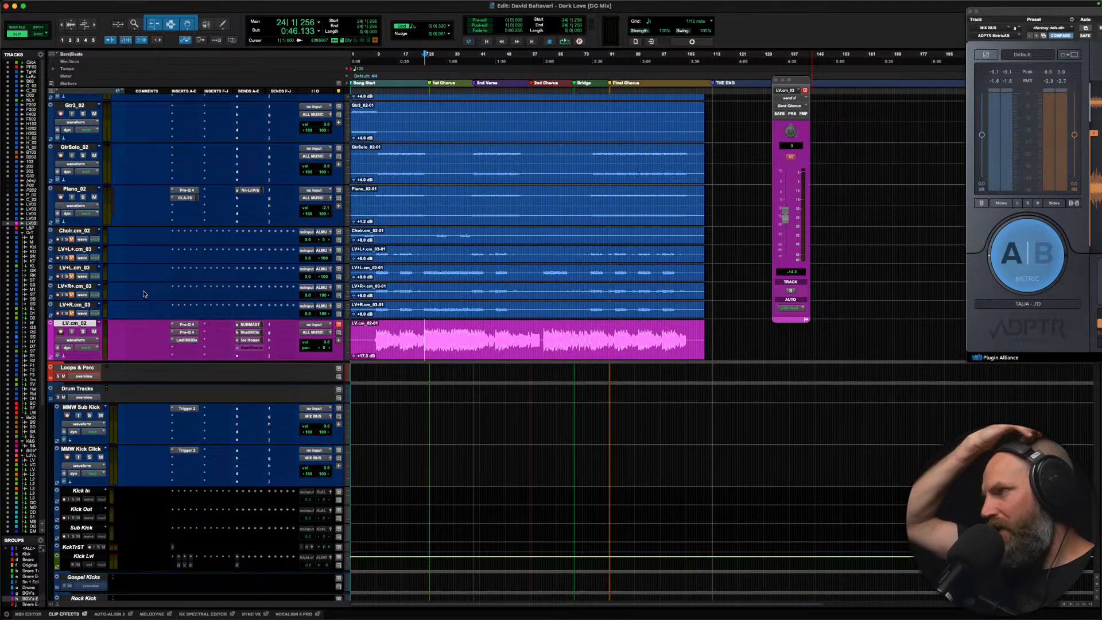
scroll(144, 294, up, 1)
scroll(144, 294, up, 1)
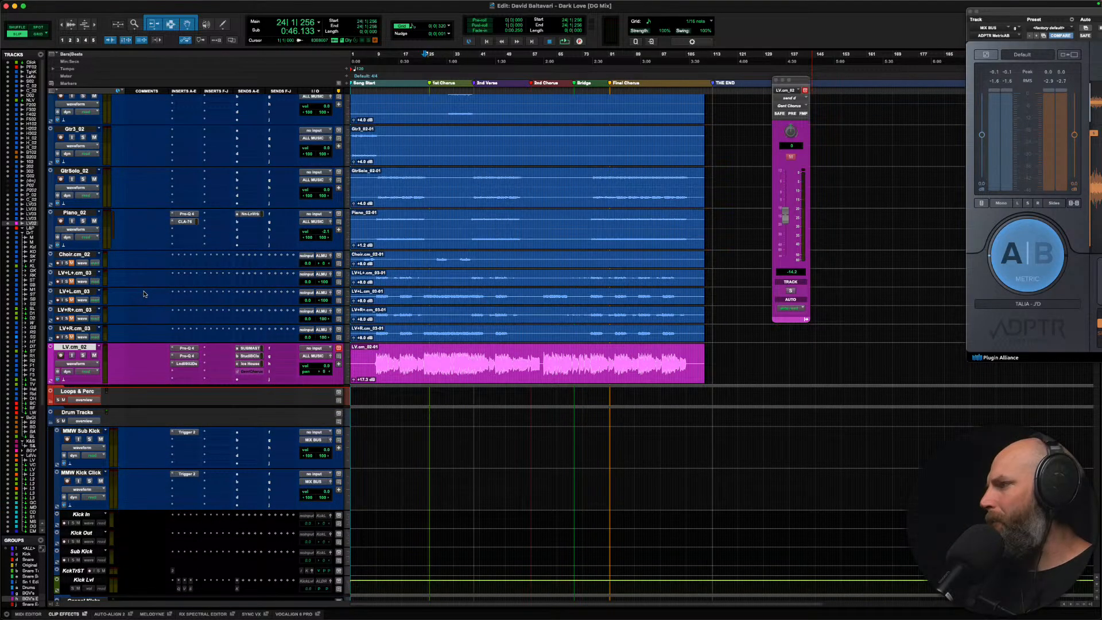
click(78, 256)
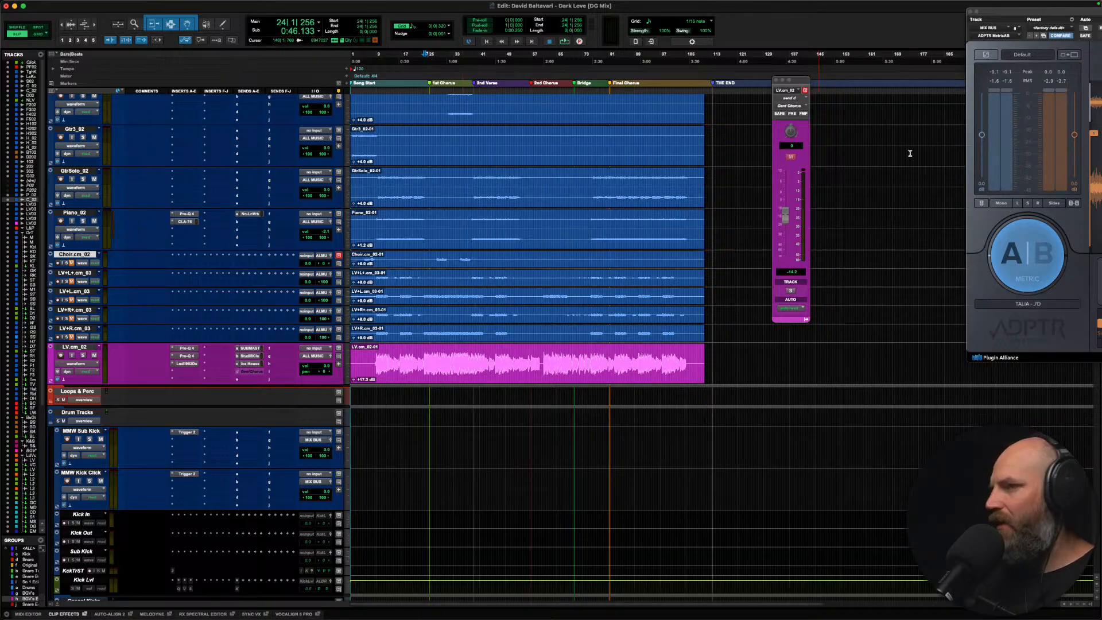
drag(1054, 12, 737, 24)
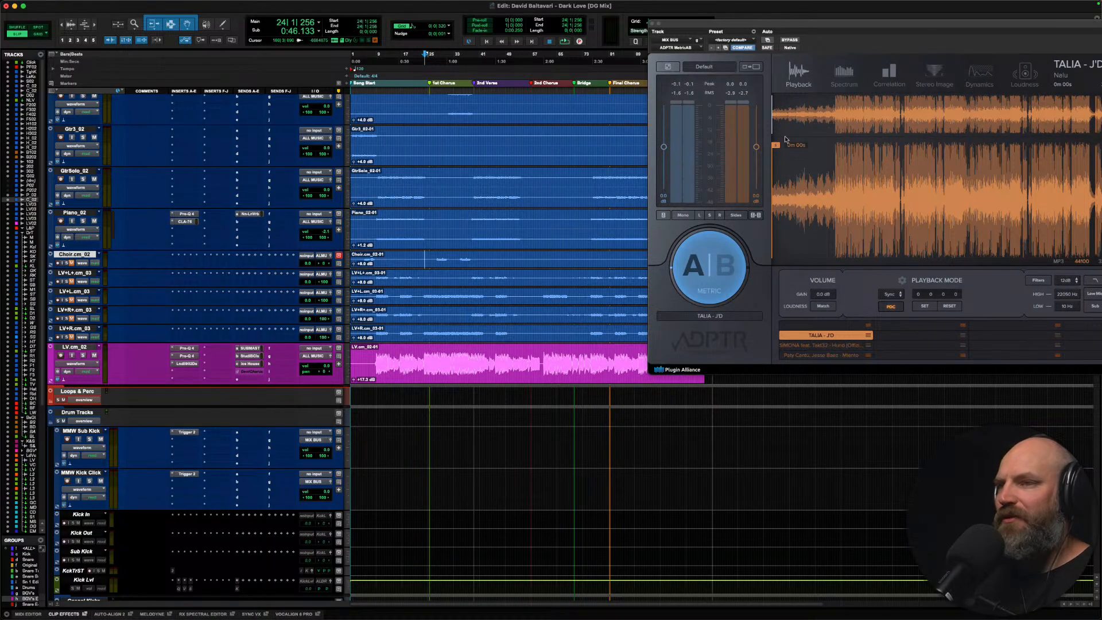
drag(828, 26, 487, 103)
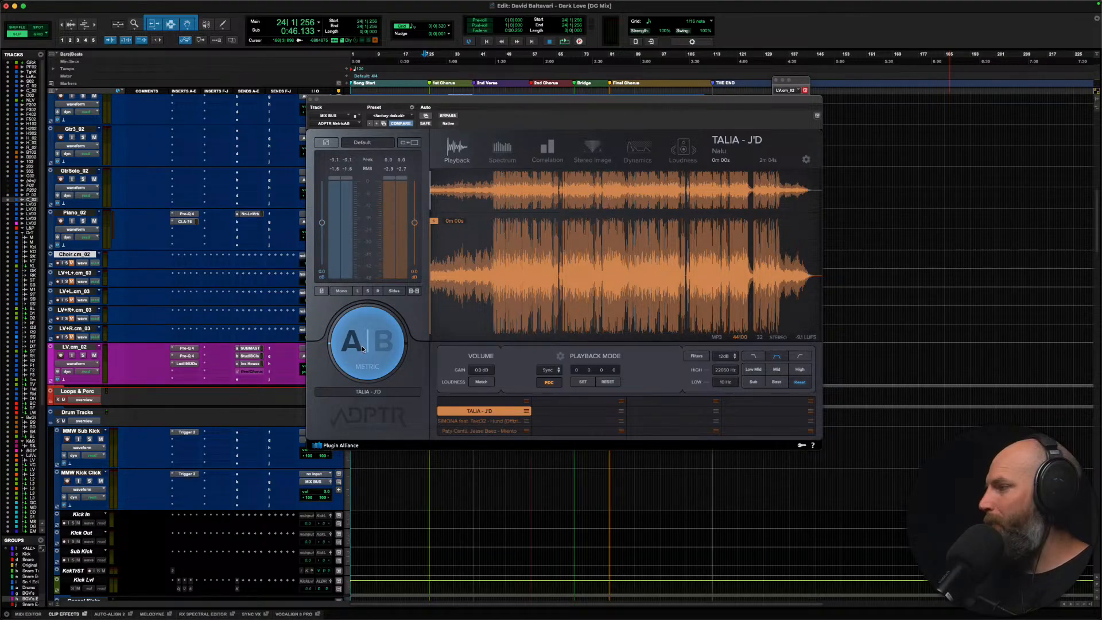
drag(446, 101, 619, 102)
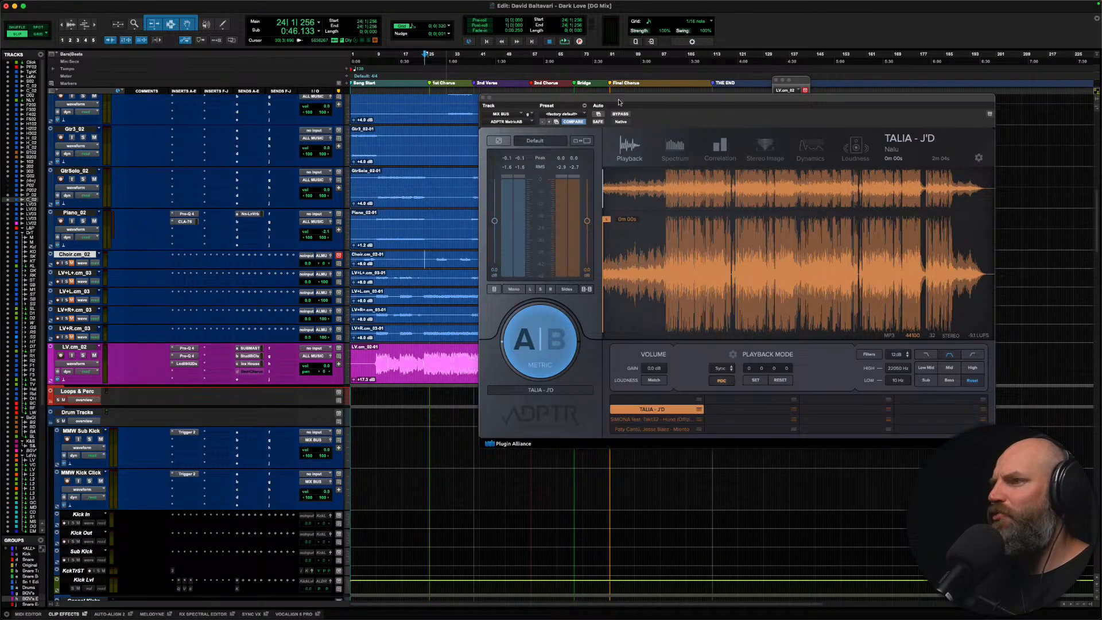
Step: Examine the loudness readings of the mix and the TALIA - J'D reference while switching between them during playback
click(853, 150)
key(space)
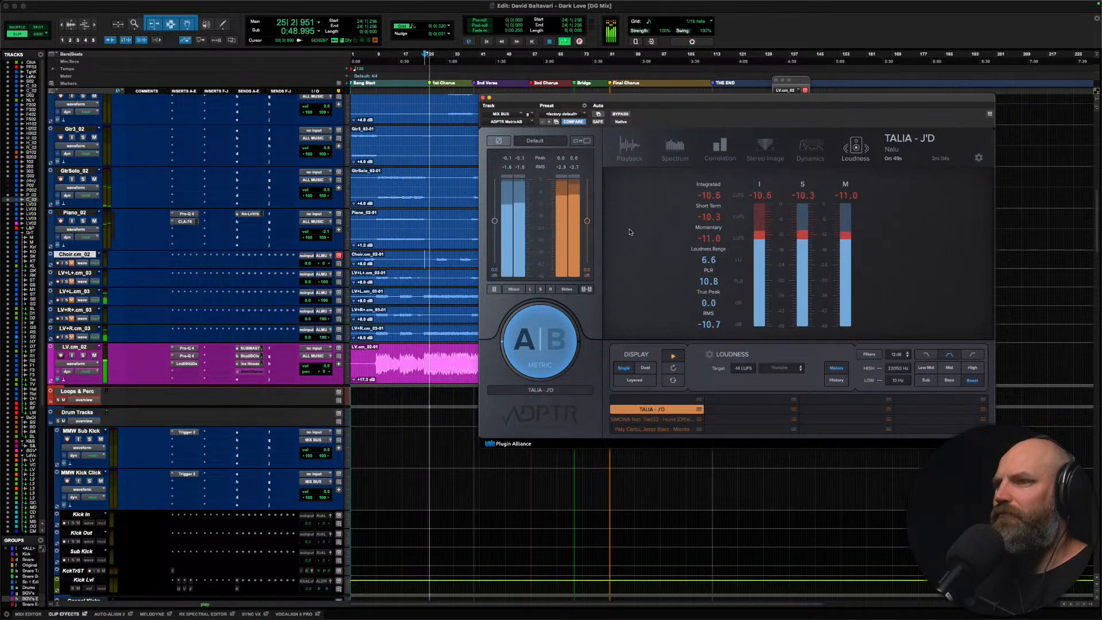
click(546, 326)
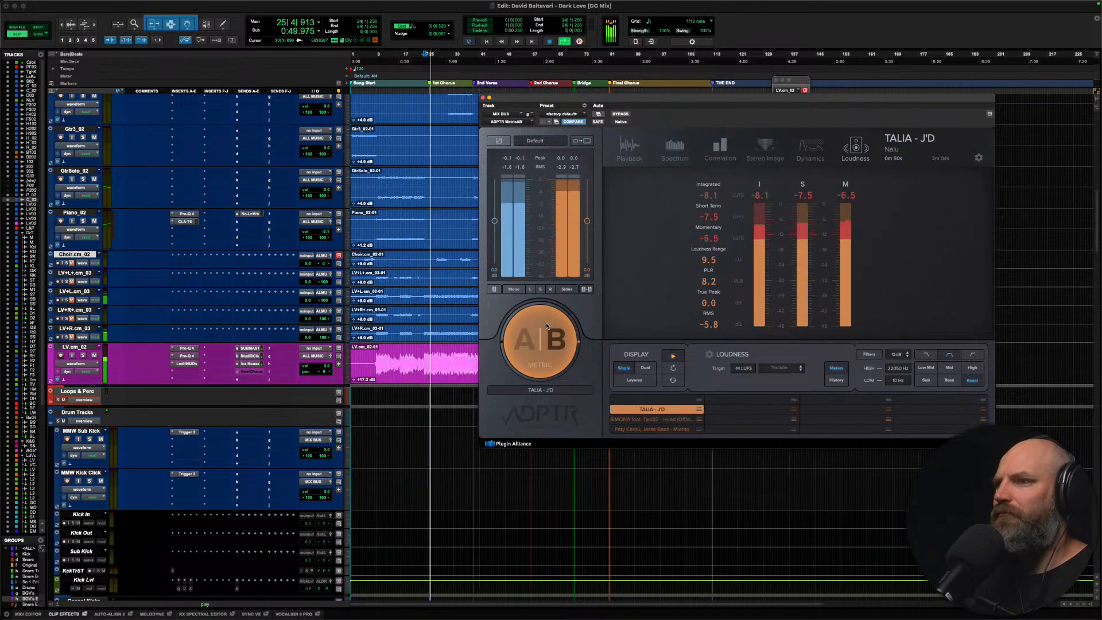
click(517, 353)
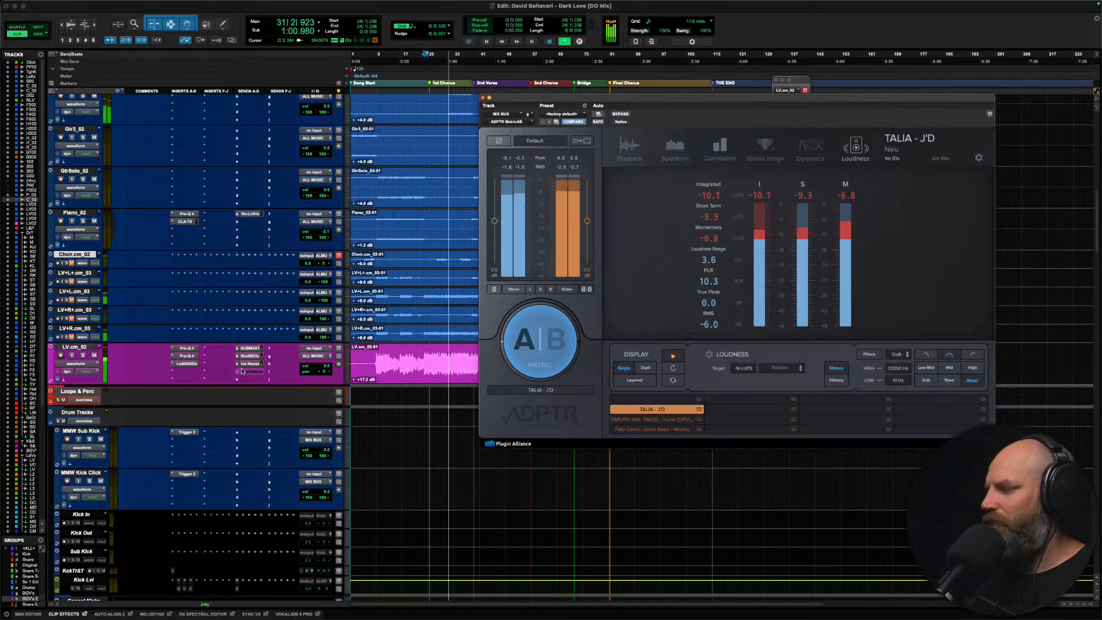
click(542, 346)
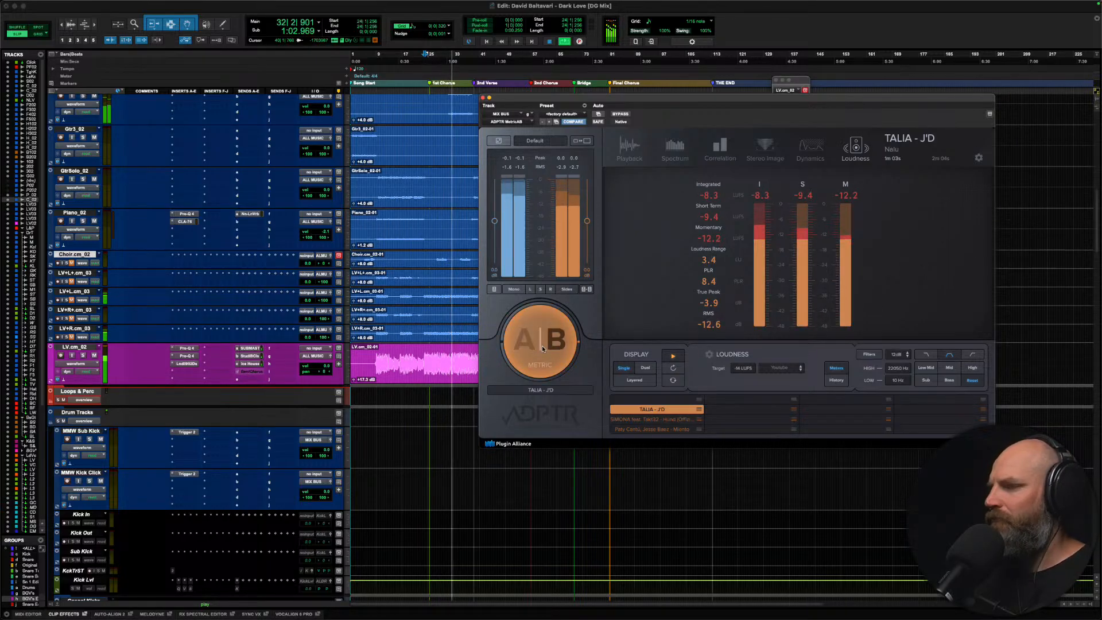
click(541, 343)
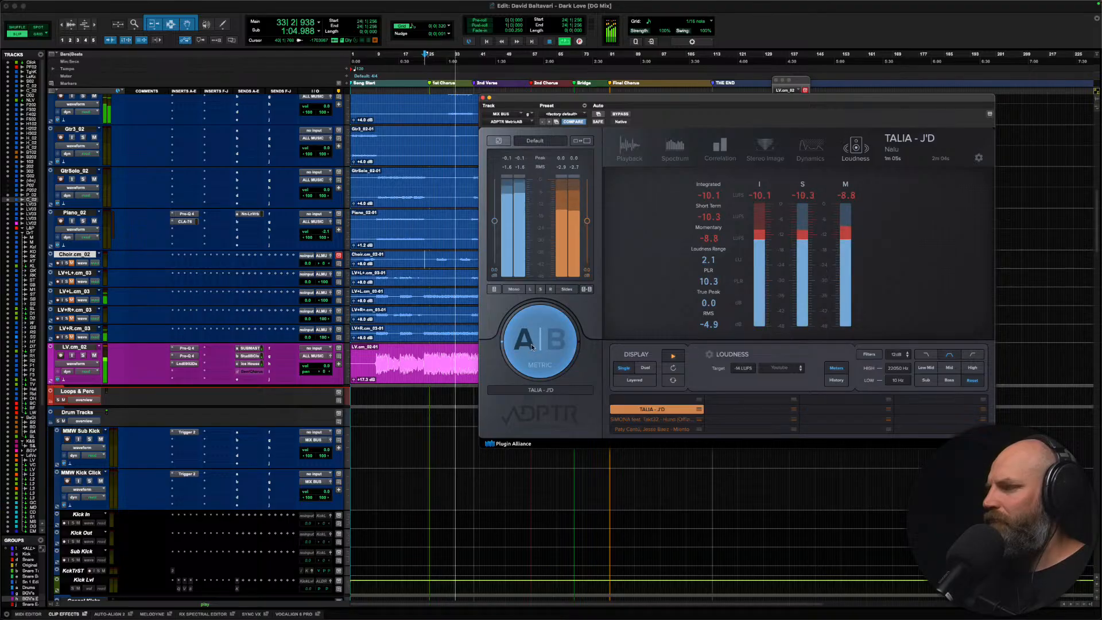
key(space)
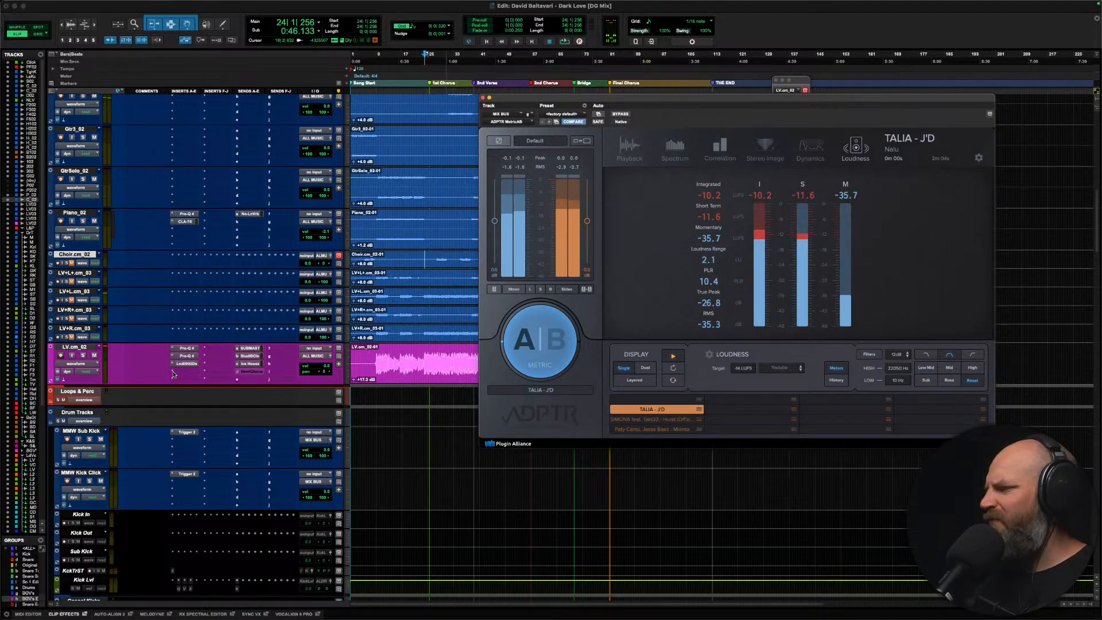
Step: Insert another Pro-Q 4 in LV.cm_02's fourth insert slot and cut about 2.8 dB near 723 Hz during playback
click(173, 372)
click(201, 354)
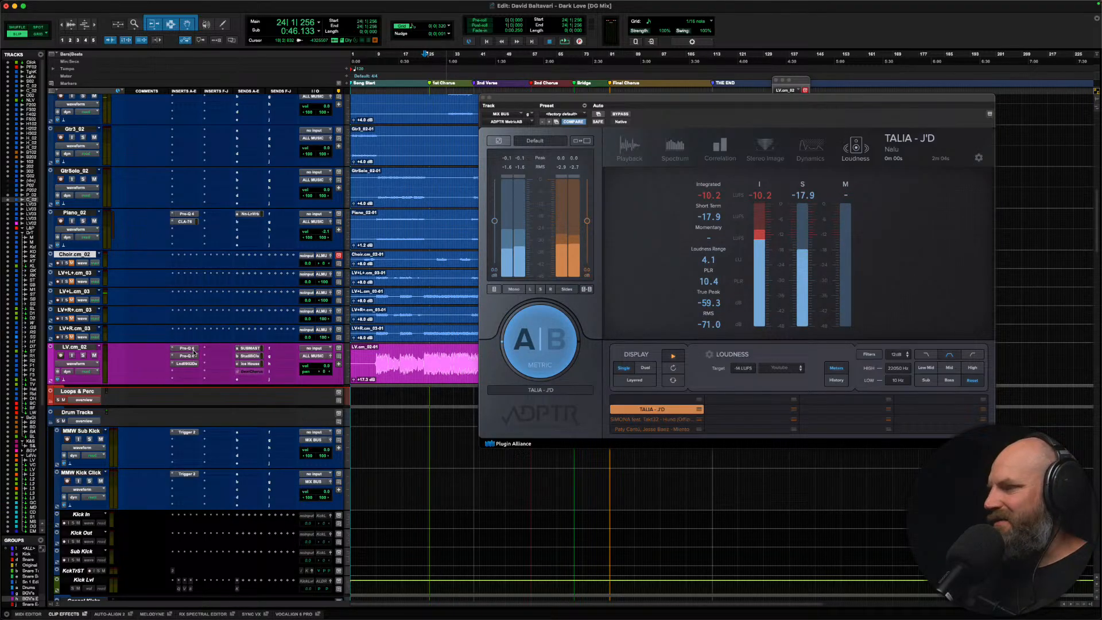
key(space)
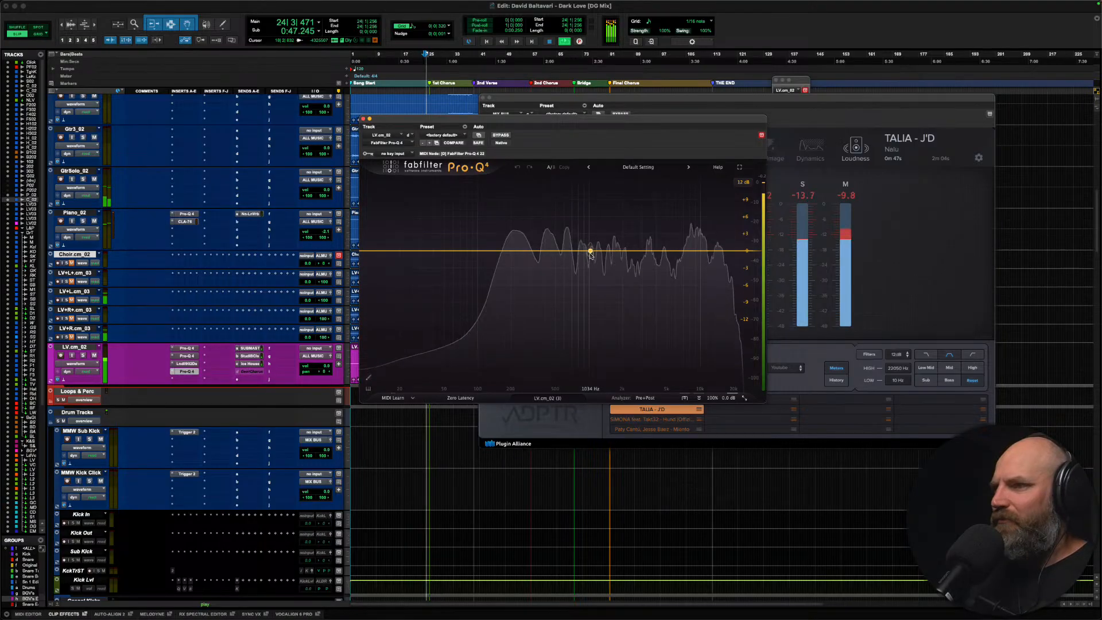
click(575, 245)
mouse_move(576, 245)
mouse_down()
mouse_move(560, 207)
mouse_move(588, 208)
mouse_move(579, 279)
mouse_move(572, 266)
mouse_up()
scroll(573, 266, up, 2)
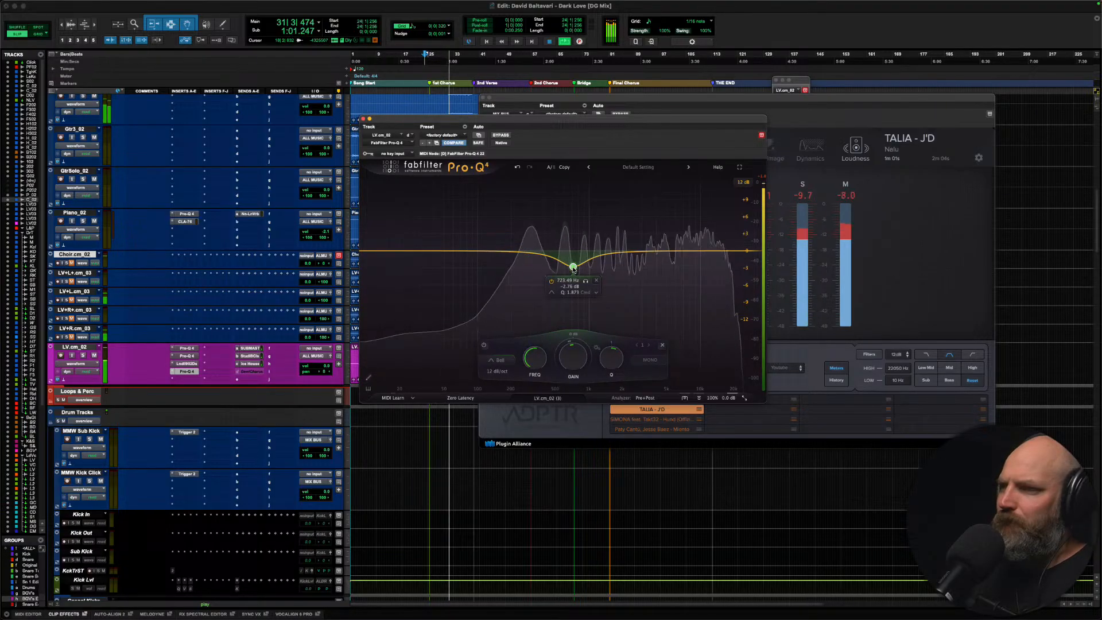
Step: Compare the low-mid band switched off and on, and adjust it to about -2.5 dB near 673 Hz
alt+click(572, 267)
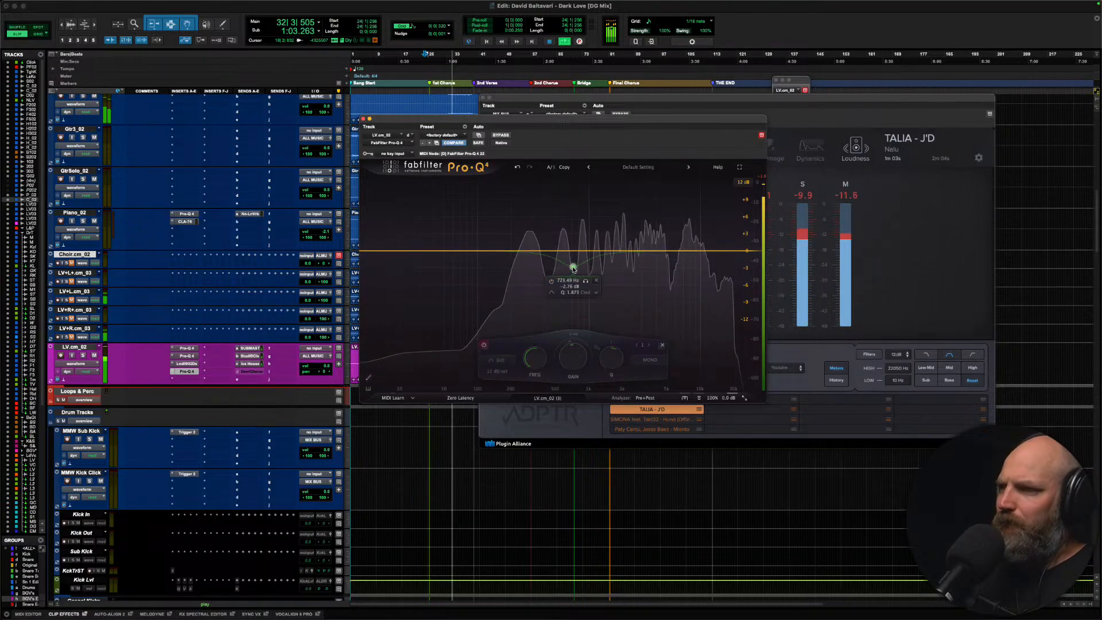
alt+click(573, 267)
scroll(572, 268, down, 3)
drag(573, 268, 566, 268)
scroll(568, 268, up, 1)
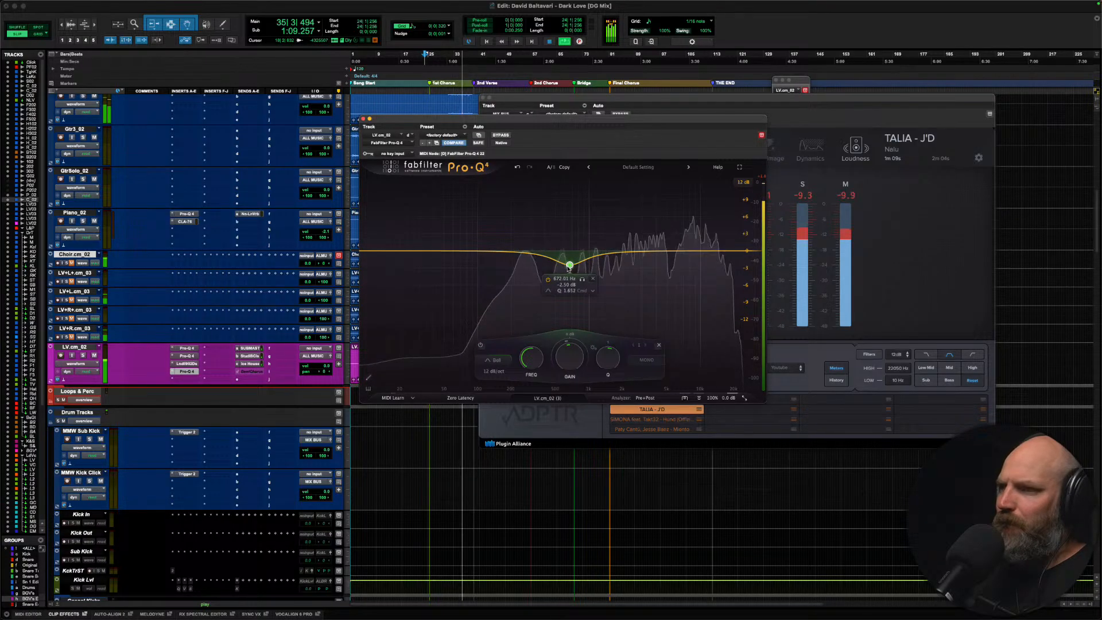
Step: Add a second band cutting about 1.6 dB near 4 kHz and adjust its width
mouse_move(646, 252)
mouse_down()
mouse_move(654, 293)
mouse_move(658, 261)
mouse_up()
scroll(653, 272, up, 4)
scroll(657, 261, down, 2)
scroll(658, 262, up, 1)
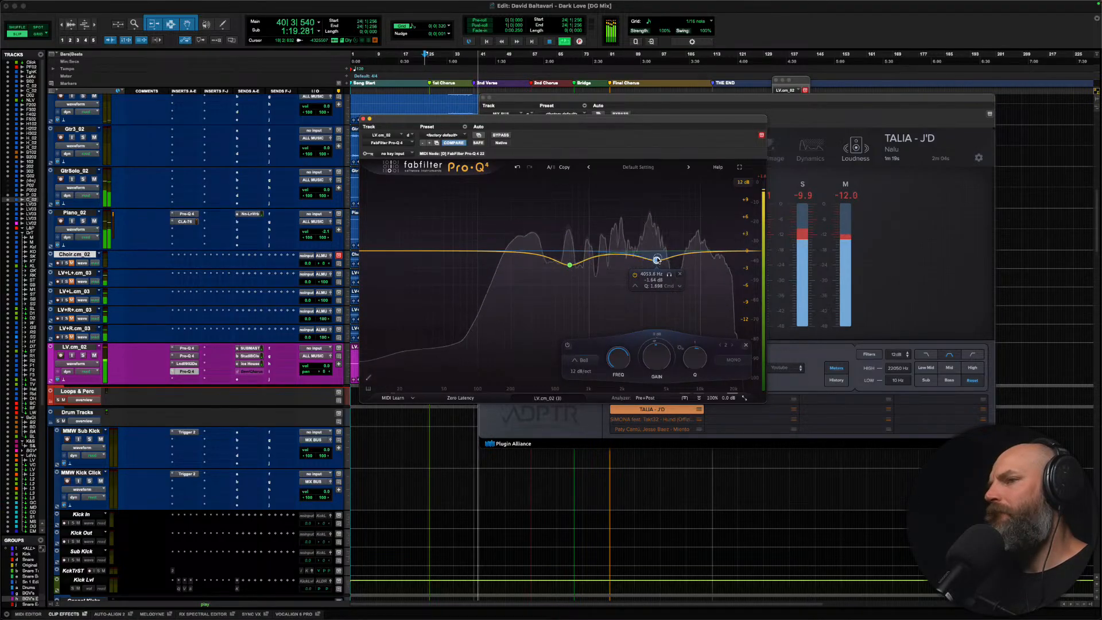
click(569, 264)
Step: Compare the vocal with the new Pro-Q 4 bypassed and active during playback
click(501, 135)
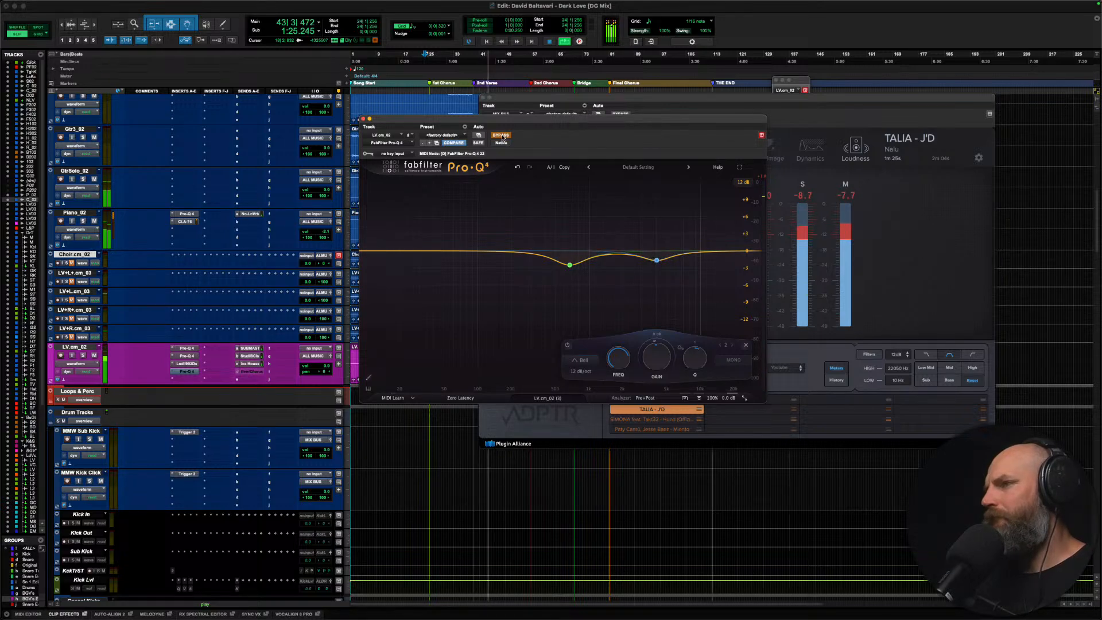
click(500, 136)
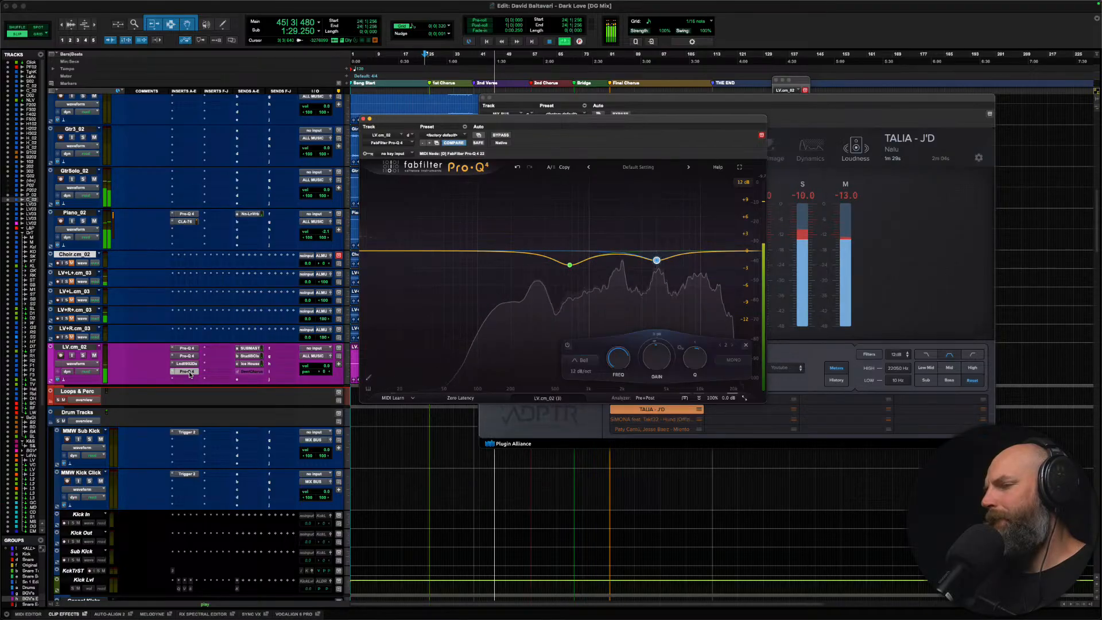
click(501, 135)
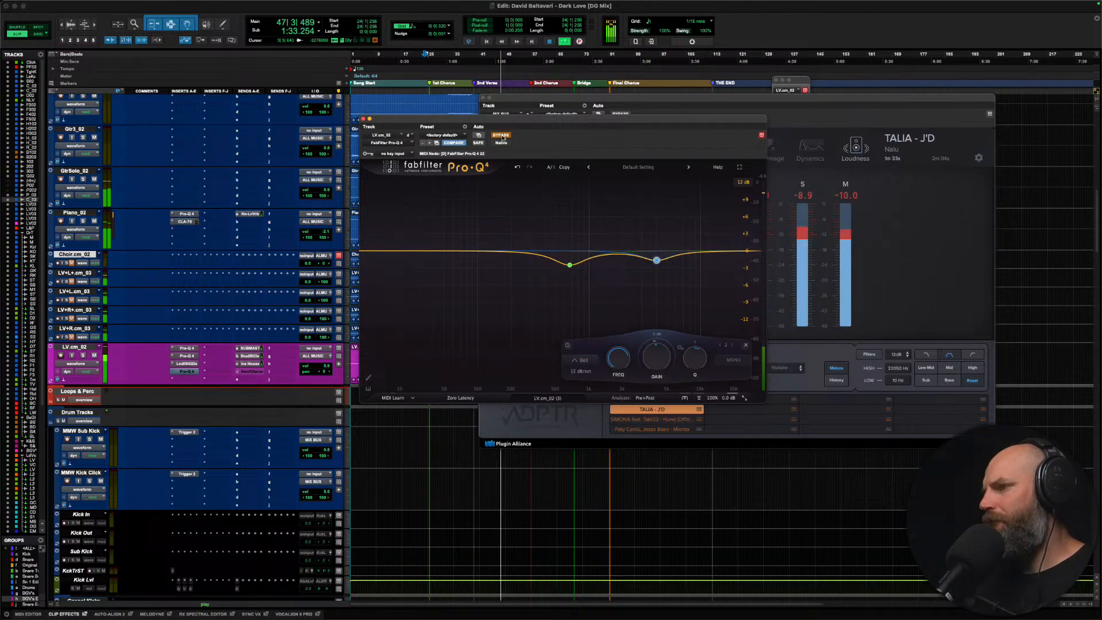
click(501, 136)
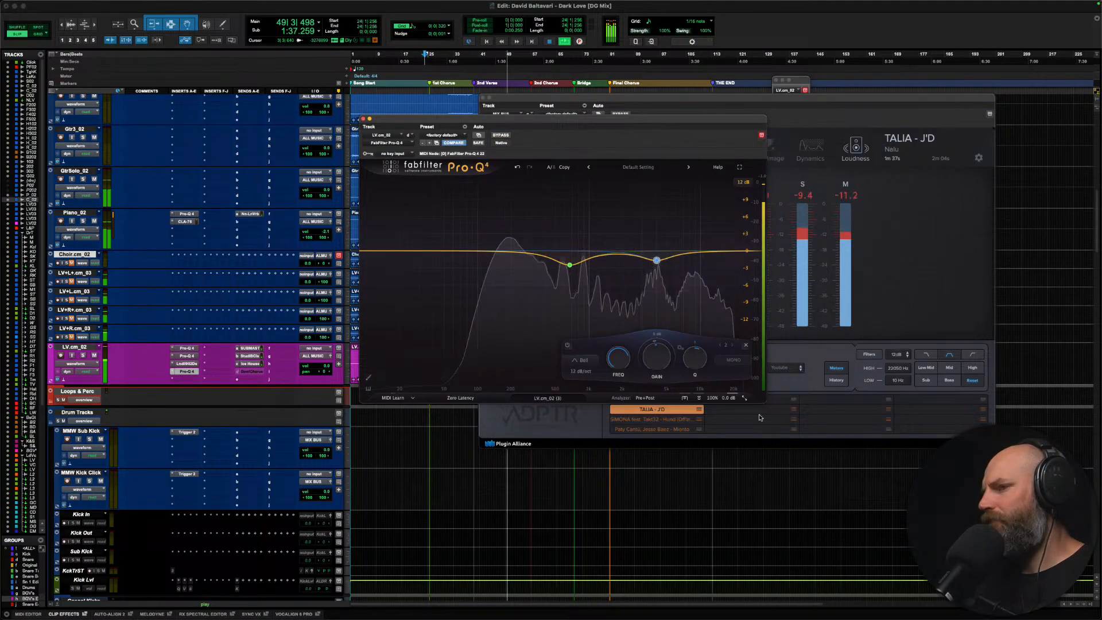
Step: Set the new Pro-Q 4's output level to about +1.8 dB, close it and move the Metric AB window aside
drag(725, 398, 717, 346)
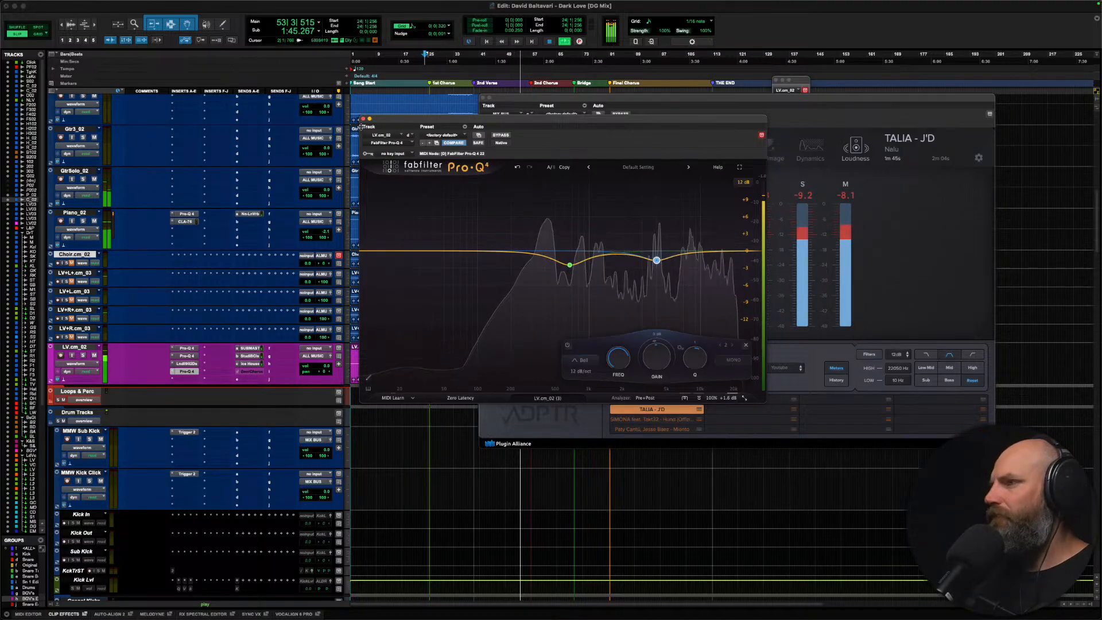
click(362, 119)
drag(491, 101, 939, 20)
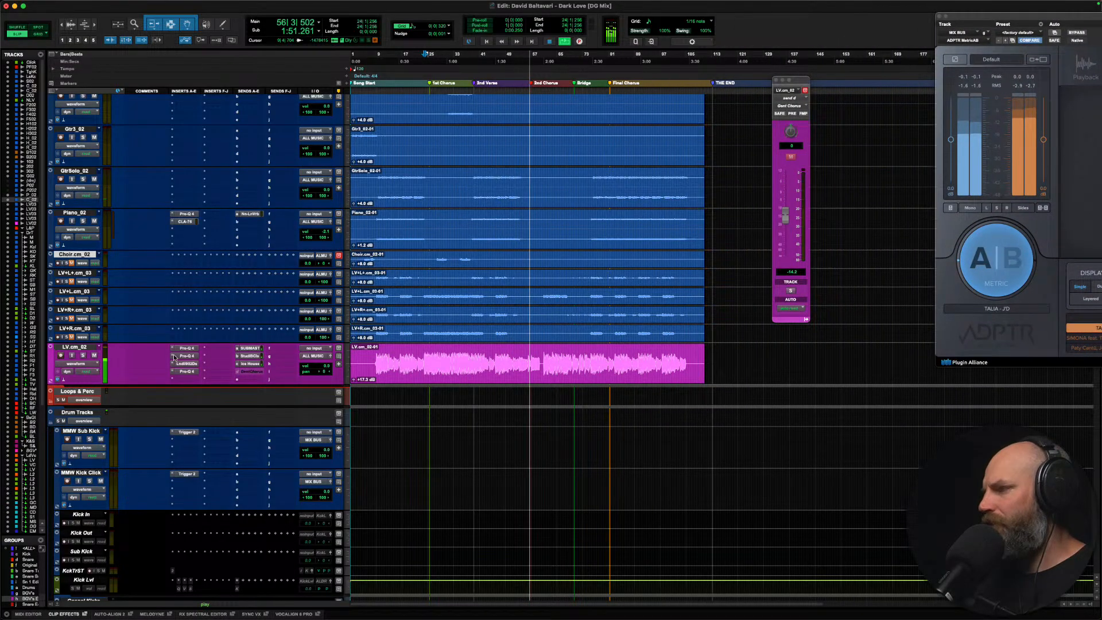
Step: Raise the clip gain of the whole Gtr1_02 guitar clip by two increments during playback
scroll(173, 357, up, 8)
click(488, 307)
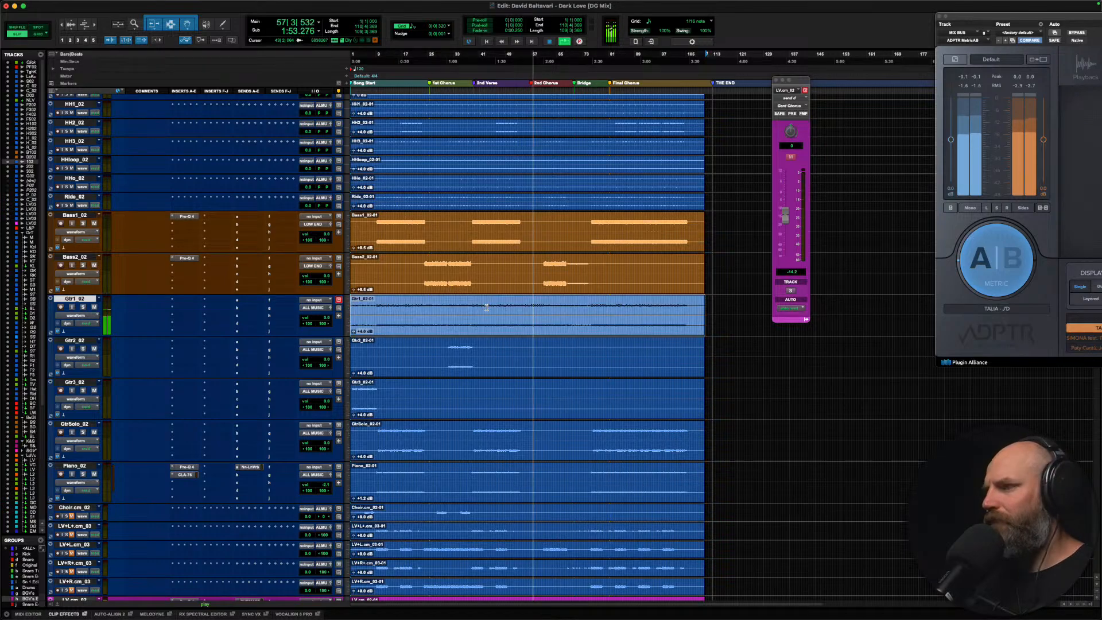
key(ctrl+shift+Up)
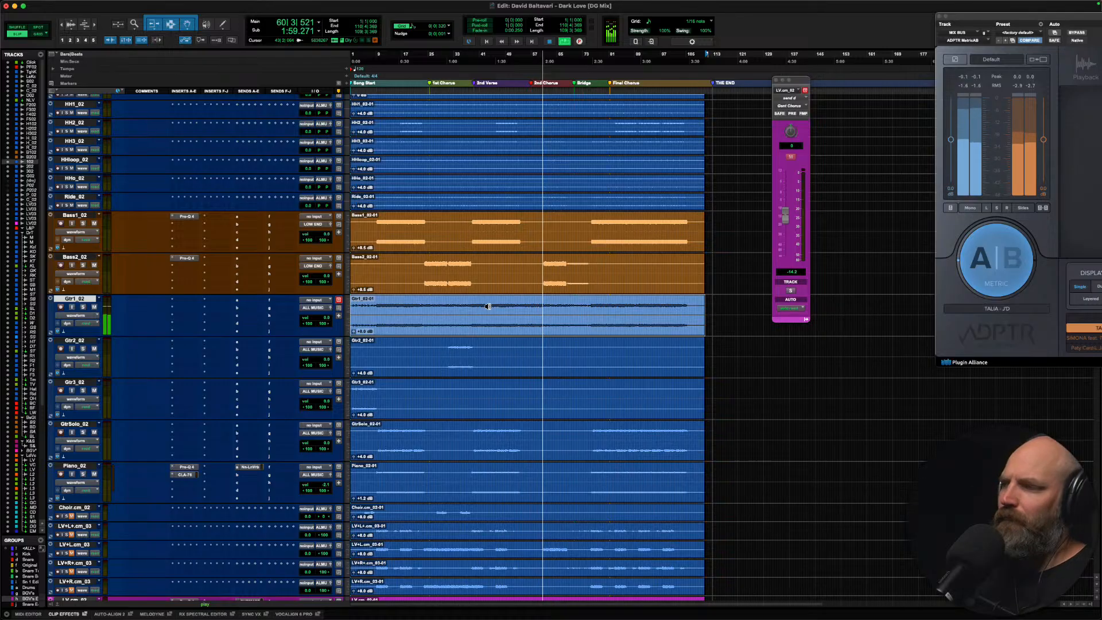
key(ctrl+shift+Up)
scroll(417, 343, up, 4)
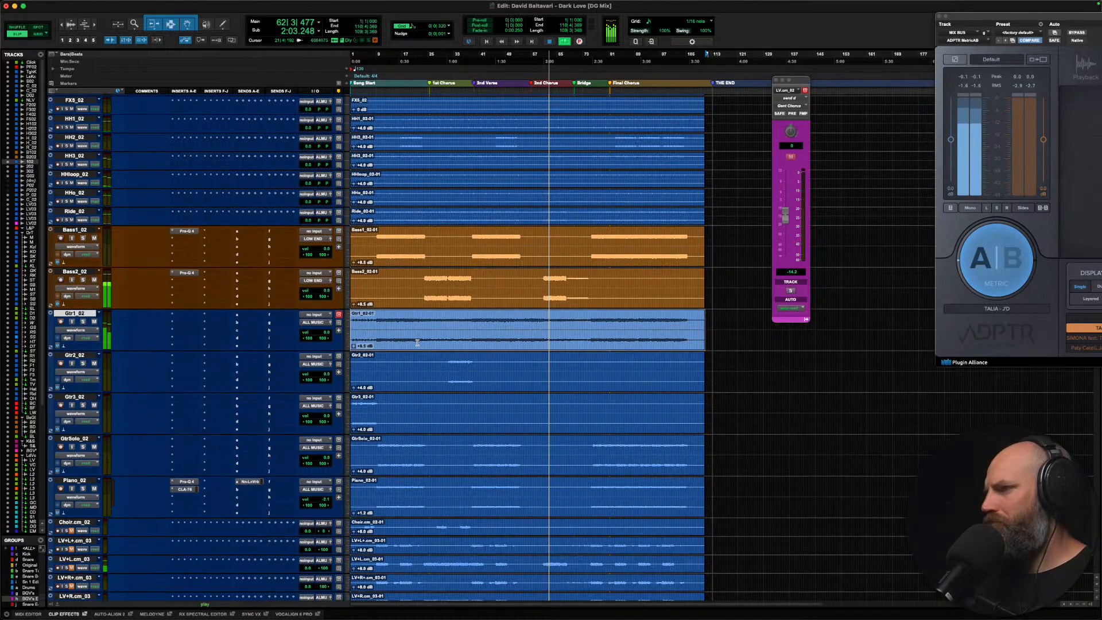
Step: Listen to the LV.cm_02 lead vocal soloed, and stop playback
scroll(413, 346, down, 20)
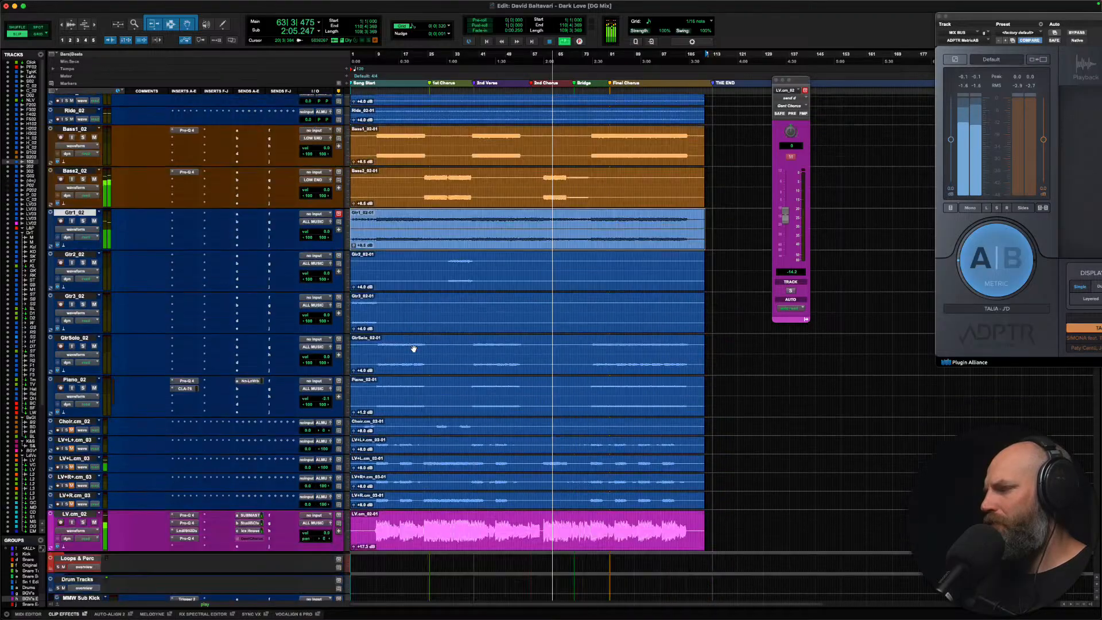
click(83, 230)
key(shift+s)
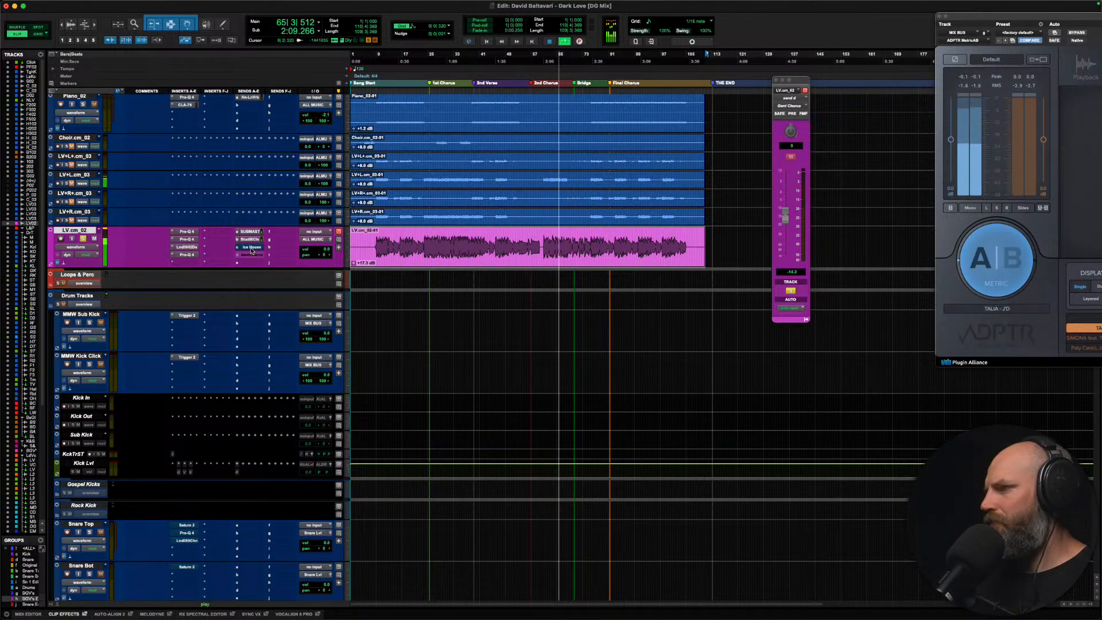
key(space)
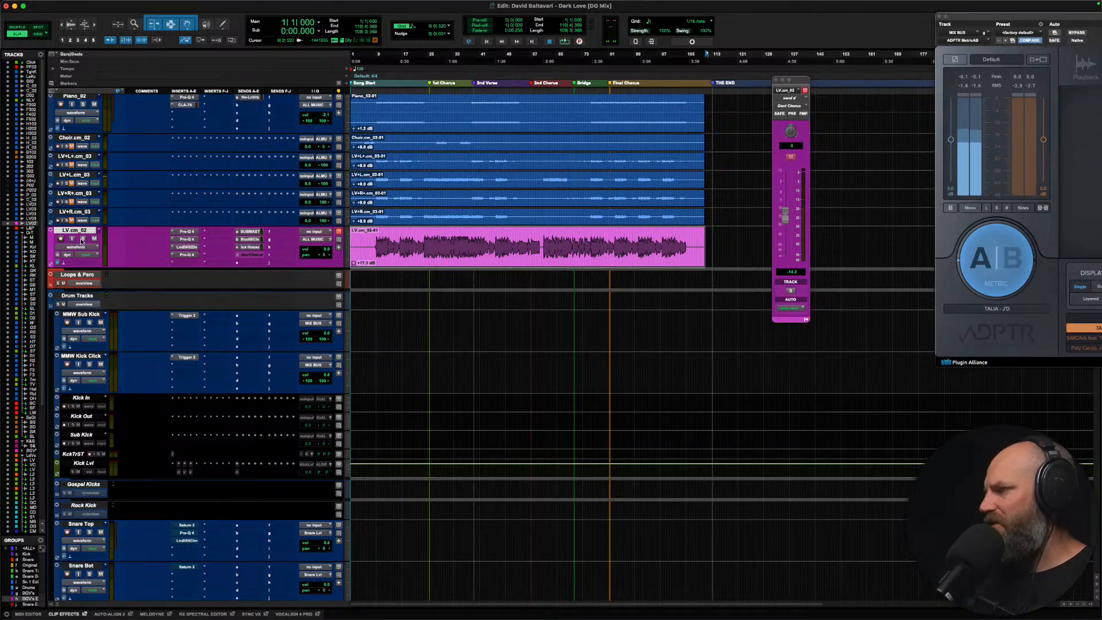
Step: Look through the drum, bass, lead vocal, vocal effects, FX and Mix Buss tracks further down the session
scroll(143, 329, down, 15)
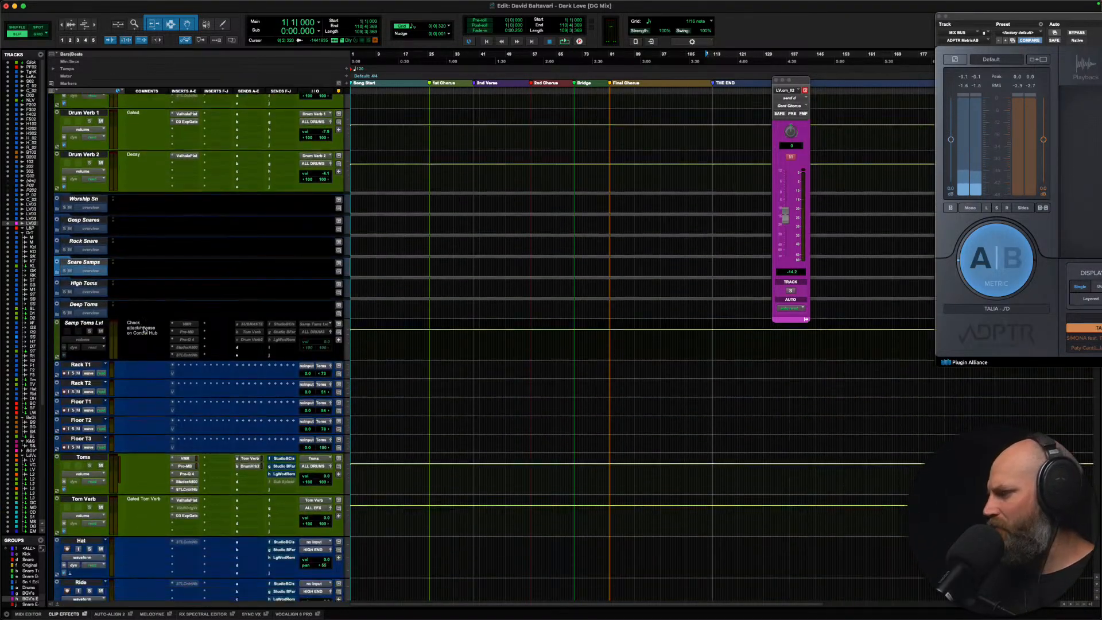
scroll(144, 329, down, 20)
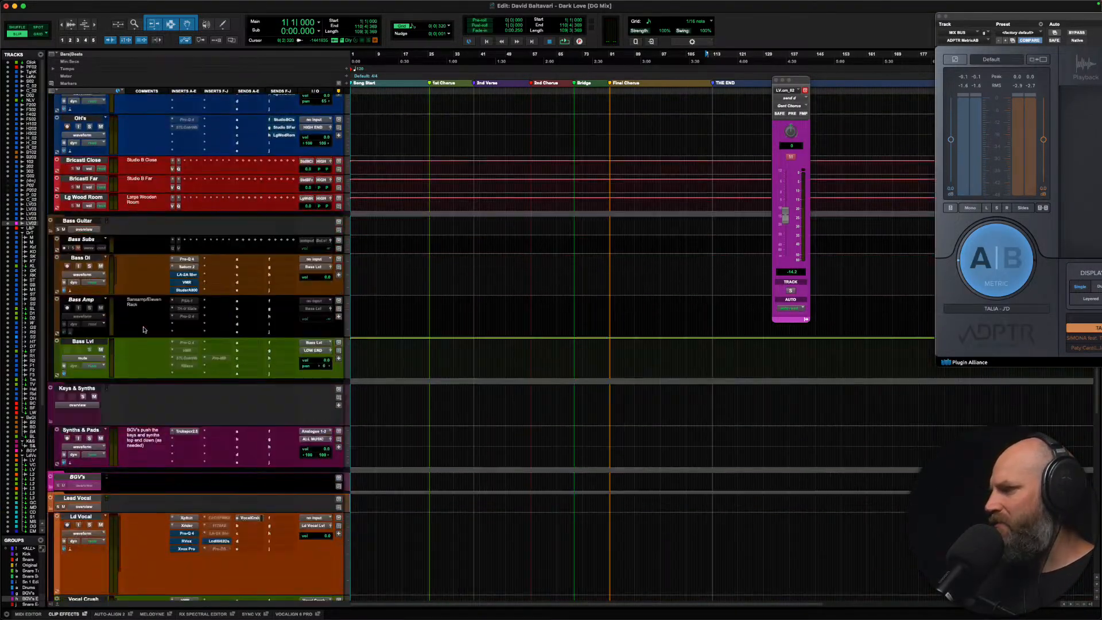
scroll(144, 329, down, 20)
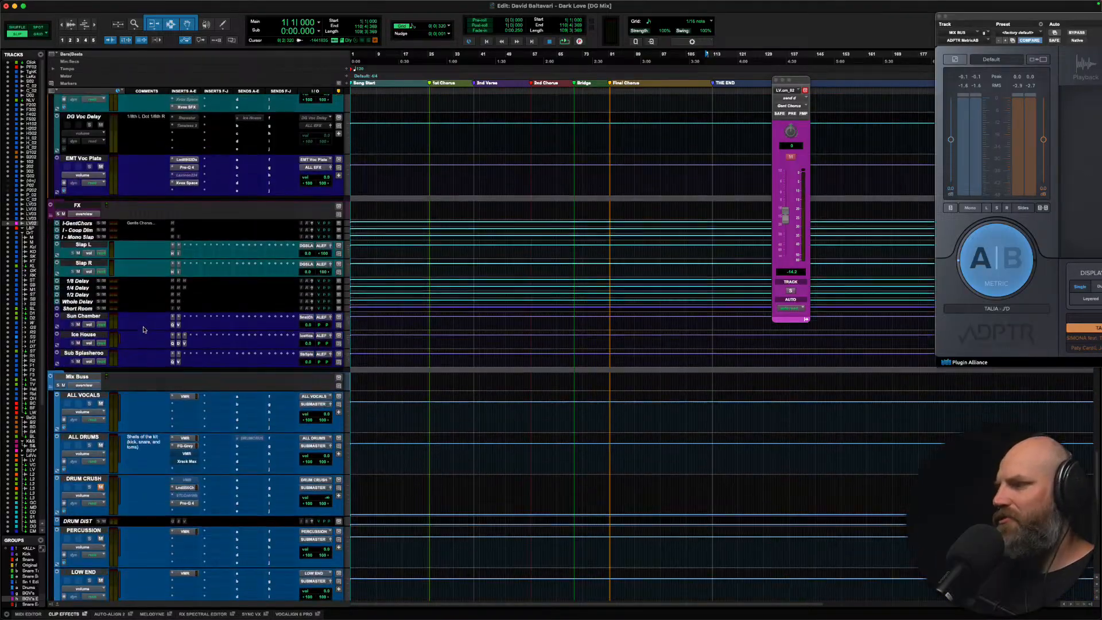
scroll(143, 329, down, 3)
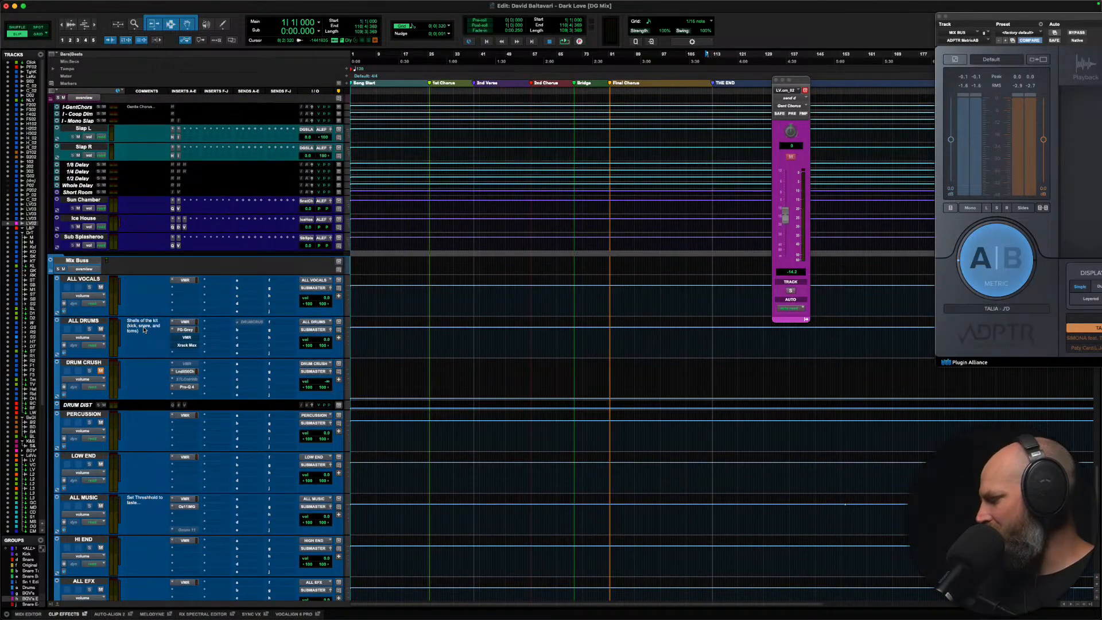
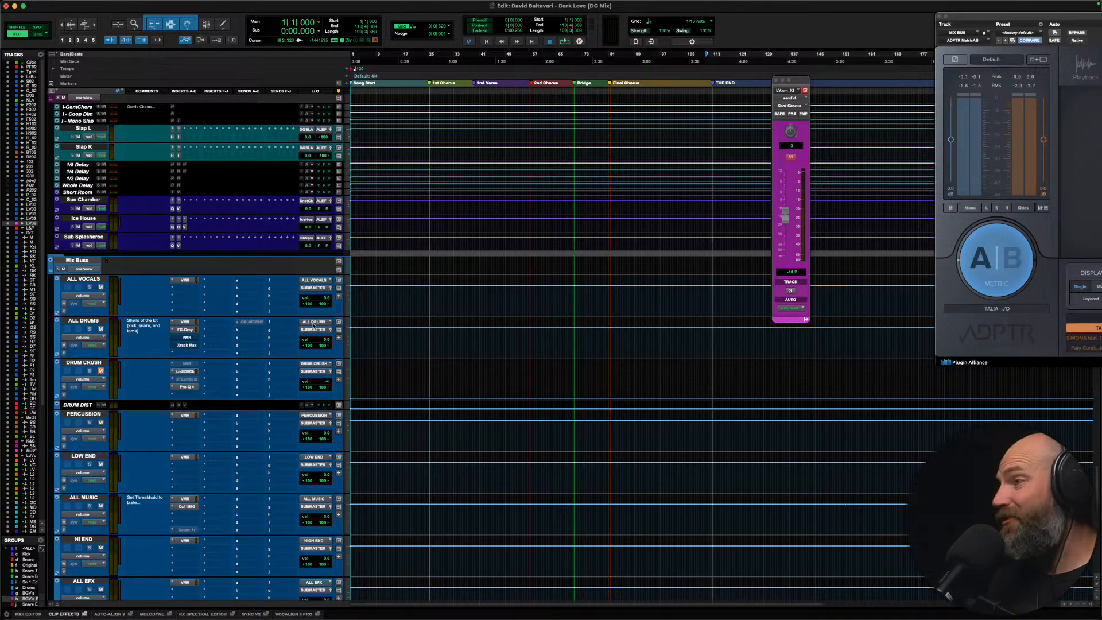
scroll(165, 295, up, 15)
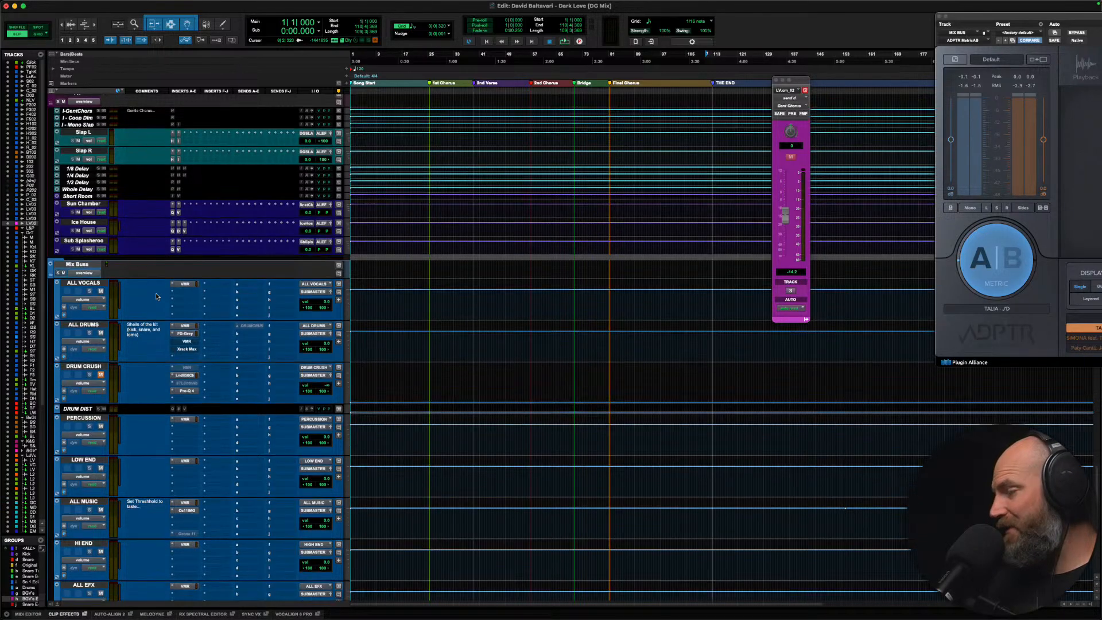
scroll(141, 274, up, 15)
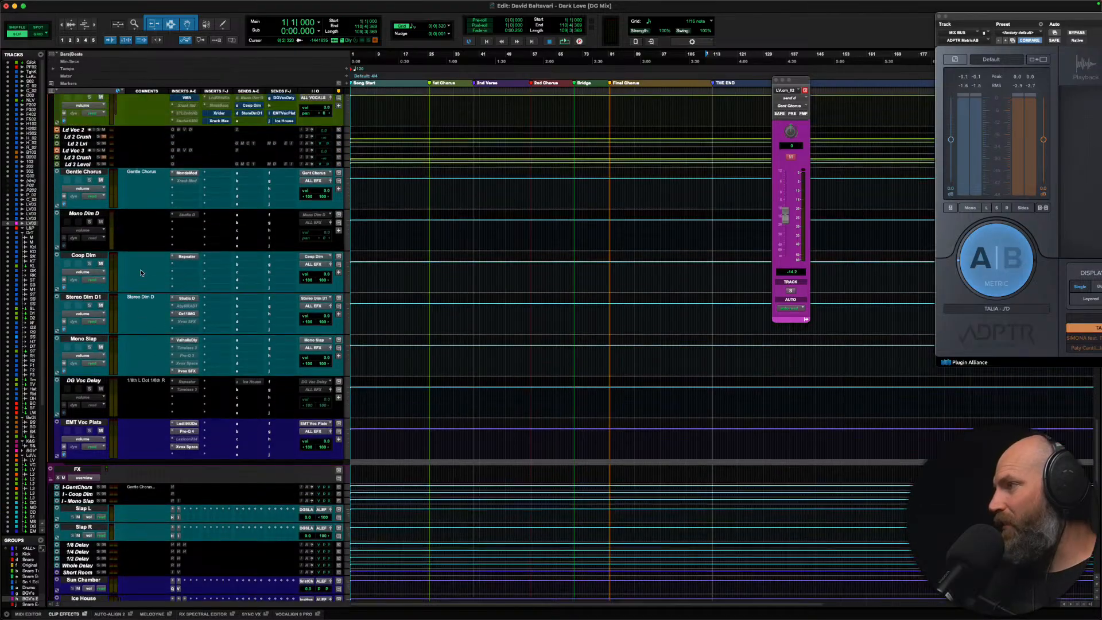
scroll(141, 273, up, 15)
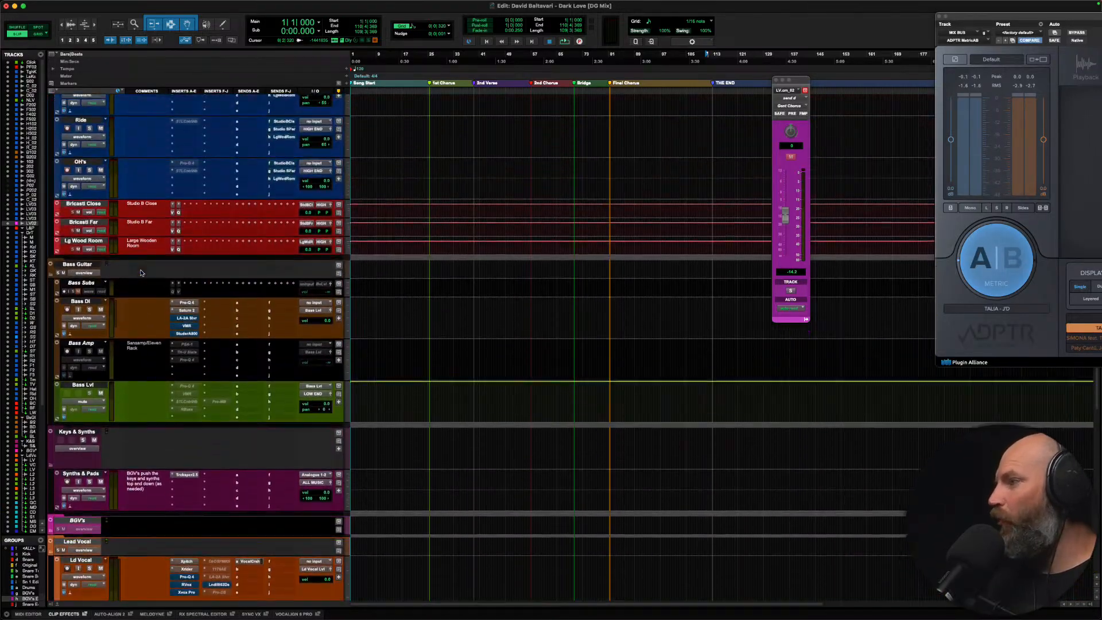
scroll(142, 273, down, 12)
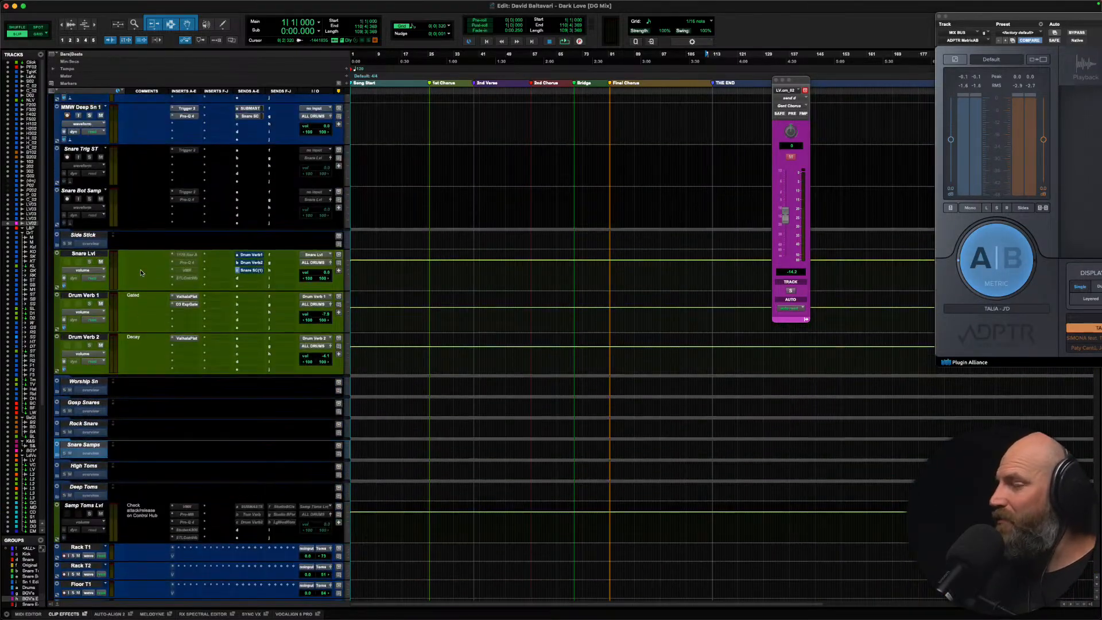
scroll(141, 274, down, 15)
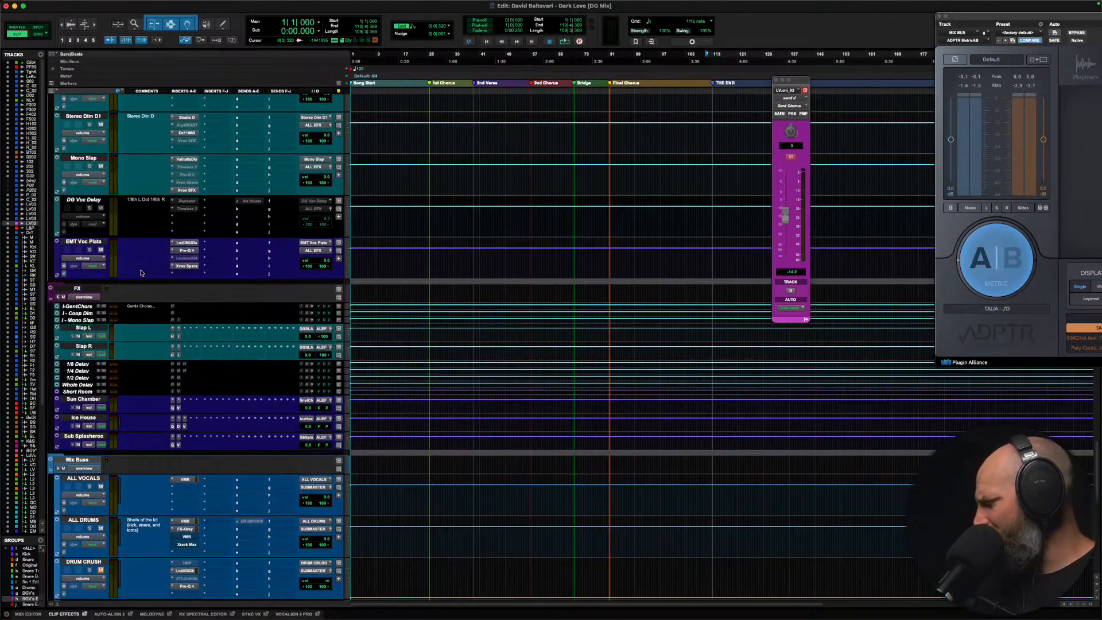
scroll(141, 273, down, 2)
scroll(141, 272, down, 1)
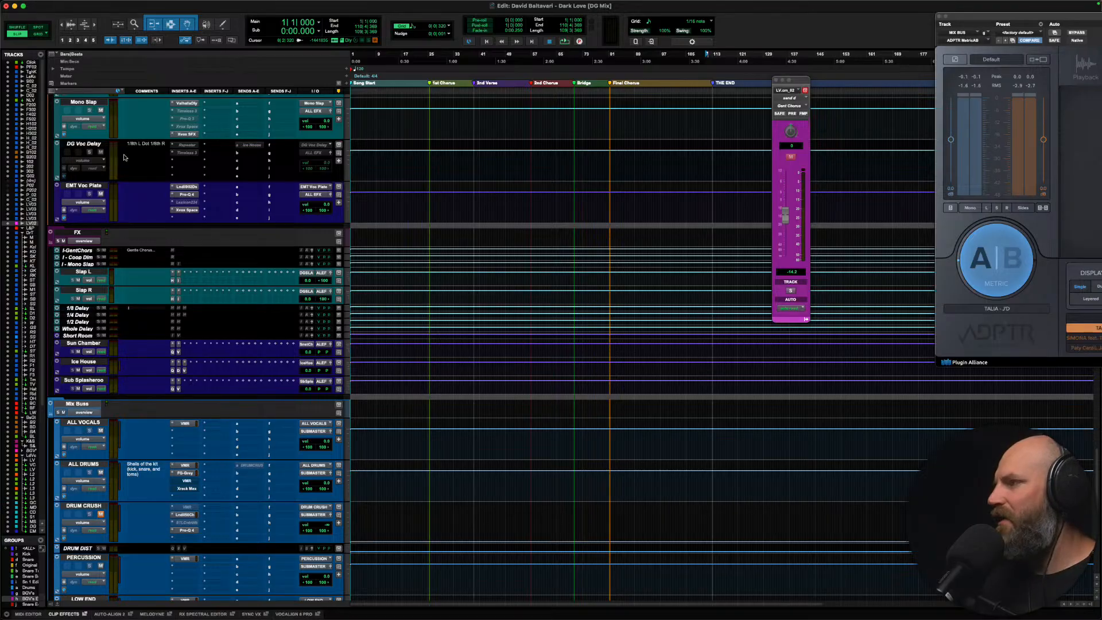
Step: Select the EMT Voc Plate return and its Mono Slap neighbour in turn, and return the cursor to the session start
click(85, 186)
scroll(143, 208, up, 2)
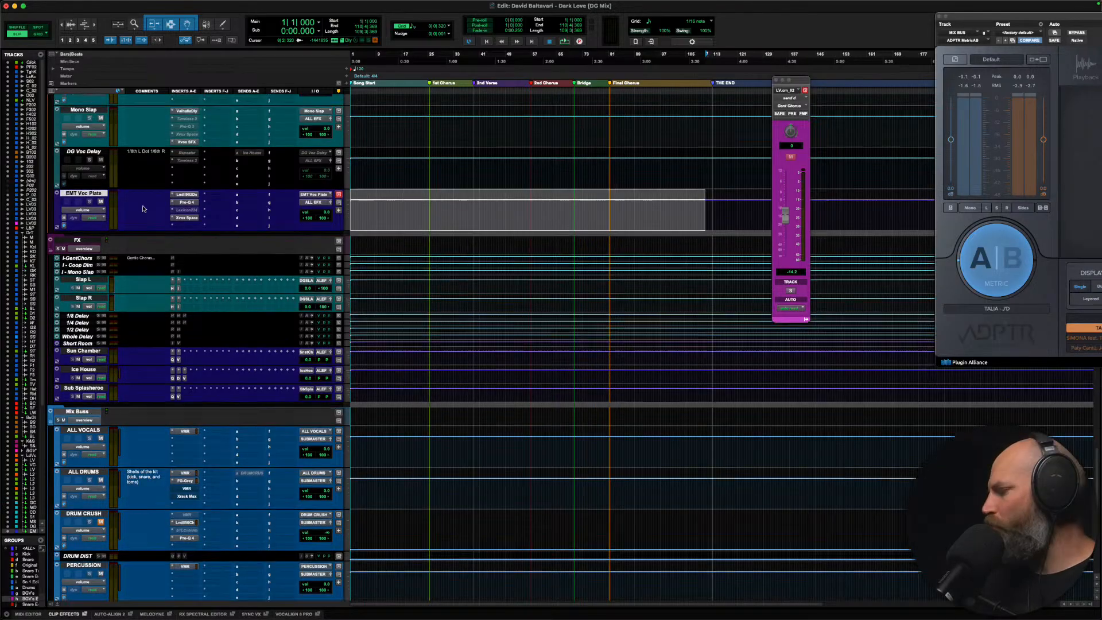
scroll(143, 208, up, 4)
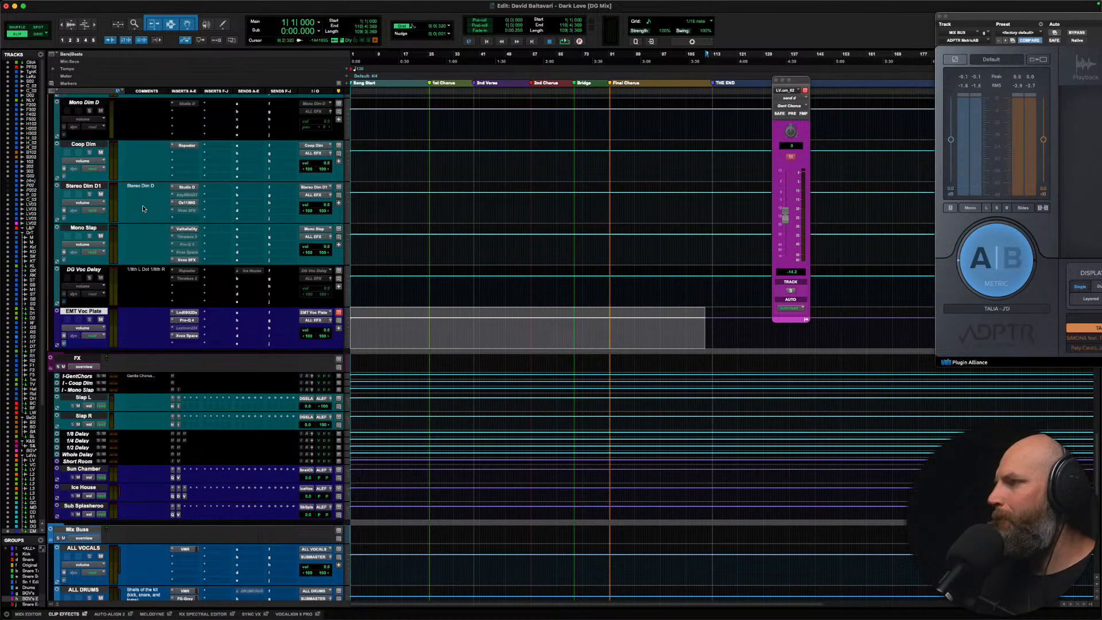
click(86, 228)
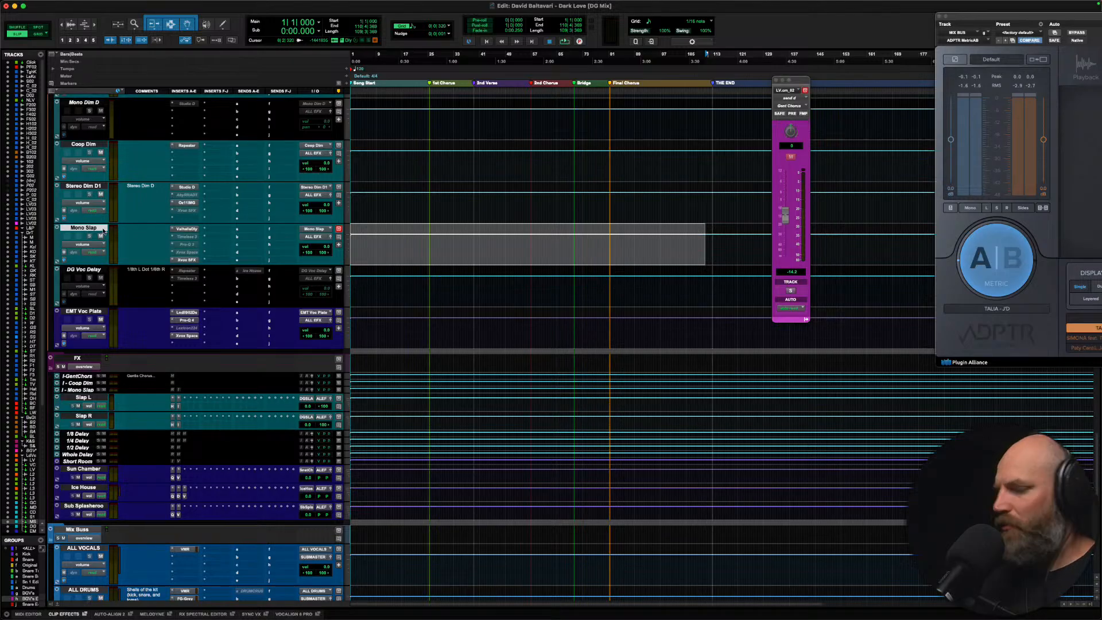
key(Return)
Step: Make the LV.cm_02 lead vocal track taller and place the cursor where the vocal starts
scroll(167, 230, up, 5)
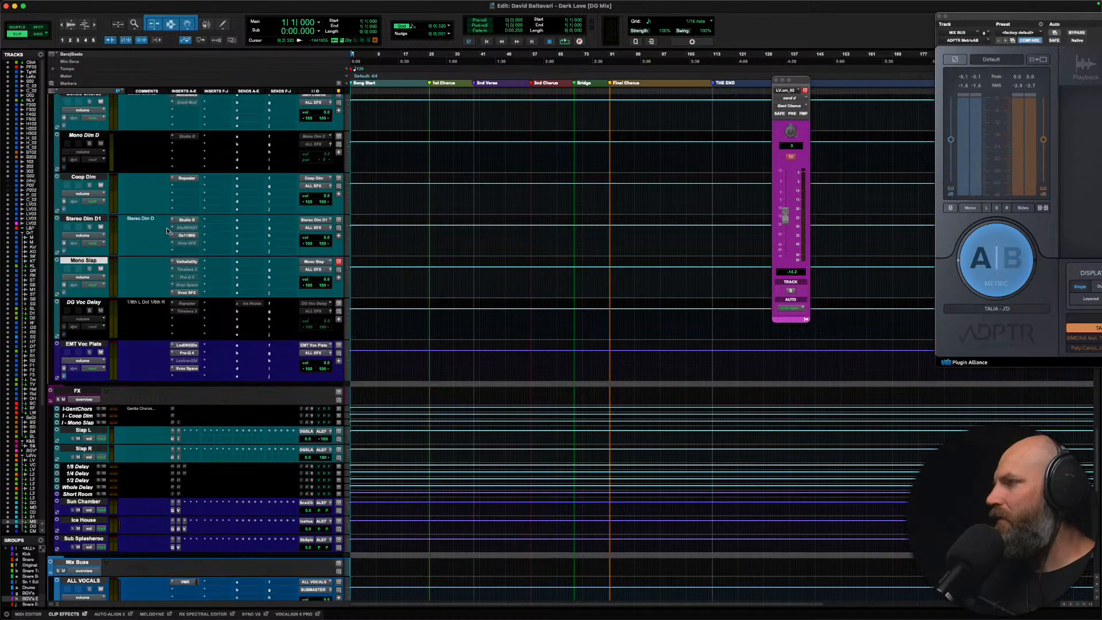
scroll(149, 238, up, 9)
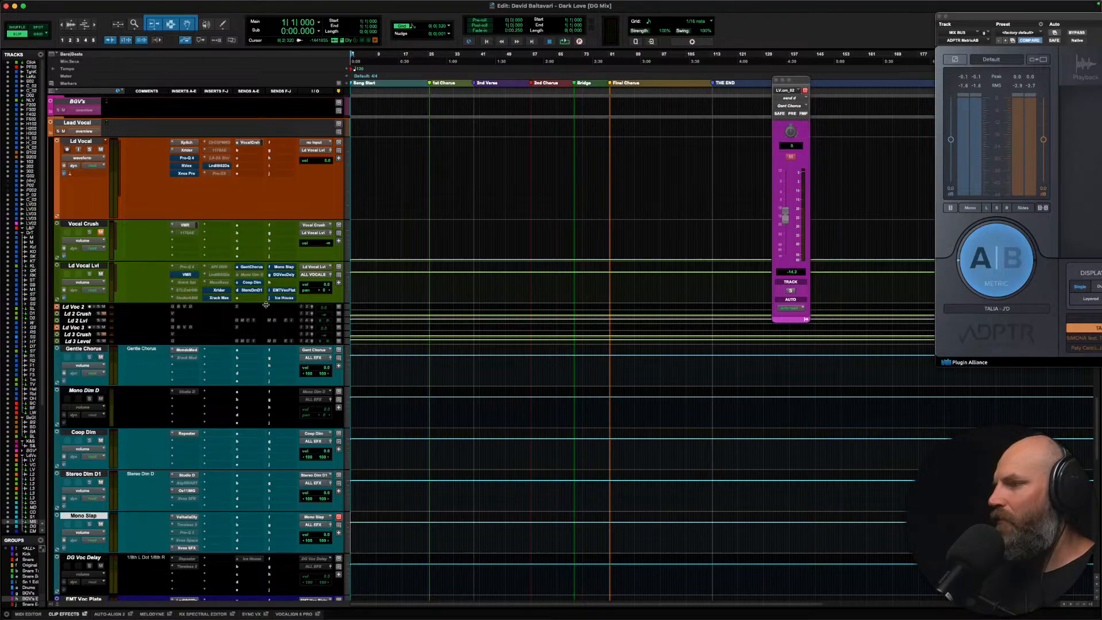
scroll(126, 276, up, 20)
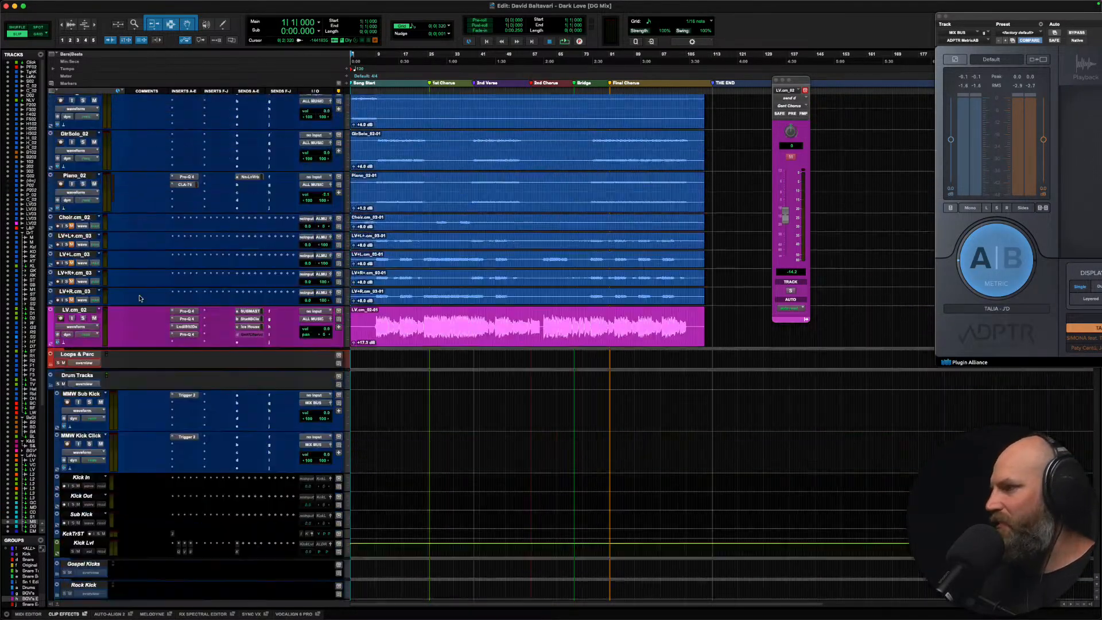
scroll(139, 298, down, 3)
click(73, 253)
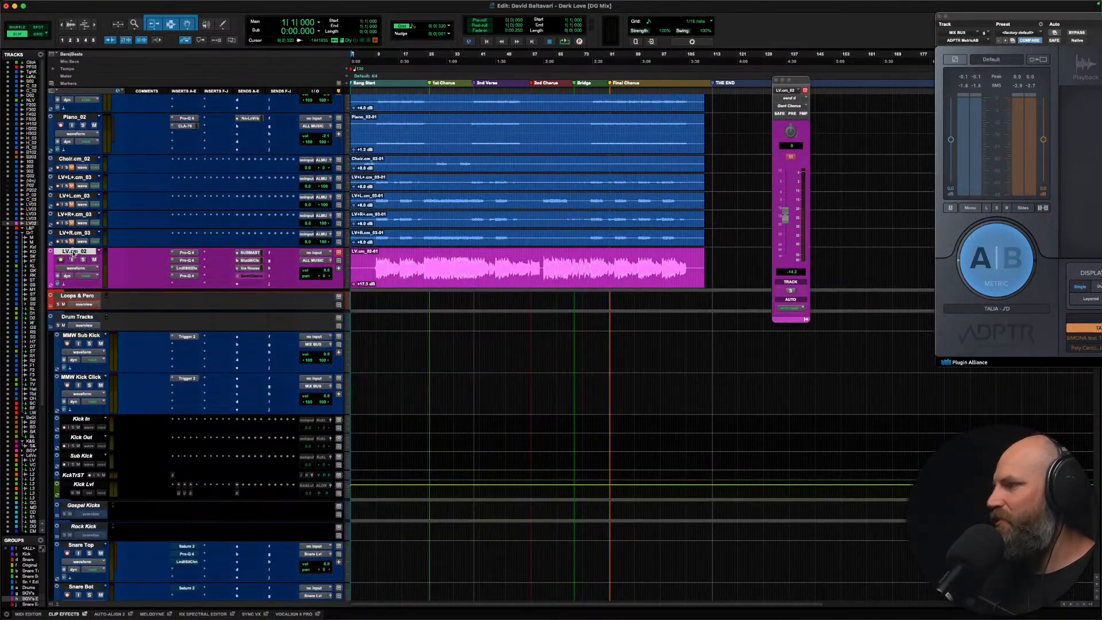
key(ctrl+Down)
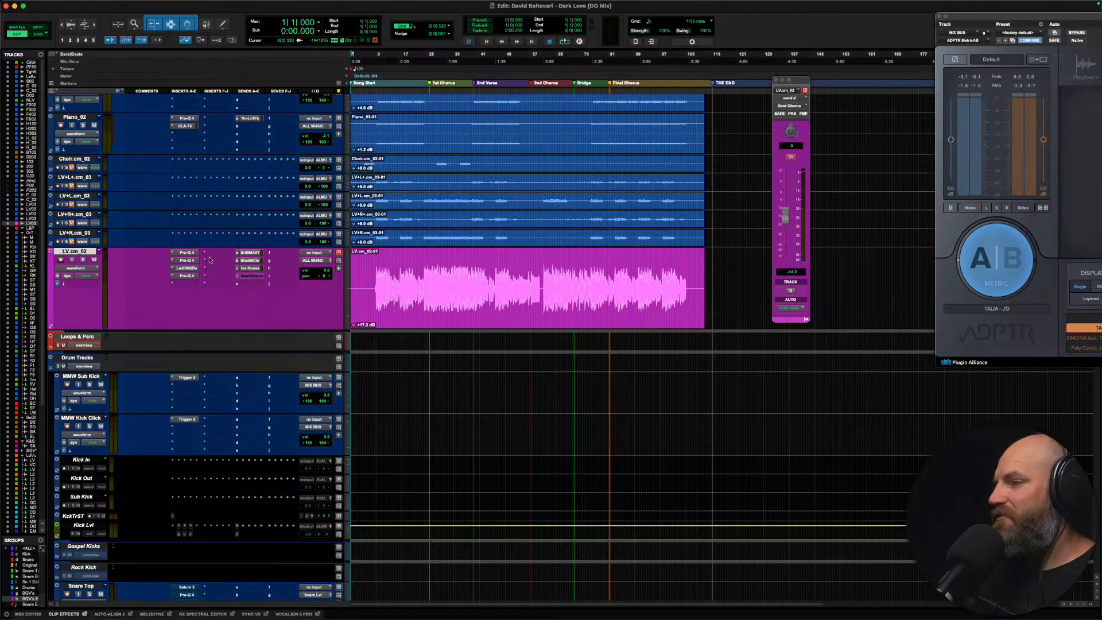
key(Tab)
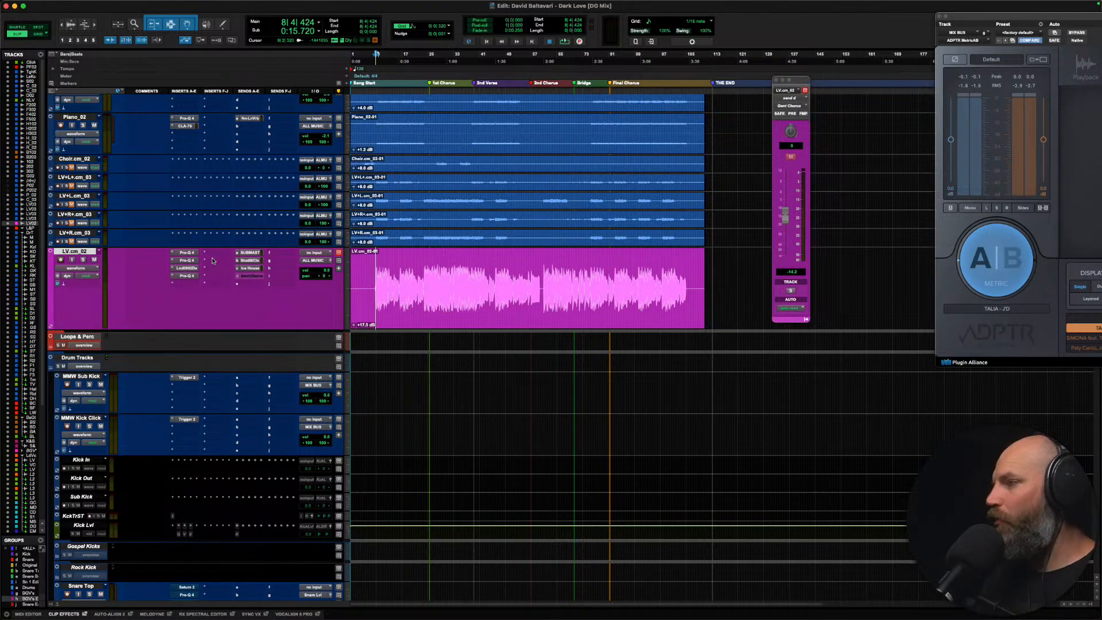
Step: Show the LV.cm_02 vocal's Studio B Close send and enlarge the Bricasti Close return track
click(255, 261)
scroll(154, 254, up, 5)
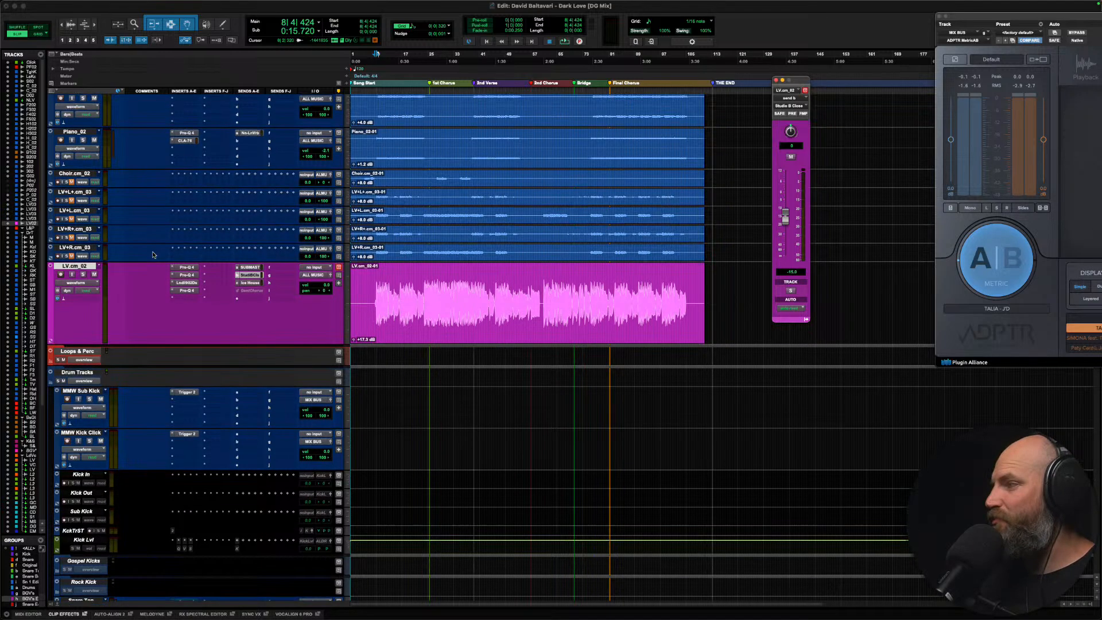
scroll(154, 255, up, 15)
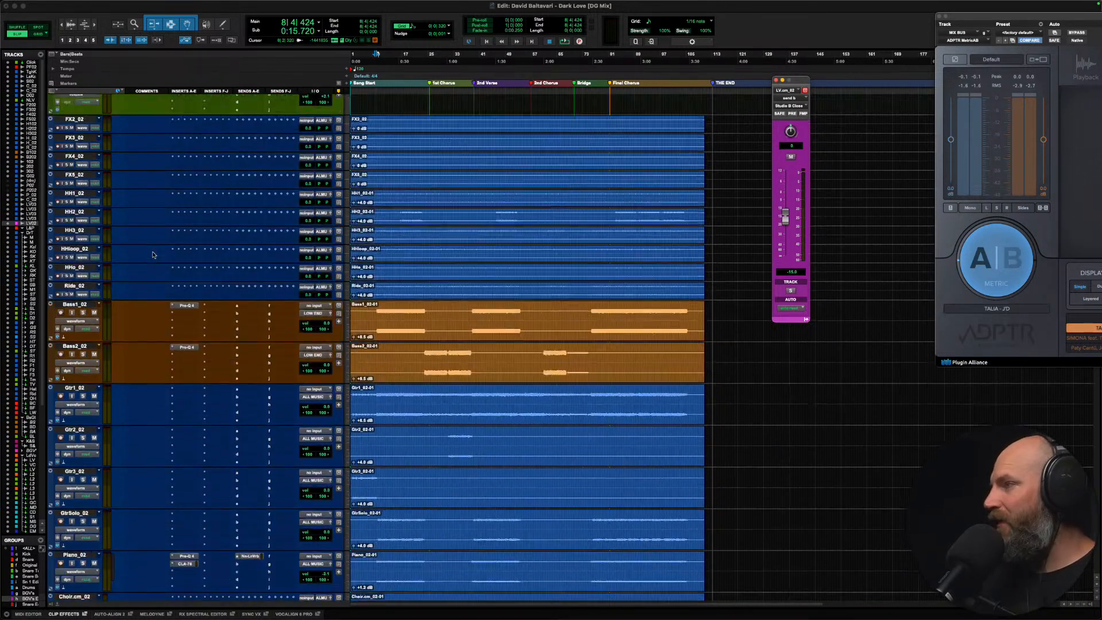
scroll(154, 255, down, 20)
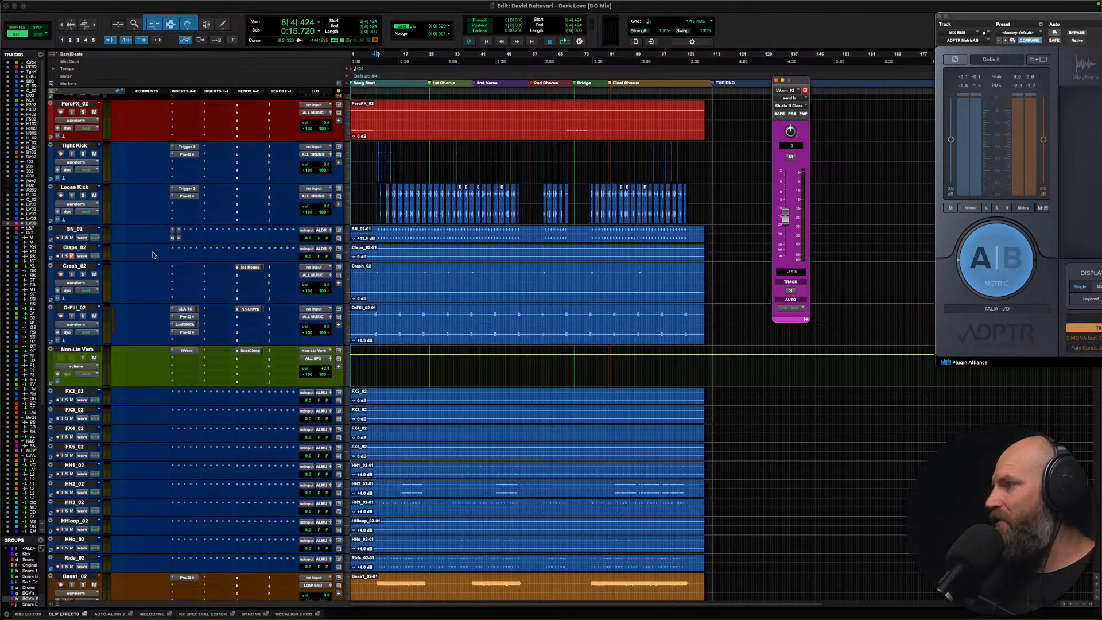
scroll(153, 255, down, 12)
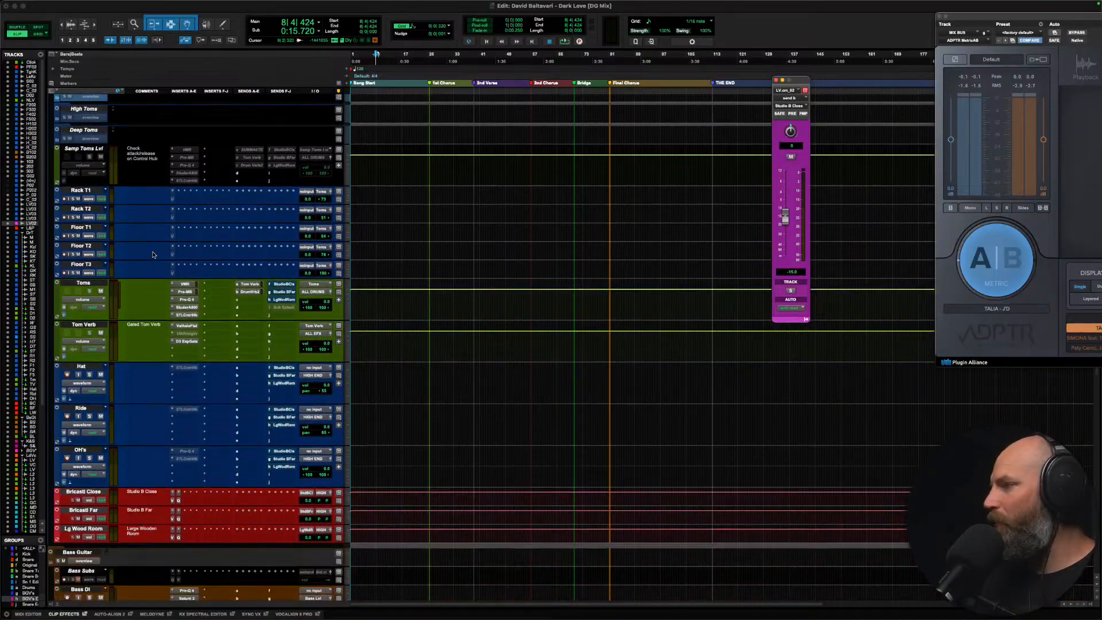
click(79, 227)
key(ctrl+Up)
Step: Inspect the VerbSuite Classics reverb on the Bricasti Close return, and close its window
click(187, 228)
drag(587, 115, 552, 77)
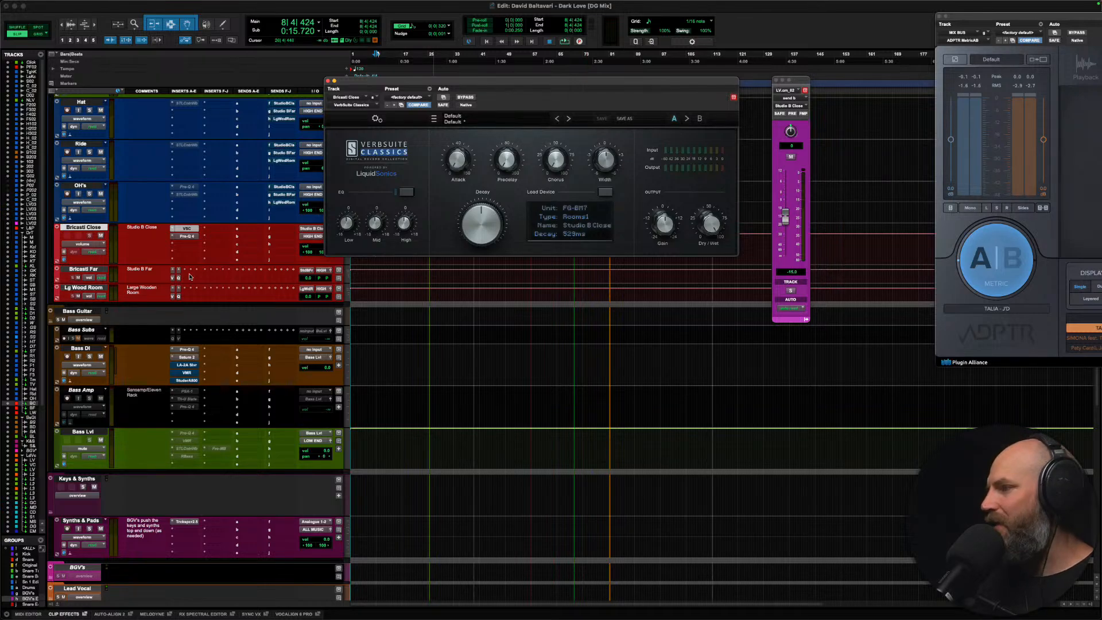
click(185, 229)
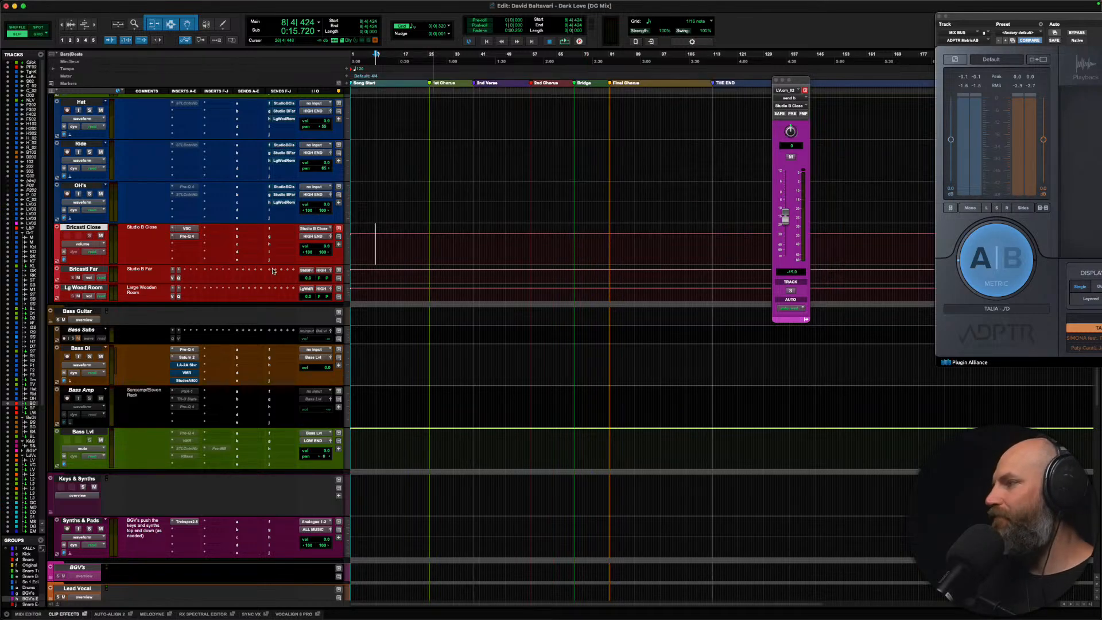
Step: Open the Pro-Q 3 equalizer on the Ice House reverb return in the FX folder
scroll(272, 270, down, 12)
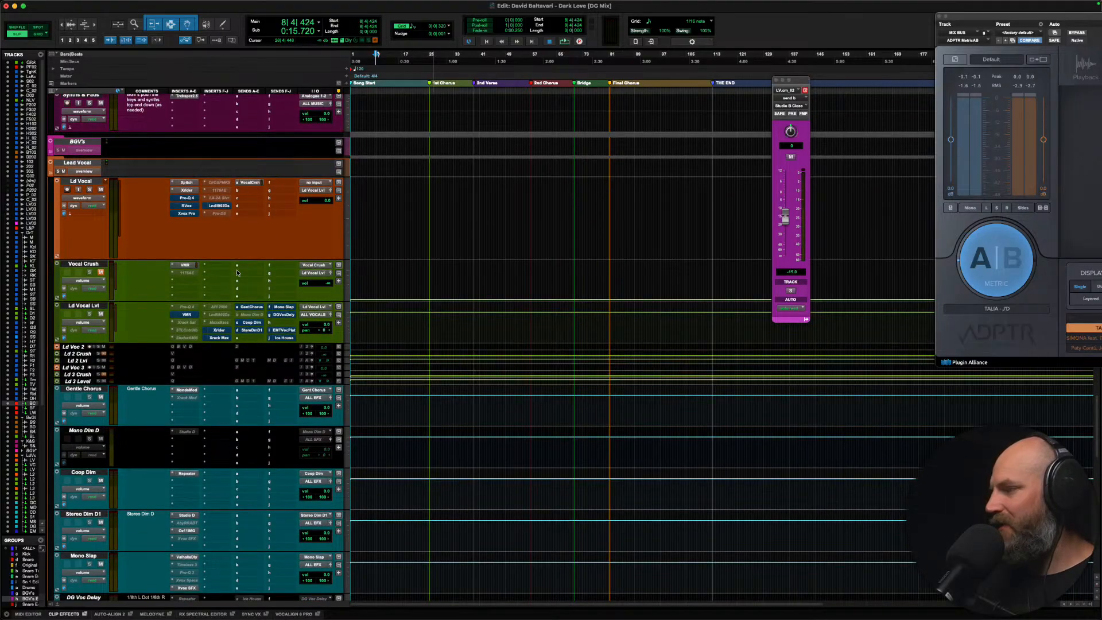
scroll(134, 256, up, 15)
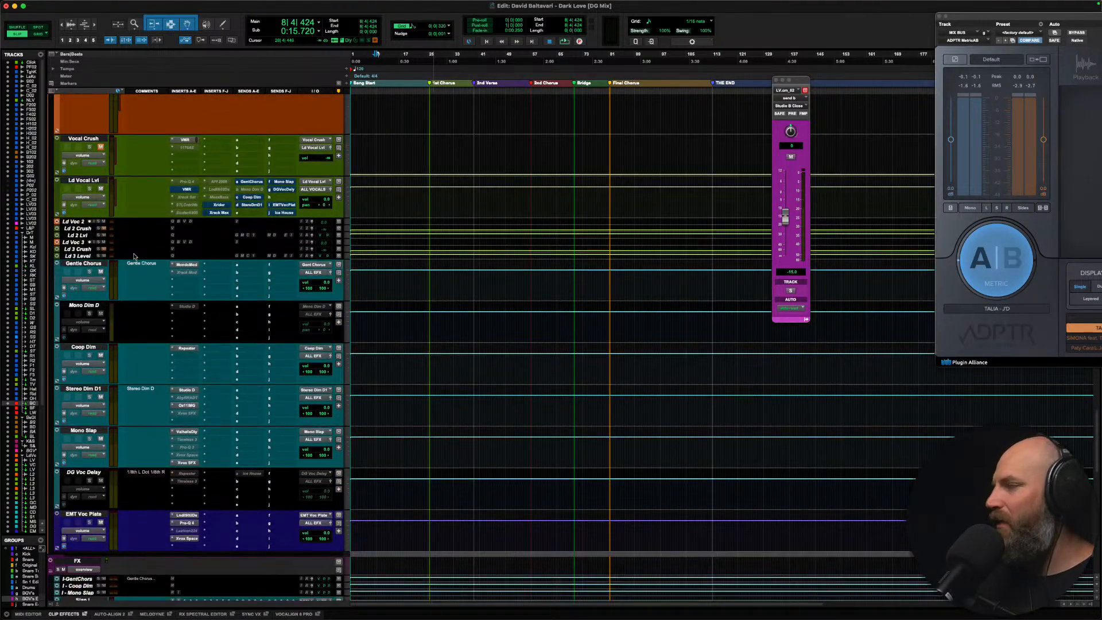
scroll(134, 256, down, 15)
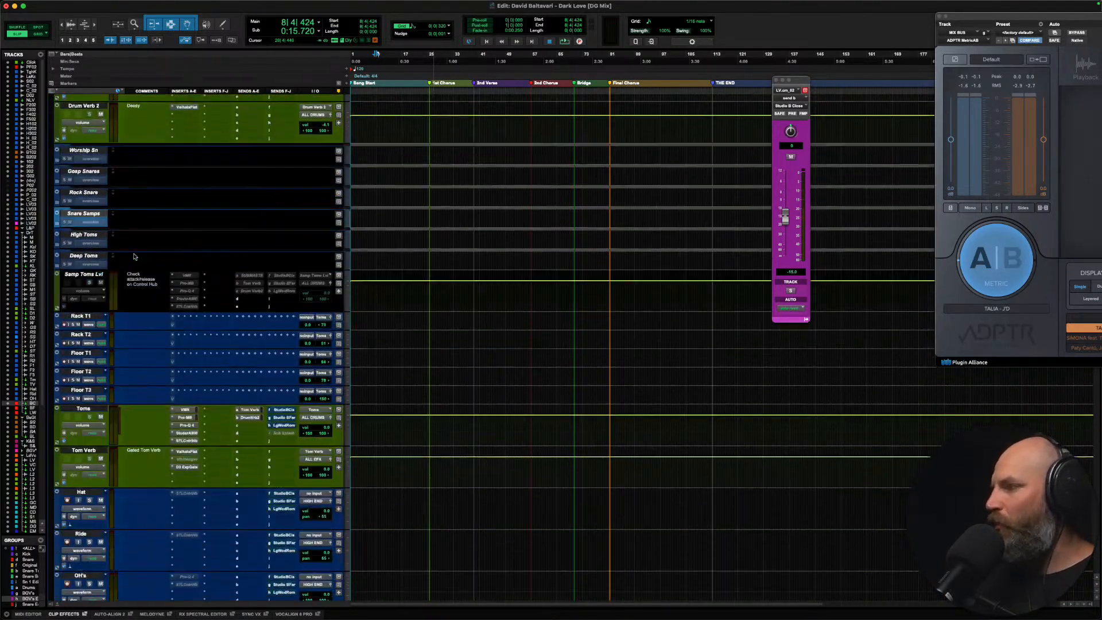
scroll(133, 256, down, 10)
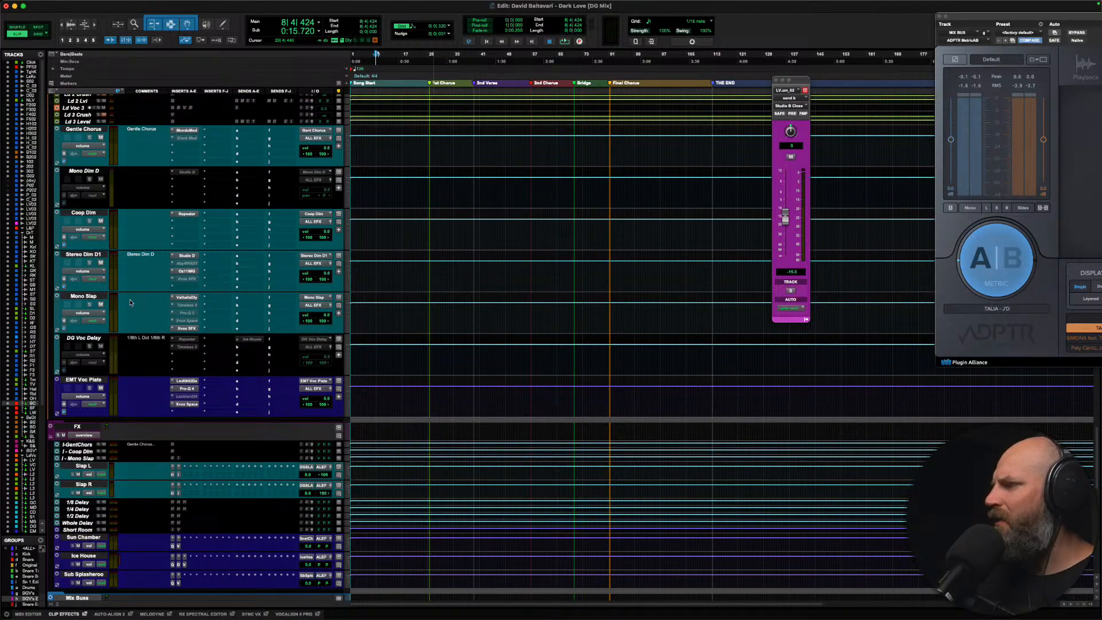
scroll(130, 303, down, 5)
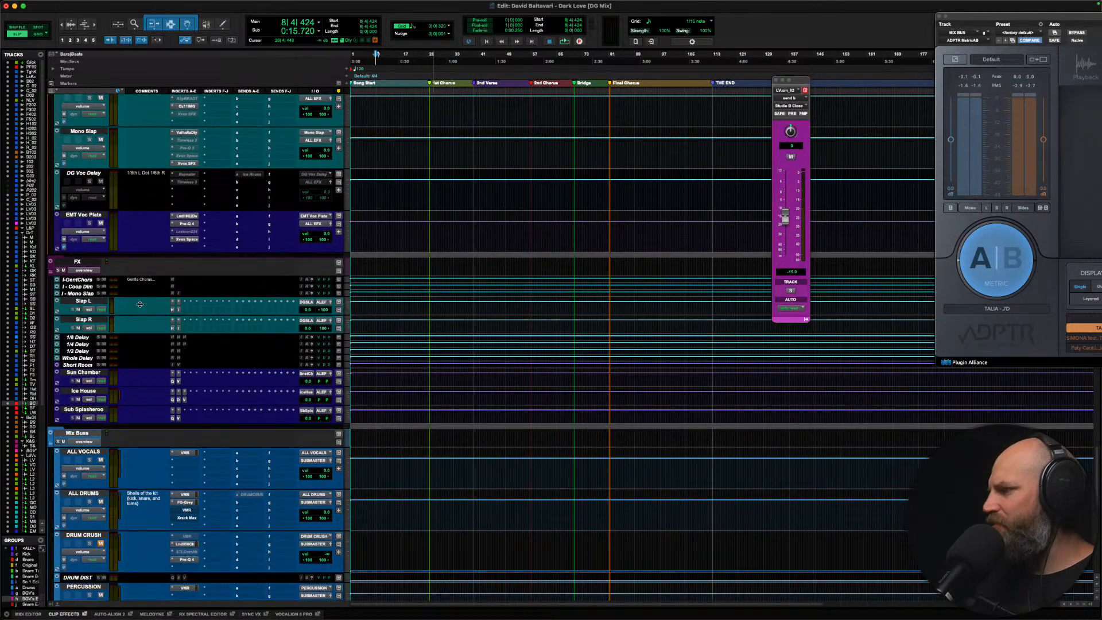
scroll(140, 304, down, 3)
click(173, 330)
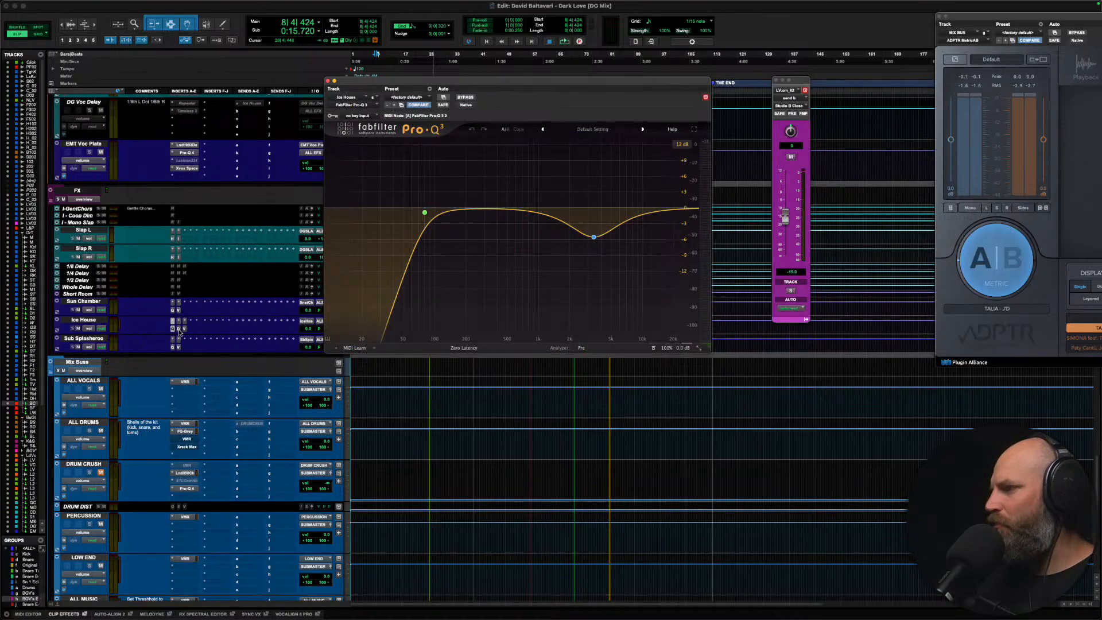
Step: Check the Pro-DS on the Ice House return and shorten its VerbSuite Classics decay to about 1.6 s
click(179, 329)
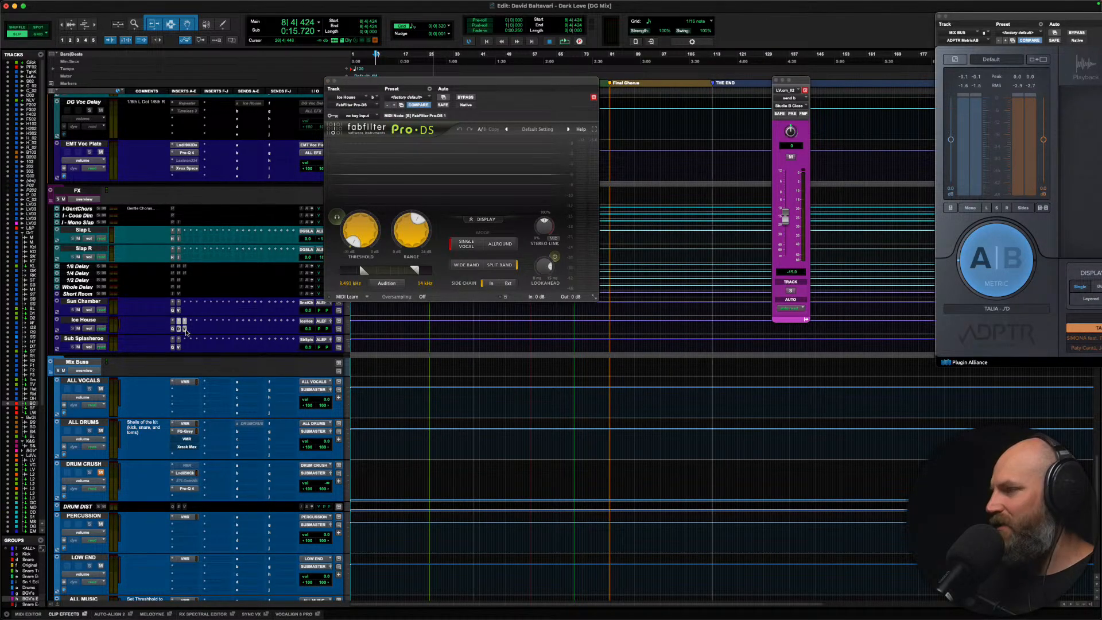
click(185, 329)
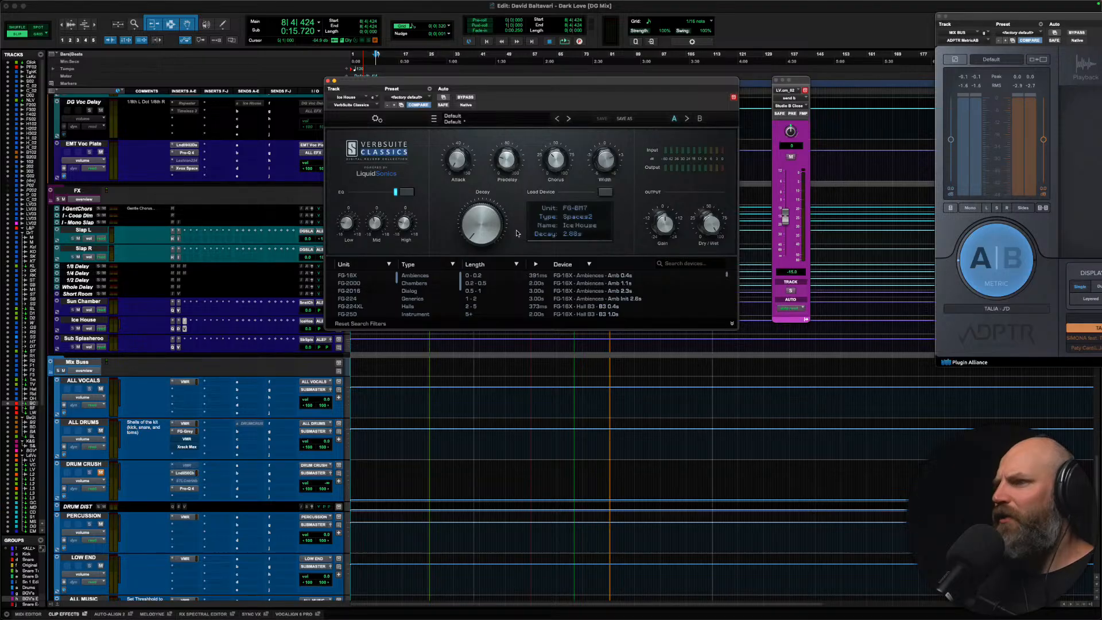
drag(489, 221, 487, 228)
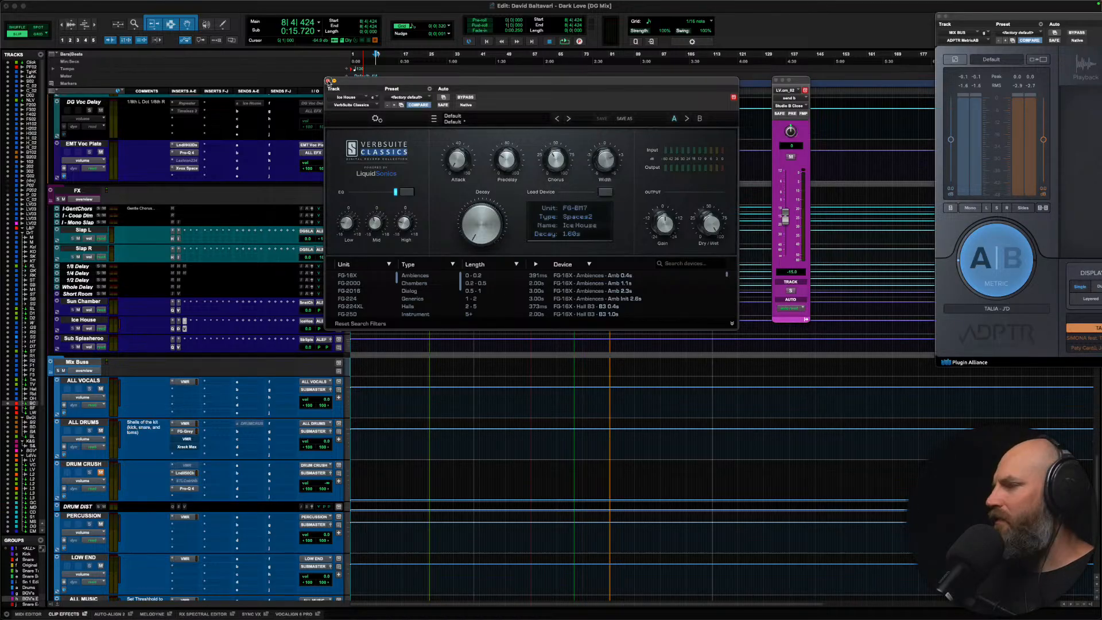
click(328, 81)
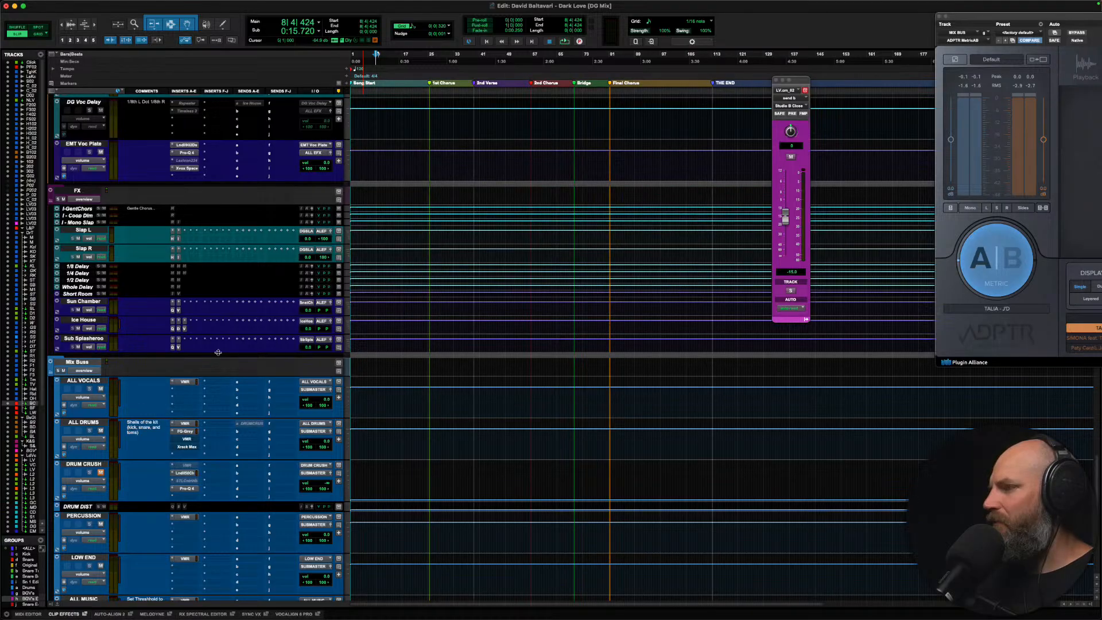
Step: During playback, find DrFill_02 and raise the output level of its last Pro-Q 4 to about +4.6 dB
scroll(207, 325, up, 20)
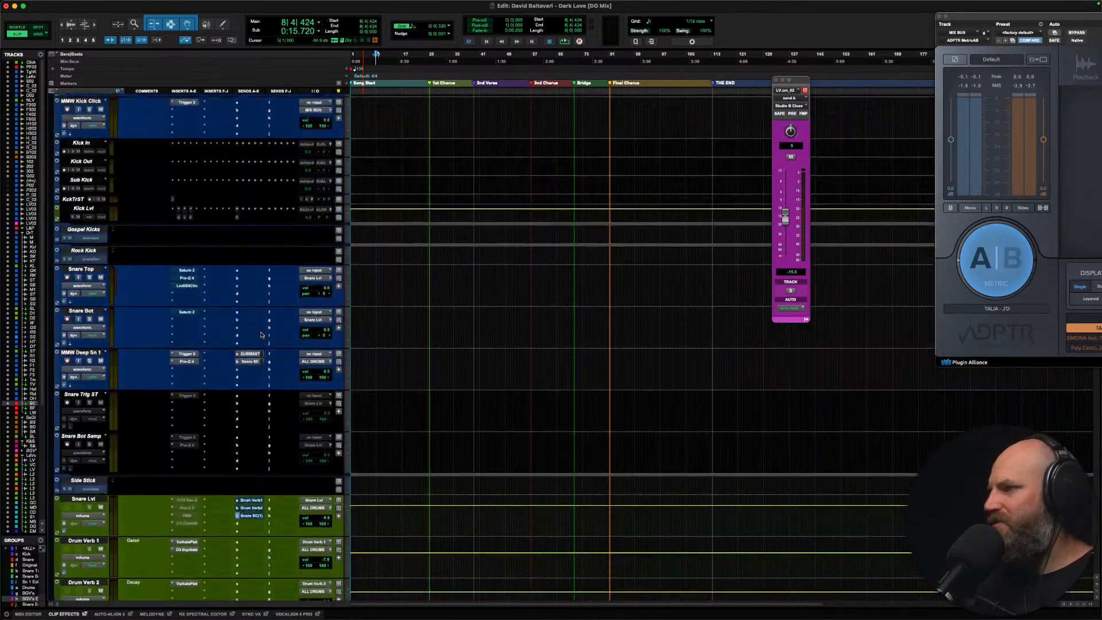
scroll(261, 334, up, 2)
scroll(241, 356, down, 5)
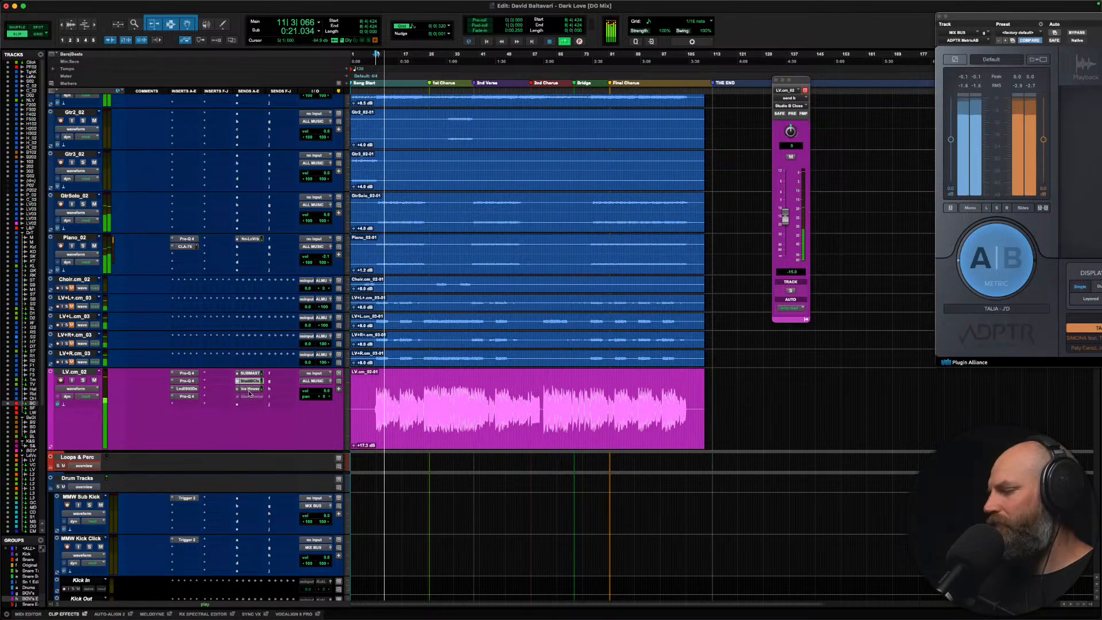
scroll(221, 394, down, 3)
scroll(220, 394, down, 3)
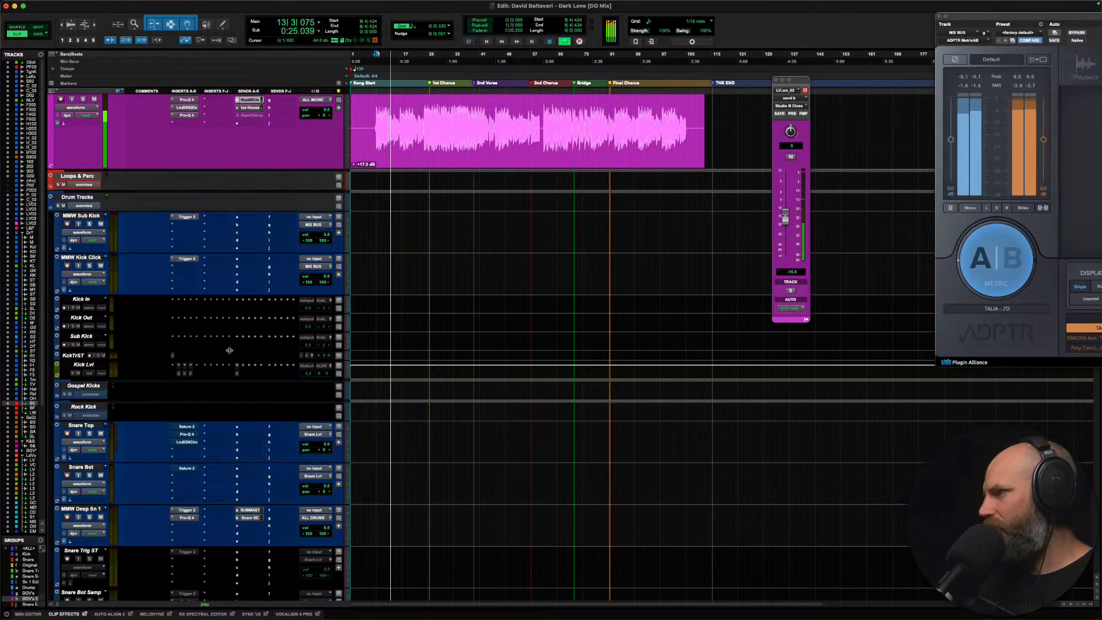
scroll(229, 351, up, 6)
scroll(213, 374, down, 2)
scroll(215, 370, up, 5)
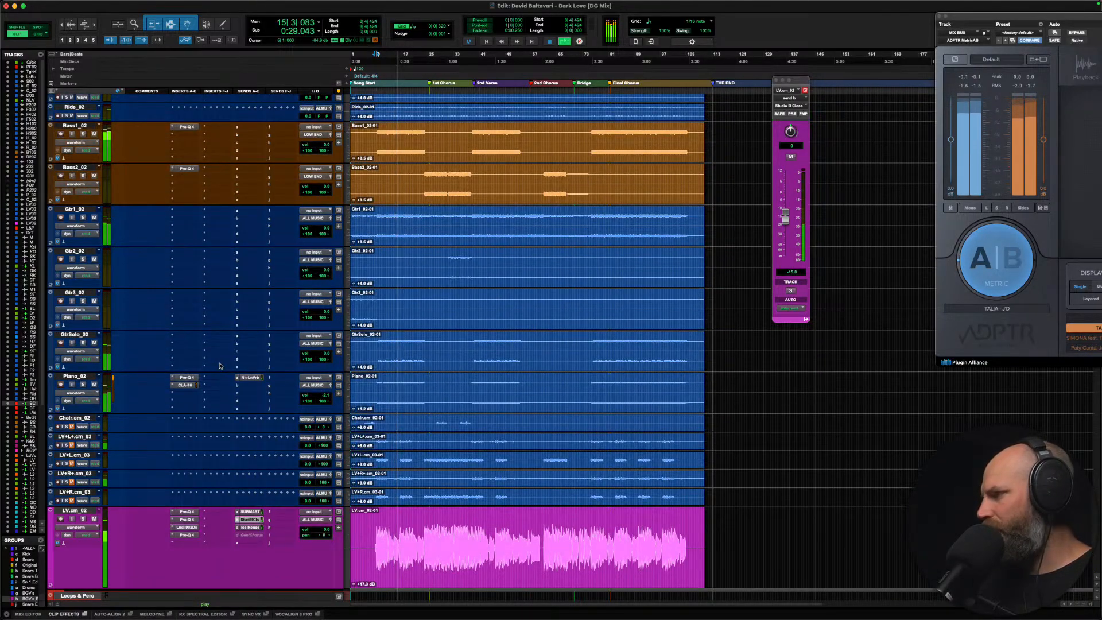
scroll(227, 345, up, 10)
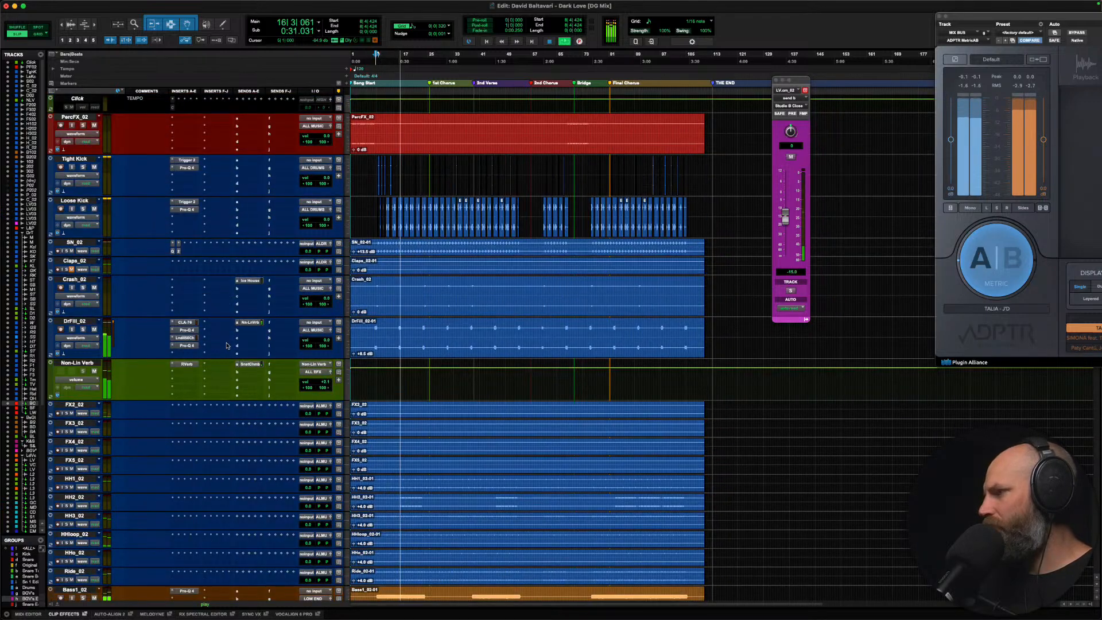
click(186, 345)
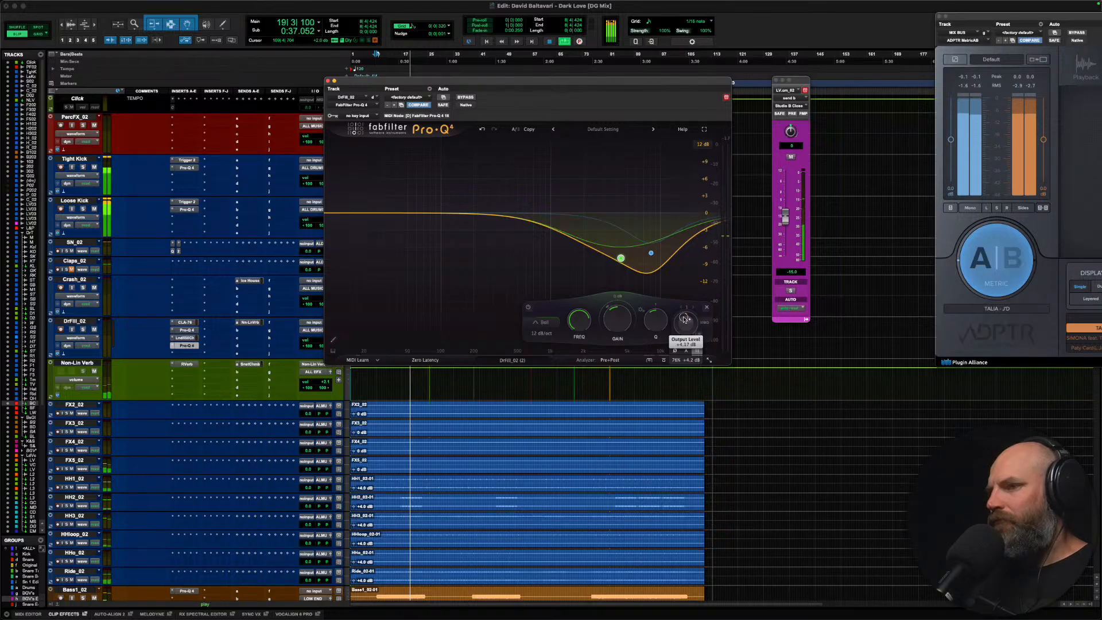
drag(685, 319, 683, 314)
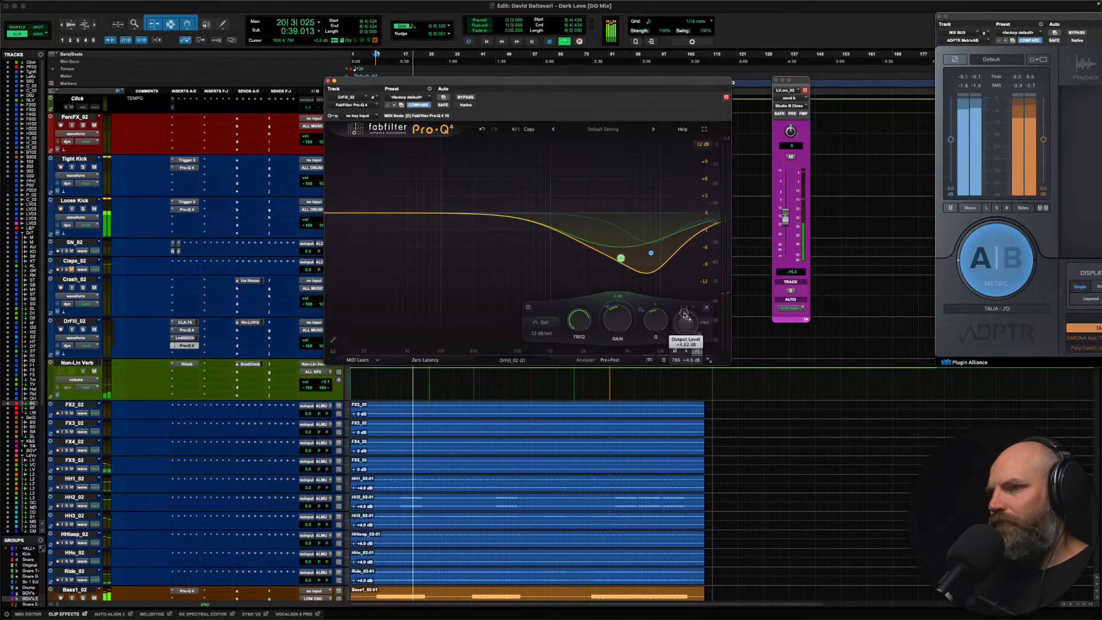
click(328, 81)
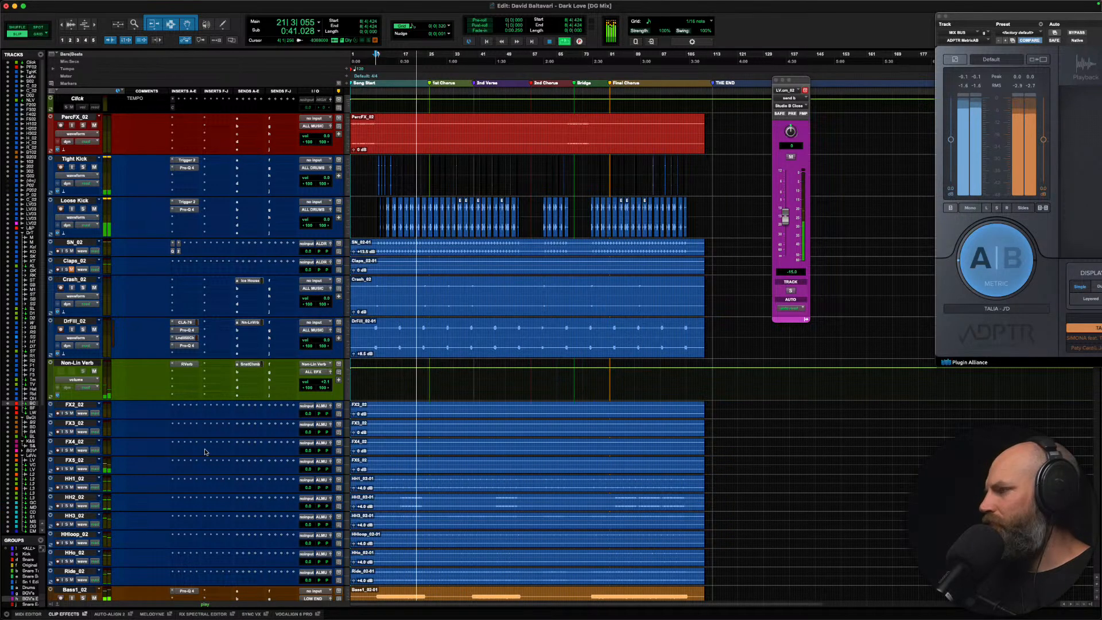
Step: Enlarge the waveforms and audition the FX2_02 through Ride_02 tracks together in solo
scroll(250, 352, down, 5)
scroll(250, 352, down, 3)
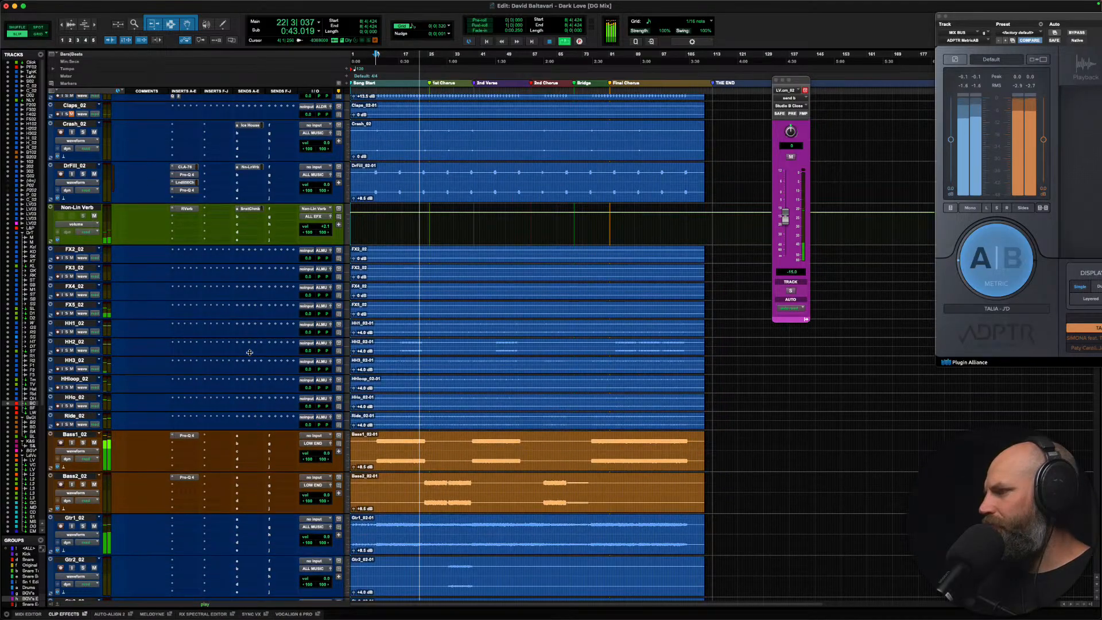
scroll(203, 306, down, 2)
key(super+alt+bracketright)
key(super+alt+bracketright)
key(super+alt+bracketright)
key(super+bracketright)
key(super+bracketright)
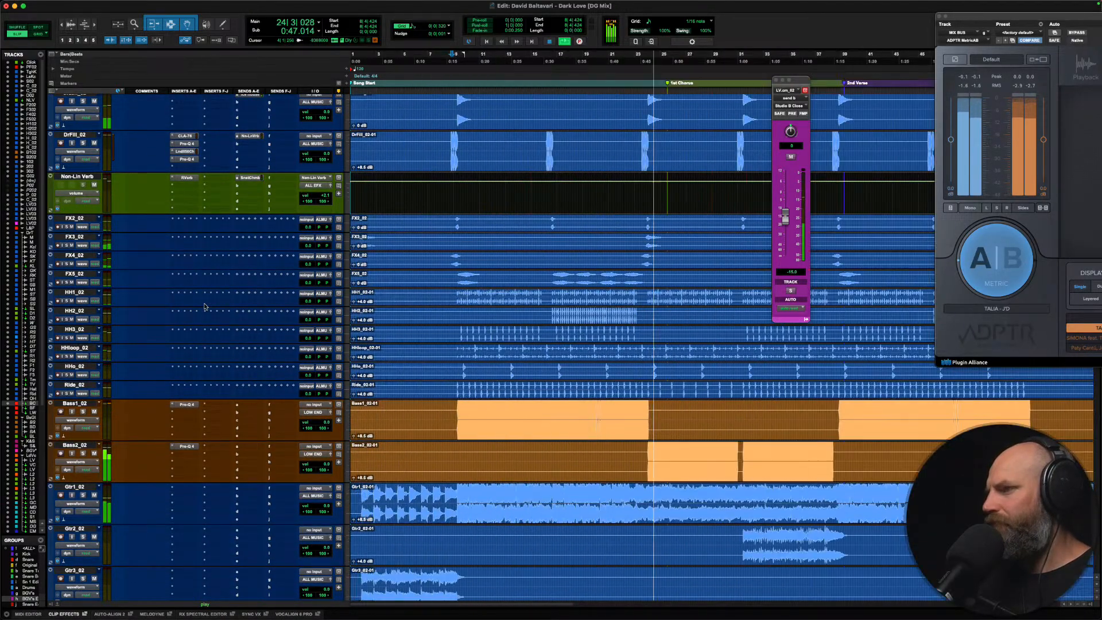
click(75, 218)
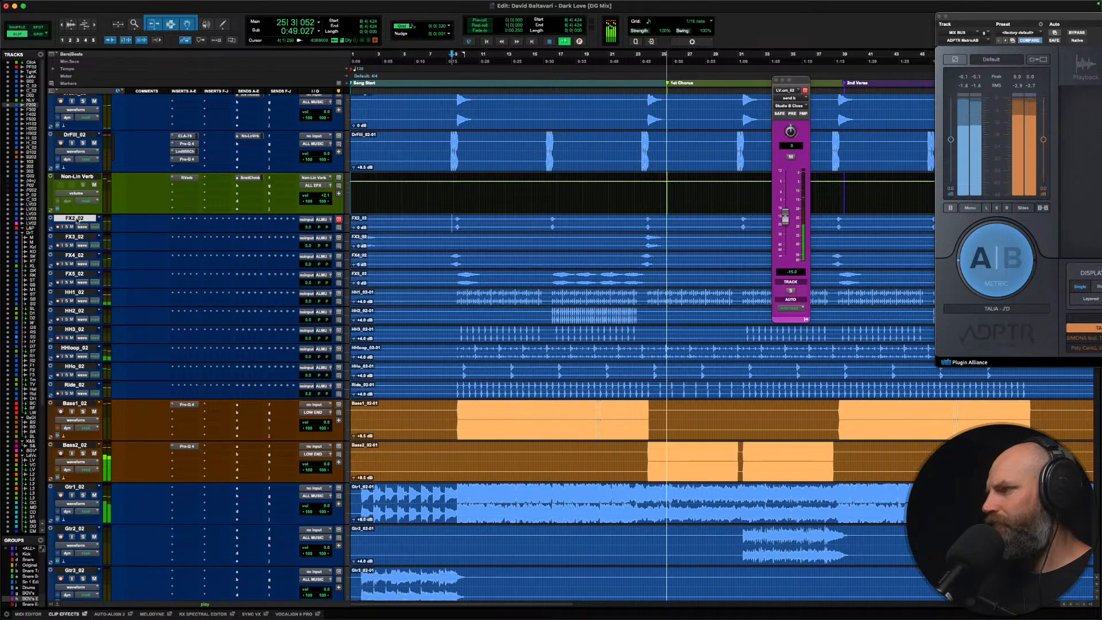
shift+click(80, 385)
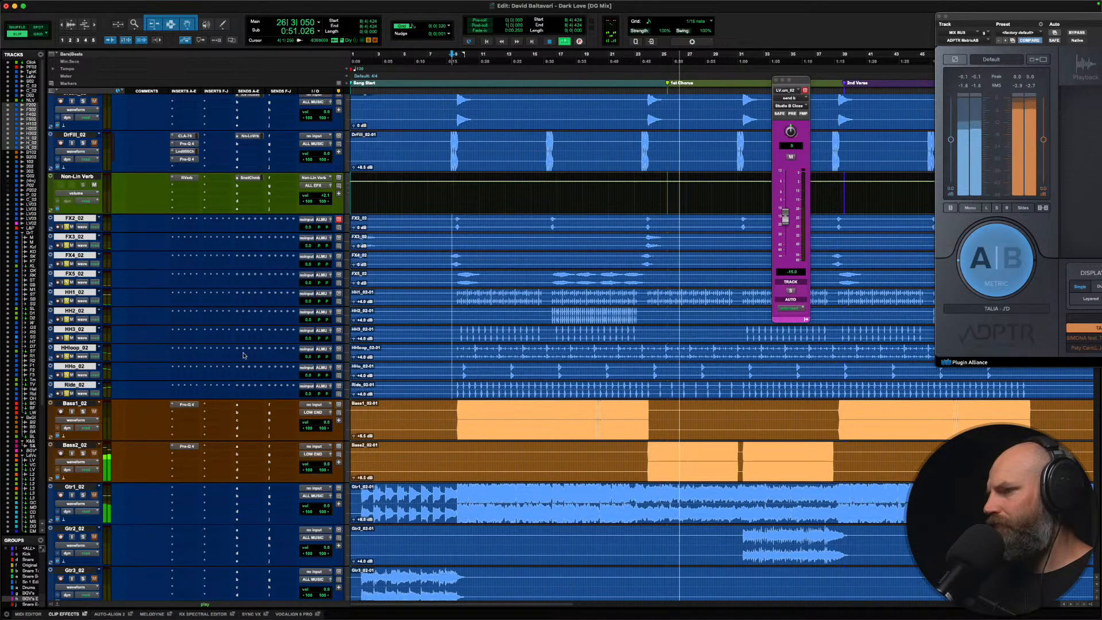
Step: Audition Gtr1_02 in solo and raise its clip gain to about +12 dB
scroll(155, 320, down, 3)
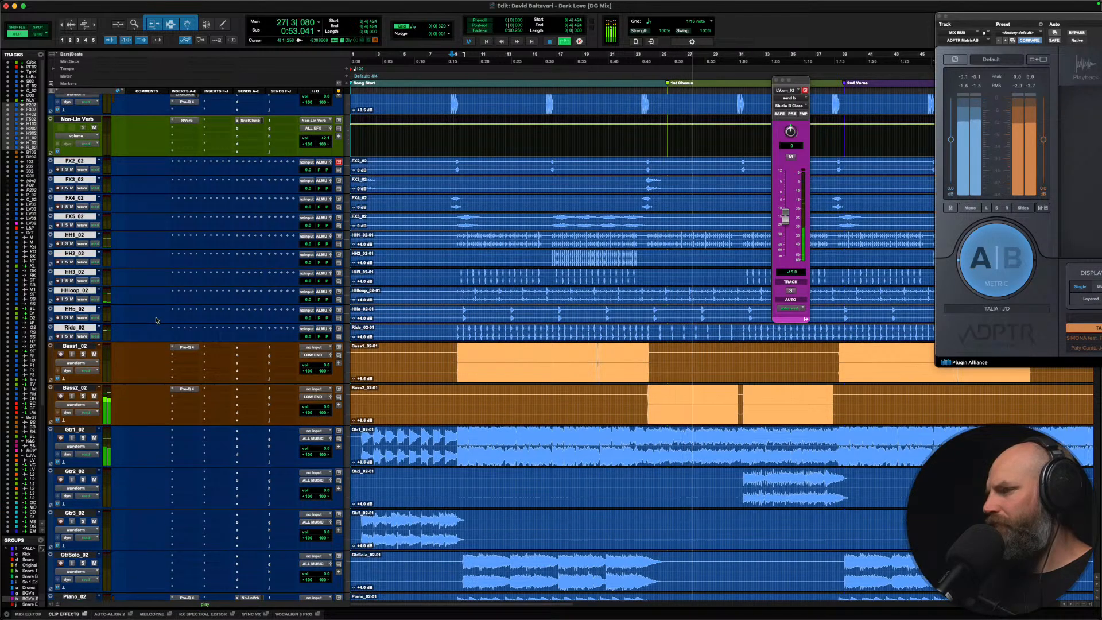
key(super+bracketleft)
key(super+bracketleft)
key(super+bracketleft)
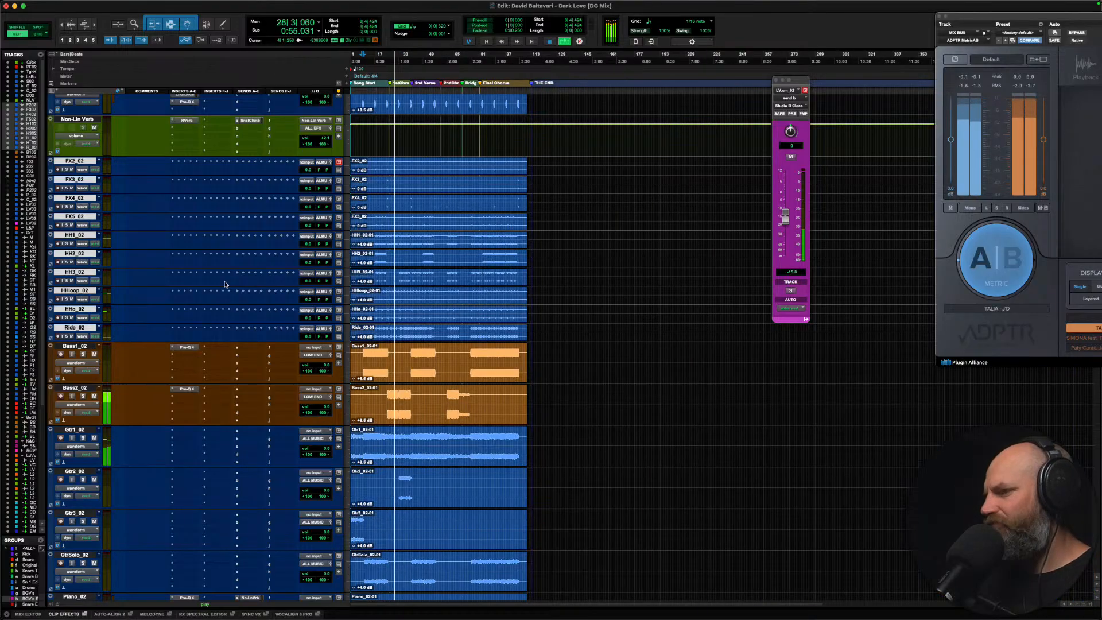
scroll(225, 284, down, 9)
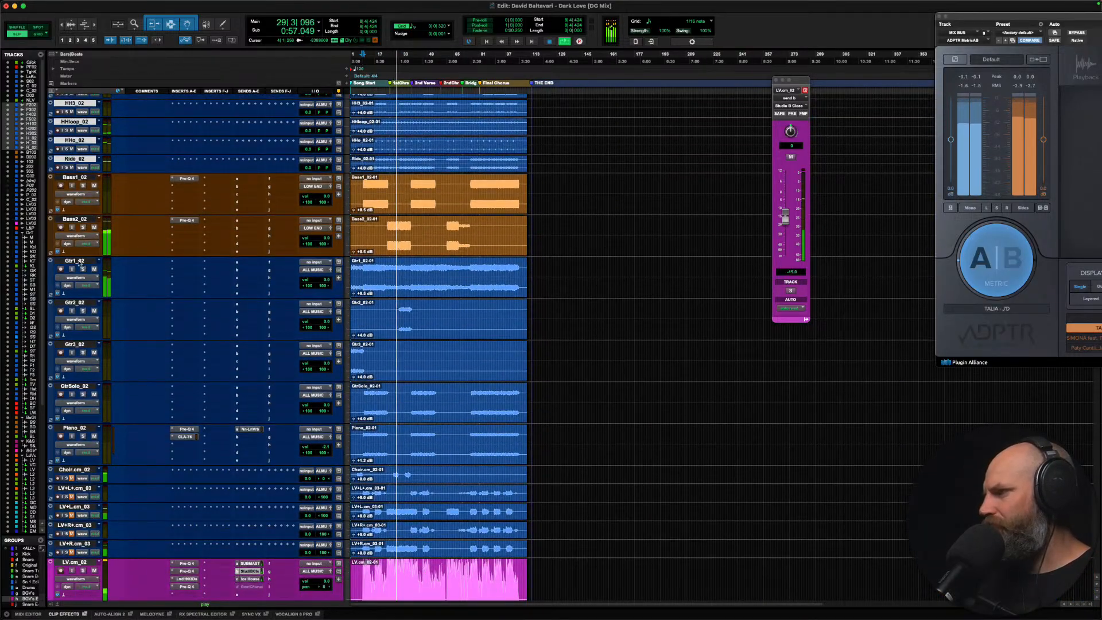
click(75, 261)
key(shift+s)
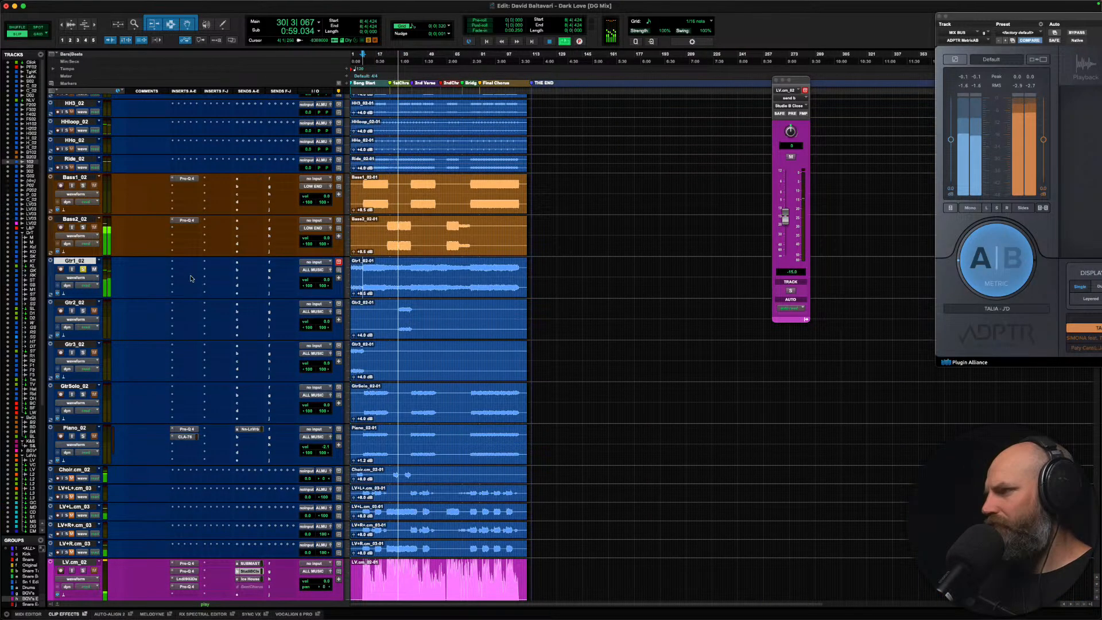
drag(353, 293, 325, 260)
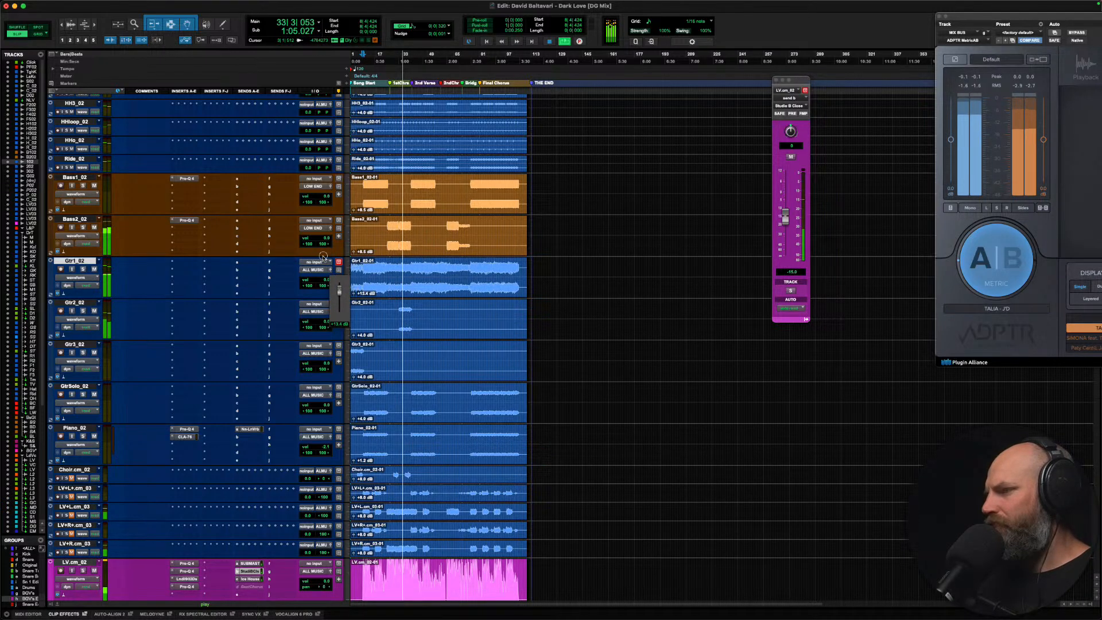
drag(323, 257, 308, 262)
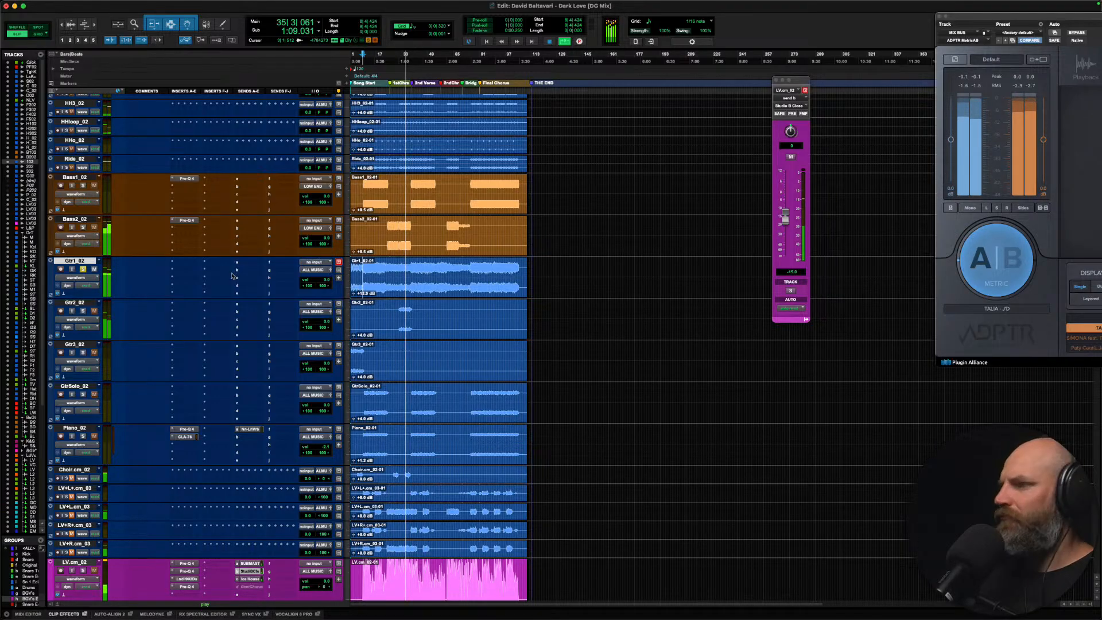
Step: Insert the Lindell 50 Channel plug-in on the Gtr1_02 track
click(174, 262)
text(lindel)
key(Down)
key(Down)
key(Return)
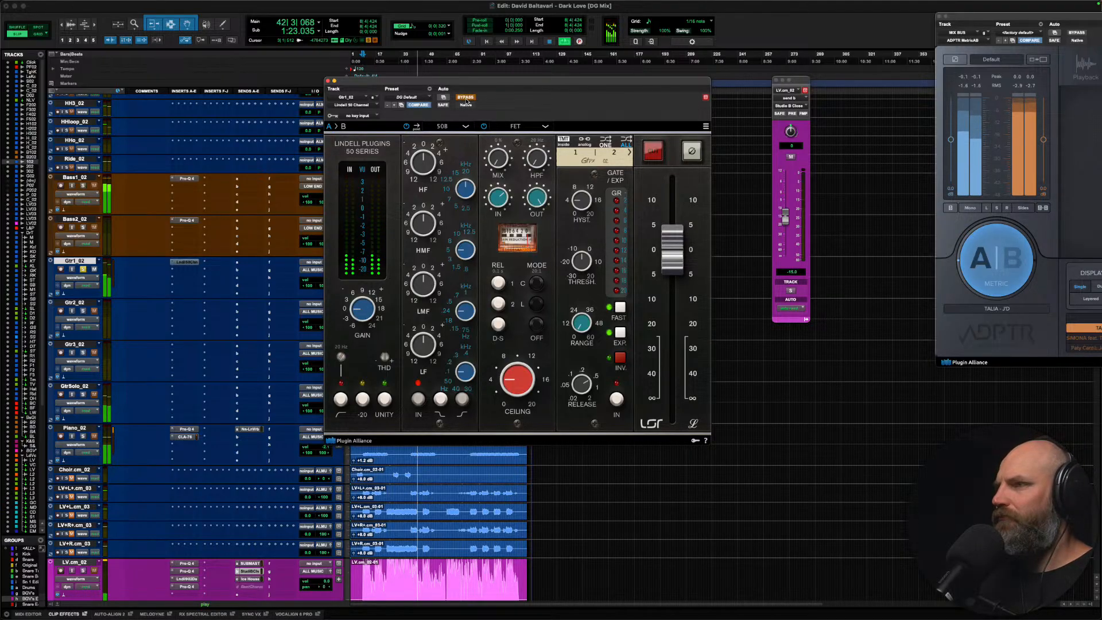
Step: Adjust the compressor mix in Gtr1_02's Lindell 50 Channel, comparing the processed and bypassed sound
drag(508, 170, 480, 39)
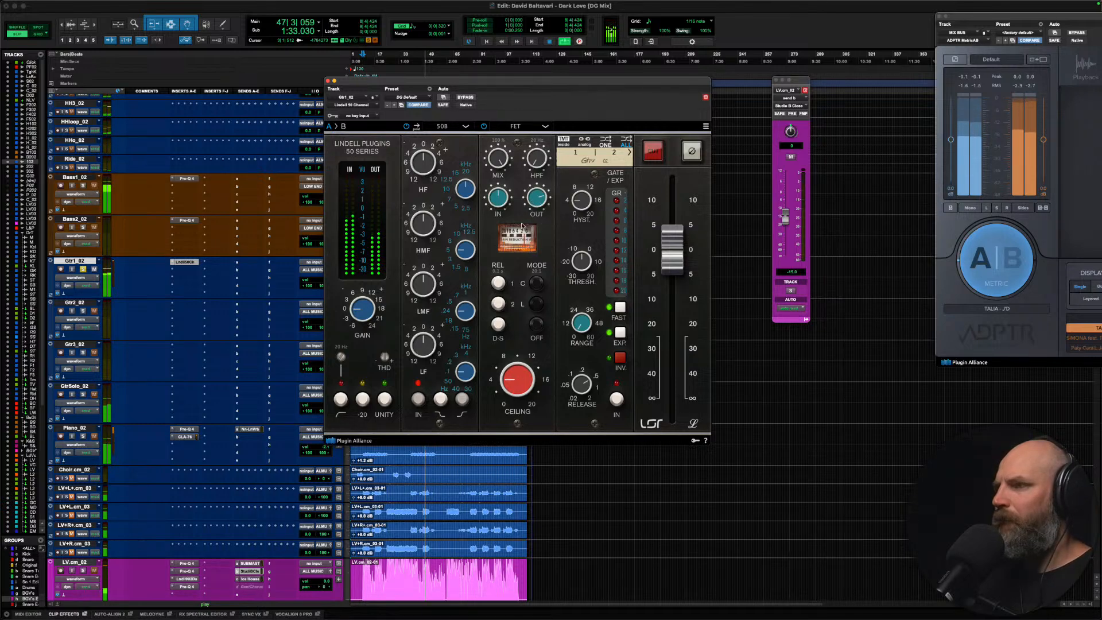
click(465, 97)
click(466, 98)
drag(501, 162, 509, 201)
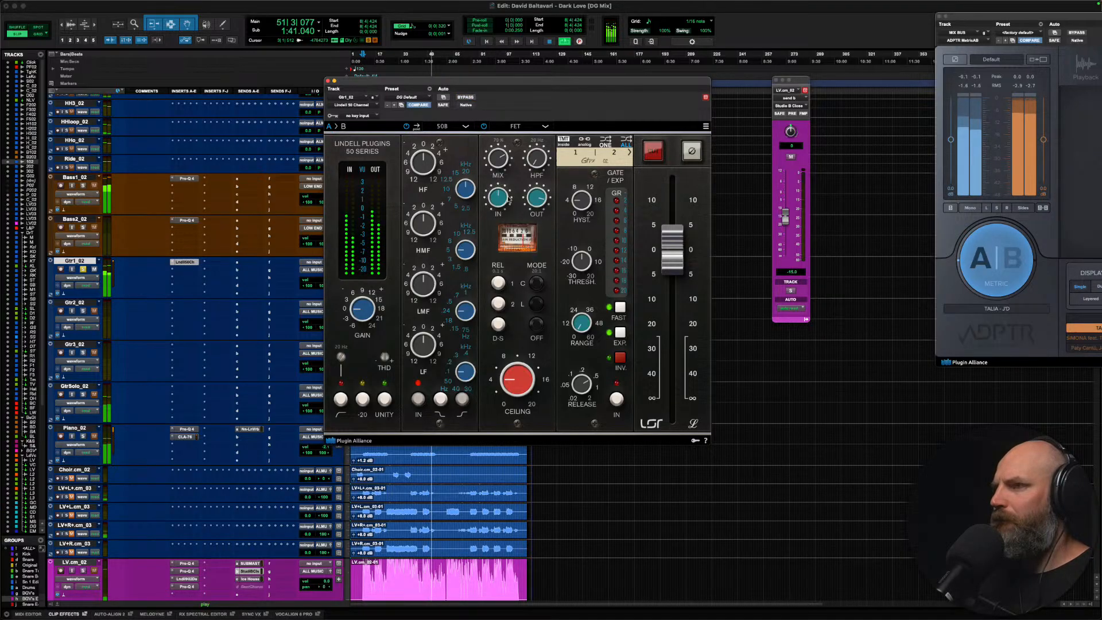
Step: Replay from the vocal start, lower the Lindell 50 Channel's output fader to about -5 dB, and compare with its bypass
drag(663, 258, 666, 258)
key(space)
key(space)
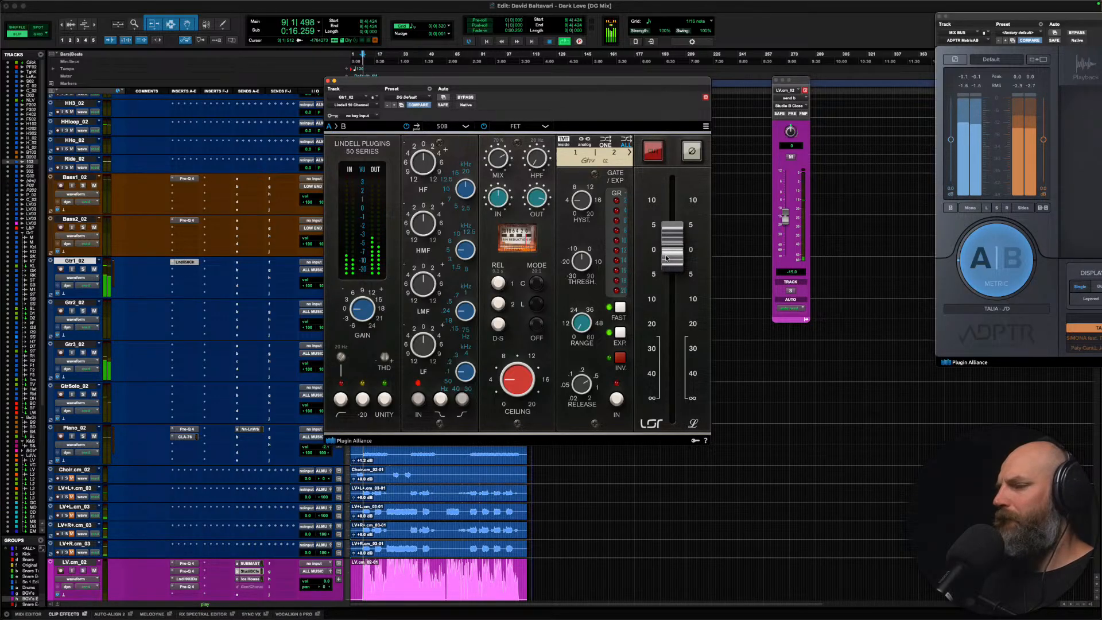
mouse_move(666, 258)
mouse_down()
mouse_move(671, 385)
mouse_move(672, 274)
mouse_up()
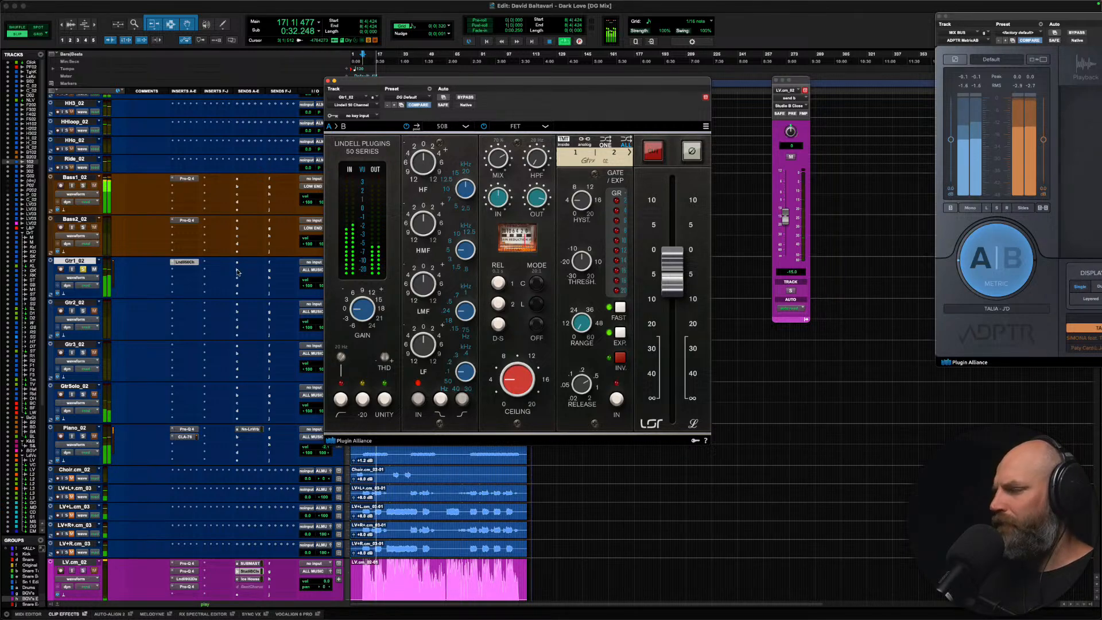
super+click(185, 263)
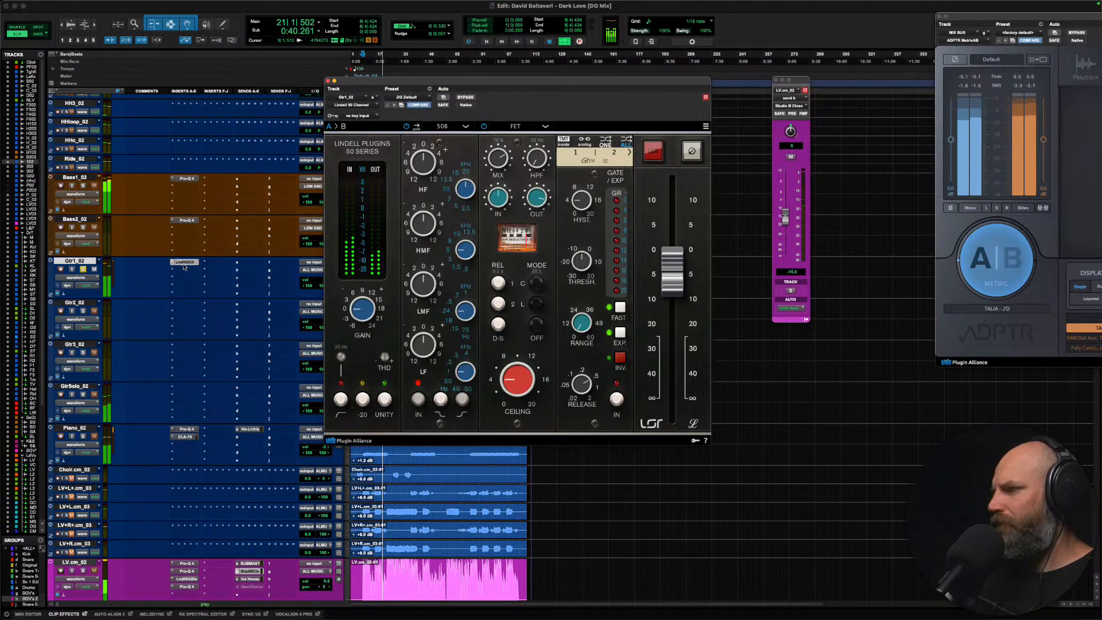
Step: Insert Pro-Q 4 after the Lindell on Gtr1_02 and cut about 3.8 dB near 1260 Hz
click(175, 272)
click(207, 253)
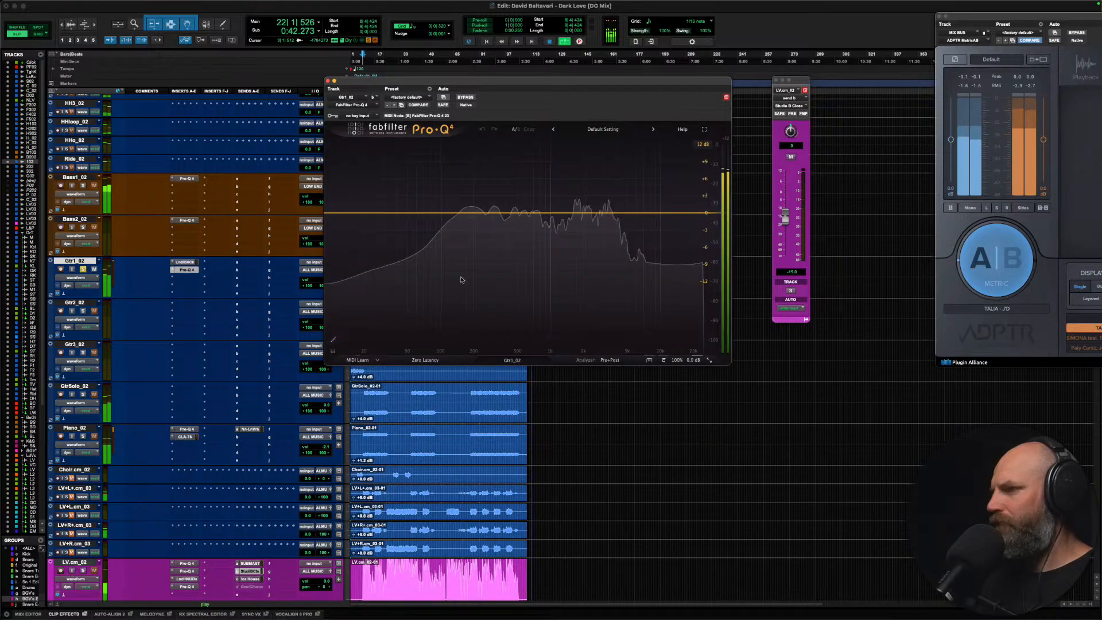
drag(536, 213, 563, 241)
key(space)
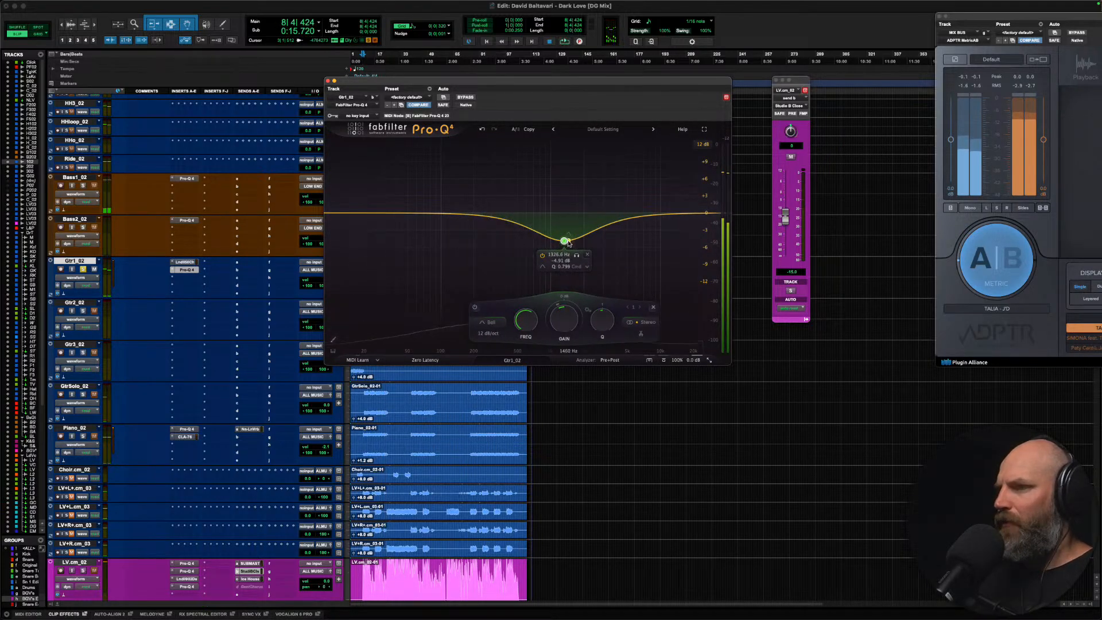
key(space)
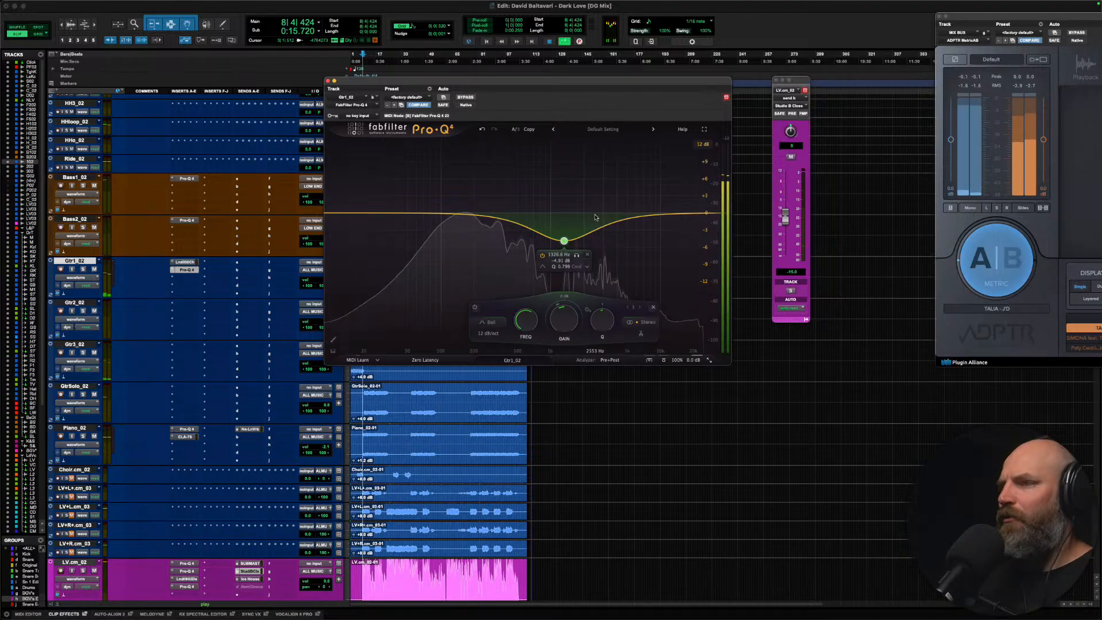
drag(565, 241, 561, 234)
scroll(561, 231, down, 1)
Step: Add a boost of about 3.3 dB near 4.1 kHz to Gtr1_02's Pro-Q 4, and raise its output level to about +1.8 dB
drag(562, 231, 627, 194)
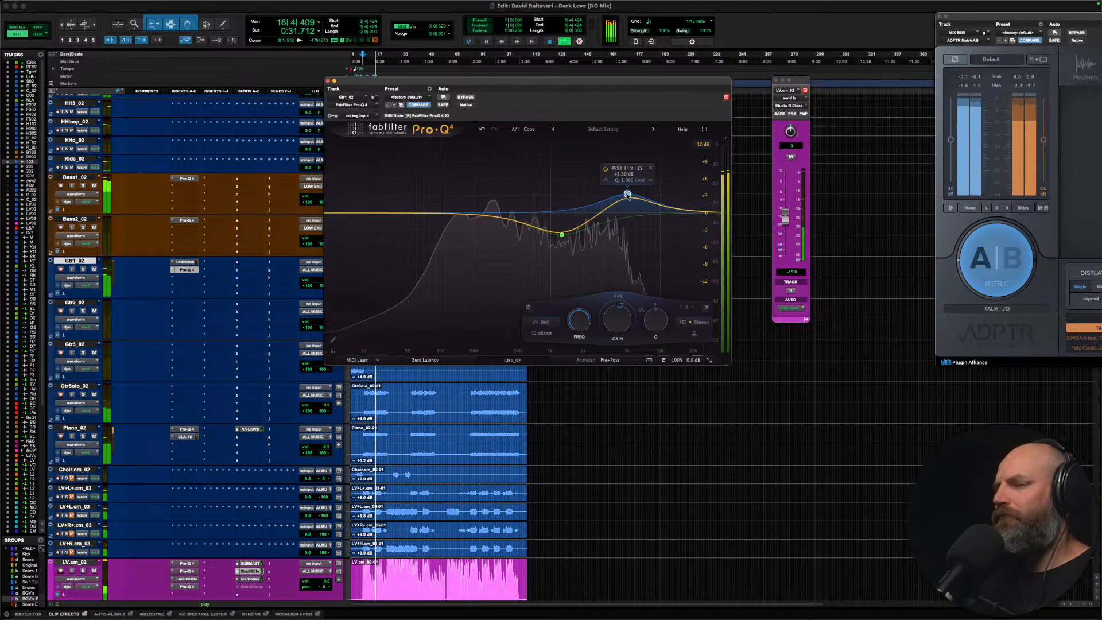
drag(684, 326, 684, 309)
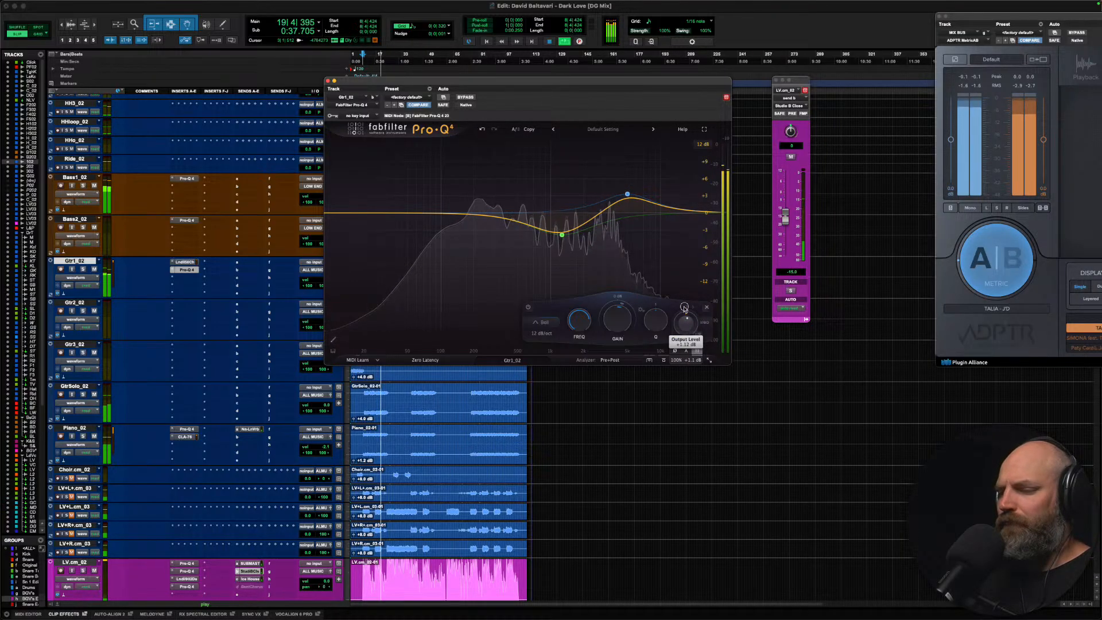
drag(684, 304, 683, 303)
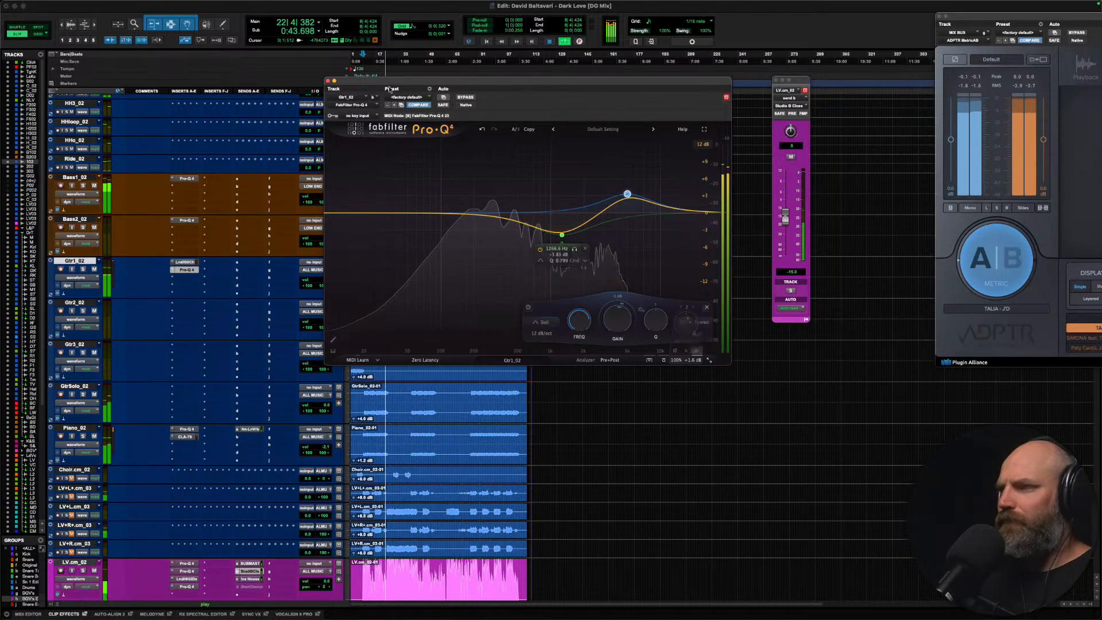
click(328, 81)
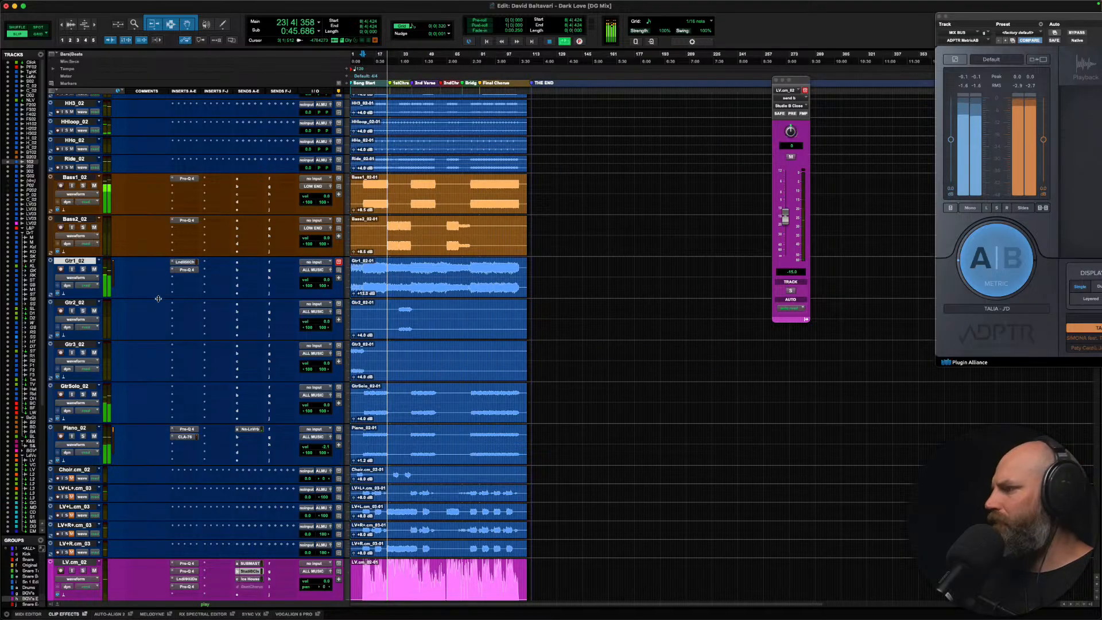
Step: Solo Gtr2_02, play it from its clip start, and copy Gtr1_02's Lindell 50 Channel and Pro-Q 4 inserts onto it
click(75, 303)
key(space)
click(399, 310)
key(shift+s)
key(space)
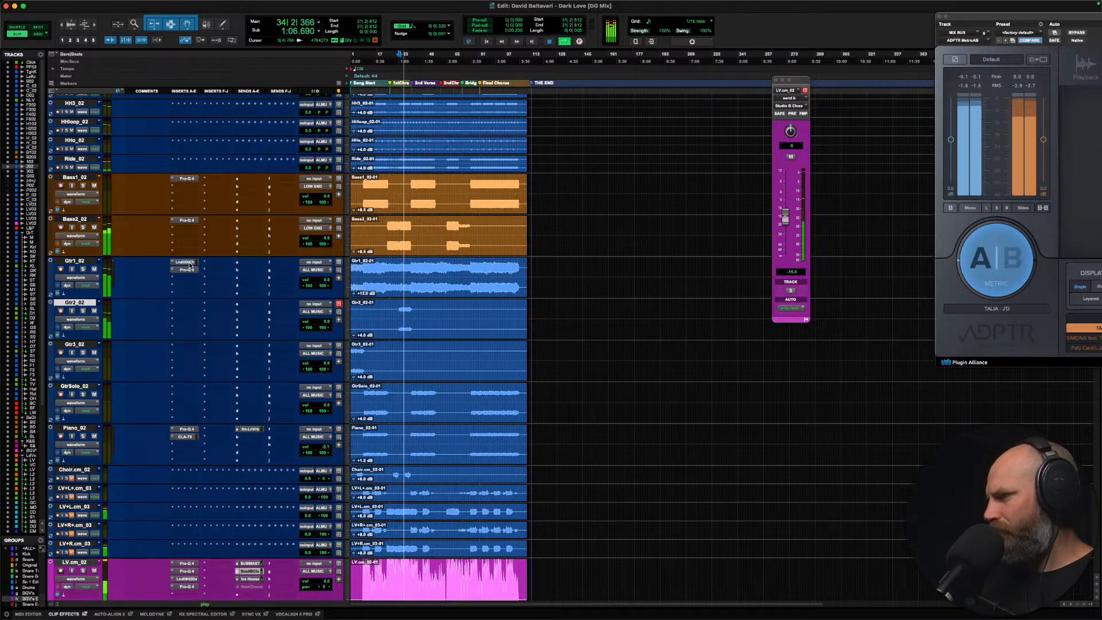
drag(187, 290, 183, 311)
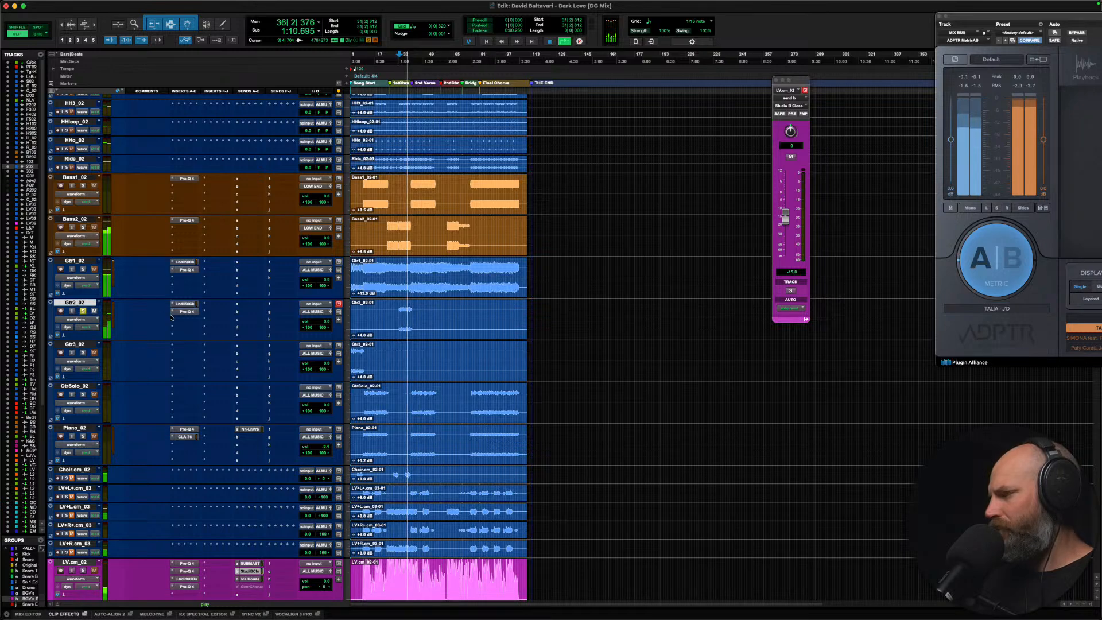
Step: In Gtr2_02's Pro-Q 4, make the cut shallower and lower in frequency, and add a boost between it and the 4.1 kHz boost
click(187, 312)
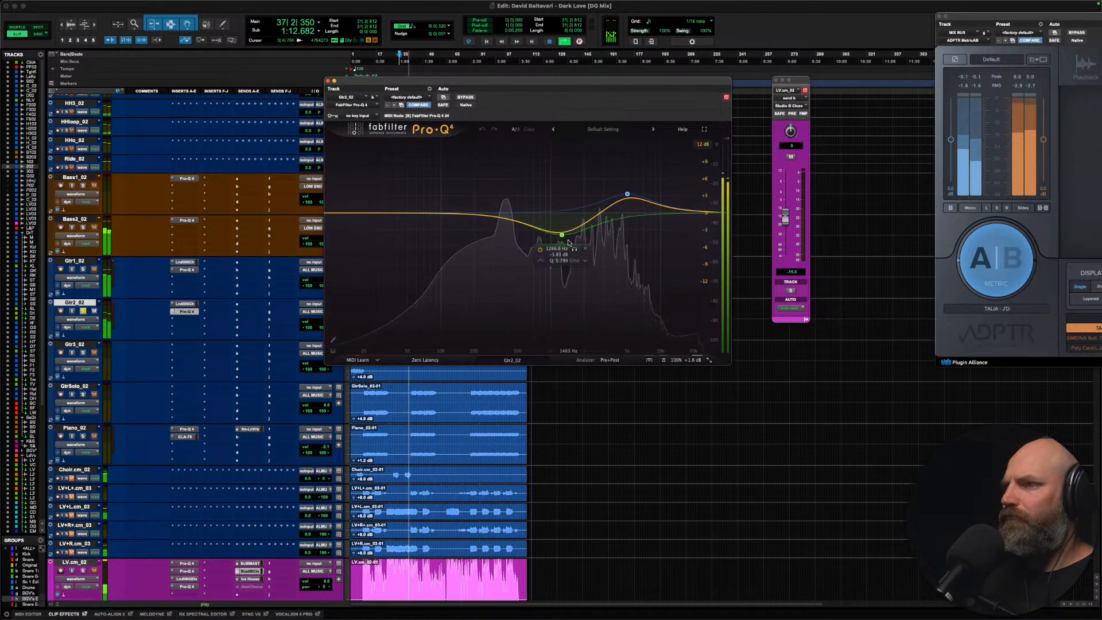
drag(564, 235, 583, 184)
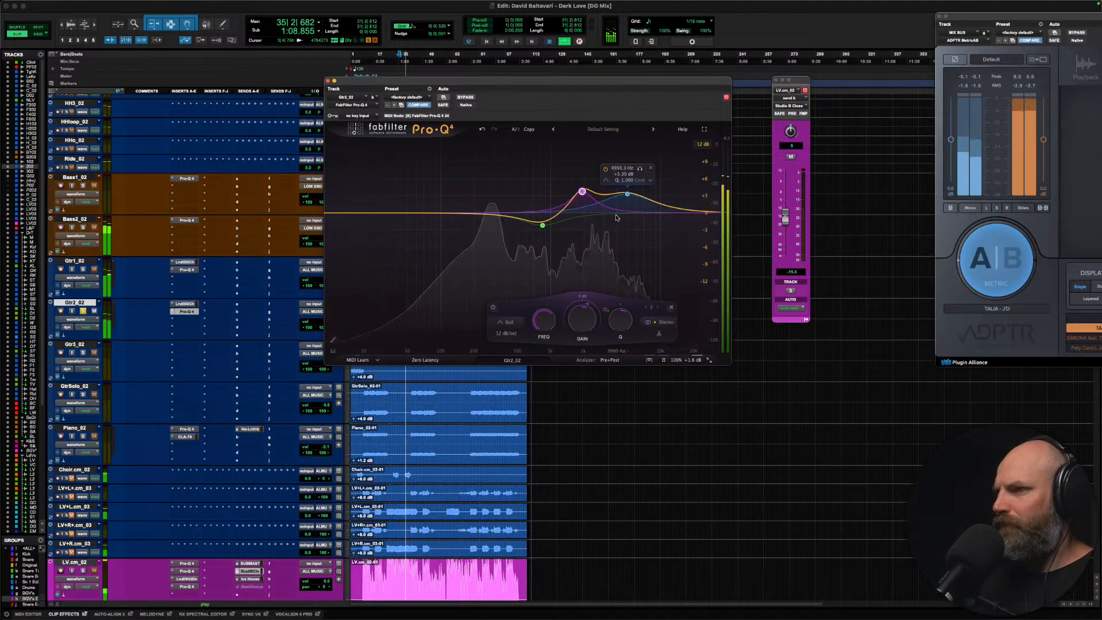
drag(668, 214, 633, 206)
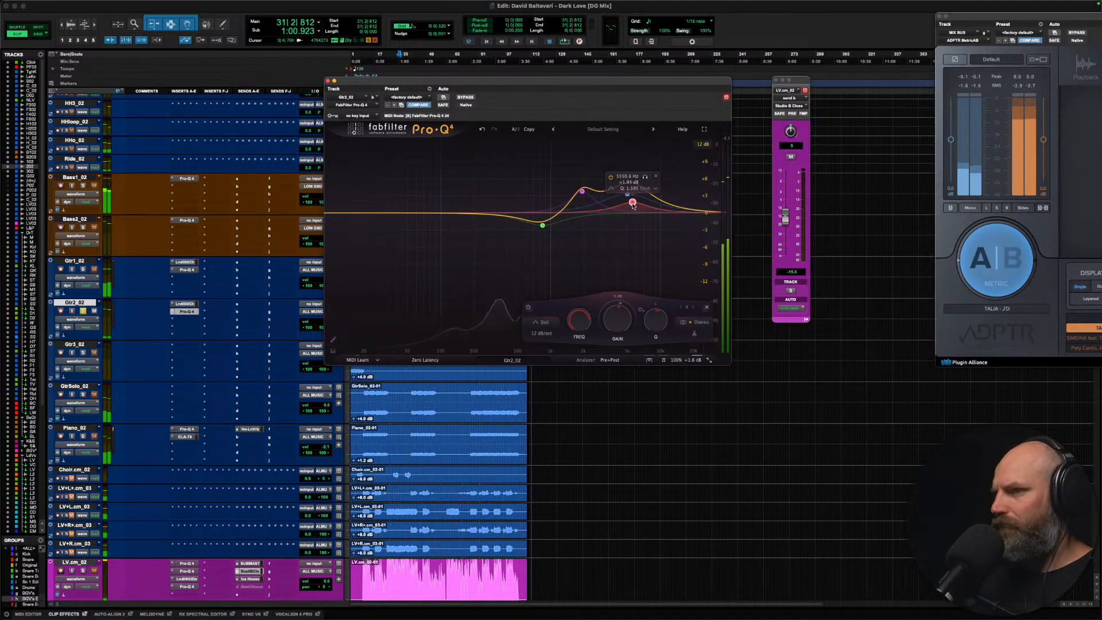
right_click(633, 205)
click(654, 329)
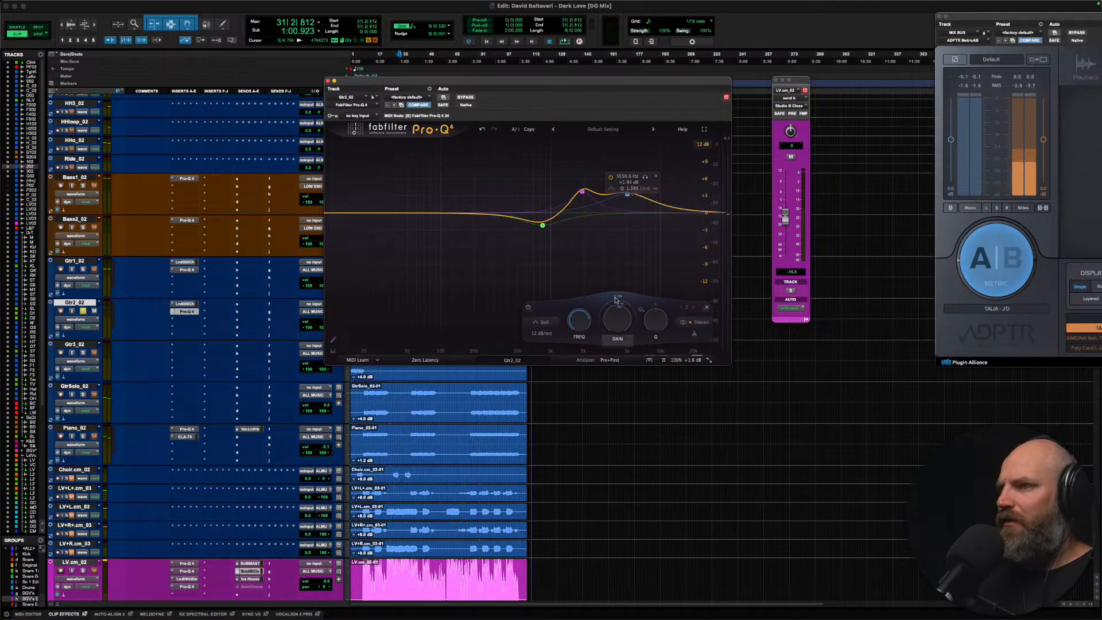
Step: Unsolo Gtr2_02, insert Brauer Motion after its Pro-Q 4, and adjust the plugin's mix while replaying the passage
key(space)
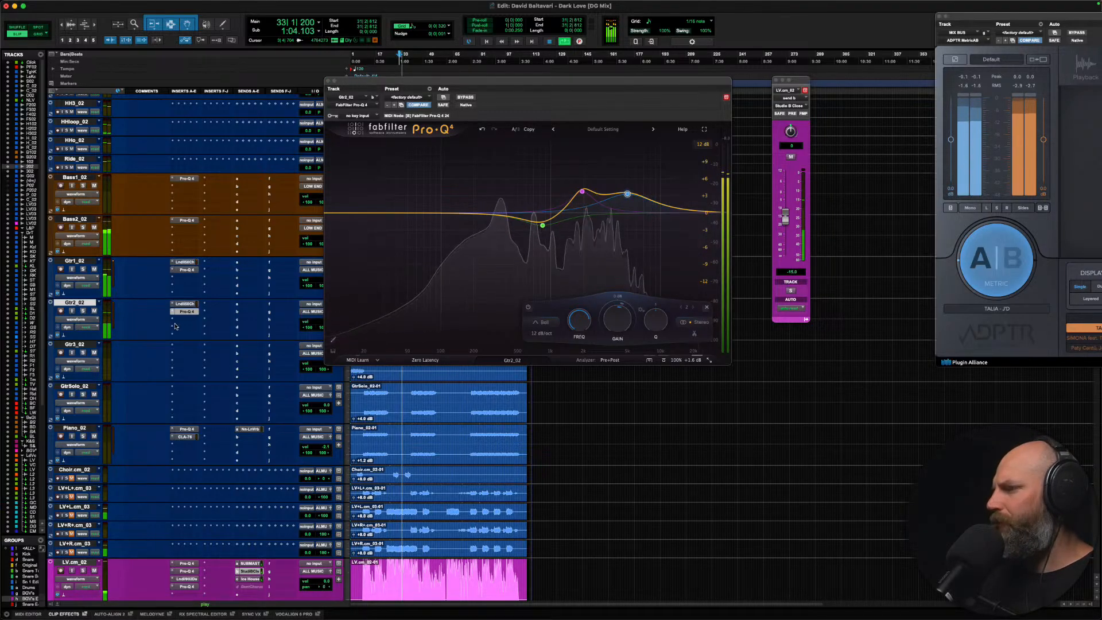
key(space)
key(shift+s)
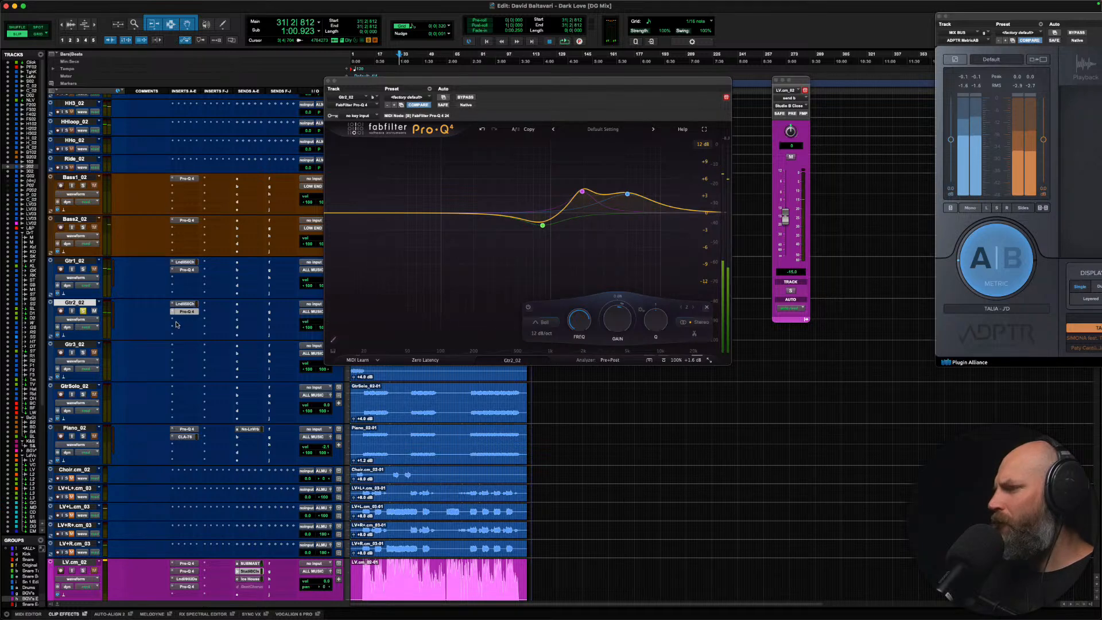
click(176, 325)
text(brauer)
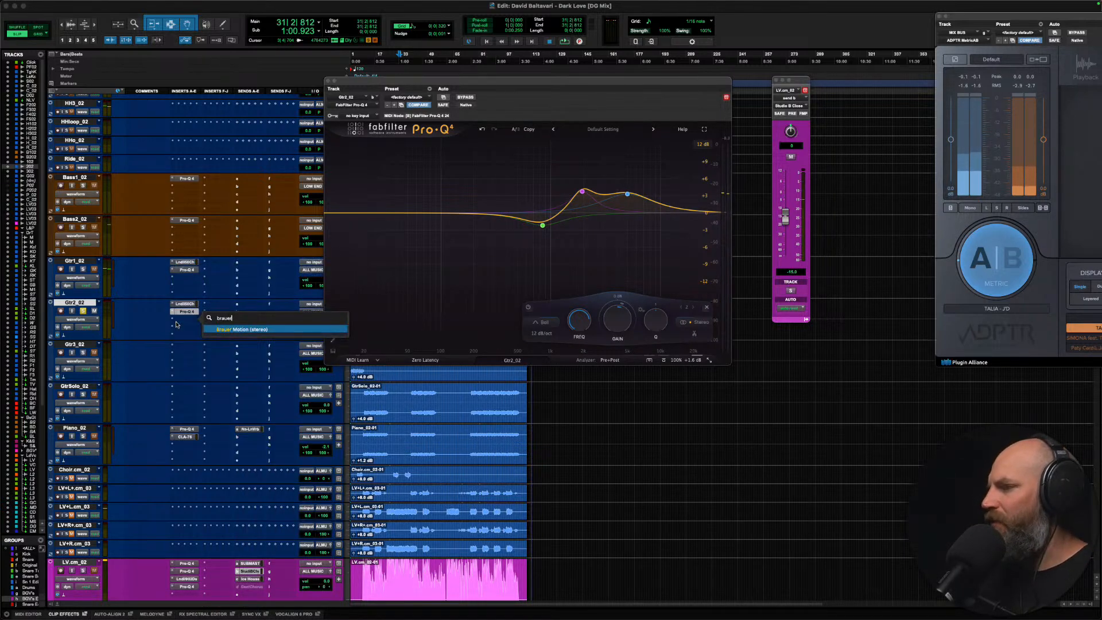
key(Return)
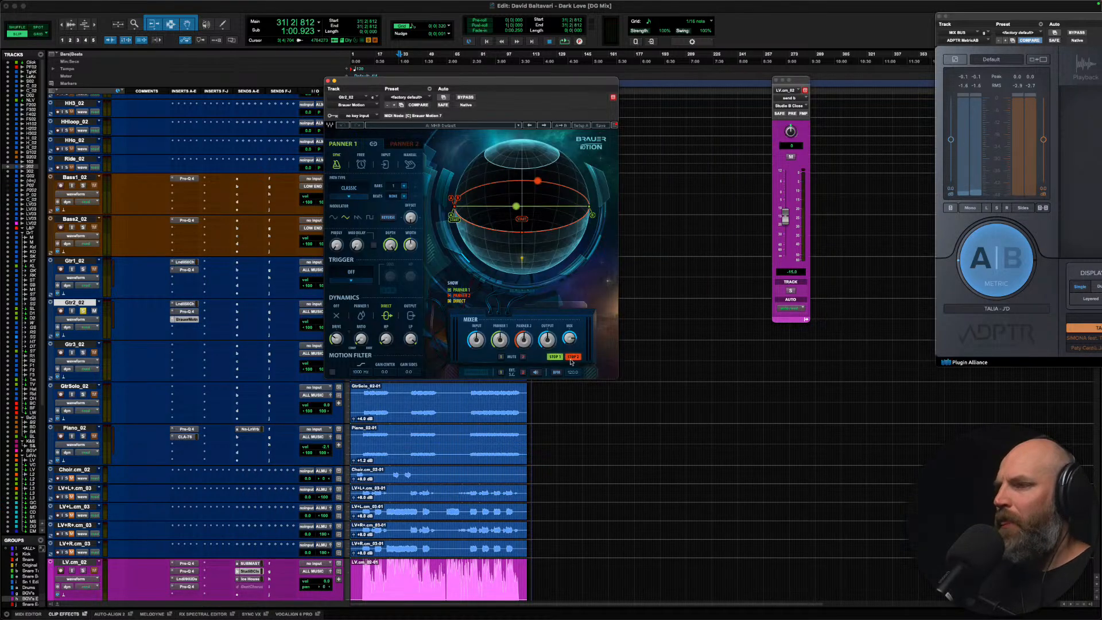
key(space)
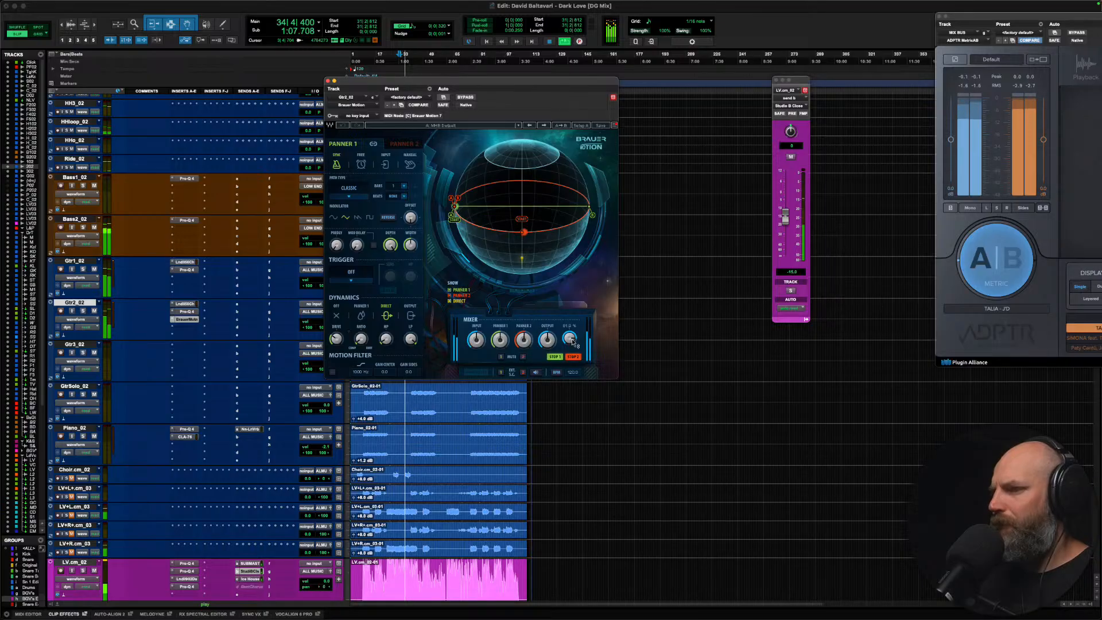
Step: Review the song's arrangement and the tracks down to the lead vocal during playback, and close Brauer Motion
drag(493, 81, 770, 187)
key(t)
key(t)
key(t)
key(t)
key(r)
key(r)
key(r)
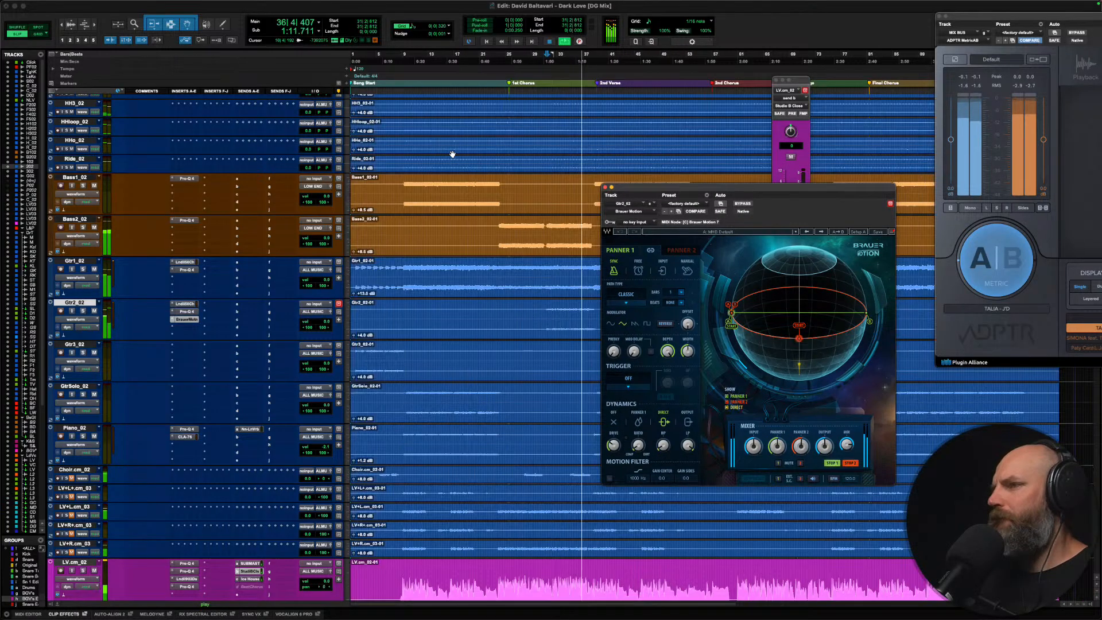
scroll(452, 153, up, 10)
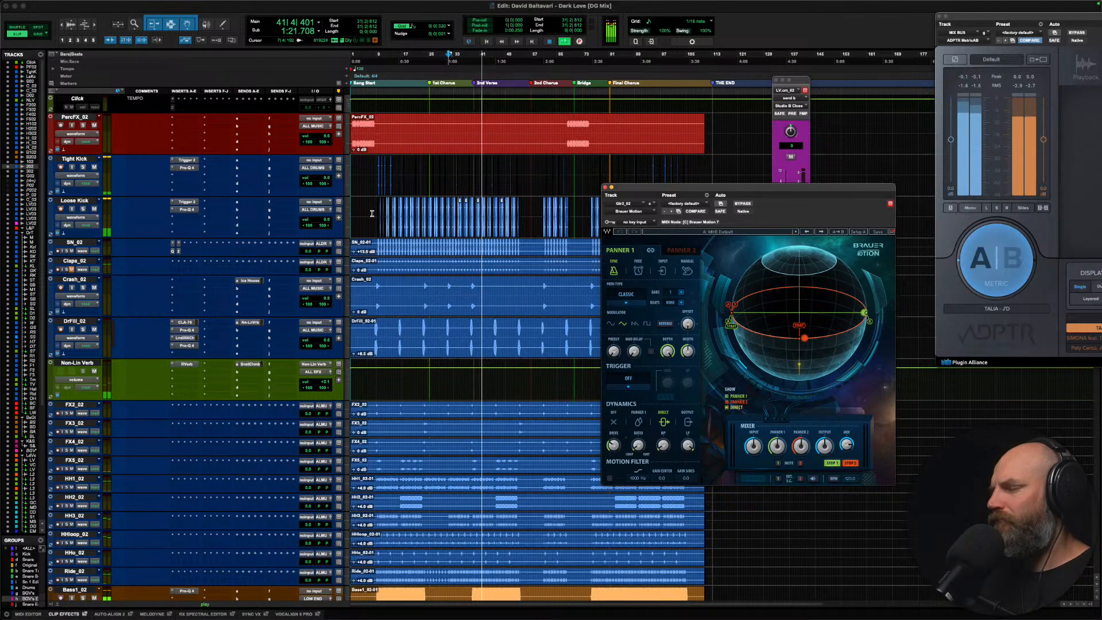
click(604, 187)
scroll(450, 331, down, 5)
scroll(449, 330, down, 6)
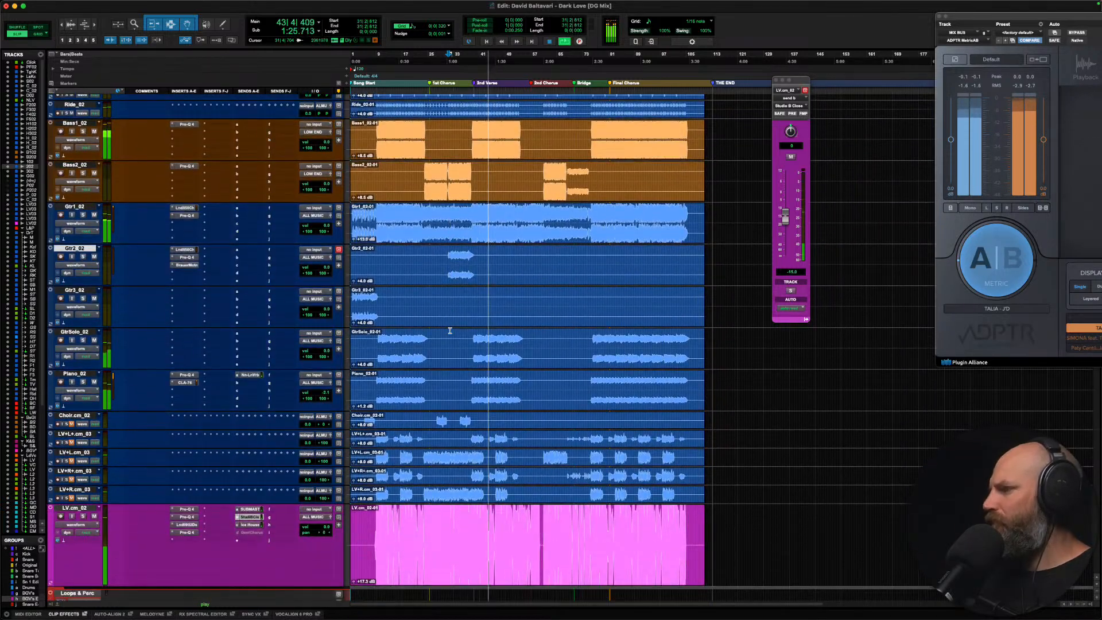
scroll(439, 291, down, 1)
scroll(439, 291, down, 1)
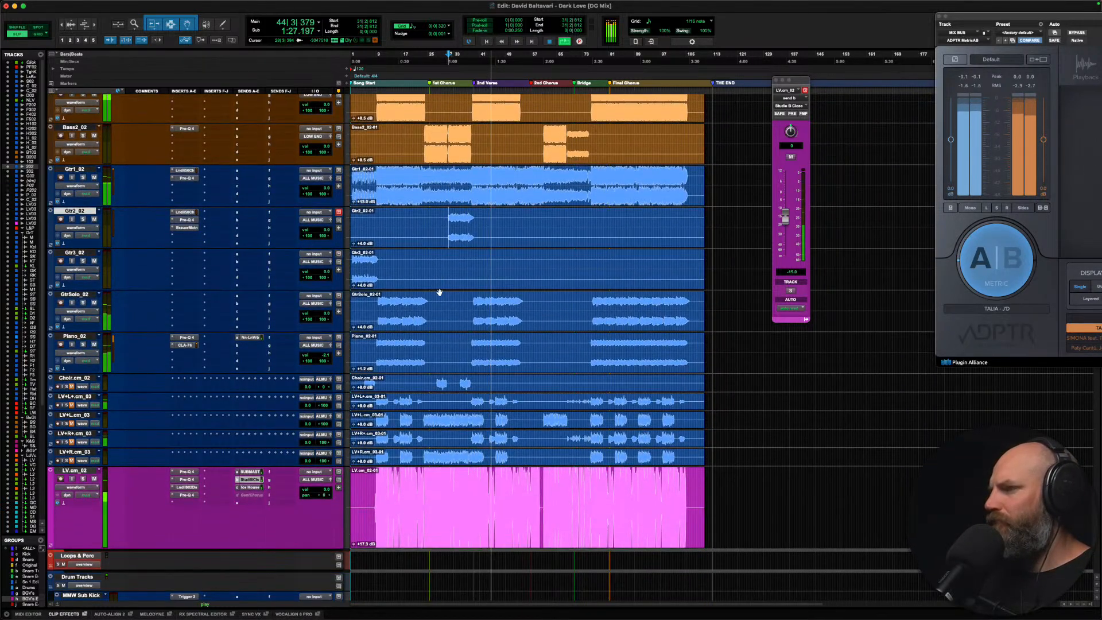
Step: Solo Gtr3_02 and listen to it from the start of its intro clip
click(409, 265)
key(space)
key(shift+s)
key(alt+Tab)
key(space)
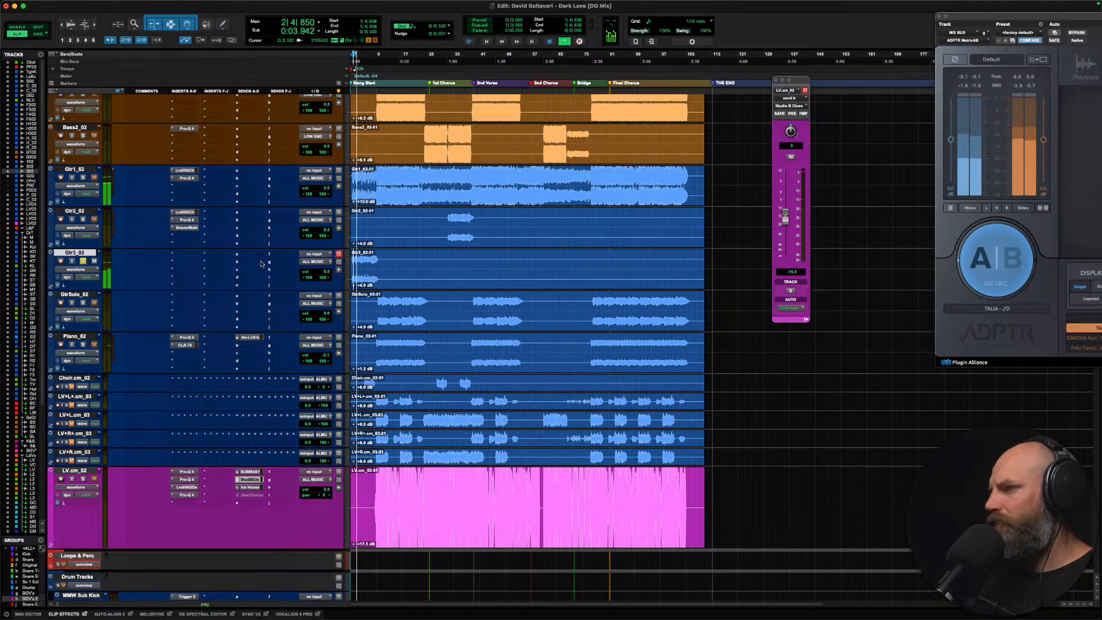
key(space)
Step: Insert the stereo Roto Speaker modulation plugin on Gtr3_02 and compare its soloed sound with the plugin bypassed
click(177, 256)
mouse_move(177, 257)
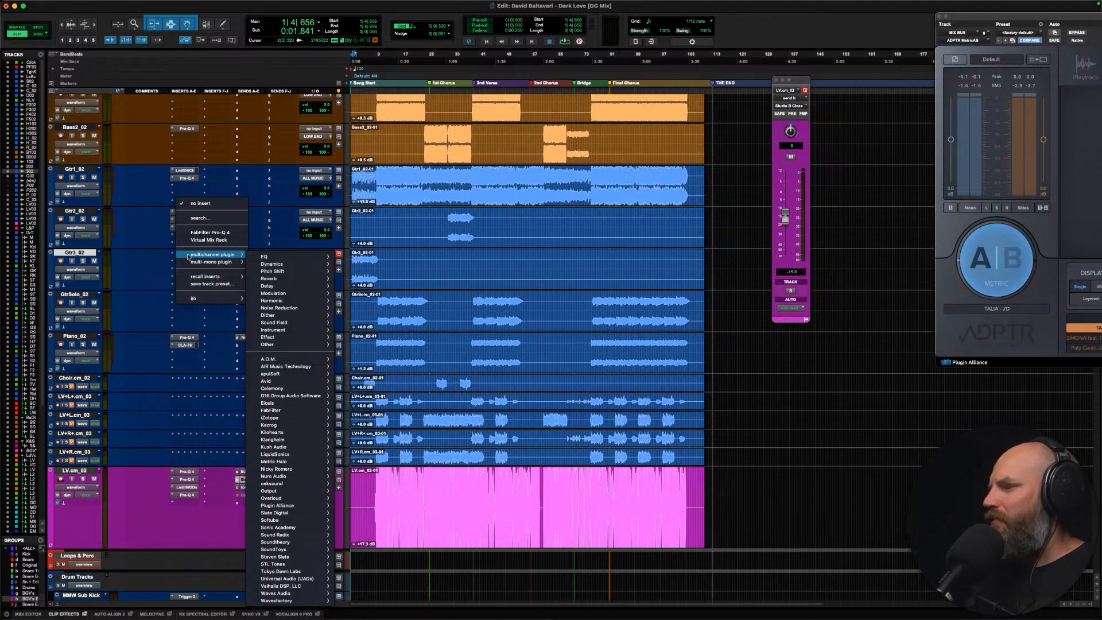
mouse_move(308, 303)
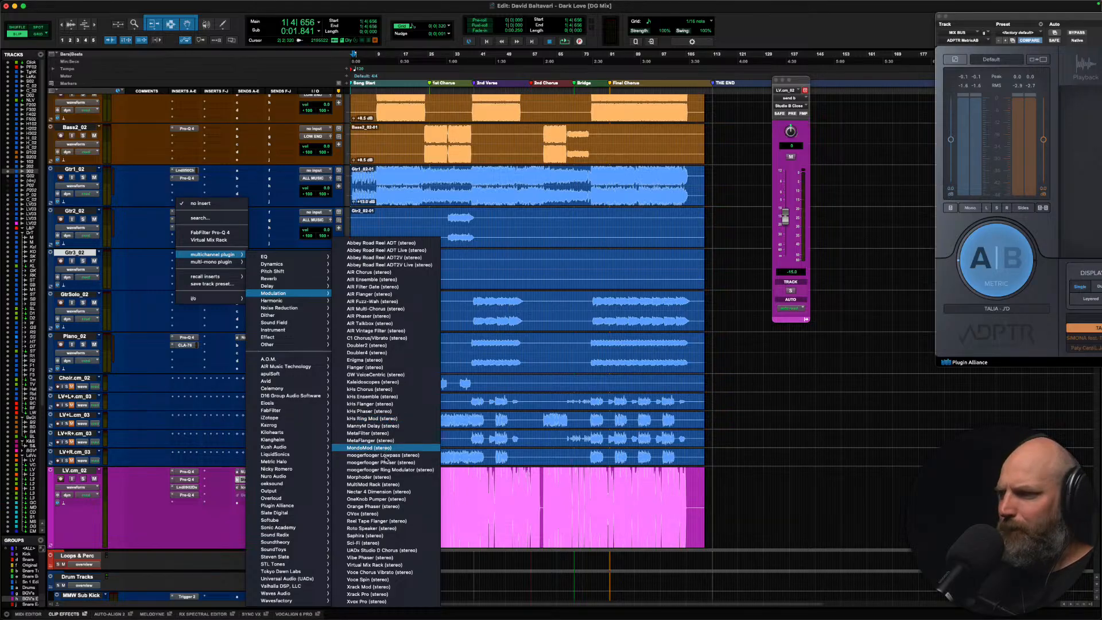
click(391, 528)
key(space)
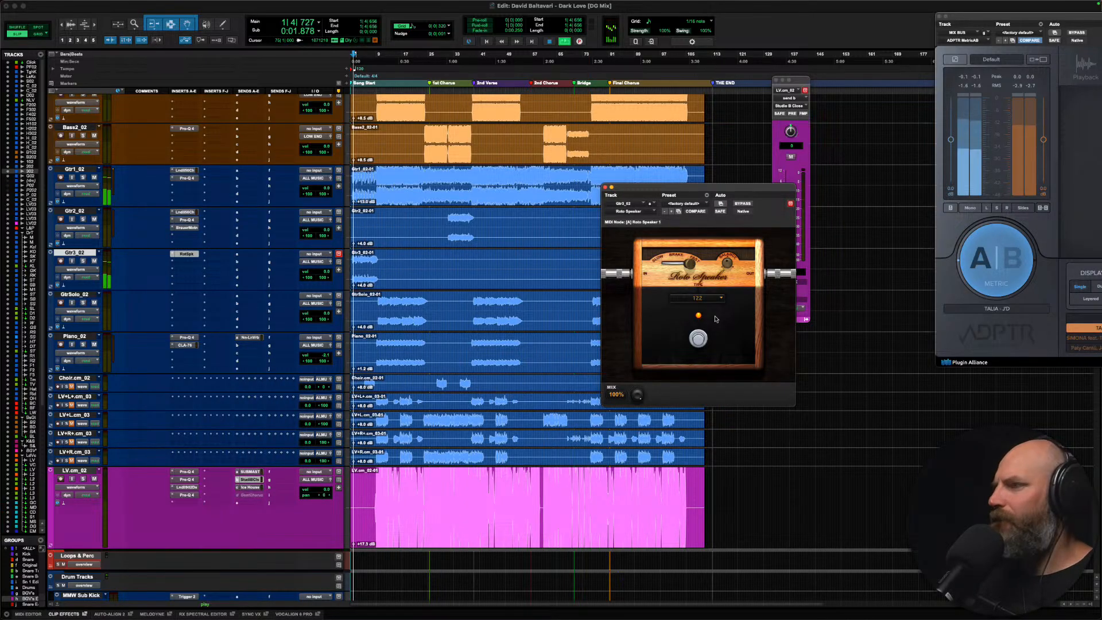
key(shift+s)
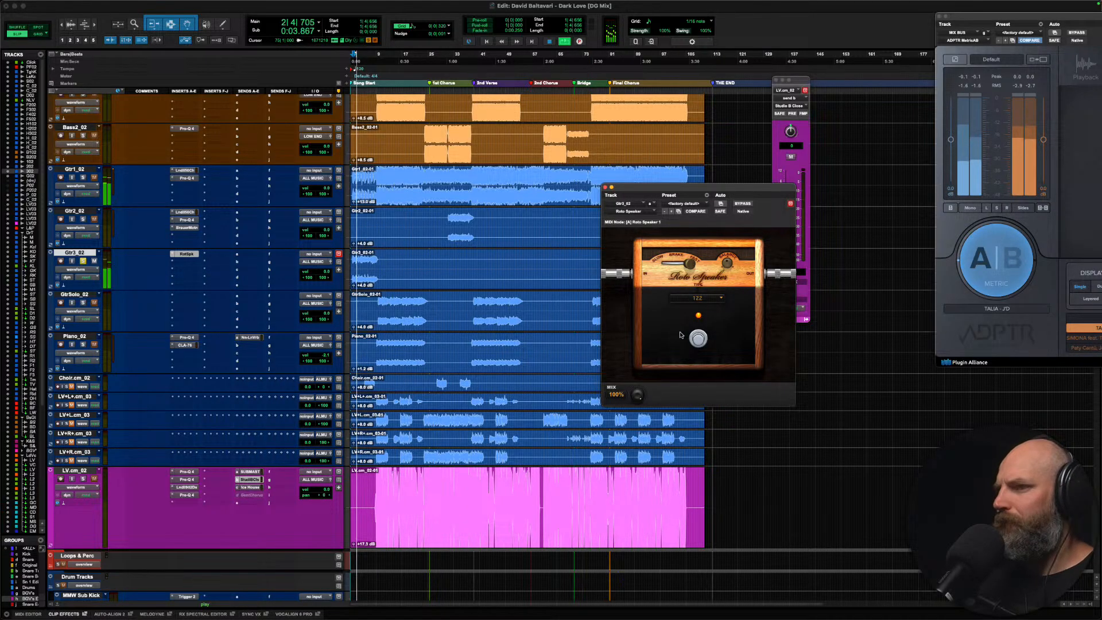
click(743, 205)
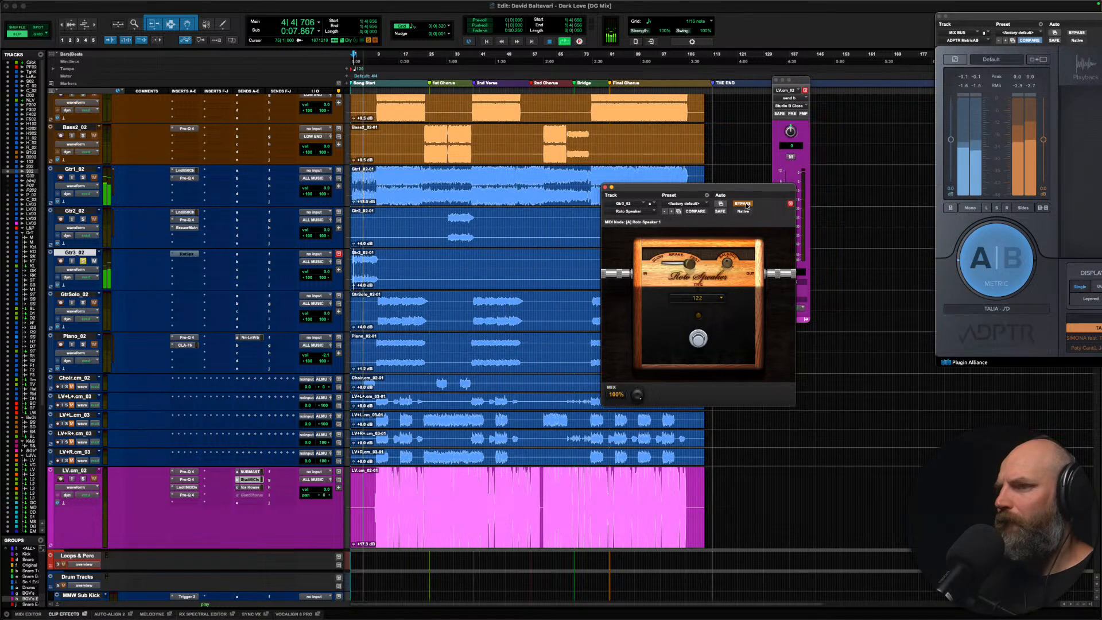
click(743, 204)
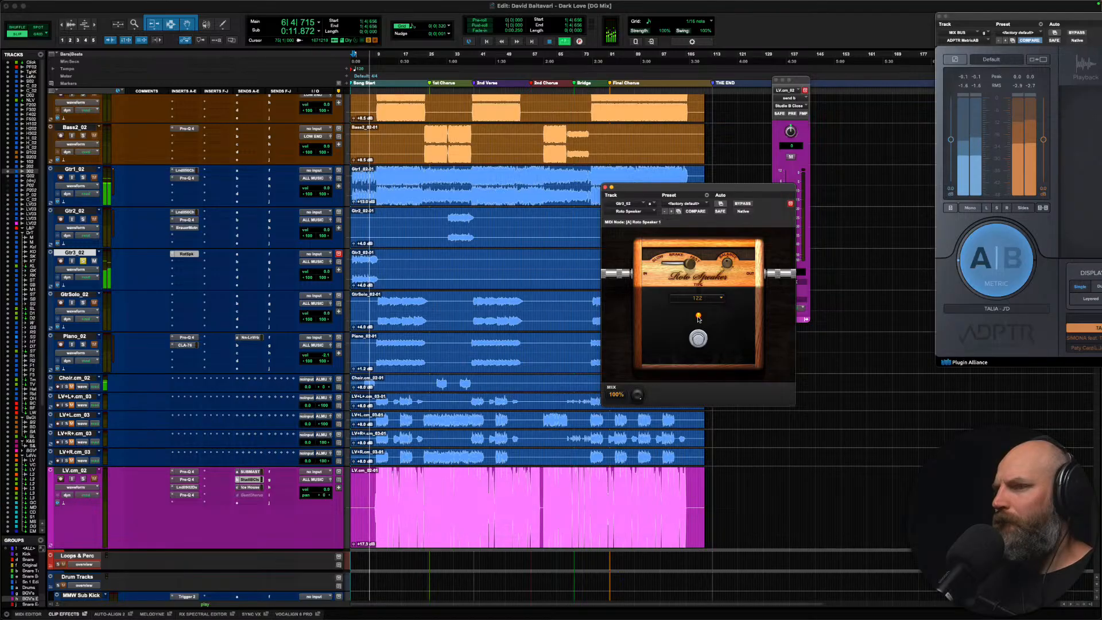
Step: Lower Roto Speaker's mix to 55%, unsolo Gtr3_02, and replay the intro with the full mix
mouse_move(629, 426)
mouse_down()
mouse_move(624, 455)
mouse_move(621, 444)
mouse_up()
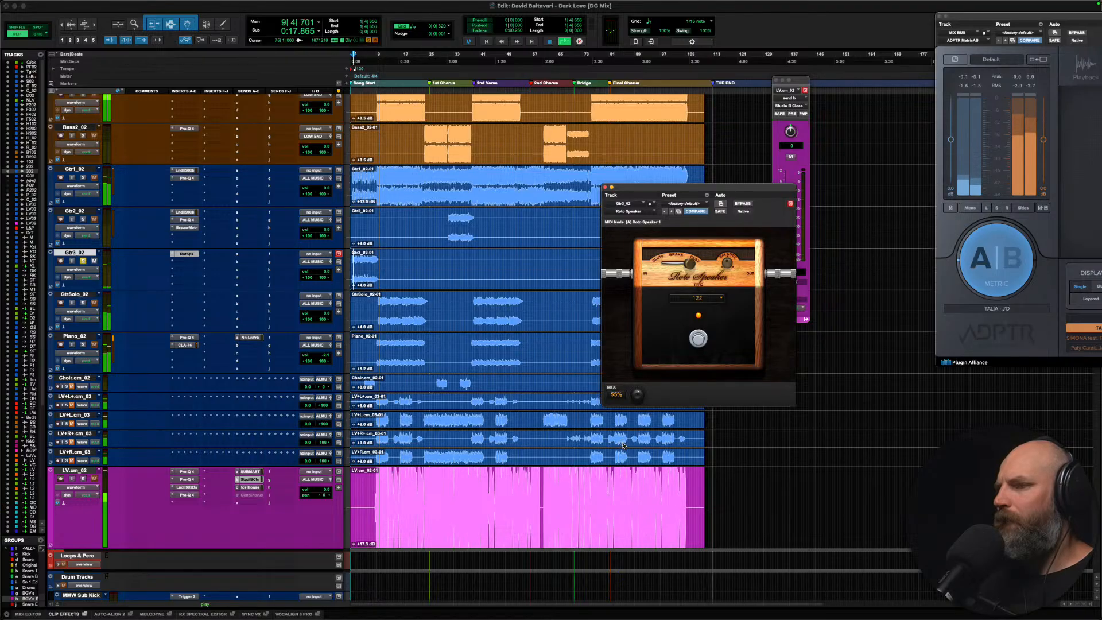
key(shift+s)
key(space)
key(space)
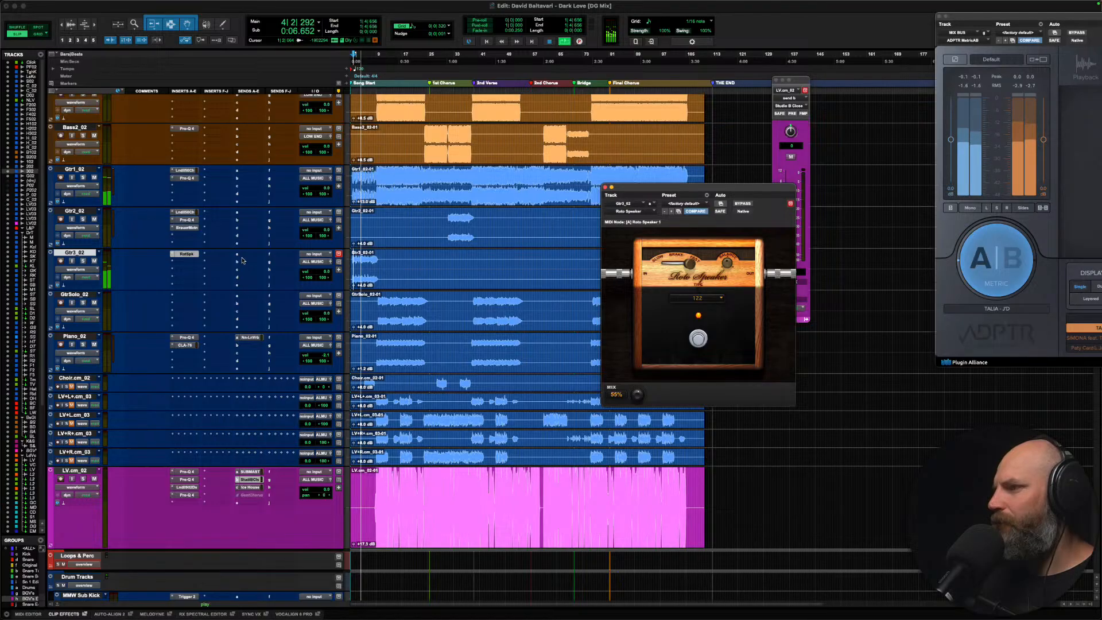
Step: Compare Gtr3_02's Roto Speaker with its bypass in the full mix, set its mix to 53%, and close the plugin
click(175, 260)
super+click(184, 256)
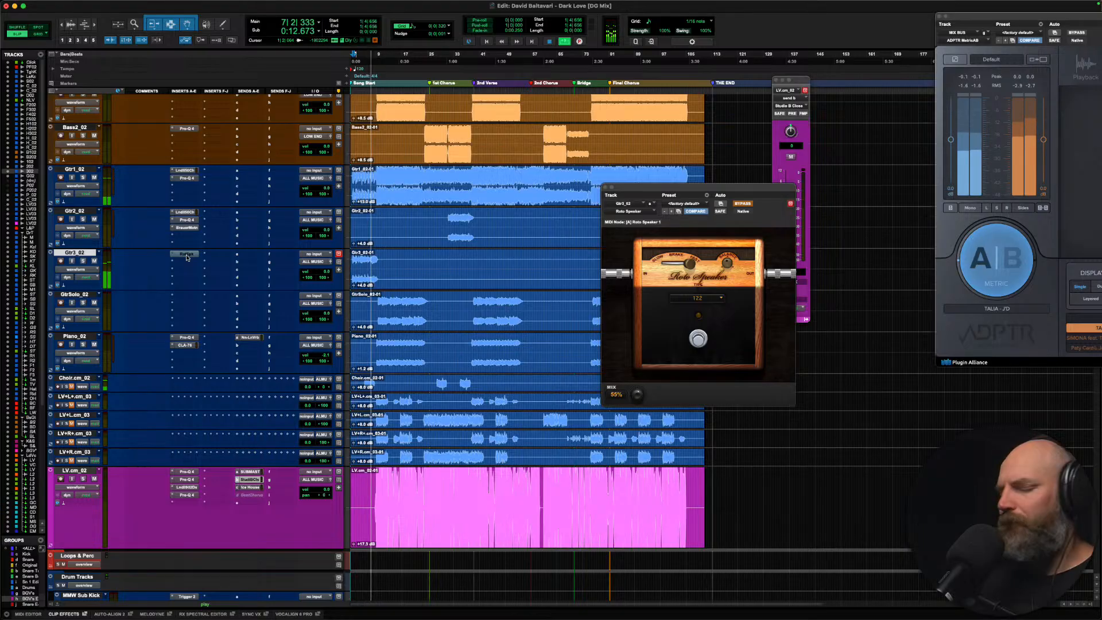
super+click(186, 256)
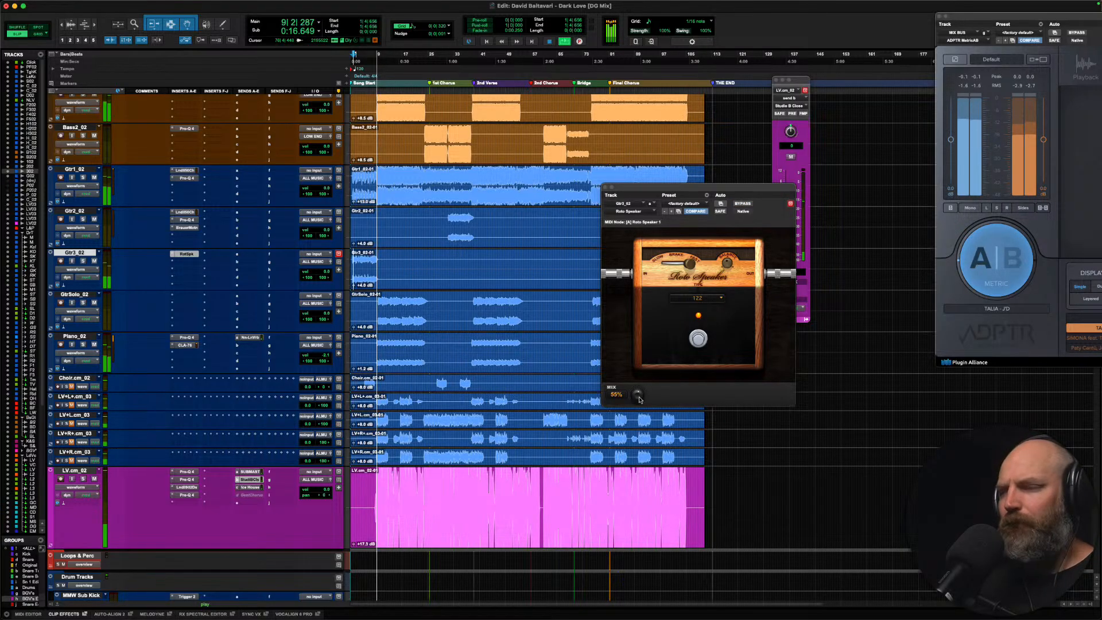
drag(638, 400, 638, 403)
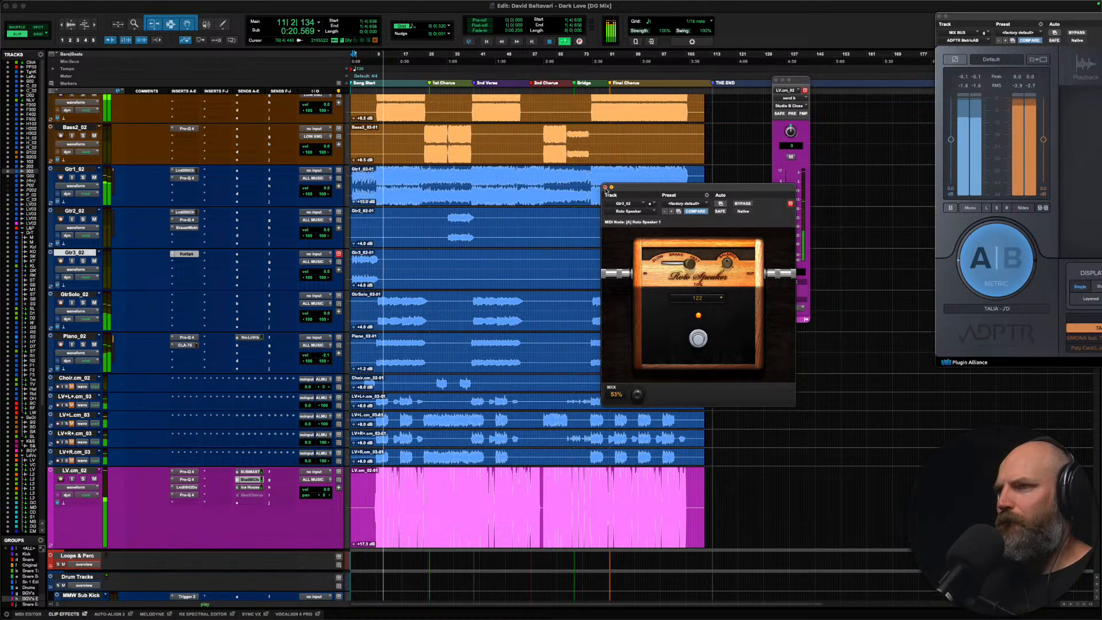
click(605, 187)
Step: Create a stereo Aux Input track named Bass Dist next to Bass1_02, fed by a new send from Bass1_02
scroll(95, 220, up, 3)
click(84, 220)
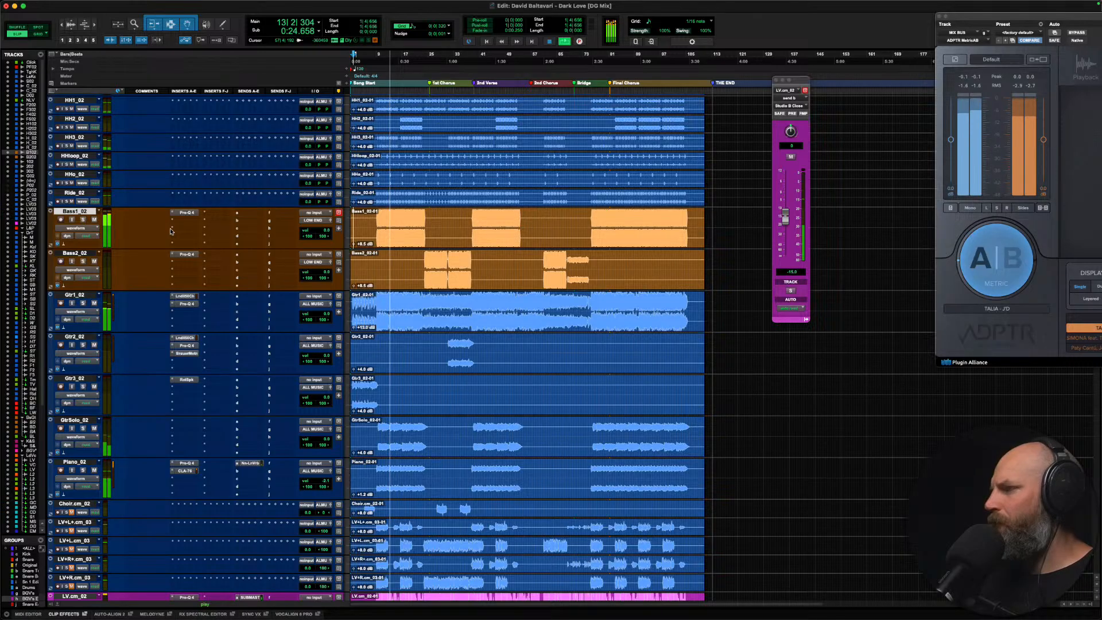
key(space)
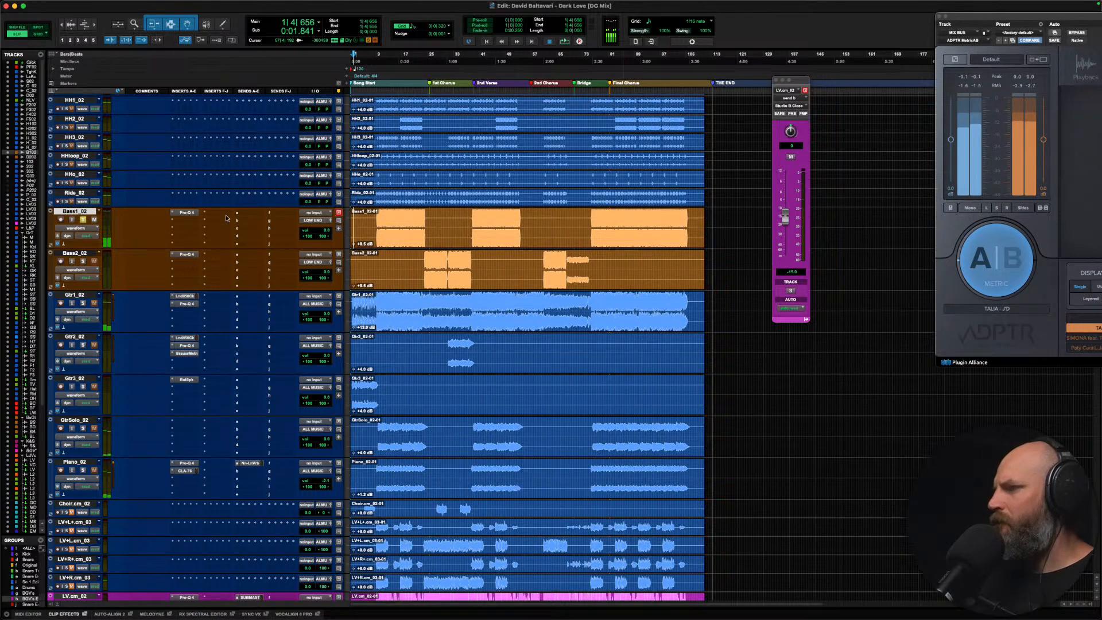
shift+click(75, 253)
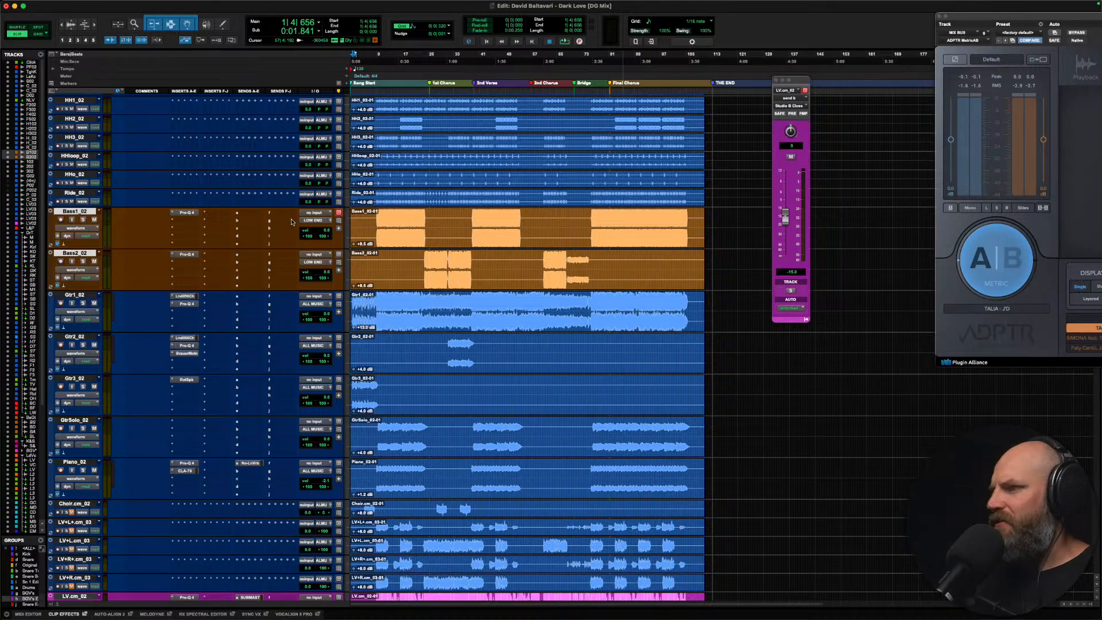
click(75, 214)
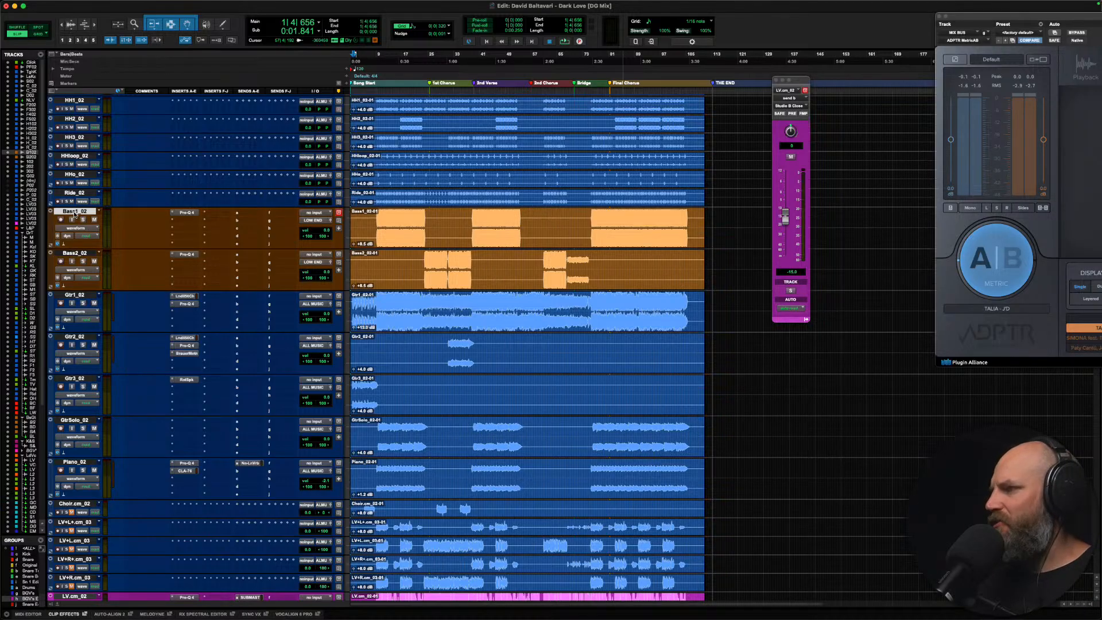
right_click(236, 213)
click(272, 259)
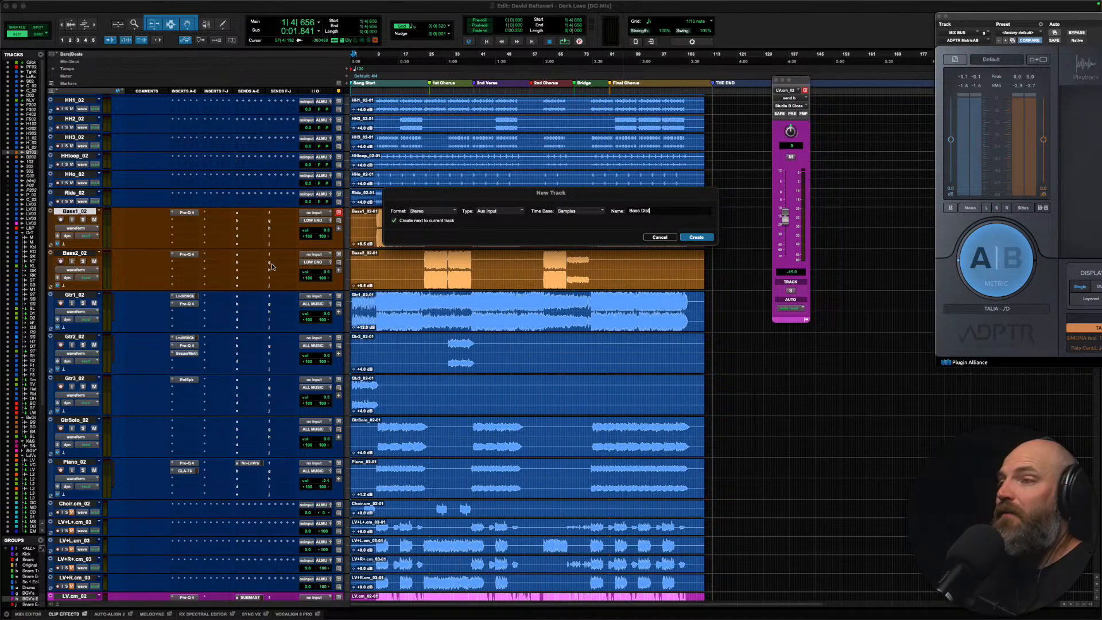
key(Return)
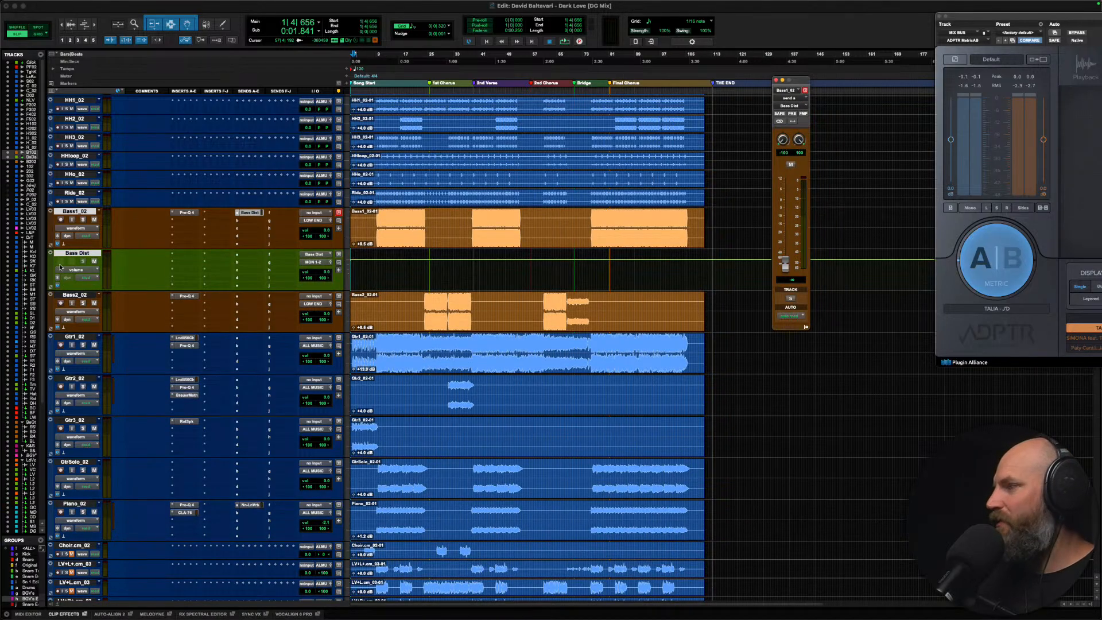
Step: Route the output of the Bass Dist track to the ALL MUSIC stereo bus
click(314, 262)
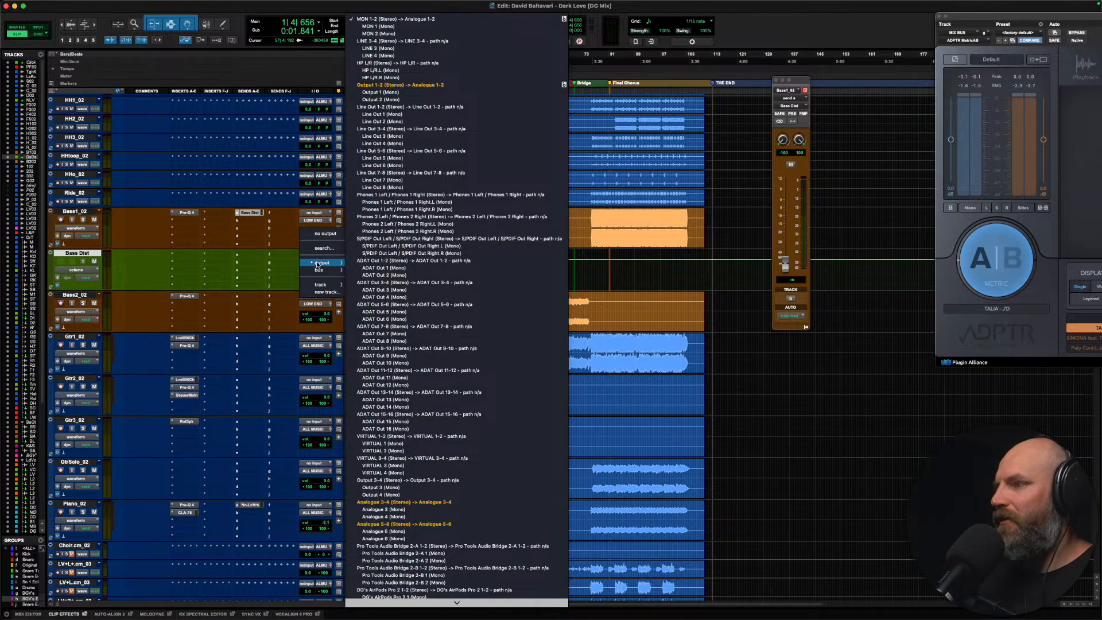
text(low)
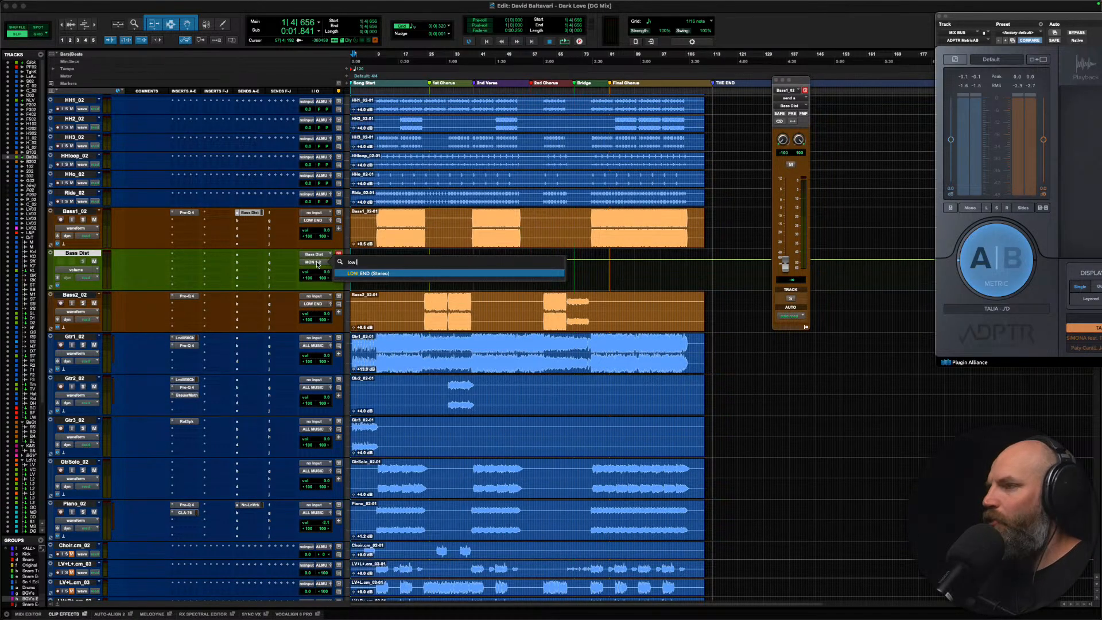
key(BackSpace)
key(BackSpace)
key(BackSpace)
text(all mus)
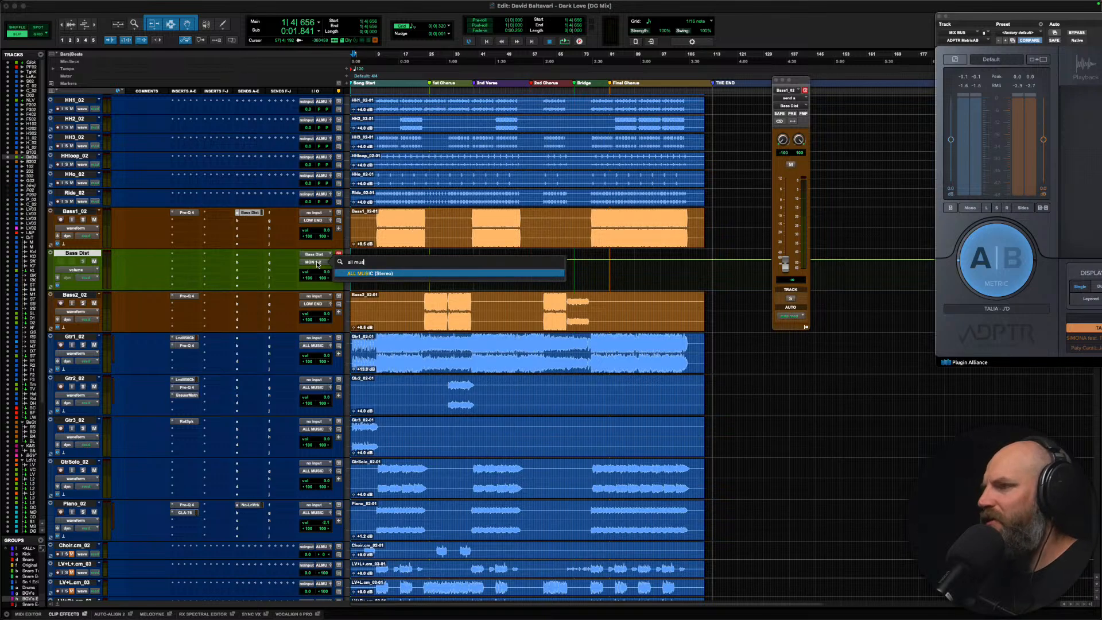
key(Return)
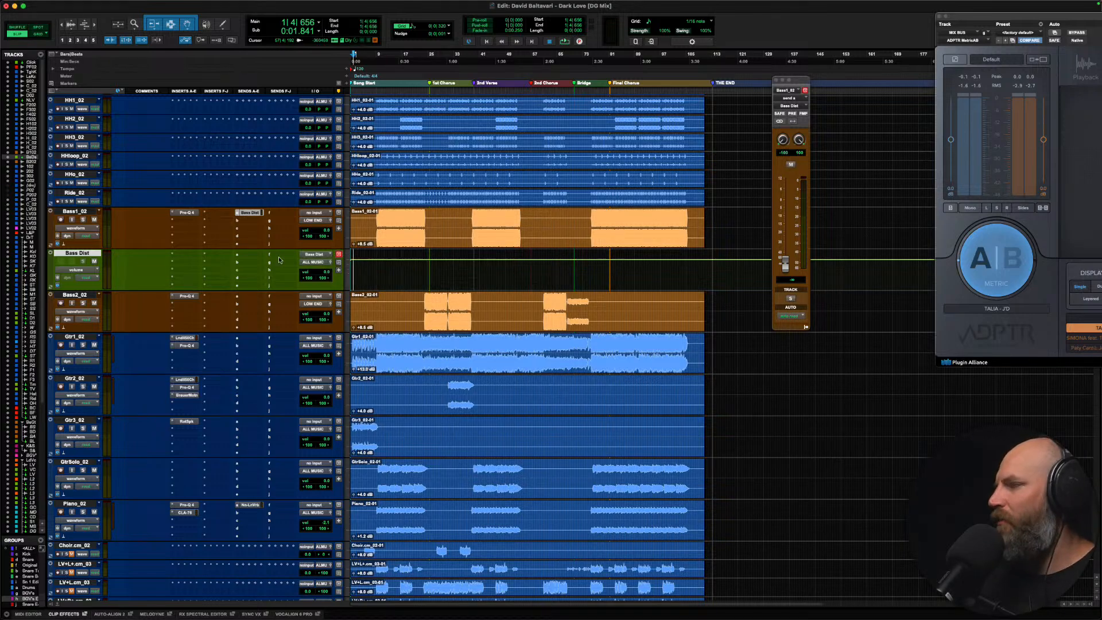
Step: Insert the stereo Decapitator plugin on Bass Dist, solo Bass1_02, and enable Decapitator's Punish mode
click(176, 258)
text(decap)
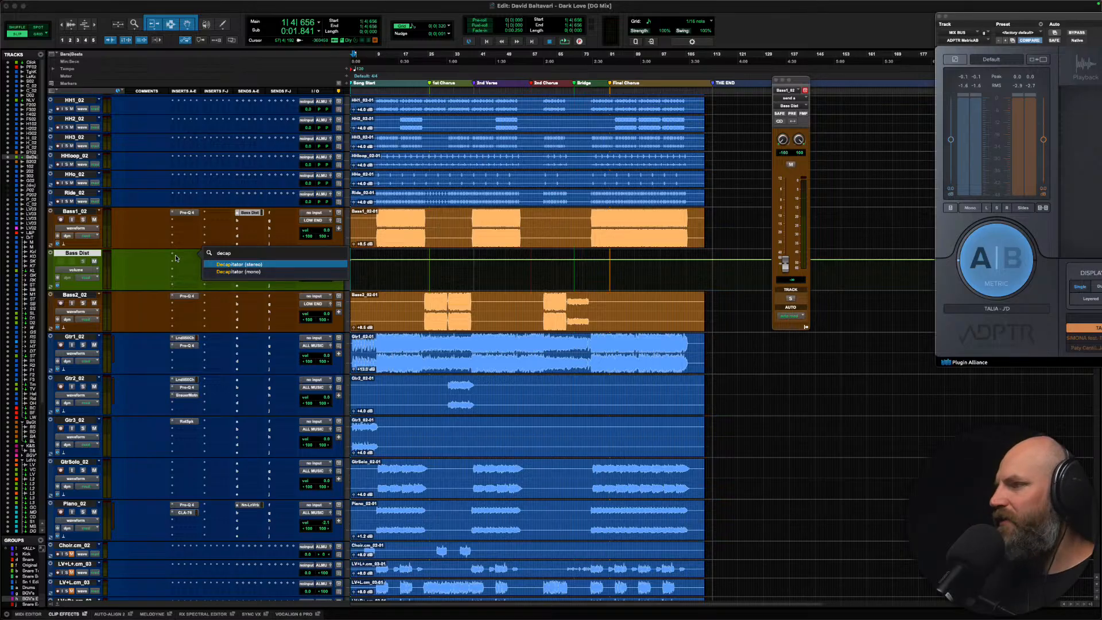
key(Return)
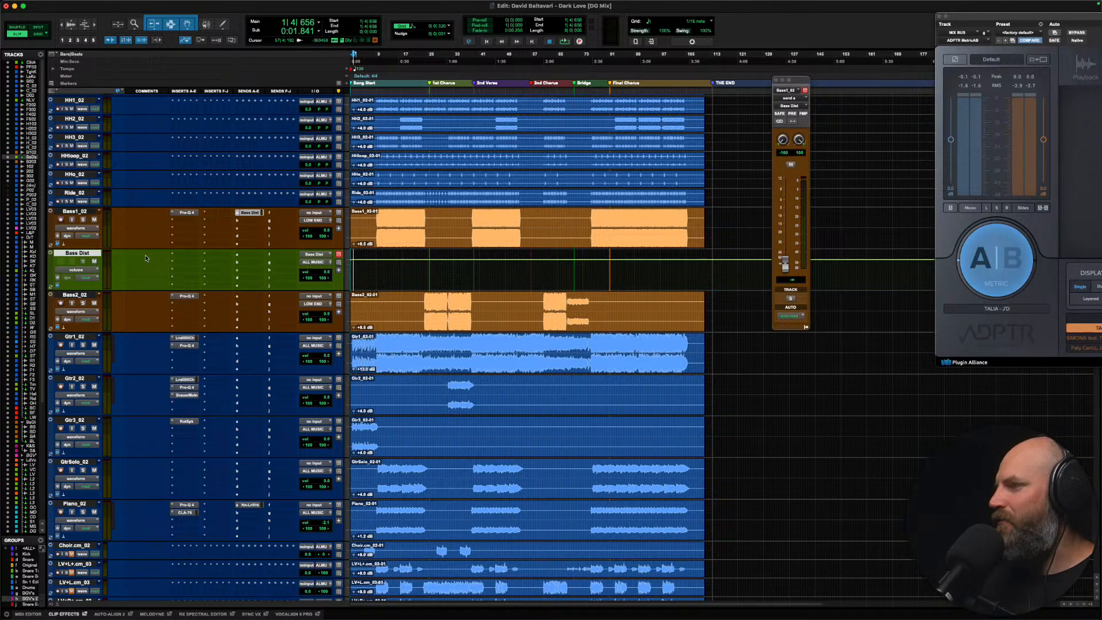
click(84, 212)
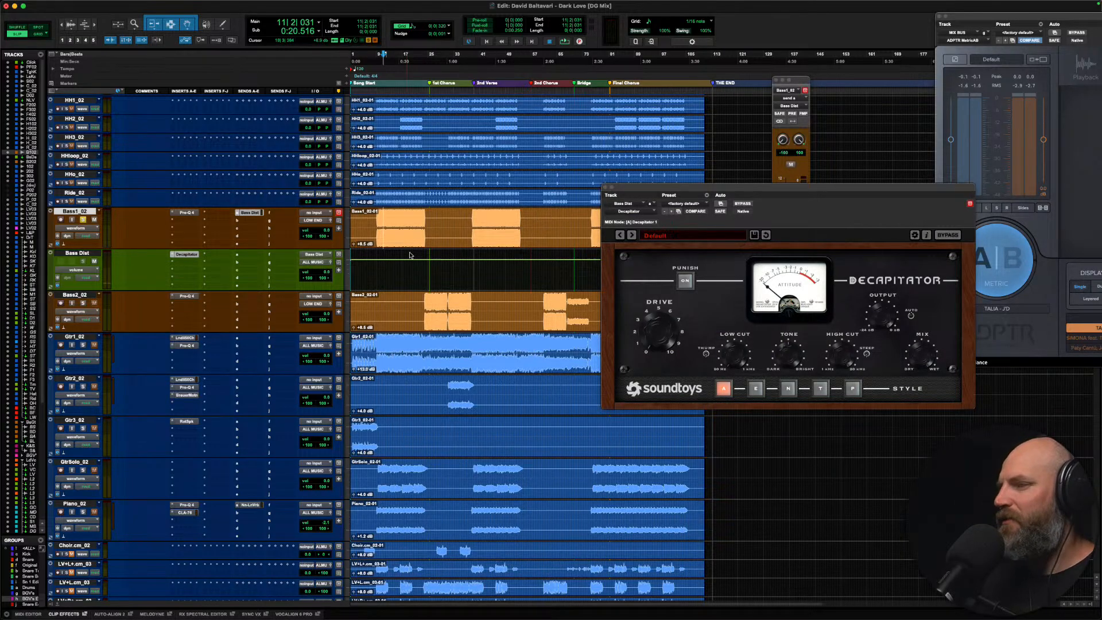
click(688, 282)
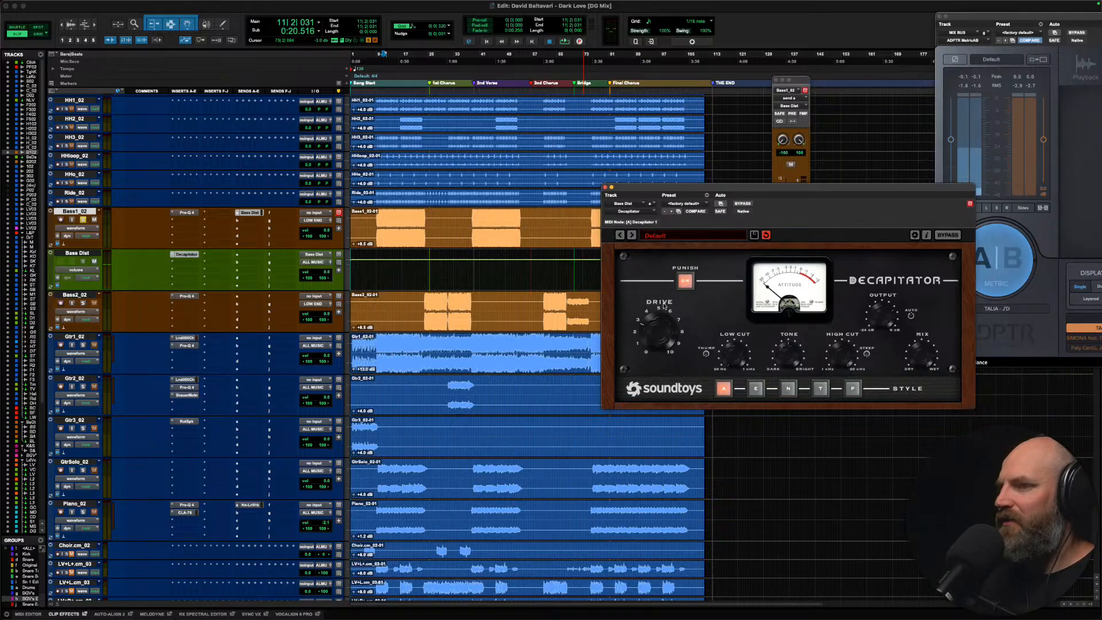
Step: Set Bass1_02's Bass Dist send to 0.0 dB and make it pre-fader, checking the signal in short playbacks
click(805, 172)
key(space)
click(723, 222)
key(space)
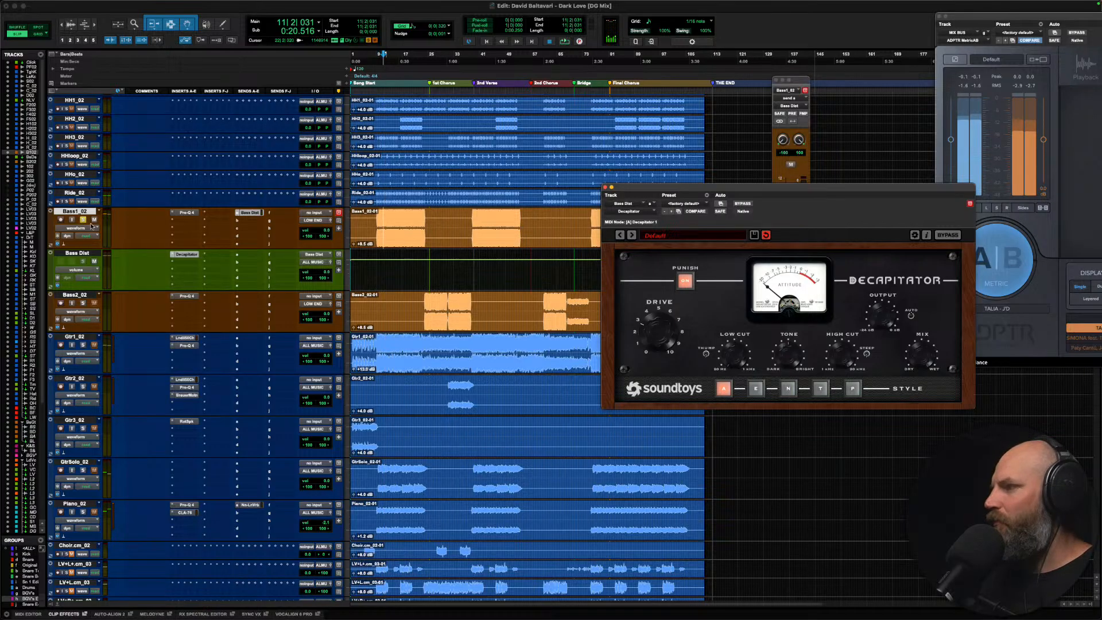
click(791, 114)
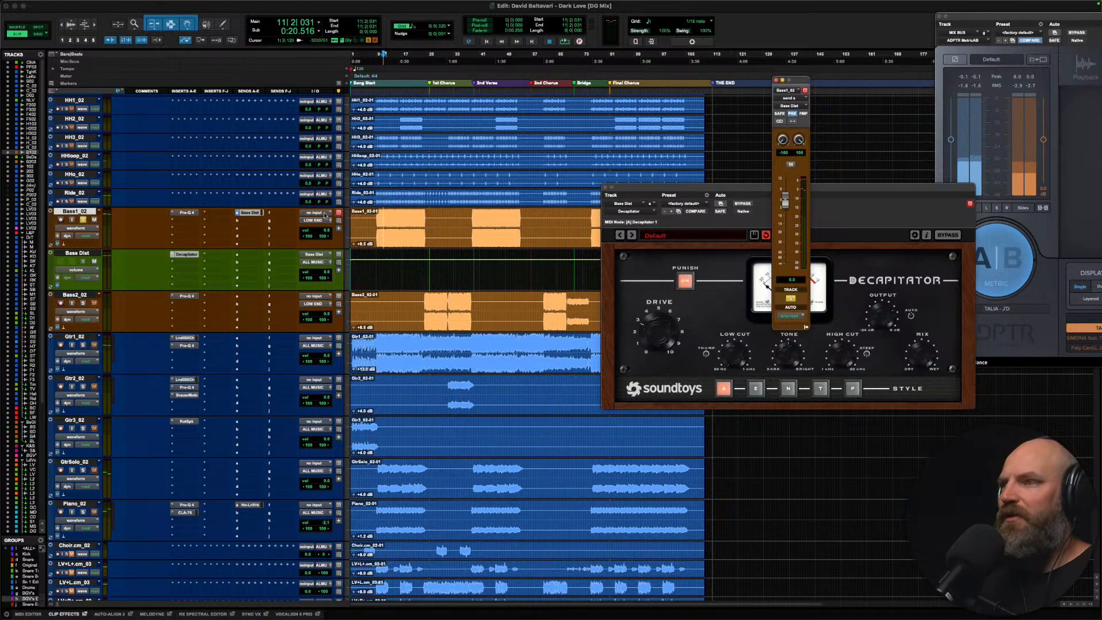
Step: Insert FabFilter Pro-Q 4 after Decapitator on Bass Dist and change its new low-shelf band to a low cut
click(183, 265)
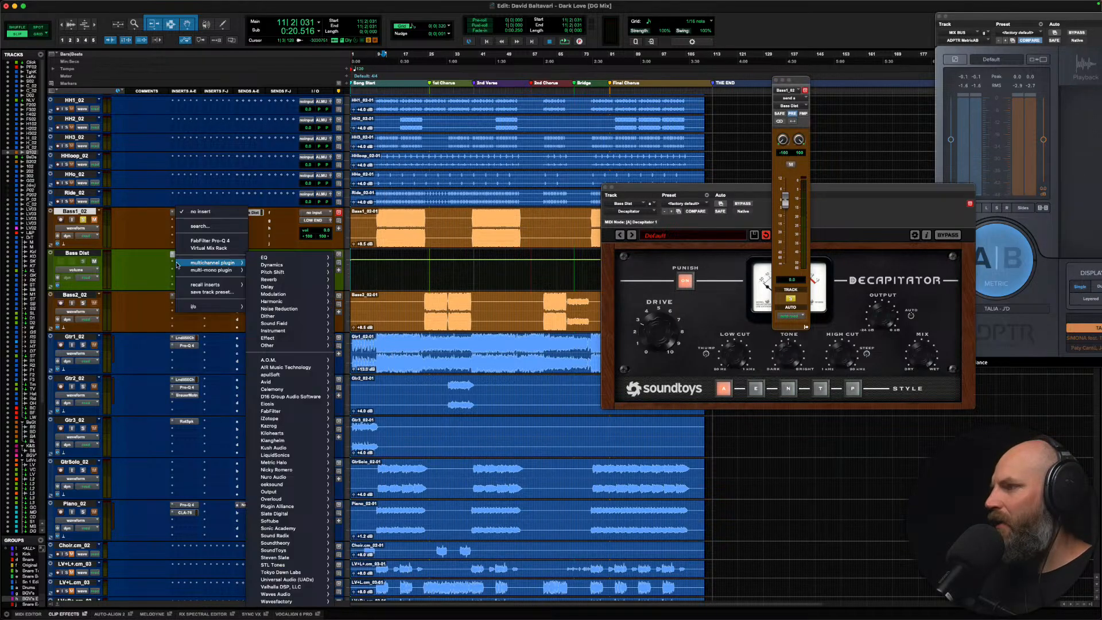
click(218, 246)
drag(691, 319, 666, 356)
right_click(696, 337)
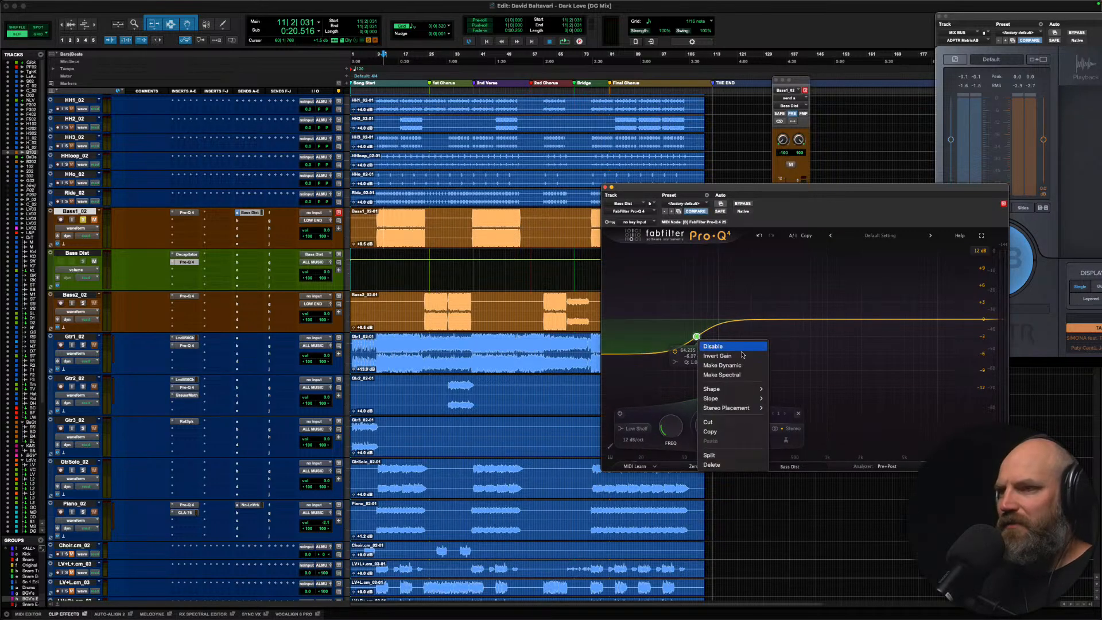
mouse_move(724, 389)
click(780, 408)
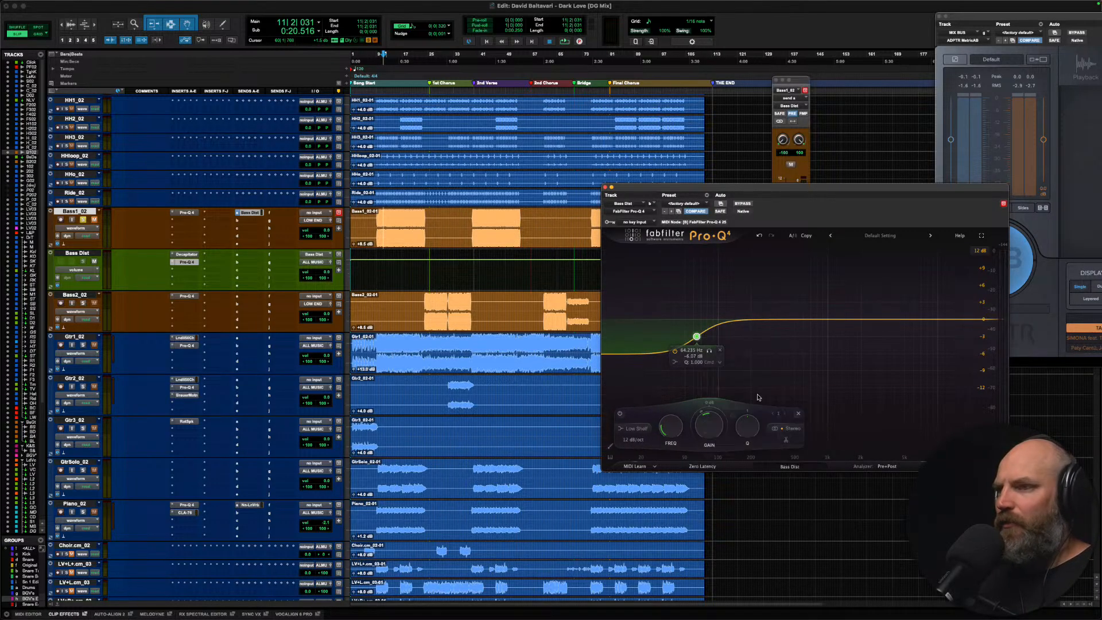
Step: Raise the low cut's frequency and, during playback, add a wide bell cut of about 8.6 dB near 147 Hz
drag(696, 319, 735, 376)
key(space)
right_click(758, 320)
click(757, 320)
scroll(734, 376, down, 3)
scroll(733, 376, up, 2)
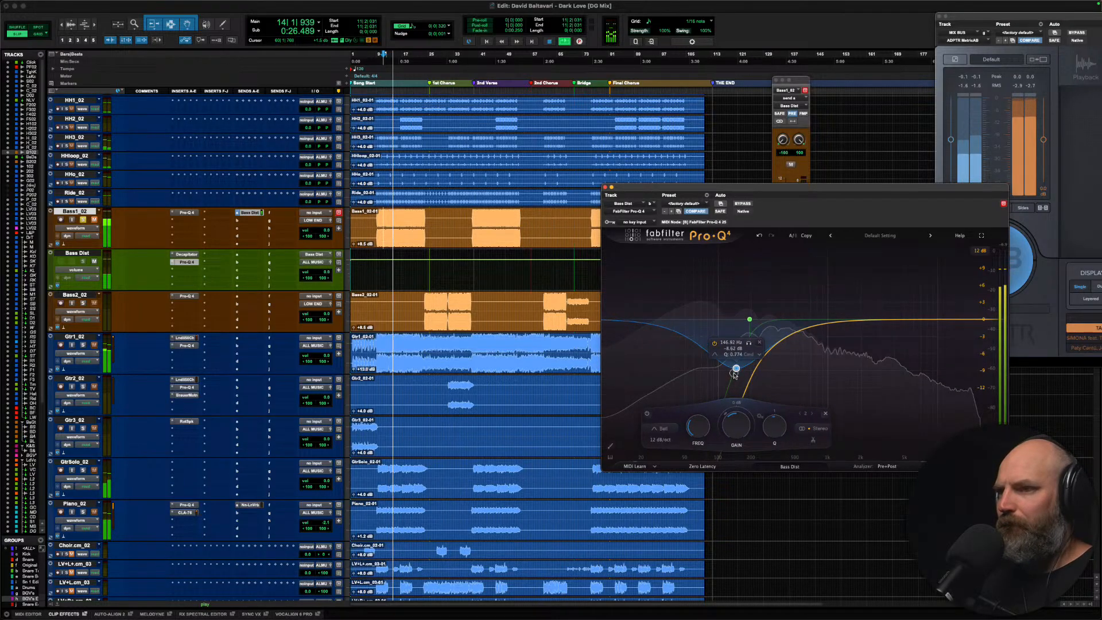
Step: Reopen Decapitator on Bass Dist and replay the soloed bass to judge the distorted signal
click(186, 254)
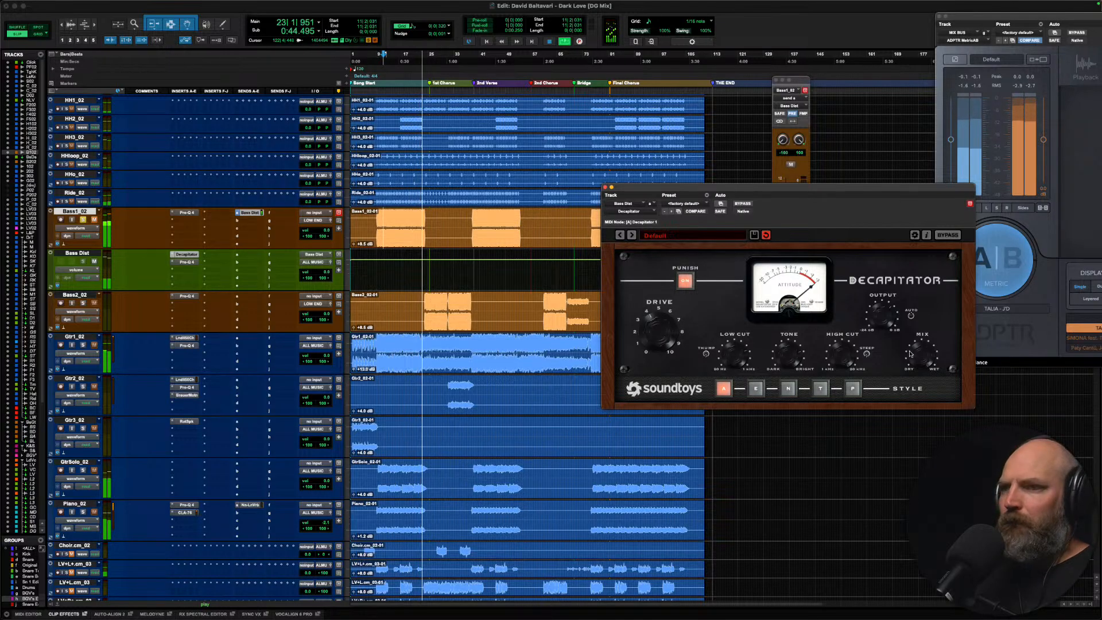
key(space)
key(space)
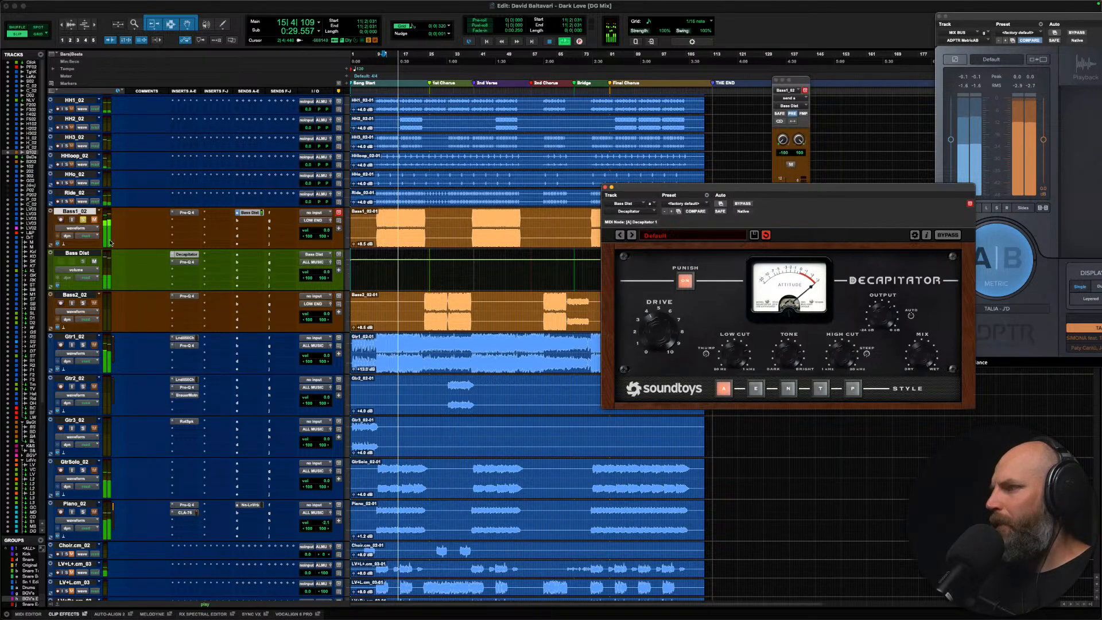
key(space)
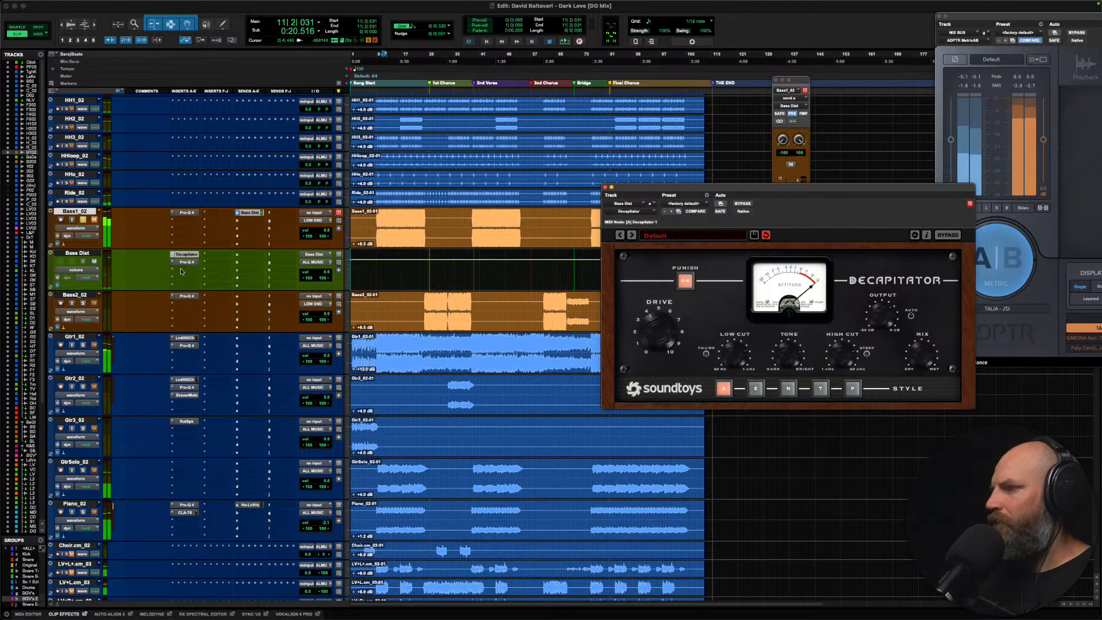
Step: Add a wide bell cut of about 6.7 dB near 3.1 kHz in Bass Dist's Pro-Q 4 and listen to it
click(186, 261)
drag(854, 320, 882, 365)
key(space)
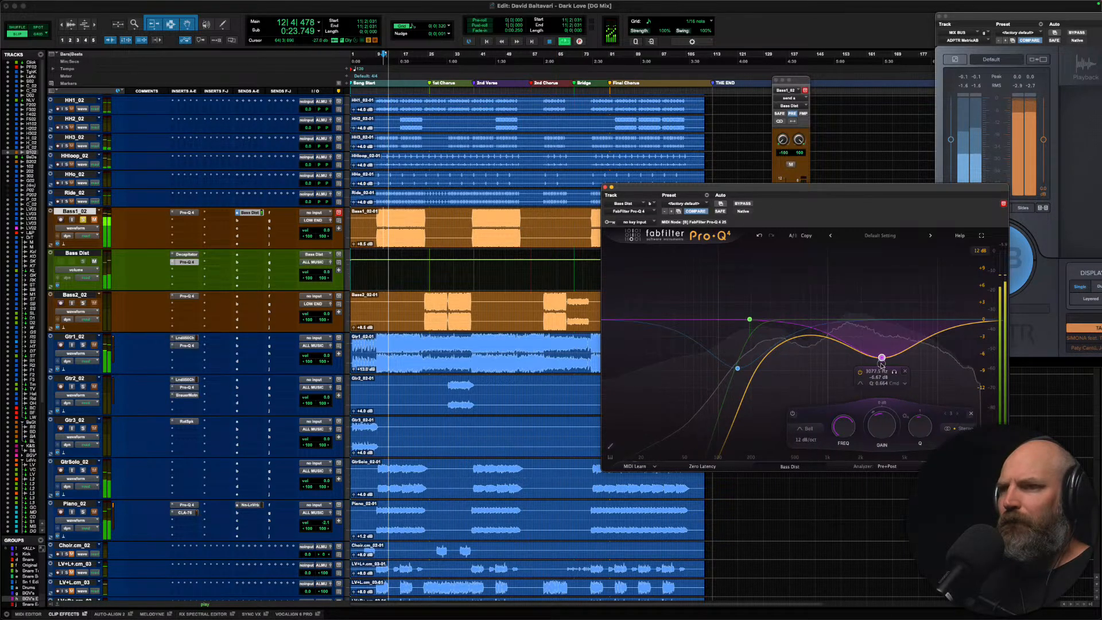
key(space)
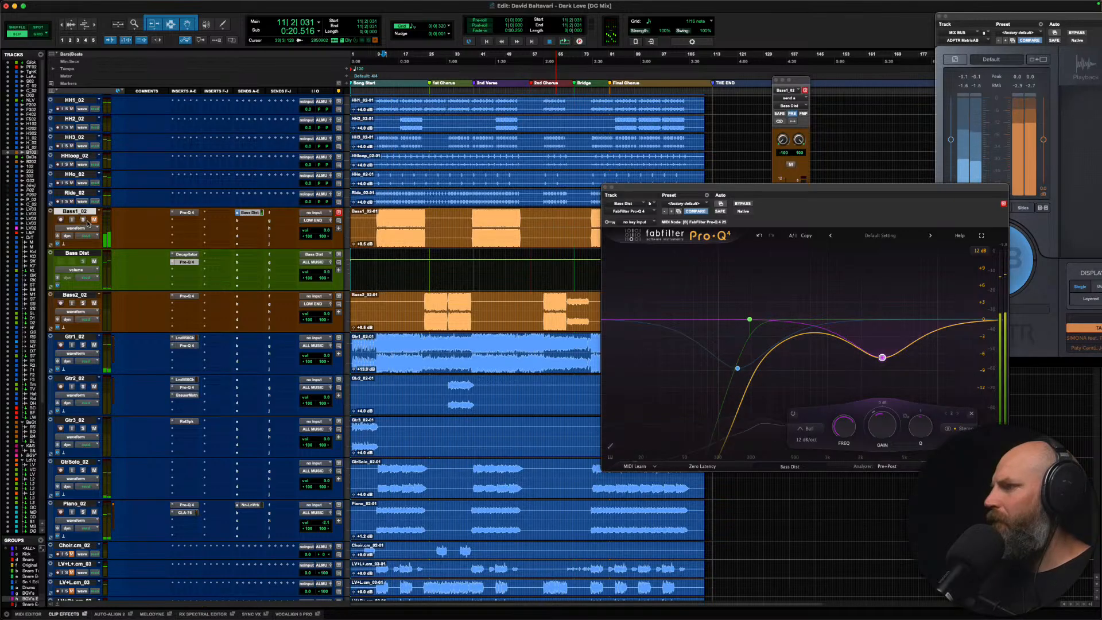
Step: Open Bass Dist's output fader and lower the track to about -7 dB while playing the bass
click(314, 261)
key(space)
drag(784, 273, 785, 224)
key(space)
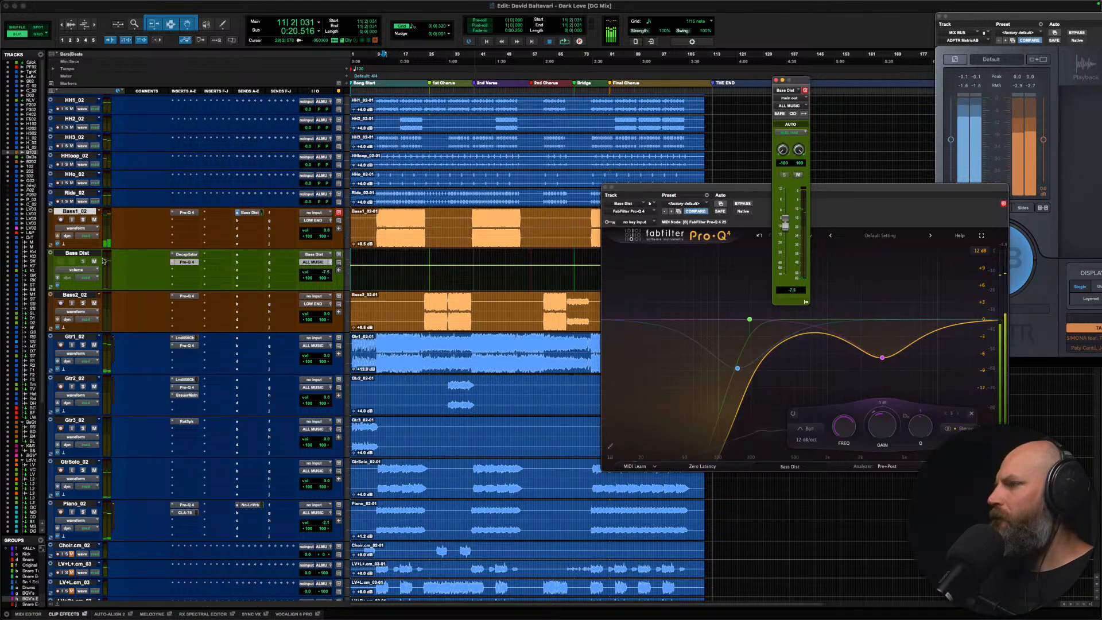
Step: Add another bell cut just below Bass Dist's 3 kHz cut and reduce the low bell to about -5.6 dB near 137 Hz with a narrower Q
click(189, 263)
click(188, 263)
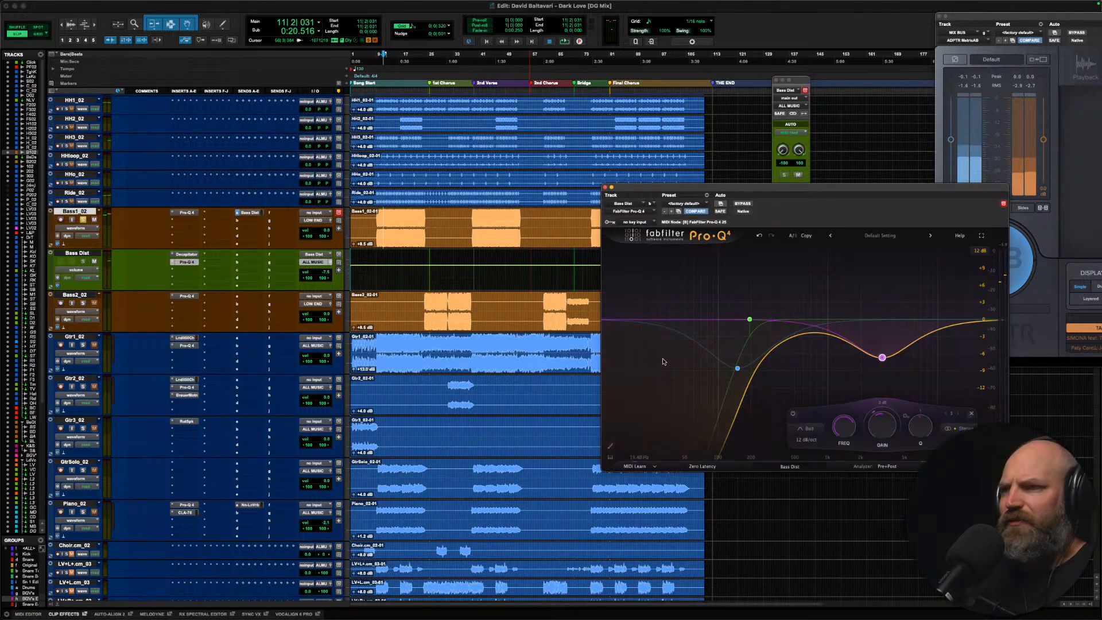
click(862, 346)
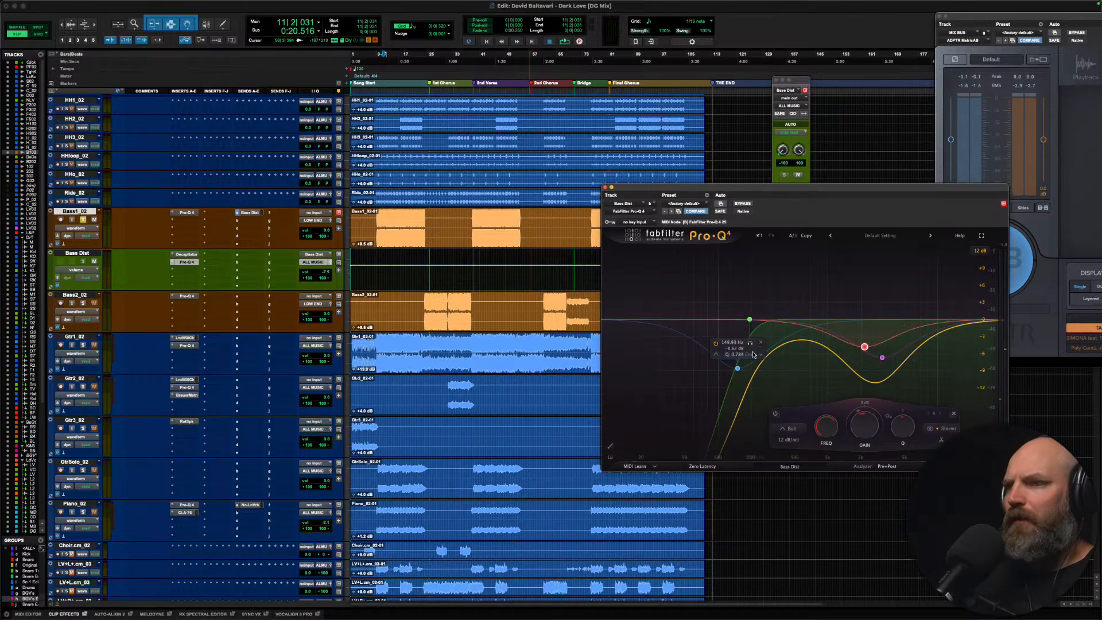
drag(740, 368, 732, 351)
scroll(736, 351, up, 3)
key(space)
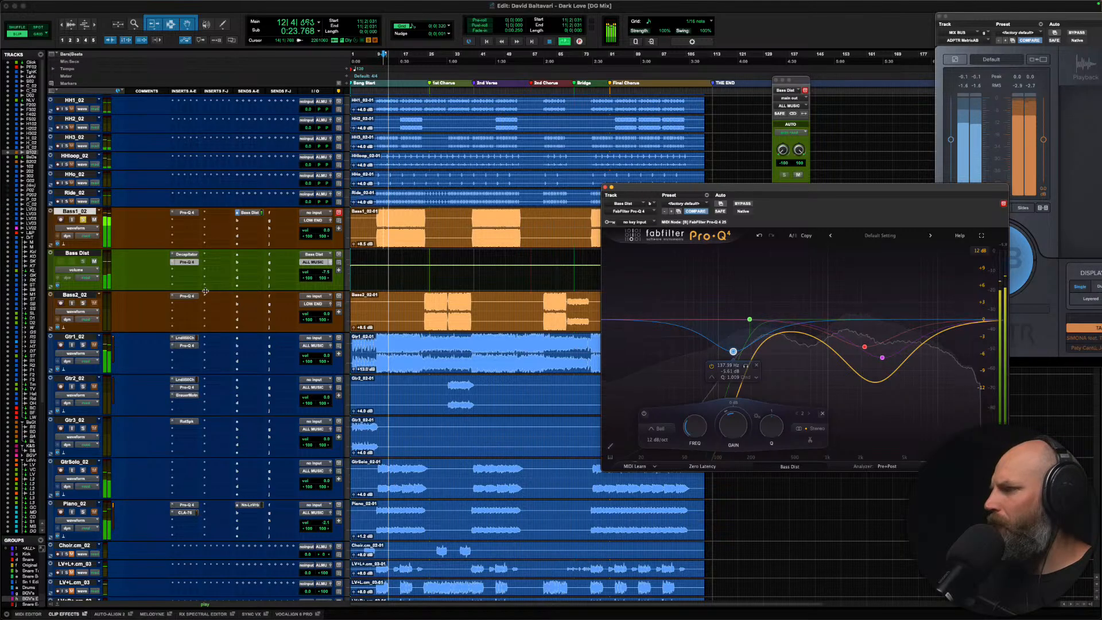
Step: Raise Bass Dist's output fader to about -3 dB during playback of the soloed bass
click(330, 262)
click(330, 262)
drag(785, 226, 784, 214)
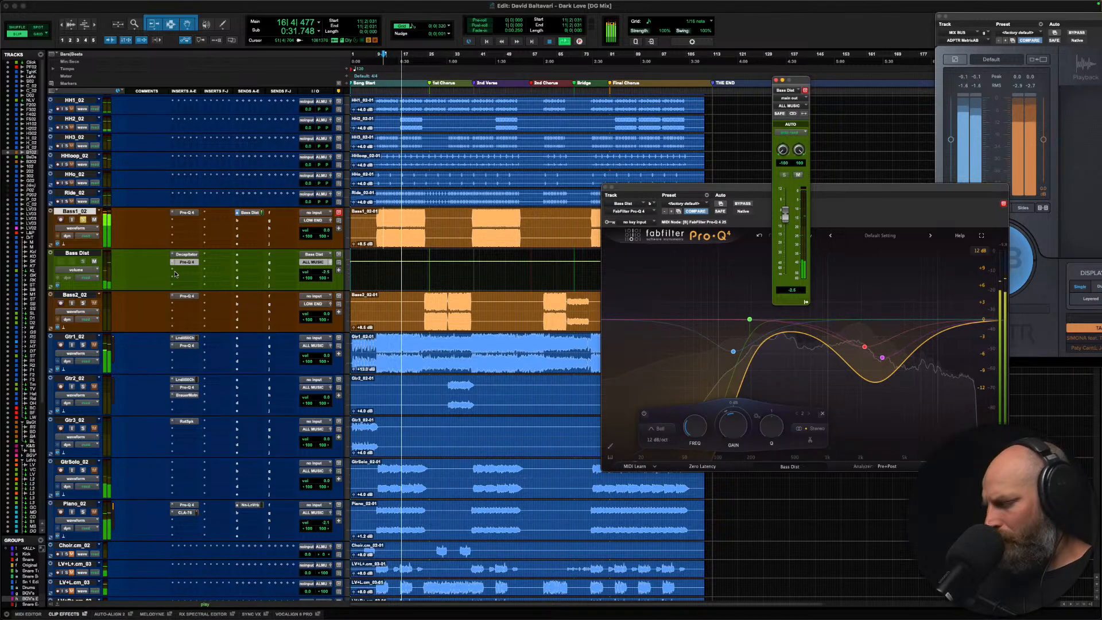
key(space)
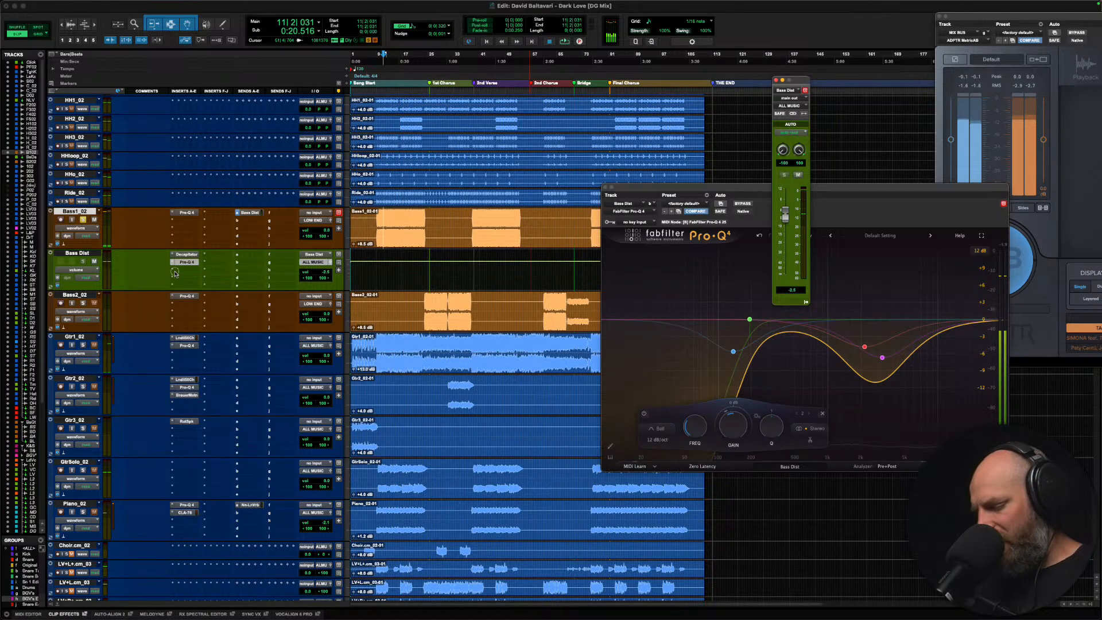
Step: Insert the stereo MannyM Delay plugin after Pro-Q 4 on Bass Dist and change its linked left and right delay times
click(175, 273)
text(manny)
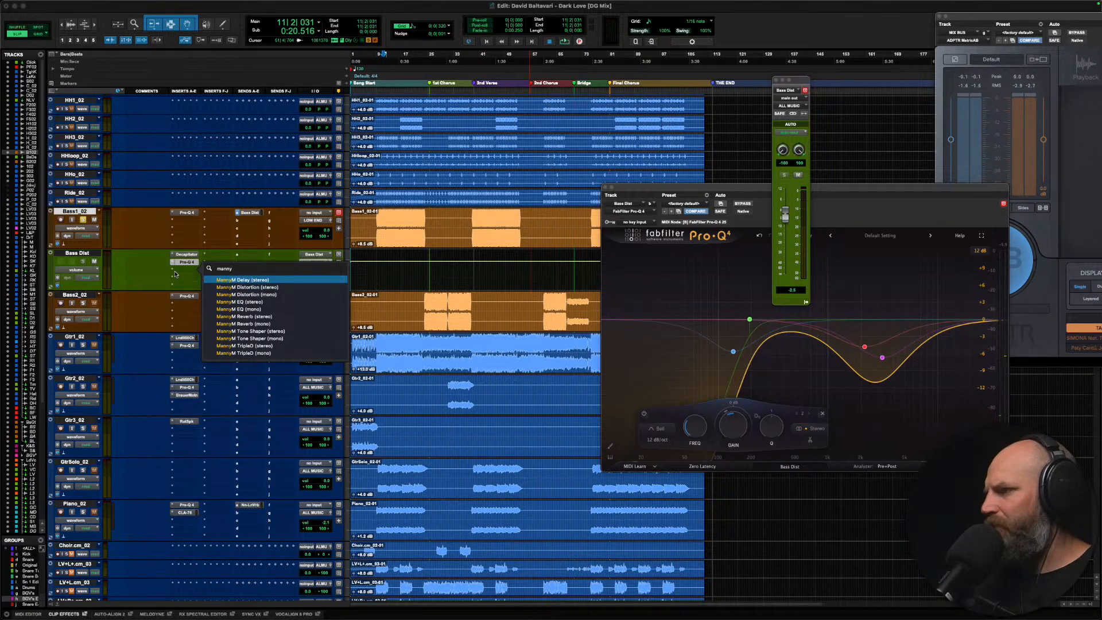
key(Escape)
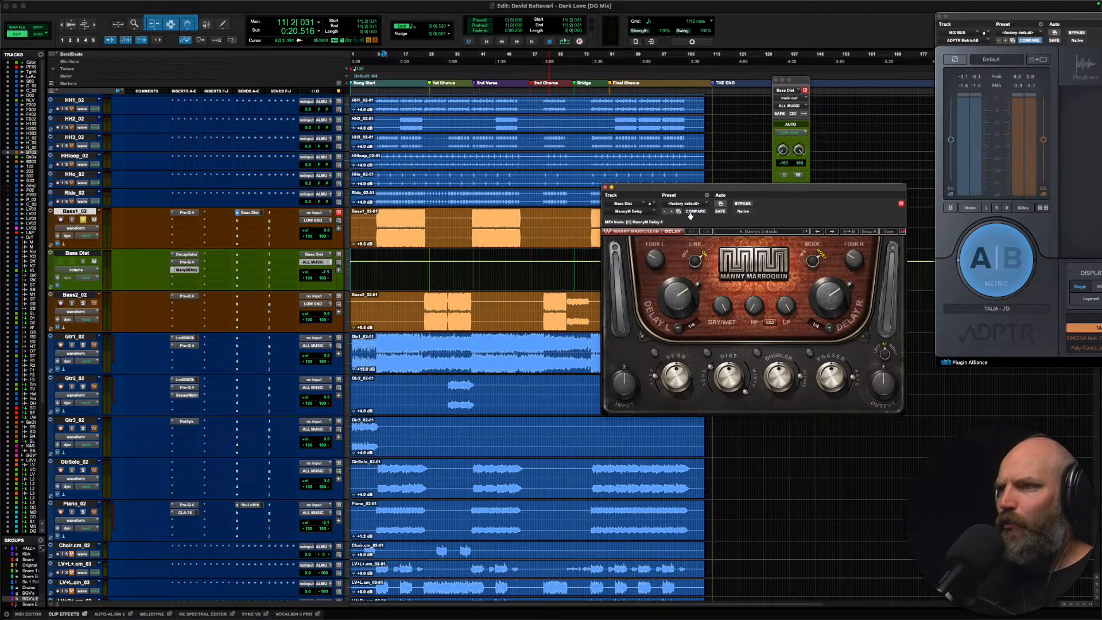
drag(698, 188, 516, 189)
drag(499, 315, 491, 310)
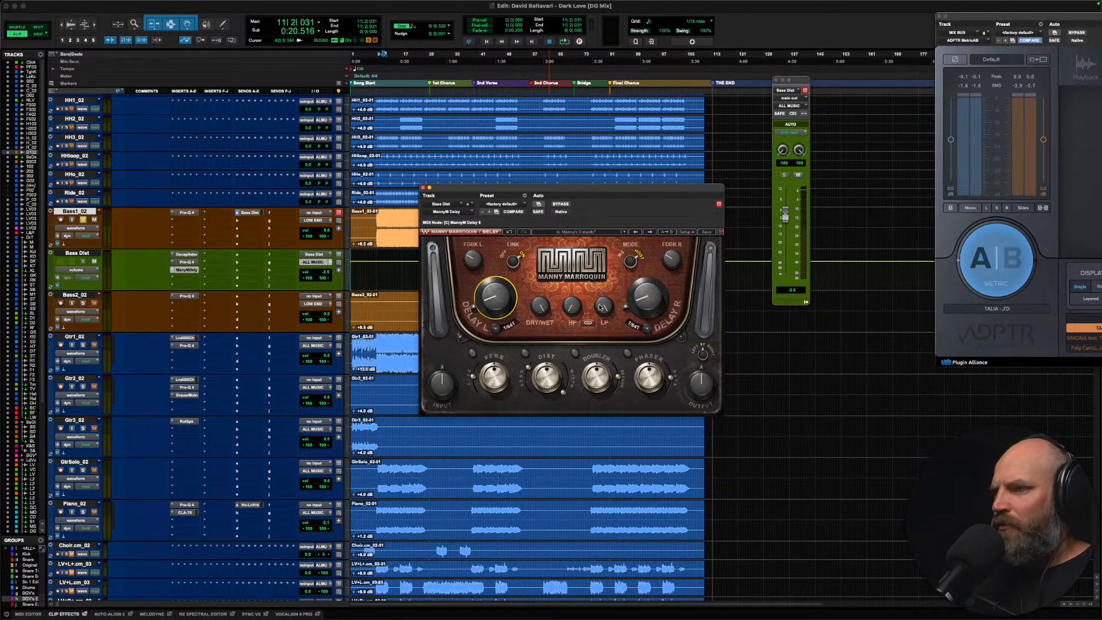
Step: Enable MannyM Delay's Phaser, adjust its amount during playback, and compare the effect with the plugin bypassed
click(627, 353)
key(space)
click(650, 381)
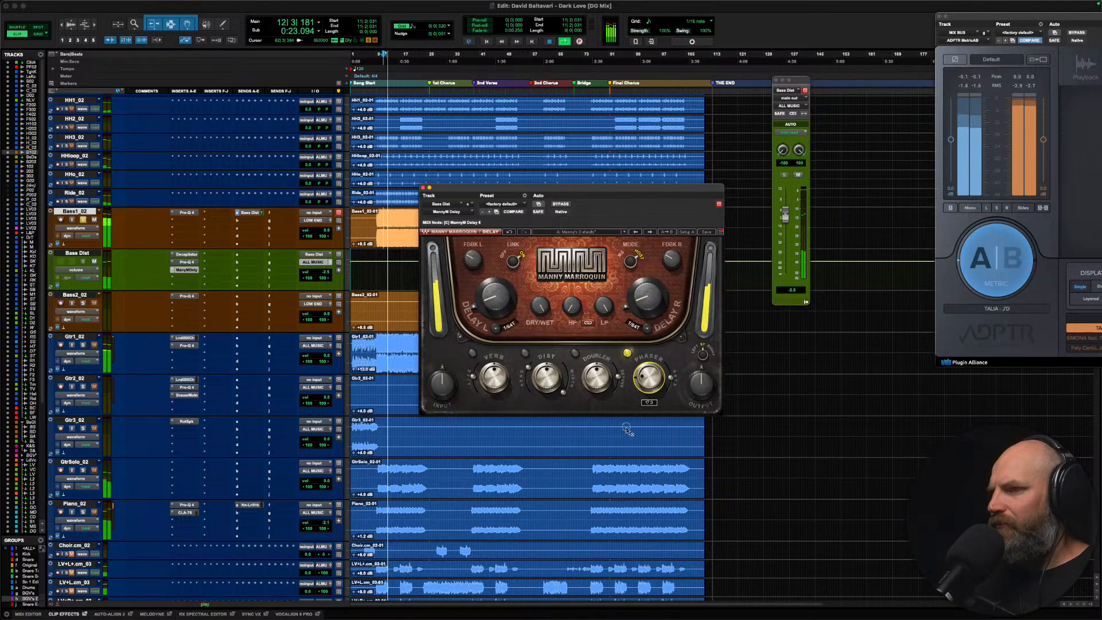
drag(624, 414, 623, 417)
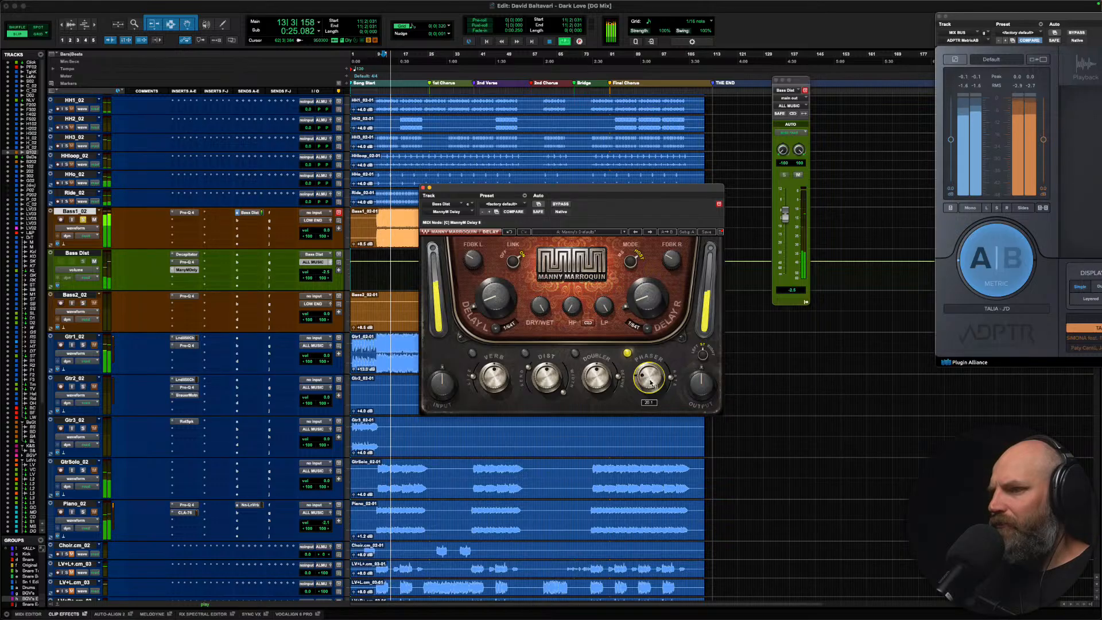
click(561, 204)
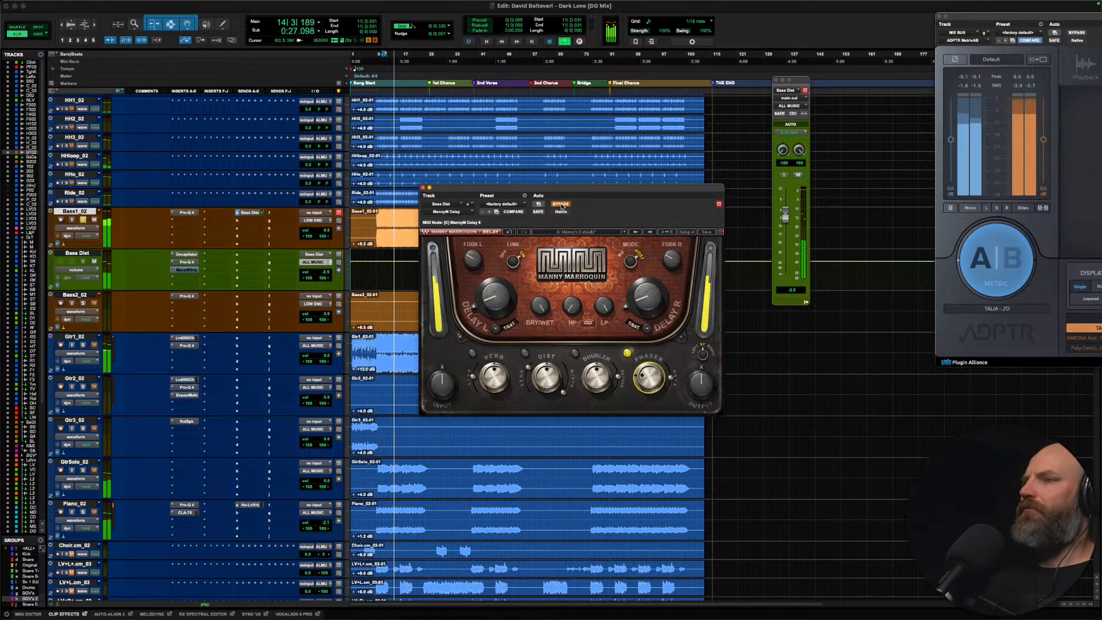
click(561, 204)
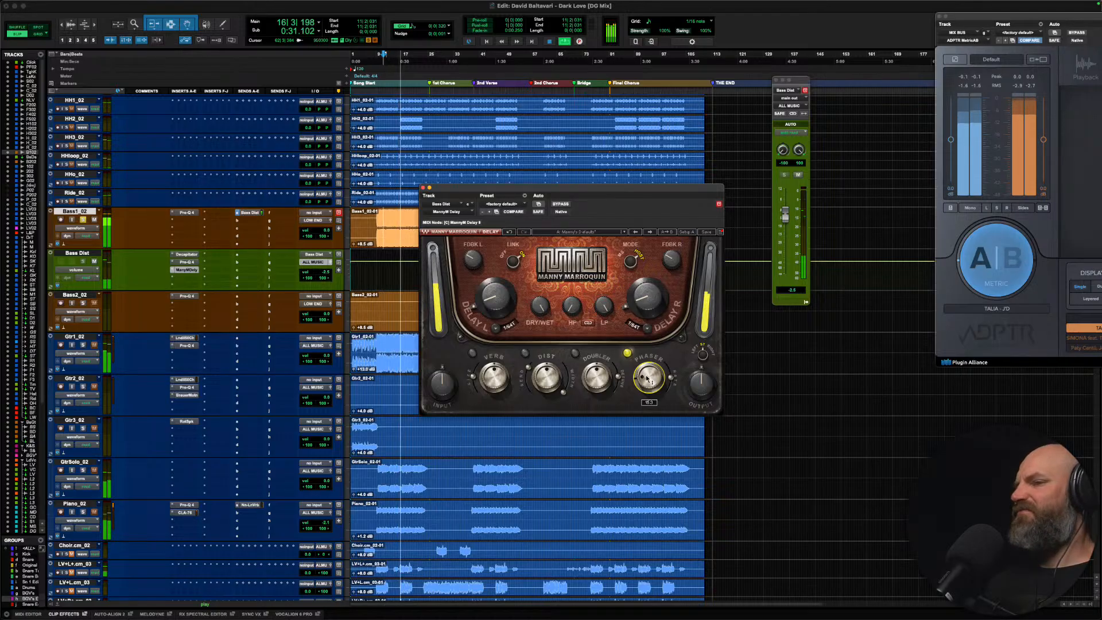
Step: Enable and raise MannyM Delay's Doubler amount, and compare the combined effect with the plugin bypassed
drag(597, 376, 599, 365)
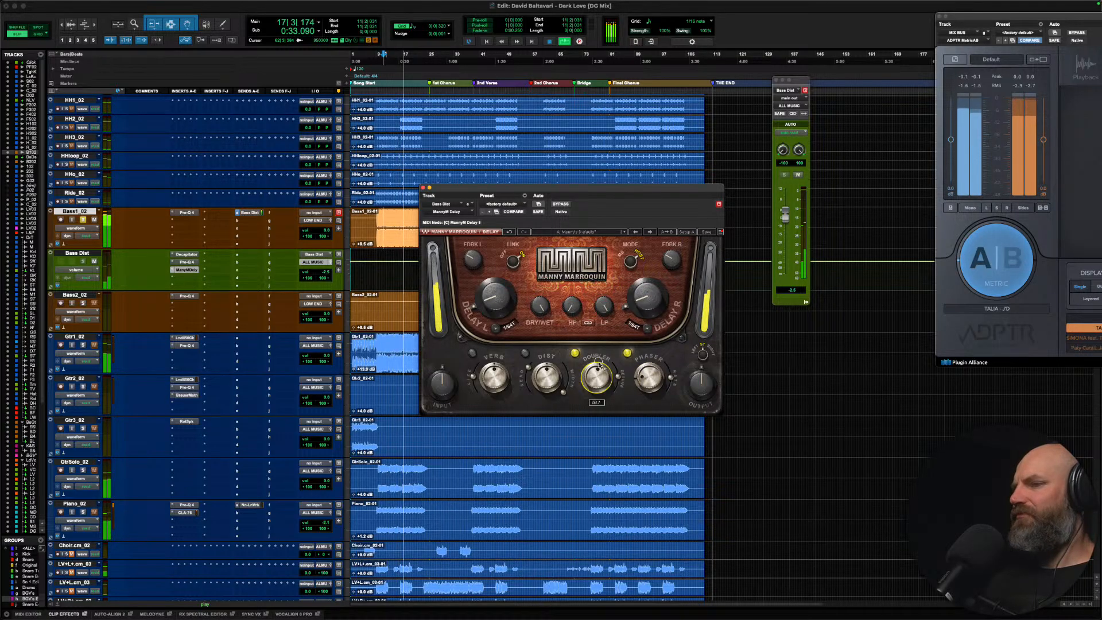
drag(595, 319, 587, 281)
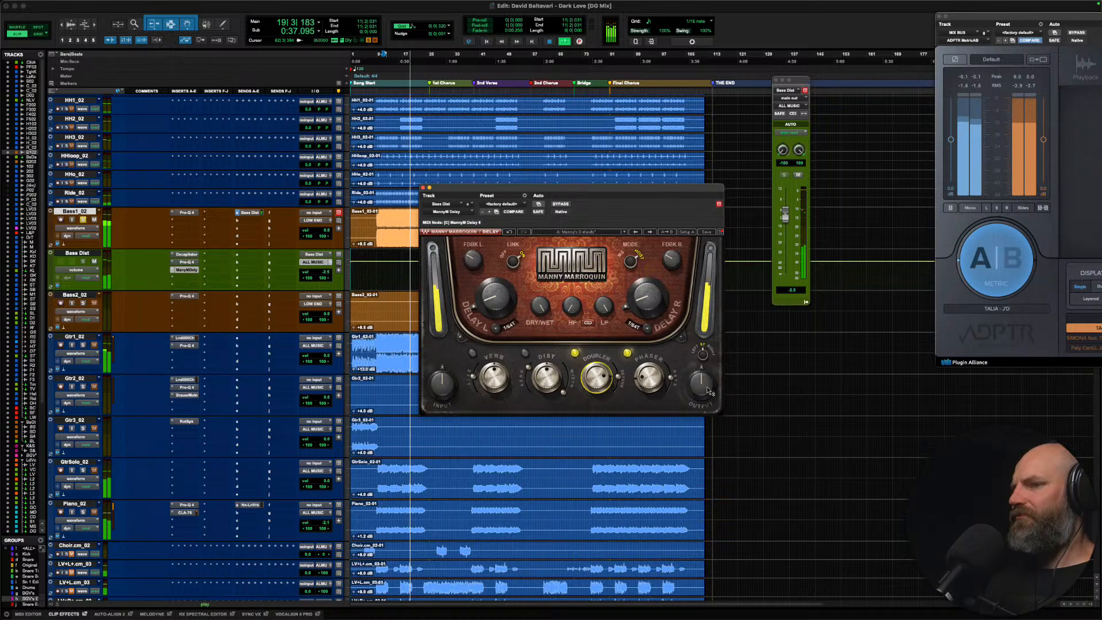
click(565, 205)
click(565, 205)
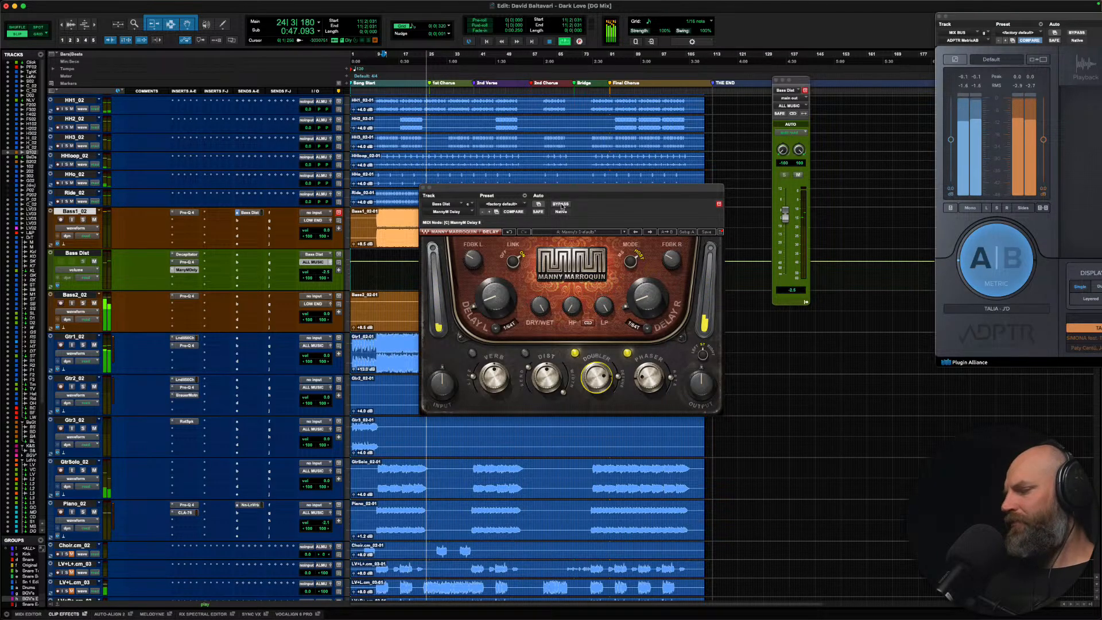
Step: Lower Bass Dist's output fader to about -9 dB during playback and close its MannyM Delay window
key(space)
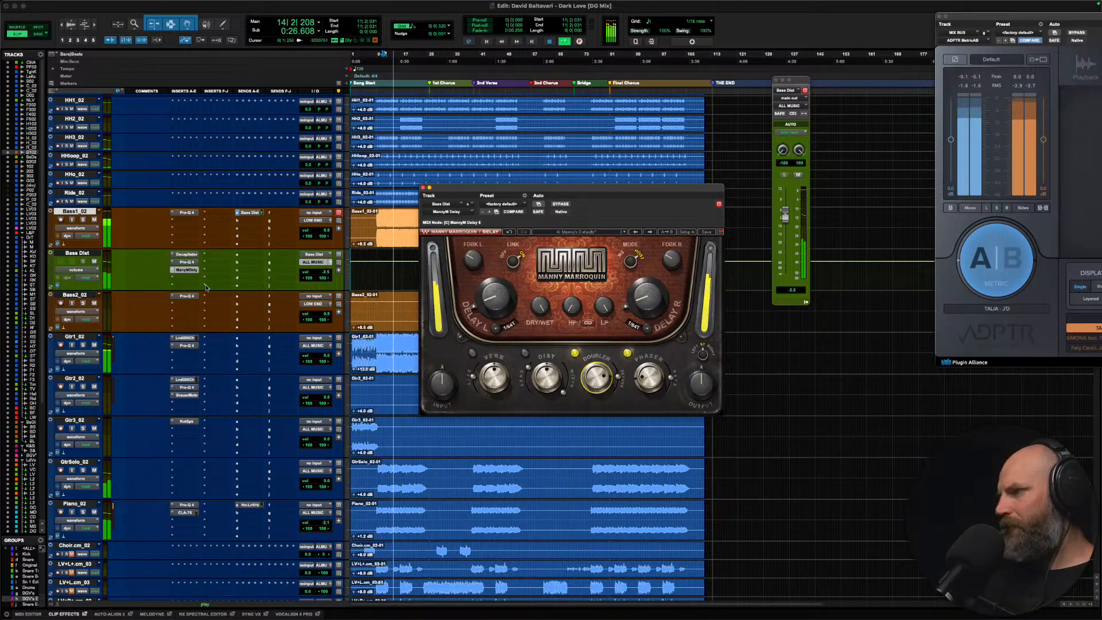
double_click(331, 264)
mouse_move(785, 214)
mouse_down()
mouse_move(786, 276)
mouse_move(784, 225)
mouse_up()
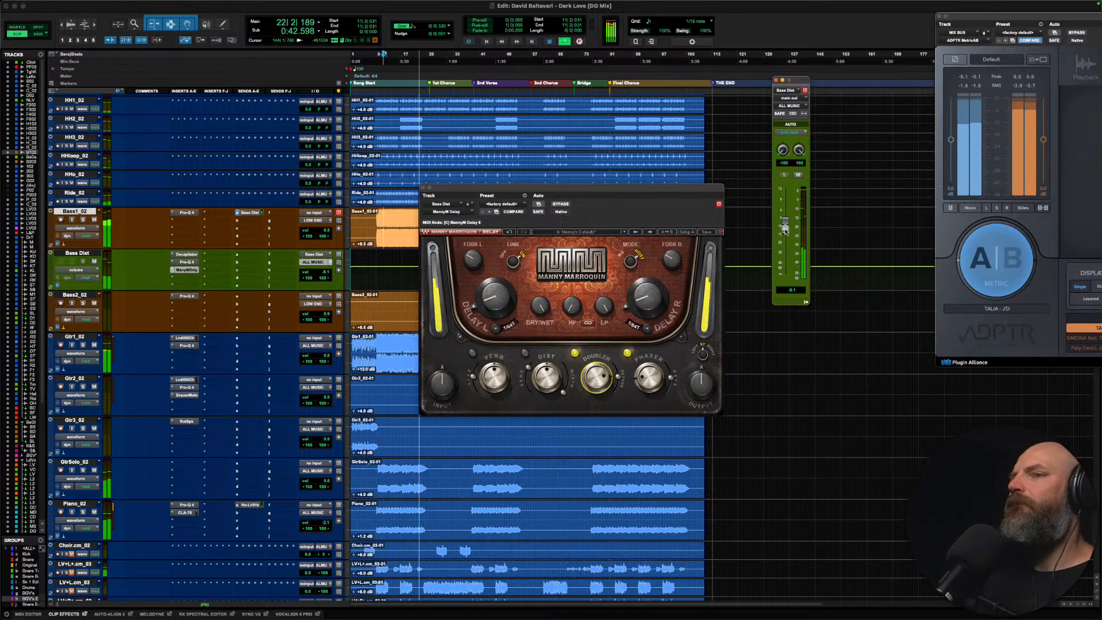
click(423, 188)
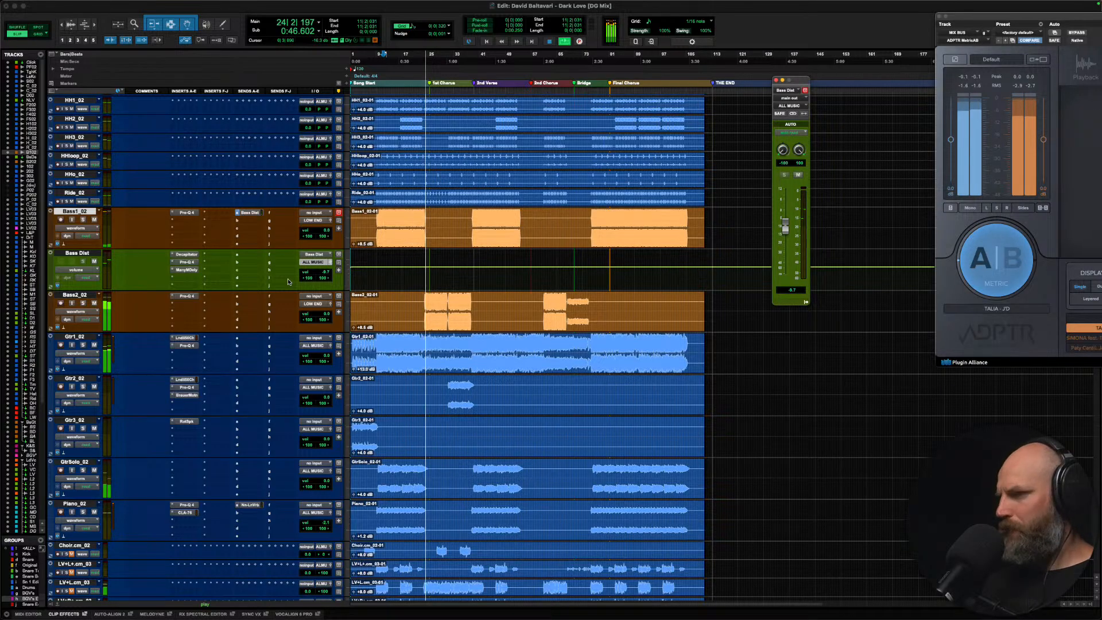
Step: Find the drum fill before the 1st Chorus on DrFill_02 and play that section
scroll(414, 287, up, 5)
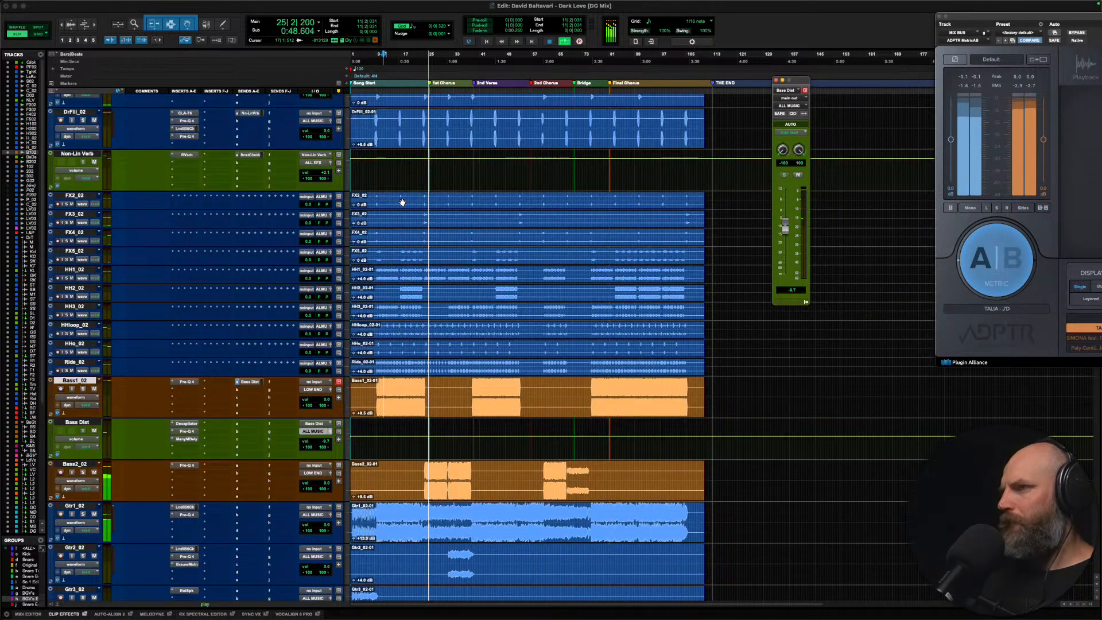
key(space)
click(420, 277)
key(t)
key(t)
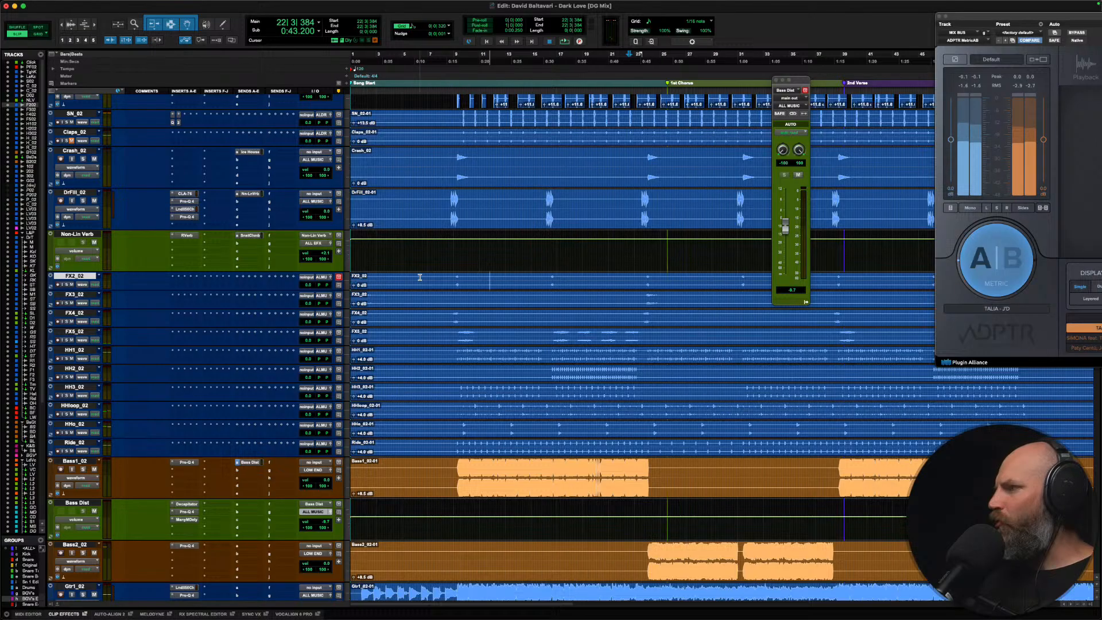
click(548, 201)
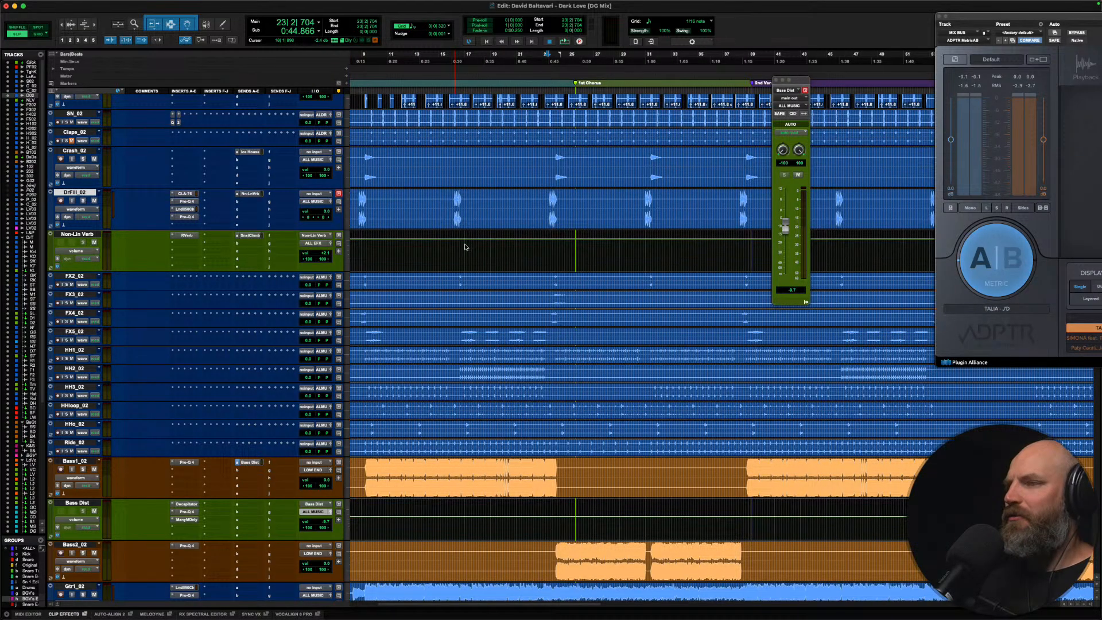
key(space)
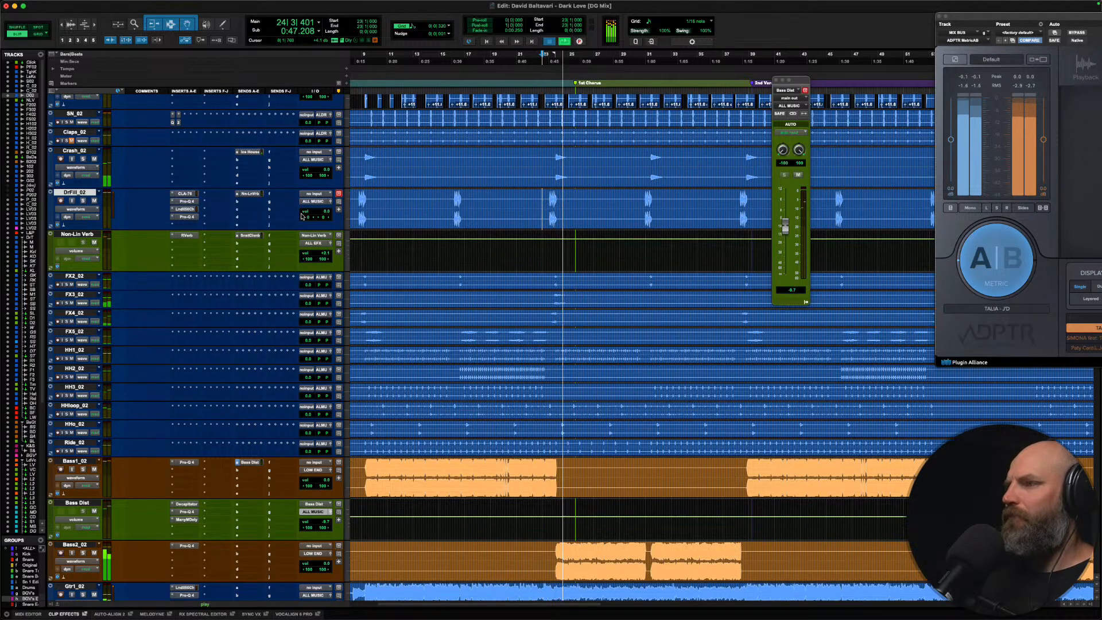
key(space)
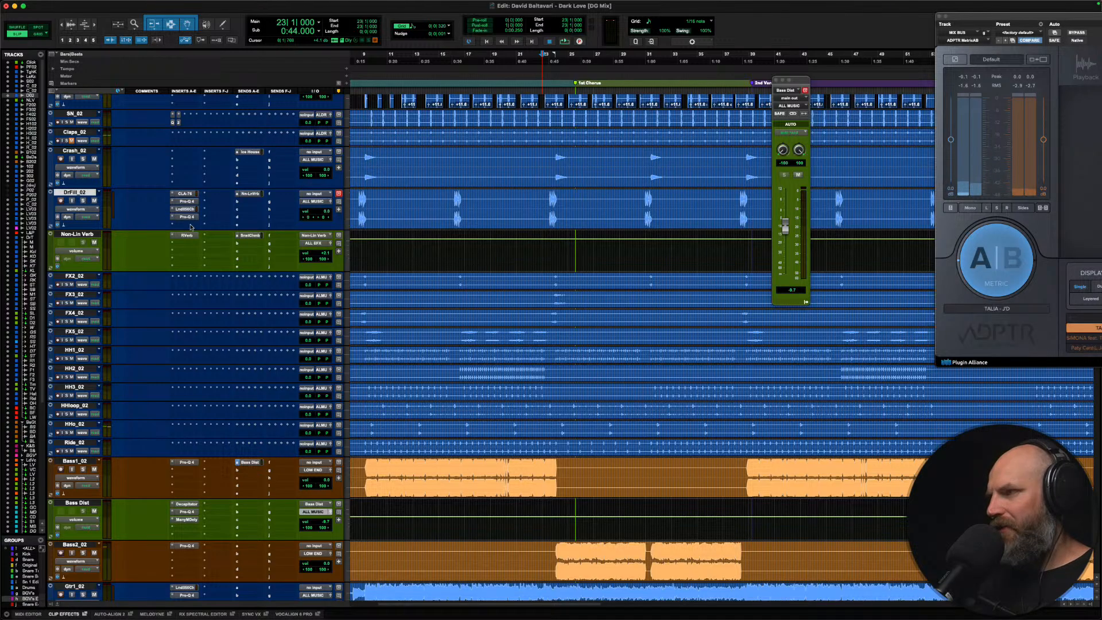
Step: Insert Abbey Road The King's Microphones (stereo) after the last Pro-Q 4 on DrFill_02 and move its window clear of the drum fills
click(175, 227)
text(king)
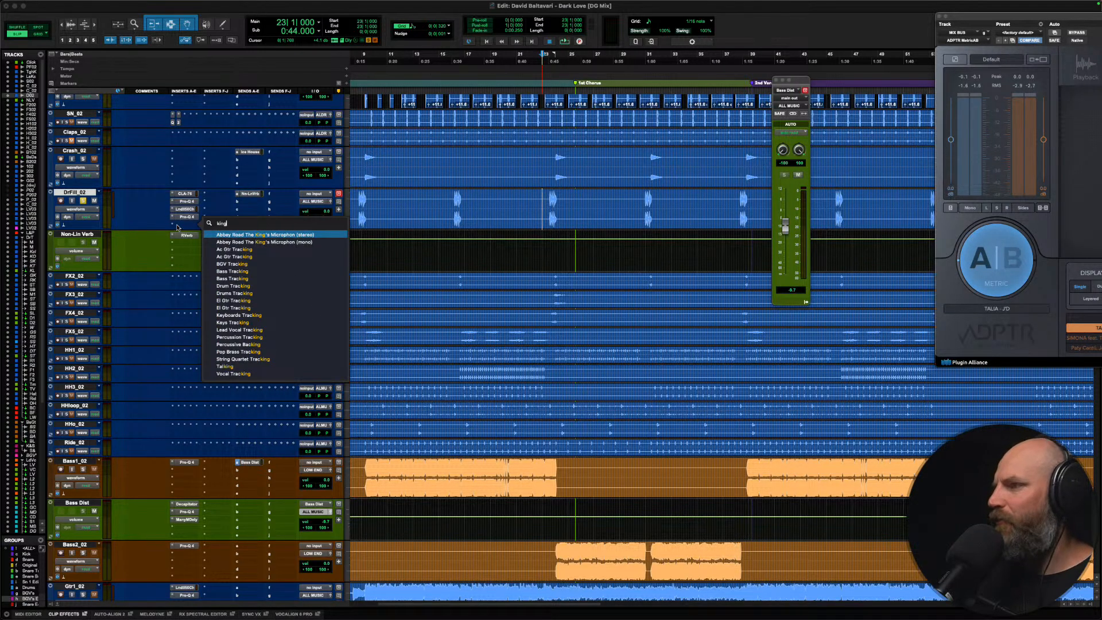
key(Return)
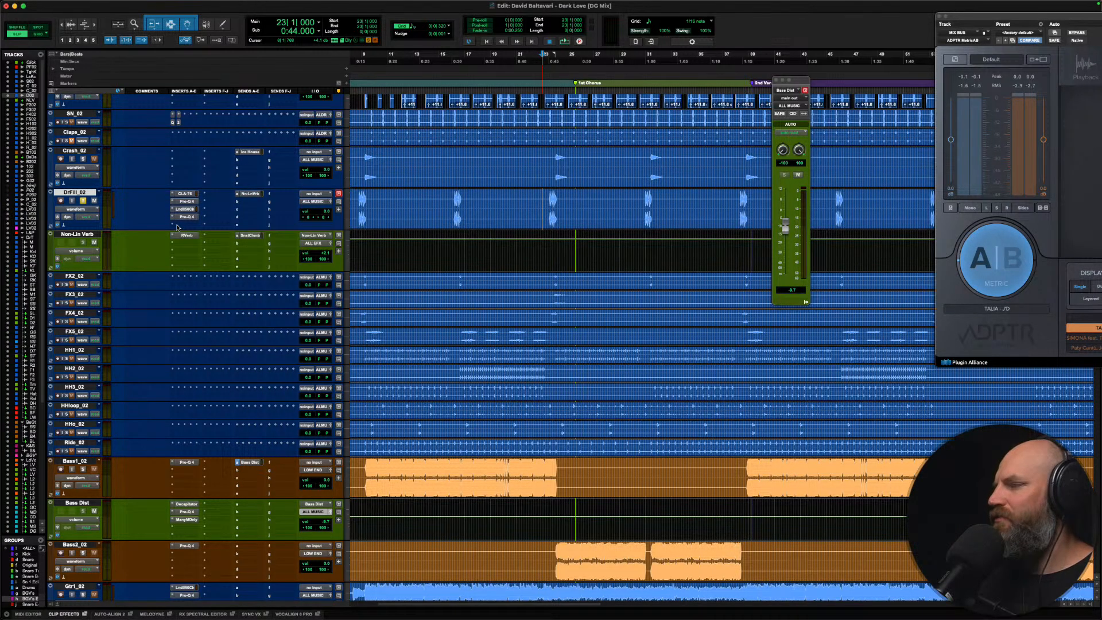
key(space)
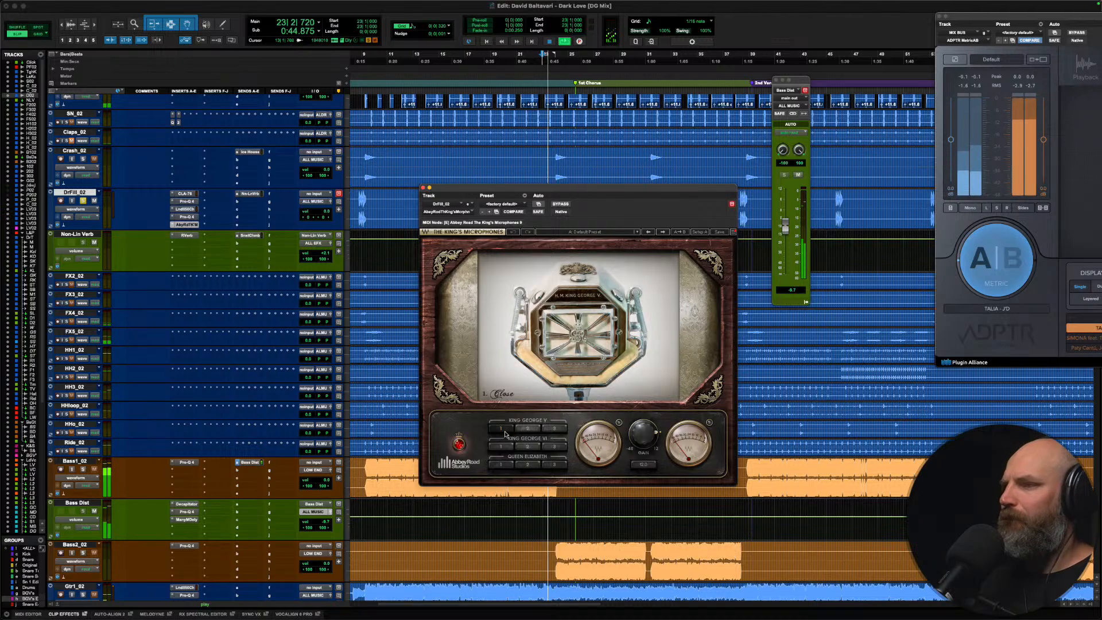
drag(535, 188, 542, 280)
key(space)
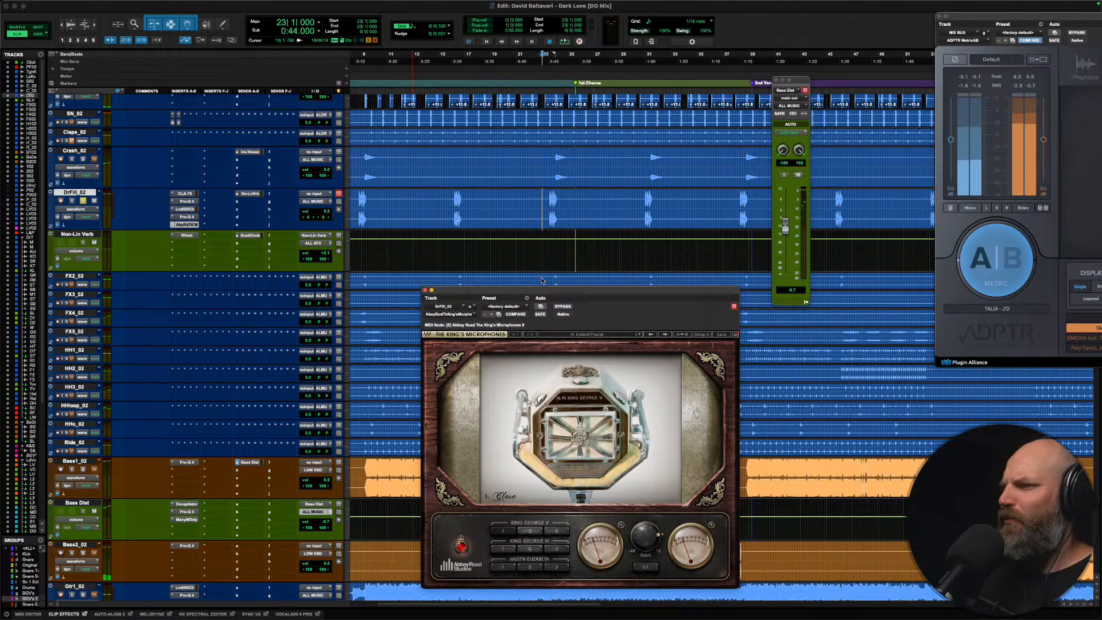
Step: Audition the King George V Natural setting on DrFill_02, compare it with the plugin bypassed, and switch to another King George V position
key(space)
click(555, 532)
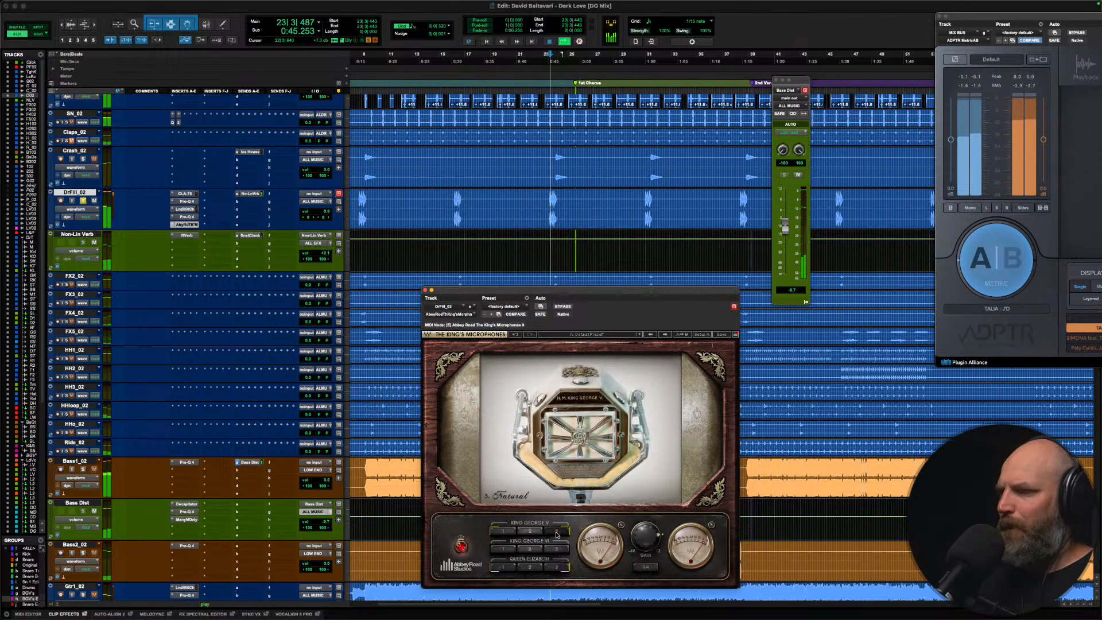
key(space)
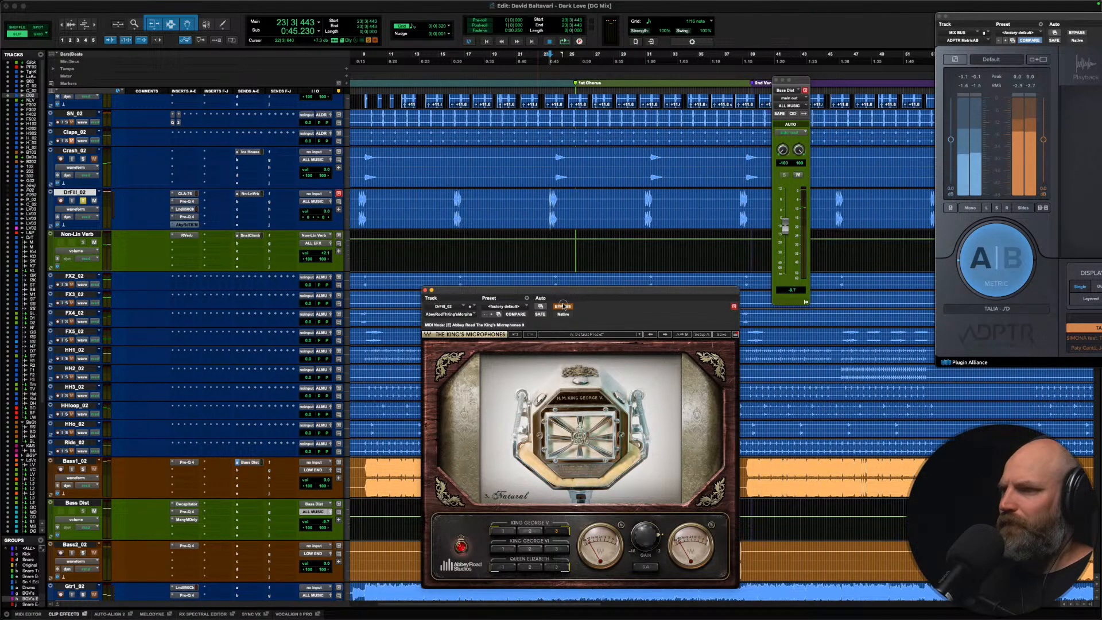
click(563, 306)
key(space)
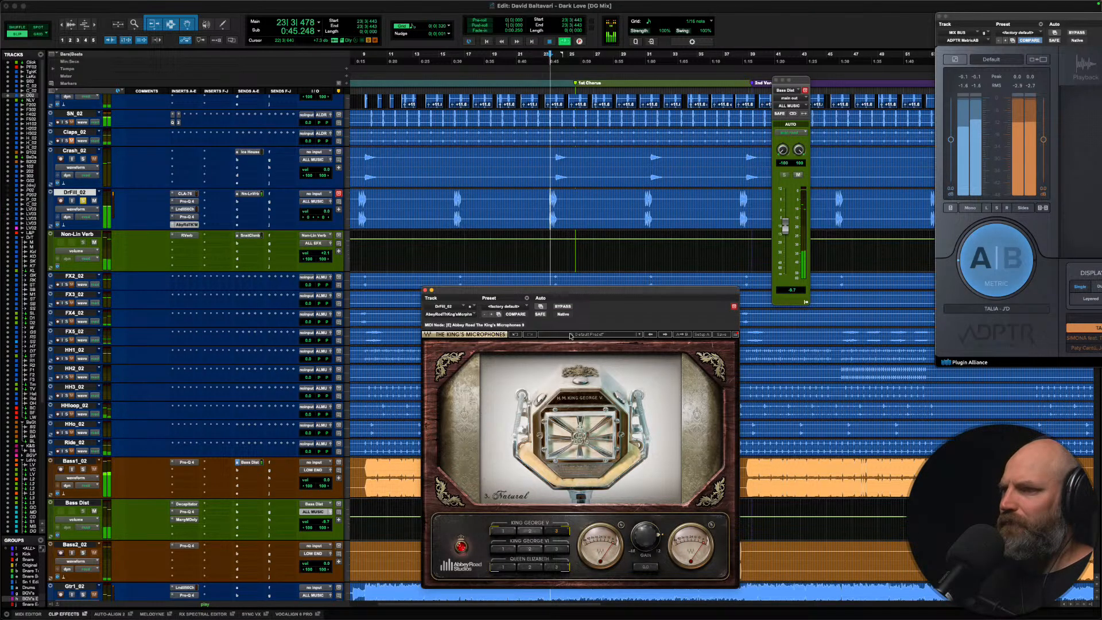
click(529, 532)
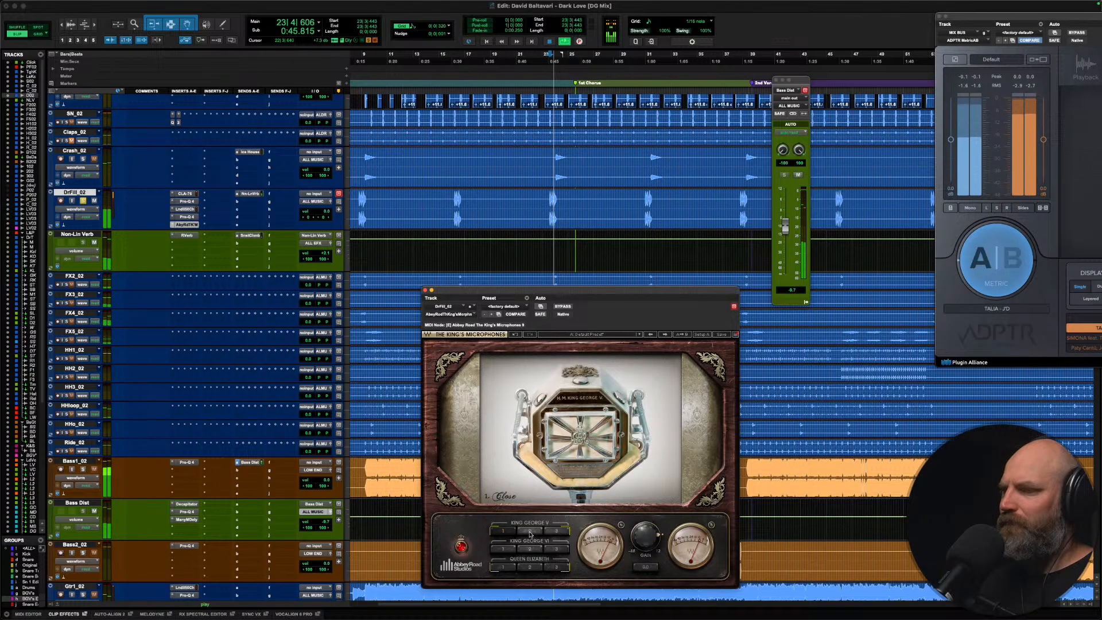
Step: Audition the Close and Natural positions of King George VI and all three Queen Elizabeth positions on the drum fill
click(506, 551)
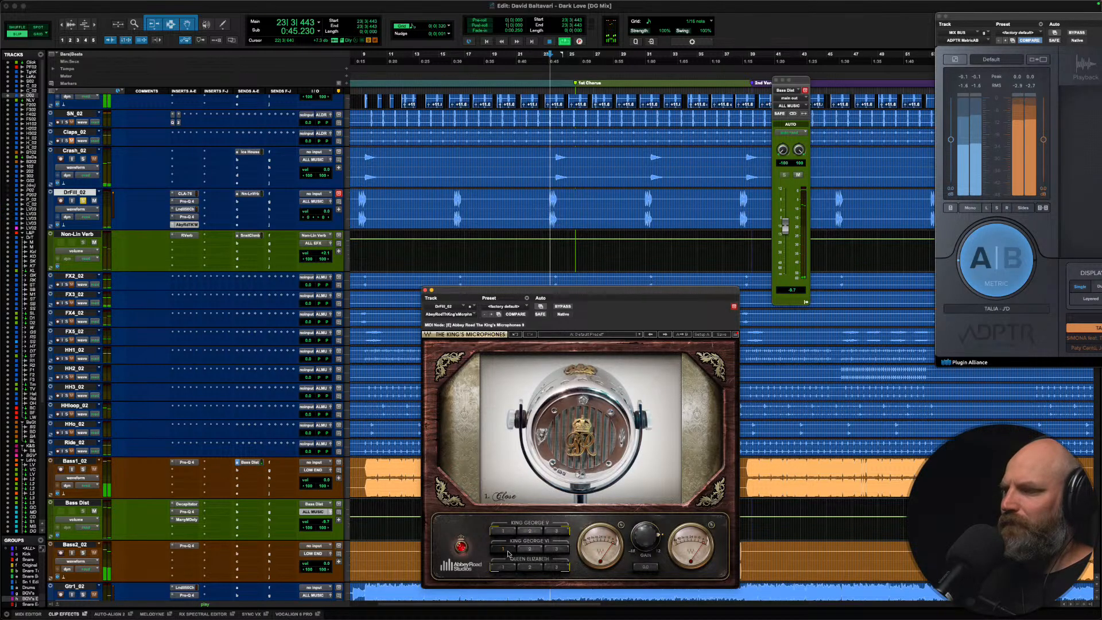
click(556, 551)
key(space)
click(507, 568)
click(529, 567)
click(555, 568)
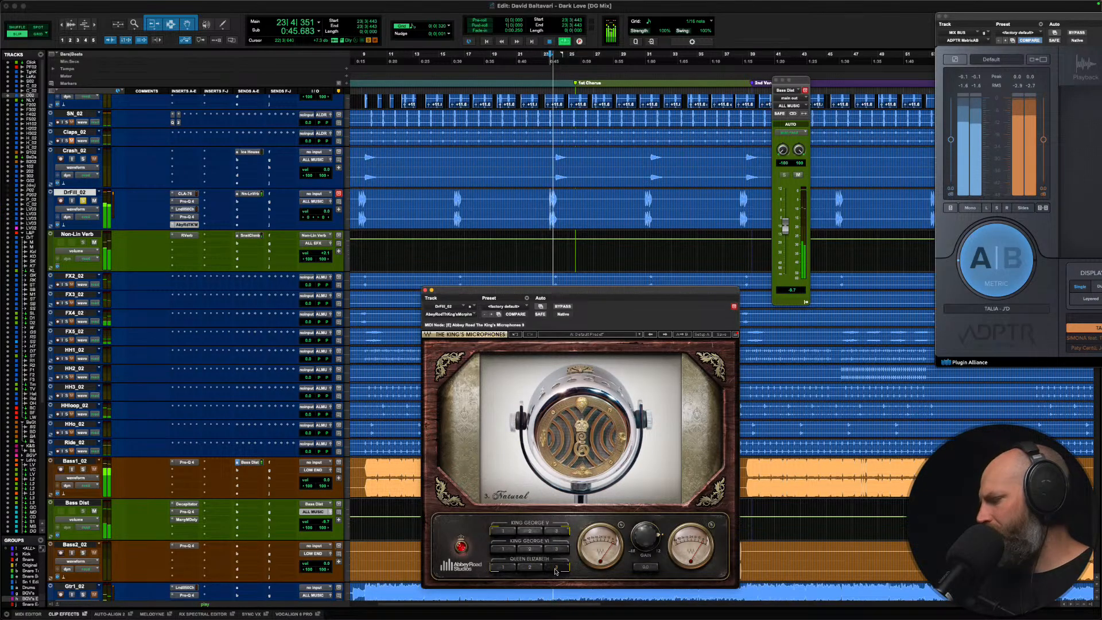
Step: Compare all three King George V positions on the selected drum fill and set the microphone to King George VI Ambient
click(498, 530)
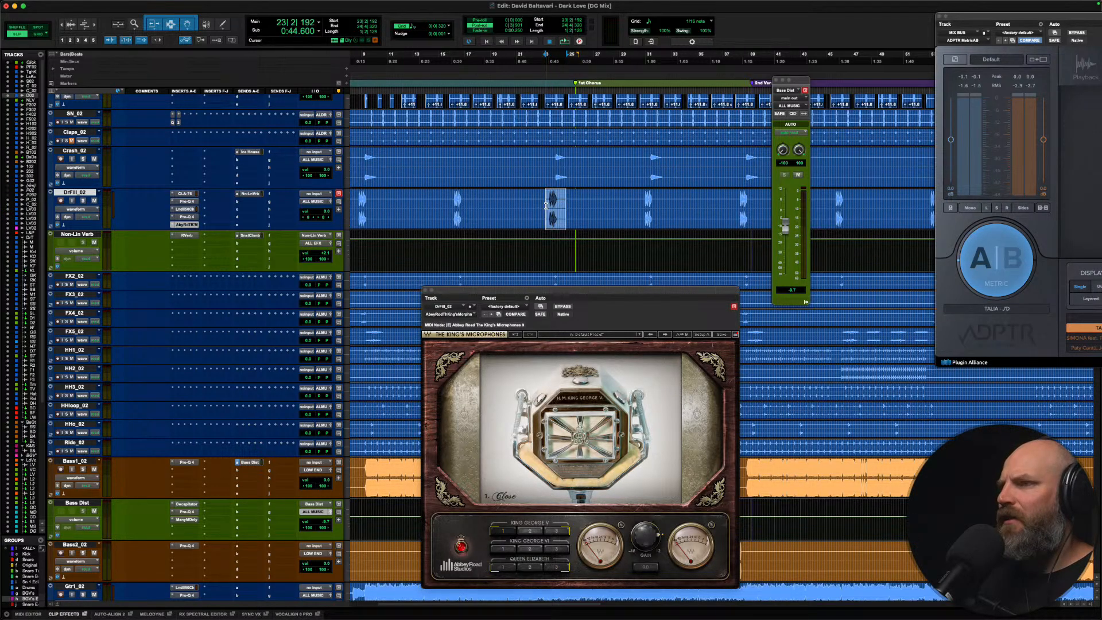
key(space)
key(space)
click(528, 532)
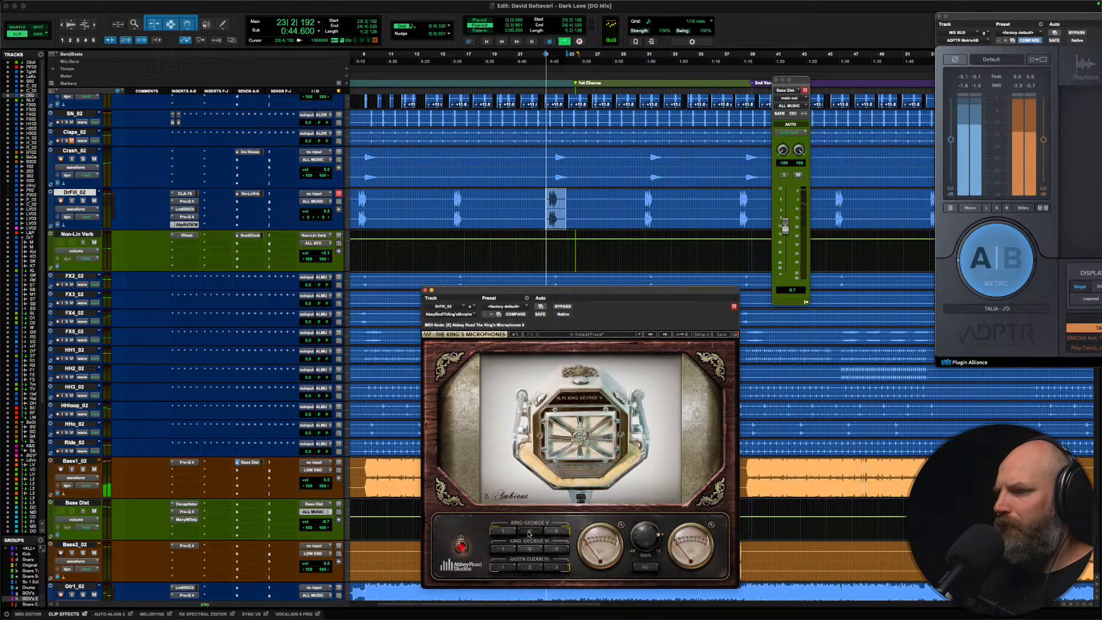
click(559, 532)
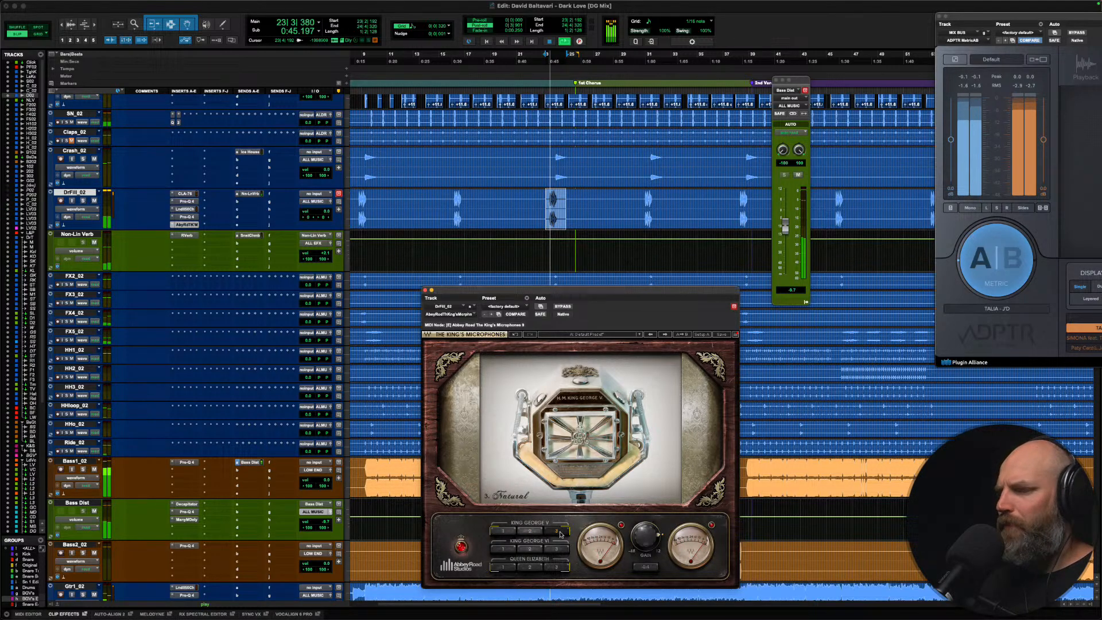
click(502, 549)
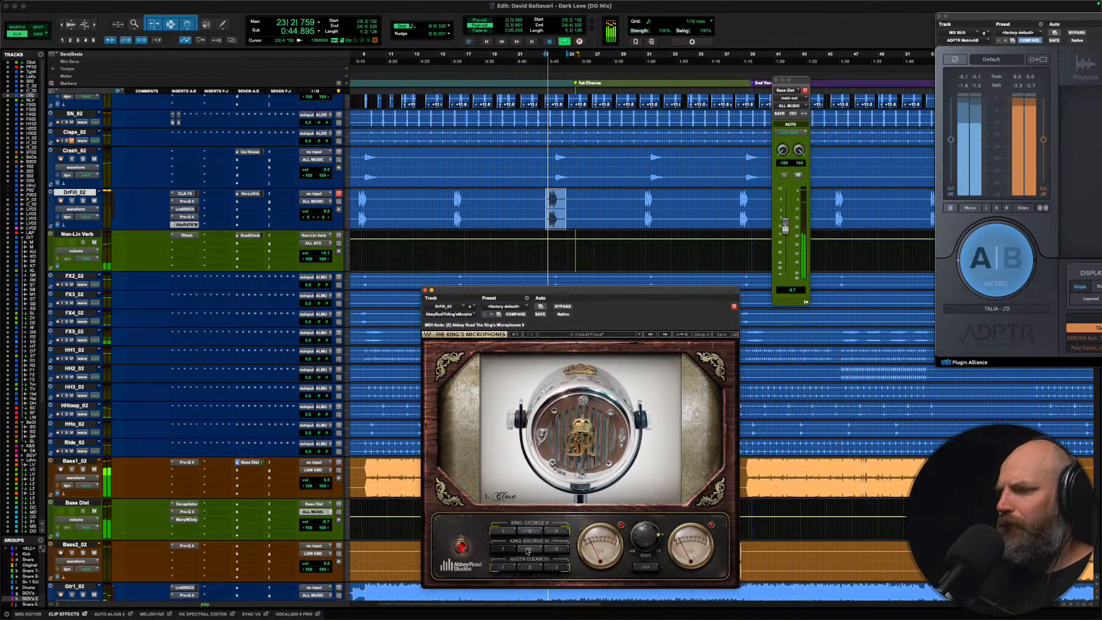
click(529, 549)
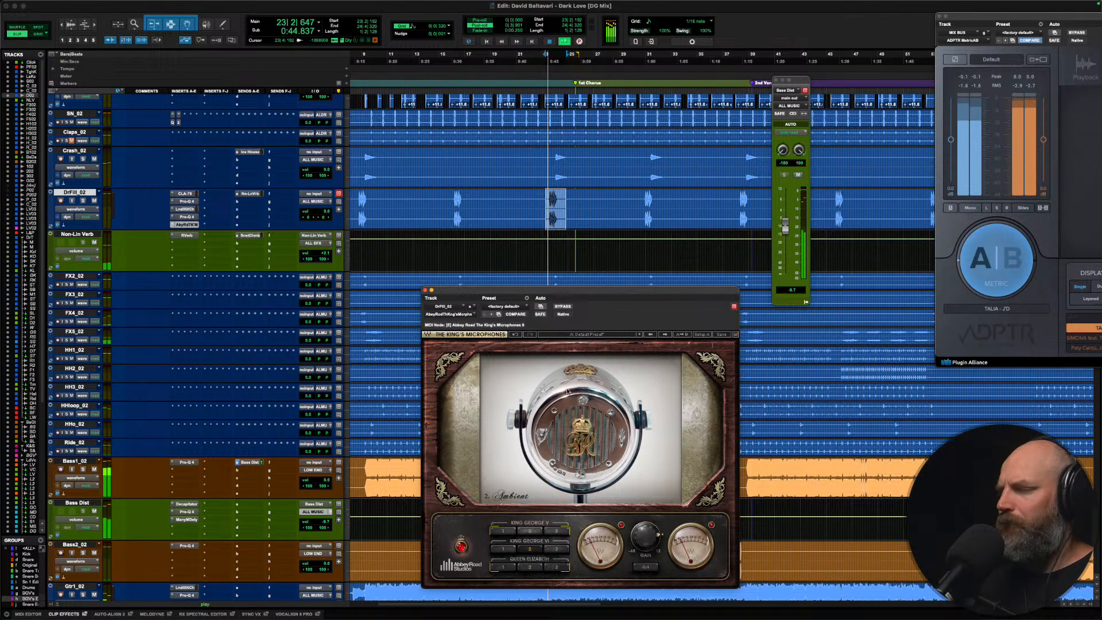
Step: Bypass The King's Microphones on DrFill_02 and replay the selected fill to compare its dry sound in the mix
click(568, 307)
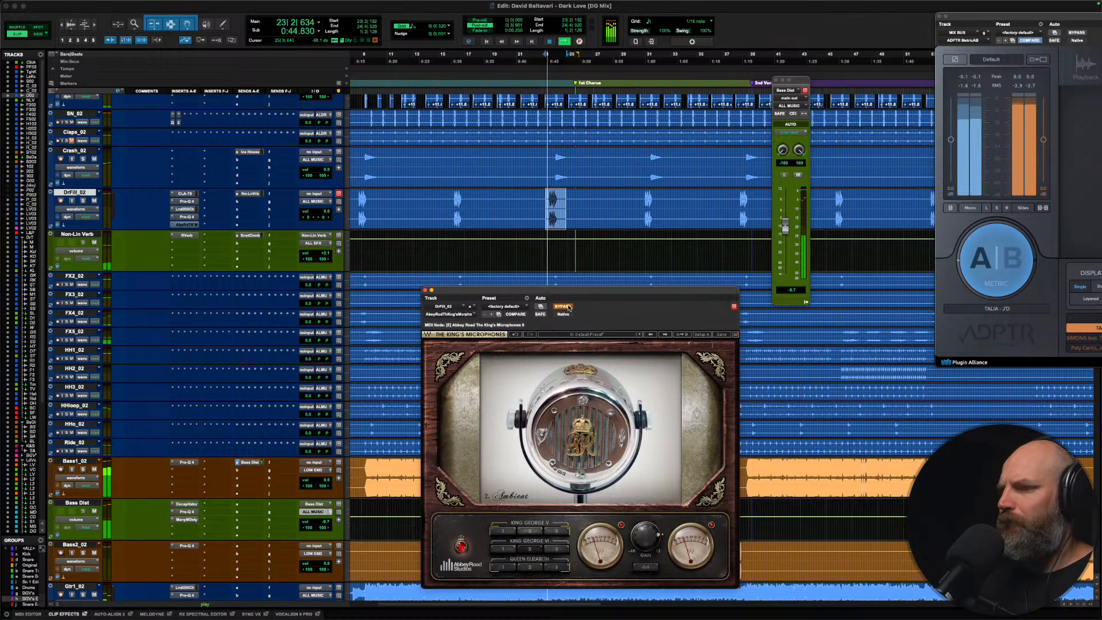
key(space)
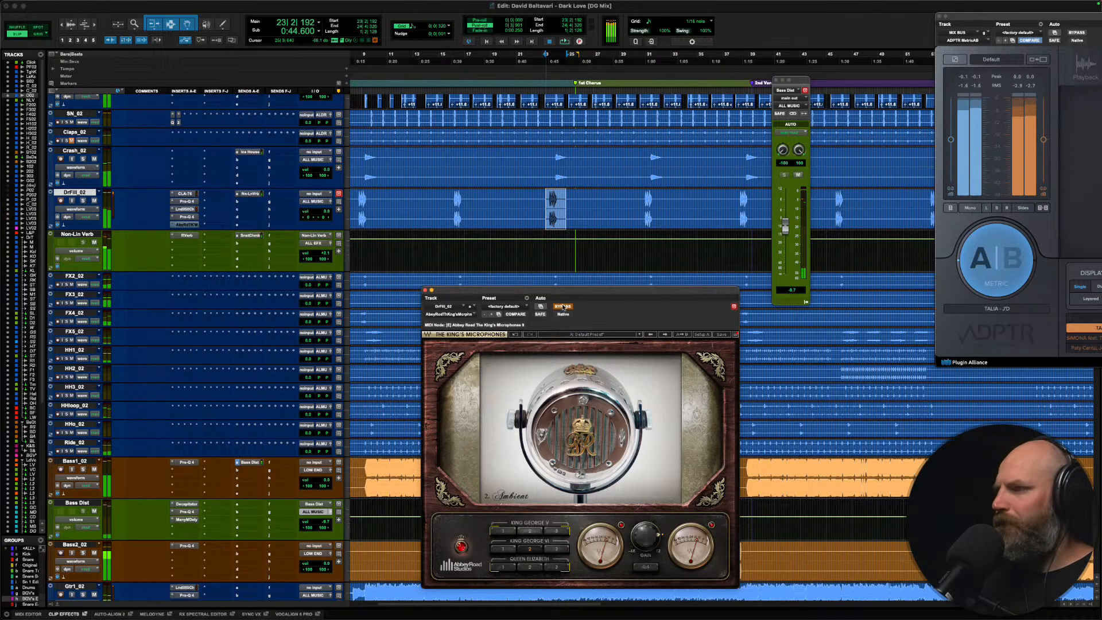
key(space)
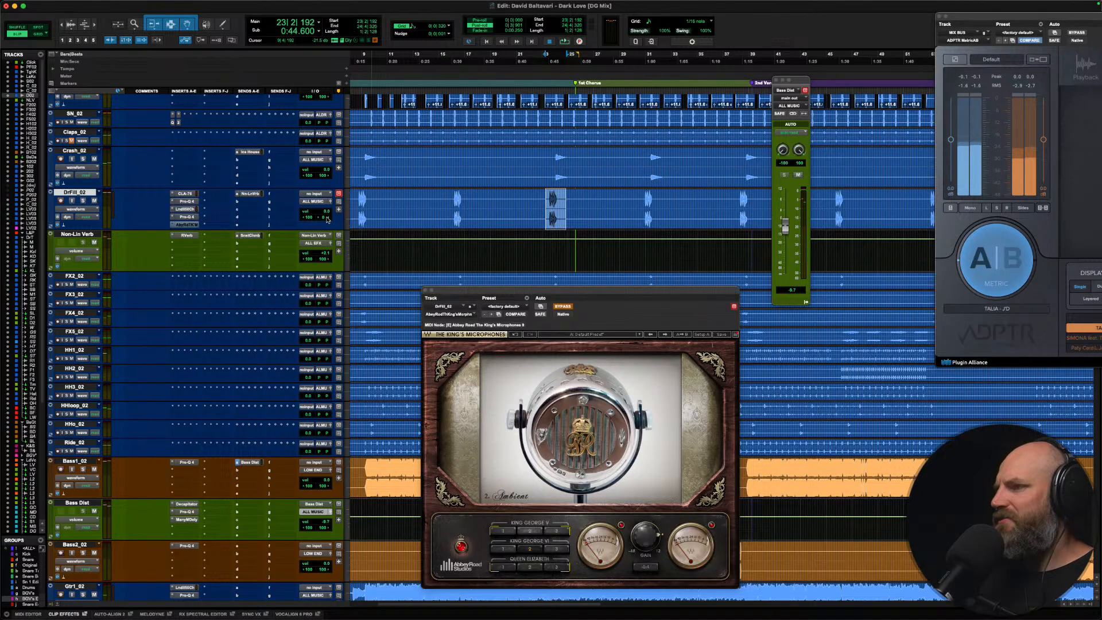
key(space)
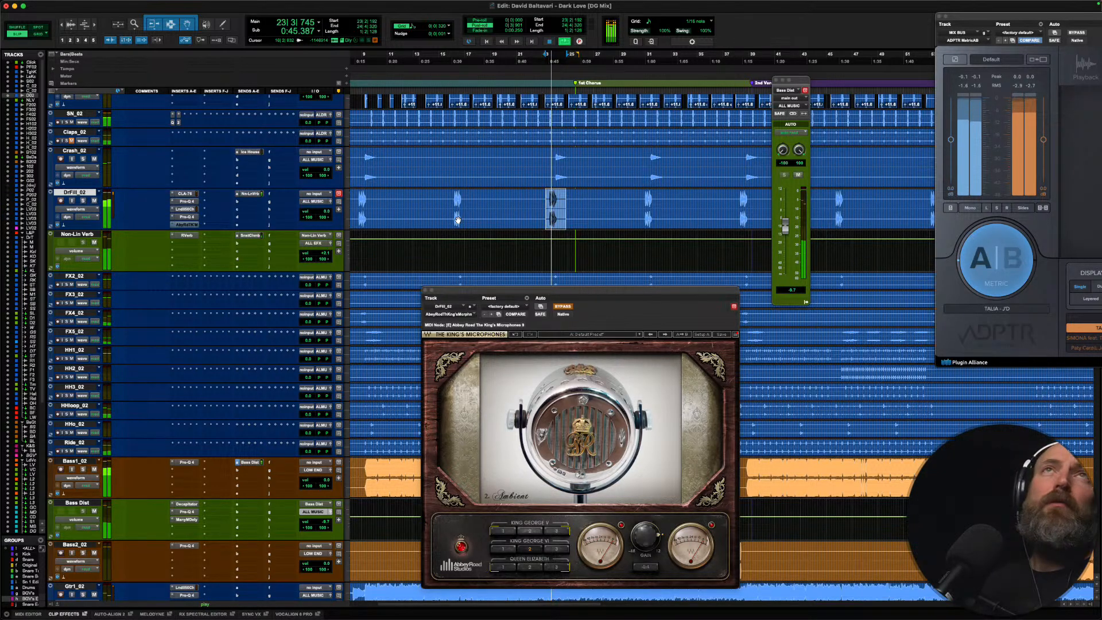
key(space)
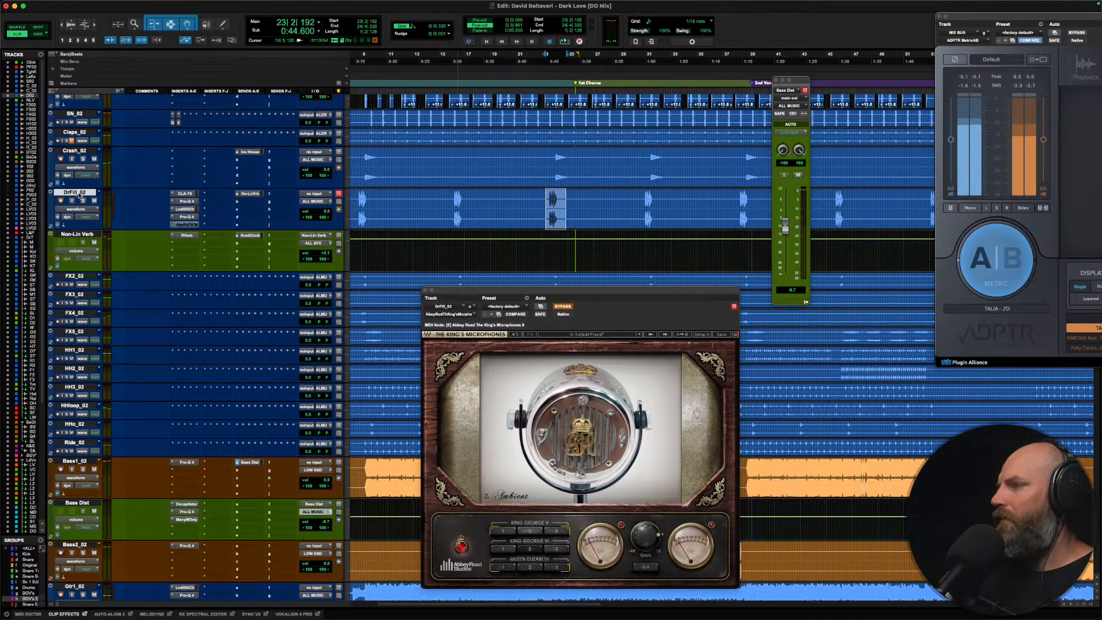
Step: Duplicate DrFill_02 once with its playlist, inserts and sends, and make The King's Microphones inactive on the original track
right_click(80, 196)
click(107, 370)
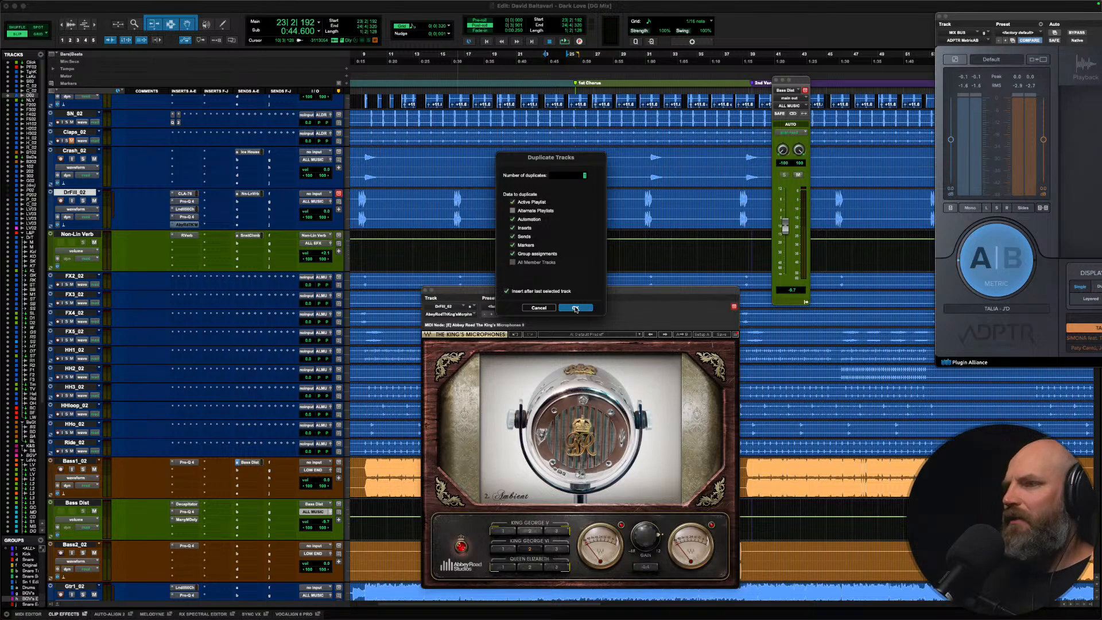
key(Return)
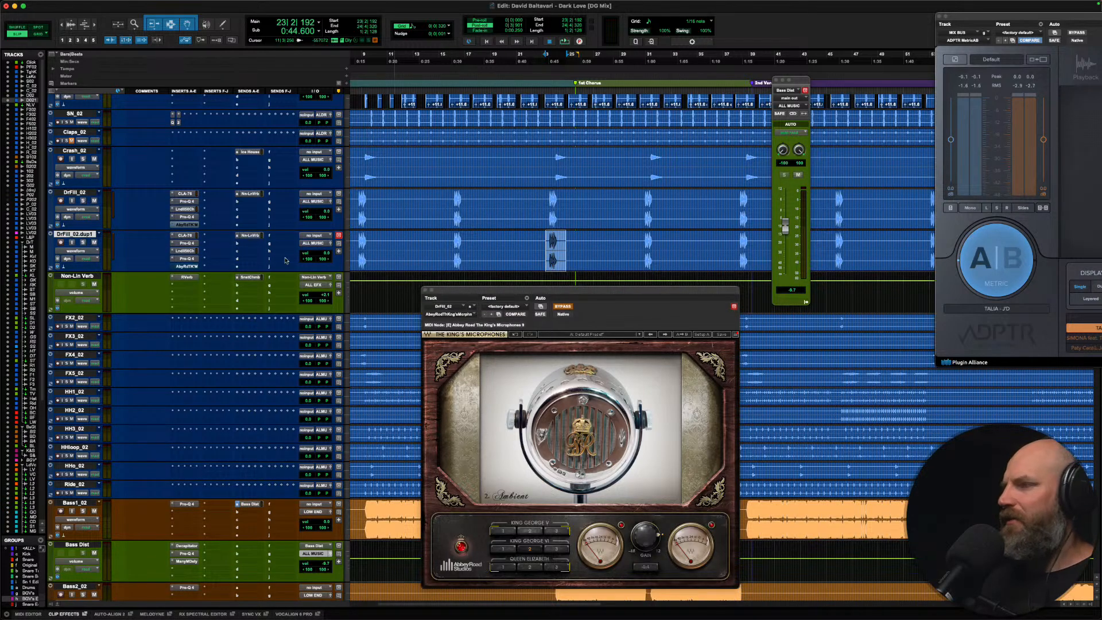
ctrl+super+click(186, 225)
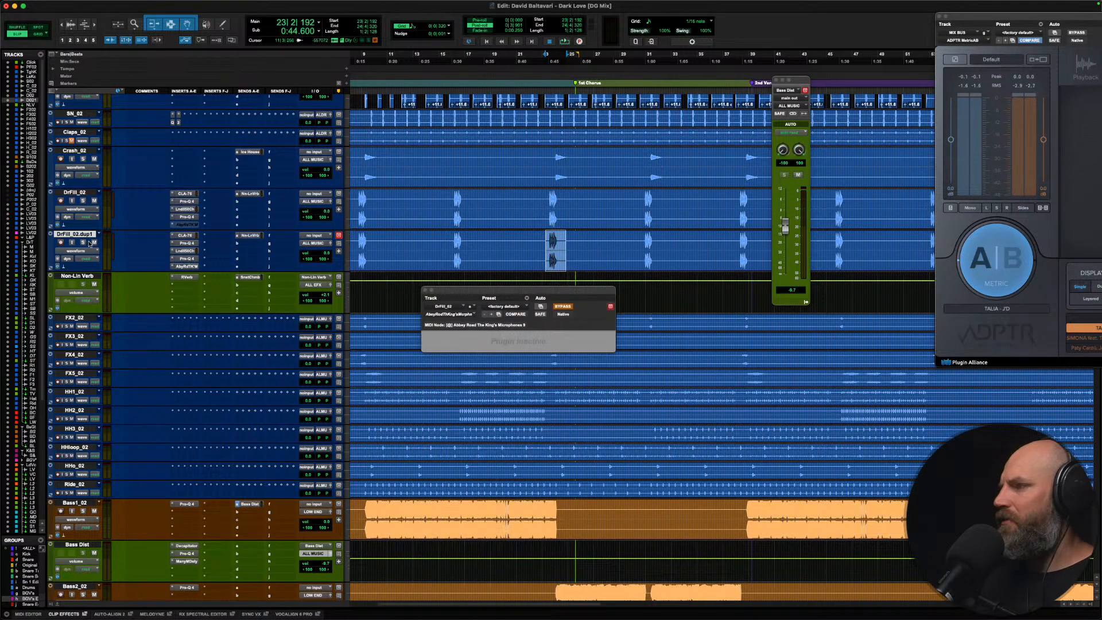
Step: Play the selected fill soloed on the duplicate track and check its The King's Microphones setting
key(space)
click(187, 267)
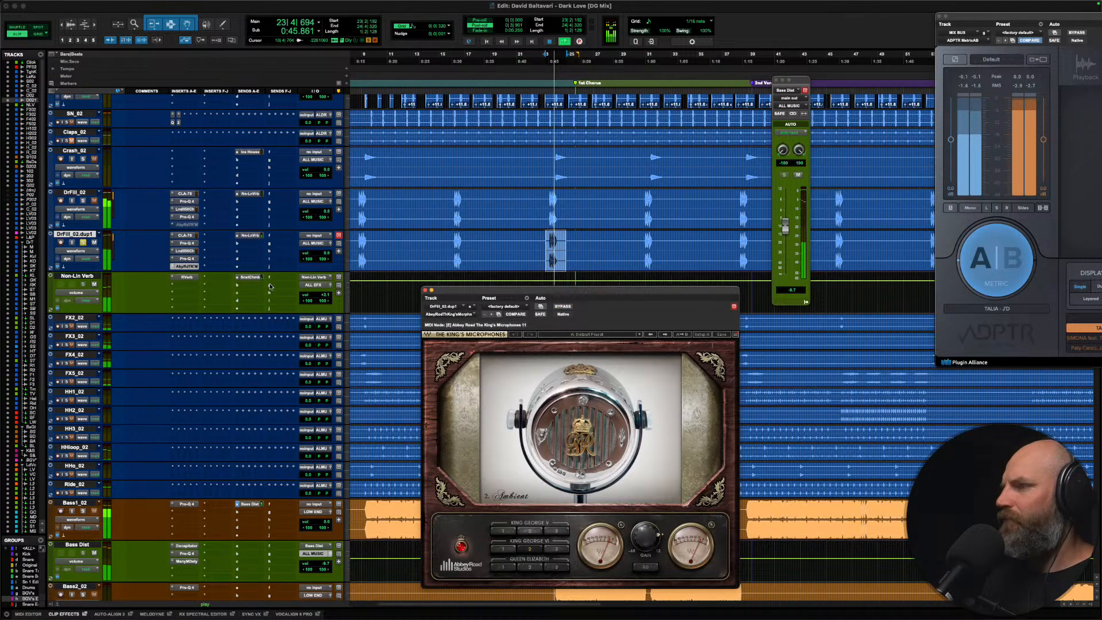
key(space)
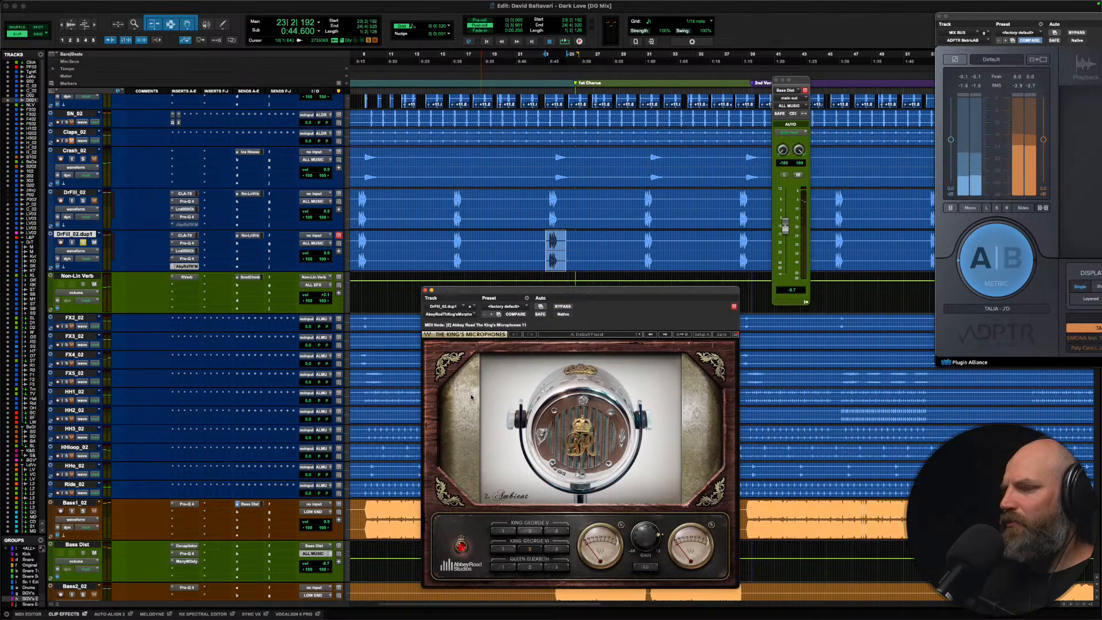
click(424, 291)
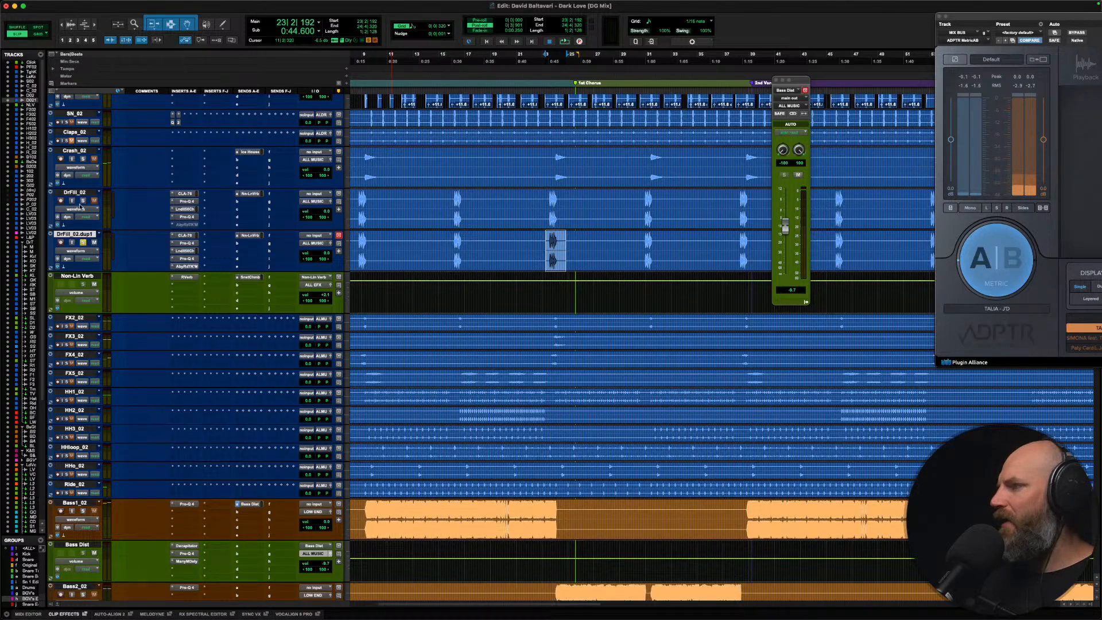
Step: Pull the duplicate fill's fader all the way down, clear the solos and blend it back in to about -9 dB during playback
click(331, 246)
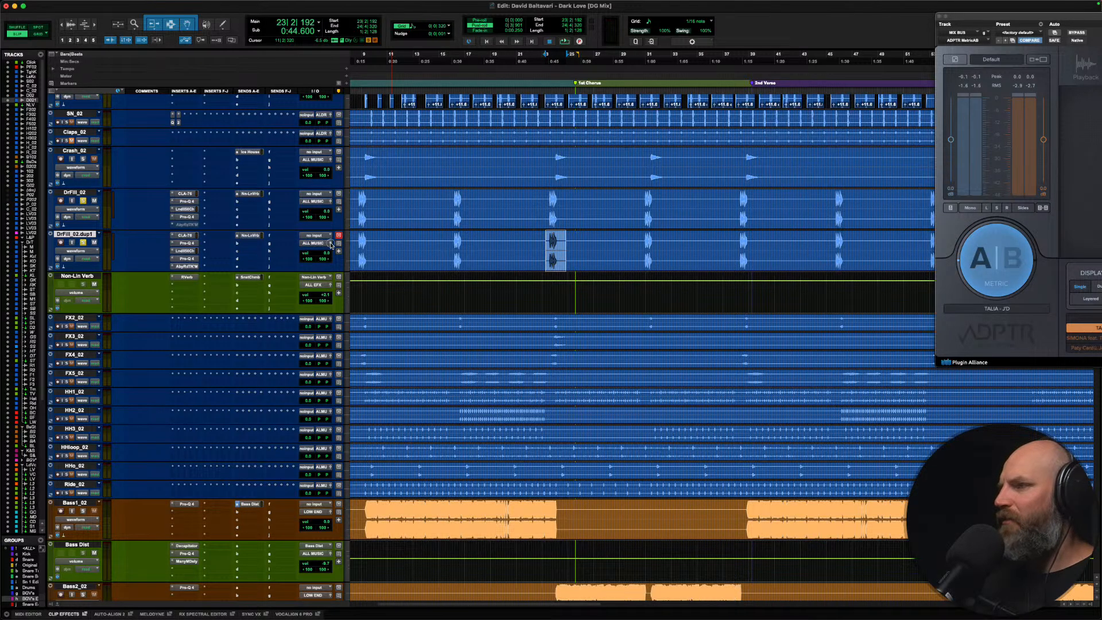
drag(783, 213, 785, 274)
key(space)
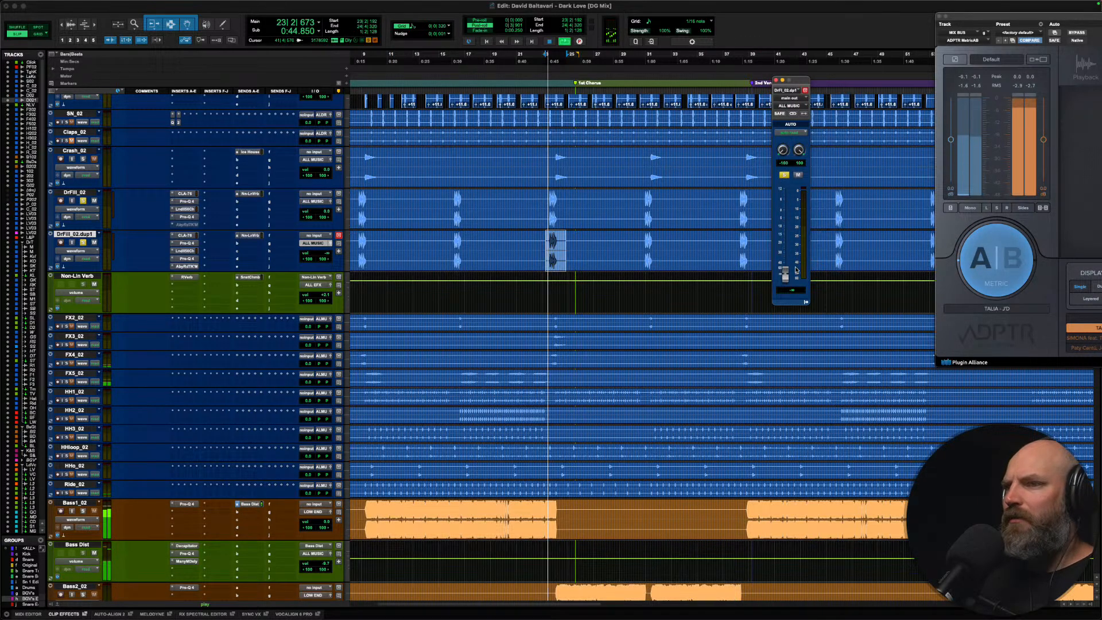
key(space)
alt+click(83, 242)
key(space)
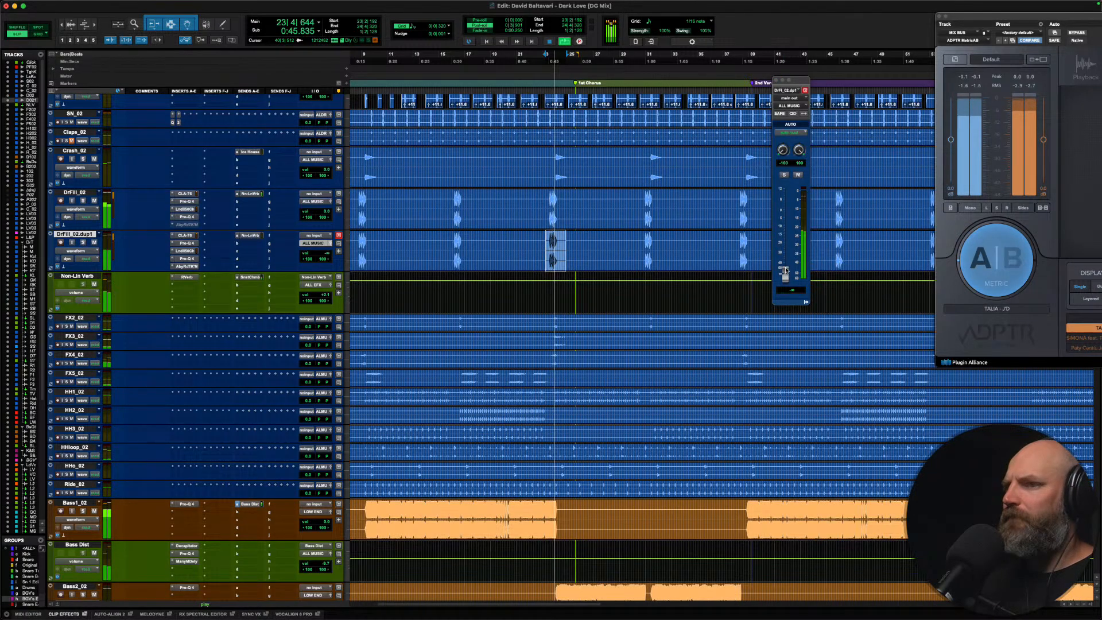
drag(784, 275, 784, 222)
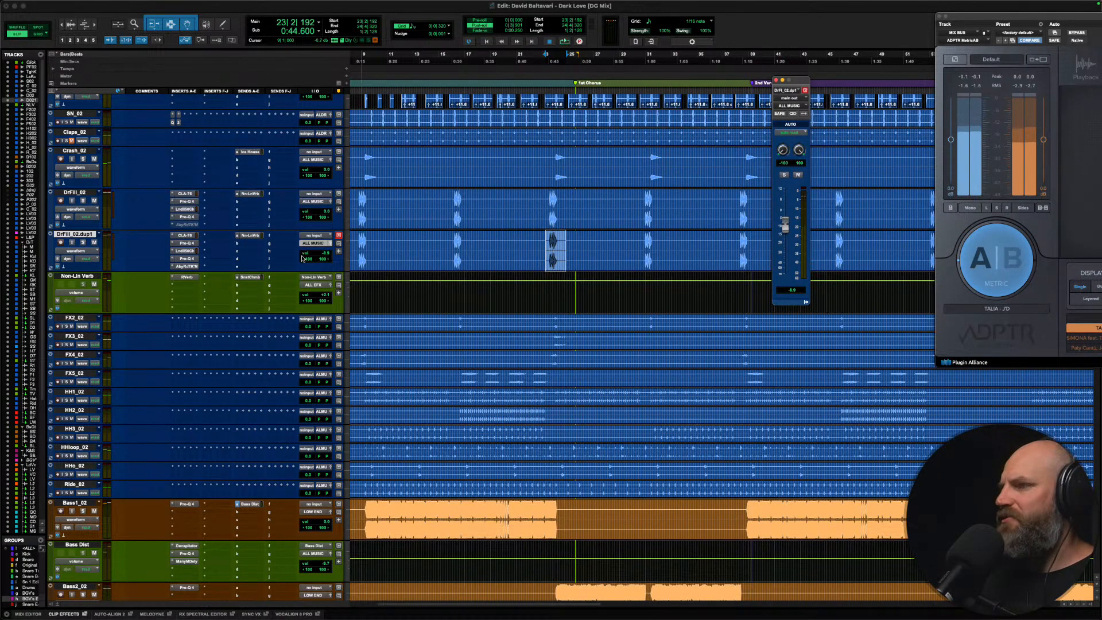
Step: Centre both pans of the duplicate drum fill and raise its level to about -4 dB during playback
alt+click(323, 260)
key(space)
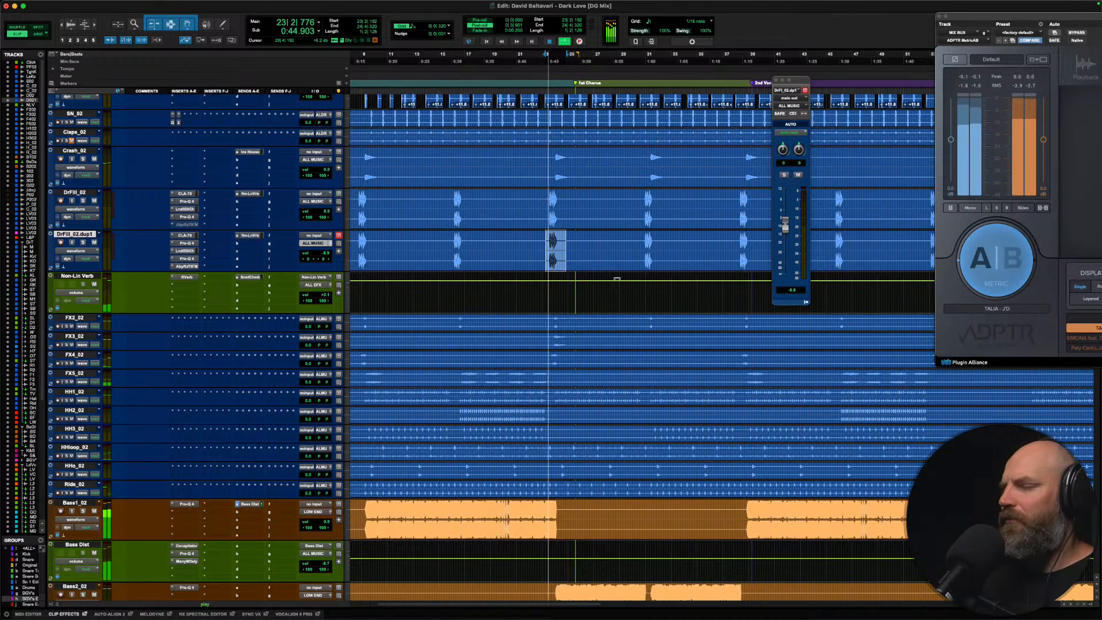
drag(785, 225, 787, 225)
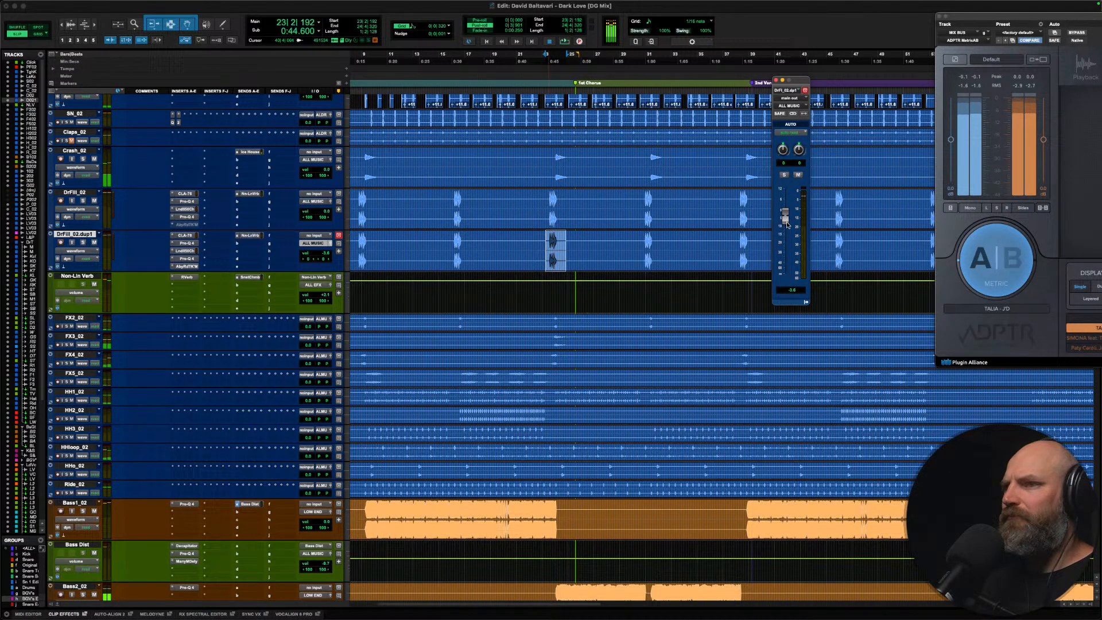
Step: Compare the drum fill in the full mix with the duplicate track muted and unmuted
click(95, 242)
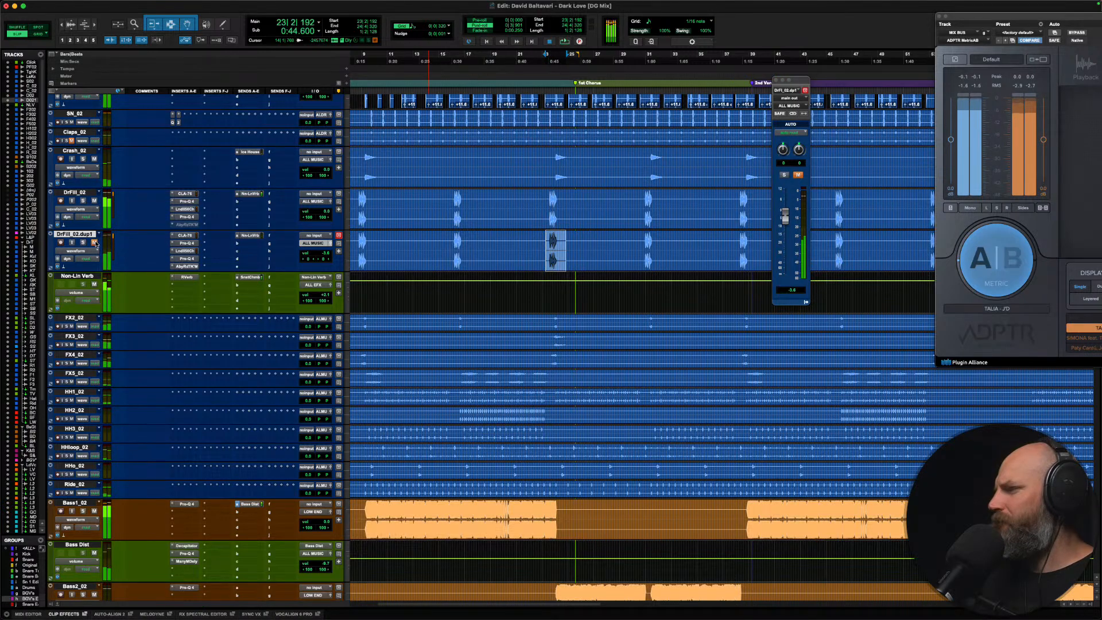
key(space)
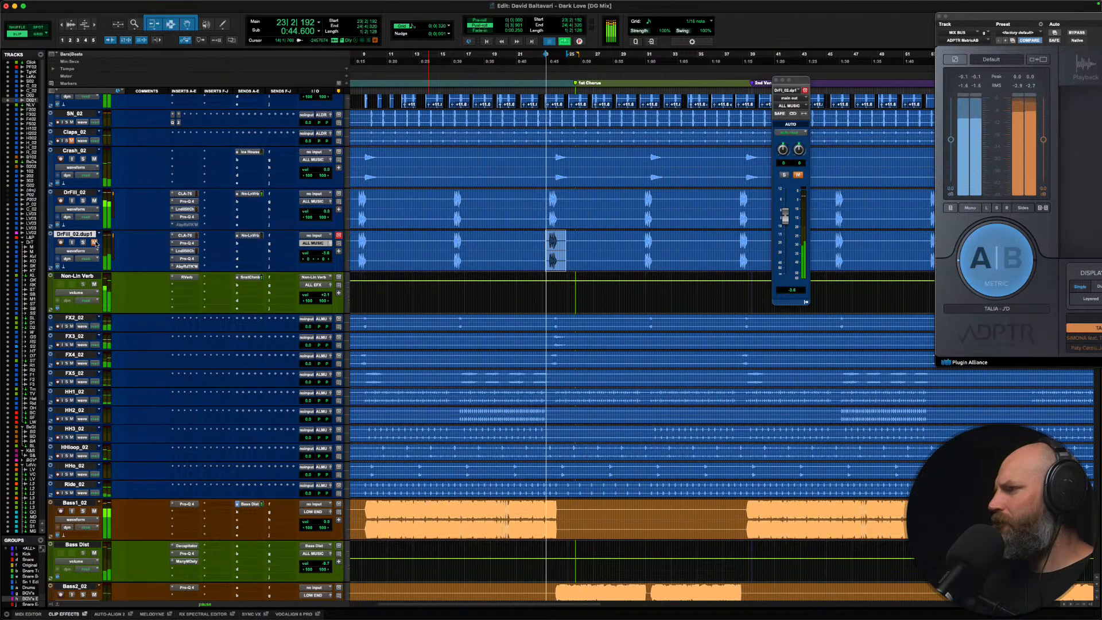
click(95, 243)
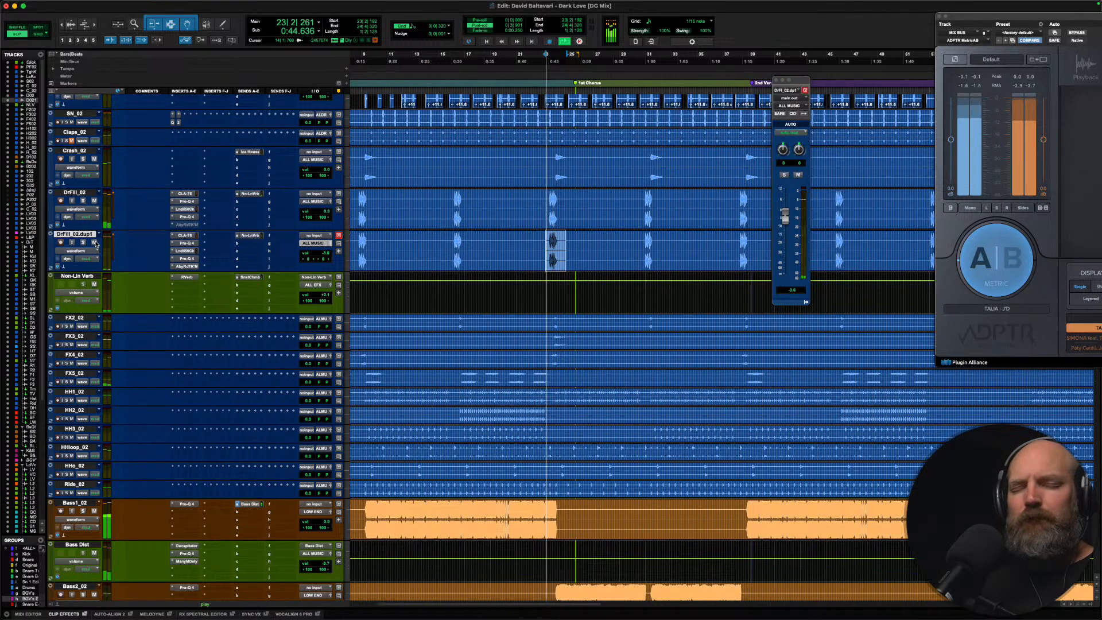
key(space)
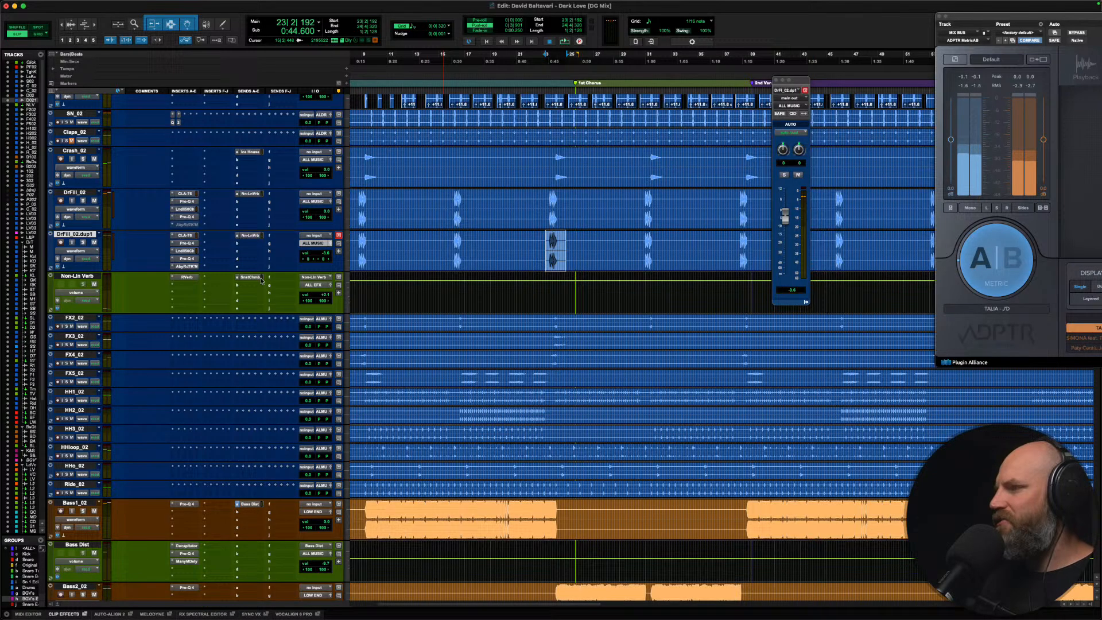
Step: Solo DrFill_02 and its duplicate together, and compare the fill with the duplicate muted and unmuted
shift+click(83, 193)
key(shift+s)
key(space)
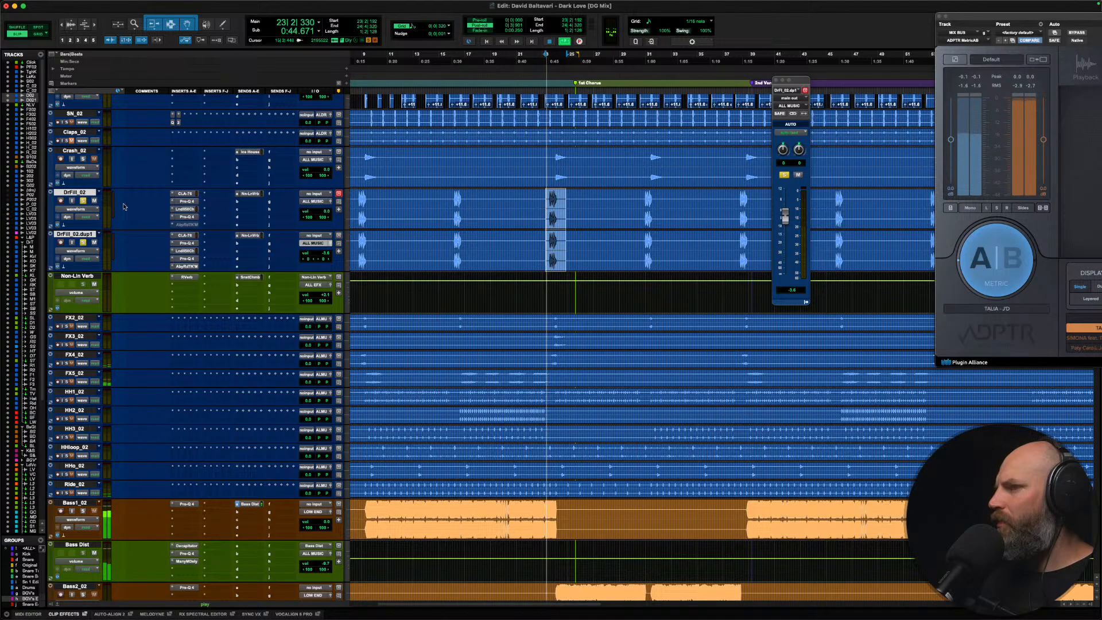
click(94, 242)
key(space)
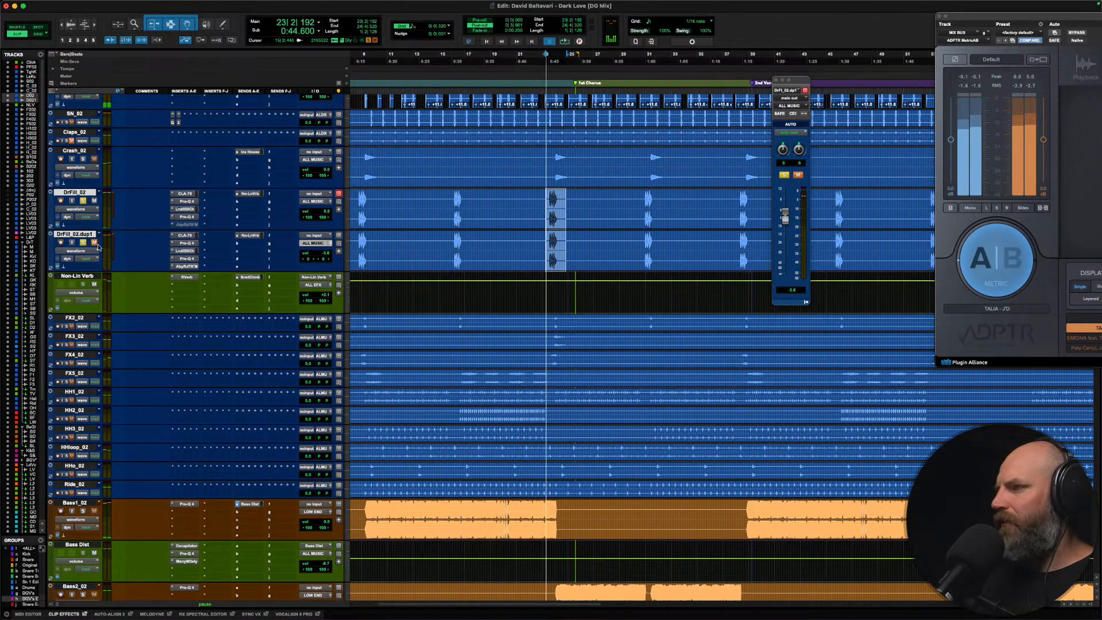
click(95, 243)
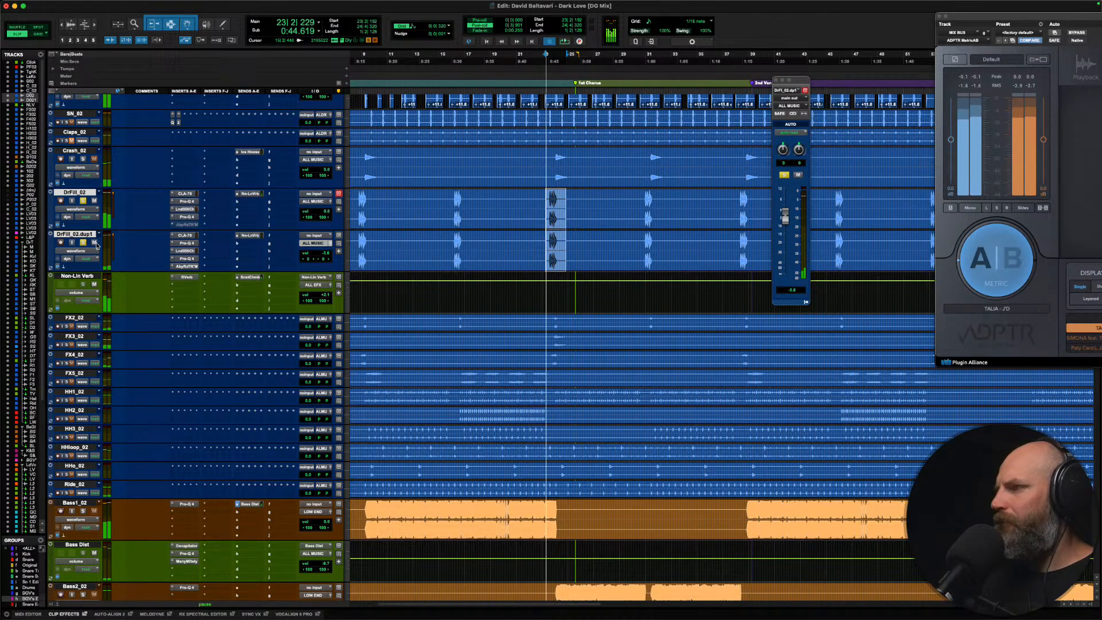
key(space)
Step: Insert a Trim plug-in on the duplicate drum fill, invert its polarity and play the selected fill
click(210, 237)
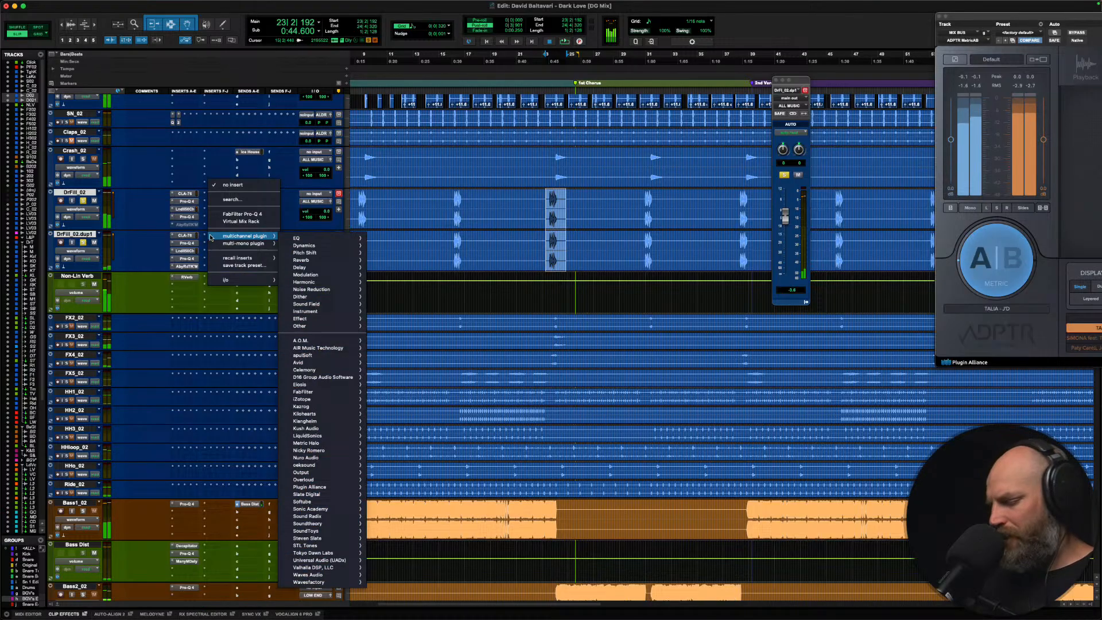
text(trim)
key(Return)
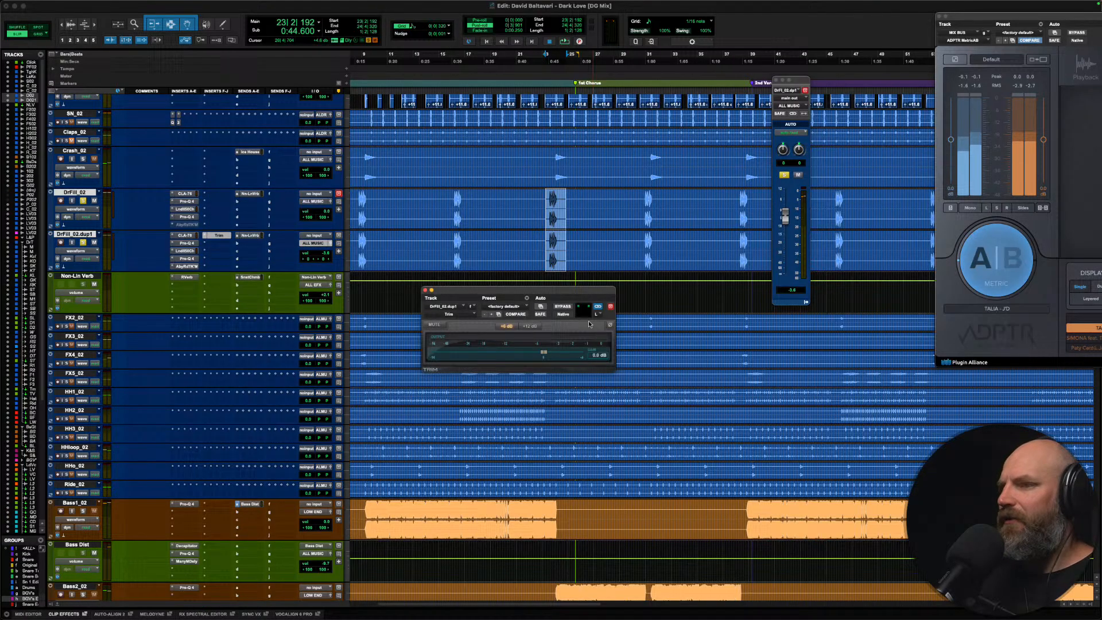
click(610, 326)
key(space)
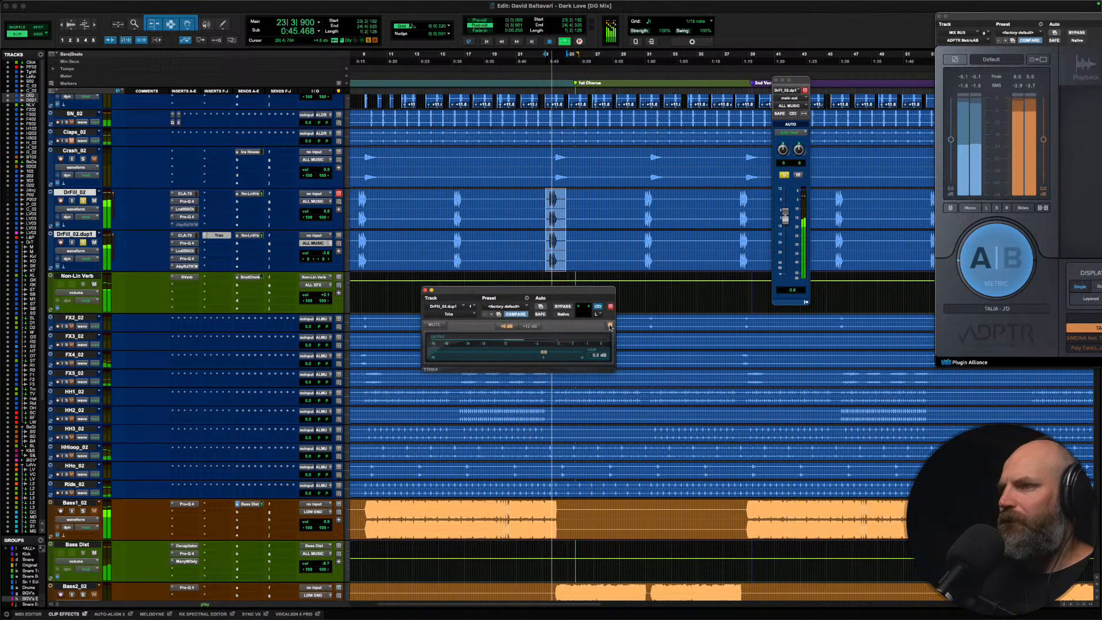
Step: Compare the soloed fills with the duplicate's polarity inverted and normal, keep it inverted and unsolo both tracks
key(space)
key(space)
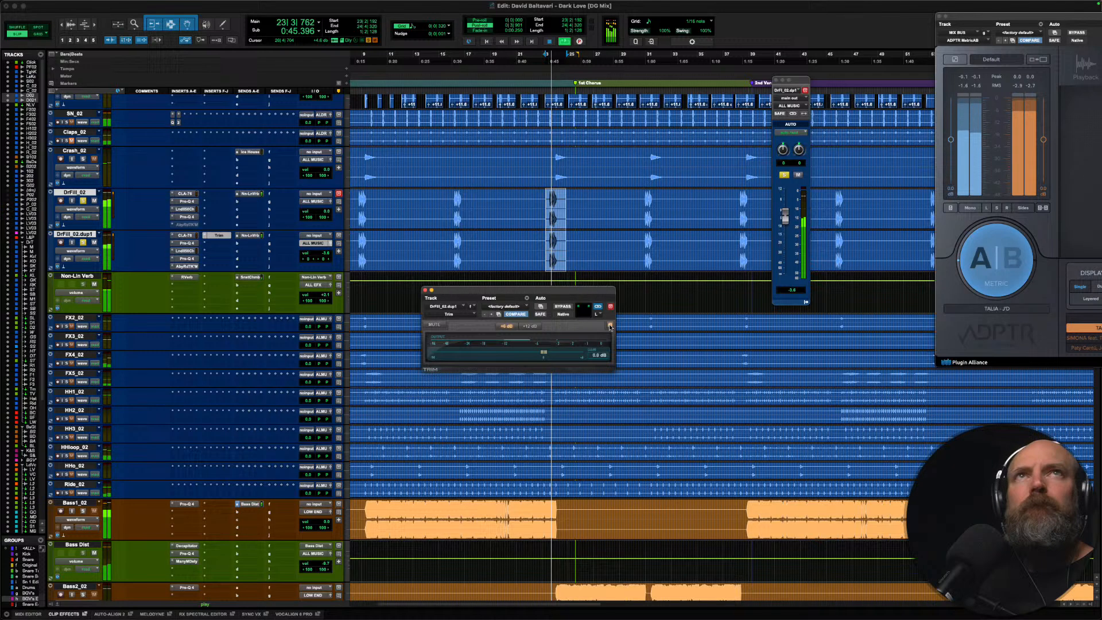
key(space)
click(609, 326)
key(space)
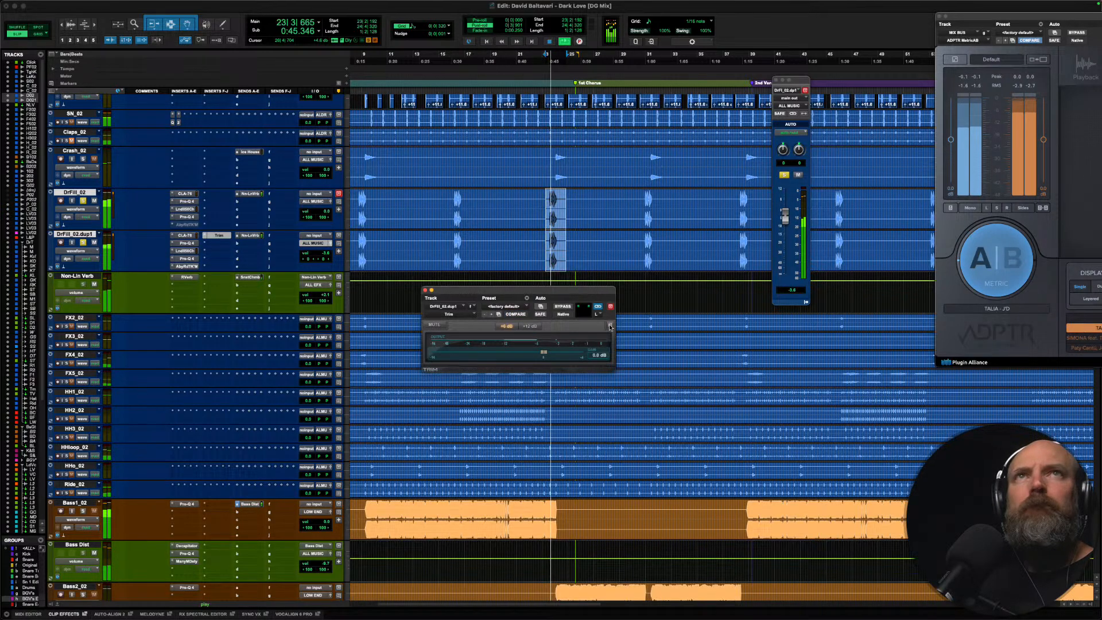
key(space)
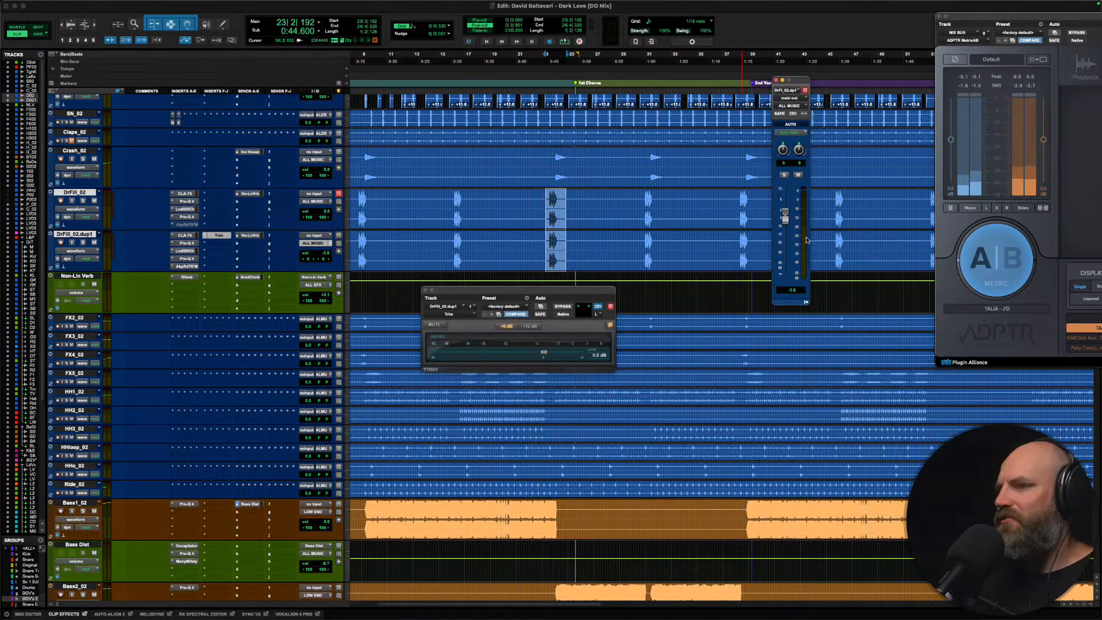
Step: Lower the duplicate fill to about -17 dB during playback and compare the mix with it muted and unmuted
key(space)
mouse_move(784, 222)
mouse_down()
mouse_move(784, 254)
mouse_move(784, 241)
mouse_up()
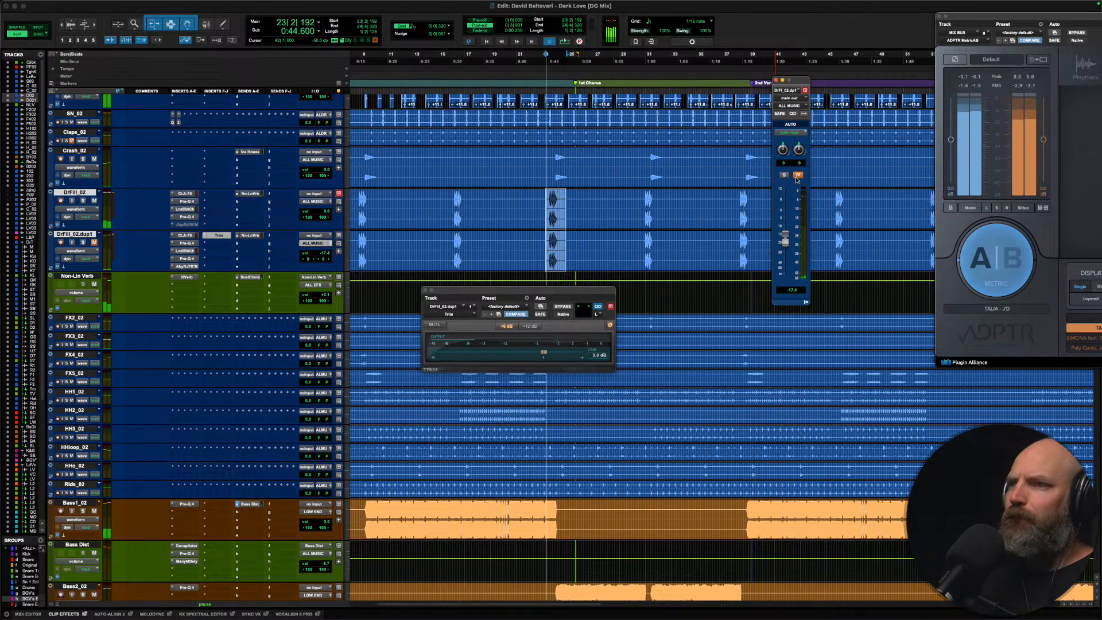
click(798, 175)
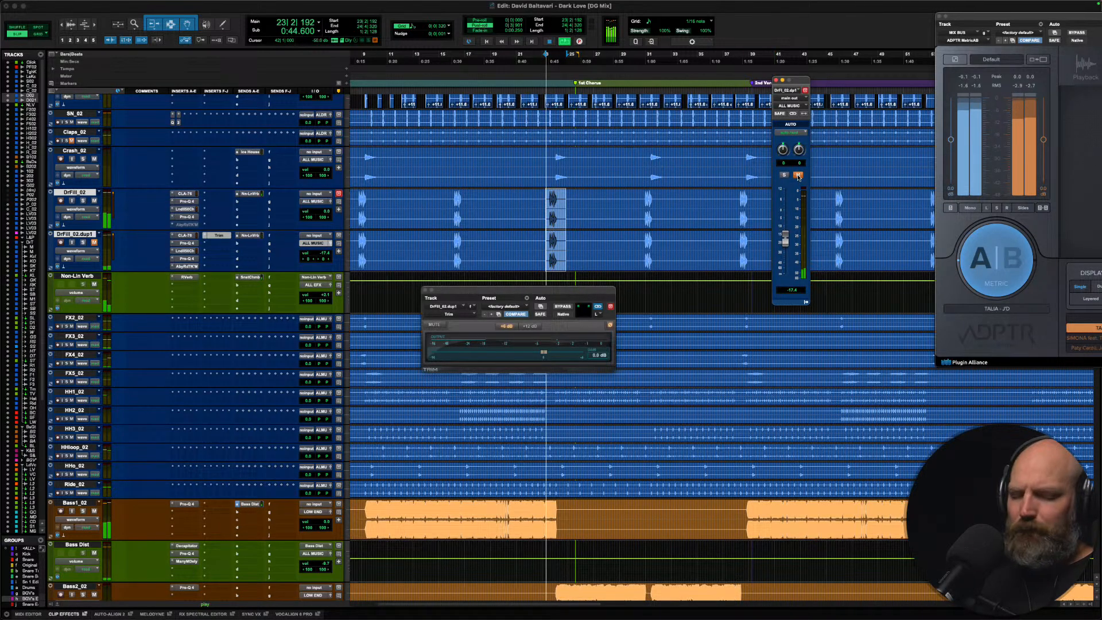
click(797, 175)
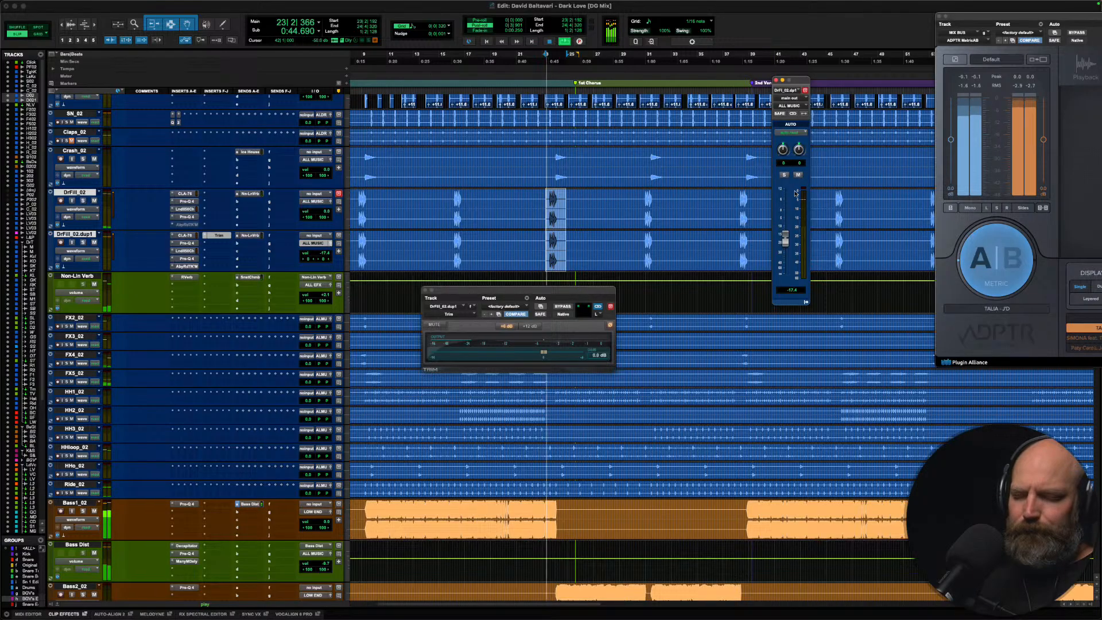
Step: Raise the duplicate fill to -7.0 dB and replay the selection to judge the blend
mouse_move(784, 240)
mouse_down()
mouse_move(786, 215)
mouse_move(785, 226)
mouse_up()
key(space)
key(space)
key(space)
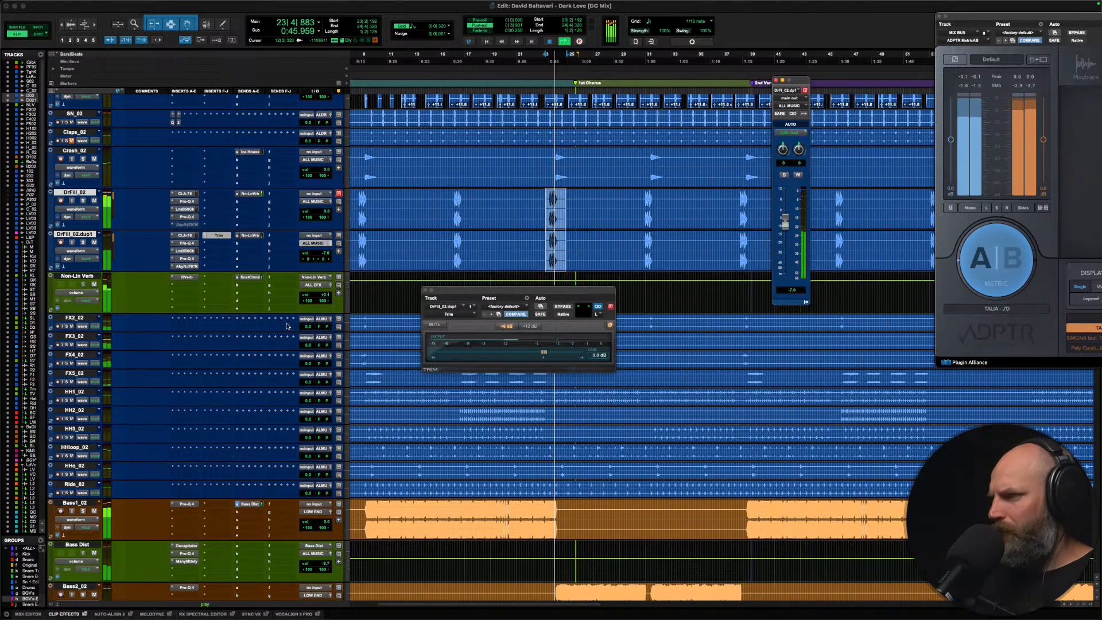
key(space)
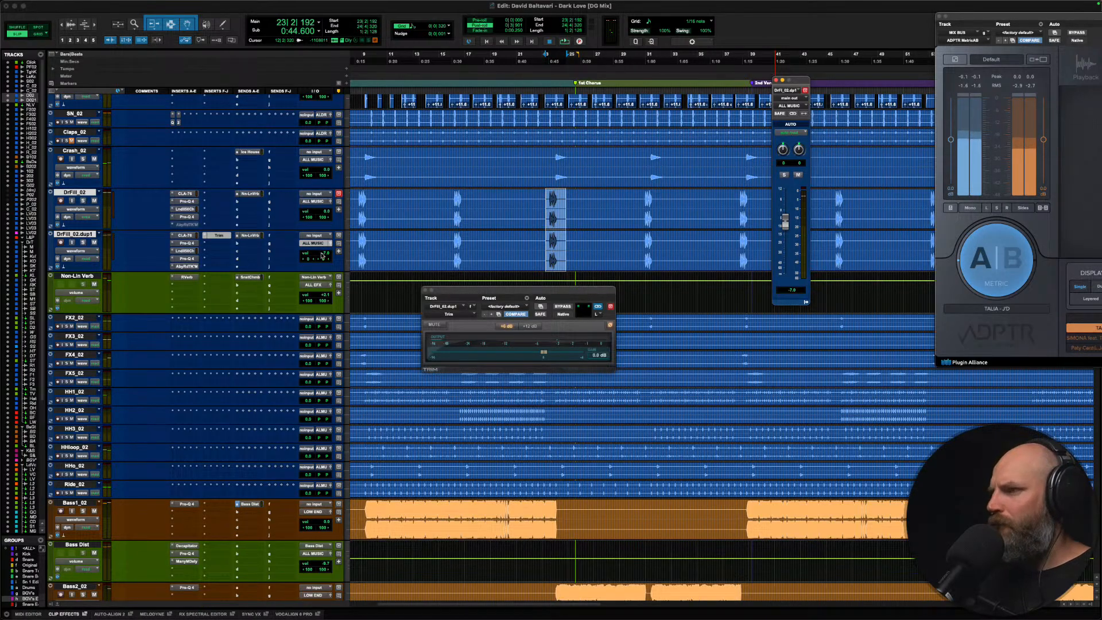
Step: Reduce the duplicate fill's volume to about -9 dB and compare the playing mix with it muted and unmuted
click(322, 256)
drag(322, 255, 322, 257)
key(space)
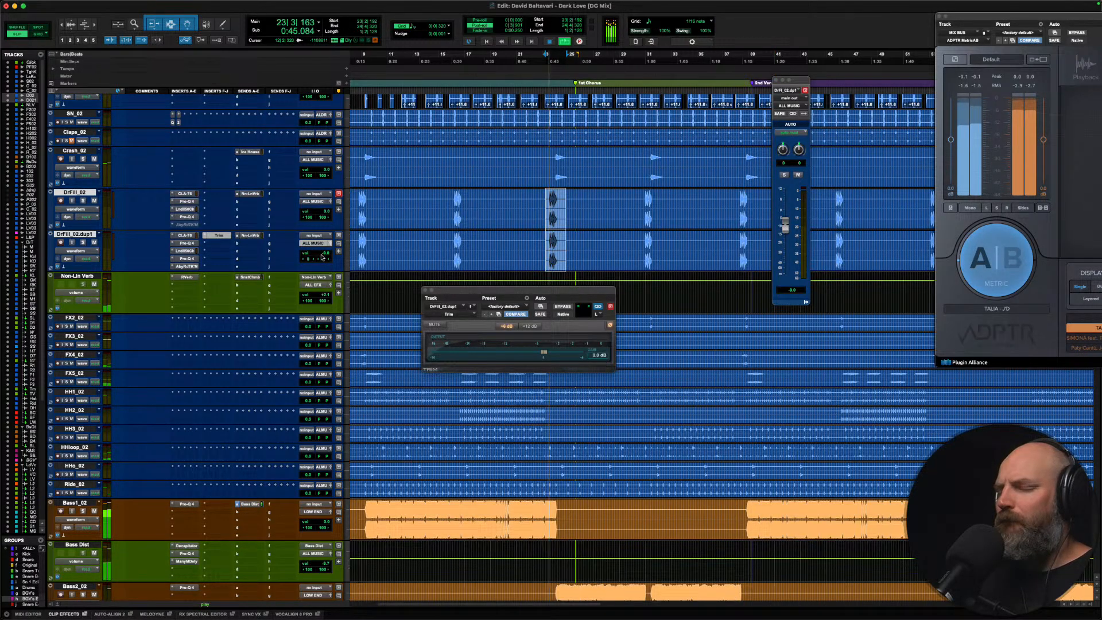
click(94, 243)
click(94, 243)
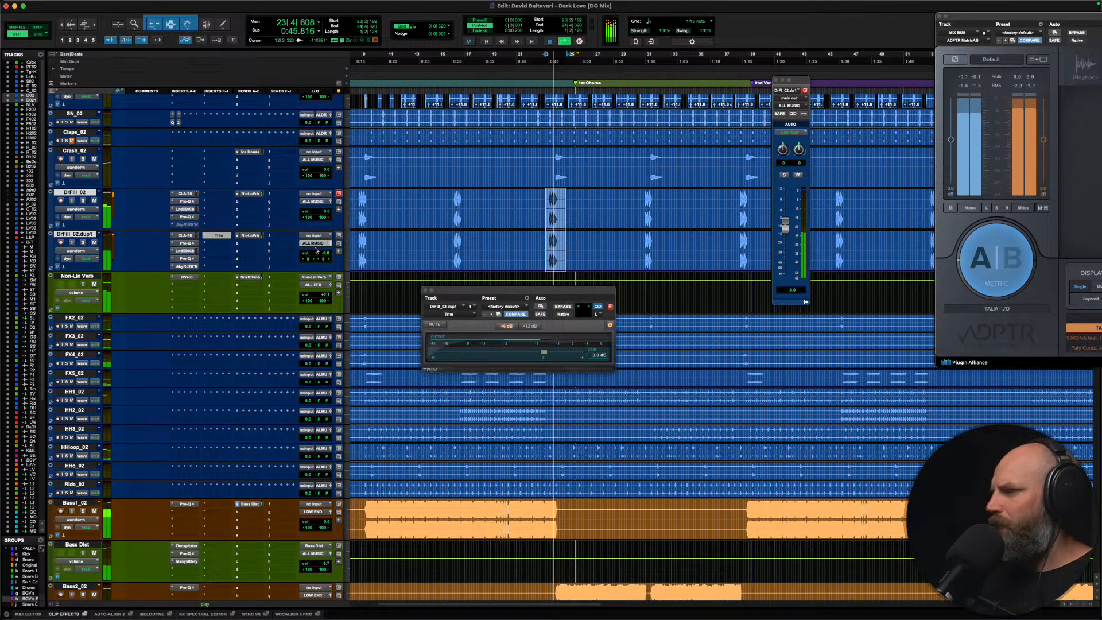
Step: Set the duplicate fill's volume to about -13 dB and both pans to 100, and replay the fill from bar 22
drag(310, 252, 305, 260)
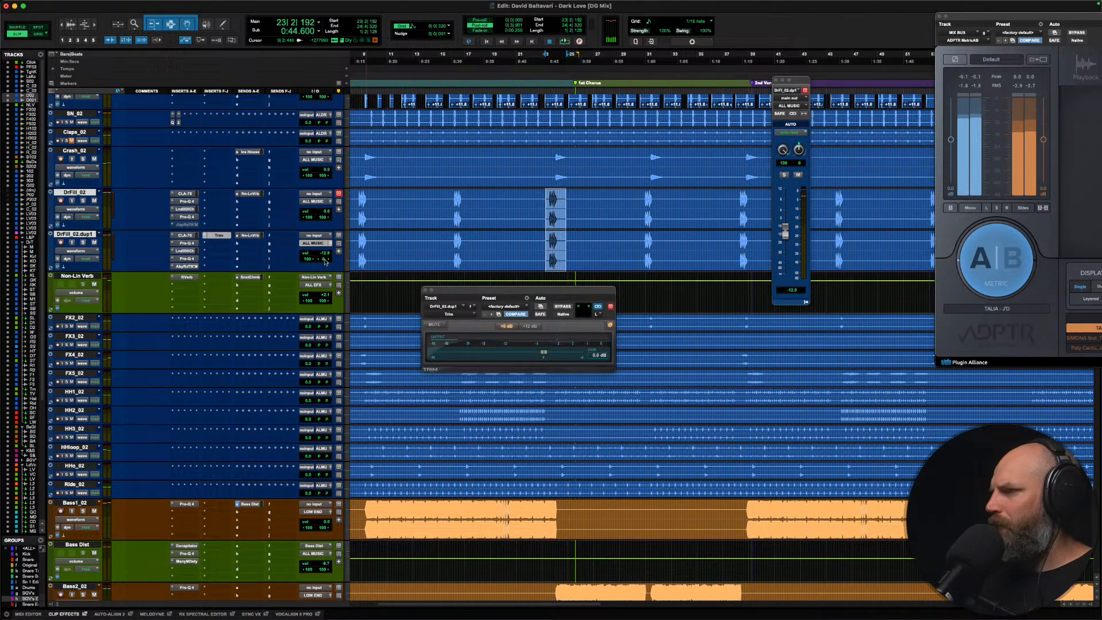
key(space)
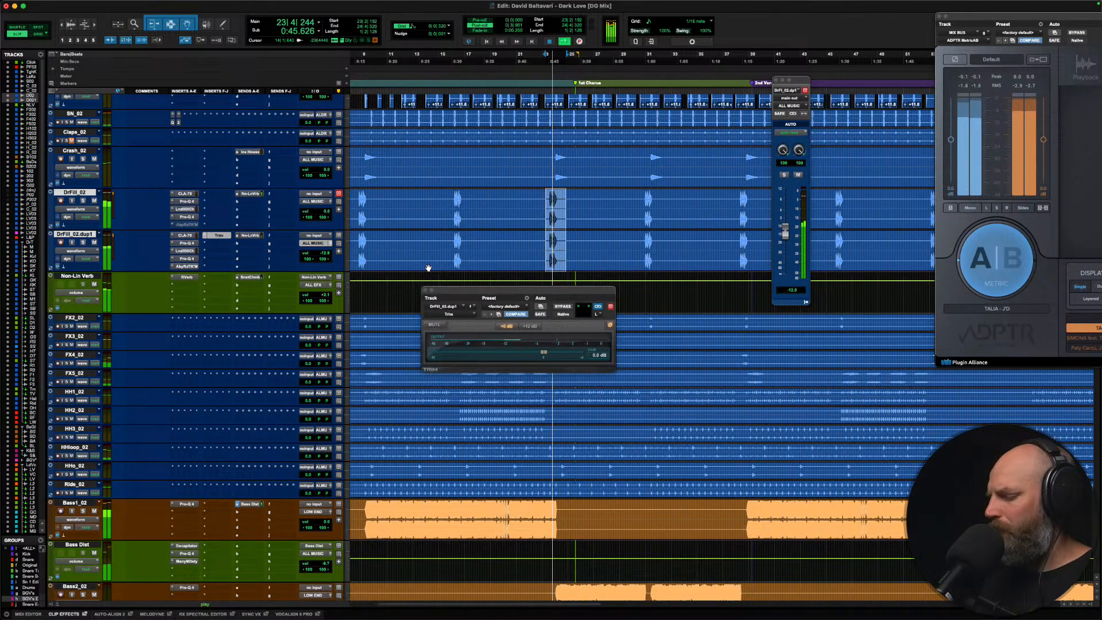
key(space)
click(538, 246)
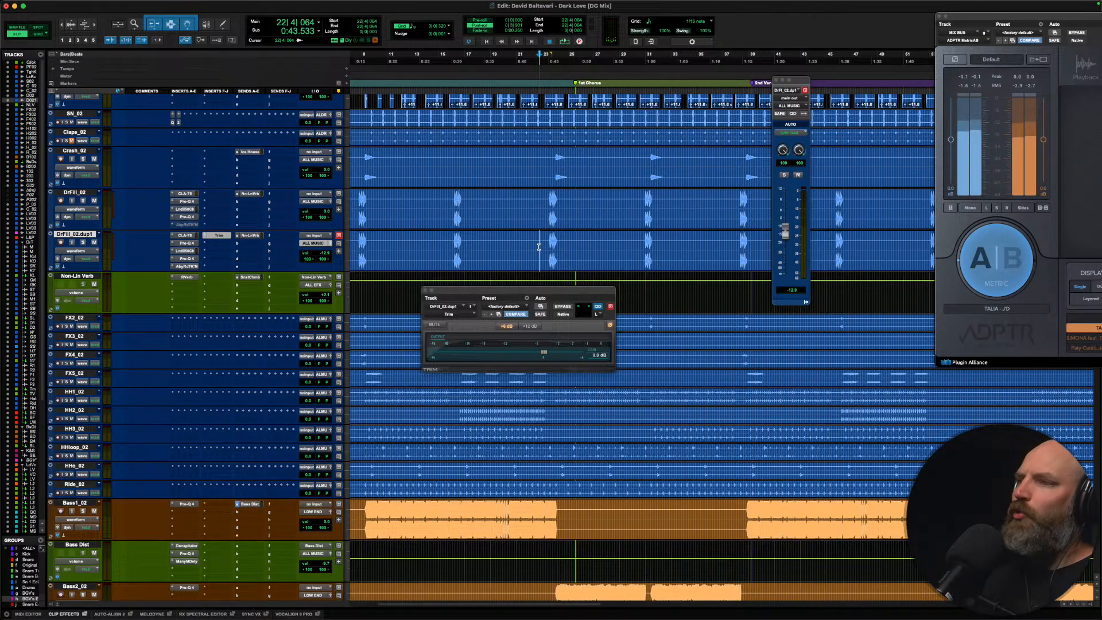
key(space)
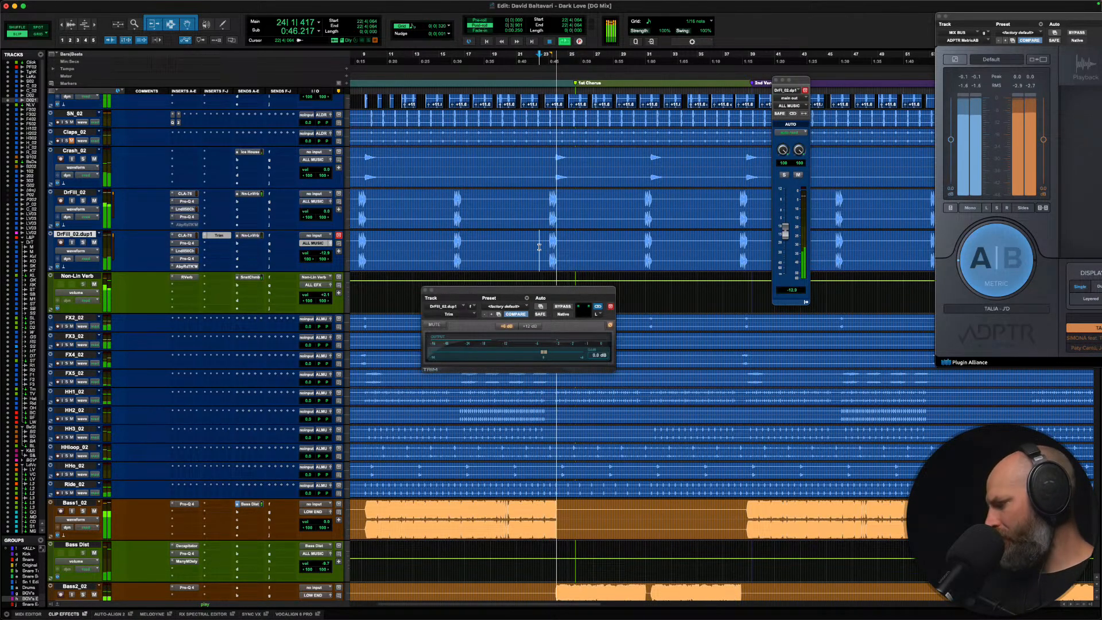
key(space)
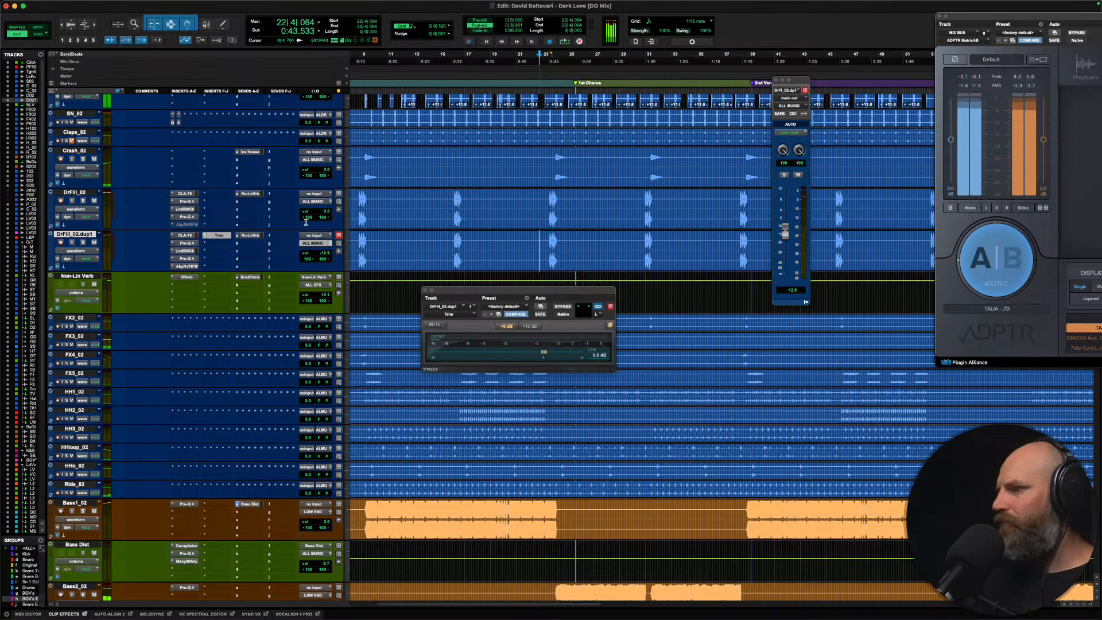
Step: Send the duplicate fill track DrFill_02.dup1 to the DG SLAPS.L bus and audition it soloed
click(243, 246)
mouse_move(246, 251)
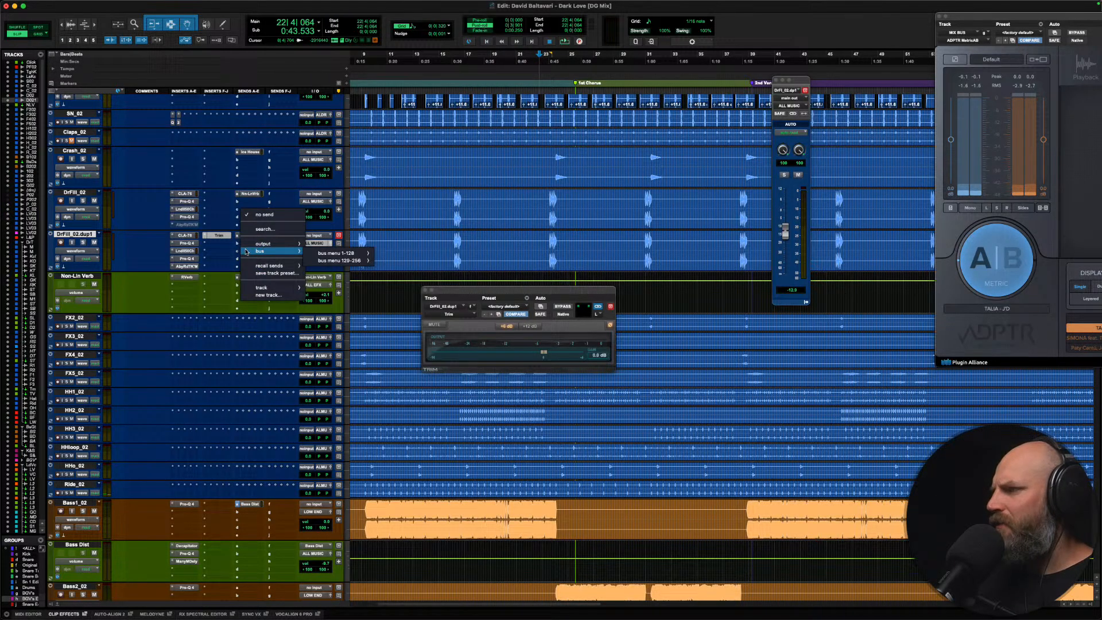
mouse_move(338, 253)
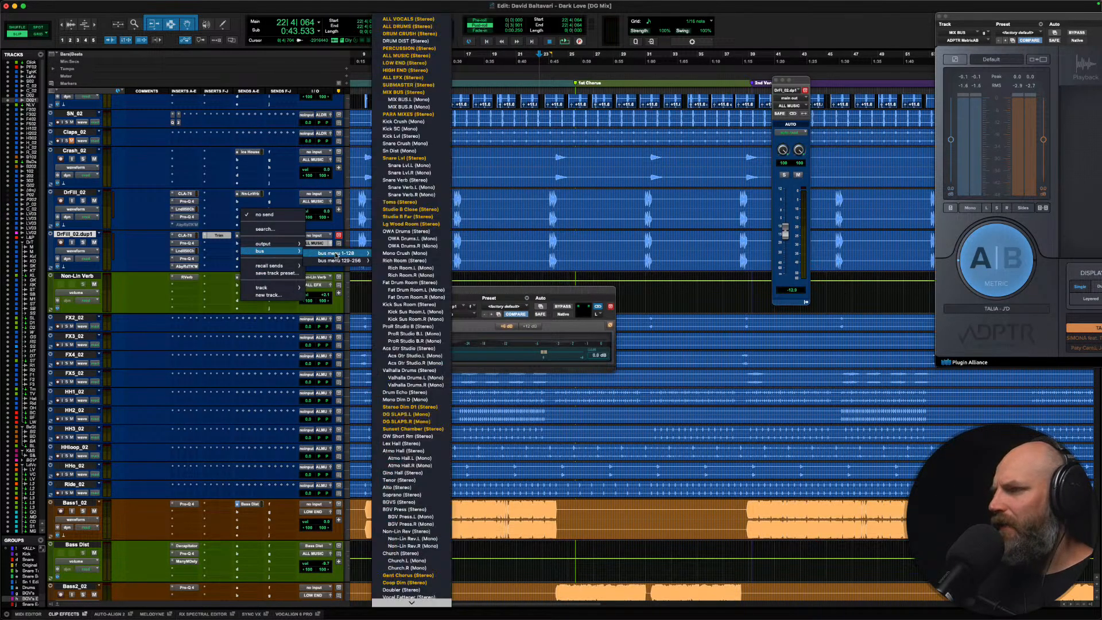
click(418, 413)
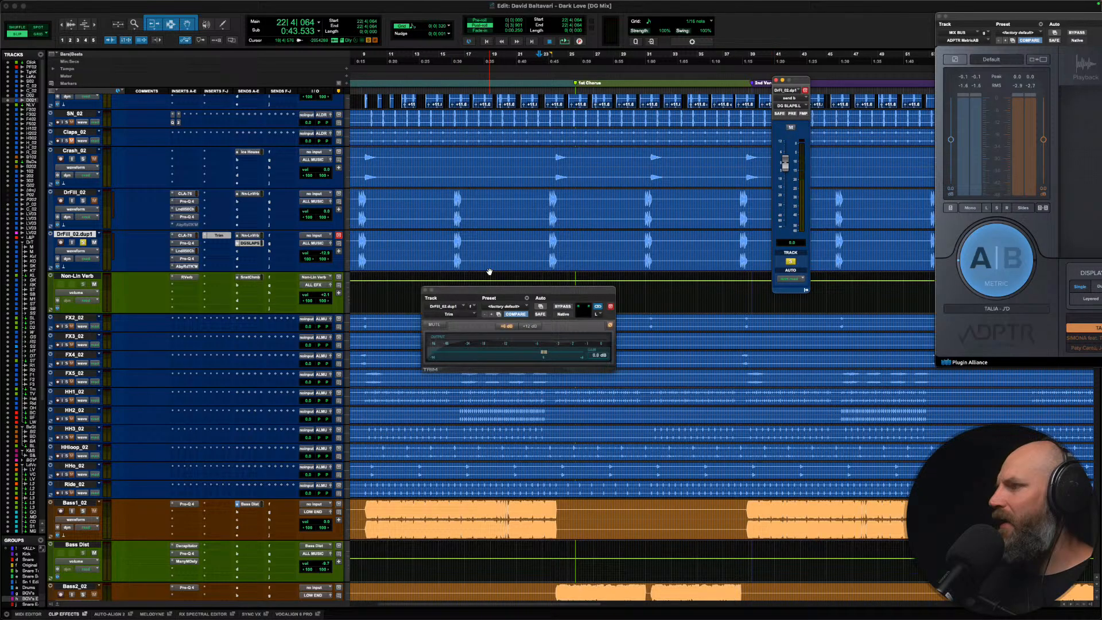
key(space)
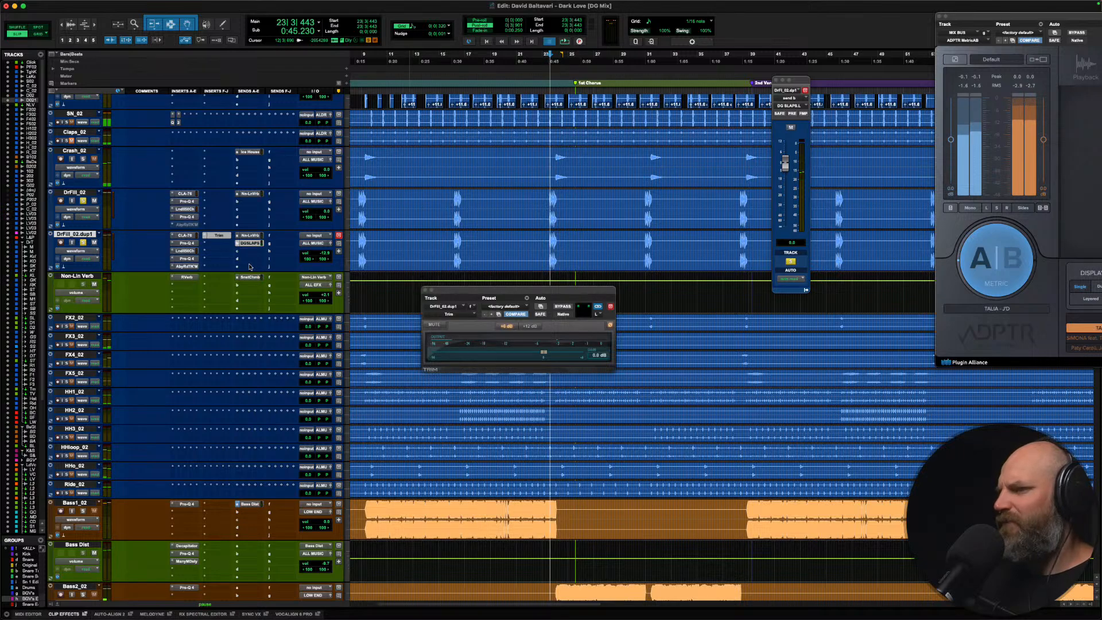
key(space)
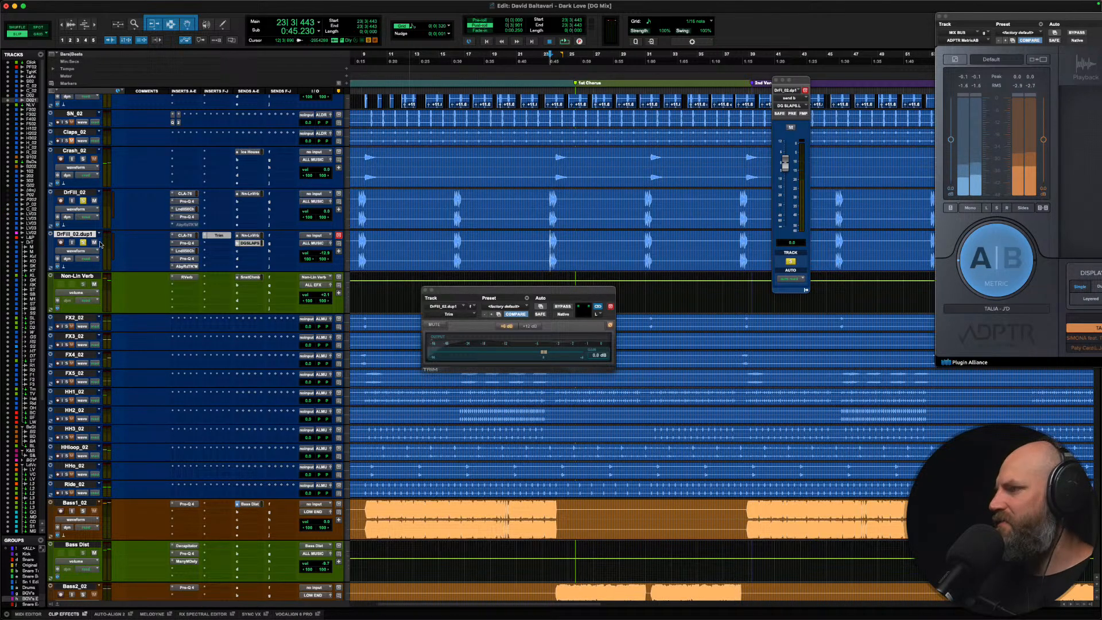
Step: Compare the soloed fills with the duplicate's slap send muted and unmuted during playback, and clear the solos
key(space)
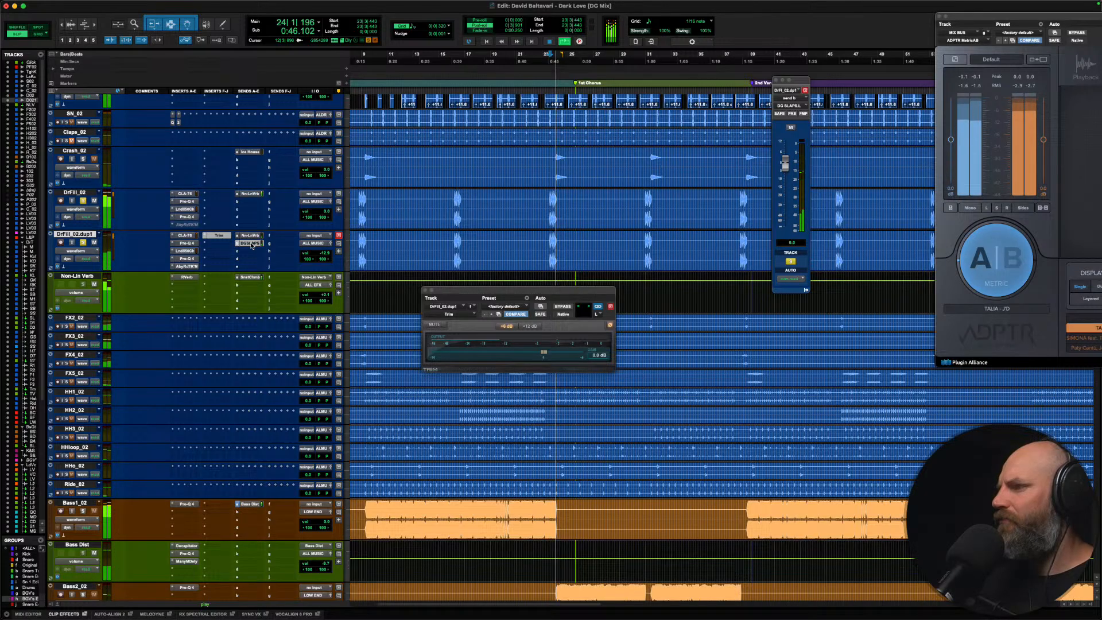
ctrl+super+click(251, 244)
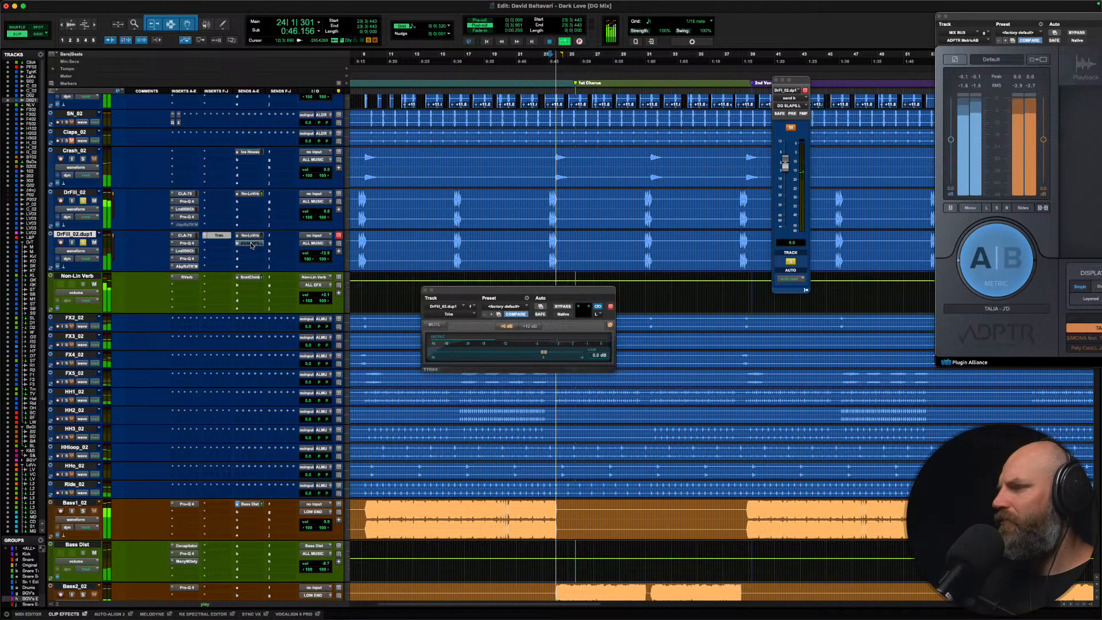
ctrl+super+click(251, 244)
alt+click(83, 196)
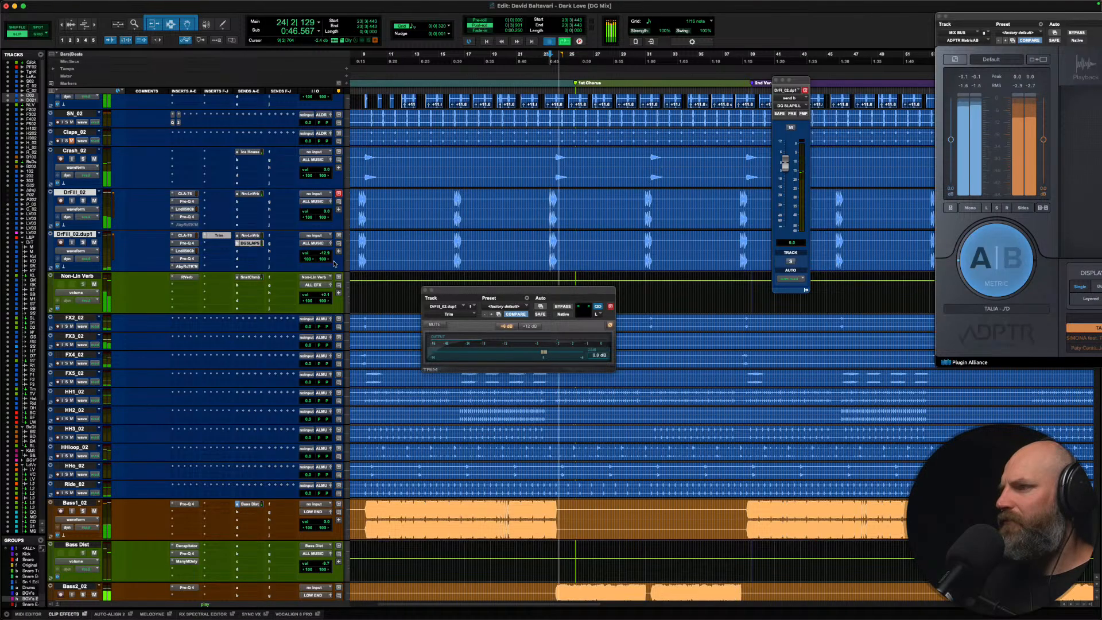
key(space)
Step: Lower the duplicate fill's DG SLAPS.L send level and replay the fill in the full mix
click(251, 244)
click(251, 244)
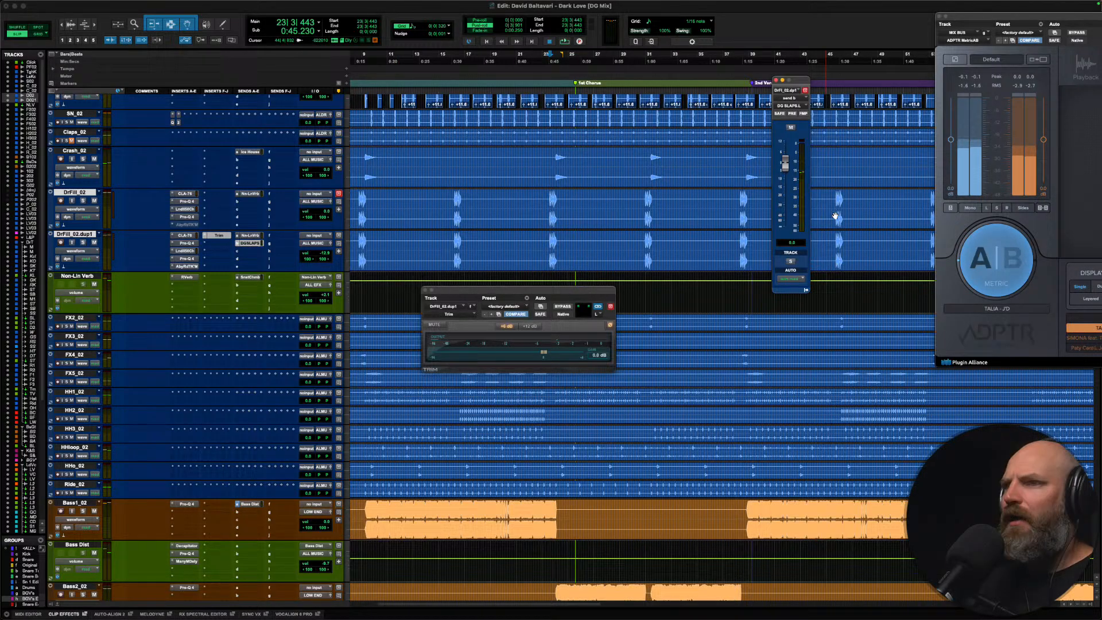
drag(786, 164, 785, 177)
key(space)
key(space)
key(space)
key(space)
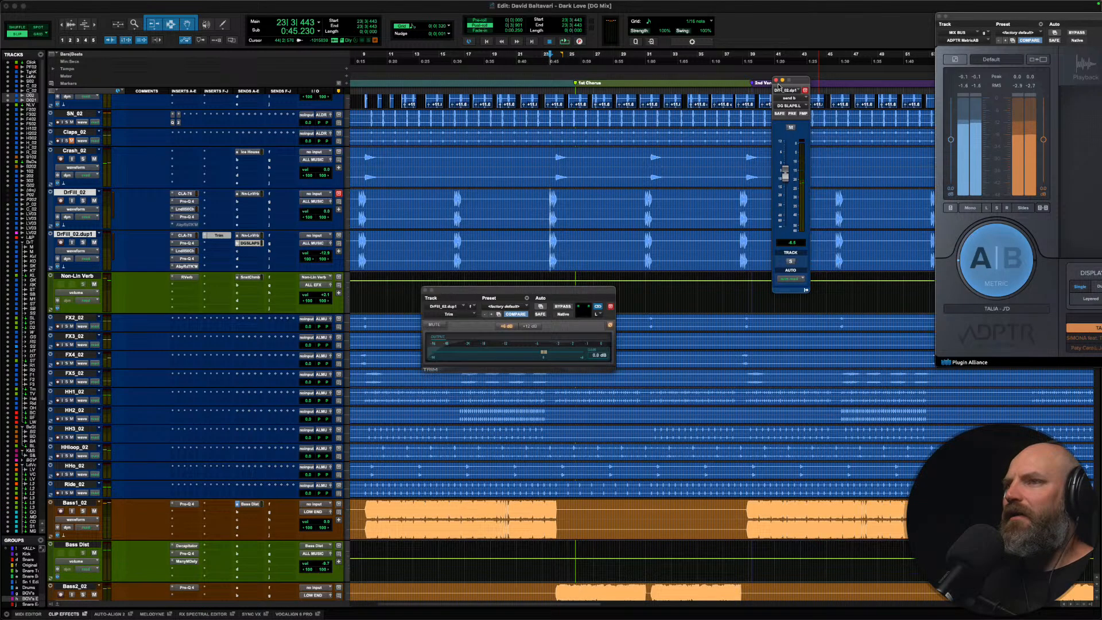
click(776, 80)
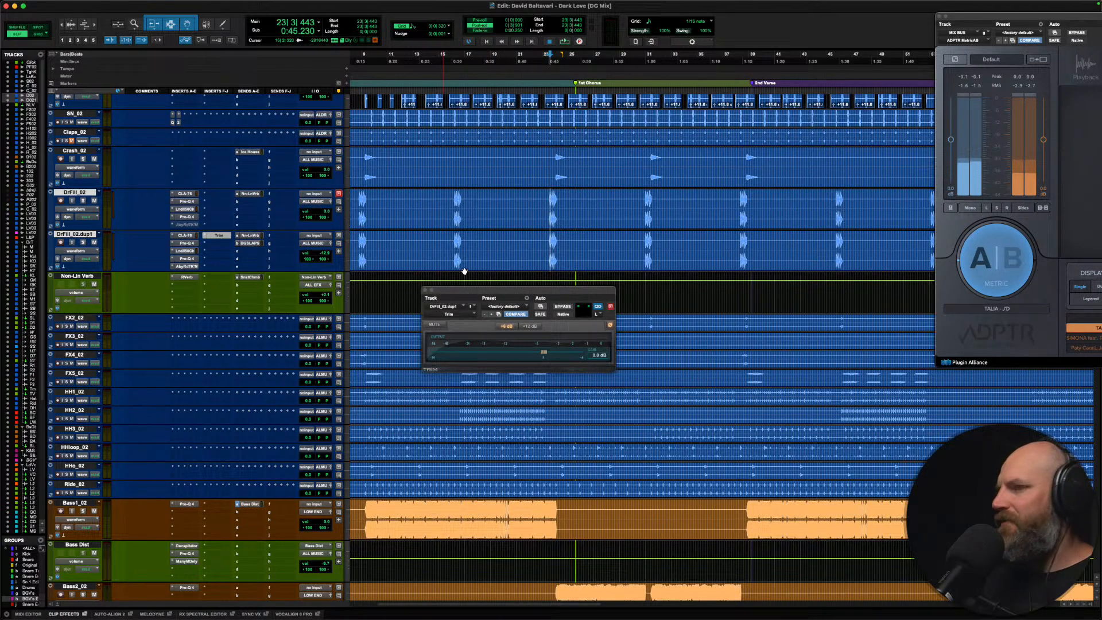
Step: Close the Trim plug-in window and audition the FX2_02 hit just before the 2nd Verse
click(584, 244)
key(Tab)
scroll(584, 244, right, 10)
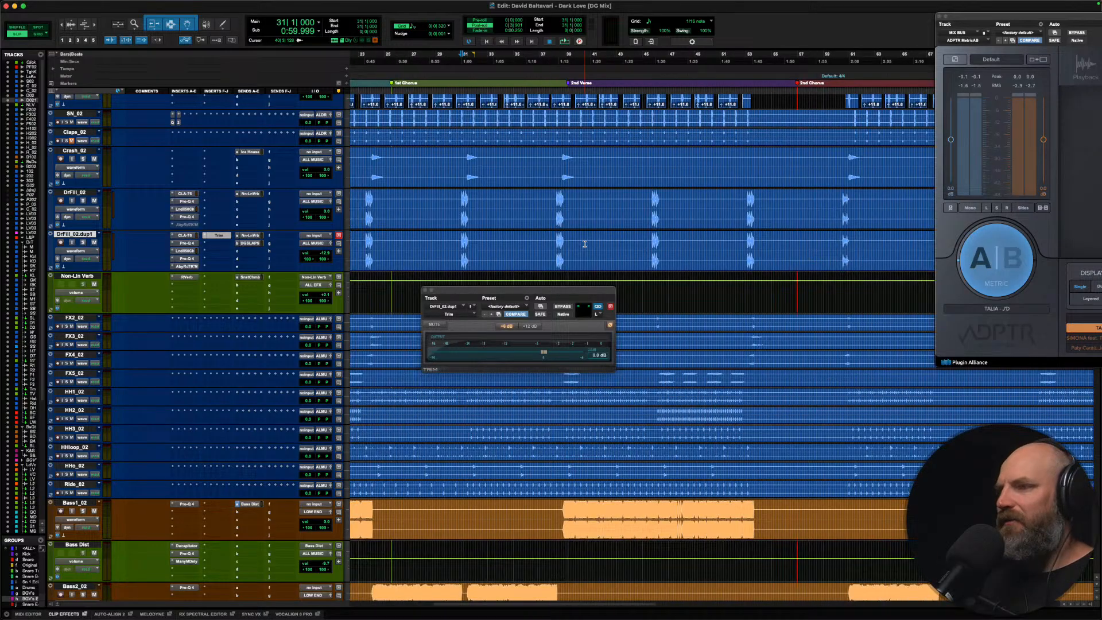
click(425, 291)
scroll(490, 301, down, 3)
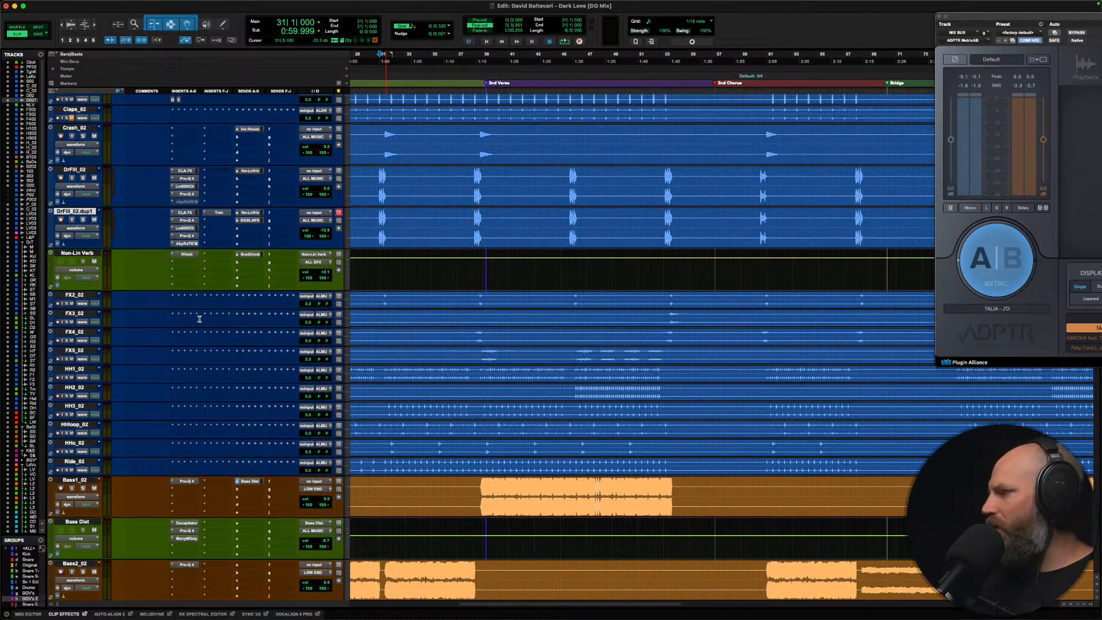
click(458, 252)
key(Tab)
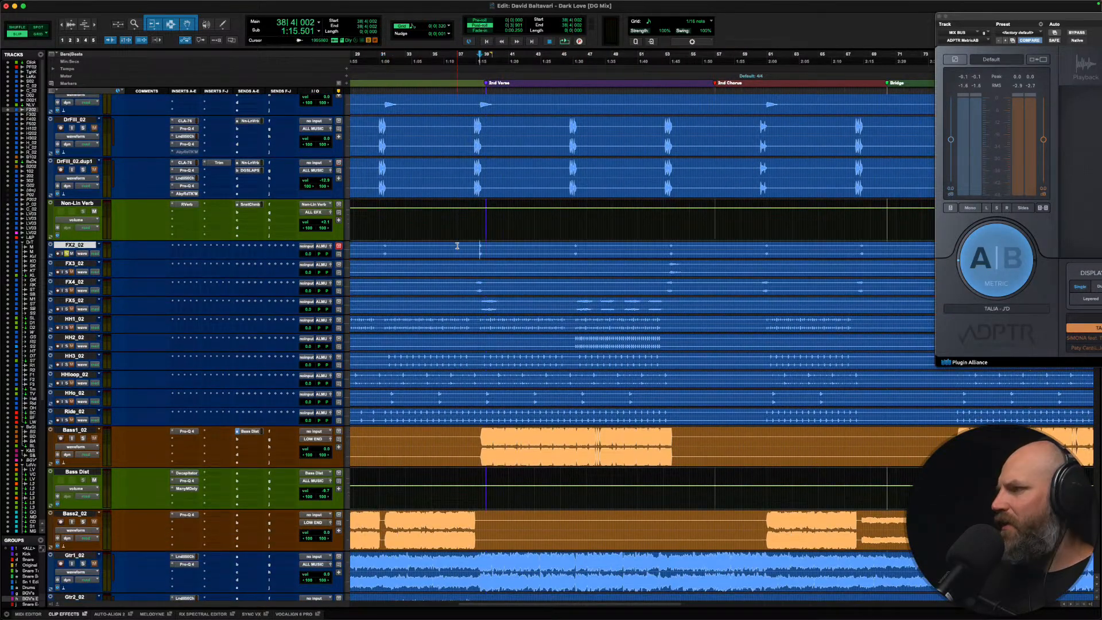
key(space)
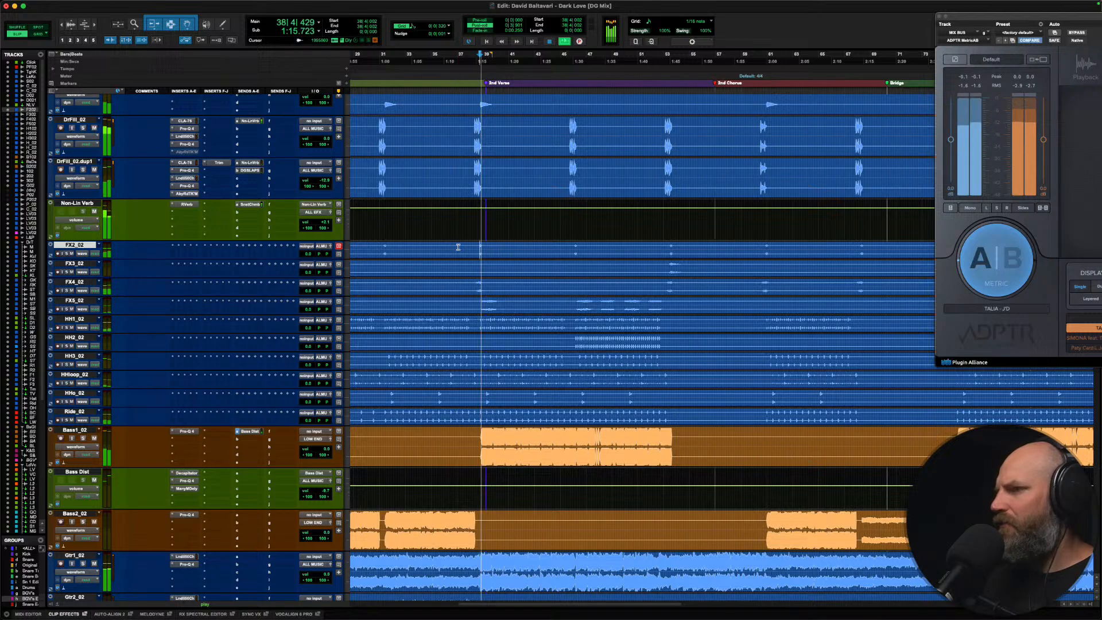
key(space)
Step: Select the FX2_02 hit just before the 1st Chorus marker, around bar 23, and play it in the mix
key(alt+a)
key(super+alt+[)
key(super+alt+])
key(super+[)
click(477, 248)
double_click(478, 249)
key(Tab)
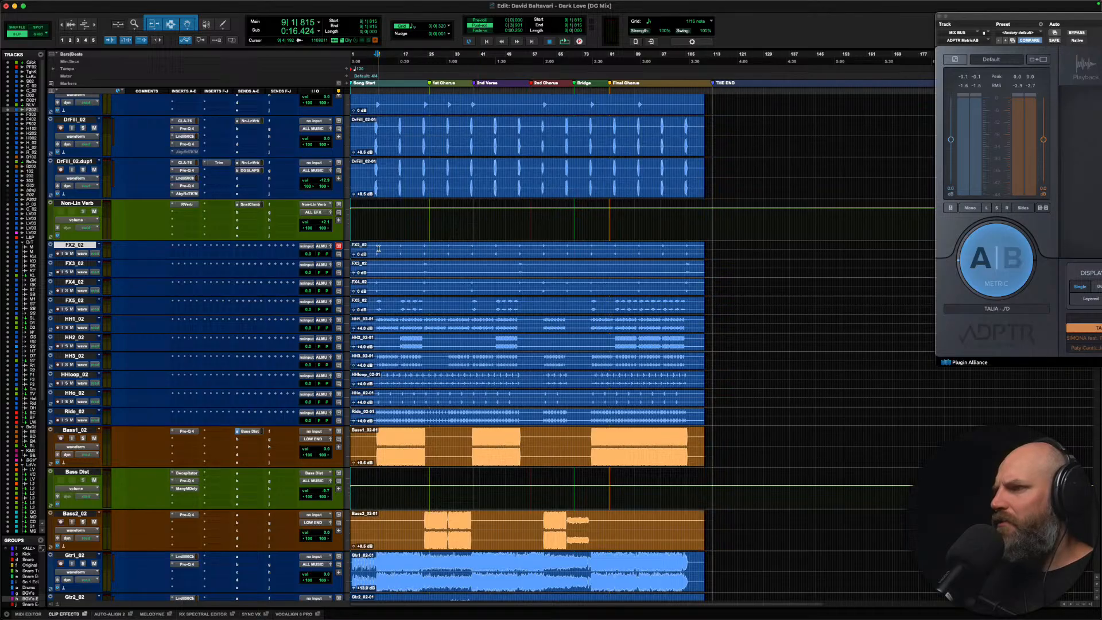
key(super+])
key(super+])
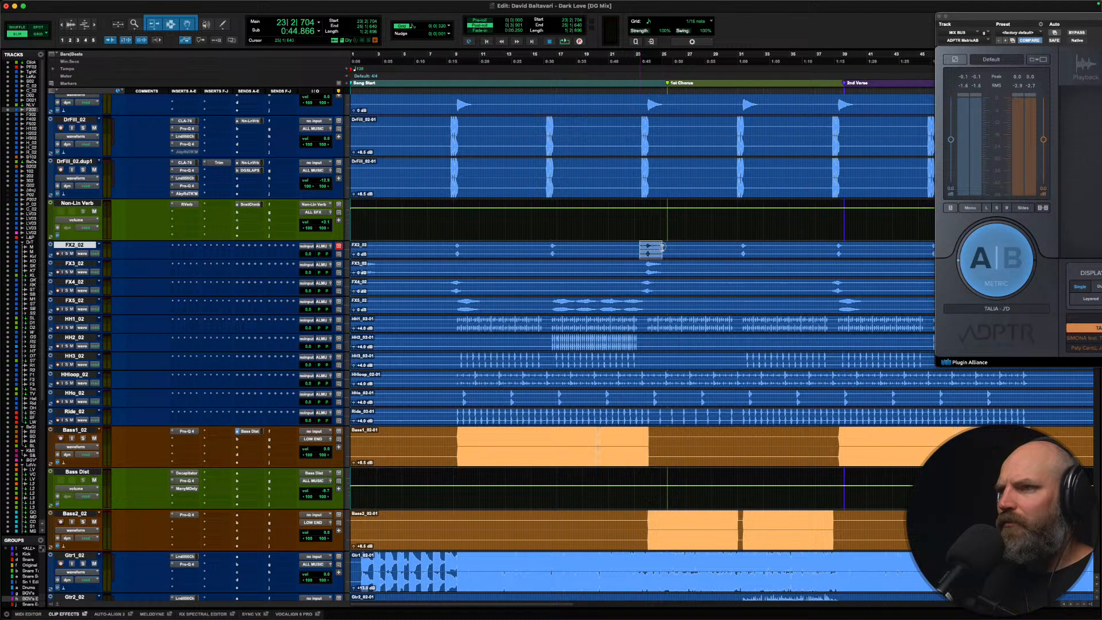
drag(660, 248, 657, 248)
key(space)
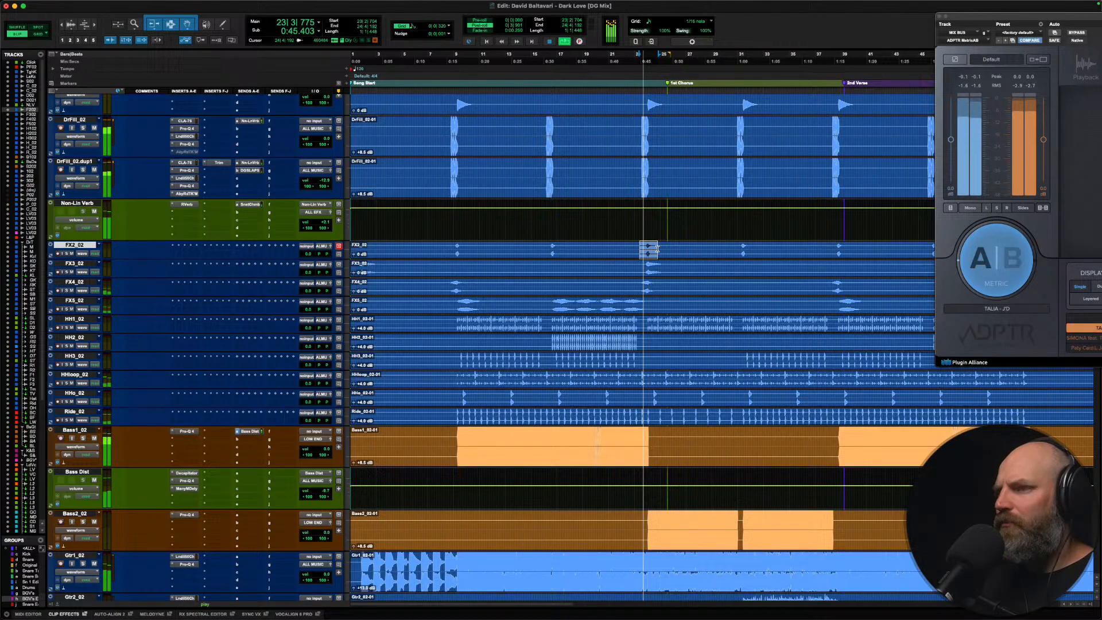
Step: Raise the clip gain of the whole FX2_02 clip to +10.0 dB while the mix plays
key(super+[)
key(super+[)
key(super+[)
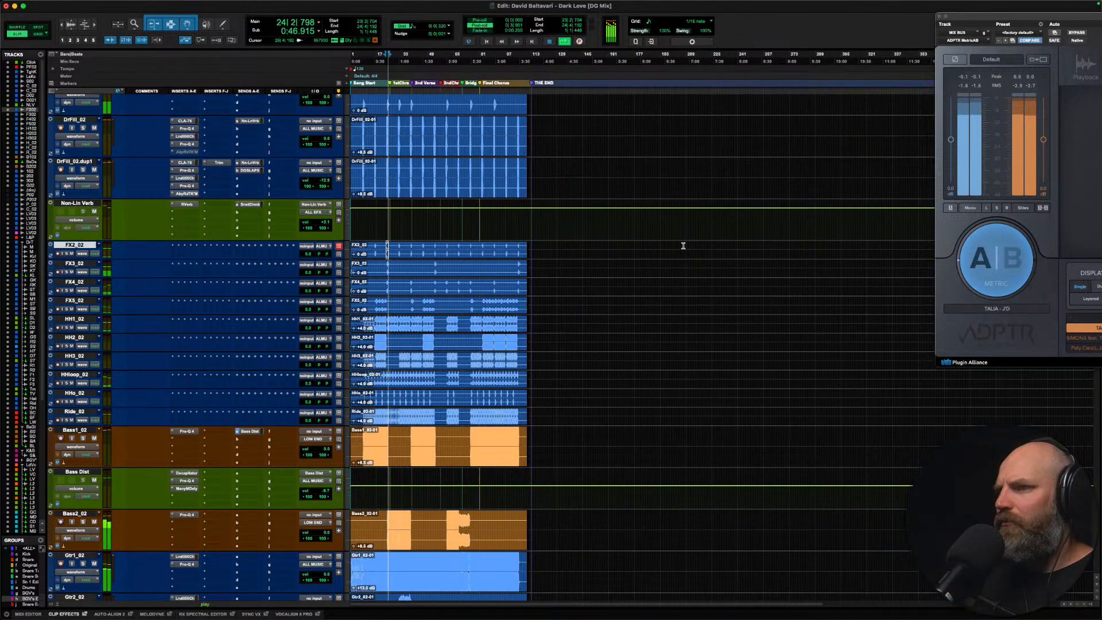
double_click(436, 250)
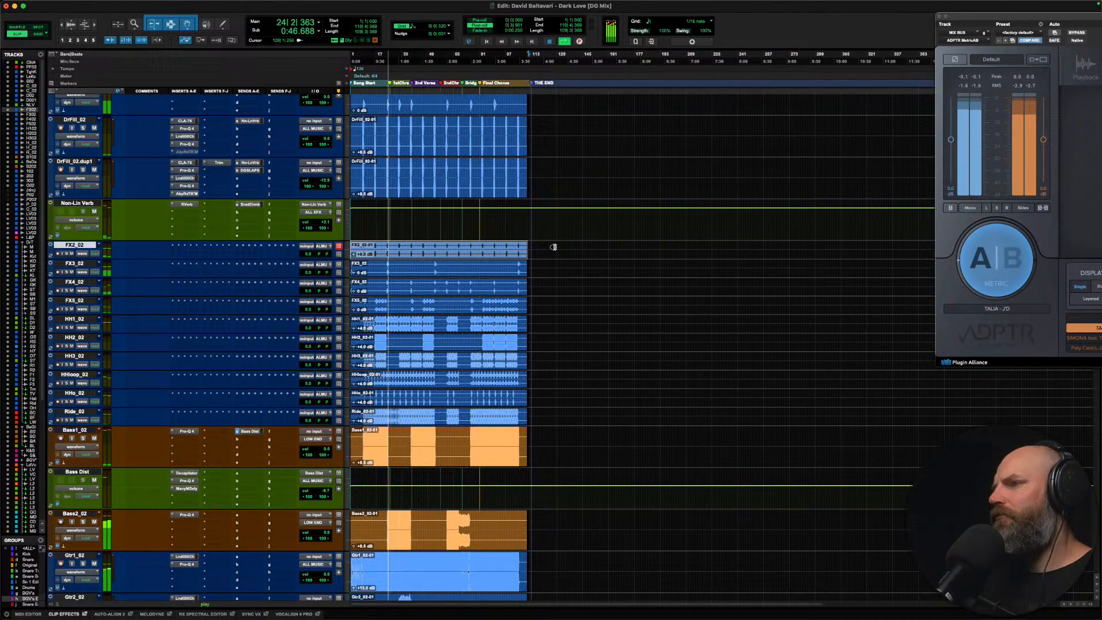
key(ctrl+shift+Up)
key(ctrl+shift+Up)
key(ctrl+shift+Up)
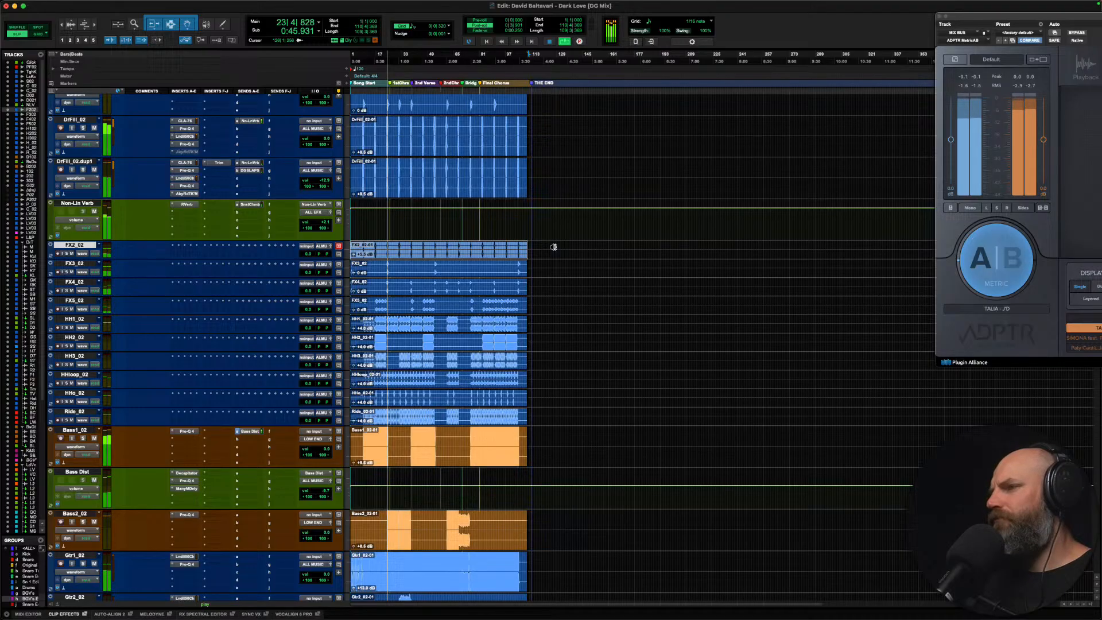
key(ctrl+shift+Up)
key(ctrl+shift+Up)
key(ctrl+shift+Up)
key(ctrl+shift+Up)
key(ctrl+shift+Up)
key(ctrl+shift+Up)
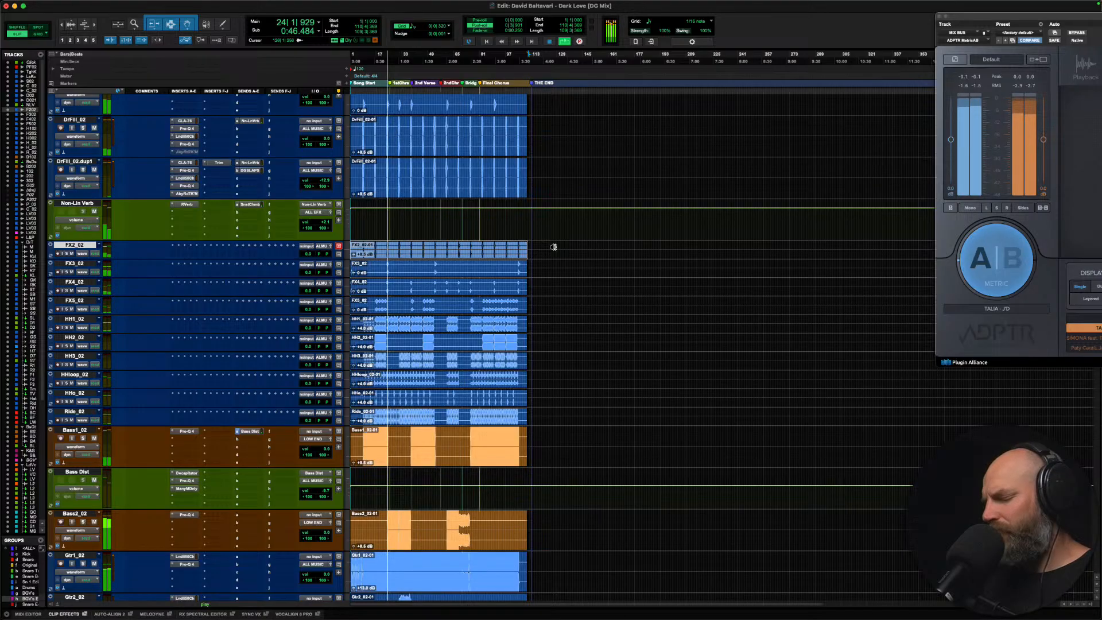
key(ctrl+shift+Up)
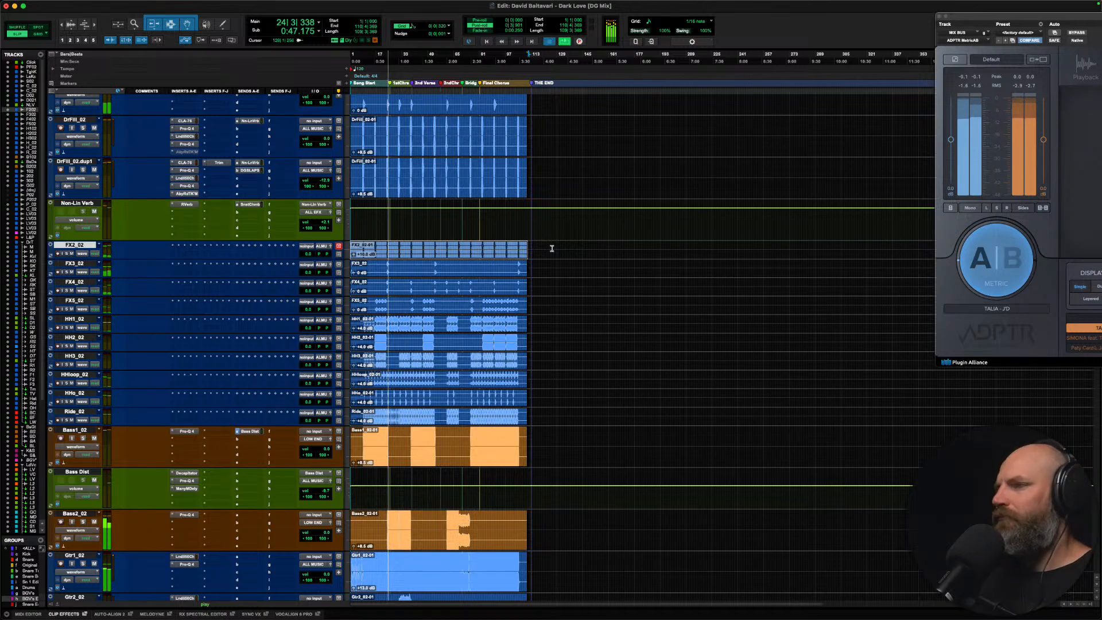
key(space)
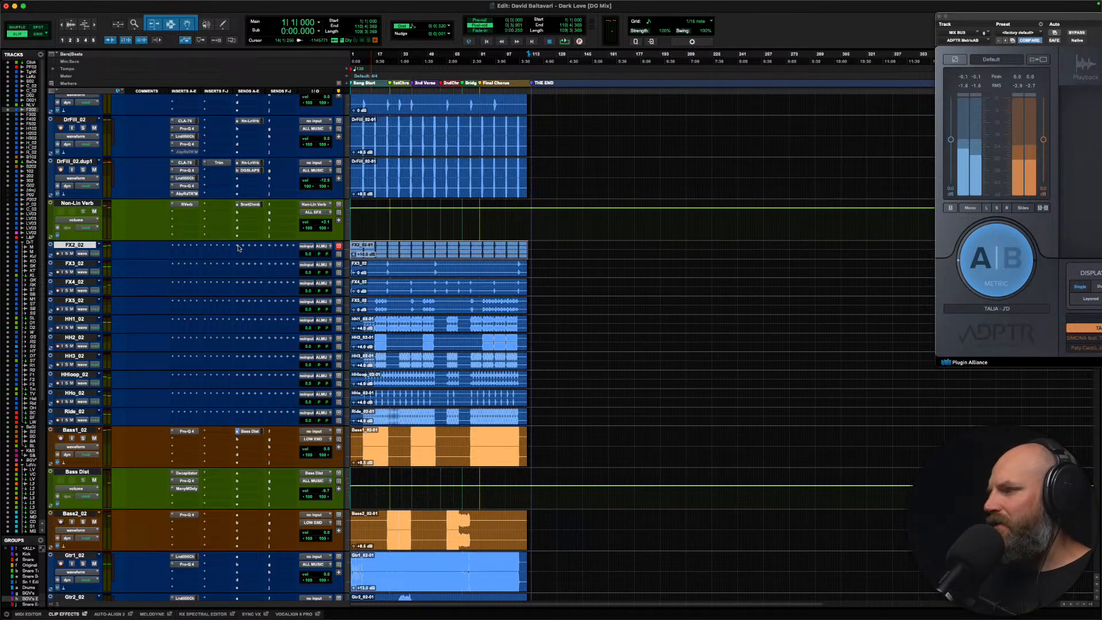
Step: Add a Sunset Chamber send to FX2_02, and solo and enlarge the track
click(238, 247)
text(suns)
key(Return)
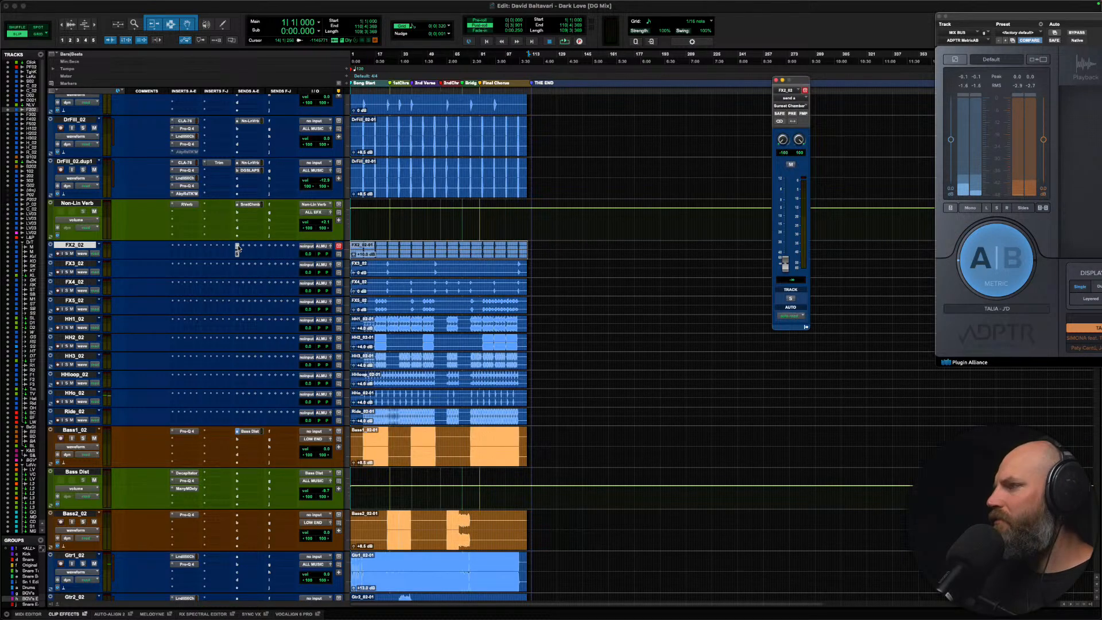
click(85, 245)
click(84, 246)
key(shift+s)
key(ctrl+Up)
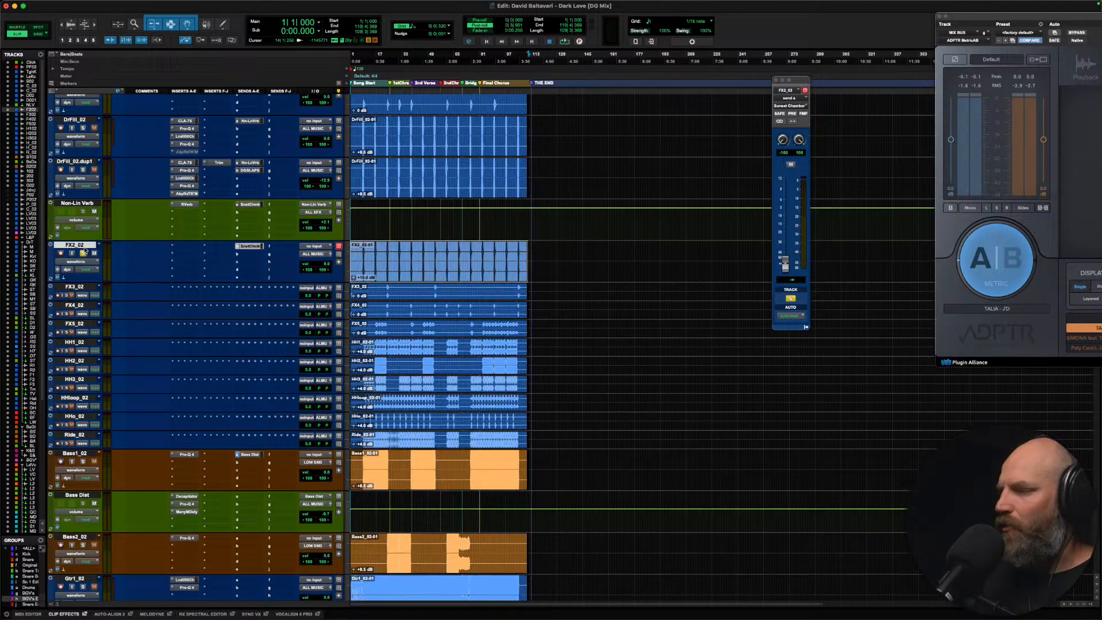
Step: Bring FX2_02's Sunset Chamber send up to 0.0 dB, unsolo the track and lower the send slightly during playback
key(space)
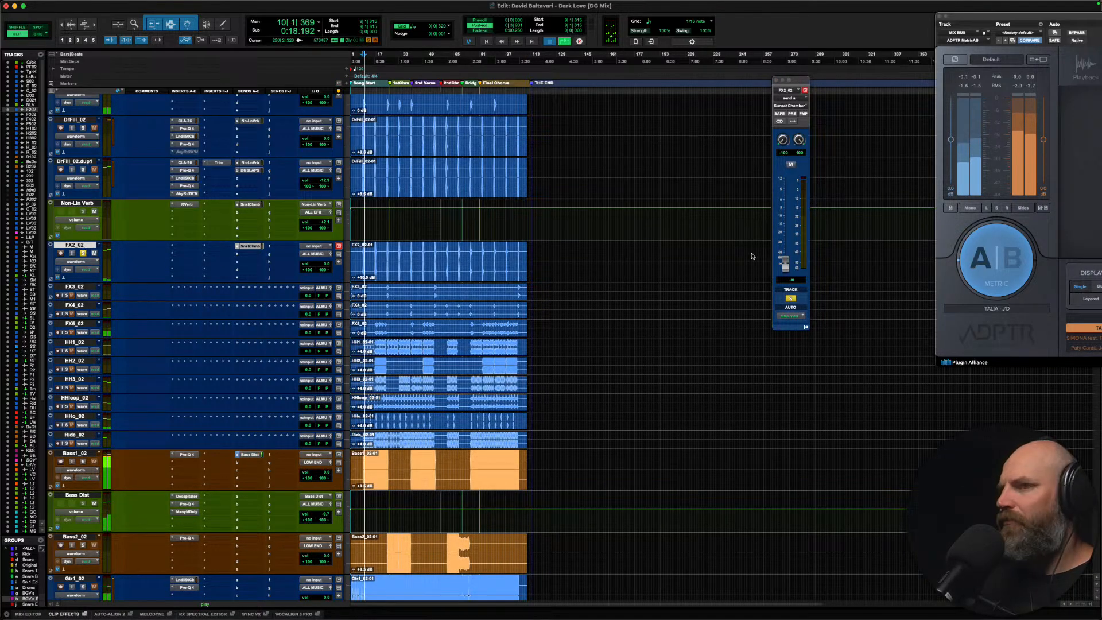
alt+click(785, 264)
key(space)
key(shift+s)
key(space)
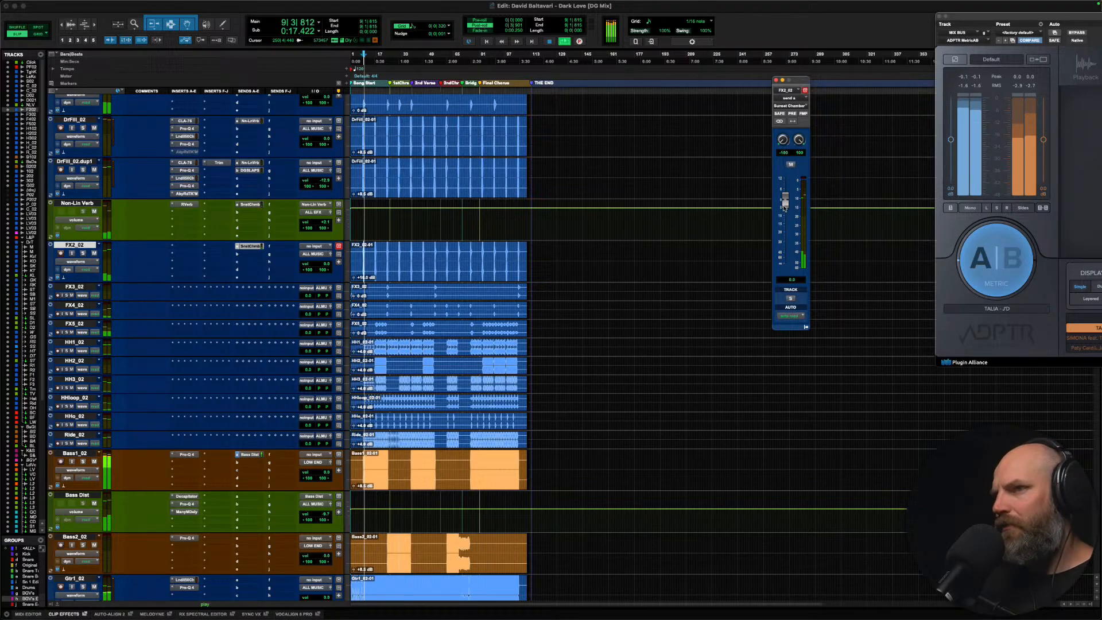
drag(786, 204, 785, 207)
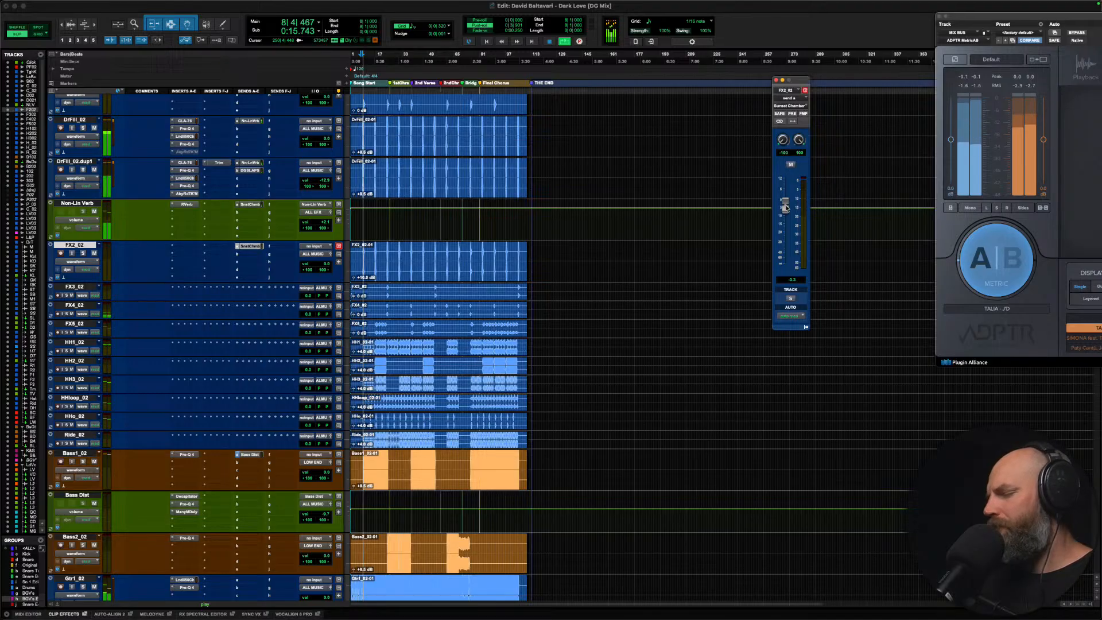
Step: Replay the mix from bar 8 to judge the first fill together with the FX2_02 reverb
key(space)
scroll(218, 309, up, 3)
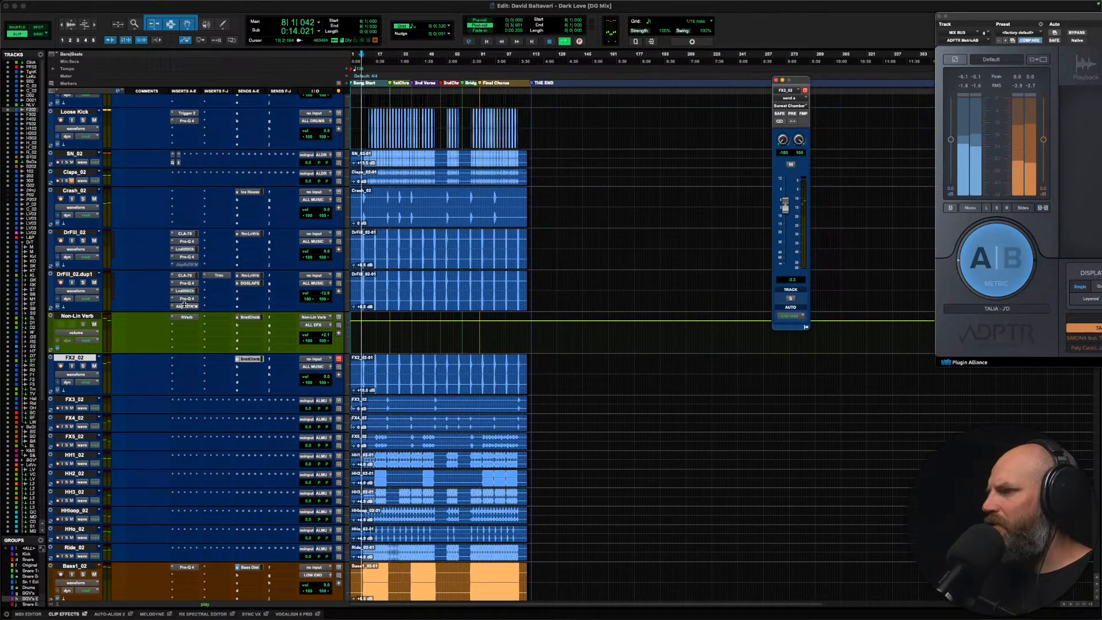
key(t)
key(t)
key(t)
key(t)
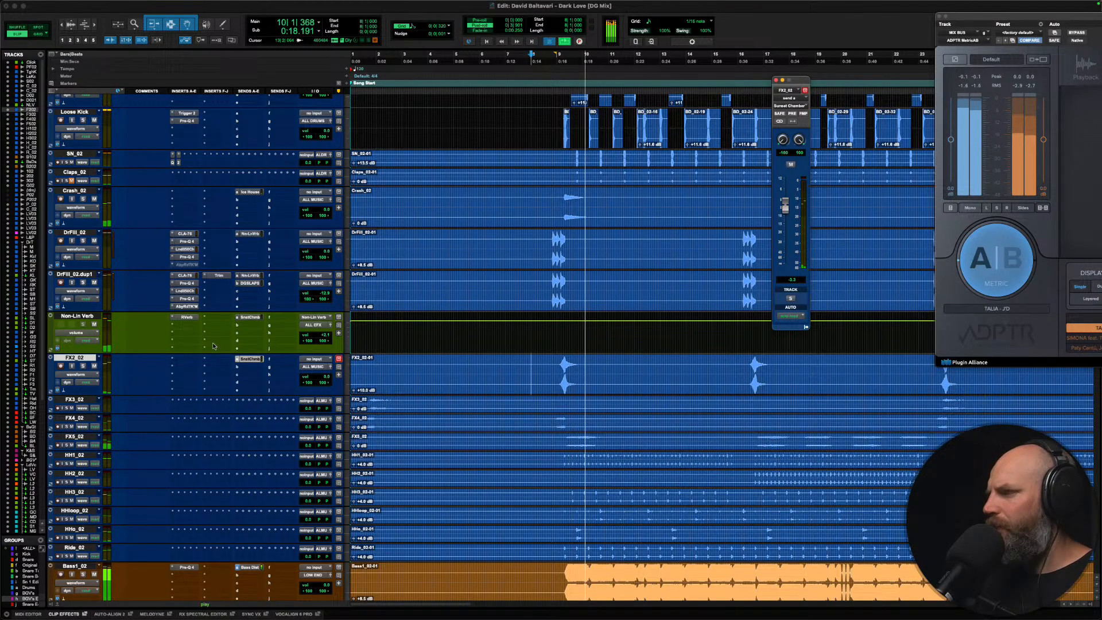
key(space)
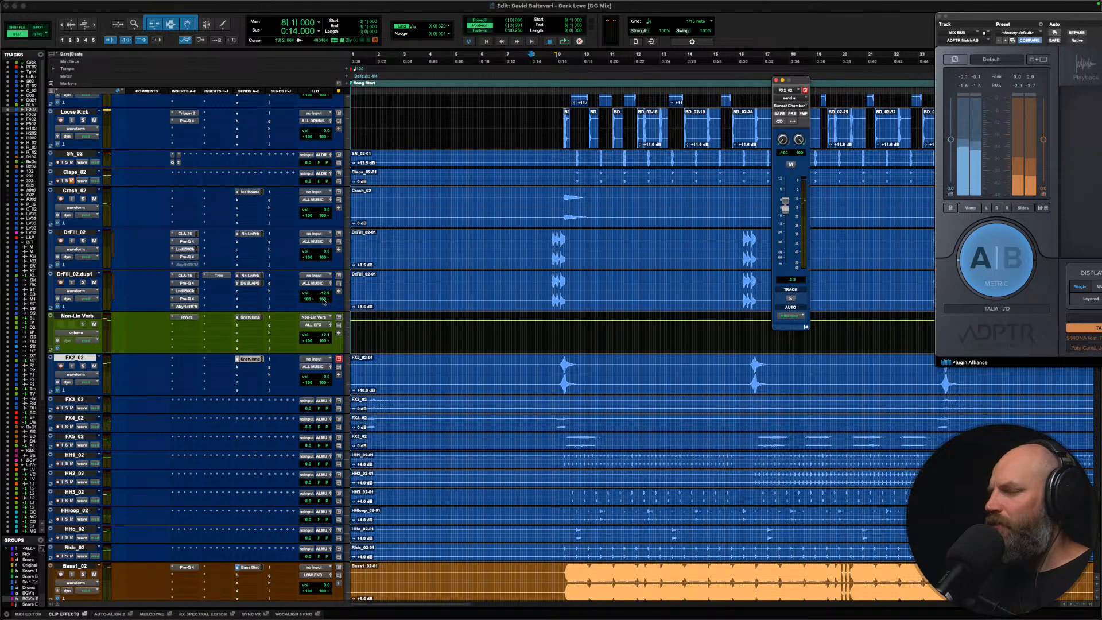
Step: Draw a pan right automation ramp on DrFill_02.dup1 that rises across the first fill and falls back after it
ctrl+super+click(323, 299)
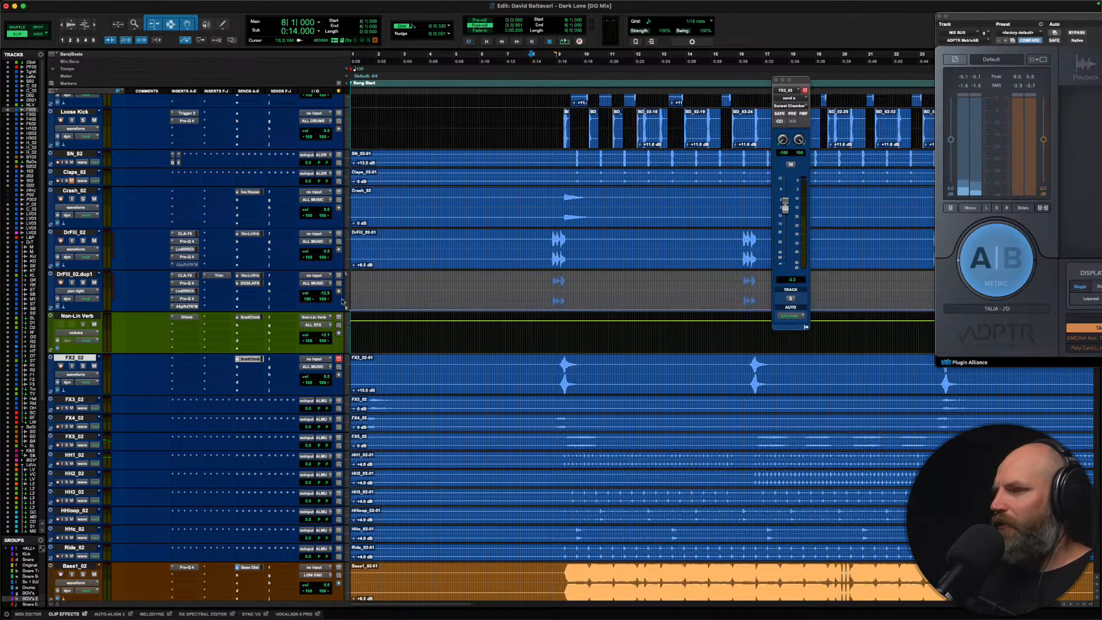
click(550, 293)
key(t)
key(t)
scroll(551, 293, right, 4)
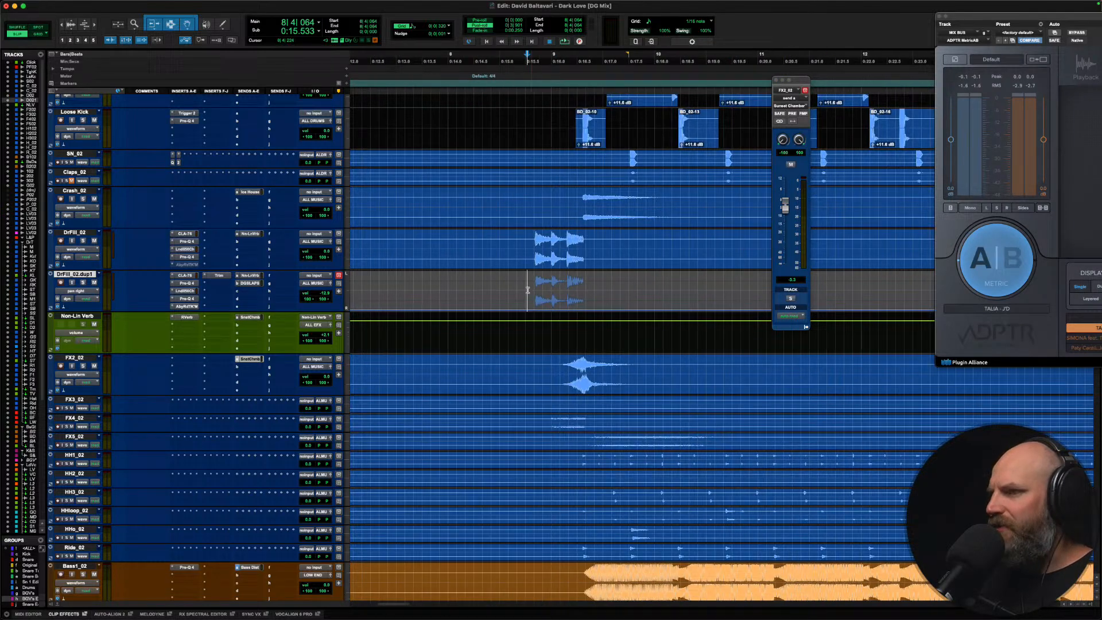
drag(578, 289, 655, 295)
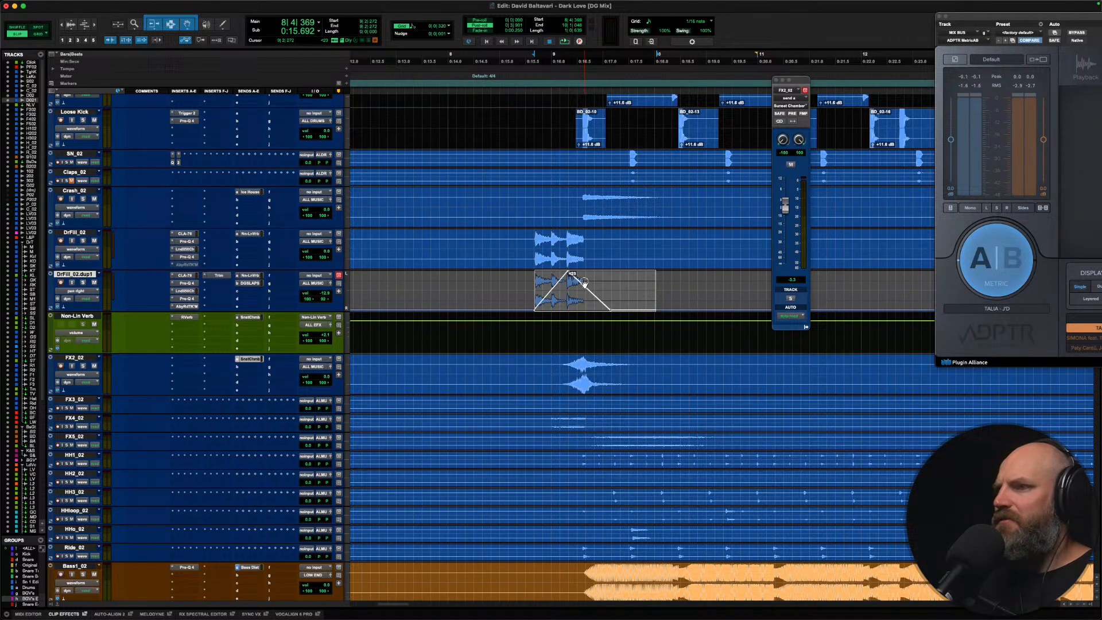
Step: Draw a pan left automation ramp with a short plateau over the first DrFill_02.dup1 fill and audition it from bar 8 beat 3
click(506, 285)
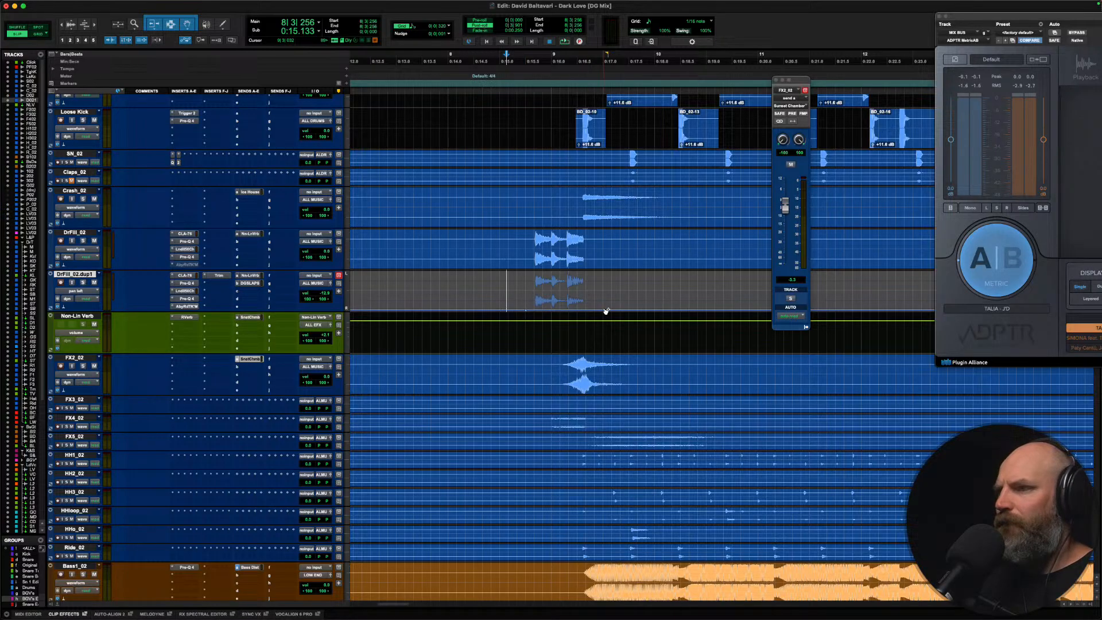
mouse_move(564, 311)
mouse_down()
mouse_move(575, 259)
mouse_move(582, 274)
mouse_up()
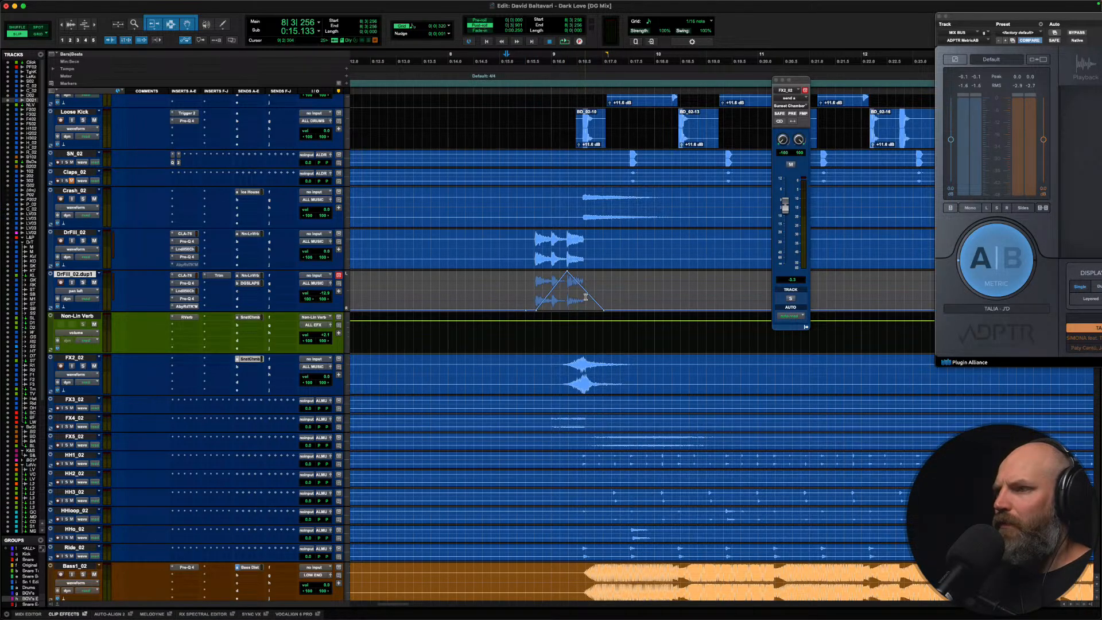
key(space)
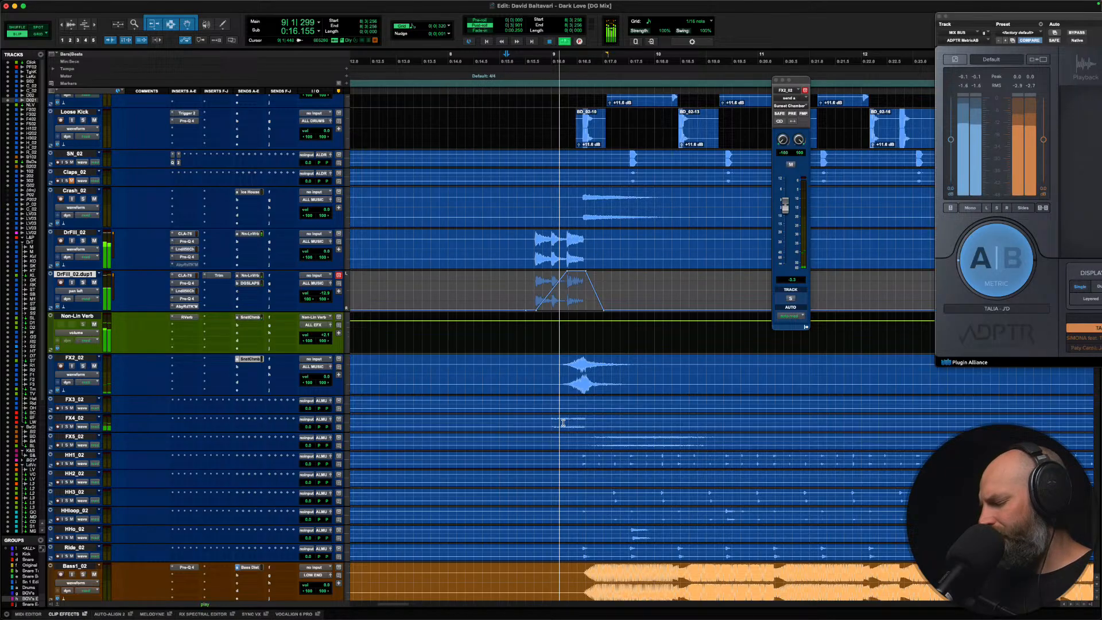
key(space)
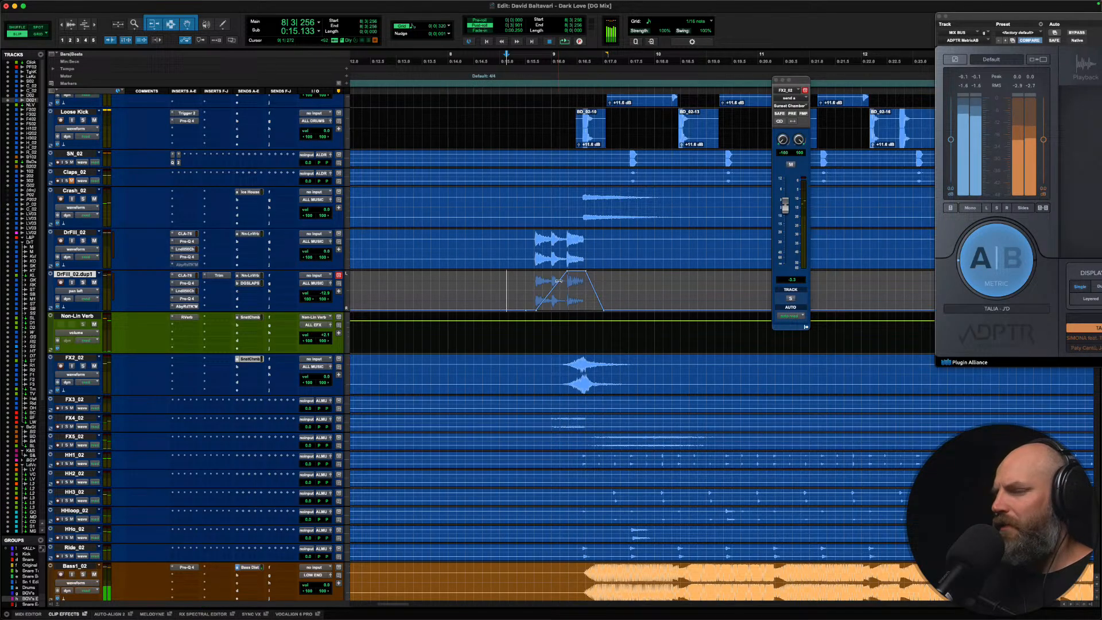
Step: Lower the plateau of DrFill_02.dup1's pan left ramp slightly and replay the fill
drag(567, 275, 586, 282)
key(space)
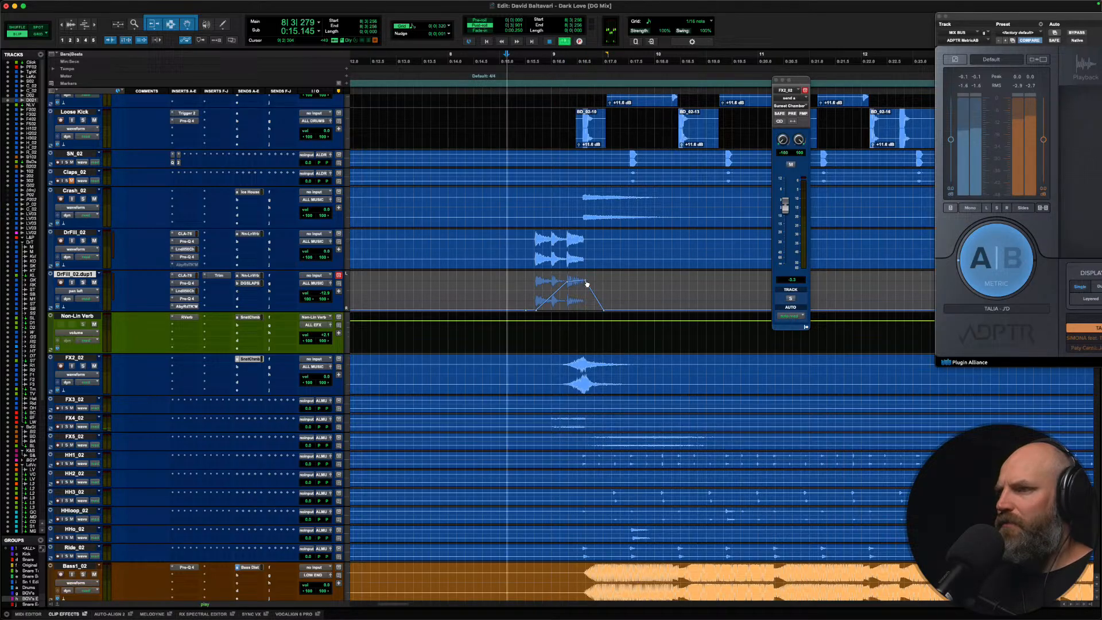
key(space)
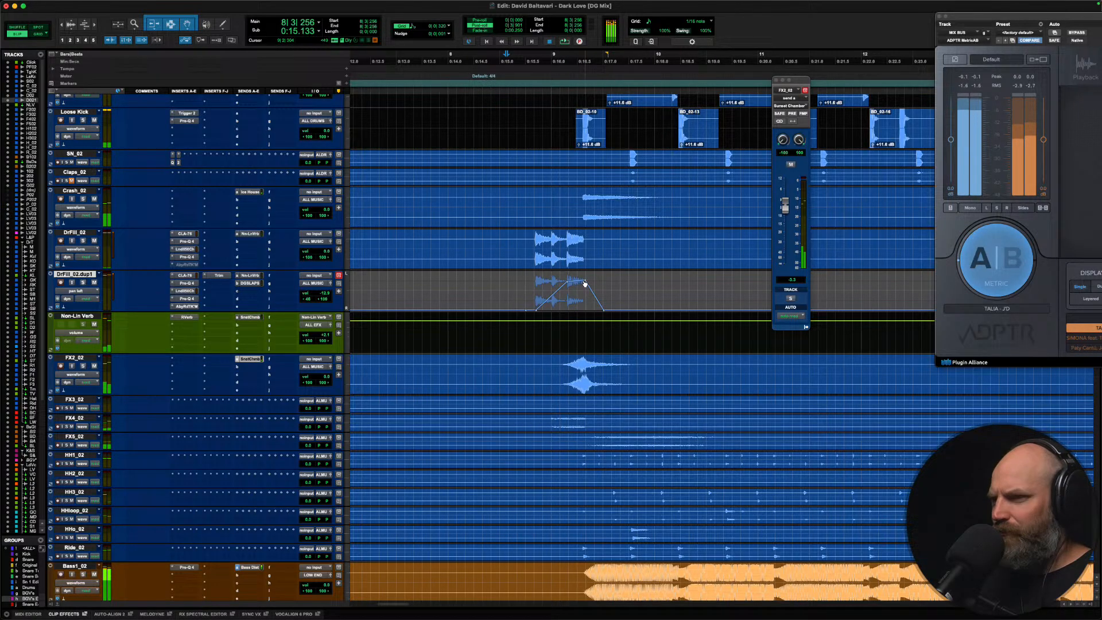
Step: Search DrFill_02.dup1's output destinations for the ALL DRUMS bus
click(313, 284)
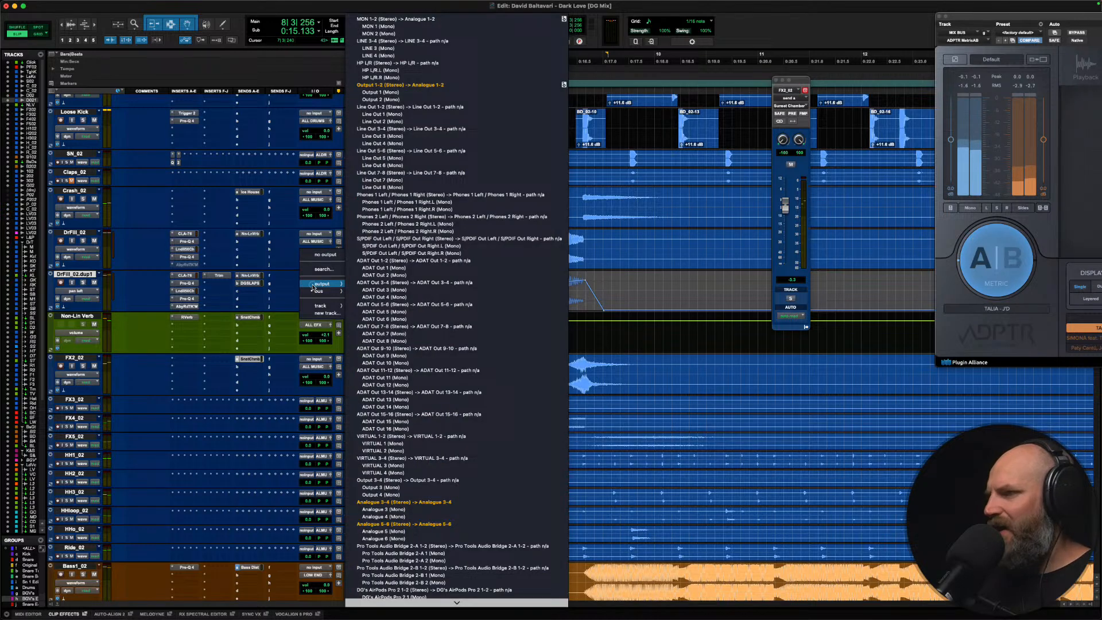
text(all drims)
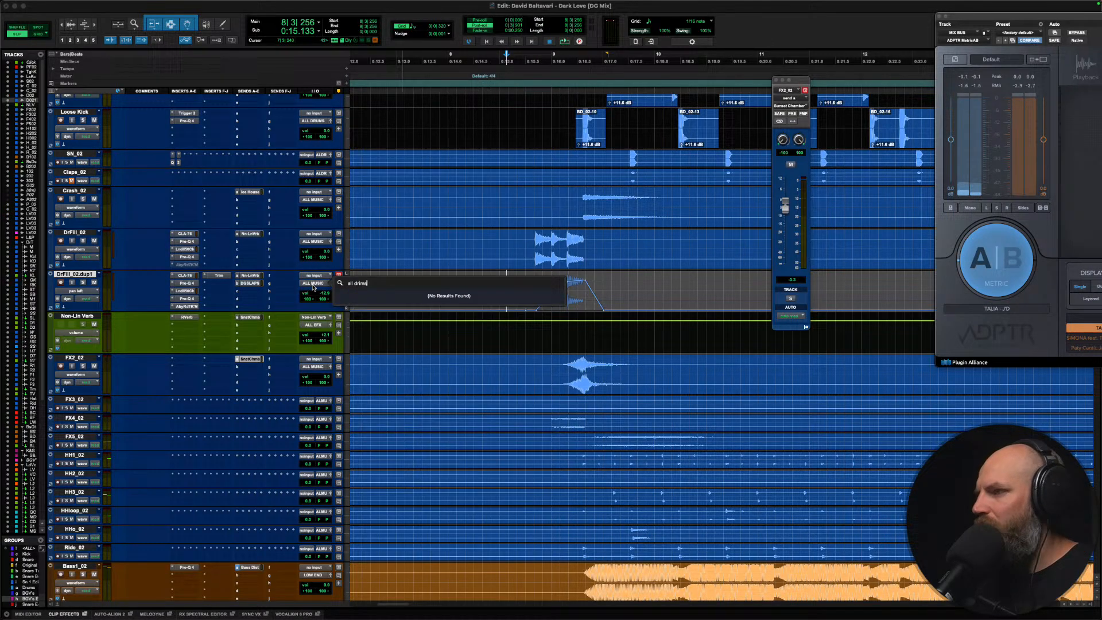
Step: Route the output of DrFill_02.dup1 to ALL DRUMS and audition the first drum fill
key(BackSpace)
key(BackSpace)
key(Return)
key(space)
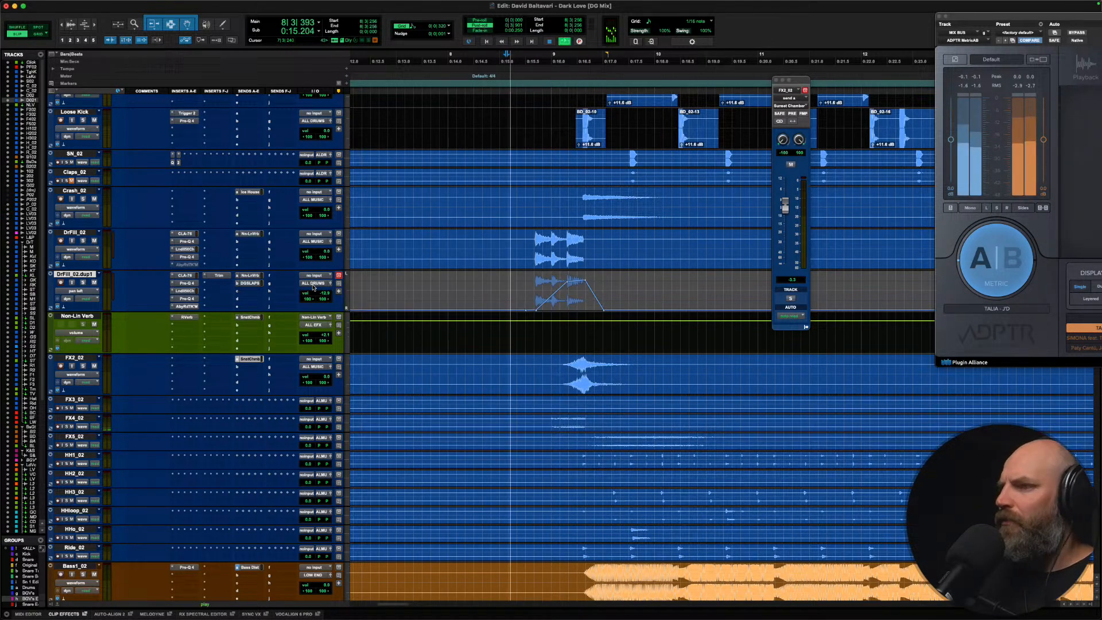
key(space)
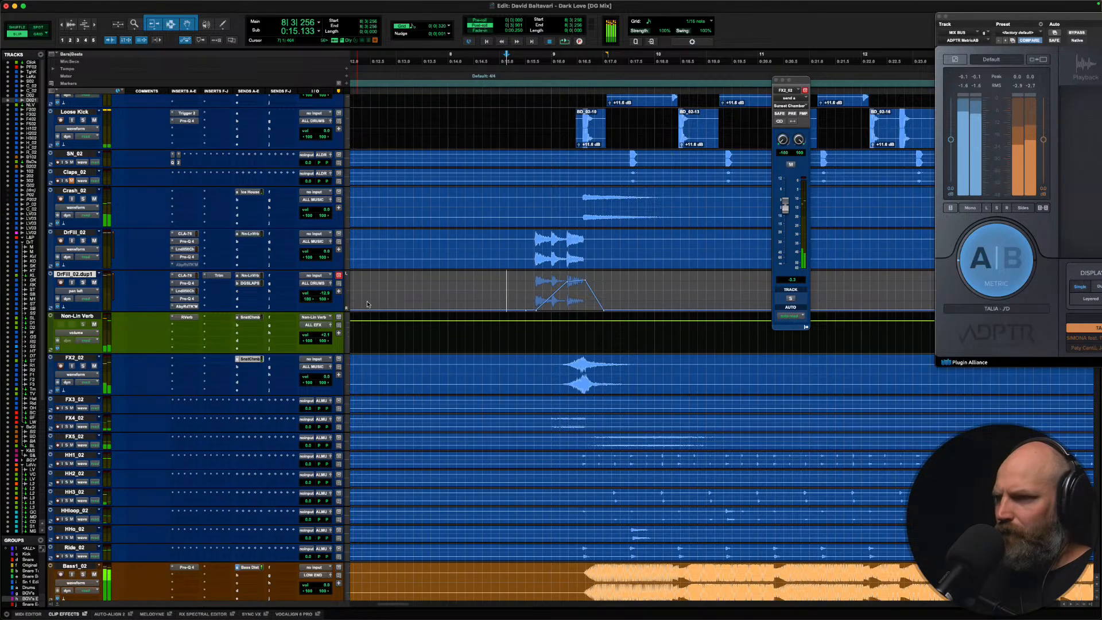
Step: Show the pan right automation on DrFill_02.dup1, lower its ramp in the middle of the first fill and audition it
ctrl+super+click(323, 299)
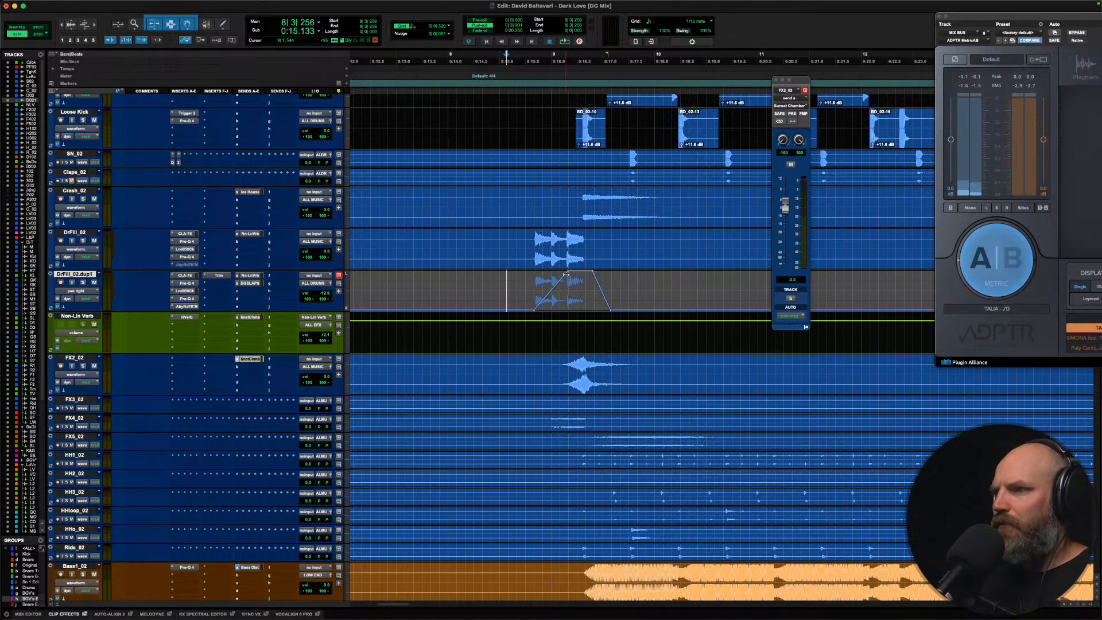
key(space)
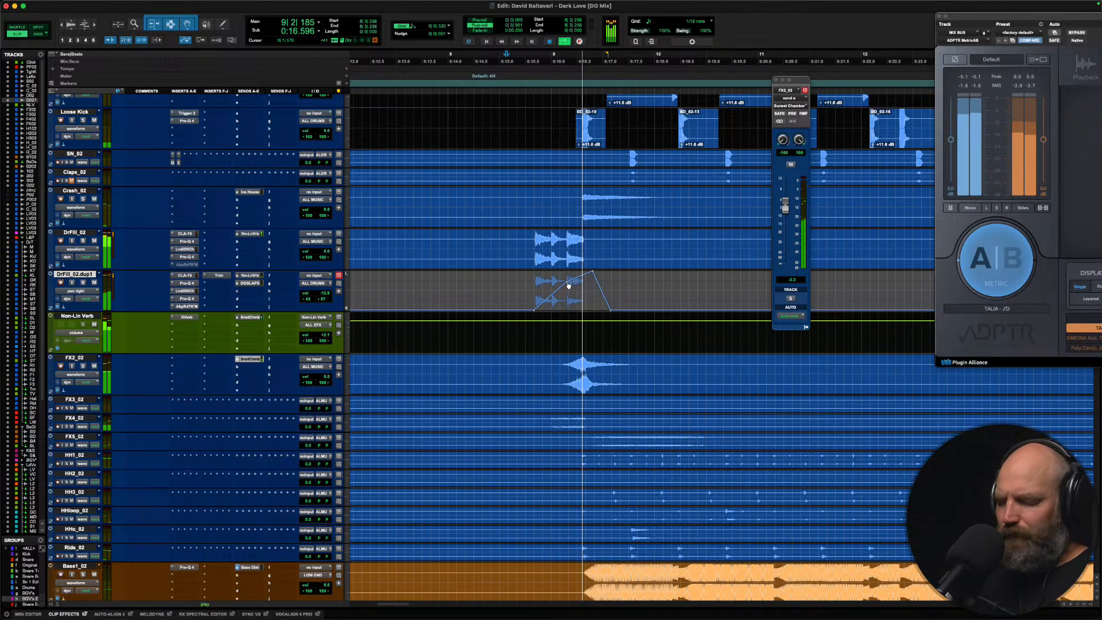
key(space)
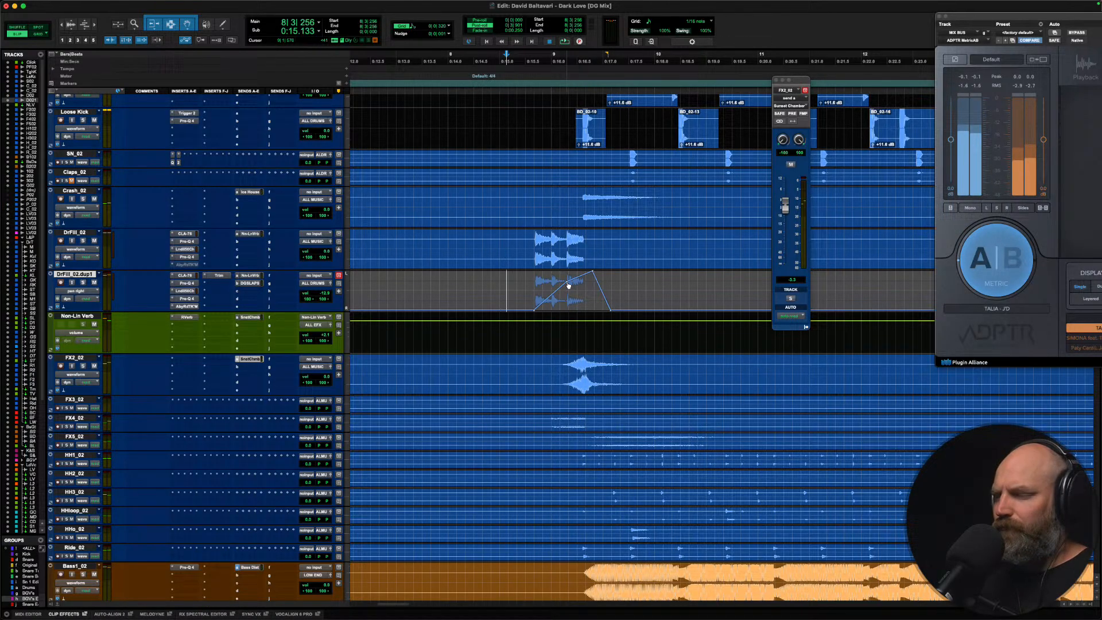
click(568, 286)
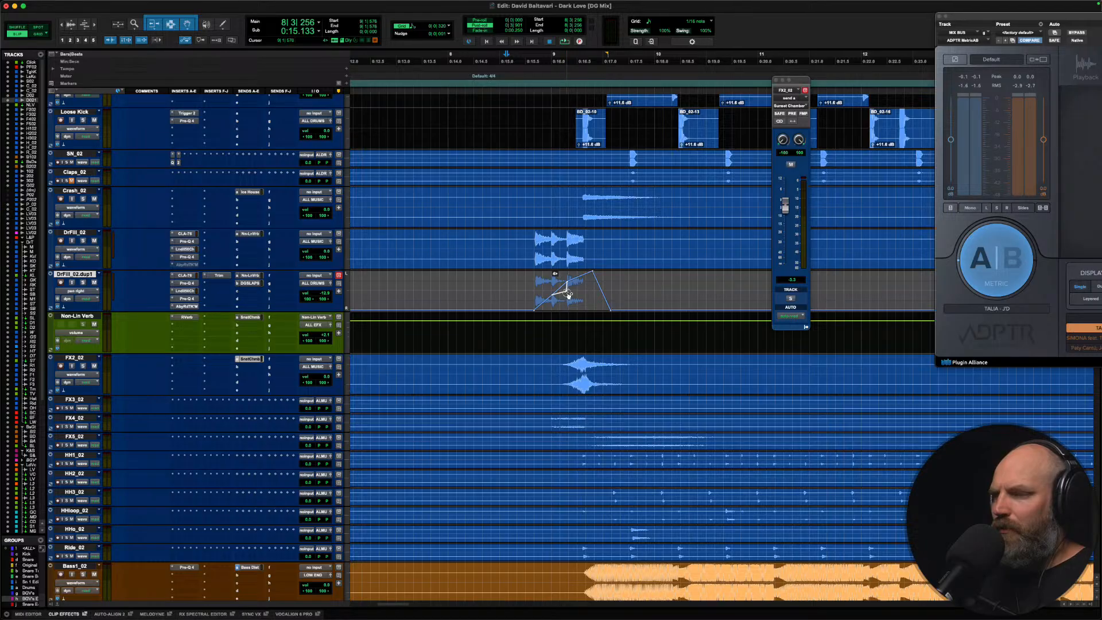
key(space)
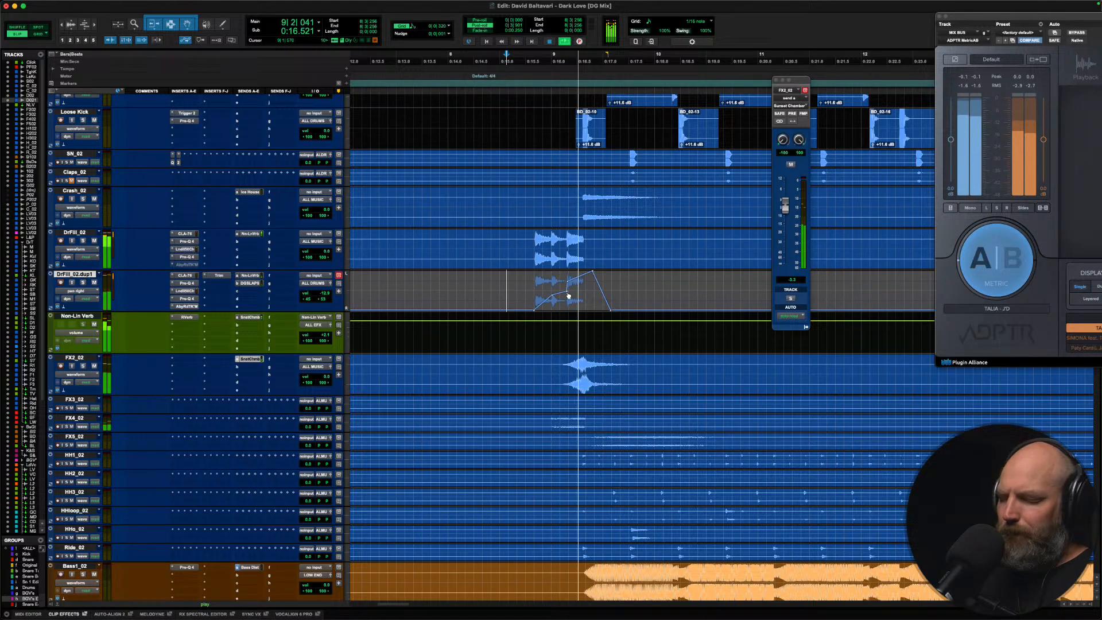
key(space)
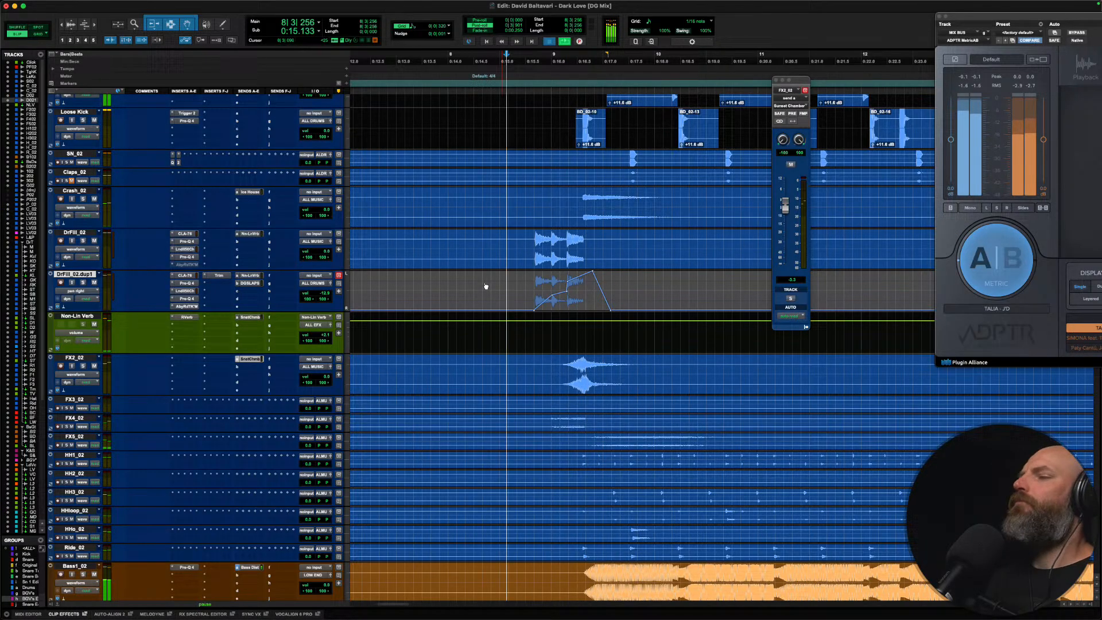
Step: Compare the first fill with the automation of DrFill_02.dup1 turned off and set back to read
key(space)
click(89, 299)
click(89, 299)
click(89, 299)
click(88, 293)
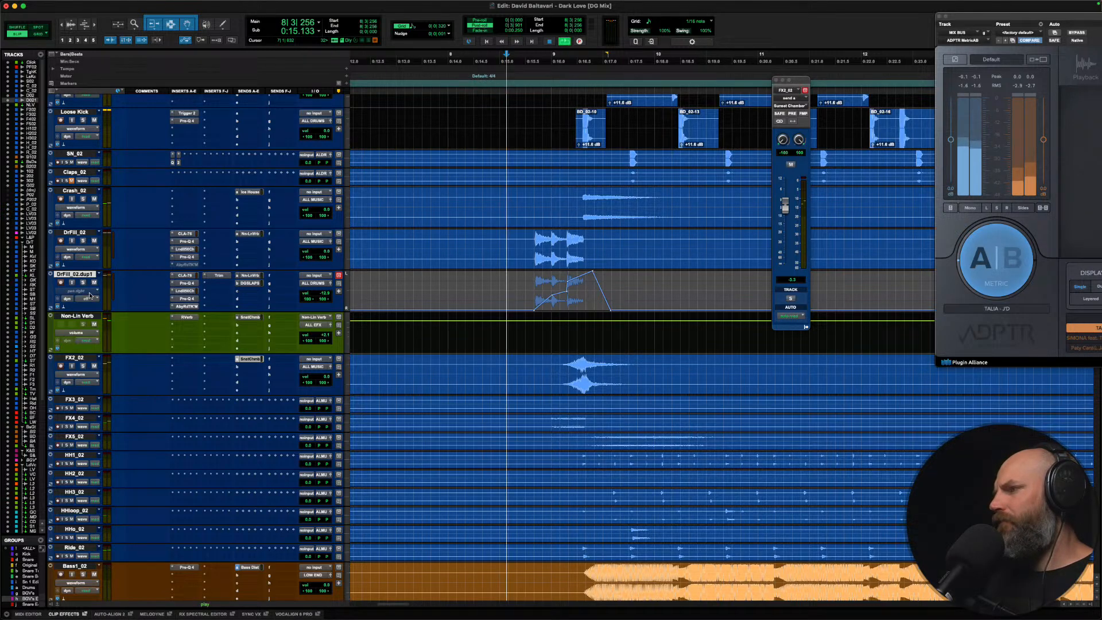
key(space)
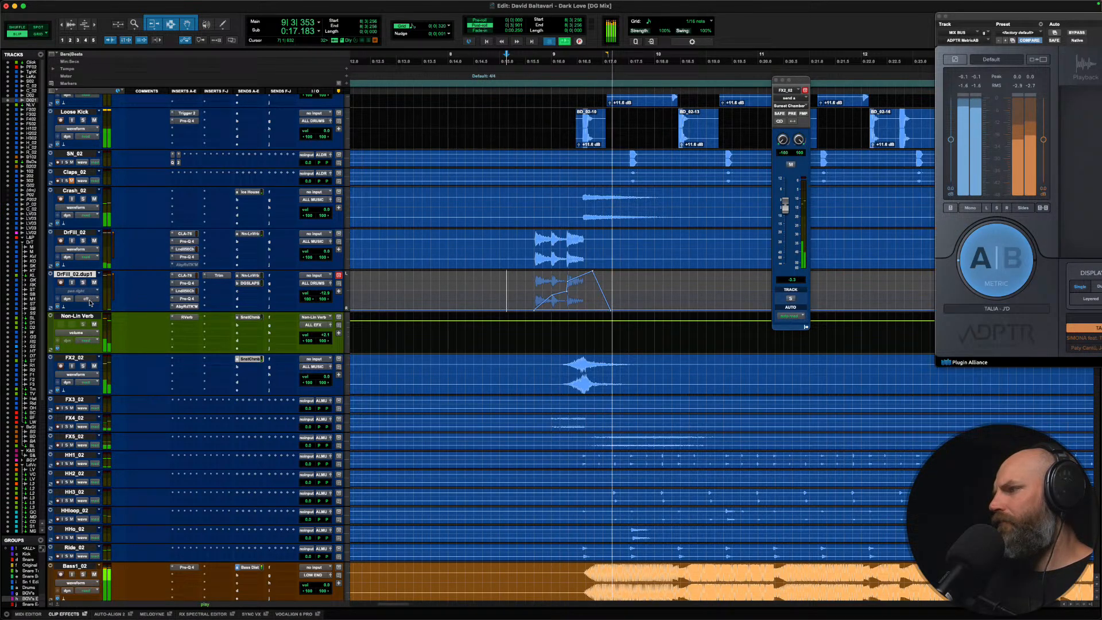
click(89, 300)
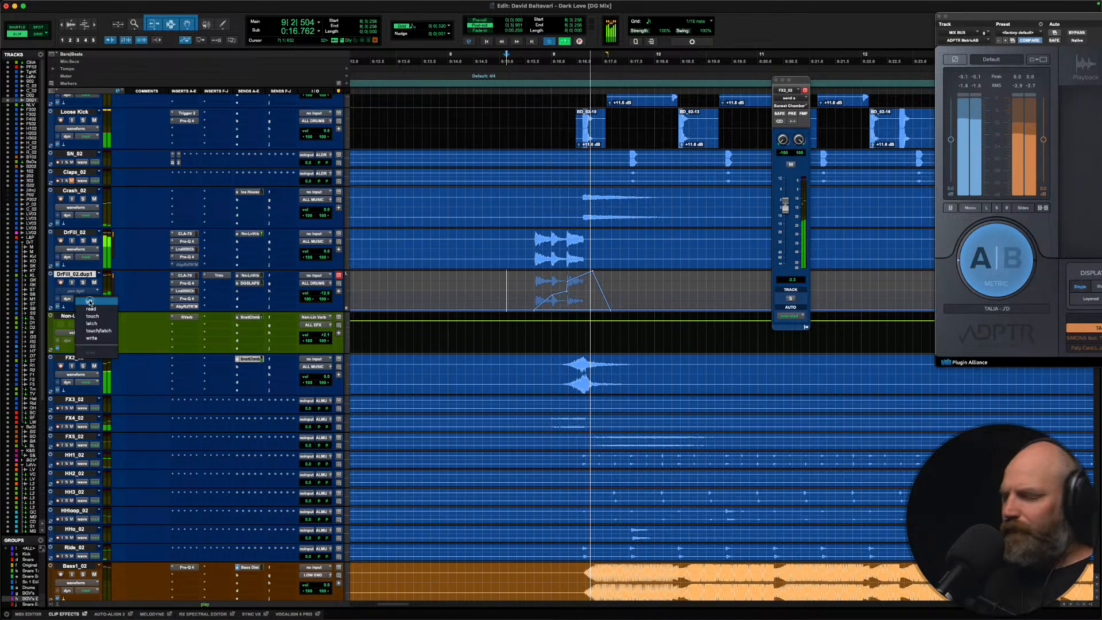
click(90, 308)
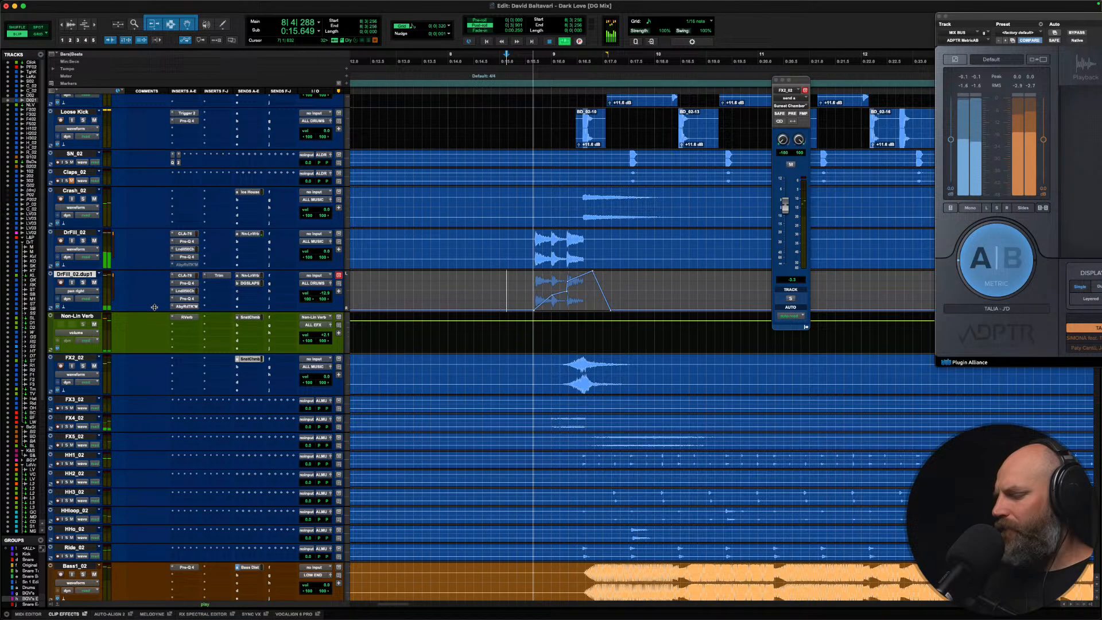
key(space)
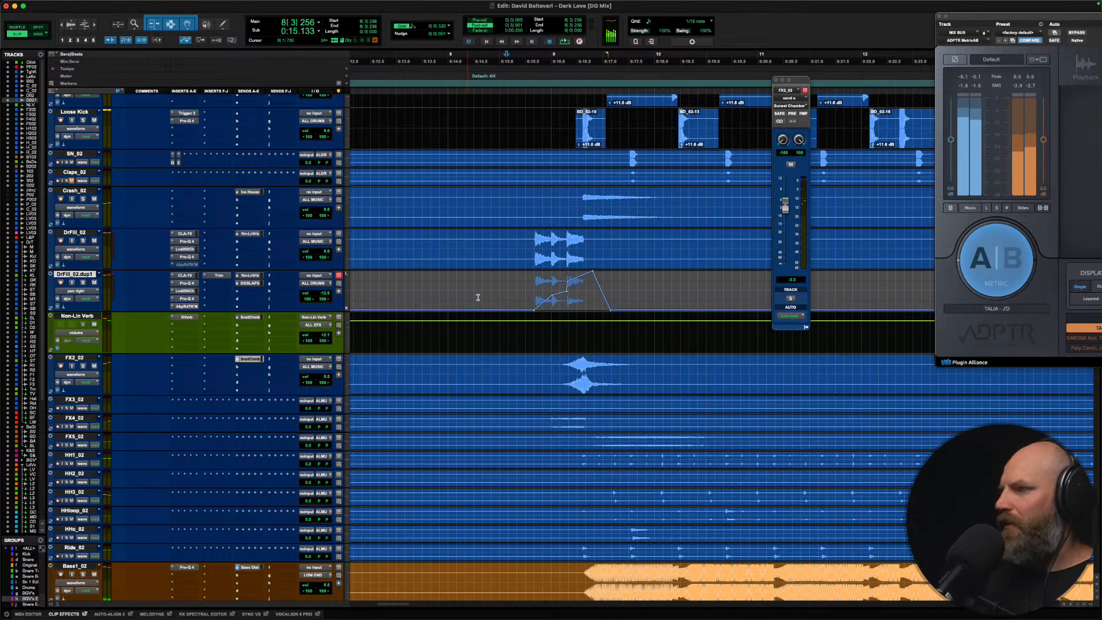
Step: Audition the FX2_02 hit around bar 9 and the next one around bar 16
scroll(482, 304, down, 2)
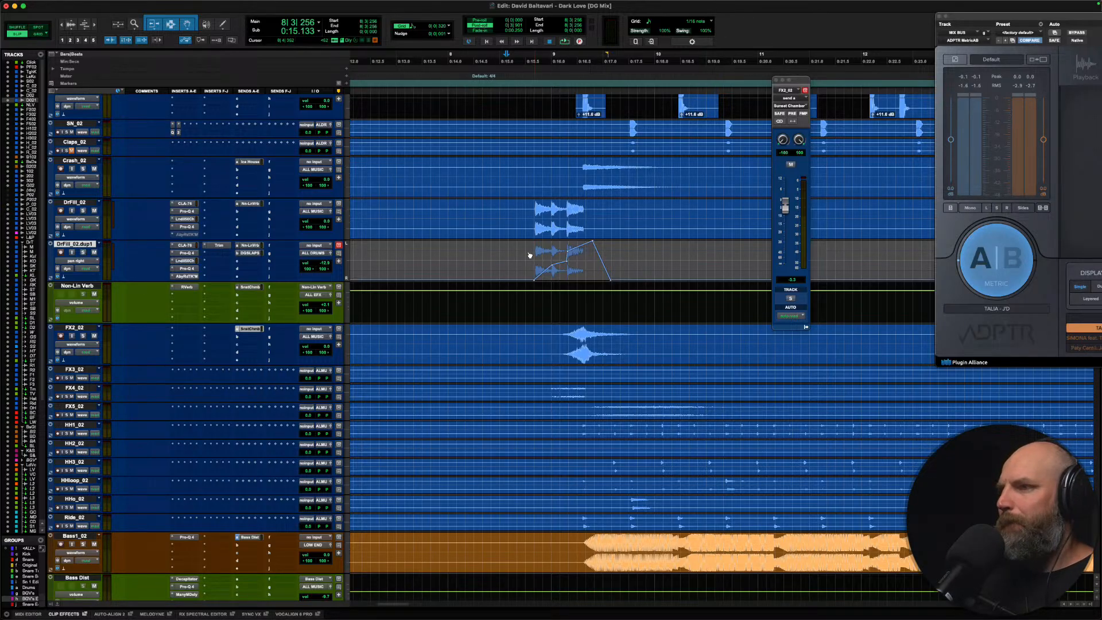
scroll(516, 254, down, 3)
click(545, 262)
key(space)
key(space)
key(space)
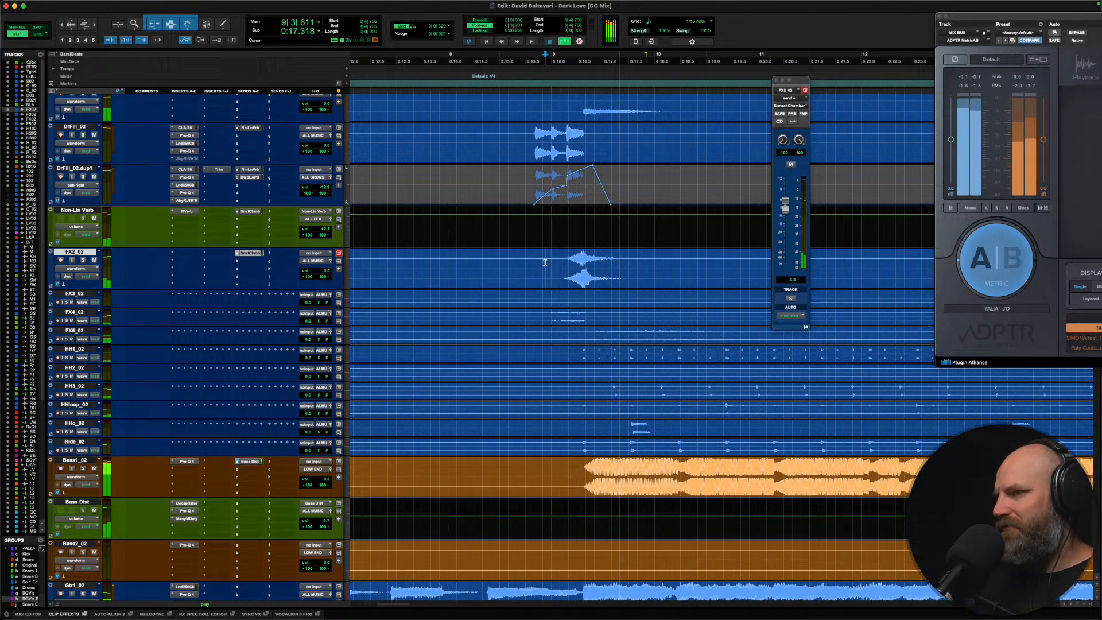
key(r)
key(r)
key(space)
scroll(544, 262, right, 5)
click(529, 262)
key(space)
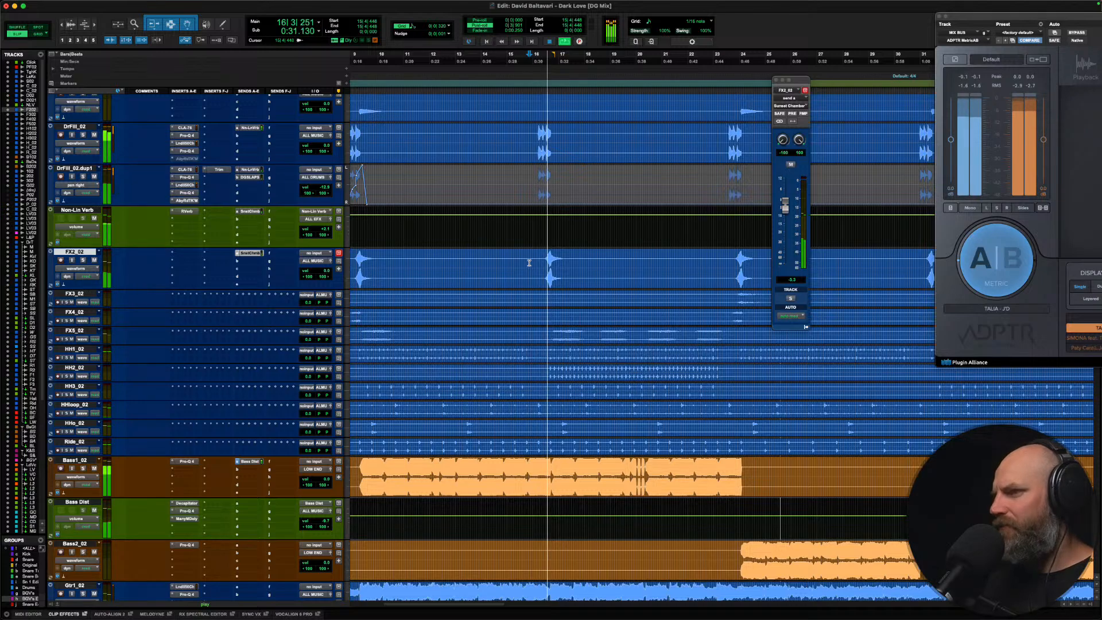
Step: Copy the first fill's pan right automation on DrFill_02.dup1 and paste it onto the next two fills
scroll(529, 262, left, 3)
drag(452, 181, 491, 182)
key(super+c)
click(568, 181)
key(Tab)
key(super+v)
click(693, 180)
key(Tab)
key(super+v)
Step: Paste the pan right automation onto the fills at bars 31 and 38, undoing a misplaced paste
scroll(693, 180, right, 10)
key(Tab)
key(super+v)
scroll(625, 175, right, 1)
key(super+z)
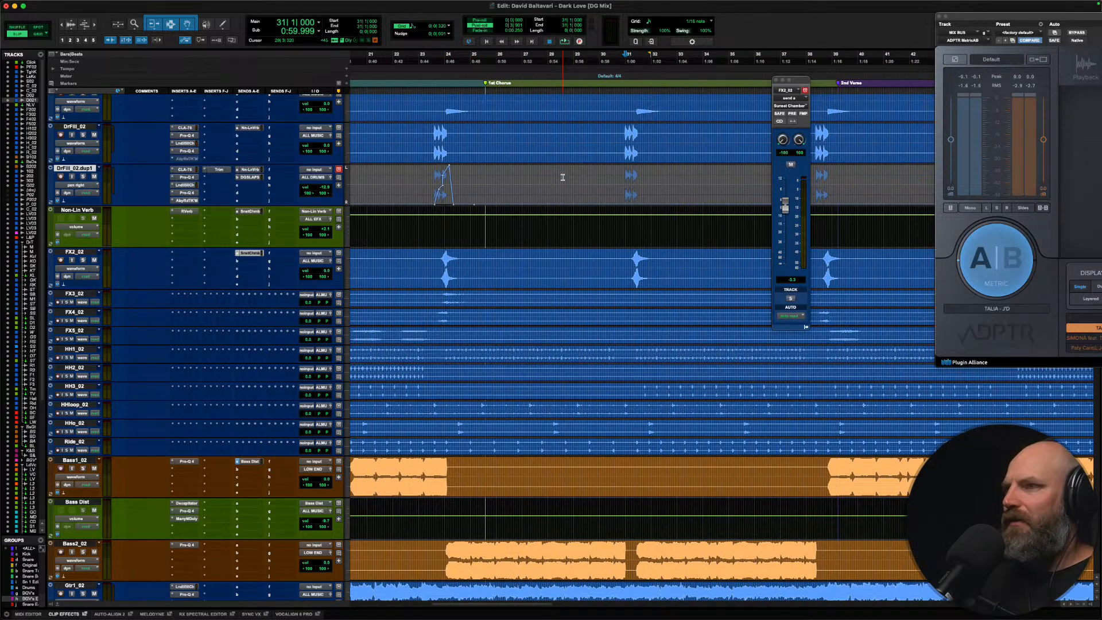
key(super+v)
scroll(444, 182, right, 10)
key(super+v)
key(Tab)
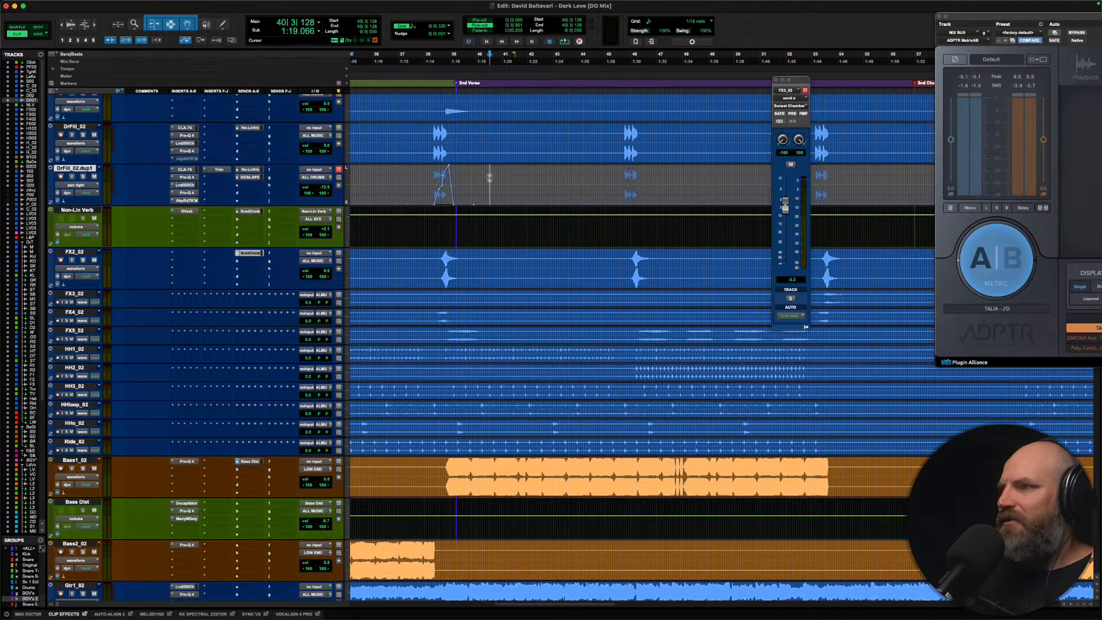
Step: Paste the pan right automation onto the second verse fills and the fill at bar 60
key(super+v)
key(Tab)
key(super+v)
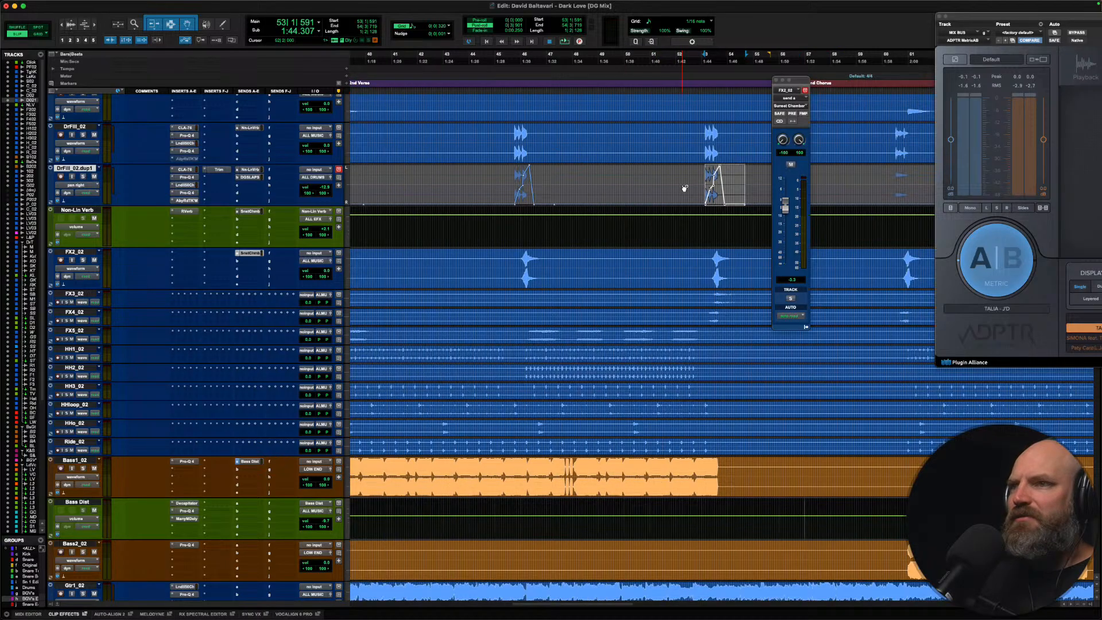
key(Tab)
key(super+v)
scroll(659, 179, right, 10)
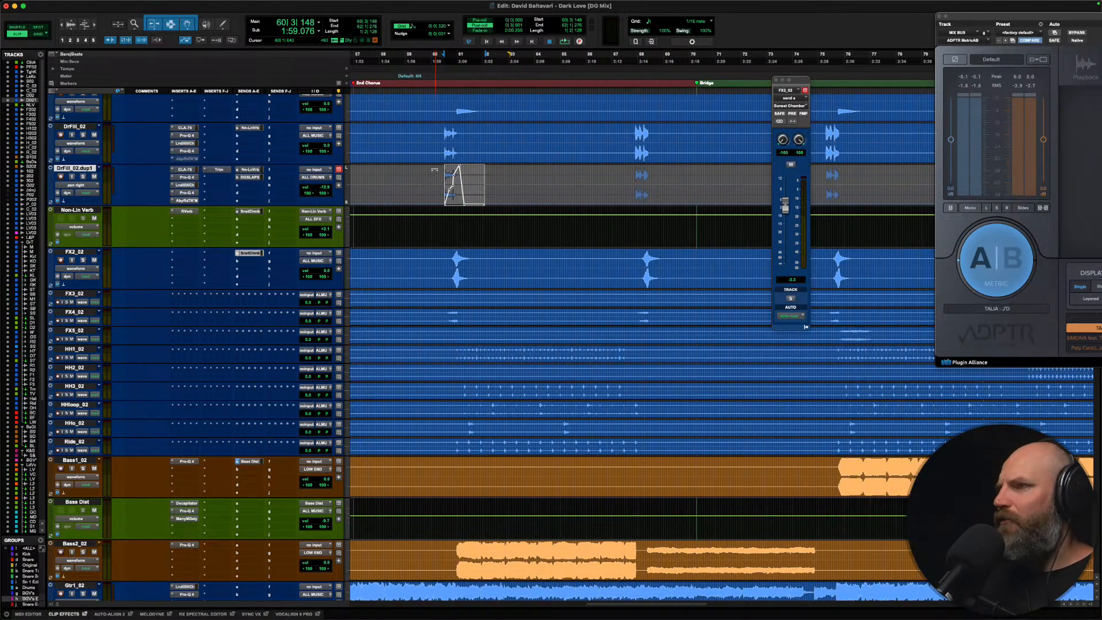
Step: Audition the fill at bar 60 in the second chorus
click(433, 178)
key(space)
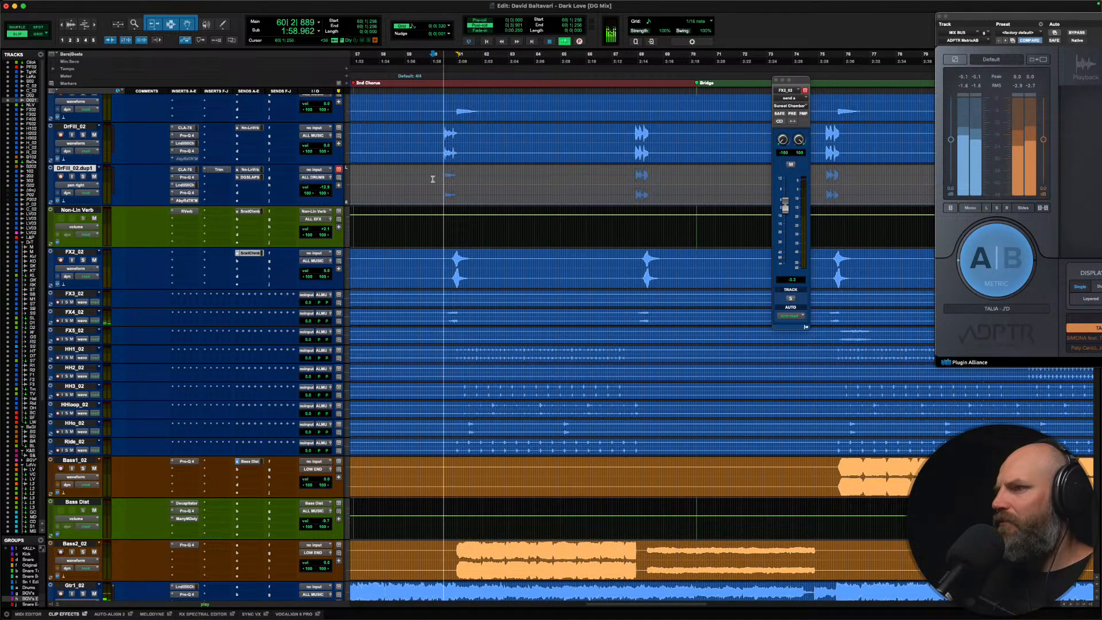
click(424, 180)
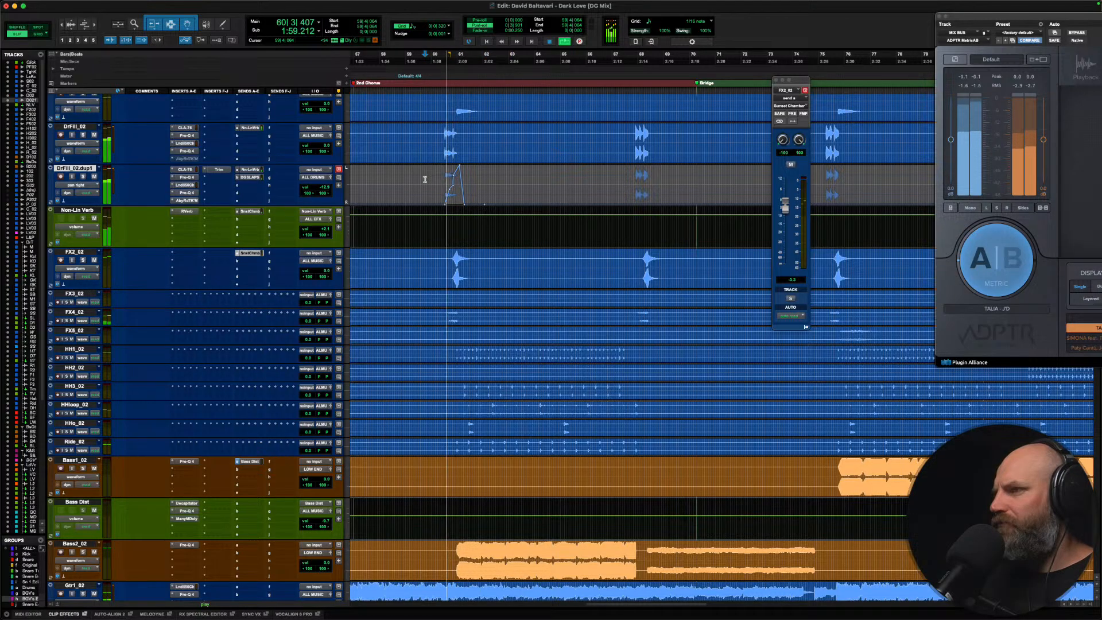
key(space)
Step: Paste the pan right automation onto the fills at bars 67, 75 and 82 of DrFill_02.dup1
click(623, 180)
key(Tab)
key(super+v)
scroll(622, 179, right, 6)
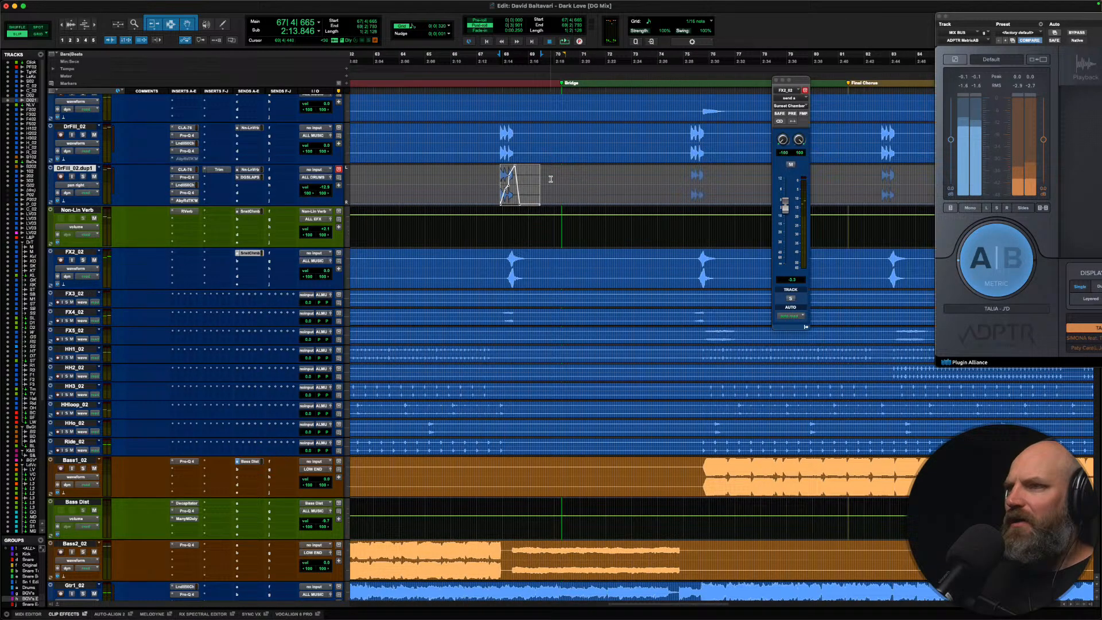
click(453, 179)
key(Tab)
key(super+v)
key(Tab)
key(super+v)
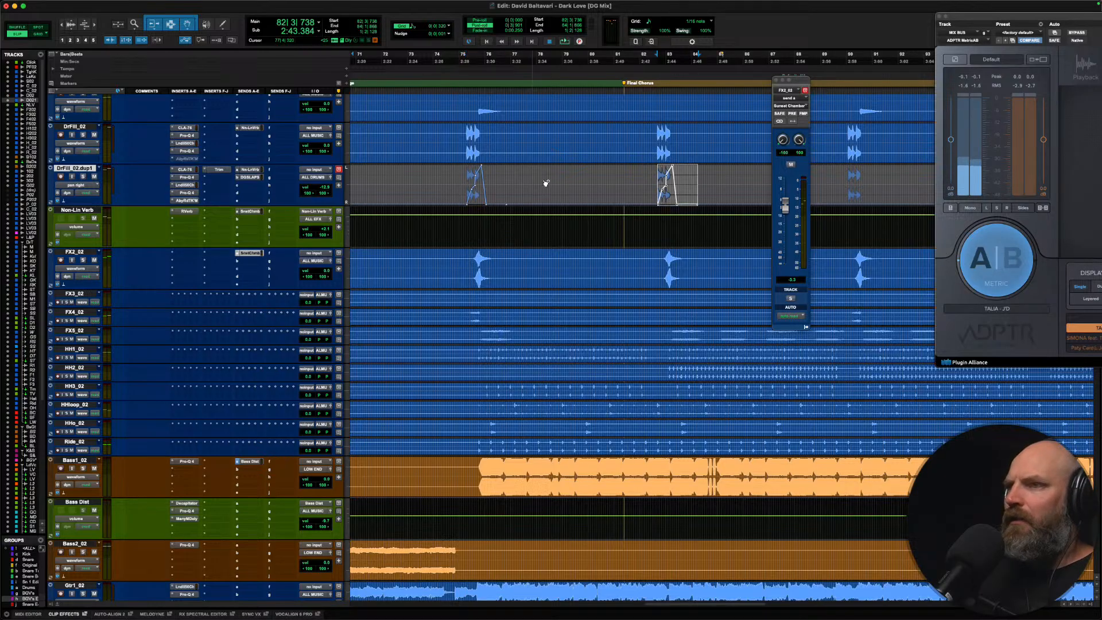
Step: Paste the pan right automation onto the remaining final chorus fills up to bar 104
key(Tab)
key(super+v)
scroll(693, 181, right, 10)
key(Tab)
key(super+v)
scroll(554, 181, right, 8)
key(Tab)
key(super+v)
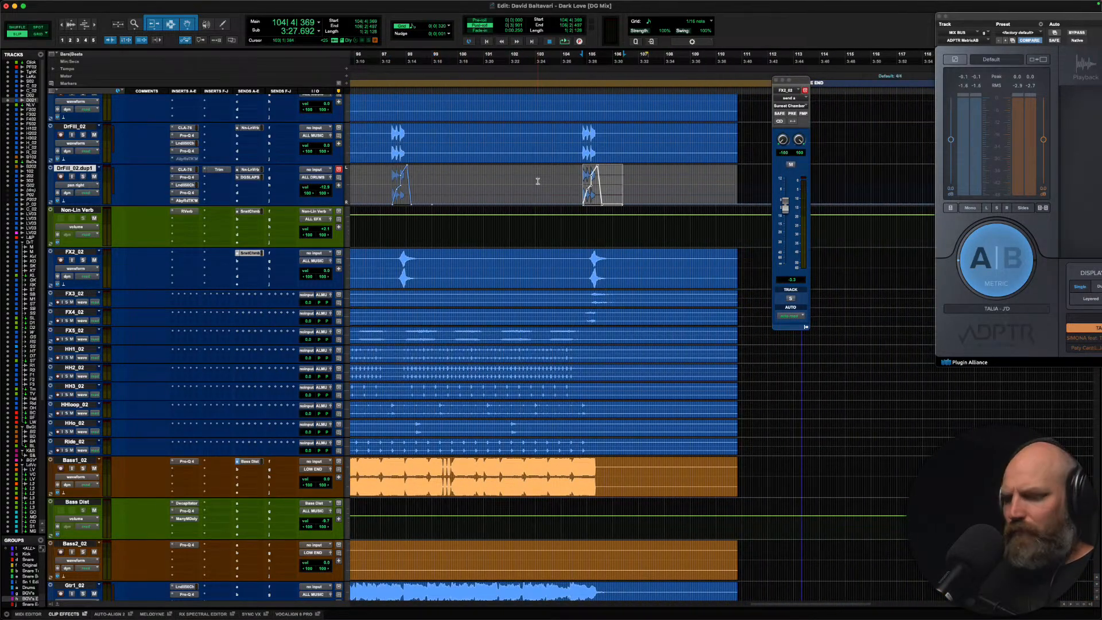
Step: Copy the first fill's pan left automation on DrFill_02.dup1 from bar 8 and paste it onto the fill at bar 16
key(Return)
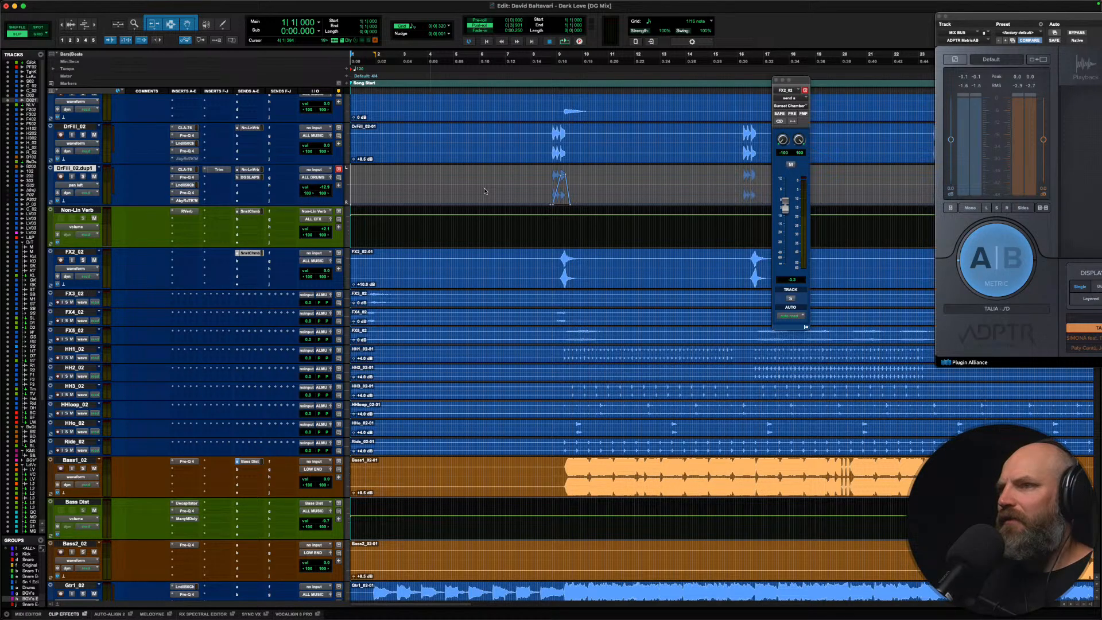
drag(550, 184, 584, 180)
key(Tab)
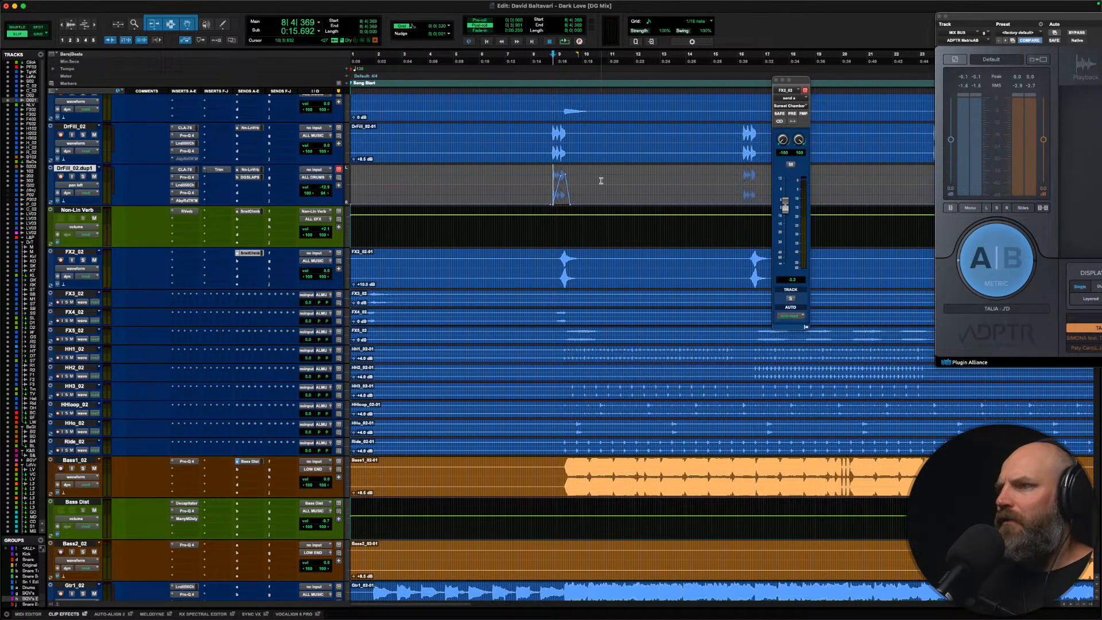
shift+click(598, 181)
key(super+c)
key(Tab)
key(super+v)
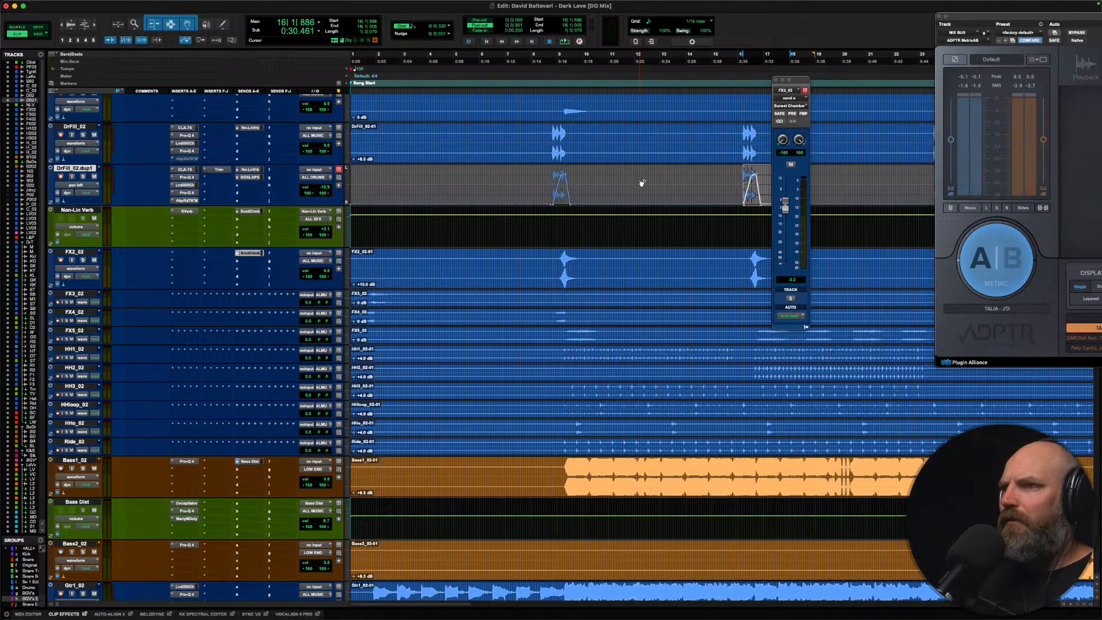
Step: Paste the pan left automation onto the next two fills, up to the one at bar 31
click(620, 180)
key(Tab)
key(super+v)
scroll(620, 180, right, 6)
click(620, 180)
key(Tab)
key(super+v)
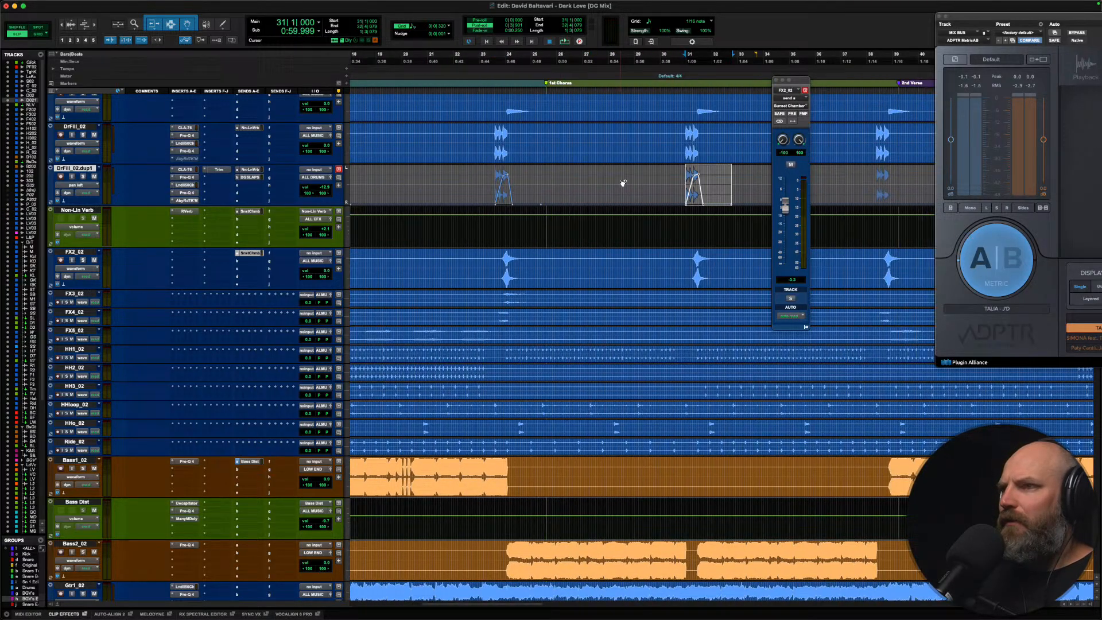
Step: Paste the pan left automation onto the fill at bar 38 and the first fill of the second verse
scroll(622, 182, right, 6)
click(620, 182)
key(super+v)
click(620, 181)
key(Tab)
key(super+v)
scroll(620, 180, right, 6)
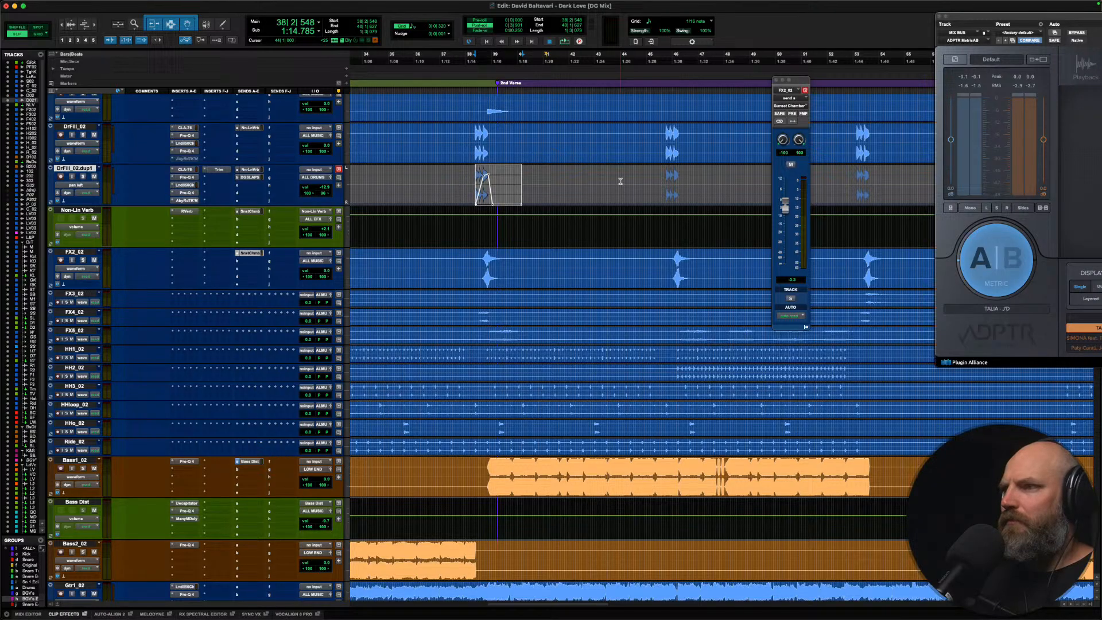
click(620, 181)
key(Tab)
key(super+v)
Step: Paste the pan left automation onto the fills at bars 53 and 60
scroll(621, 180, right, 5)
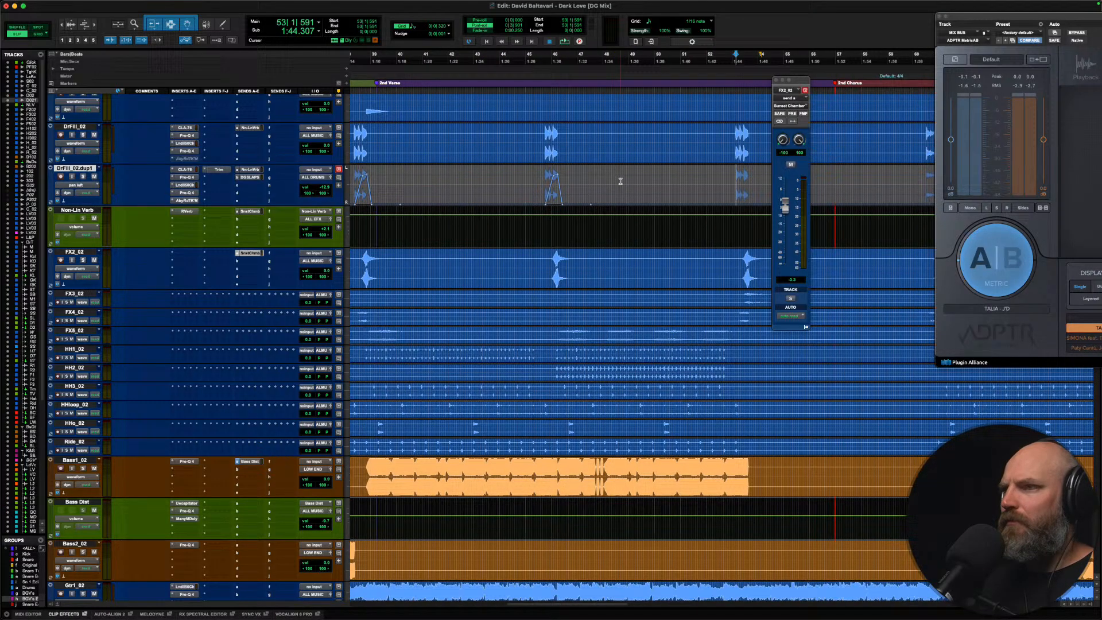
key(super+v)
scroll(622, 180, right, 4)
click(666, 181)
key(Tab)
key(super+v)
scroll(668, 181, right, 14)
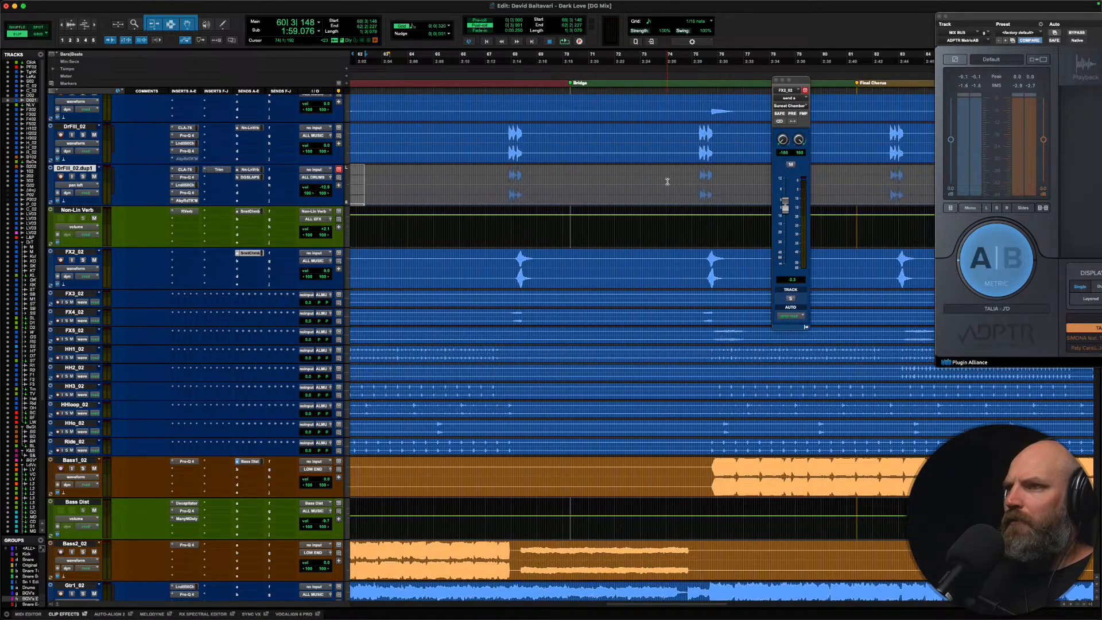
Step: Paste the pan left automation onto the fills around the bridge, up to the one at bar 82
scroll(666, 181, right, 3)
key(super+v)
click(503, 182)
key(Tab)
key(super+v)
click(699, 181)
key(Tab)
key(super+v)
scroll(700, 183, right, 4)
scroll(700, 183, right, 14)
key(Tab)
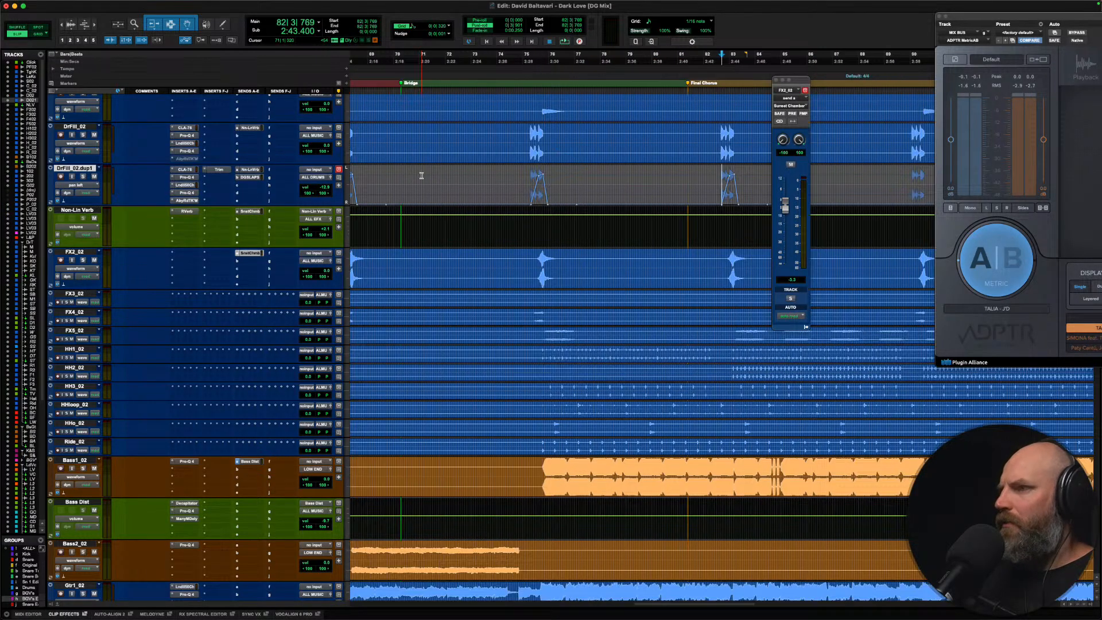
Step: Paste the pan left automation onto the last fills through bar 104 and return to the song start
scroll(473, 182, right, 8)
key(super+v)
click(683, 180)
key(Tab)
key(super+v)
scroll(684, 180, right, 6)
key(Tab)
key(super+v)
scroll(689, 179, right, 8)
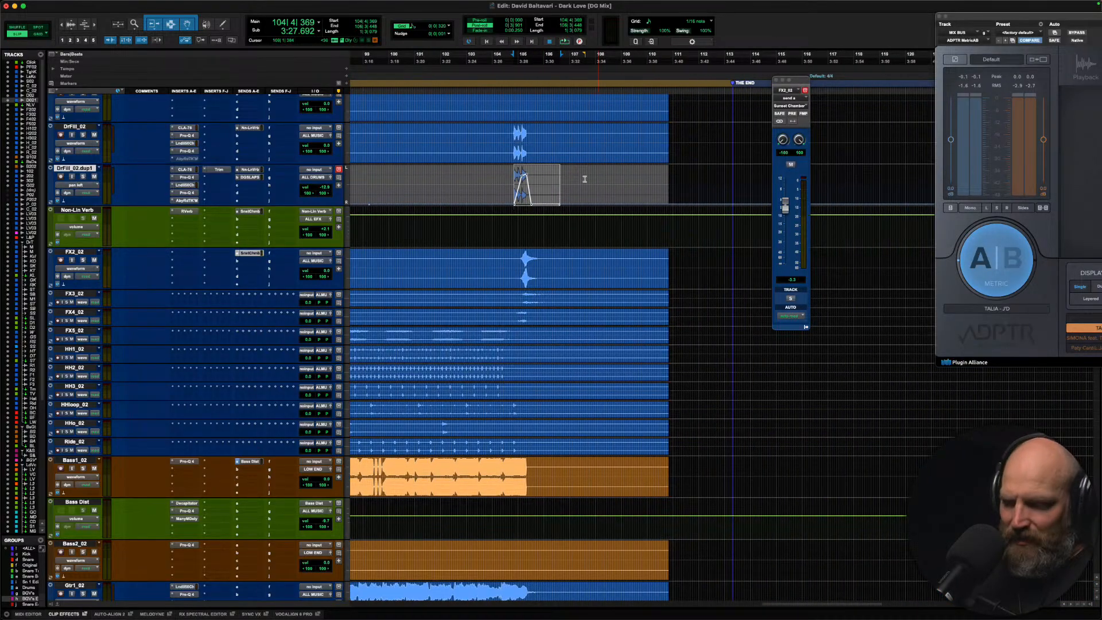
key(super+bracketleft)
key(Return)
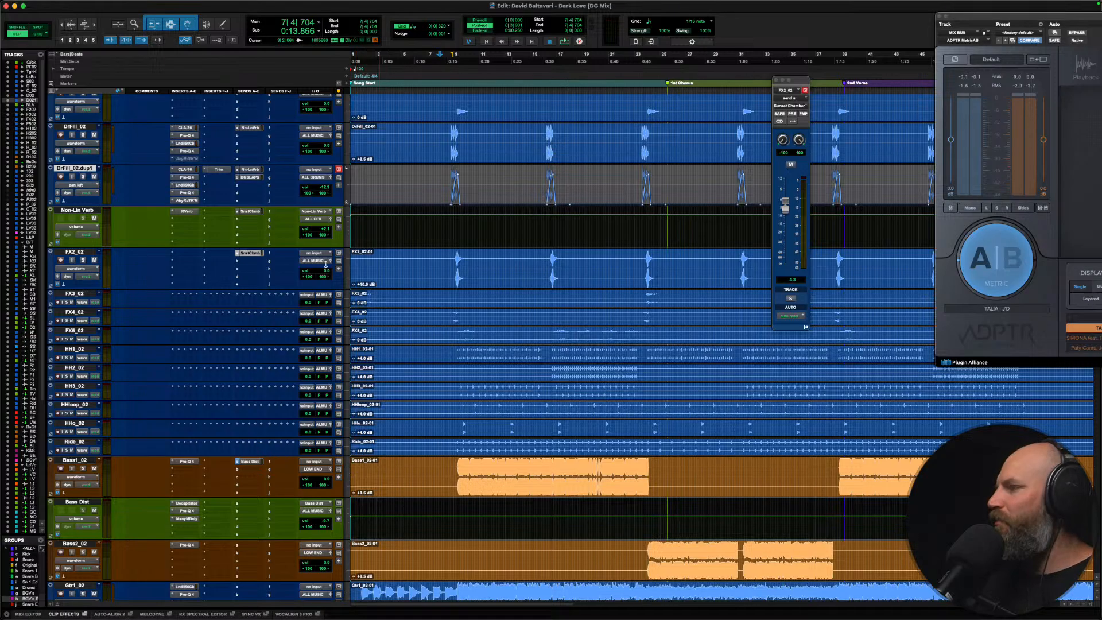
Step: Audition the FX2_02 and FX4_02 tracks in solo around the start of the first verse
click(85, 252)
key(shift+s)
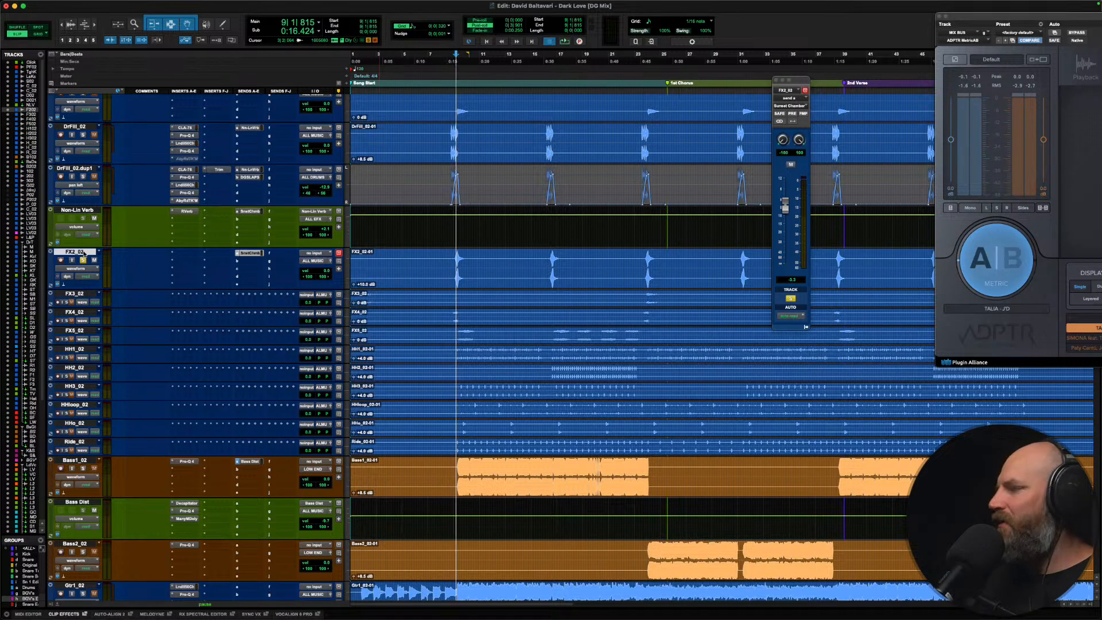
key(shift+s)
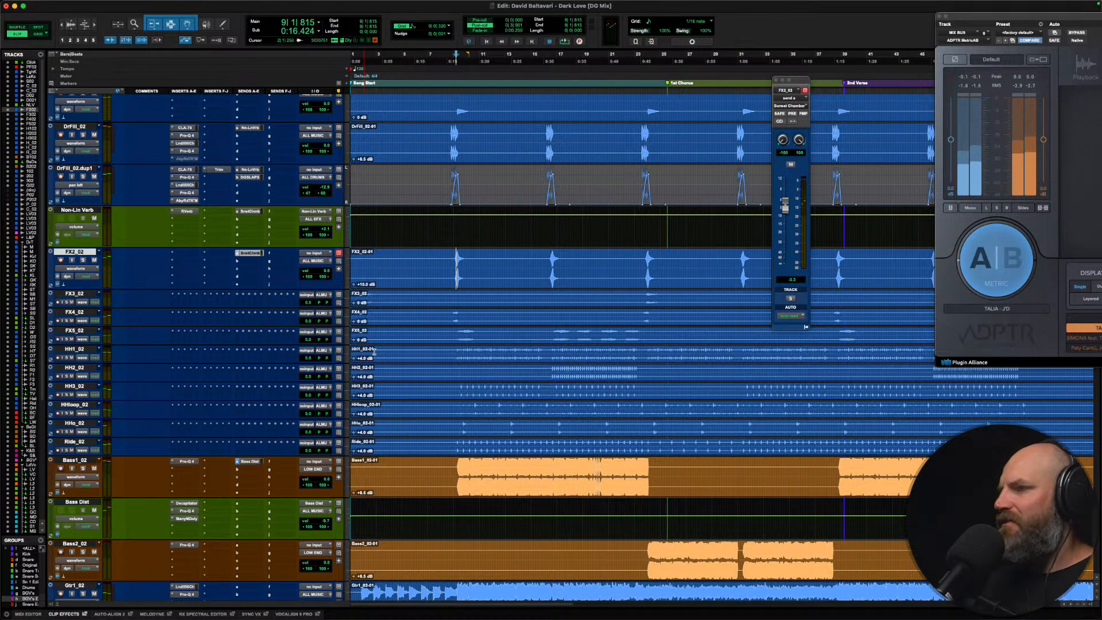
click(431, 321)
key(shift+s)
key(space)
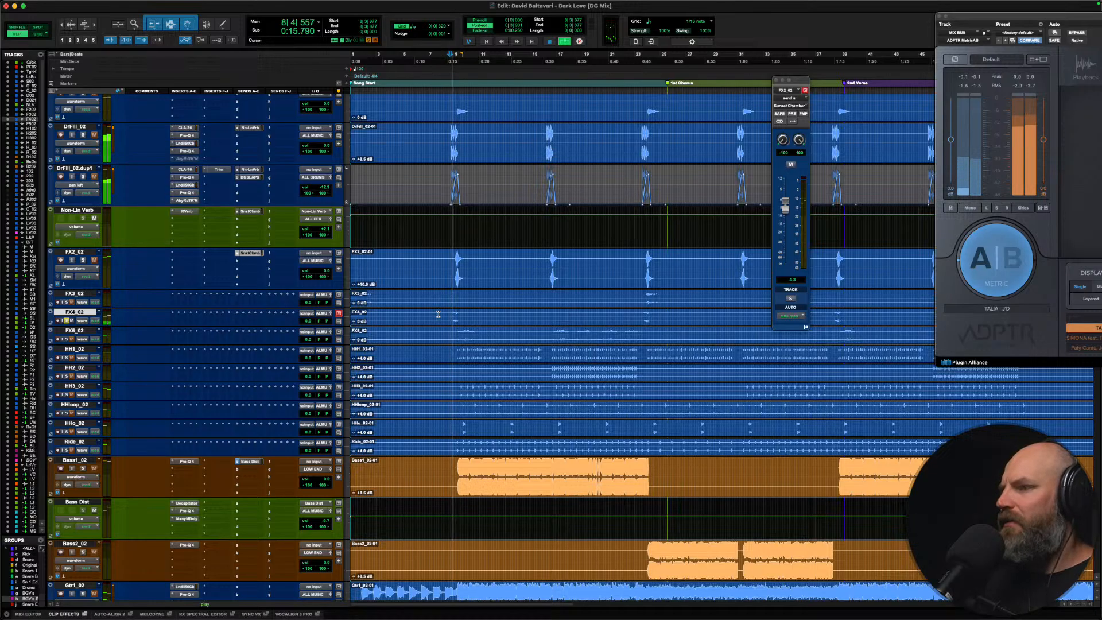
key(space)
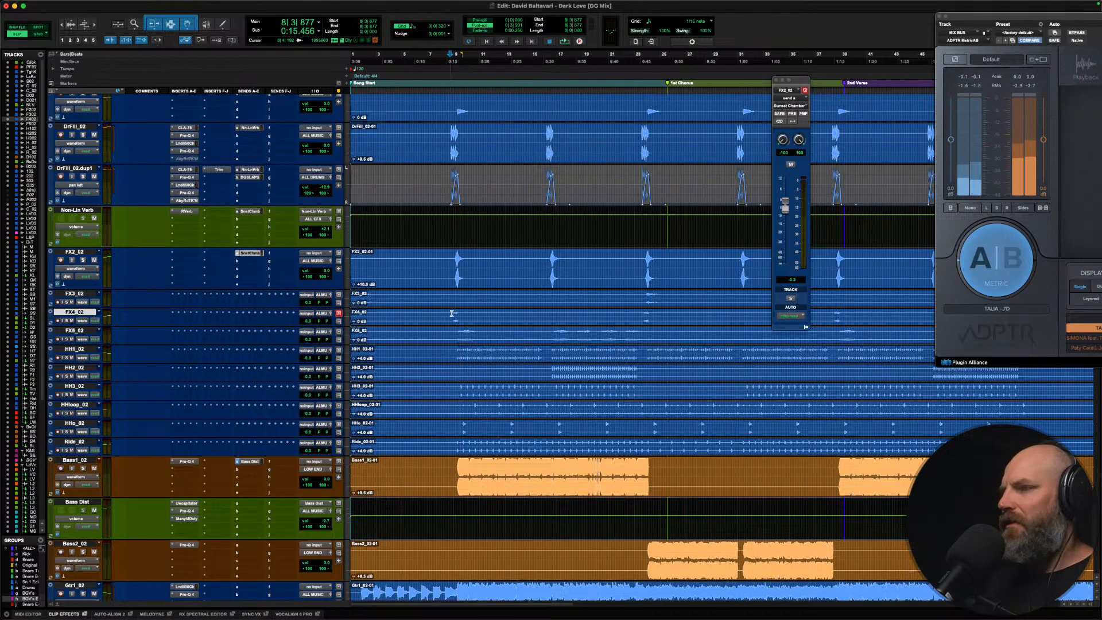
Step: Enlarge the FX4_02 track and raise its clip gain to +6.0 dB while playing from the song start
key(ctrl+Up)
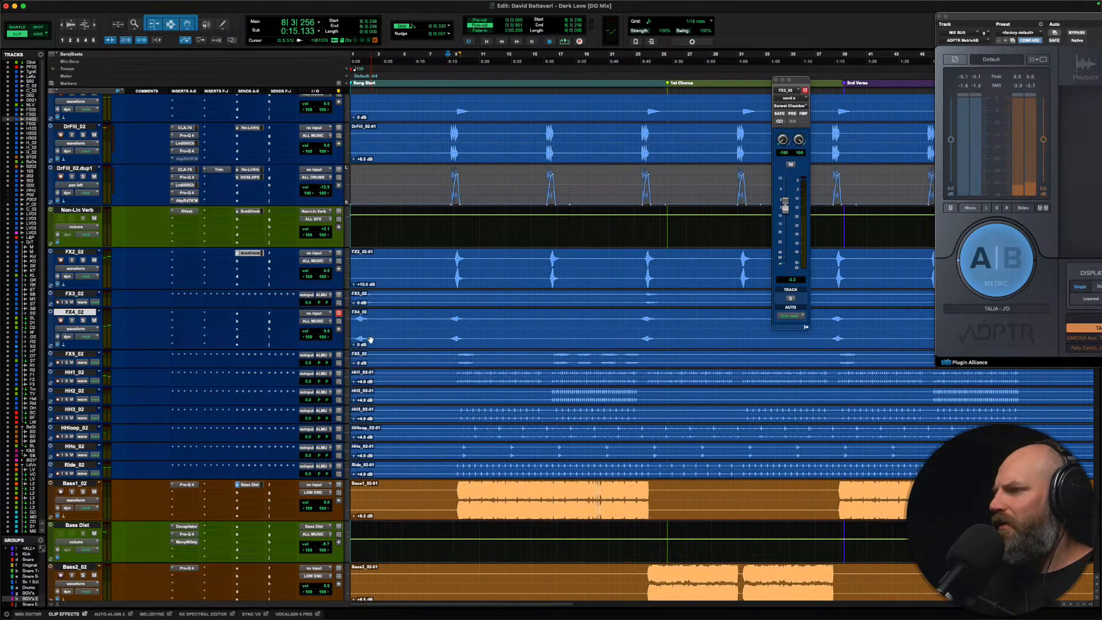
key(space)
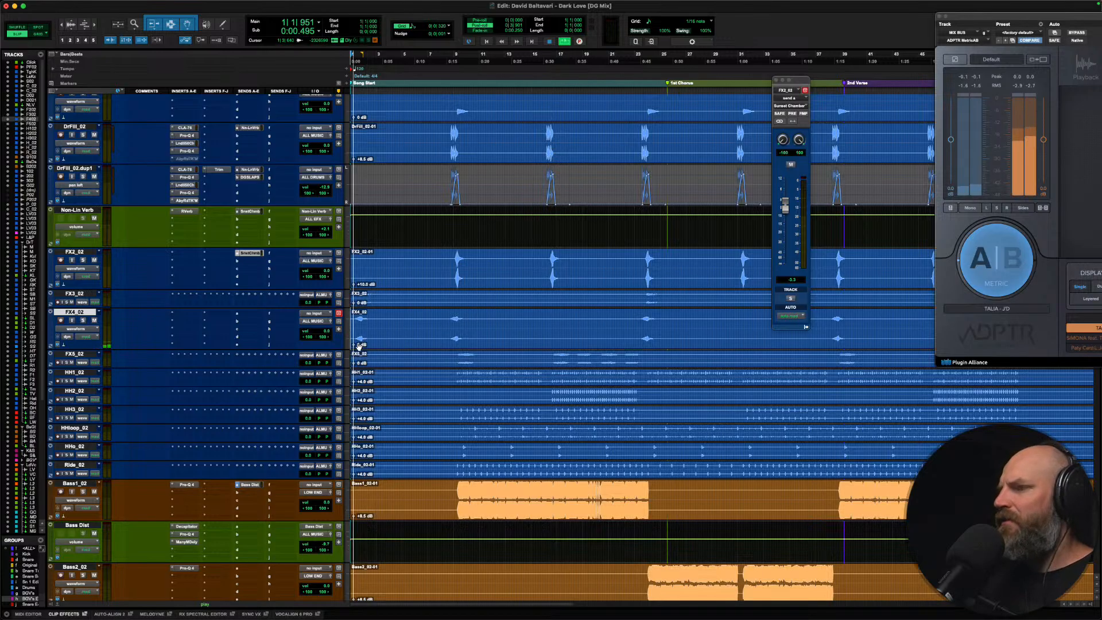
key(space)
click(354, 345)
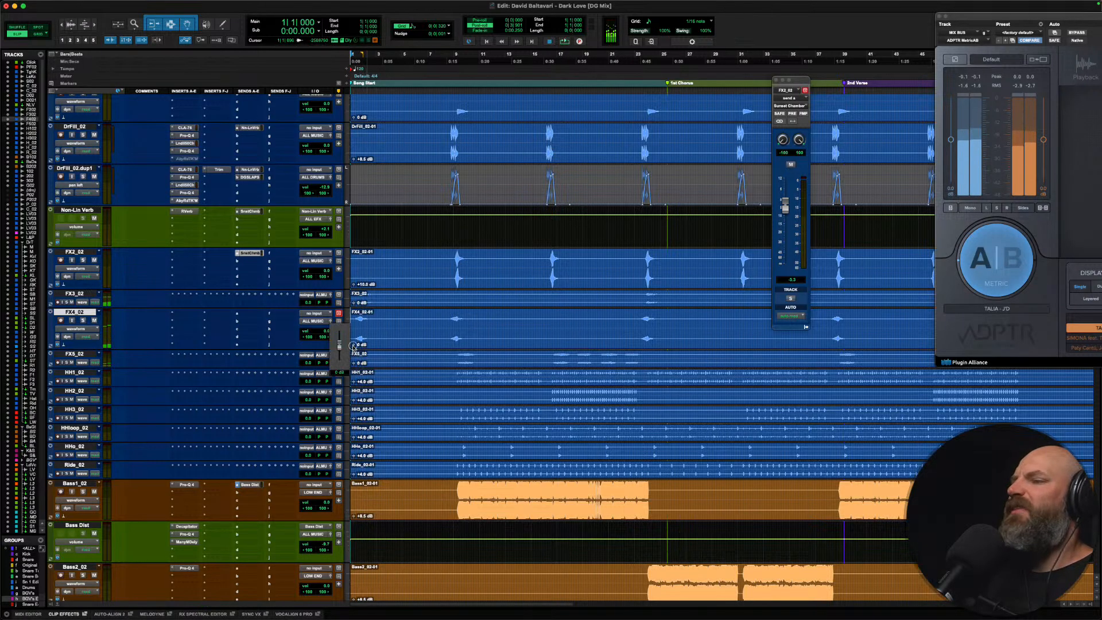
drag(301, 304, 290, 290)
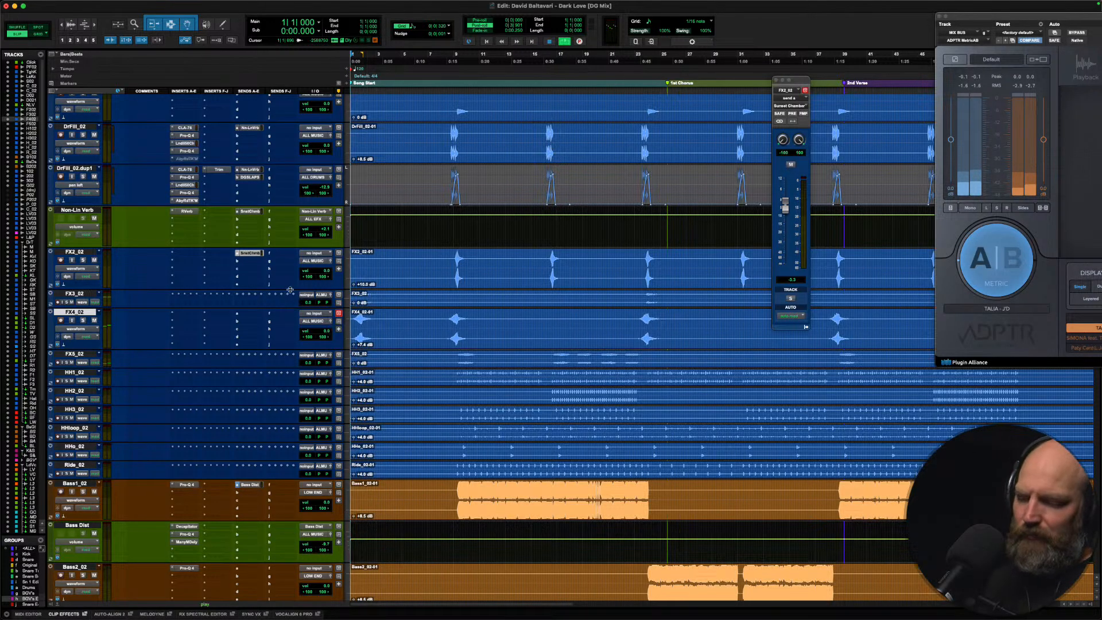
key(space)
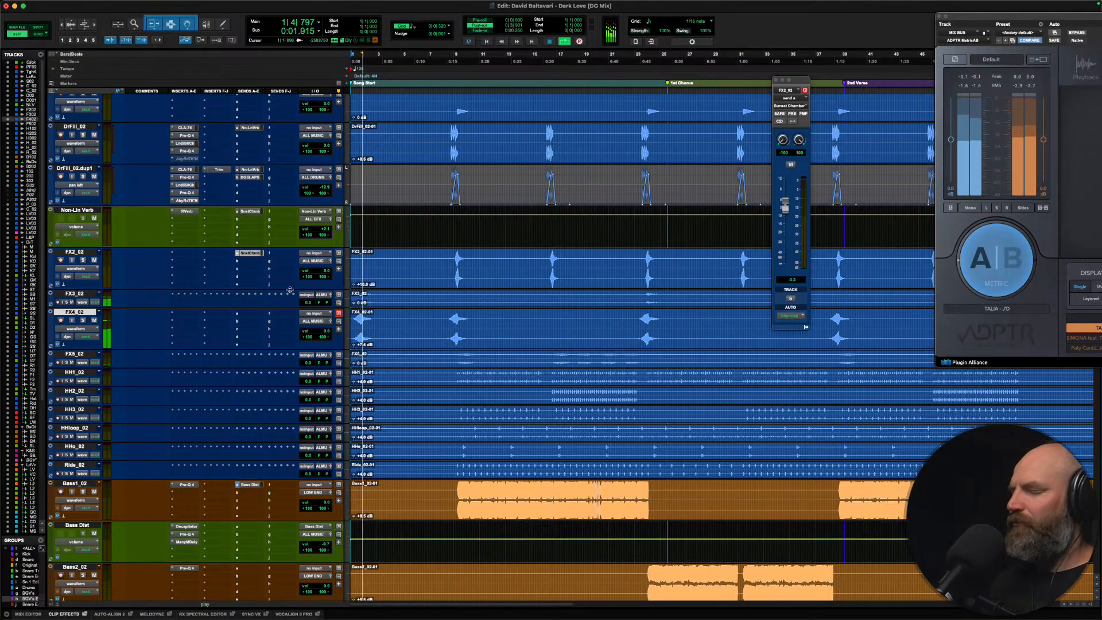
drag(354, 344, 348, 357)
Step: Check the Gtr1_02 track during playback and set its clip gain to +14.5 dB
scroll(206, 334, down, 10)
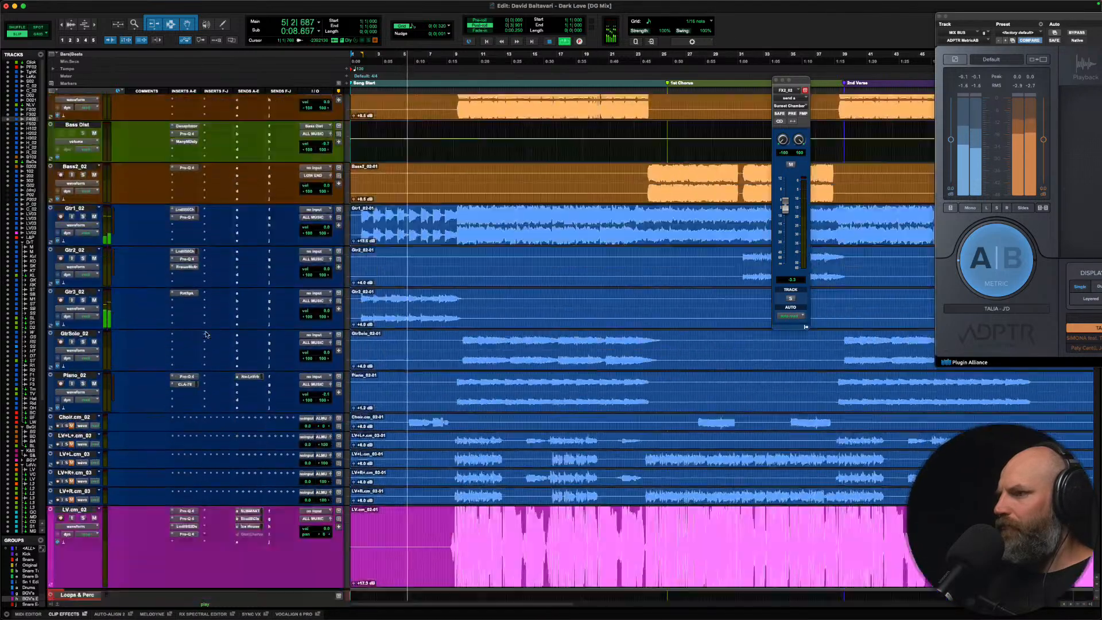
scroll(206, 334, down, 1)
click(76, 199)
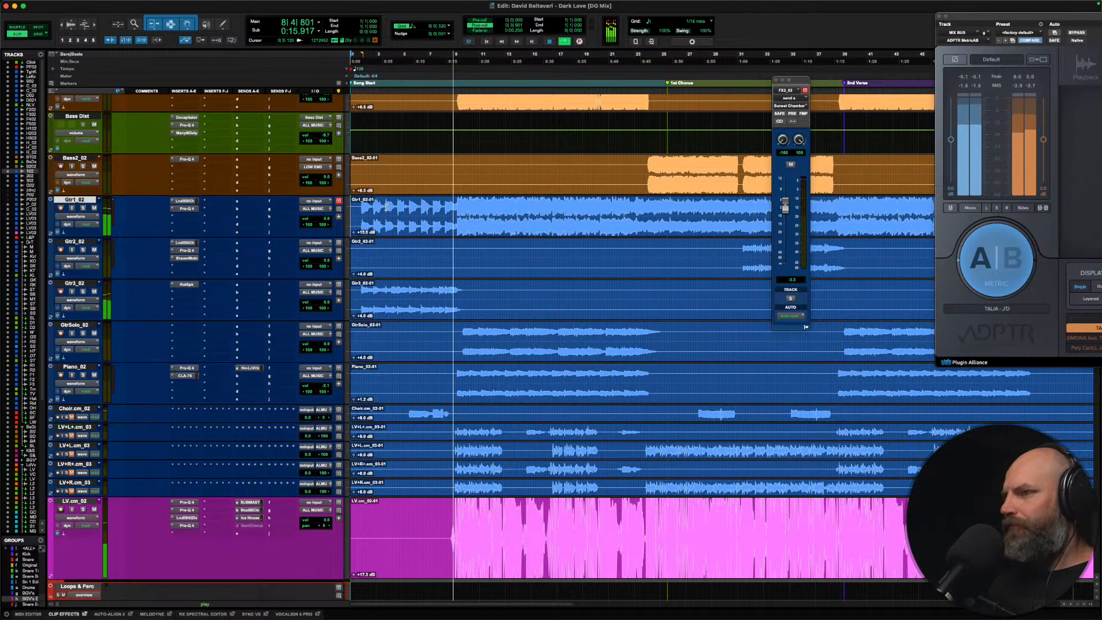
key(alt+super+[)
key(alt+super+[)
key(alt+super+])
key(alt+super+])
key(alt+super+])
key(alt+super+[)
key(shift+s)
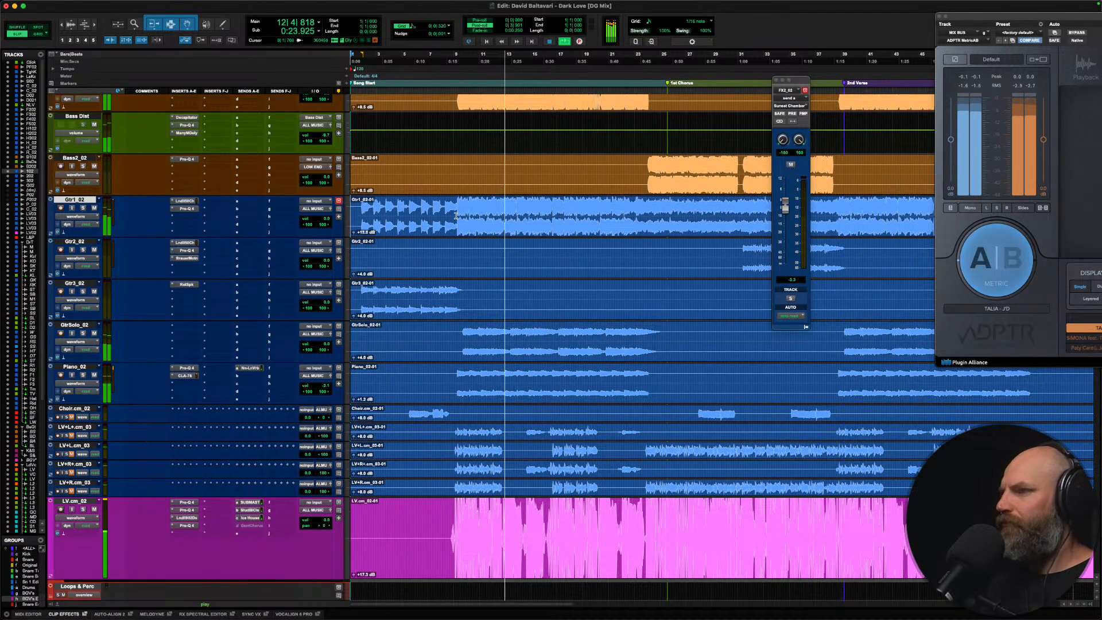
drag(353, 233, 326, 223)
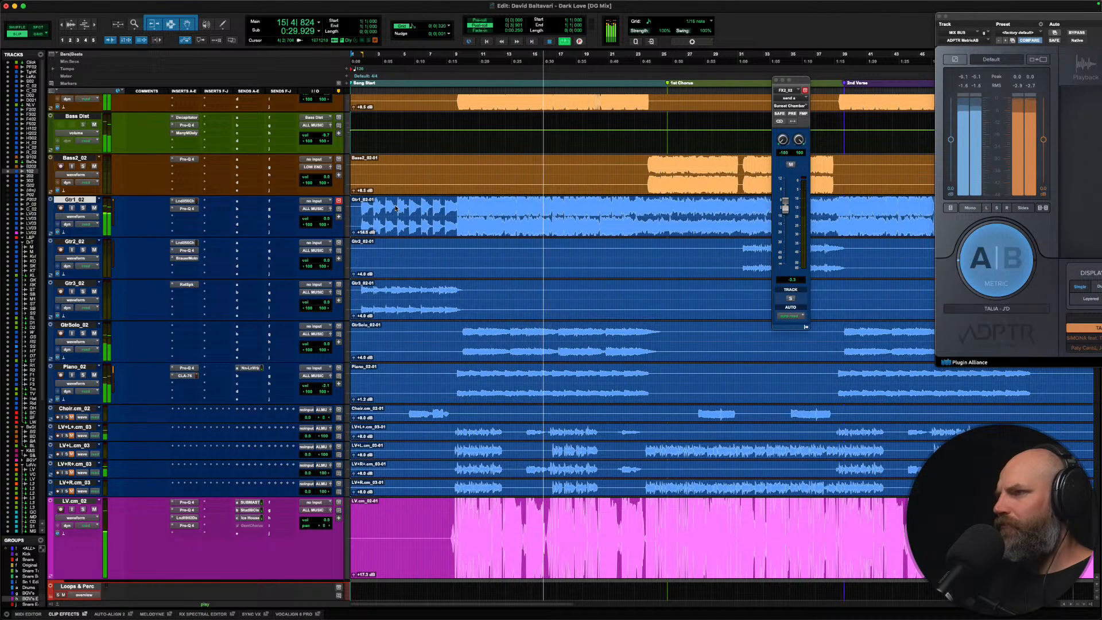
Step: Show the whole song, open the last Pro-Q 4 on the lead vocal LV.cm_02, and raise its SUBMAST send level slightly
key(r)
key(r)
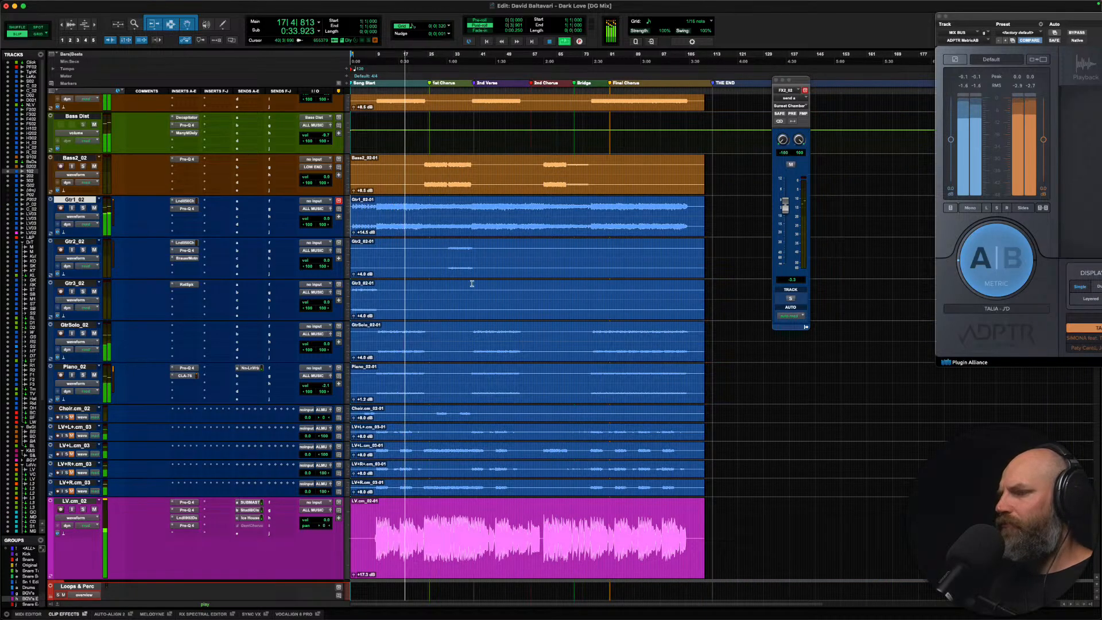
scroll(402, 287, down, 6)
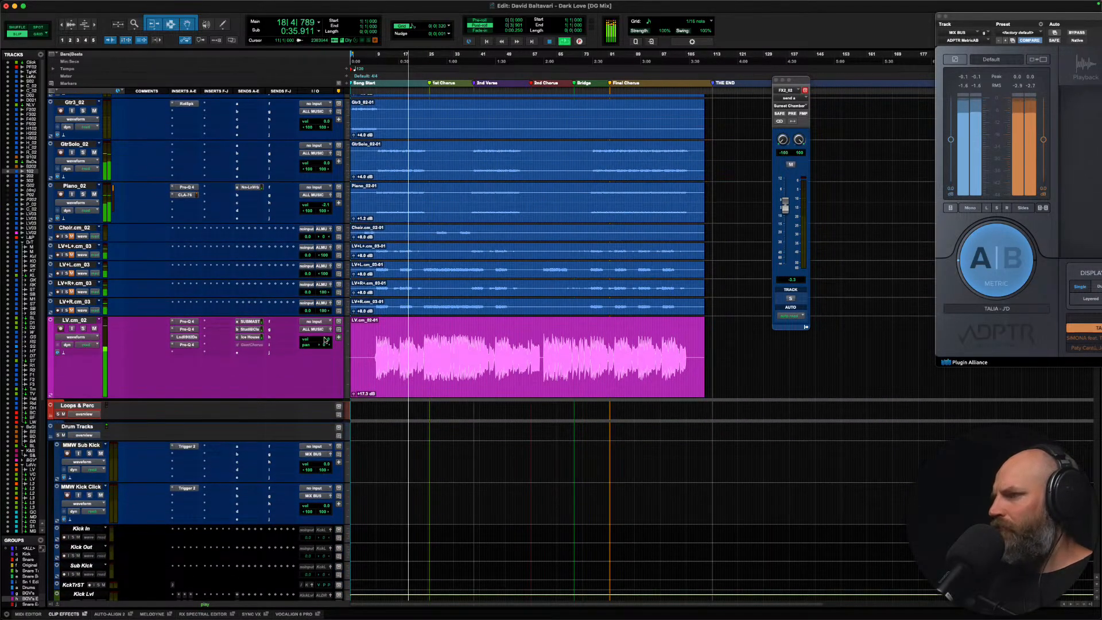
click(331, 330)
click(185, 344)
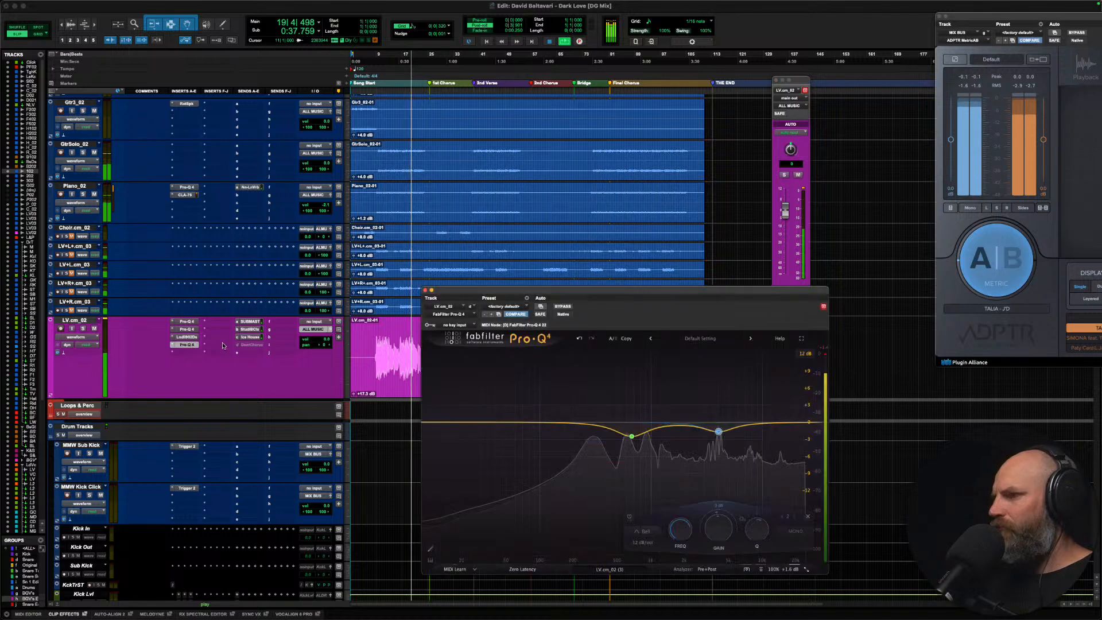
click(250, 321)
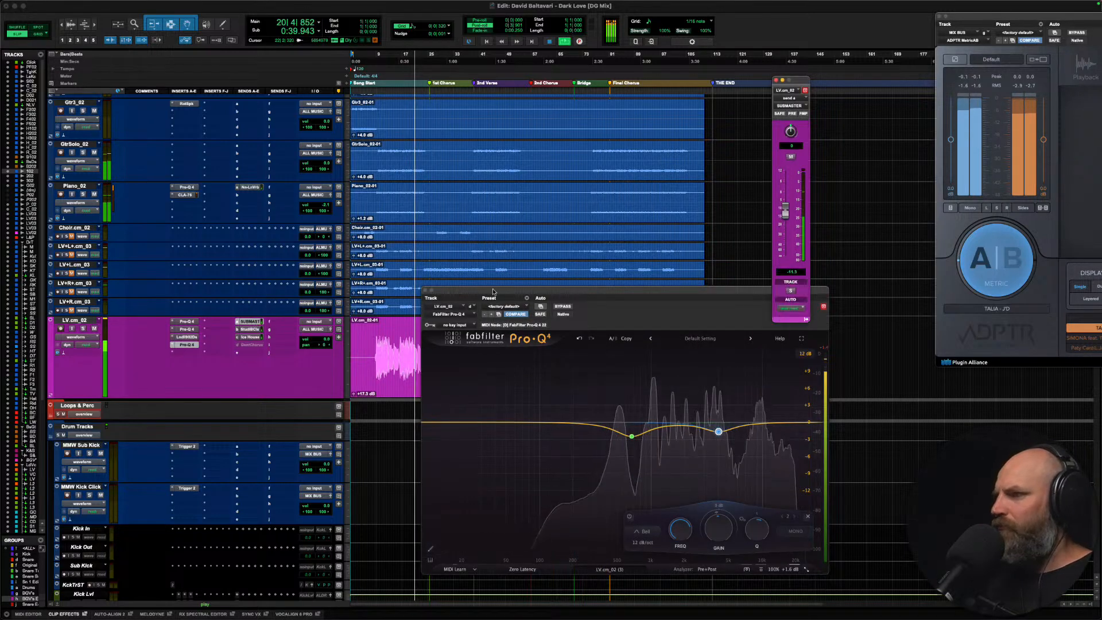
drag(785, 214, 785, 209)
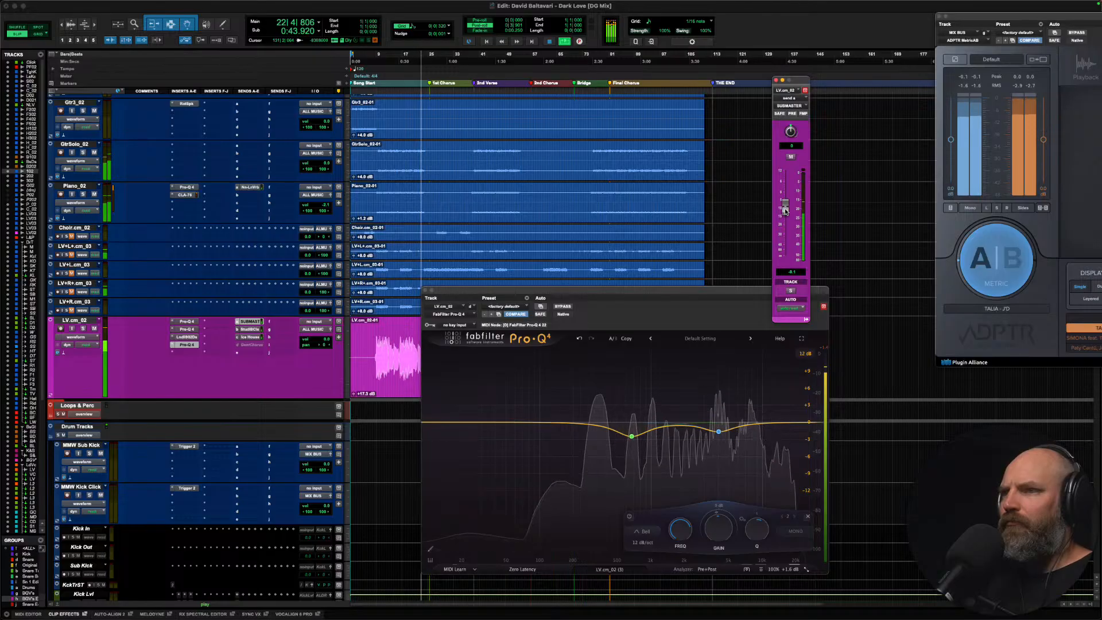
click(776, 80)
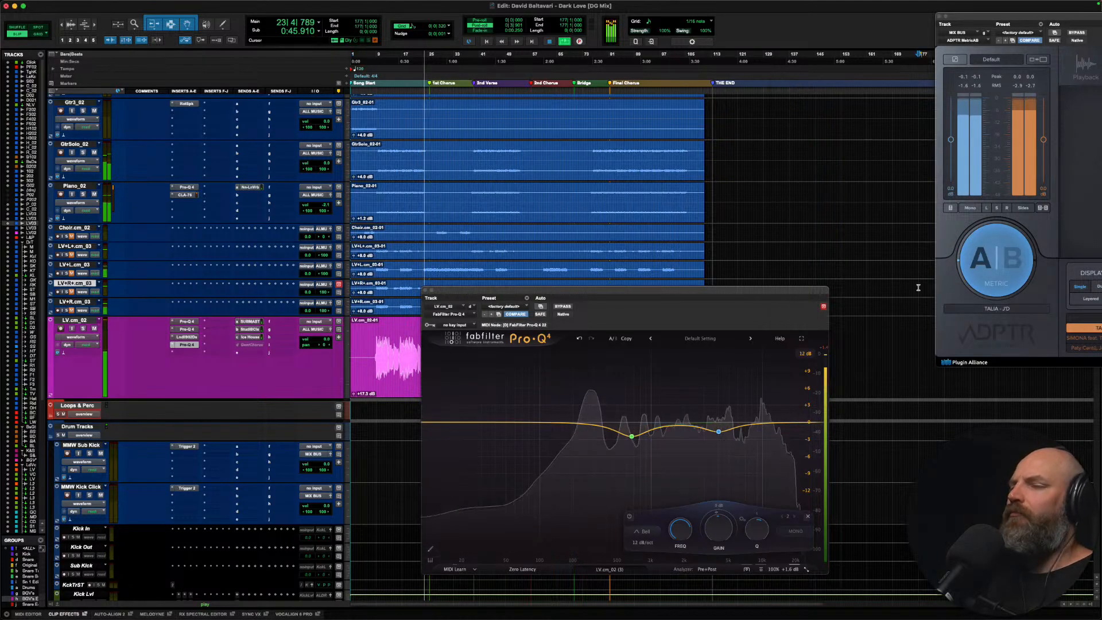
Step: Add a dynamic low shelf cut near 317 Hz in the lead vocal's last Pro-Q 4
click(424, 290)
click(187, 344)
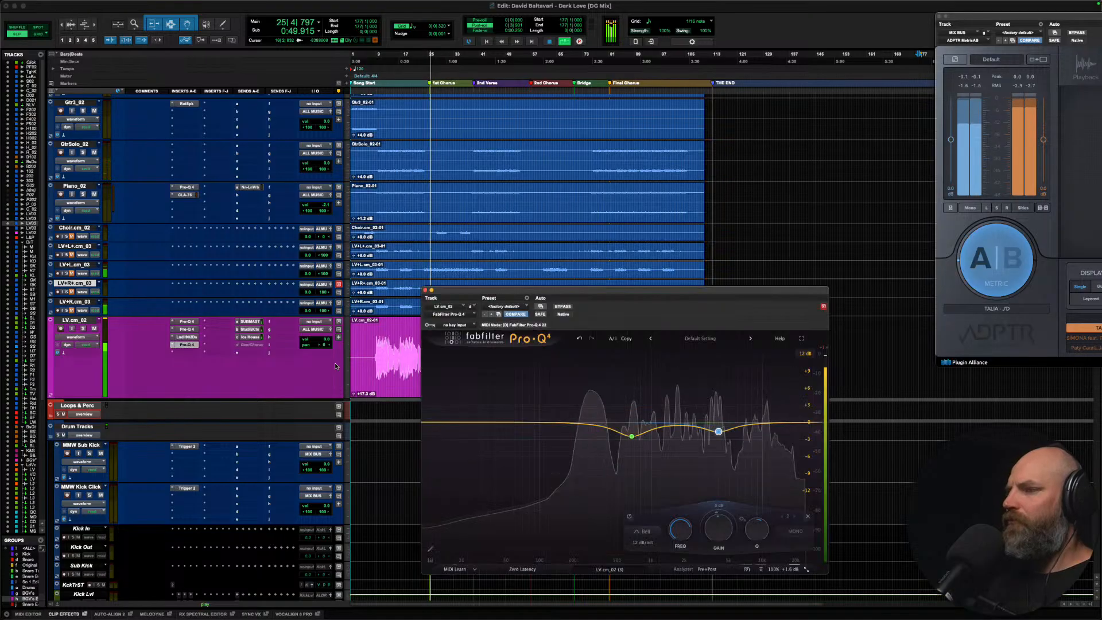
drag(481, 422, 596, 423)
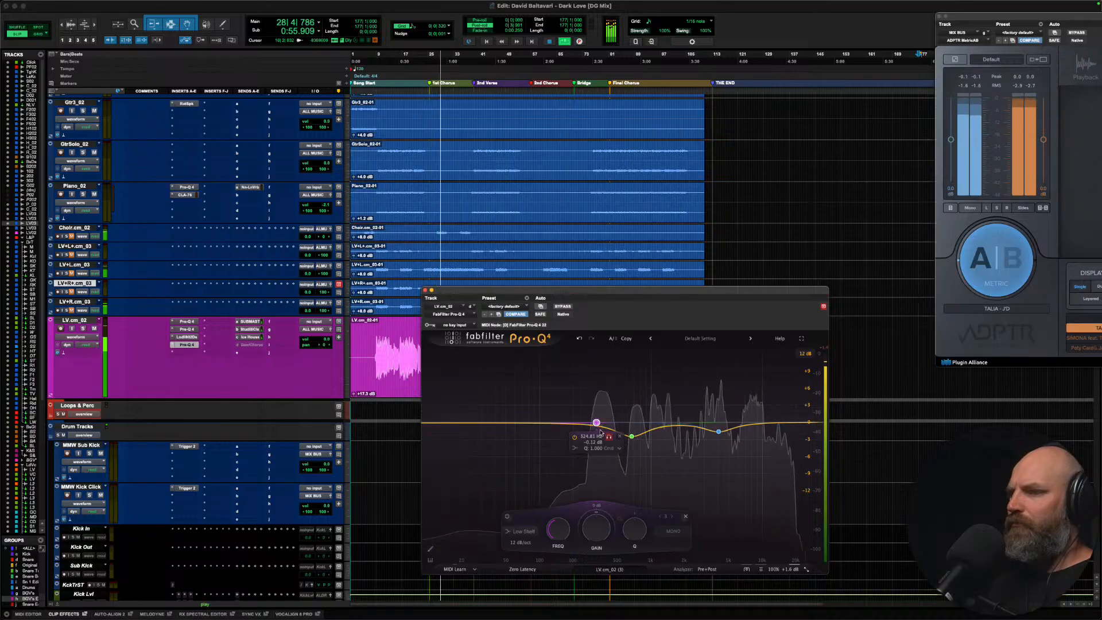
right_click(596, 423)
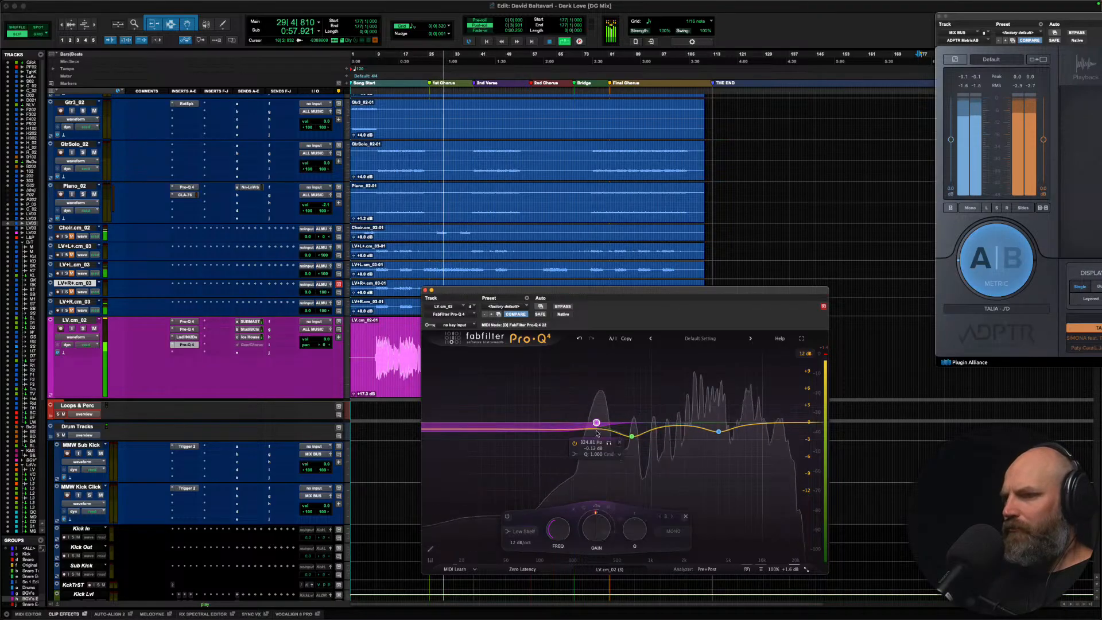
drag(596, 423, 605, 422)
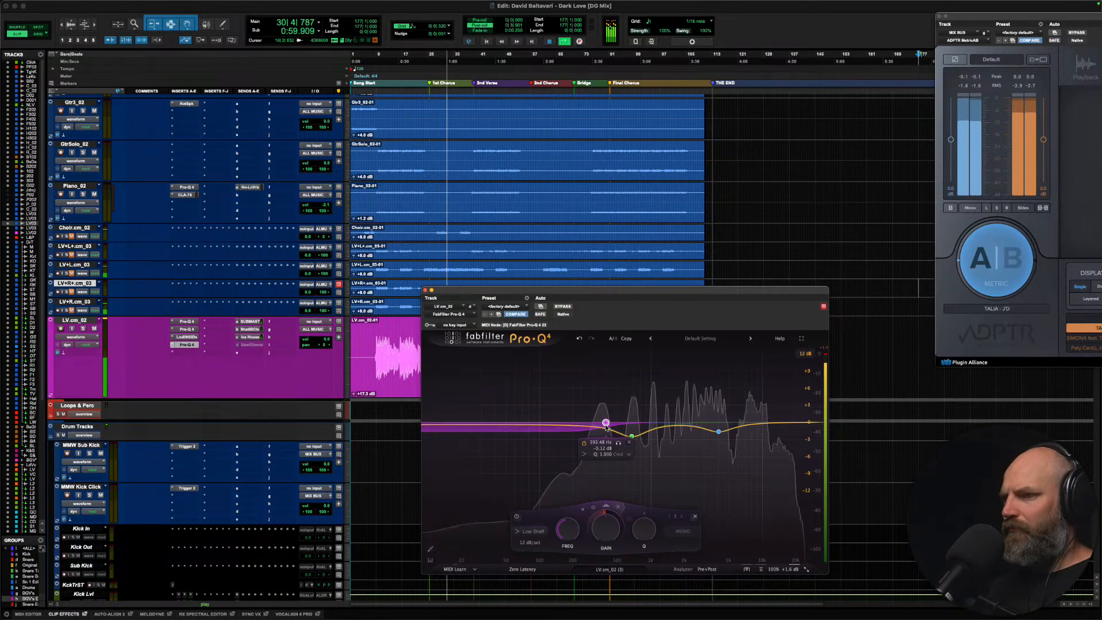
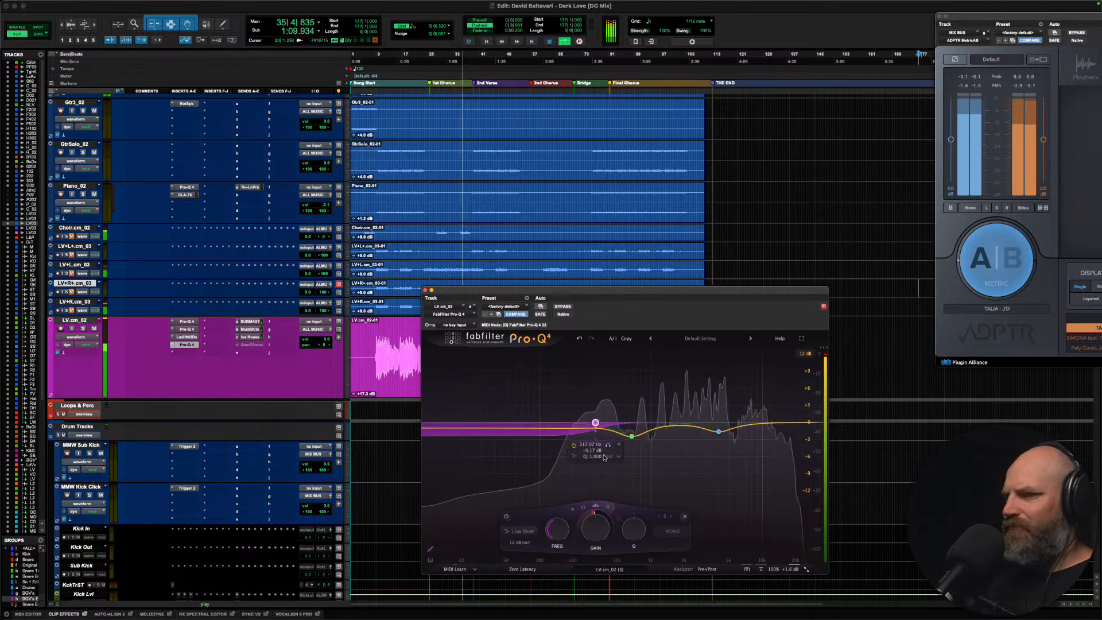
Step: Add a dynamic bell cut in the vocal's upper mids, raise the EQ output to about +2.6 dB, and close the plug-in
click(691, 425)
click(702, 451)
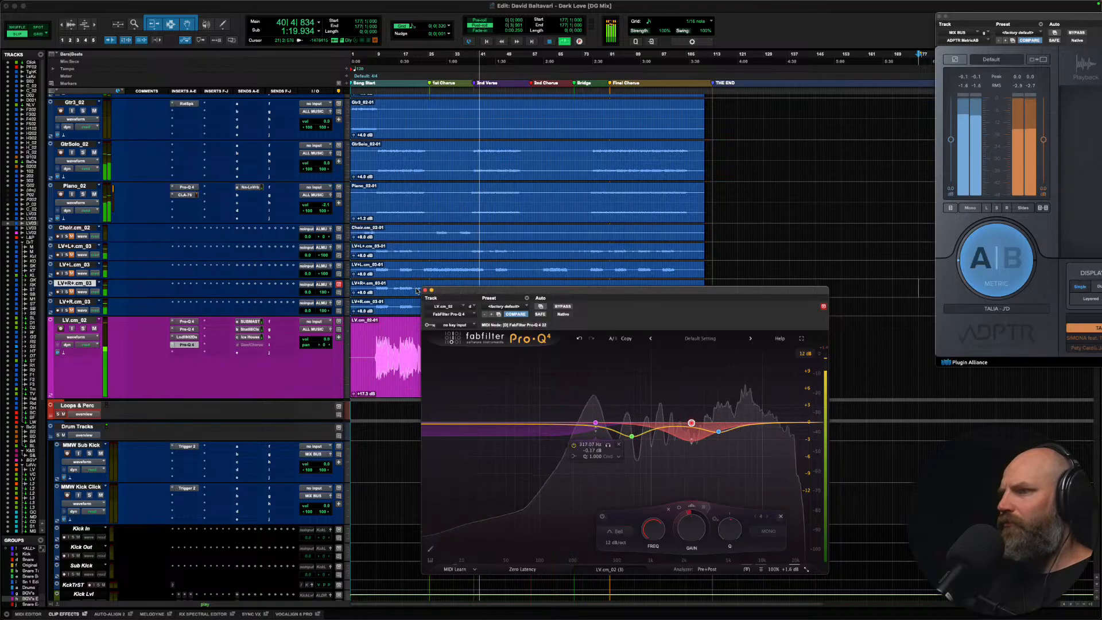
drag(691, 424, 692, 423)
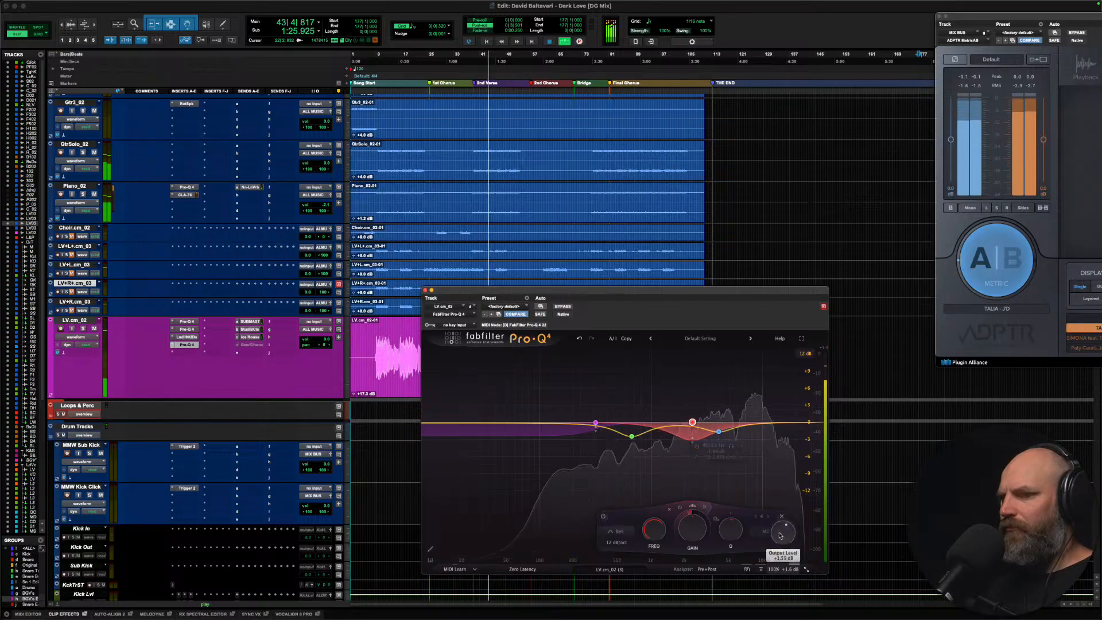
drag(779, 515, 779, 510)
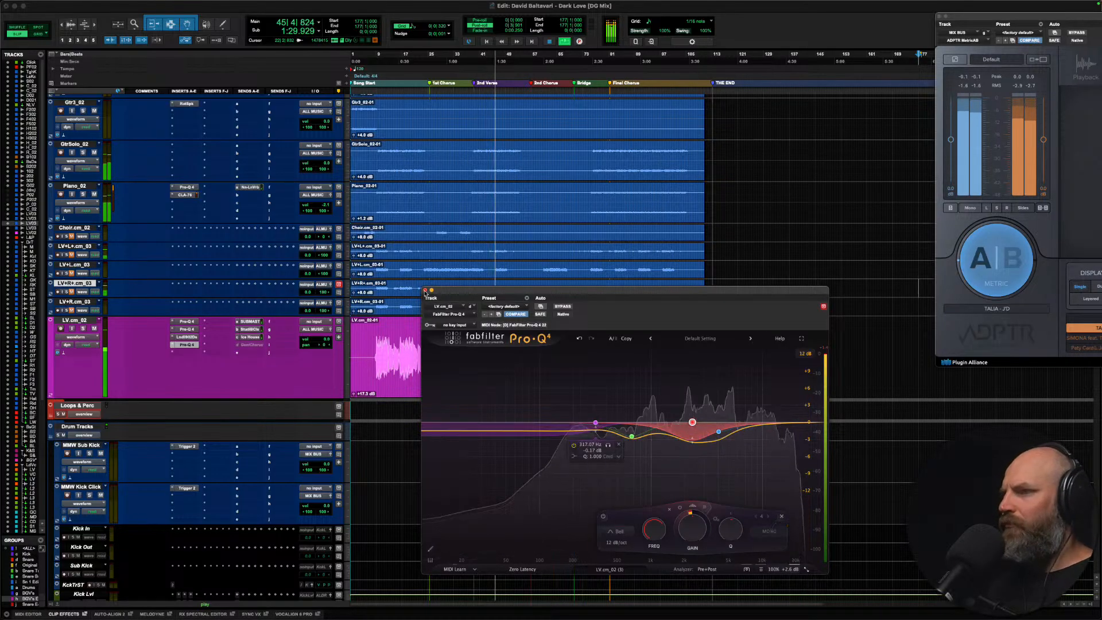
click(425, 291)
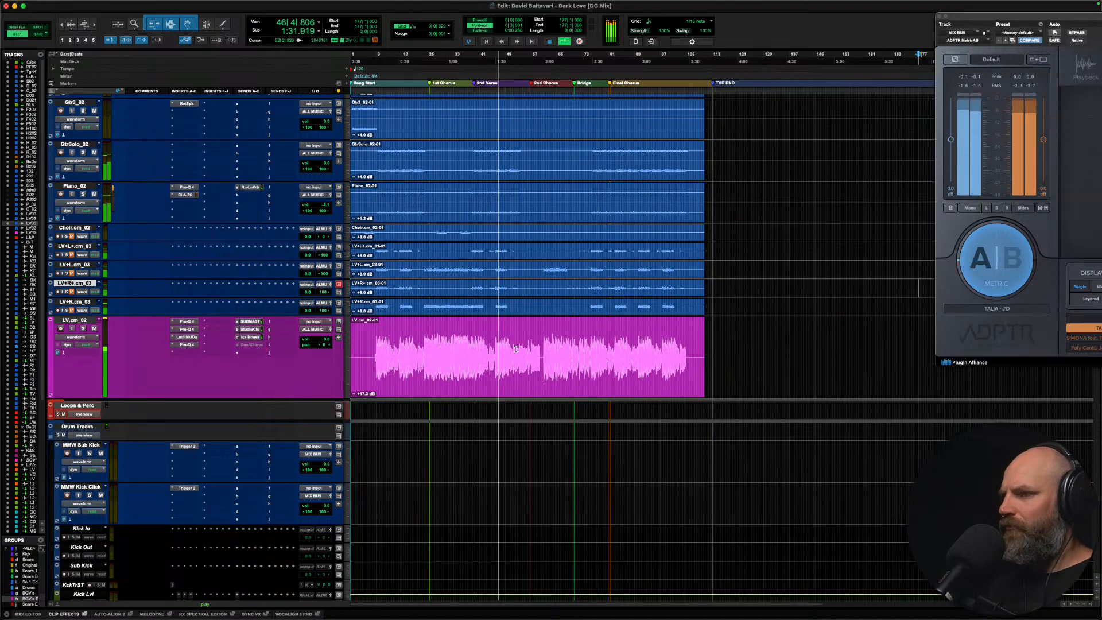
Step: Reduce the waveform display height and try adjusting the Tight Kick track's volume during playback
key(alt+super+bracketleft)
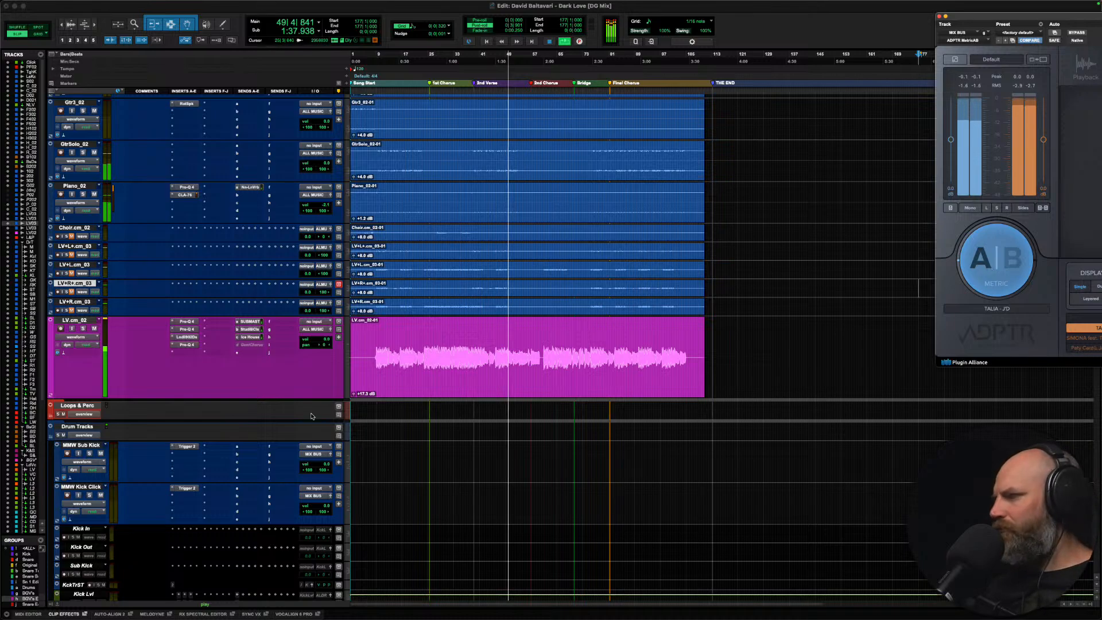
scroll(231, 378, up, 20)
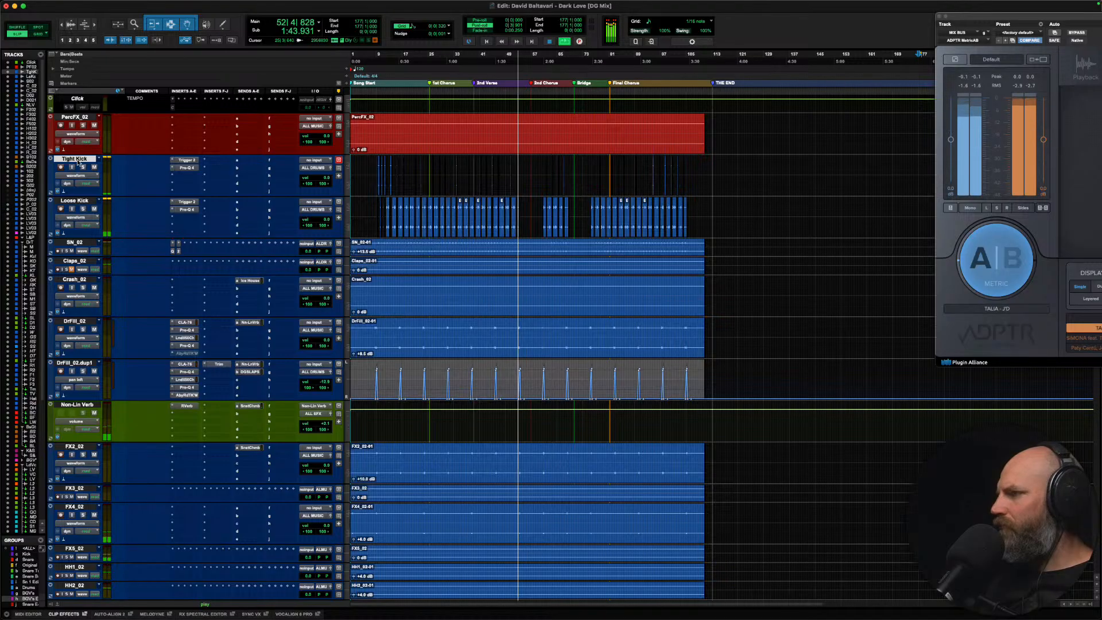
drag(316, 180, 307, 181)
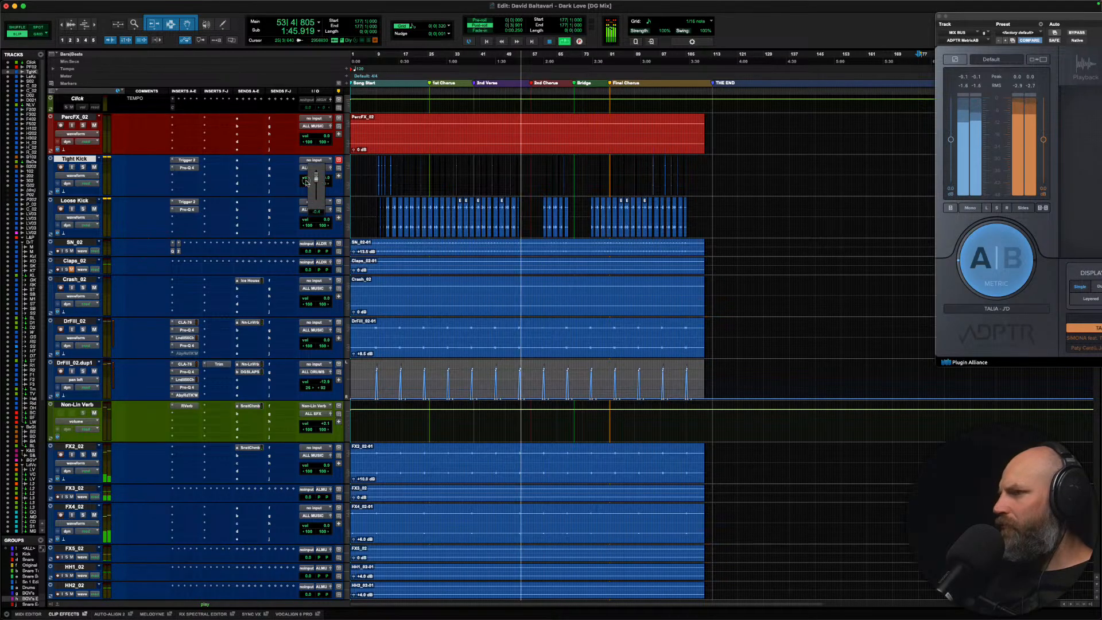
drag(295, 191, 295, 193)
Step: Move to the first Tight Kick hit at bar 9 and listen to the kicks from there
key(space)
click(363, 172)
key(Tab)
key(space)
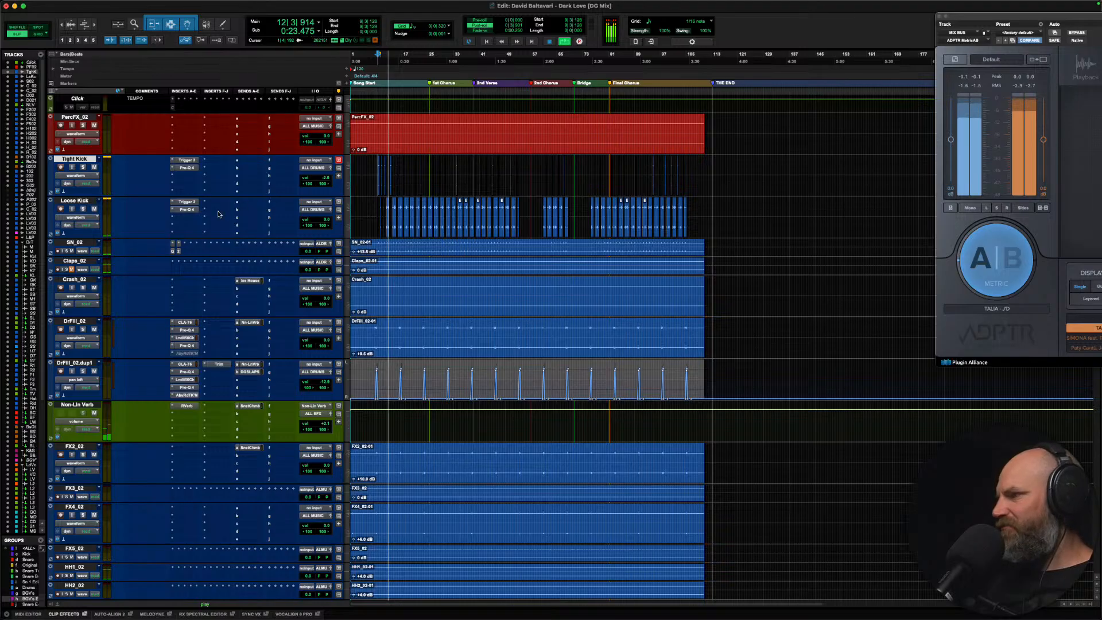
key(space)
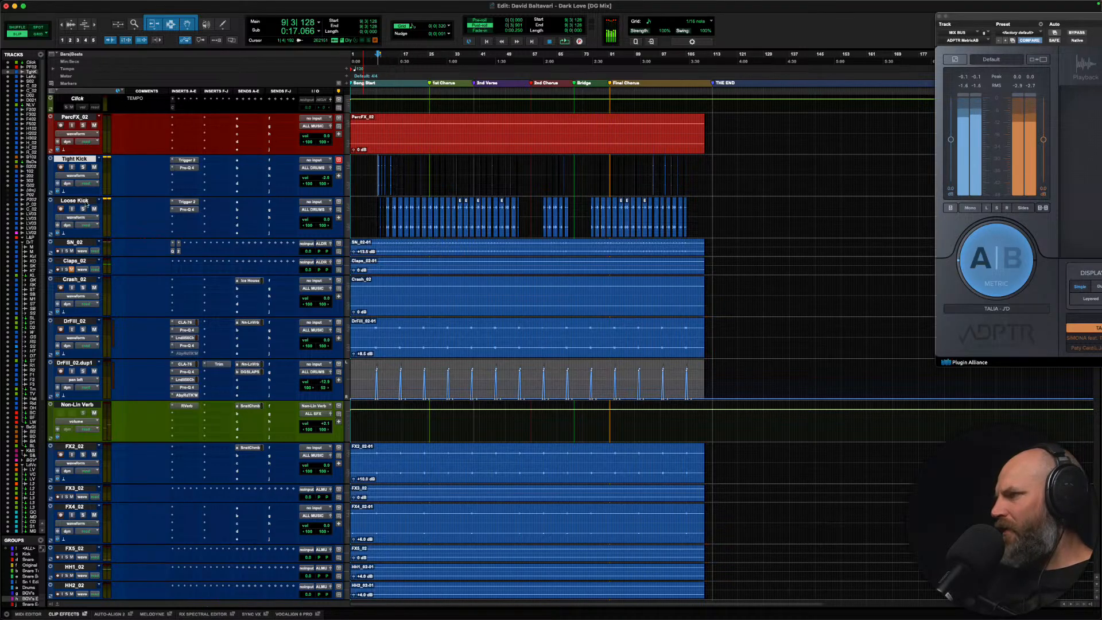
Step: Route the Tight Kick and Loose Kick outputs to a new stereo aux input track called Kick Level
click(79, 200)
shift+click(75, 159)
click(311, 209)
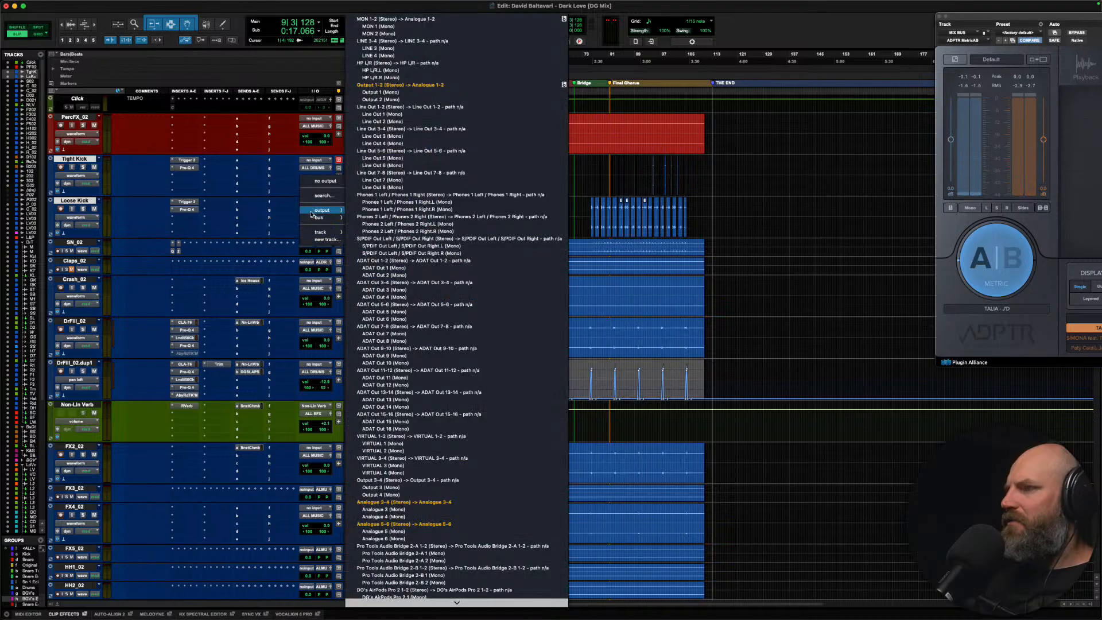
click(313, 241)
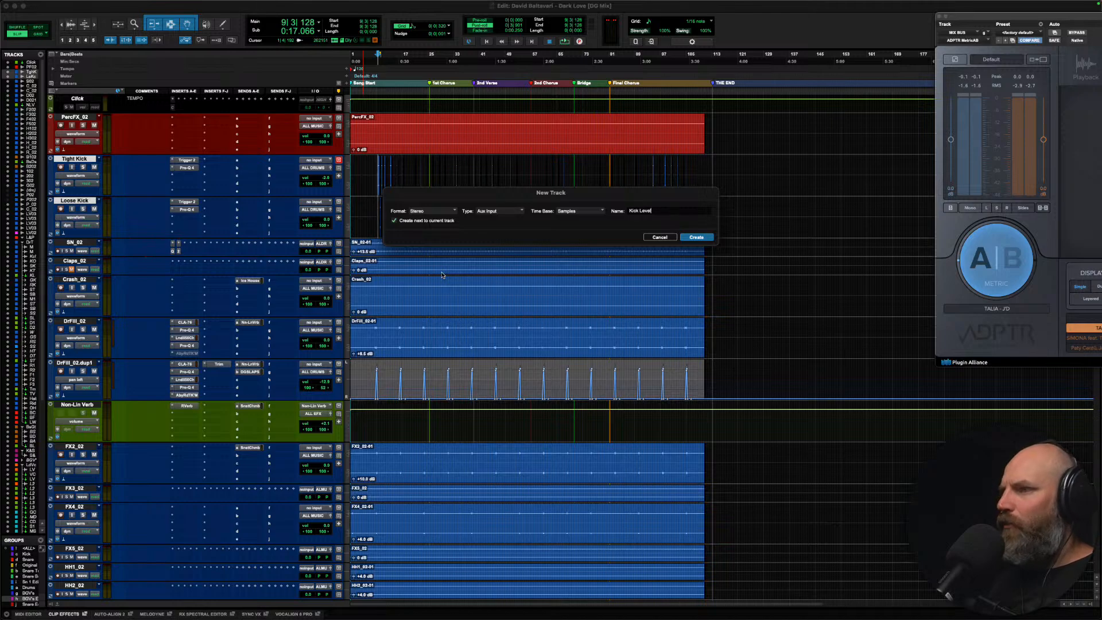
key(Return)
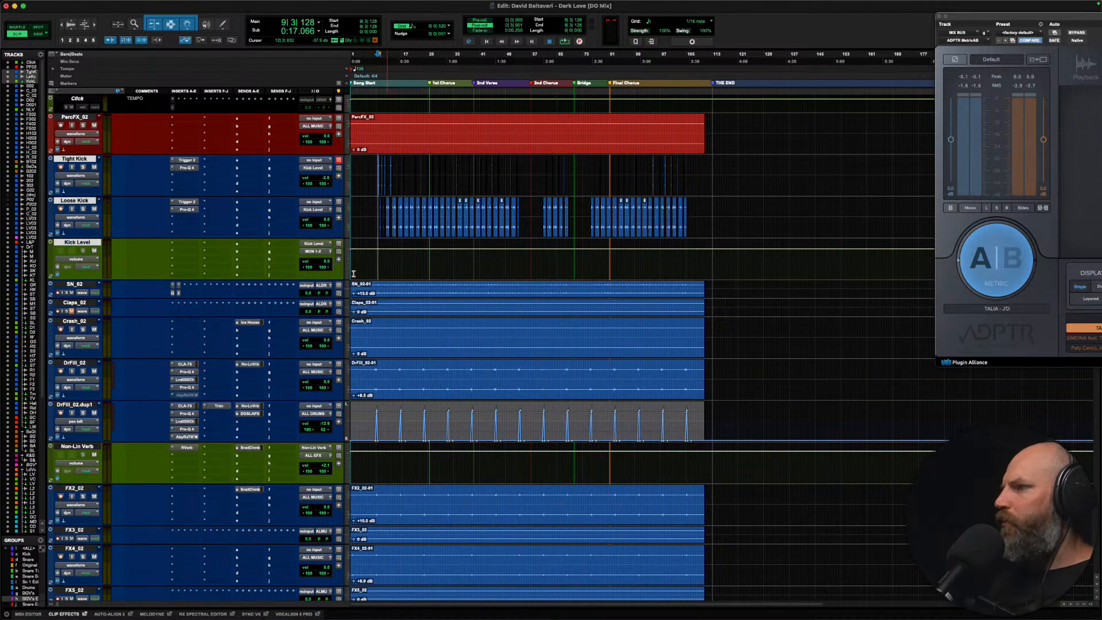
Step: Route the Kick Level aux output to the ALL DRUMS bus and select only the Kick Level track
click(310, 252)
text(all dru)
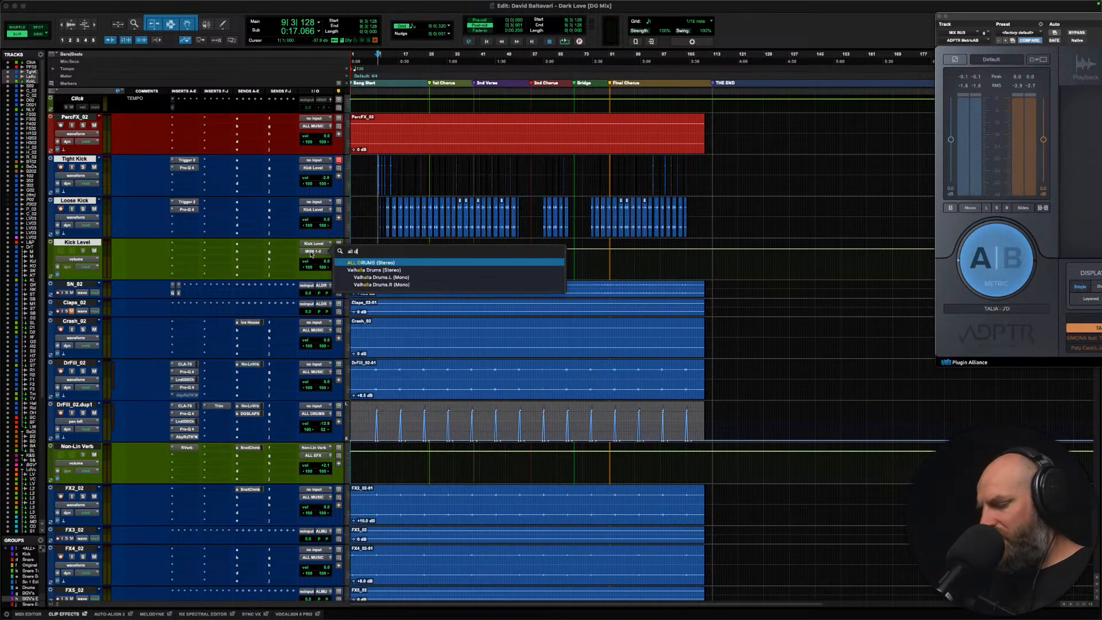
key(Return)
click(94, 243)
click(94, 244)
Step: Add a send from Kick Level to the Kick SC bus at 0.0 dB
click(237, 244)
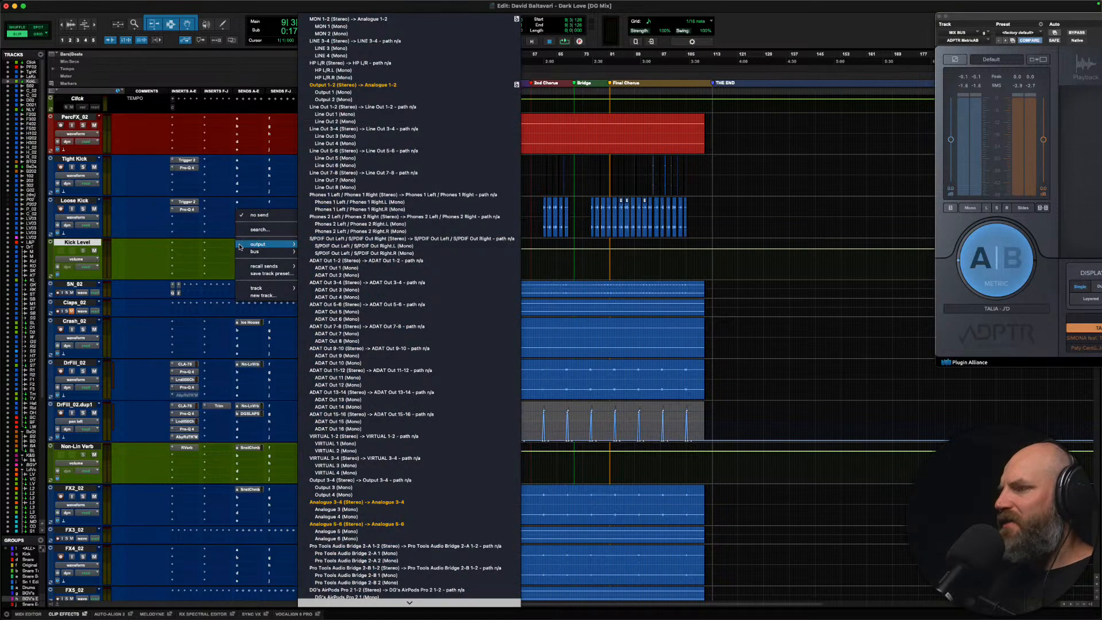
text(kick sc)
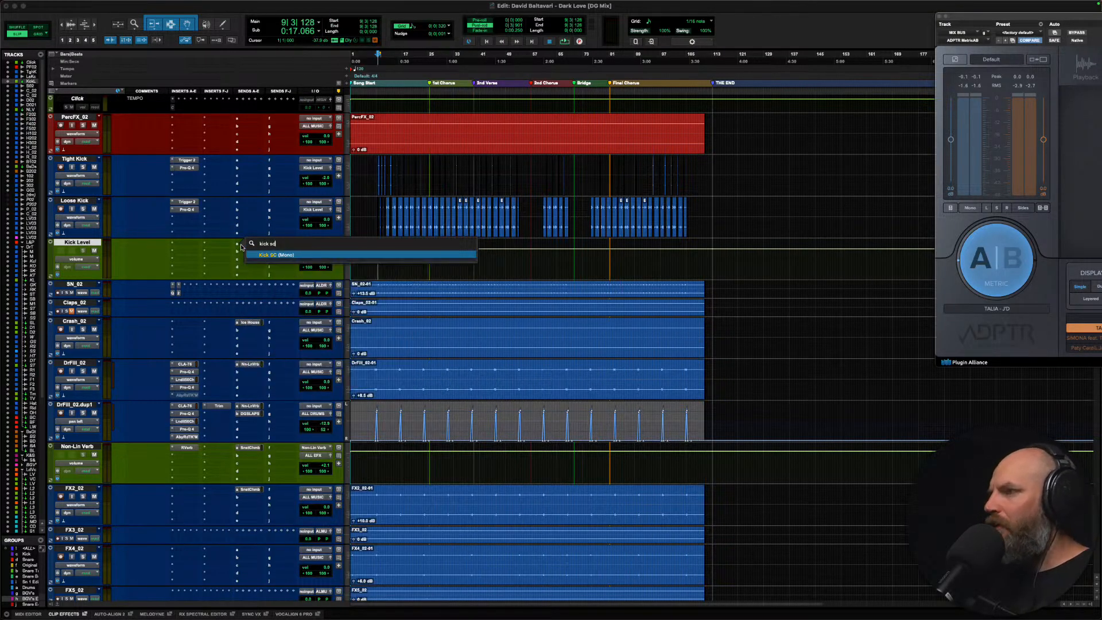
key(Return)
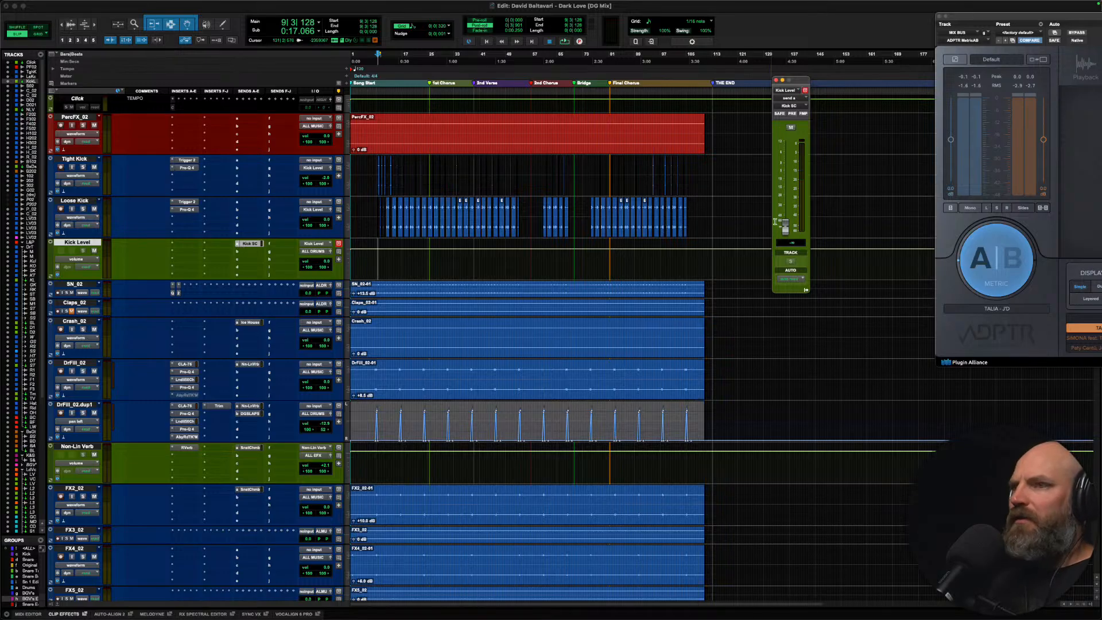
Step: Move the Bass2_02 track above Bass Dist so it sits directly below Bass1_02
scroll(462, 287, down, 12)
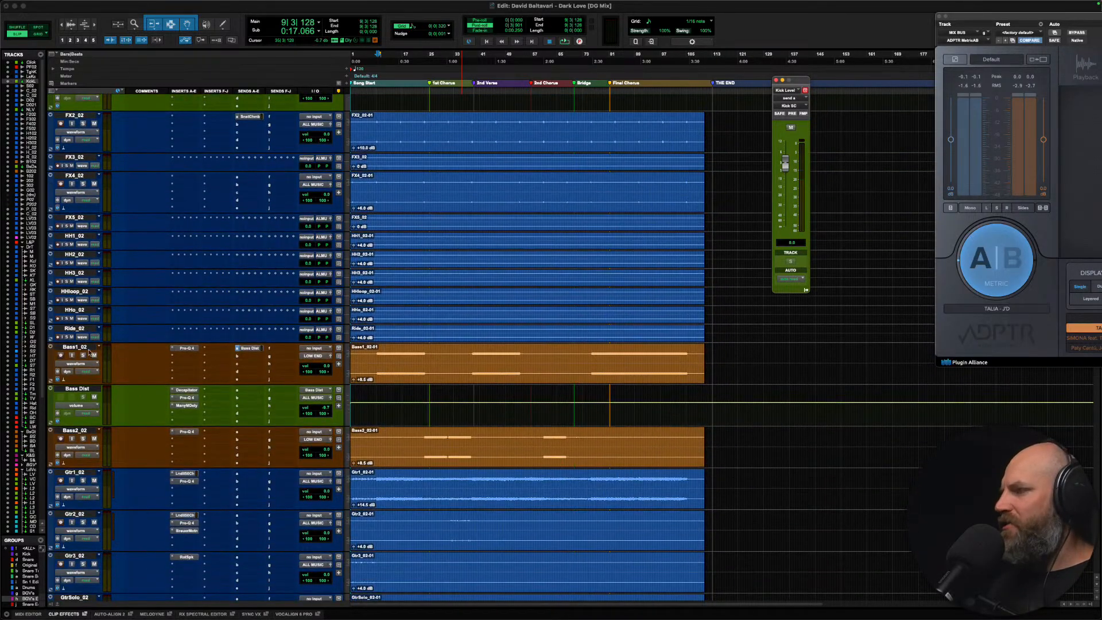
click(75, 348)
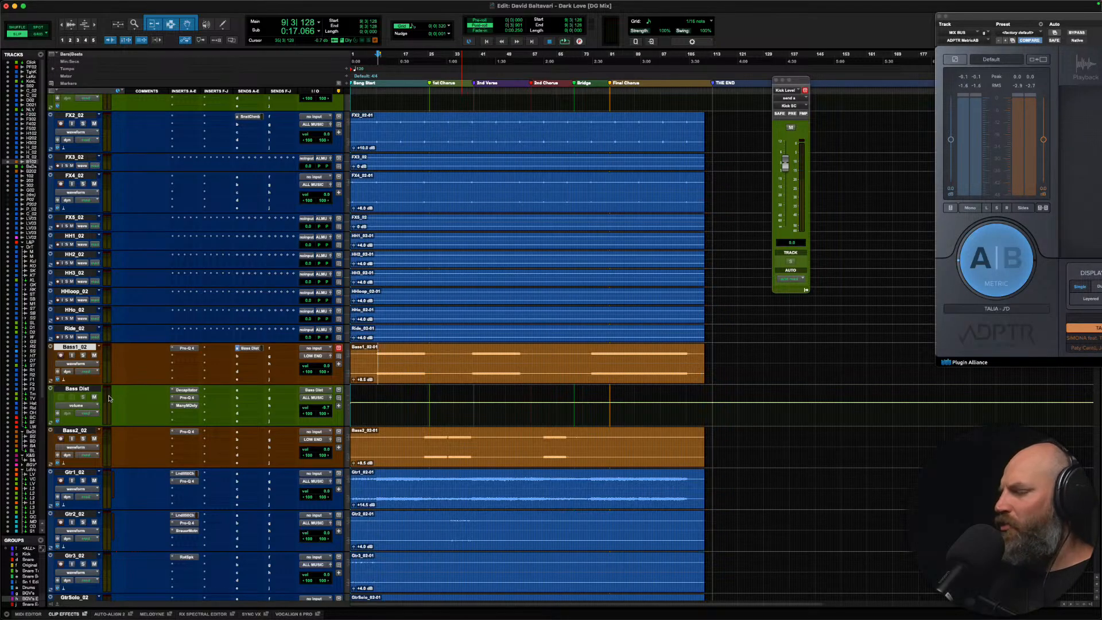
drag(76, 430, 105, 401)
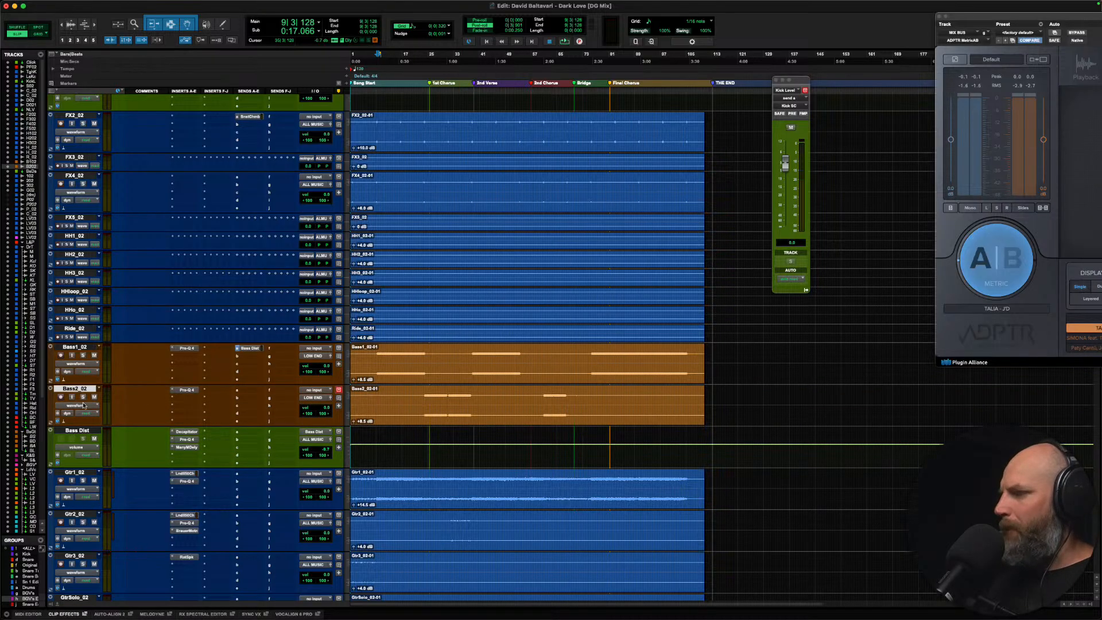
Step: Insert a stereo FabFilter Pro-MB on Bass2_02 and copy it to the same insert slot on Bass1_02
shift+click(74, 348)
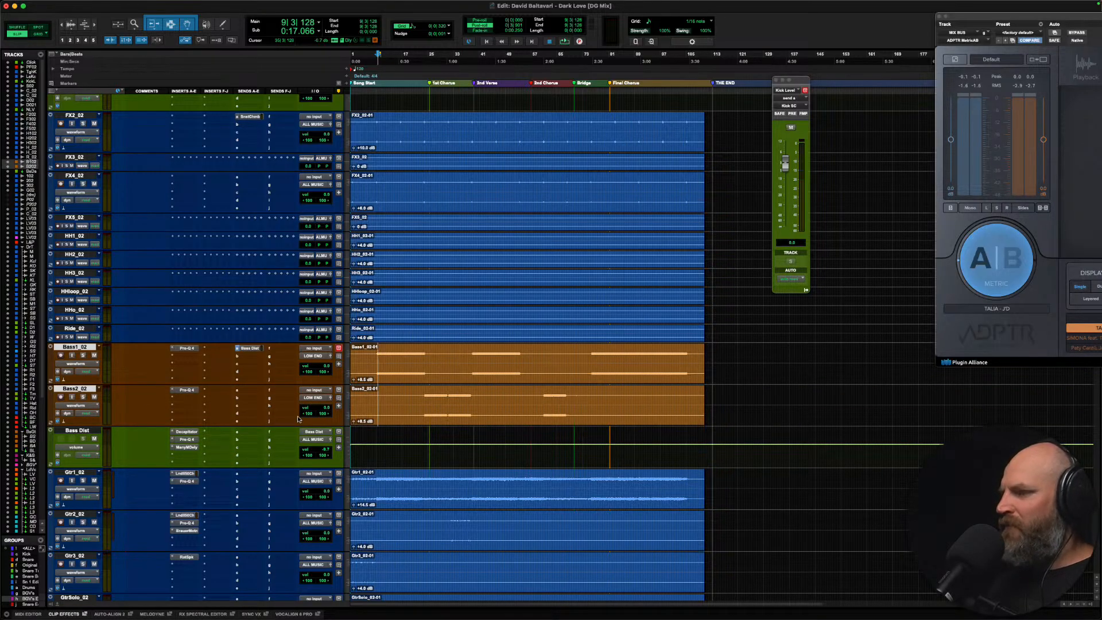
click(209, 407)
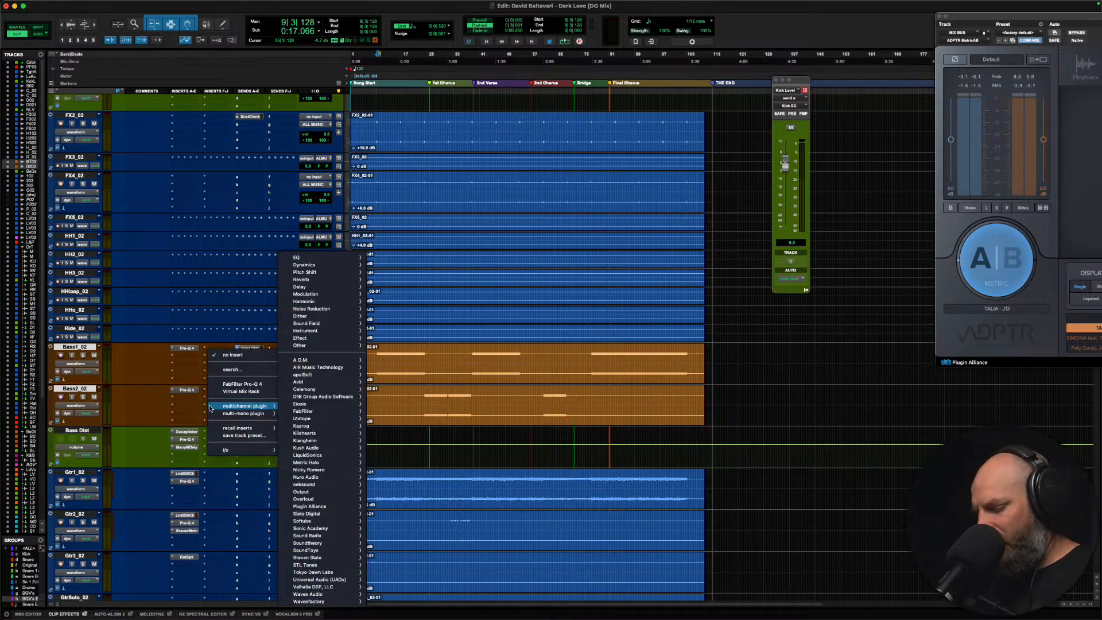
text(mb)
key(Down)
key(Down)
key(Down)
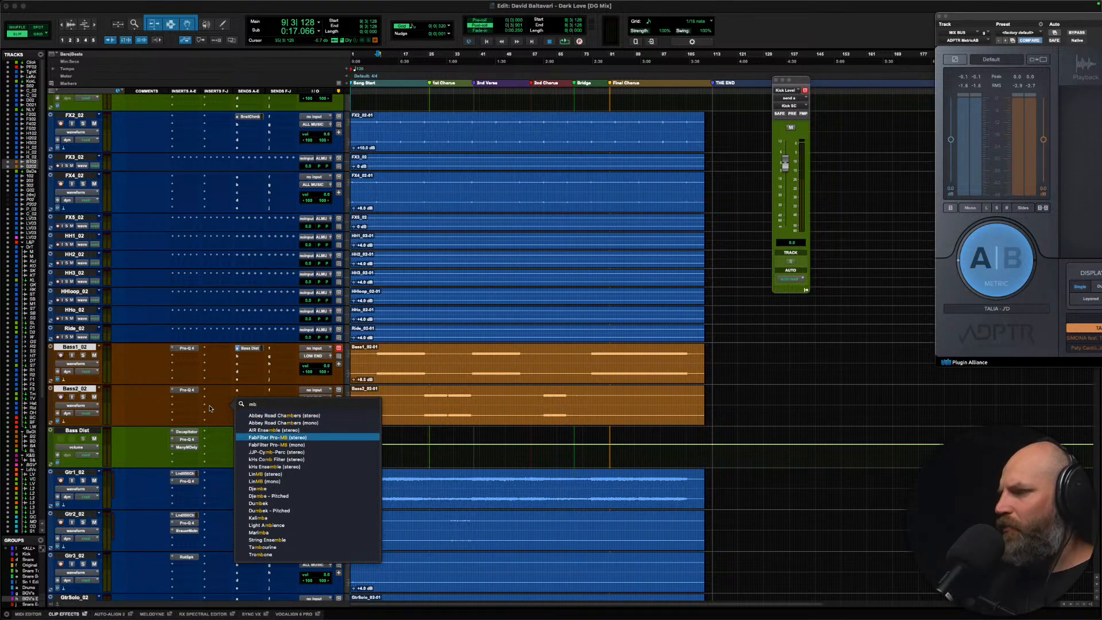
key(Return)
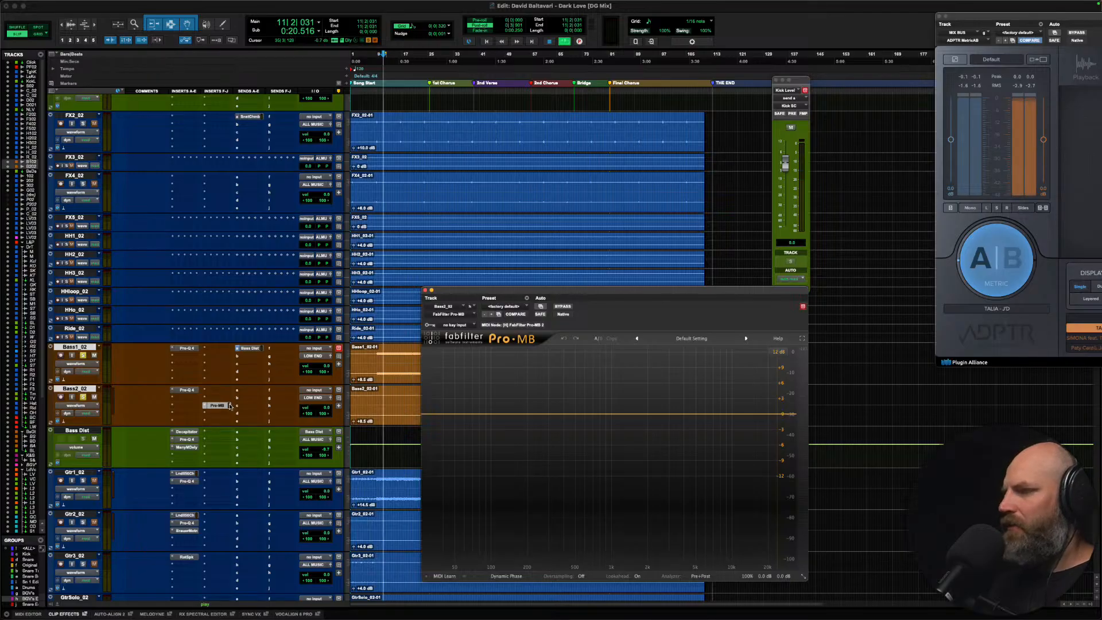
drag(229, 405, 218, 366)
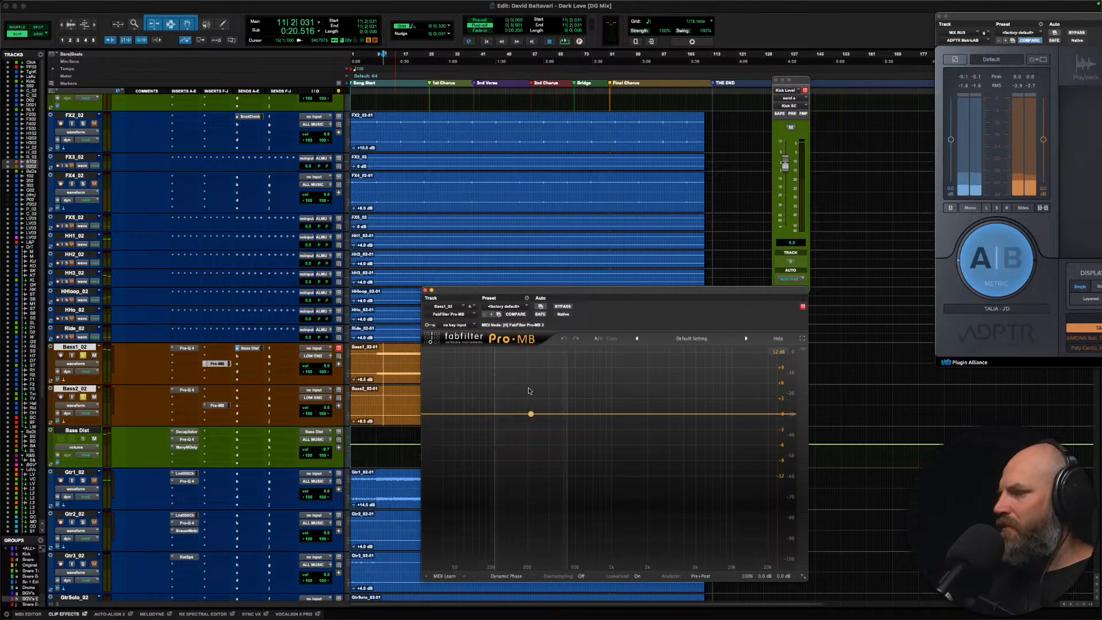
Step: Create a low compression band in Bass1_02's Pro-MB and set its side chain to external
click(502, 306)
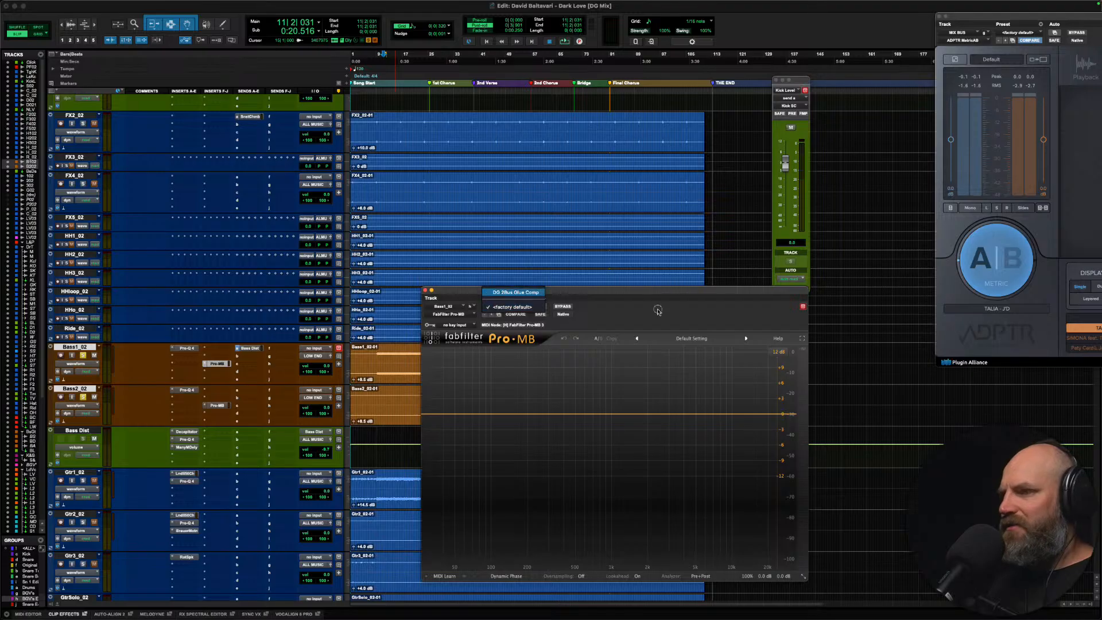
click(510, 307)
click(453, 413)
mouse_move(487, 413)
mouse_down()
mouse_move(502, 414)
mouse_move(486, 419)
mouse_up()
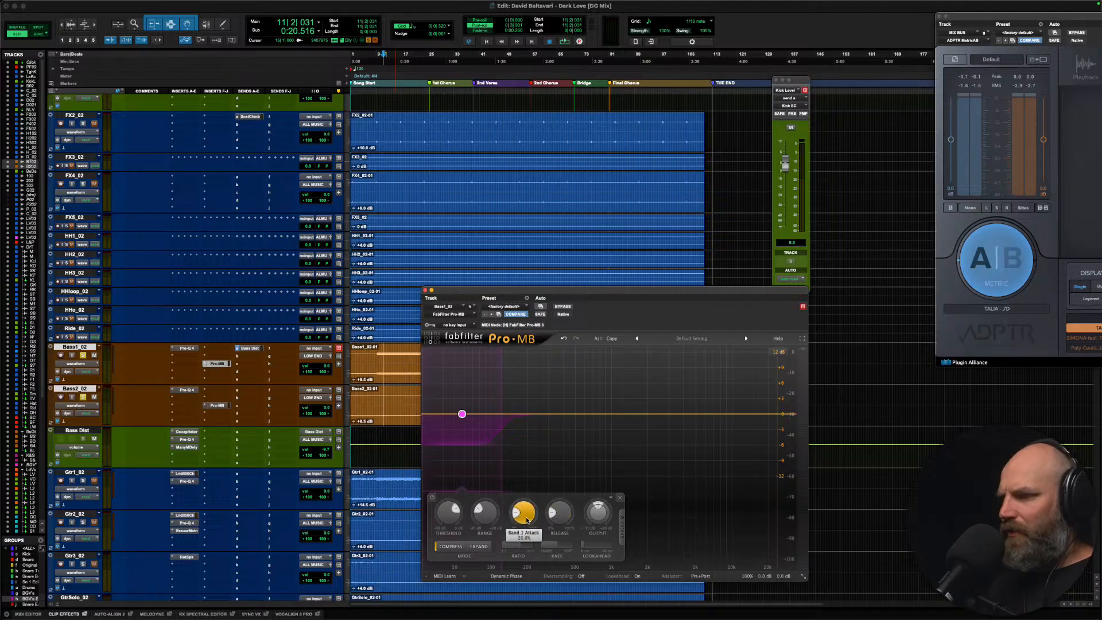
click(621, 525)
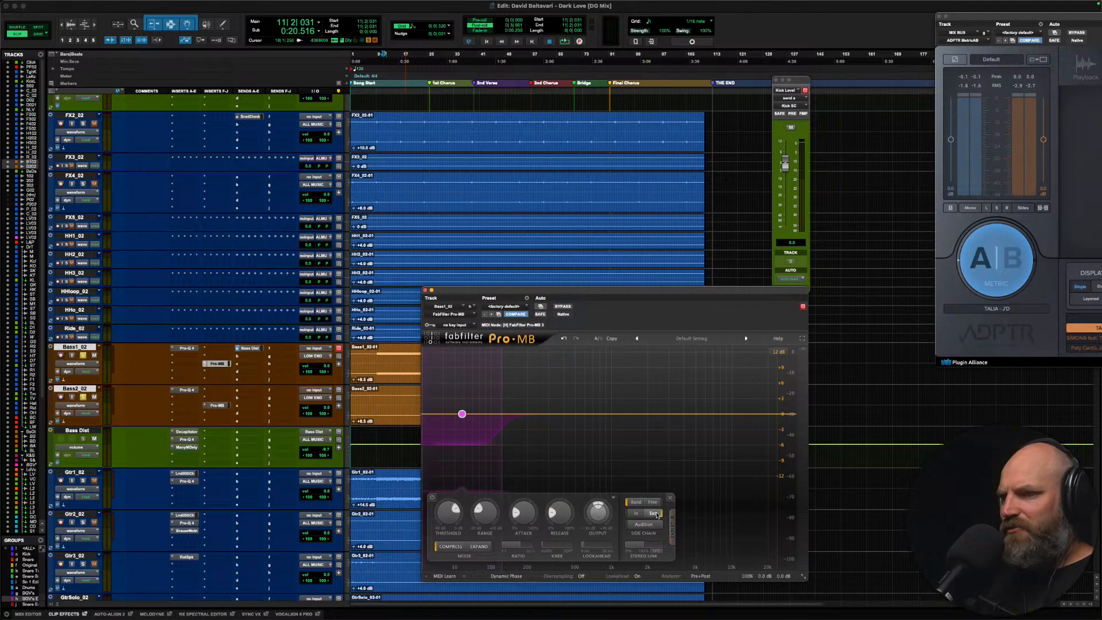
click(461, 326)
text(s)
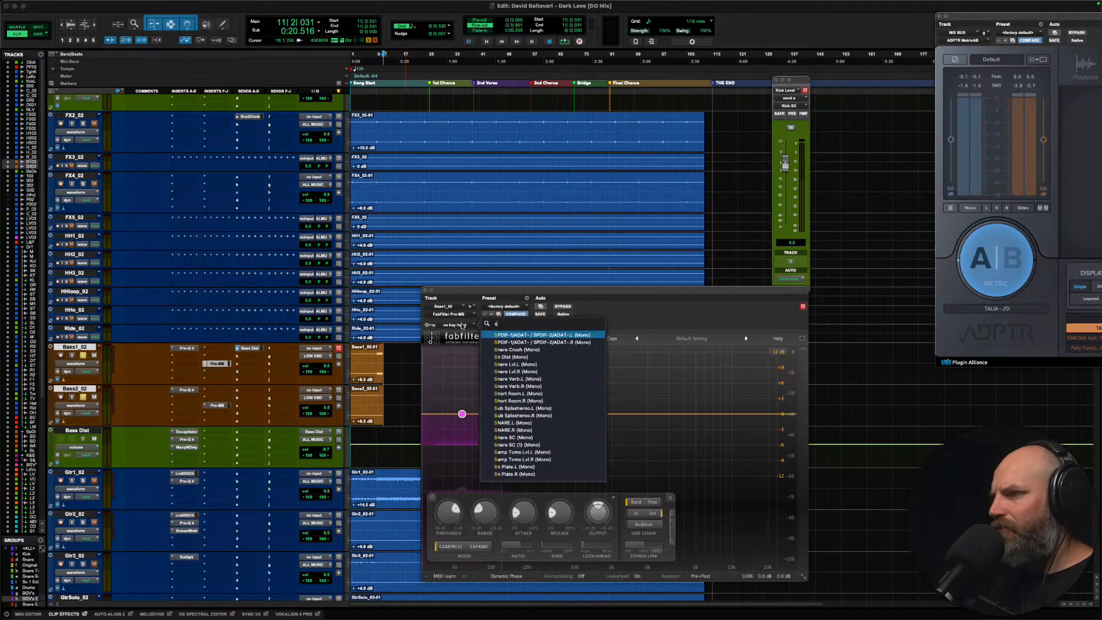
key(Escape)
click(364, 356)
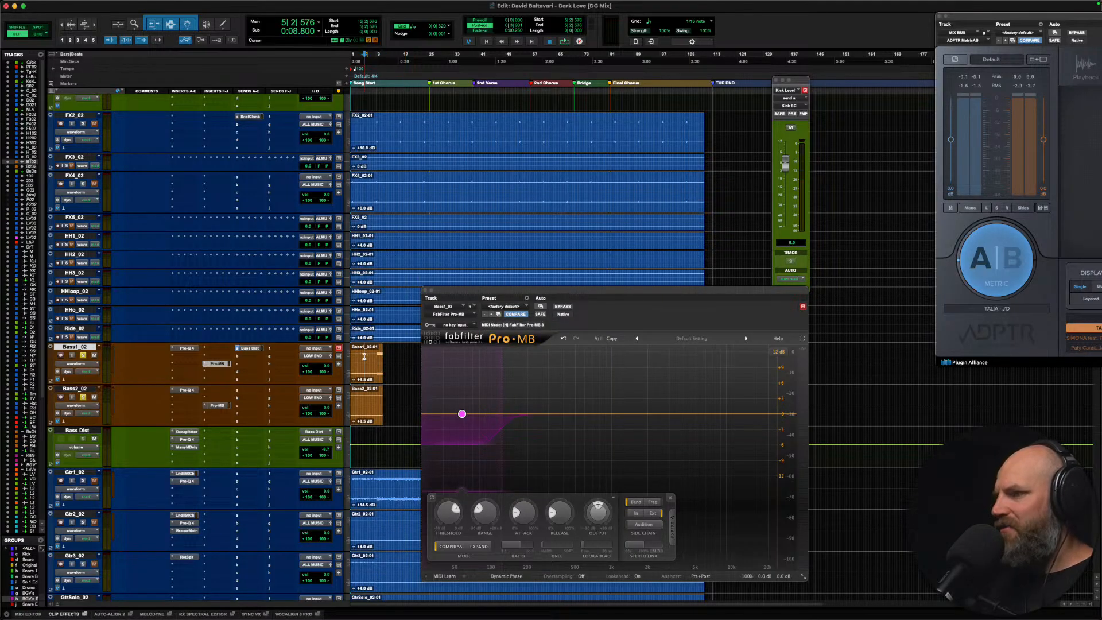
key(super+z)
Step: Set the key input of Bass1_02's Pro-MB to the Kick SC bus
click(453, 322)
mouse_move(456, 327)
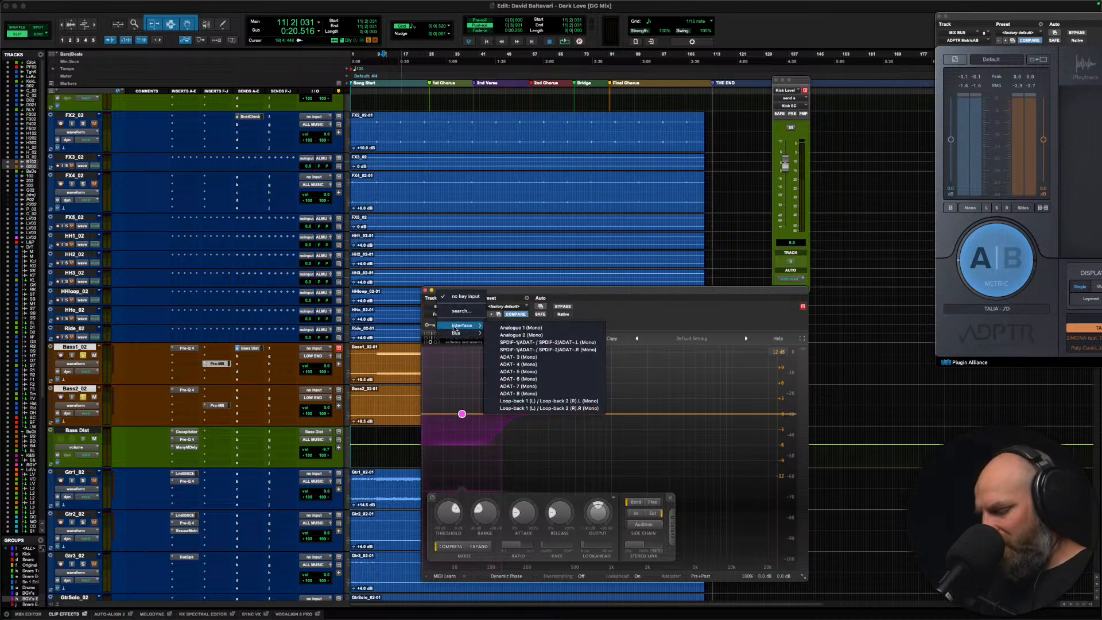
text(sc)
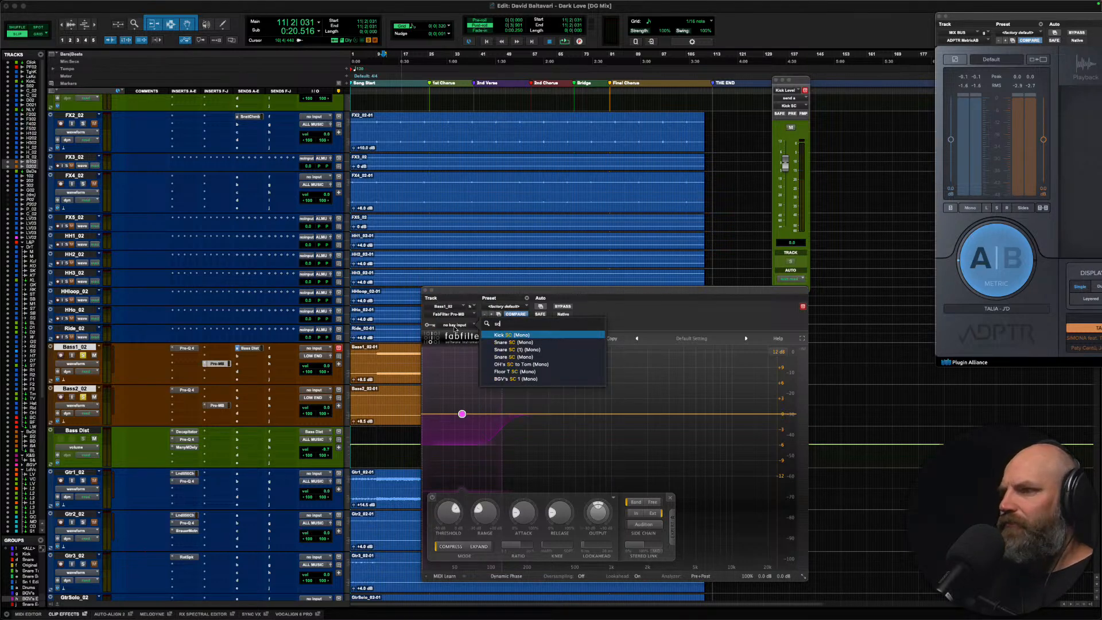
key(Return)
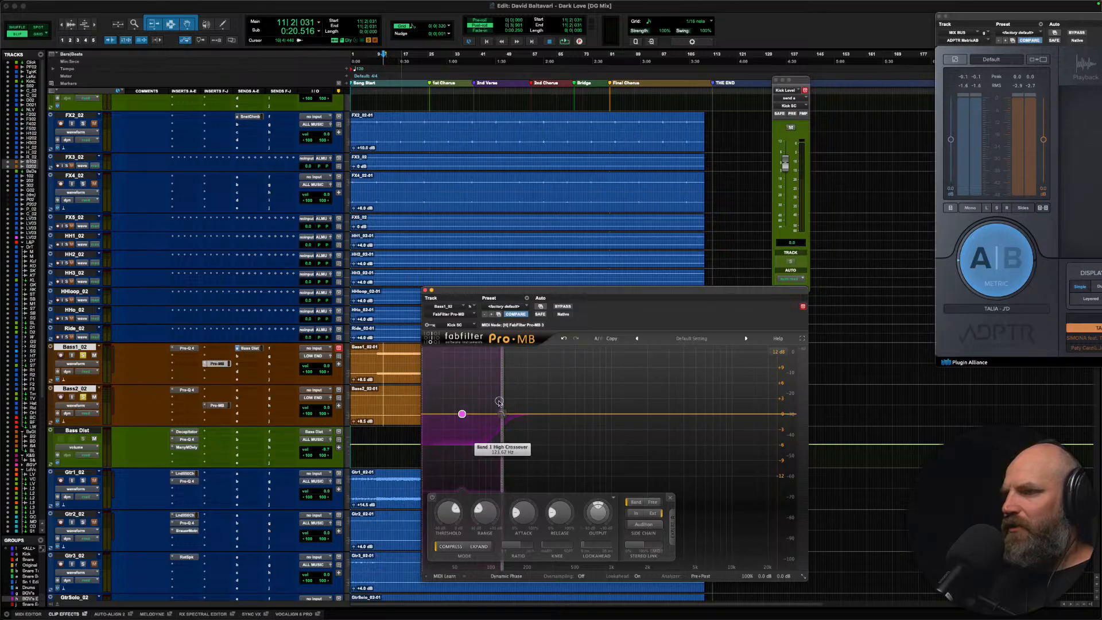
Step: Widen the Pro-MB band across the full spectrum, deepen its range to about -12 dB, and start playback
drag(501, 432, 795, 432)
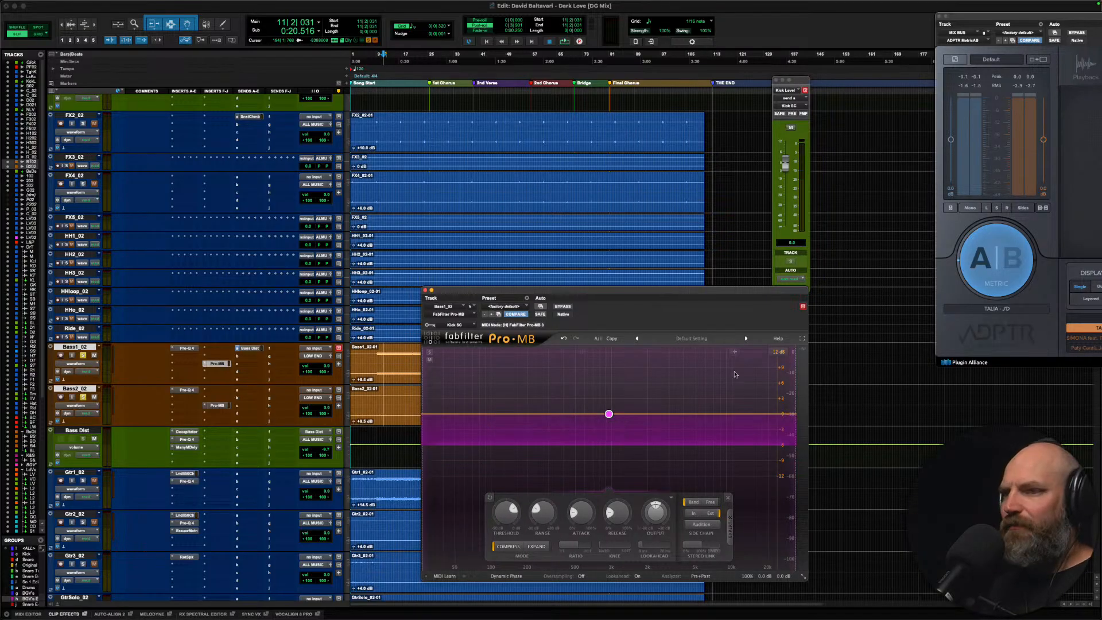
drag(571, 446, 566, 475)
key(space)
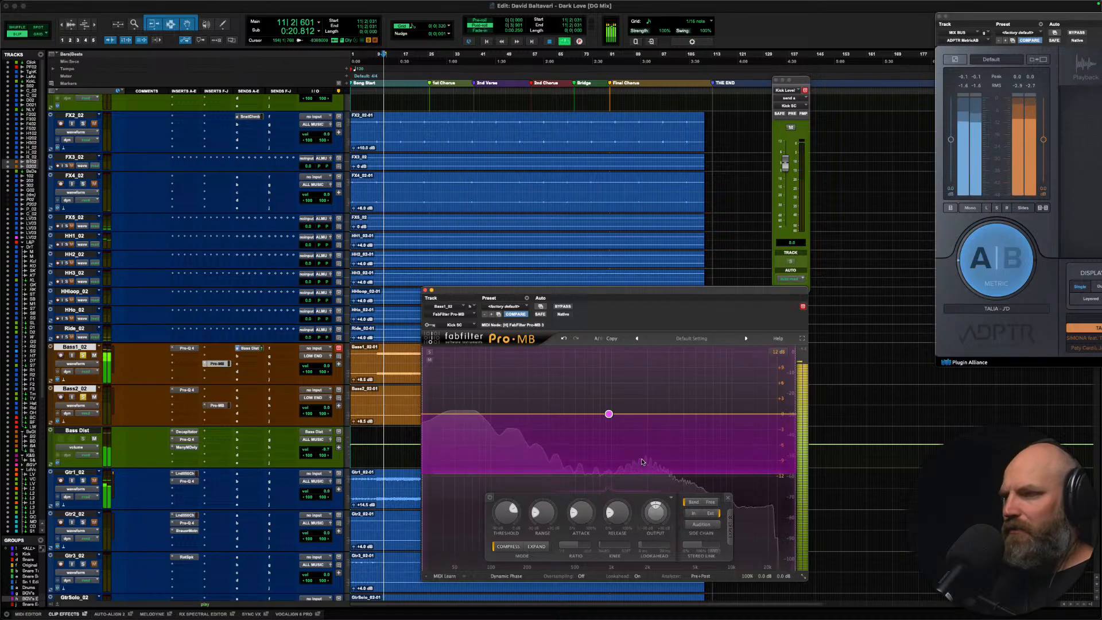
Step: Solo the Tight Kick and Loose Kick tracks alongside the basses and return to the bass tracks
scroll(150, 317, up, 10)
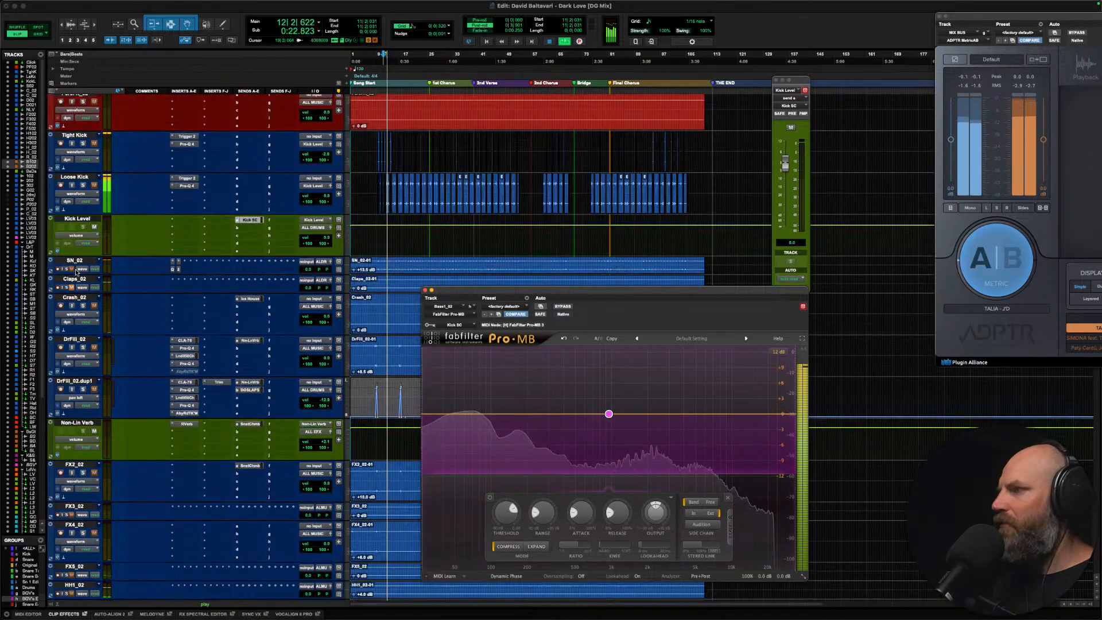
click(83, 167)
click(82, 208)
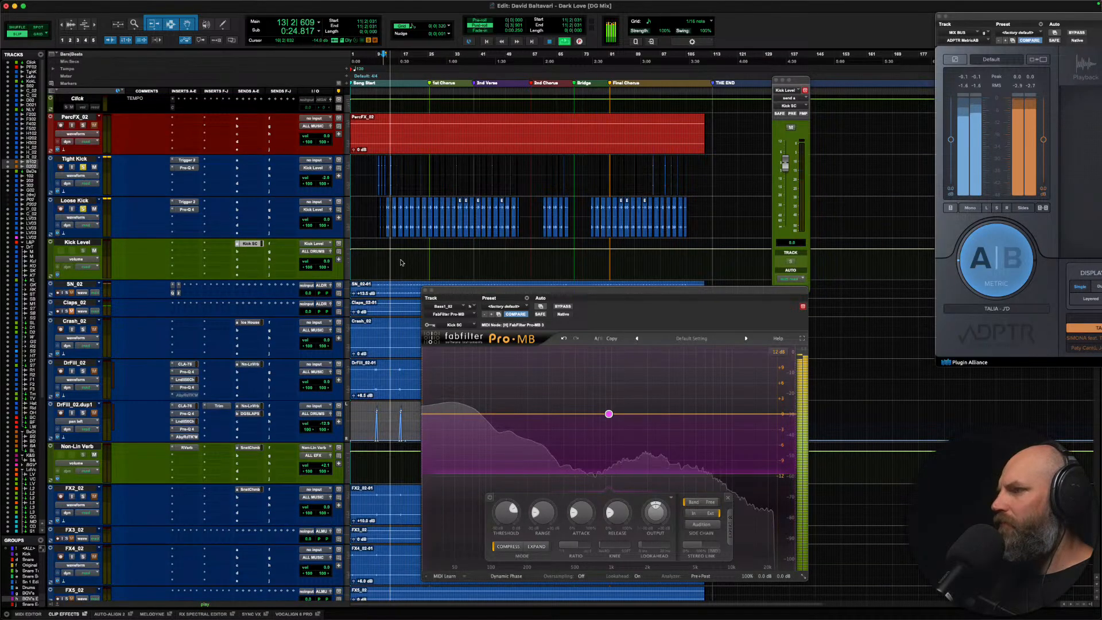
scroll(414, 269, down, 15)
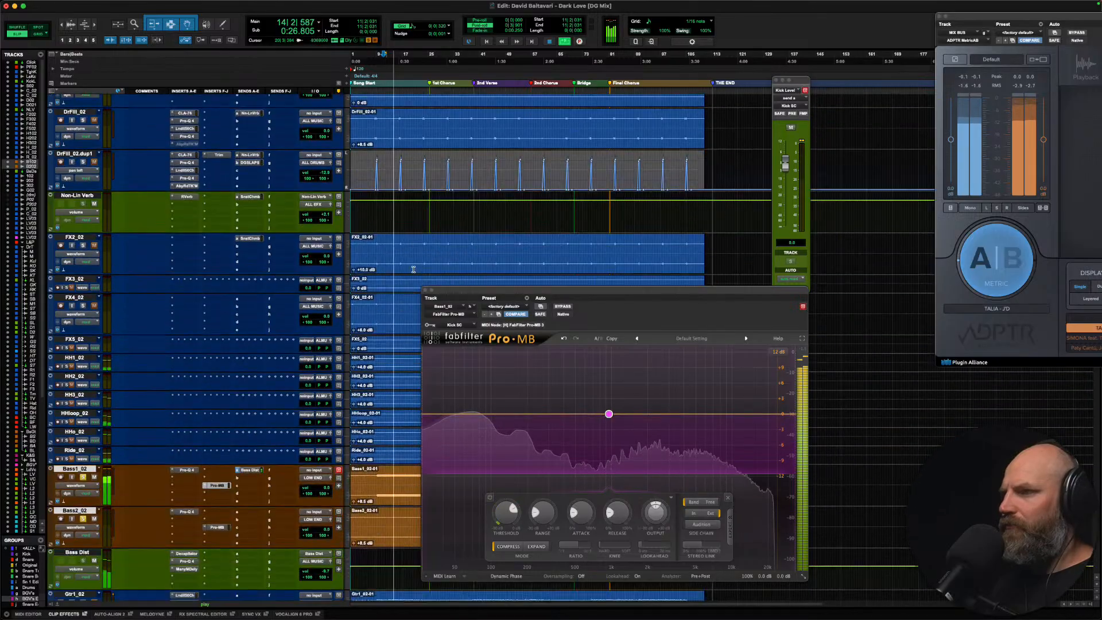
scroll(413, 269, down, 4)
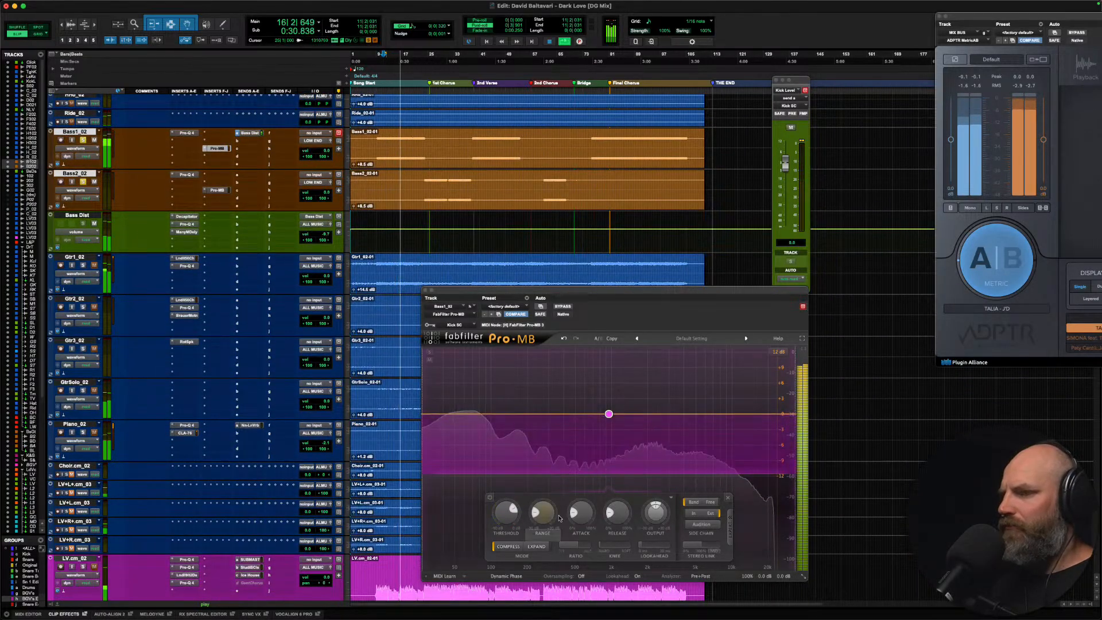
Step: Adjust the attack of Bass1_02's Pro-MB band and check its release and ratio during playback
mouse_move(583, 519)
drag(582, 518, 611, 548)
mouse_move(620, 521)
mouse_move(587, 549)
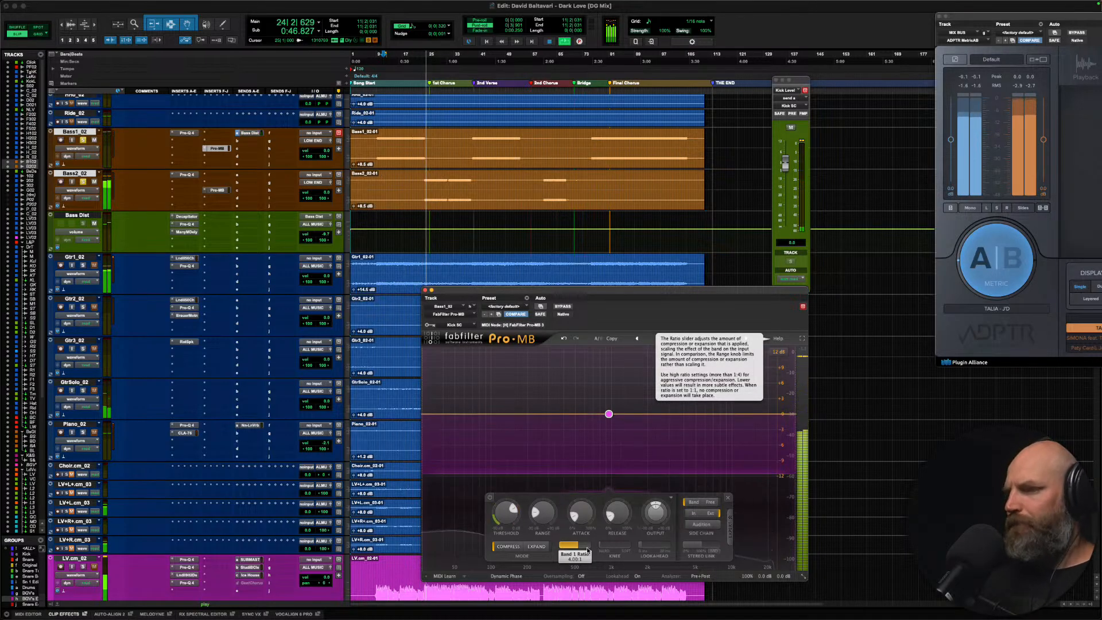
Step: Narrow the Pro-MB band to a high crossover of about 128 Hz and stop playback
drag(635, 292, 587, 160)
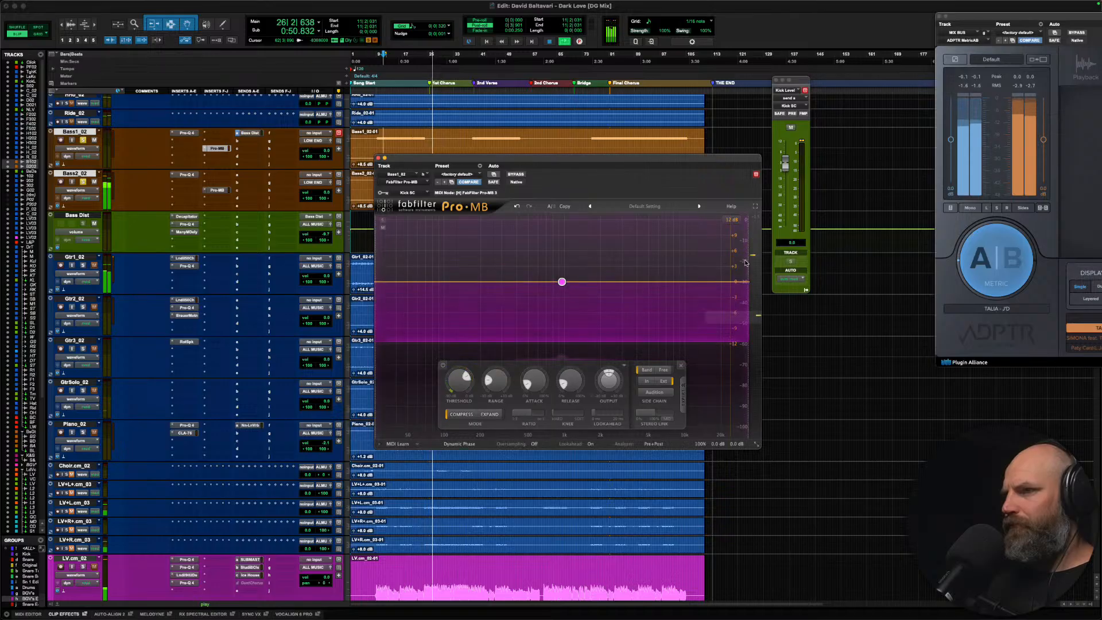
mouse_move(746, 310)
mouse_down()
mouse_move(511, 245)
mouse_move(462, 243)
mouse_up()
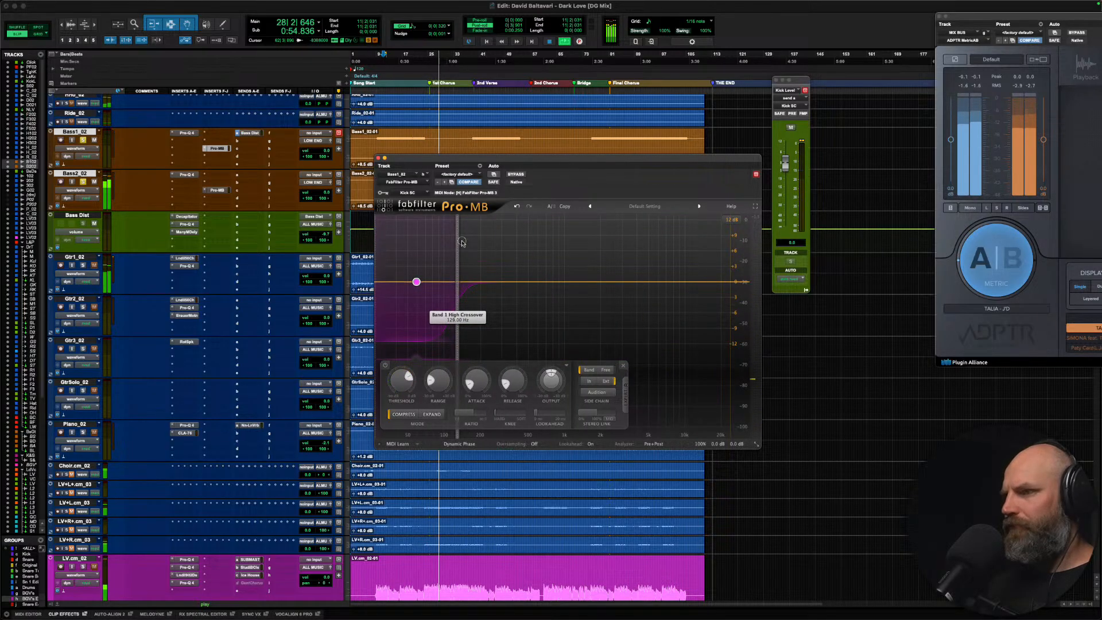
key(space)
Step: Unsolo both bass tracks, close Pro-MB, and reselect both tracks with the cursor just before the bass entry at bar 8
click(83, 182)
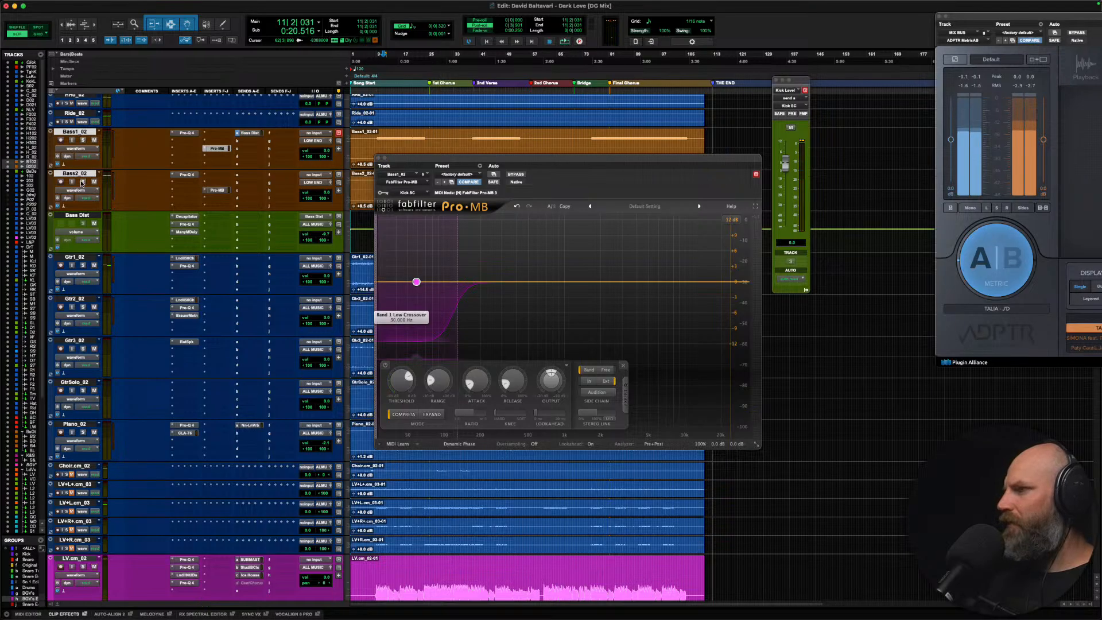
click(378, 159)
click(373, 144)
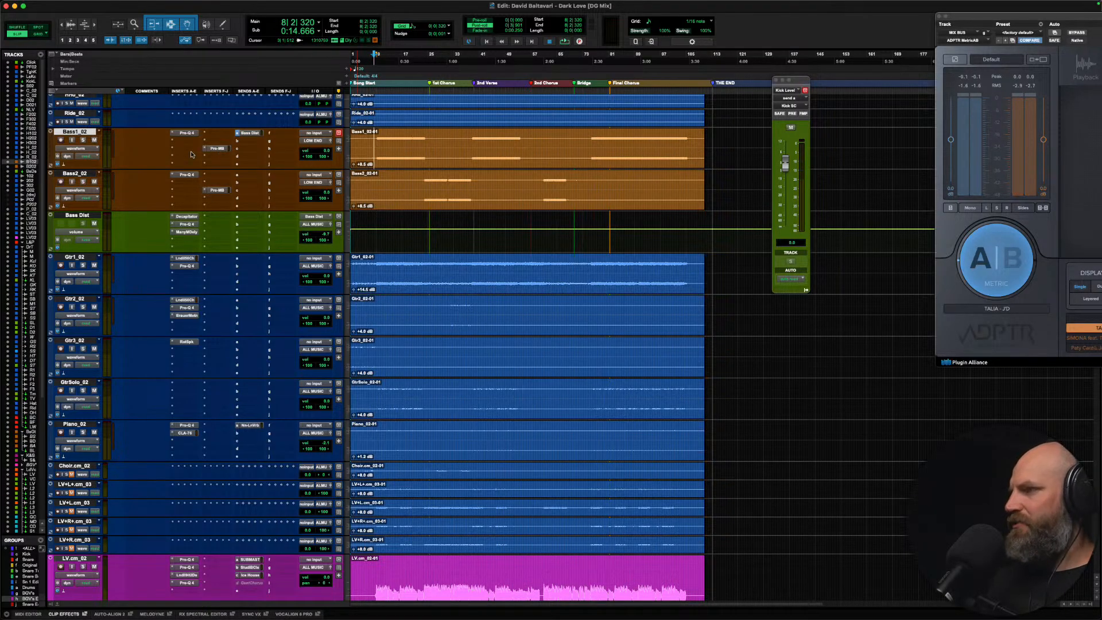
shift+click(80, 173)
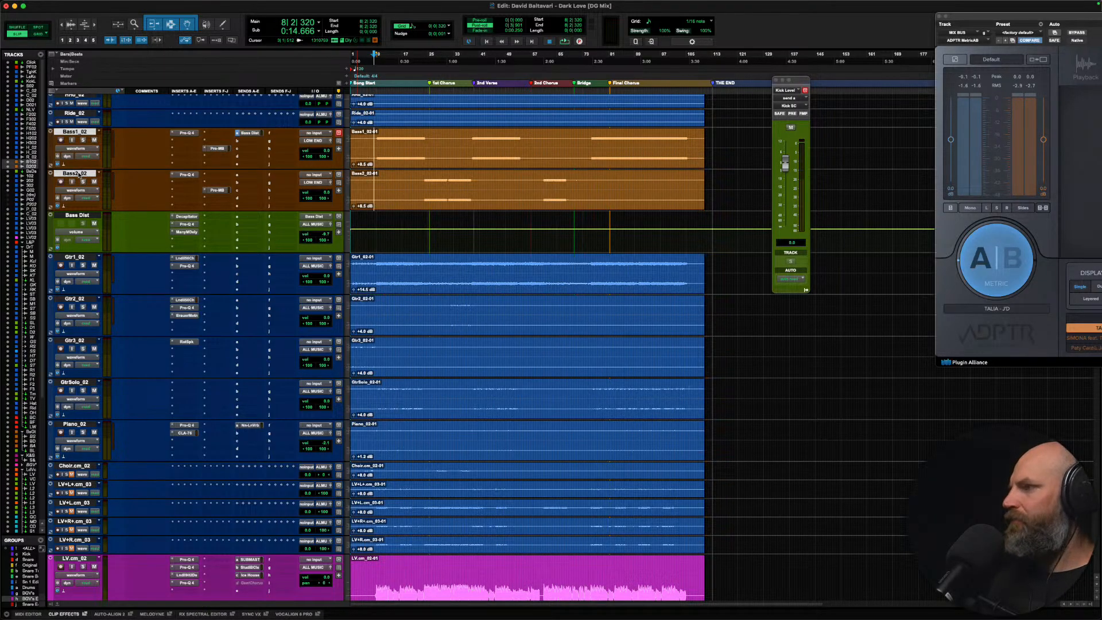
Step: Open Bass1_02's Pro-MB, play the song in context, and compare both basses with Pro-MB bypassed and active
click(217, 148)
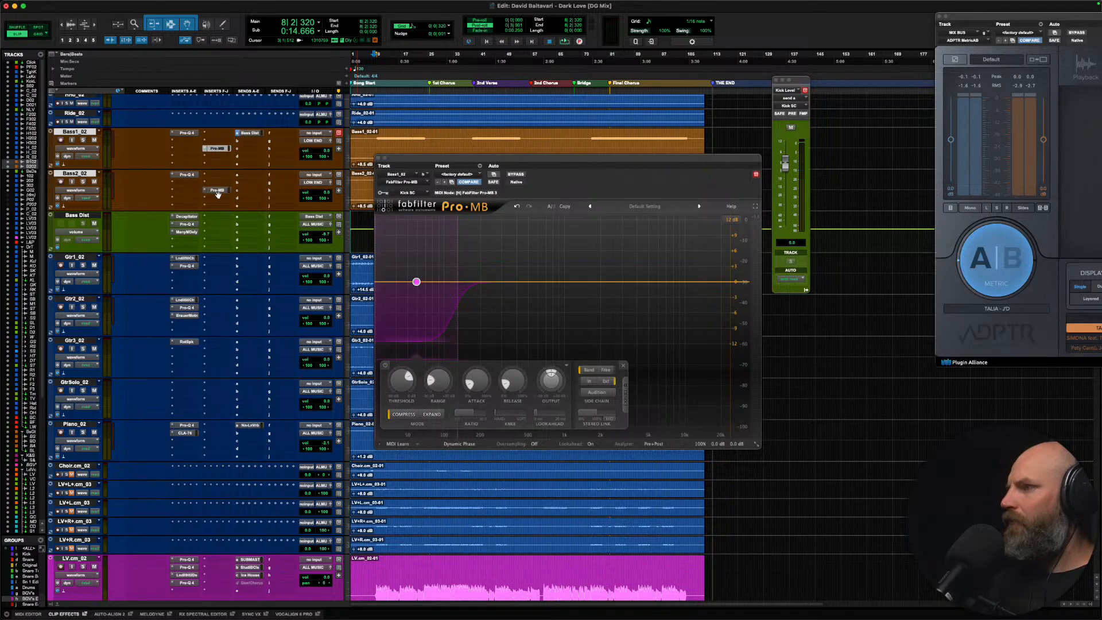
key(space)
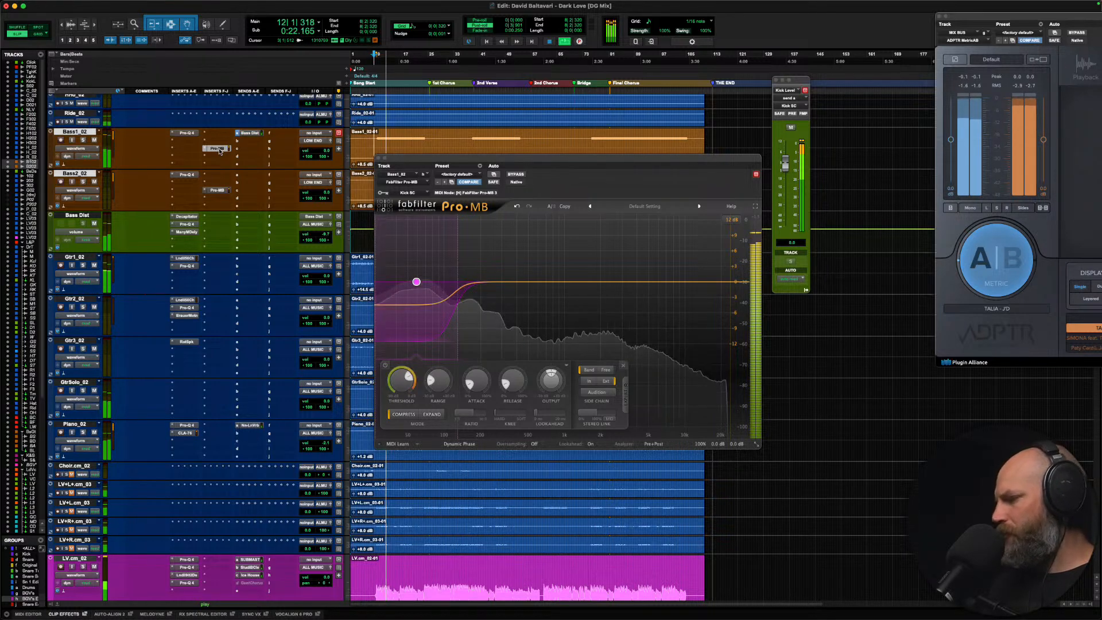
alt+shift+super+click(219, 150)
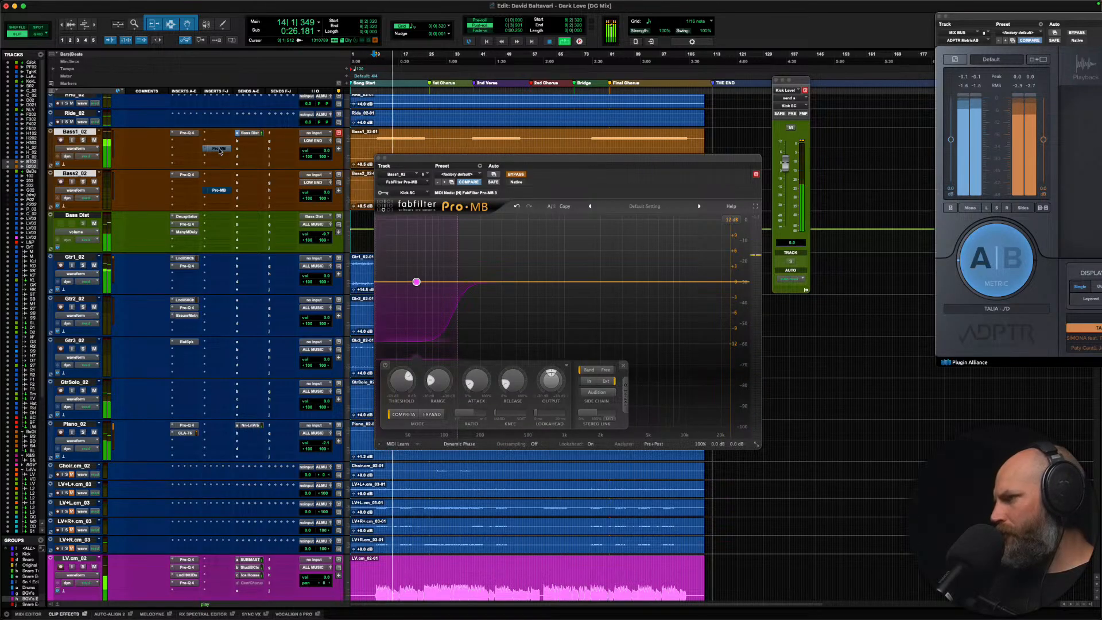
alt+shift+super+click(219, 150)
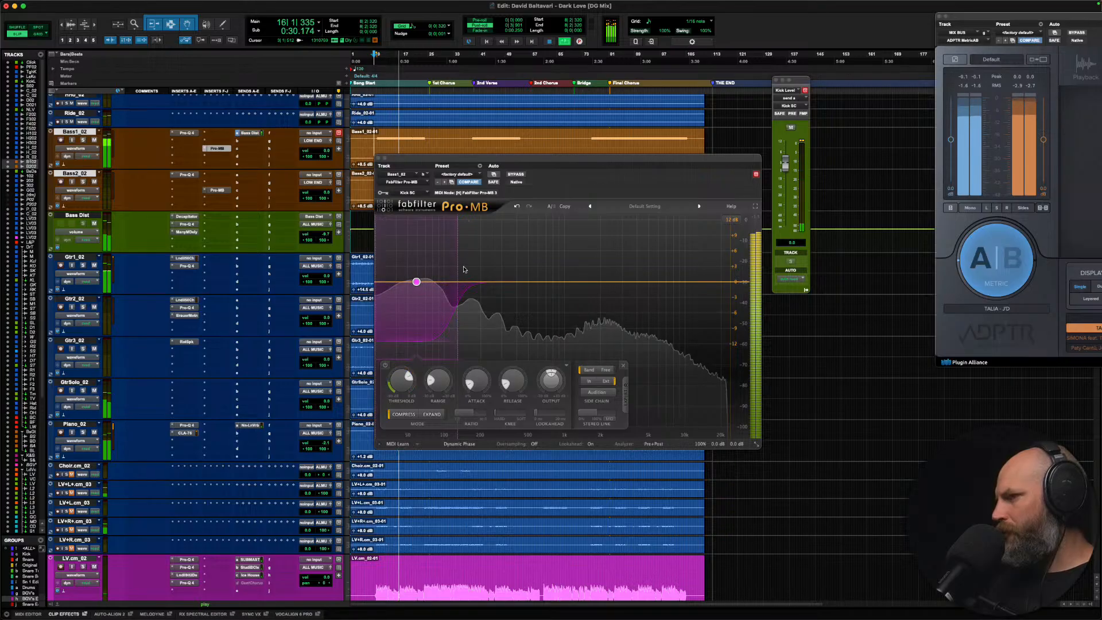
Step: Widen Bass1_02's Pro-MB band slightly upward, readjust its threshold, then copy the plug-in to Bass2_02 and close it
drag(459, 265, 468, 265)
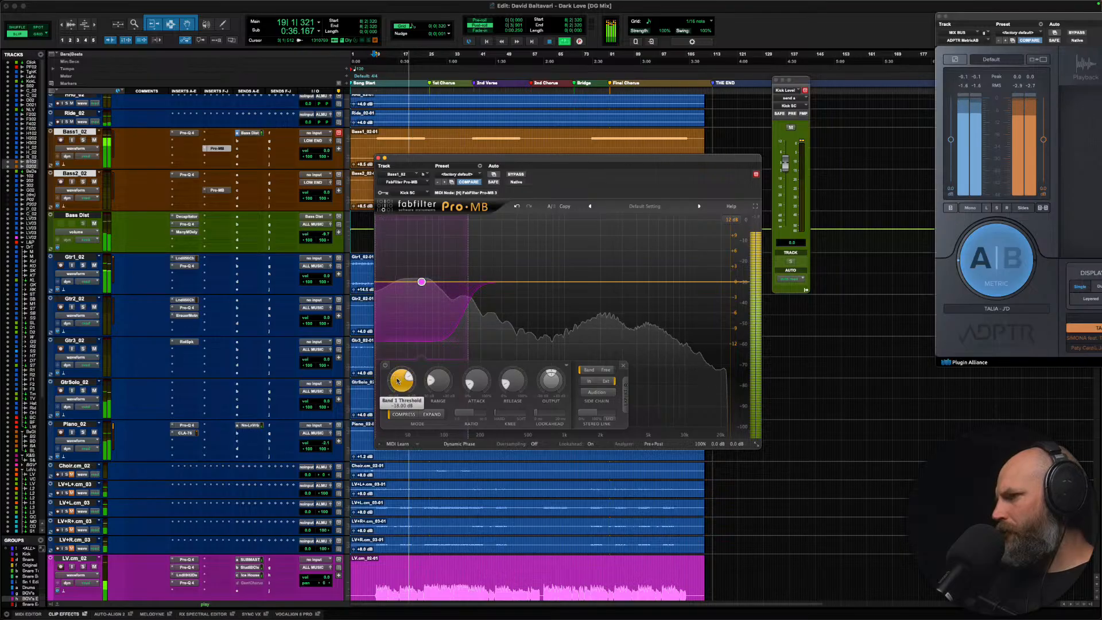
drag(394, 367, 393, 327)
drag(396, 377, 396, 366)
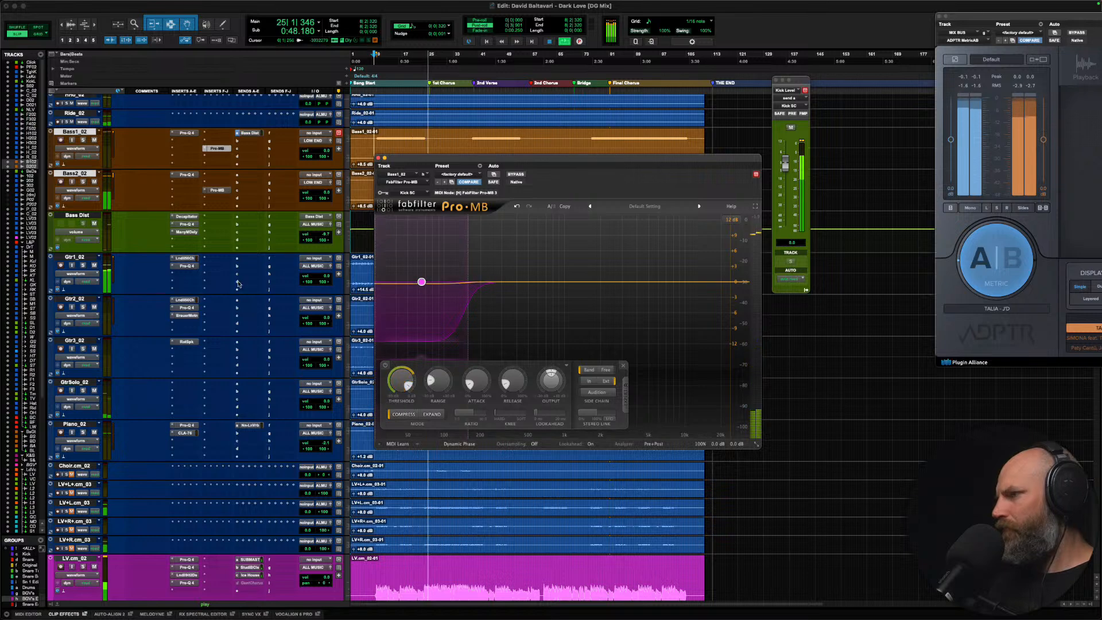
key(space)
drag(216, 149, 217, 191)
alt+click(378, 157)
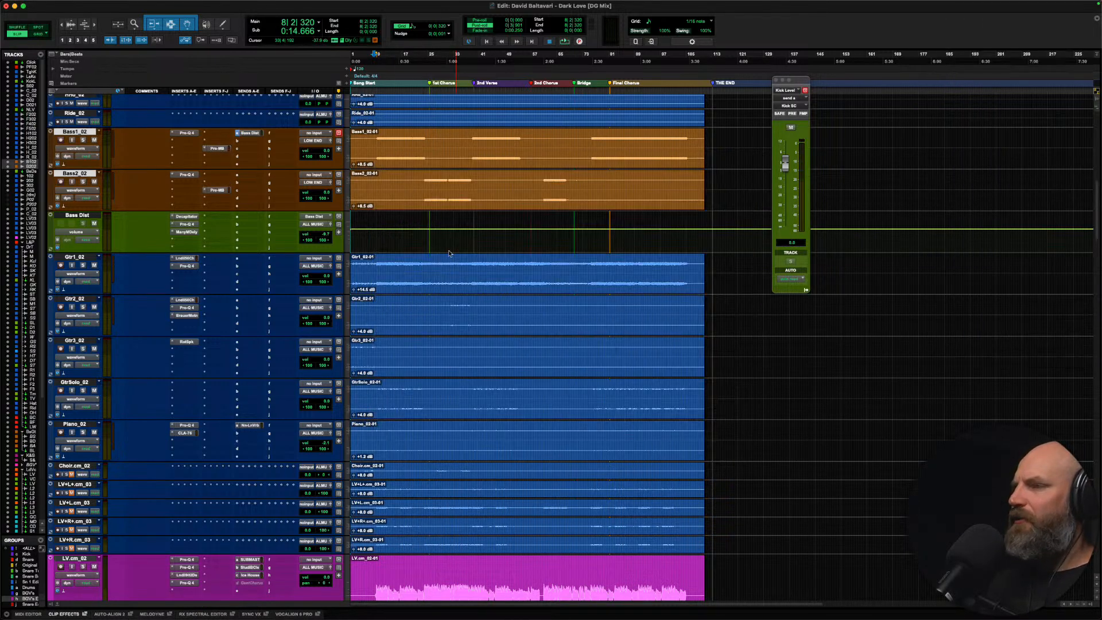
Step: Enlarge the waveform display, play from just before the 2nd Verse, and raise the GtrSolo_02 clip gain
click(469, 268)
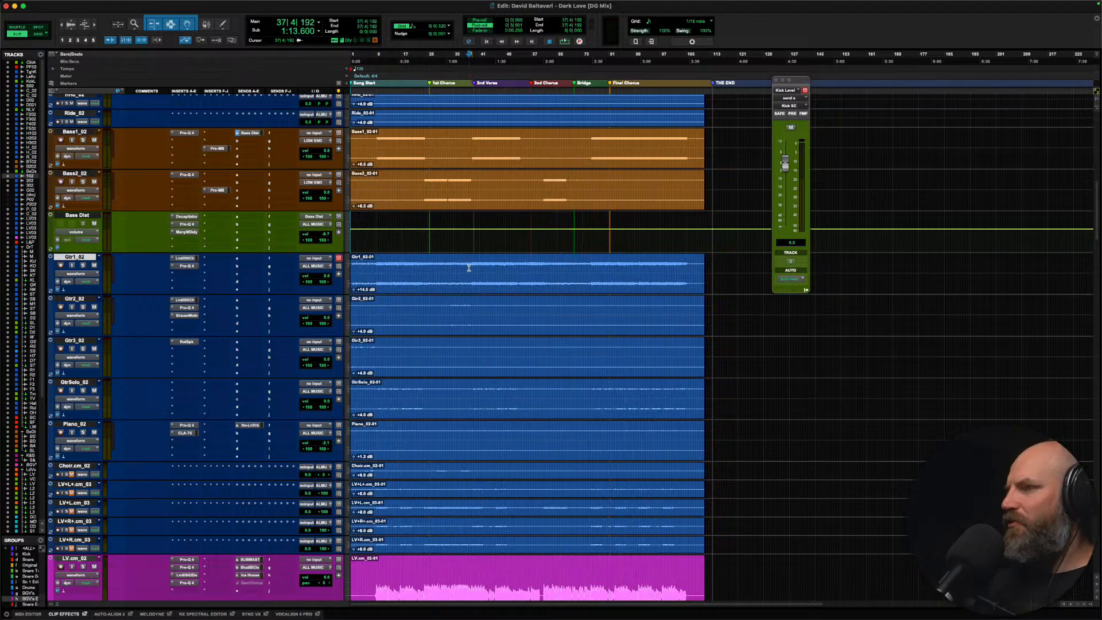
key(super+alt+bracketright)
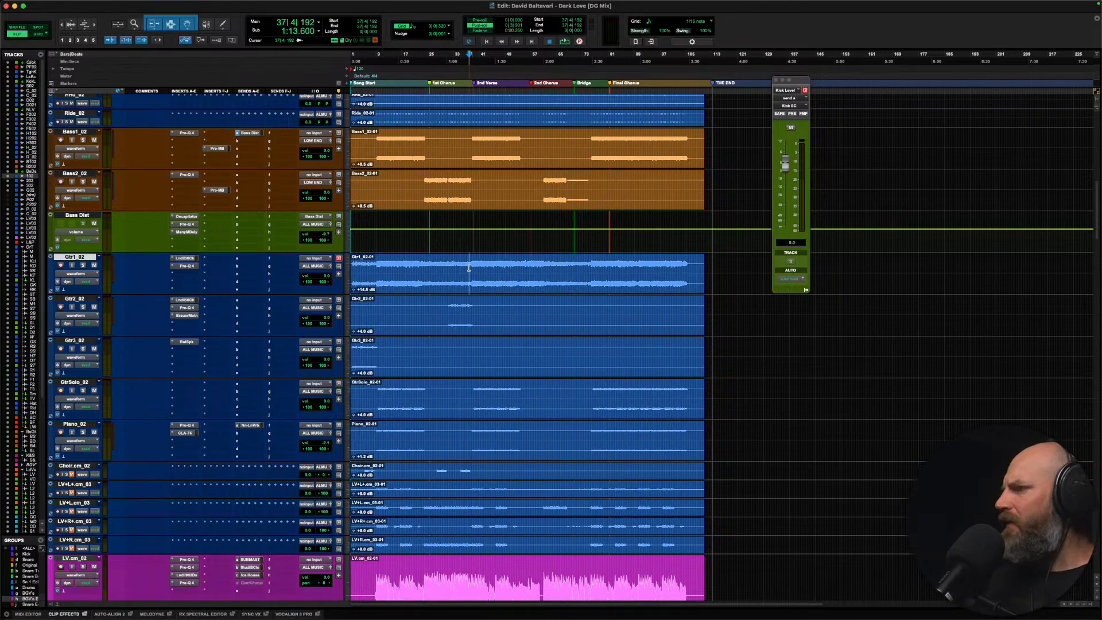
scroll(469, 268, down, 3)
click(474, 302)
key(shift+s)
key(space)
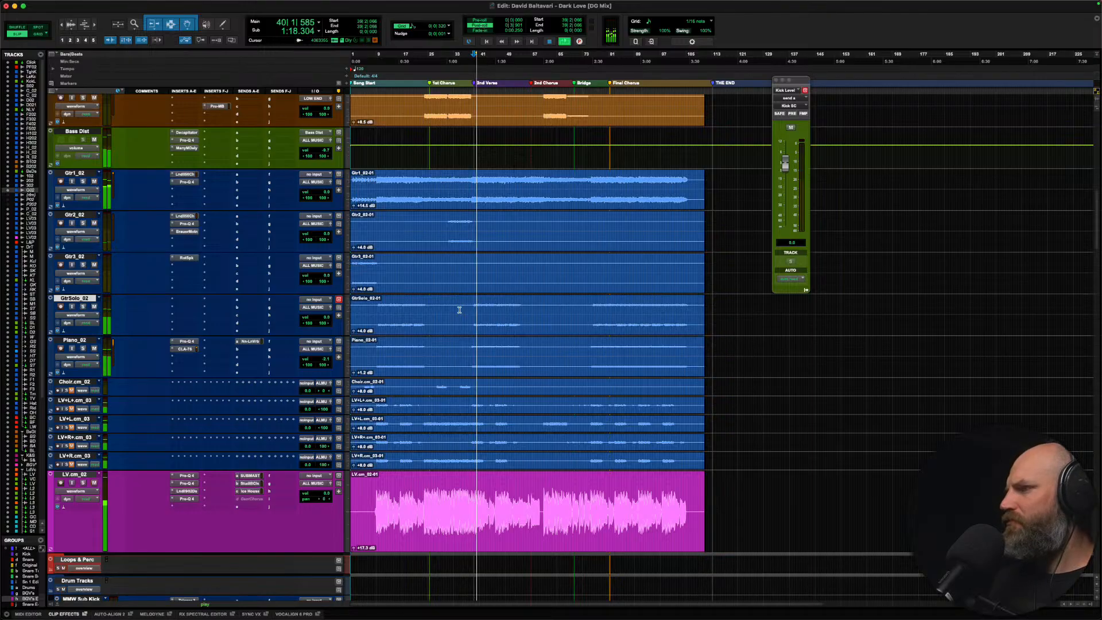
drag(353, 331, 298, 302)
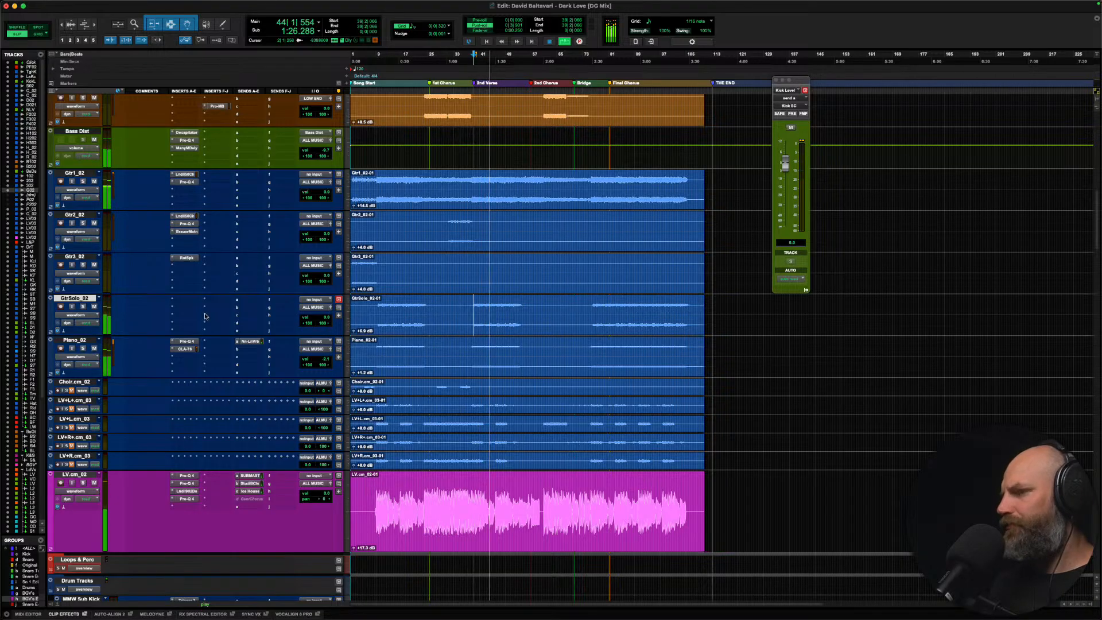
Step: Pull in the left-channel pan of GtrSolo_02 and lower the track's volume slightly
click(307, 324)
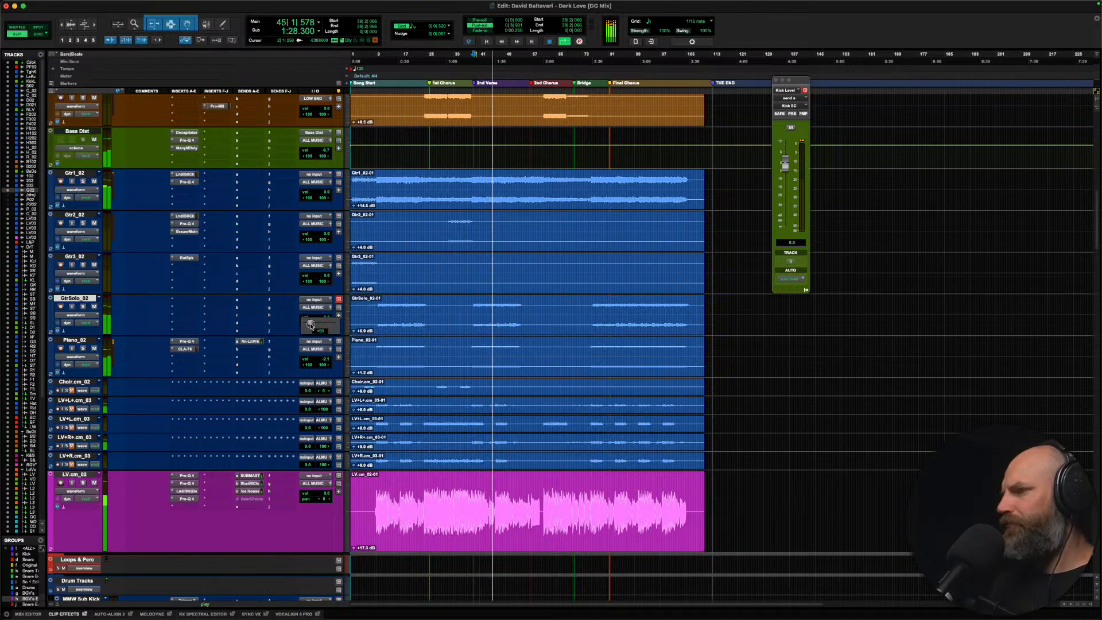
drag(311, 325, 315, 325)
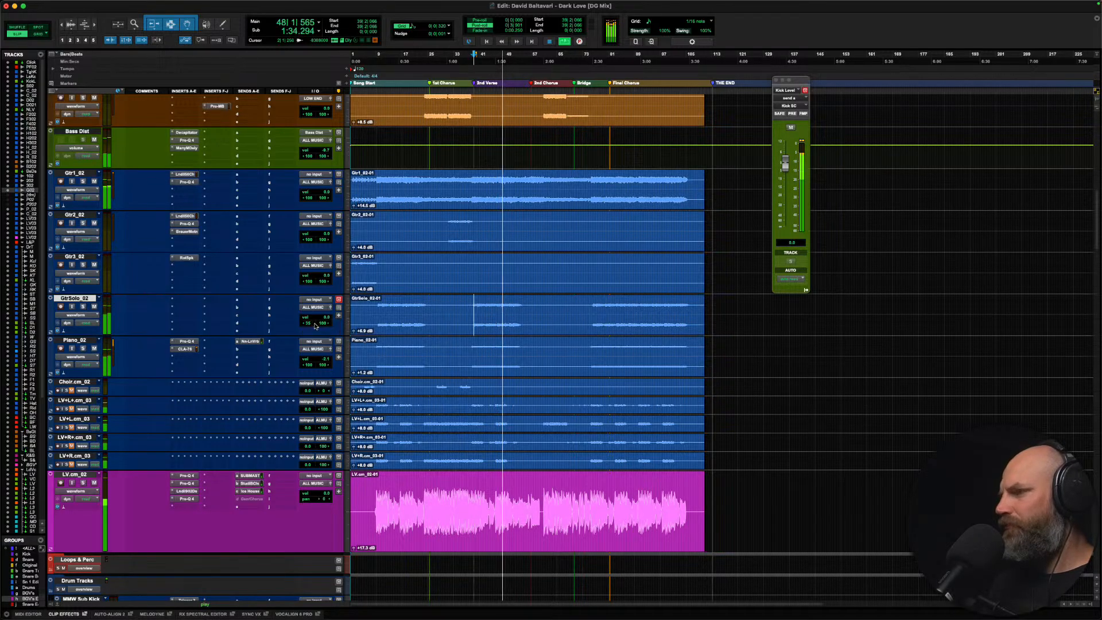
drag(323, 317, 322, 321)
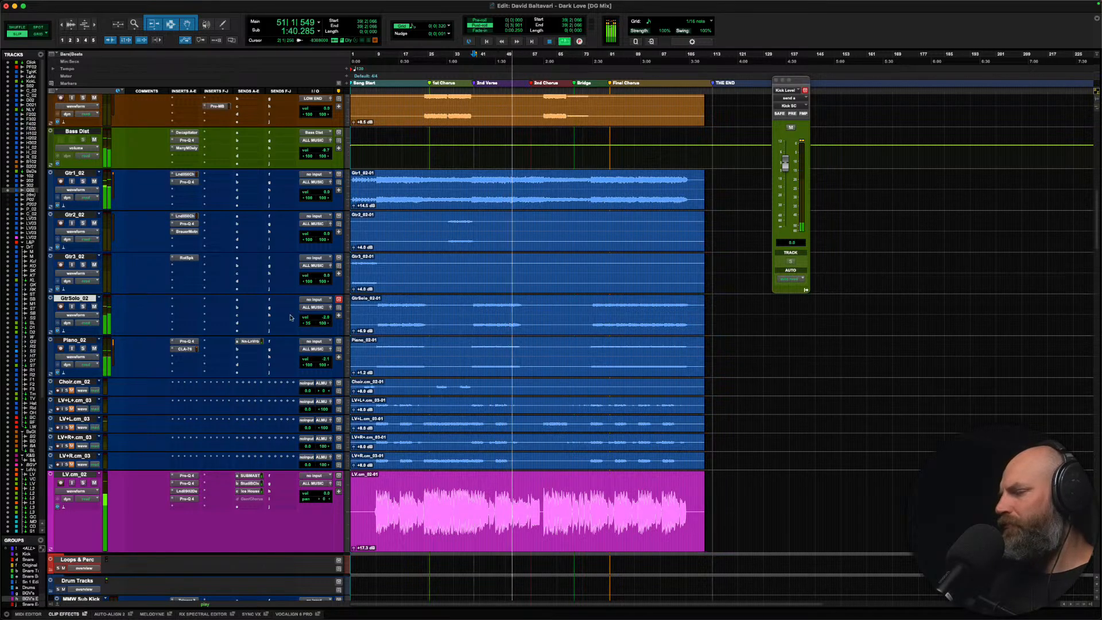
Step: Stop playback, solo Choir.cm_02, and make the track taller with the cursor near bar 28
scroll(78, 294, down, 3)
click(77, 295)
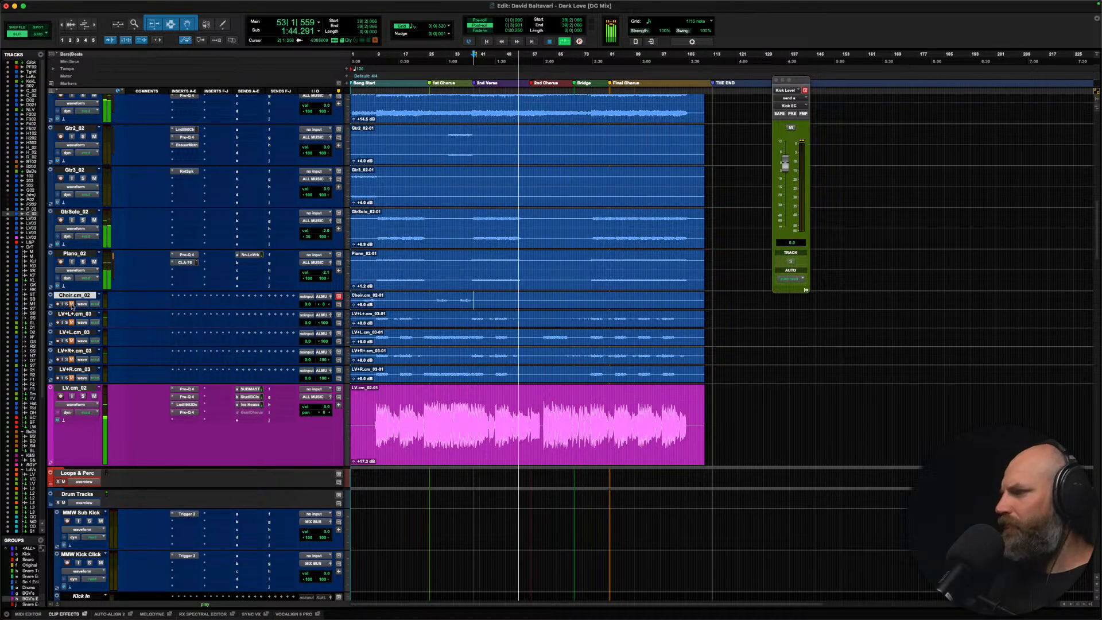
key(space)
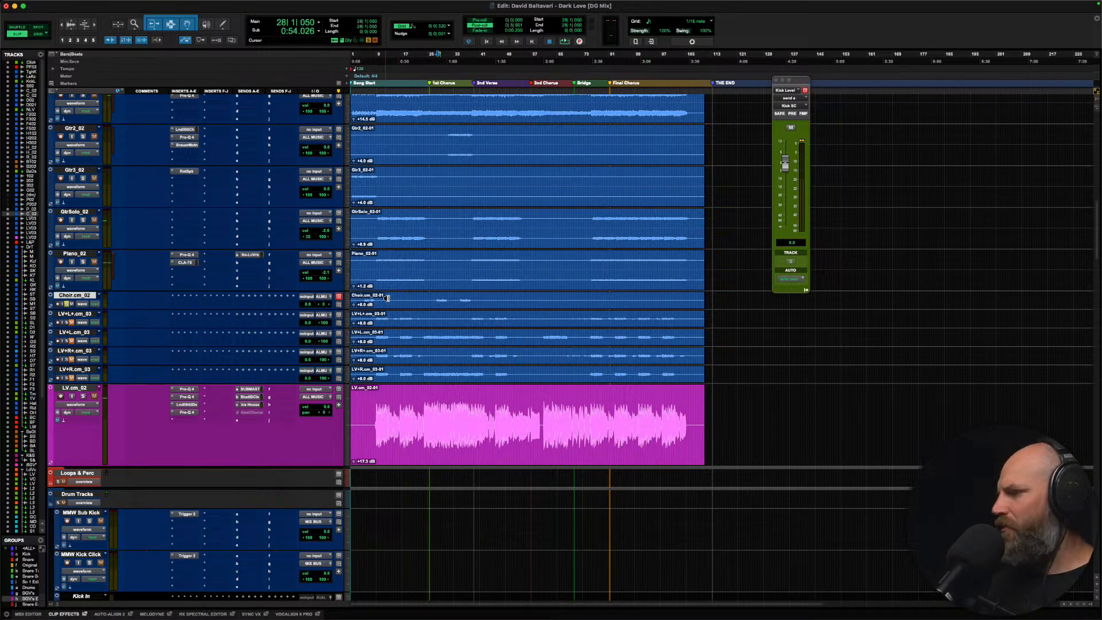
key(ctrl+Up)
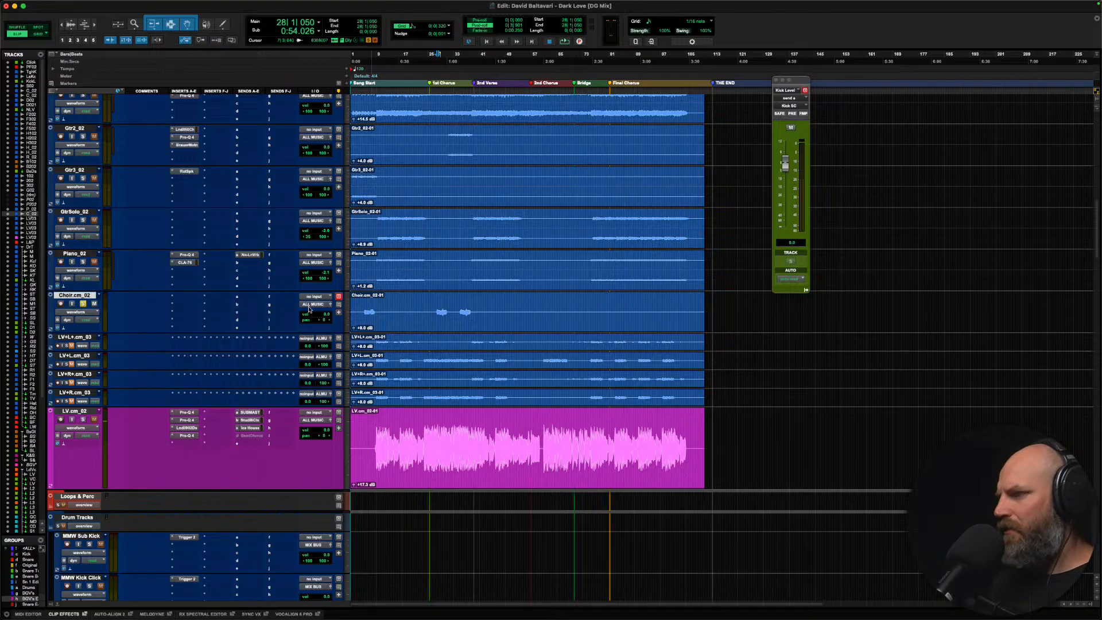
Step: Route the outputs of Choir.cm_02, the four LV double tracks and LV.cm_02 to the ALL VOCALS bus
shift+click(69, 393)
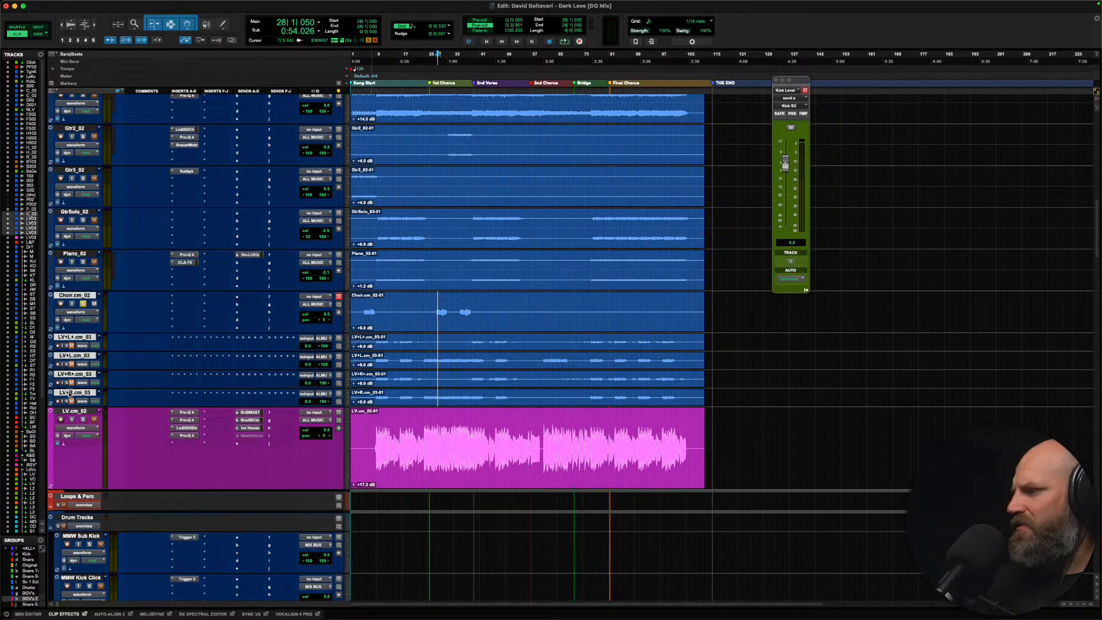
click(324, 396)
text(all)
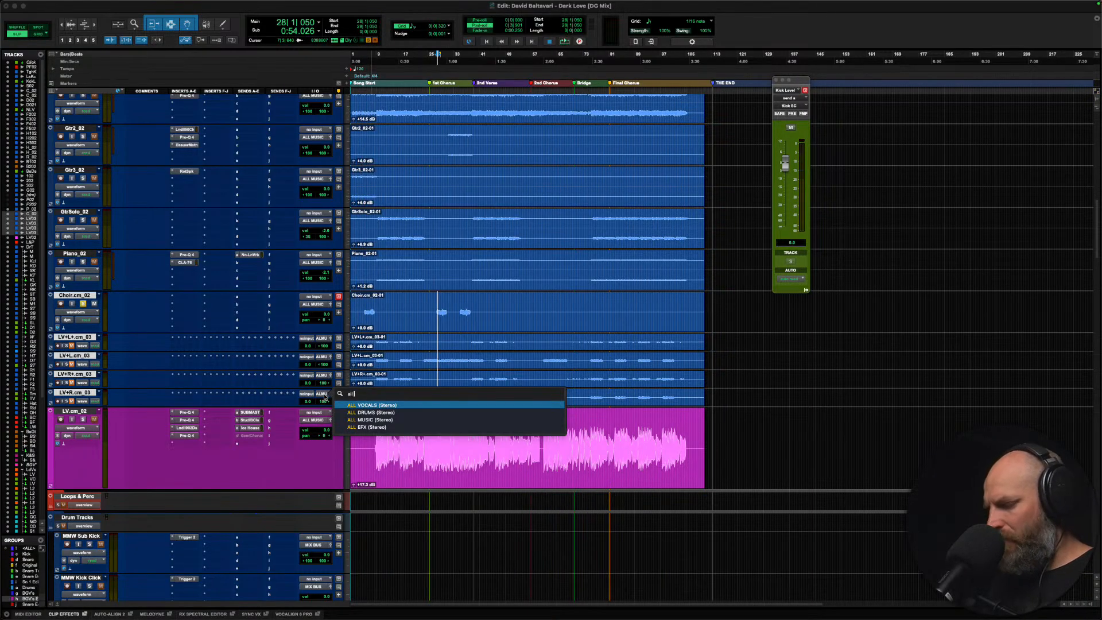
key(Return)
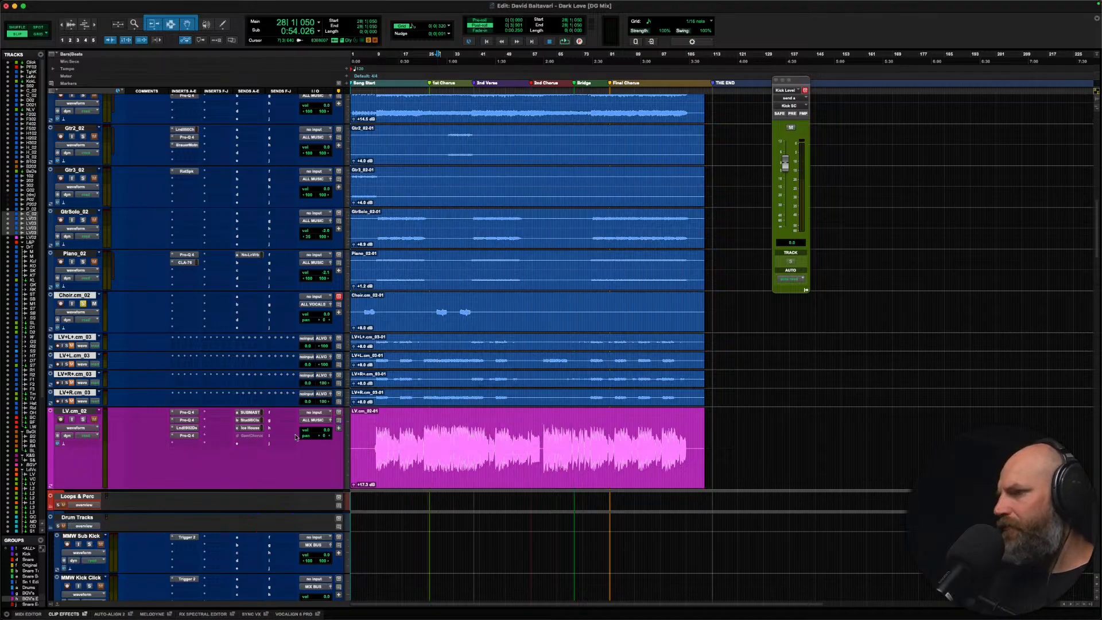
click(316, 423)
text(all vo)
key(Return)
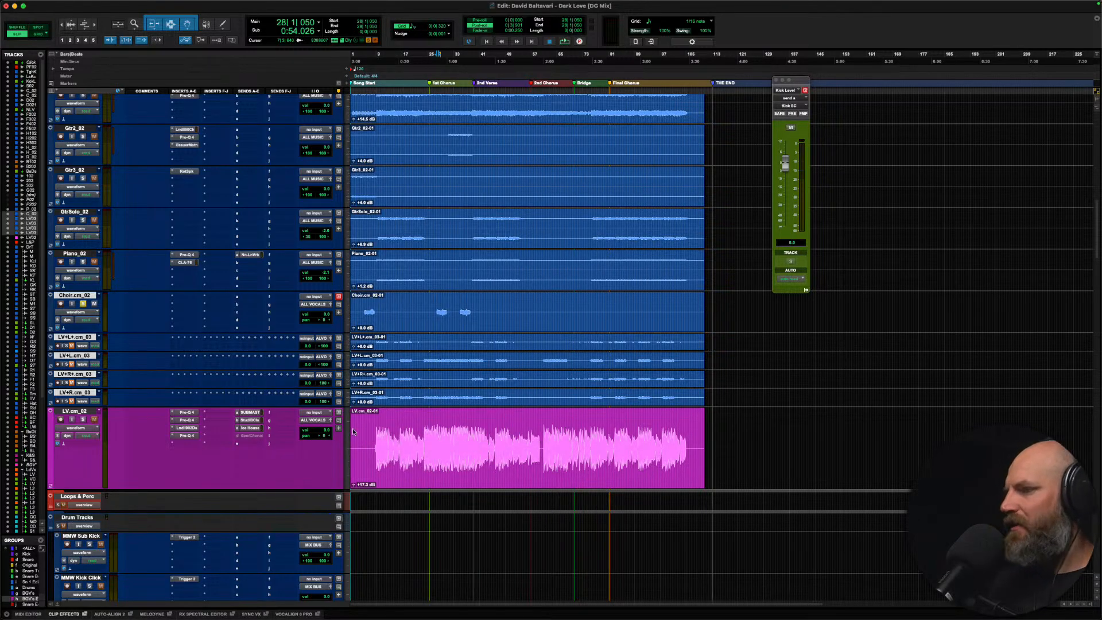
Step: Unsolo Choir.cm_02 and play the full mix from the lead vocal's entry near bar 8
click(376, 436)
key(space)
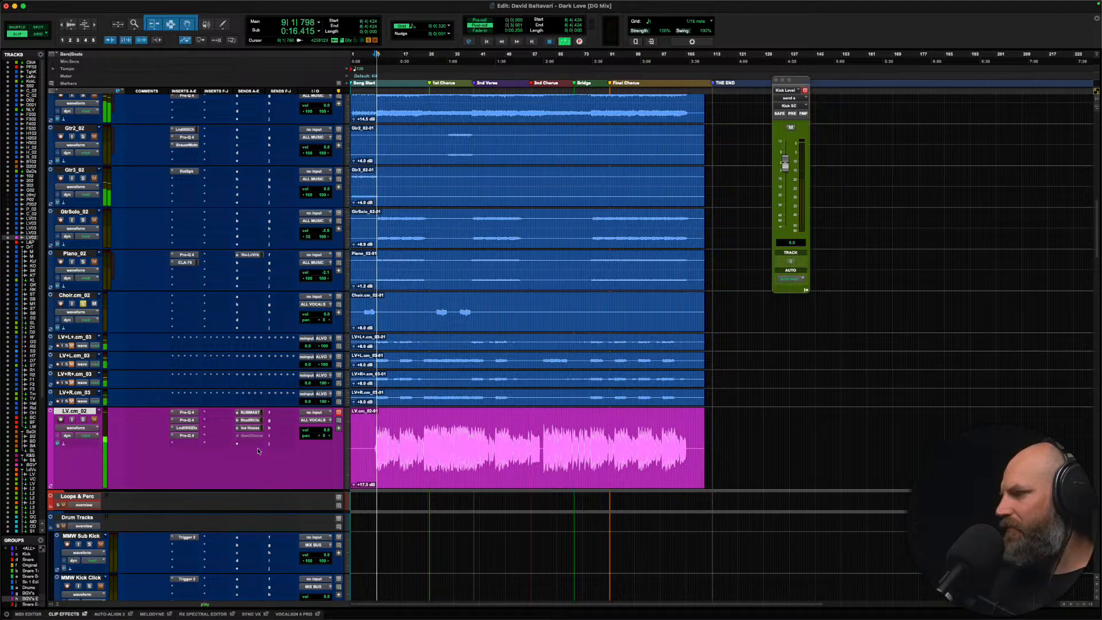
key(space)
click(83, 304)
key(space)
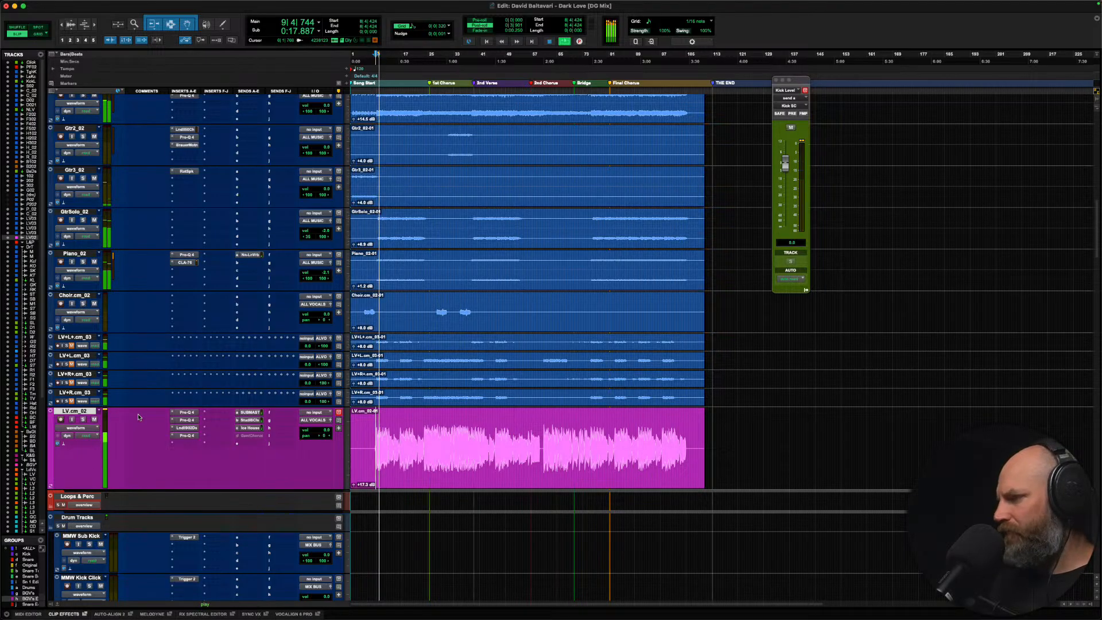
Step: Duplicate the Lindell 902 De-esser on LV.cm_02 into the insert slot after the last Pro-Q 4 and open the copy
scroll(147, 383, up, 3)
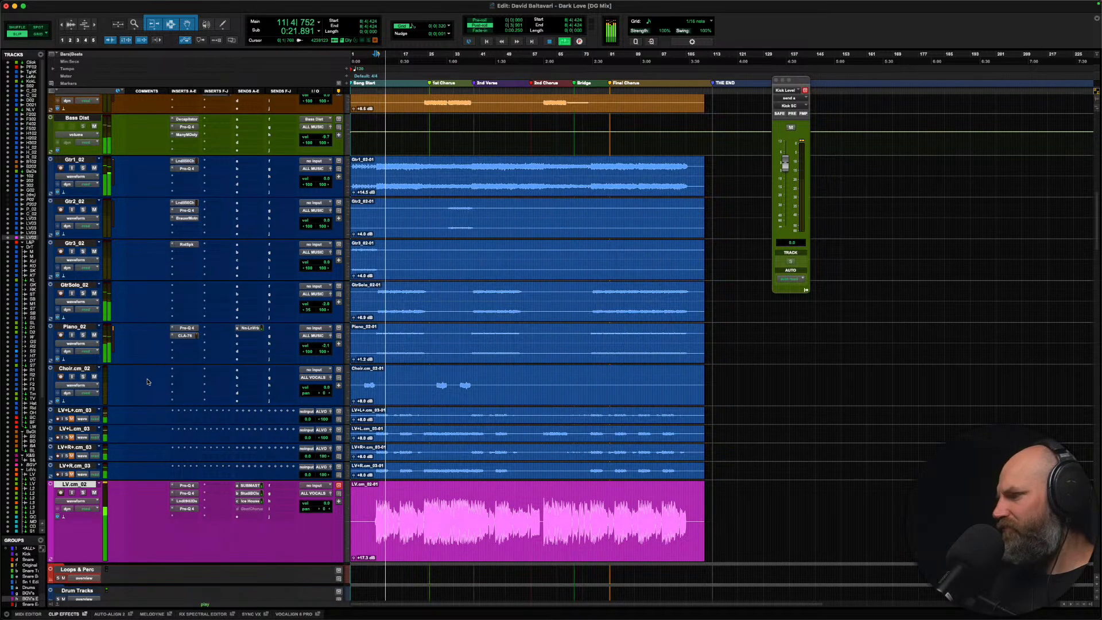
scroll(146, 382, down, 3)
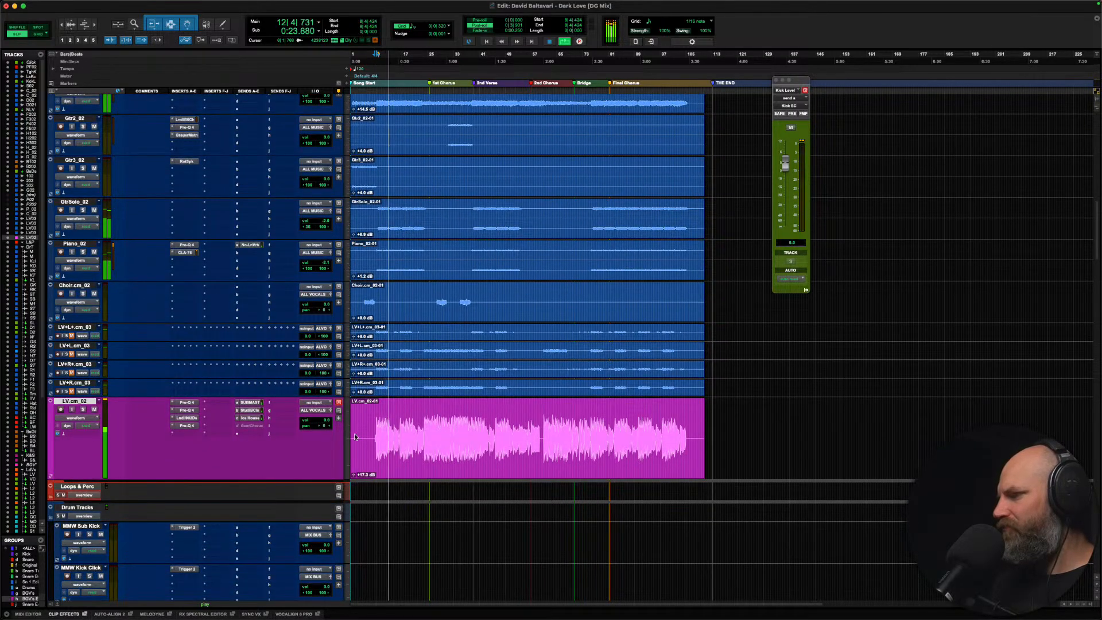
drag(188, 418, 188, 434)
click(193, 434)
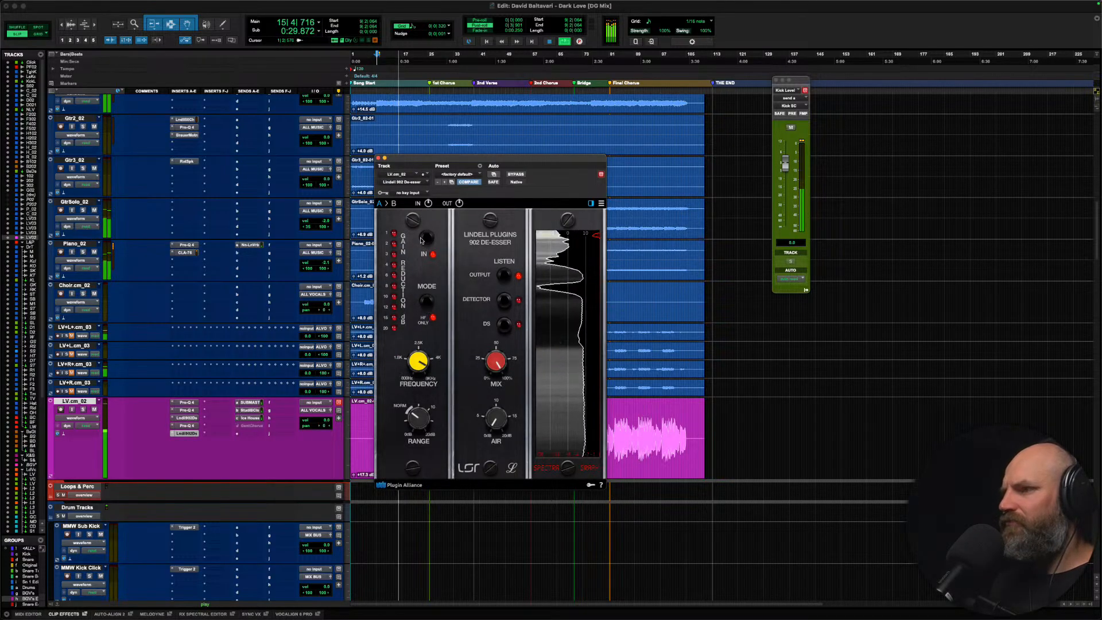
Step: Lower the range of the second 902 De-esser slightly, close it, and stop playback after listening
mouse_move(419, 359)
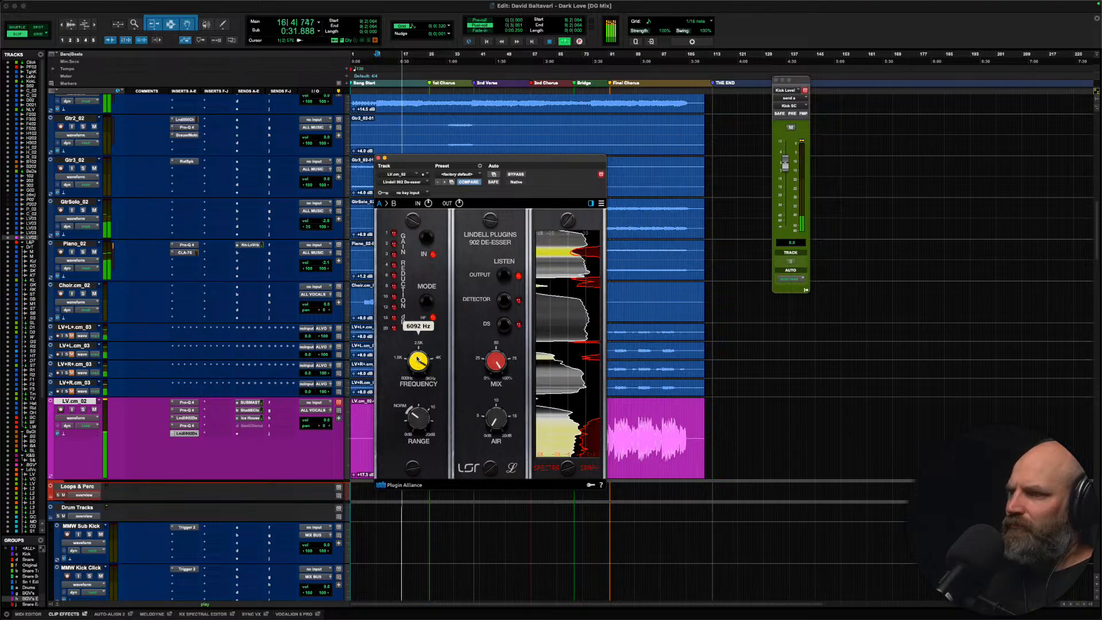
mouse_move(419, 417)
drag(419, 417, 417, 419)
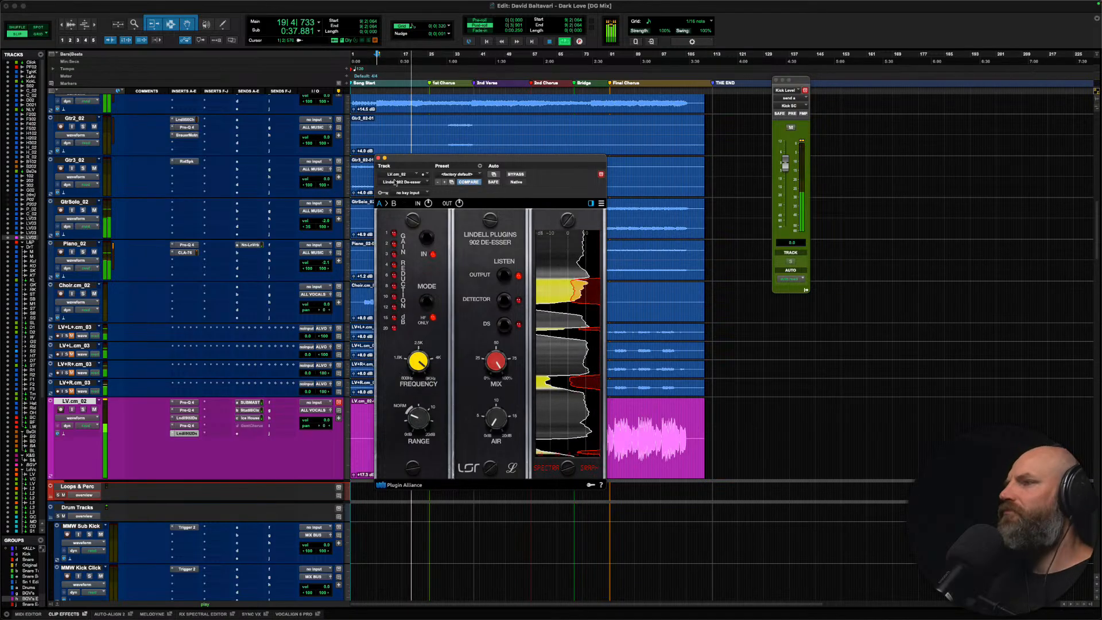
click(384, 158)
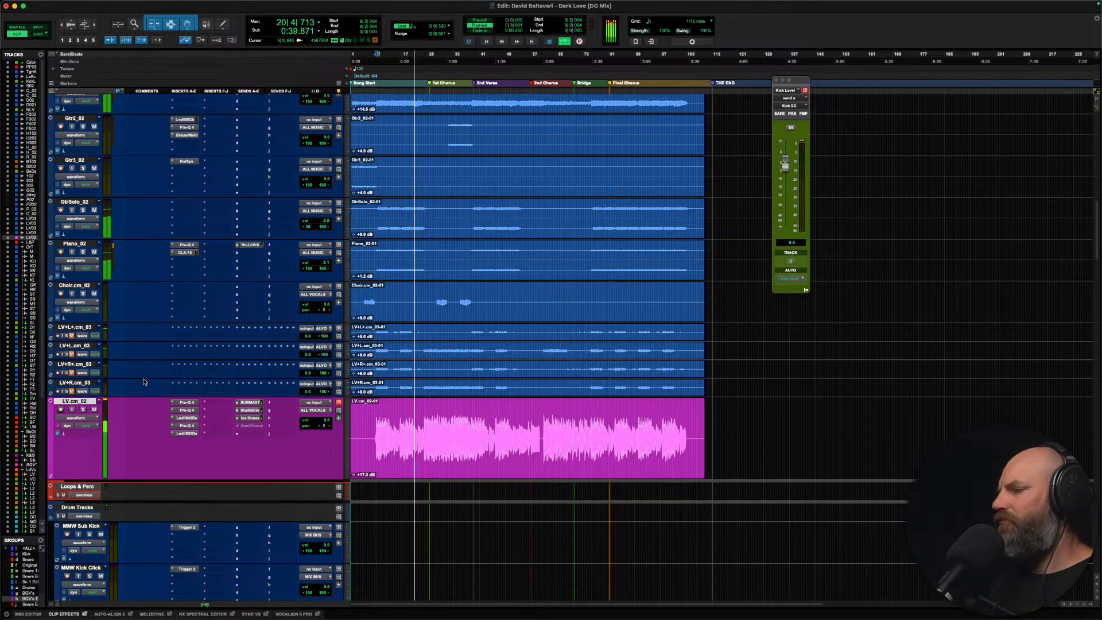
scroll(144, 384, down, 2)
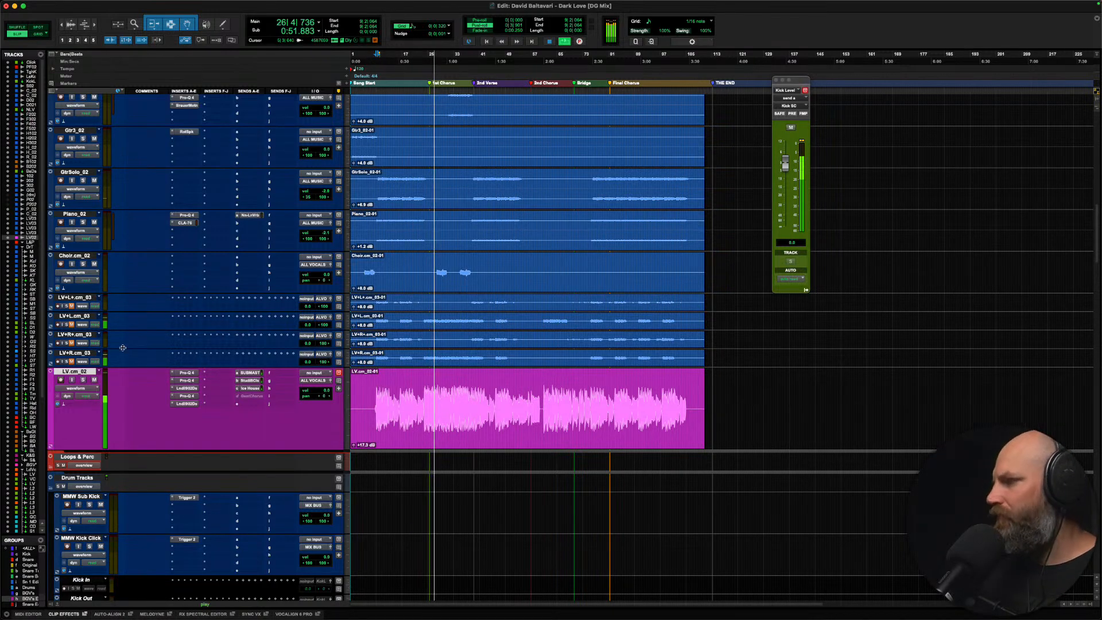
key(space)
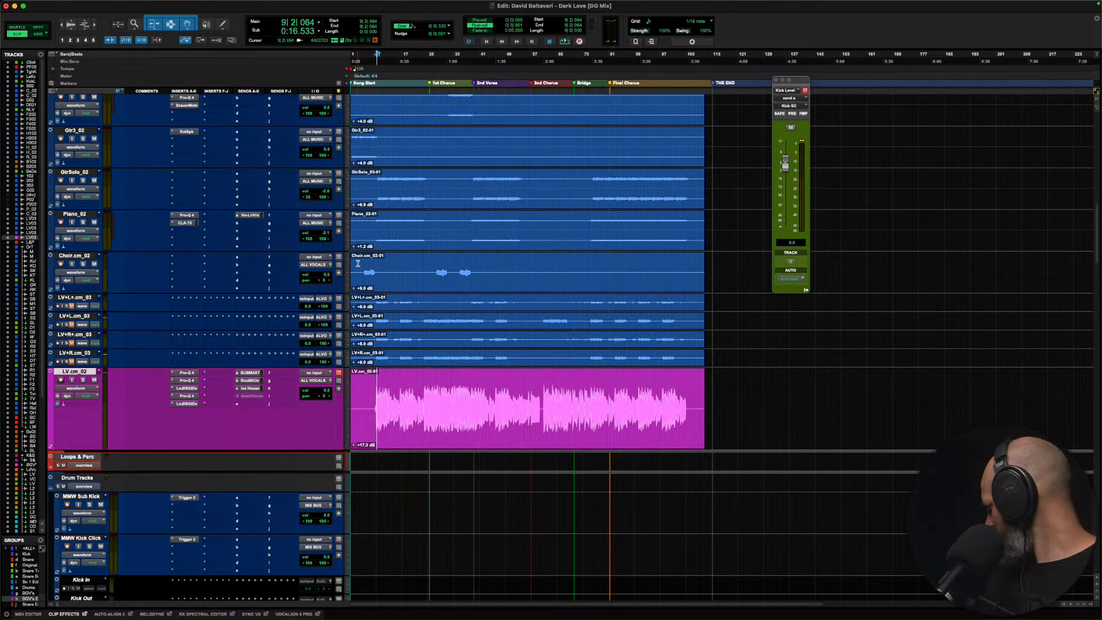
Step: Make Choir.cm_02 taller, play it from bar 5, and raise its clip gain
click(357, 264)
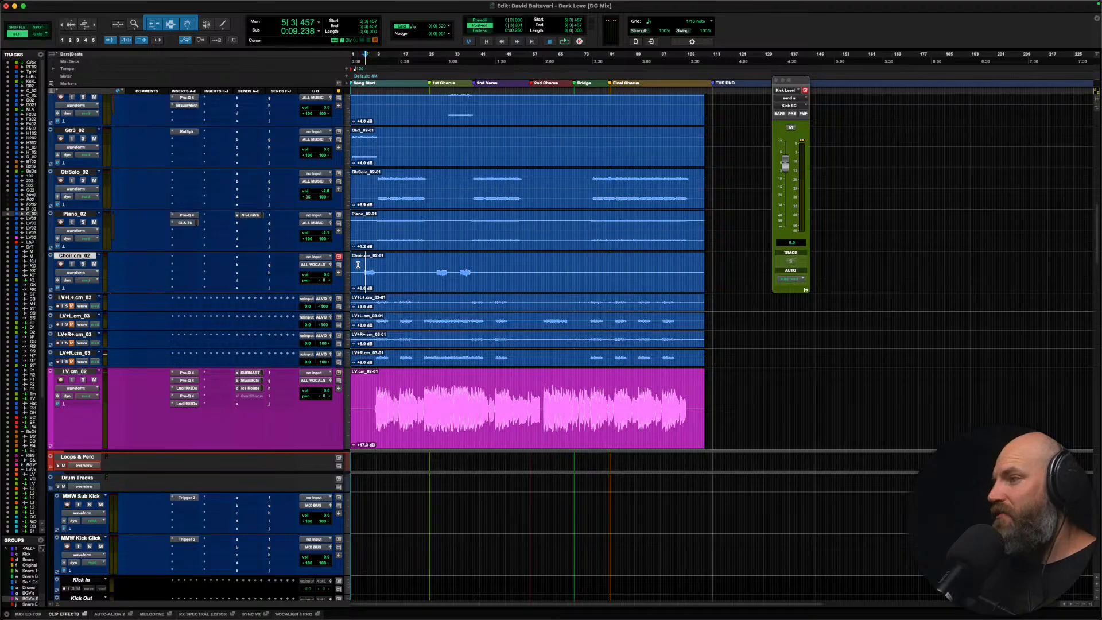
key(ctrl+Up)
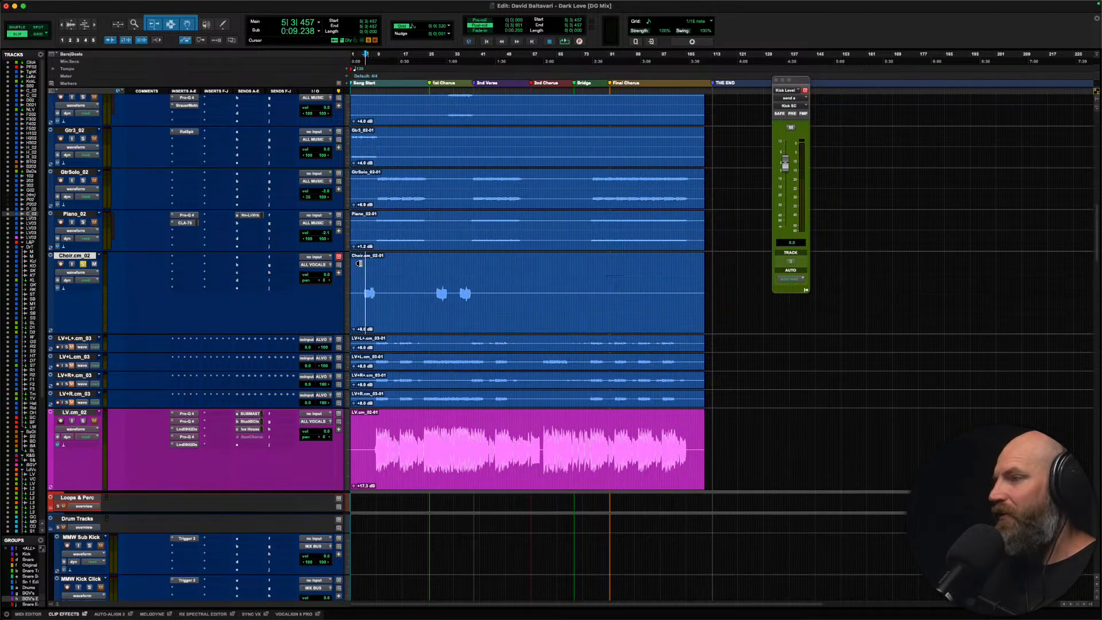
key(space)
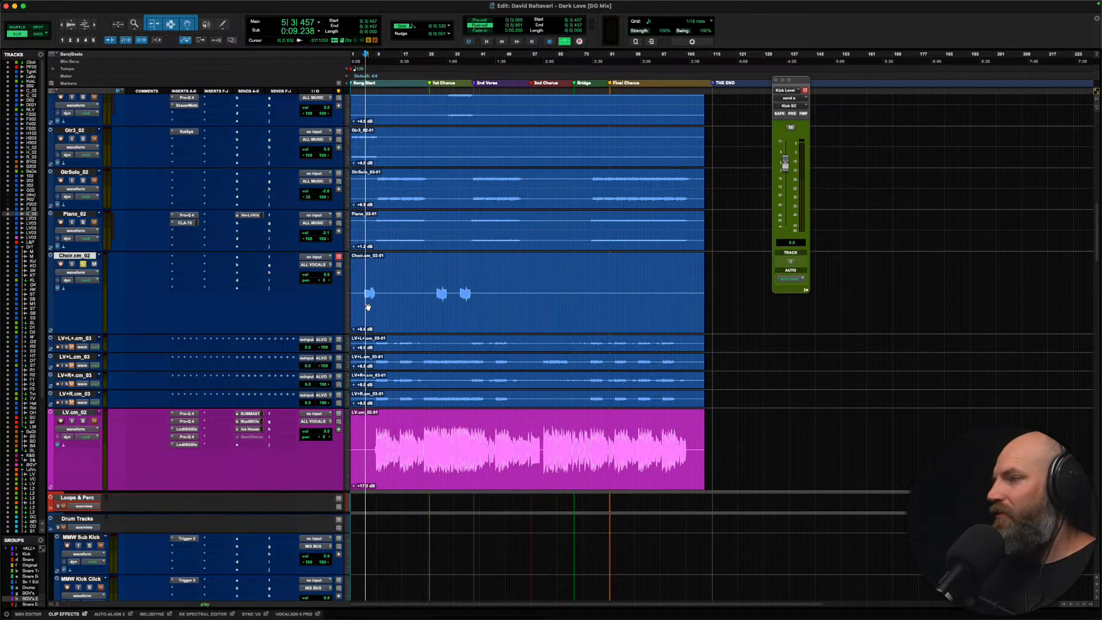
drag(354, 332, 318, 297)
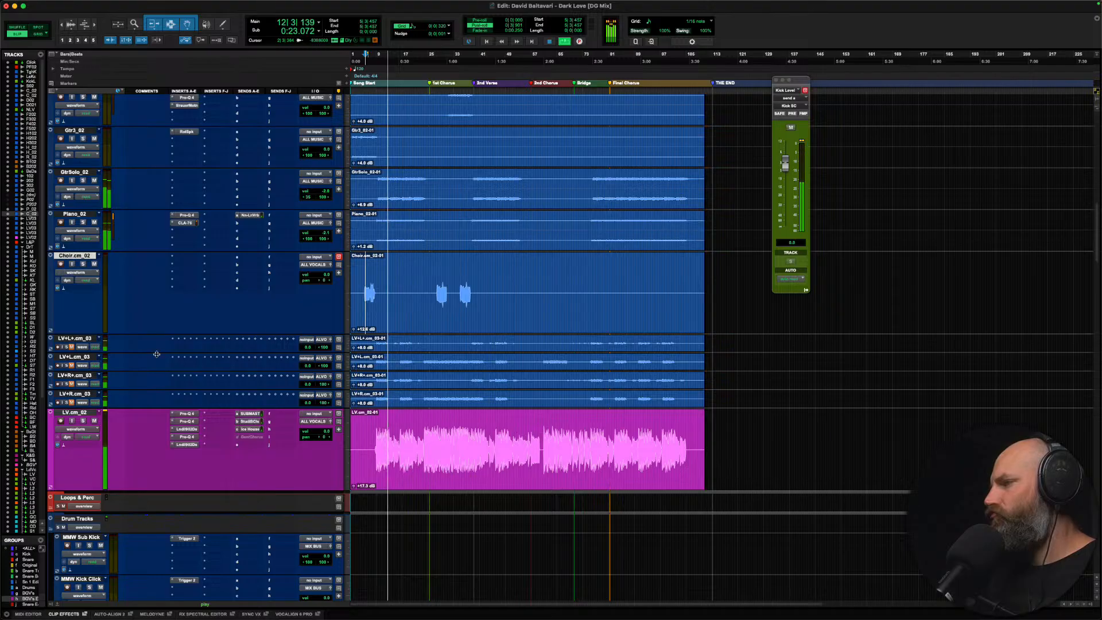
Step: Stop playback and duplicate the LV.cm_02 track once with its automation, inserts, sends and group assignments but without its playlists
key(space)
click(73, 413)
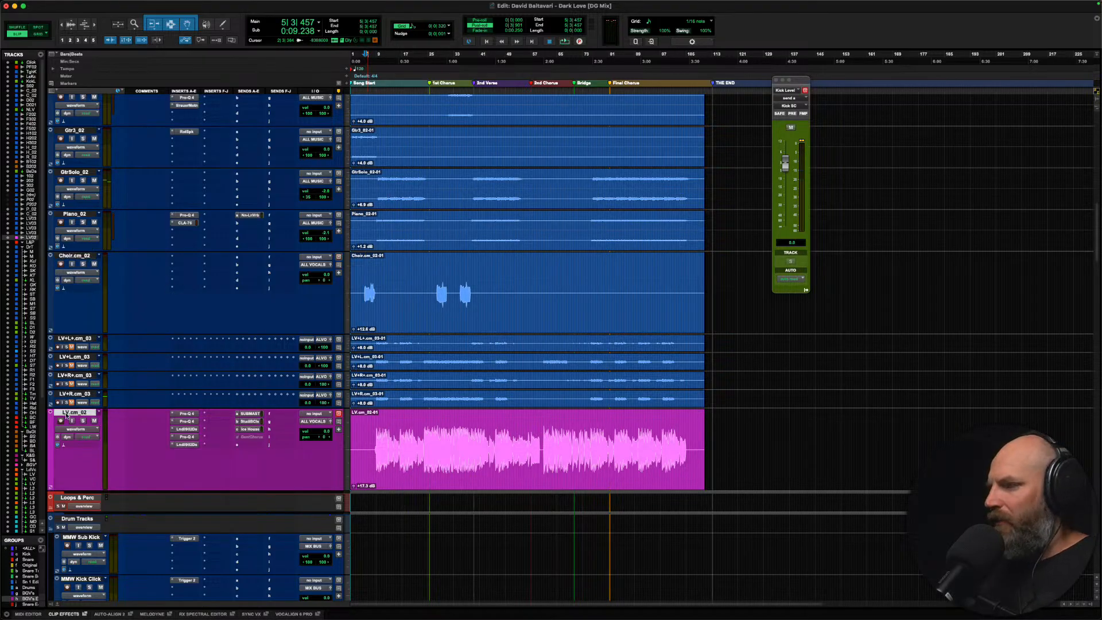
right_click(67, 416)
click(95, 573)
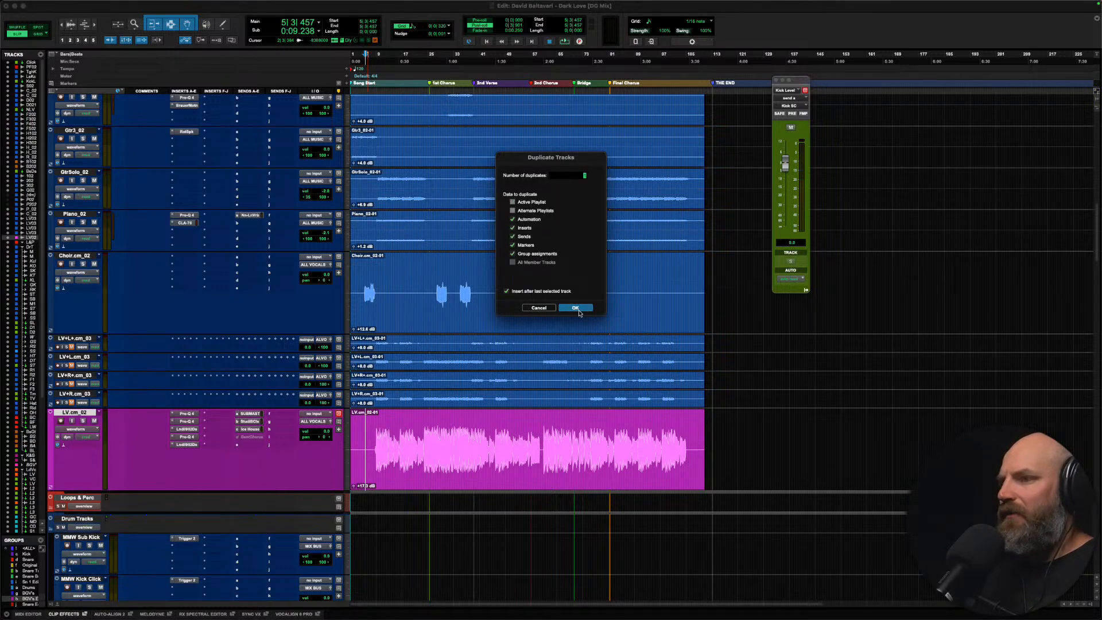
click(568, 310)
Step: Move the choir clip from Choir.cm_02 onto the duplicate, placed above LV.cm_02, and rename that track Falcetto Ld
drag(361, 311, 304, 518)
drag(75, 495, 55, 414)
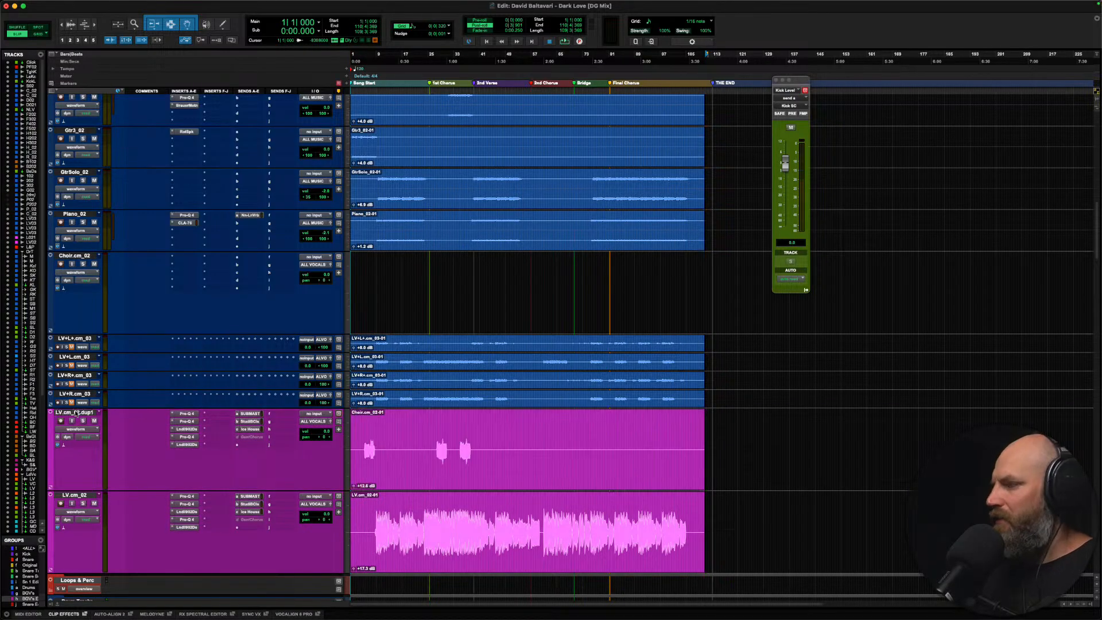
double_click(75, 413)
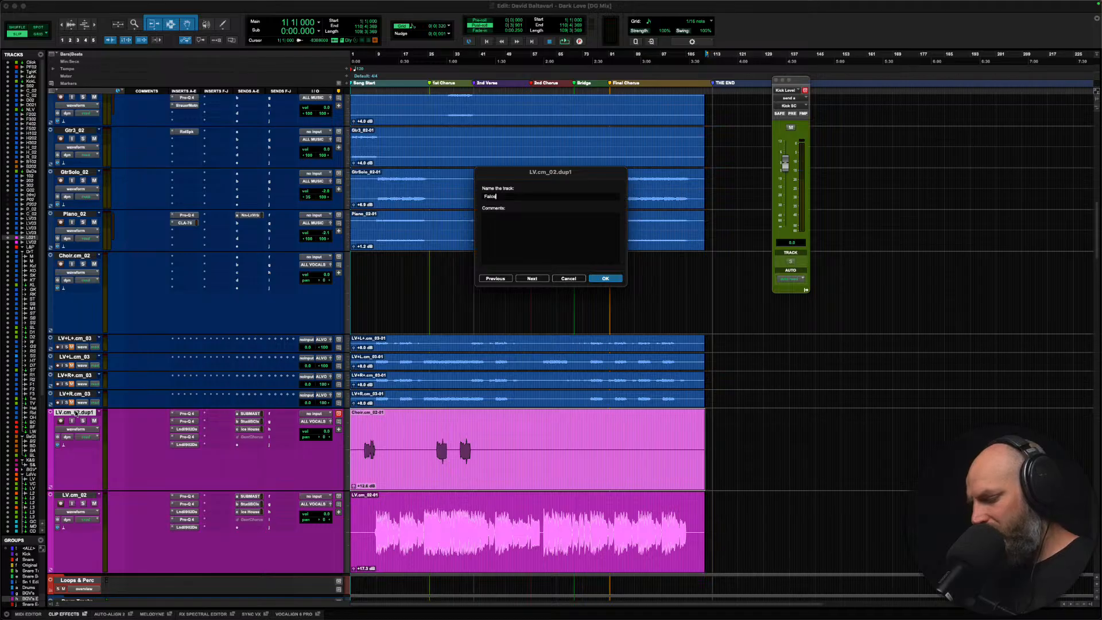
key(Return)
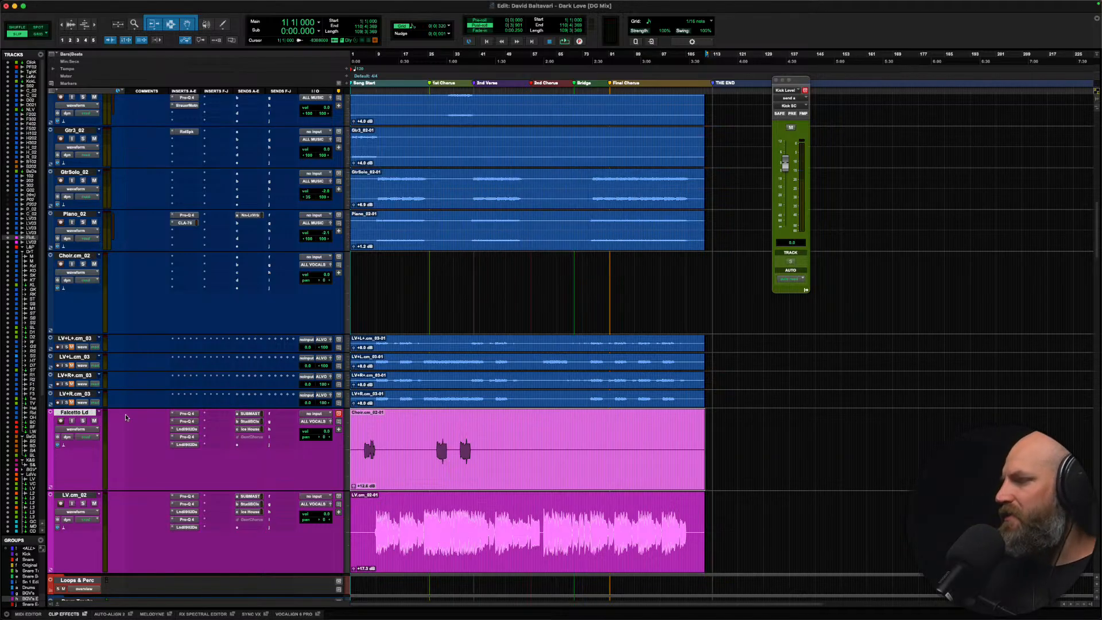
right_click(357, 438)
click(163, 449)
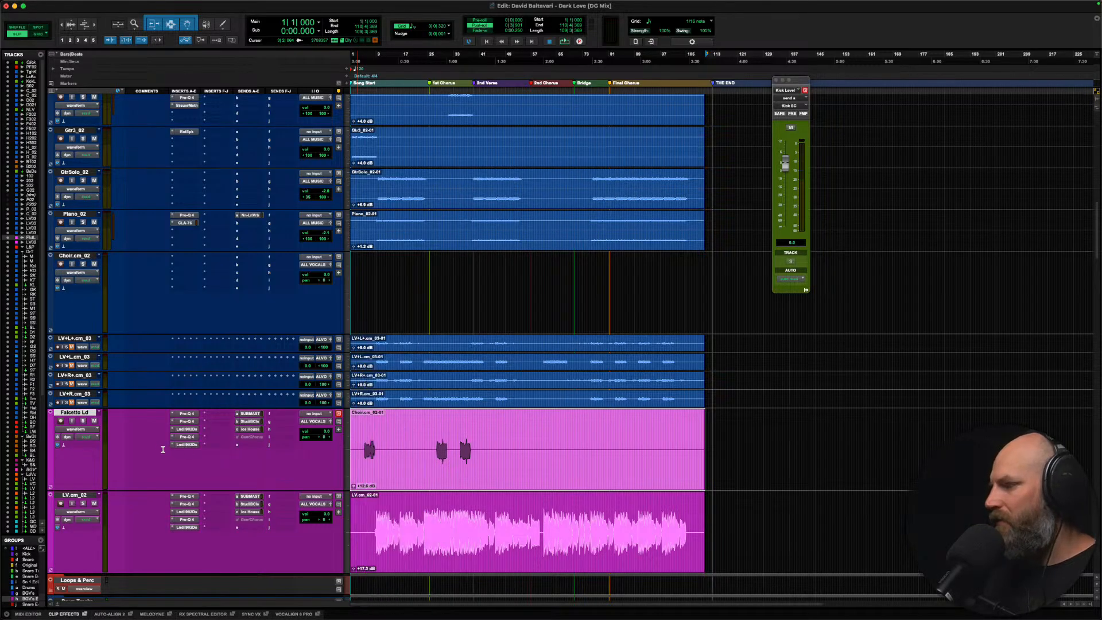
double_click(73, 413)
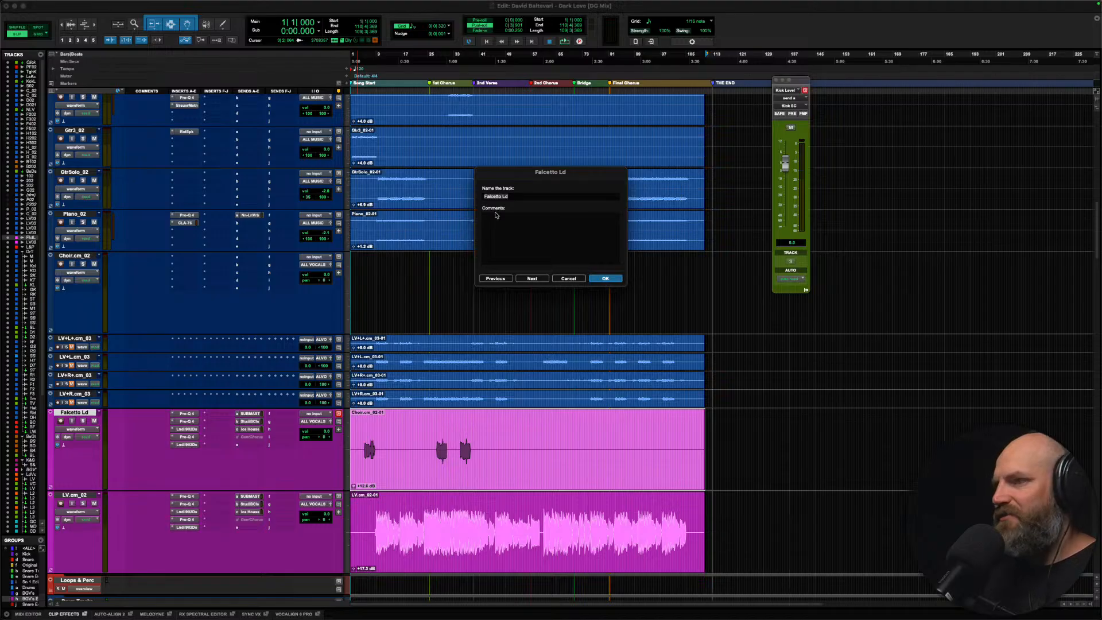
click(571, 278)
Step: Play the full mix from the Falcetto Ld phrase at bar 5 up to the lead vocal's entry
click(393, 428)
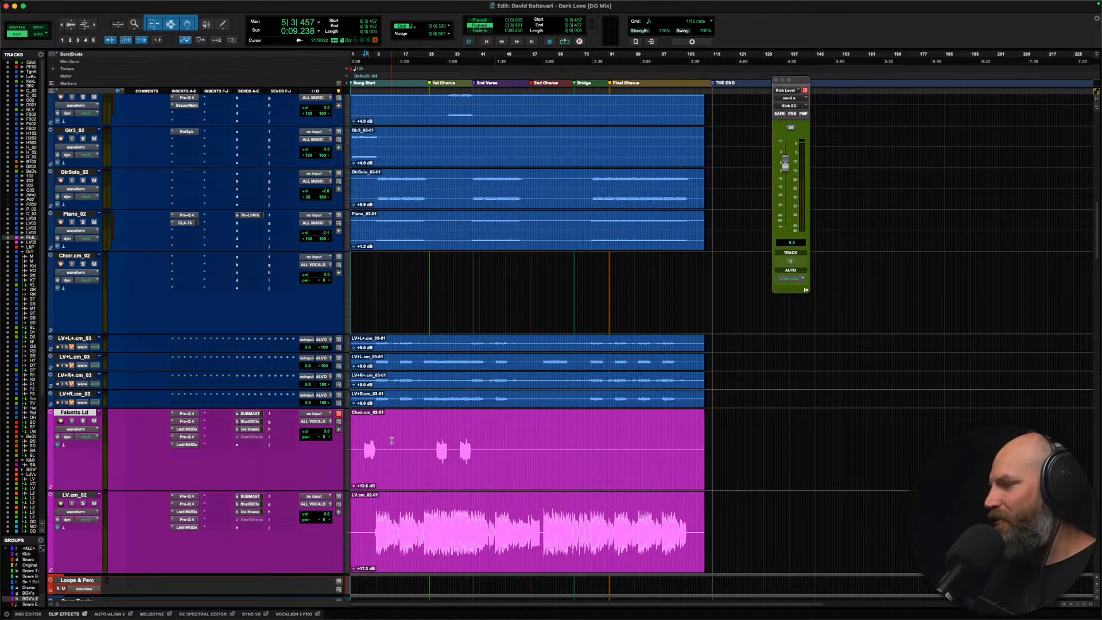
key(space)
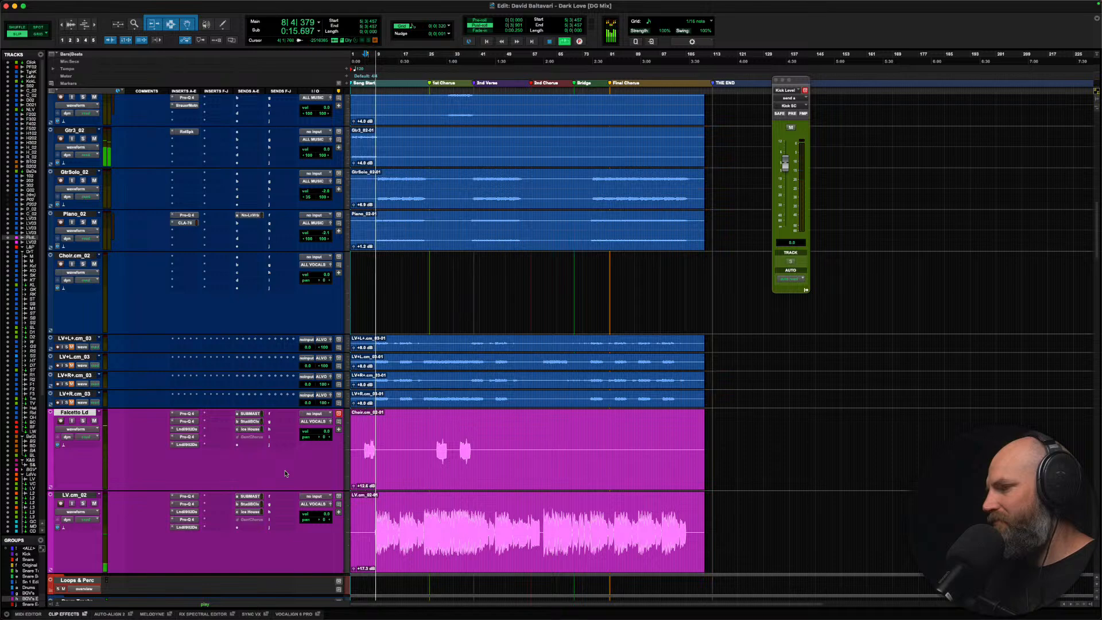
key(space)
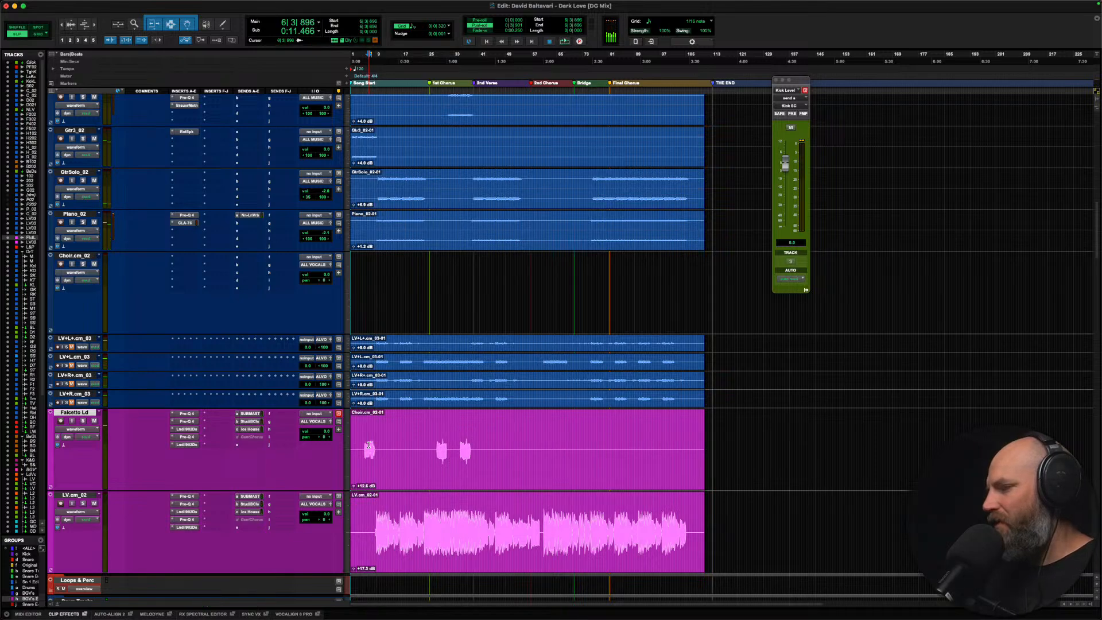
Step: Raise the overall clip gain of the Falcetto Ld clip to about +15 dB
click(369, 445)
key(t)
drag(353, 487, 324, 467)
click(390, 440)
key(t)
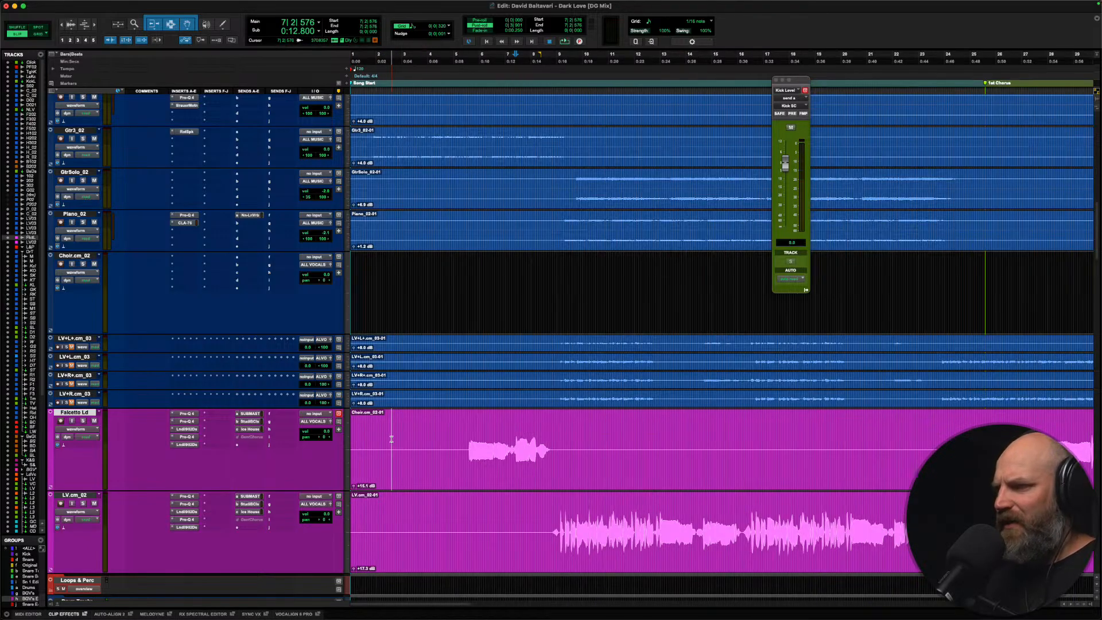
Step: Ramp the Falcetto Ld clip gain line up at the phrase's tail just before bar 9 and play from bar 5
key(t)
scroll(392, 439, right, 5)
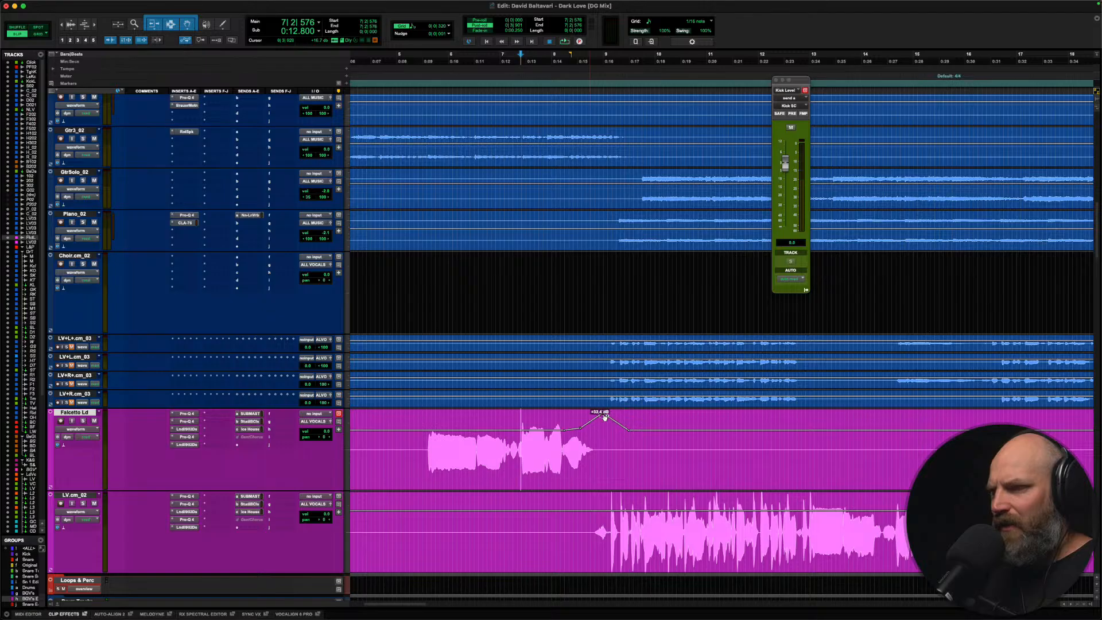
click(408, 413)
key(space)
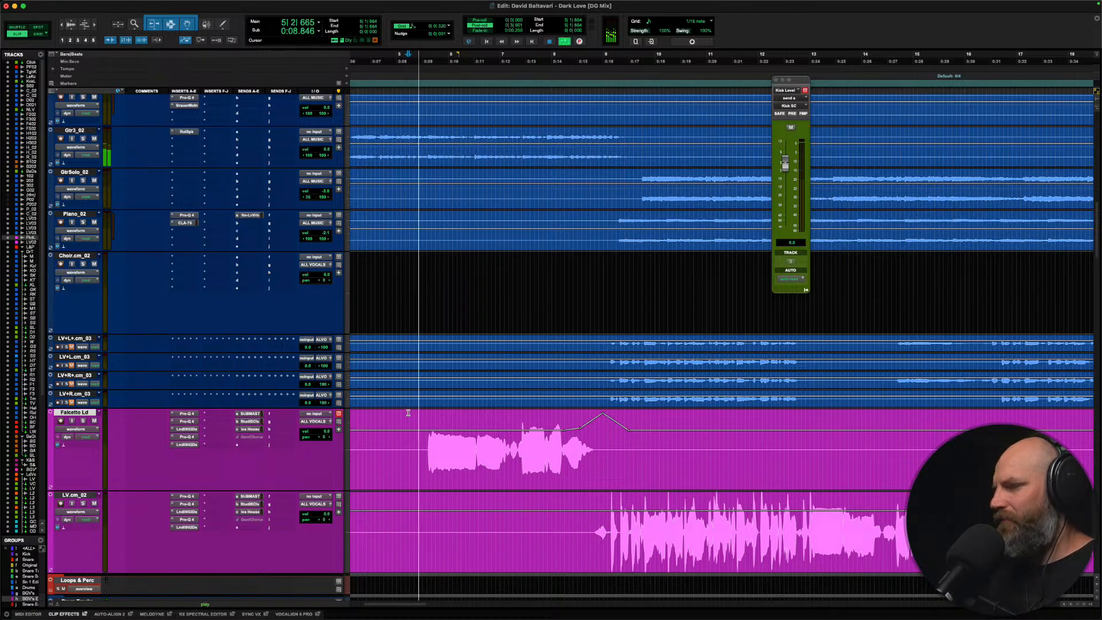
key(space)
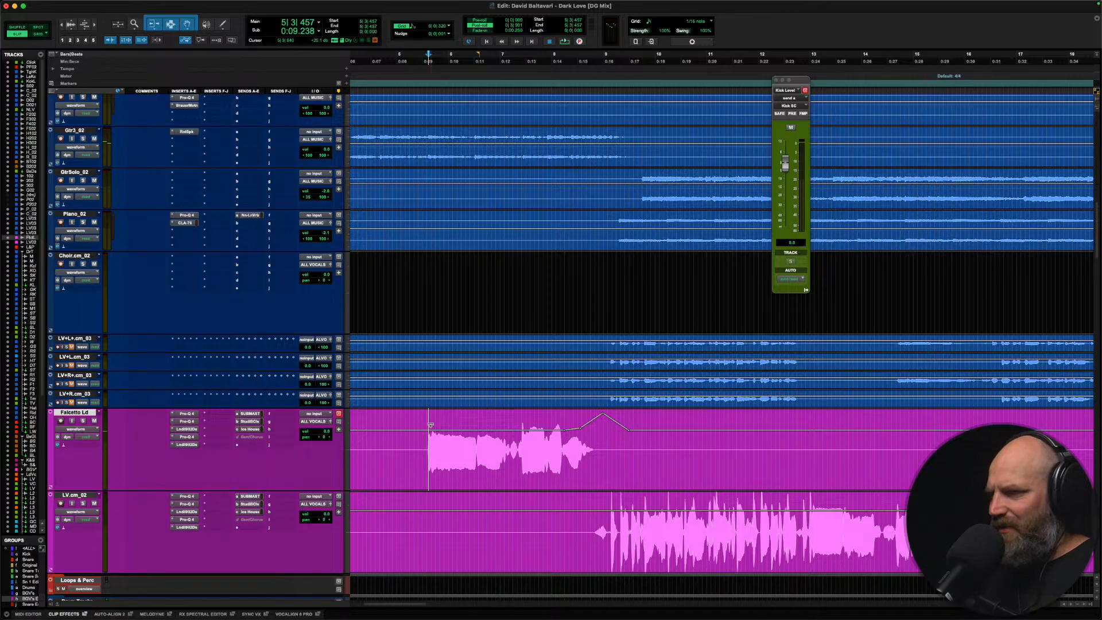
Step: Dip the Falcetto Ld clip gain at the start of the first phrase after bar 5 and audition it from just before
key(t)
scroll(431, 425, right, 4)
key(t)
scroll(552, 442, right, 4)
key(r)
scroll(552, 442, right, 5)
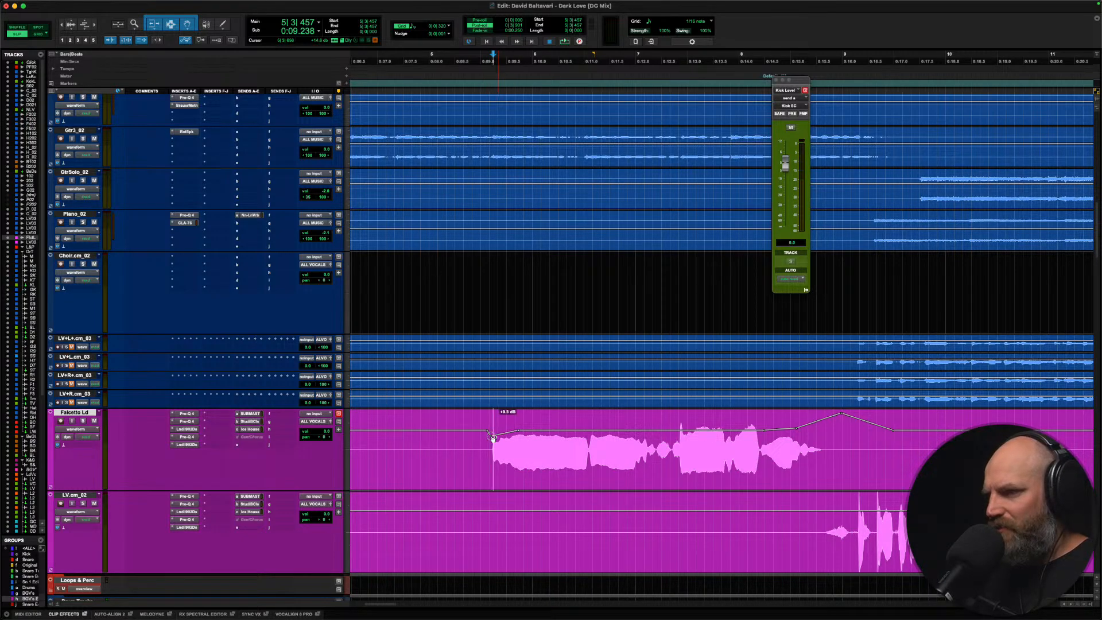
drag(480, 440, 480, 436)
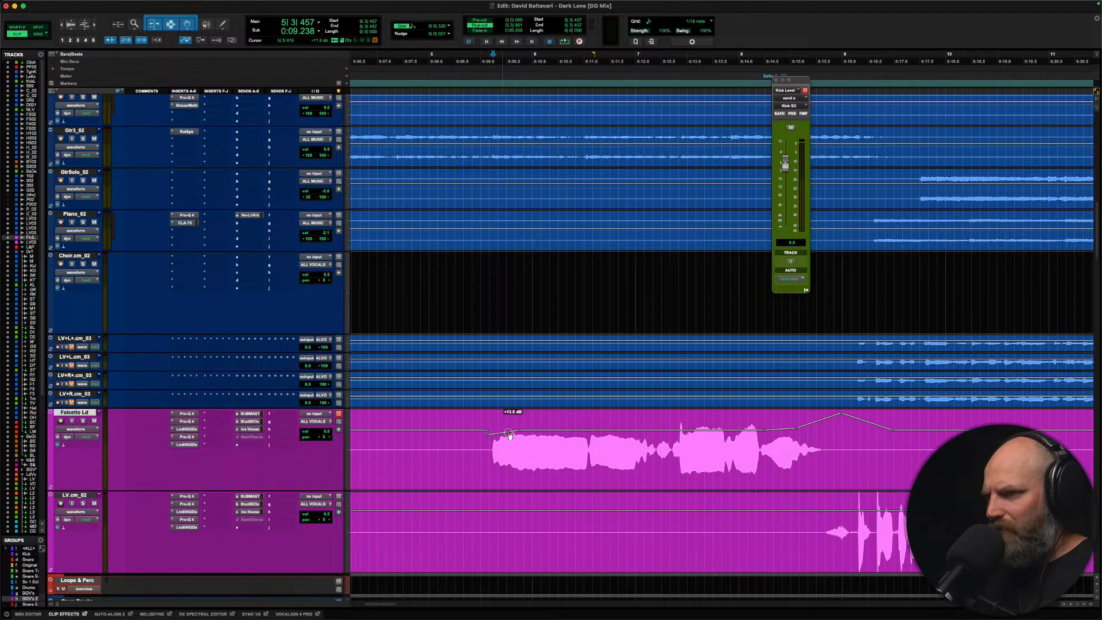
key(space)
click(423, 446)
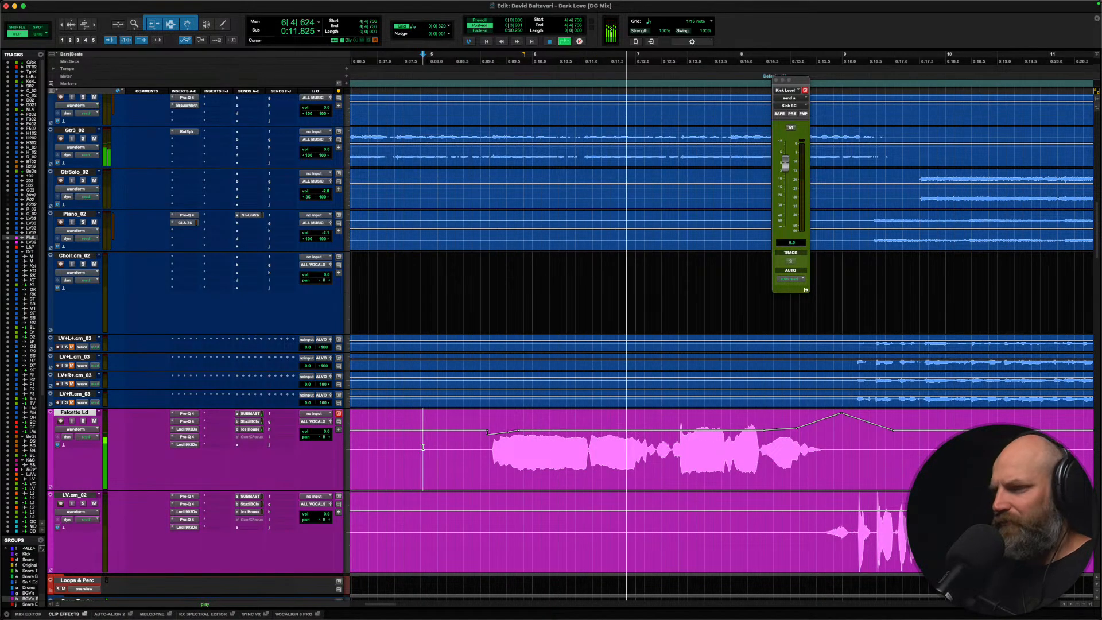
key(space)
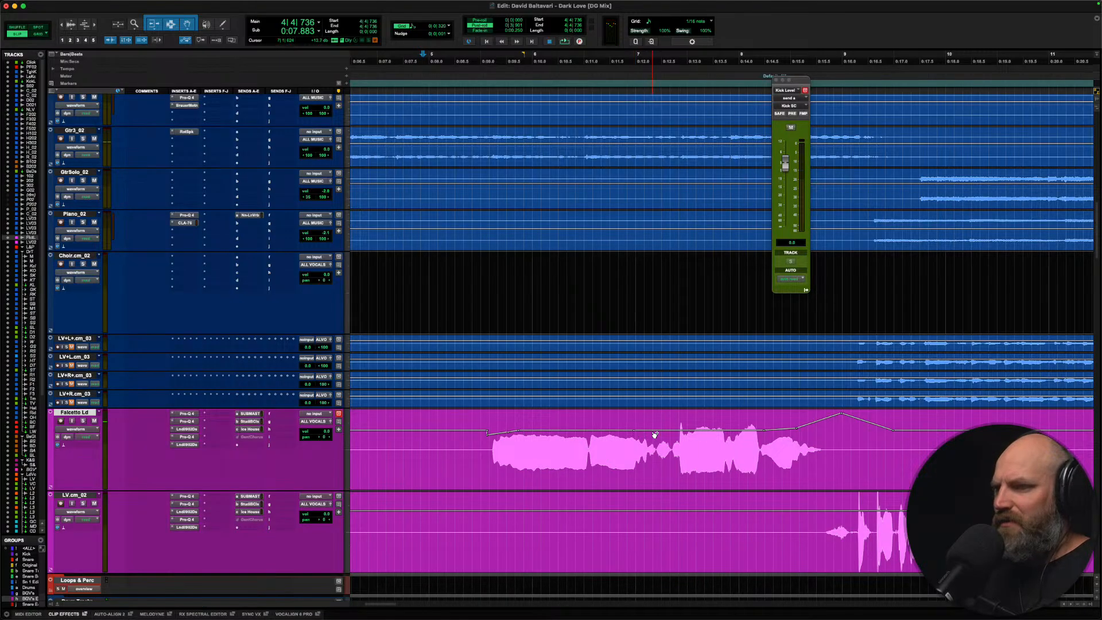
Step: Boost the Falcetto Ld clip gain slightly around bar 7, cut it over the short sound that follows, and audition the change
drag(646, 430, 645, 383)
key(space)
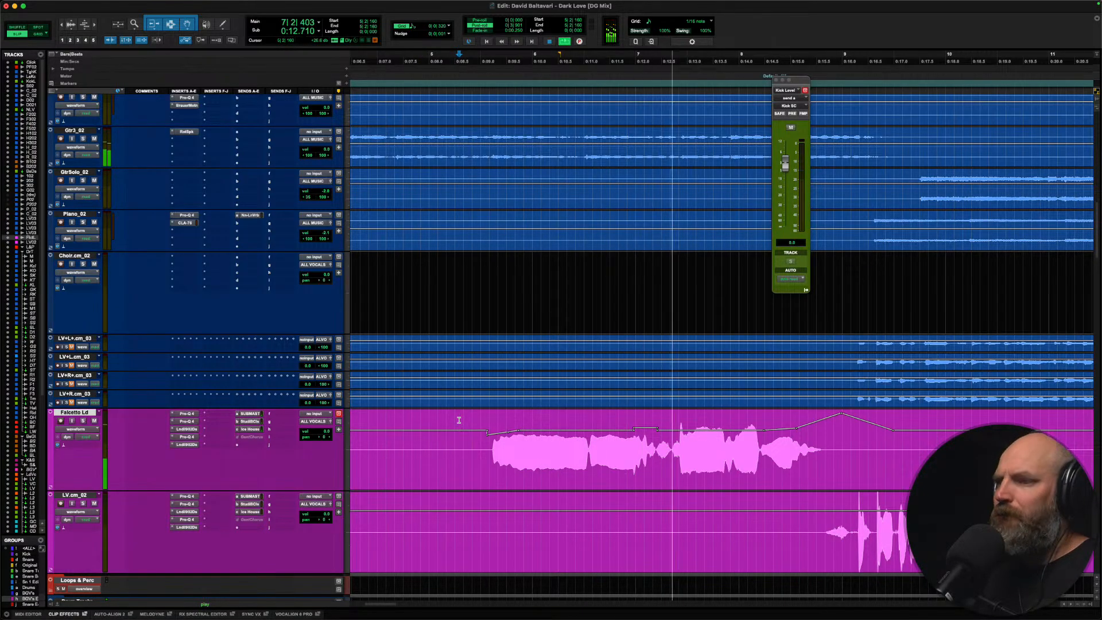
key(space)
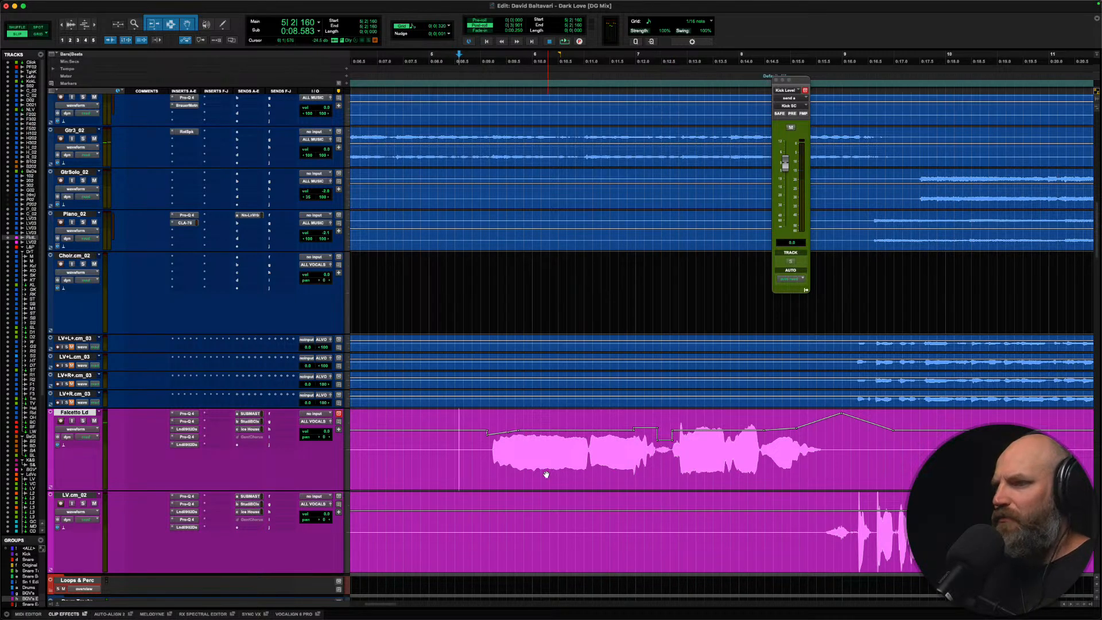
key(space)
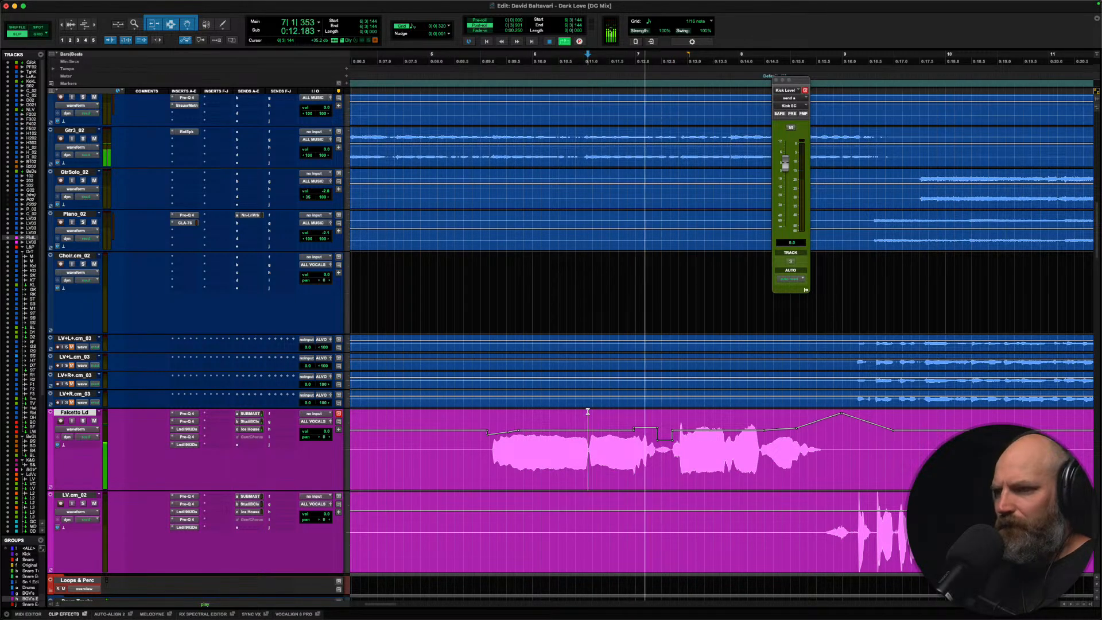
key(space)
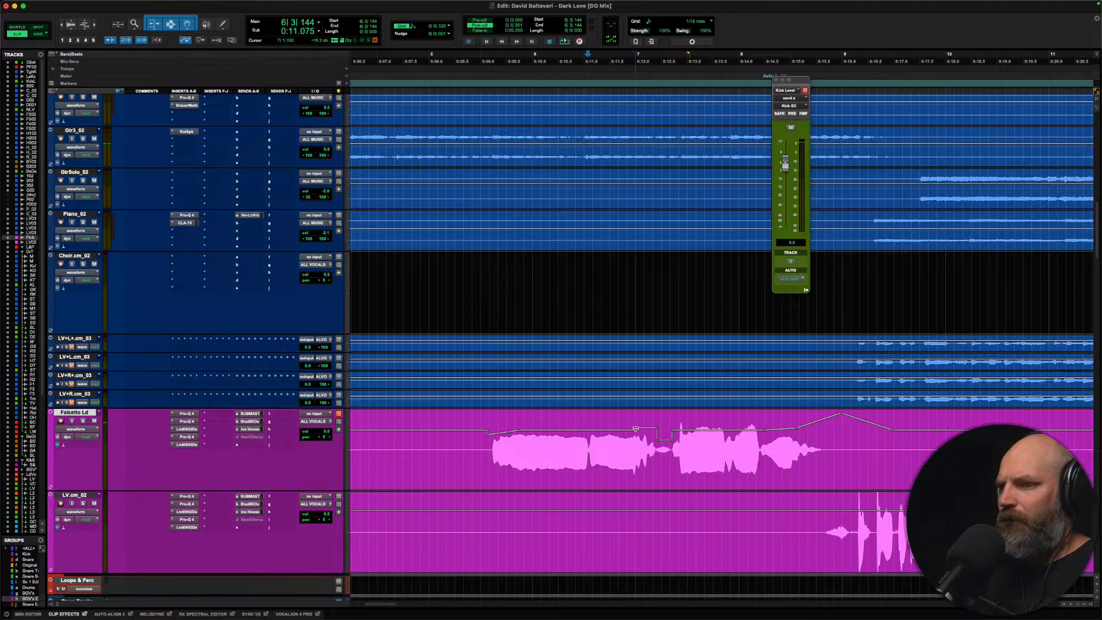
Step: Play the adjusted Falcetto Ld phrase in the full mix from bar 6 on into the verse, then stop
key(space)
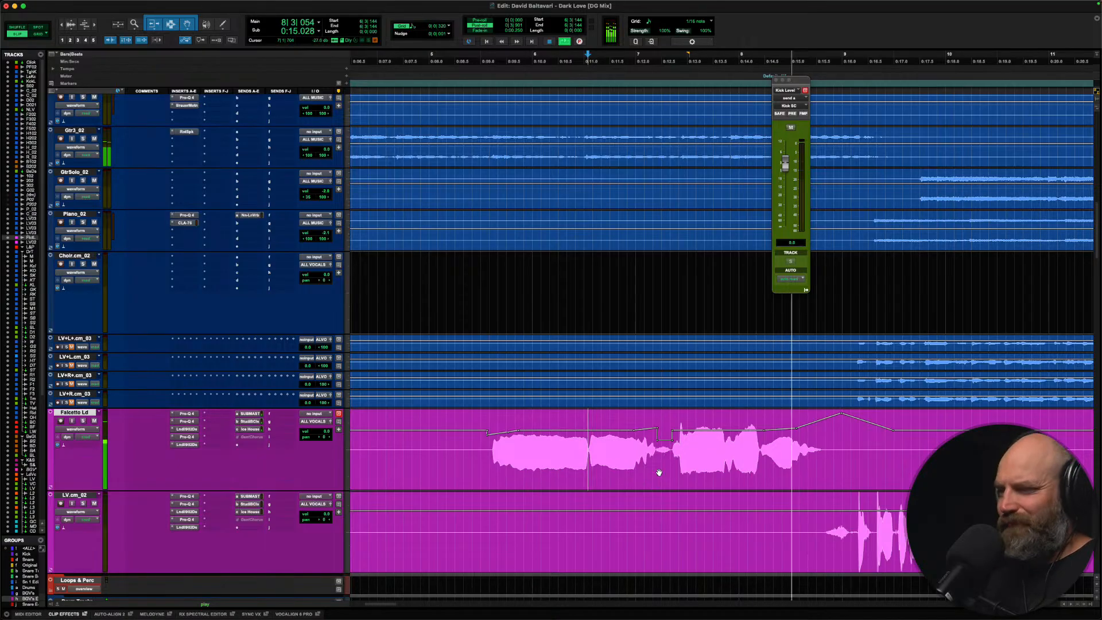
key(r)
key(r)
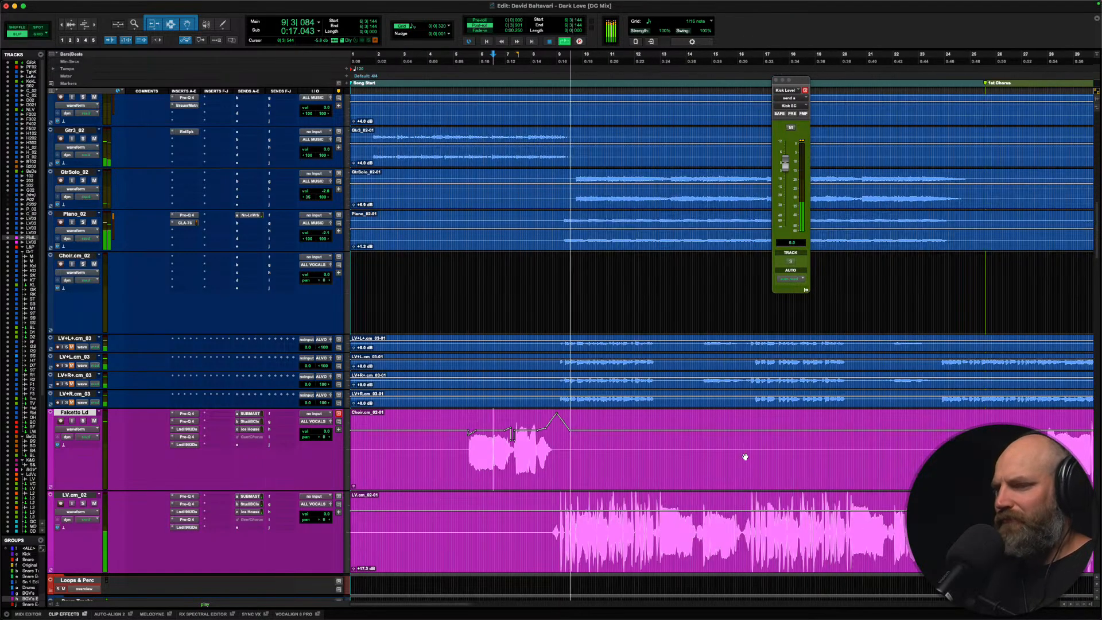
scroll(744, 457, right, 4)
scroll(453, 445, down, 1)
scroll(451, 445, down, 3)
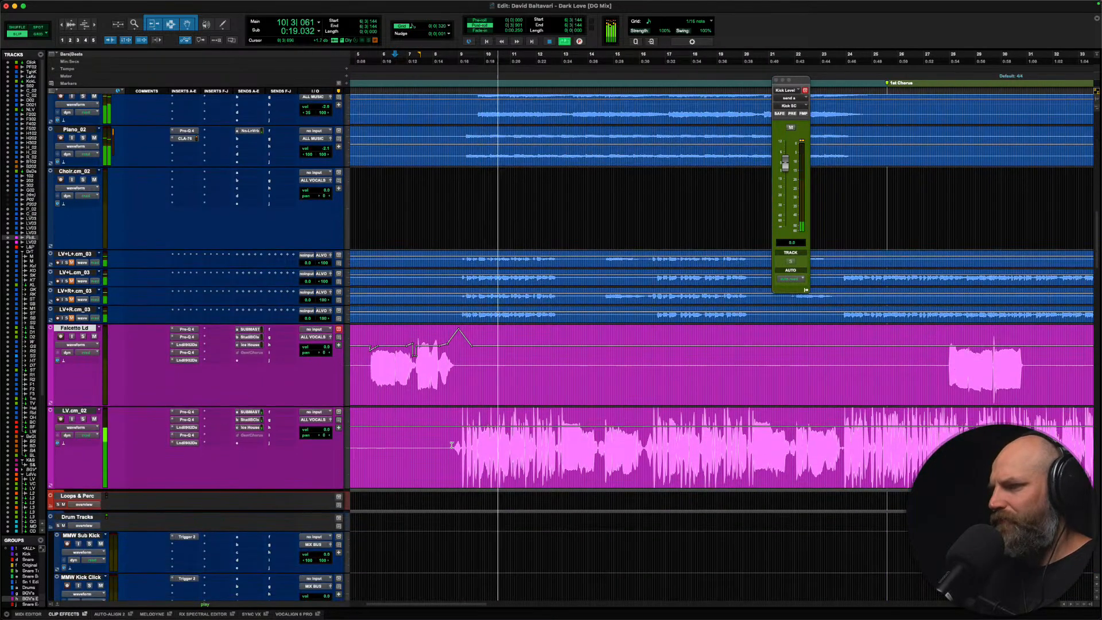
key(r)
key(r)
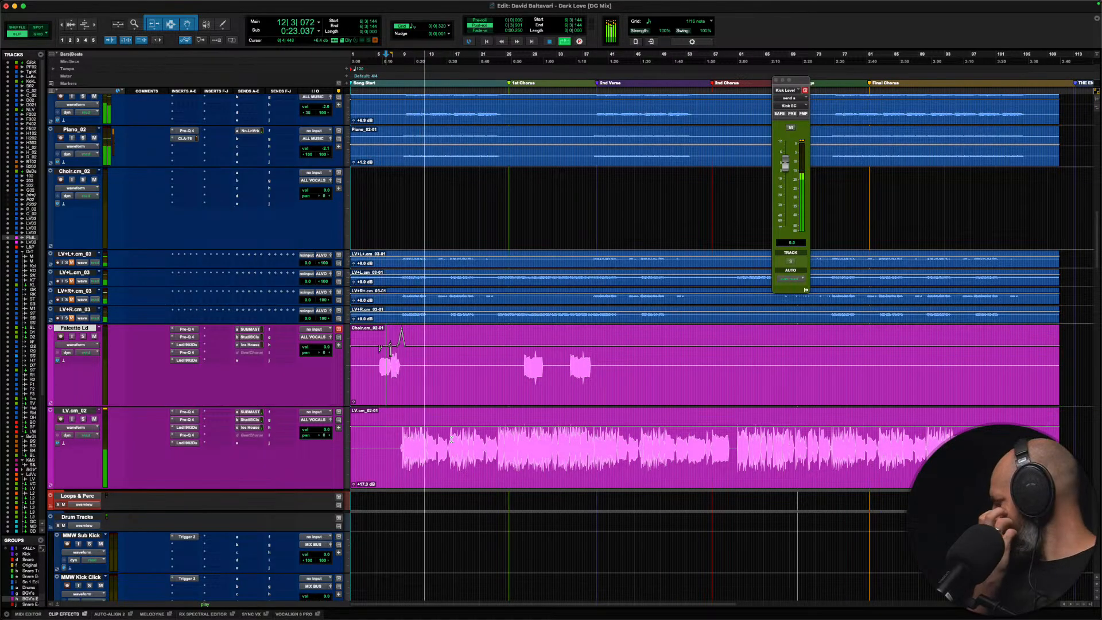
key(space)
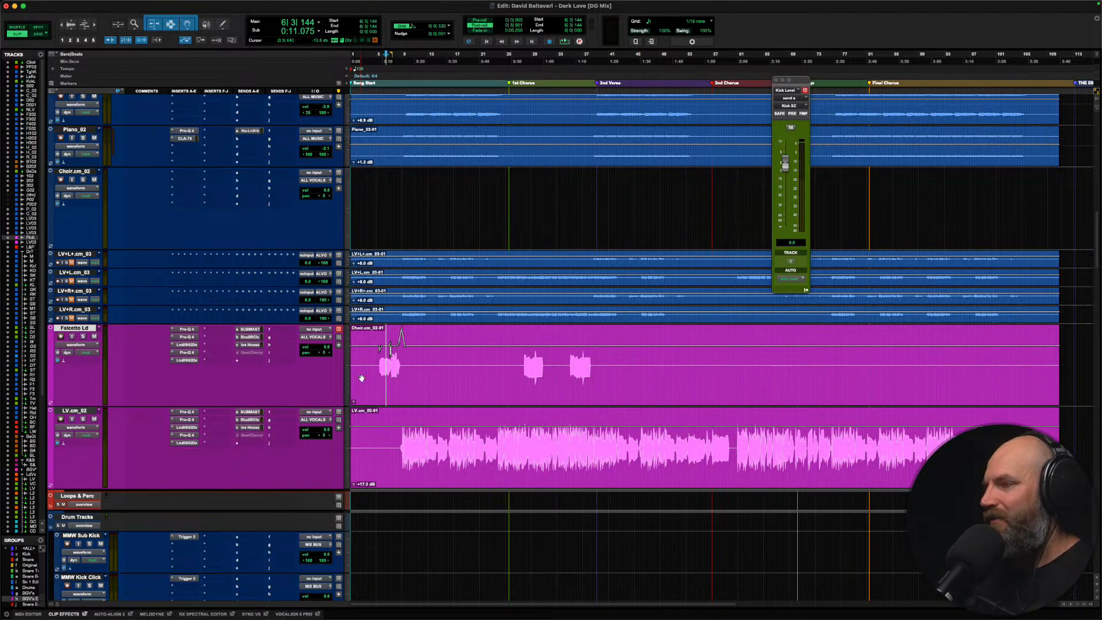
key(Tab)
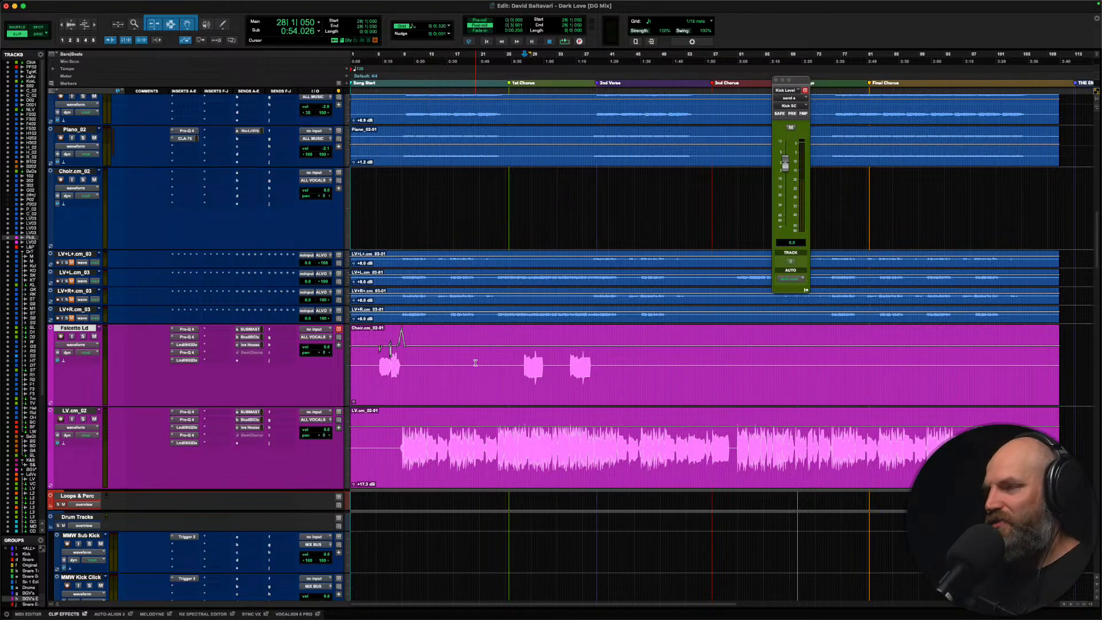
click(518, 363)
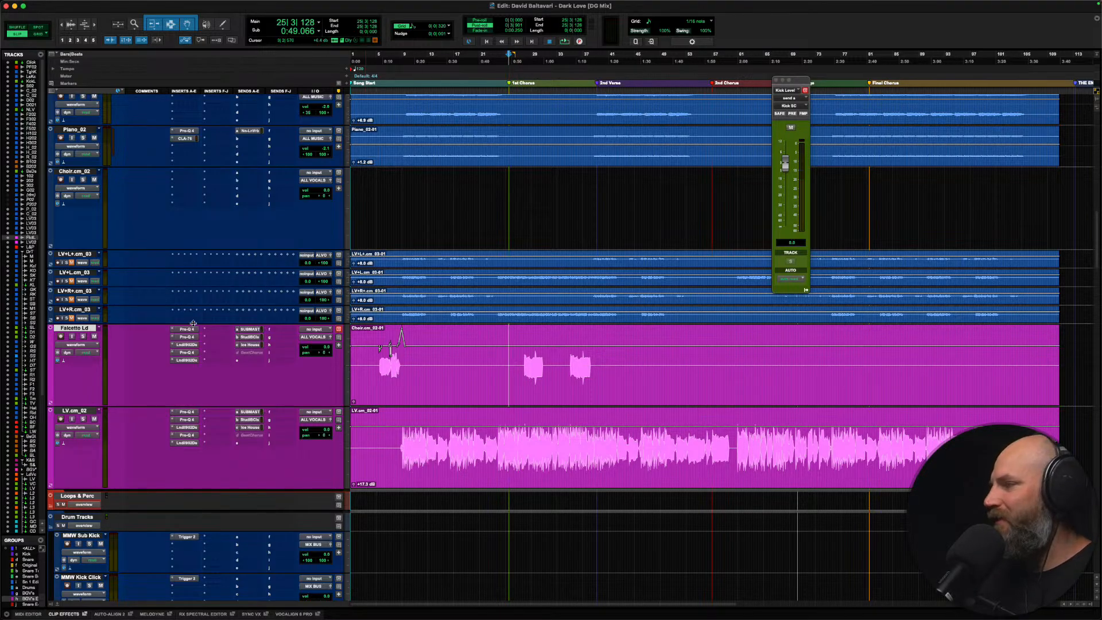
scroll(150, 296, up, 15)
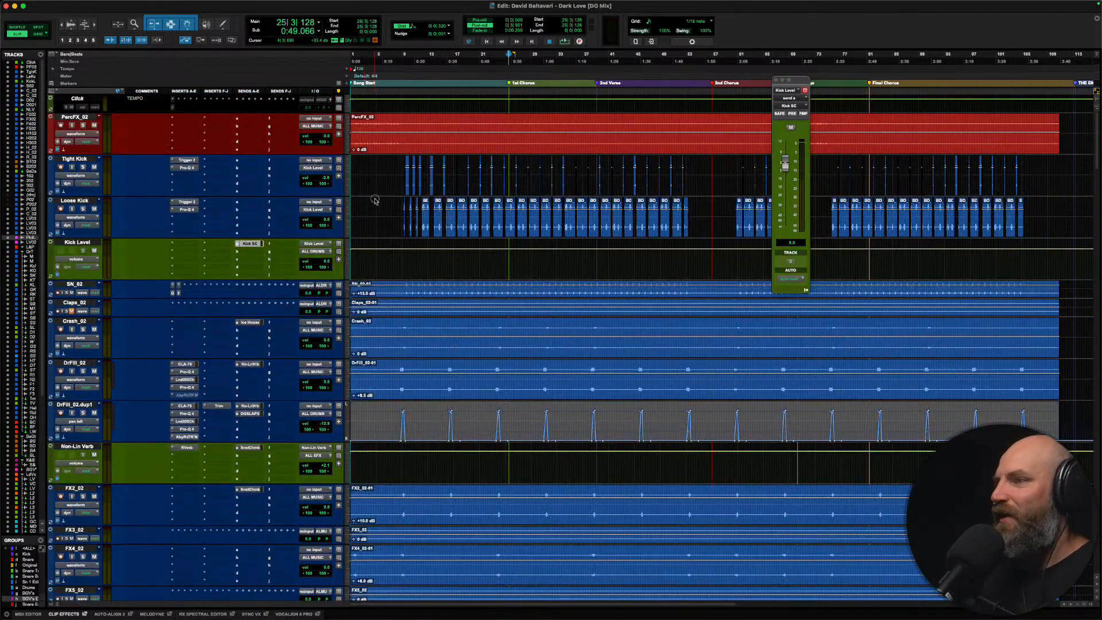
click(375, 199)
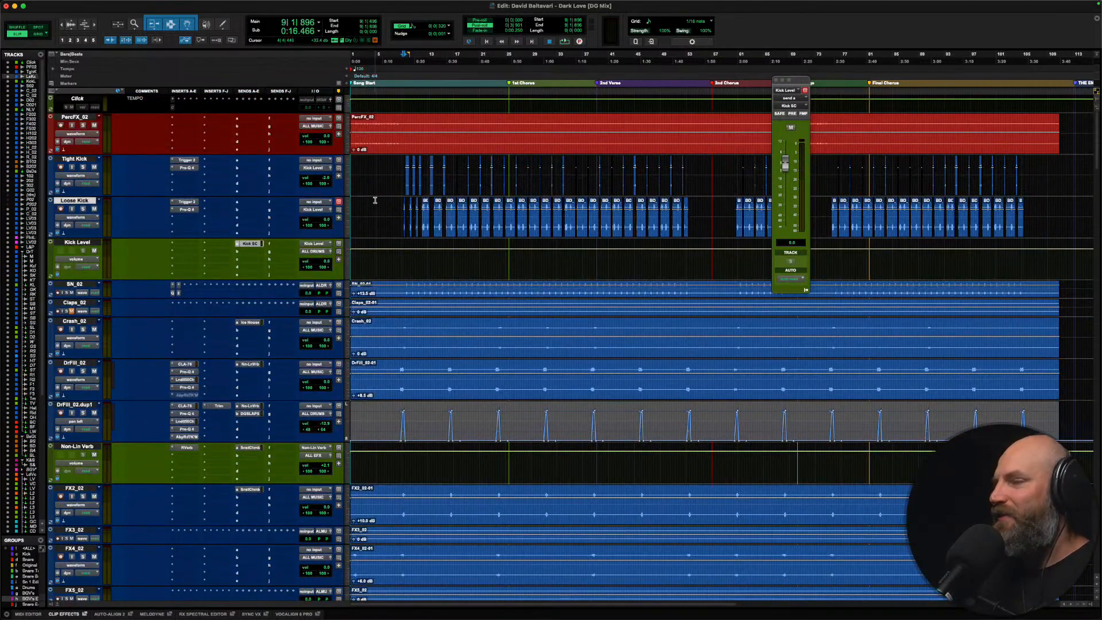
click(396, 172)
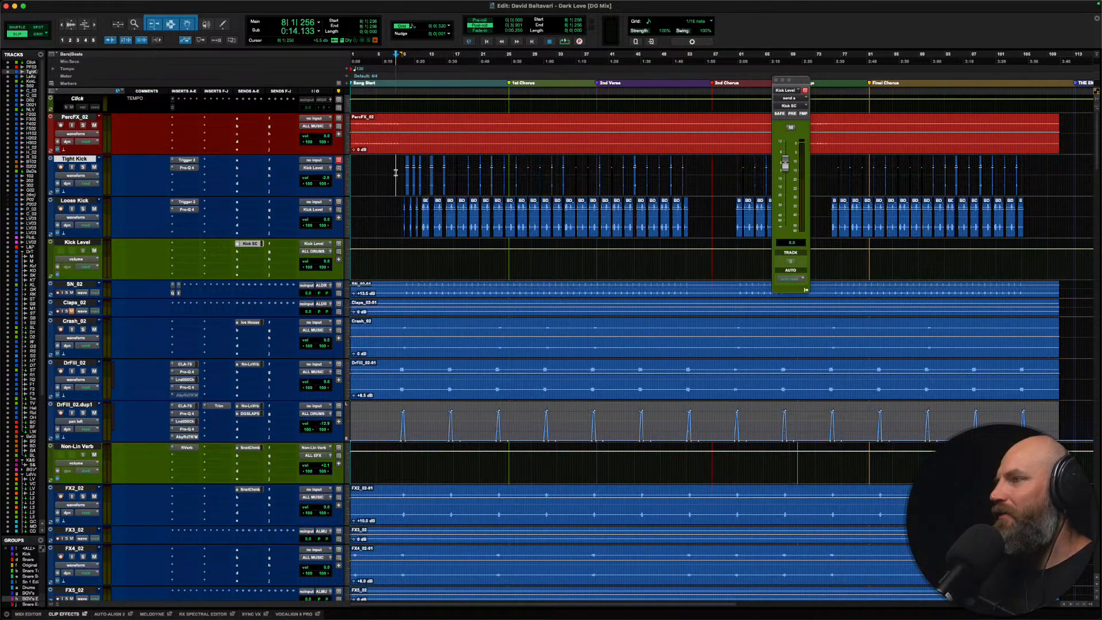
Step: Play the song from its start and solo the PercFX_02 track
click(350, 166)
key(space)
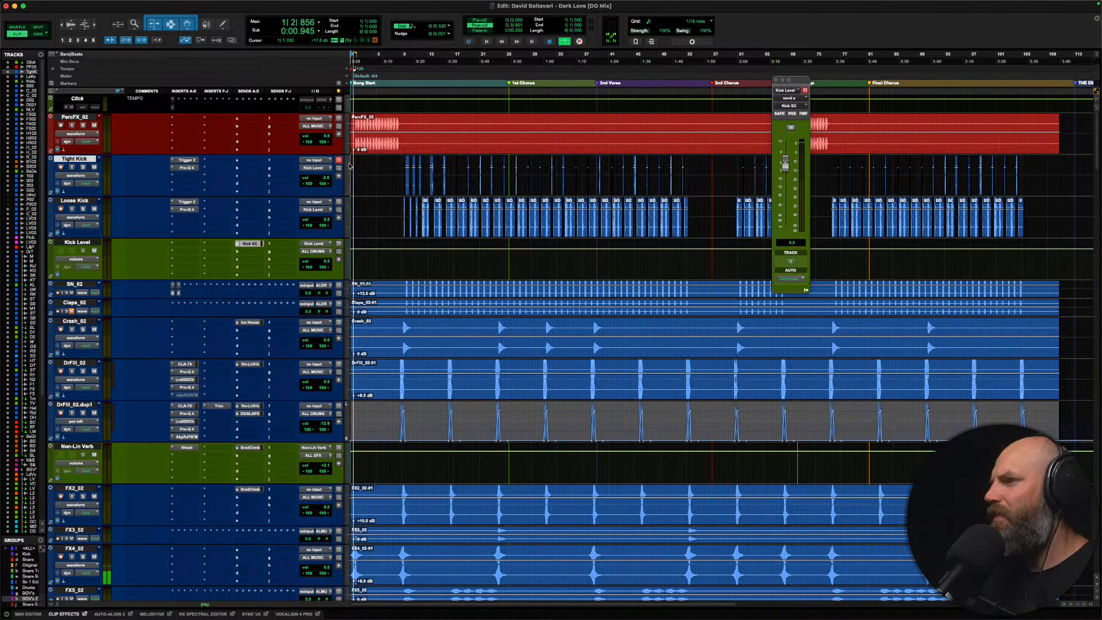
right_click(74, 117)
click(75, 117)
key(shift+s)
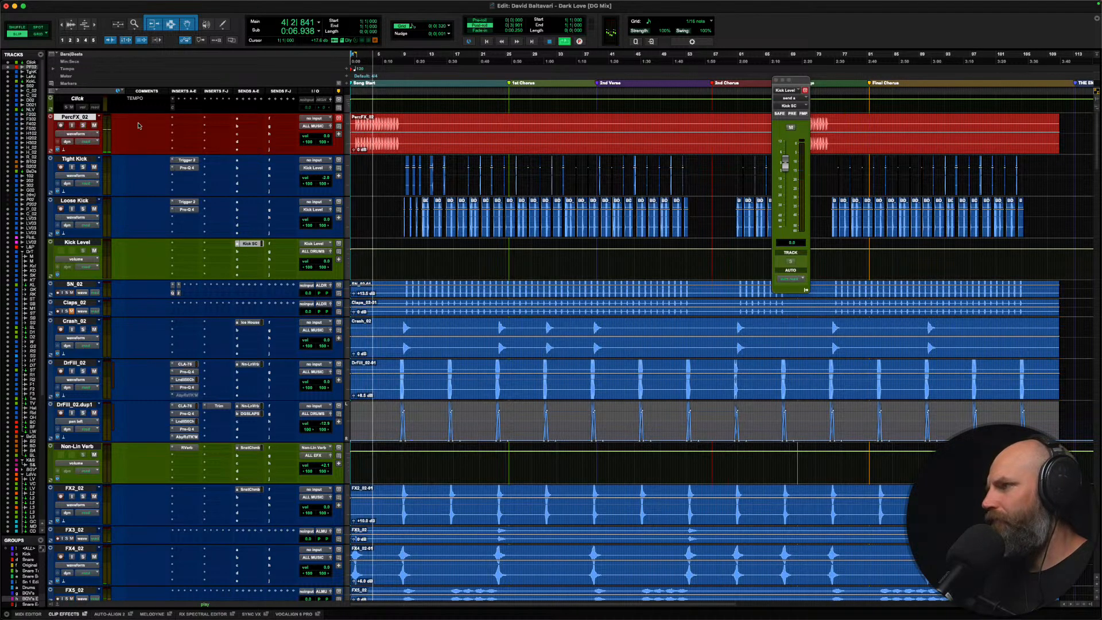
Step: Insert FabFilter Pro-Q 4 on PercFX_02, add a bell boost of about 7.7 dB near 38 Hz, and replay the intro
click(174, 120)
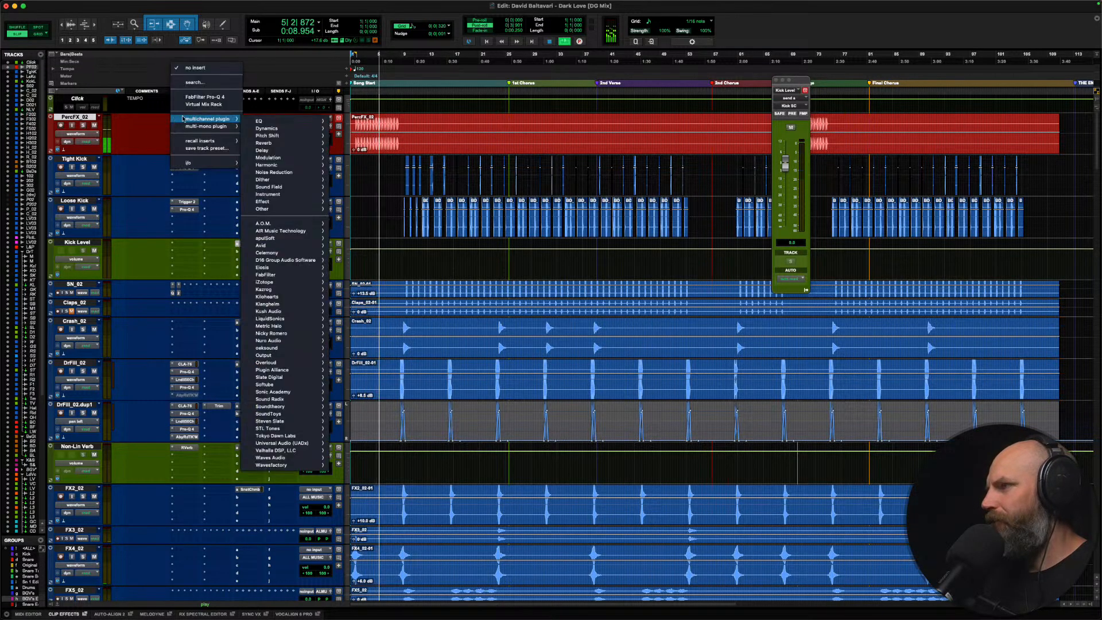
click(198, 96)
drag(499, 318, 445, 245)
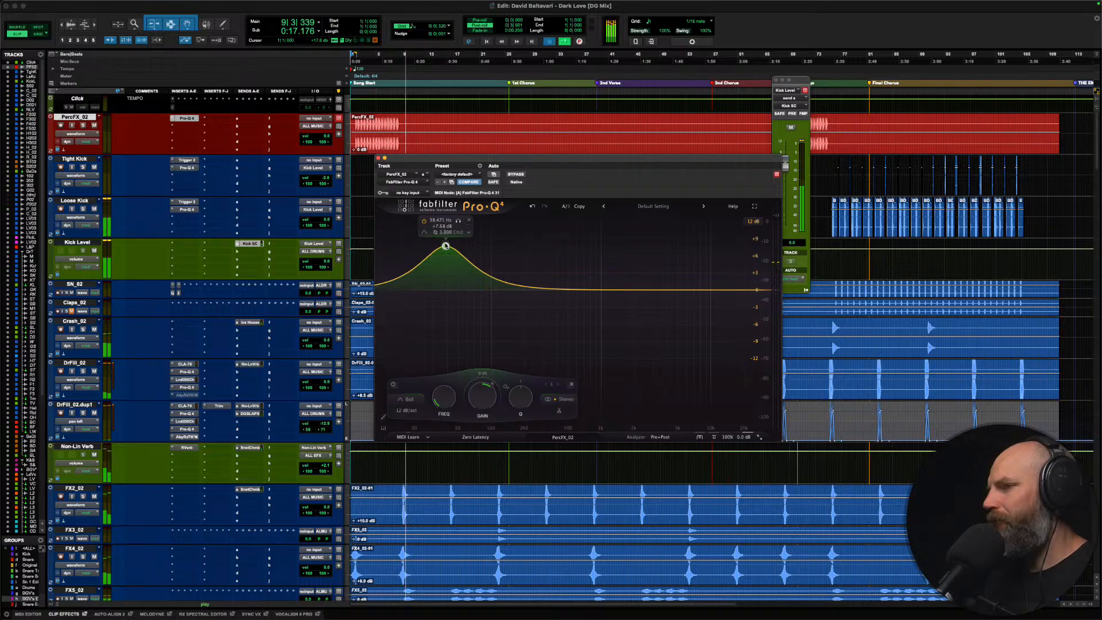
key(space)
key(space)
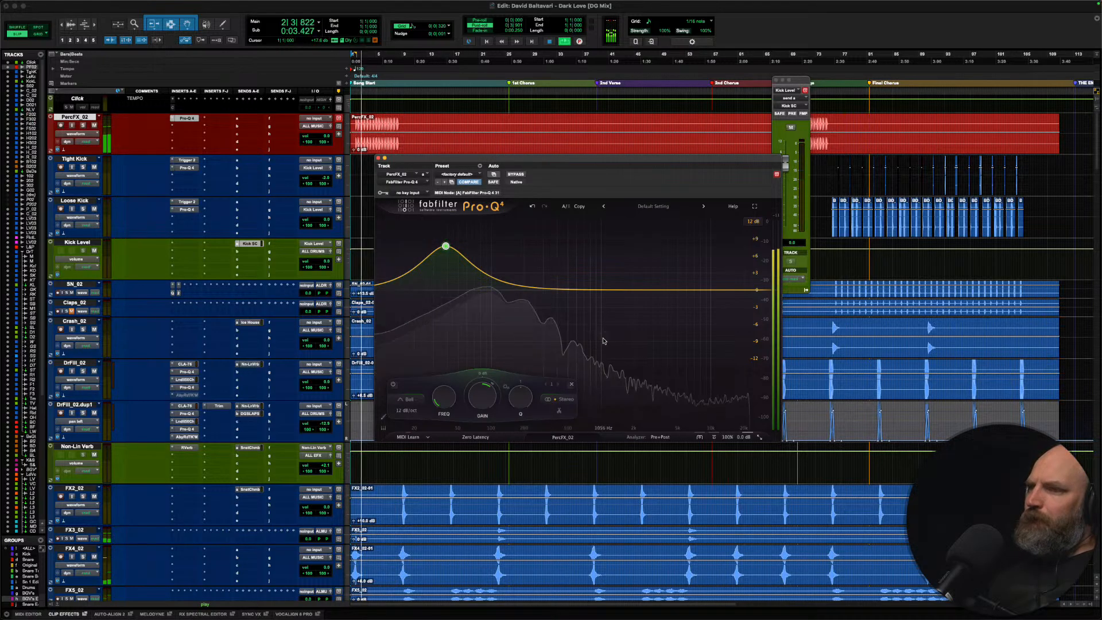
Step: Raise the PercFX_02 clip gain slightly and add a narrower cut of about 1.8 dB near 82 Hz in its Pro-Q 4
drag(354, 149, 336, 136)
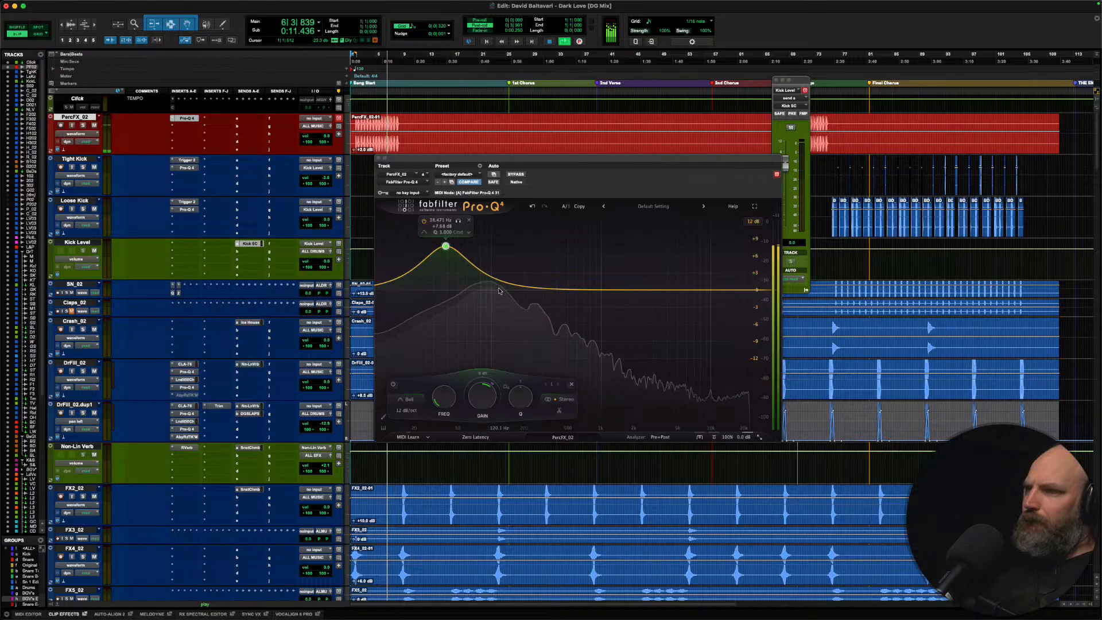
mouse_move(495, 292)
mouse_down()
mouse_move(491, 315)
mouse_move(482, 303)
mouse_up()
scroll(482, 304, up, 3)
scroll(483, 303, down, 1)
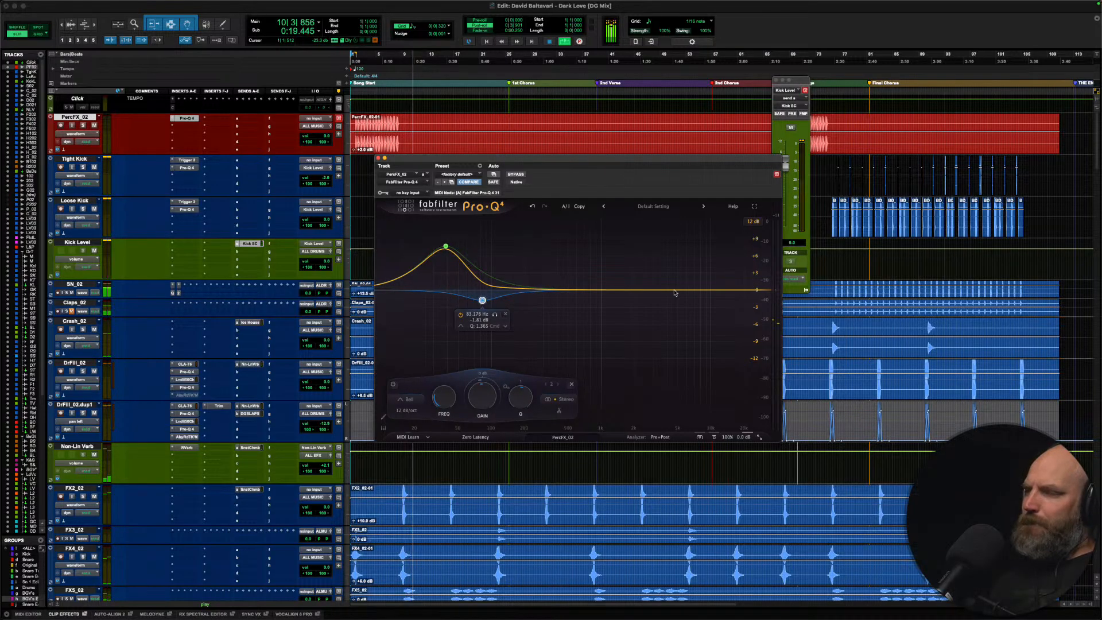
click(378, 158)
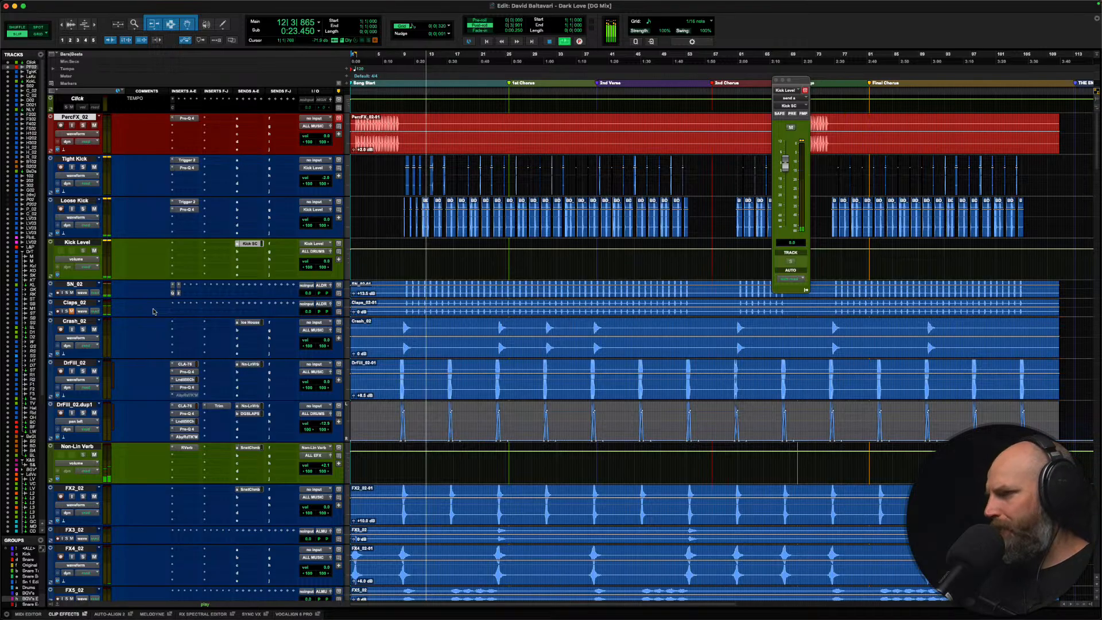
Step: Unmute the Claps_02 track and raise its clip gain to about +6.5 dB while the song plays
click(75, 303)
click(71, 312)
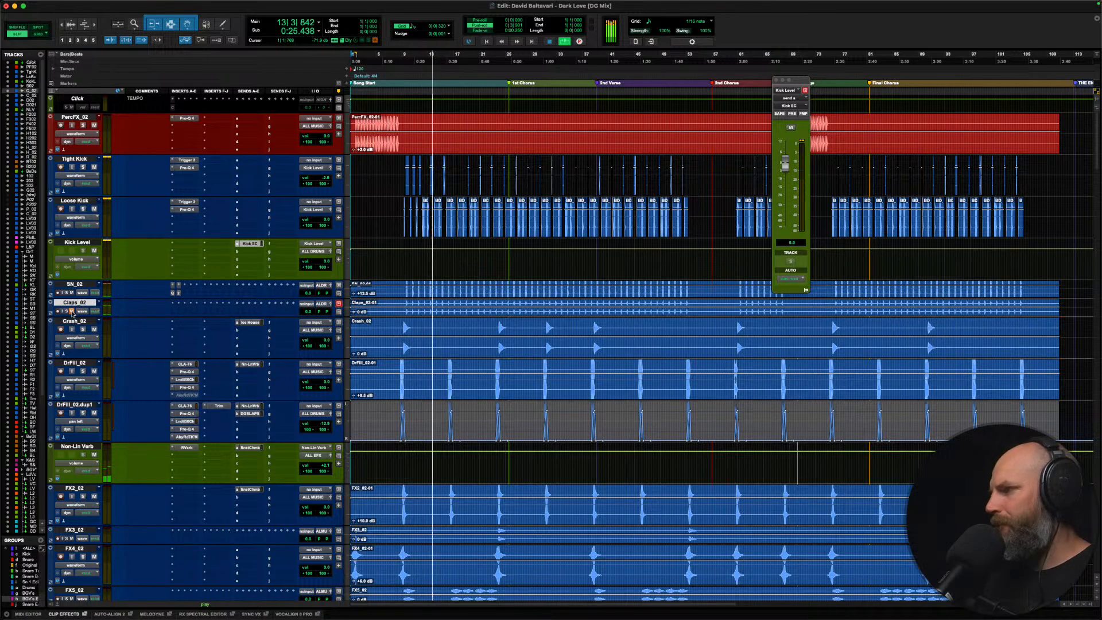
click(67, 311)
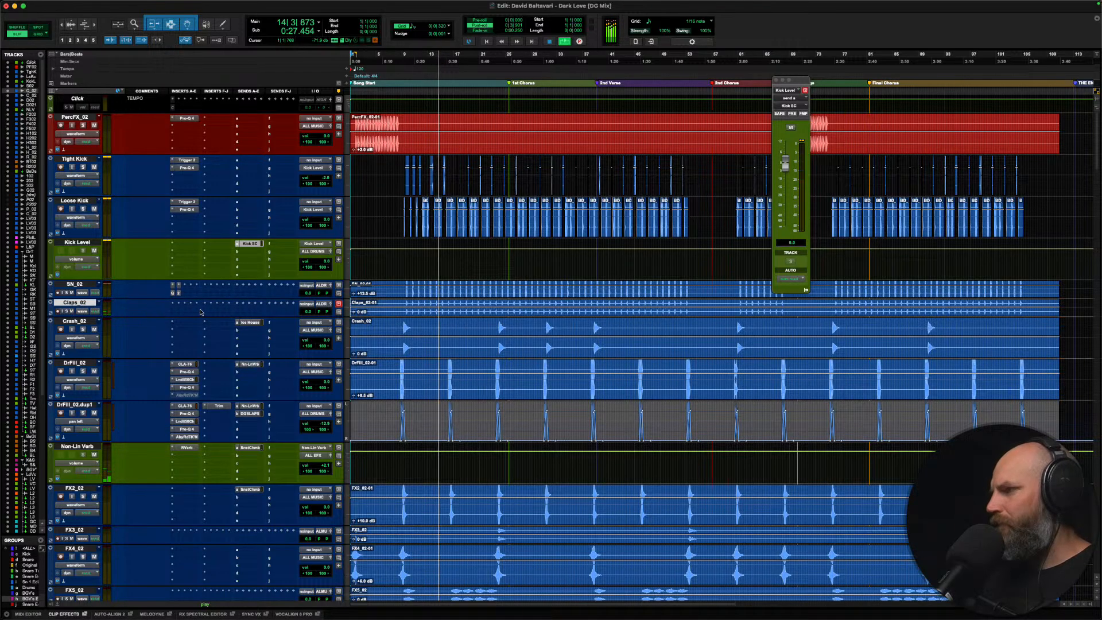
click(354, 312)
drag(354, 312, 295, 262)
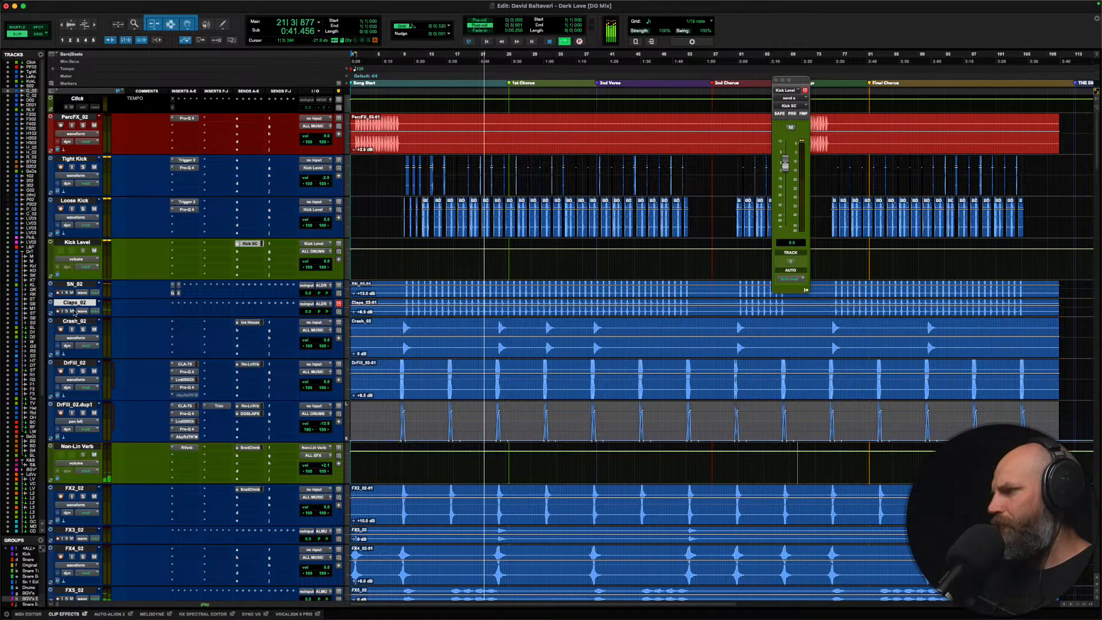
Step: Compare the mix with Claps_02 muted and unmuted, enlarge the track's height, and leave the claps on
click(71, 311)
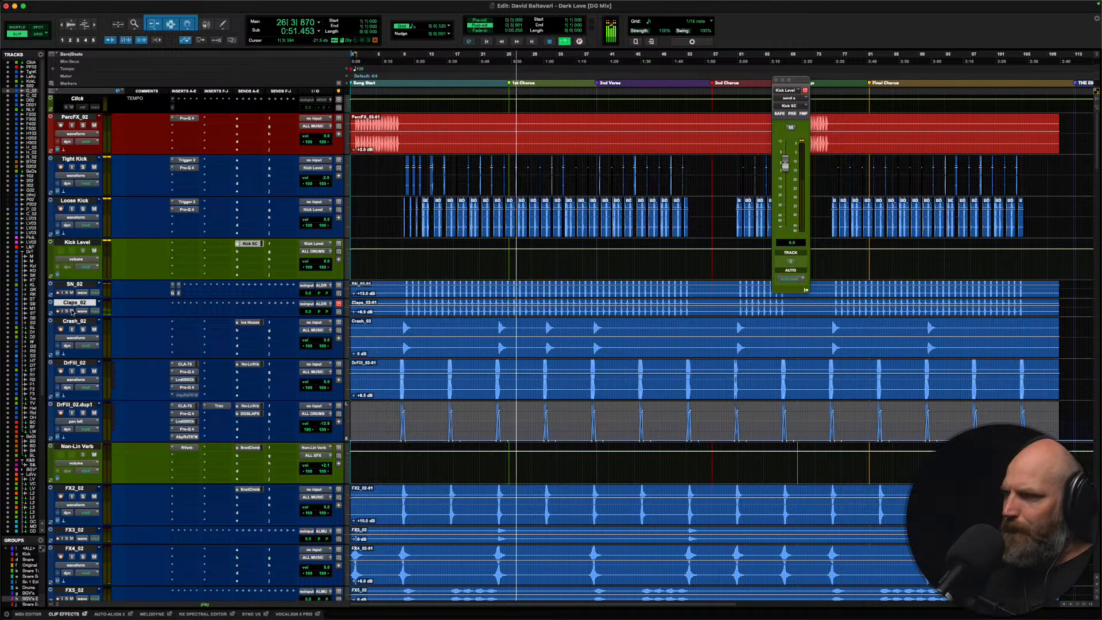
key(ctrl+Up)
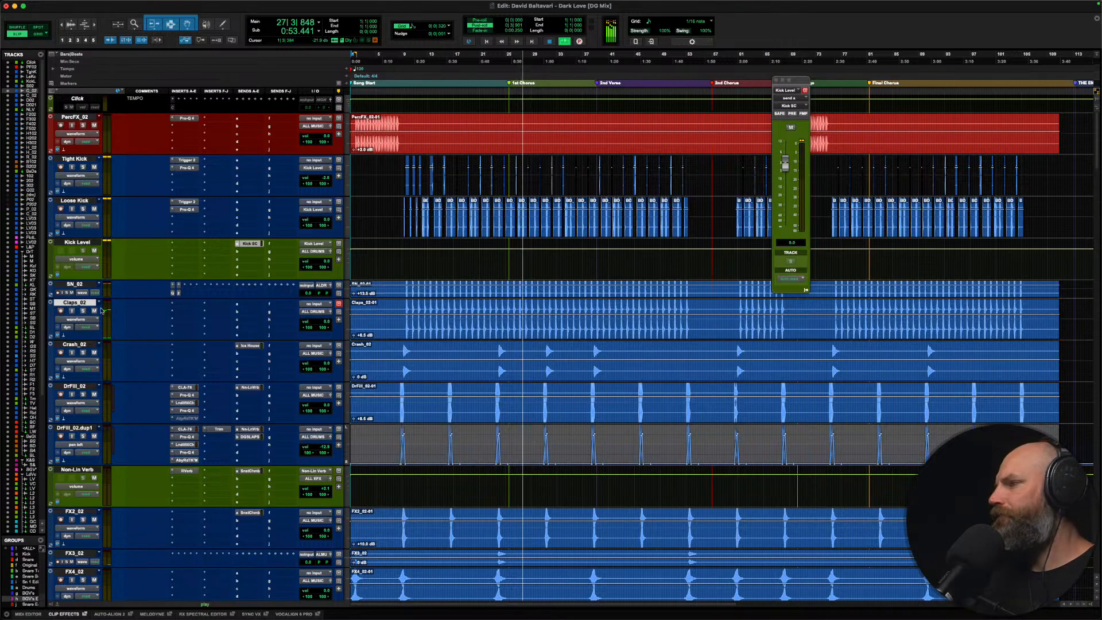
key(space)
click(94, 311)
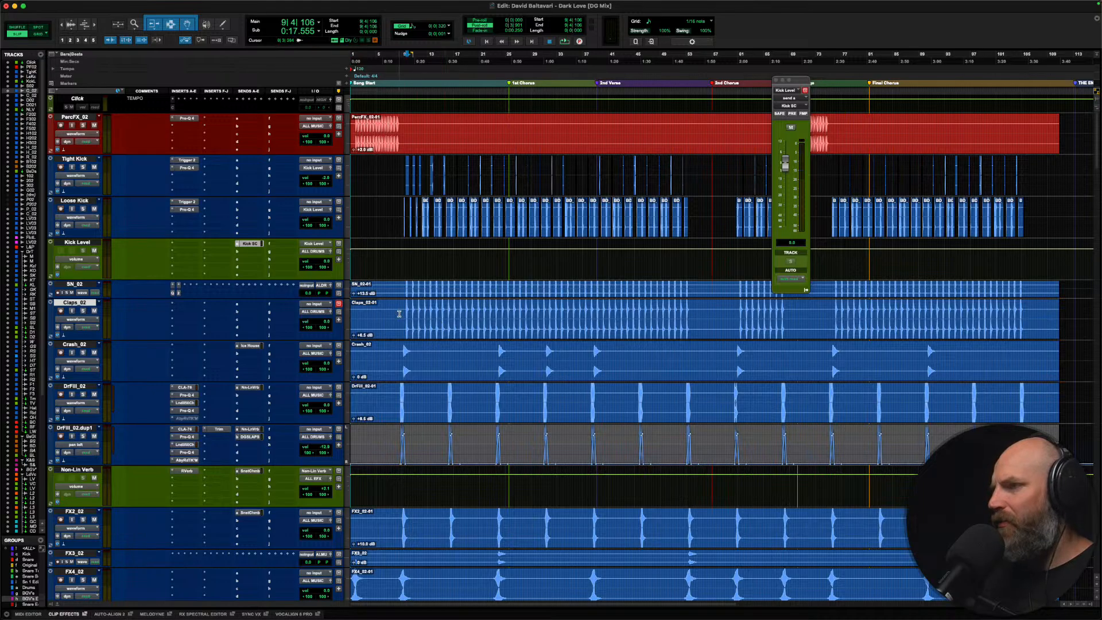
Step: Play from about bar 21 and mute Claps_02 from just before the 1st Chorus to the start of the 2nd Chorus
key(super+bracketright)
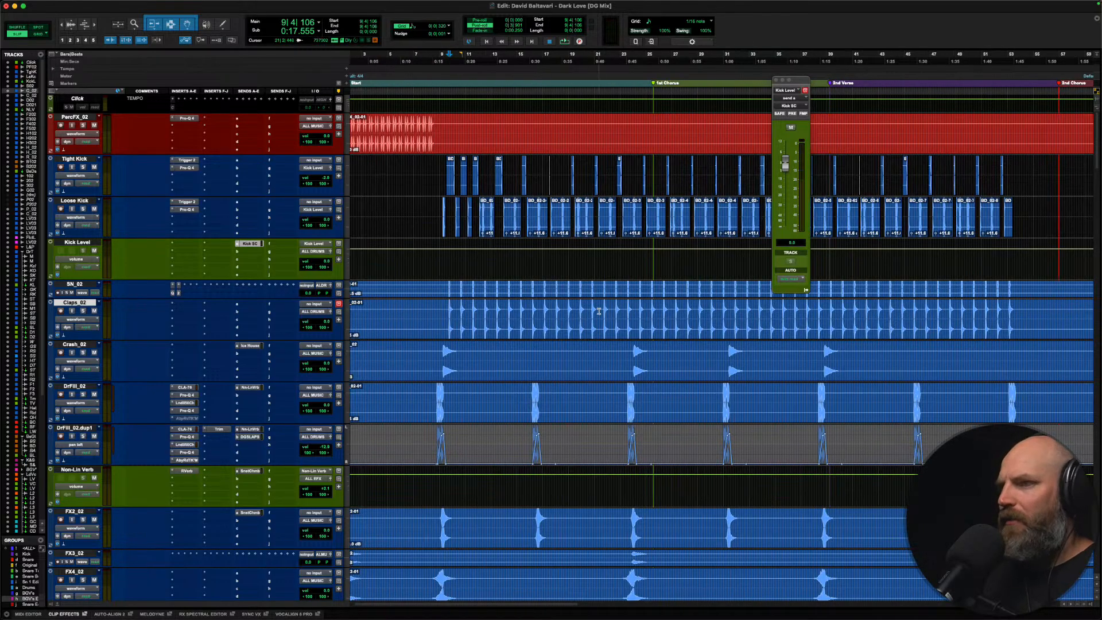
click(600, 311)
key(space)
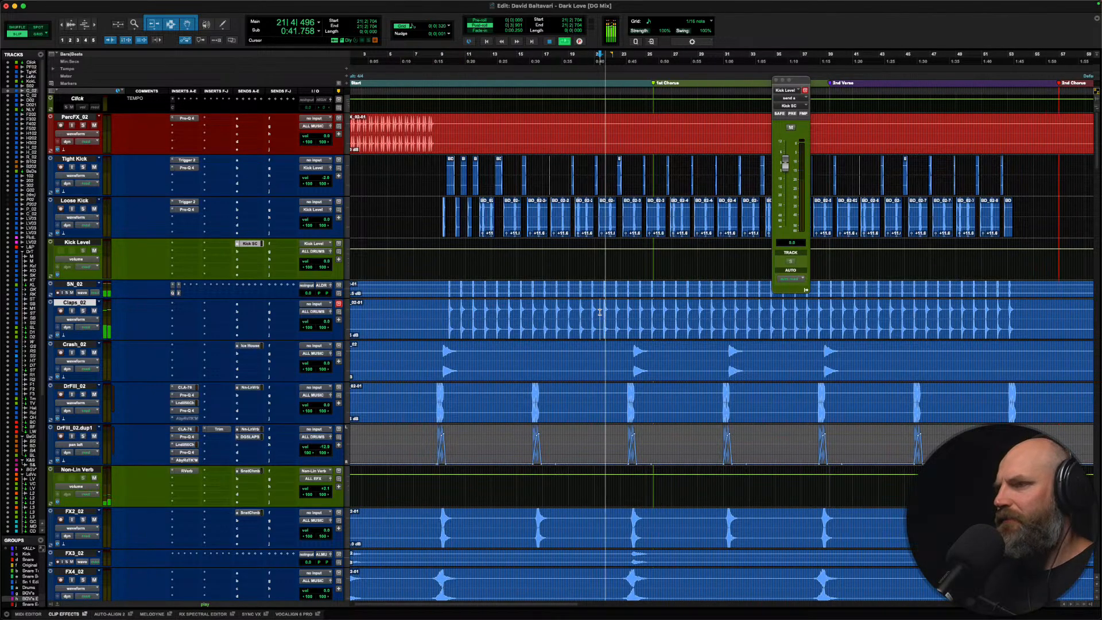
scroll(599, 311, right, 3)
right_click(600, 310)
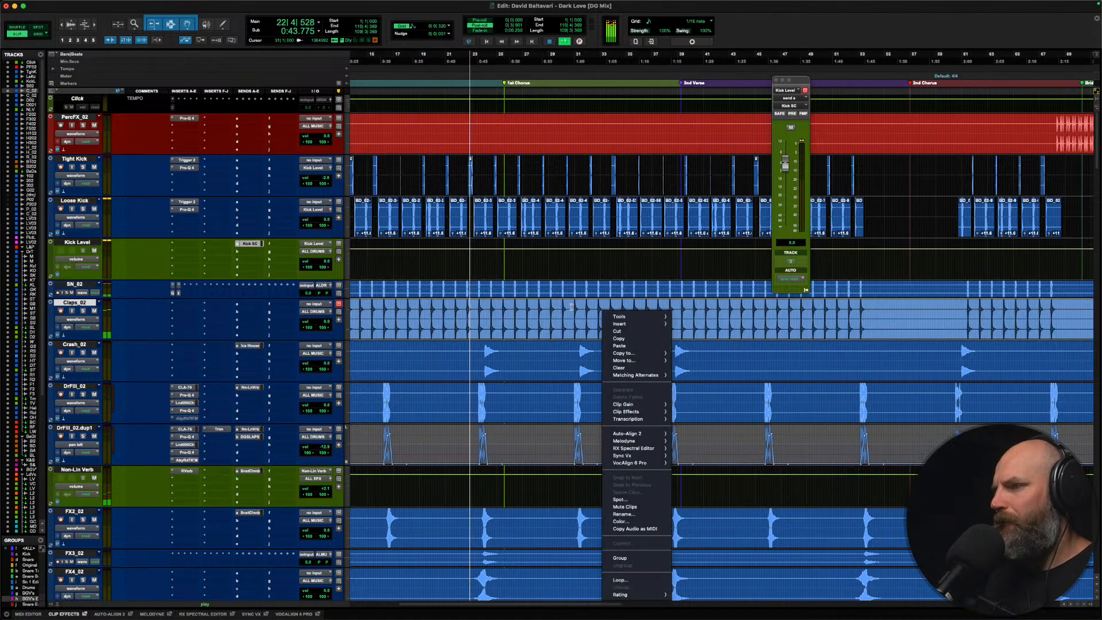
click(526, 309)
drag(489, 316, 914, 332)
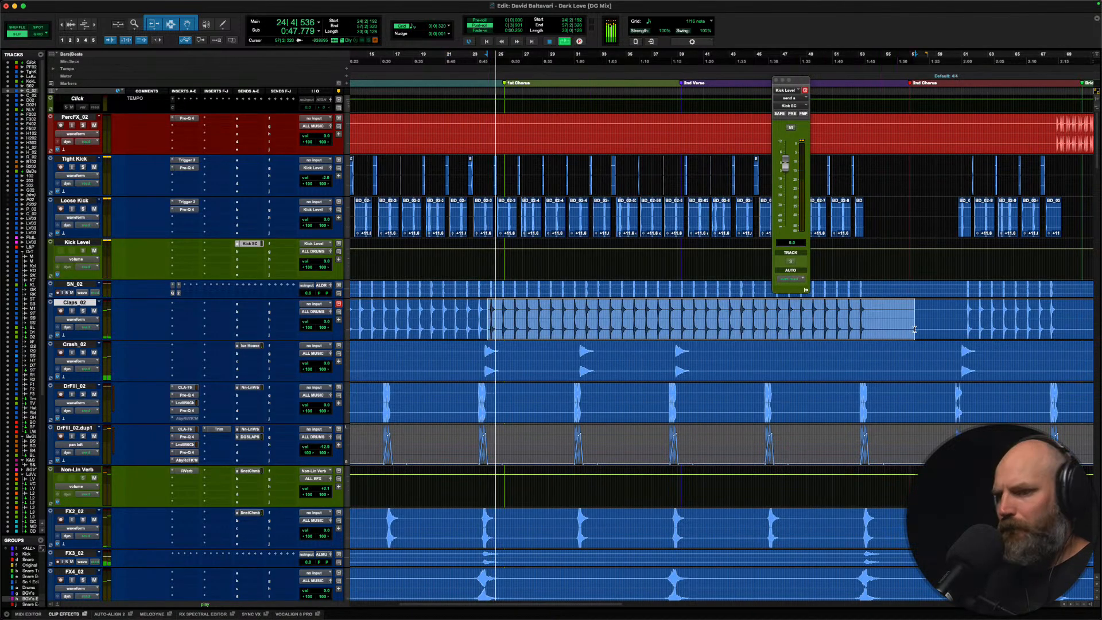
key(super+m)
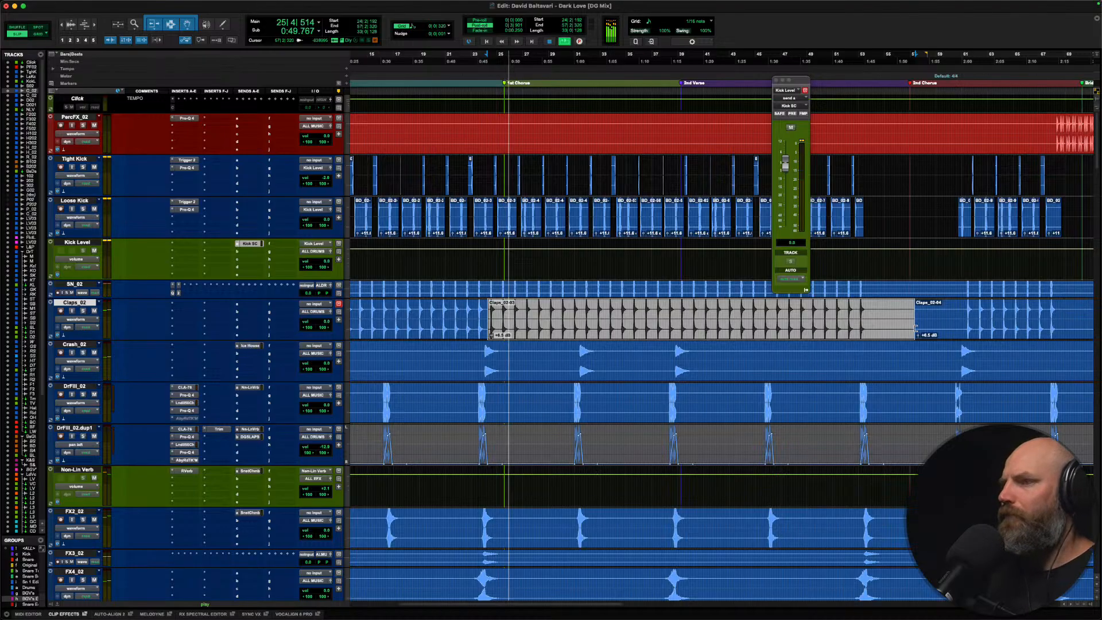
Step: Check the extent of the muted claps along the timeline and audition the transition into the 2nd Verse
scroll(672, 302, right, 4)
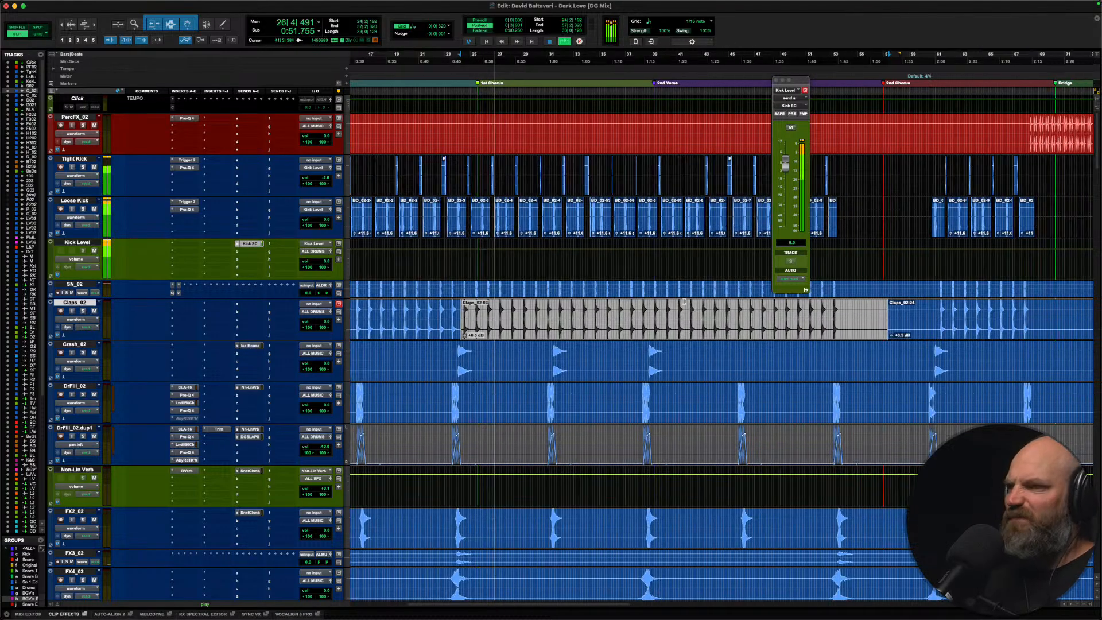
click(545, 312)
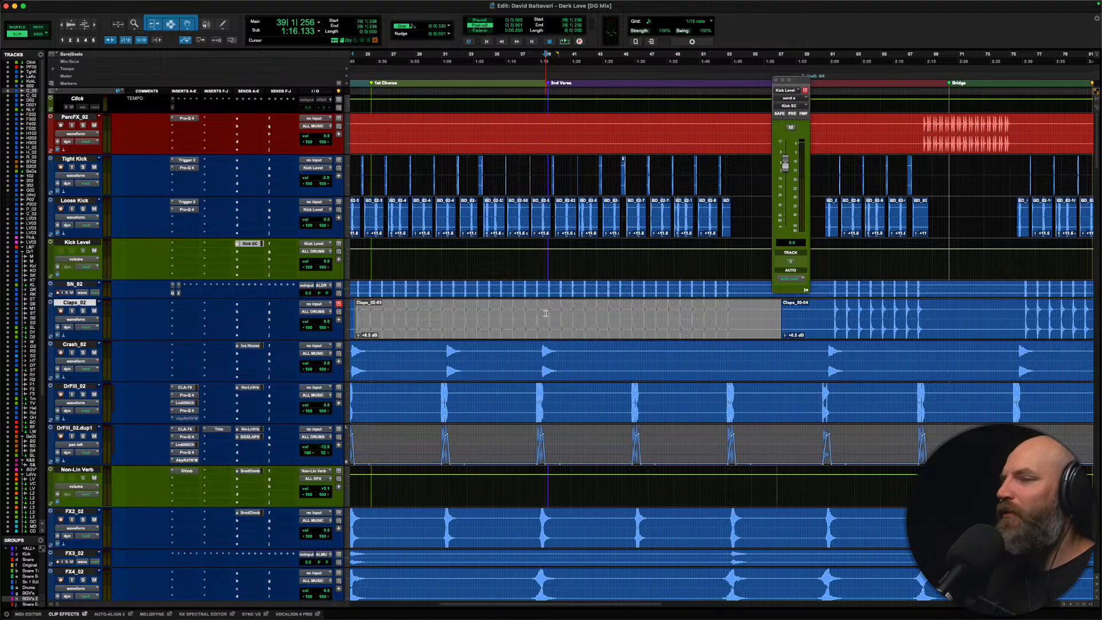
scroll(538, 313, left, 7)
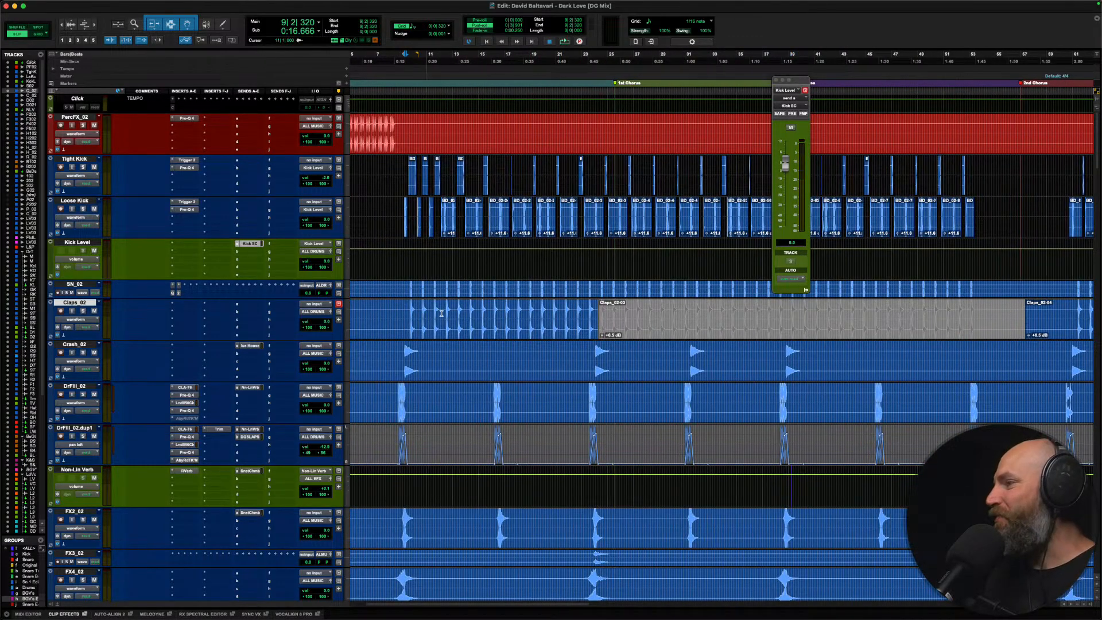
scroll(469, 327, right, 6)
scroll(486, 313, right, 6)
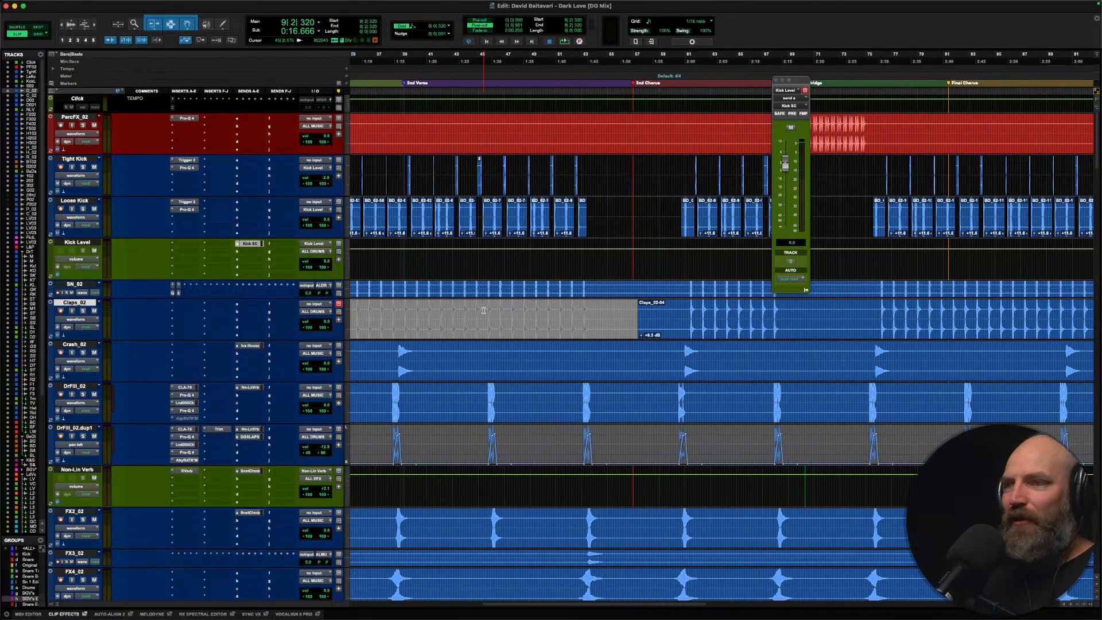
scroll(471, 312, left, 2)
click(459, 310)
key(space)
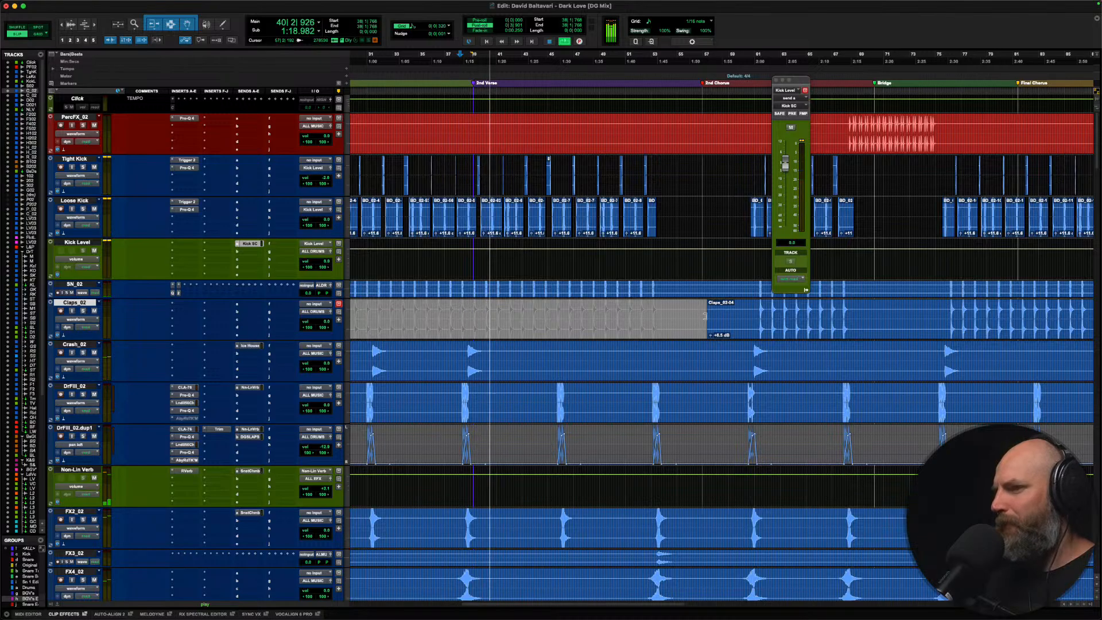
Step: Audition the end of the 2nd Verse into the 2nd Chorus and extend the Claps_02 mute to about bar 75
click(621, 313)
key(space)
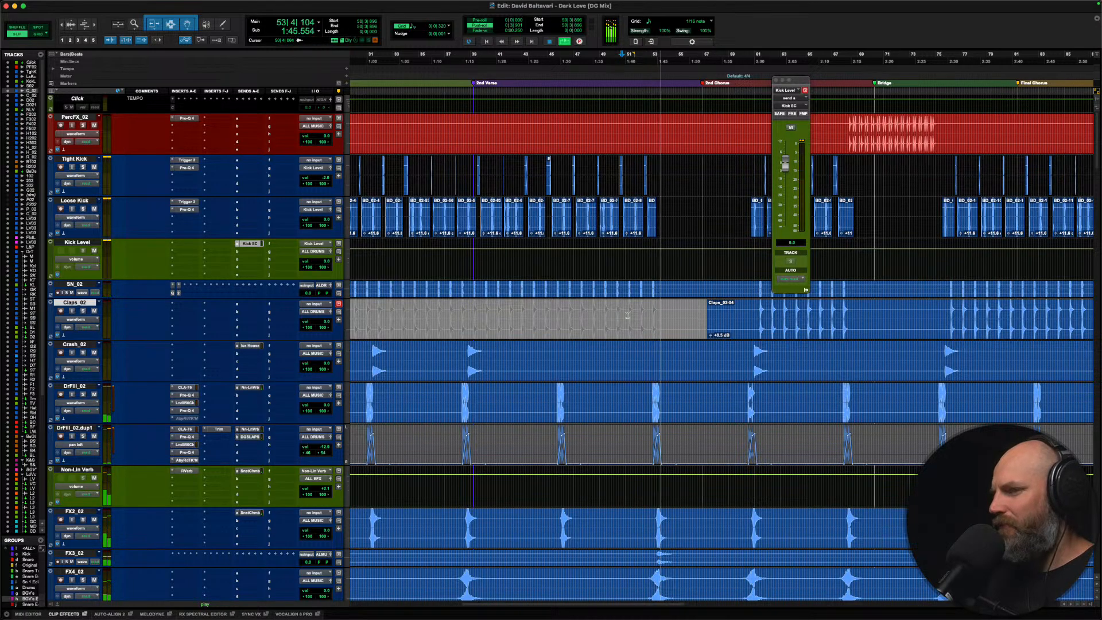
click(742, 312)
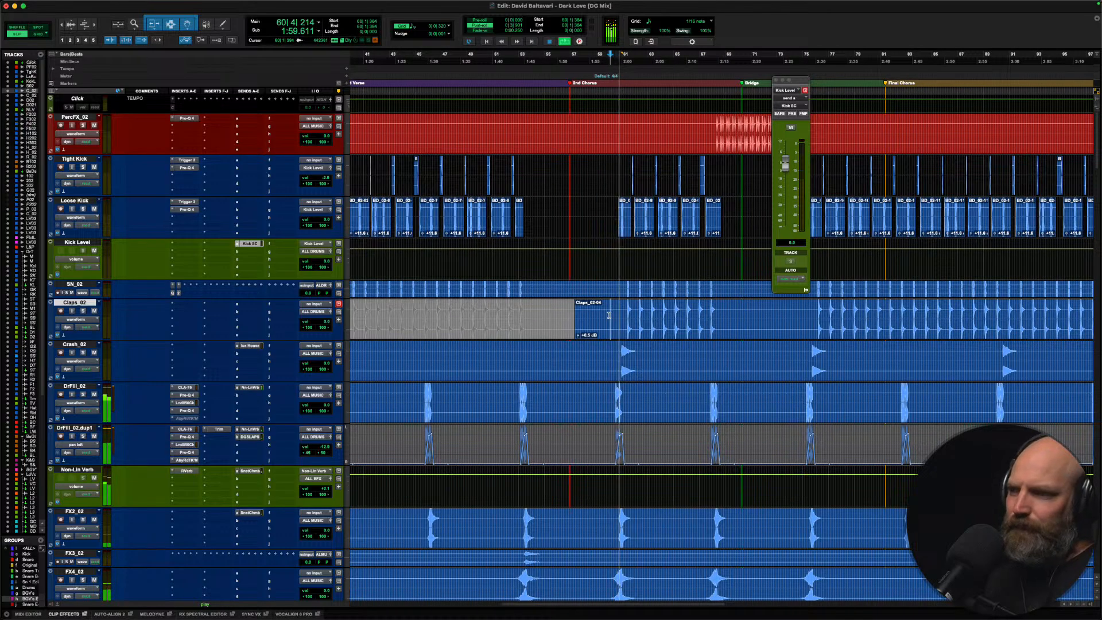
drag(571, 317, 809, 322)
key(space)
scroll(630, 302, right, 5)
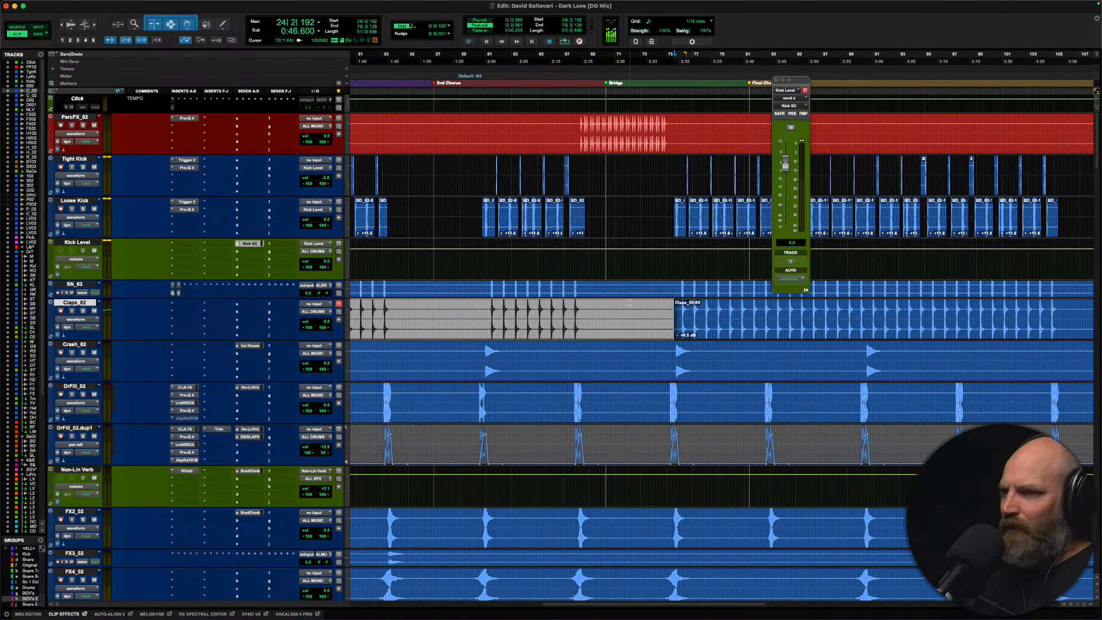
Step: Play from about bar 75 to hear the claps re-enter before the Final Chorus, then stop
click(443, 313)
key(space)
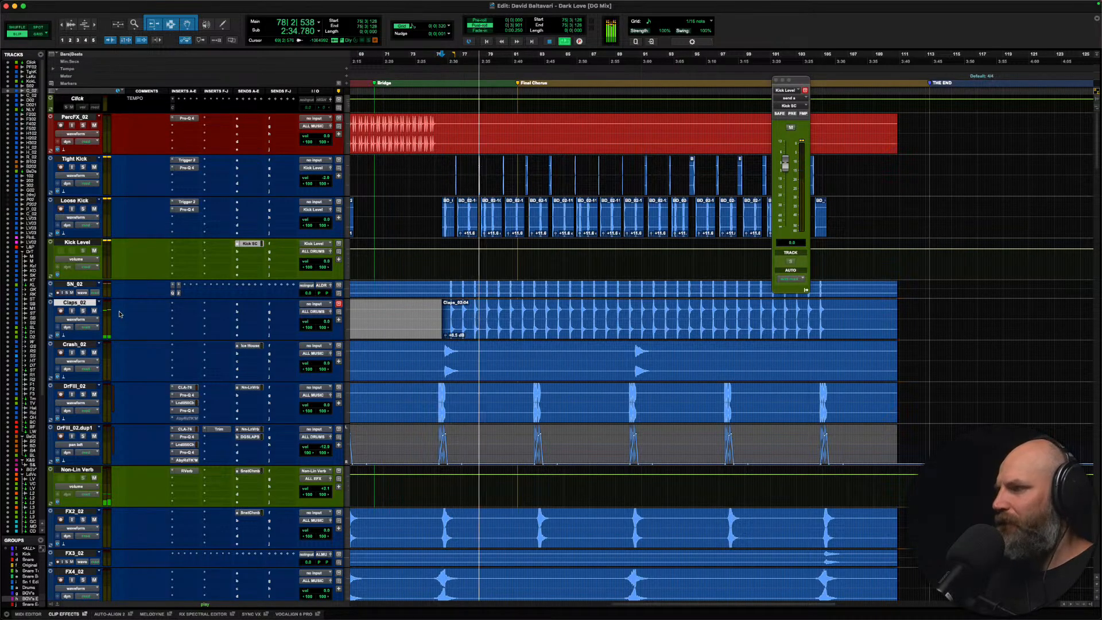
key(space)
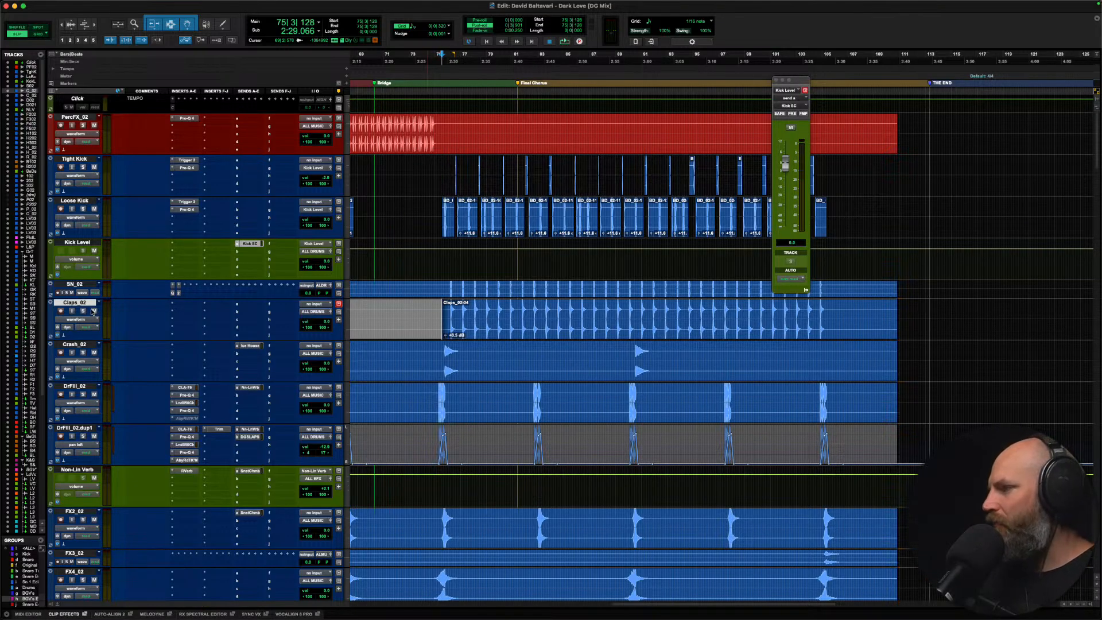
Step: Enlarge the SN_02 track, duplicate it without its active playlist, and rename the duplicate DG Big Snare
click(77, 284)
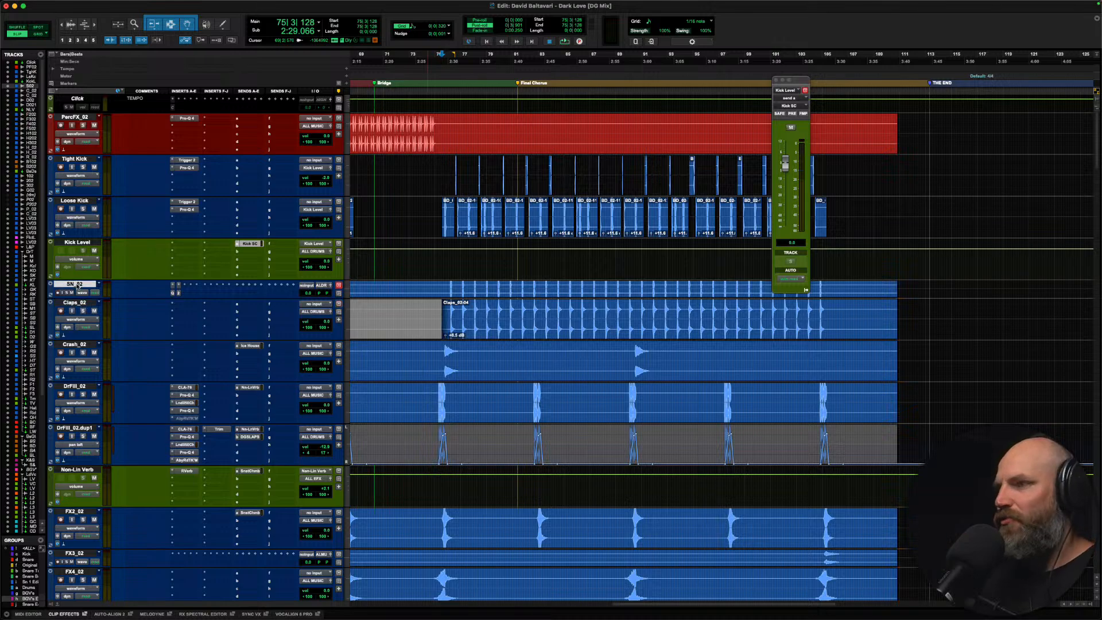
key(ctrl+Up)
right_click(77, 286)
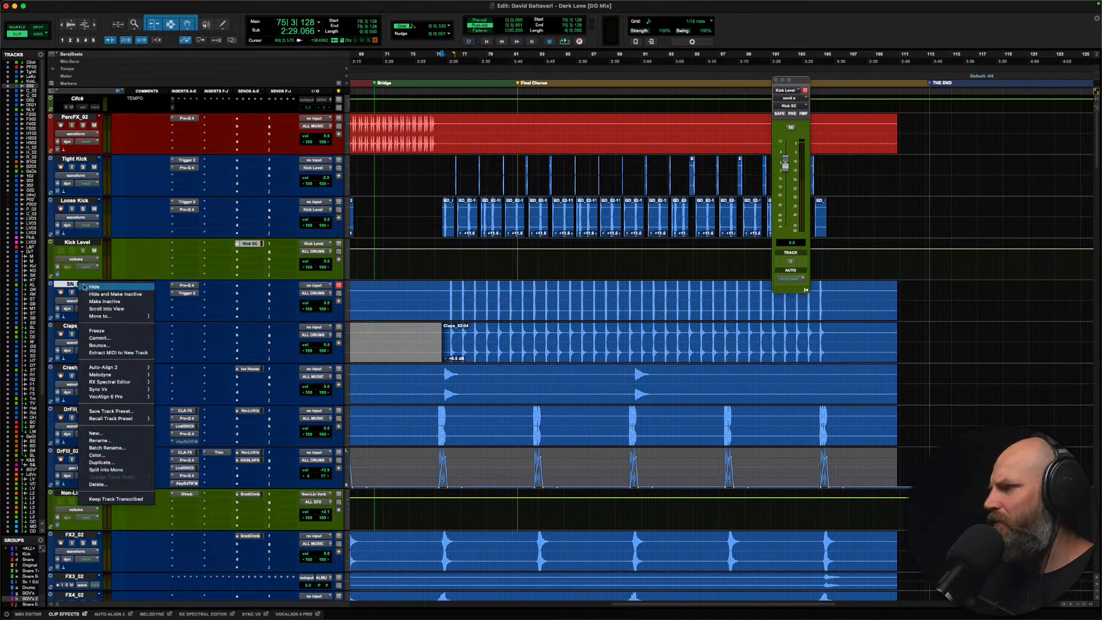
click(115, 462)
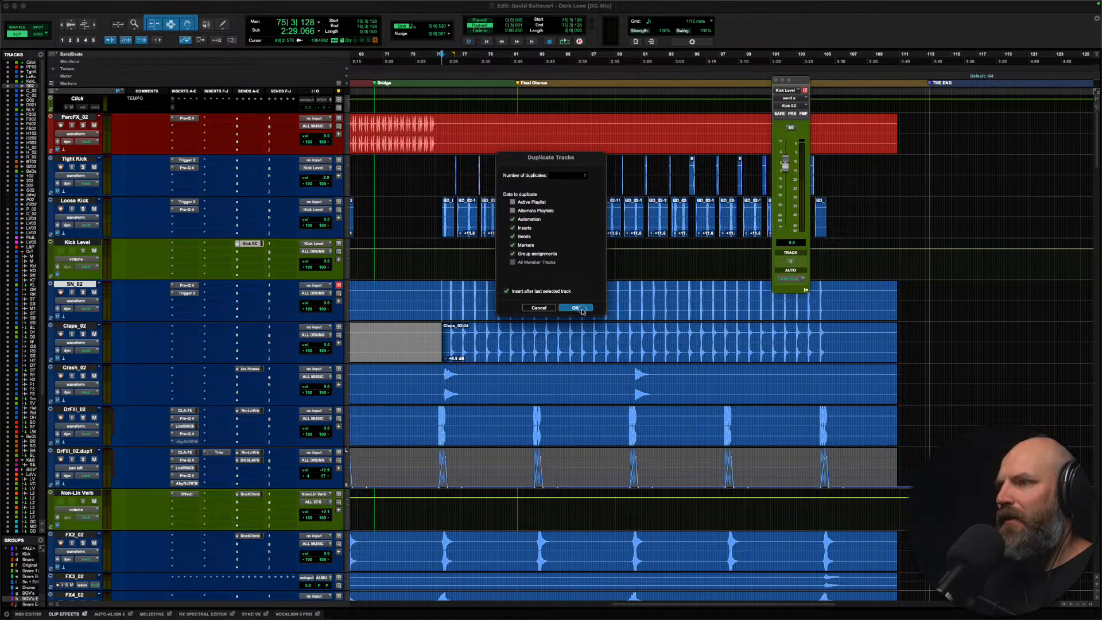
key(Return)
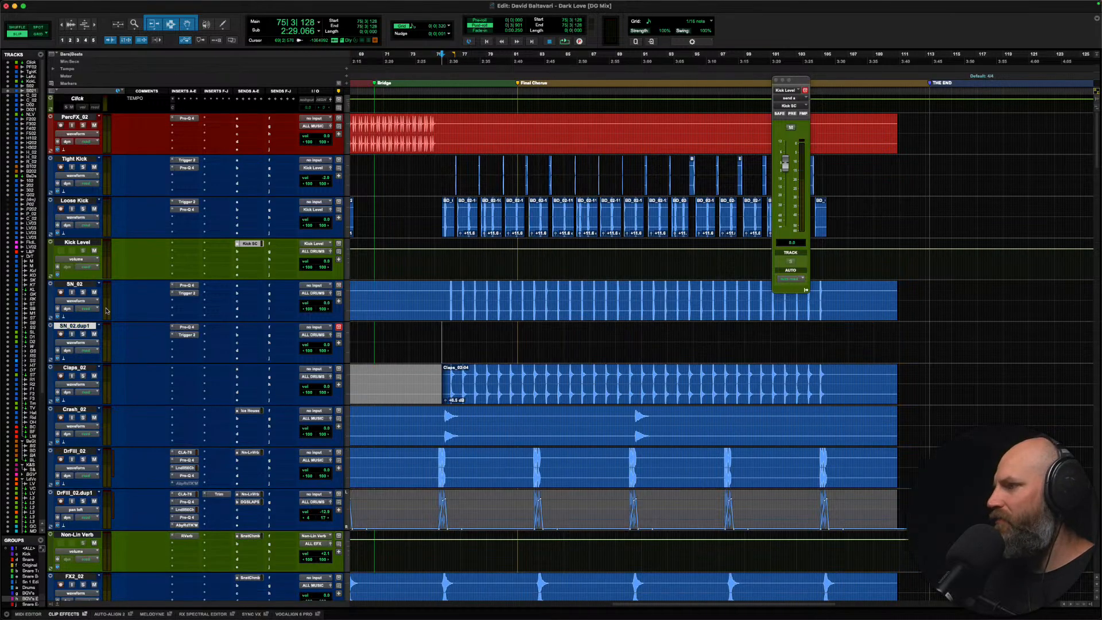
double_click(80, 327)
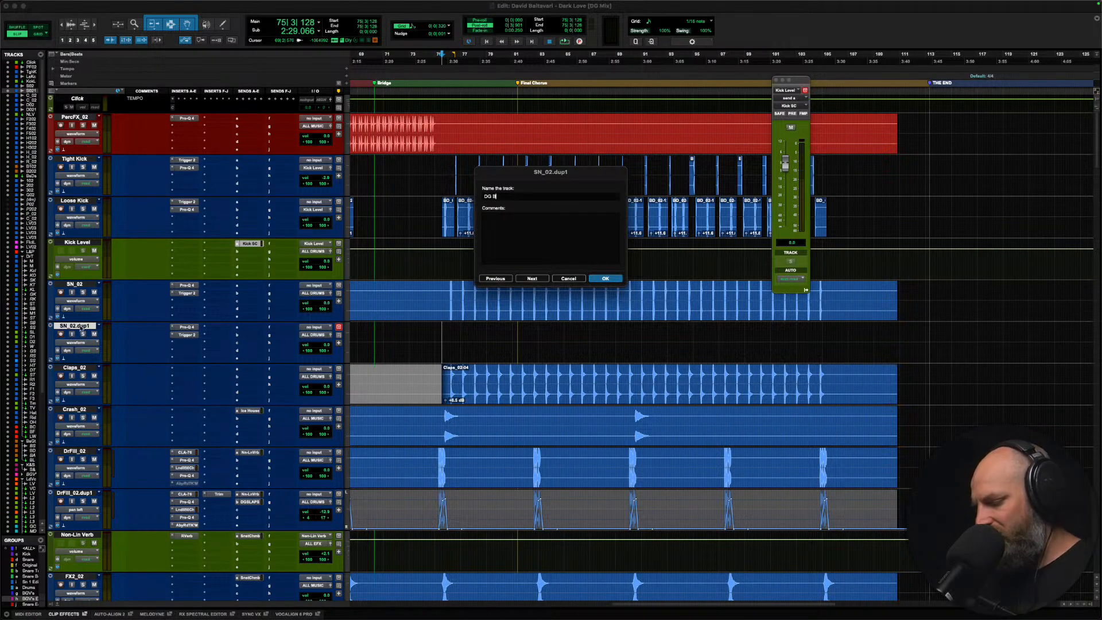
key(Return)
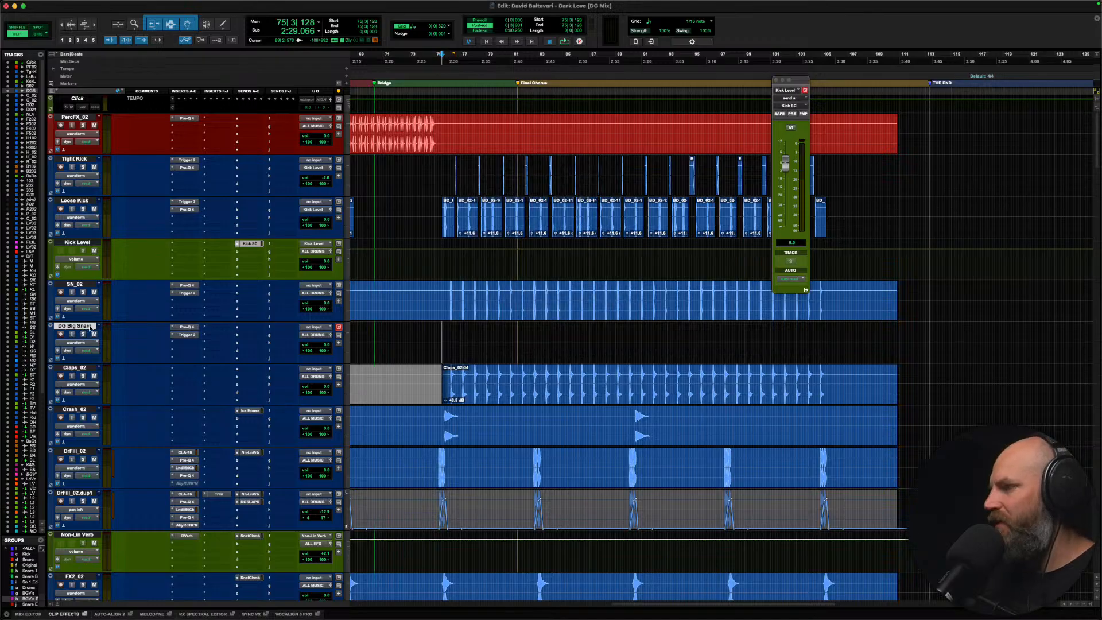
Step: Inspect the copied Pro-Q 4 on DG Big Snare and make that insert inactive
click(185, 327)
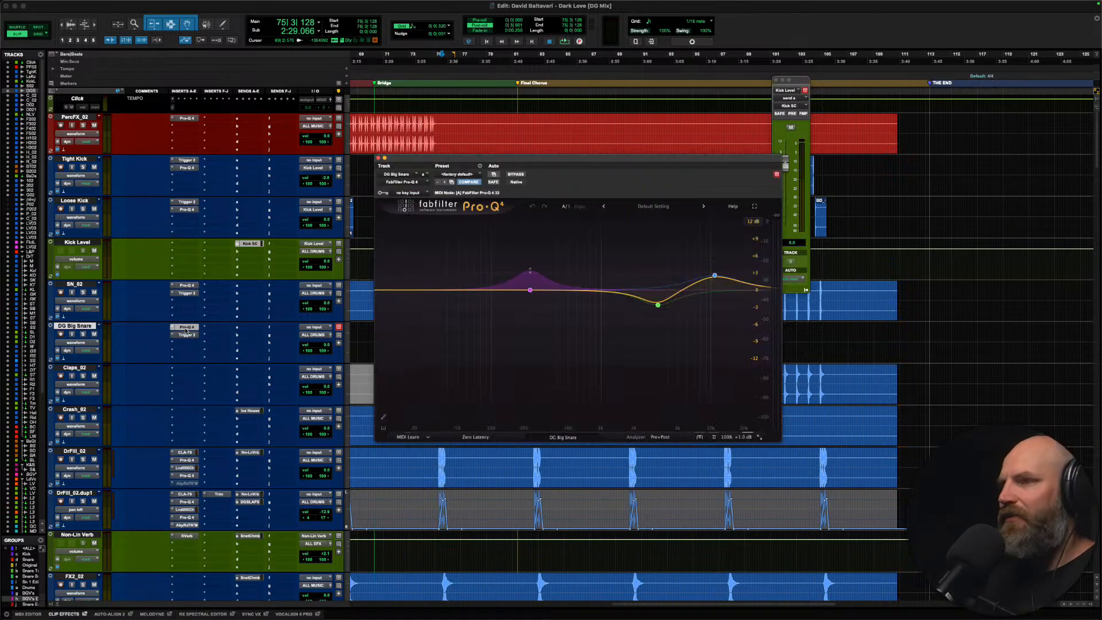
click(186, 327)
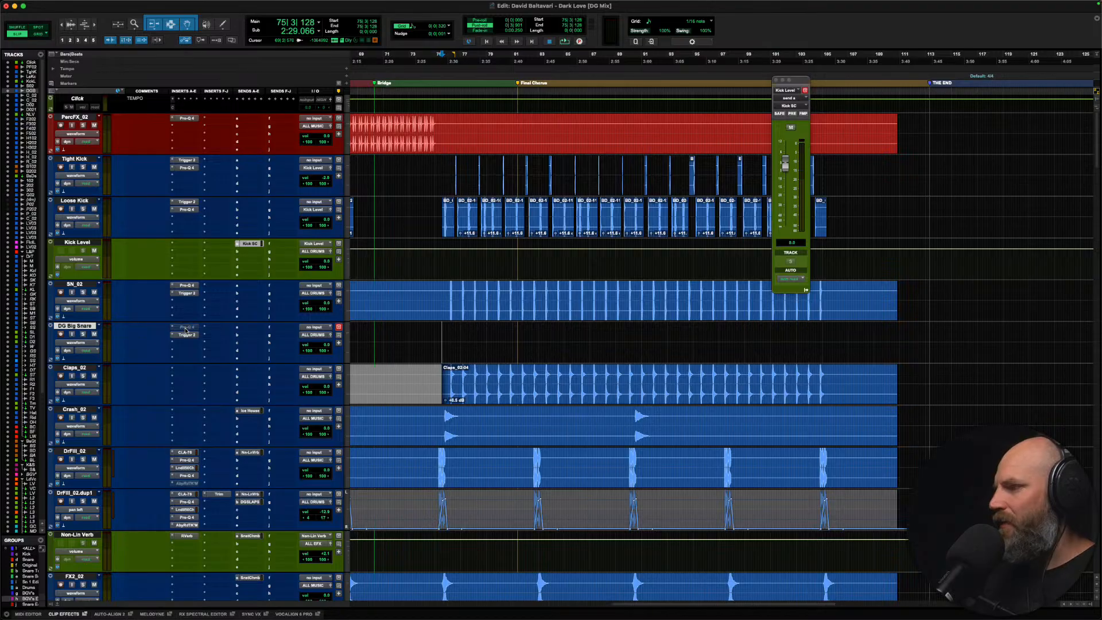
Step: Clear the remaining copied insert on DG Big Snare and load a fresh stereo Trigger 2 in its first insert slot
click(171, 337)
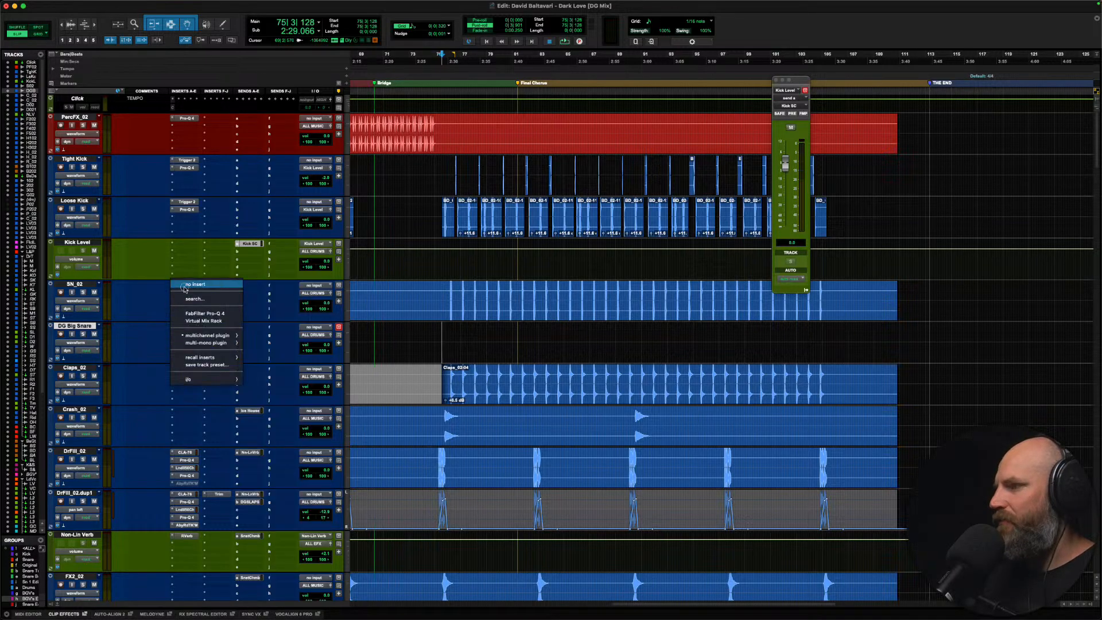
click(178, 286)
click(172, 328)
text(trigg)
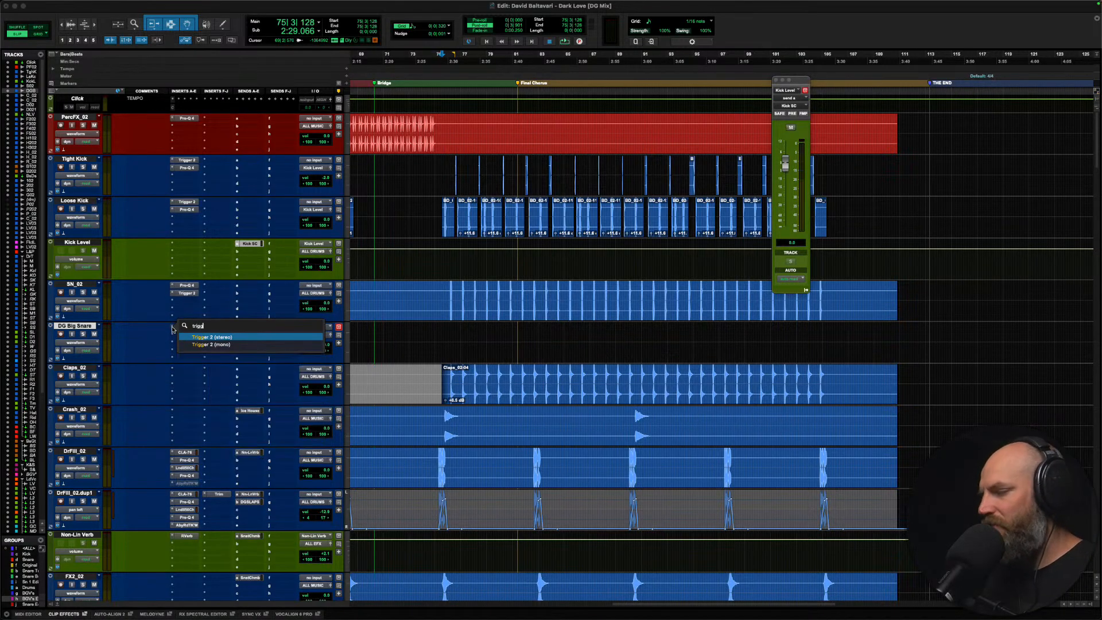
key(Return)
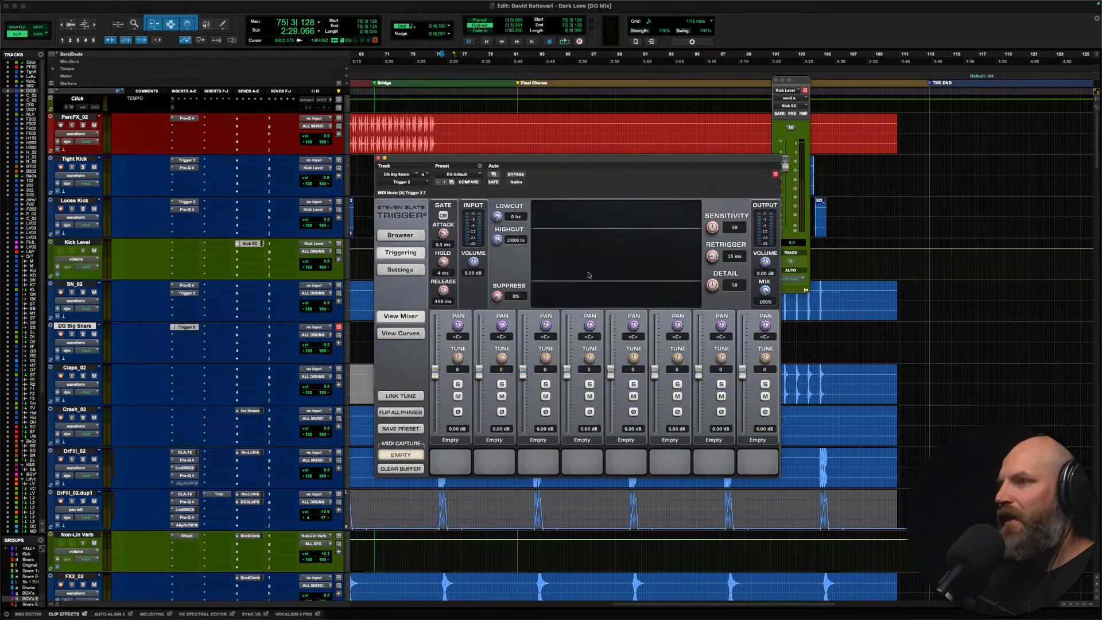
drag(585, 167, 559, 112)
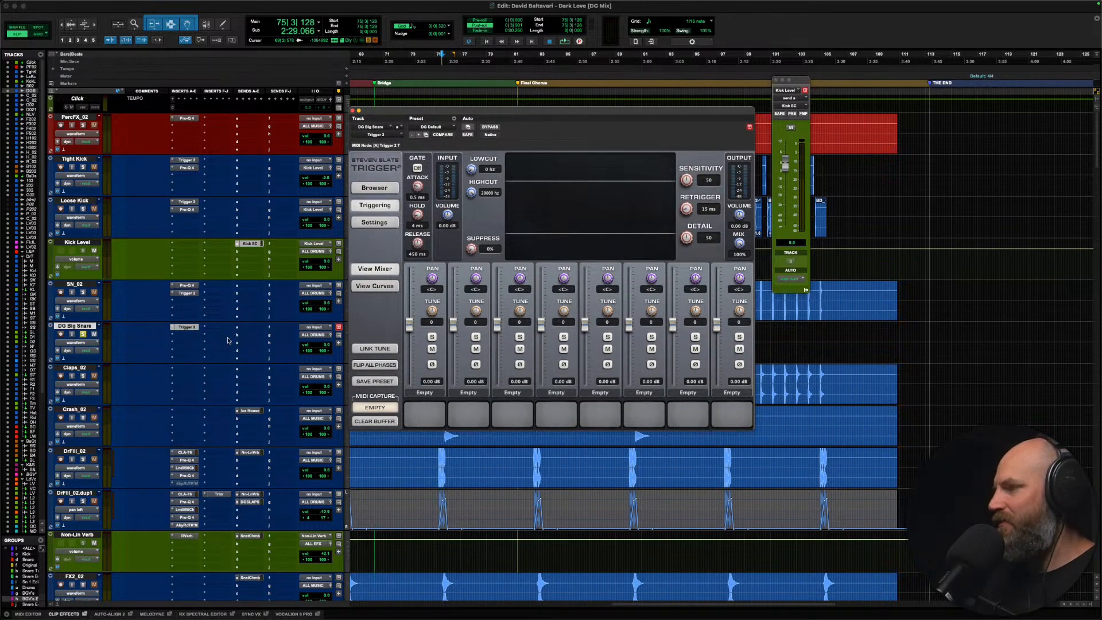
drag(440, 118, 526, 155)
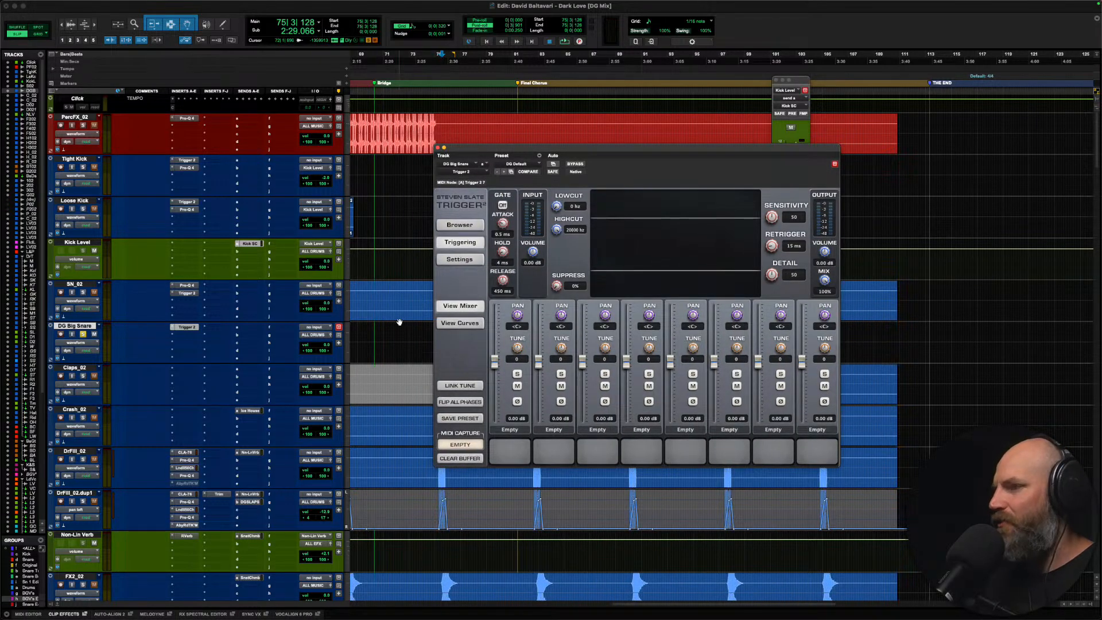
Step: Separate the SN_02 clip near the end of bar 75 and copy everything from there onward to DG Big Snare
scroll(399, 322, right, 3)
click(362, 299)
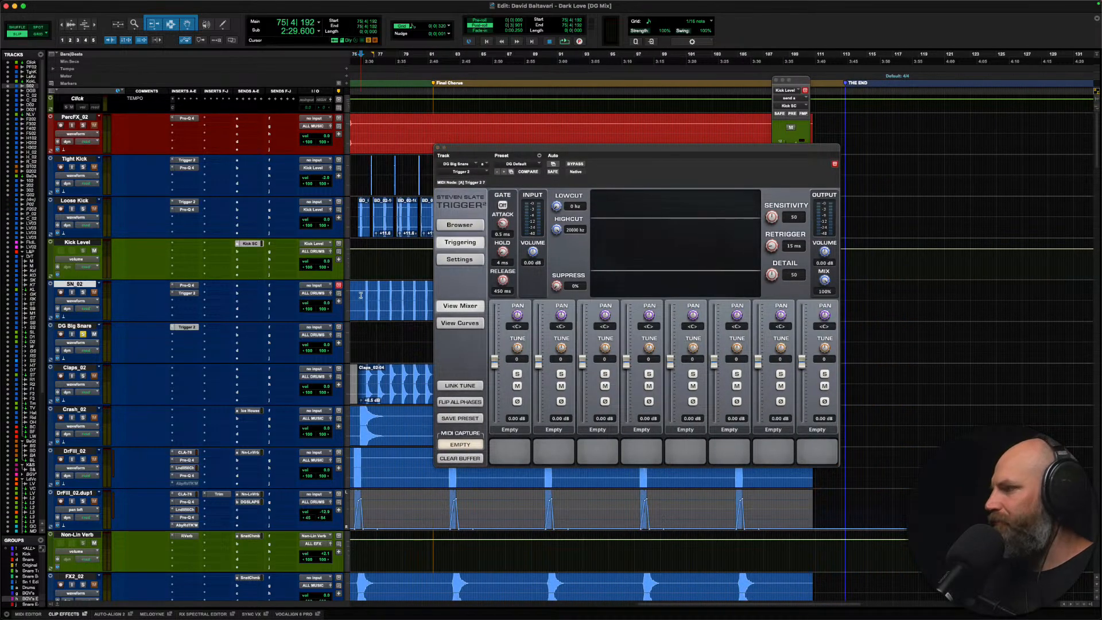
key(super+bracketleft)
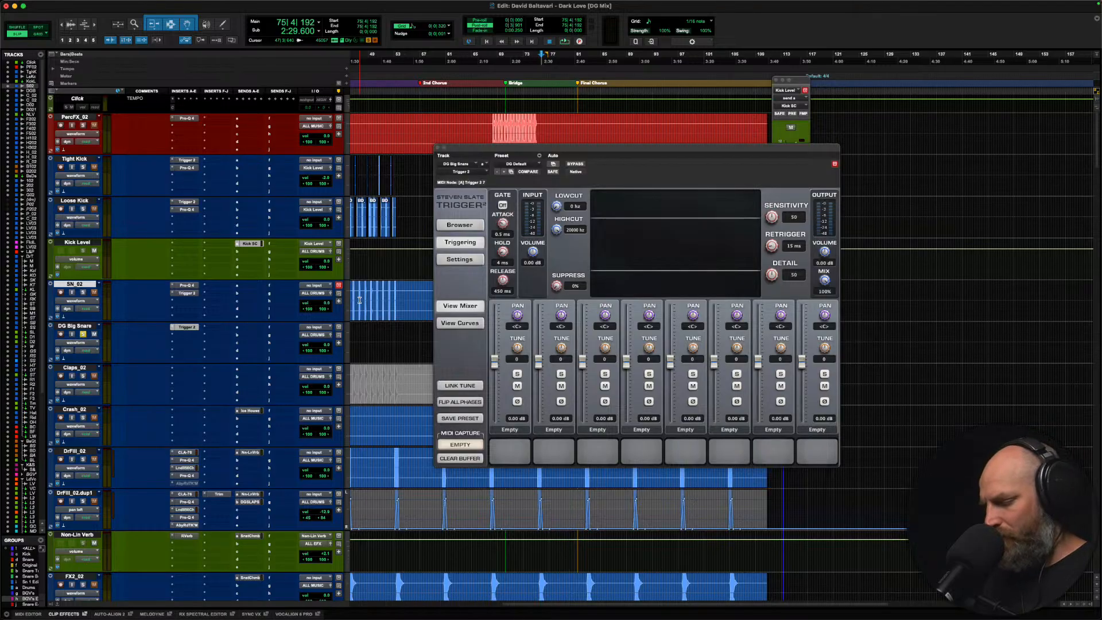
scroll(359, 299, right, 5)
scroll(392, 299, right, 5)
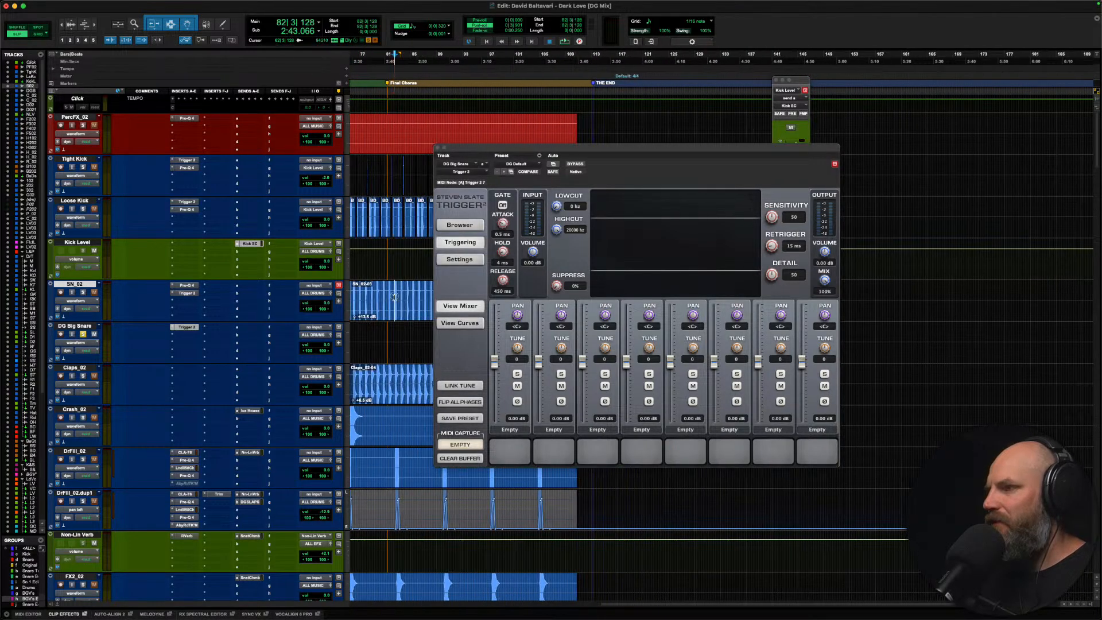
key(semicolon)
key(super+v)
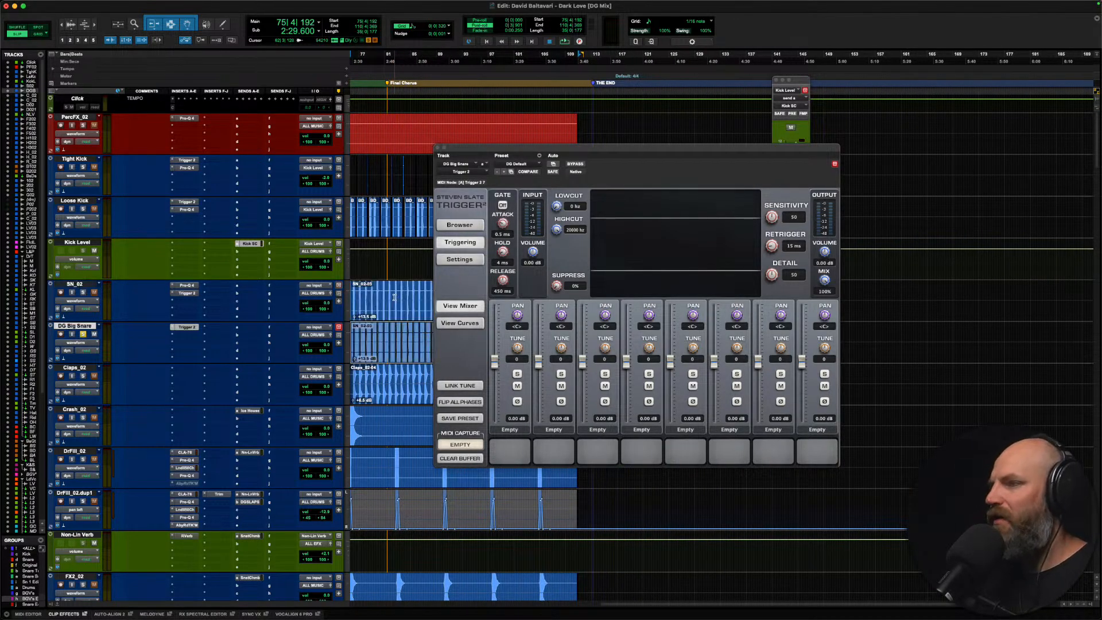
Step: Browse Trigger 2's sample library to DGR Drums and Sounds, Slate Trigger, and expand the TRIGGER 2 folder
click(459, 224)
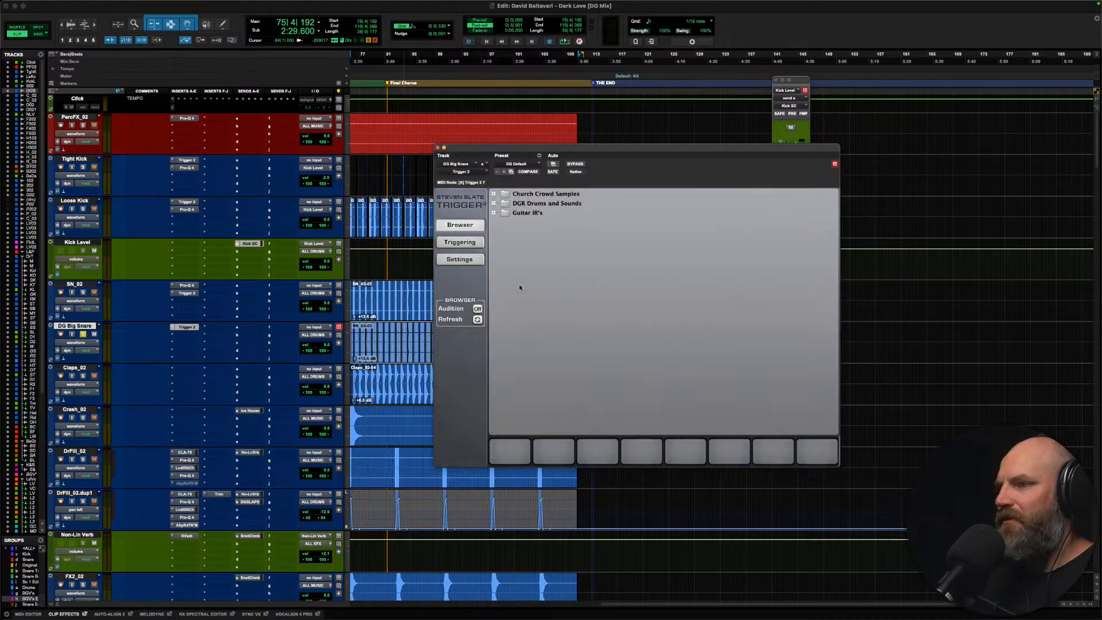
double_click(545, 204)
double_click(559, 212)
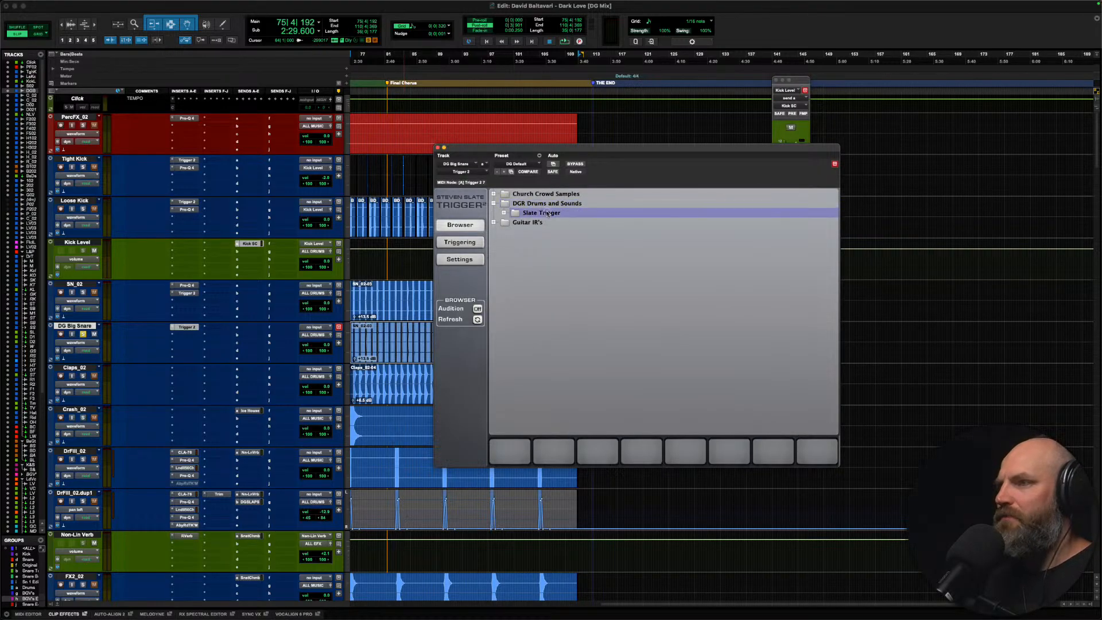
double_click(557, 232)
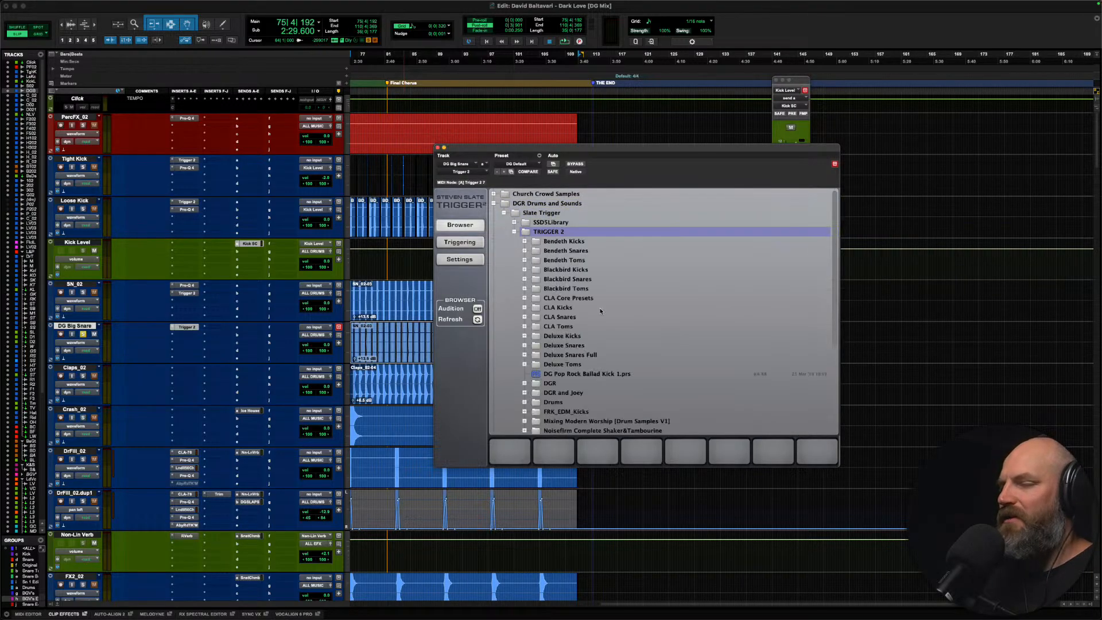
Step: Delete the long copied clip from DG Big Snare and move the Trigger 2 window clear of the tracks
double_click(381, 343)
key(Delete)
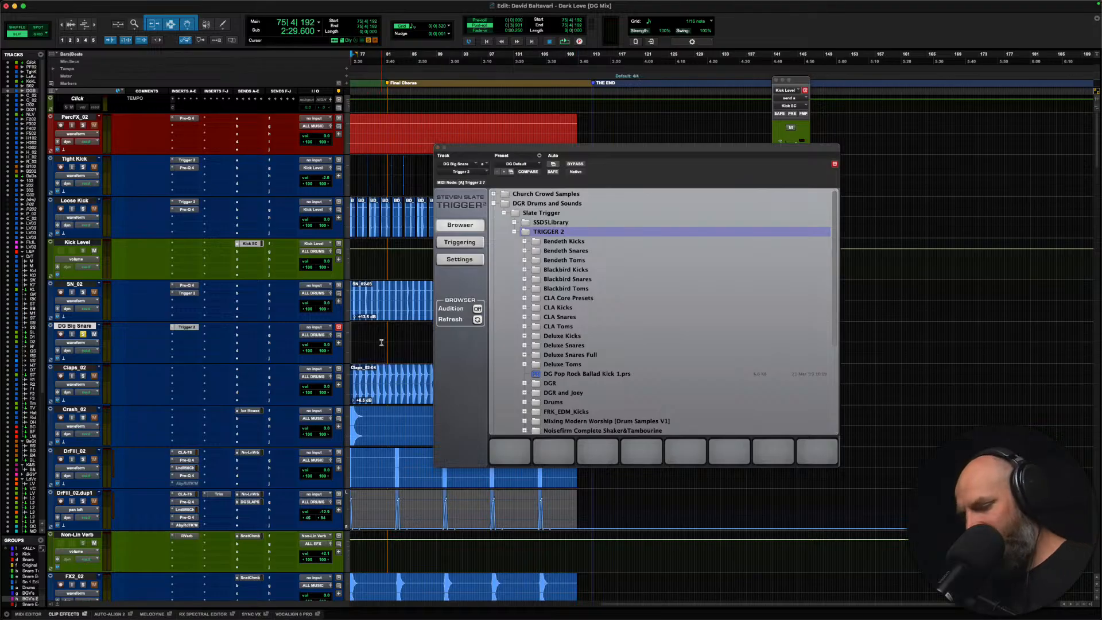
key(t)
key(t)
key(t)
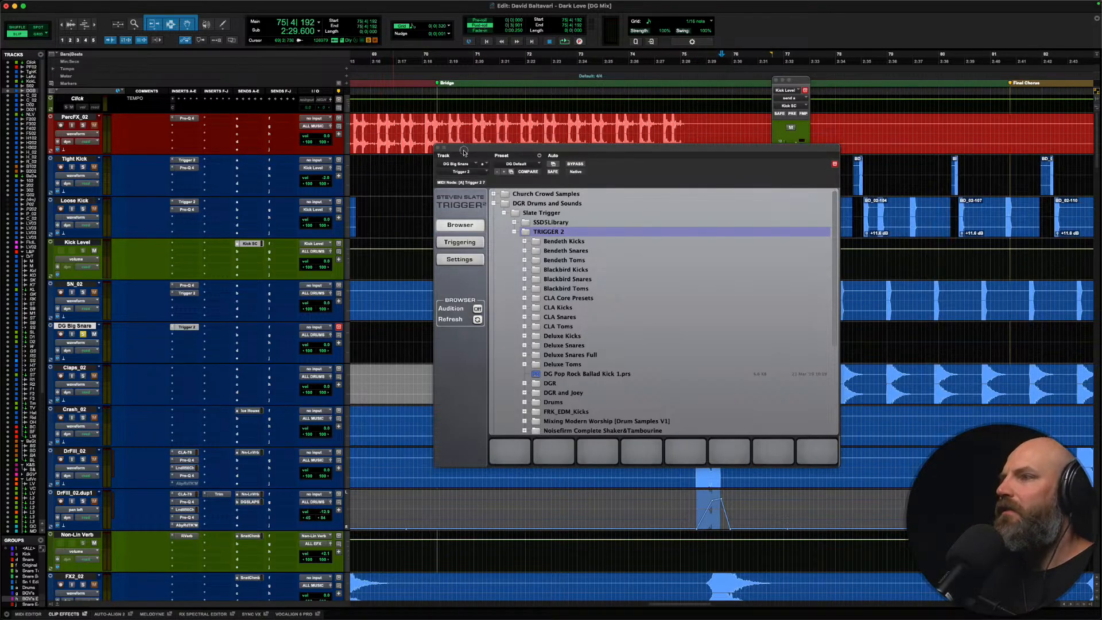
drag(464, 151, 445, 490)
Step: Unsolo DG Big Snare and play from the end of bar 75 to find the snare hit that needs the layer
scroll(650, 304, right, 10)
key(space)
scroll(651, 303, right, 3)
click(83, 334)
key(space)
key(space)
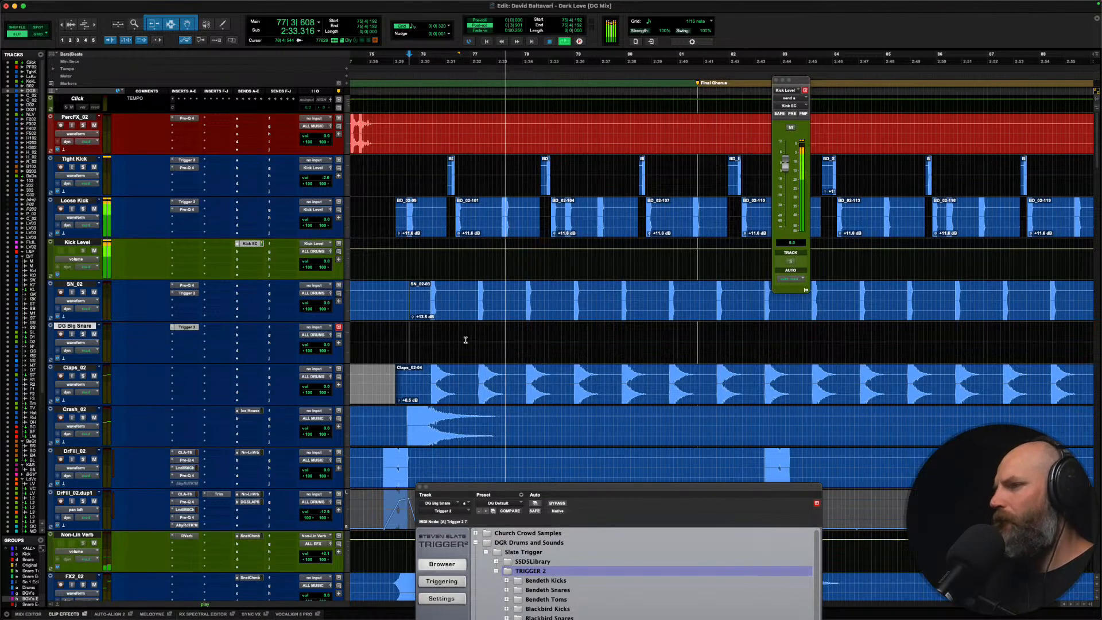
scroll(465, 339, right, 3)
click(487, 291)
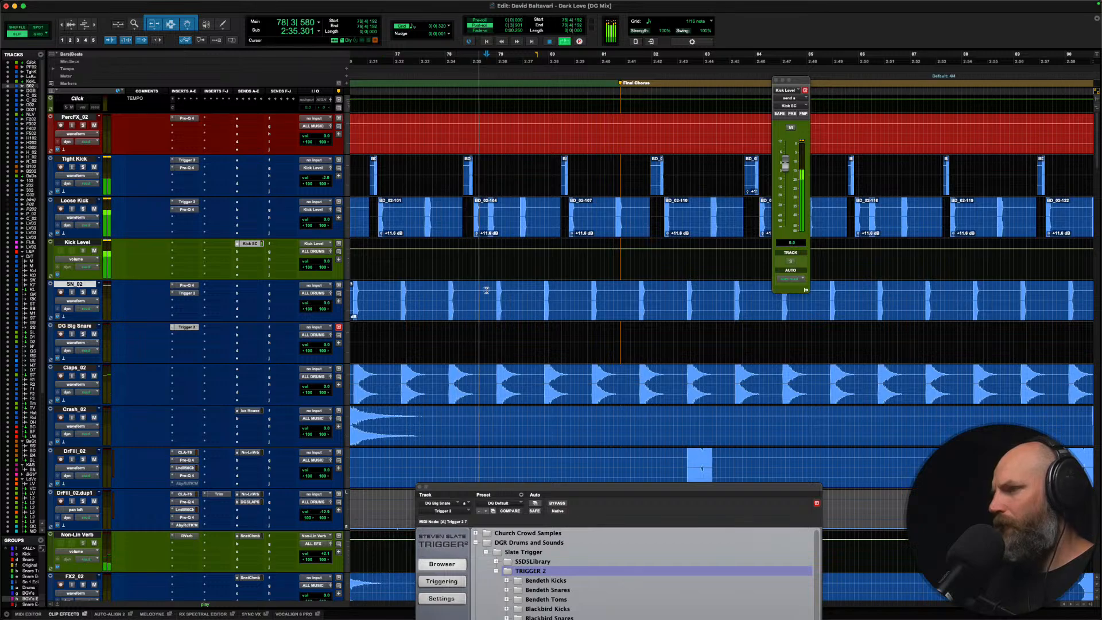
key(space)
Step: Copy the SN_02 snare hit at bar 79 to the same position on DG Big Snare
drag(497, 296, 536, 295)
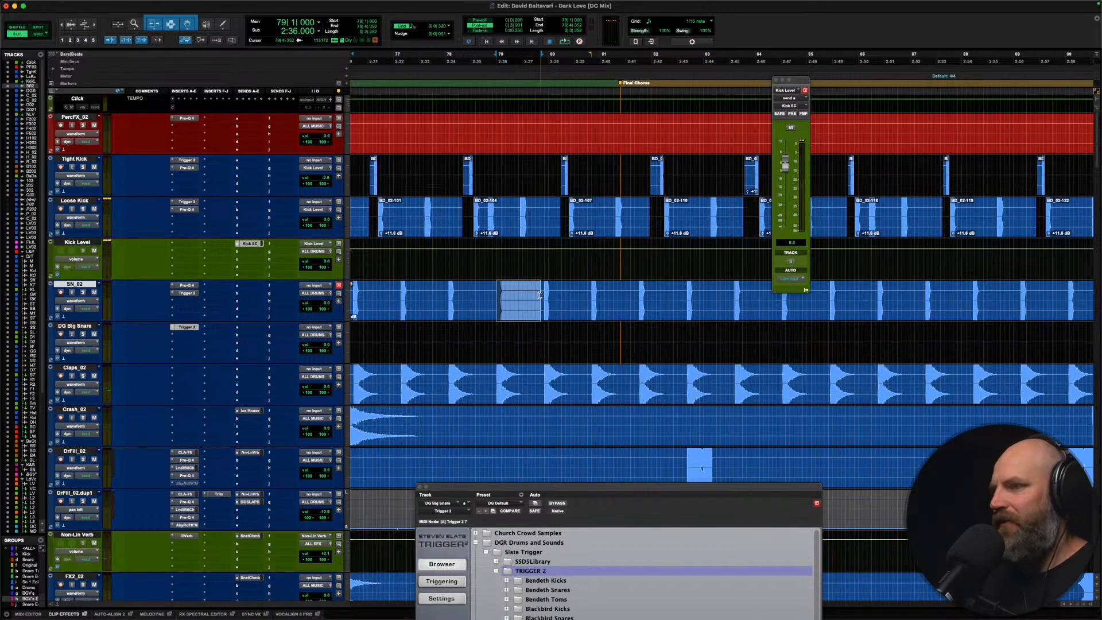
key(c)
key(semicolon)
key(v)
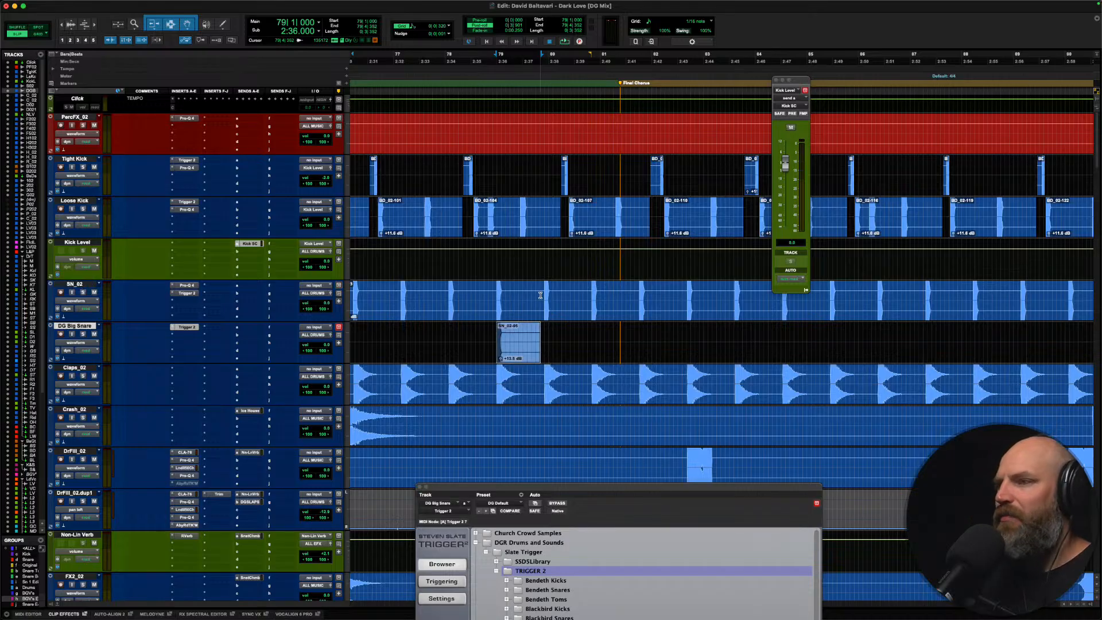
key(r)
key(r)
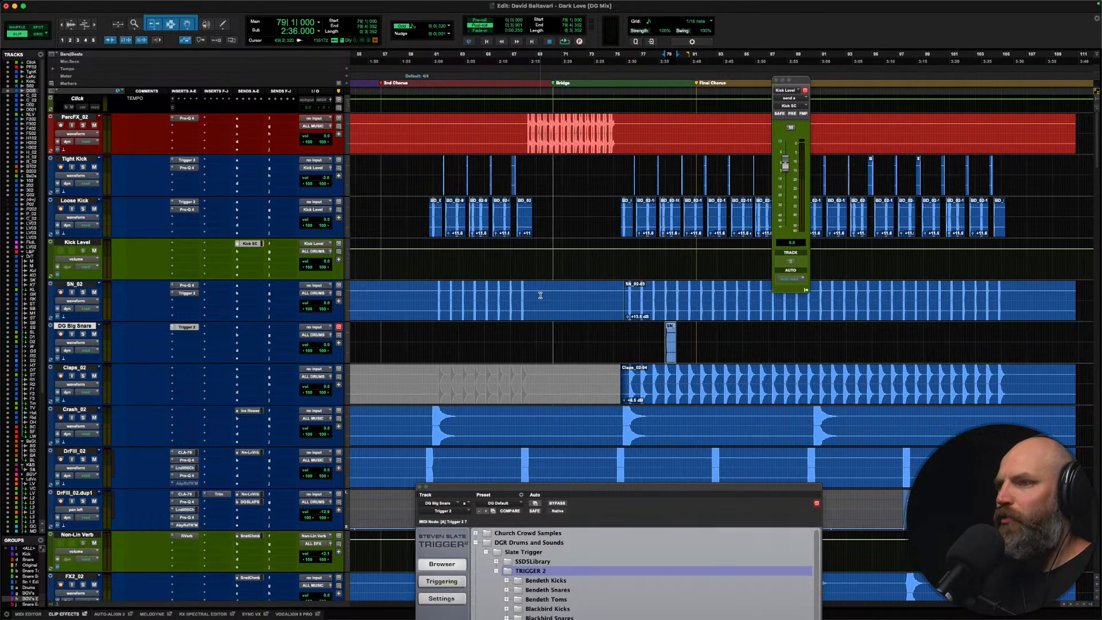
click(607, 297)
key(Tab)
key(shift+Tab)
key(b)
click(596, 295)
key(super+z)
Step: Play the song from the end of bar 75 and into the Final Chorus to locate the next big snare hit
click(615, 295)
key(Tab)
key(space)
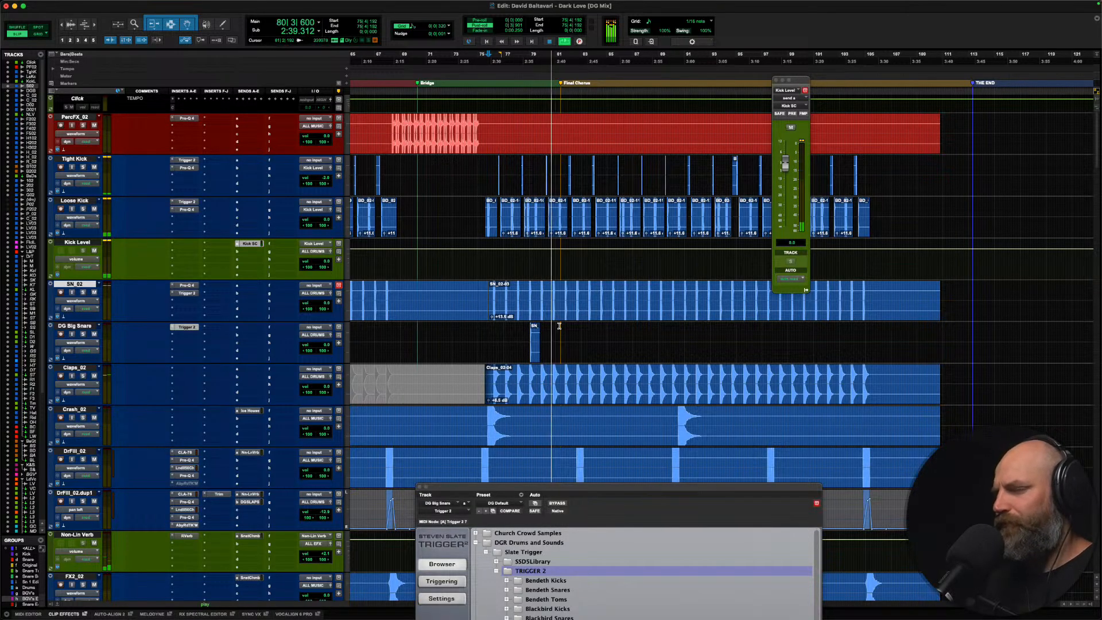
click(527, 297)
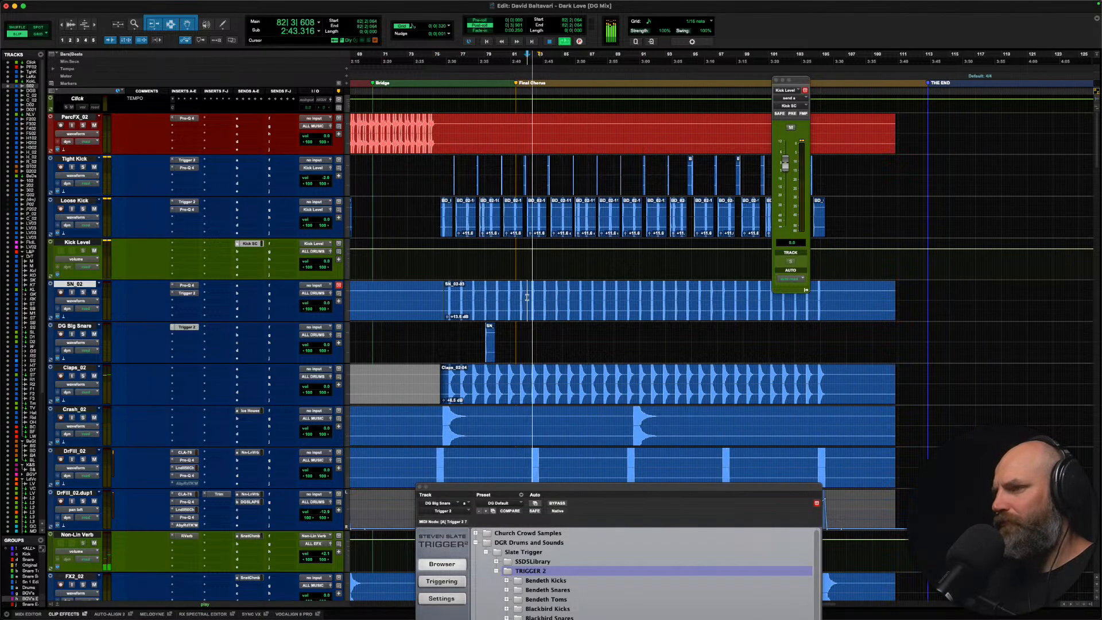
click(538, 297)
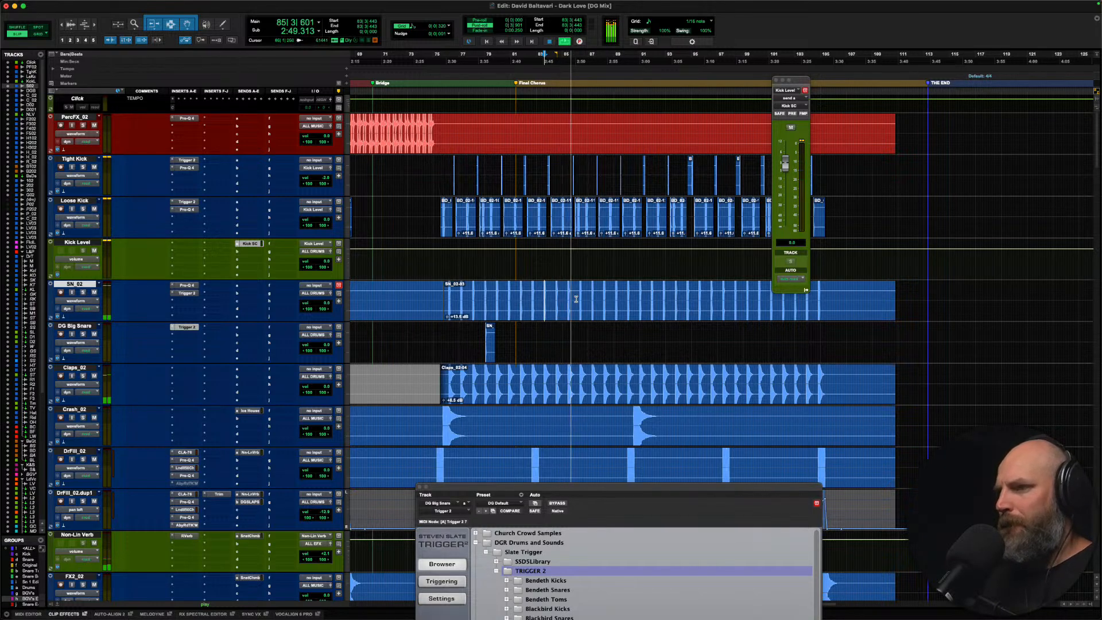
Step: Cut the SN_02 snare hit at bar 86 and paste it at the same position on DG Big Snare
drag(581, 298, 591, 298)
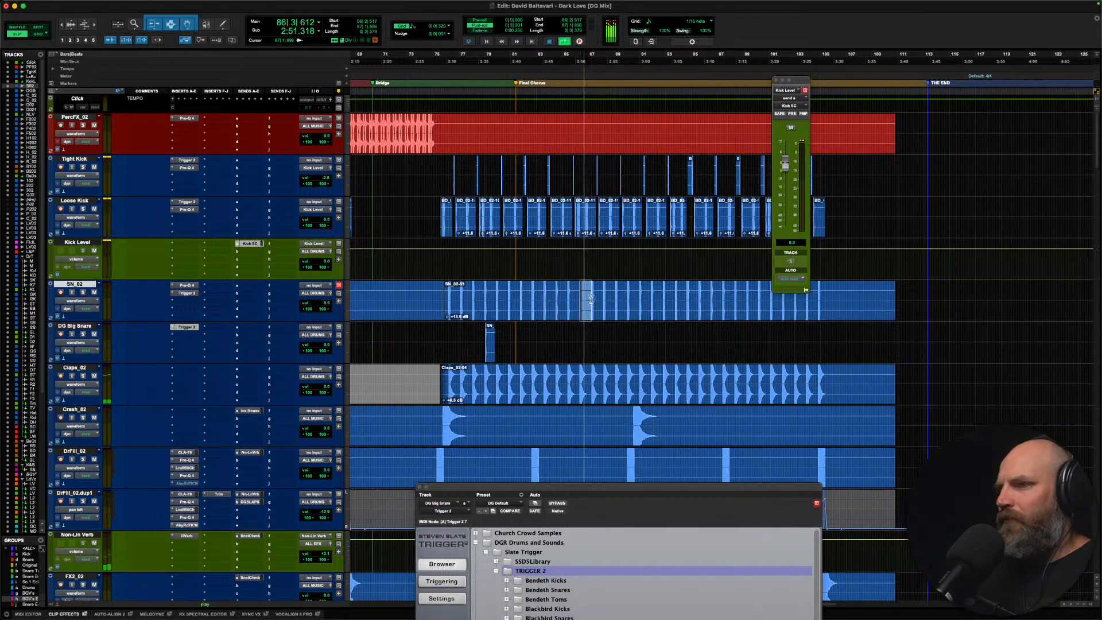
key(space)
key(super+x)
key(semicolon)
key(super+v)
click(556, 333)
key(Tab)
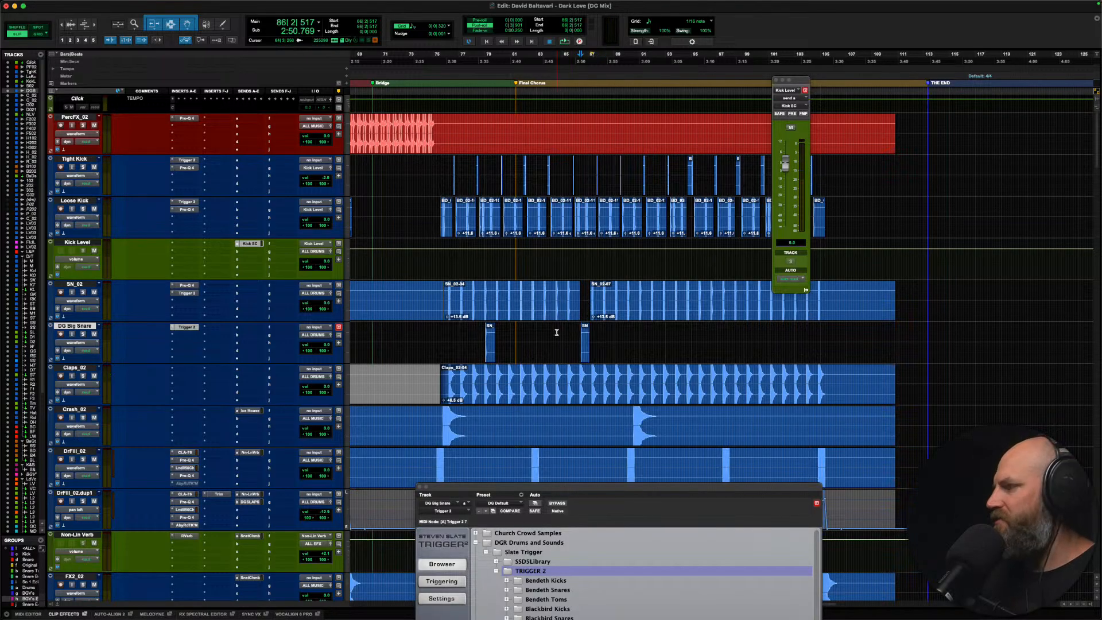
Step: Play SN_02 from bar 78 to check the original snare around the bar 79 hit, then stop
scroll(557, 332, right, 1)
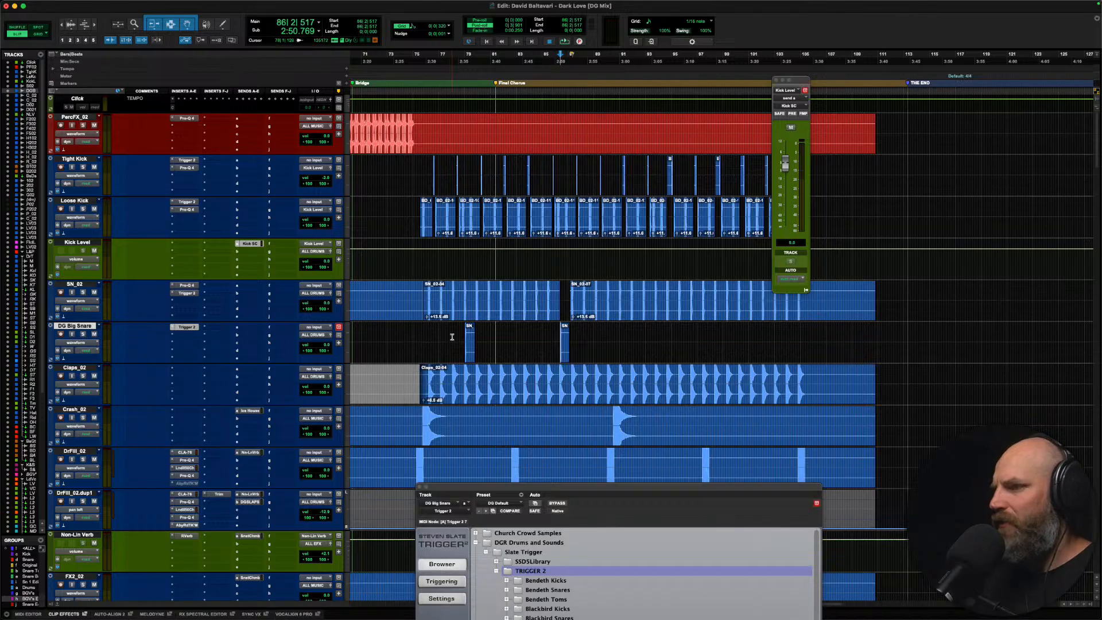
click(451, 293)
key(space)
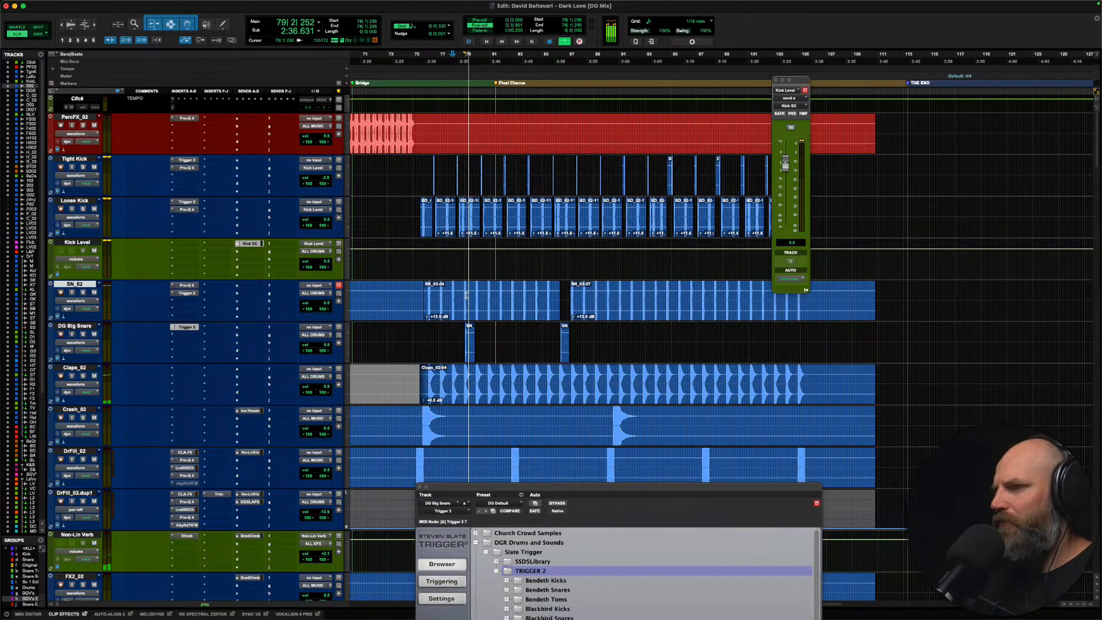
key(space)
key(shift+Tab)
key(shift+Tab)
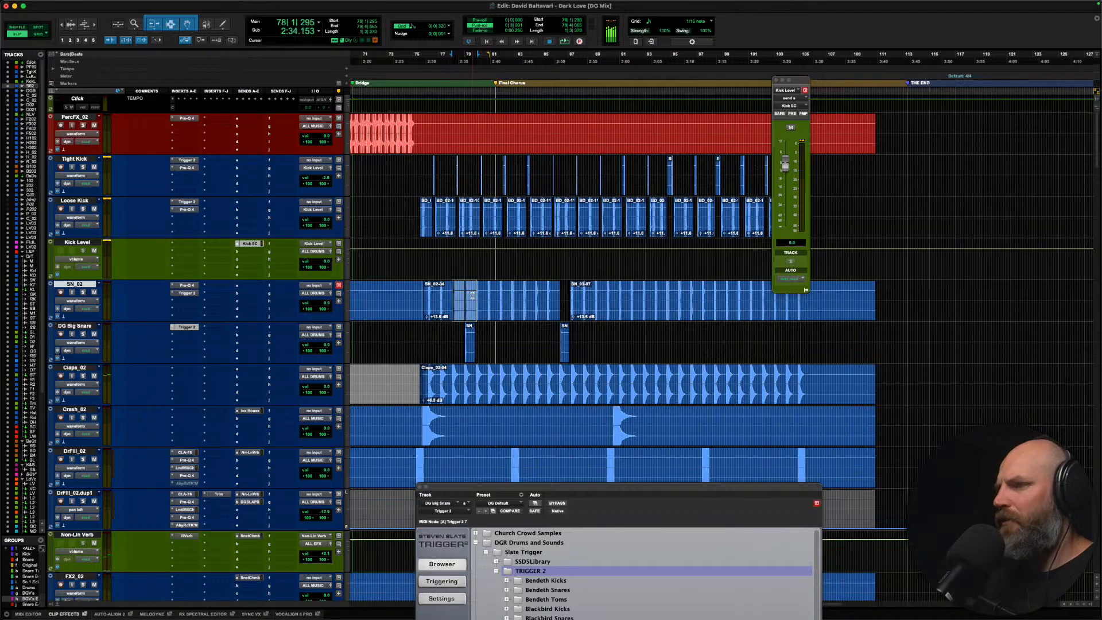
Step: Open Trigger 2 on DG Big Snare and look through the DGR folder in its sample browser for snare libraries
click(188, 331)
click(189, 330)
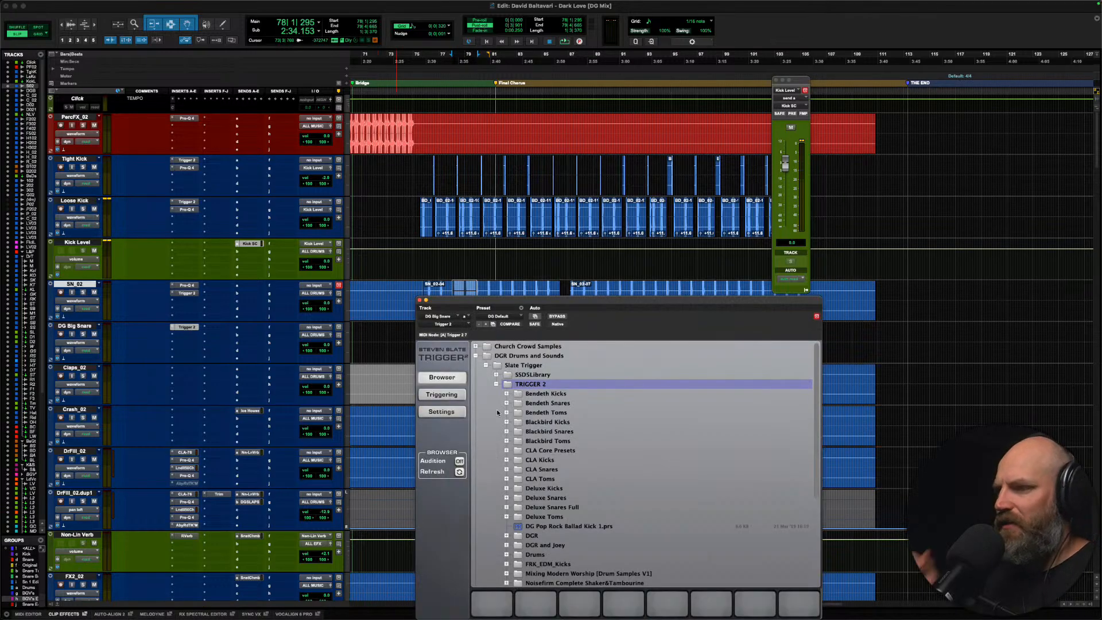
drag(558, 305, 455, 156)
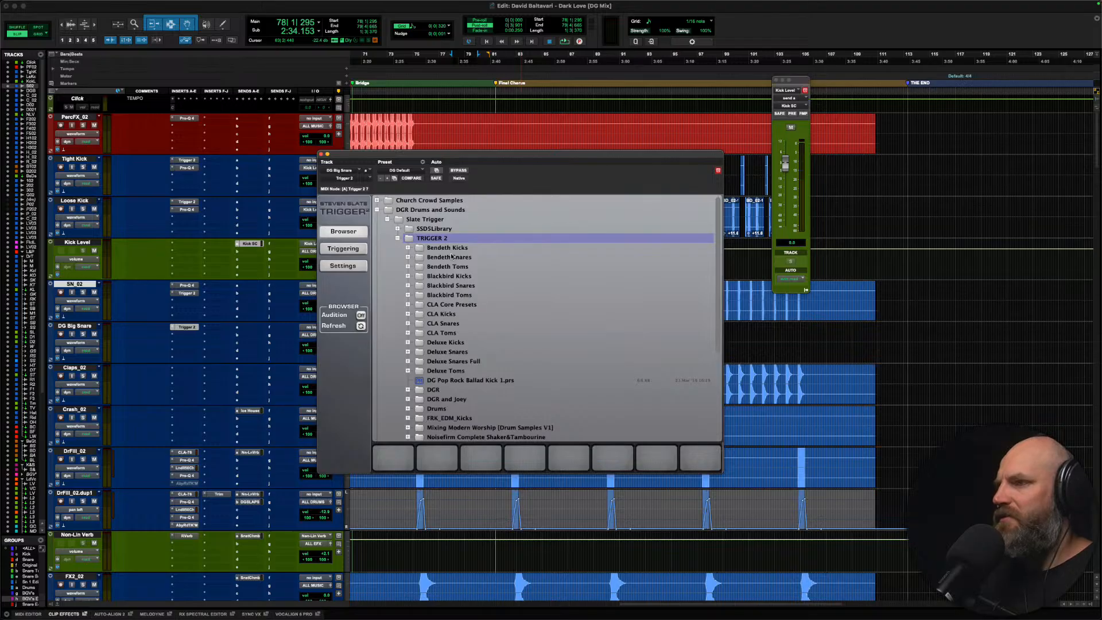
scroll(447, 292, down, 5)
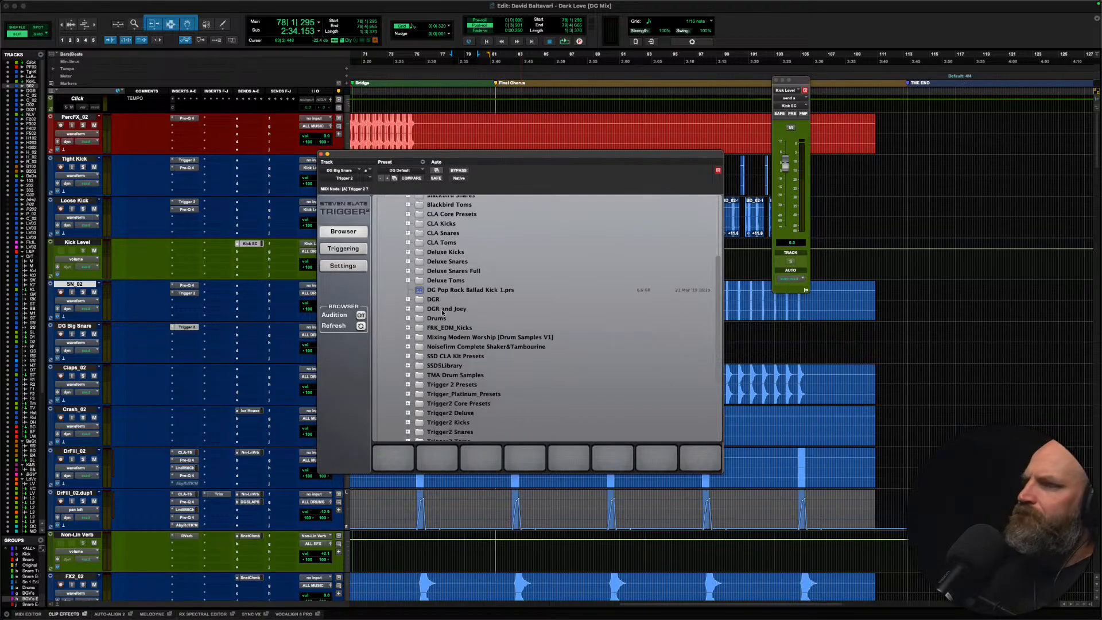
double_click(441, 302)
scroll(441, 303, down, 10)
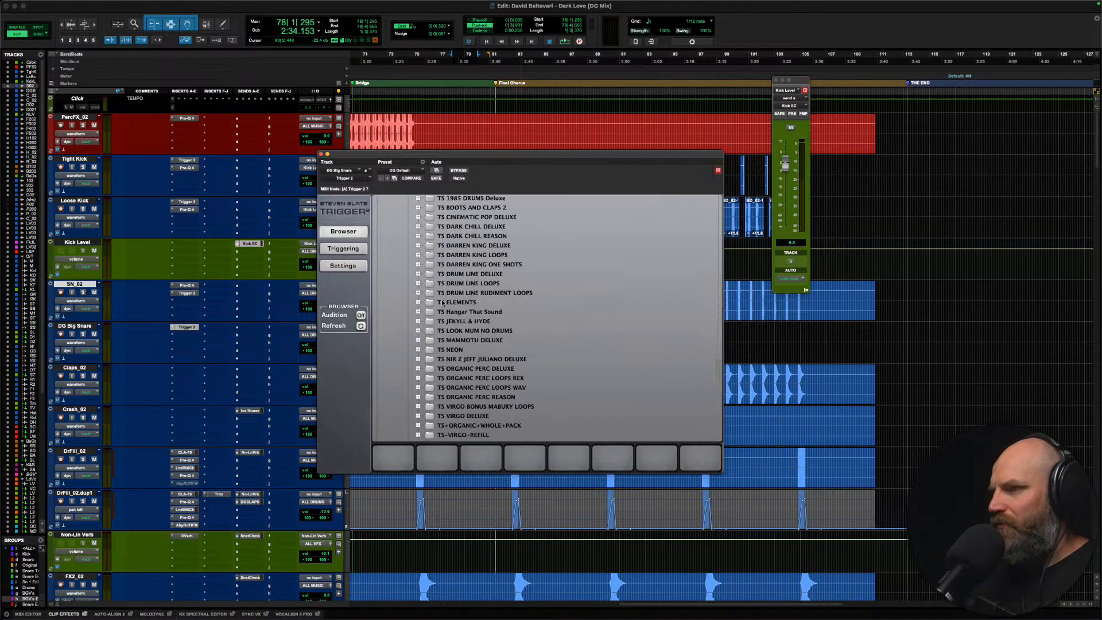
scroll(441, 302, down, 5)
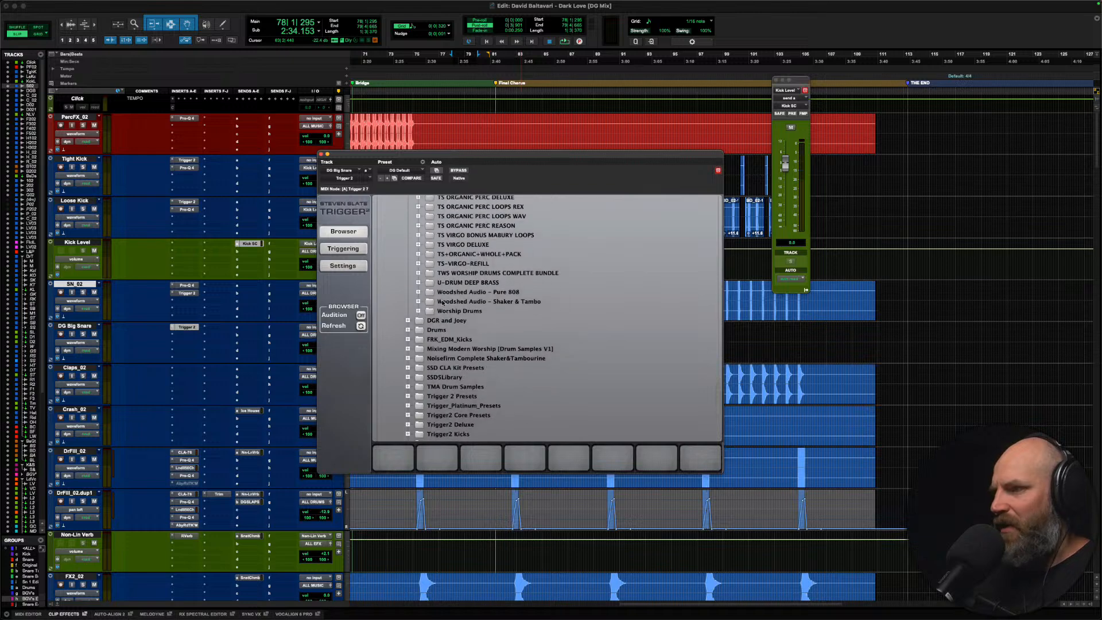
scroll(442, 303, up, 8)
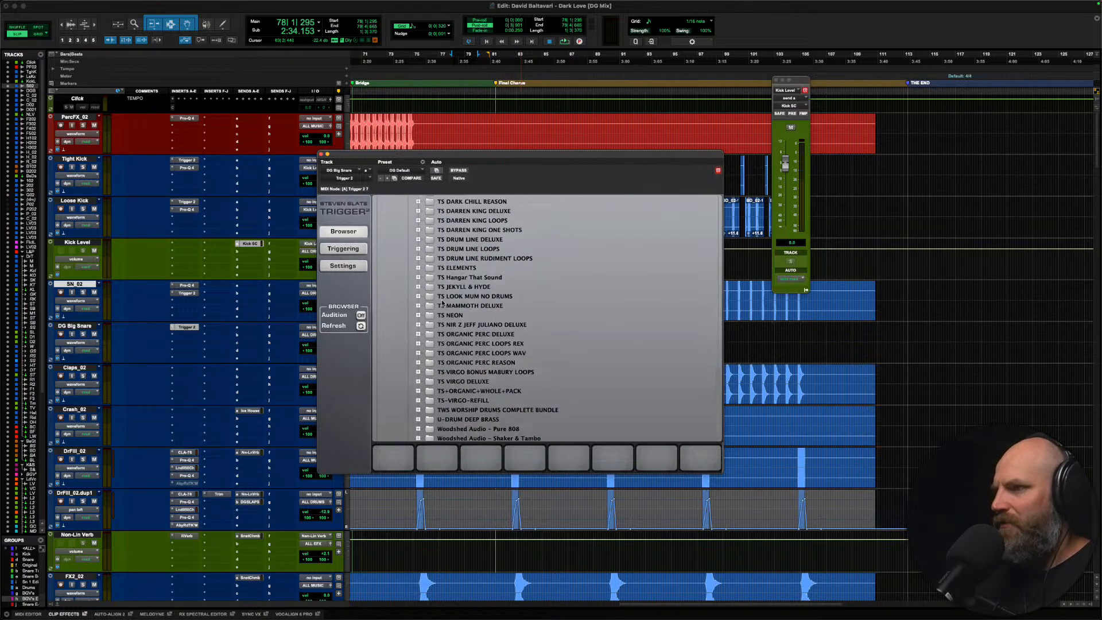
scroll(442, 302, up, 7)
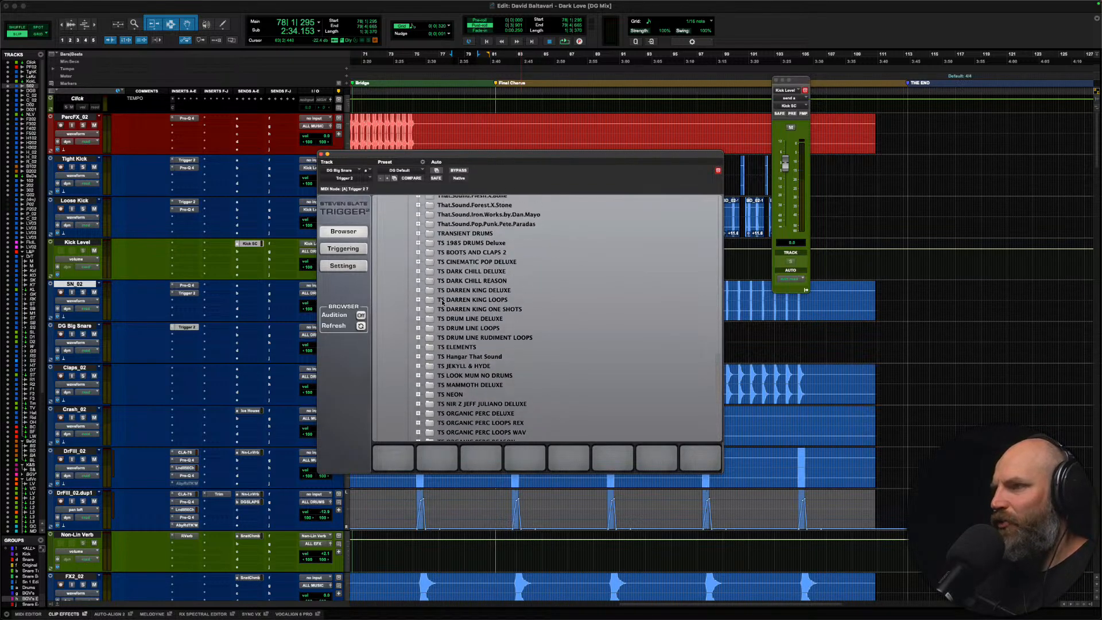
Step: Expand TRANSIENT DRUMS, TD BANGIN ON STUFF VOL 1 and 02 SNARES in the sample browser
double_click(445, 295)
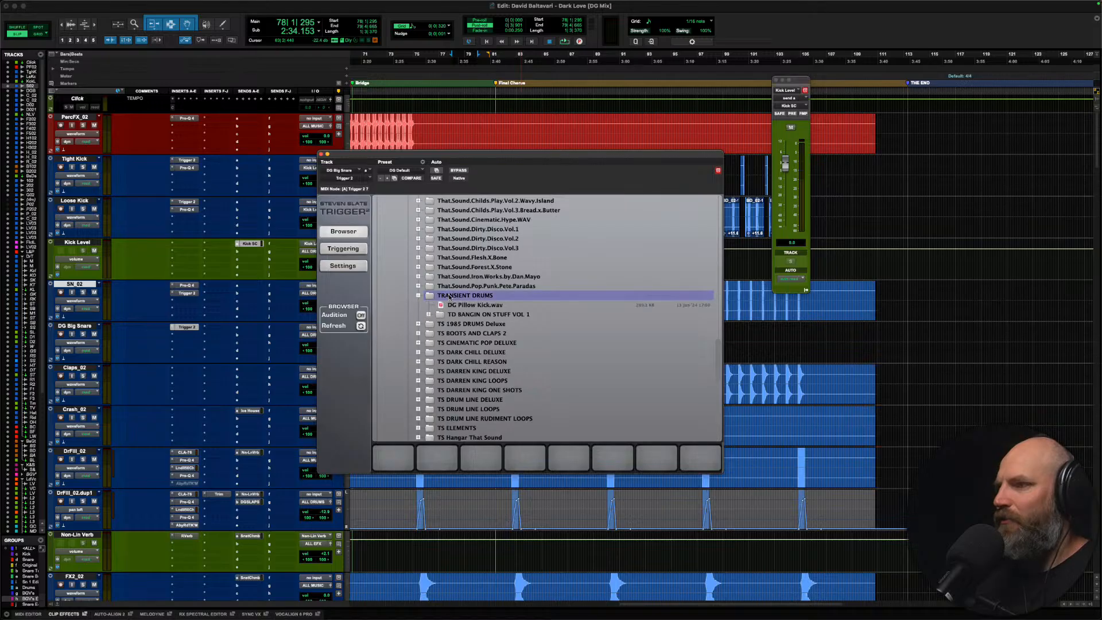
scroll(454, 296, down, 2)
click(470, 295)
double_click(469, 294)
scroll(471, 284, down, 3)
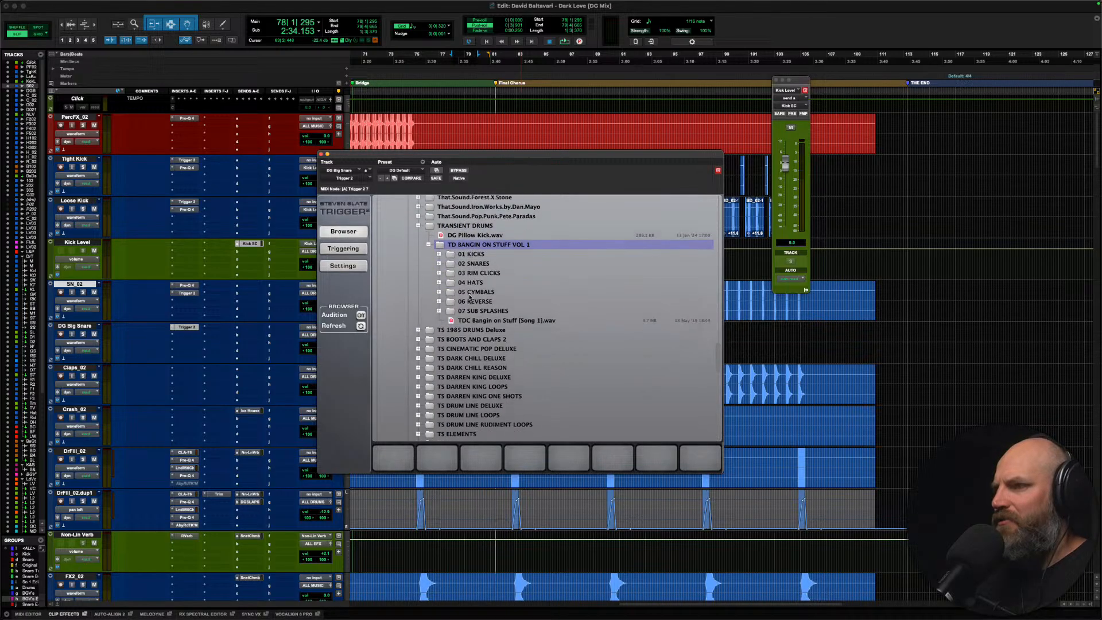
double_click(474, 261)
Step: With audition on, listen through the 02 SNARES samples from BANGIN SNARE 1 [LOOSE].wav to POP SNARE [TIGHT].wav
click(518, 271)
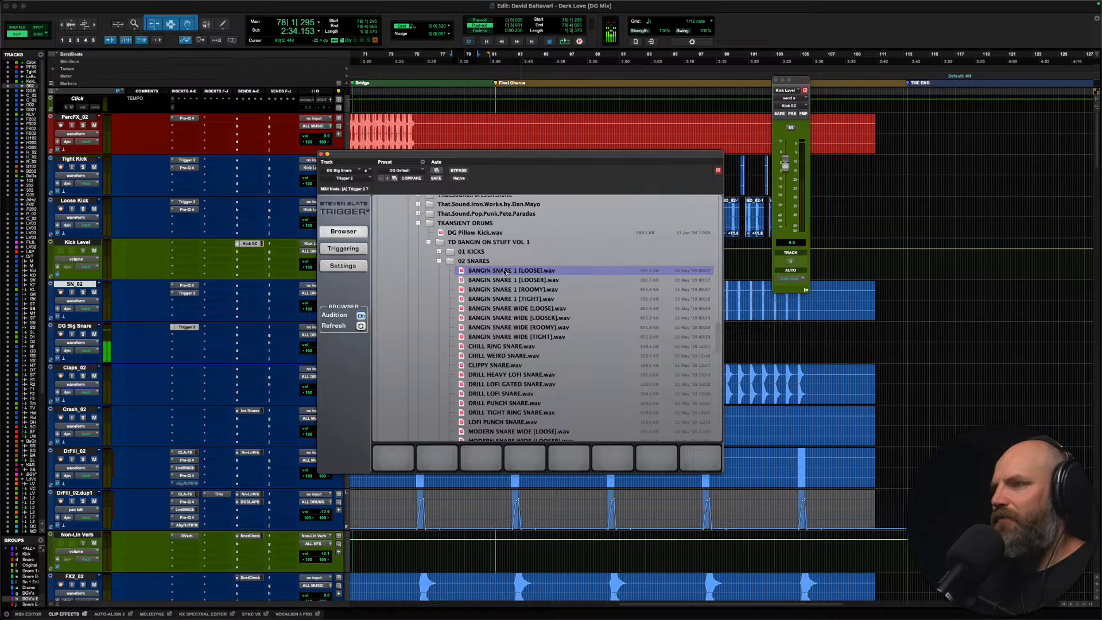
click(503, 280)
click(504, 298)
key(Up)
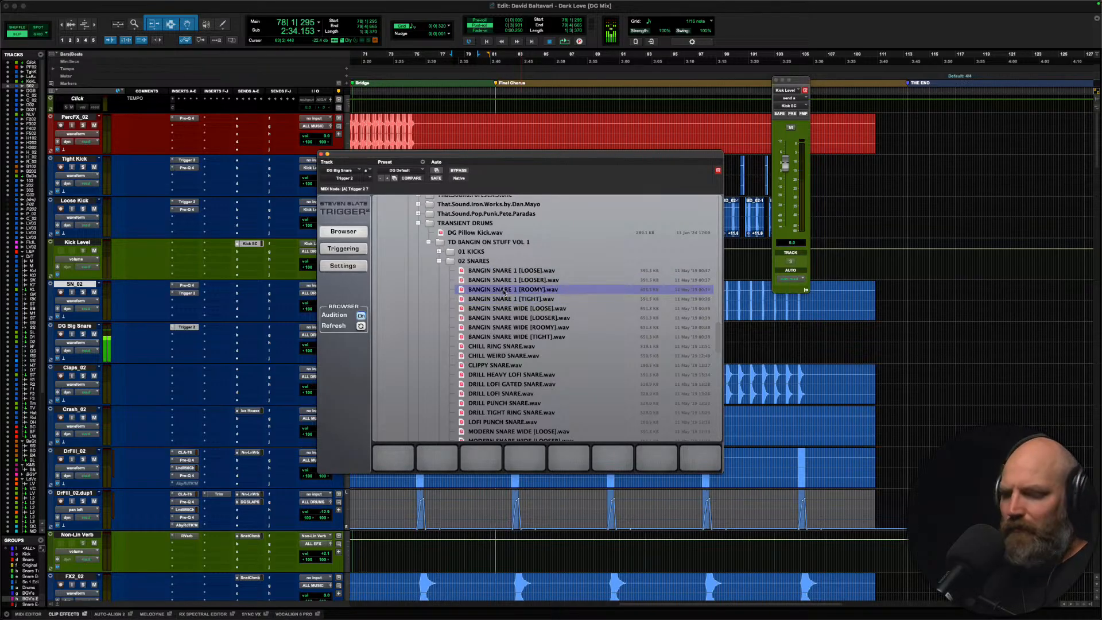
key(Down)
key(Down)
key(Down)
key(Down)
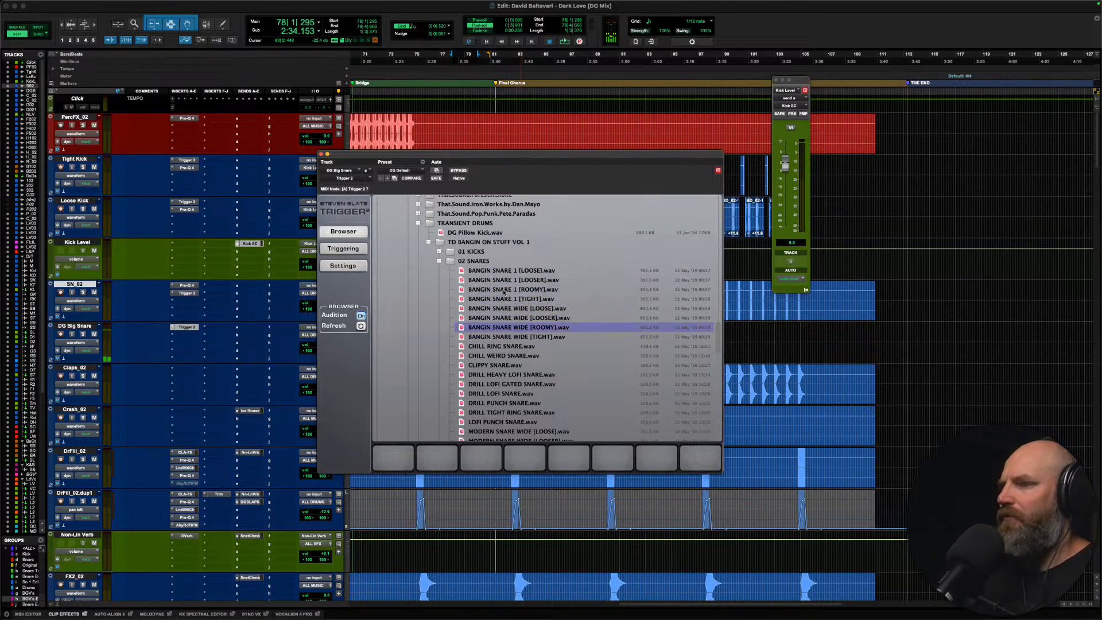
key(Down)
key(Down)
key(Down)
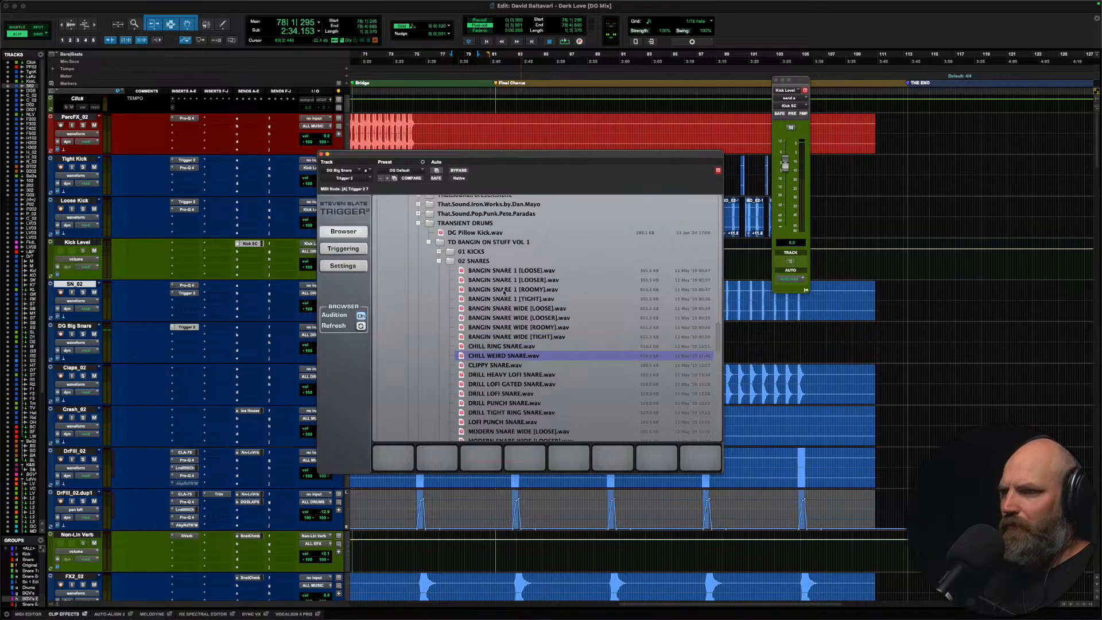
key(Down)
key(Down)
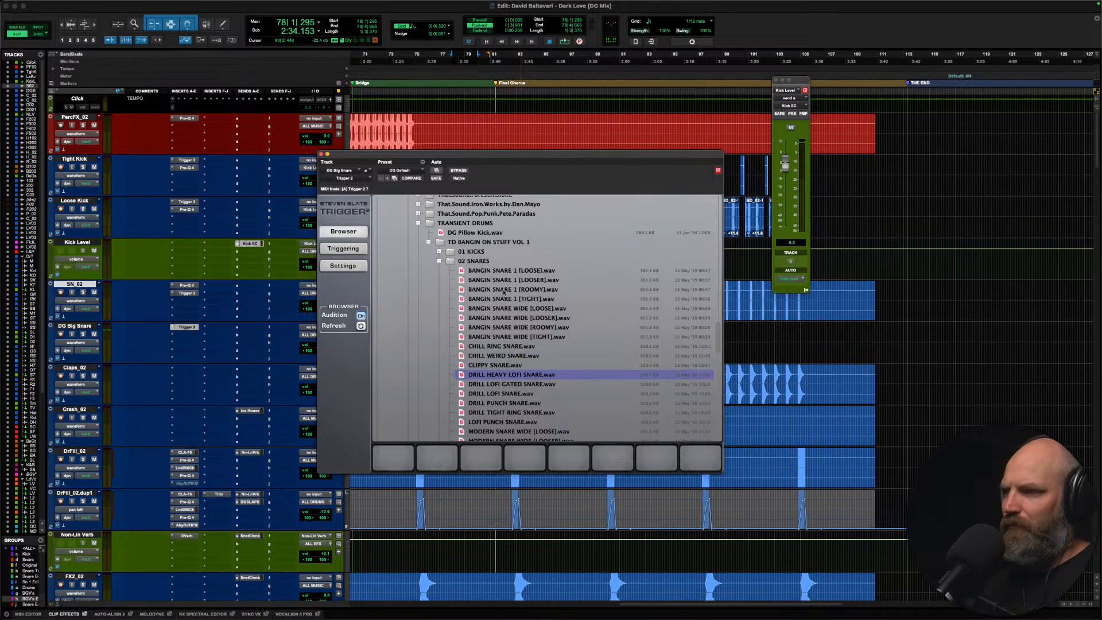
key(Down)
key(Down)
key(Down)
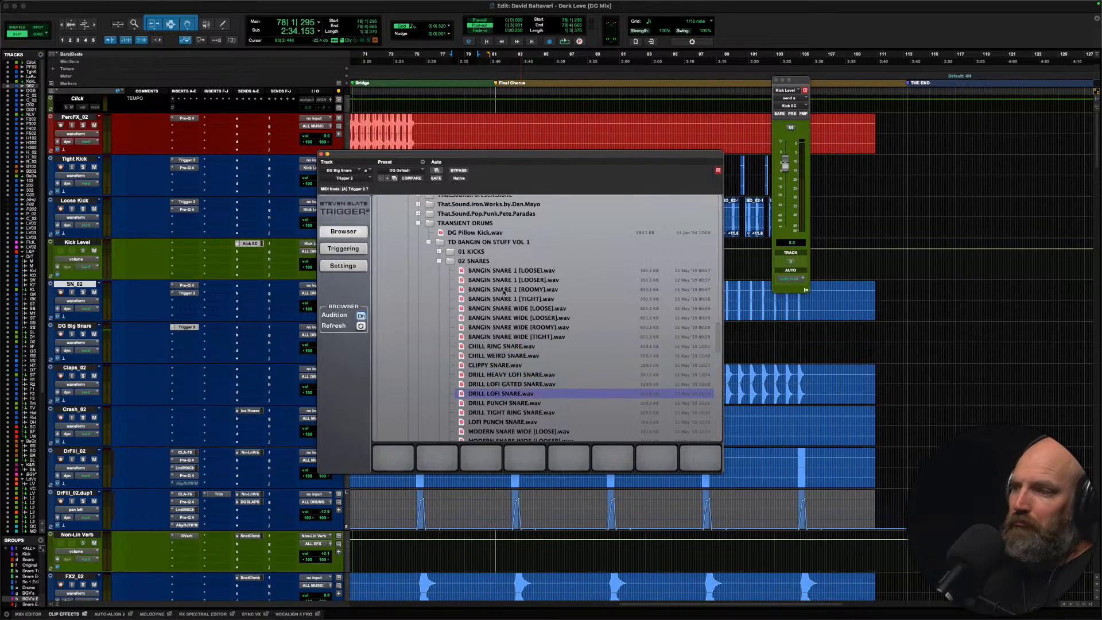
key(Down)
key(Down)
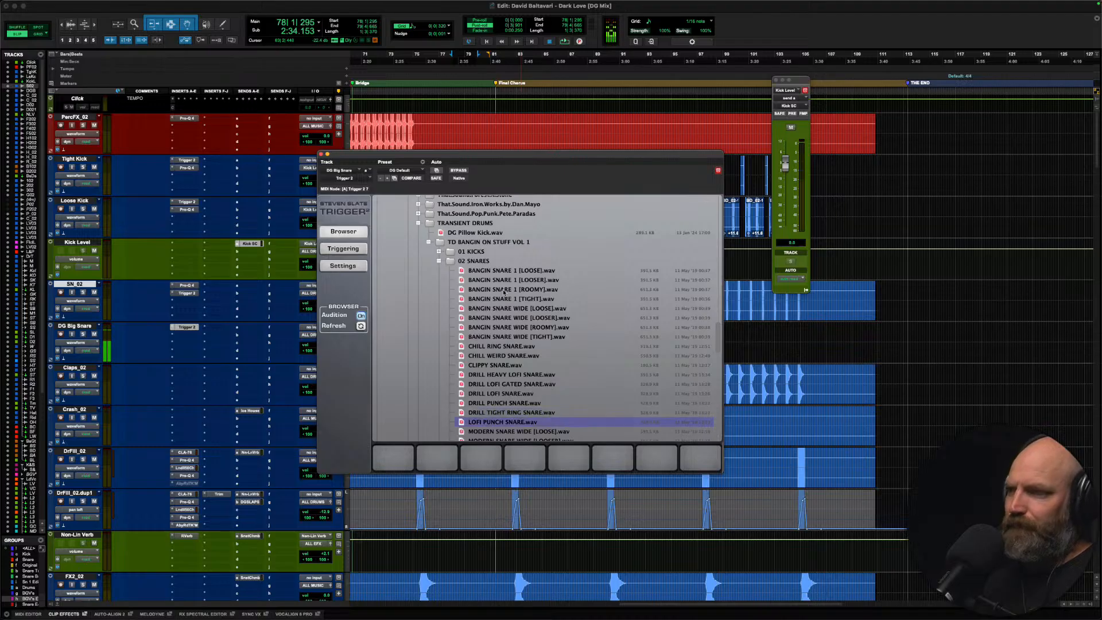
key(Down)
key(Down)
key(Down)
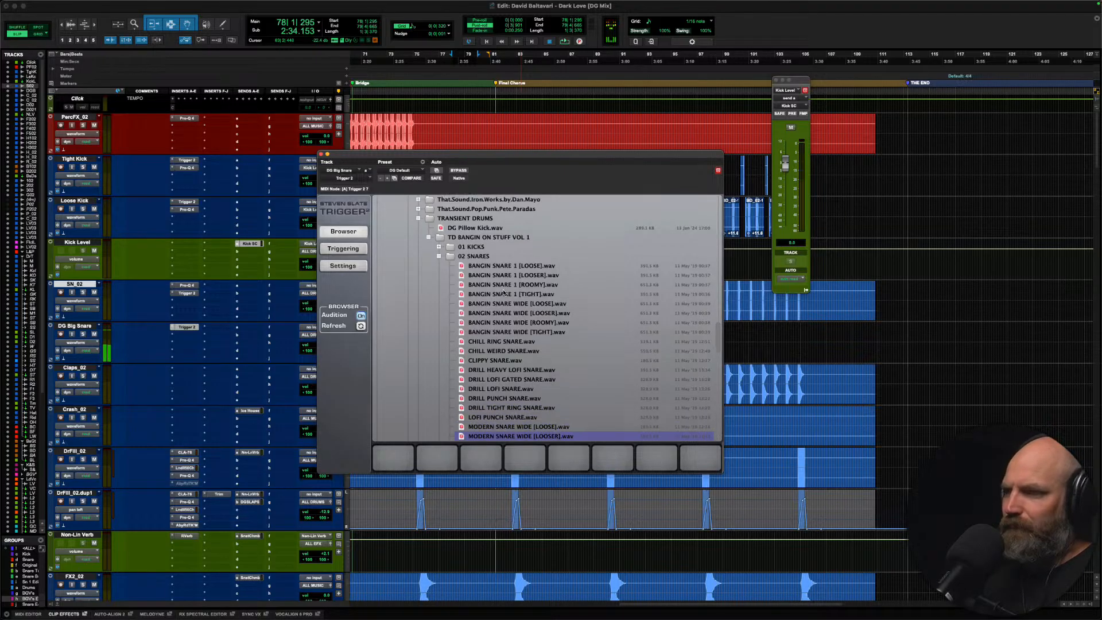
key(Down)
key(Down)
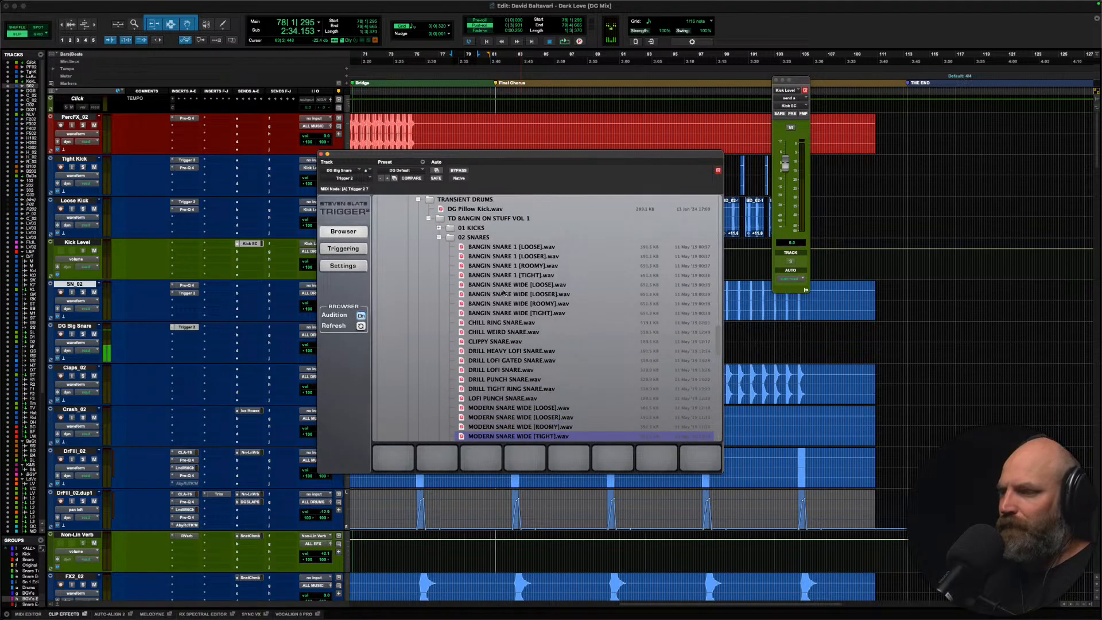
key(Down)
key(Down)
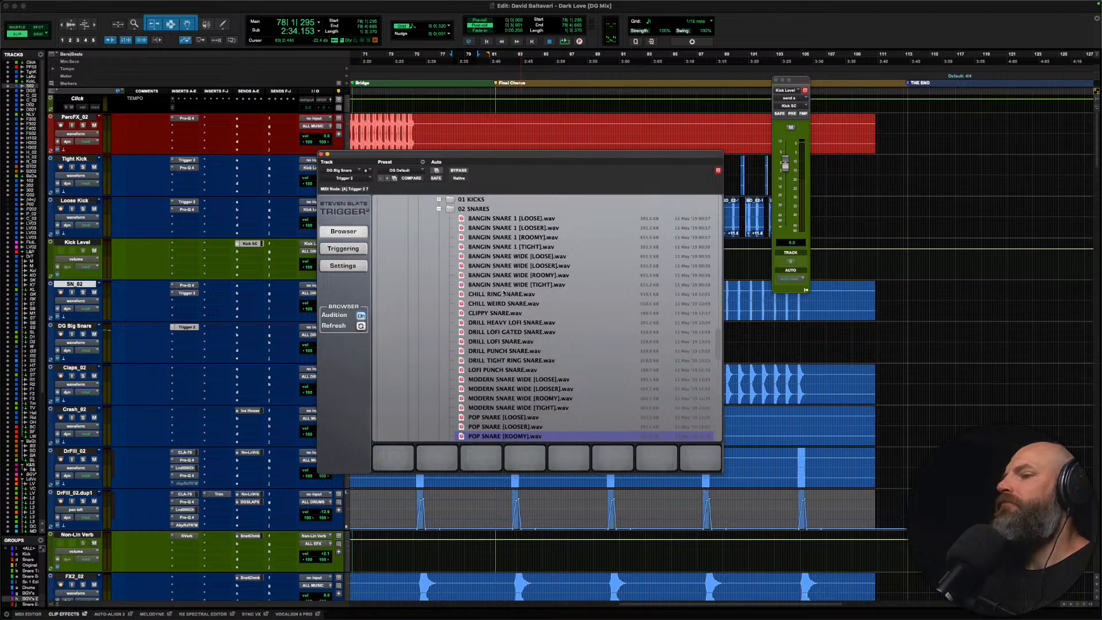
key(Down)
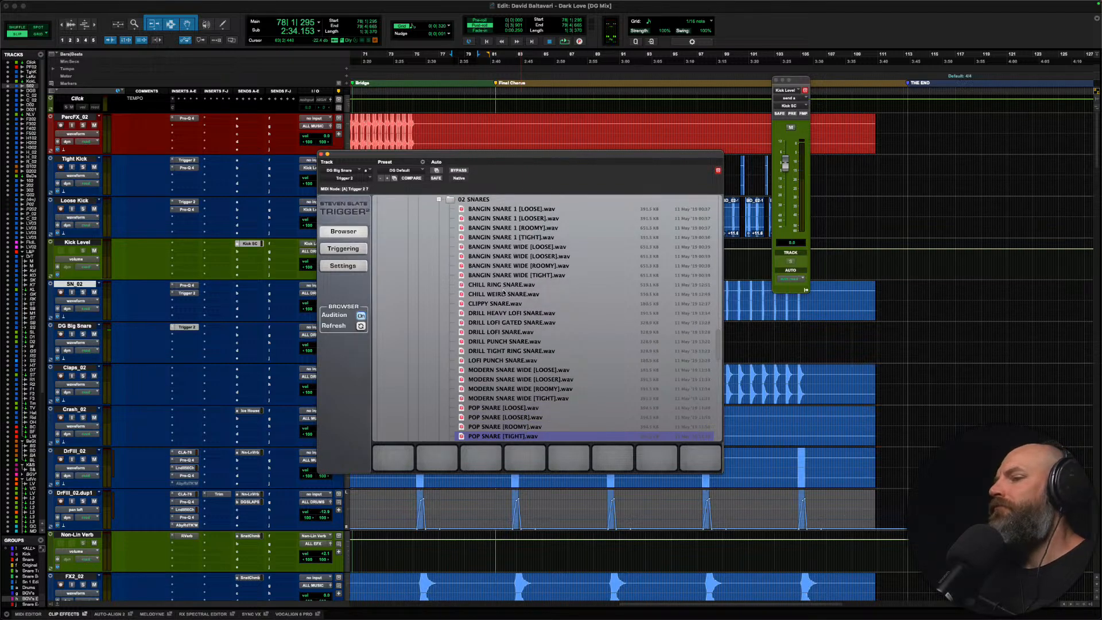
Step: Load POP SNARE [ROOMY].wav into the first Trigger 2 sample slot
scroll(502, 293, down, 5)
click(498, 292)
drag(499, 294, 392, 457)
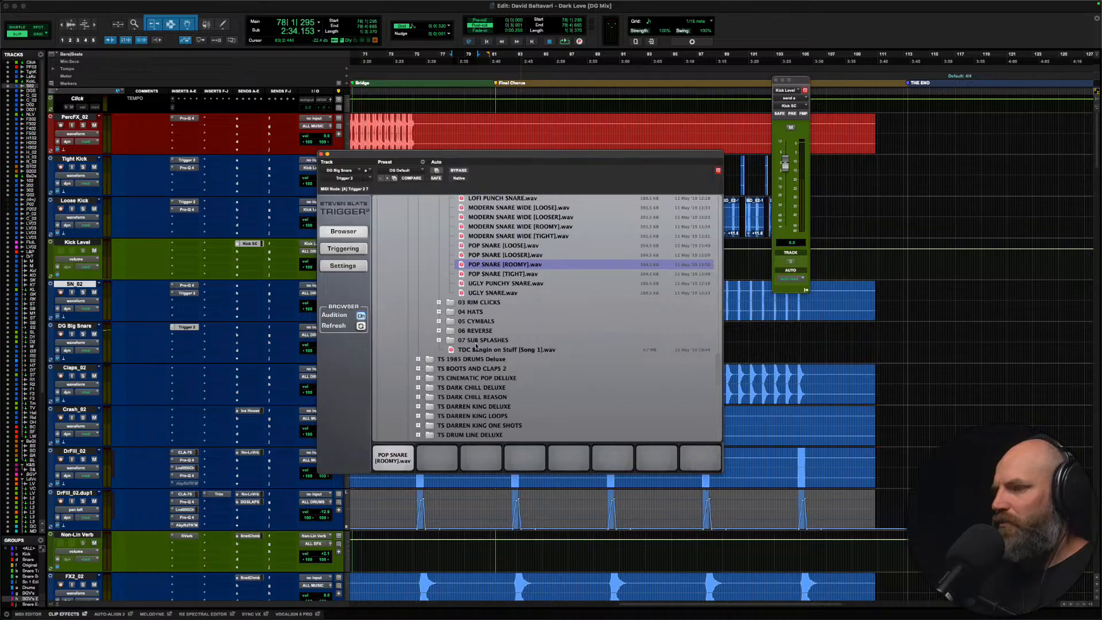
Step: Audition the two UGLY snares and load UGLY PUNCHY SNARE.wav into the second sample slot
click(503, 283)
click(497, 294)
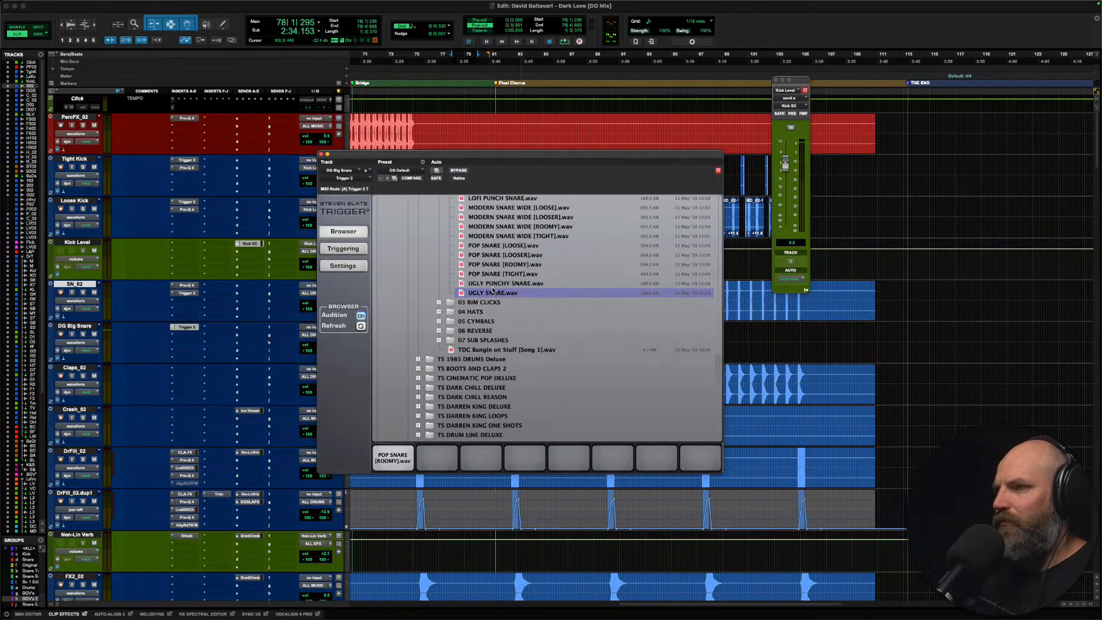
drag(491, 285, 432, 456)
Step: Audition the samples again from the Bangin snares to the Drill snares and load DRILL HEAVY LOFI SNARE.wav into the third slot
scroll(518, 313, up, 5)
scroll(518, 313, up, 4)
click(510, 265)
key(Down)
key(Down)
key(Down)
key(Down)
key(Down)
key(Down)
key(Down)
key(Down)
key(Down)
key(Down)
key(Down)
key(Down)
key(Down)
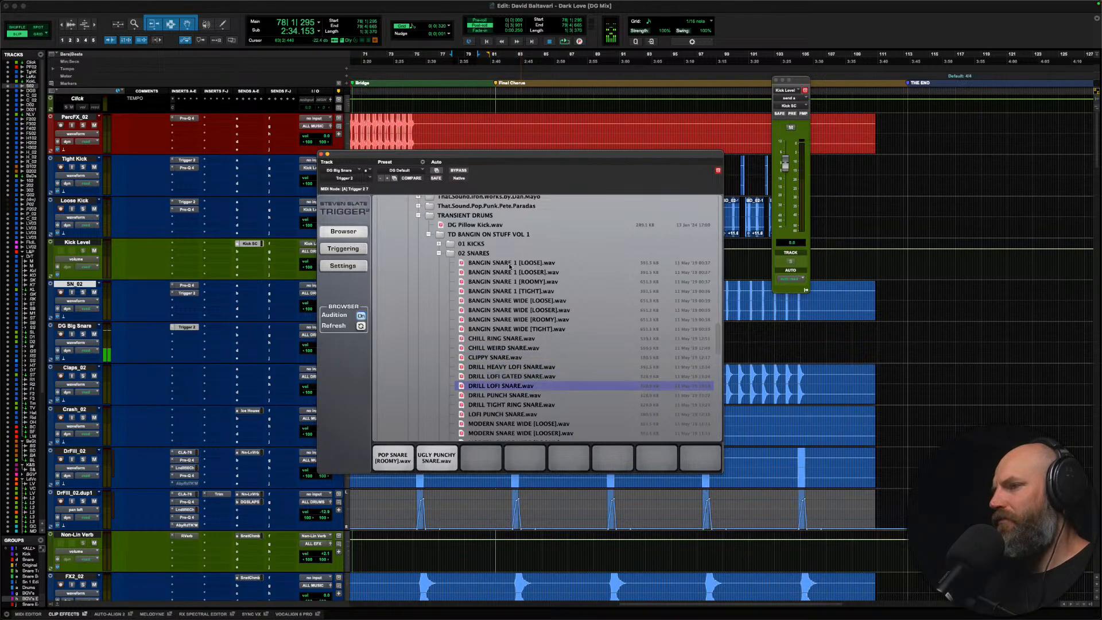
key(Up)
key(Up)
drag(509, 367, 478, 466)
Step: Lower the UGLY PUNCHY and DRILL HEAVY LOFI sample levels to -inf and raise POP SNARE [ROOMY] above 0 dB during playback
click(337, 250)
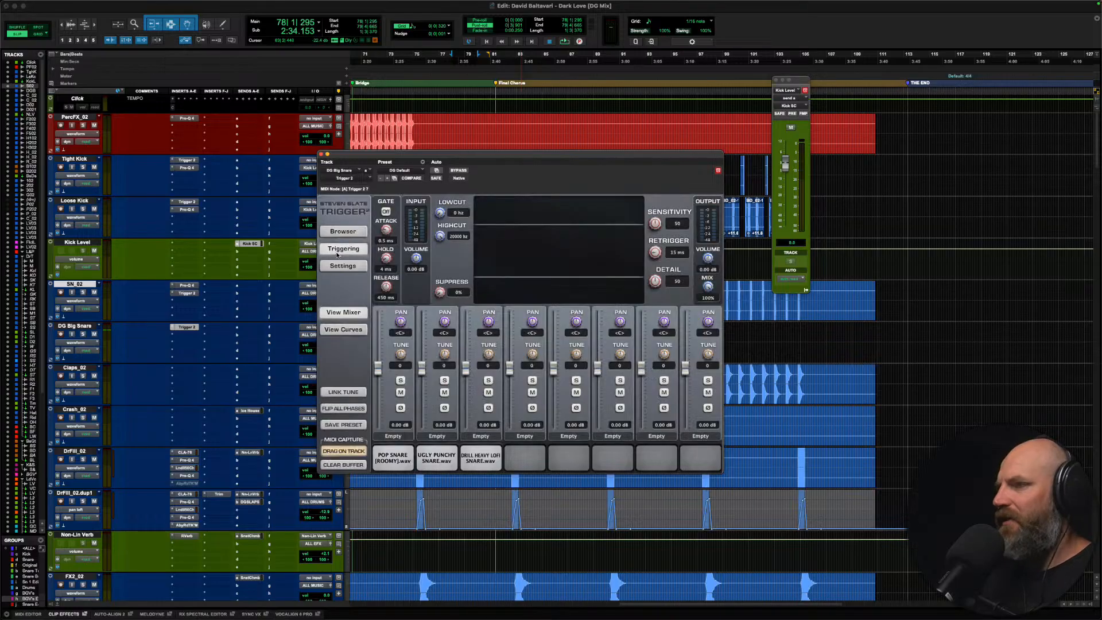
drag(422, 368, 435, 479)
drag(466, 367, 455, 501)
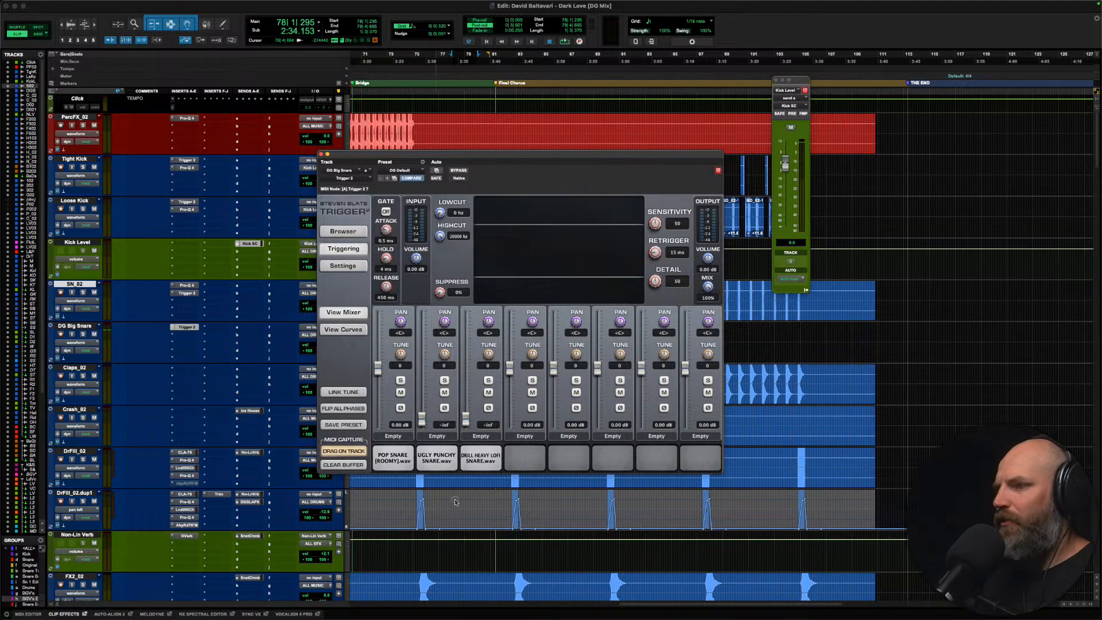
key(space)
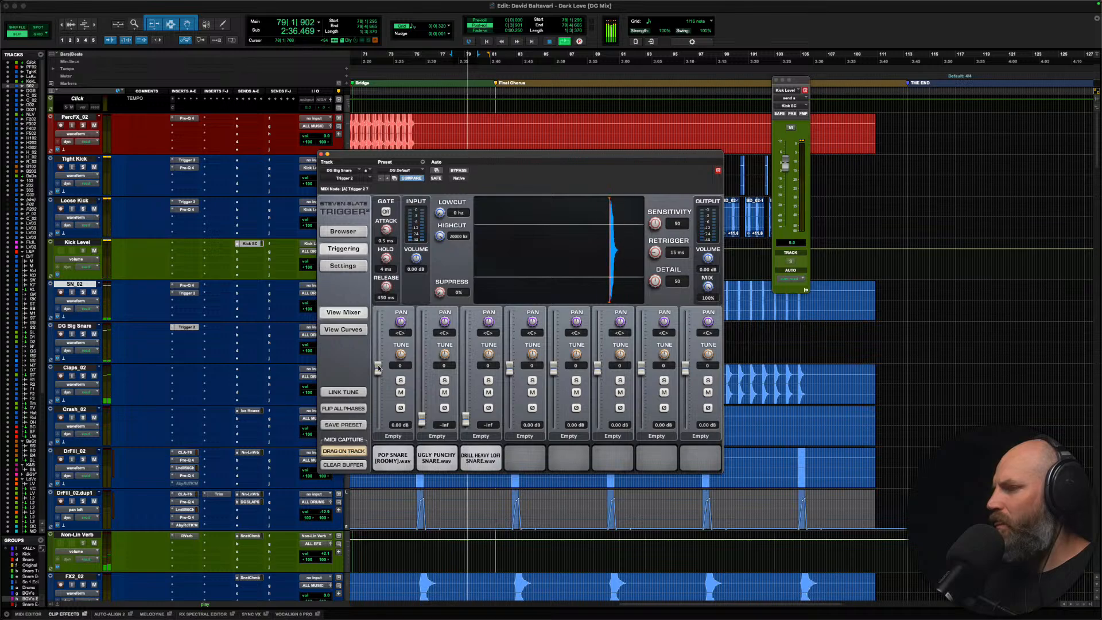
drag(378, 368, 378, 349)
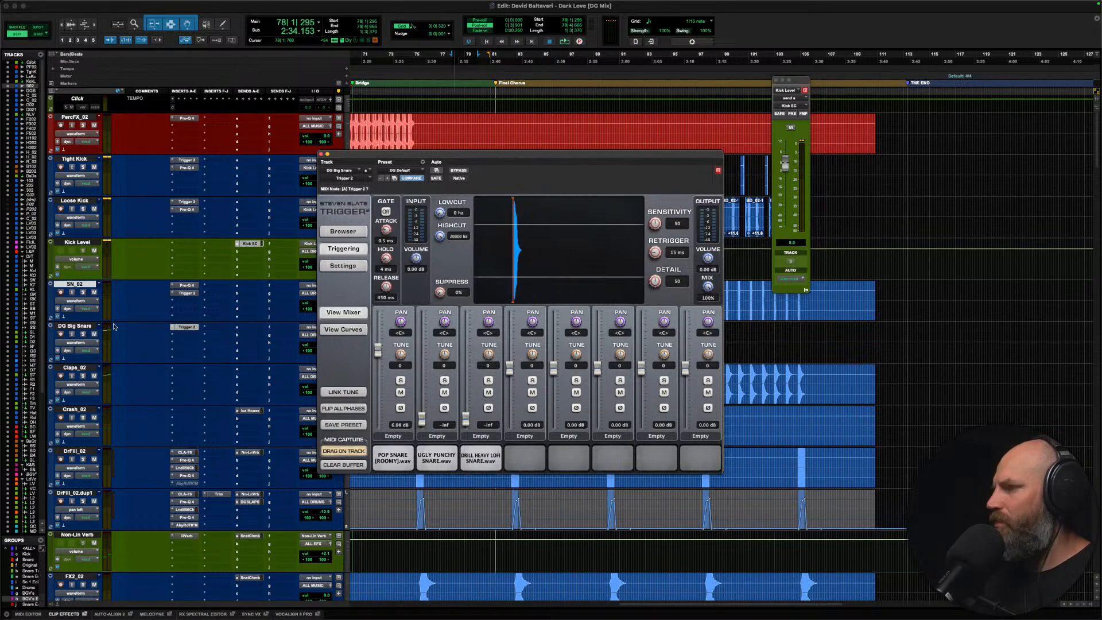
Step: Add a stereo Ice House send at 0.0 dB to the soloed DG Big Snare and play the hit from bar 79
click(240, 327)
mouse_move(243, 330)
text(ice)
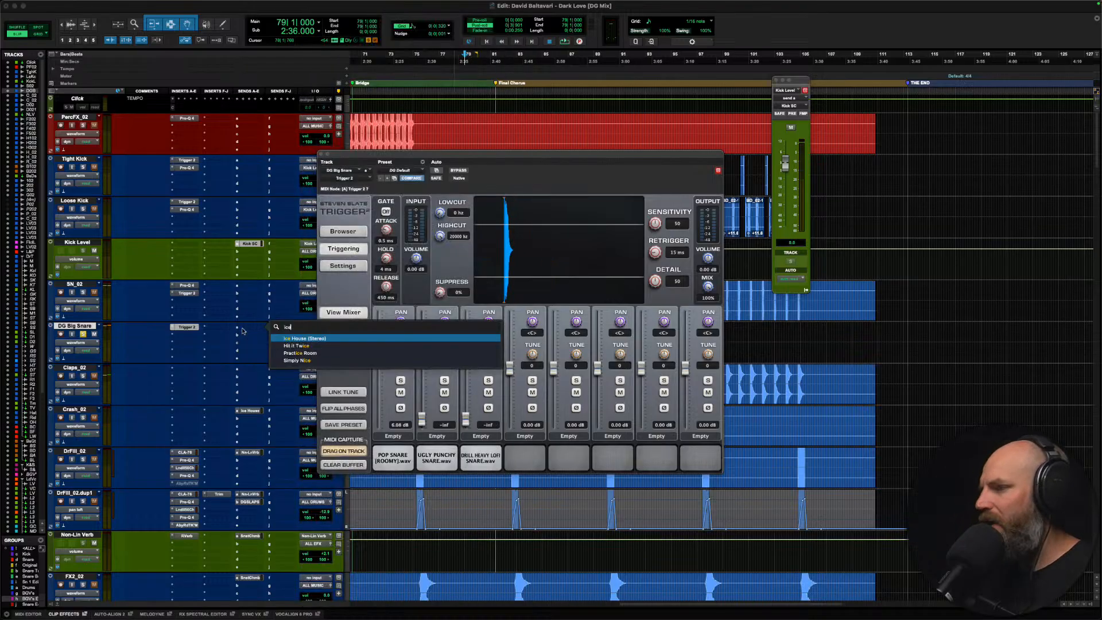
key(Return)
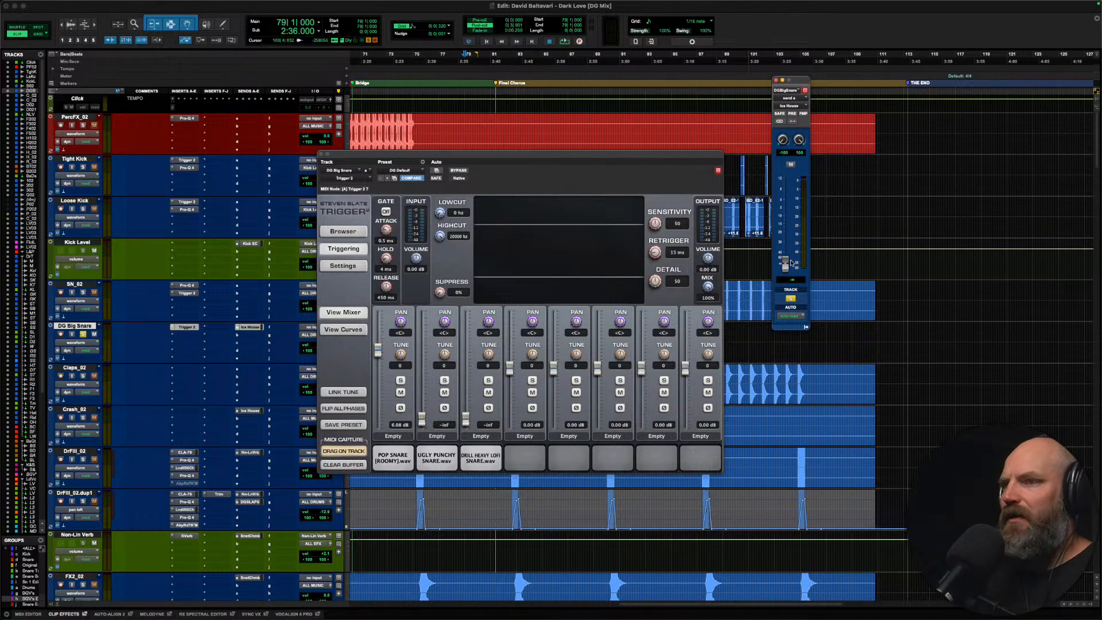
key(space)
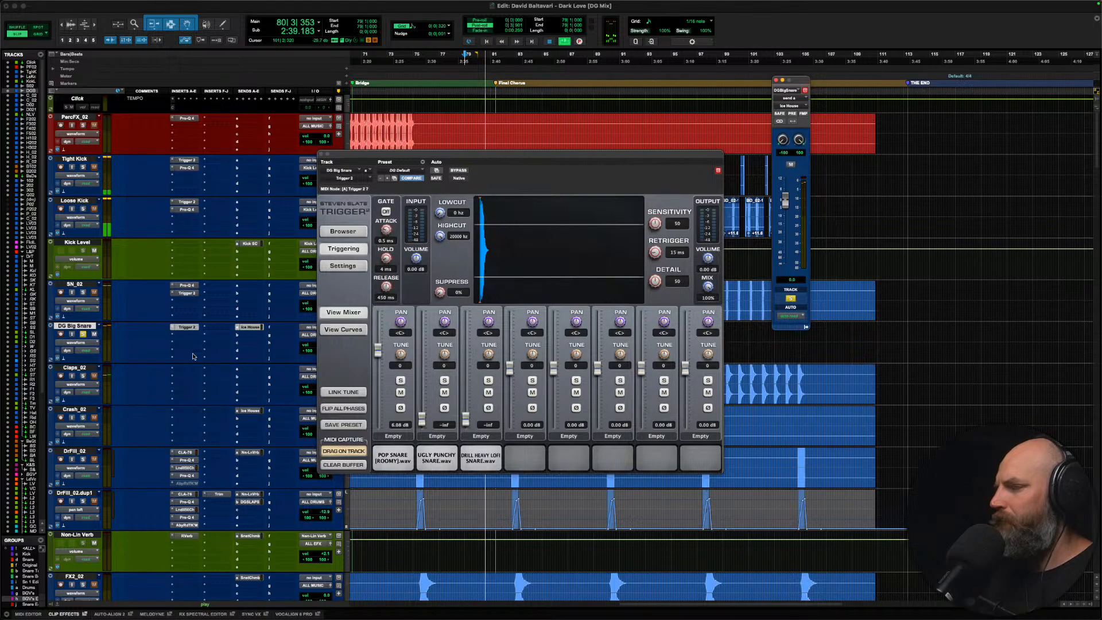
key(space)
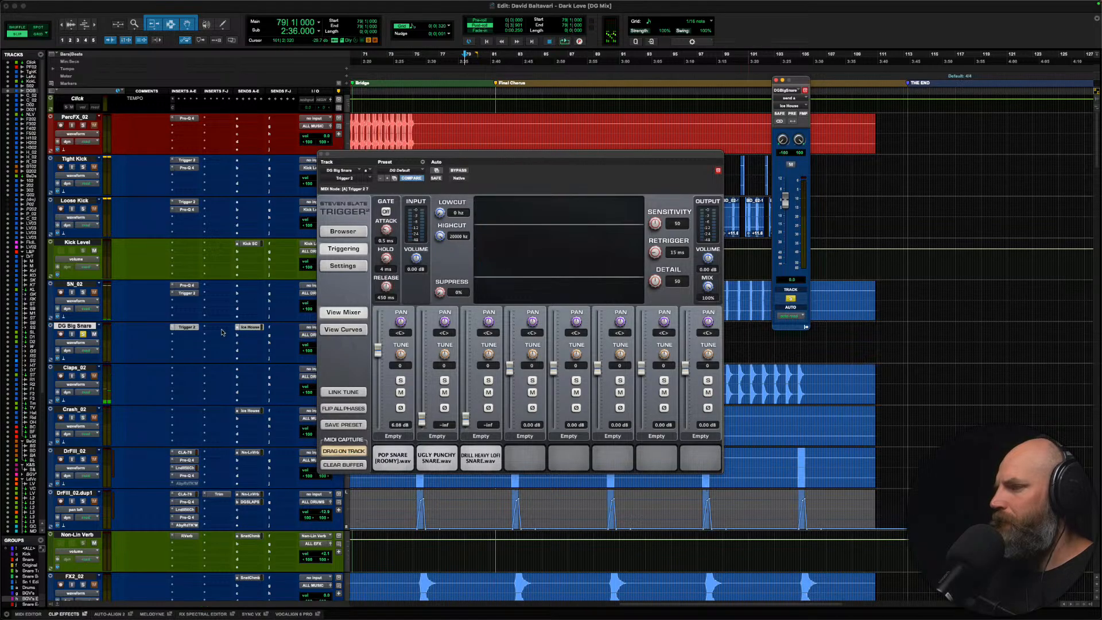
Step: Insert ValhallaVintageVerb (stereo) after Trigger 2 on DG Big Snare and start playback from bar 79
click(177, 339)
text(val)
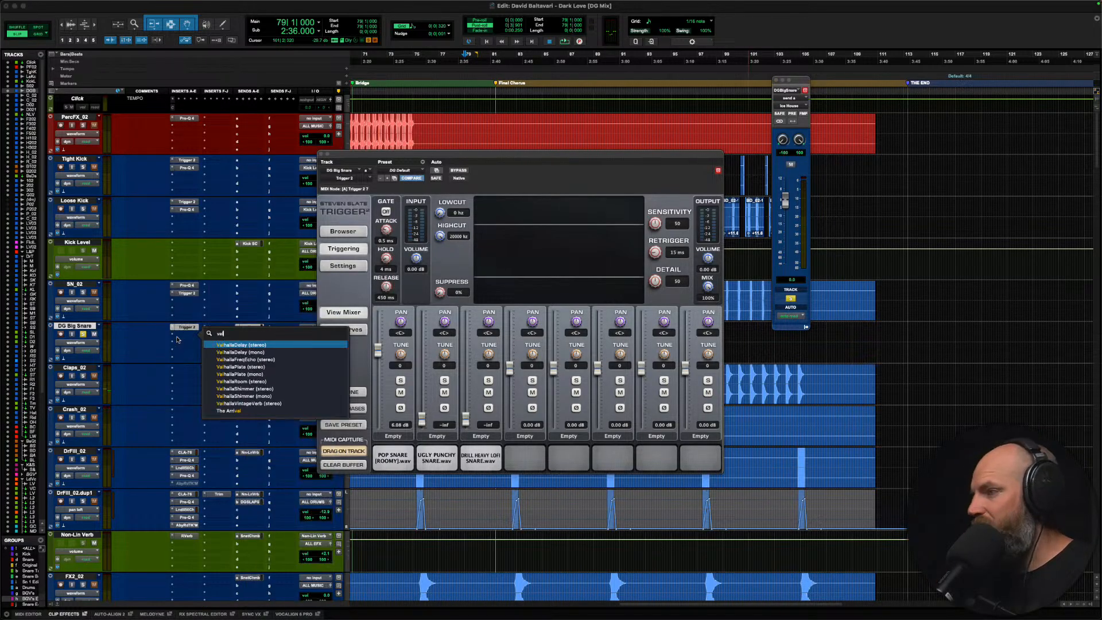
key(Down)
key(Down)
key(Down)
key(Down)
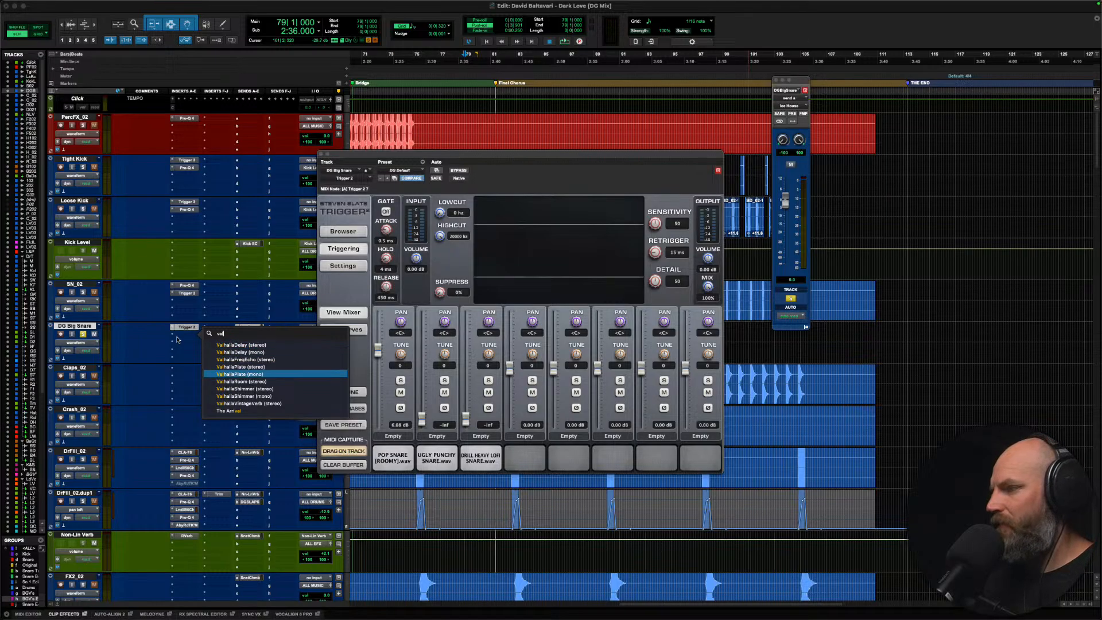
key(Down)
key(Down)
key(Down)
key(Down)
key(Return)
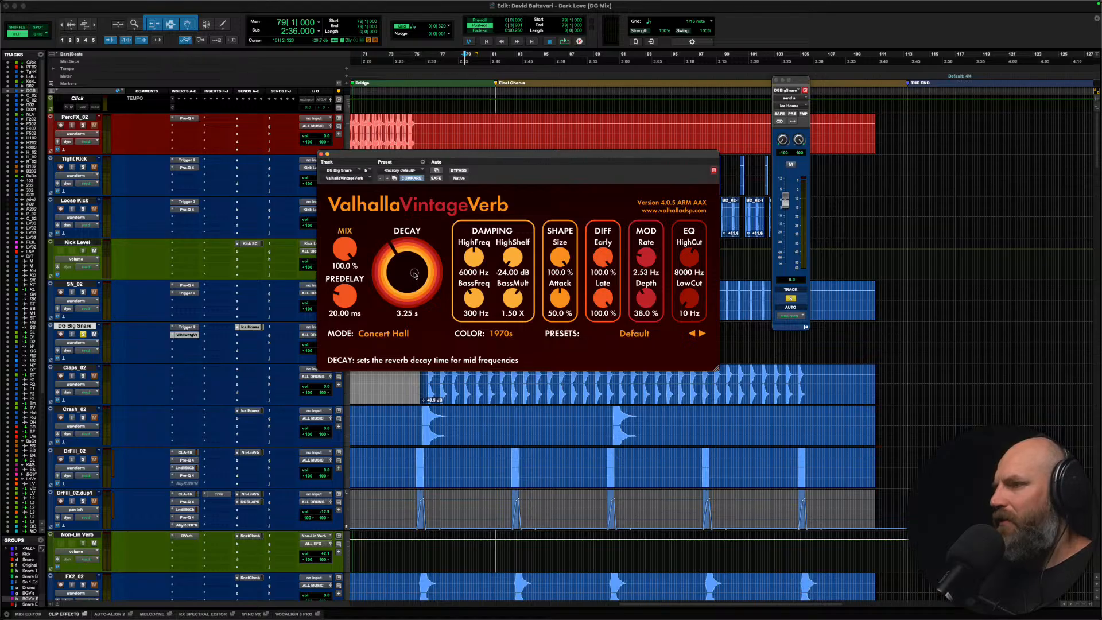
key(space)
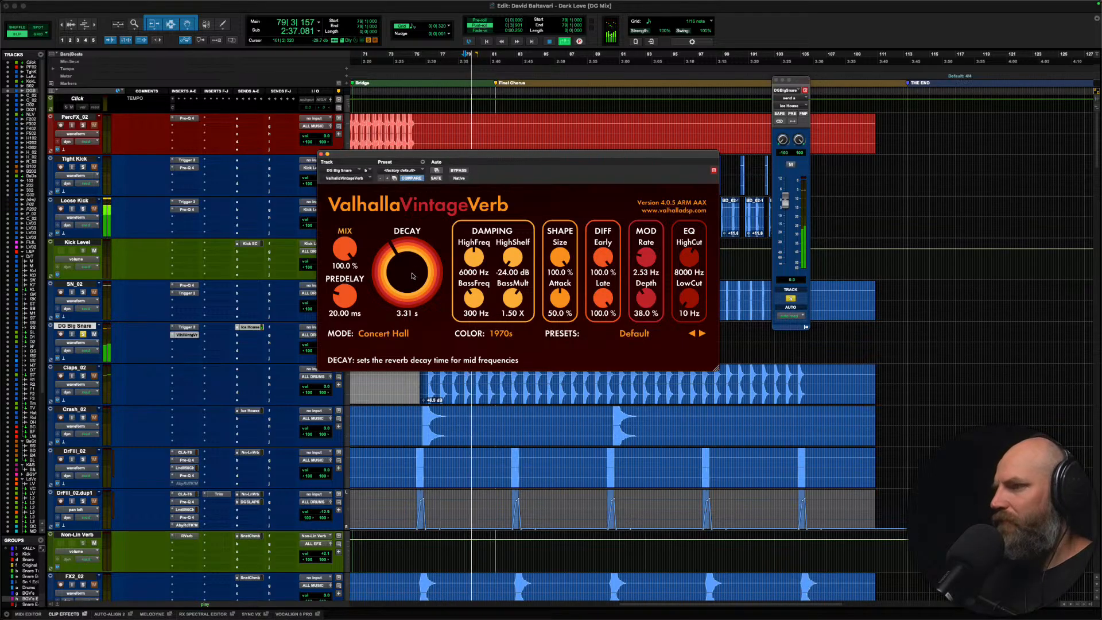
Step: Set the ValhallaVintageVerb predelay to 0.00 ms and its mix to 28.8% on DG Big Snare, auditioning the hit at bar 79
drag(345, 296, 344, 342)
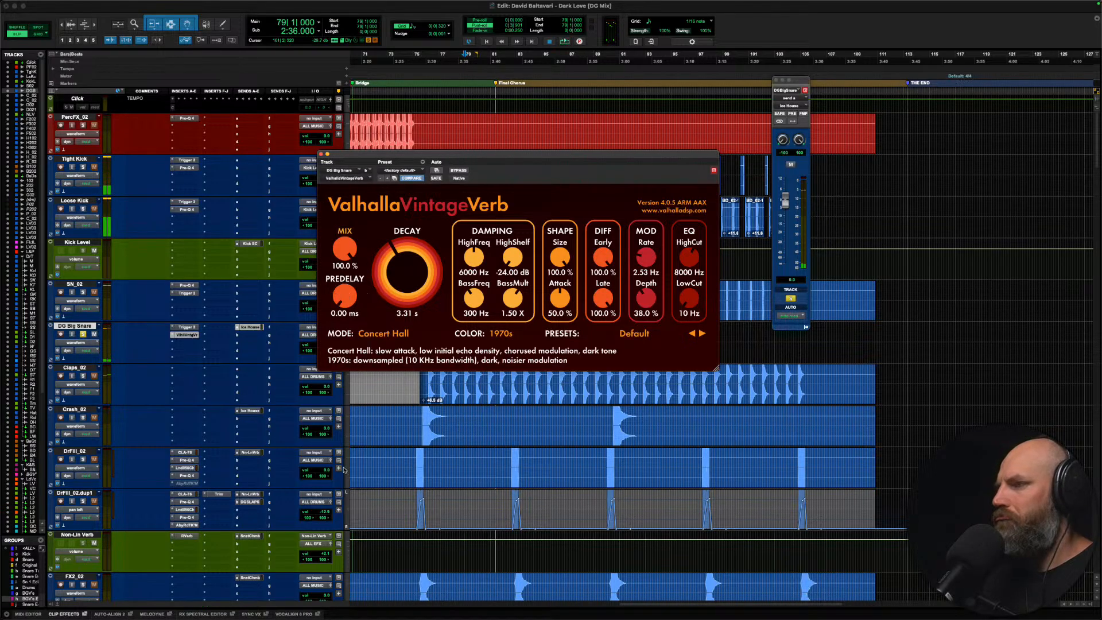
drag(344, 301, 344, 252)
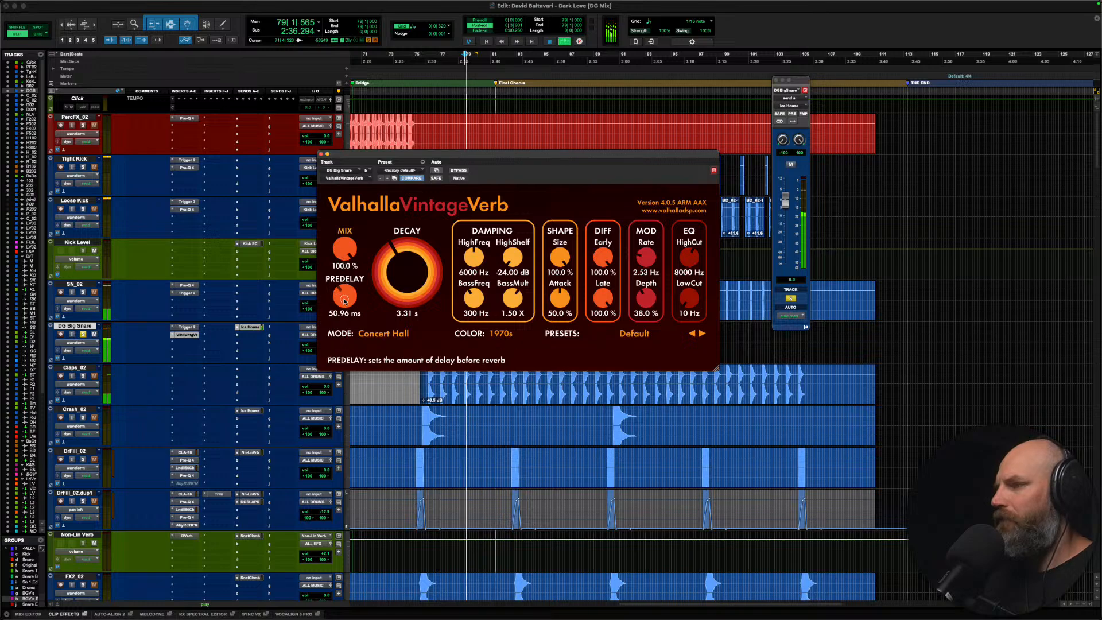
drag(342, 308, 337, 373)
key(space)
key(space)
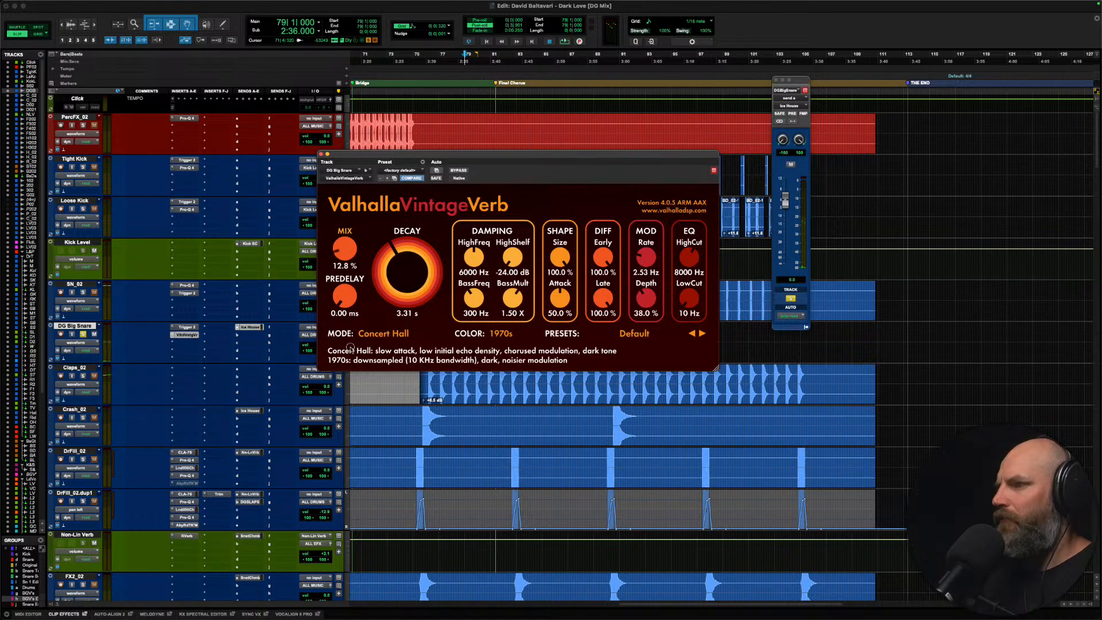
key(space)
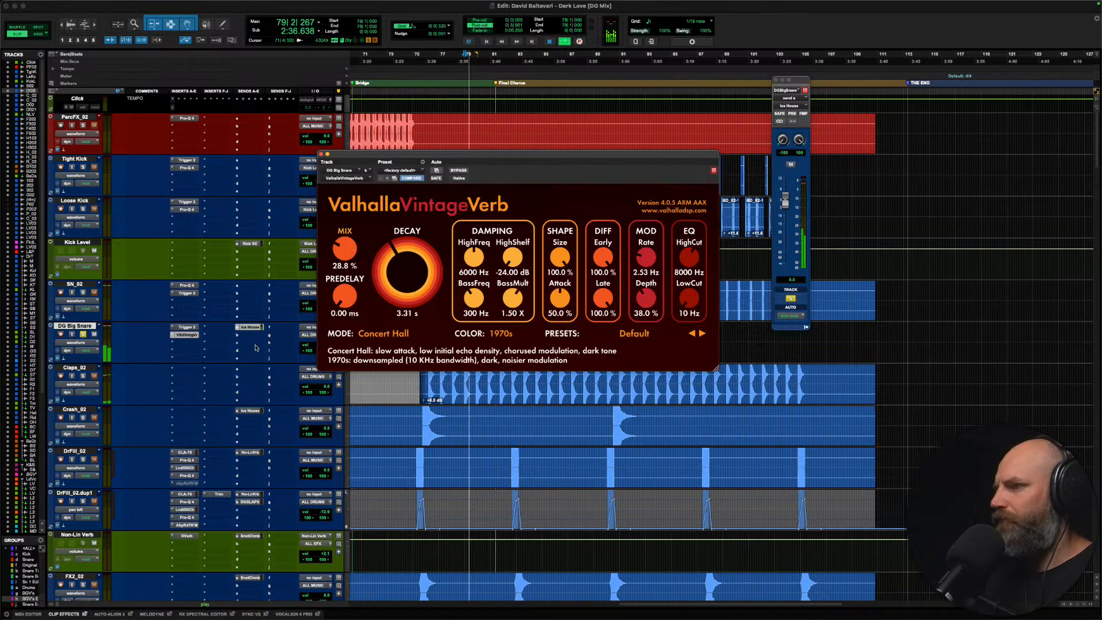
Step: Raise UGLY PUNCHY SNARE in Trigger 2 to about 2.6 dB and flip its phase, auditioning the hit from bar 79
click(185, 327)
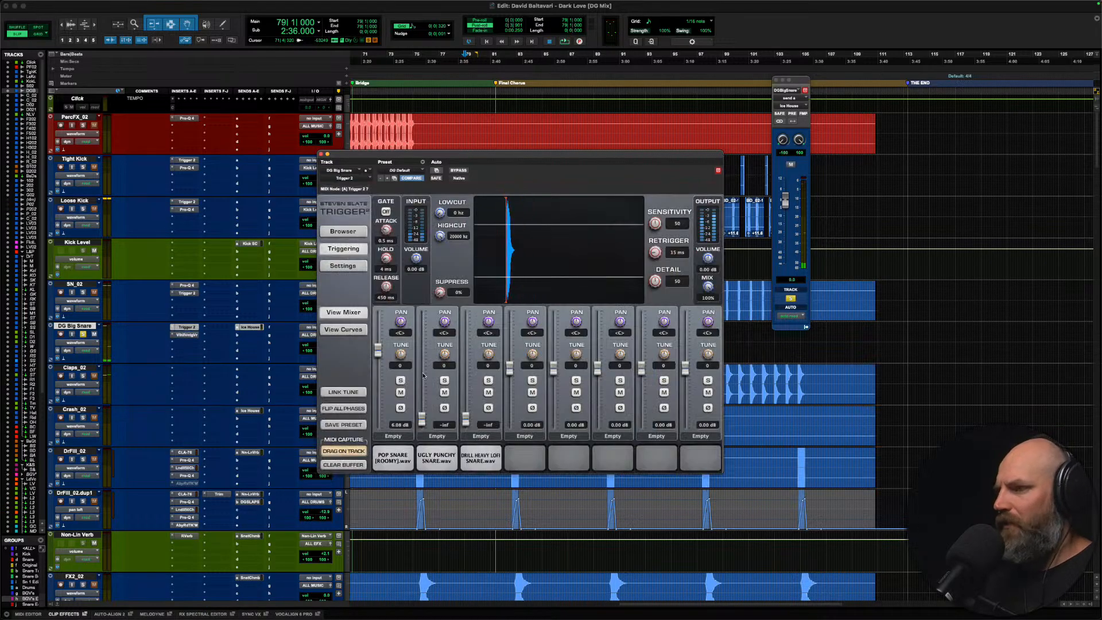
key(space)
key(space)
drag(421, 376, 423, 366)
key(space)
key(space)
key(space)
click(444, 408)
key(space)
key(space)
drag(423, 365, 419, 366)
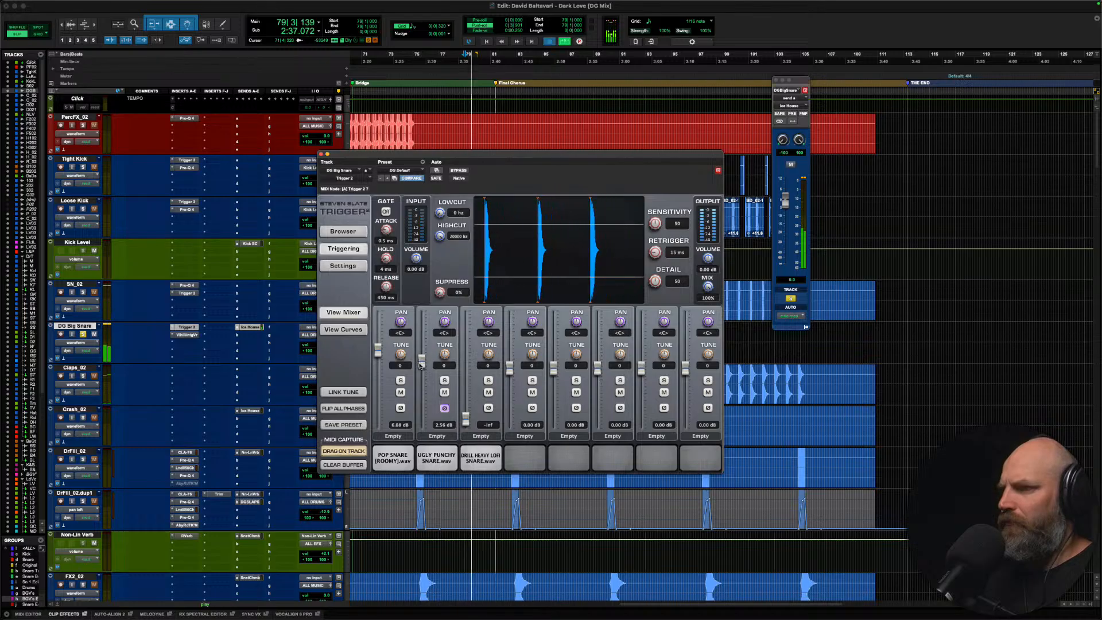
Step: Raise DRILL HEAVY LOFI SNARE to about 8.8 dB with its phase flipped, then unsolo DG Big Snare and close Trigger 2
drag(466, 418, 466, 354)
key(space)
key(space)
key(space)
click(488, 408)
key(space)
drag(465, 356, 465, 345)
key(space)
key(space)
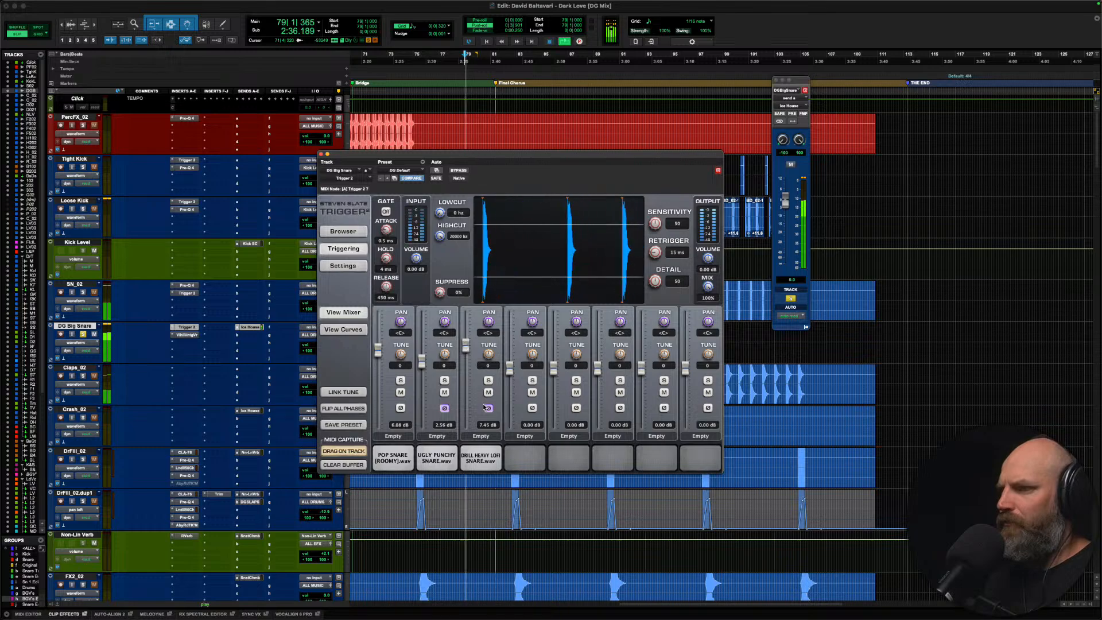
drag(466, 353, 466, 355)
key(space)
key(shift+s)
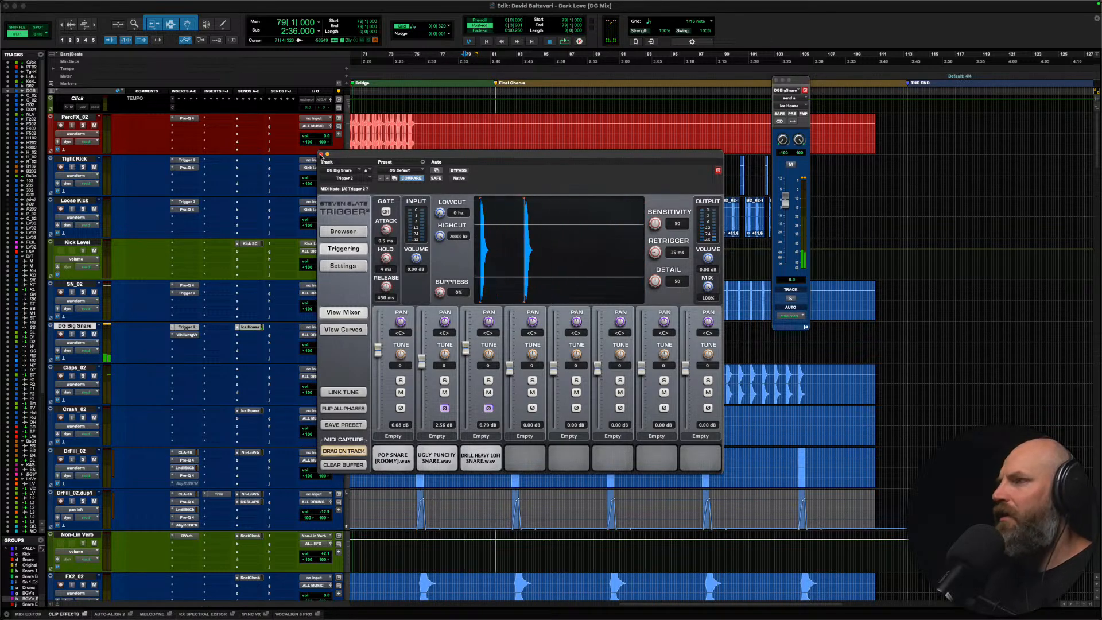
click(321, 155)
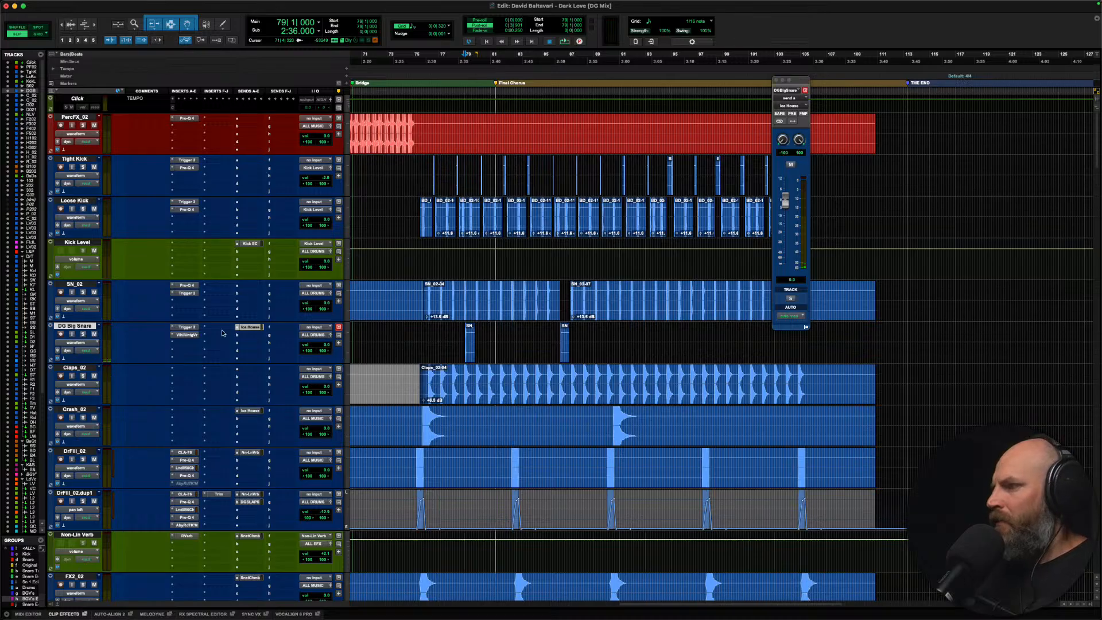
Step: Lower the Trigger 2 output volume to about -4.5 dB on DG Big Snare and play the full mix from bar 77
click(190, 327)
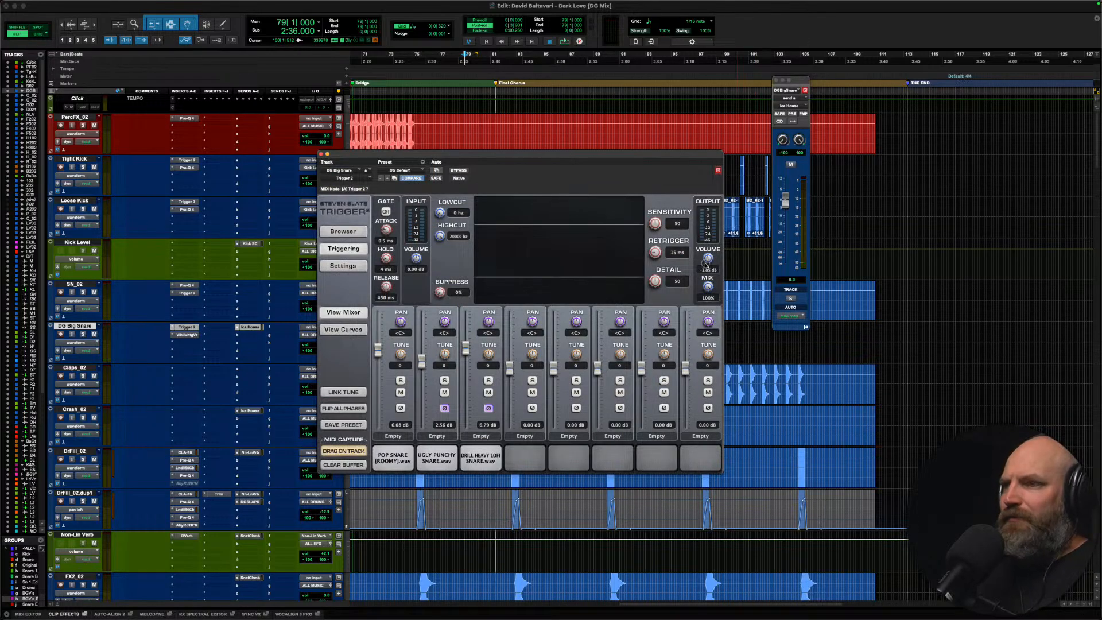
key(space)
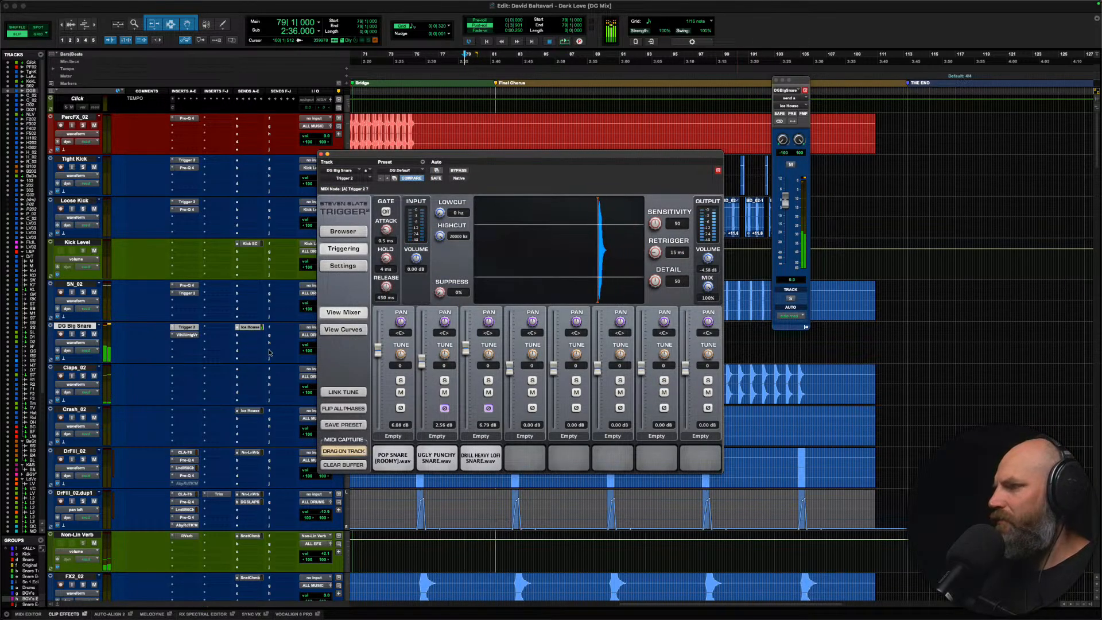
click(322, 154)
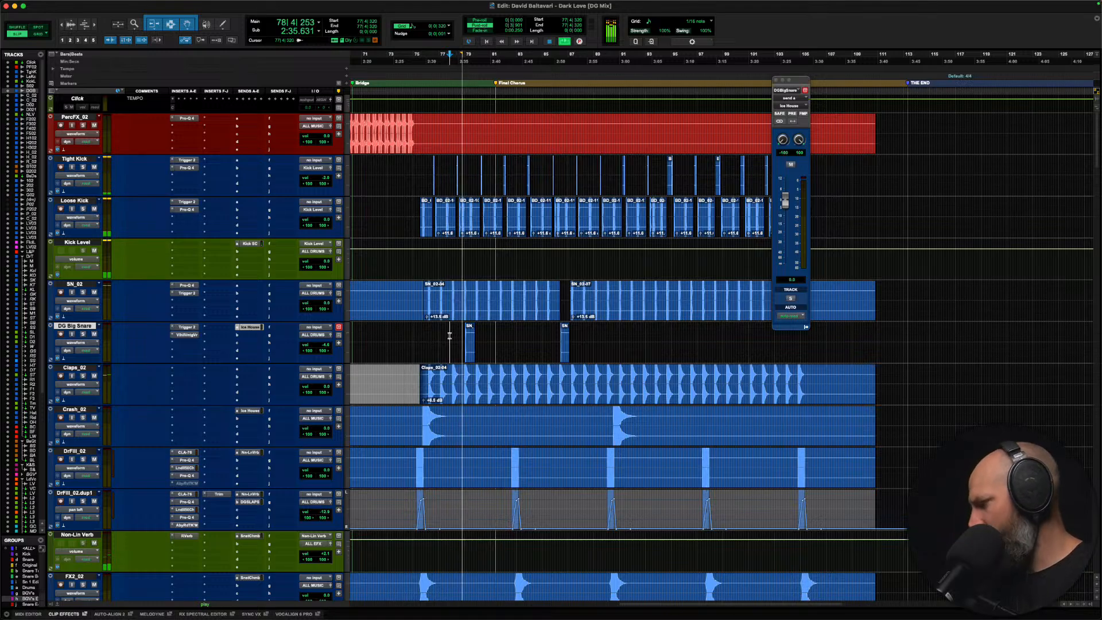
key(space)
key(space)
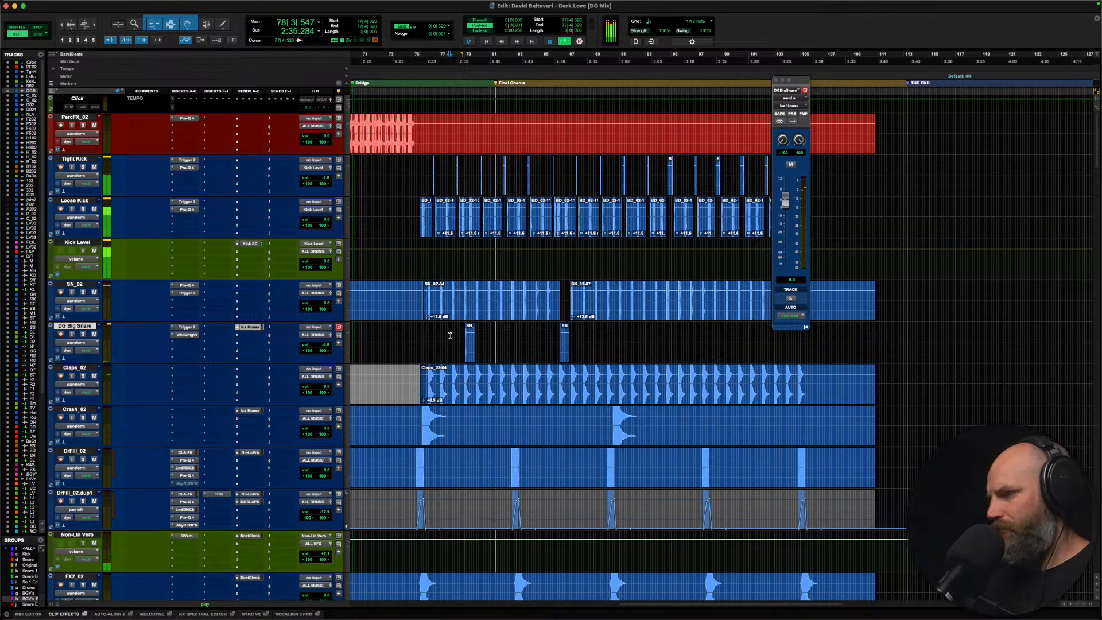
key(space)
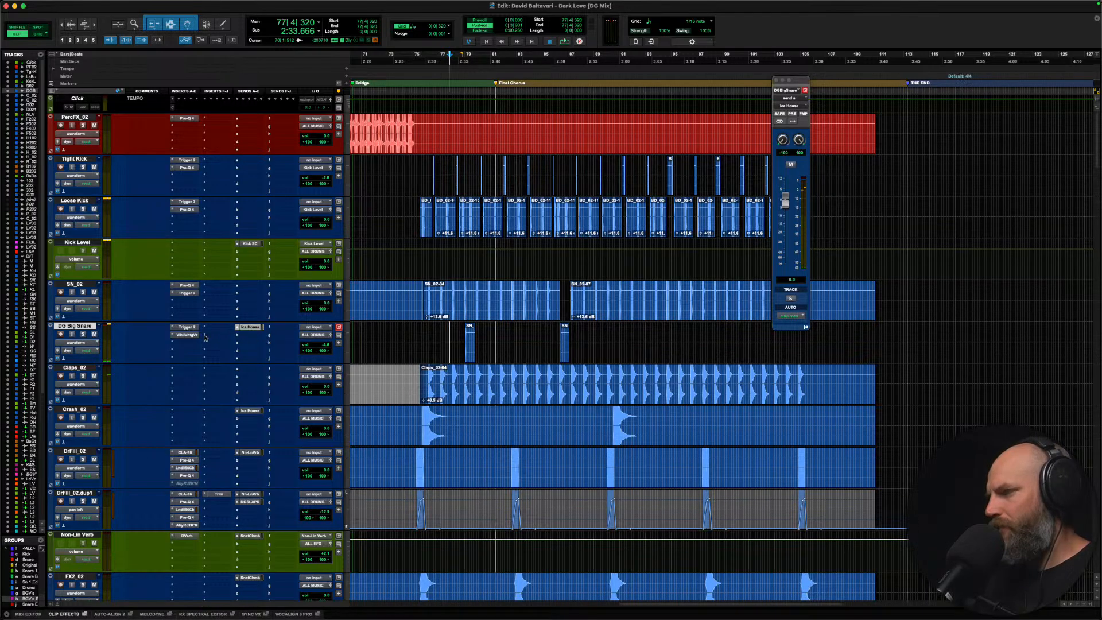
Step: Raise the ValhallaVintageVerb mix to 42.6%, audition the soloed big snare, and close the reverb
click(190, 334)
drag(346, 247, 347, 231)
key(shift+s)
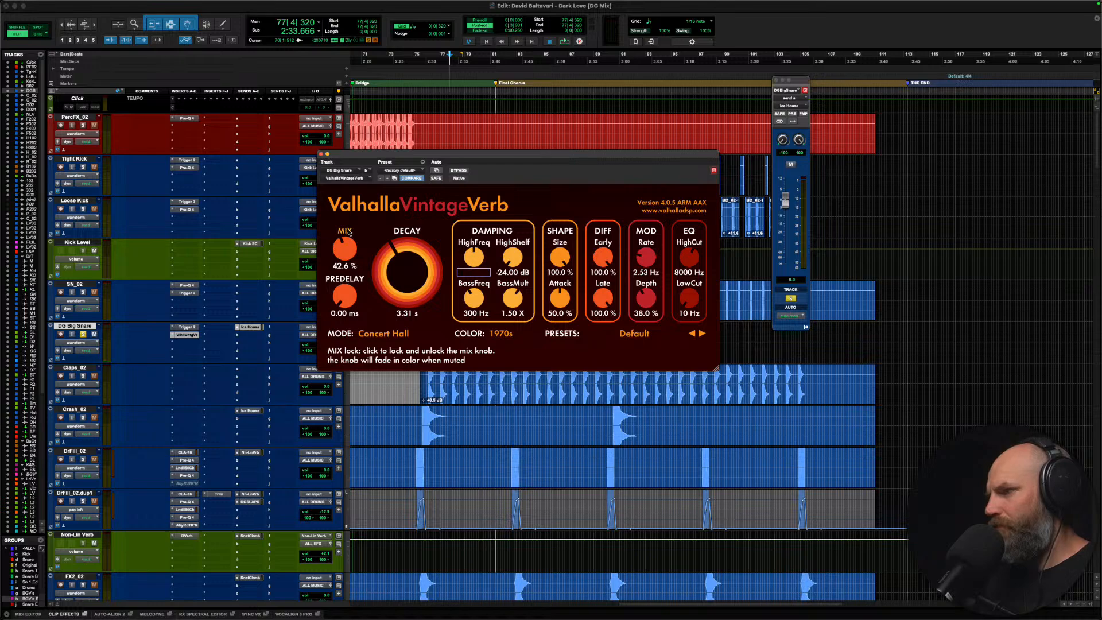
drag(377, 154, 447, 46)
key(space)
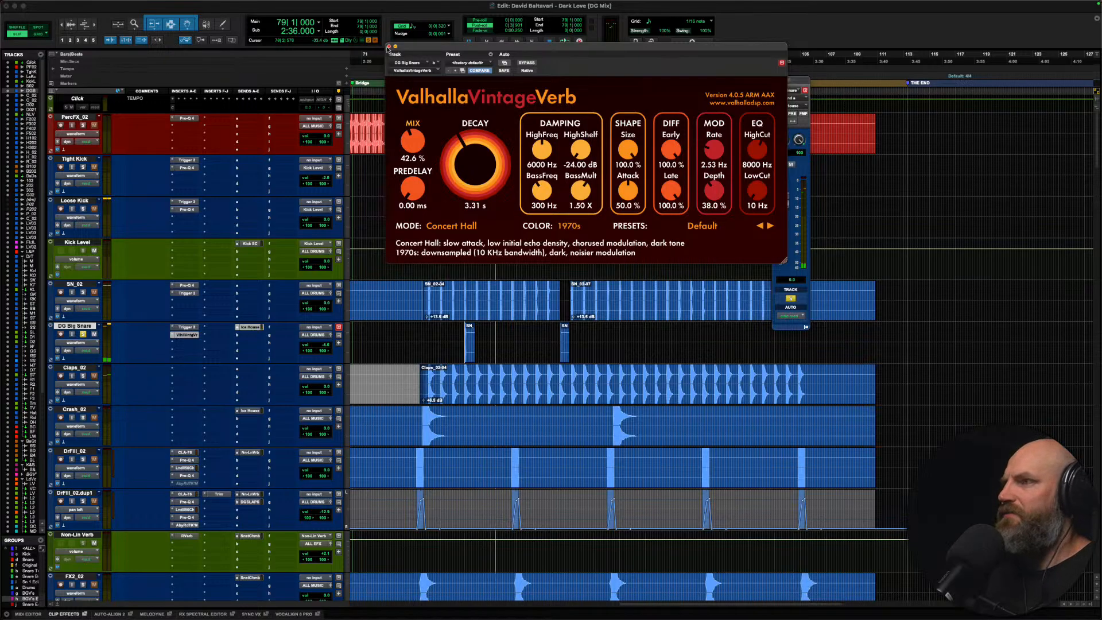
click(389, 46)
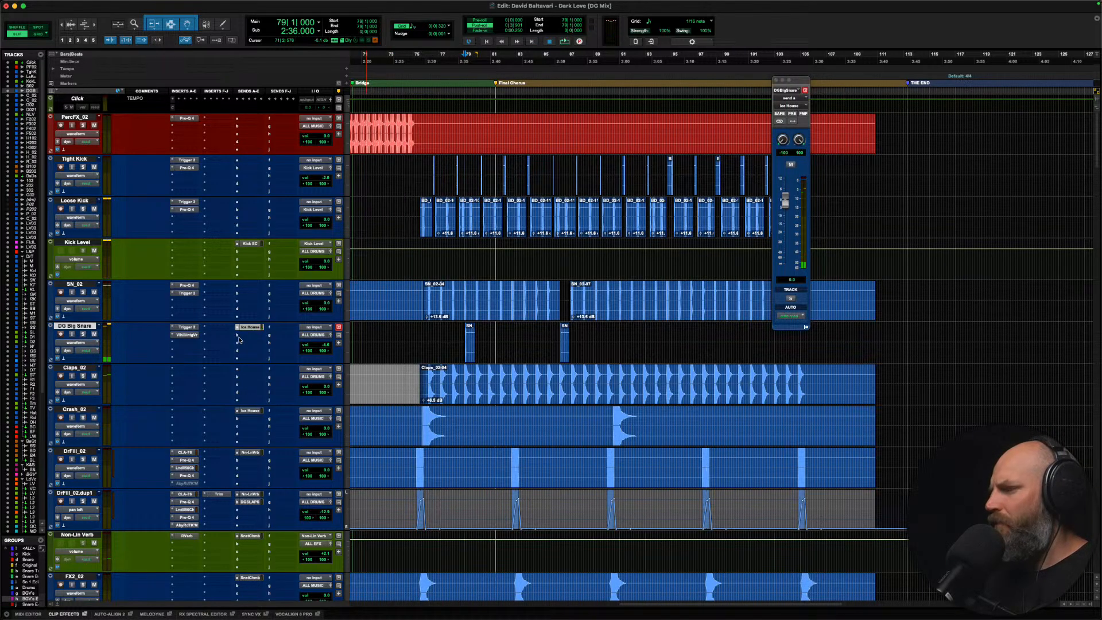
click(239, 339)
text(non)
key(Return)
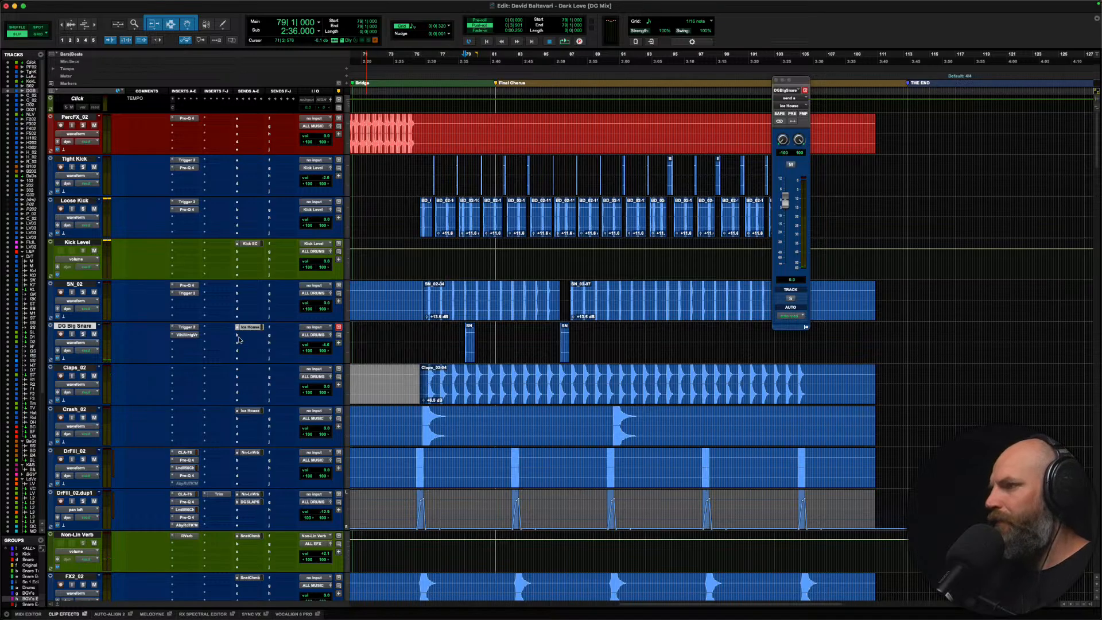
Step: Add a stereo SUBMASTER send to DG Big Snare and raise it to -4.1 dB while repeatedly playing the hit from bar 79
click(239, 339)
text(submi)
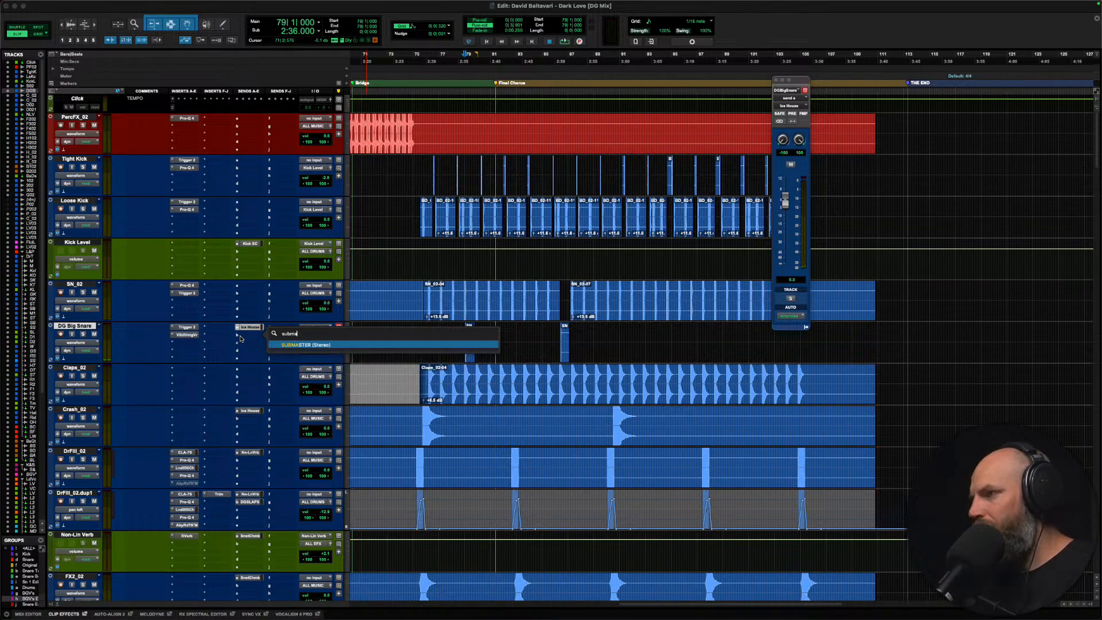
key(Return)
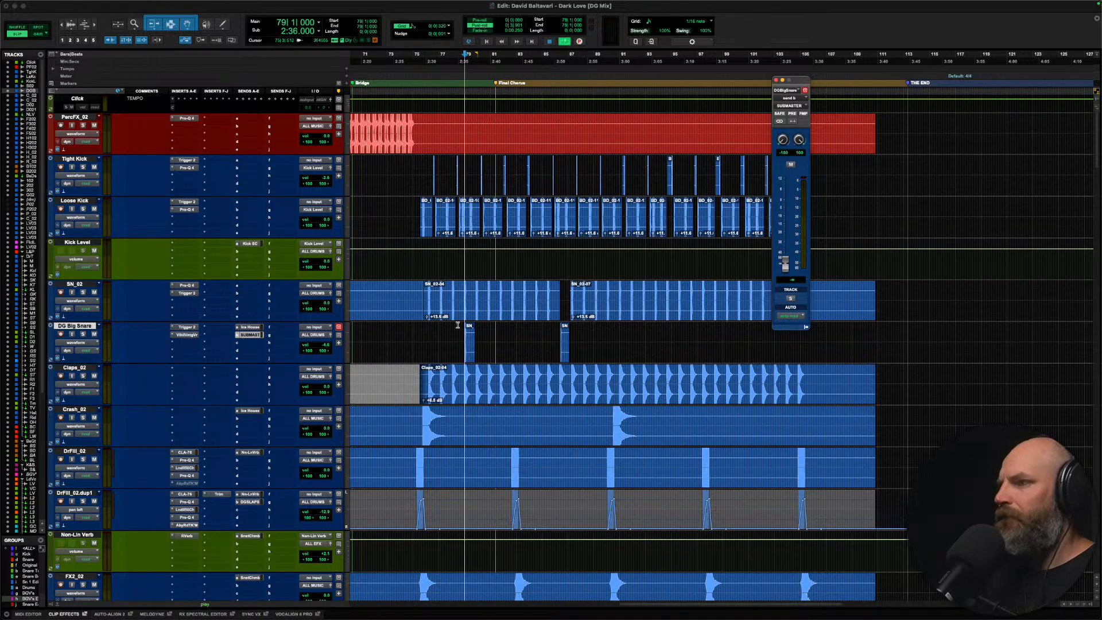
key(space)
drag(784, 265, 786, 206)
key(space)
key(space)
key(space)
key(space)
key(space)
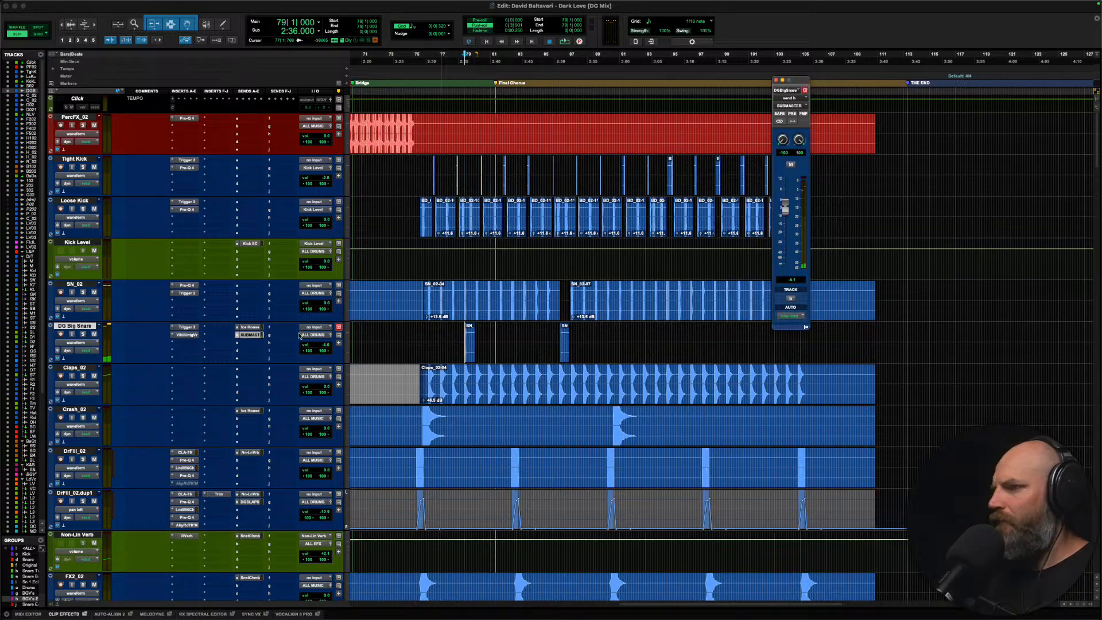
Step: Play the full mix from bar 75 to judge the big snare in context
click(420, 337)
key(space)
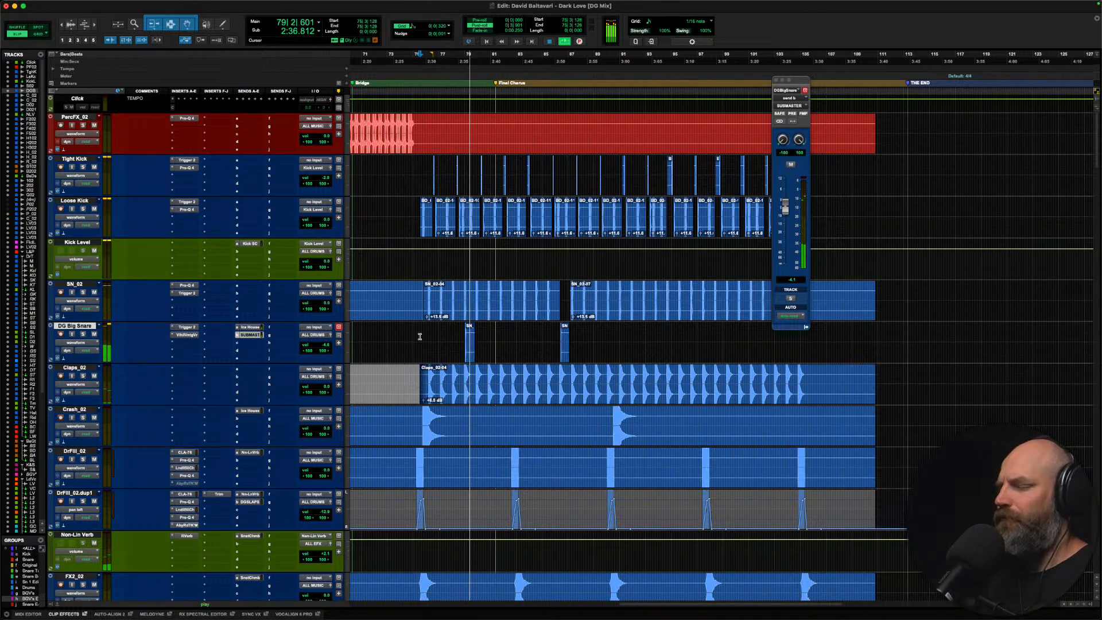
key(space)
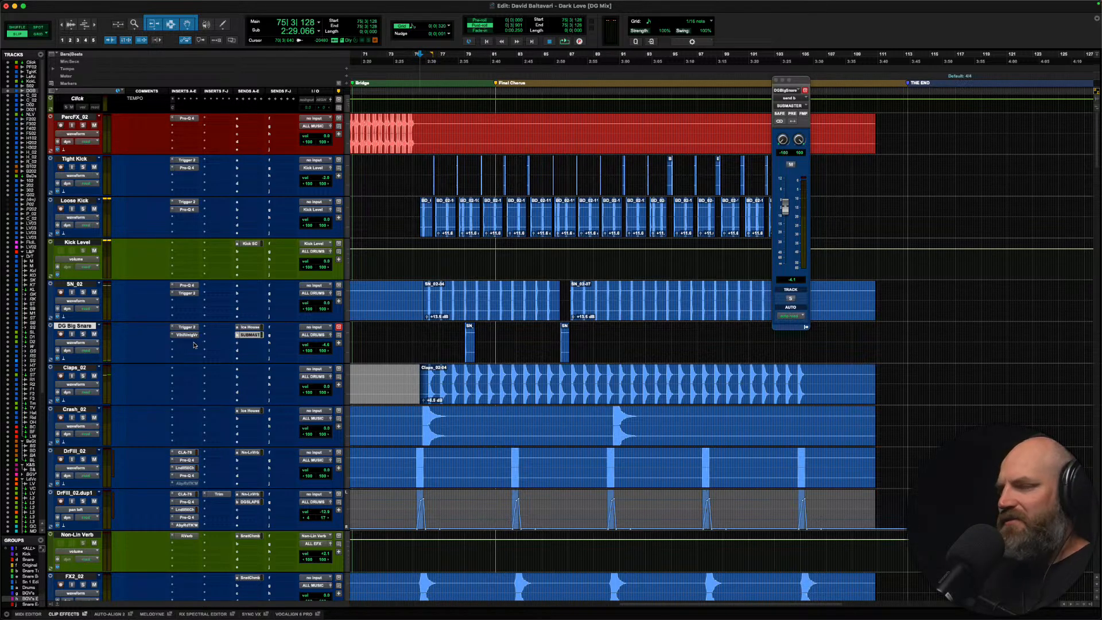
Step: Insert the stereo CLA Bass plugin after ValhallaVintageVerb on DG Big Snare
click(172, 343)
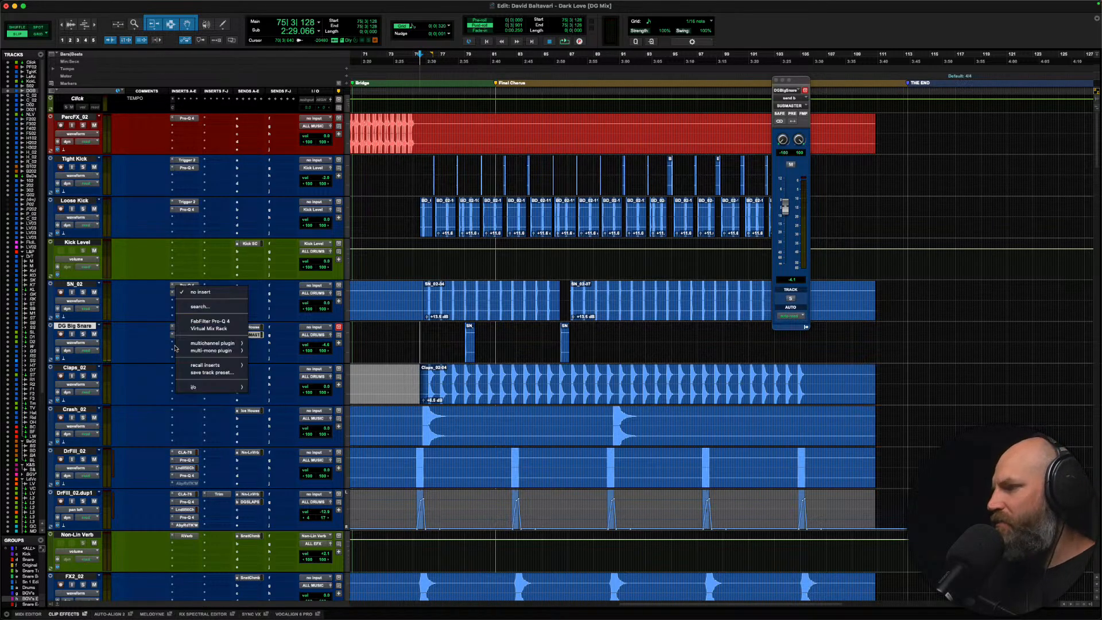
mouse_move(175, 345)
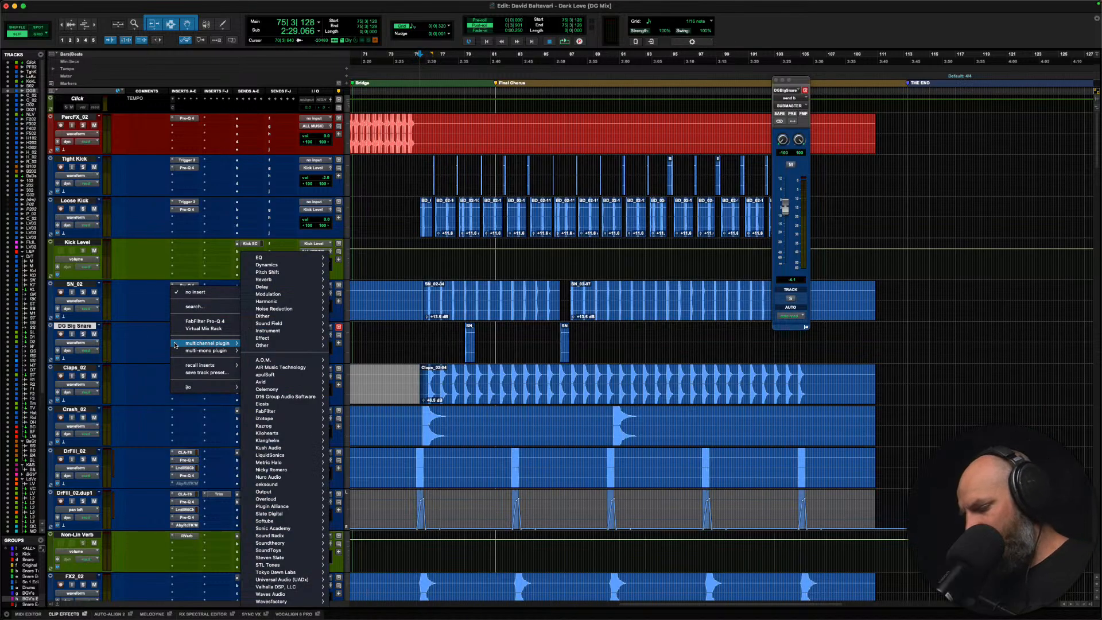
text(cla)
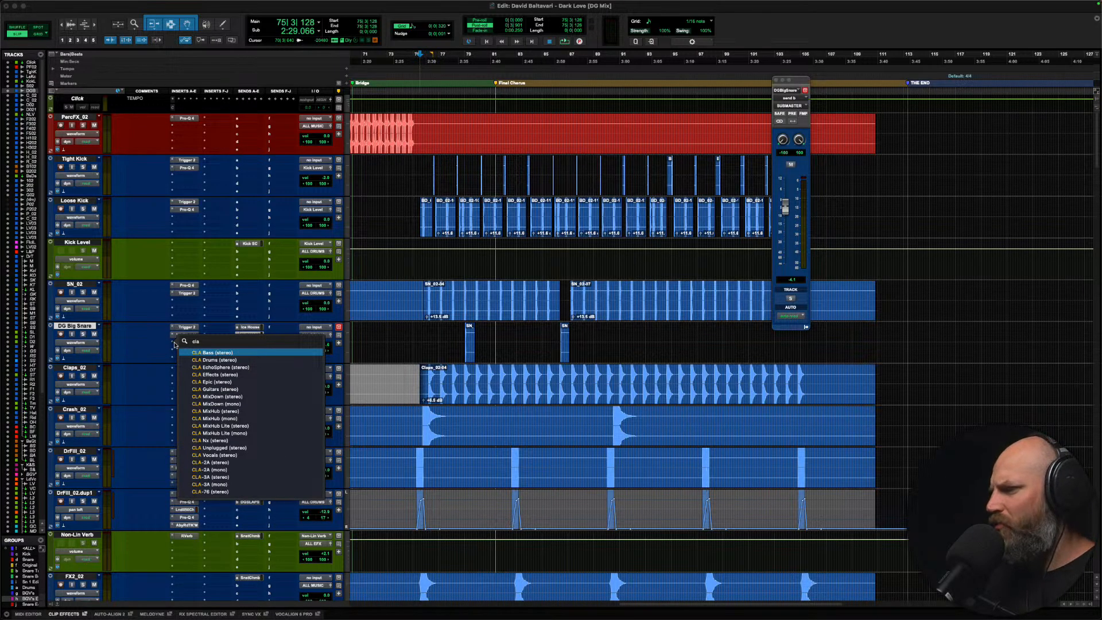
key(Down)
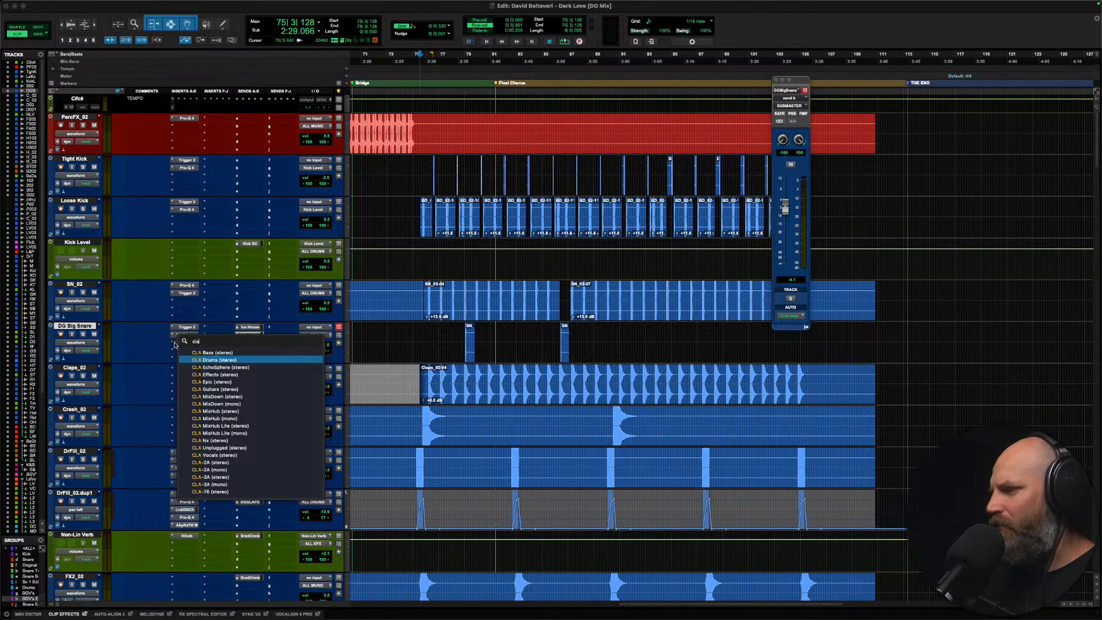
click(272, 352)
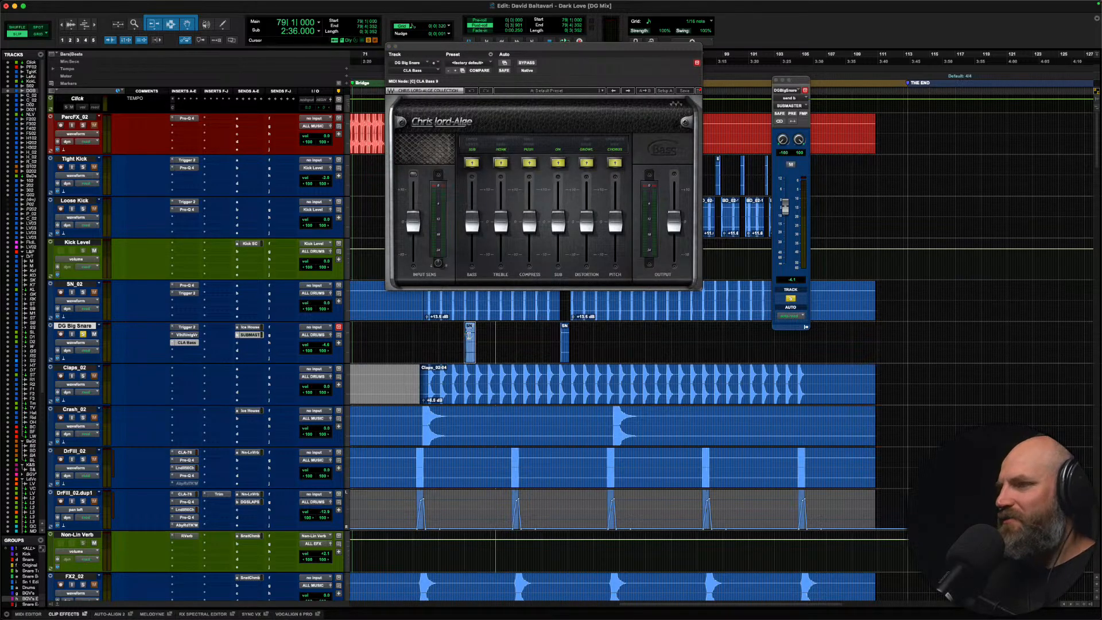
Step: Compare the big snare with CLA Bass bypassed and active during playback from bar 79
key(space)
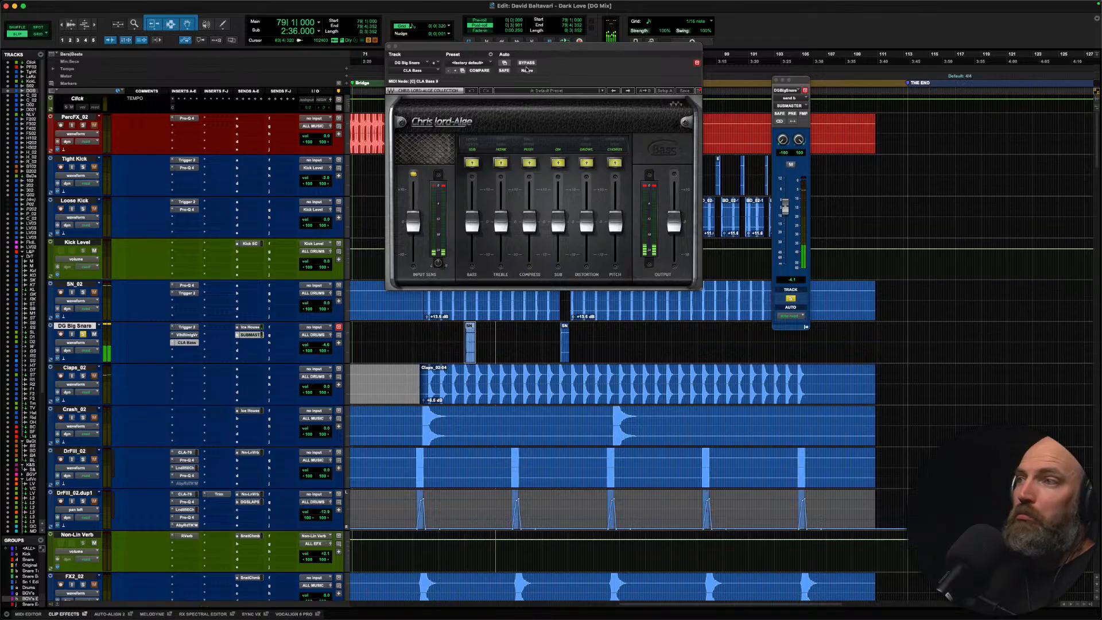
click(527, 63)
click(527, 64)
key(space)
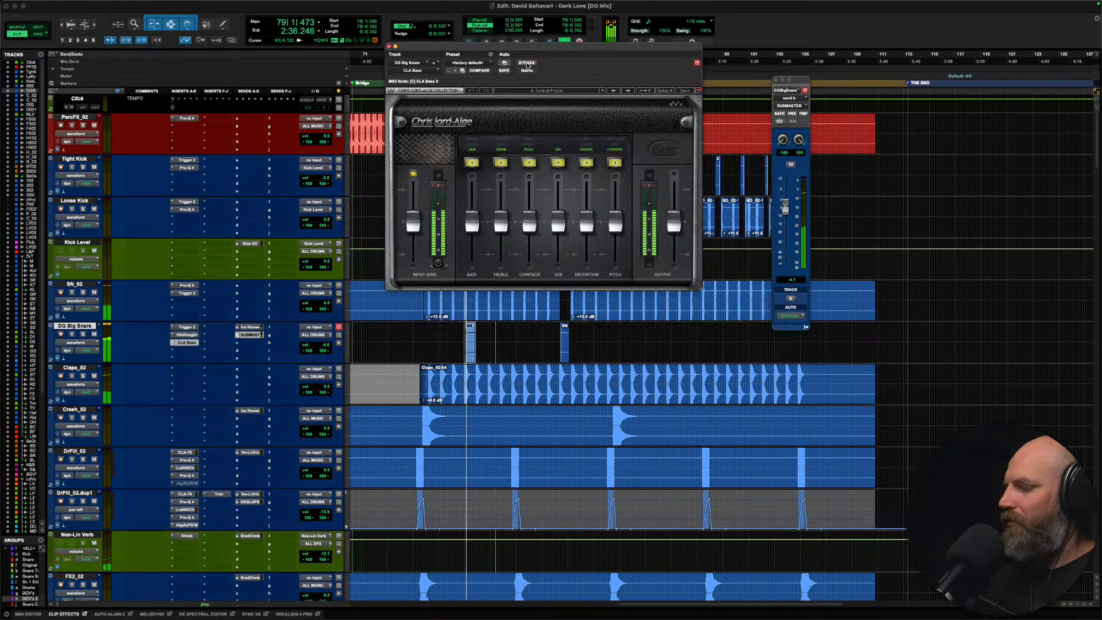
Step: Lower the CLA Bass output level slightly and play the full mix from bar 76
key(space)
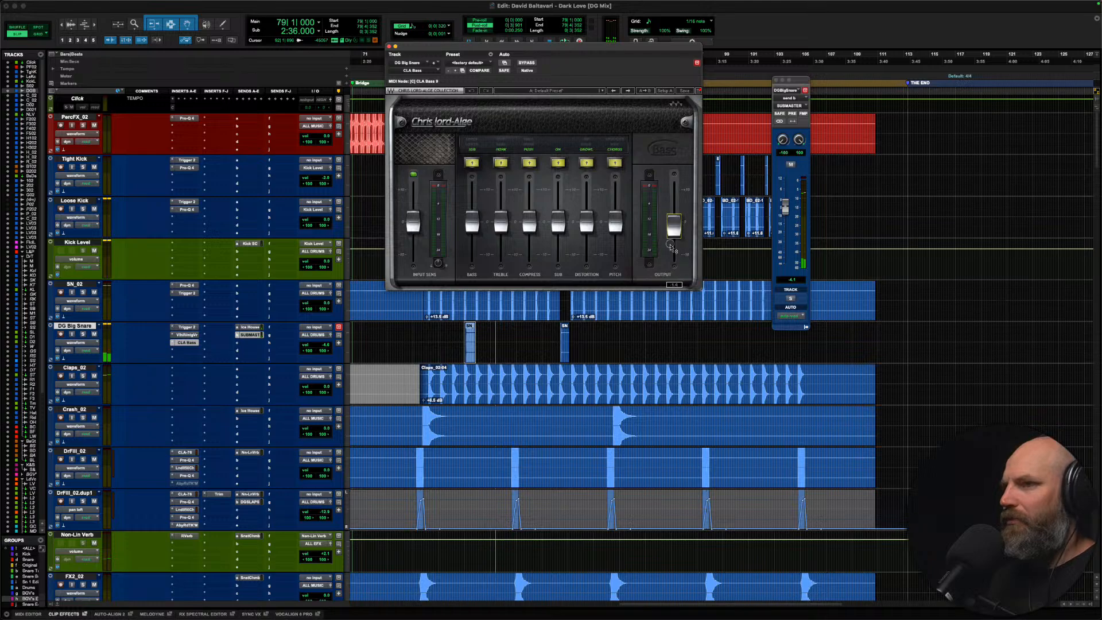
key(space)
key(KP_1)
key(KP_1)
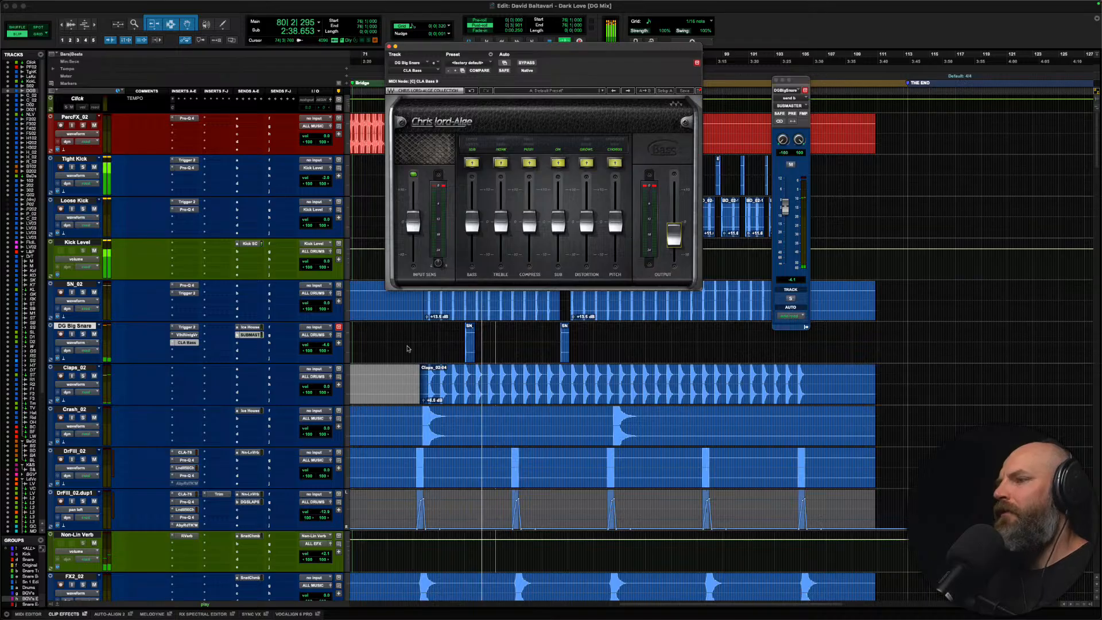
key(space)
Step: Insert FabFilter Pro-Q 4 after CLA Bass on DG Big Snare and cut about 6.3 dB in the upper mids
click(187, 350)
click(198, 332)
drag(667, 181, 676, 214)
key(space)
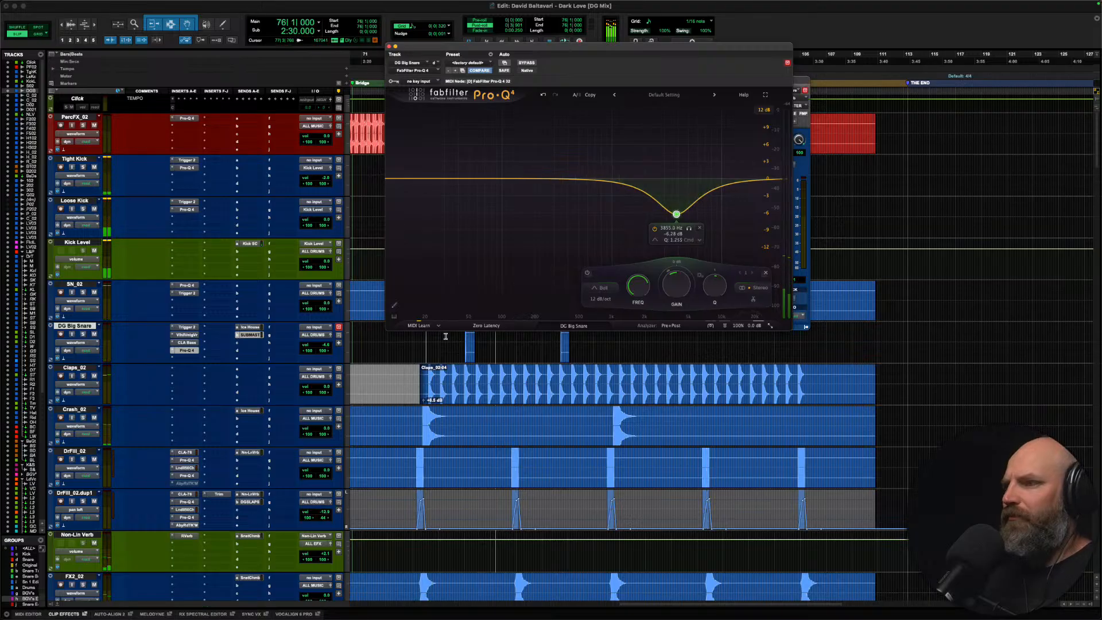
Step: Reshape the Pro-Q 4 dip into two overlapping upper-mid cuts, the higher one about 3.8 dB deep, during playback
mouse_move(677, 216)
mouse_down()
mouse_move(661, 204)
mouse_move(657, 145)
mouse_move(694, 145)
mouse_move(642, 147)
mouse_move(641, 204)
mouse_move(642, 192)
mouse_move(673, 206)
mouse_move(666, 200)
mouse_up()
key(space)
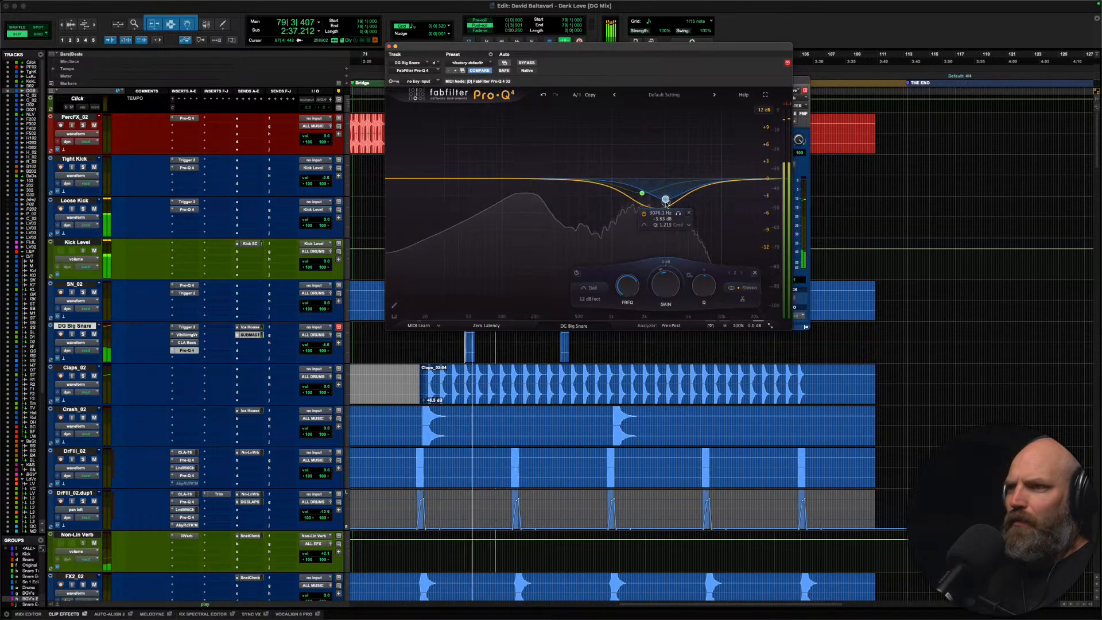
scroll(666, 201, up, 1)
mouse_move(749, 326)
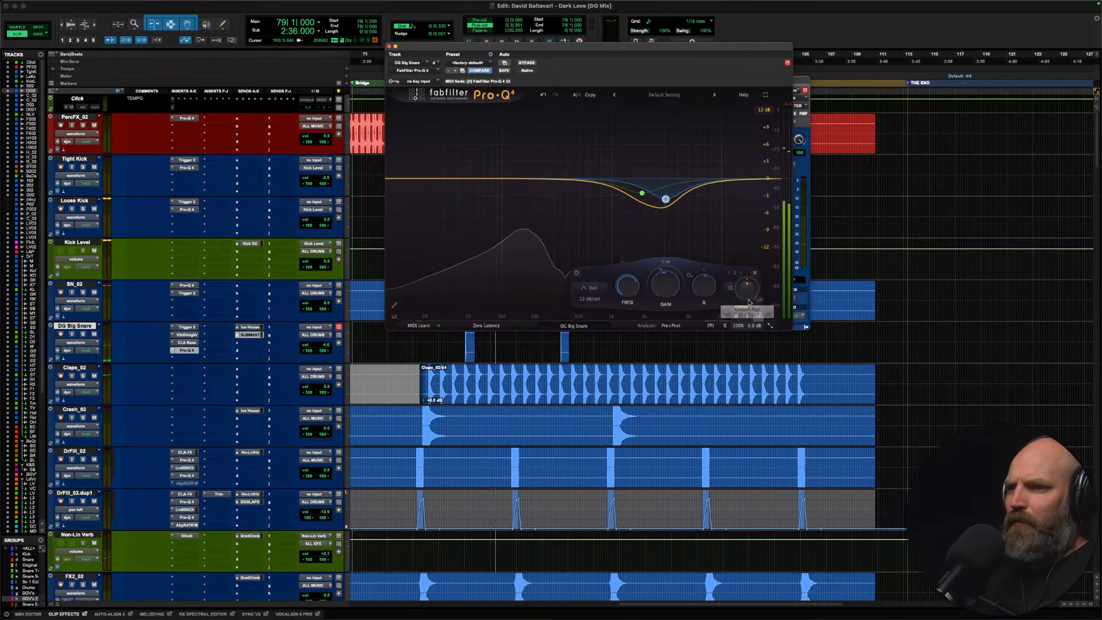
Step: Raise the Pro-Q 4 output level slightly on DG Big Snare during playback and close the plug-in window
key(space)
drag(743, 262, 744, 307)
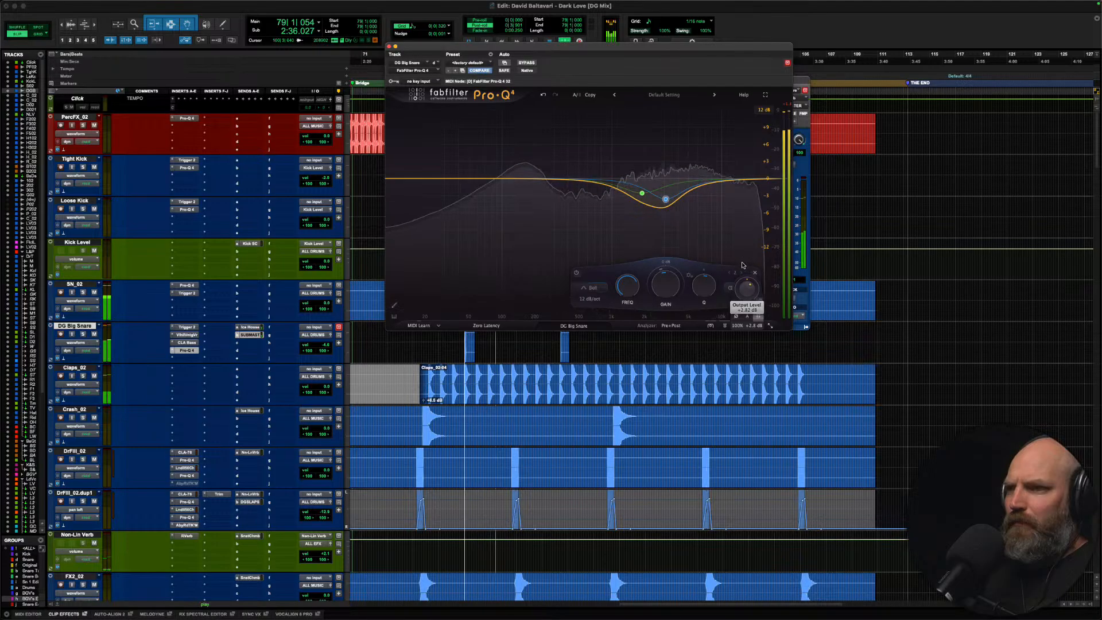
key(space)
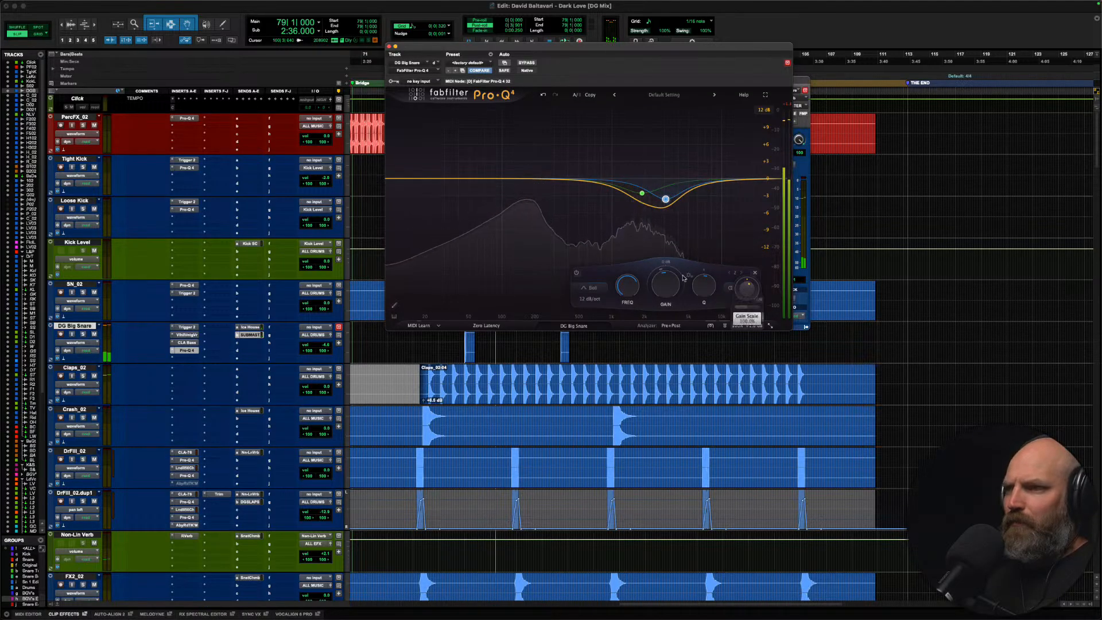
click(389, 47)
key(space)
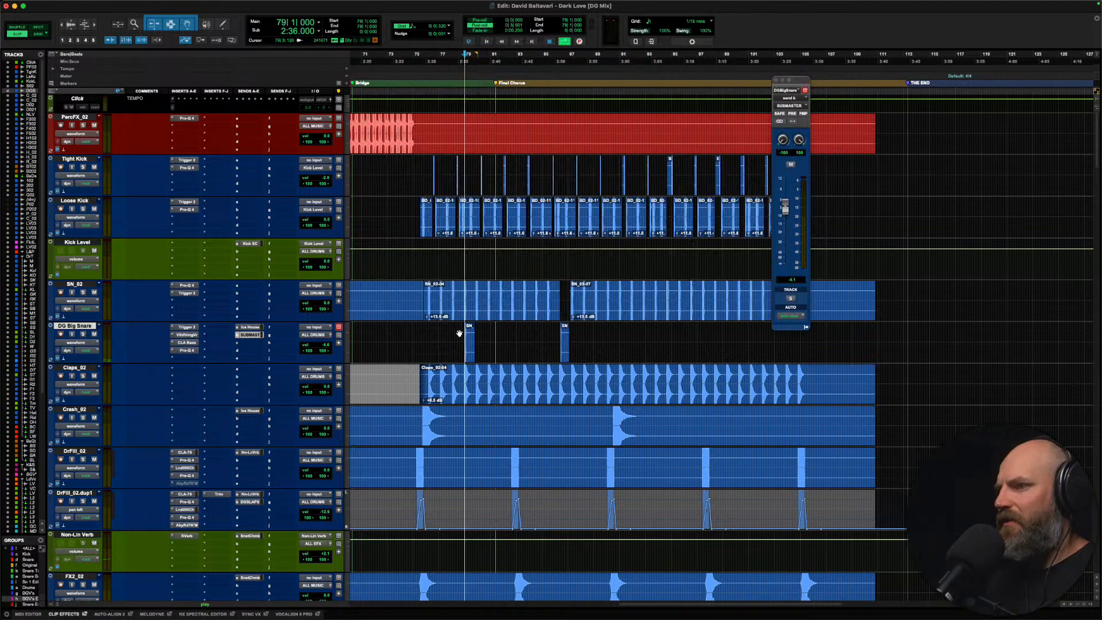
Step: Play the mix from bar 77, lower the DG Big Snare volume and bypass its CLA Bass insert
key(space)
click(447, 337)
key(space)
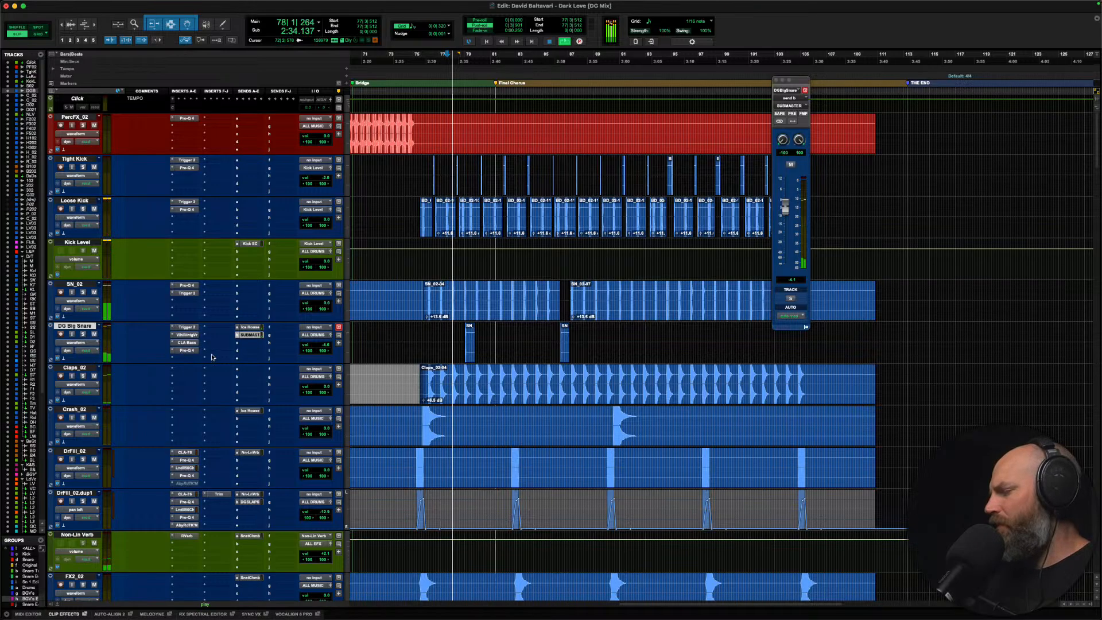
click(318, 347)
drag(316, 347, 320, 348)
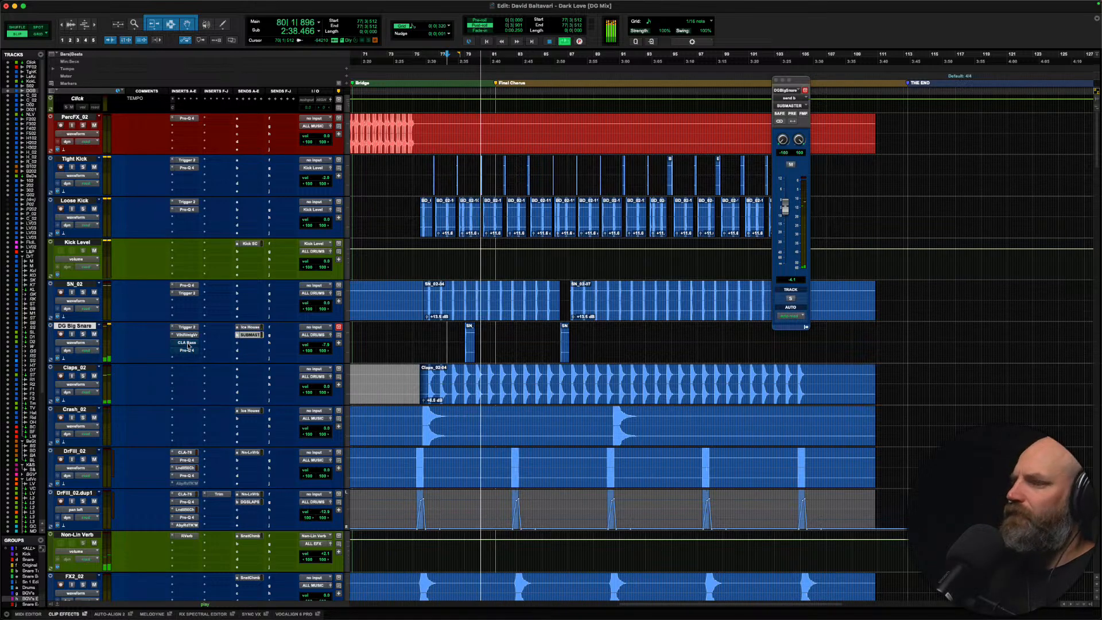
key(space)
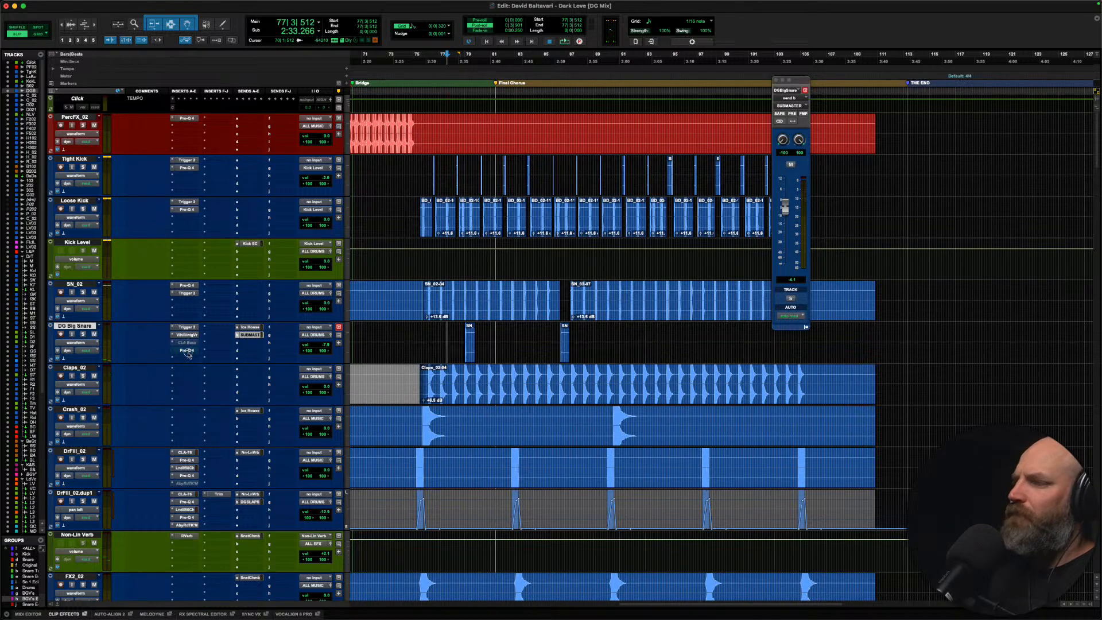
Step: Raise DG Big Snare's volume to -4.6 dB and set its ValhallaVintageVerb mix to 47.2% during playback
click(189, 335)
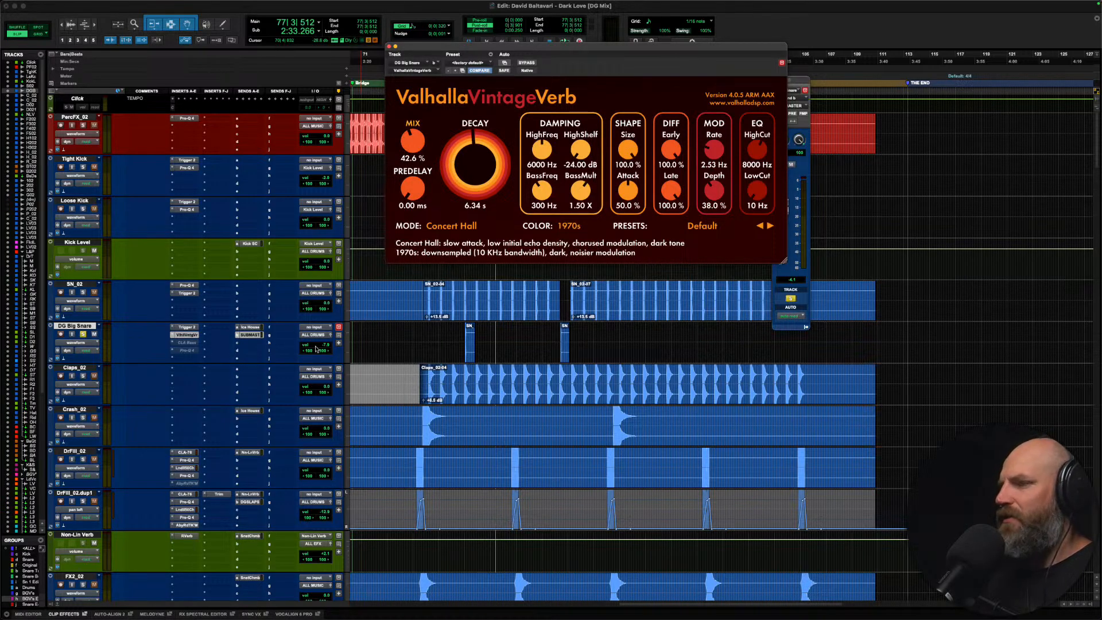
drag(322, 347, 321, 341)
key(space)
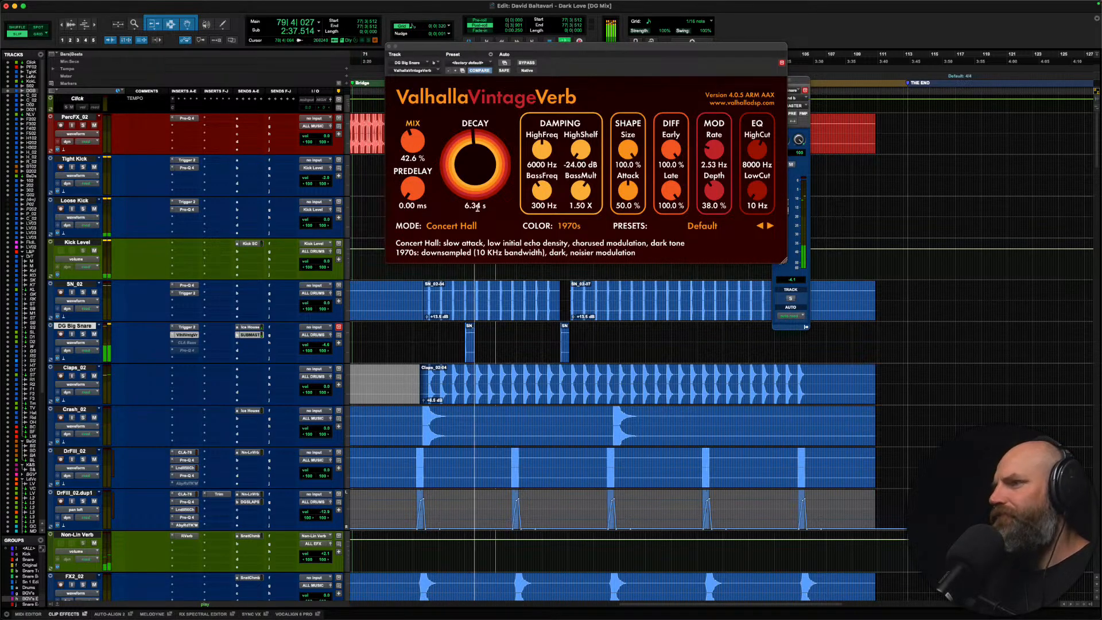
drag(423, 142, 423, 138)
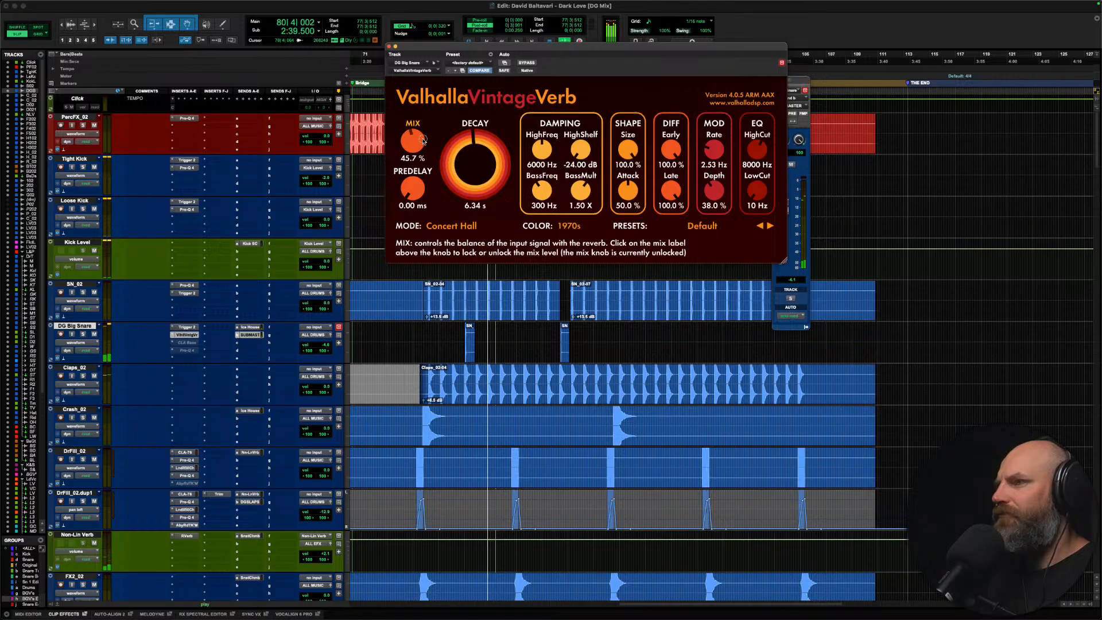
key(space)
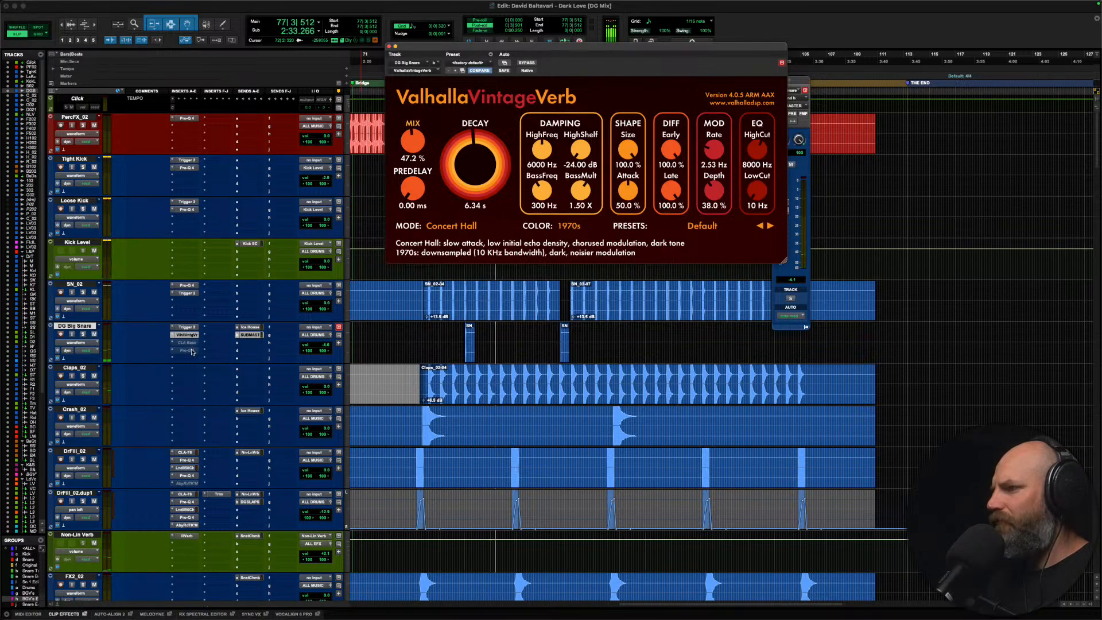
Step: Reactivate Pro-Q 4 on DG Big Snare, shift the higher cut slightly up in frequency, and add an 18 dB/oct low cut at about 105 Hz
click(189, 351)
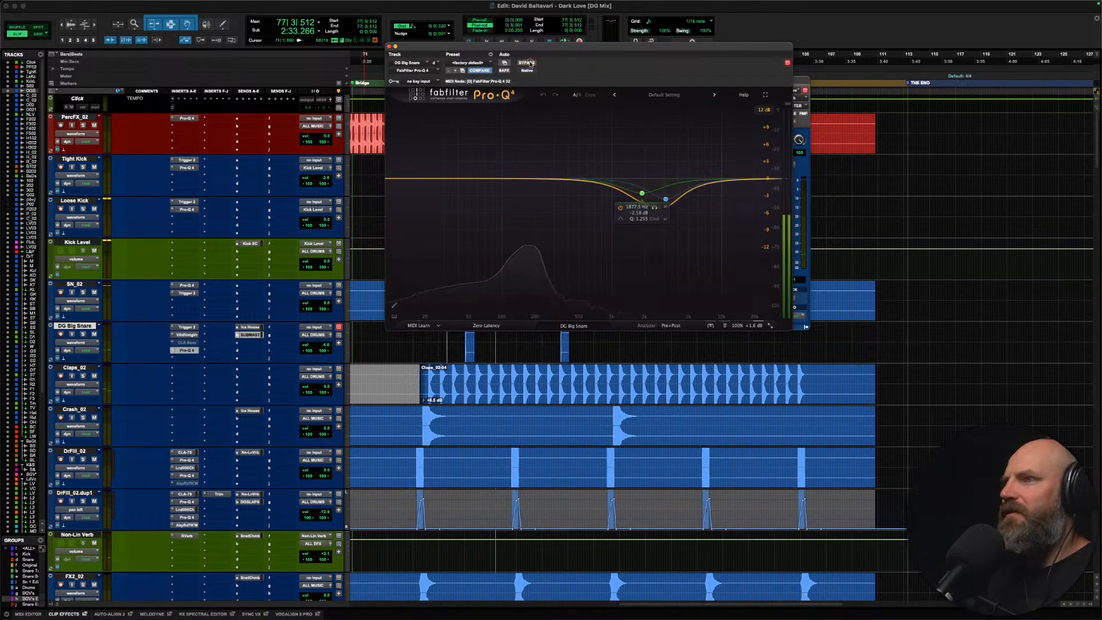
key(space)
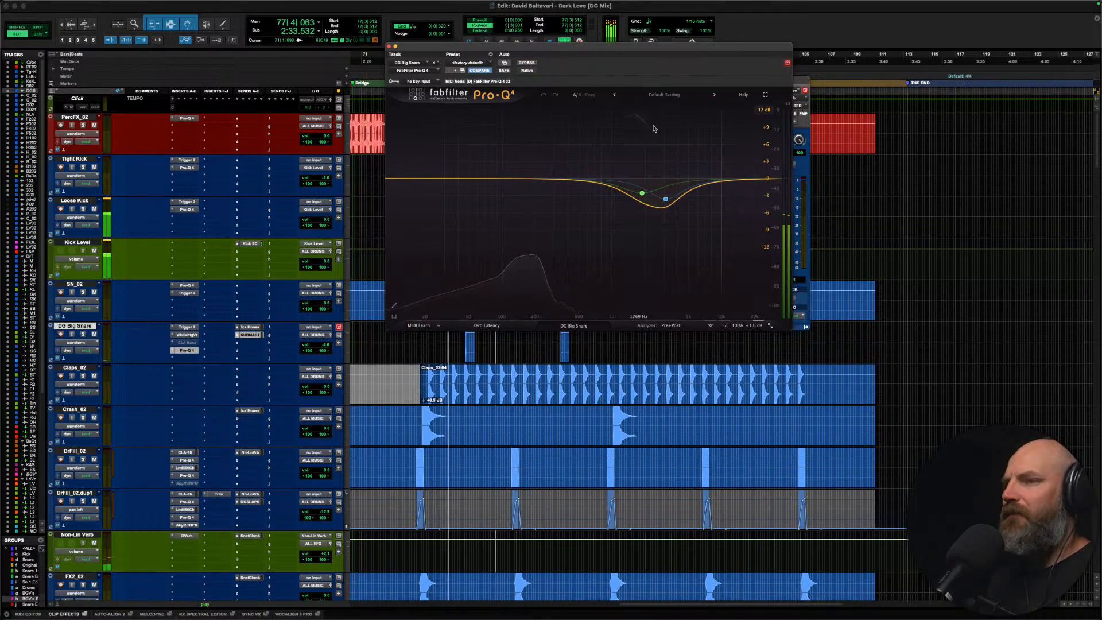
click(667, 200)
drag(667, 201, 670, 200)
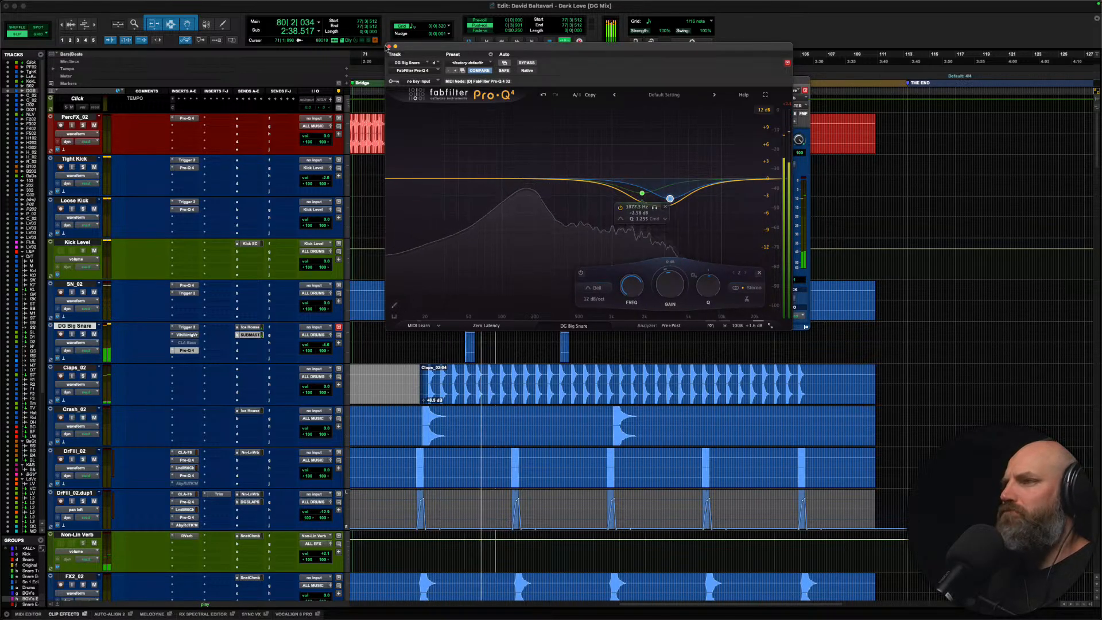
key(space)
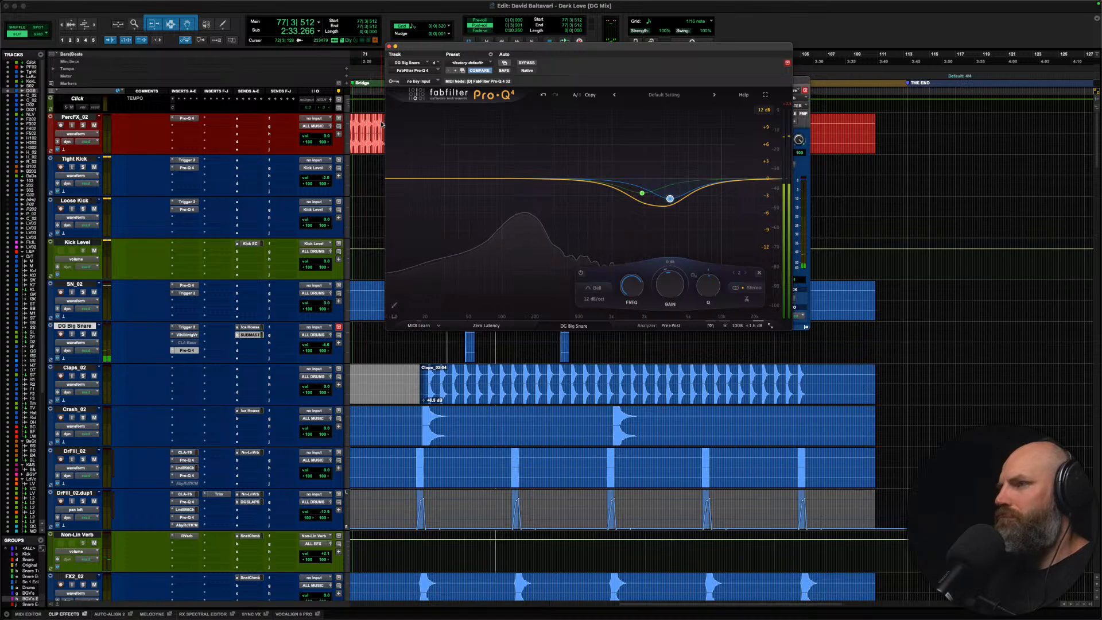
drag(390, 173, 503, 179)
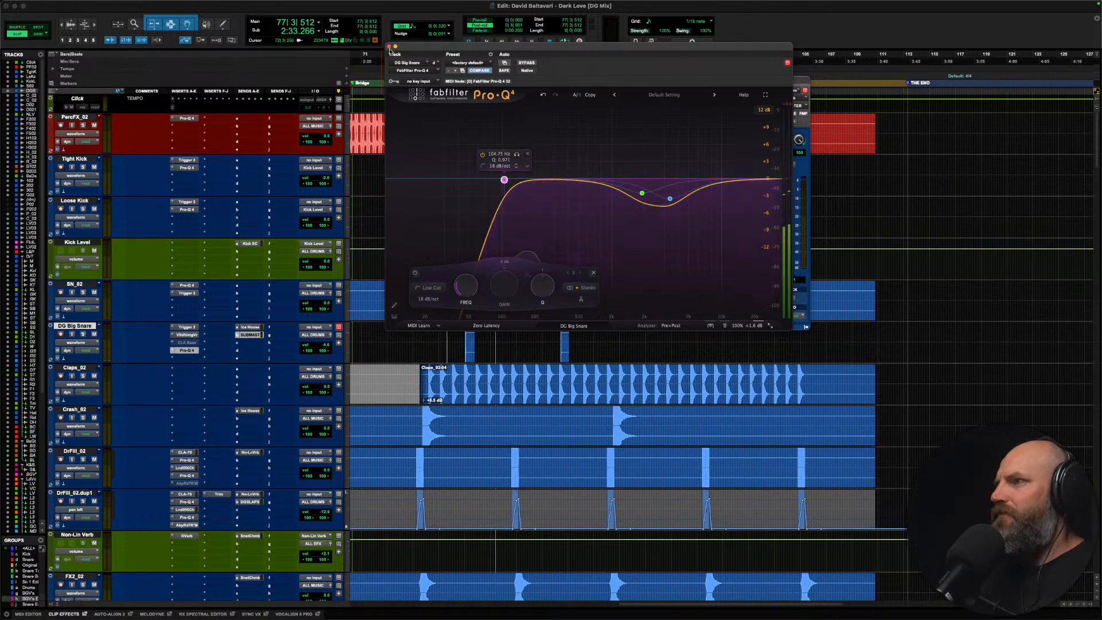
click(389, 47)
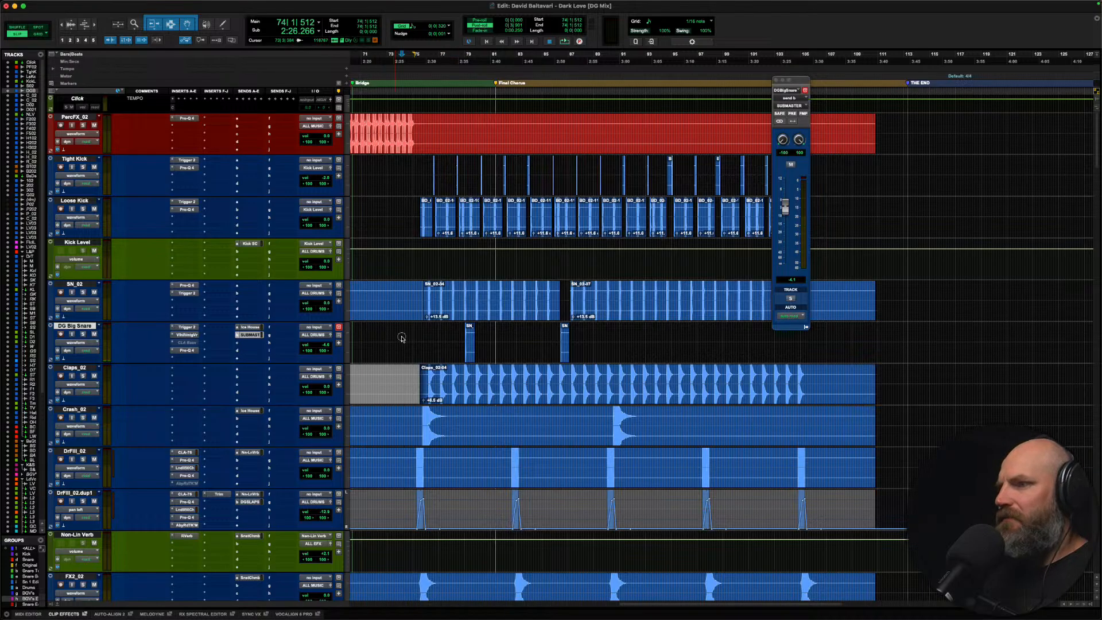
scroll(402, 337, down, 5)
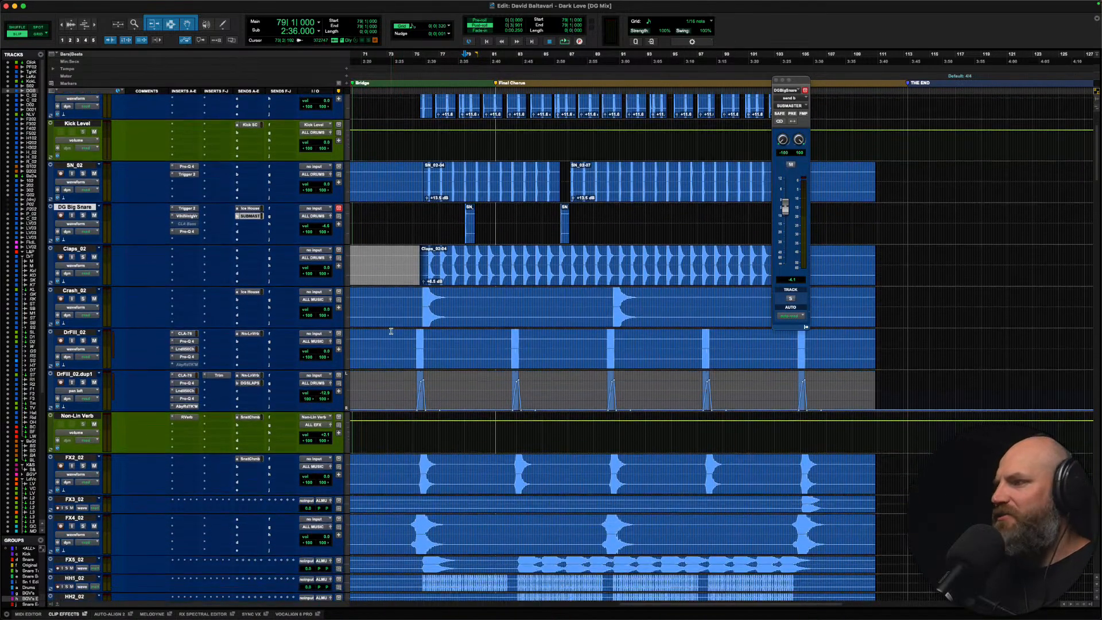
scroll(390, 331, down, 2)
key(super+bracketleft)
key(super+Tab)
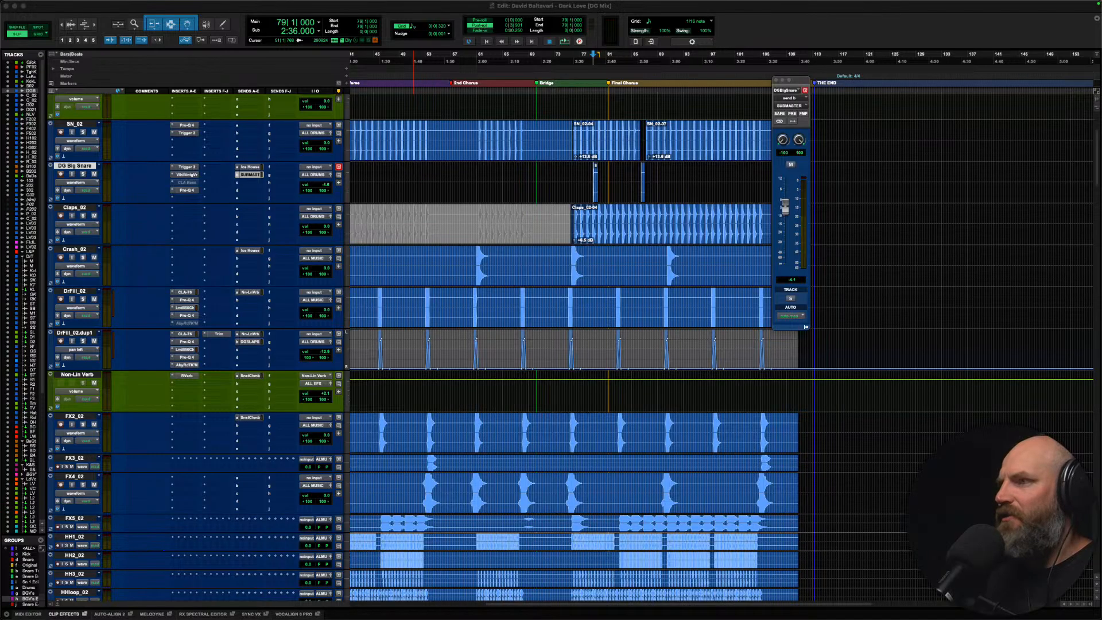
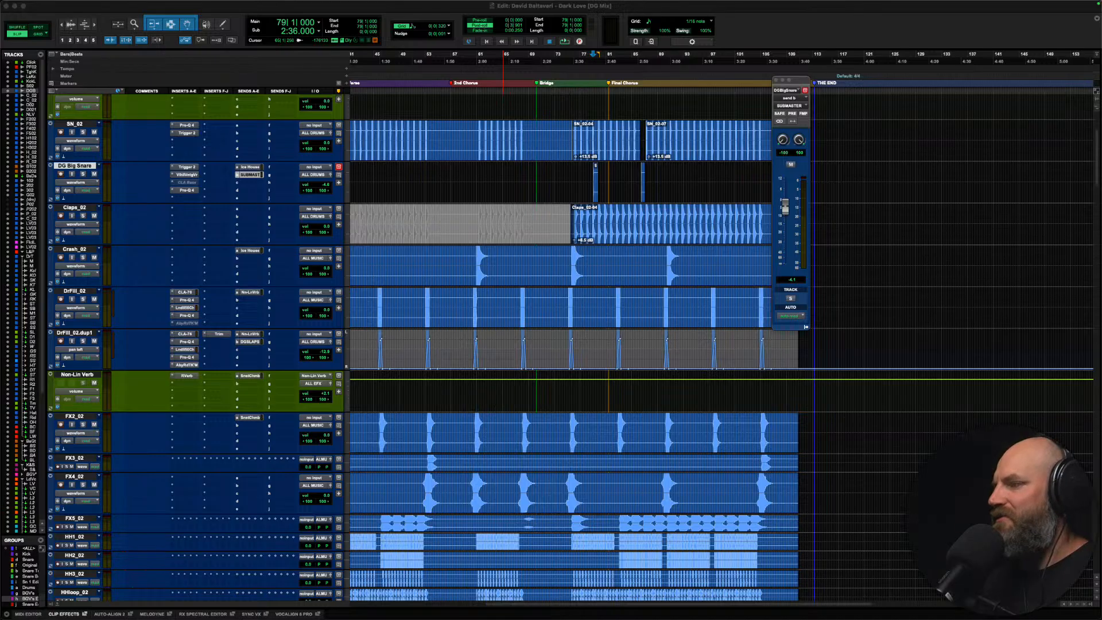
click(151, 399)
click(81, 377)
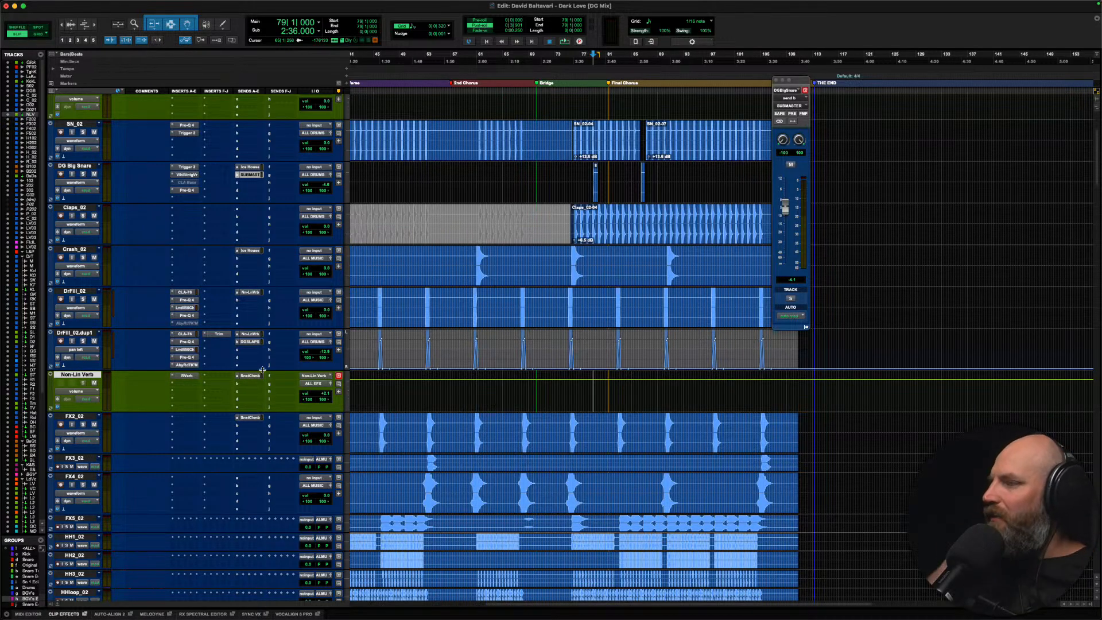
scroll(161, 263, down, 5)
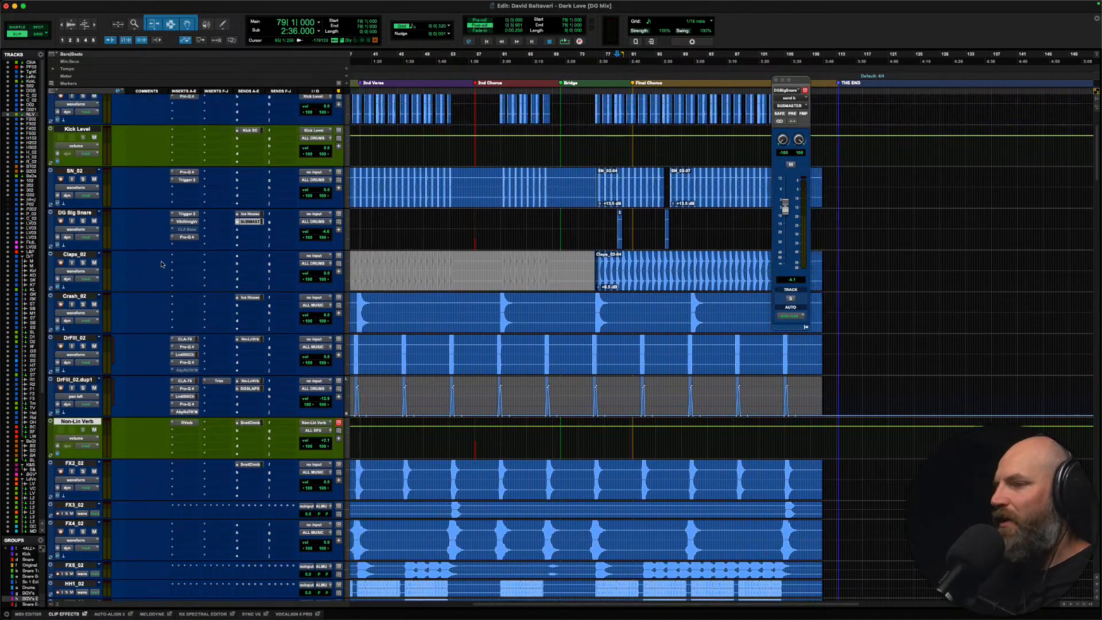
scroll(430, 299, down, 1)
scroll(430, 300, left, 1)
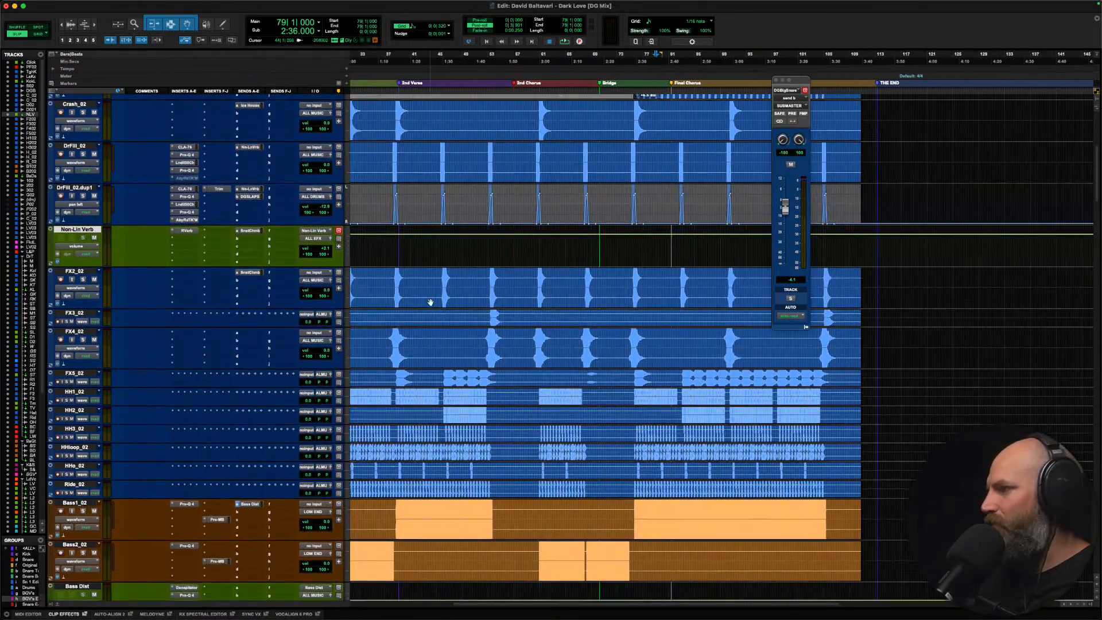
Step: Enlarge the FX3_02 track and place the edit cursor at its hit at bar 24, near the 1st Chorus
click(423, 282)
key(super+alt+[)
key(super+alt+[)
key(super+alt+[)
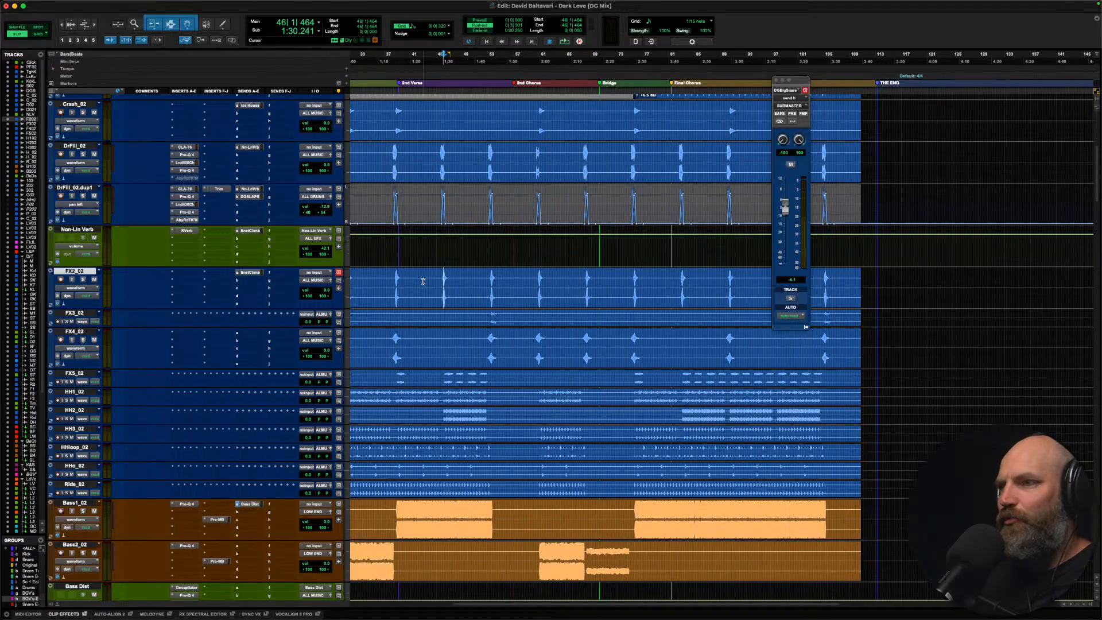
key(super+[)
click(424, 280)
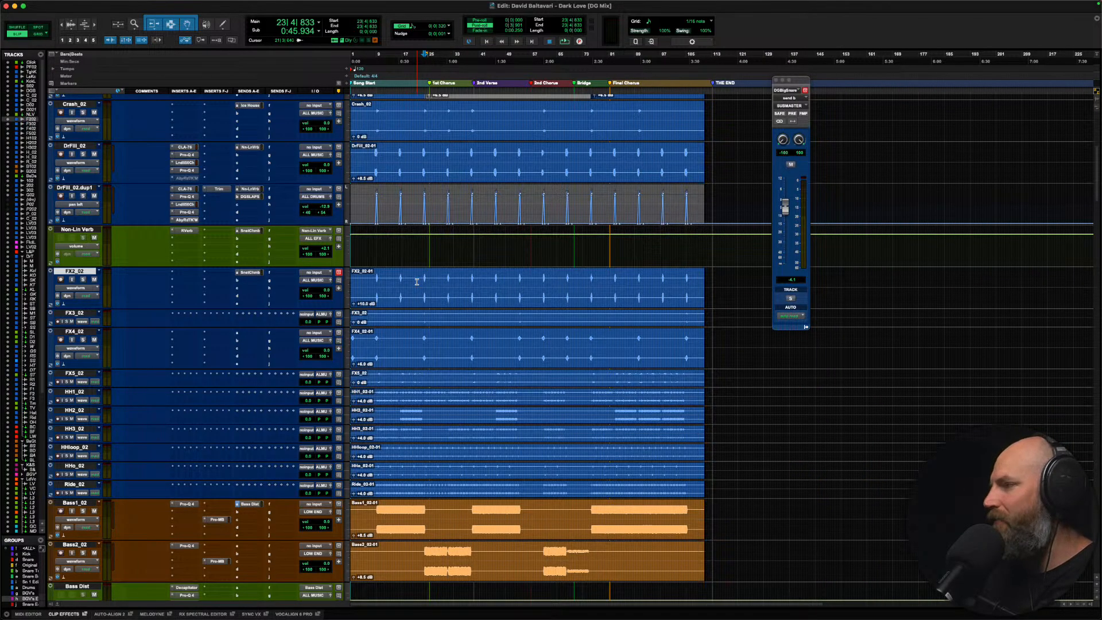
click(379, 293)
scroll(364, 283, down, 3)
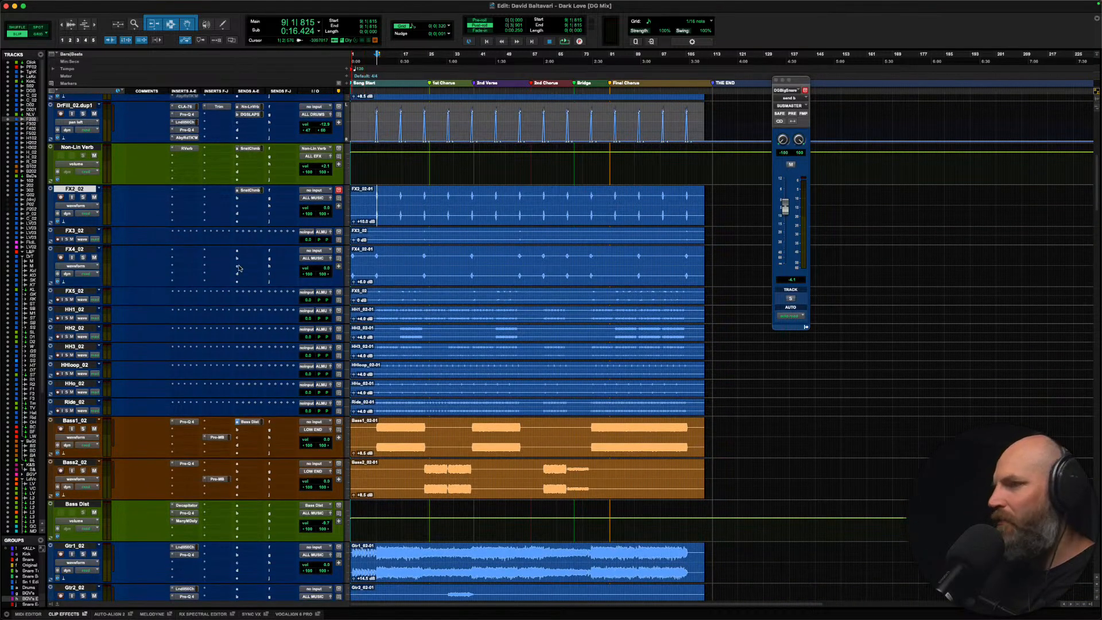
click(75, 231)
key(ctrl+Down)
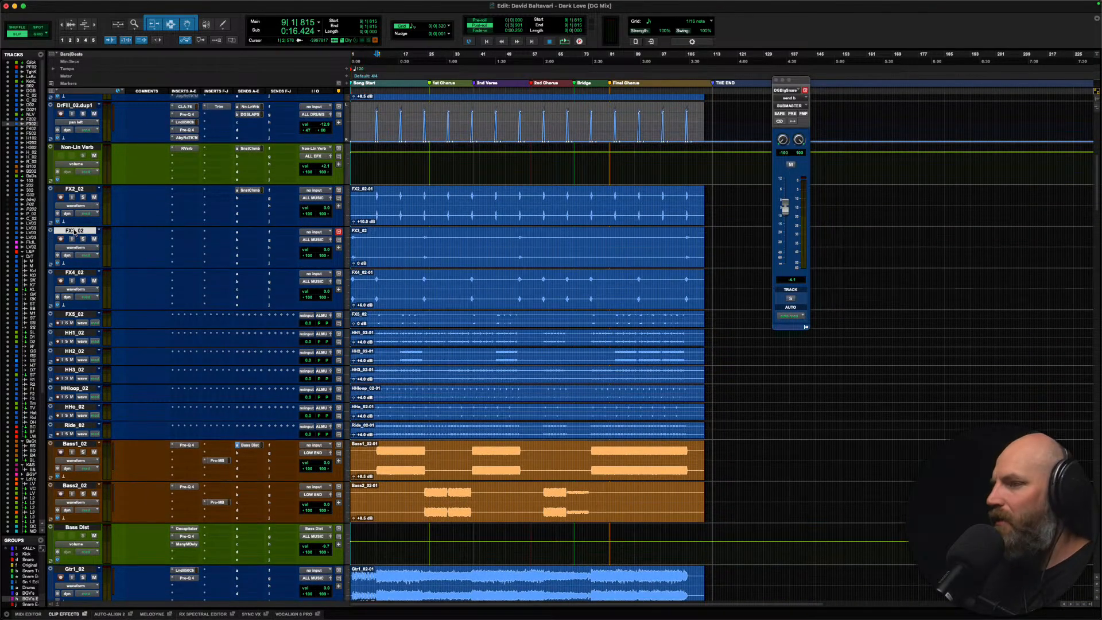
key(Tab)
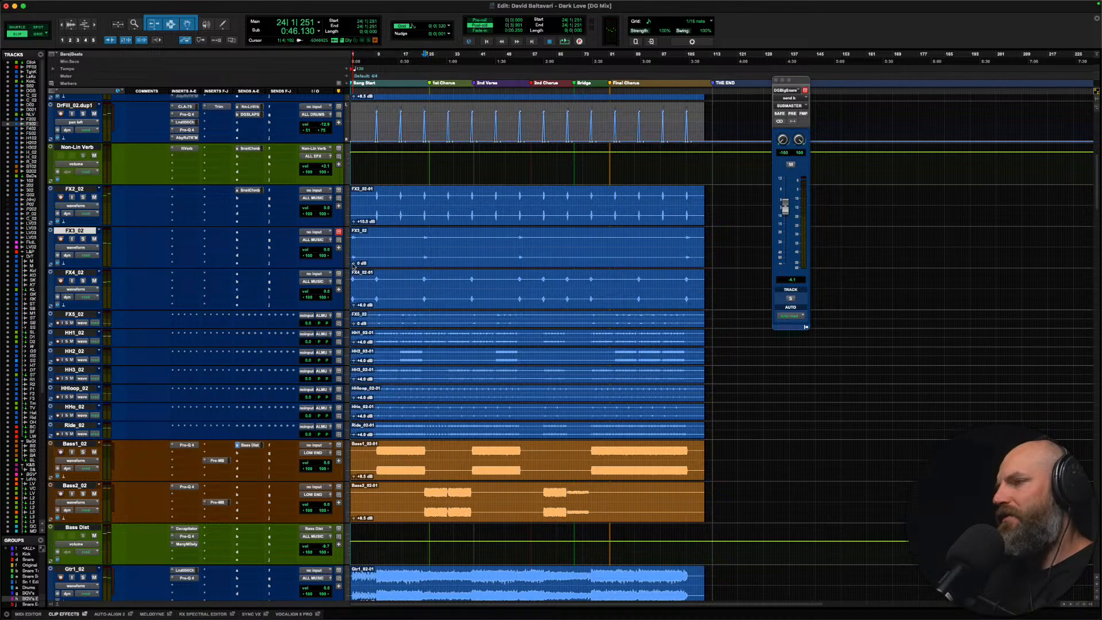
Step: Raise the FX3_02 clip gain to +12.1 dB while auditioning the hit near bar 24
click(421, 238)
key(space)
drag(353, 264, 308, 209)
key(space)
key(space)
mouse_move(354, 264)
mouse_down()
mouse_move(331, 235)
mouse_move(353, 264)
mouse_up()
key(space)
key(space)
key(space)
key(space)
Step: Audition the FX3_02 hit near bar 24 with the track's solo switched on and off
click(83, 239)
key(space)
key(Tab)
key(shift+s)
key(space)
key(space)
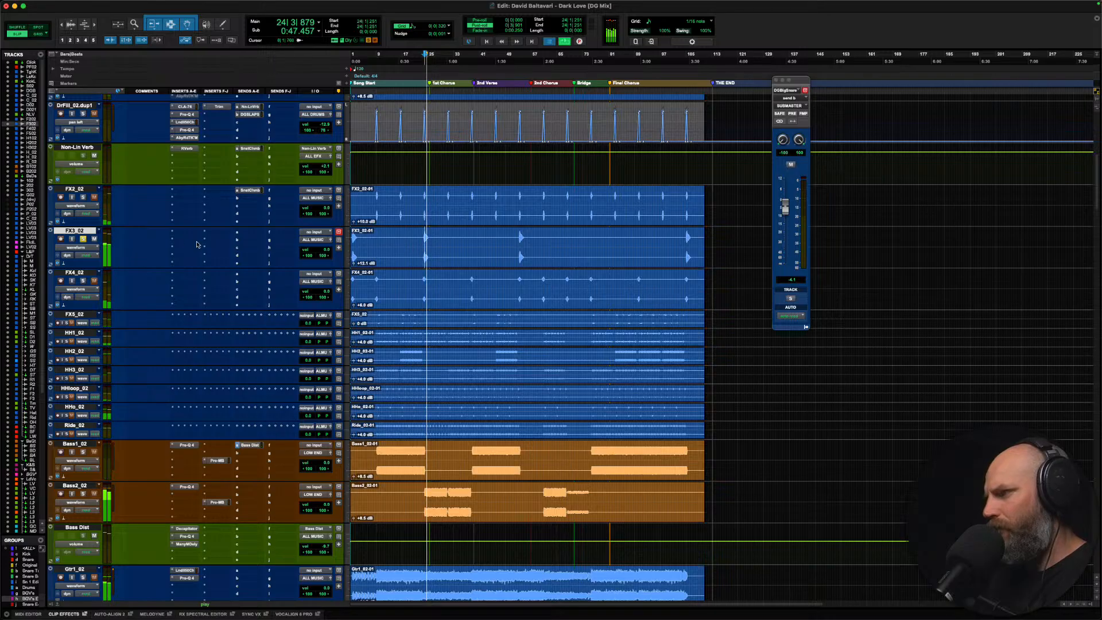
Step: Rename the FX3_02 track as Sub Splash
scroll(210, 196, up, 5)
scroll(227, 247, up, 4)
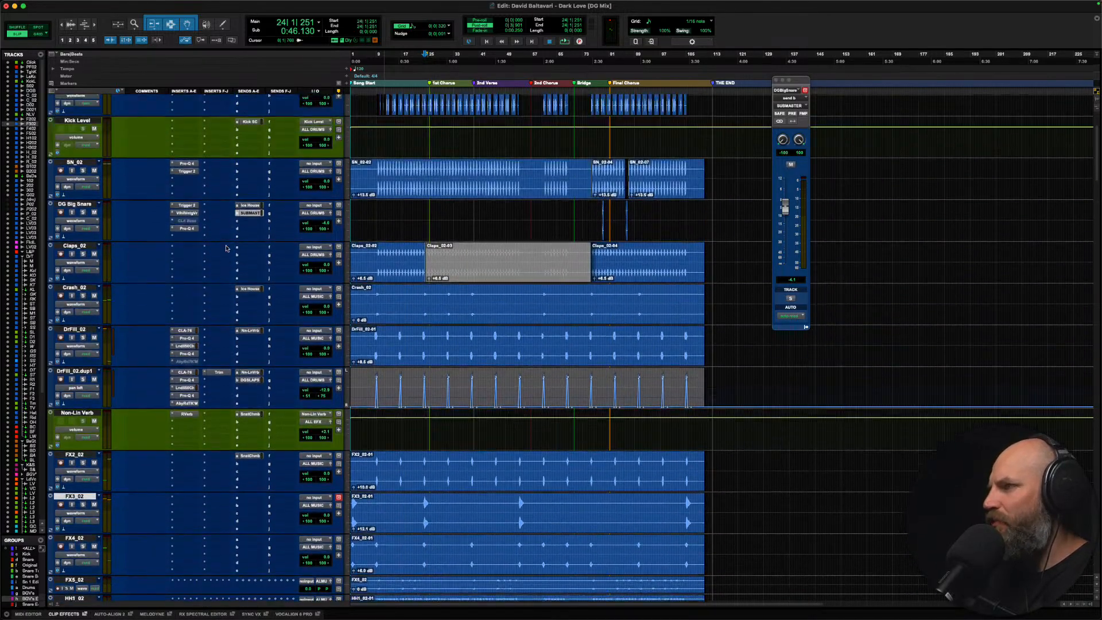
scroll(227, 248, down, 15)
scroll(198, 238, up, 5)
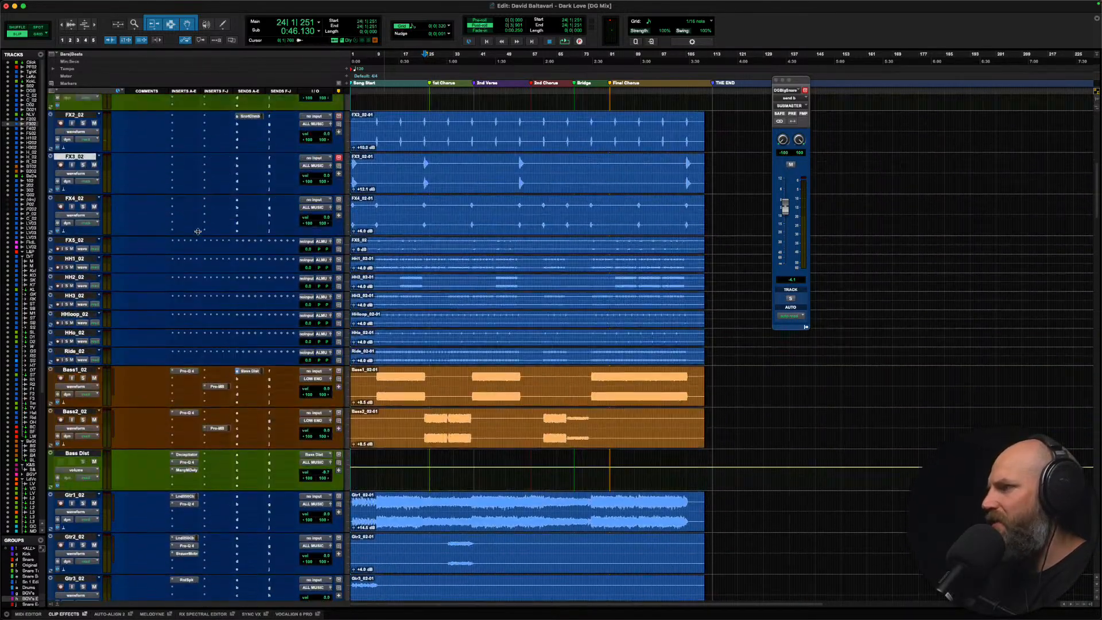
double_click(79, 197)
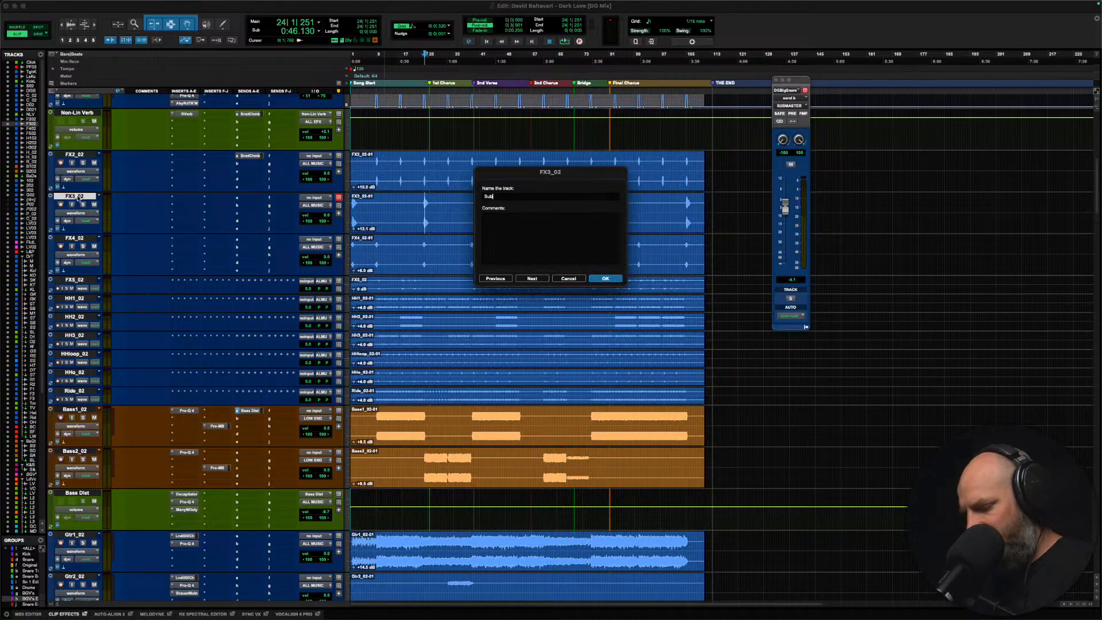
text(Sub Splash)
key(Return)
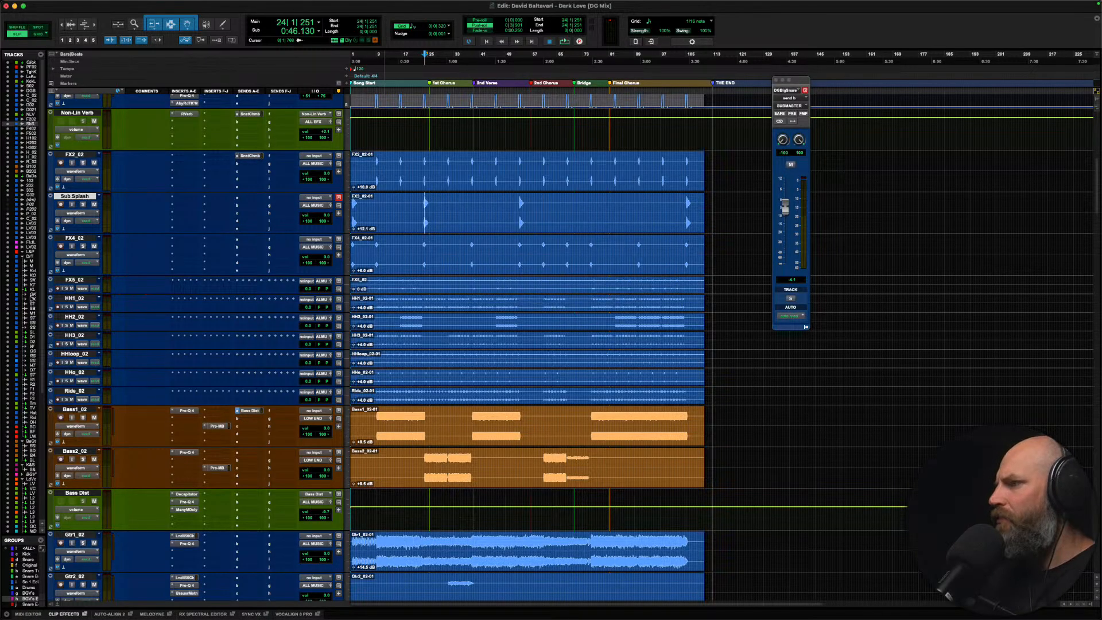
Step: Copy a bass track's Pro-MB insert to Sub Splash, play the mix from bar 23, and open the copied plug-in
drag(221, 290, 217, 212)
key(space)
key(space)
click(421, 207)
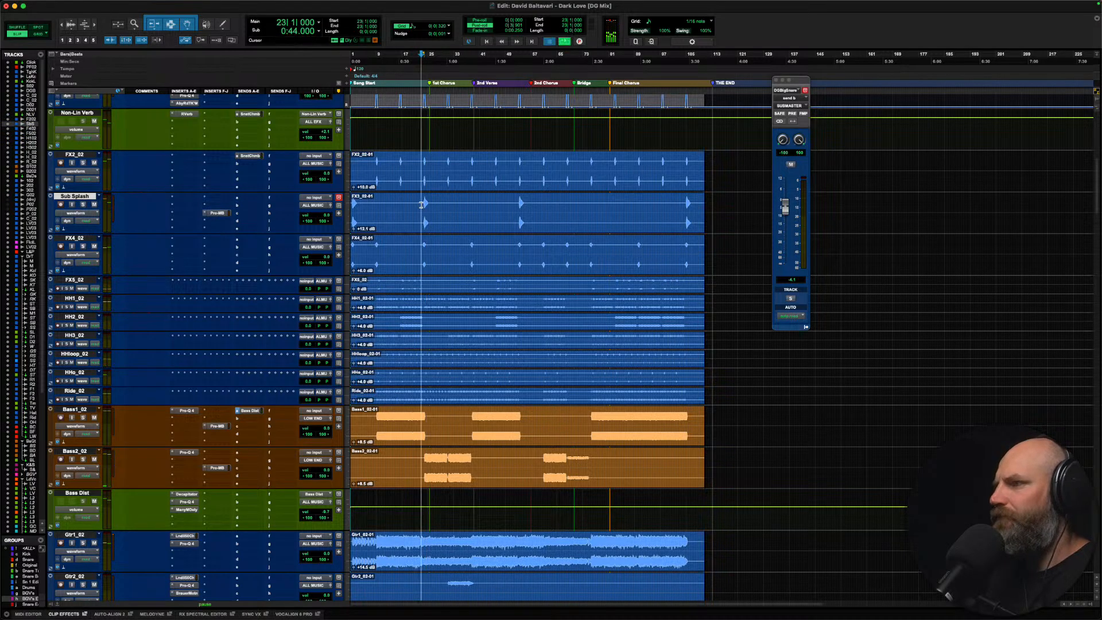
key(space)
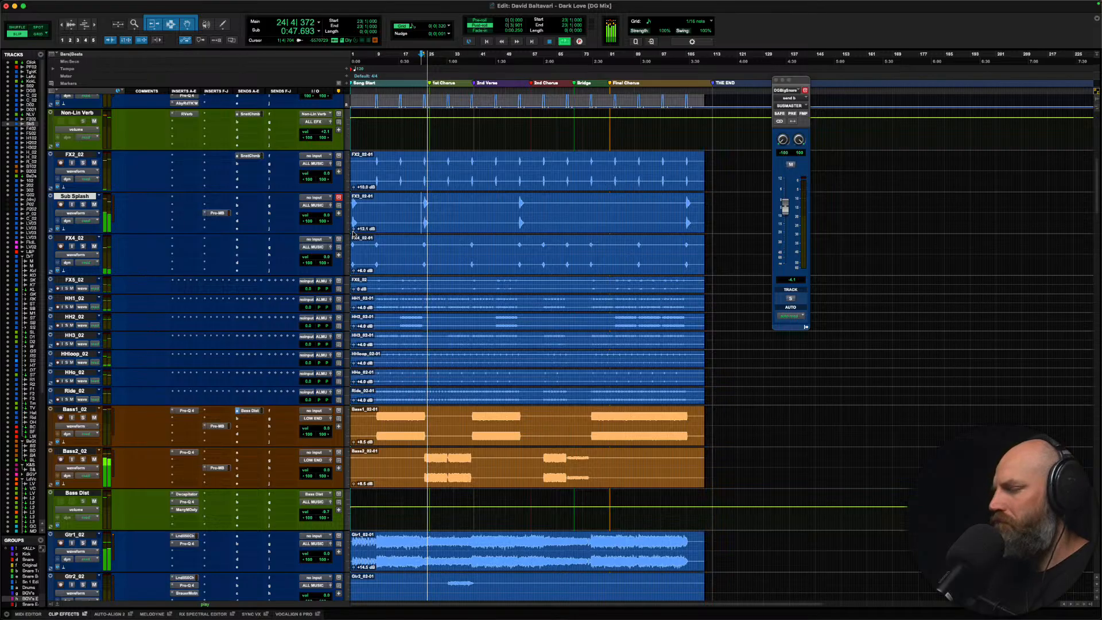
key(space)
click(217, 213)
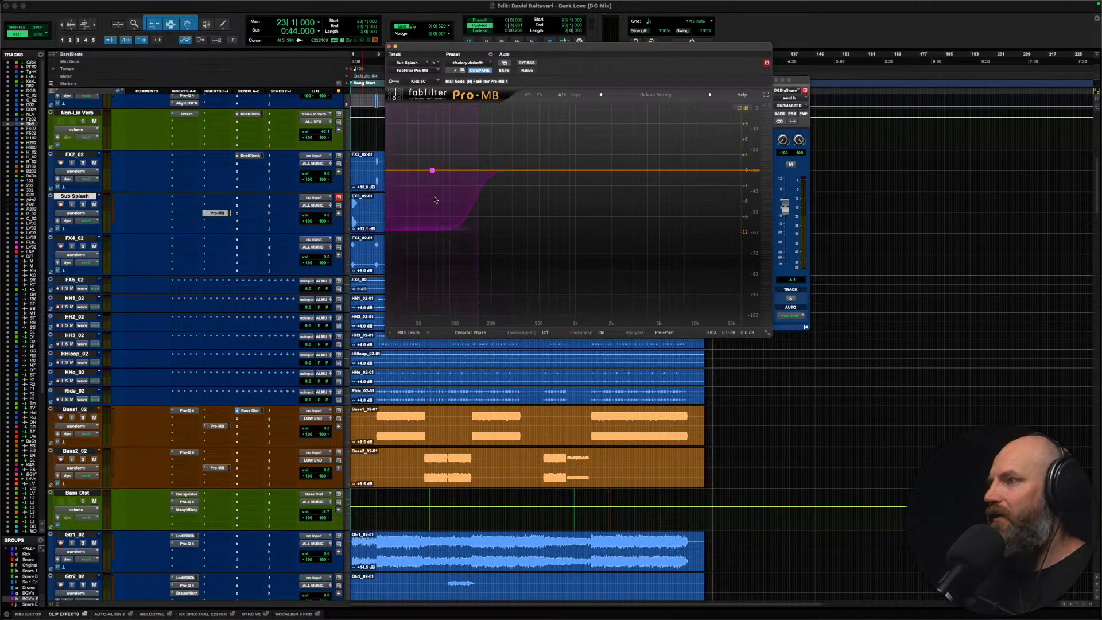
Step: Close the Pro-MB plug-in and play the mix leading into the Sub Splash hit near bar 24
click(218, 213)
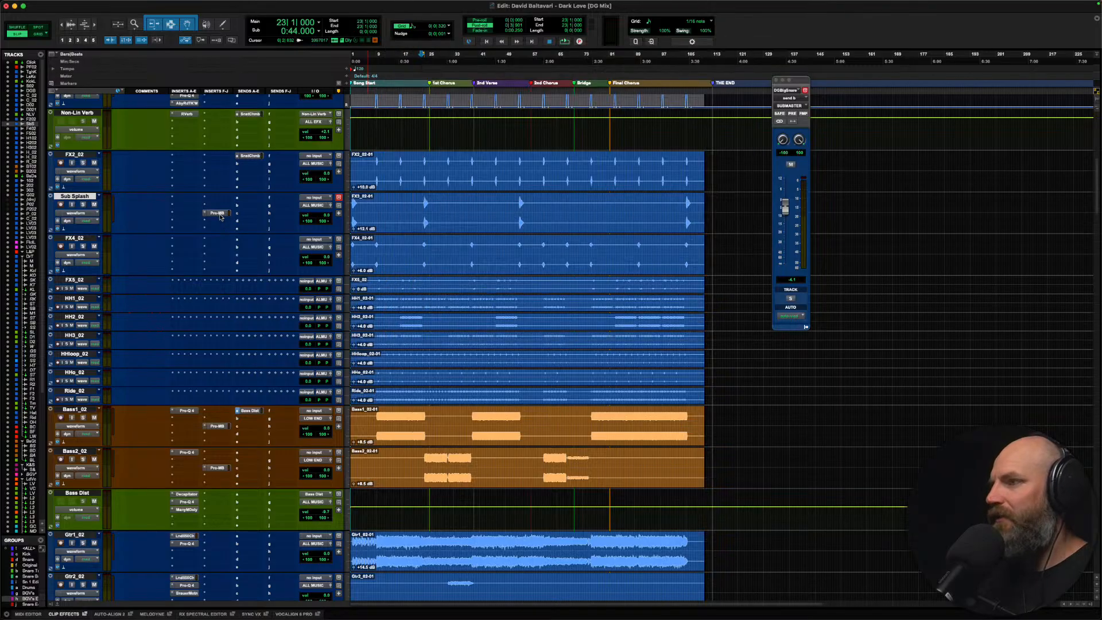
key(space)
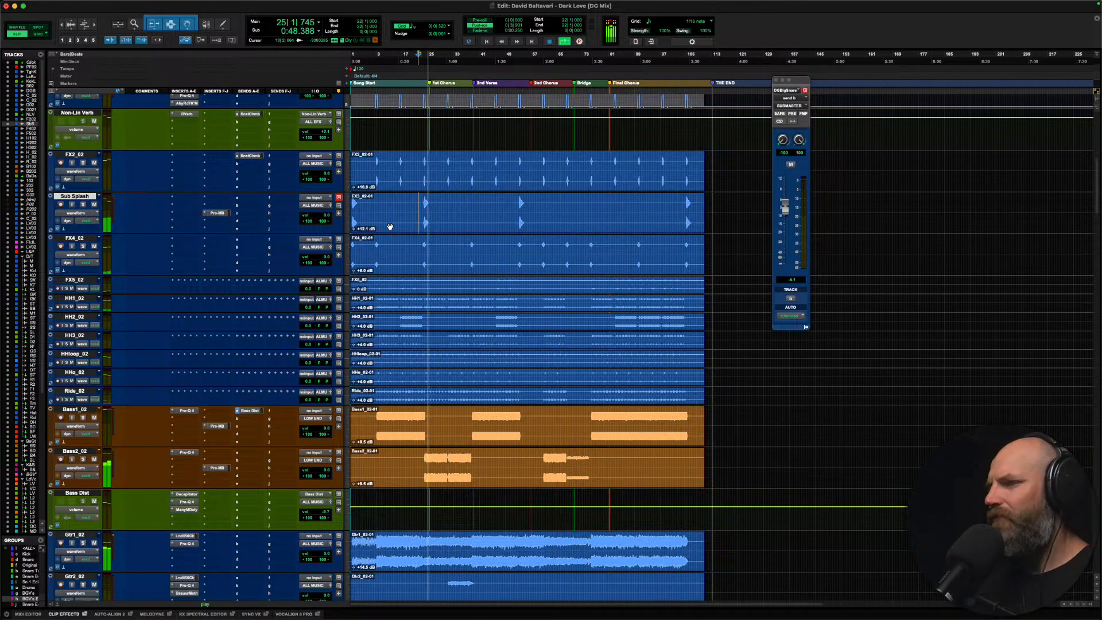
key(space)
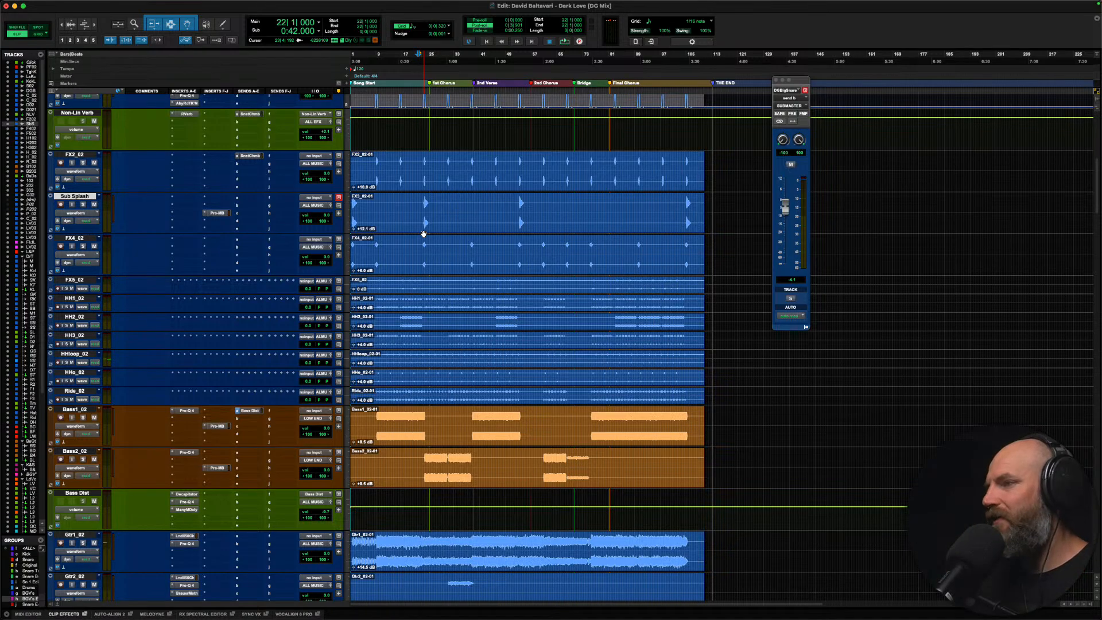
key(Tab)
scroll(422, 227, up, 4)
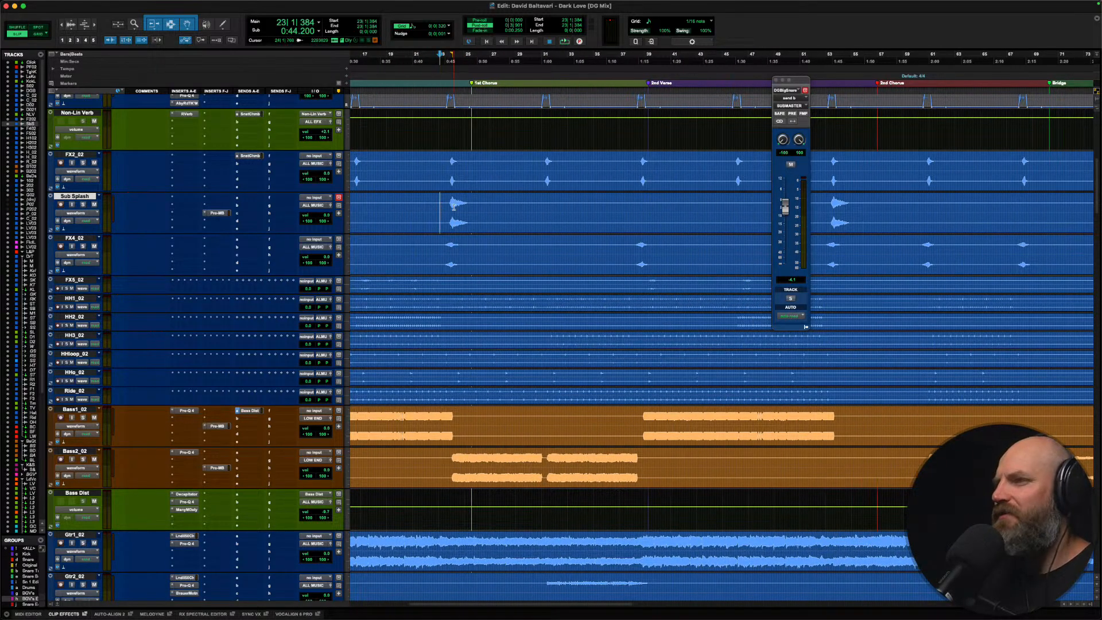
scroll(454, 206, up, 2)
key(space)
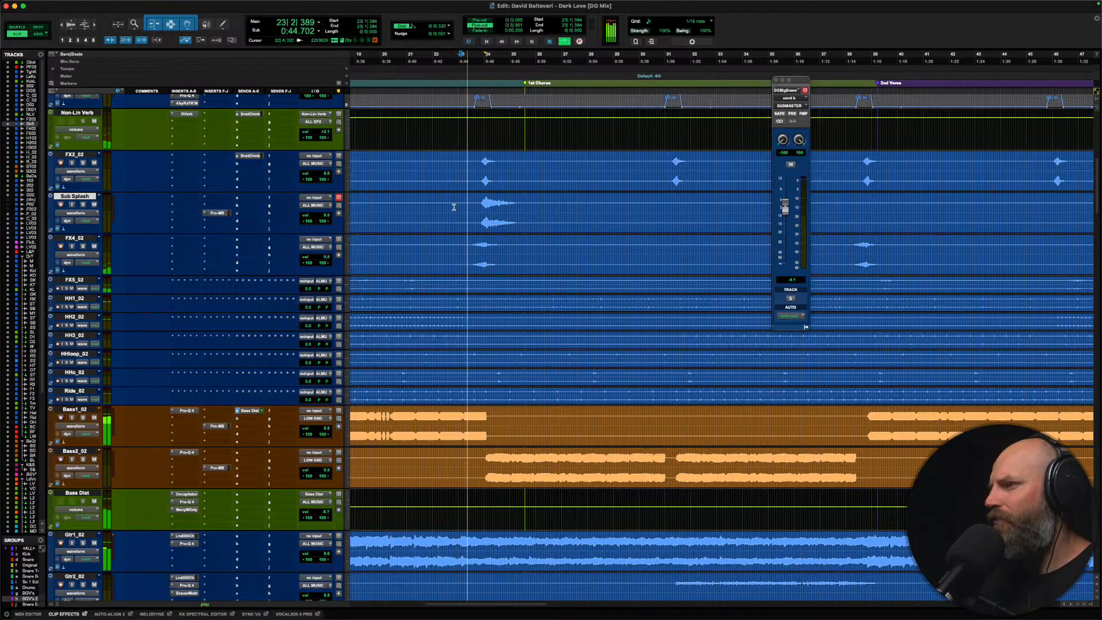
key(space)
Step: Separate the Sub Splash tail from bar 24 to about bar 28 into its own clip and mute it
click(483, 208)
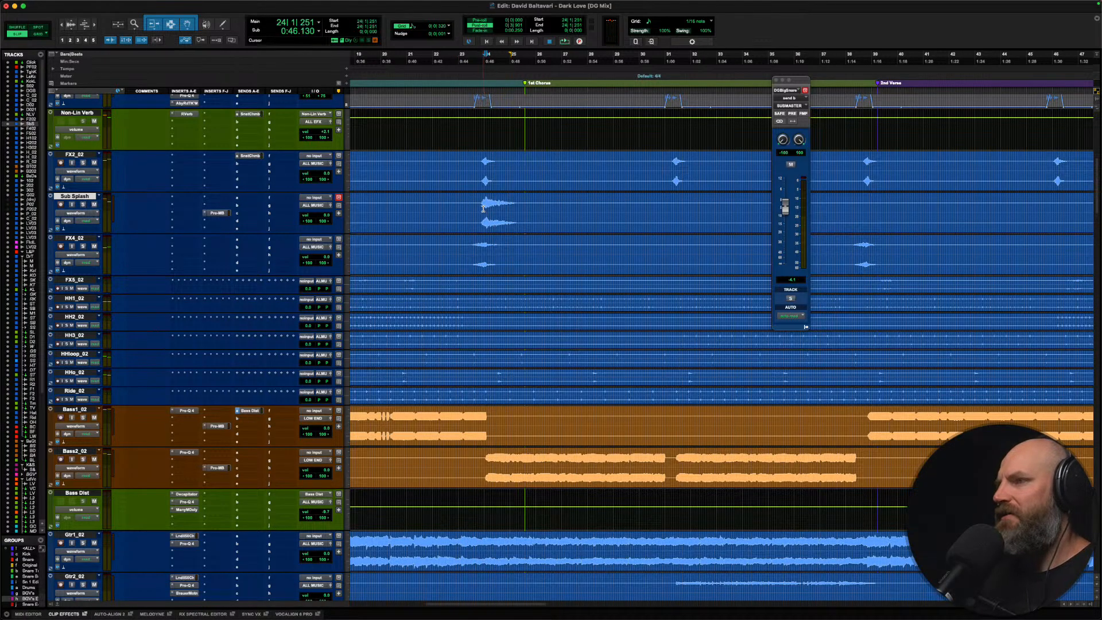
key(space)
key(space)
shift+click(545, 208)
drag(545, 207, 591, 210)
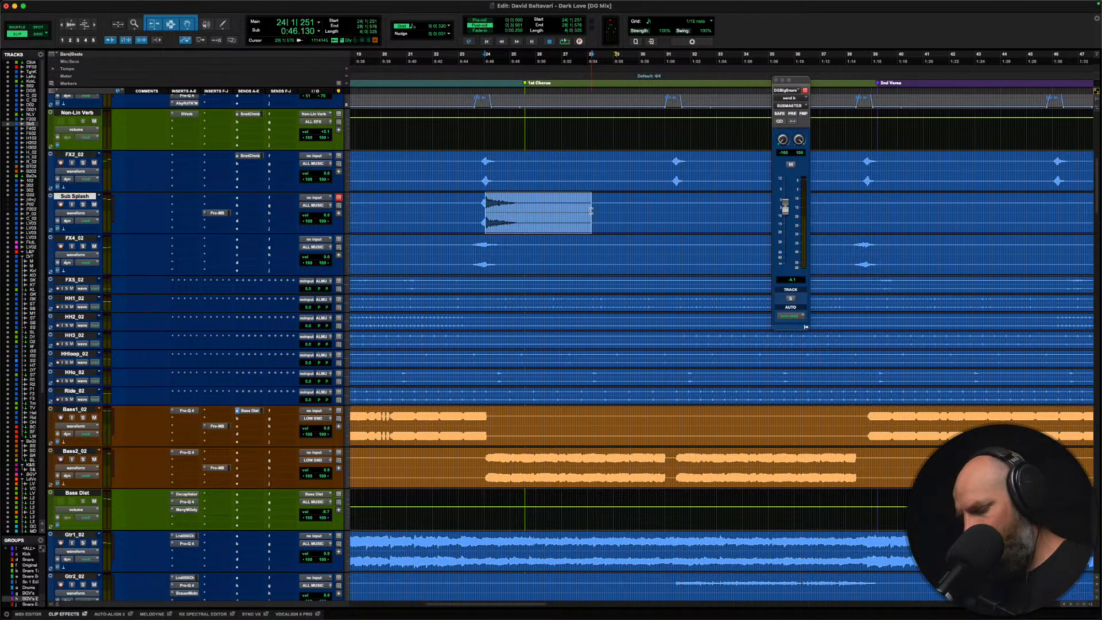
key(super+e)
Step: Audition the transition into bar 24 with the Sub Splash tail muted, checking the neighbouring FX4_02 hit up close
click(447, 203)
key(space)
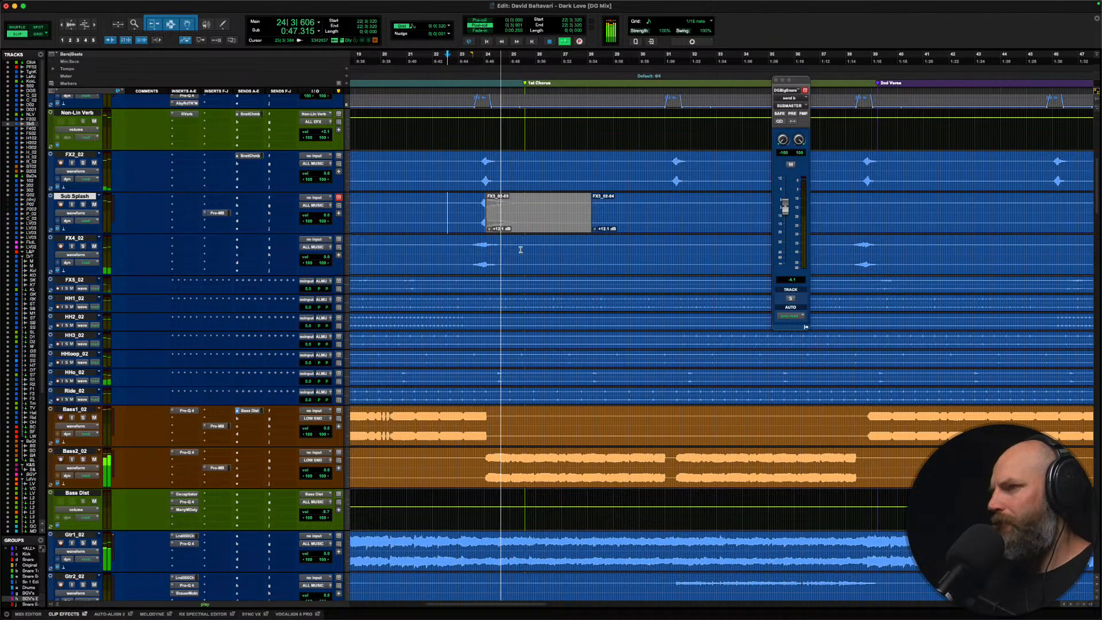
click(485, 252)
key(super+bracketright)
key(super+bracketright)
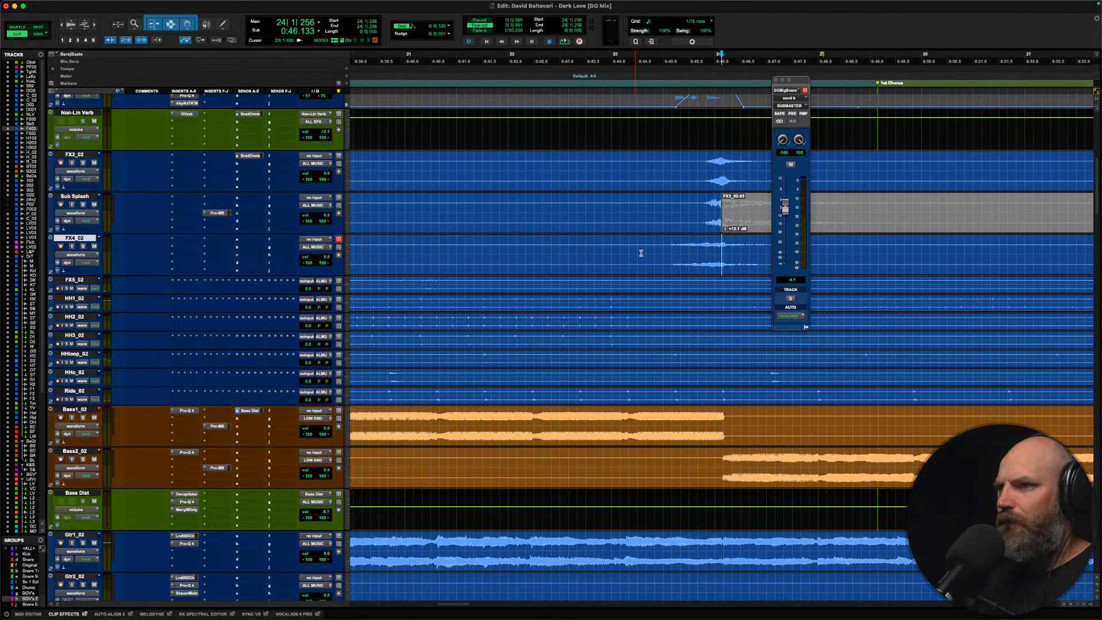
scroll(641, 253, right, 3)
scroll(641, 253, right, 3)
click(480, 246)
key(space)
key(space)
Step: Play the mix from the FX4_02 hit at bar 24 and inspect the kick, snare and fill tracks there
click(527, 249)
key(space)
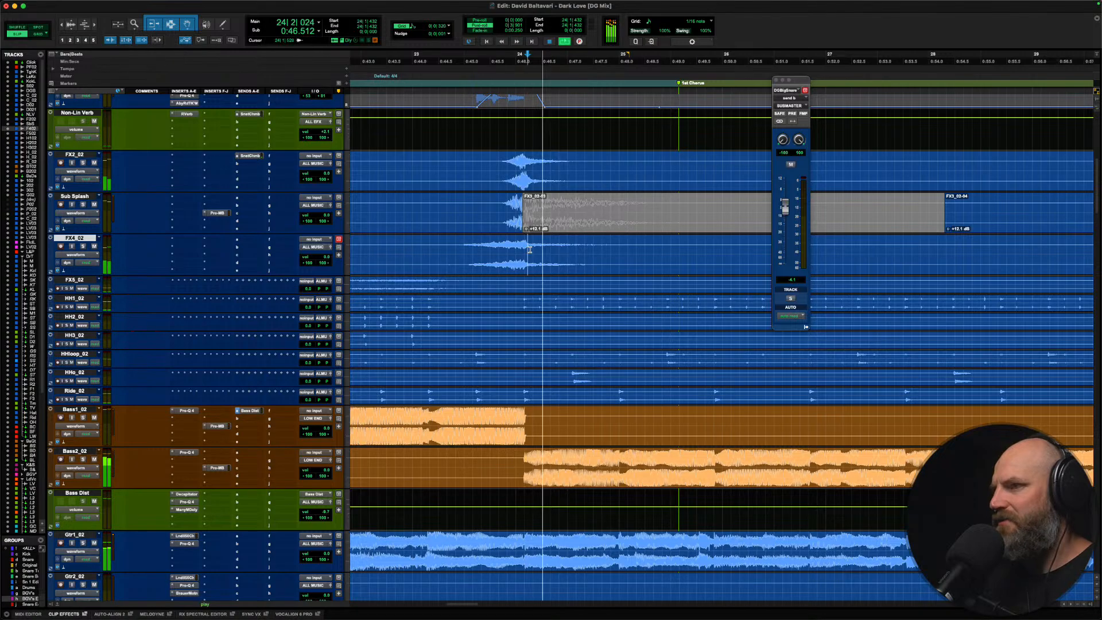
scroll(530, 251, up, 4)
key(space)
scroll(530, 251, up, 8)
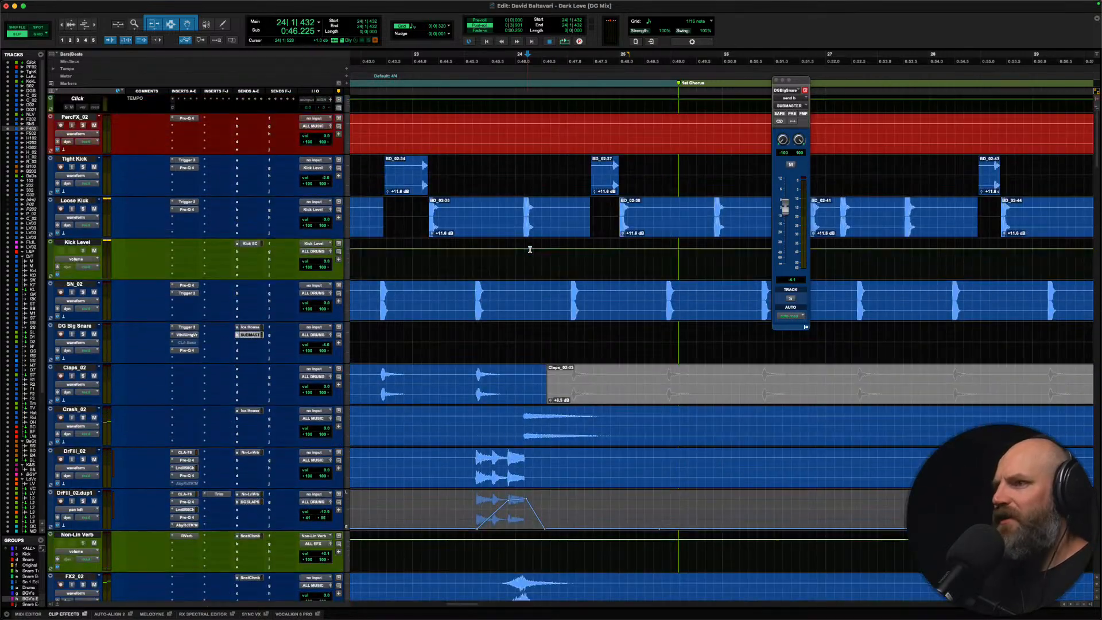
Step: Separate and mute the FX4_02 section following the swell, from bar 24 to about bar 28
click(504, 208)
key(Tab)
scroll(505, 209, down, 8)
scroll(504, 208, left, 1)
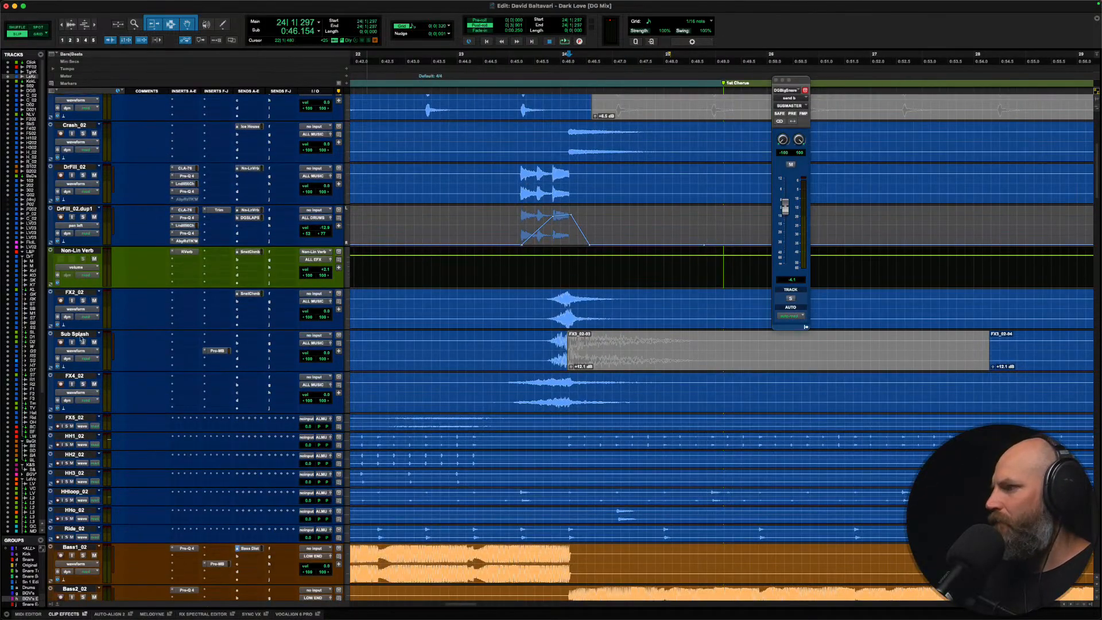
click(73, 375)
drag(618, 390, 997, 398)
key(b)
key(super+m)
Step: Play the mix from bar 23 through the lead-in to the first chorus to check the muted effect
key(KP_1)
key(KP_1)
key(space)
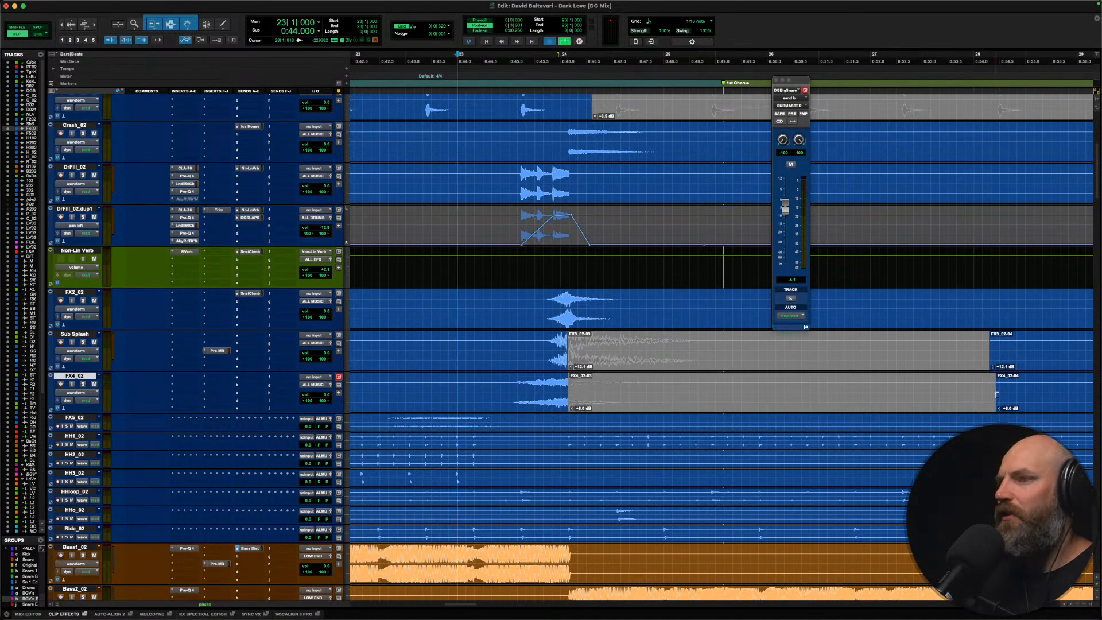
scroll(945, 386, up, 1)
scroll(945, 386, up, 1)
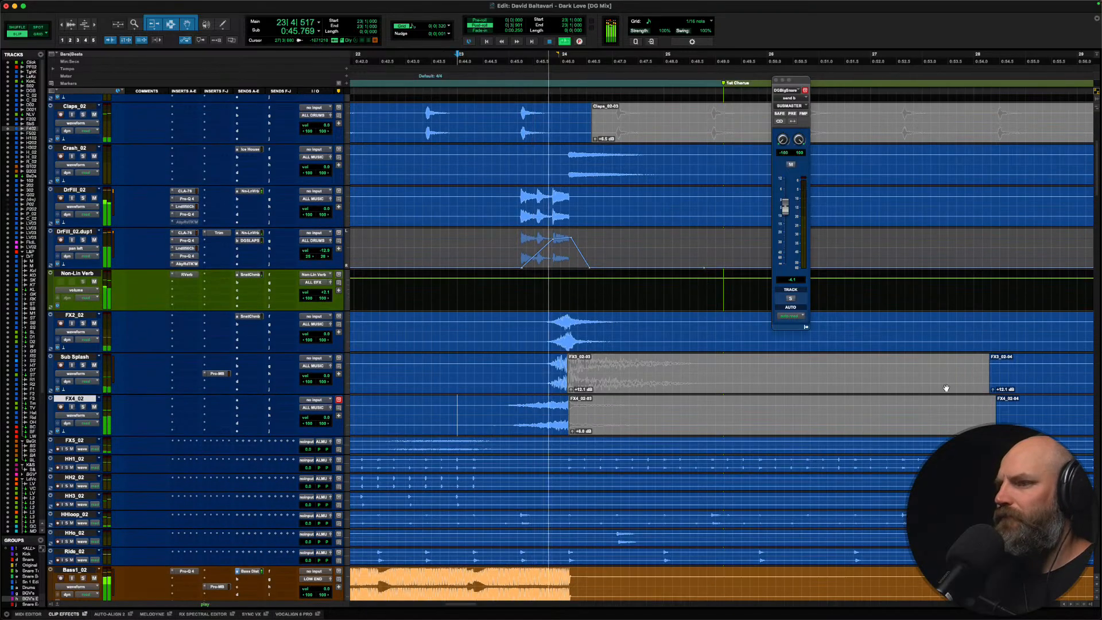
scroll(946, 386, right, 2)
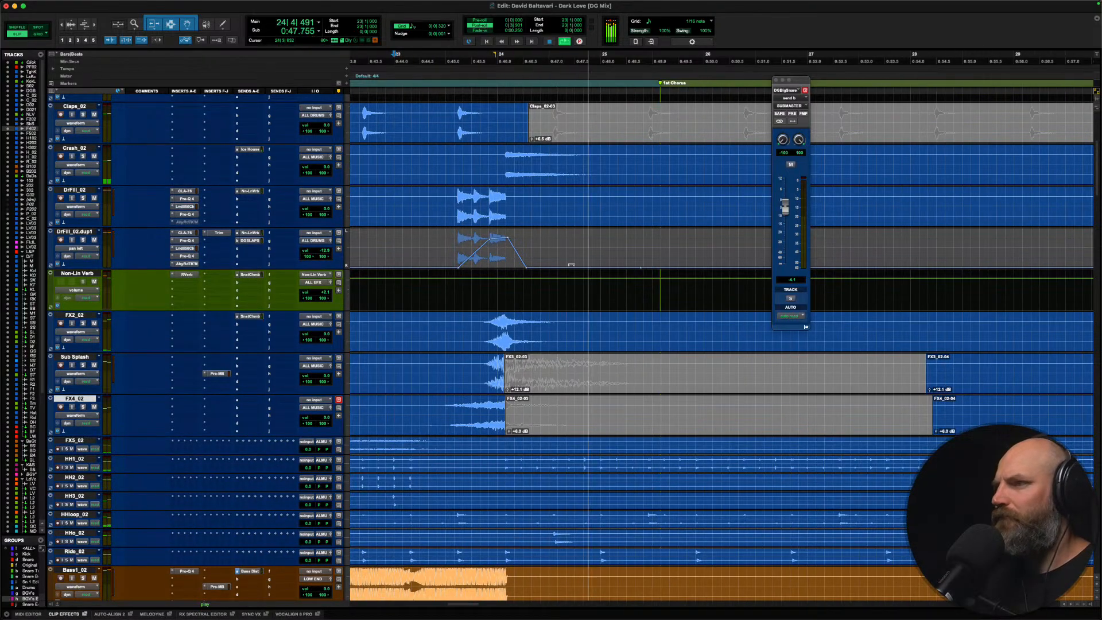
Step: Audition the Crash_02 hits in the mix, at the first-chorus entry and around bar 9
click(485, 155)
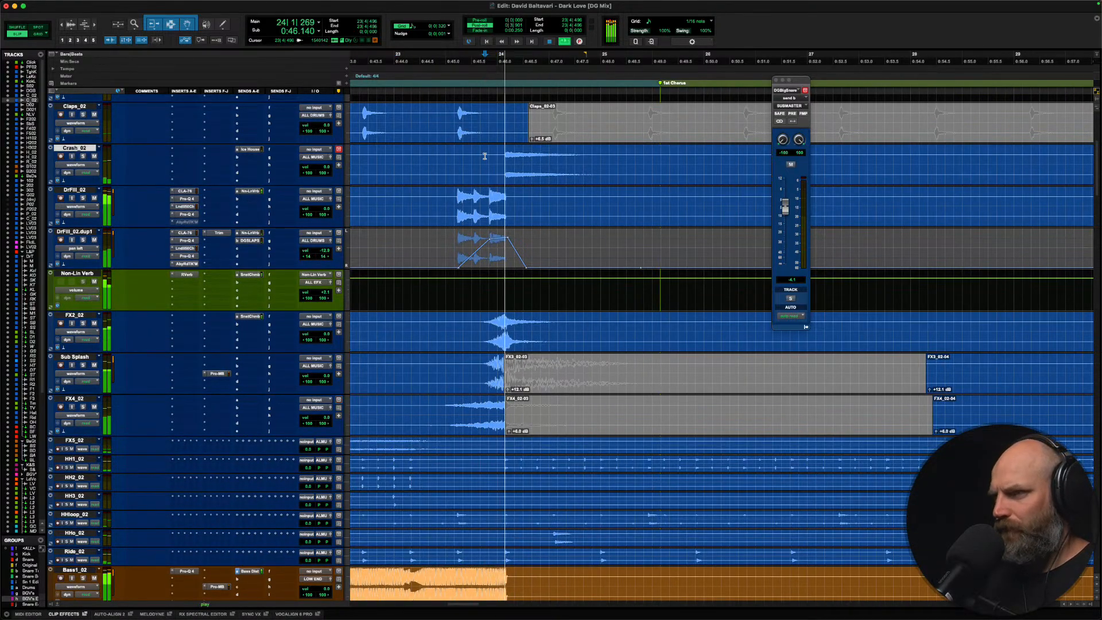
key(r)
key(r)
key(r)
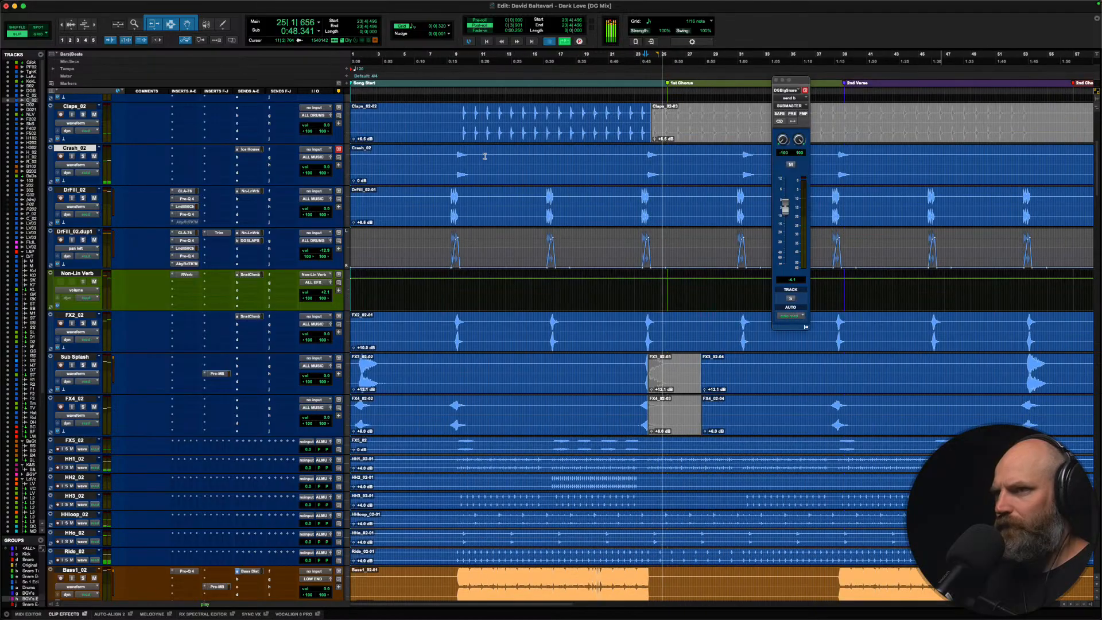
key(space)
scroll(485, 156, right, 4)
key(space)
scroll(485, 156, down, 1)
right_click(484, 155)
click(470, 165)
key(r)
key(space)
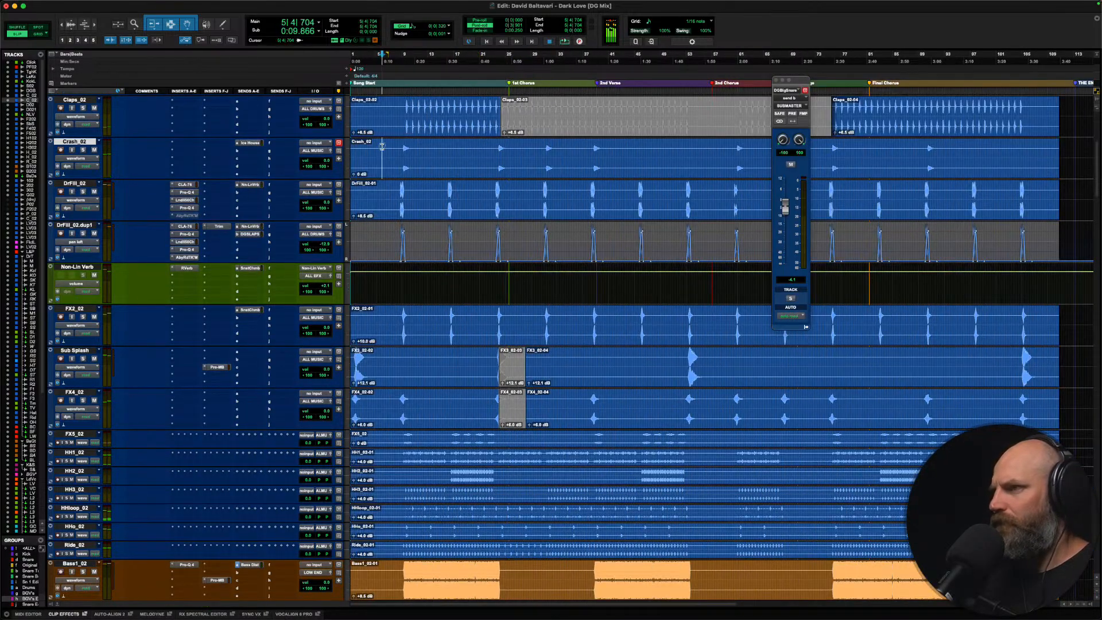
click(395, 150)
key(space)
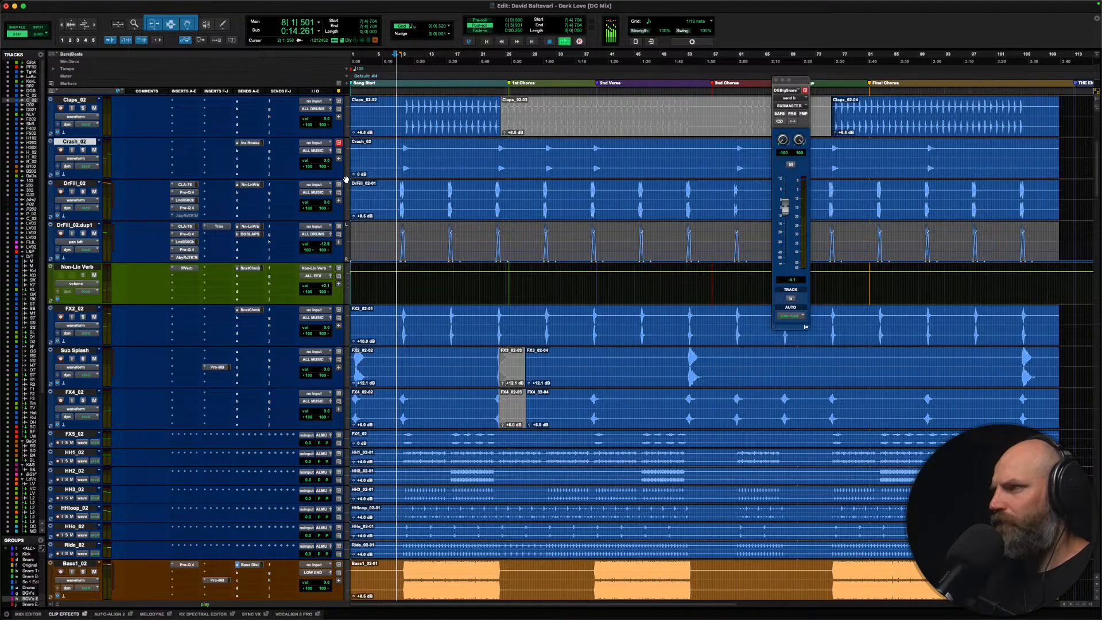
Step: Raise the clip gain of the whole Crash_02 clip and play it from about bar 8
double_click(351, 175)
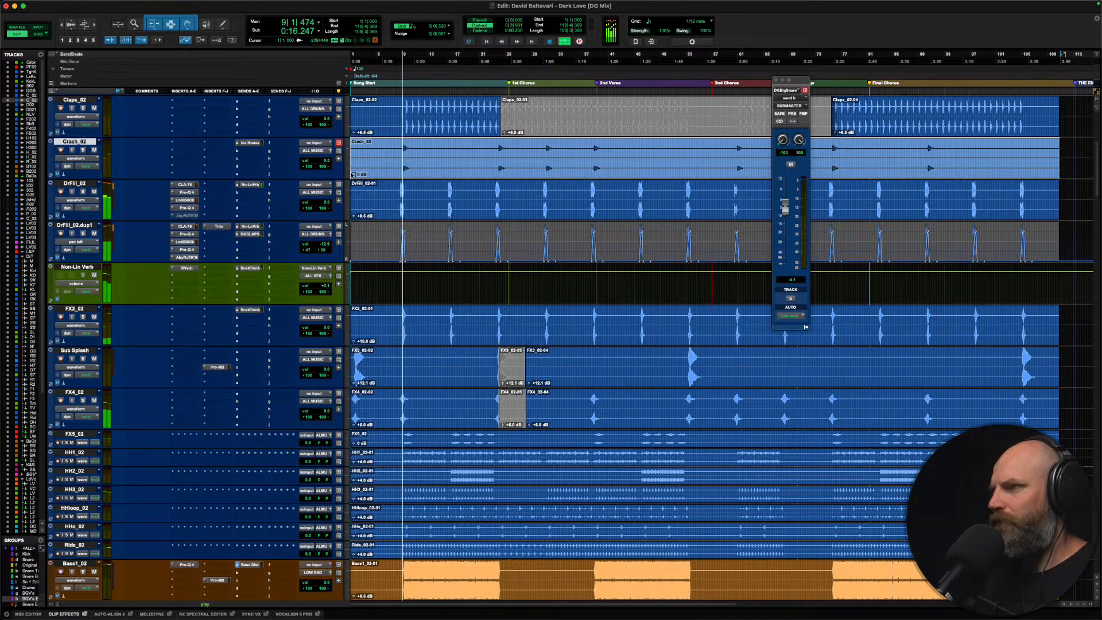
key(space)
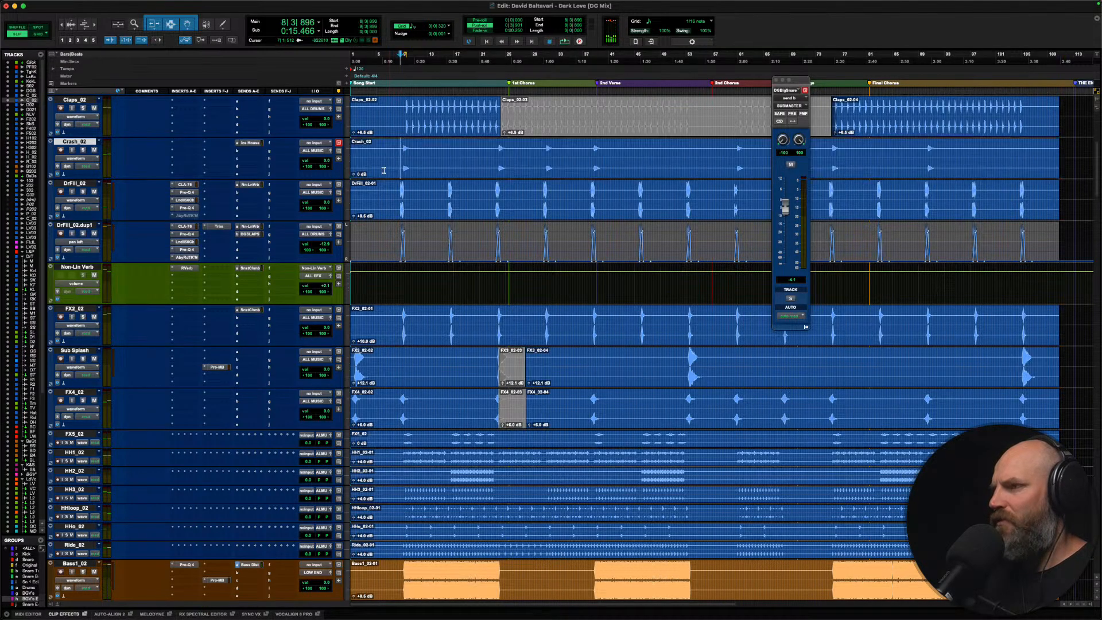
drag(354, 175, 311, 151)
key(space)
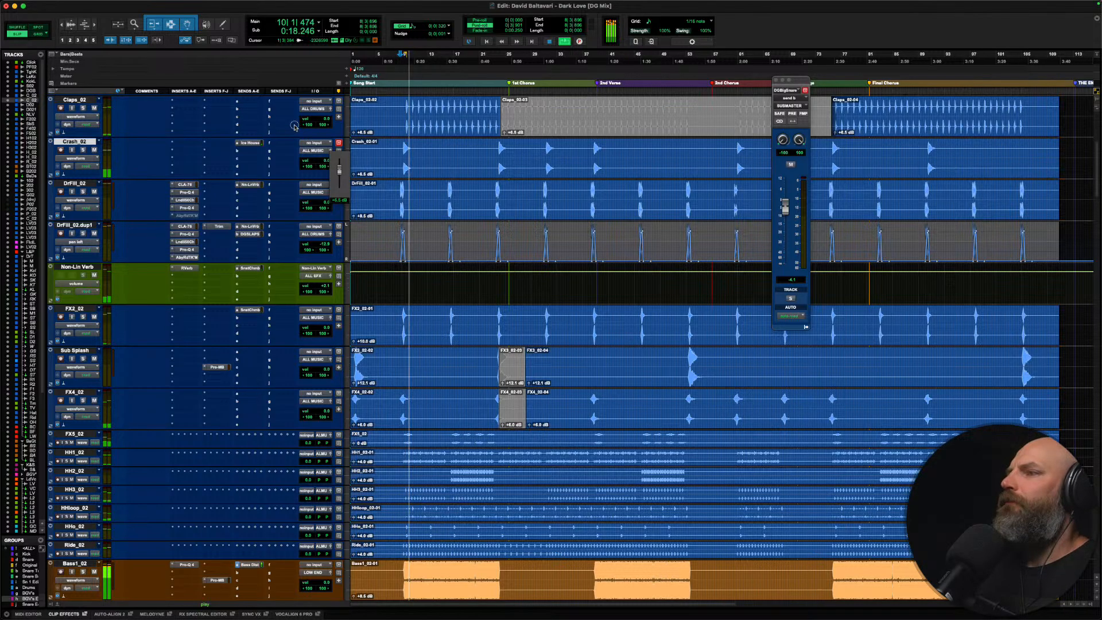
key(space)
key(space)
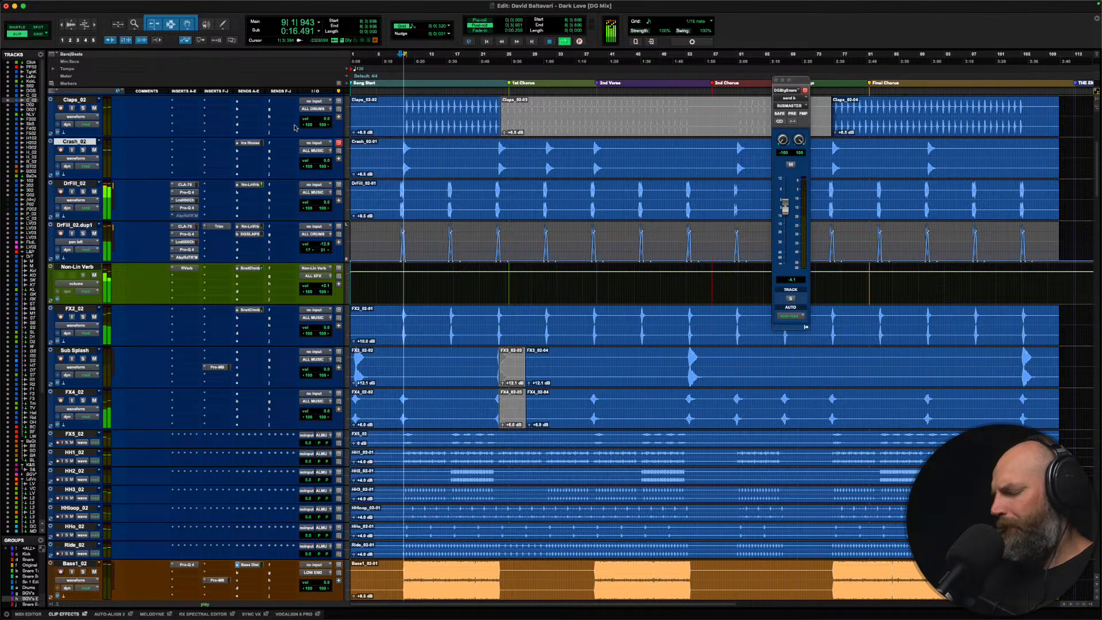
Step: Solo the Crash_02 track and insert FabFilter Pro-Q 4 in its first insert slot
key(space)
key(space)
key(space)
click(173, 143)
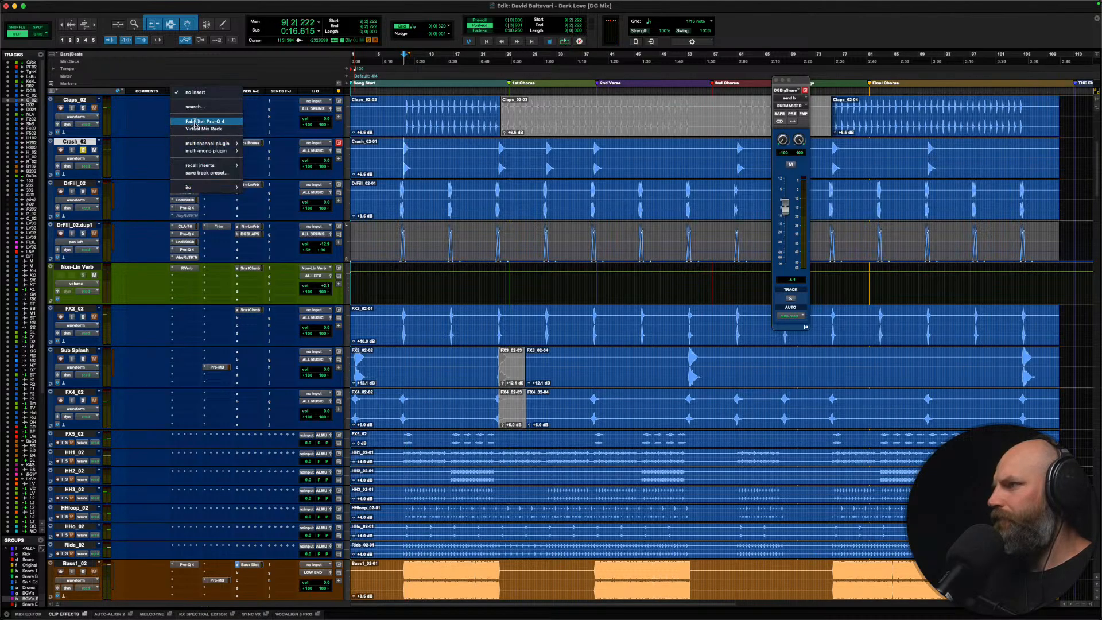
click(195, 122)
Step: Cut the crash by about 5.8 dB near 2.28 kHz and about 3 dB near 3.6 kHz during playback
key(space)
drag(652, 177, 654, 231)
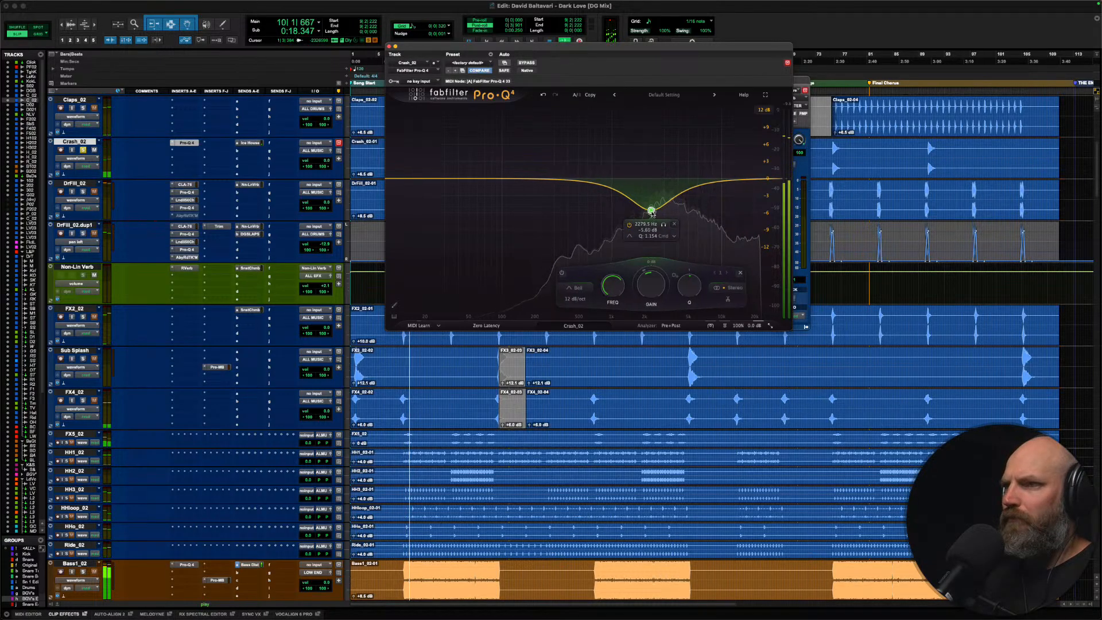
drag(680, 177, 673, 199)
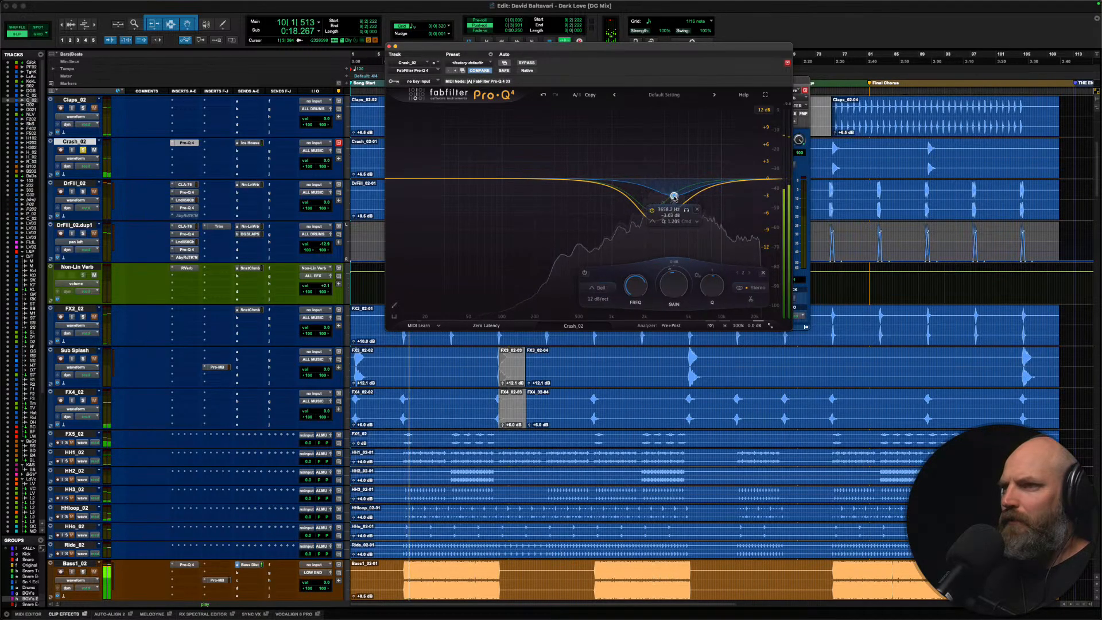
Step: Add a wide boost of about 4.9 dB near 450 Hz and a cut of about 2.4 dB near 9.5 kHz
drag(596, 179, 574, 150)
scroll(573, 151, down, 3)
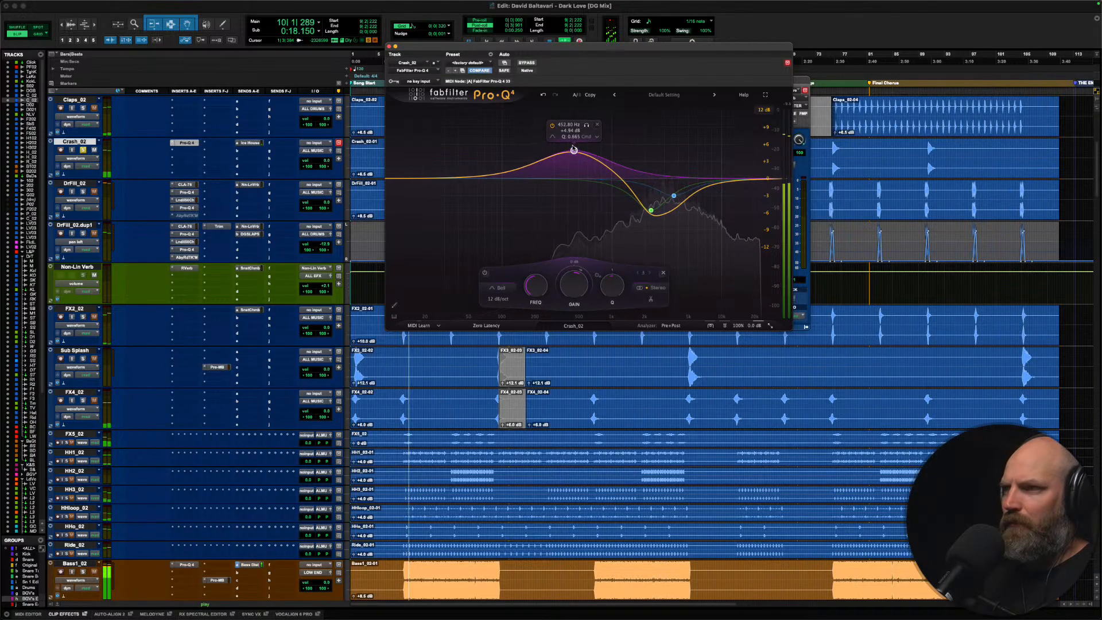
click(732, 194)
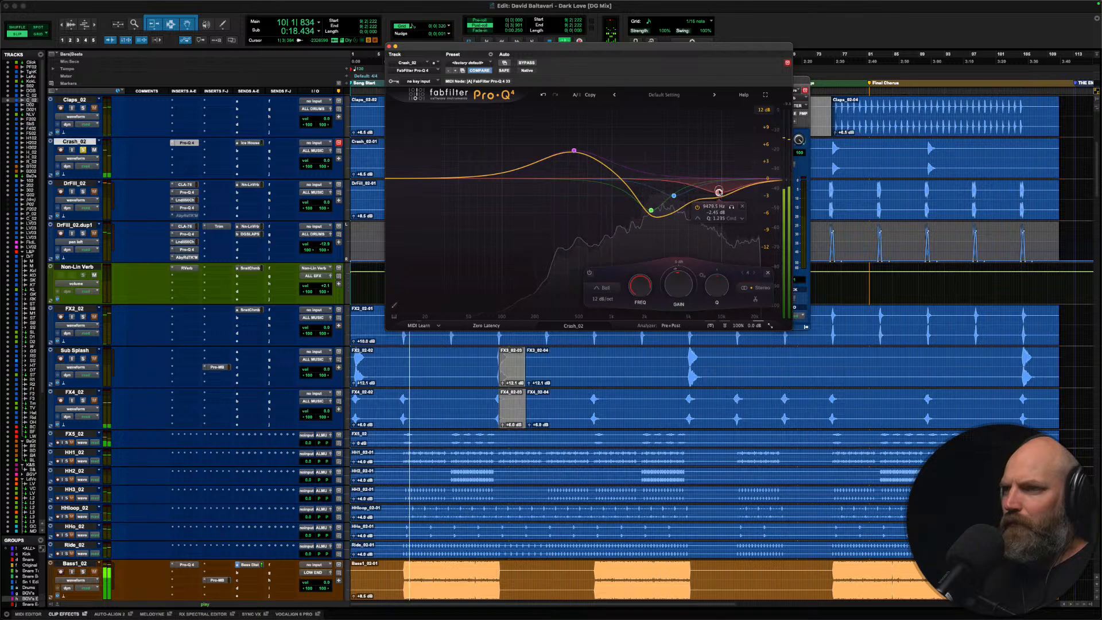
Step: Set the crash EQ's output level to about +2.2 dB and unsolo Crash_02 to hear it in the mix
key(space)
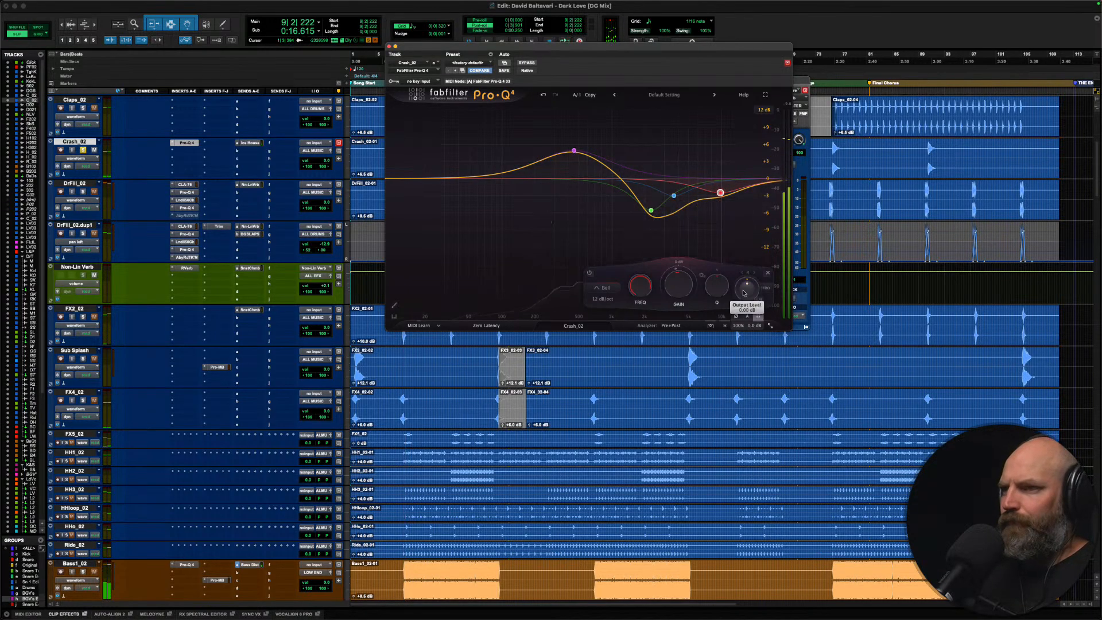
drag(743, 269, 744, 263)
key(shift+s)
key(space)
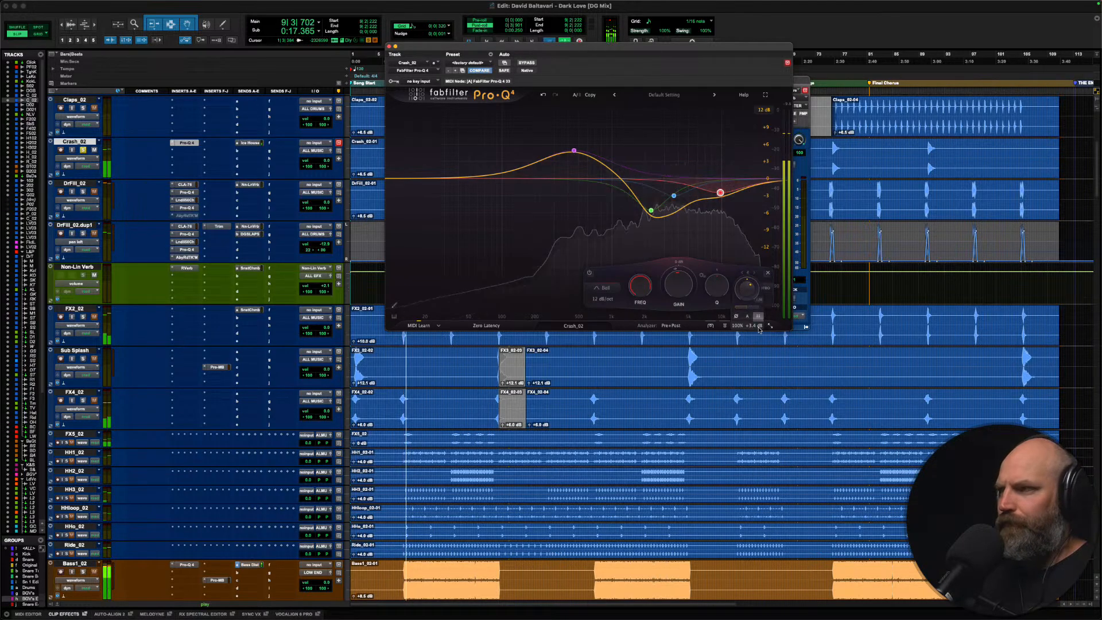
key(space)
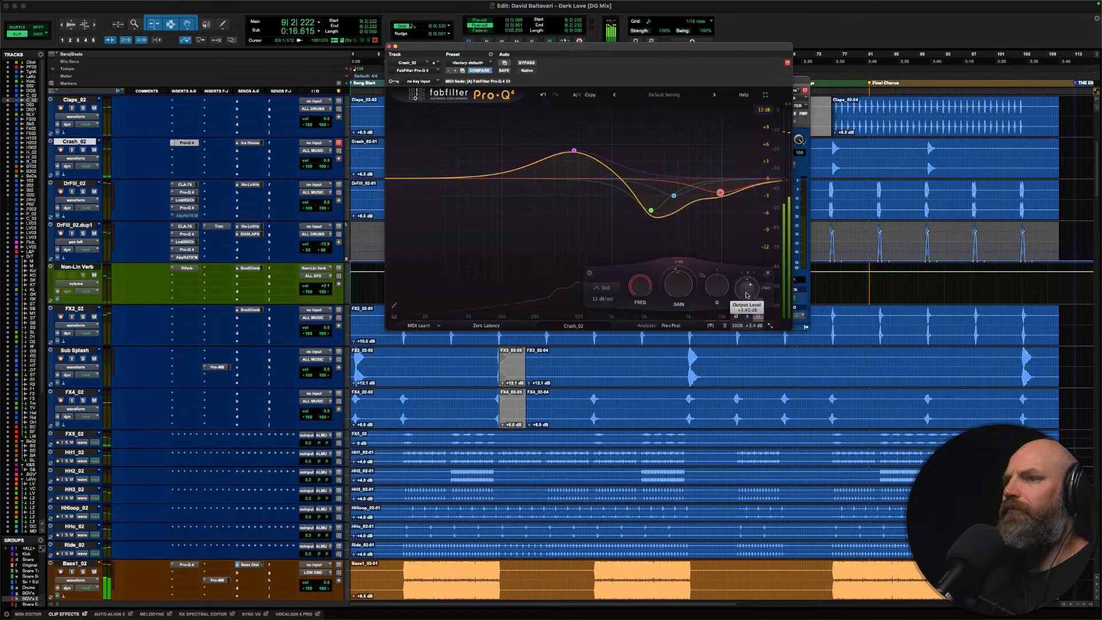
key(KP_1)
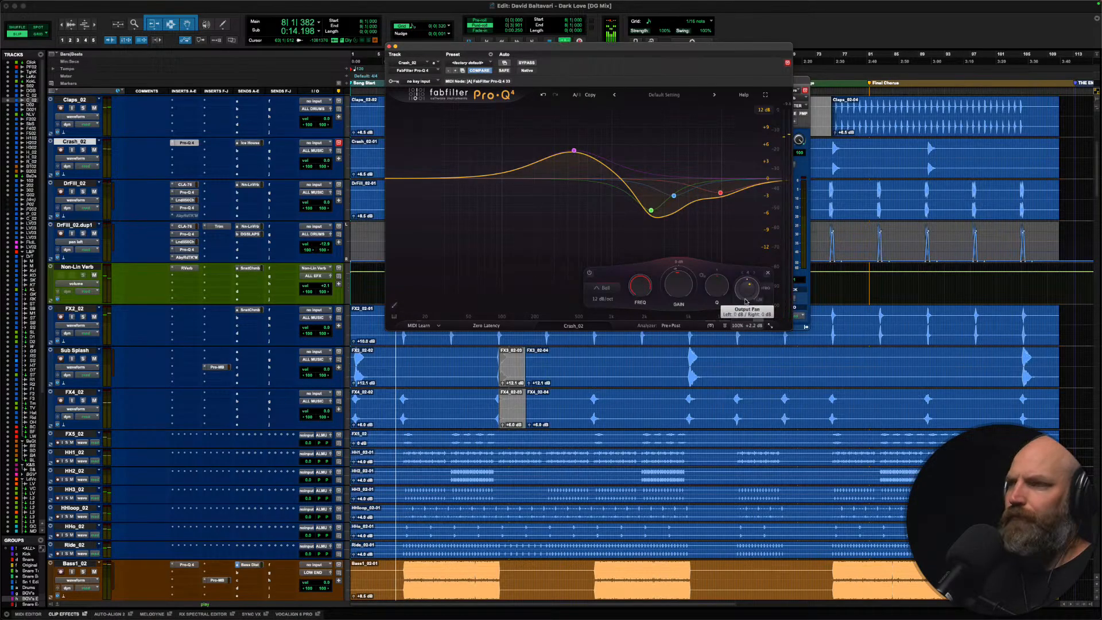
mouse_move(744, 302)
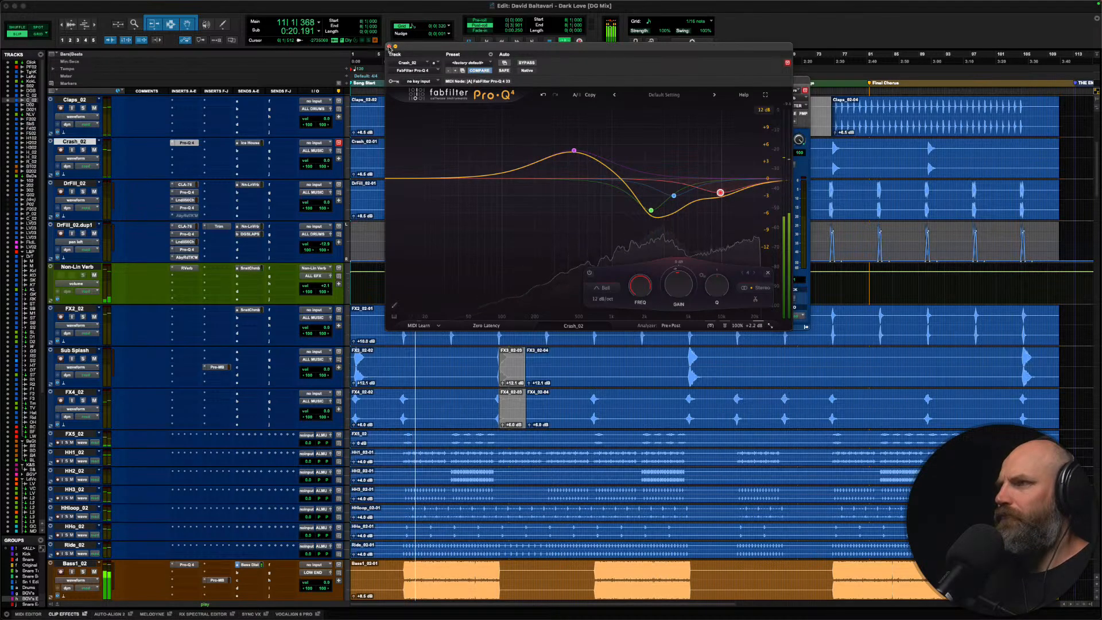
Step: Compare the crash in the mix with its Pro-Q 4 bypassed and active
click(389, 48)
scroll(207, 255, up, 5)
key(space)
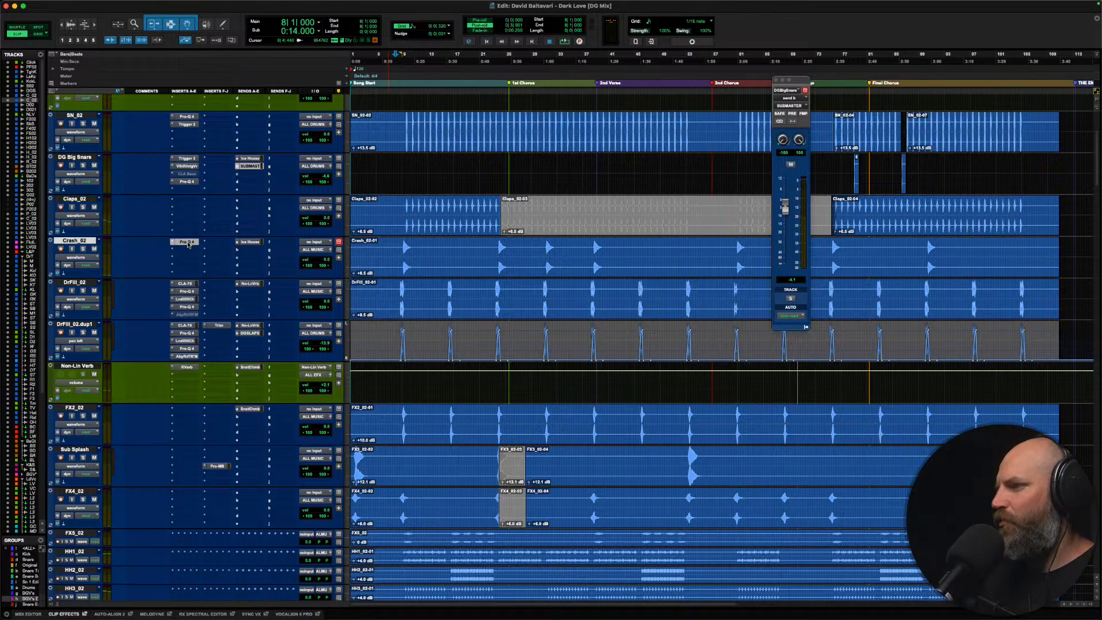
click(187, 242)
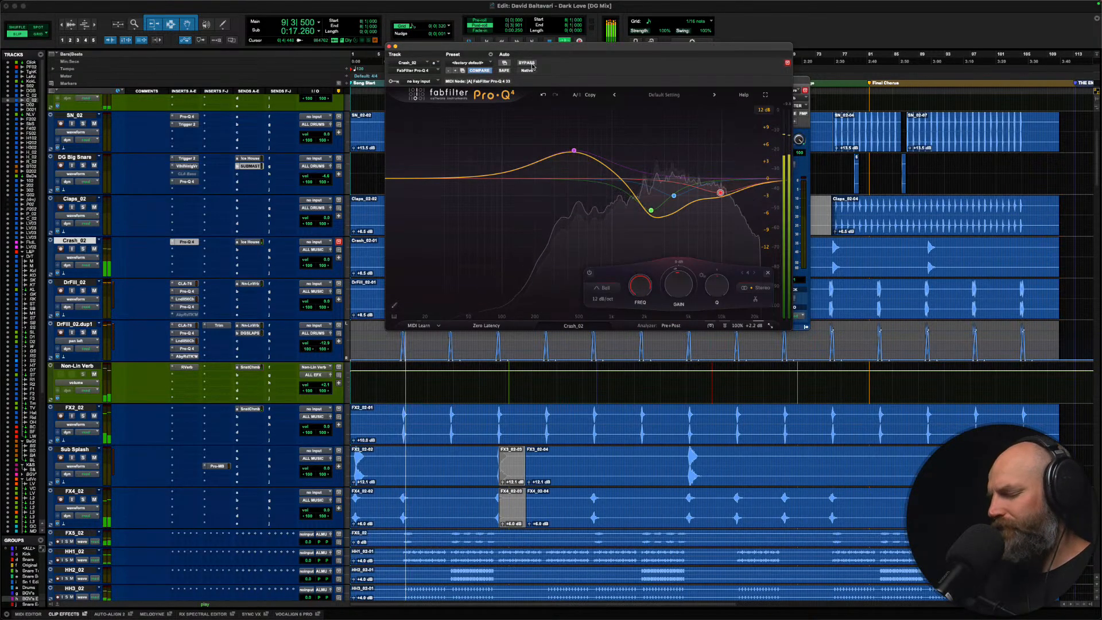
click(532, 67)
key(space)
key(space)
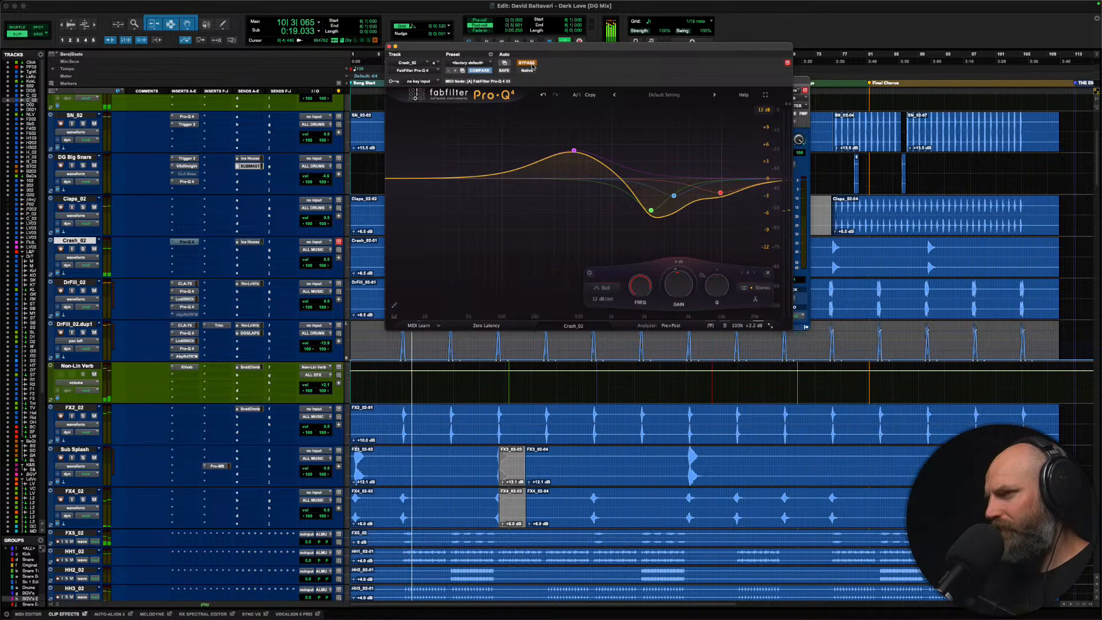
click(531, 67)
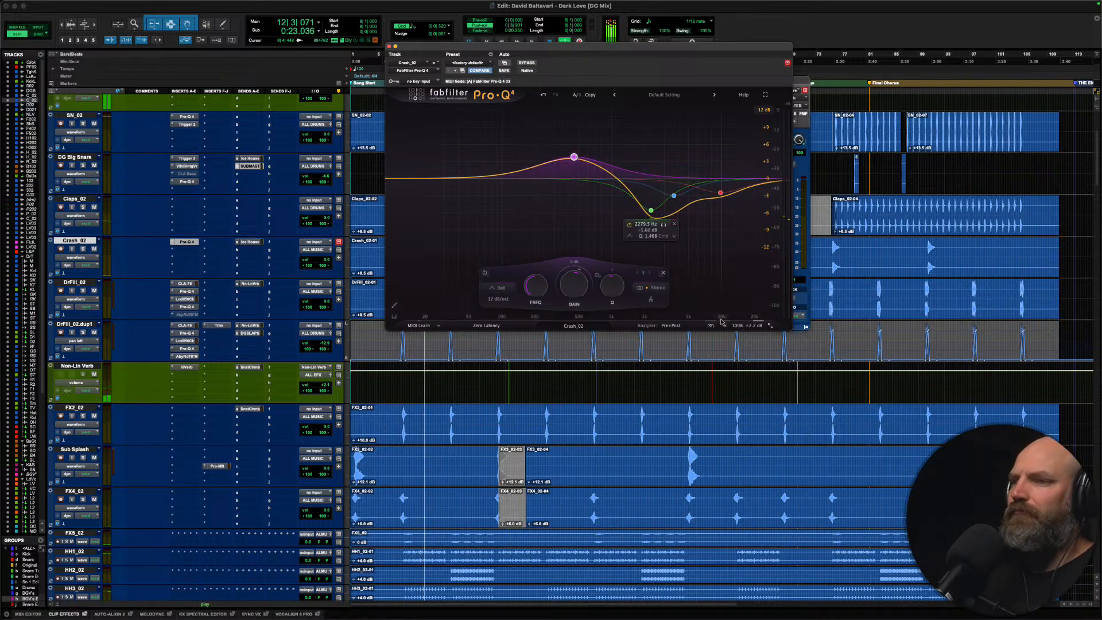
Step: Undo the last change to the 450 Hz band in Pro-Q 4 and solo the crash track
click(542, 95)
key(shift+s)
key(super+alt+KP_1)
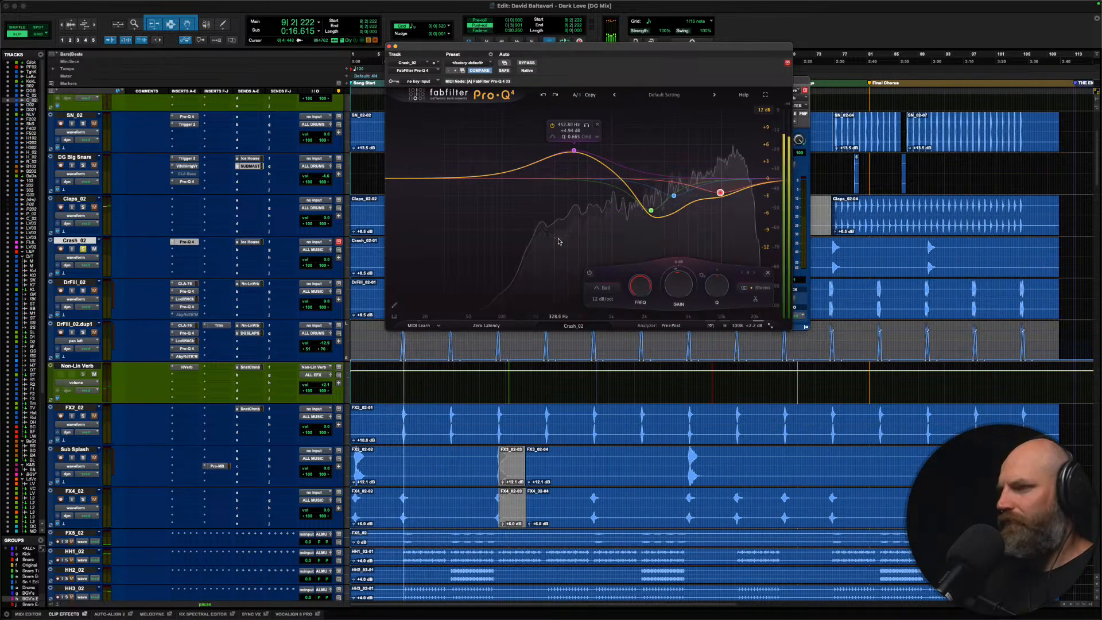
Step: Try lower and higher gain scales on the crash EQ, reset the scale to 100%, and close the plug-in
mouse_move(737, 328)
drag(737, 327, 737, 367)
key(space)
drag(736, 327, 737, 287)
key(space)
key(space)
alt+click(738, 327)
key(space)
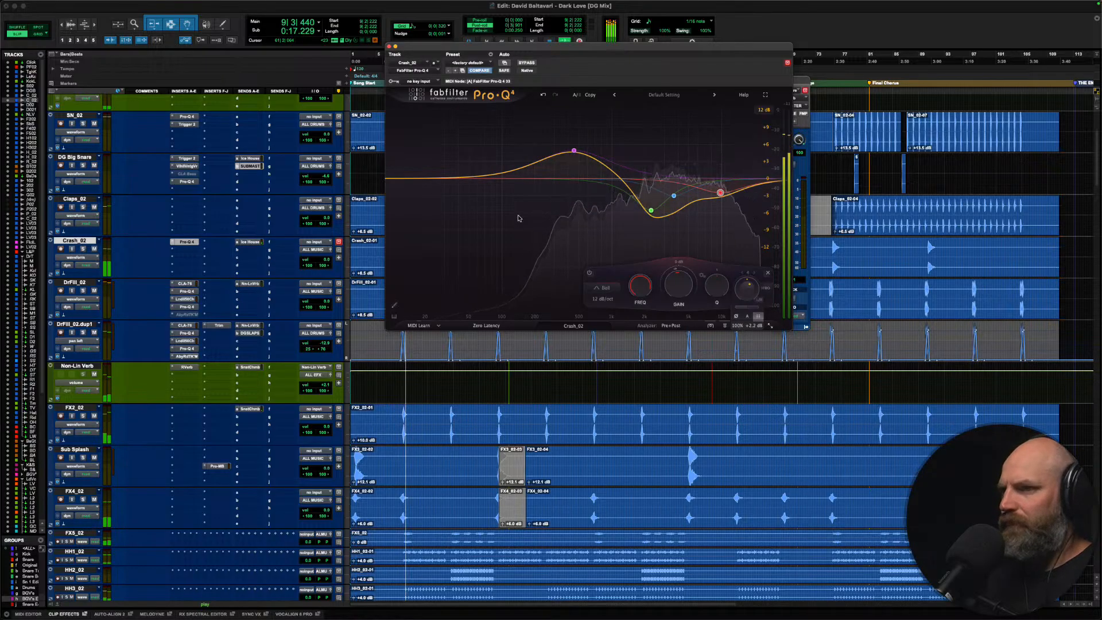
key(space)
click(389, 47)
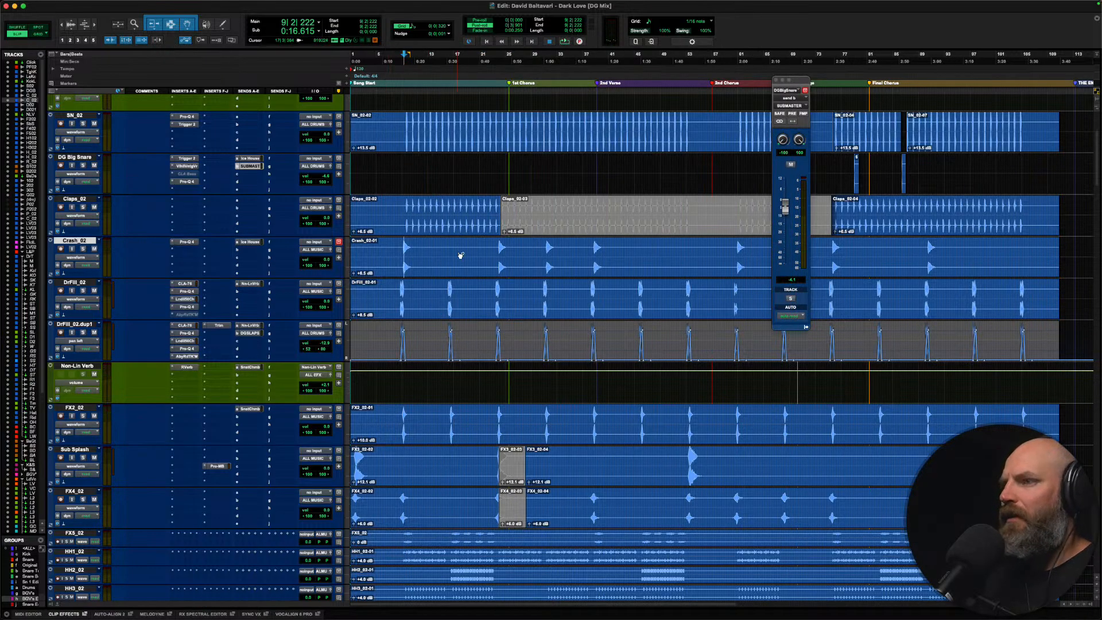
Step: Set Crash_02's left-channel pan to about 38 left and audition its hits around bars 24 and 31
key(space)
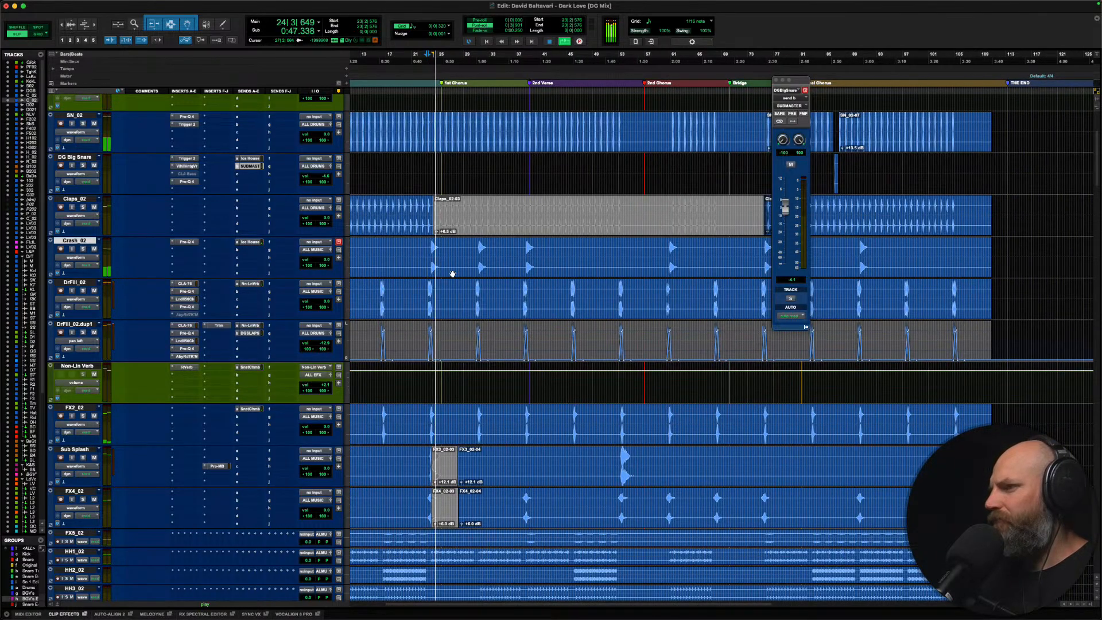
key(space)
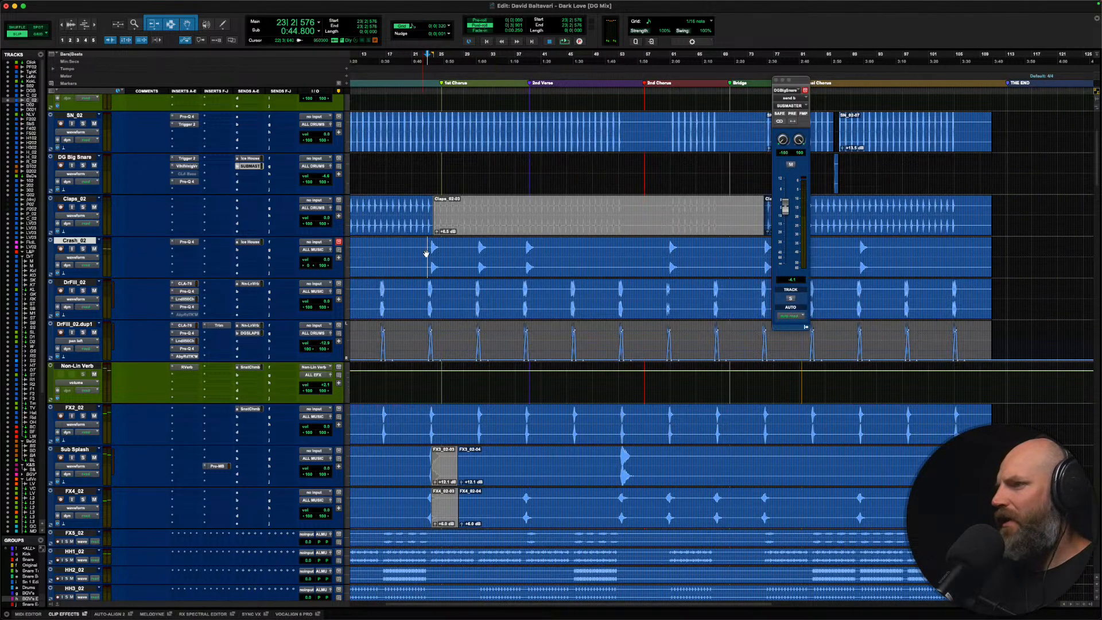
key(space)
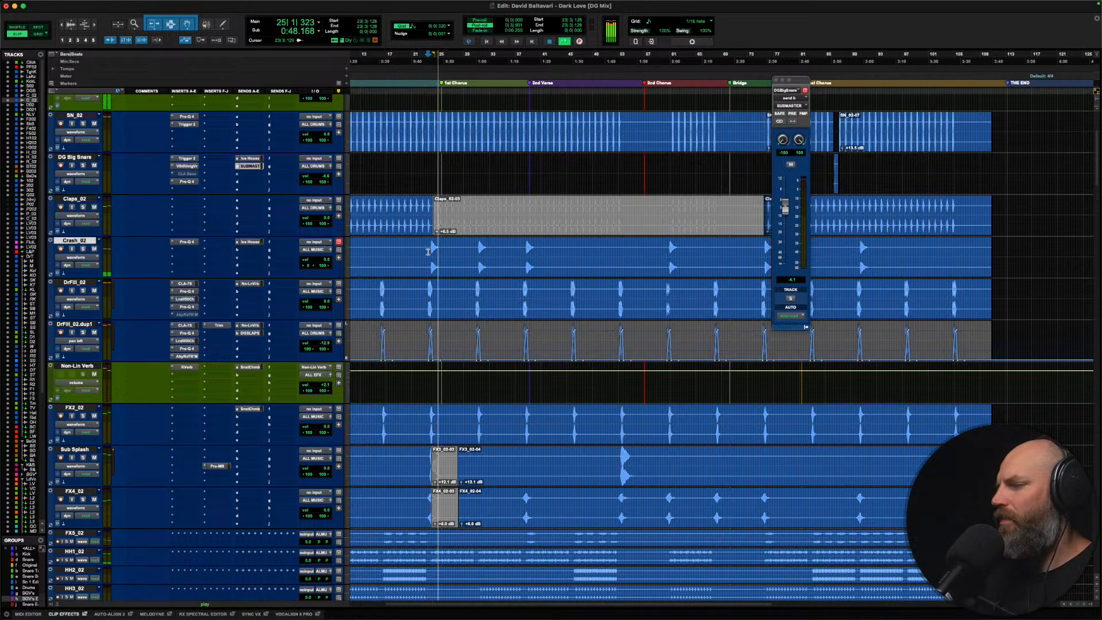
drag(306, 266, 300, 268)
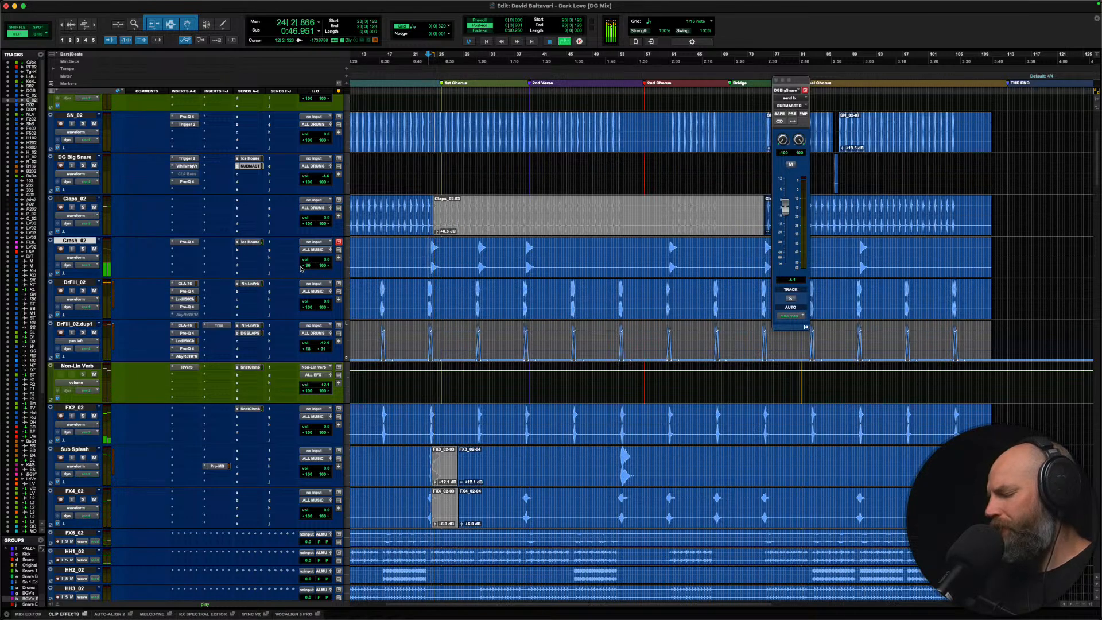
click(480, 253)
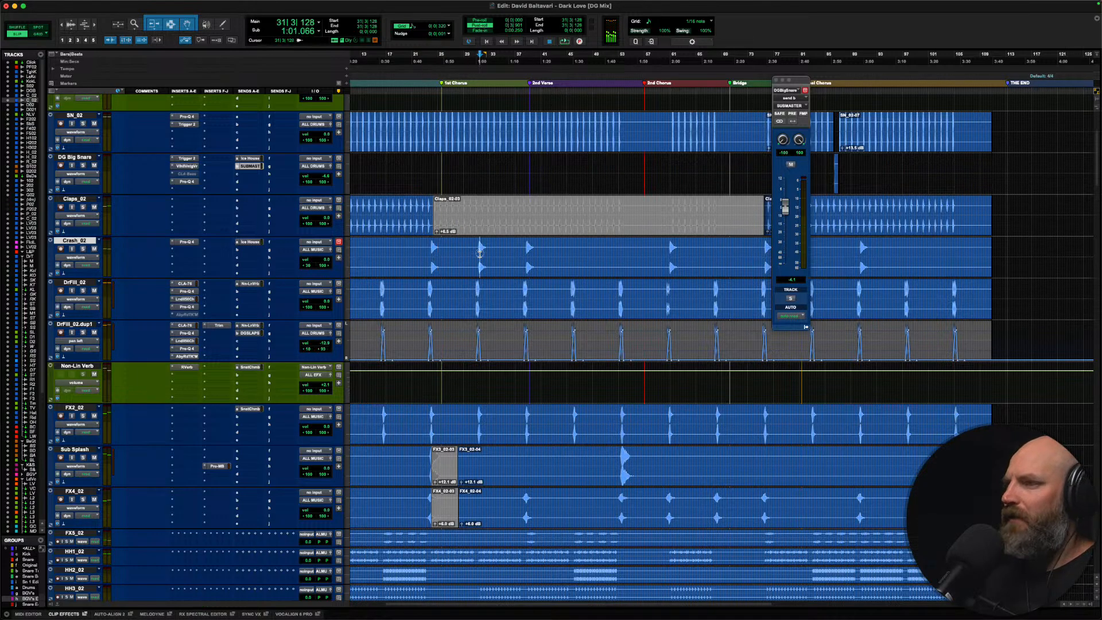
key(space)
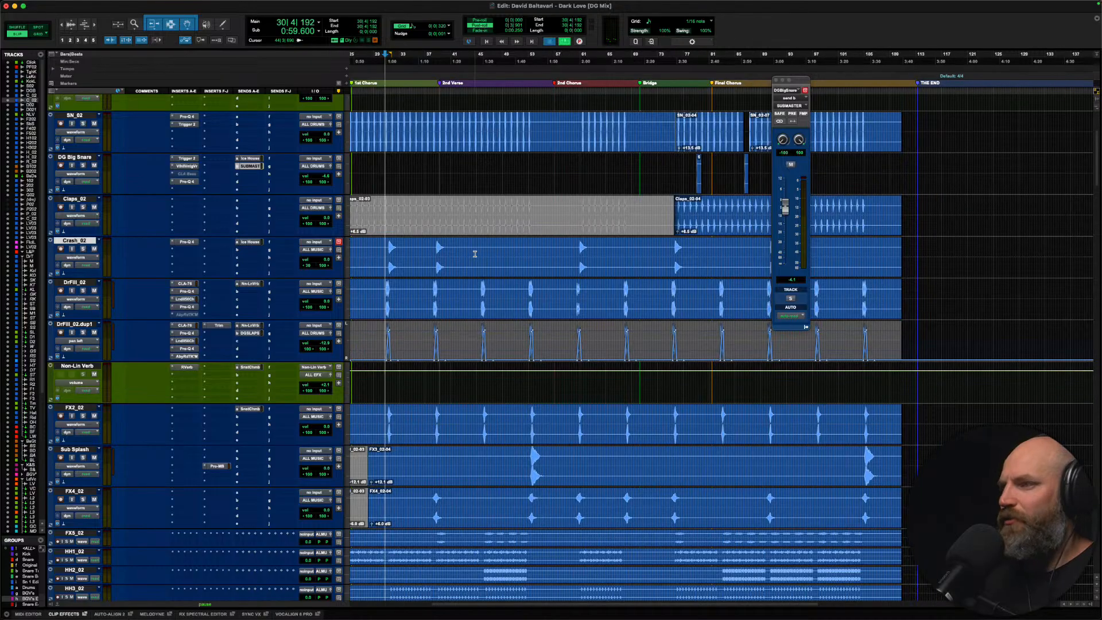
Step: Audition the FX2_02 effect in the full mix from bar 23 into the first chorus
key(space)
scroll(474, 252, down, 5)
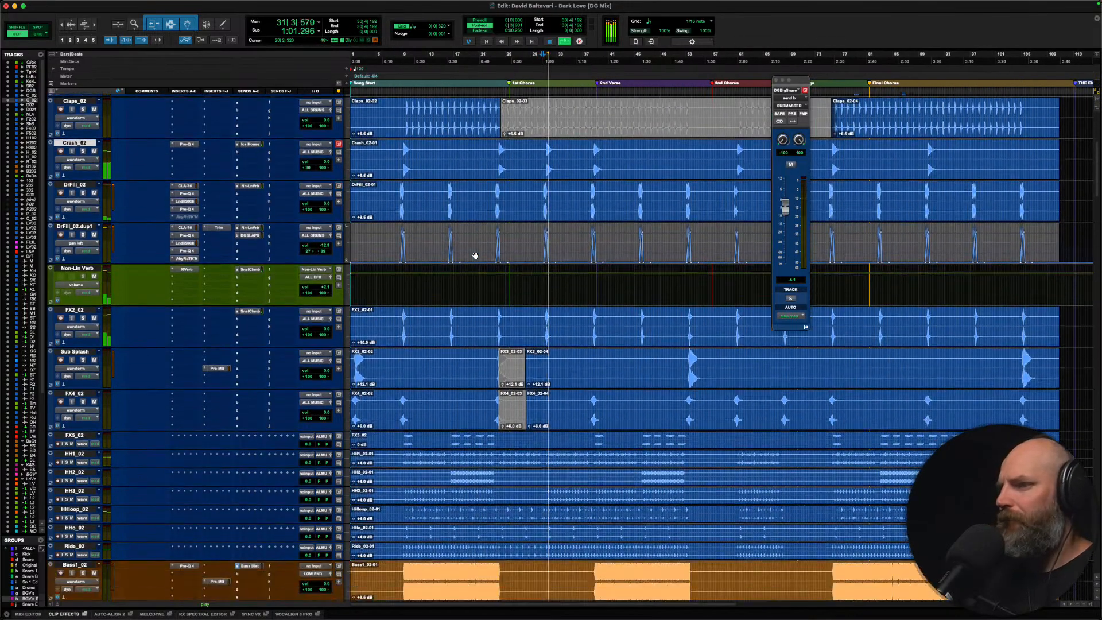
click(493, 290)
key(t)
key(t)
scroll(493, 291, right, 4)
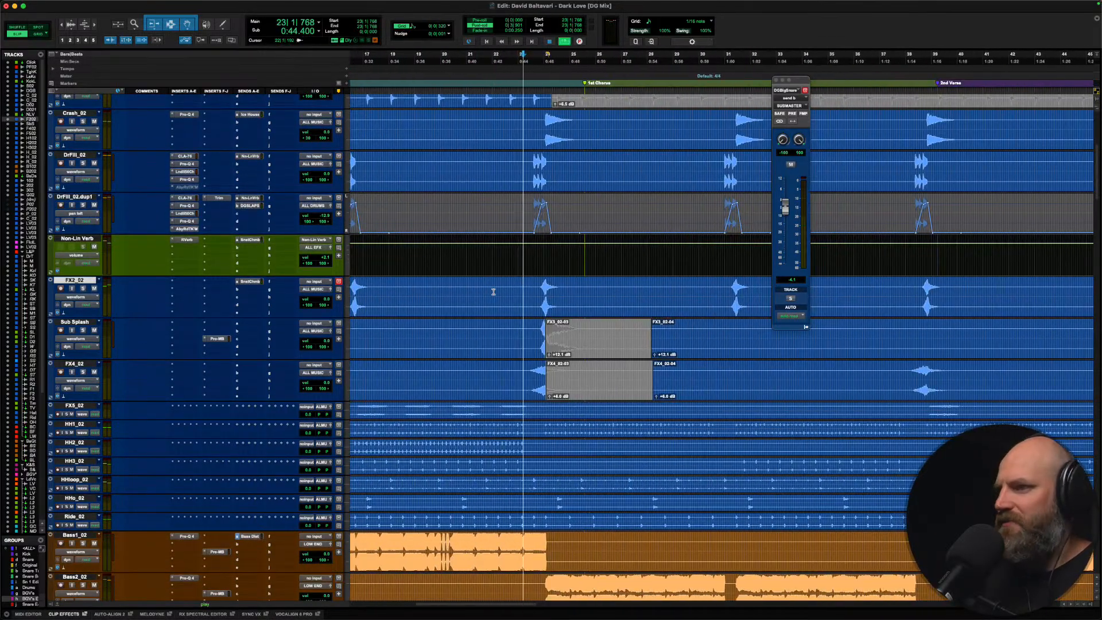
key(space)
scroll(493, 291, right, 1)
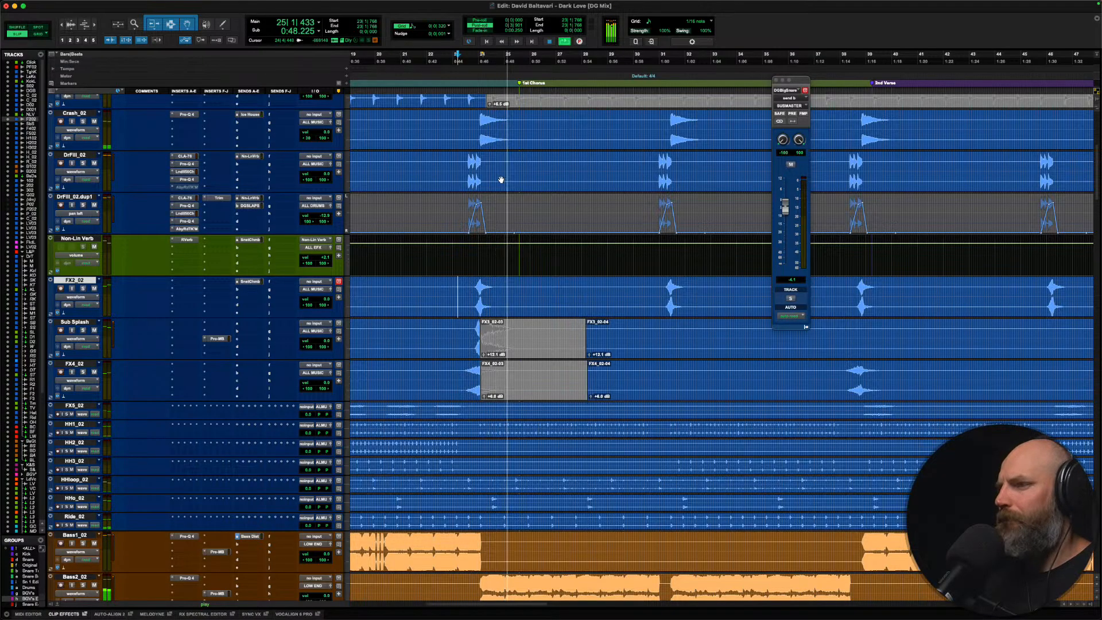
key(space)
key(space)
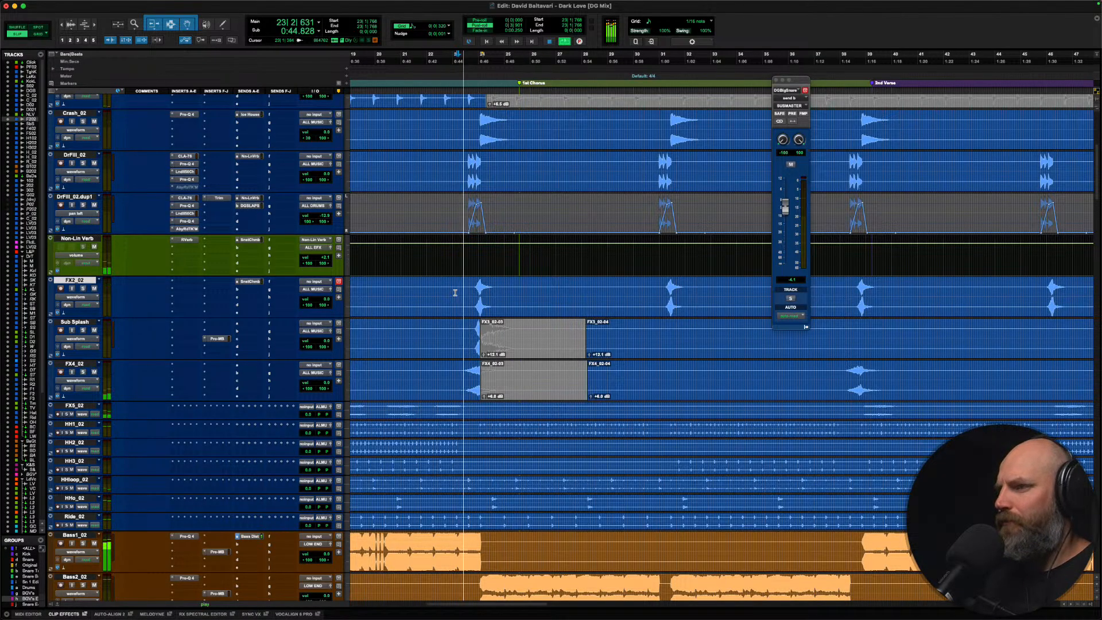
Step: Solo FX2_02 and listen to its hit around bar 24
key(space)
key(shift+s)
key(Tab)
key(space)
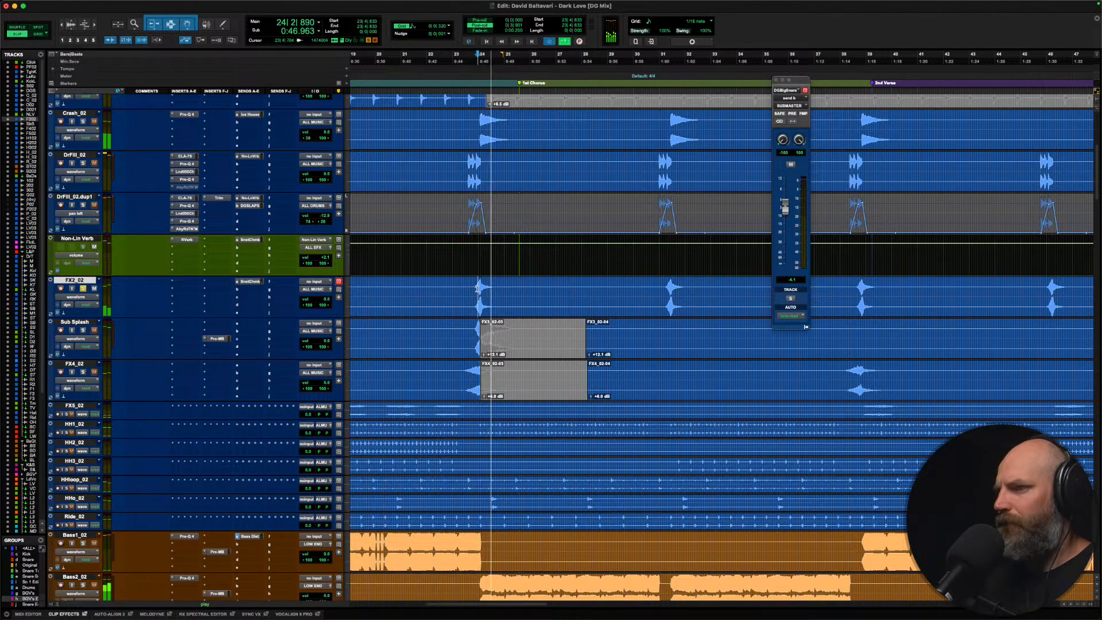
Step: Mute the portion of the FX2_02 clip from its hit at bar 24 to about bar 28
key(space)
click(482, 290)
key(t)
key(t)
scroll(482, 290, right, 5)
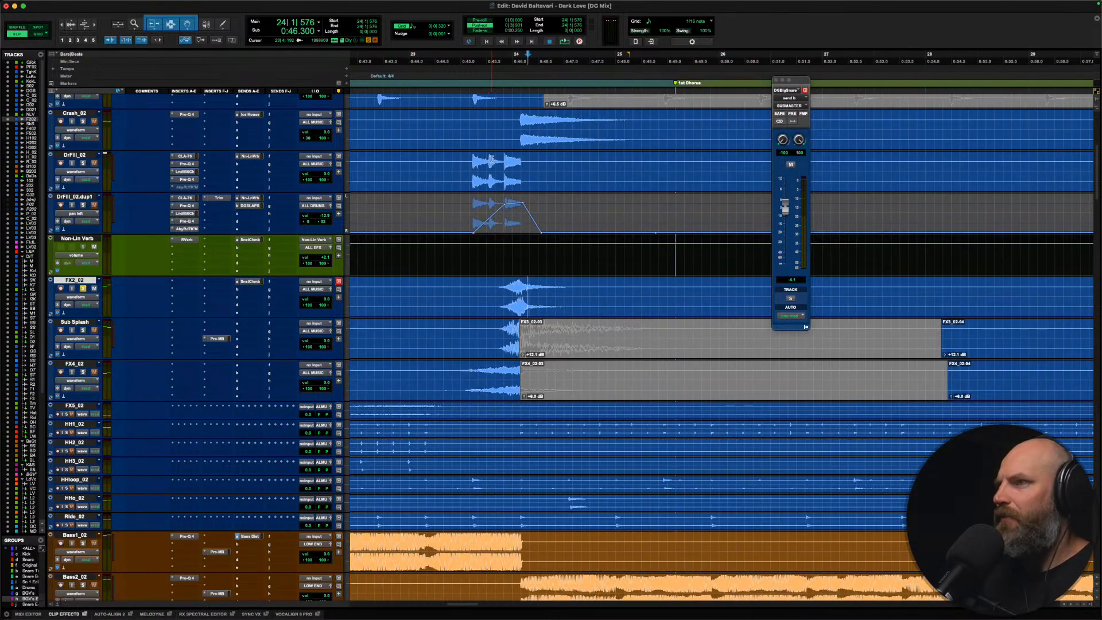
scroll(491, 159, up, 7)
scroll(497, 159, right, 1)
click(462, 192)
key(Tab)
scroll(462, 193, down, 5)
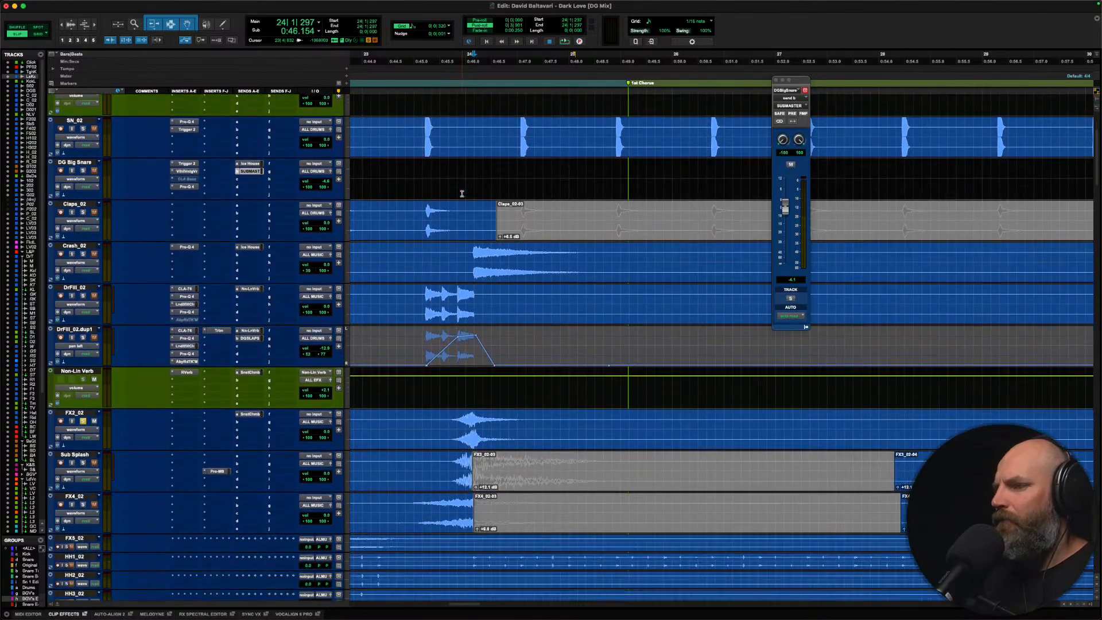
drag(467, 418, 882, 411)
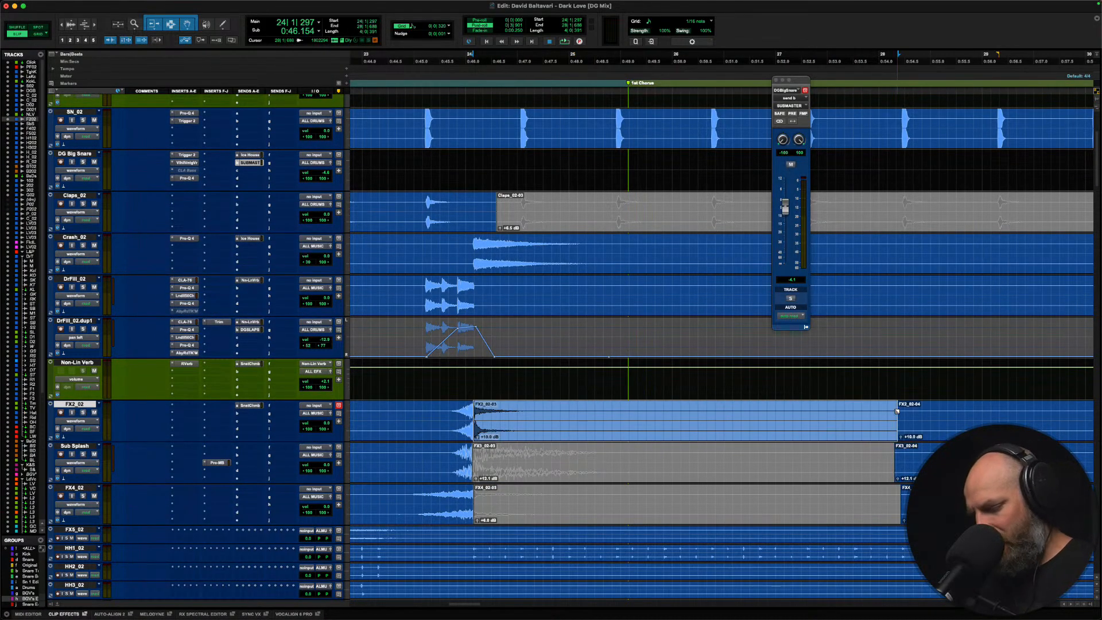
key(super+m)
Step: Audition the transition from bar 23 several times in the mix with the FX2_02 hit muted
key(KP_1)
key(KP_1)
key(space)
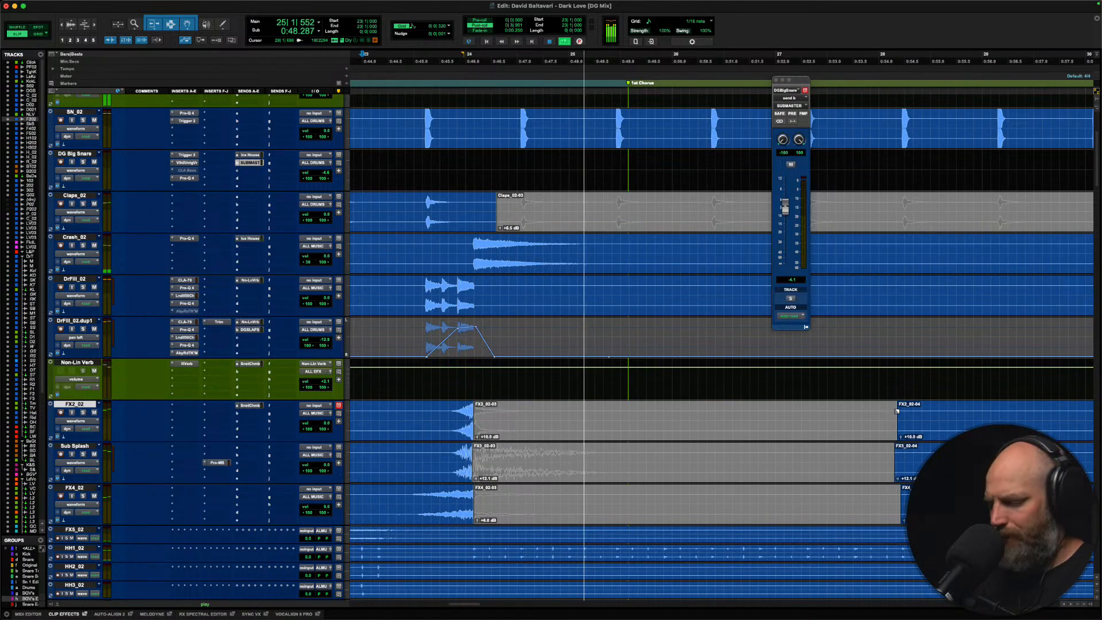
key(space)
key(space)
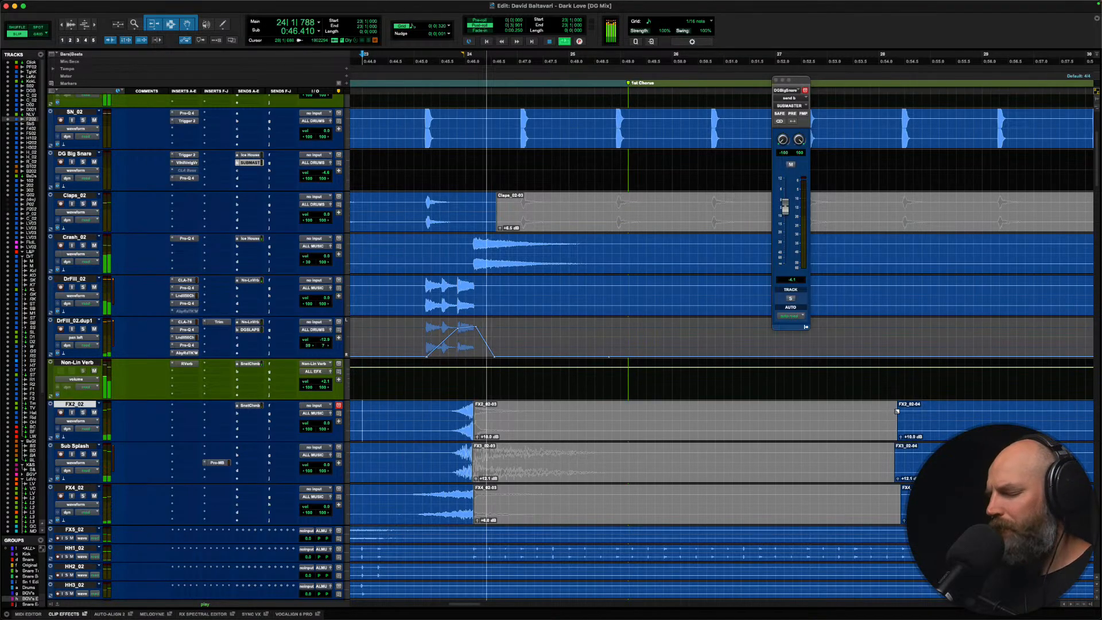
key(space)
key(space)
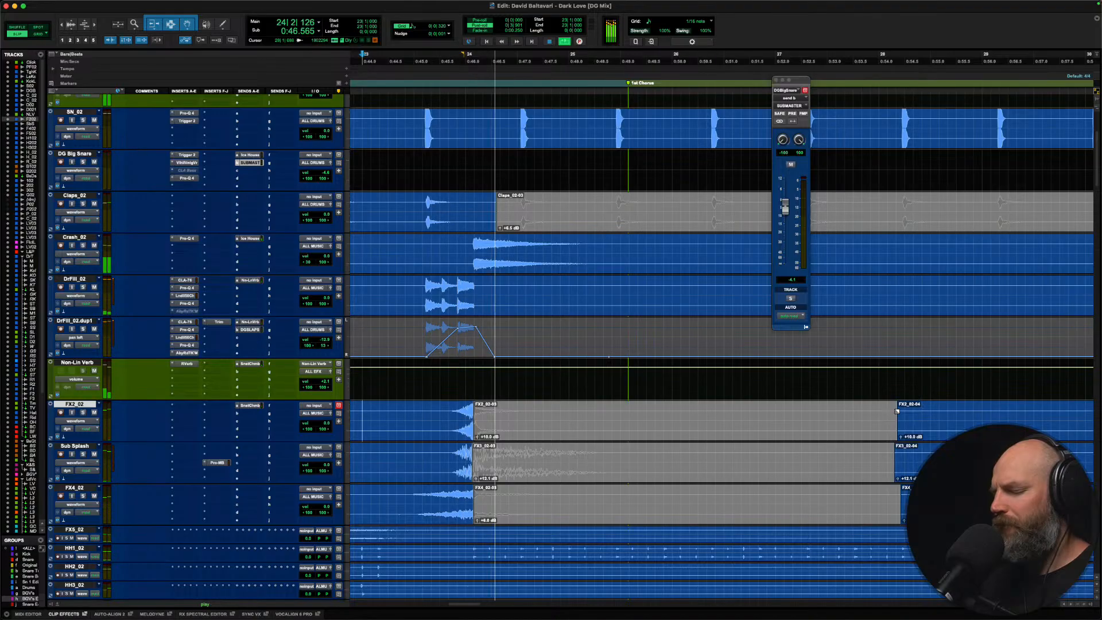
key(space)
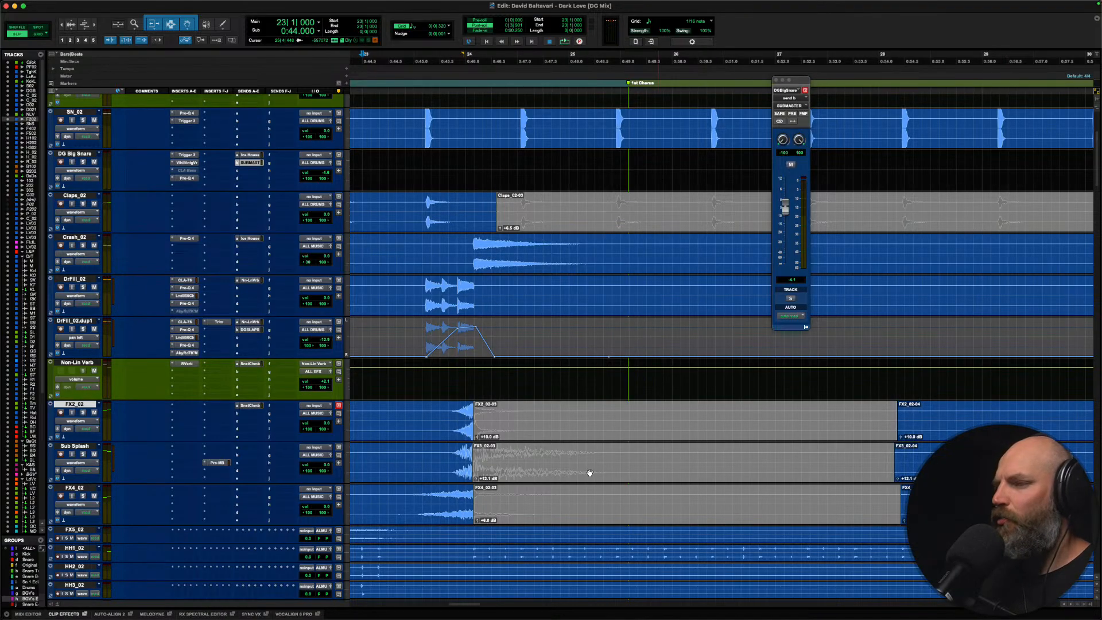
Step: Solo FX2_02 and listen to its remaining swell leading up to bar 24
scroll(583, 473, up, 1)
scroll(583, 472, left, 1)
key(Tab)
key(shift+s)
key(space)
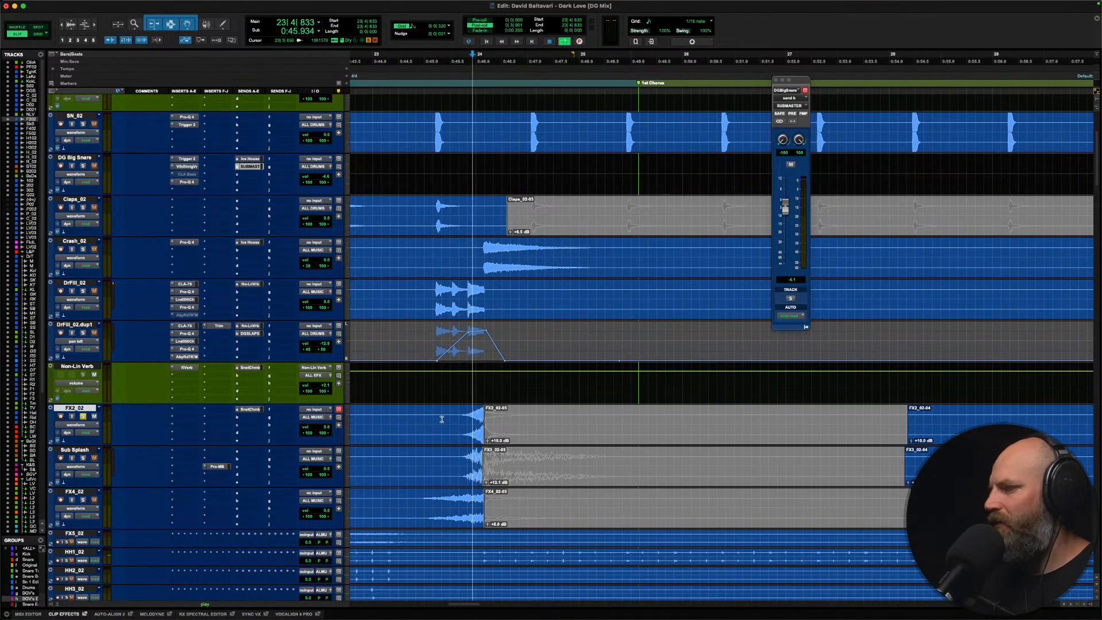
key(space)
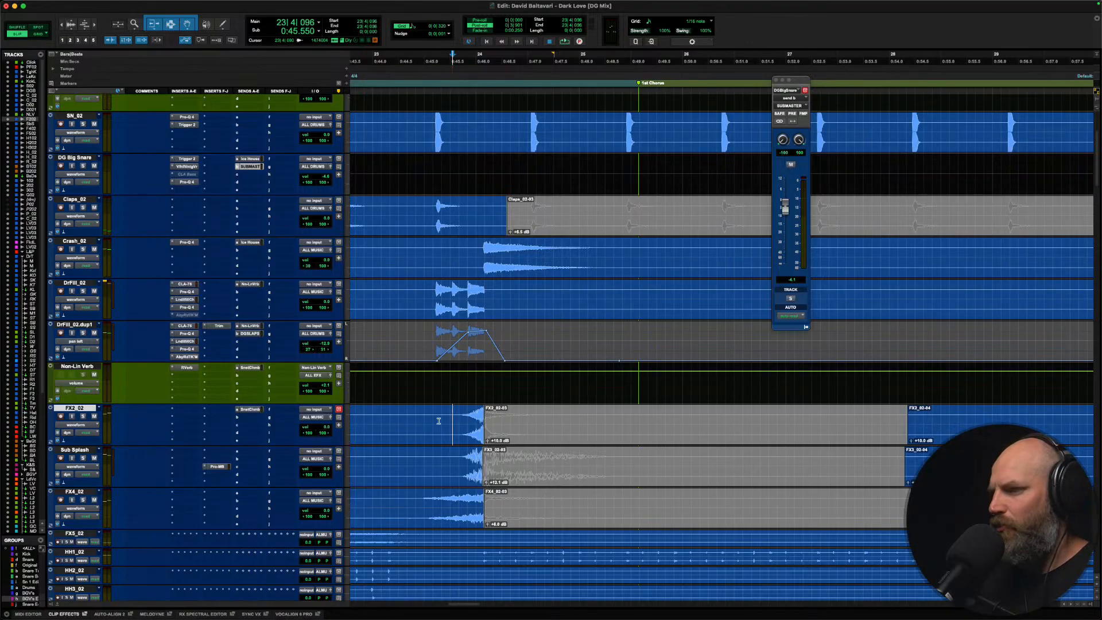
Step: Raise the clip gain of all FX2_02 clips to +13.5 dB and play the mix from about bar 22
key(alt+a)
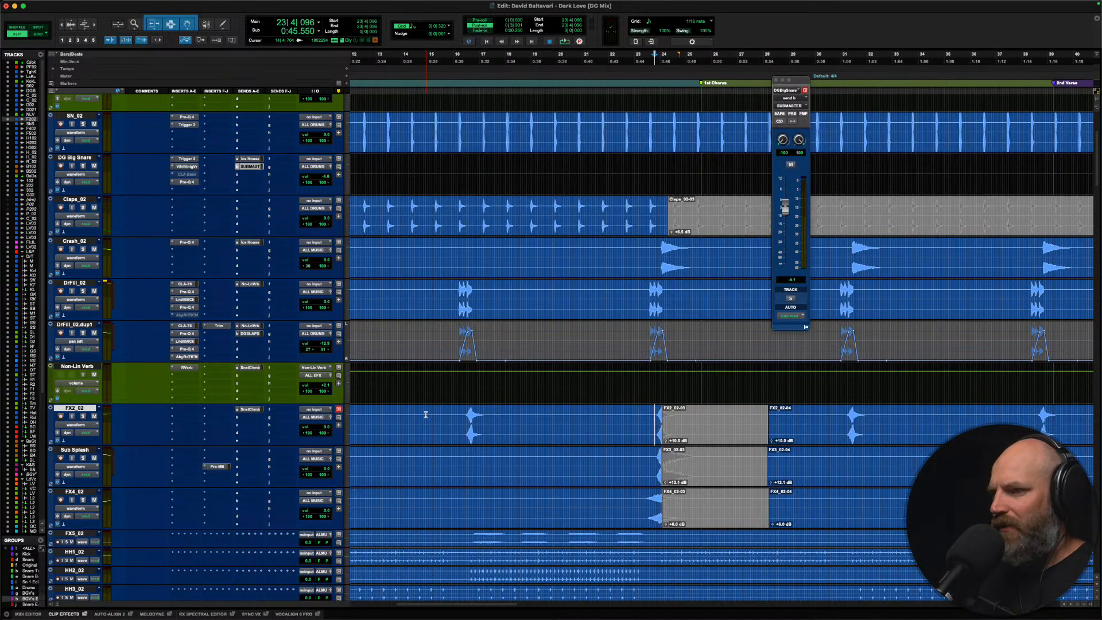
triple_click(426, 414)
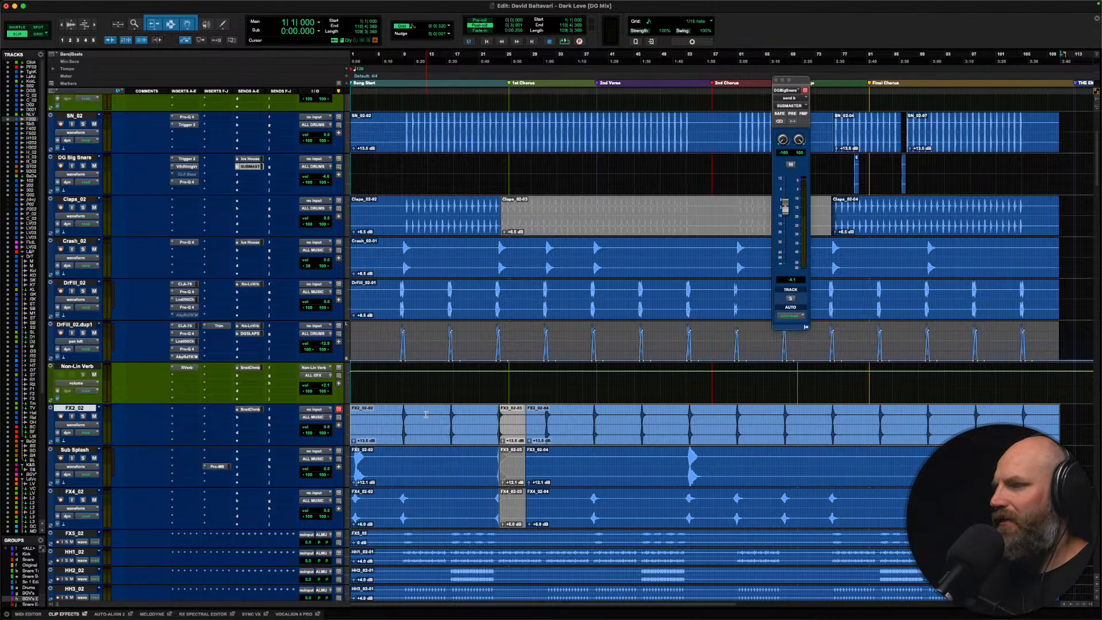
click(492, 421)
key(space)
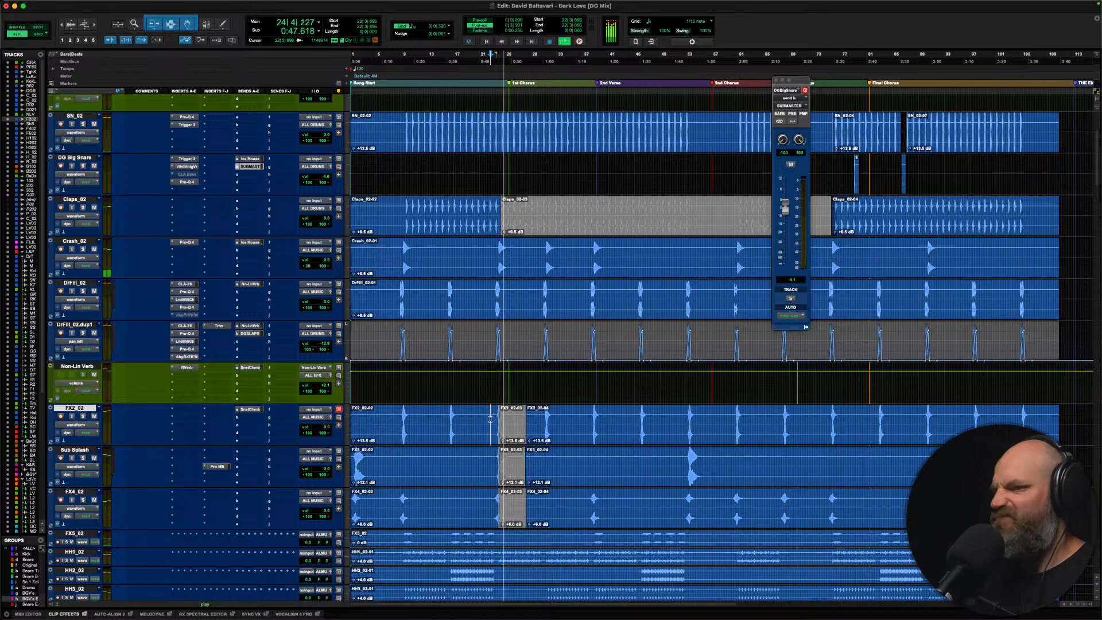
Step: Look through the tracks from the effects down to the lead vocals while the first chorus plays
scroll(479, 421, down, 2)
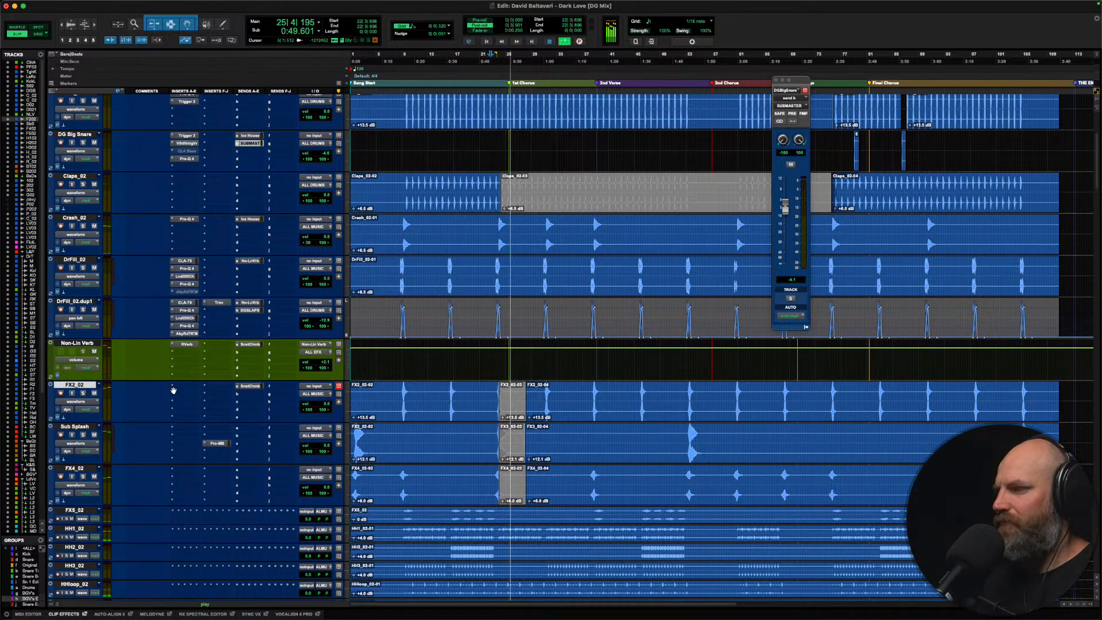
scroll(147, 413, down, 4)
scroll(148, 413, down, 1)
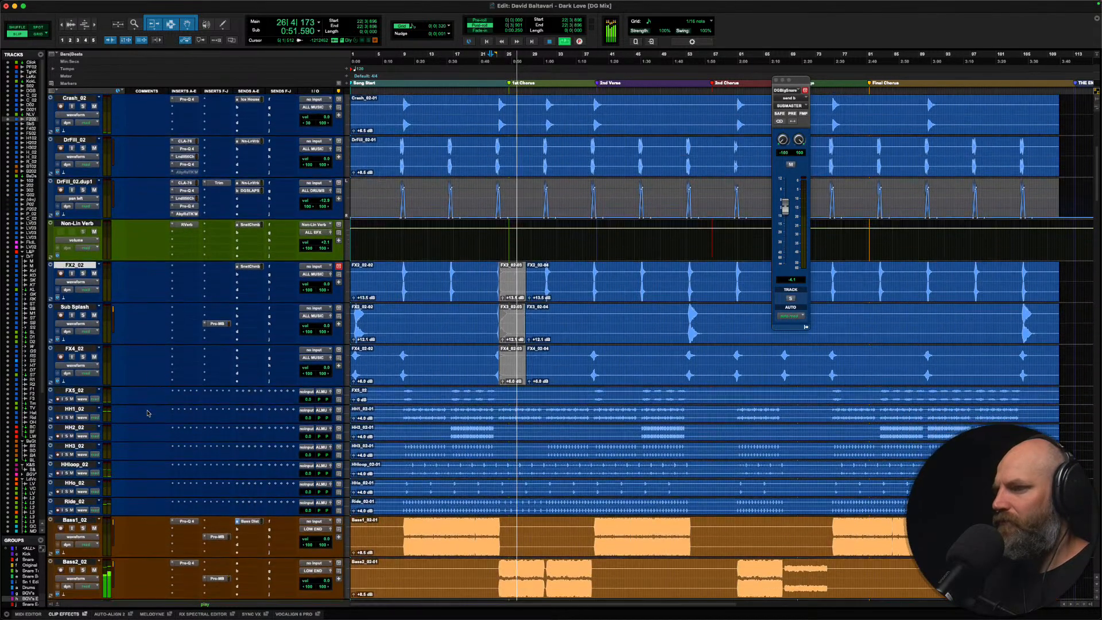
scroll(154, 390, down, 4)
scroll(159, 371, down, 3)
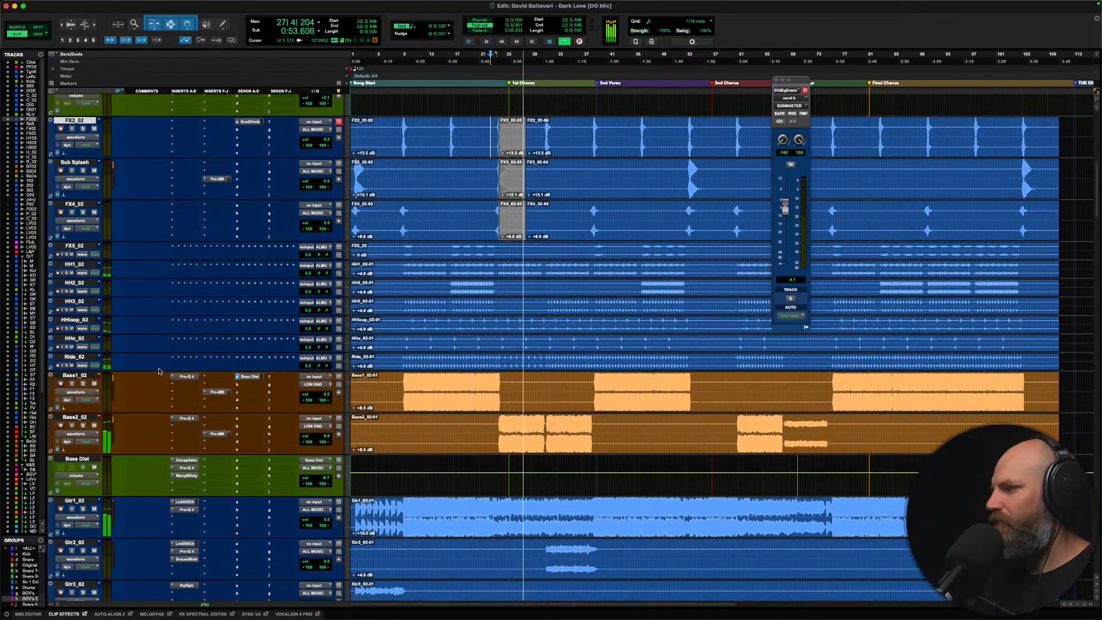
scroll(155, 364, down, 14)
scroll(152, 359, down, 15)
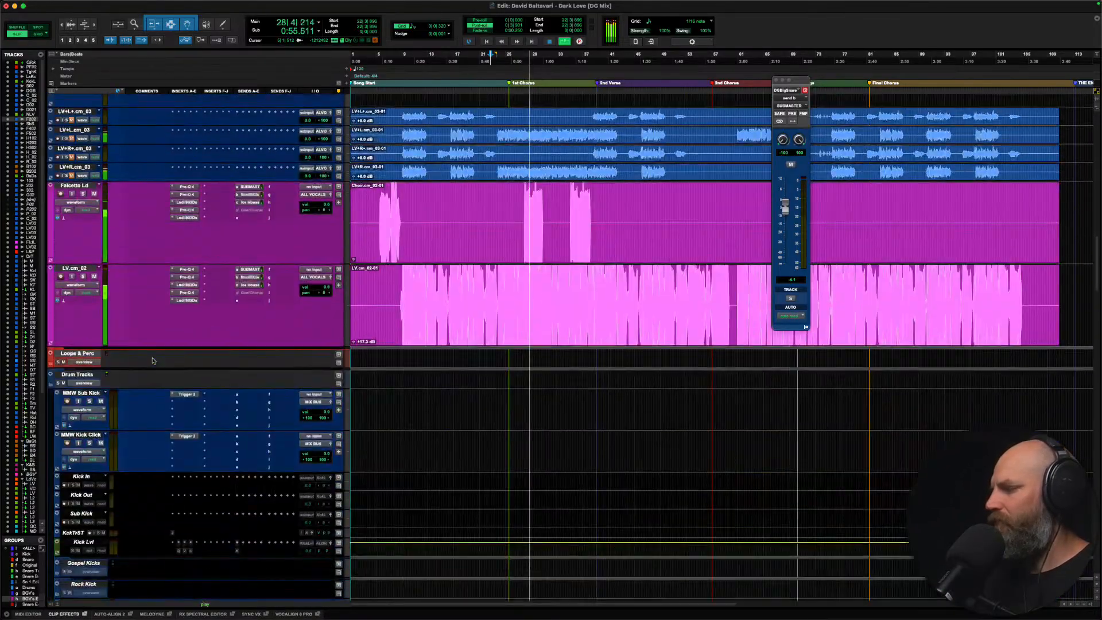
scroll(147, 266, up, 2)
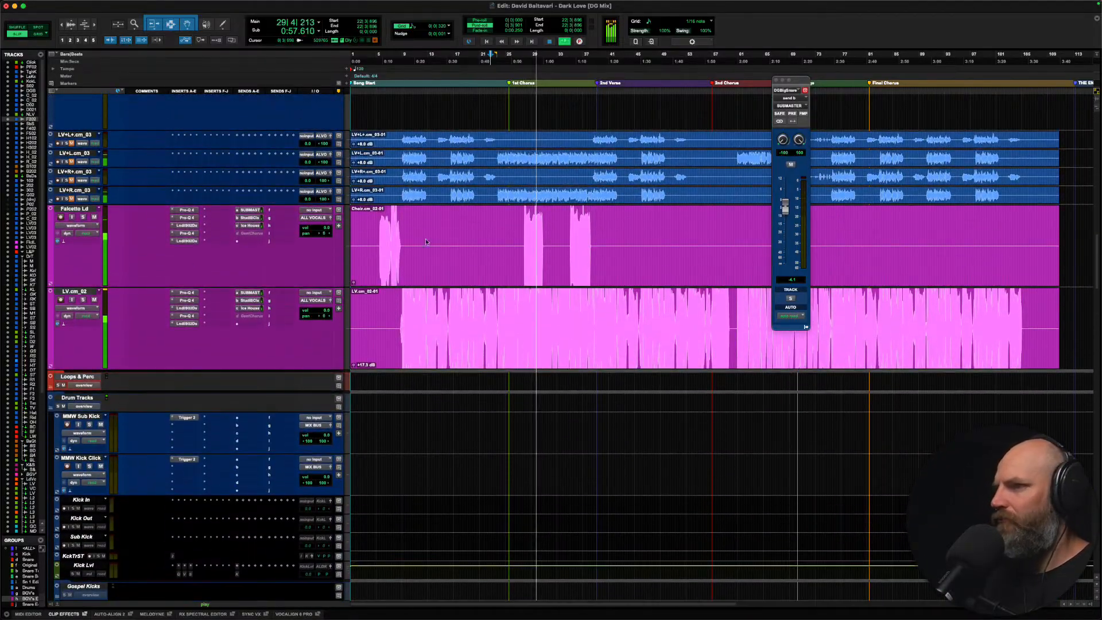
Step: Reduce the waveform display height four steps and place the cursor at bar 28 on the Falcetto Ld track
key(super+alt+bracketleft)
key(super+alt+bracketleft)
key(super+alt+bracketleft)
key(super+alt+bracketleft)
key(space)
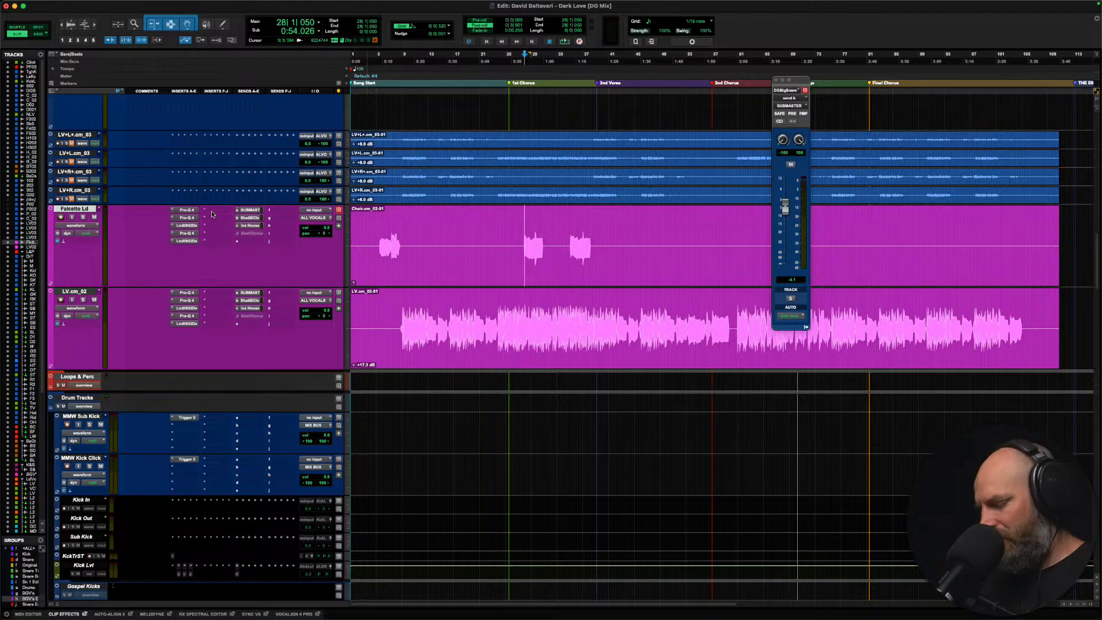
Step: Insert ValhallaDelay (mono/stereo) on the Falcetto Ld track and set its mix to 46.6%
click(212, 214)
text(valha)
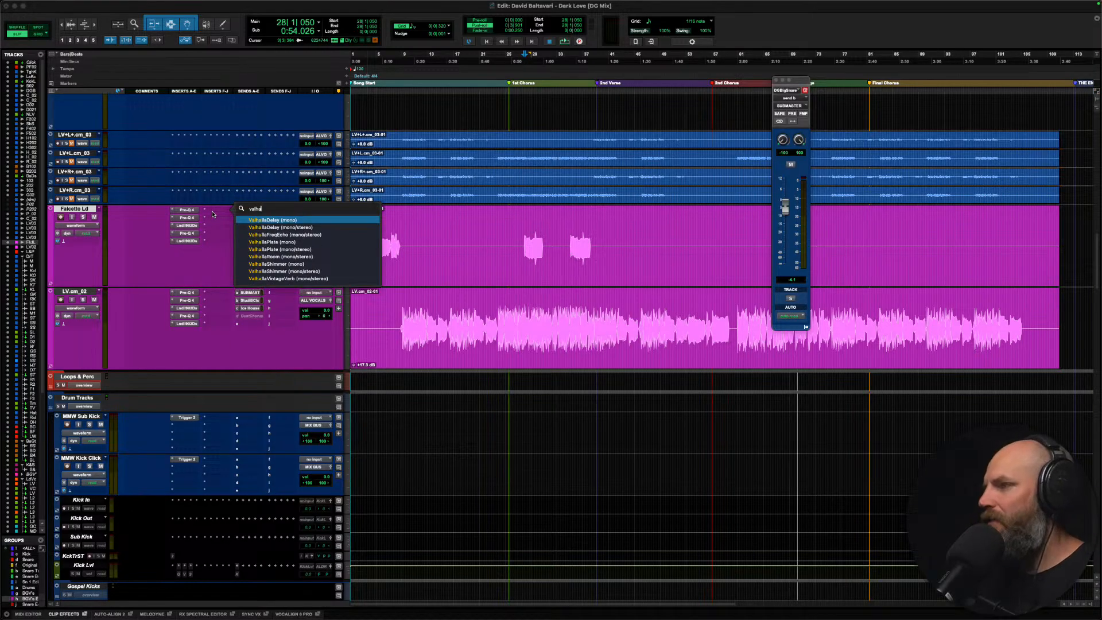
key(Return)
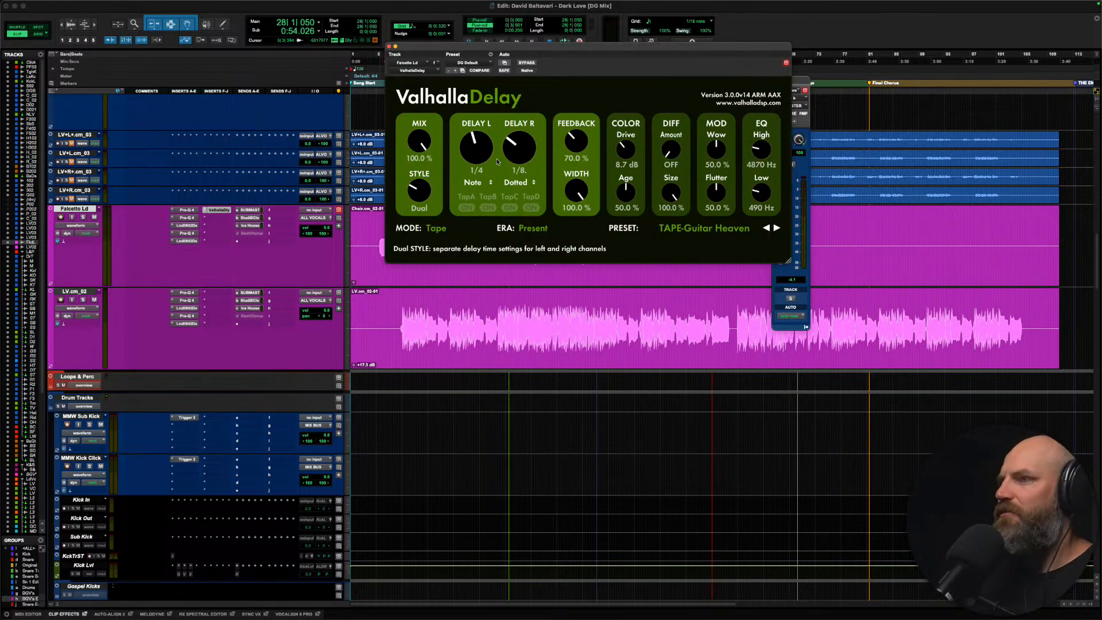
drag(420, 141, 418, 210)
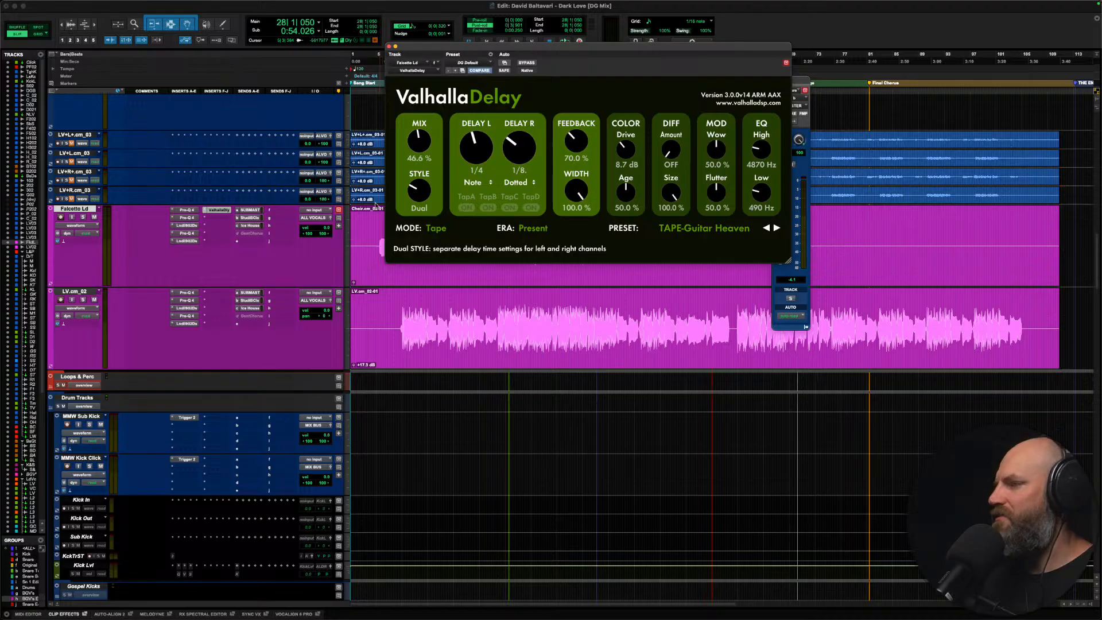
Step: Insert ValhallaShimmer (stereo) after the delay on Falcetto Ld and set its mix to 0.29
click(215, 218)
text(val)
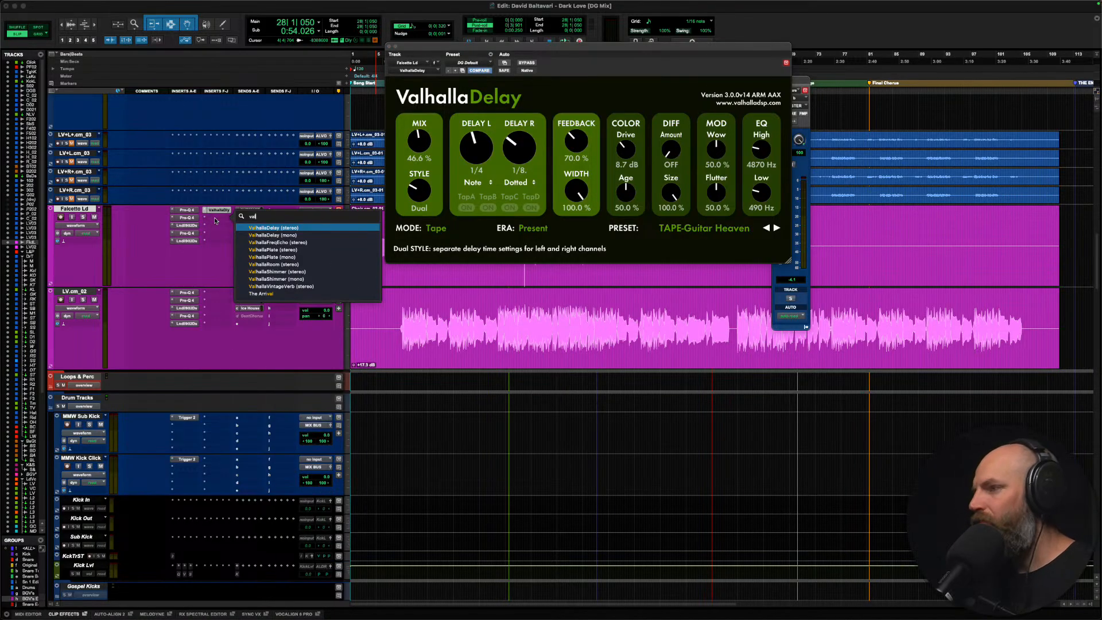
key(Down)
key(Down)
key(Down)
key(Down)
key(Down)
key(Down)
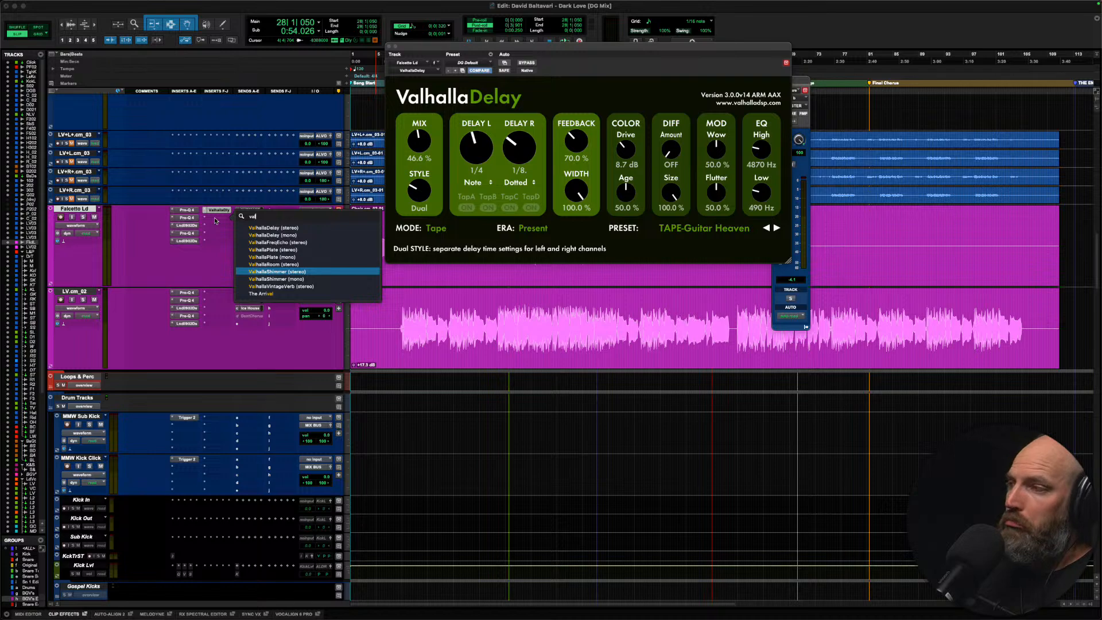
key(Return)
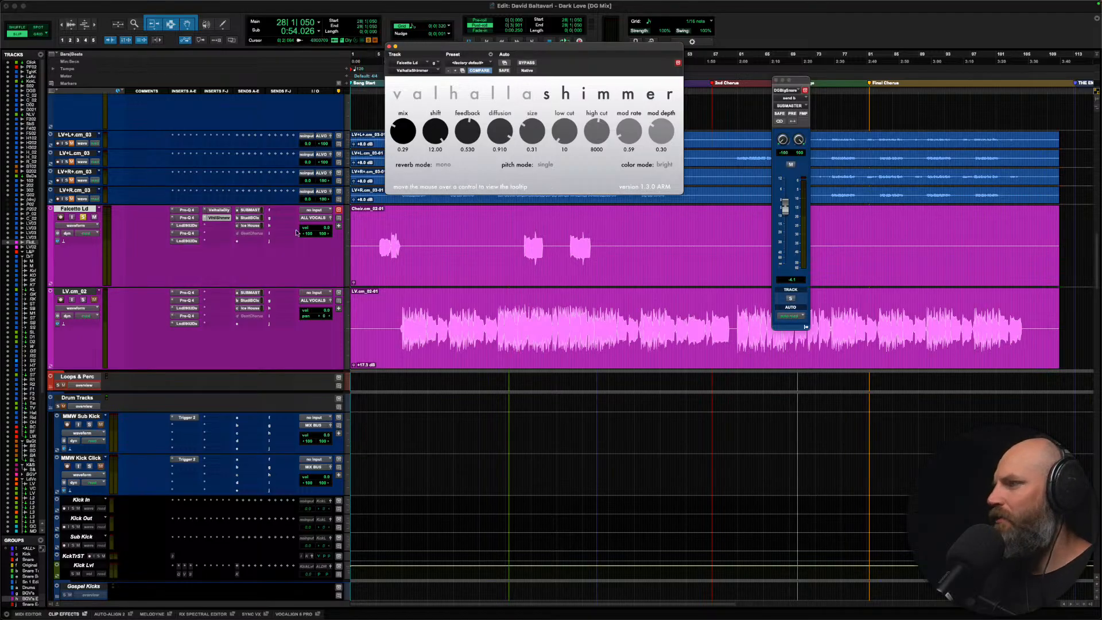
Step: Audition the Falcetto Ld effects around bars 26 to 31 and lower the track's volume during playback
key(space)
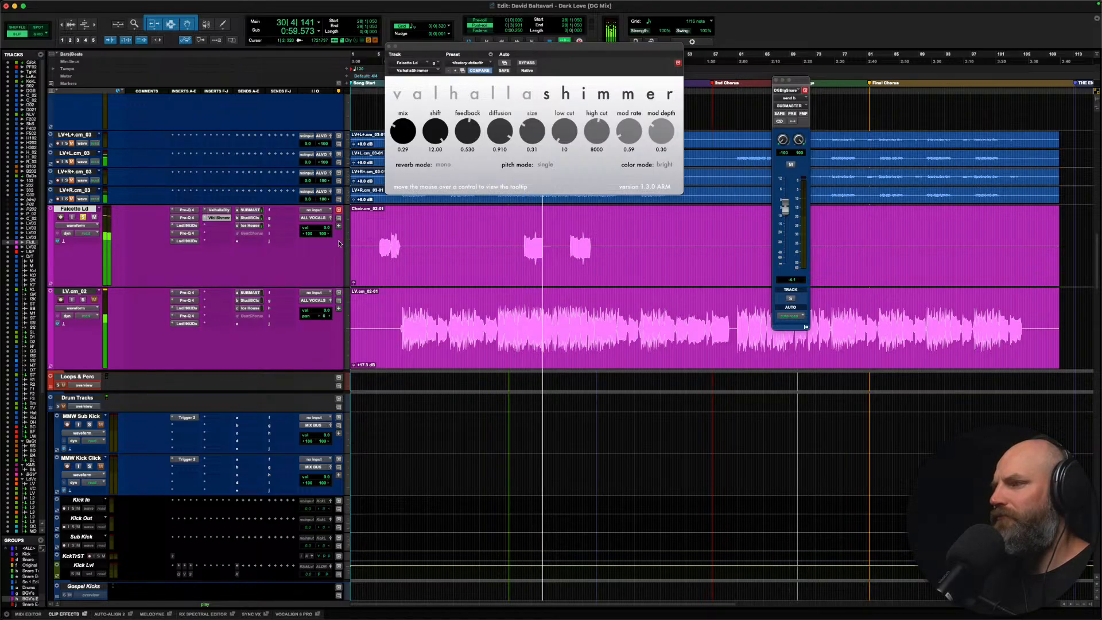
key(space)
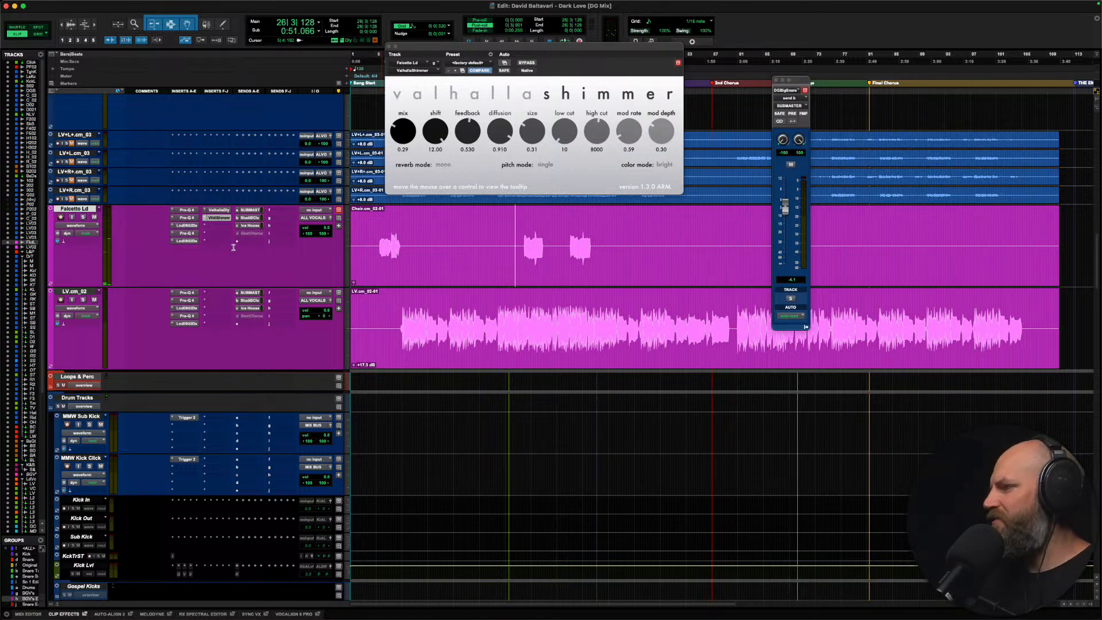
click(315, 228)
drag(315, 233, 315, 232)
key(space)
click(317, 228)
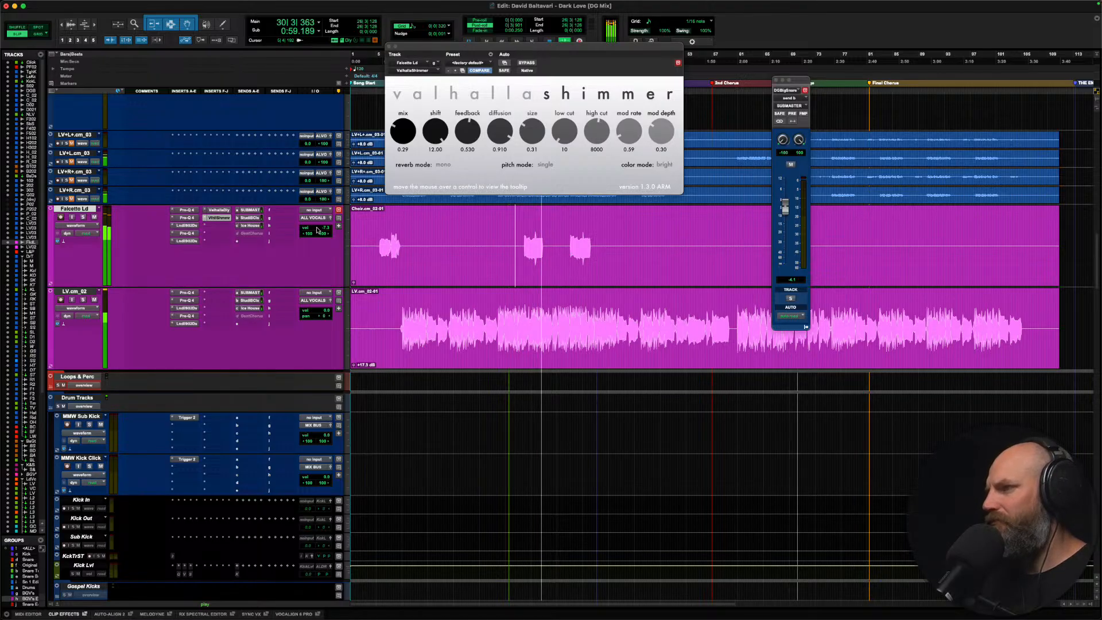
click(316, 229)
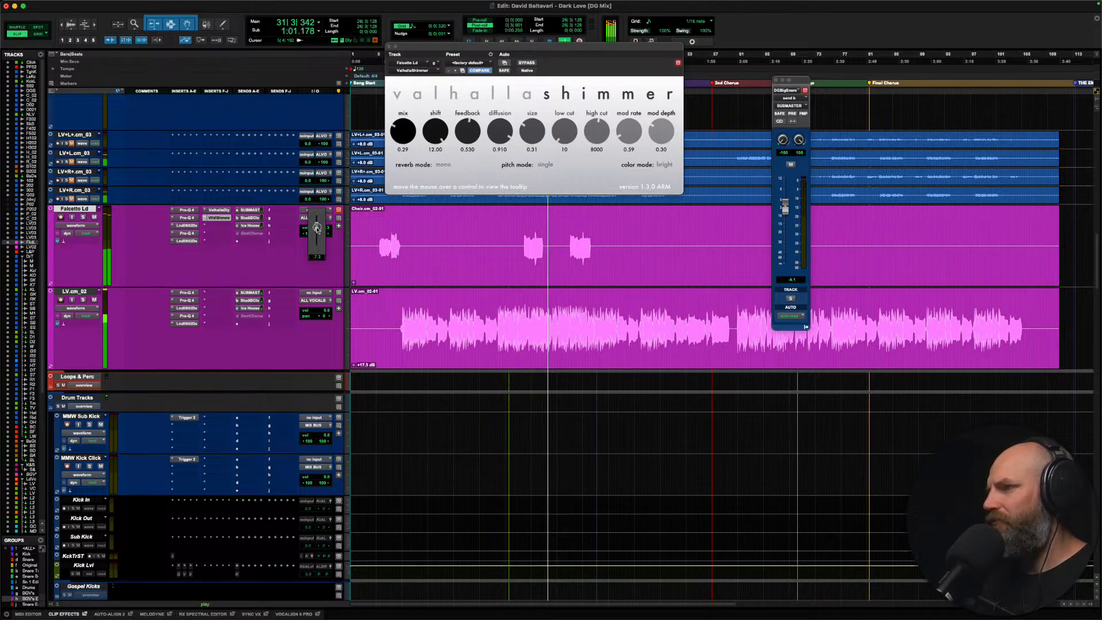
drag(317, 229, 316, 229)
Step: Close the ValhallaShimmer window and audition the Falcetto Ld part from the end of bar 4
key(space)
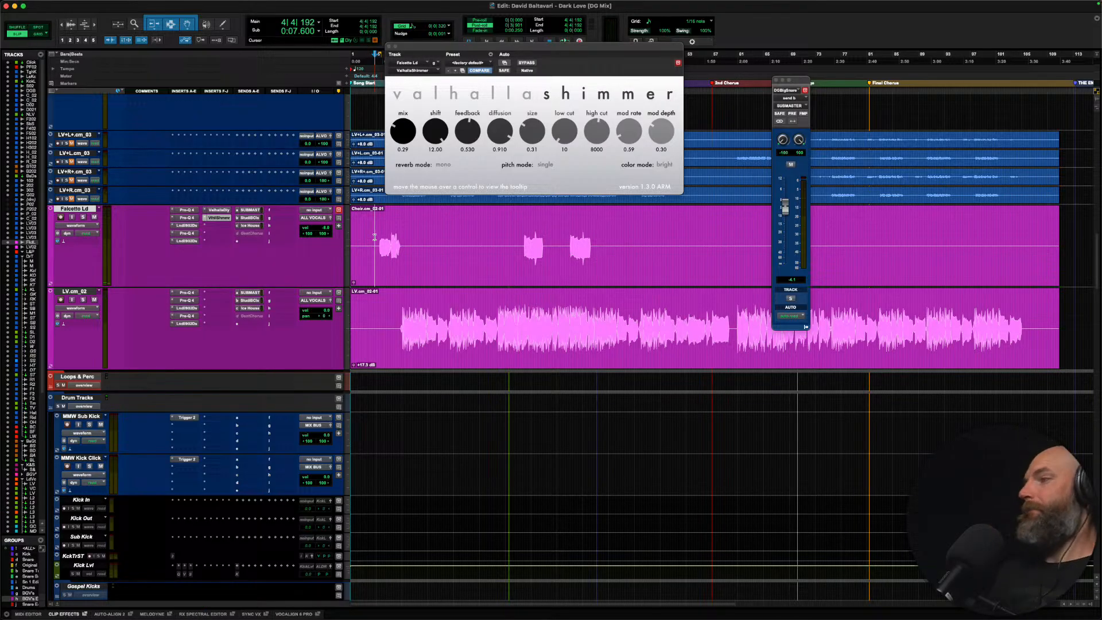
click(389, 47)
key(space)
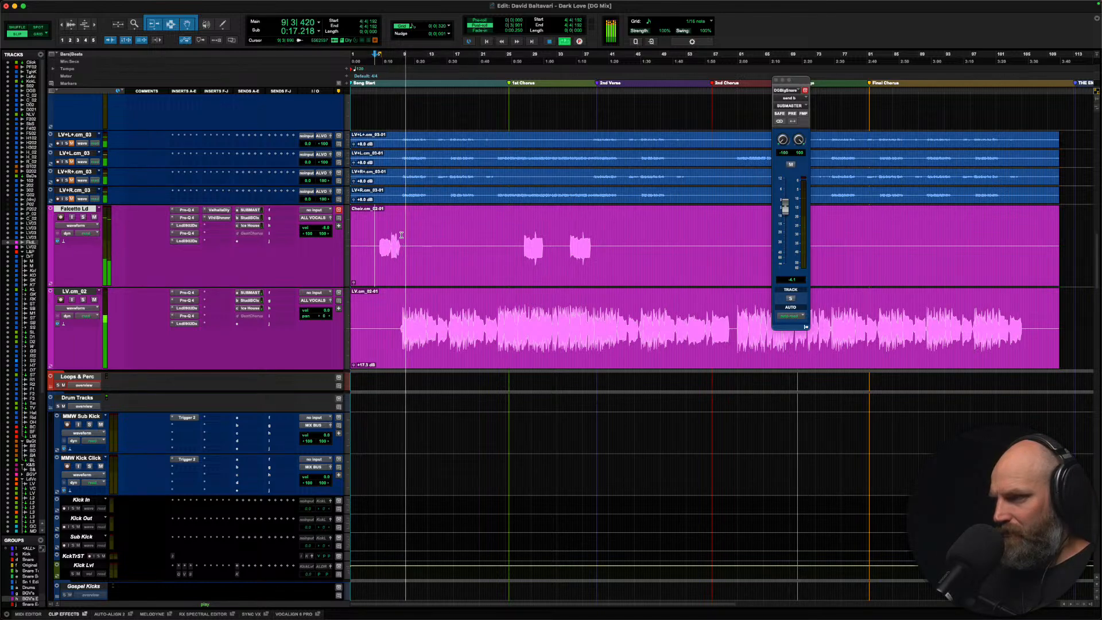
Step: Set the Falcetto Ld volume to -7.5 dB and isolate its first phrase by splitting after it and removing the empty audio before it
click(304, 227)
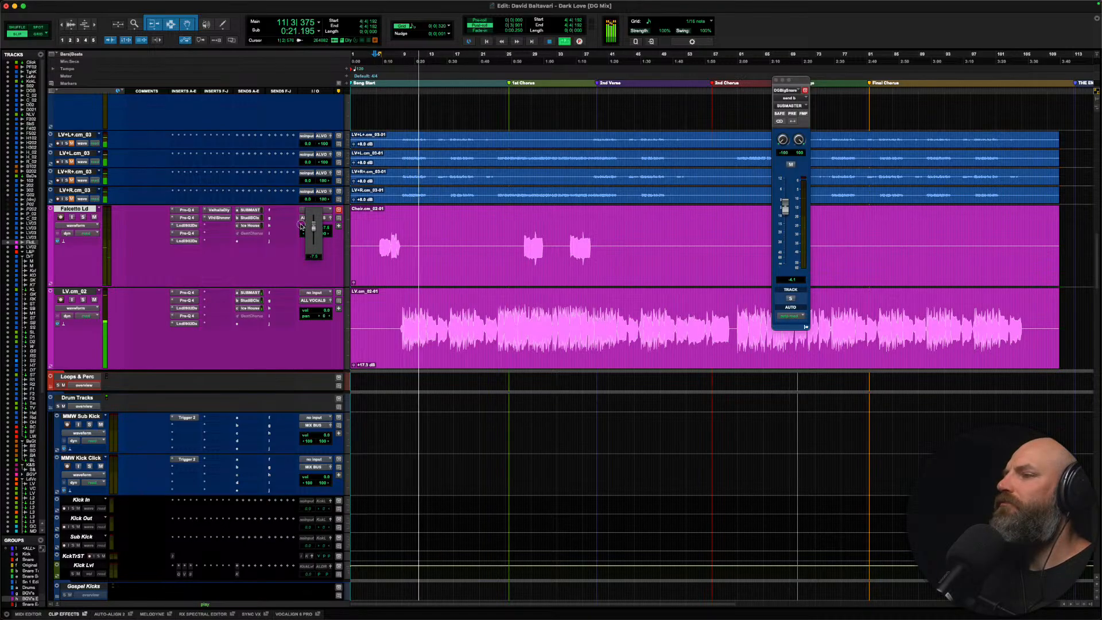
click(409, 251)
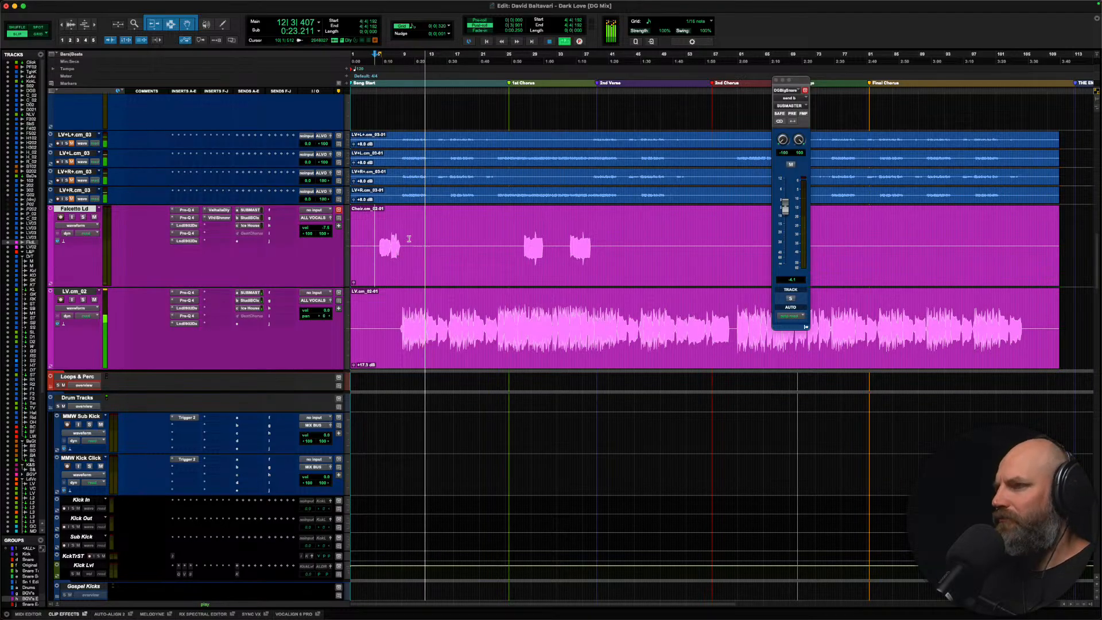
key(b)
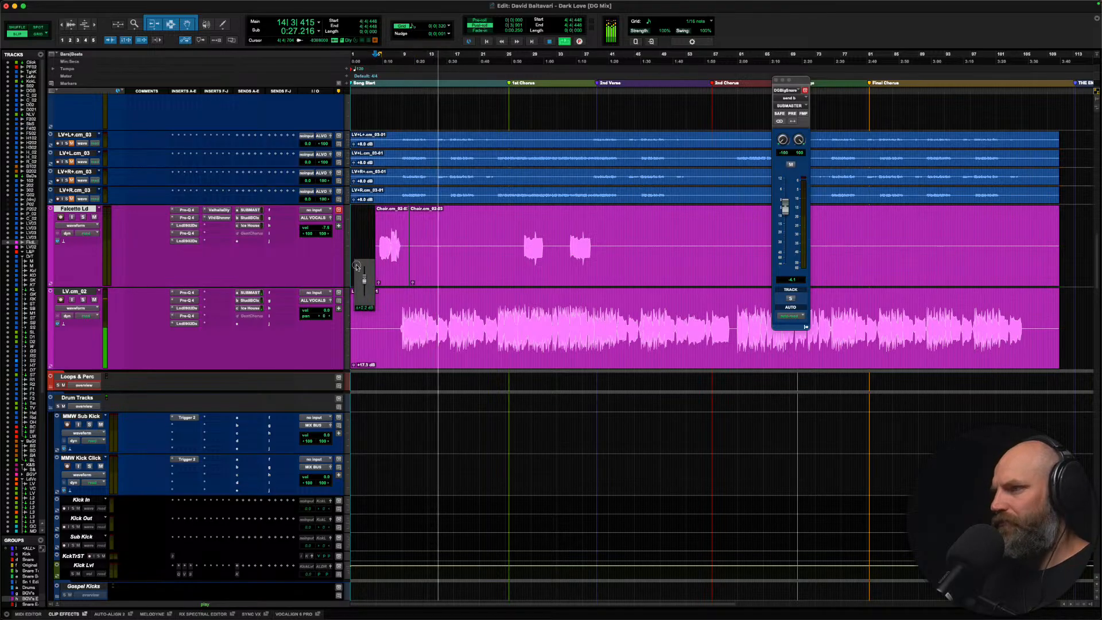
key(space)
key(space)
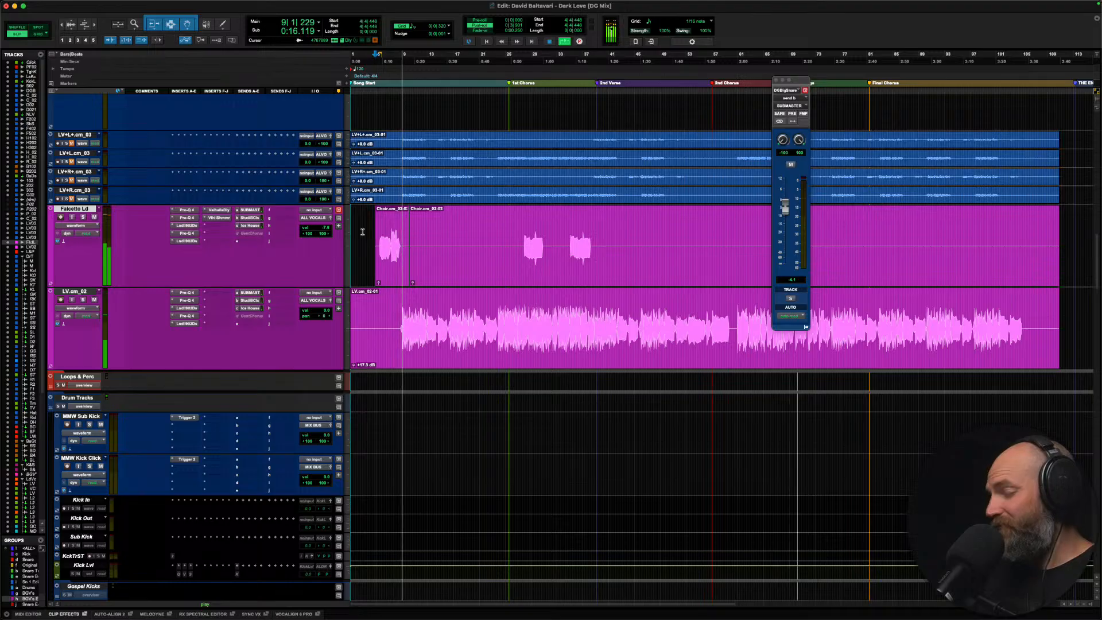
Step: Trim the silence before the second Falcetto Ld phrase and delete the gap between the second and third phrases
click(518, 241)
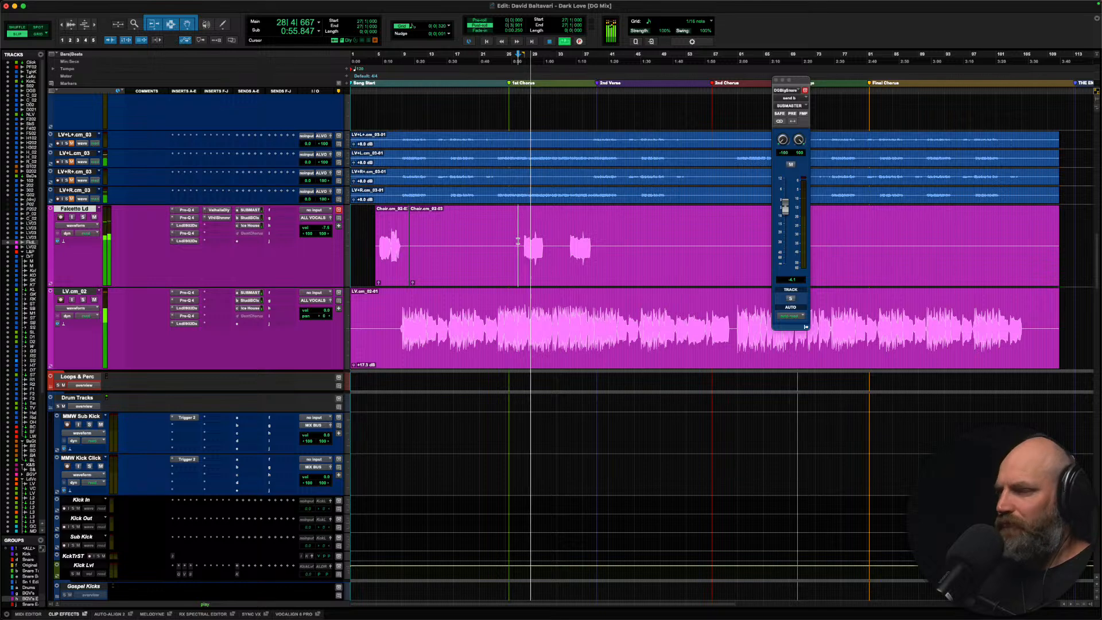
key(a)
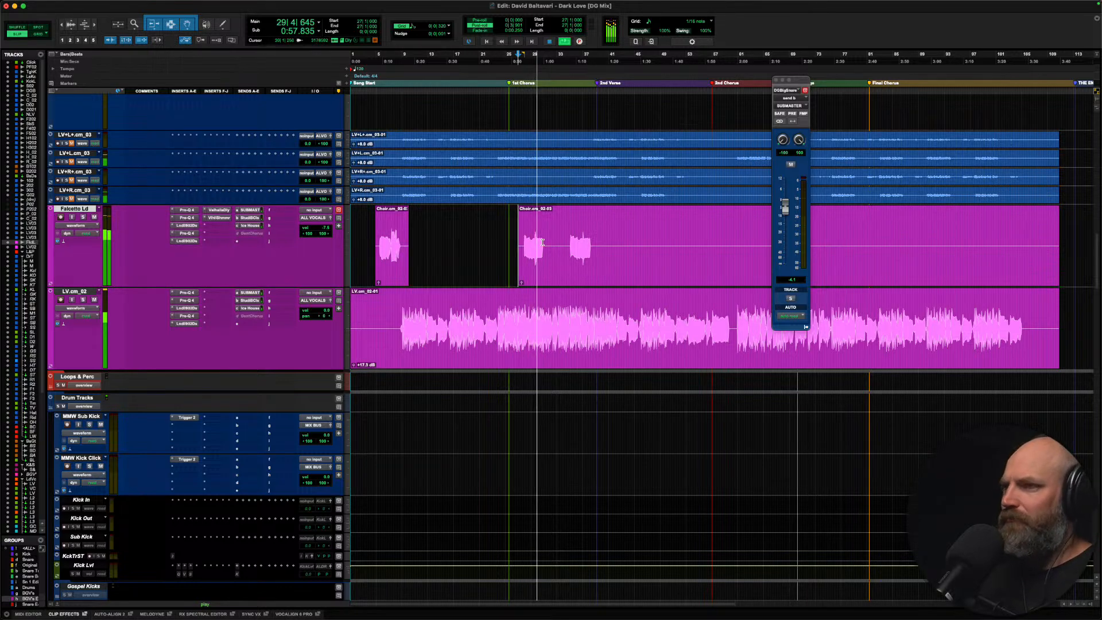
scroll(534, 251, right, 2)
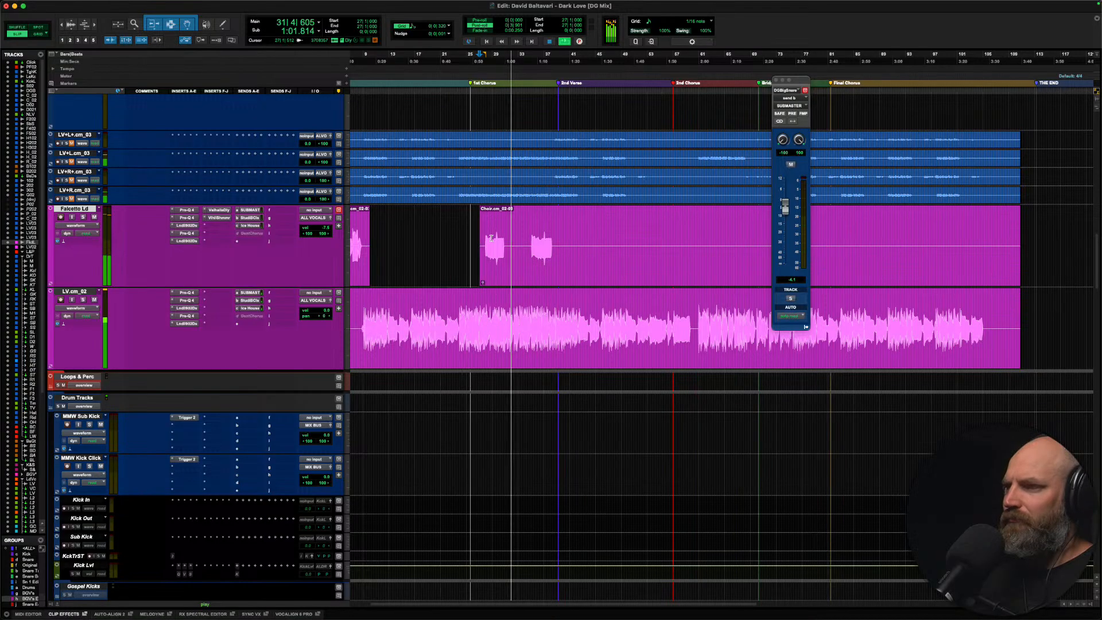
drag(505, 253, 527, 258)
key(Delete)
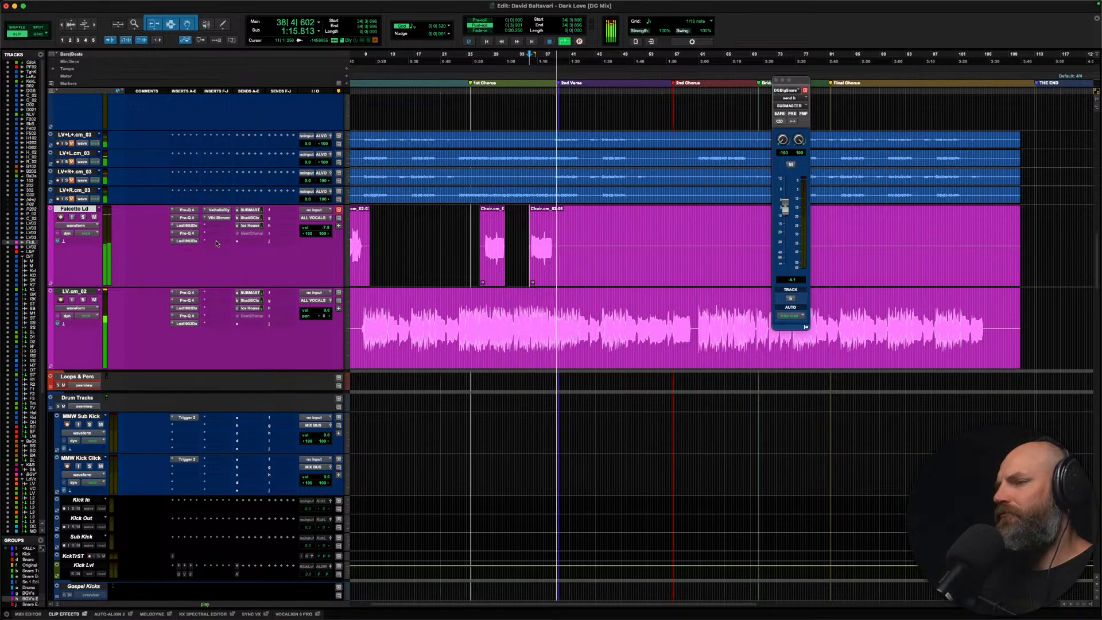
Step: Audition the transition from the 1st Chorus into the 2nd Verse and inspect the bass, guitar, piano and vocal tracks around bar 38
click(559, 227)
key(t)
key(space)
key(t)
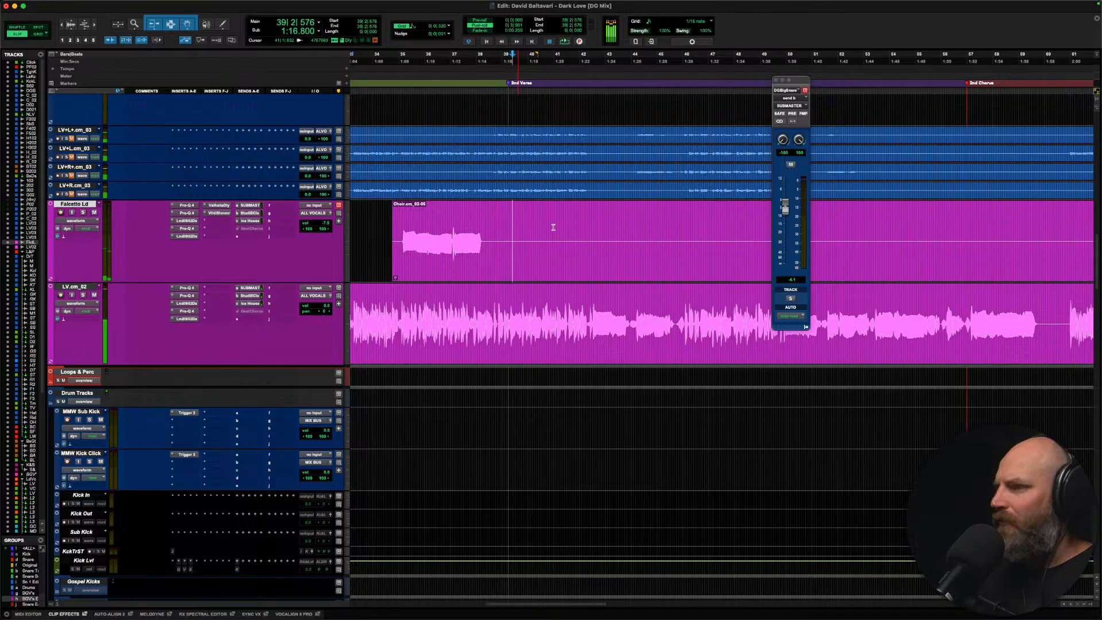
click(479, 230)
scroll(479, 229, up, 5)
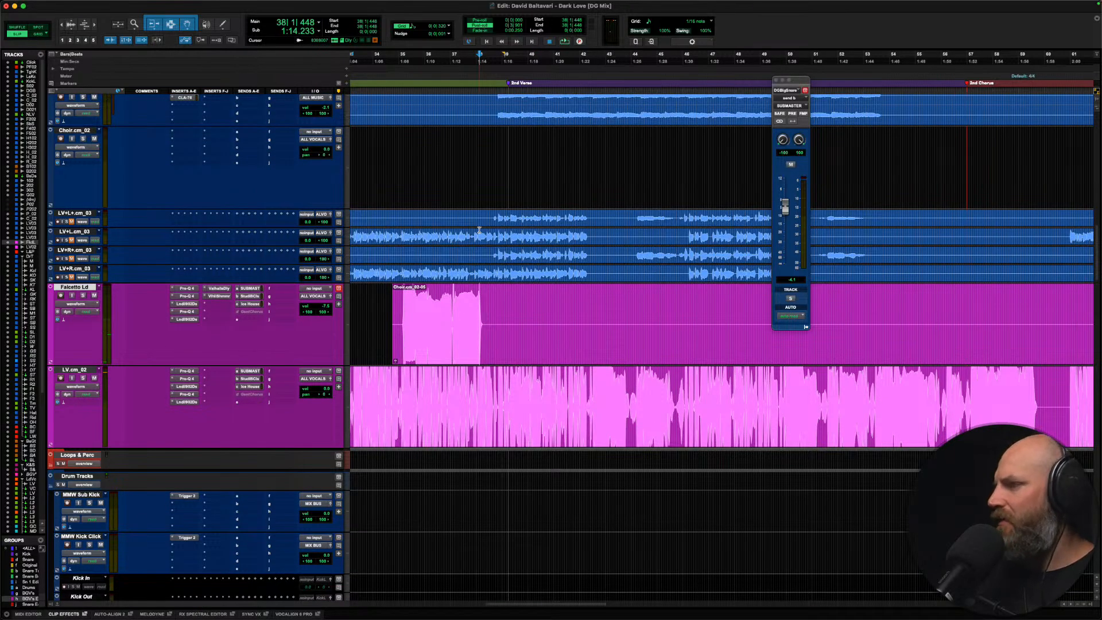
scroll(479, 231, up, 10)
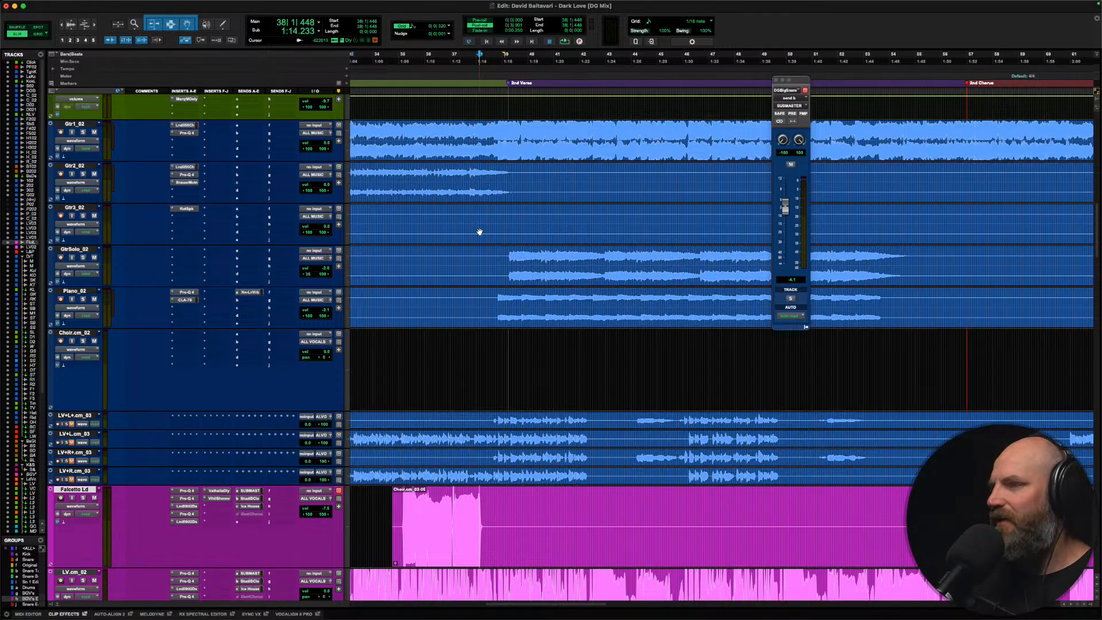
click(477, 264)
scroll(473, 263, up, 5)
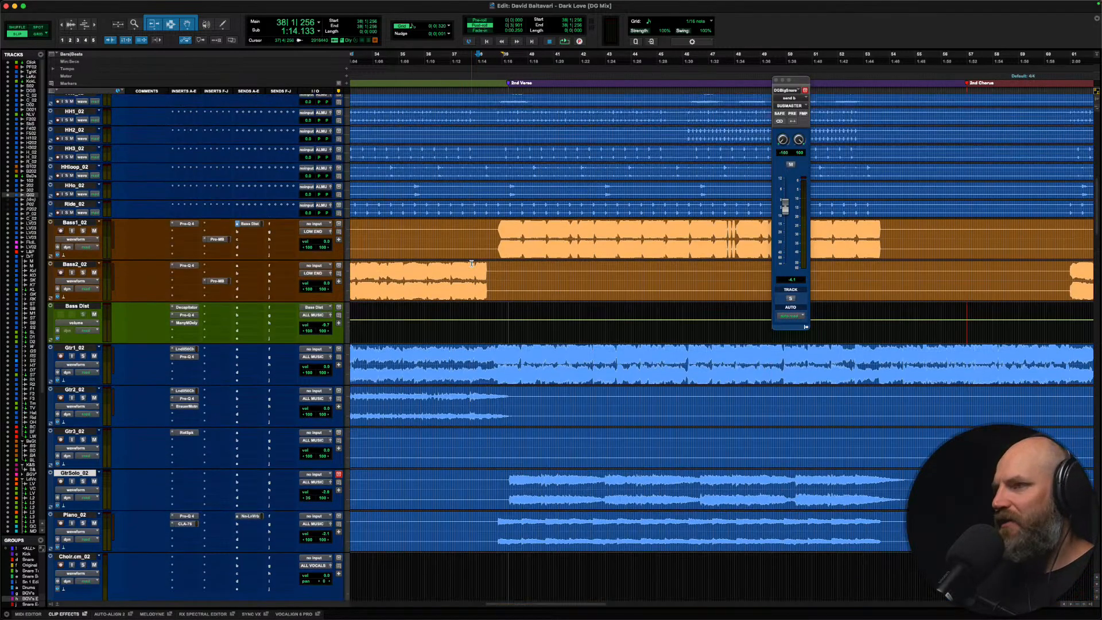
scroll(471, 263, down, 5)
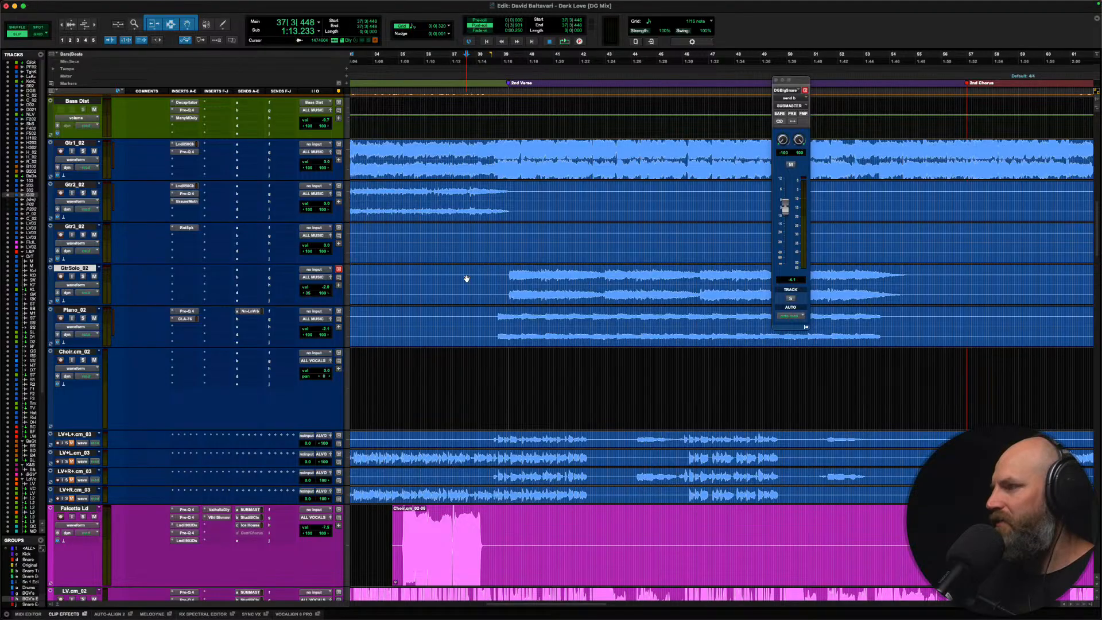
key(space)
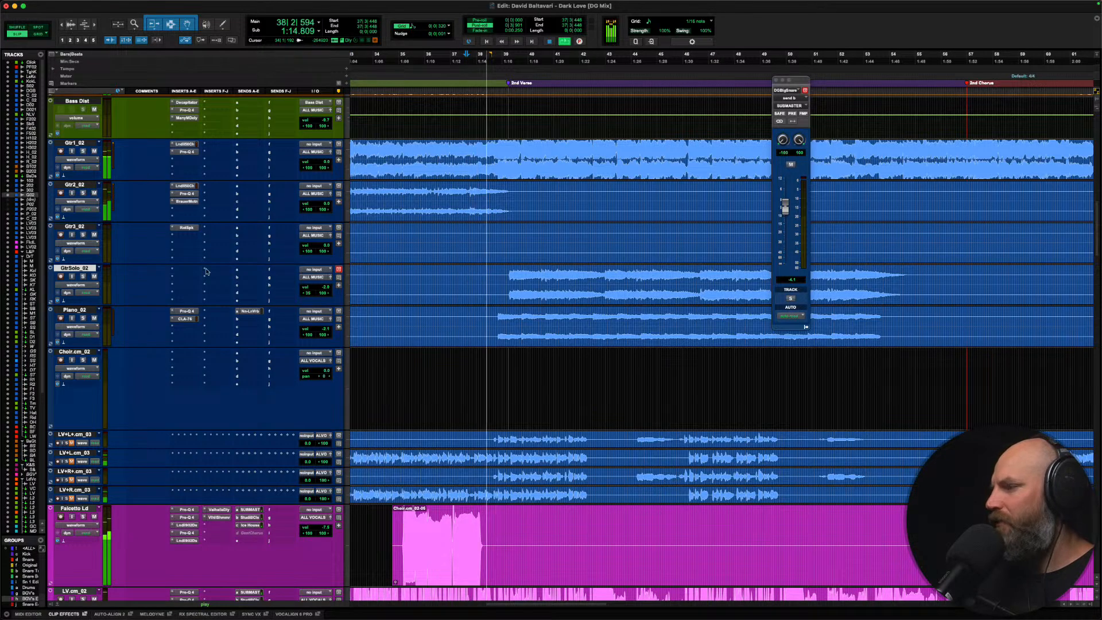
scroll(207, 271, down, 3)
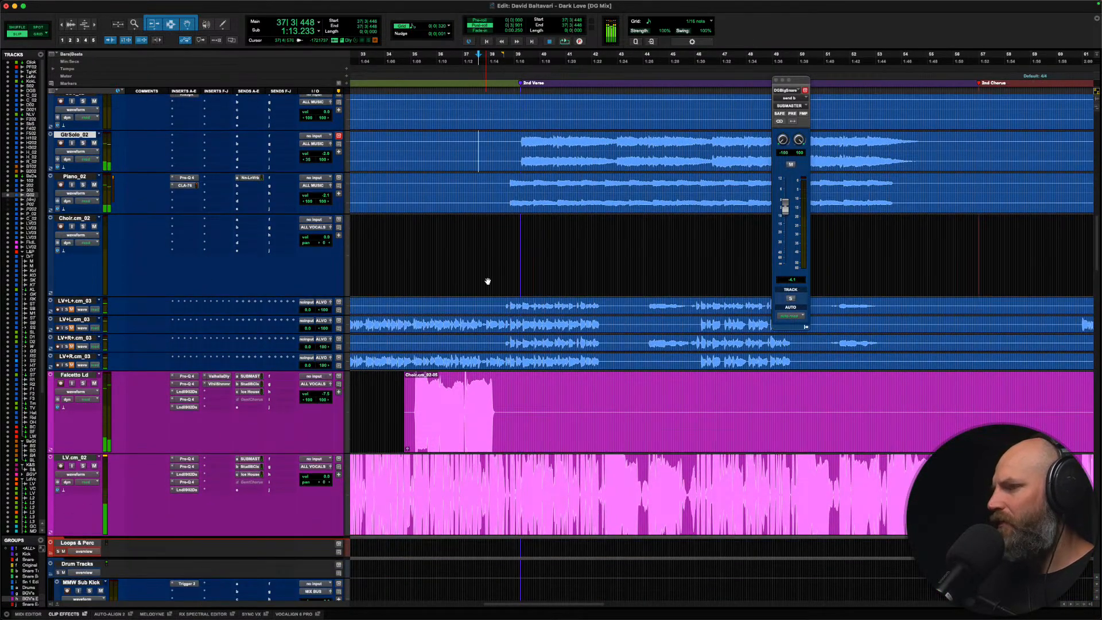
scroll(487, 281, up, 1)
Step: Zoom in on the transition into the 2nd Verse and replay it from bar 38
click(489, 266)
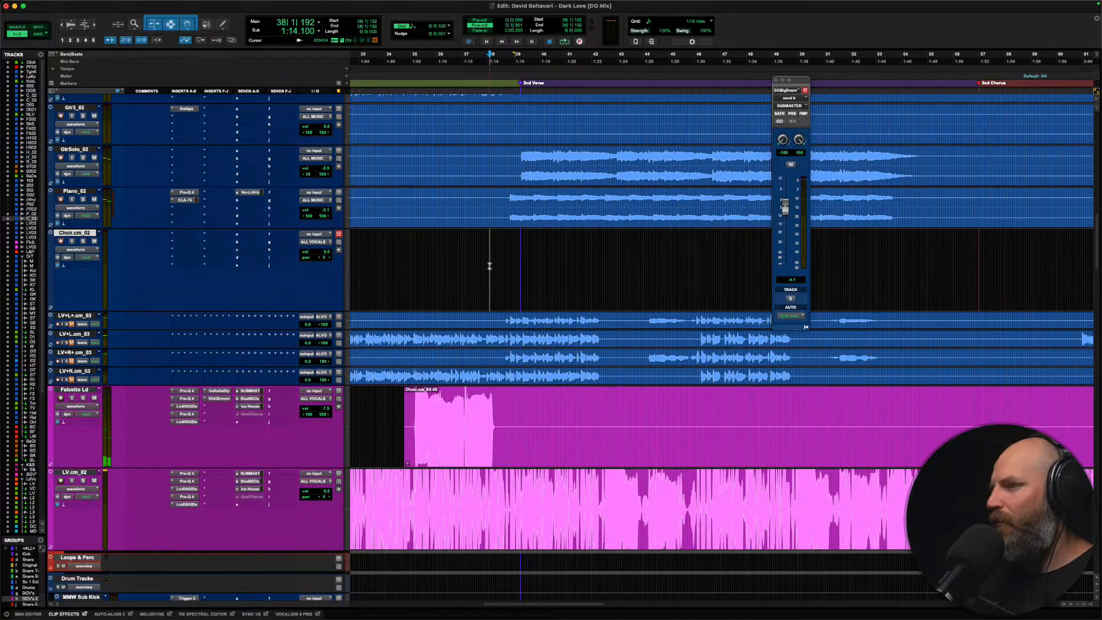
key(t)
scroll(489, 260, right, 3)
key(space)
scroll(490, 260, right, 2)
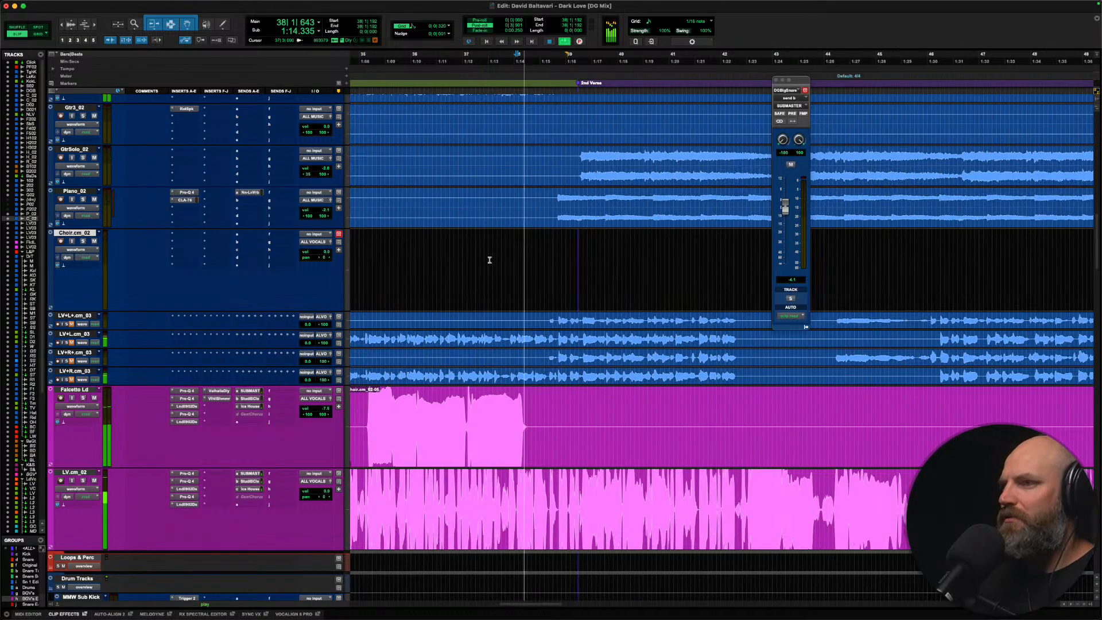
key(space)
key(space)
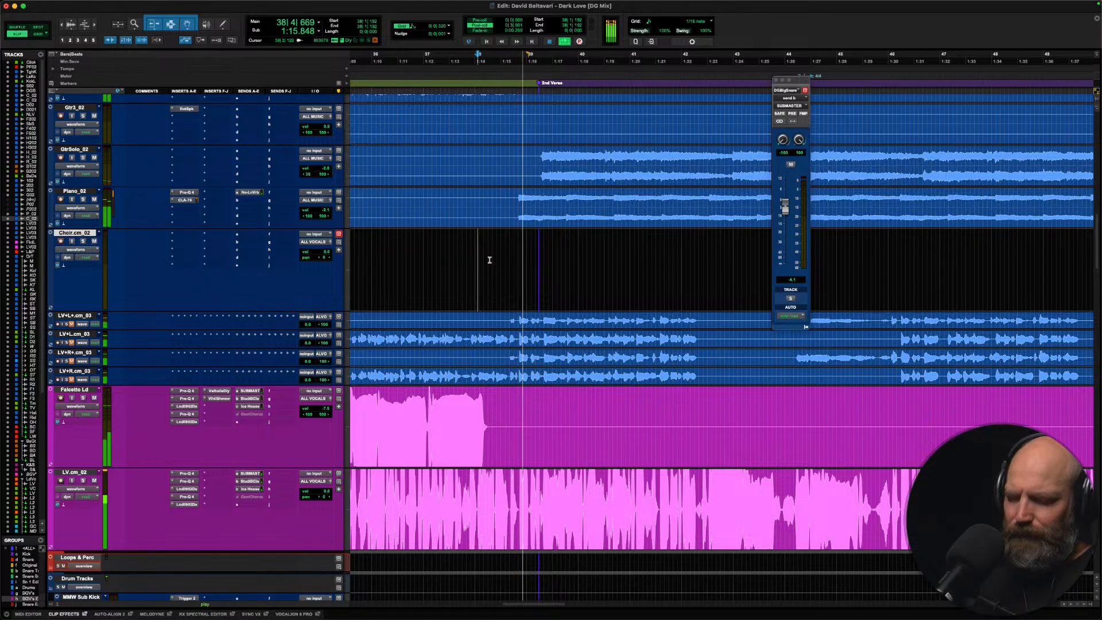
Step: Replay the end of the 1st Chorus from bar 36 beat 4 and from bar 38 to check what carries into the 2nd Verse
scroll(489, 260, up, 5)
scroll(487, 258, down, 9)
click(412, 320)
key(space)
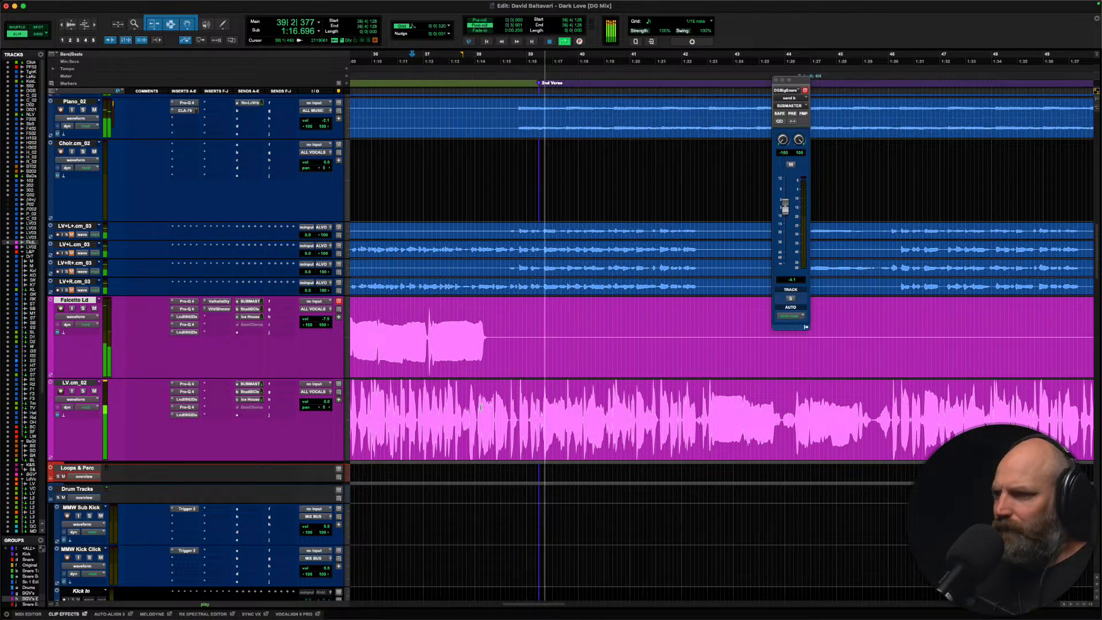
click(477, 407)
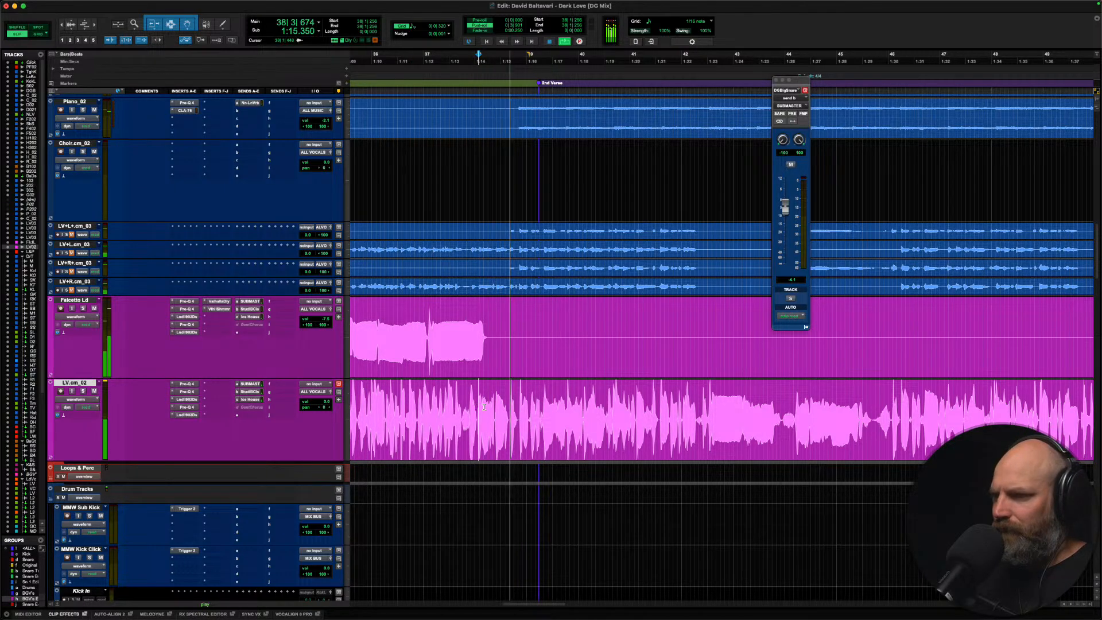
click(494, 407)
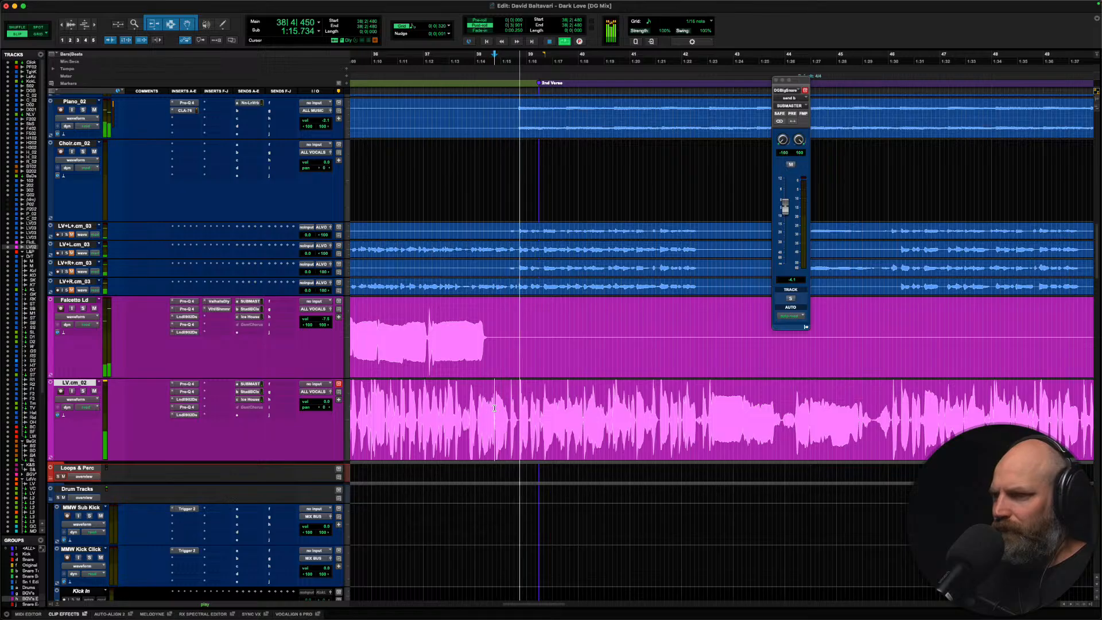
key(space)
scroll(494, 407, up, 10)
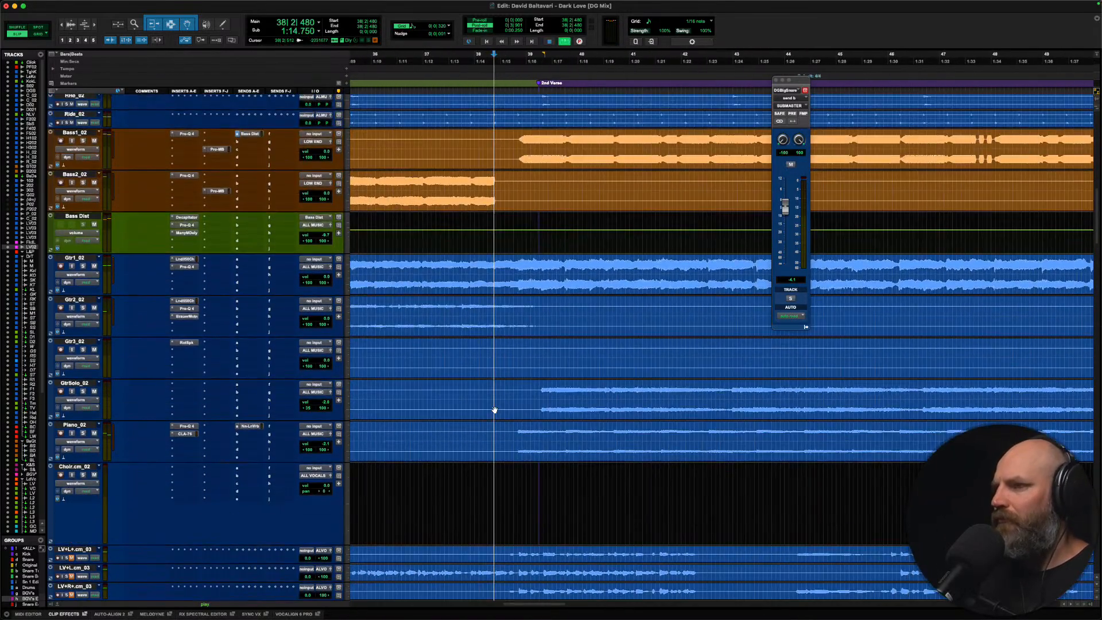
Step: Separate the decaying tail on Gtr2_02 from bar 38 beat 2 to about bar 42 and mute that clip
click(74, 301)
key(shift+s)
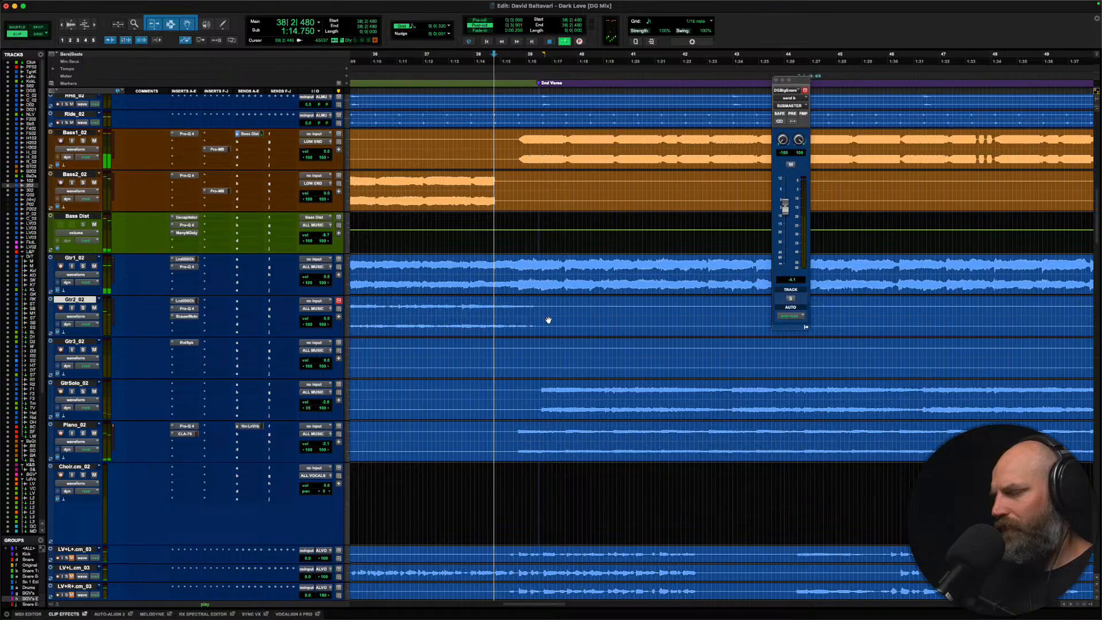
drag(492, 310, 678, 321)
key(super+alt+bracketright)
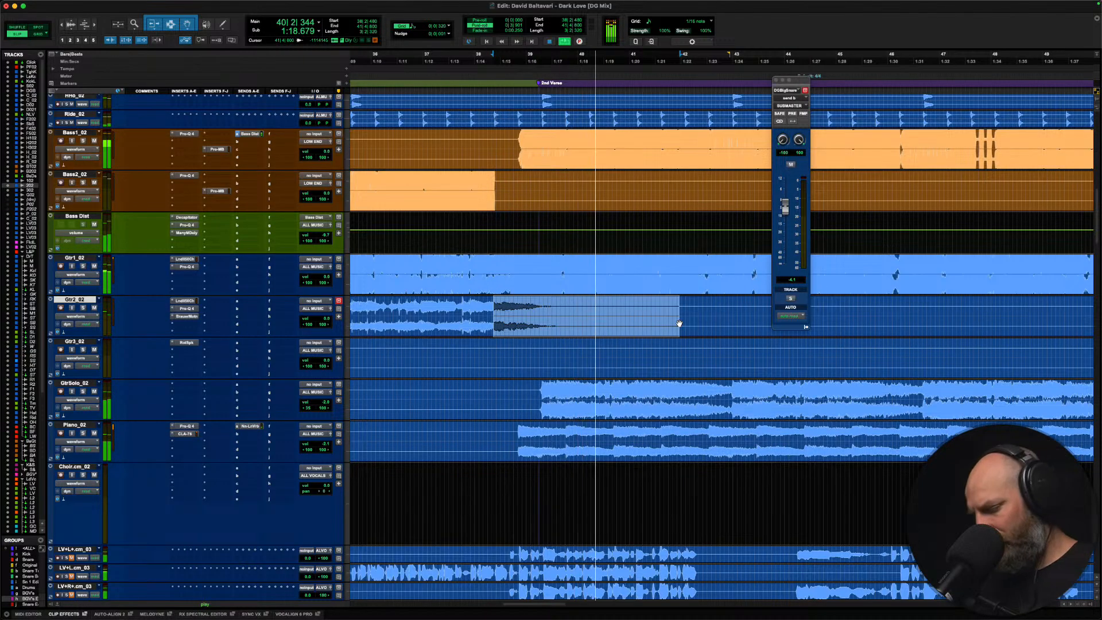
key(super+e)
Step: Audition the transition from bar 37 beat 4 with the Gtr2_02 tail muted
key(space)
click(464, 304)
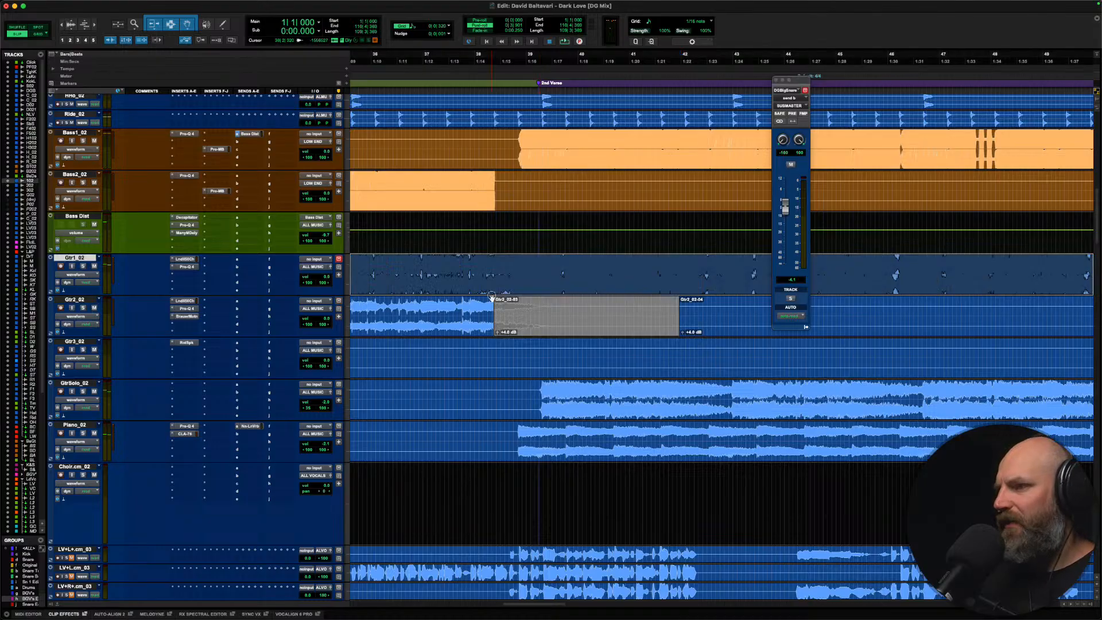
key(space)
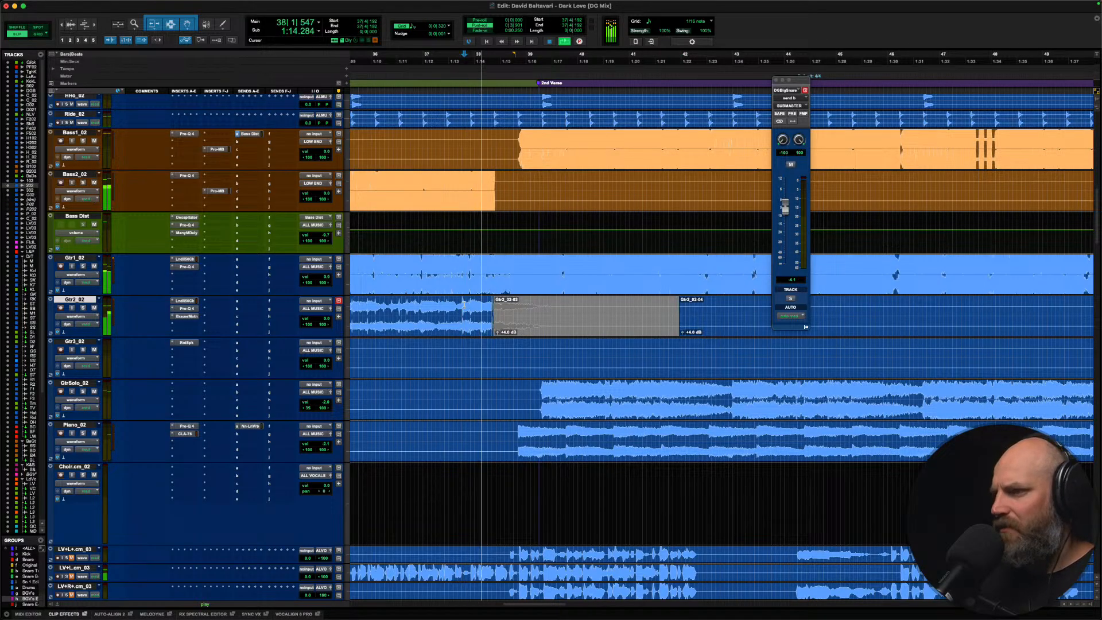
key(space)
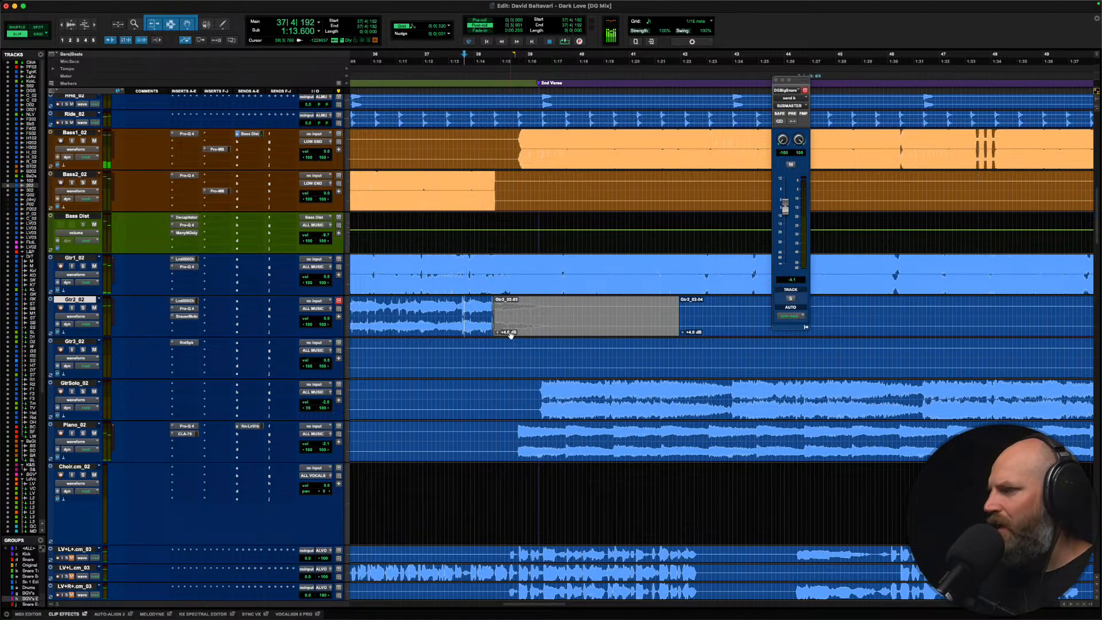
Step: Place the cursor past the third Falcetto Ld phrase, at bar 38 beat 3, and open the track's ValhallaDelay settings
scroll(511, 335, down, 10)
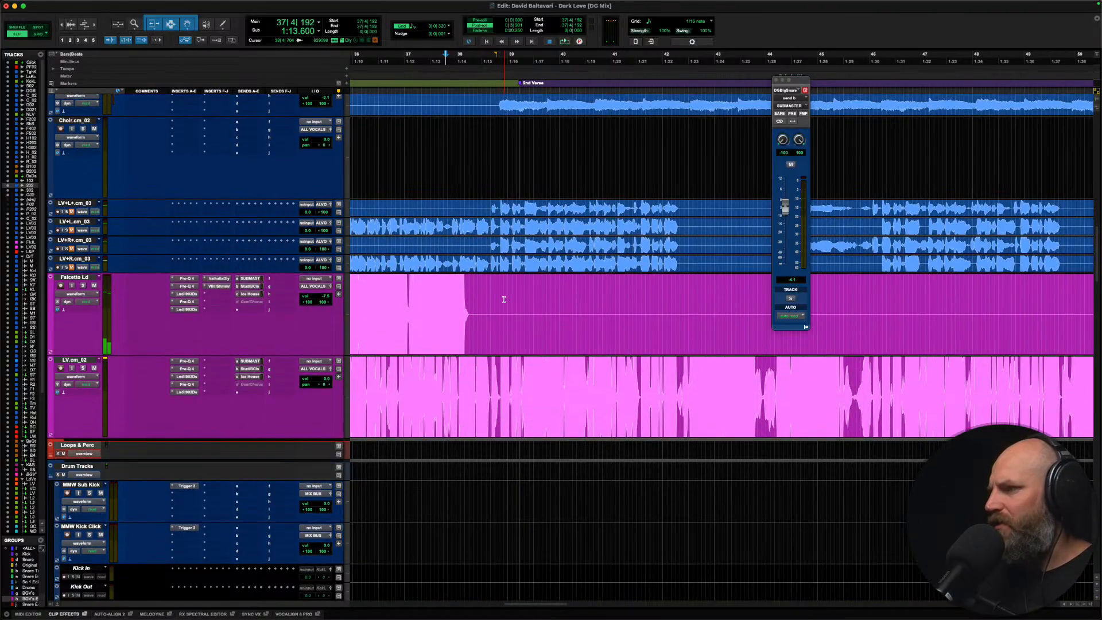
click(488, 299)
key(super+alt+bracketleft)
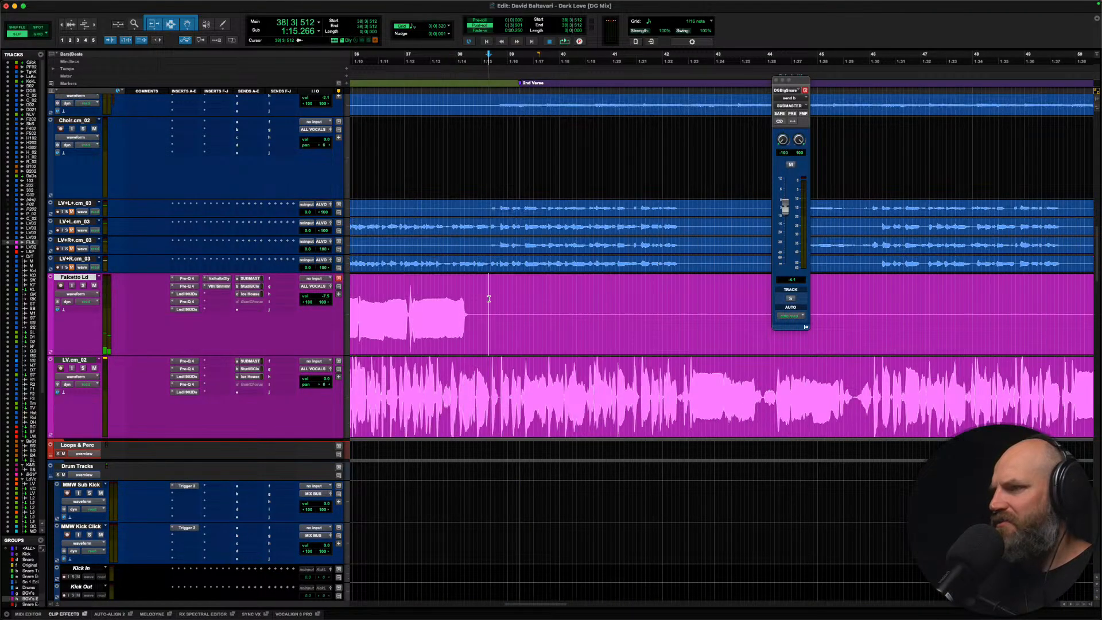
click(217, 279)
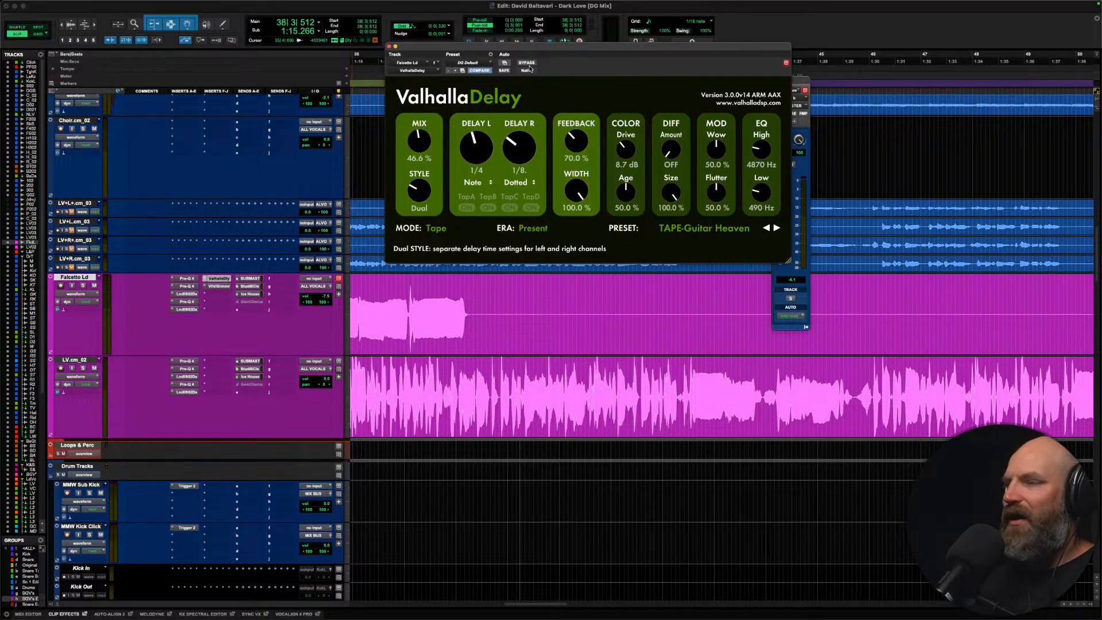
Step: Show Falcetto Ld's volume automation, dip the level toward the end of the third phrase, ramp it back up past the phrase, and audition it
scroll(524, 305, left, 5)
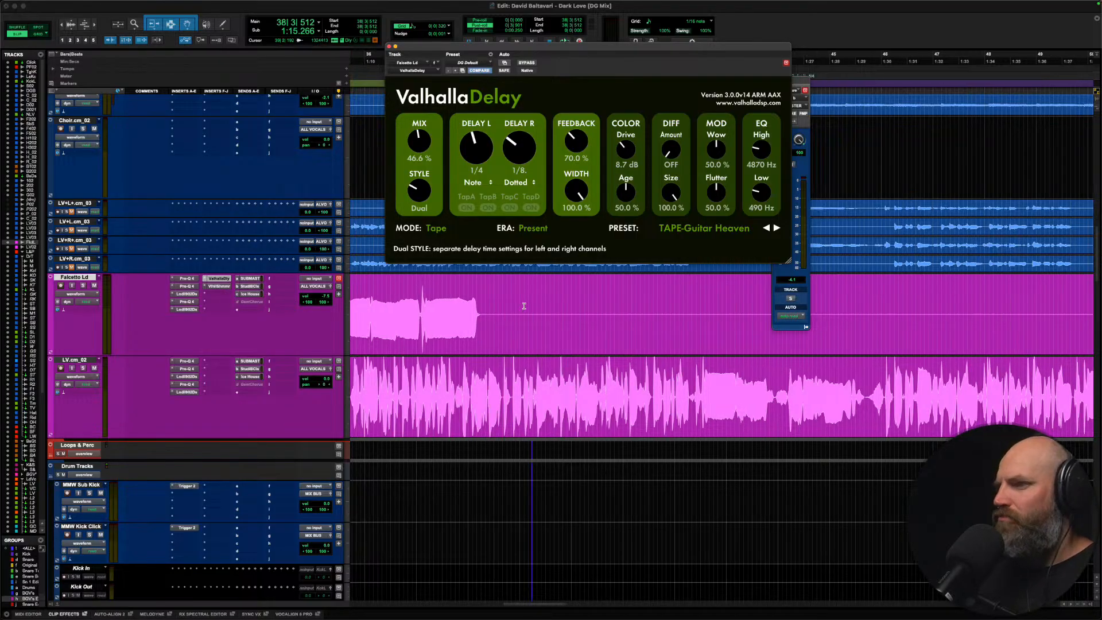
ctrl+super+click(321, 297)
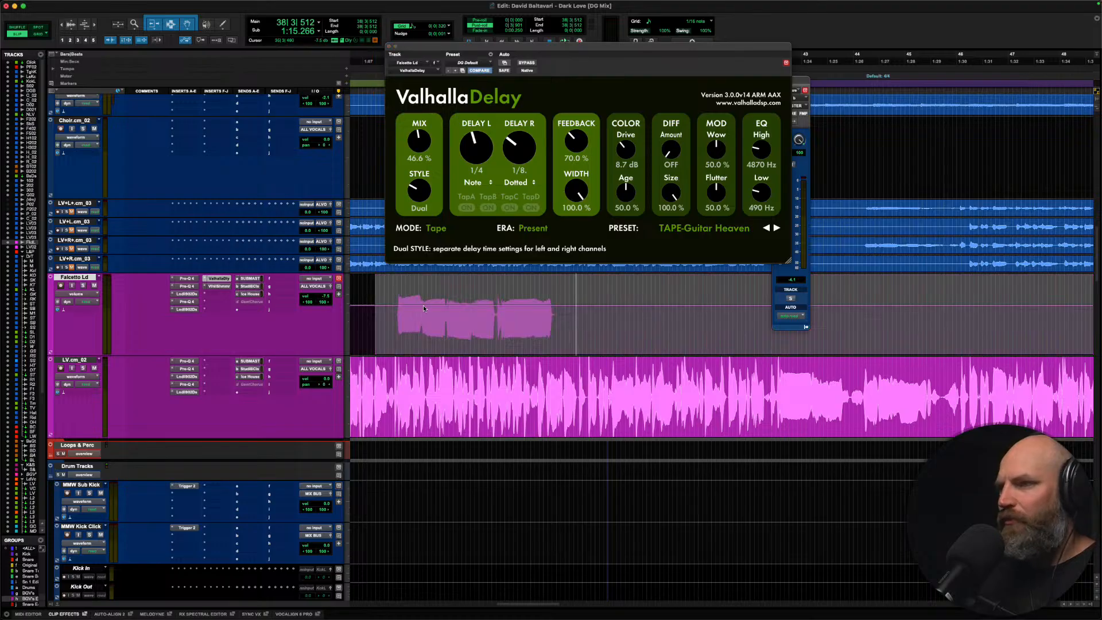
key(space)
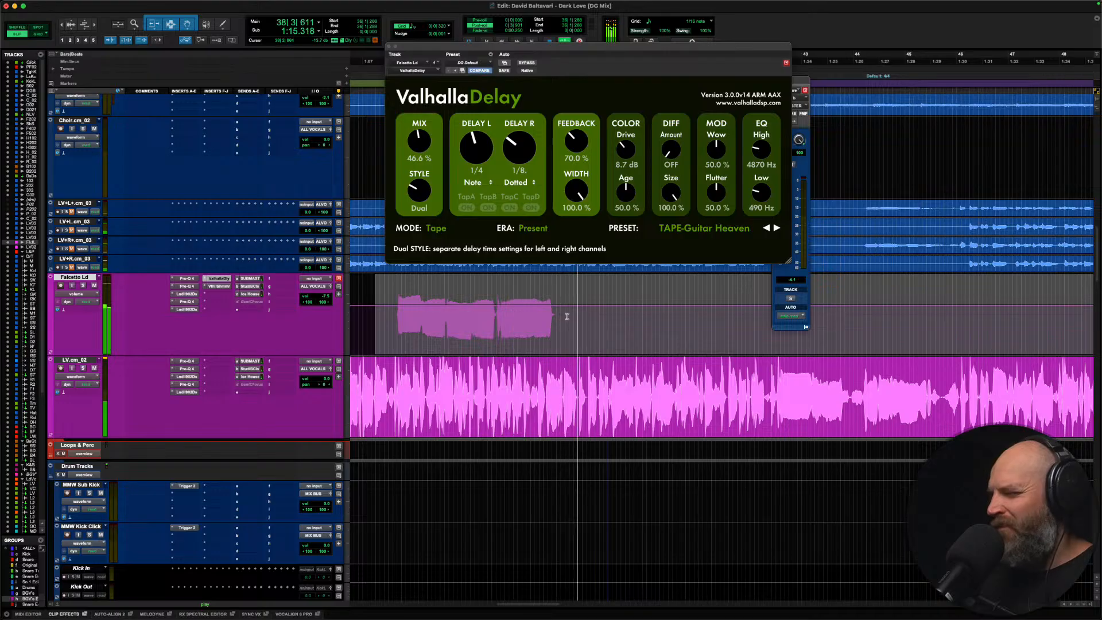
key(space)
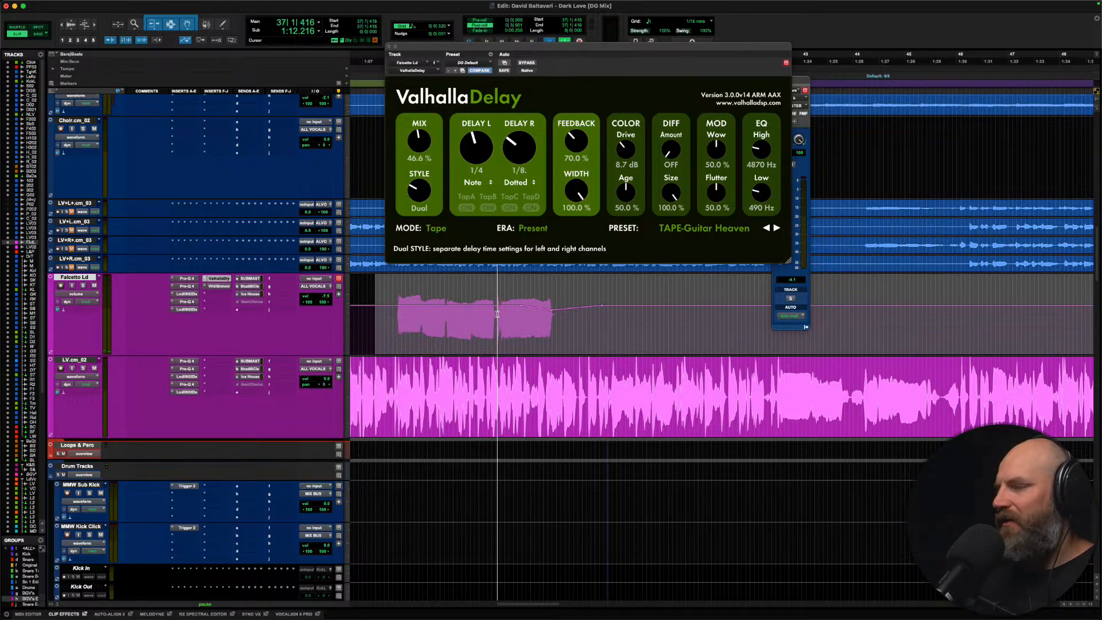
key(space)
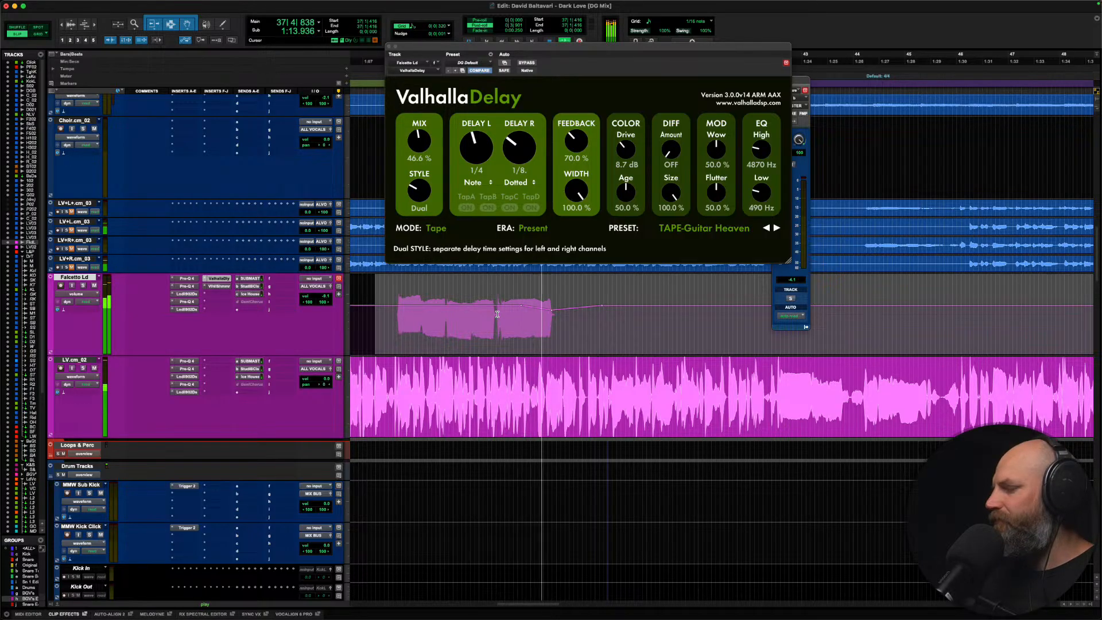
Step: Return to the muted Gtr2_02 tail and audition the guitars from bar 37 beat 4
scroll(499, 327, up, 6)
key(space)
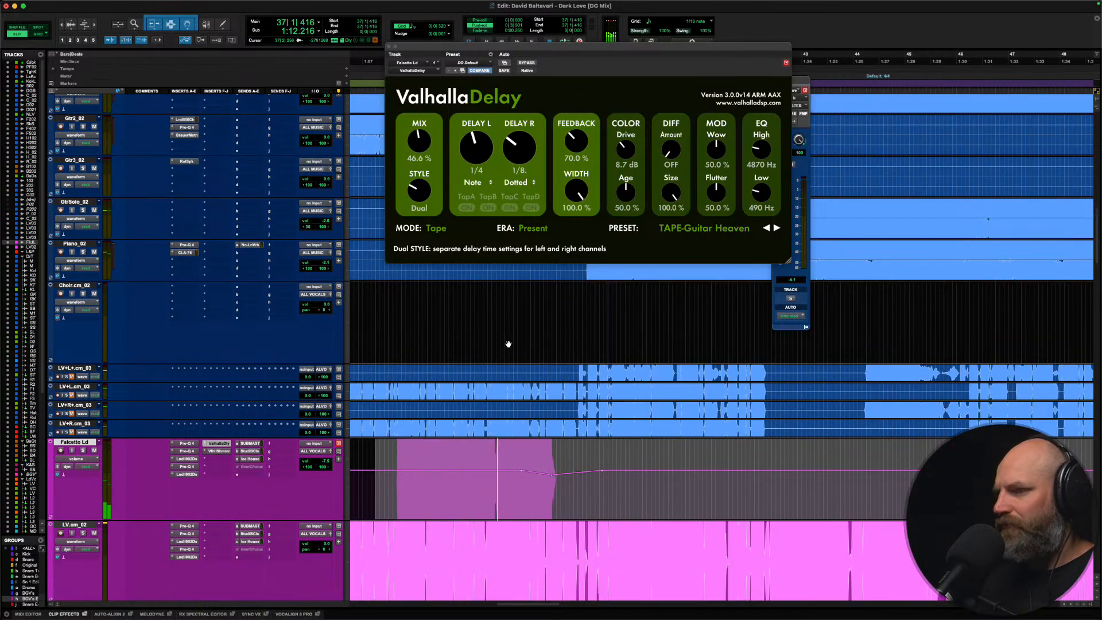
scroll(508, 343, right, 3)
scroll(507, 343, up, 9)
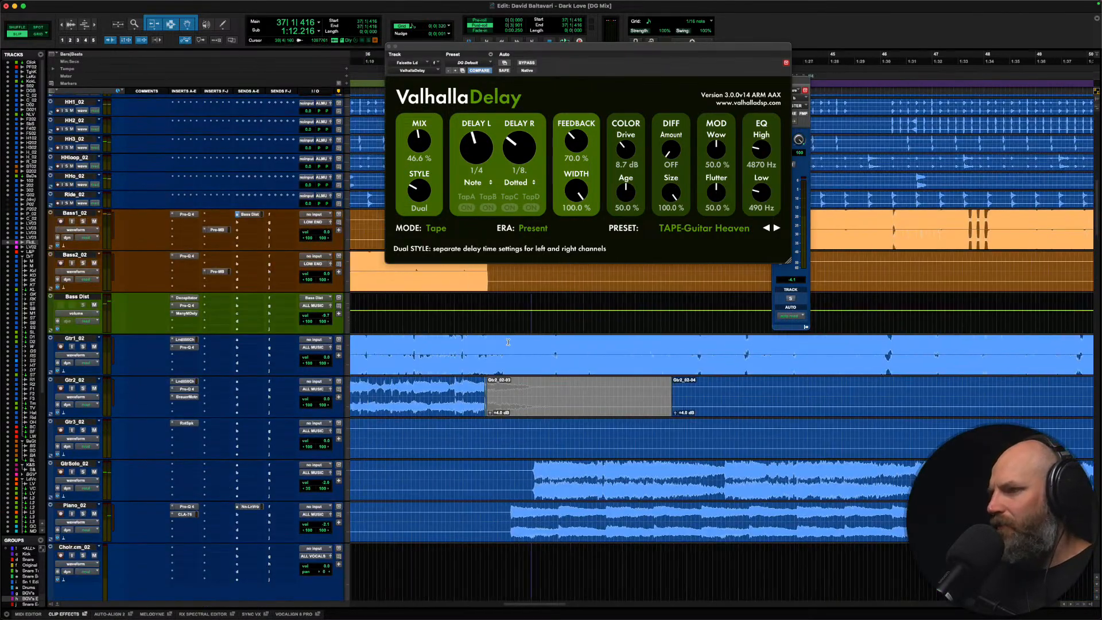
scroll(508, 342, left, 1)
click(517, 390)
key(space)
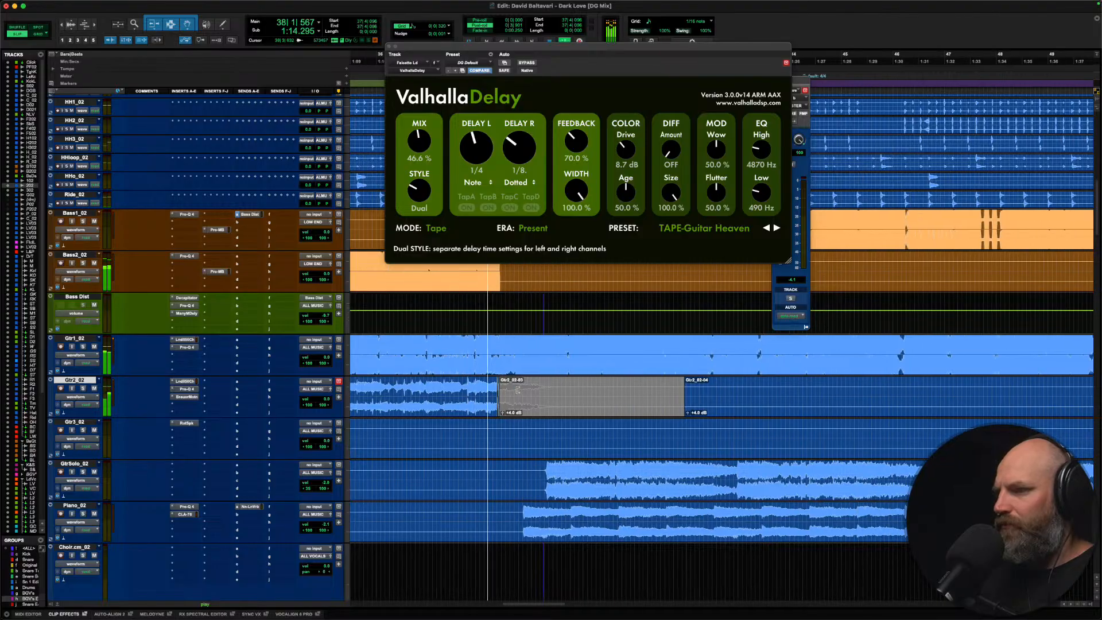
Step: Solo Gtr1_02 and audition its part in the transition from bar 37 beat 4
scroll(430, 369, up, 1)
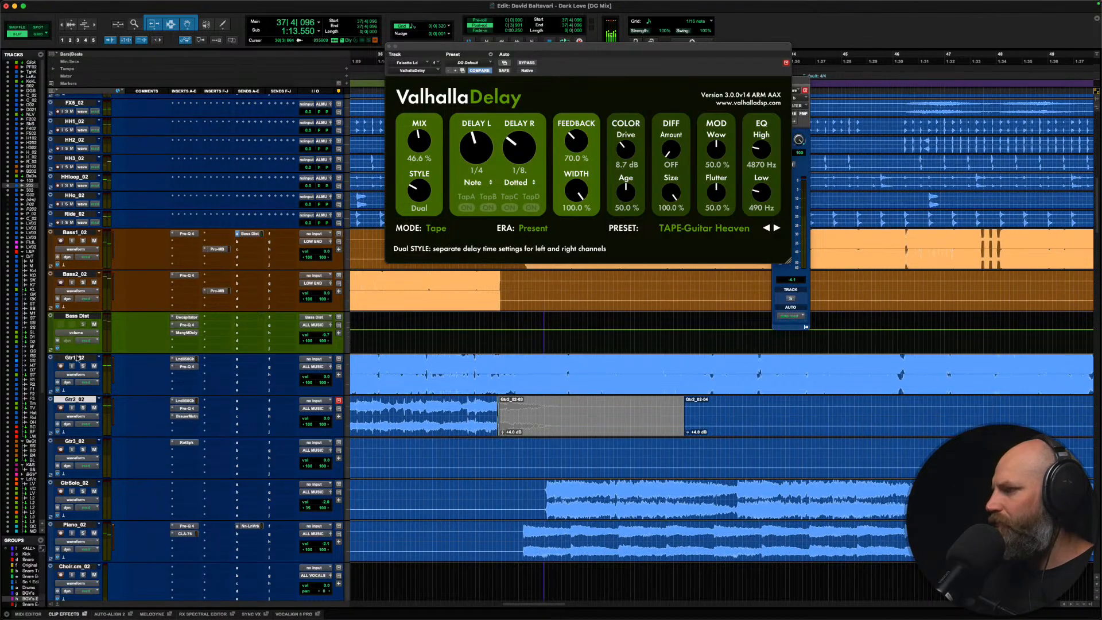
click(77, 358)
key(shift+s)
key(space)
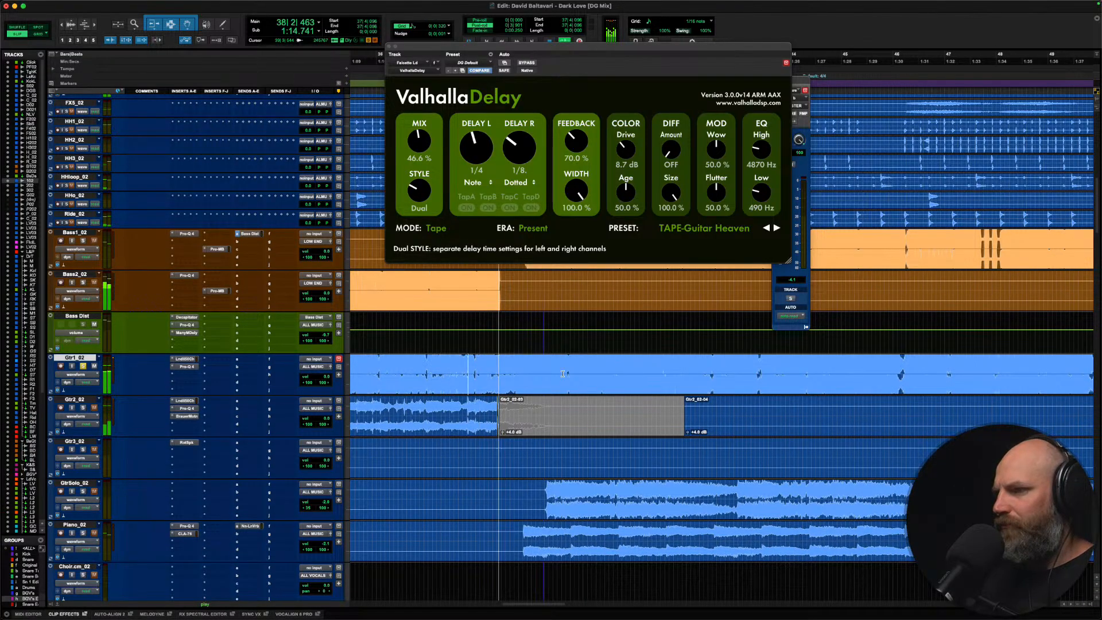
scroll(525, 367, up, 10)
key(space)
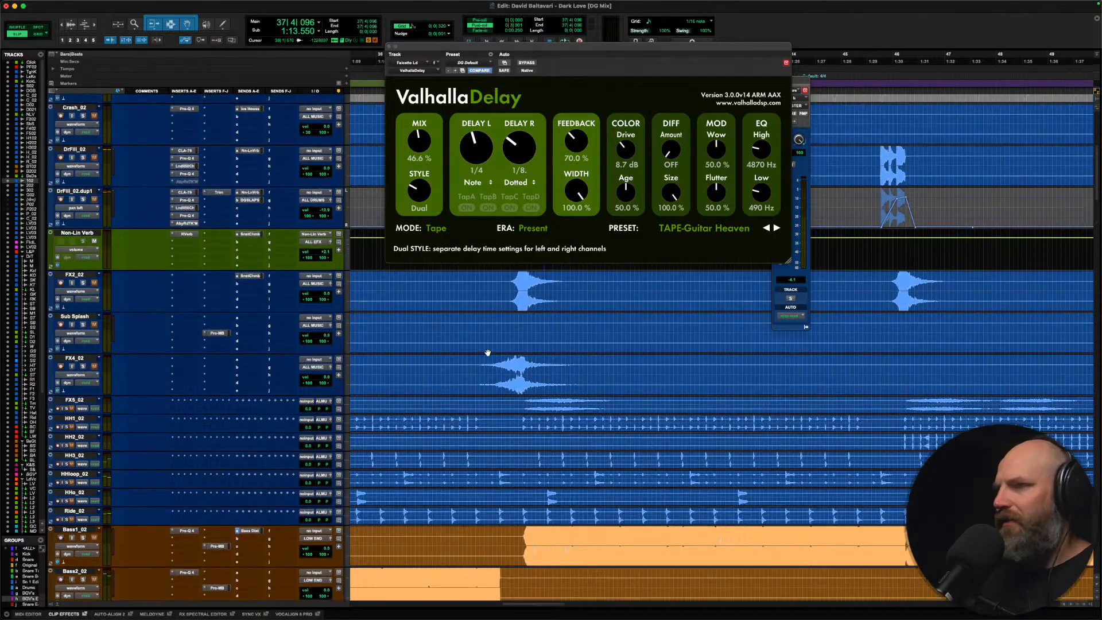
Step: Separate and mute the short Gtr1_02 section from the drum fill's start at bar 38 beat 2 up to the Bass1_02 entry
scroll(487, 352, up, 6)
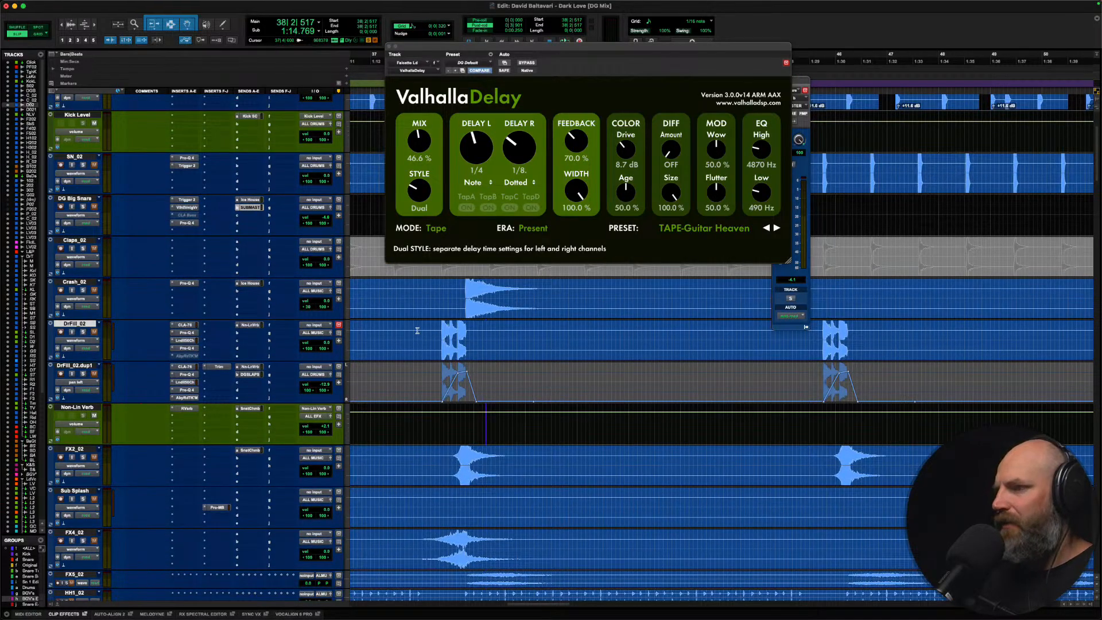
scroll(417, 331, down, 12)
scroll(81, 471, down, 3)
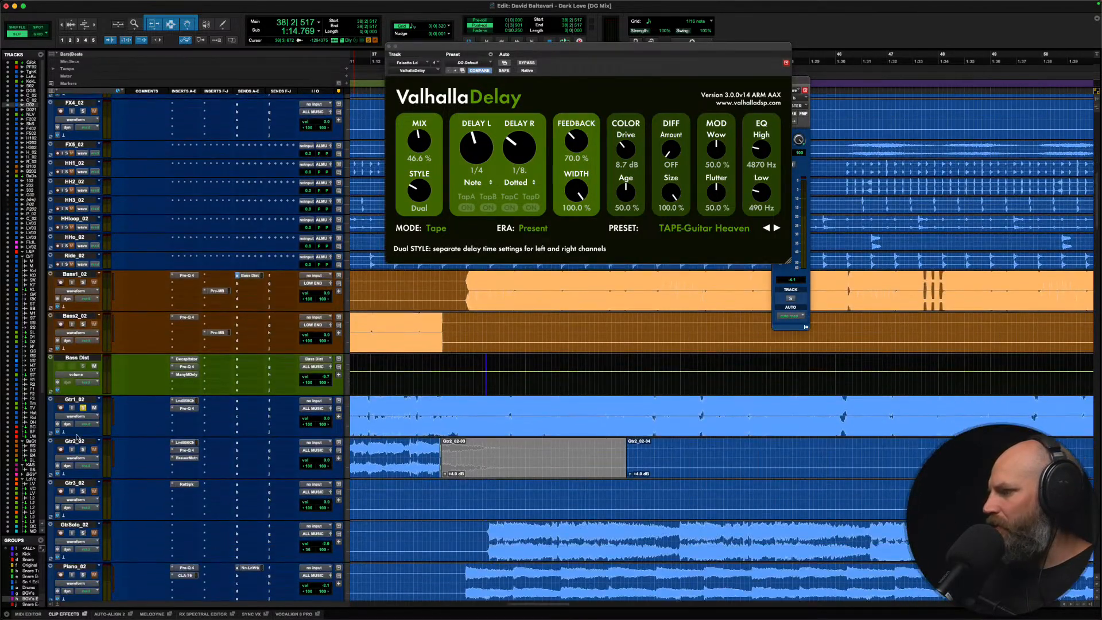
key(space)
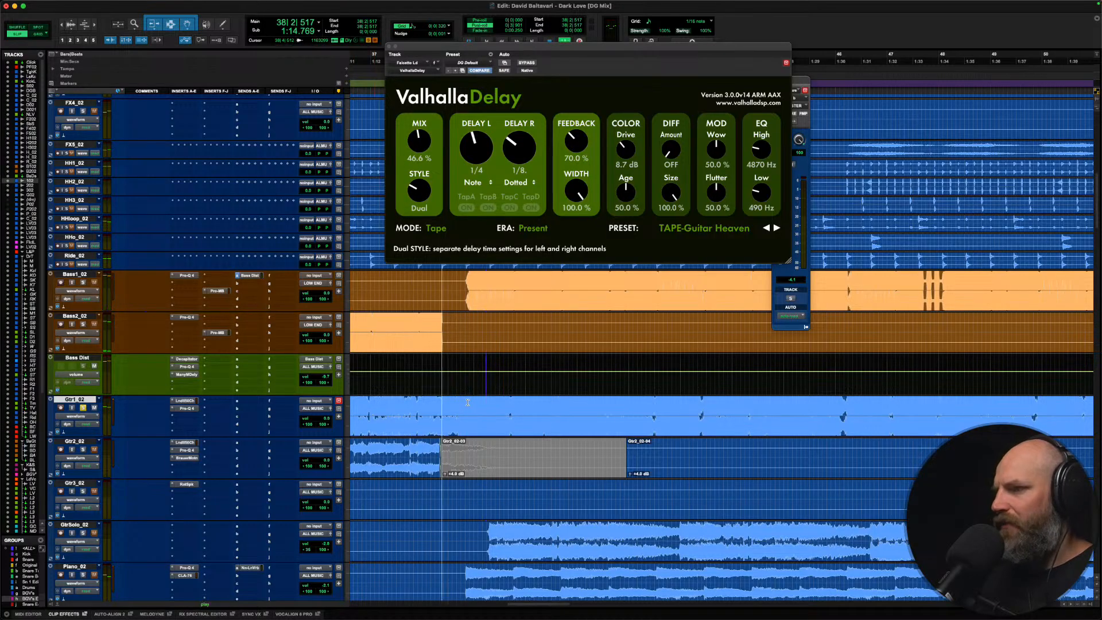
key(space)
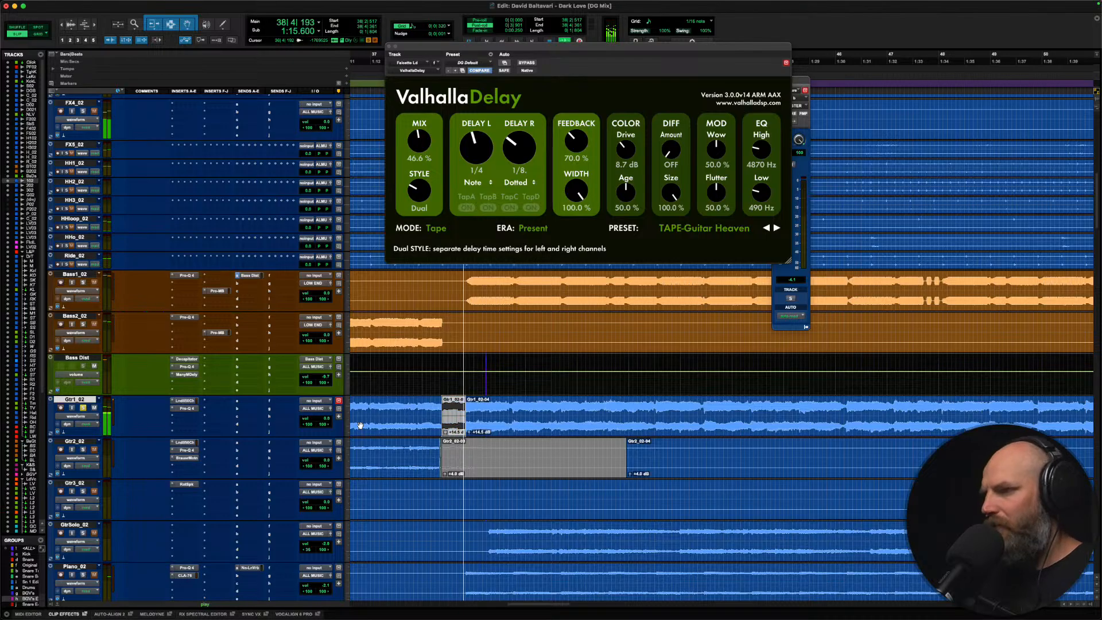
Step: Take Gtr1_02 out of solo and audition the full transition from bar 37 beat 2
click(391, 400)
key(space)
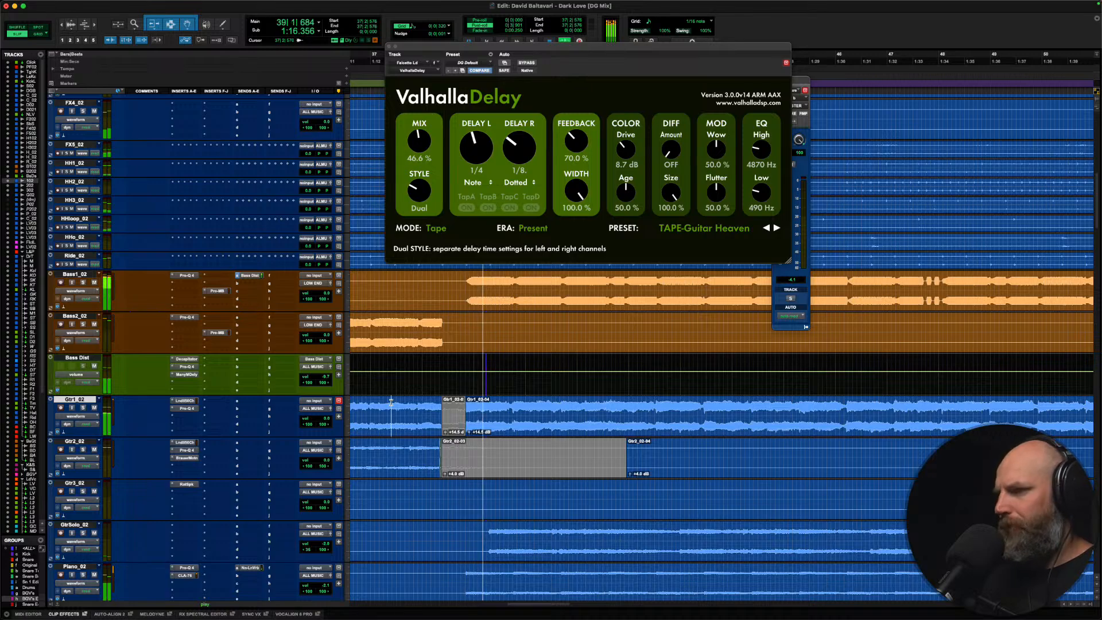
scroll(391, 400, up, 5)
right_click(413, 316)
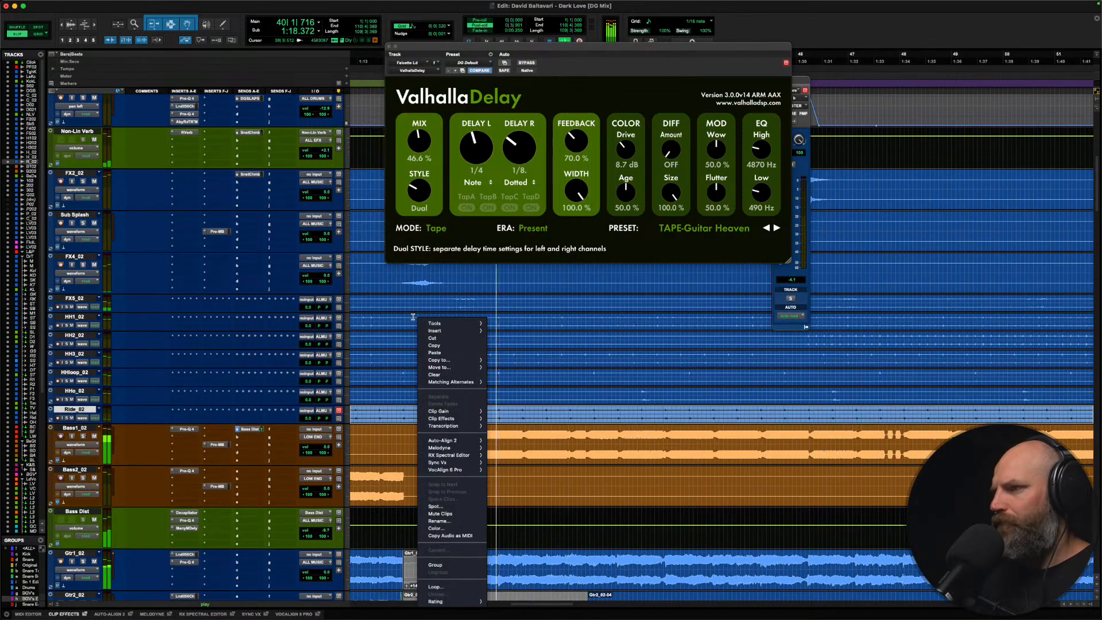
click(406, 317)
scroll(405, 316, up, 10)
key(space)
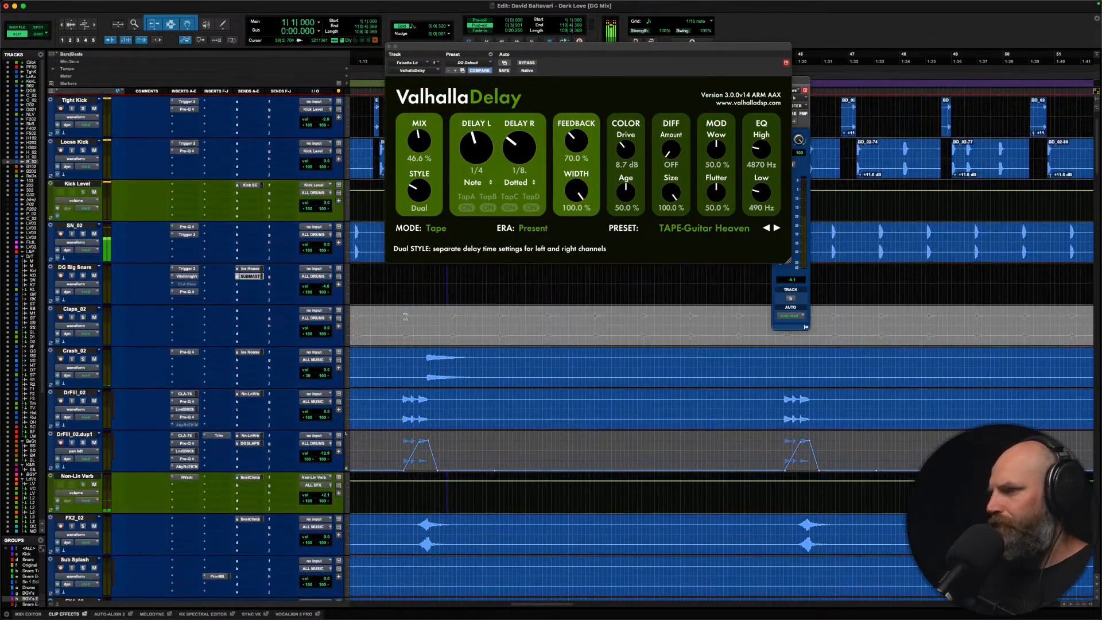
Step: Place the cursor at the start of the DrFill_02 fill at bar 38 beat 2 and audition it
scroll(406, 317, up, 3)
scroll(408, 342, down, 6)
click(399, 332)
key(space)
key(space)
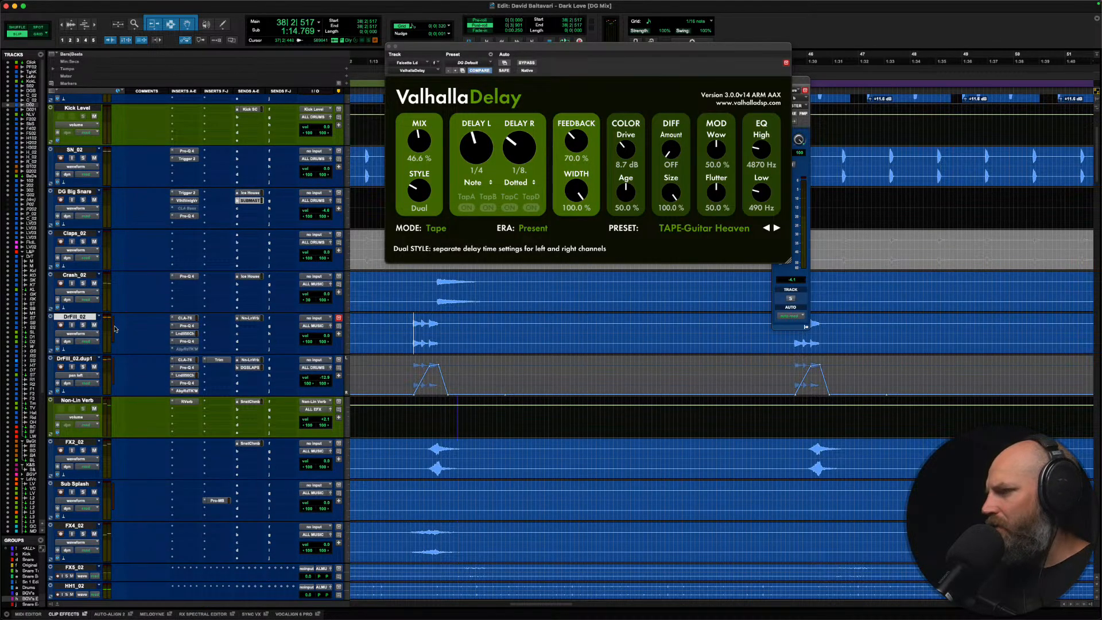
Step: Enable Varispeed elastic audio on DrFill_02 and enlarge the track around the fill at bar 38
click(73, 349)
click(72, 351)
click(73, 350)
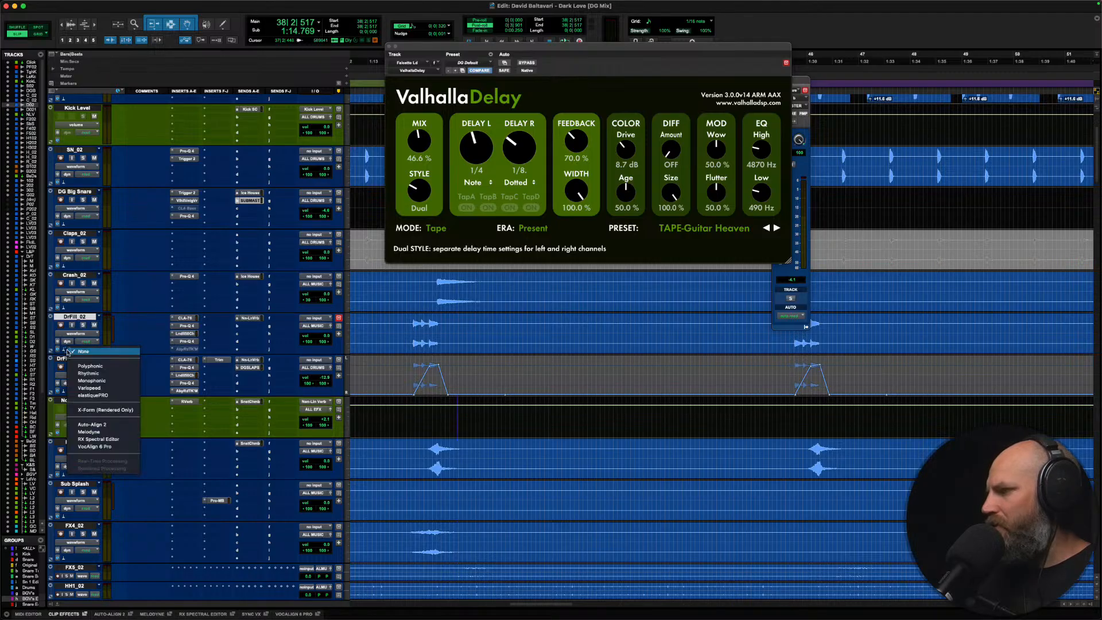
click(90, 389)
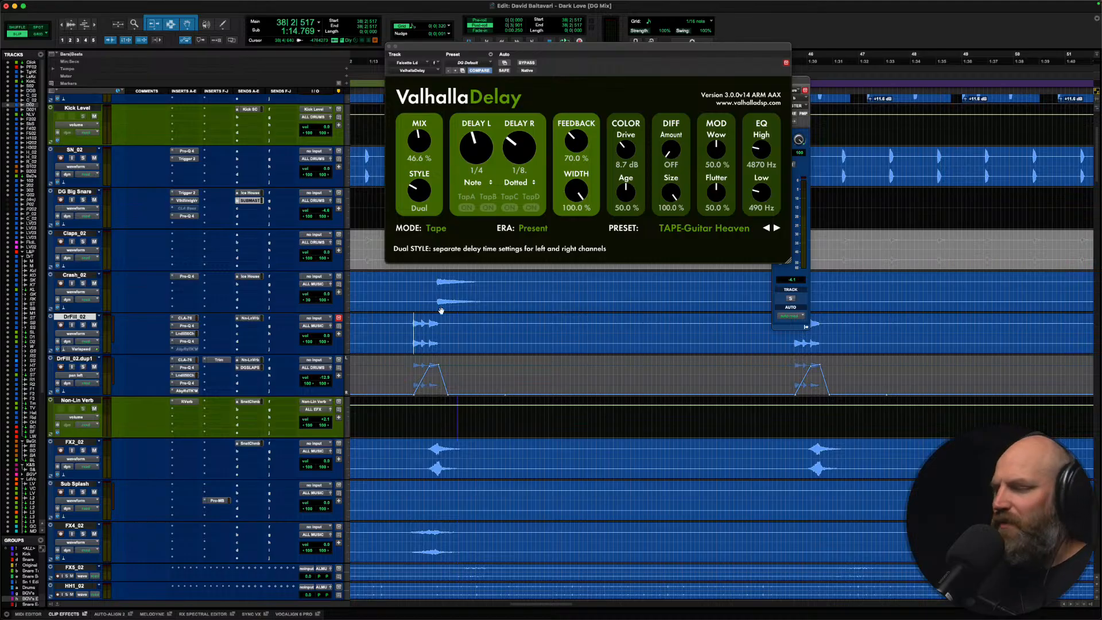
key(ctrl+Up)
key(t)
key(t)
scroll(440, 311, right, 5)
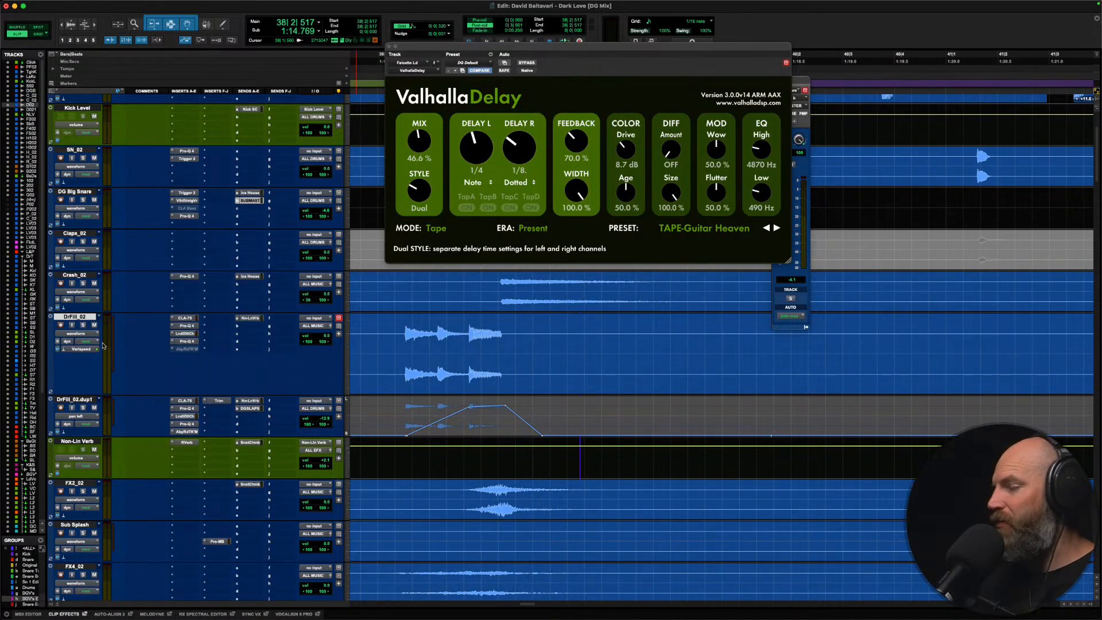
Step: Try the warp and markers views on DrFill_02, returning to the warp view
click(73, 338)
click(89, 313)
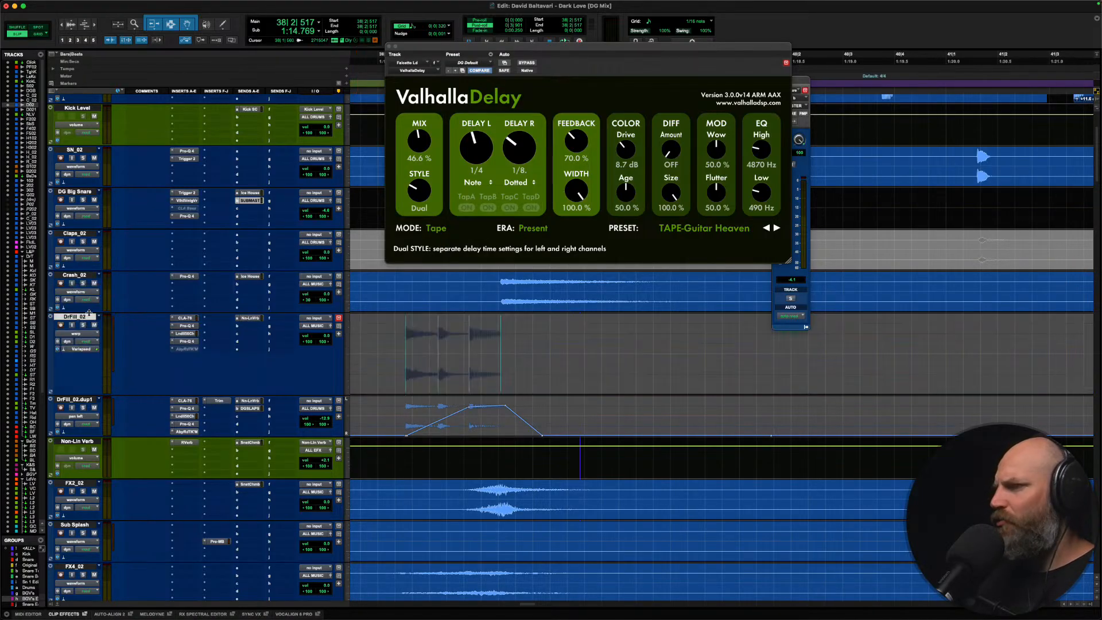
click(82, 335)
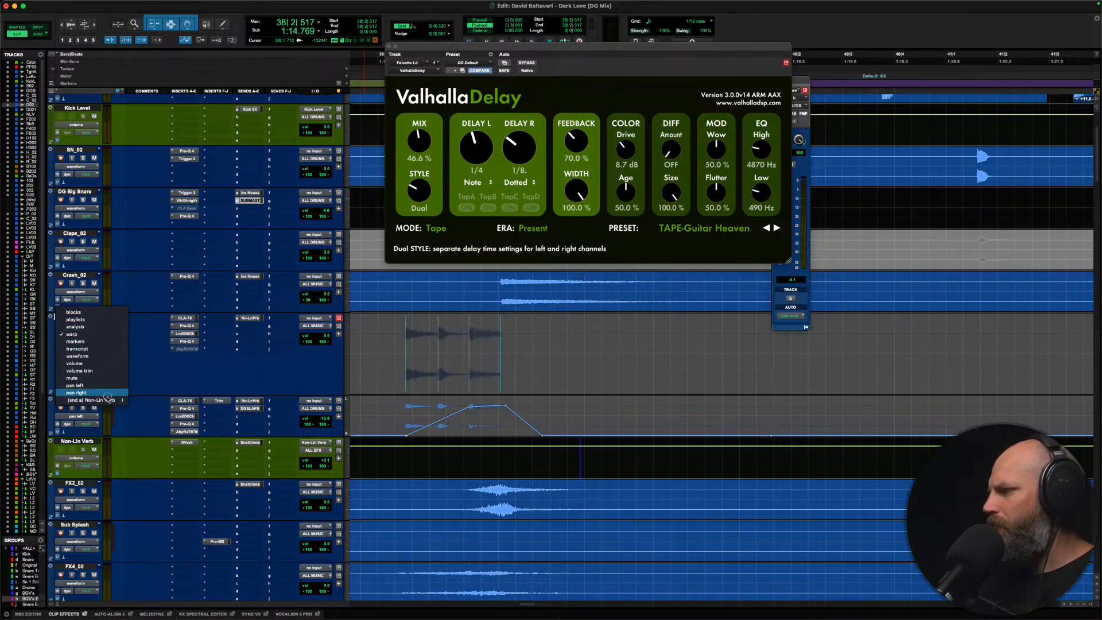
click(107, 342)
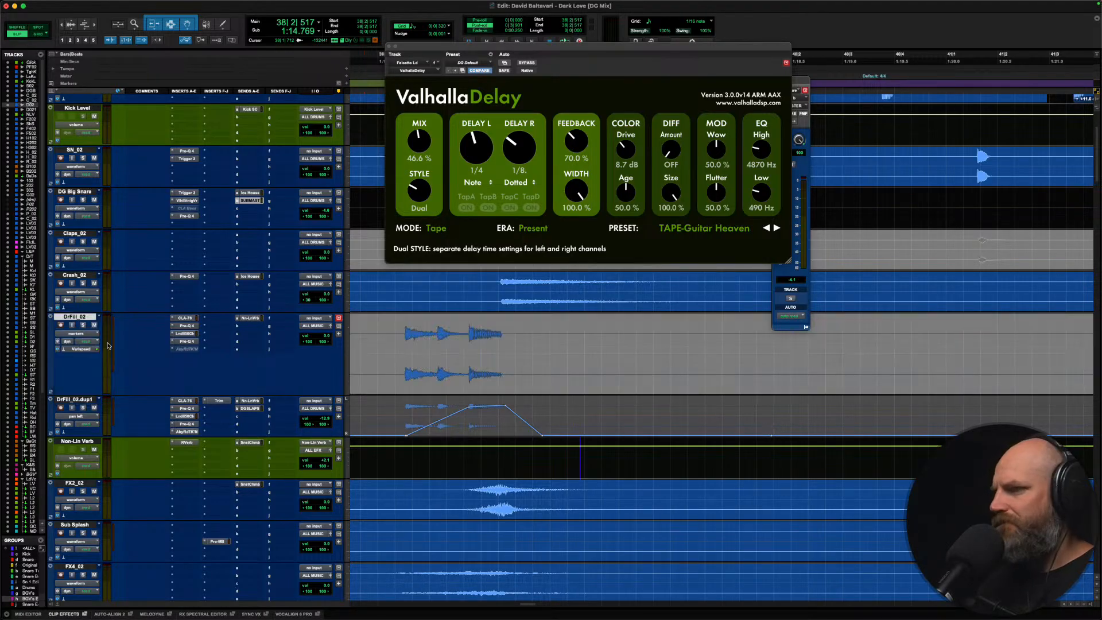
click(78, 337)
click(84, 333)
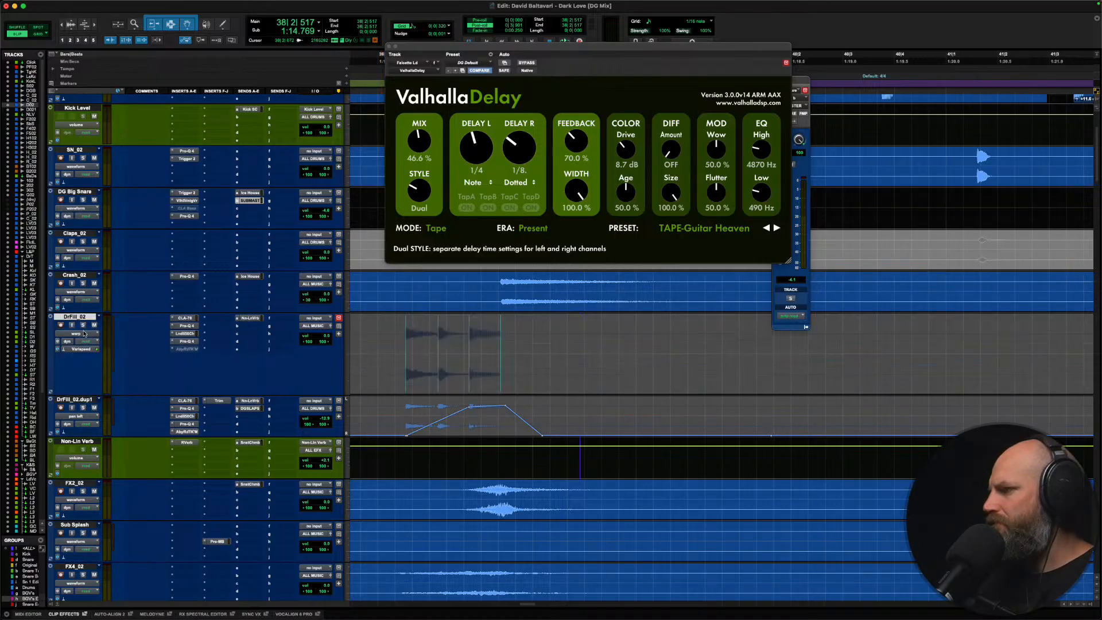
Step: Turn elastic audio off on DrFill_02 and audition the fill from bar 38 beat 2
click(77, 350)
click(85, 311)
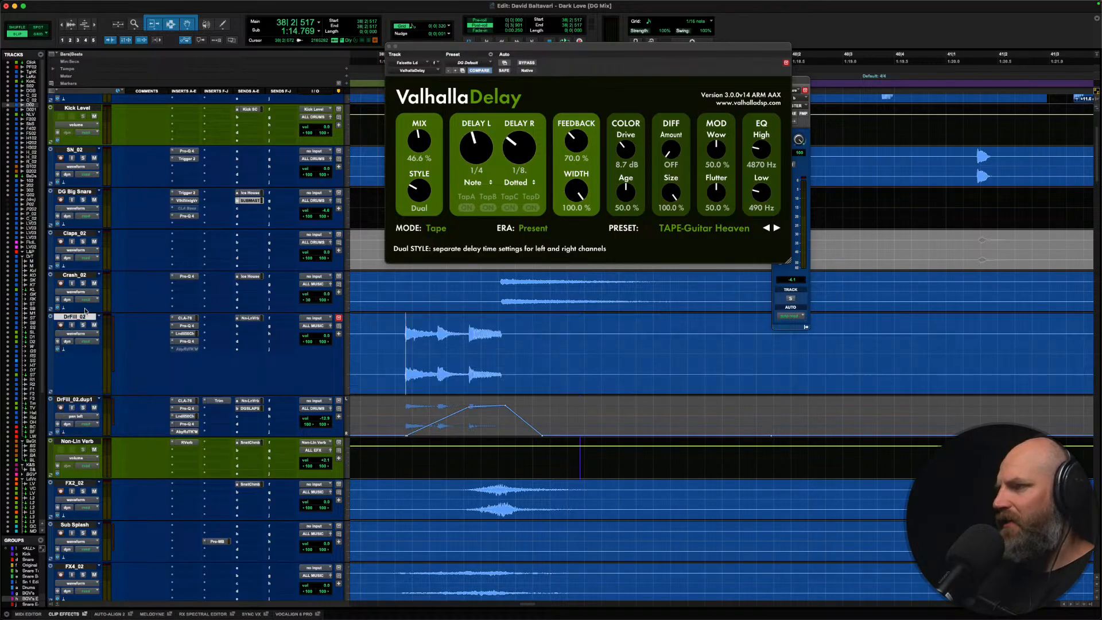
key(space)
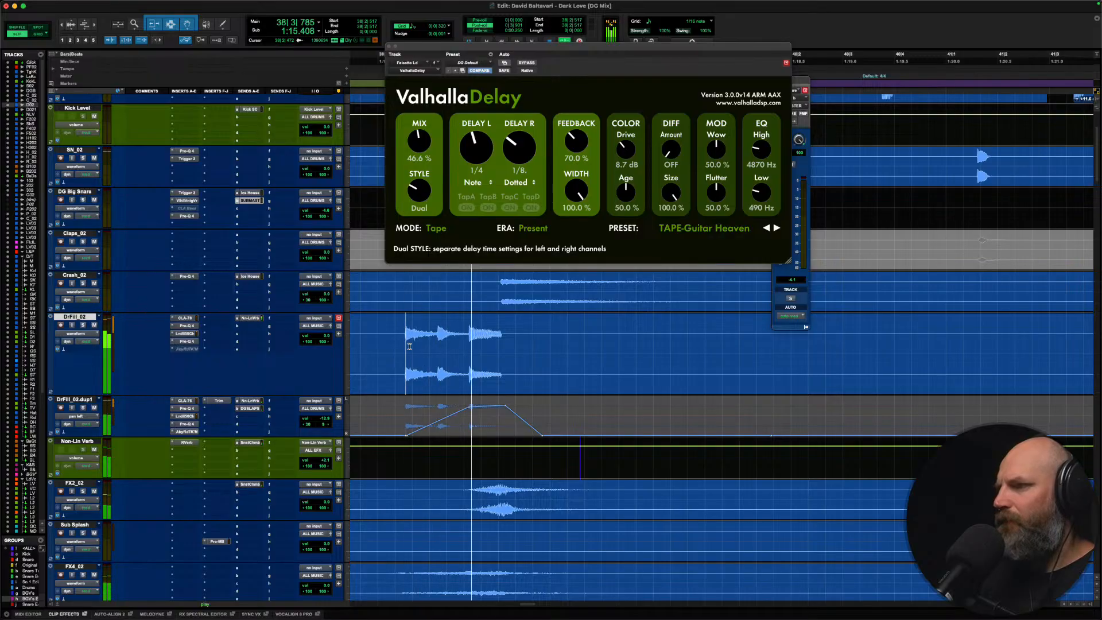
key(space)
Step: Select the last hit of the DrFill_02 fill from bar 38 beat 3 to the fill's end and open the Vari-Fi AudioSuite processor
click(459, 337)
key(Tab)
shift+click(509, 339)
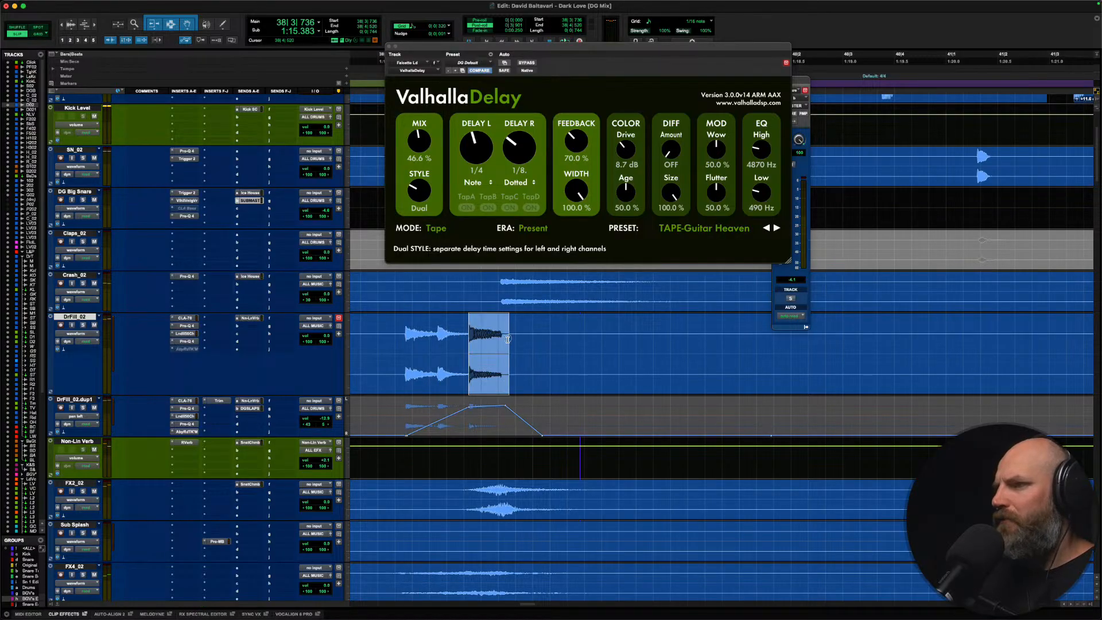
click(187, 3)
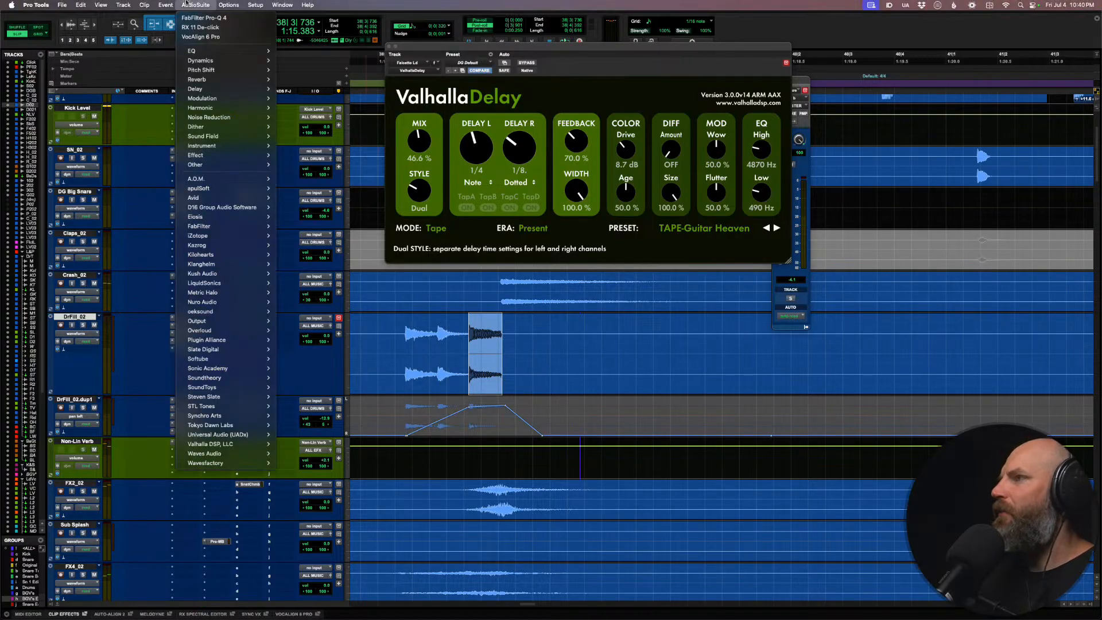
click(194, 8)
click(194, 8)
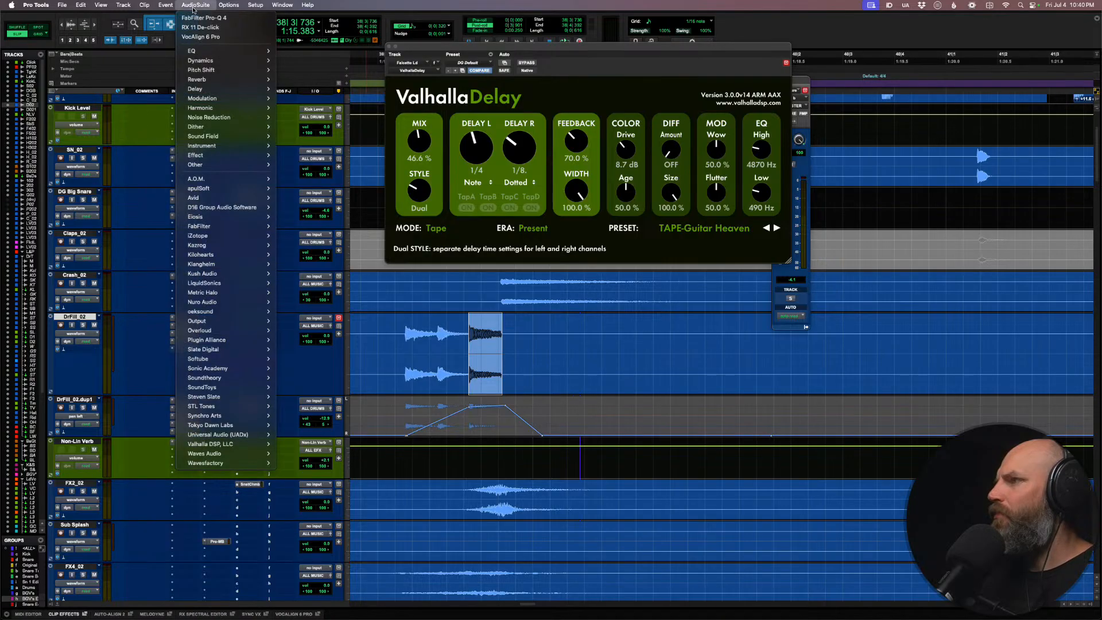
text(vo)
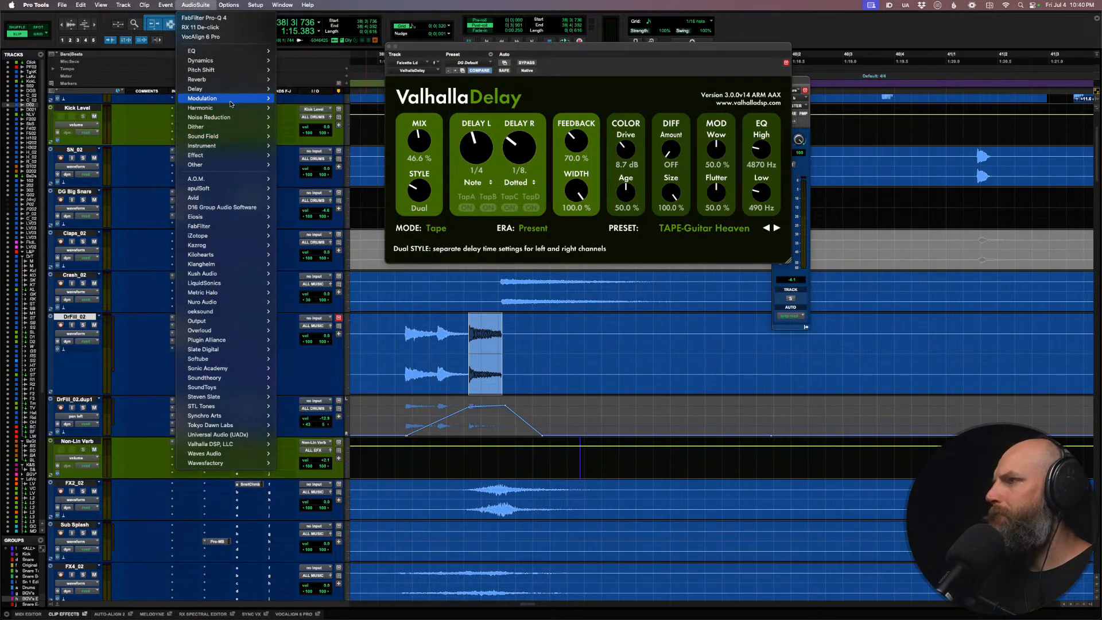
mouse_move(233, 80)
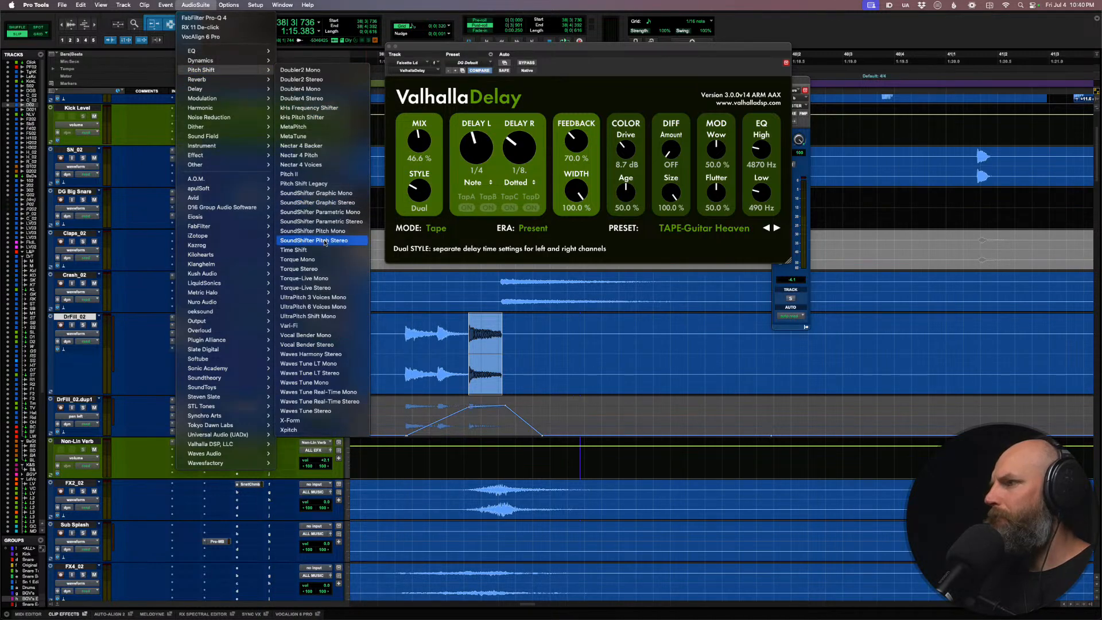
click(310, 326)
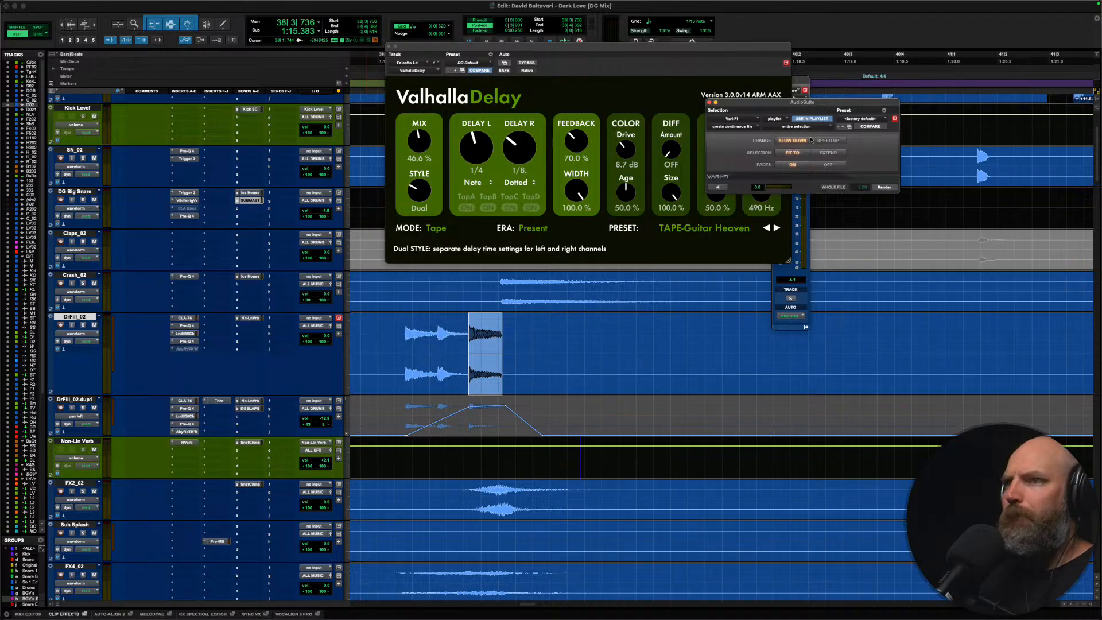
Step: Render the selected fill hit with Vari-Fi set to Slow Down and Fit To, and audition the fill from bar 38 beat 2
drag(815, 105, 604, 68)
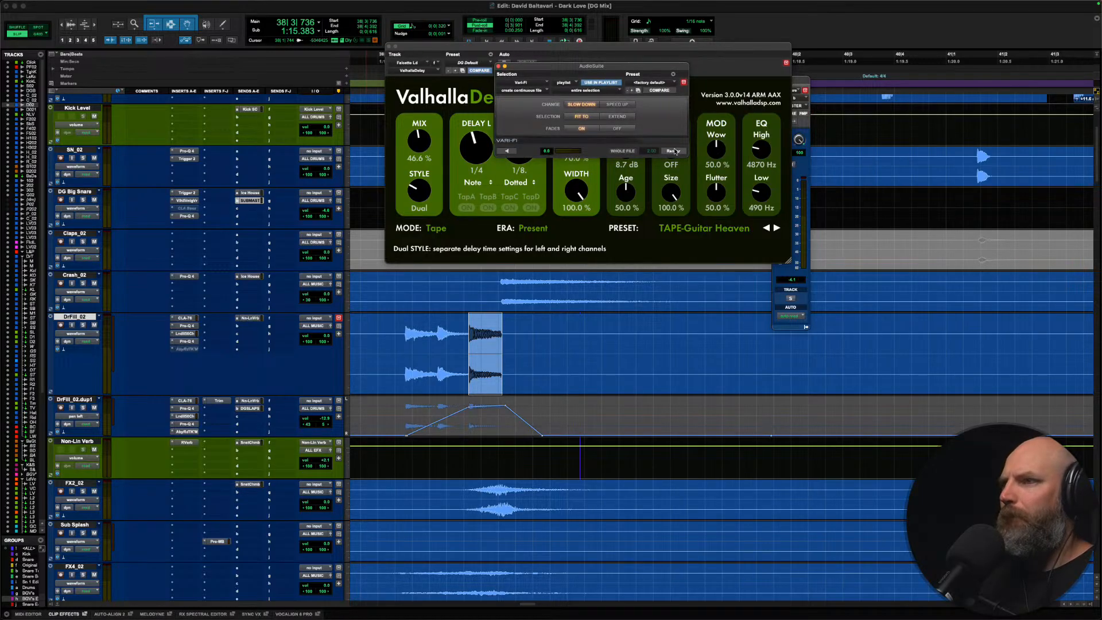
click(385, 356)
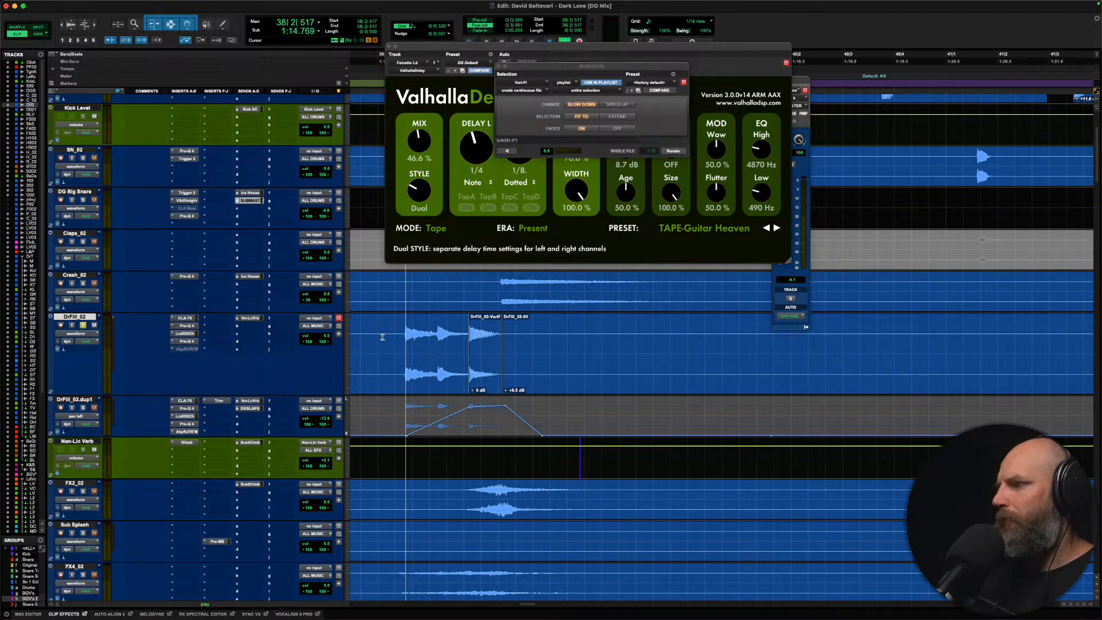
key(space)
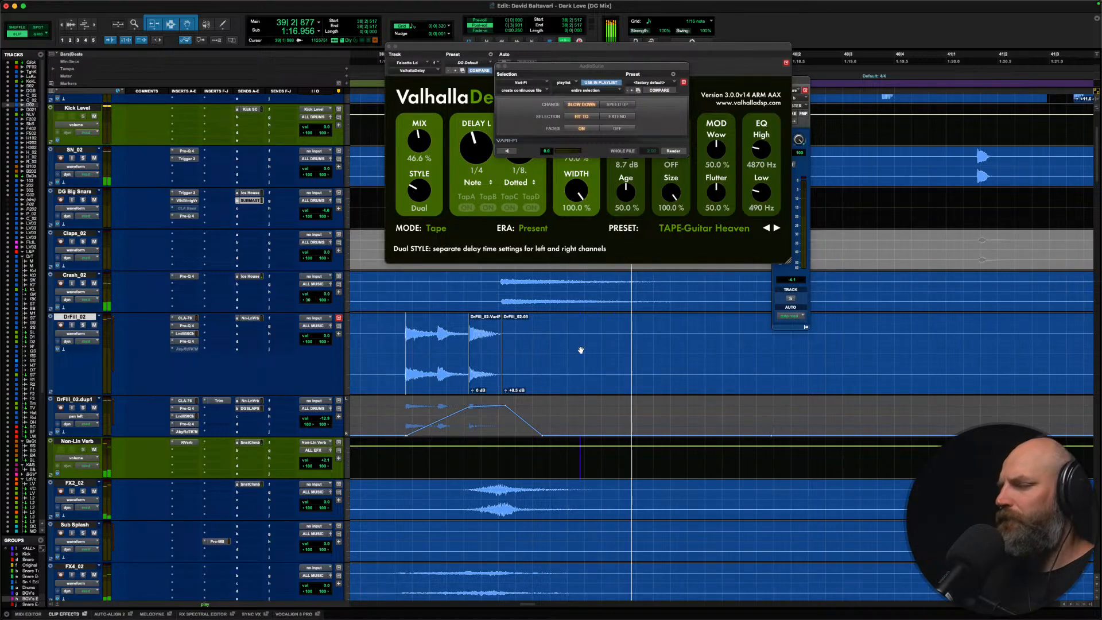
Step: Audition the transition into the second verse from bar 38 beat 1 with the slowed-down drum fill hit
scroll(580, 350, down, 1)
key(r)
key(r)
key(r)
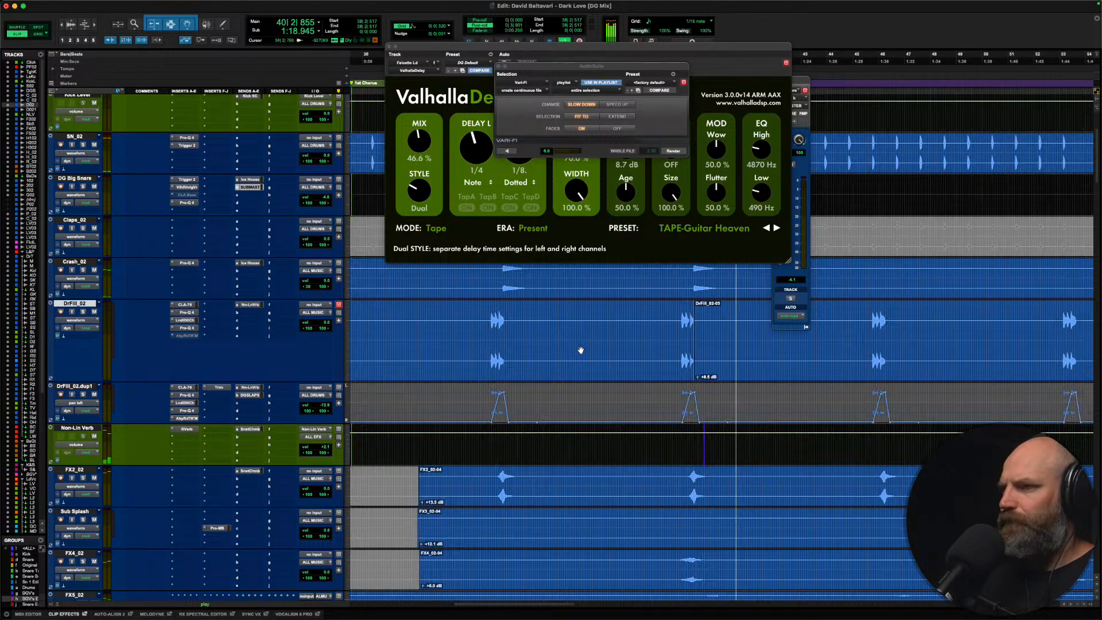
scroll(581, 350, right, 3)
click(545, 329)
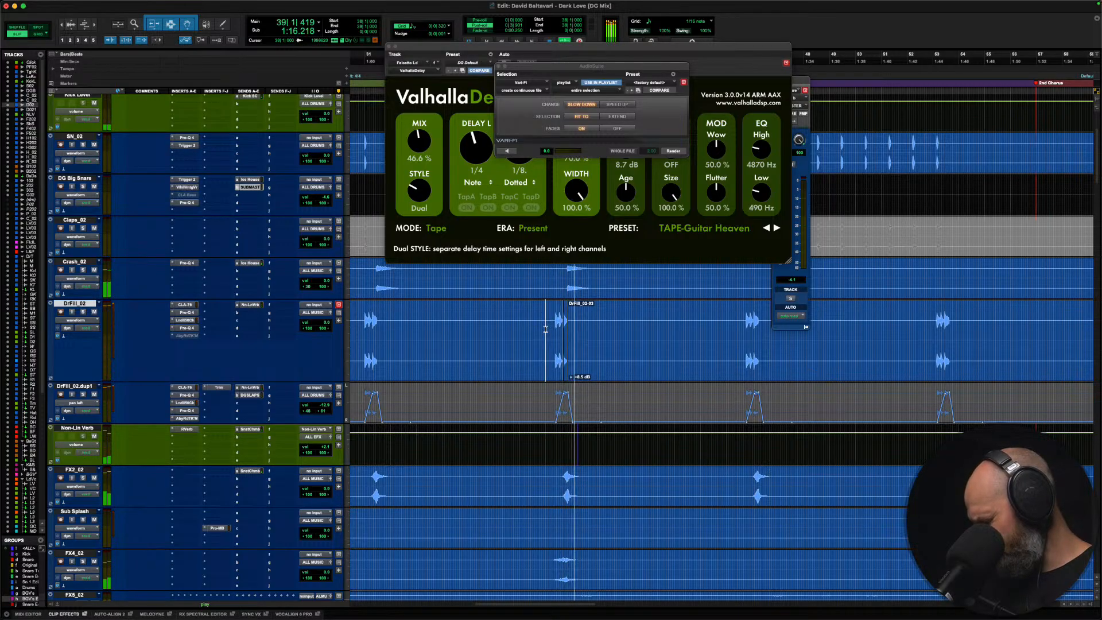
key(space)
key(t)
key(t)
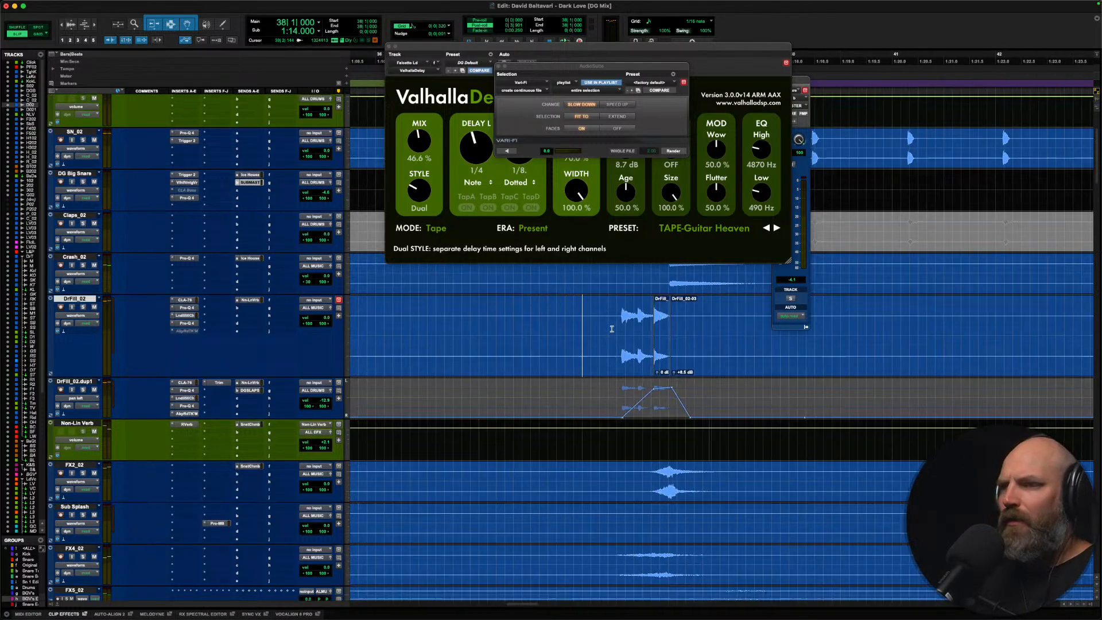
Step: Select the slowed-down last hit of the DrFill_02 fill and close the ValhallaDelay plug-in window
click(642, 360)
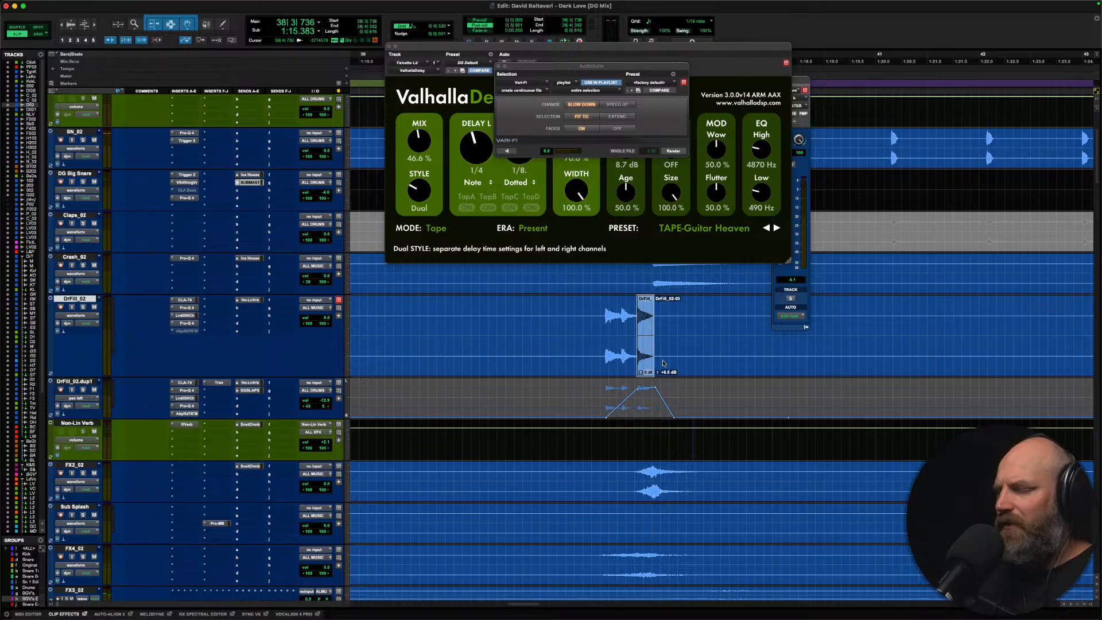
key(t)
scroll(663, 364, right, 4)
scroll(663, 363, up, 5)
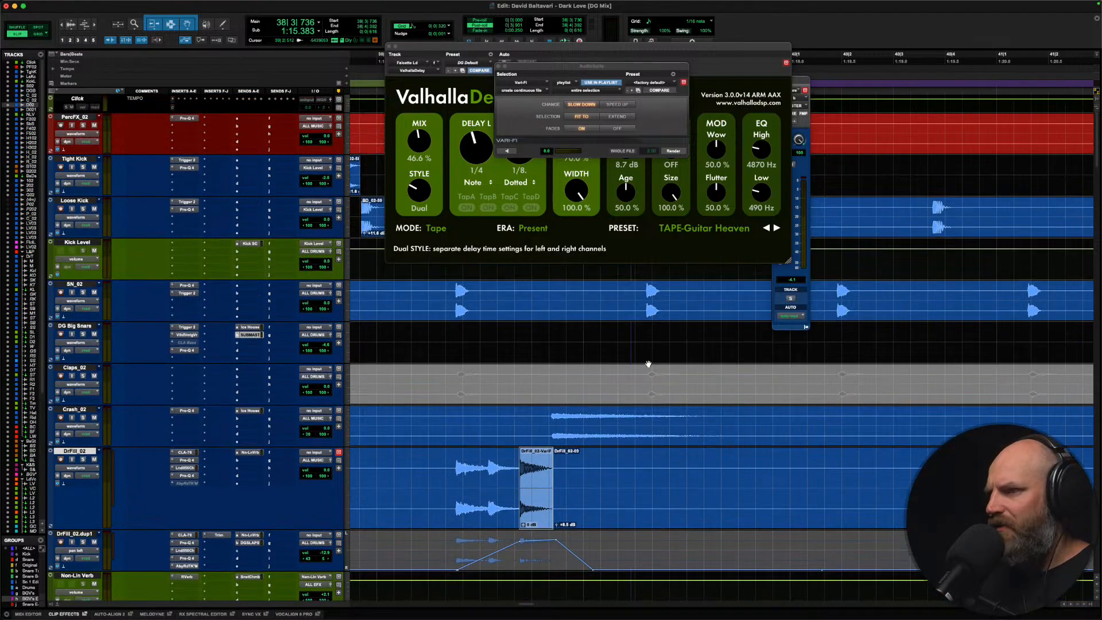
click(389, 46)
scroll(551, 309, down, 8)
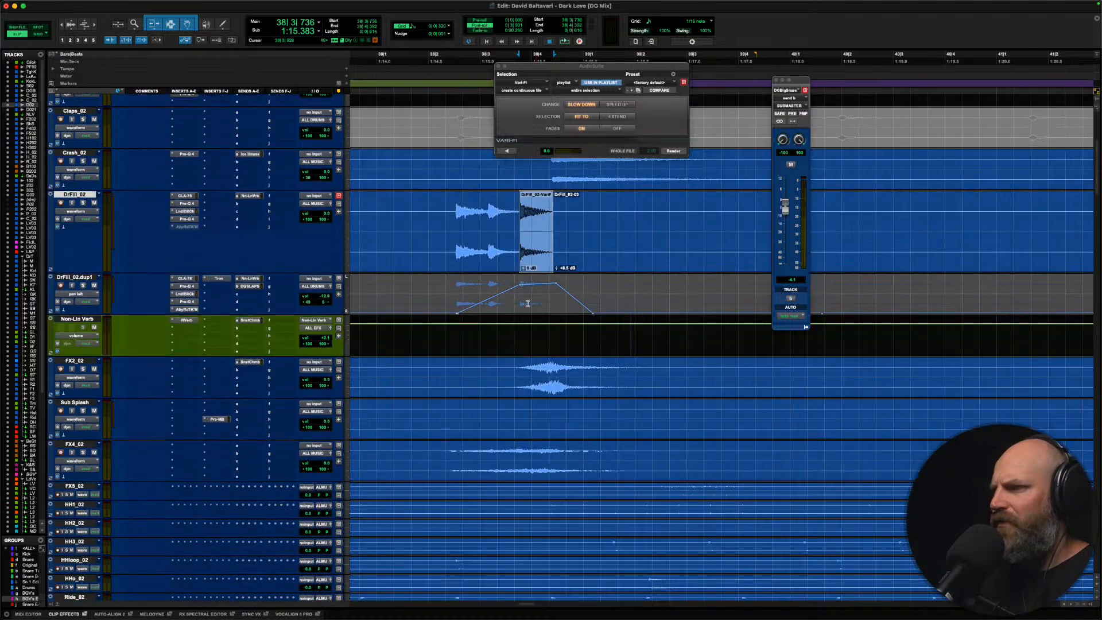
Step: Solo FX2_02 and audition its swell into the second verse from bar 38 beats 2 and 3
scroll(524, 305, down, 1)
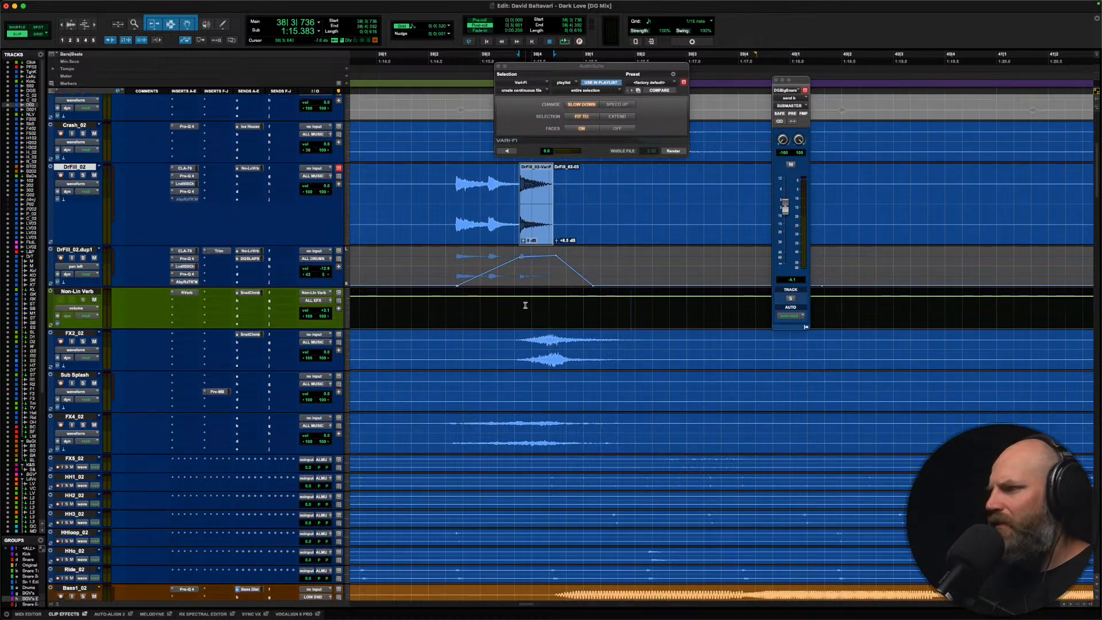
click(469, 339)
key(shift+s)
key(space)
key(space)
click(493, 343)
key(space)
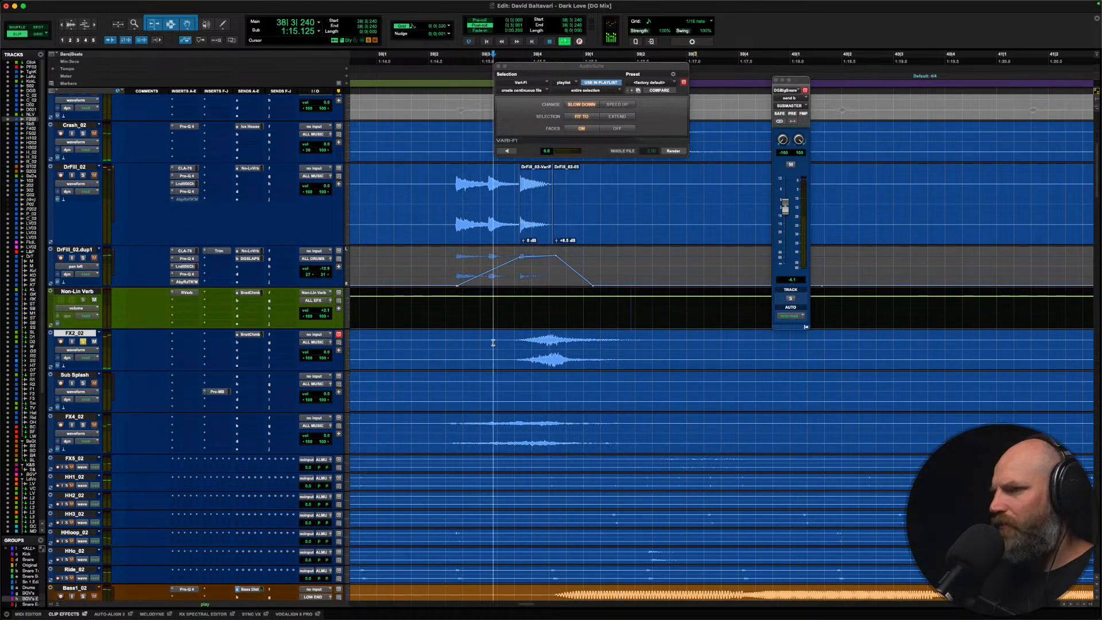
key(space)
key(space)
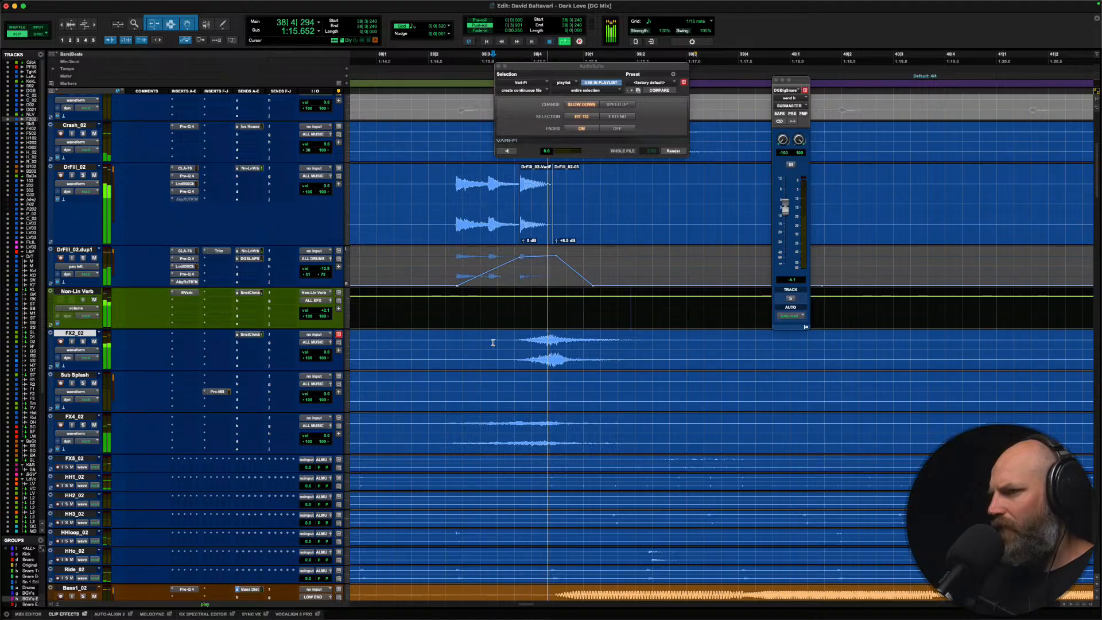
key(space)
click(442, 343)
key(space)
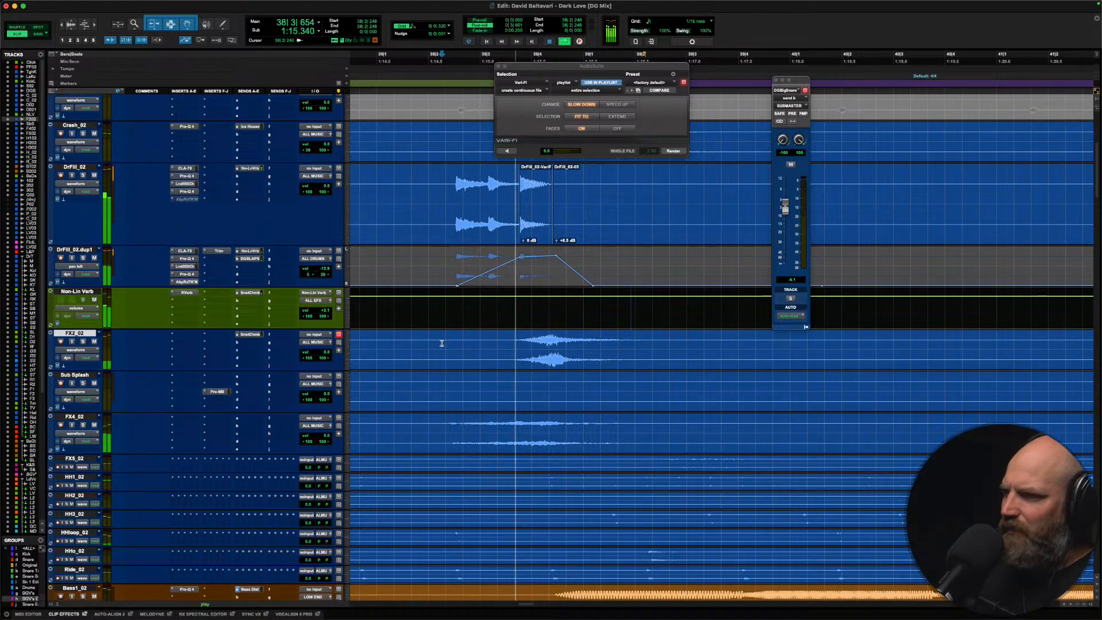
key(space)
key(space)
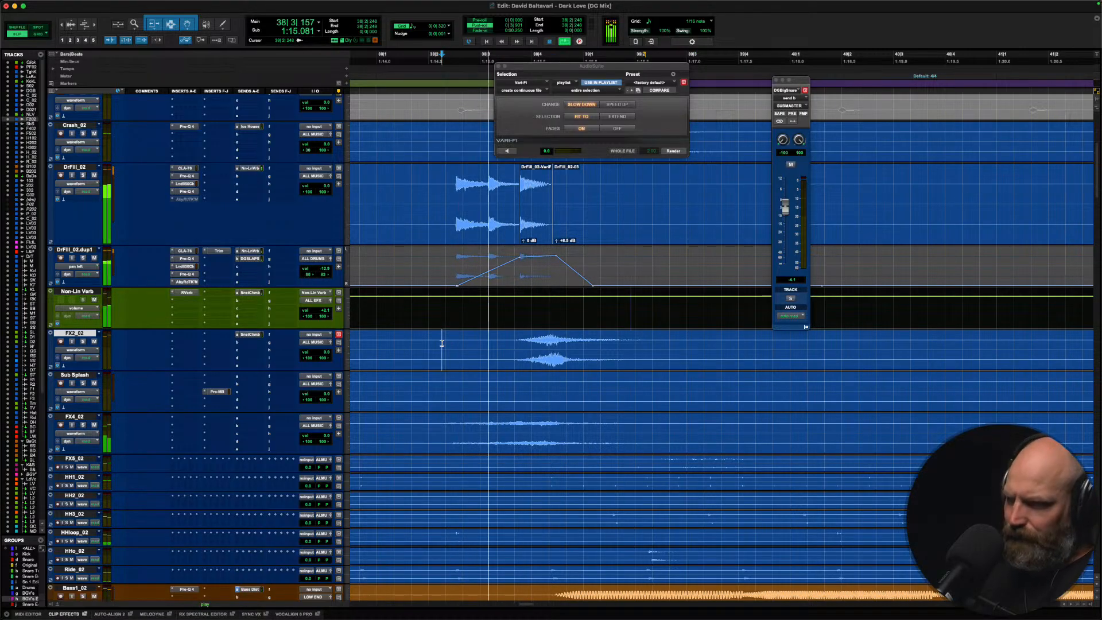
key(space)
Step: Solo and audition FX4_02, then separate and mute its swell tail from bar 38 beat 4 to just before bar 40
scroll(442, 344, down, 3)
click(421, 373)
key(space)
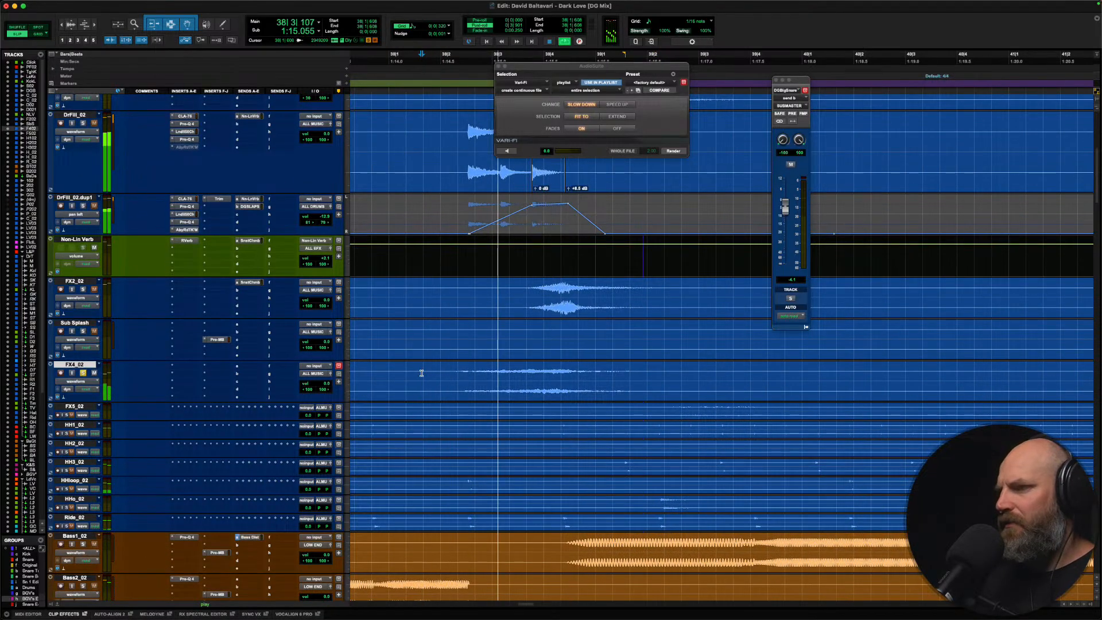
key(space)
drag(560, 373, 804, 393)
key(b)
key(super+m)
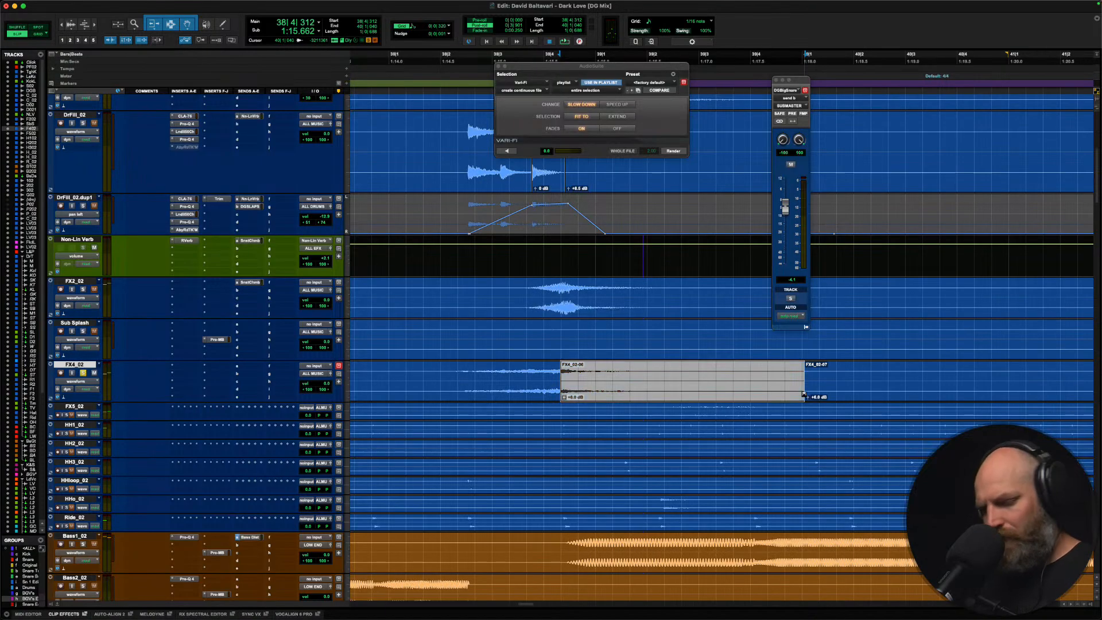
Step: Unsolo FX4_02 and audition the transition into the second verse from bar 37 and from bar 38 beat 4
key(shift+s)
key(alt+Tab)
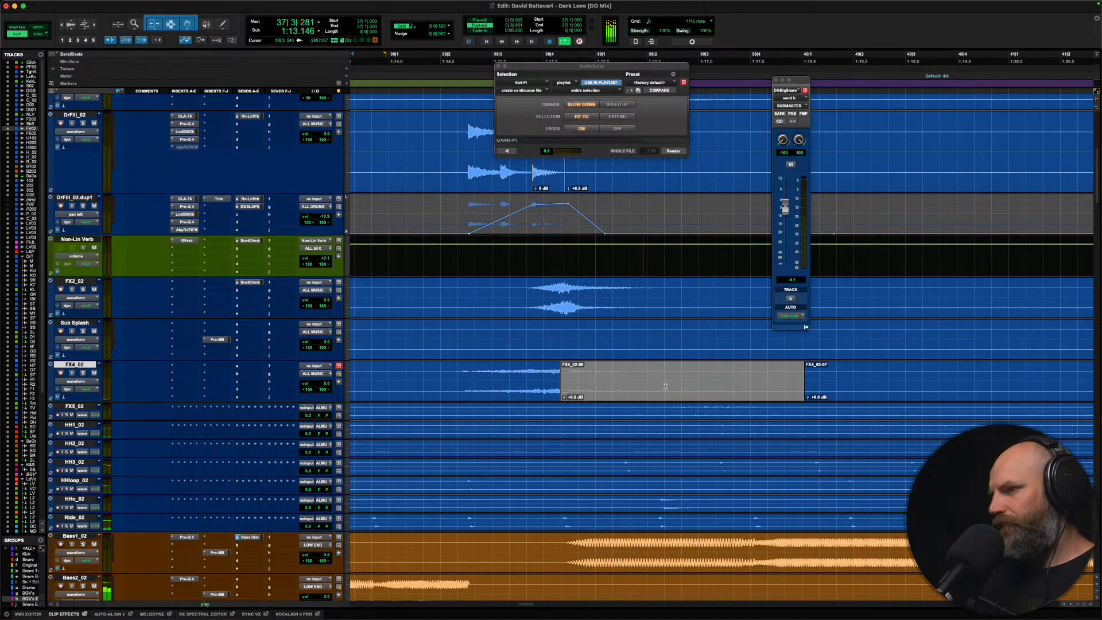
click(584, 370)
Step: Select the Bass Dist track and solo Bass1_02 while the second verse plays
key(r)
key(r)
key(r)
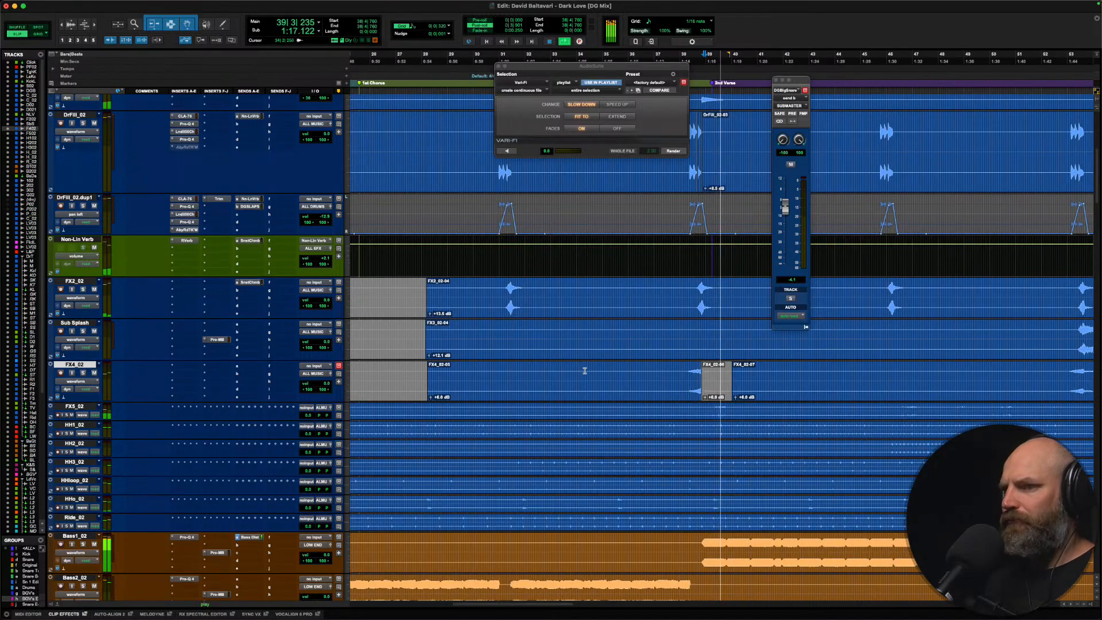
scroll(584, 371, right, 4)
key(r)
key(r)
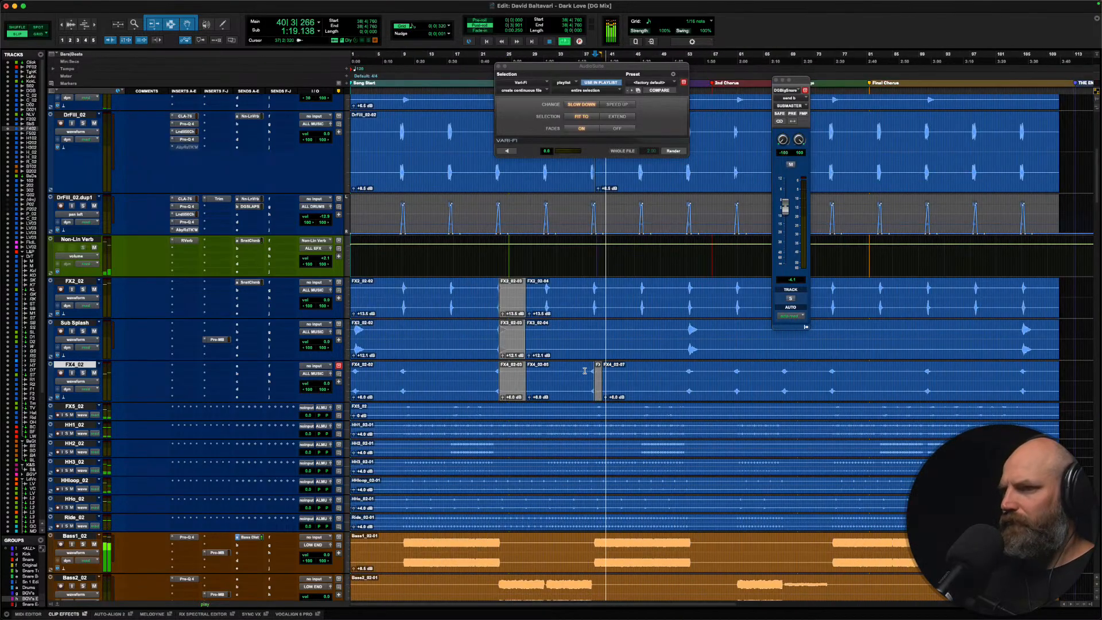
scroll(584, 370, right, 2)
scroll(584, 370, down, 1)
scroll(299, 336, down, 6)
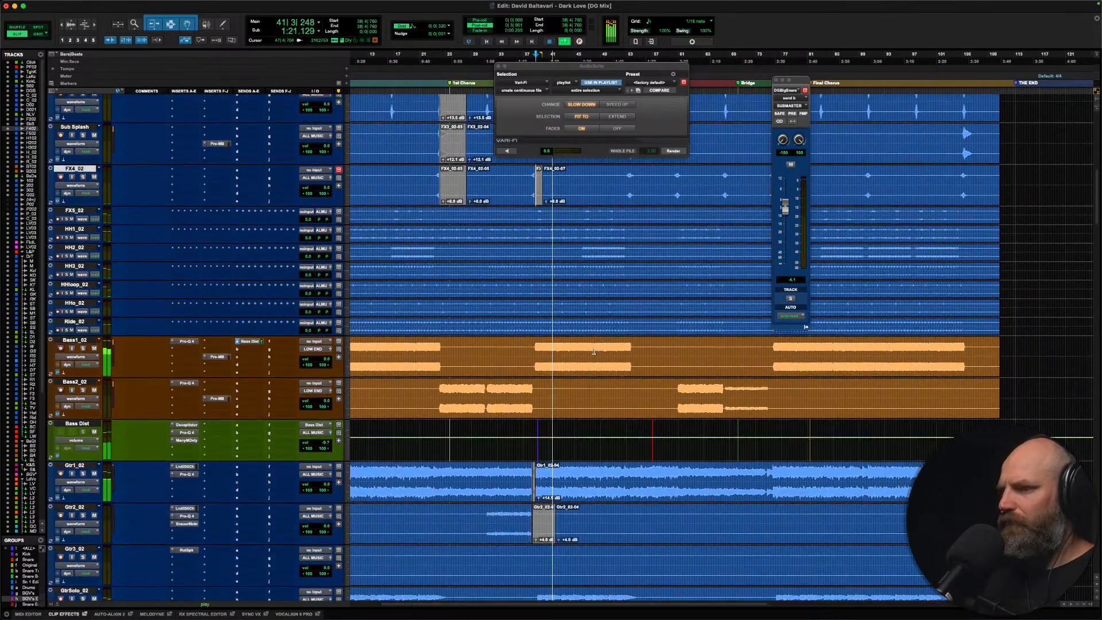
click(76, 348)
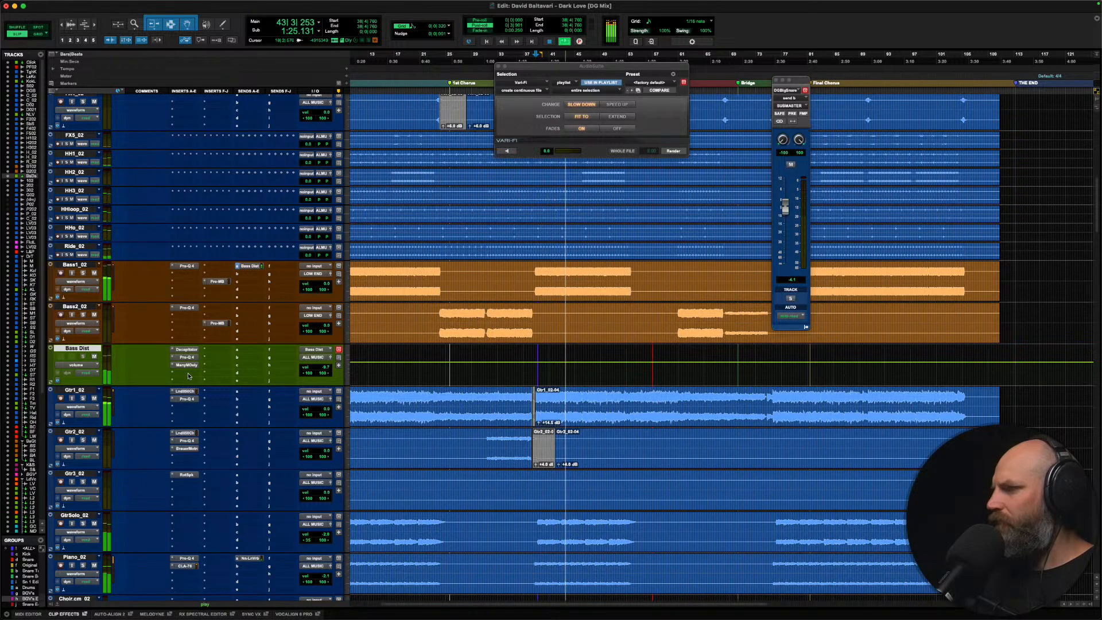
click(95, 290)
click(95, 289)
click(82, 274)
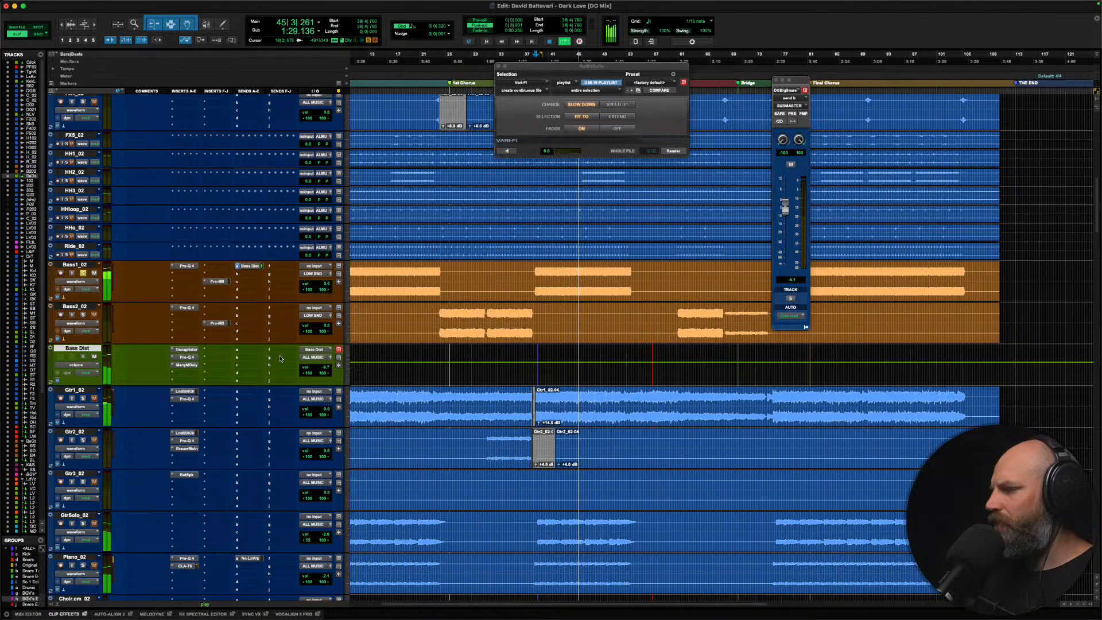
Step: Insert Decapitator in the next free insert slot of the Bass Dist track and turn on Punish
click(176, 375)
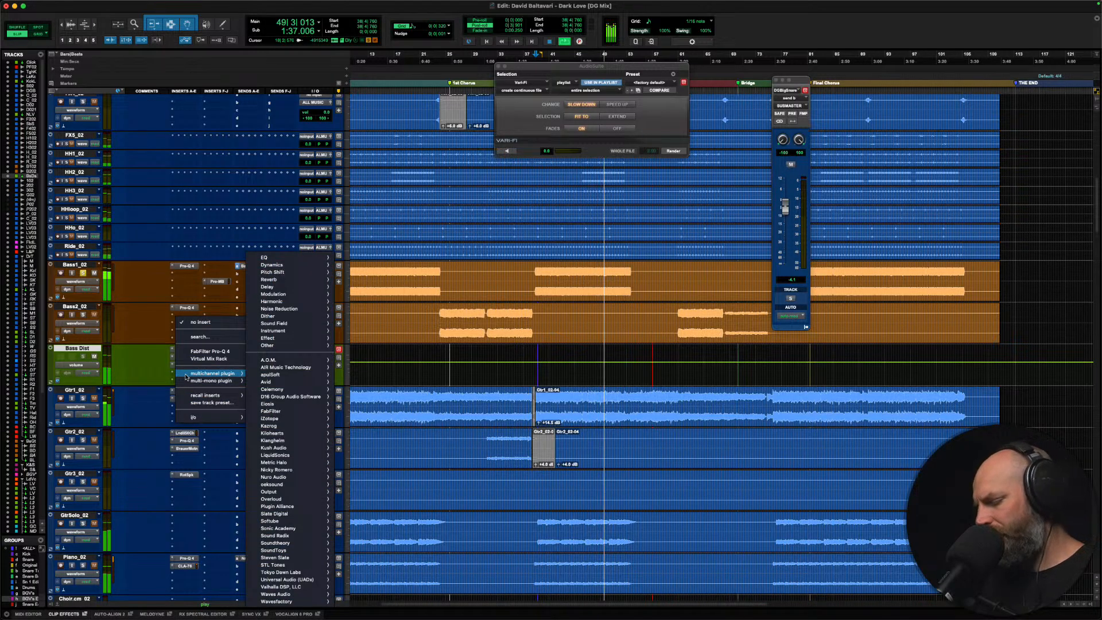
text(dec)
key(Return)
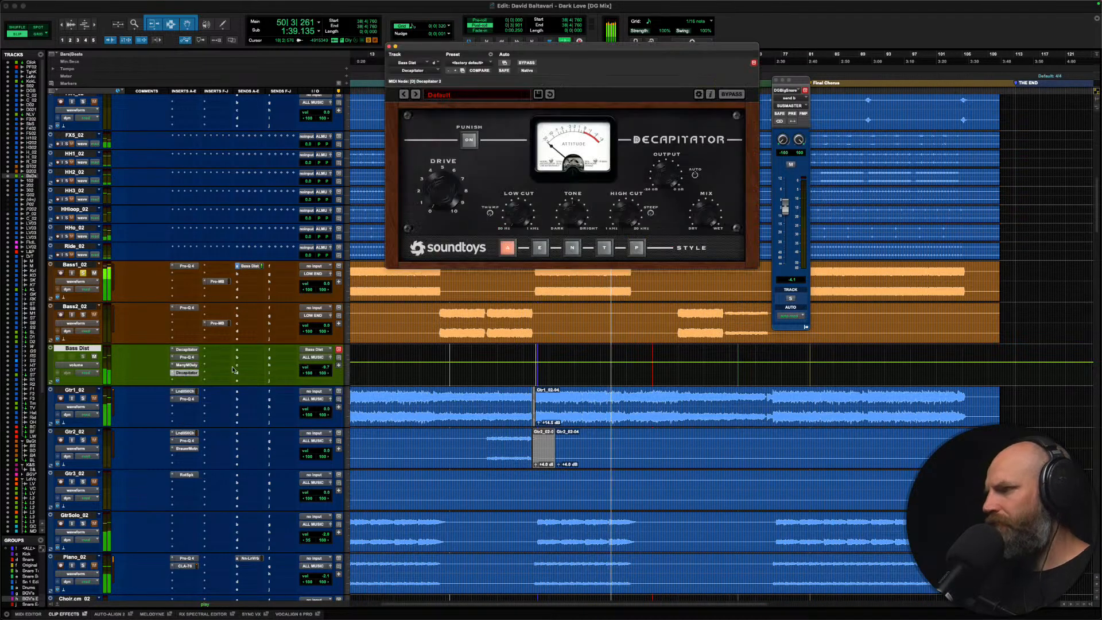
click(469, 139)
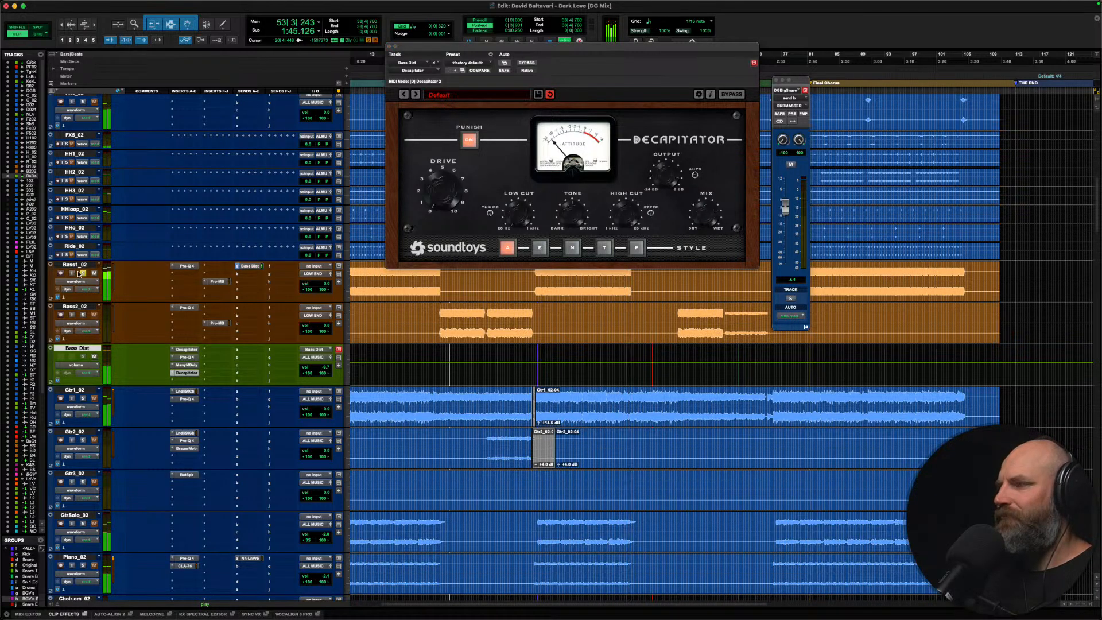
Step: Compare the bass from bar 38 with the new Decapitator bypassed and active, and close its window
click(432, 319)
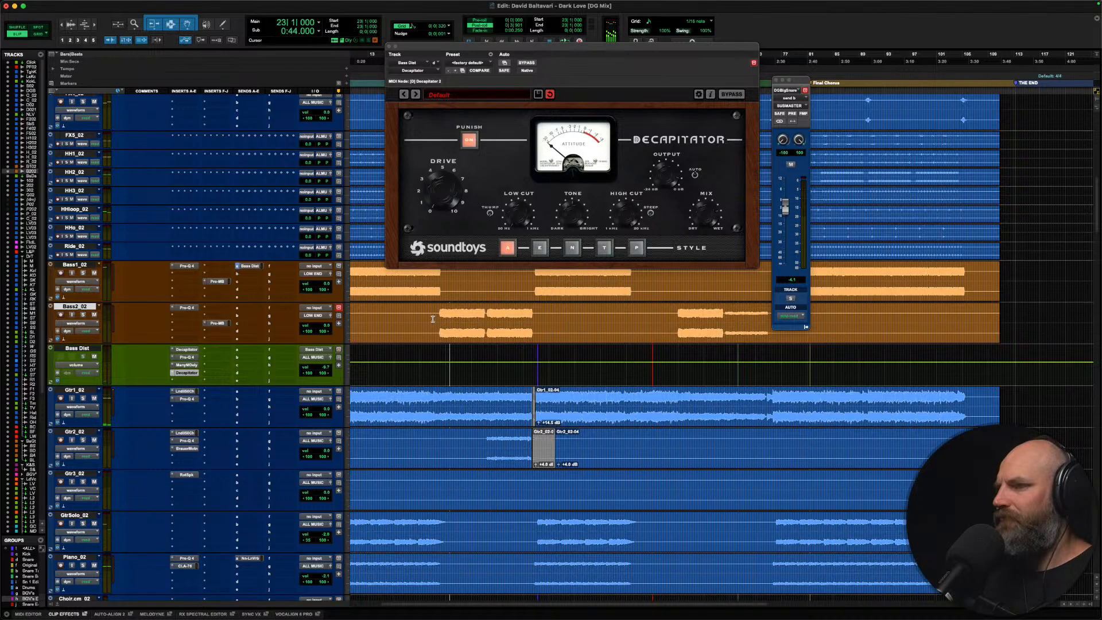
key(space)
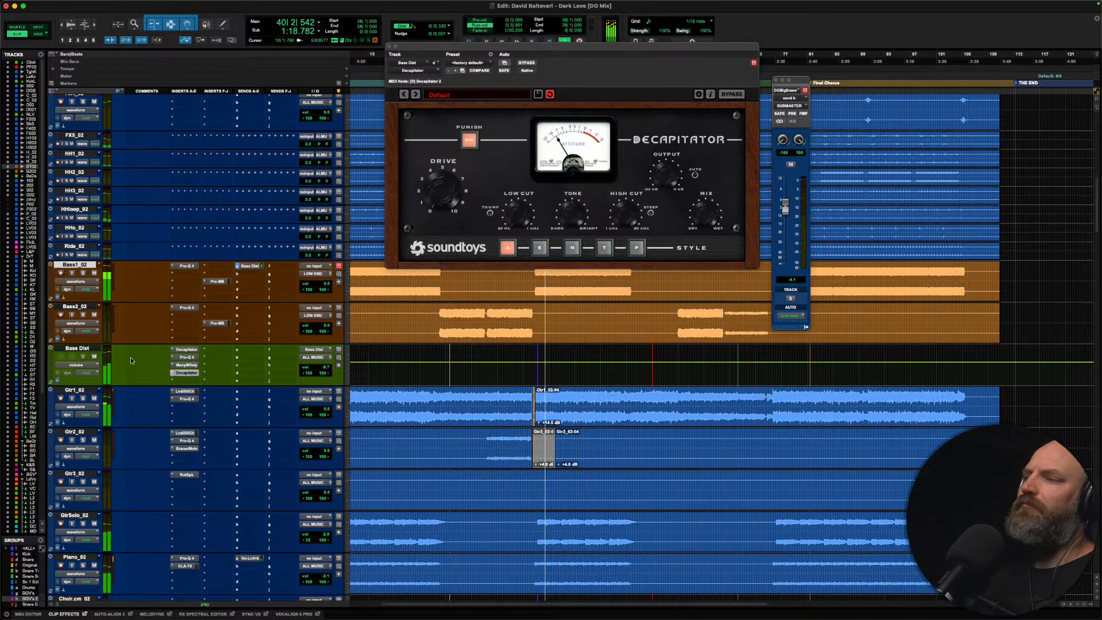
super+click(187, 374)
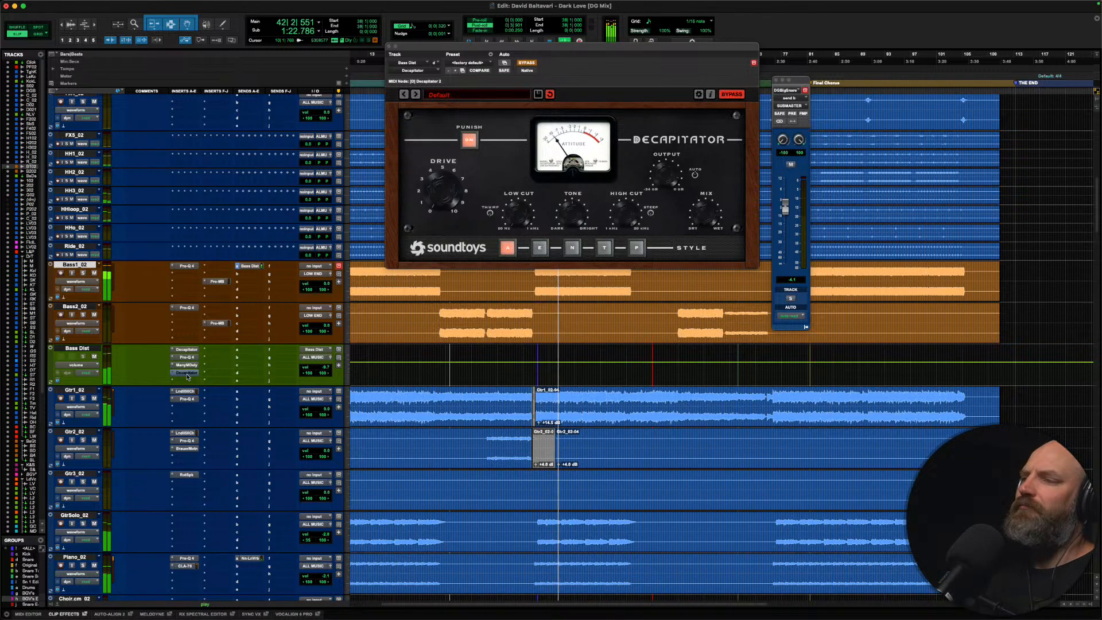
super+click(188, 374)
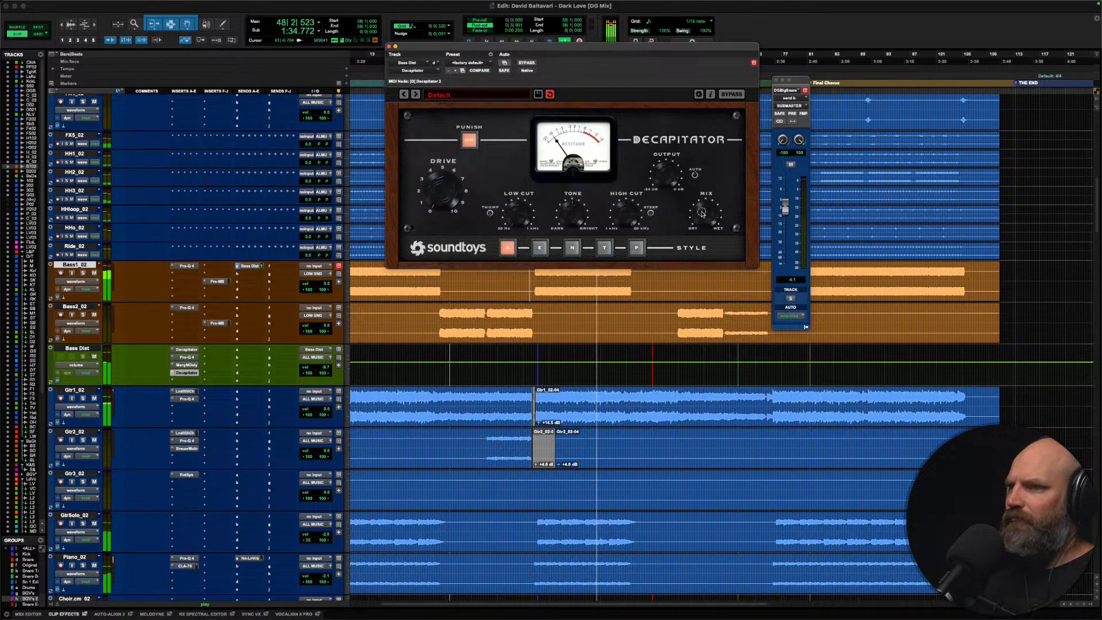
click(388, 47)
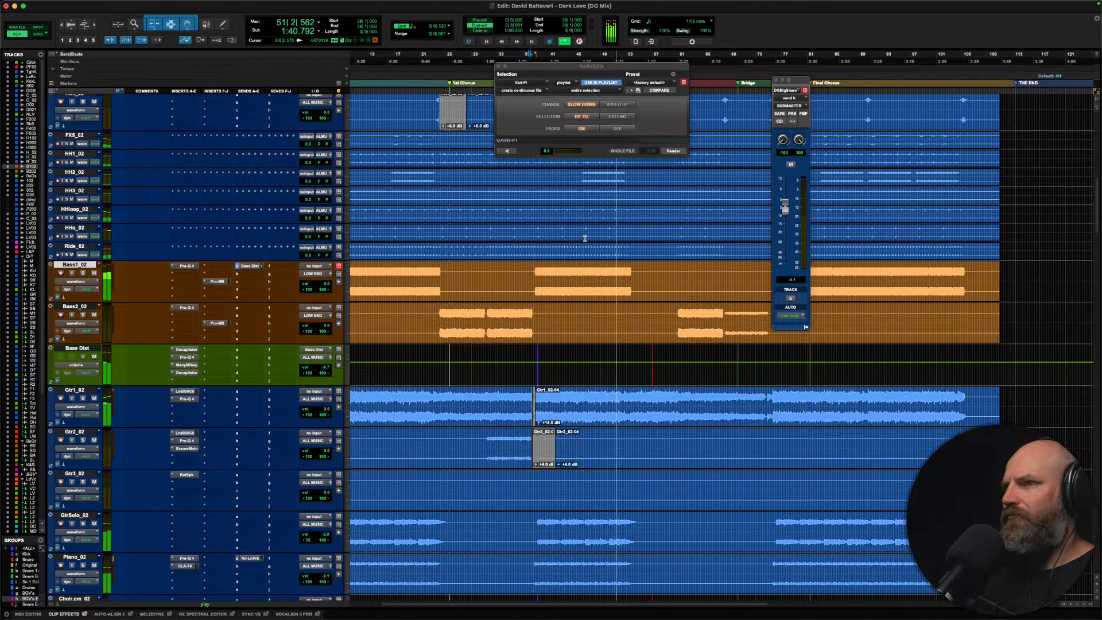
Step: Solo Tight Kick and play its kick hit near bar 10 beat 1
scroll(490, 290, down, 5)
scroll(490, 290, left, 3)
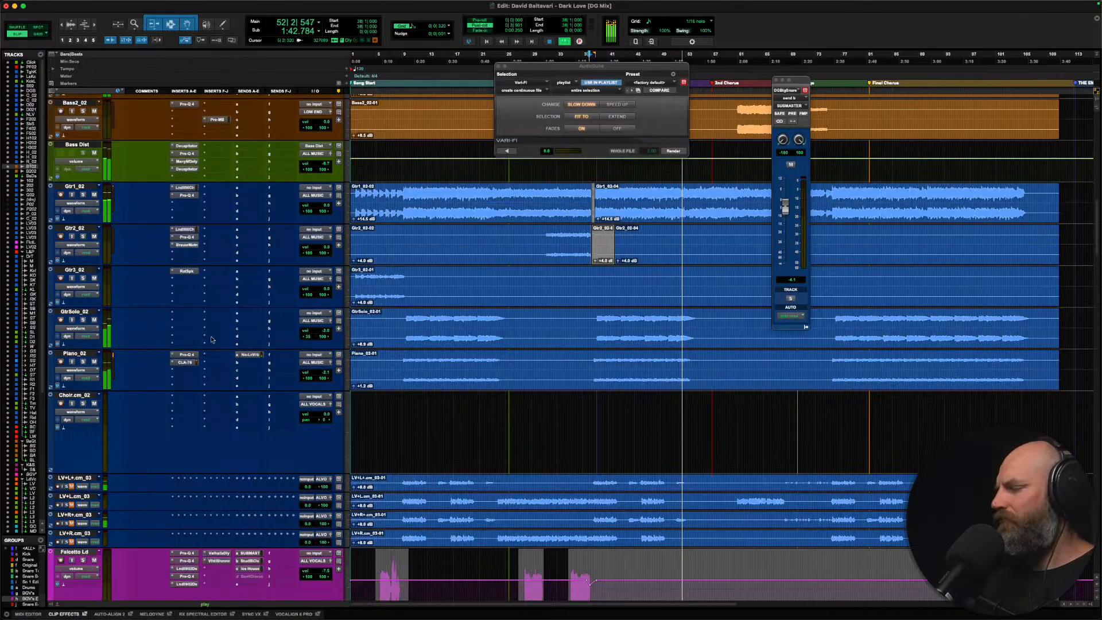
scroll(156, 374, down, 1)
scroll(156, 374, down, 2)
scroll(329, 181, up, 20)
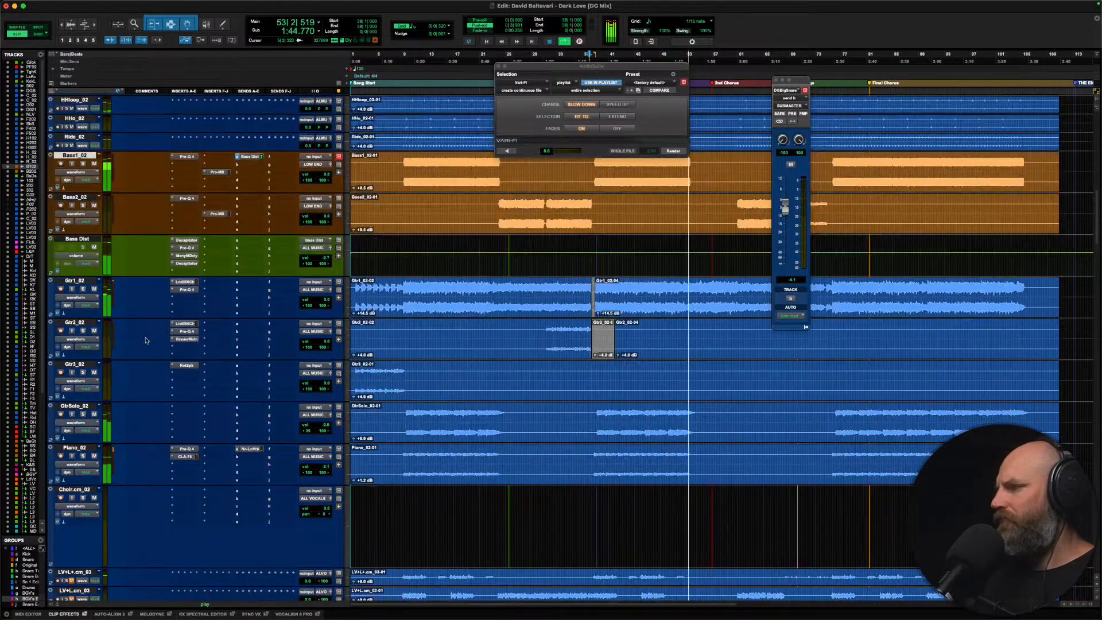
click(405, 168)
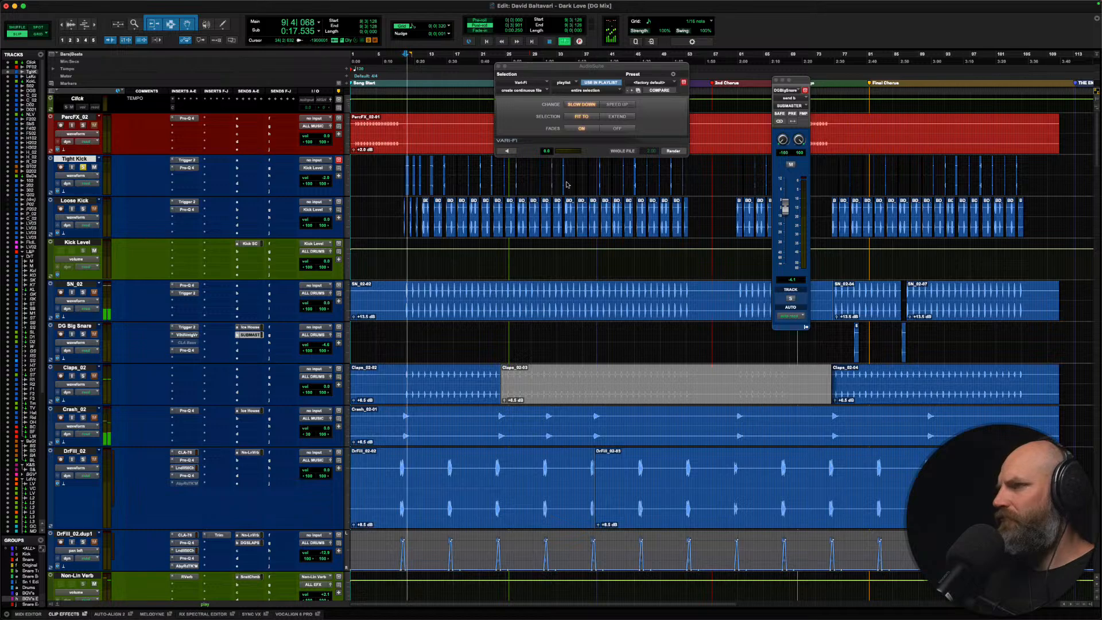
key(t)
key(t)
key(t)
scroll(492, 180, right, 6)
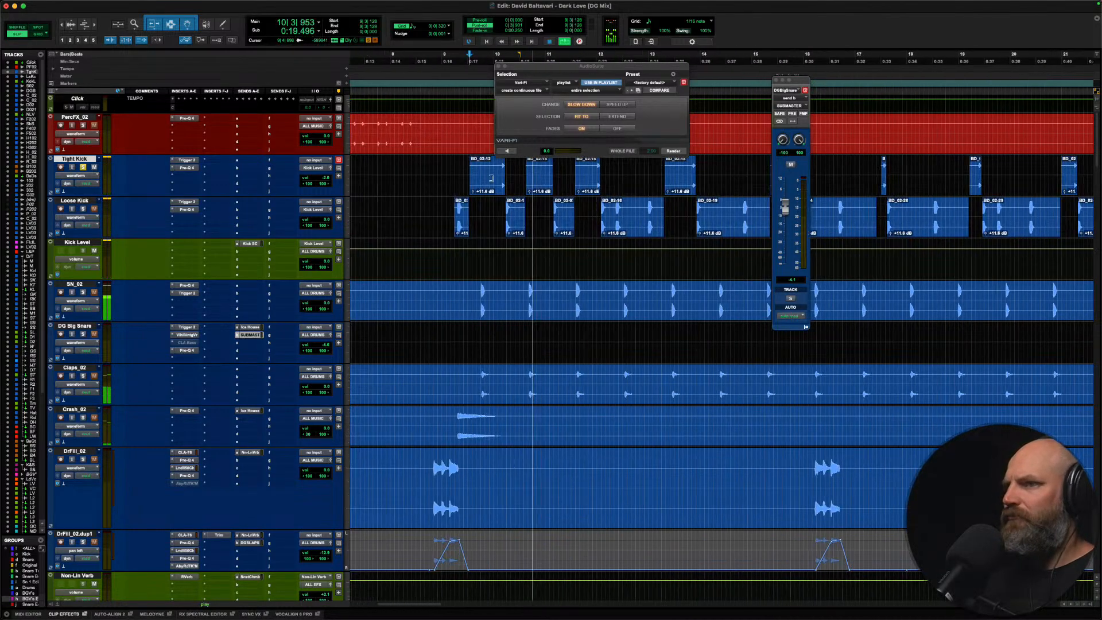
key(space)
click(389, 173)
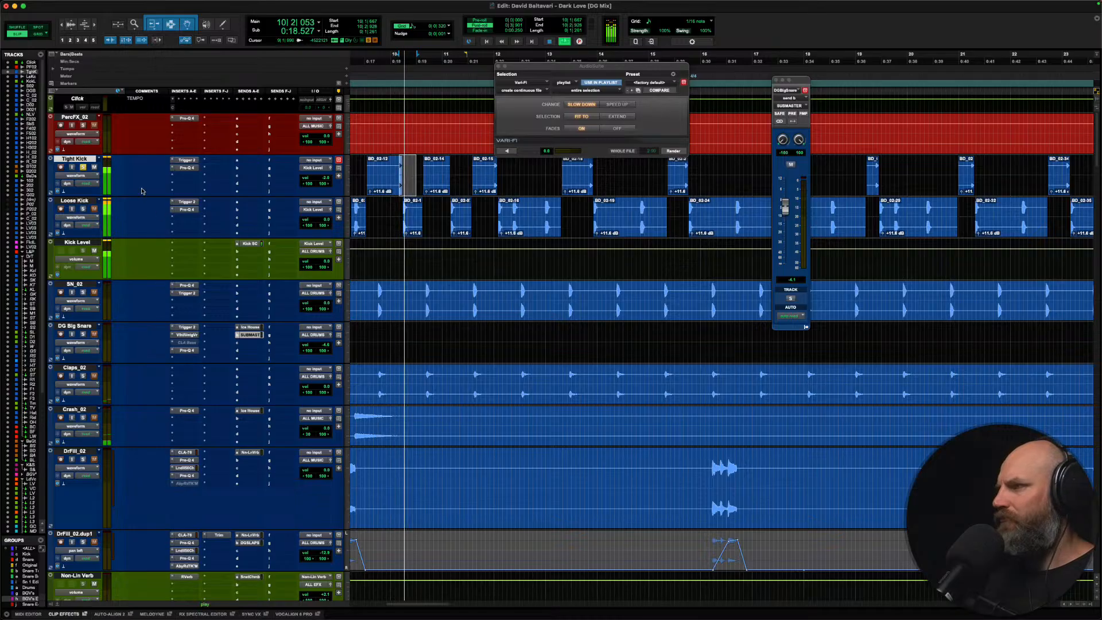
Step: Add a bell cut of about 1.7 dB around 530 Hz in Tight Kick's Pro-Q 4, then stop playback and close the EQ
click(186, 169)
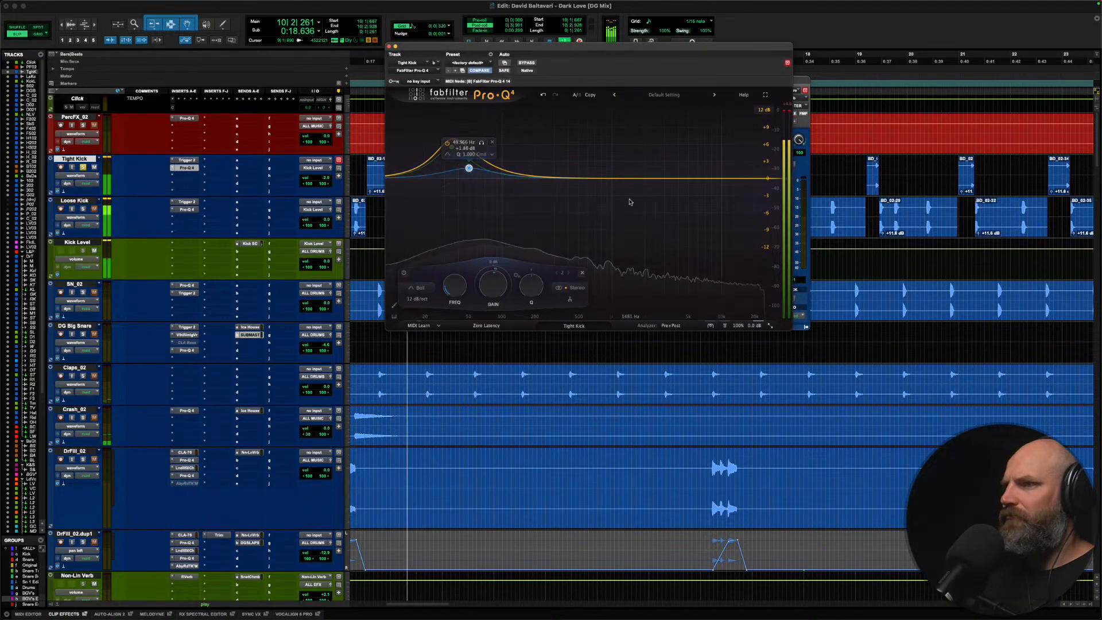
click(610, 178)
drag(610, 178, 582, 189)
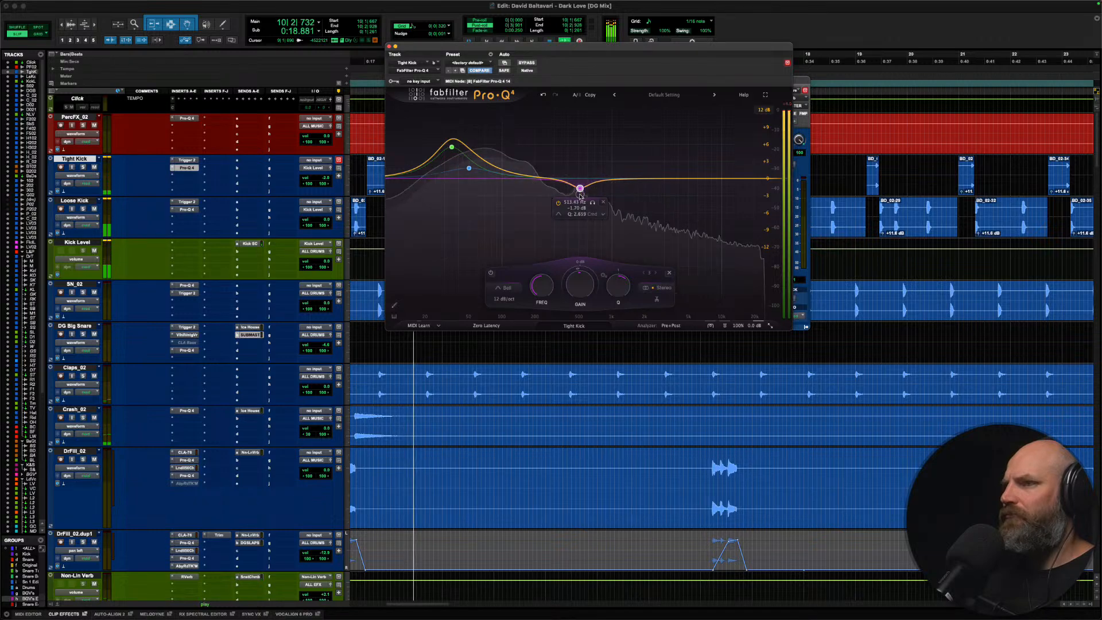
key(space)
click(389, 47)
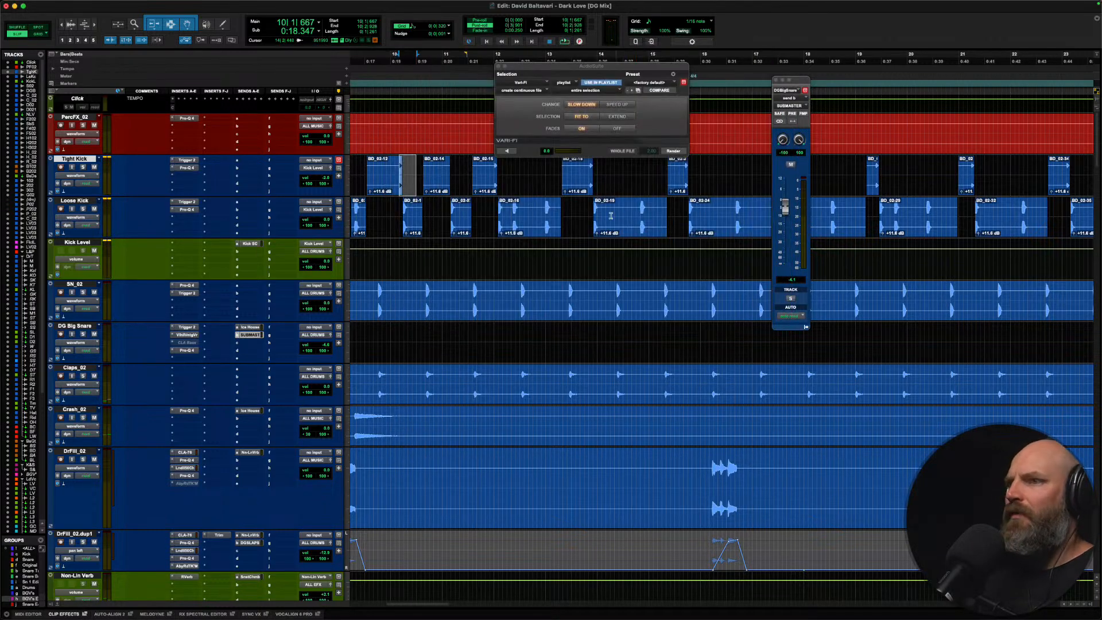
Step: Play from Loose Kick at about bar 13 and set its Pro-Q 4 output level to +2.4 dB
click(579, 210)
key(space)
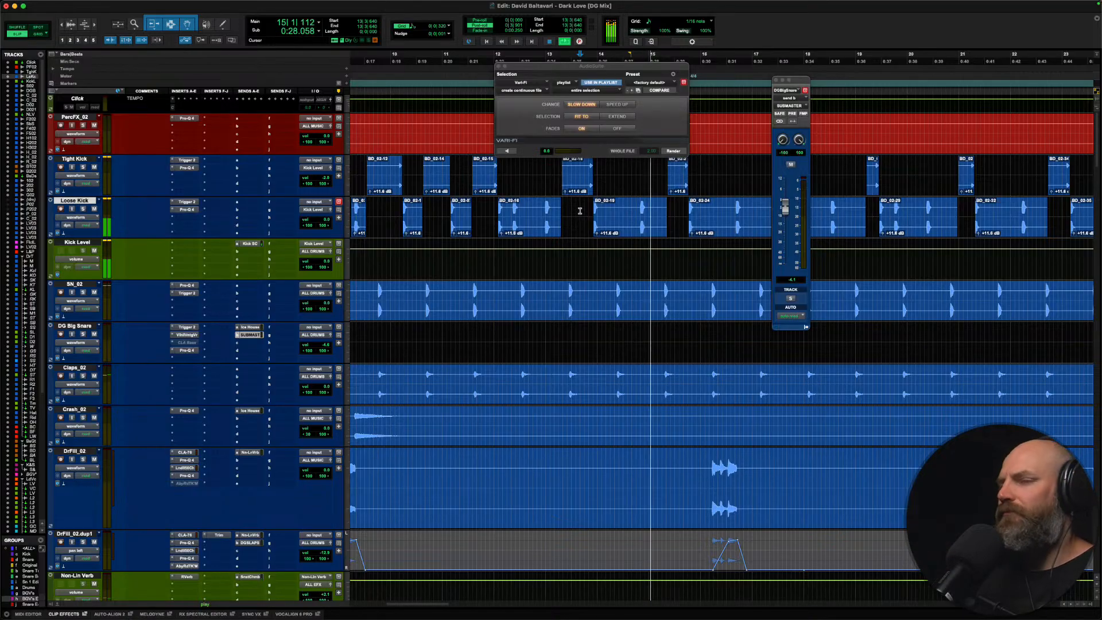
click(187, 210)
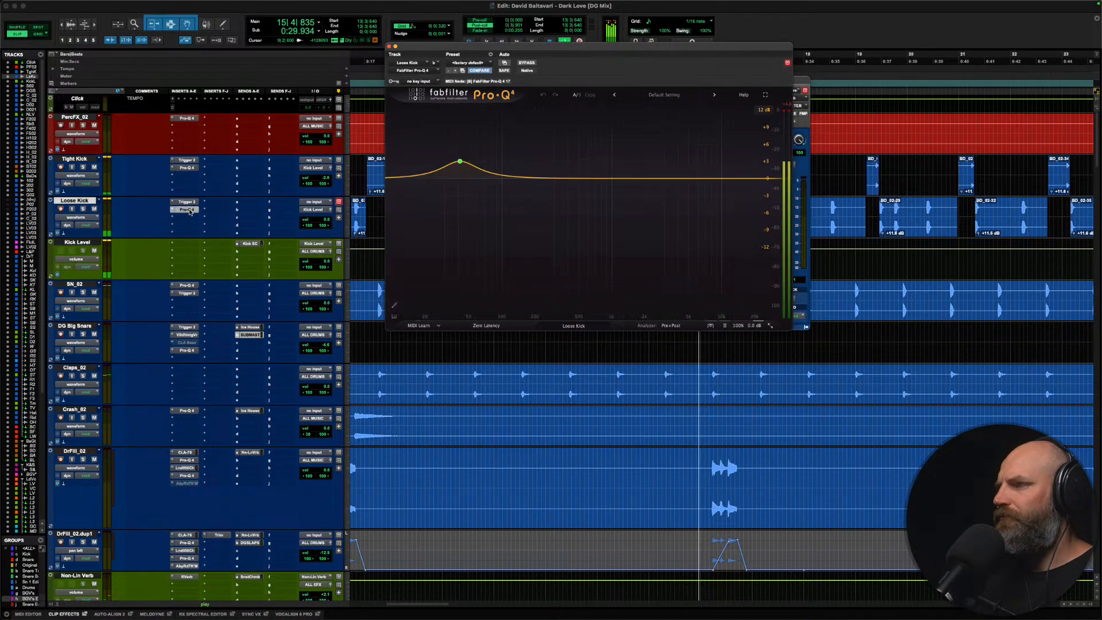
mouse_move(746, 325)
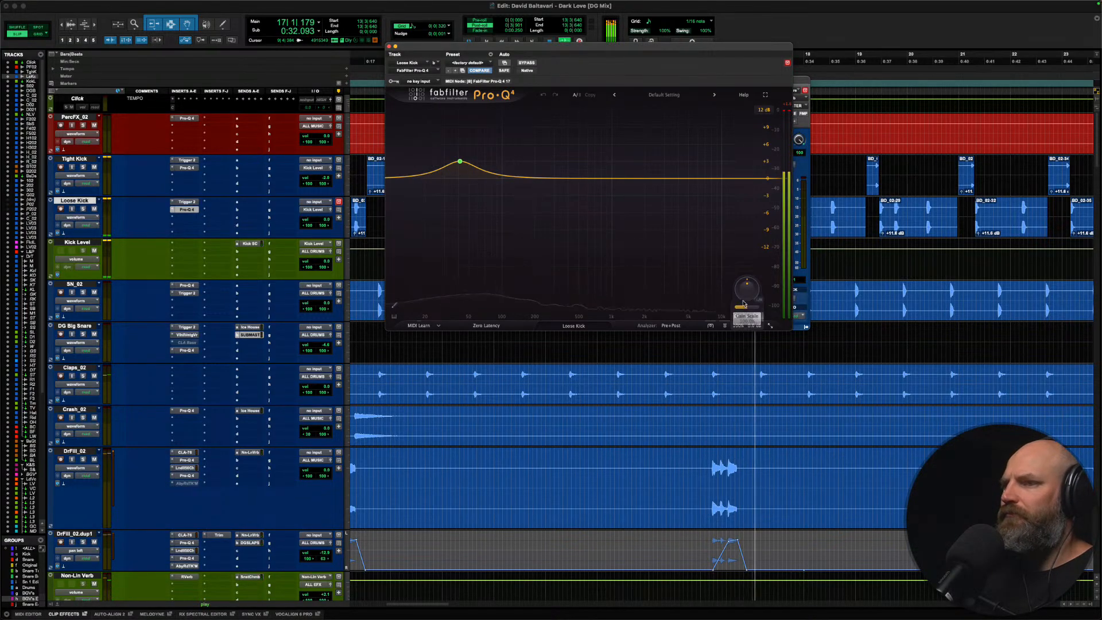
drag(744, 290, 741, 256)
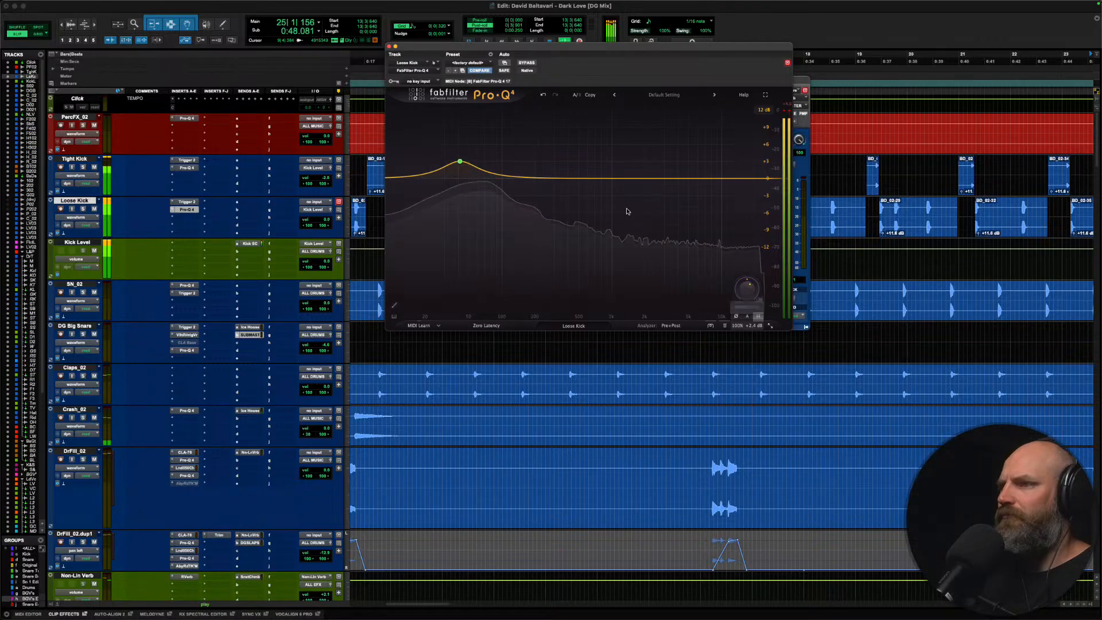
Step: Add a bell cut of about 2.4 dB around 520 Hz in Loose Kick's Pro-Q 4 and close the EQ
drag(583, 179, 580, 191)
scroll(580, 191, up, 2)
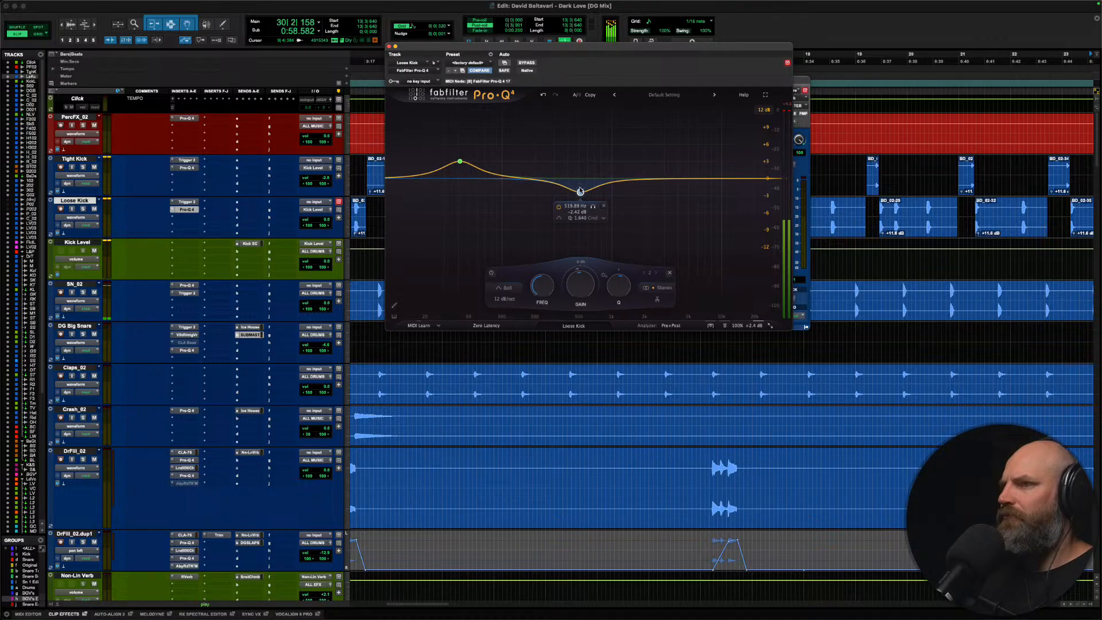
click(388, 46)
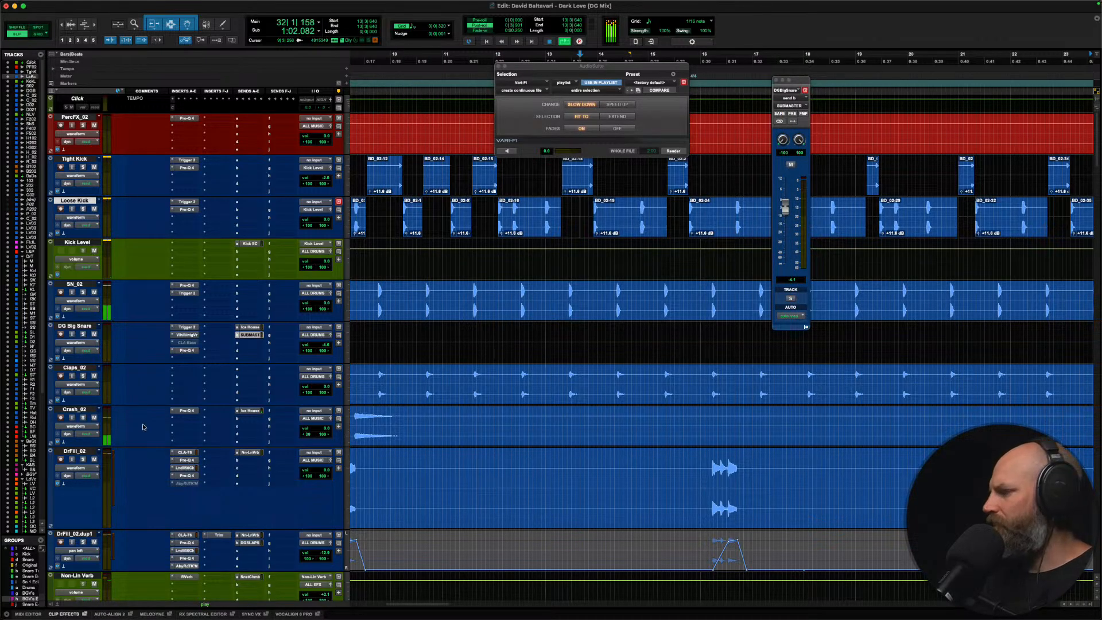
Step: Separate the FX4_02 clip at about bar 37 beat 2, just before the second verse
scroll(144, 427, down, 3)
key(r)
key(r)
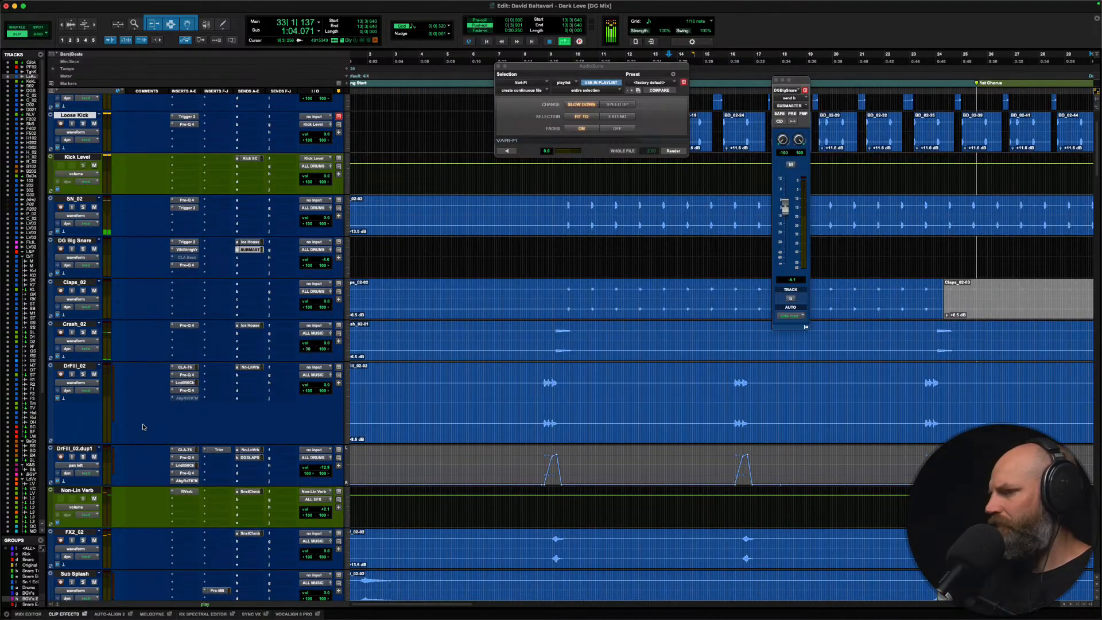
key(r)
scroll(144, 427, down, 8)
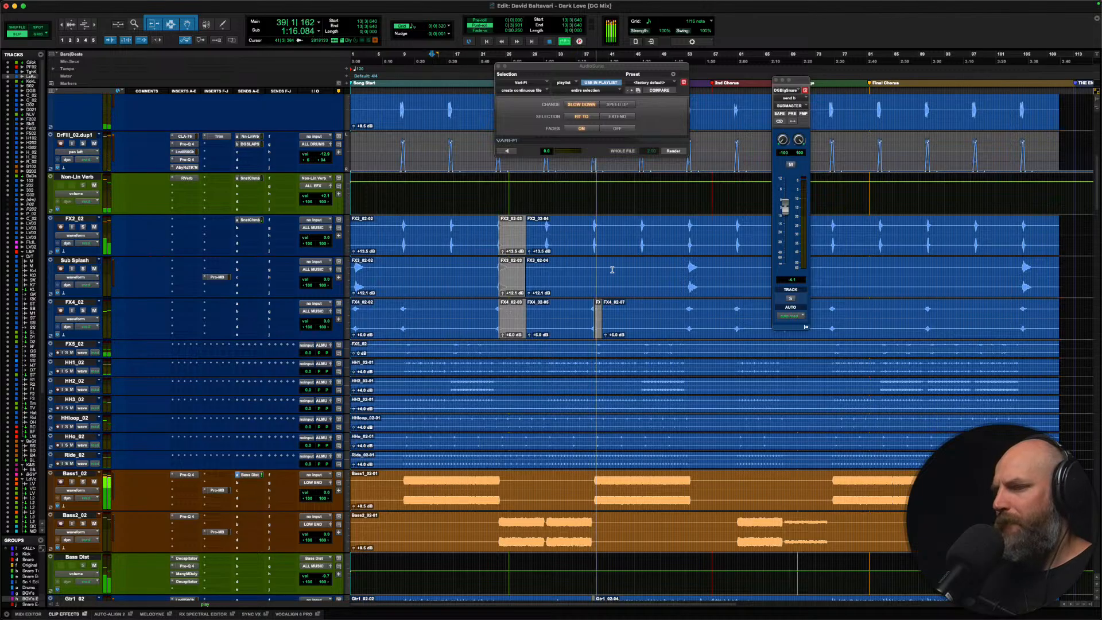
click(585, 309)
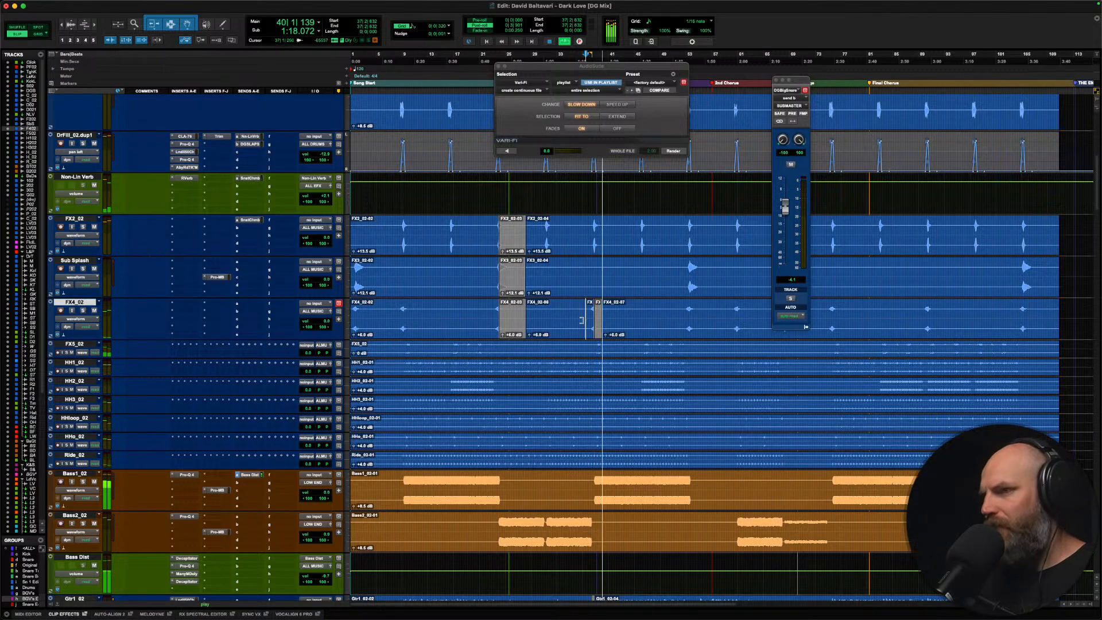
key(b)
key(t)
key(t)
scroll(587, 336, right, 5)
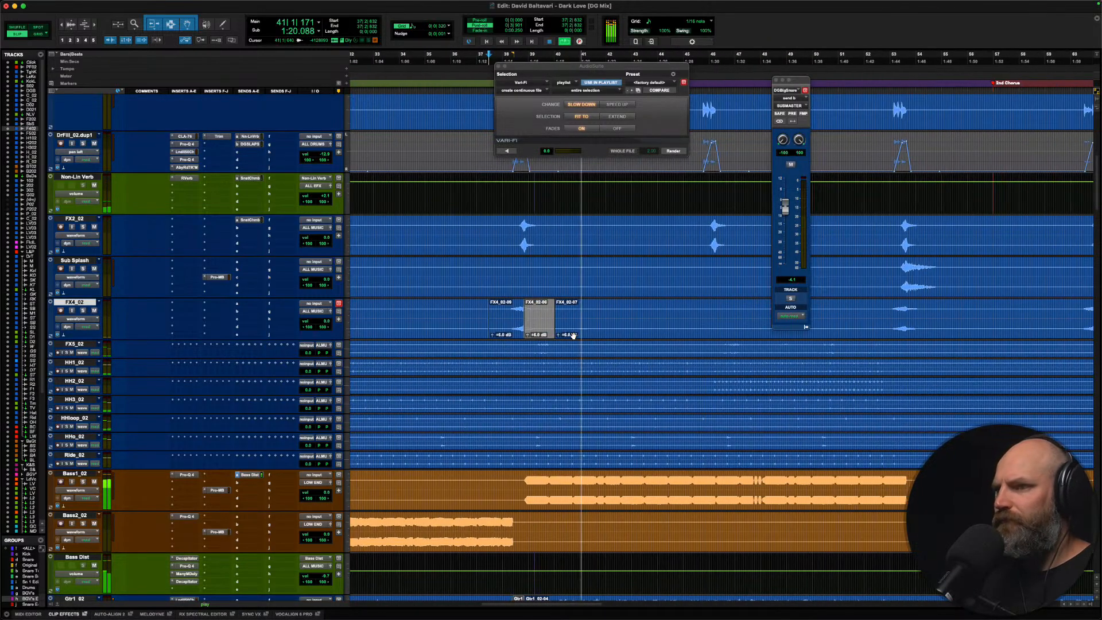
Step: Adjust the gain of the separated FX4_02 clip leading into the second verse while replaying the transition
drag(492, 335, 478, 326)
key(space)
key(space)
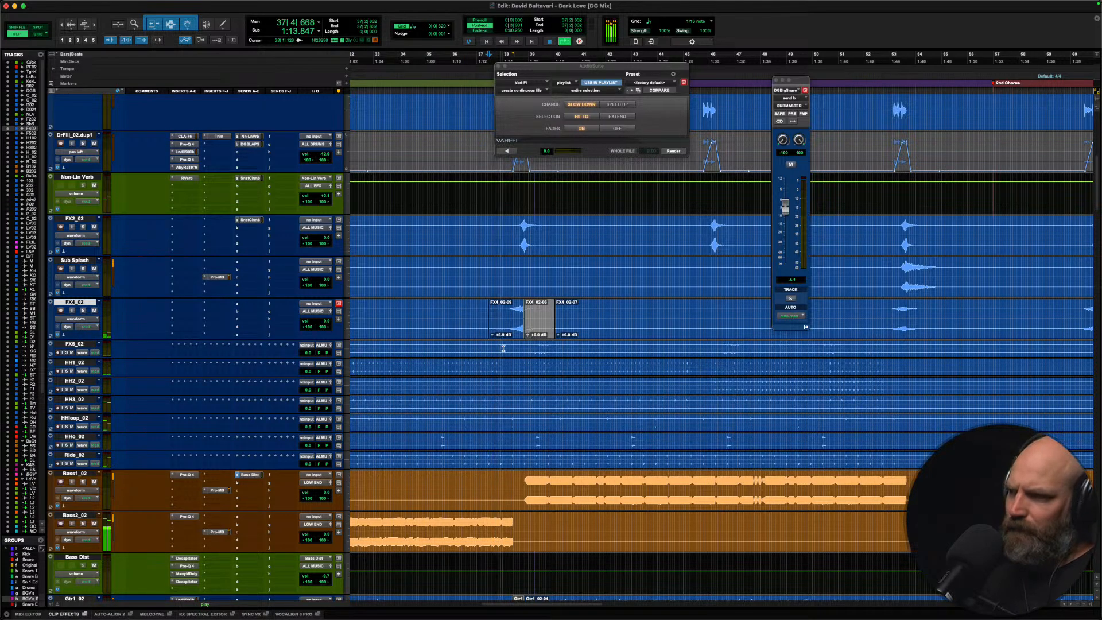
drag(492, 337, 490, 339)
Step: Solo FX5_02, enlarge its track height, and audition it before the second verse and from about bar 16
key(r)
key(r)
key(r)
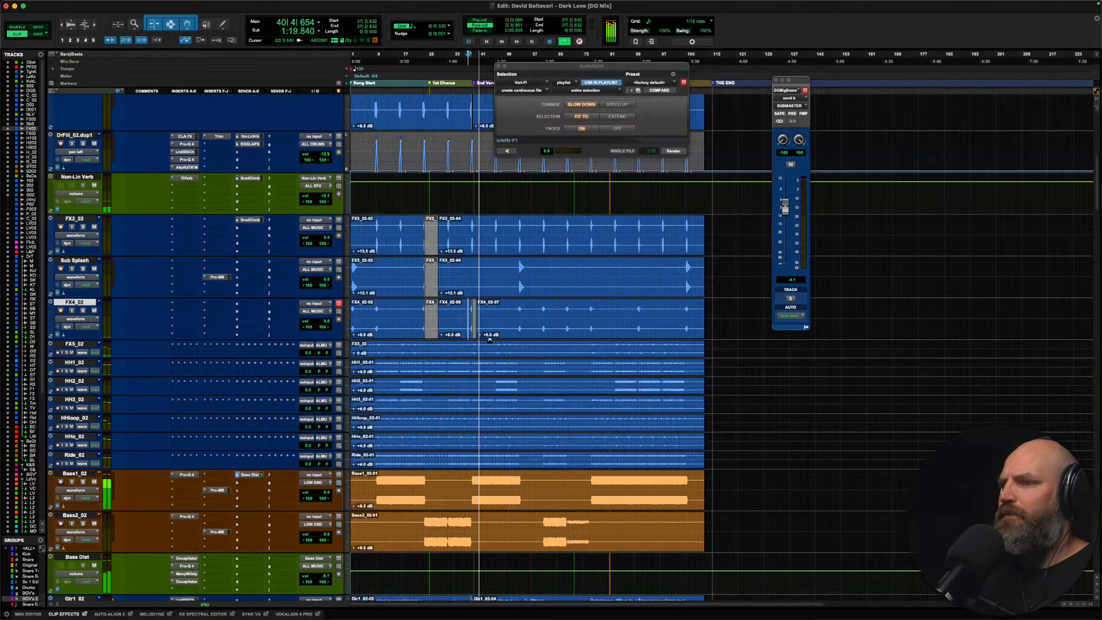
click(477, 348)
click(465, 346)
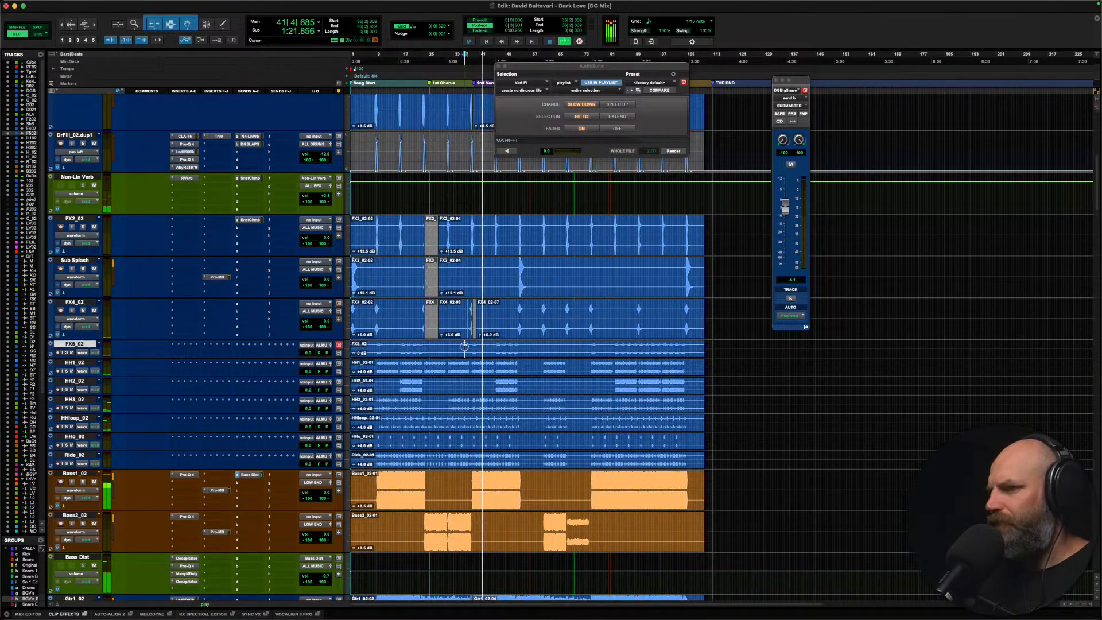
key(space)
key(space)
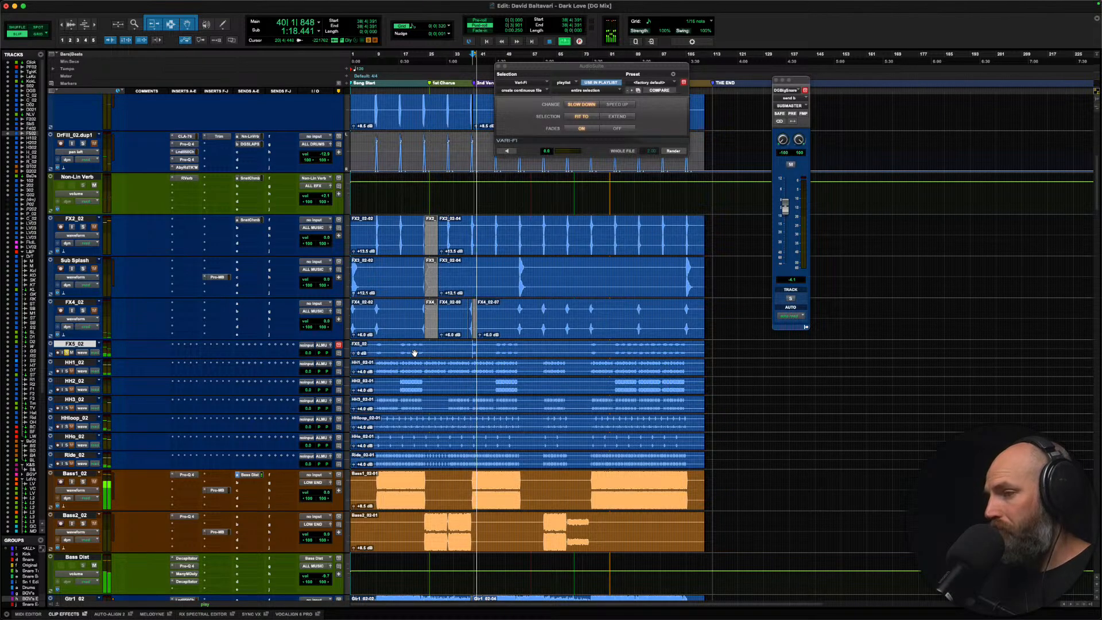
key(space)
key(ctrl+Up)
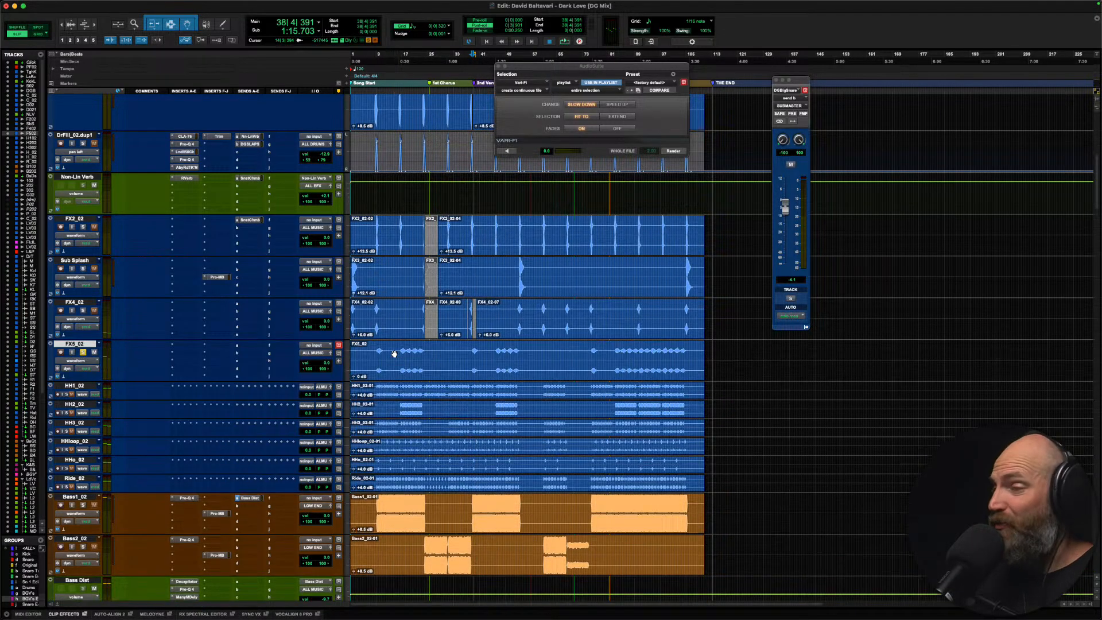
click(400, 352)
key(space)
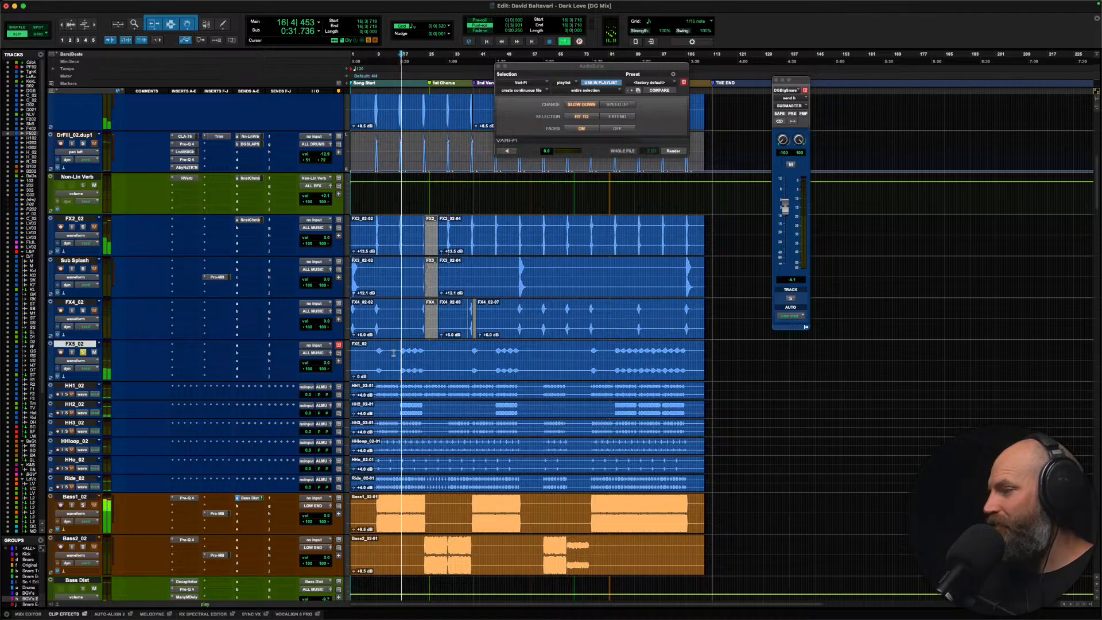
key(space)
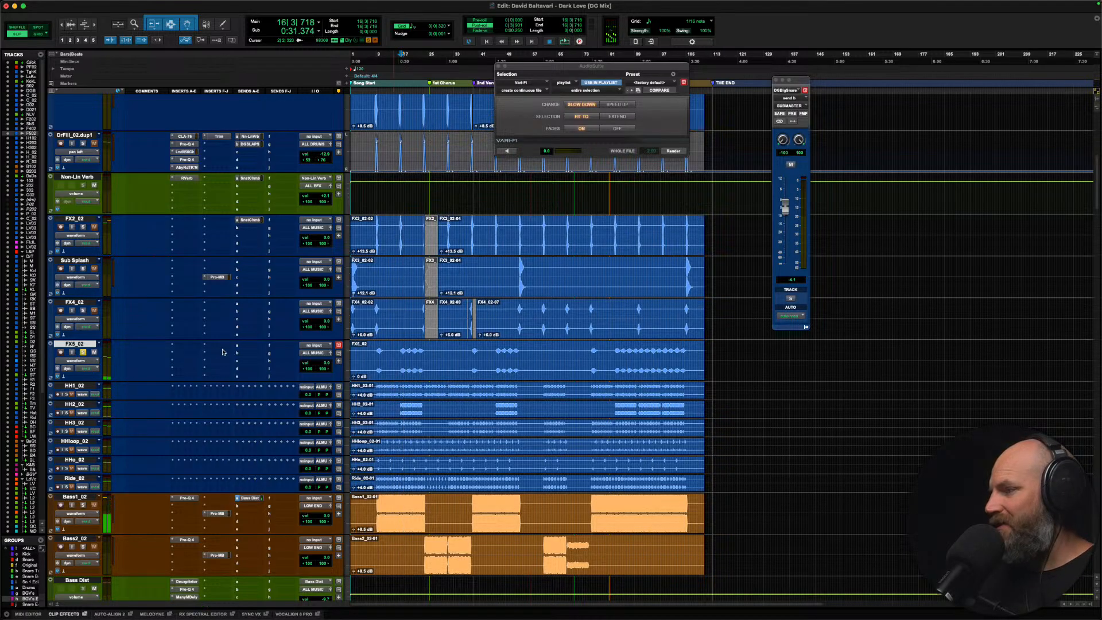
Step: Add a Sunset Chamber send to FX5_02 and raise its send level during playback
click(238, 350)
mouse_move(240, 349)
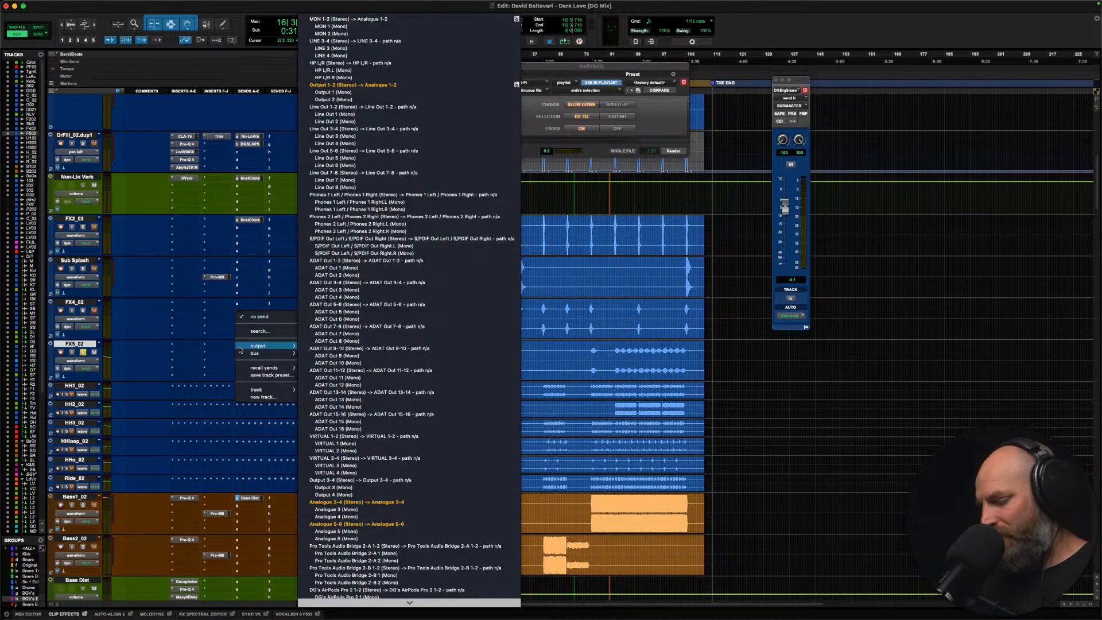
text(sunc)
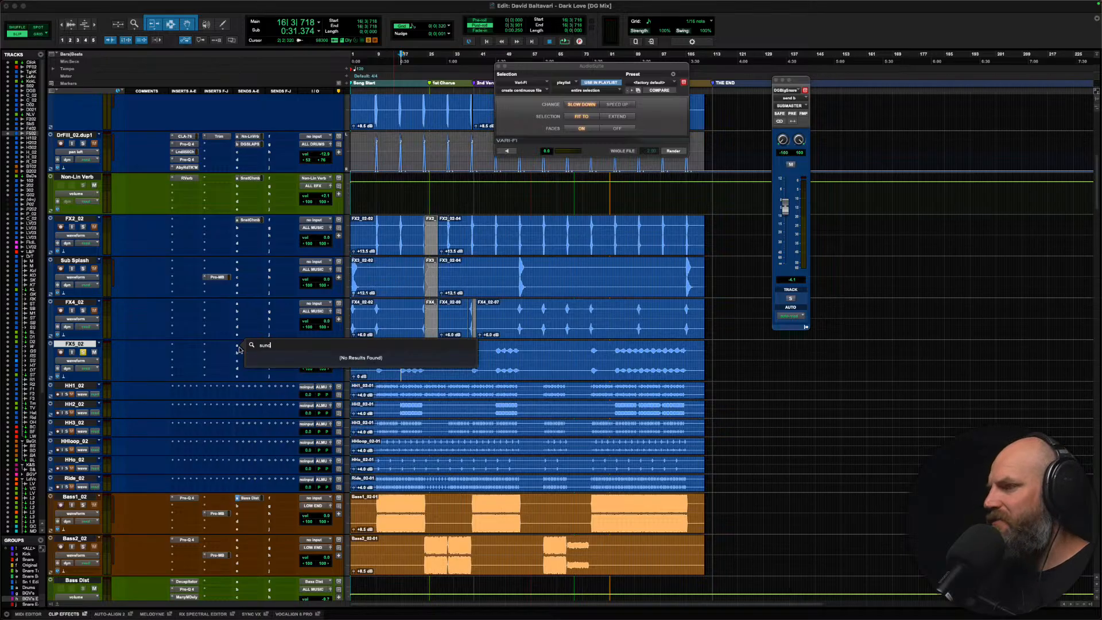
key(BackSpace)
text(s)
key(Return)
key(space)
drag(786, 267, 786, 216)
key(space)
Step: Add a second FX5_02 send to Ice House and set its level during playback
click(248, 353)
text(ice)
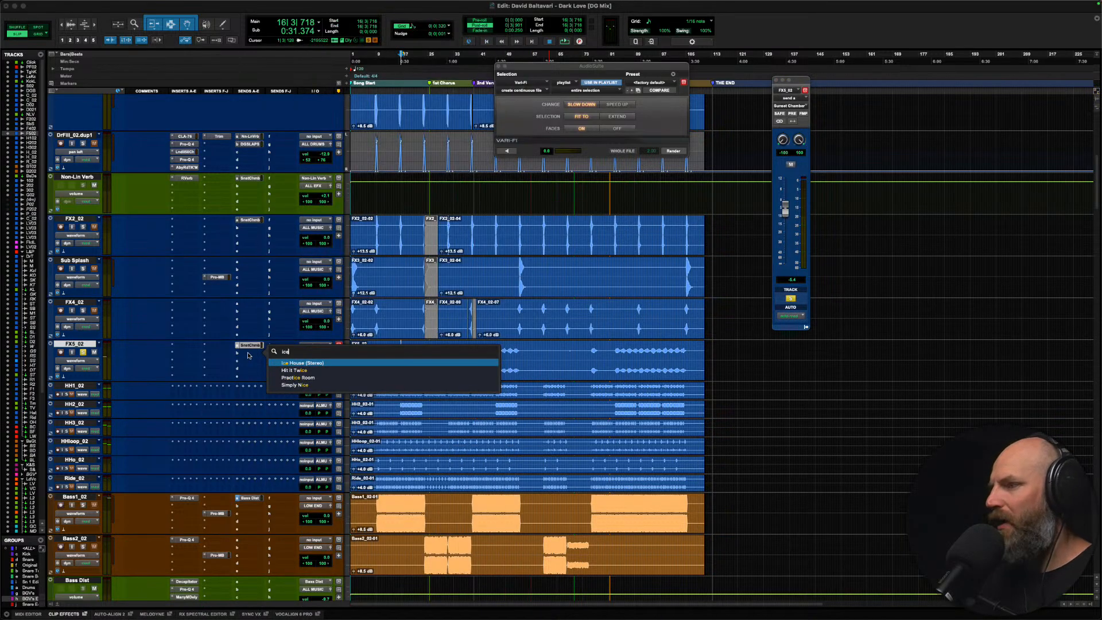
key(Return)
key(space)
drag(788, 226, 787, 216)
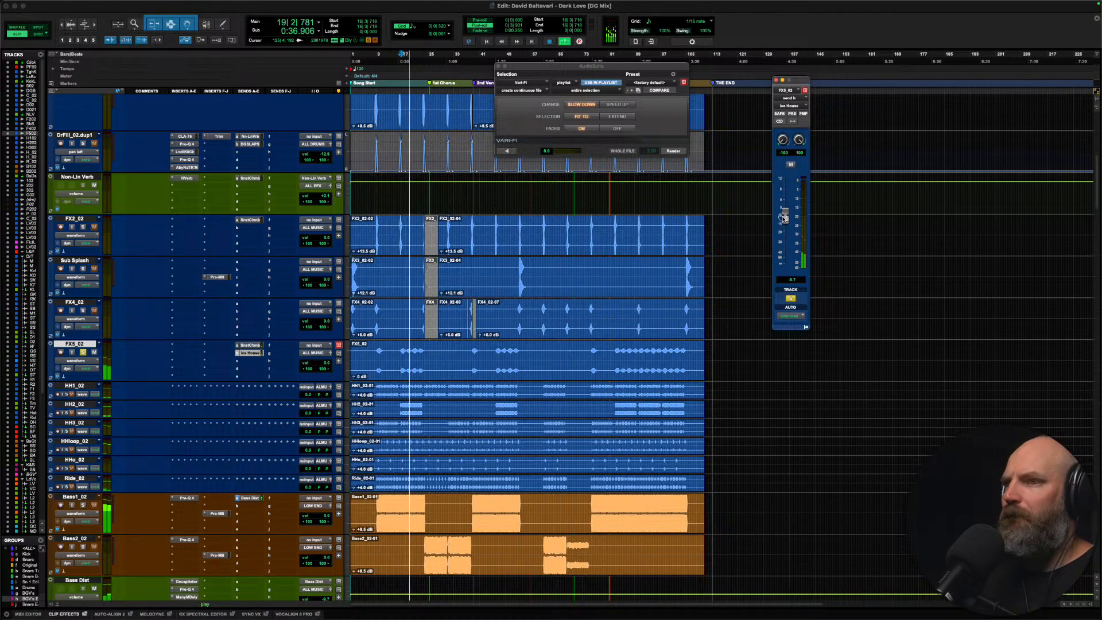
Step: Unsolo FX5_02 and play it within the full mix from about bar 16
click(84, 352)
key(space)
key(space)
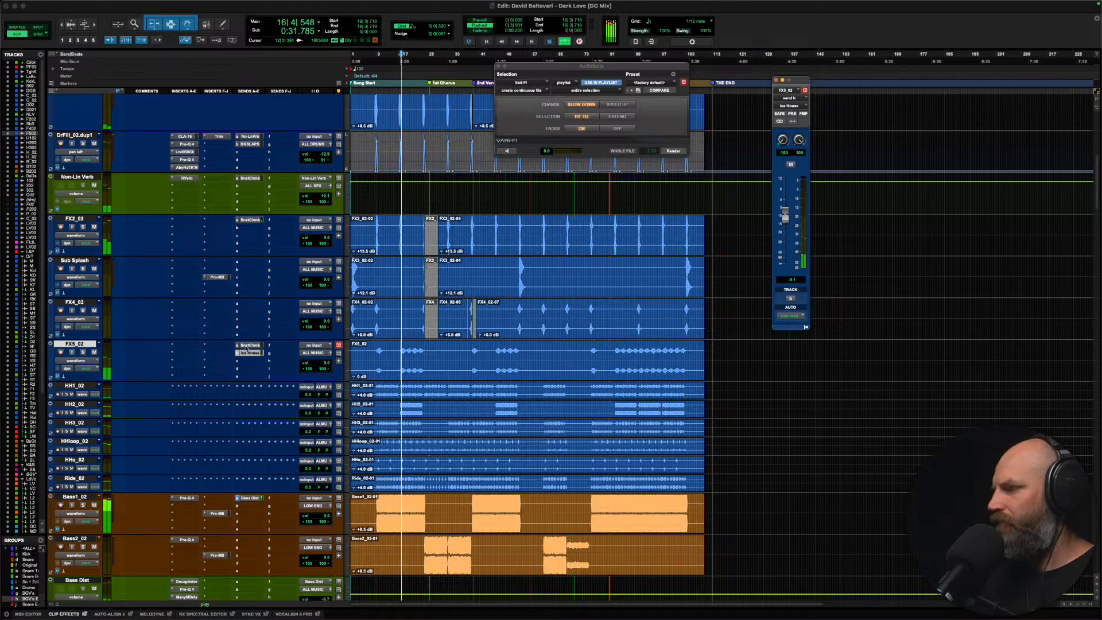
key(space)
Step: Compare FX5_02 in solo from about bar 16 with its reverb sends muted and active, and unsolo it
key(shift+q)
key(shift+s)
key(space)
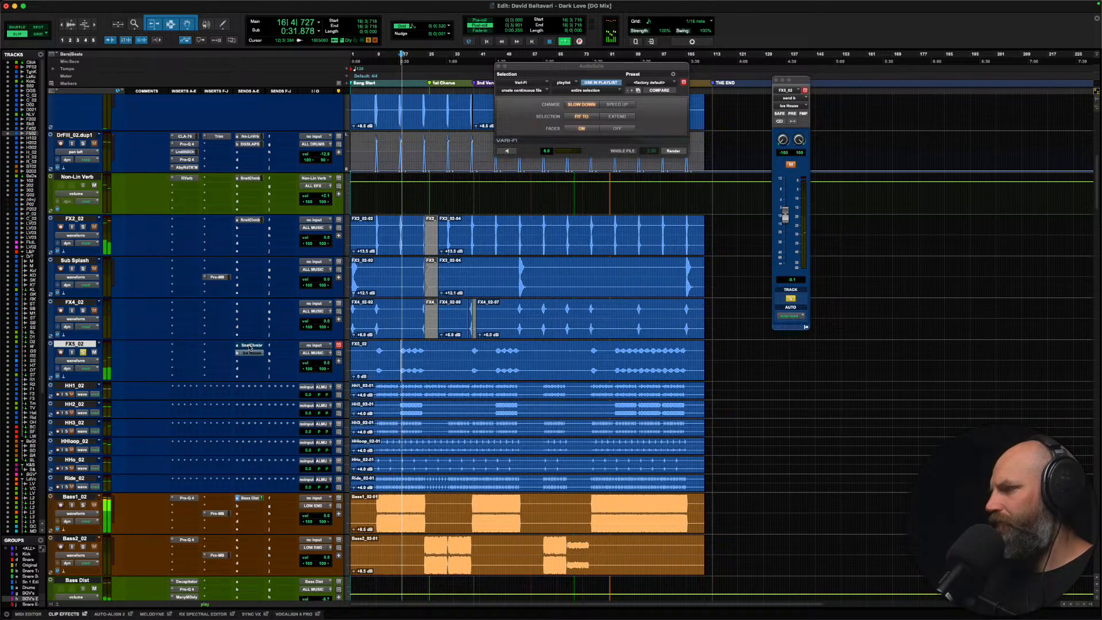
key(space)
key(space)
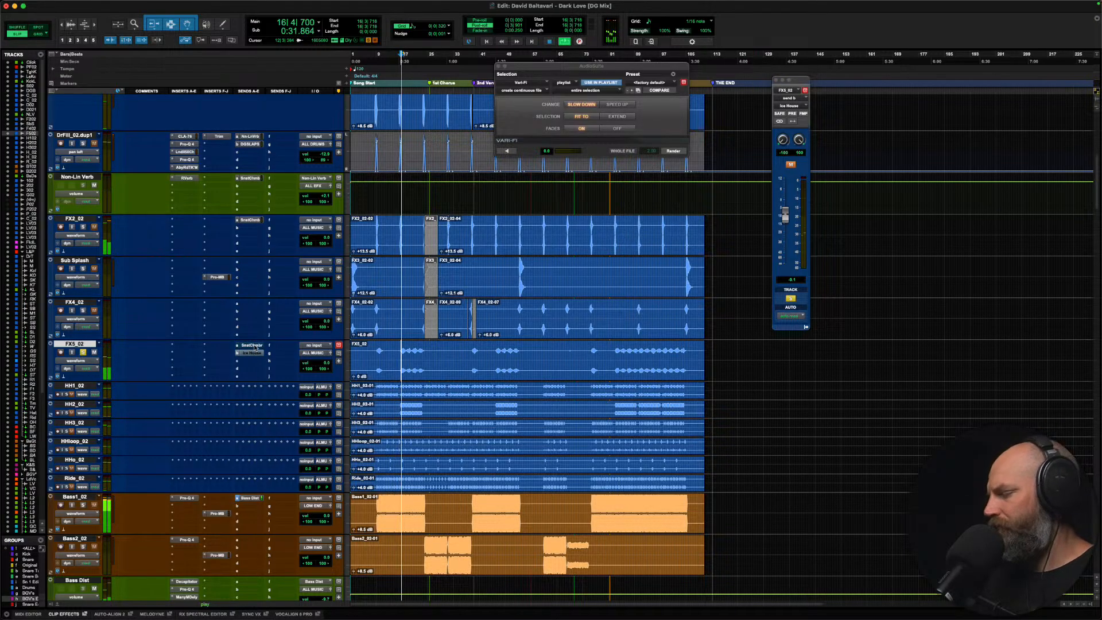
key(space)
key(shift+q)
key(space)
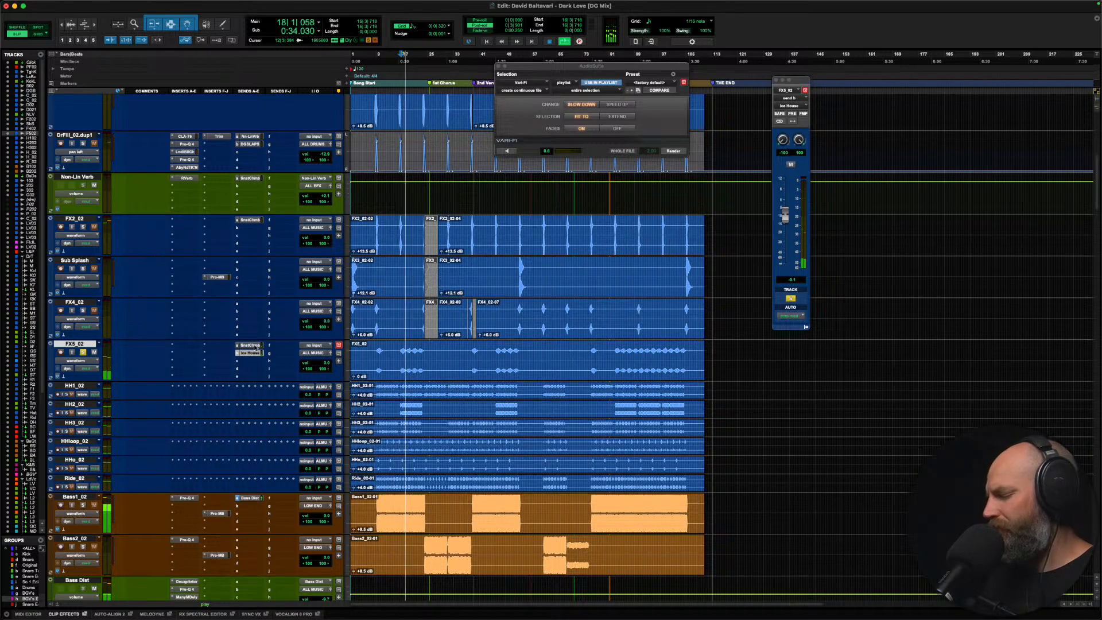
key(space)
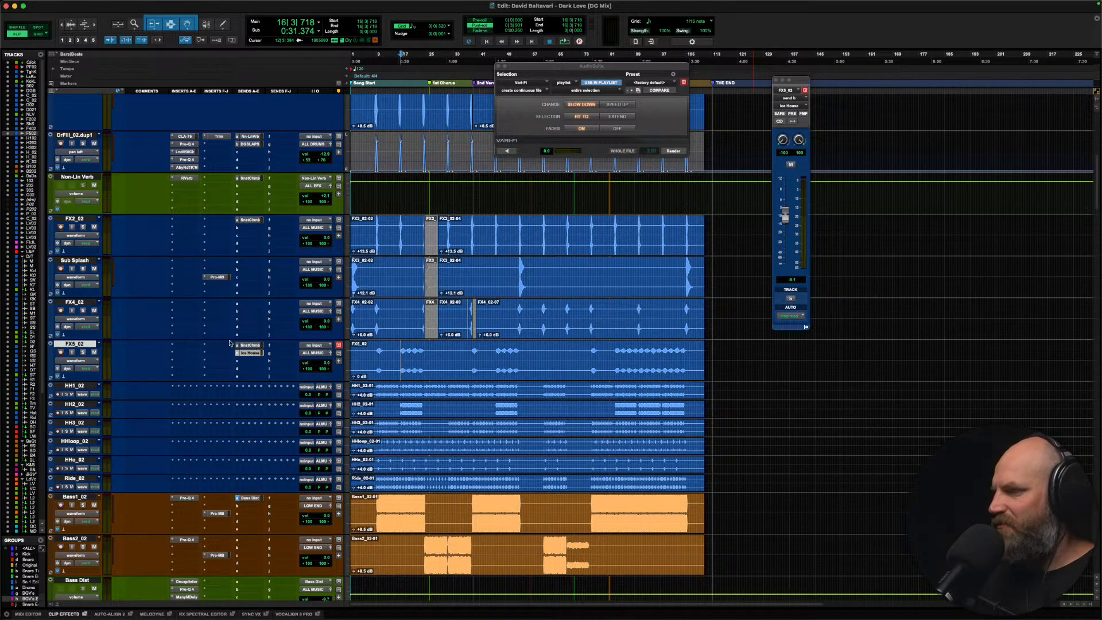
Step: Enlarge the HH1_02 track and raise its clip gain while playing from about bar 9
scroll(229, 343, down, 5)
click(368, 298)
key(ctrl+Down)
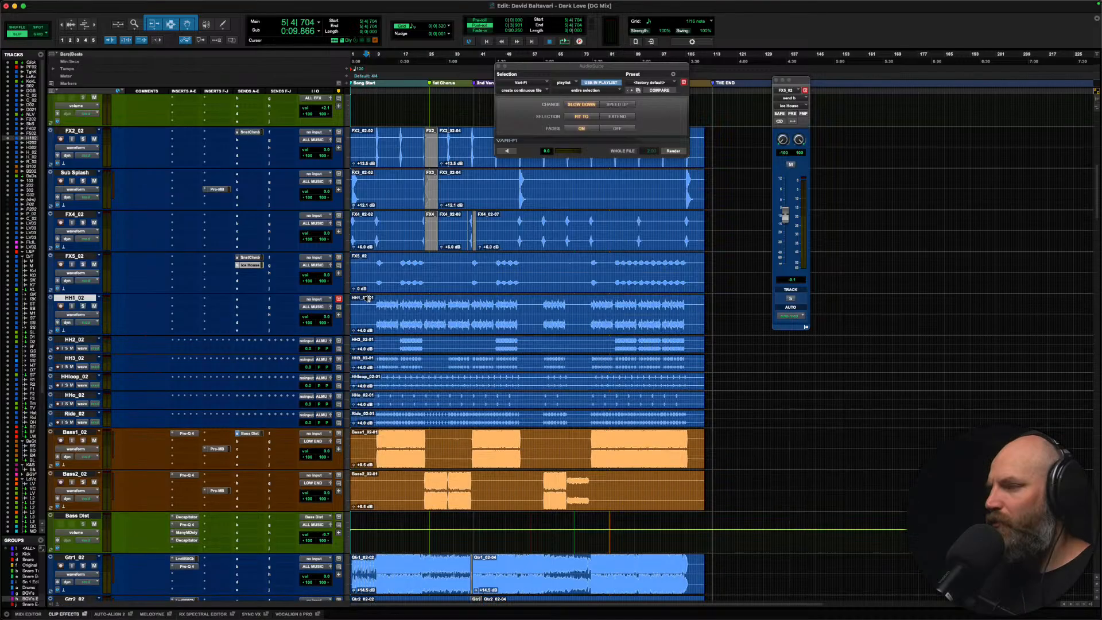
key(shift+s)
key(space)
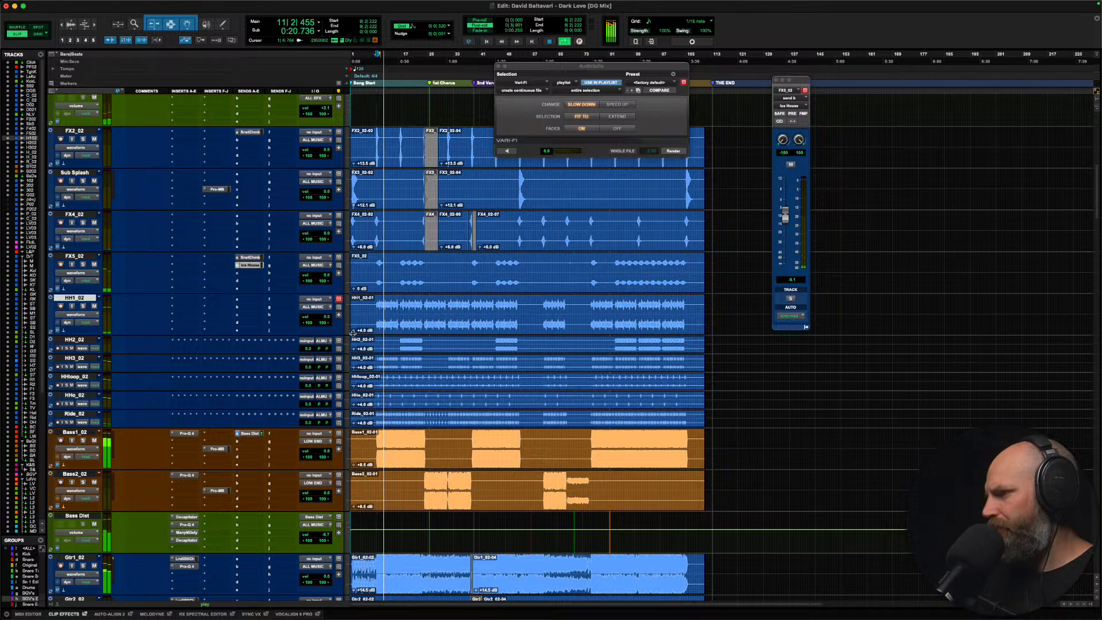
drag(352, 331, 320, 291)
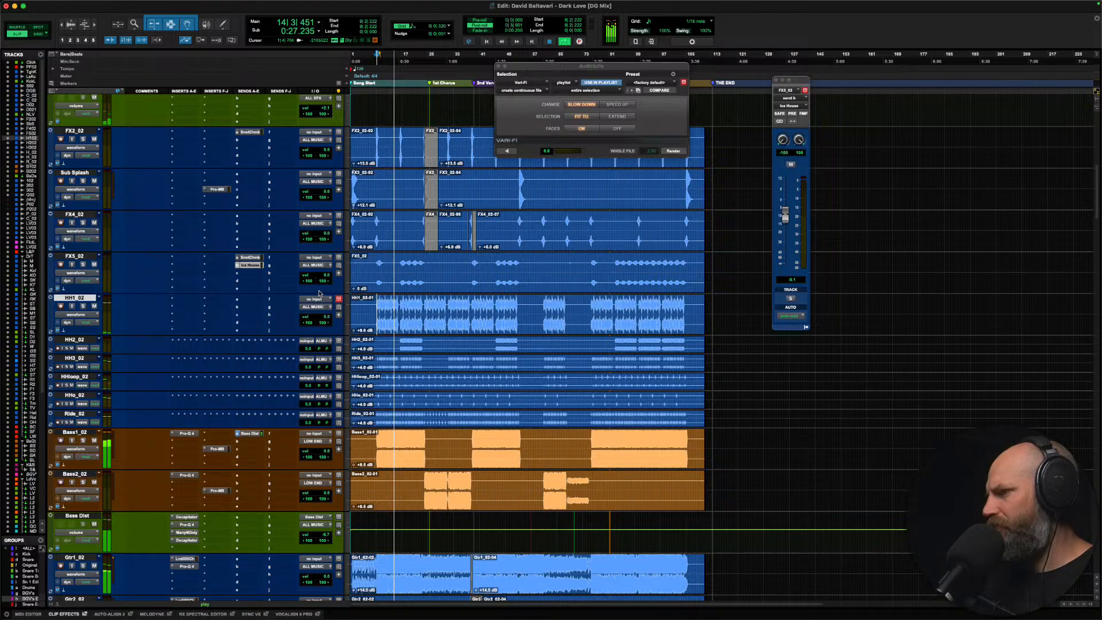
Step: Close the Vari-Fi window, narrow HH1_02's right-channel pan, and stop playback
click(498, 66)
drag(319, 322, 316, 325)
key(space)
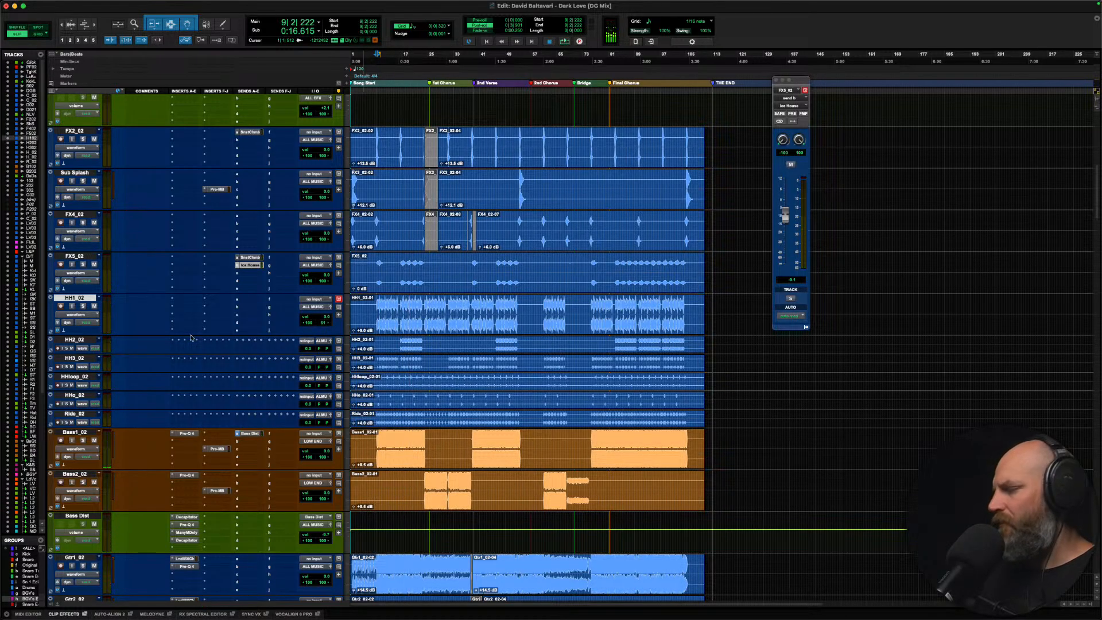
Step: Run the Assistant in the MIX BUS track's Ozone 11 while the final chorus plays, and show its module chain
scroll(152, 366, down, 15)
scroll(152, 365, down, 10)
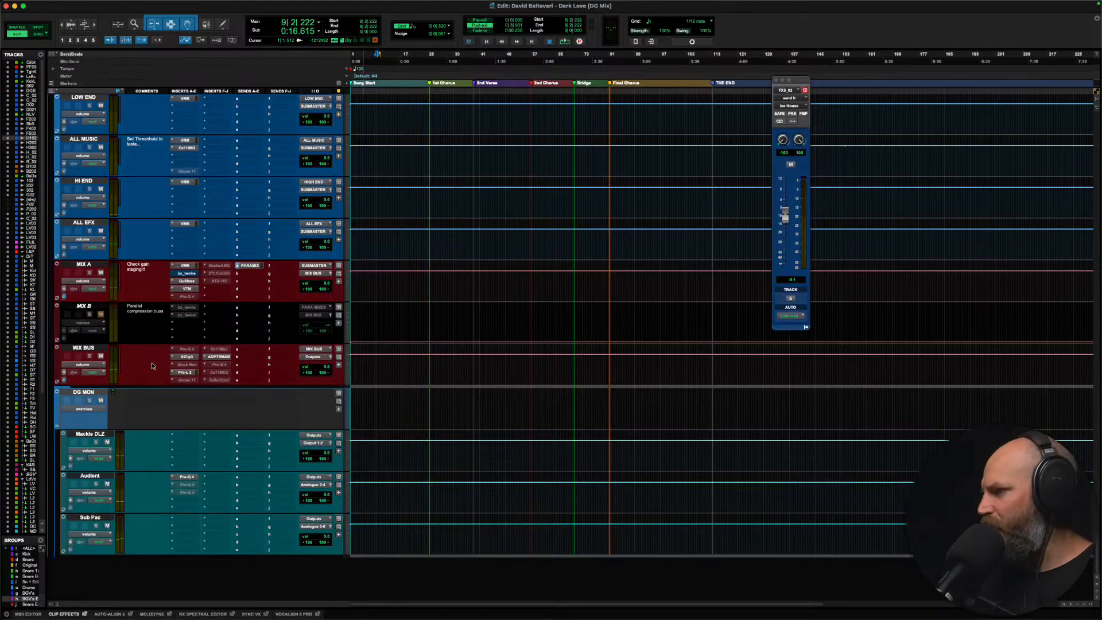
click(182, 381)
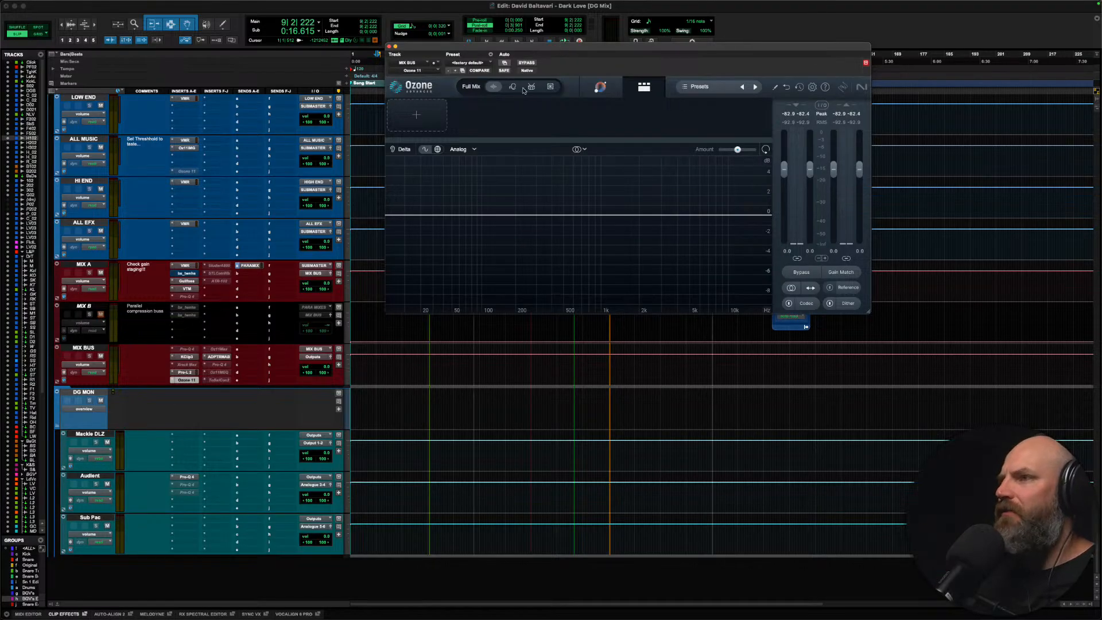
click(613, 409)
key(space)
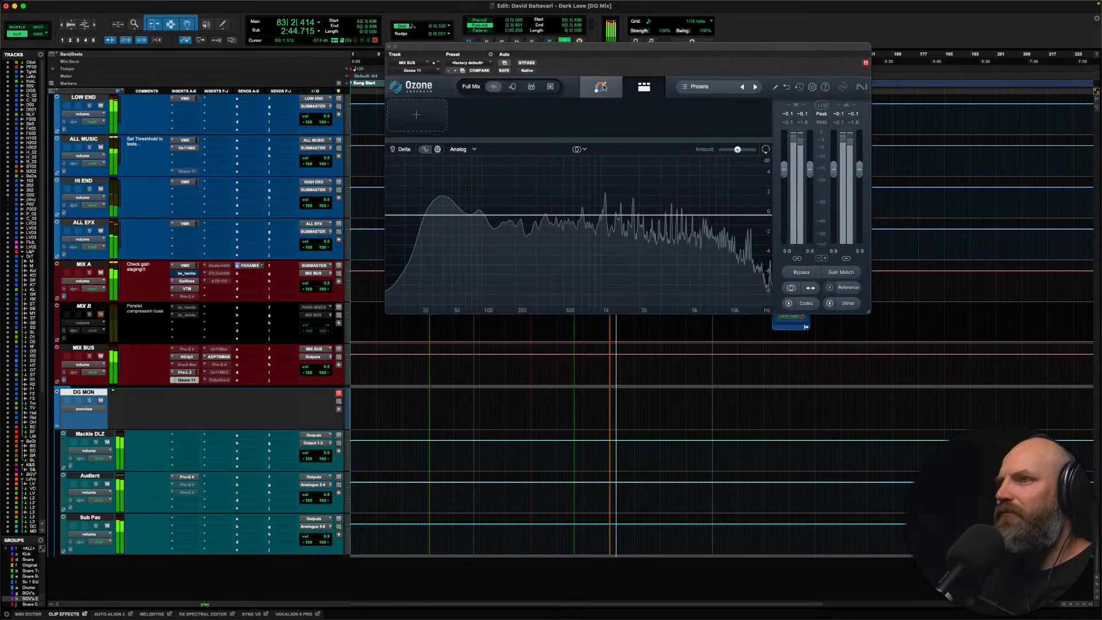
click(601, 87)
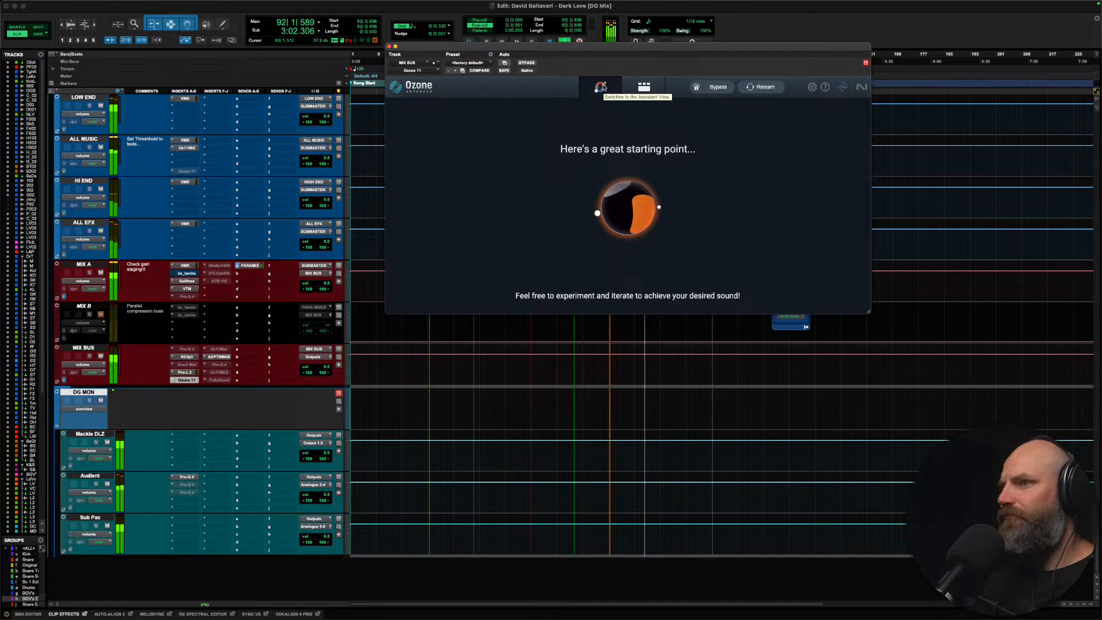
click(644, 87)
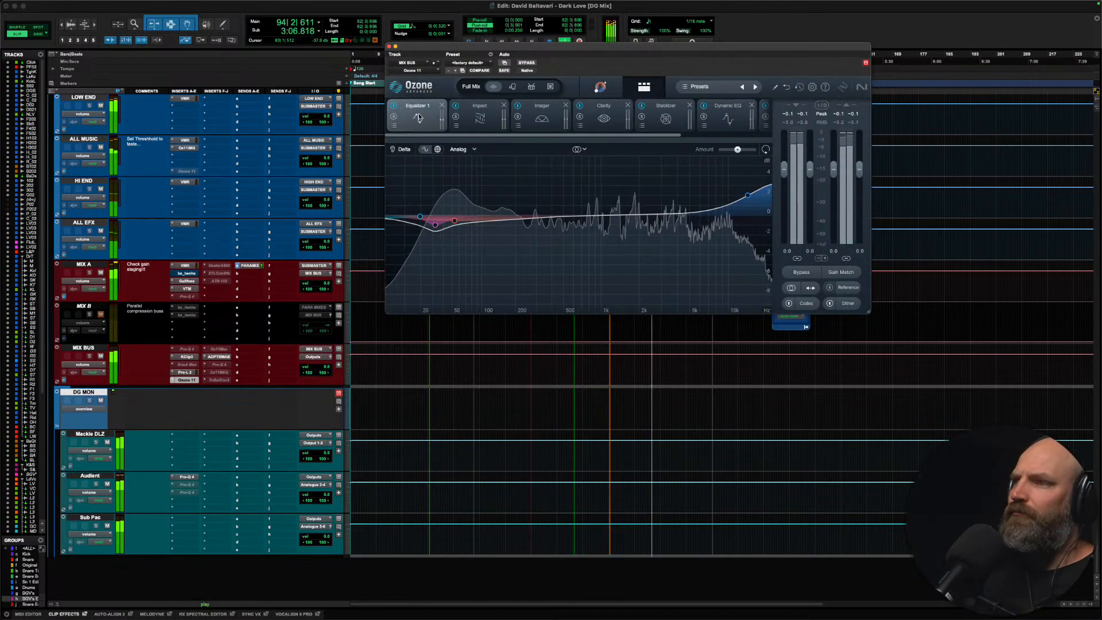
Step: Switch off Ozone's Equalizer 1 module and compare the playing mix with the Impact module off and on
click(394, 105)
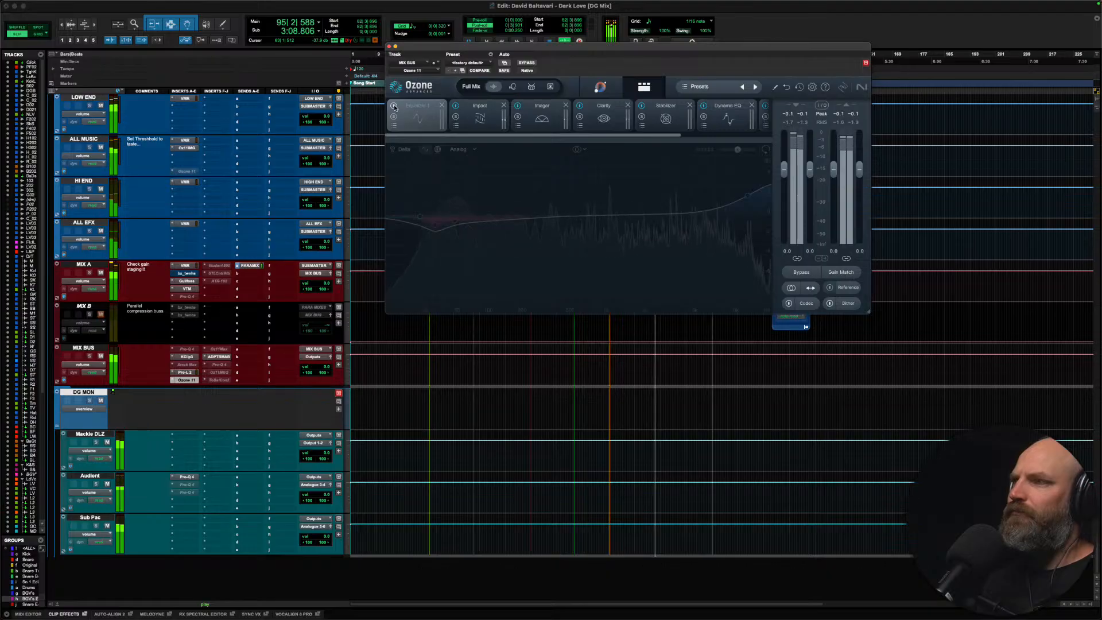
click(487, 120)
click(455, 106)
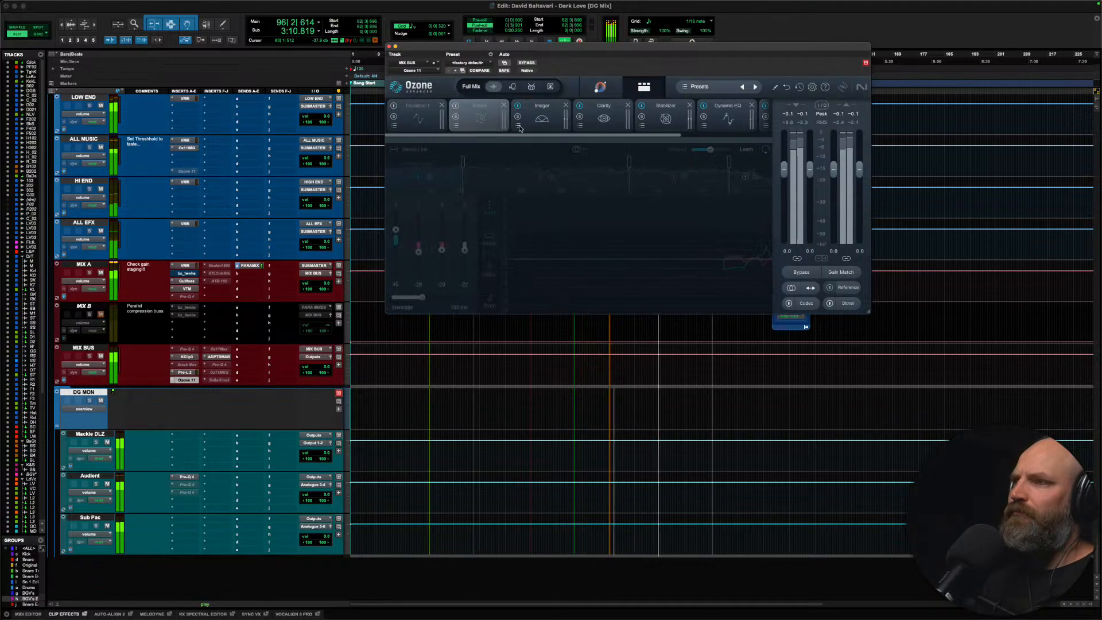
click(541, 120)
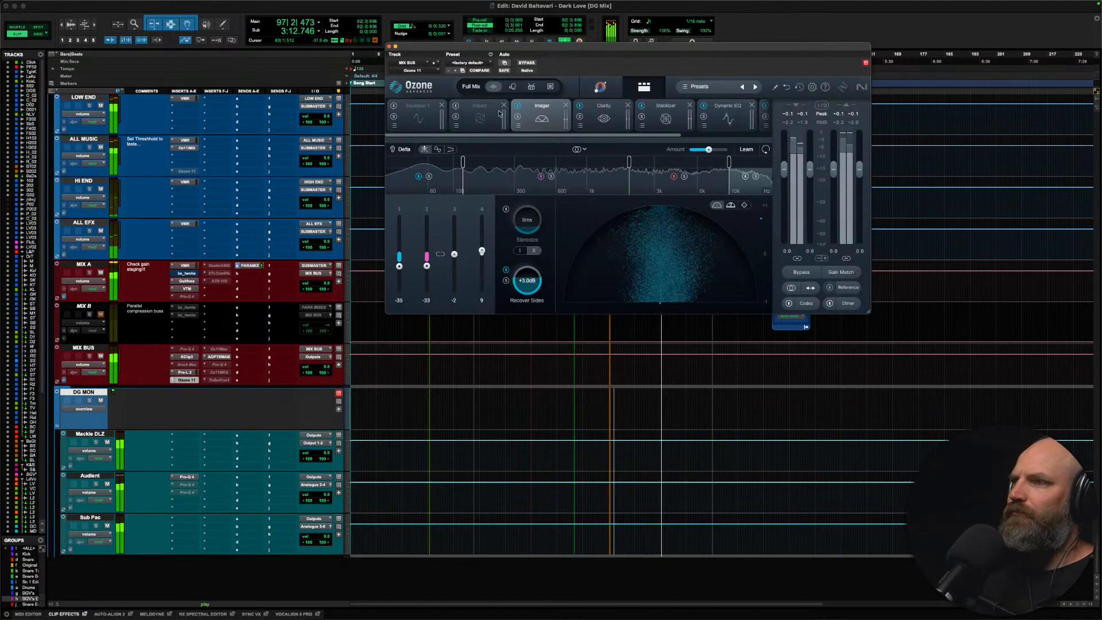
click(478, 117)
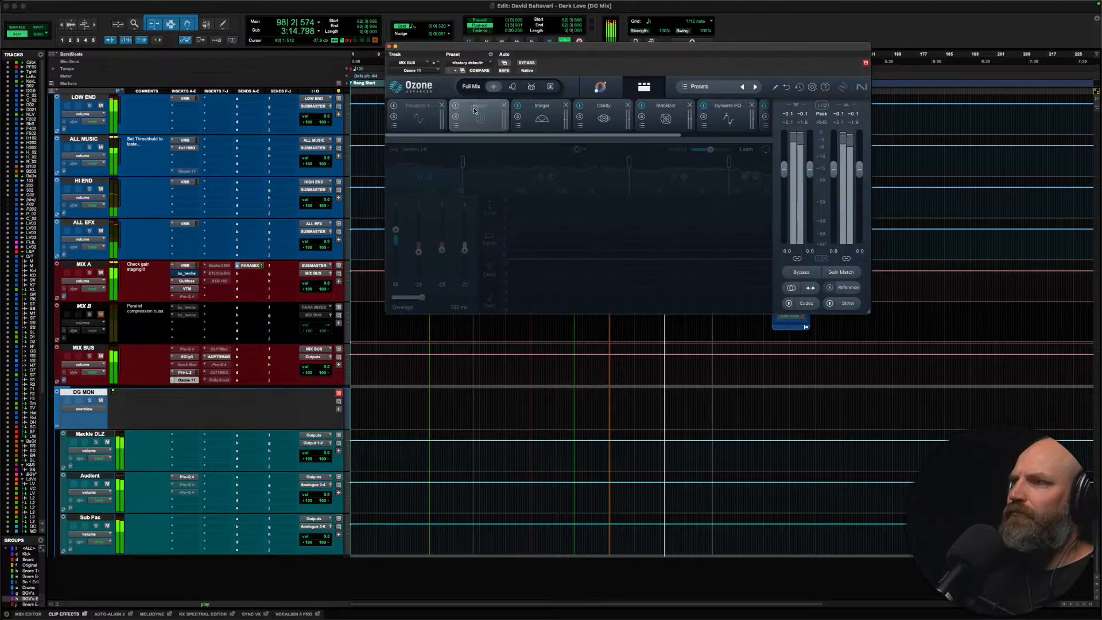
click(456, 107)
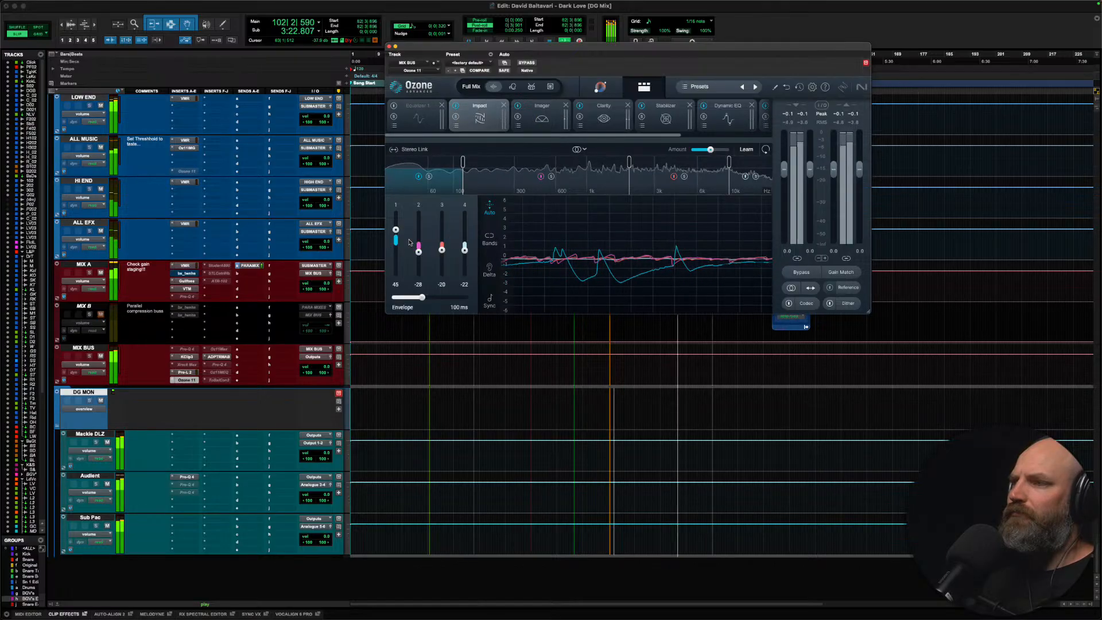
Step: Set Impact's band 1 to 35 and compare the mix with Ozone bypassed and active, restarting playback from about bar 82
drag(395, 230, 395, 233)
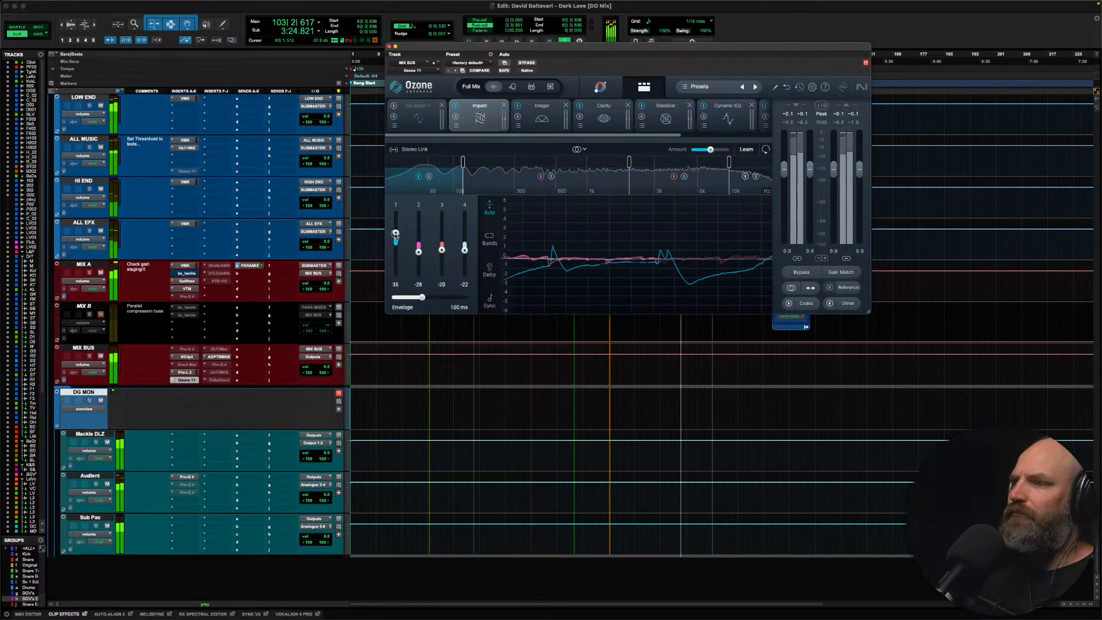
click(527, 63)
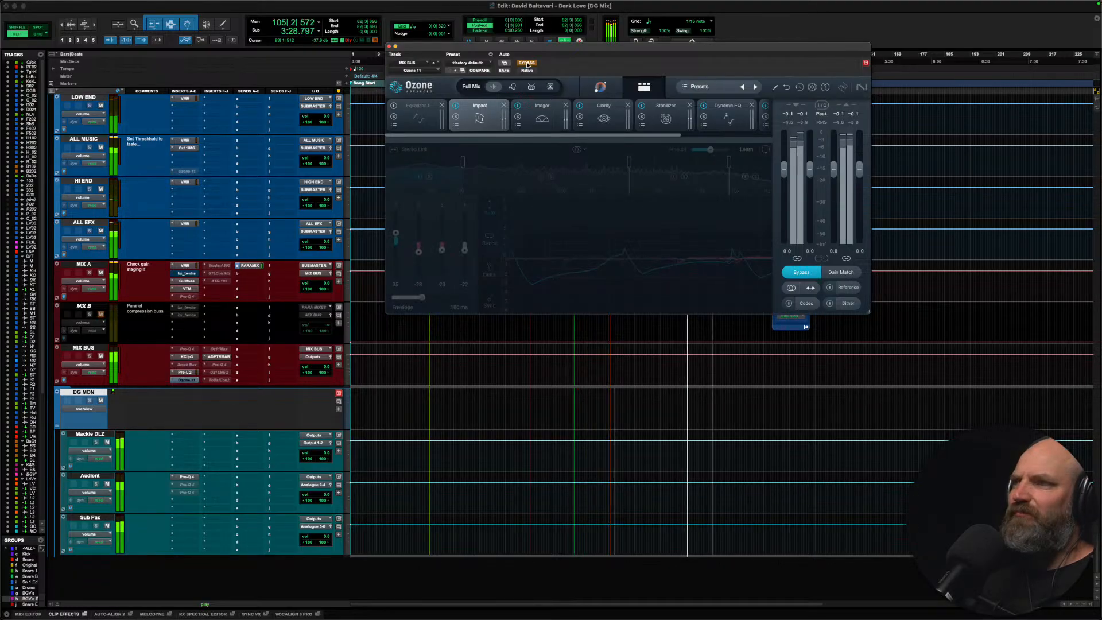
key(space)
key(space)
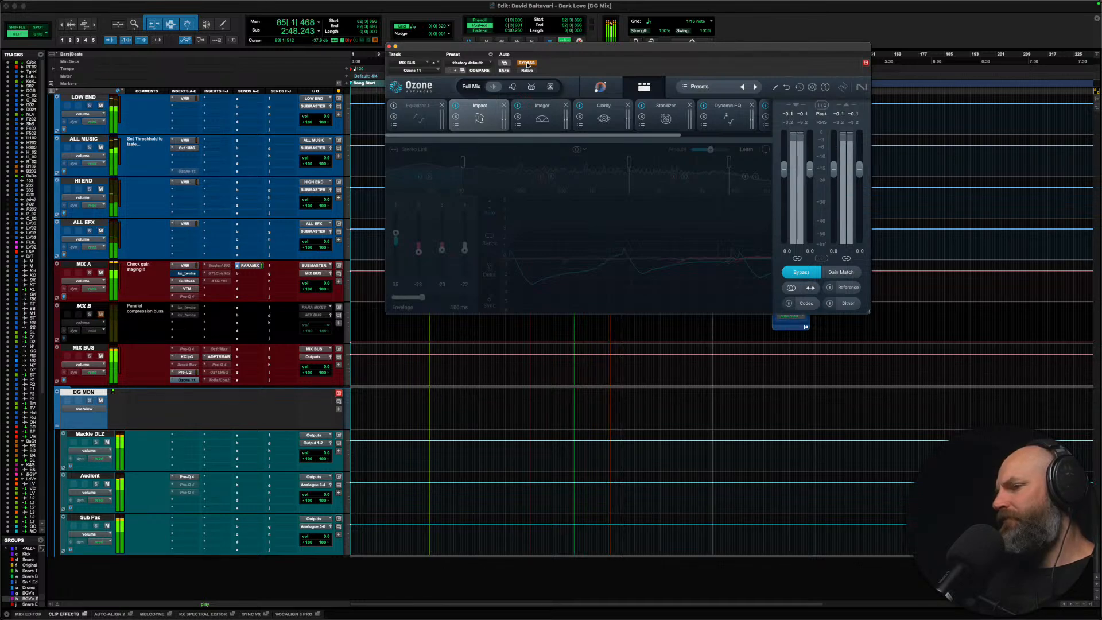
click(526, 62)
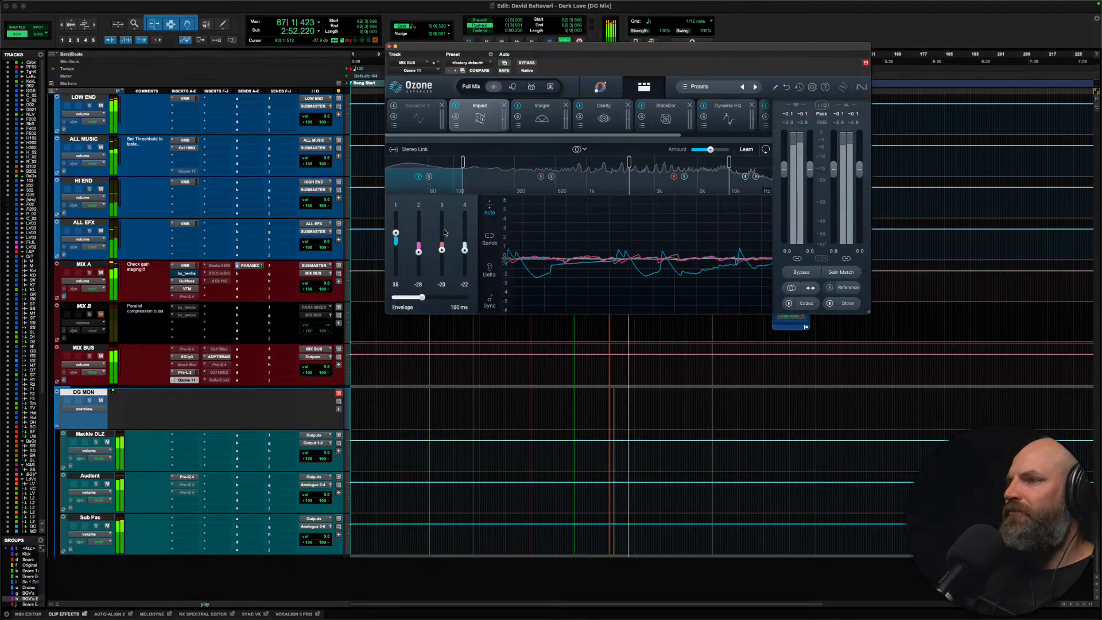
Step: Reset Impact's bands 2 and 3 to 0 and switch off the Imager module
double_click(418, 252)
double_click(442, 249)
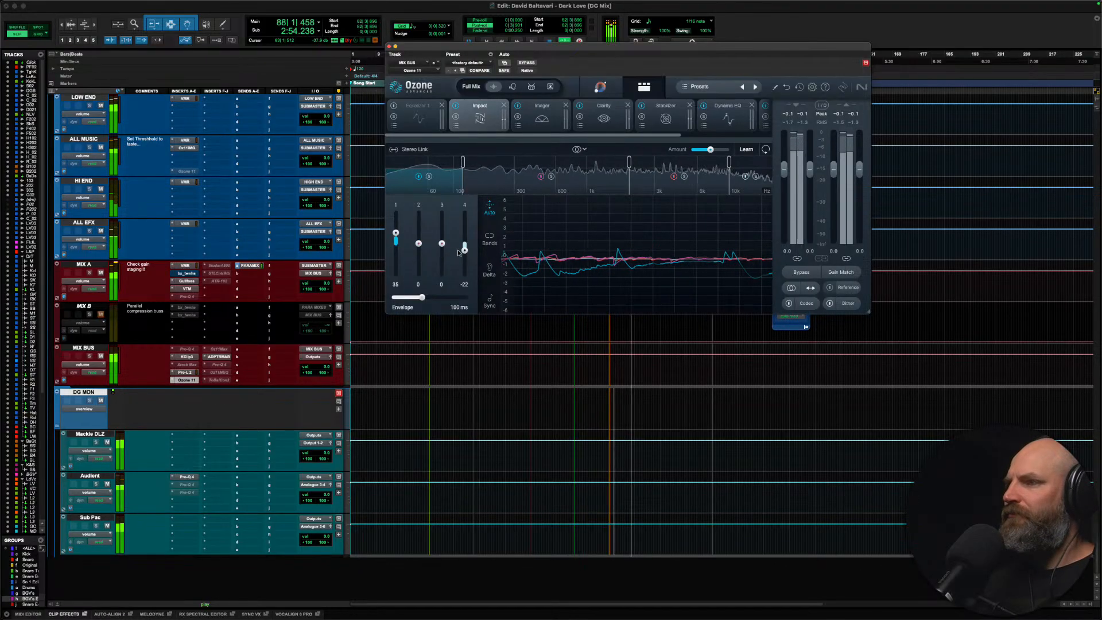
click(545, 119)
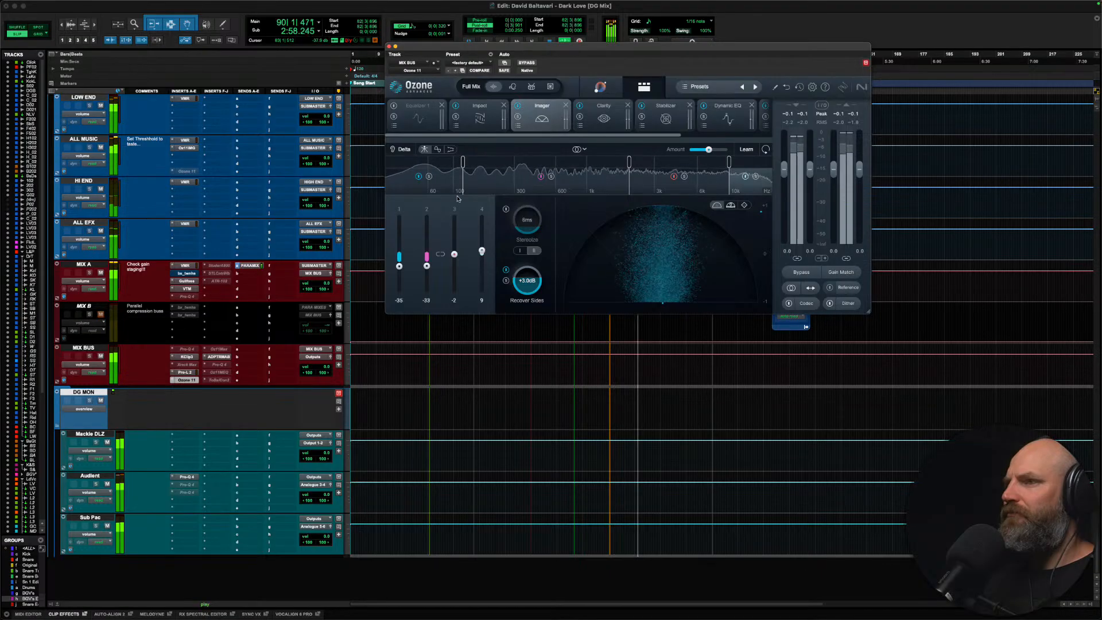
click(518, 107)
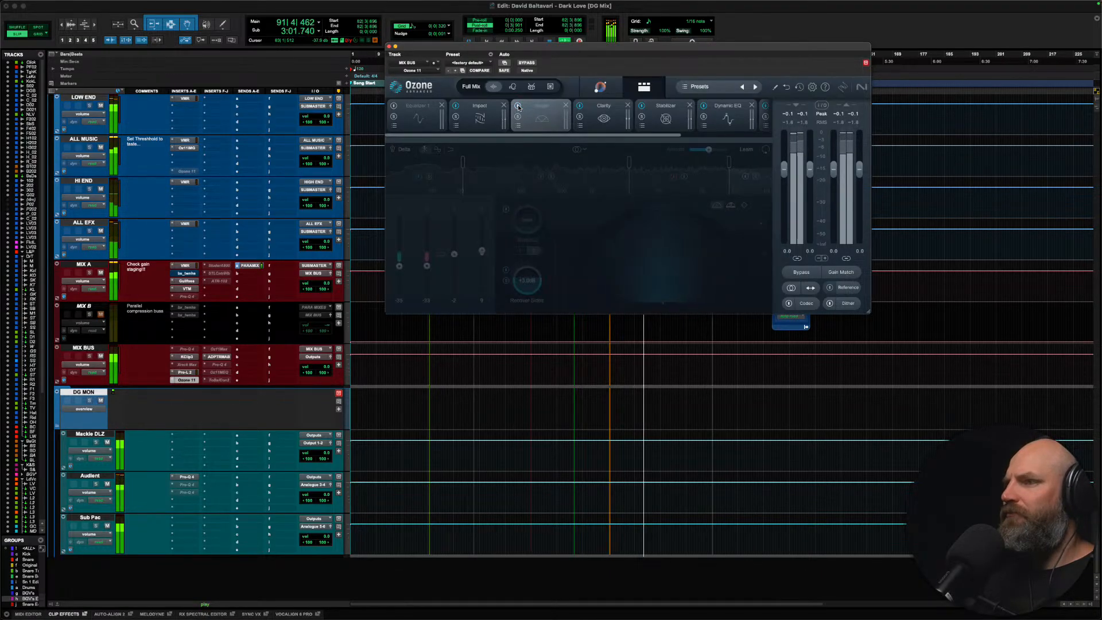
Step: Compare the playing mix with Ozone's Clarity module off and on, leaving it on
click(597, 119)
click(579, 107)
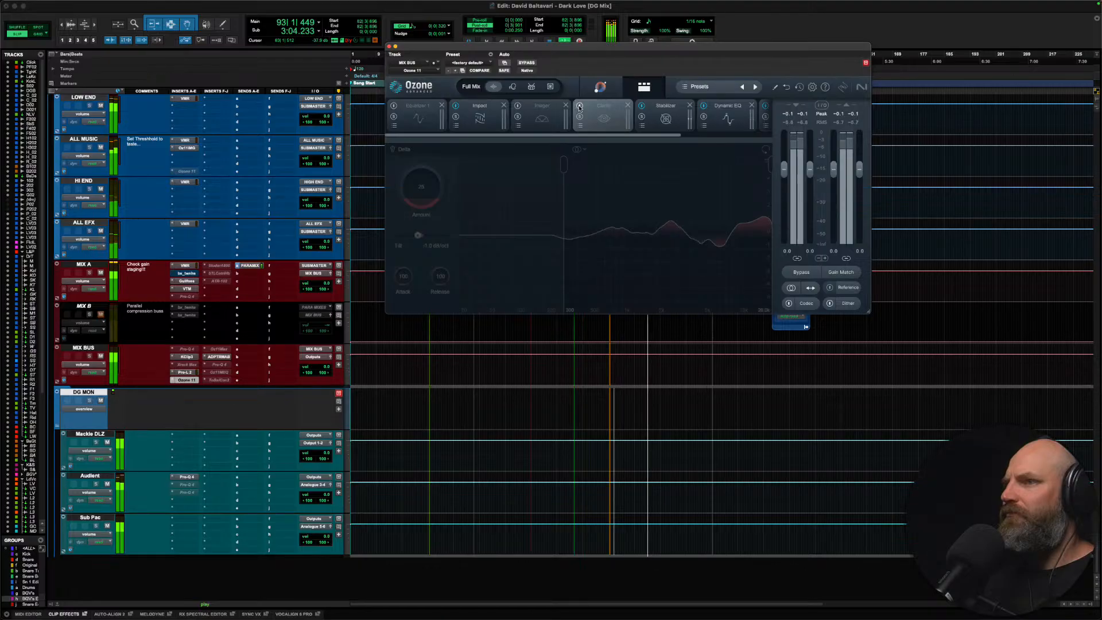
click(580, 107)
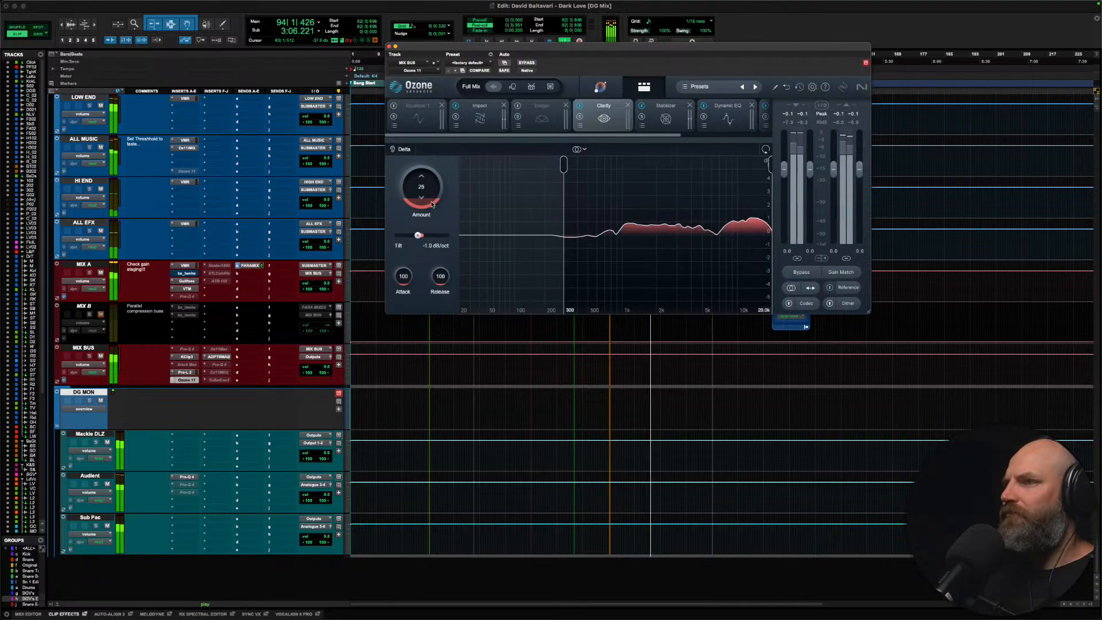
click(579, 107)
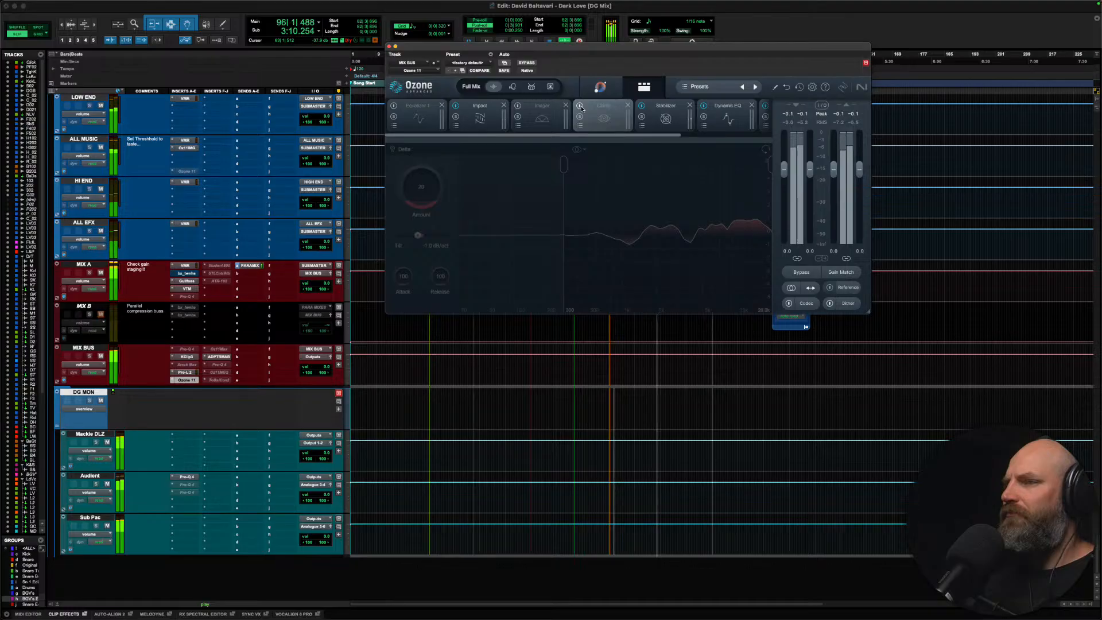
click(580, 107)
Step: Compare the mix with the Stabilizer and Dynamic EQ modules each switched off and on, leaving both on
click(665, 118)
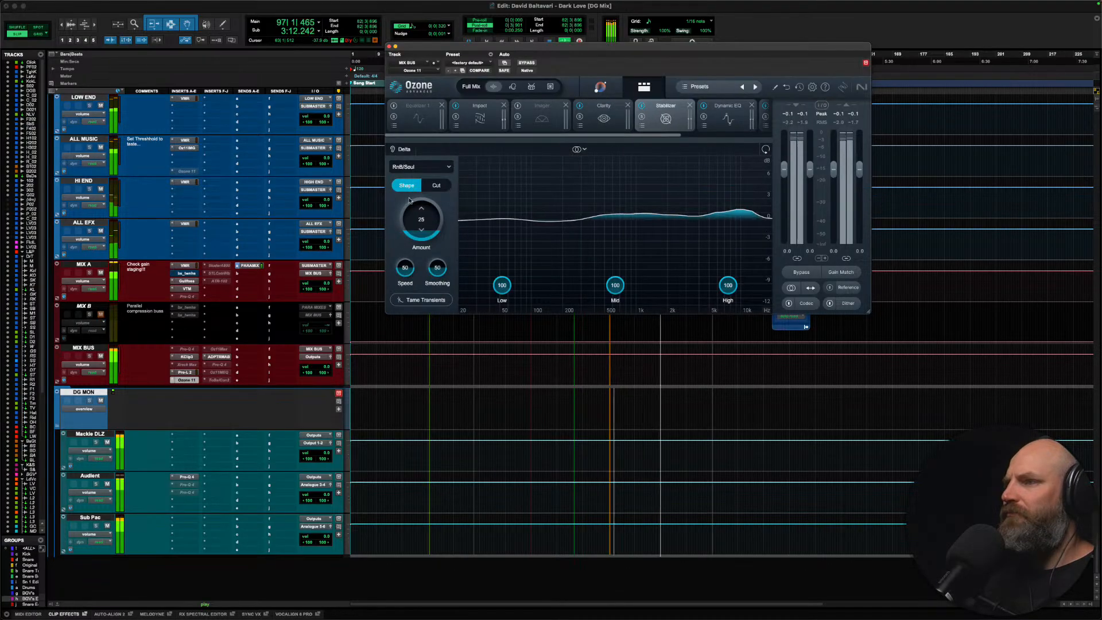
click(643, 107)
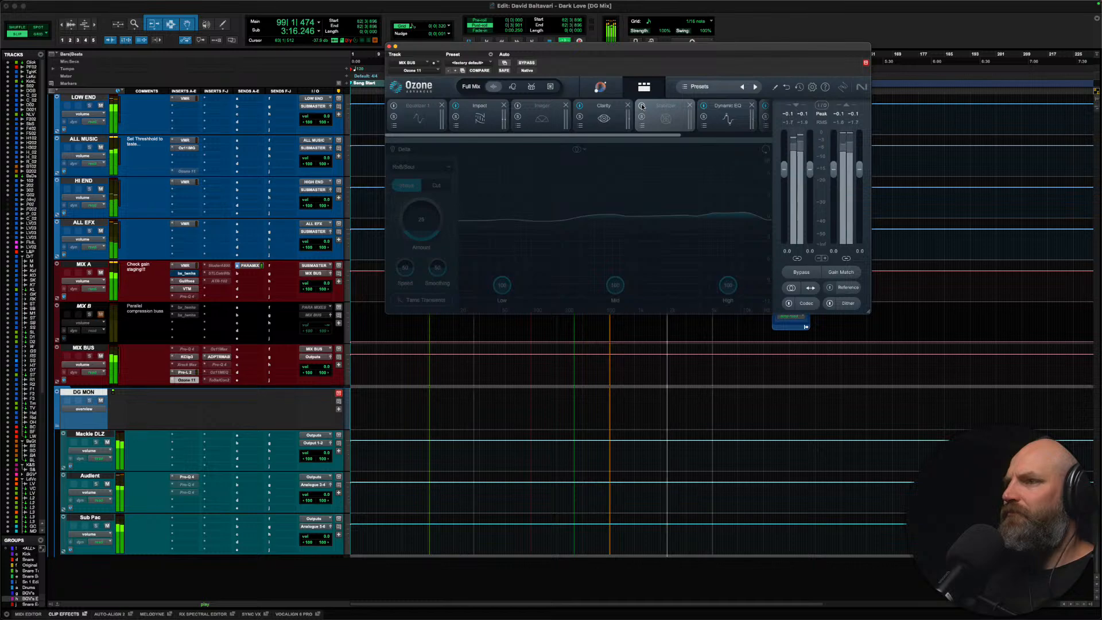
click(642, 107)
click(709, 113)
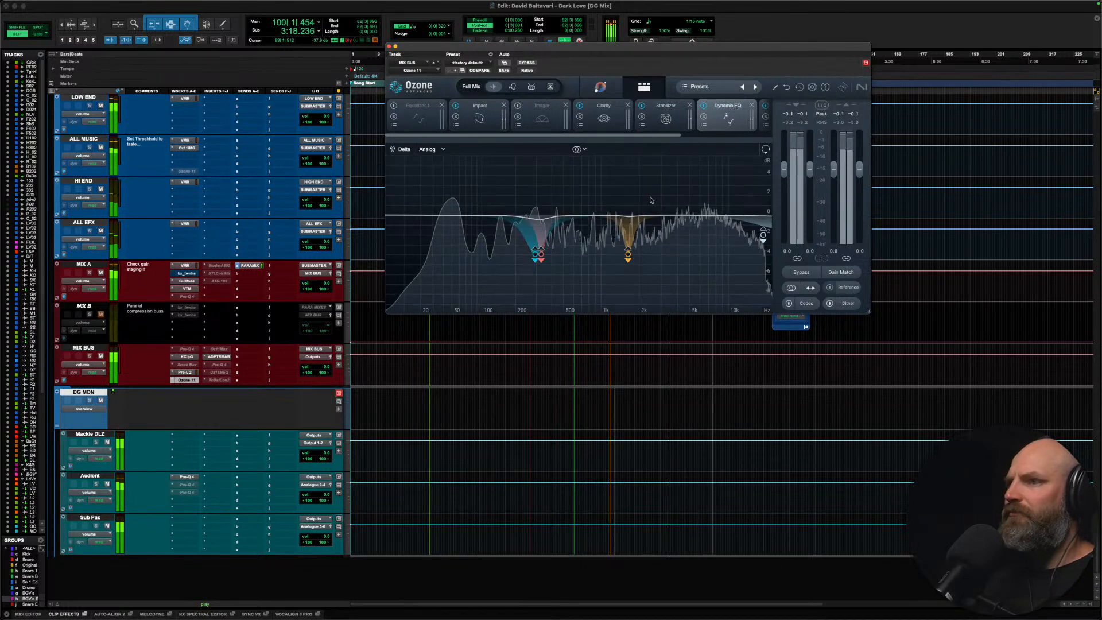
click(703, 106)
scroll(704, 107, right, 2)
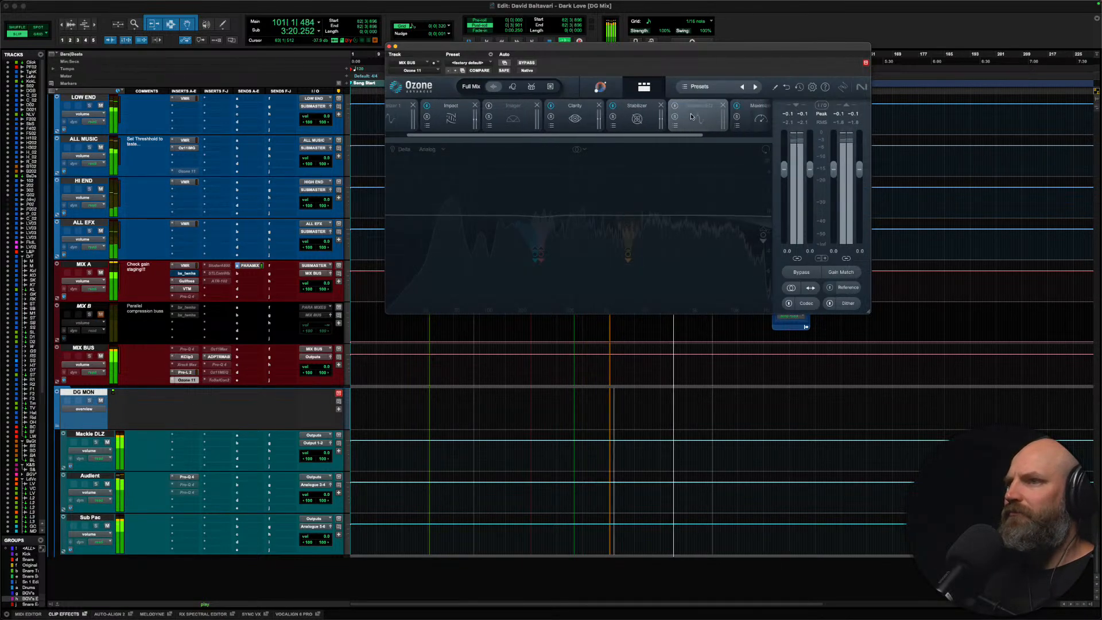
click(674, 107)
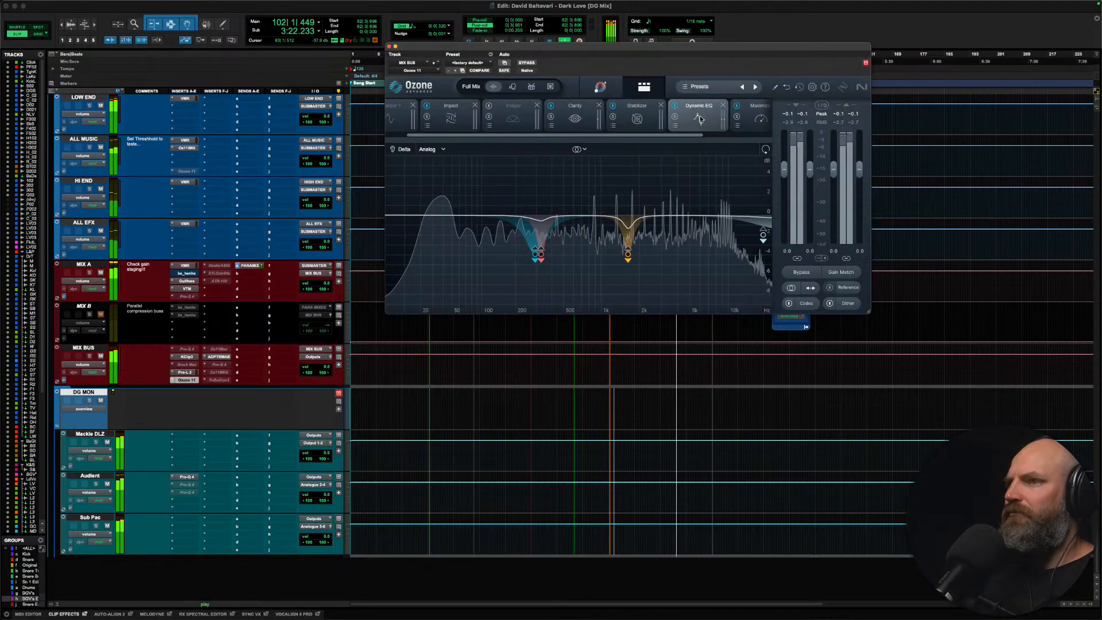
Step: Examine the Maximizer module, restart playback from about bar 82, and listen with the module switched off
click(758, 117)
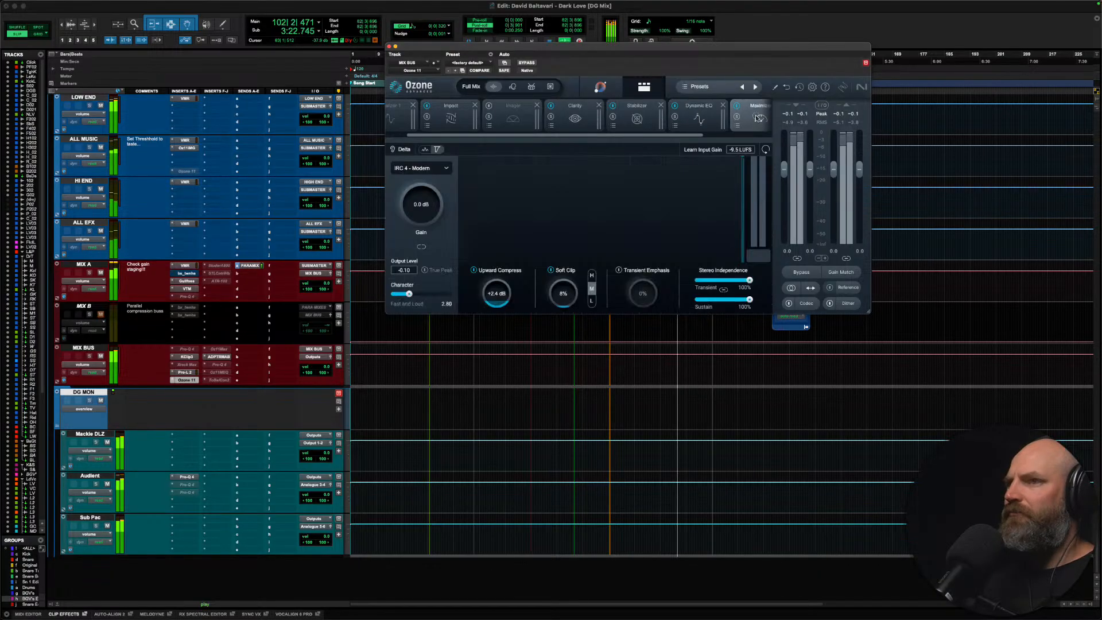
click(445, 172)
click(531, 229)
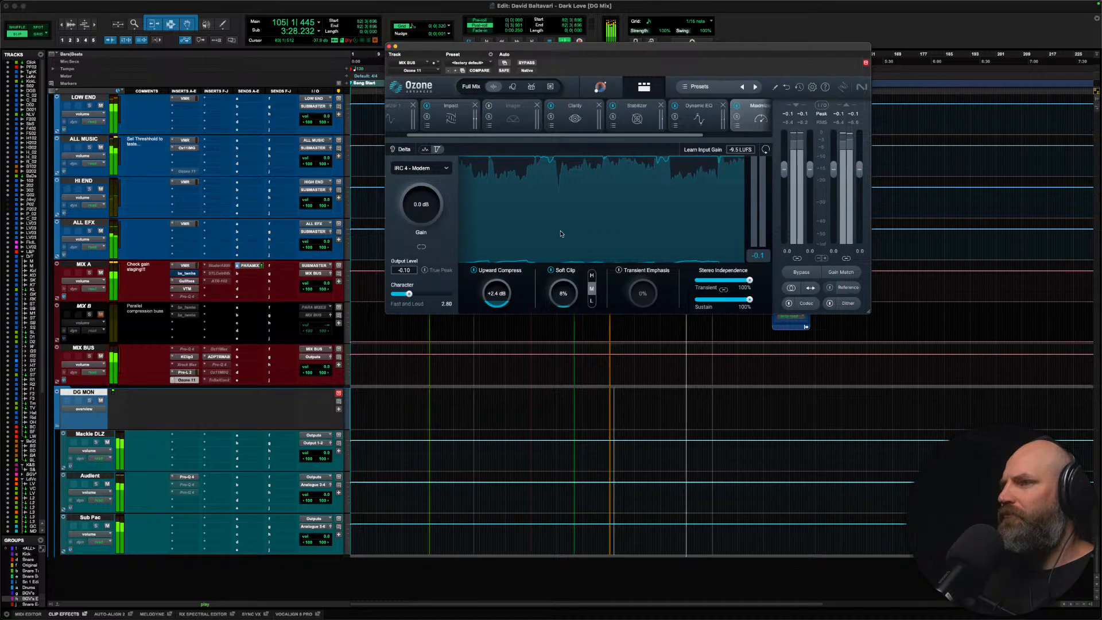
key(space)
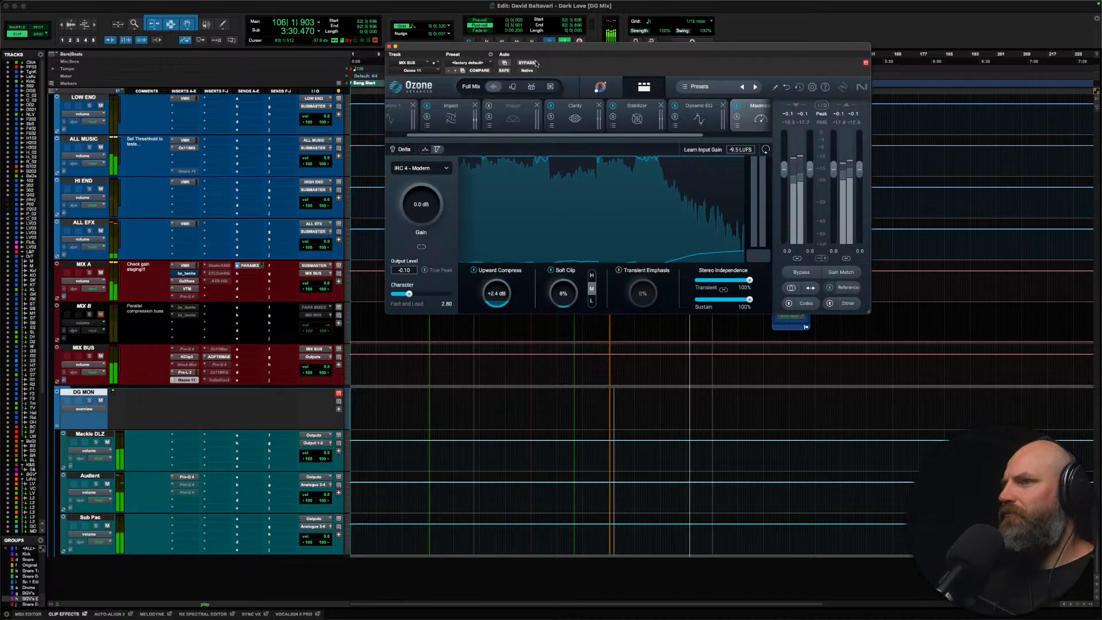
key(space)
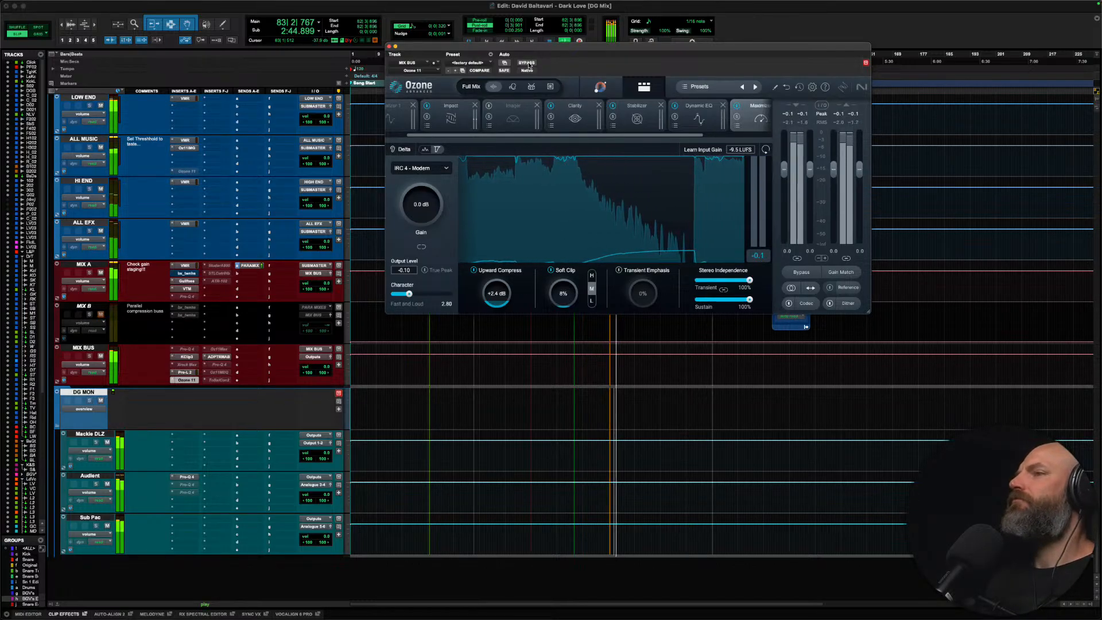
click(737, 106)
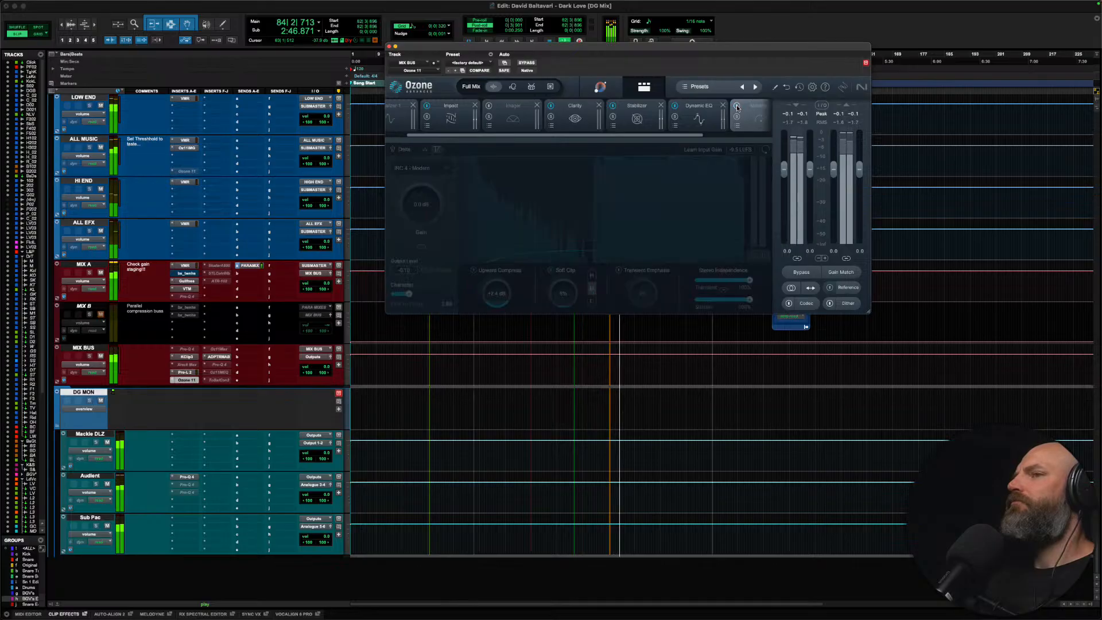
Step: Make the Pro-L 2 insert on MIX BUS inactive and switch Ozone's Maximizer back on during playback
click(185, 372)
ctrl+super+click(188, 374)
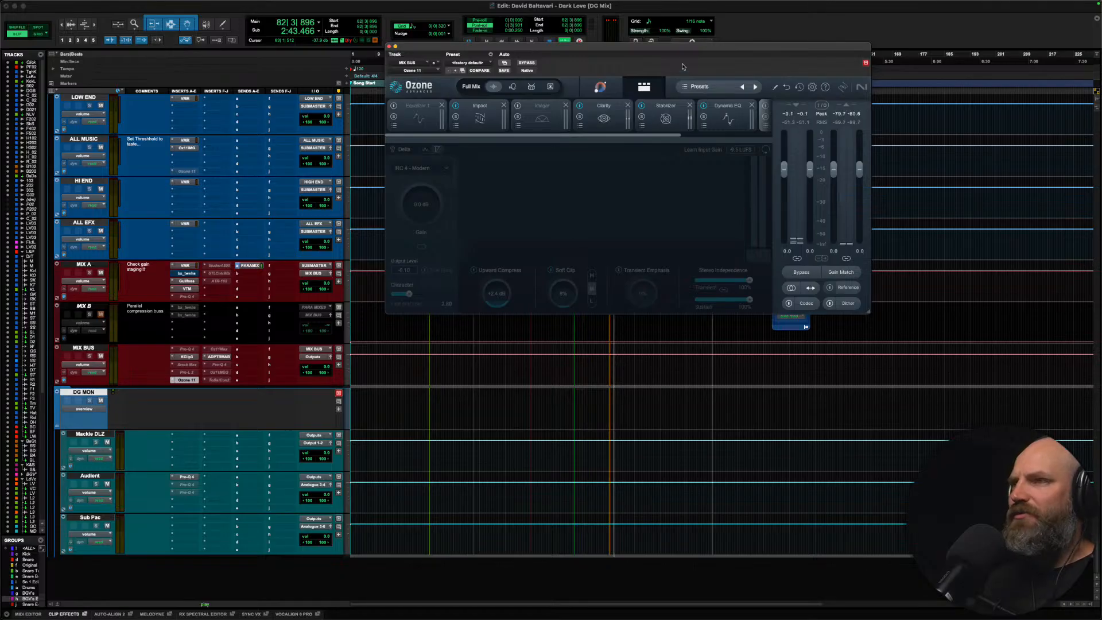
key(space)
drag(683, 50, 607, 51)
scroll(652, 115, right, 2)
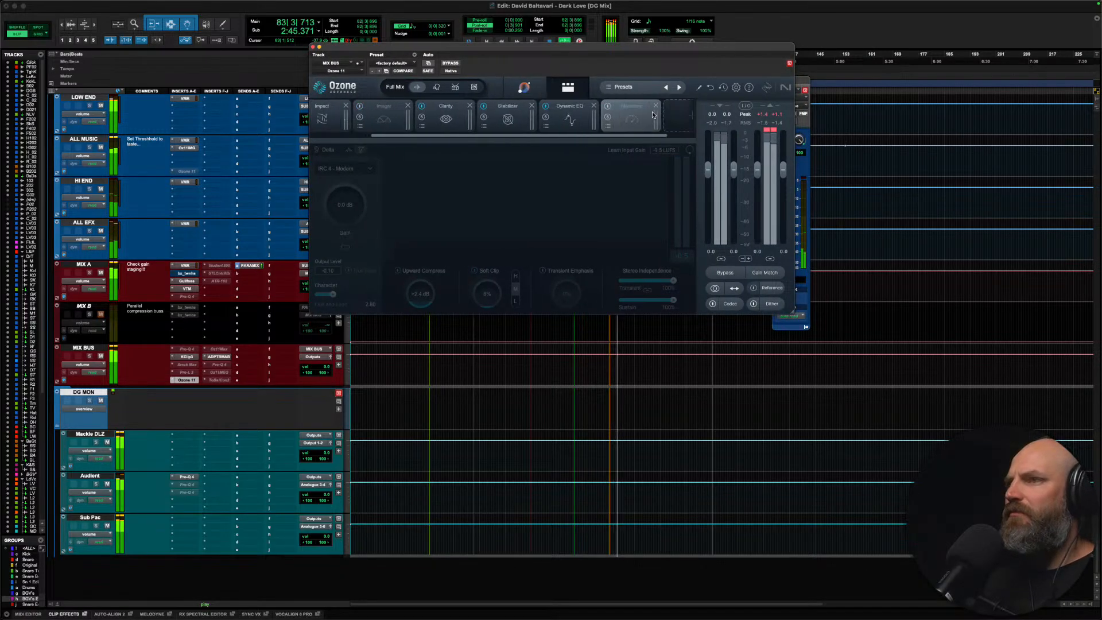
click(607, 106)
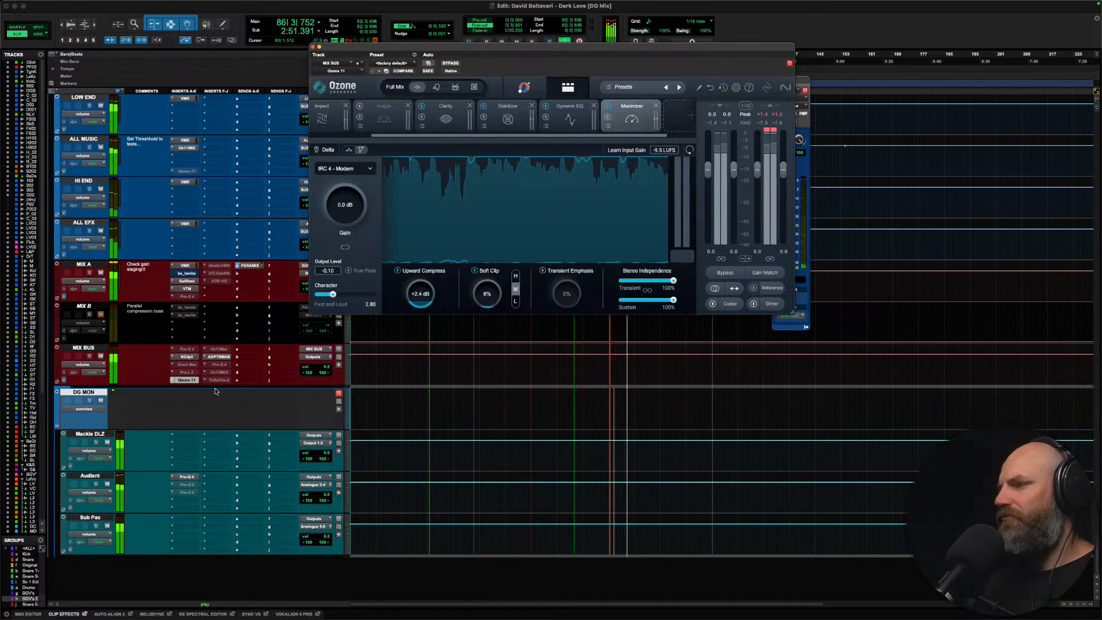
Step: Check the mix's loudness in the MIX BUS track's ADPTR Metric AB while playing from about bar 82
click(218, 357)
key(space)
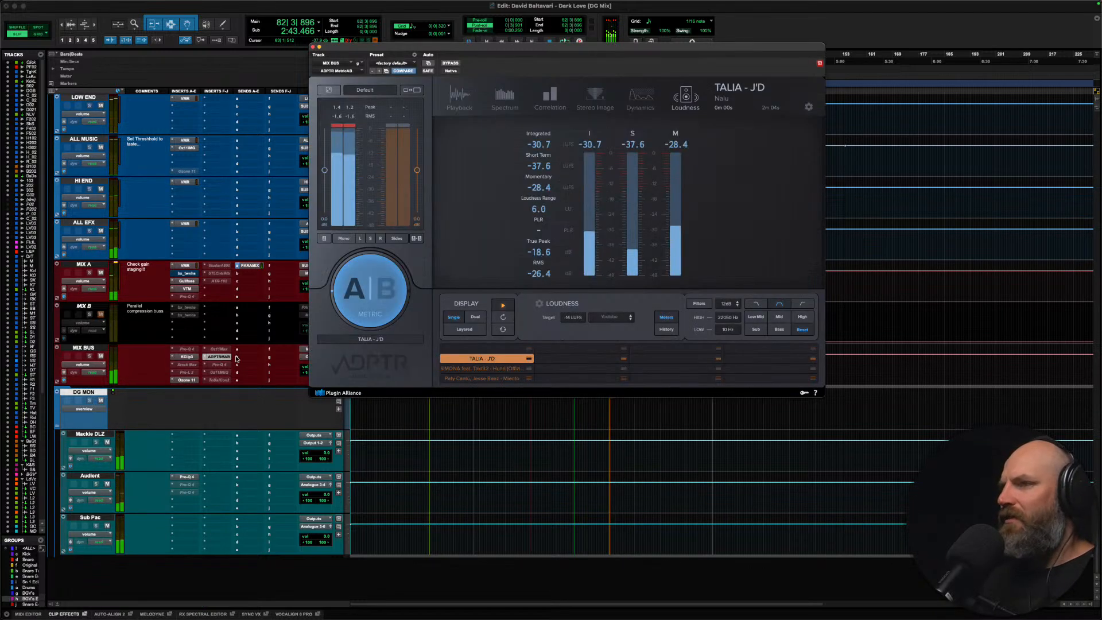
click(460, 101)
click(685, 96)
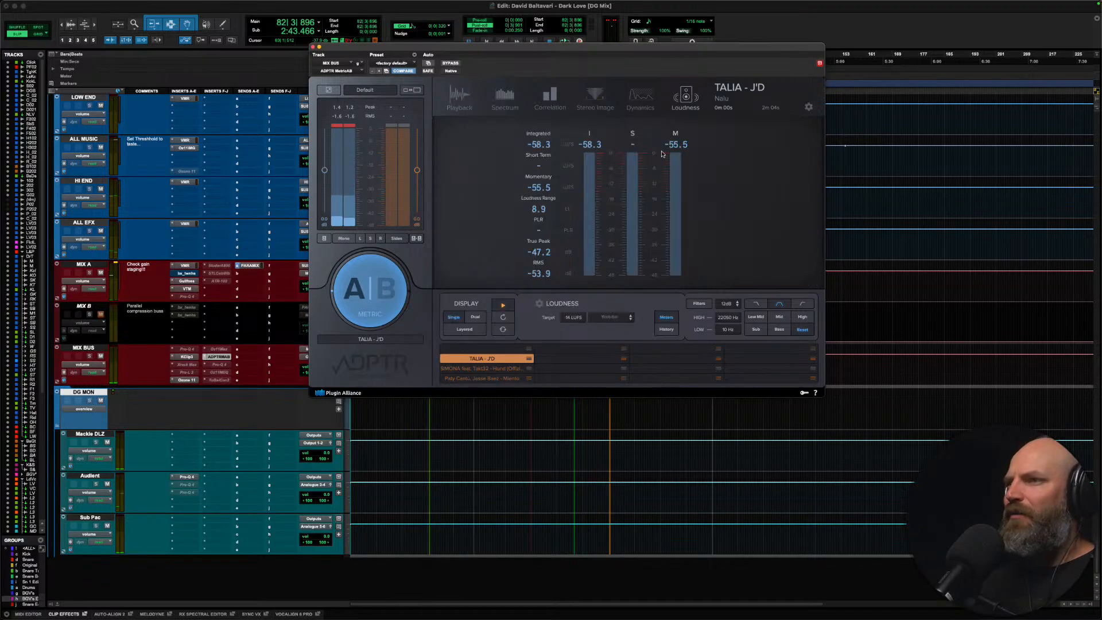
key(space)
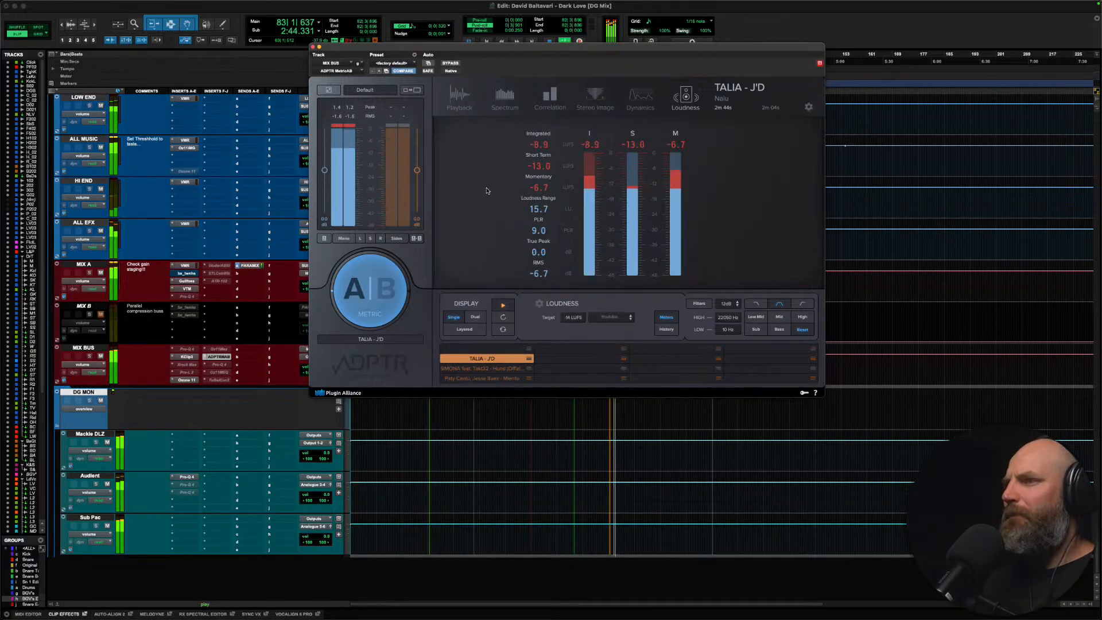
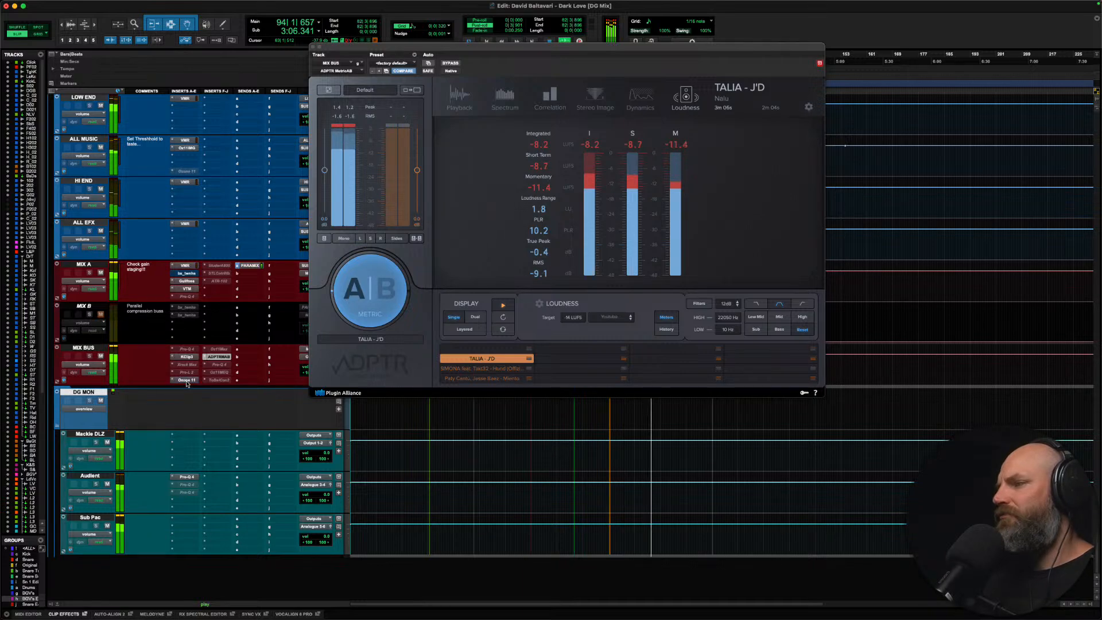
Step: Return to Ozone 11 on MIX BUS, bring its Maximizer module into view, and bypass the whole plug-in during playback
click(186, 380)
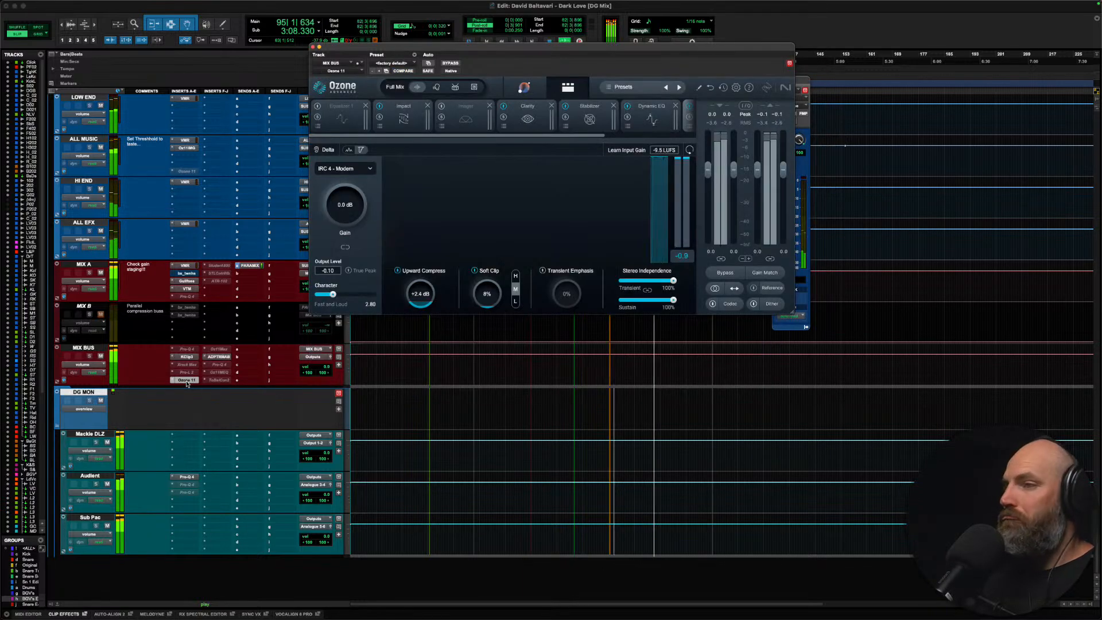
drag(591, 135, 643, 135)
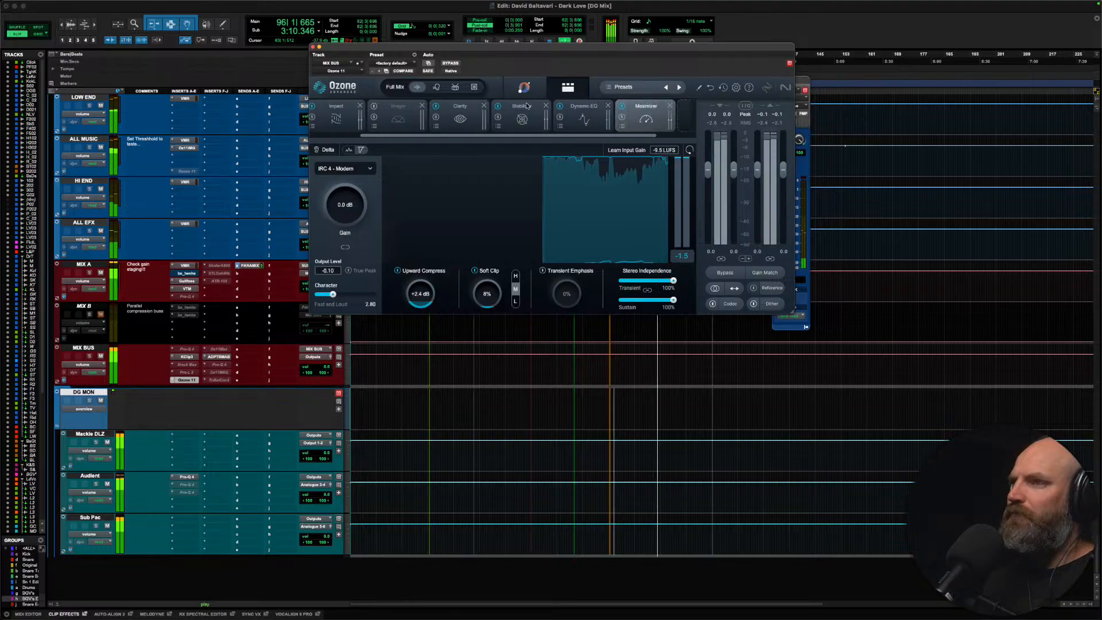
click(451, 64)
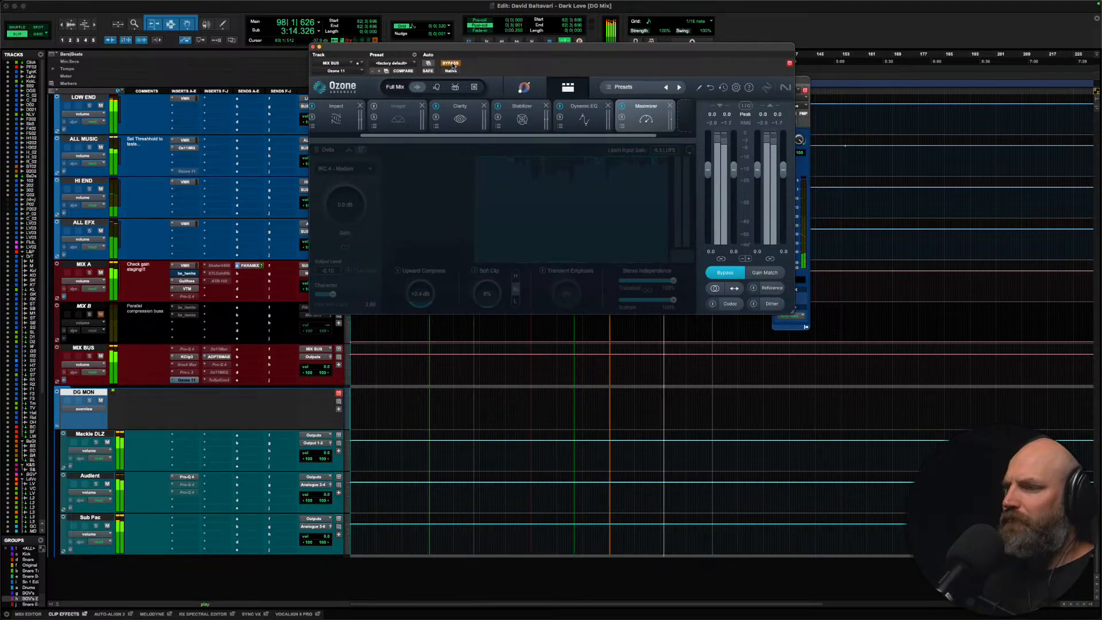
Step: Take Ozone 11 out of bypass, set the Maximizer's Upward Compress to +2.1 dB, and close the plug-in
click(451, 63)
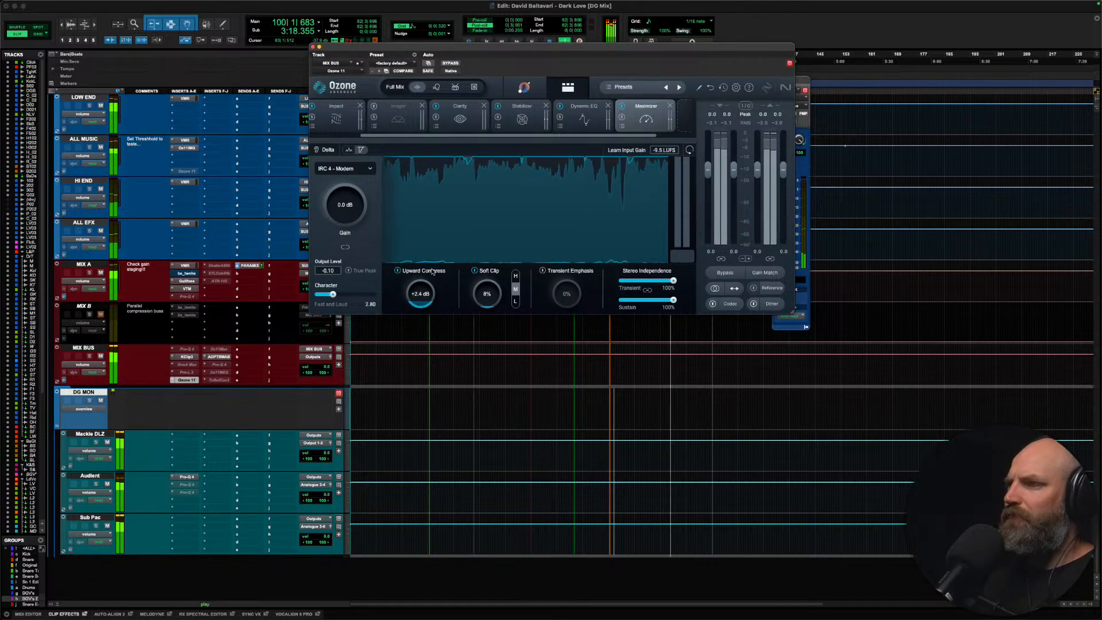
drag(431, 295, 432, 299)
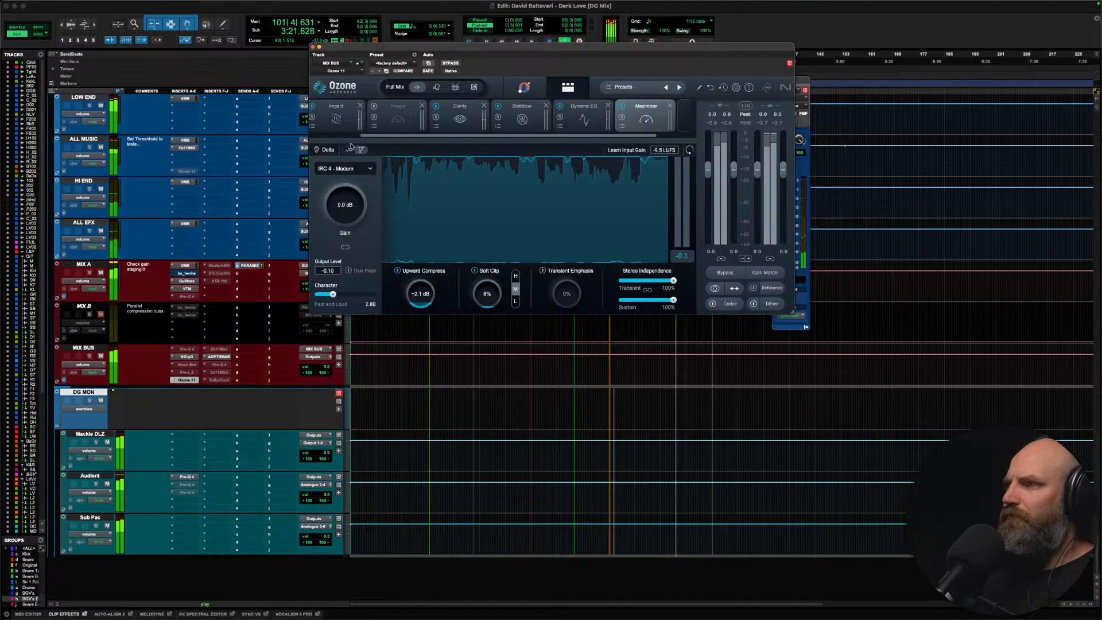
click(313, 47)
Step: Look over the effects tracks and the drum tracks during playback, and stop the transport
scroll(254, 375, up, 20)
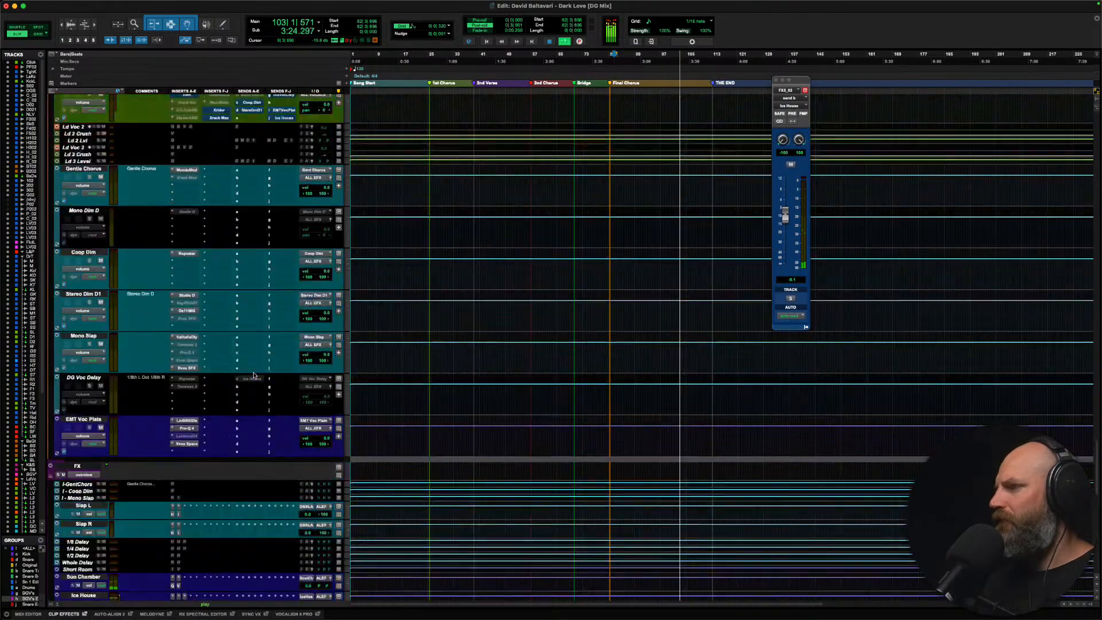
scroll(254, 375, up, 20)
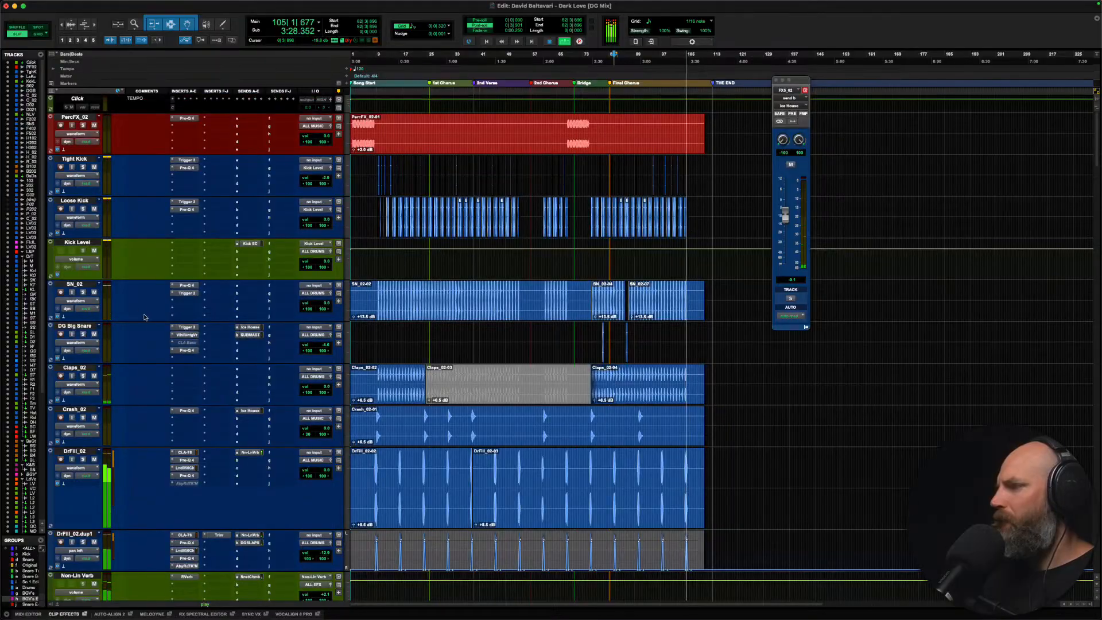
scroll(145, 317, down, 3)
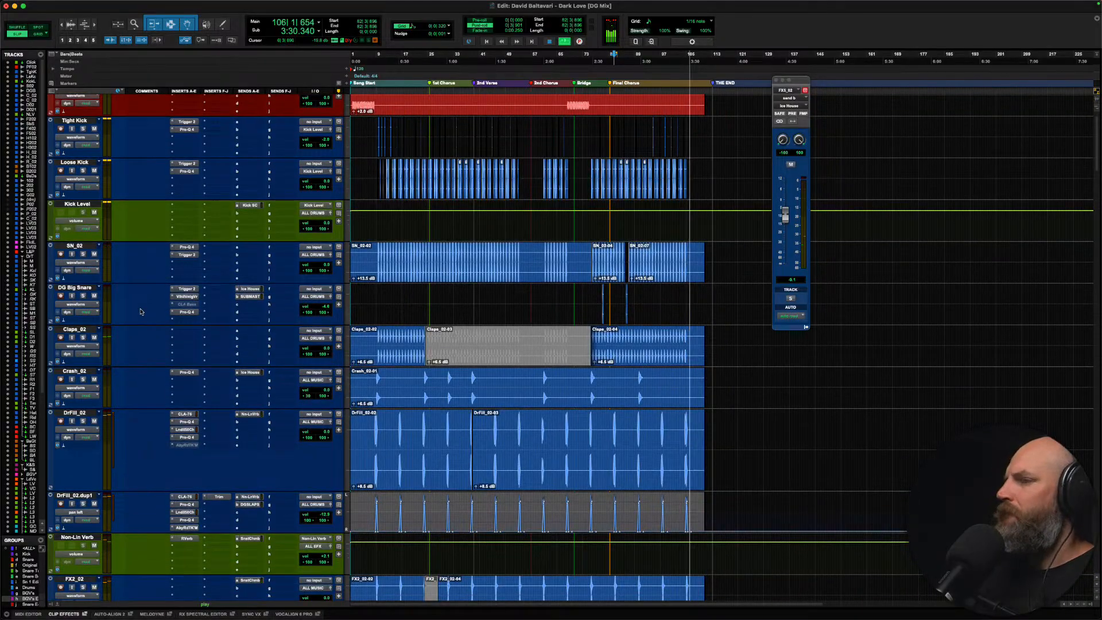
key(space)
Step: Open the ADPTR Metric AB insert on MIX BUS and show its Playback page
scroll(307, 289, down, 20)
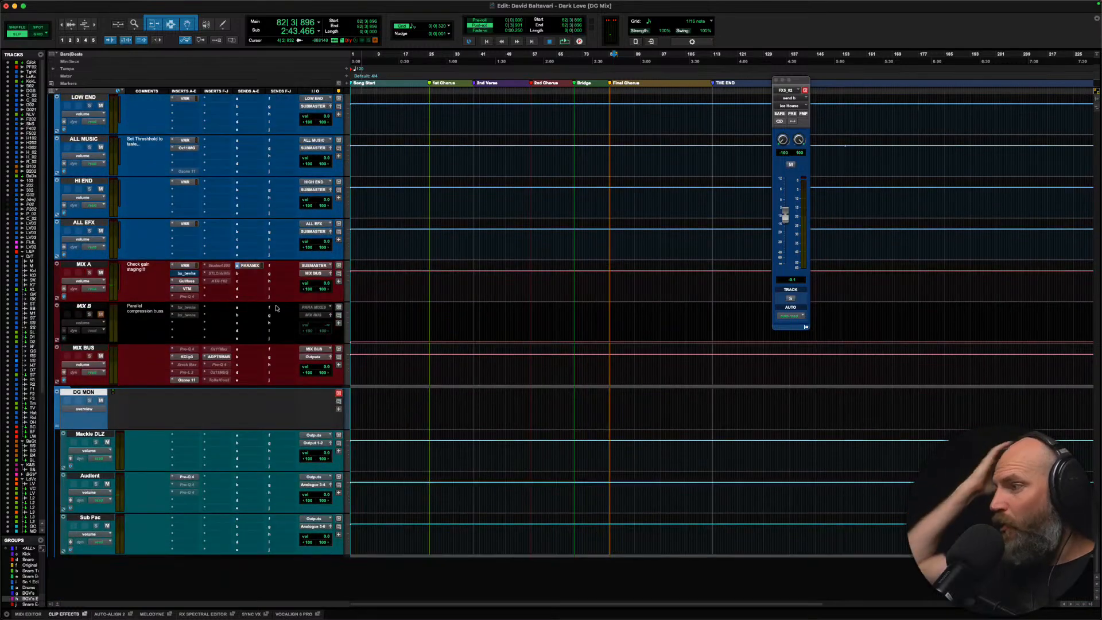
click(218, 357)
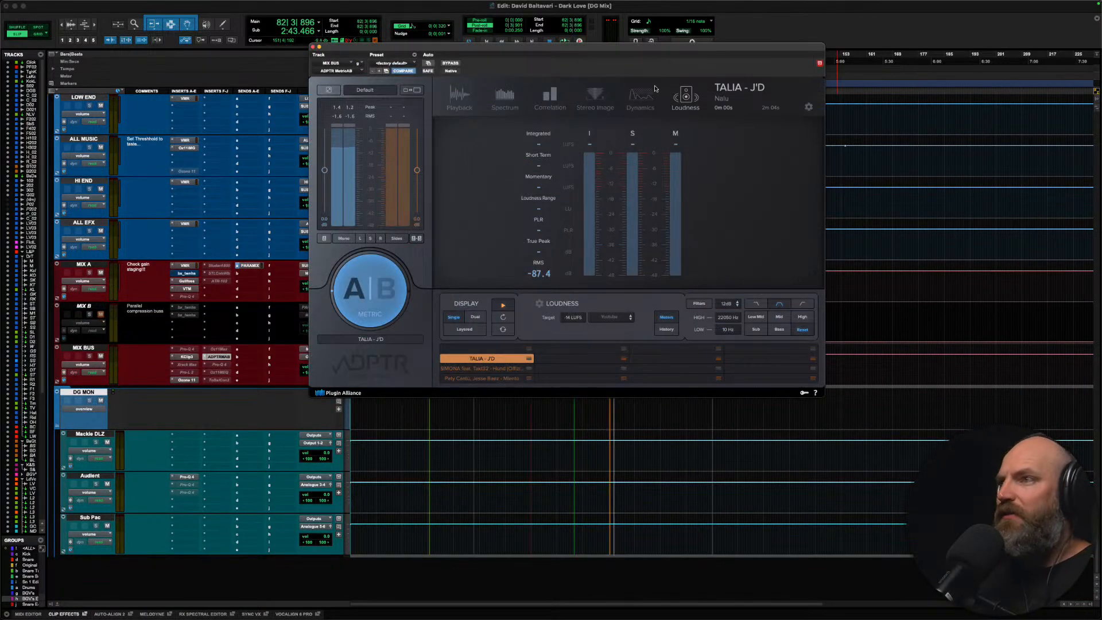
click(458, 96)
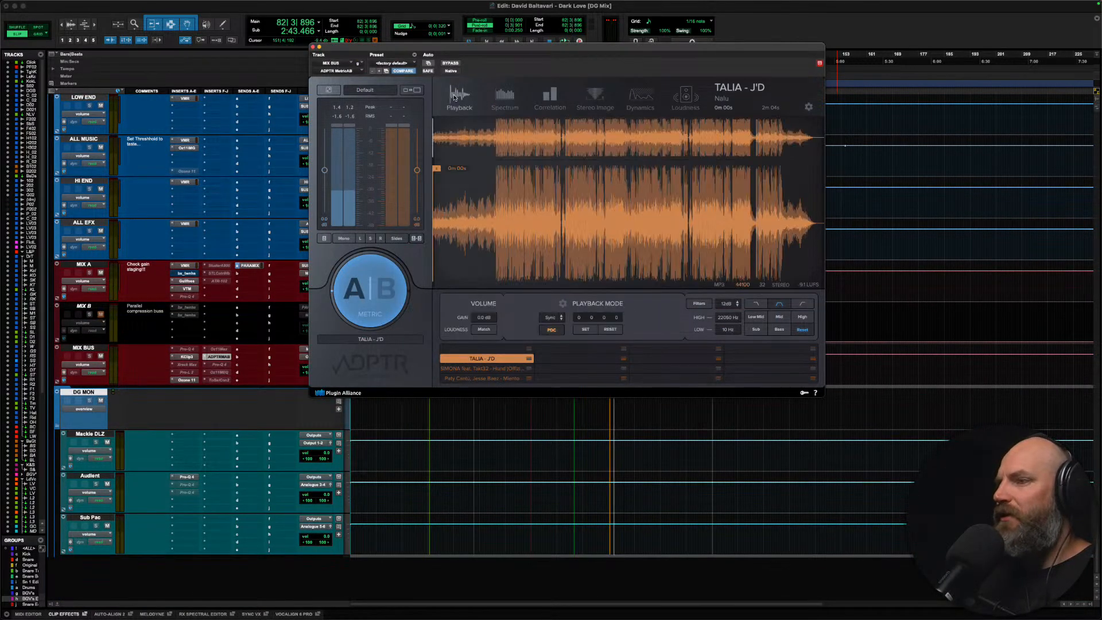
Step: Switch to Finder and open the Client Roughs folder inside the session's Bounced Files folder
key(super+Tab)
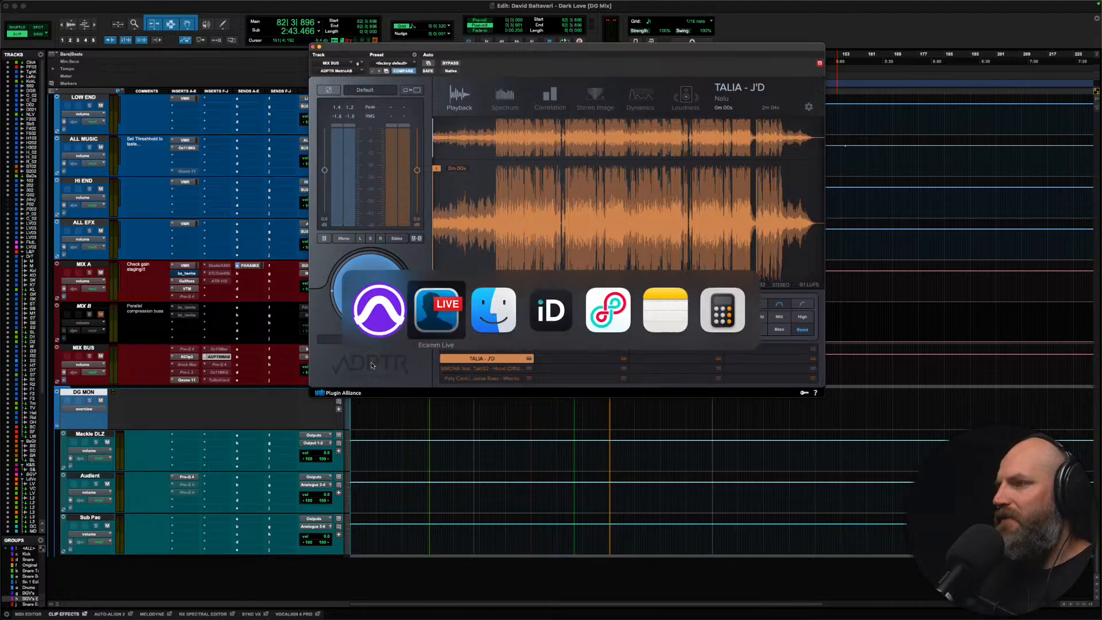
key(super+Tab)
click(141, 359)
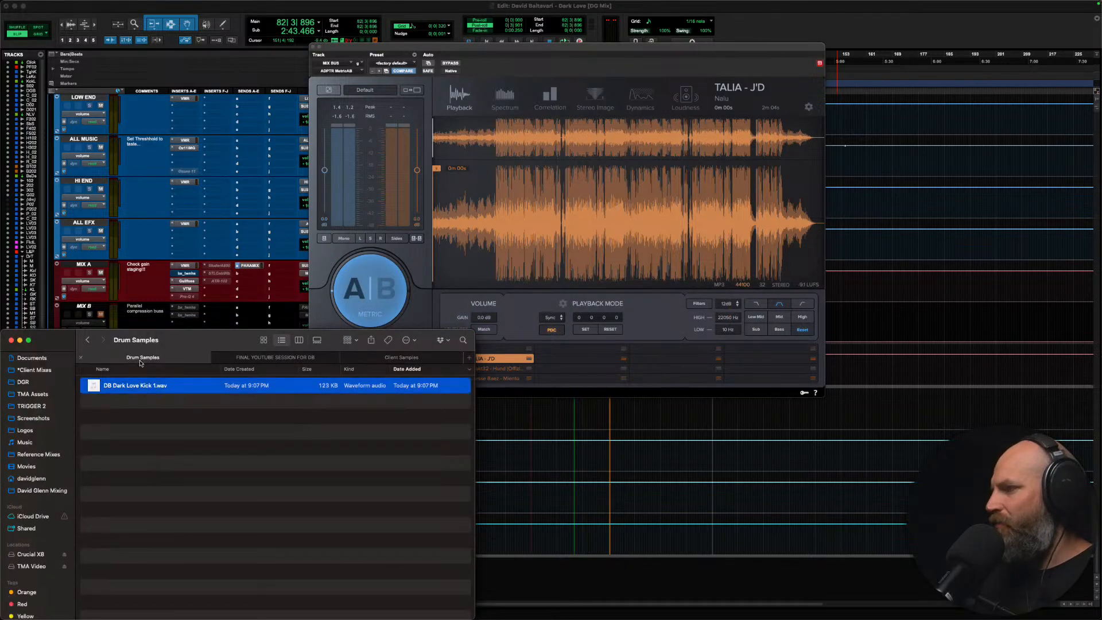
key(super+bracketleft)
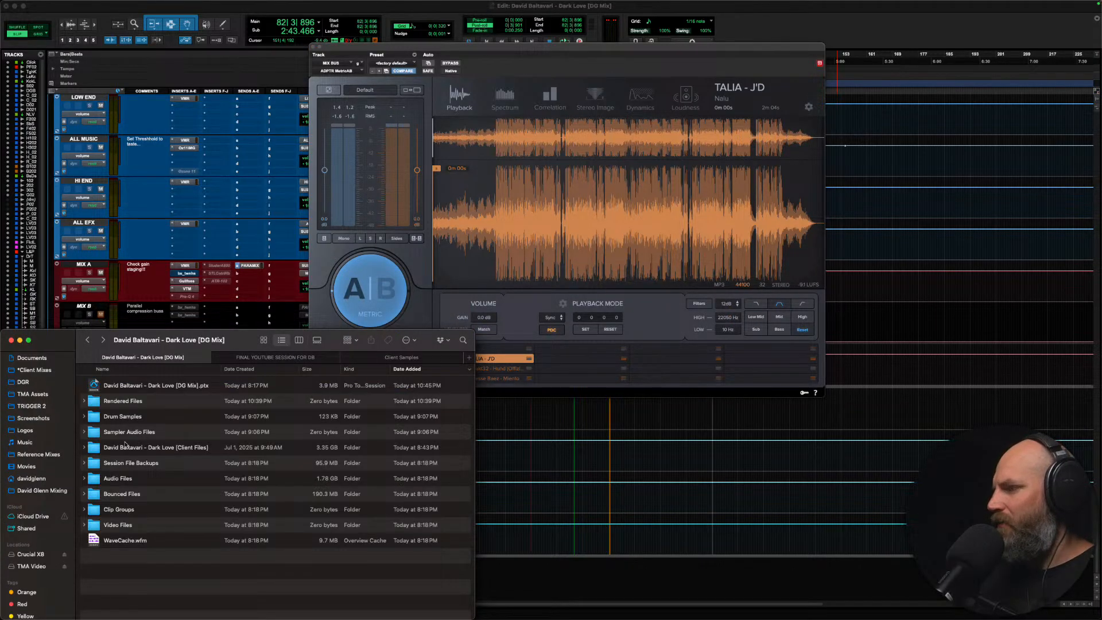
double_click(125, 494)
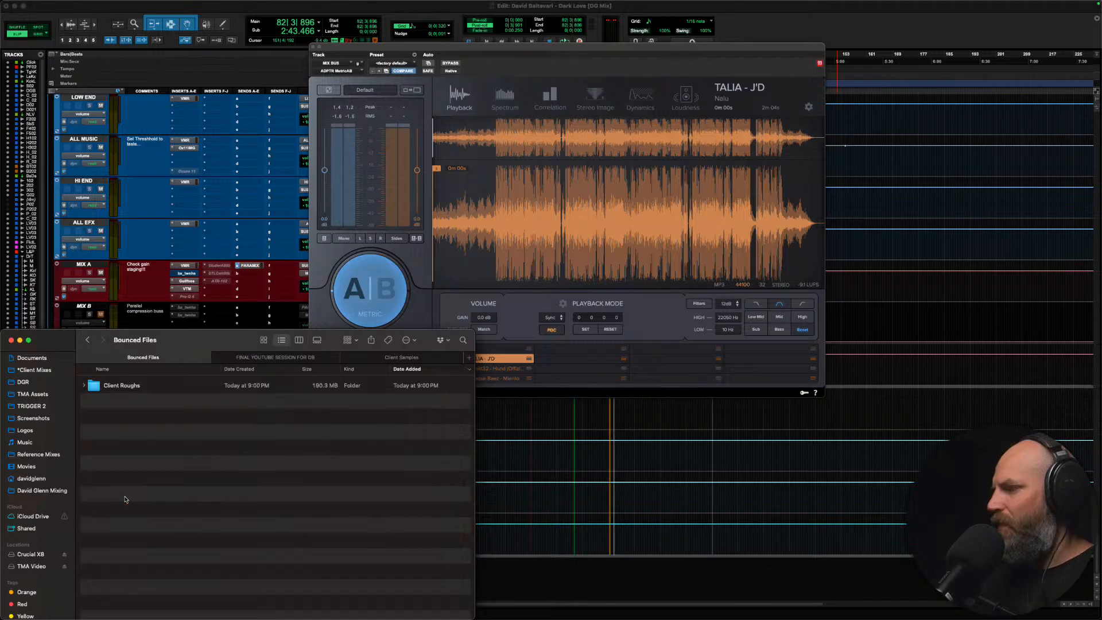
double_click(129, 386)
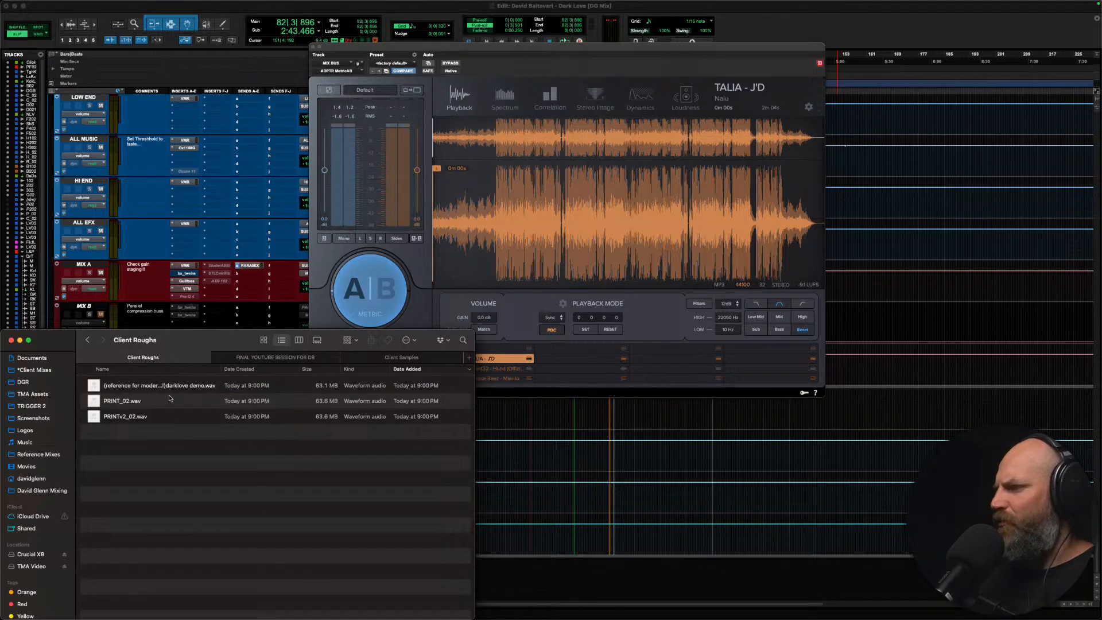
Step: Load darklove demo.wav, PRINT_02.wav and PRINTv2_02.wav from Client Roughs into empty Metric AB reference slots
drag(142, 385, 588, 349)
drag(591, 349, 591, 349)
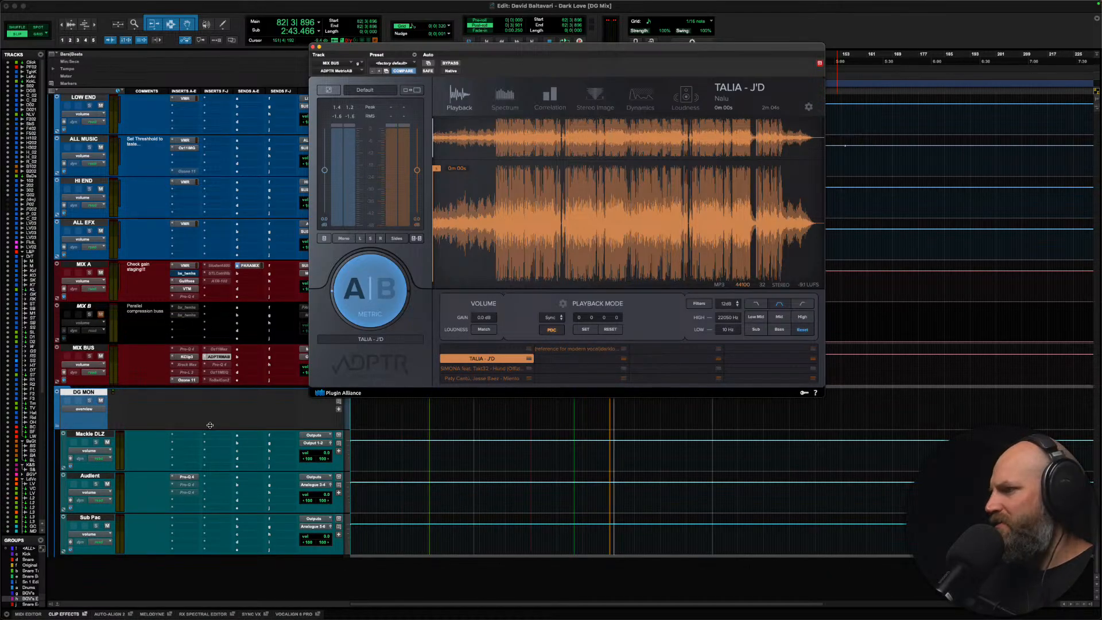
key(super+Tab)
drag(113, 403, 570, 359)
key(super+Tab)
drag(132, 416, 498, 352)
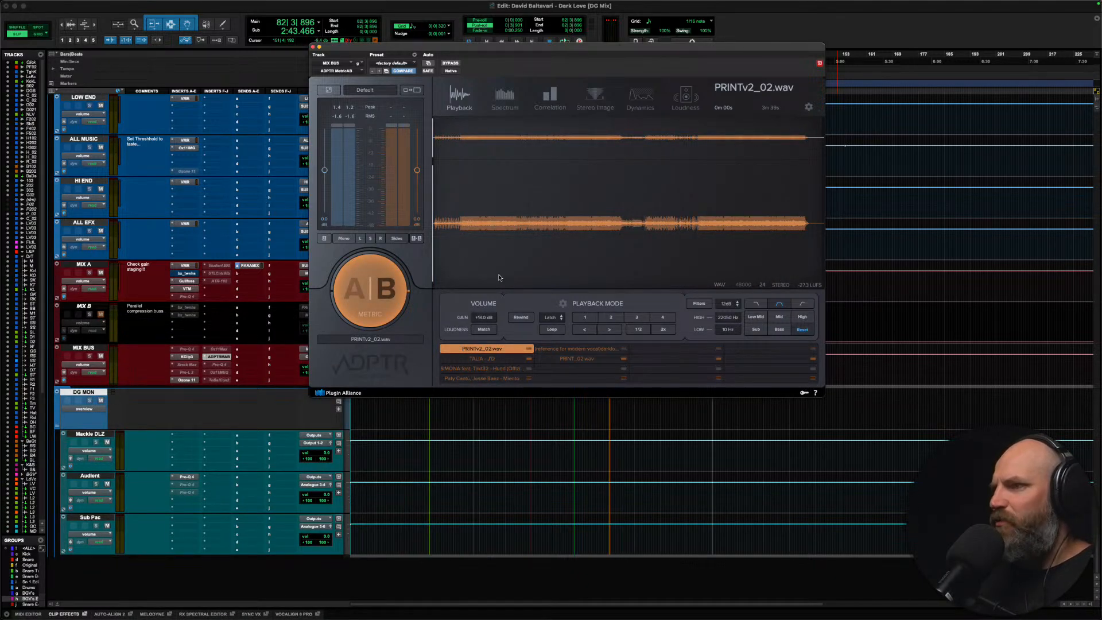
Step: Audition PRINTv2_02.wav against the mix, stop playback, and set this reference's playback mode to Sync
key(space)
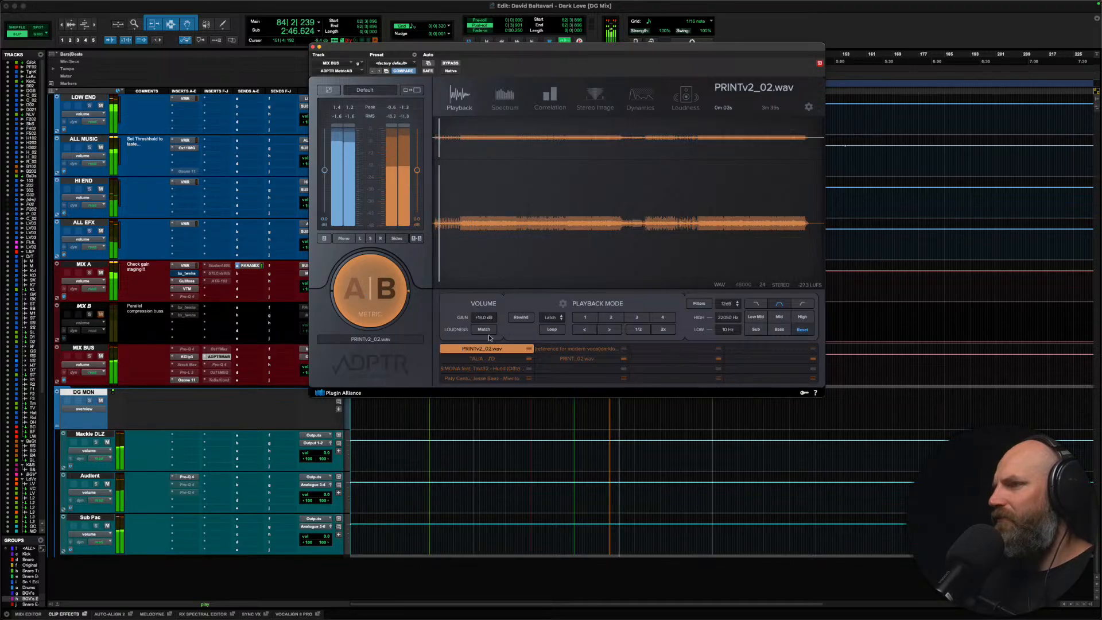
click(370, 291)
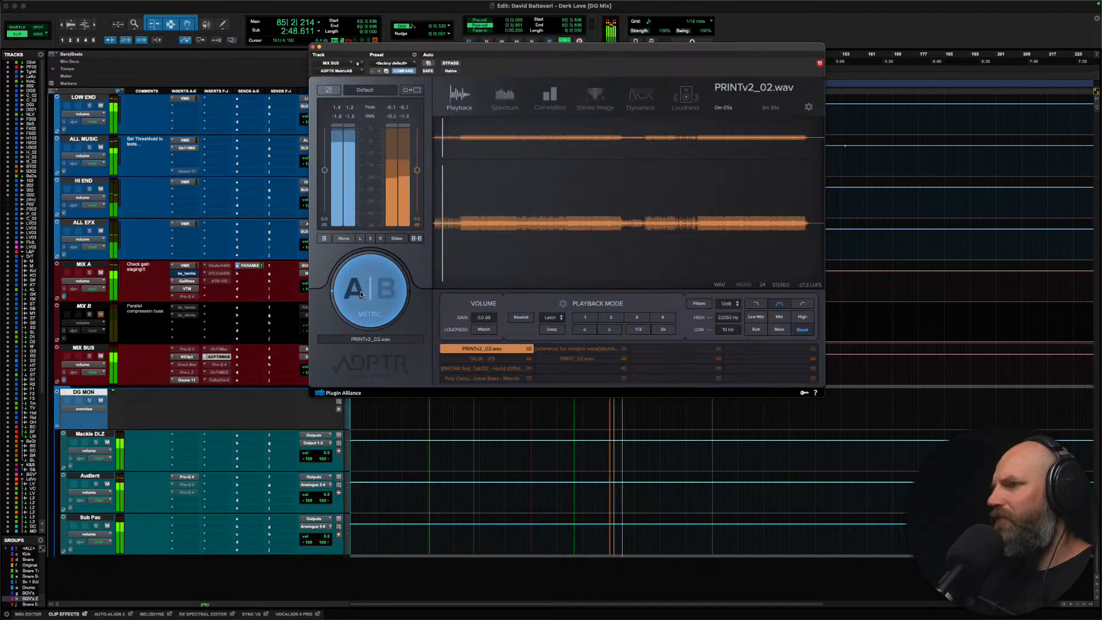
key(space)
click(552, 317)
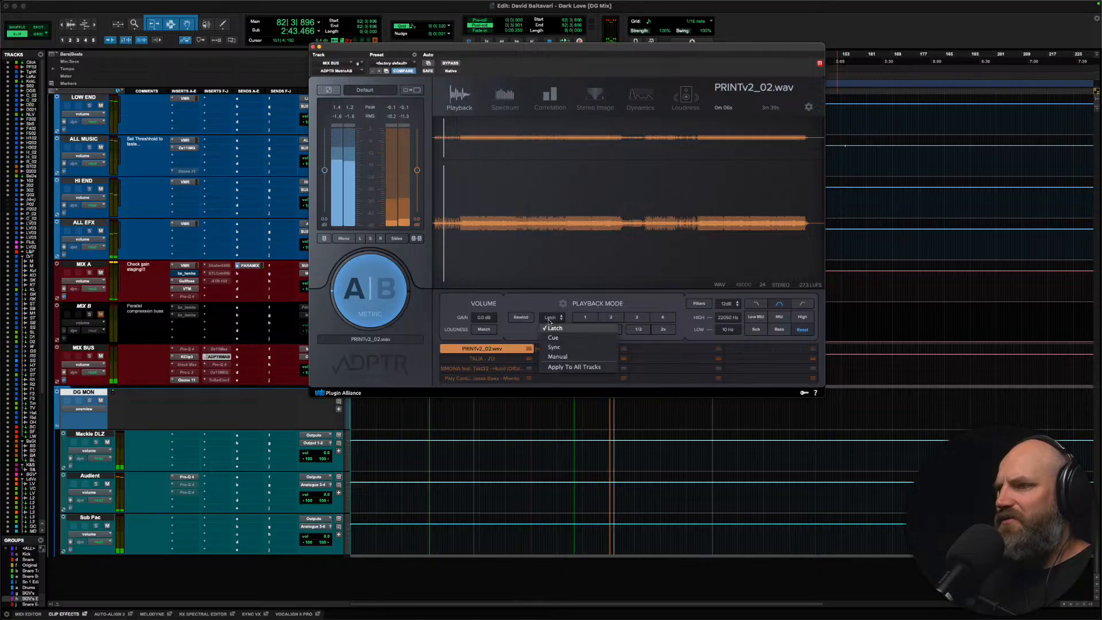
click(555, 346)
Step: Play from about bar 82, raise the gain of PRINTv2_02.wav, and compare it with the mix
key(space)
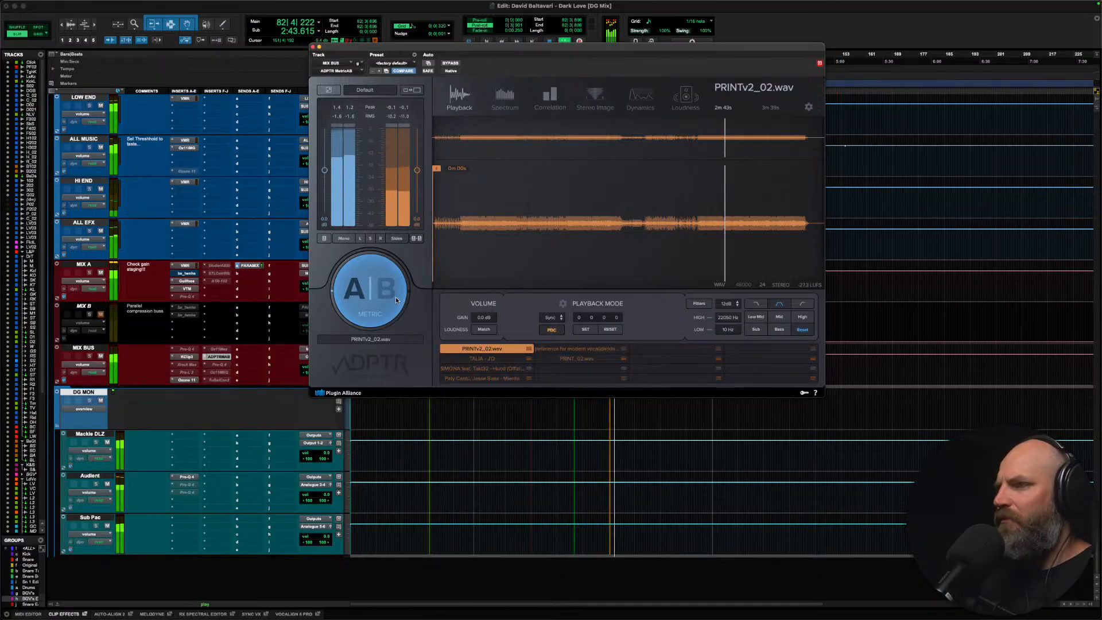
click(377, 292)
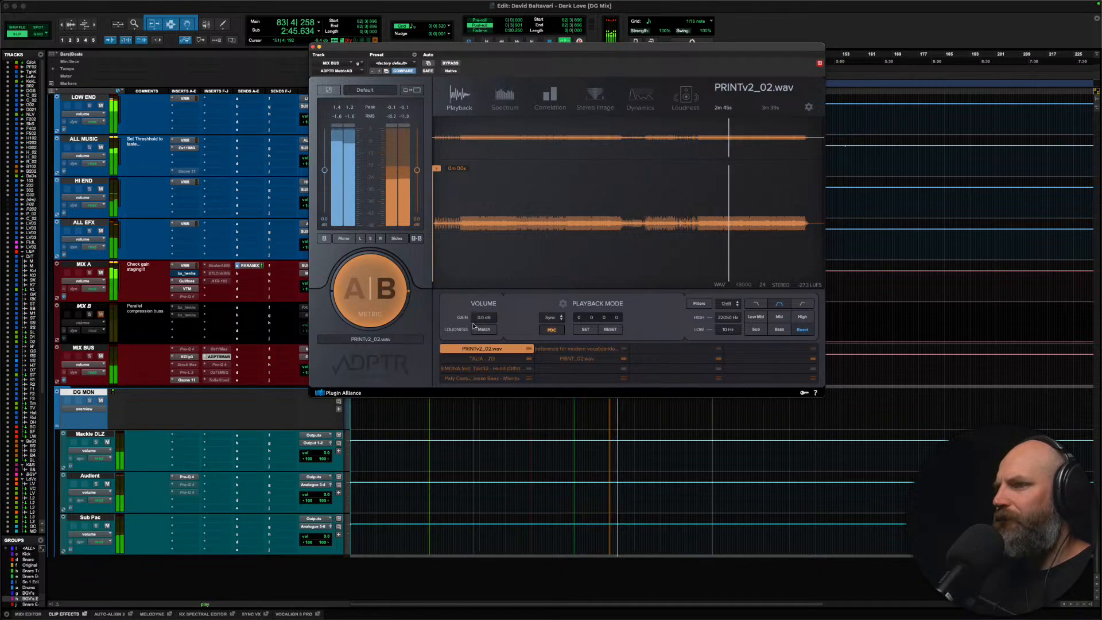
click(370, 288)
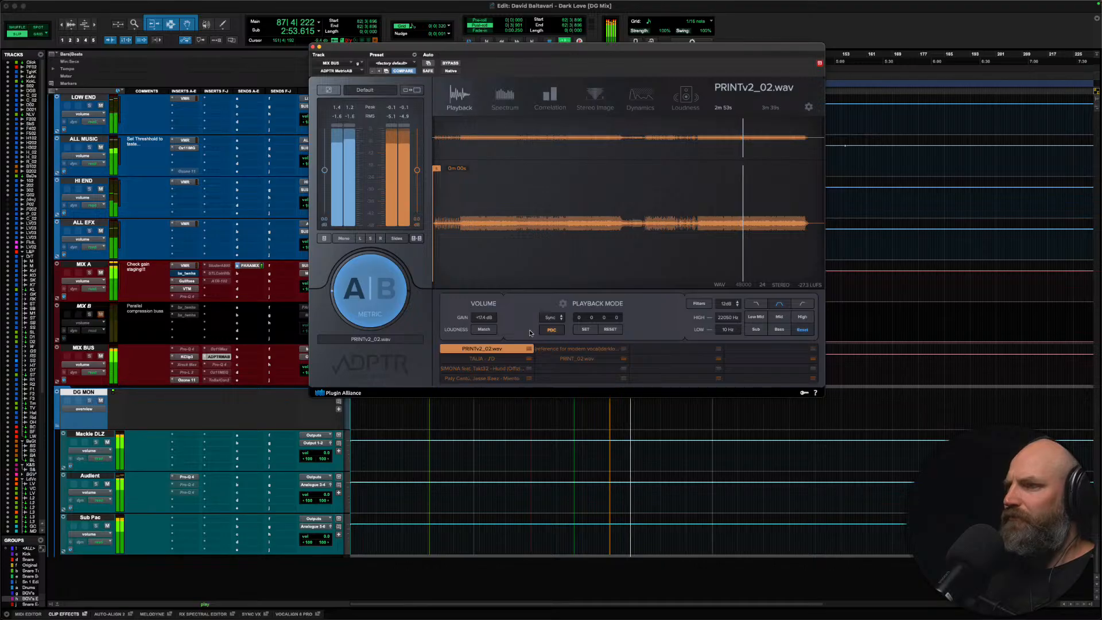
Step: Select the darklove demo reference, stop playback, and set its playback mode to Sync
click(576, 349)
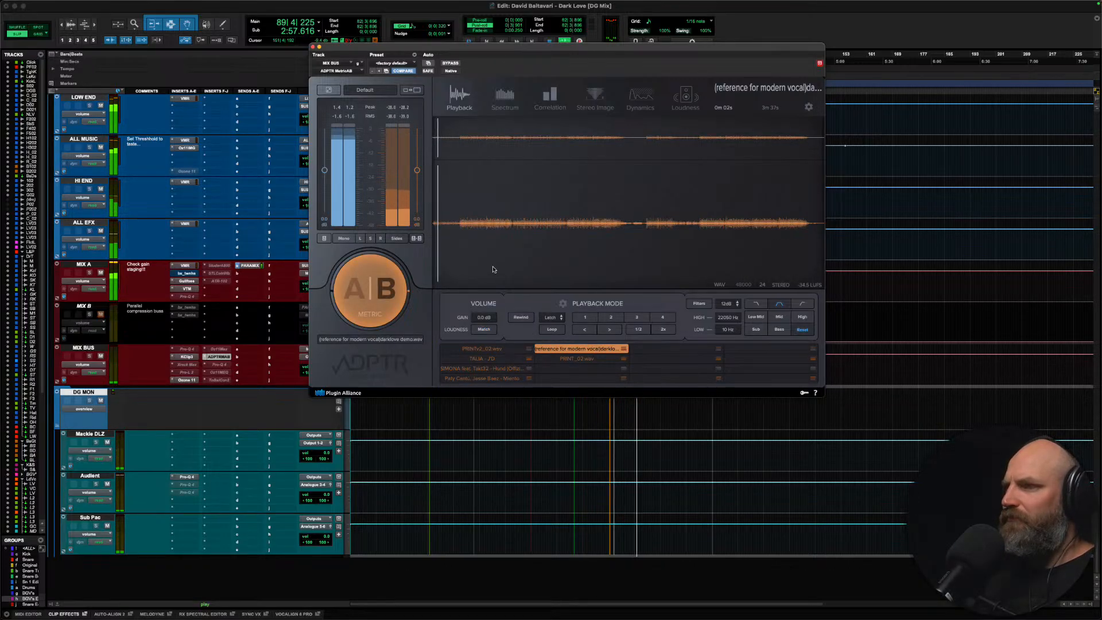
click(551, 318)
key(space)
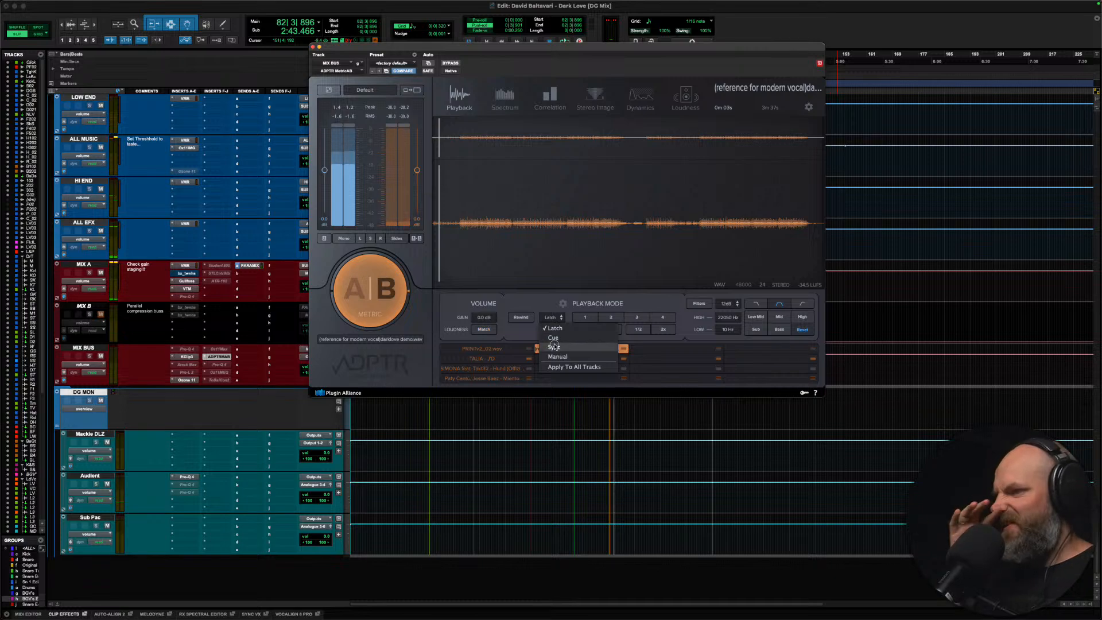
click(554, 346)
Step: Adjust the darklove demo's gain while playing from about bar 82, and switch back to the mix for comparison
drag(485, 321, 486, 319)
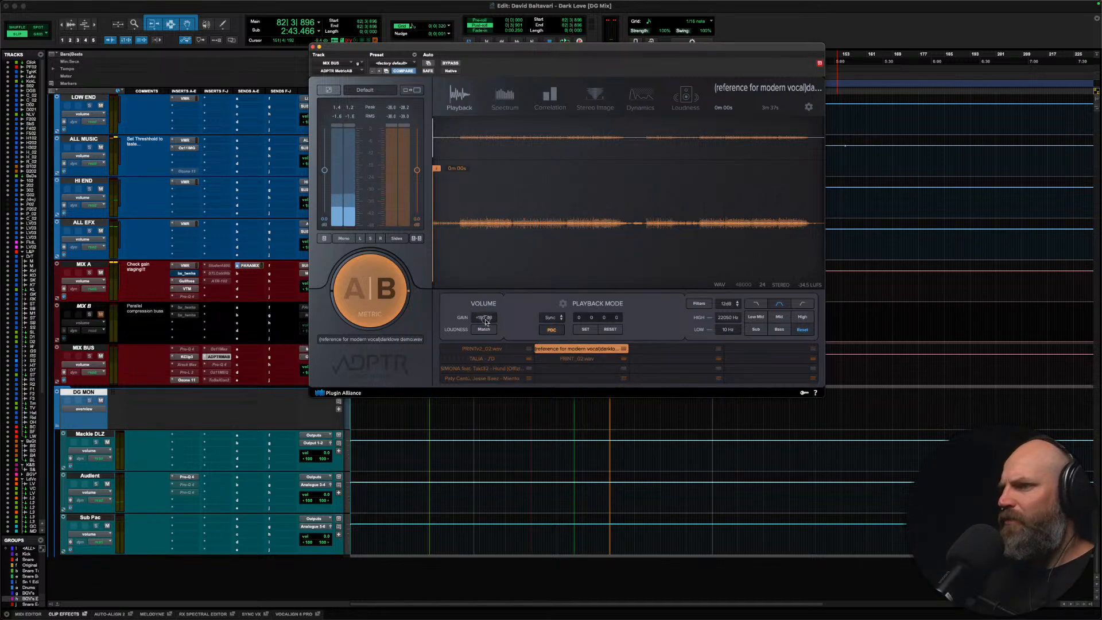
key(space)
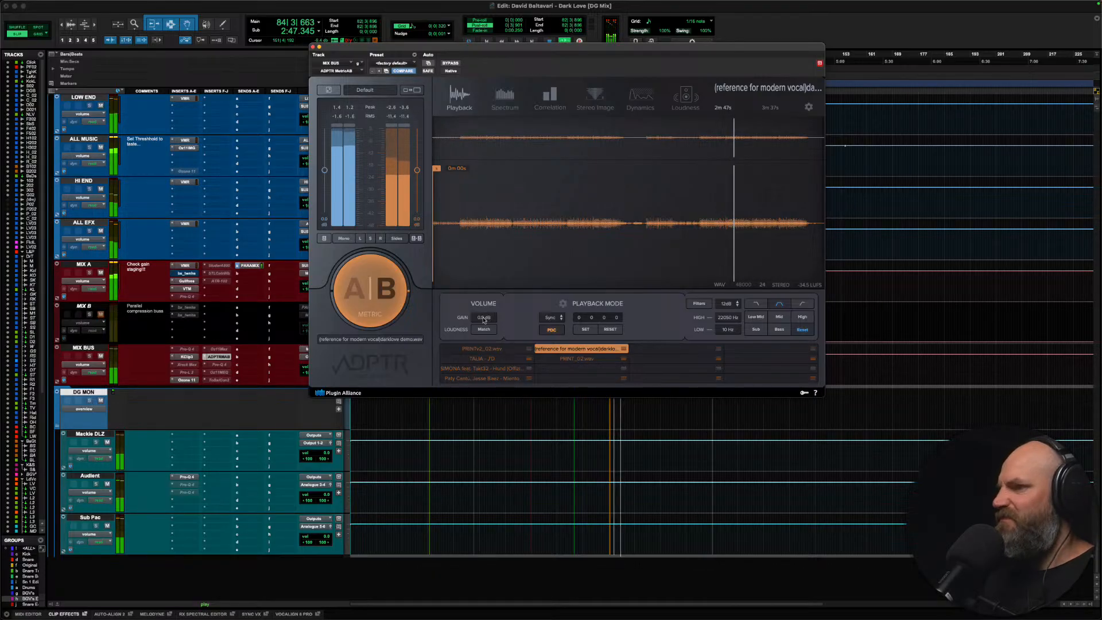
drag(487, 318, 494, 277)
click(396, 289)
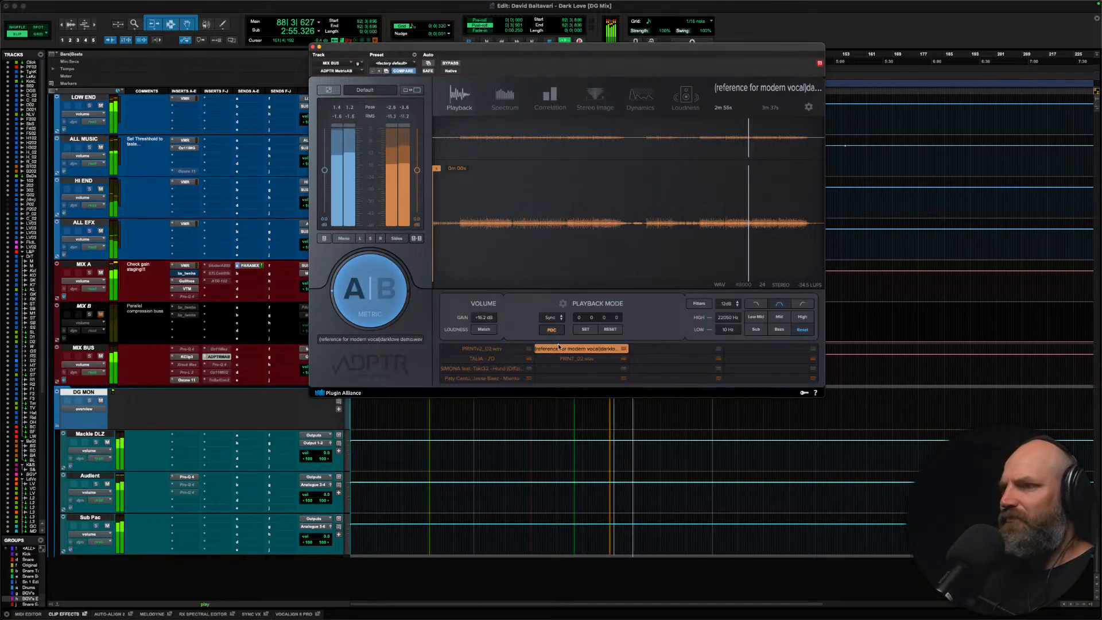
Step: Select the PRINT_02.wav reference, set its playback mode to Sync, and raise its gain during playback
click(575, 359)
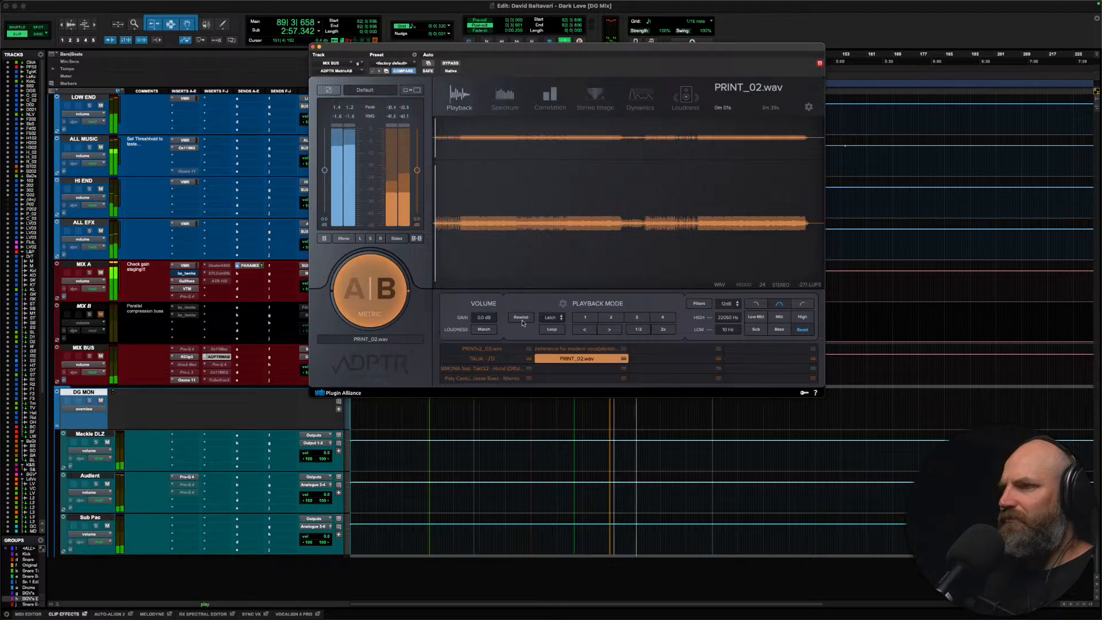
click(550, 317)
click(570, 380)
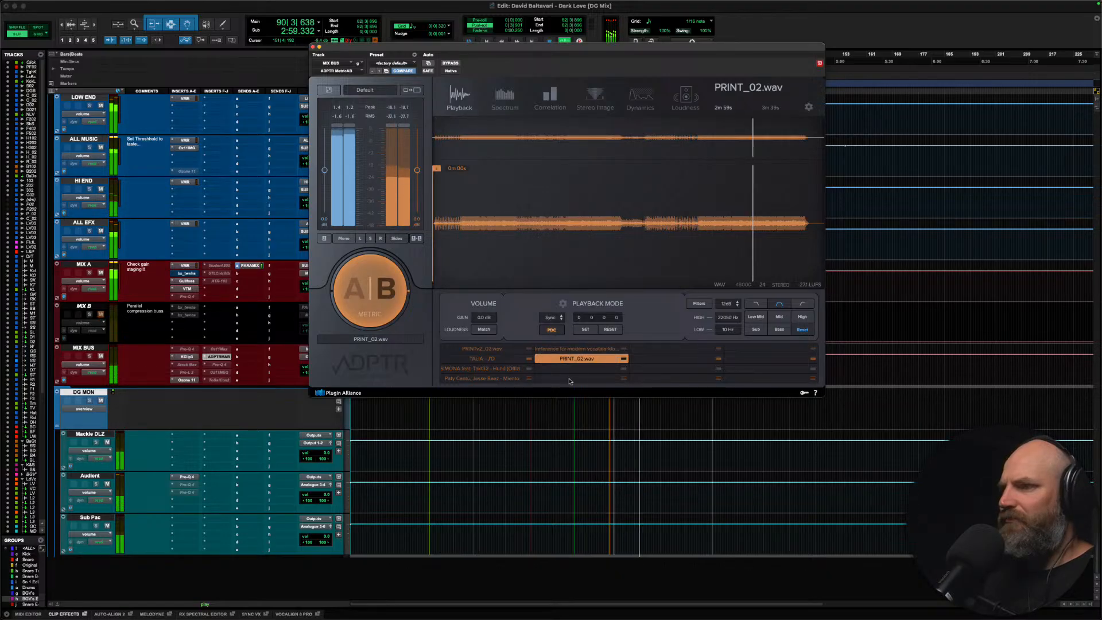
click(378, 292)
click(374, 290)
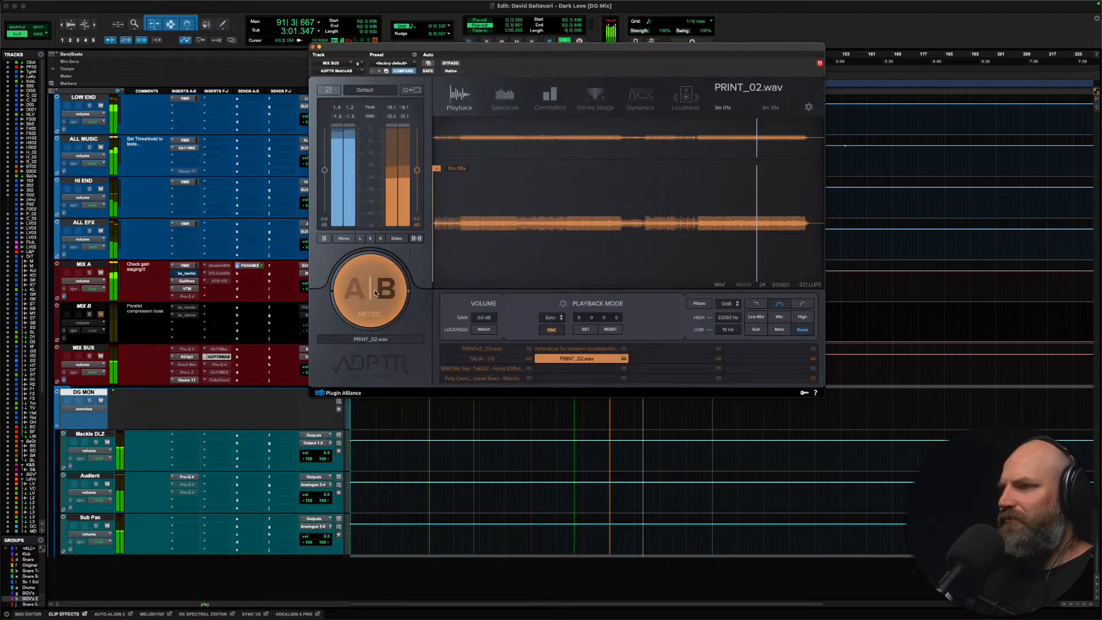
click(485, 329)
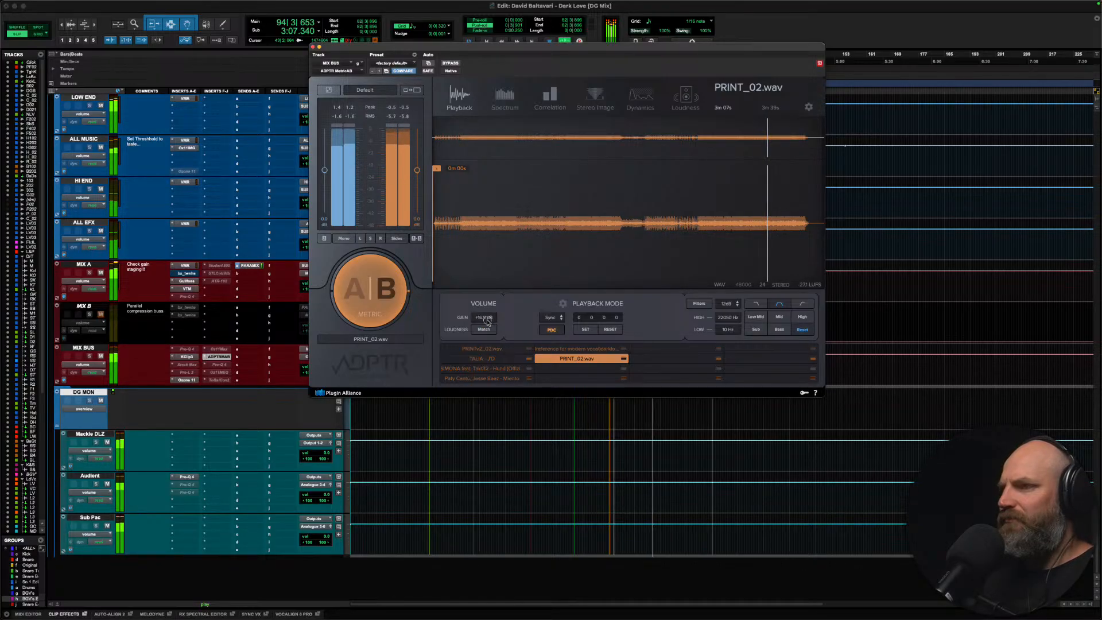
Step: Compare the mix with PRINT_02.wav and PRINTv2_02.wav by alternating between A and B during playback
click(354, 287)
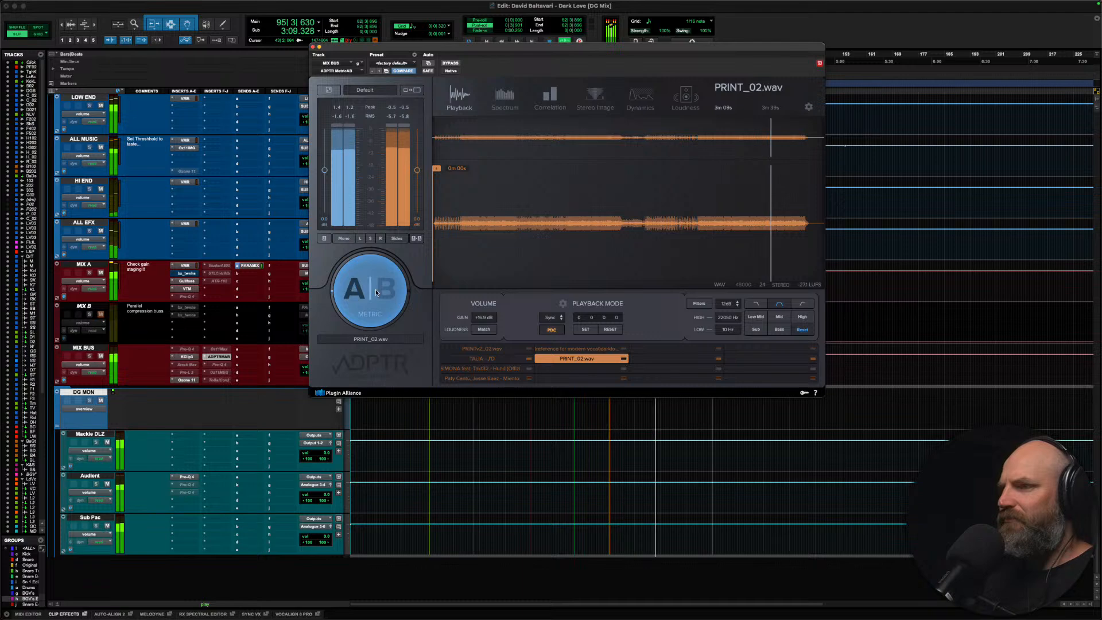
click(375, 289)
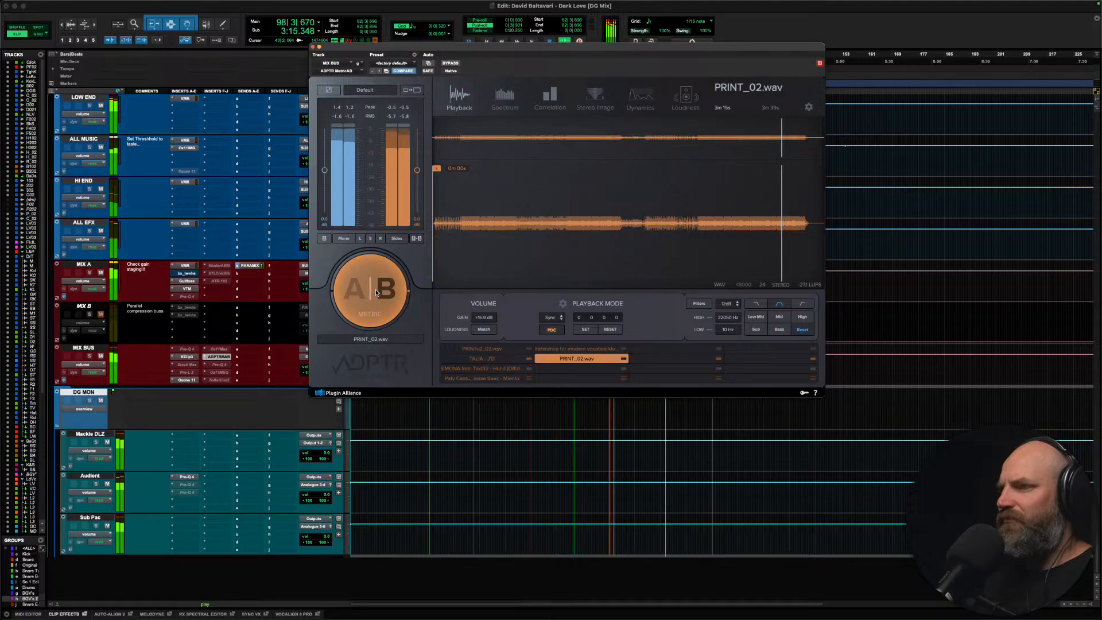
click(376, 293)
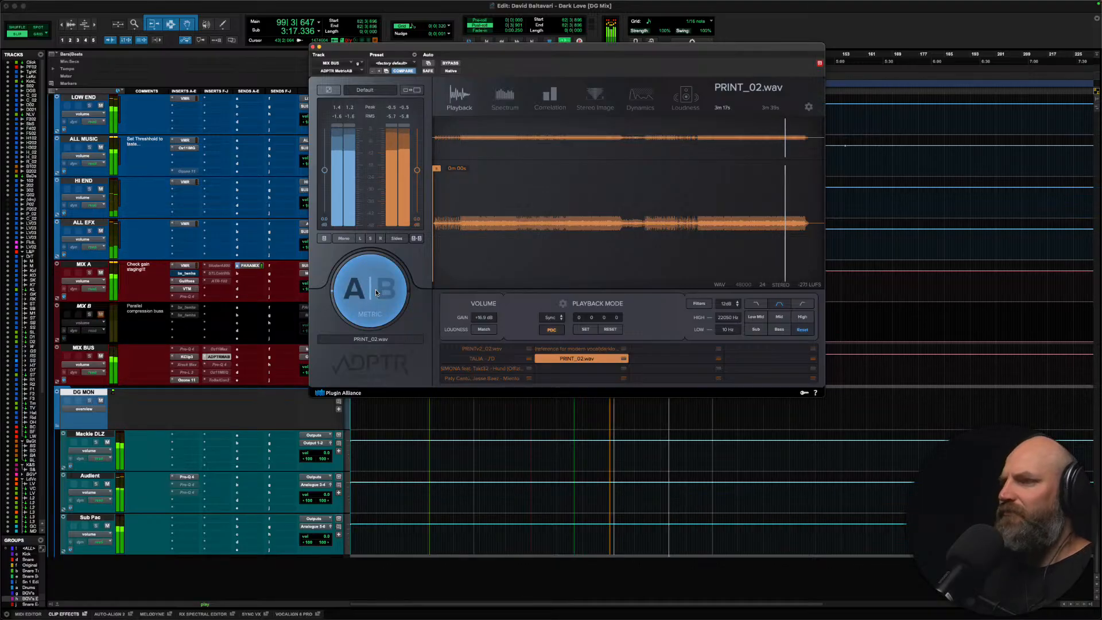
click(512, 349)
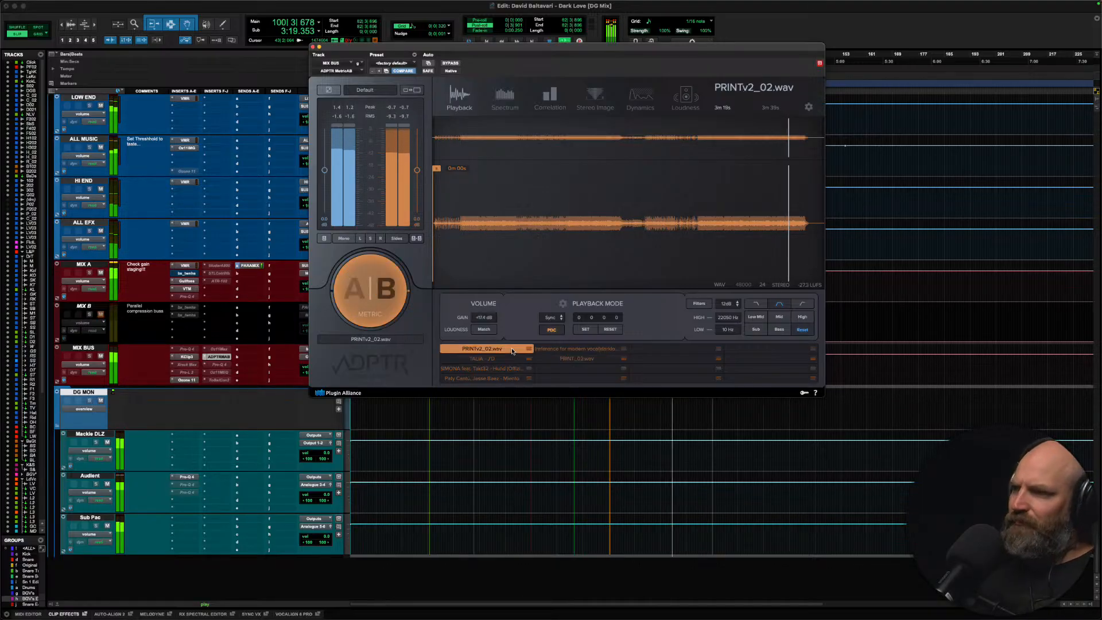
click(373, 293)
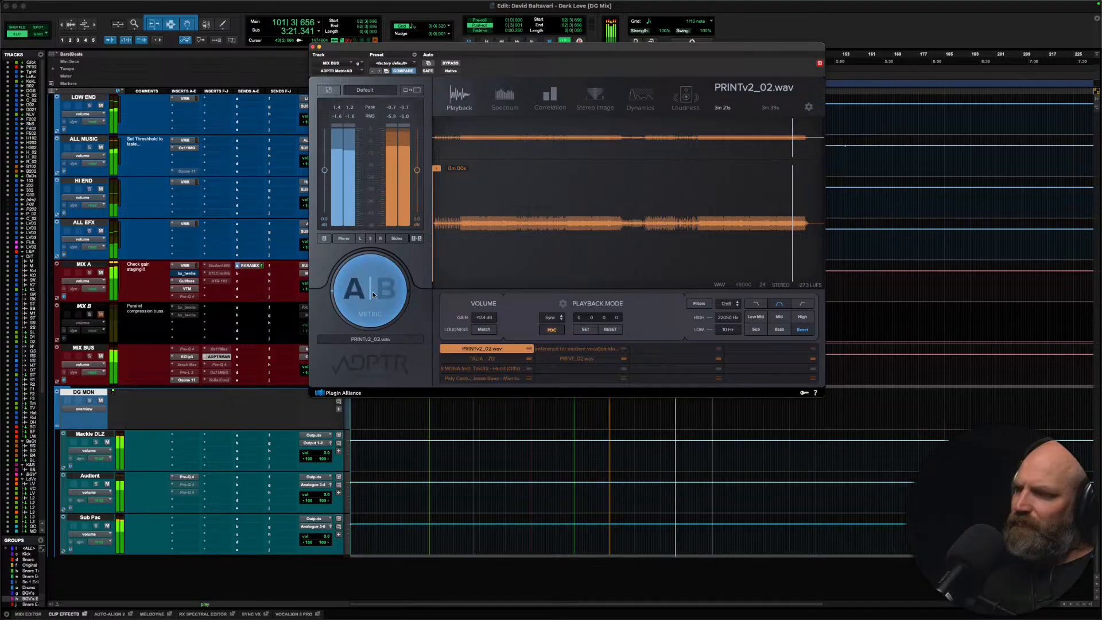
Step: Compare the mix with the darklove demo reference, playing from about bar 22 and then from about bar 31
key(space)
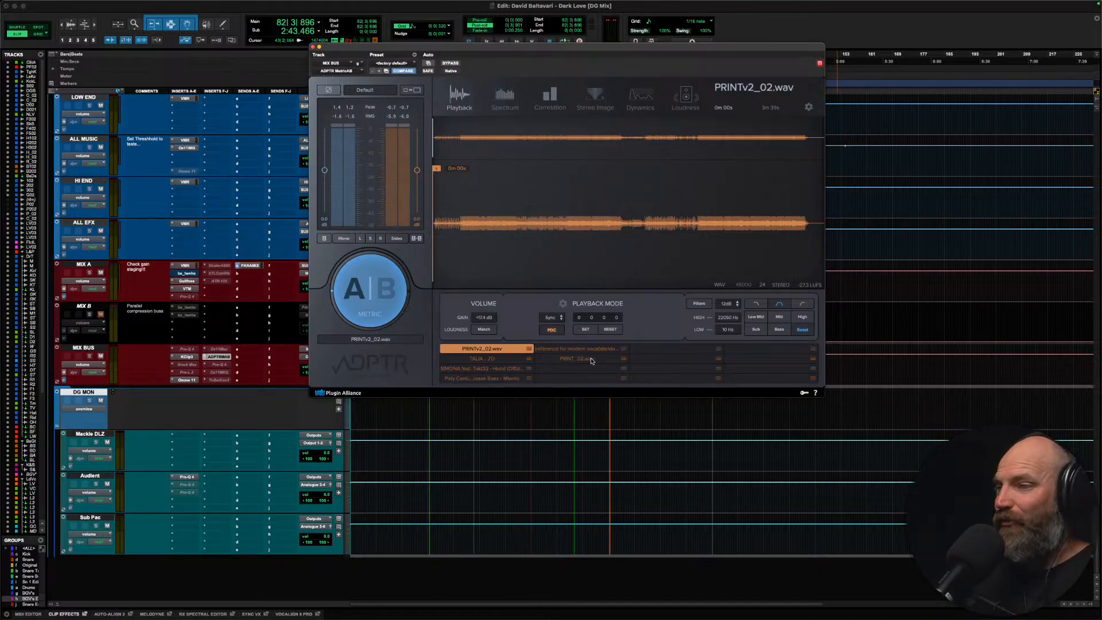
click(579, 349)
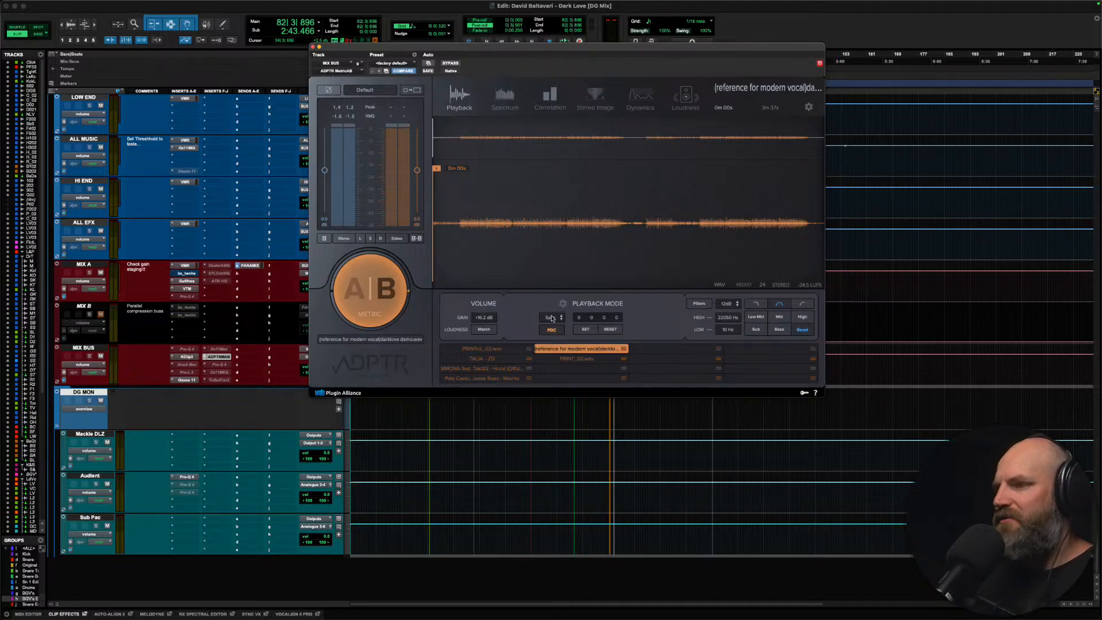
key(space)
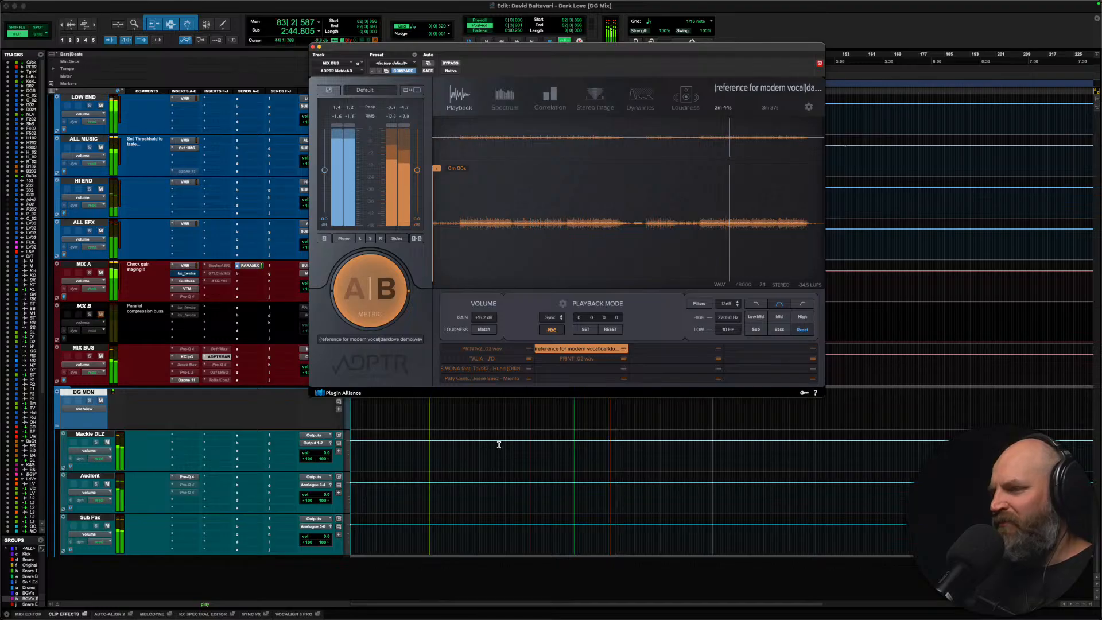
click(420, 449)
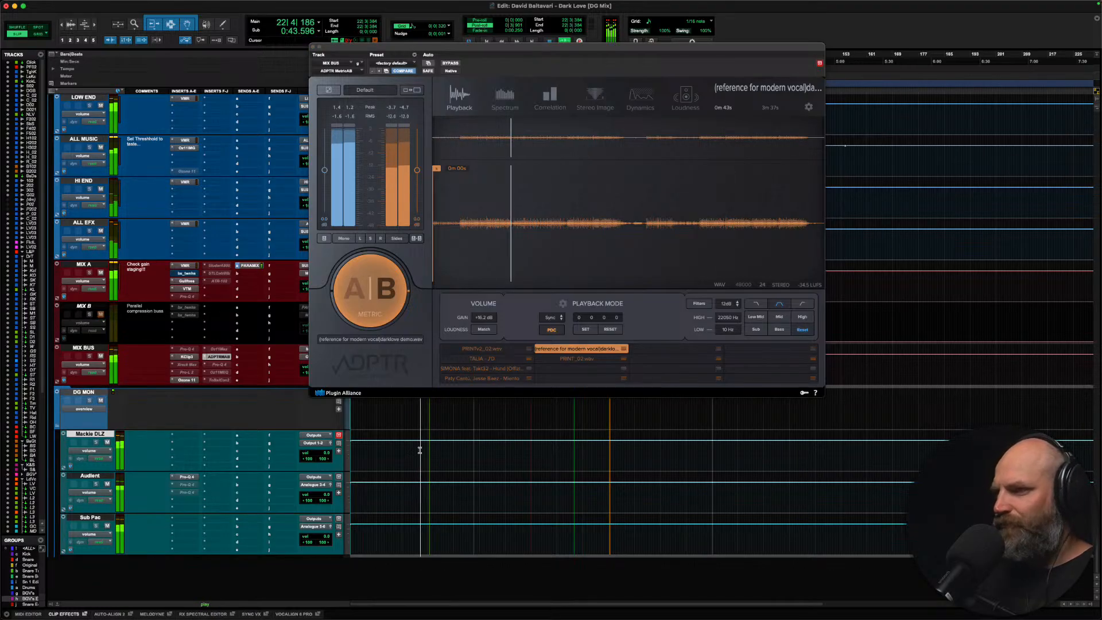
click(450, 450)
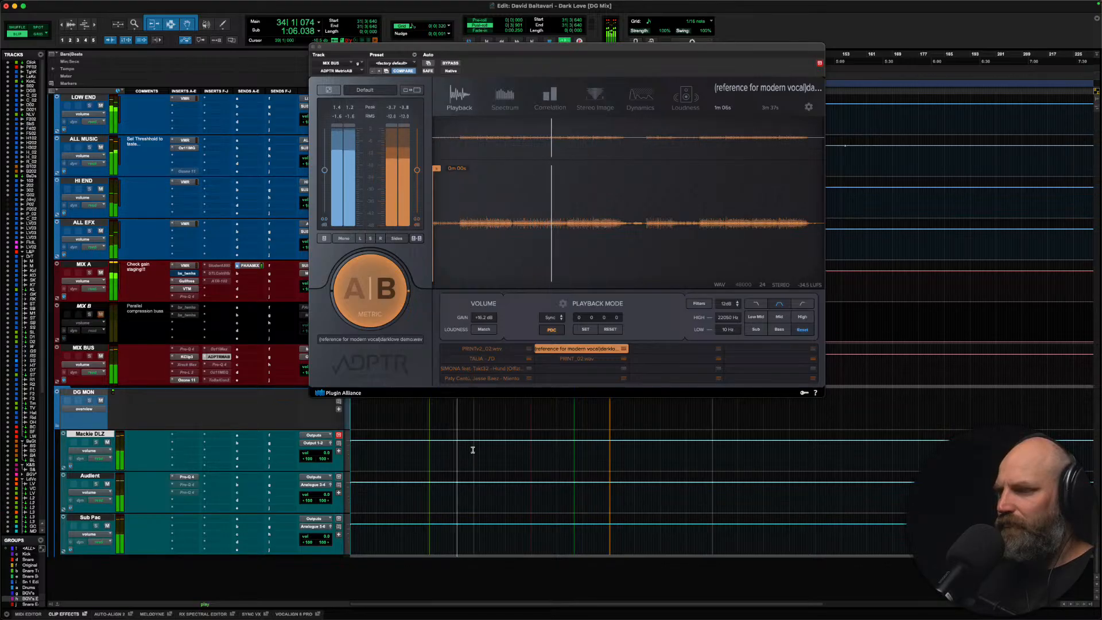
click(374, 301)
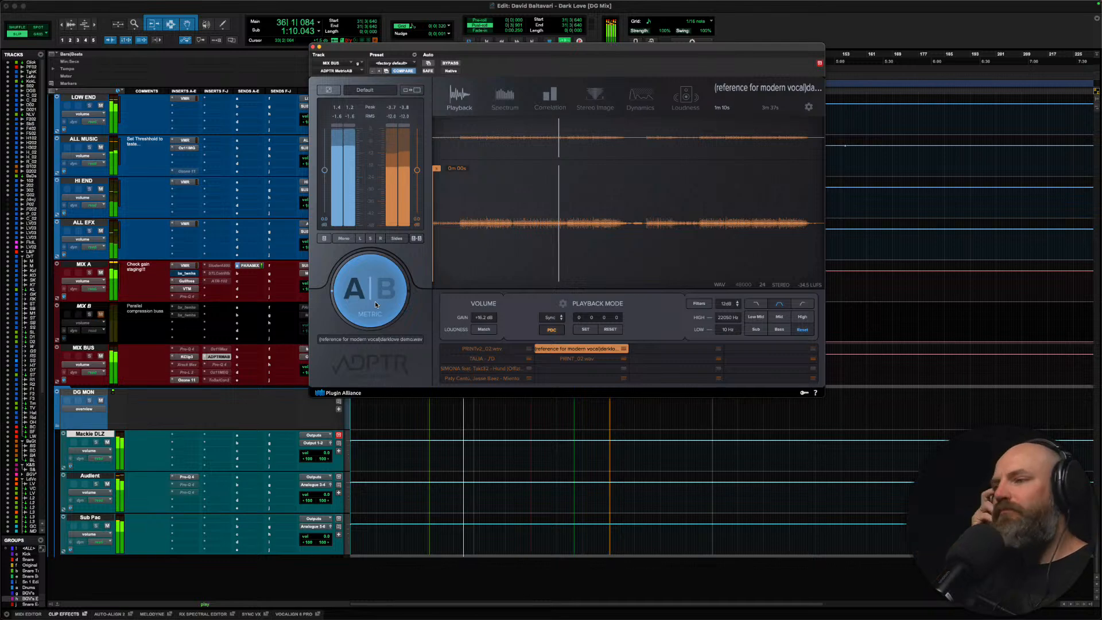
Step: Select the TALIA - J'D reference and compare it with the mix by alternating between A and B
click(482, 349)
click(487, 359)
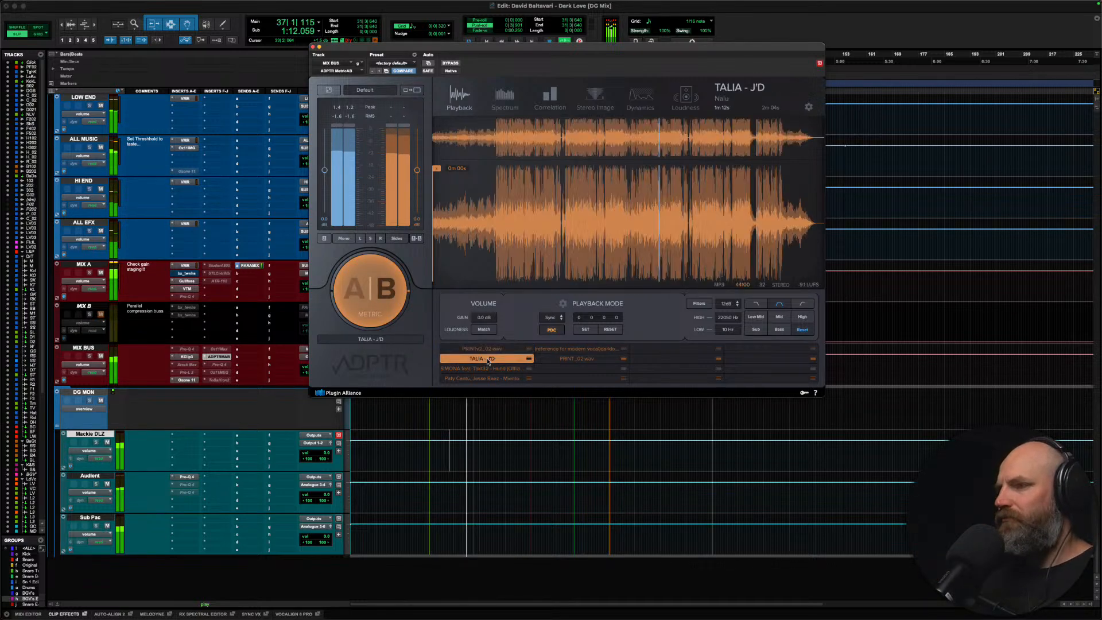
click(370, 293)
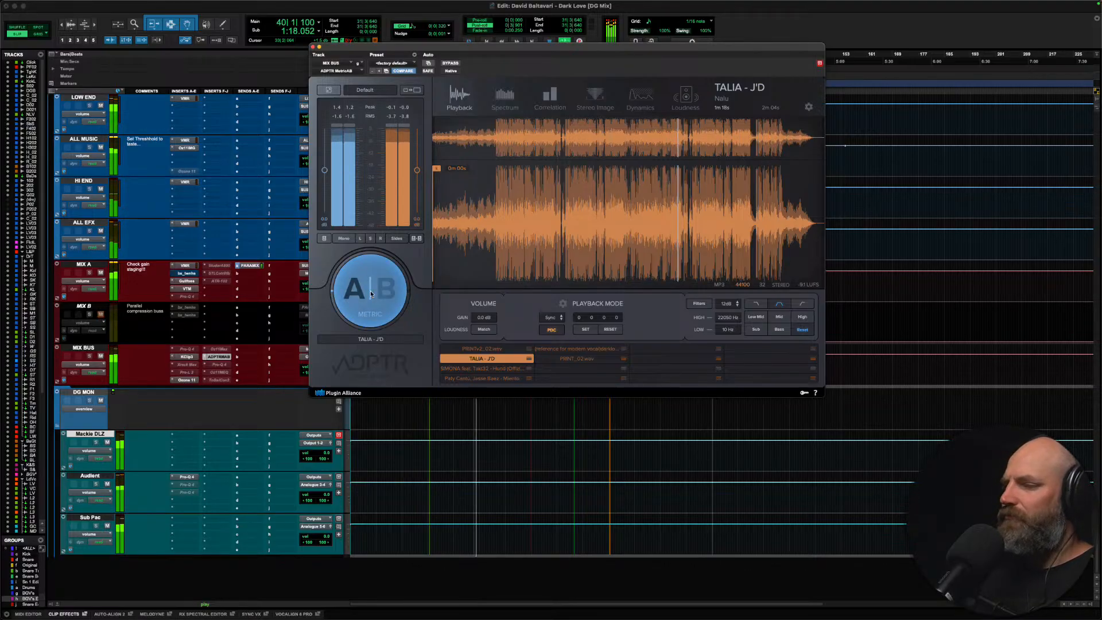
click(370, 294)
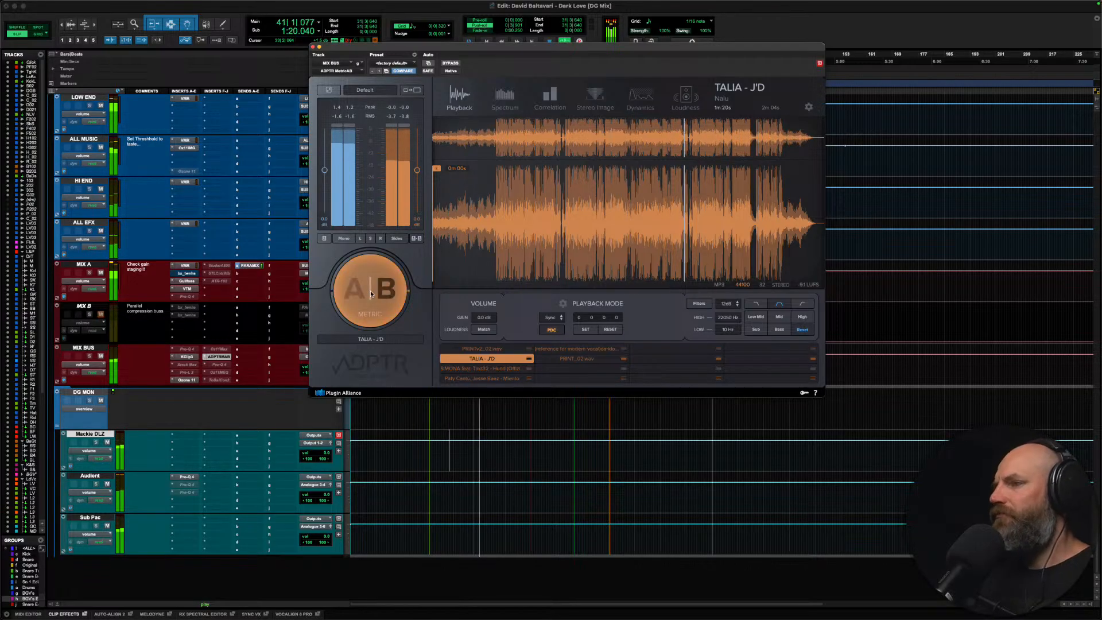
click(370, 293)
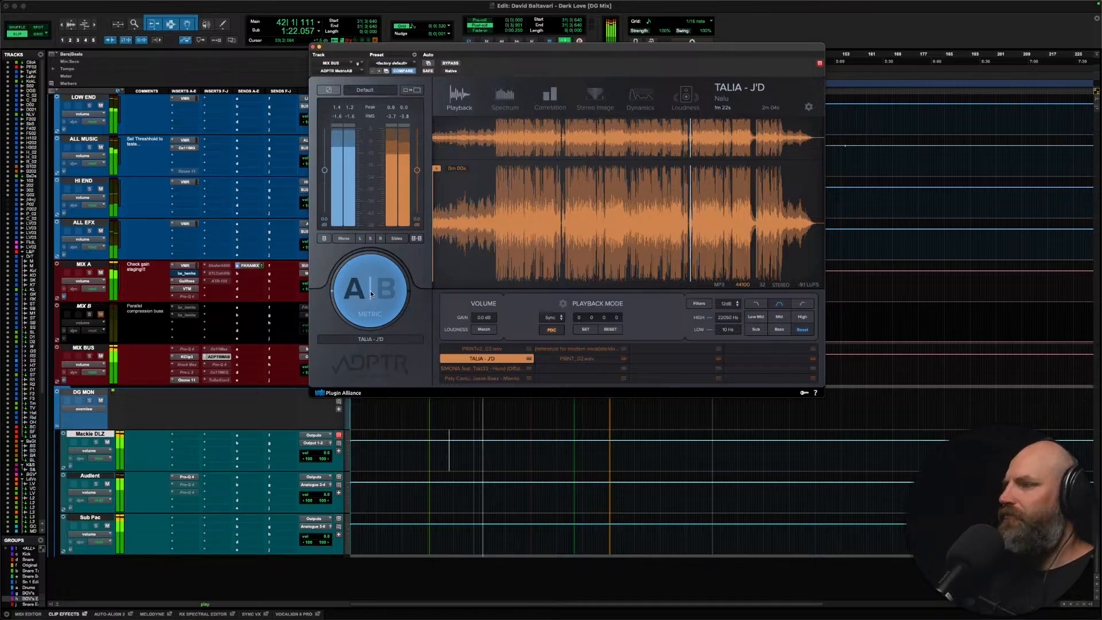
Step: Adjust the Virtual Mixbuss input and output levels in MIX A's Virtual Mix Rack, restarting playback from about bar 31
click(185, 265)
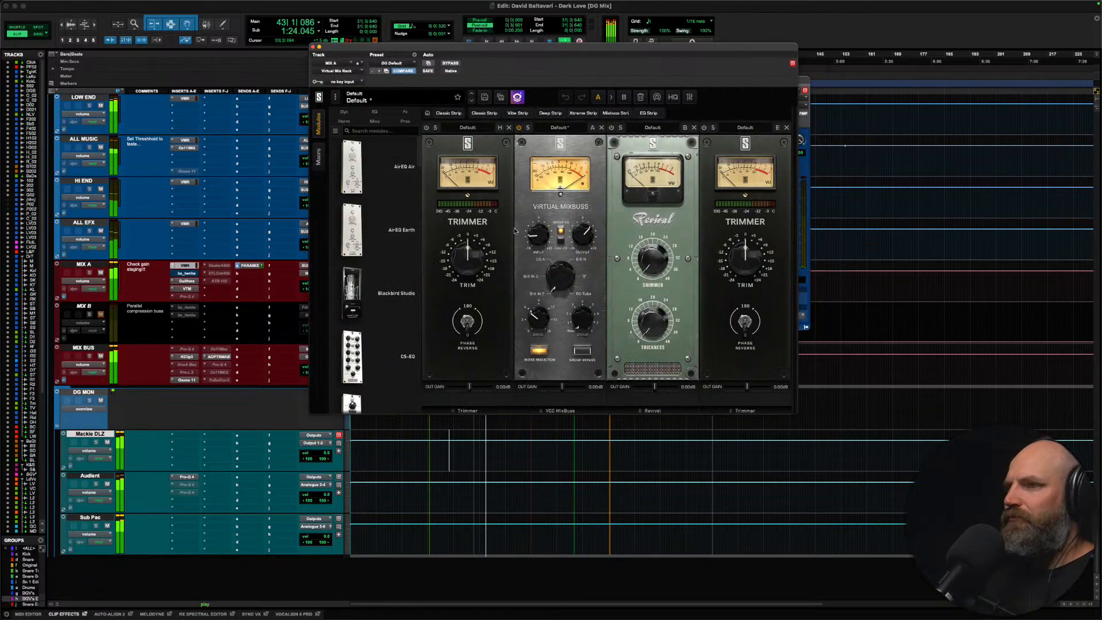
click(518, 127)
key(space)
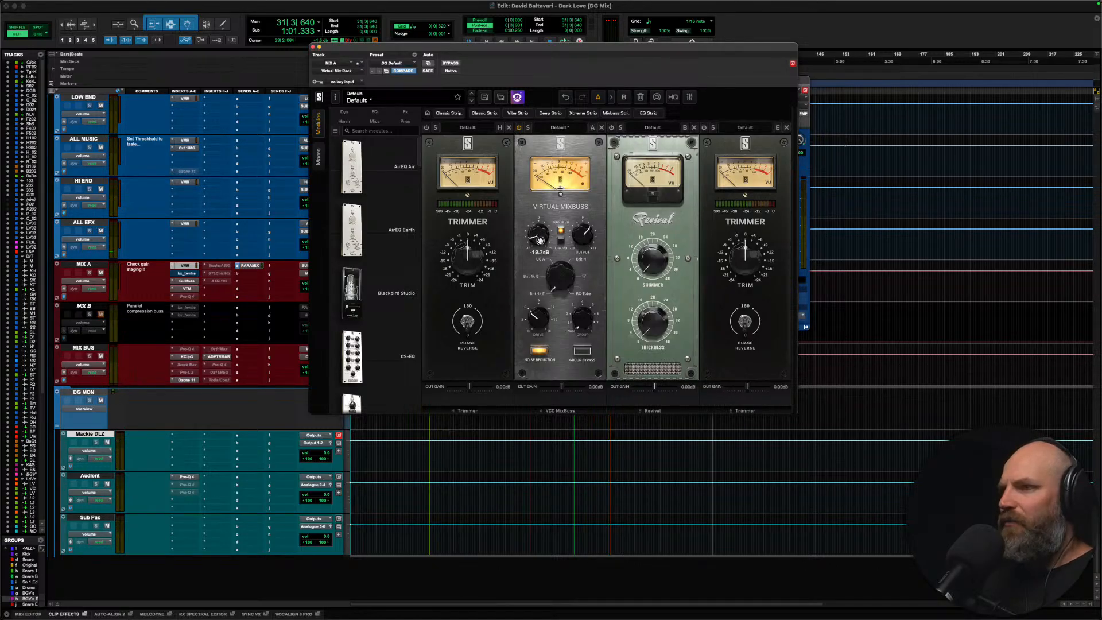
key(space)
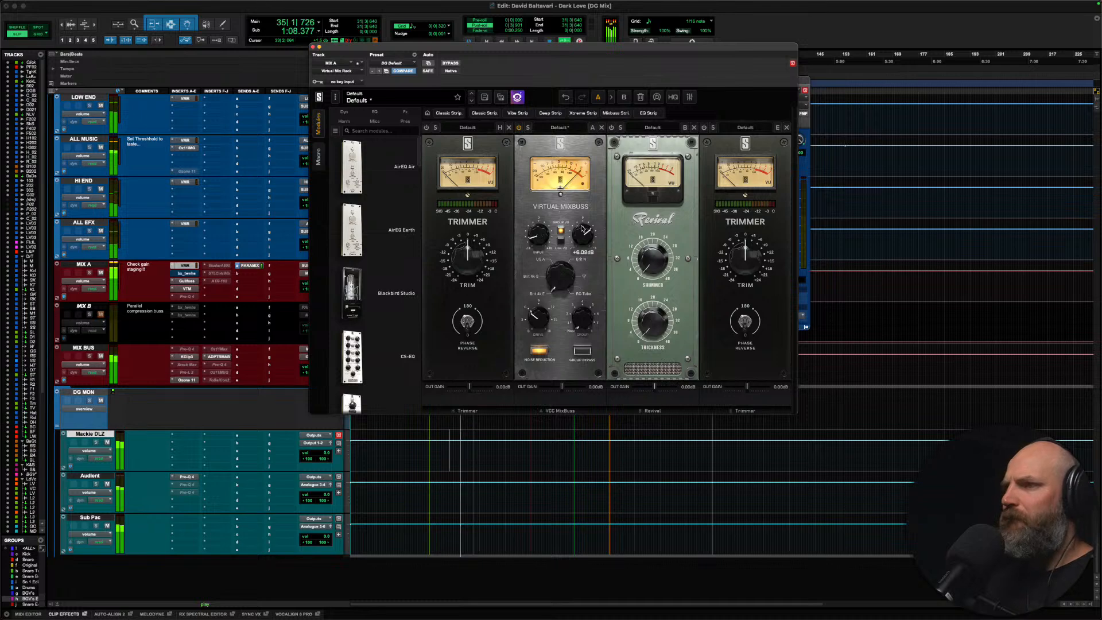
mouse_move(583, 234)
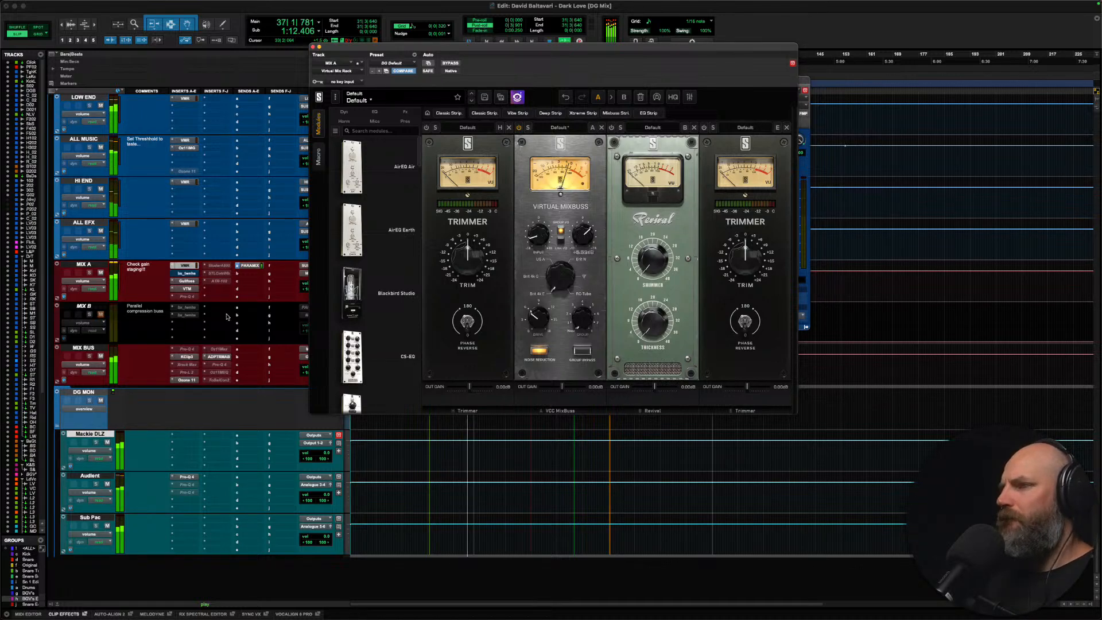
Step: Make MIX A's second insert inactive, and audition its Virtual Tape Machines plug-in with bypass on and off
ctrl+super+click(188, 275)
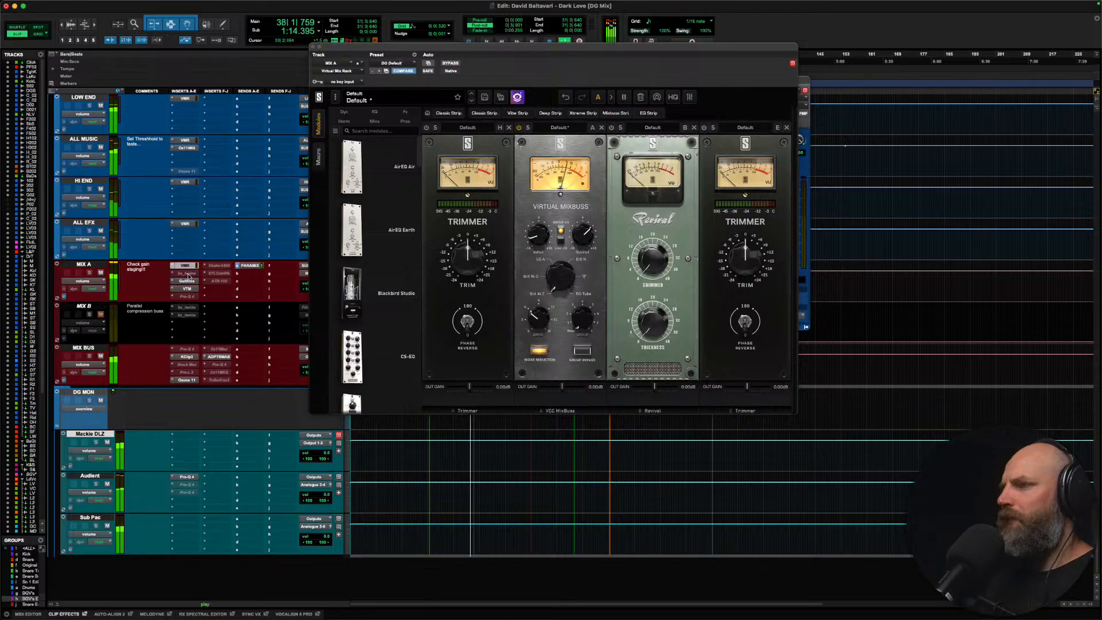
click(189, 280)
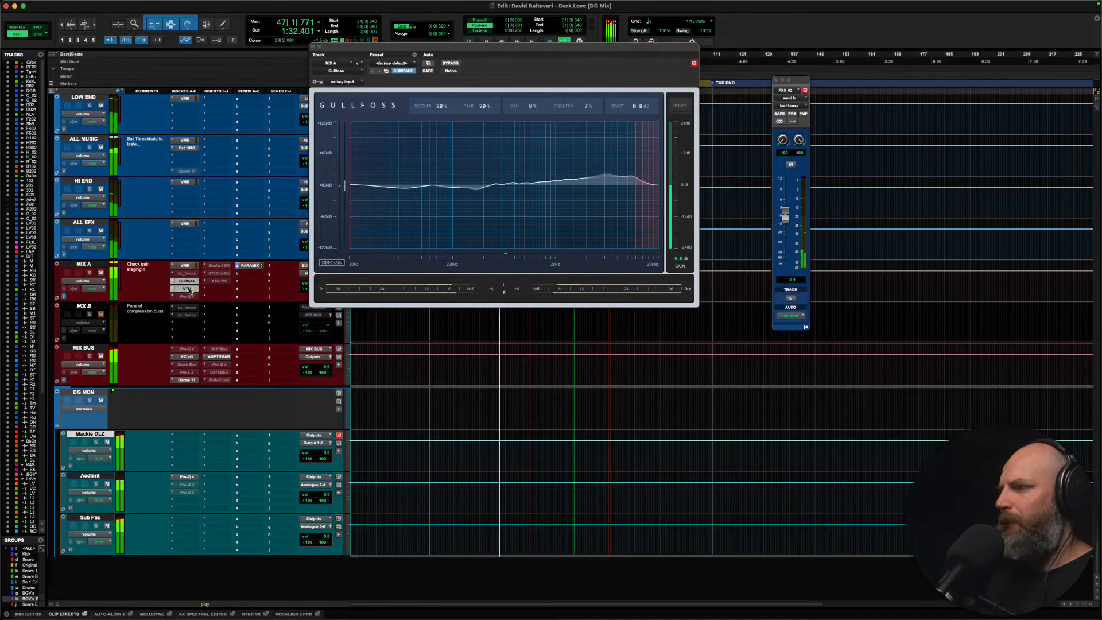
click(193, 288)
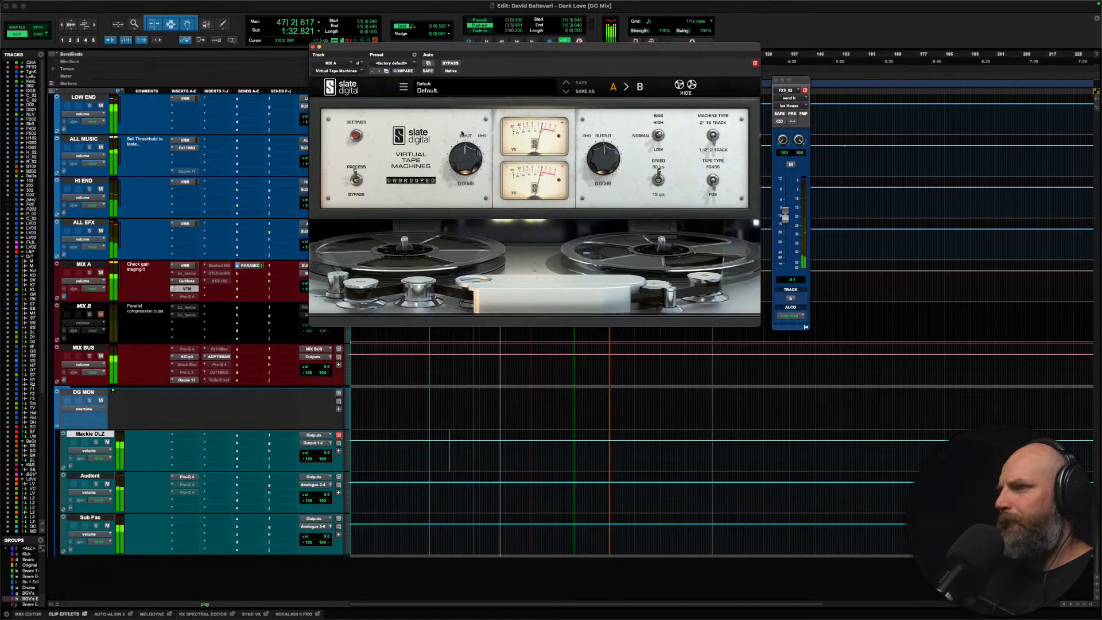
click(451, 65)
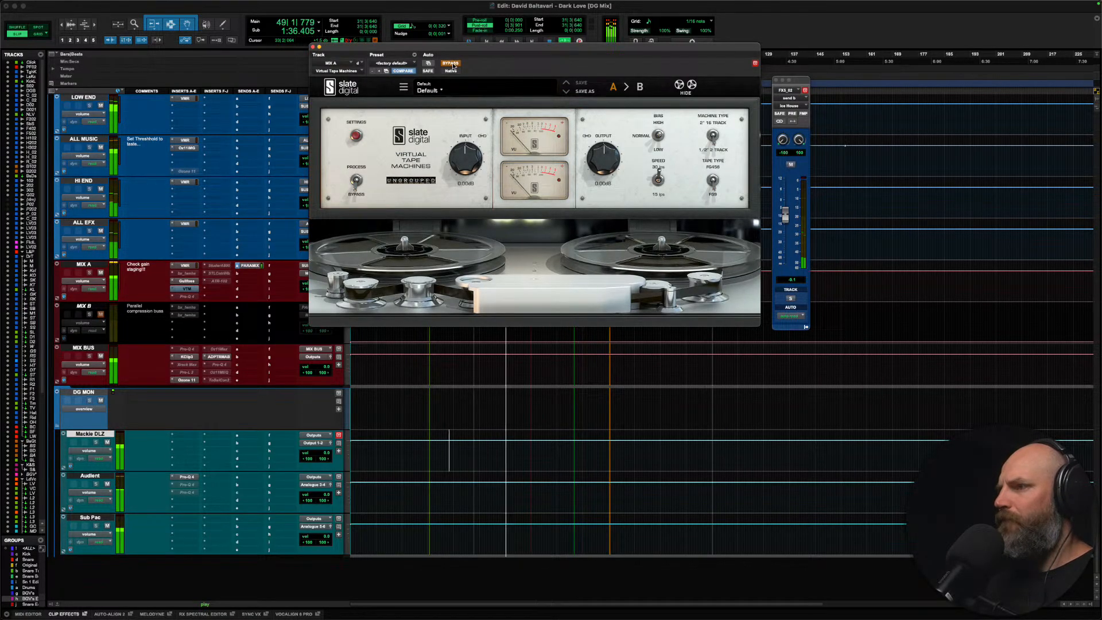
click(451, 64)
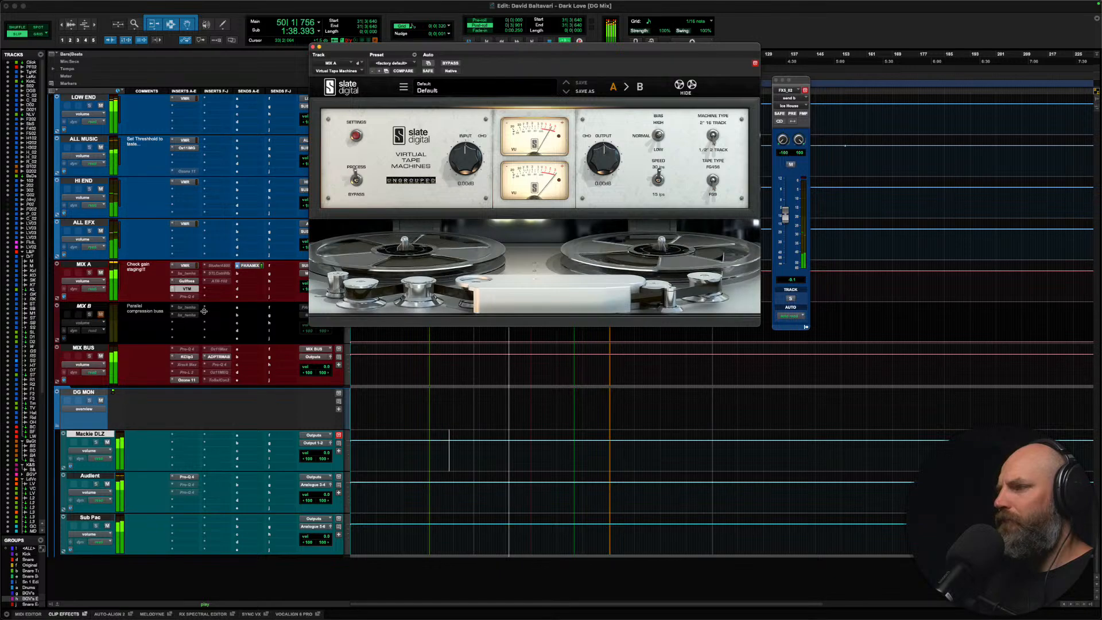
click(191, 291)
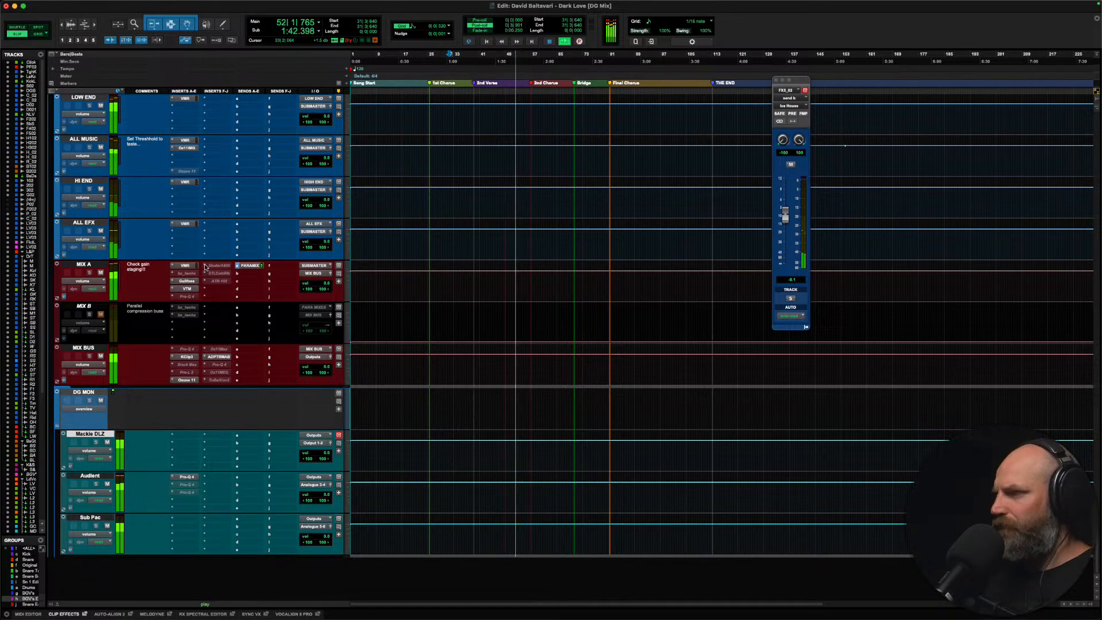
Step: Replace the first plug-in in MIX A's F-J inserts with Pro-Q 4 and make it inactive
click(204, 266)
click(224, 245)
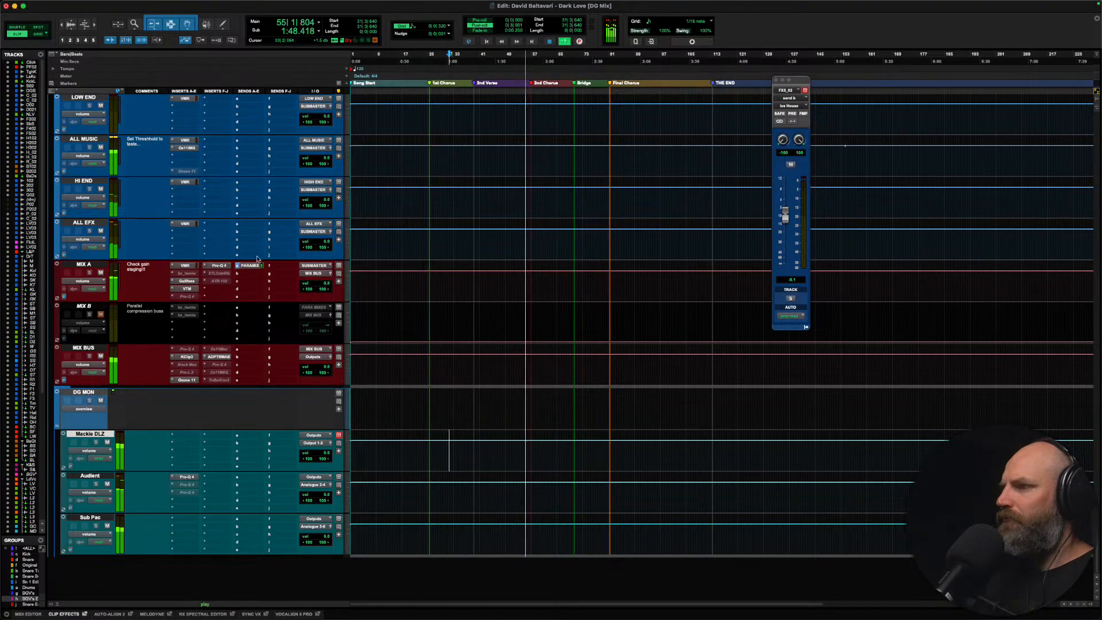
ctrl+super+click(219, 265)
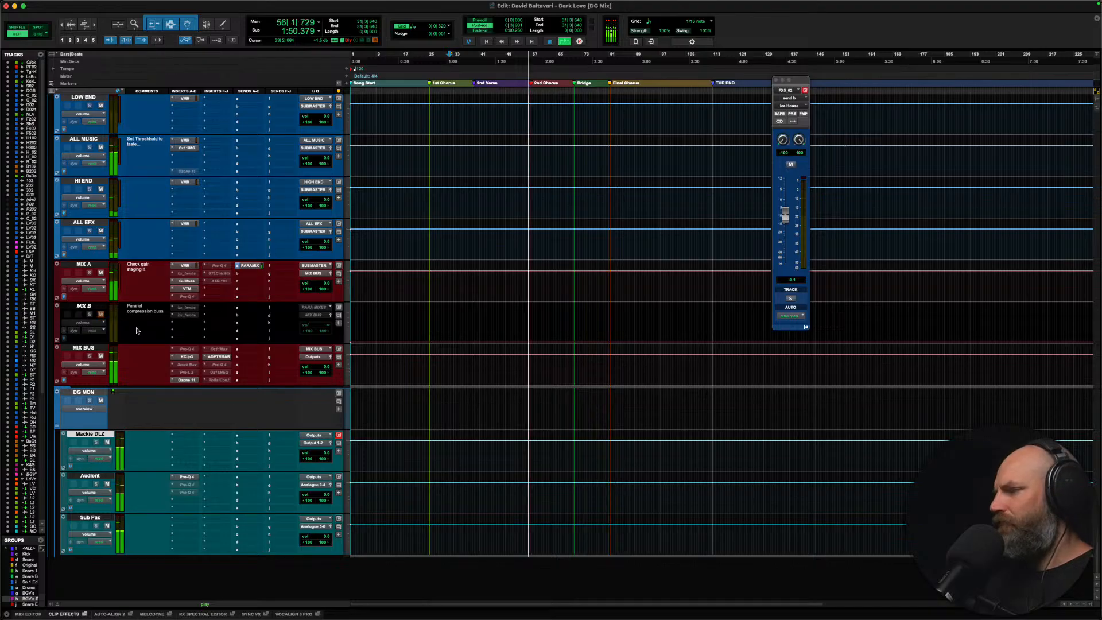
Step: Stop playback and delete the empty Choir.cm_02 track below Piano_02
click(85, 306)
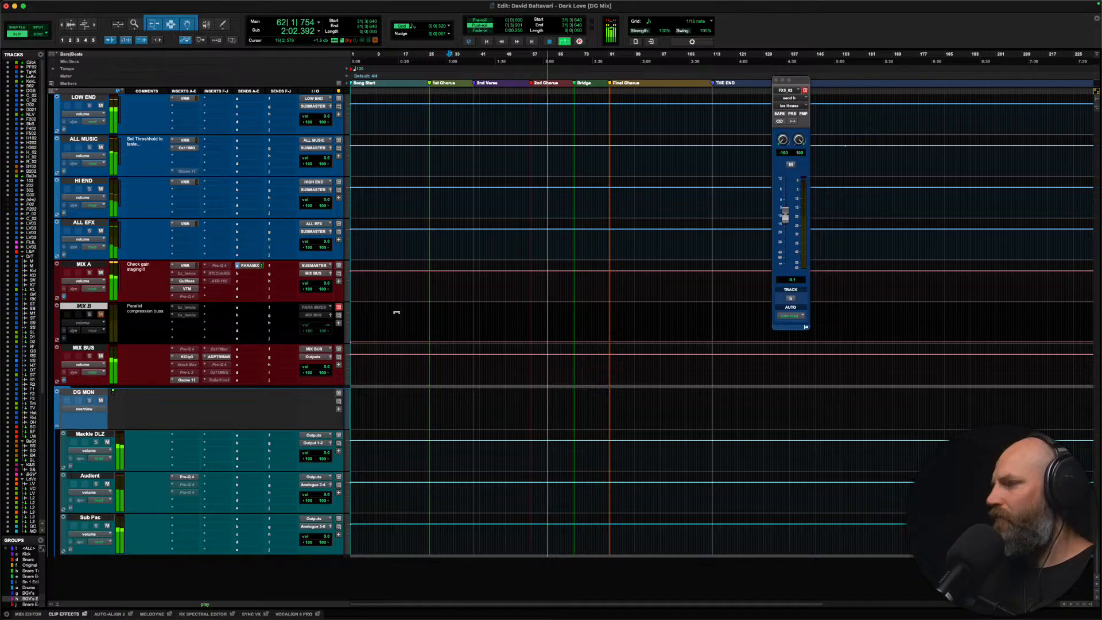
key(space)
scroll(398, 327, down, 20)
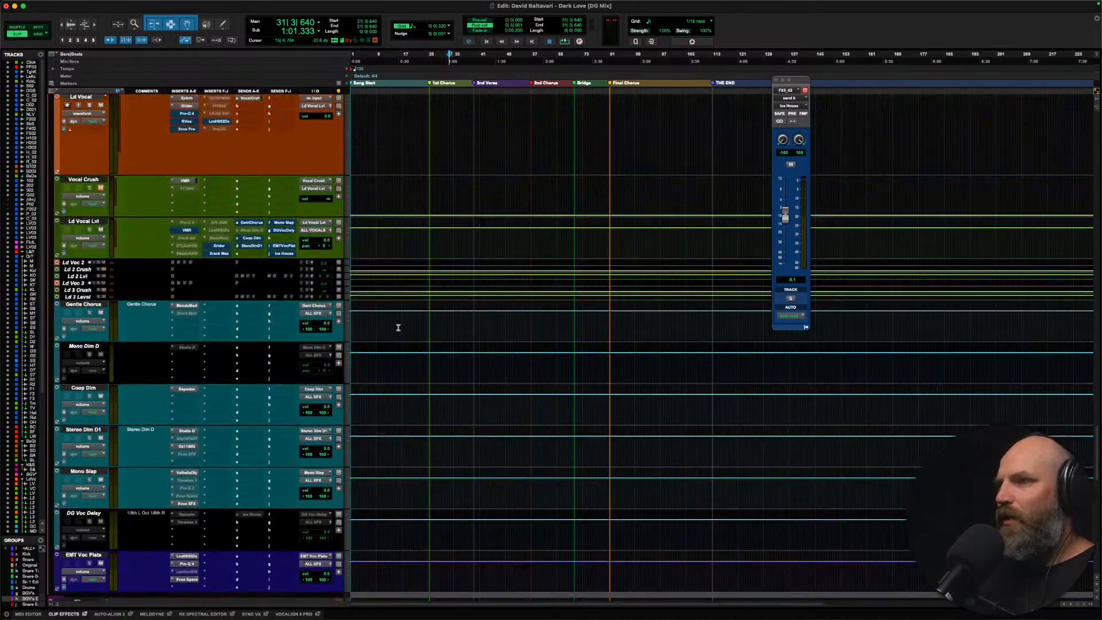
scroll(398, 327, up, 20)
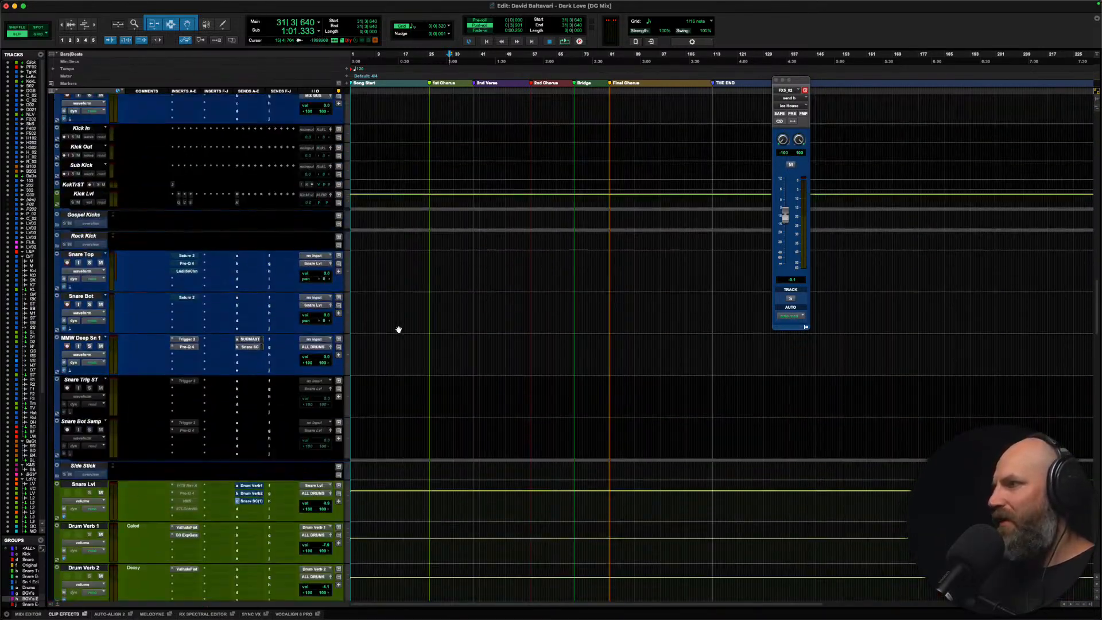
scroll(398, 327, up, 5)
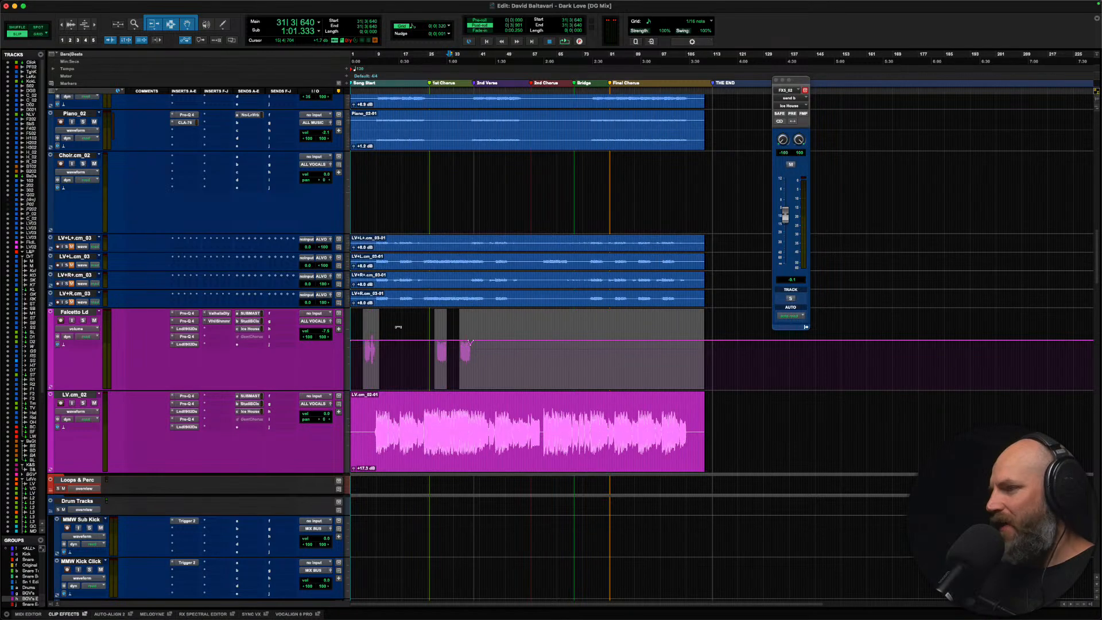
scroll(398, 327, up, 1)
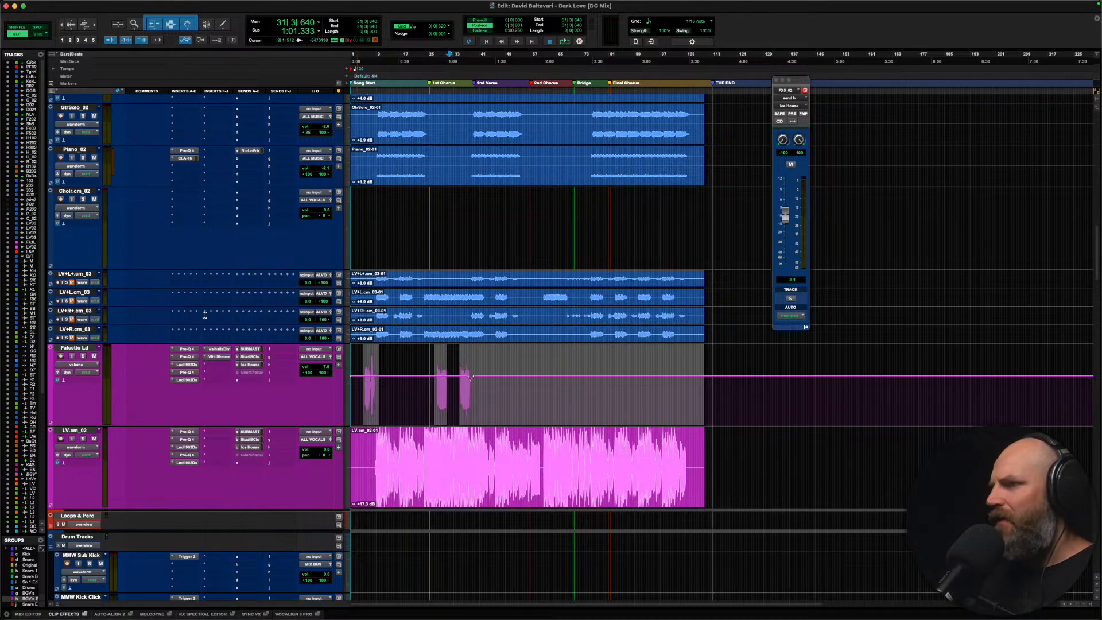
scroll(205, 315, up, 4)
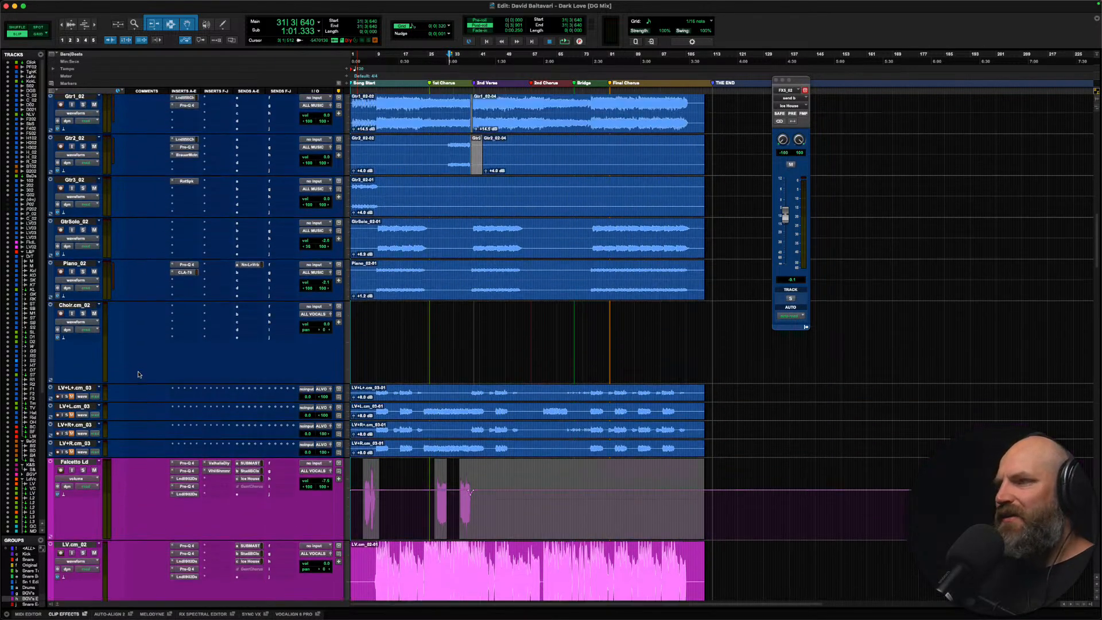
click(373, 341)
key(Tab)
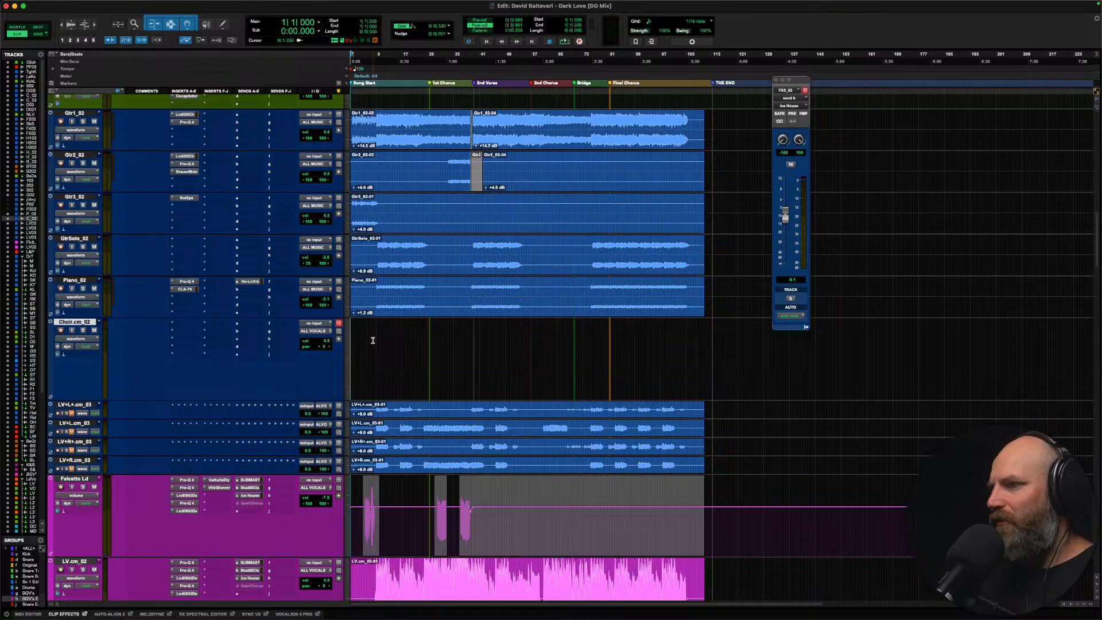
right_click(82, 321)
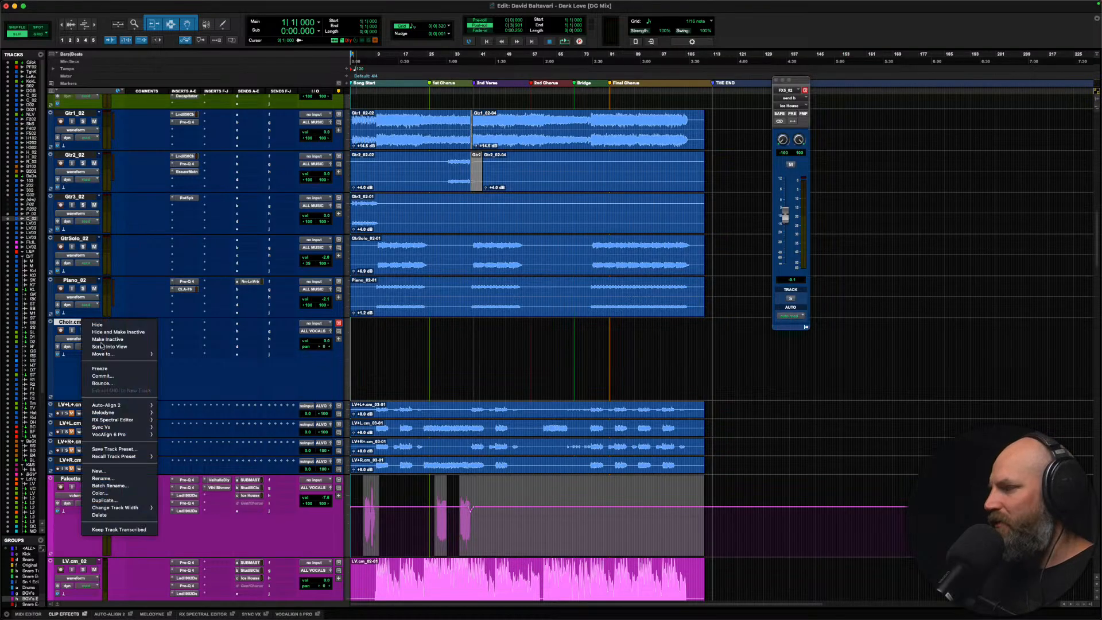
click(100, 514)
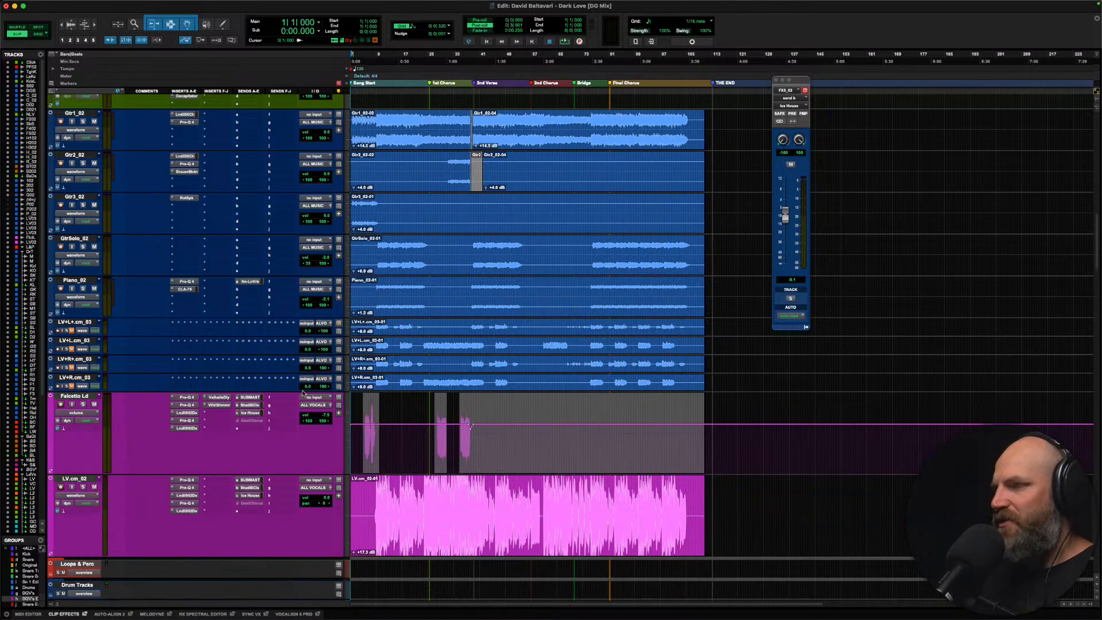
Step: Look through the session's tracks between the percussion and drums and the lead vocals for remaining cleanup or mix tweaks
scroll(421, 430, up, 2)
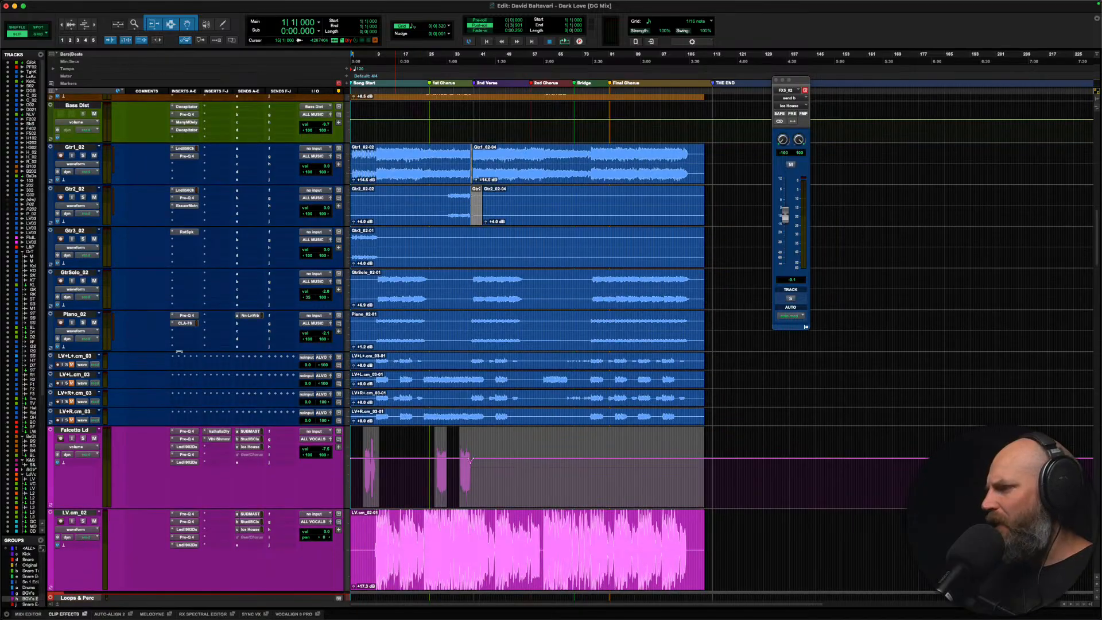
scroll(379, 329, up, 20)
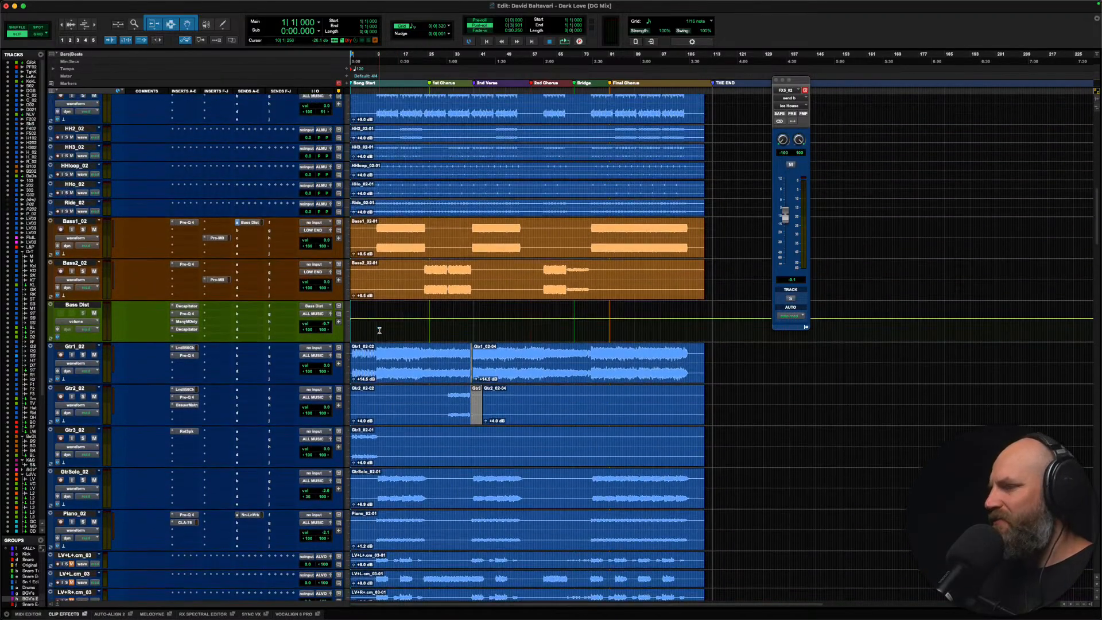
scroll(379, 332, up, 12)
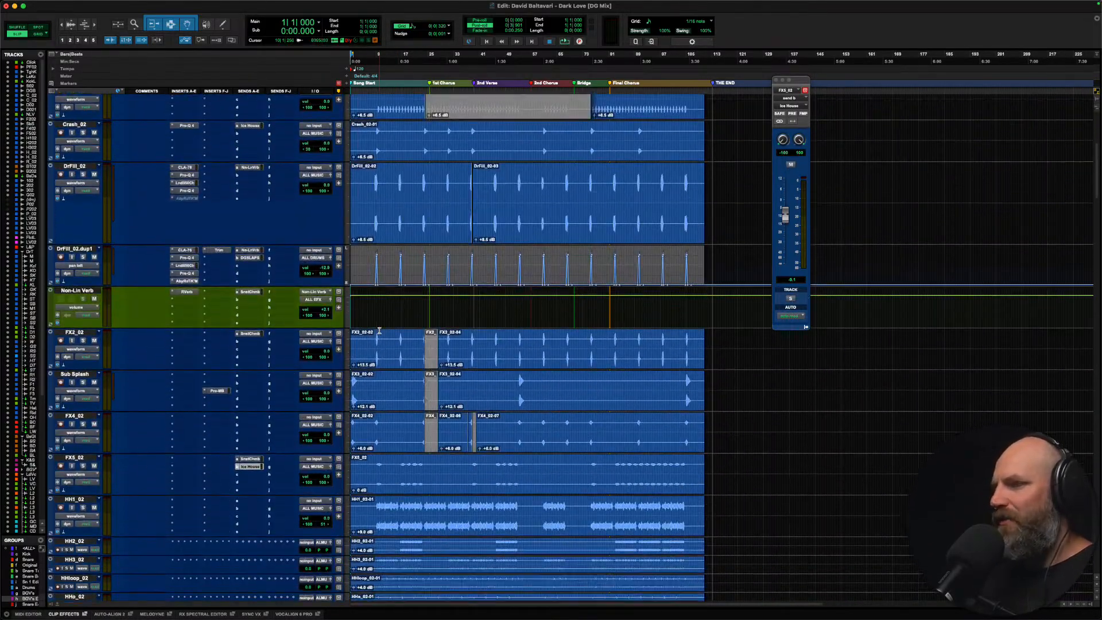
scroll(380, 330, down, 12)
scroll(379, 331, down, 1)
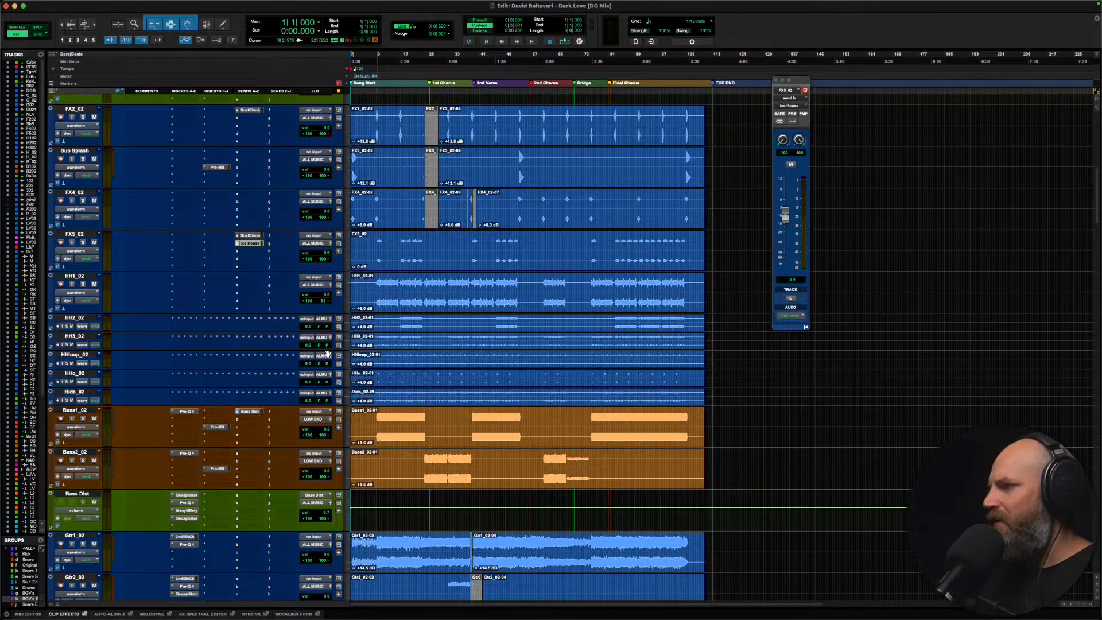
scroll(386, 370, up, 20)
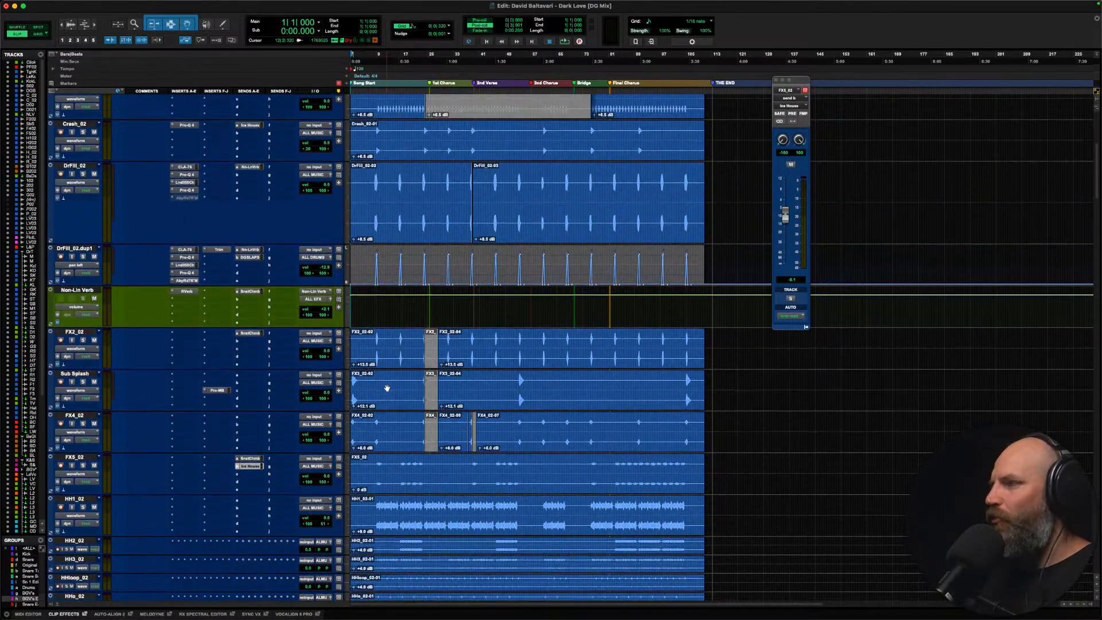
scroll(386, 386, up, 5)
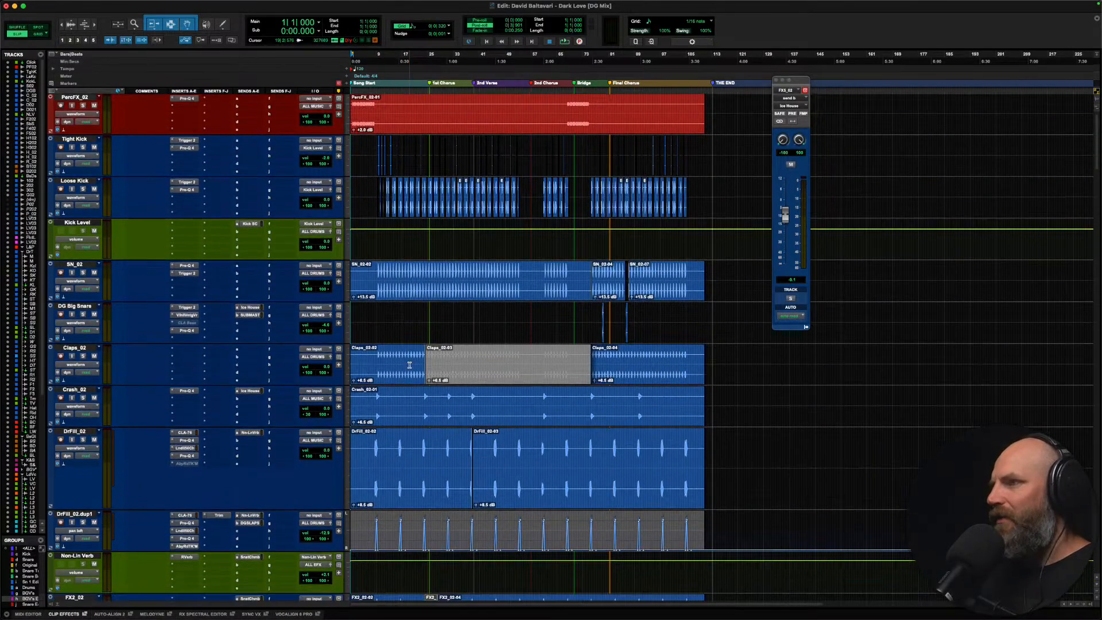
scroll(409, 365, down, 20)
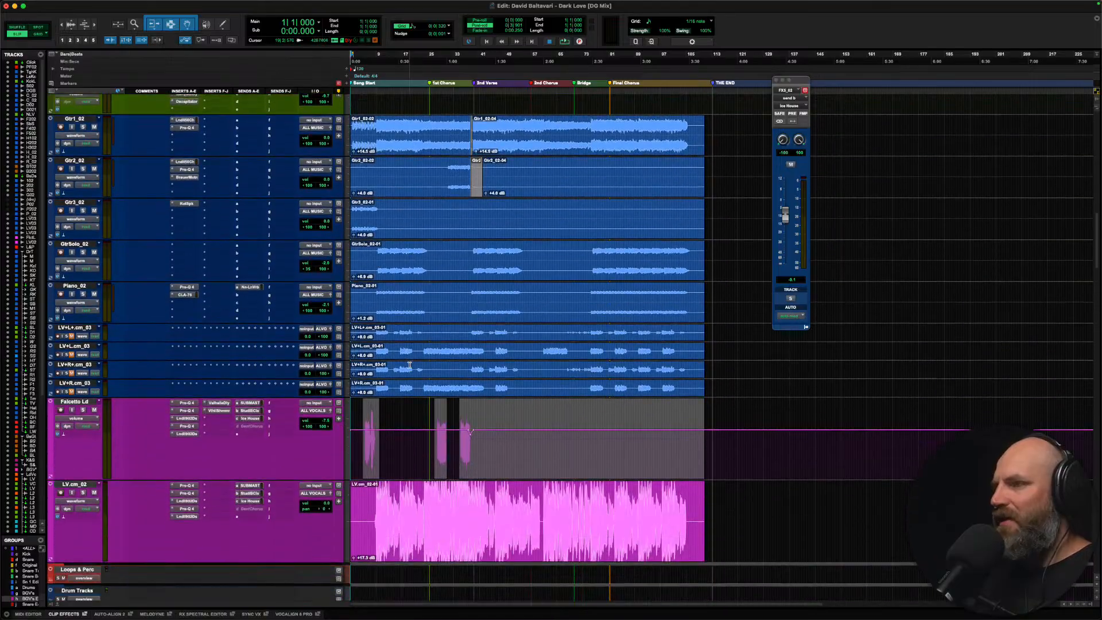
scroll(409, 363, down, 4)
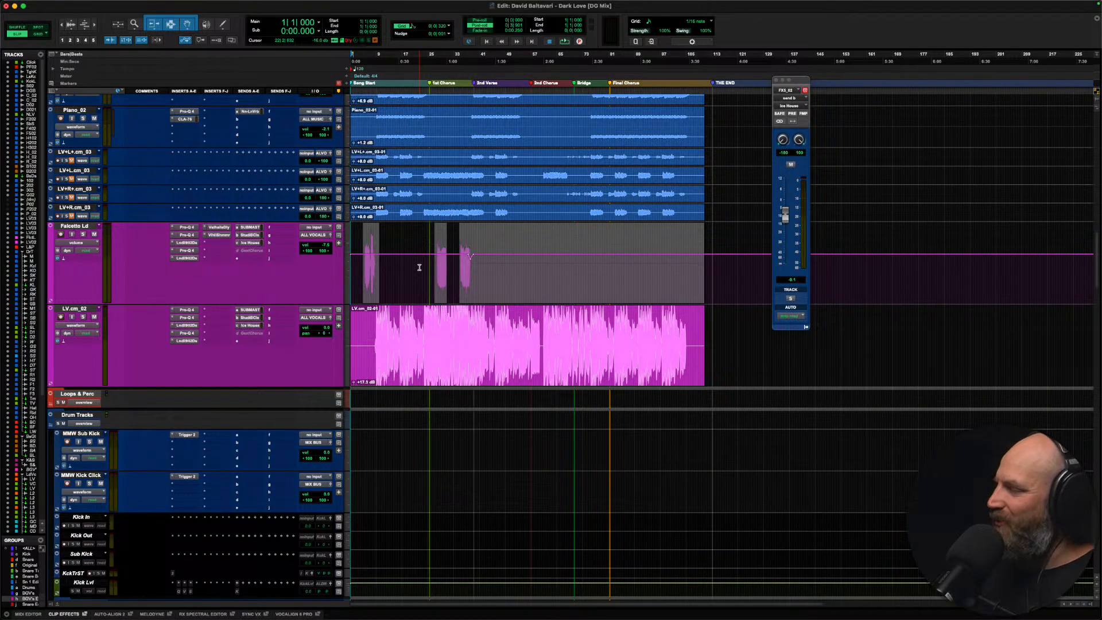
scroll(419, 267, up, 20)
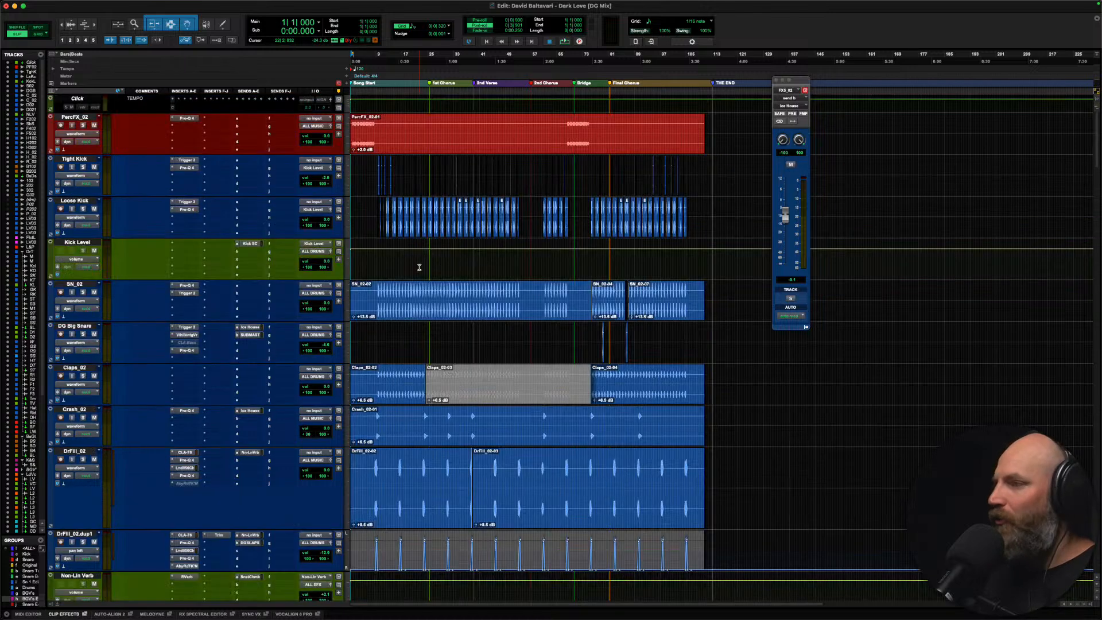
Step: Place the cursor on the Loose Kick track at about bar 7 and play the mix briefly to judge the kick
click(375, 207)
right_click(375, 207)
key(Escape)
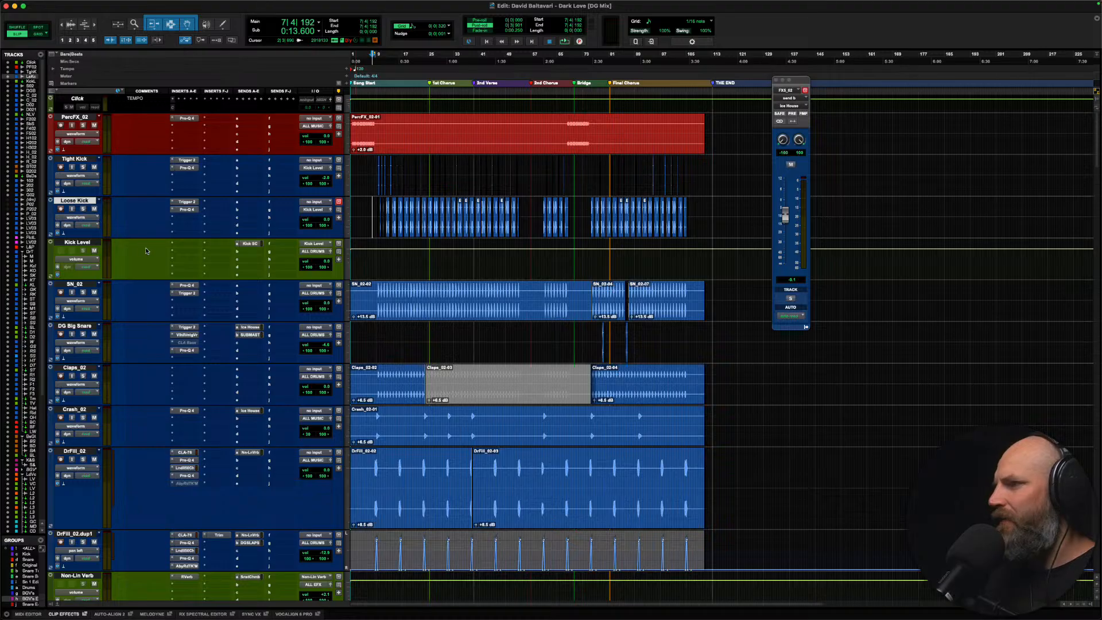
key(space)
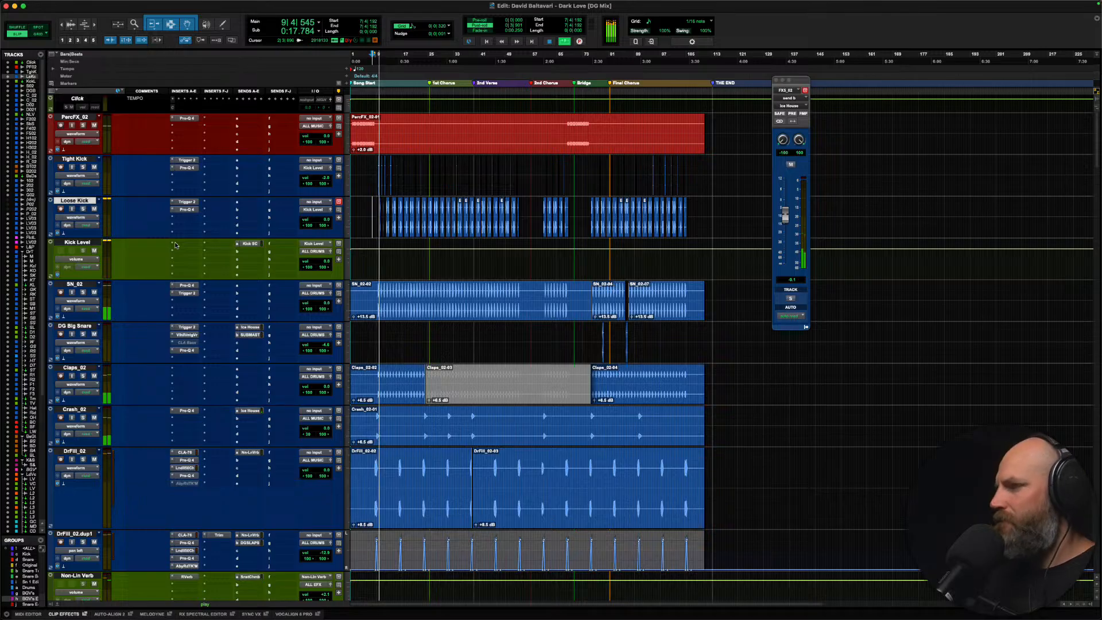
key(space)
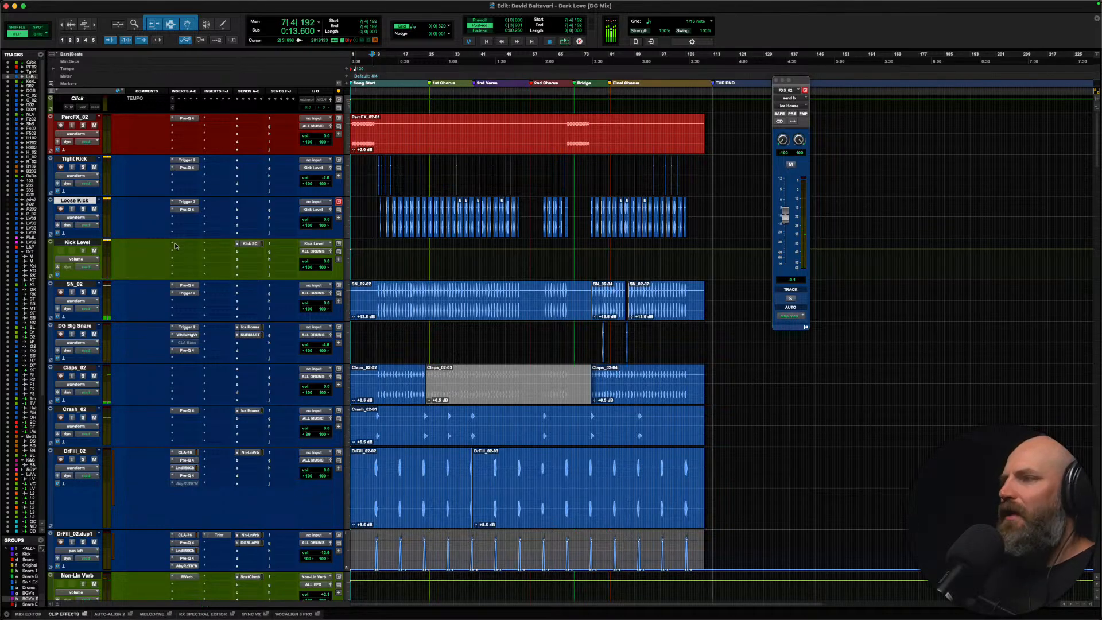
Step: Search for "neutron" and load the stereo Neutron 5 plug-in in the Kick Level track's first insert
click(175, 246)
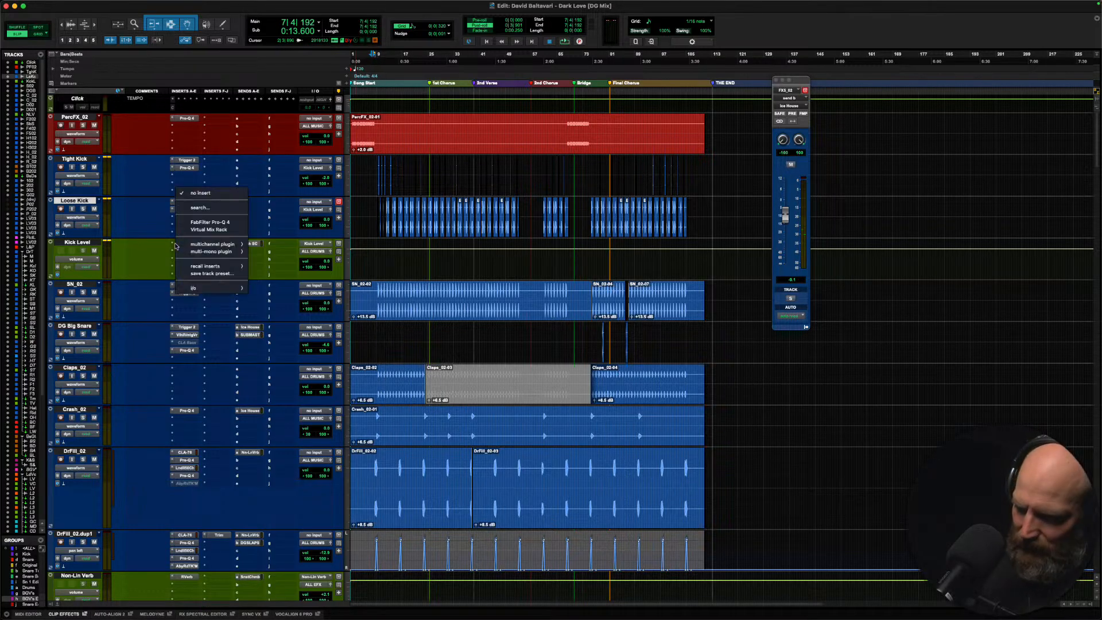
text(neutron)
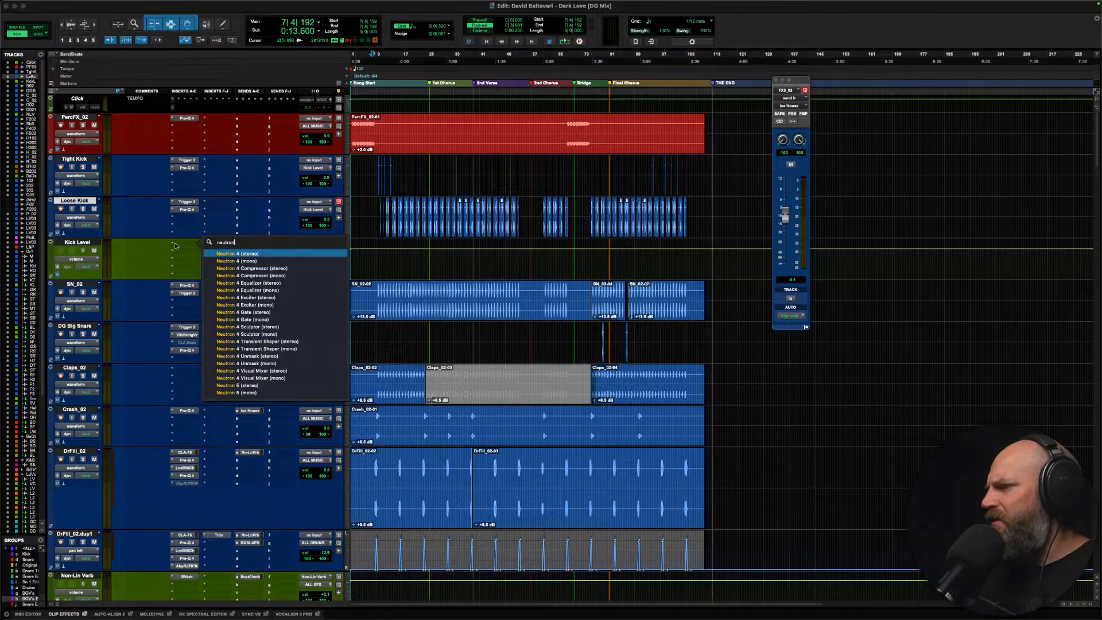
key(Down)
key(Down)
key(Down)
key(Down)
key(Down)
key(Down)
key(Down)
key(Down)
key(Down)
key(Down)
key(Down)
key(Down)
key(Down)
key(Down)
key(Down)
key(Down)
key(Down)
key(Down)
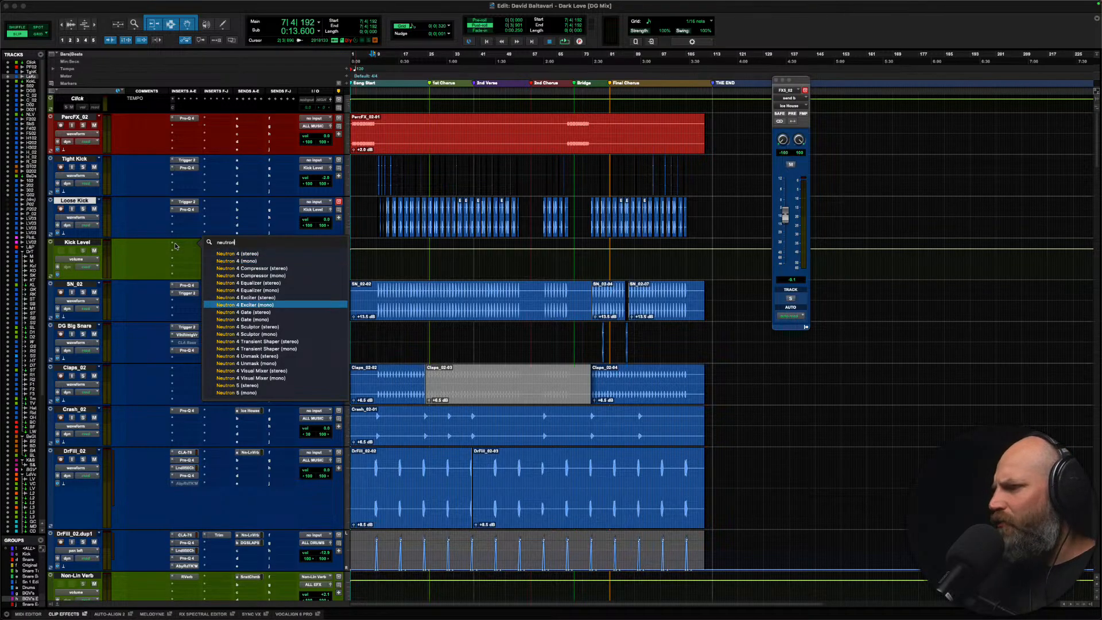
key(Return)
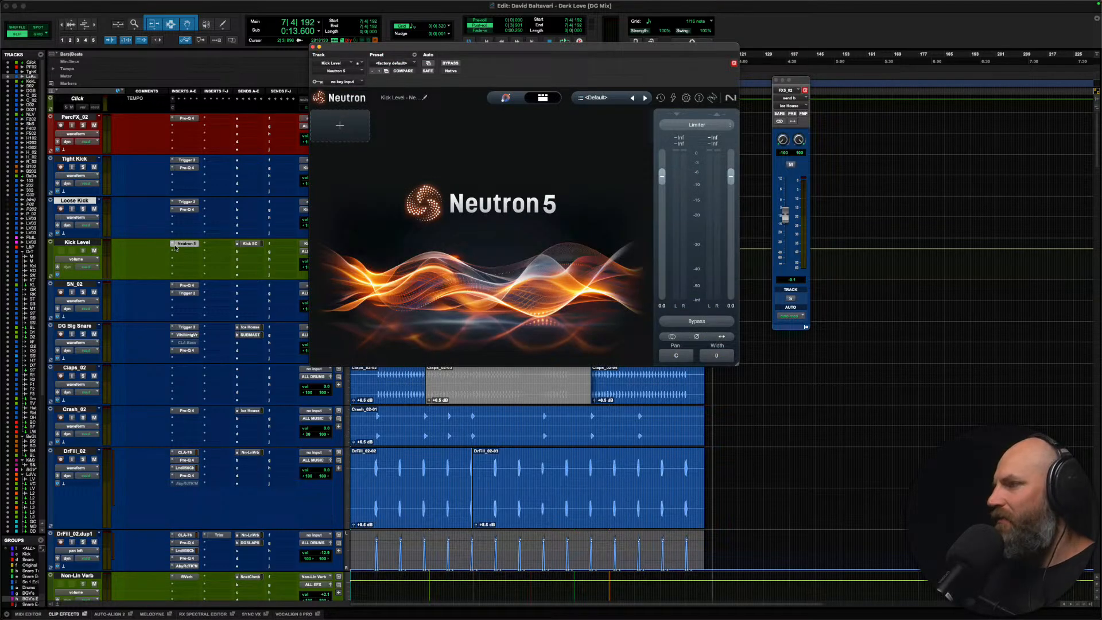
Step: Replace the plug-in in Kick Level's first insert with the stereo Neutron 5 Transient Shaper
click(172, 245)
text(trans)
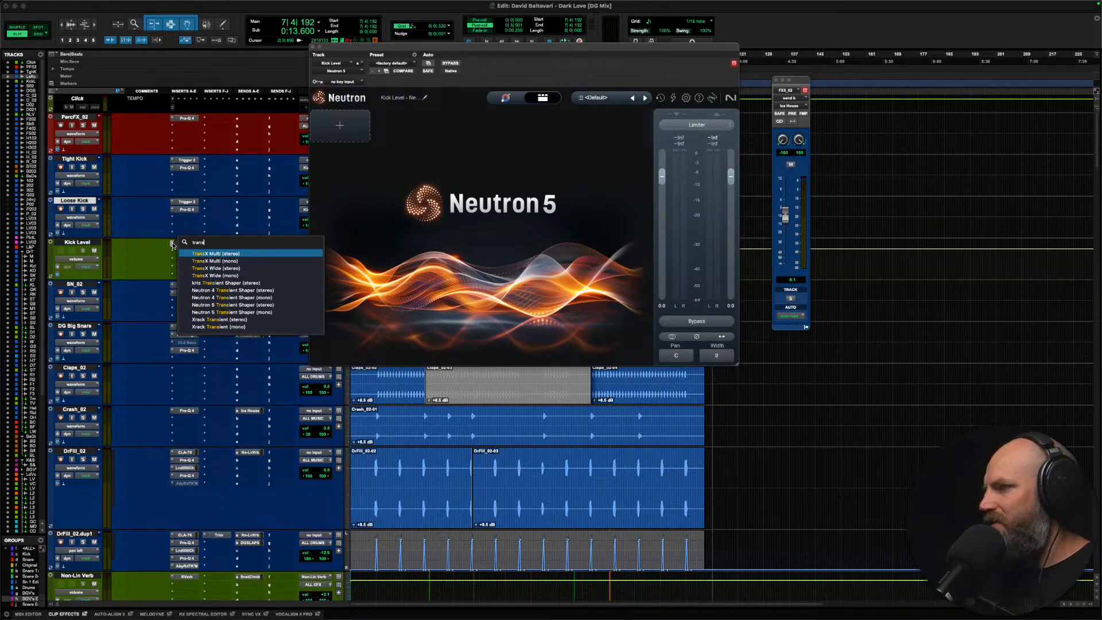
key(Down)
key(Down)
key(Down)
key(Down)
key(Down)
key(Down)
key(Down)
key(Return)
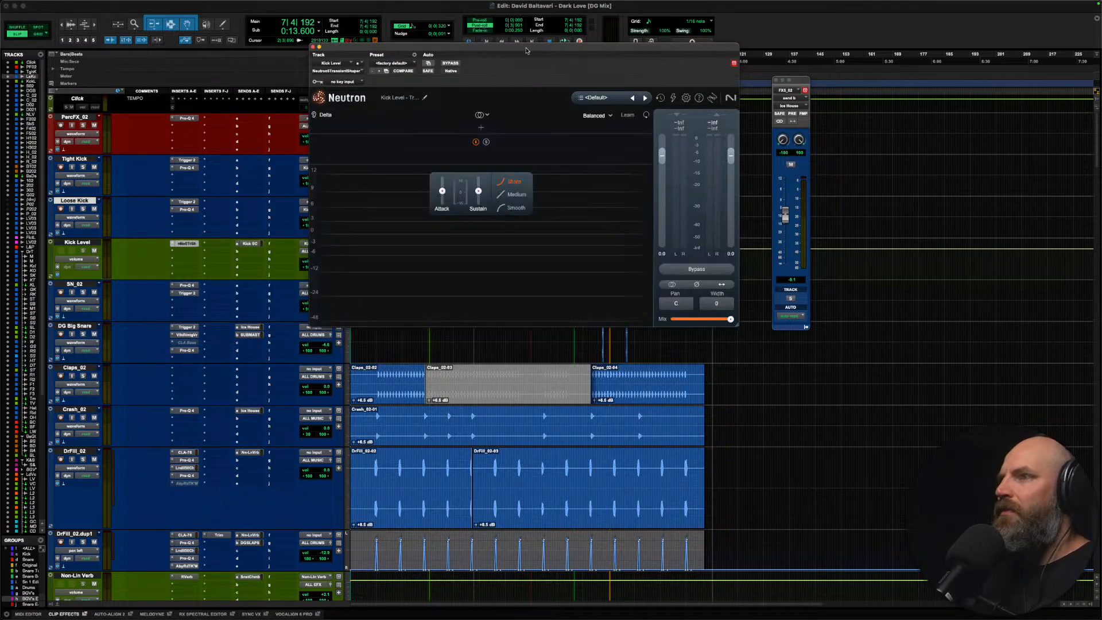
Step: Split the Transient Shaper at about 78 Hz and, during playback, set the low band's attack to 4.0 and sustain to about -1.5
drag(496, 245, 423, 243)
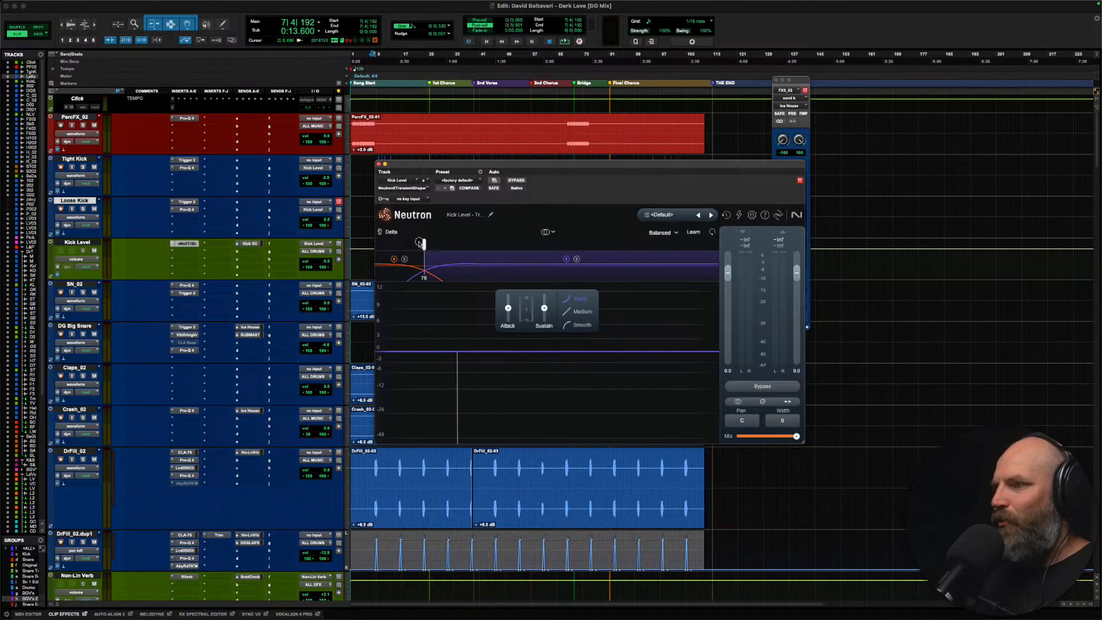
click(413, 270)
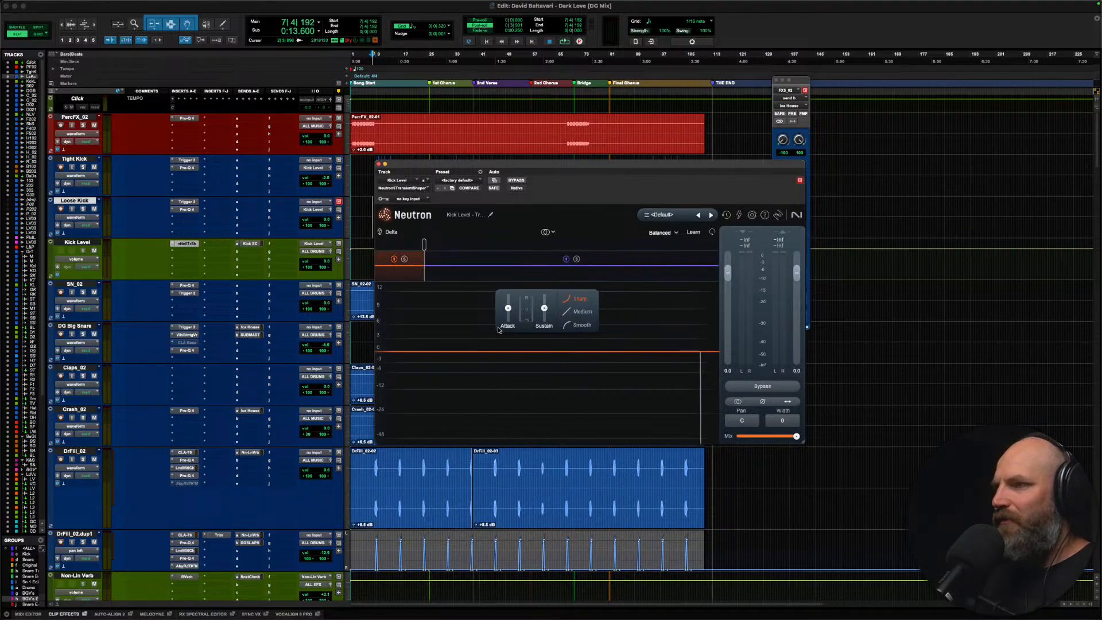
key(space)
drag(505, 303, 506, 295)
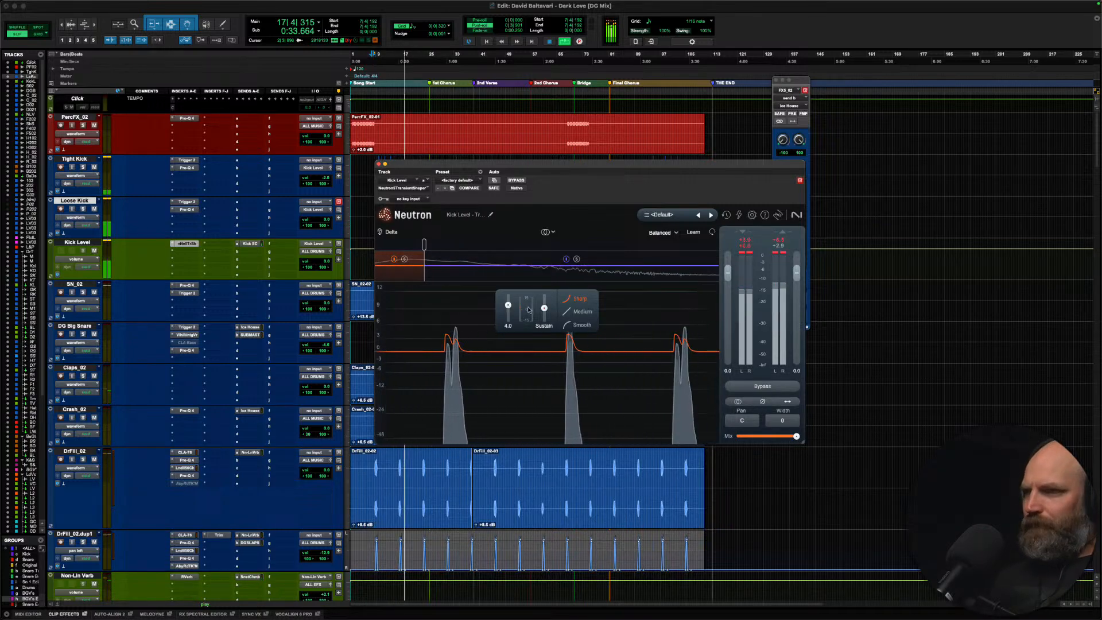
drag(540, 316, 534, 331)
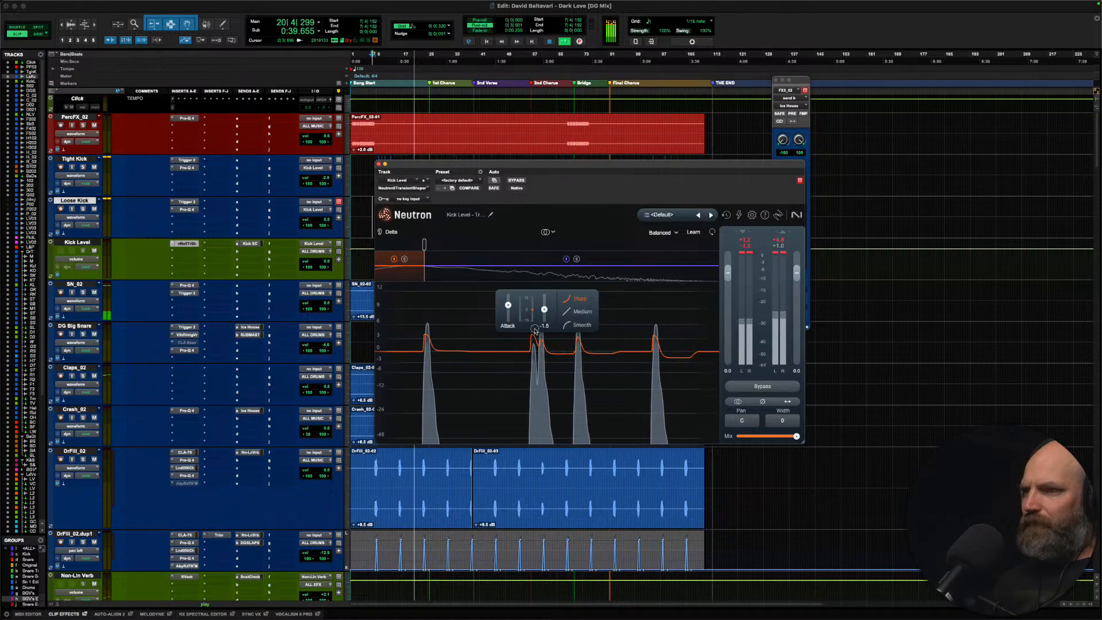
Step: Compare the kick with the Transient Shaper bypassed and active, stop playback, and close the plug-in window
click(522, 181)
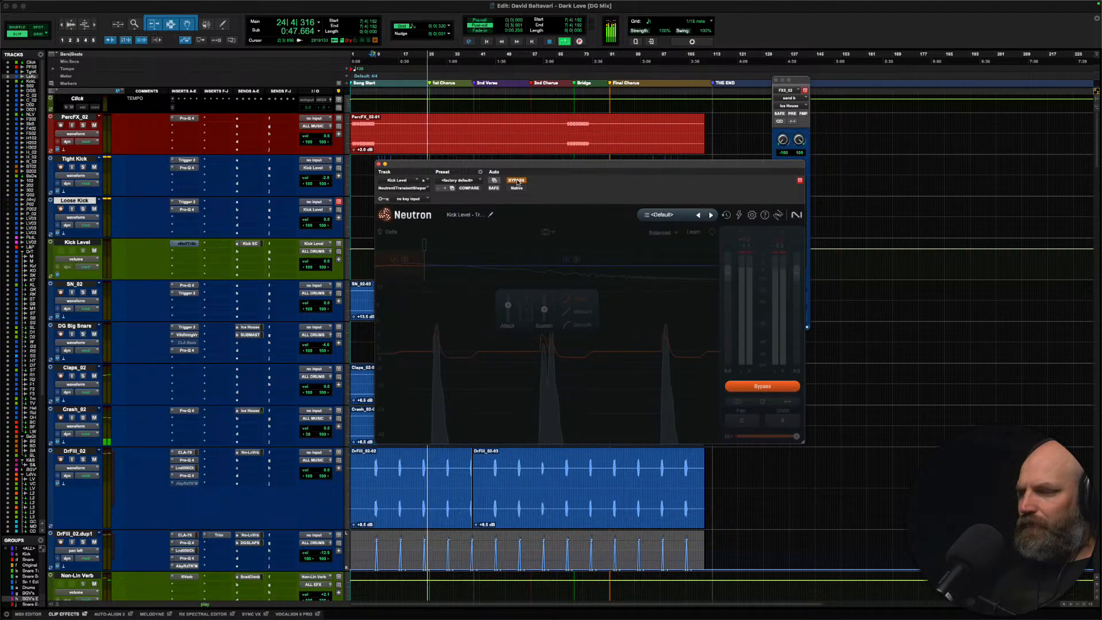
click(517, 182)
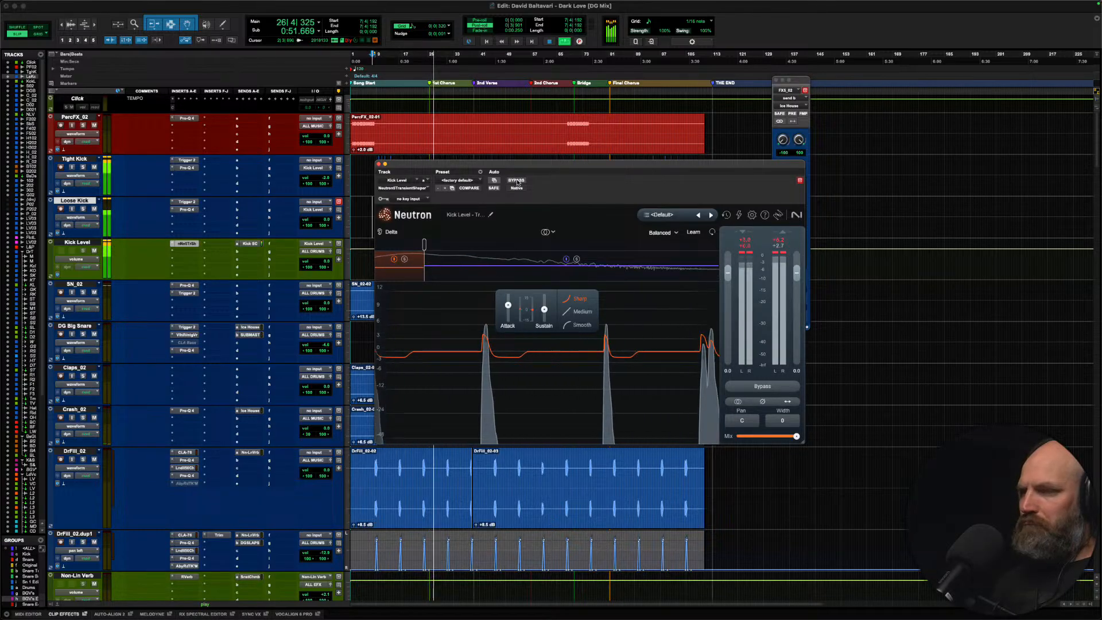
key(space)
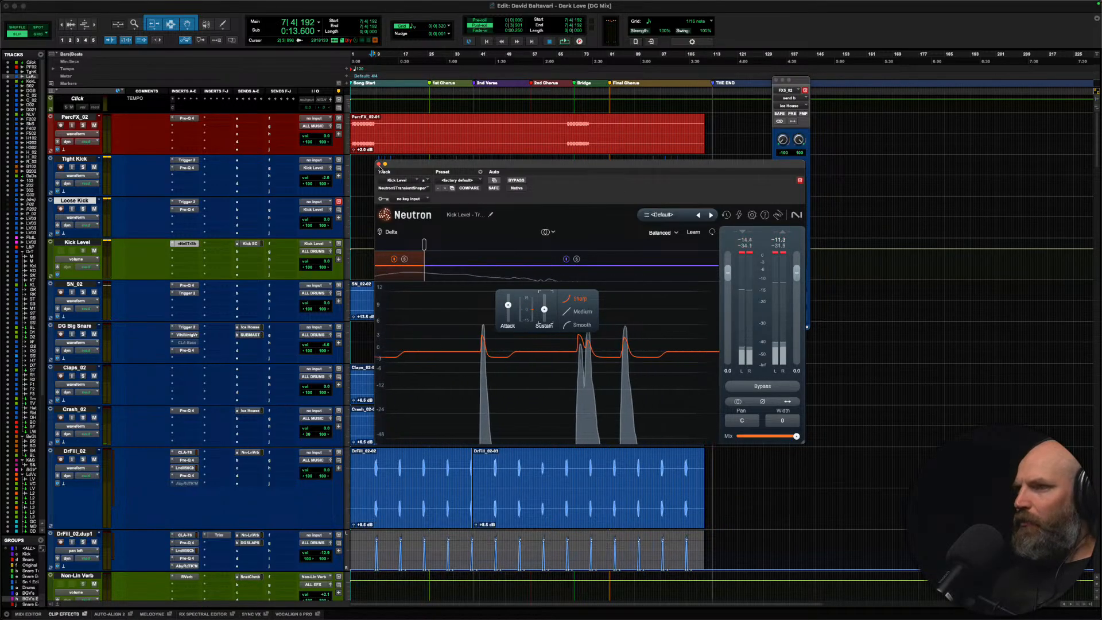
click(378, 164)
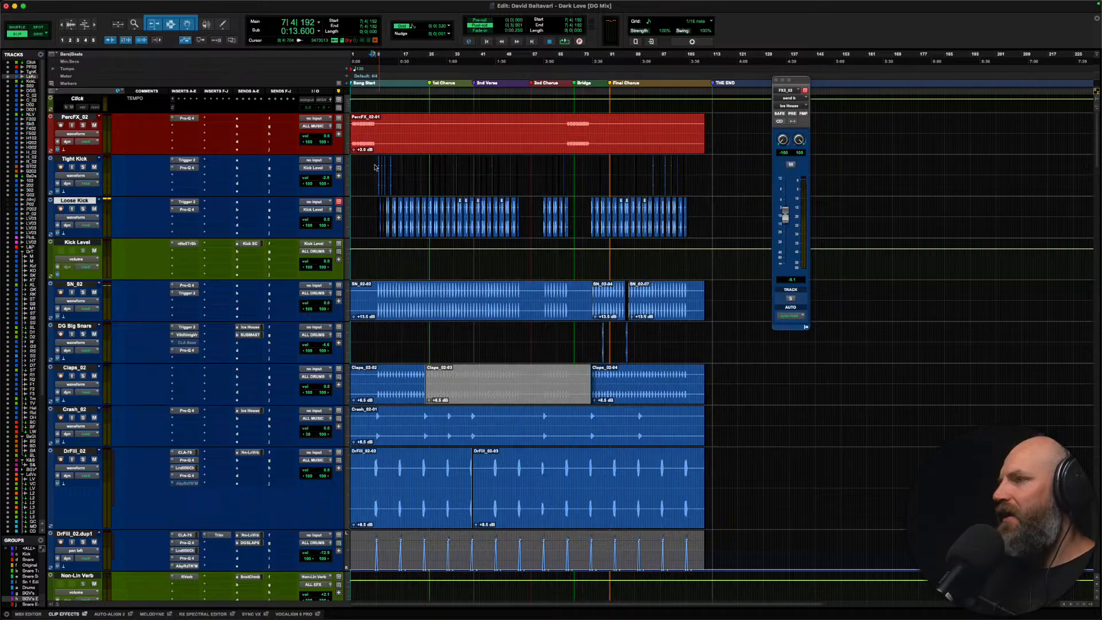
Step: Return to the session start and review the whole track layout down to the mix buses and monitor outputs
key(Return)
scroll(195, 227, down, 15)
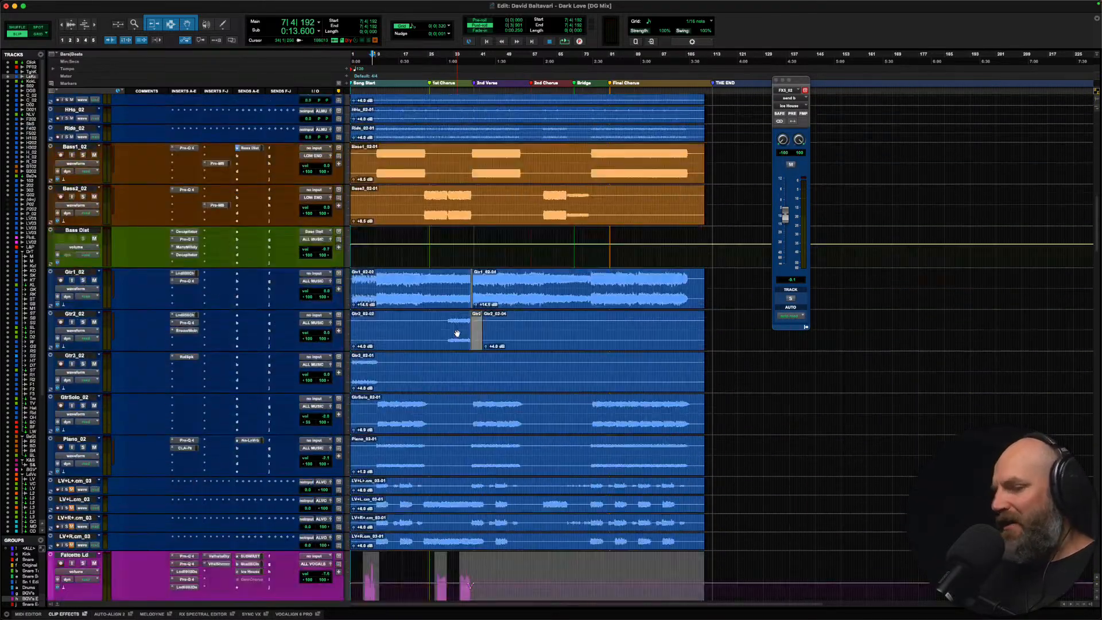
scroll(456, 333, down, 1)
scroll(125, 336, down, 10)
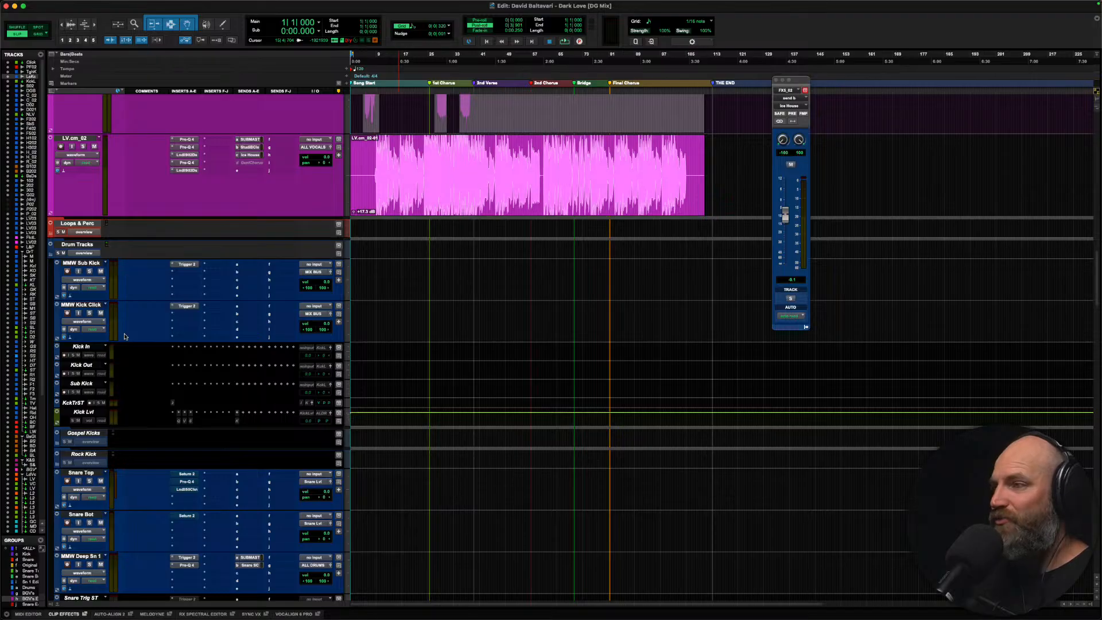
scroll(532, 351, down, 20)
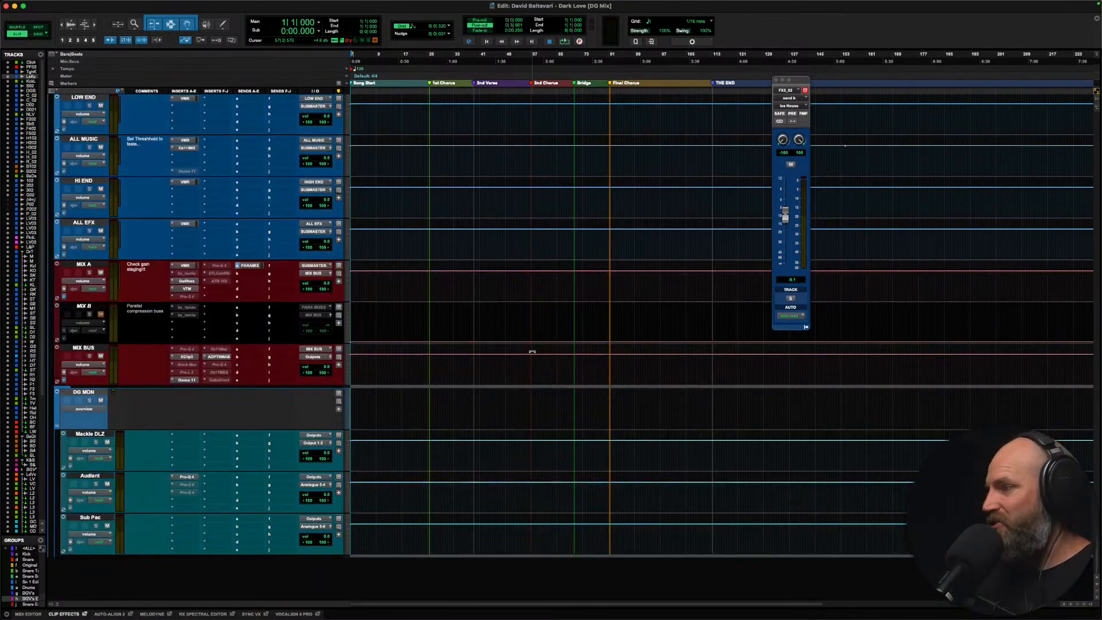
scroll(457, 374, up, 20)
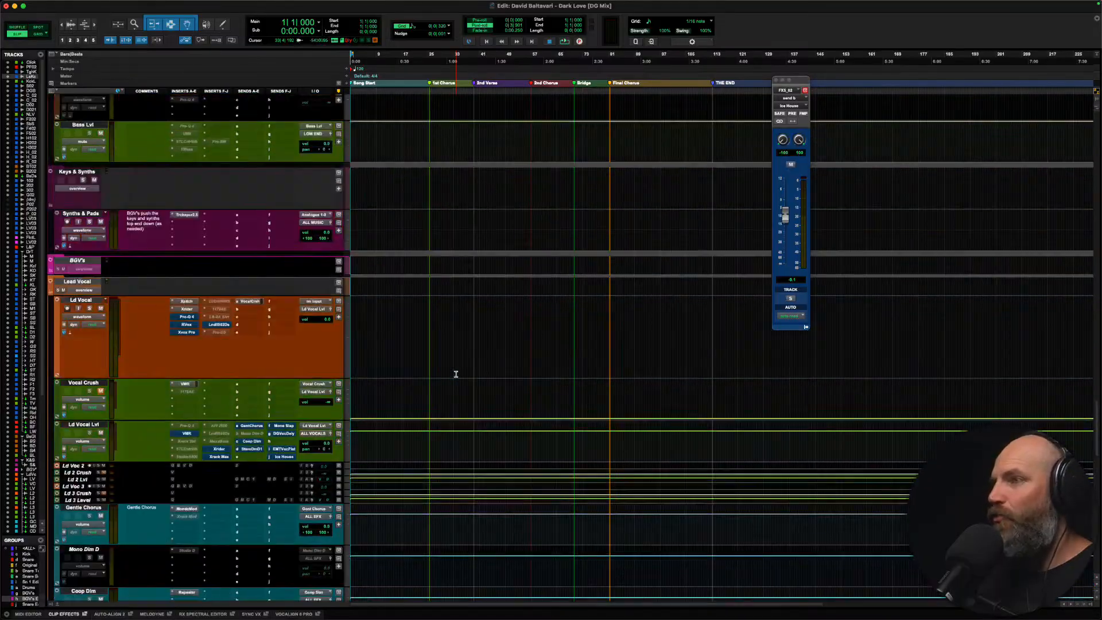
scroll(456, 374, up, 15)
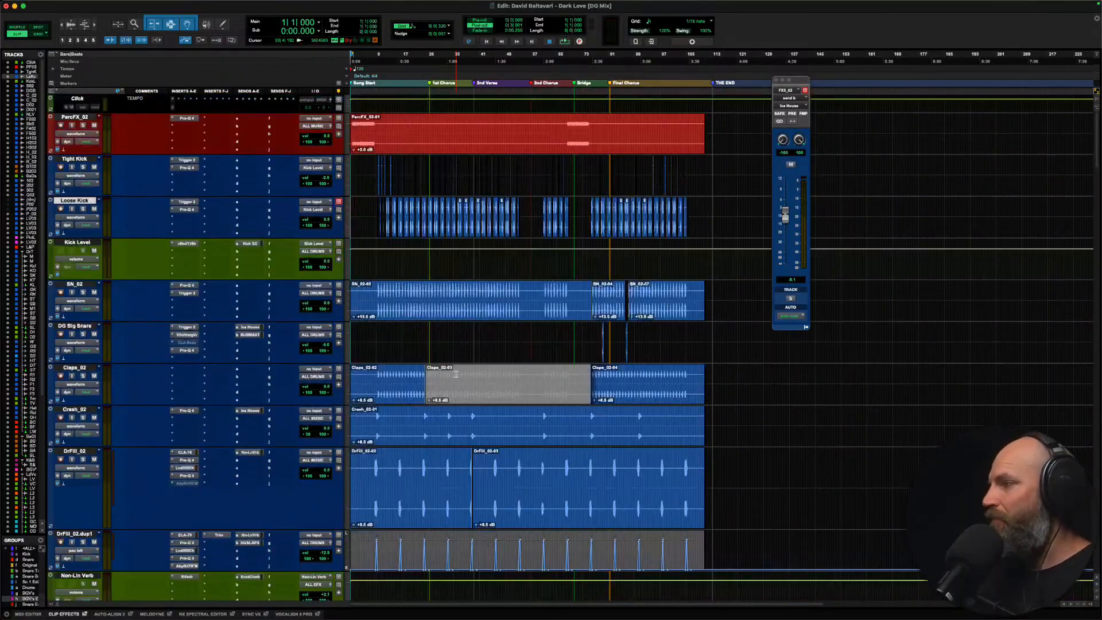
Step: Select the Click track and look over the tracks below it down to the vocals
click(438, 340)
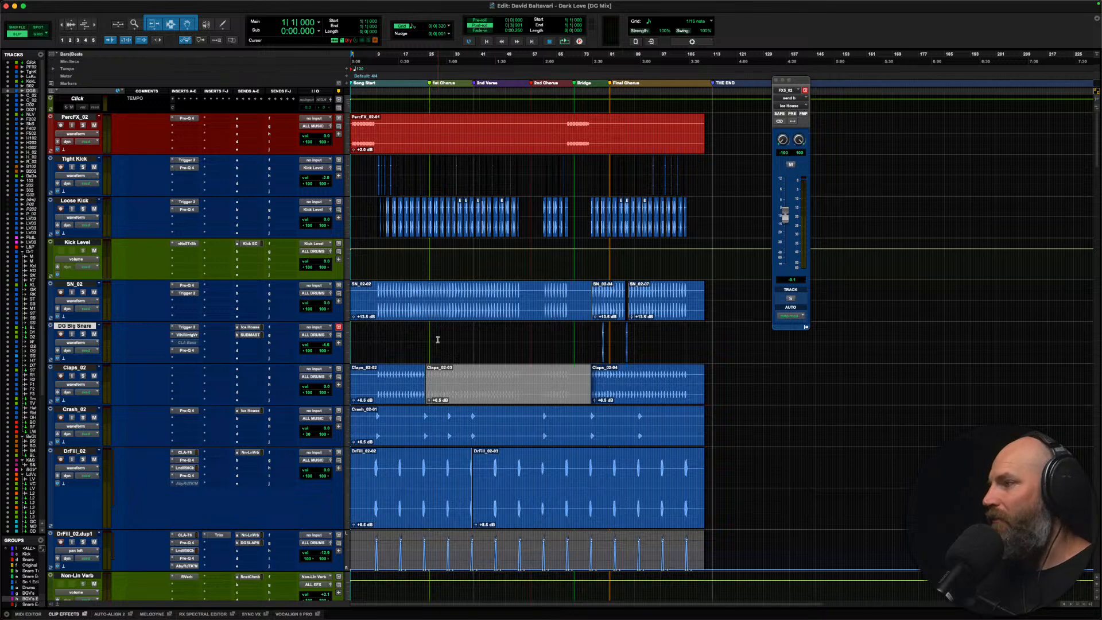
click(74, 100)
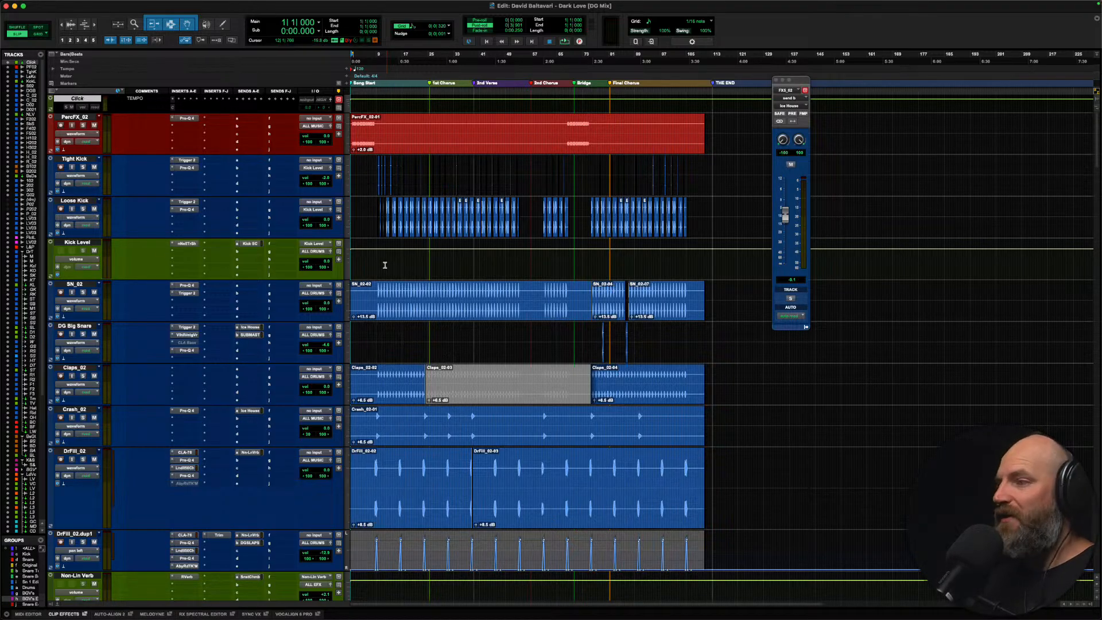
scroll(377, 262, down, 15)
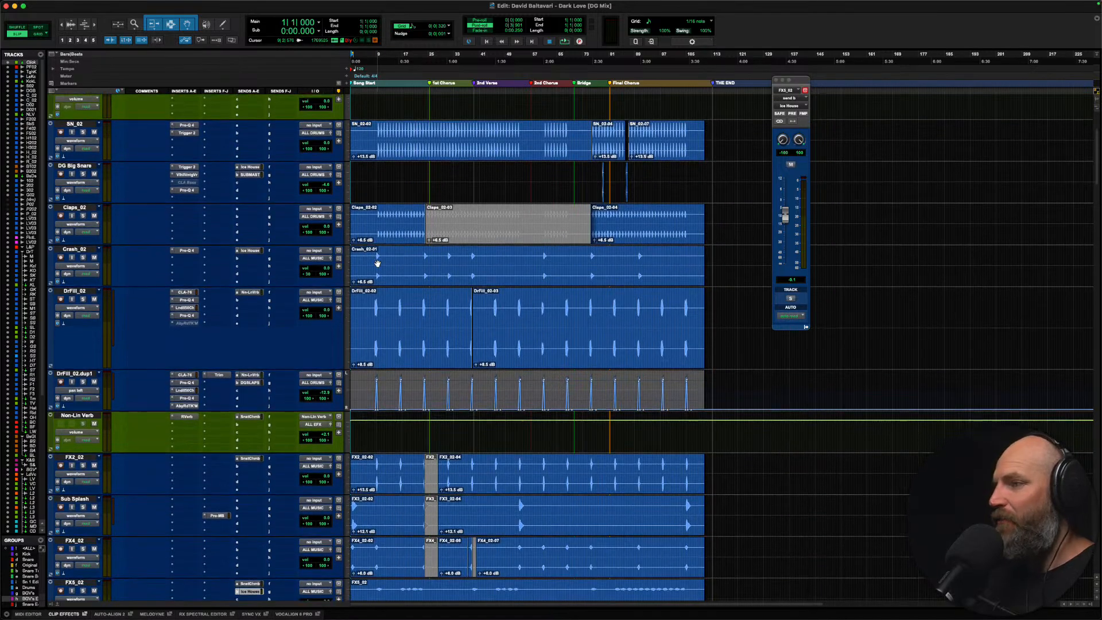
scroll(377, 262, down, 15)
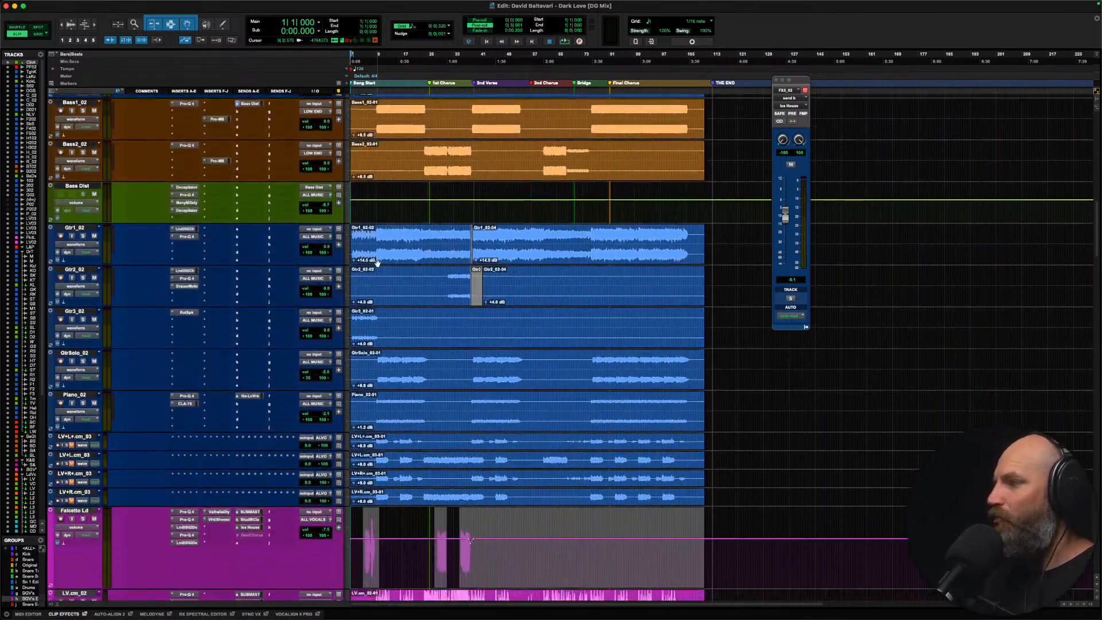
Step: Look over the lead vocal tracks, select the Falcetto Ld track, and return the cursor to the session start
scroll(372, 251, down, 1)
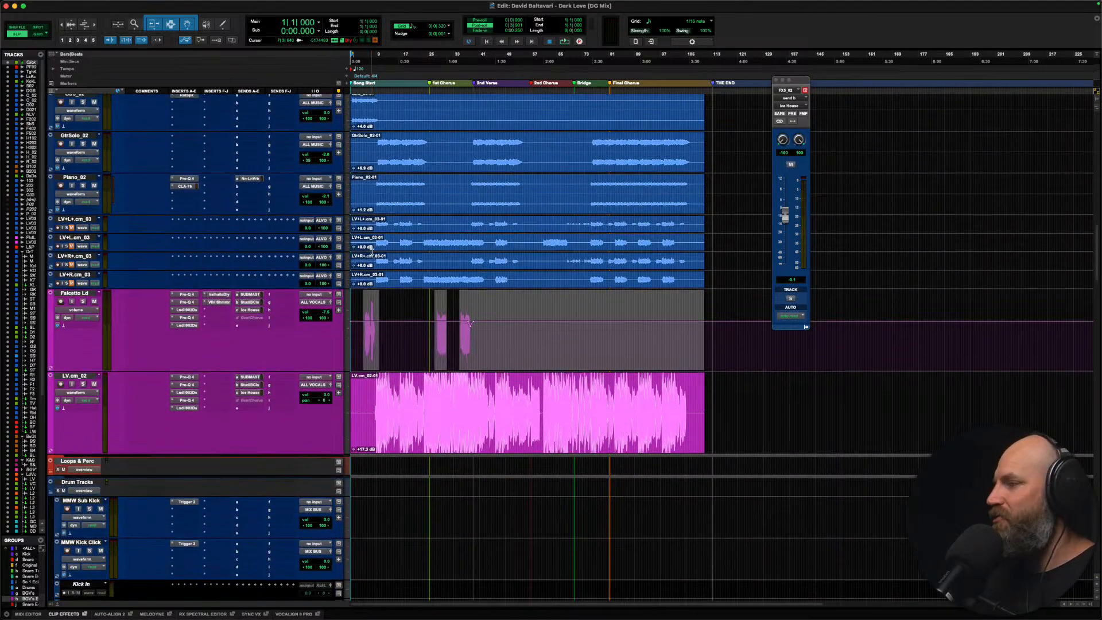
scroll(372, 252, down, 5)
click(360, 259)
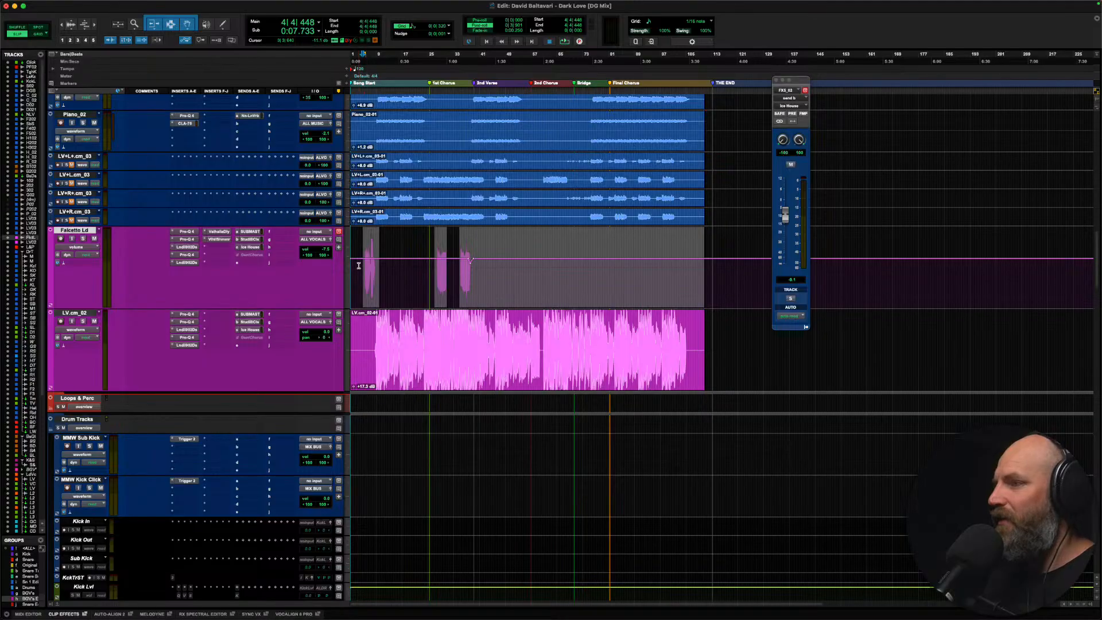
key(Return)
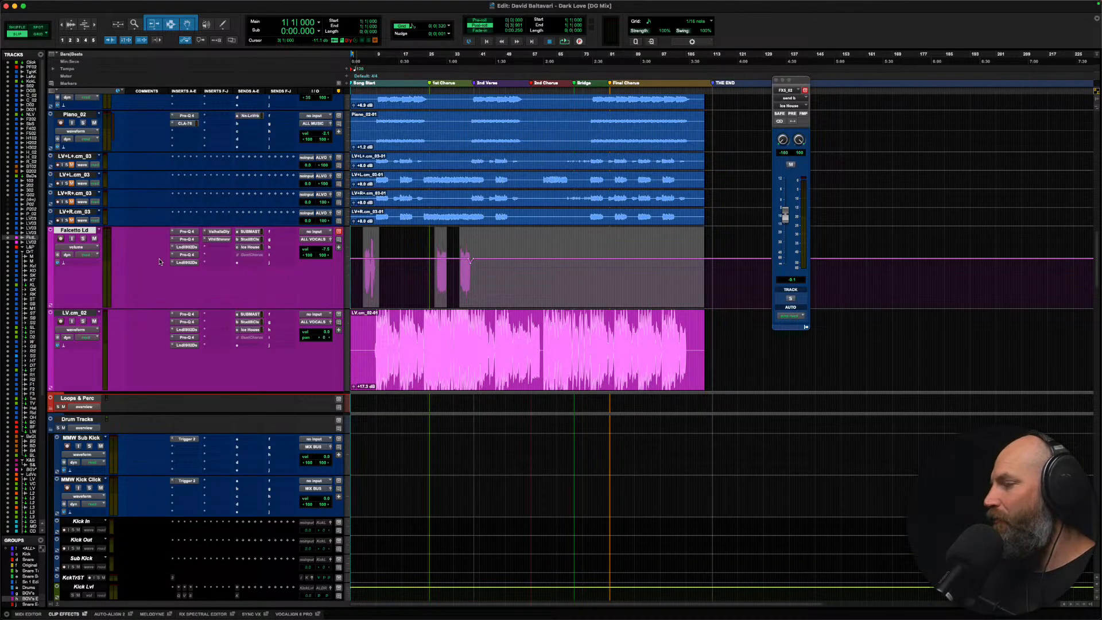
Step: Review the bass, effects and drum tracks back up to the Click track, select it, and switch to Finder
scroll(142, 261, up, 20)
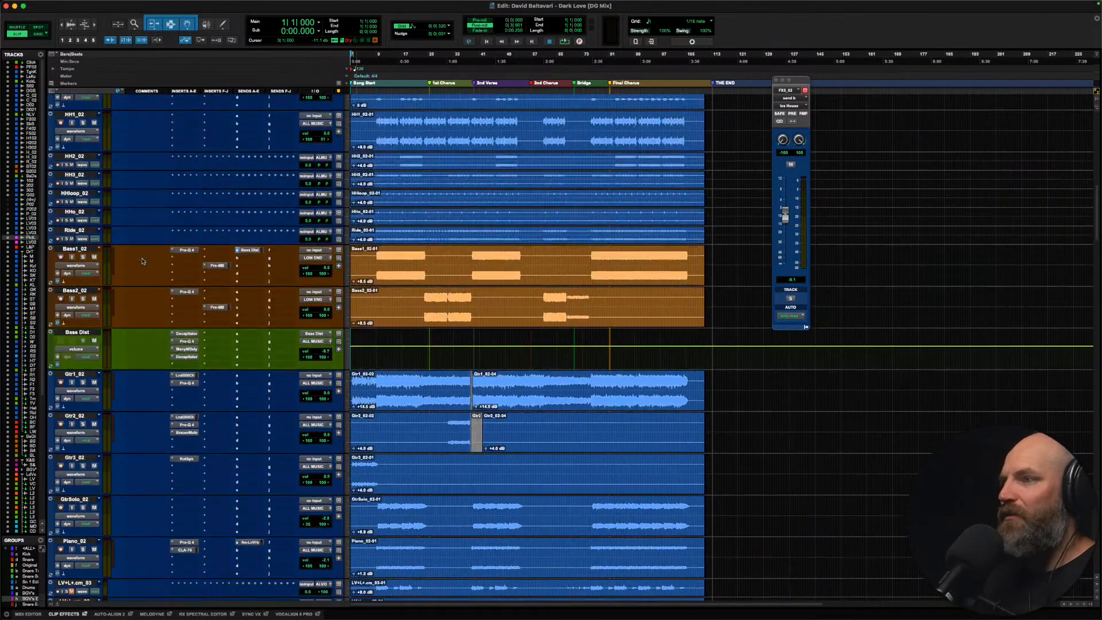
scroll(142, 261, up, 10)
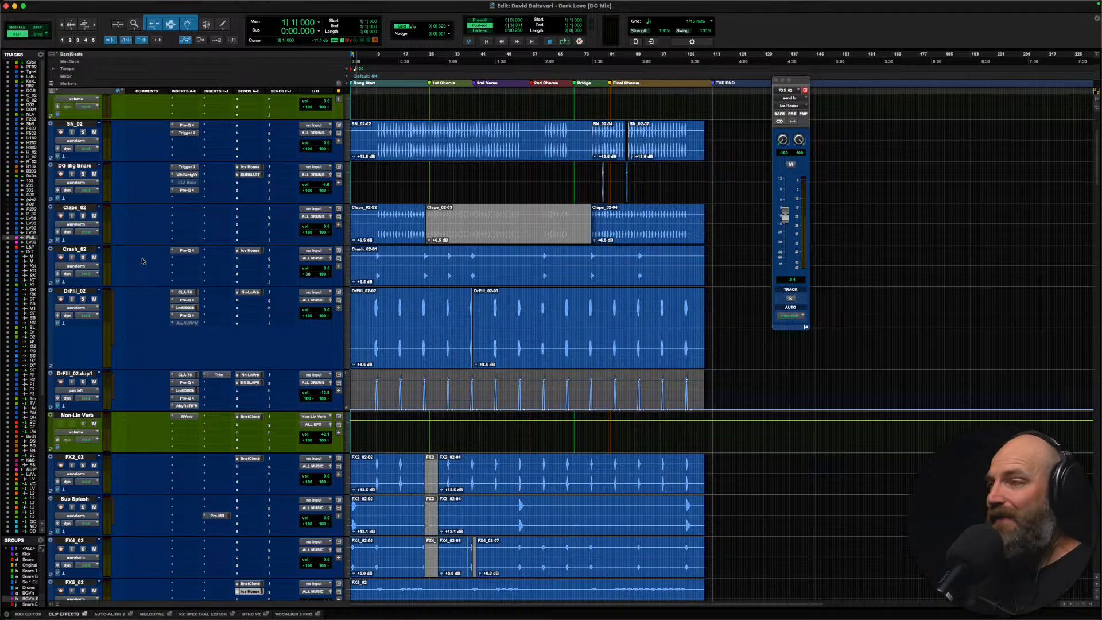
scroll(142, 261, up, 5)
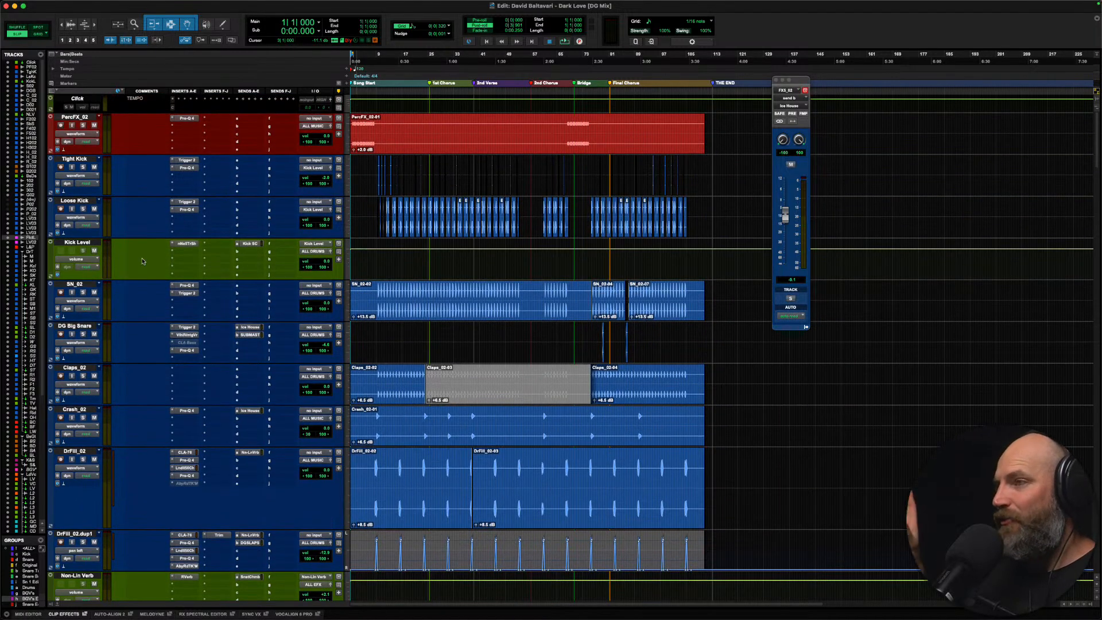
click(77, 100)
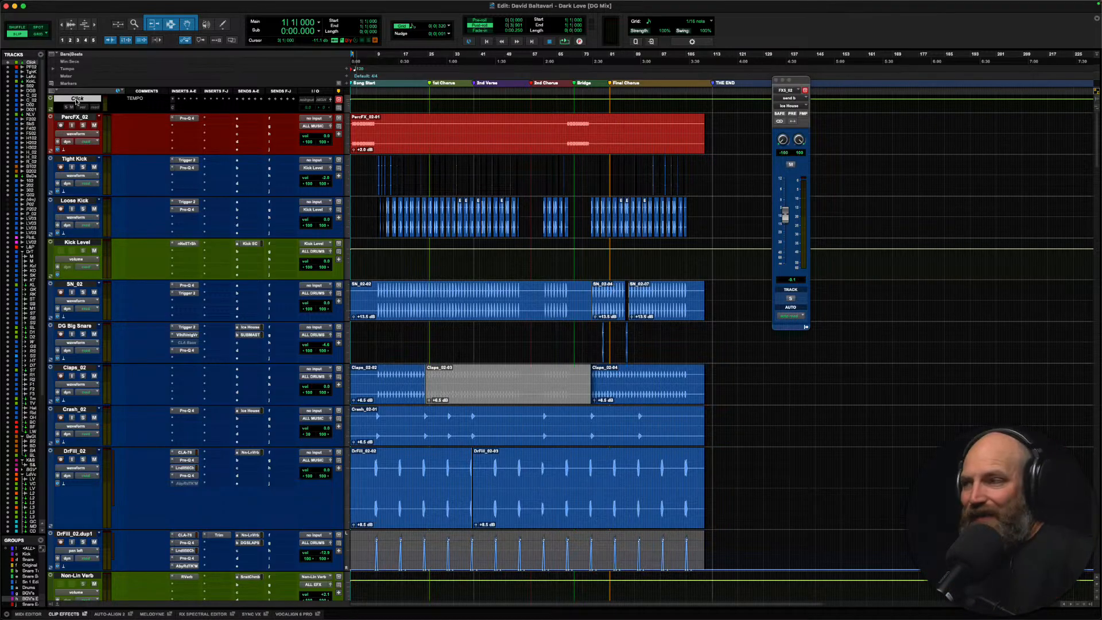
key(super+Tab)
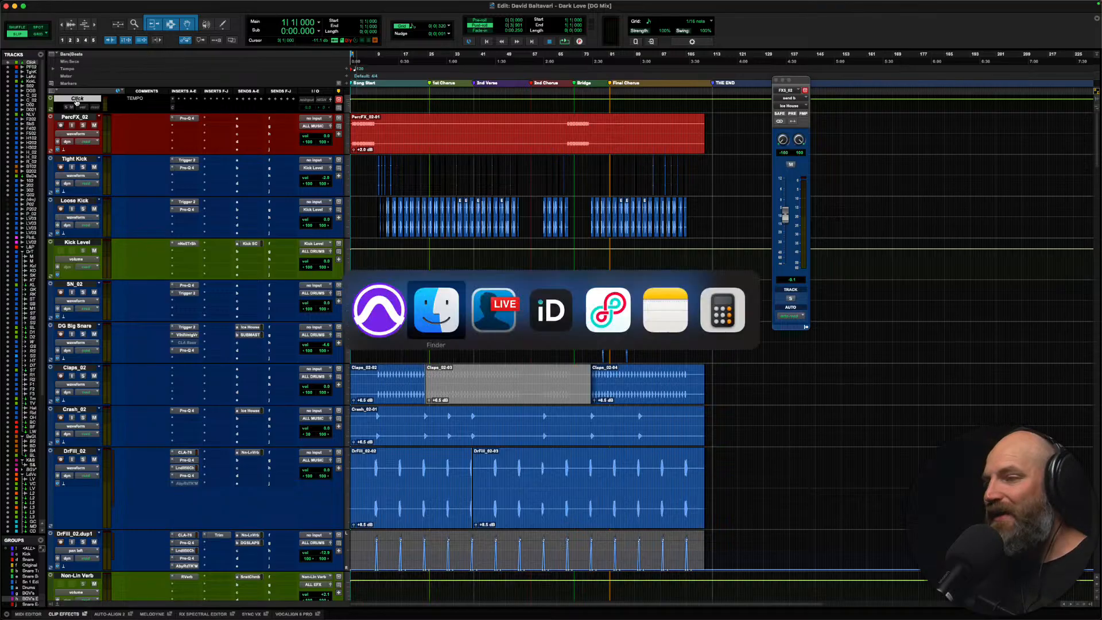